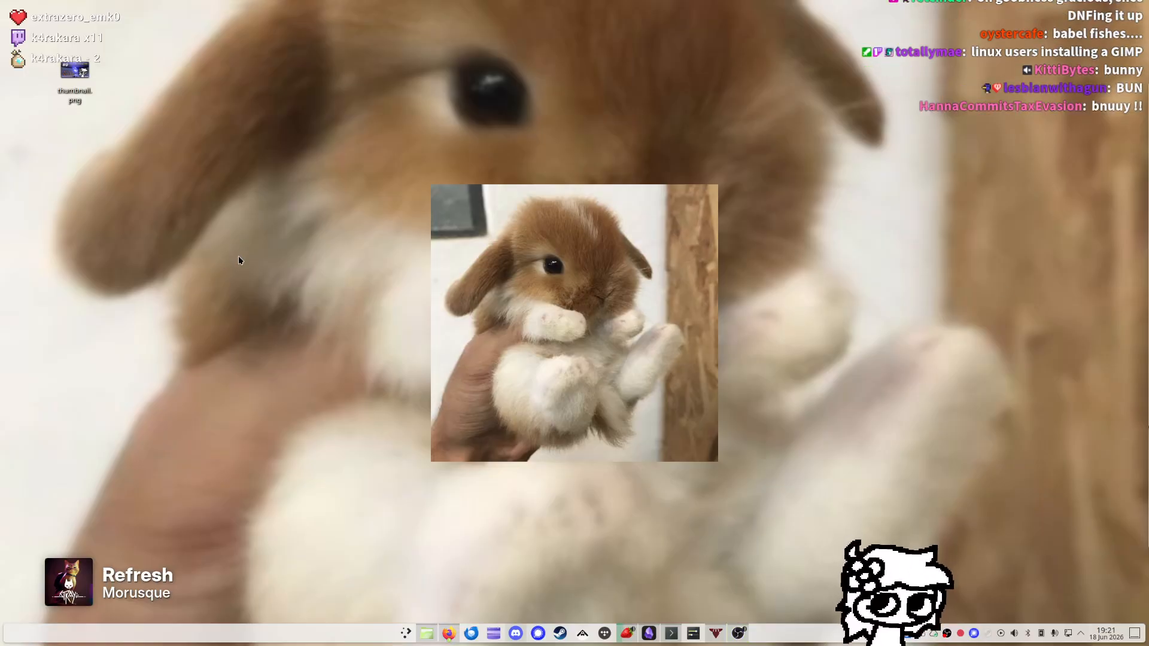
Open Discover and view the GNU Image Manipulation Program page from the most popular apps
key("super")
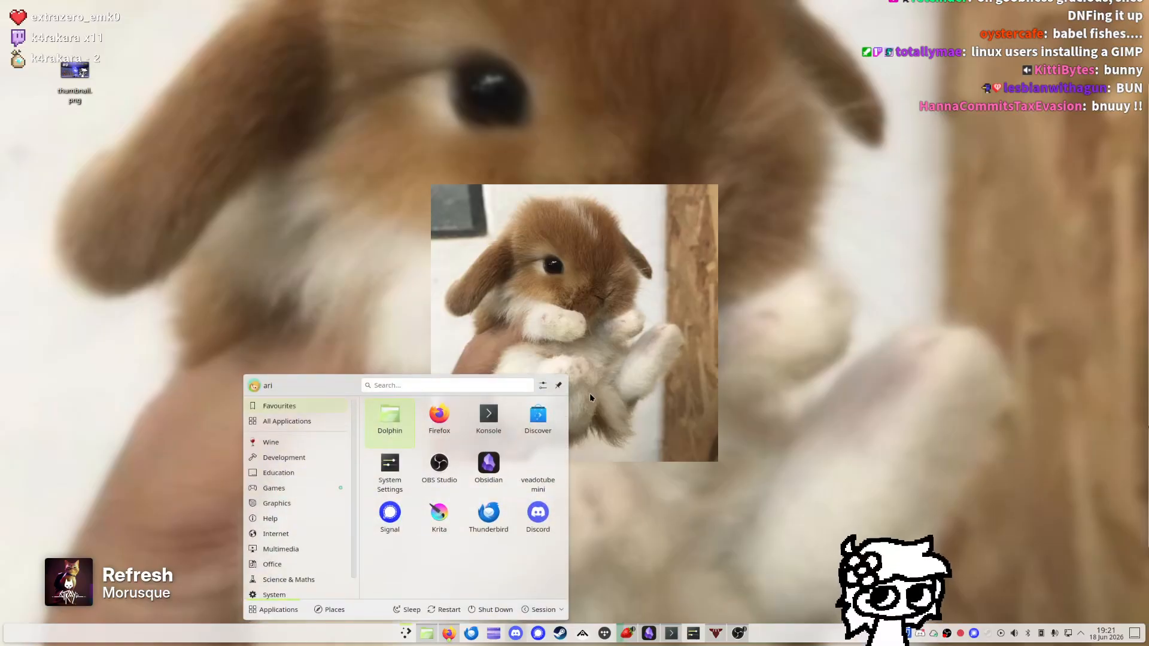
left_click(555, 415)
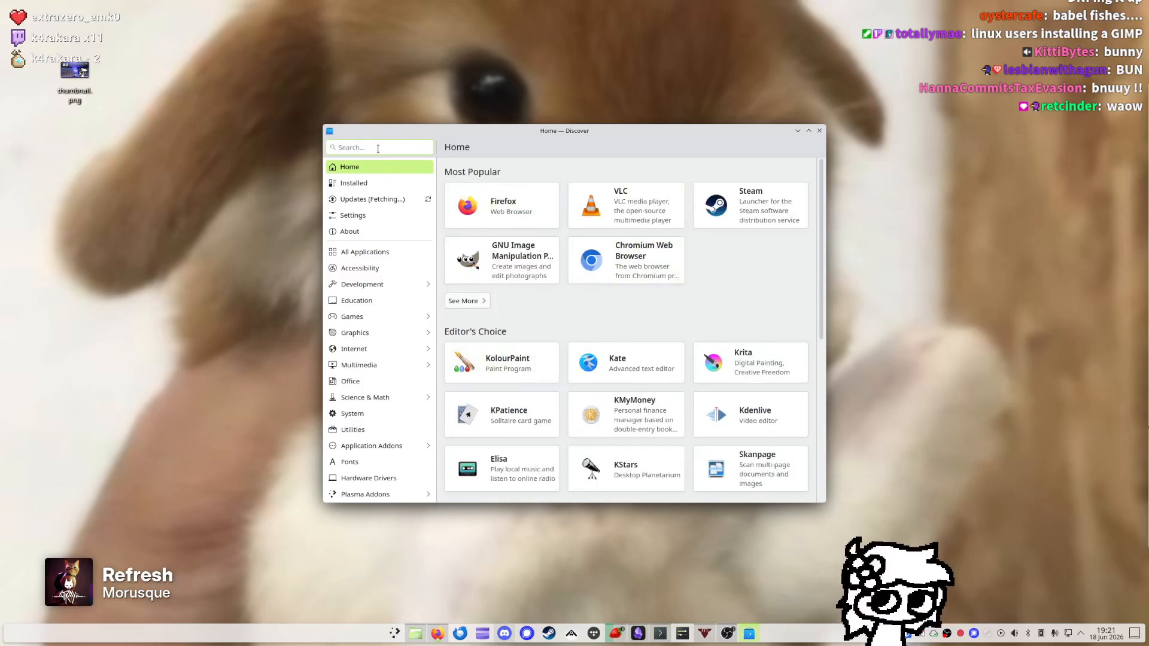
left_click(506, 249)
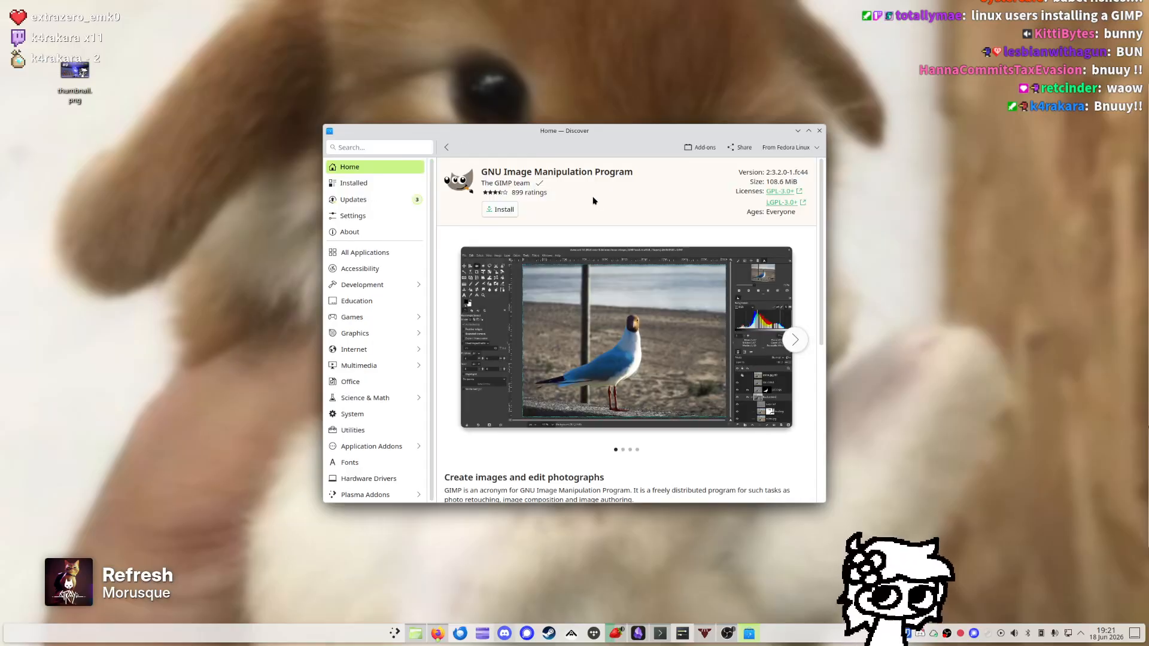
scroll(594, 200, "down", 3)
scroll(594, 262, "up", 3)
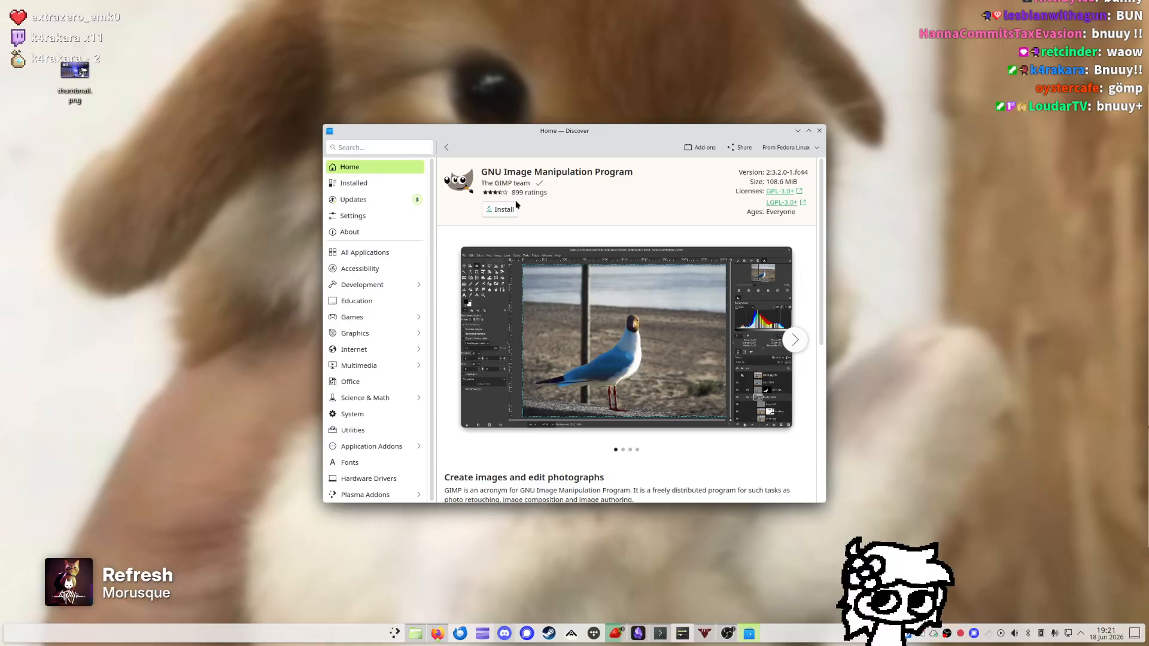
Check which sources are offered for the GNU Image Manipulation Program
left_click(789, 147)
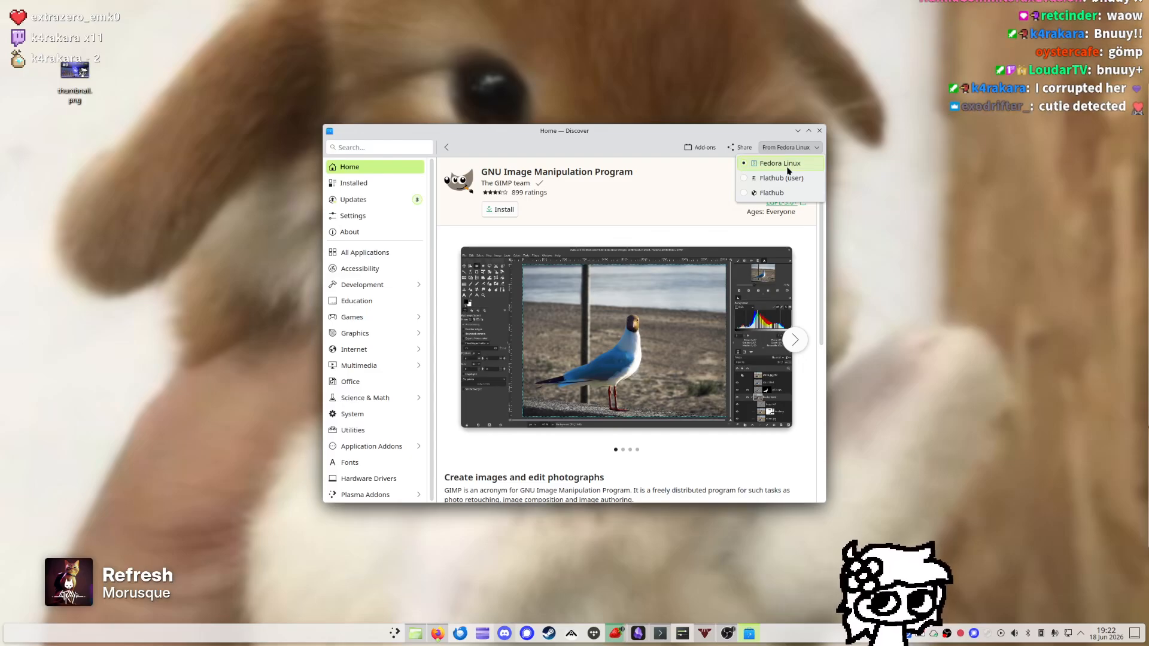
left_click(643, 207)
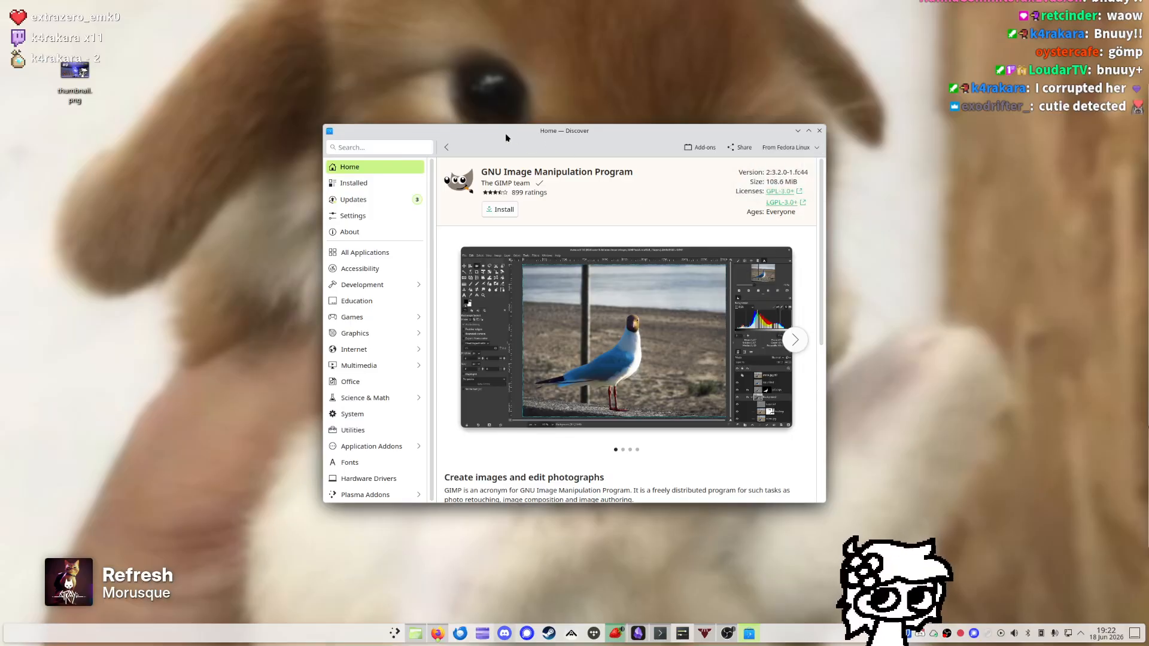
left_click_drag(505, 133, 921, 196)
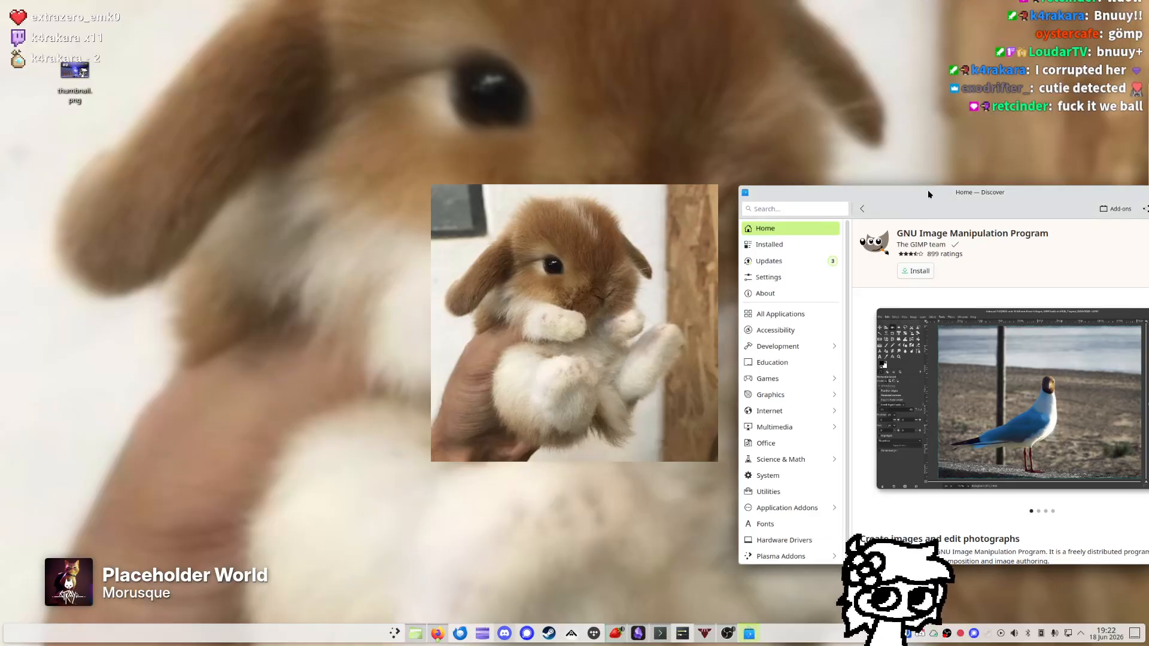
left_click_drag(930, 194, 465, 134)
left_click(747, 153)
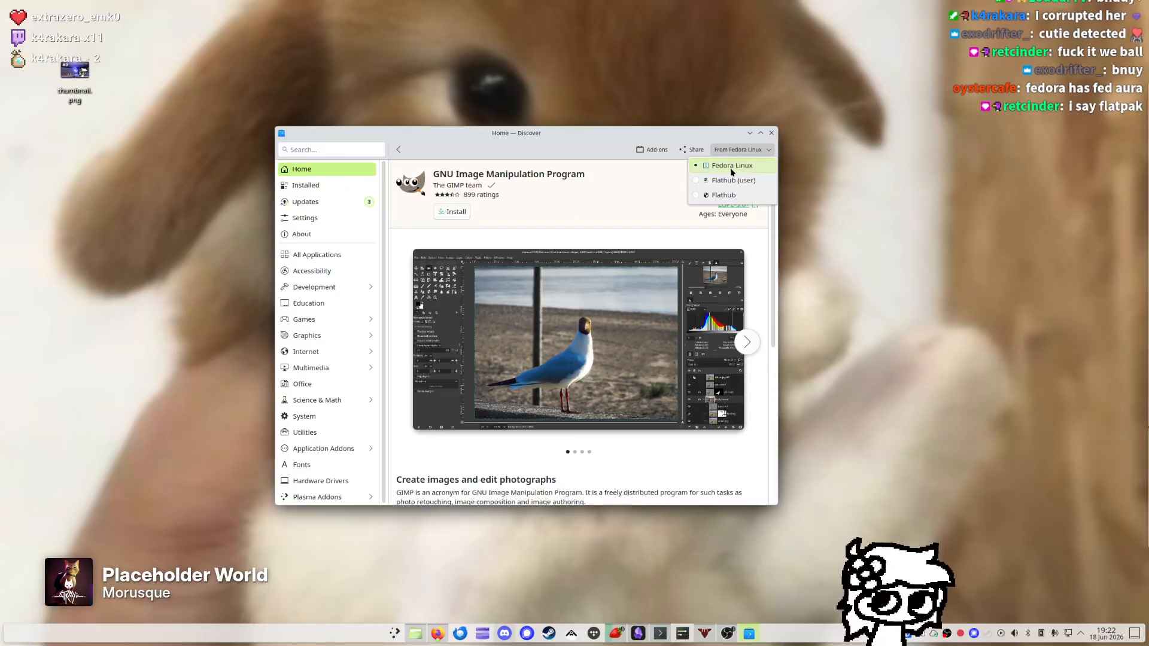
left_click(555, 203)
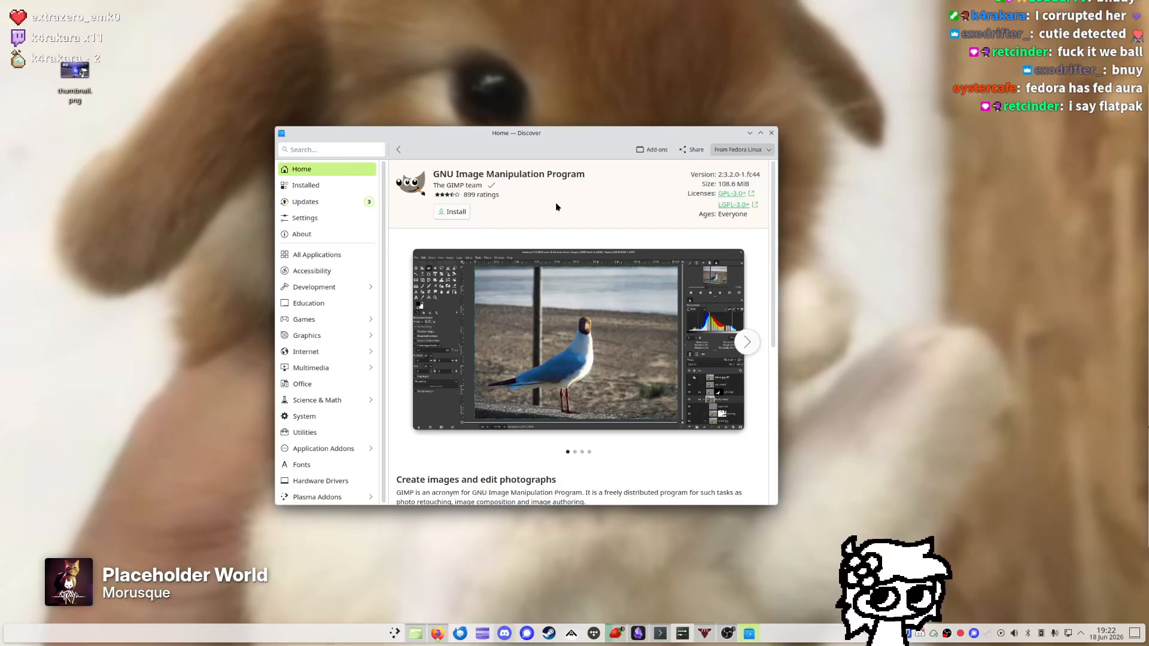
Compare the Fedora Linux and Flathub (user) listings of the program, including version, size and permissions
left_click(724, 149)
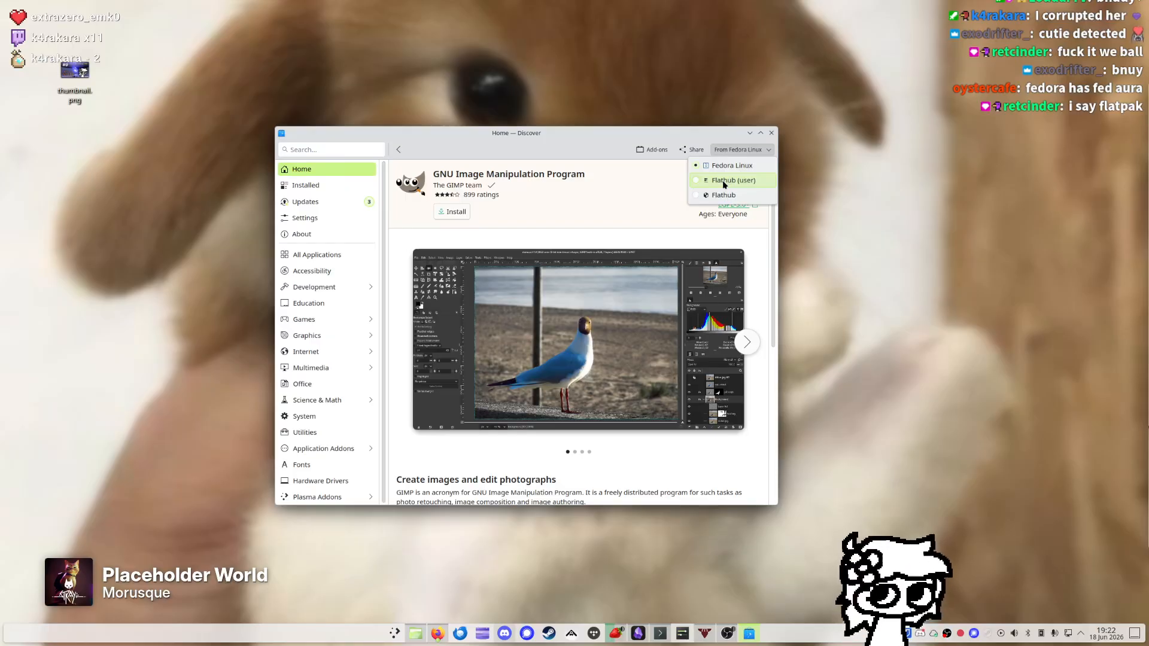
left_click(723, 180)
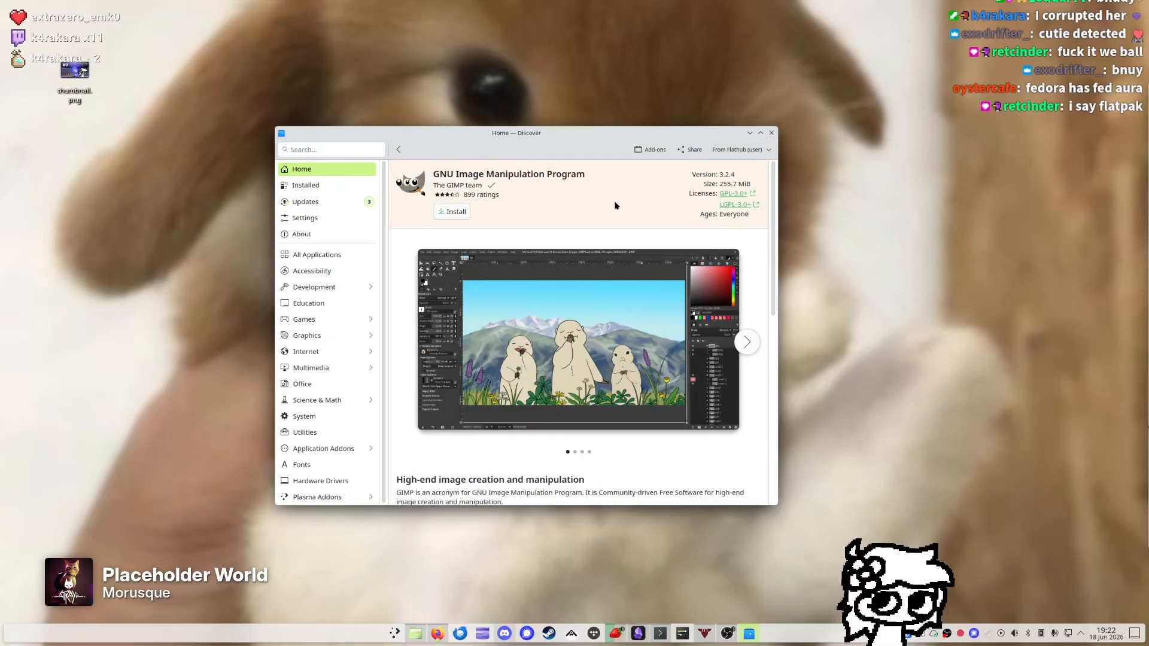
left_click(742, 150)
left_click(735, 166)
left_click(741, 151)
left_click(734, 180)
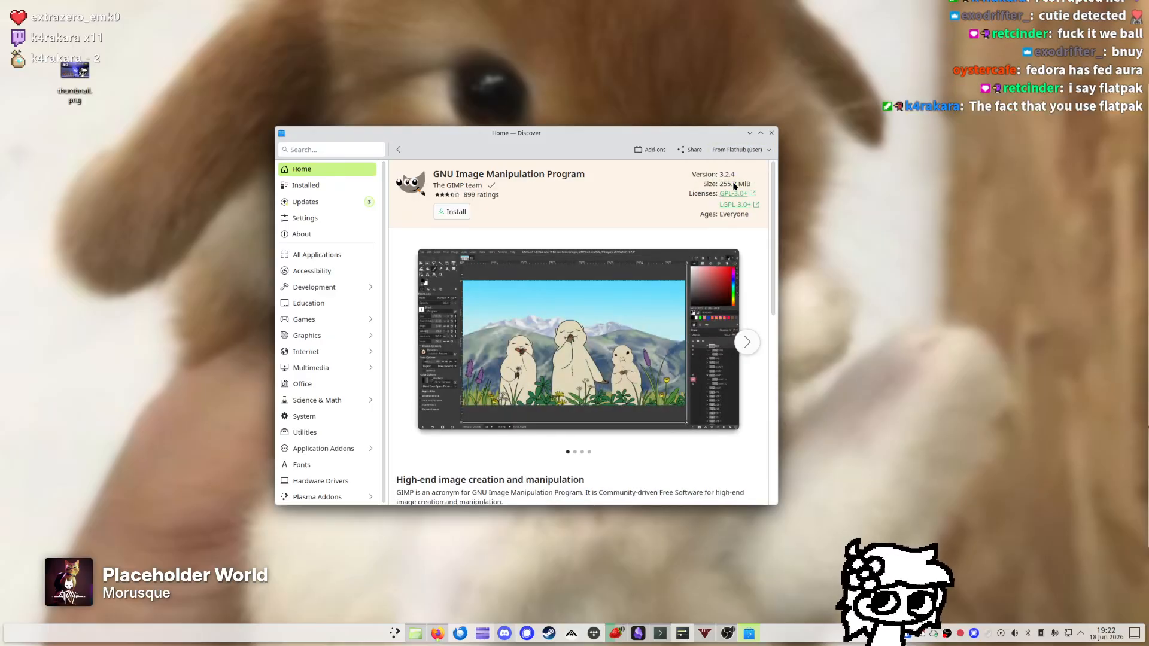
left_click(733, 150)
left_click(728, 169)
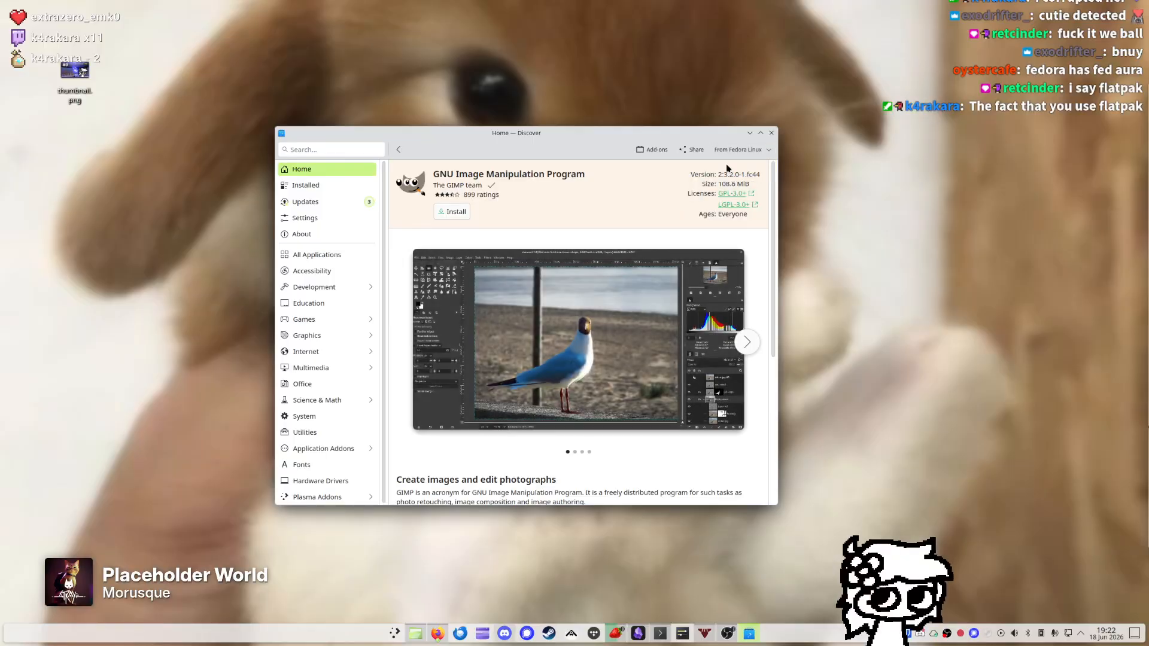
left_click(728, 152)
left_click(733, 181)
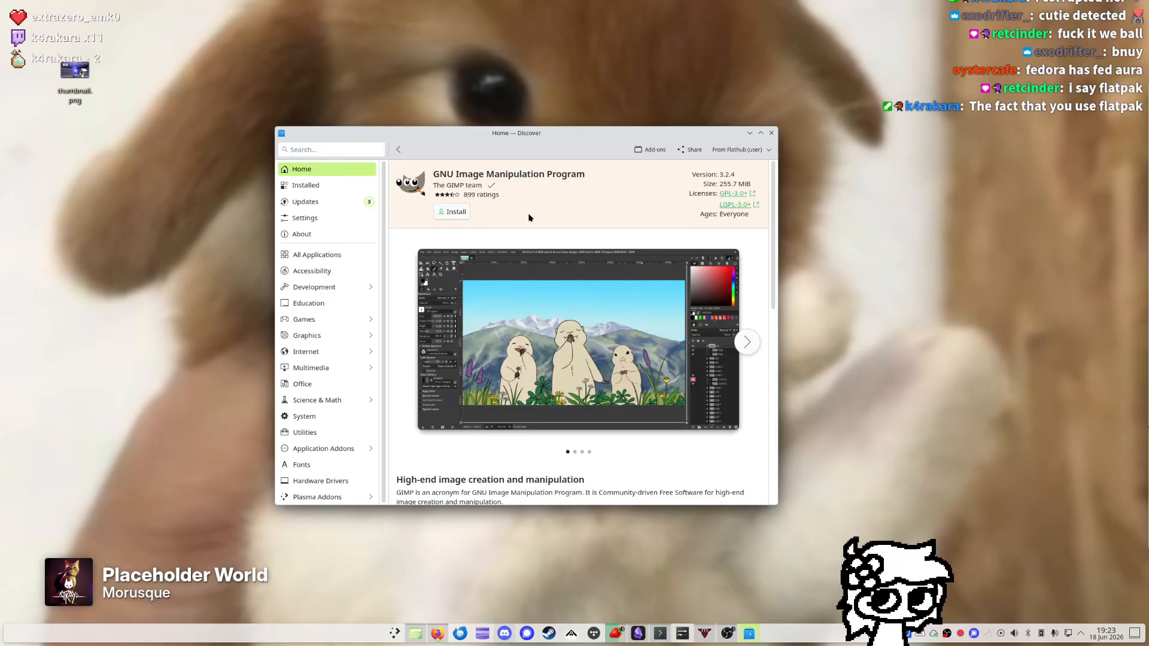
scroll(532, 222, "down", 8)
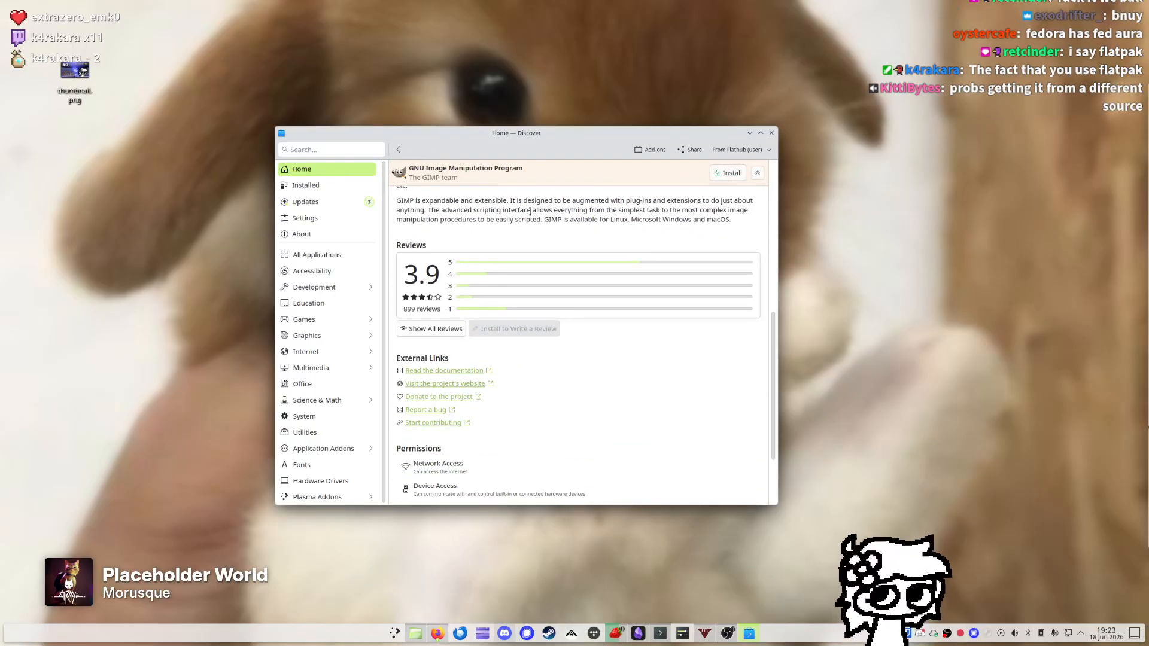
scroll(538, 233, "up", 8)
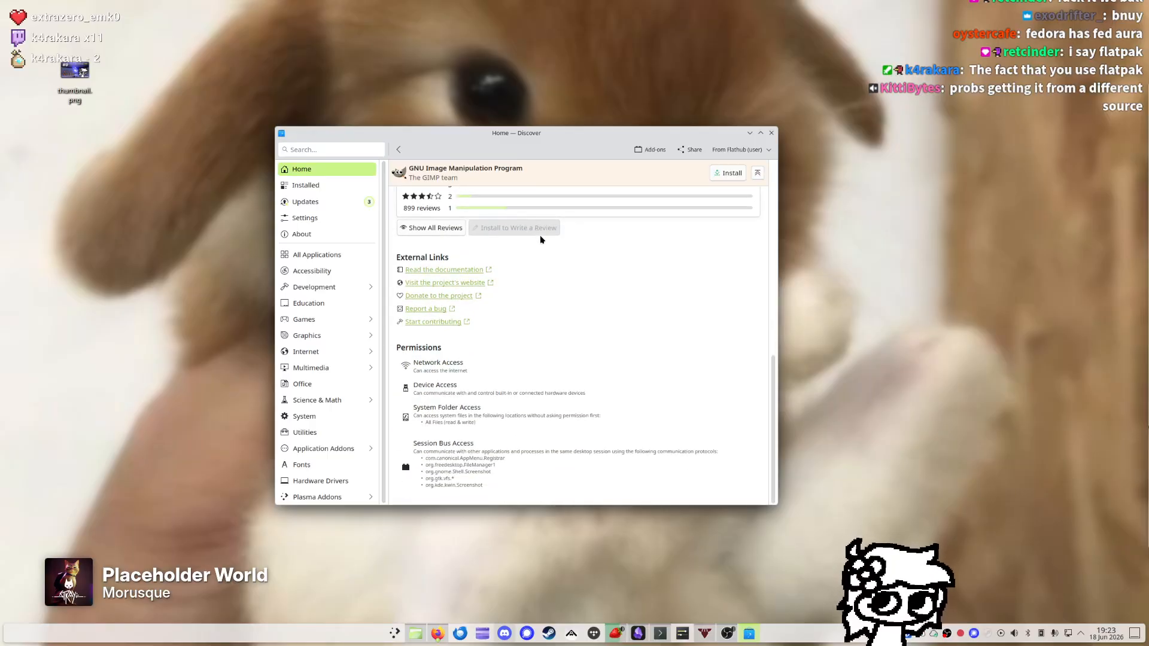
Switch the source to Fedora Linux and read through all user reviews of the program
left_click(739, 150)
left_click(731, 165)
scroll(475, 329, "down", 5)
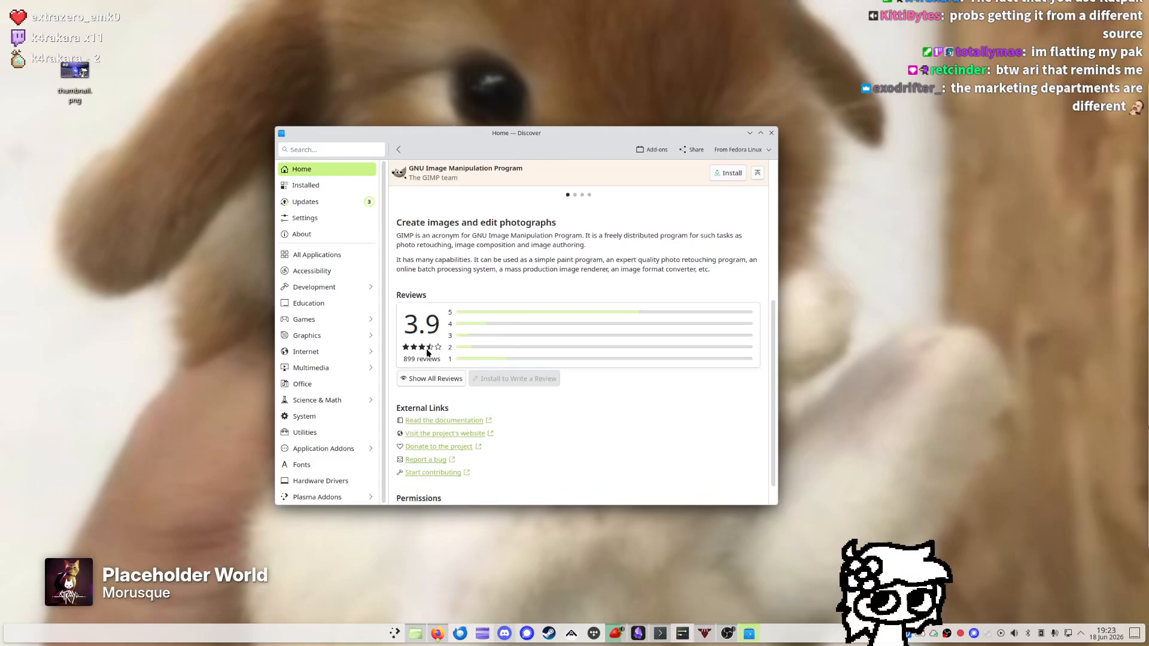
left_click(428, 378)
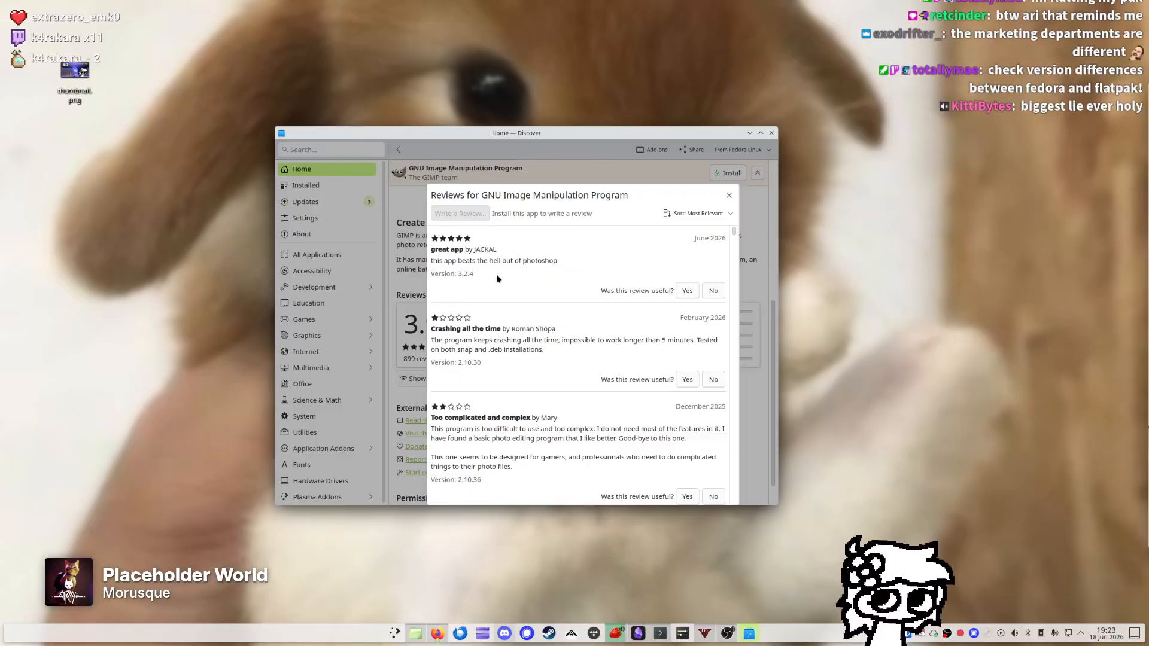
scroll(509, 299, "down", 1)
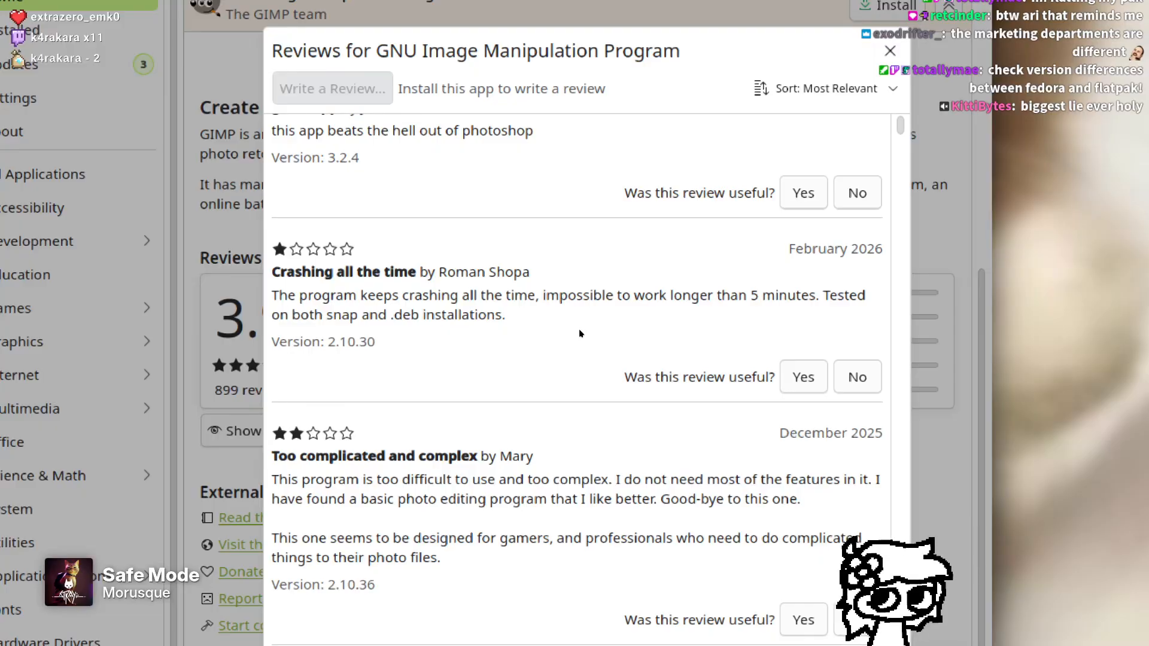
scroll(579, 334, "down", 5)
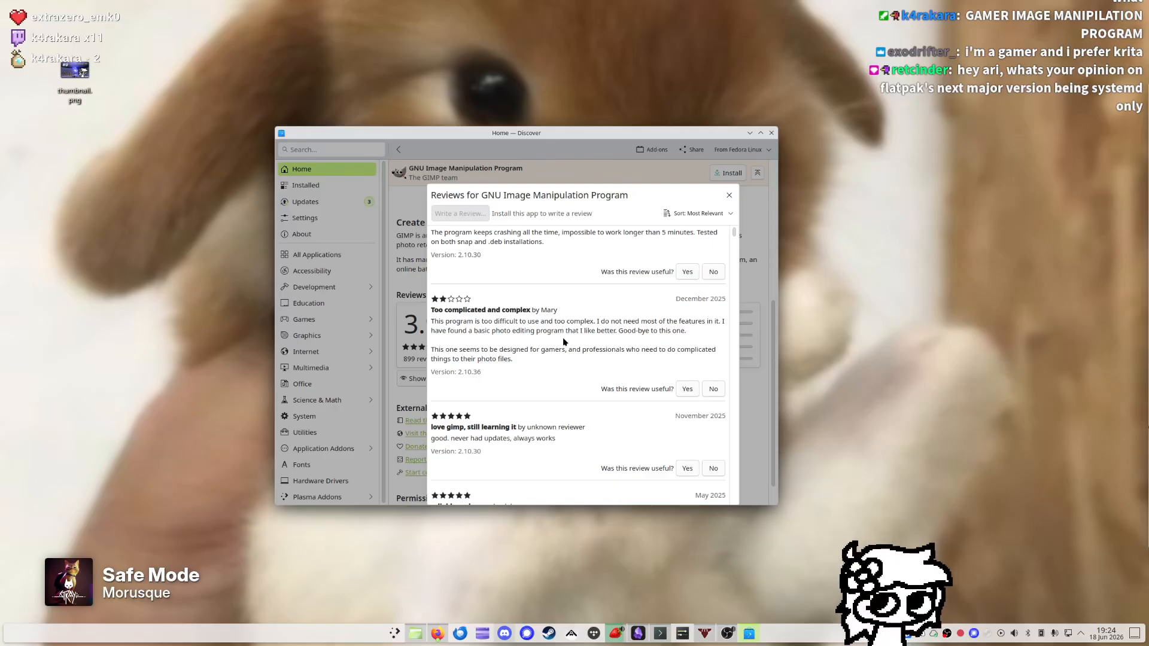
scroll(563, 341, "down", 1)
scroll(563, 341, "down", 1)
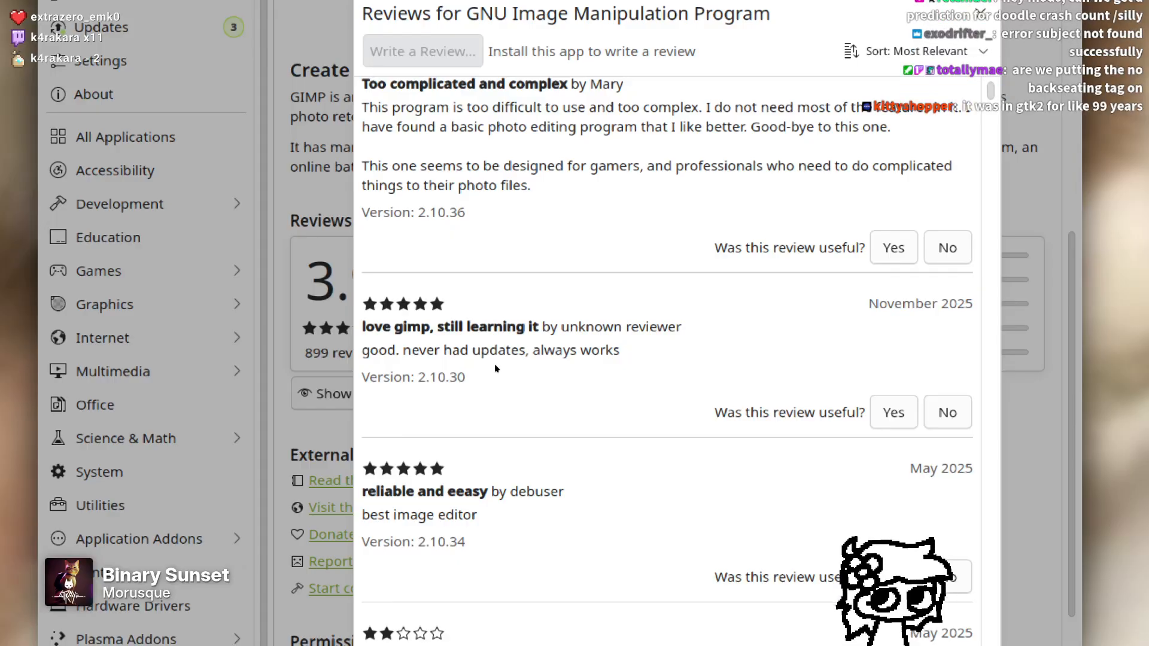
scroll(495, 368, "down", 3)
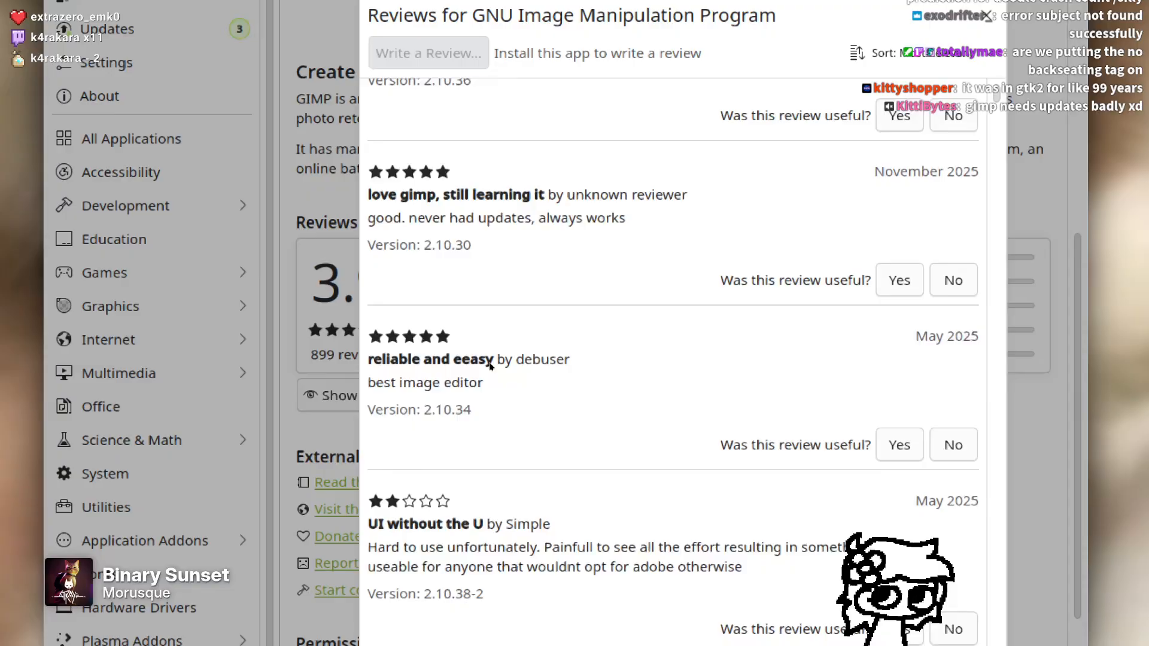
scroll(490, 366, "down", 1)
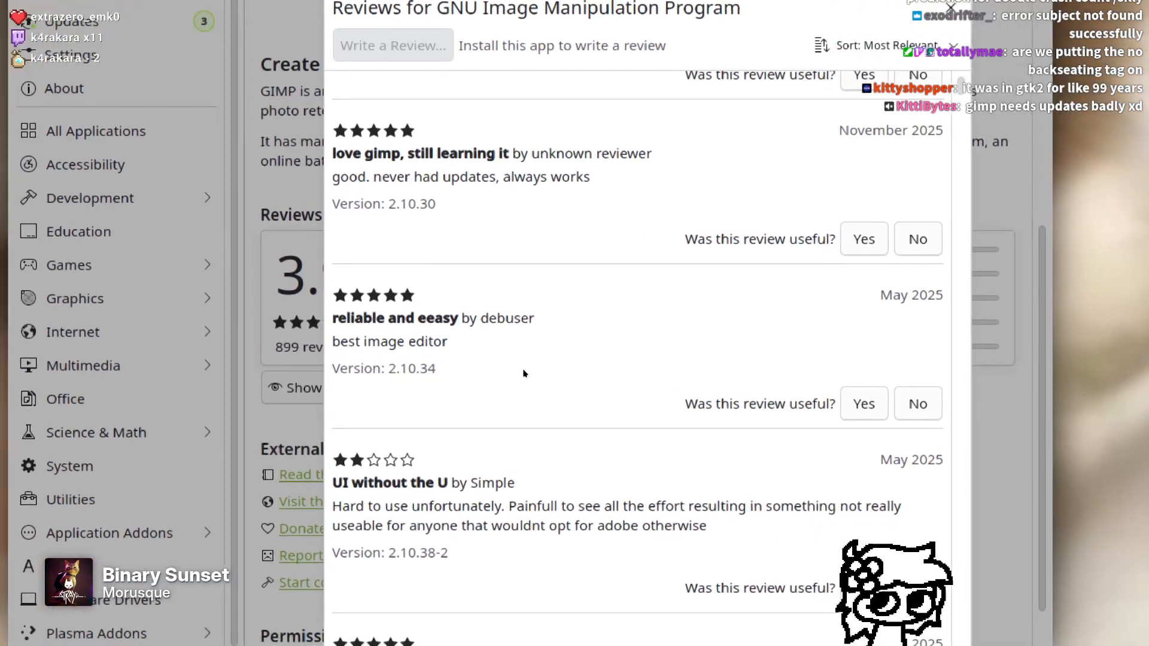
scroll(523, 374, "down", 3)
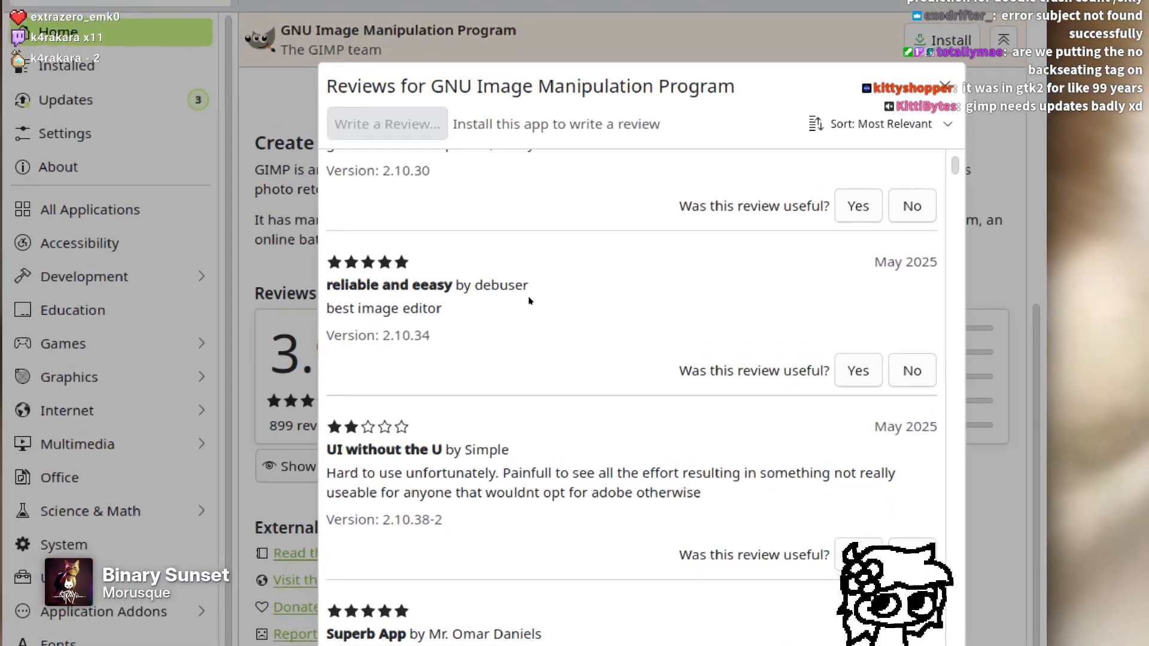
scroll(529, 300, "down", 1)
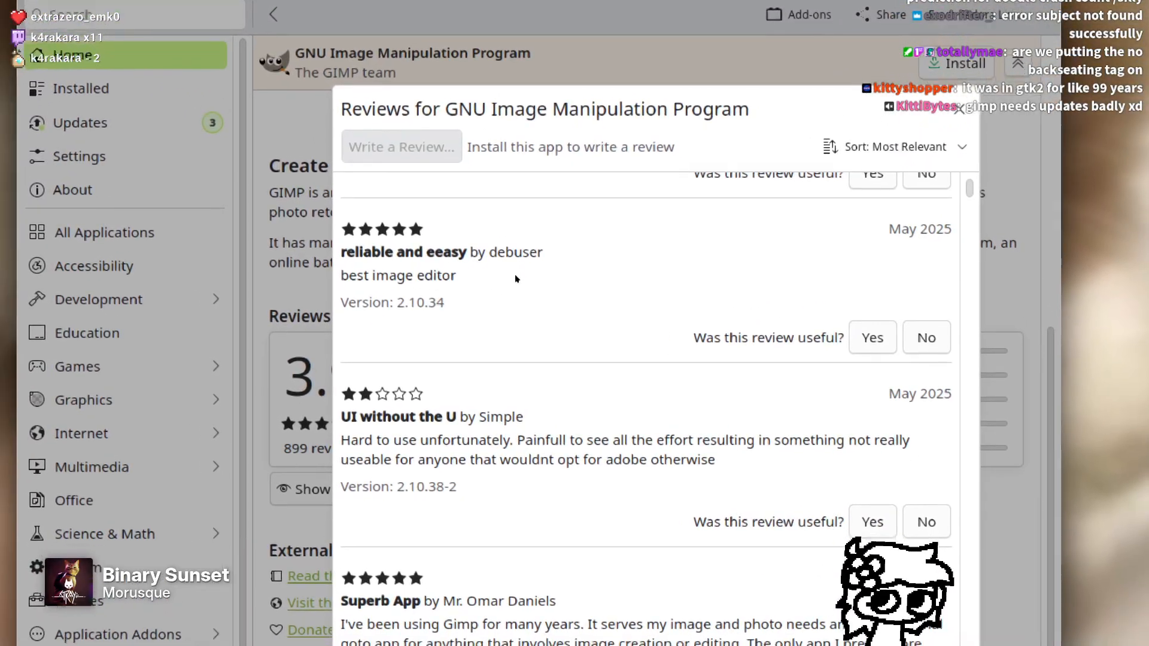
scroll(514, 274, "down", 1)
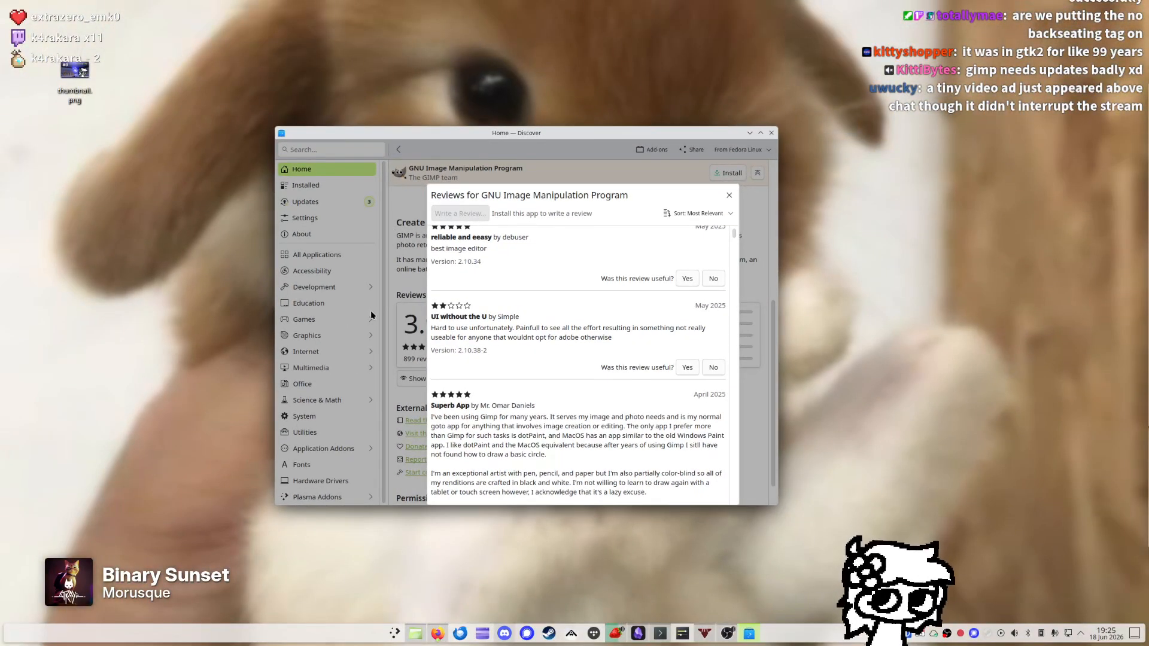
left_click(728, 196)
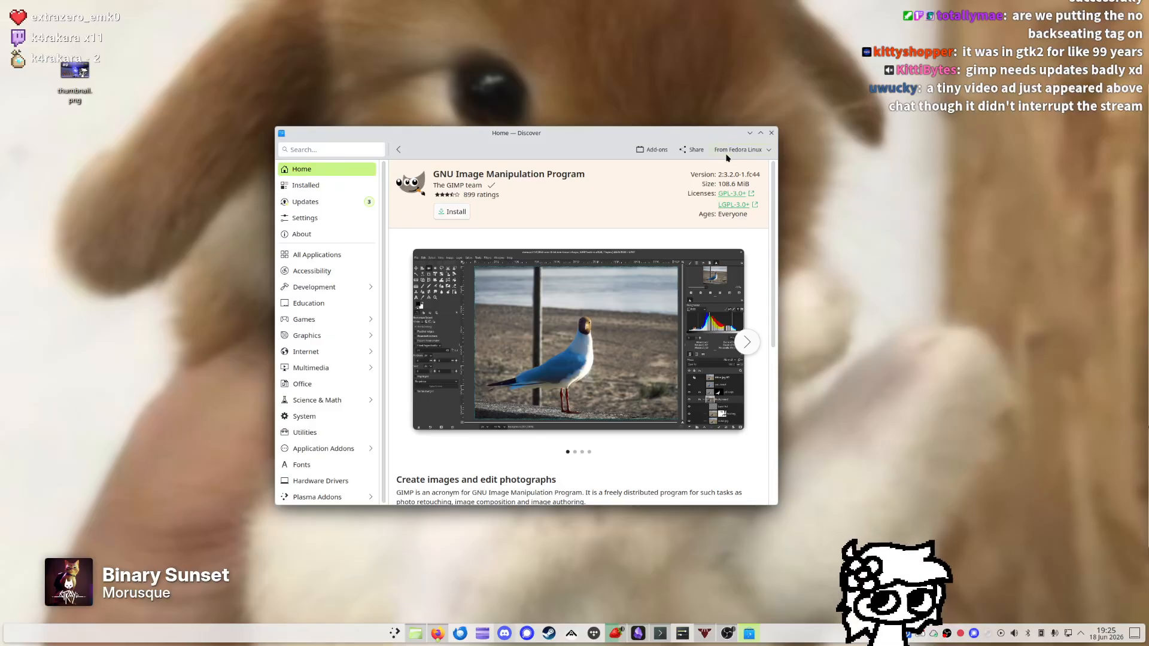
Set the program's source to Flathub (user) and start its installation
left_click(737, 151)
left_click(727, 192)
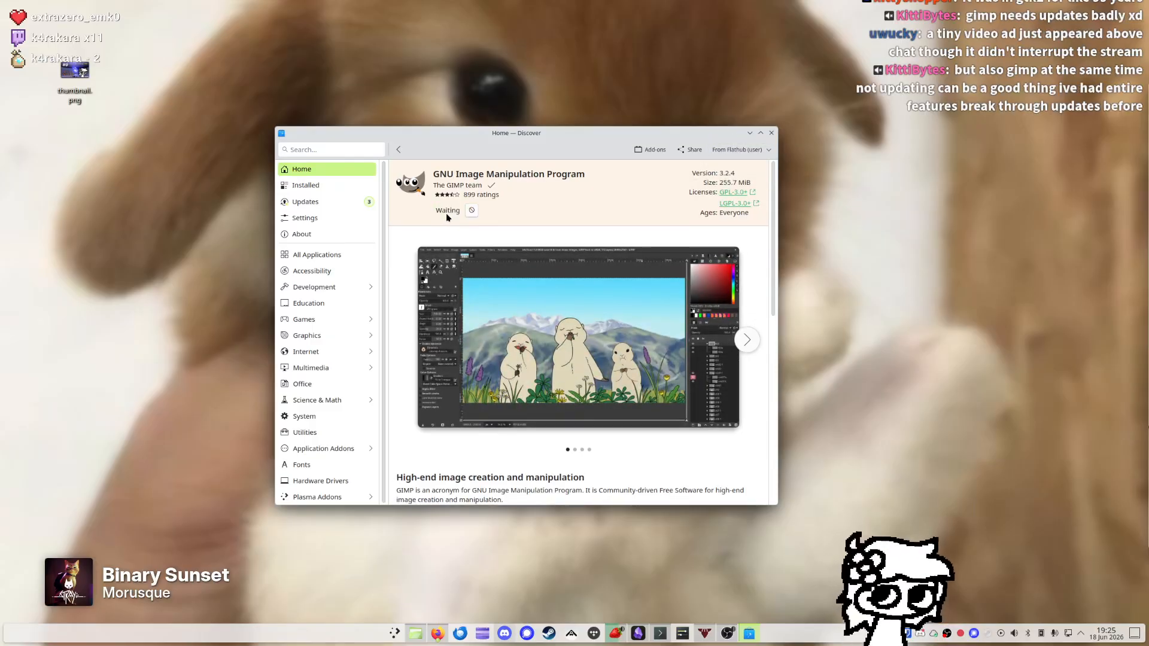
Browse the program's preview screenshots at full size in the maximized Discover window
left_click(517, 332)
left_click(319, 266)
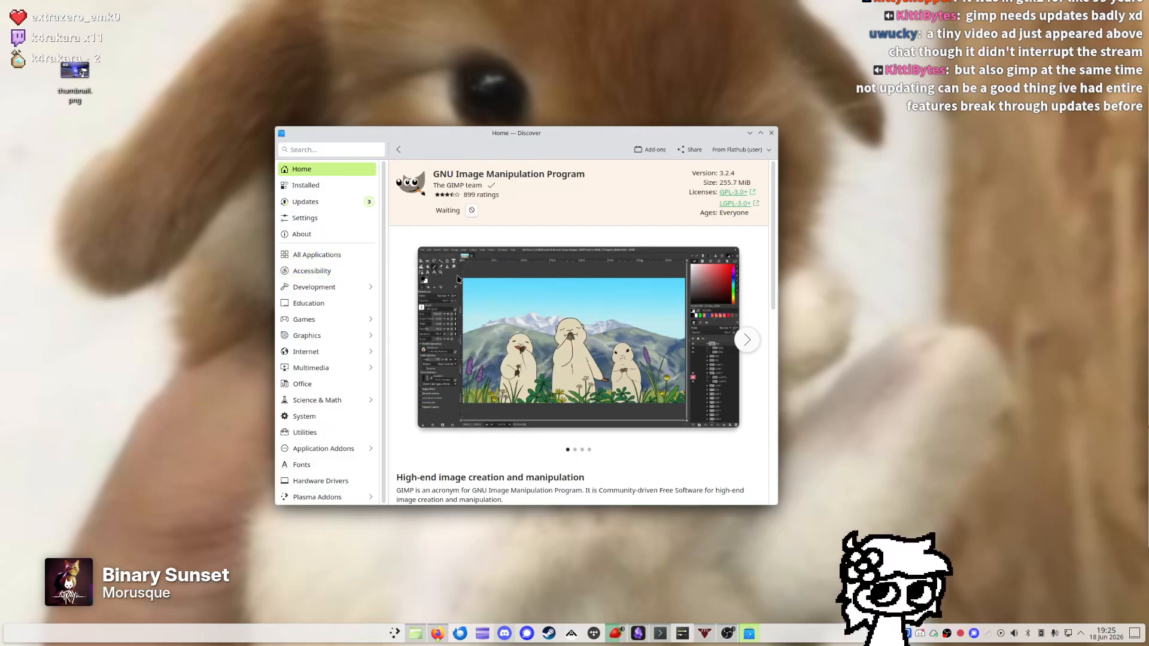
left_click(460, 278)
left_click_drag(464, 263, 503, 0)
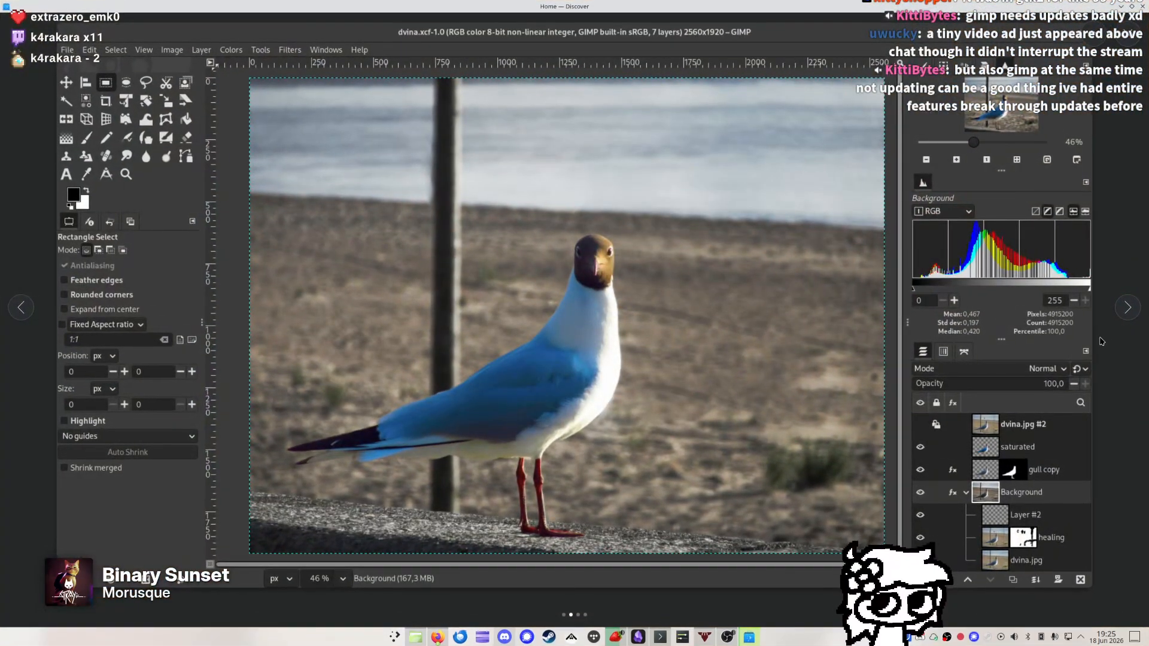
left_click(22, 308)
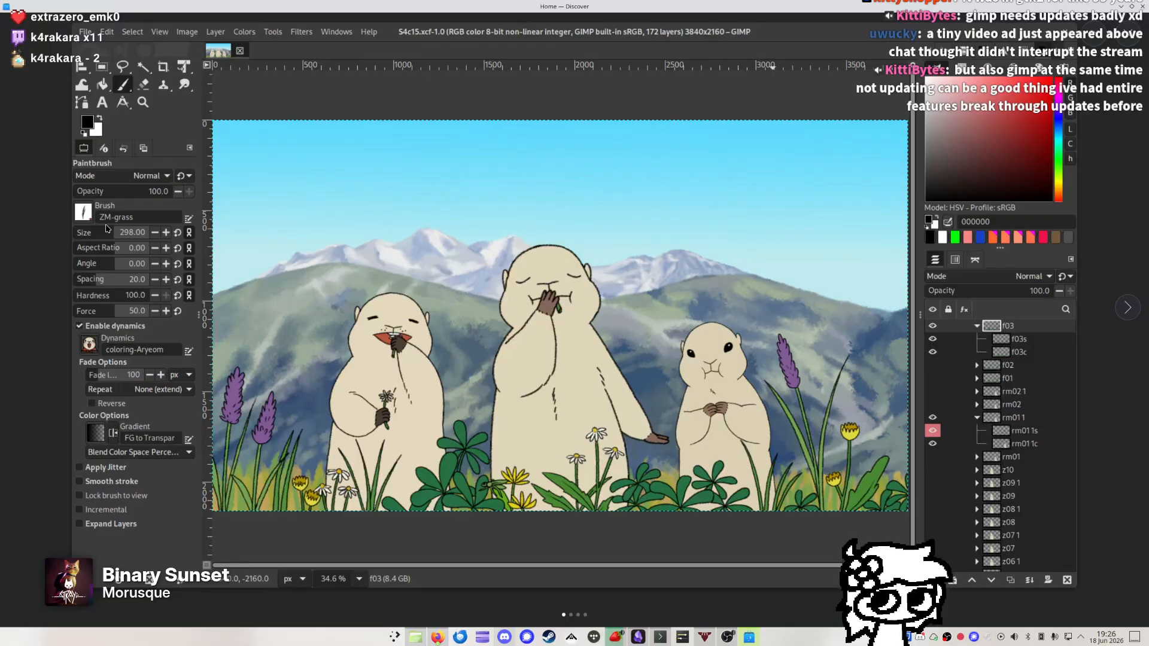
left_click(1125, 308)
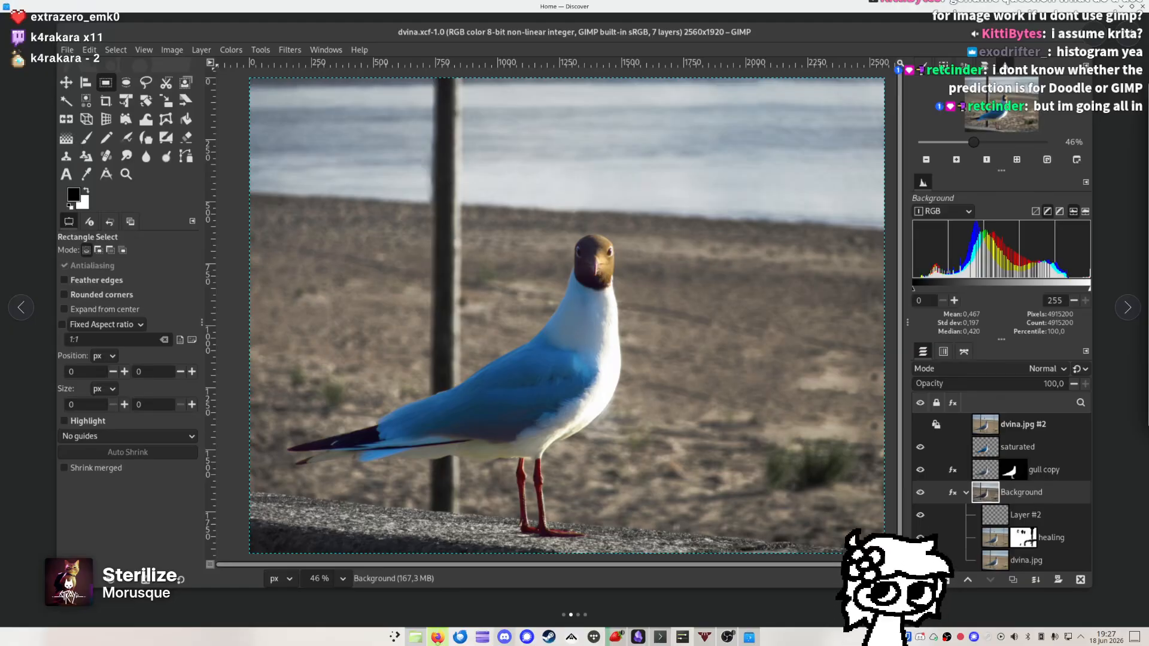
left_click(571, 639)
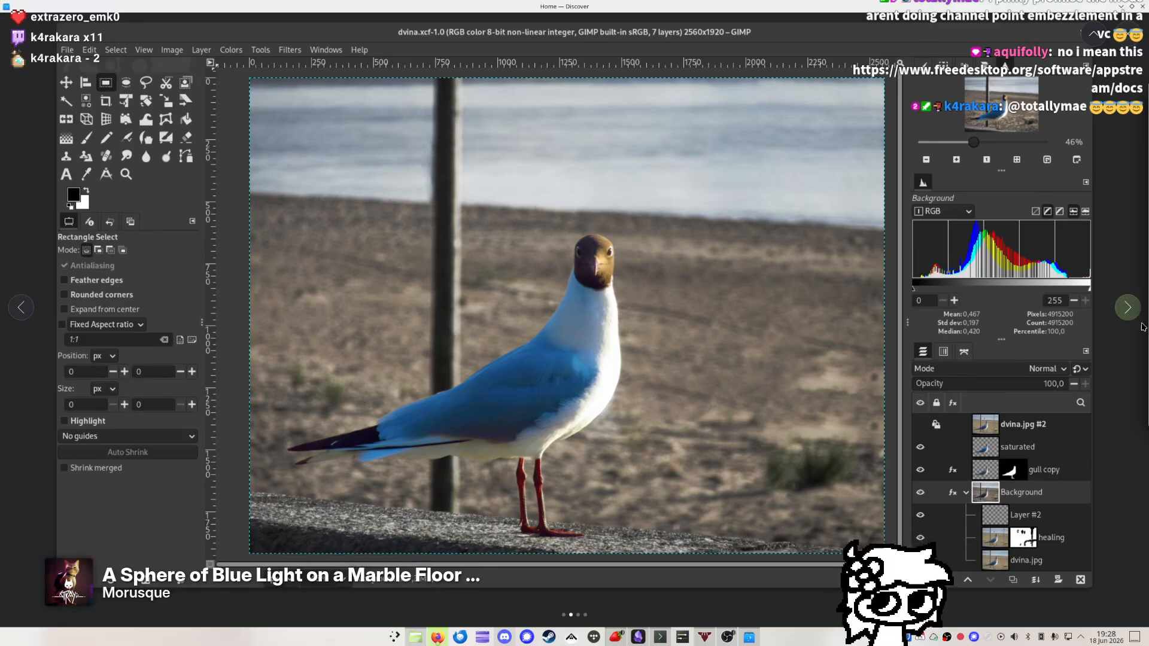
left_click(1128, 308)
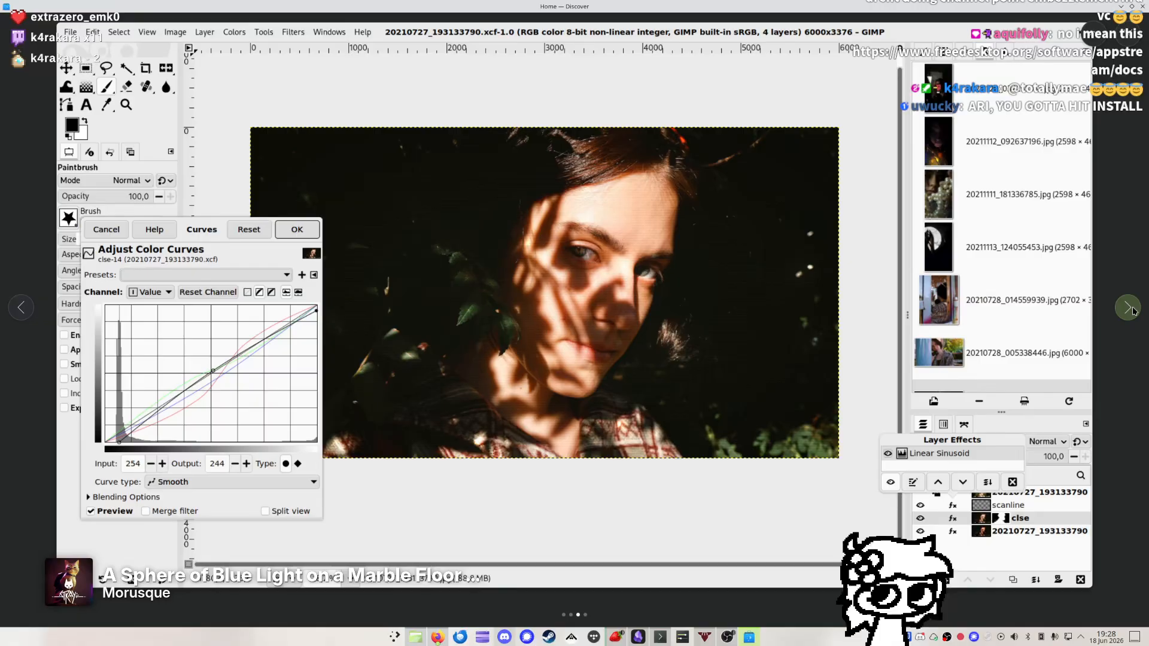
left_click(1128, 309)
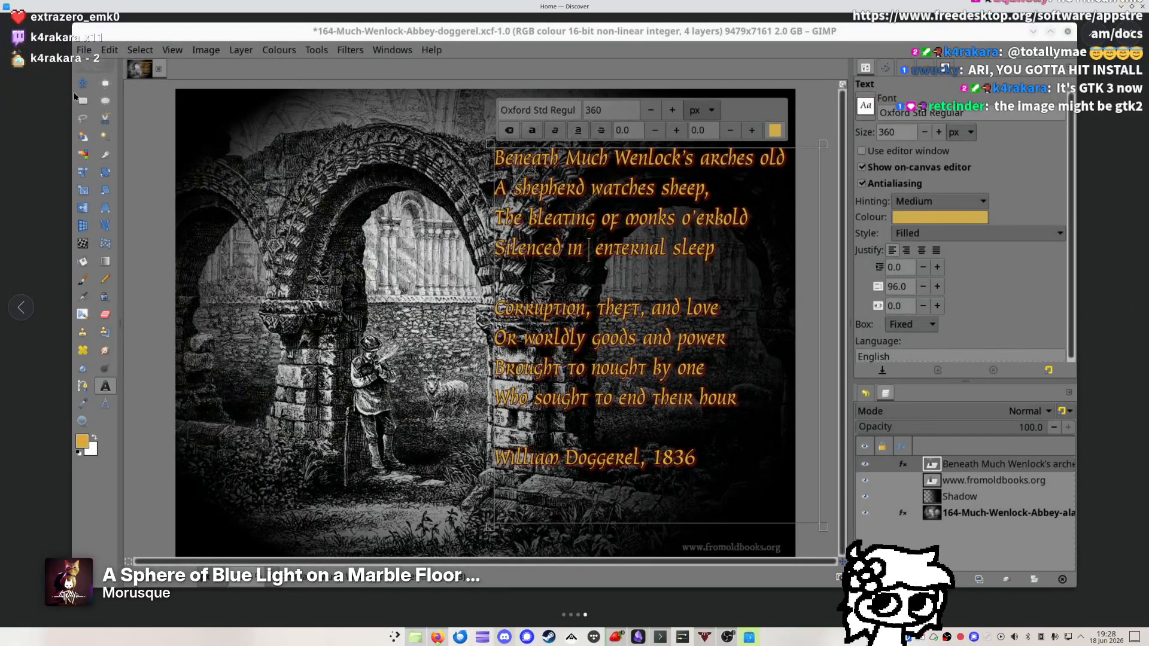
Compare the last two full-size preview screenshots, then go back to the first preview in the program's listing
left_click(21, 307)
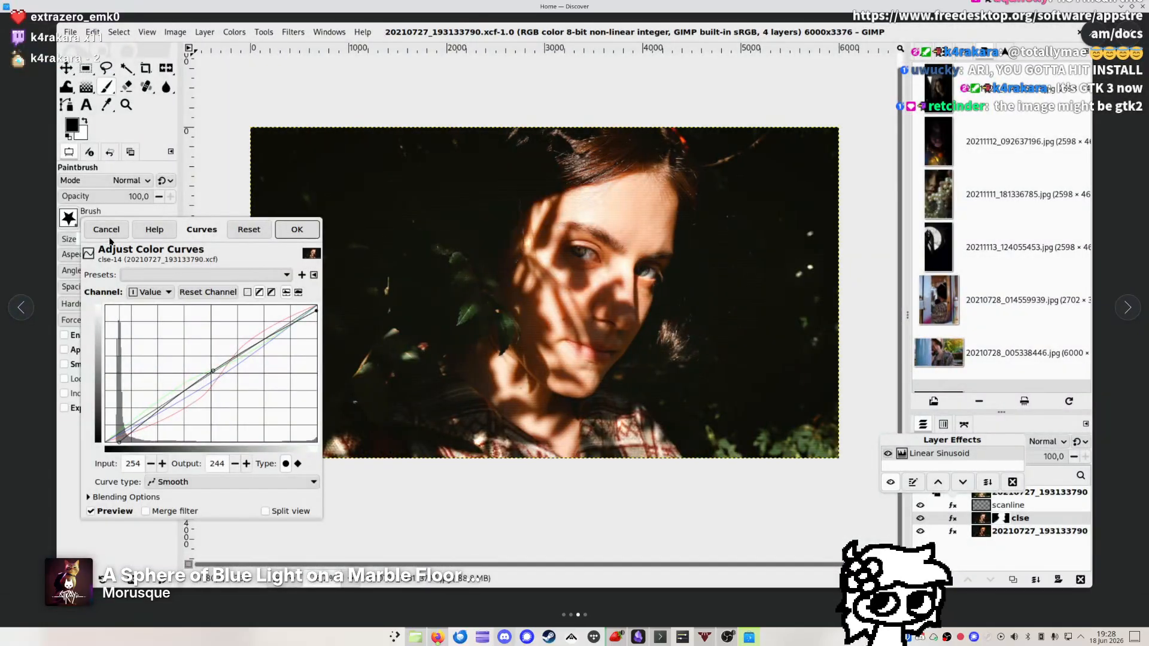
left_click(1127, 308)
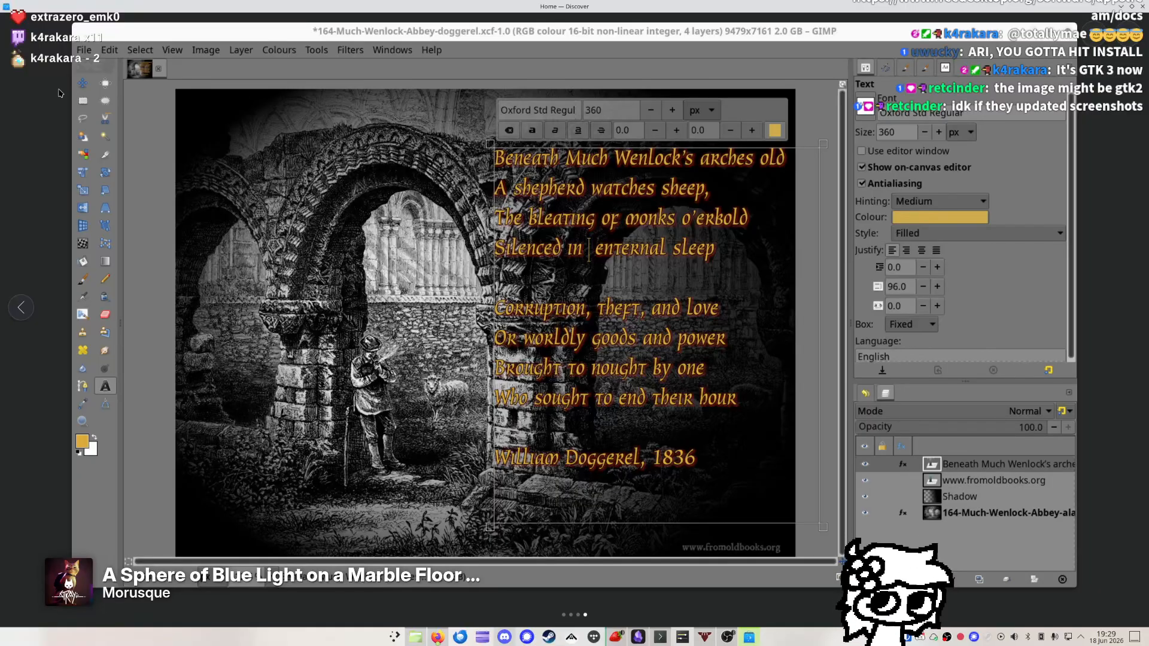
left_click(21, 307)
key("Escape")
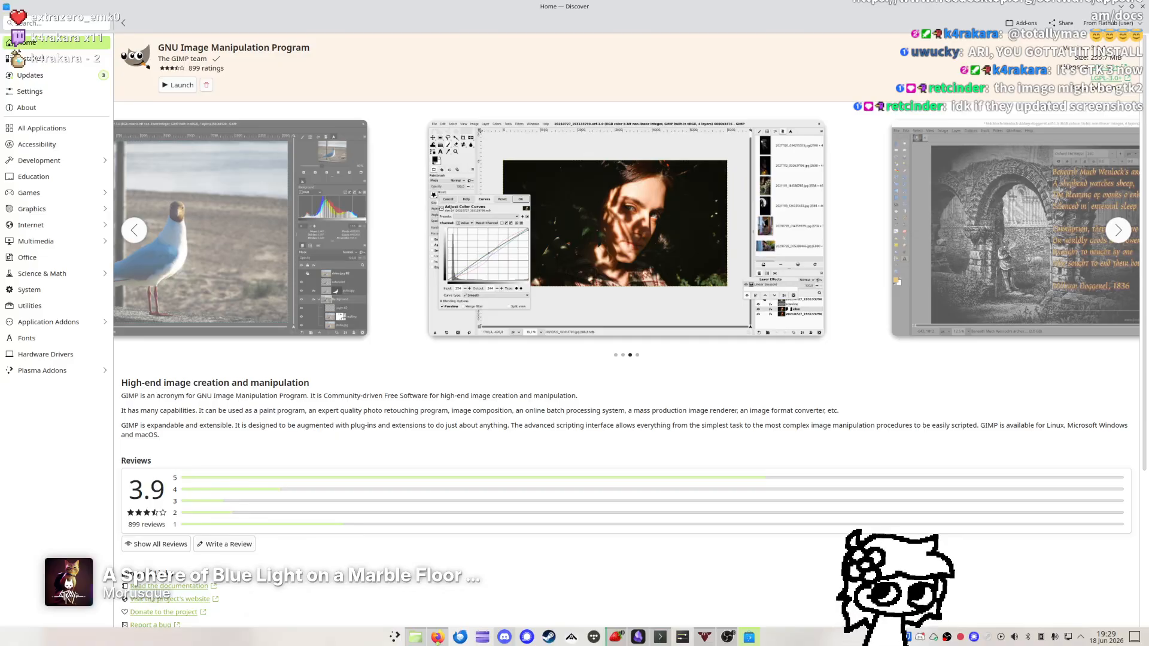
left_click(135, 231)
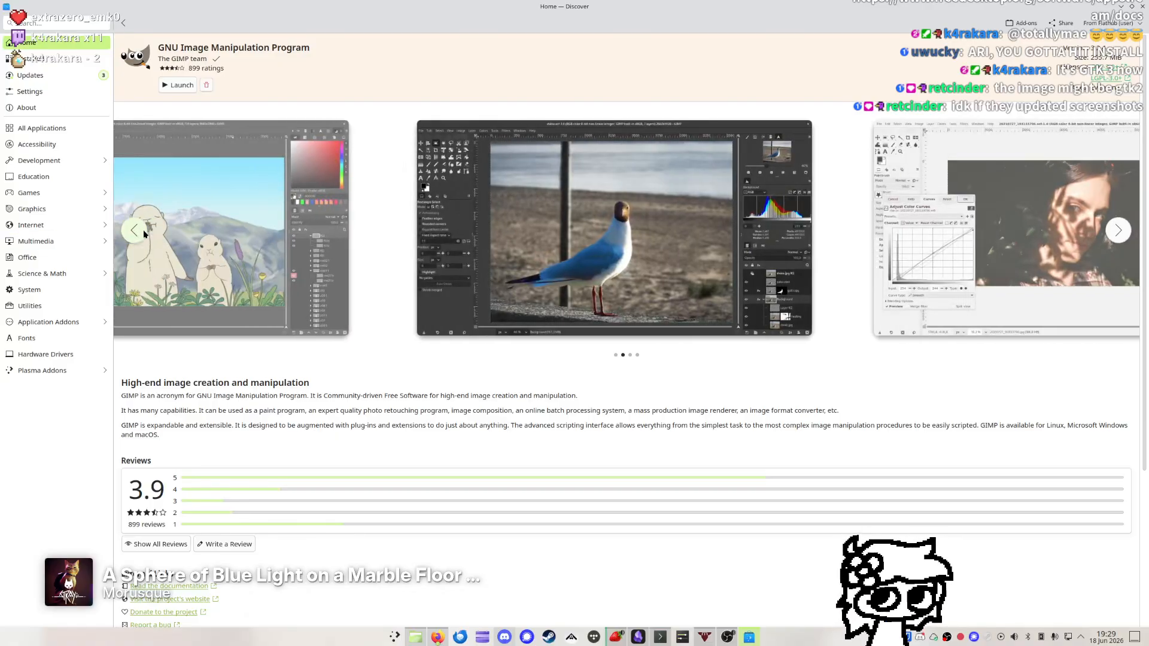
left_click(135, 231)
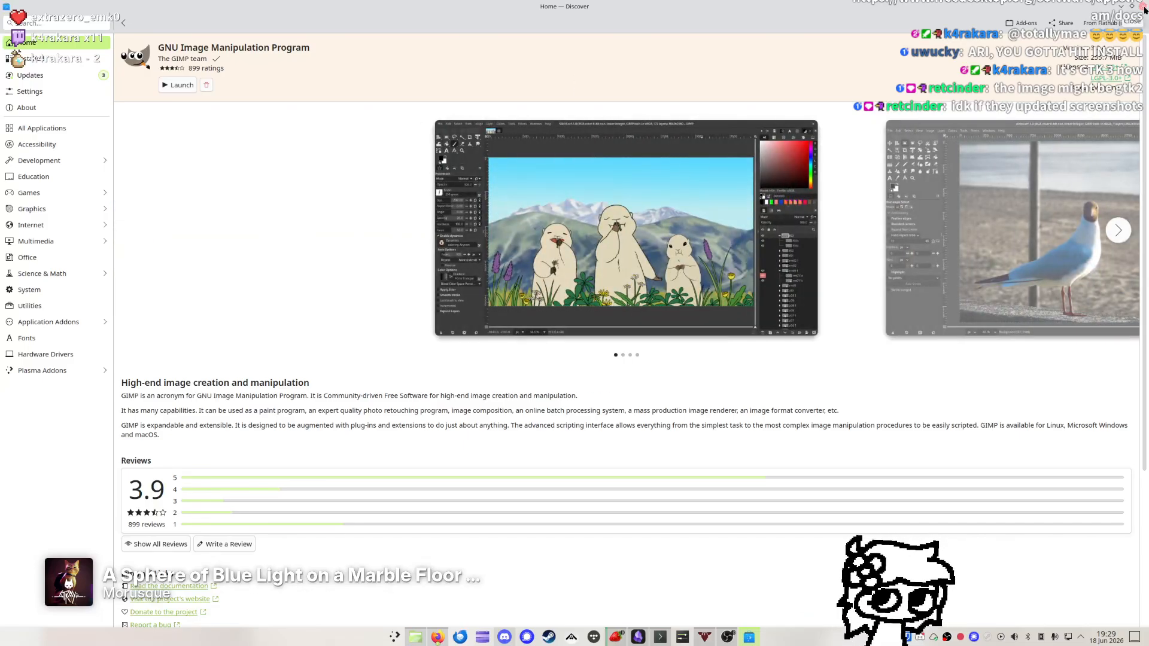
Close Discover and launch the installed GIMP by searching the application launcher for "gimp"
left_click(1143, 9)
key("super")
type("gimp")
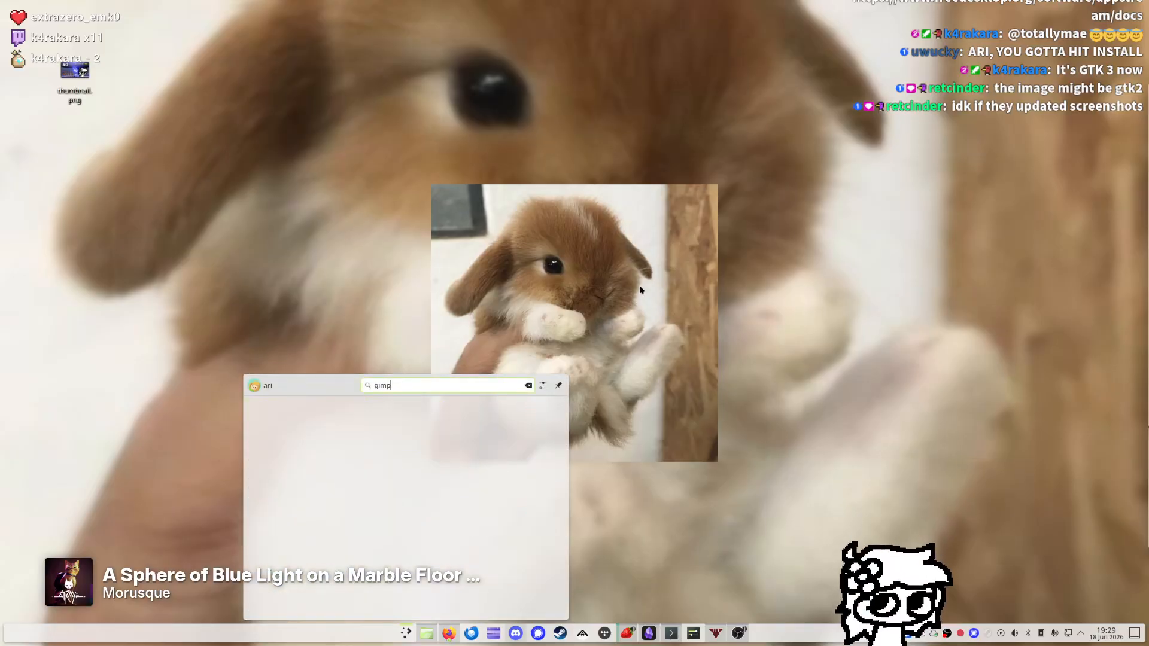
key("Return")
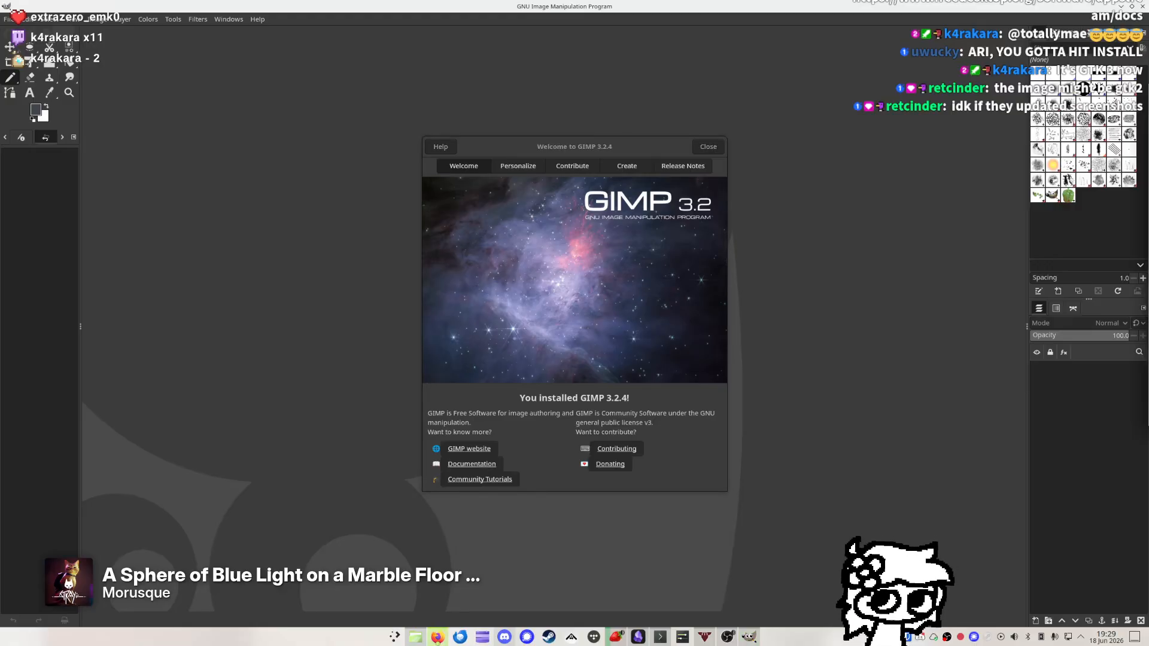
key("super+d")
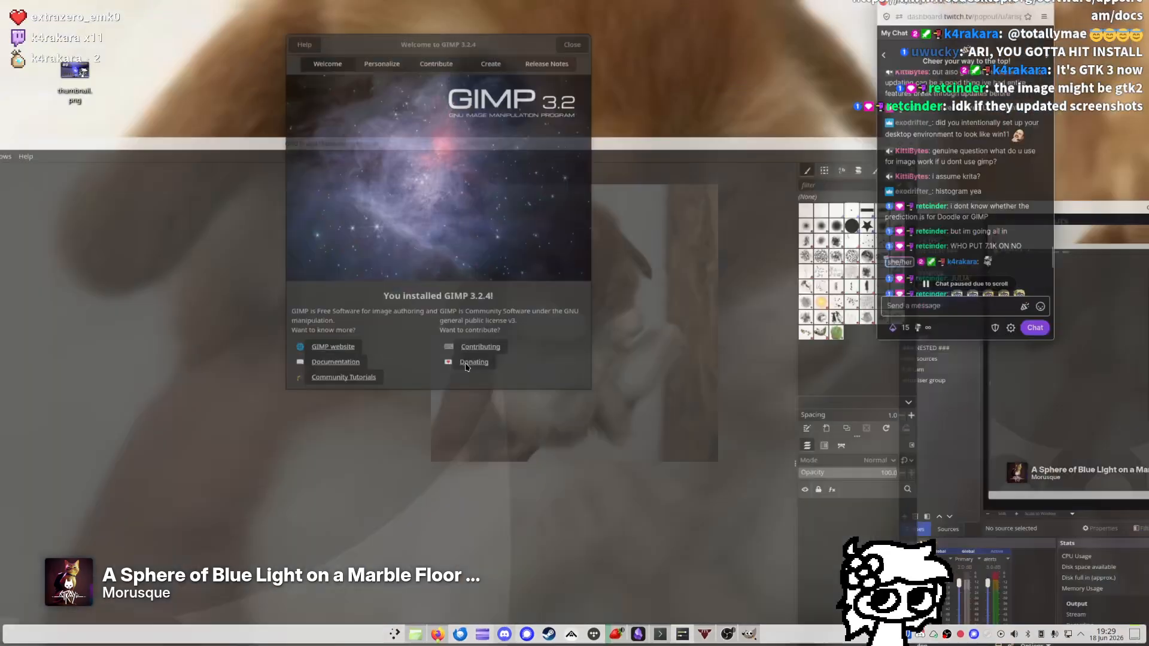
key("super+d")
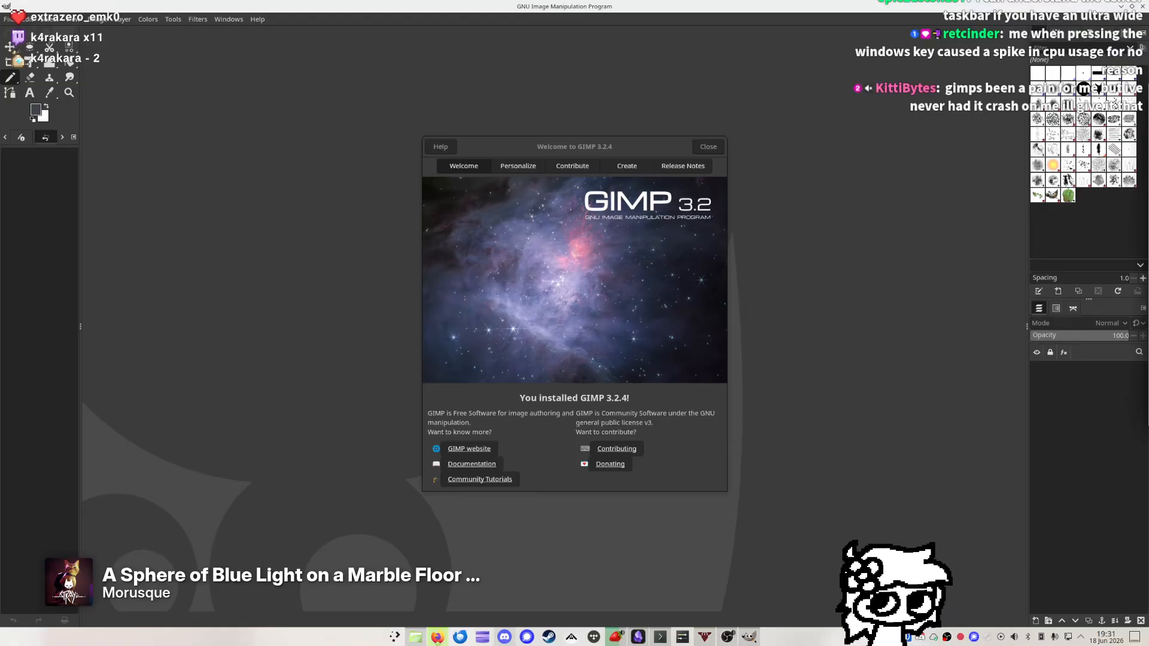
Bring up the browser with the freedesktop.org AppStream documentation and examine its introduction and table of contents
left_click_drag(1148, 90, 395, 0)
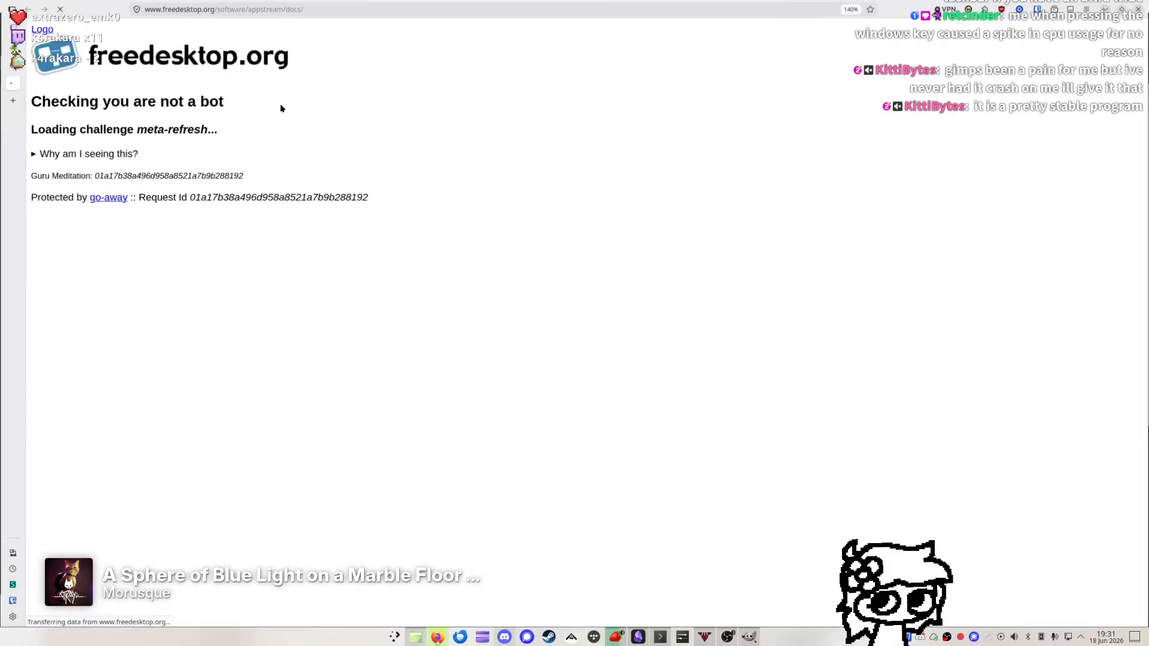
scroll(180, 222, "down", 2)
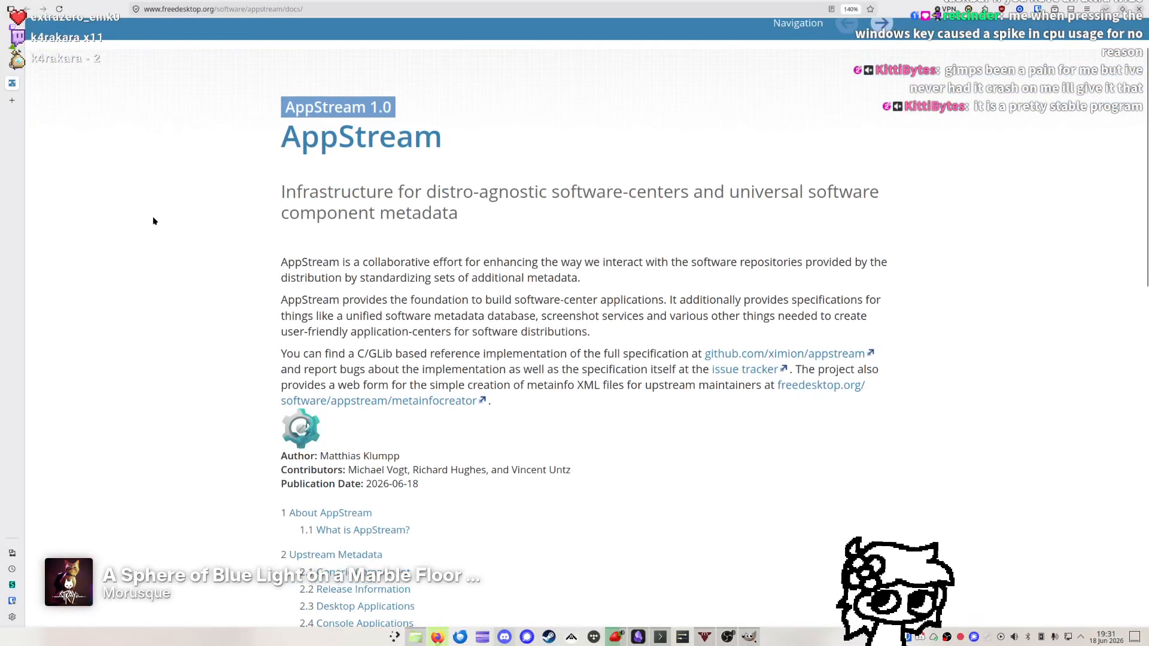
scroll(153, 222, "down", 2)
scroll(153, 222, "down", 2)
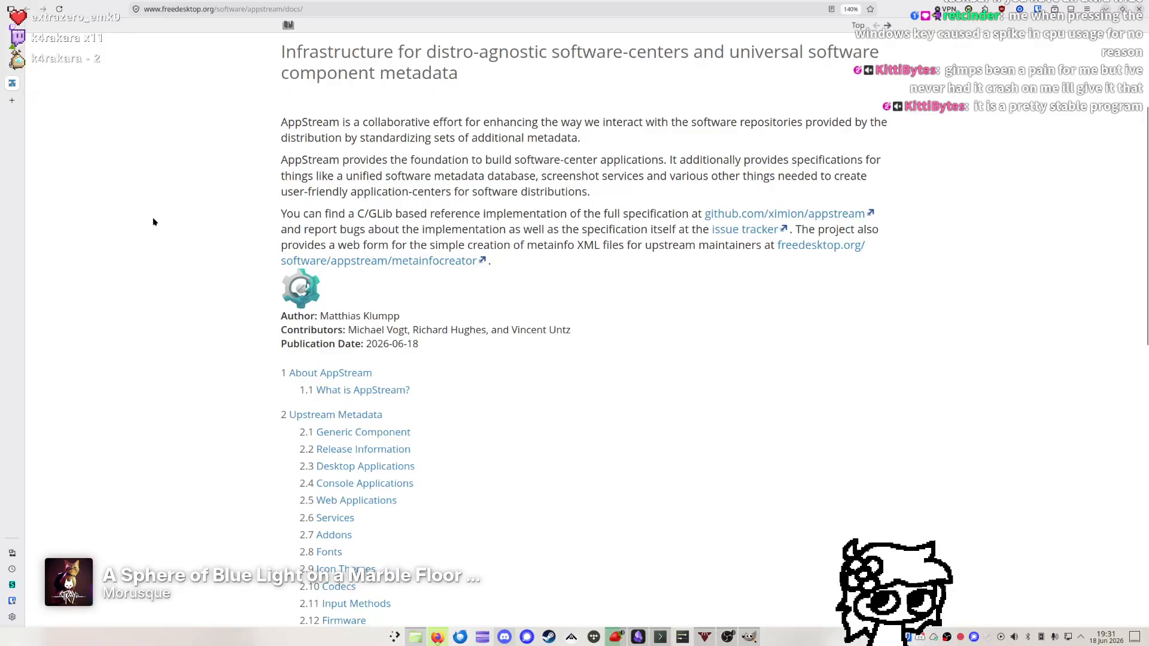
scroll(154, 222, "down", 15)
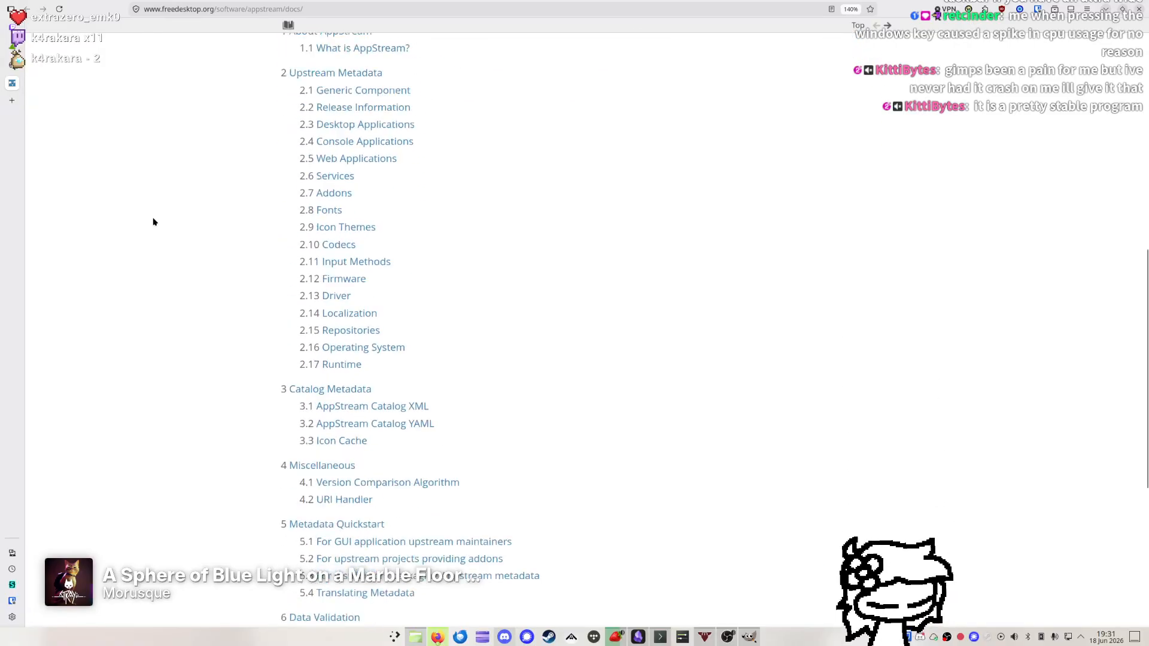
scroll(153, 222, "down", 5)
scroll(153, 222, "up", 20)
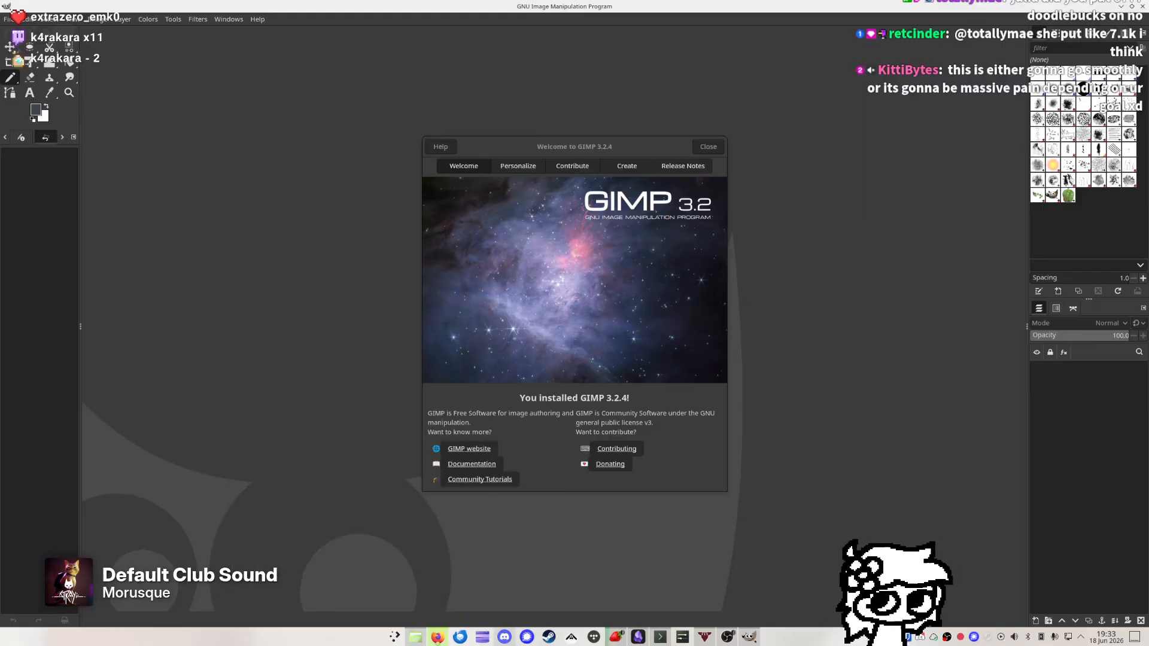
Bring up the YouTube channel in the browser and examine the thumbnails of all its videos, from the latest to the oldest
key("super+shift+Left")
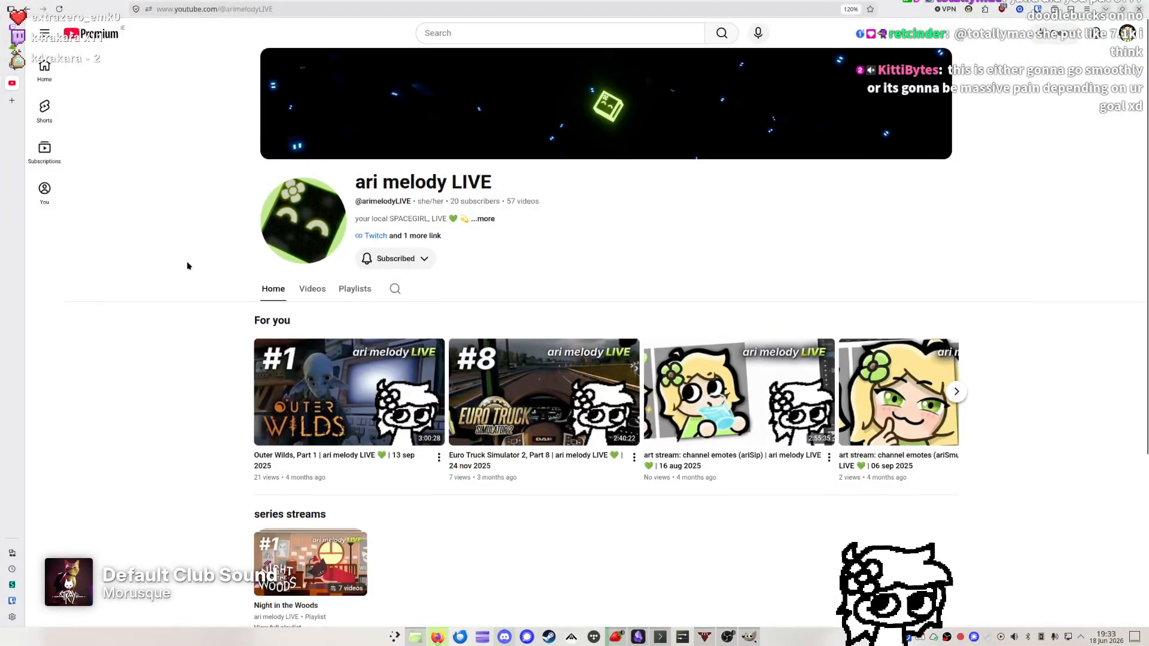
left_click(312, 298)
scroll(180, 257, "down", 3)
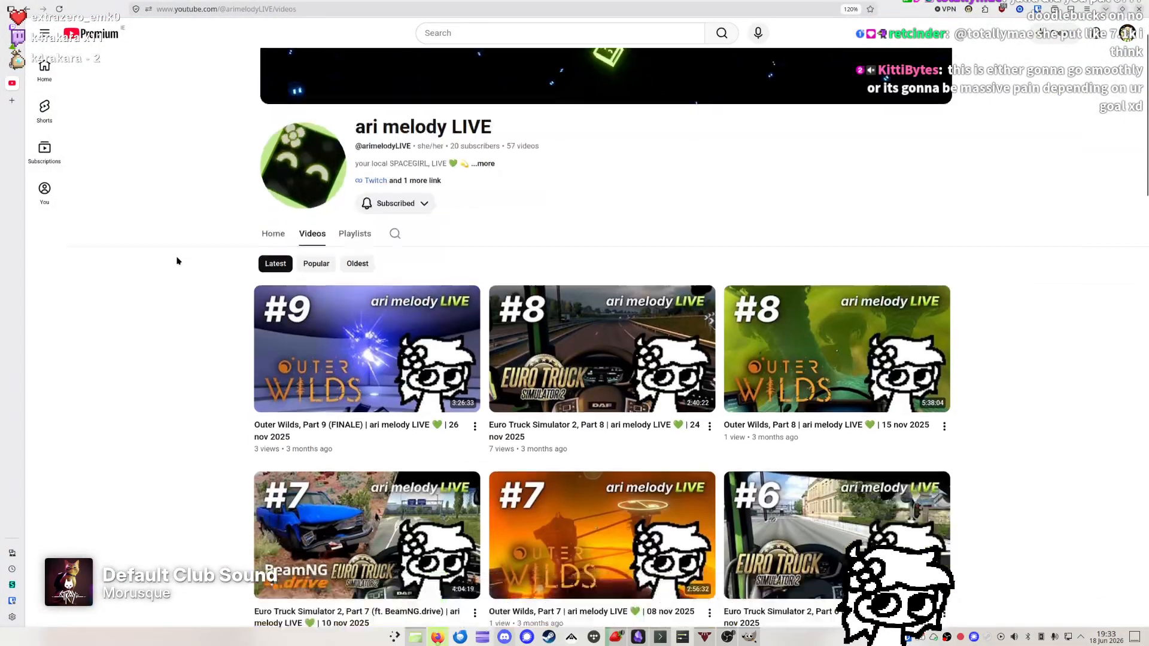
scroll(177, 261, "up", 1)
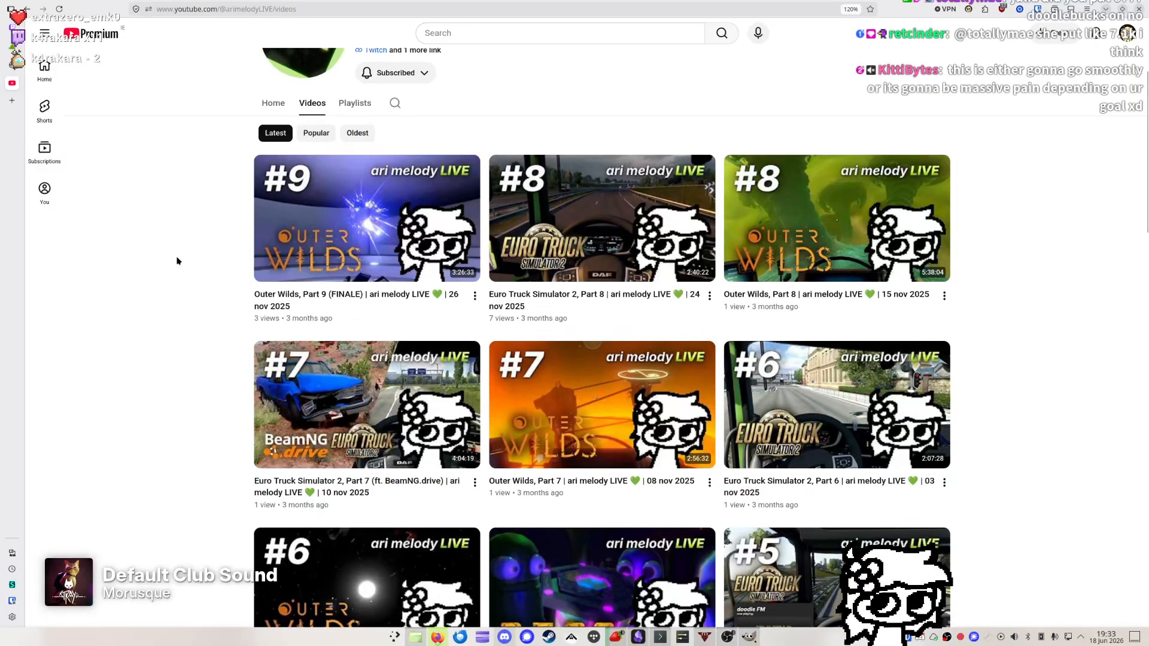
mouse_move(356, 240)
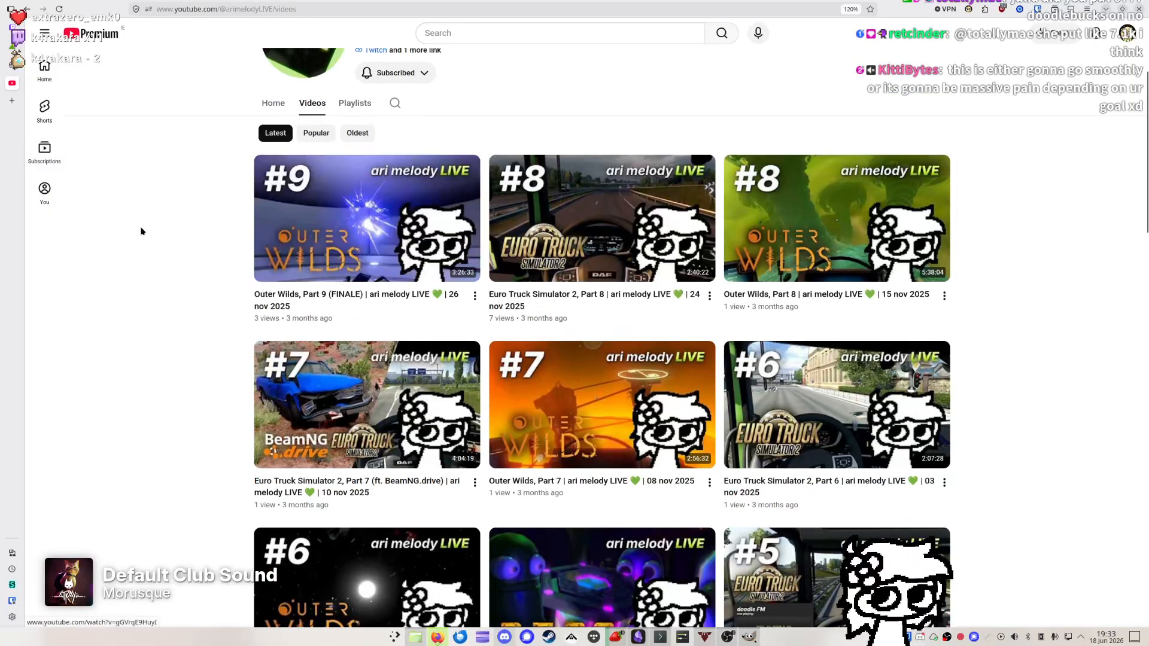
scroll(142, 229, "down", 4)
scroll(141, 230, "down", 19)
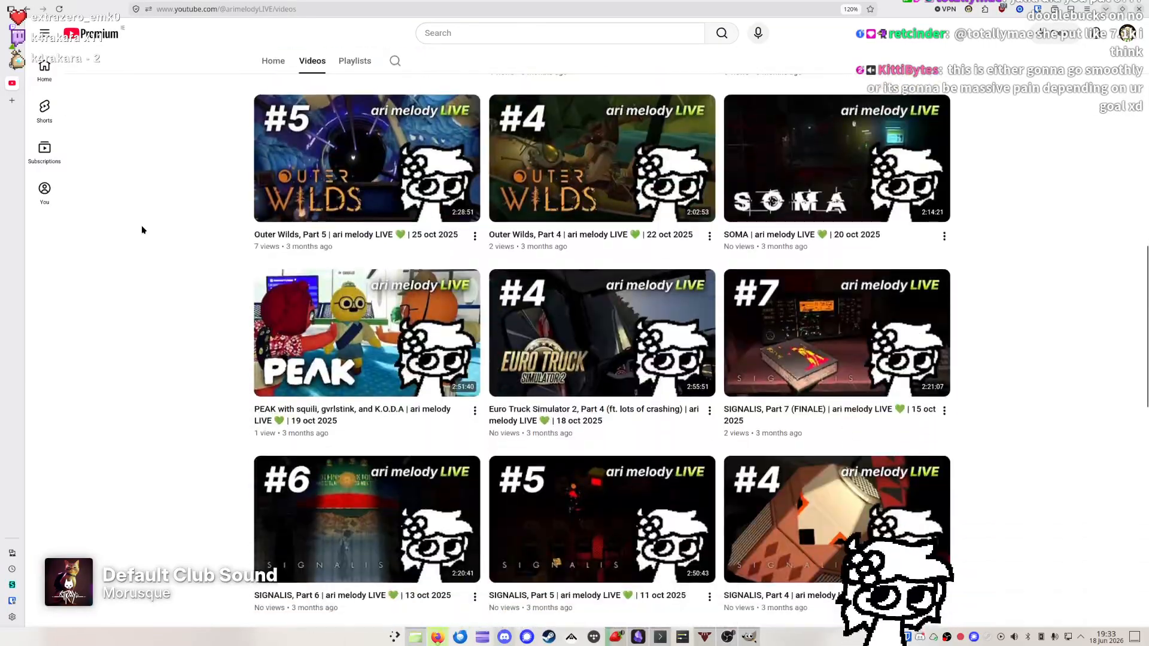
scroll(142, 230, "down", 20)
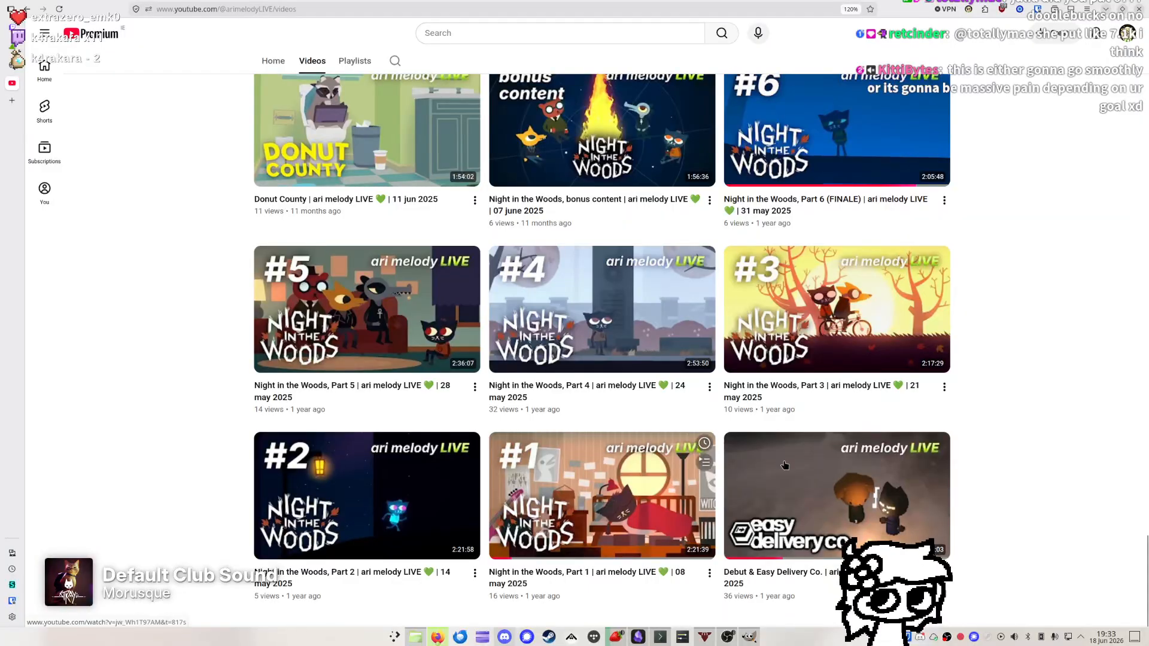
mouse_move(916, 517)
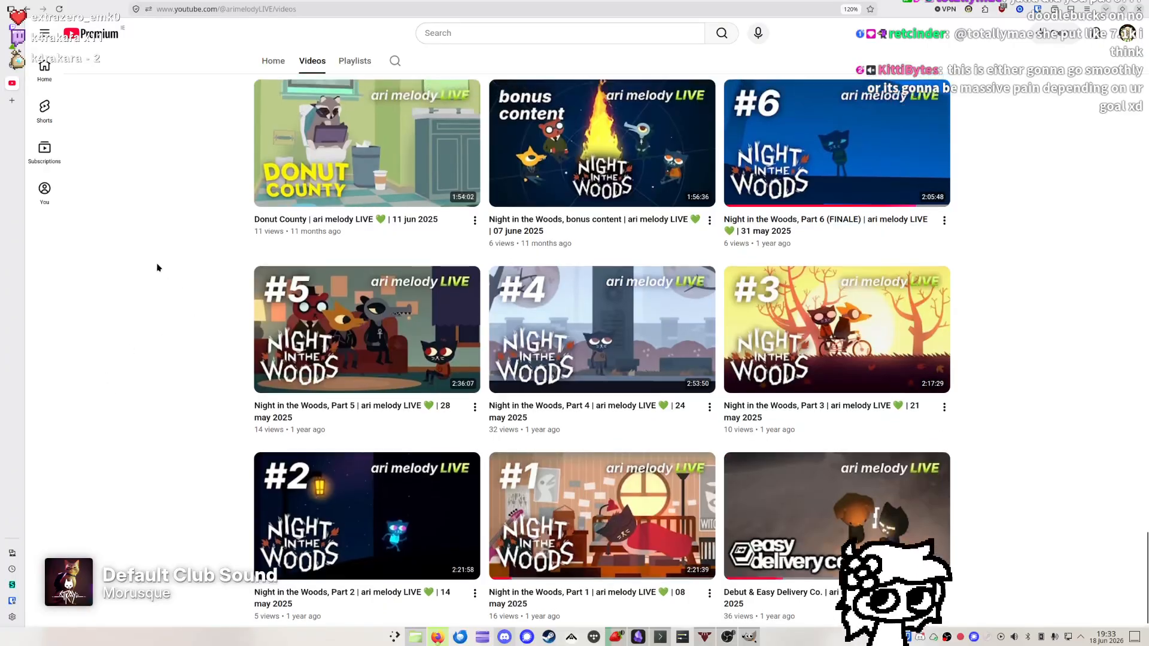
scroll(157, 268, "up", 20)
scroll(157, 267, "up", 15)
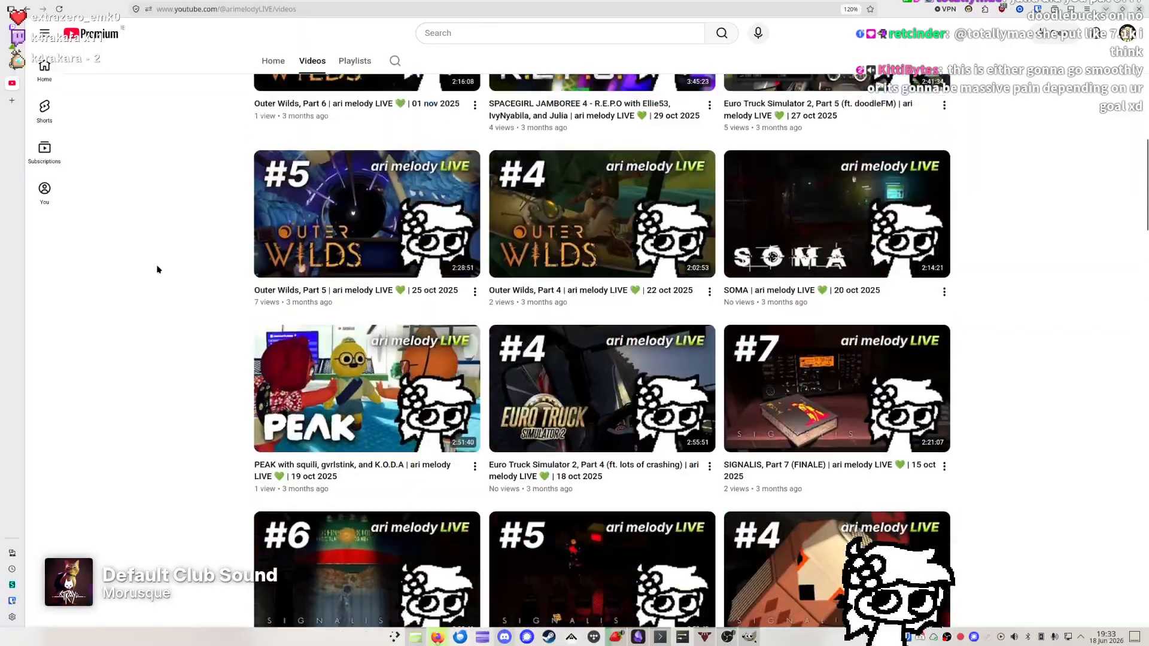
scroll(200, 305, "down", 3)
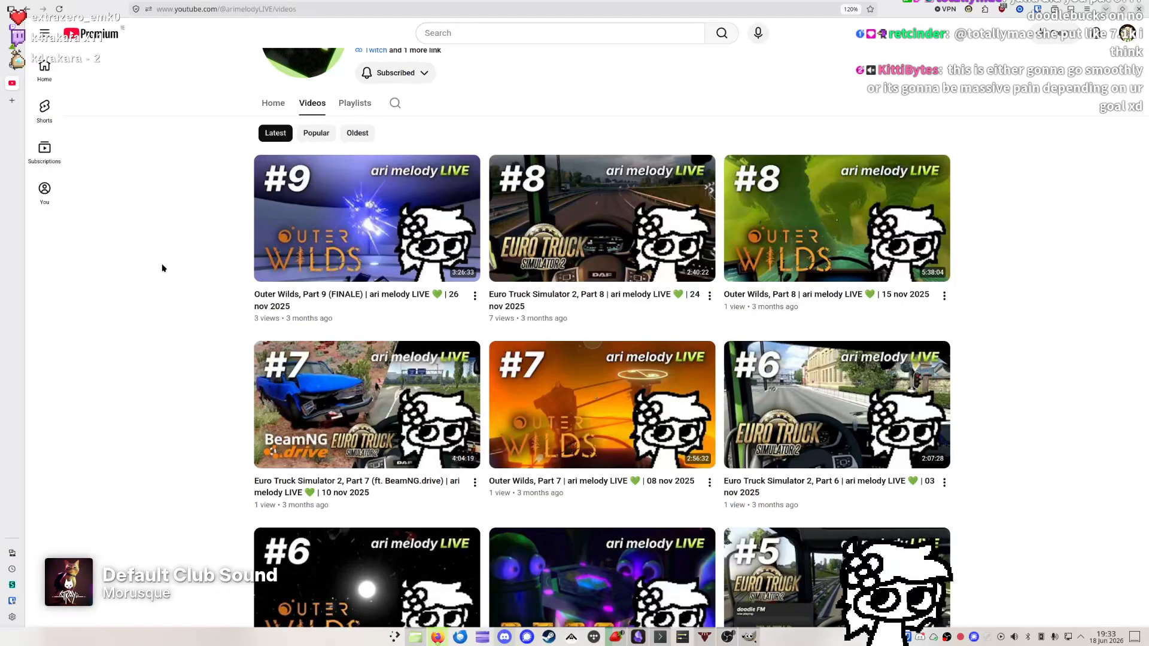
scroll(162, 268, "down", 12)
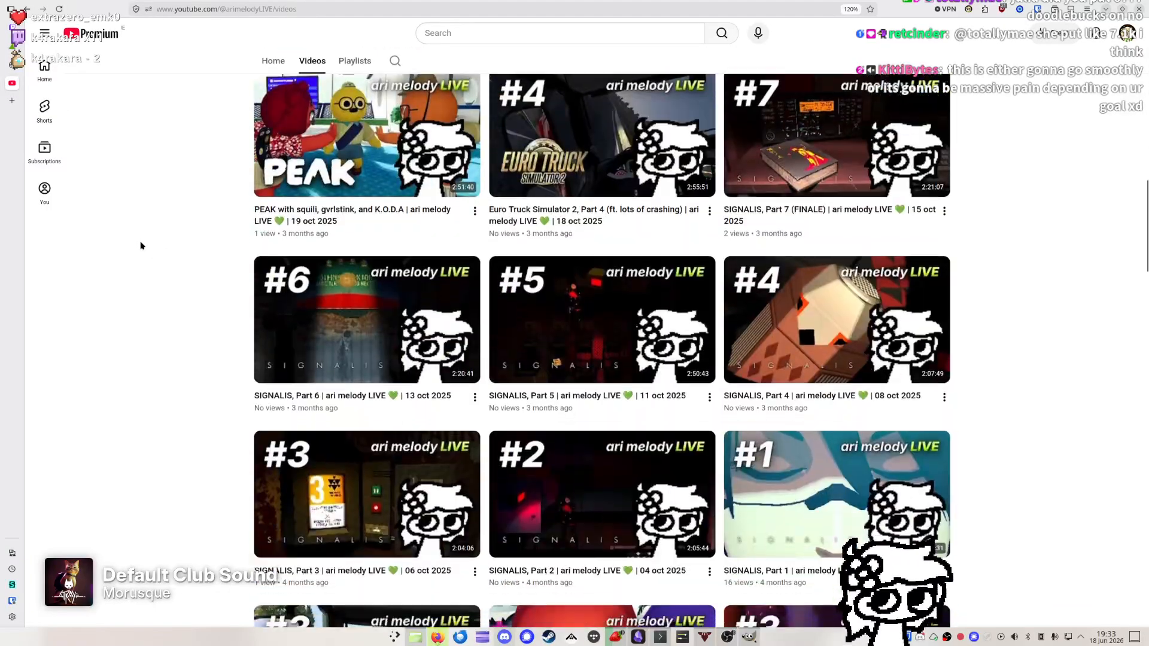
scroll(139, 241, "down", 9)
key("Home")
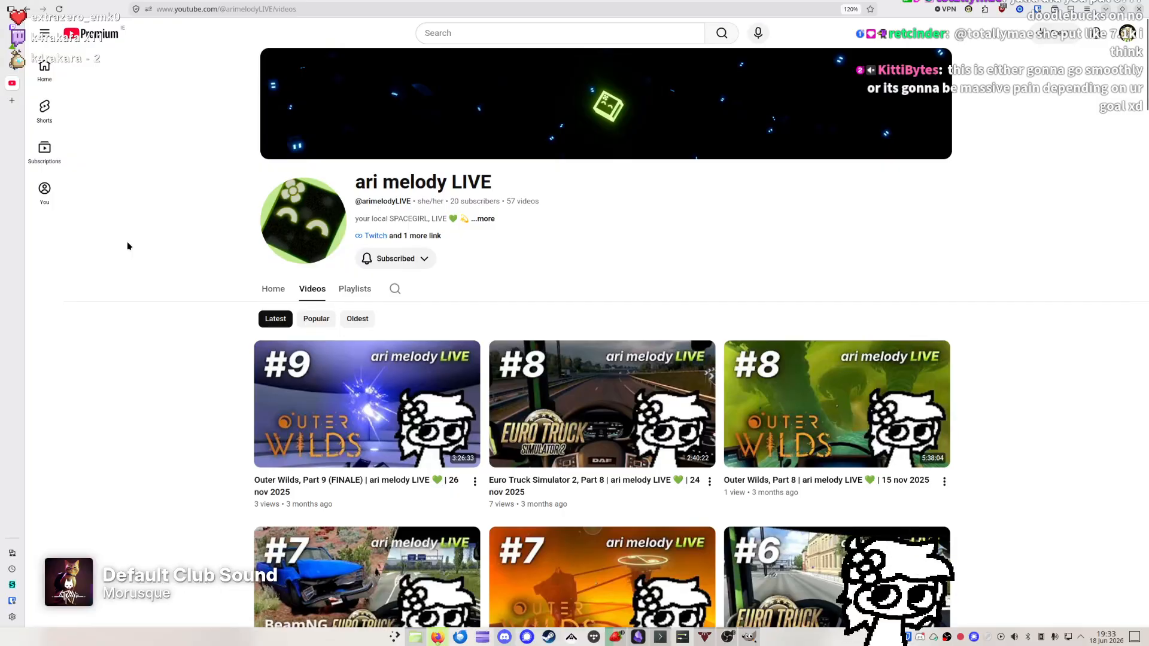
Show the channel's playlists and enlarge the page to 150%
left_click(268, 9)
left_click(204, 242)
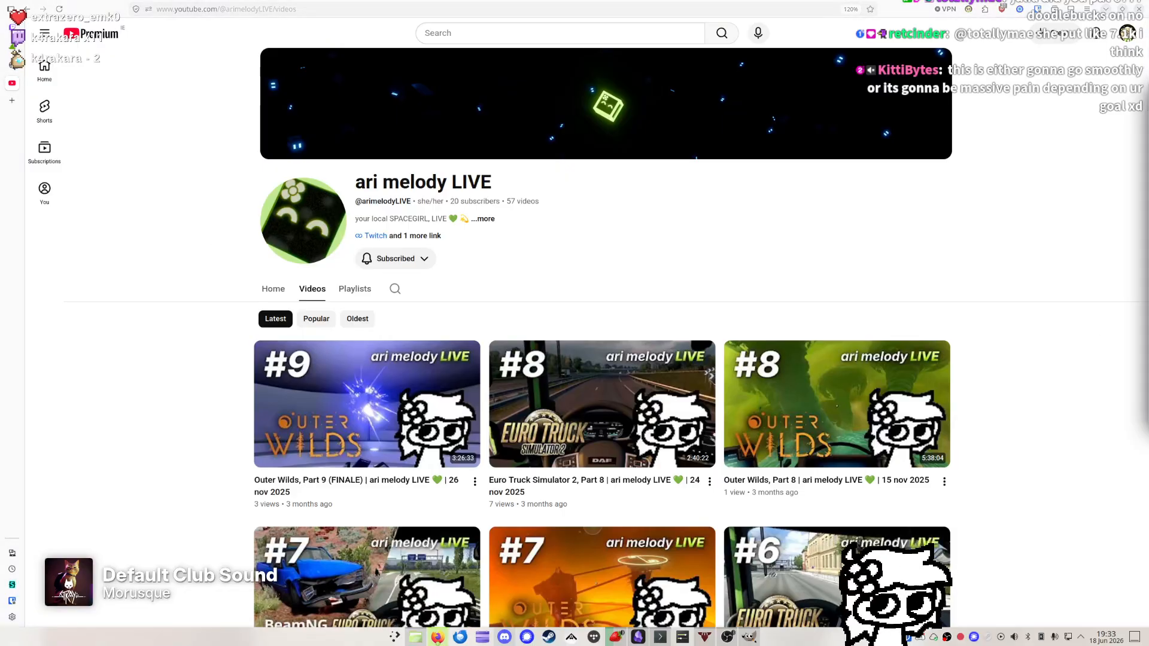
left_click(355, 289)
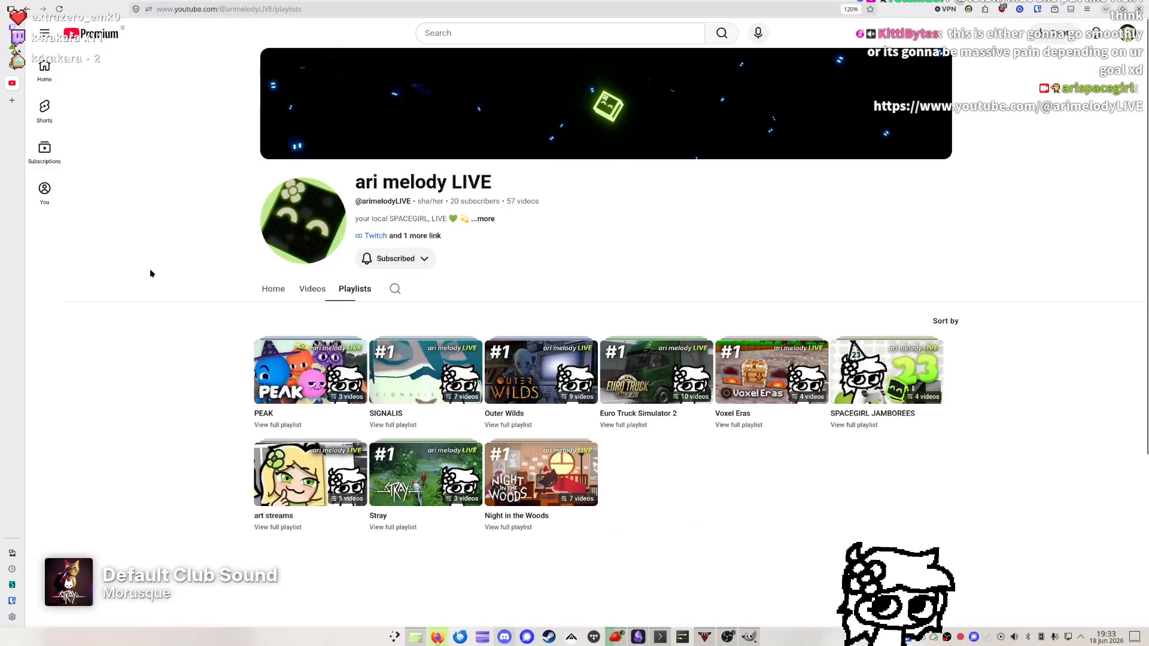
scroll(149, 268, "down", 2)
key("ctrl+plus")
key("ctrl+plus")
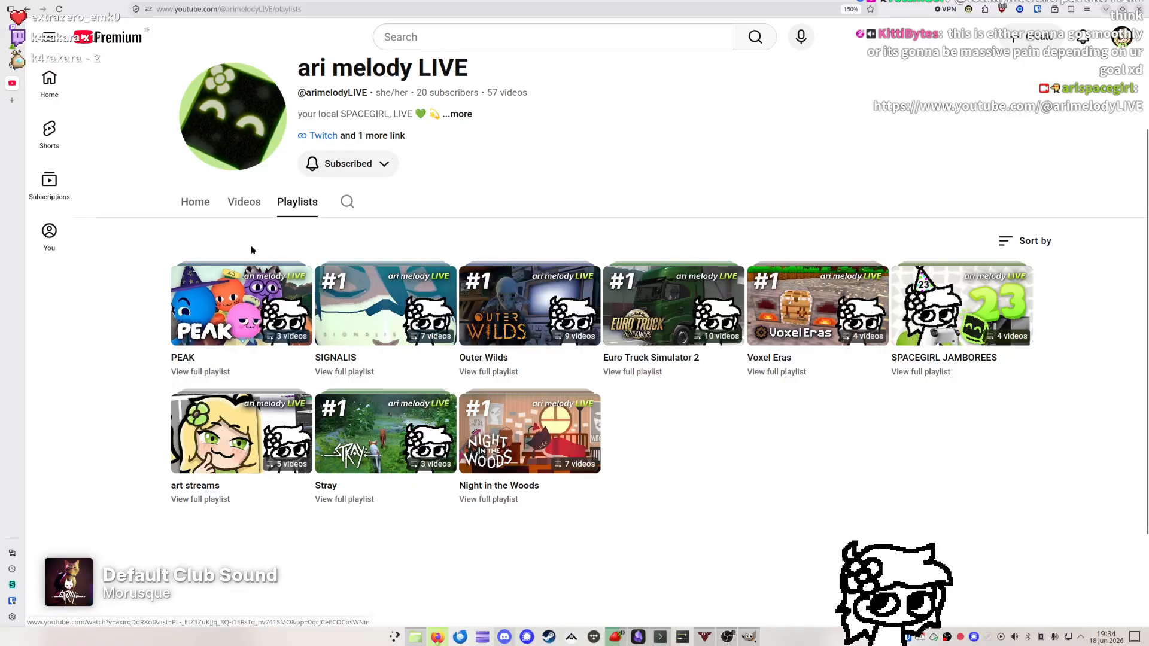
Return to the channel's video list and examine the thumbnail designs of the latest streams
left_click(241, 204)
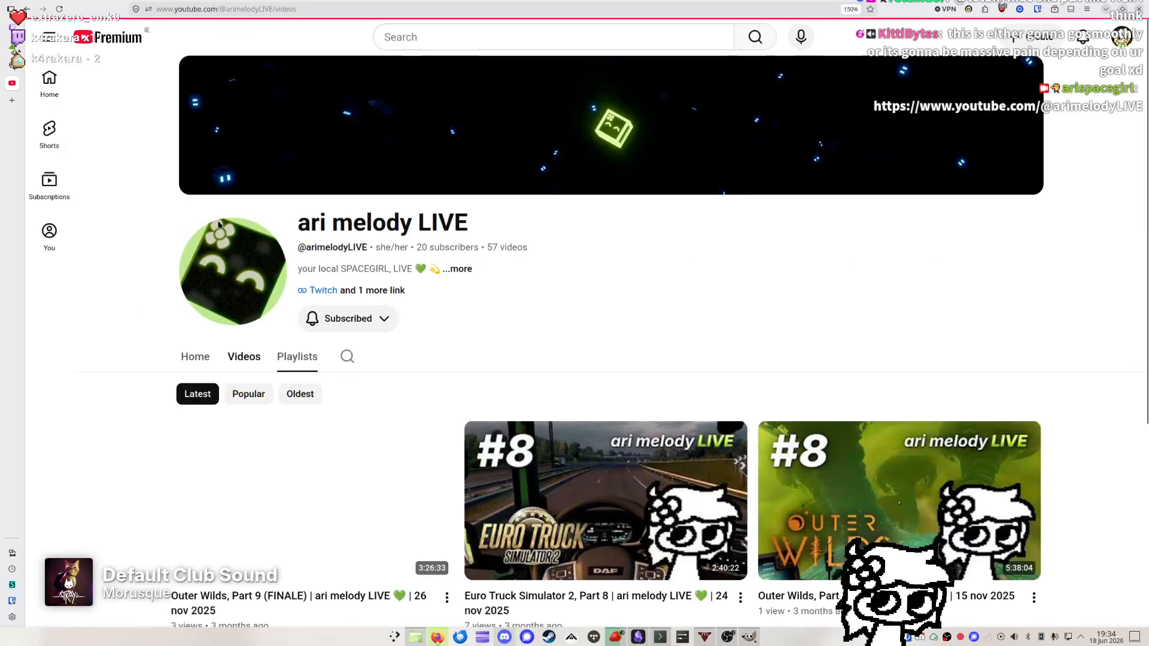
scroll(133, 260, "down", 4)
scroll(134, 261, "up", 1)
scroll(133, 258, "up", 4)
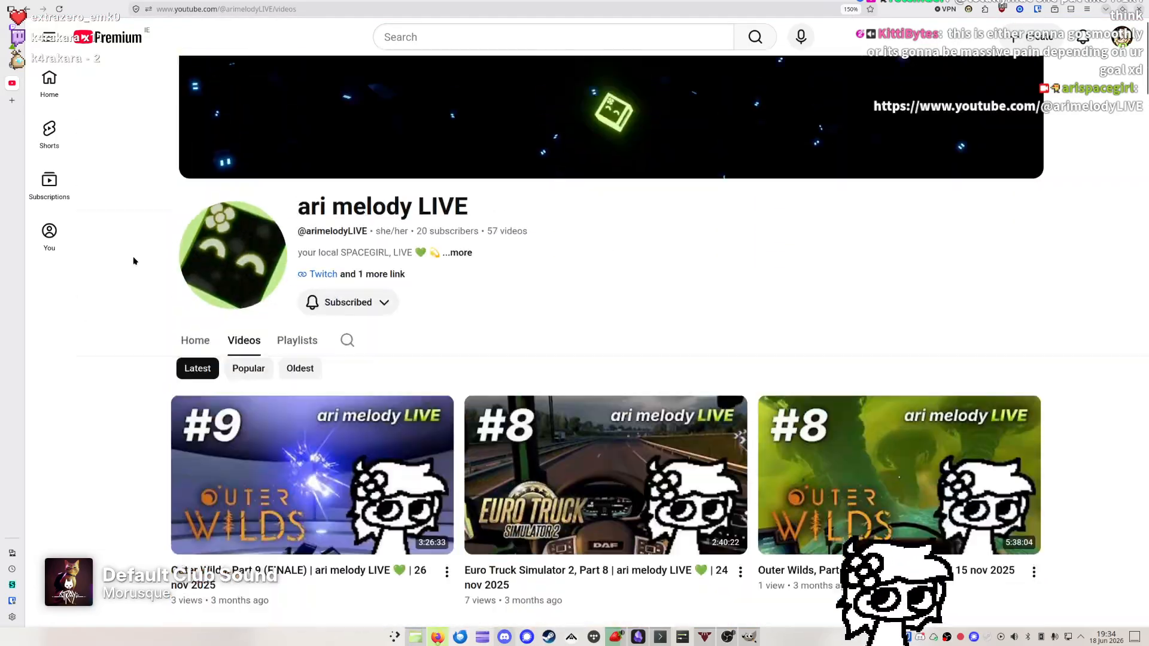
scroll(141, 250, "down", 4)
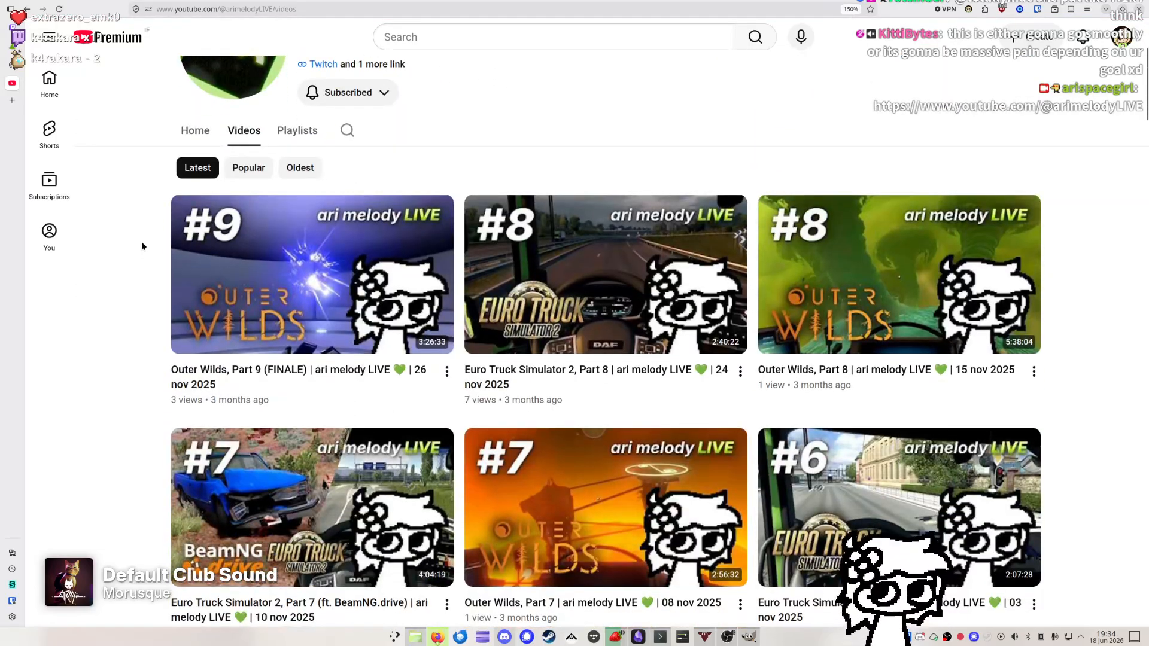
scroll(141, 246, "up", 4)
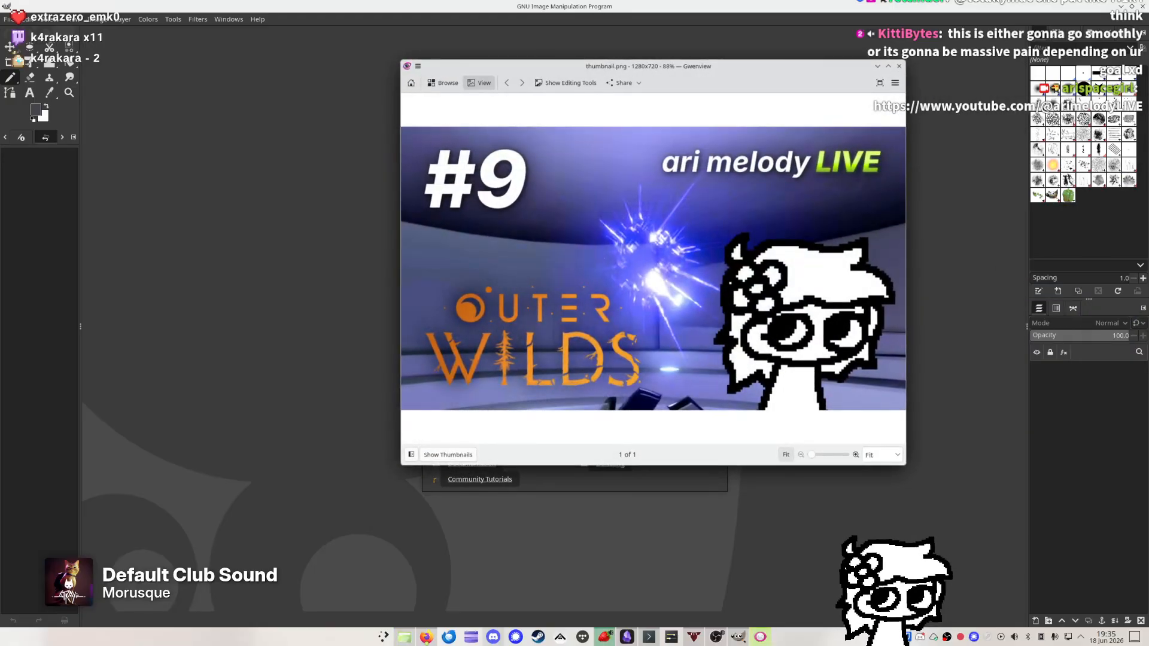
Arrange the Gwenview windows showing thumbnail.png and the LIVE logo image side by side over GIMP
left_click_drag(712, 298, 860, 353)
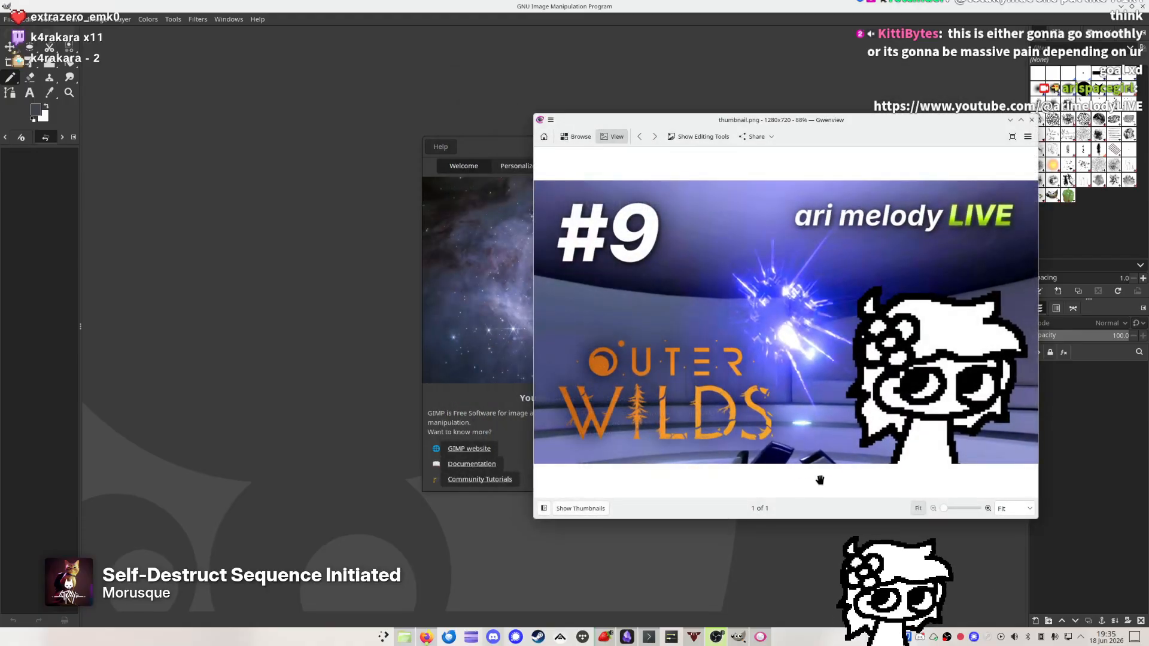
left_click_drag(816, 518, 885, 524)
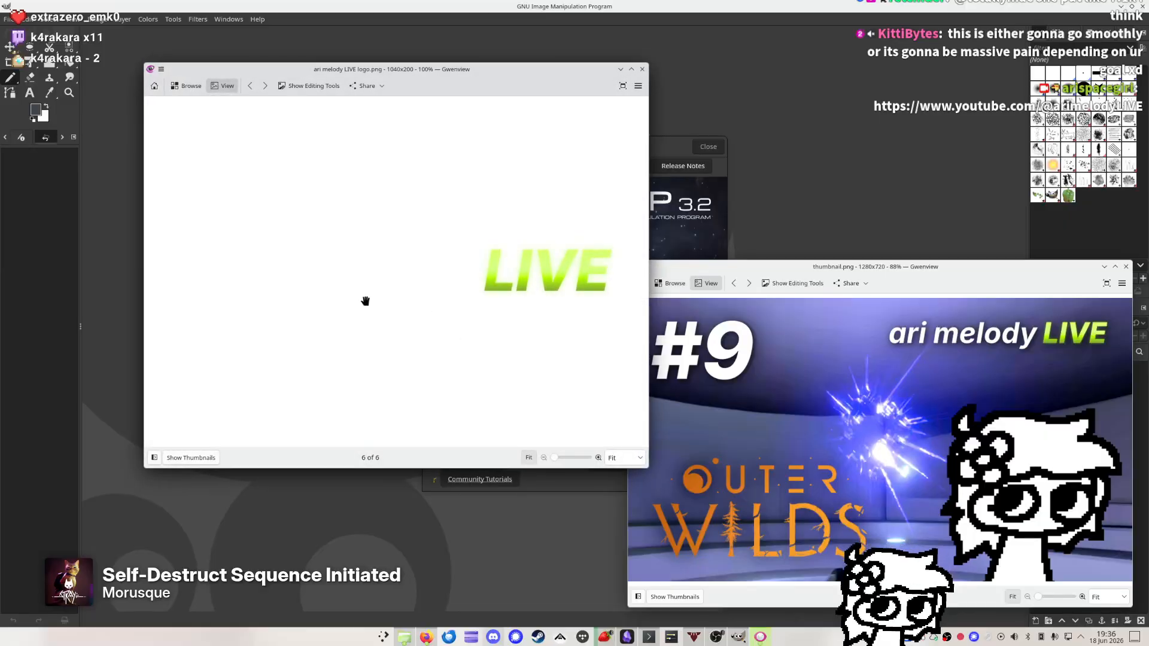
left_click_drag(382, 320, 482, 334)
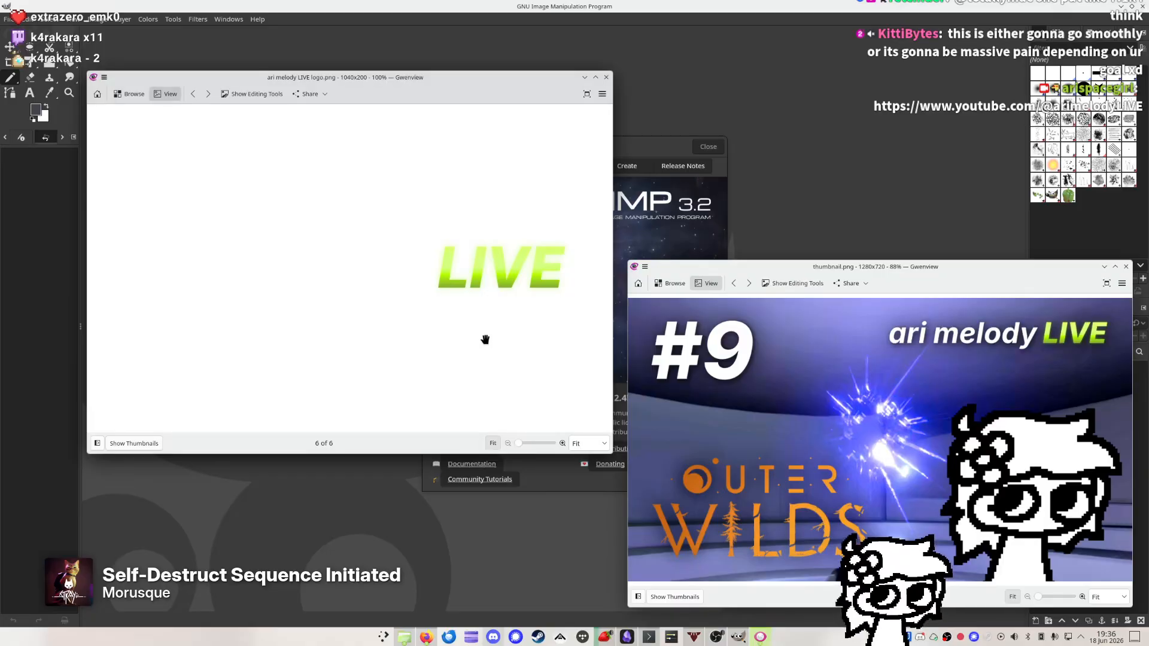
Close both Gwenview reference windows and create a new 1280 × 720 px image
key("ctrl+w")
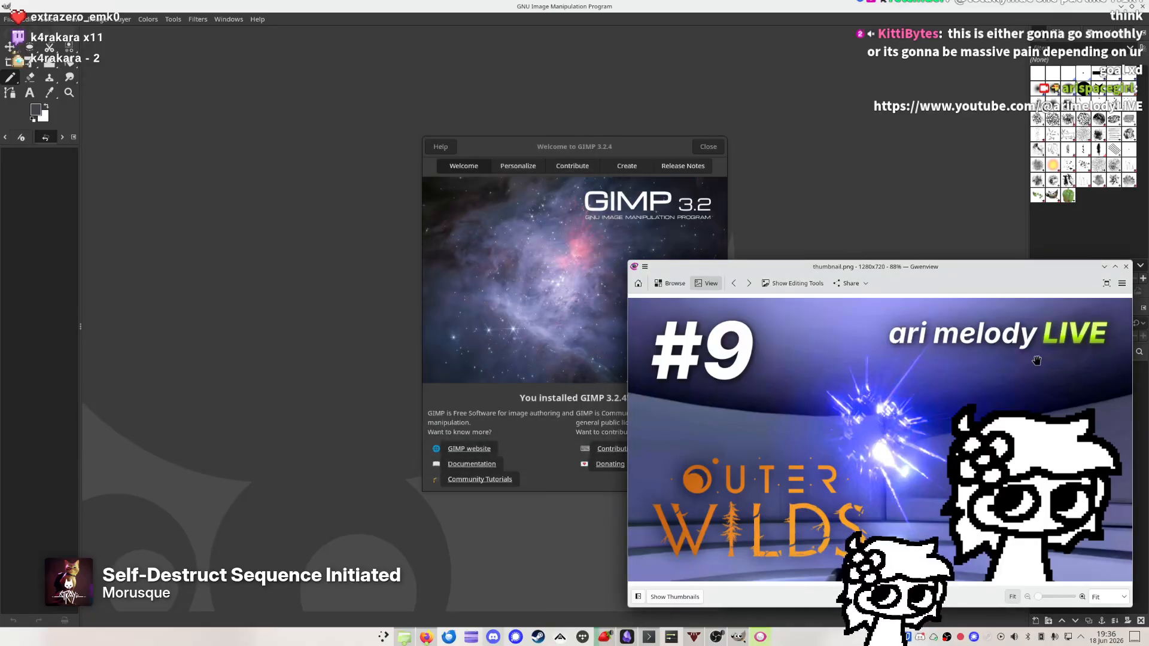
key("ctrl+w")
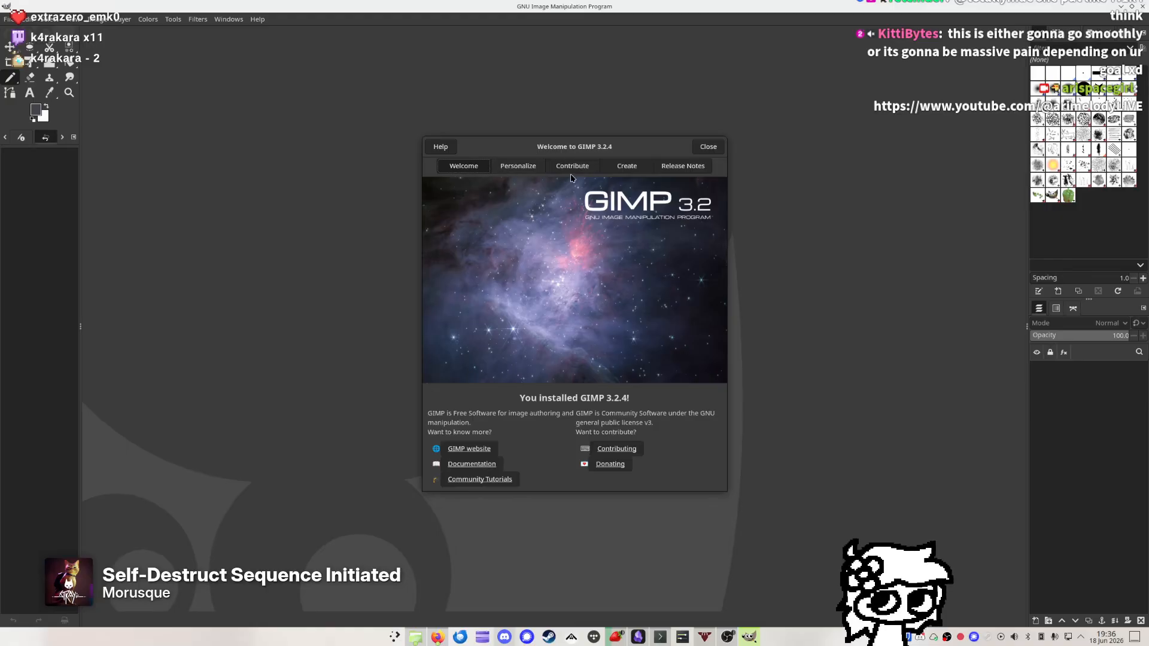
left_click(627, 166)
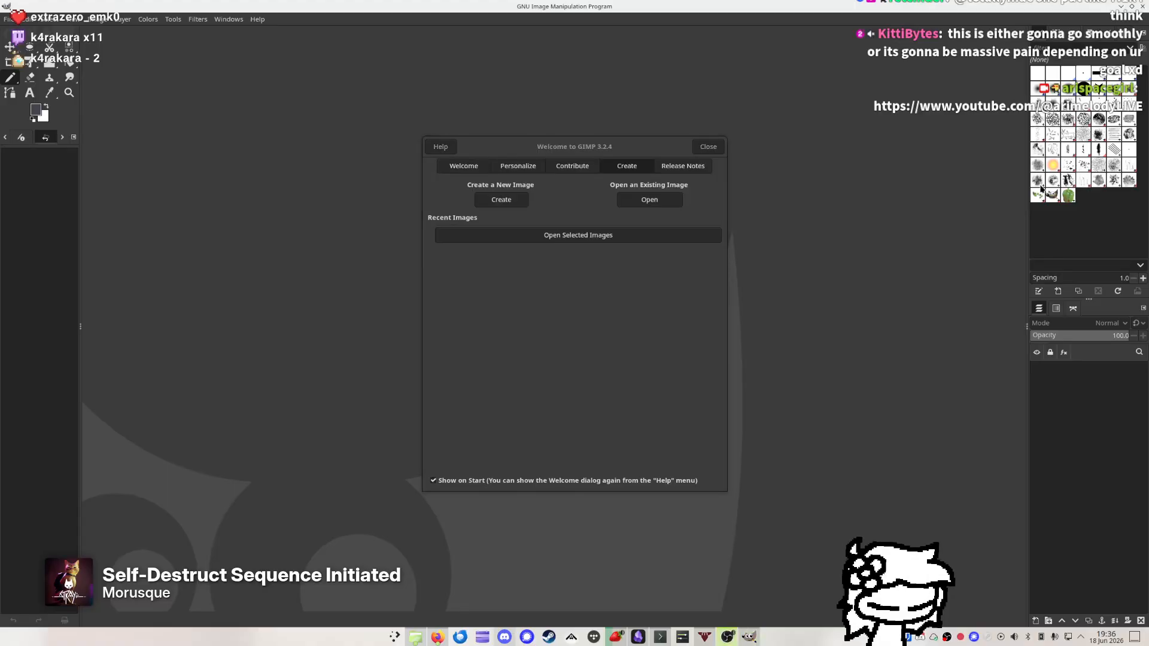
left_click(501, 199)
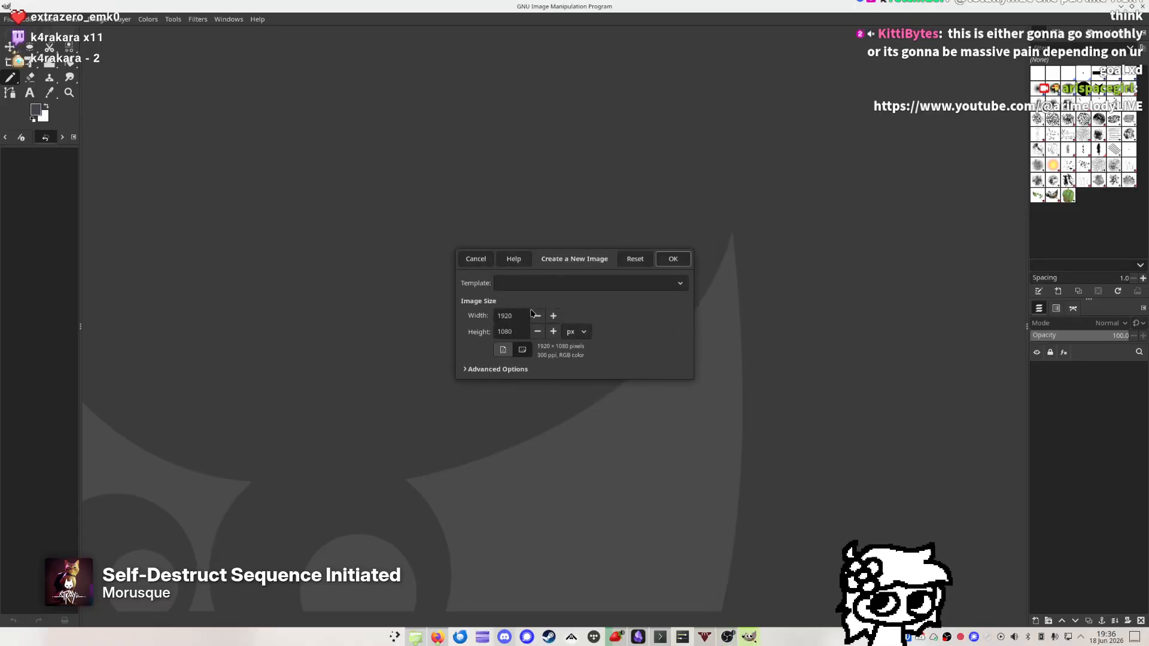
key("ctrl+a")
type("1280")
key("Tab")
type("720")
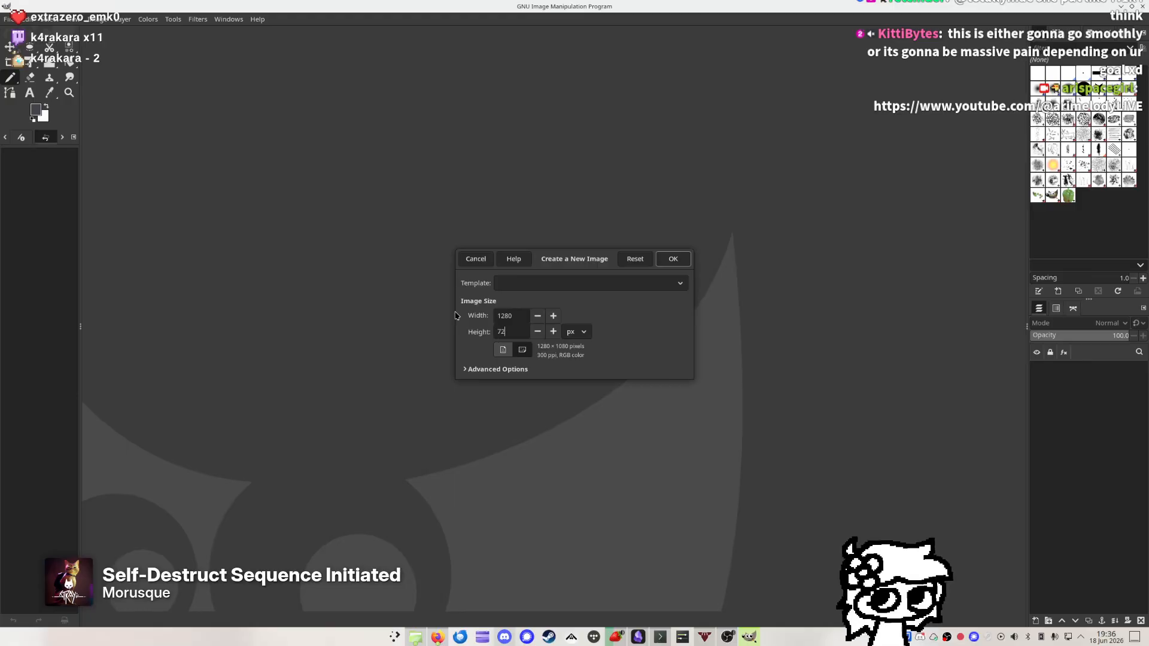
left_click(682, 259)
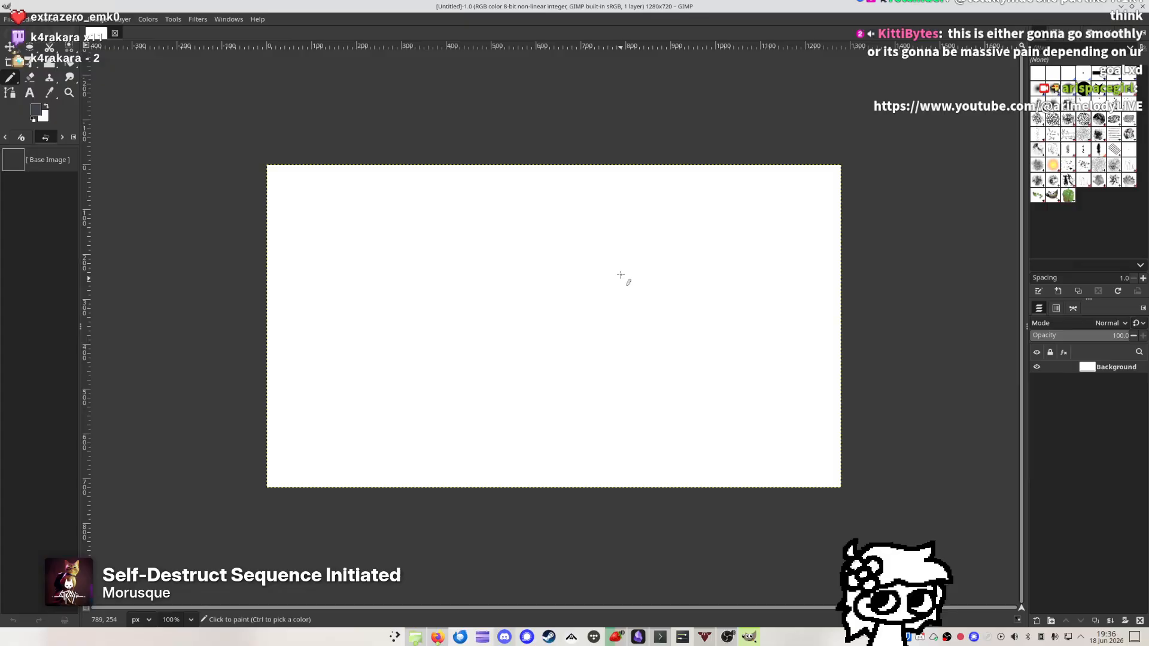
Review the #9 thumbnail.png over the blank canvas as a layout reference, and close its viewer
scroll(551, 278, "up", 3)
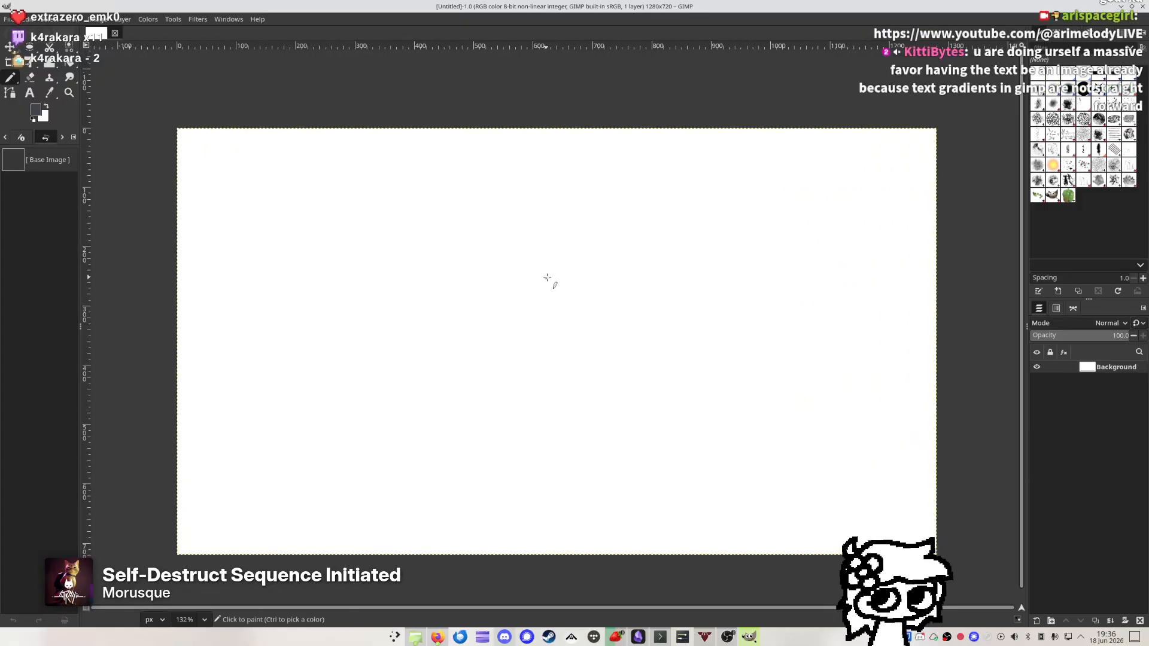
left_click_drag(571, 253, 558, 260)
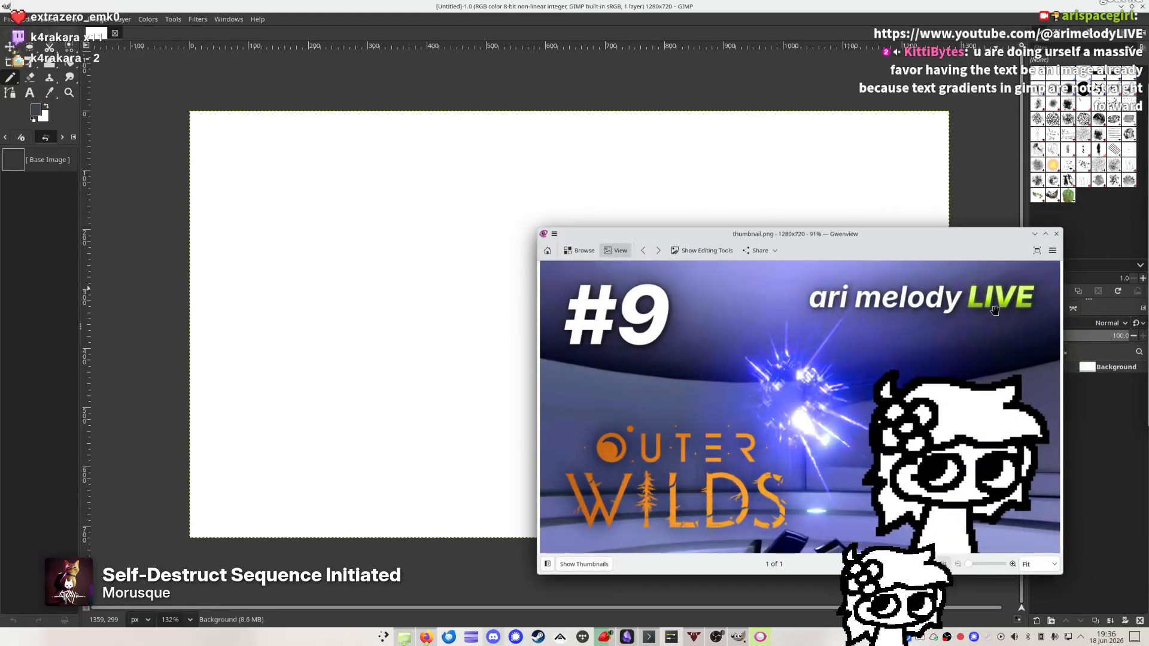
left_click_drag(628, 328, 632, 332)
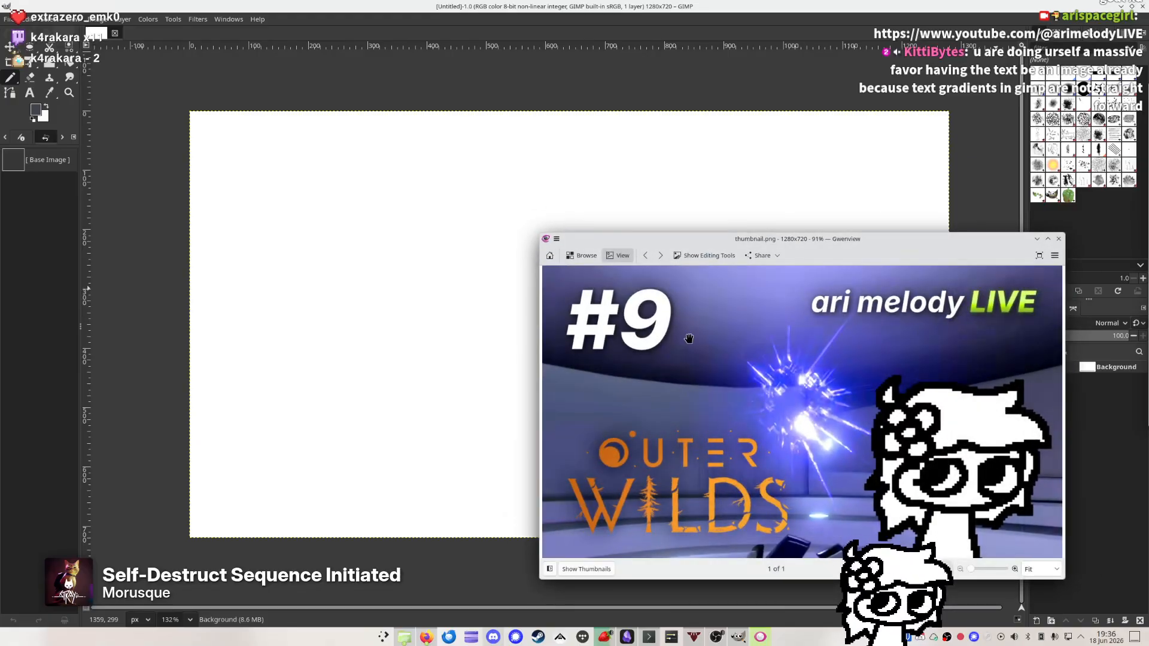
key("ctrl+q")
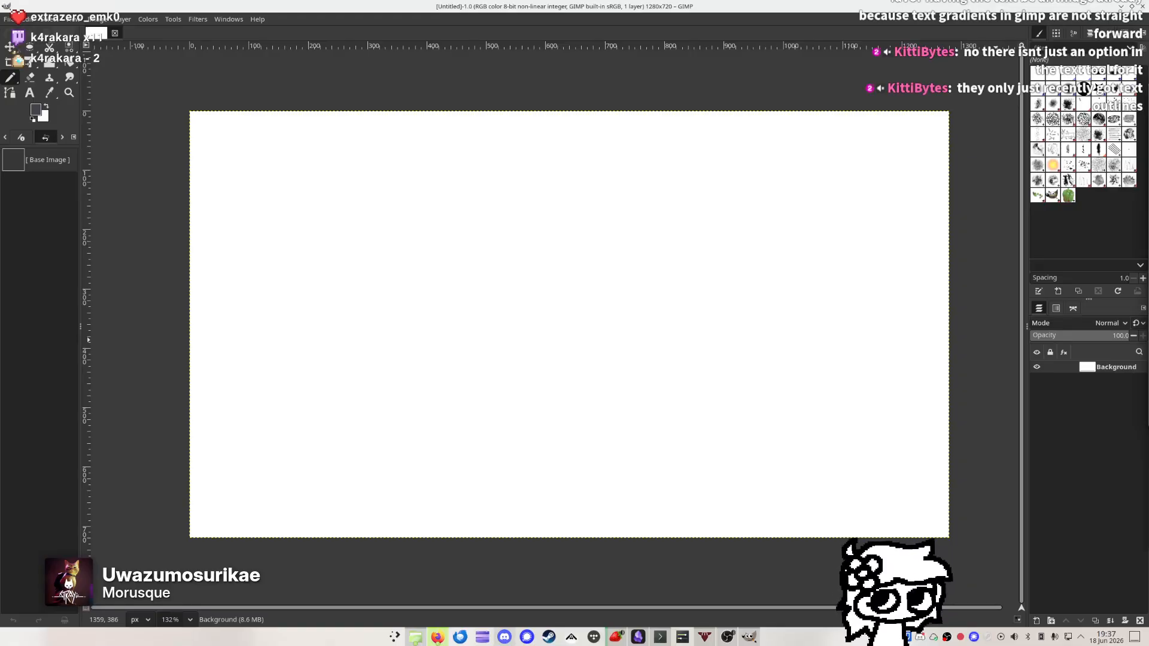
Bring up the browser window with the NieR:Automata logo and save the image as nier automata logo.png
left_click_drag(1148, 264, 524, 229)
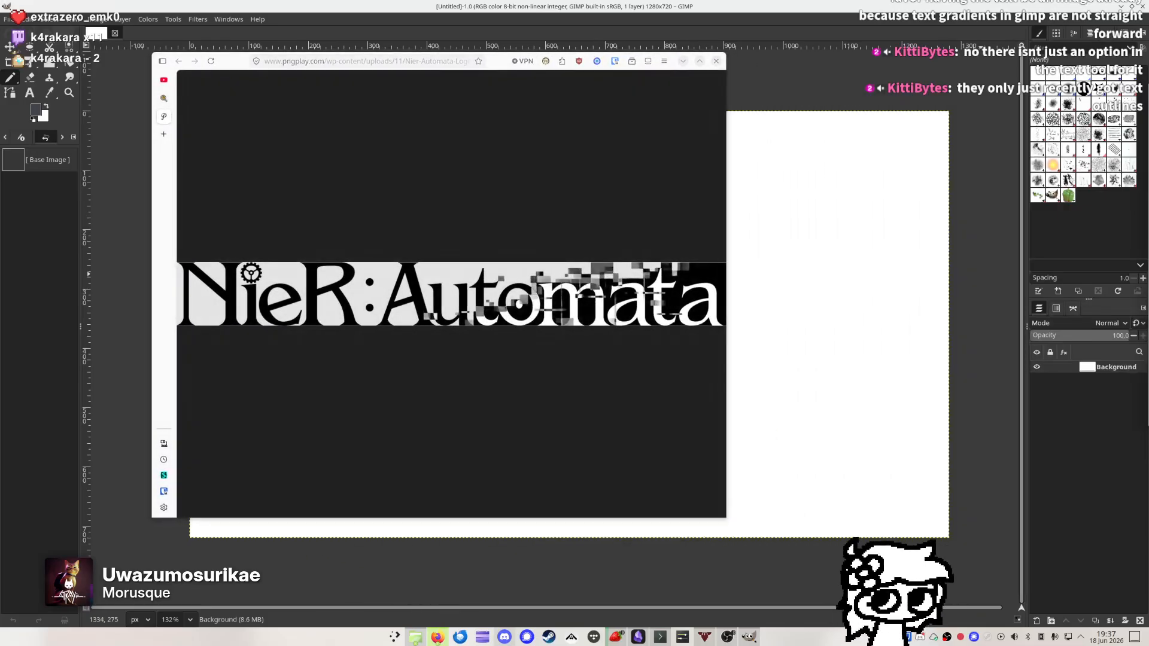
left_click_drag(475, 276, 605, 289)
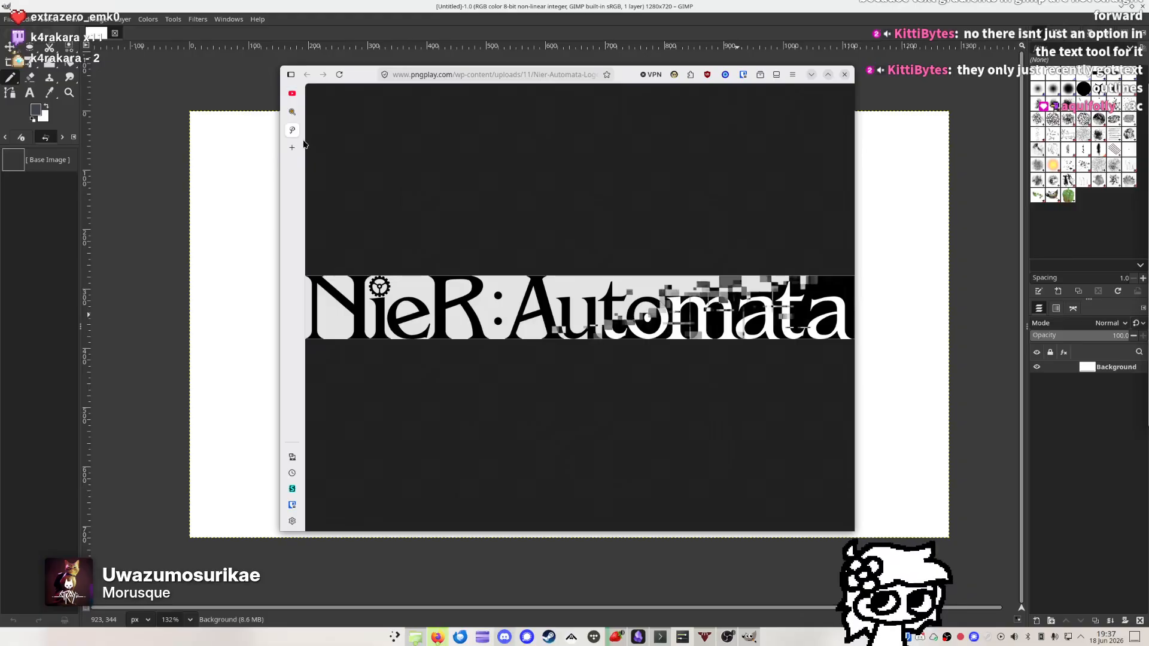
mouse_move(305, 147)
left_mouse_down()
mouse_move(649, 165)
mouse_move(305, 168)
left_mouse_up()
key("ctrl+s")
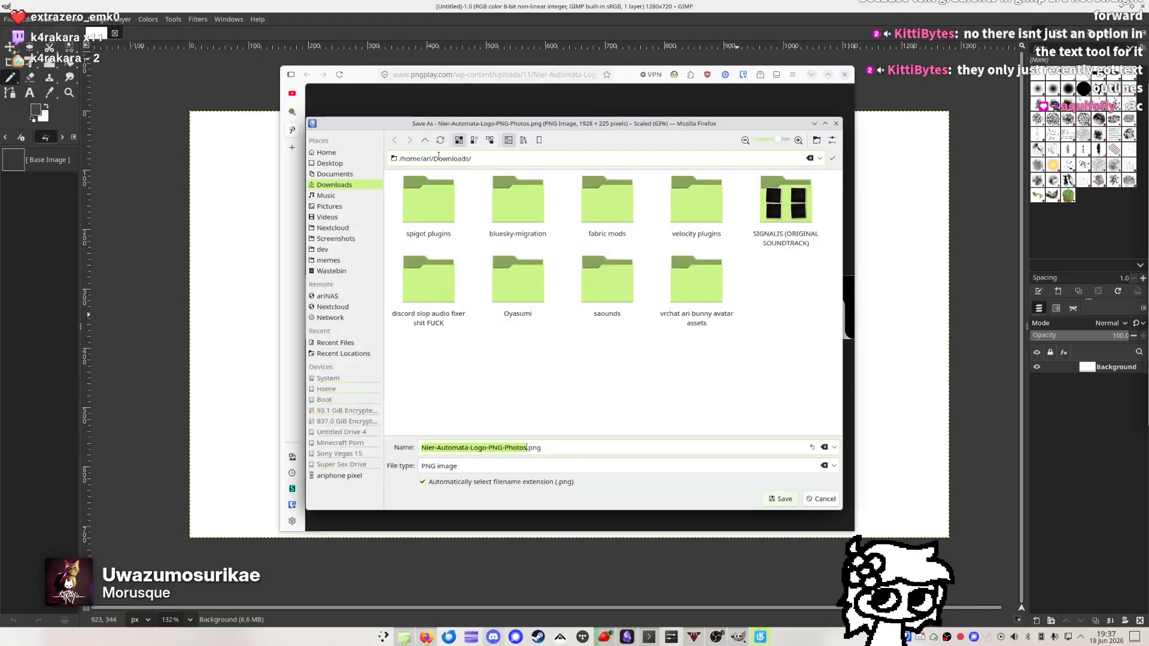
key("Return")
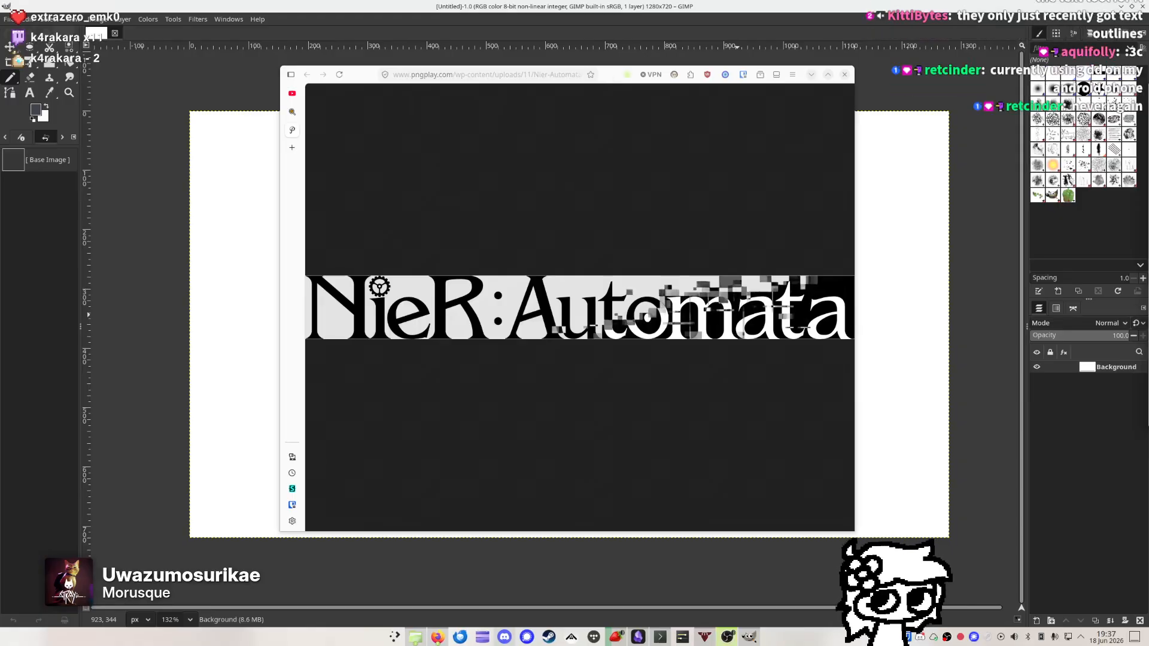
Place the downloaded nier automata logo.png on the canvas as a new layer and inspect its lettering up close
left_click(627, 76)
left_click_drag(659, 189, 934, 243)
left_click_drag(718, 155, 412, 249)
scroll(607, 322, "down", 1)
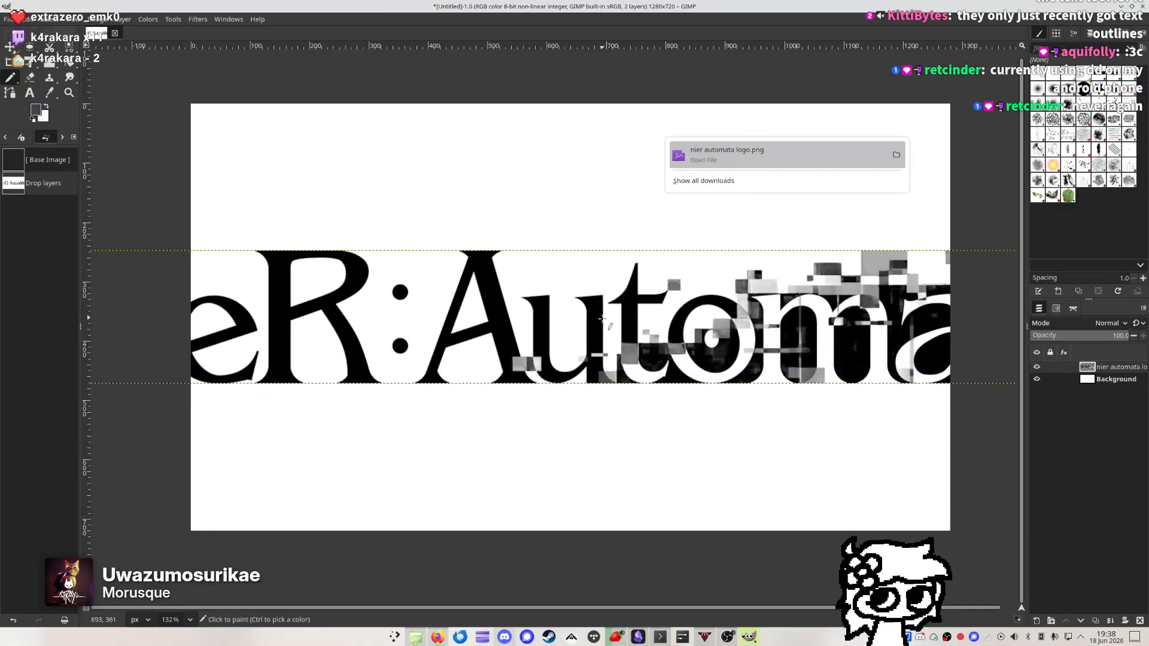
scroll(740, 321, "up", 1)
scroll(742, 323, "up", 4)
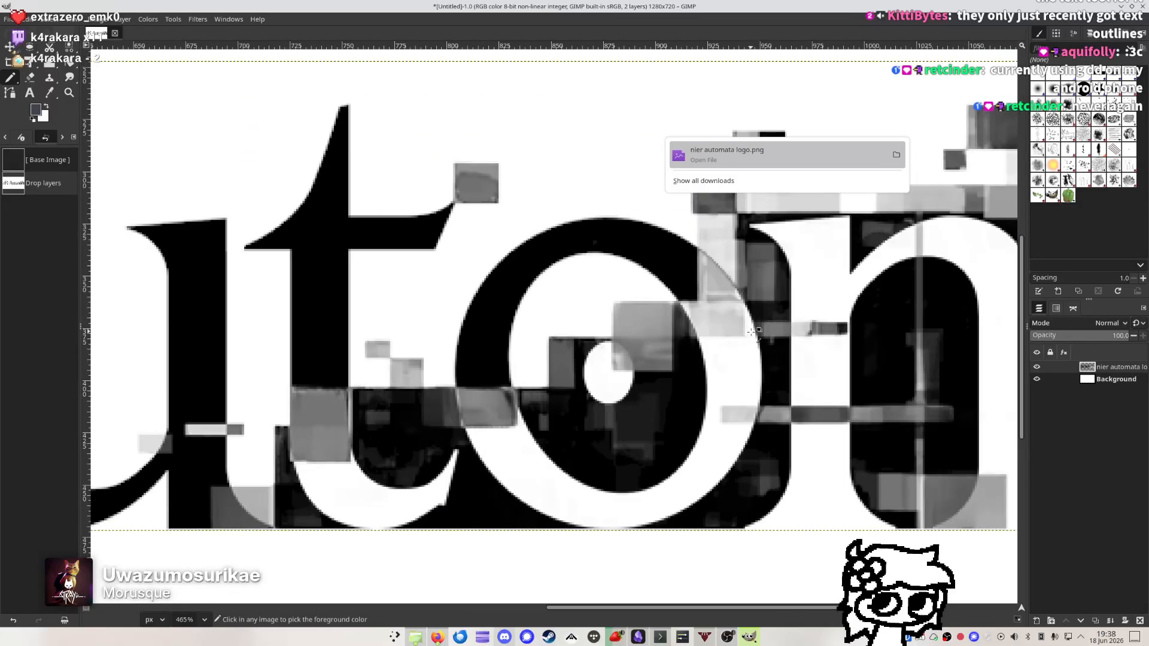
scroll(750, 329, "down", 5)
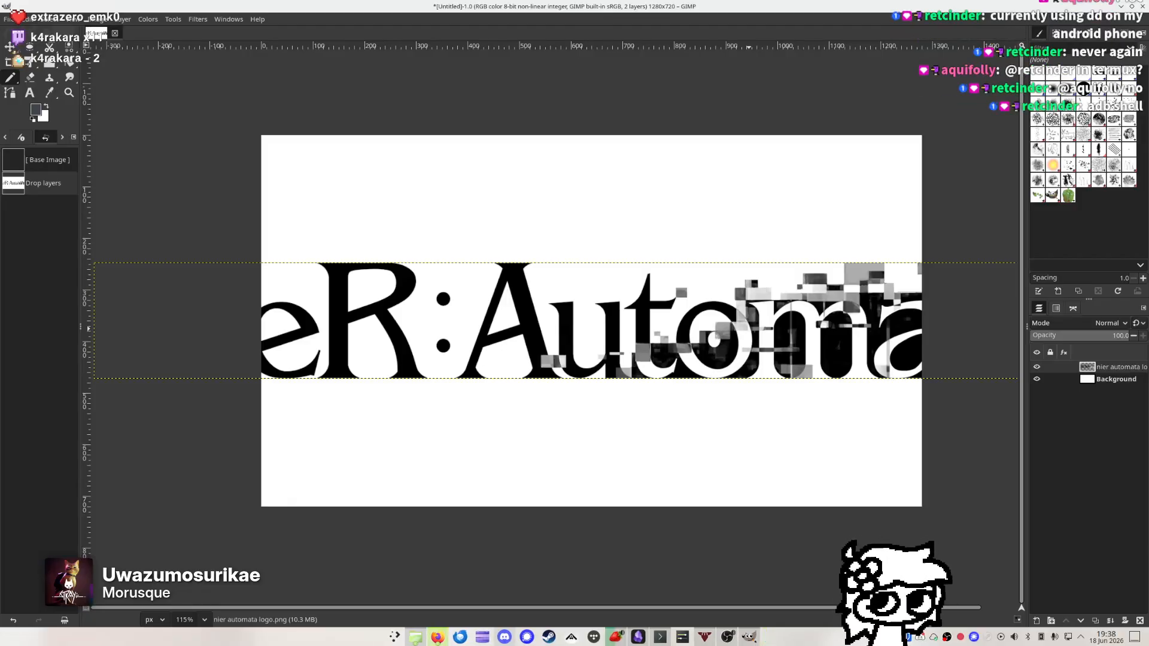
Clear the nier automata logo layer and remove it from the image
key("Delete")
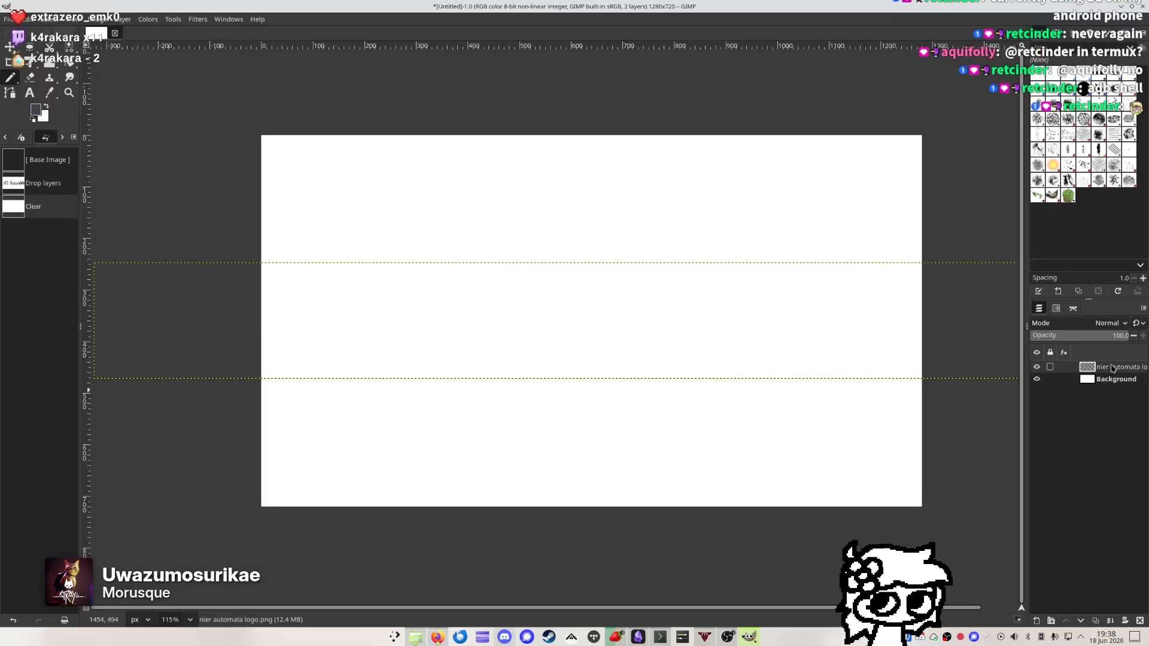
right_click(1107, 374)
left_click(1116, 367)
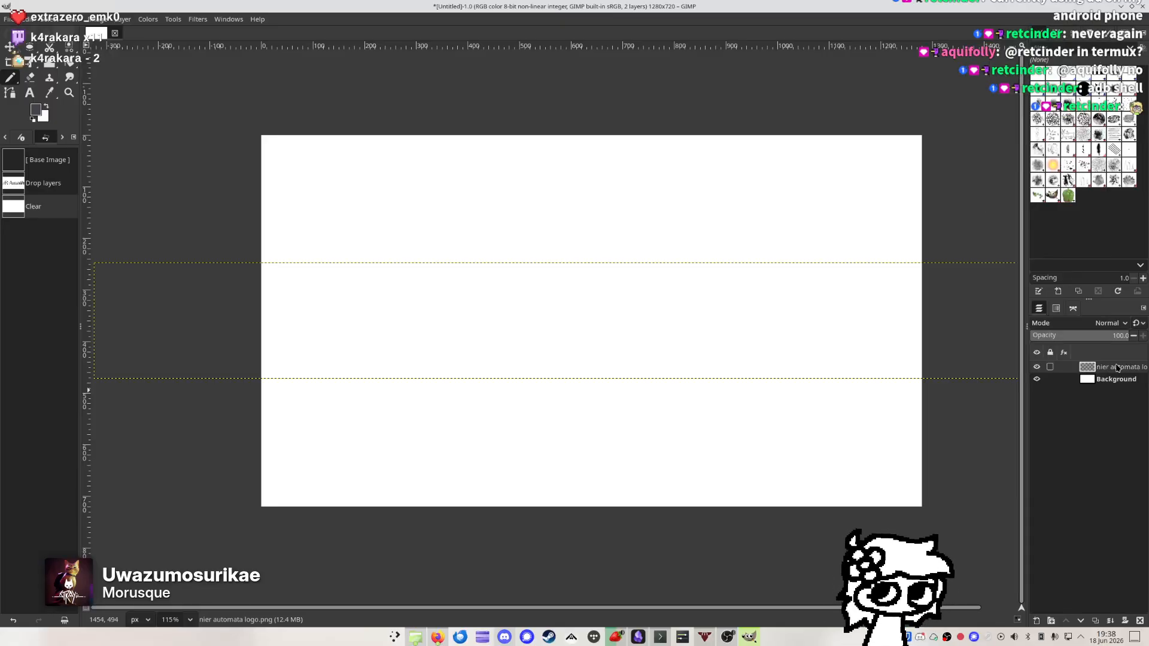
key("Delete")
key("Delete")
key("Delete")
key("Delete")
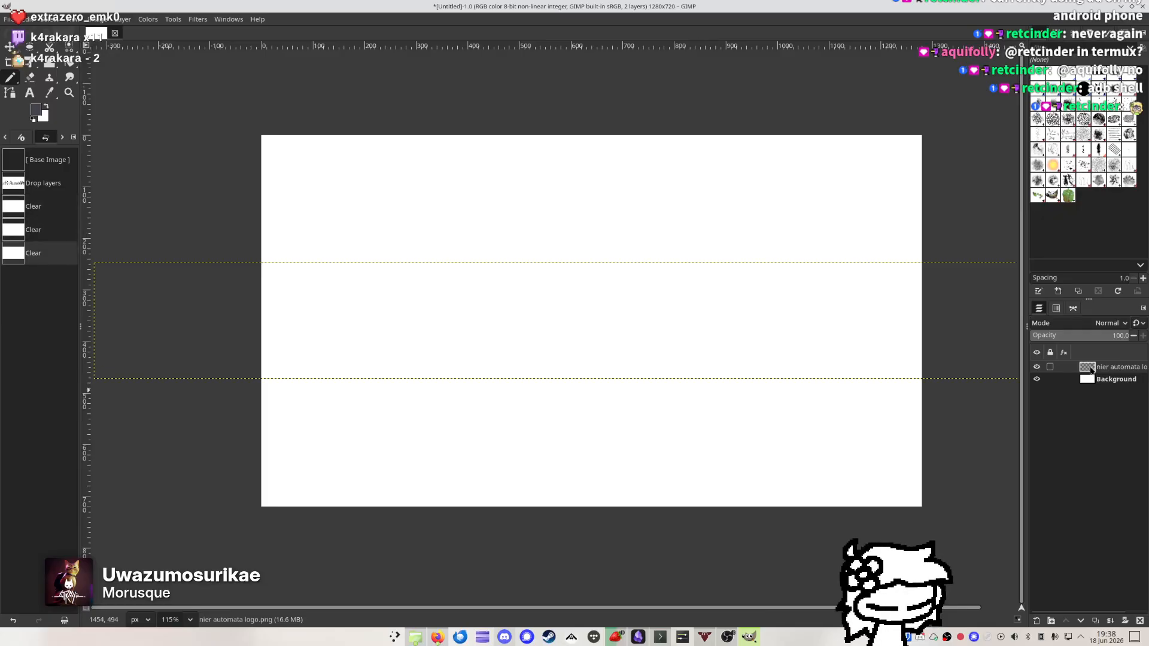
left_click(1139, 621)
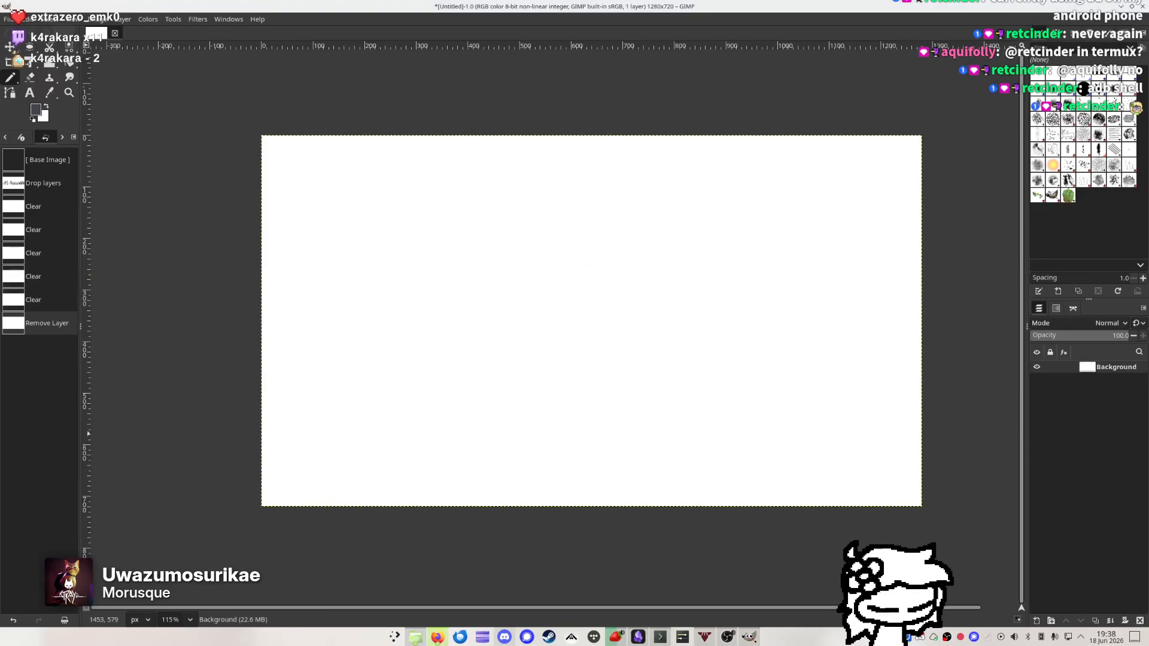
Add the NieR:Automata "Game of the YoRHa Edition" logo as a layer and move it to the canvas's lower right
left_click_drag(568, 285, 610, 296)
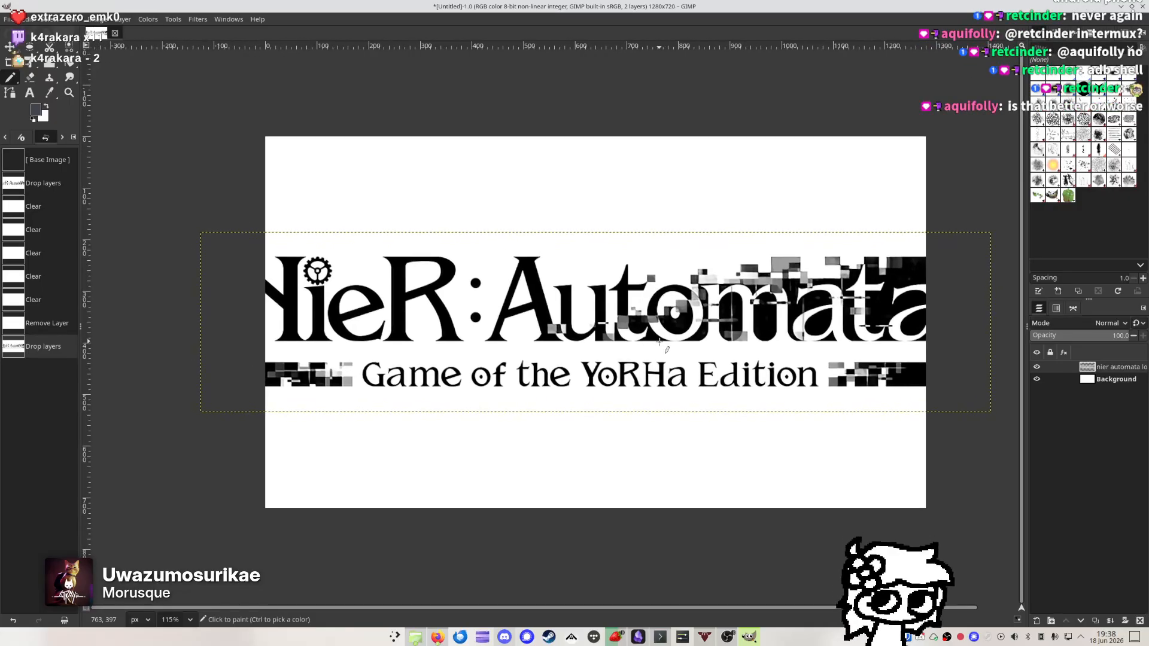
scroll(771, 292, "up", 6, "ctrl")
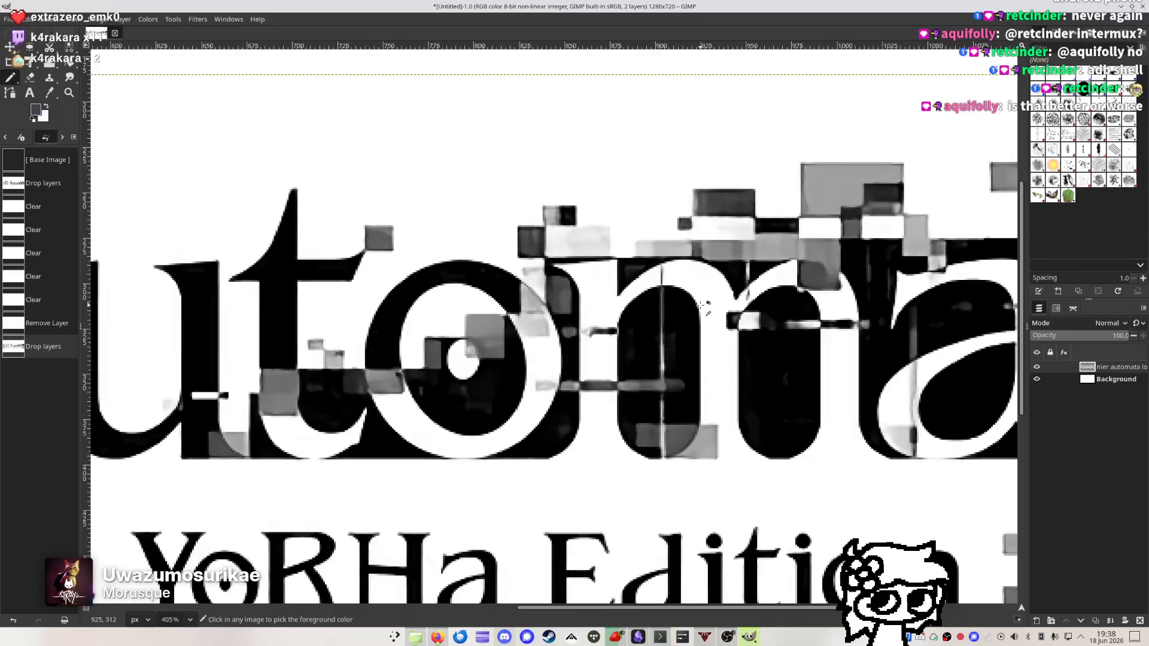
scroll(700, 305, "down", 4, "ctrl")
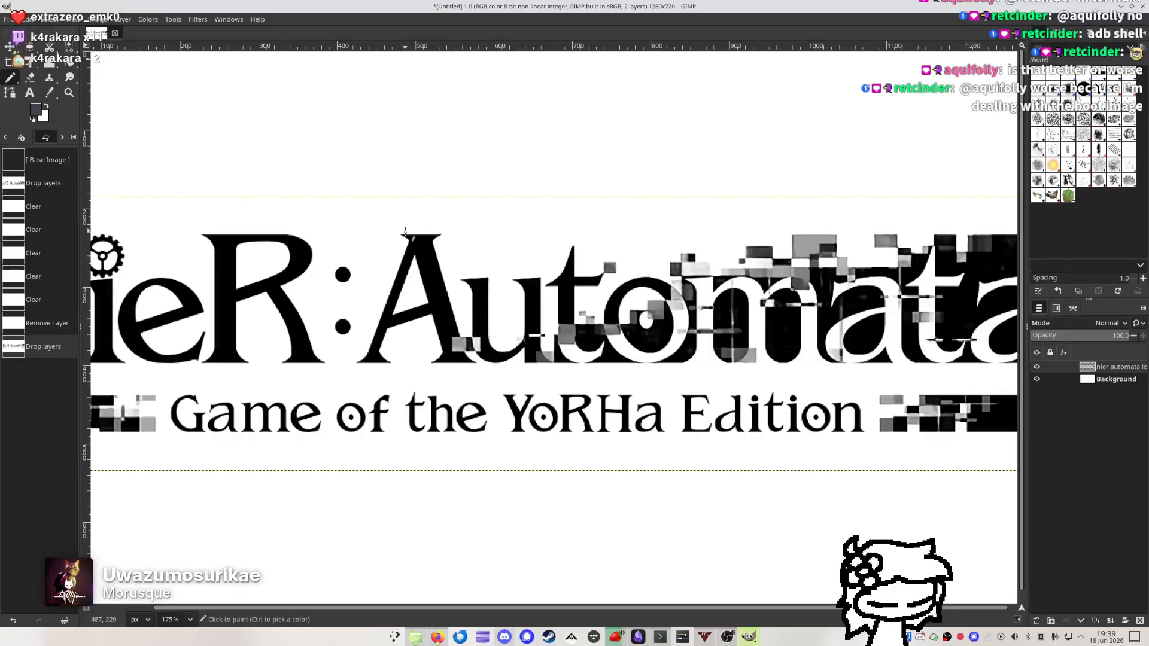
scroll(430, 245, "down", 1)
scroll(429, 245, "down", 4)
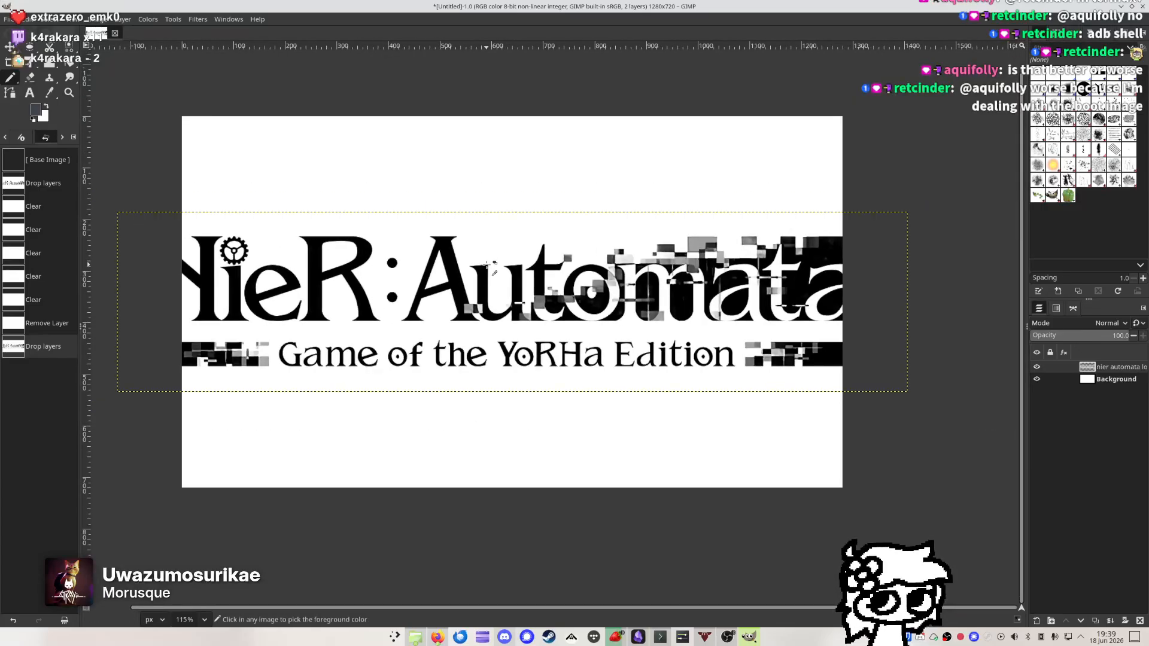
key("m")
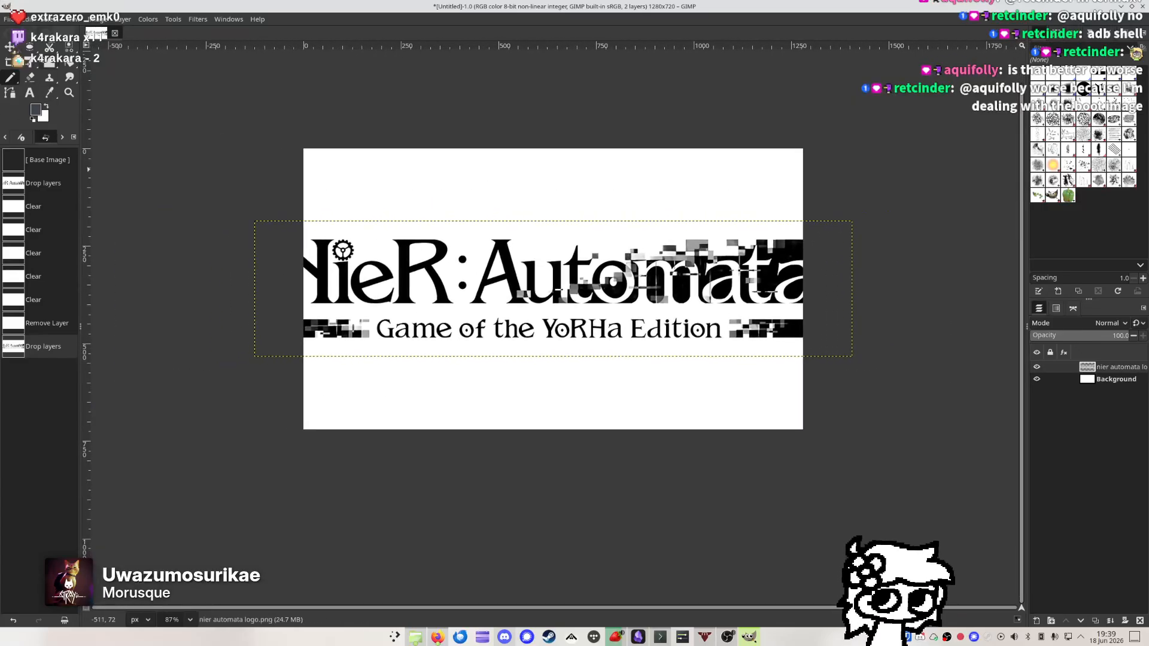
mouse_move(467, 302)
left_mouse_down()
mouse_move(541, 320)
mouse_move(541, 351)
mouse_move(572, 289)
mouse_move(565, 333)
left_mouse_up()
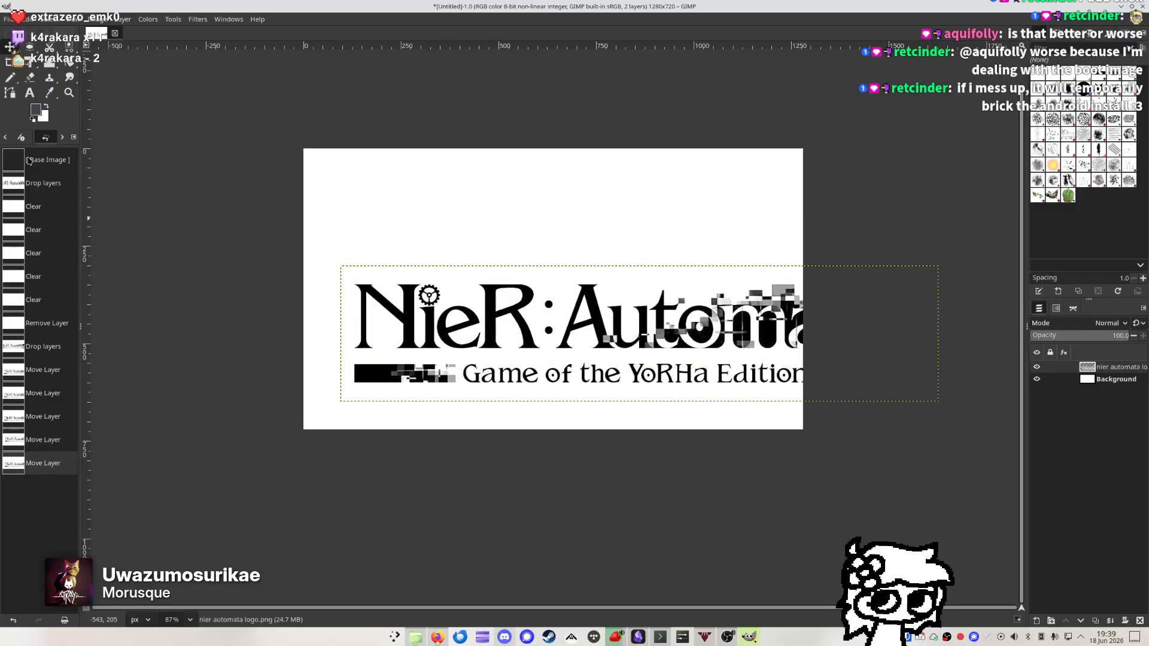
Widen the toolbox dock, look through its pages and leave the Move tool's options showing
mouse_move(80, 184)
left_mouse_down()
mouse_move(130, 186)
mouse_move(100, 192)
left_mouse_up()
left_click(28, 123)
left_click(10, 123)
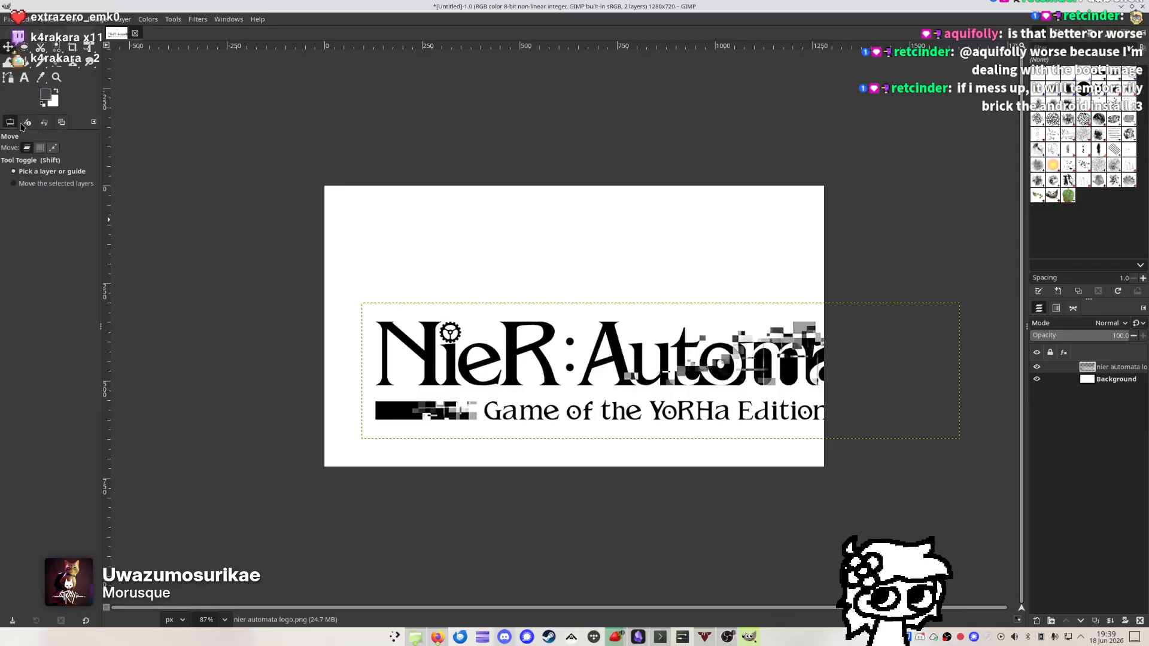
left_click(43, 123)
left_click(61, 123)
left_click(10, 122)
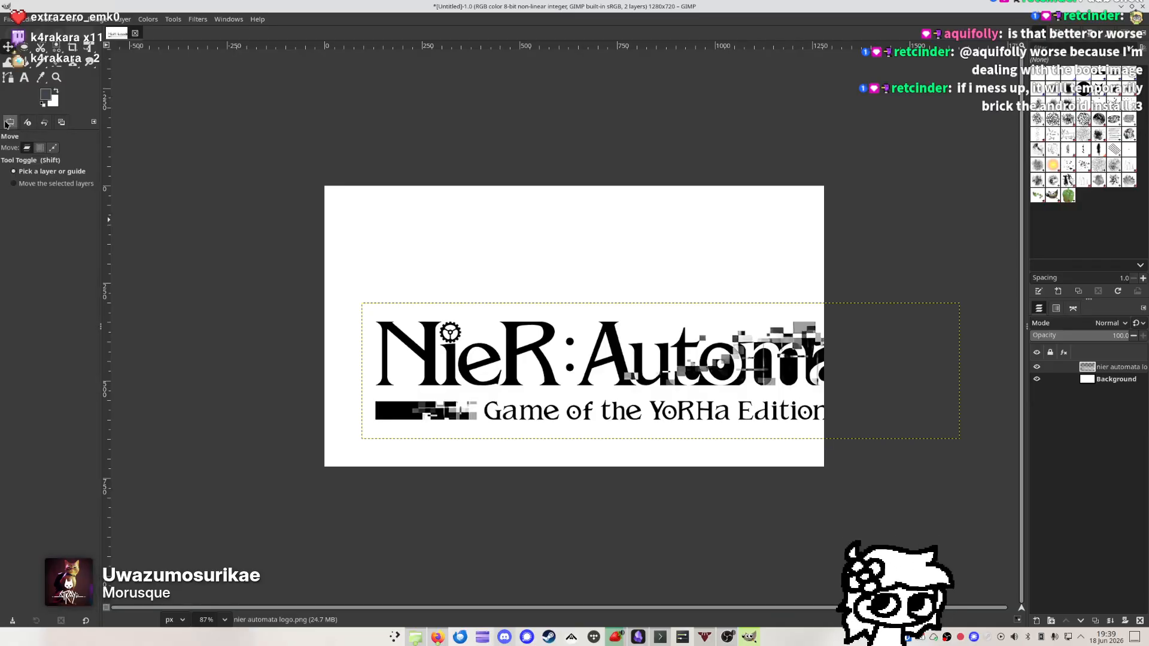
left_click(62, 123)
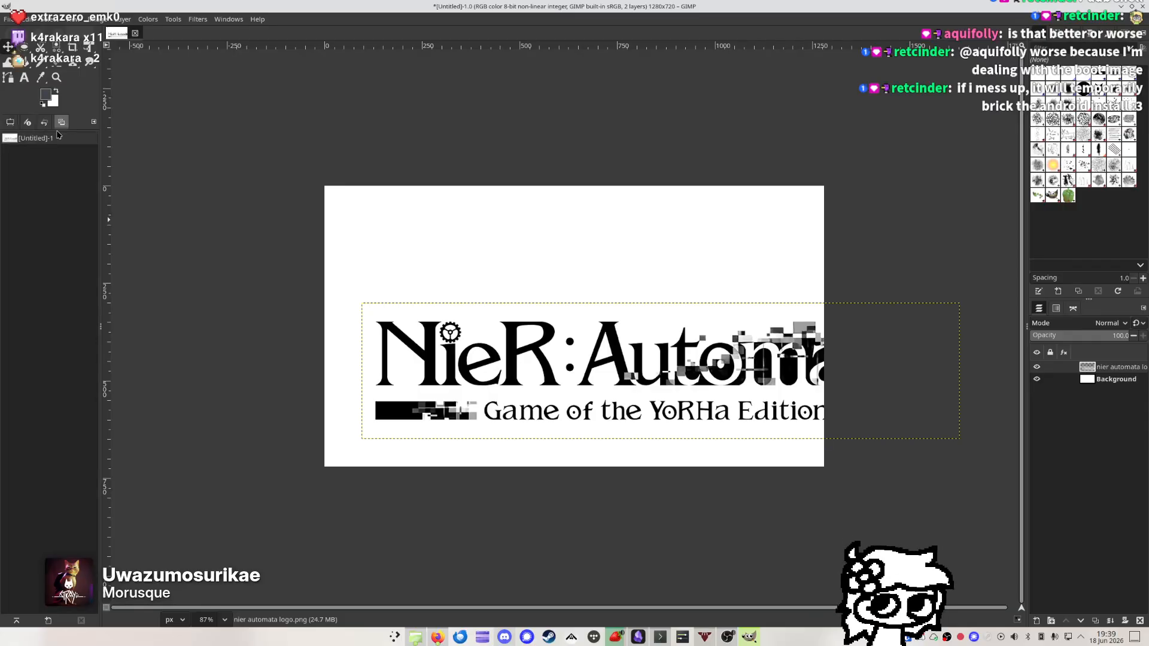
left_click(12, 124)
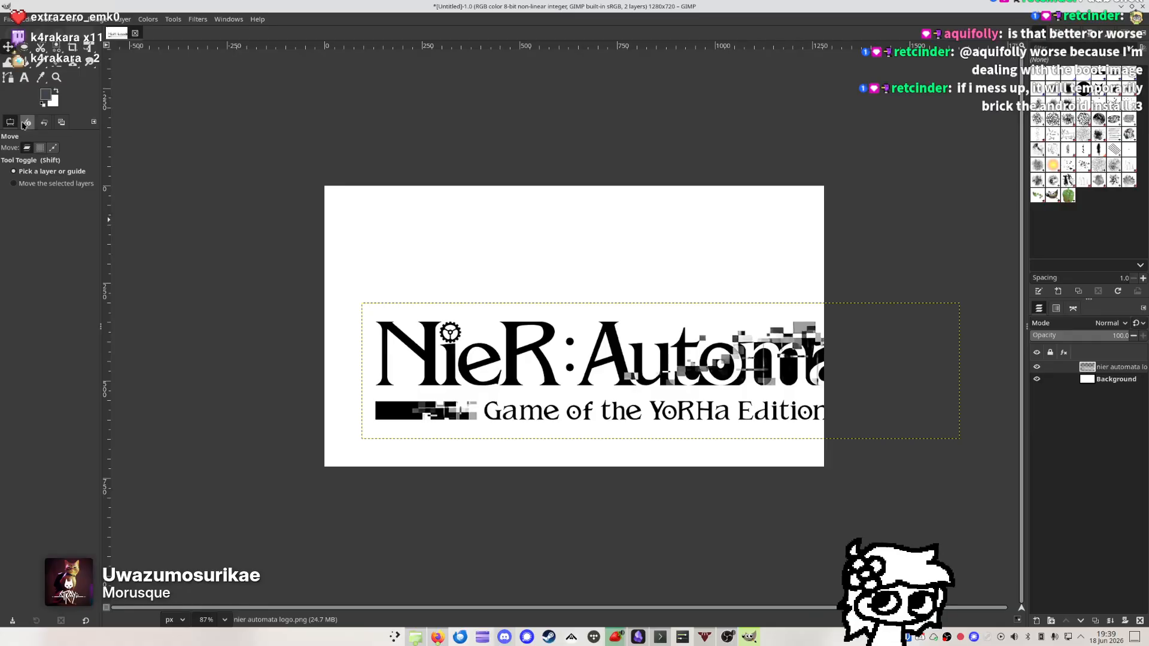
left_click(27, 122)
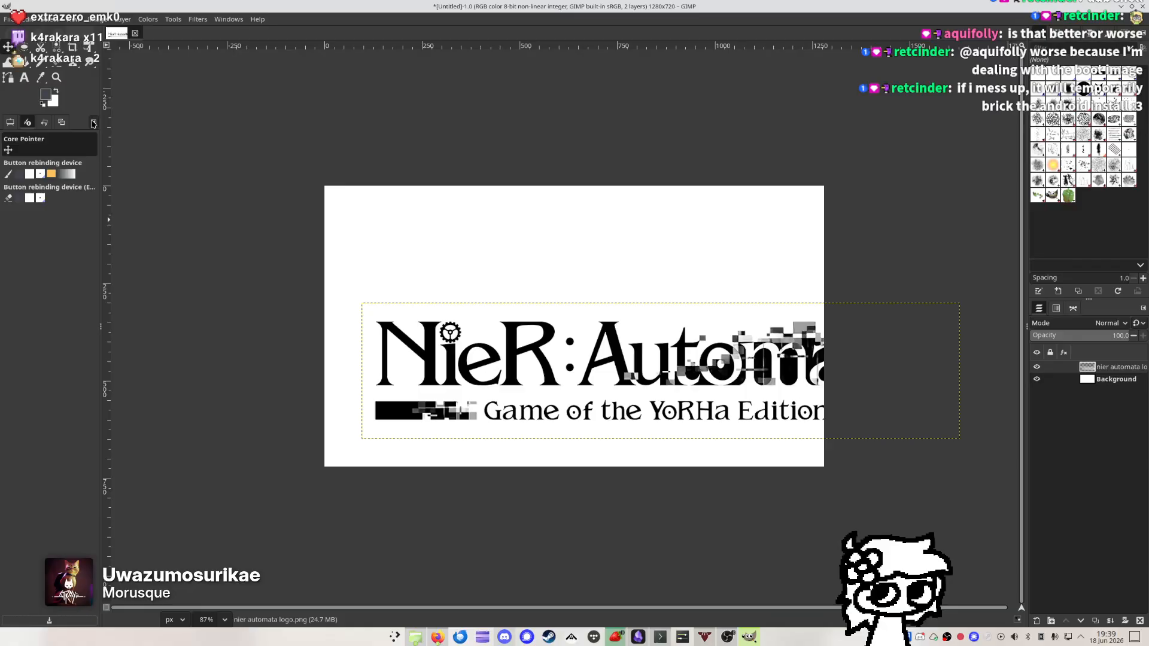
left_click(10, 122)
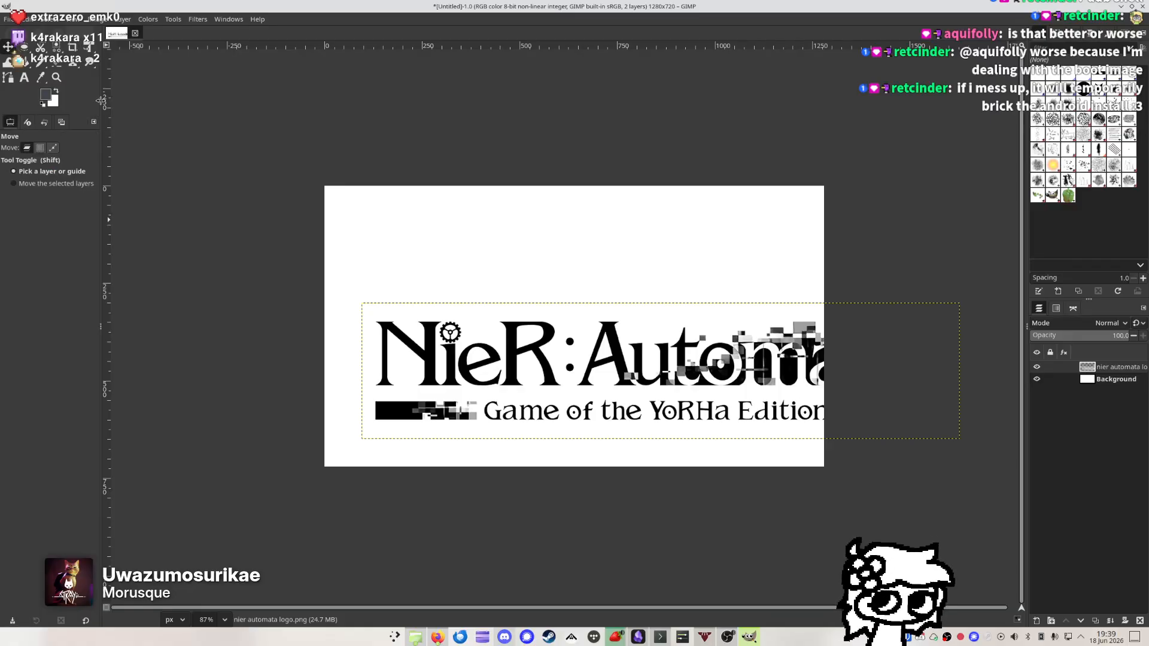
mouse_move(101, 101)
left_mouse_down()
mouse_move(80, 102)
mouse_move(131, 105)
mouse_move(91, 109)
mouse_move(102, 110)
left_mouse_up()
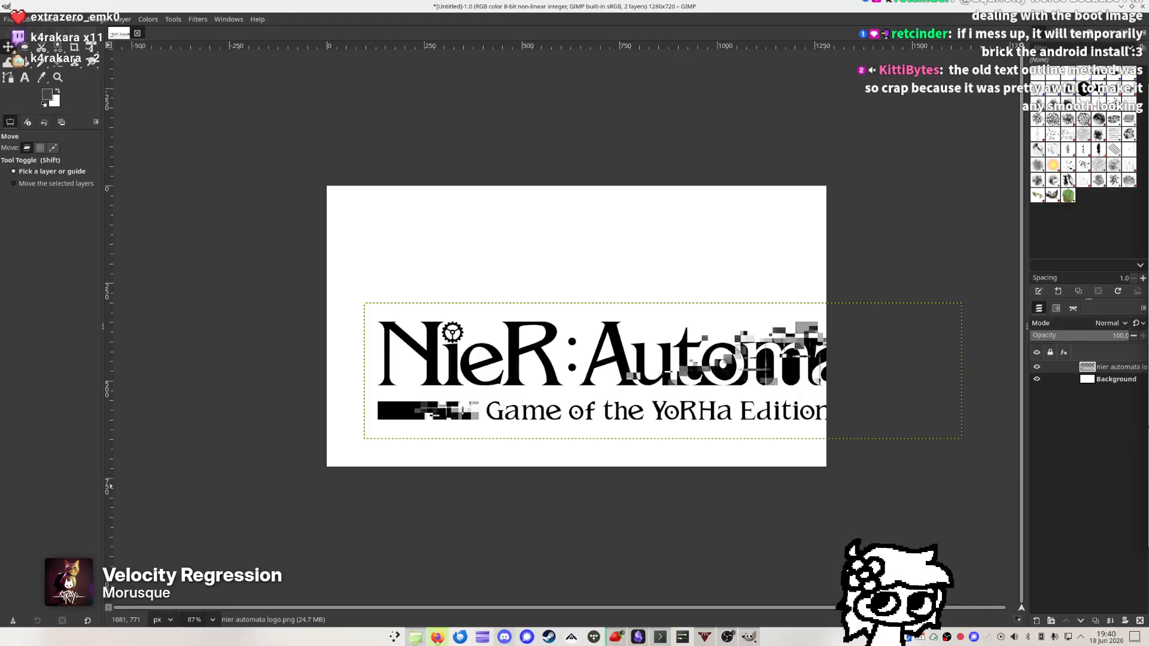
Bring the browser window with the candidate NieR:Automata pictures over the GIMP canvas and enlarge it for viewing
left_click_drag(1148, 41, 651, 1)
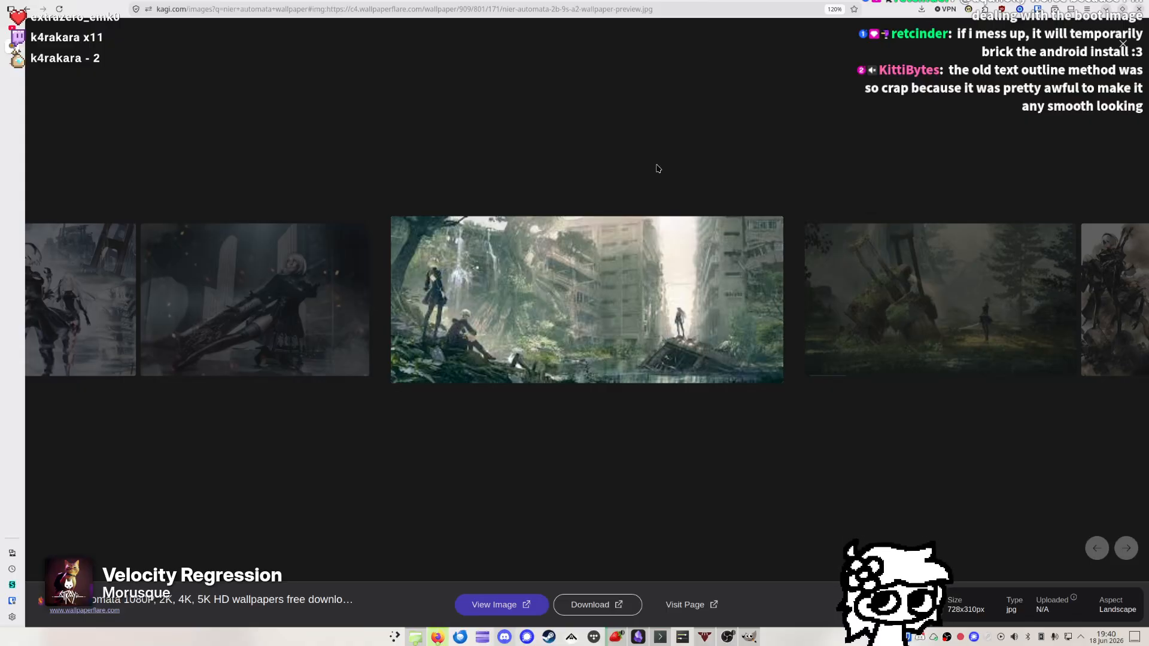
left_click_drag(734, 184, 1148, 427)
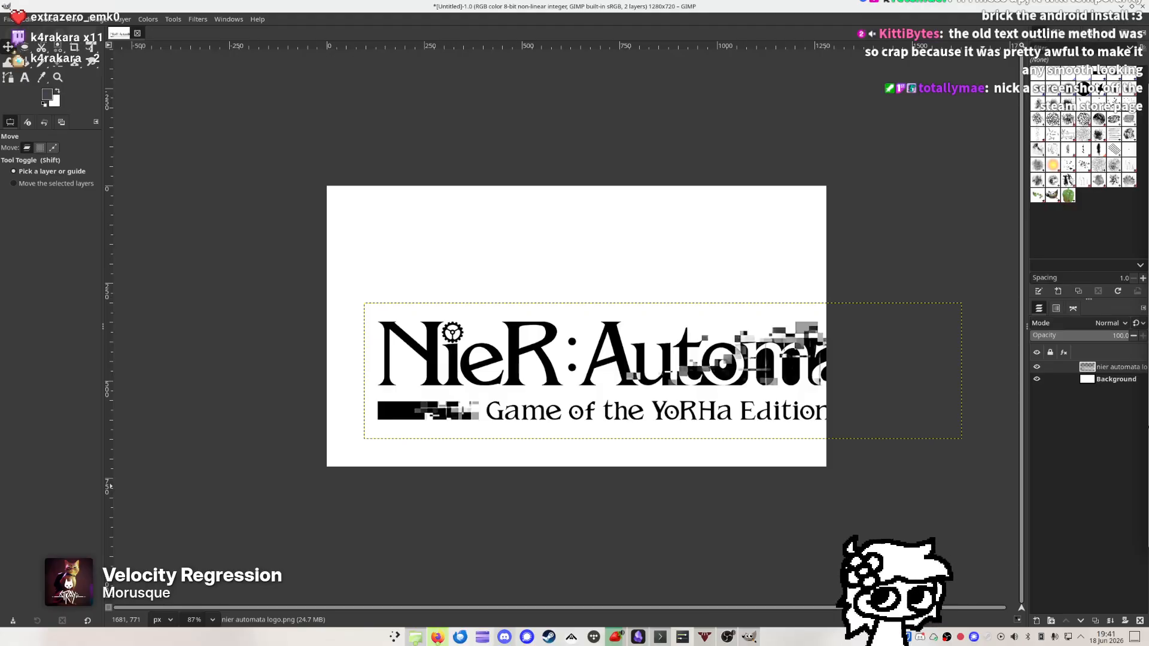
left_click_drag(380, 177, 436, 168)
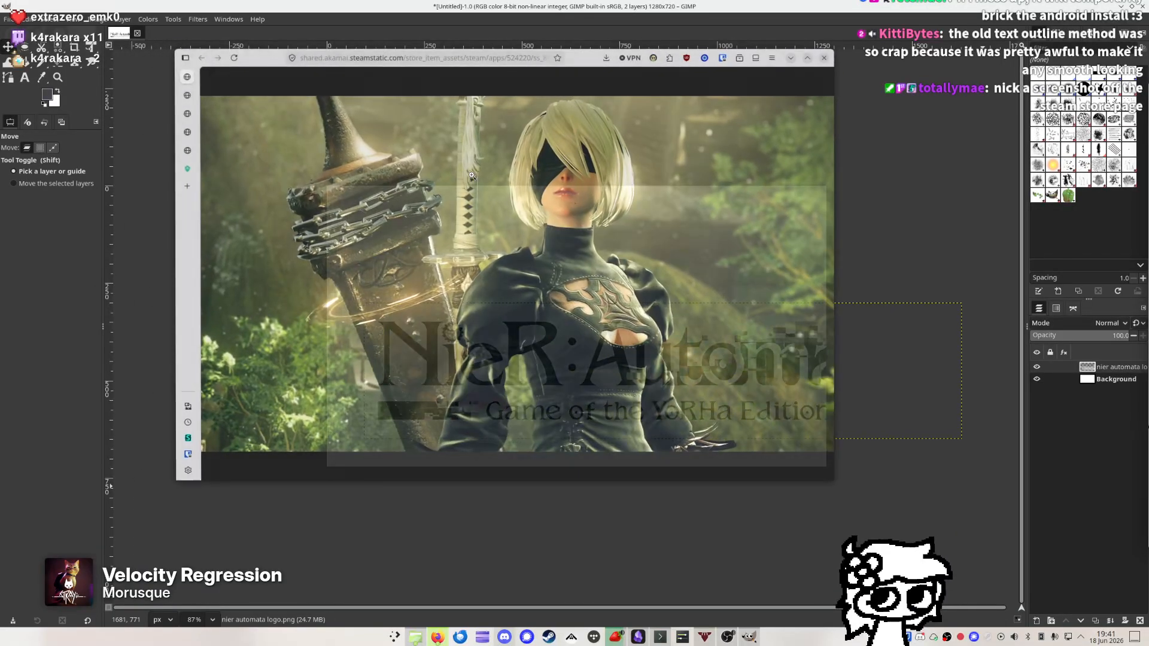
left_click_drag(731, 376, 952, 496)
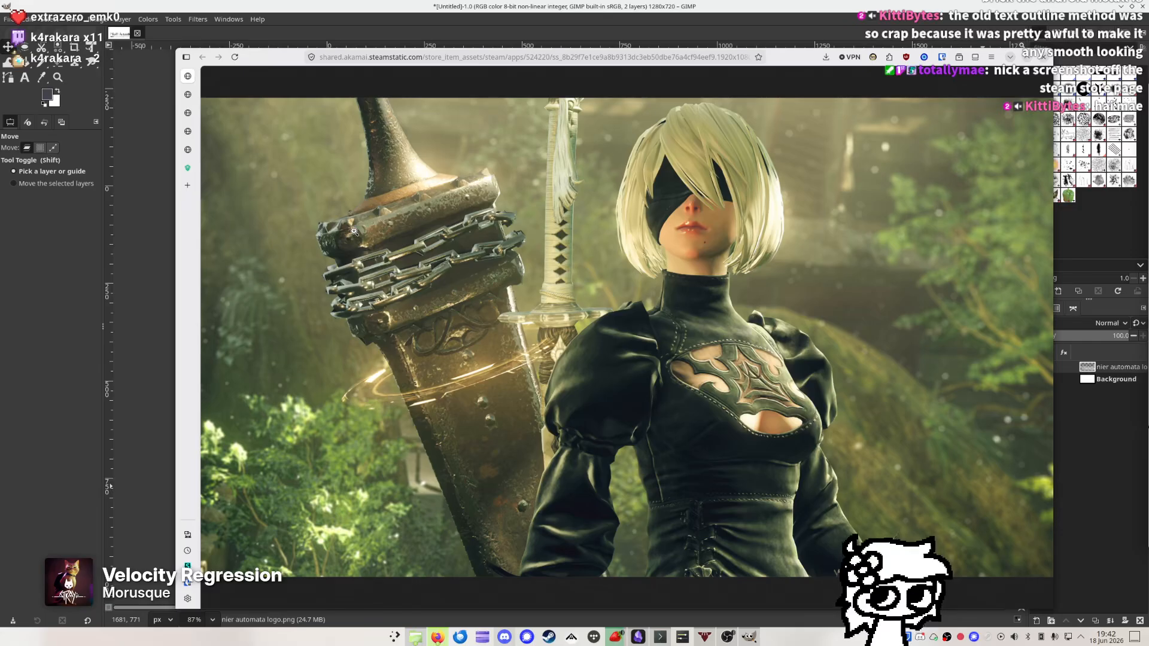
left_click_drag(410, 271, 391, 255)
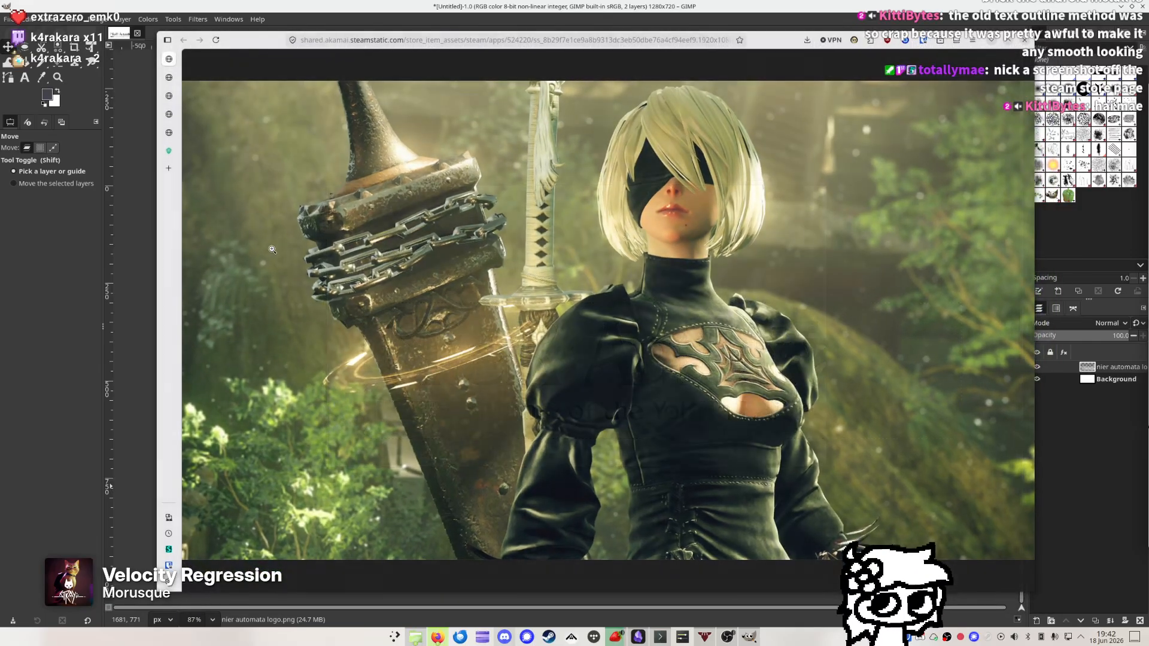
View the Steam screenshots of the giant machine and the robot fight, and close the small 720 × 405 fight picture
key("ctrl+Tab")
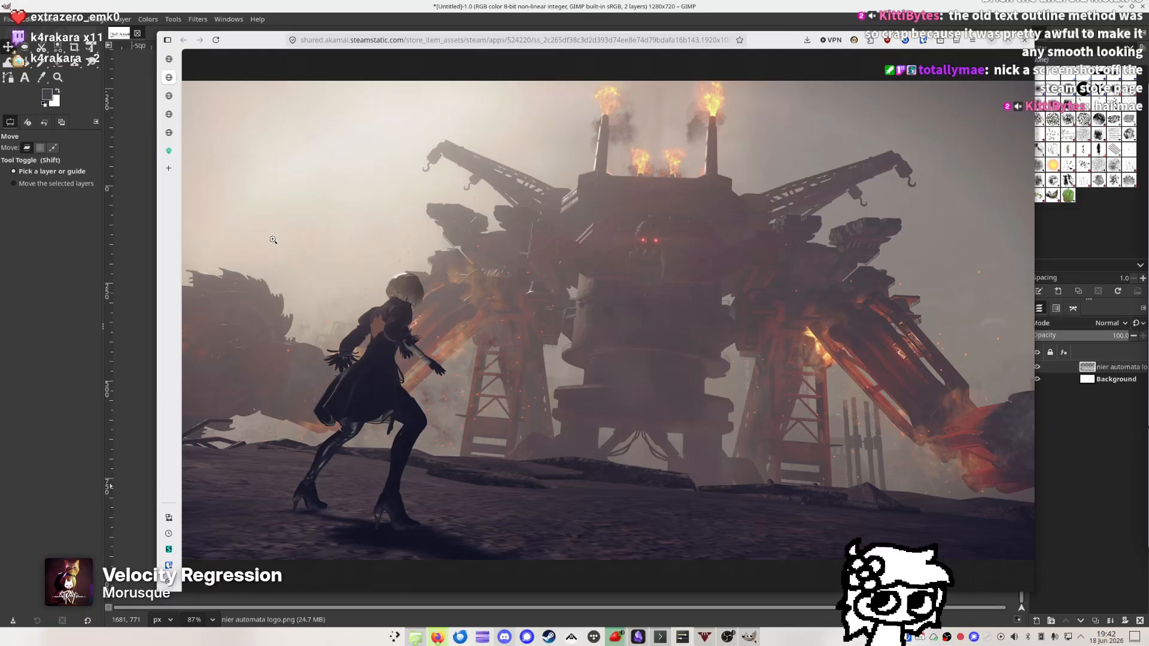
key("ctrl+Tab")
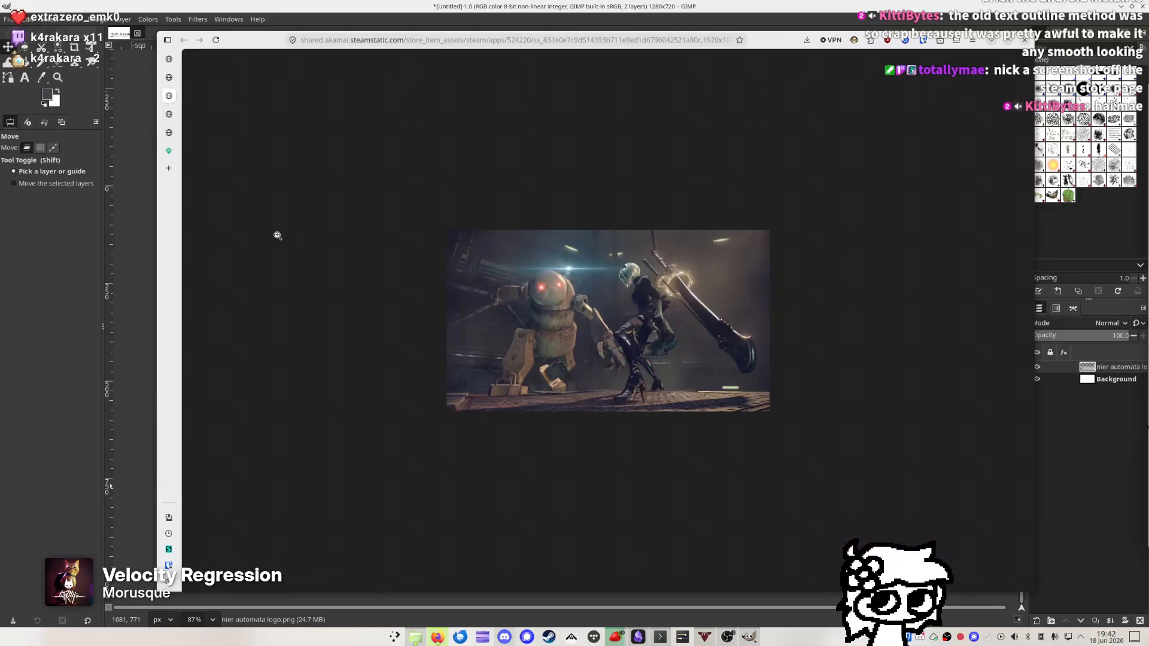
scroll(325, 257, "up", 6)
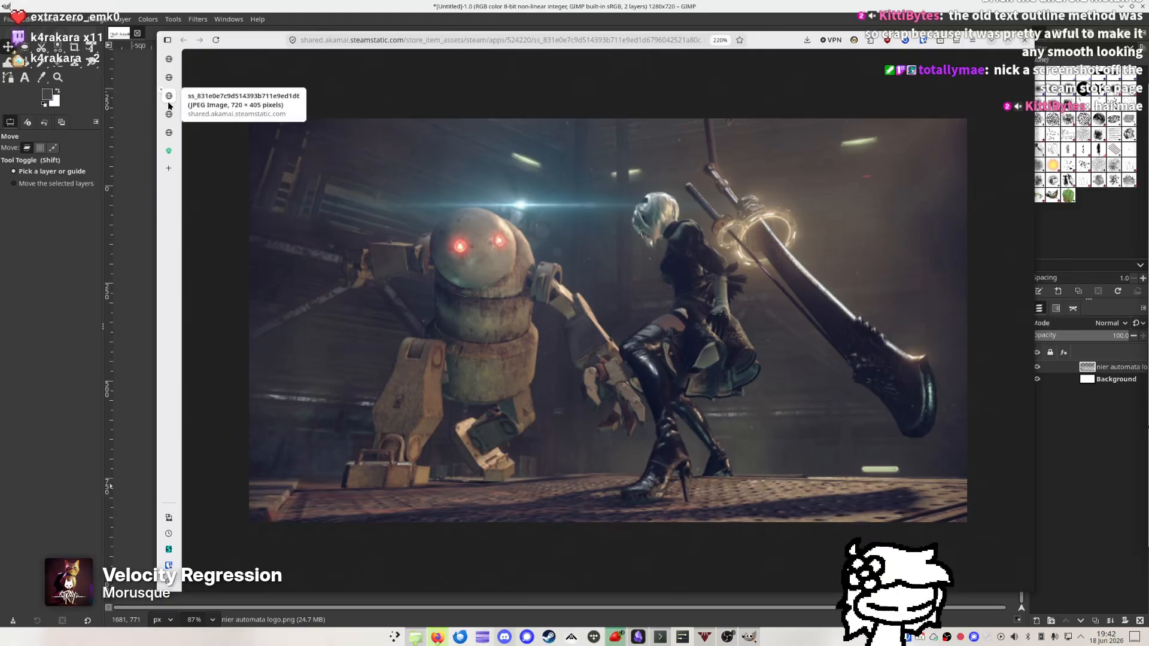
key("ctrl+w")
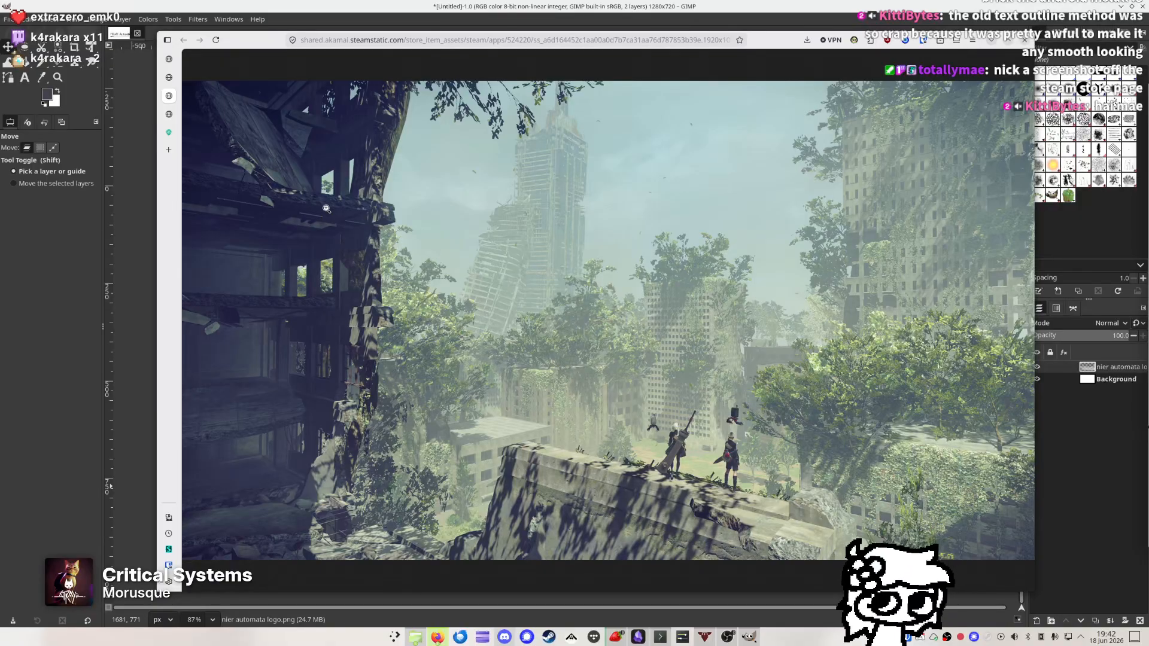
Compare the ruined city and flower market screenshots with the rpgfan forest artwork as possible backgrounds
key("ctrl+Tab")
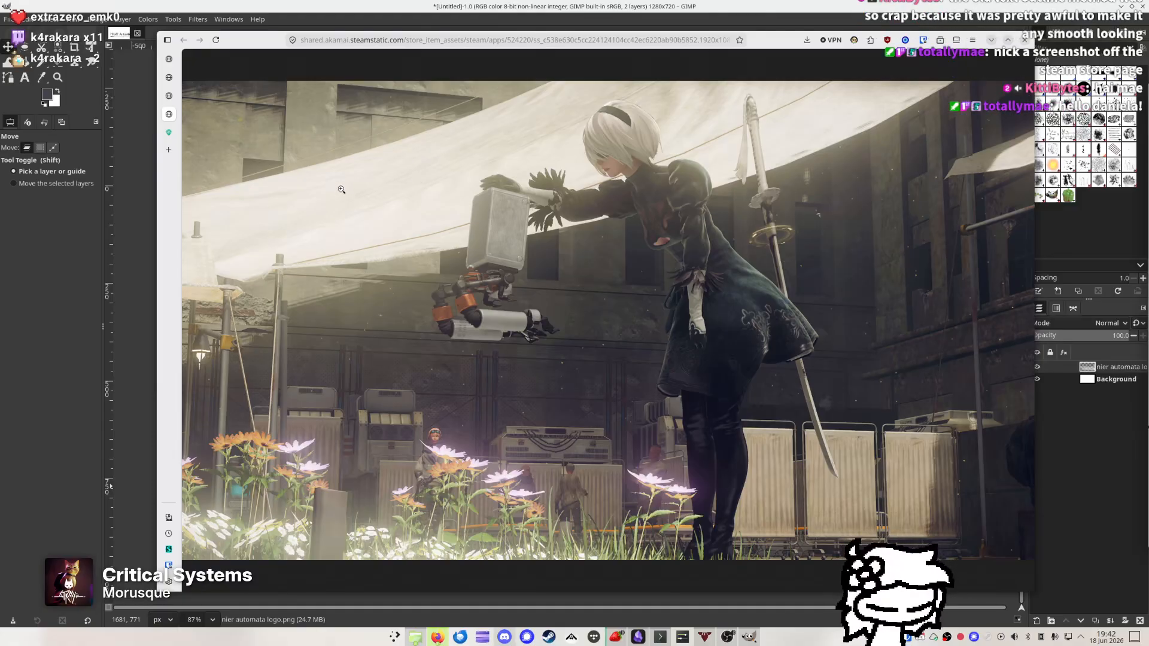
key("ctrl+Tab")
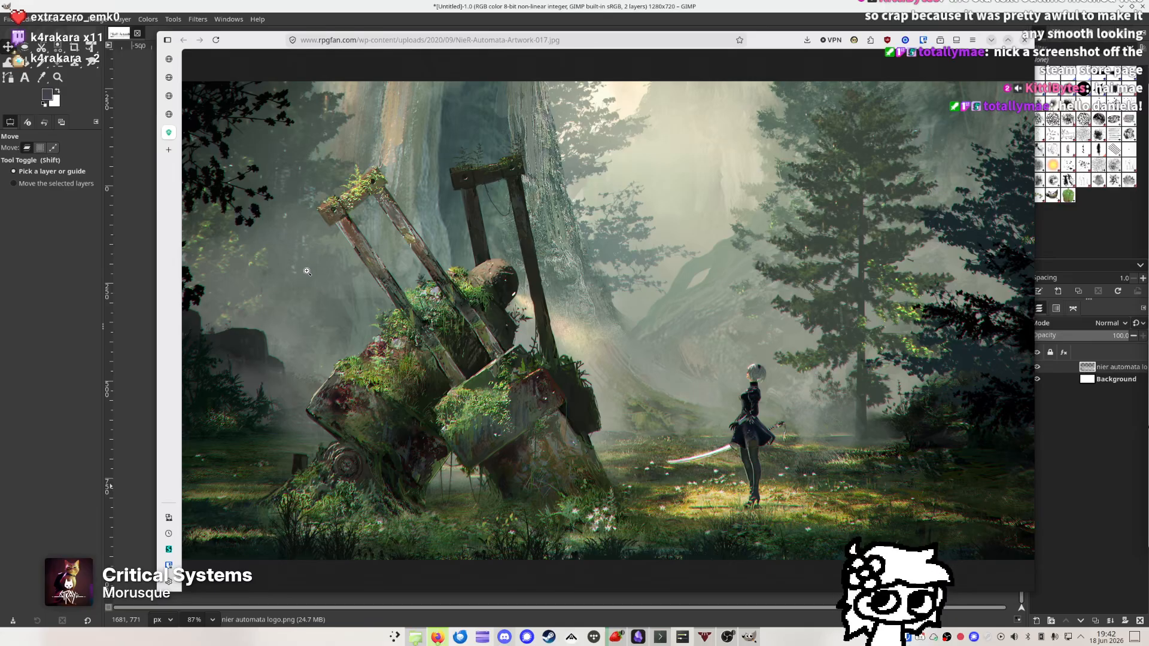
key("ctrl+Tab")
key("ctrl+shift+Tab")
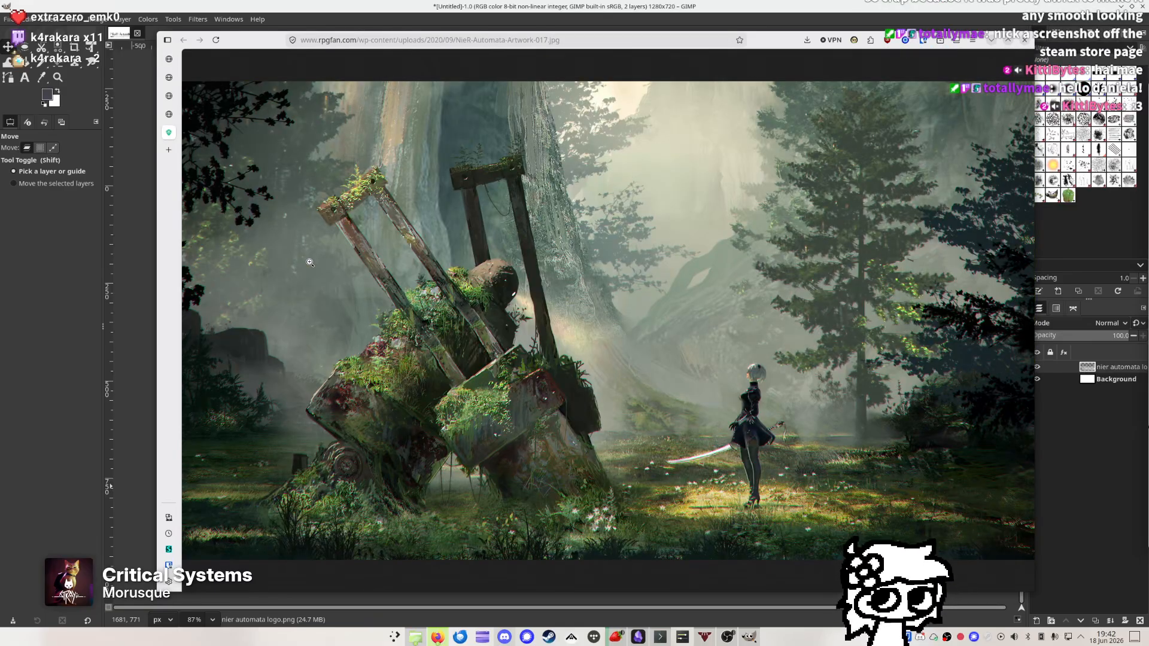
key("ctrl+Tab")
key("ctrl+shift+Tab")
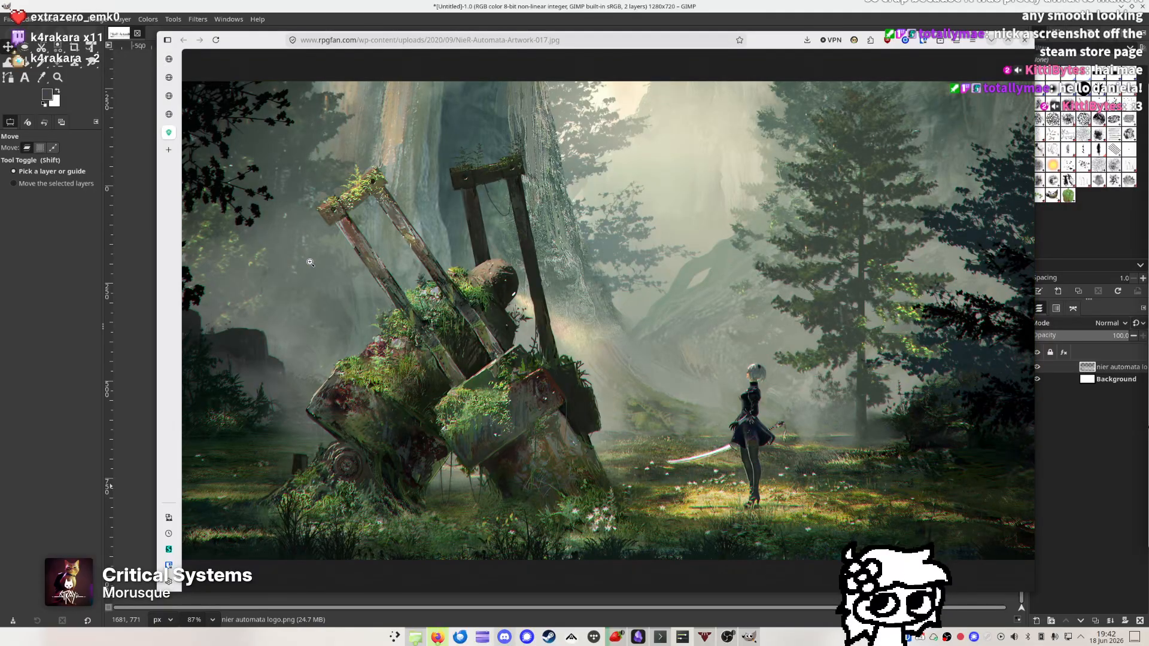
Close the giant machine, ruined city and flower market pictures, then compare the 2B close-up with the forest artwork
key("ctrl+Tab")
key("ctrl+w")
key("ctrl+w")
key("ctrl+w")
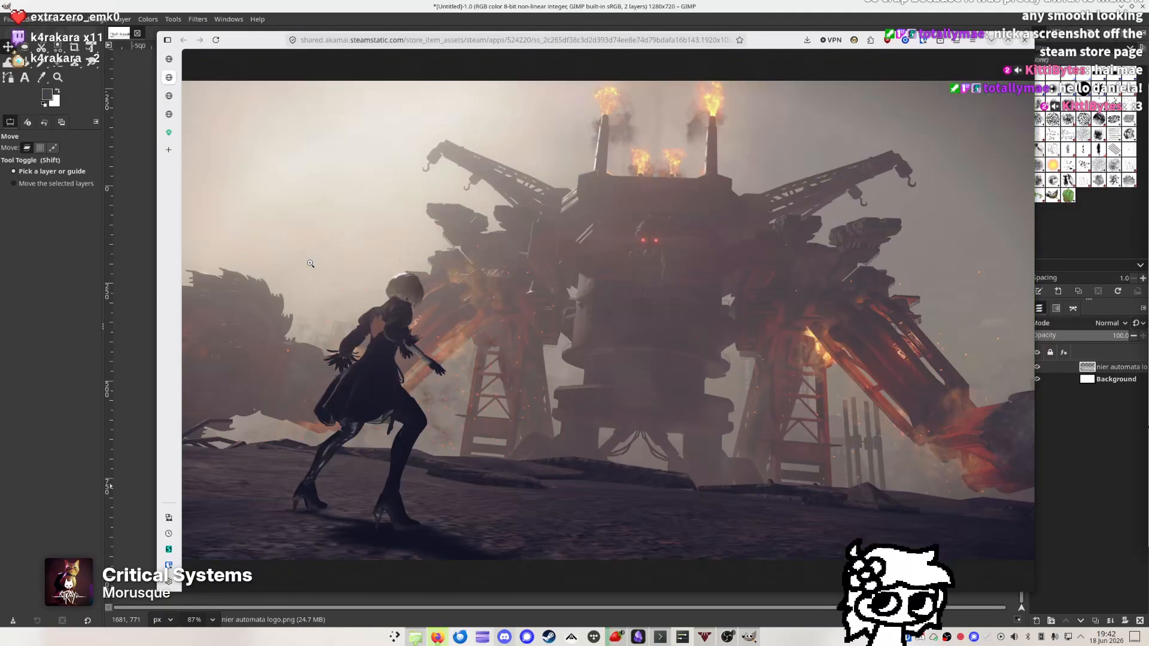
key("ctrl+Tab")
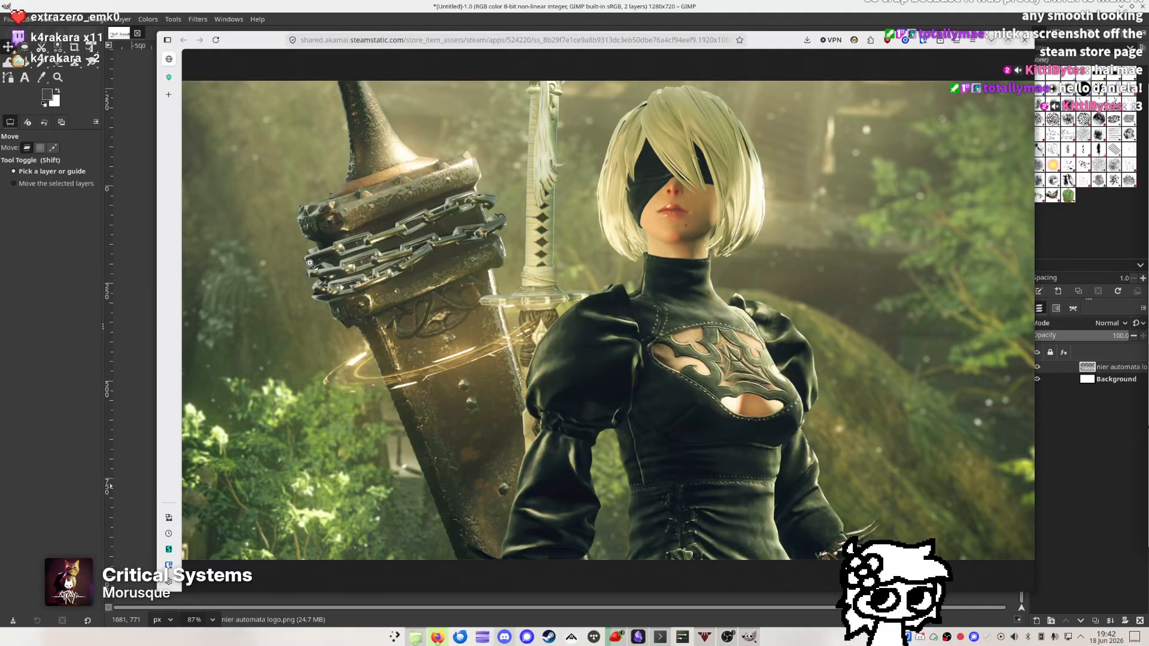
key("ctrl+Tab")
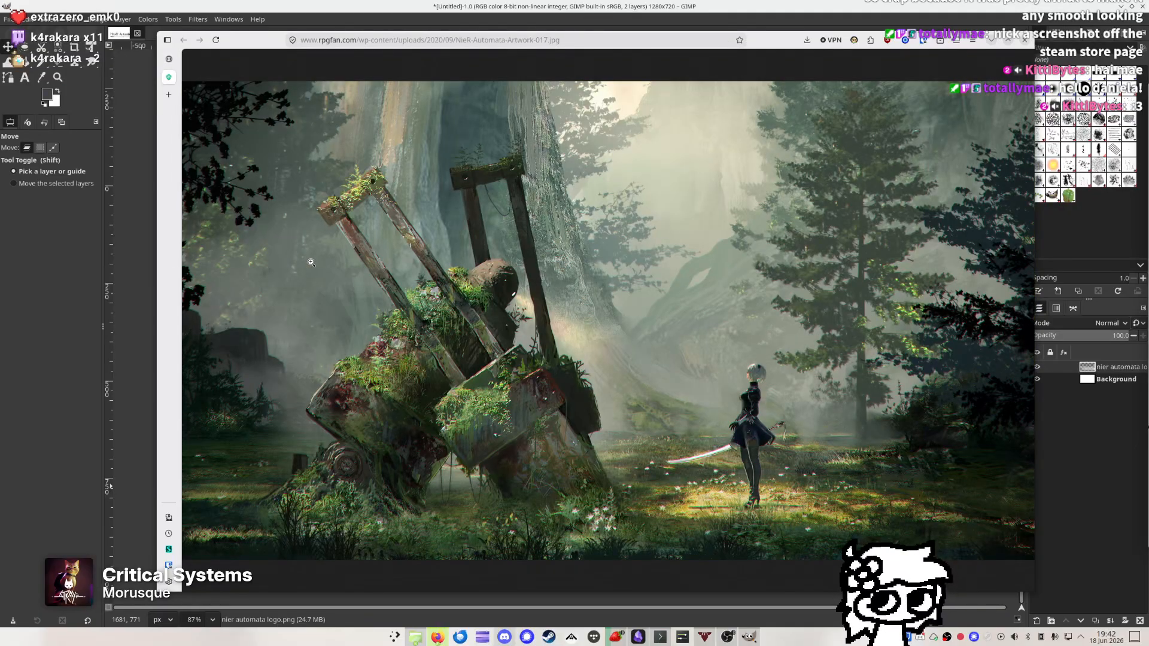
key("ctrl+Tab")
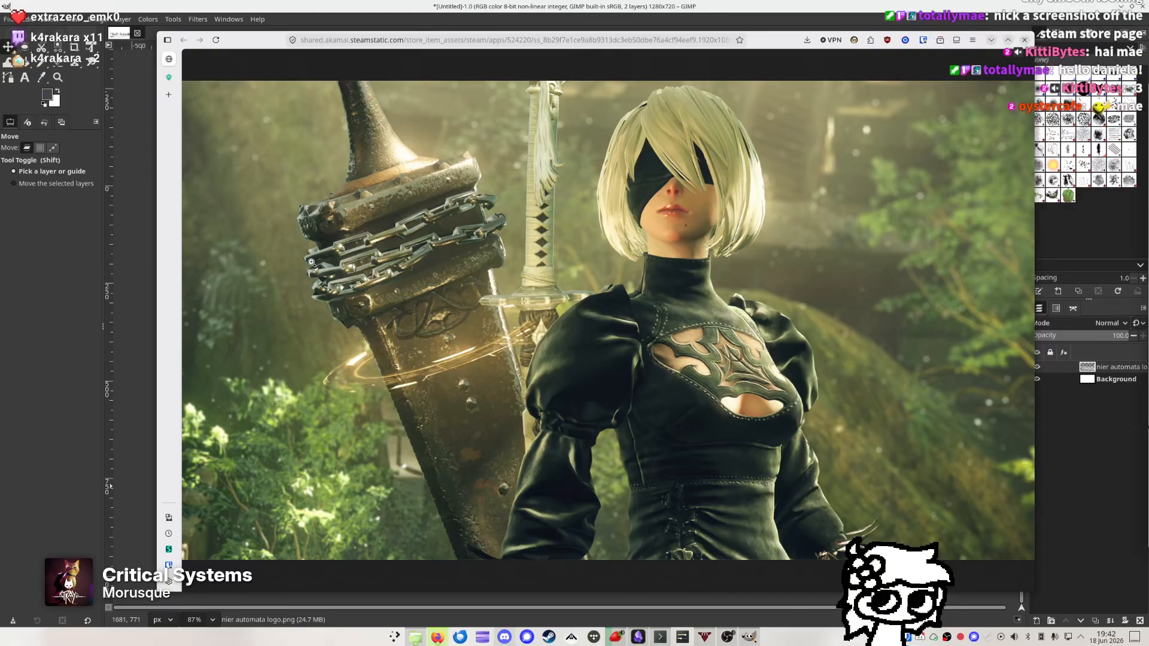
Save the 2B close-up screenshot and NieR-Automata-Artwork-017.jpg to disk from the browser
key("ctrl+s")
key("Return")
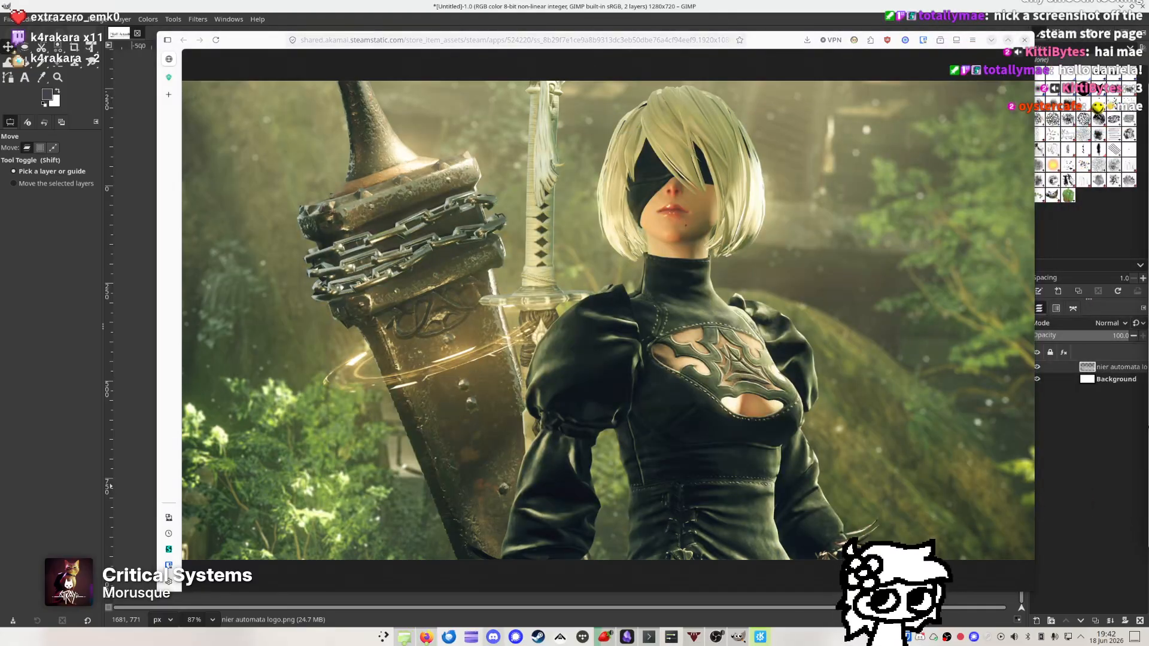
key("ctrl+Tab")
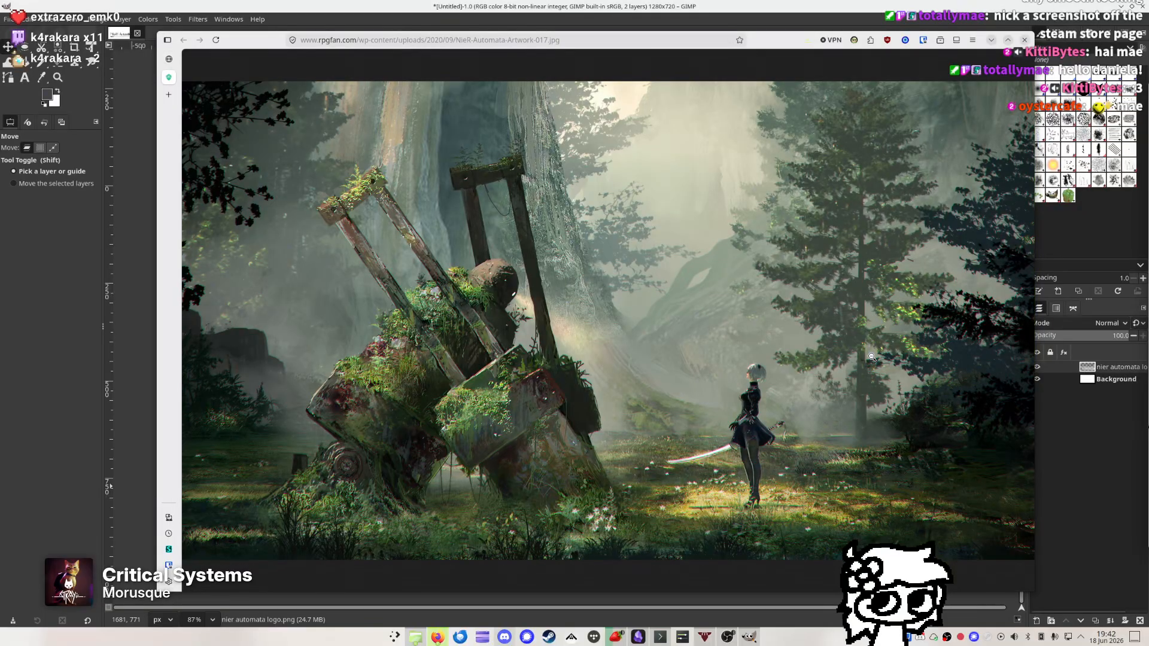
key("ctrl+s")
key("Return")
key("ctrl+Tab")
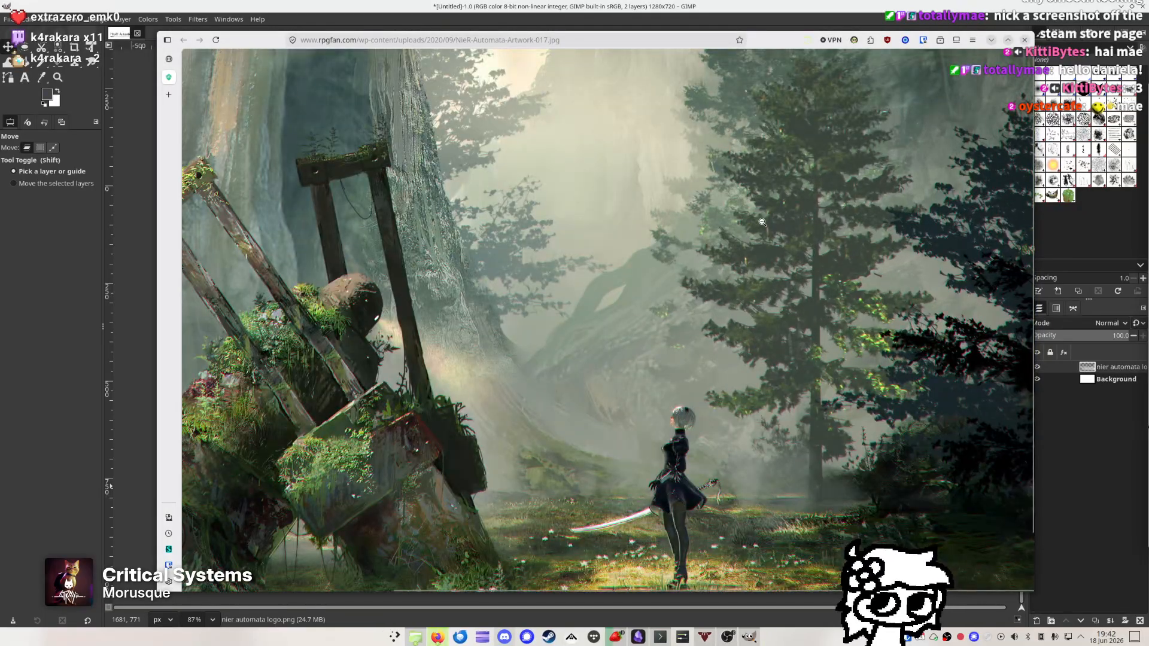
key("ctrl+Tab")
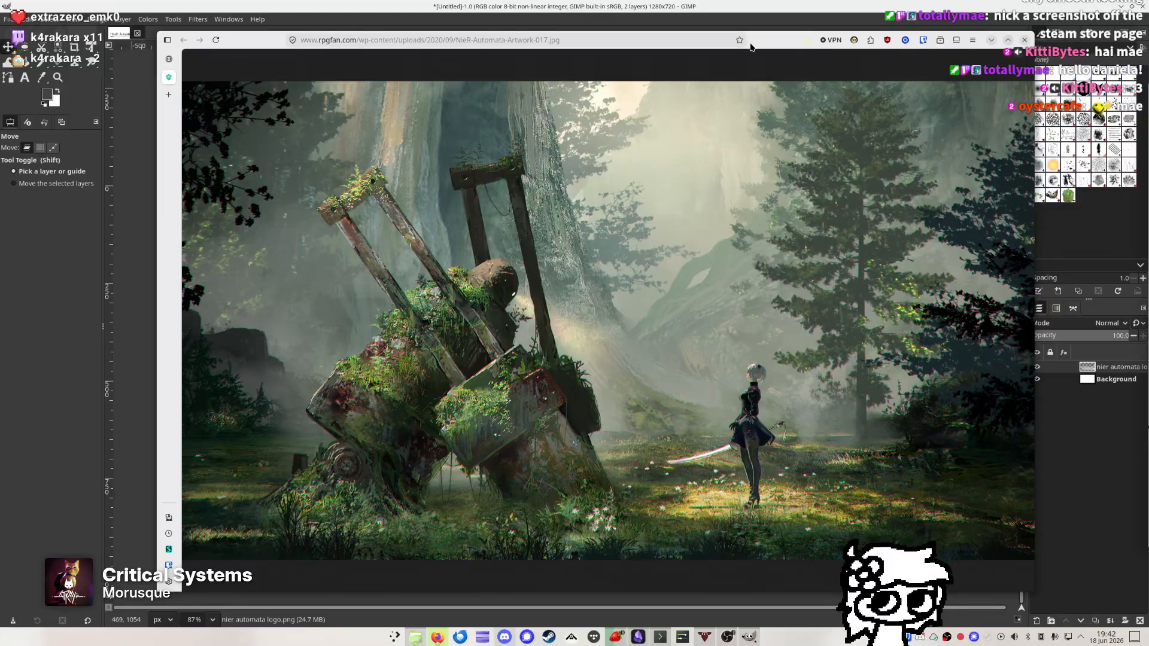
Add the downloaded NieR-Automata-Artwork-017.jpg and the 1920x1080 2B screenshot to the GIMP image as new layers
left_click_drag(751, 47, 791, 424)
left_click(848, 415)
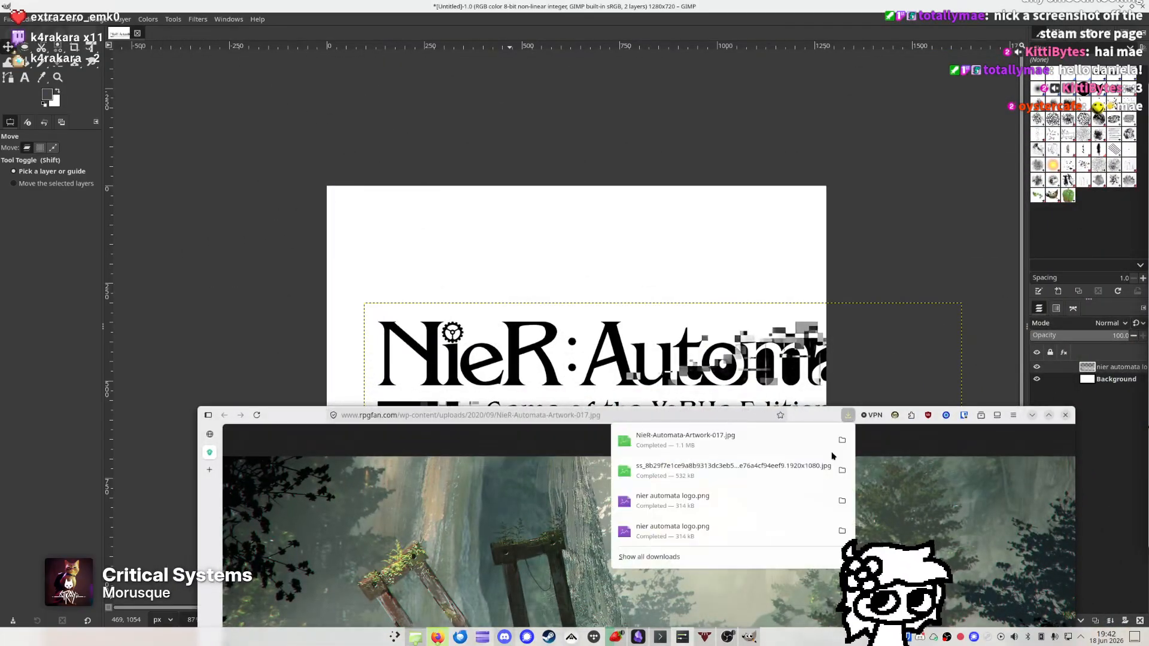
left_click(696, 447)
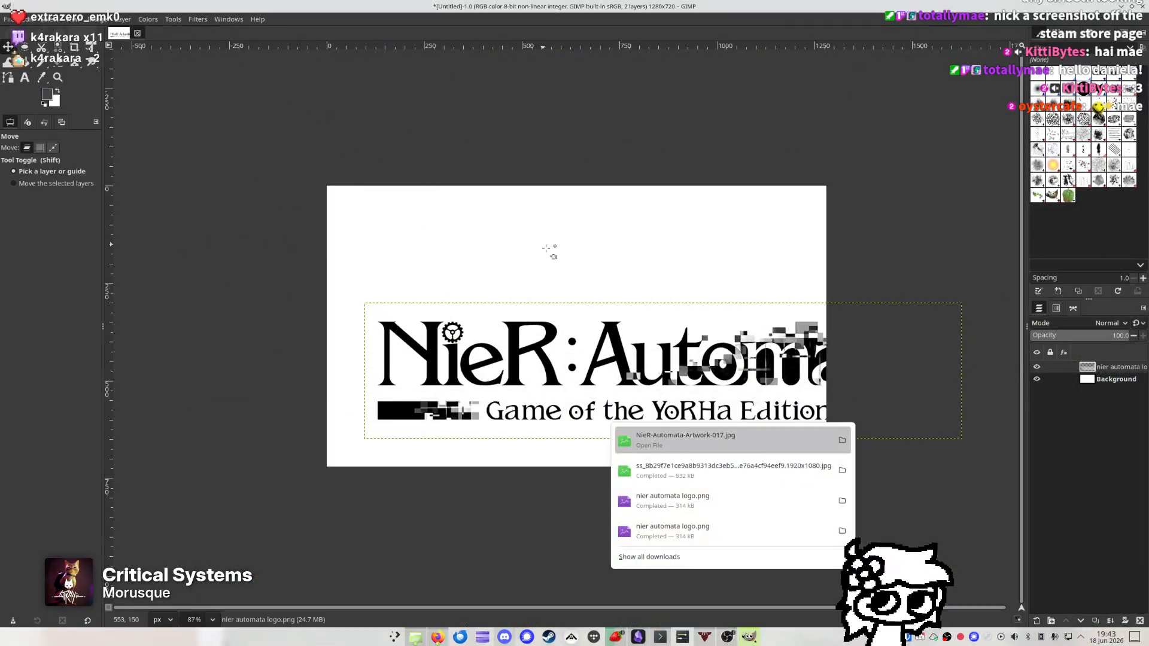
left_click(692, 476)
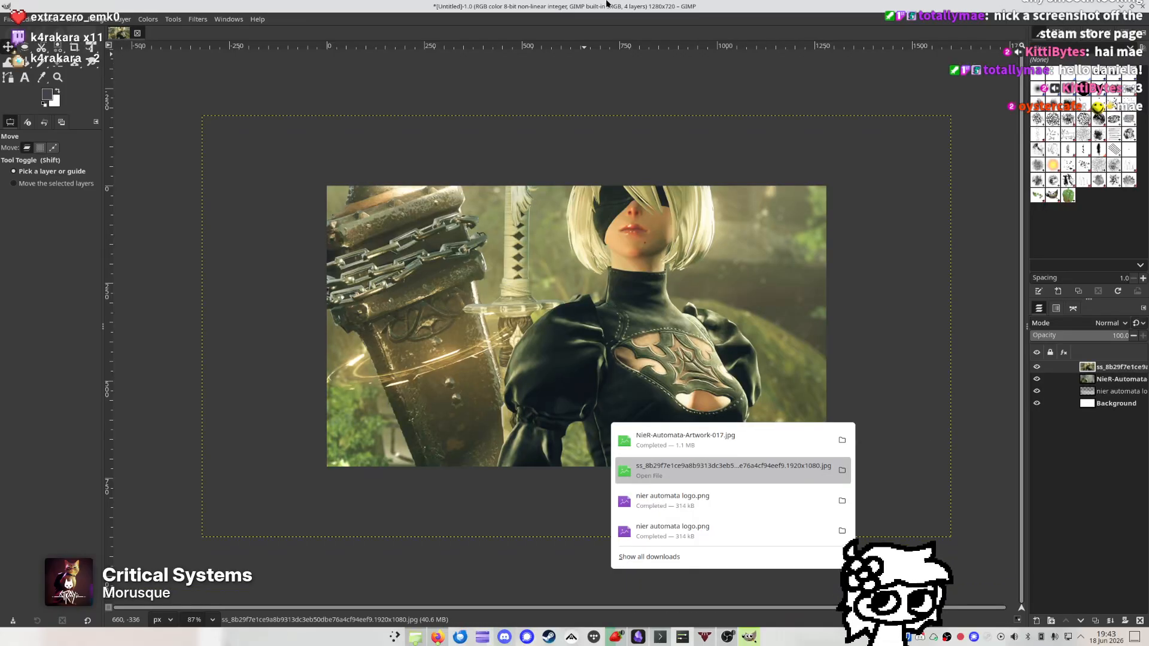
Move the browser window with the forest artwork out of the way and return to the GIMP image
left_click(437, 636)
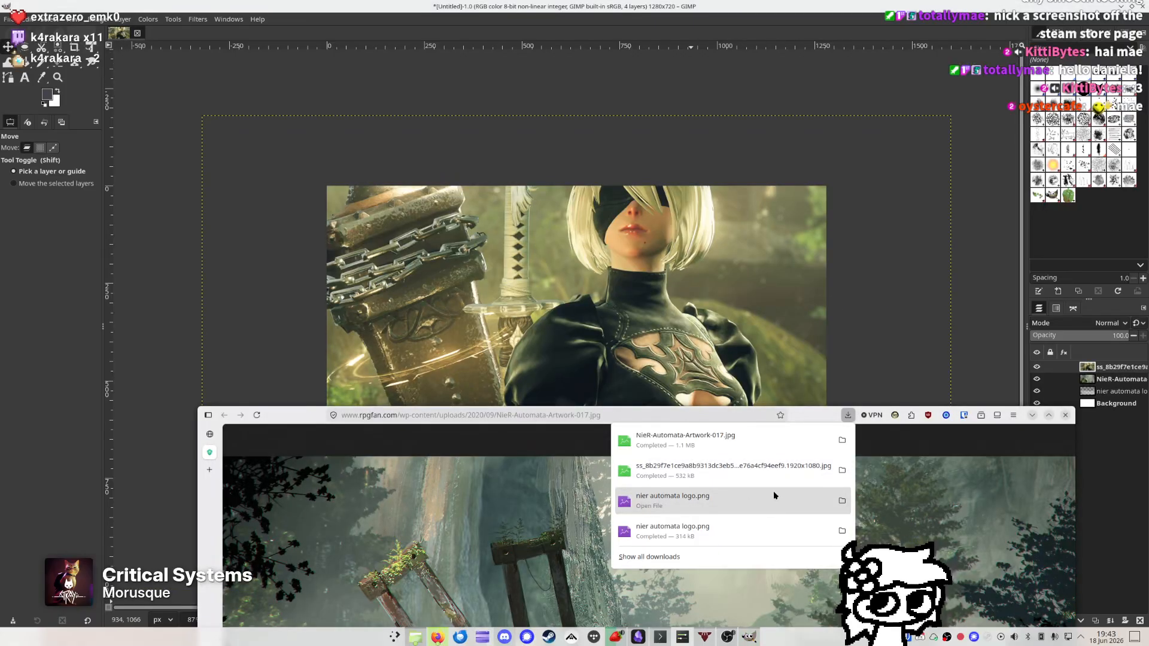
left_click_drag(538, 516, 486, 136)
left_click(491, 207)
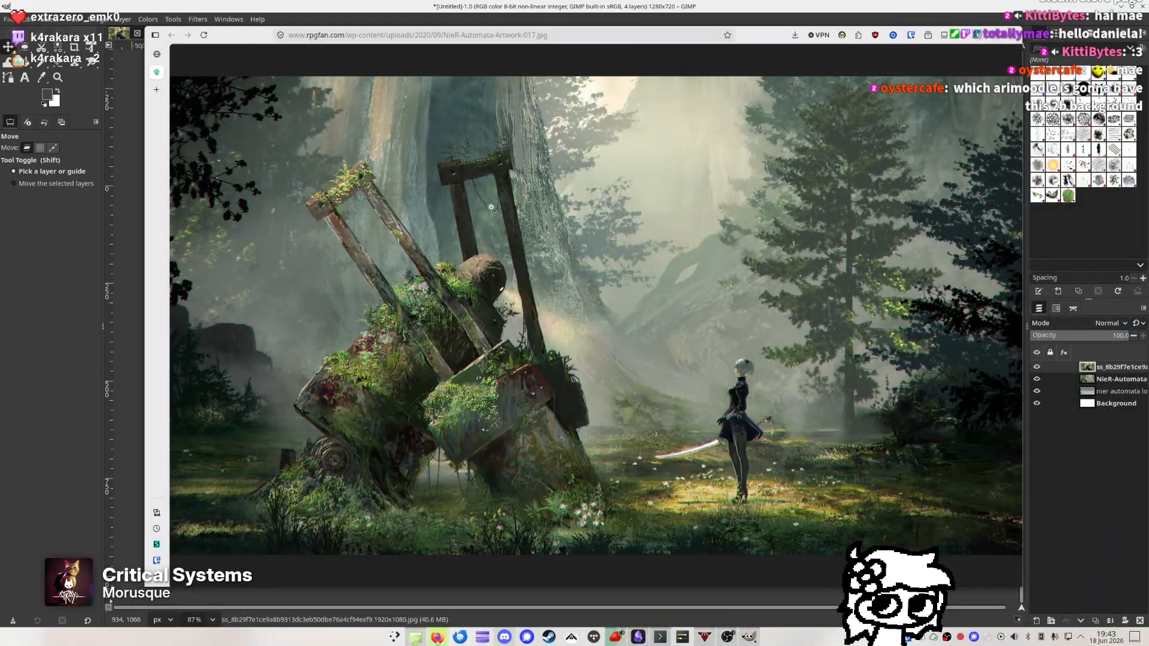
left_click(491, 207)
left_click(449, 2)
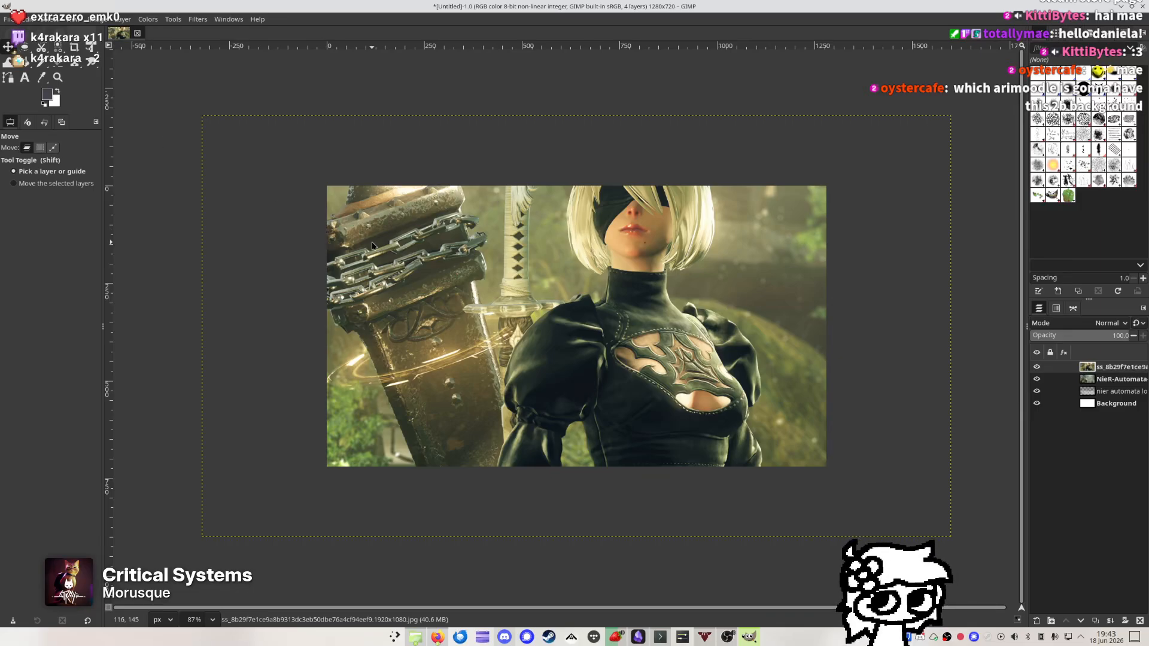
Shift the 2B screenshot layer slightly down and turn on snapping to canvas edges and to bounding boxes
mouse_move(452, 266)
left_mouse_down()
mouse_move(576, 336)
mouse_move(439, 277)
mouse_move(449, 280)
left_mouse_up()
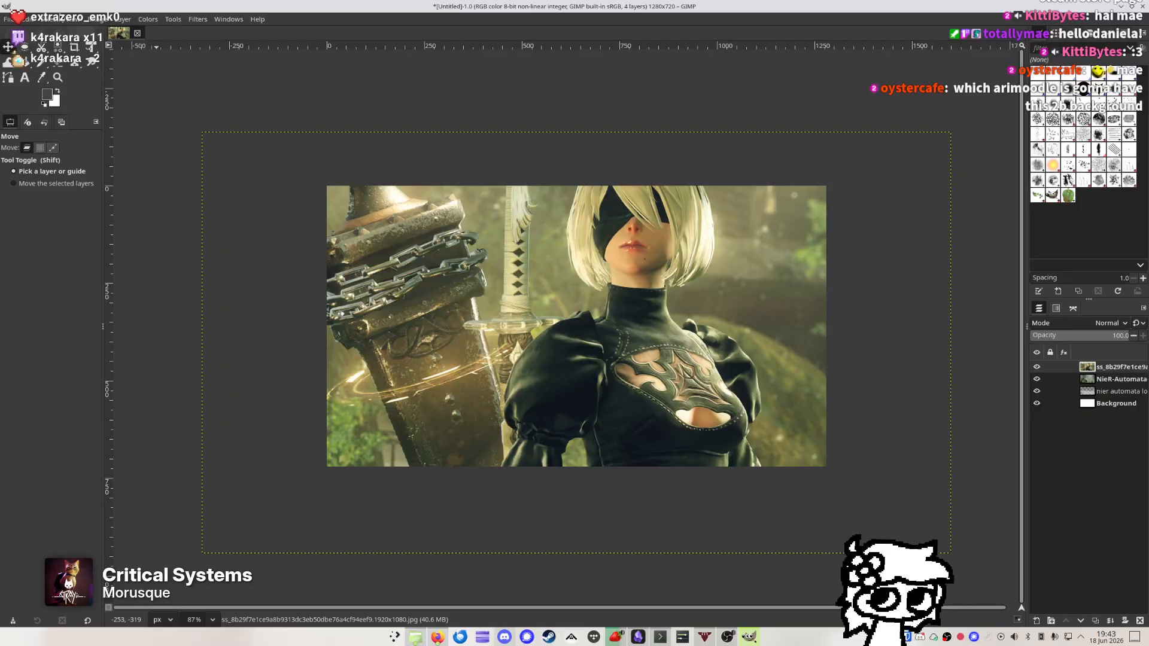
left_click(31, 19)
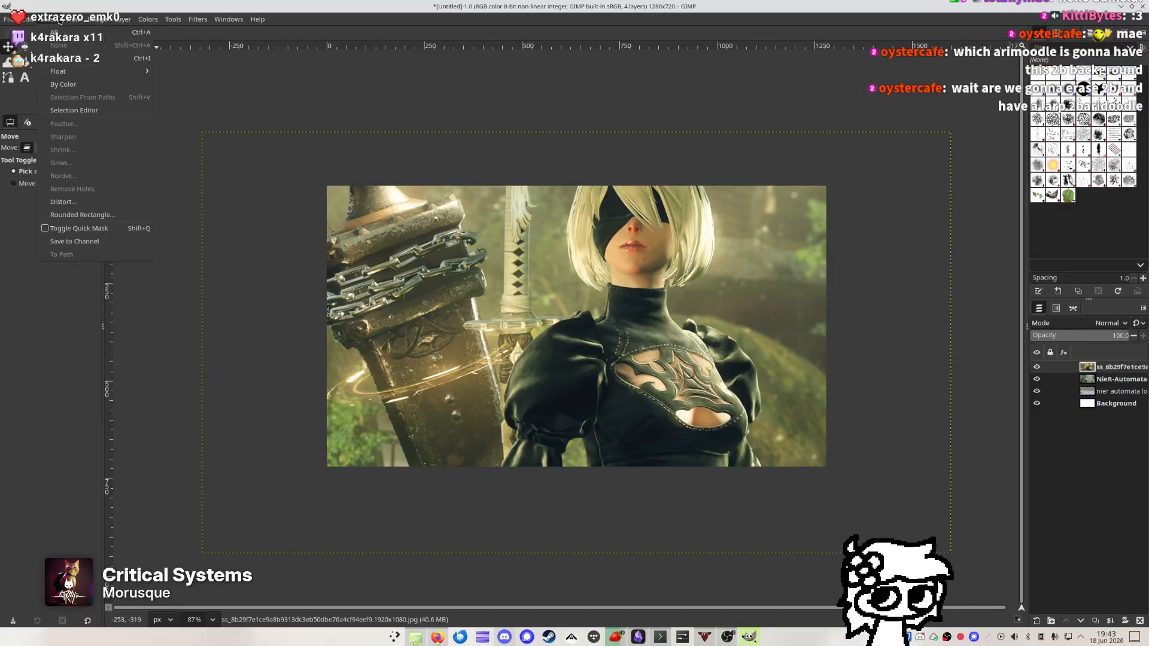
mouse_move(72, 20)
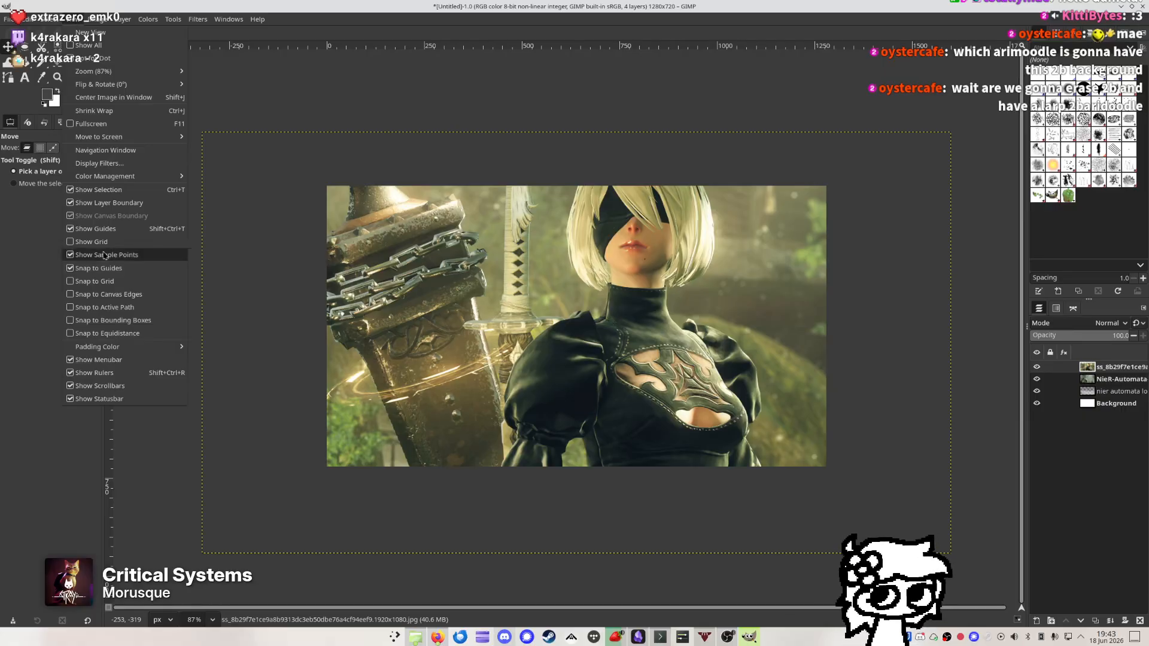
left_click(122, 294)
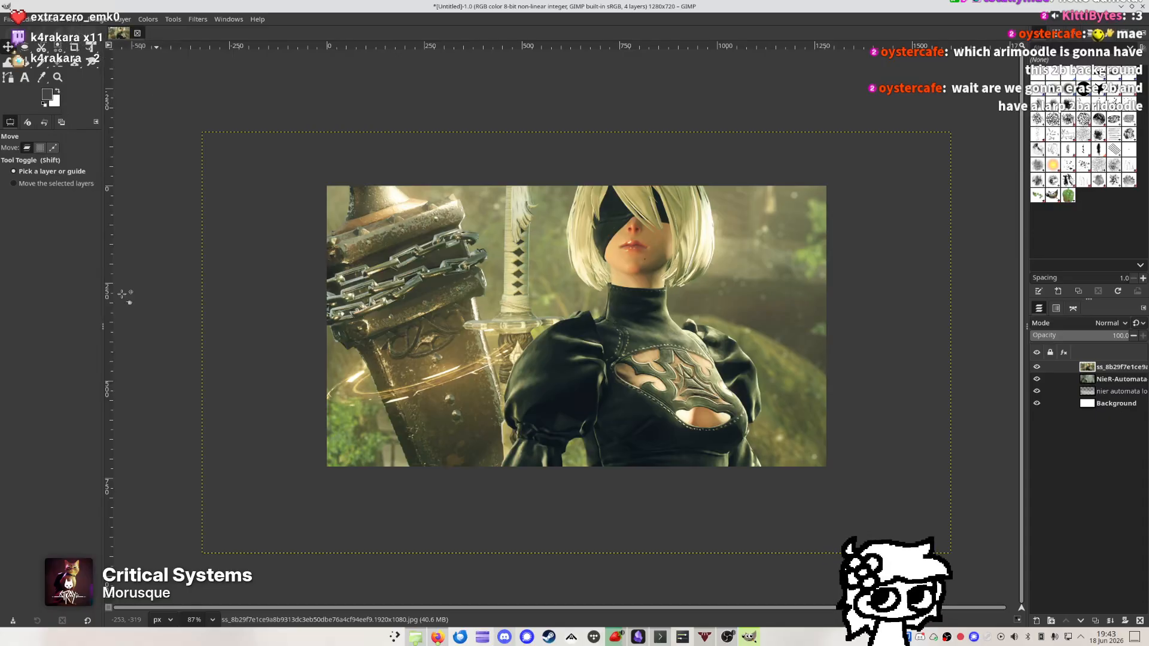
left_click(73, 19)
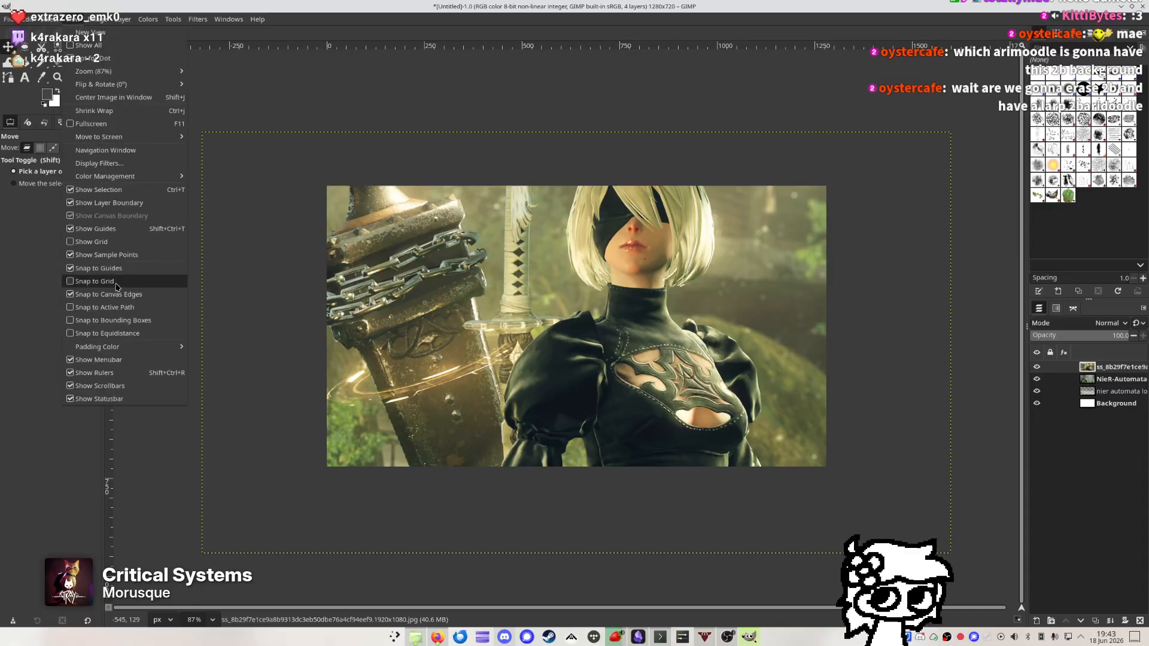
left_click(131, 322)
Align the 2B screenshot layer with the canvas's upper-left corner and set the Move tool to act on layers
left_click_drag(426, 315, 543, 326)
scroll(718, 407, "right", 3)
scroll(718, 407, "down", 2)
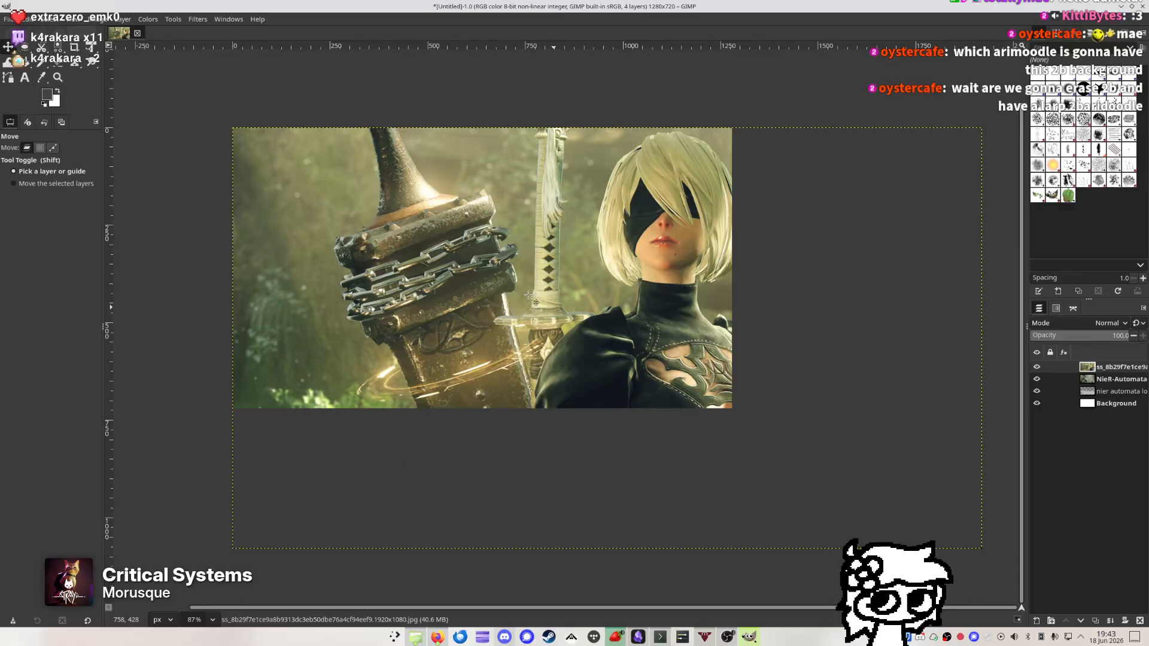
key("alt")
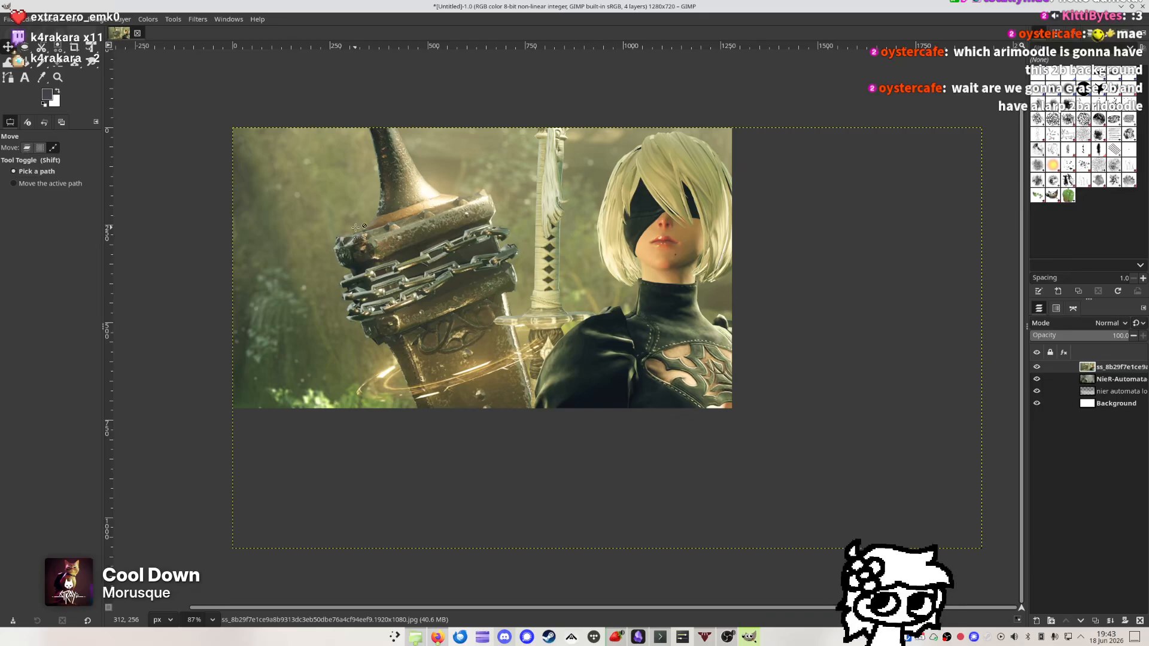
left_click(27, 148)
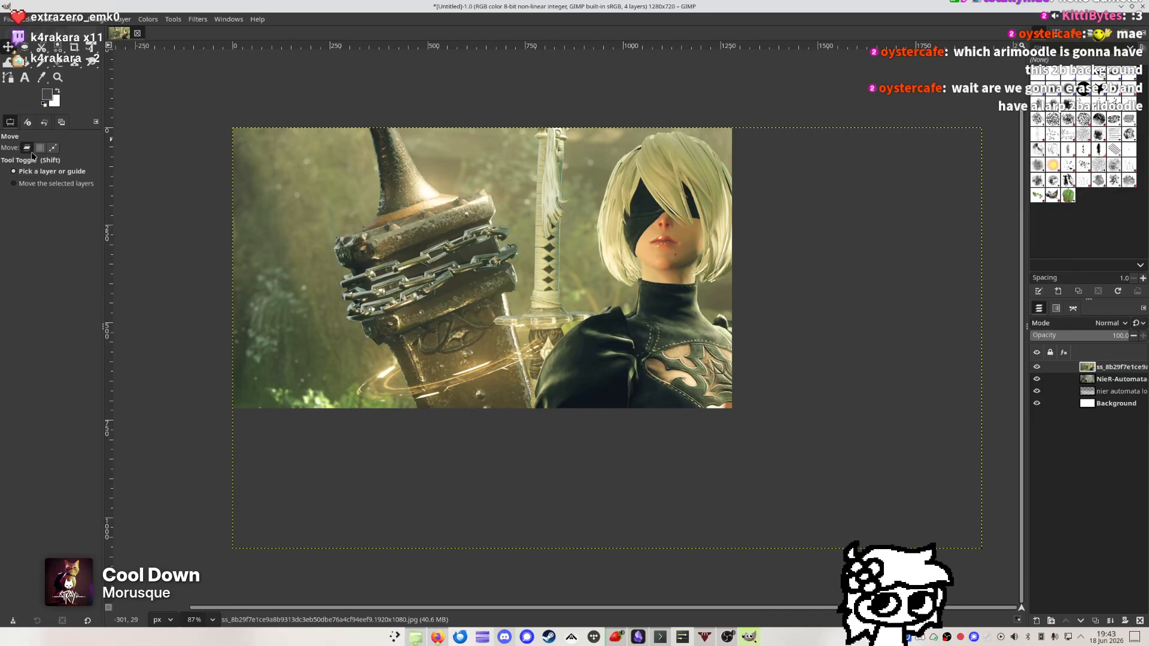
left_click(54, 148)
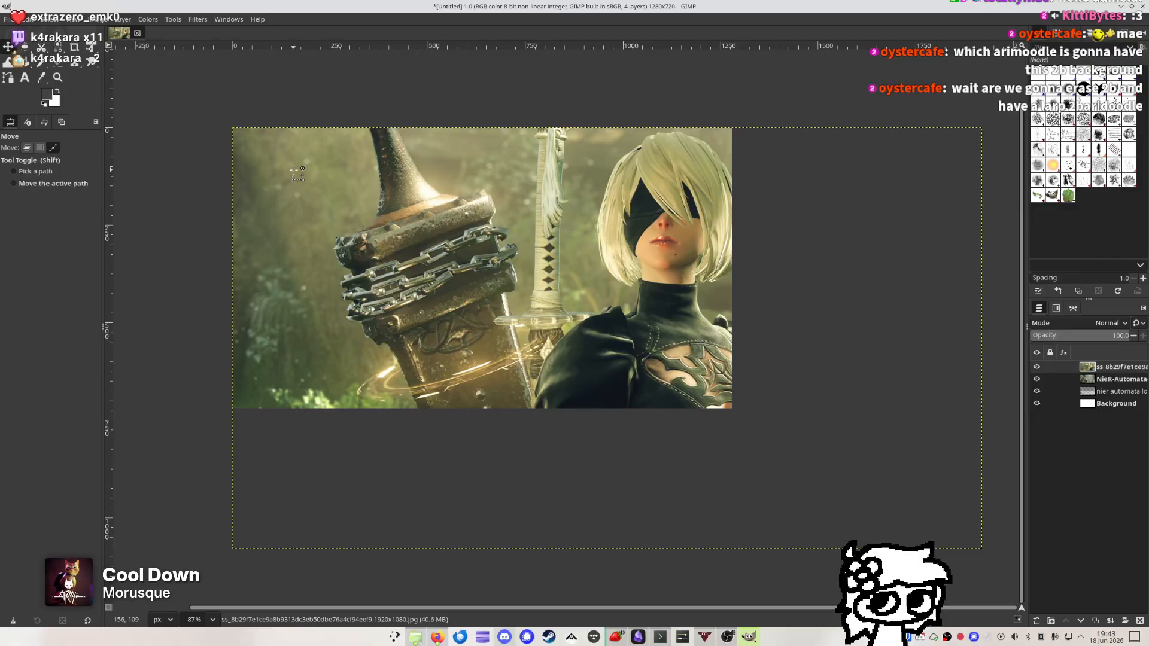
left_click(26, 148)
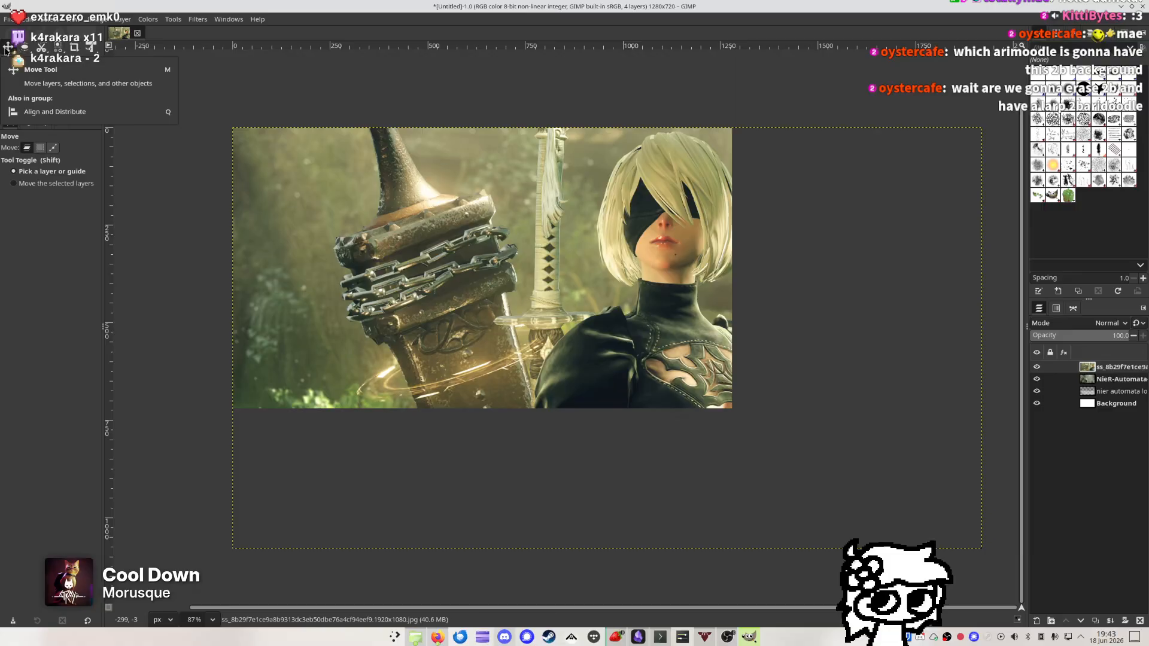
left_click(7, 51)
left_click(8, 52)
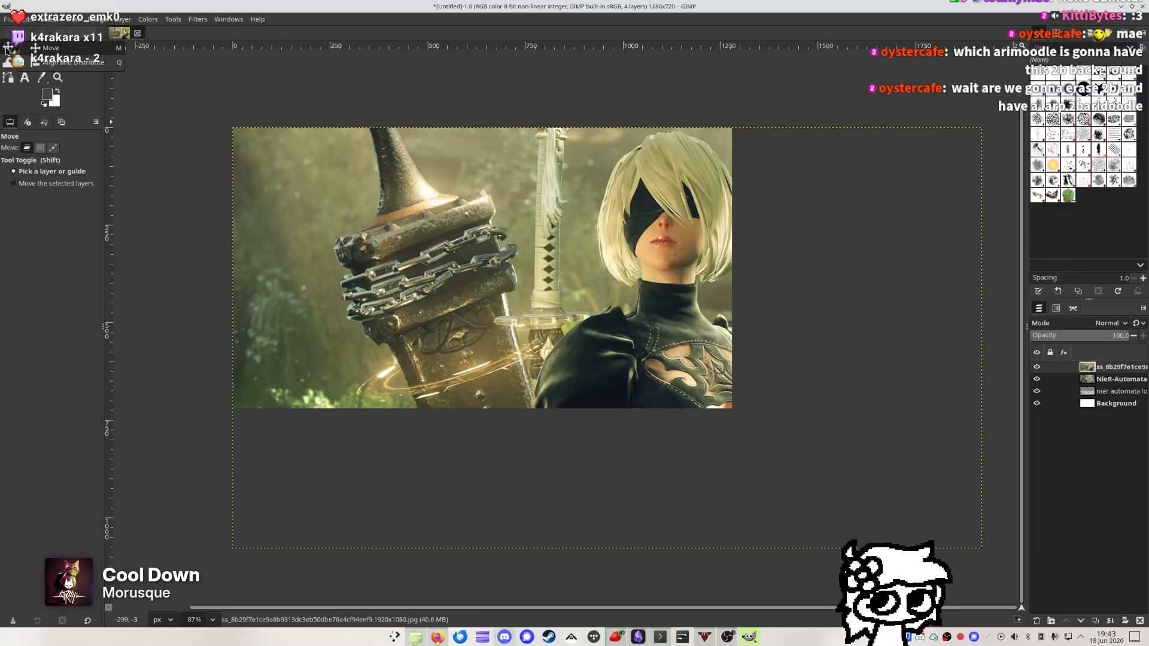
left_click(8, 52)
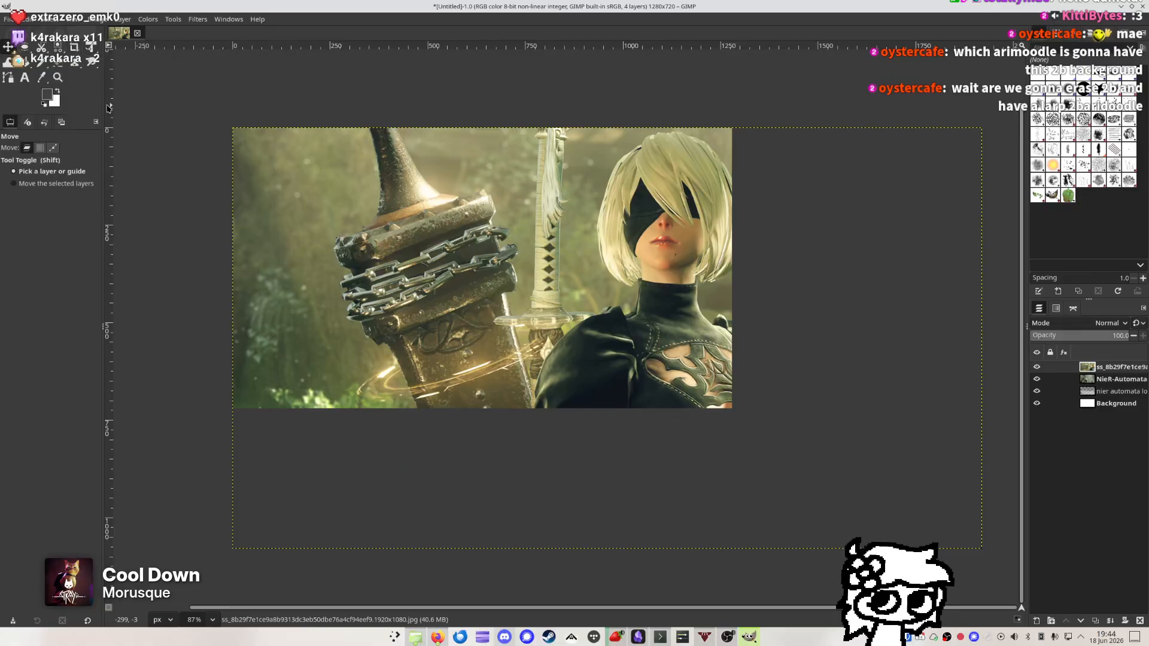
left_click(90, 20)
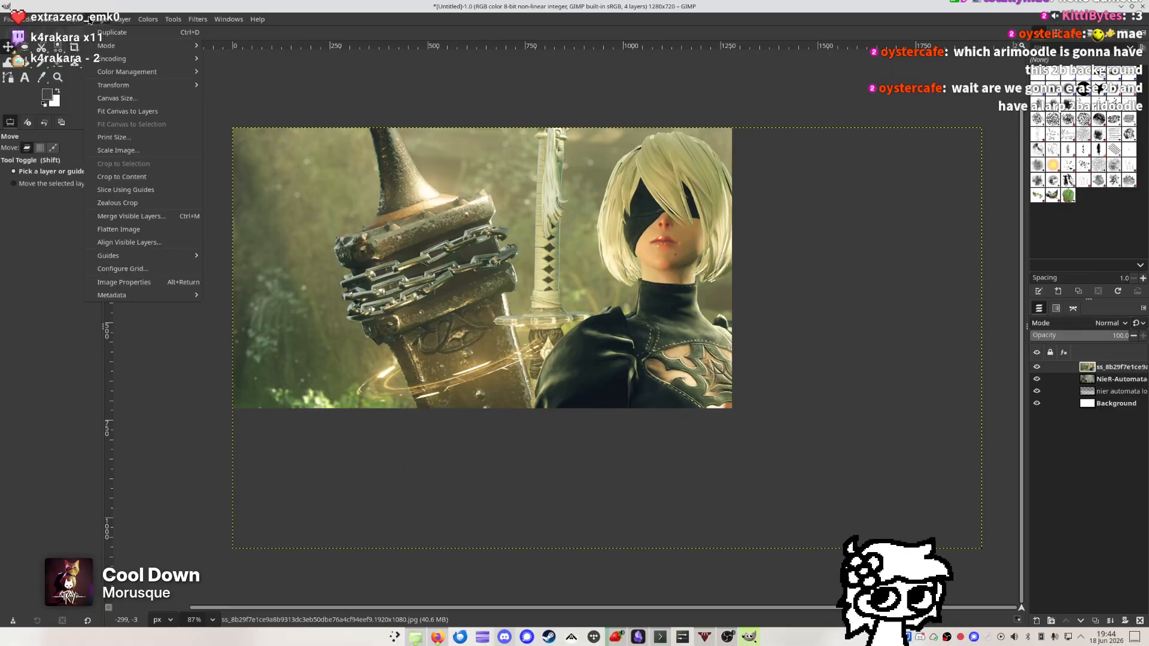
left_click(198, 20)
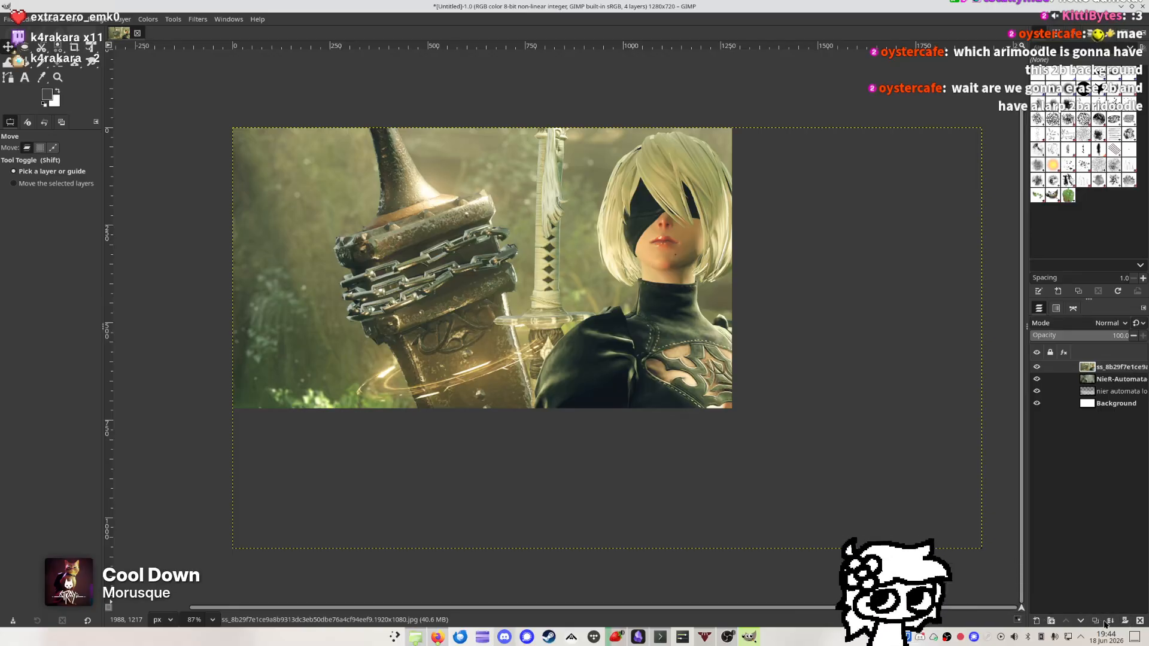
left_click(1125, 622)
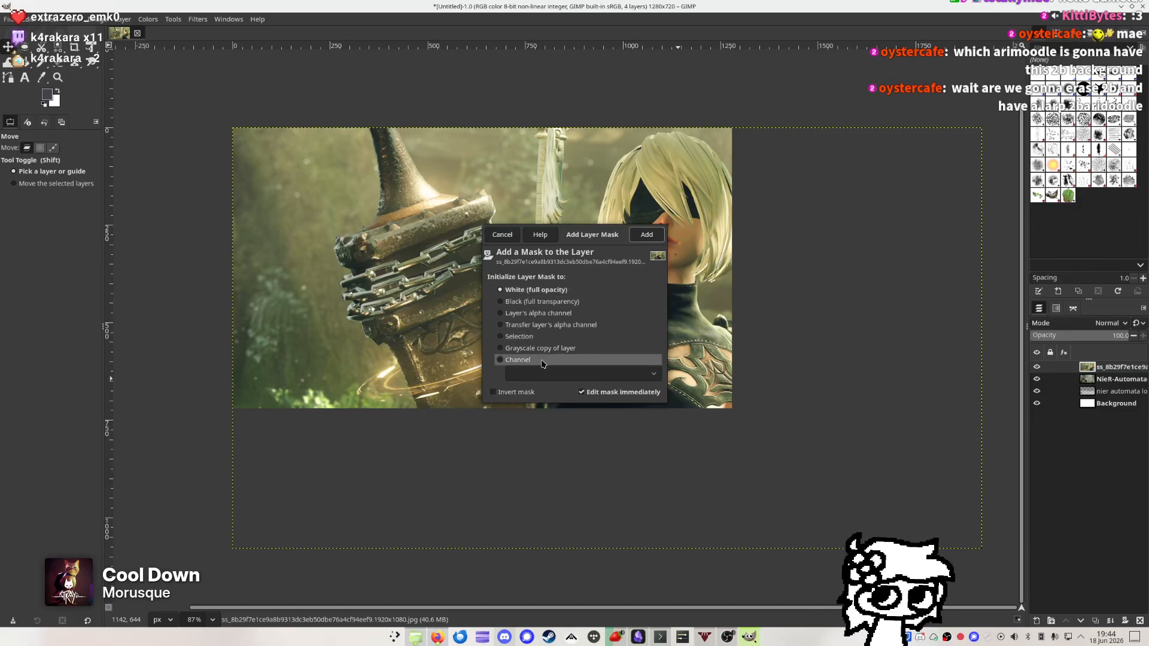
left_click(502, 235)
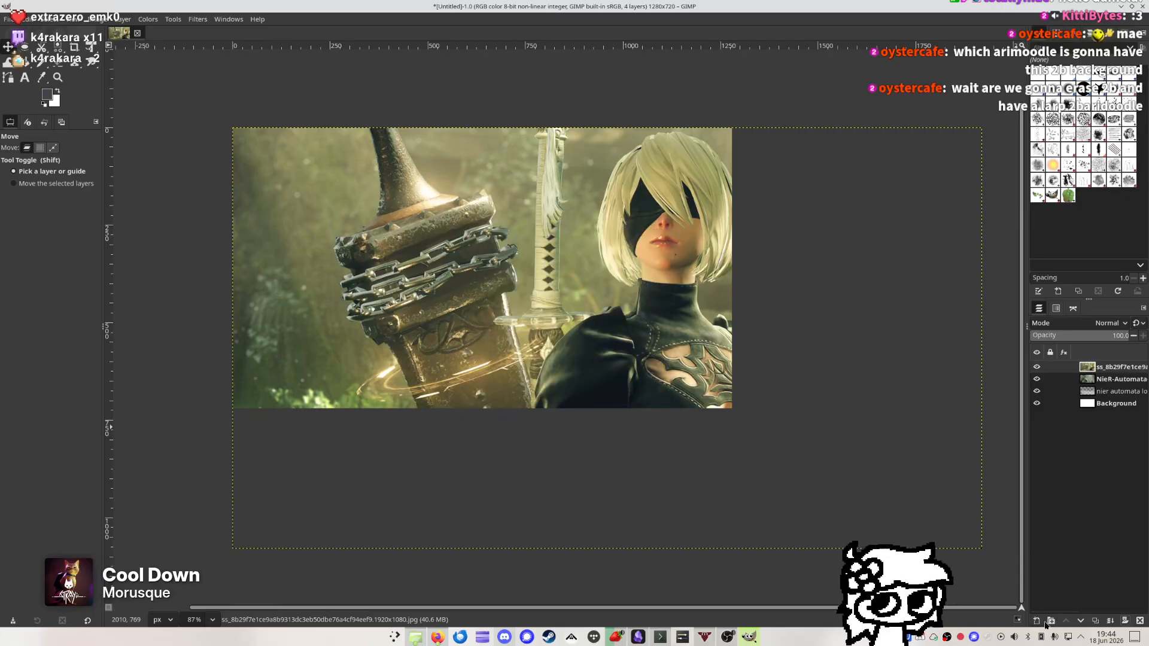
left_click(1080, 622)
left_click(1065, 622)
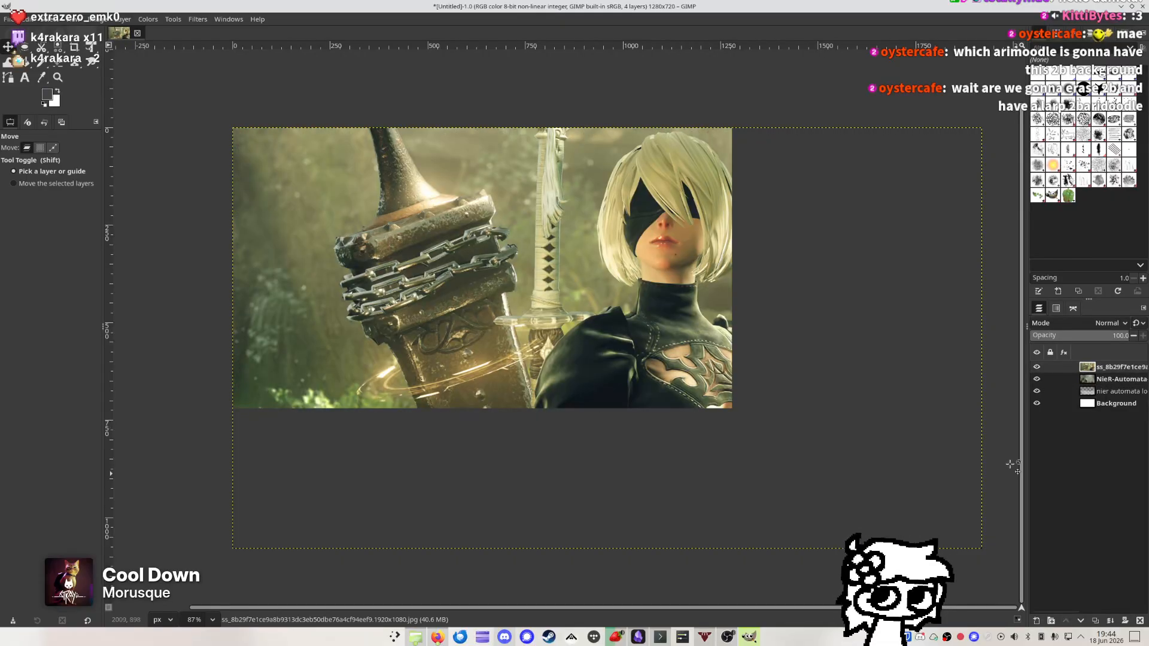
right_click(919, 435)
mouse_move(963, 495)
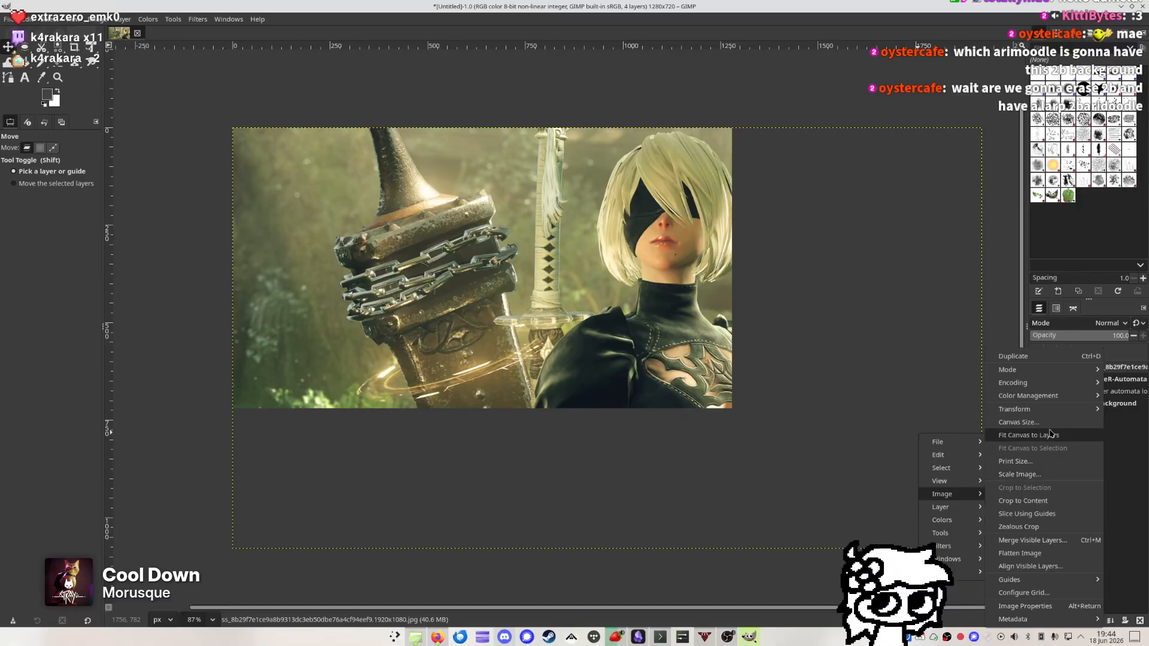
mouse_move(1035, 409)
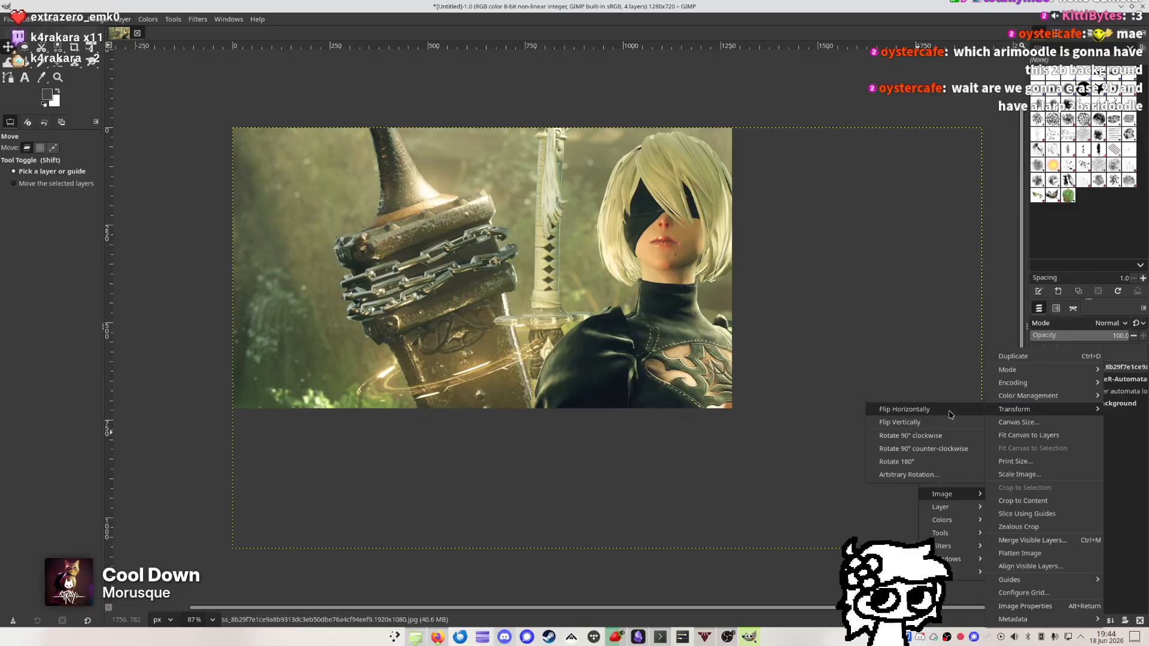
left_click(796, 321)
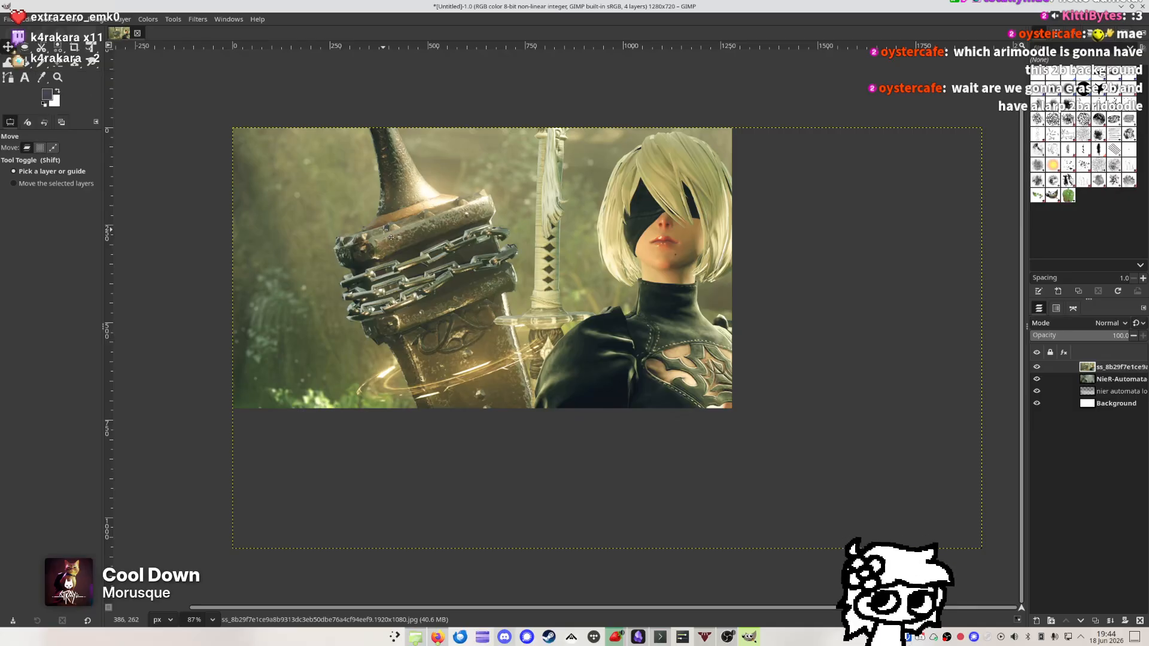
mouse_move(408, 236)
left_mouse_down()
mouse_move(427, 237)
mouse_move(410, 238)
left_mouse_up()
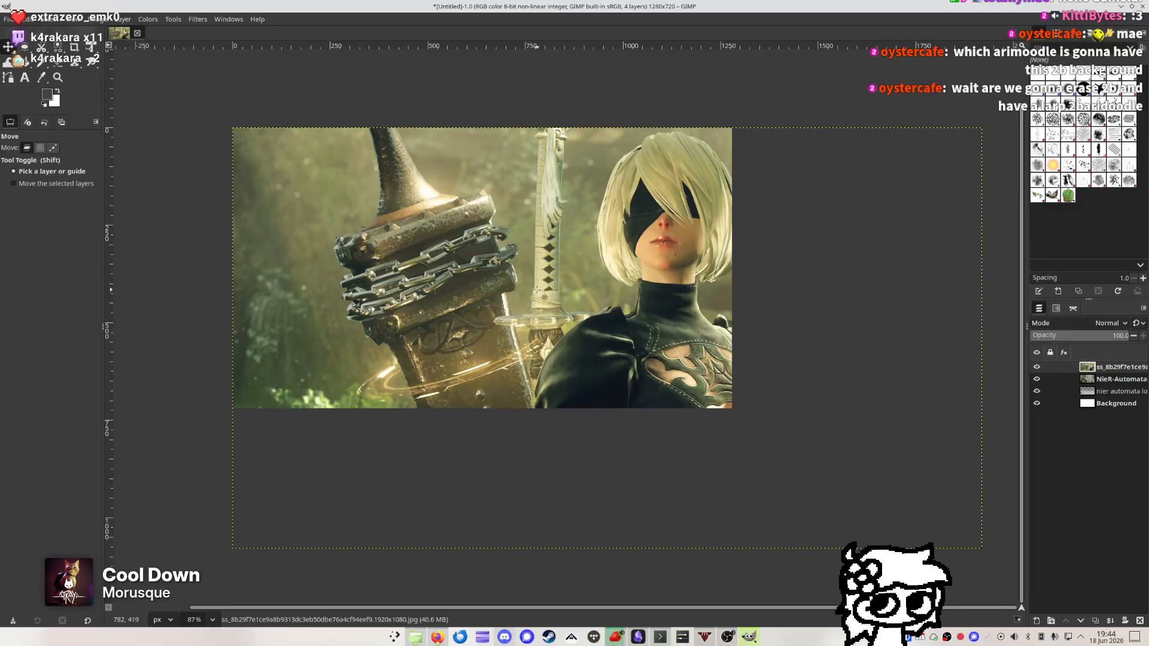
left_click(561, 253, "alt")
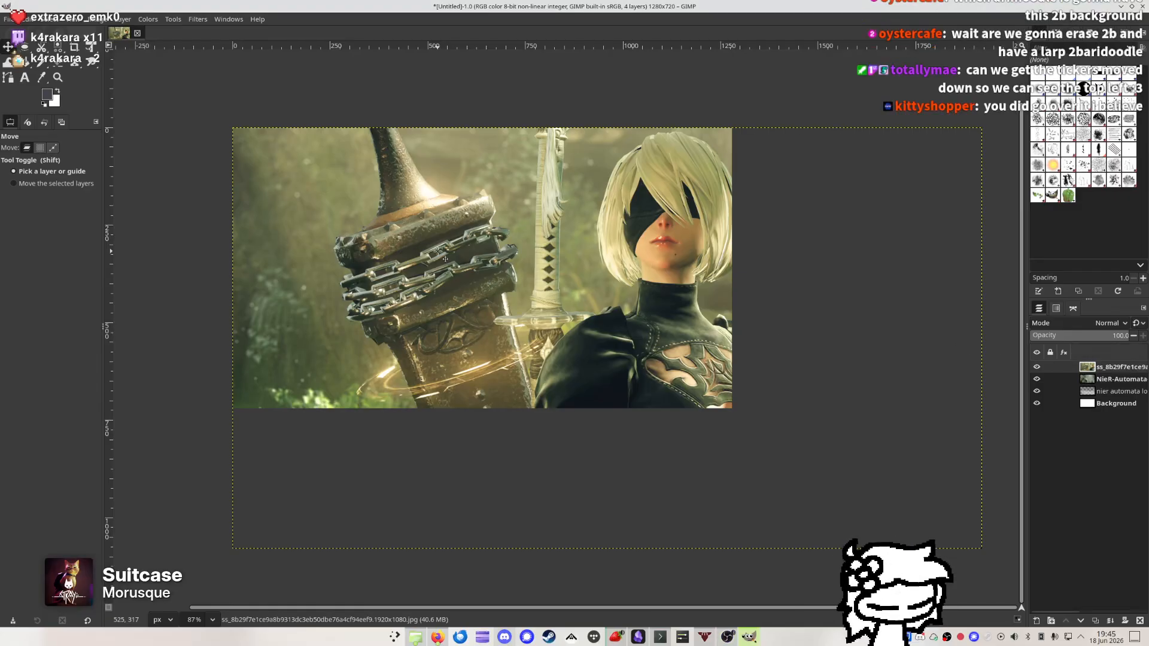
Hide the 2B screenshot layer and align the forest artwork layer with the canvas's upper-left corner
left_click(1037, 368)
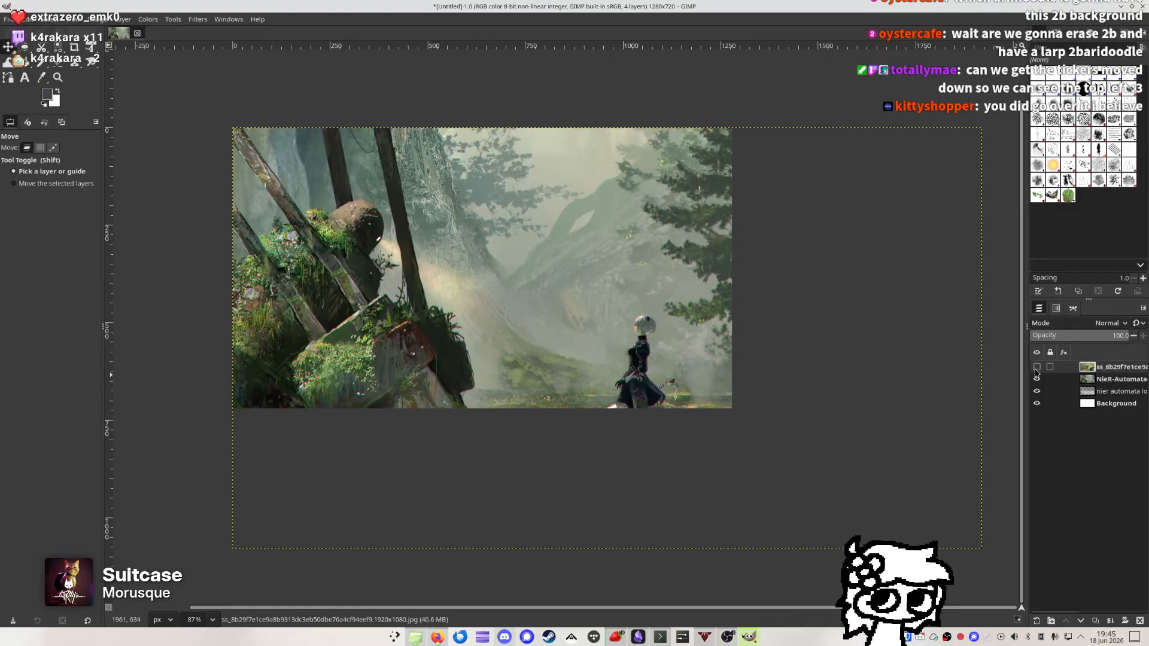
left_click(1102, 379)
left_click_drag(507, 351, 725, 473)
left_click_drag(728, 416, 516, 320)
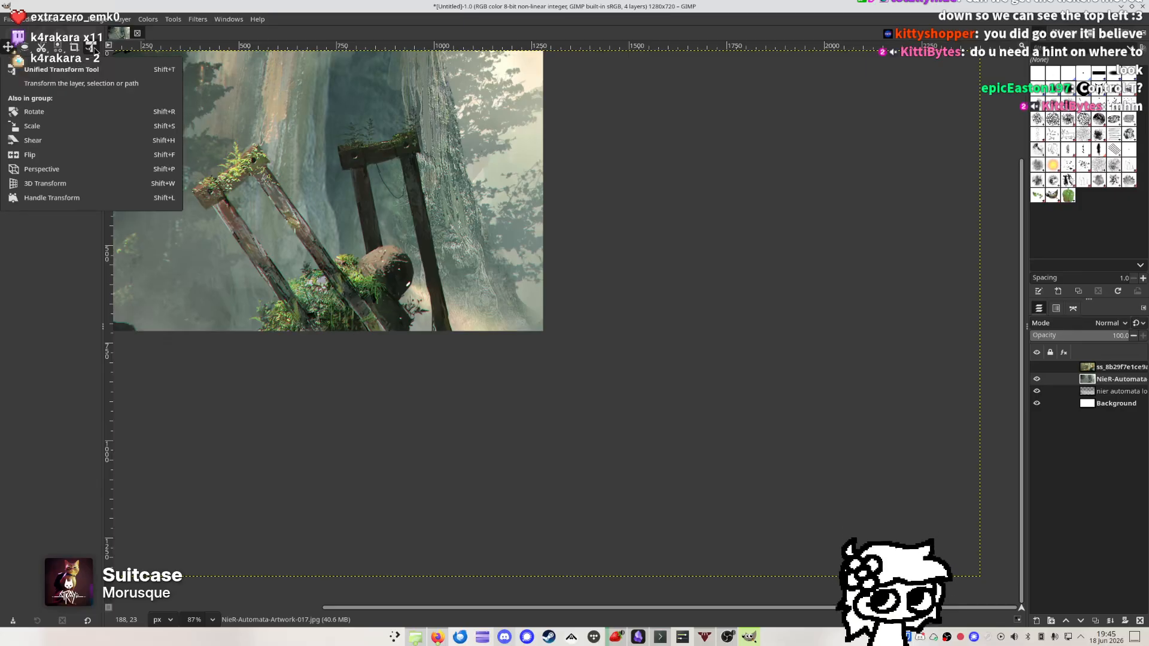
Scale the forest artwork layer down proportionally with Unified Transform to match the canvas's 1280 px width, keeping its upper-left corner in place
left_click(91, 48)
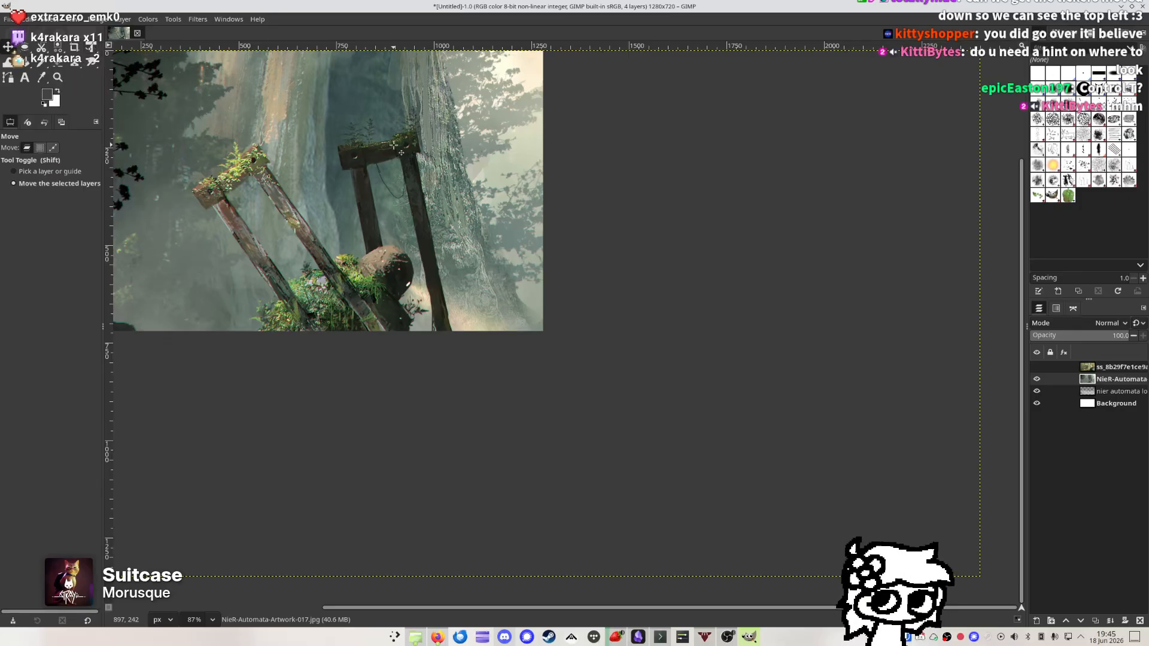
left_click(773, 302)
left_click_drag(728, 326, 830, 341)
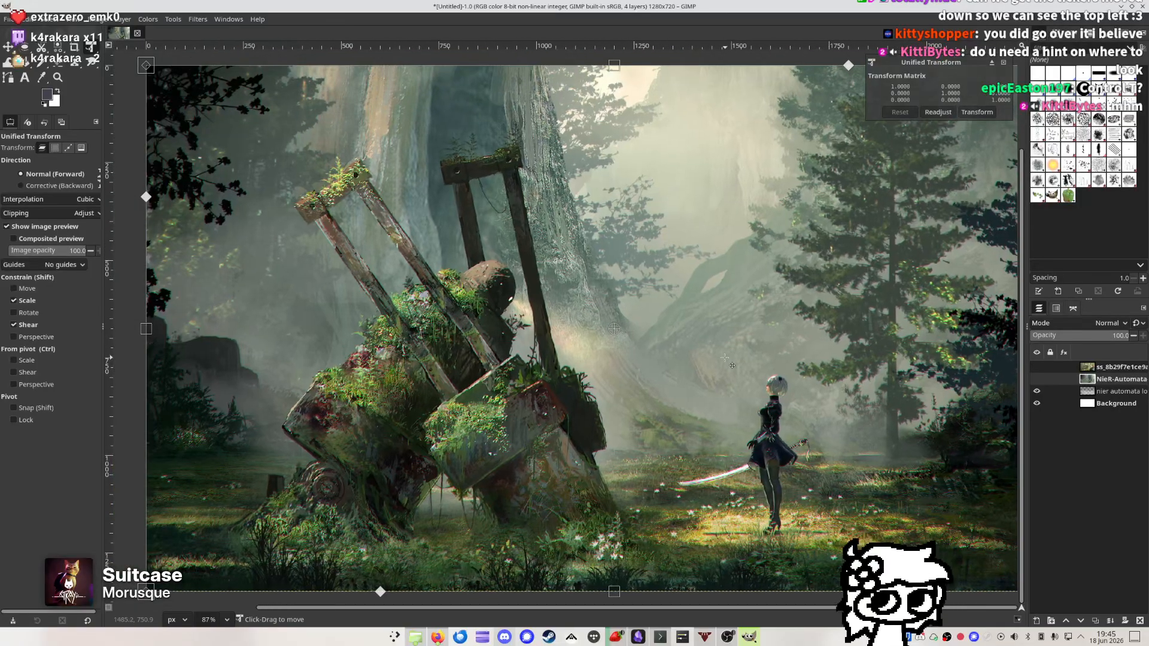
scroll(724, 358, "down", 3)
left_click_drag(989, 519, 916, 505)
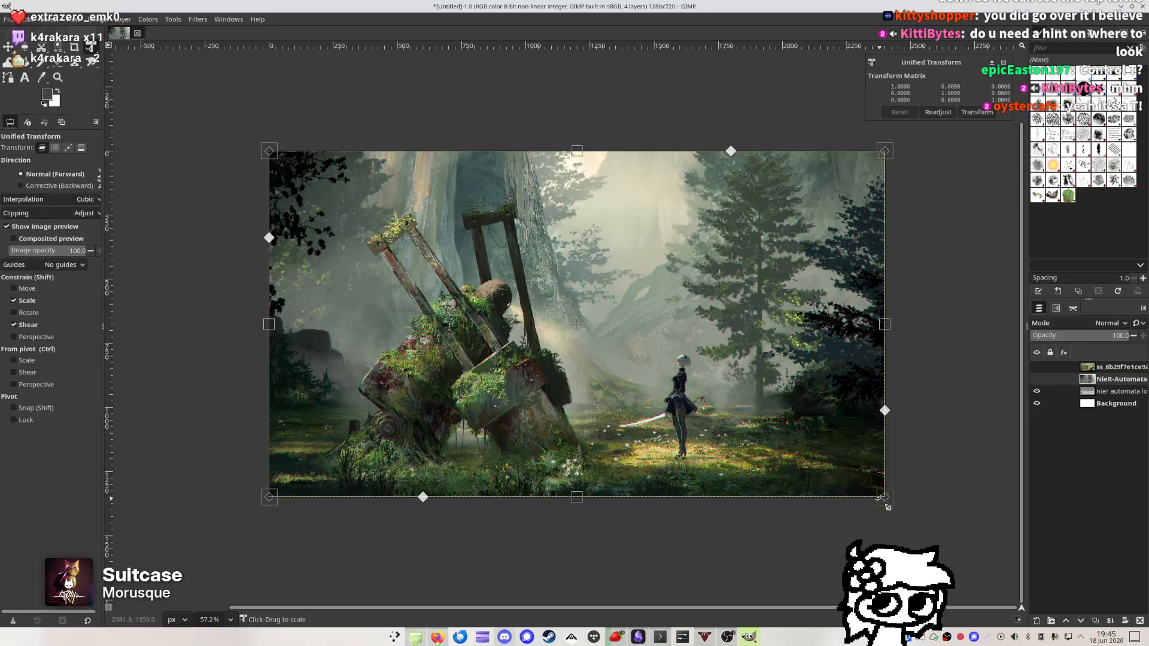
left_click_drag(884, 497, 810, 386)
key("ctrl+z")
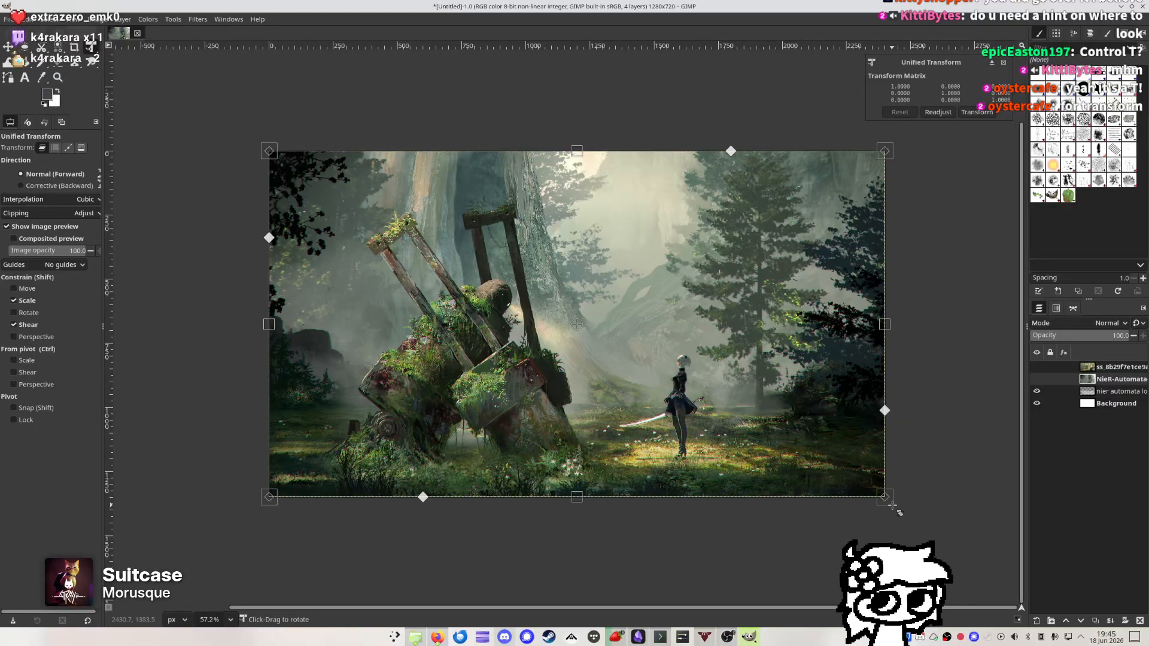
left_click_drag(886, 499, 609, 350)
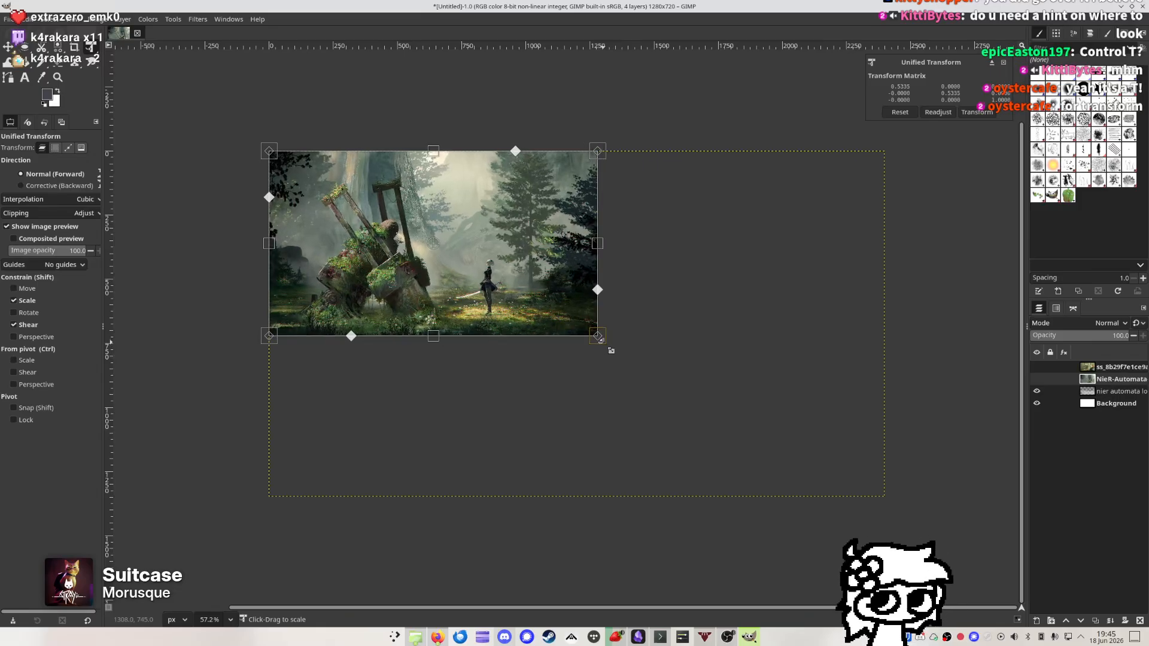
scroll(393, 182, "up", 2)
scroll(381, 306, "up", 2)
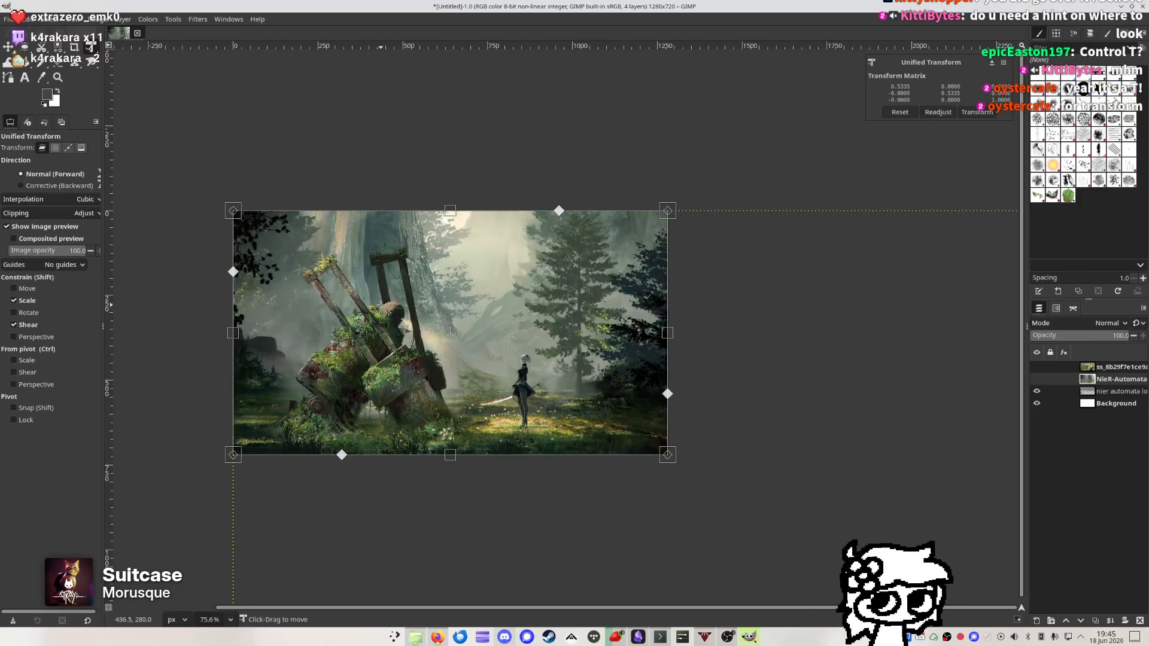
key("Return")
Show the 2B screenshot layer and scale it down proportionally with Unified Transform to fit the 1280 × 720 canvas
left_click(1125, 368)
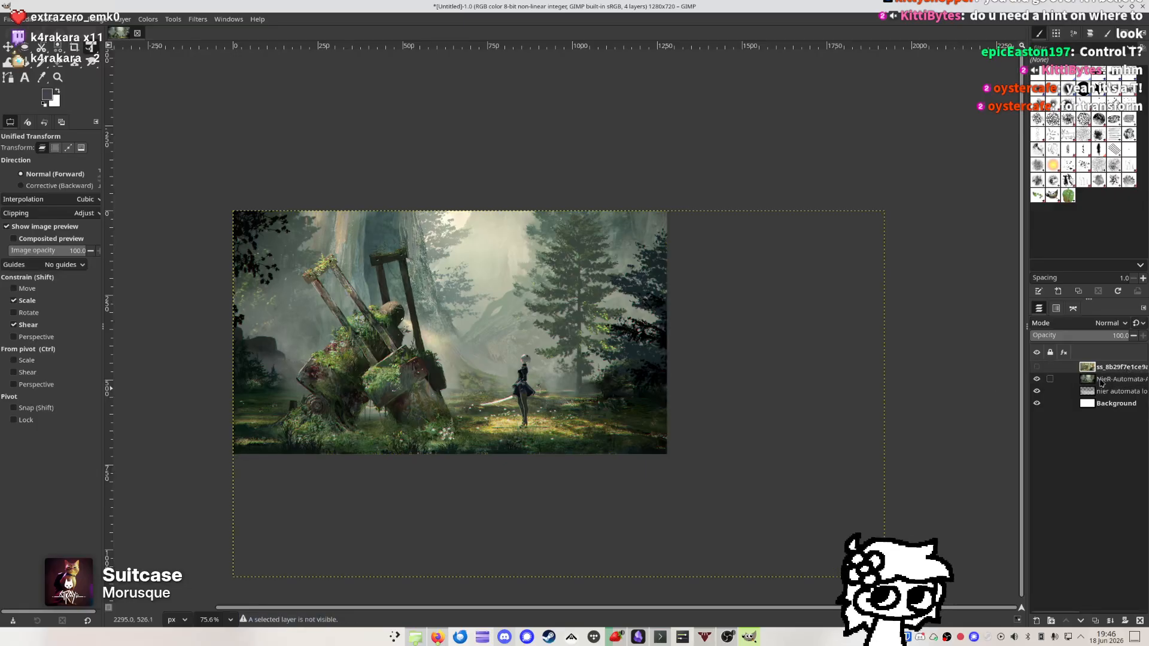
left_click(1037, 367)
left_click(1037, 367)
left_click(851, 524)
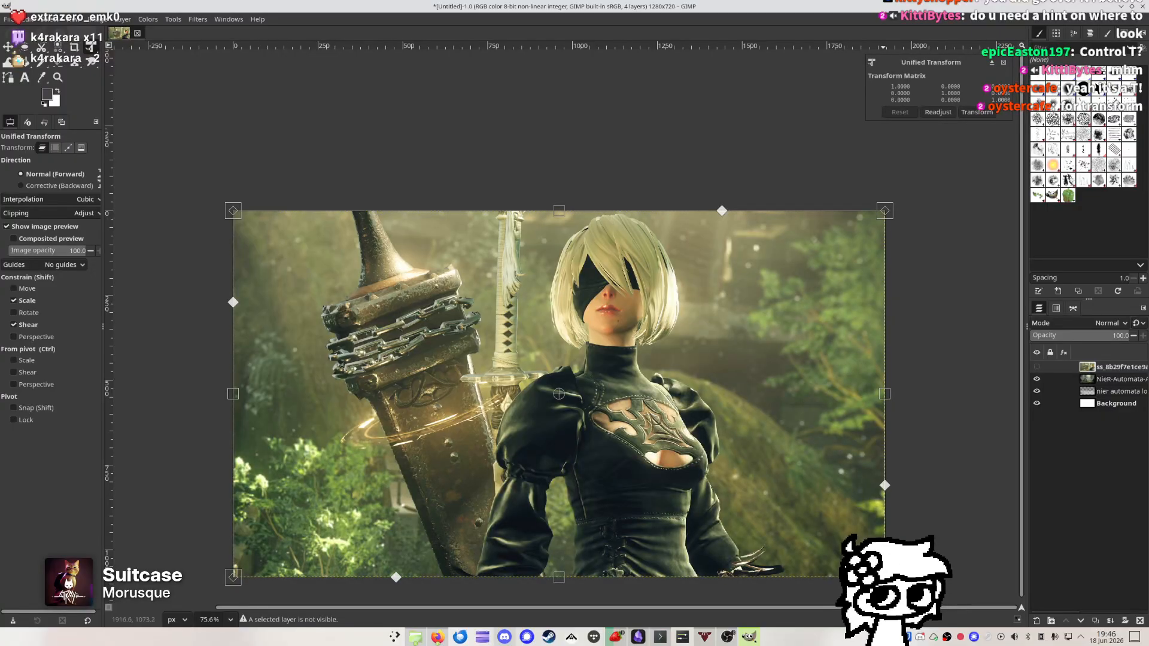
left_click_drag(884, 573, 670, 443)
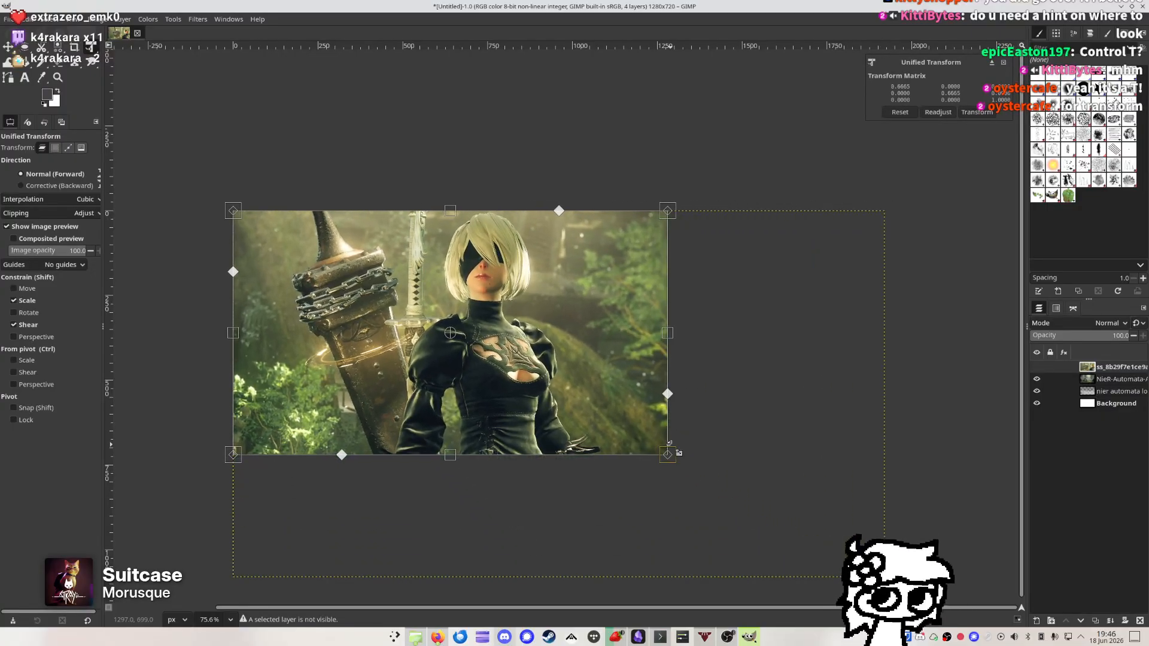
key("Return")
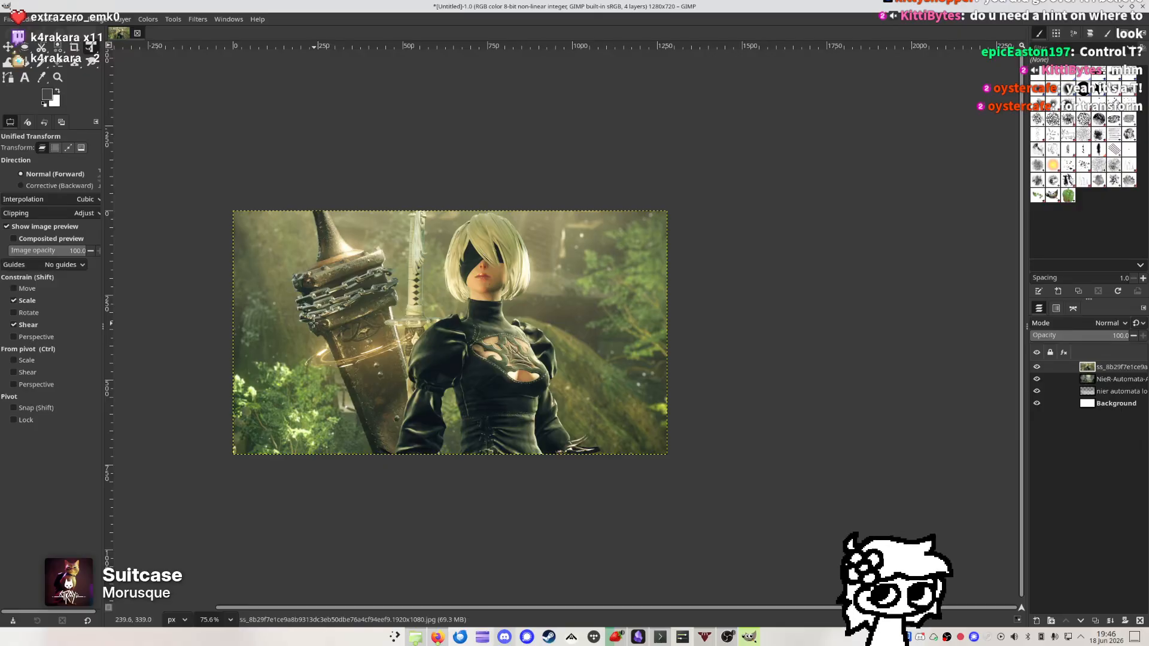
Save the image to the Desktop as "NieR: Automata thumbnail.xcf"
scroll(309, 323, "up", 3, "ctrl")
scroll(304, 317, "down", 1)
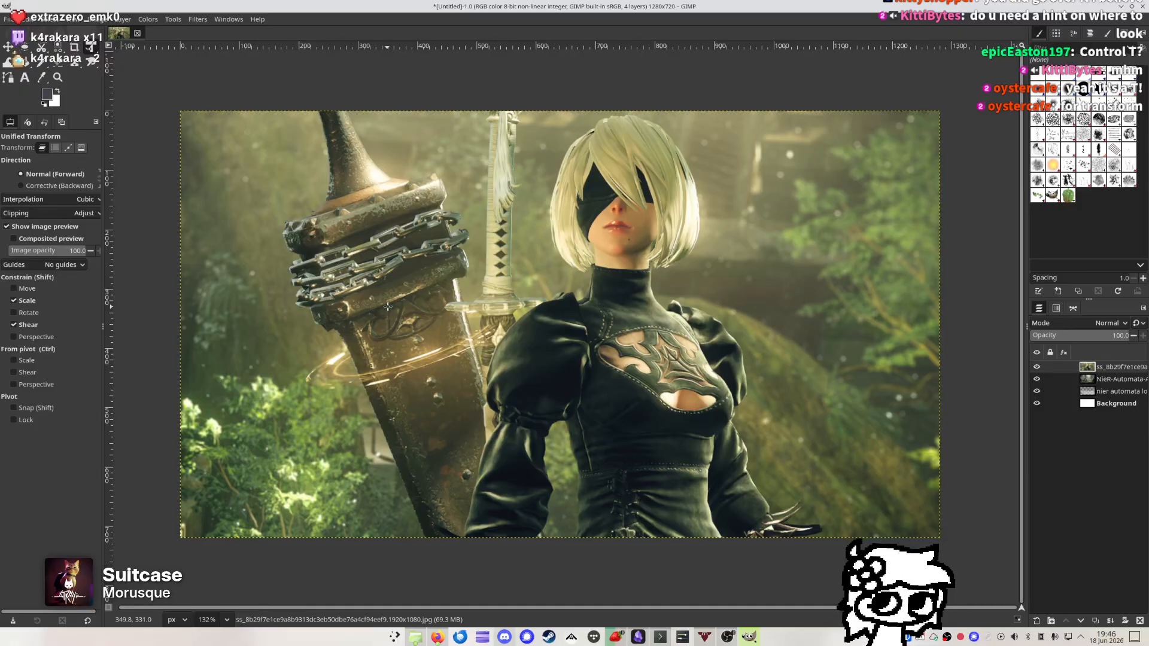
key("ctrl+s")
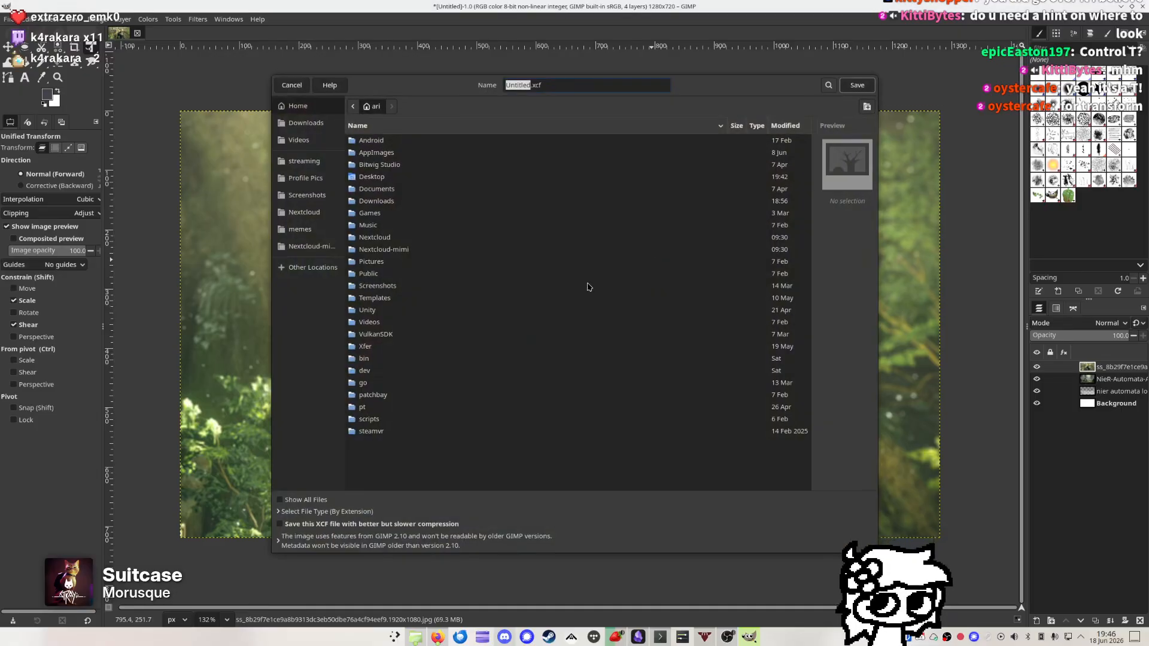
key("Escape")
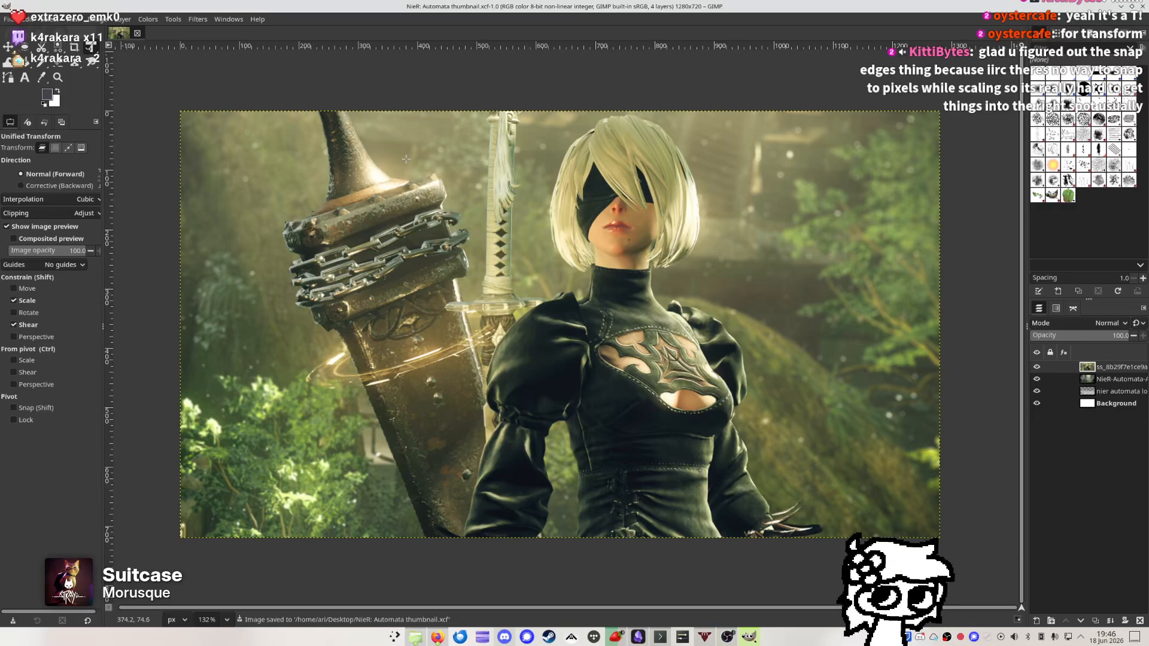
Show the grid over the image and shift the 2B screenshot layer slightly right and down with Unified Transform
scroll(479, 293, "right", 1)
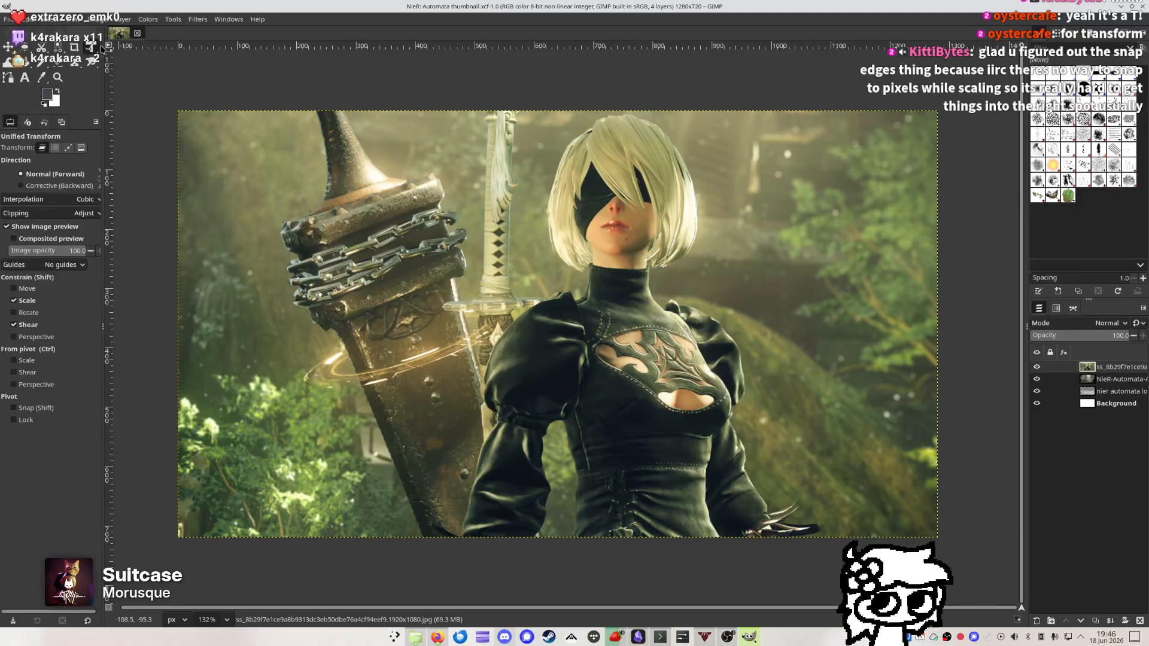
left_click(77, 19)
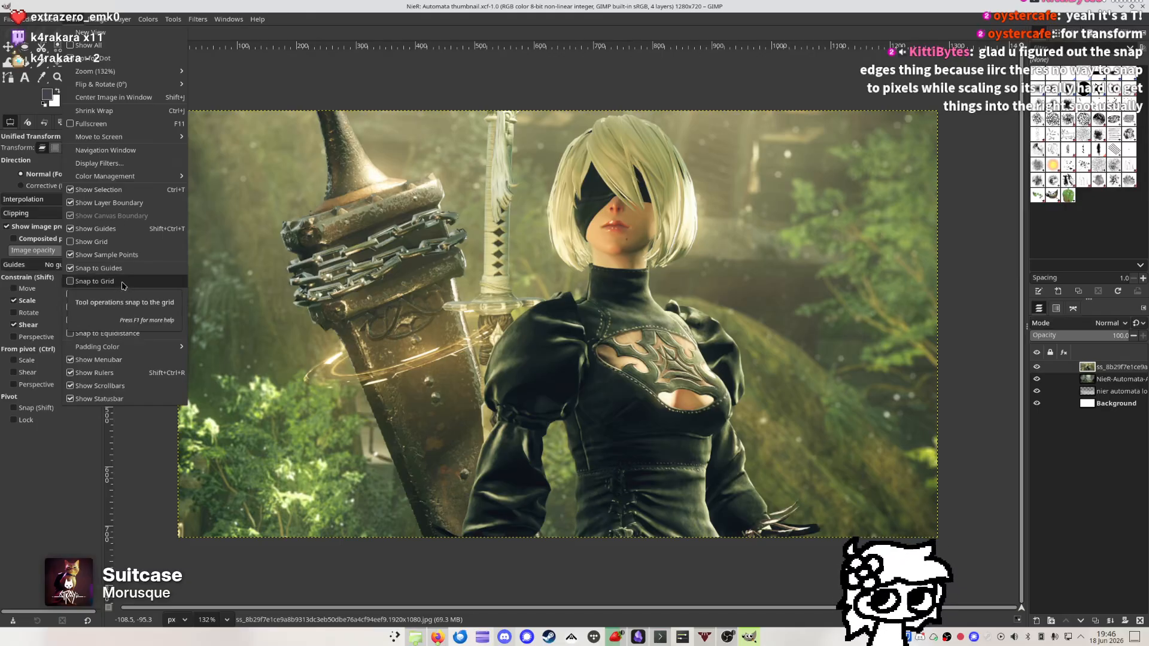
left_click(114, 243)
left_click(213, 117)
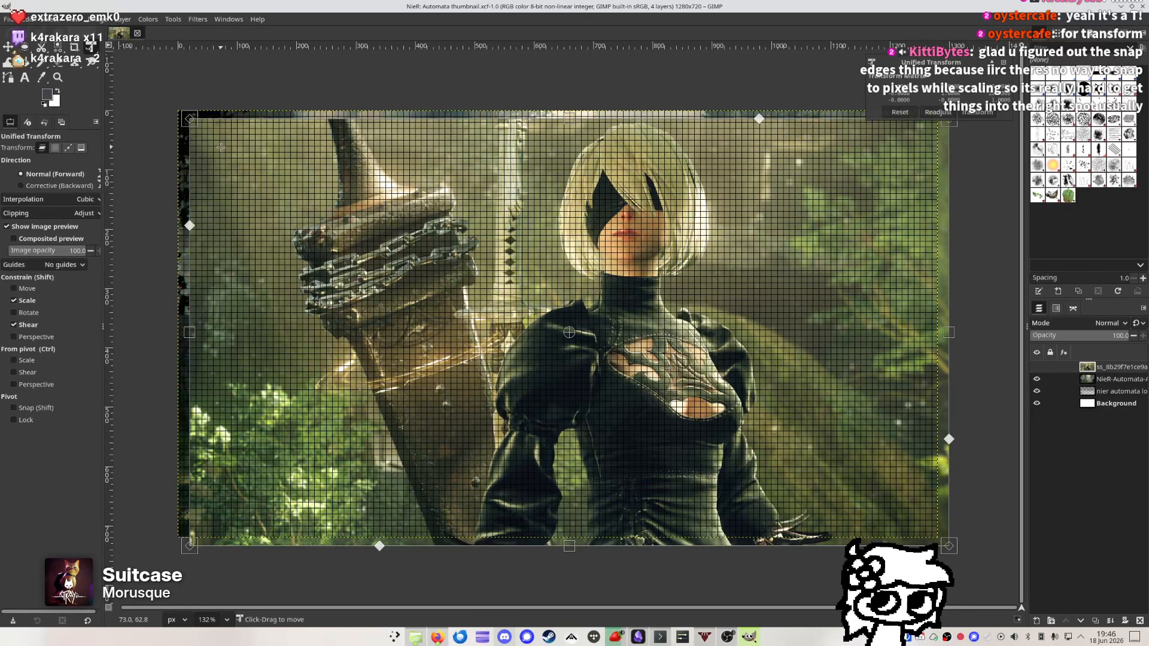
key("Return")
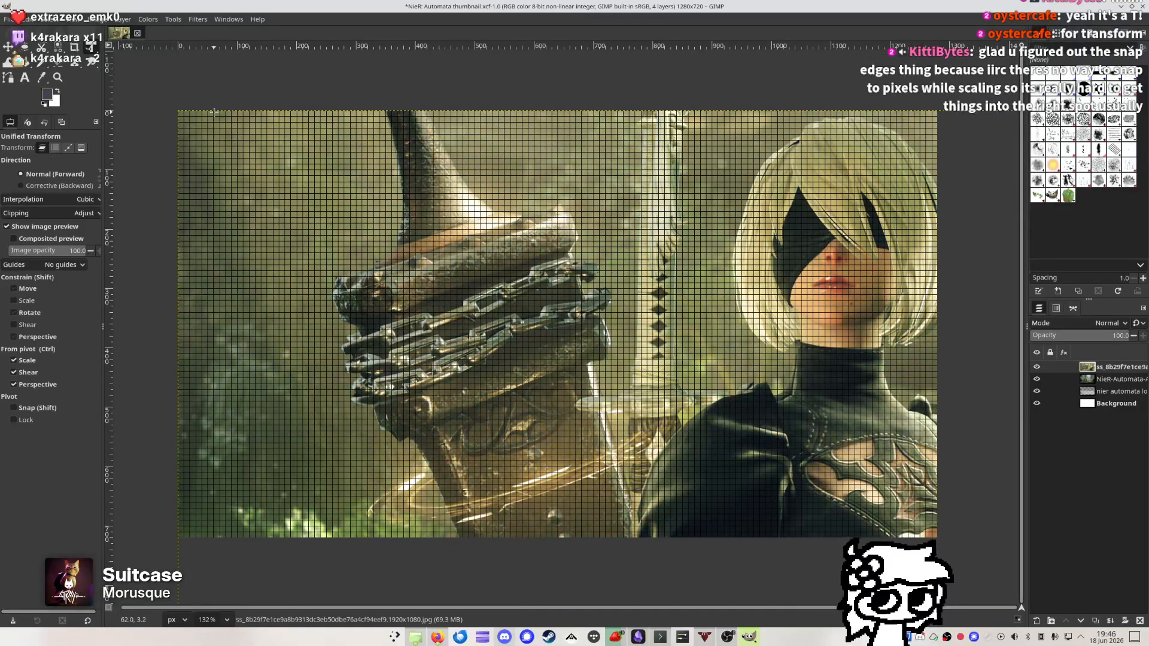
Undo the recent layer edits back through the 2B layer's shift, both layers' downscaling, the artwork's move and the layer reordering
key("ctrl+z")
key("ctrl+z")
key("ctrl+z")
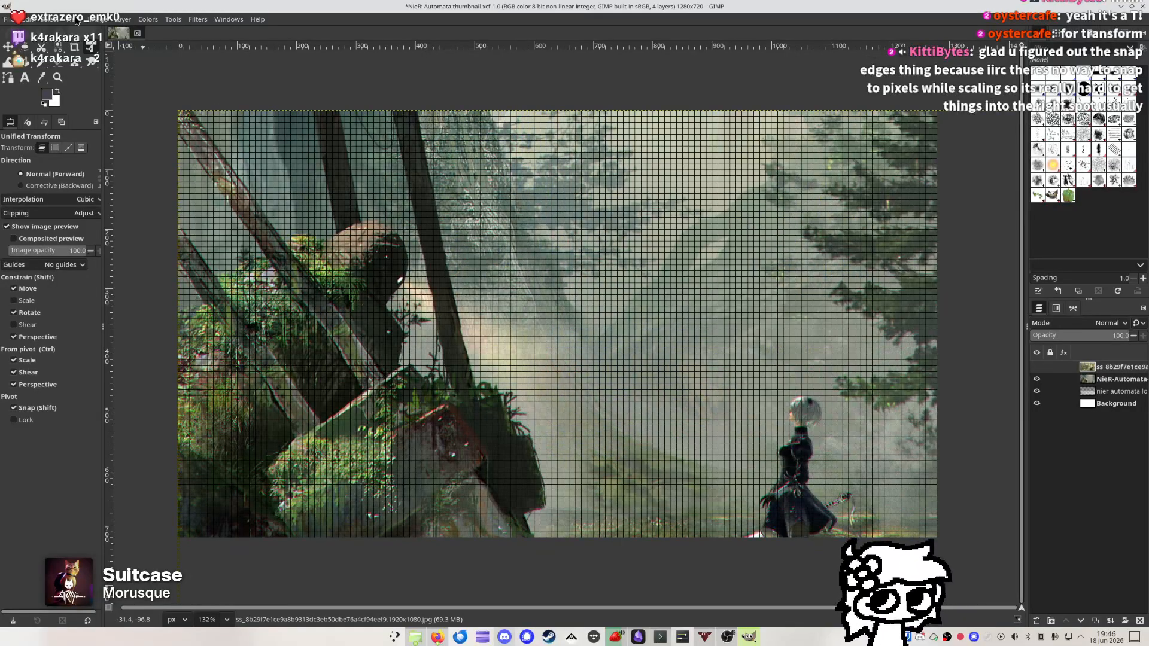
key("ctrl+z")
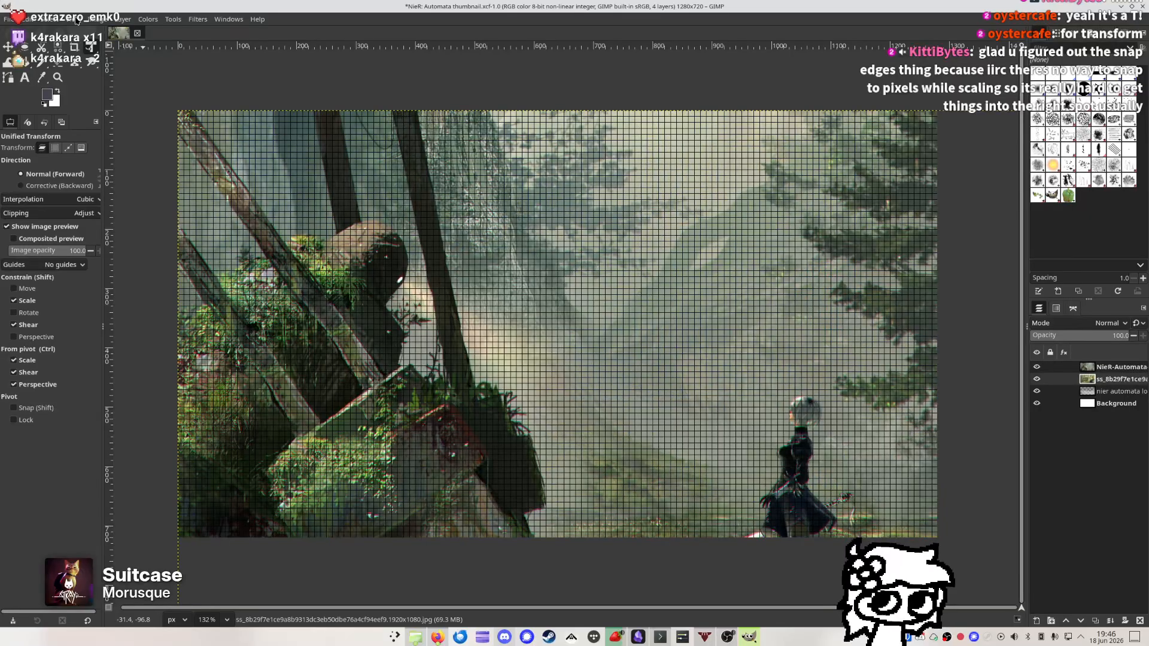
Redo the undone layer edits, back to the saved state with the 2B screenshot on top and fitted to the canvas
key("ctrl+z")
key("ctrl+z")
key("ctrl+z")
key("ctrl+z")
key("ctrl+z")
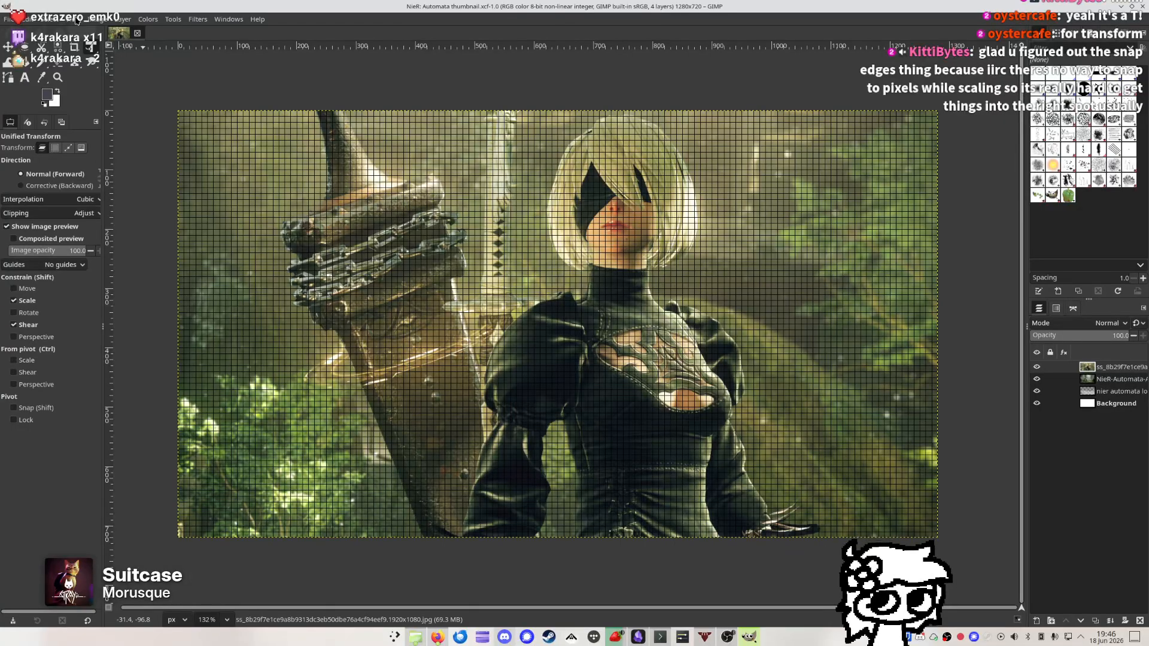
Hide the grid over the image
left_click(36, 19)
mouse_move(75, 19)
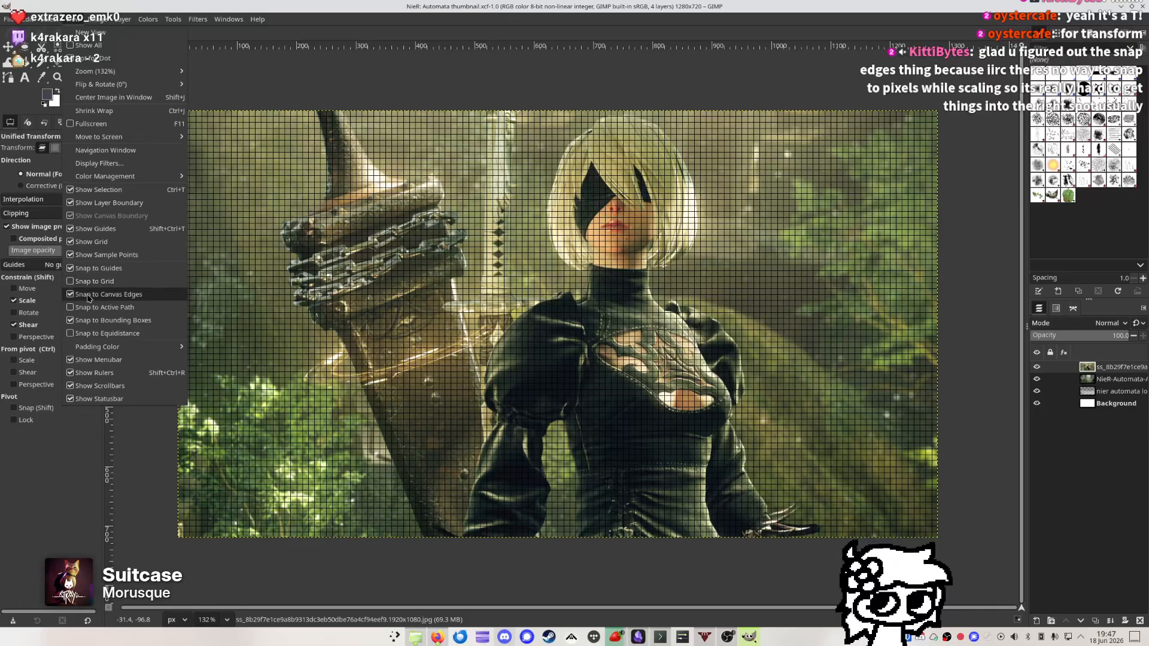
left_click(87, 241)
left_click(34, 19)
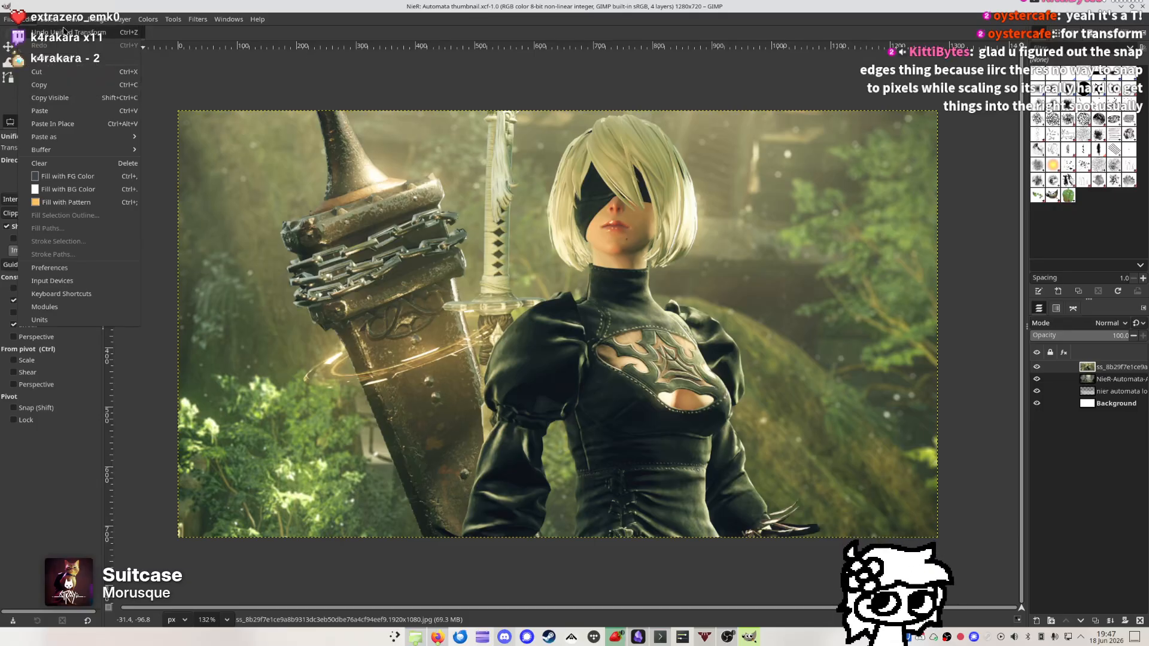
left_click(770, 169)
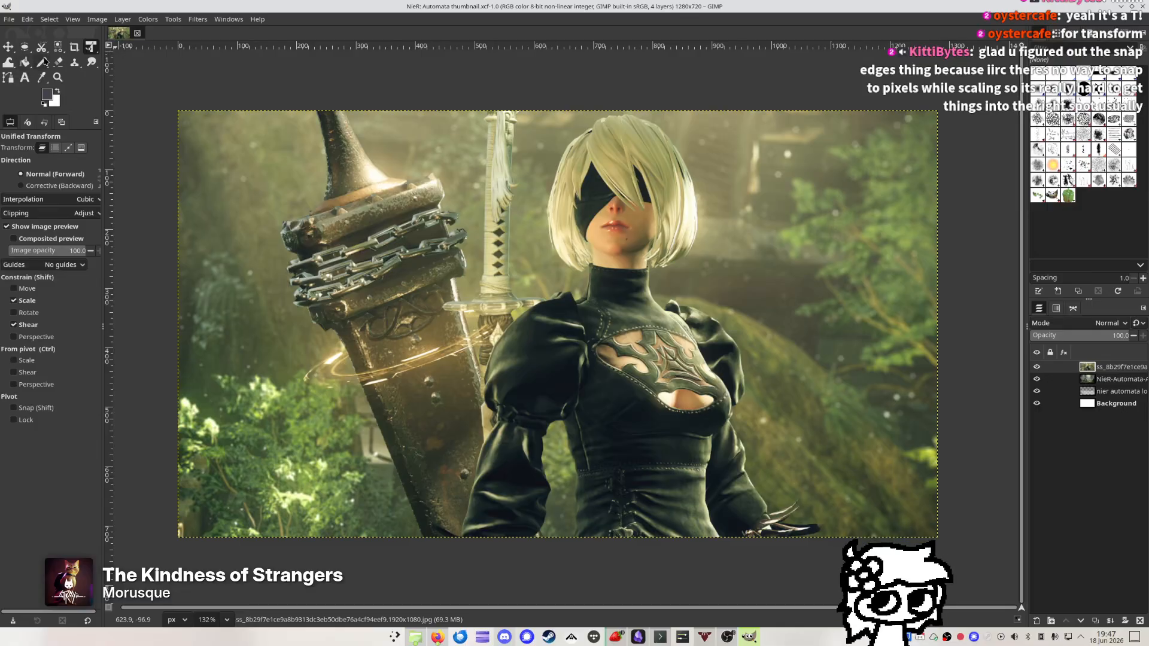
scroll(29, 52, "up", 5)
mouse_move(0, 0)
scroll(46, 46, "down", 3)
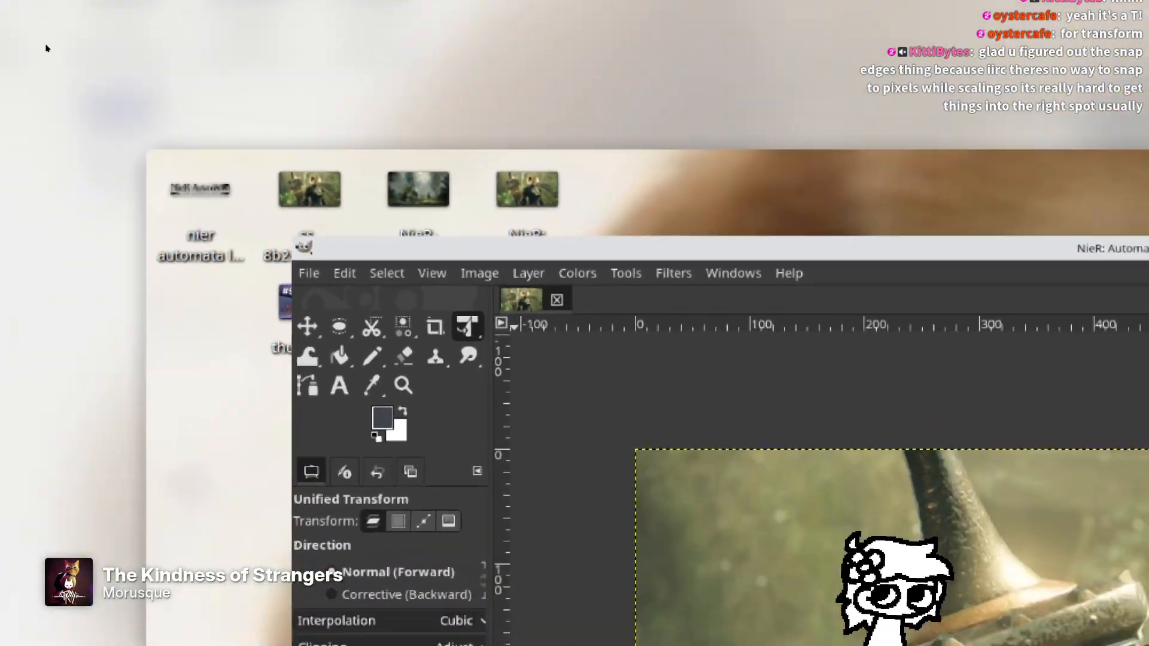
left_click(171, 150)
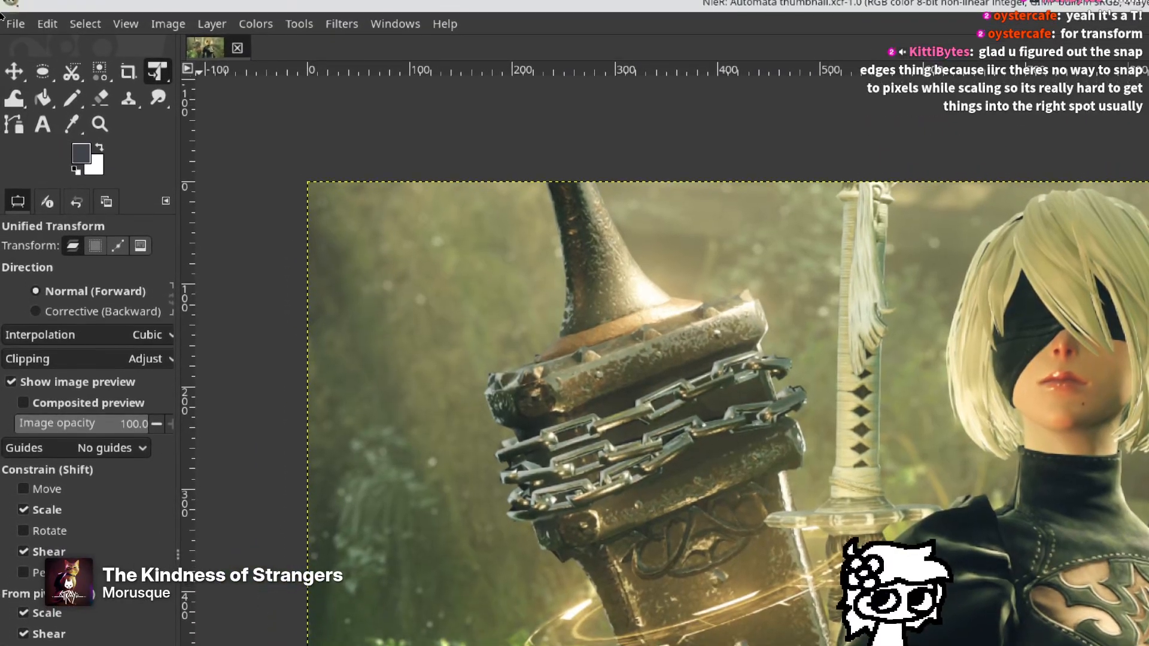
scroll(2, 9, "up", 6)
scroll(2, 12, "down", 1)
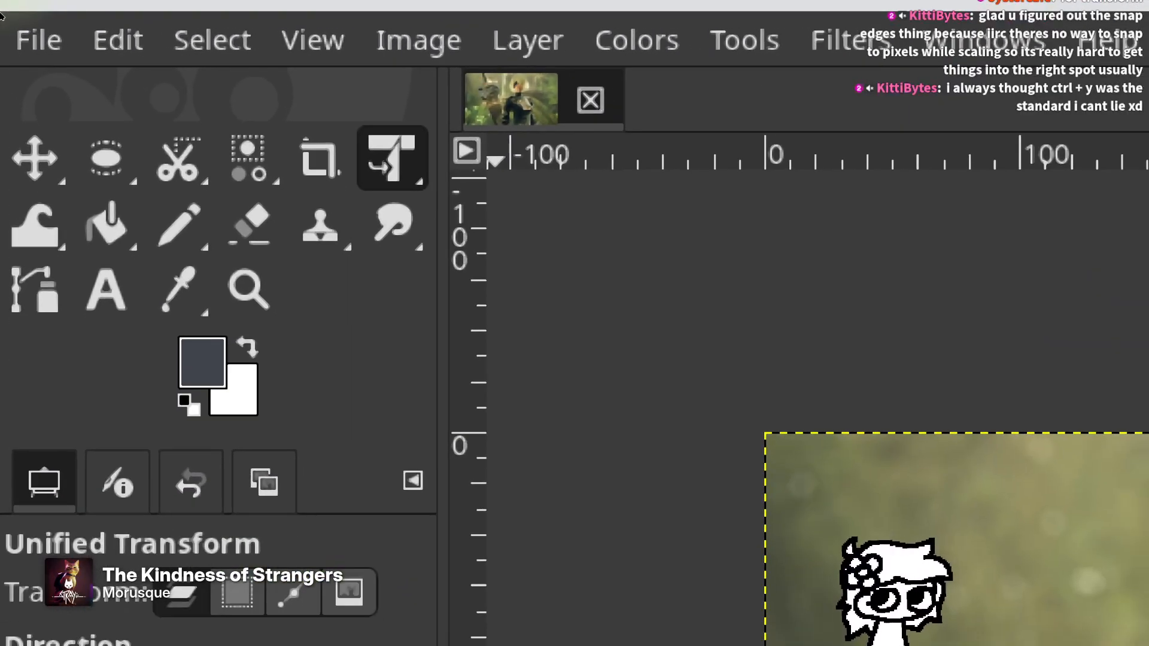
scroll(2, 13, "down", 5)
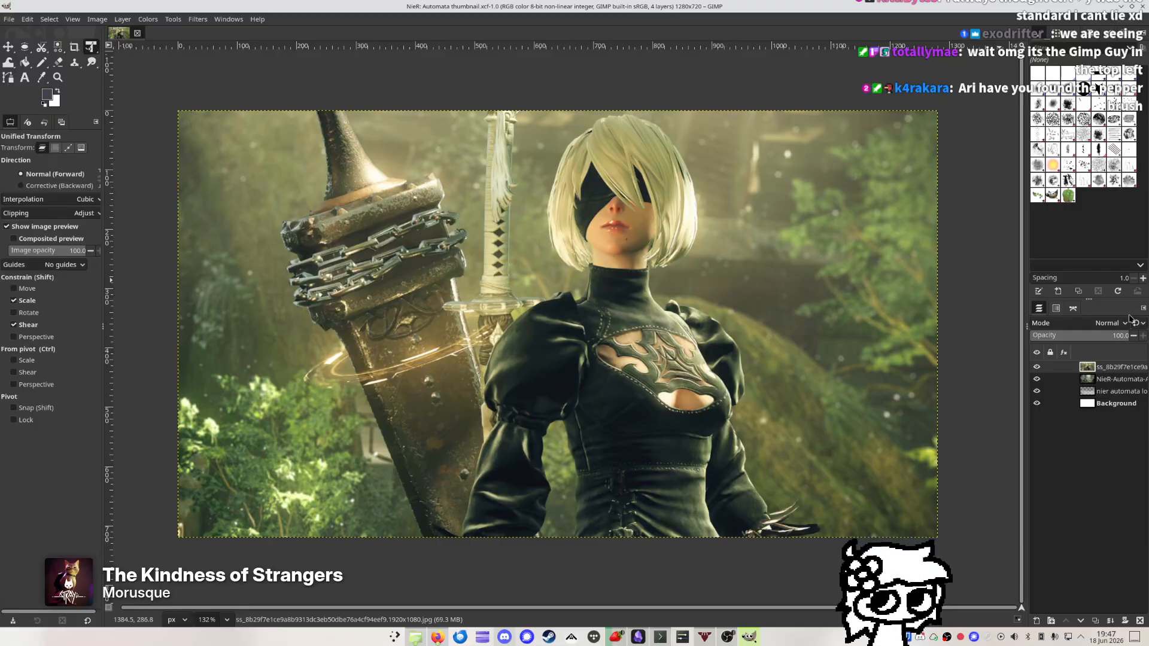
Add a new transparent 1280 × 720 px layer above the 2B screenshot layer
key("b")
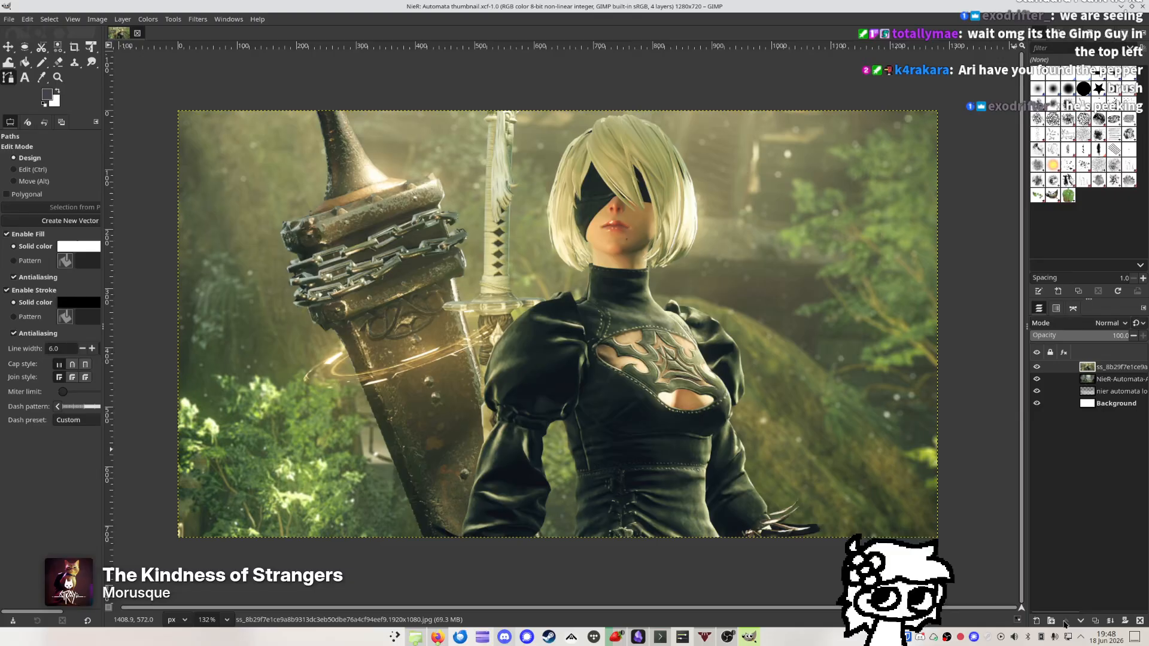
left_click(1036, 622)
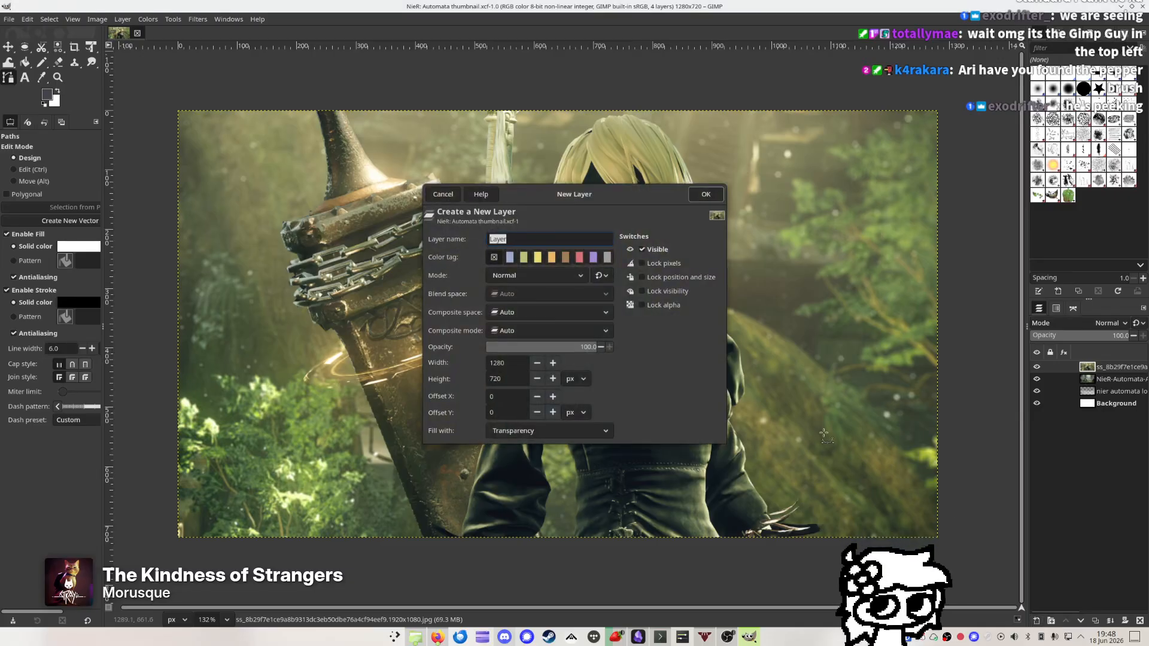
left_click(704, 195)
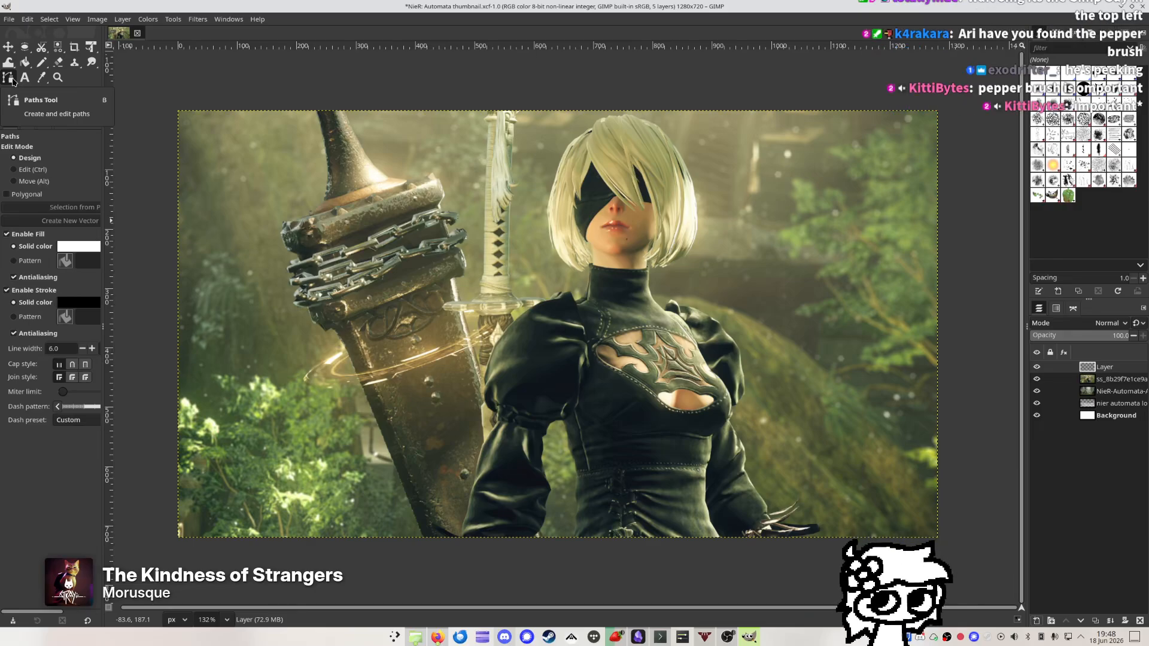
Choose the Paintbrush tool with the z Pepper brush
left_click(42, 63)
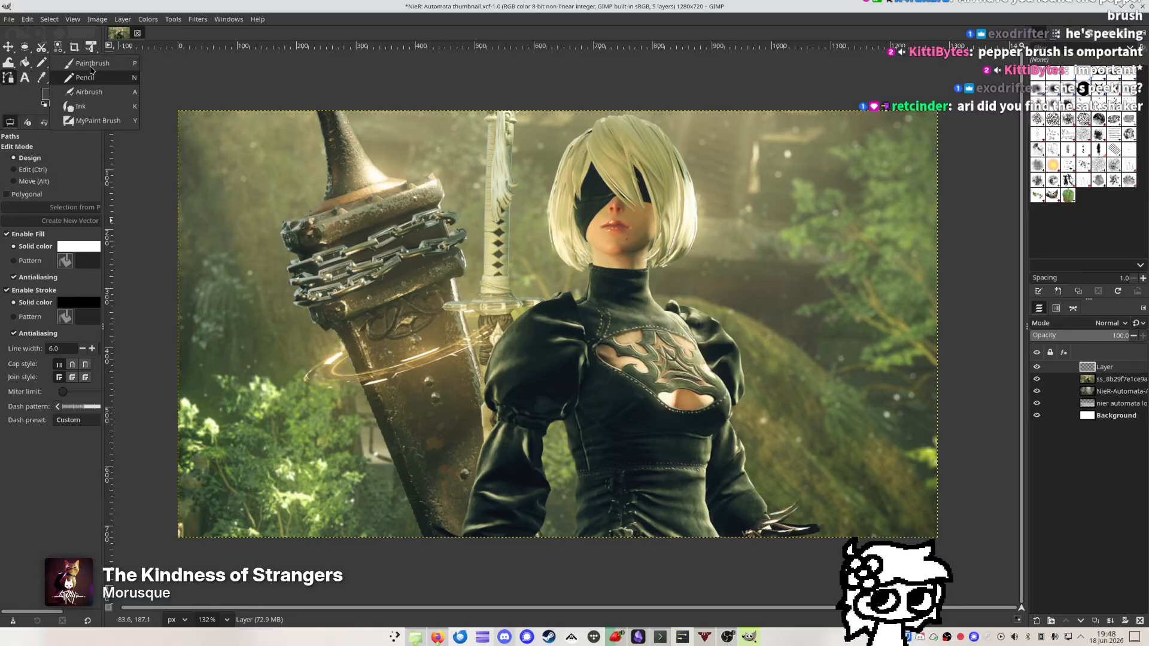
left_click(43, 65)
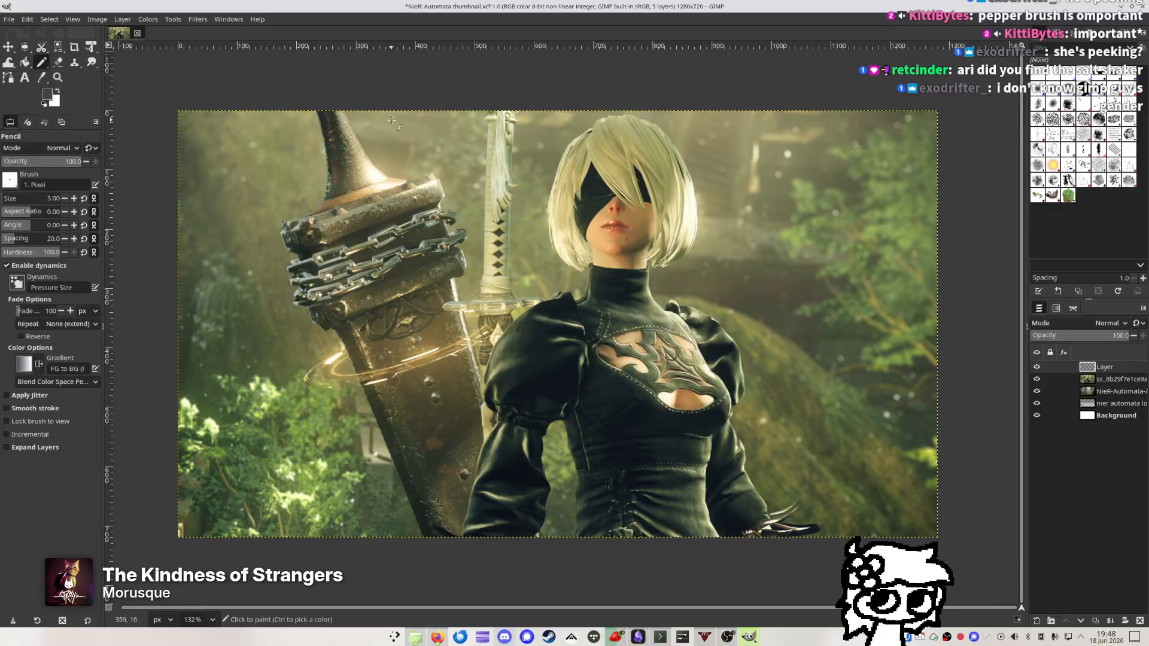
key("p")
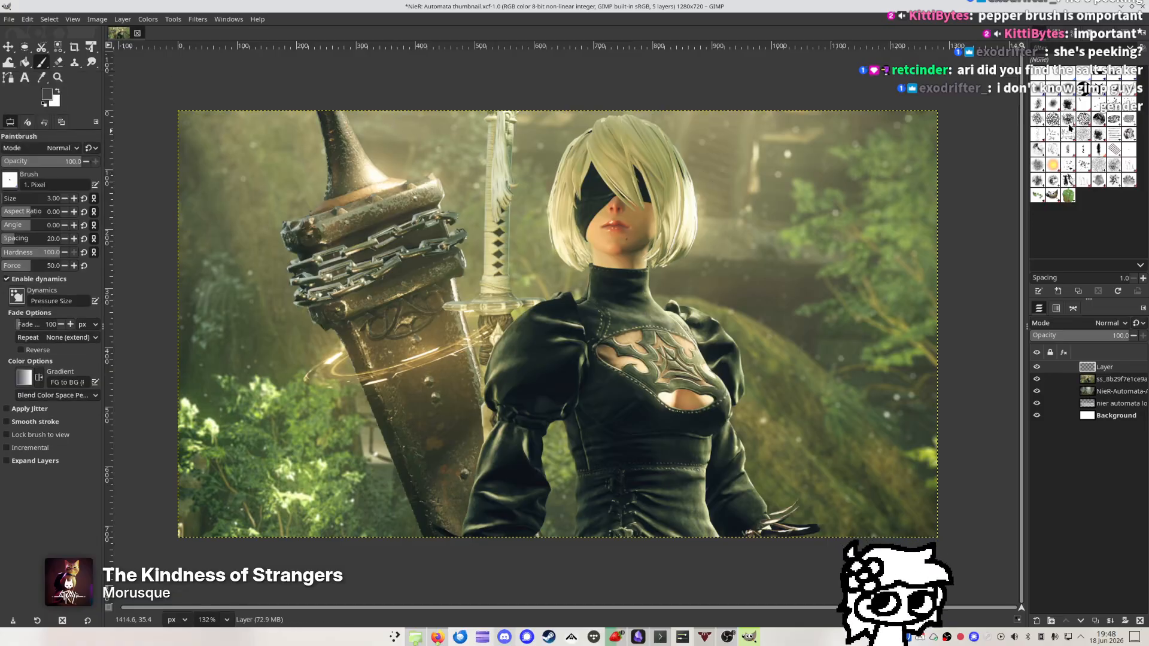
left_click(1068, 195)
Try covering the new layer with dense z Pepper strokes and undo the painting
left_click_drag(735, 227, 407, 248)
mouse_move(324, 289)
left_mouse_down()
mouse_move(565, 284)
mouse_move(452, 96)
mouse_move(562, 395)
mouse_move(641, 444)
mouse_move(748, 299)
mouse_move(449, 419)
mouse_move(299, 209)
mouse_move(656, 236)
left_mouse_up()
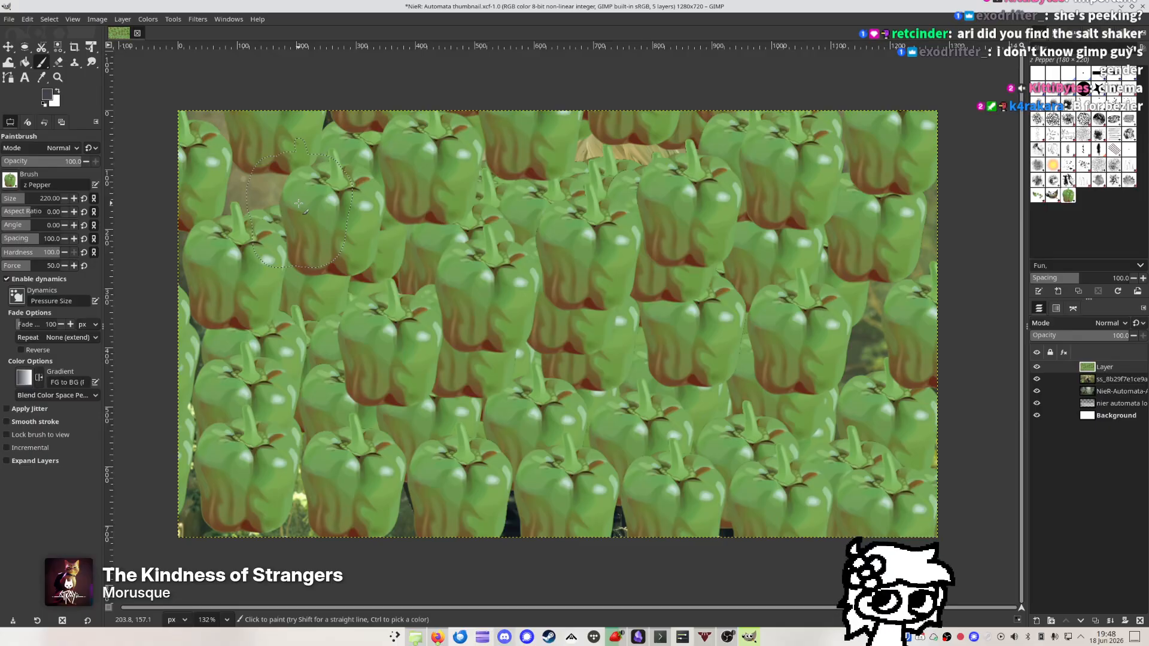
key("ctrl+z")
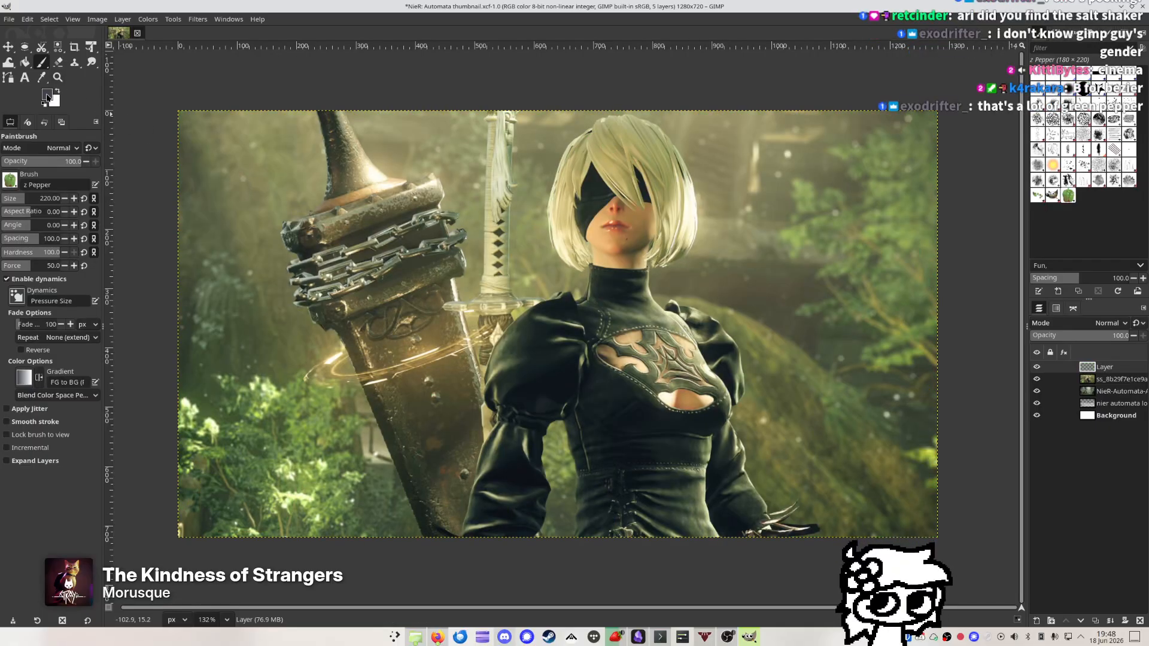
Set the foreground color to a bright blue
left_click(47, 94)
left_click(534, 264)
left_click(682, 229)
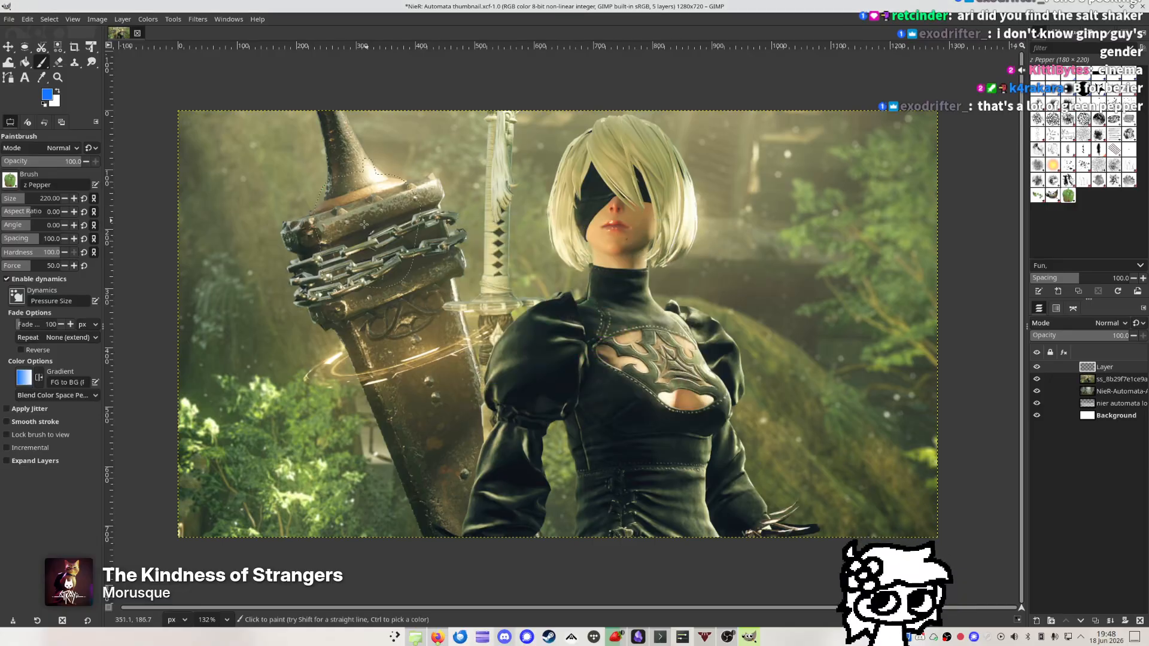
Try two diagonal z Pepper strokes with the blue foreground color, undoing each one
mouse_move(366, 224)
left_mouse_down()
mouse_move(613, 326)
mouse_move(688, 427)
left_mouse_up()
key("ctrl+z")
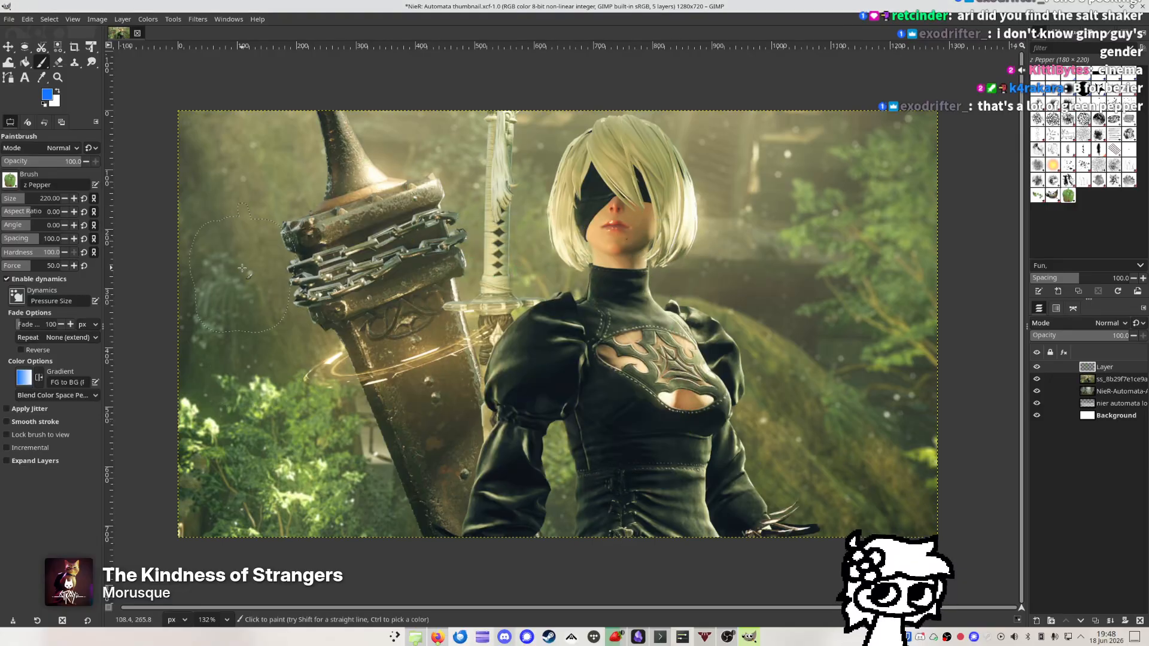
mouse_move(243, 267)
left_mouse_down()
mouse_move(725, 366)
mouse_move(587, 452)
left_mouse_up()
key("ctrl+z")
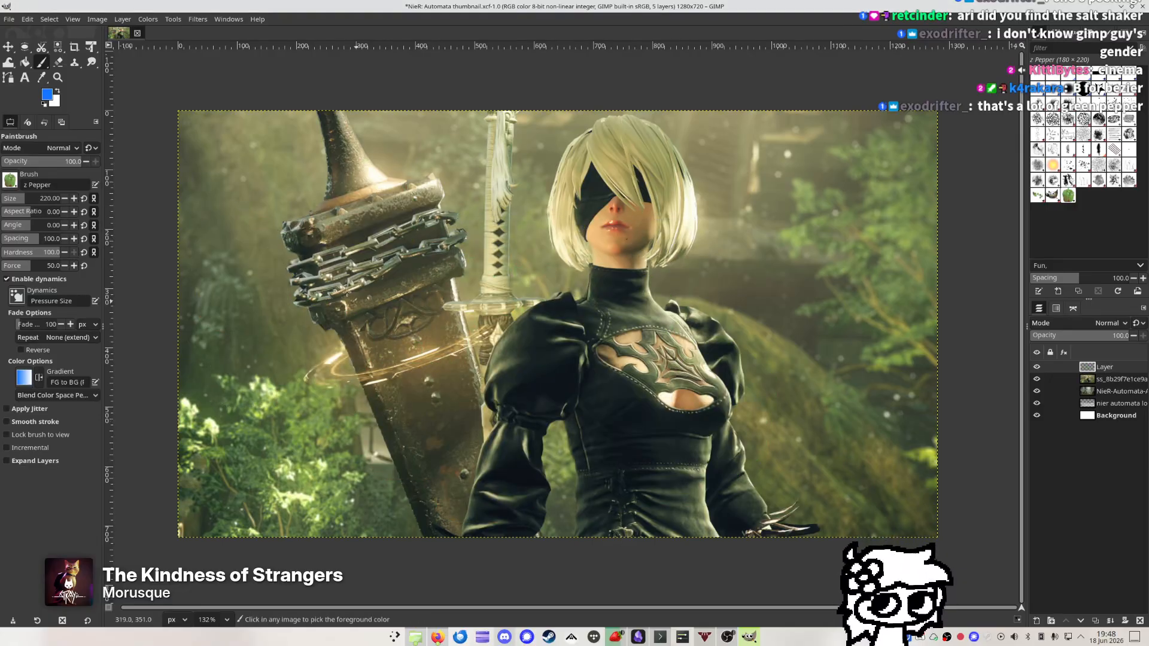
Stamp seventeen separate green peppers at size 220 across the whole canvas on the new layer with the z Pepper brush
left_click(276, 444)
left_click(268, 202)
left_click(469, 449)
left_click(400, 318)
left_click(467, 185)
left_click(585, 338)
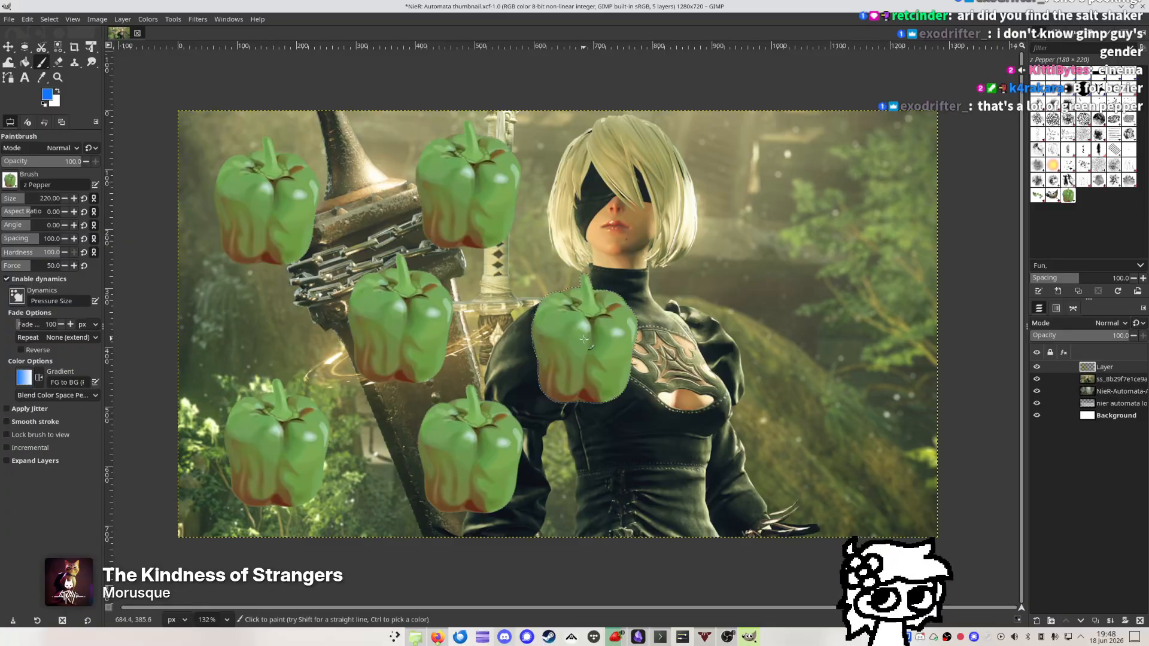
left_click(742, 410)
left_click(599, 482)
left_click(925, 366)
left_click(883, 504)
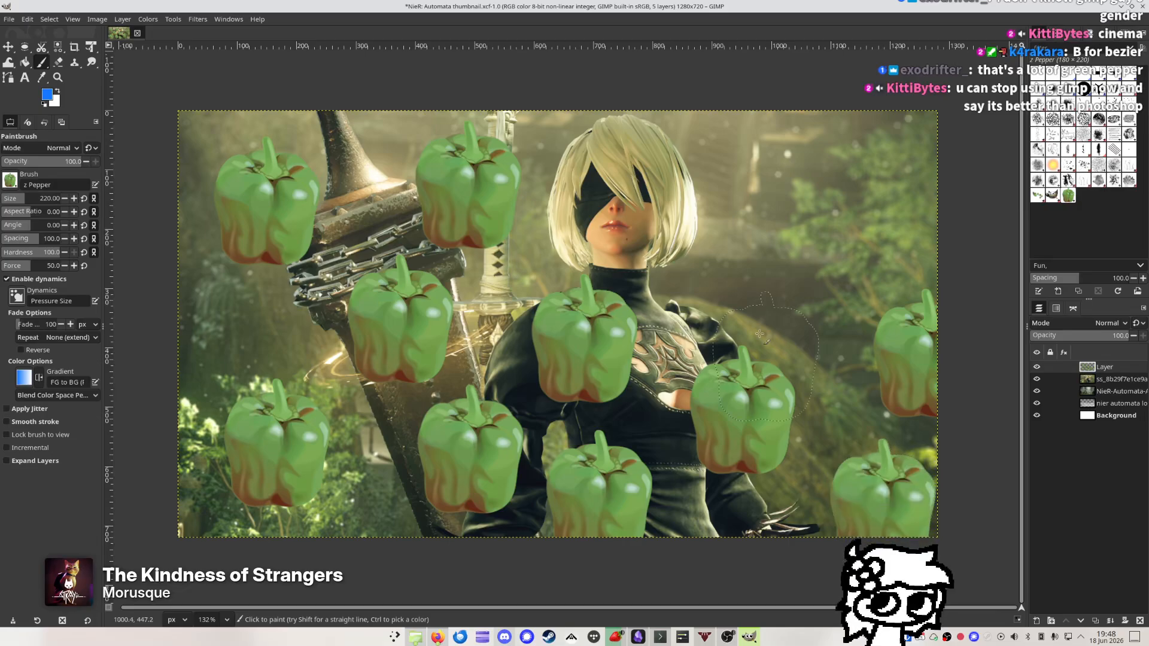
left_click(736, 247)
left_click(846, 193)
left_click(731, 94)
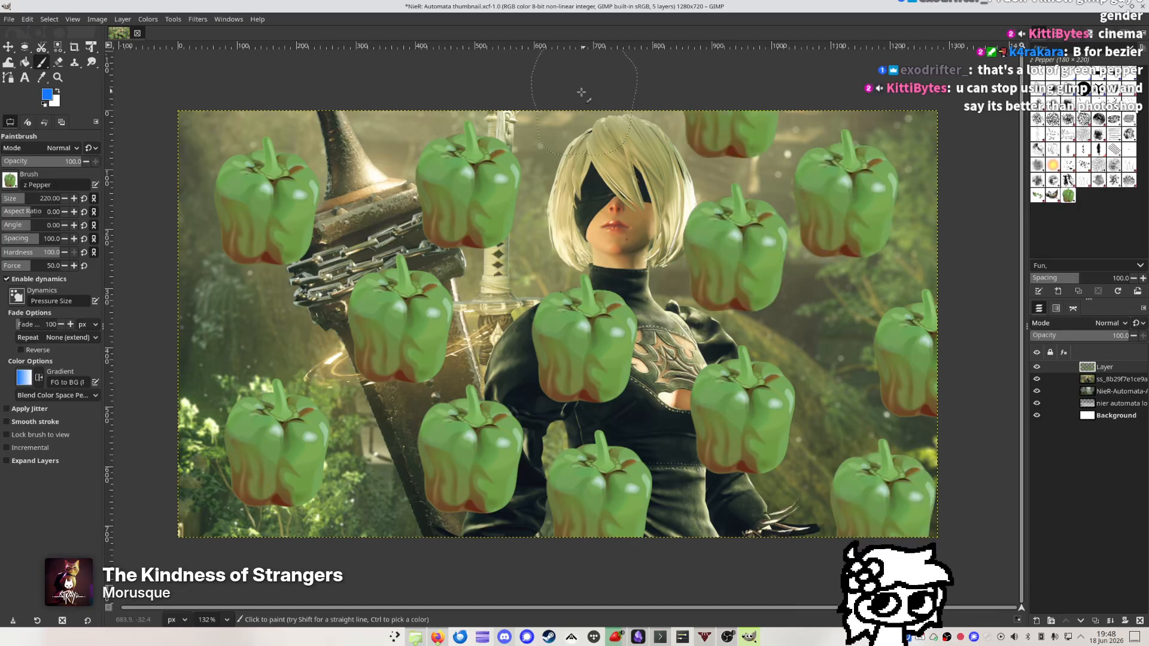
left_click(567, 91)
left_click(351, 102)
left_click(190, 317)
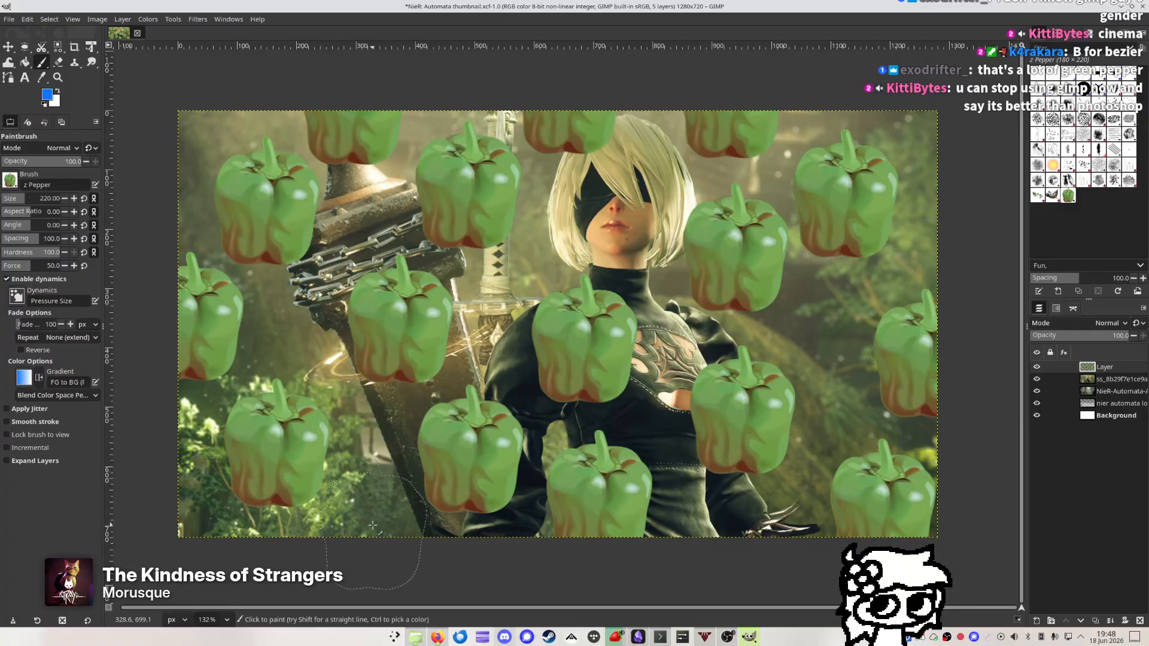
left_click(366, 545)
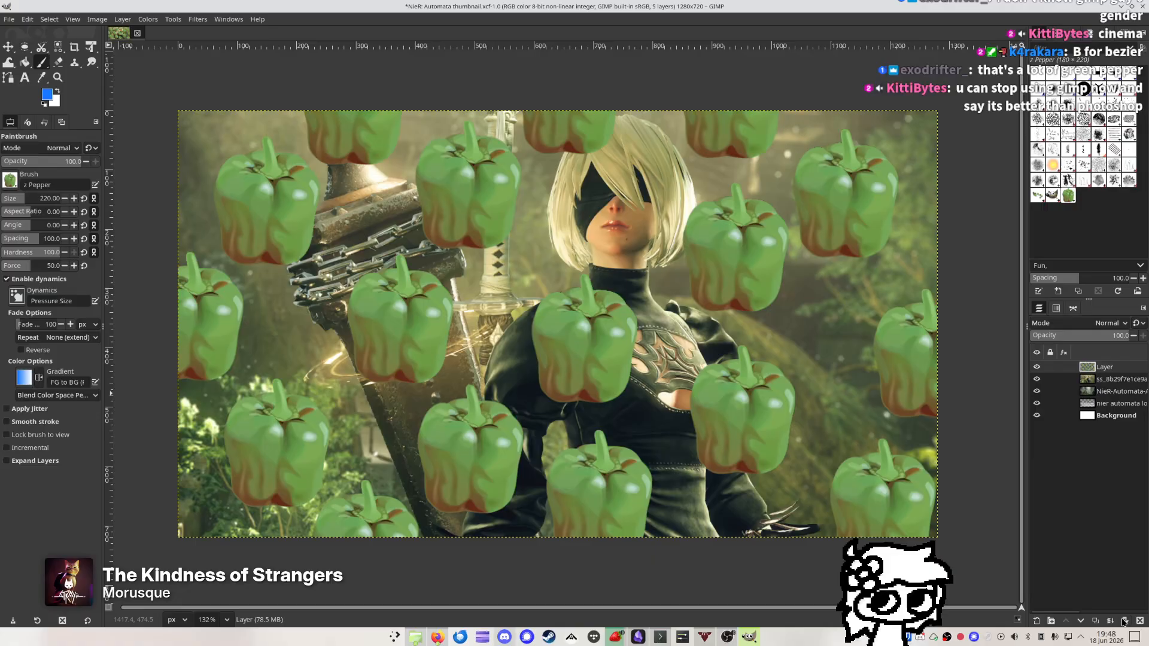
Examine the pepper layer's attributes and the image's channels, leaving the settings as they are
right_click(1115, 368)
left_click(1117, 367)
double_click(1099, 367)
double_click(1087, 367)
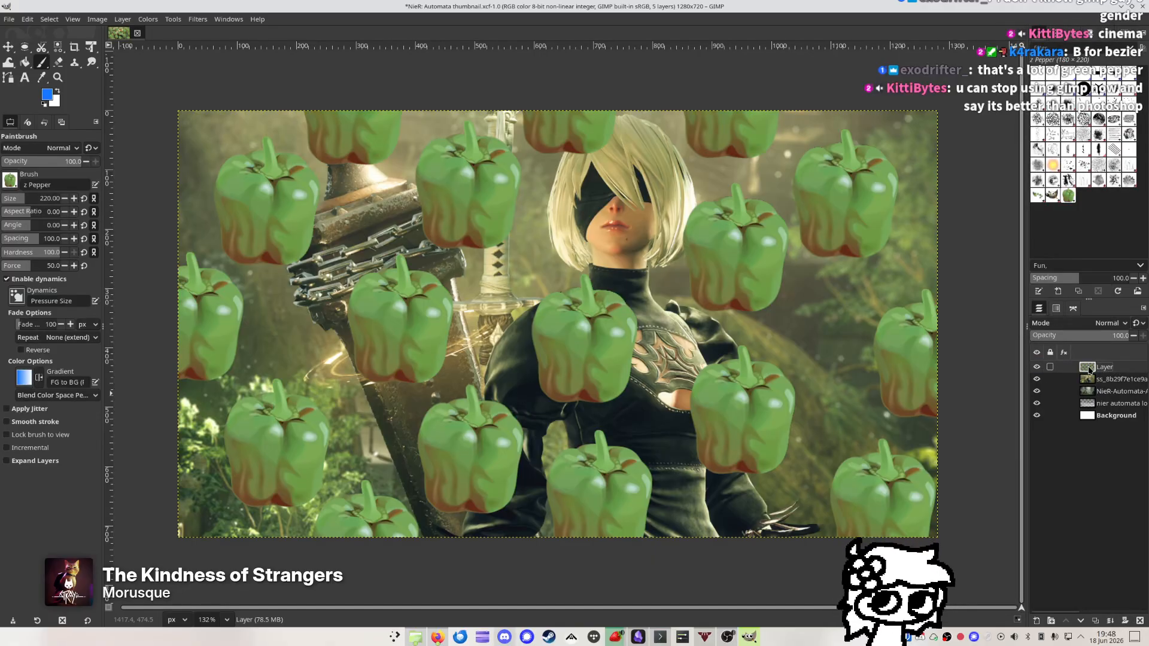
left_click_drag(620, 308, 960, 321)
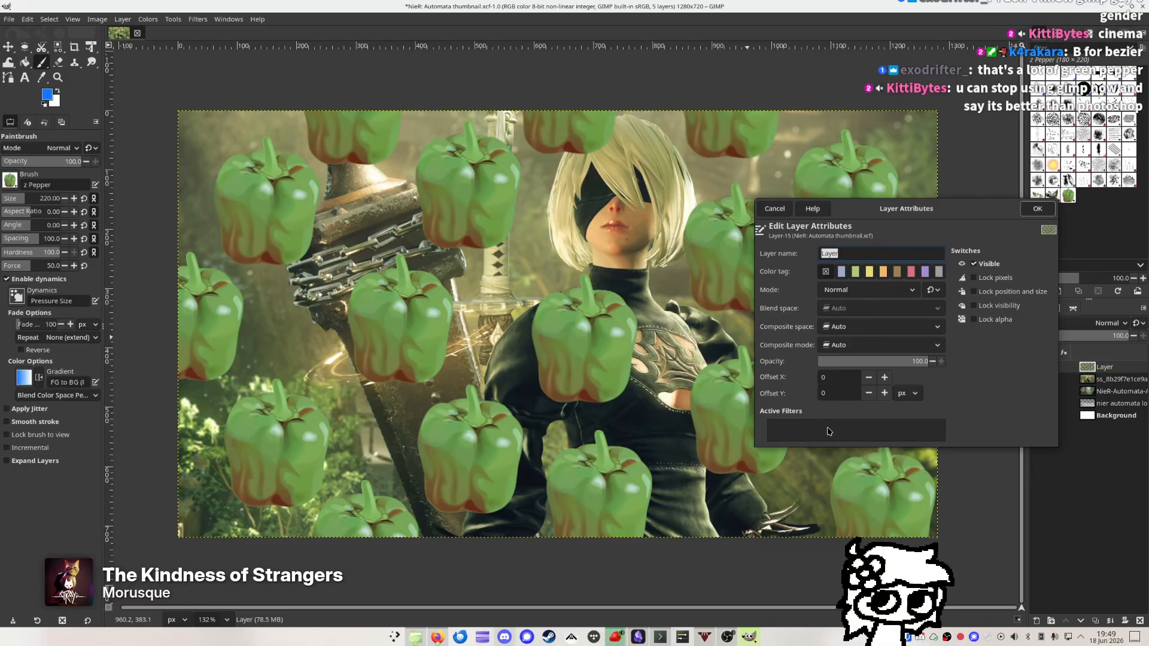
key("Escape")
left_click(1056, 308)
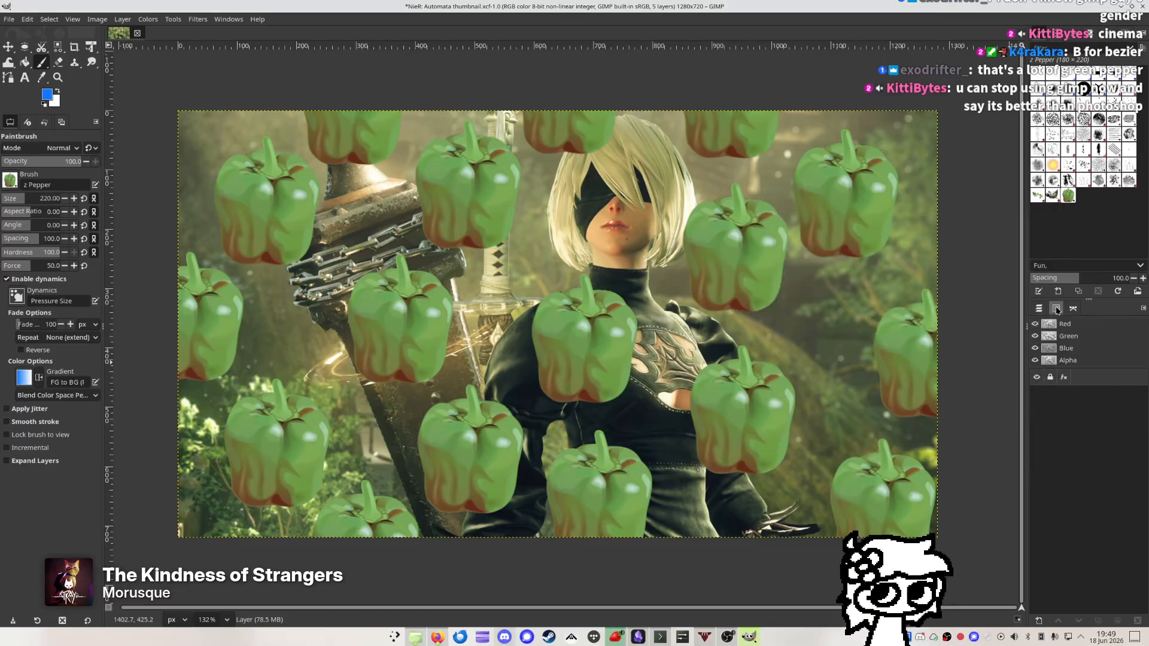
left_click(1038, 308)
double_click(1087, 368)
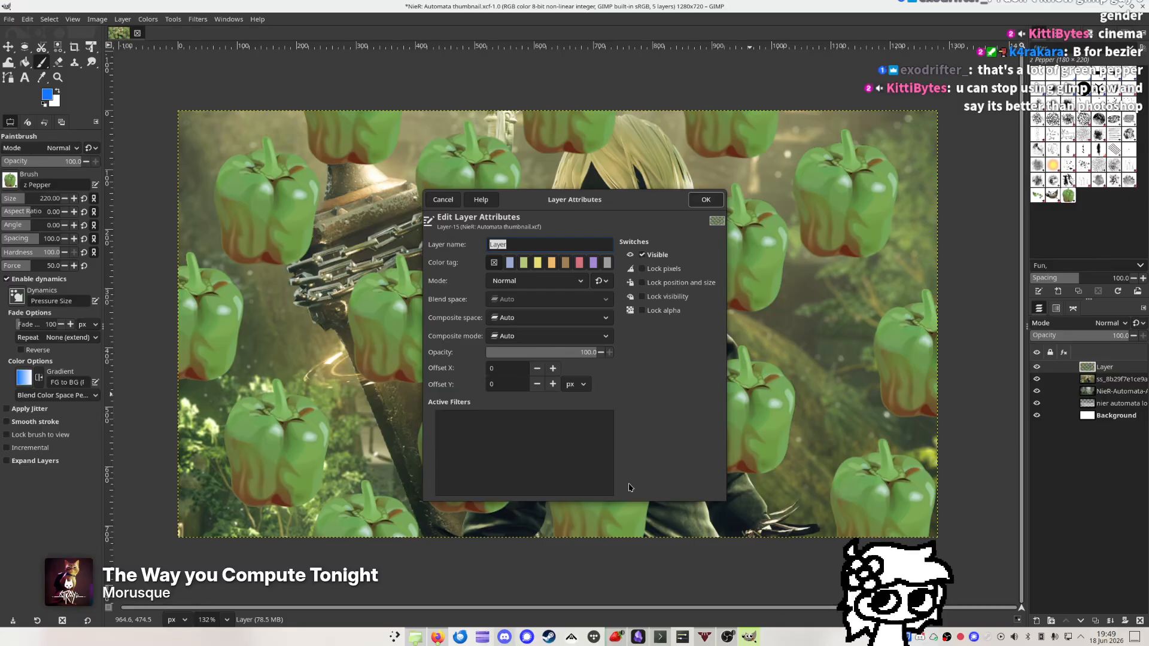
key("Escape")
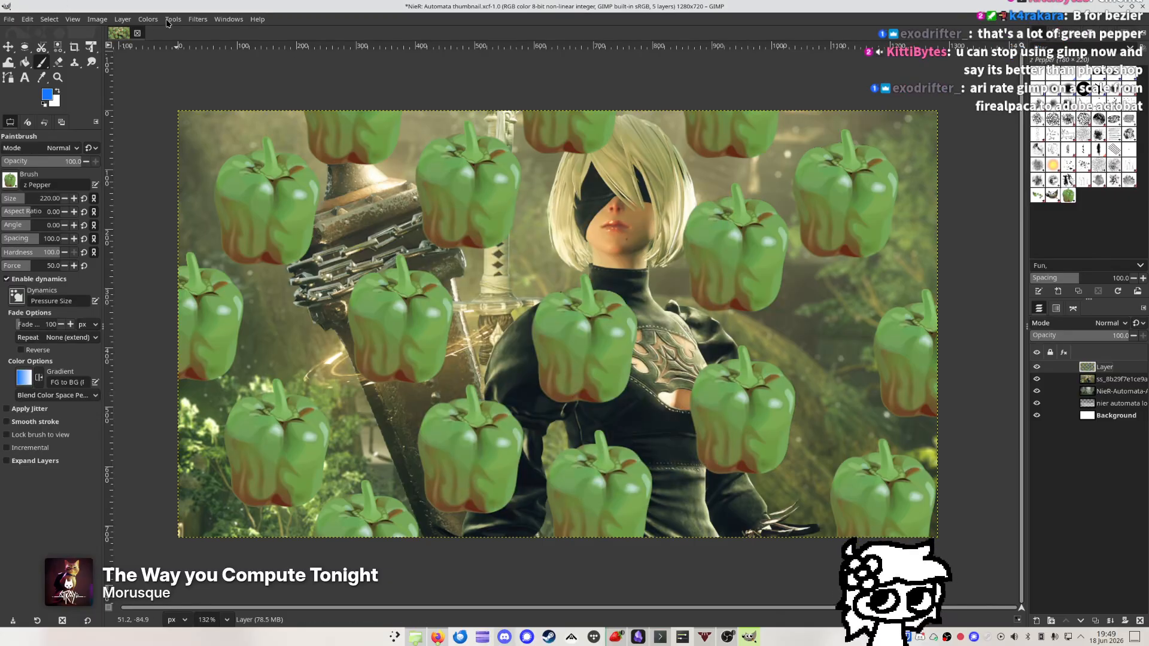
Try the Circuit filter on the pepper layer with oilify mask size 17, circuit seed 3 and a separate layer
left_click(198, 19)
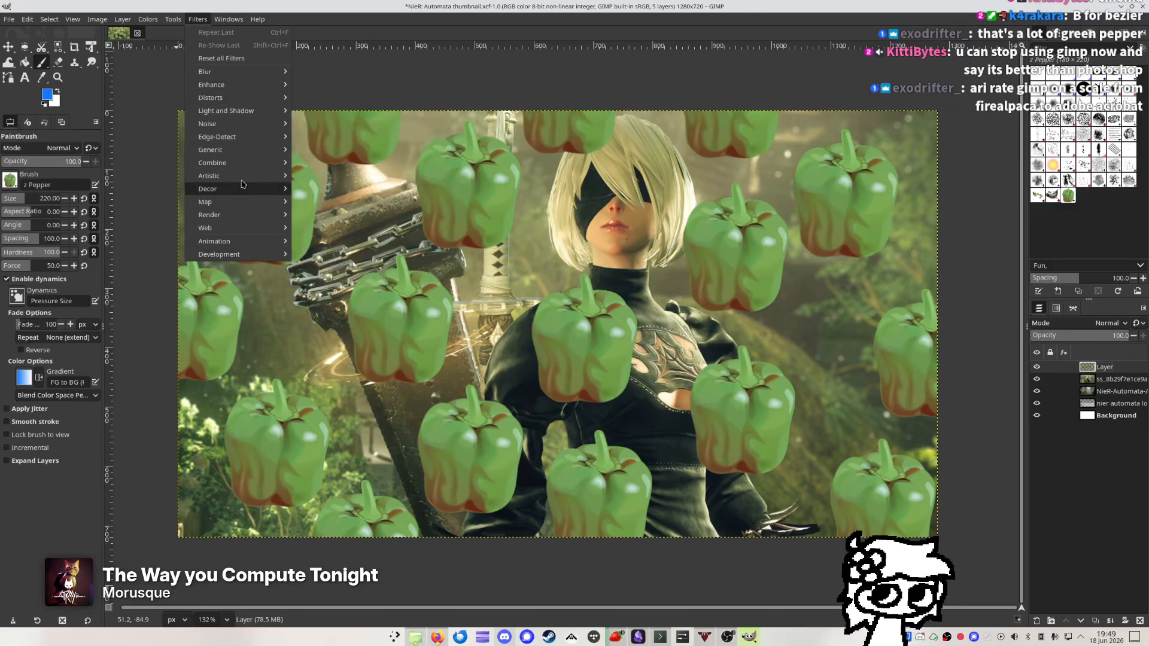
mouse_move(239, 188)
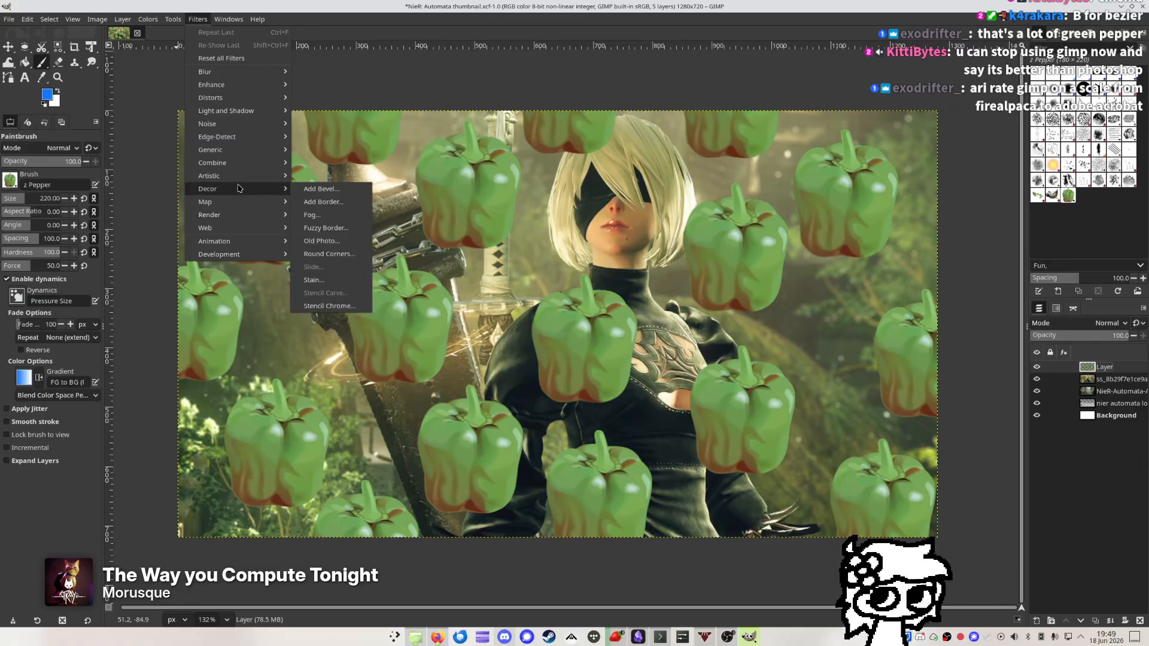
mouse_move(242, 150)
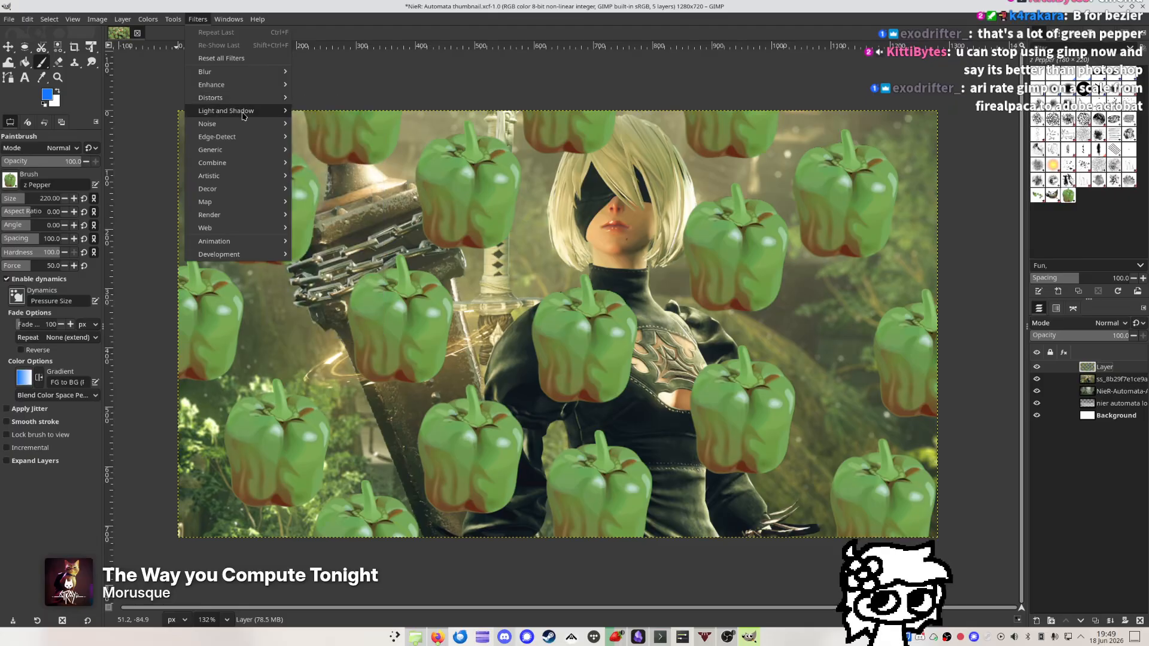
mouse_move(244, 125)
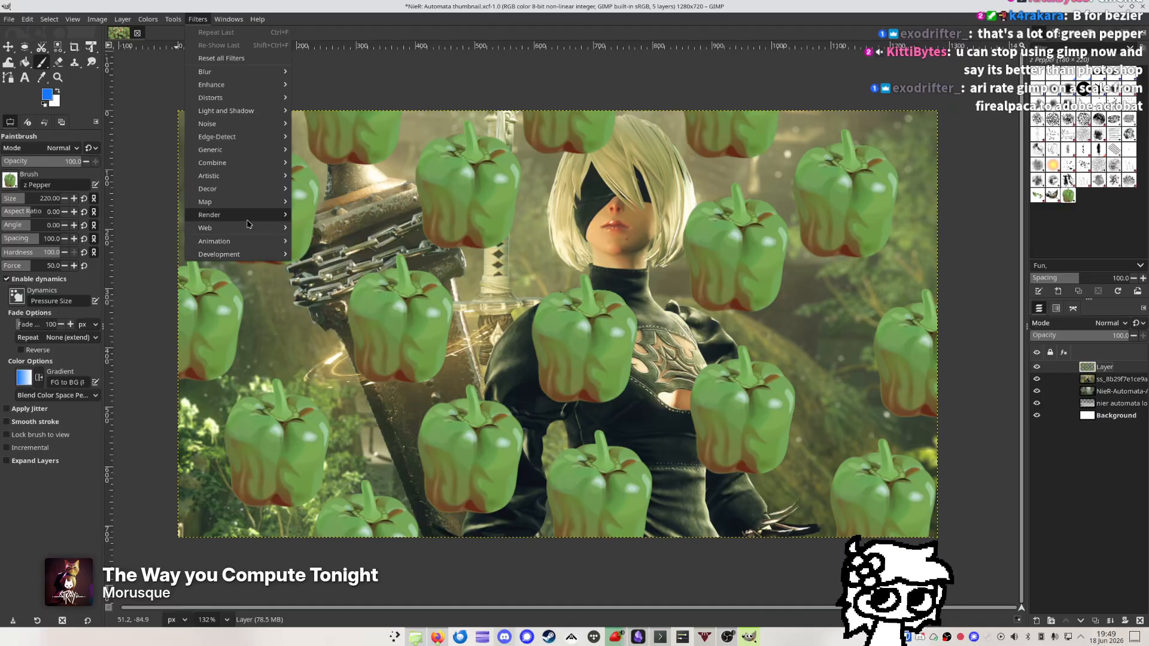
mouse_move(328, 222)
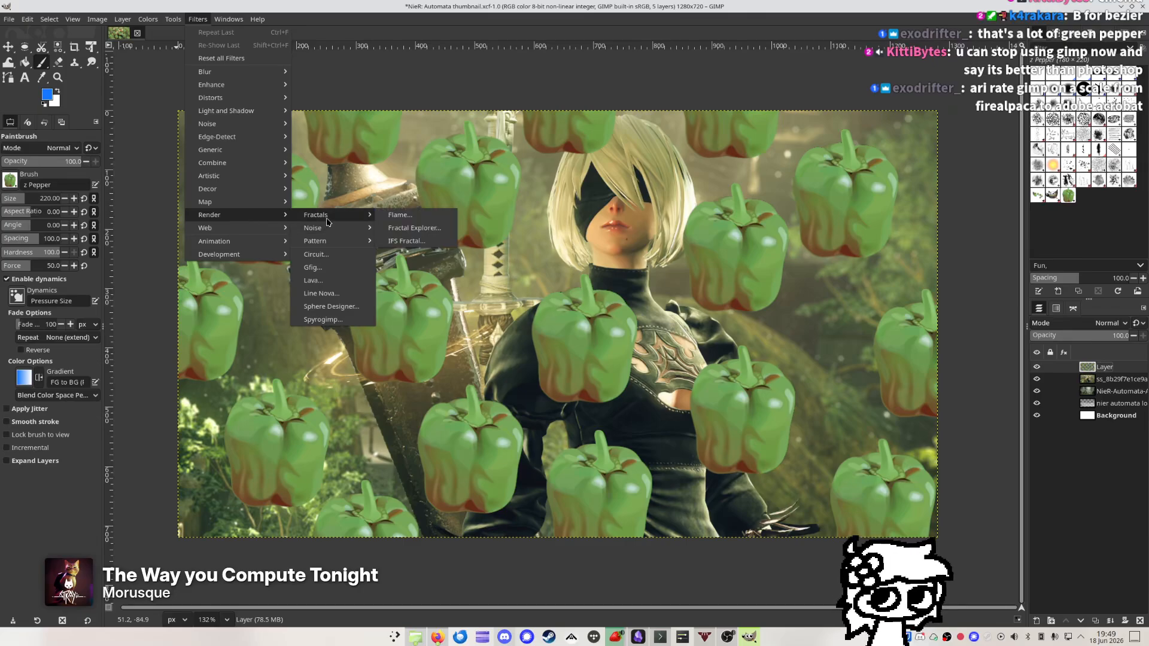
left_click(316, 254)
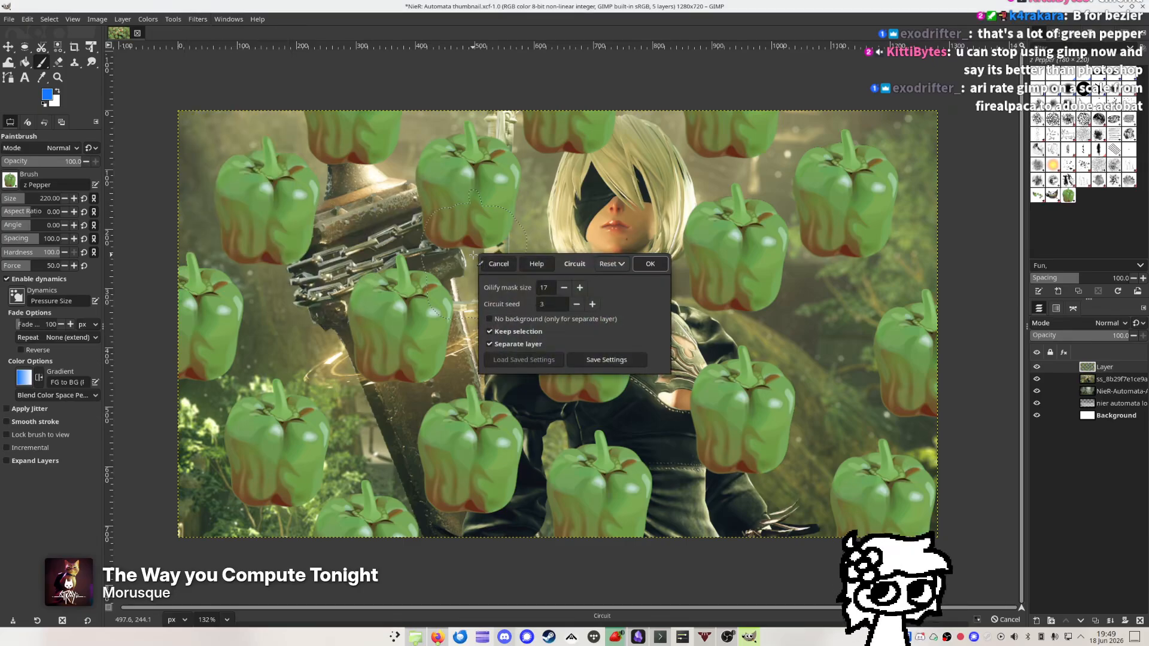
left_click(644, 266)
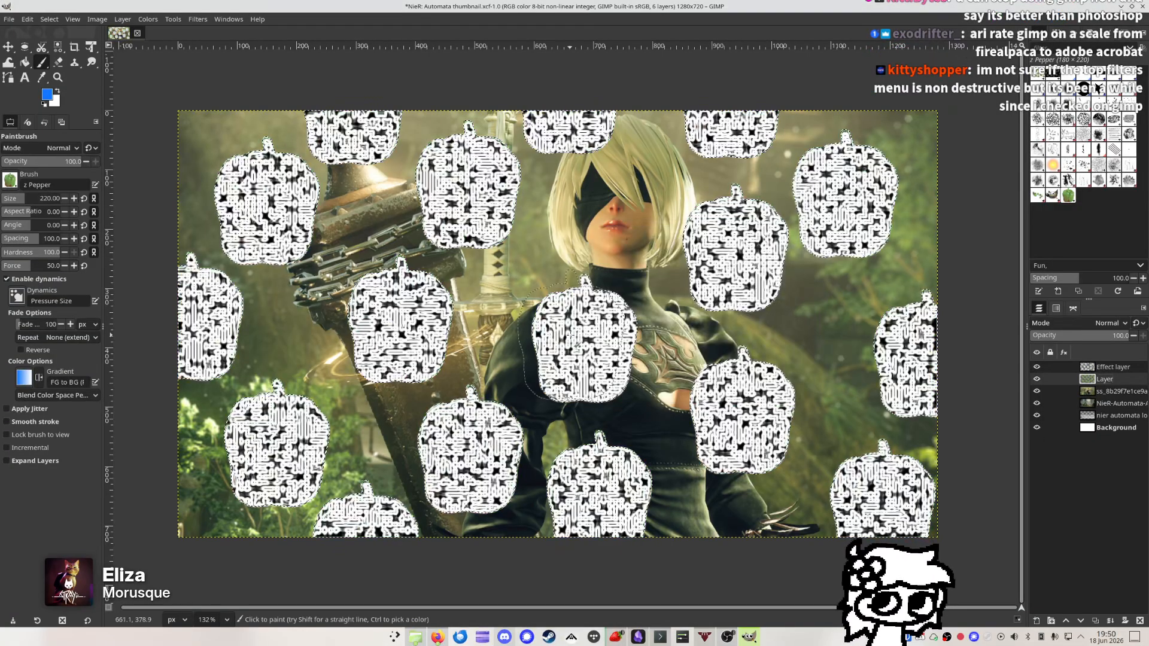
Inspect the circuit-patterned peppers up close and undo the Circuit filter
scroll(570, 335, "up", 7)
left_click_drag(306, 304, 638, 316)
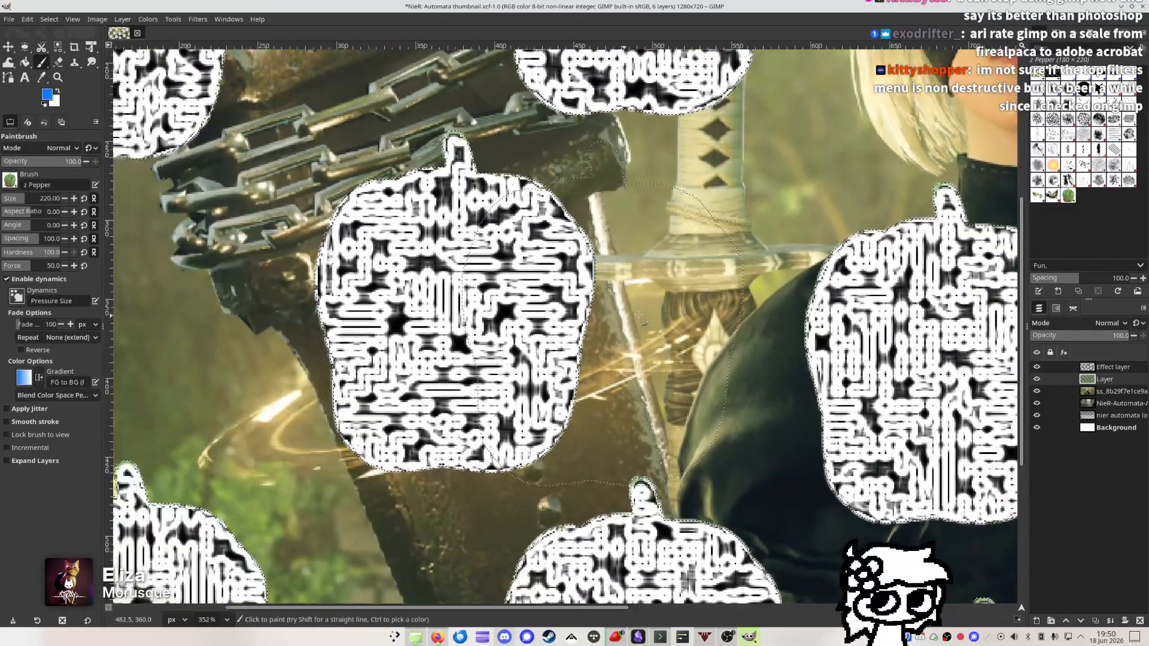
scroll(638, 315, "down", 7)
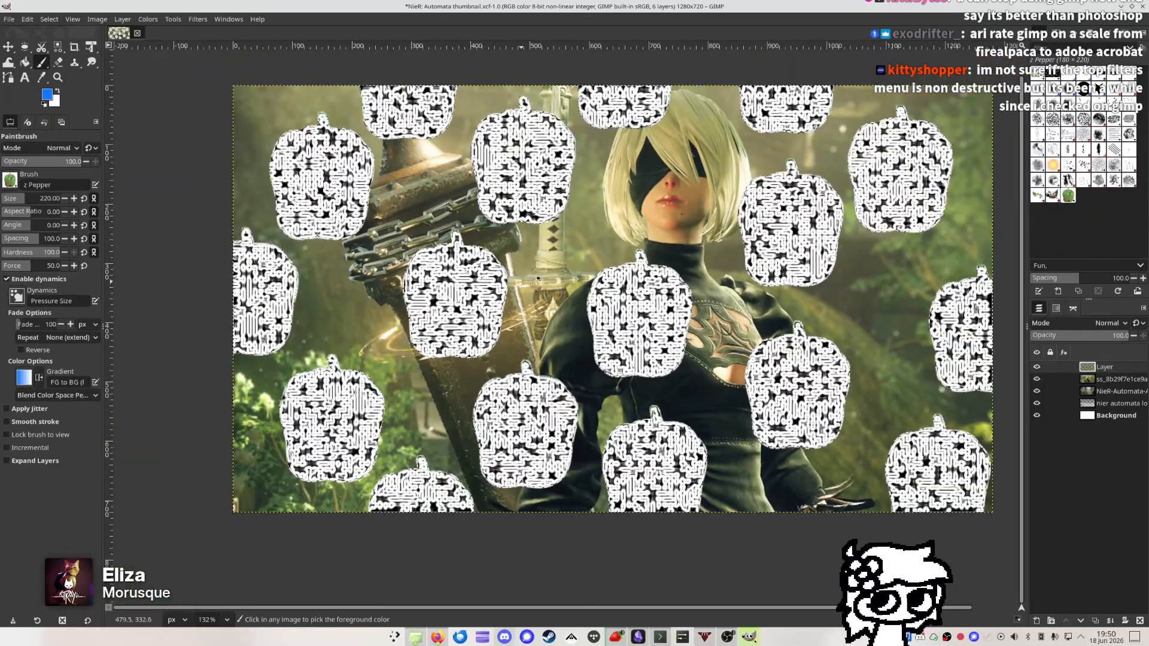
key("ctrl+z")
left_click_drag(537, 278, 501, 297)
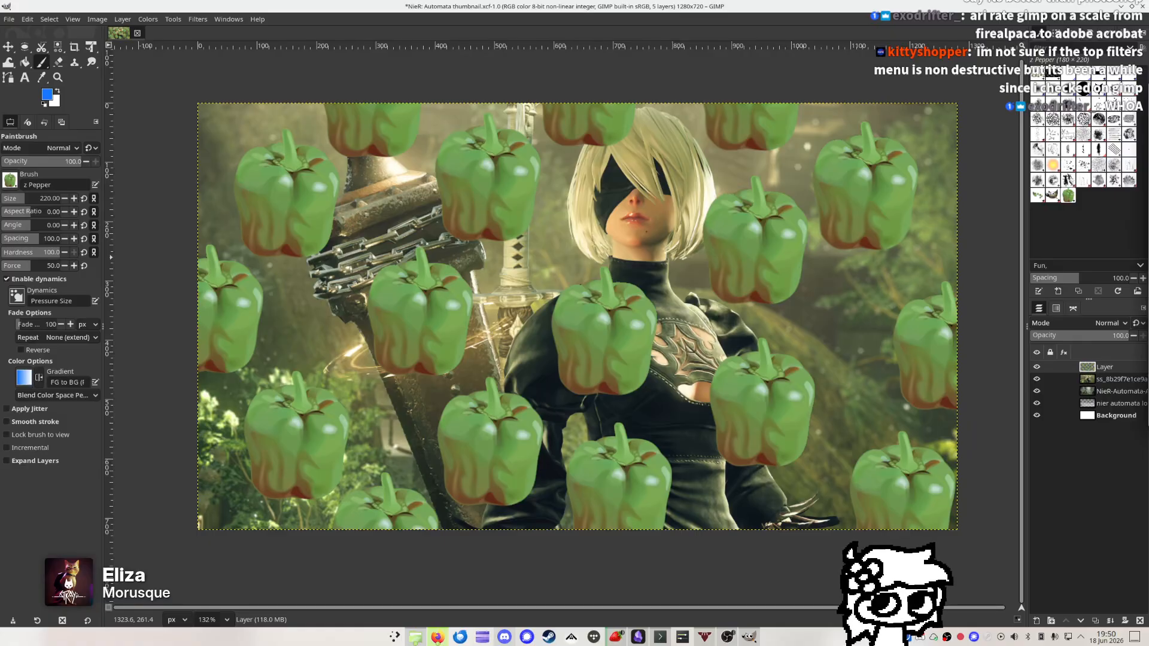
Shift the hue of the pepper layer with Hue-Chroma so the green peppers turn pink
left_click(127, 18)
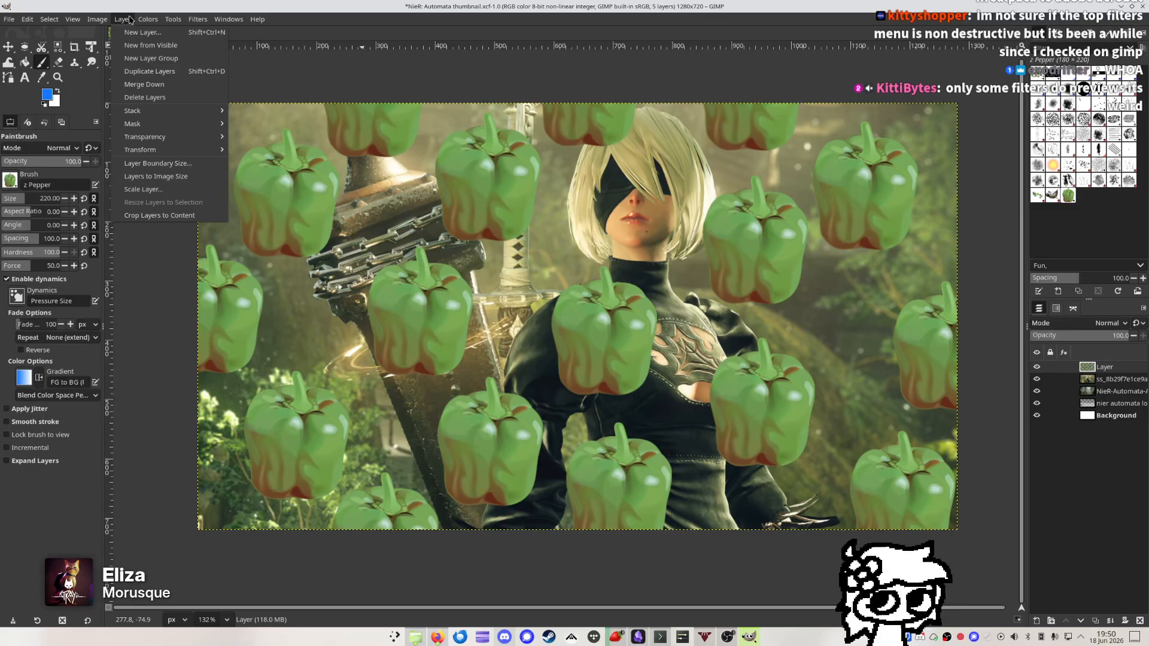
mouse_move(148, 19)
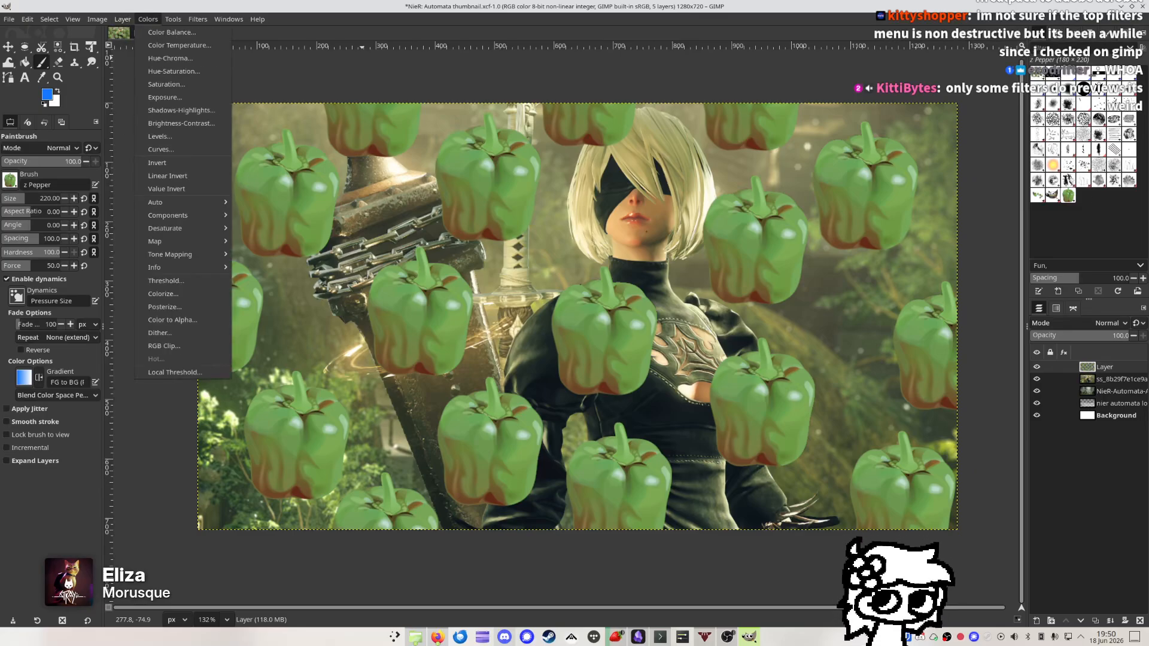
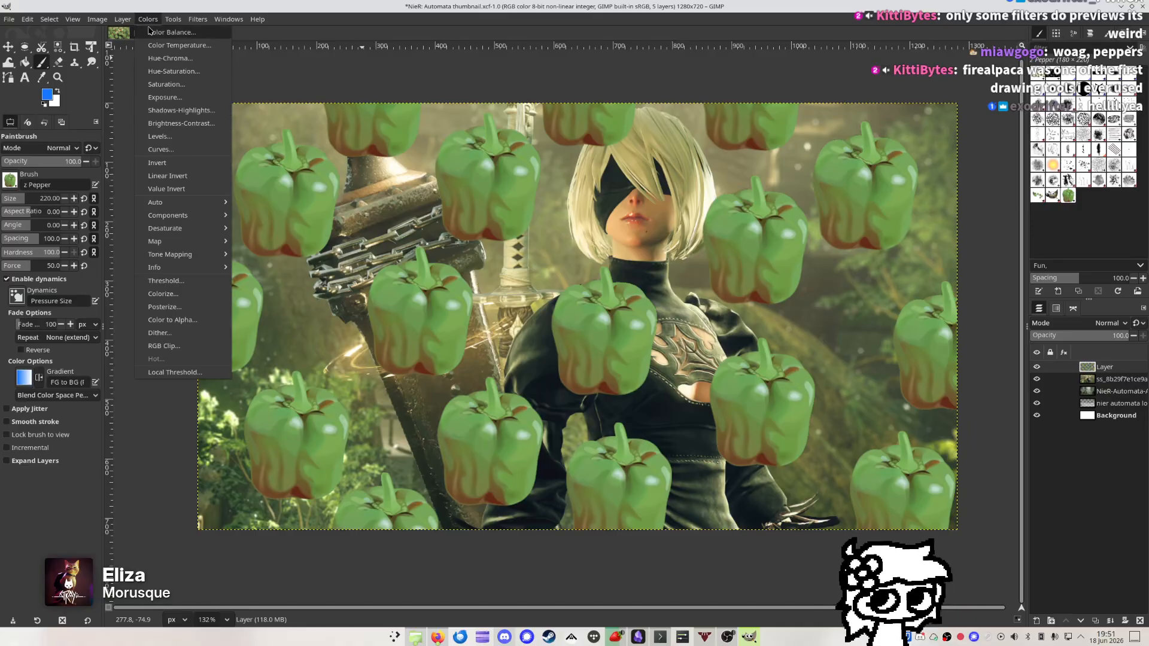
left_click(182, 61)
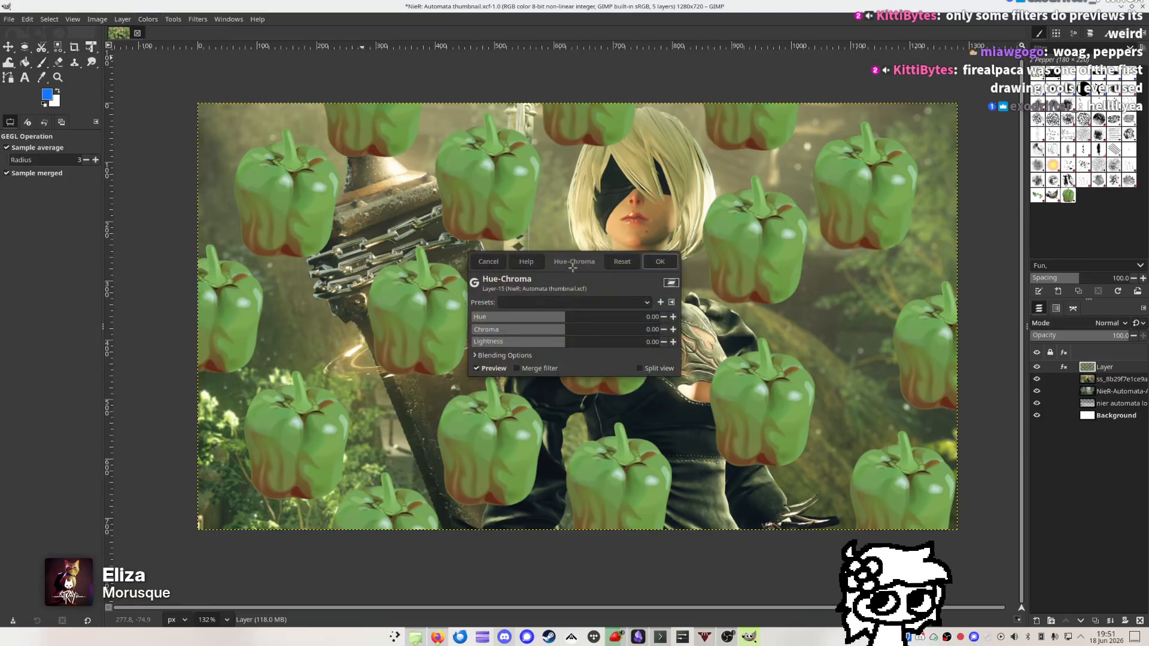
left_click_drag(663, 270, 766, 259)
left_click(681, 339)
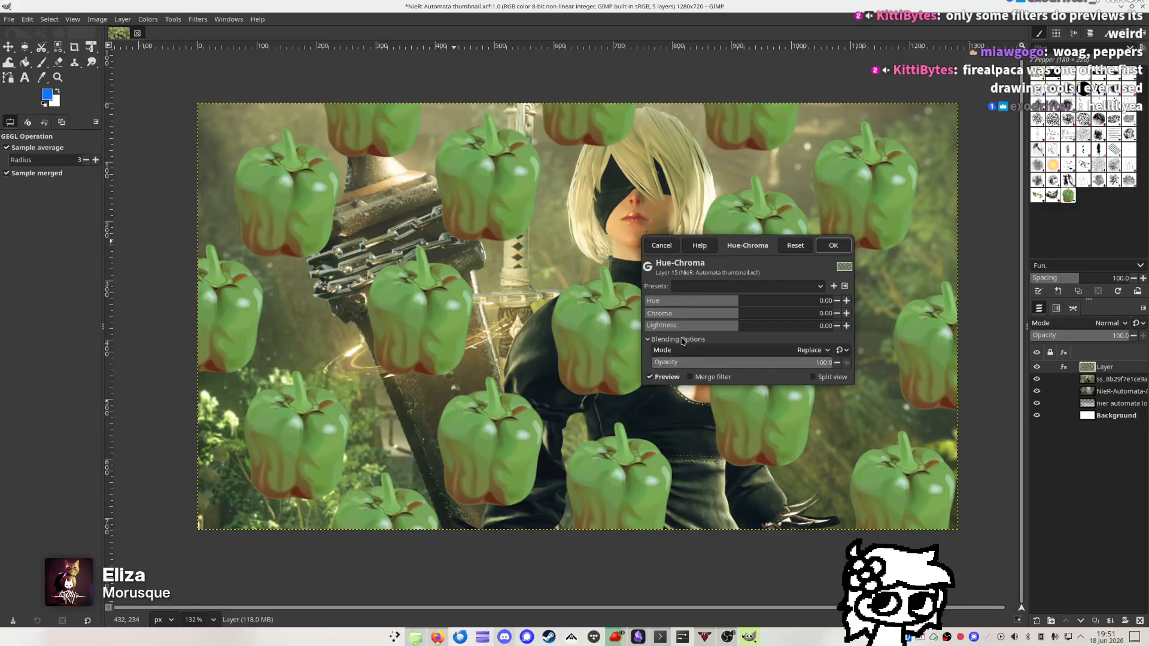
left_click(680, 341)
left_click_drag(853, 359, 893, 418)
left_click_drag(799, 375, 880, 382)
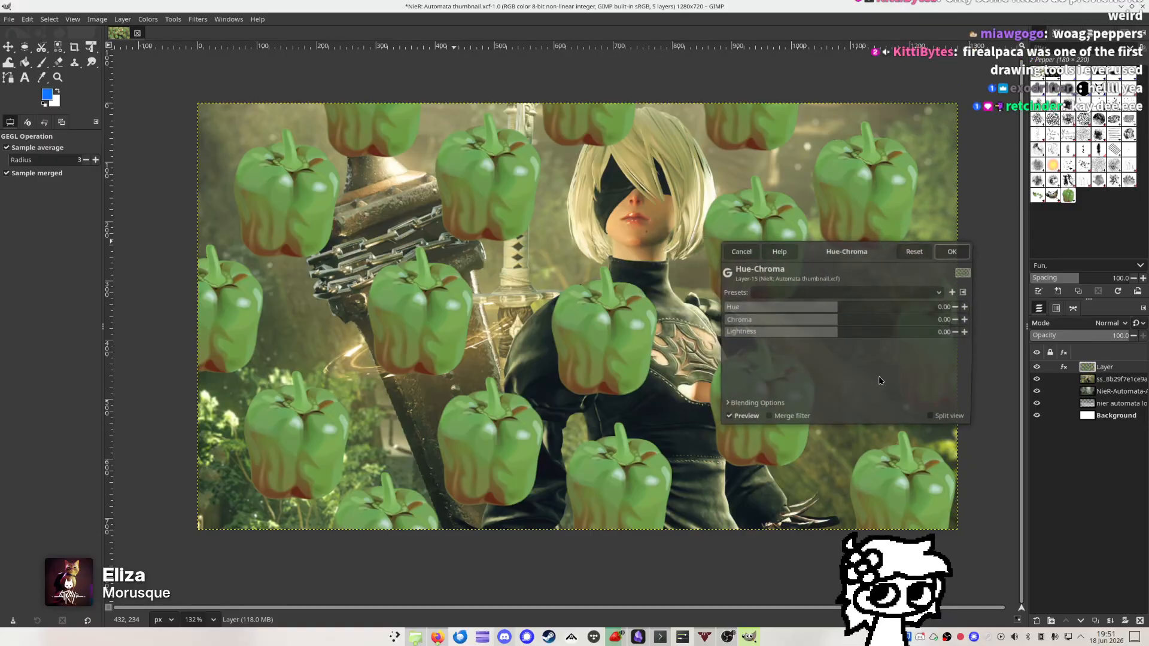
left_click_drag(834, 305, 750, 307)
left_click(953, 252)
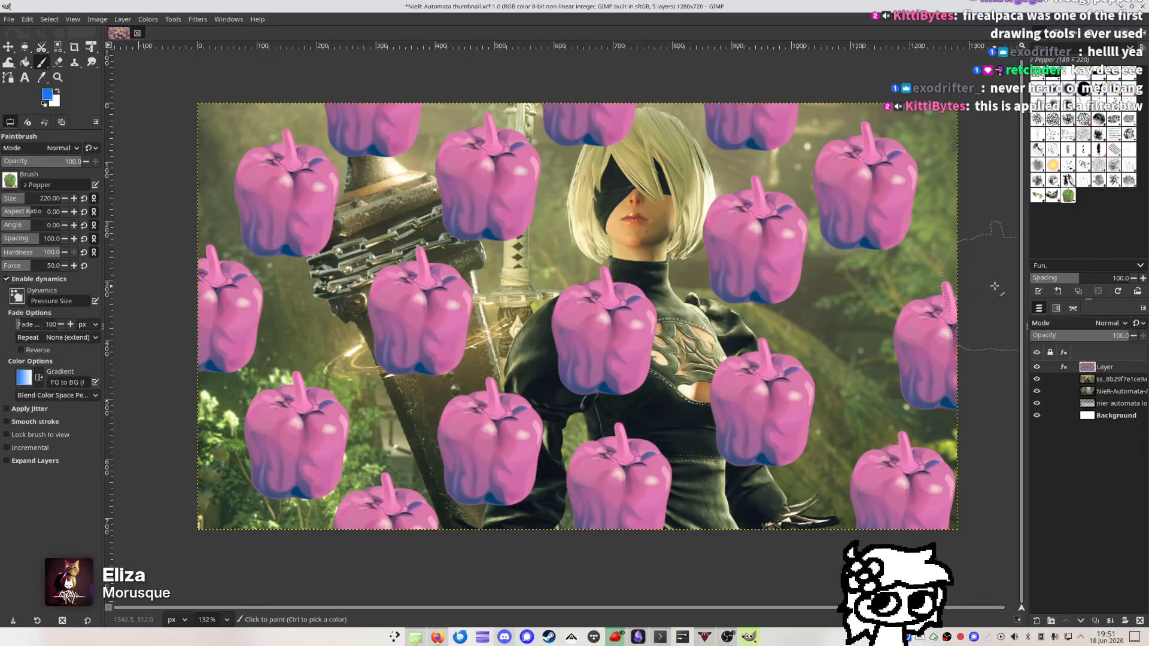
Delete the layer of pink peppers and keep the Paintbrush as the active tool
left_click(120, 20)
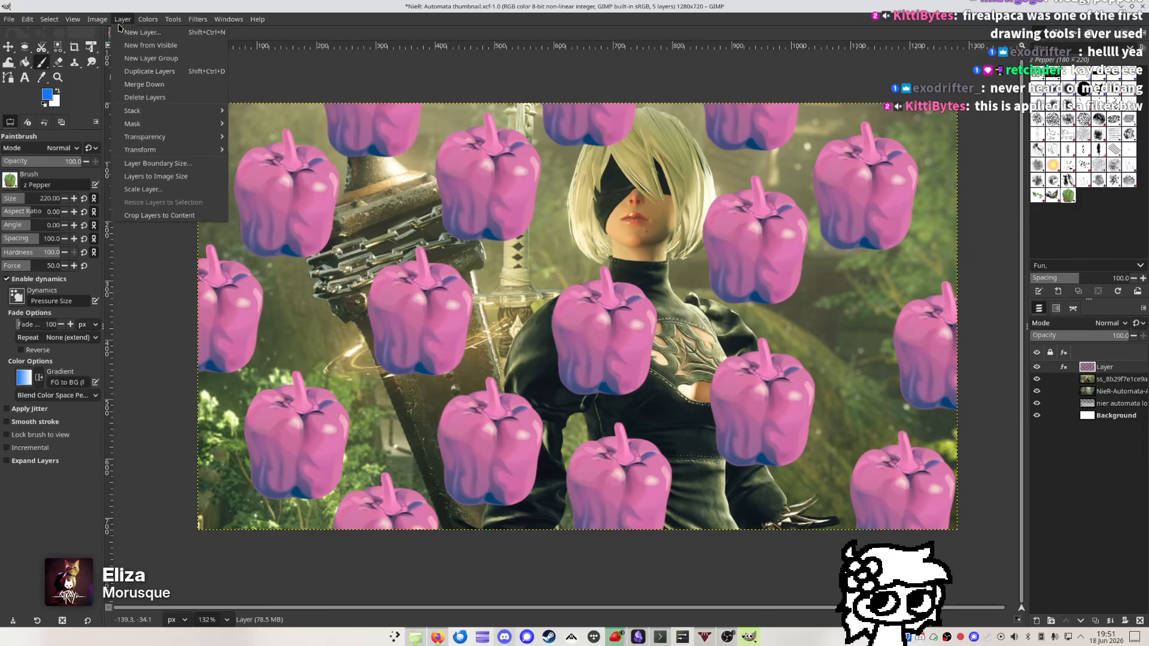
left_click(155, 98)
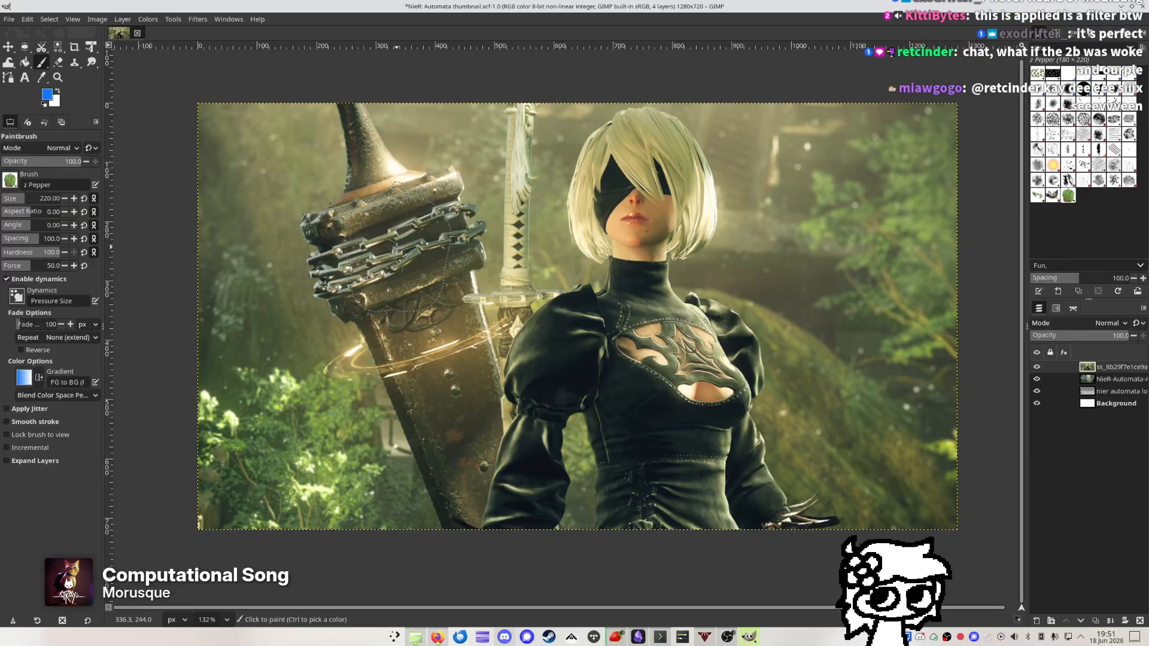
key("b")
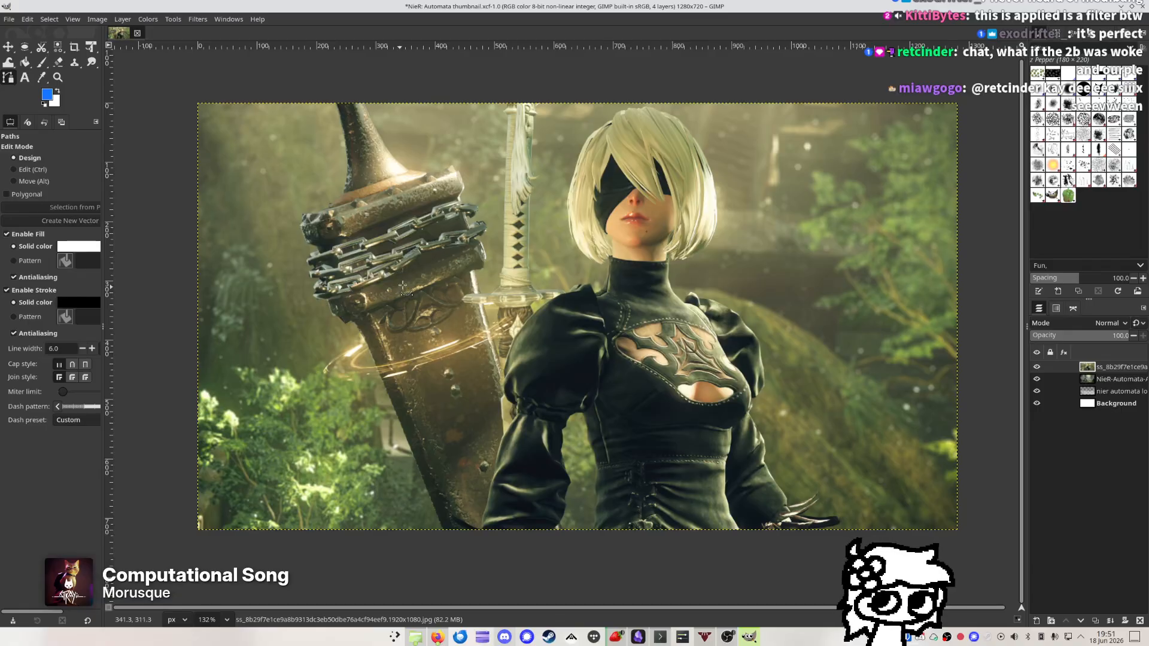
left_click(39, 62)
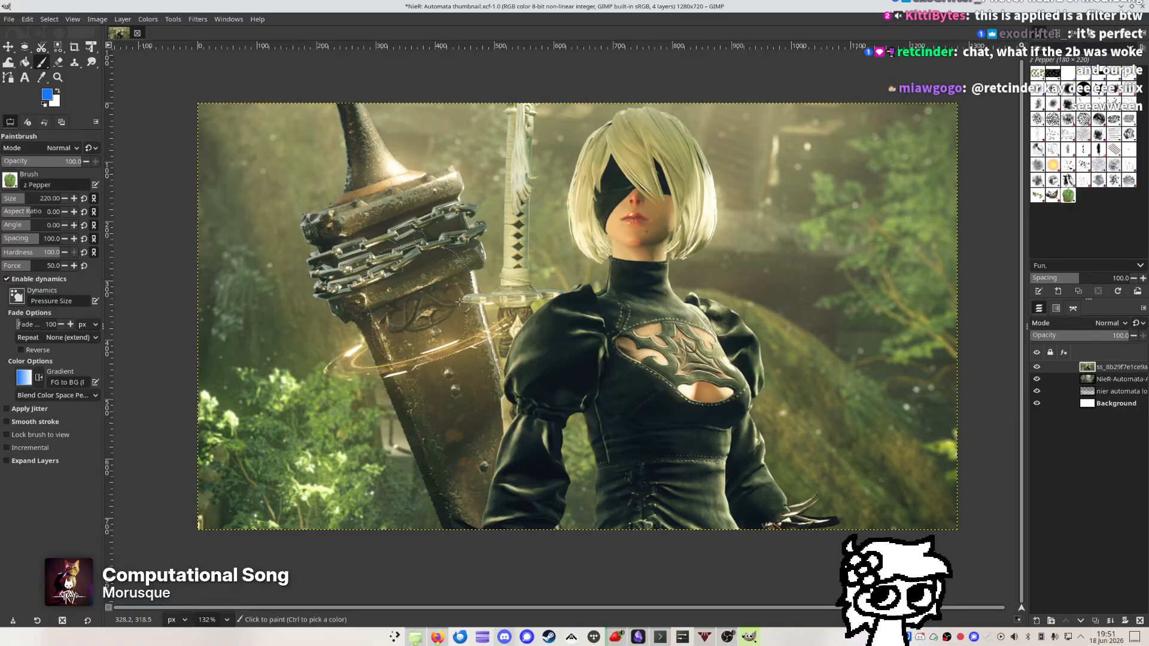
Compare the two background images by repeatedly hiding and showing the top screenshot layer, leaving it visible
left_click(1037, 367)
left_click(1037, 367)
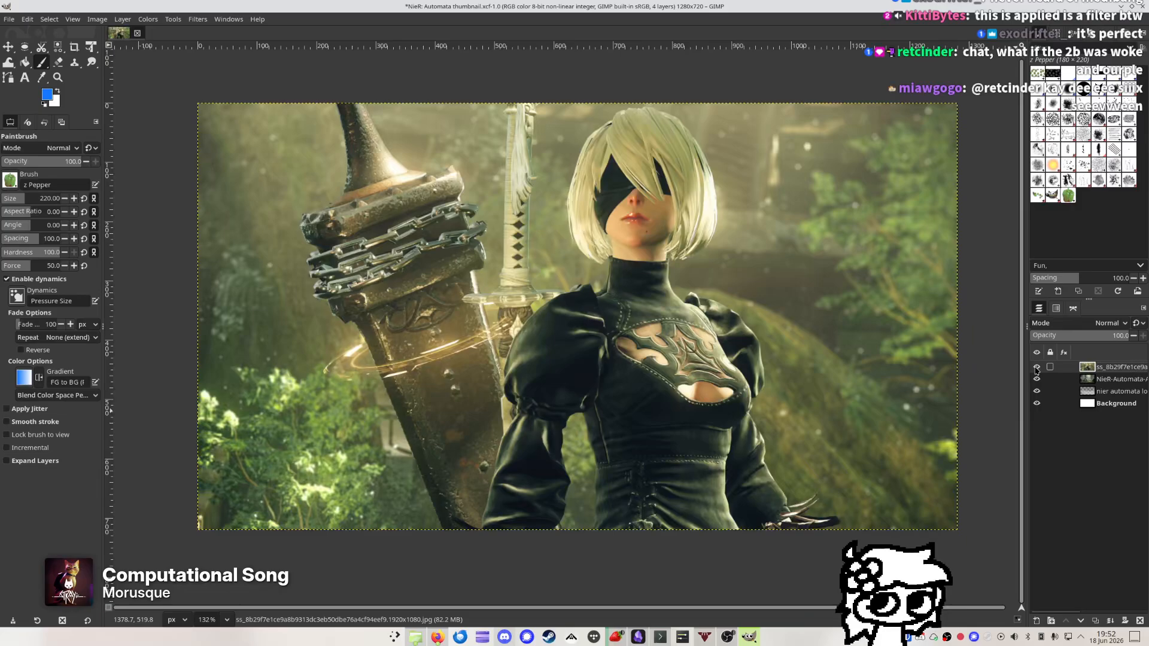
left_click(1036, 367)
left_click(1037, 368)
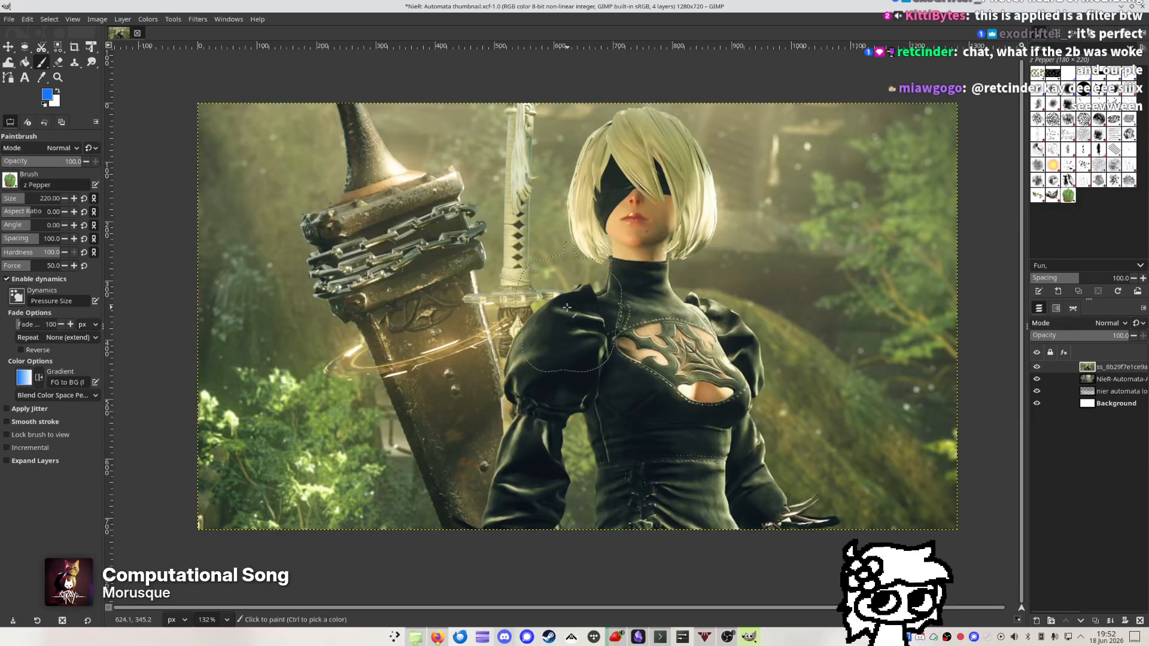
scroll(565, 297, "down", 1)
scroll(565, 297, "right", 1)
scroll(564, 298, "up", 1)
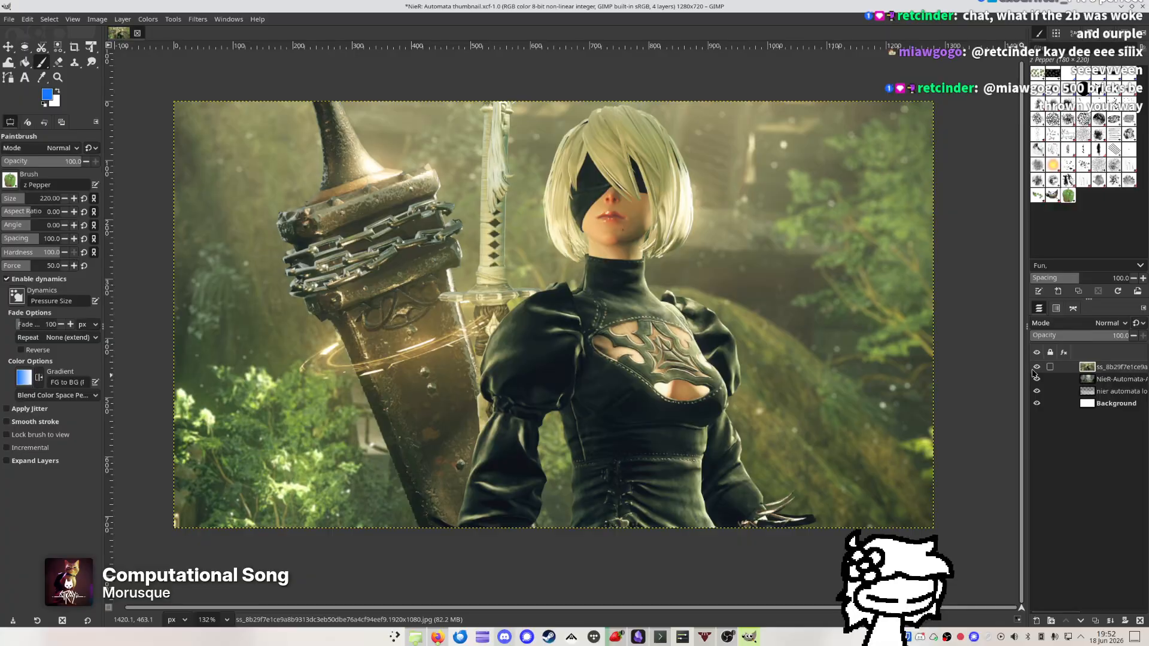
left_click(1036, 367)
scroll(671, 363, "left", 1)
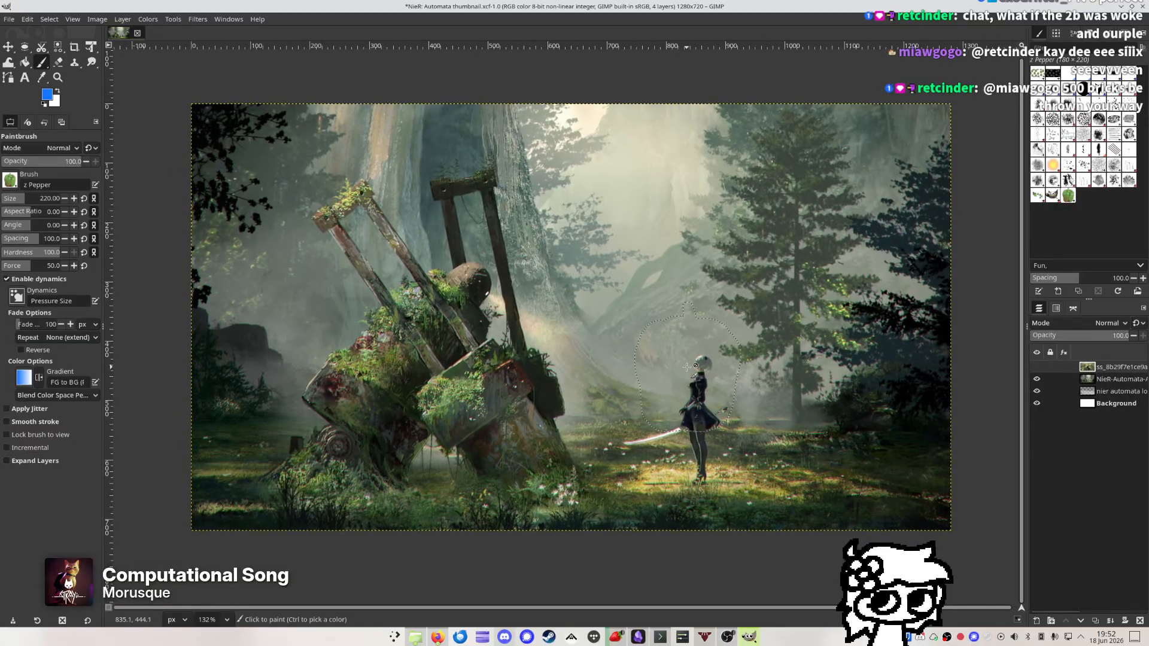
left_click(1037, 367)
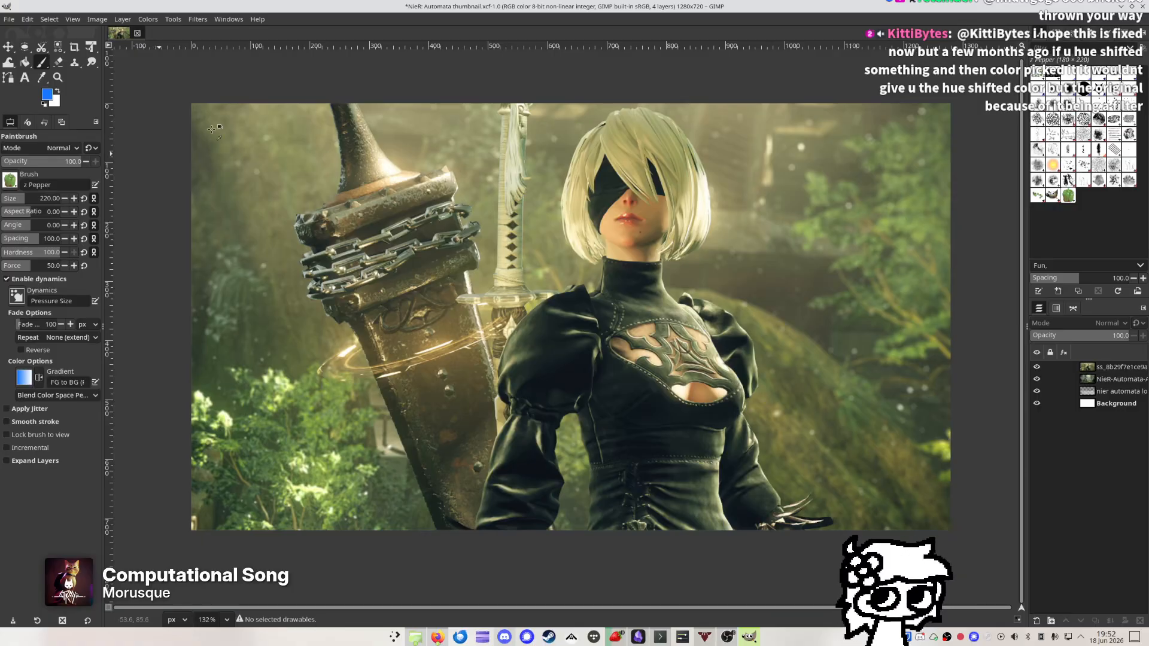
Select and deselect the top screenshot layer and look through the layer and selection commands
left_click(1103, 368)
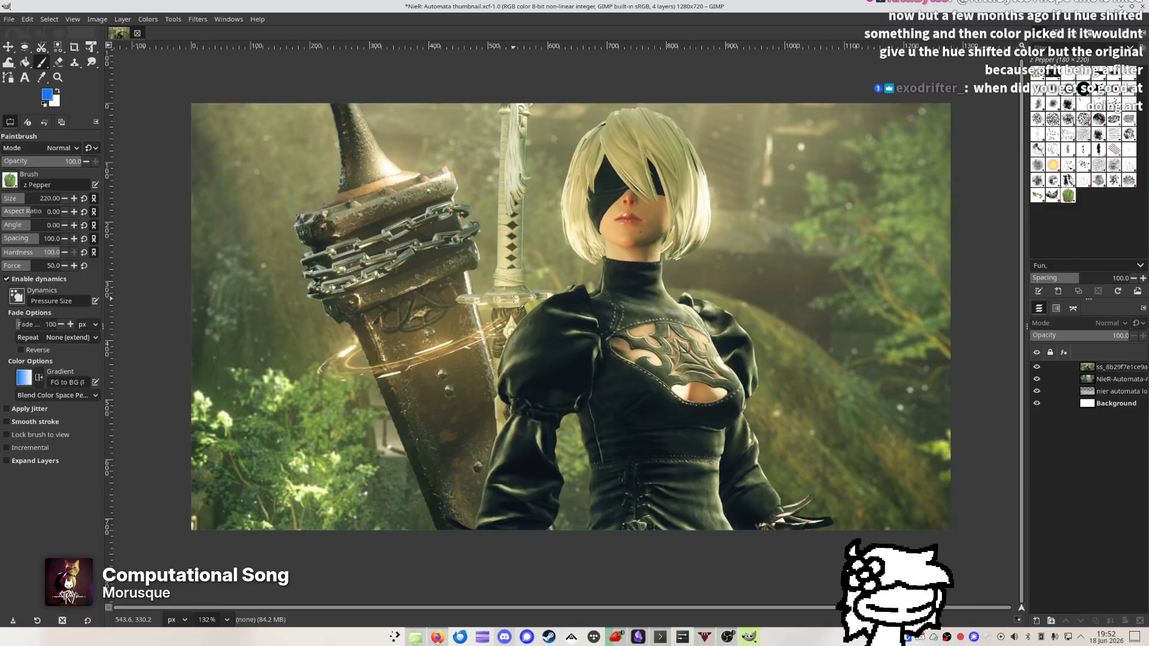
left_click(1112, 368)
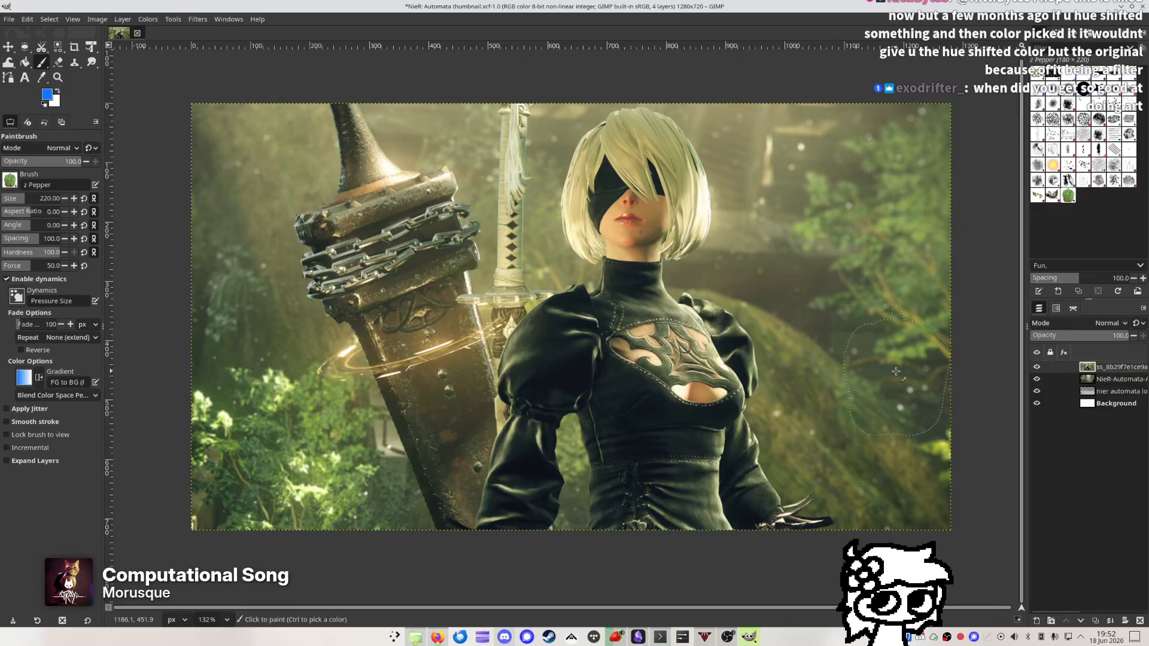
left_click(1105, 371, "ctrl")
left_click(127, 19)
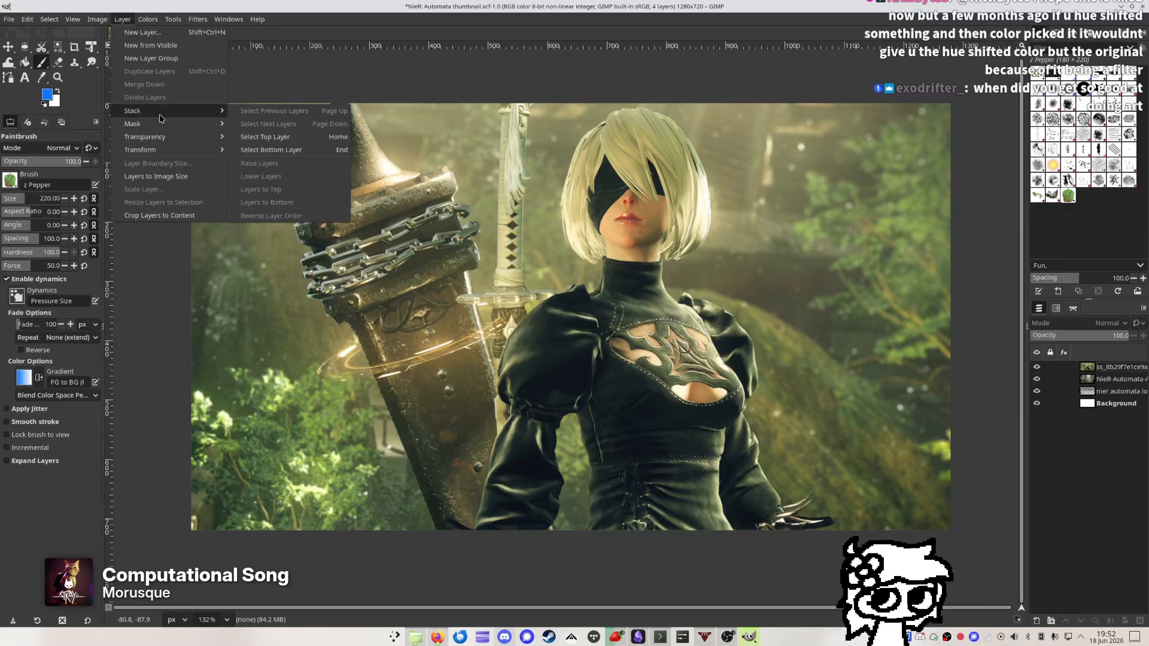
mouse_move(161, 127)
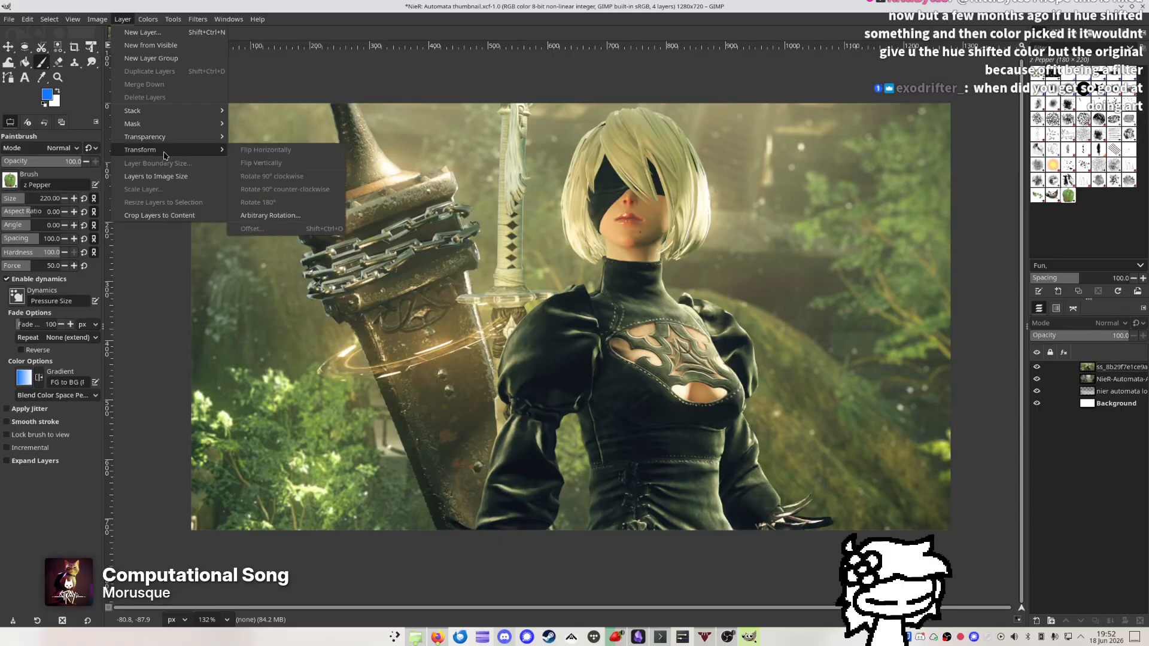
mouse_move(96, 16)
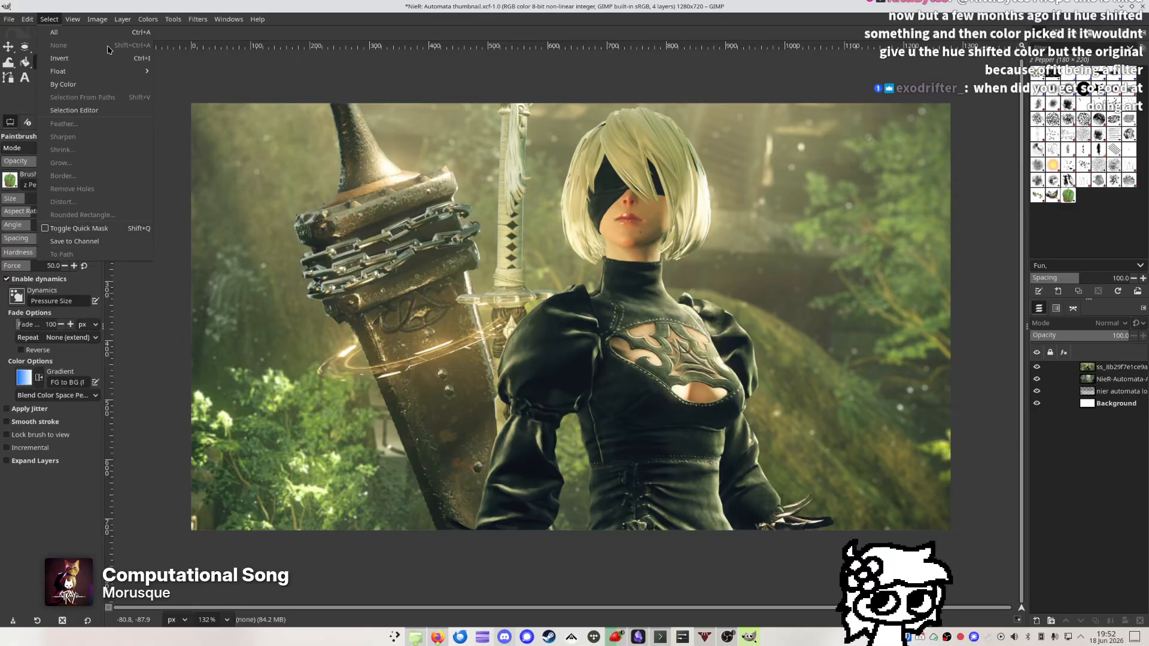
left_click(334, 5)
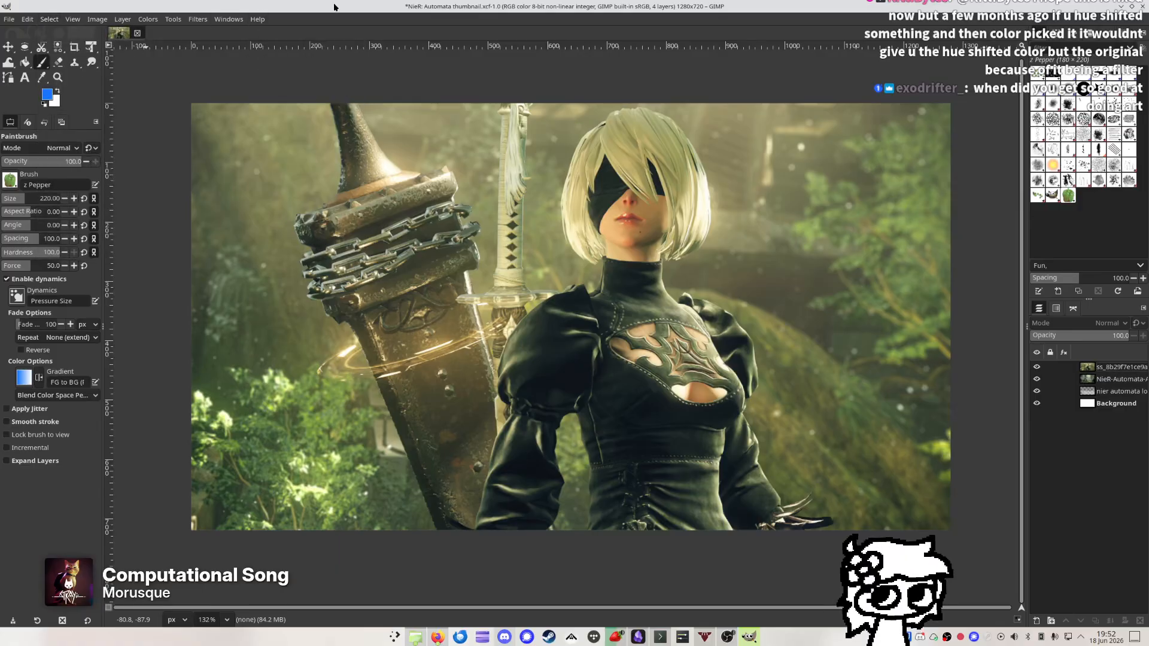
Activate the Move tool, select the top screenshot layer and check the available selection commands
left_click(158, 139)
left_click(12, 50)
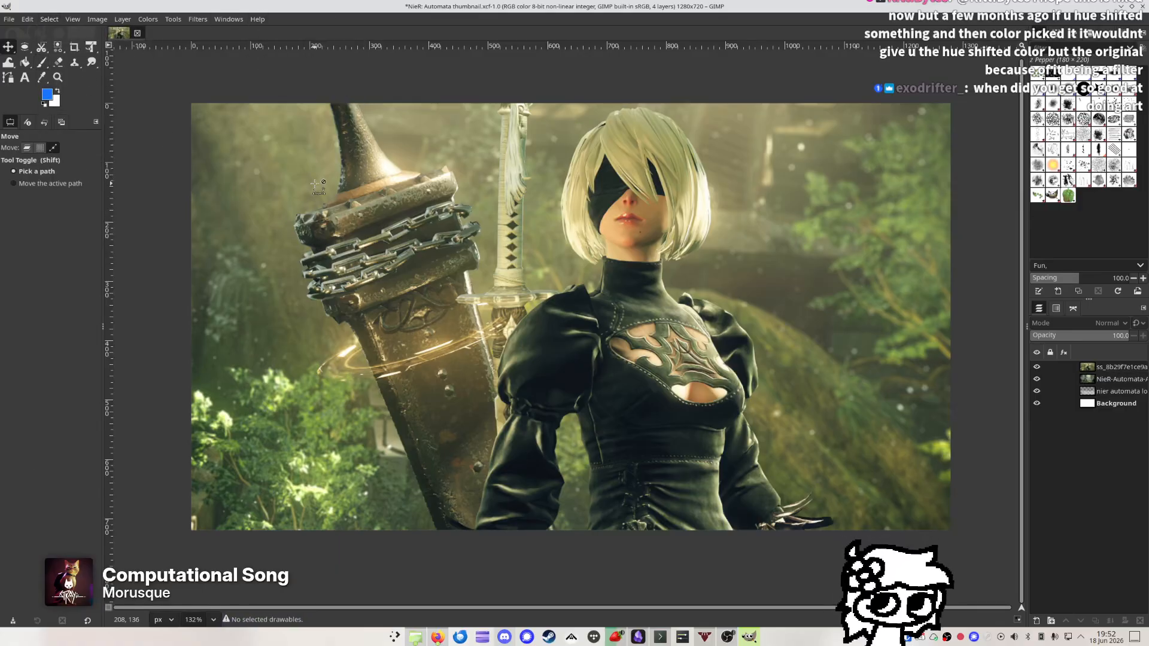
left_click(315, 183)
key("ctrl+shift+a")
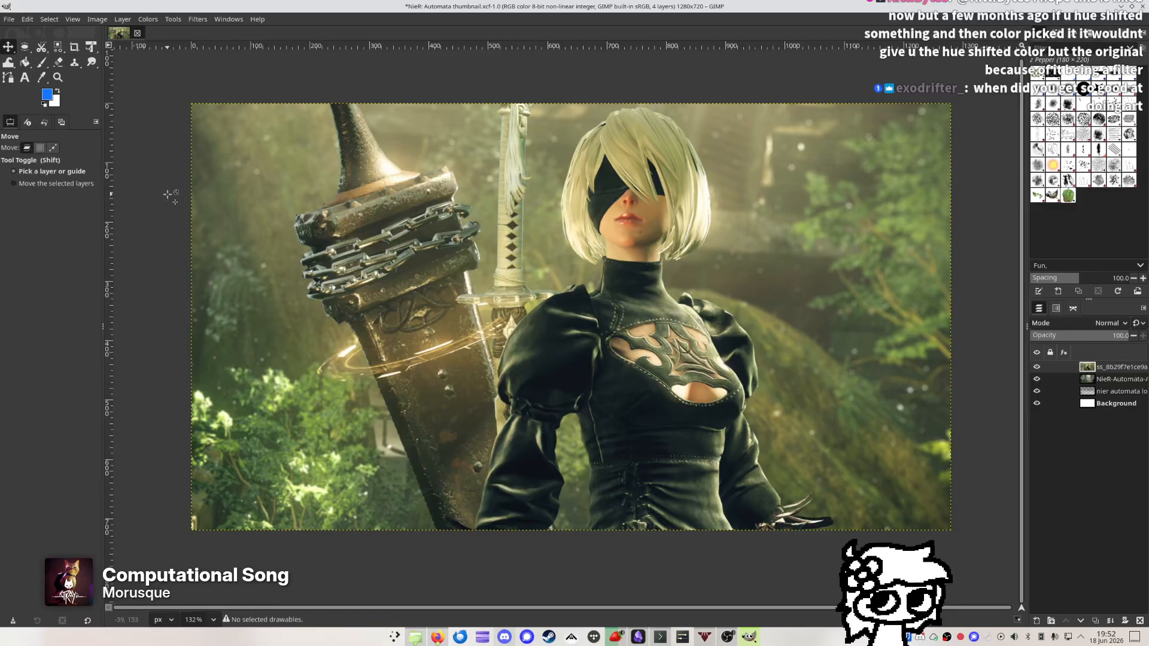
left_click(57, 18)
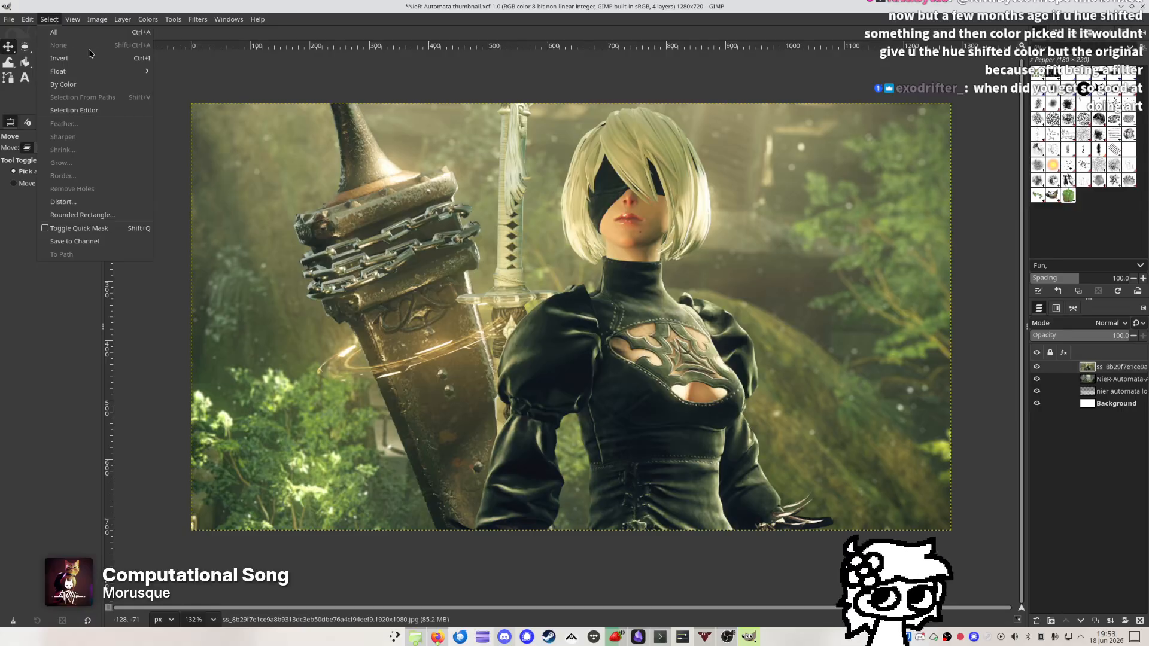
key("Escape")
Try a Paintbrush stroke with the pepper brush over the large sword, undo it and return to the Move tool
key("b")
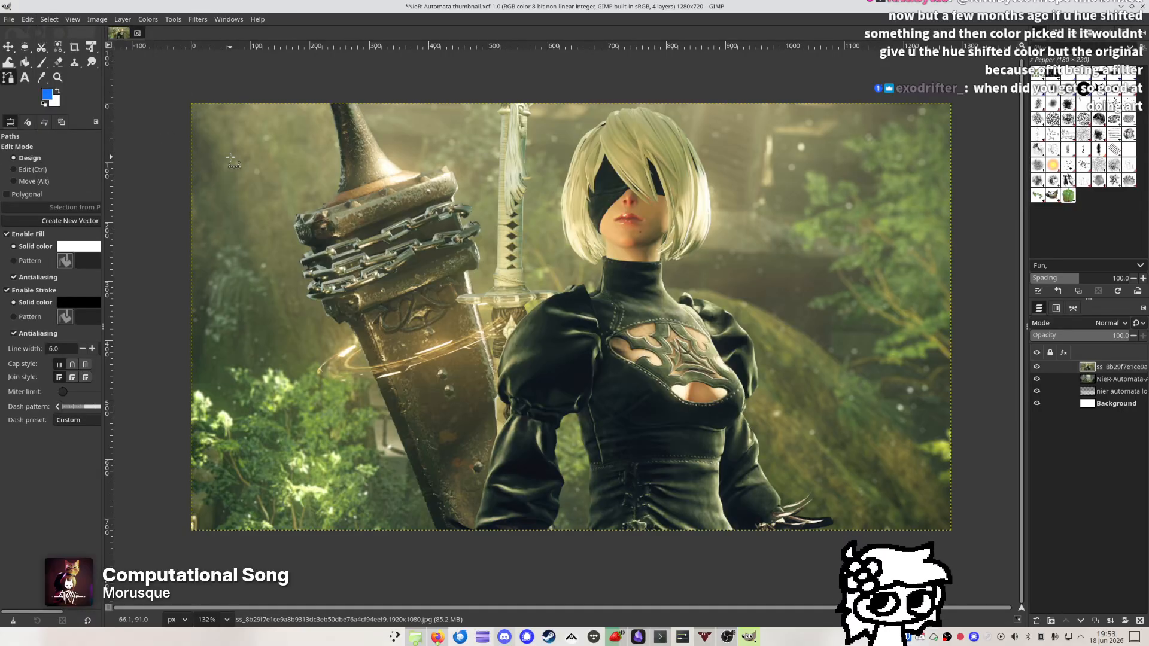
key("p")
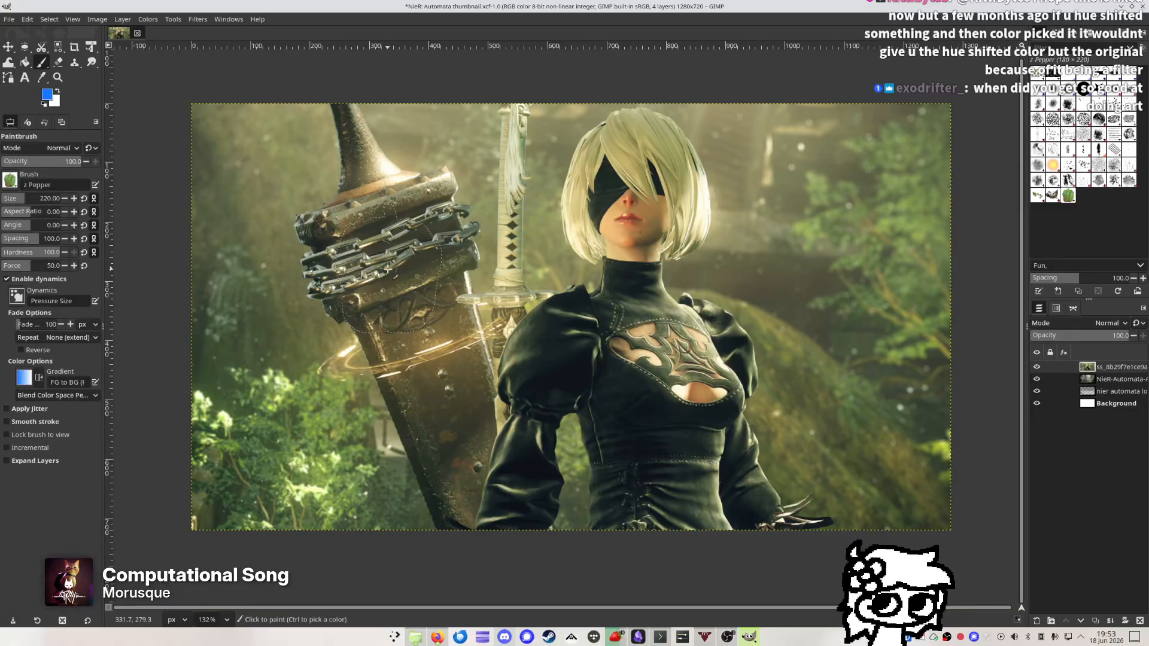
mouse_move(390, 269)
left_mouse_down()
mouse_move(431, 321)
mouse_move(422, 343)
left_mouse_up()
key("ctrl+z")
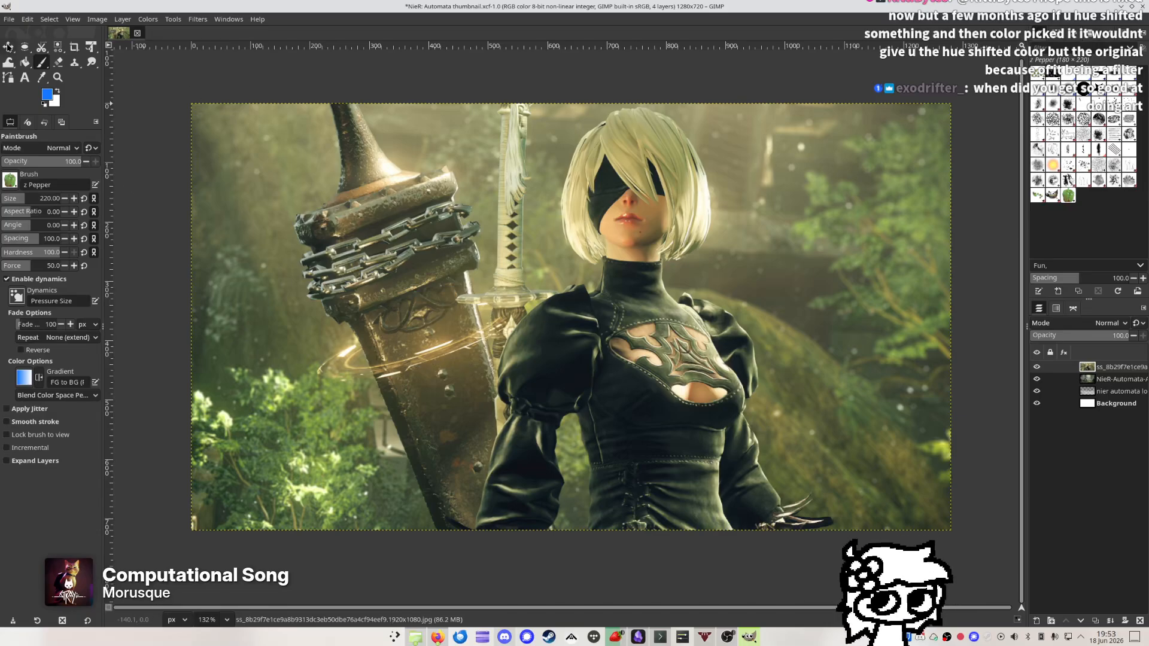
key("m")
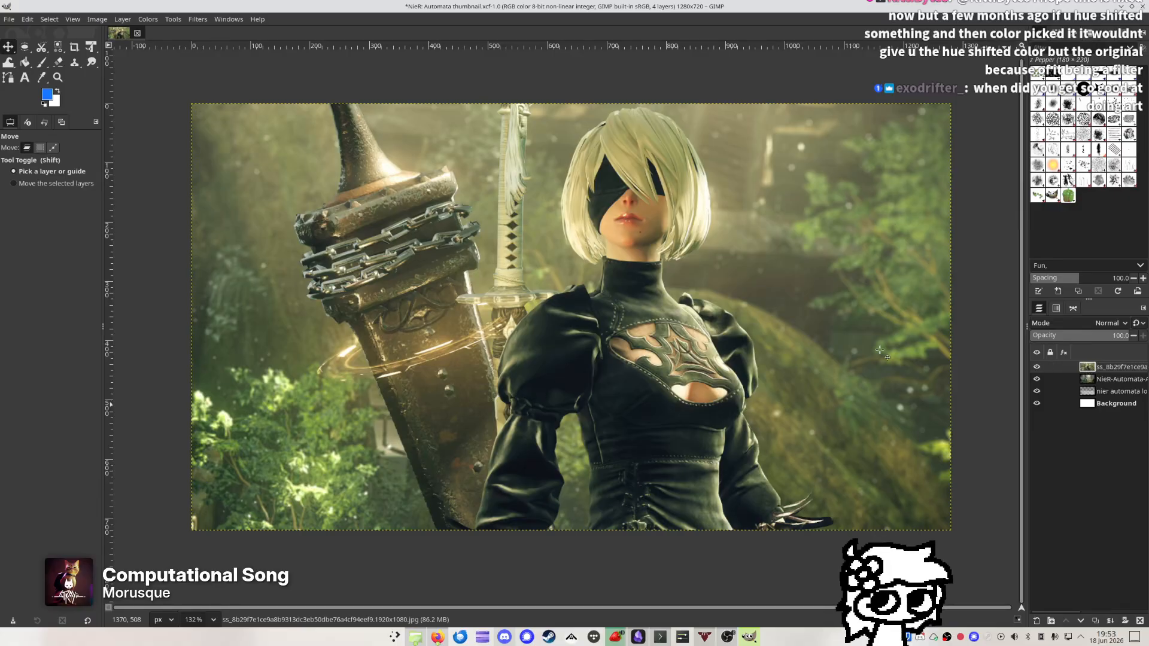
Apply Hue-Chroma to the top screenshot layer with the hue raised to about 93
left_click(147, 19)
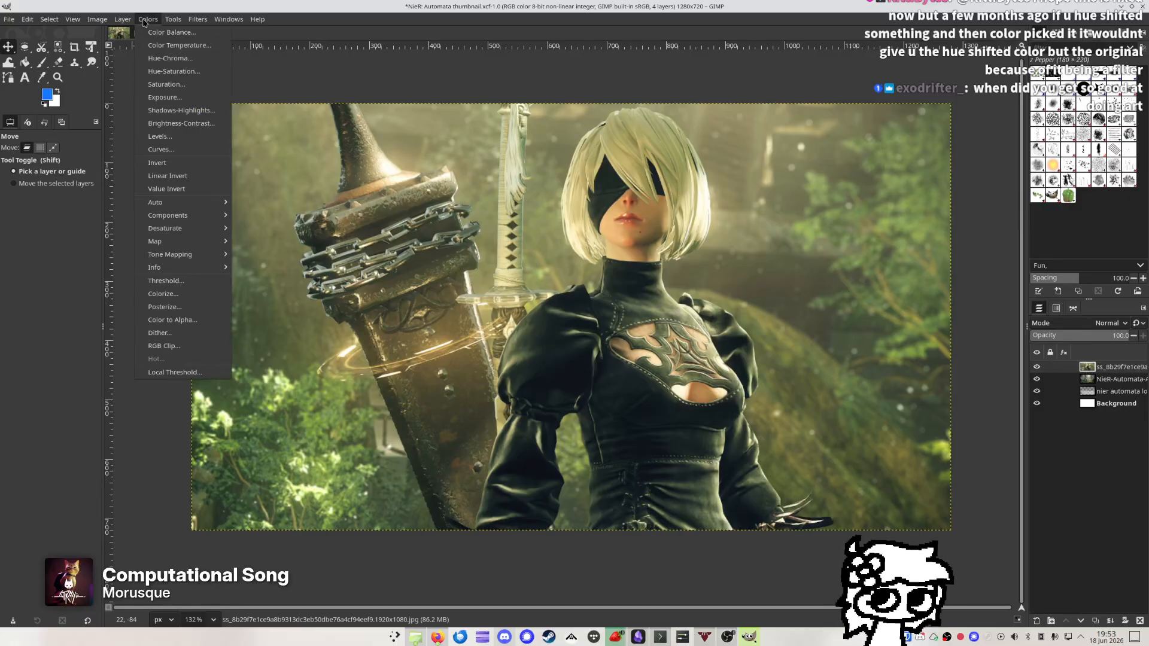
left_click(183, 60)
left_click(620, 316)
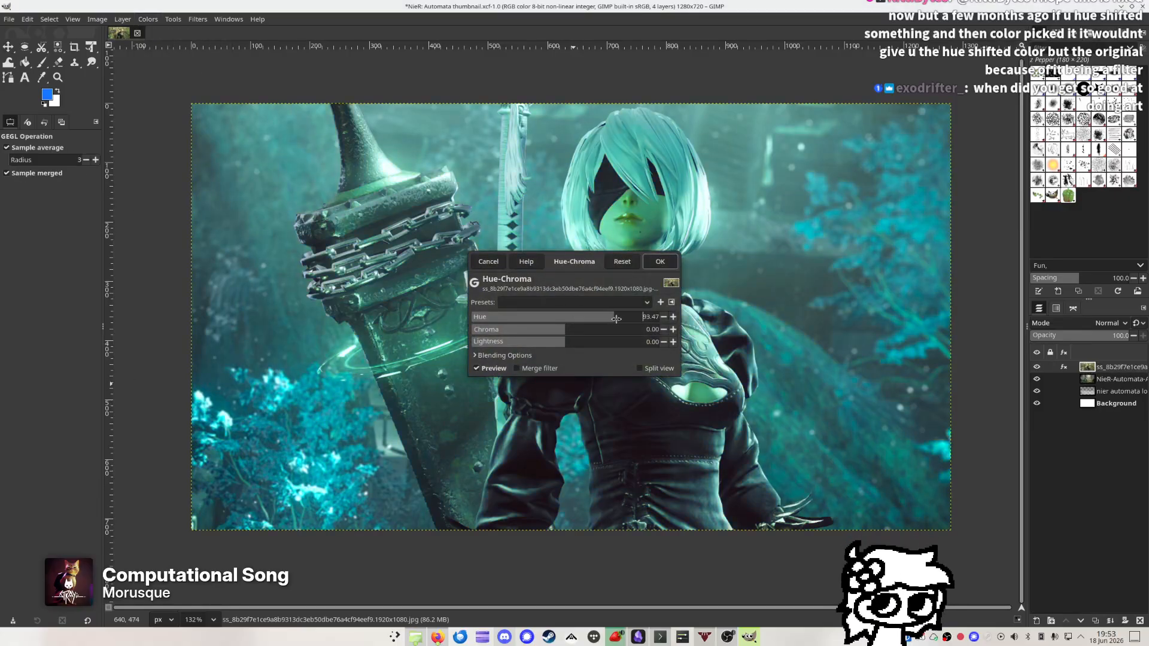
left_click(662, 262)
Compare the screenshot with and without the Hue-Chroma effect by toggling the effect's visibility, leaving it on
left_click(1063, 367)
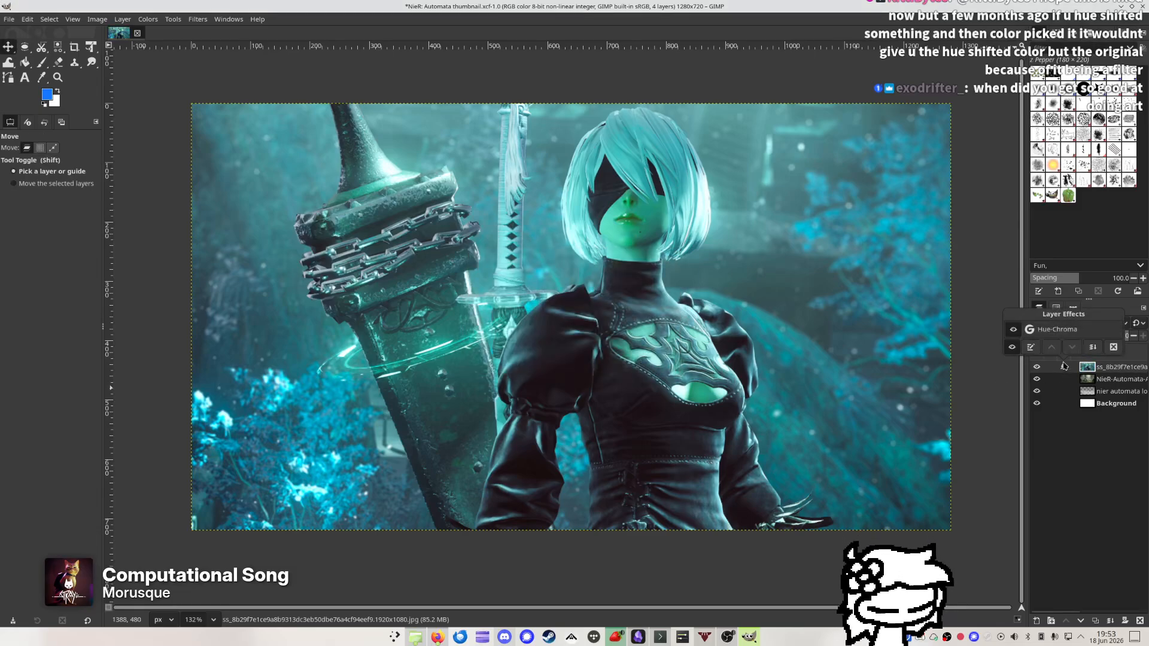
left_click(1013, 329)
left_click(1013, 330)
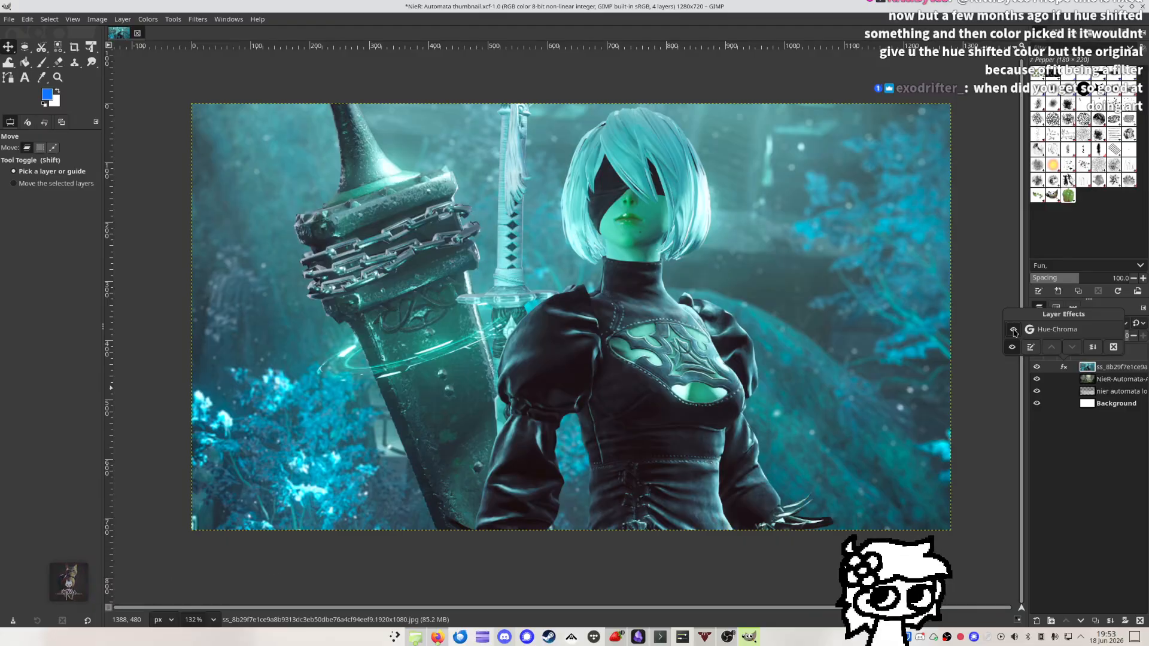
left_click(1013, 330)
left_click(1013, 330)
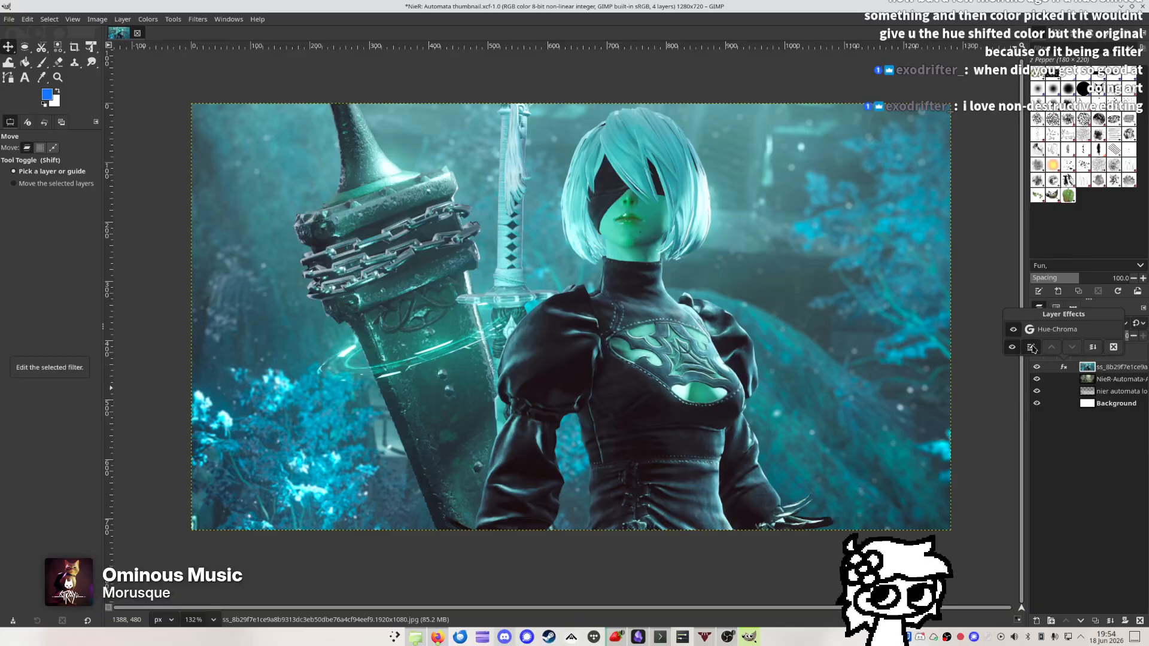
Try merging the Hue-Chroma effect into the screenshot layer, and remove the effect from the layer
left_click(1092, 348)
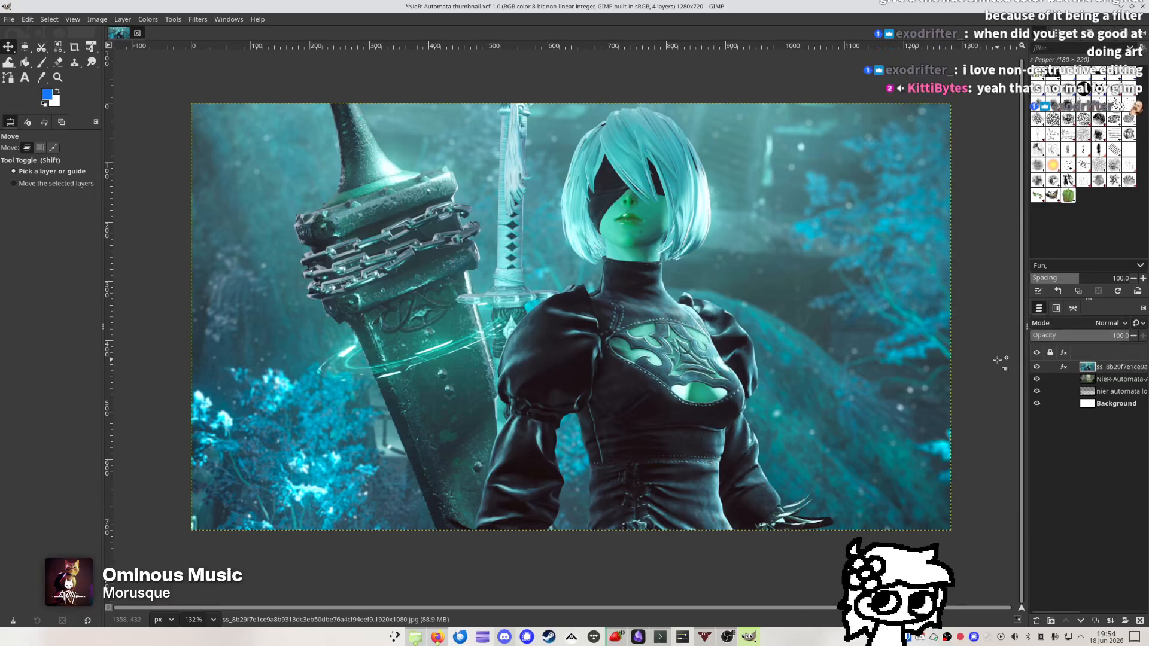
left_click(1064, 367)
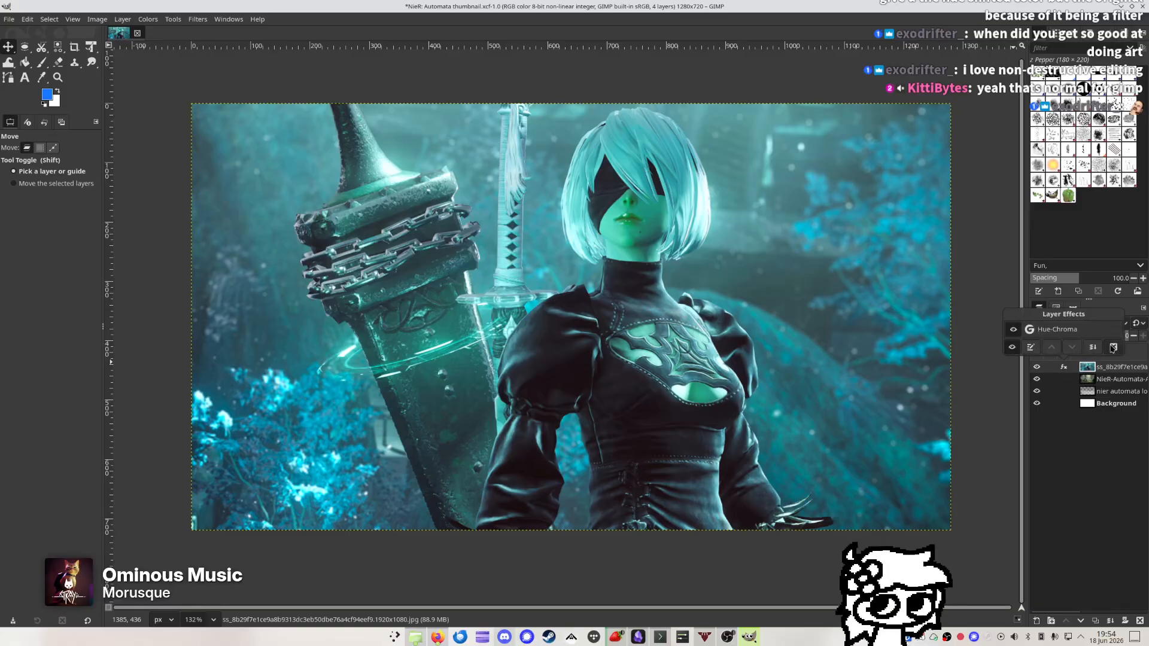
left_click(1113, 348)
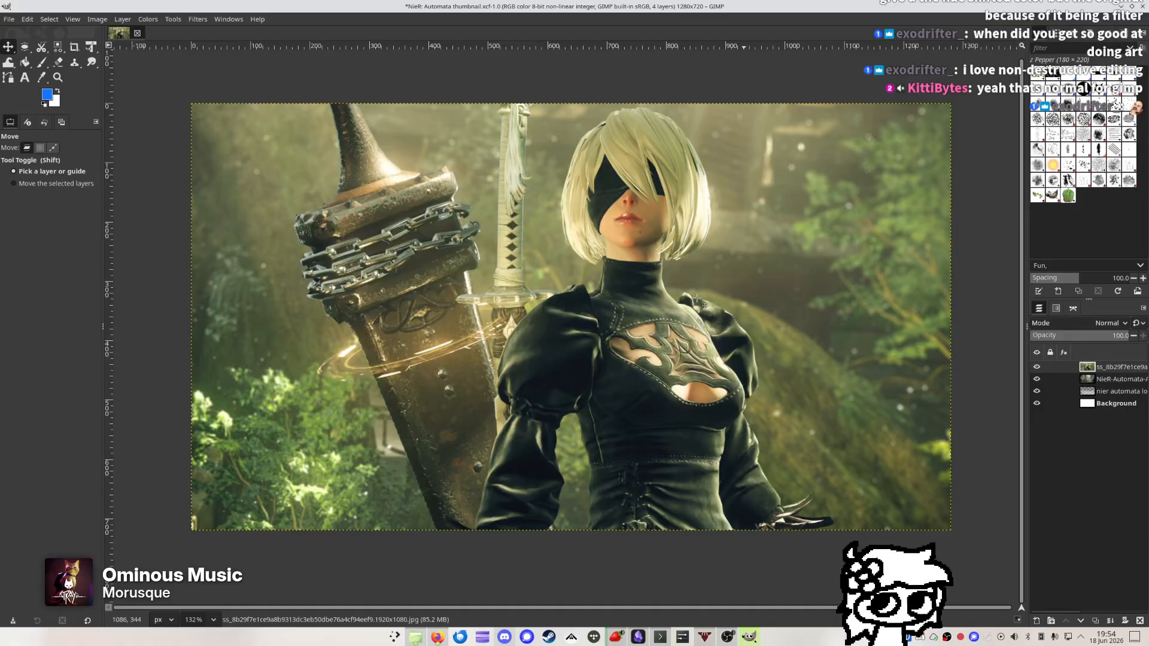
right_click(441, 8)
left_click(429, 6)
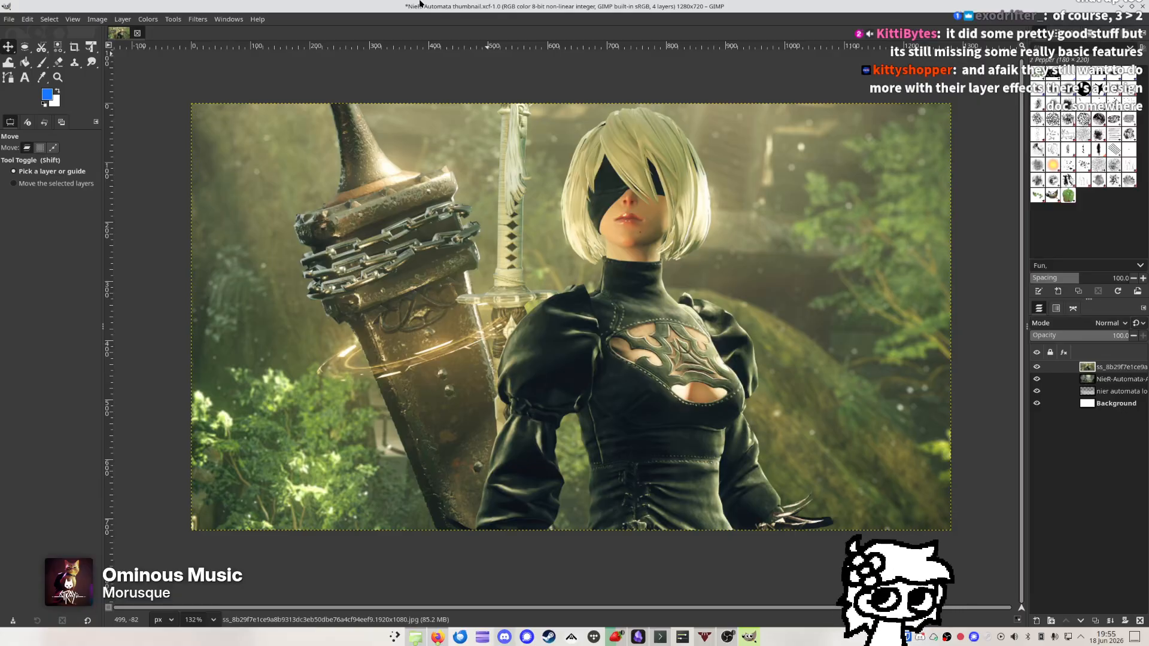
right_click(323, 4)
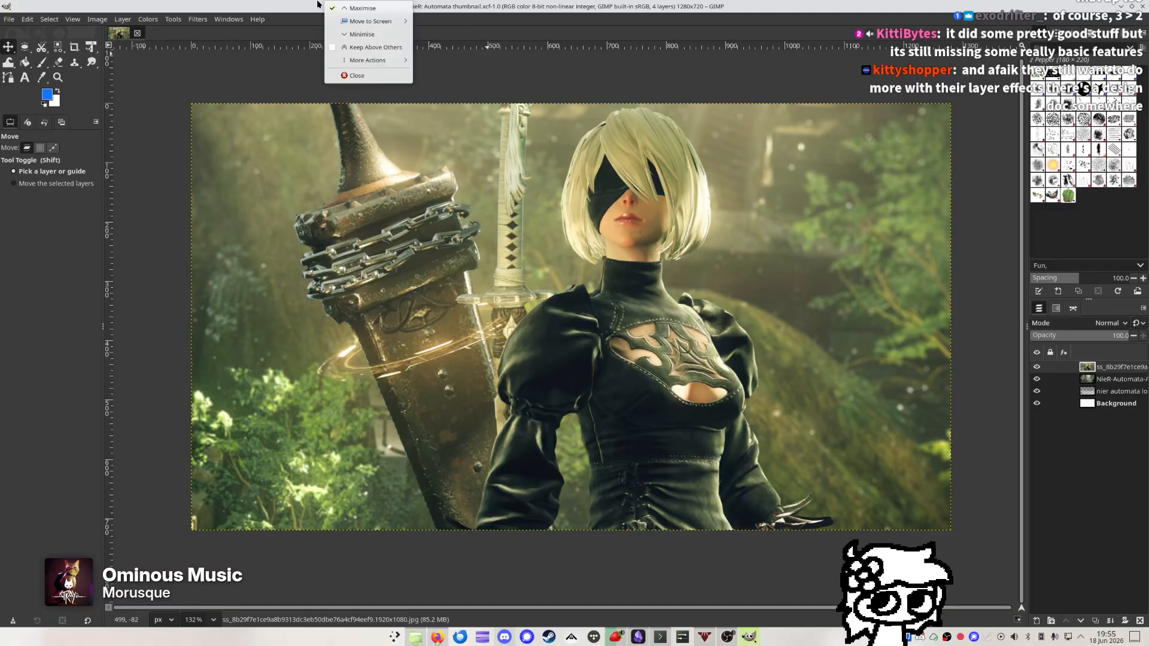
left_click(317, 5)
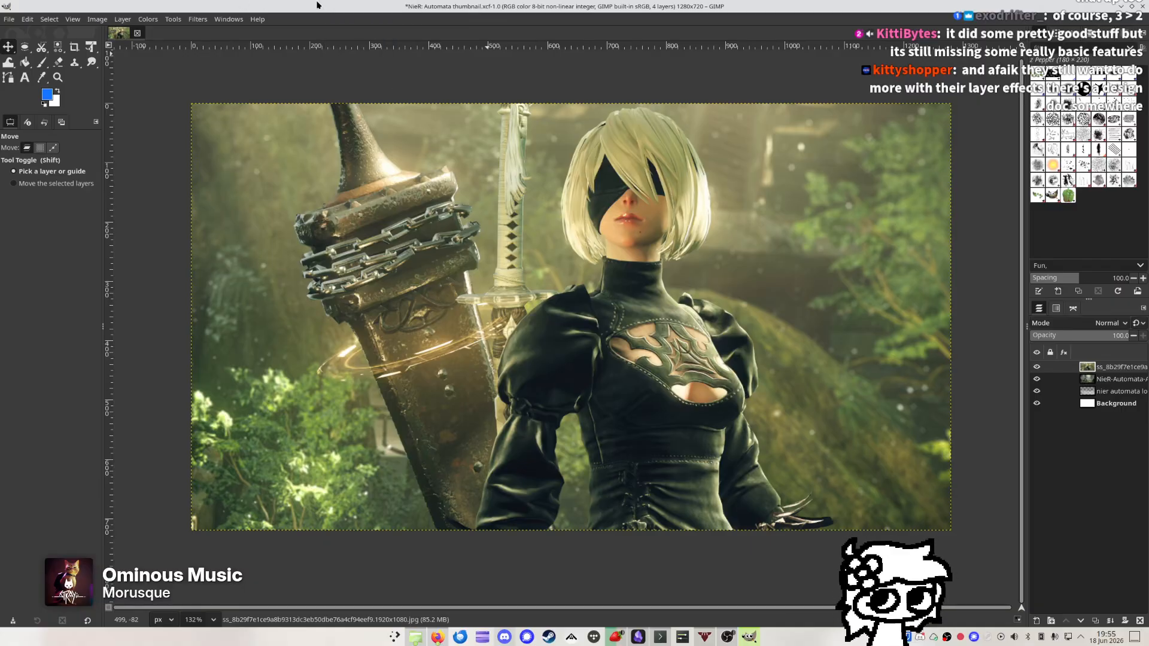
left_click(73, 19)
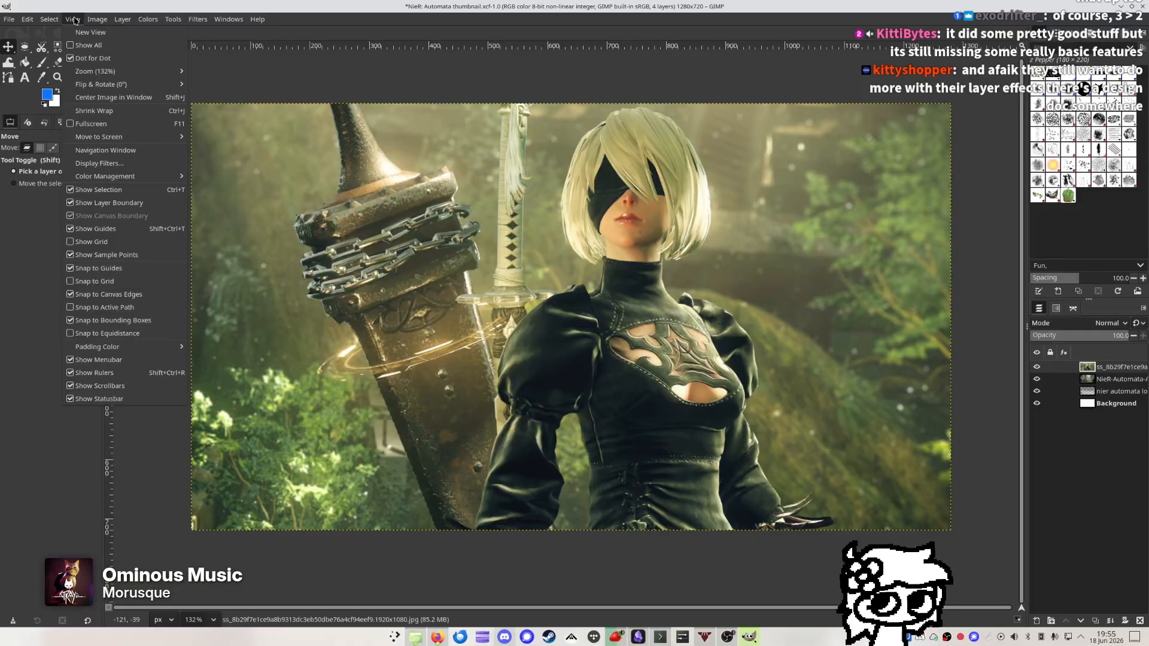
left_click(100, 22)
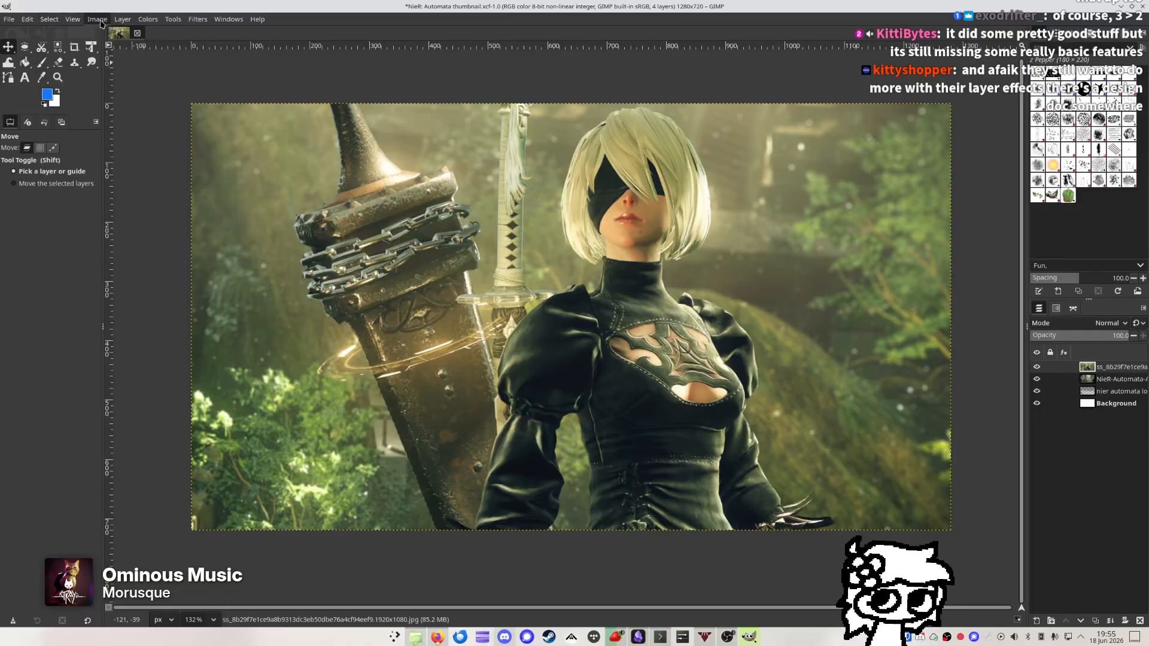
Examine the image's properties, color profile and comment, and close the properties
left_click(100, 20)
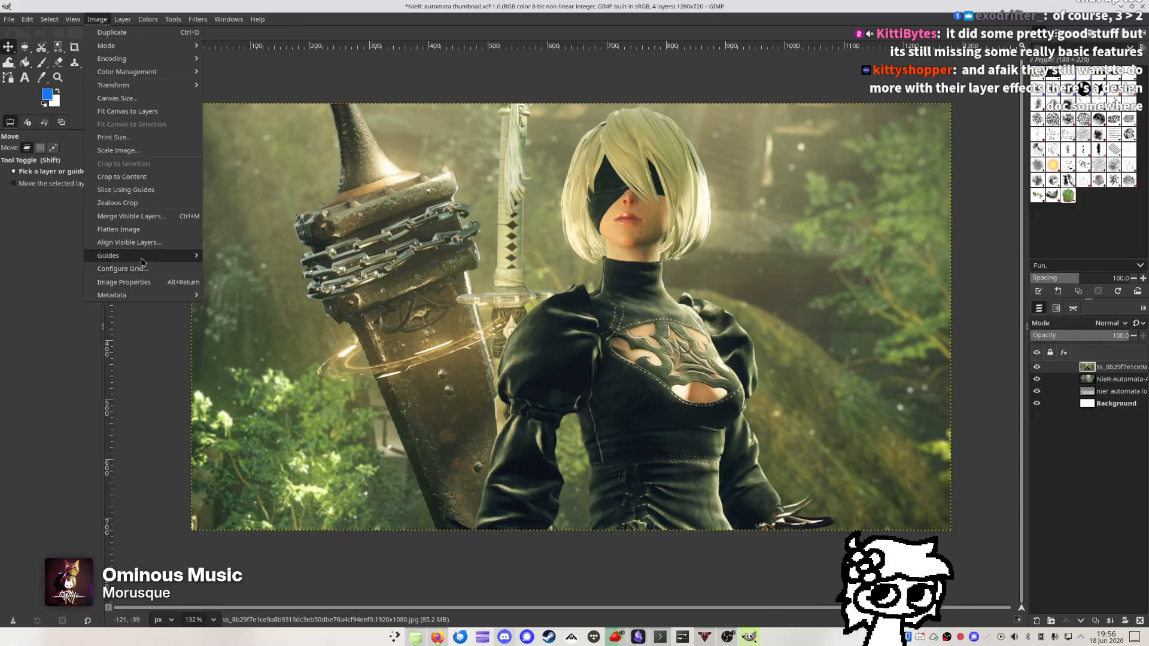
mouse_move(142, 262)
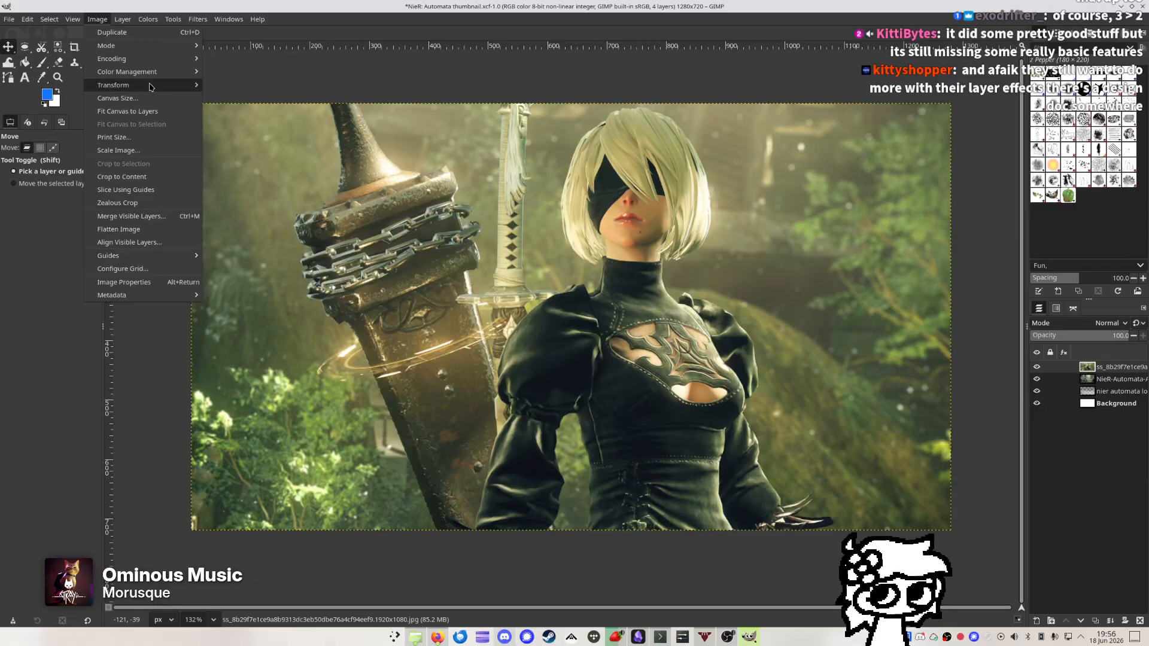
left_click(144, 281)
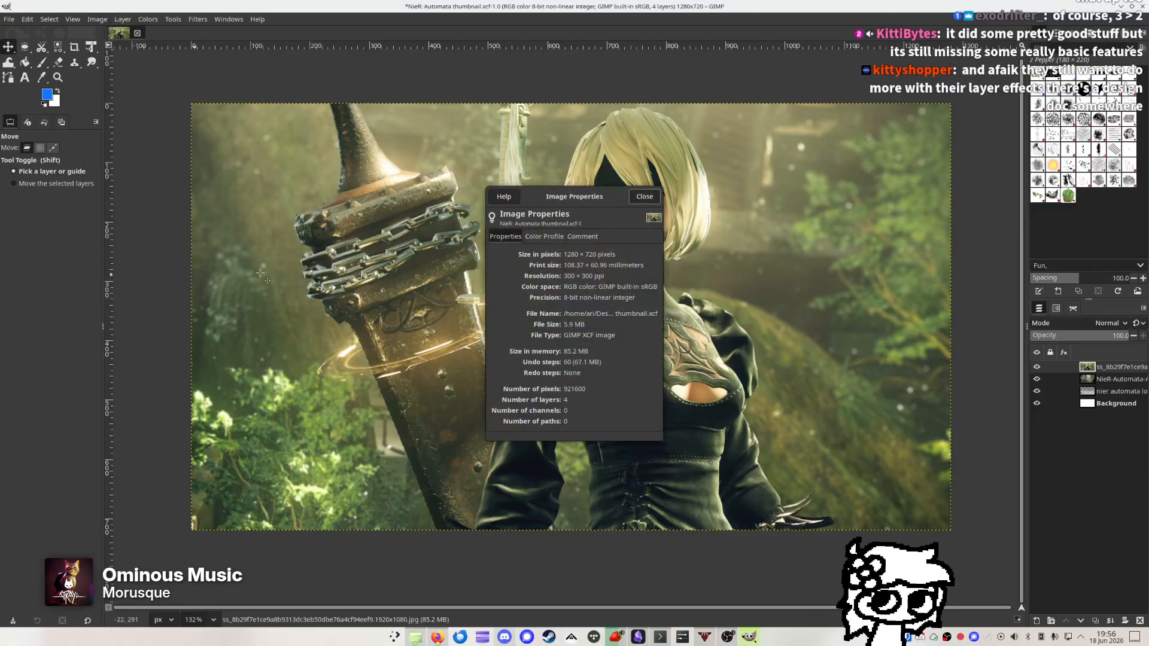
left_click(540, 237)
left_click(582, 237)
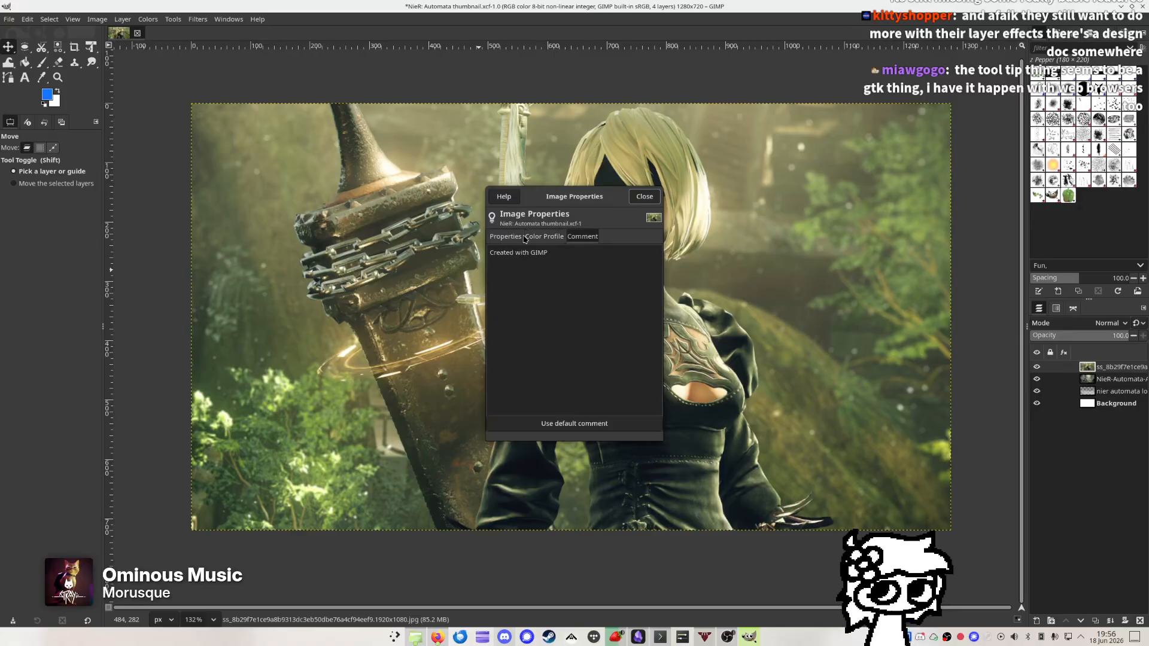
left_click(506, 237)
left_click(644, 196)
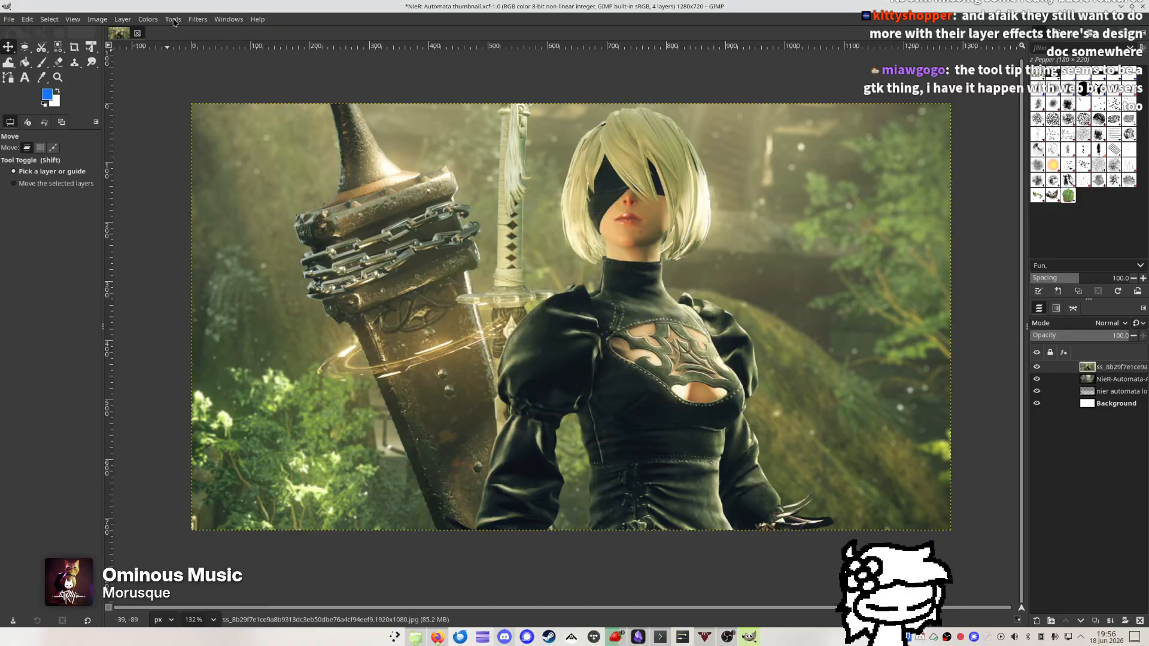
Look through the image commands and the direction options for a new guide by percent, and cancel without adding a guide
left_click(157, 23)
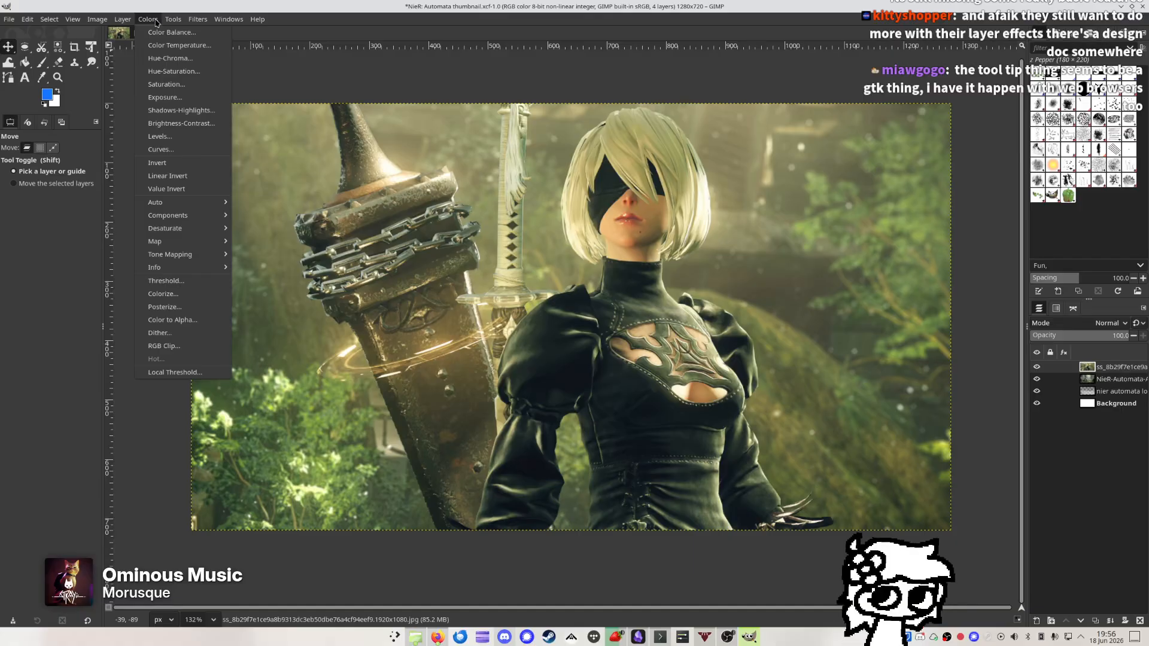
mouse_move(92, 21)
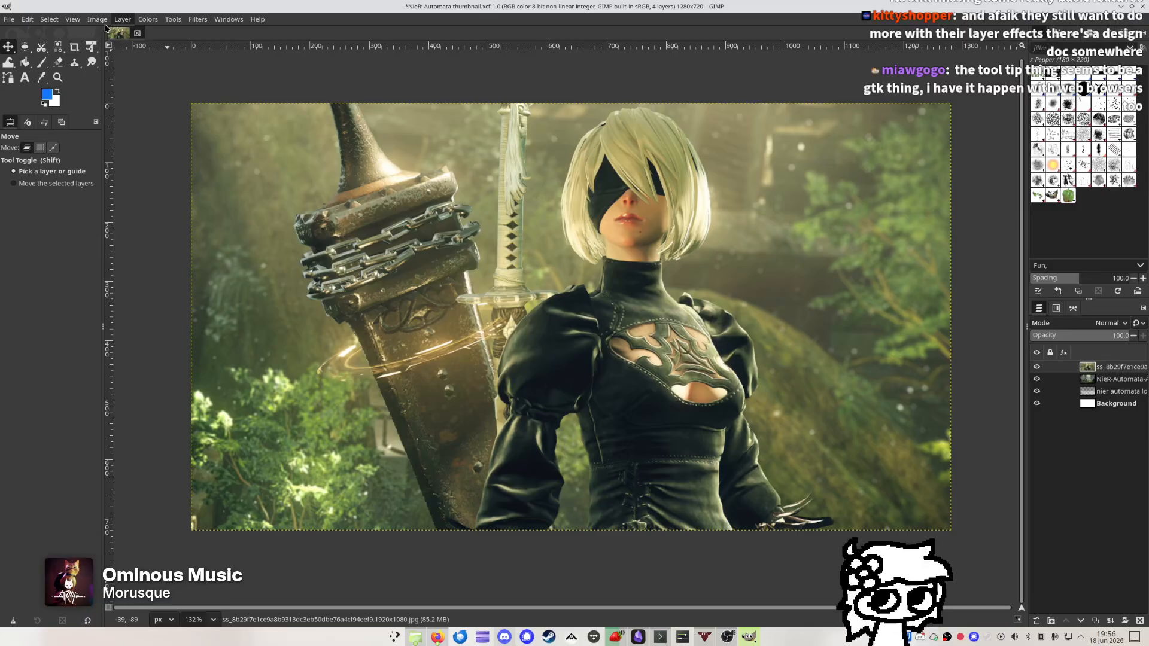
left_click(99, 19)
mouse_move(139, 78)
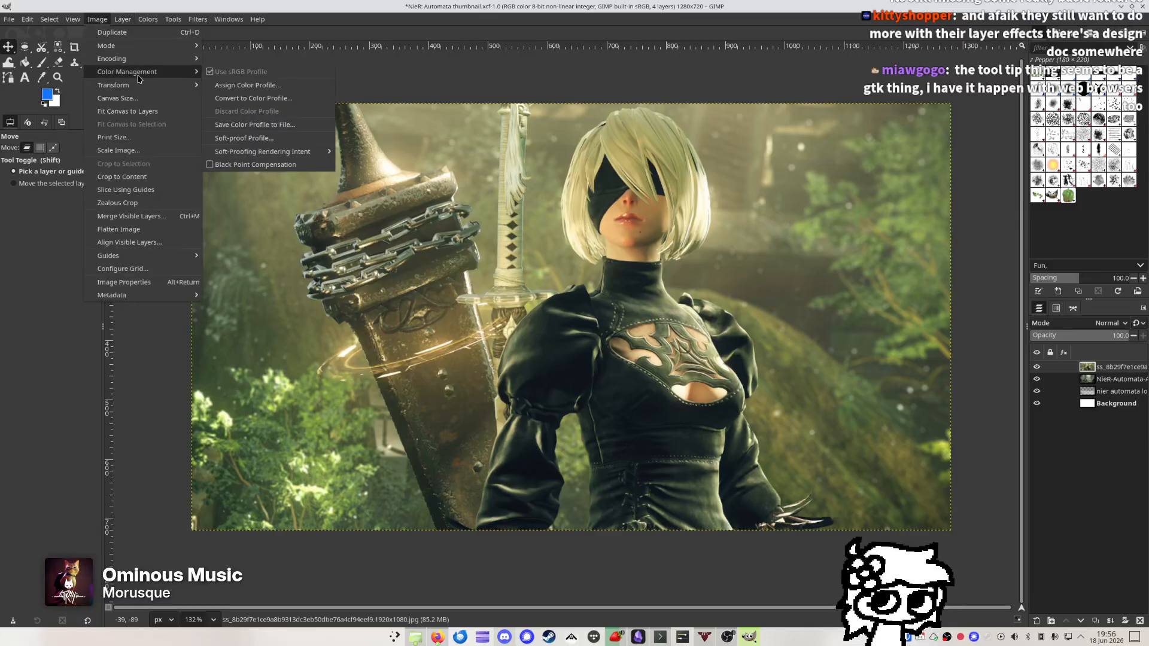
mouse_move(143, 48)
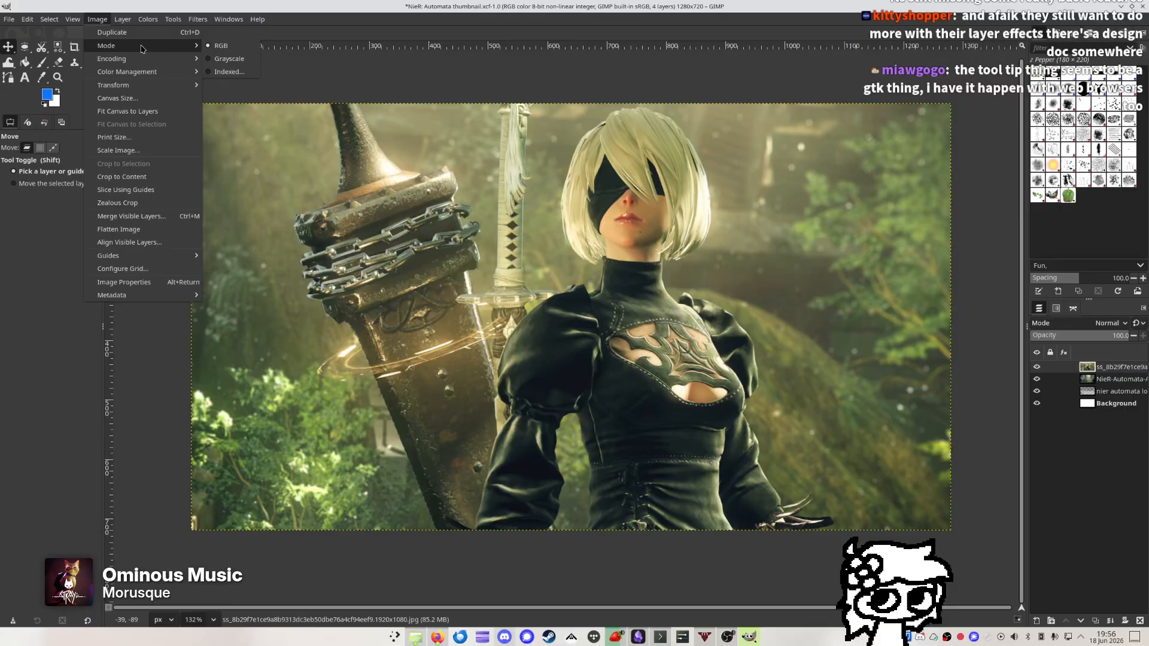
mouse_move(142, 258)
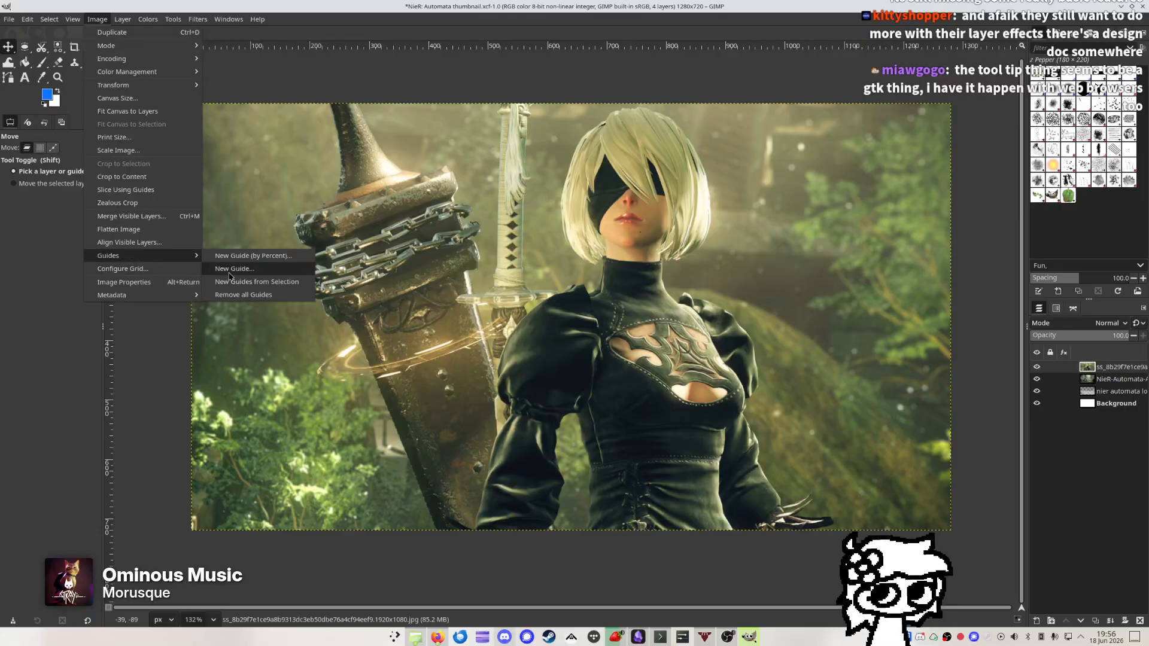
left_click(246, 256)
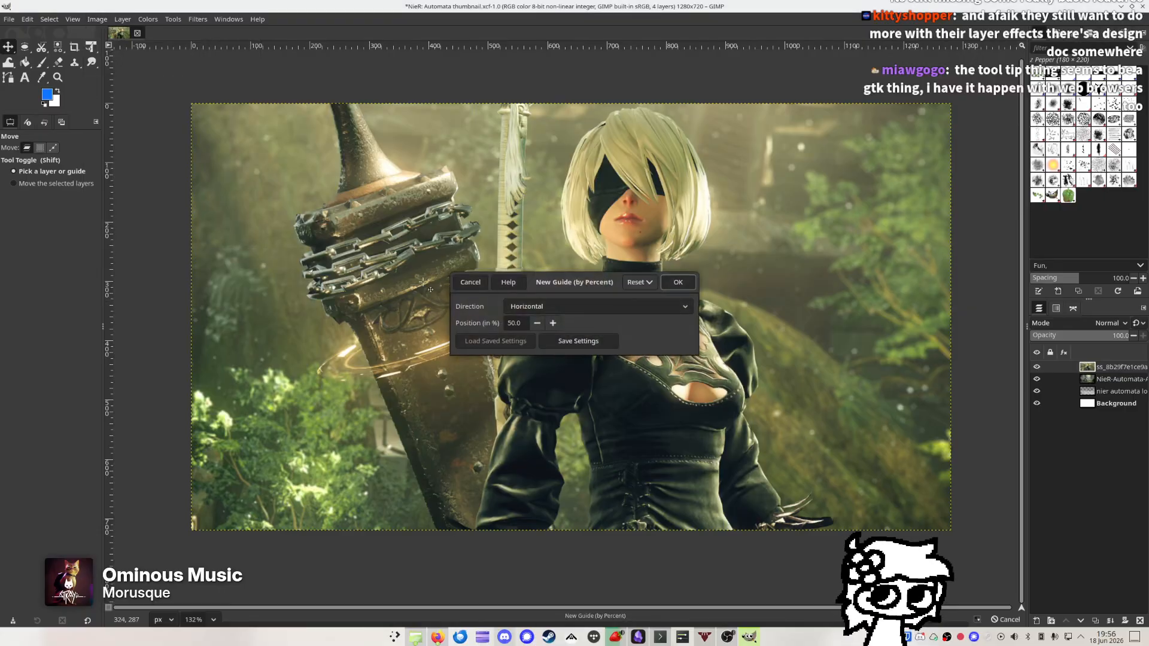
left_click(545, 306)
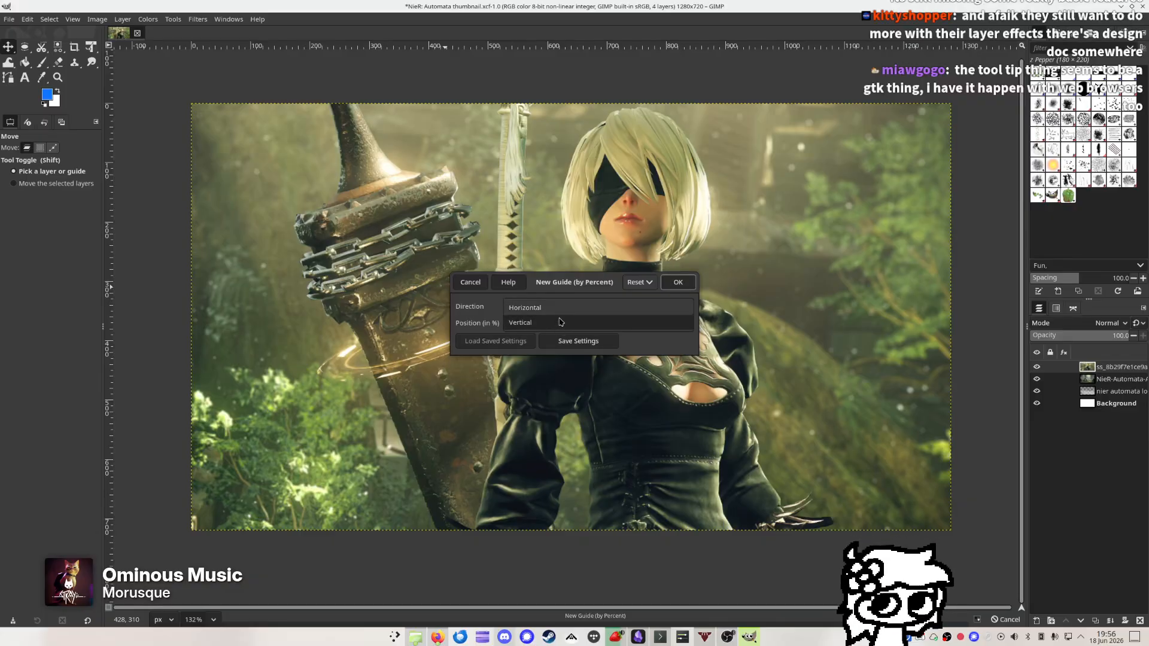
left_click(561, 307)
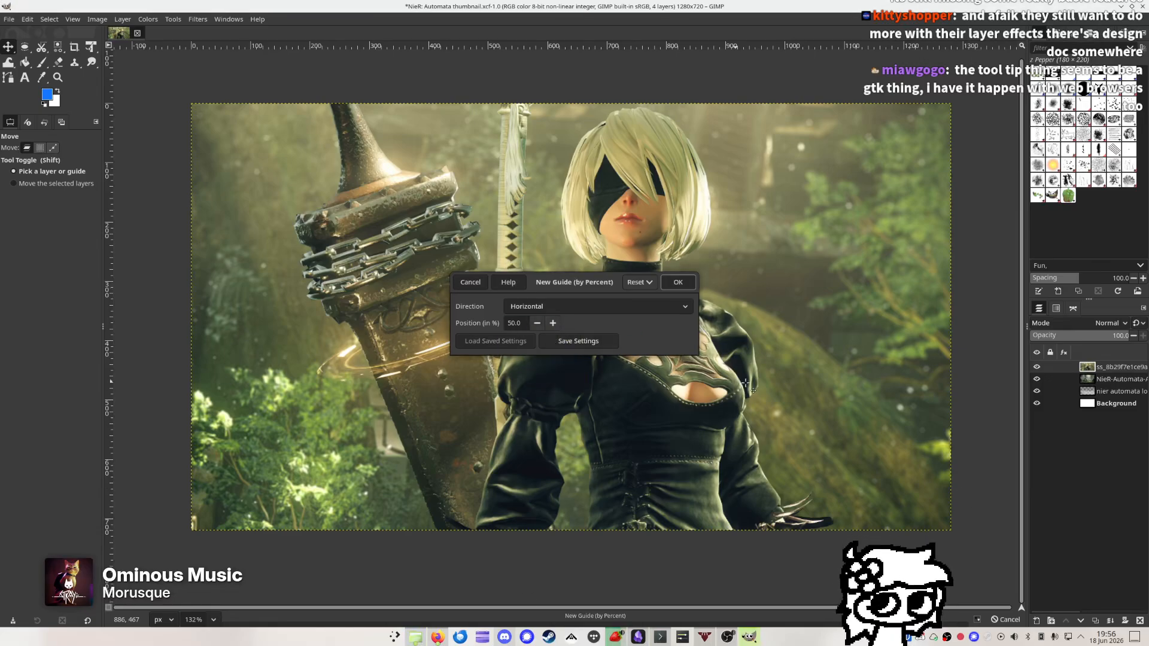
left_click(471, 282)
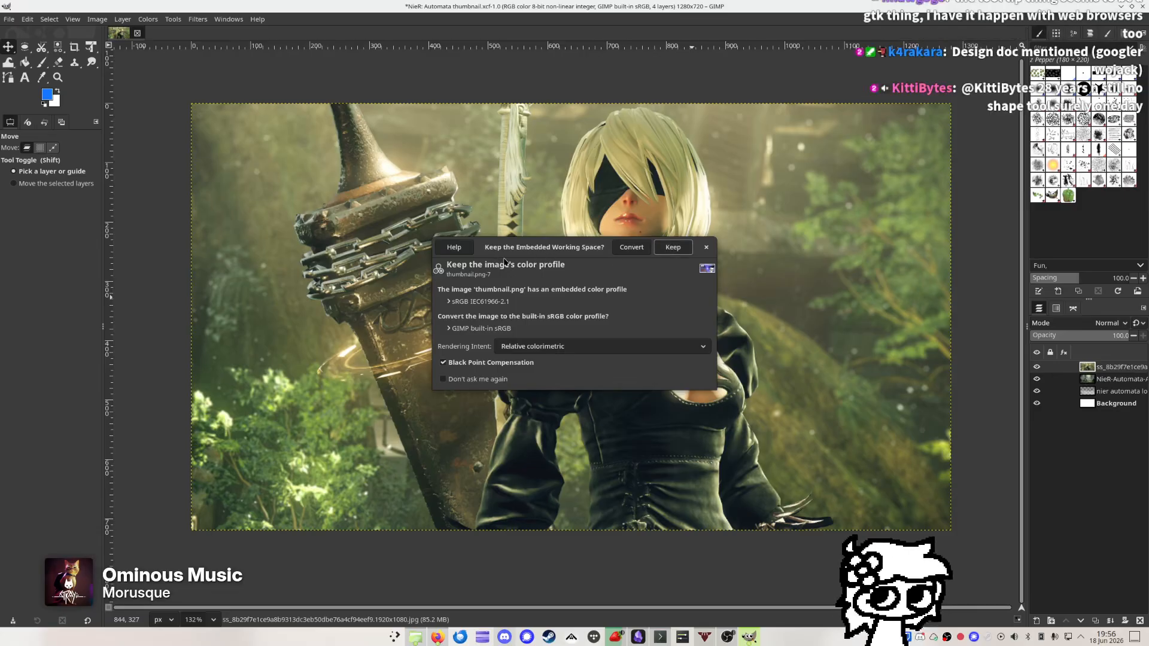
Bring in thumbnail.png as a new top layer, keeping its embedded color profile
left_click(674, 248)
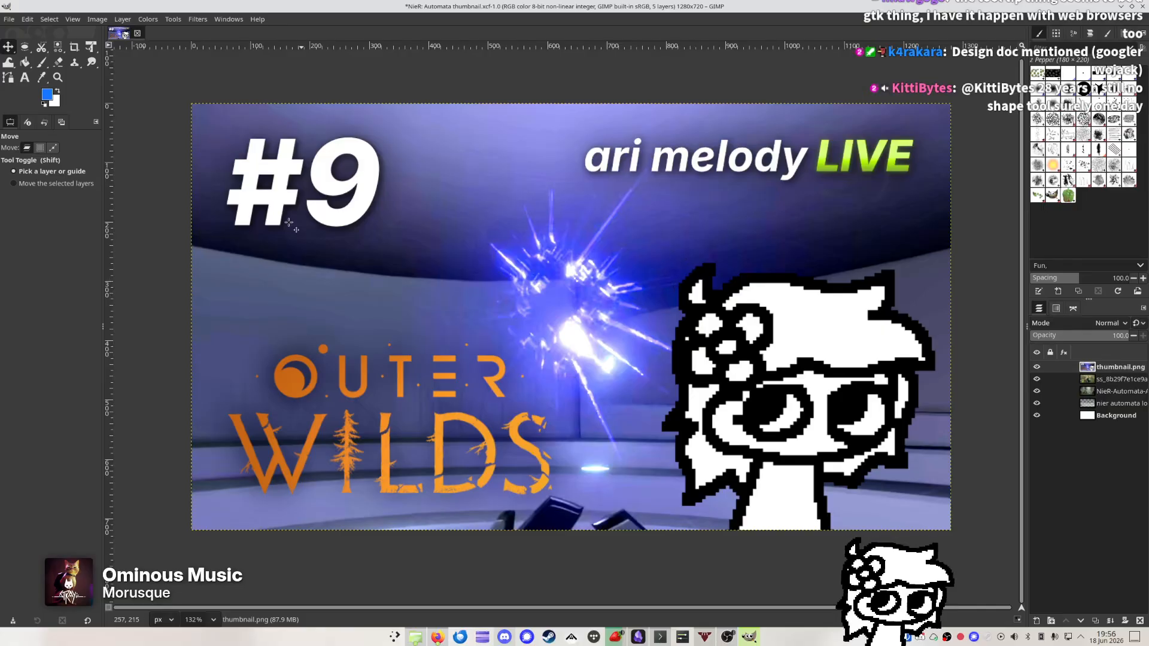
Add a new horizontal guide at position 0 to the image
left_click(94, 24)
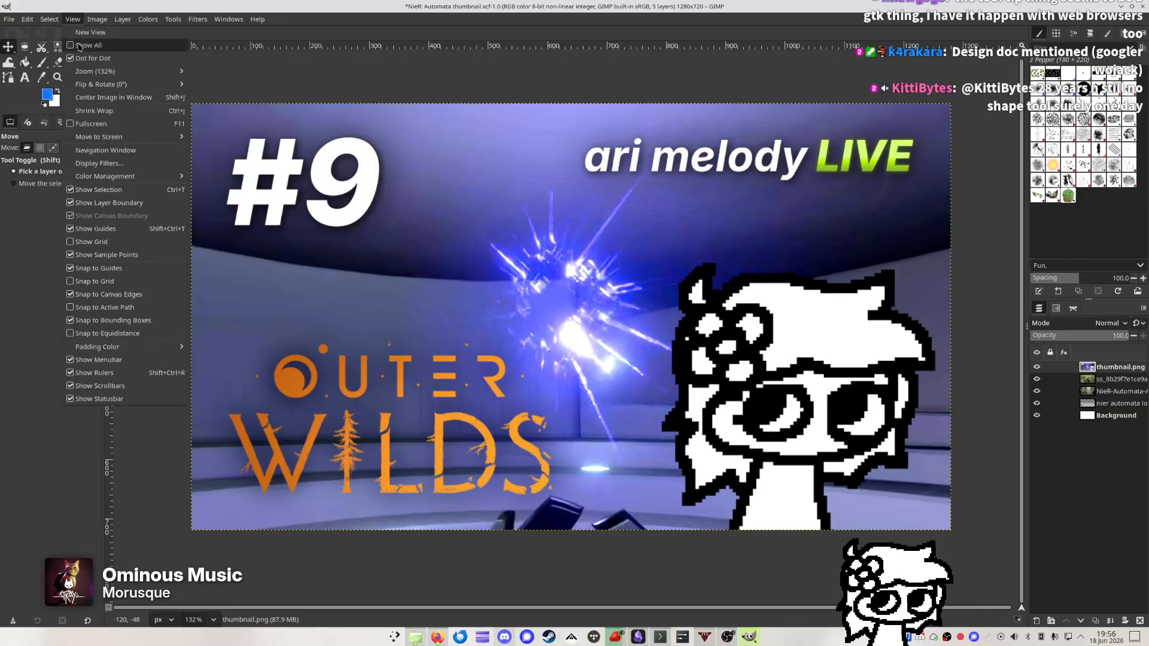
left_click(114, 4)
left_click(97, 19)
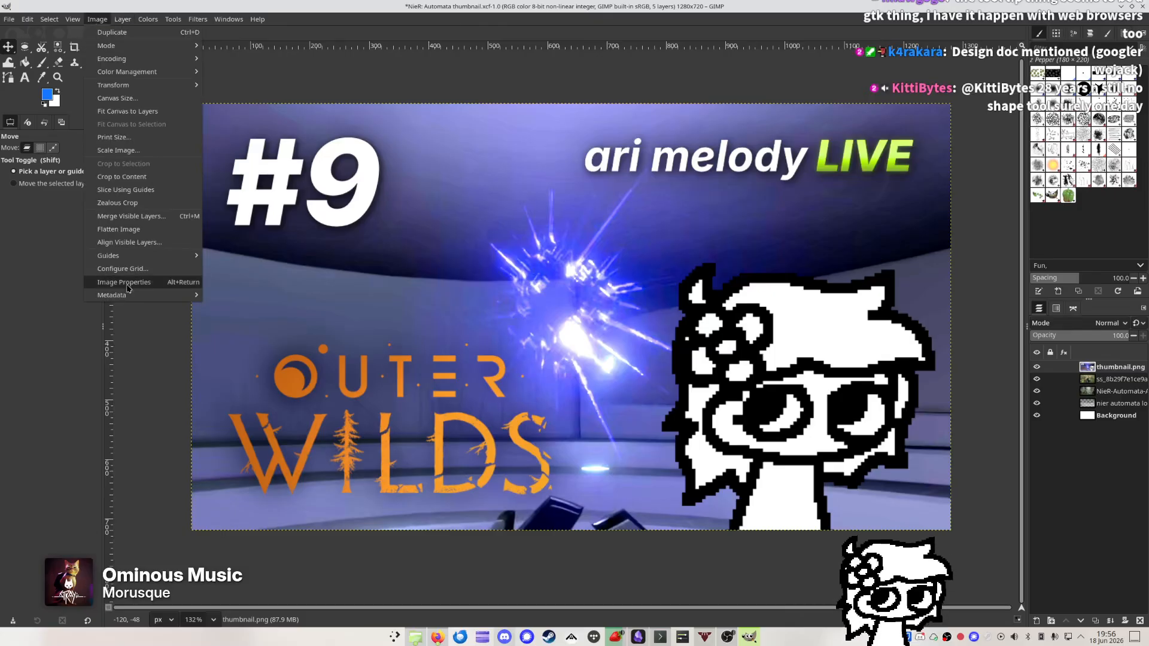
mouse_move(127, 259)
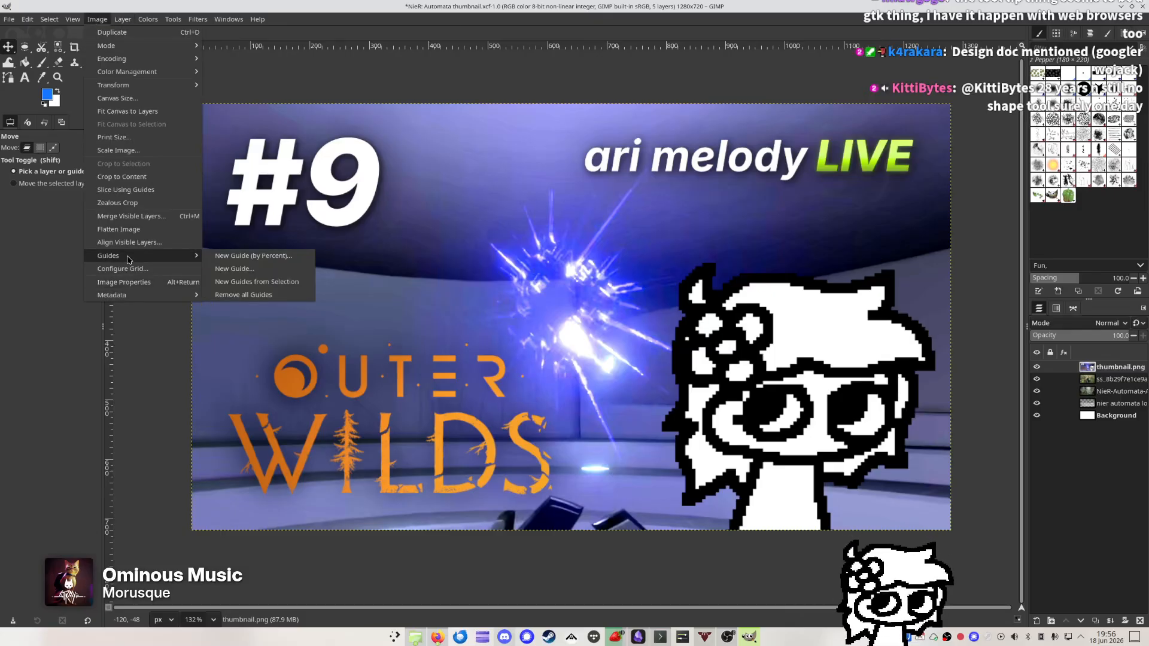
left_click(244, 269)
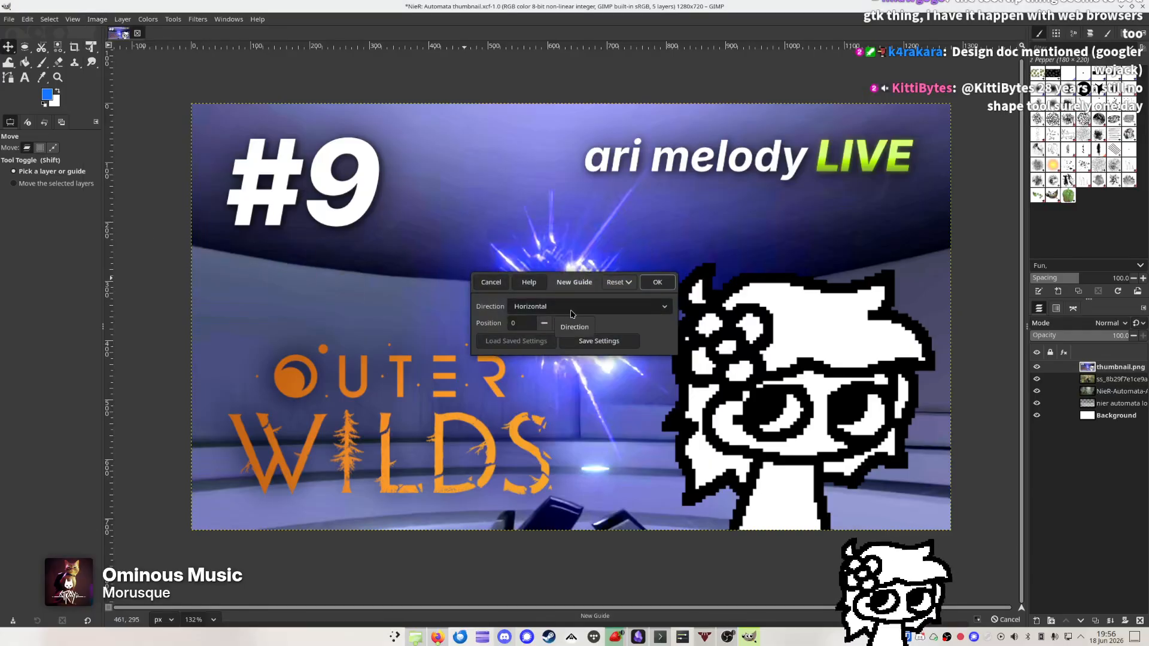
left_click(657, 282)
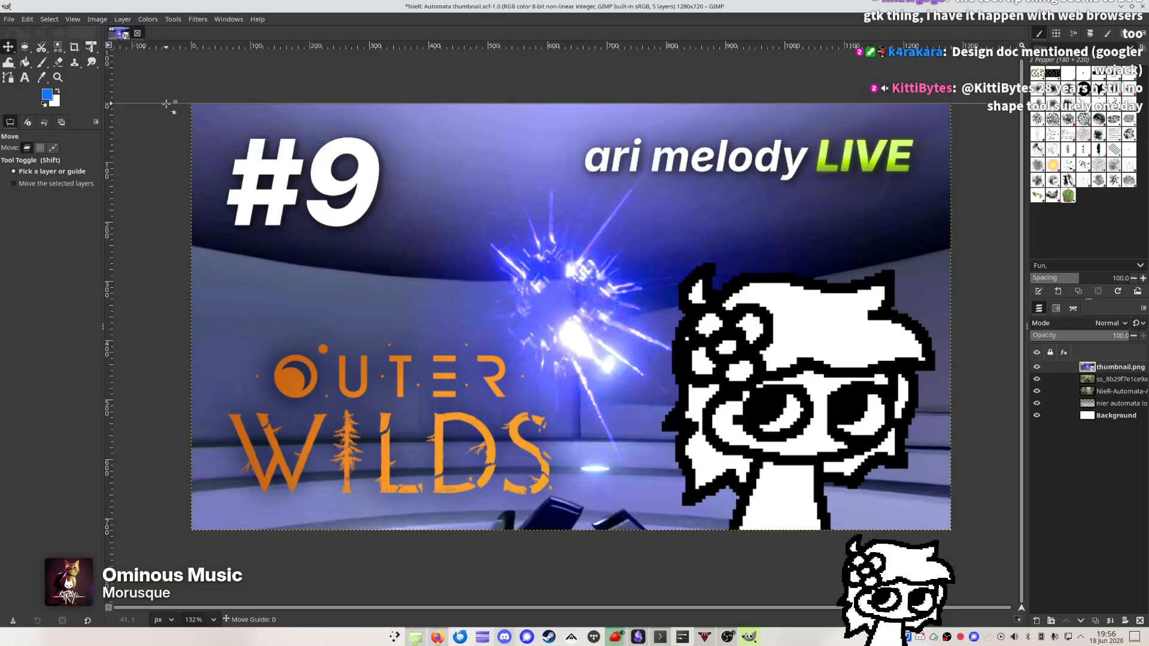
Move the horizontal guide down from the canvas's top edge to about 60 px
left_click_drag(166, 104, 245, 79)
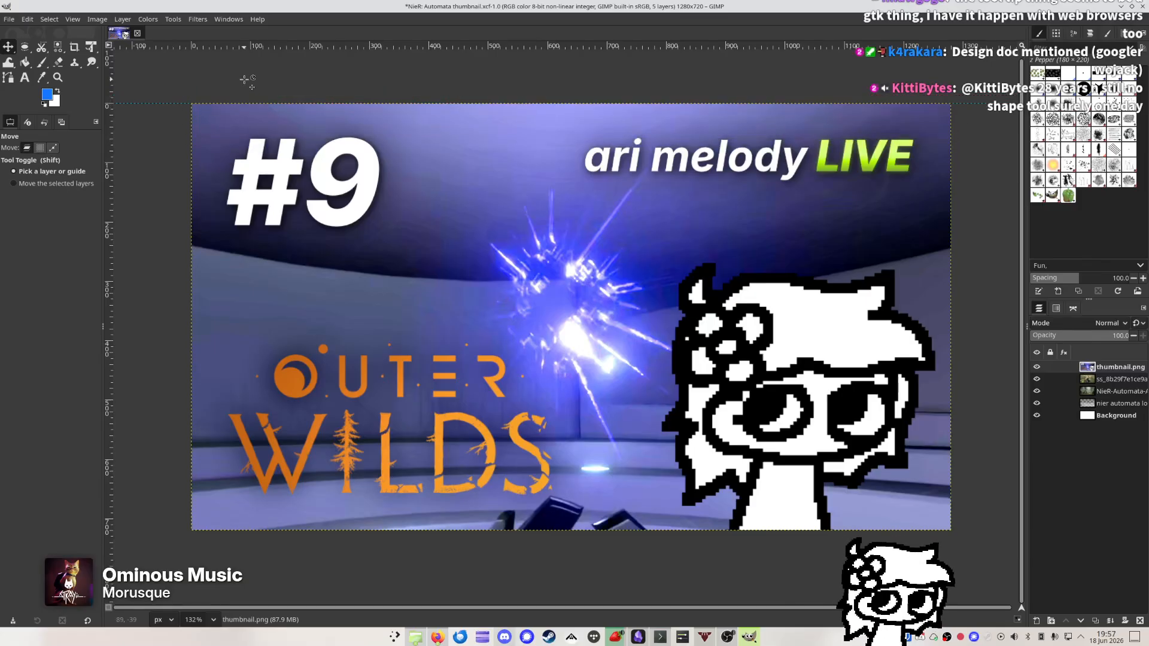
key("shift+Down")
key("shift+Up")
key("ctrl+Down")
key("ctrl+Up")
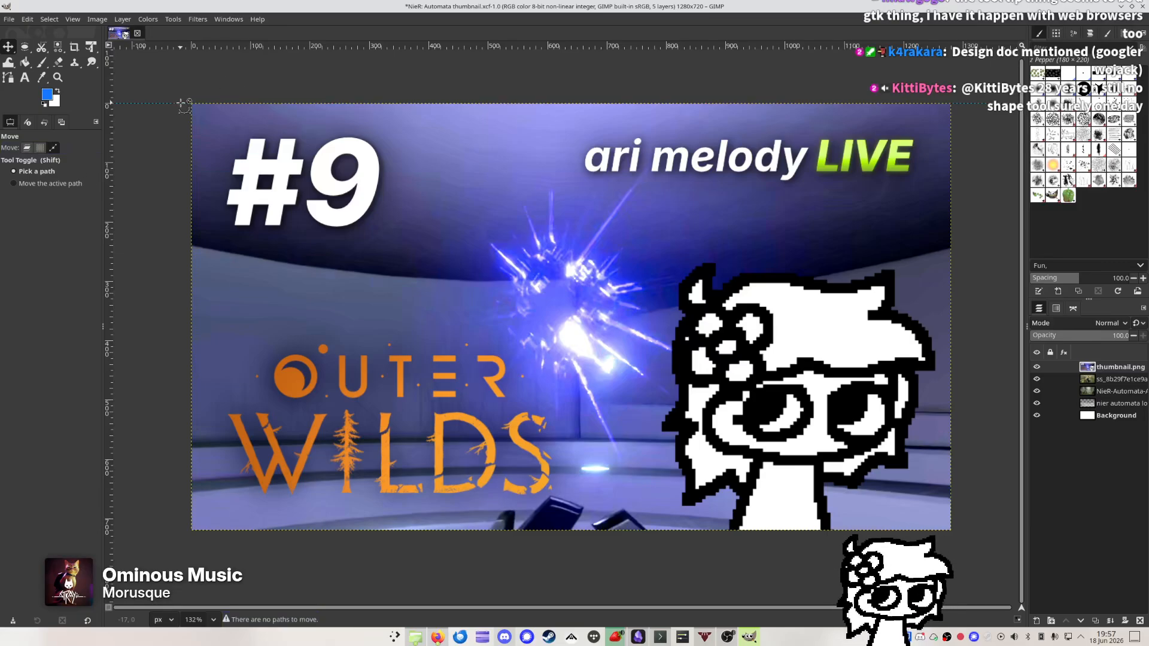
left_click_drag(181, 103, 164, 138)
right_click(166, 139)
left_click(165, 139)
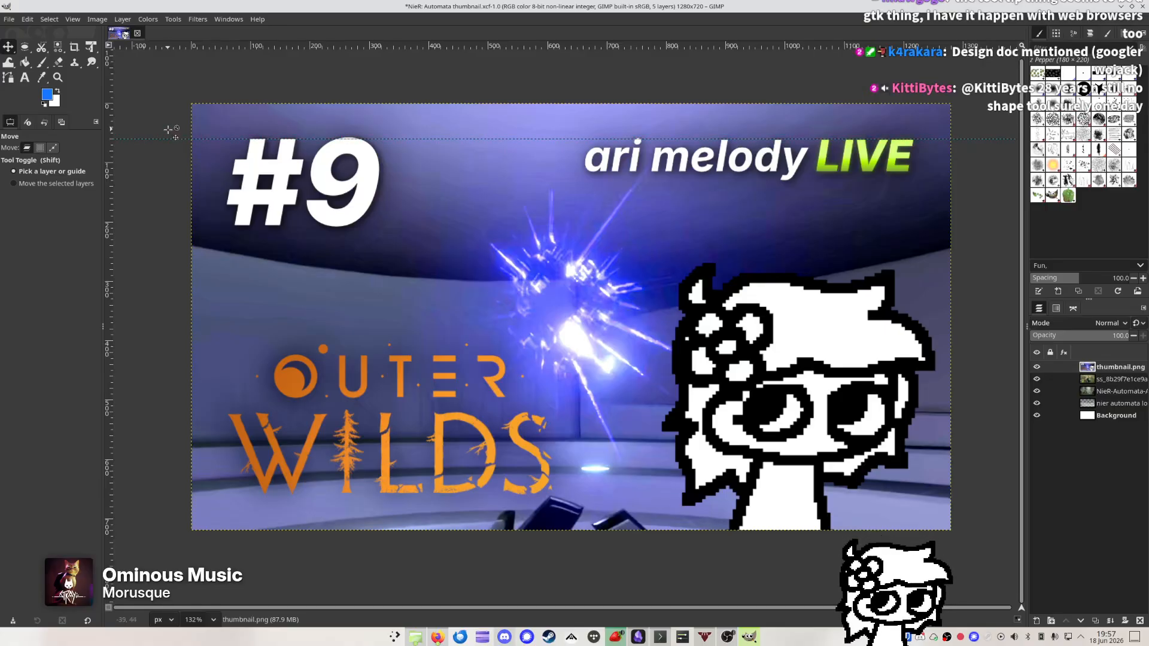
left_click_drag(180, 138, 181, 139)
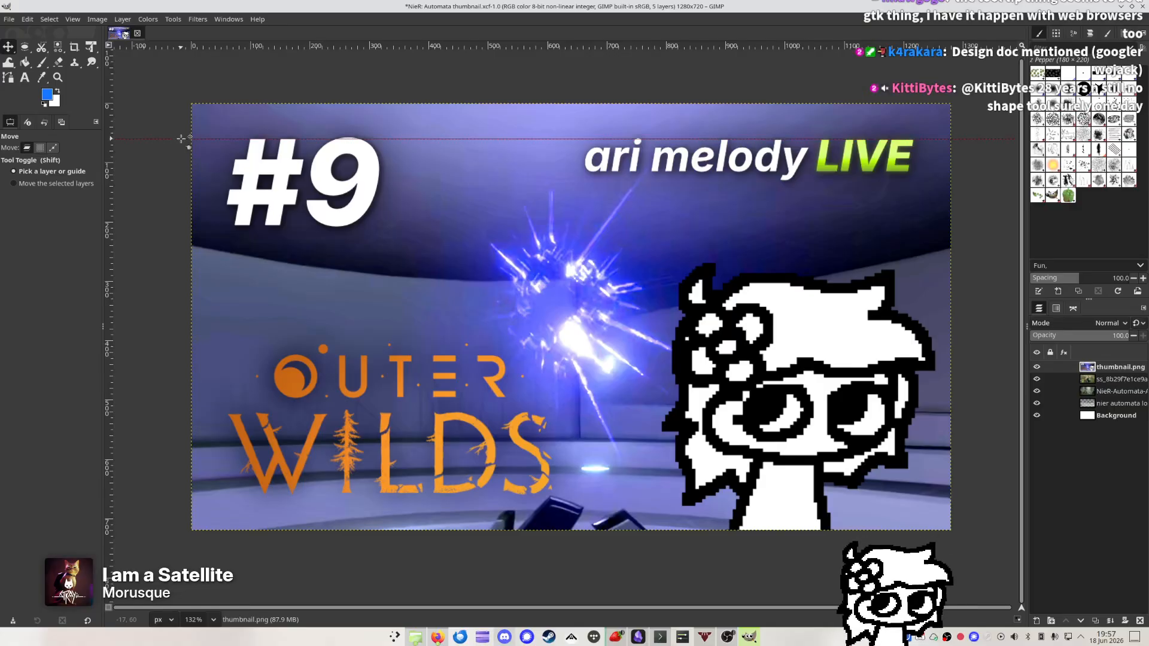
Add a second horizontal guide at position 660 for the lower margin
left_click(98, 20)
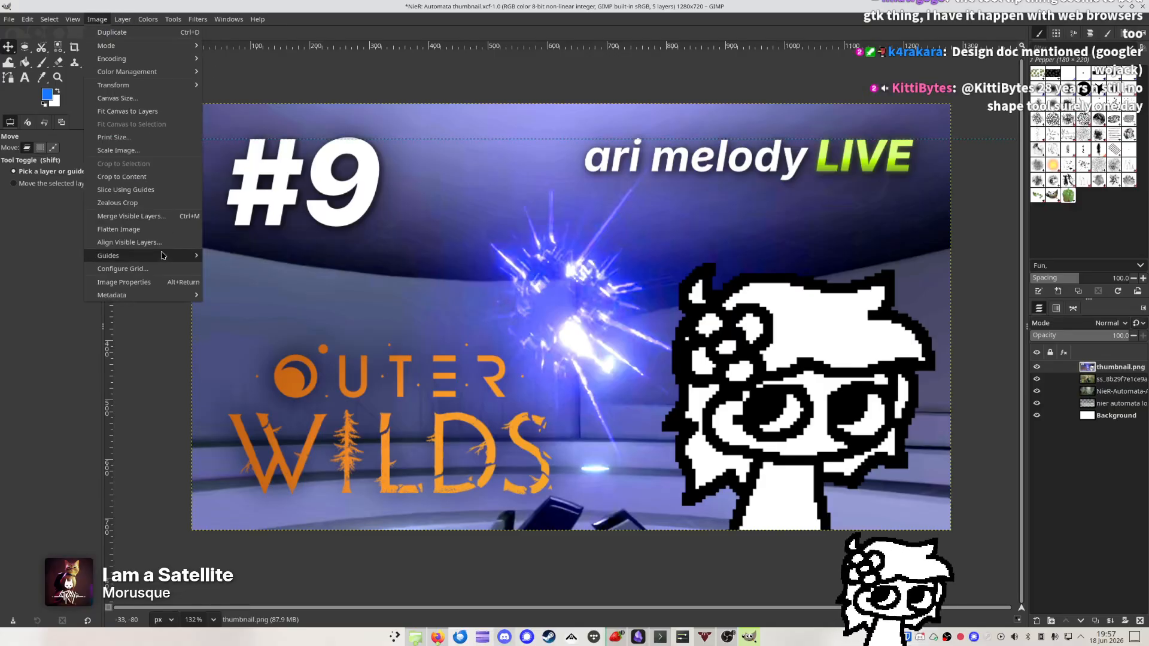
mouse_move(166, 258)
left_click(266, 269)
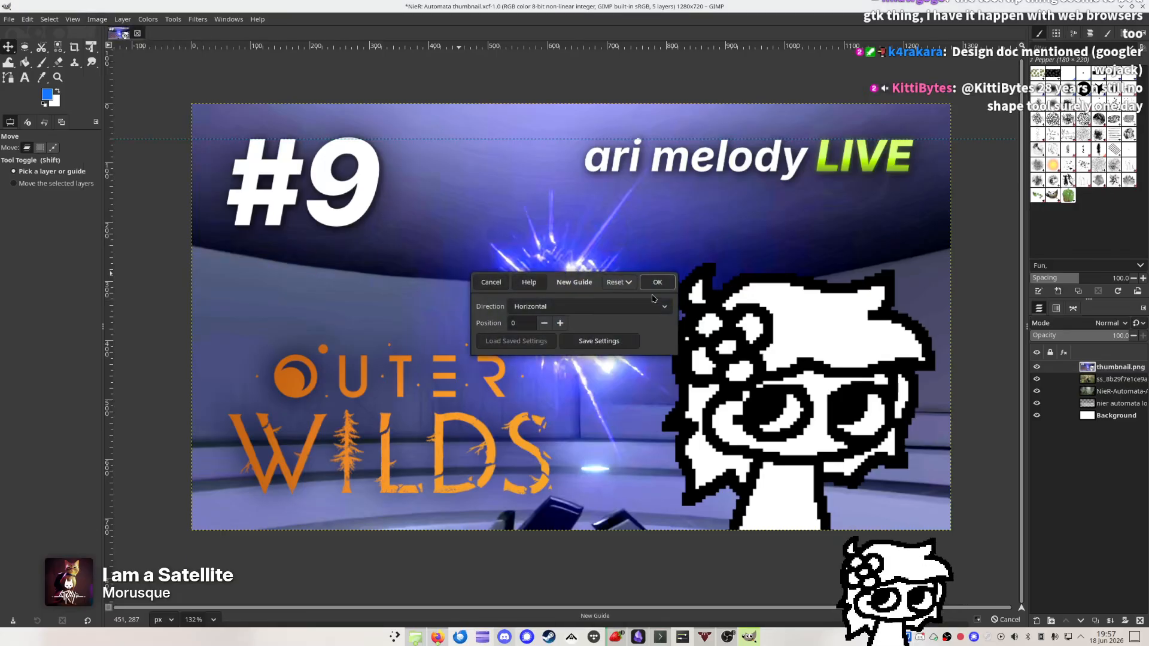
left_click(534, 306)
left_click(534, 307)
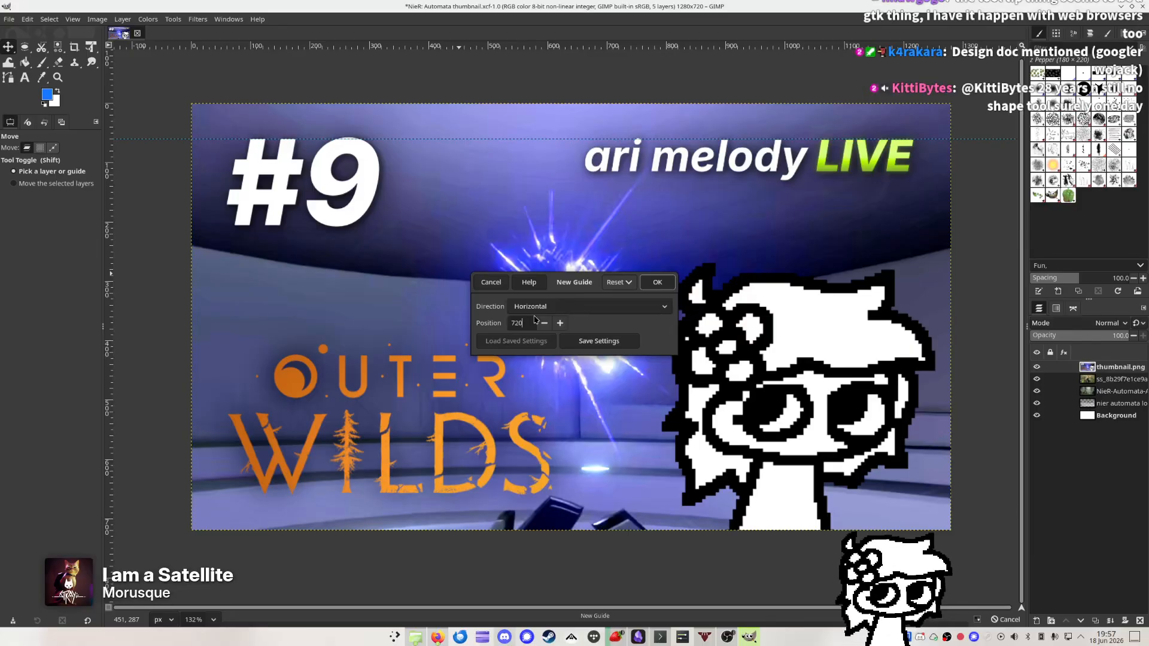
left_click(535, 320)
type("660")
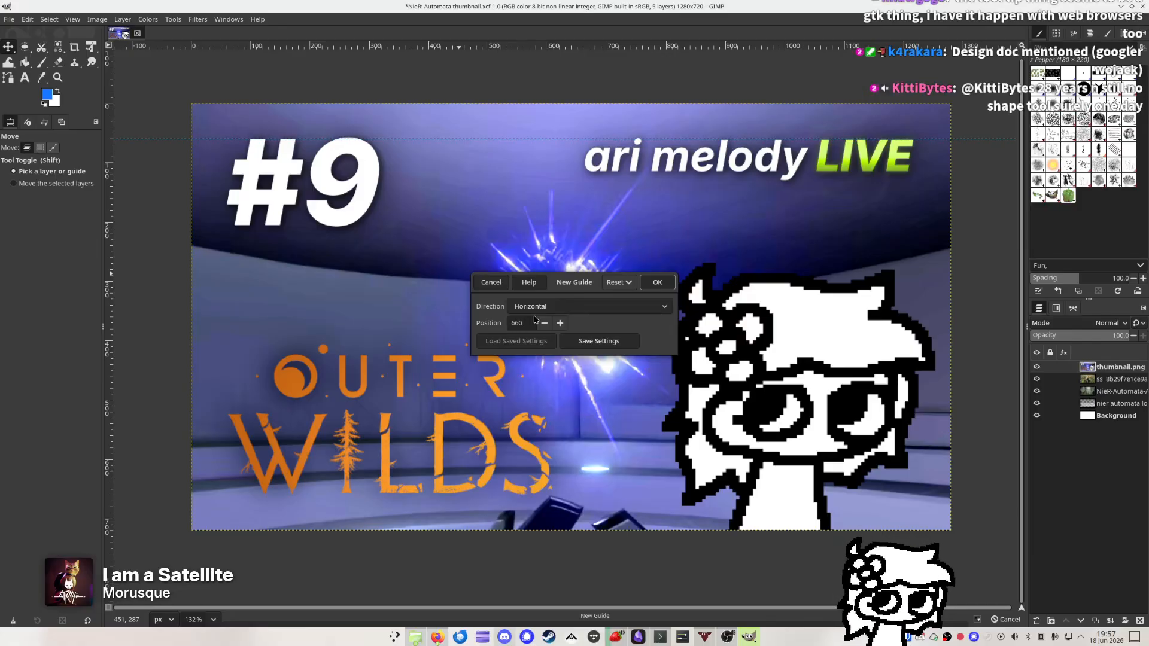
left_click(658, 283)
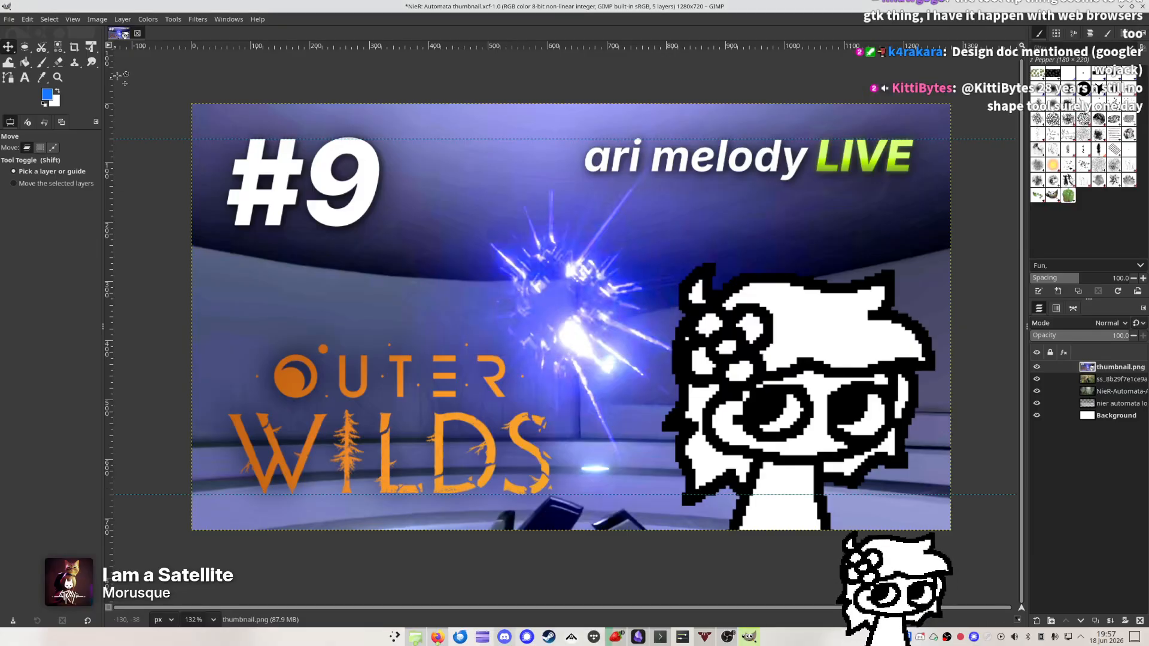
Place two vertical guides for the side margins, at about 60 px and about 1220 px
left_click_drag(110, 137, 227, 156)
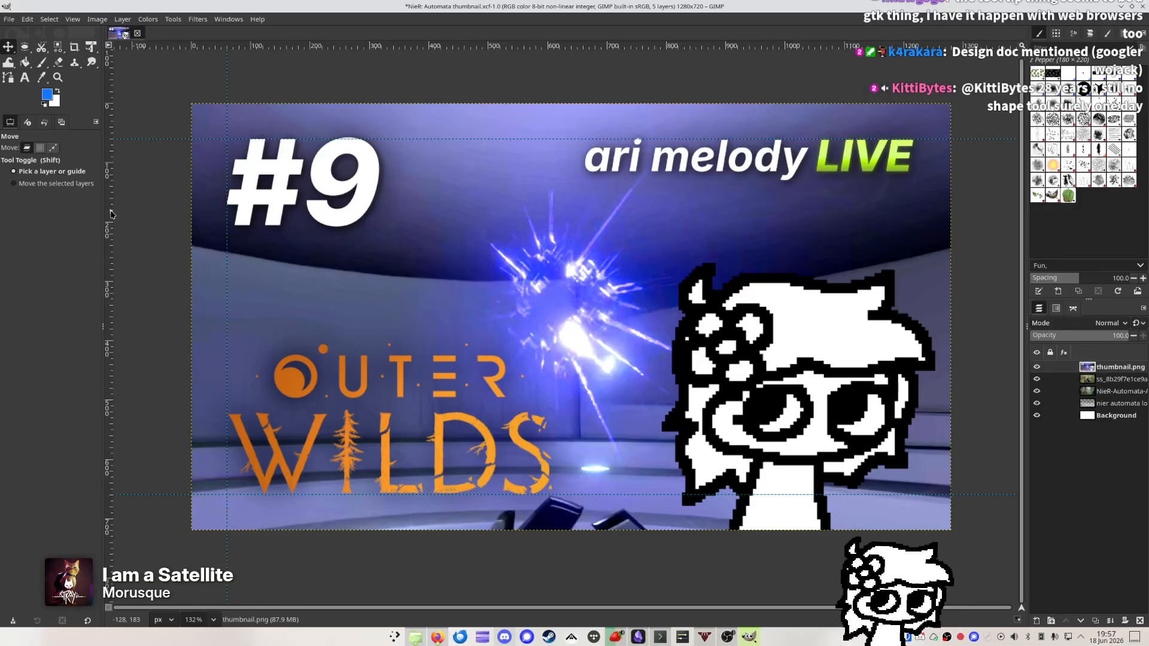
left_click_drag(111, 214, 914, 228)
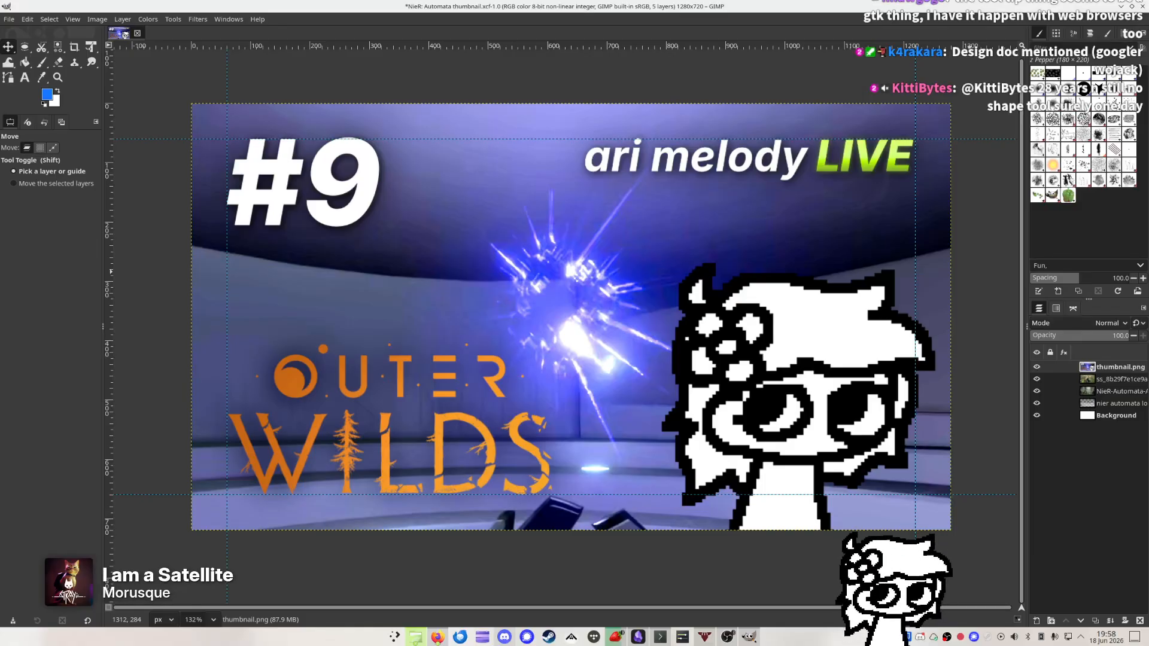
Bring in the stream's LIVE logo PNG as a new layer converted to built-in sRGB, and move it to the upper-right guide corner
left_click_drag(1148, 239, 807, 208)
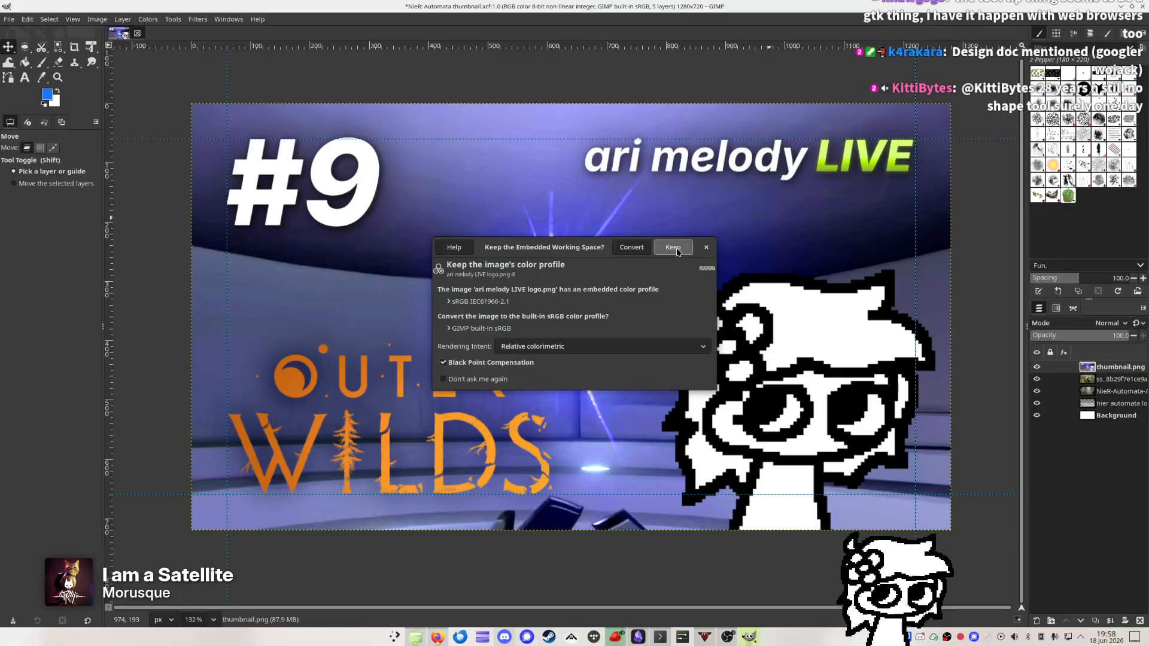
left_click(626, 247)
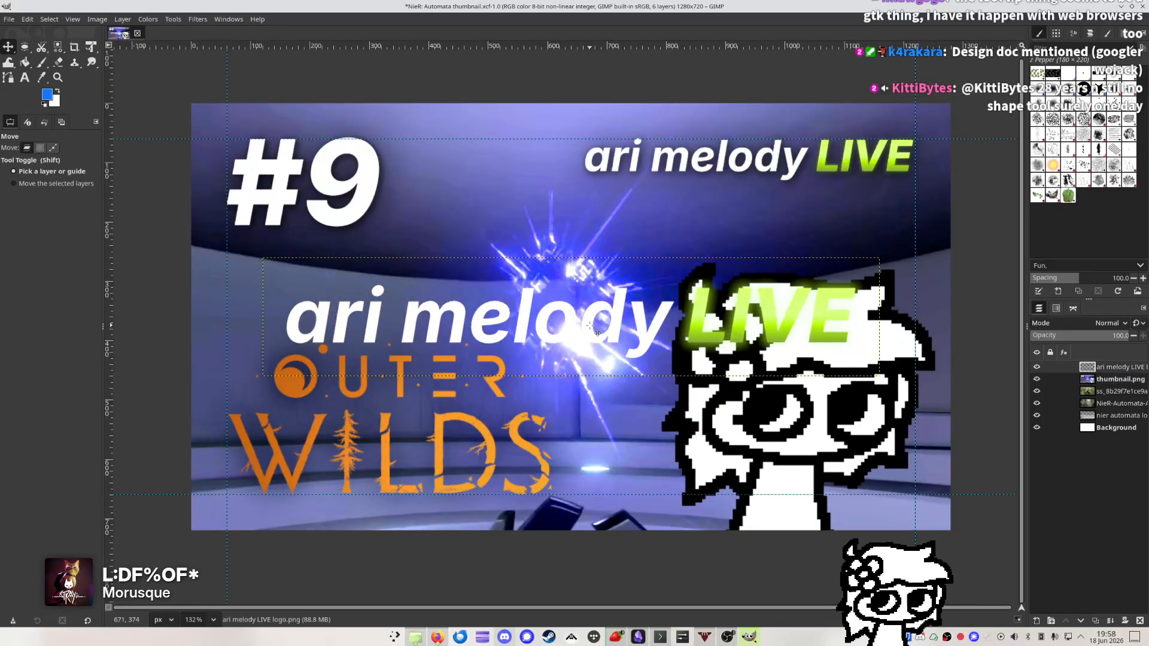
left_click_drag(629, 326, 662, 209)
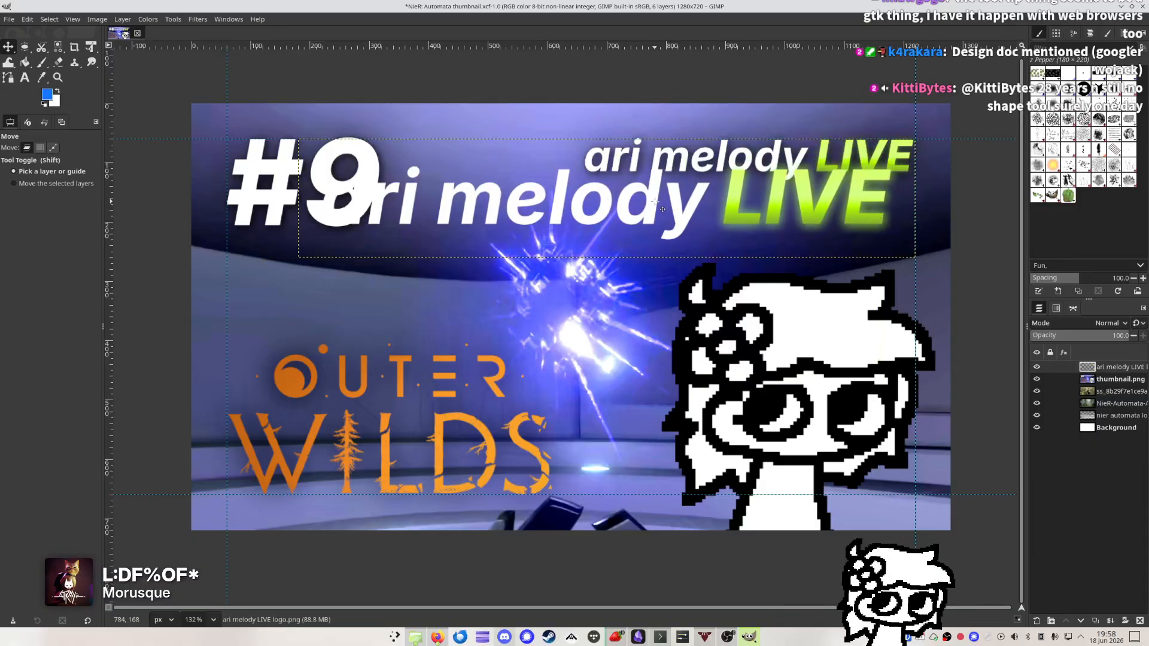
Scale the LIVE logo down with Unified Transform and align it exactly over the reference thumbnail's logo
key("shift+t")
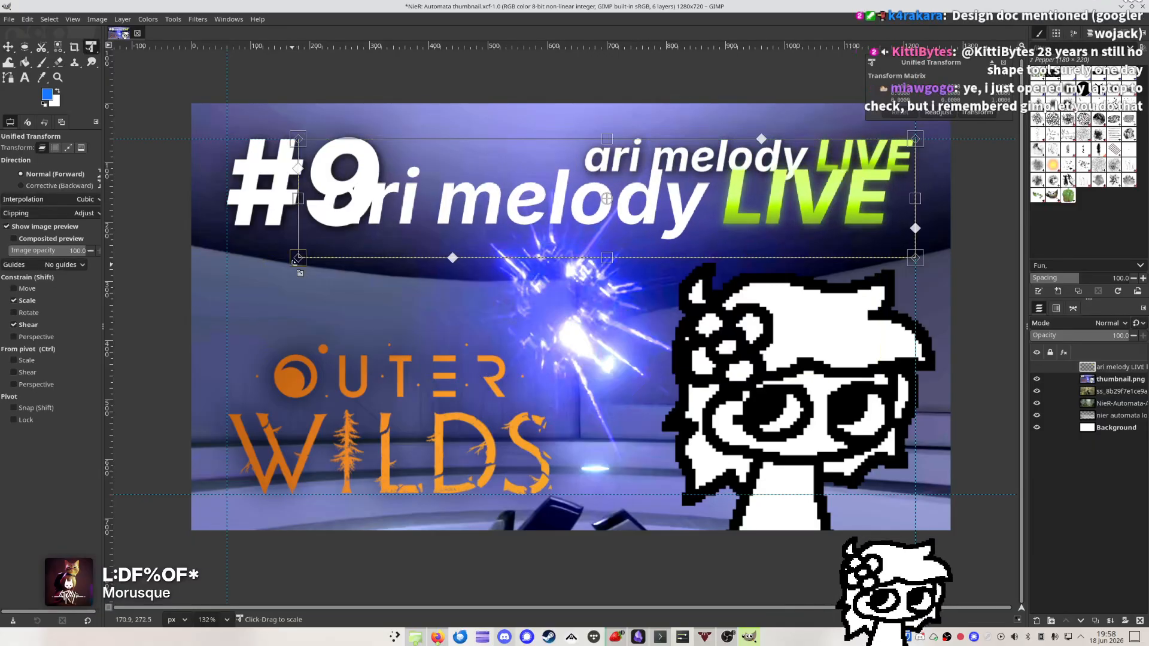
left_click_drag(294, 261, 569, 219)
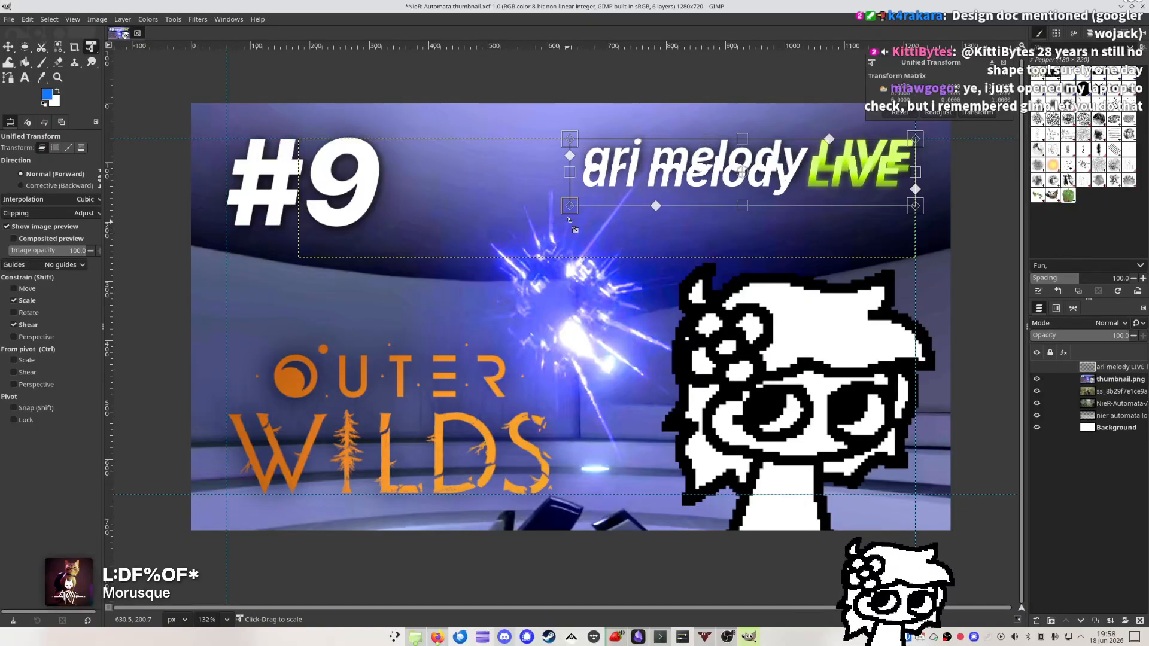
scroll(789, 185, "up", 3)
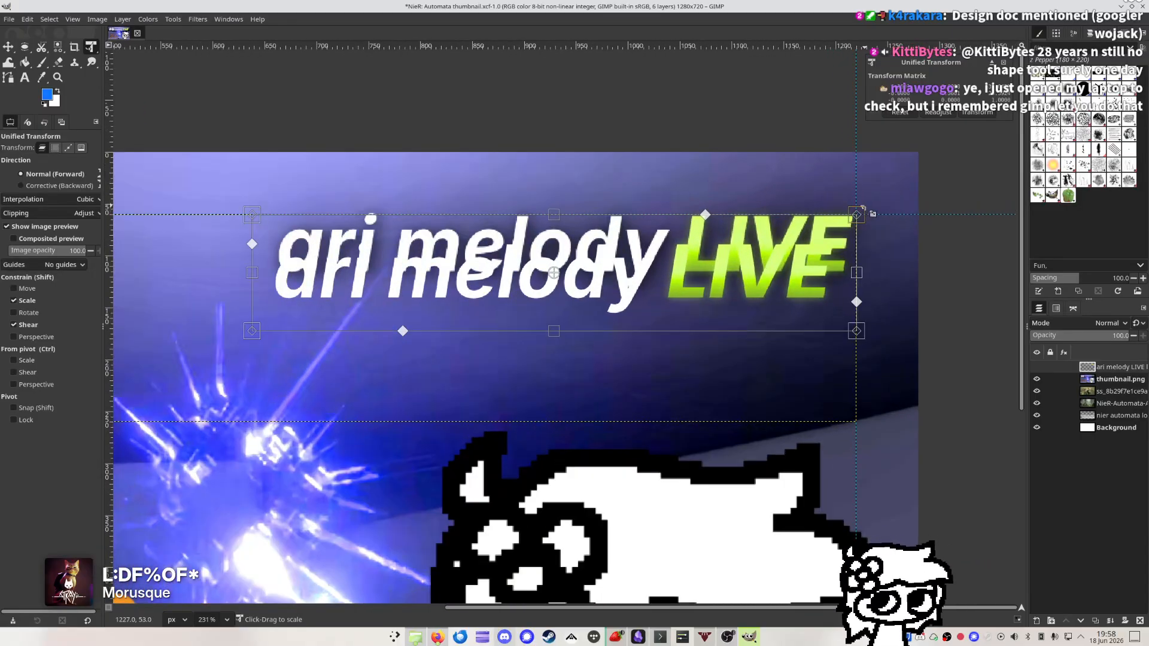
left_click_drag(862, 210, 878, 211)
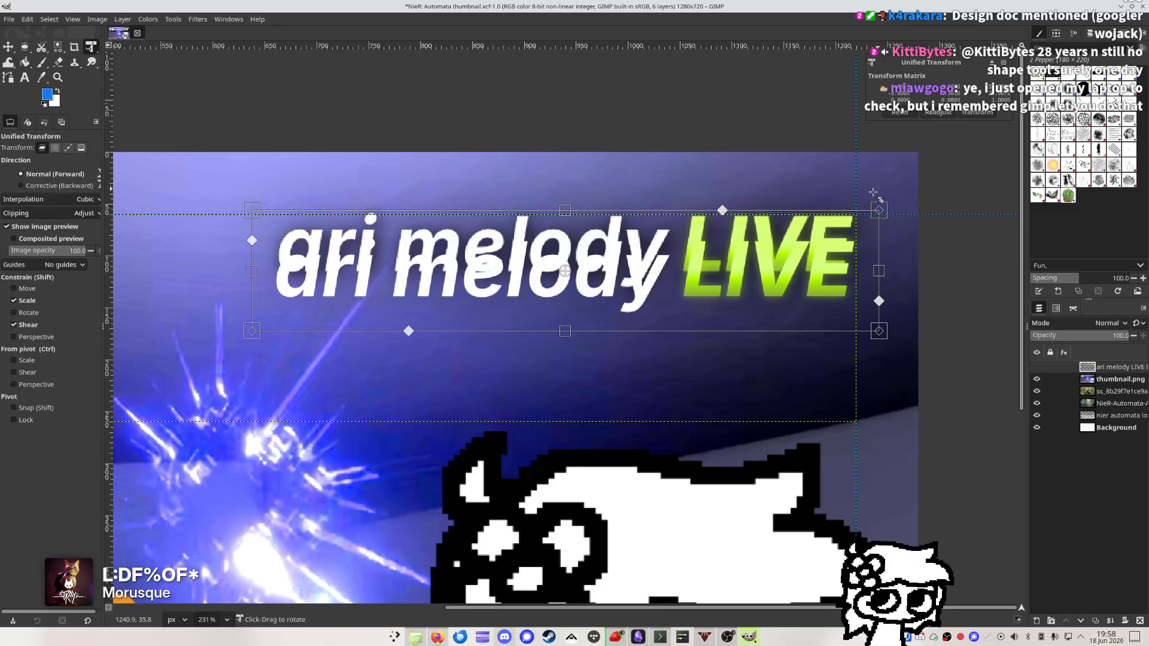
left_click_drag(743, 248, 742, 223)
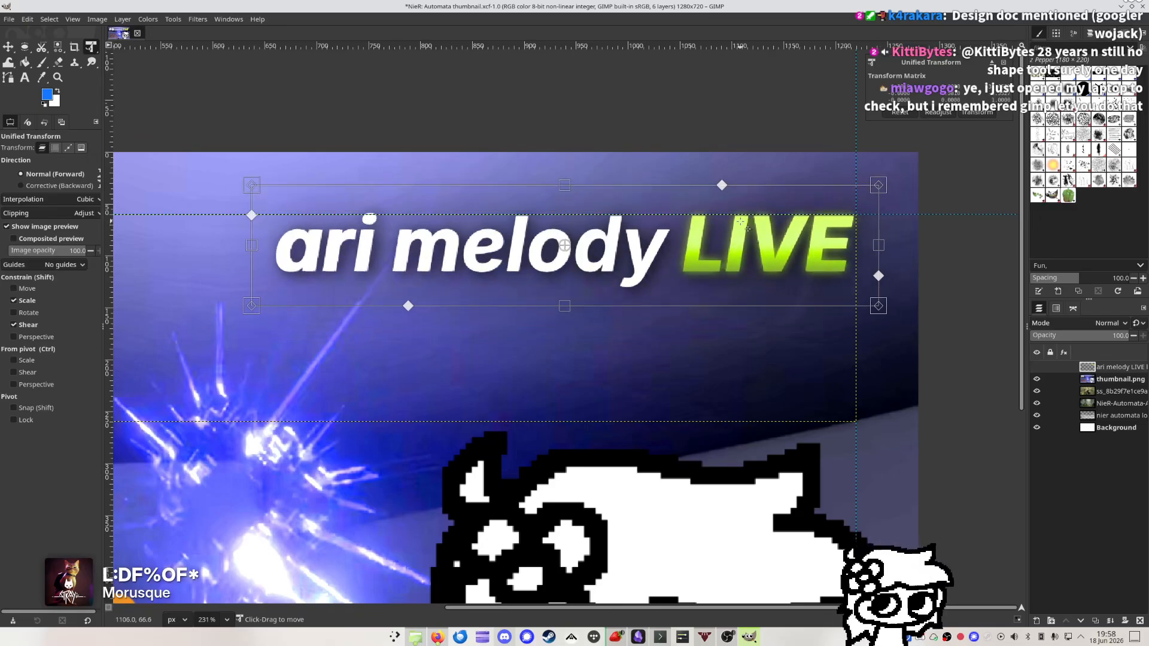
left_click_drag(258, 300, 262, 299)
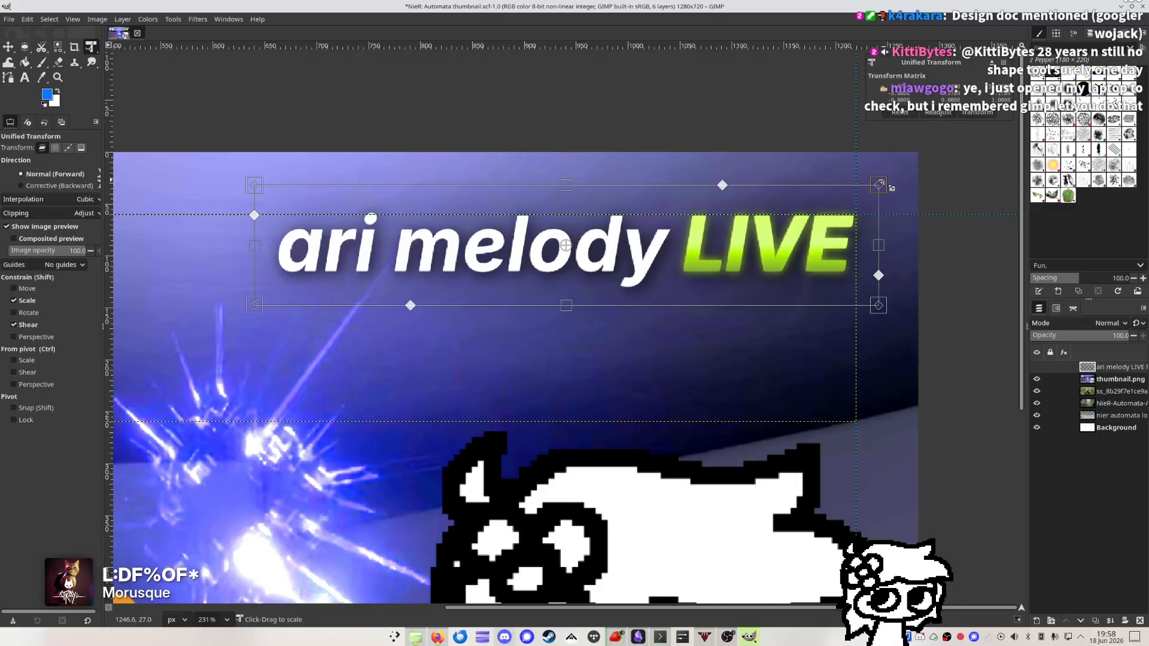
left_click_drag(891, 188, 890, 189)
key("Return")
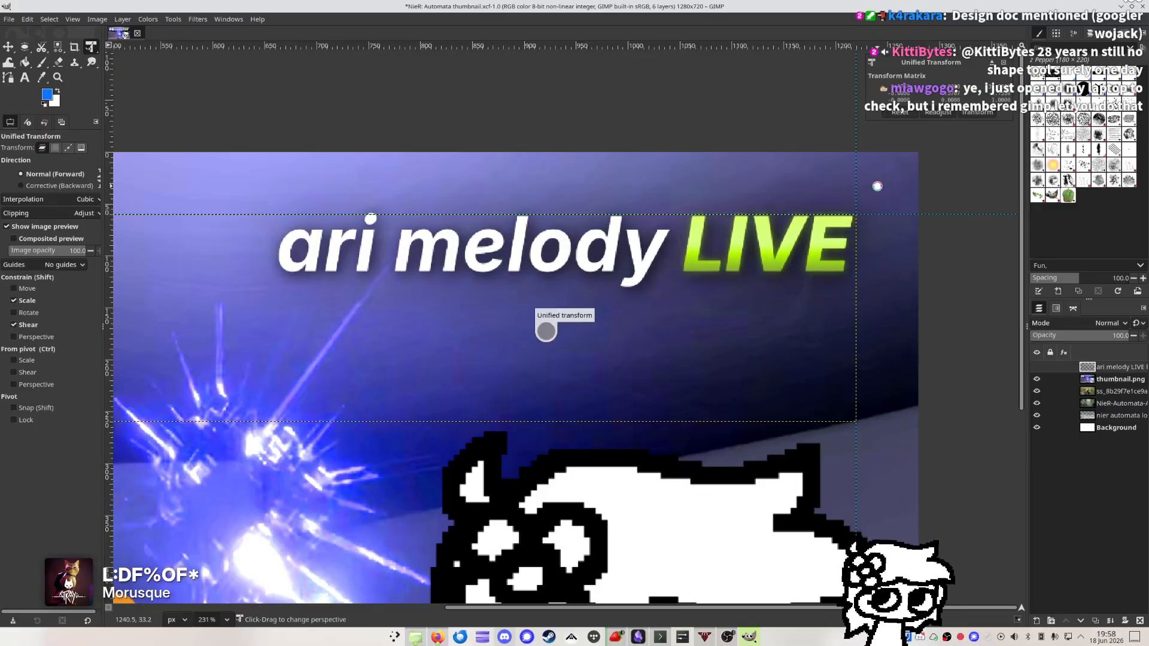
Hide the thumbnail.png reference layer, cancel the stray transform on the logo, and save the image
scroll(688, 305, "down", 5)
scroll(687, 305, "down", 5)
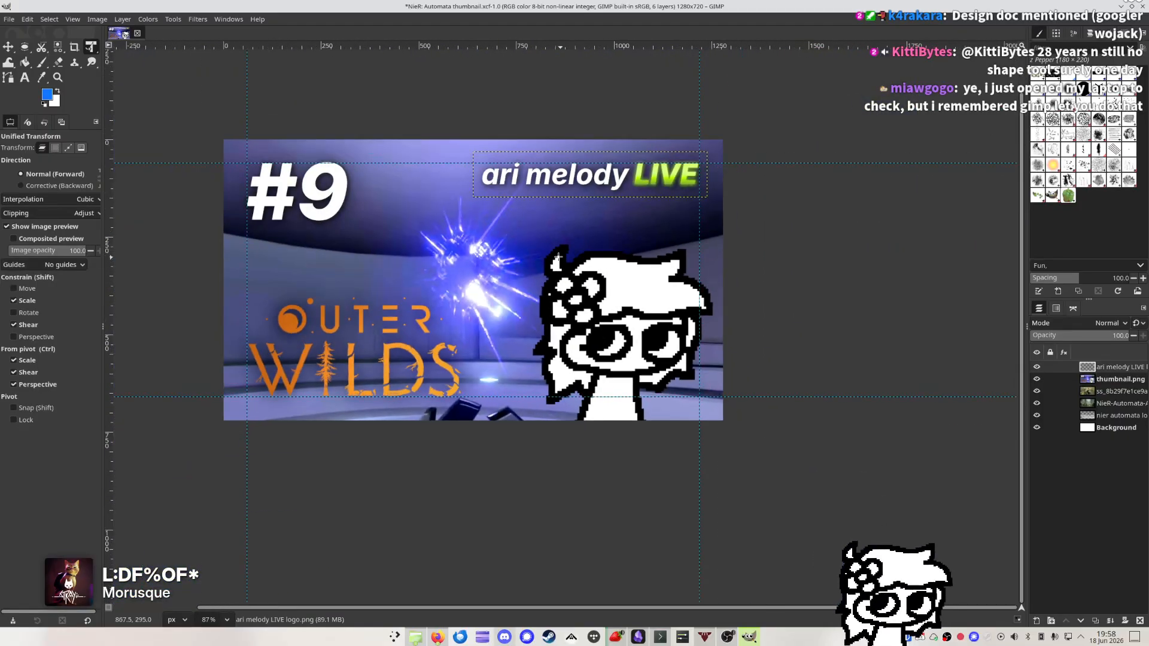
scroll(633, 241, "up", 2)
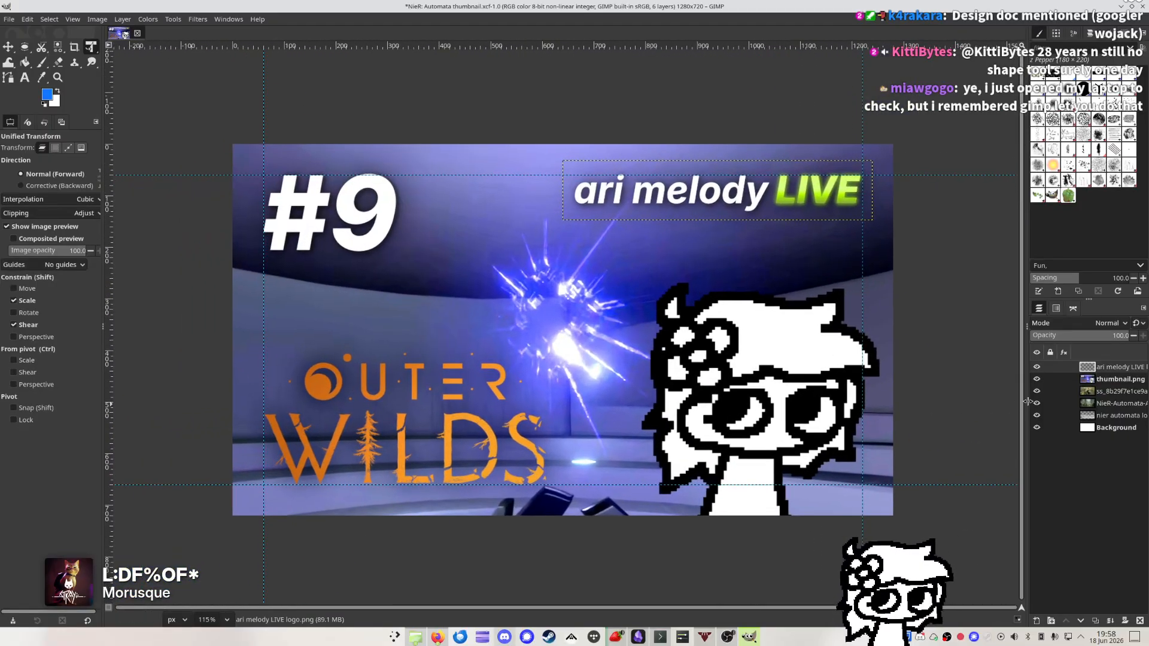
left_click(1036, 379)
left_click(552, 204)
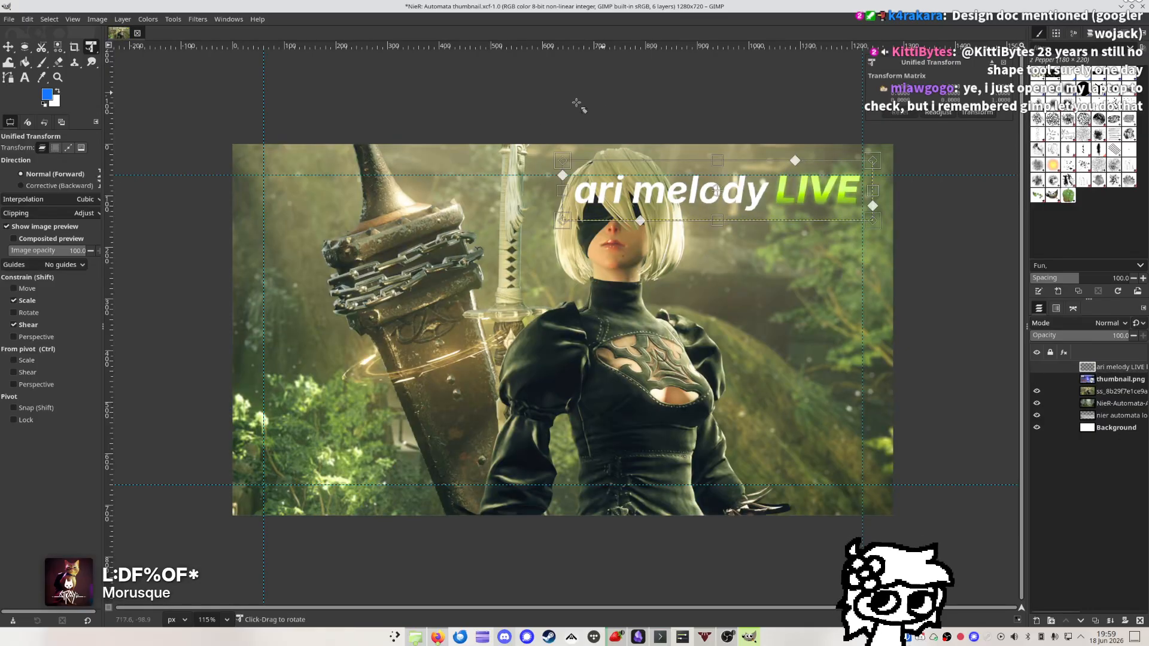
key("Escape")
left_click(8, 47)
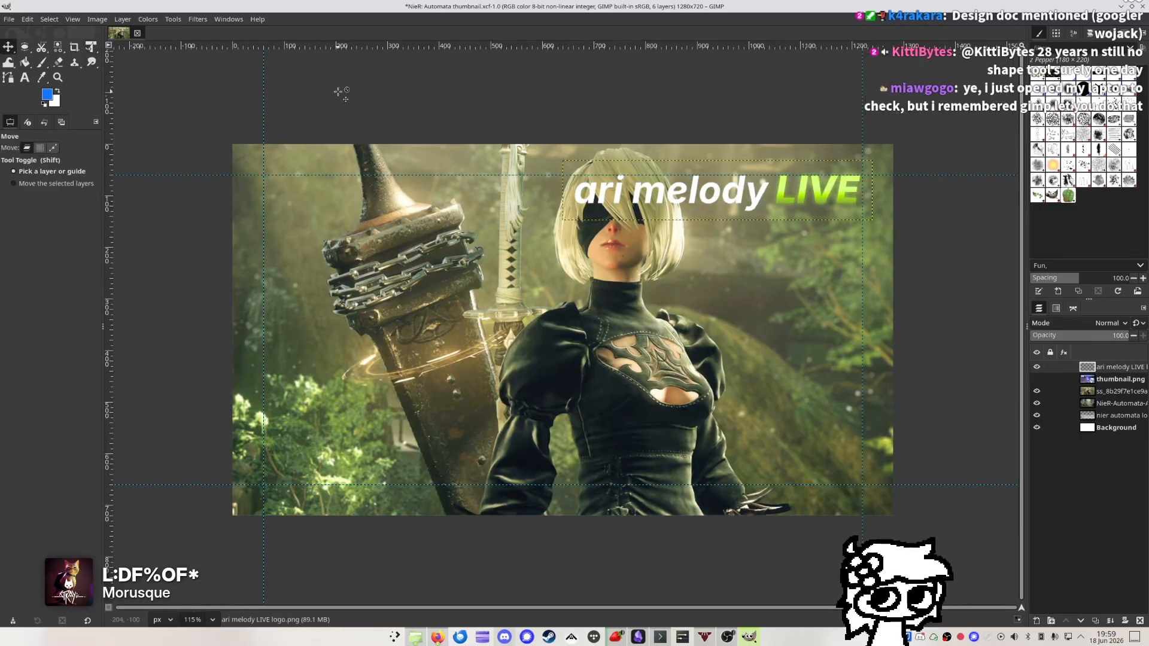
key("ctrl+s")
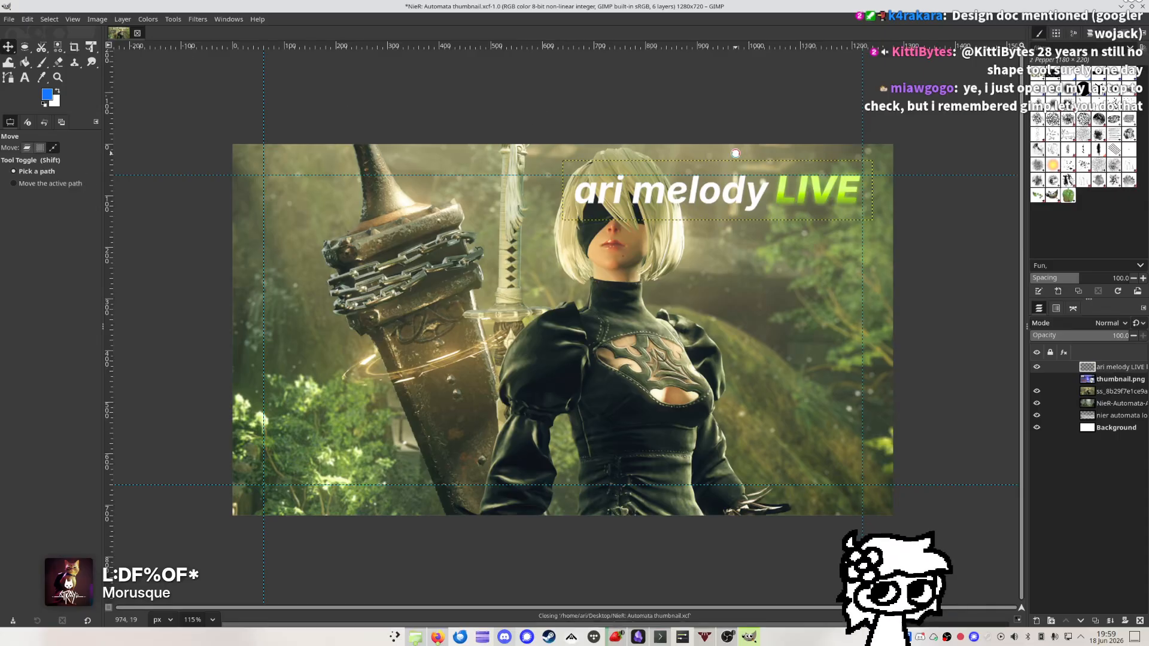
Start a Drop Shadow filter on the LIVE logo layer and set its linked X and Y offsets to about 7.65
scroll(737, 153, "up", 3)
scroll(737, 154, "down", 3)
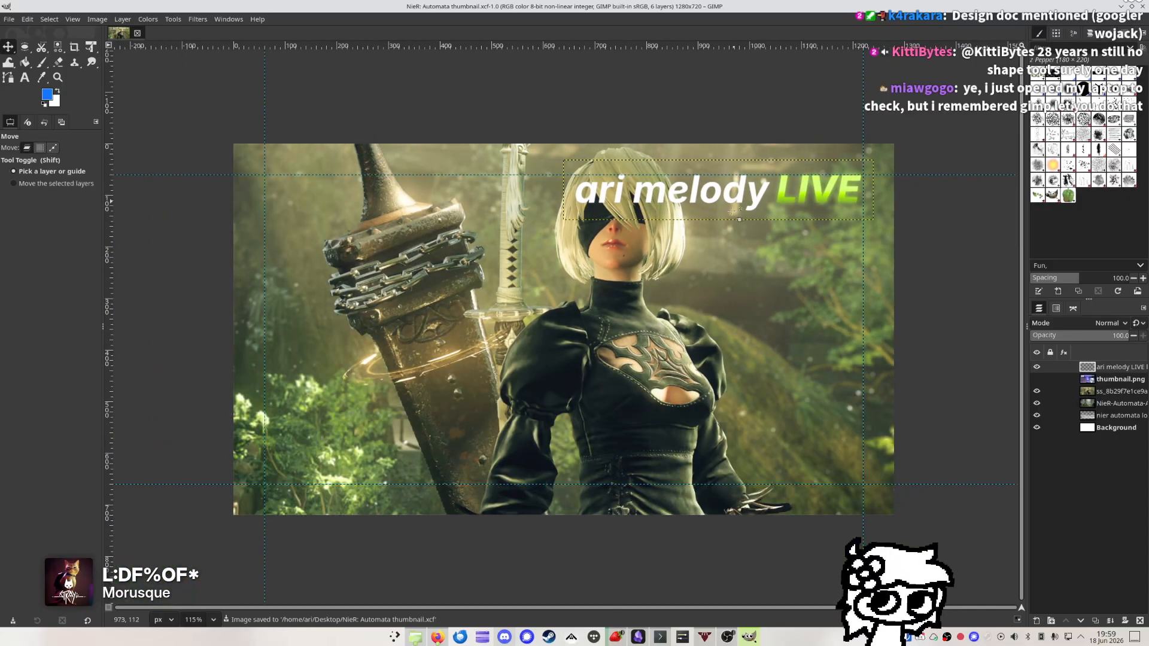
mouse_move(728, 216)
left_mouse_down()
mouse_move(707, 210)
mouse_move(738, 214)
left_mouse_up()
scroll(706, 210, "up", 1)
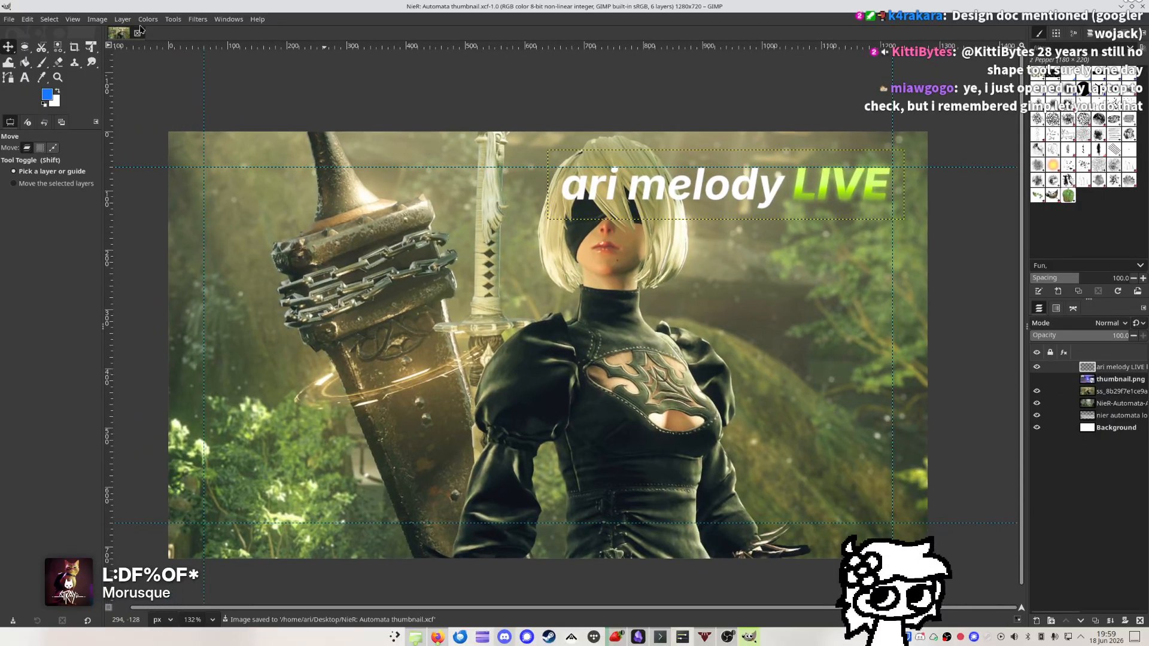
left_click(207, 21)
mouse_move(234, 124)
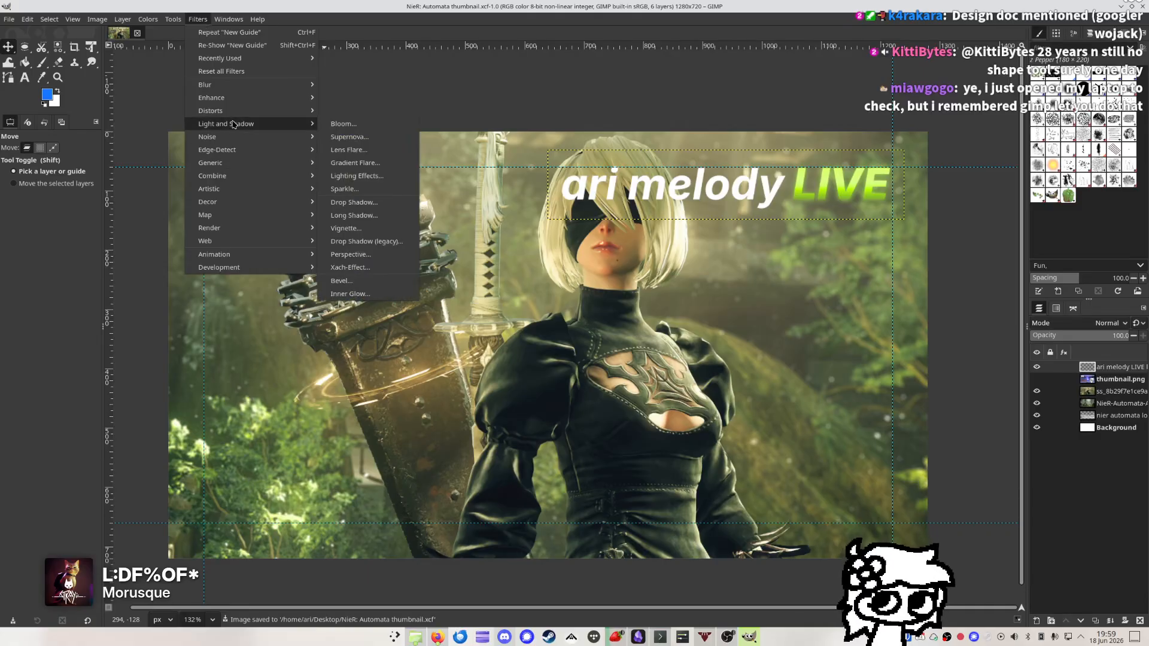
left_click(354, 202)
left_click_drag(535, 240, 675, 270)
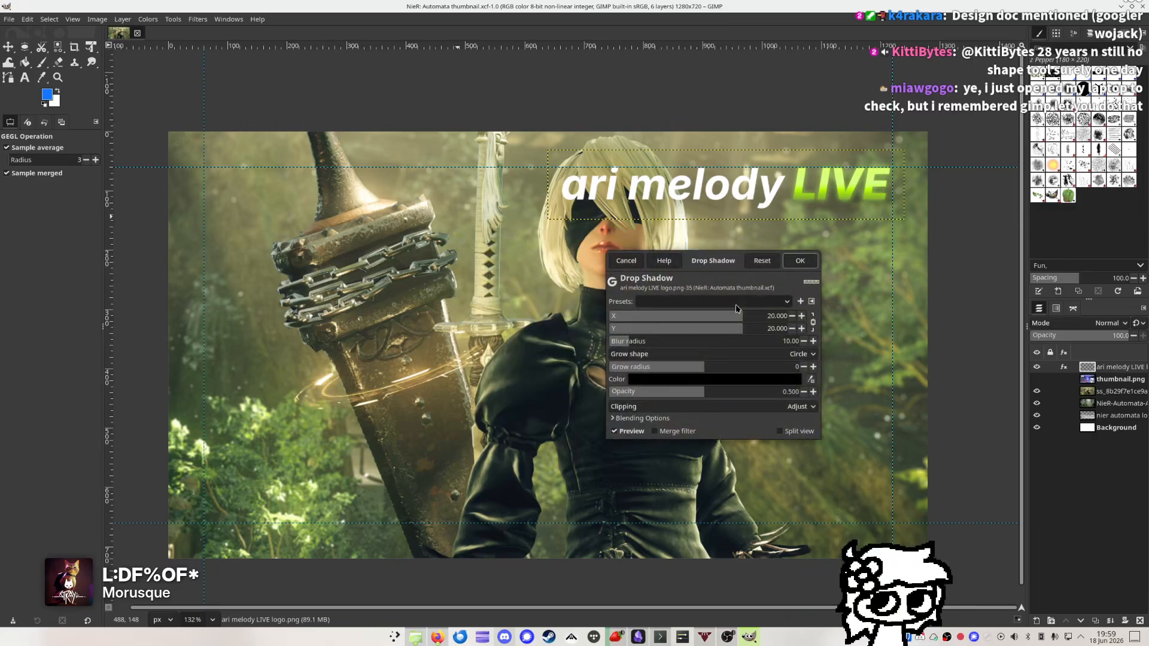
left_click_drag(747, 322, 714, 321)
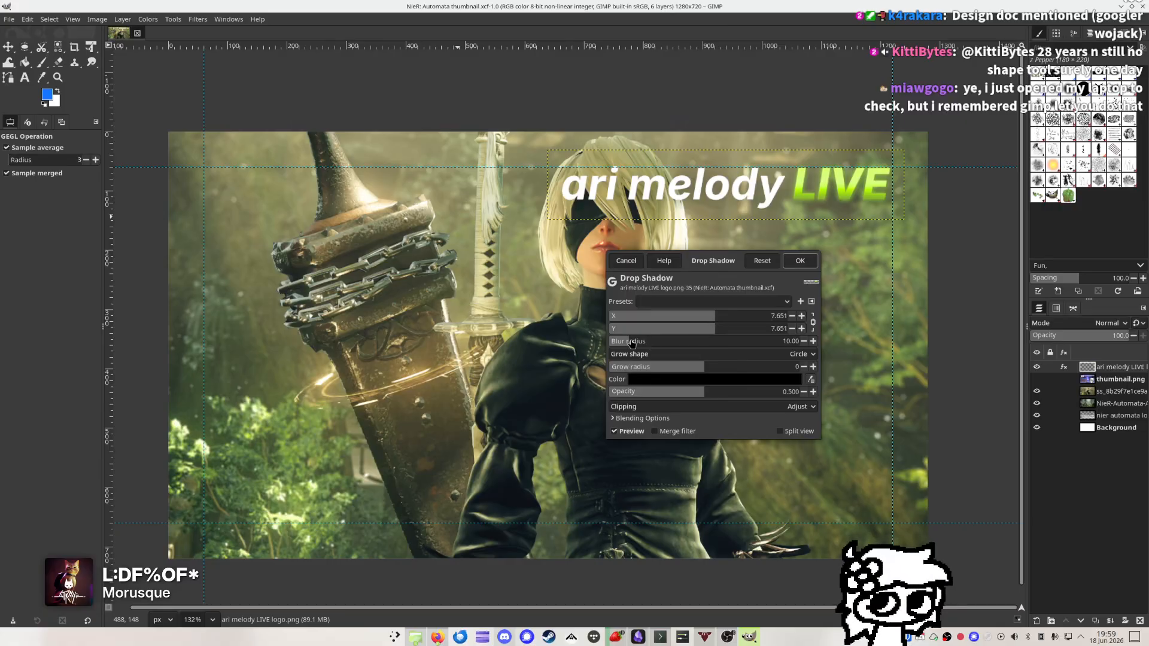
mouse_move(700, 369)
left_mouse_down()
mouse_move(688, 370)
mouse_move(702, 371)
left_mouse_up()
left_click(711, 357)
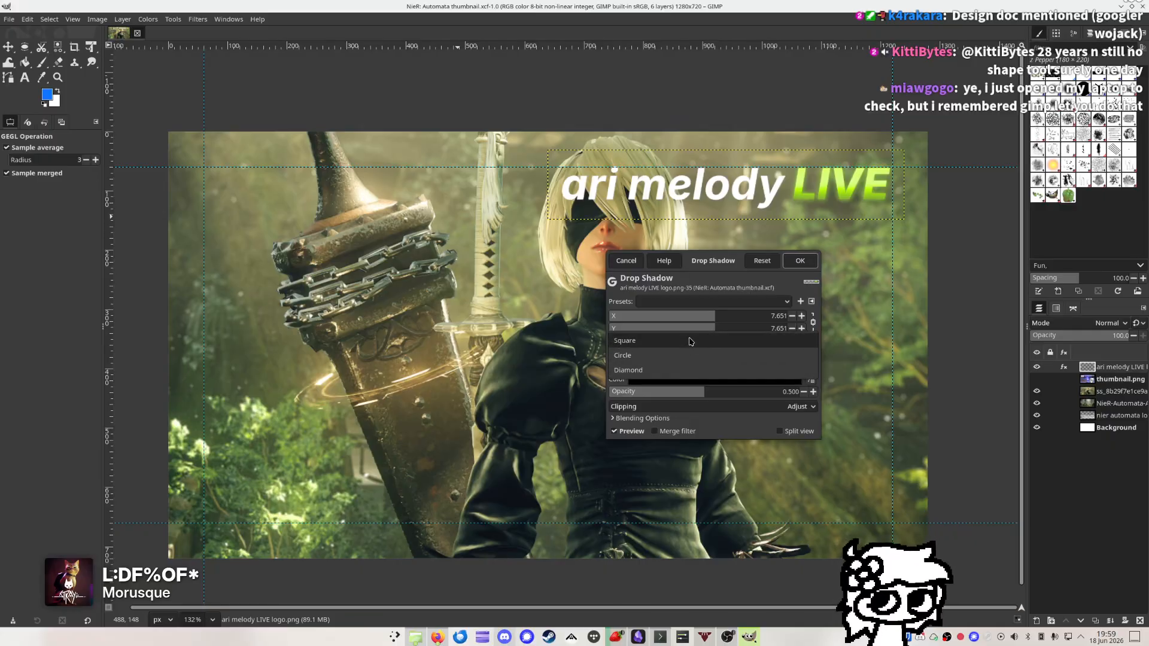
left_click(698, 278)
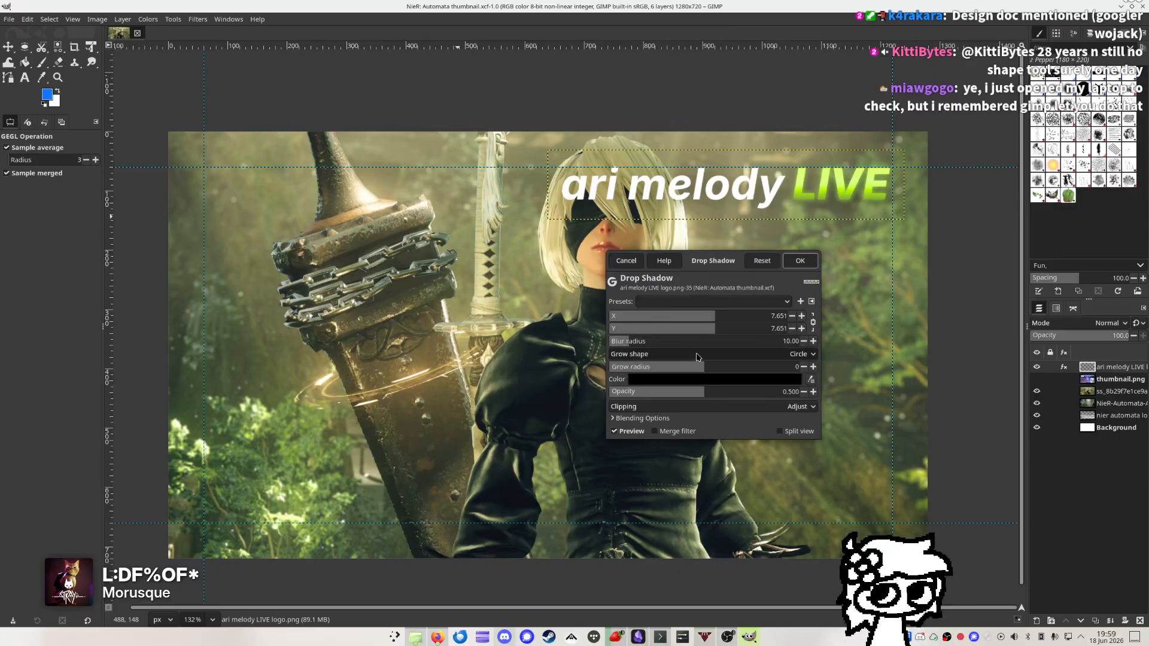
left_click(700, 357)
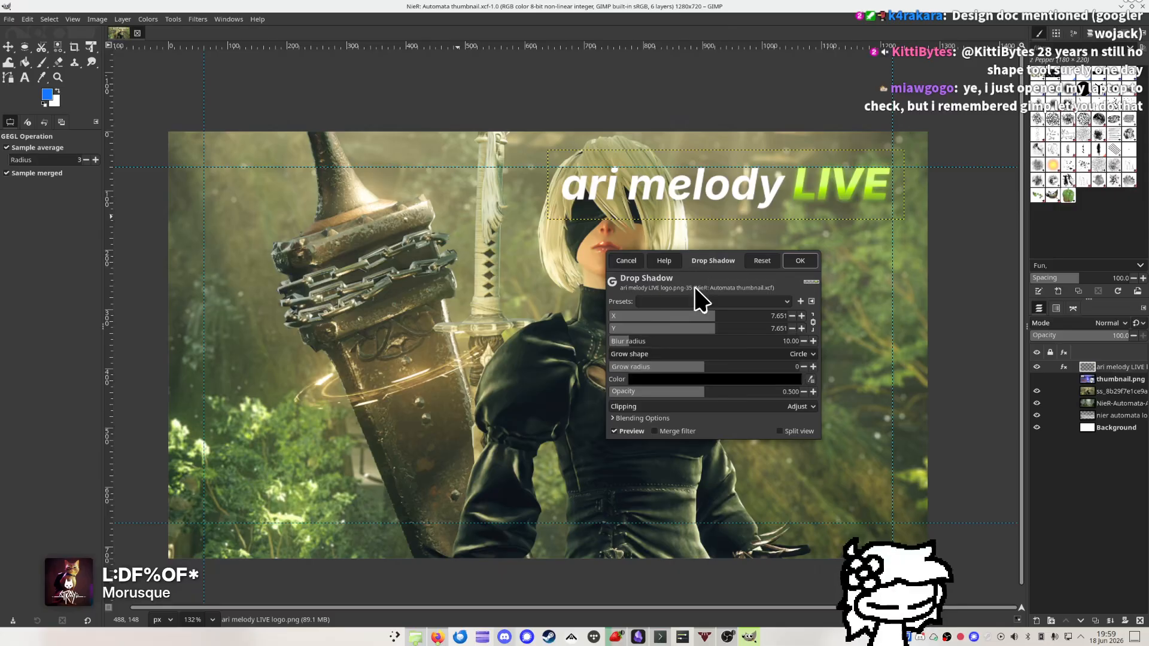
left_click(689, 351)
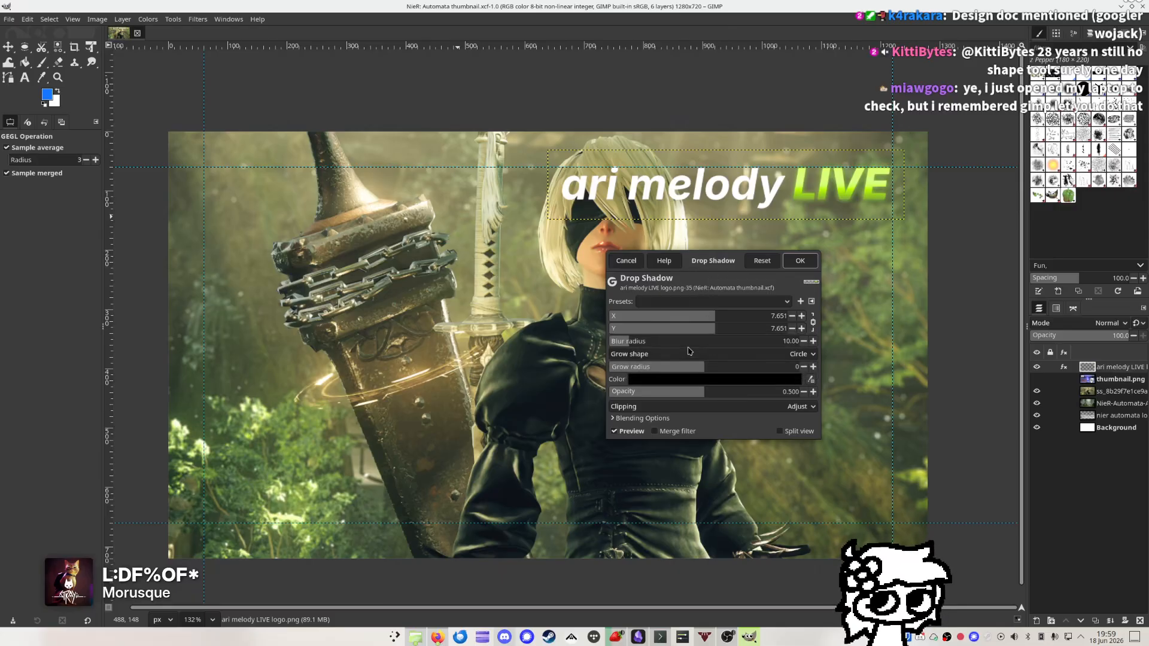
left_click(688, 352)
left_click(692, 355)
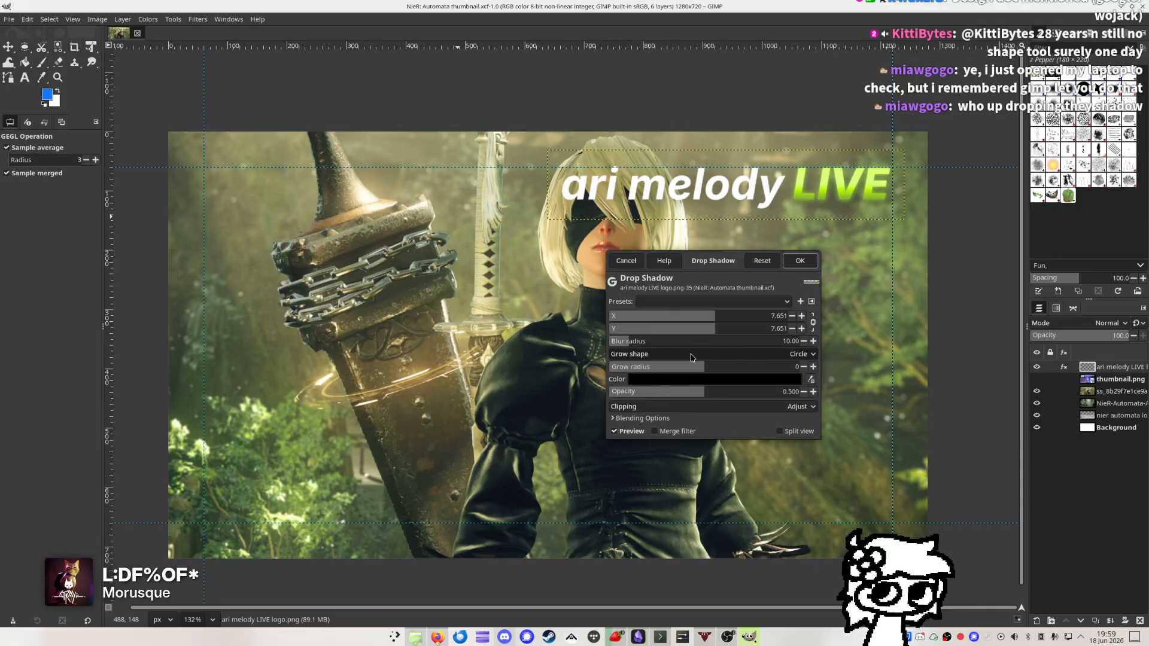
Set the shadow's blur radius to 0 and compare the logo with the one in the thumbnail.png reference layer
left_click_drag(631, 346, 592, 345)
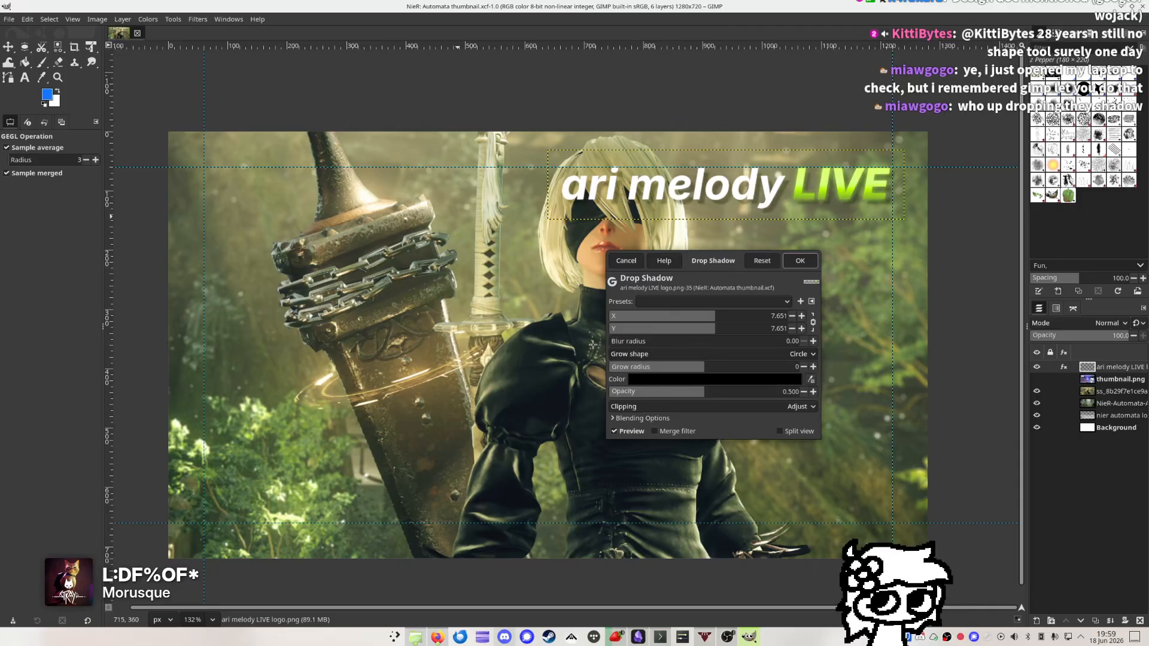
left_click(1037, 379)
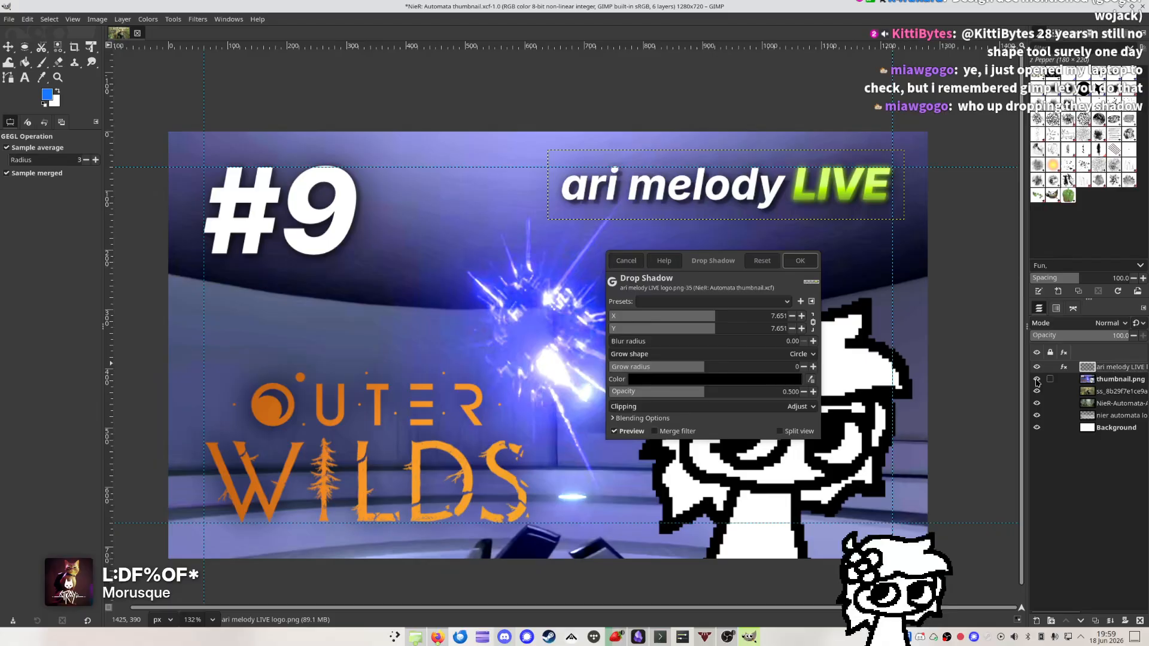
left_click(1037, 367)
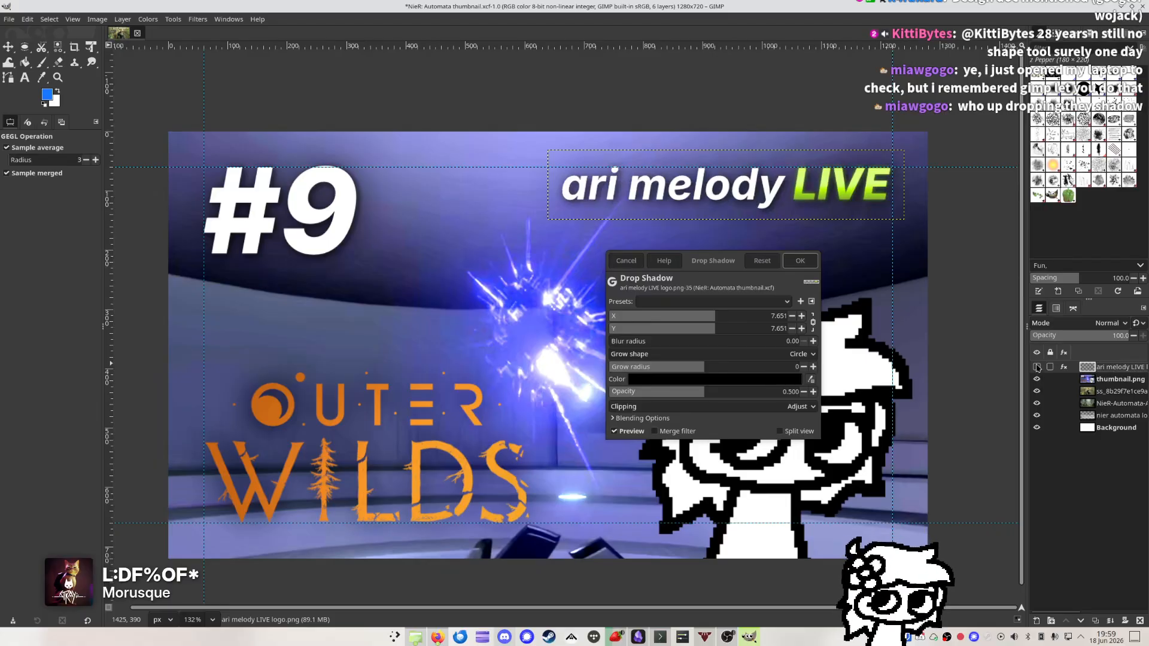
left_click(1038, 367)
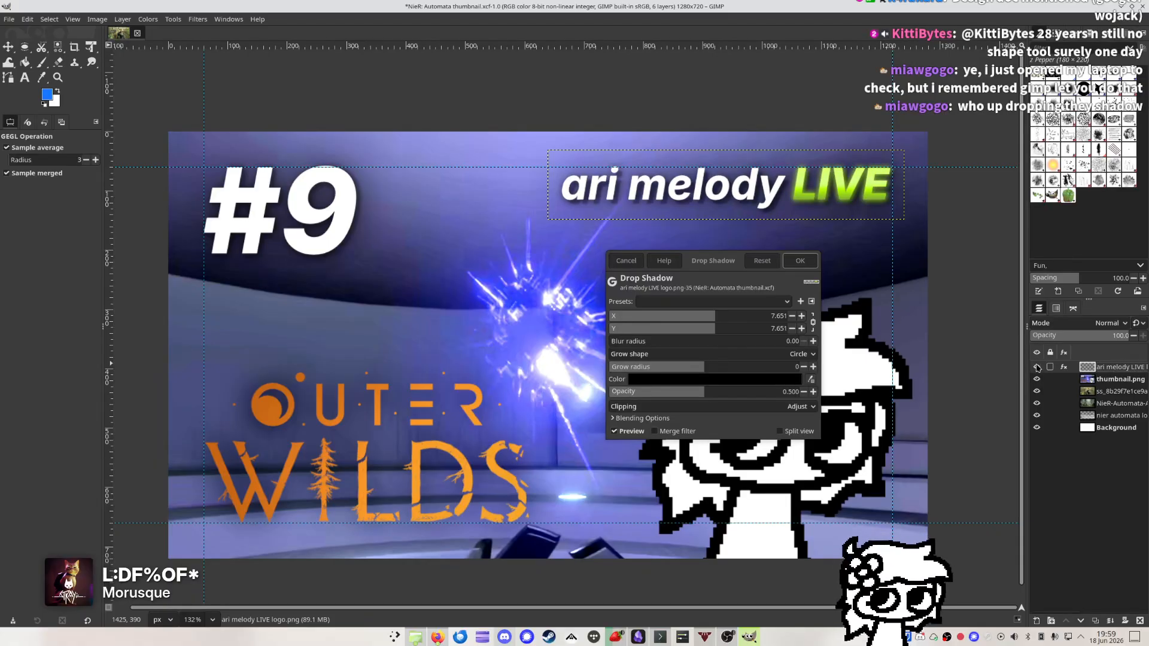
left_click(1037, 379)
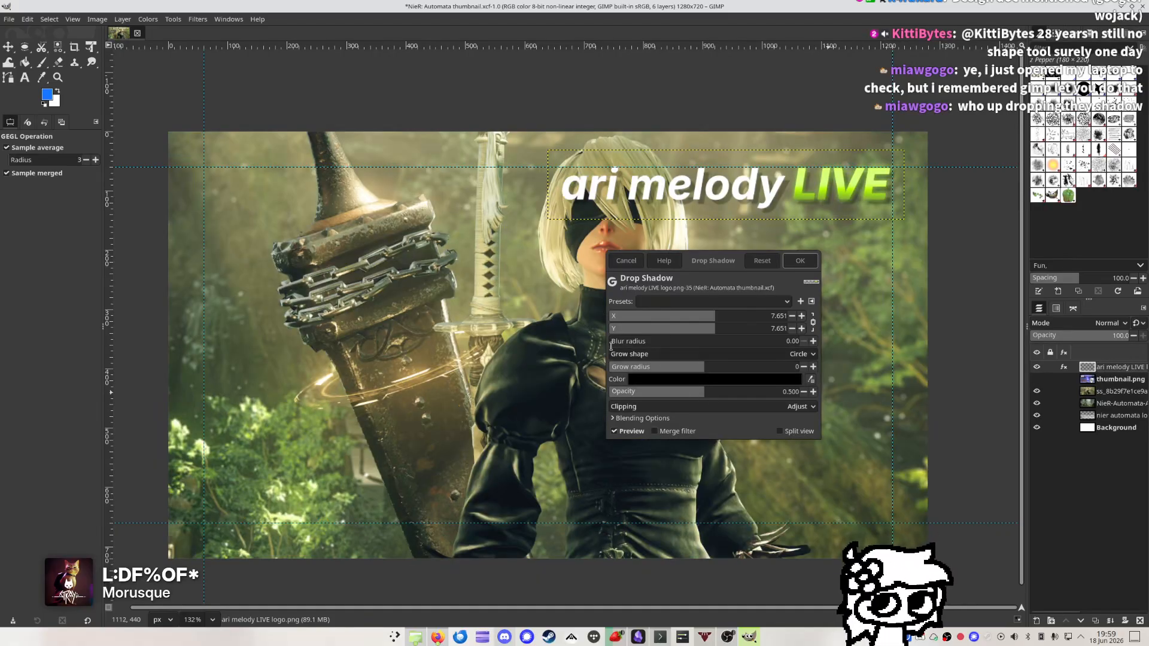
Tune the logo's drop shadow to X and Y offsets of 6.551, blur radius 3.06 and opacity 1.000, and apply it
left_click(613, 355)
left_click(610, 356)
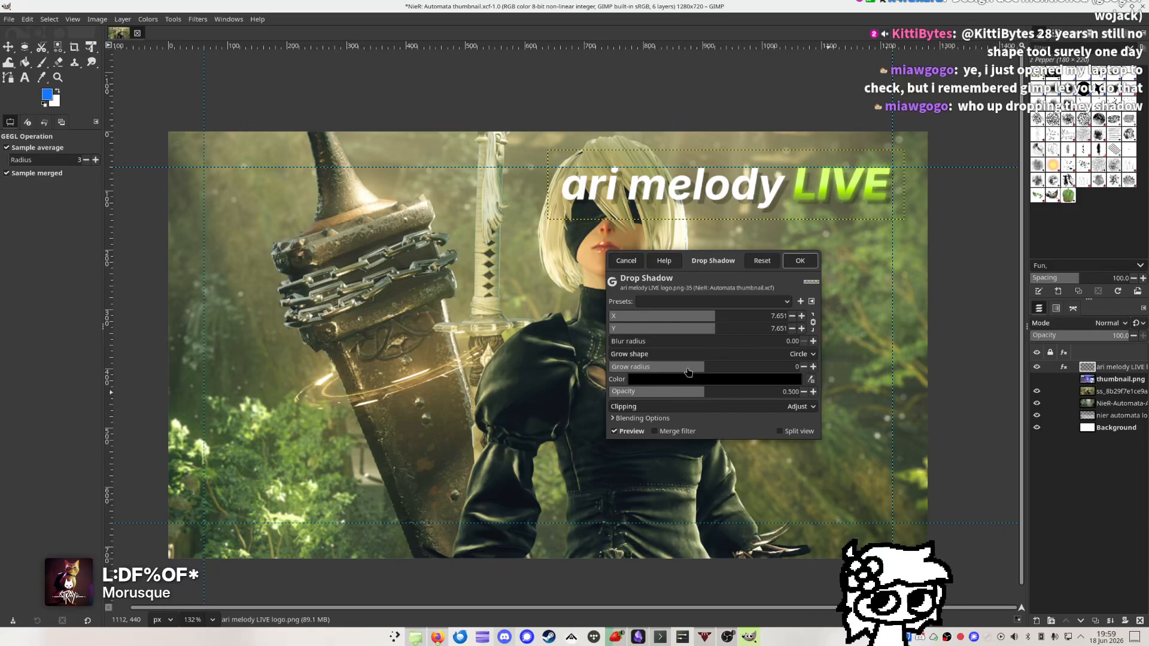
left_click(620, 341)
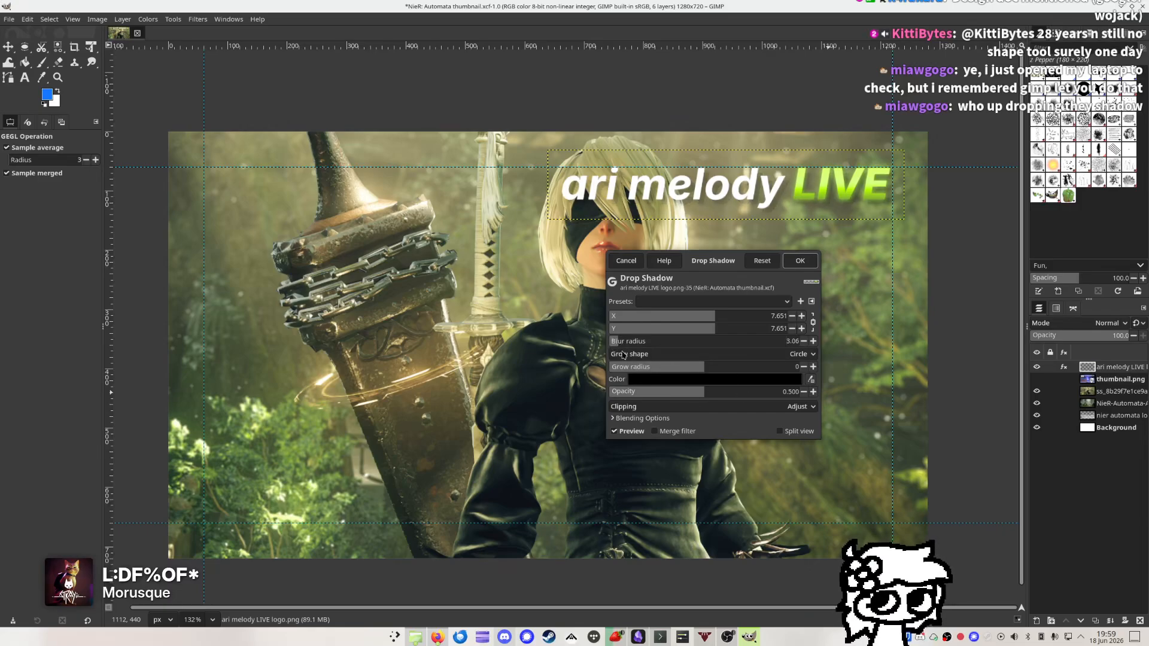
left_click_drag(705, 393, 790, 396)
left_click(617, 341)
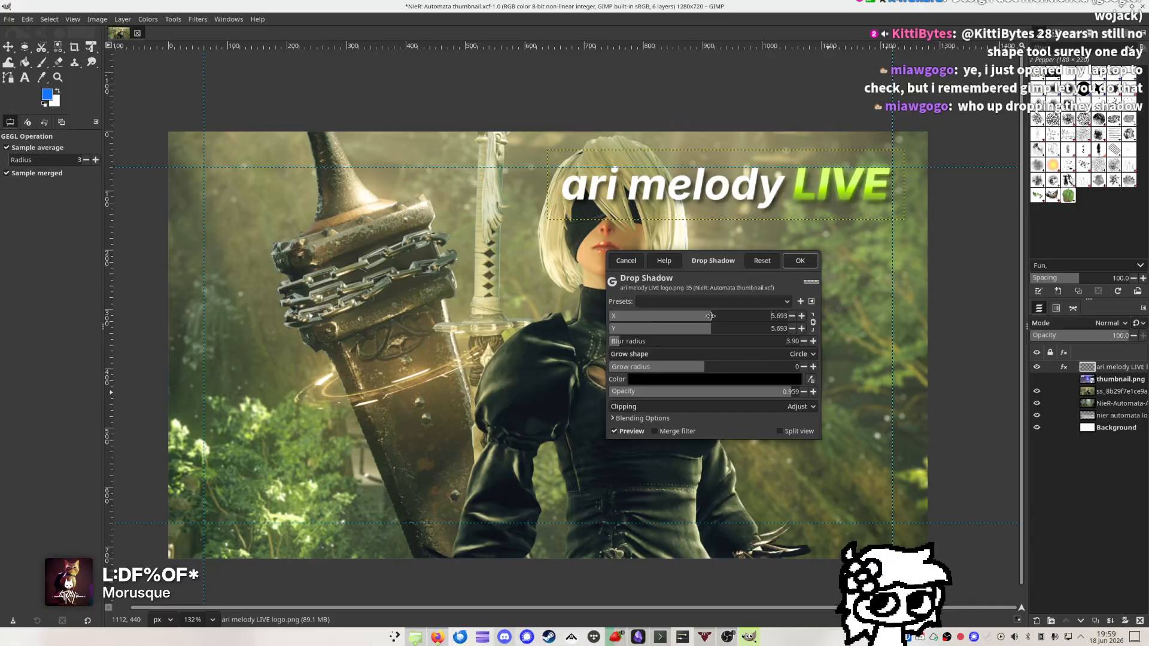
left_click(711, 316)
left_click(711, 316)
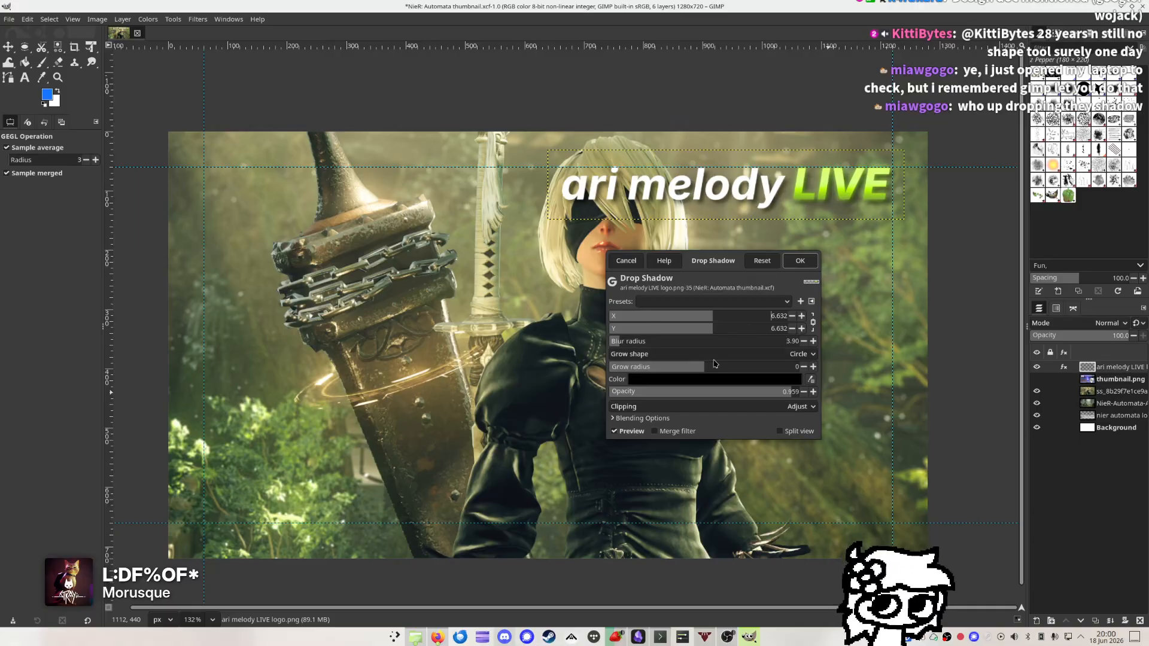
left_click(797, 391)
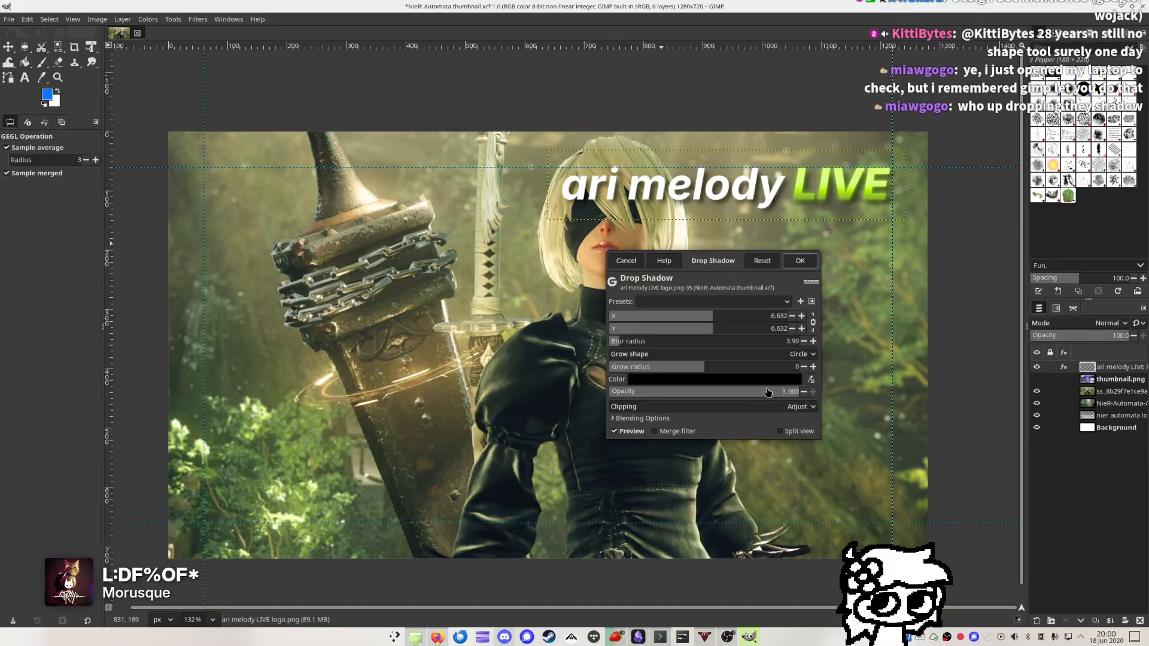
left_click(617, 341)
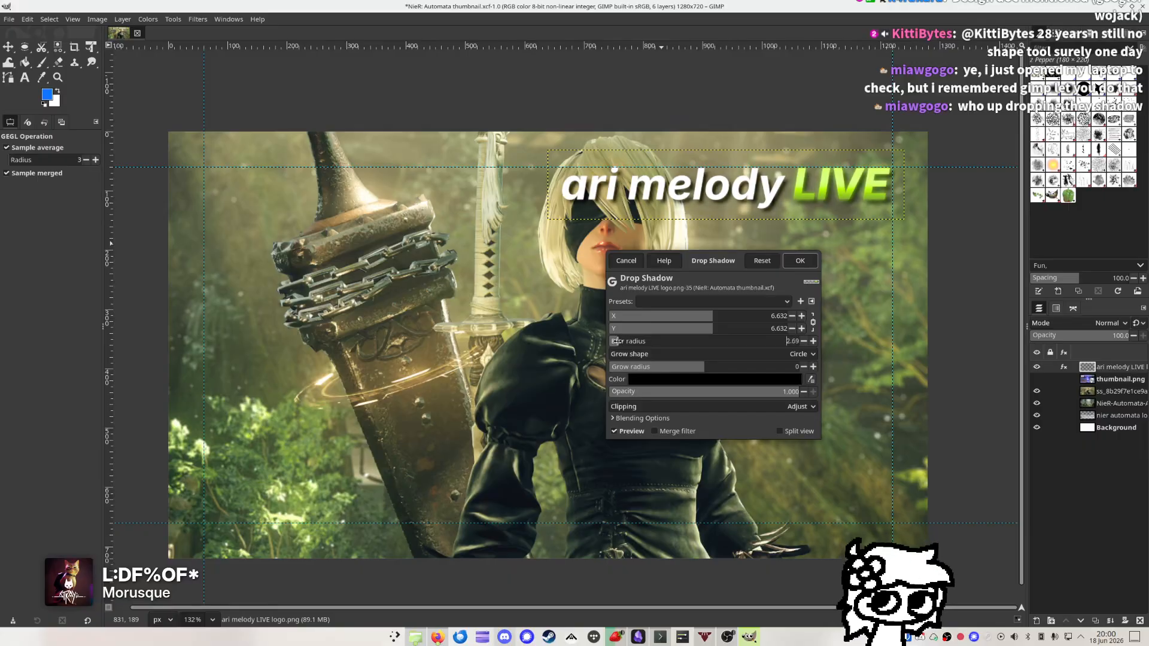
left_click(616, 341)
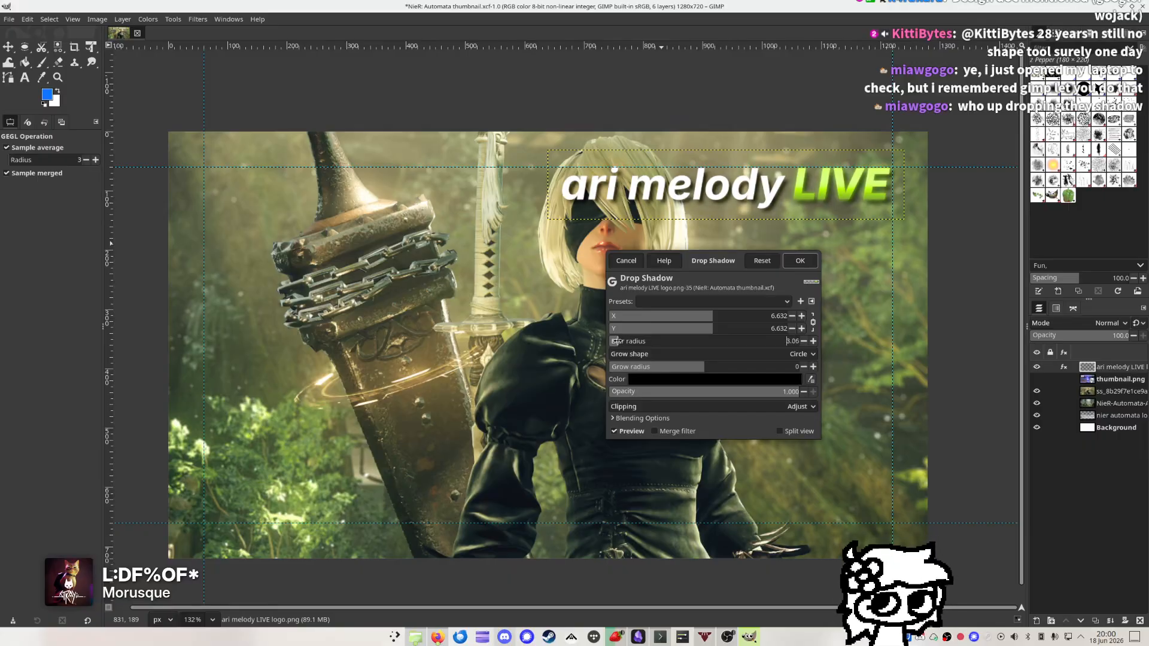
left_click(712, 317)
left_click(712, 317)
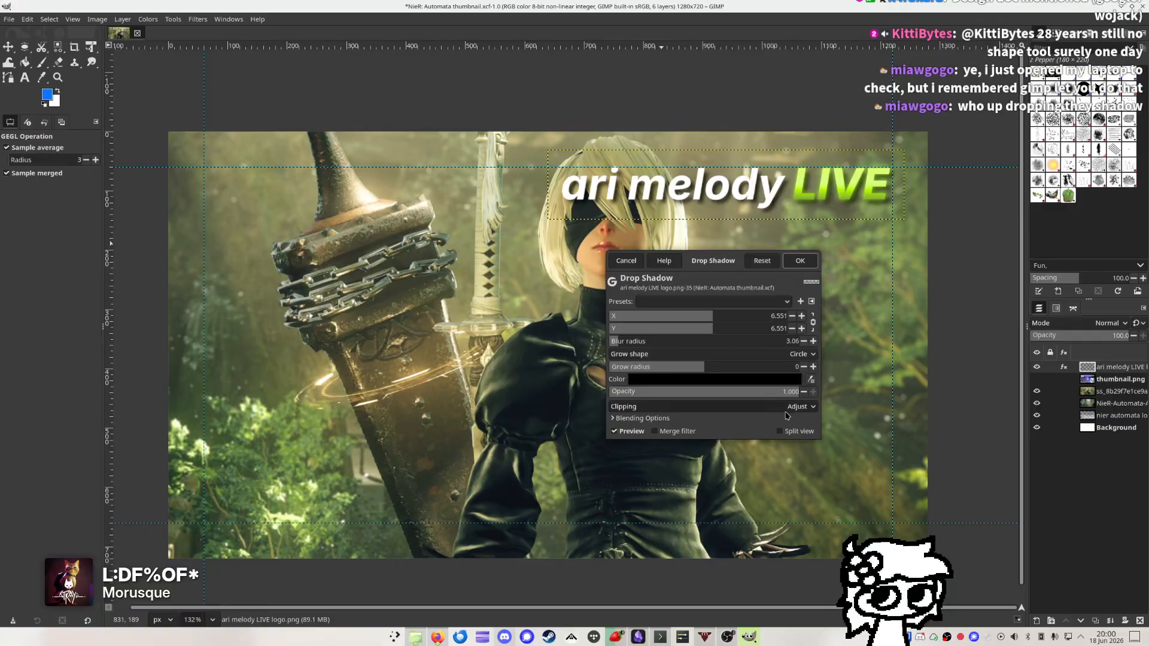
left_click(800, 261)
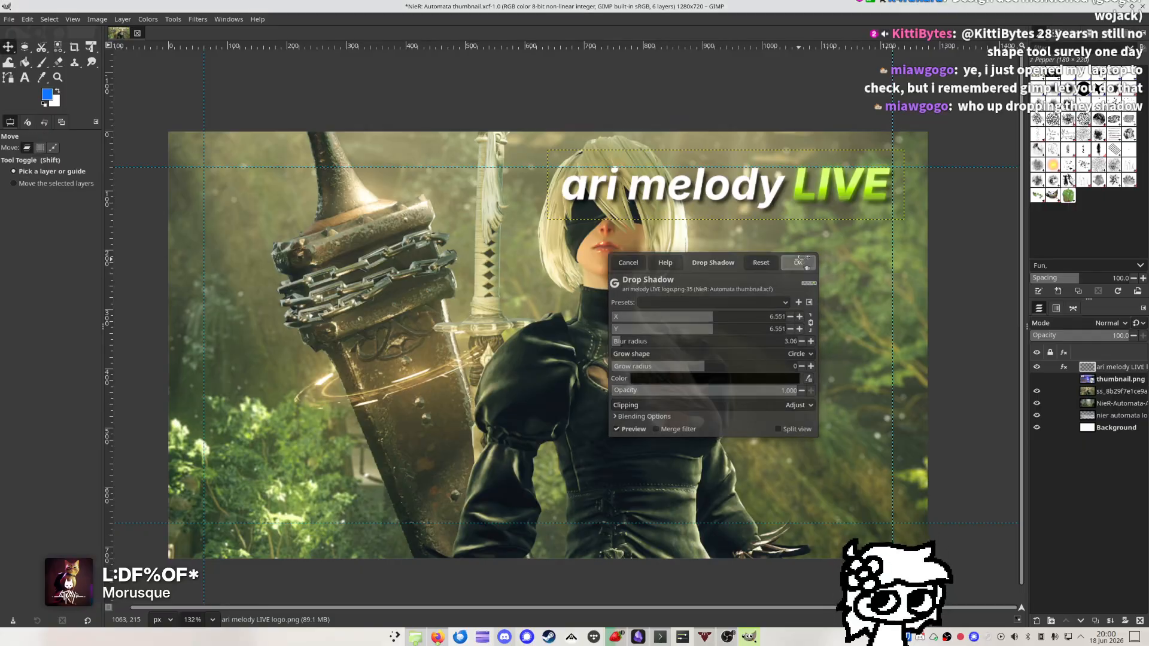
Switch the logo layer's Drop Shadow effect off and on again to compare the logo with and without it
left_click(1063, 367)
left_click(1010, 330)
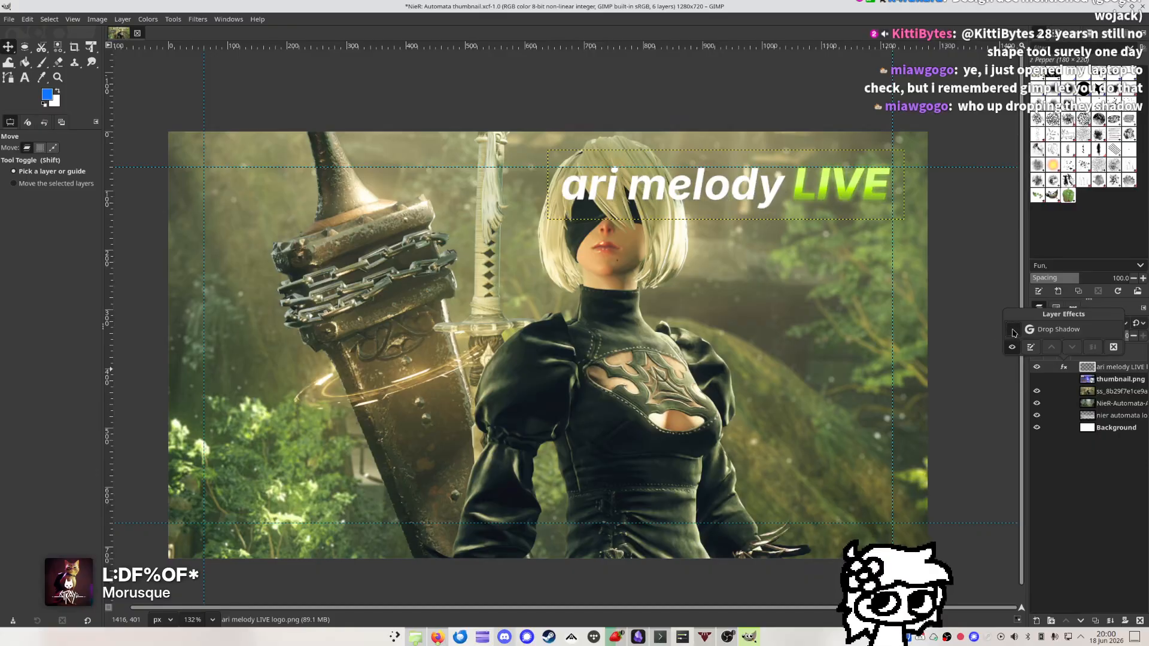
left_click(1010, 330)
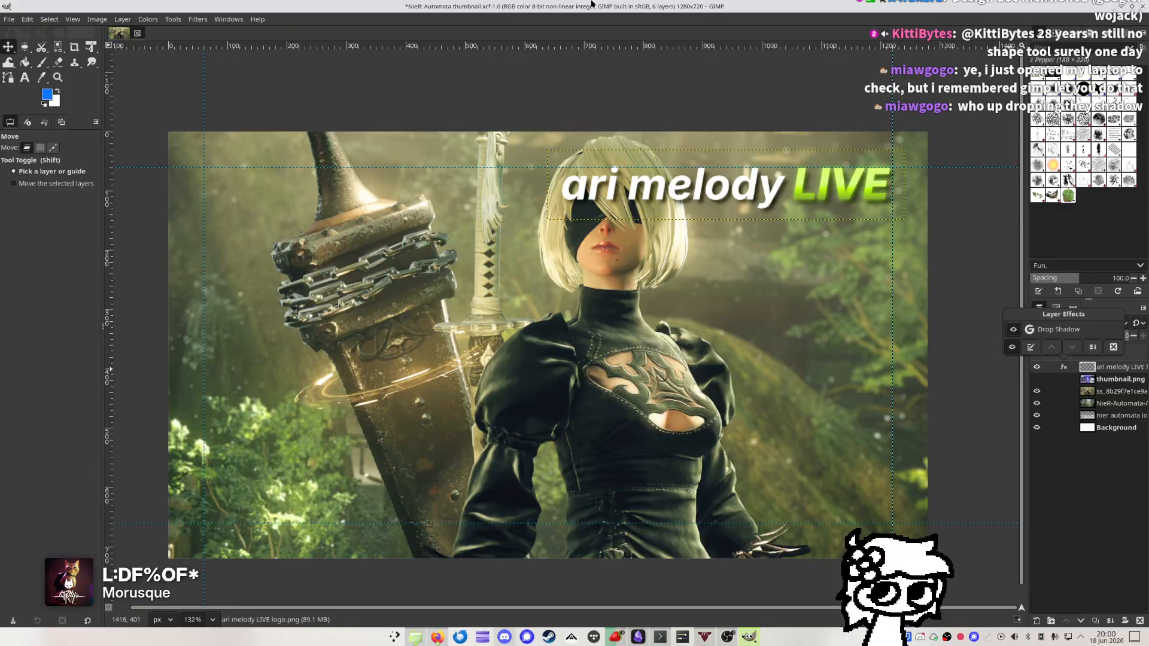
left_click(1100, 449)
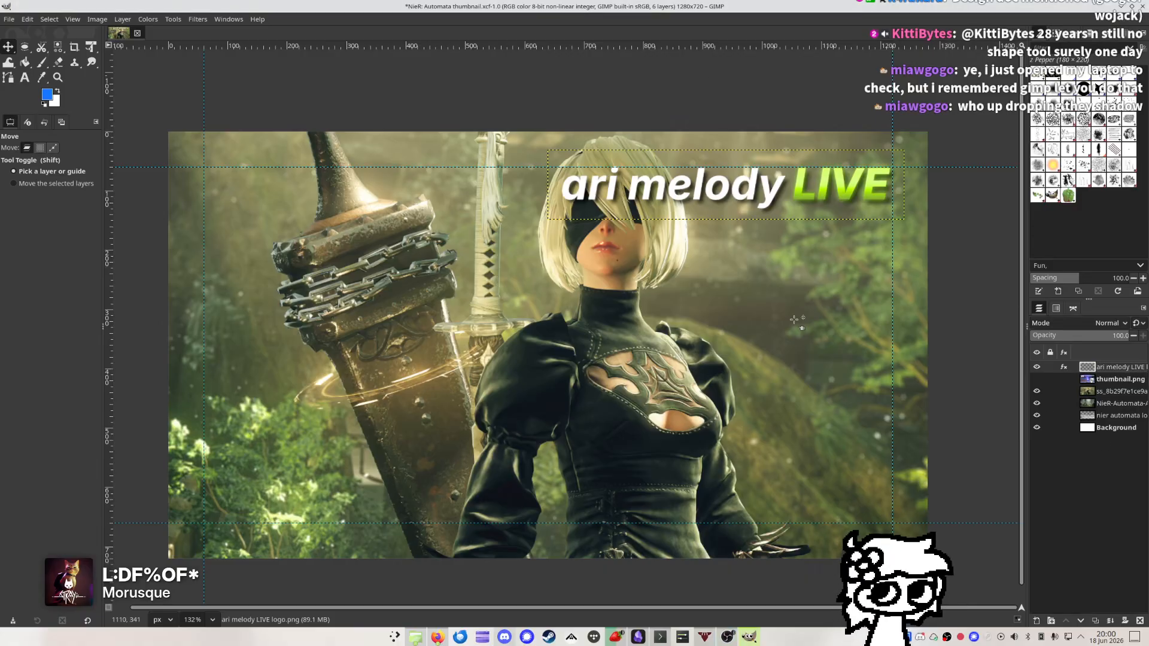
Move the thumbnail.png reference layer above the LIVE logo layer, toggle it to compare the two logos, and leave it visible
left_click_drag(859, 325, 888, 316)
left_click_drag(1113, 379, 1111, 368)
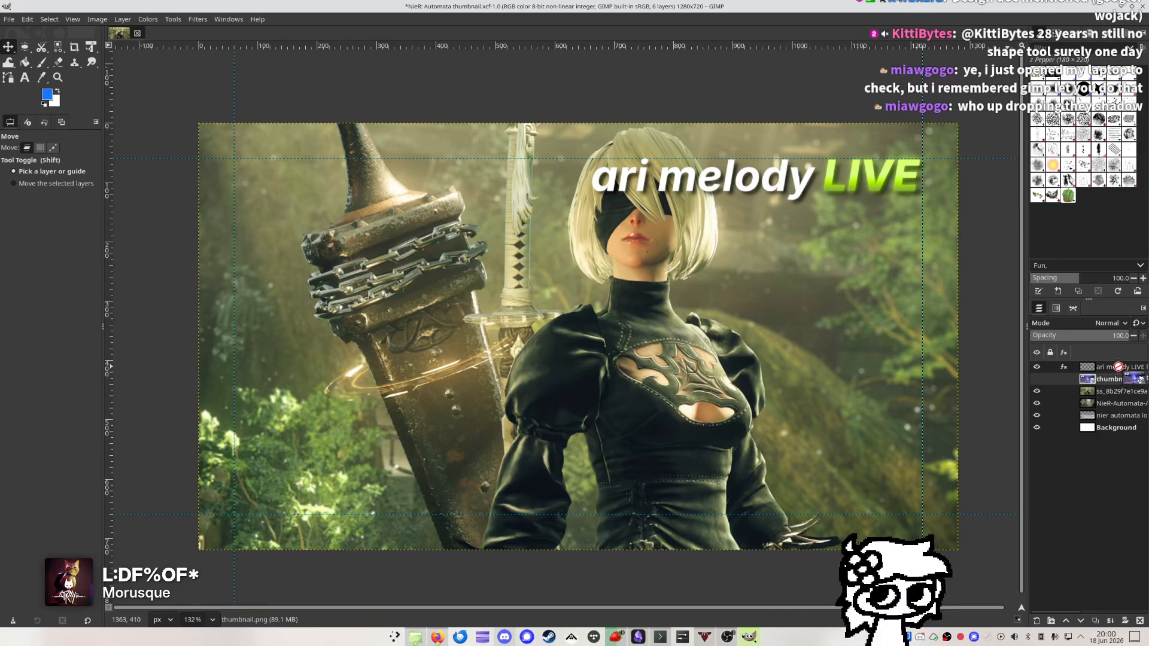
left_click(1039, 369)
left_click(1039, 369)
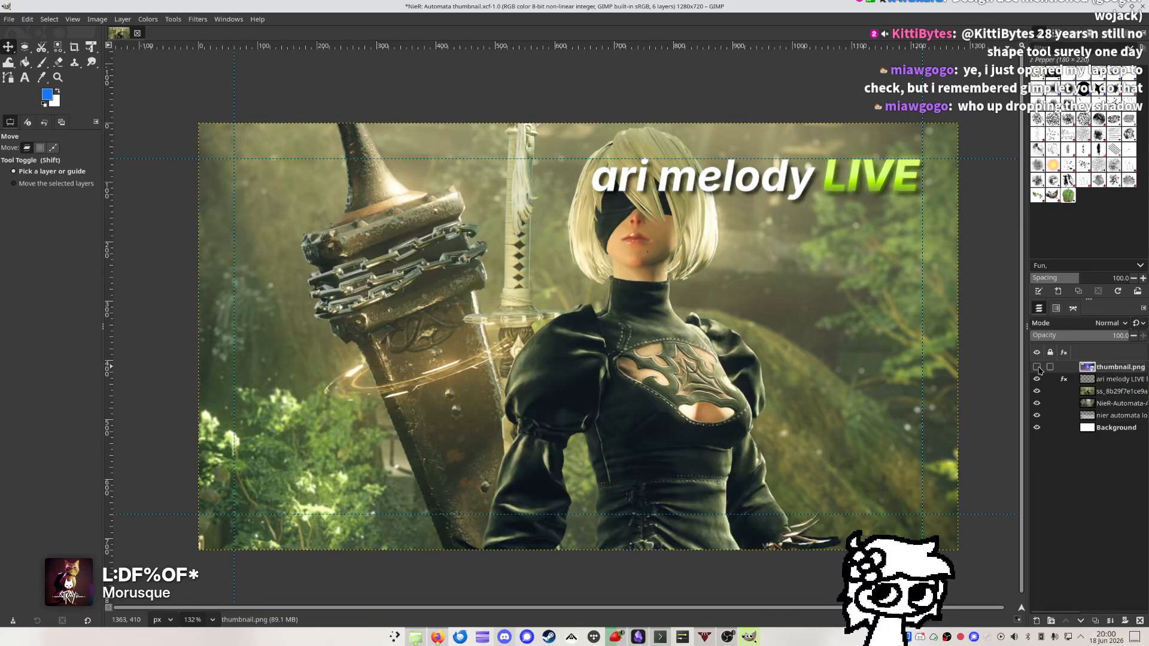
left_click(1040, 370)
left_click(1039, 369)
left_click(1039, 369)
left_click(1039, 369)
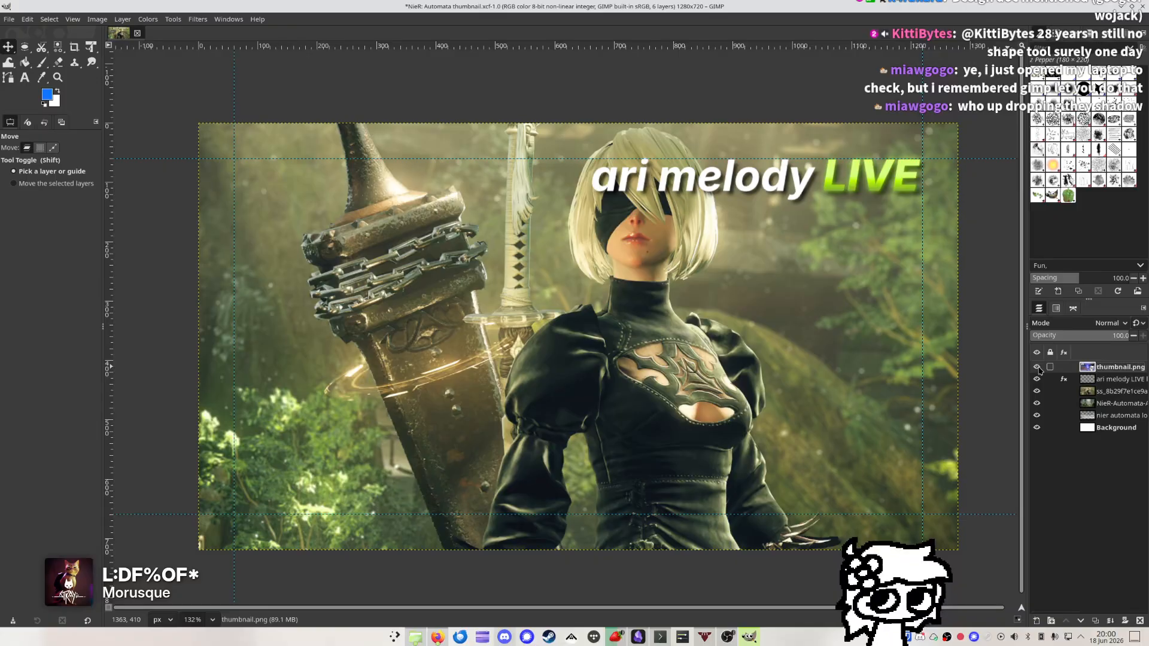
left_click(1039, 369)
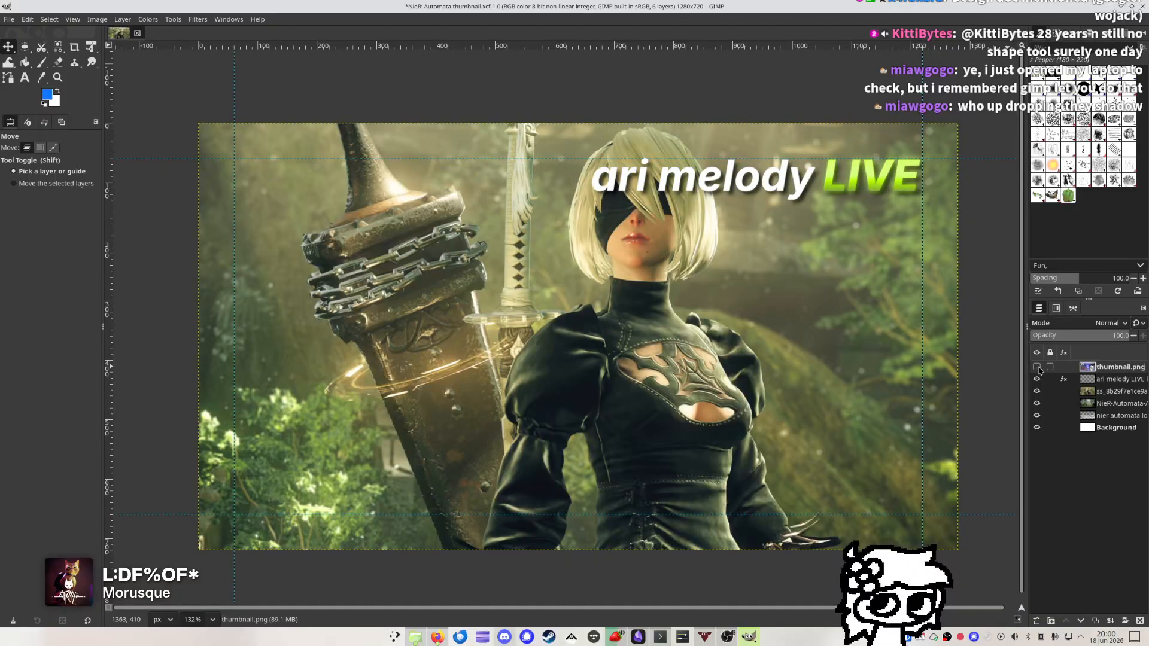
left_click(1039, 369)
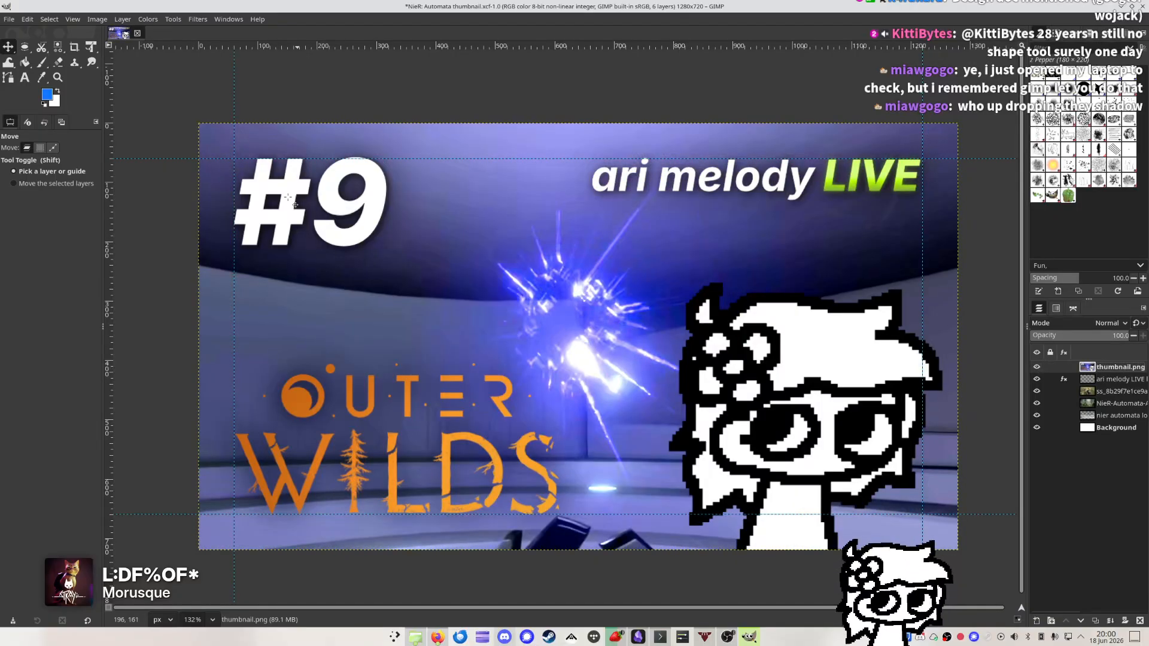
Draw a text box about 305 × 186 px from the upper-left guide intersection and enter "#9" in Inter Display Italic
left_click(25, 77)
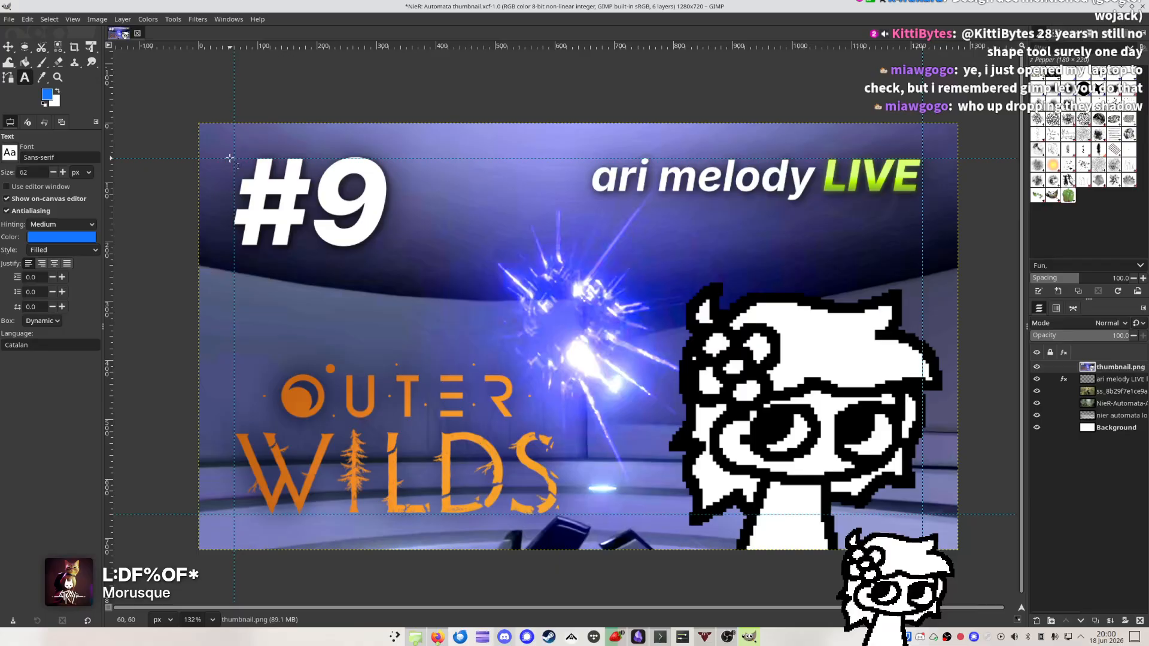
left_click_drag(234, 158, 415, 269)
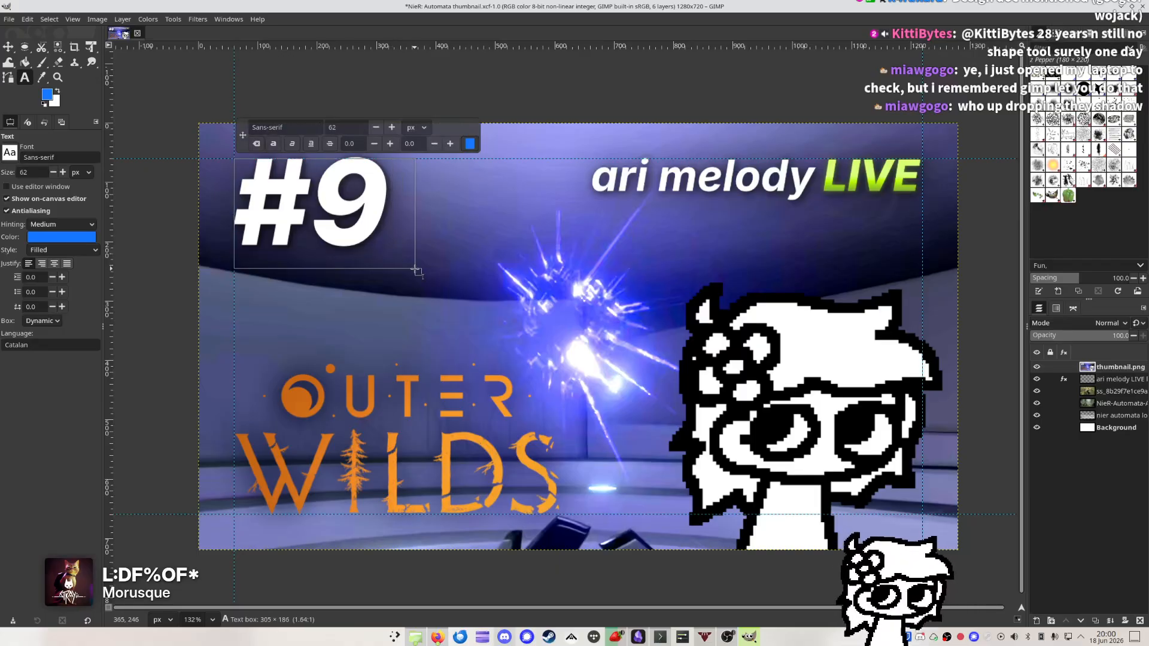
triple_click(267, 127)
type("inter")
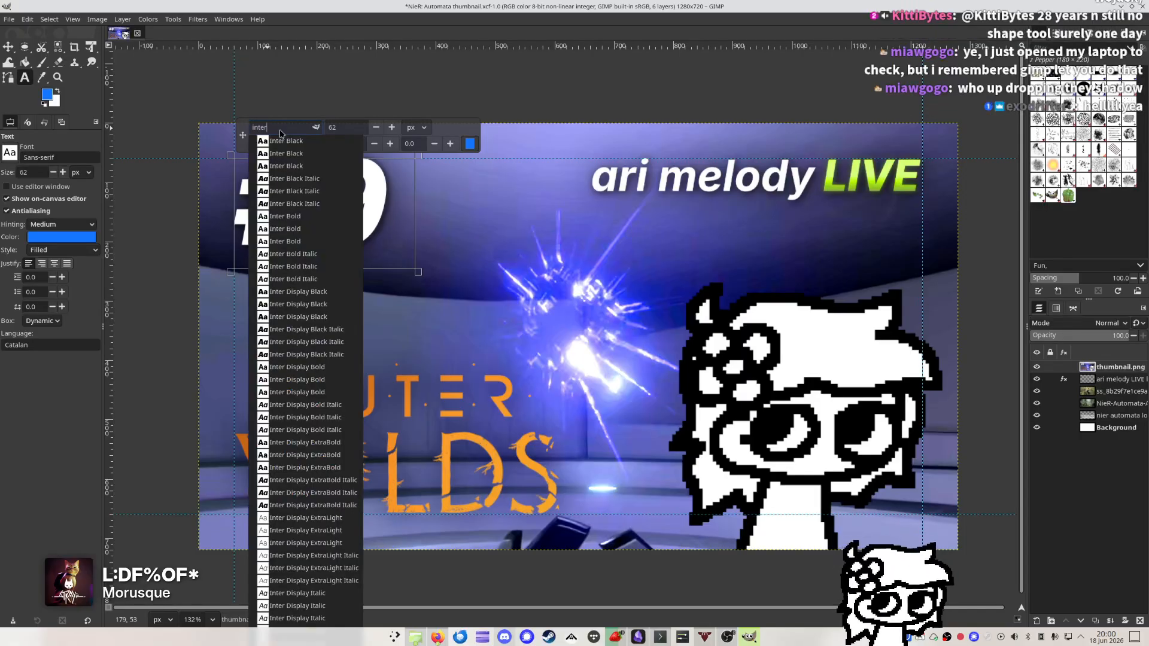
type(" display ")
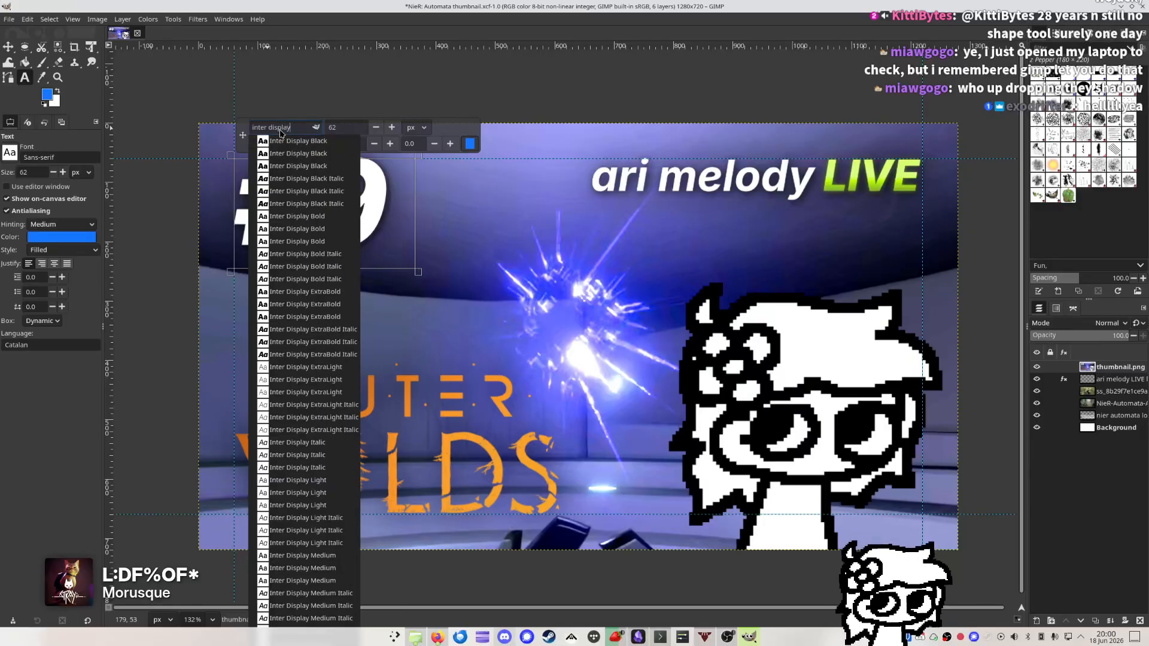
type("i")
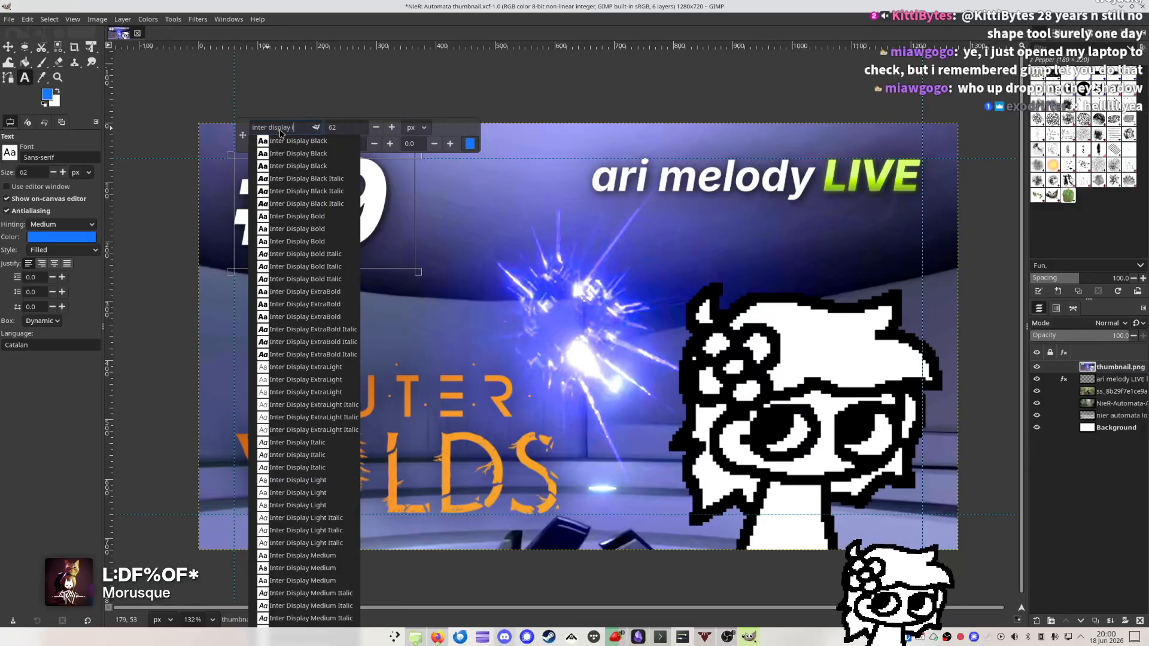
type("ta")
left_click(296, 166)
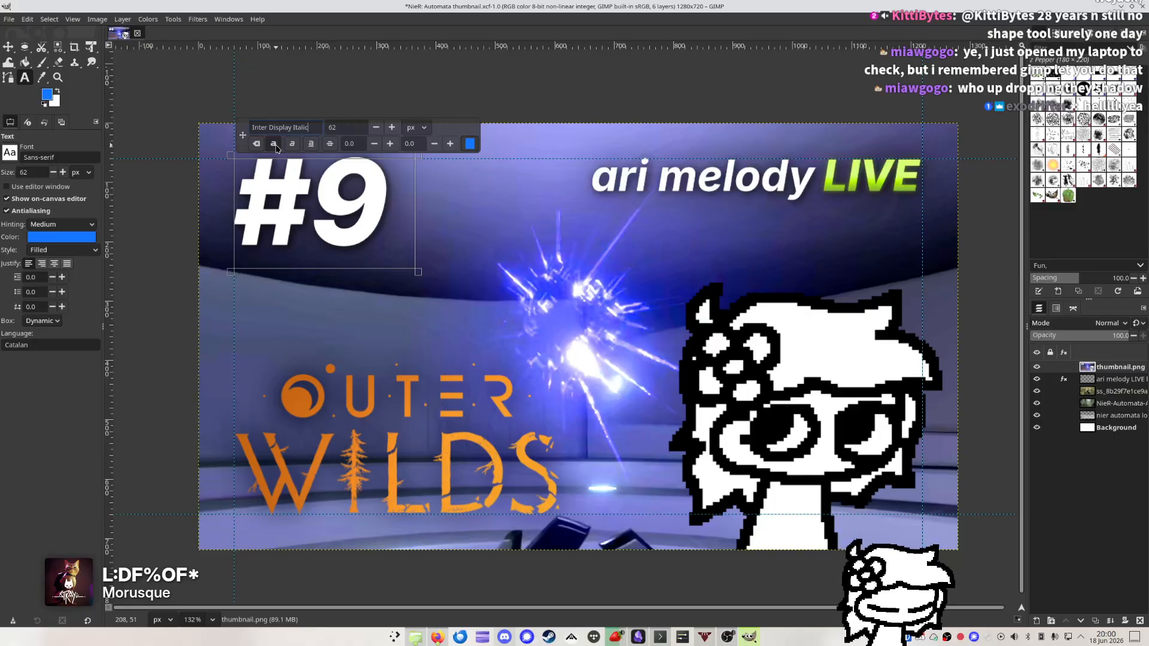
type("#9")
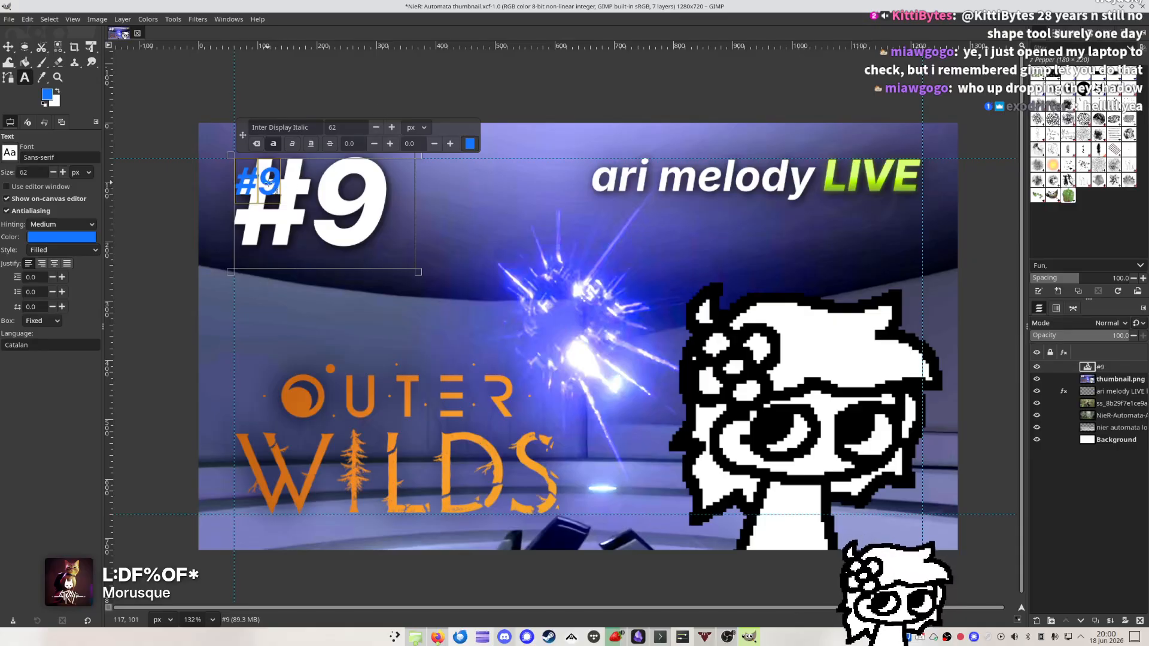
Change the #9 text's font to Inter Display ExtraBold Italic
triple_click(309, 128)
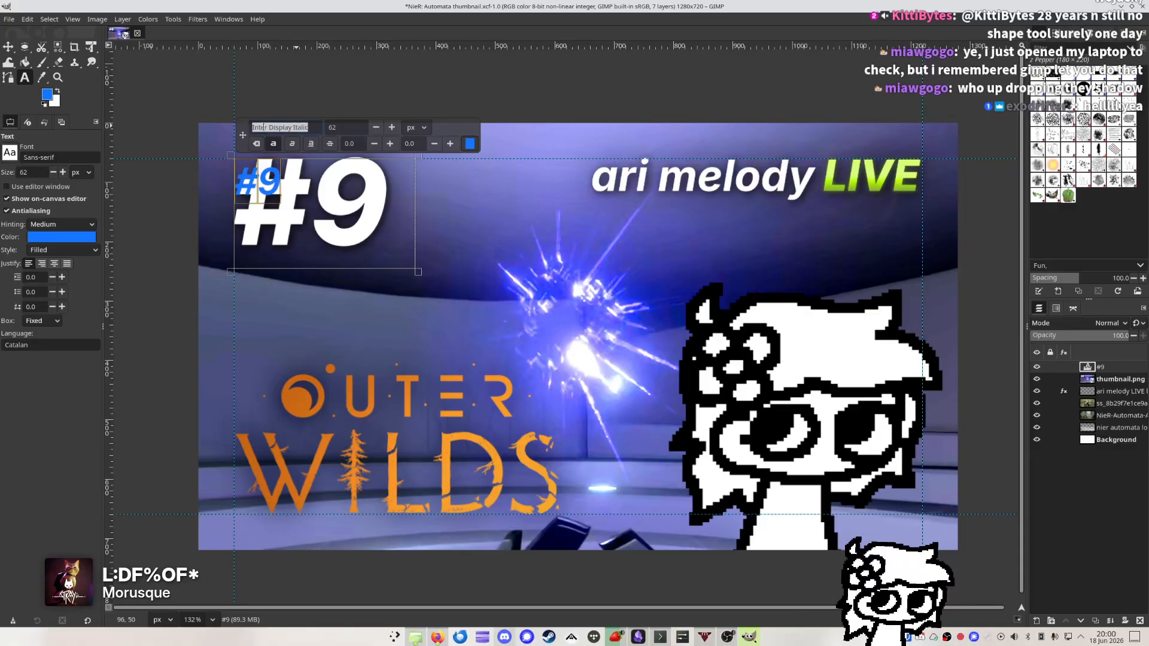
left_click(308, 127)
key("ctrl+BackSpace")
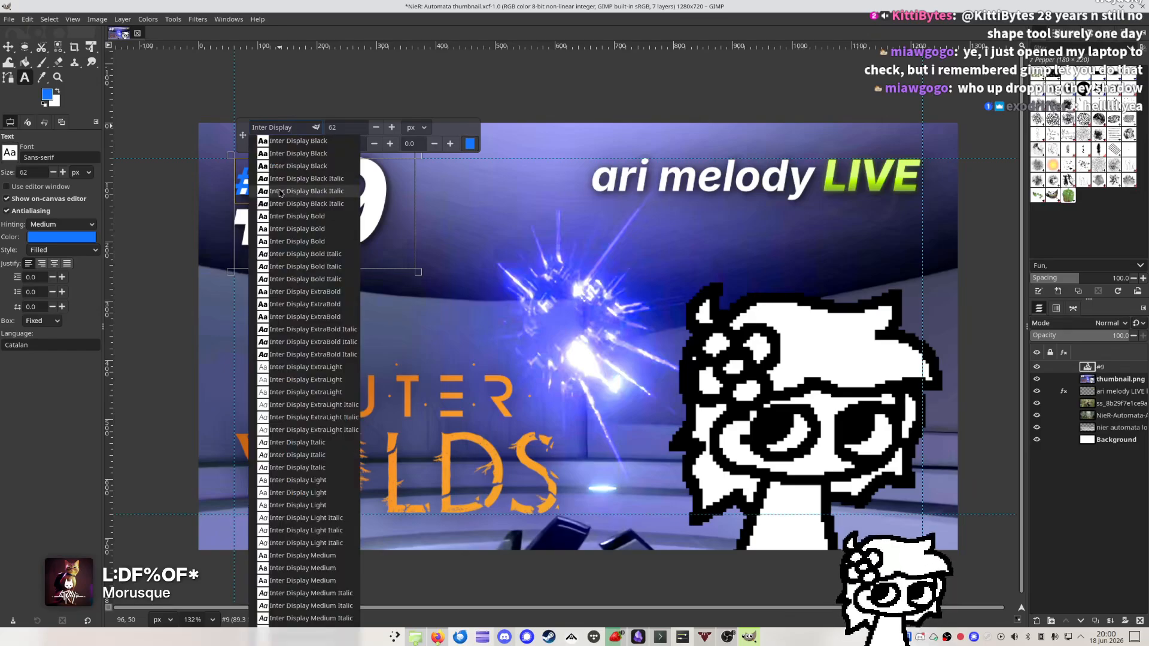
left_click(325, 357)
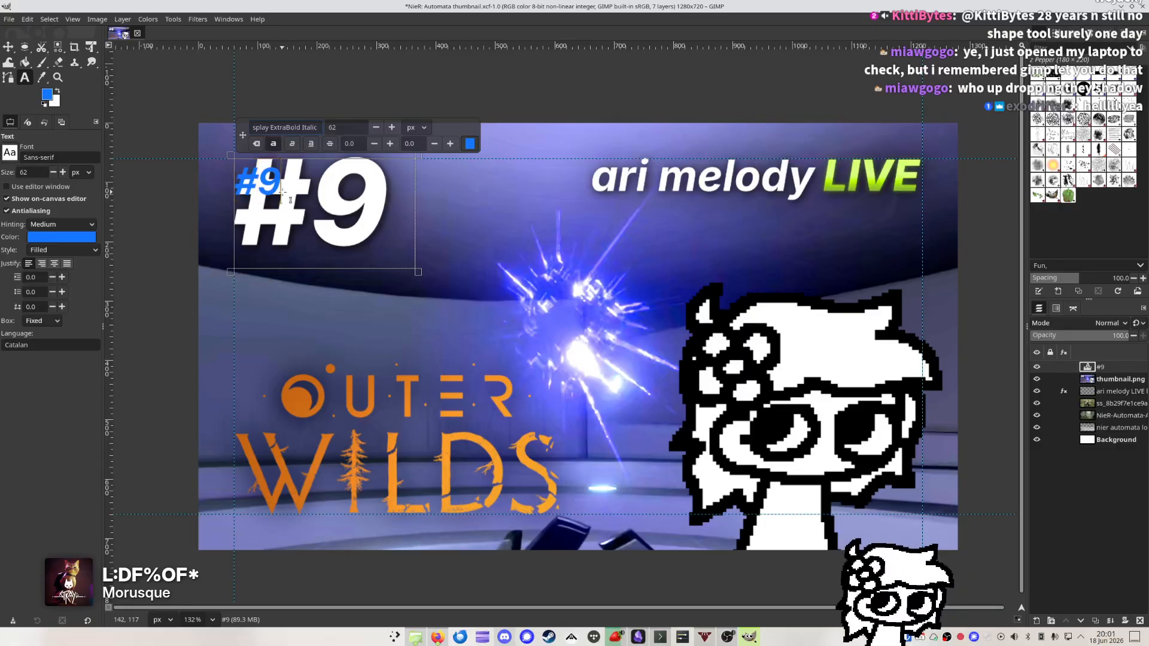
Select the whole #9 text and enlarge it to 185 px
left_click_drag(282, 192, 233, 185)
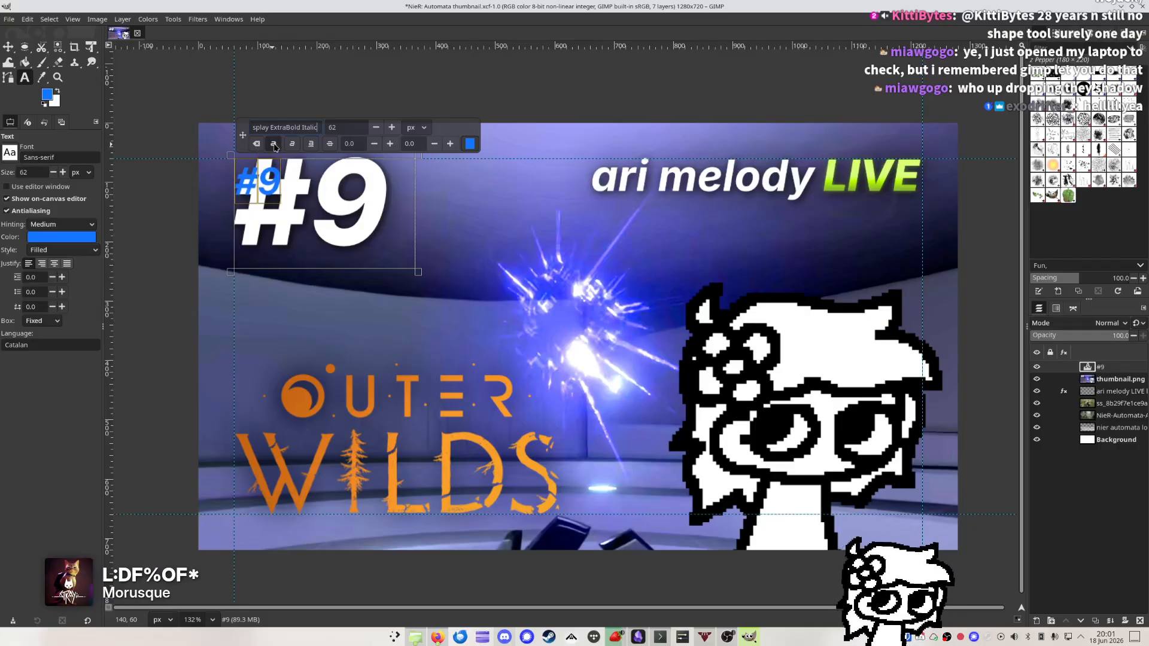
left_click(392, 128)
left_click(392, 128)
left_click(391, 128)
left_click_drag(392, 128, 392, 128)
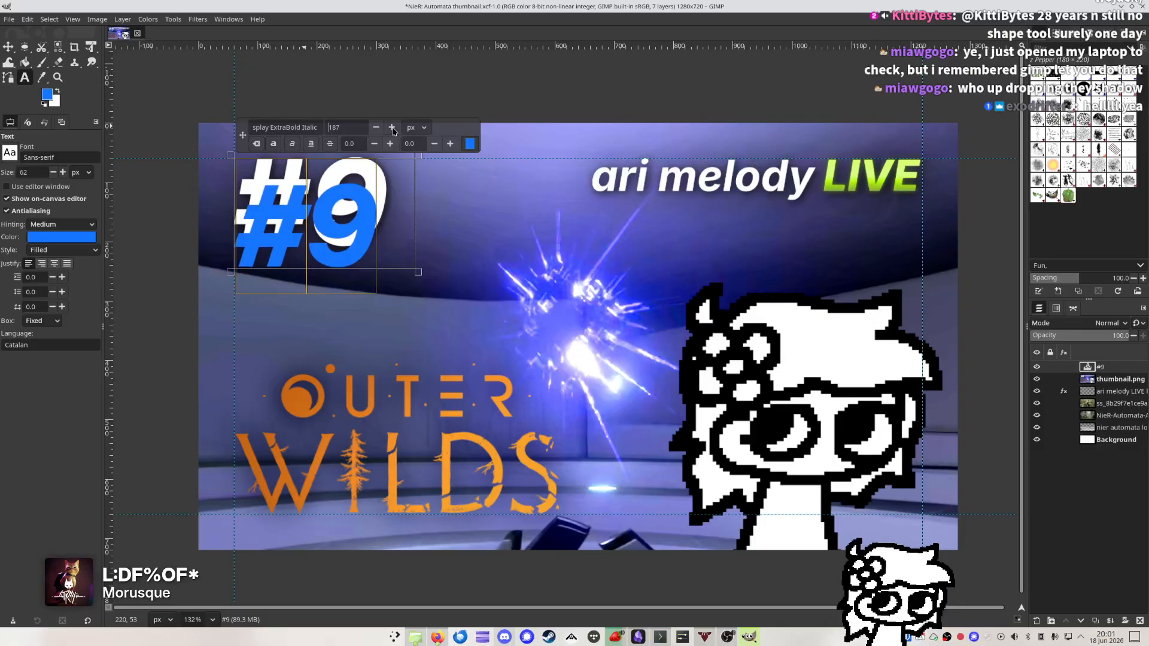
left_click(375, 128)
left_click(375, 128)
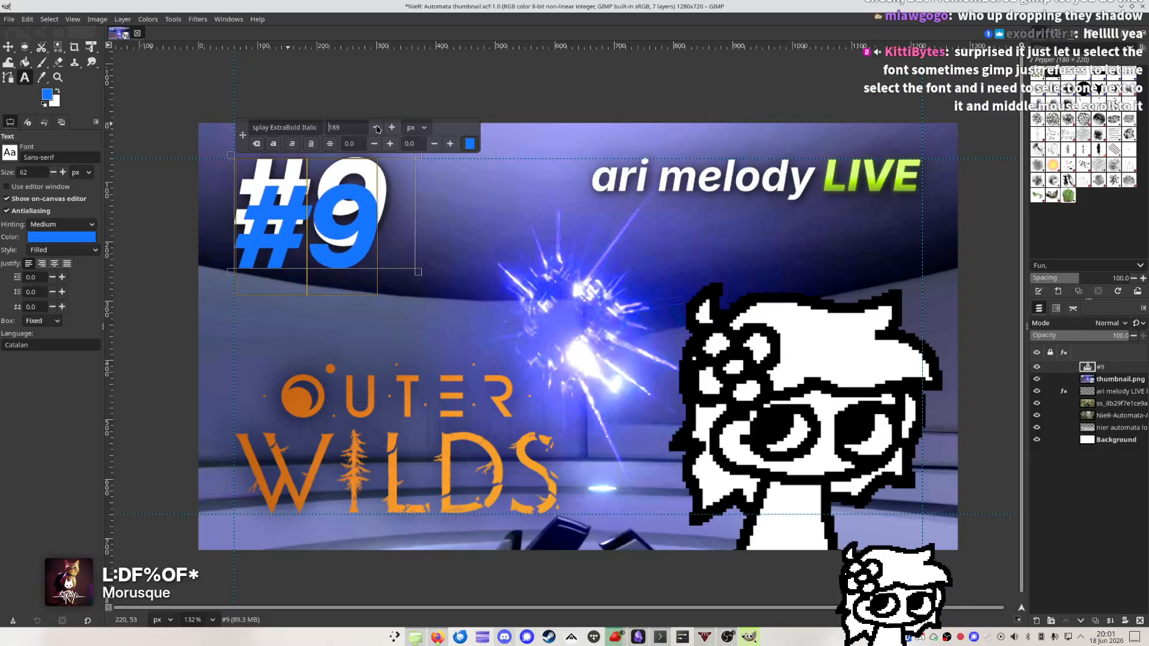
left_click(374, 128)
left_click(375, 128)
left_click(375, 129)
Switch the selected #9 text to the Inter ExtraBold Italic font
left_click(309, 126)
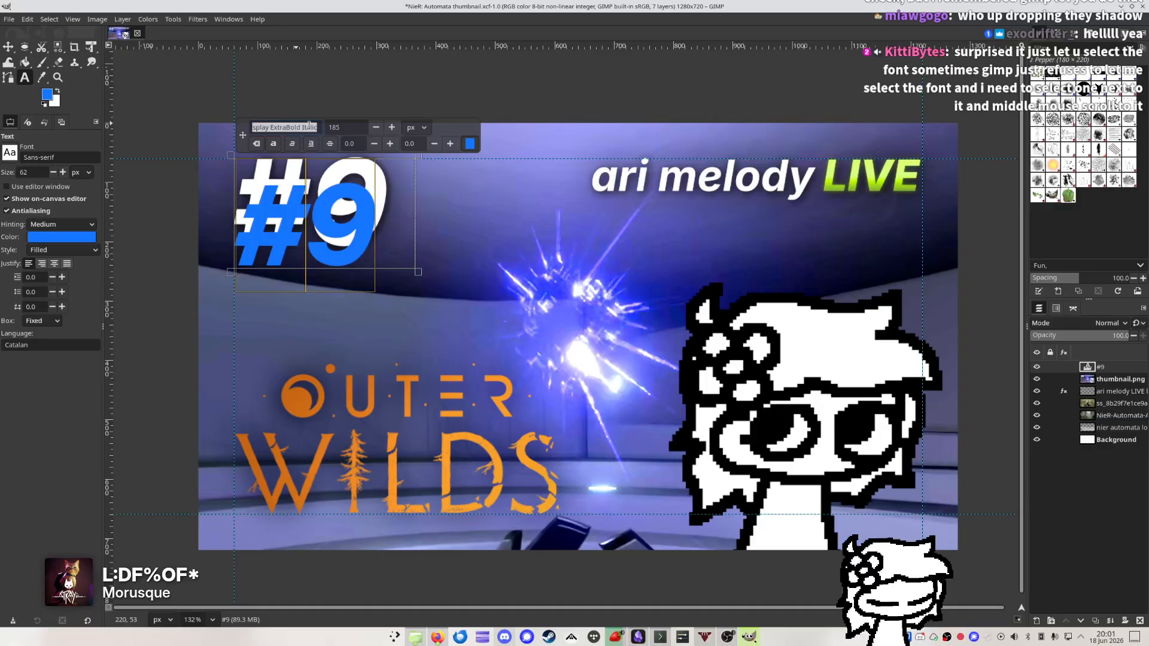
type("inter")
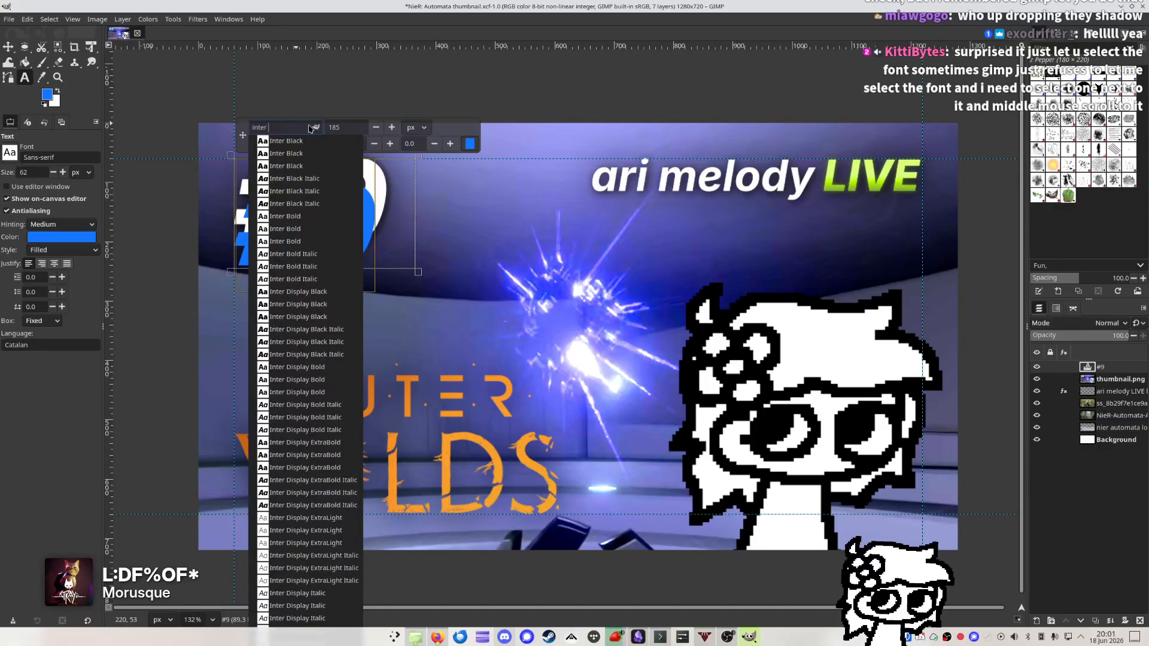
type(" ital")
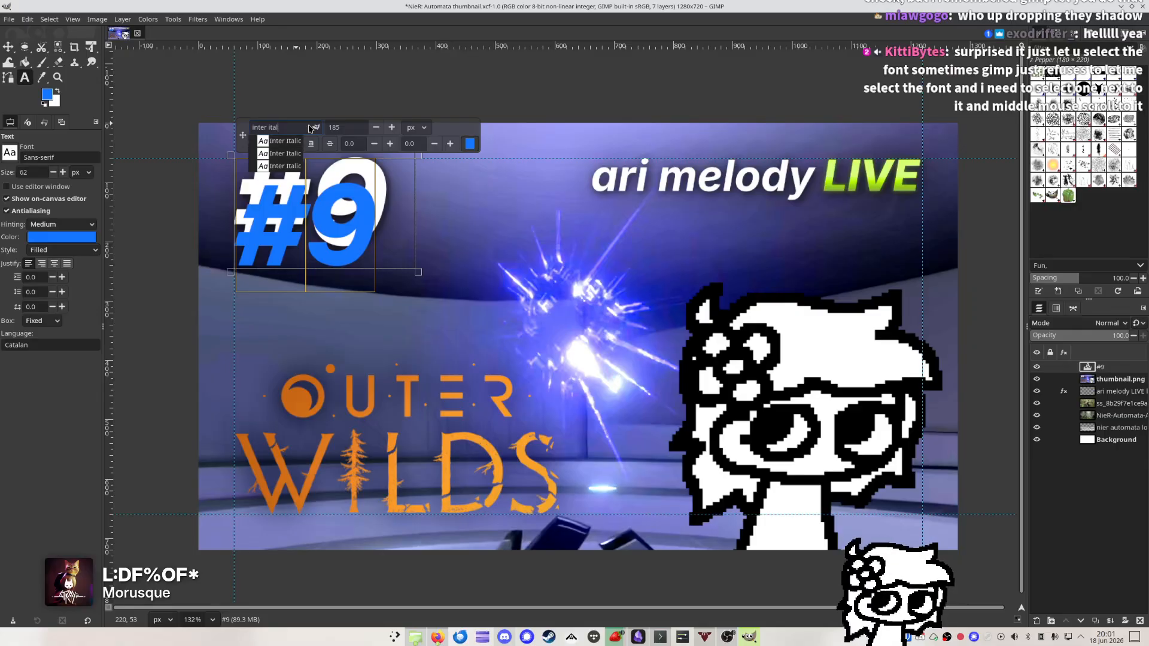
key("ctrl+BackSpace")
type("ex")
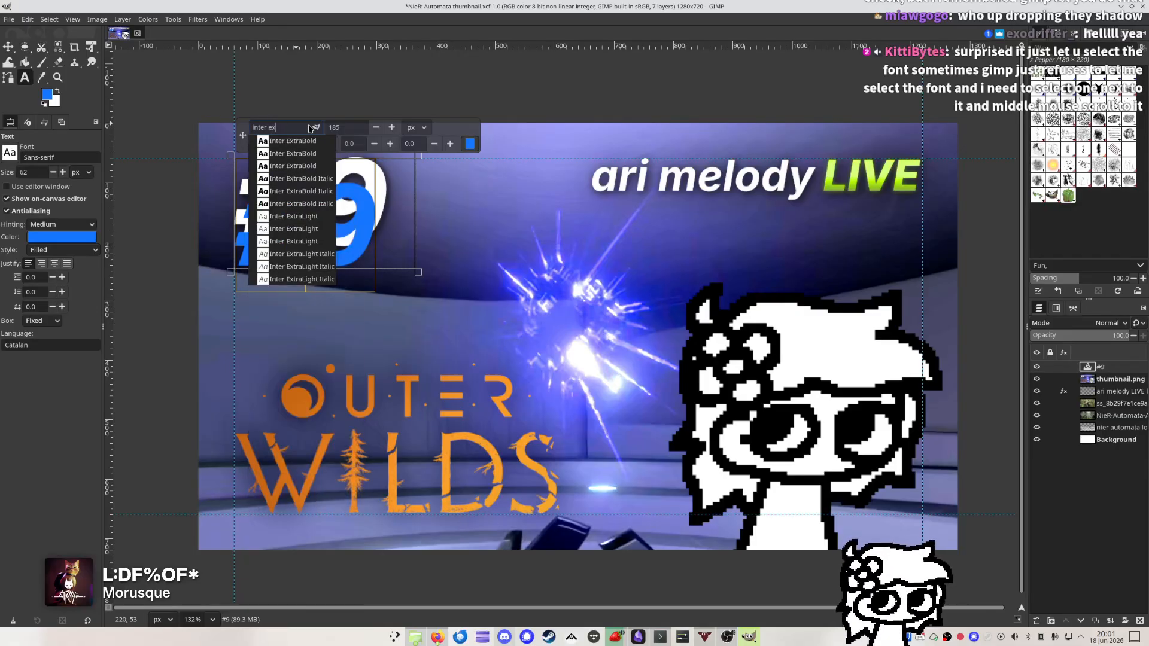
key("Down")
key("Down")
key("Down")
key("Down")
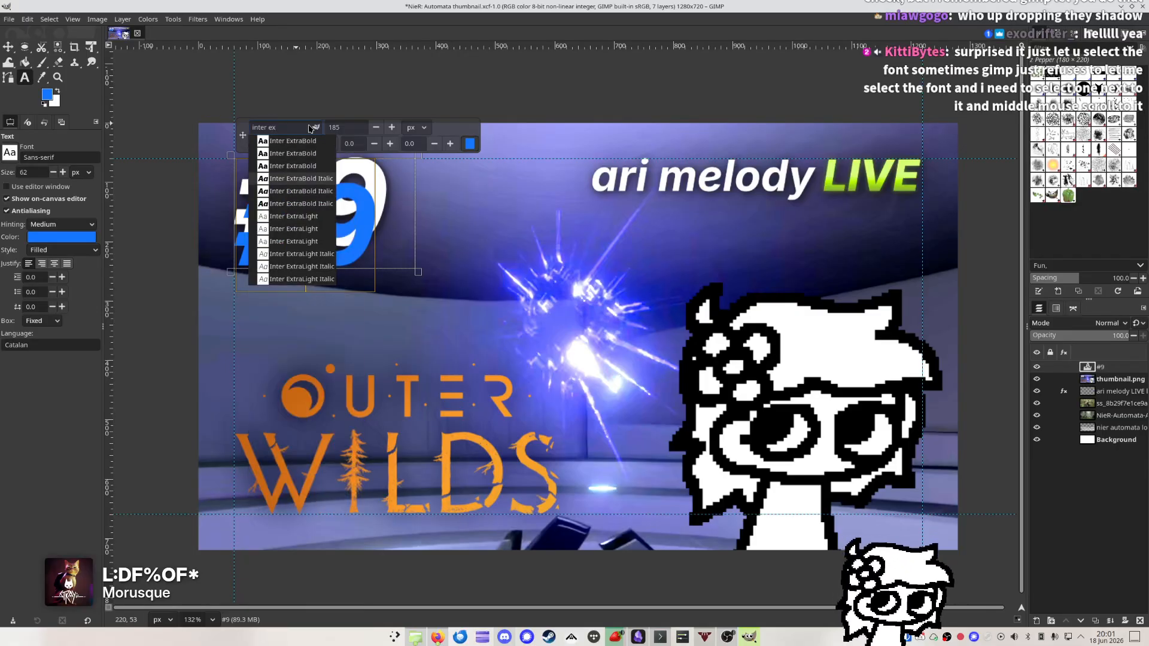
key("Return")
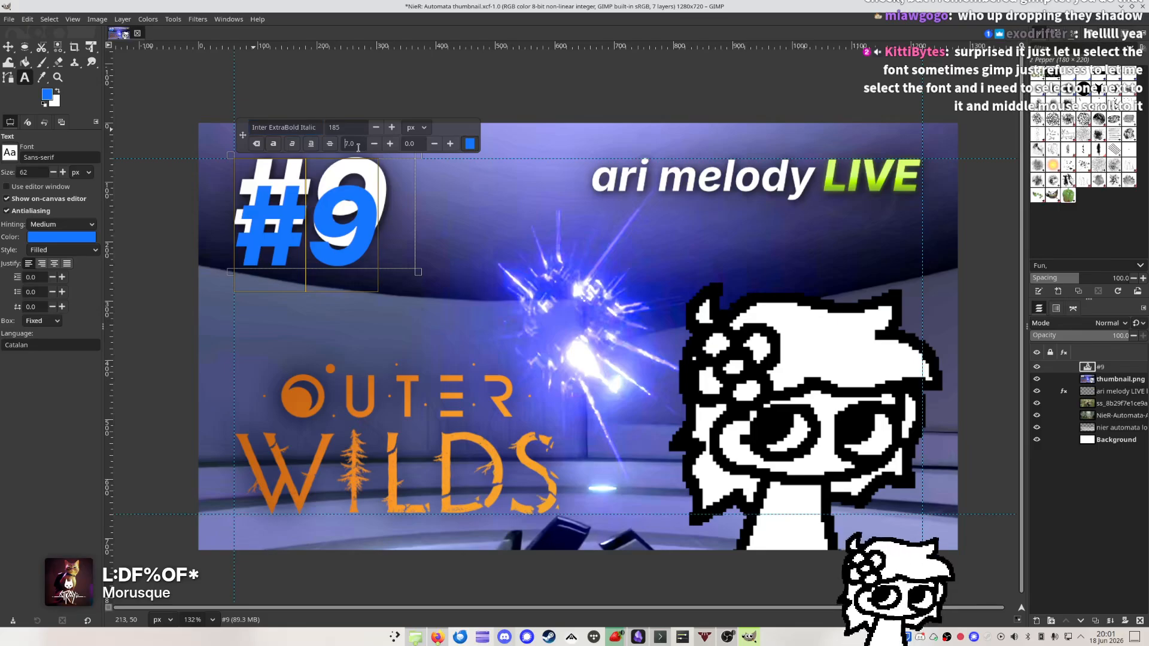
Enlarge the #9 text to 200 px and set its color to white (ffffff)
type("0")
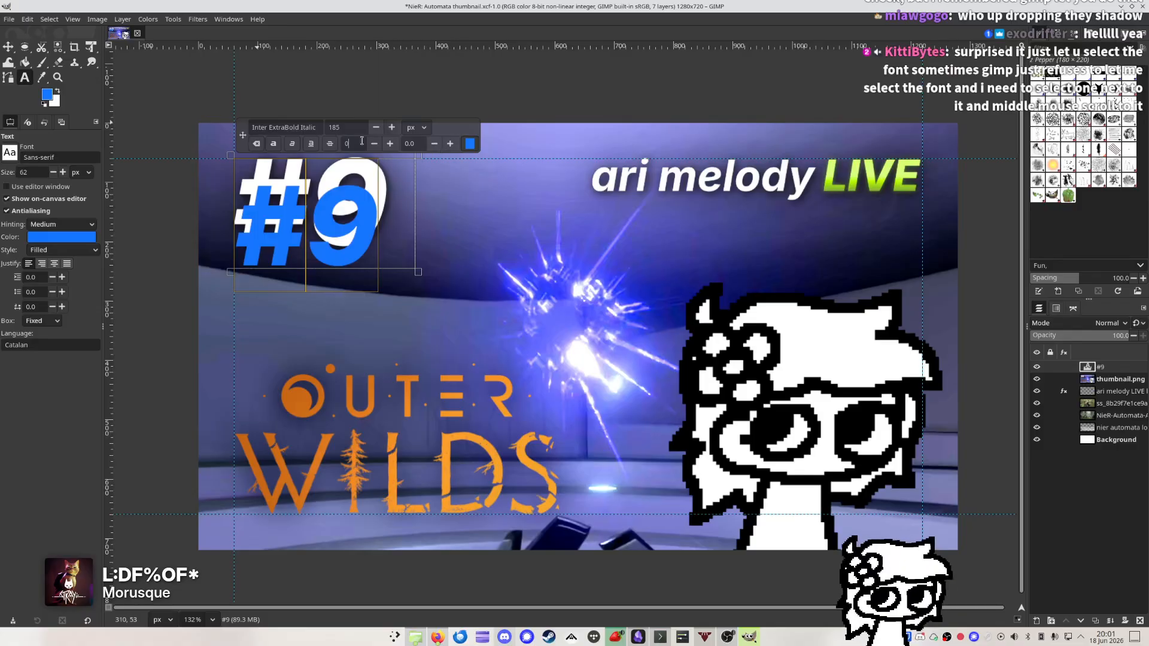
scroll(359, 133, "up", 11)
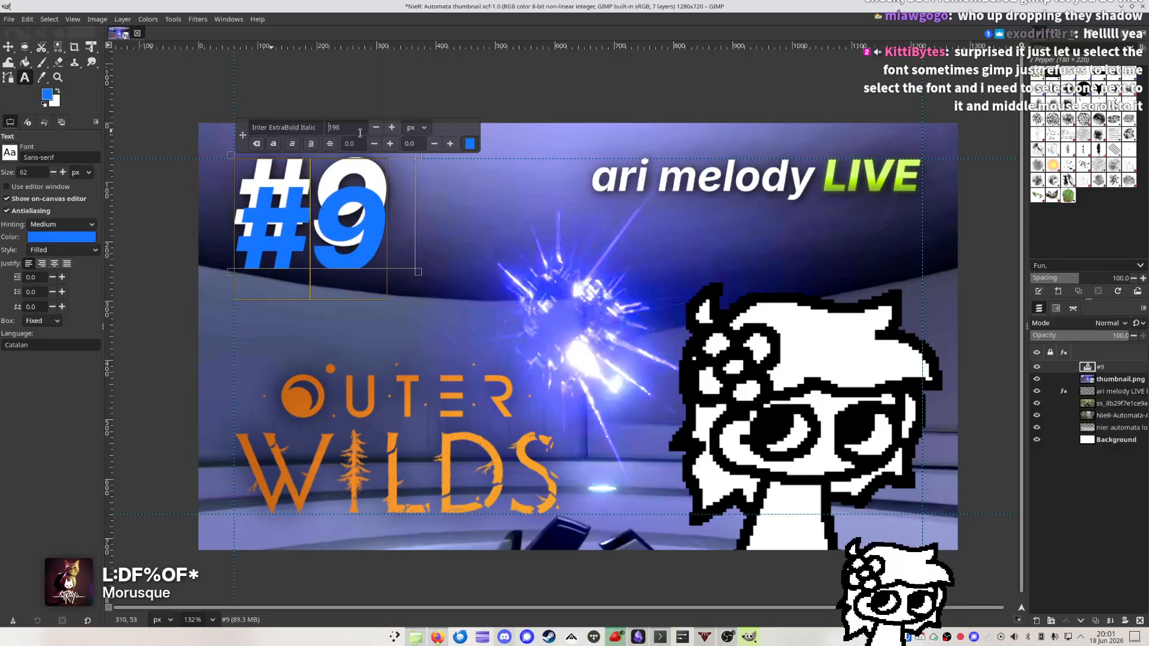
scroll(359, 133, "up", 4)
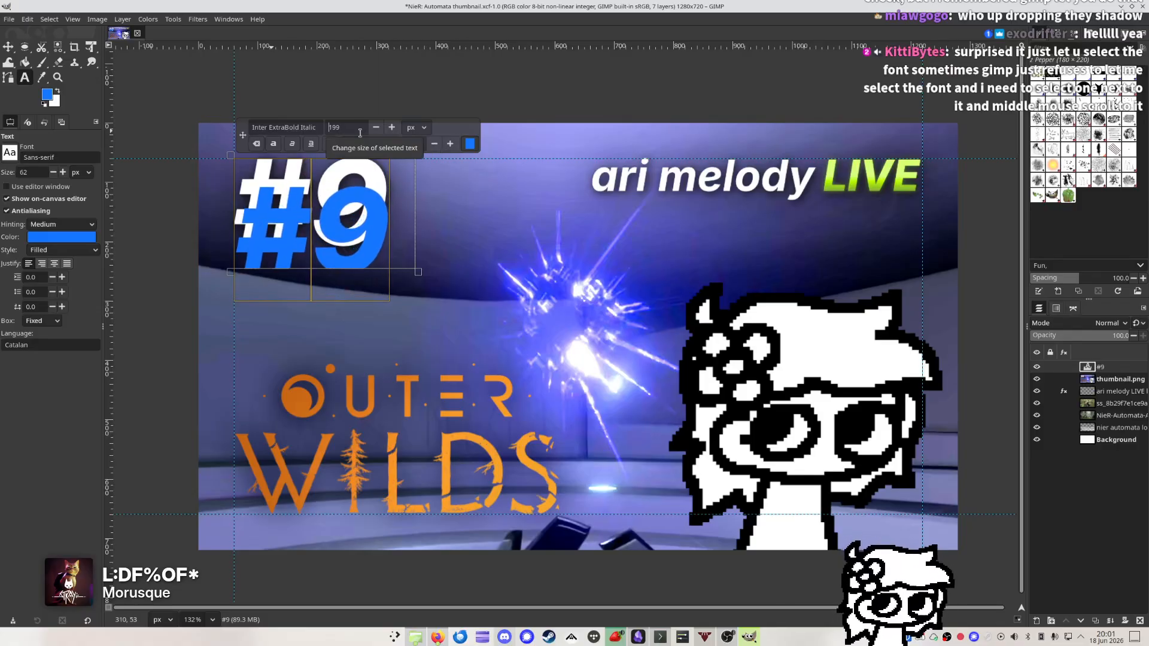
left_click(470, 150)
left_click_drag(499, 261, 411, 232)
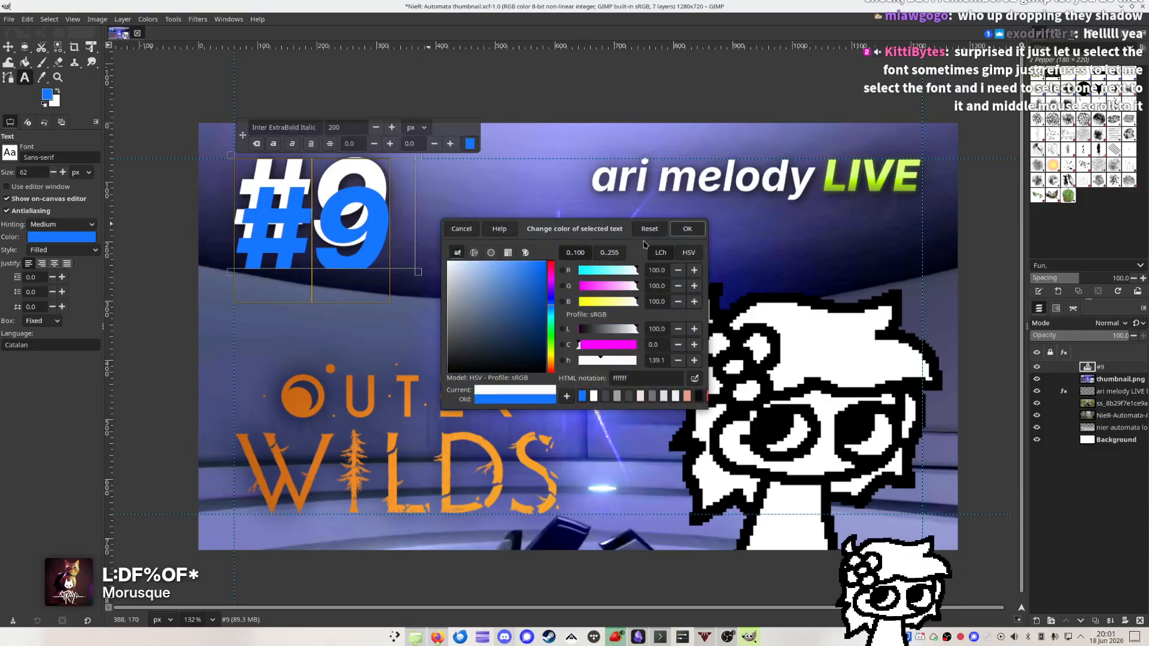
left_click(687, 229)
Move the #9 text layer up so it lies exactly over the reference thumbnail's #9
scroll(170, 140, "up", 6)
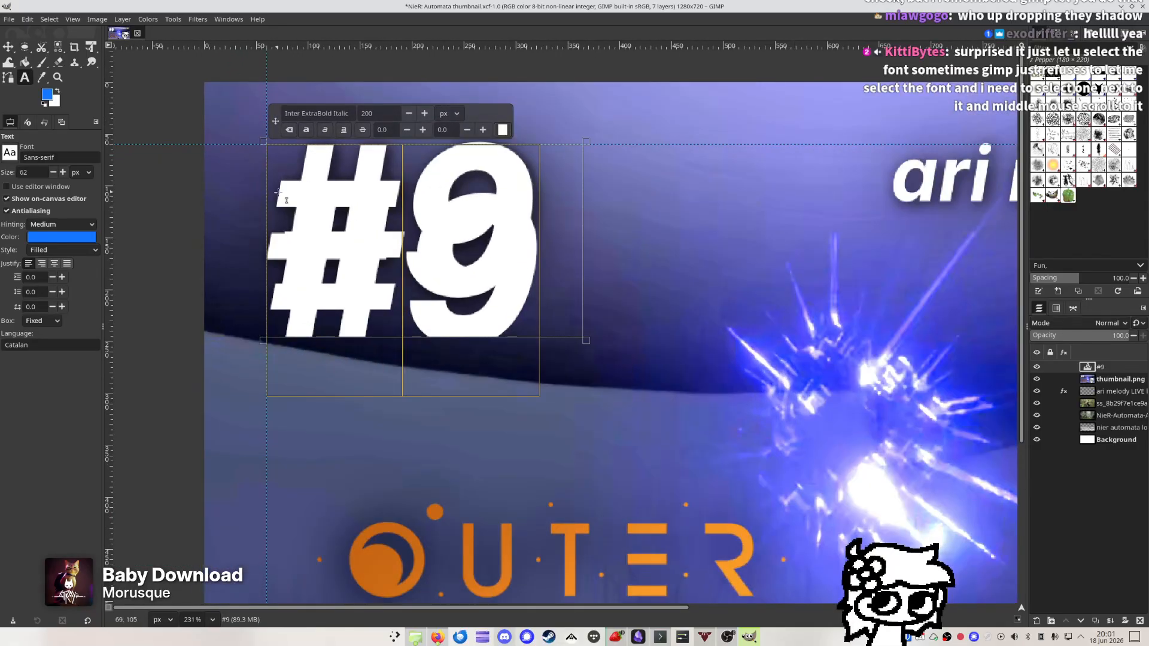
left_click(8, 47)
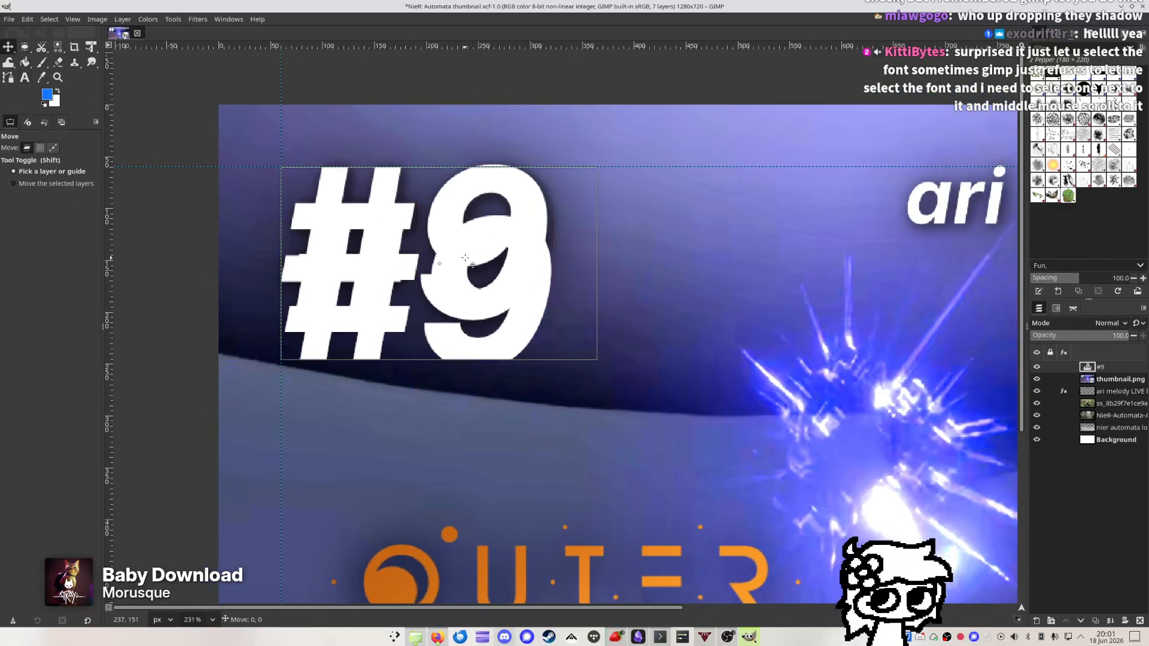
left_click_drag(463, 270, 461, 214)
left_click_drag(461, 213, 460, 213)
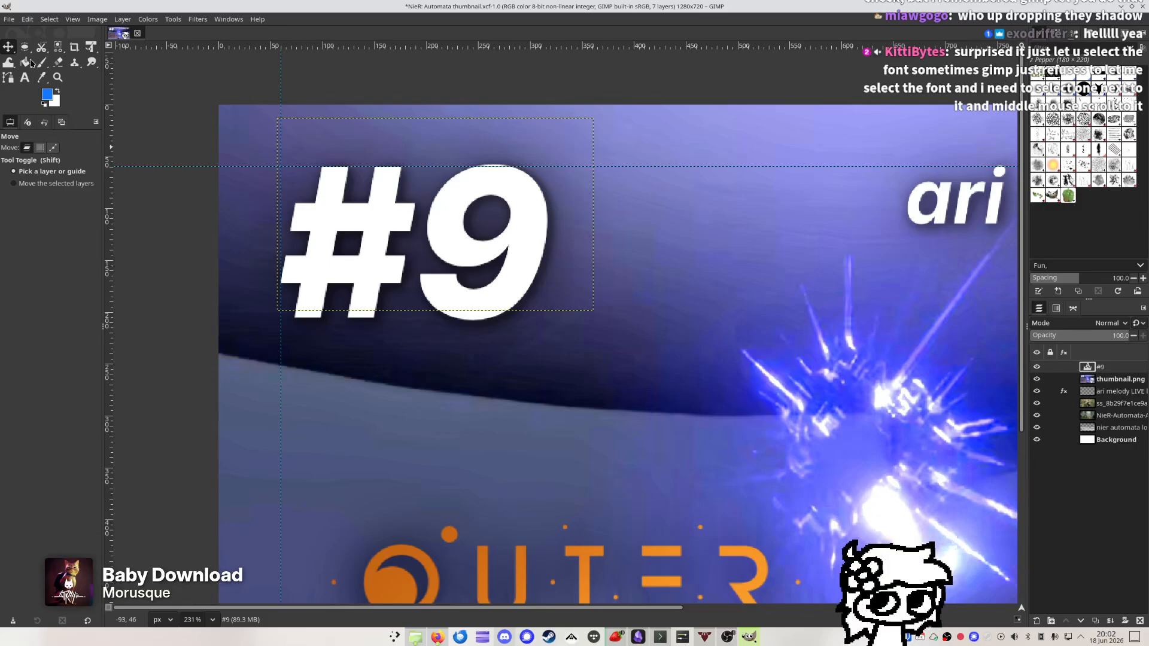
Extend the lower edge of the #9 text box so the characters are not cut off
left_click(24, 78)
left_click(441, 266)
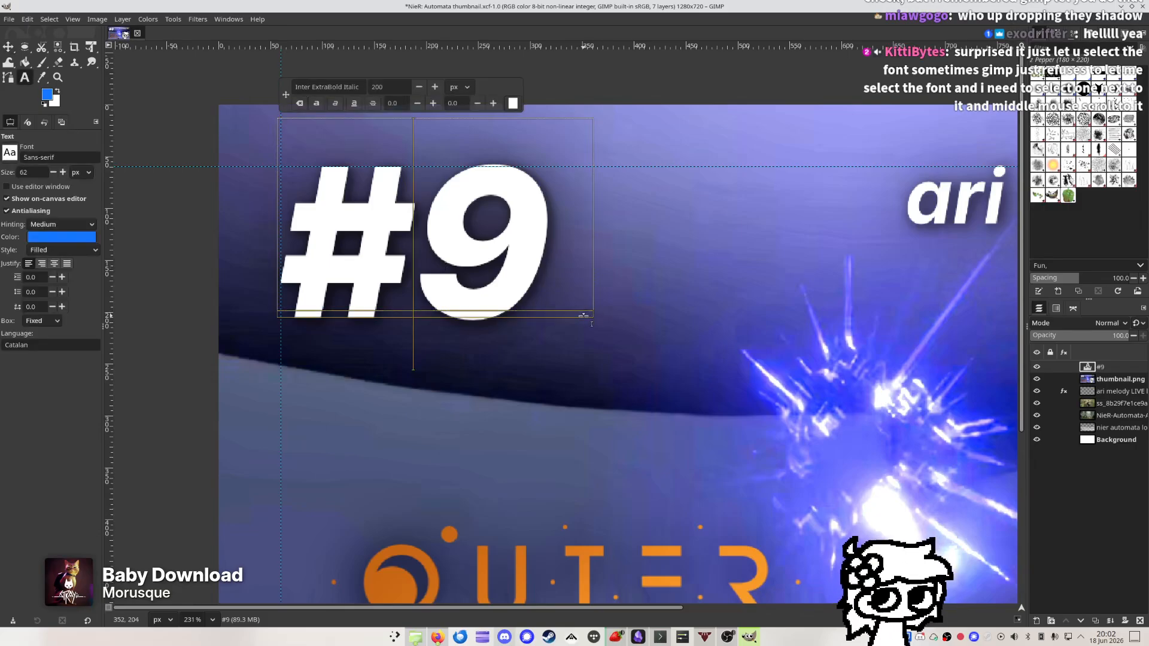
left_click_drag(591, 323, 593, 346)
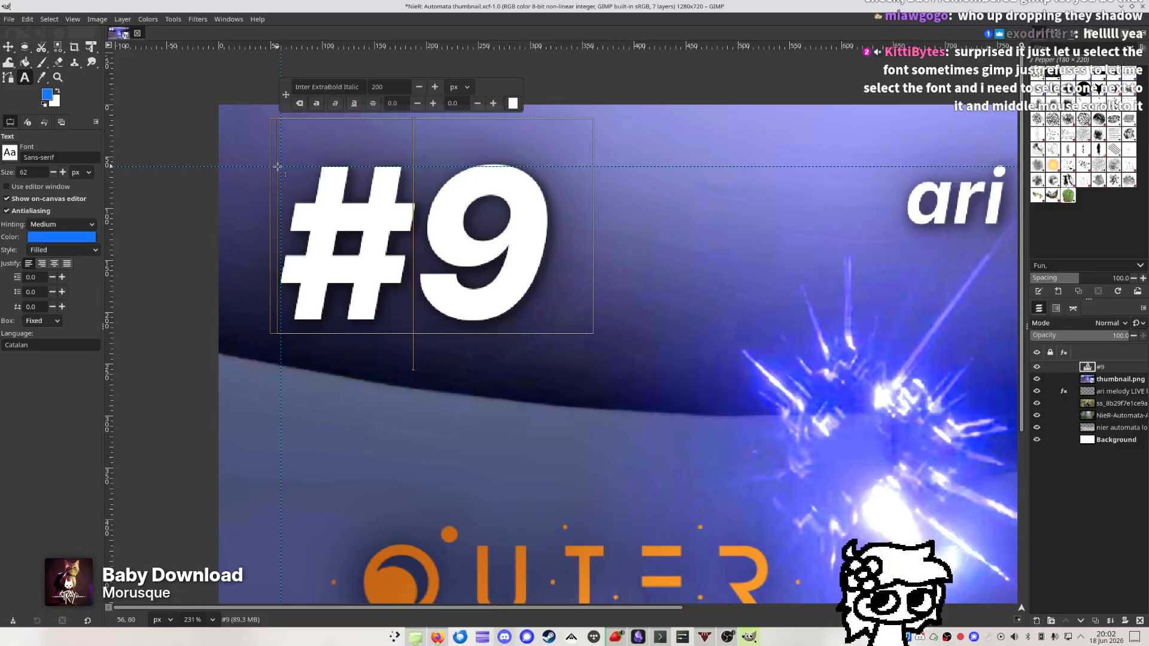
left_click(8, 46)
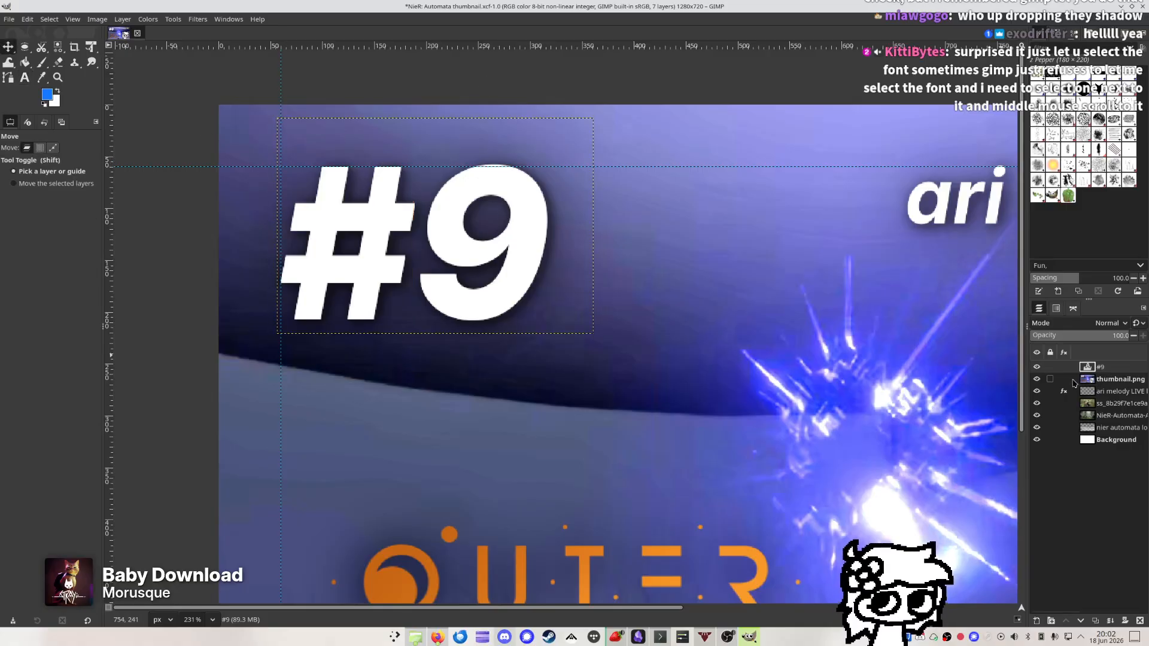
Toggle the #9 text layer's visibility repeatedly to compare it with the reference number, leaving it visible
left_click(1036, 368)
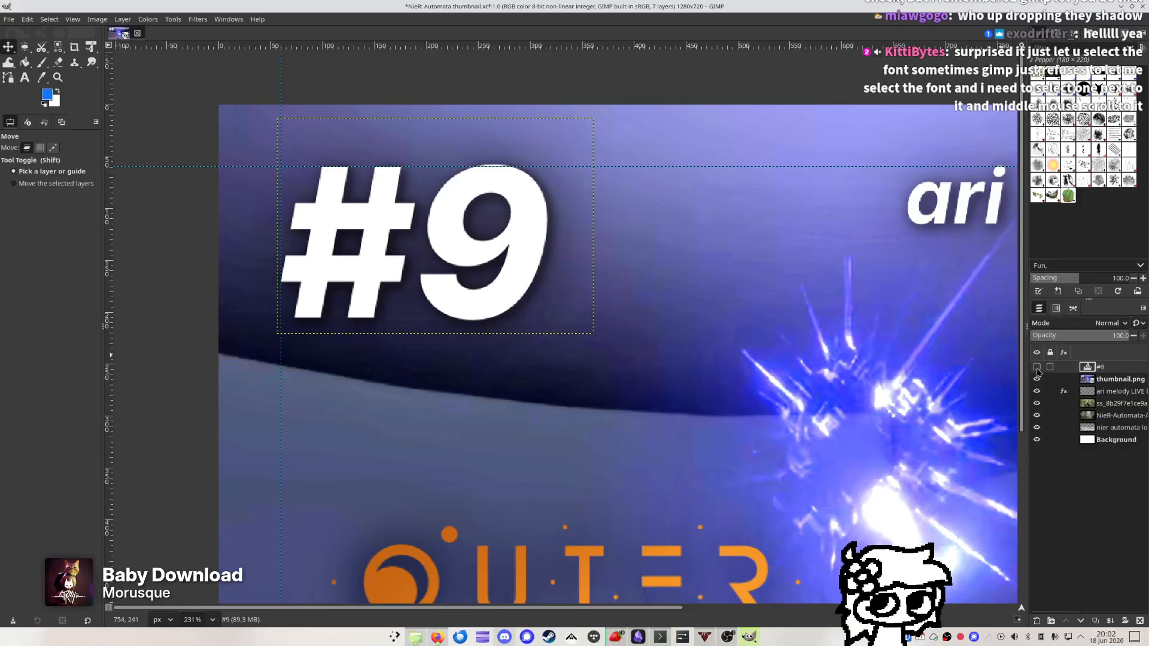
left_click(1037, 368)
left_click(1036, 367)
left_click(1037, 367)
left_click(1037, 367)
left_click(1037, 367)
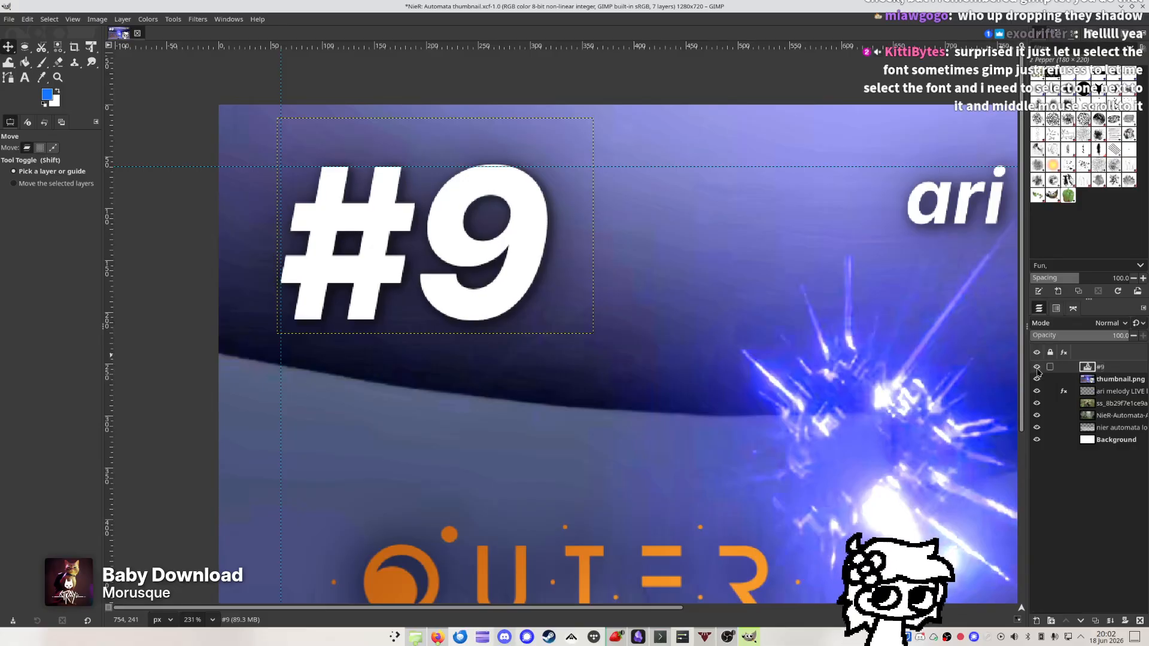
left_click(1037, 367)
left_click(1037, 368)
left_click(1037, 367)
left_click(1037, 367)
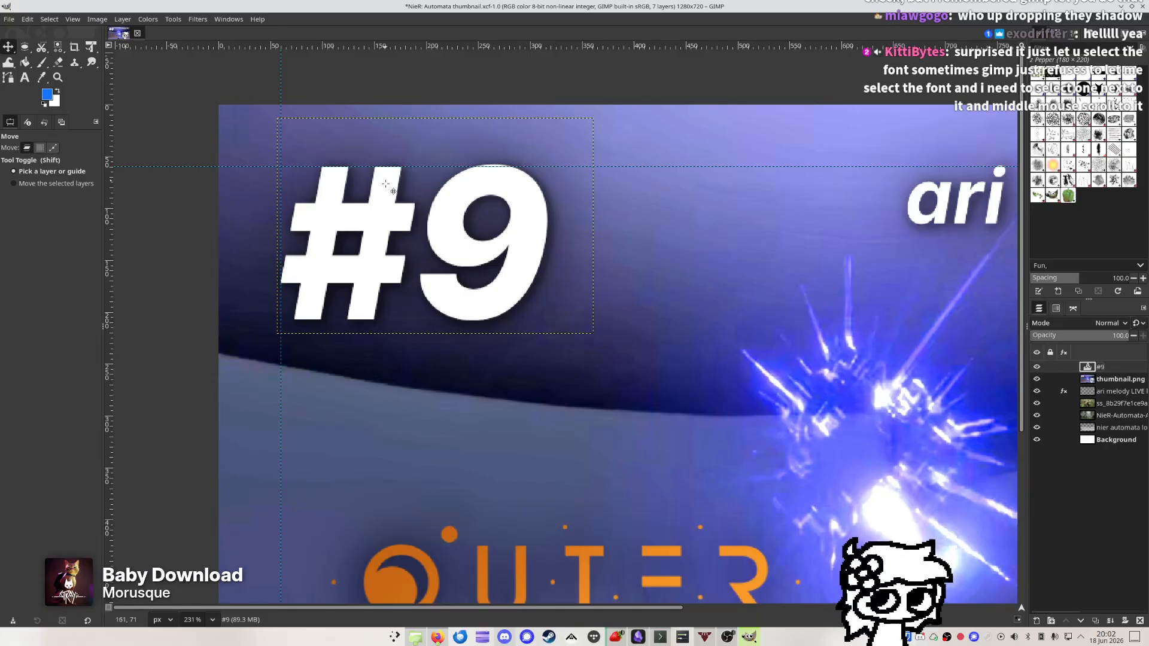
Open the #9 text for editing, leave it again, and inspect its alignment with the reference number up close
scroll(434, 200, "up", 1)
key("t")
left_click(471, 199)
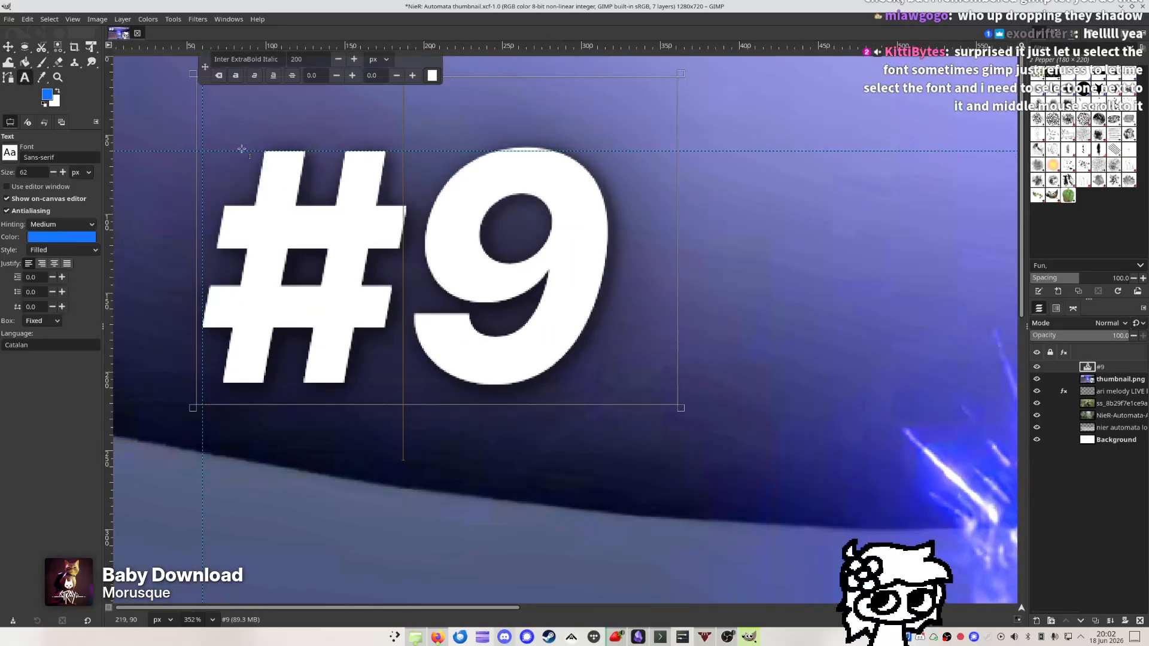
key("Escape")
key("m")
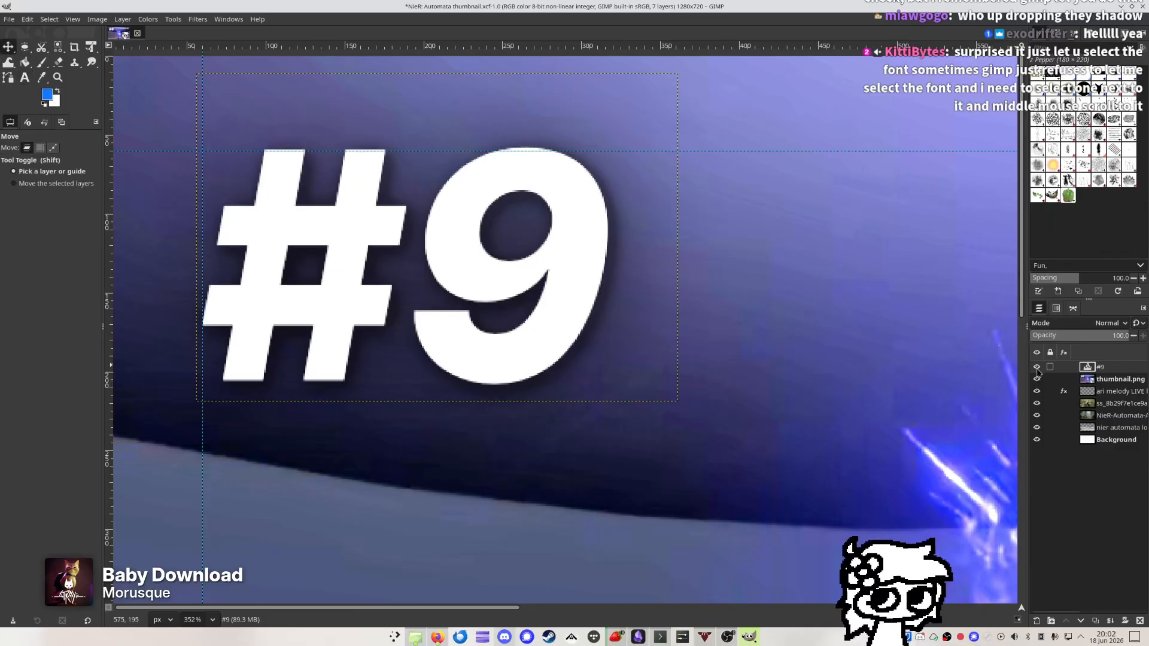
left_click(556, 287)
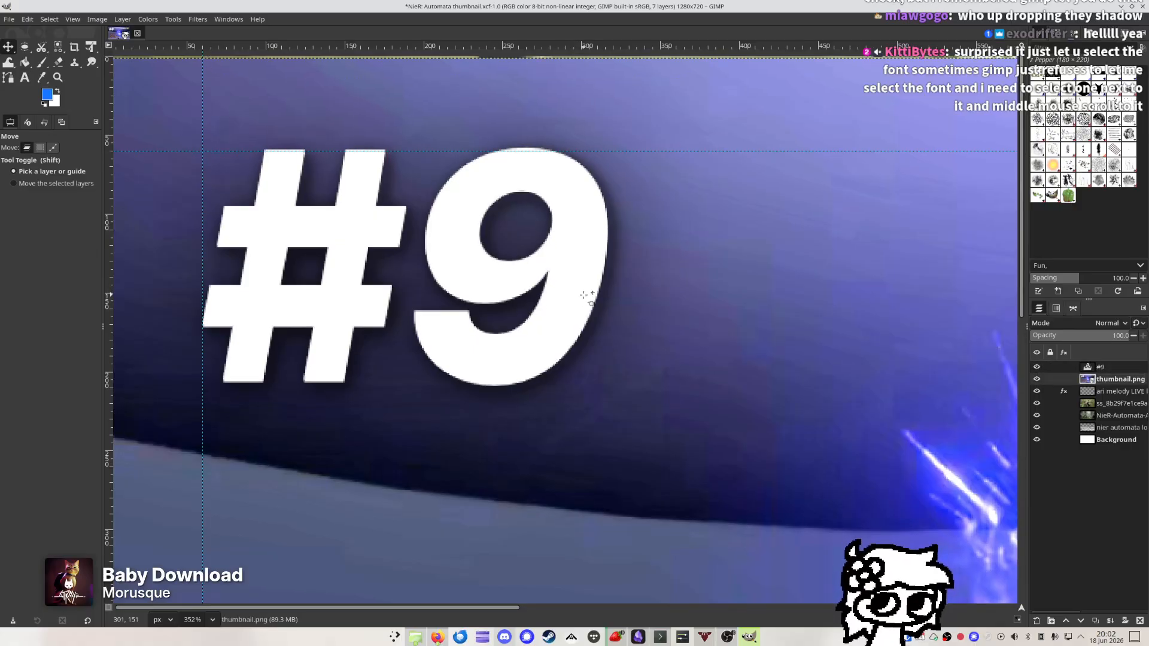
Select the #9 text layer and toggle its visibility repeatedly to compare it with the reference number, leaving it hidden
left_click(552, 296)
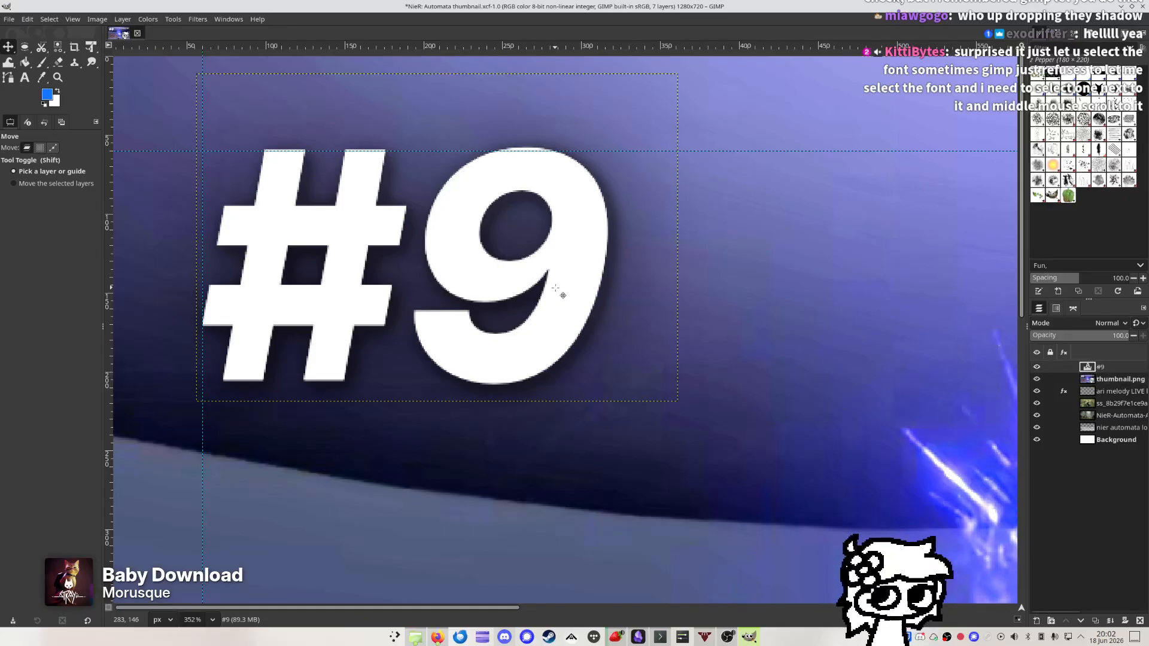
left_click(1037, 367)
left_click(1036, 368)
left_click(1036, 368)
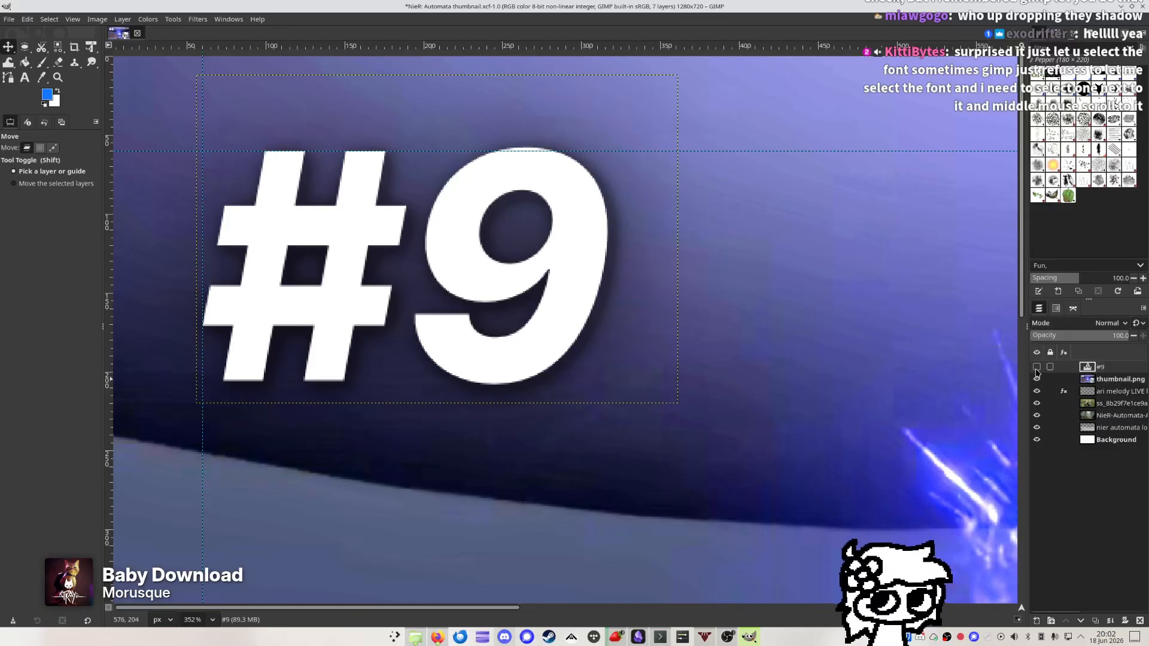
left_click(1036, 368)
left_click(1037, 367)
scroll(746, 351, "down", 2)
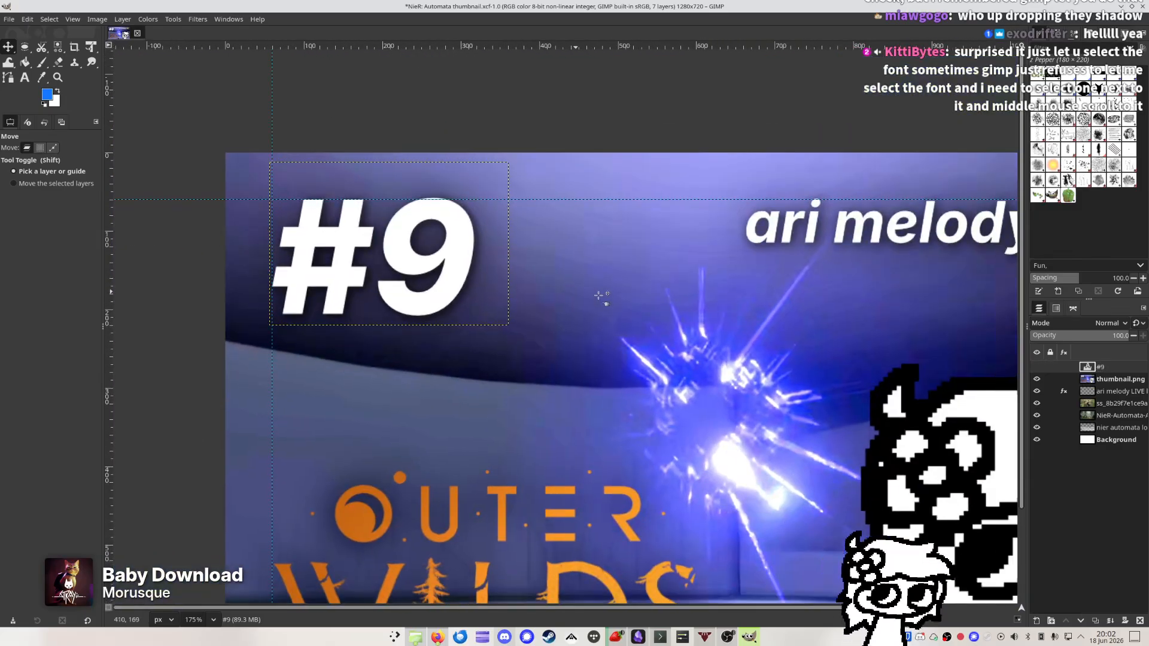
scroll(819, 350, "up", 2)
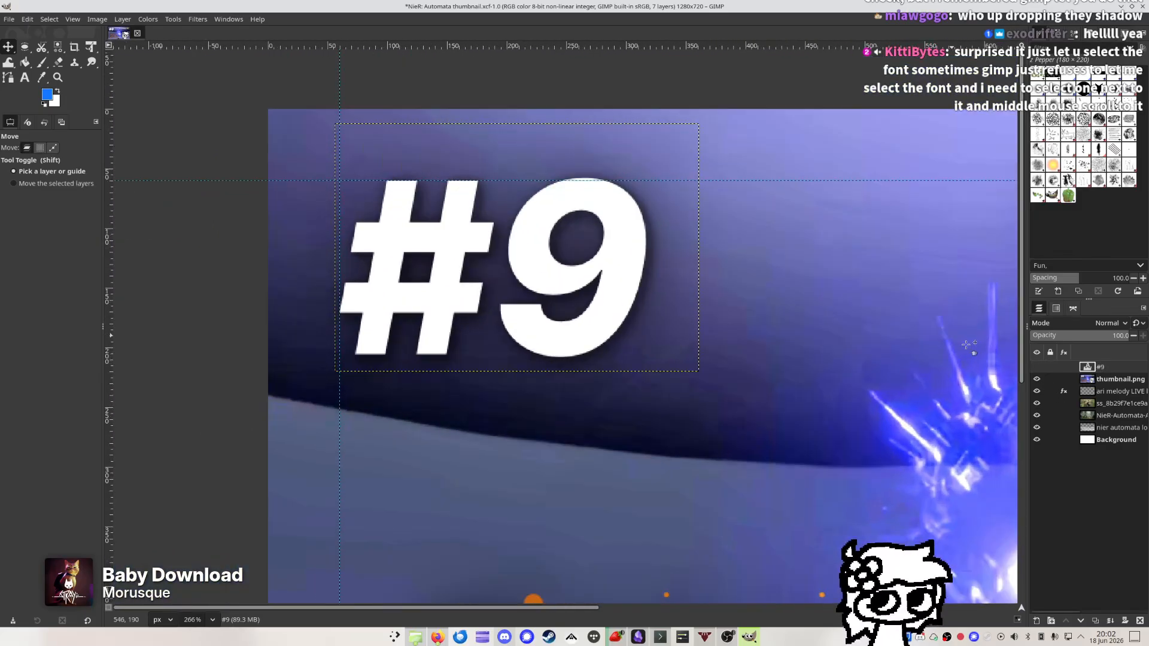
Show the #9 text layer and toggle the reference thumbnail.png layer on and off to compare them, leaving the reference hidden
left_click(1037, 379)
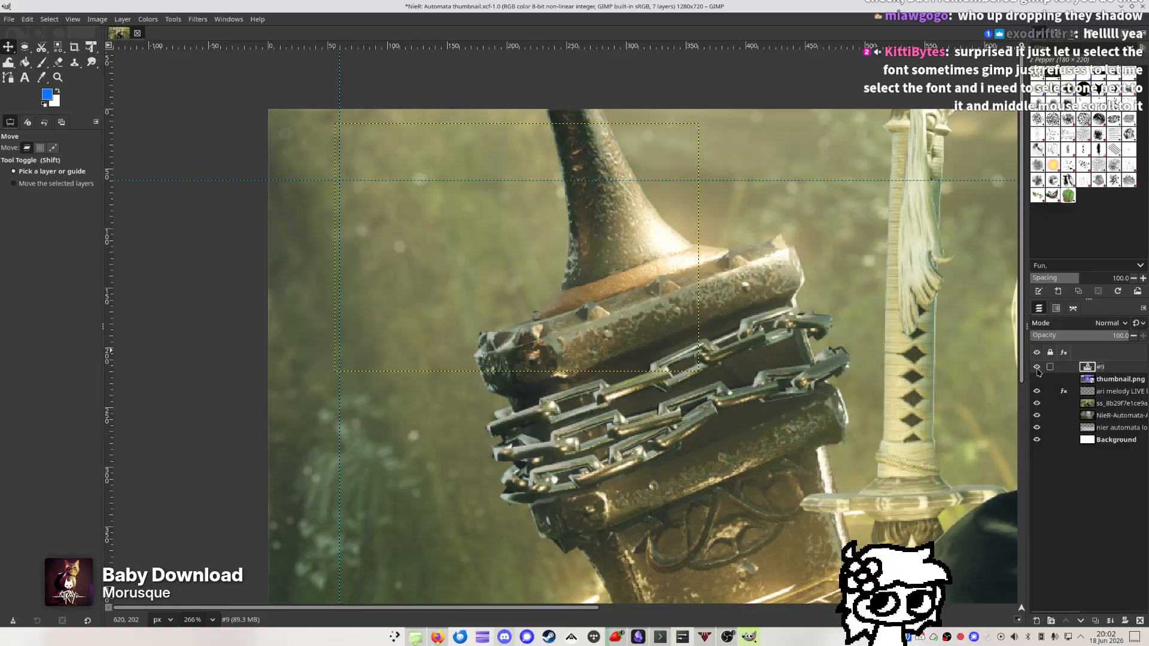
left_click(1037, 366)
left_click(1036, 379)
left_click(1036, 379)
left_click(1037, 379)
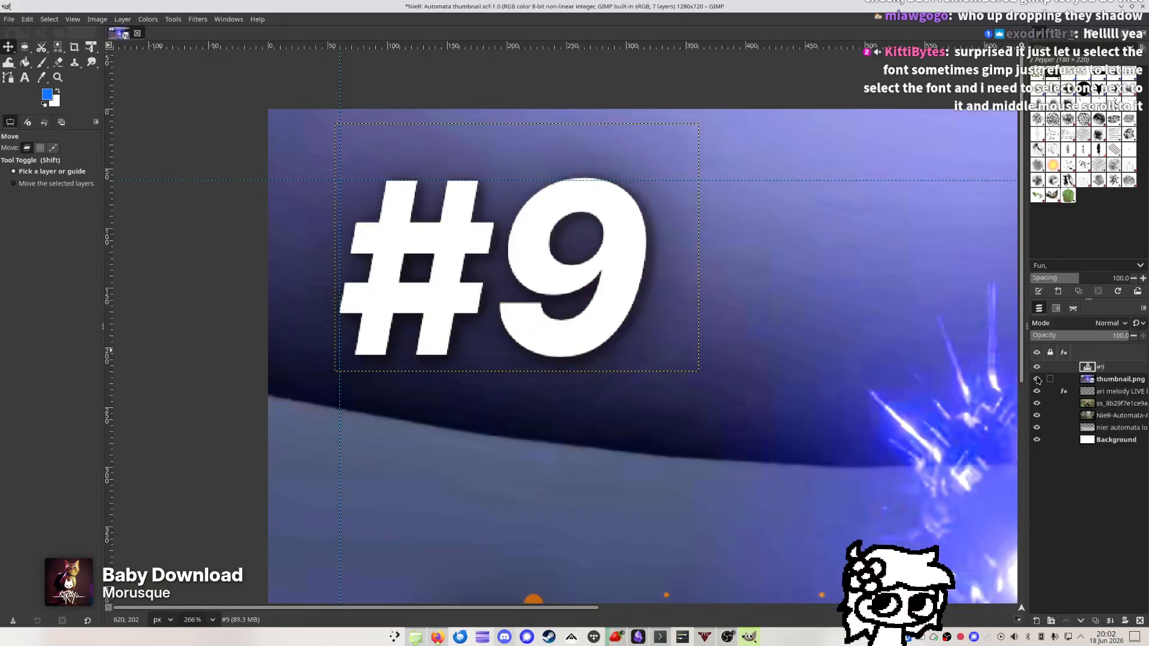
left_click(1037, 379)
left_click(1037, 380)
left_click(1036, 379)
scroll(743, 374, "down", 5)
left_click_drag(743, 375, 518, 345)
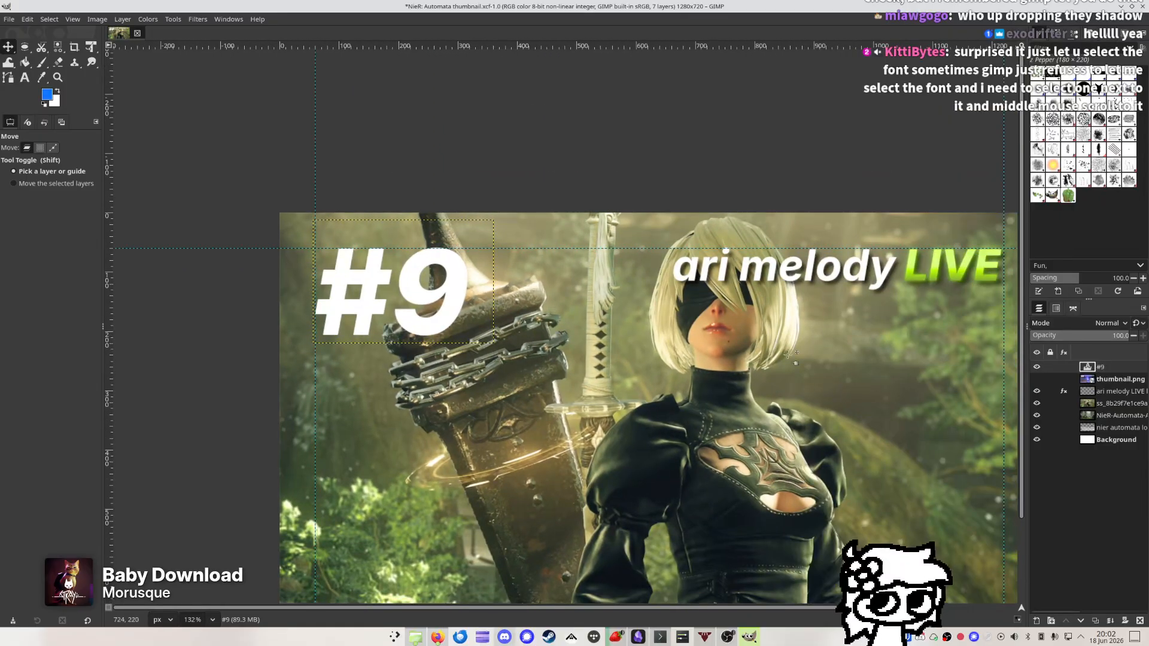
Review the Drop Shadow settings on the ari melody LIVE logo layer, accept them as they are, and reopen the layer's effects list
left_click(1109, 391)
left_click(1065, 391)
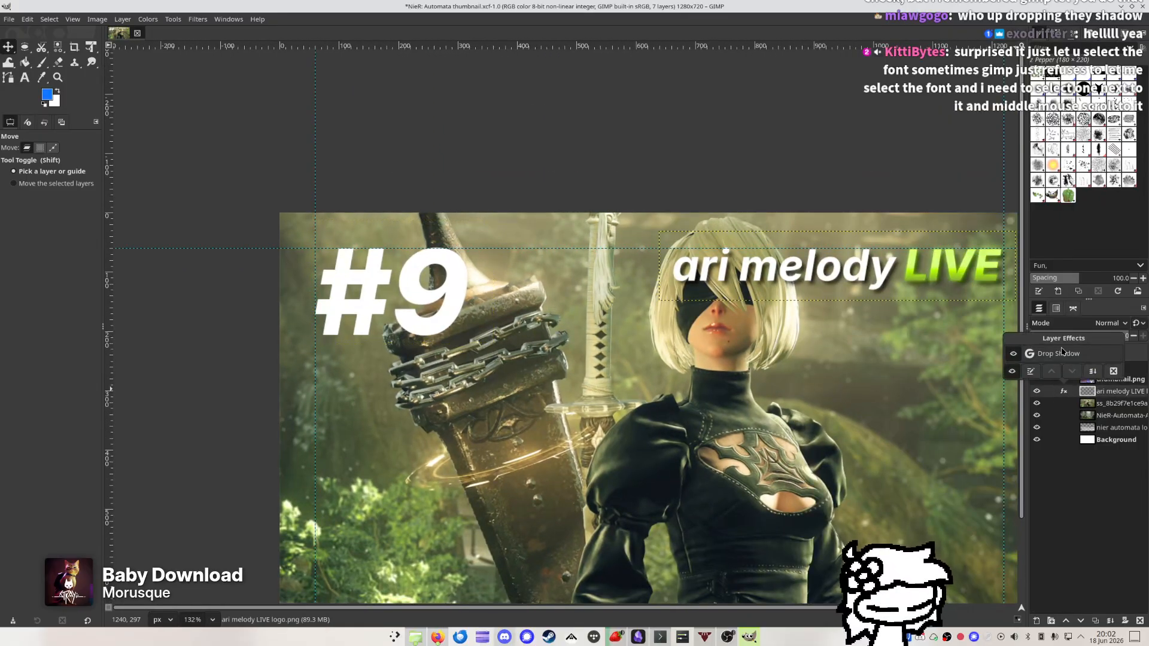
double_click(1052, 357)
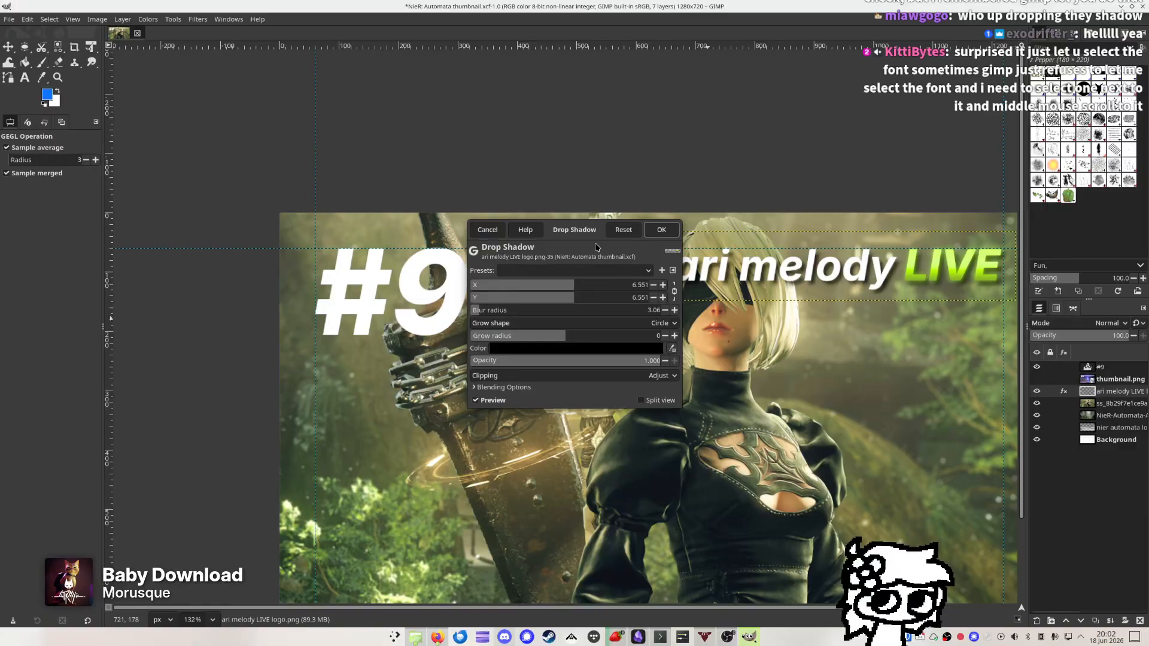
left_click(661, 231)
left_click(1064, 392)
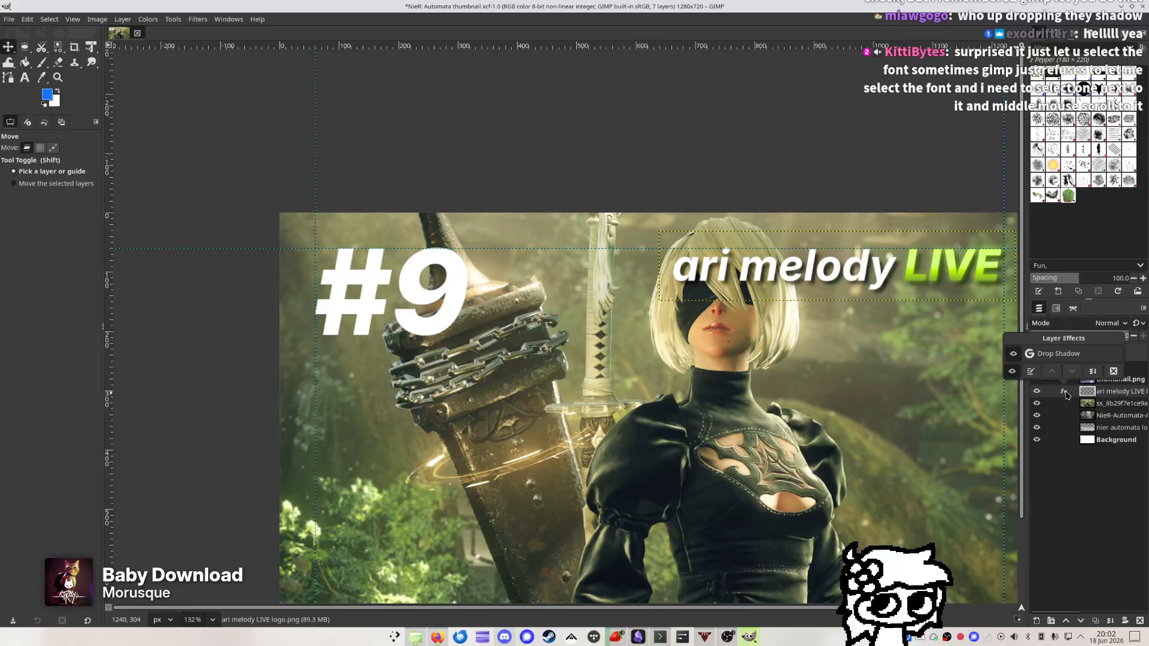
Try to copy the Drop Shadow effect from the LIVE logo layer
left_click(1065, 393)
right_click(1066, 393)
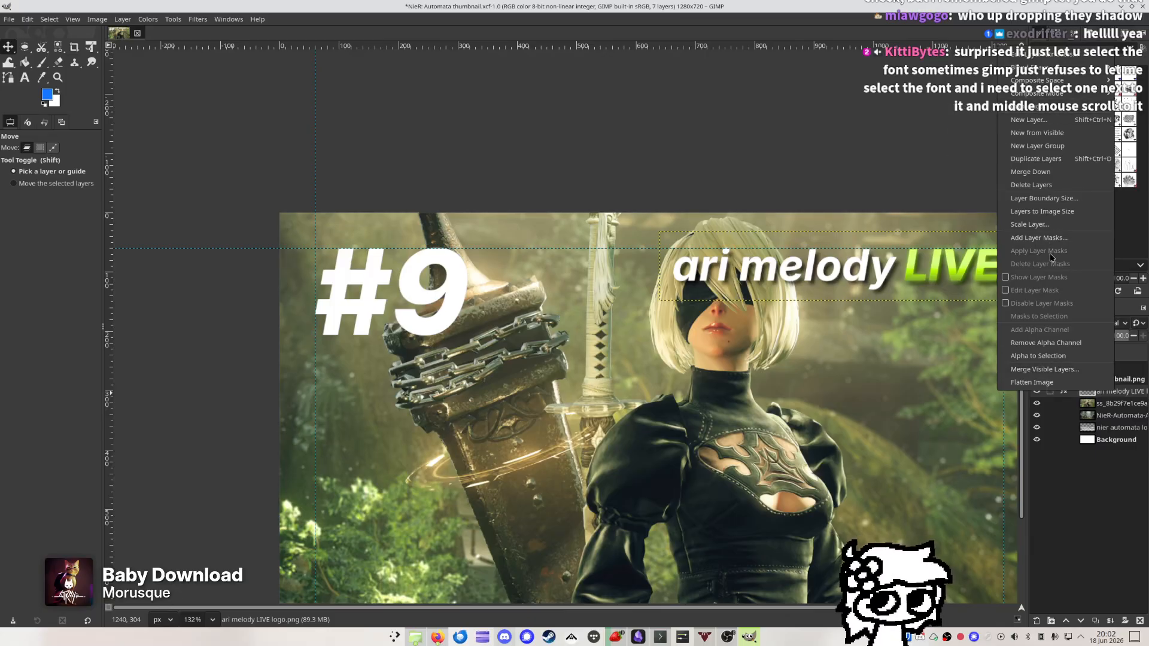
left_click(251, 5)
left_click(30, 20)
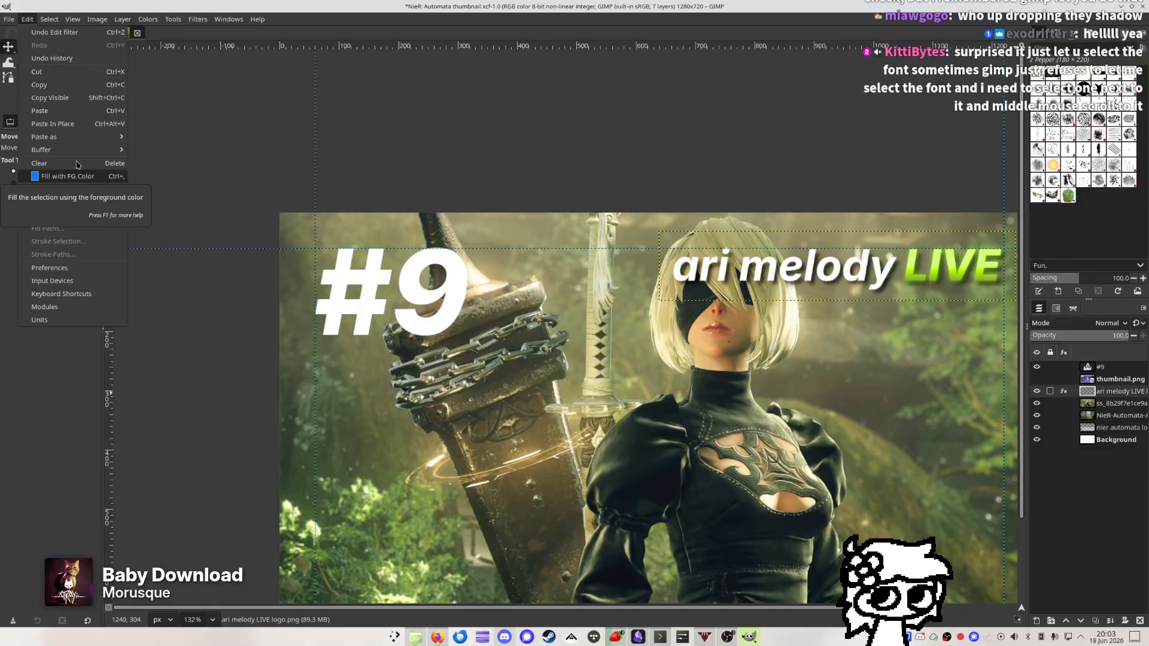
mouse_move(77, 141)
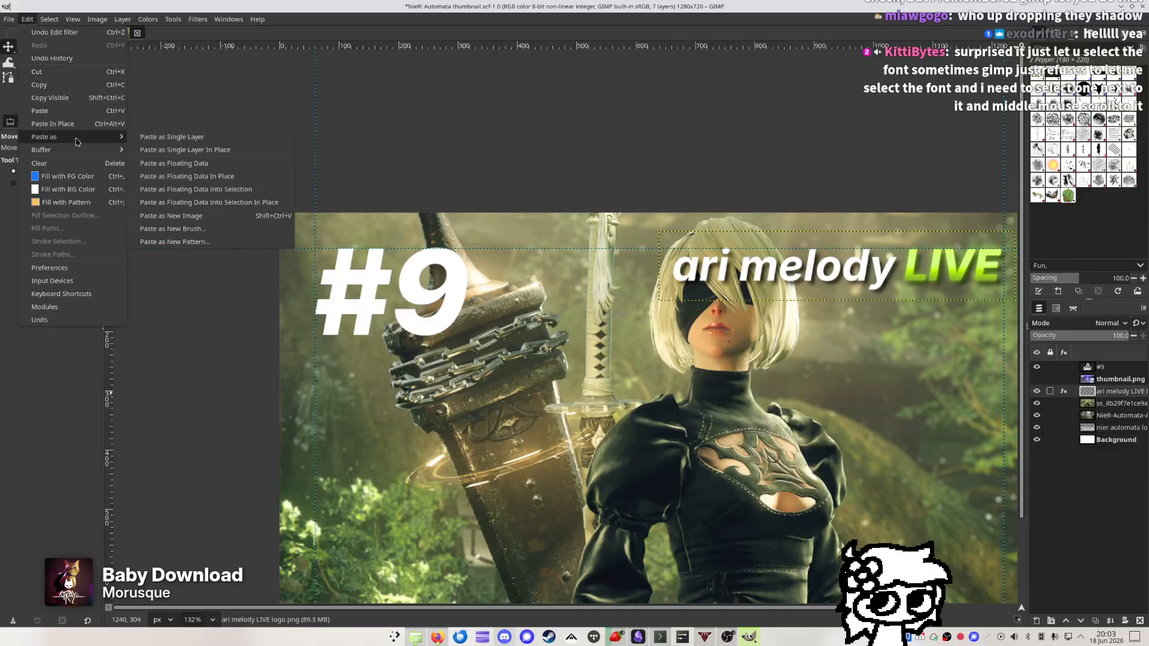
left_click(78, 85)
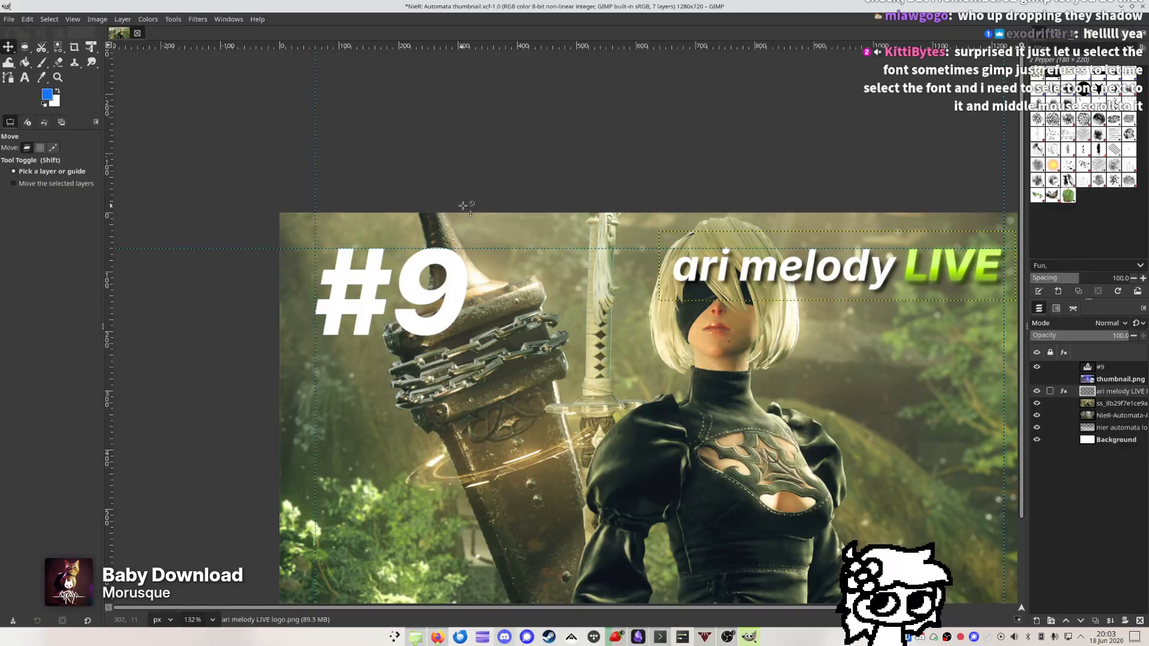
Apply the Drop Shadow filter to the #9 text layer with the last-used settings
left_click(1101, 366)
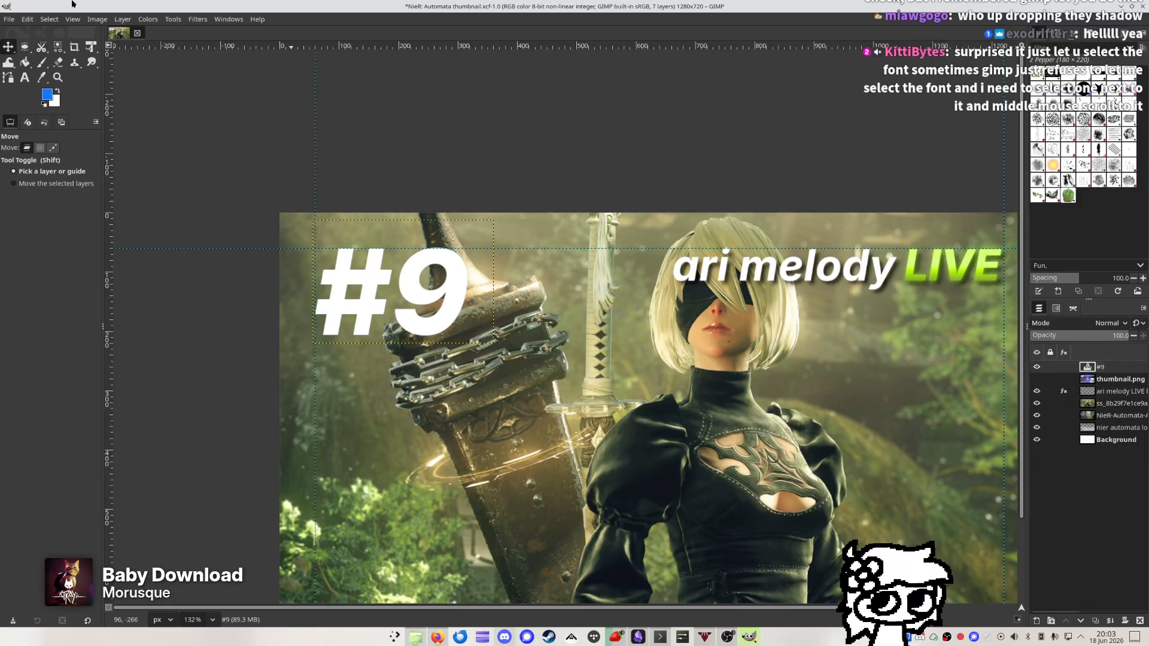
left_click(184, 21)
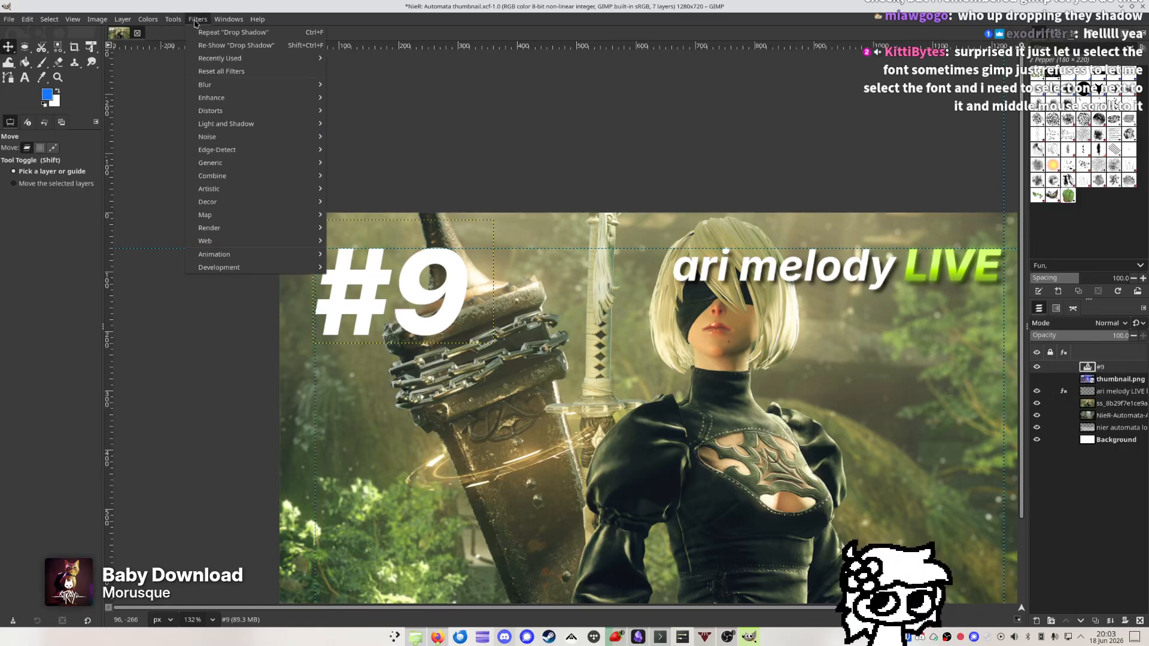
left_click(243, 34)
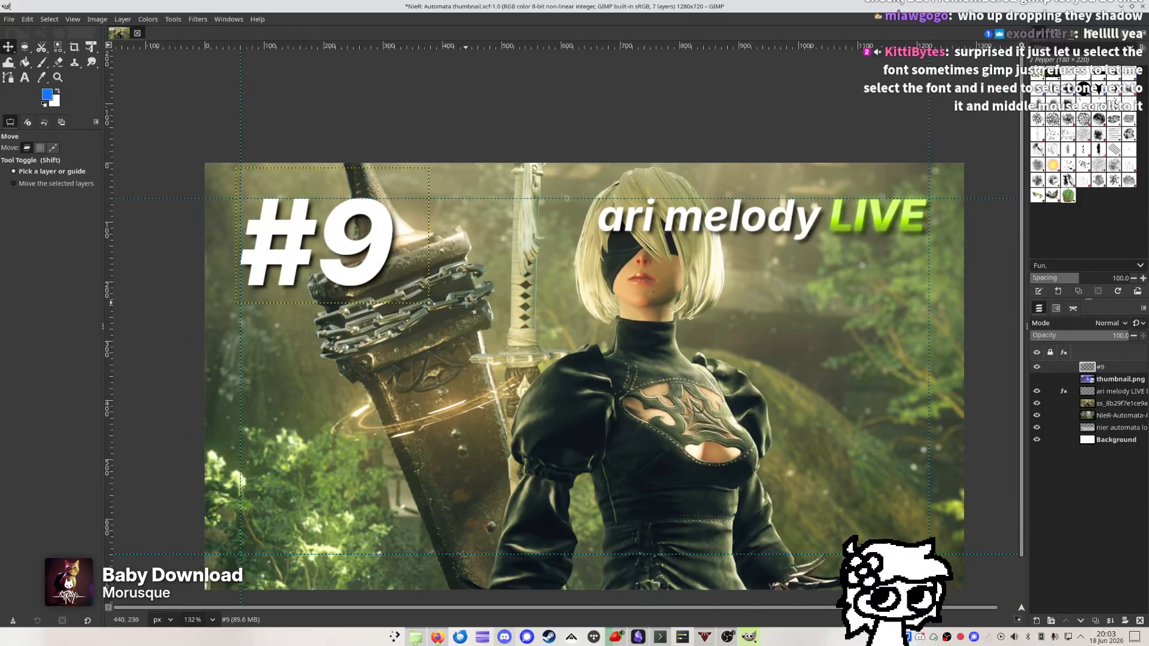
Move the thumbnail.png layer above the #9 layer and toggle its visibility to compare the two thumbnail designs
left_click_drag(1118, 384, 1117, 366)
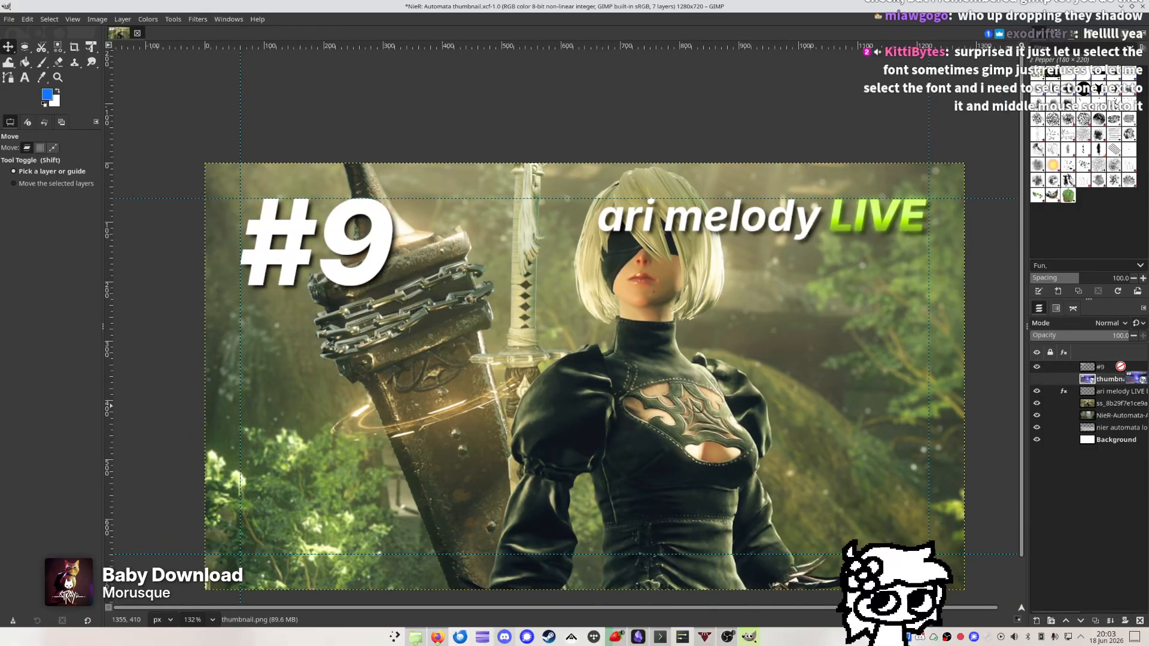
left_click(1036, 367)
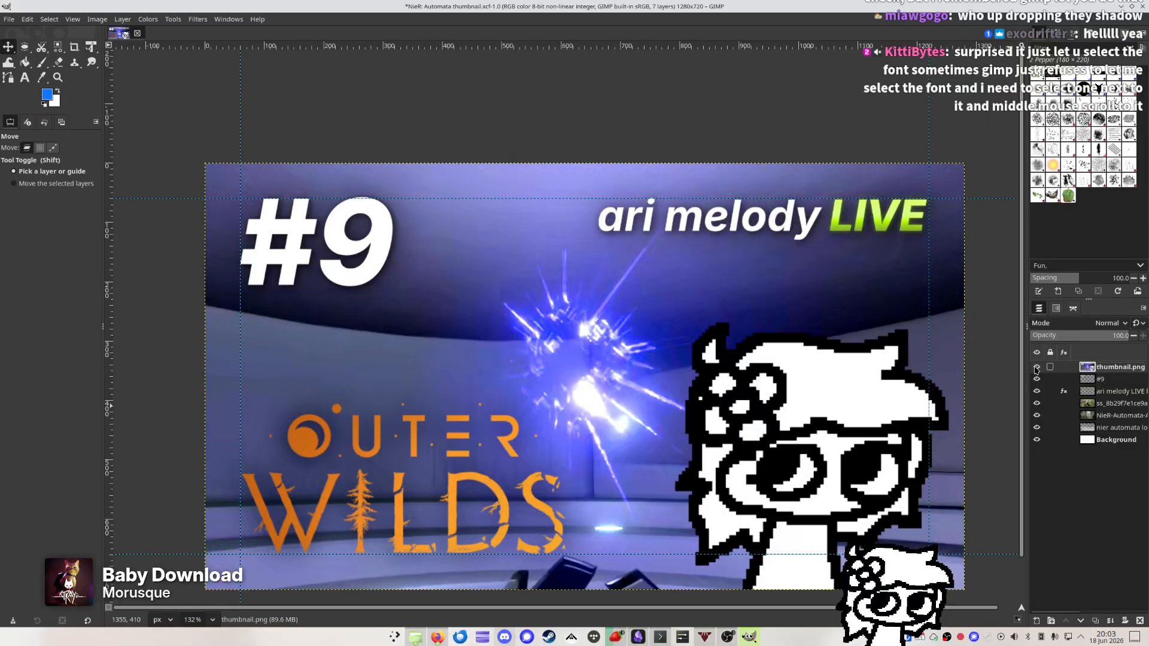
left_click(1036, 367)
left_click(1036, 368)
left_click(1036, 367)
left_click(1036, 367)
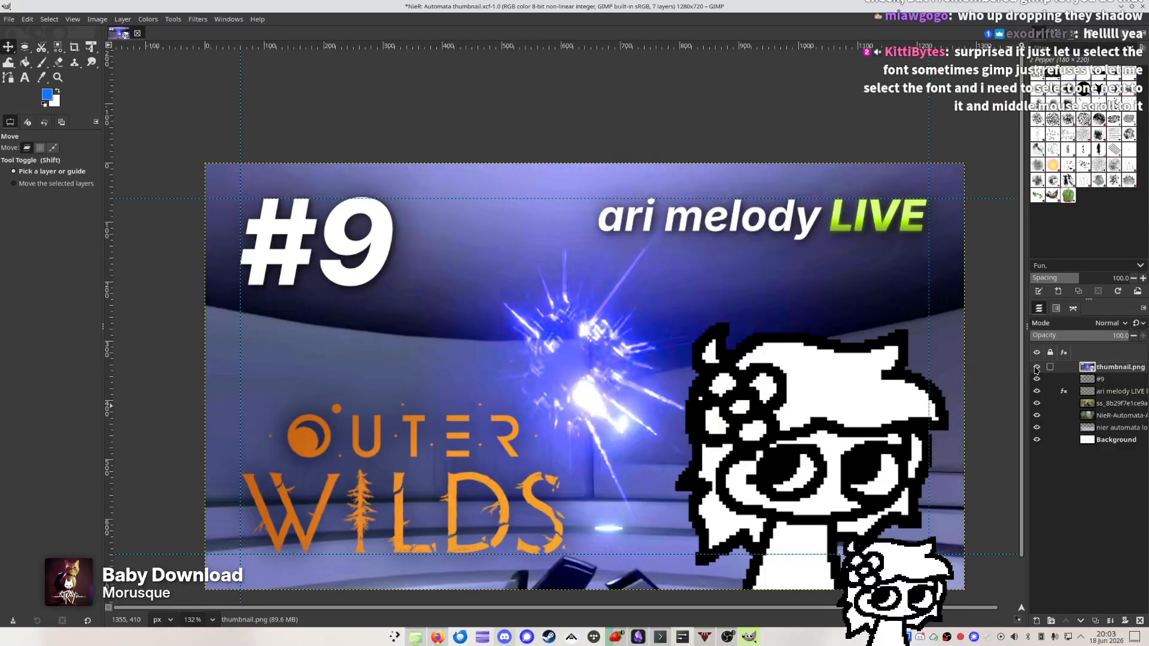
left_click(1036, 367)
left_click(1037, 368)
left_click(1037, 368)
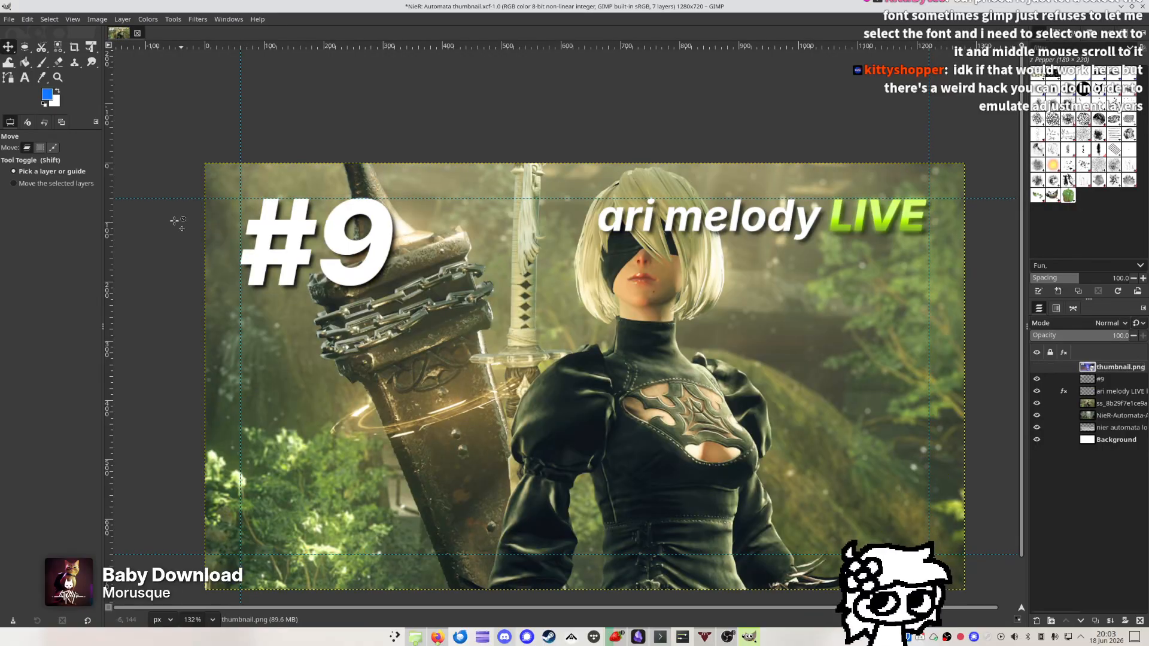
Inspect the #9 layer's attributes for an editable drop shadow filter
scroll(174, 221, "up", 3)
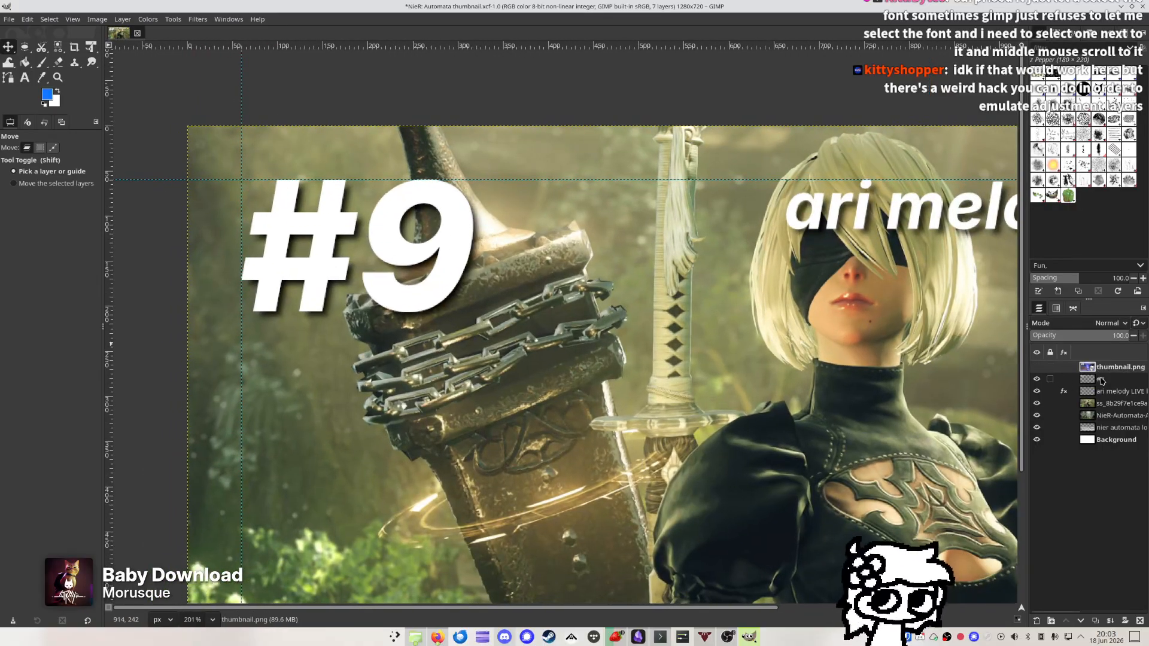
left_click(1101, 380)
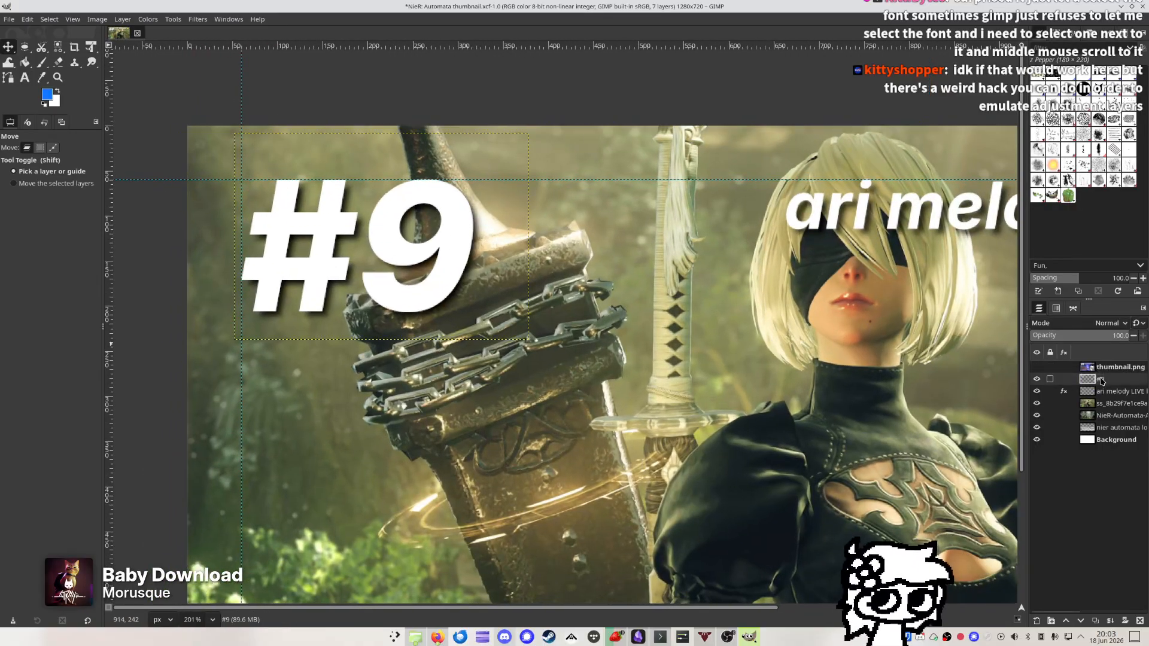
double_click(1065, 381)
key("Escape")
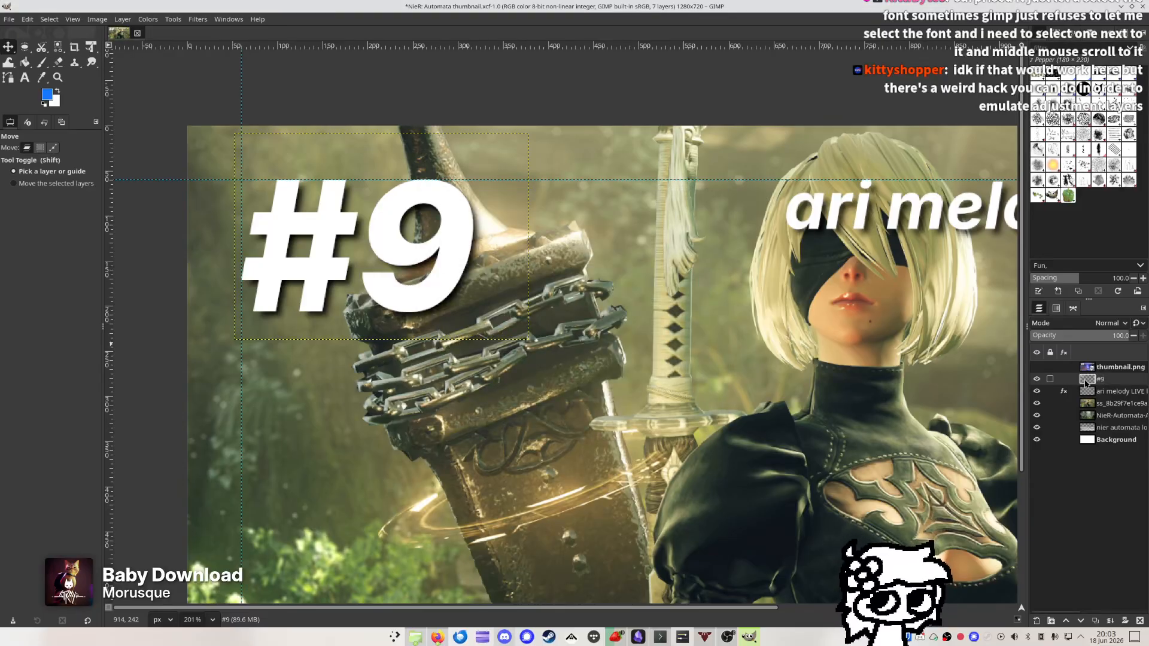
double_click(1086, 382)
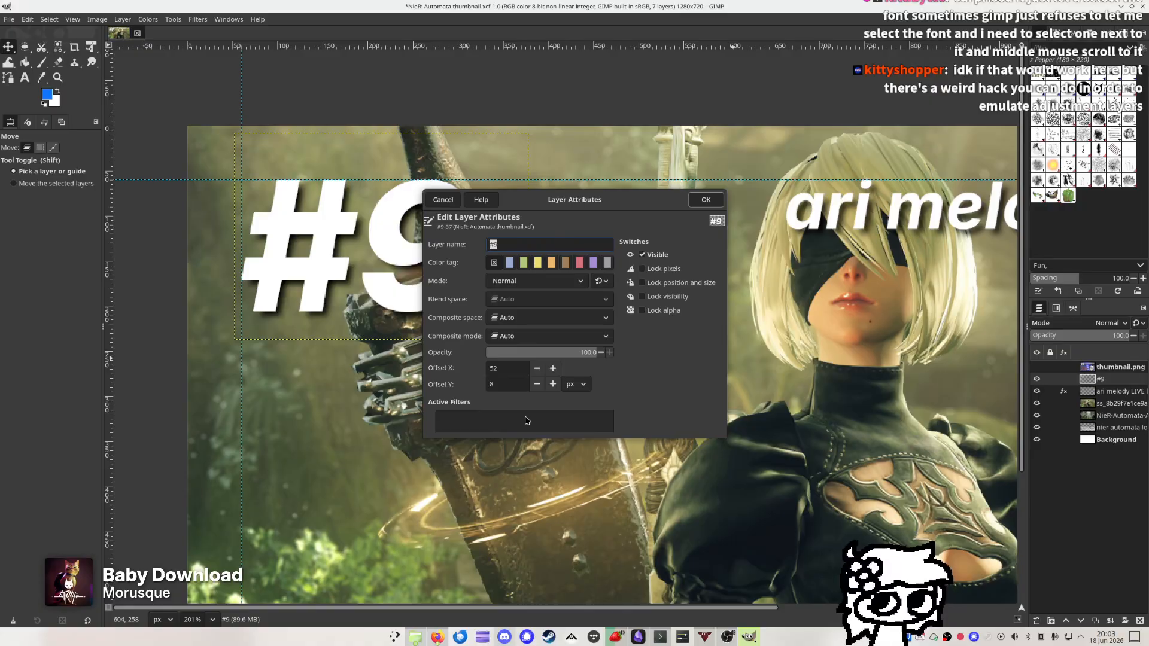
key("Escape")
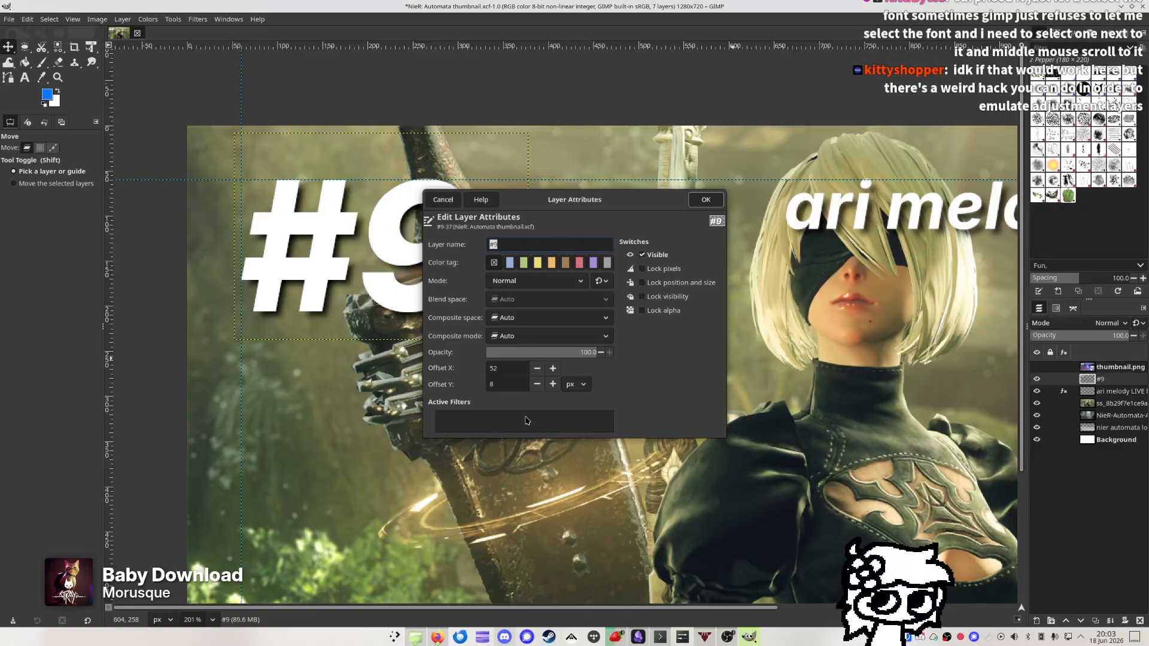
left_click(199, 19)
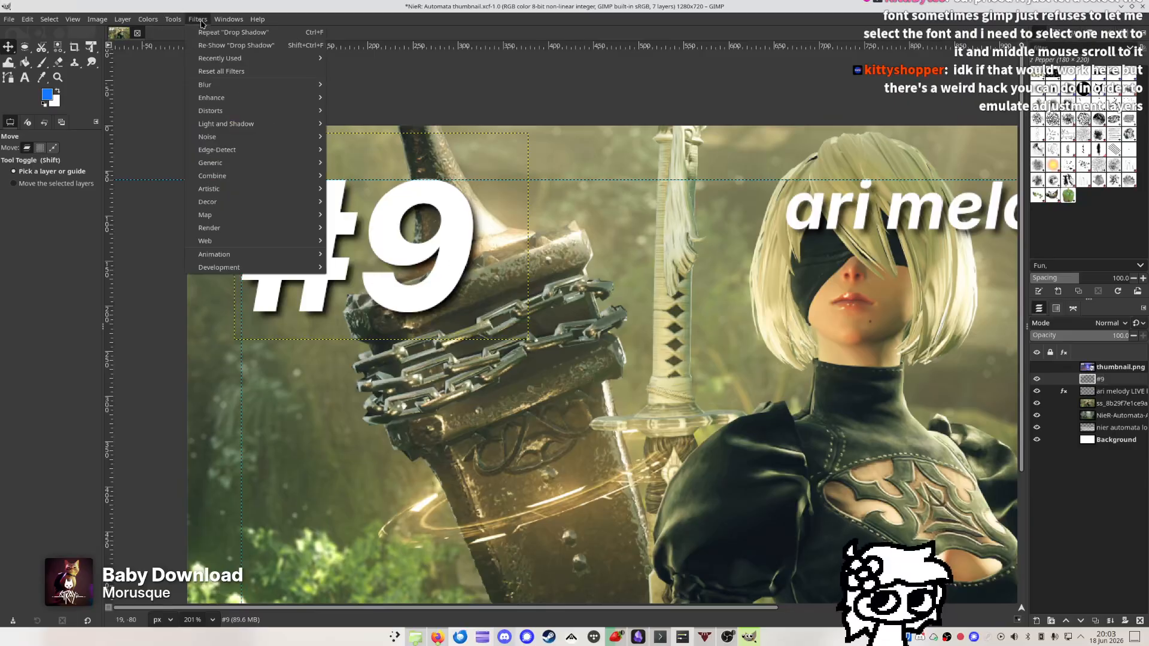
left_click(215, 44)
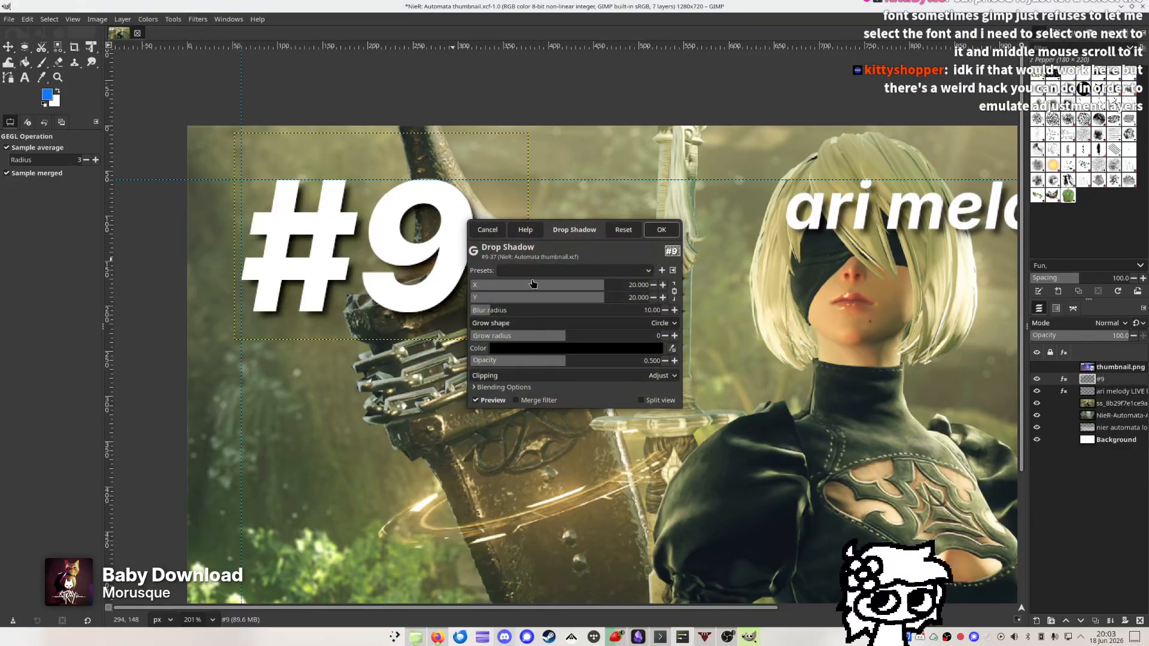
mouse_move(587, 287)
left_mouse_down()
mouse_move(613, 285)
mouse_move(563, 285)
mouse_move(592, 284)
left_mouse_up()
left_click_drag(493, 309, 454, 309)
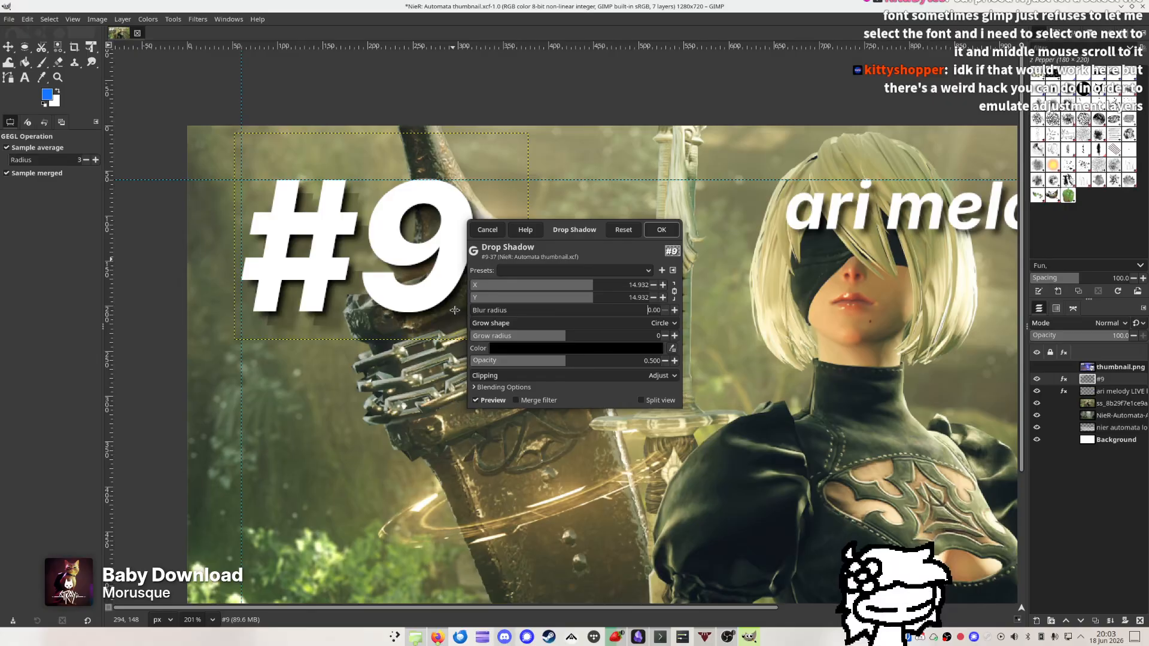
mouse_move(587, 284)
left_mouse_down()
mouse_move(652, 284)
mouse_move(534, 286)
mouse_move(600, 289)
left_mouse_up()
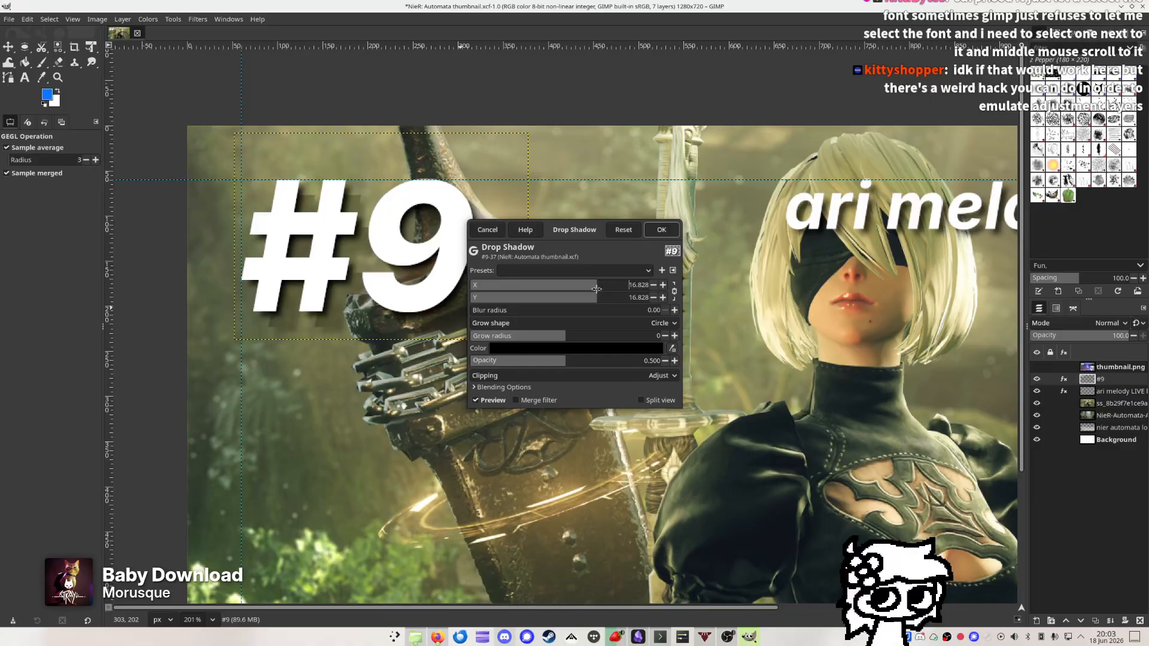
key("Escape")
Undo the thumbnail.png layer reordering and the drop shadow on the #9 layer
key("ctrl+z")
key("ctrl+z")
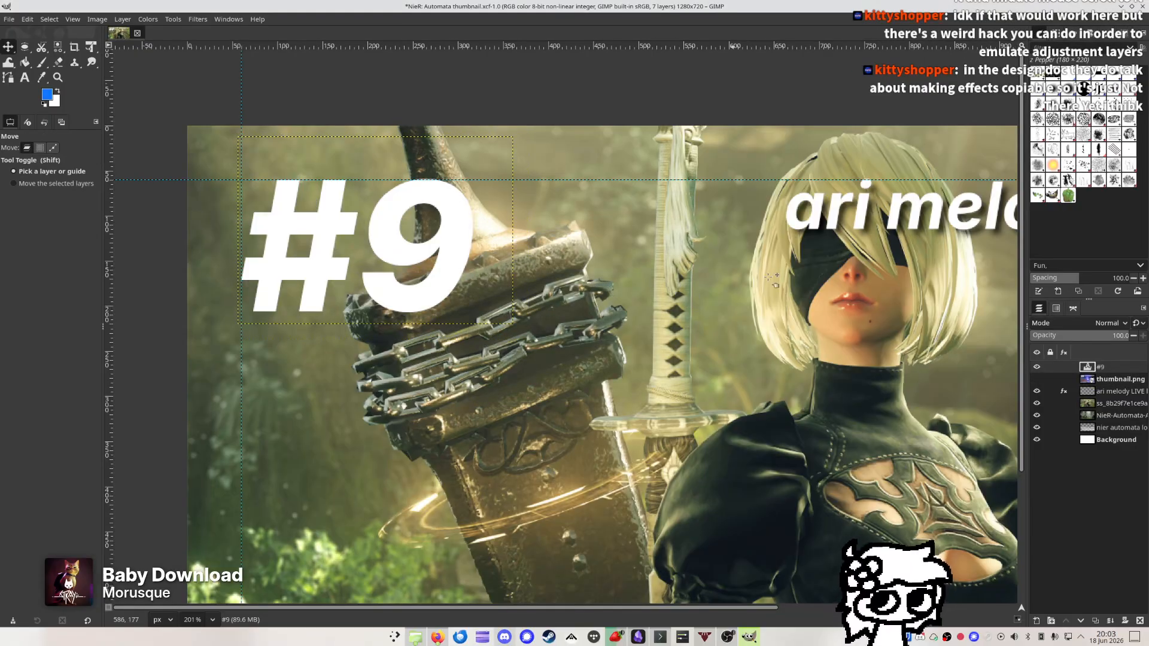
Check the attributes and active filters of the restored #9 text layer
right_click(1109, 367)
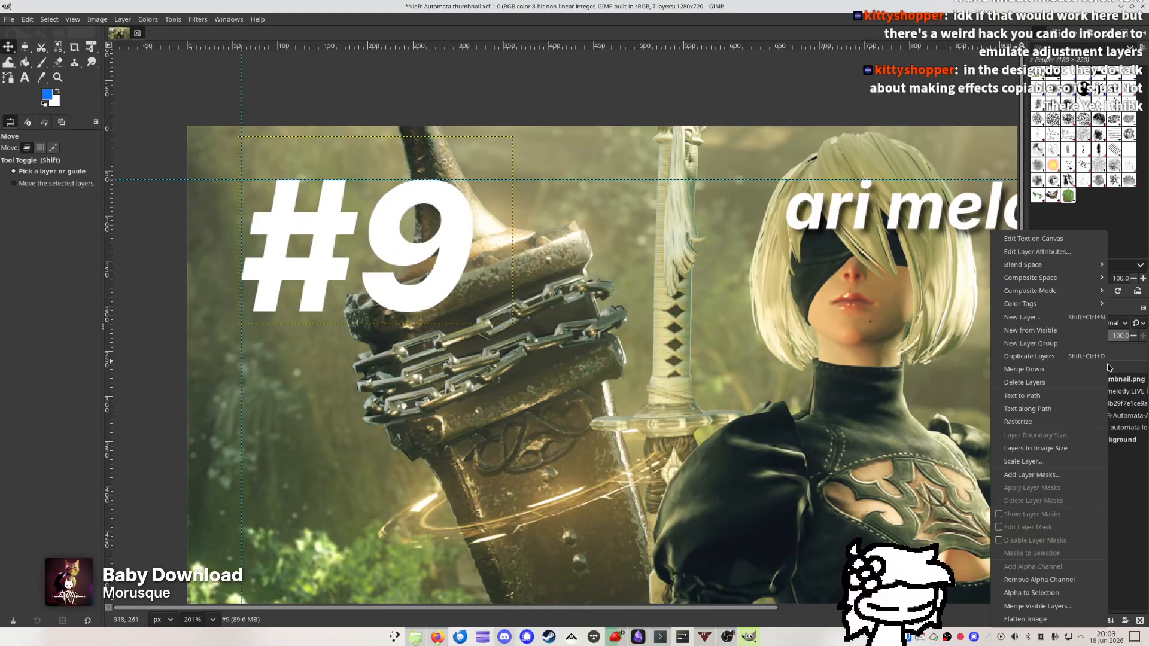
mouse_move(1064, 280)
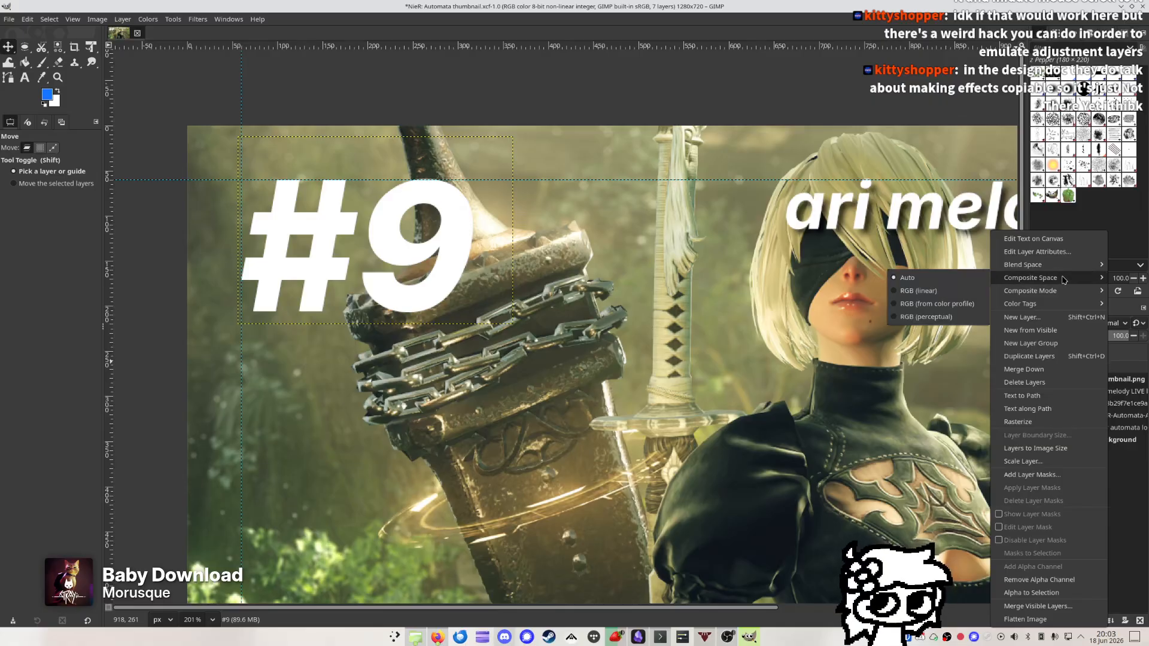
left_click(1044, 251)
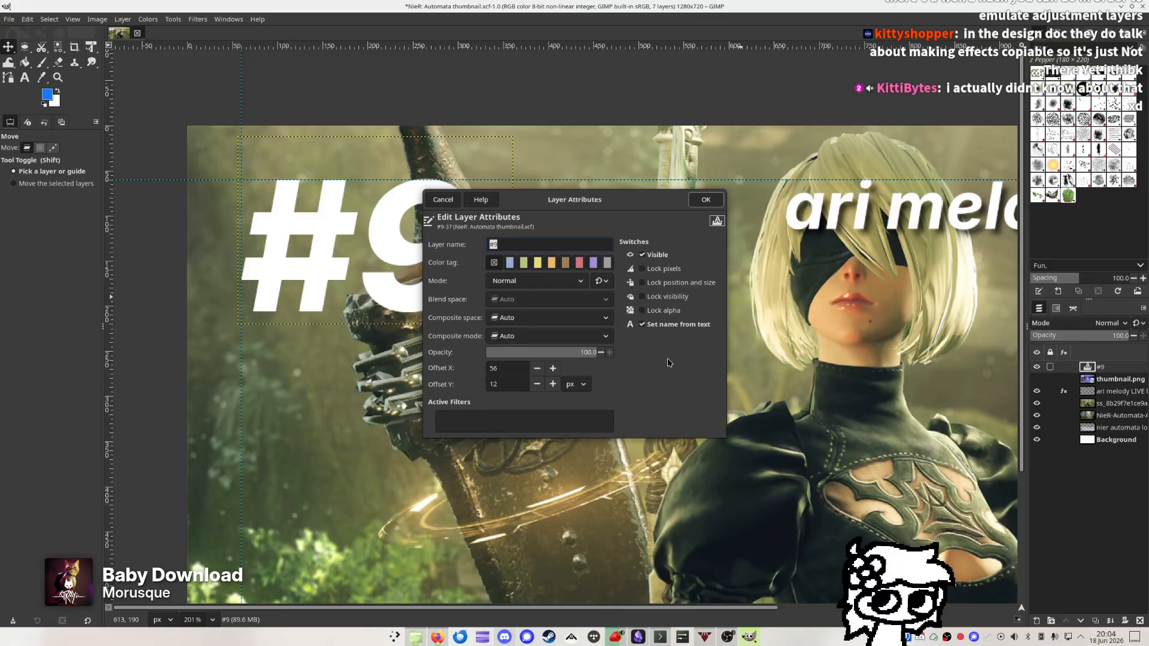
key("Escape")
Apply a Drop Shadow to the #9 text layer with X and Y offsets of 9.526, blur radius 7.10 and opacity 1.000
left_click(196, 19)
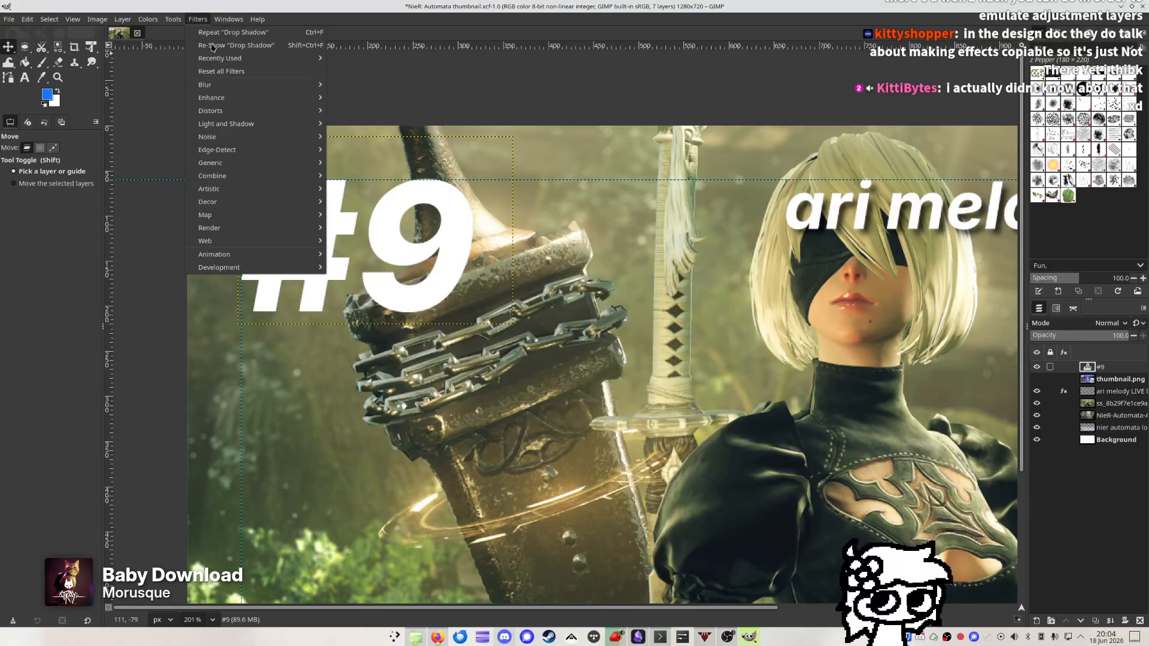
left_click(235, 46)
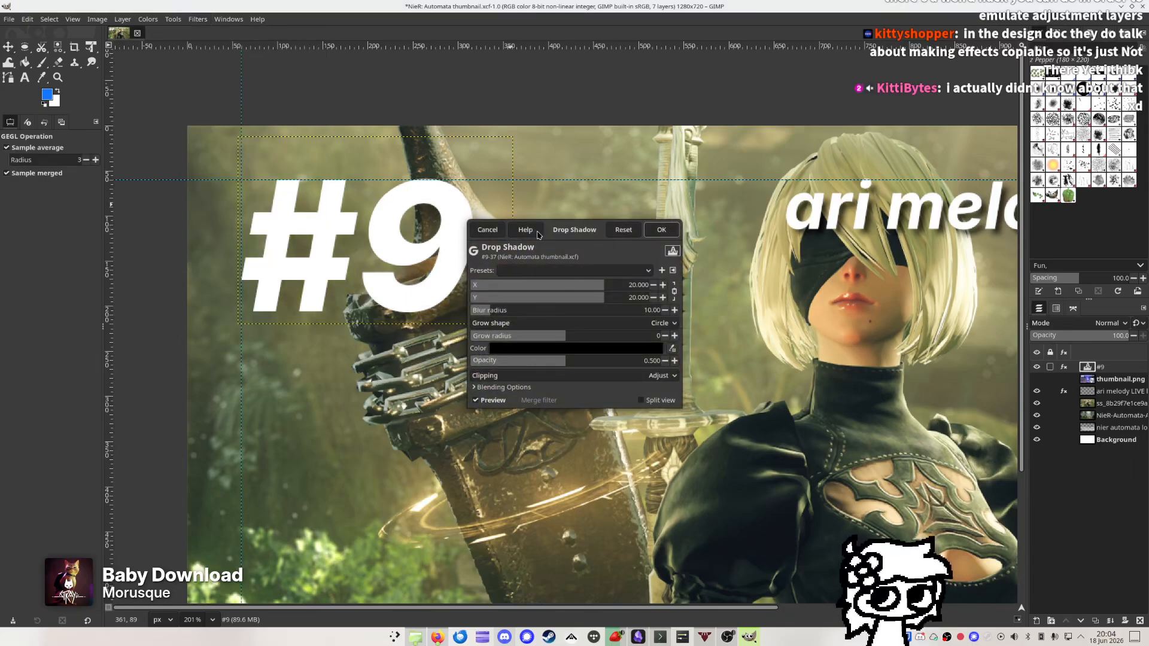
left_click_drag(547, 250, 665, 275)
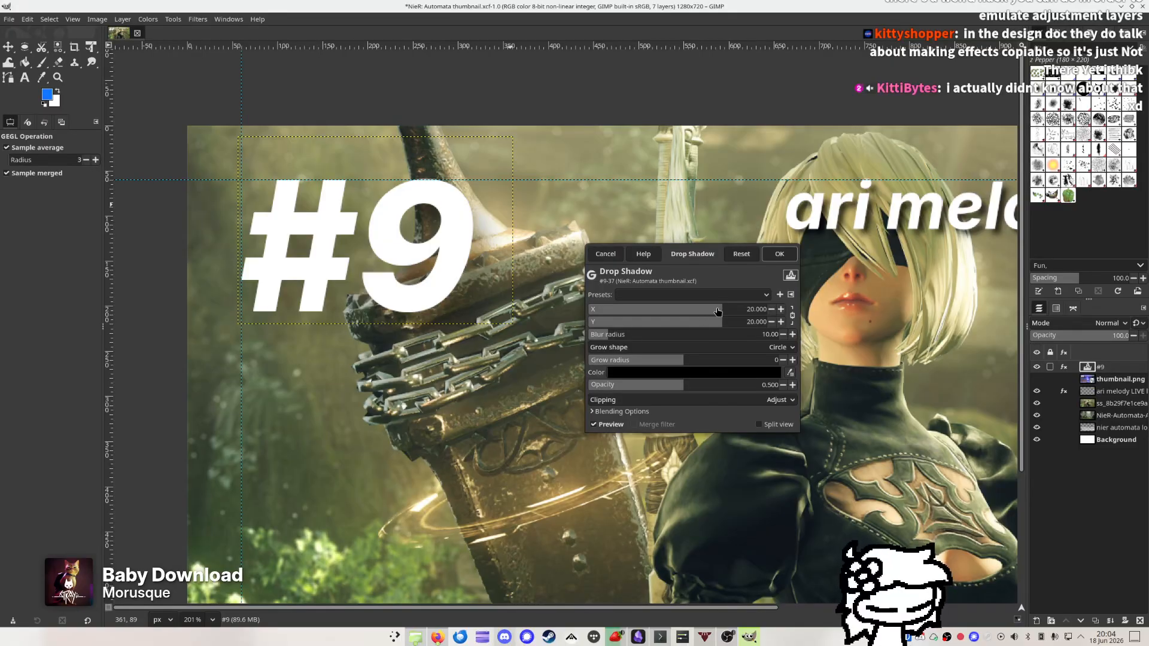
left_click_drag(607, 337, 548, 334)
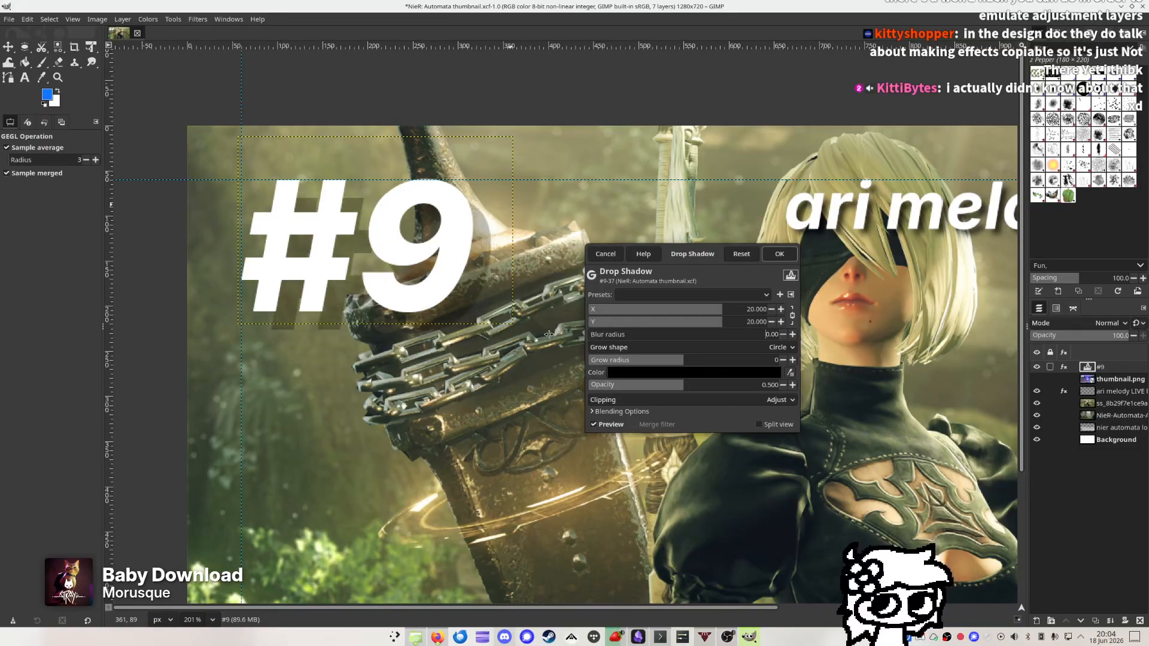
left_click_drag(728, 309, 697, 309)
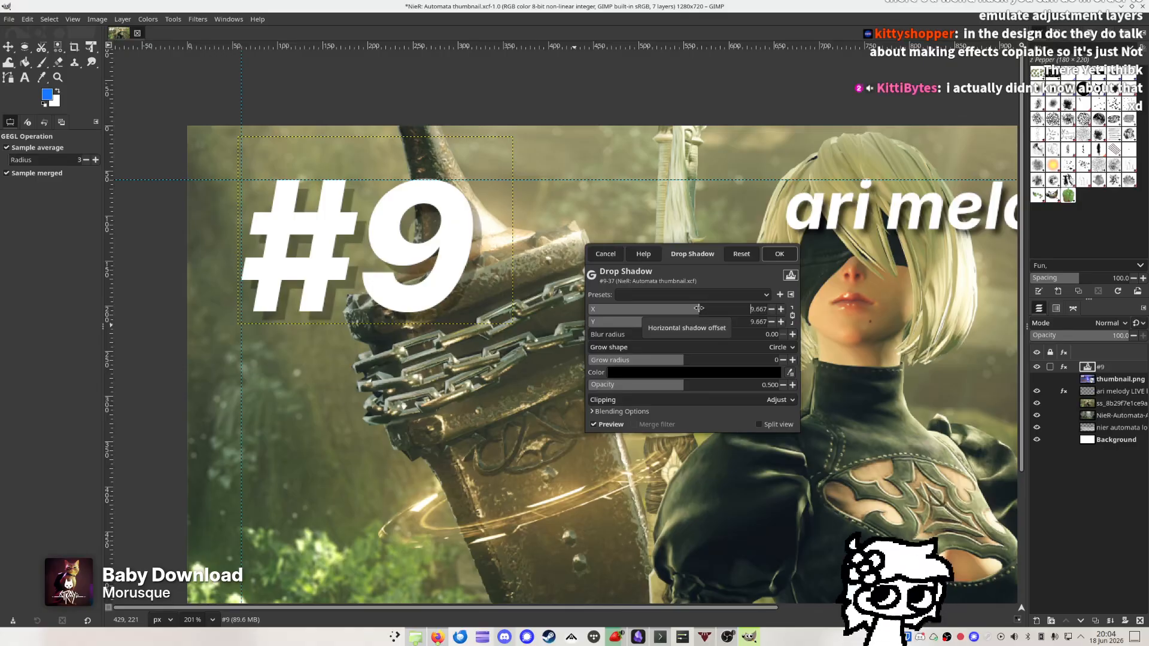
left_click_drag(658, 390, 778, 385)
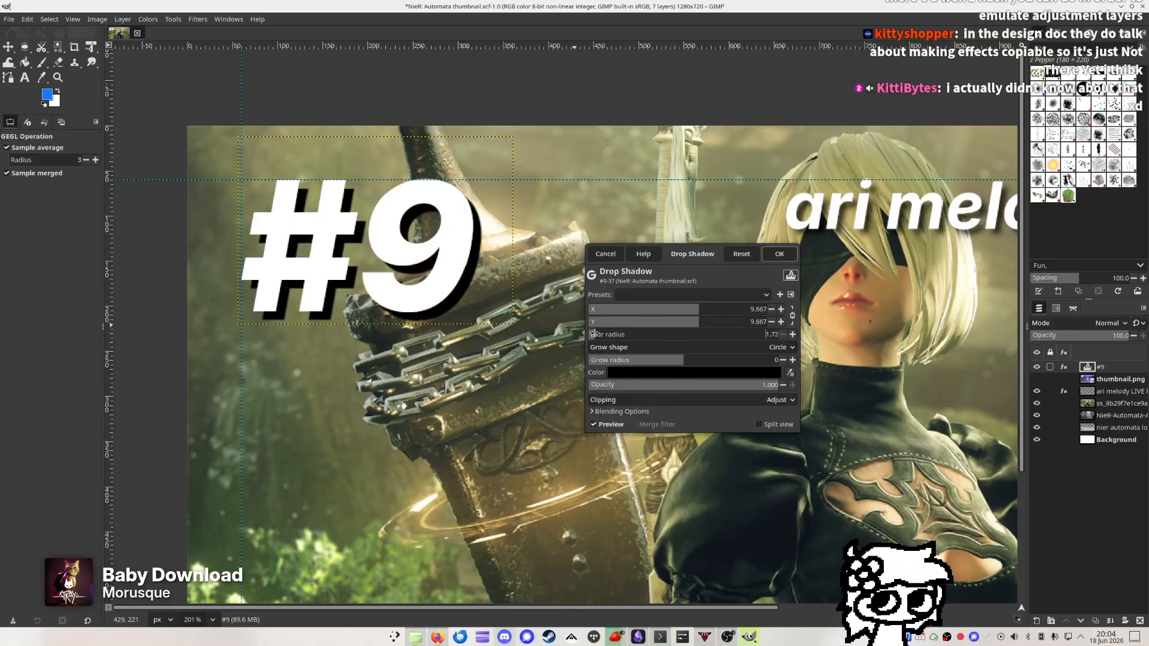
left_click_drag(599, 335, 606, 335)
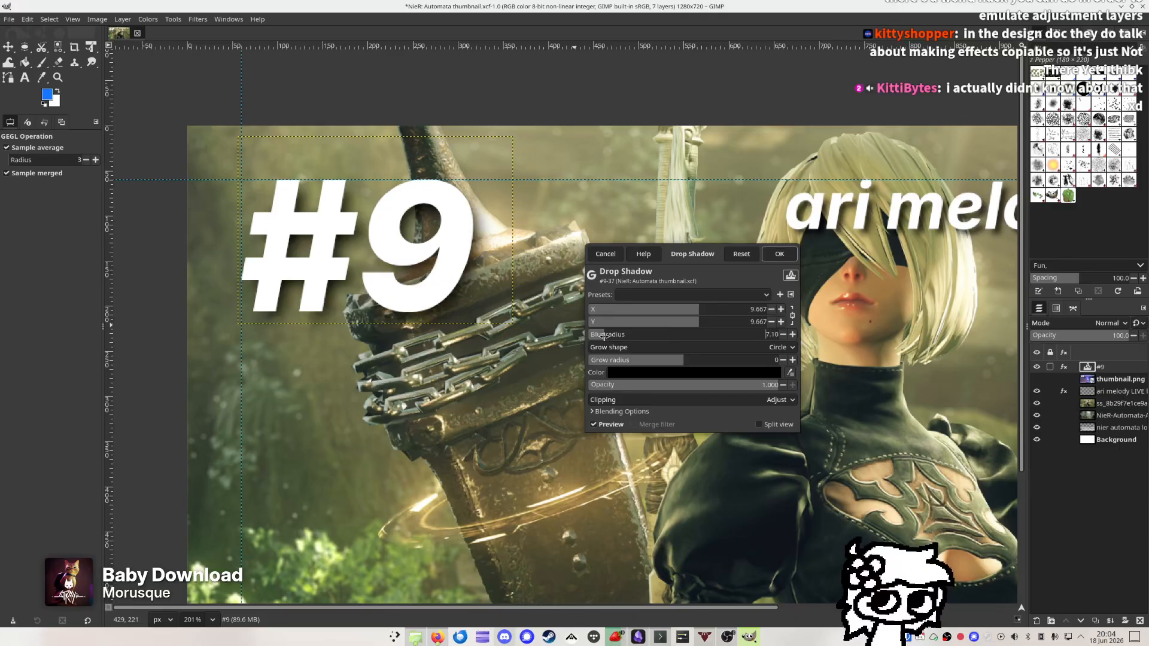
left_click_drag(698, 309, 699, 310)
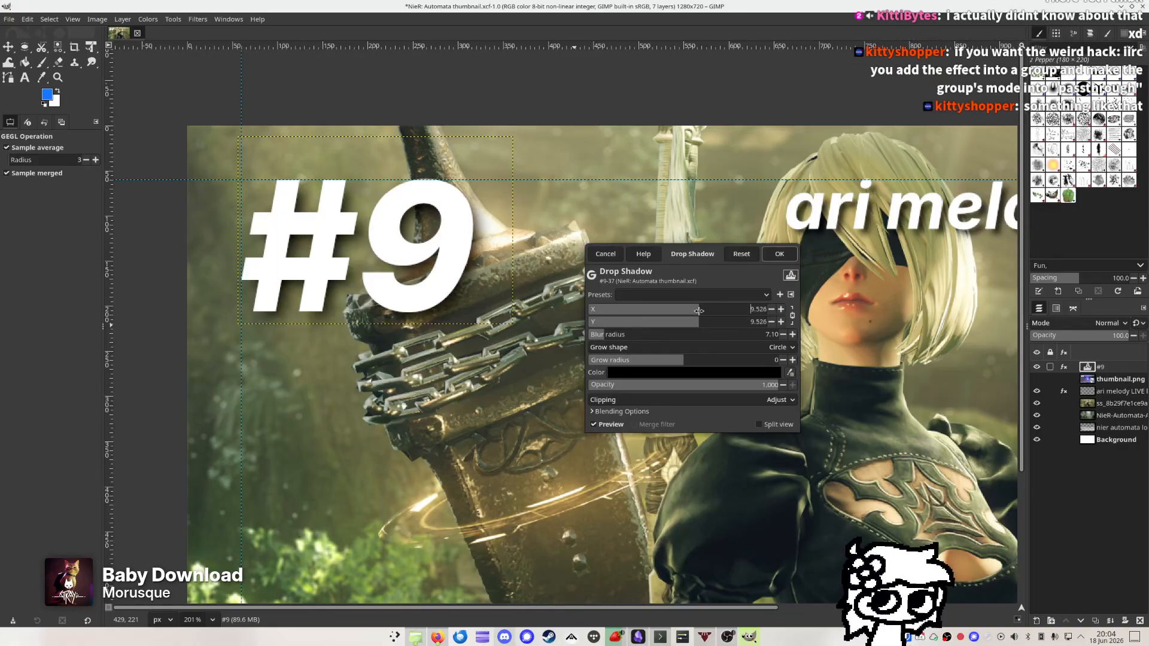
left_click(779, 254)
Change the episode number text from #9 to #1
scroll(663, 300, "down", 7)
scroll(419, 252, "up", 3)
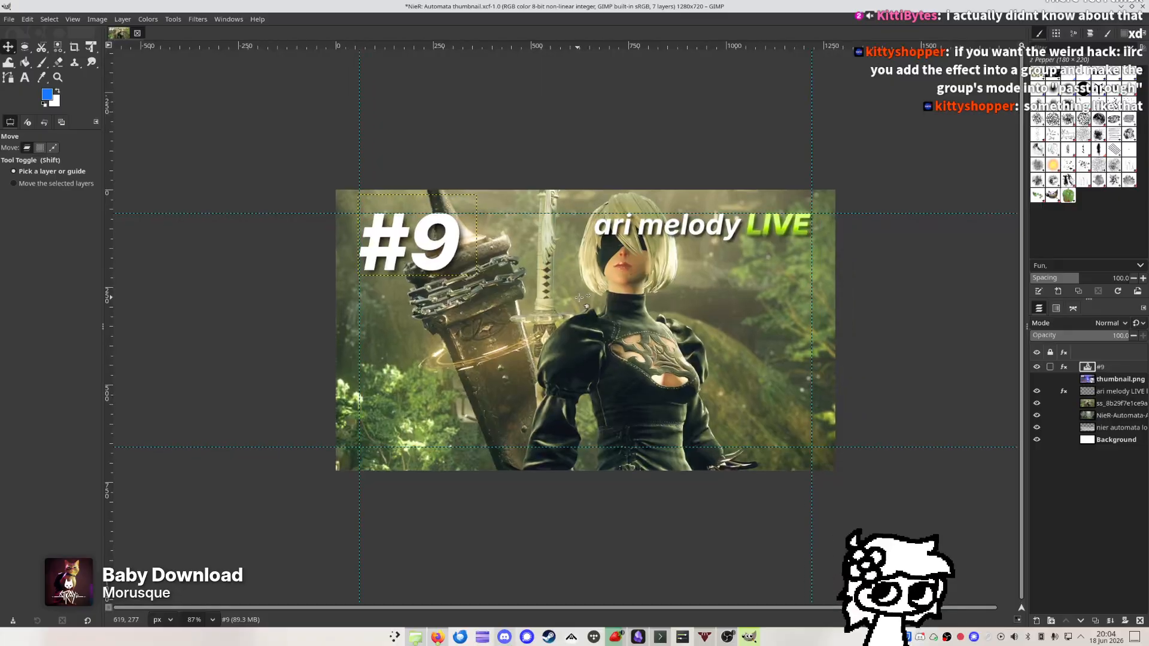
key("t")
left_click(356, 212)
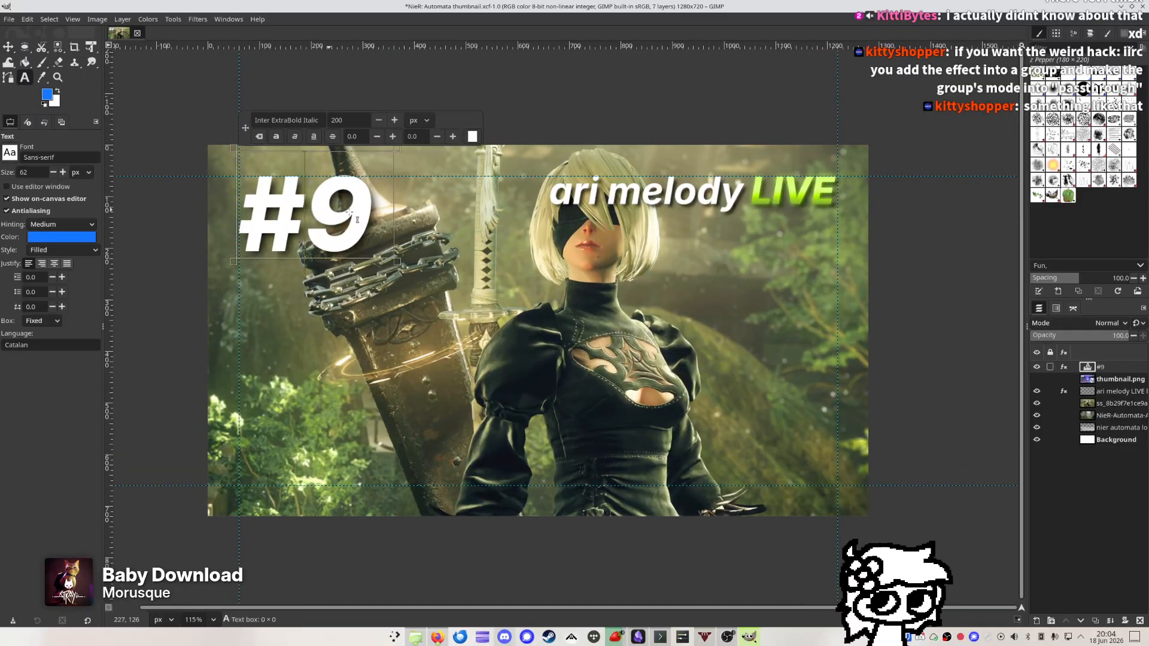
key("BackSpace")
type("1")
key("Escape")
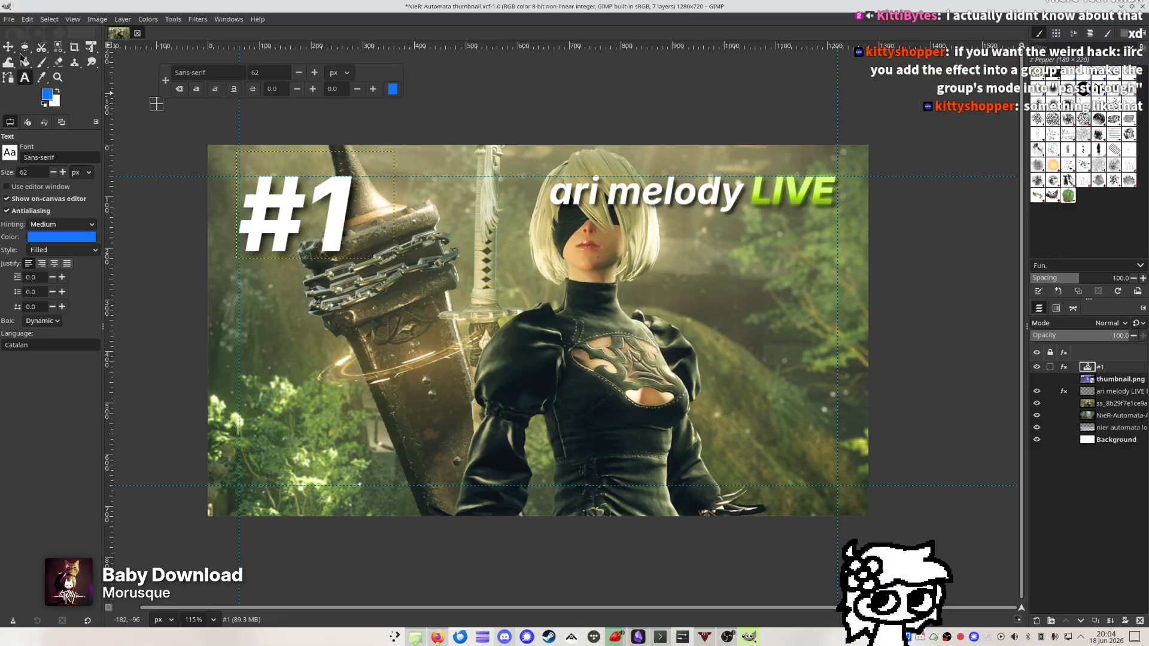
Toggle the Drop Shadow effect's visibility on the #1 text layer to compare the text with and without its shadow
key("m")
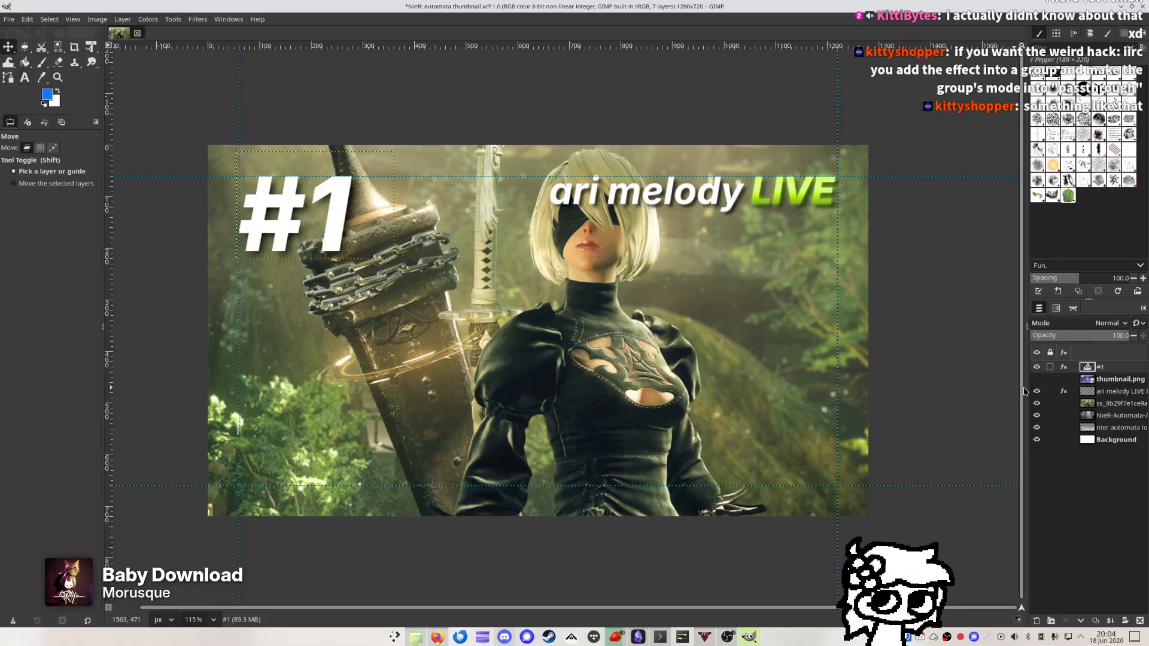
left_click(1064, 367)
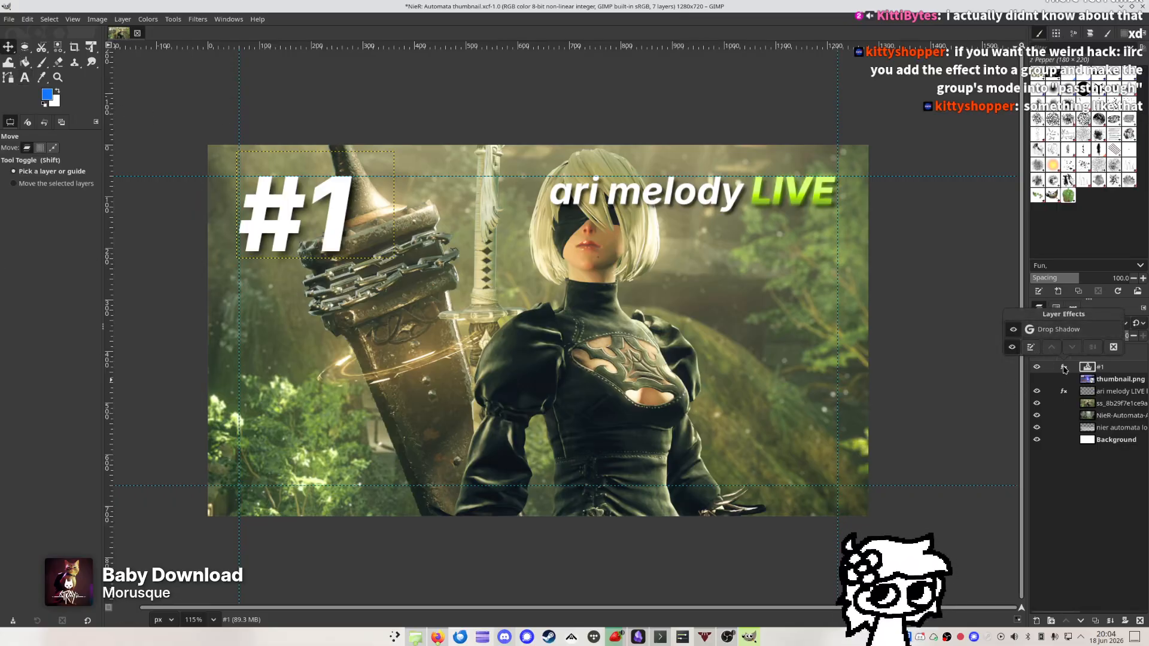
left_click(1012, 330)
left_click(1013, 330)
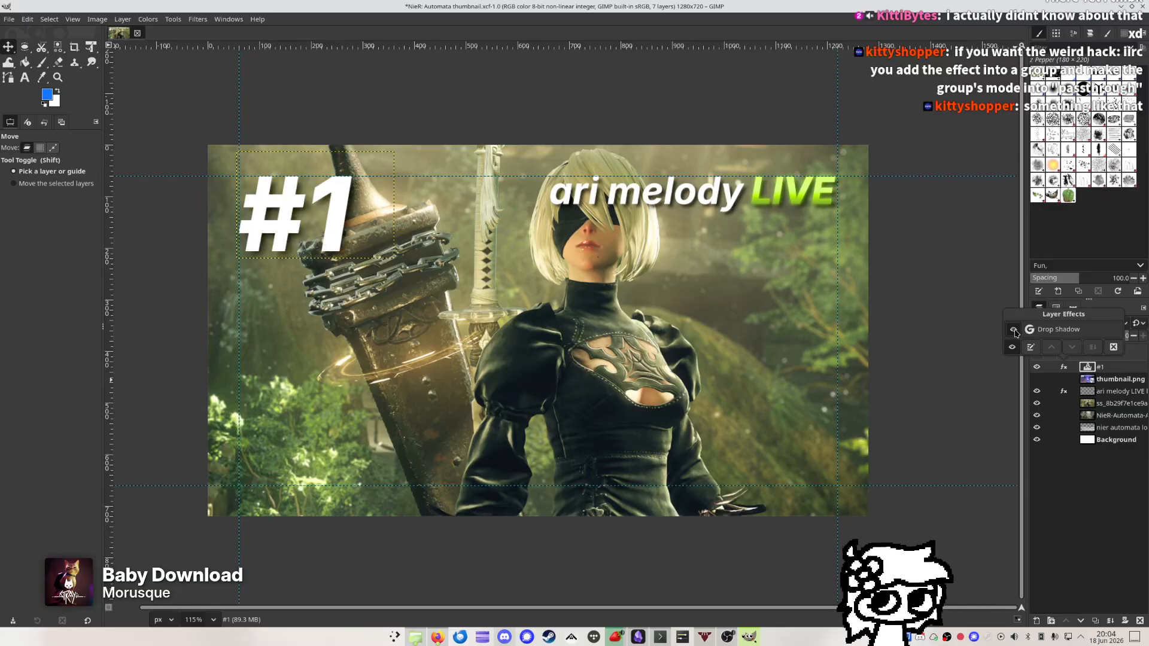
left_click(350, 93)
key("ctrl+a")
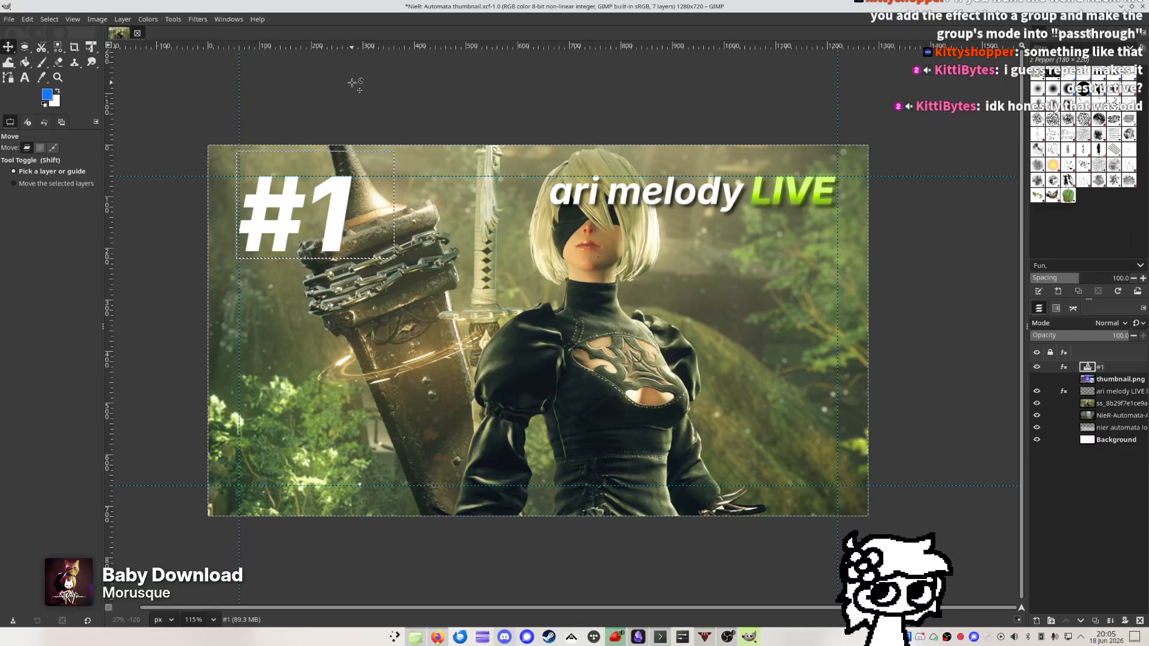
Show the thumbnail.png layer and repeat the last Drop Shadow filter on it
left_click(1118, 381)
left_click(1036, 379)
left_click(197, 19)
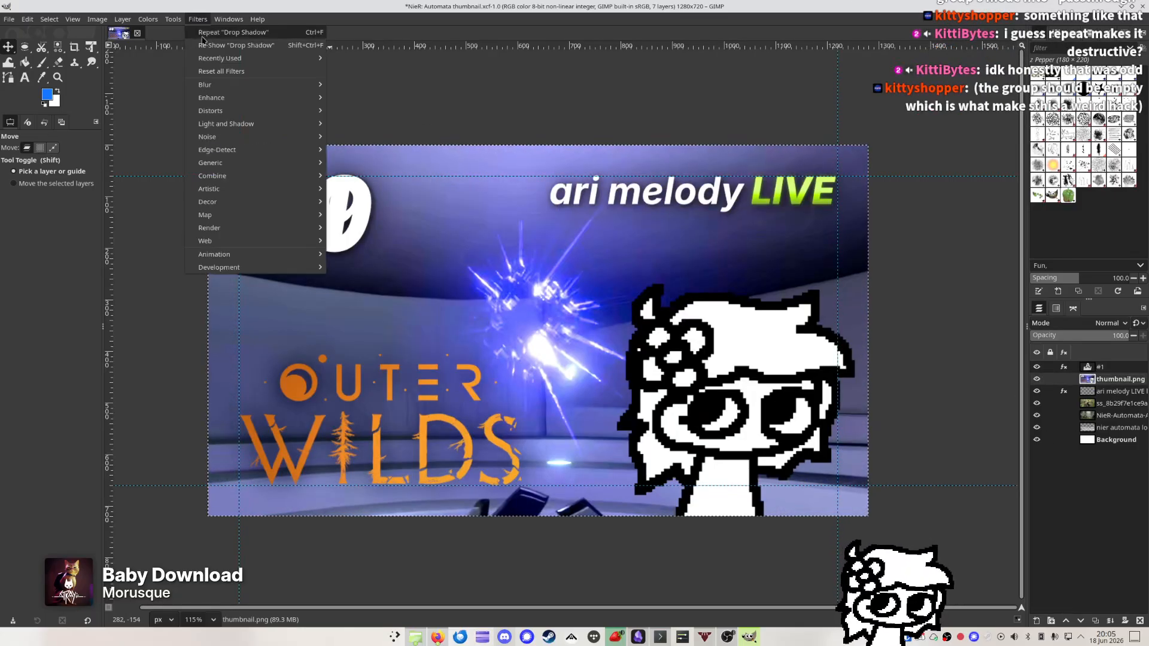
left_click(215, 37)
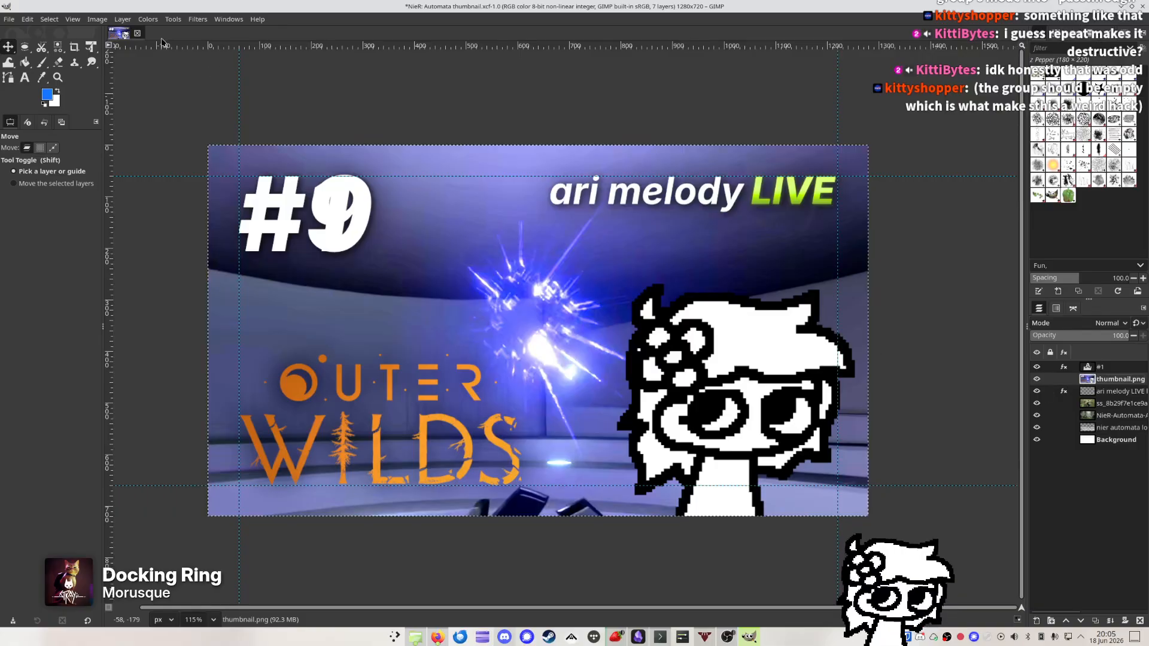
left_click(197, 20)
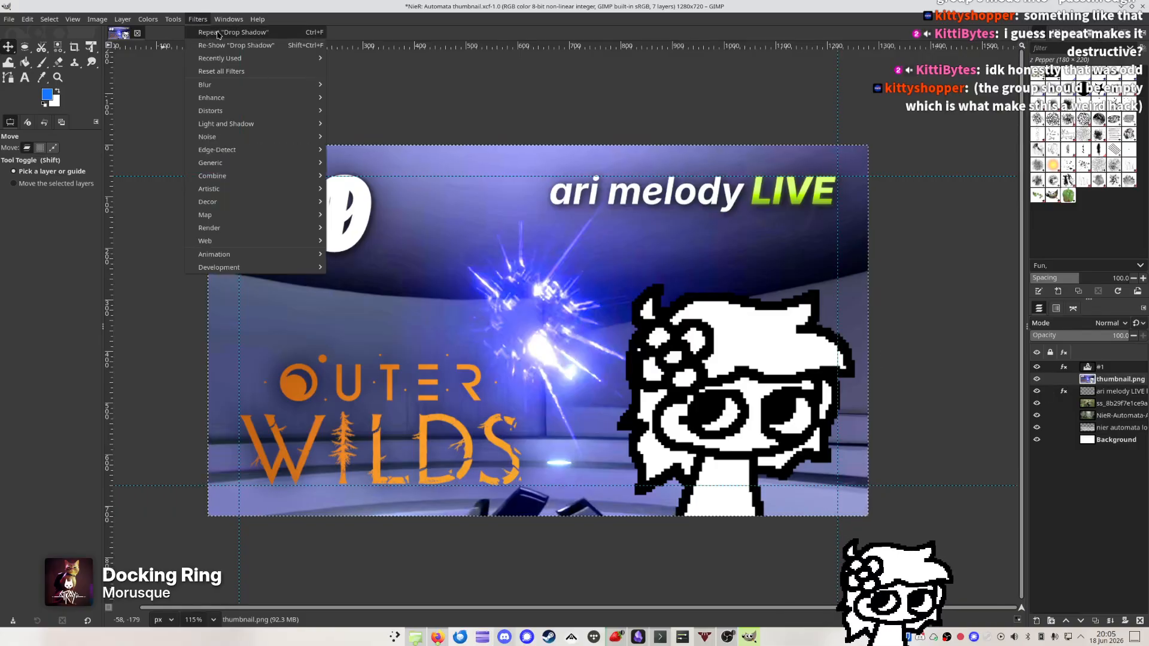
left_click(218, 33)
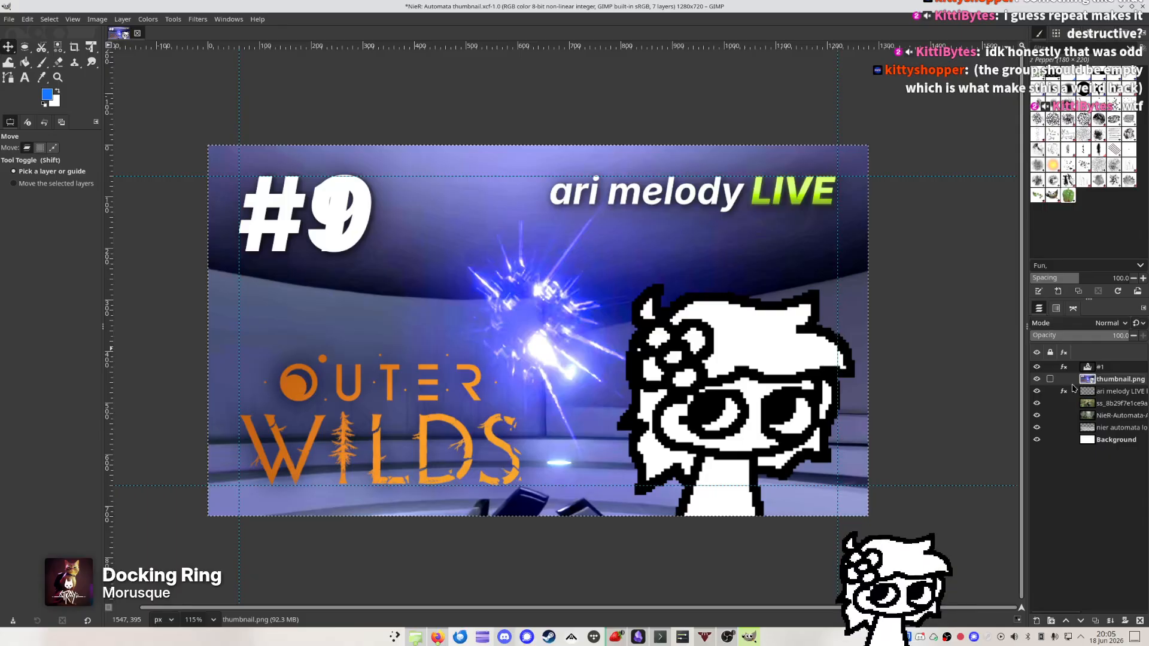
key("t")
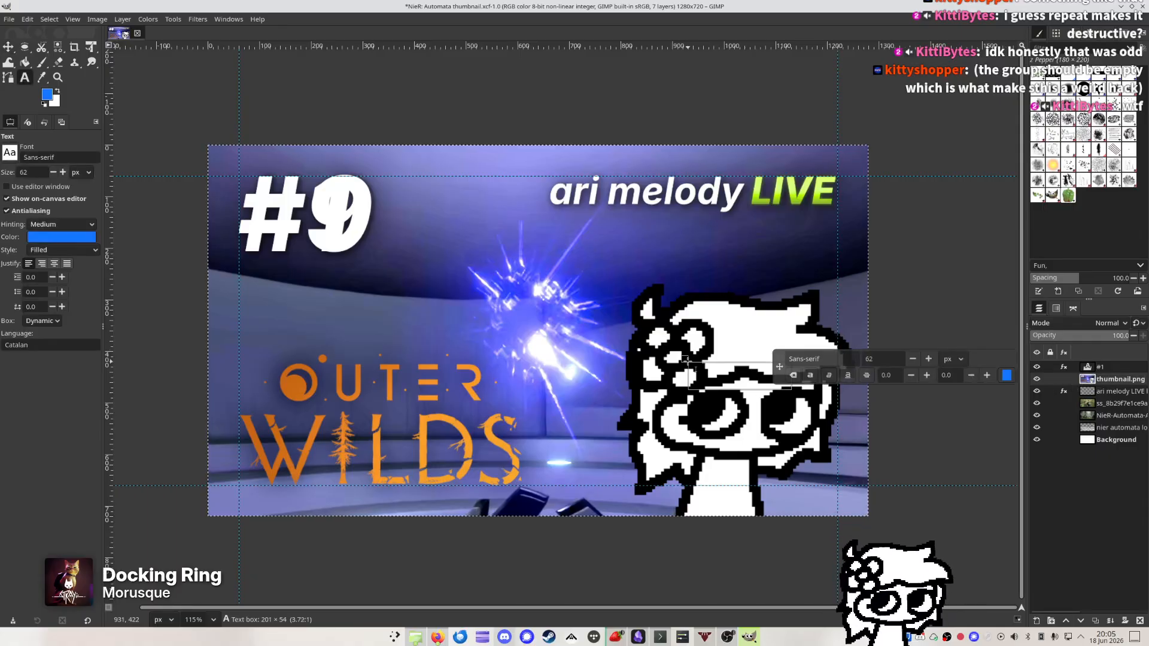
left_click(8, 48)
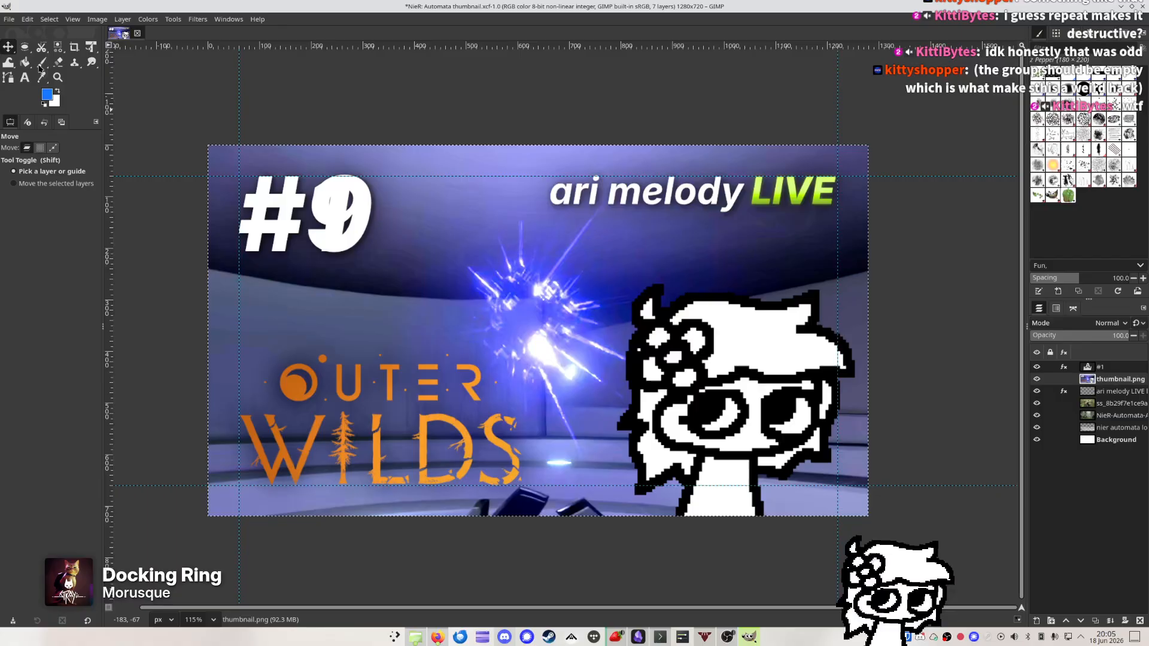
mouse_move(484, 337)
left_mouse_down()
mouse_move(415, 300)
mouse_move(485, 337)
left_mouse_up()
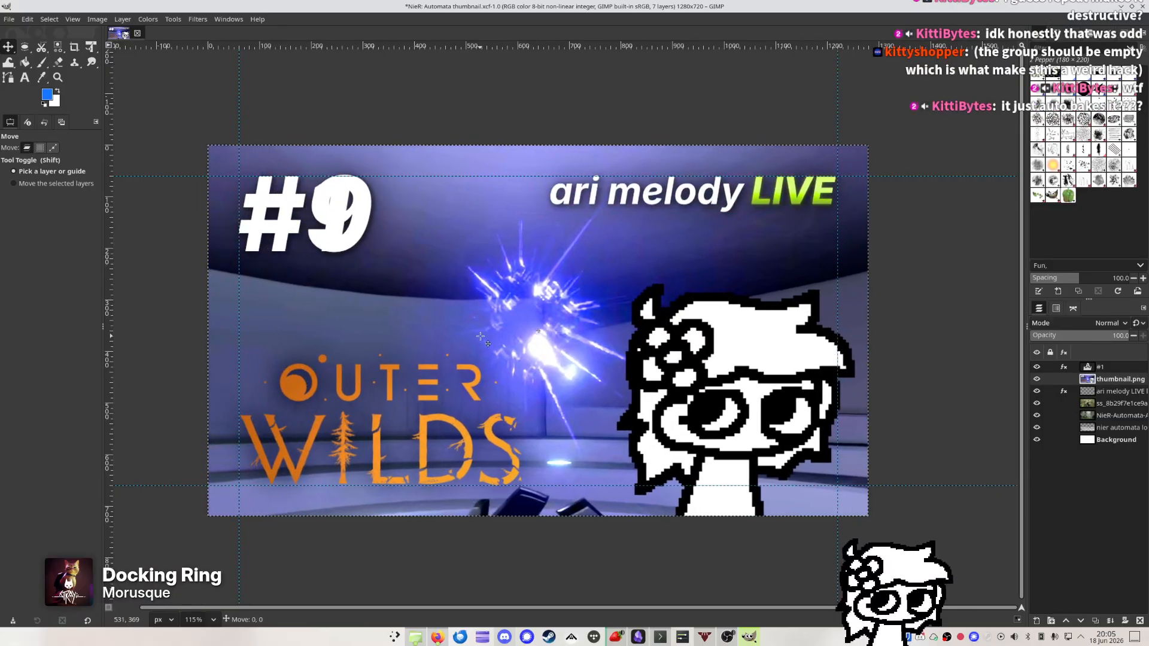
right_click(1098, 489)
right_click(1103, 492)
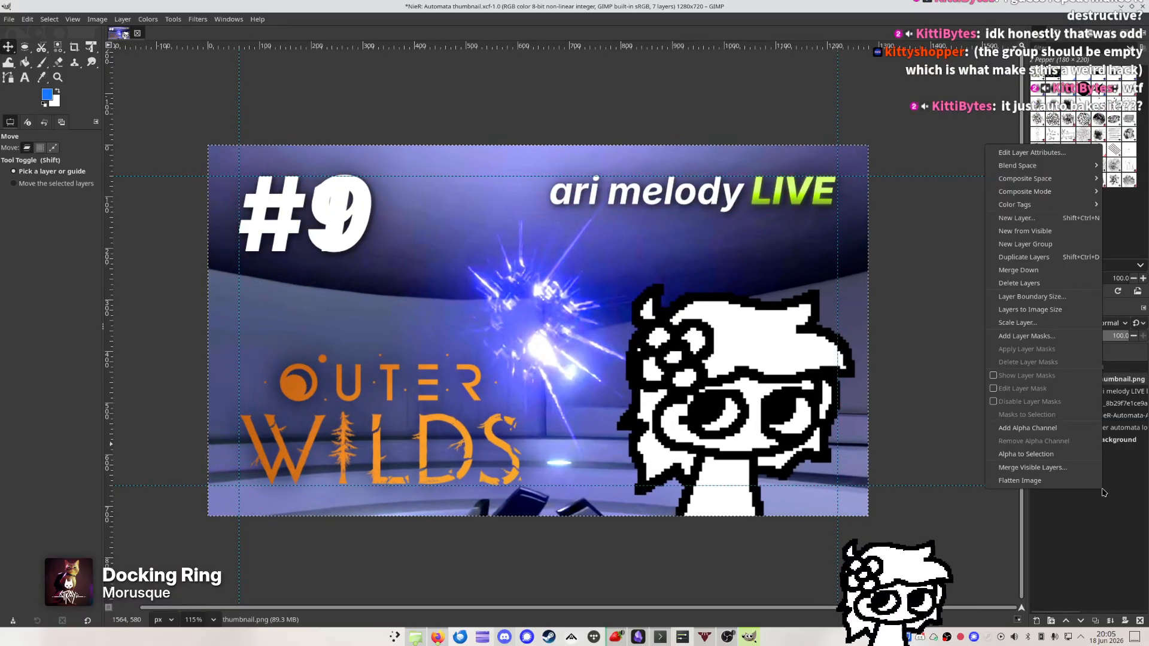
left_click(1104, 493)
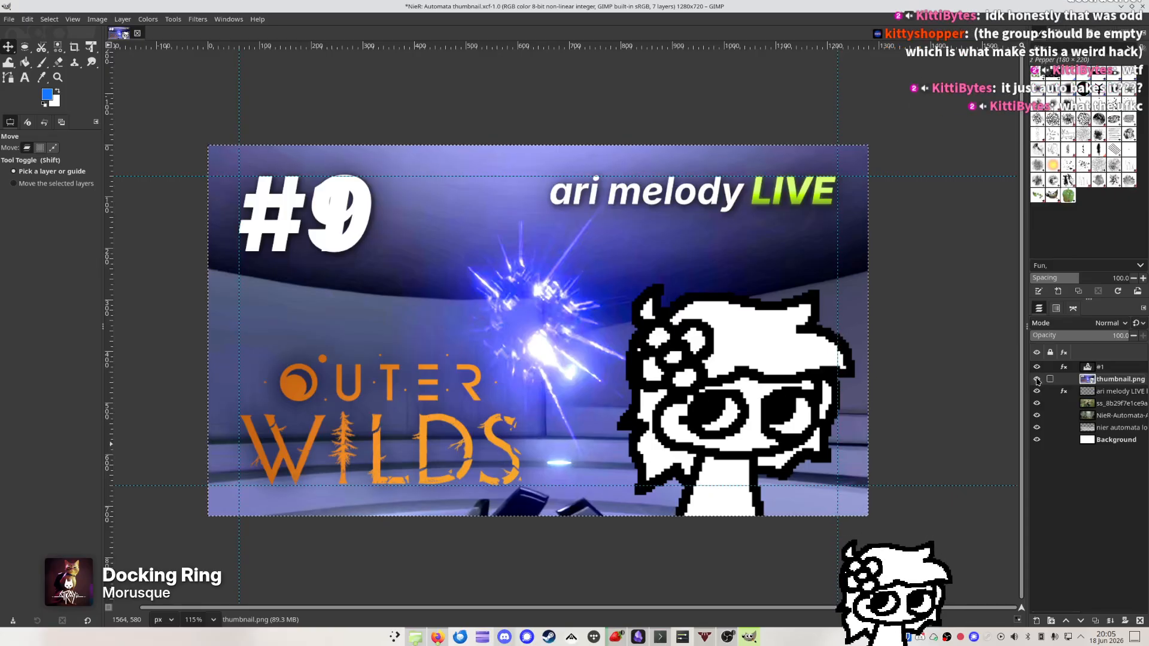
Move the thumbnail.png layer above the #1 layer, toggle its visibility to compare both designs, and leave it hidden
left_click(1036, 379)
left_click_drag(1118, 379, 1119, 364)
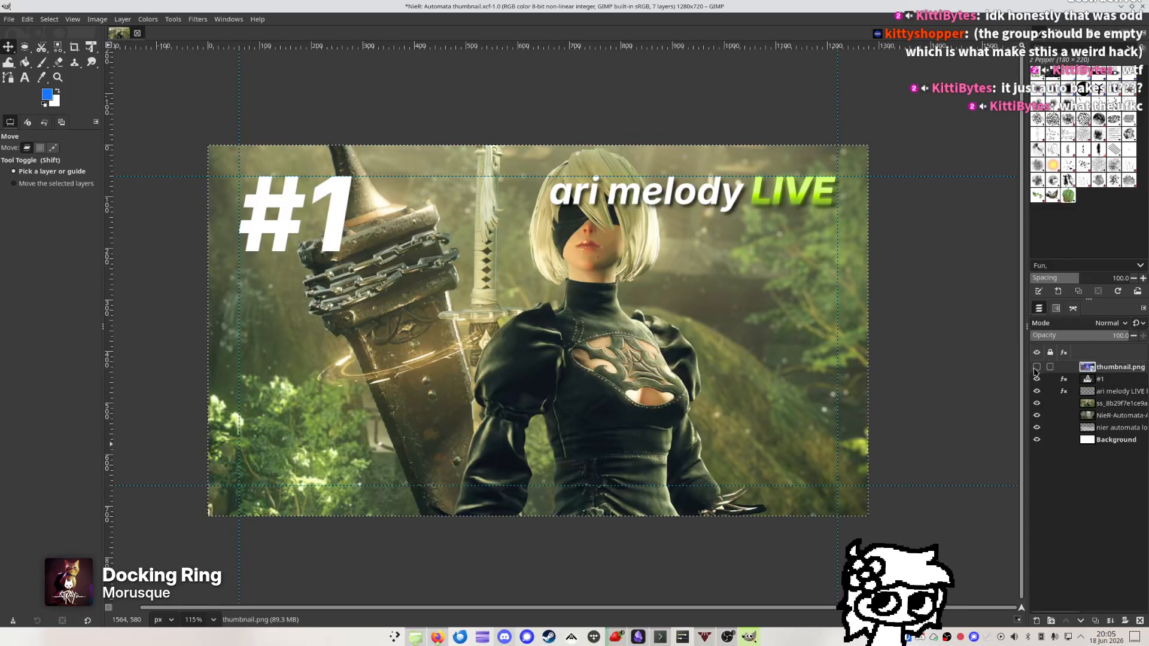
left_click(1036, 369)
left_click(1037, 369)
left_click(1037, 369)
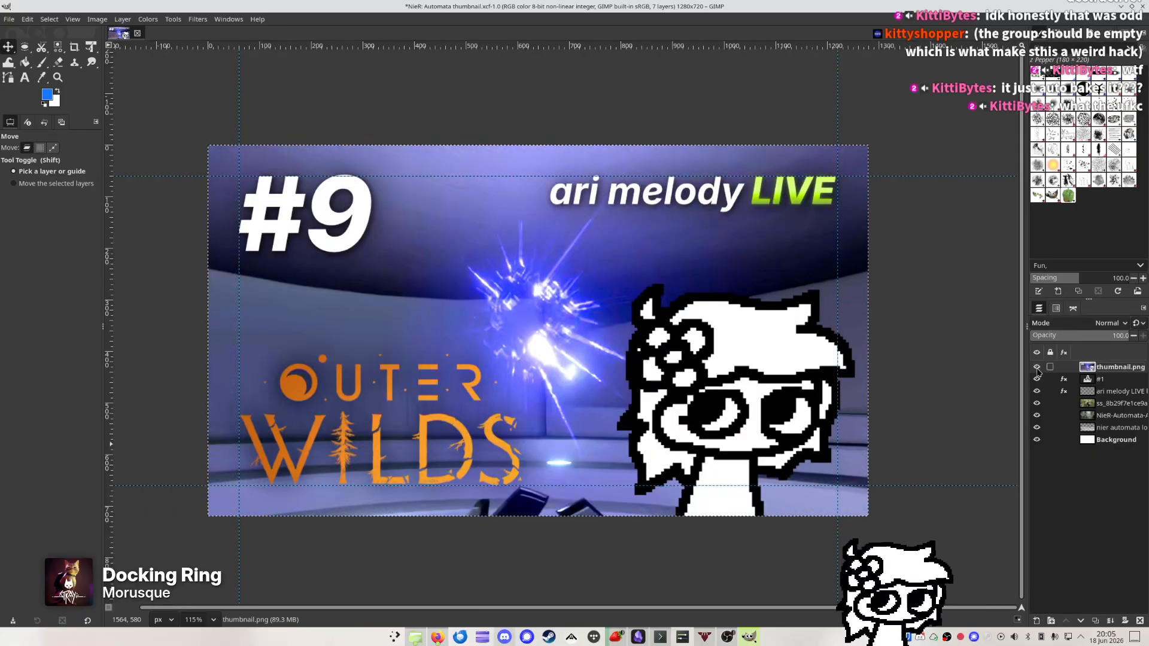
left_click(1037, 369)
left_click(1037, 369)
left_click(1037, 368)
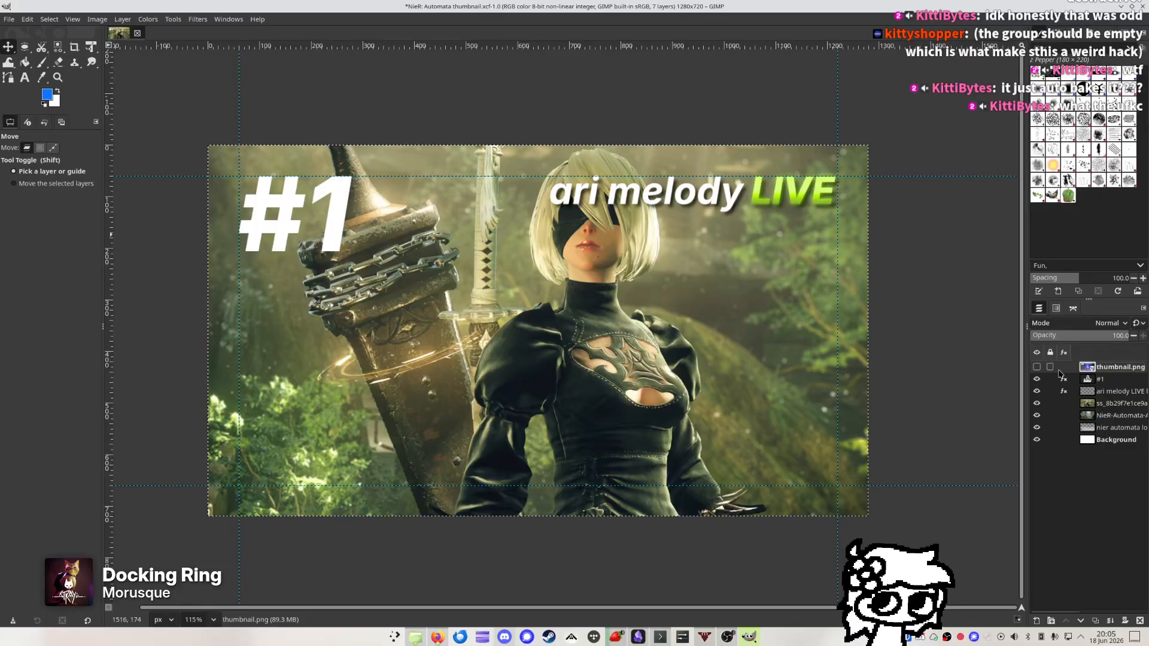
Re-enable the Drop Shadow effect on the #1 text layer and compare it against the thumbnail.png reference
left_click(1063, 381)
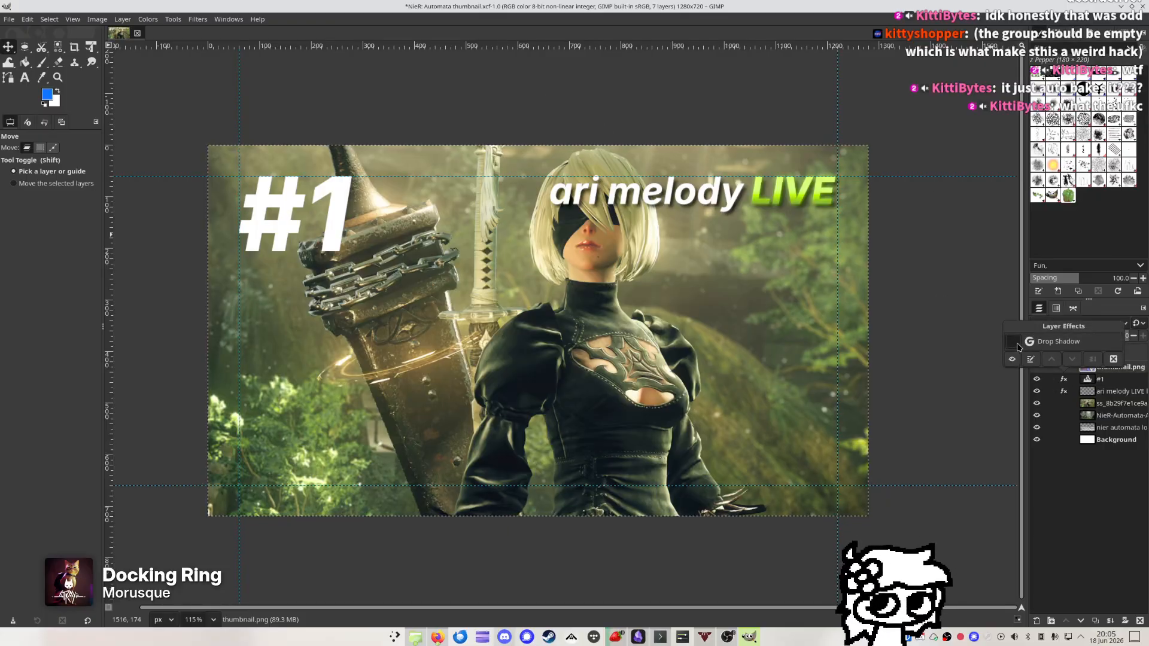
left_click(1056, 368)
left_click(1037, 368)
left_click(1037, 369)
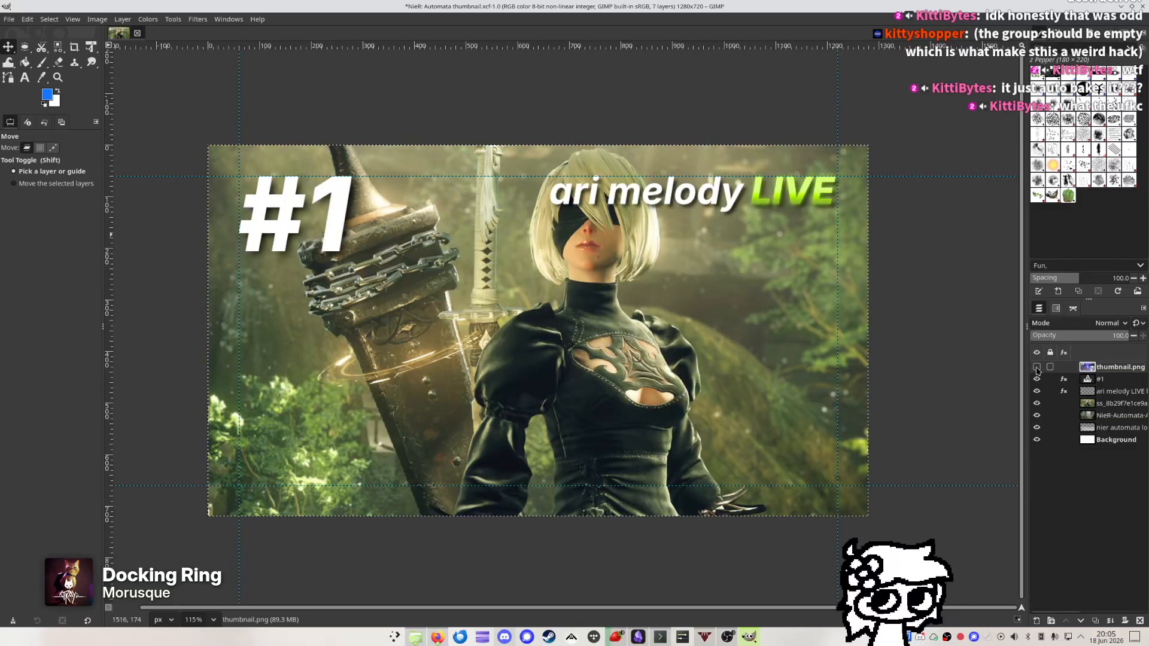
left_click(1037, 368)
left_click(1037, 369)
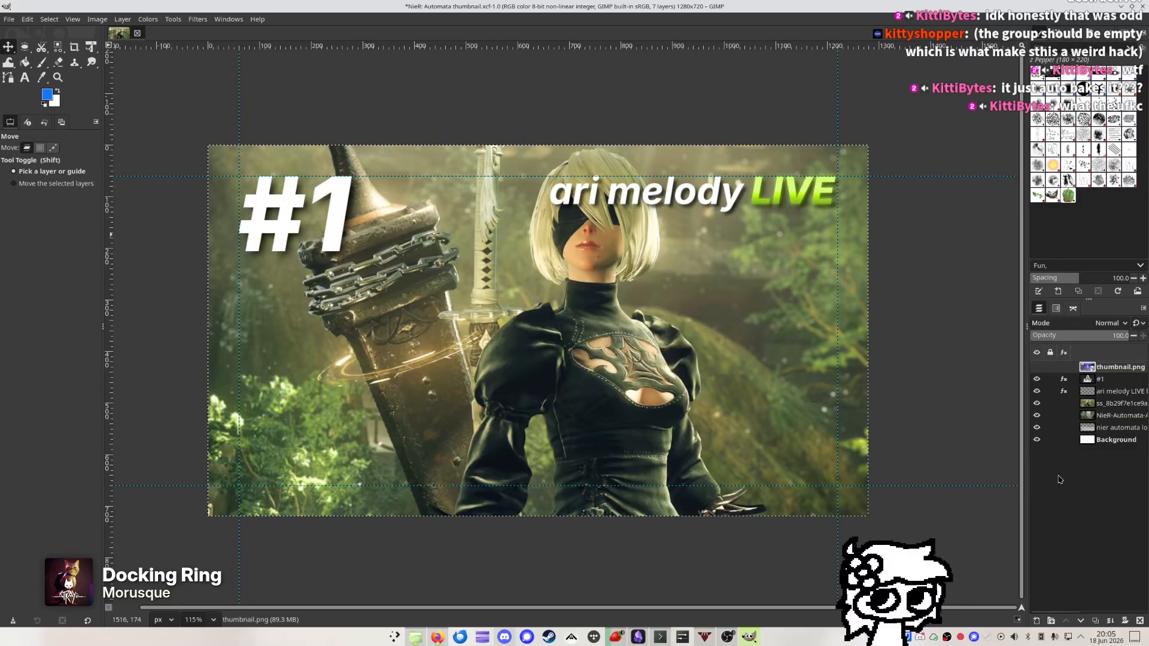
Lock the position and size of the #1 text layer and the LIVE logo layer
left_click(1051, 380)
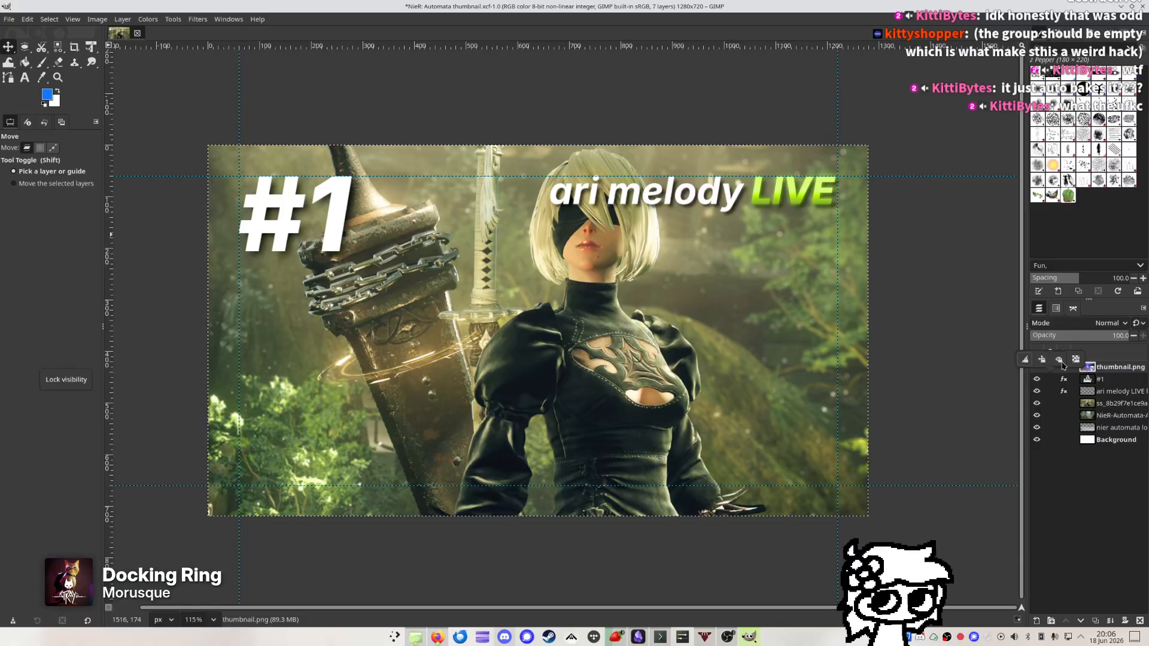
left_click(1042, 359)
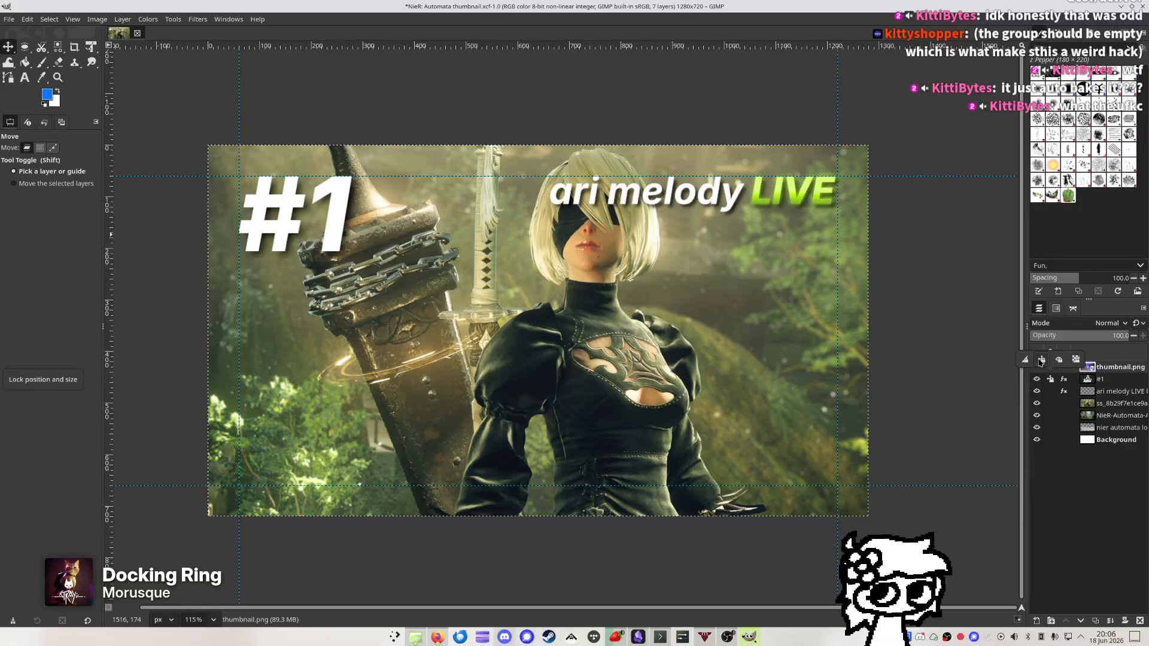
left_click(1054, 395)
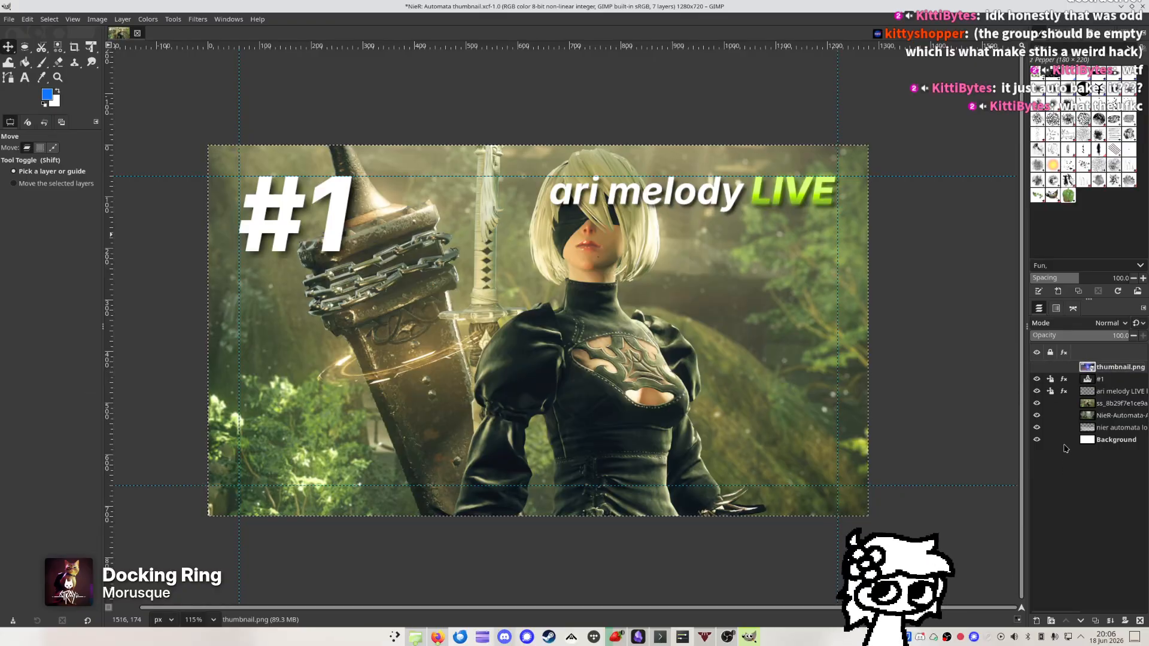
Select the LIVE logo layer, try moving artwork on the canvas with the Move tool, and undo the move
left_click(1097, 392)
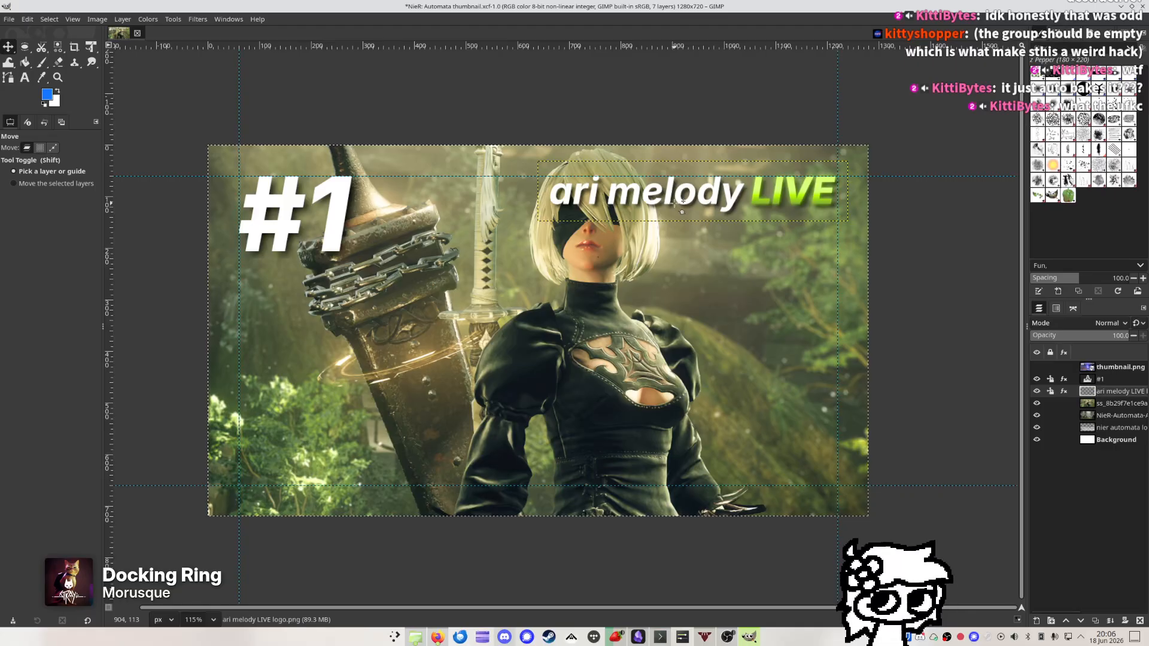
key("t")
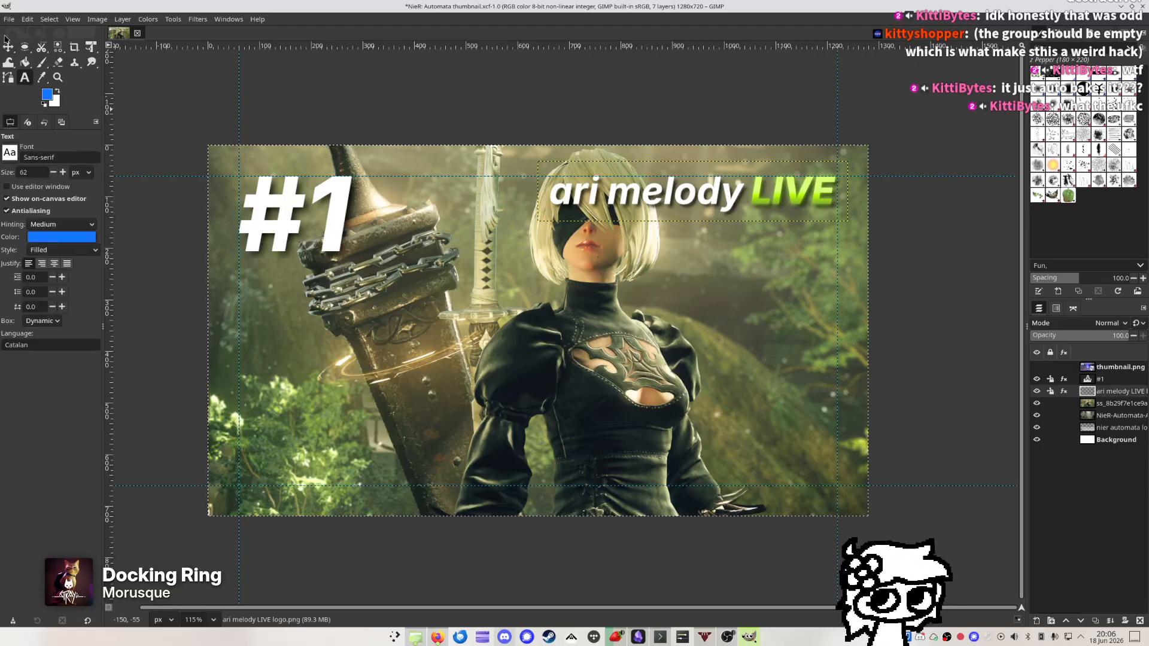
key("m")
left_click_drag(403, 277, 529, 306)
key("ctrl+z")
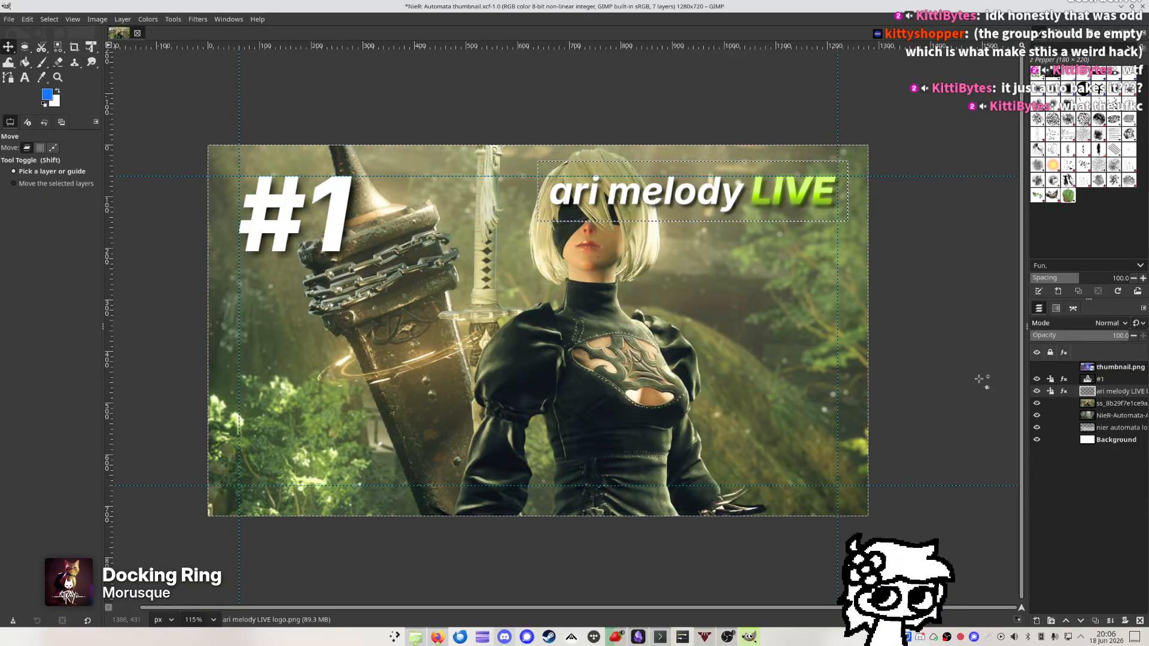
Lock the position and size of the ss_8b29f7e1ce9a background screenshot layer, test the lock on the canvas, and save the project
left_click(1048, 391)
left_click(1044, 387)
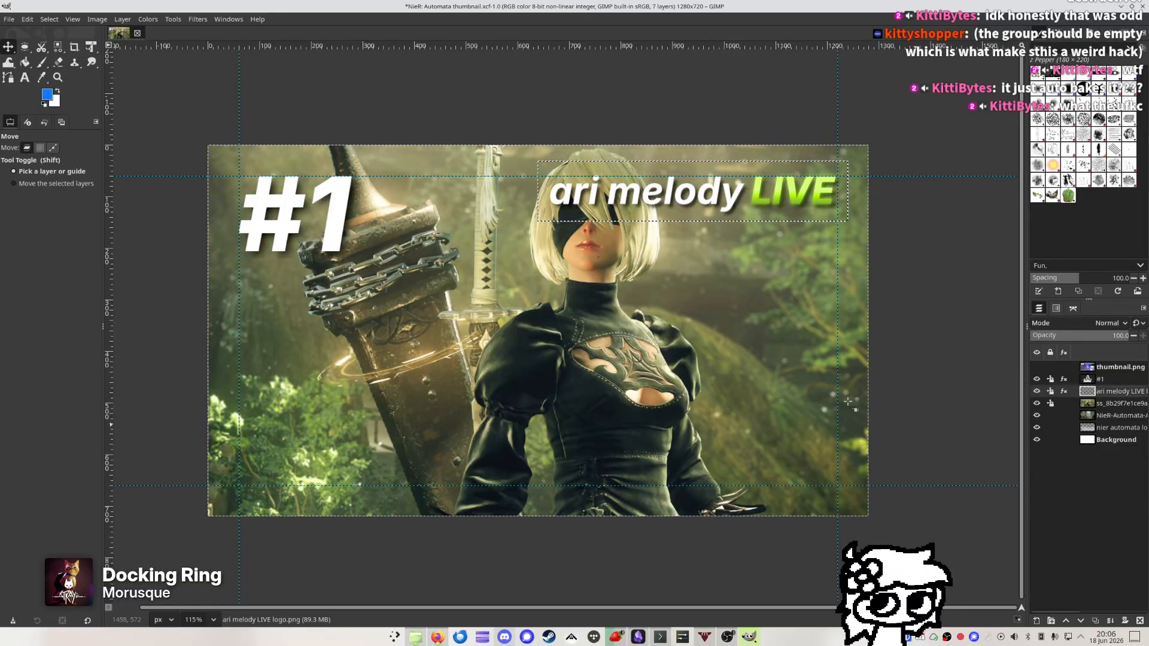
left_click(758, 371)
left_click(657, 243)
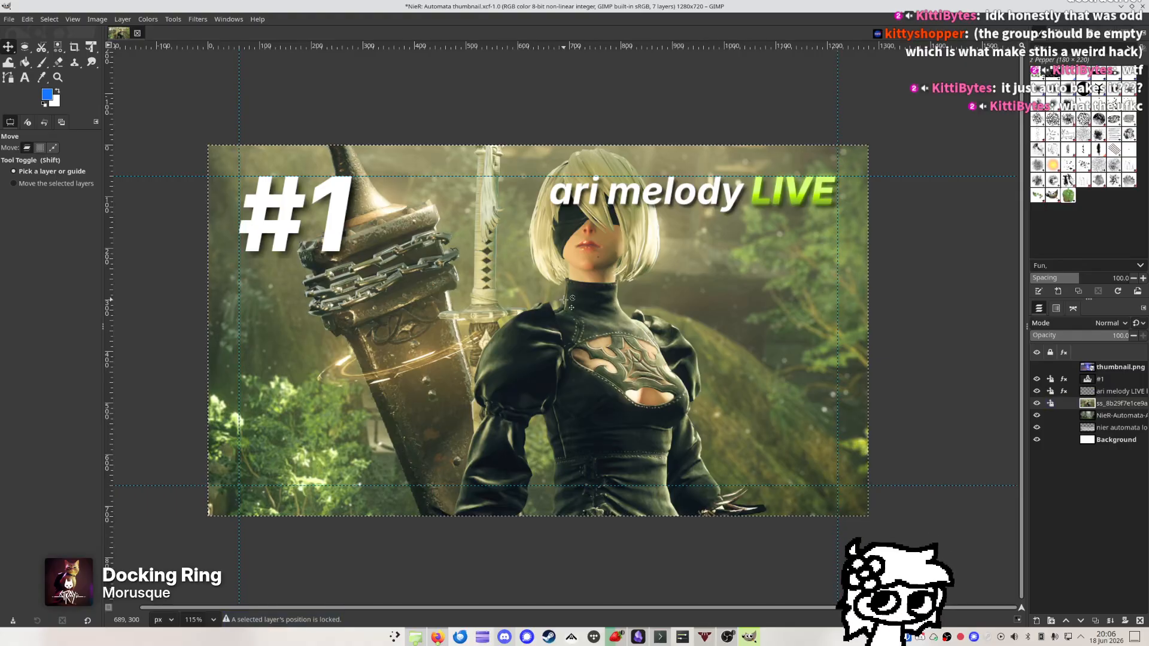
key("ctrl+s")
Delete the NieR-Automata image layer and raise the nier automata logo layer above the background screenshot layer
left_click(1113, 417)
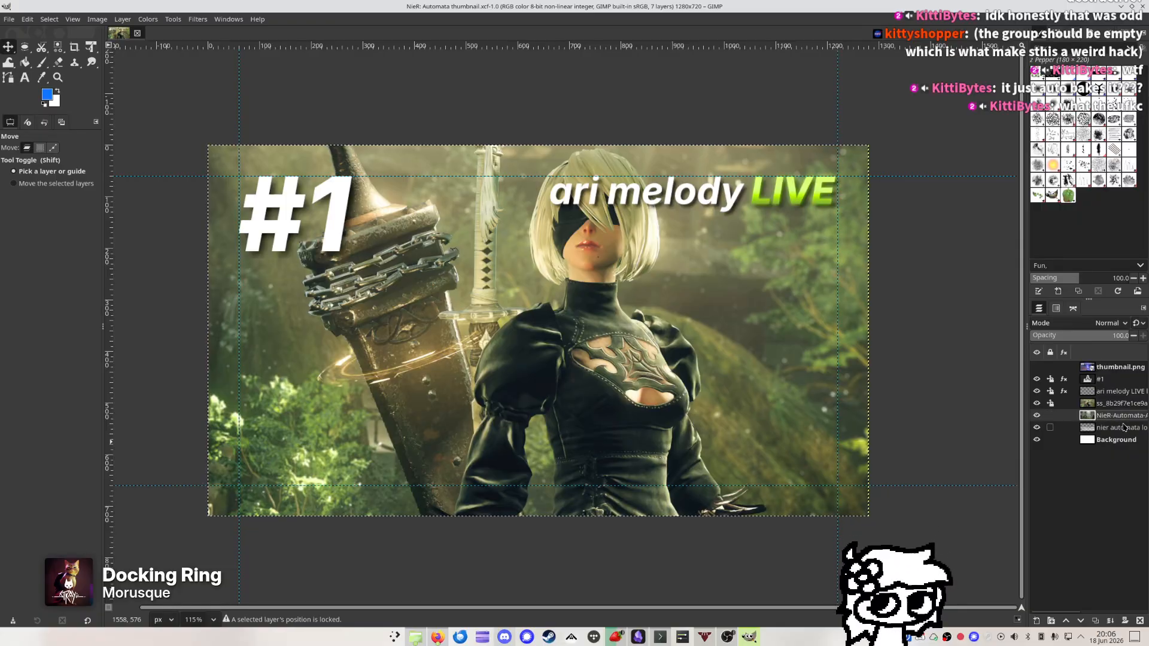
left_click(1140, 624)
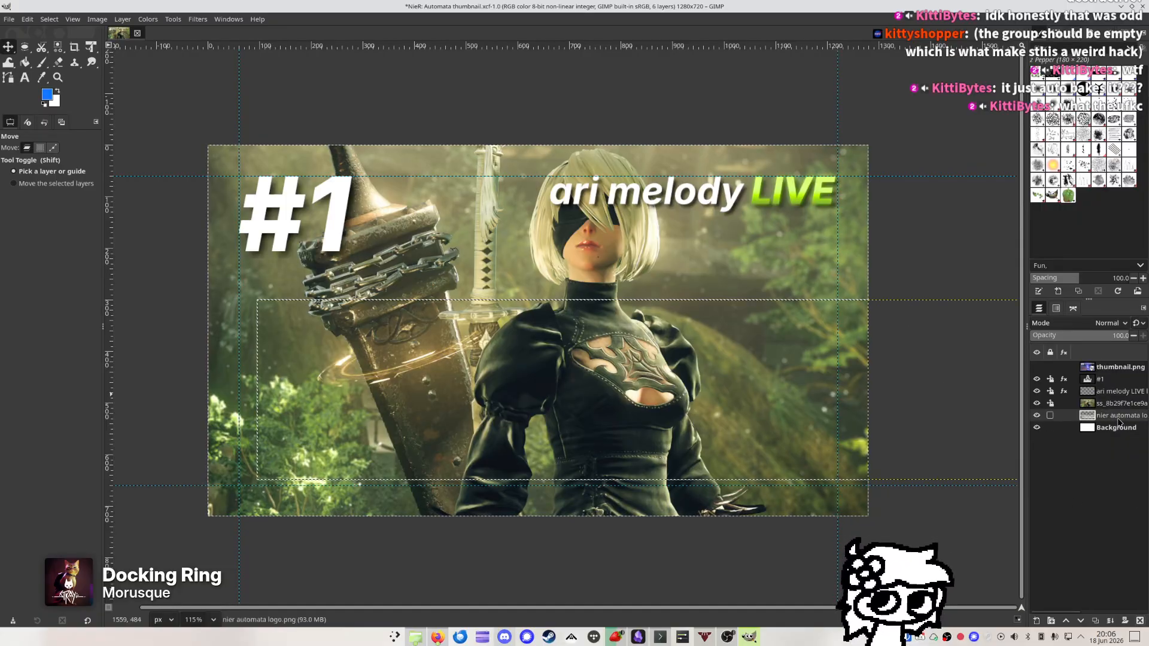
mouse_move(1118, 415)
left_mouse_down()
mouse_move(1116, 375)
mouse_move(1115, 400)
left_mouse_up()
Move the nier automata logo slightly up and to the right on the canvas with the Move tool
key("t")
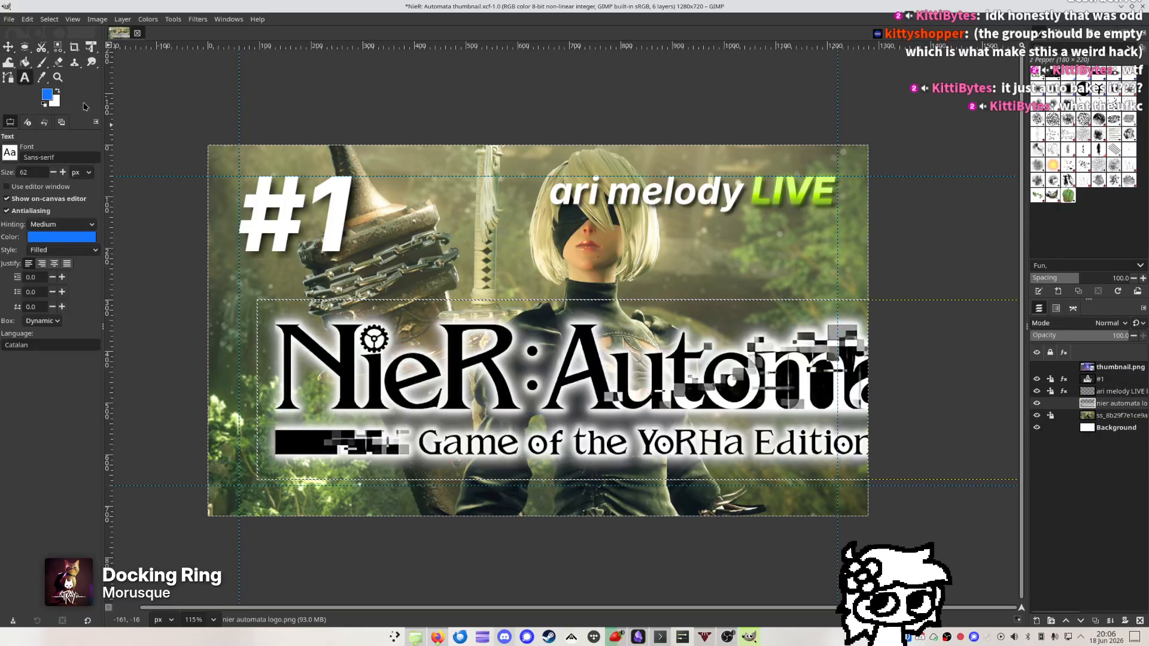
left_click(8, 47)
left_click_drag(578, 379, 598, 359)
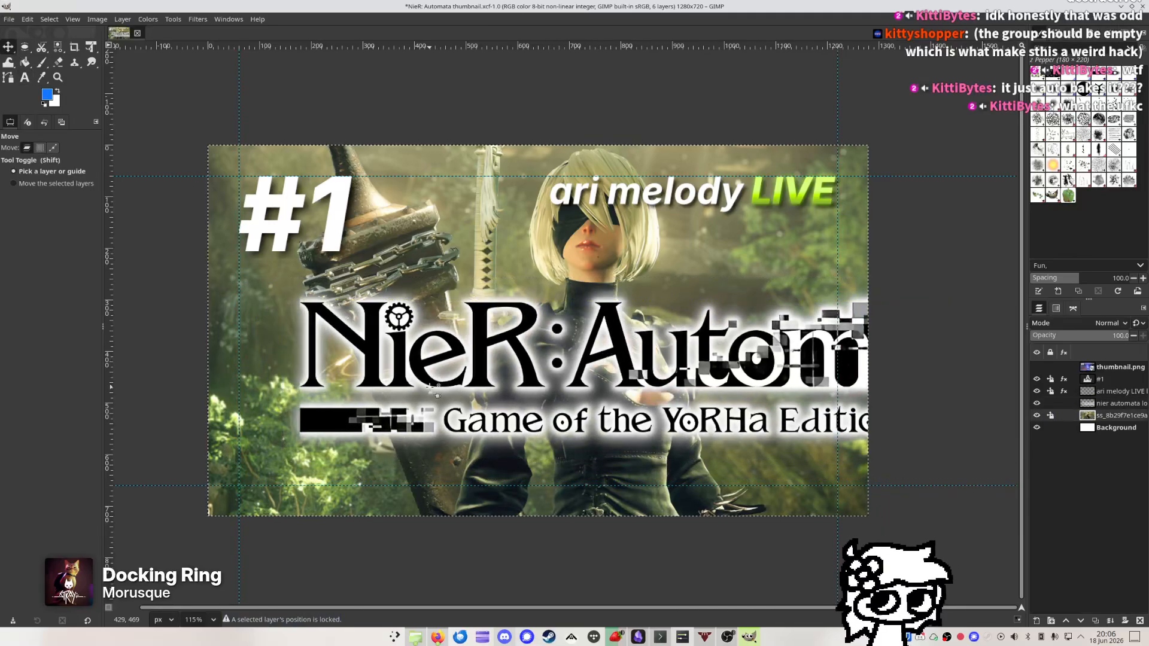
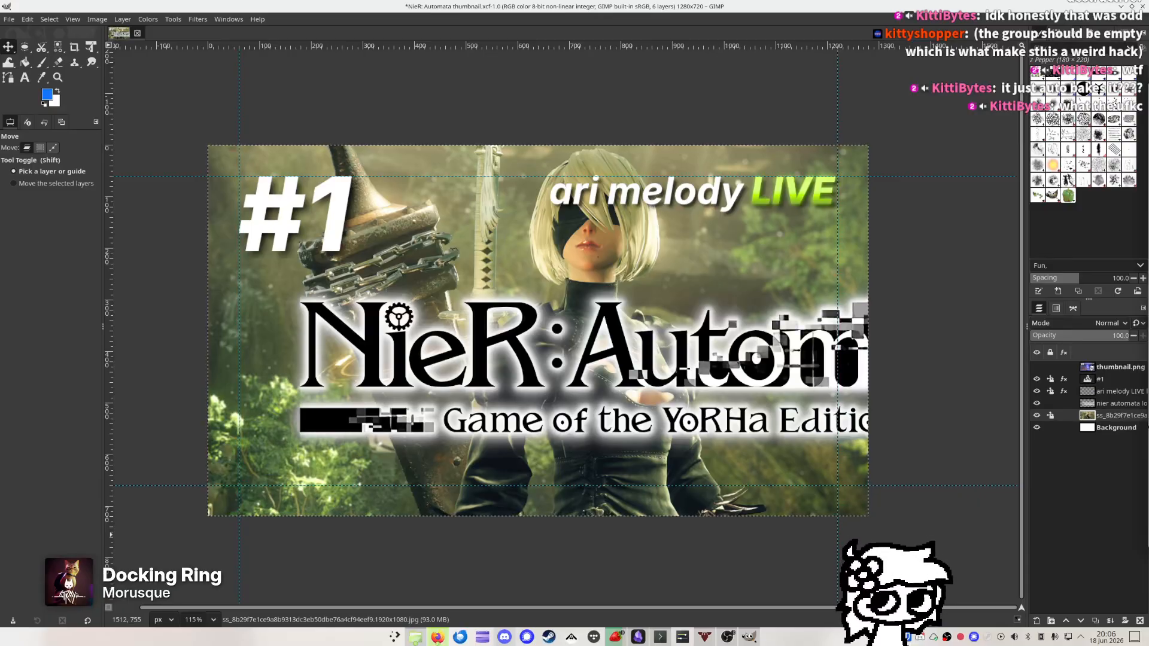
Switch to the browser, open the logo asset from the SteamDB metadata list to inspect it, and return to the list
key("alt+Tab")
scroll(133, 229, "down", 1)
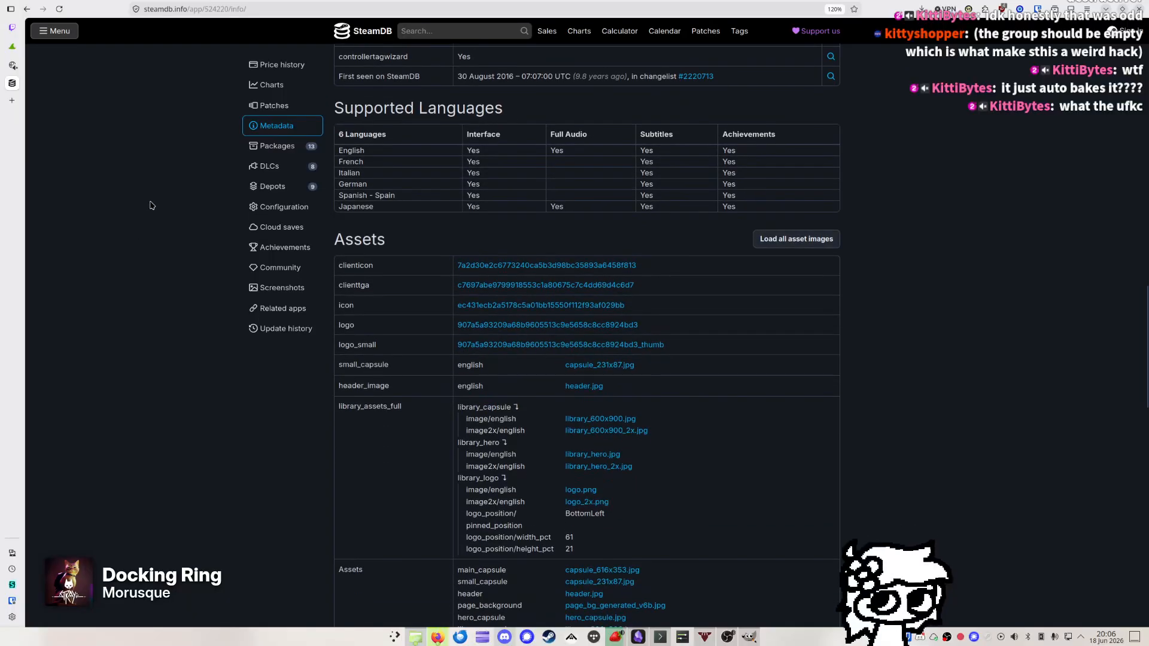
mouse_move(508, 326)
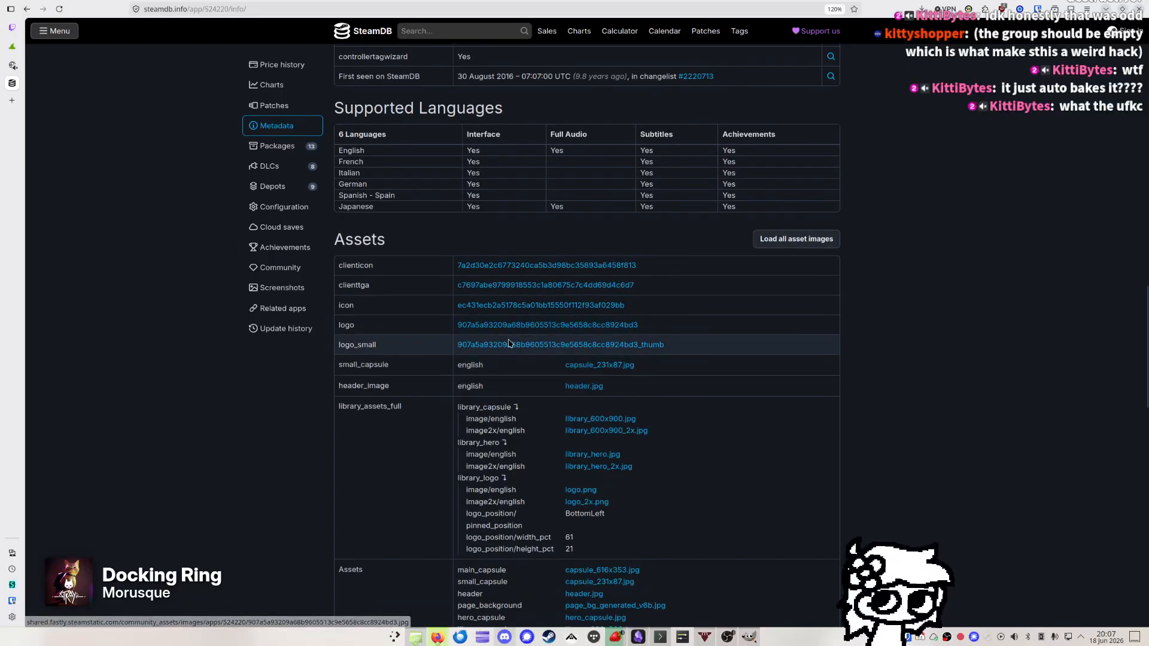
mouse_move(510, 346)
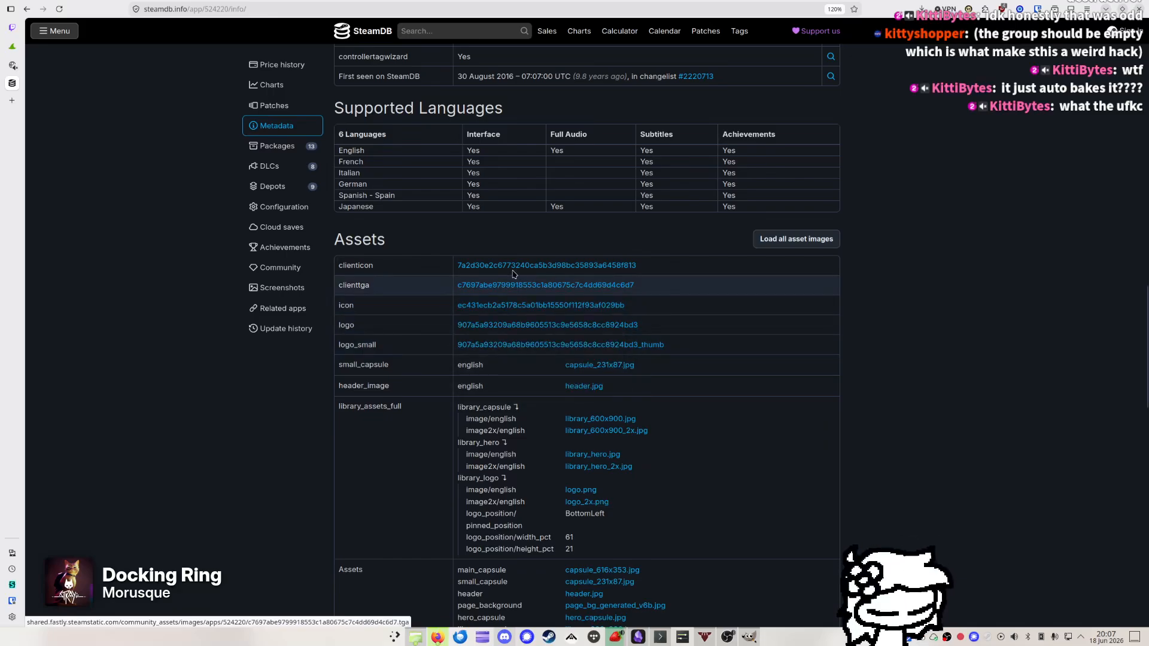
left_click(502, 324)
scroll(556, 334, "up", 10)
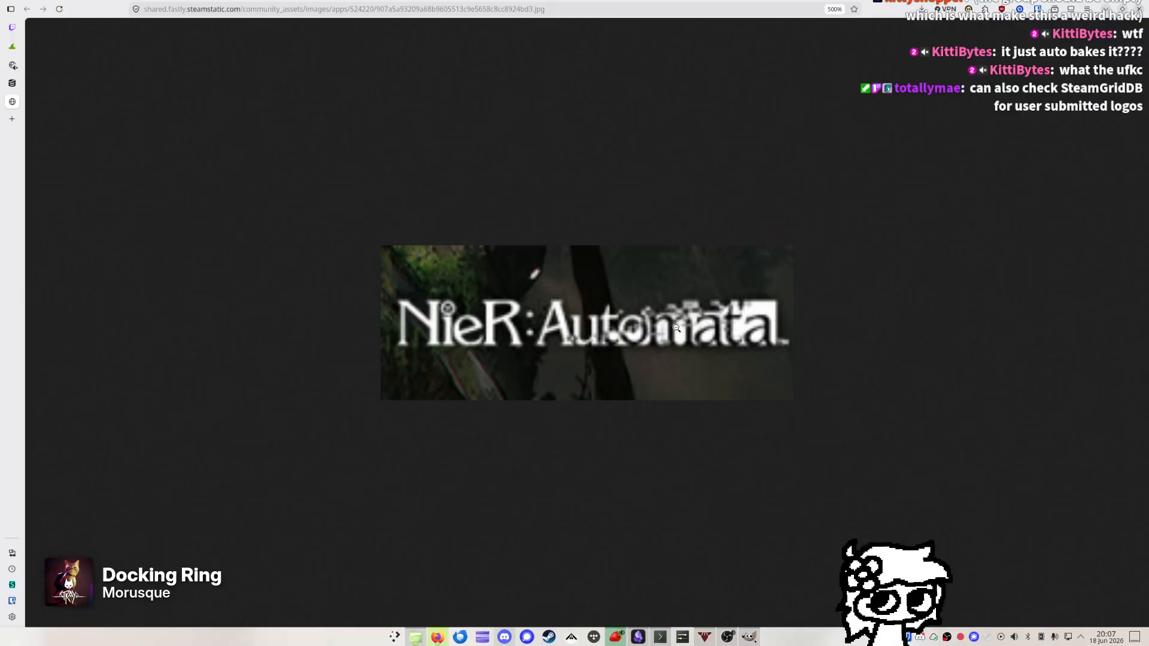
left_click(834, 9)
key("alt+Left")
Open the library logo_2x.png from SteamDB and save it to the Desktop, overwriting nier automata logo.png
scroll(411, 345, "down", 2)
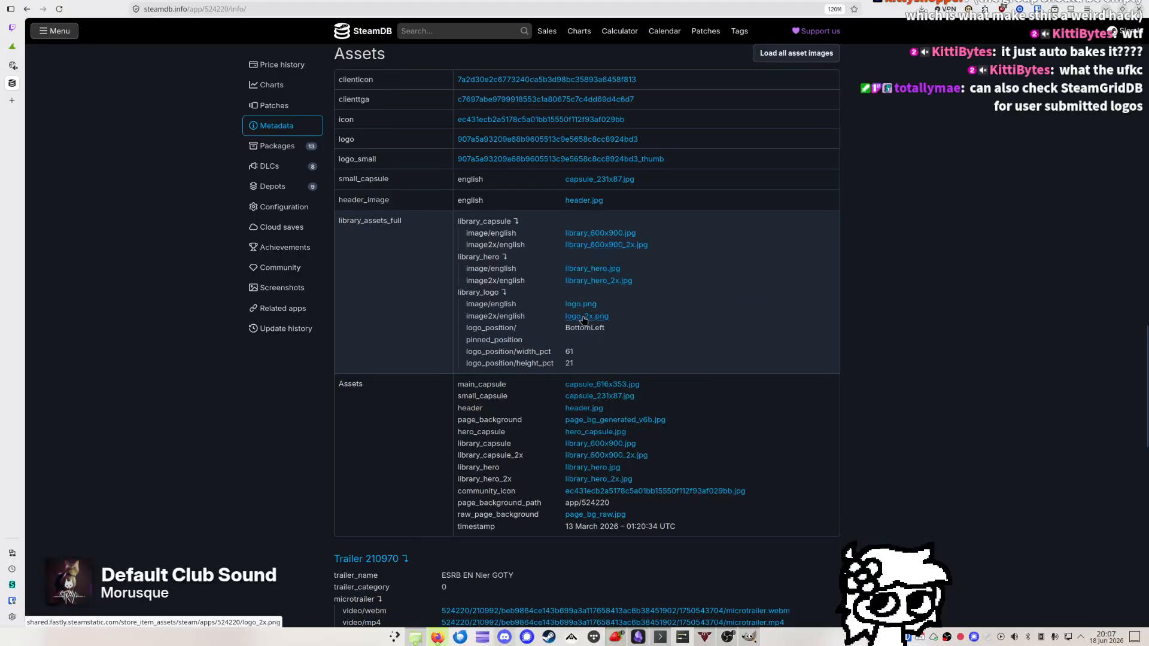
mouse_move(583, 320)
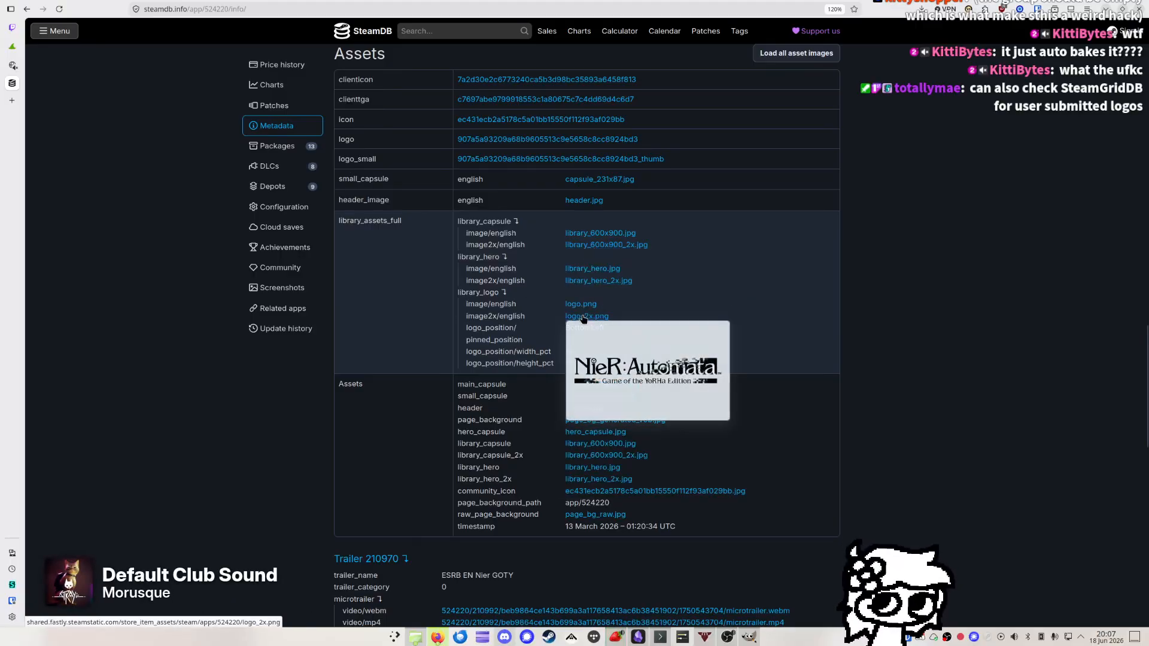
middle_click(571, 317)
left_click(12, 102)
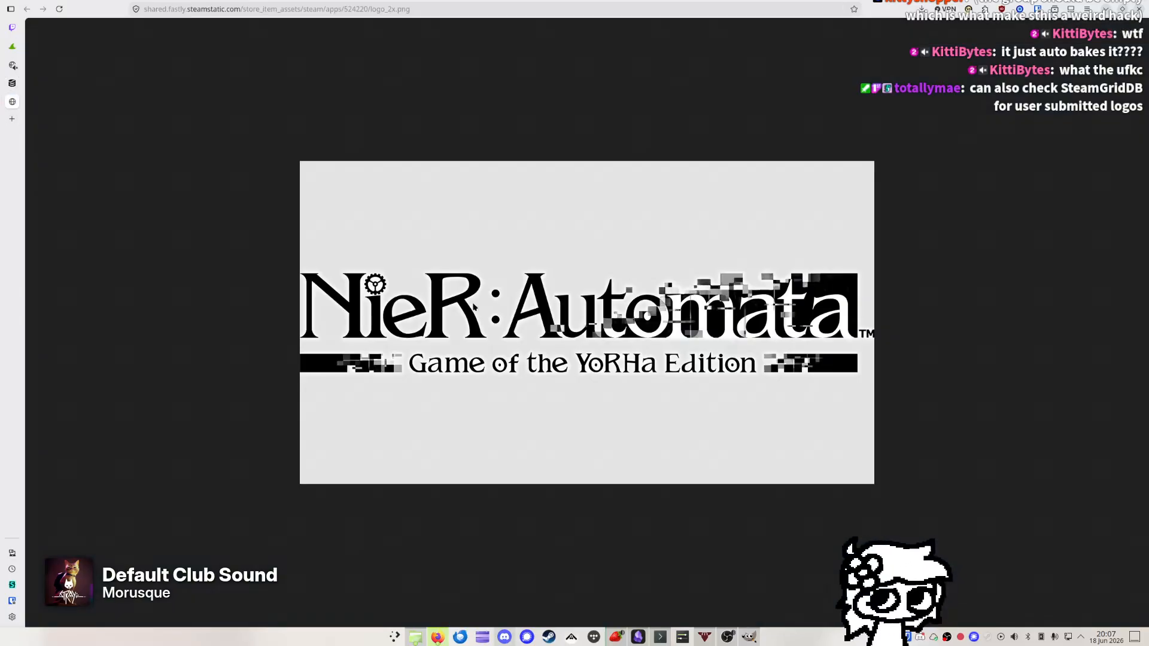
scroll(484, 307, "down", 3)
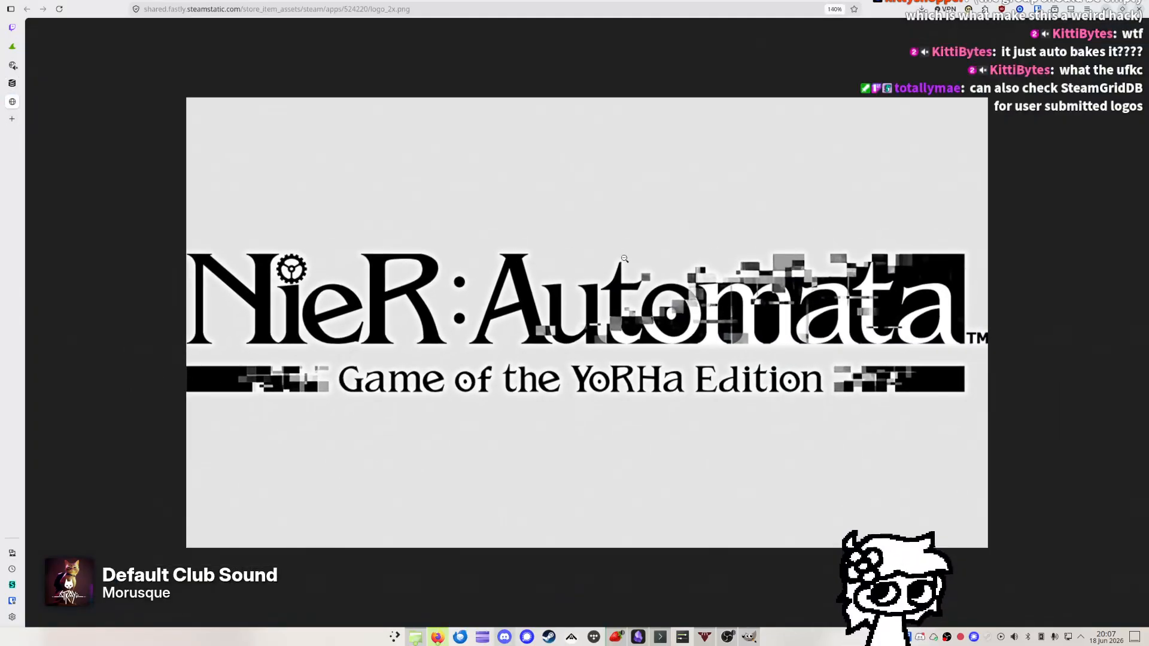
right_click(649, 247)
left_click(676, 264)
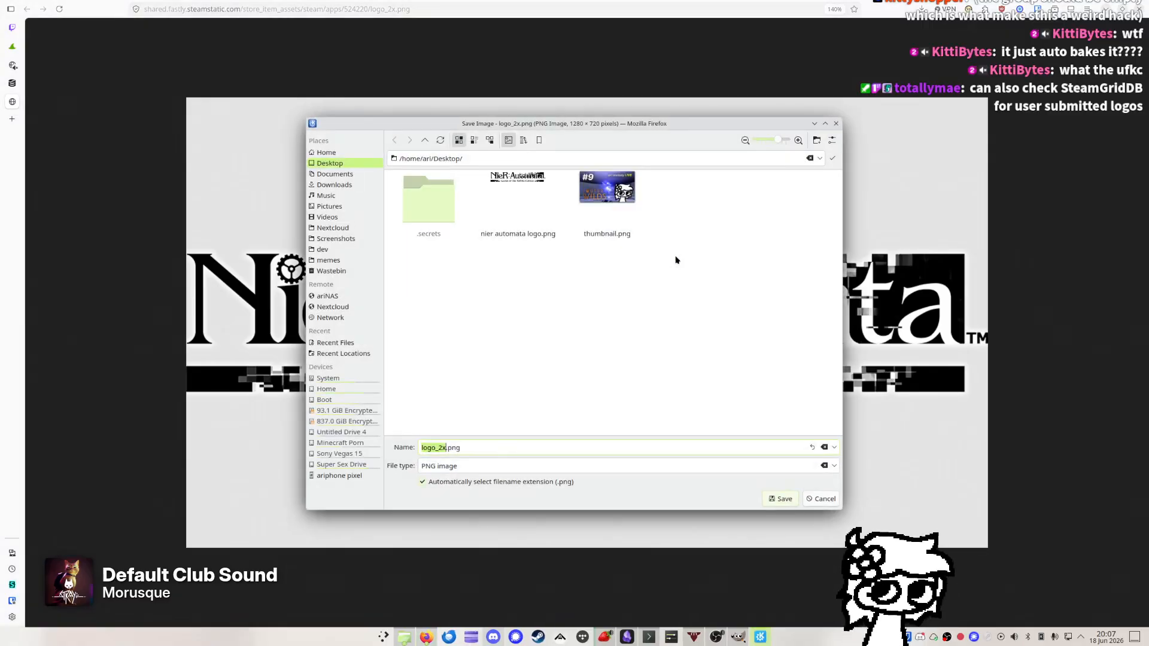
double_click(531, 207)
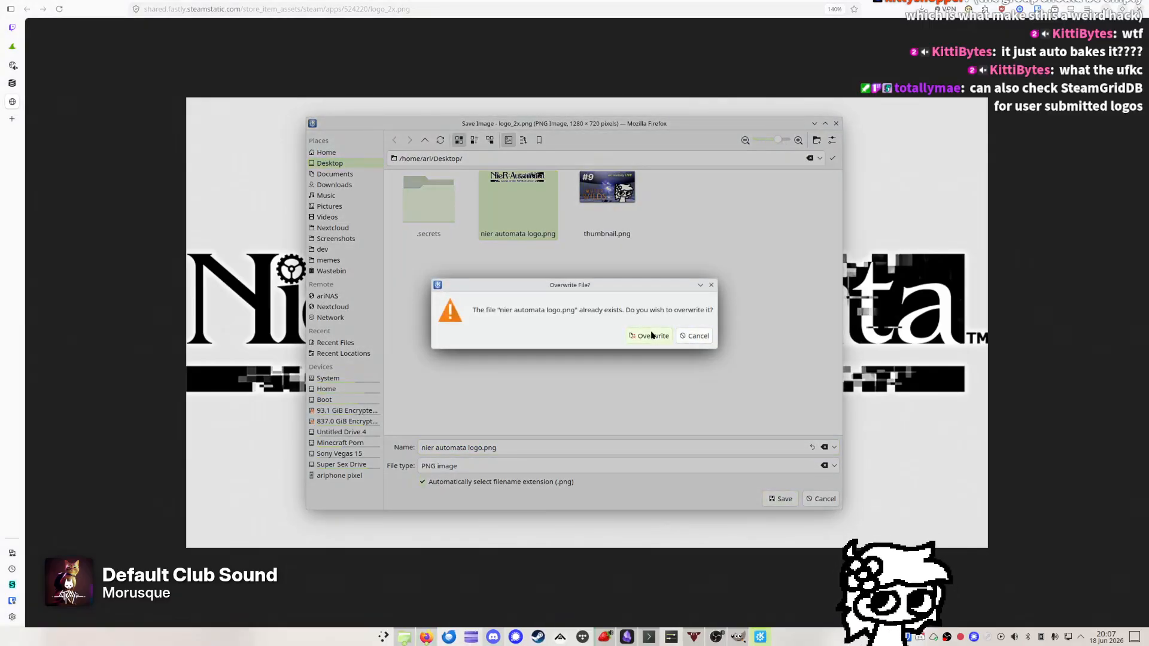
left_click(655, 337)
key("ctrl+w")
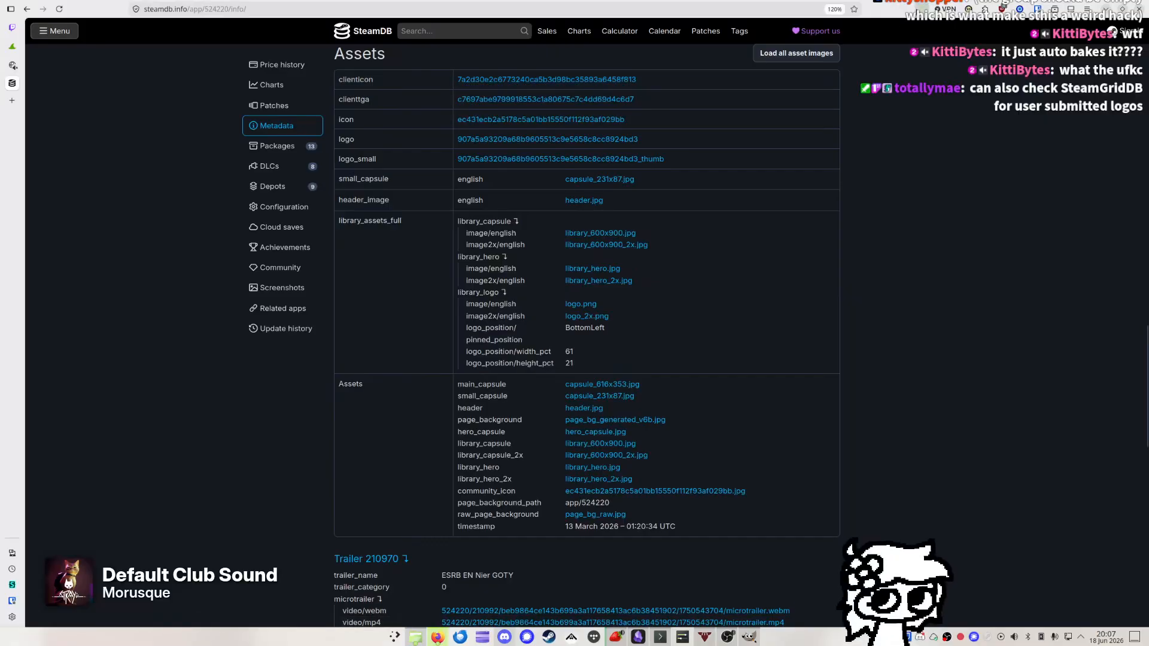
Add the newly downloaded nier automata logo.png to the GIMP thumbnail, keeping its embedded color profile, and delete the older nier automata logo layer
left_click(921, 8)
left_click_drag(833, 30, 548, 393)
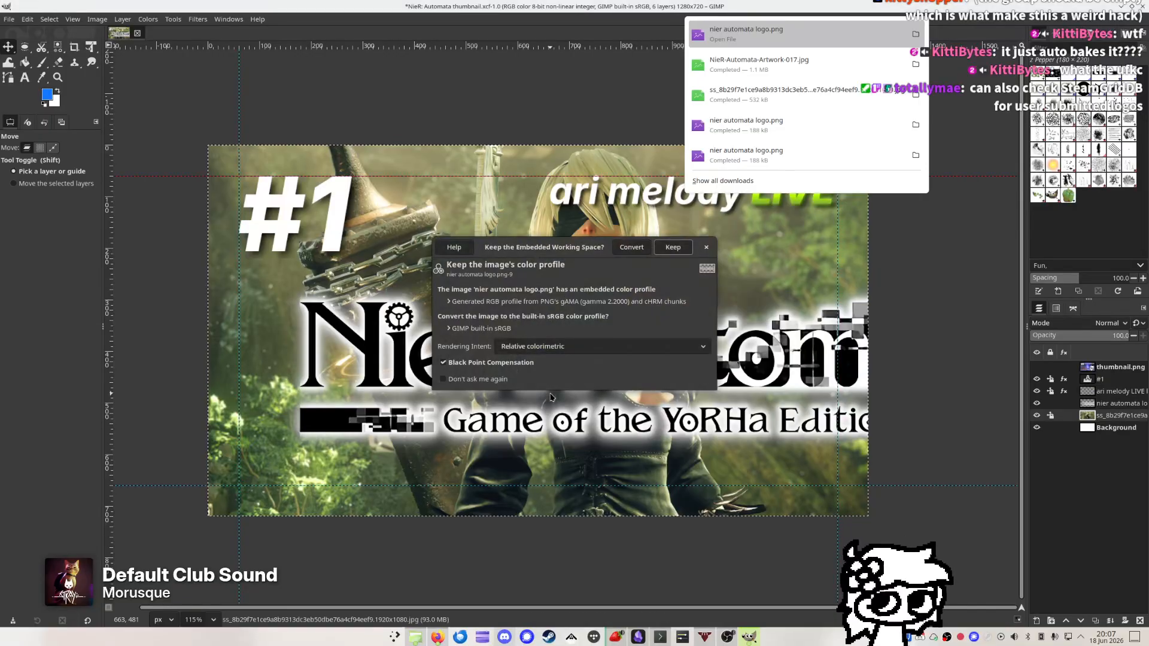
left_click(673, 247)
key("t")
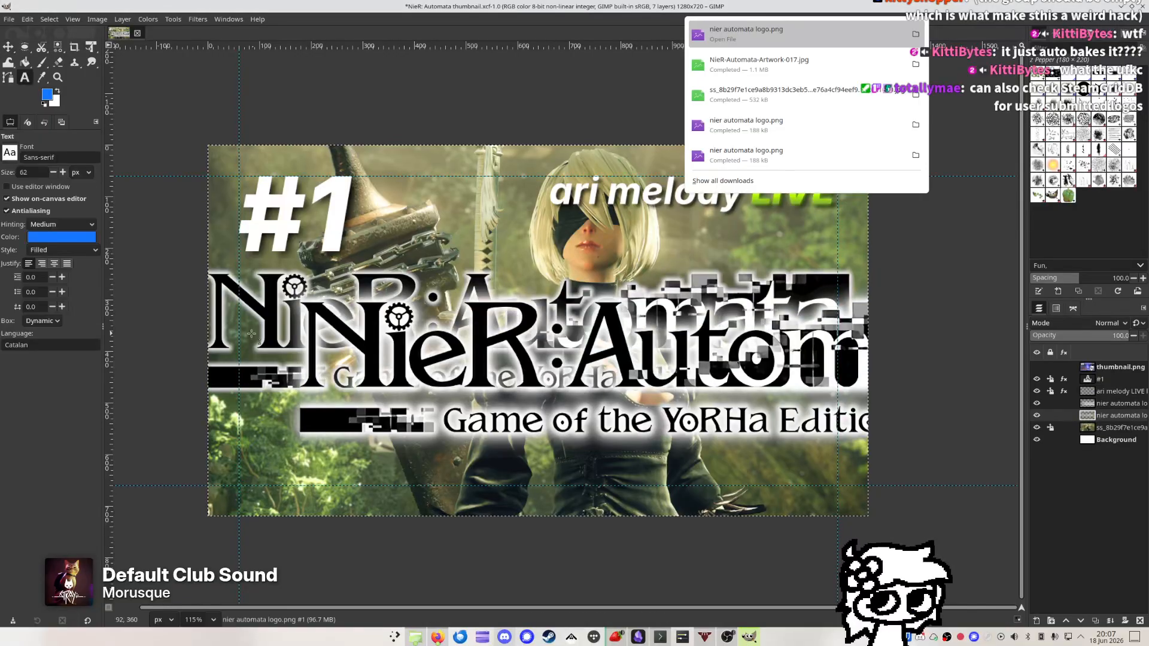
left_click(278, 311)
key("Escape")
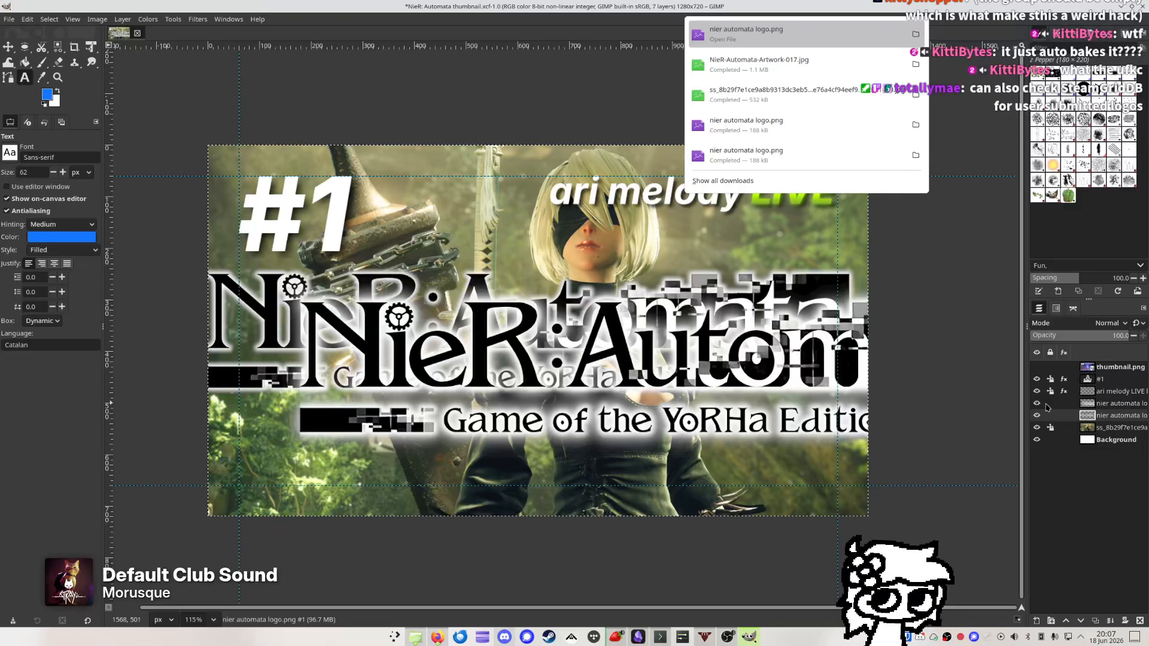
left_click(1113, 404)
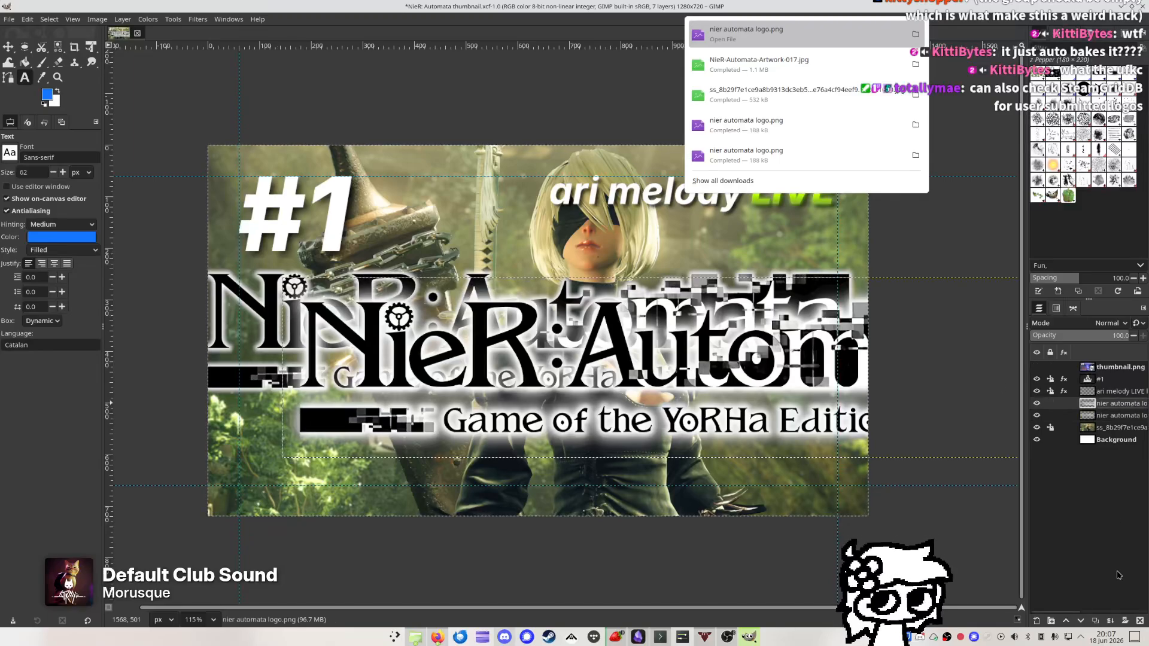
left_click(1140, 621)
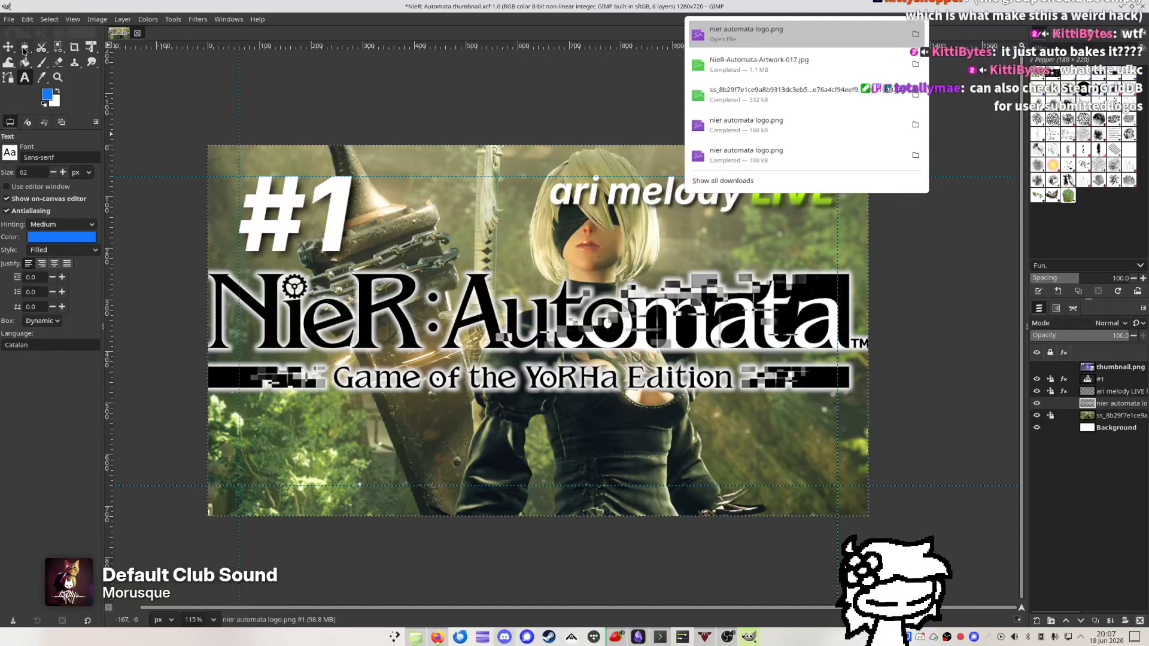
Move the new nier automata logo down and to the right on the canvas, and dismiss the browser's downloads list
key("m")
left_click_drag(470, 284, 517, 324)
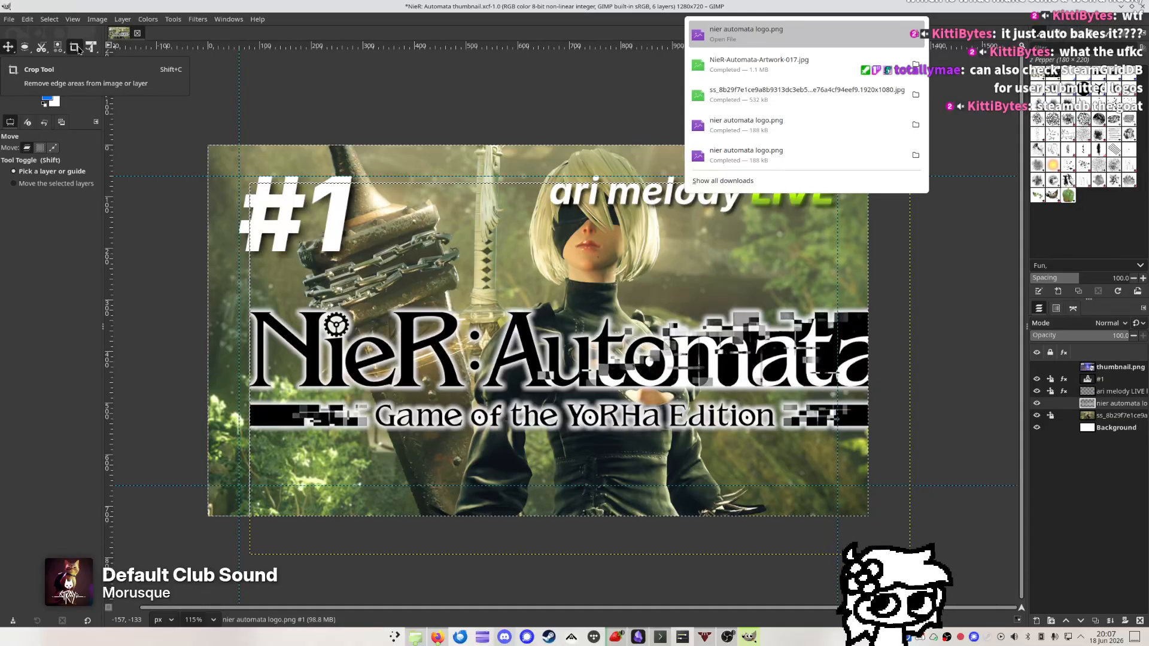
left_click(438, 637)
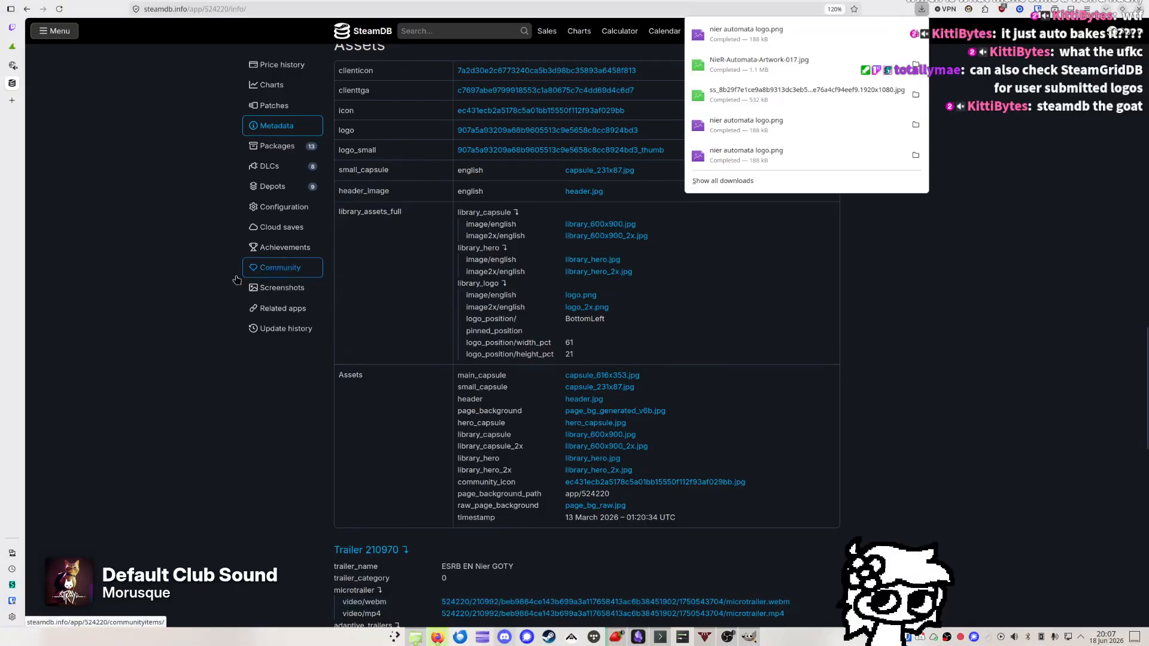
left_click(171, 202)
key("alt+Tab")
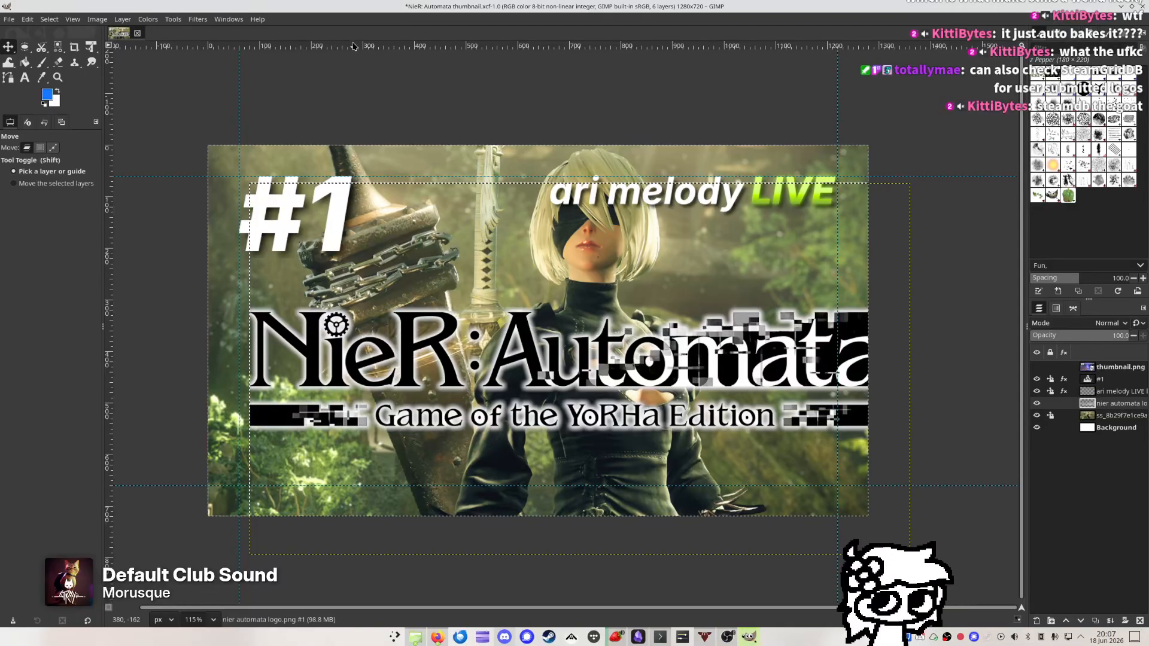
Try cropping to a 1213 × 177 px area around the NieR:Automata title, undo the crop, and limit the Crop tool to selected layers only
left_click(74, 47)
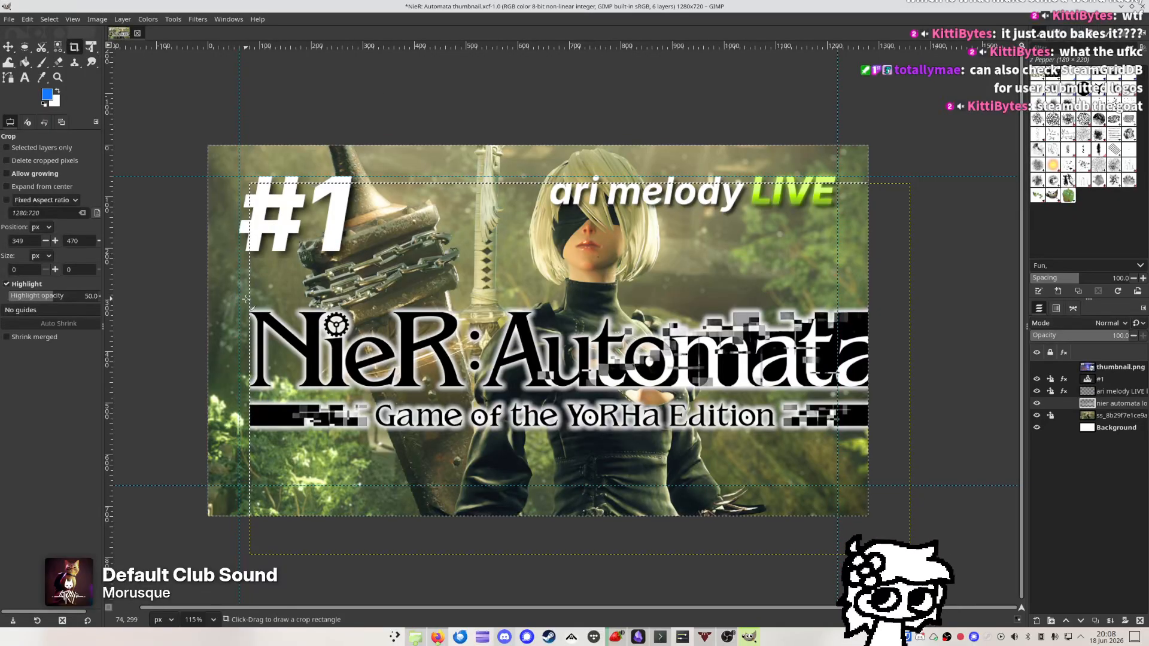
left_click_drag(244, 305, 918, 396)
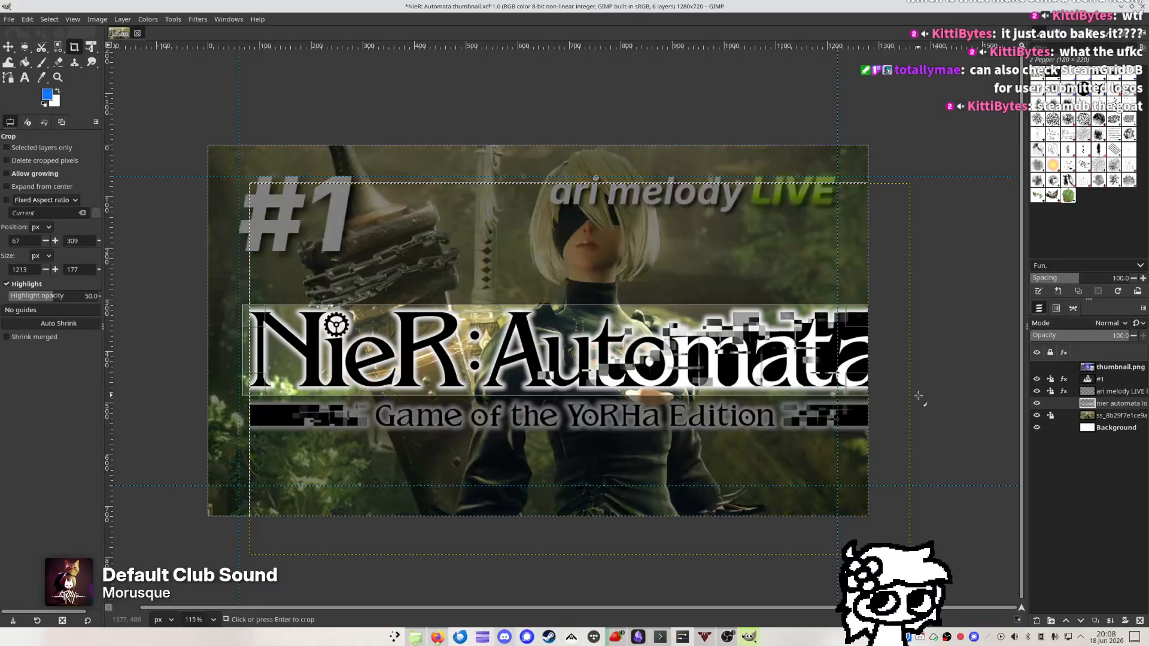
key("Return")
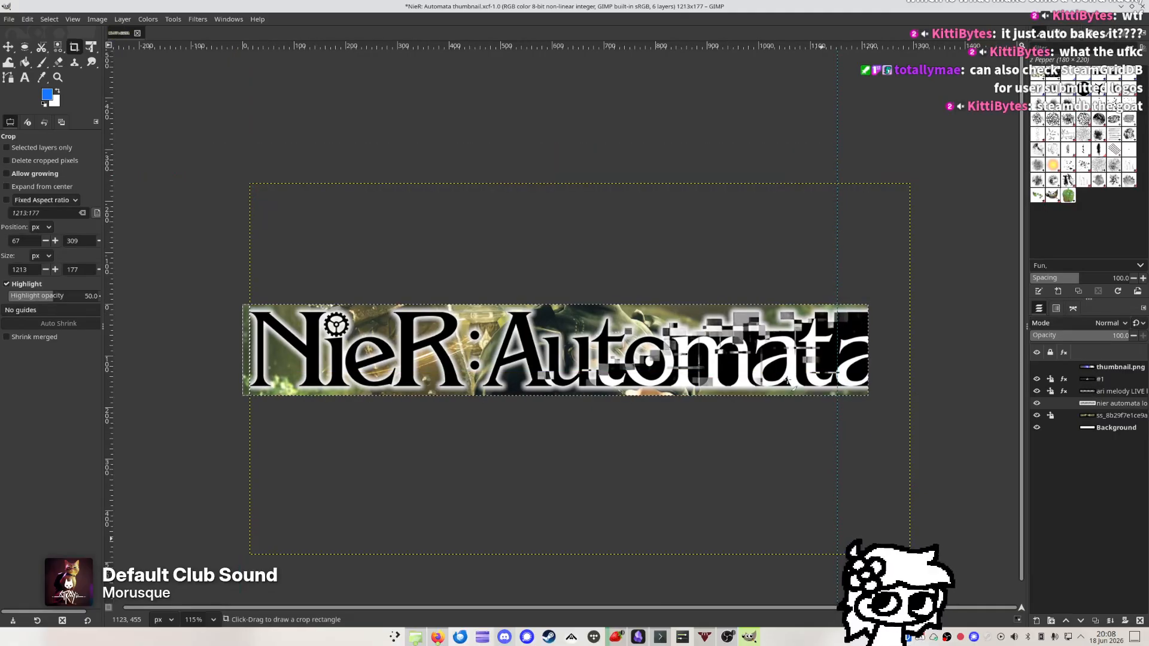
key("ctrl+z")
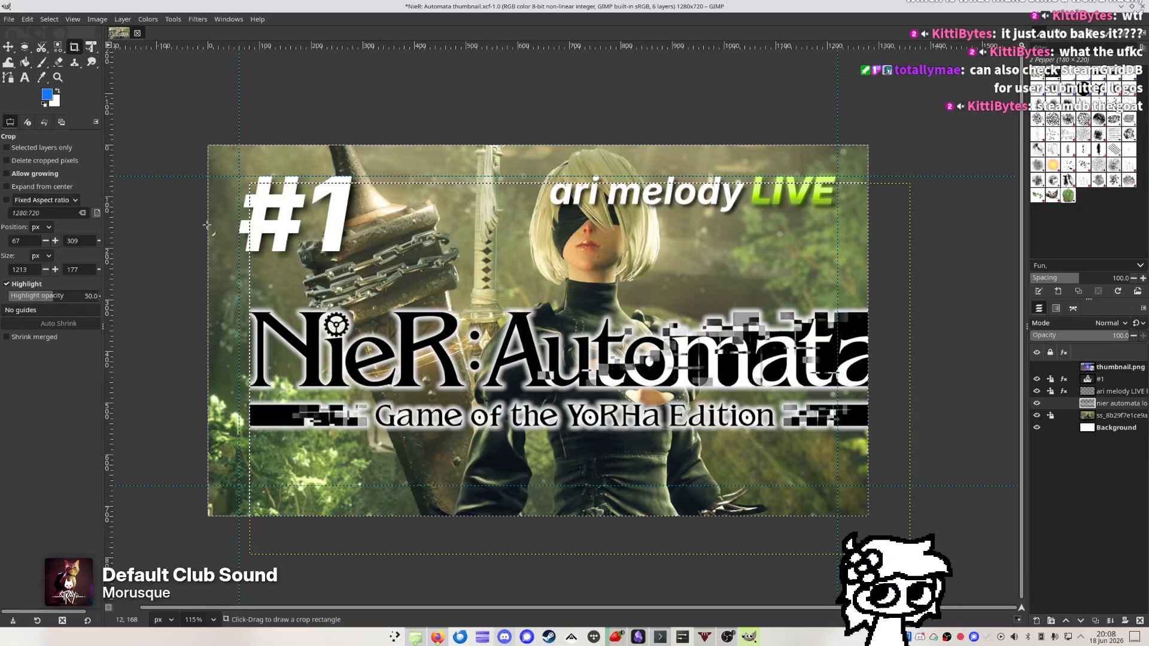
left_click(36, 147)
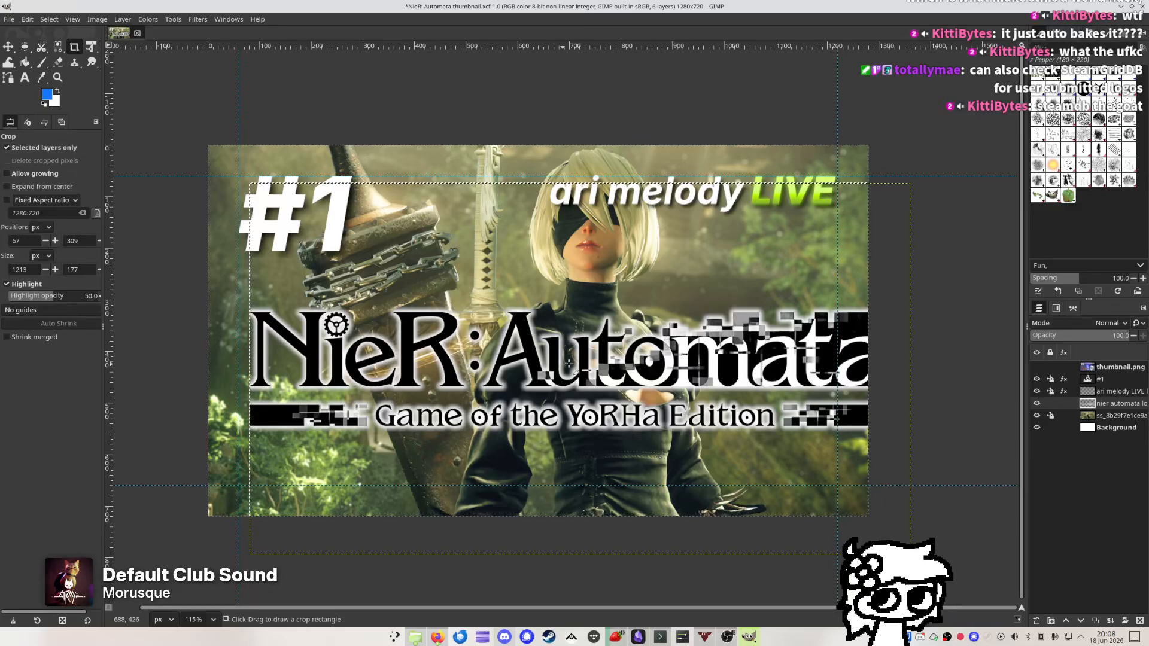
key("t")
left_click(607, 346)
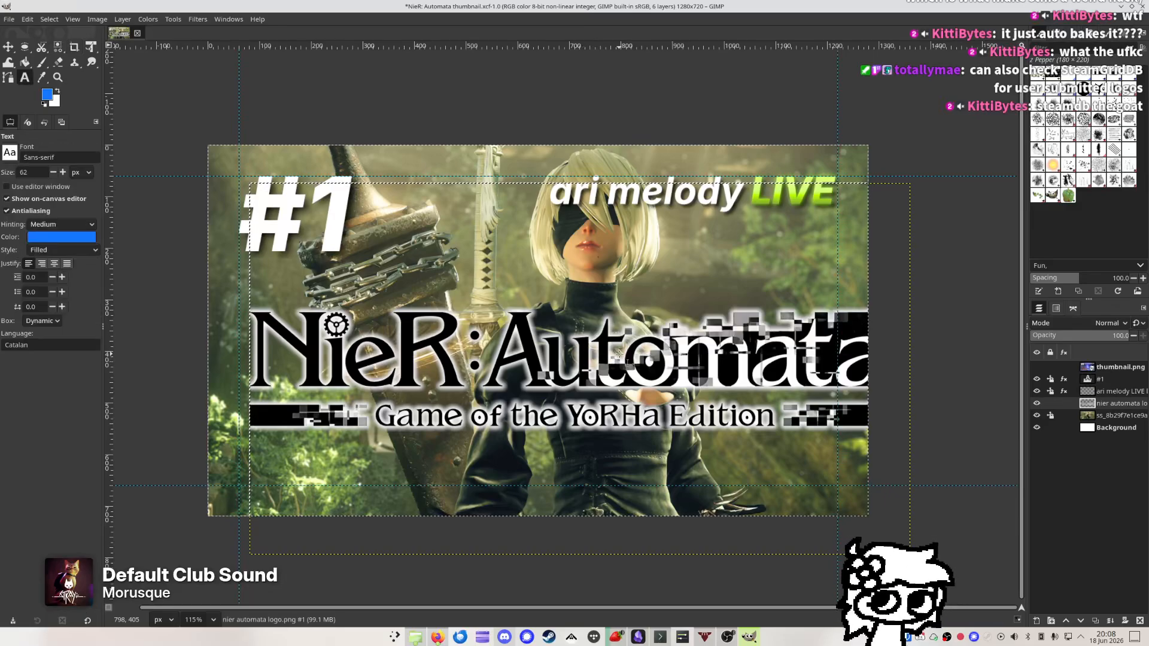
key("shift+t")
left_click(627, 362)
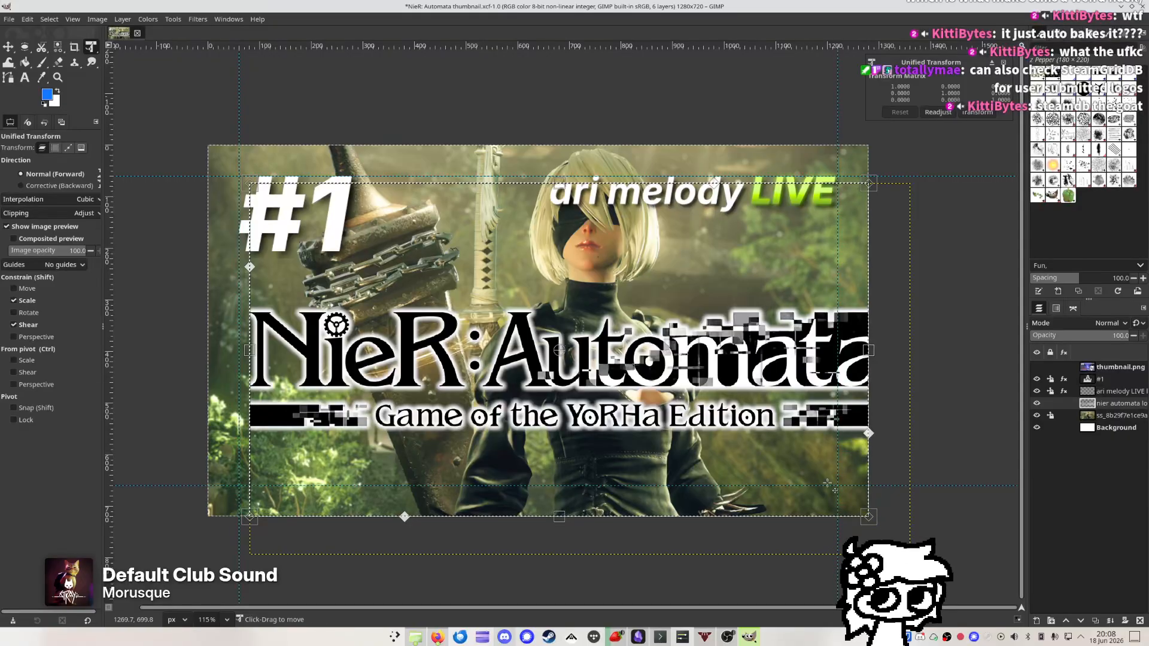
left_click_drag(698, 379, 688, 460)
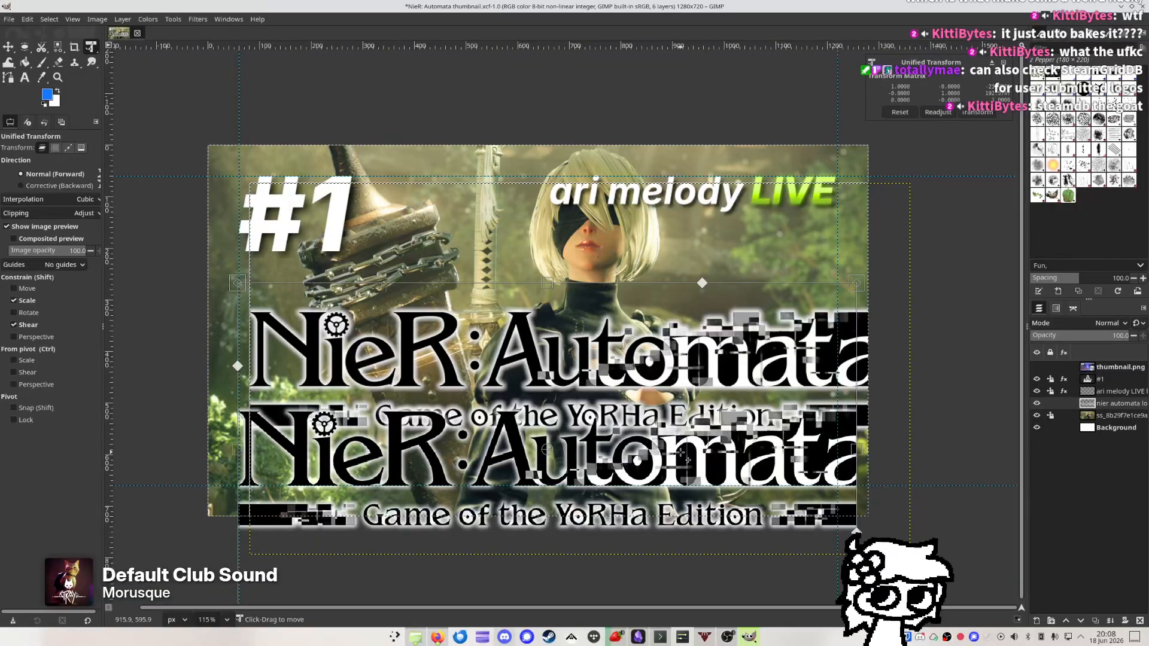
left_click_drag(831, 300, 612, 390)
key("Escape")
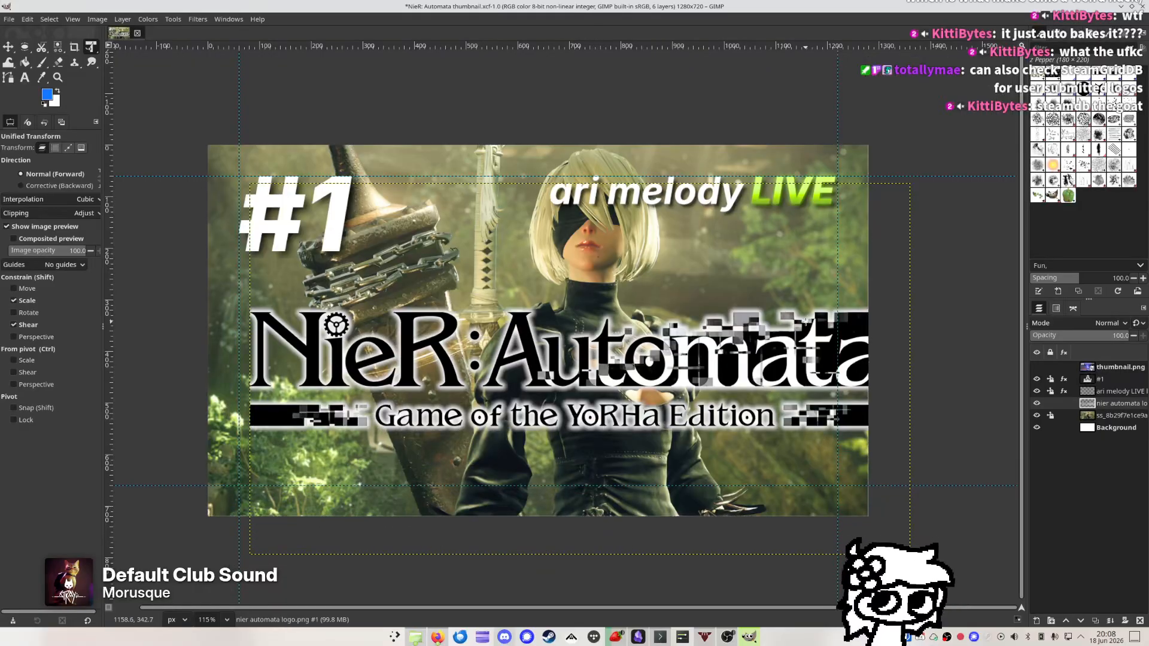
Scale the nier automata logo layer to about 61 % and position it against the left guide at the canvas's lower left
key("t")
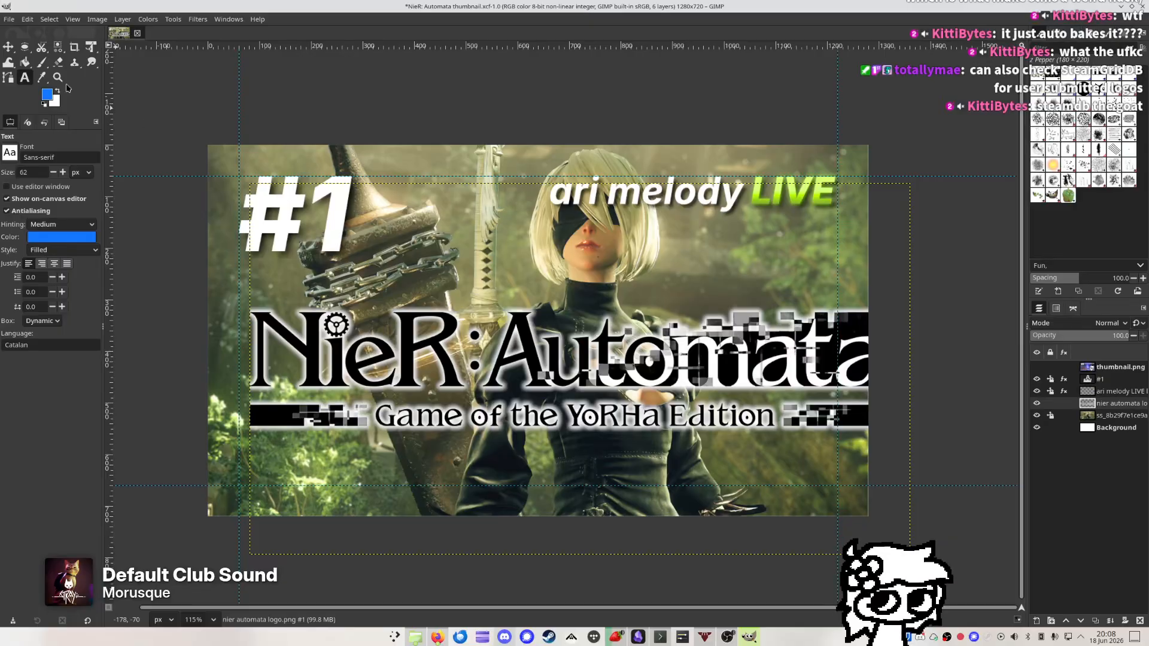
key("shift+t")
left_click(772, 348)
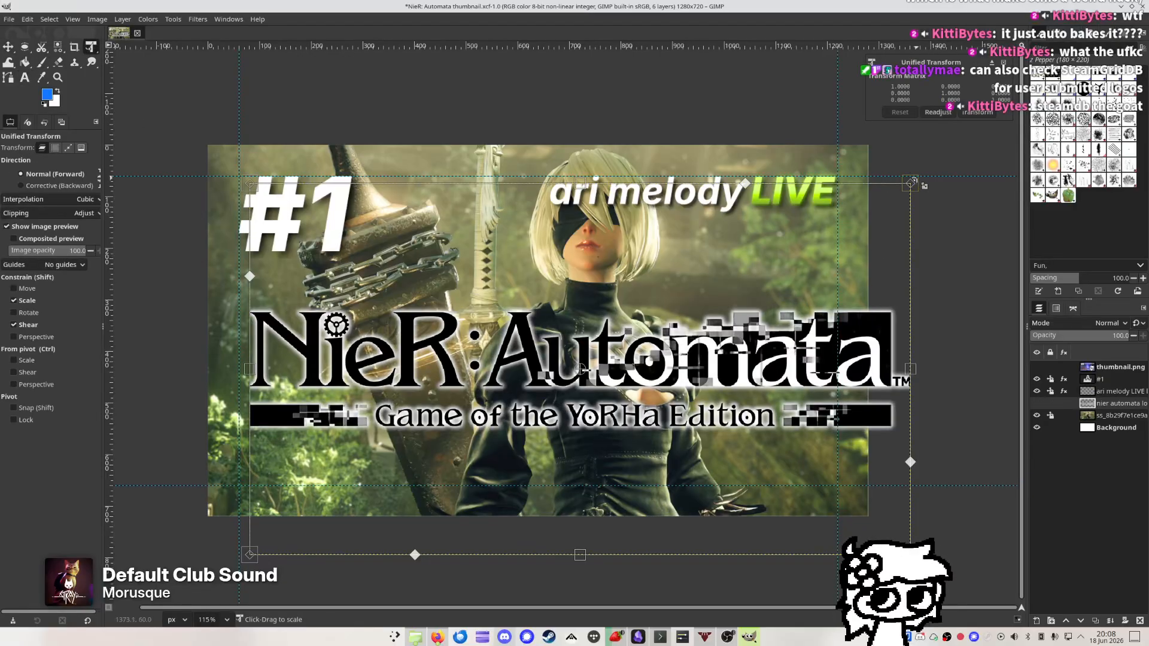
left_click_drag(912, 182, 700, 301)
left_click_drag(633, 408, 622, 439)
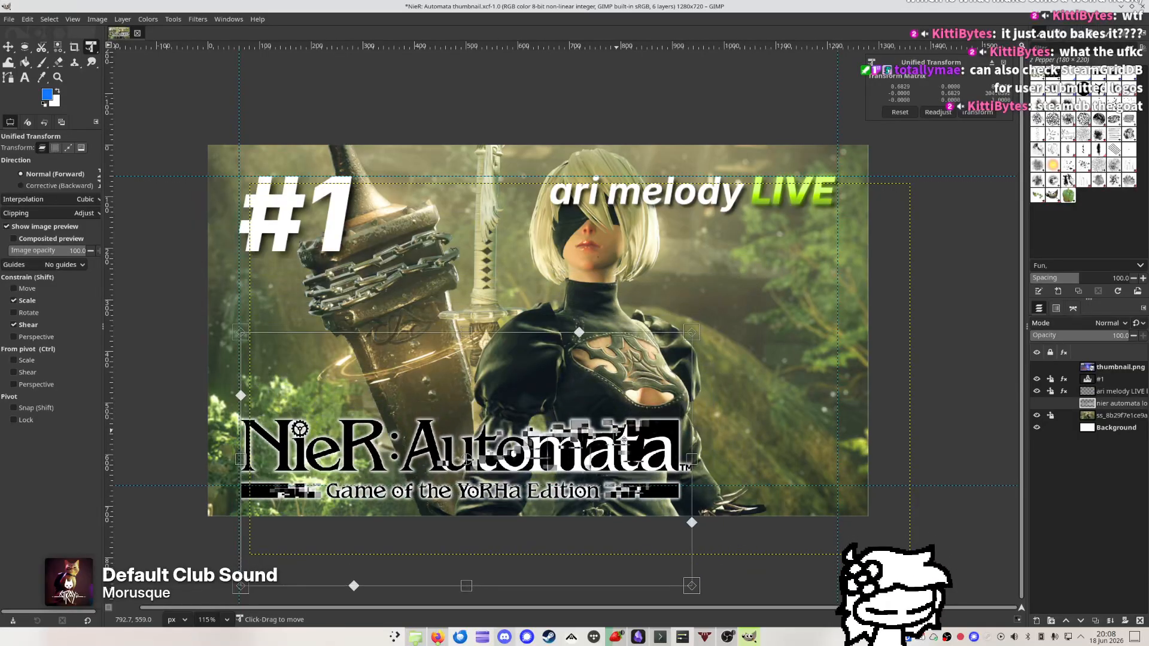
left_click_drag(466, 459, 466, 475)
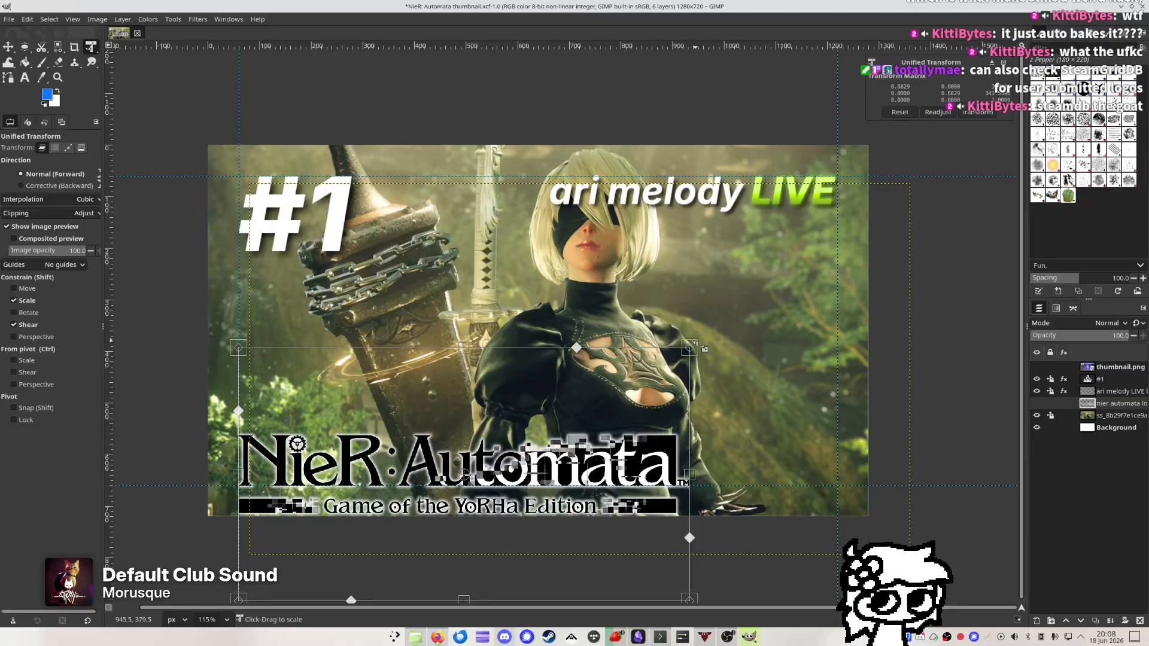
left_click_drag(704, 347, 676, 363)
key("ctrl+z")
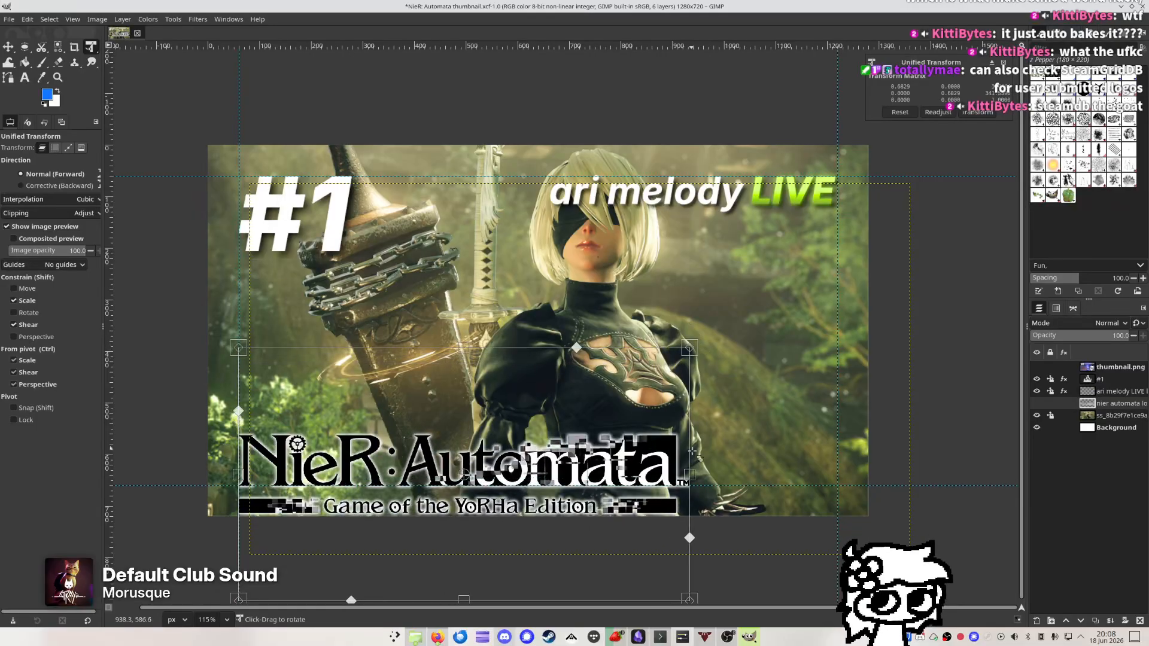
left_click_drag(693, 472, 654, 482)
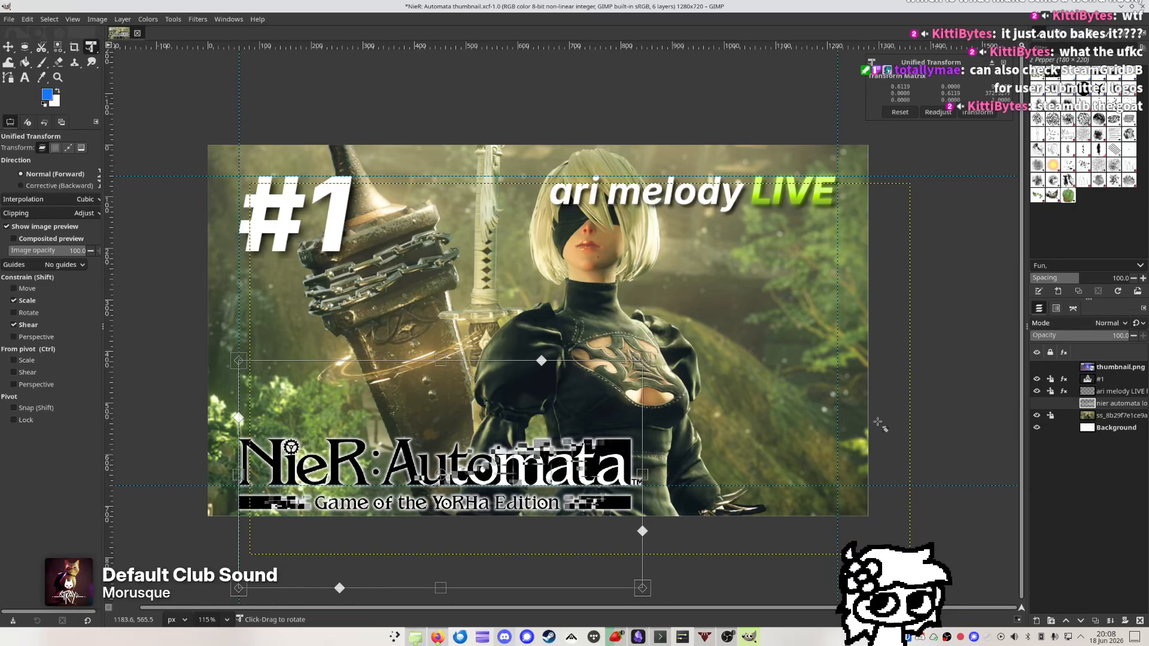
Compare the logo with the Outer Wilds thumbnail.png layer, reduce it to about 56 % of its original size, and apply the transform
left_click(1037, 366)
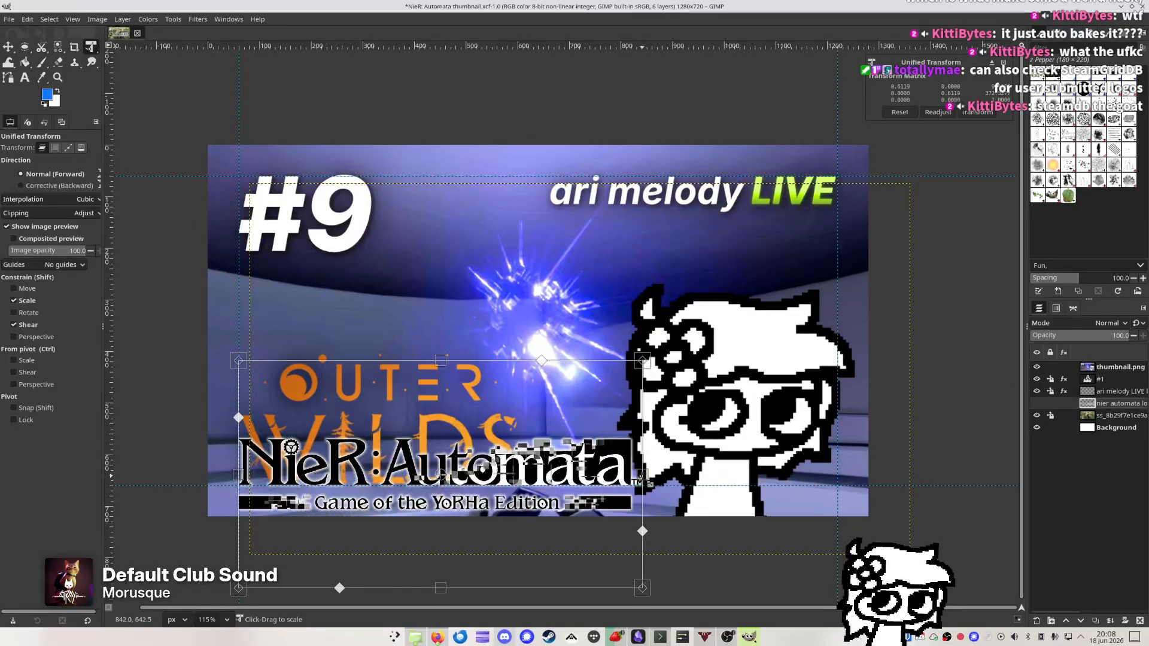
left_click_drag(654, 481, 617, 477)
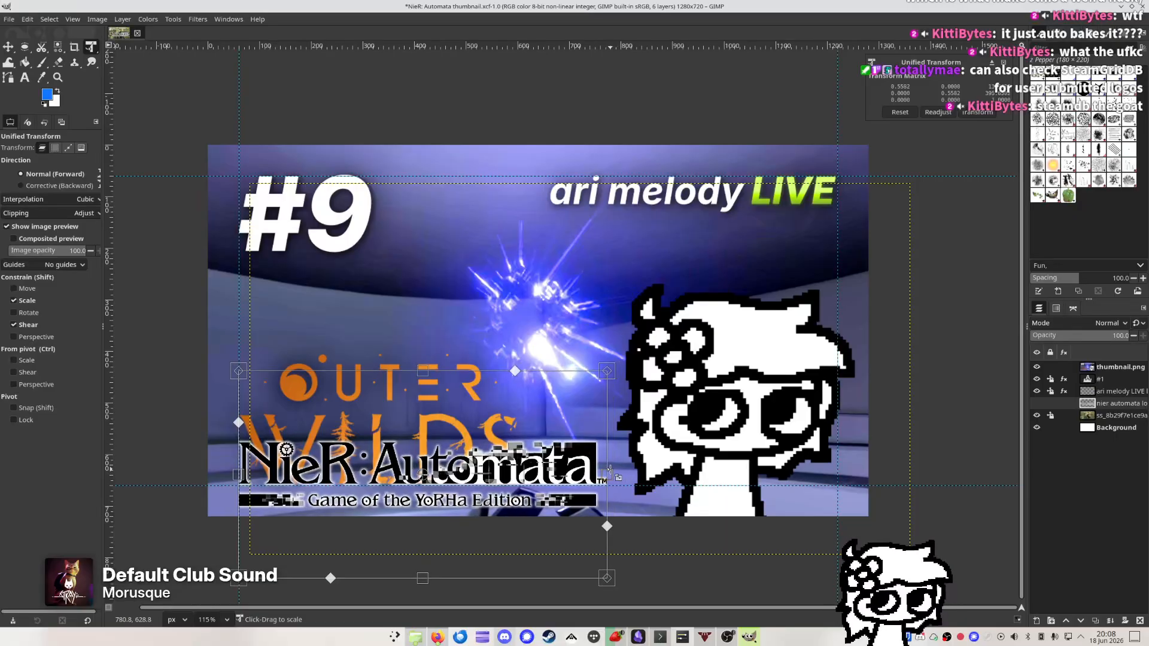
left_click(1037, 367)
scroll(527, 488, "up", 3)
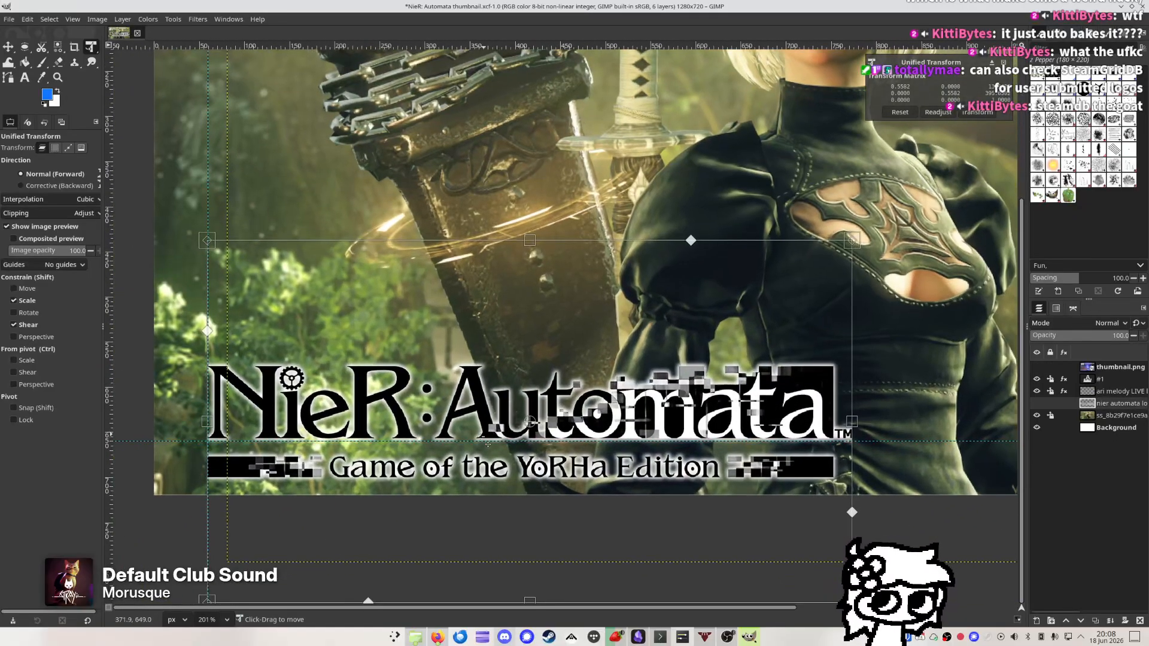
key("Return")
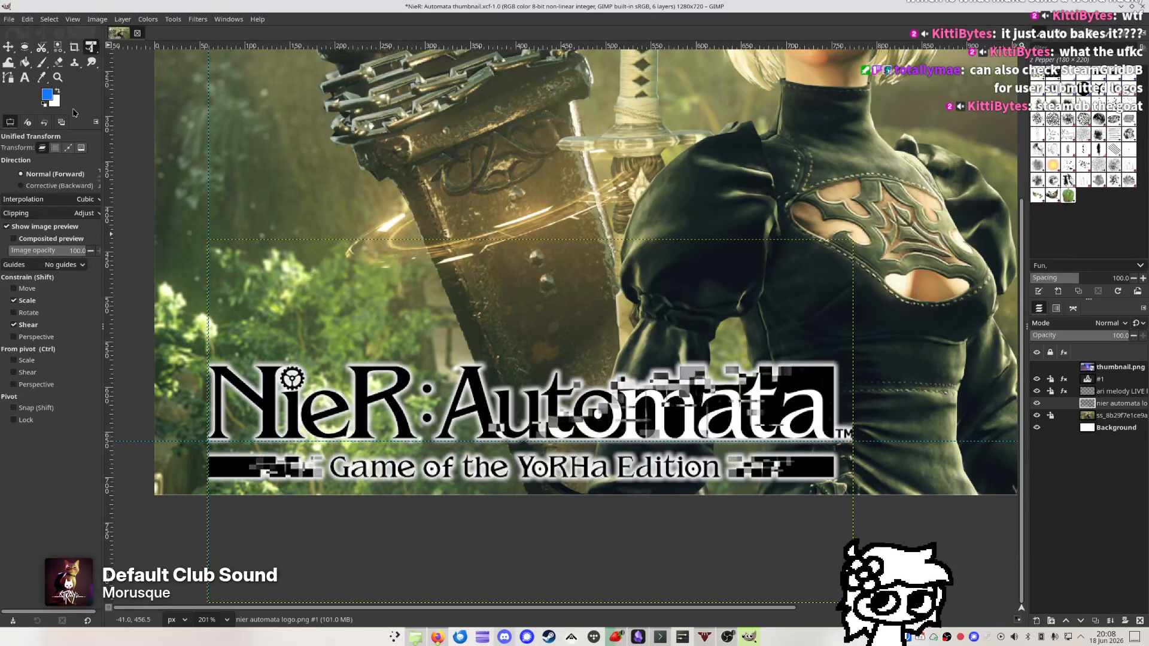
Crop the logo layer to a 716 × 111 px area around the NieR:Automata title, cutting off the edition subtitle, and save the image
left_click(74, 47)
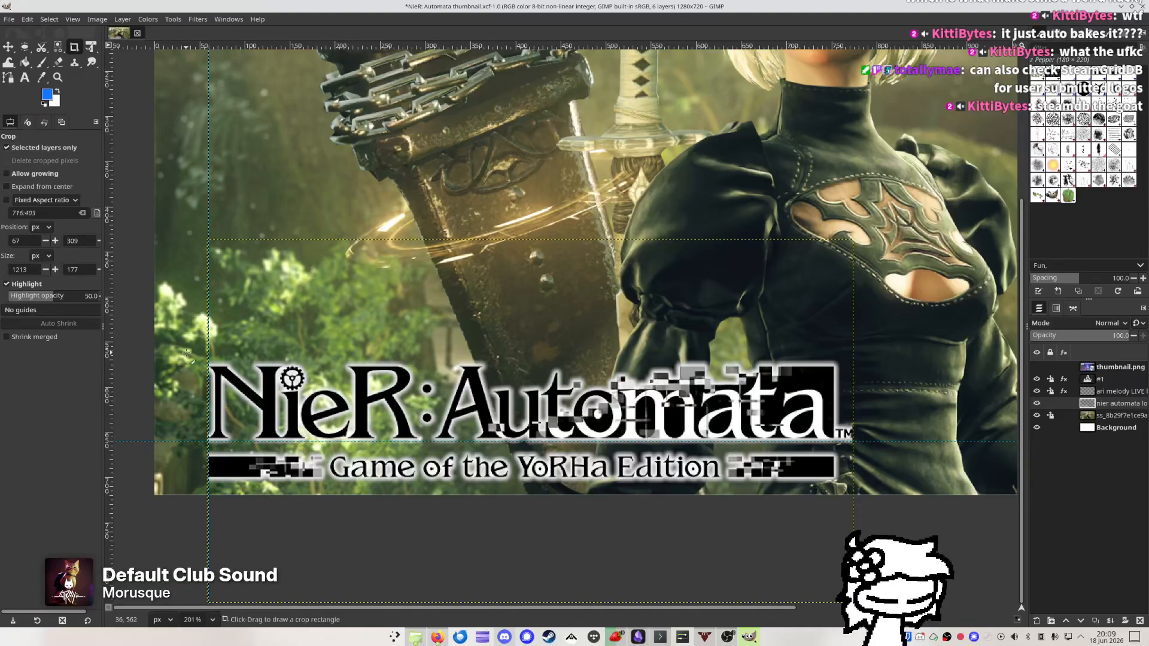
mouse_move(187, 353)
left_mouse_down()
mouse_move(849, 427)
mouse_move(861, 449)
mouse_move(874, 446)
left_mouse_up()
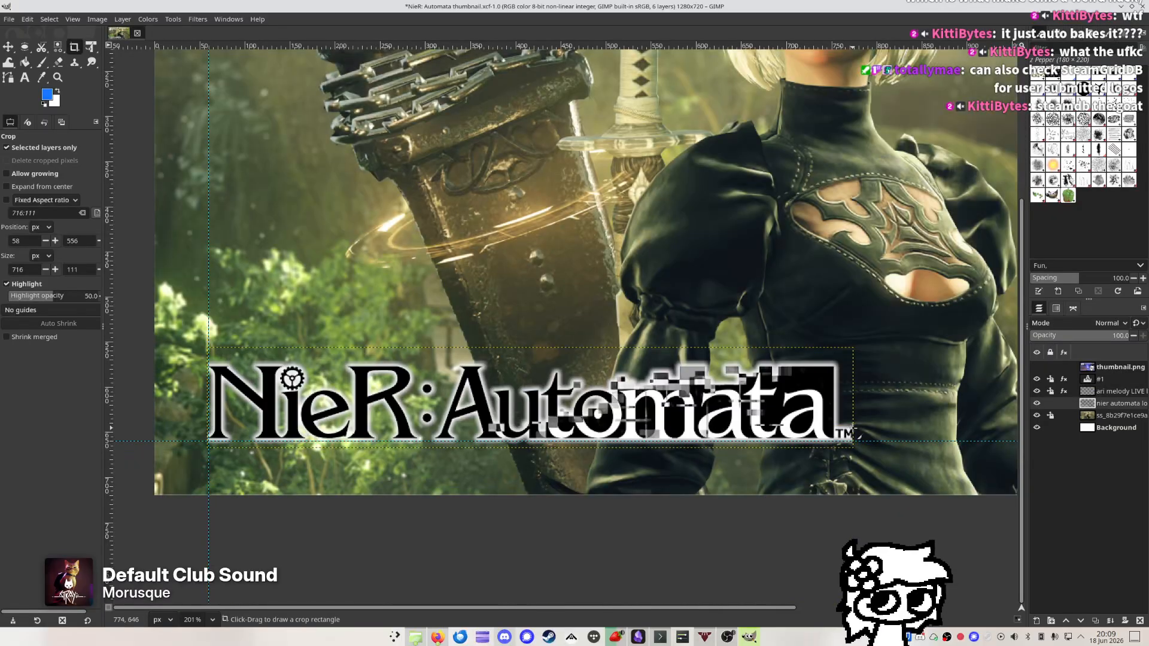
left_click(8, 47)
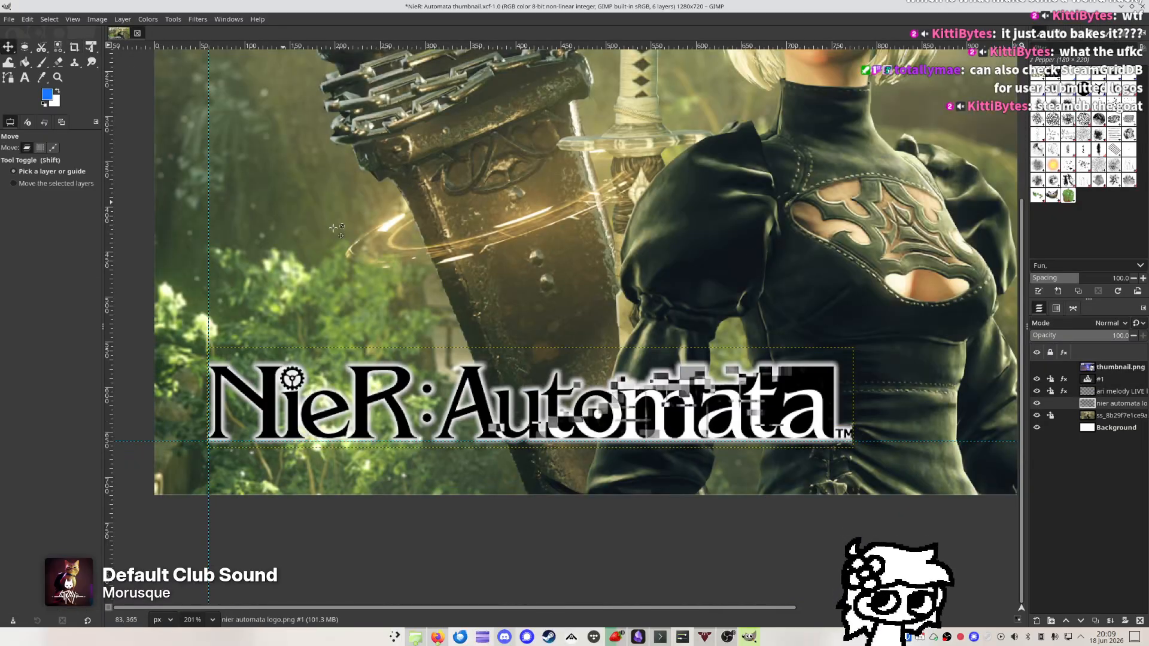
scroll(703, 251, "down", 3)
key("ctrl+s")
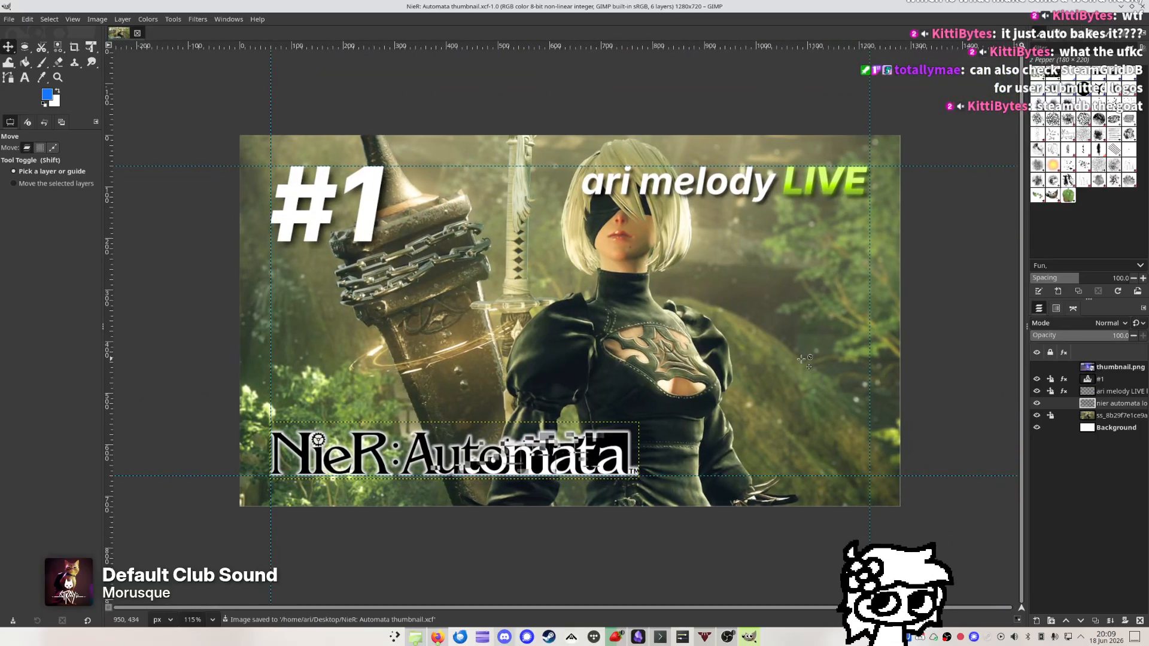
Clear the layer selection and hide the guides on the canvas
left_click(1098, 428)
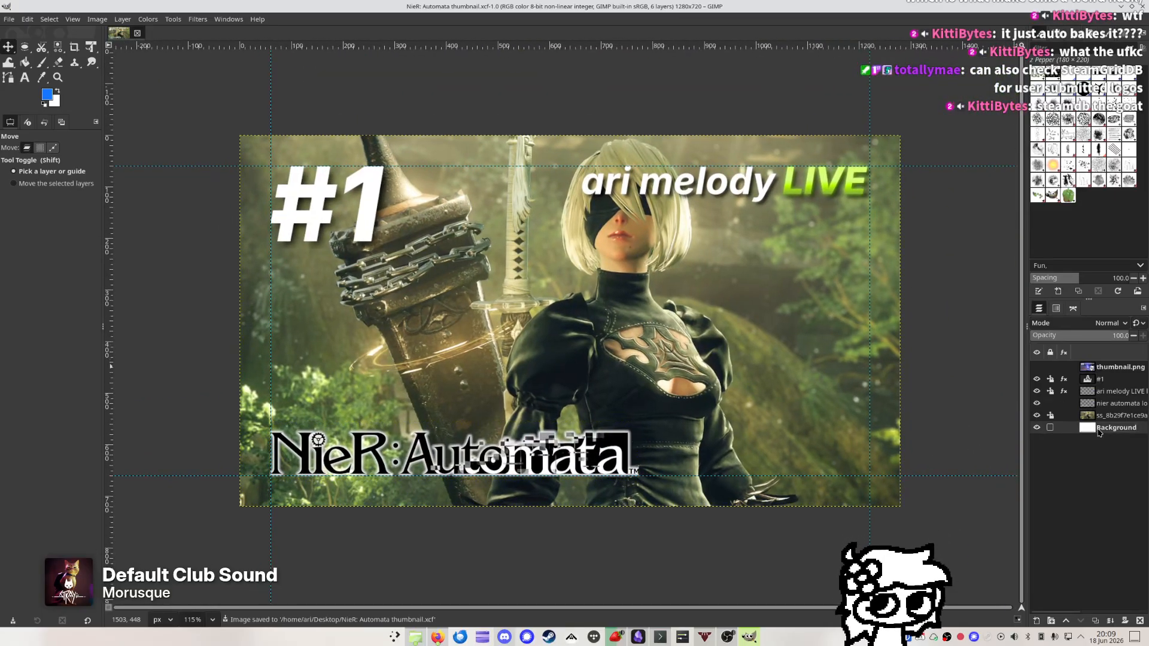
key("ctrl+shift+a")
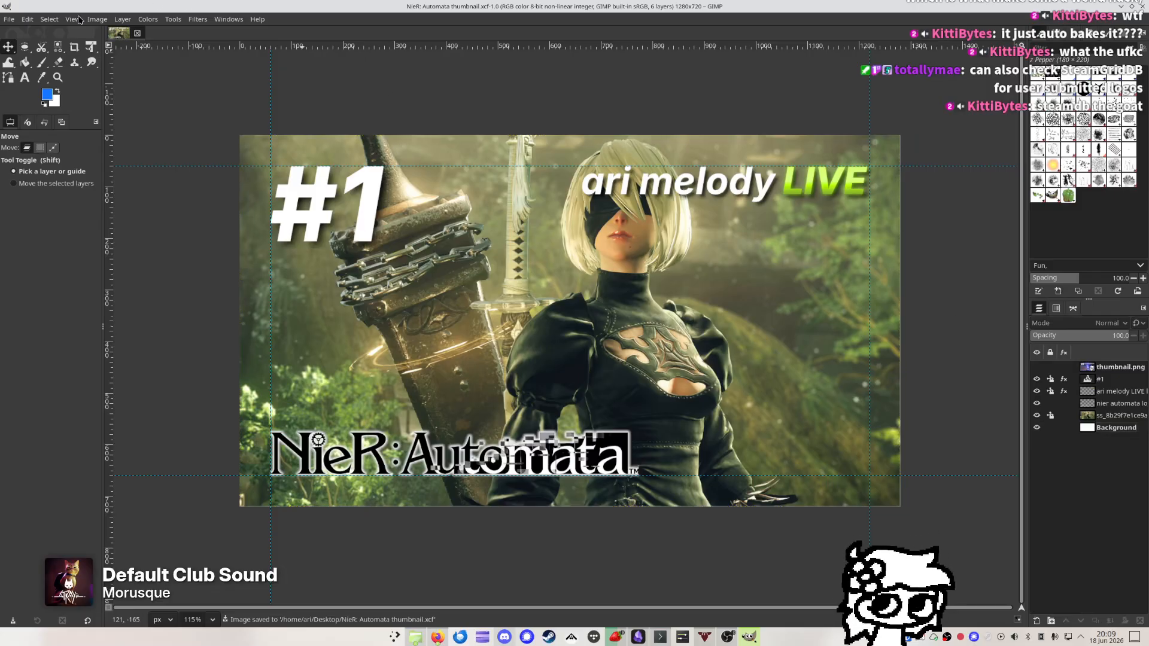
left_click(78, 19)
left_click(101, 237)
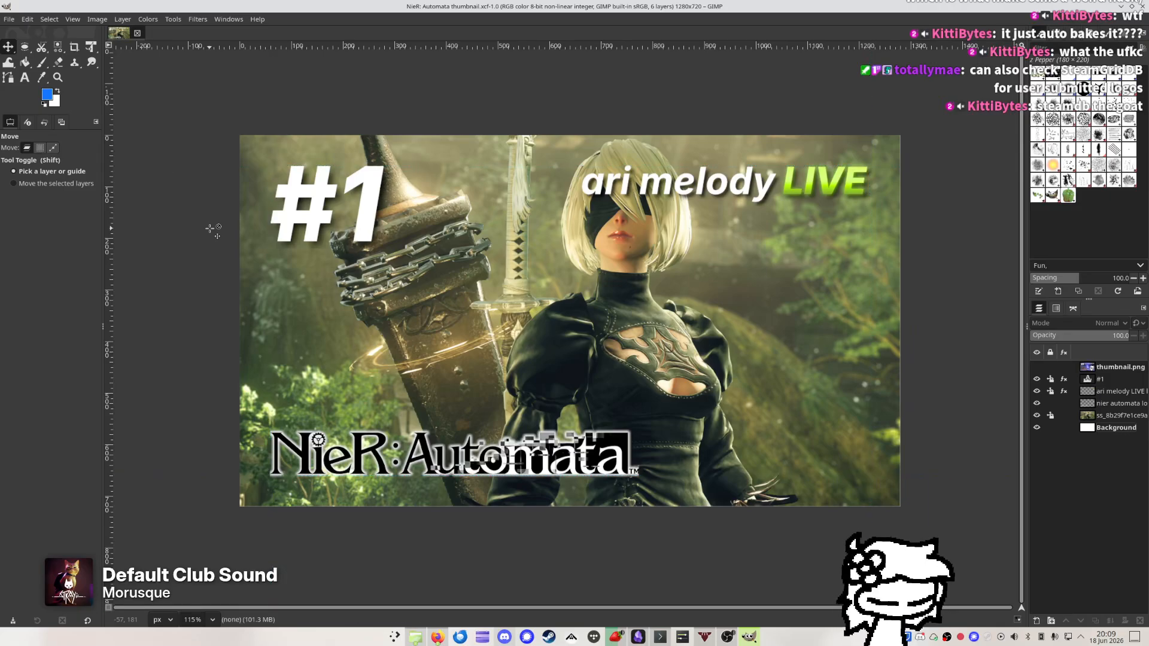
Unlock the position and size of the ss_8b29f7e1ce9a screenshot layer and scale it slightly past the canvas's lower-right corner
left_click(1037, 428)
left_click(1036, 428)
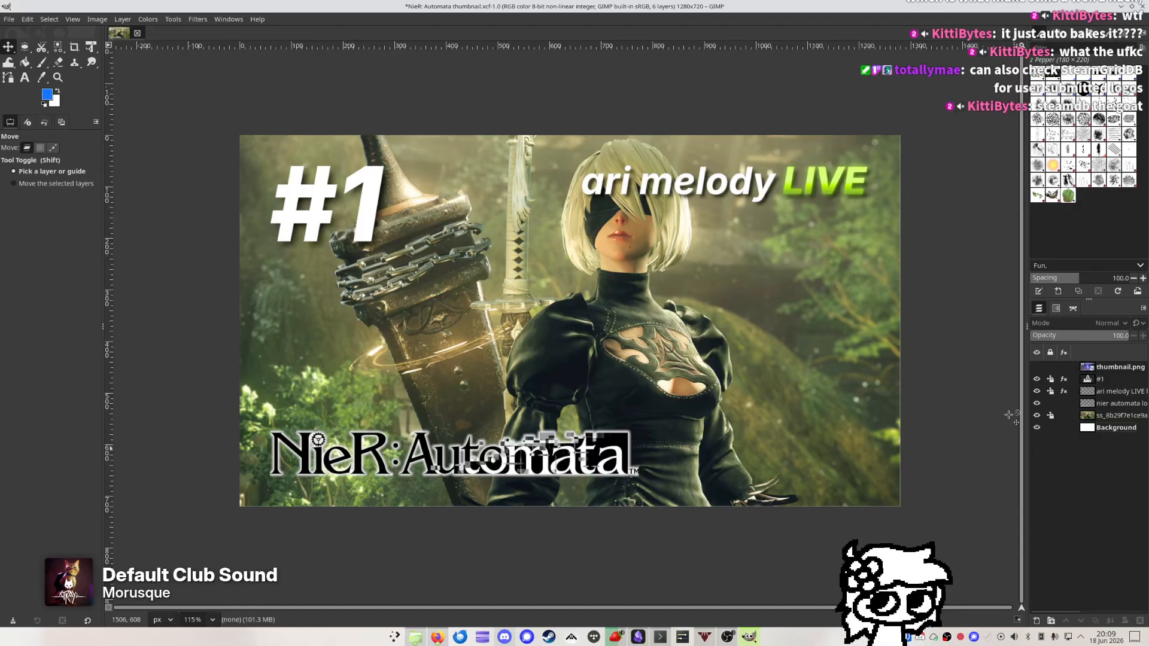
scroll(902, 452, "up", 6)
scroll(891, 474, "up", 5)
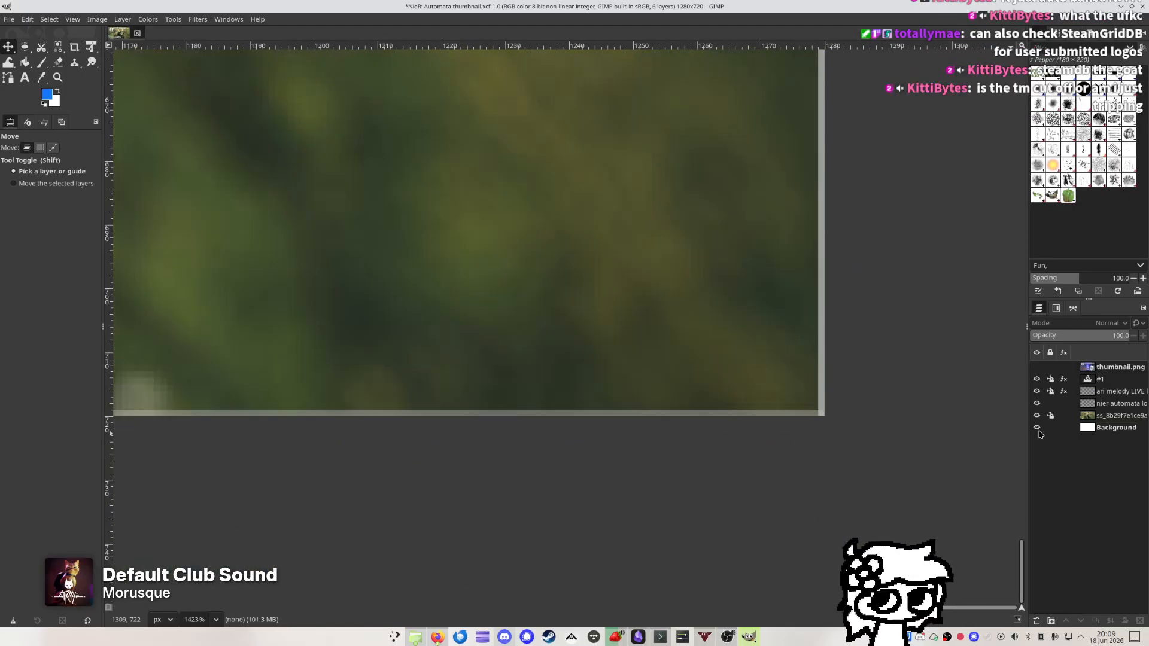
left_click(1131, 418)
key("shift+t")
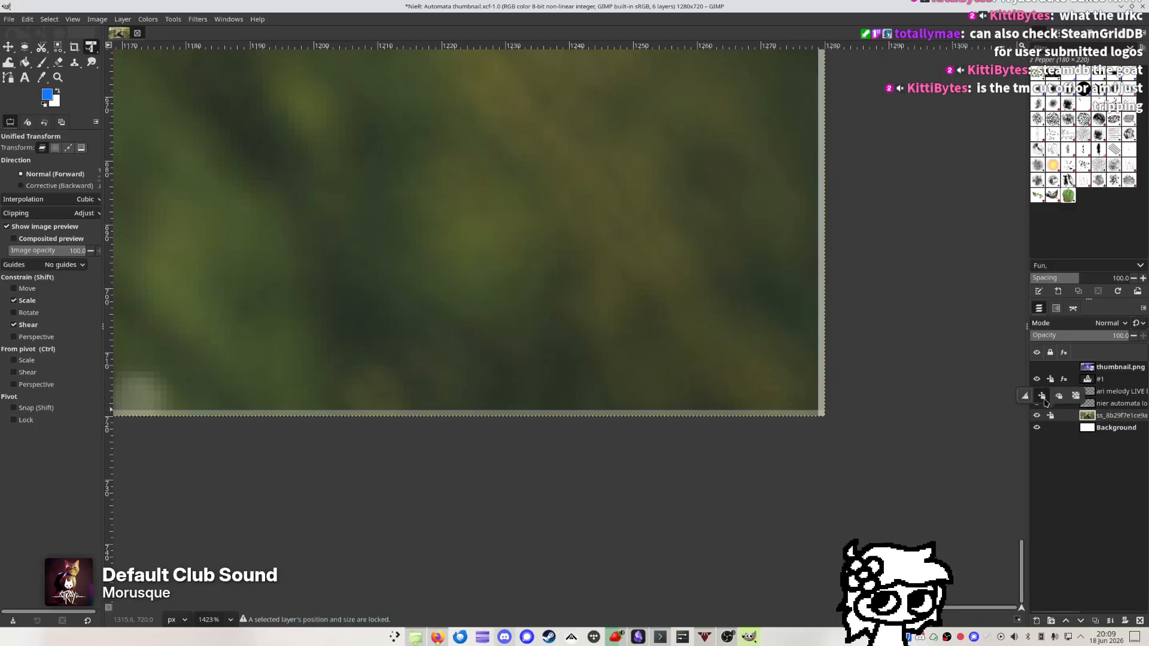
left_click(768, 348)
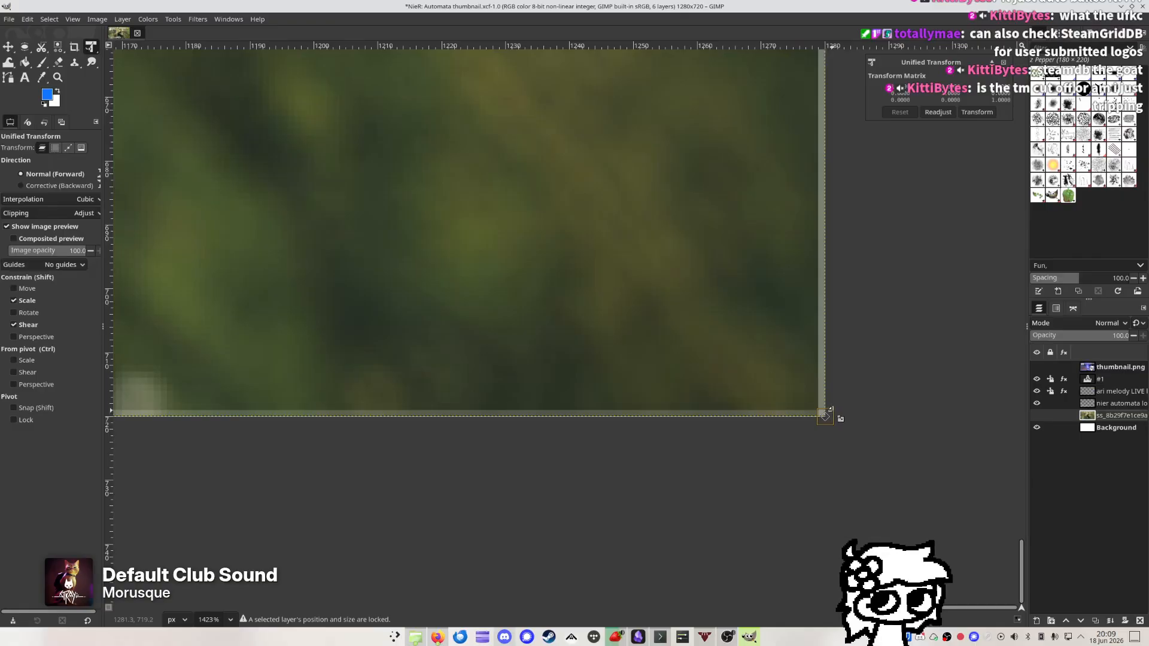
left_click_drag(838, 418, 849, 425)
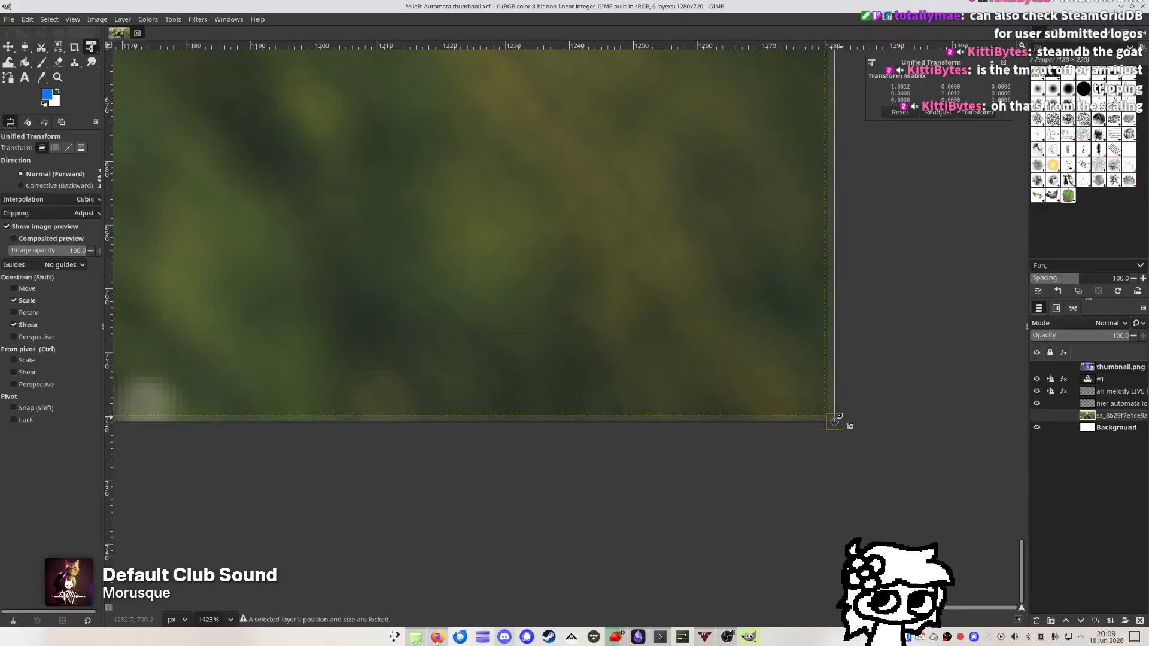
scroll(696, 305, "down", 1)
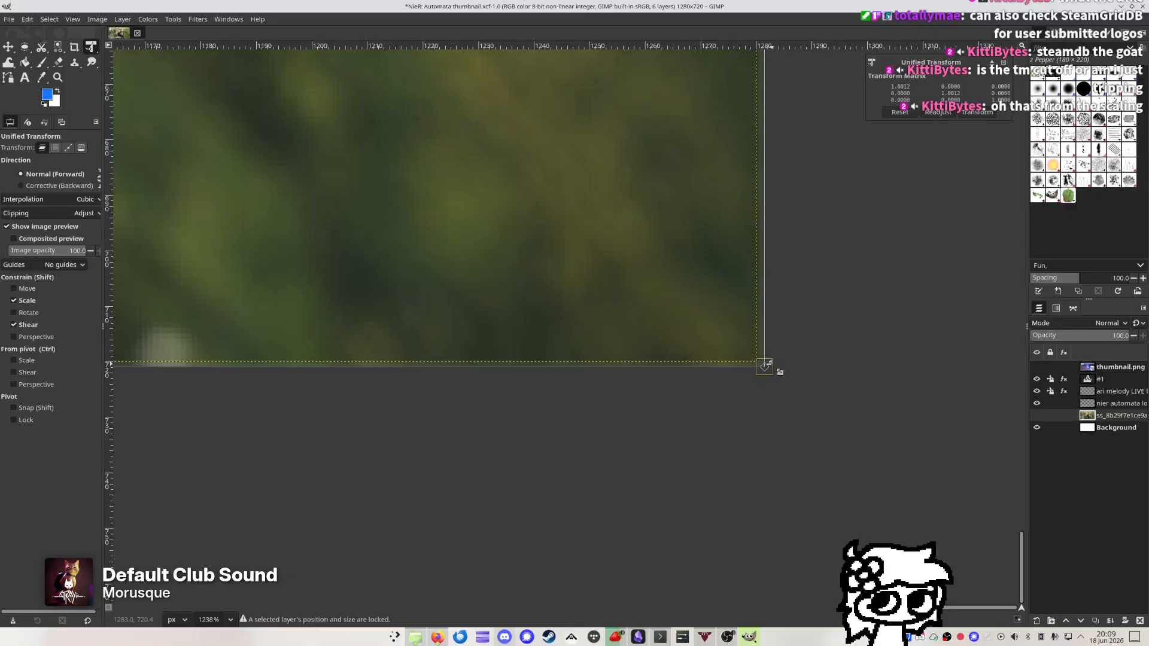
mouse_move(777, 371)
left_mouse_down()
mouse_move(752, 355)
mouse_move(765, 366)
left_mouse_up()
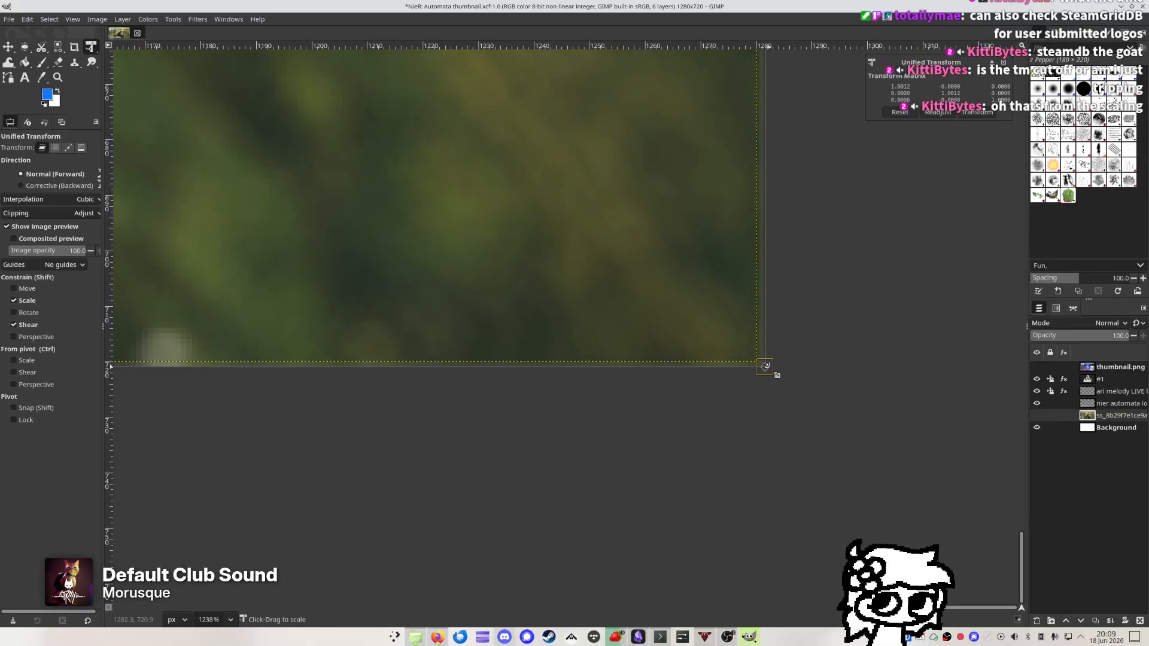
Extend the screenshot layer slightly past the canvas's upper-left corner and apply the transform
scroll(633, 309, "down", 5)
scroll(634, 308, "down", 10)
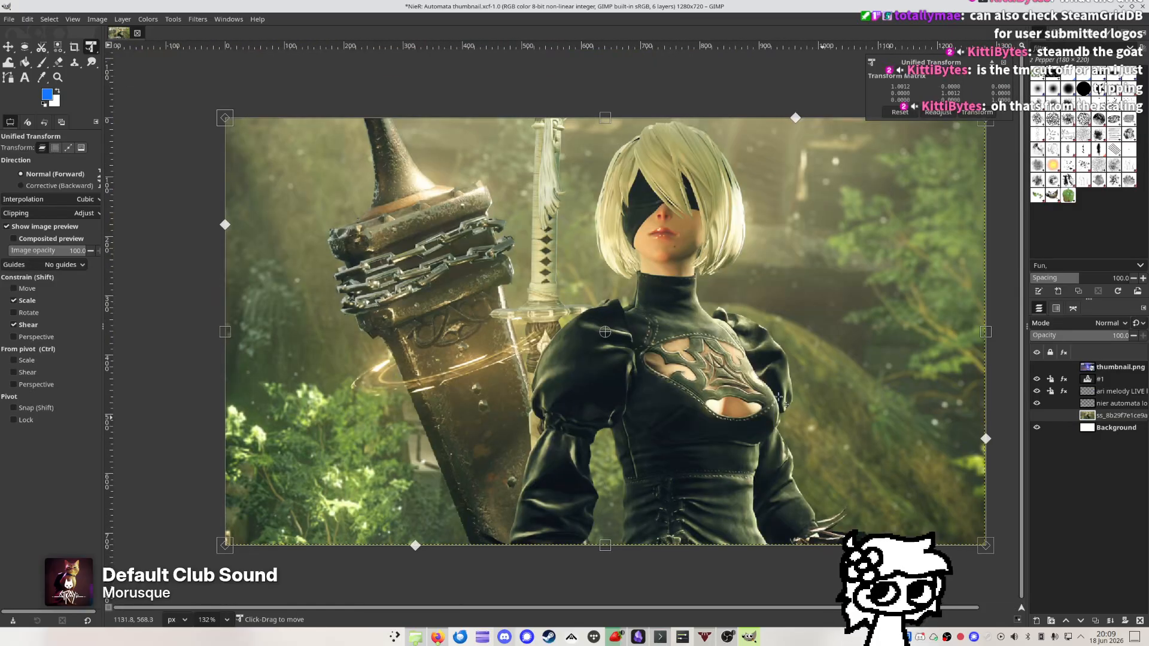
scroll(477, 261, "up", 18)
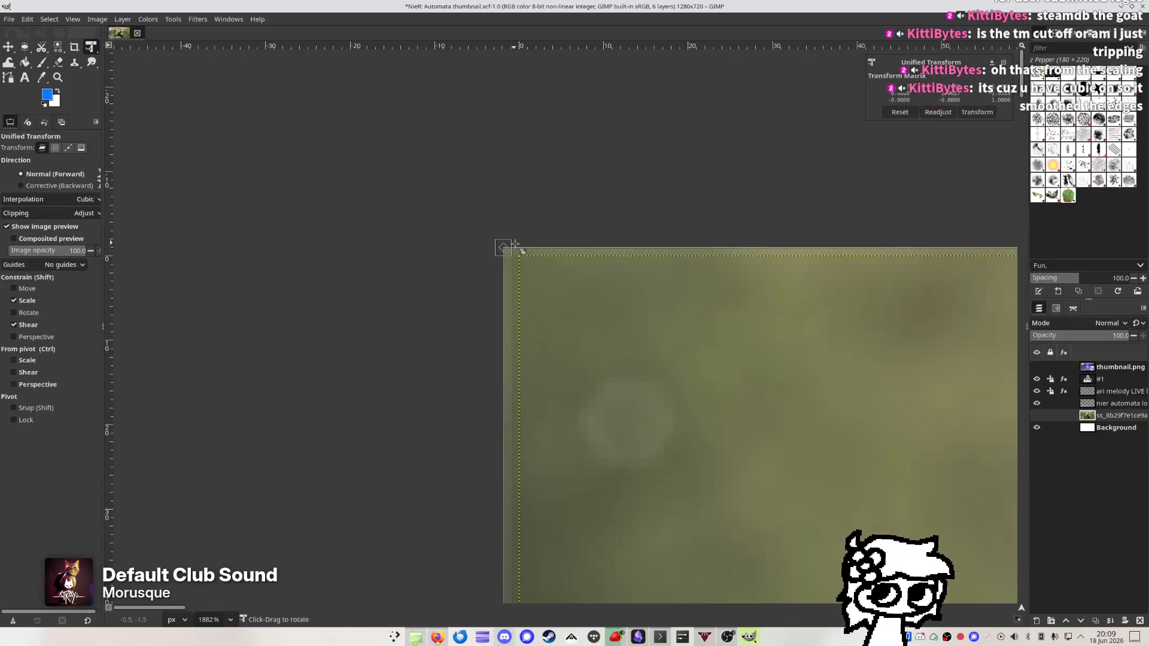
scroll(642, 308, "down", 8)
scroll(642, 308, "down", 14)
key("Return")
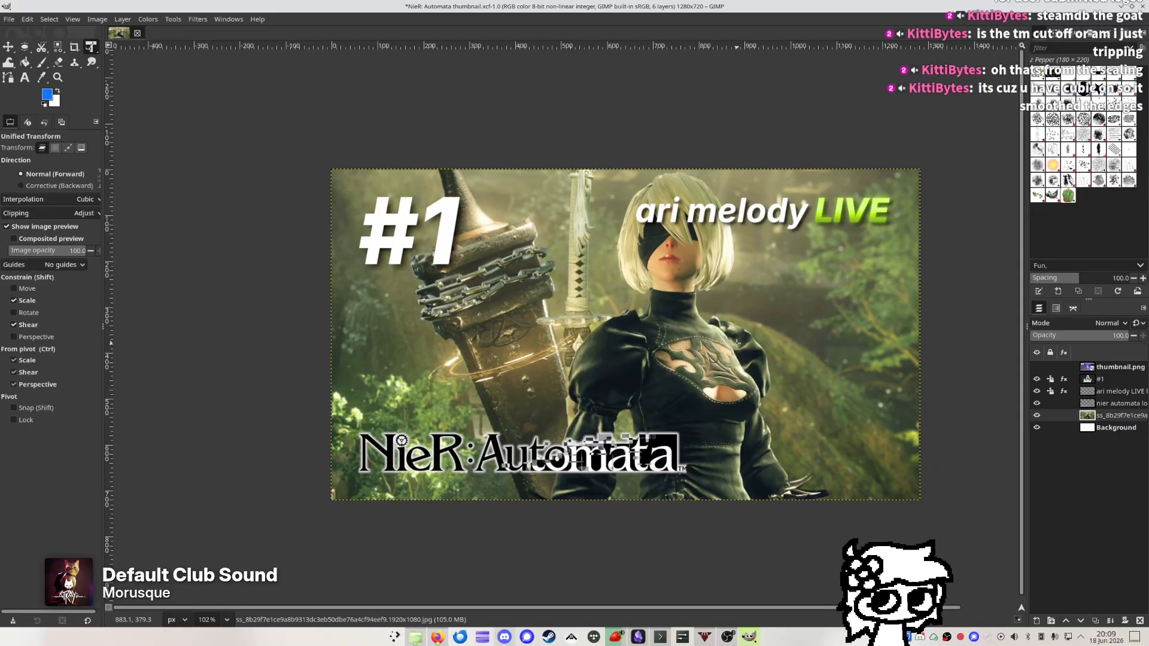
Hide the white Background layer and save the thumbnail image
scroll(757, 302, "down", 2)
scroll(737, 340, "up", 3)
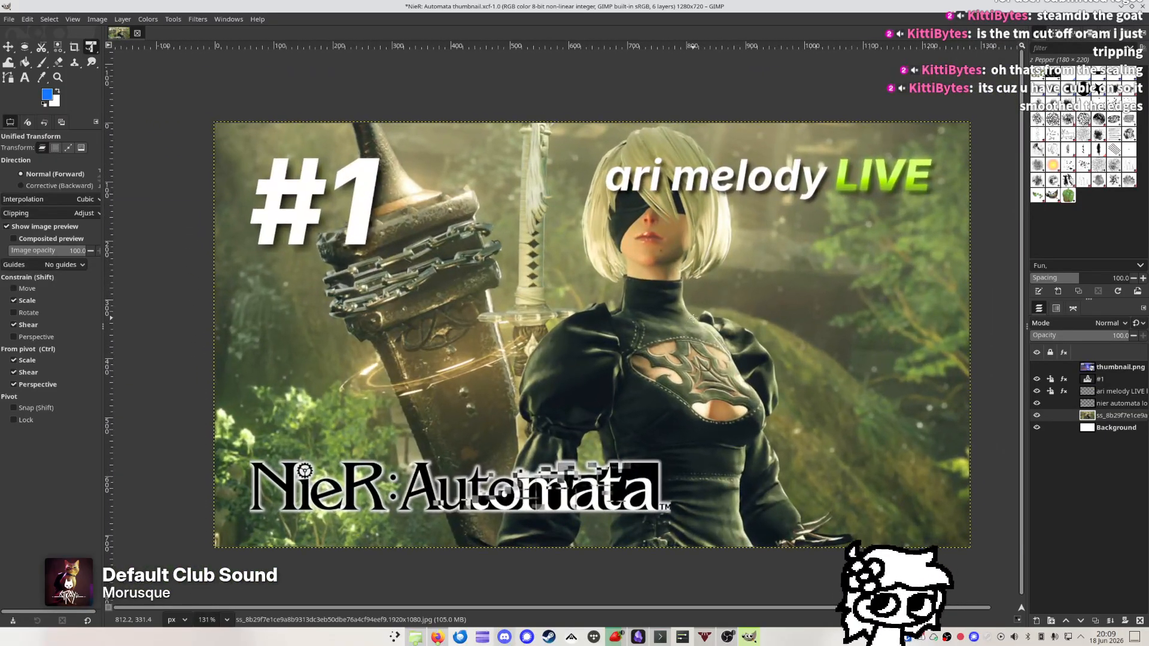
scroll(790, 346, "down", 2)
scroll(707, 339, "up", 1)
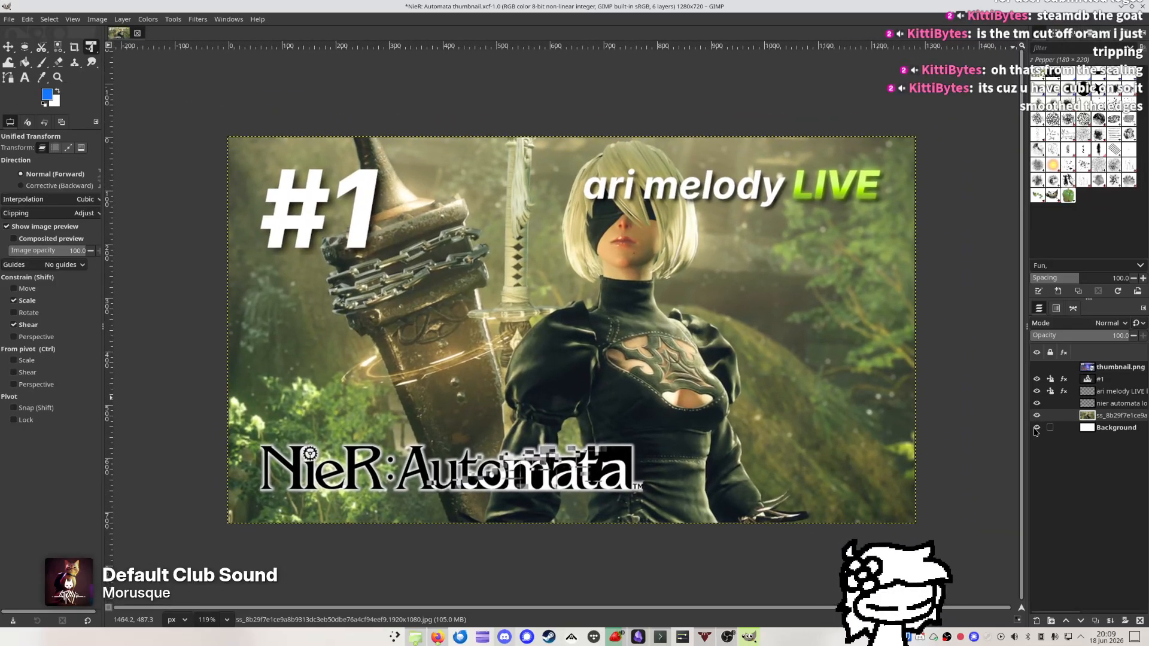
left_click(227, 619)
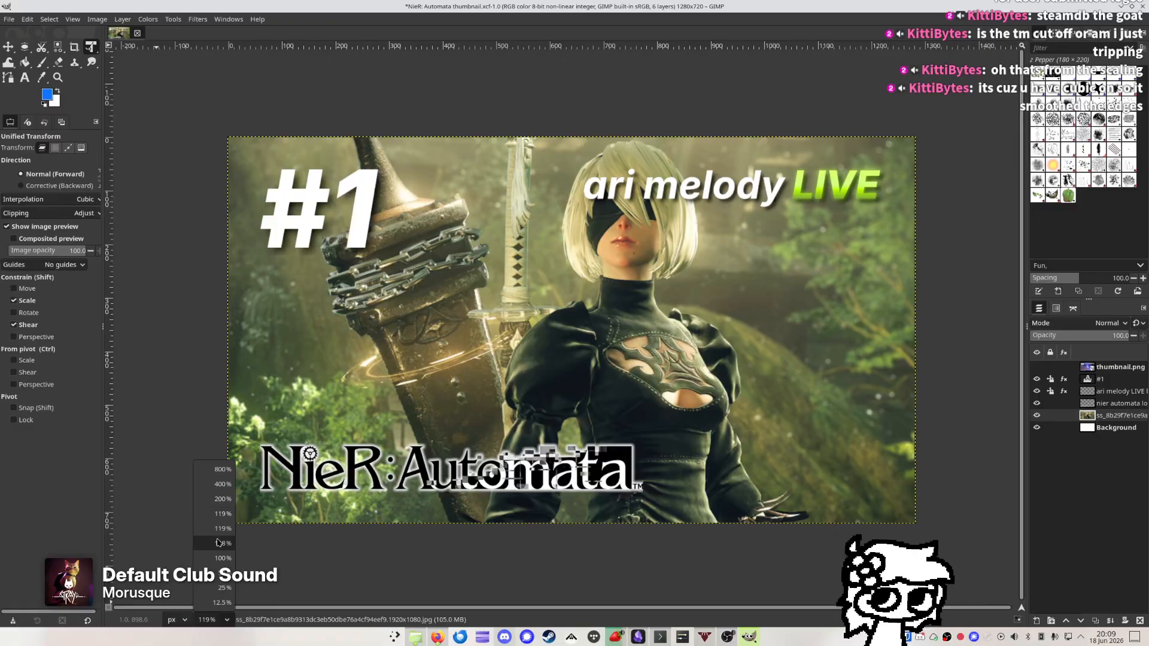
left_click(223, 557)
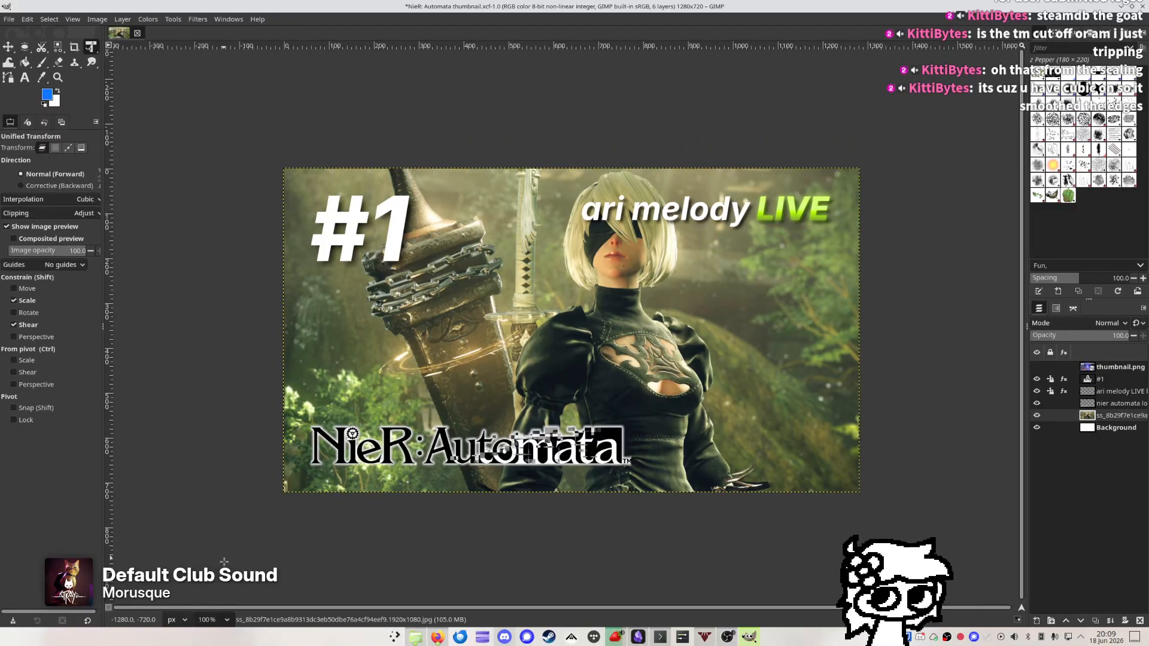
left_click(1036, 427)
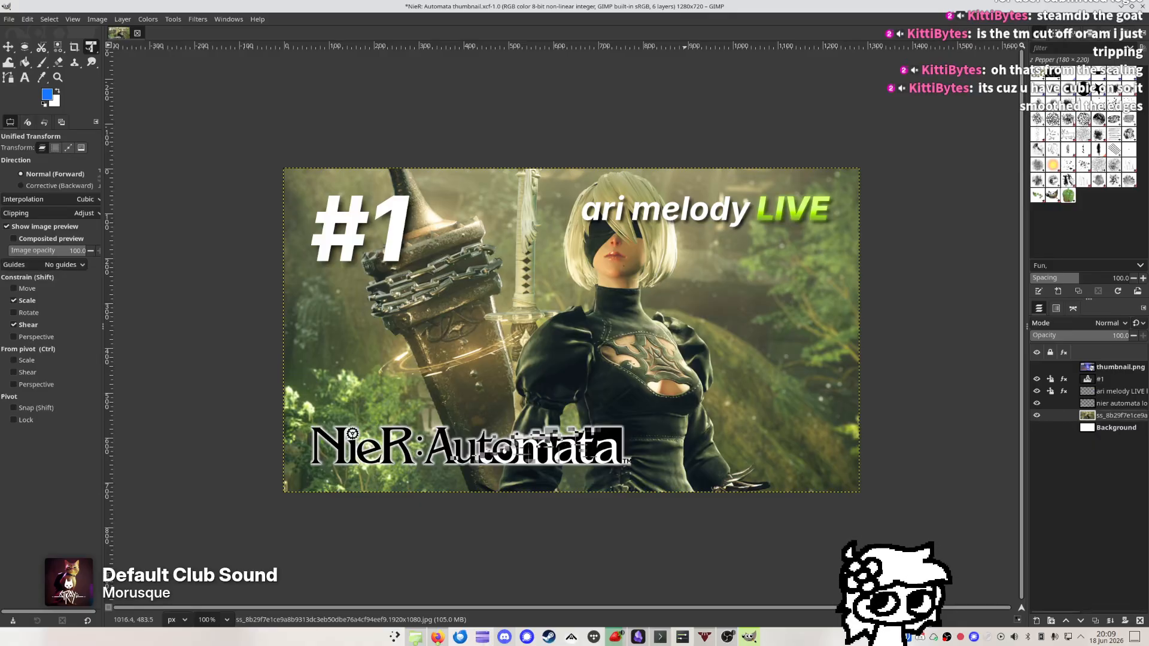
key("ctrl+s")
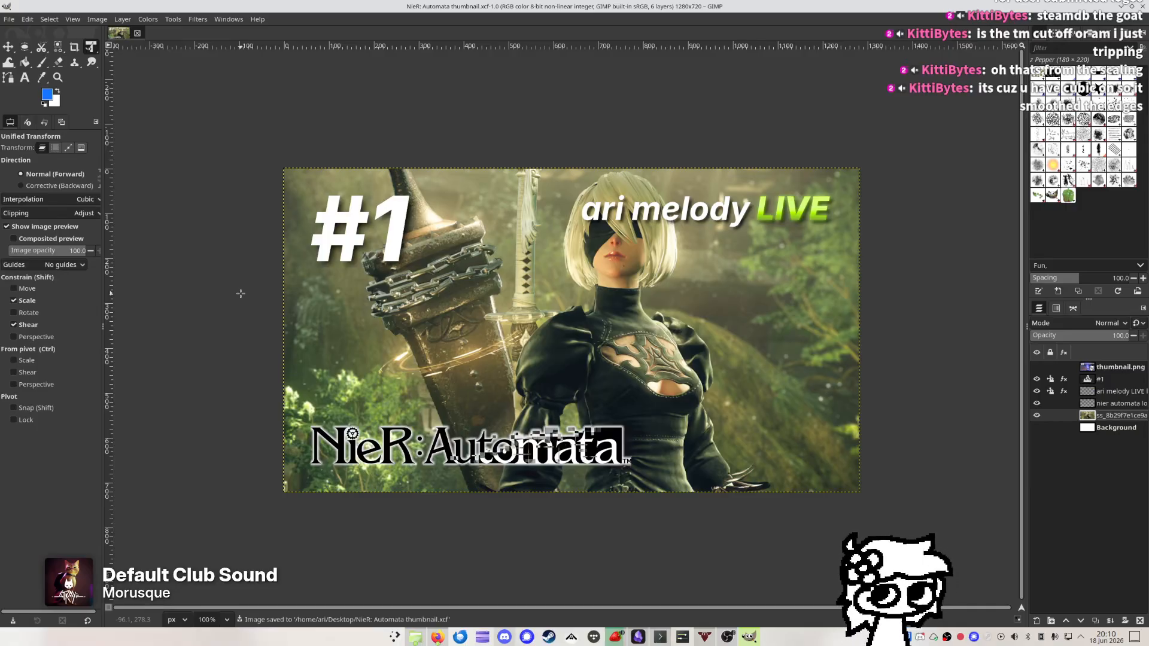
scroll(634, 464, "up", 5, "ctrl")
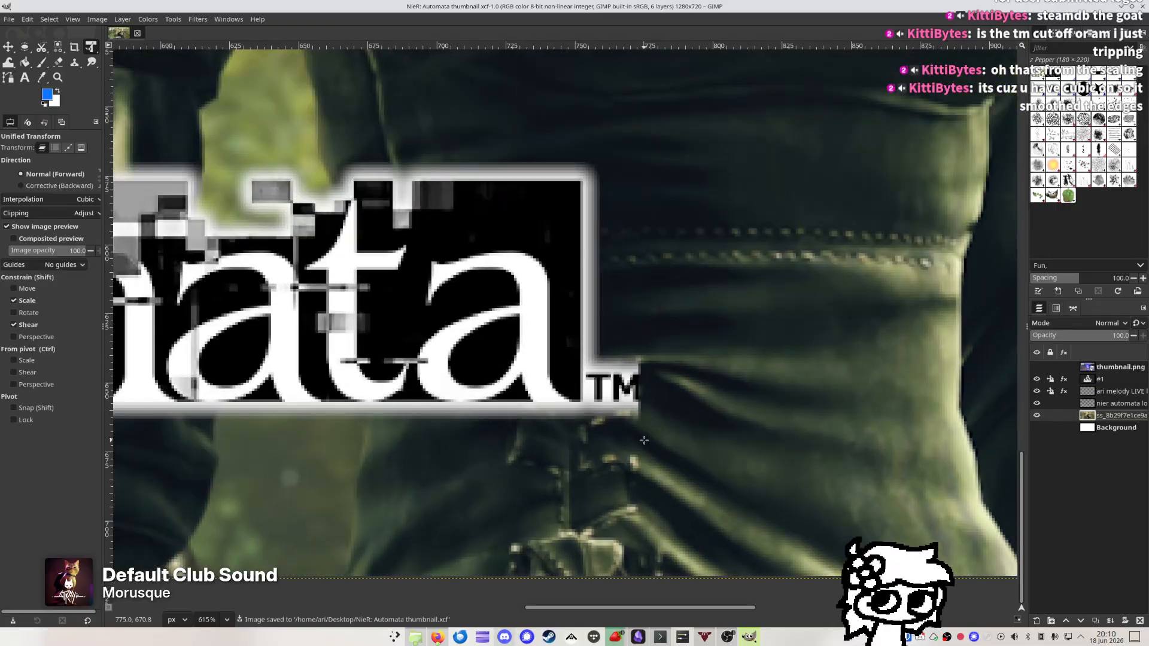
scroll(644, 440, "down", 5, "ctrl")
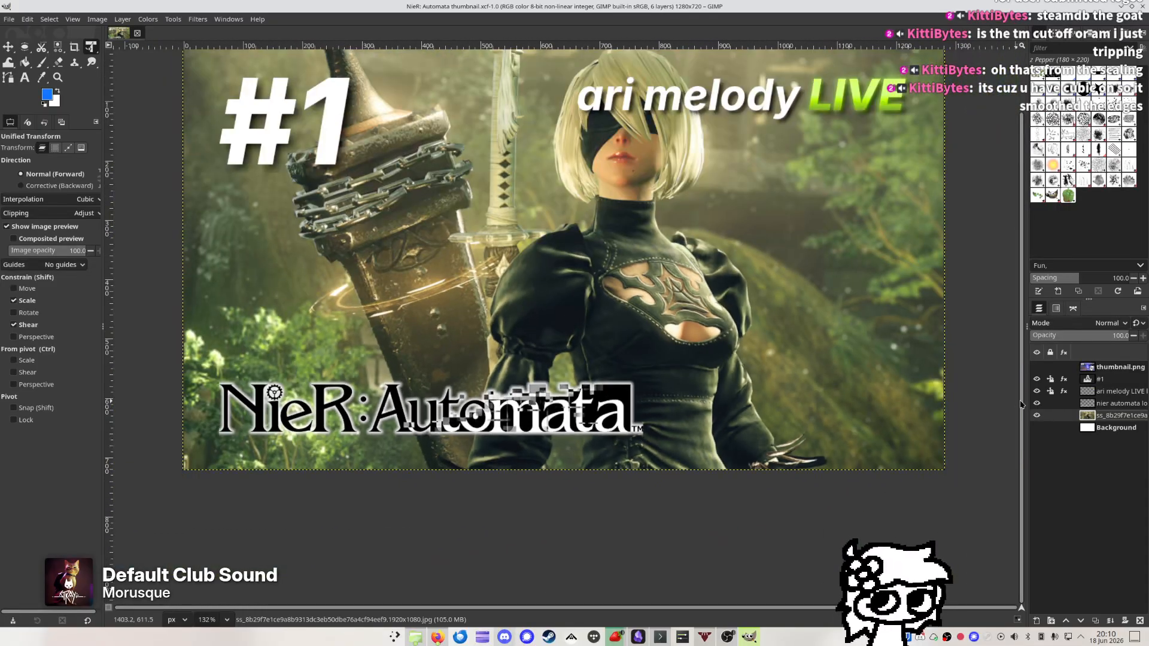
Step back through the edit history to check the logo before cropping, and restore the latest saved state
key("ctrl+z")
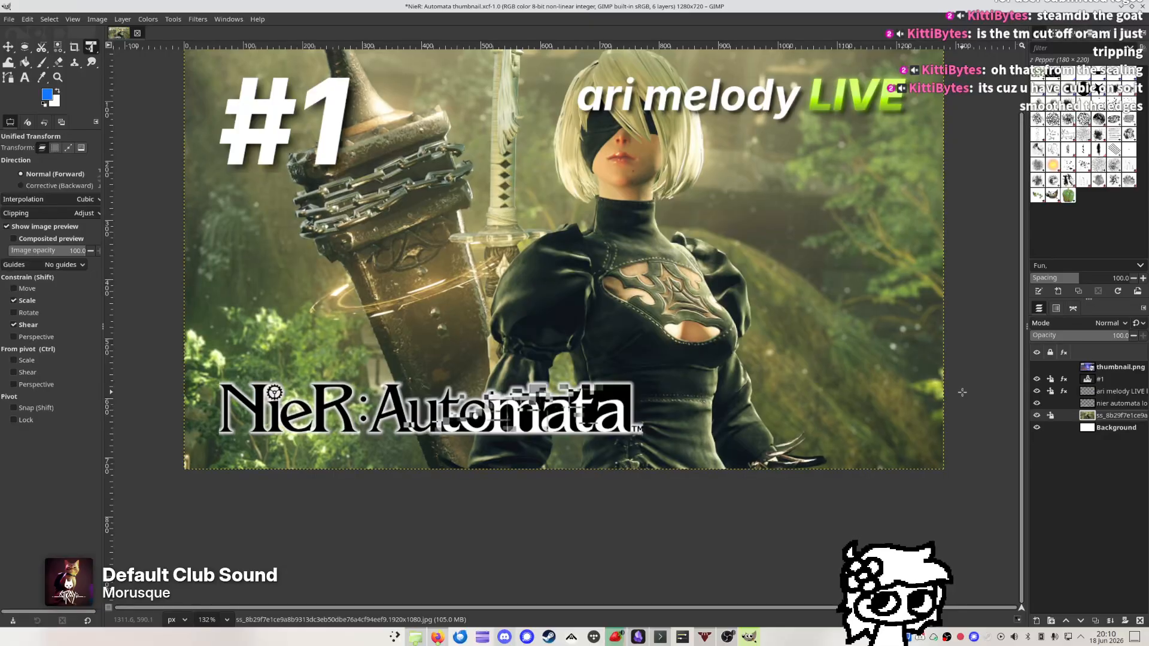
key("ctrl+z")
key("ctrl+z")
key("ctrl+z")
key("ctrl+z")
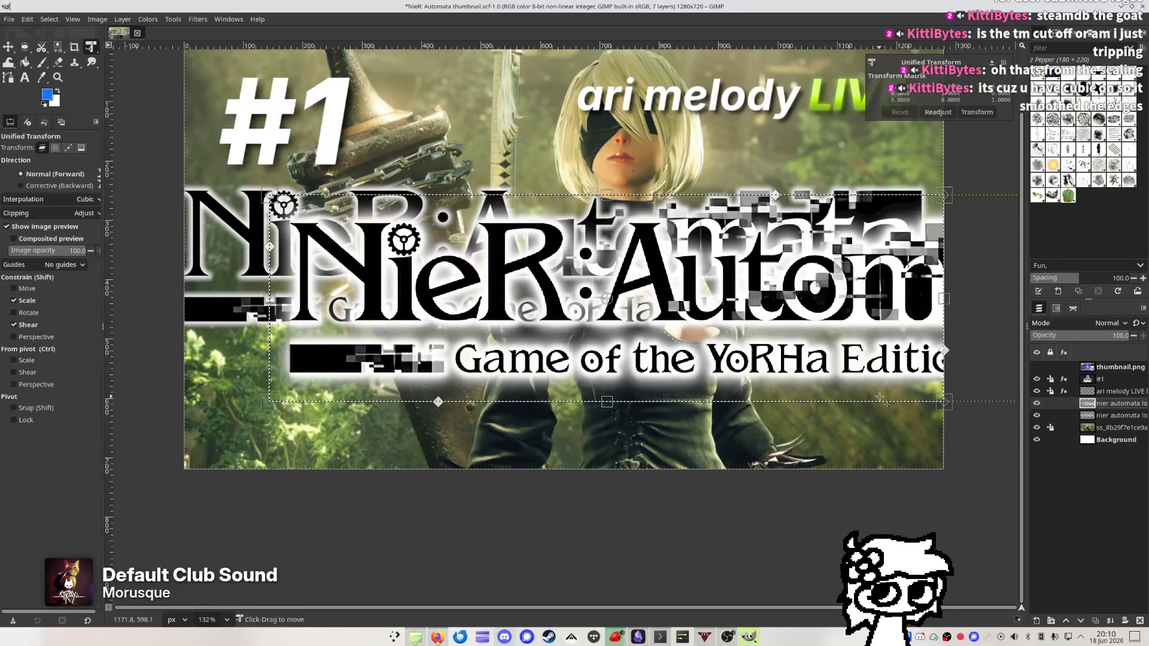
key("ctrl+z")
key("ctrl+y")
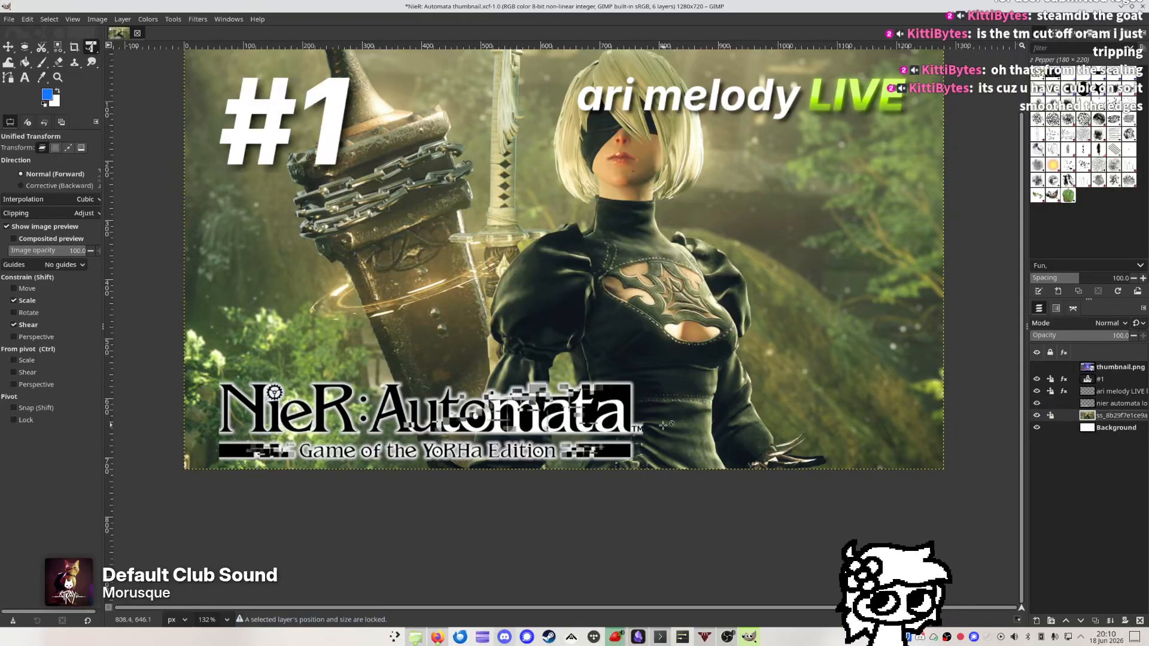
key("ctrl+z")
key("ctrl+y")
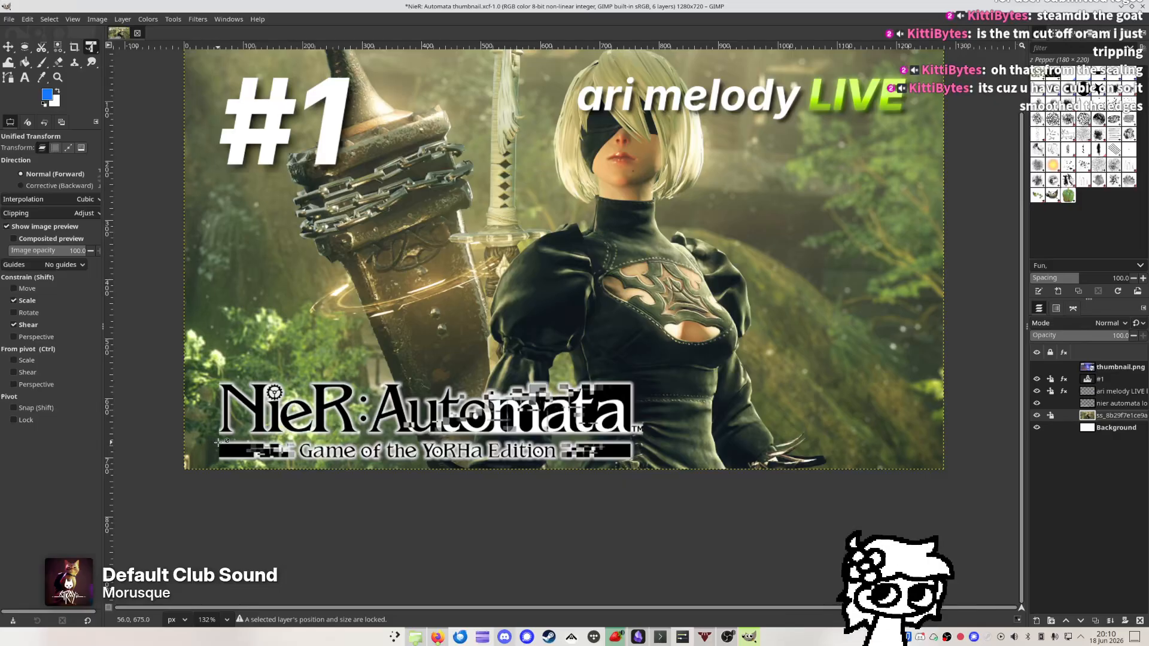
key("ctrl+z")
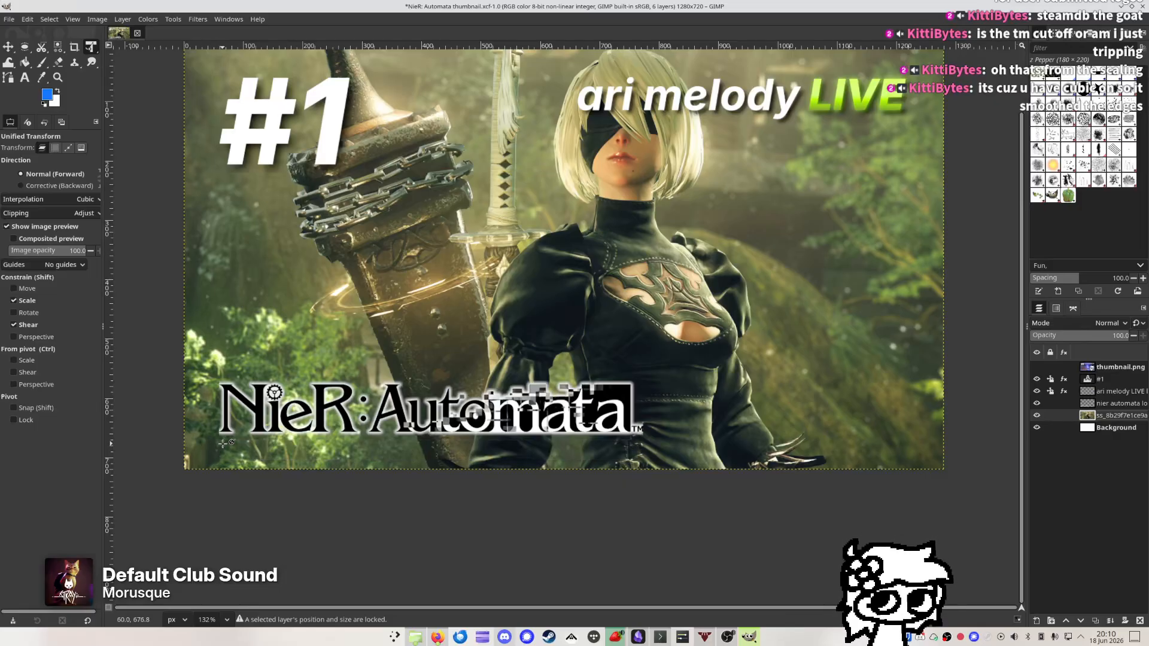
key("ctrl+z")
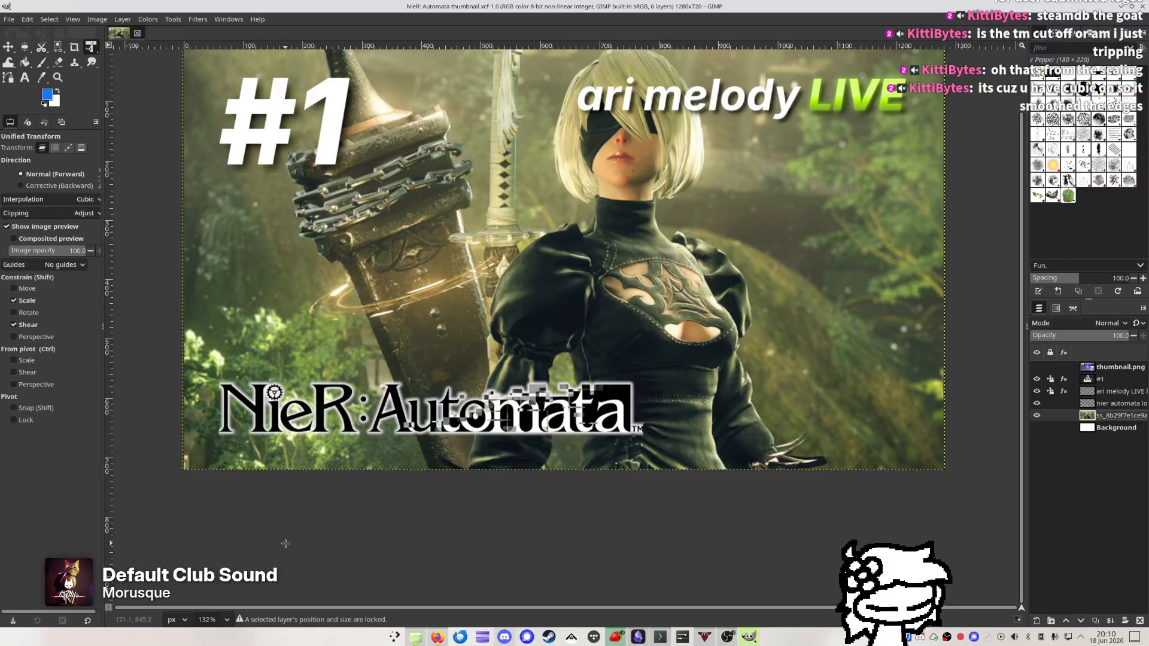
Open nier automata logo.png as a separate image, keeping its embedded colour profile
scroll(222, 440, "up", 5)
scroll(215, 428, "up", 2)
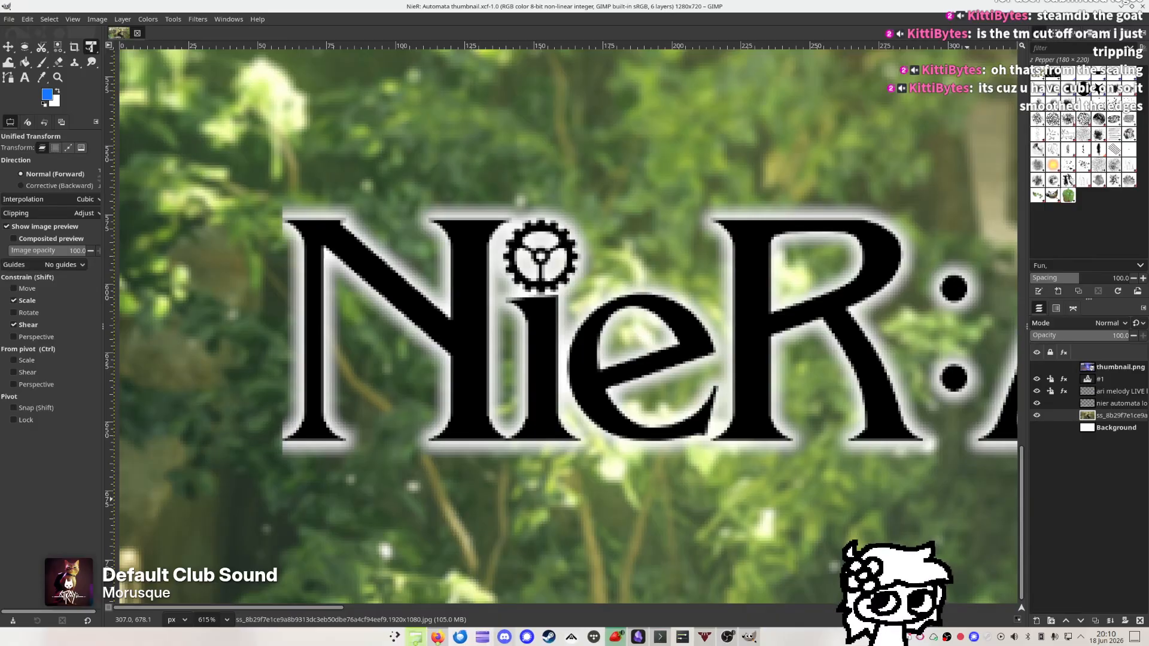
left_click_drag(869, 209, 476, 35)
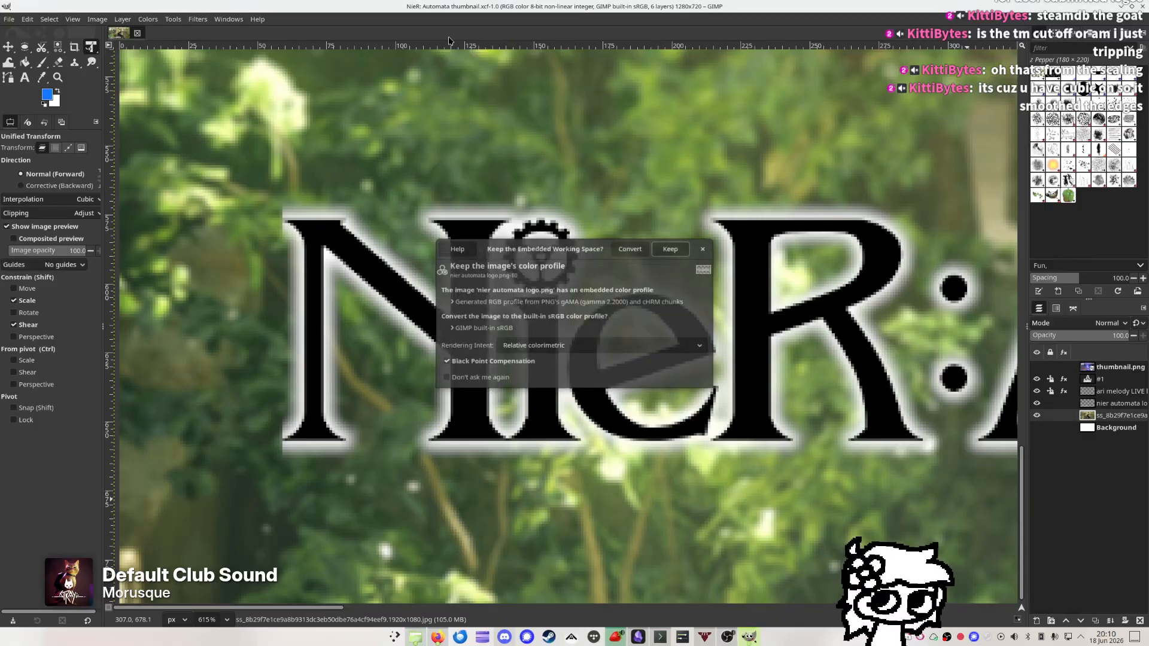
left_click(672, 250)
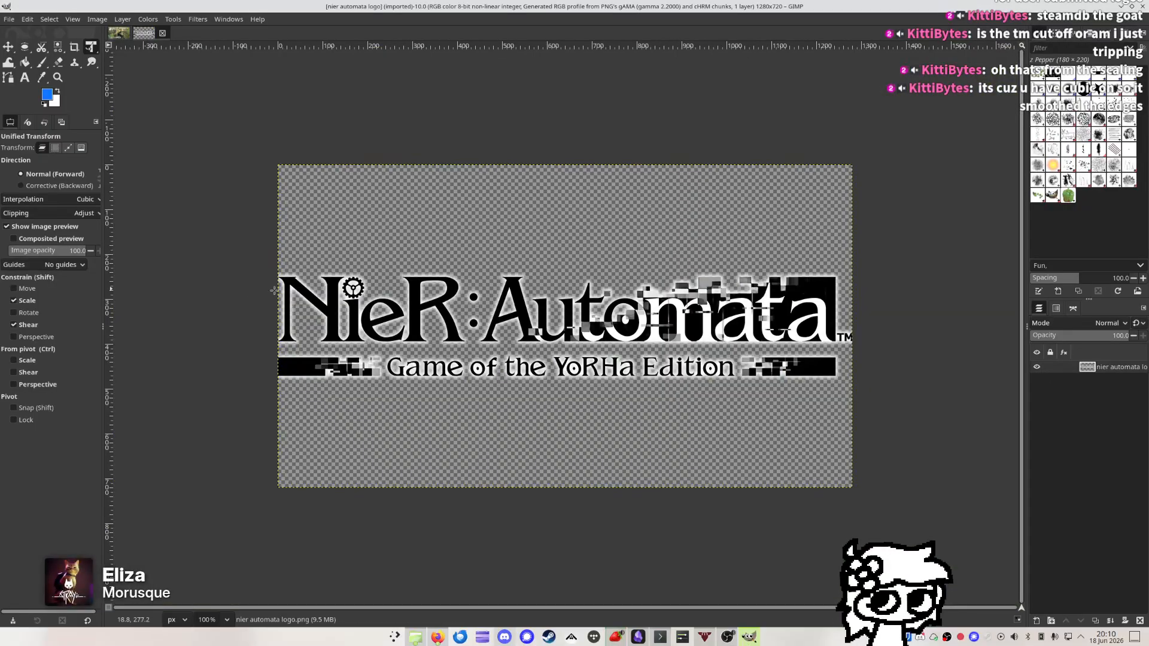
Examine the original logo's edges from the initial N to the TM mark for cut-off parts
scroll(257, 285, "up", 10)
left_click_drag(560, 395, 540, 253)
scroll(540, 253, "right", 20)
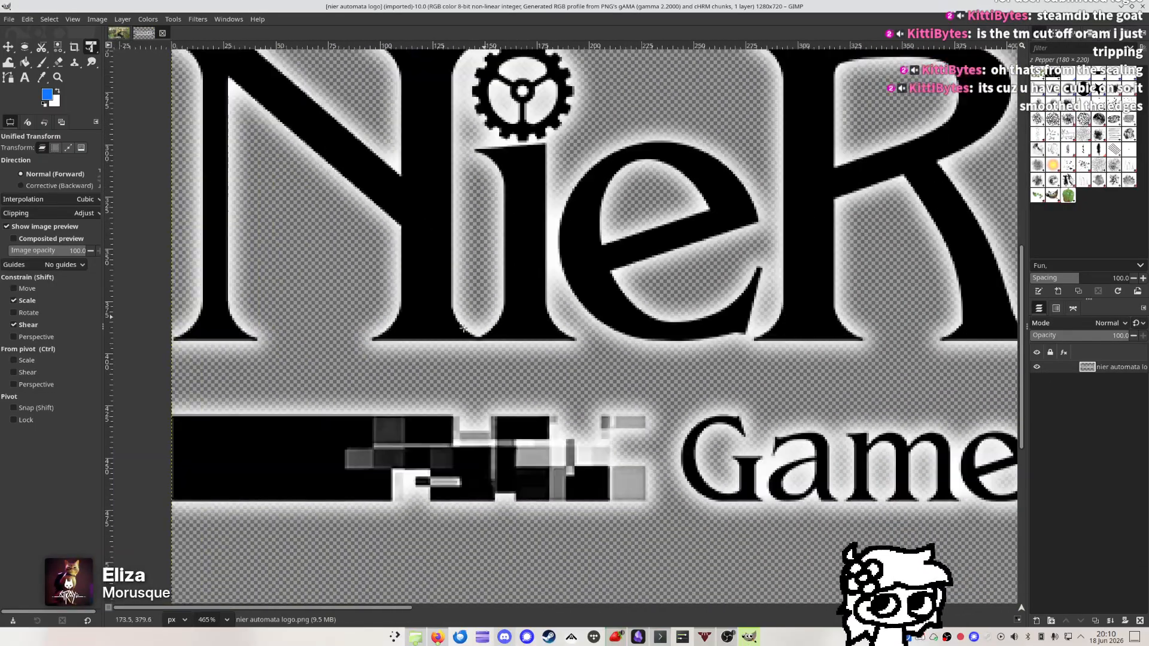
scroll(400, 332, "down", 6, "ctrl")
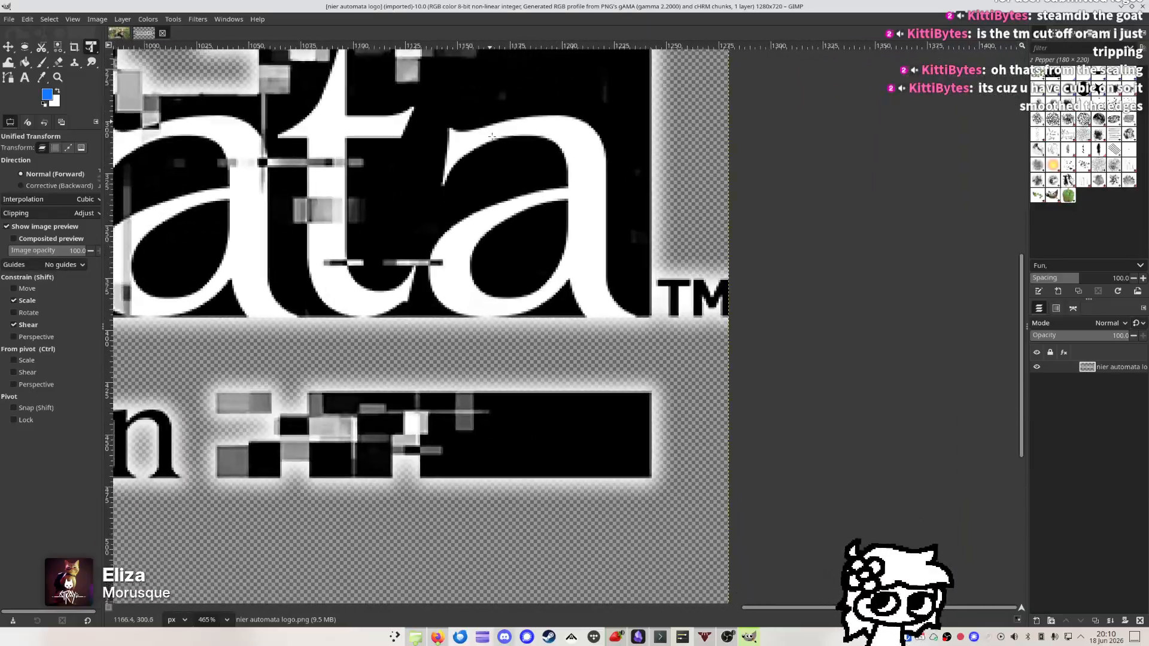
scroll(523, 256, "down", 3, "ctrl")
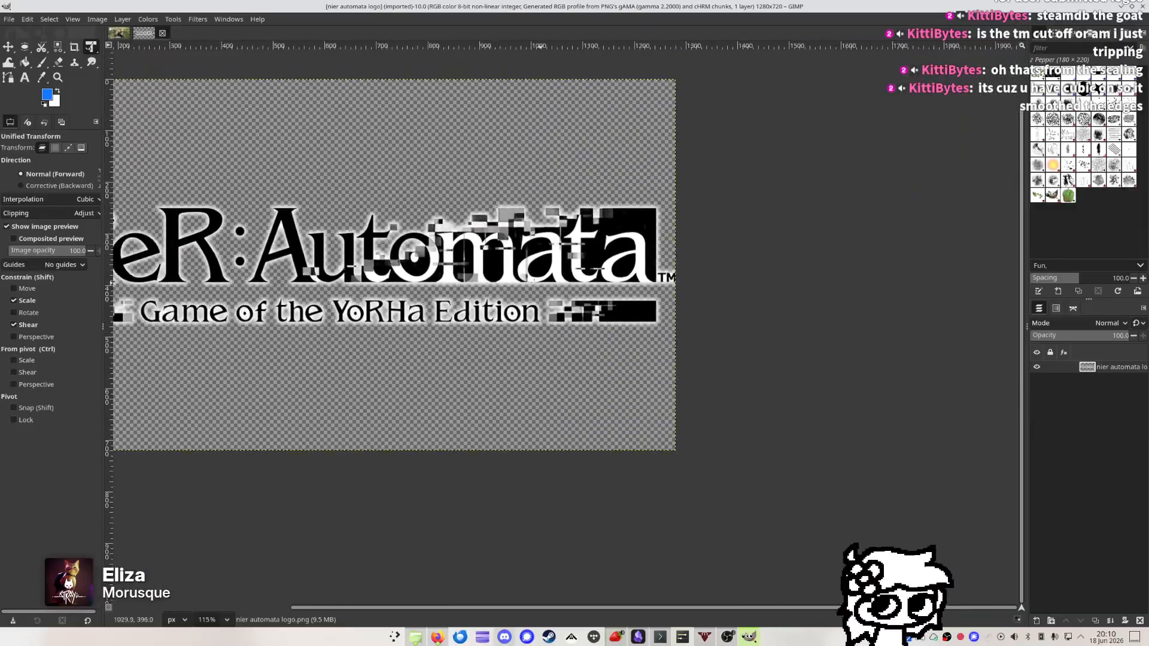
scroll(729, 342, "up", 2, "ctrl")
scroll(728, 342, "down", 4, "ctrl")
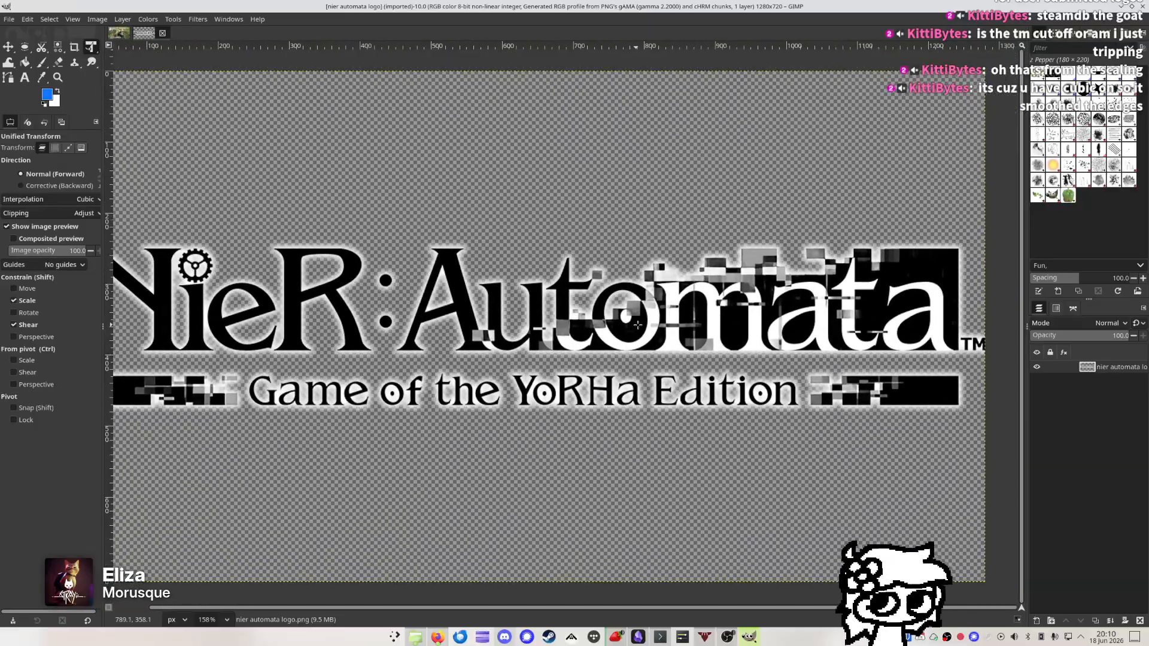
scroll(660, 359, "up", 1, "ctrl")
scroll(660, 359, "up", 1, "ctrl")
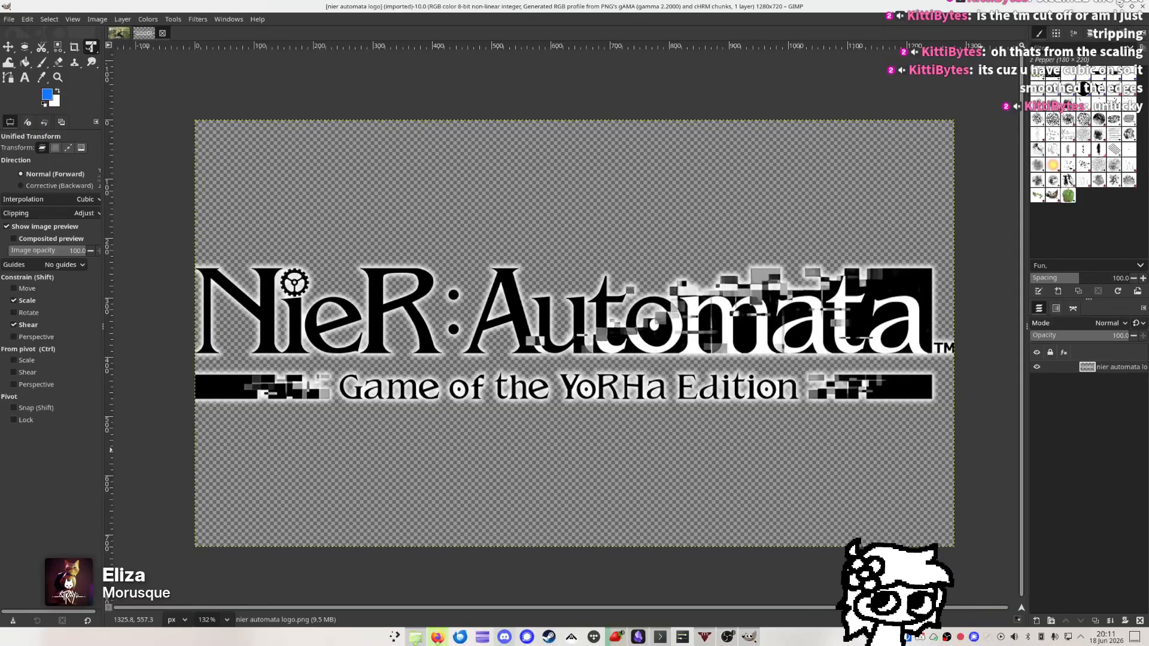
Close the separate logo image and return to the NieR: Automata thumbnail
left_click(1121, 7)
left_click(749, 633)
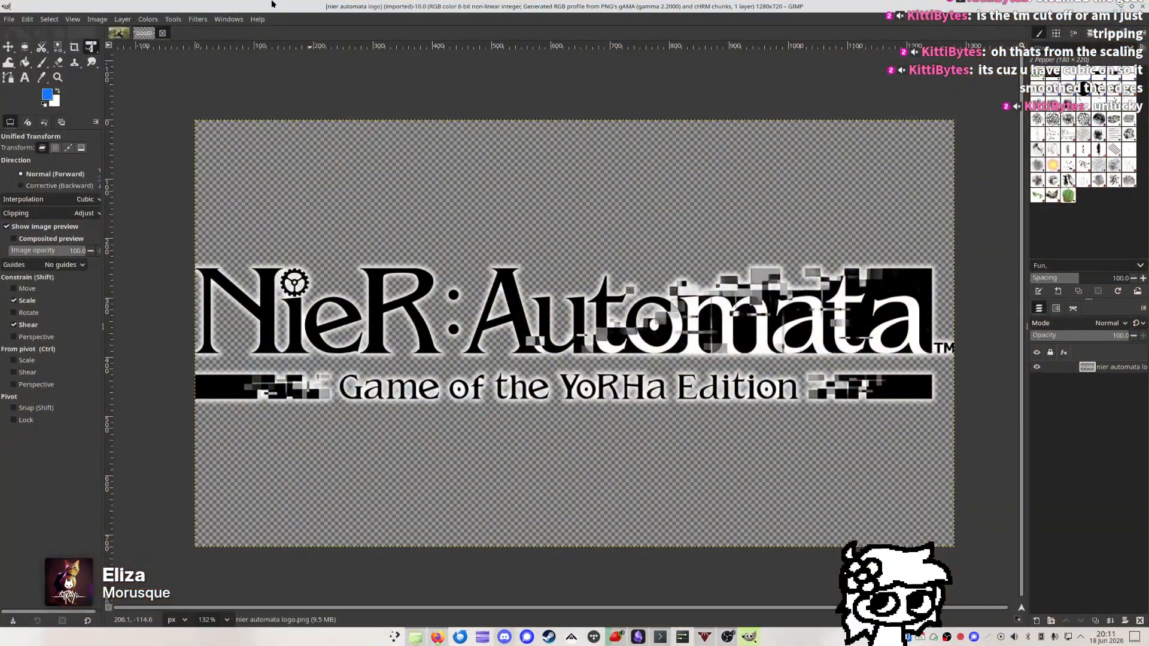
left_click(163, 36)
scroll(467, 397, "down", 5)
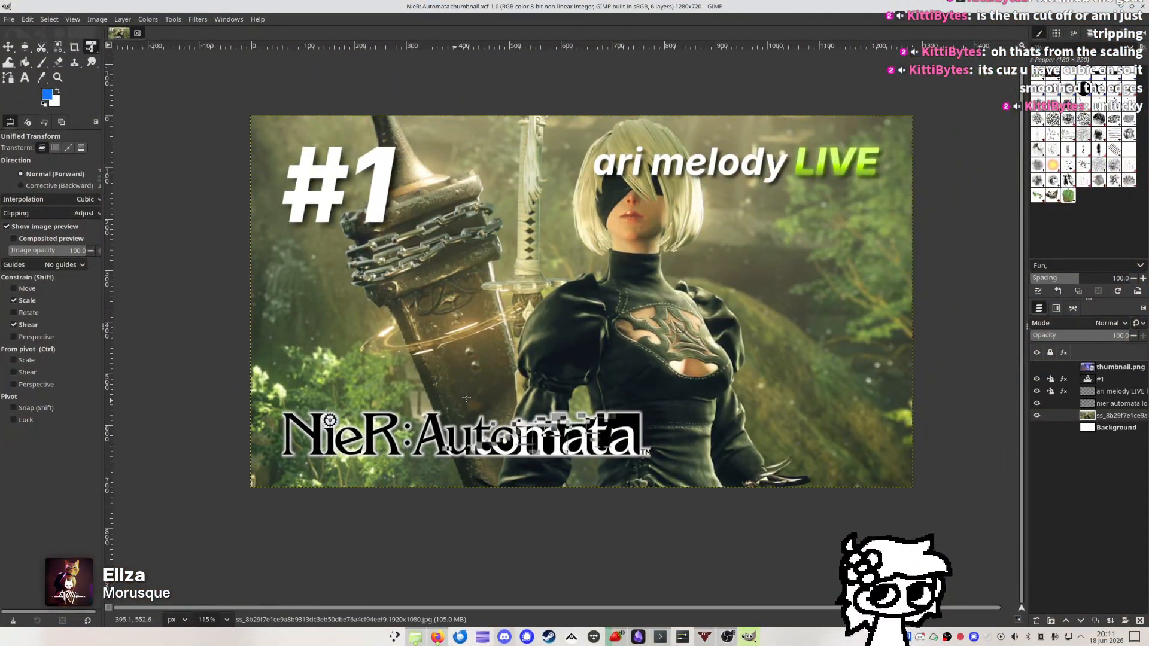
mouse_move(466, 398)
left_mouse_down()
mouse_move(472, 411)
mouse_move(472, 400)
left_mouse_up()
key("ctrl")
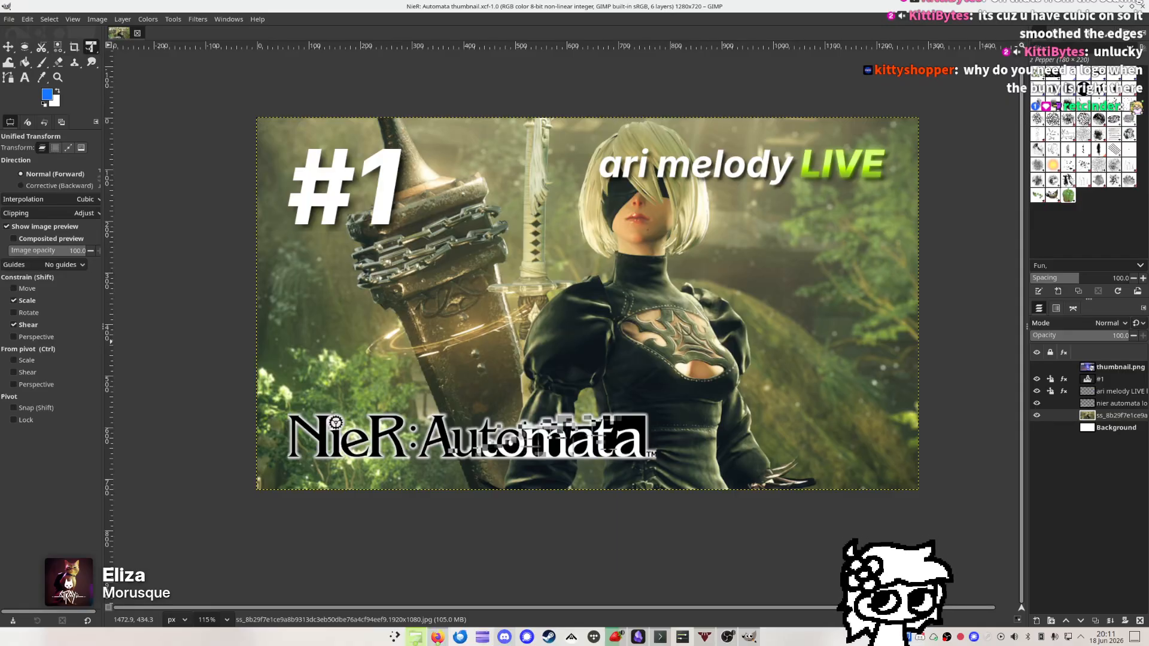
Import the white NieR: Automata logo as a new layer and delete the old black logo layer
left_click_drag(453, 254, 478, 276)
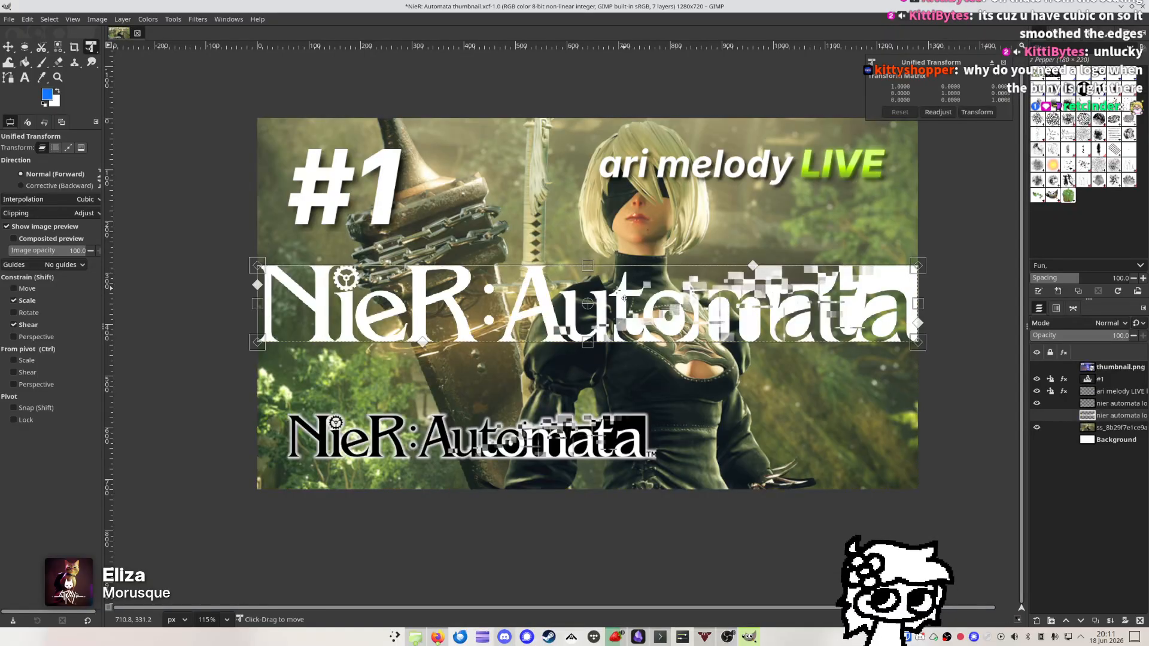
key("Return")
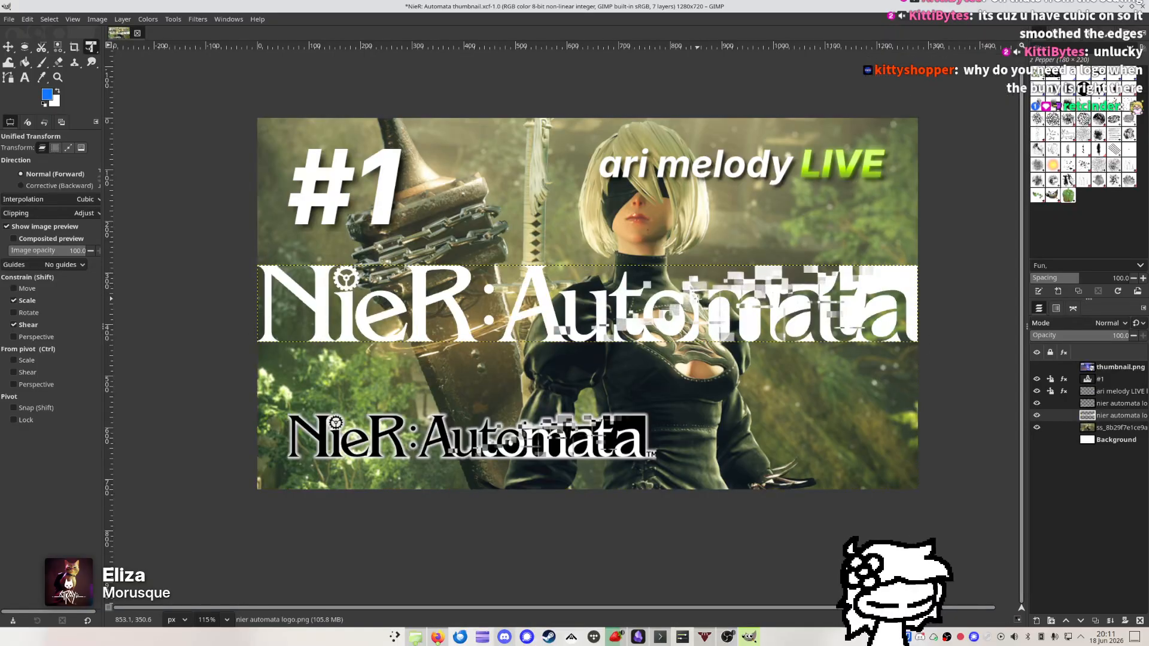
left_click(1117, 404)
left_click(699, 310)
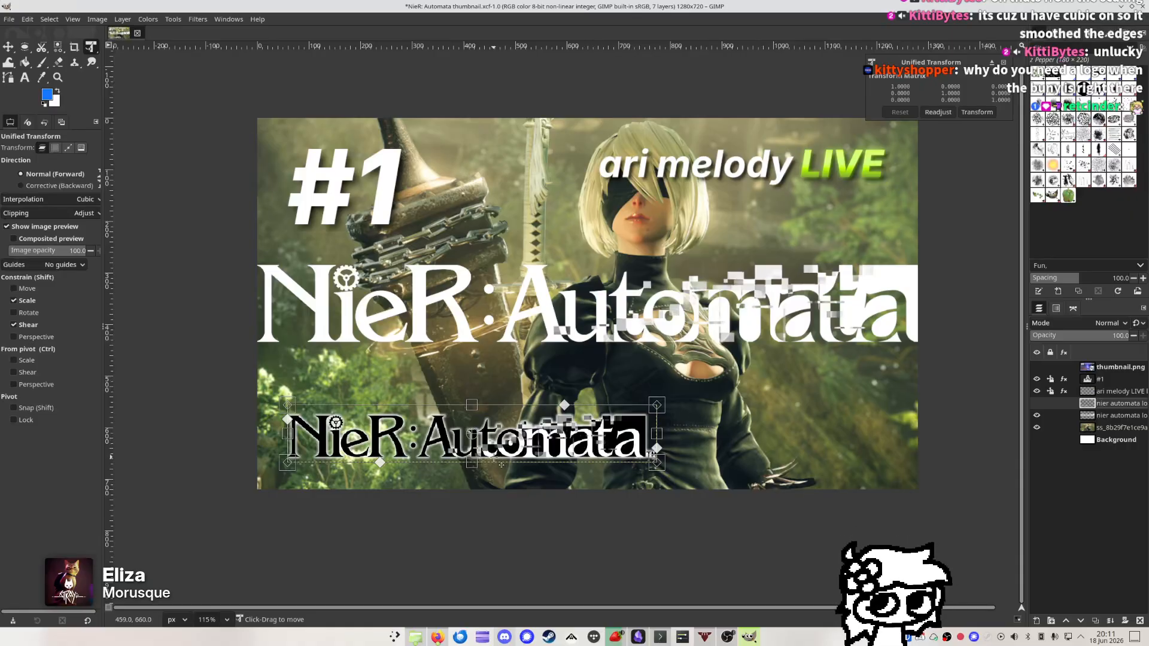
left_click(1139, 620)
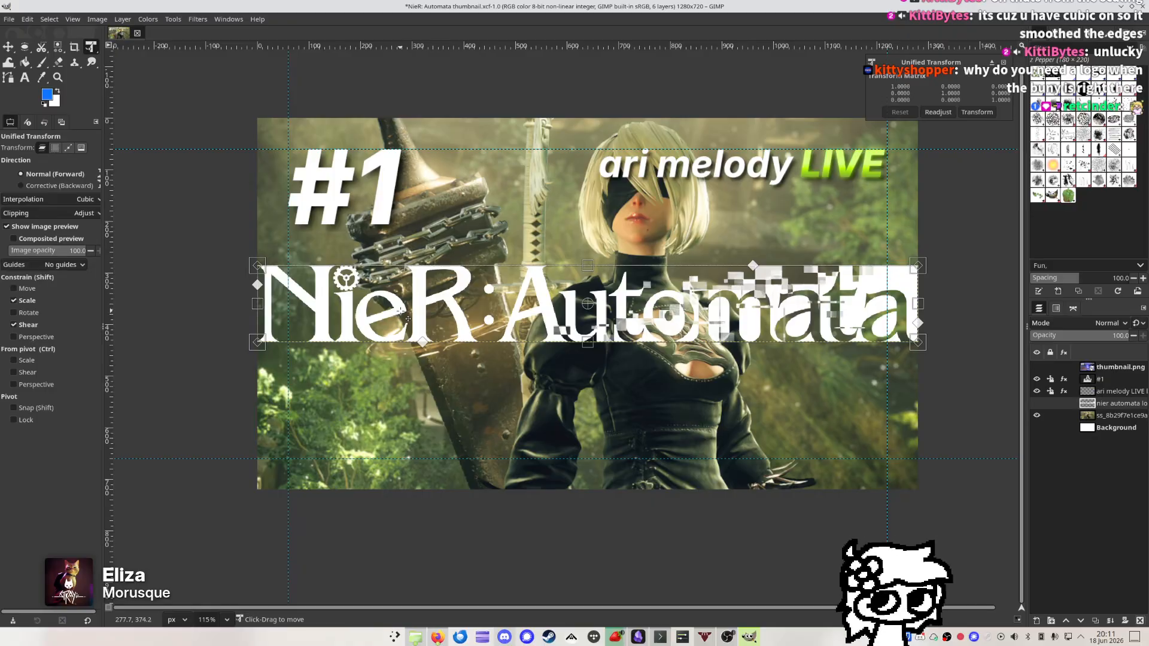
Move the white logo to the lower-left guides and scale it to about 56%, comparing it with the visible thumbnail.png reference layer
left_click_drag(400, 311, 430, 424)
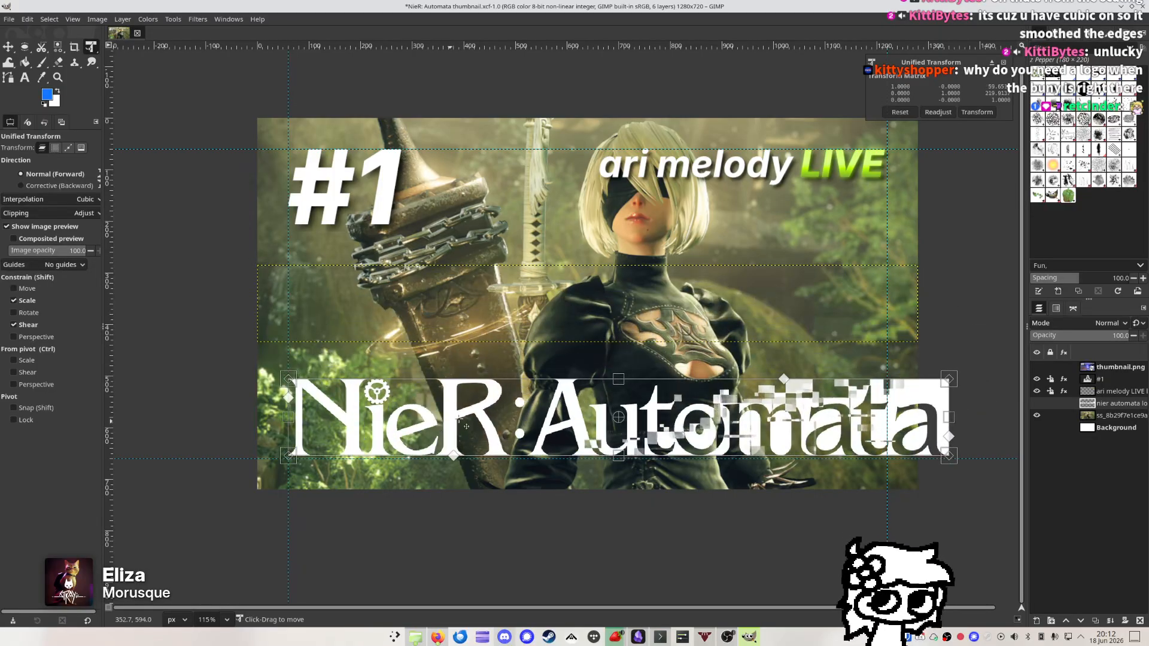
left_click_drag(950, 379, 664, 412)
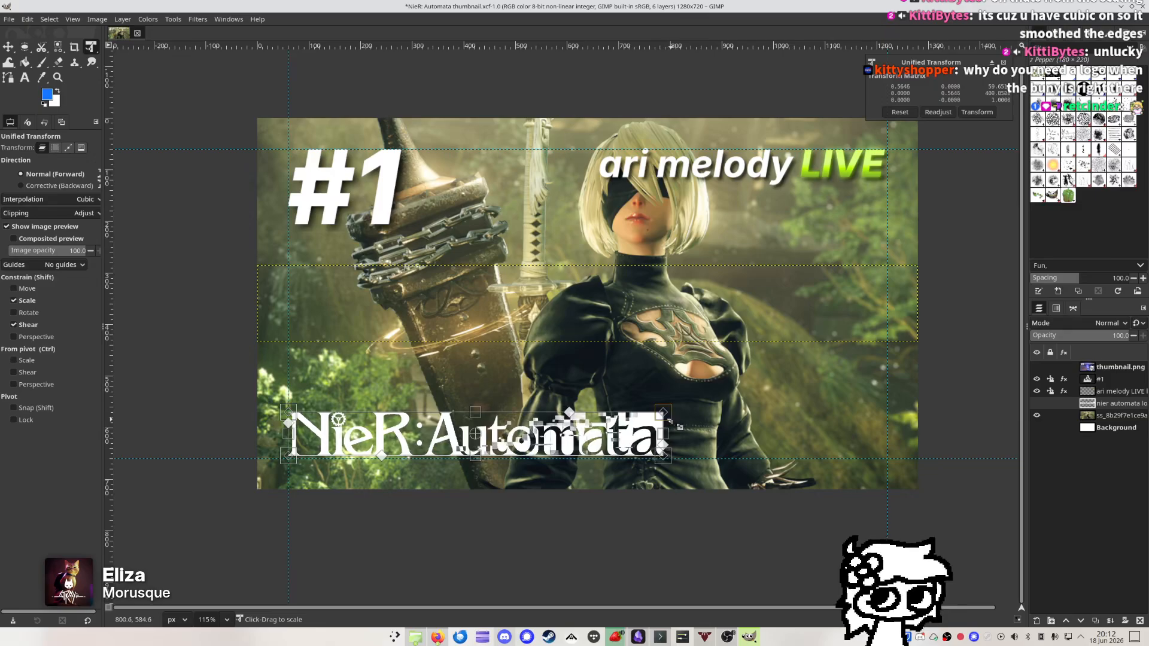
left_click(1036, 367)
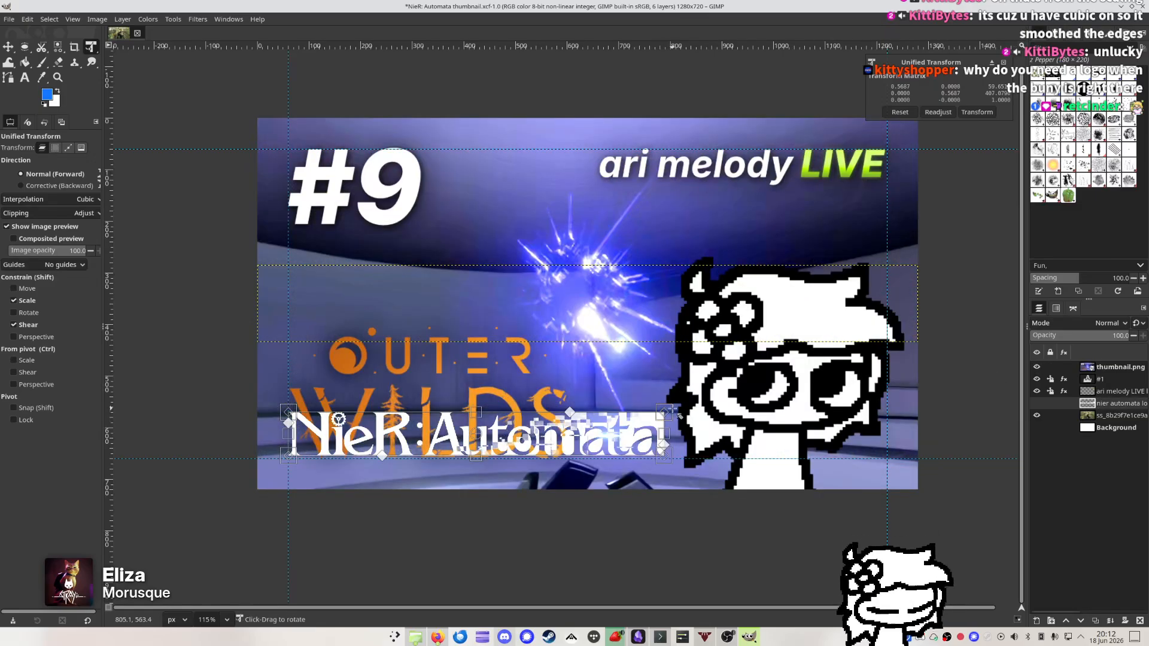
left_click_drag(666, 411, 658, 413)
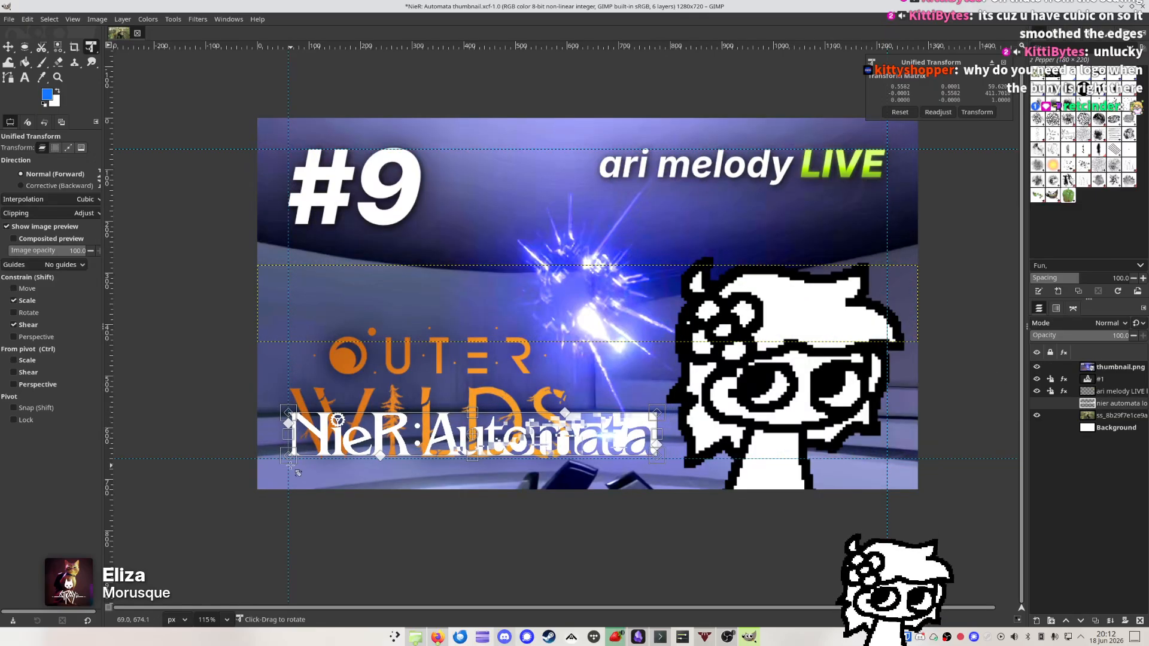
Align the white logo's base with the lower guide, apply the transform and hide the thumbnail.png reference layer
scroll(290, 460, "up", 5)
left_click_drag(376, 391, 376, 399)
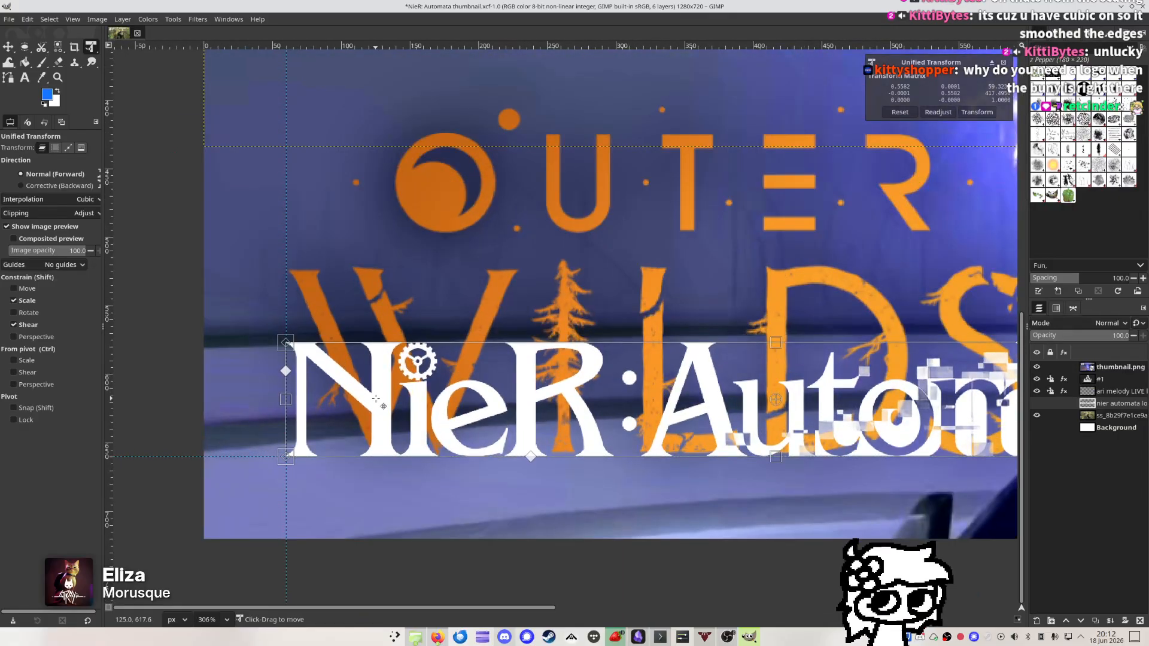
scroll(375, 399, "down", 4)
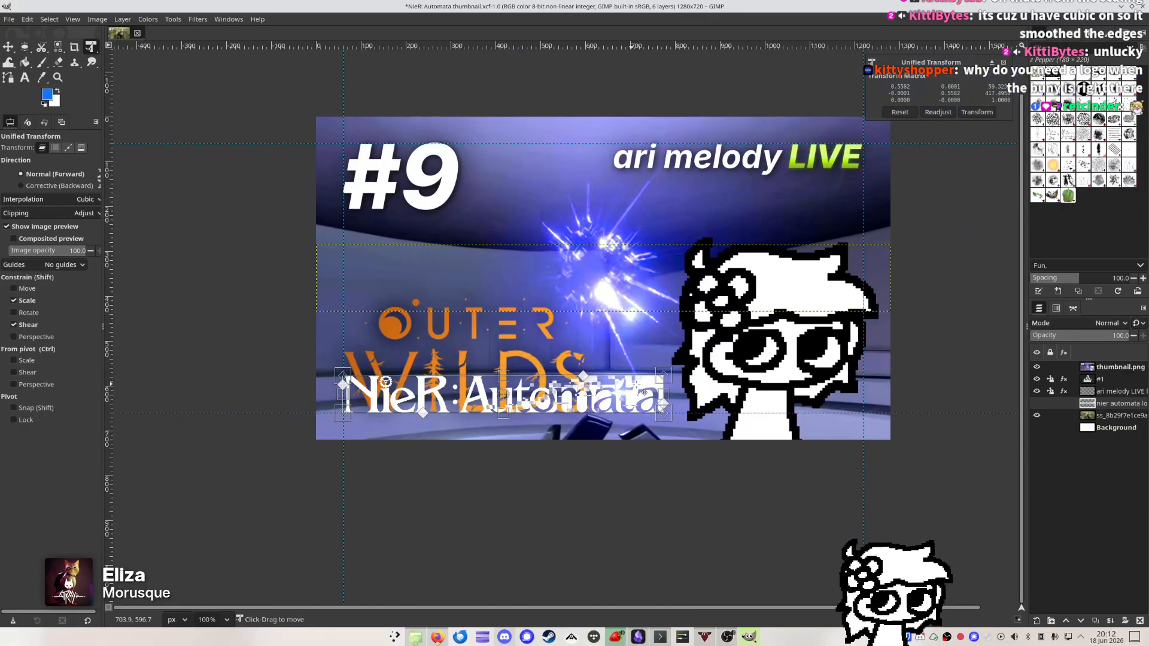
key("Return")
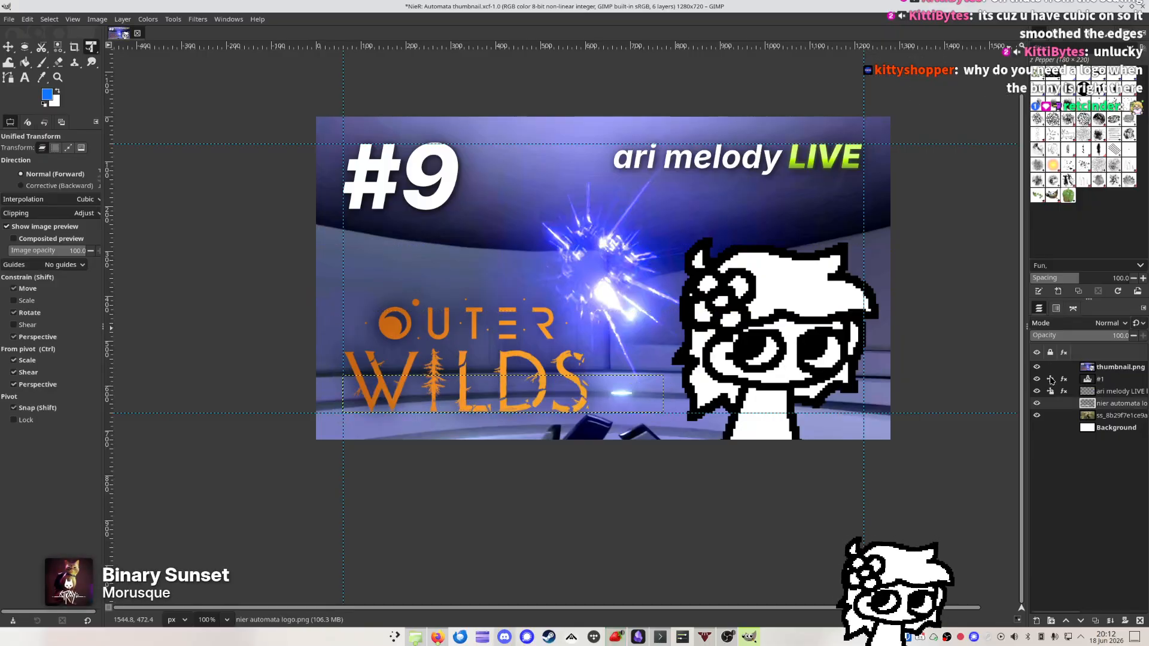
left_click(1037, 367)
Start a Drop Shadow on the NieR: Automata logo with linked X and Y offsets of 6.460, zero blur and opacity 1.000
scroll(674, 410, "up", 3)
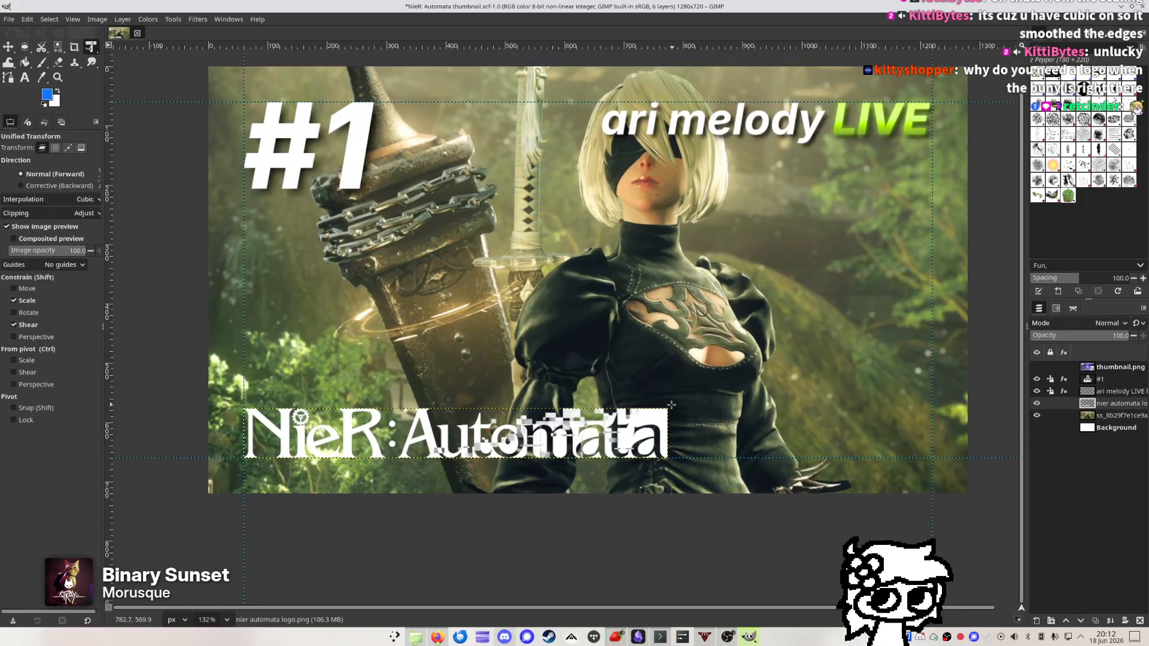
left_click_drag(674, 410, 664, 410)
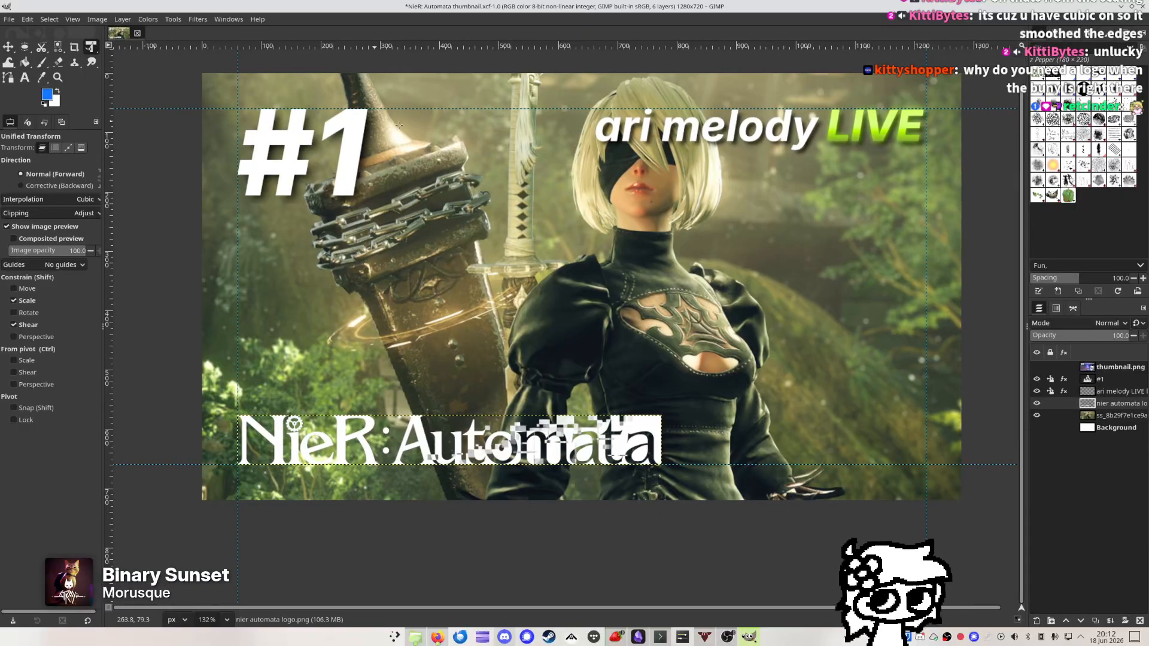
left_click(203, 22)
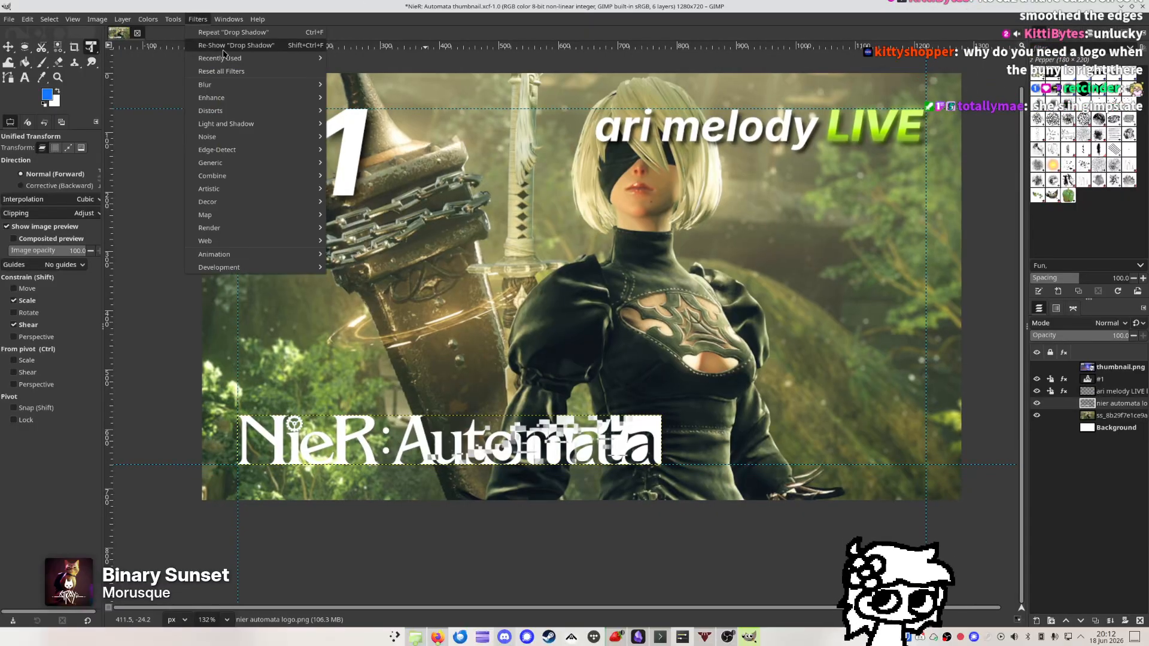
left_click(239, 44)
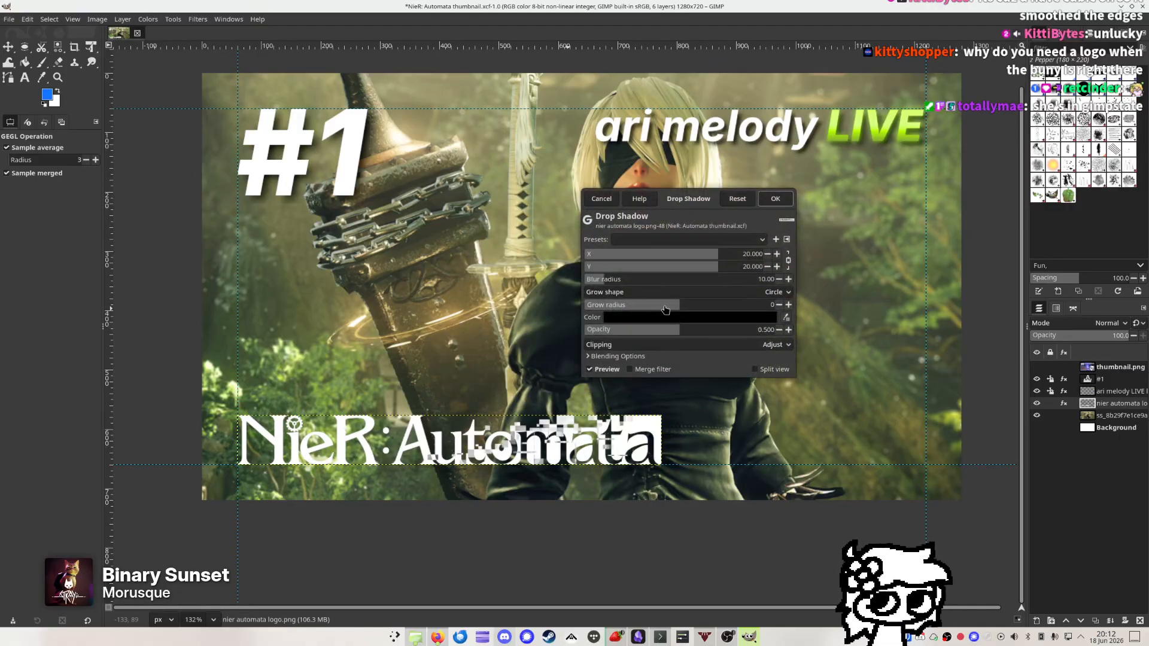
mouse_move(665, 309)
left_mouse_down()
mouse_move(599, 309)
mouse_move(680, 307)
left_mouse_up()
left_click_drag(602, 281, 582, 280)
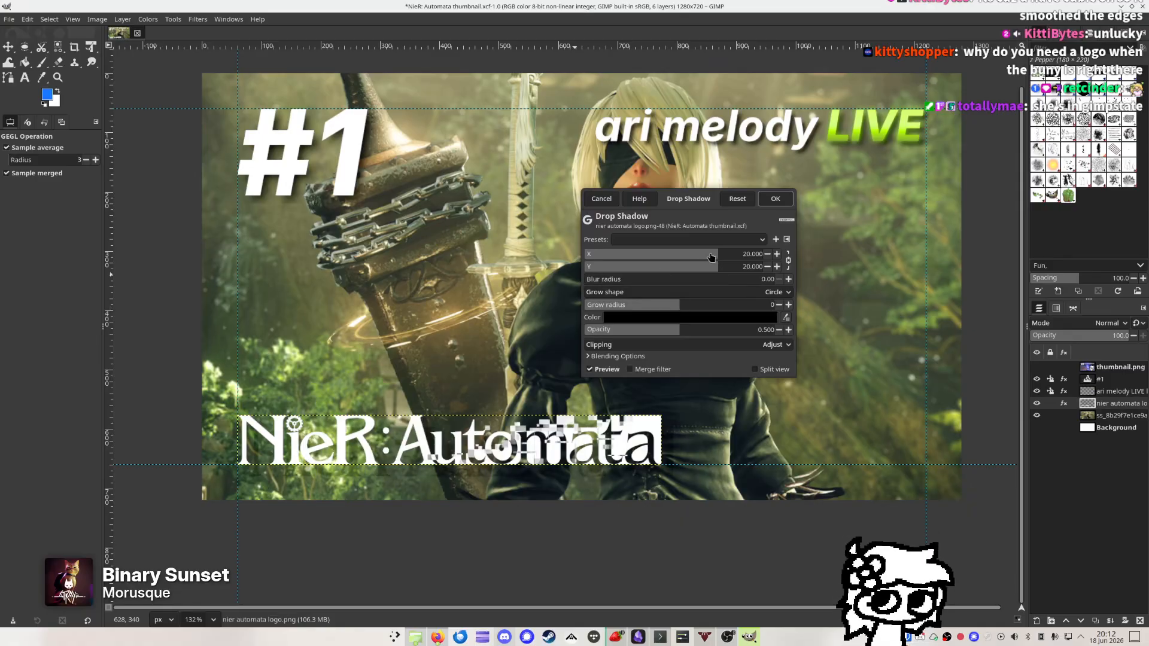
left_click_drag(712, 256, 688, 255)
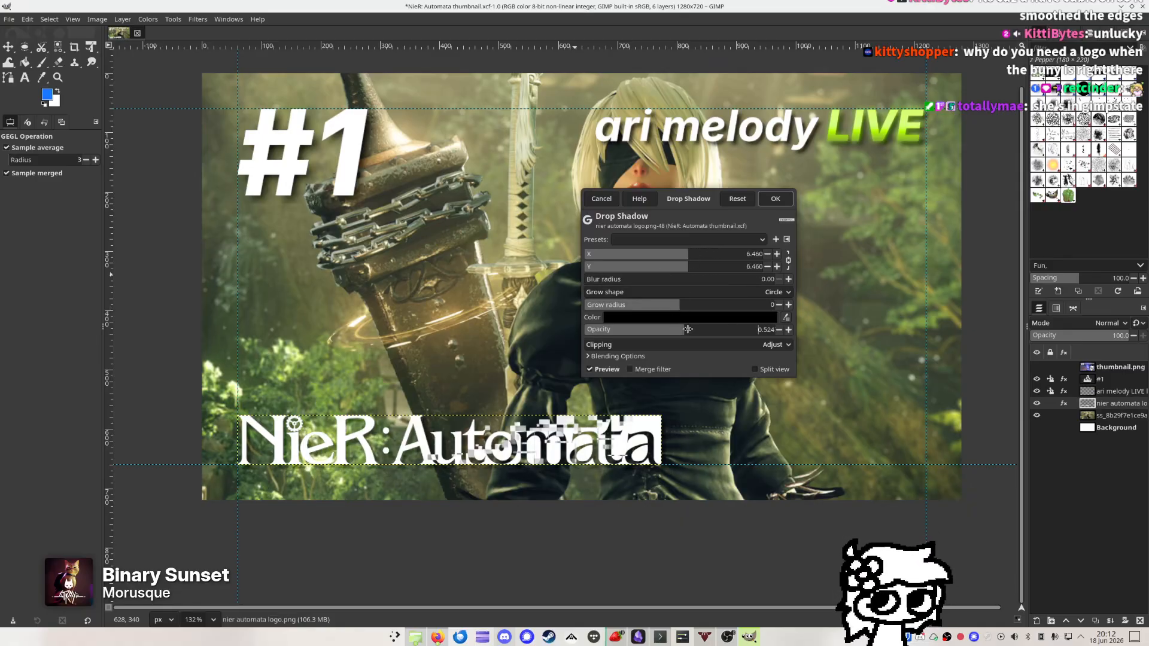
left_click_drag(679, 331, 776, 330)
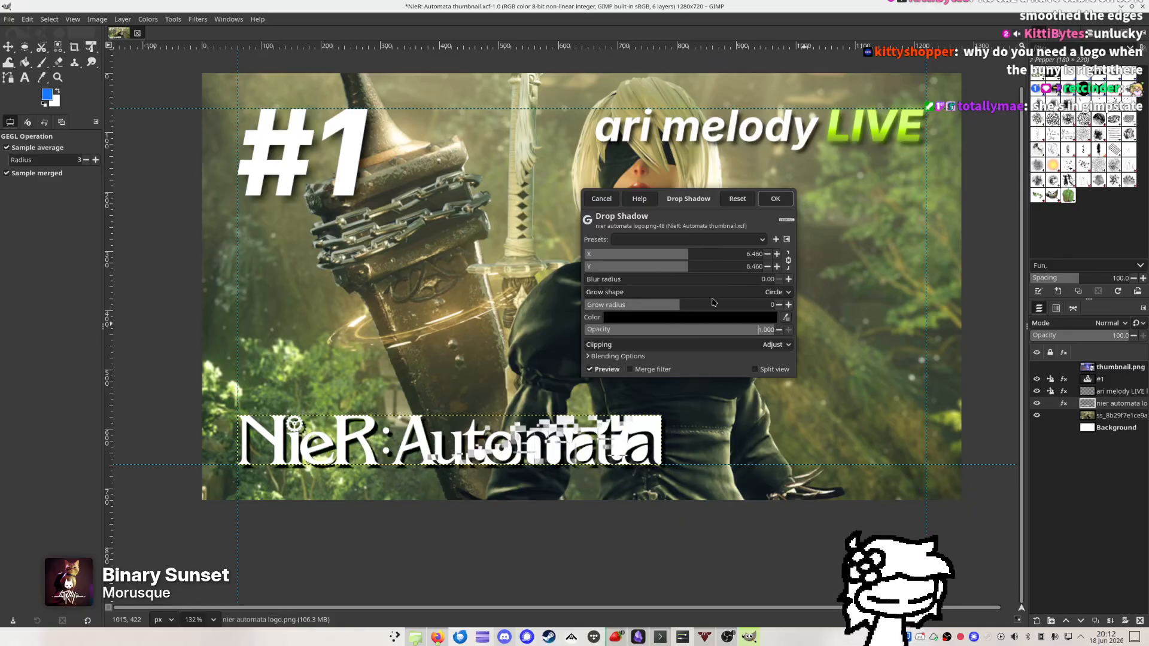
Adjust the logo's shadow to offsets of 7.086 and a blur radius of 3.48, apply it and save the thumbnail
left_click(590, 279)
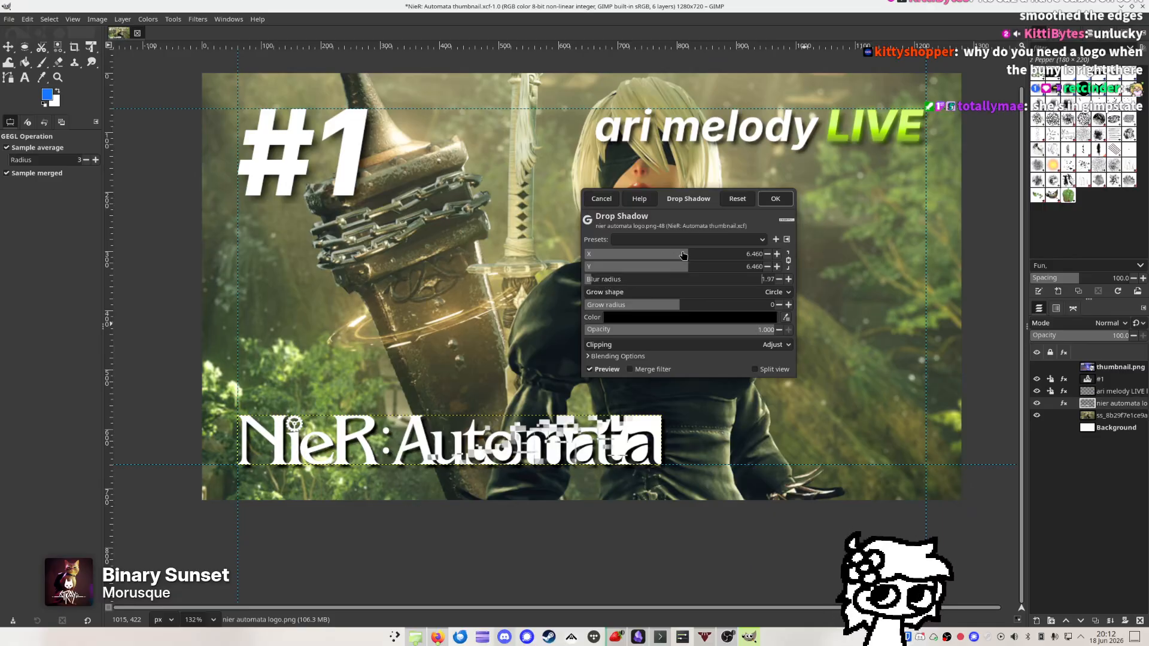
left_click_drag(684, 255, 690, 254)
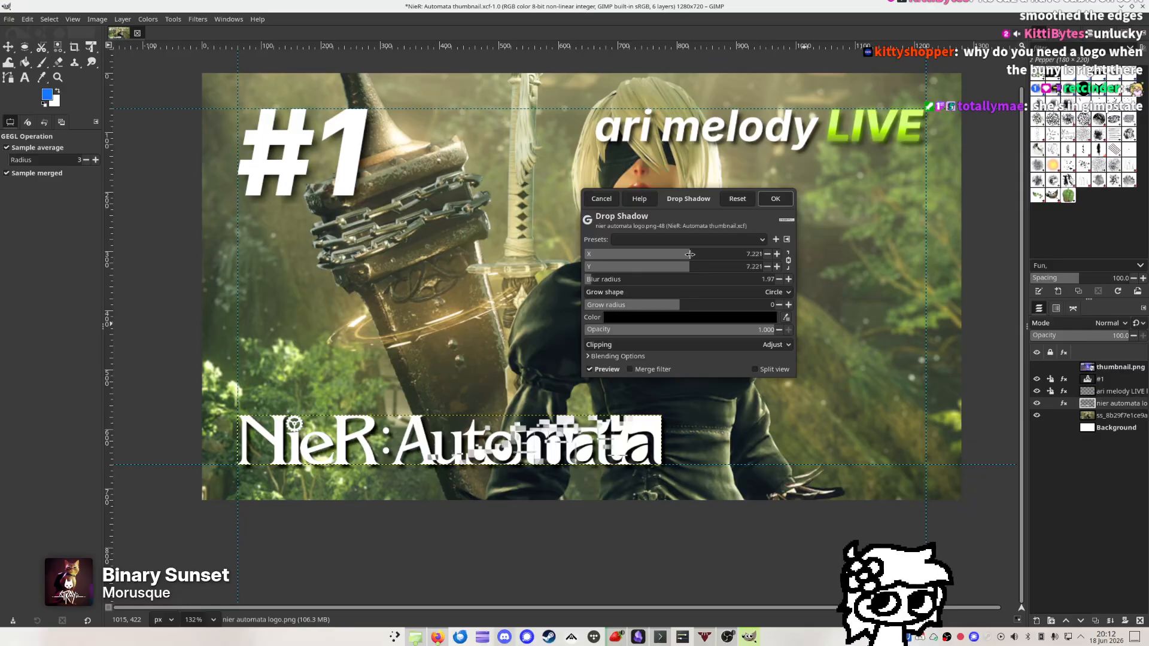
left_click(592, 279)
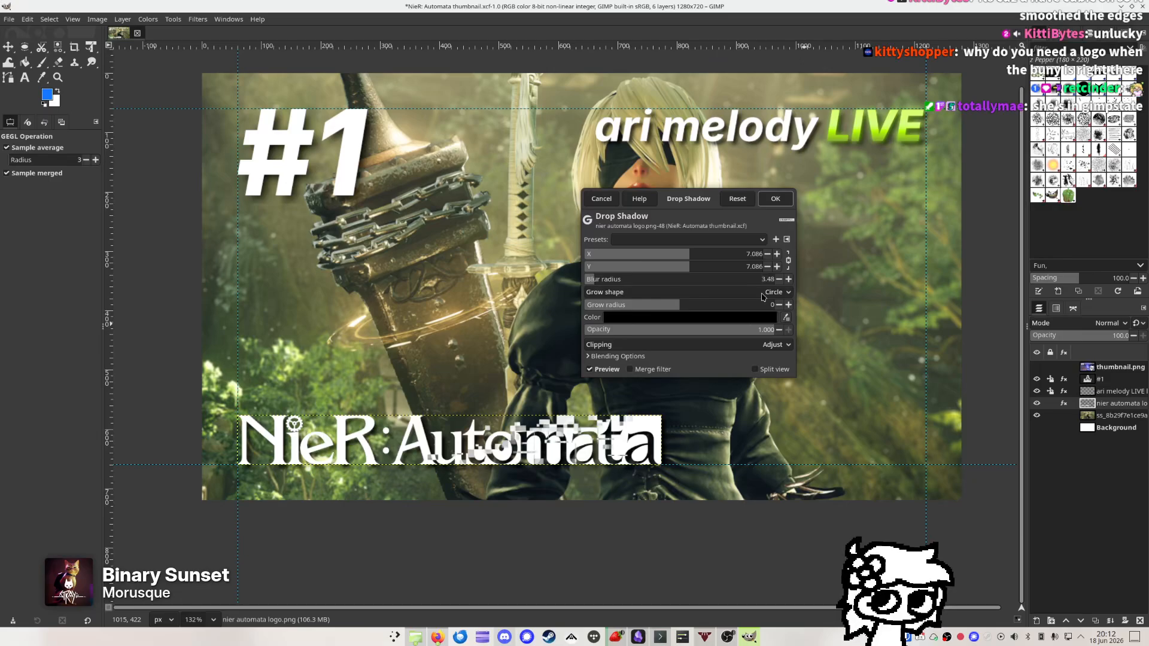
left_click(776, 199)
scroll(697, 301, "down", 2)
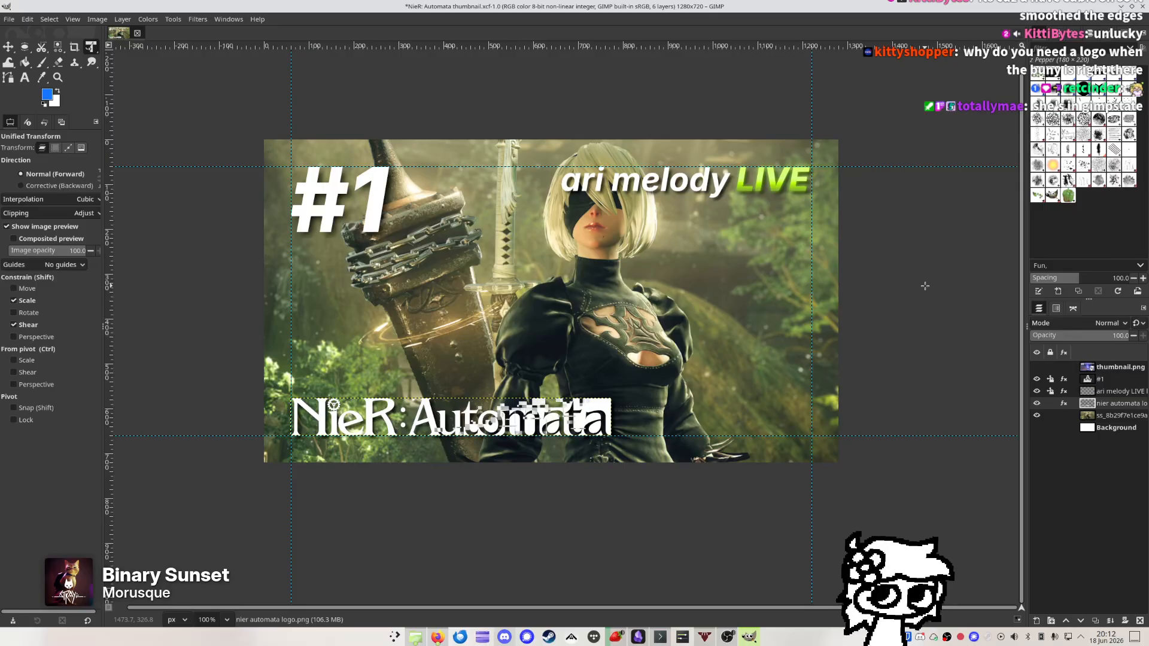
key("ctrl+s")
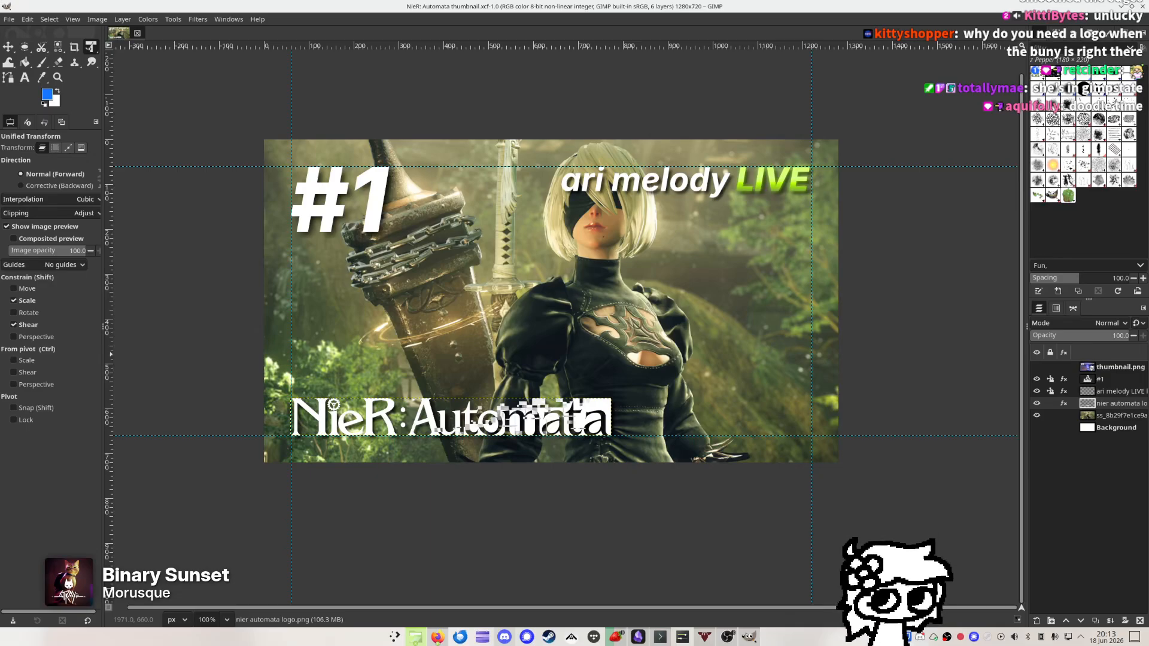
Import aridoodle-large.png as a layer, place it at the canvas's lower right and scale it to about 114% over the visible thumbnail.png reference
left_click_drag(1148, 392, 766, 268)
left_click(702, 302)
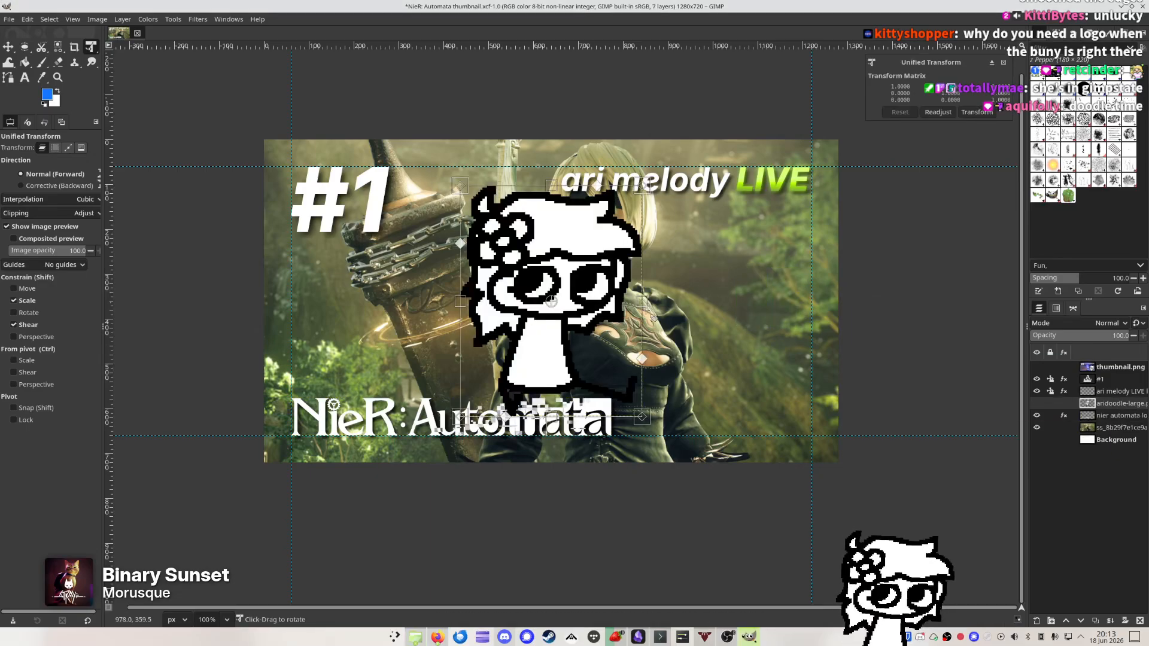
mouse_move(582, 299)
left_mouse_down()
mouse_move(756, 375)
mouse_move(768, 348)
mouse_move(754, 377)
left_mouse_up()
left_click(1036, 367)
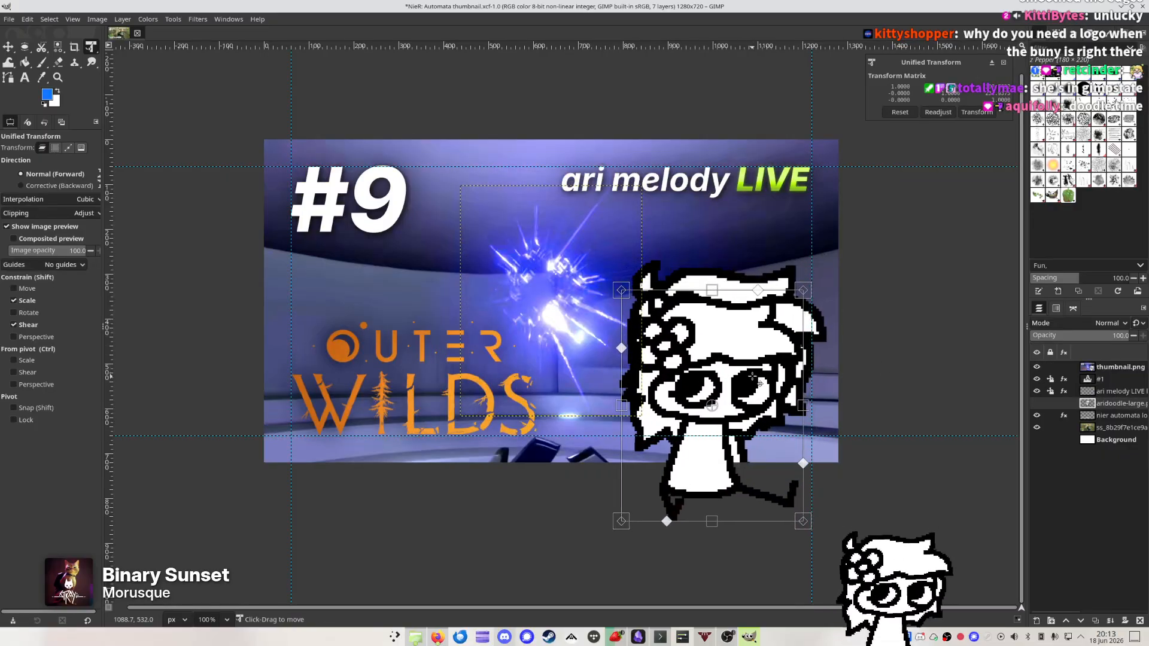
mouse_move(811, 286)
left_mouse_down()
mouse_move(836, 261)
mouse_move(851, 263)
left_mouse_up()
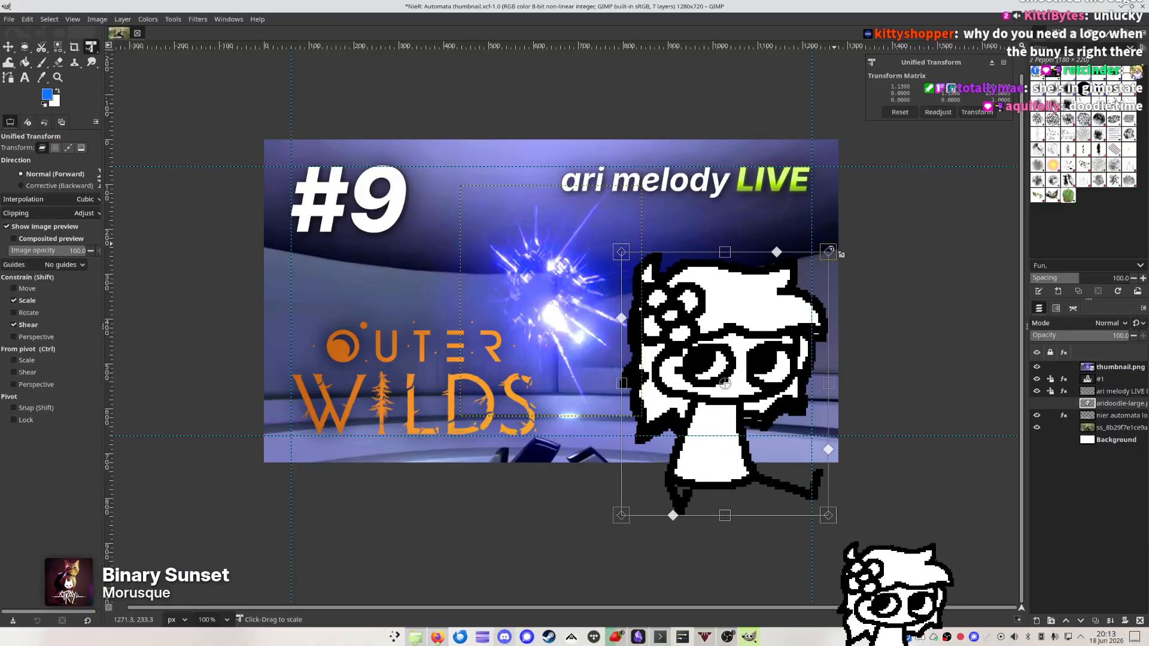
left_click_drag(742, 310, 741, 316)
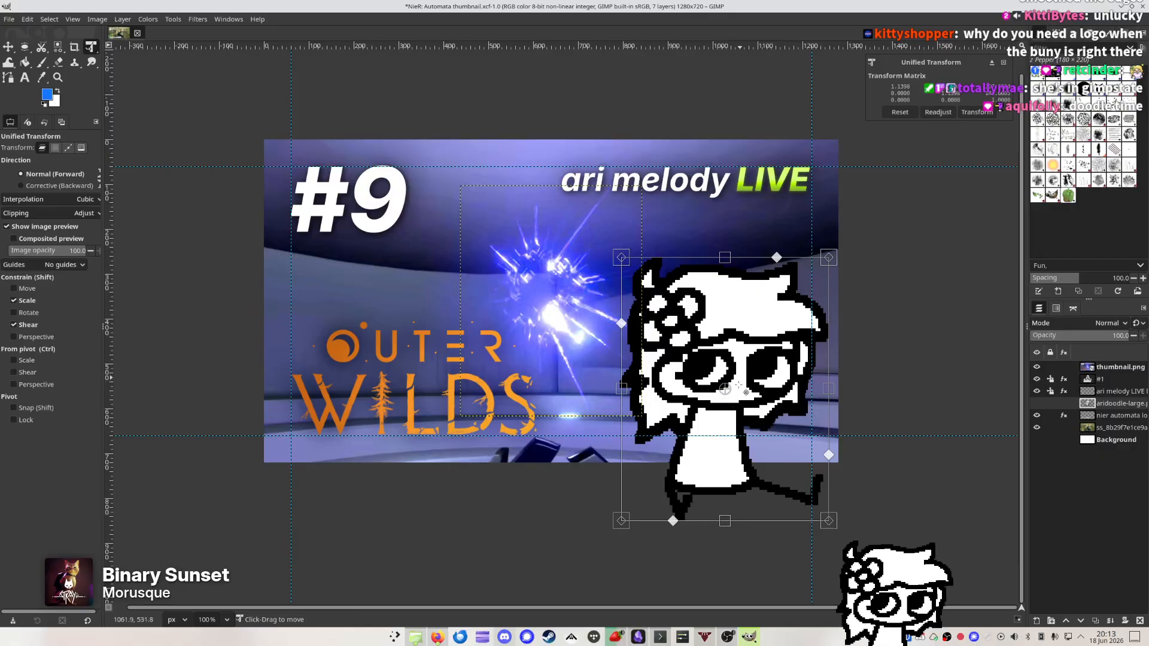
left_click_drag(776, 258, 829, 418)
key("ctrl+z")
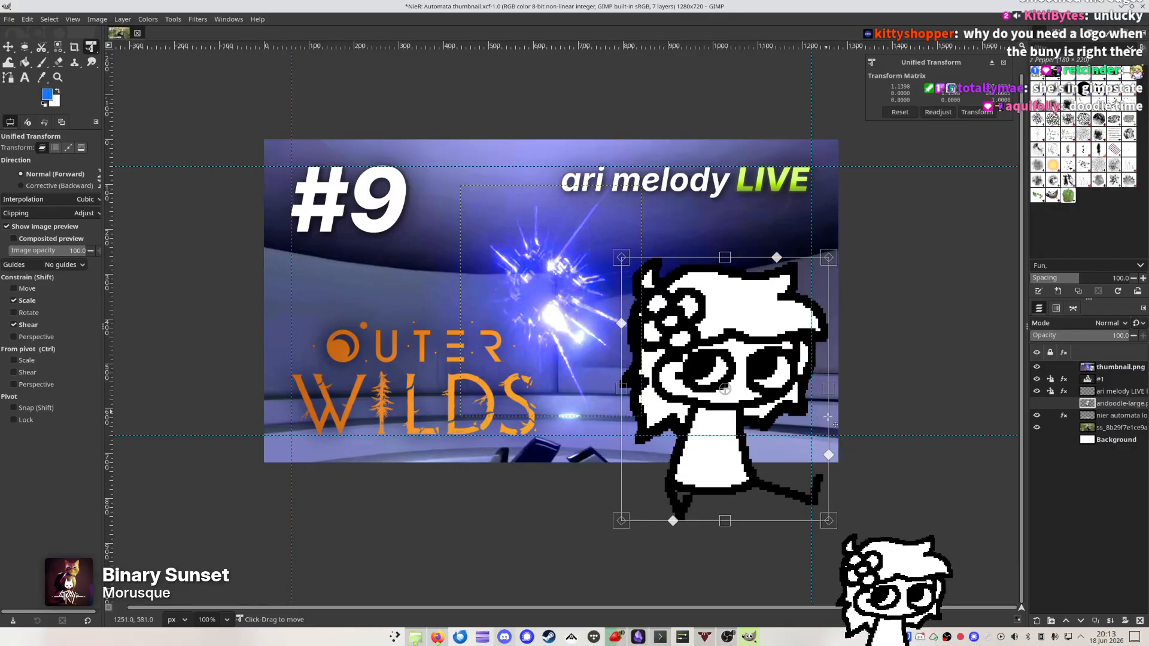
mouse_move(674, 522)
left_mouse_down()
mouse_move(618, 521)
mouse_move(673, 521)
left_mouse_up()
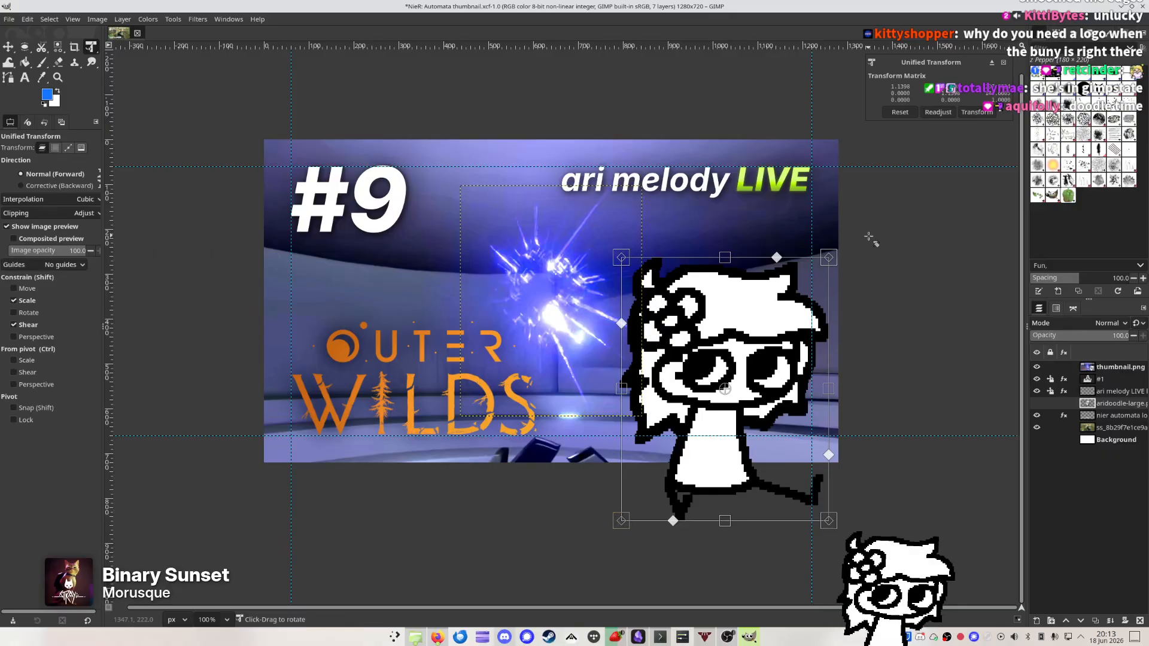
mouse_move(829, 258)
left_mouse_down()
mouse_move(868, 281)
mouse_move(828, 259)
left_mouse_up()
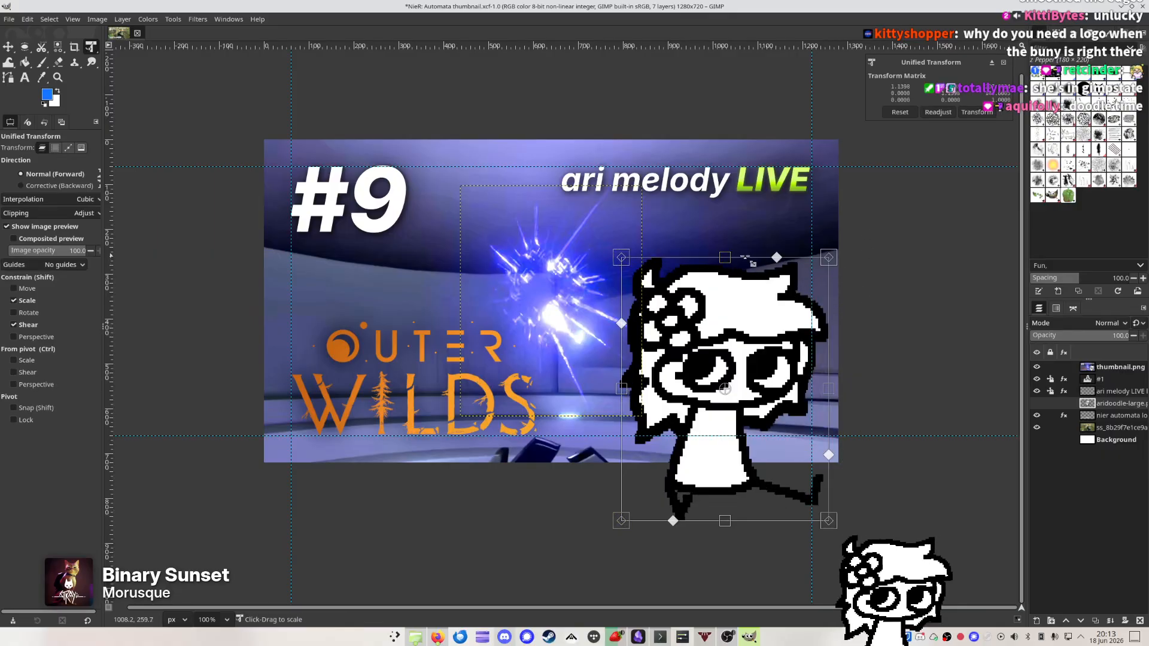
mouse_move(721, 259)
left_mouse_down()
mouse_move(724, 239)
mouse_move(721, 259)
left_mouse_up()
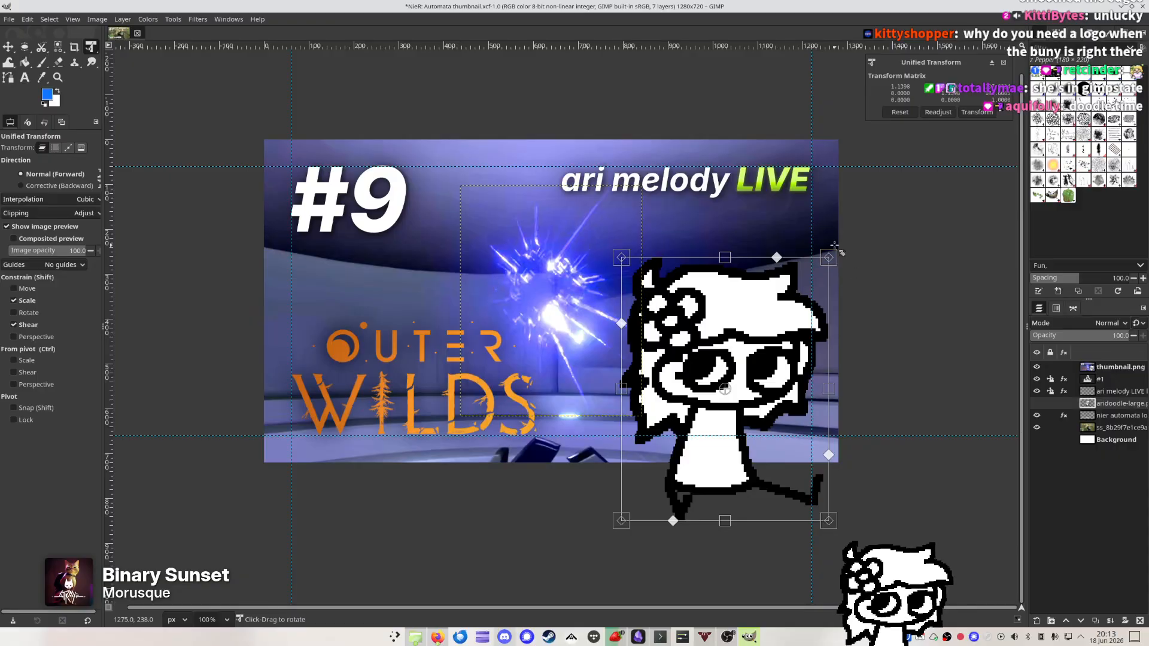
key("shift")
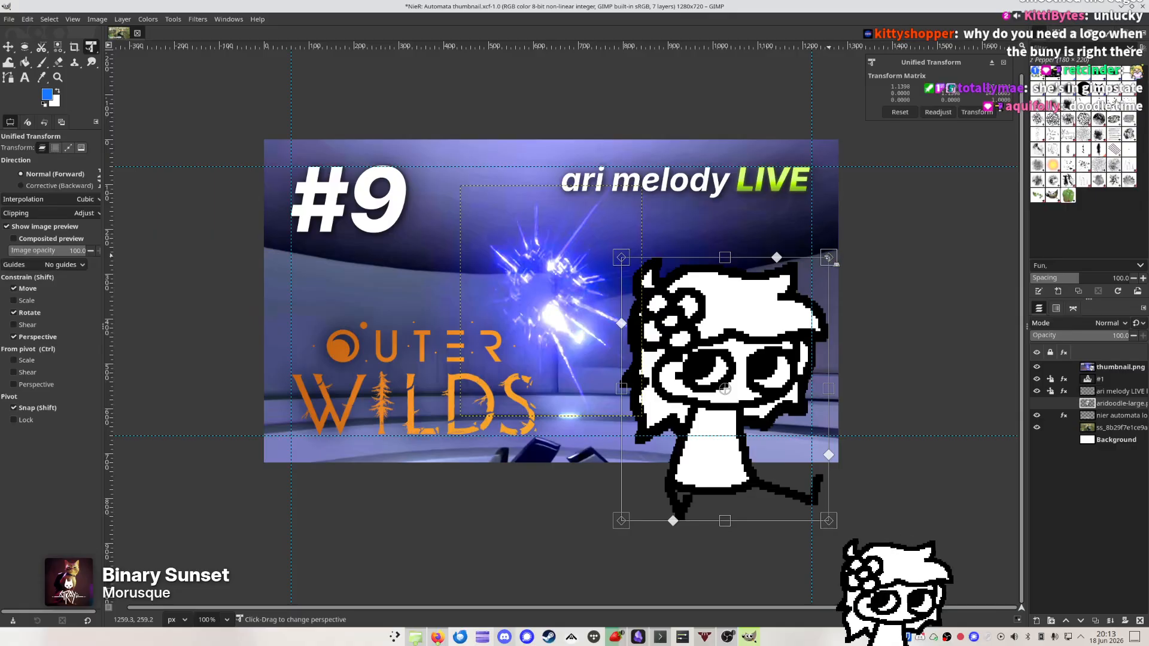
Rotate the doodle slightly clockwise, apply the transform and toggle the thumbnail.png layer to compare the doodle with the reference
mouse_move(829, 258)
left_mouse_down()
mouse_move(871, 271)
mouse_move(849, 236)
mouse_move(910, 252)
mouse_move(894, 226)
mouse_move(908, 257)
mouse_move(864, 244)
mouse_move(891, 251)
mouse_move(860, 229)
left_mouse_up()
key("ctrl+z")
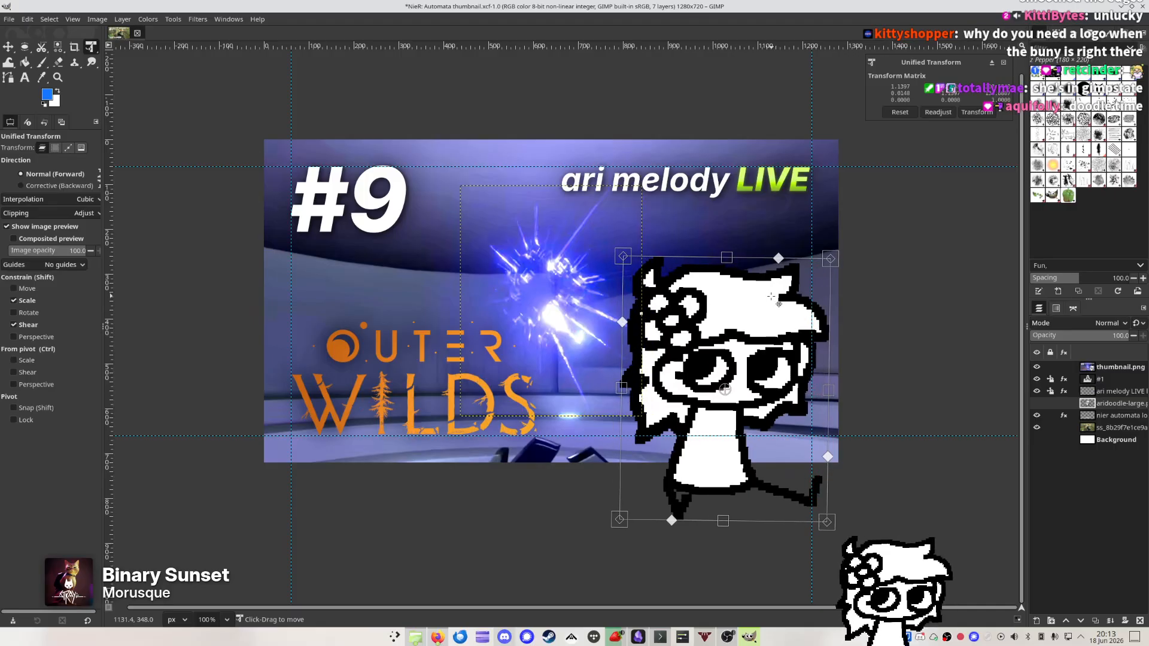
key("Return")
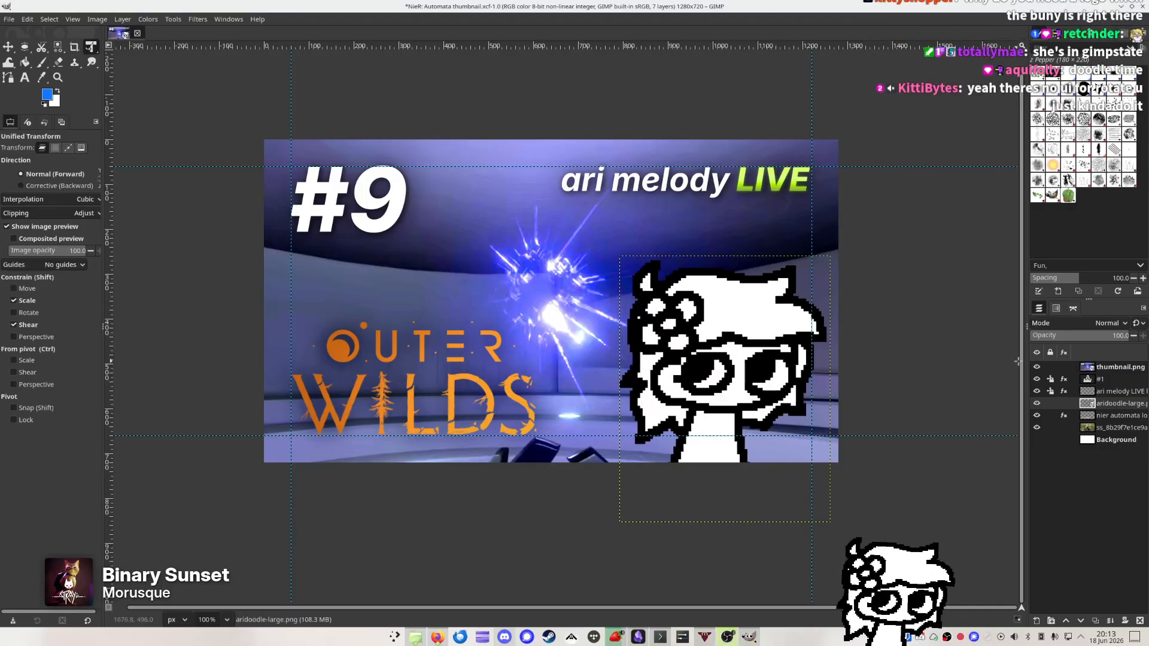
left_click(1037, 367)
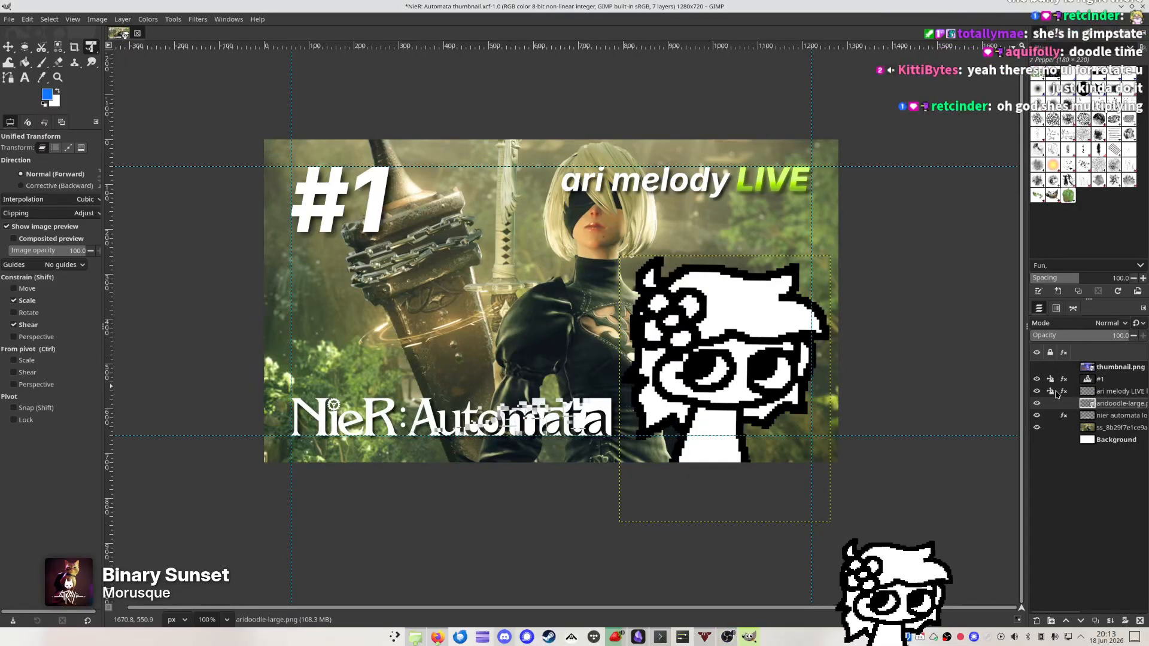
left_click(1037, 367)
scroll(778, 332, "up", 3, "ctrl")
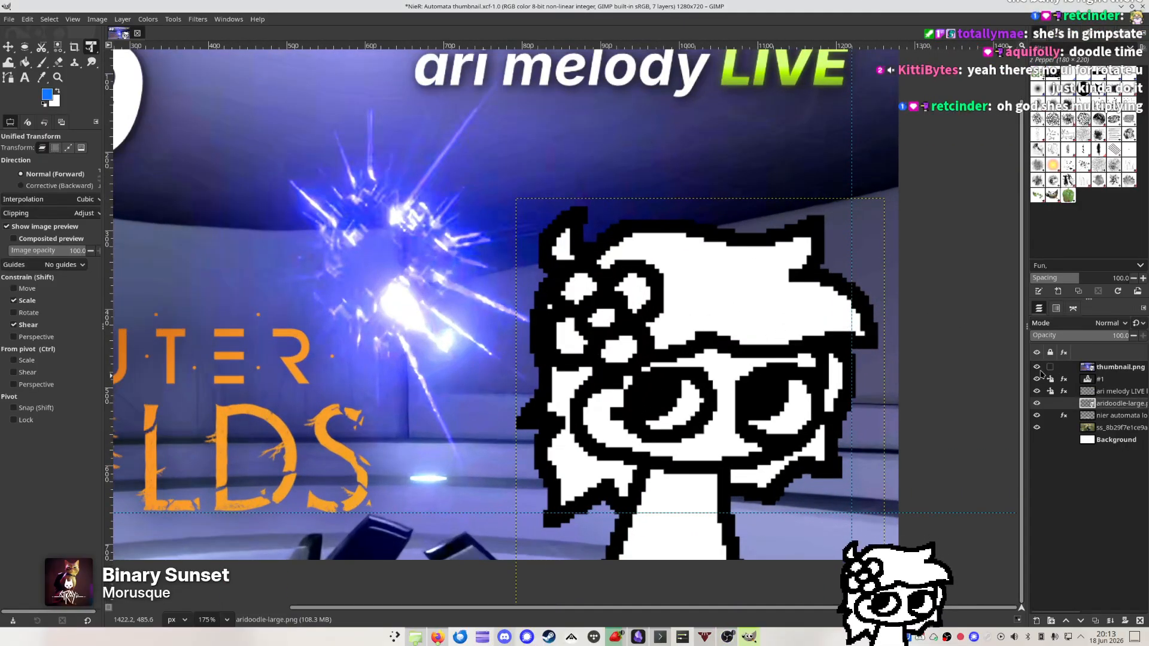
Try the thumbnail.png layer at 64% opacity, restore it to full opacity and set the doodle layer's opacity to 53%
left_click(1107, 369)
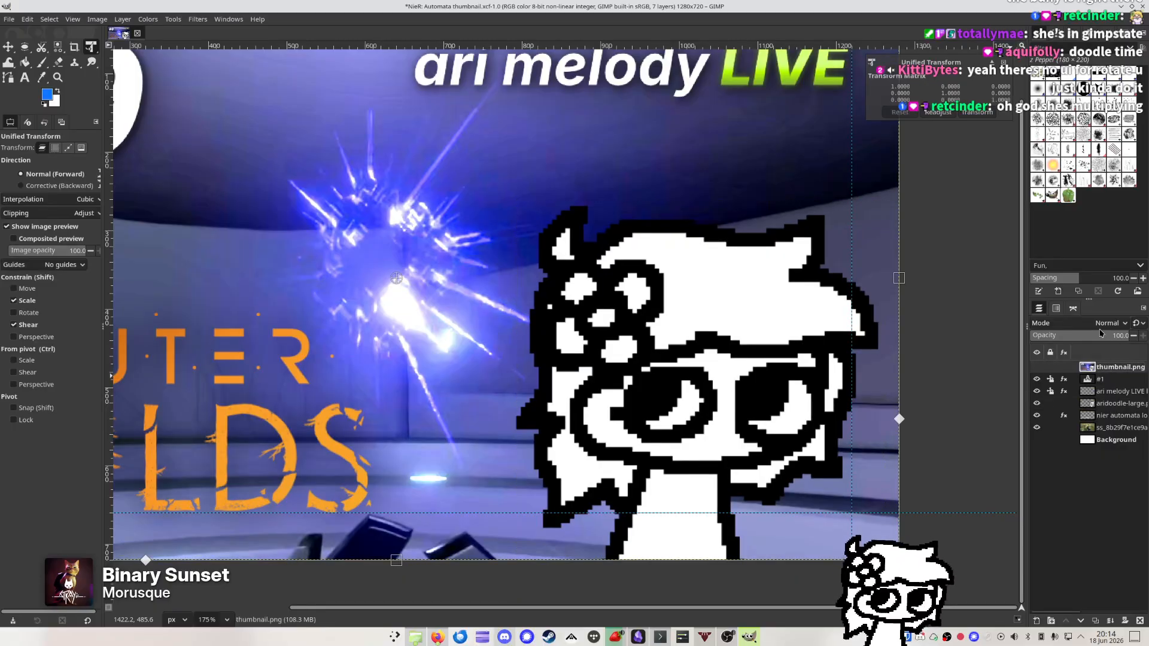
left_click(1107, 404)
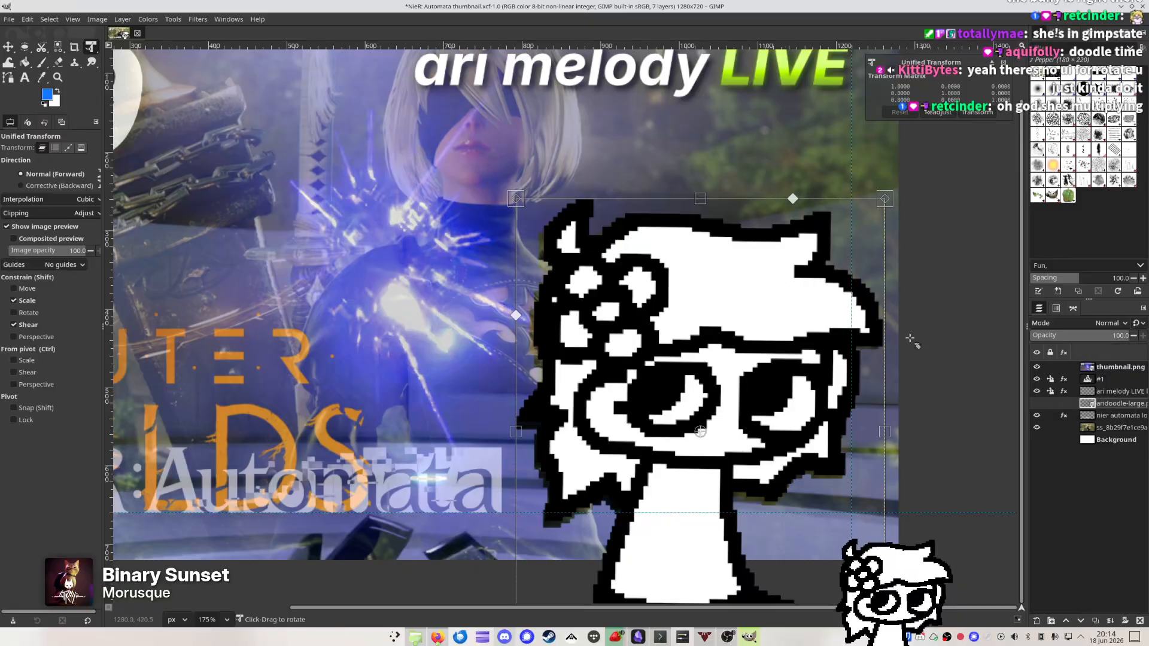
left_click(1111, 369)
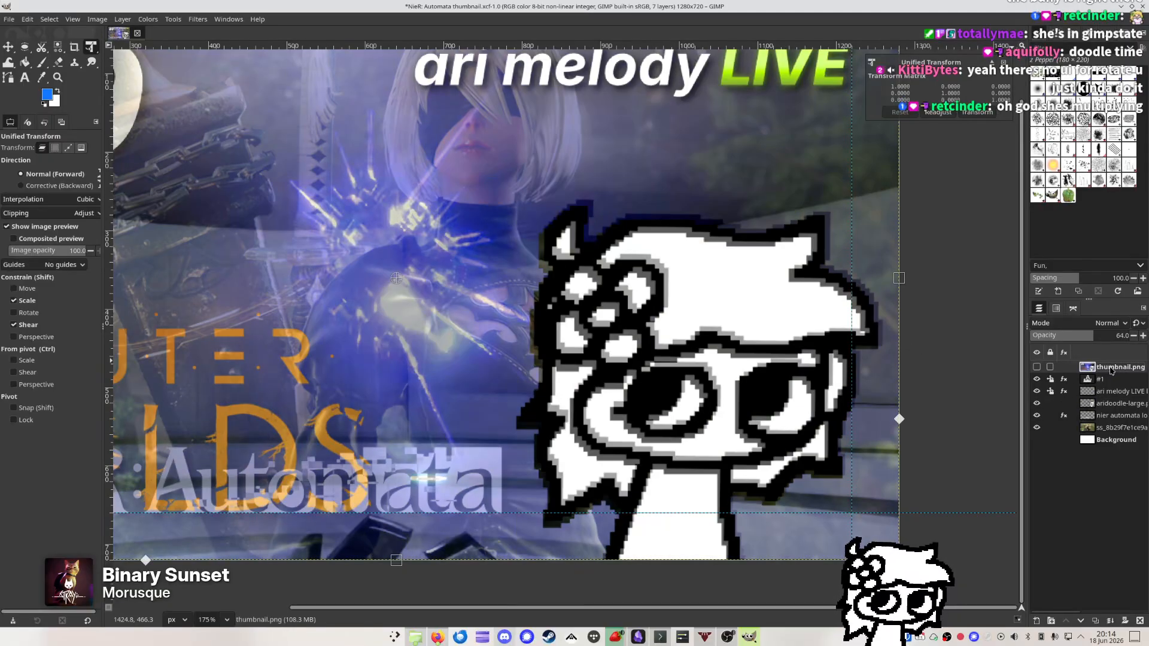
left_click(1105, 403)
mouse_move(1100, 335)
left_mouse_down()
mouse_move(1076, 336)
mouse_move(1136, 340)
left_mouse_up()
left_click(1105, 367)
left_click(1096, 402)
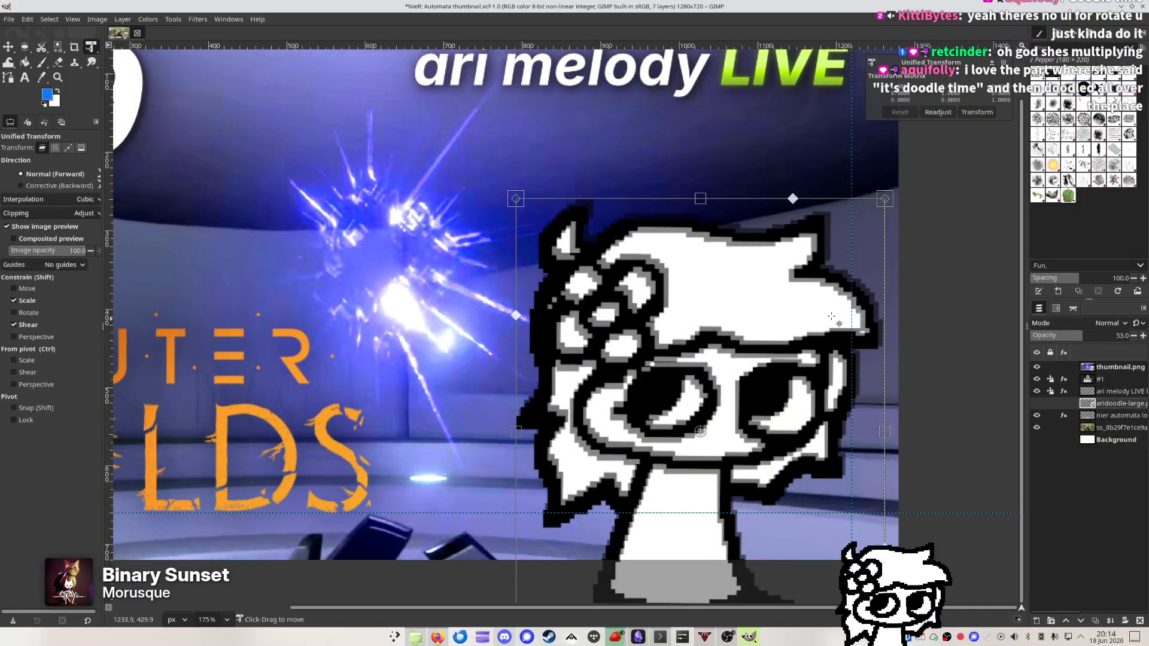
Shrink the doodle slightly, nudge it to line up with the character in the reference and apply the transform
left_click_drag(890, 194, 884, 204)
left_click_drag(818, 265, 811, 267)
key("Return")
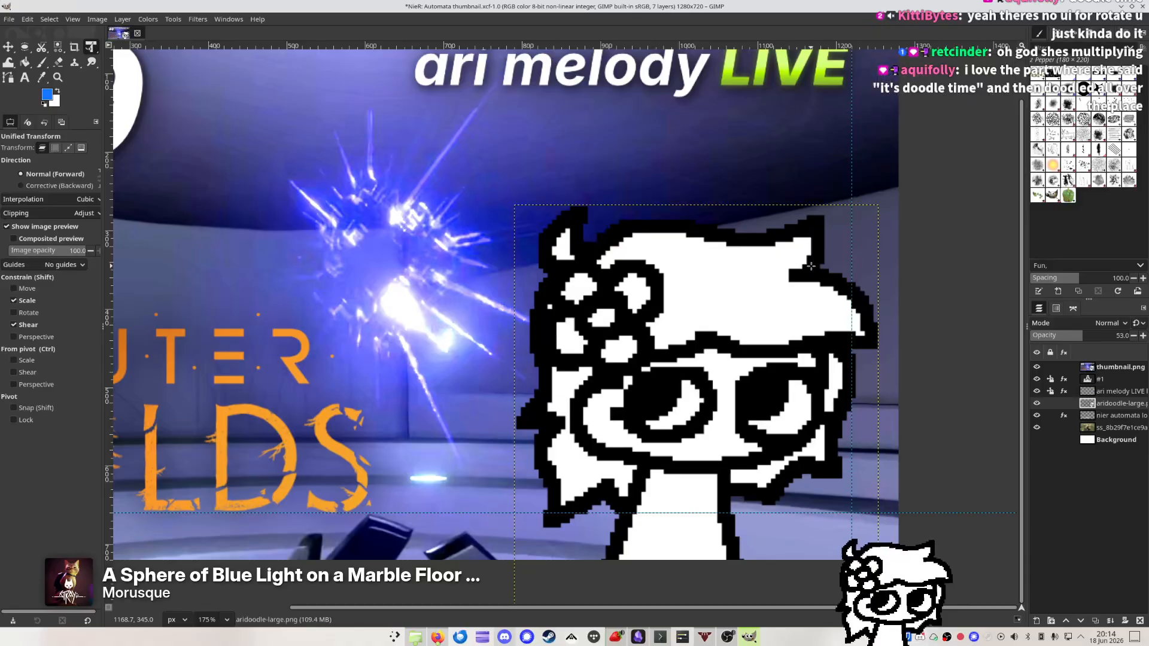
Hide the thumbnail.png reference layer, restore the doodle layer to 100% opacity and save the thumbnail
left_click(1037, 367)
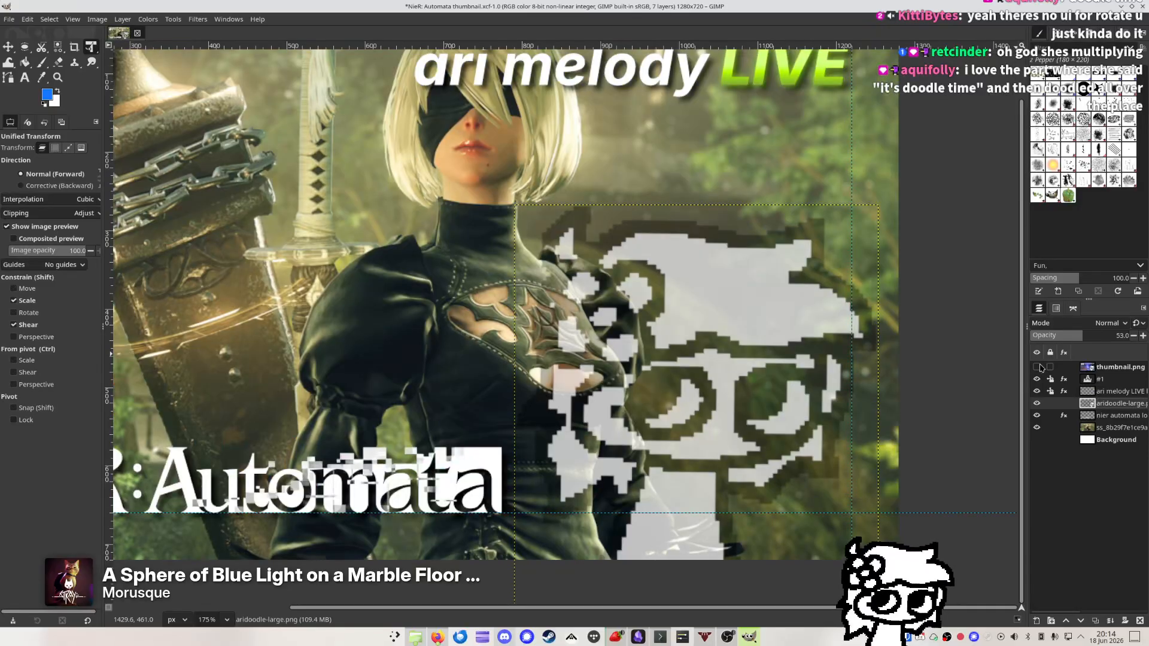
left_click(1039, 366)
left_click(1037, 367)
left_click_drag(1107, 334, 1144, 336)
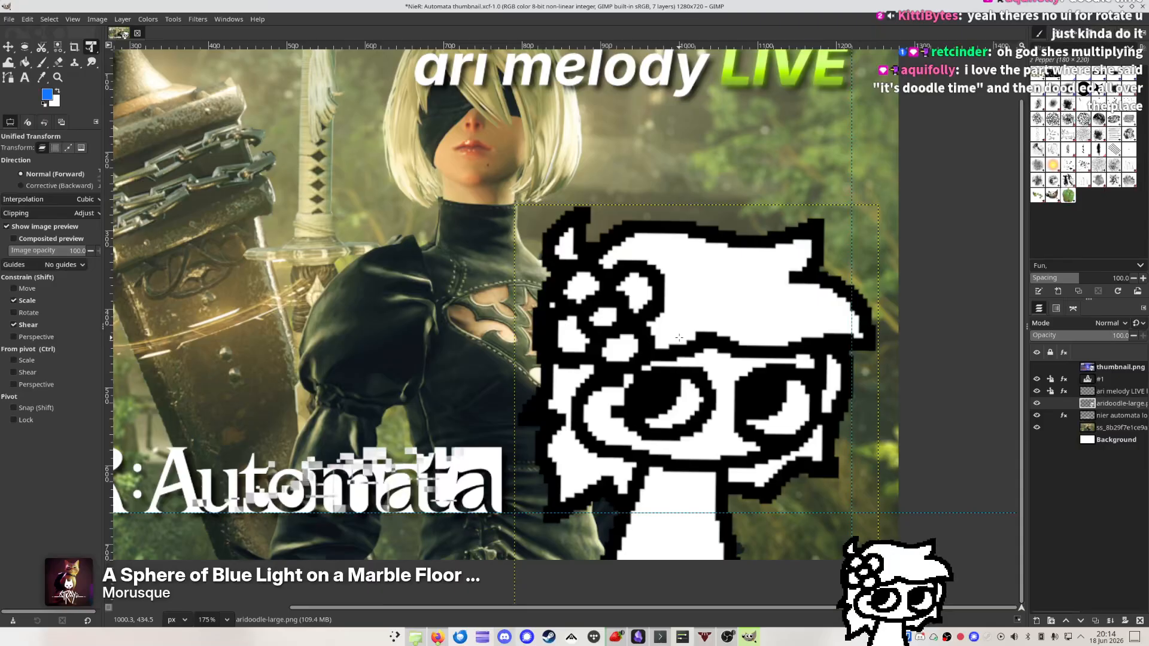
scroll(684, 339, "down", 4)
scroll(765, 290, "up", 2)
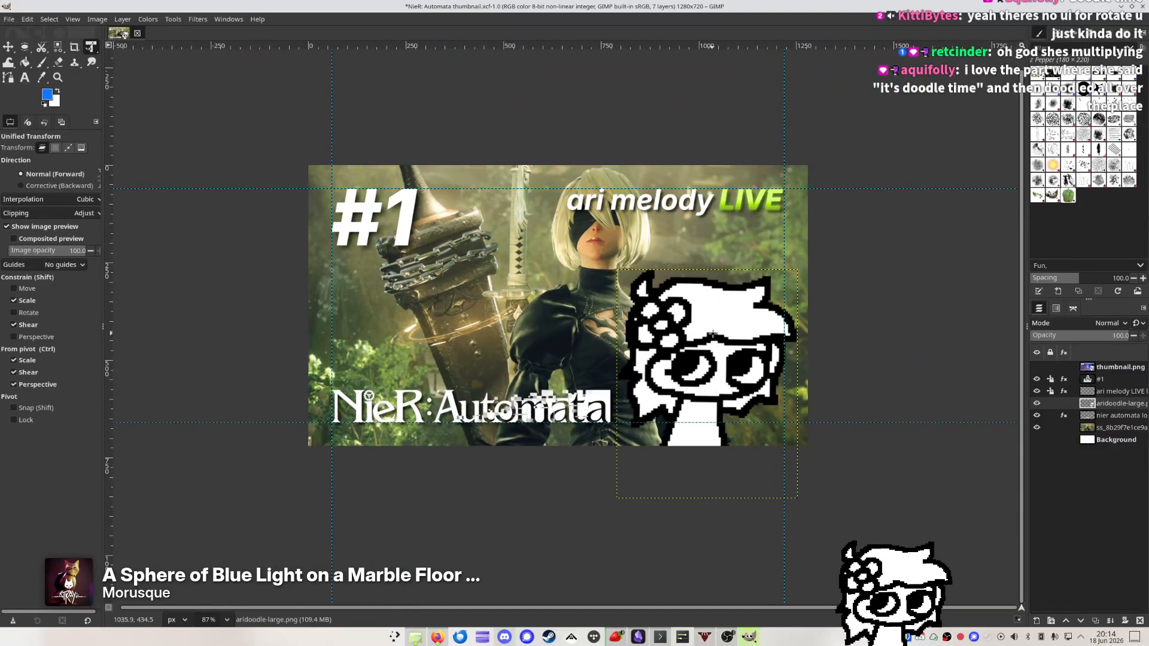
key("ctrl+s")
Clear the layer selection so no layer outline is drawn around the thumbnail
left_click(1110, 441)
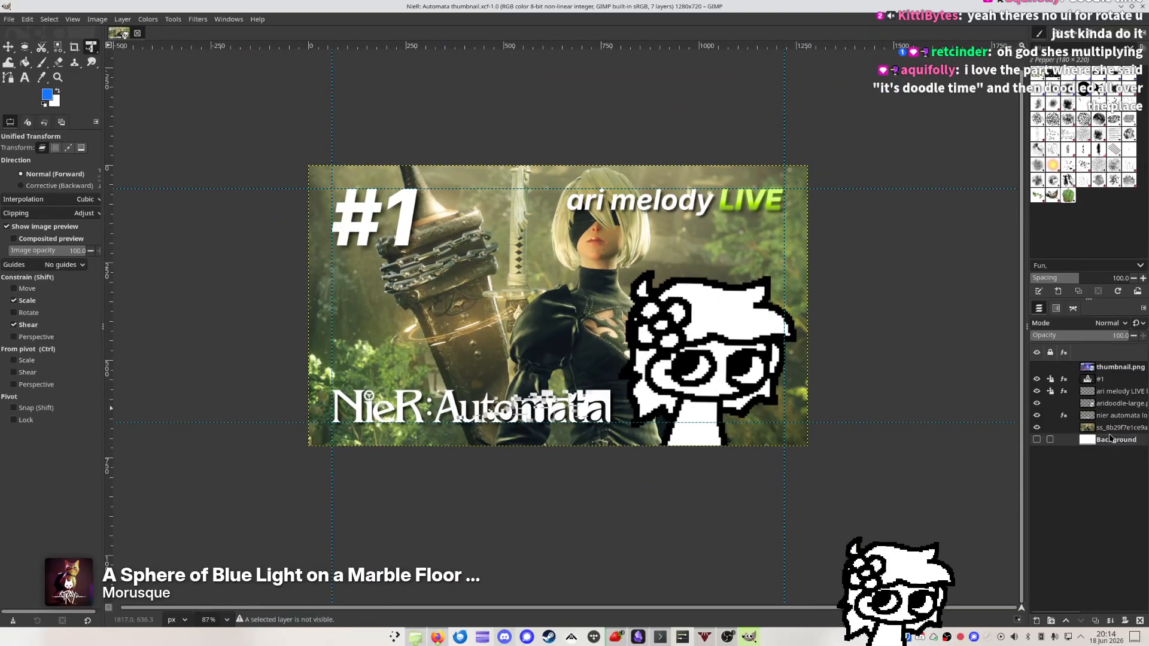
left_click(482, 367)
left_click(214, 272)
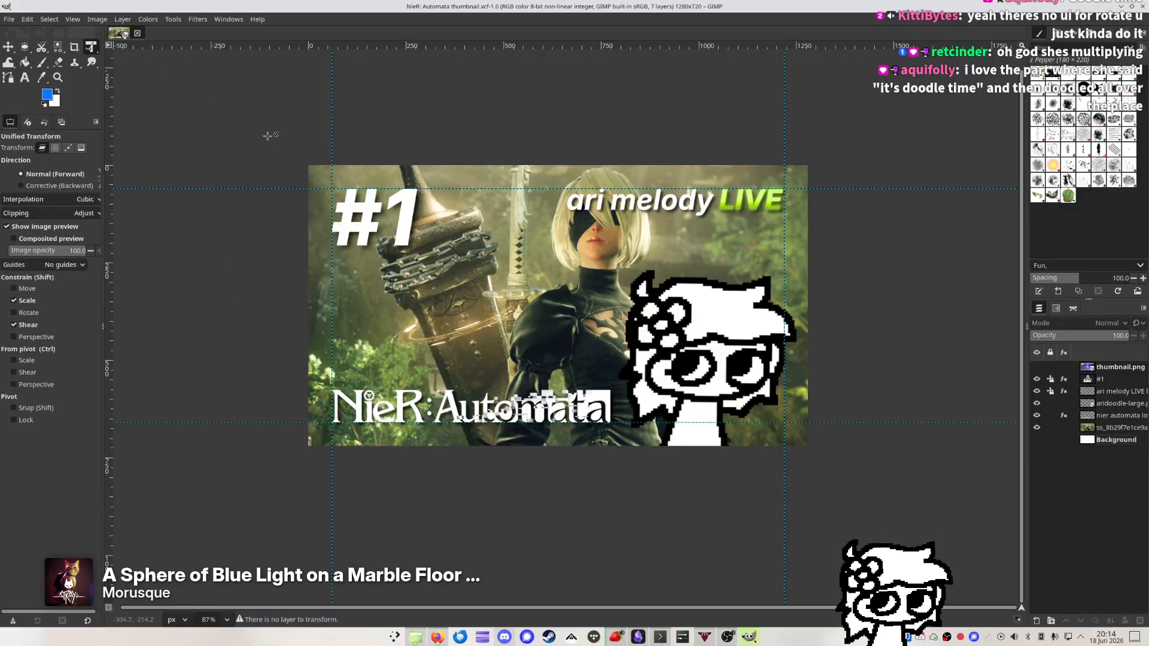
Hide the guides over the thumbnail
key("ctrl+shift+t")
key("ctrl+w")
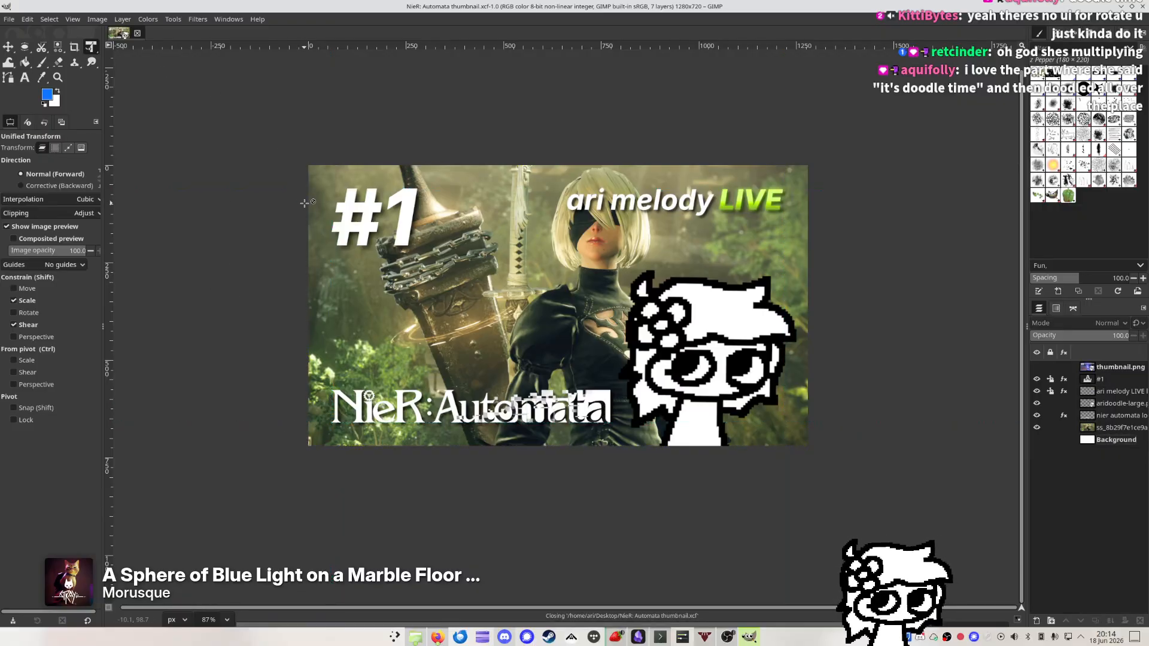
left_click(303, 204)
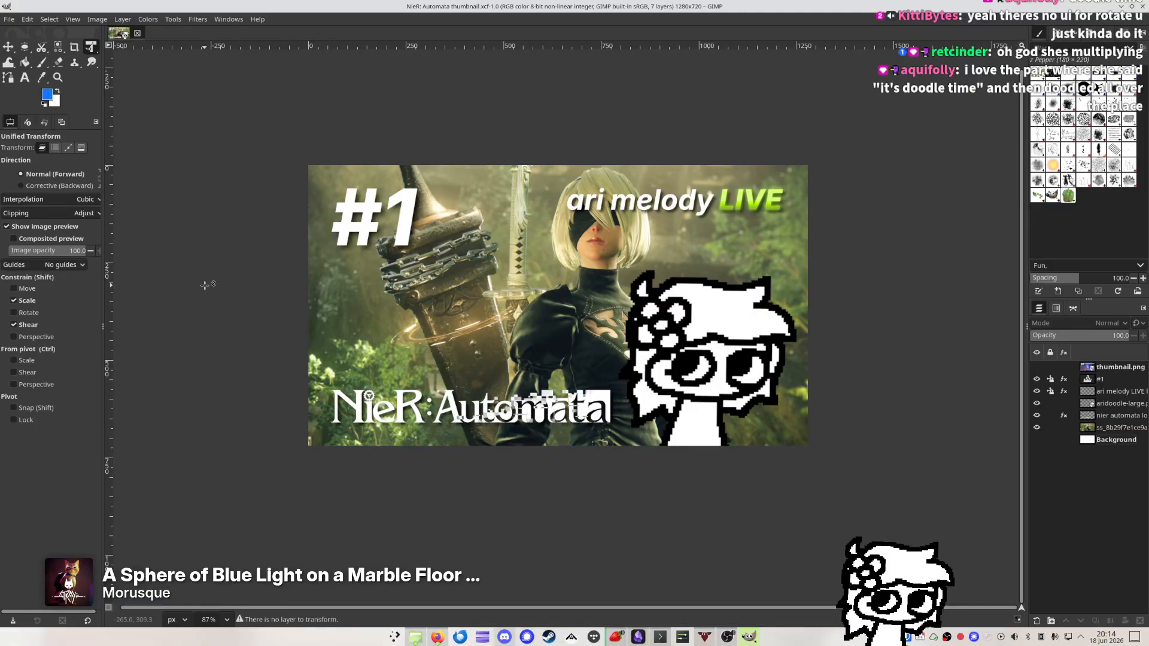
left_click_drag(204, 285, 233, 309)
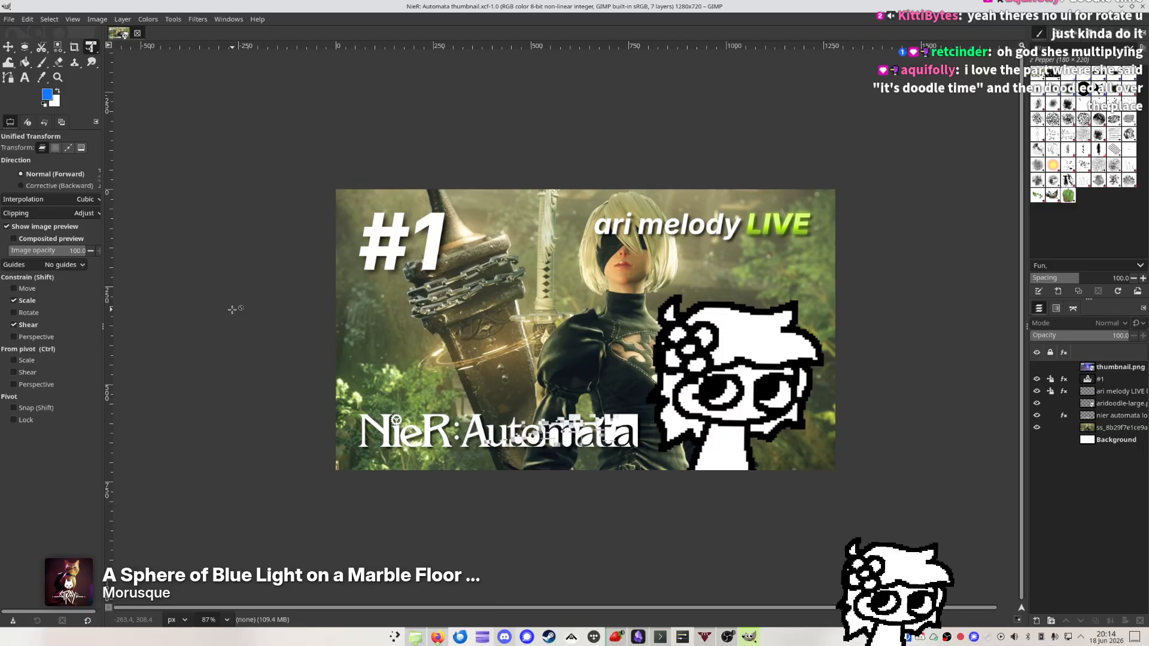
Toggle the thumbnail.png reference layer for a brief comparison, set the zoom to 100% and save the thumbnail
left_click(1036, 367)
left_click(1037, 367)
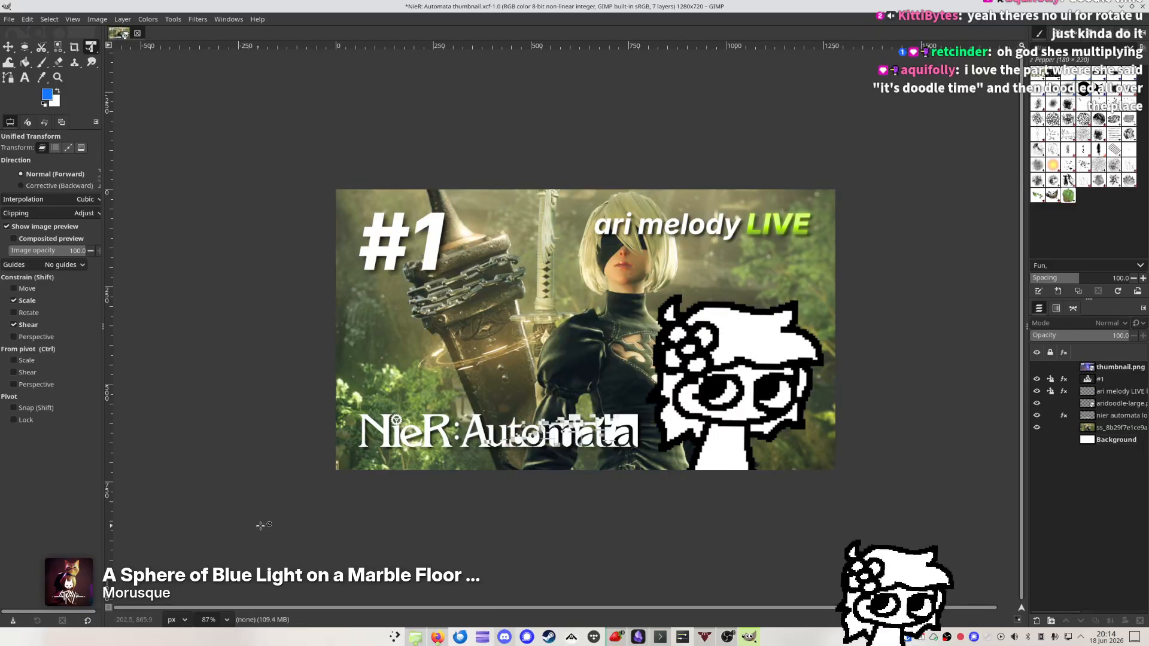
left_click(230, 621)
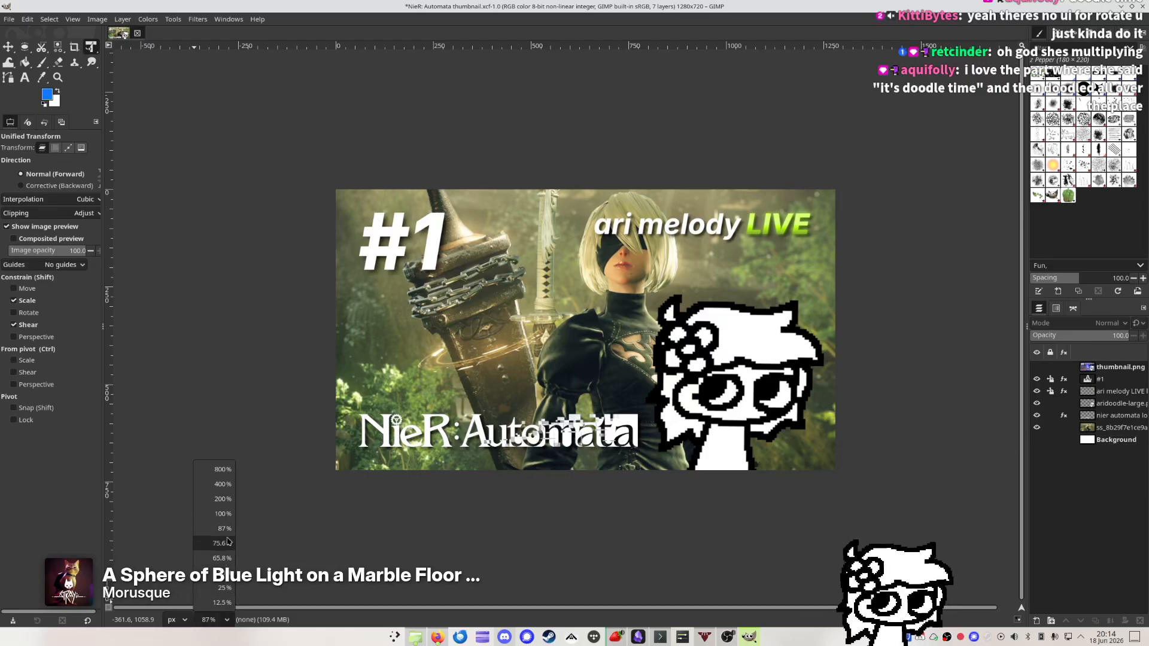
left_click(223, 514)
left_click_drag(219, 493, 213, 487)
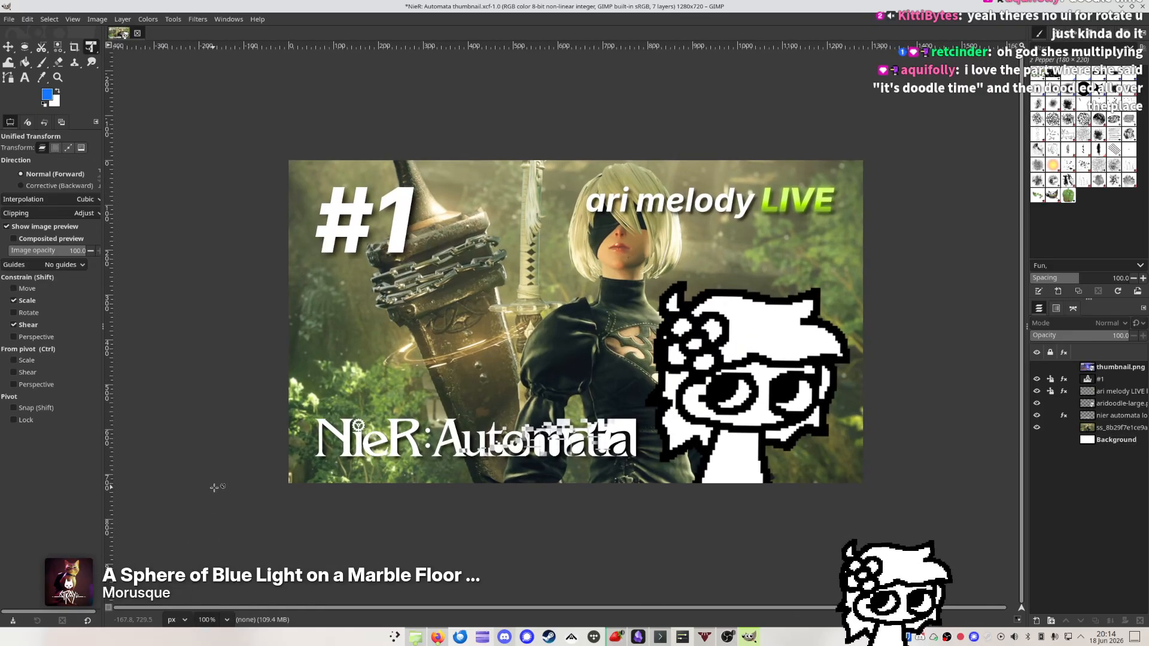
key("ctrl+s")
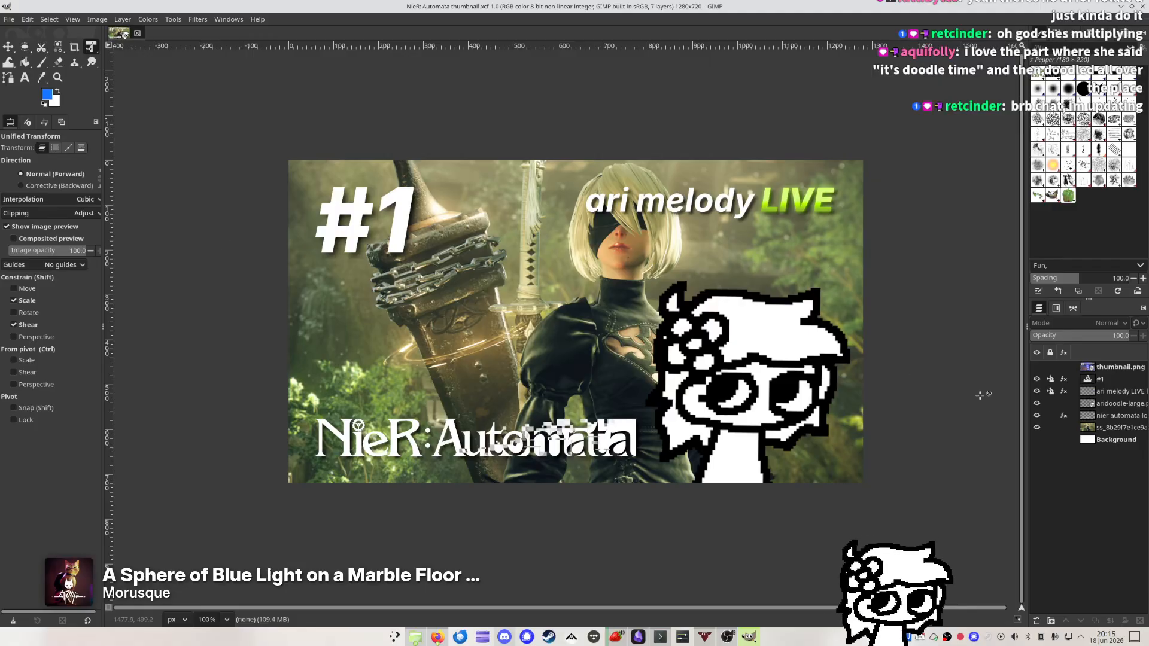
Delete the hidden thumbnail.png reference layer and the white Background layer, switch to the Move tool and save the thumbnail
left_click(1112, 408)
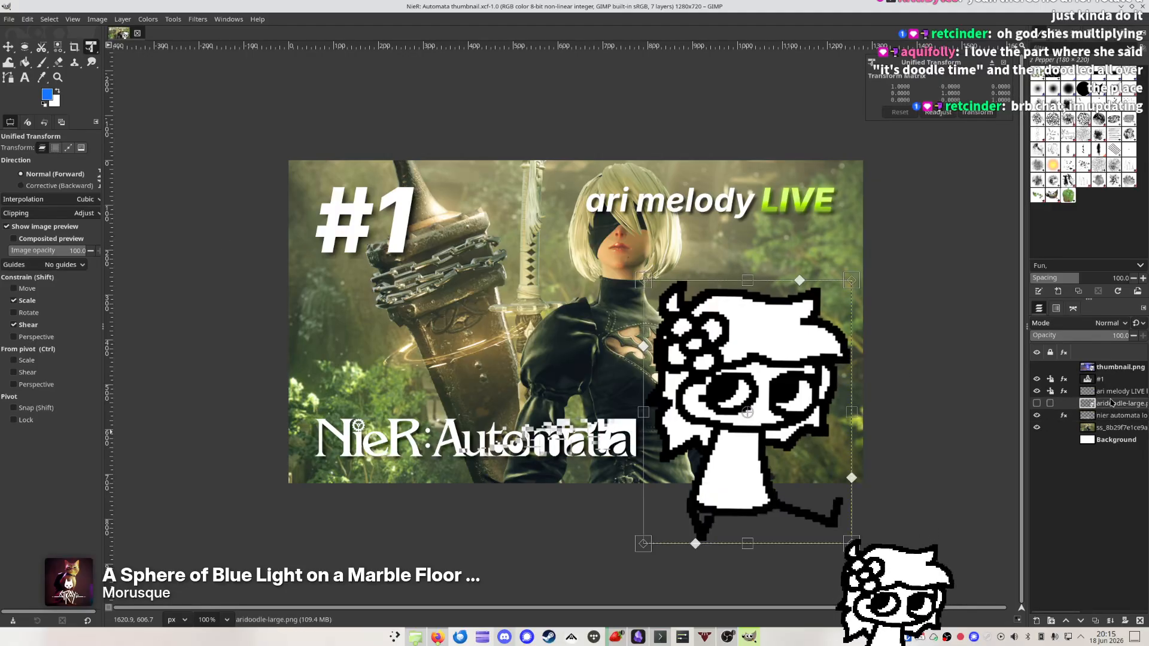
left_click(1111, 370)
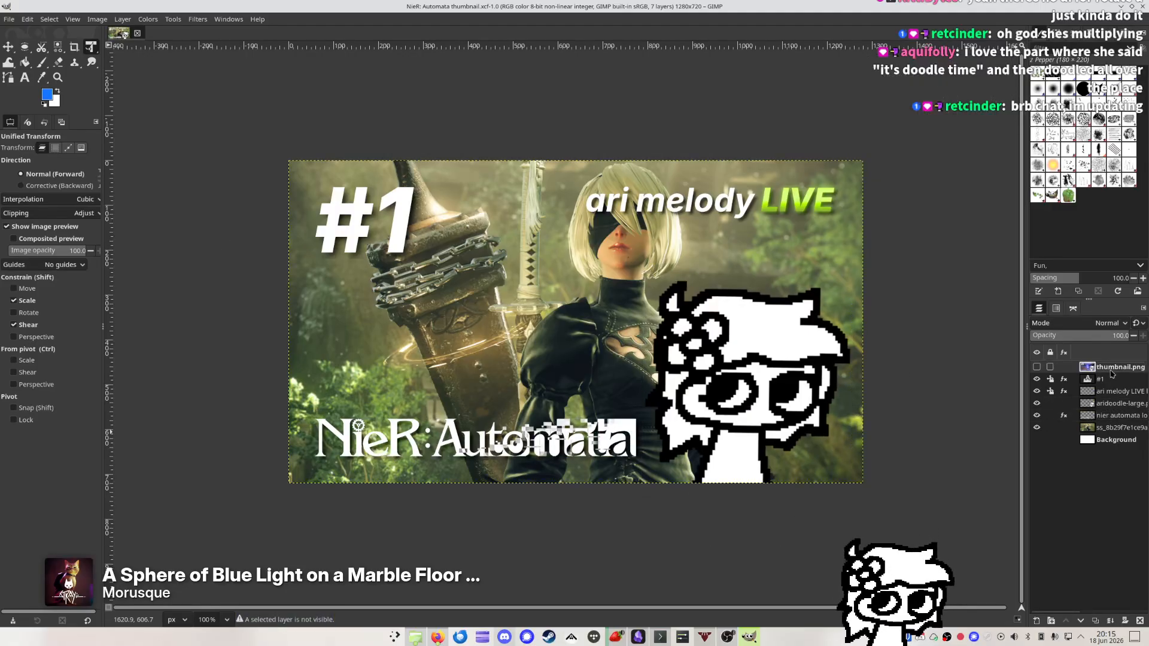
left_click(1140, 621)
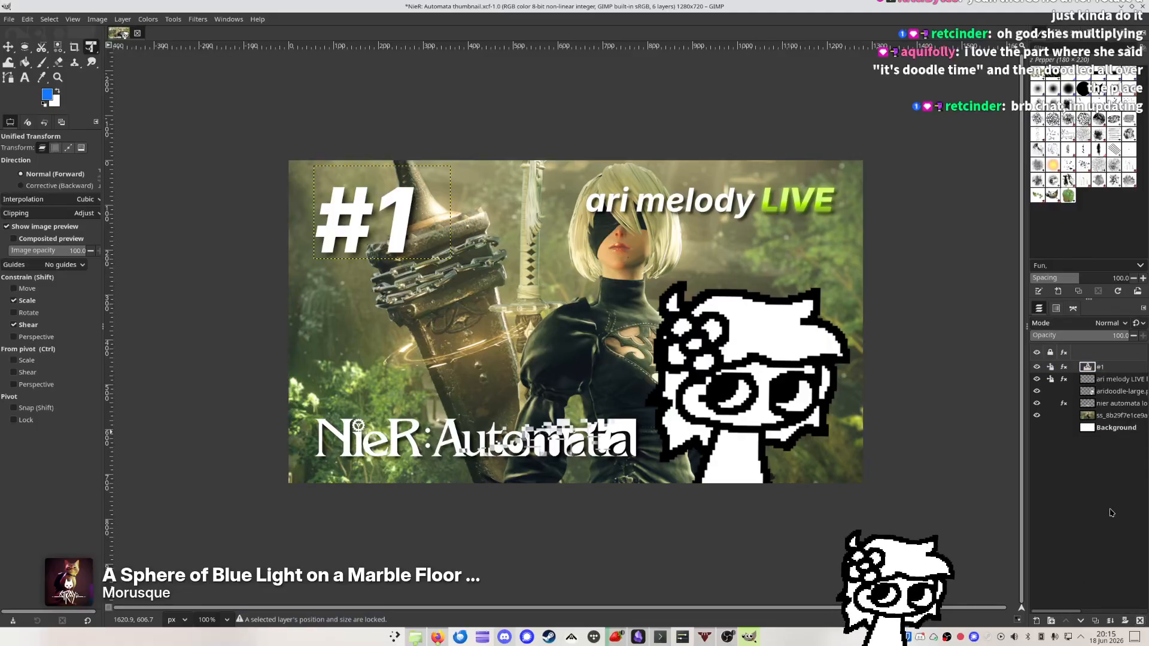
left_click(1140, 621)
left_click(990, 503)
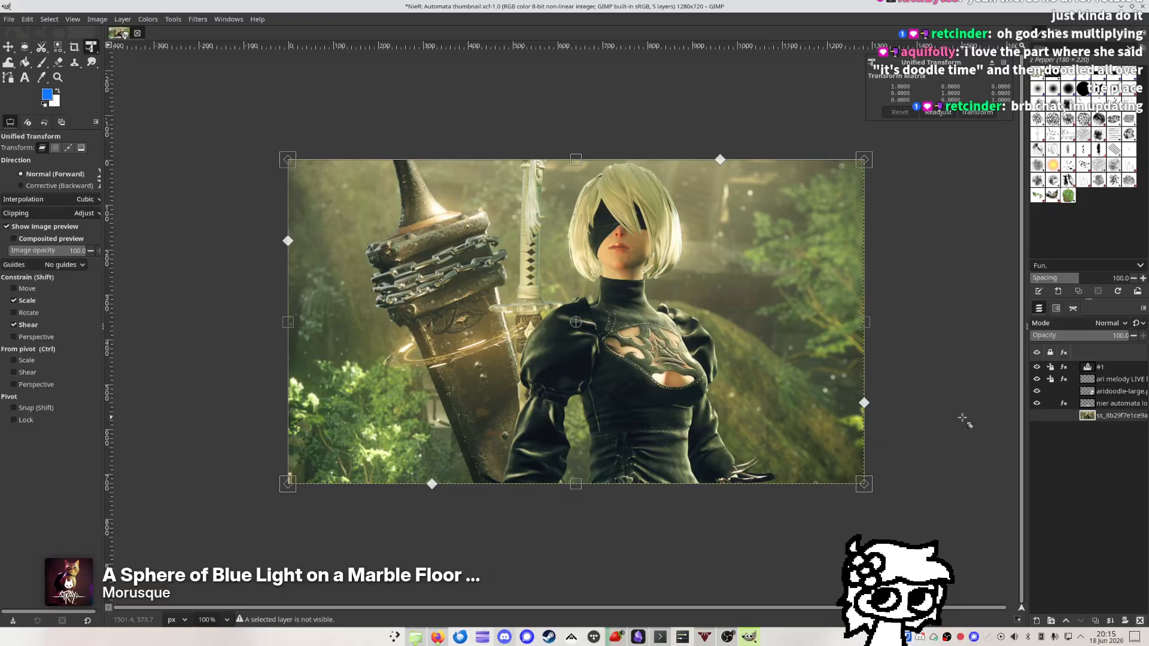
left_click(1037, 415)
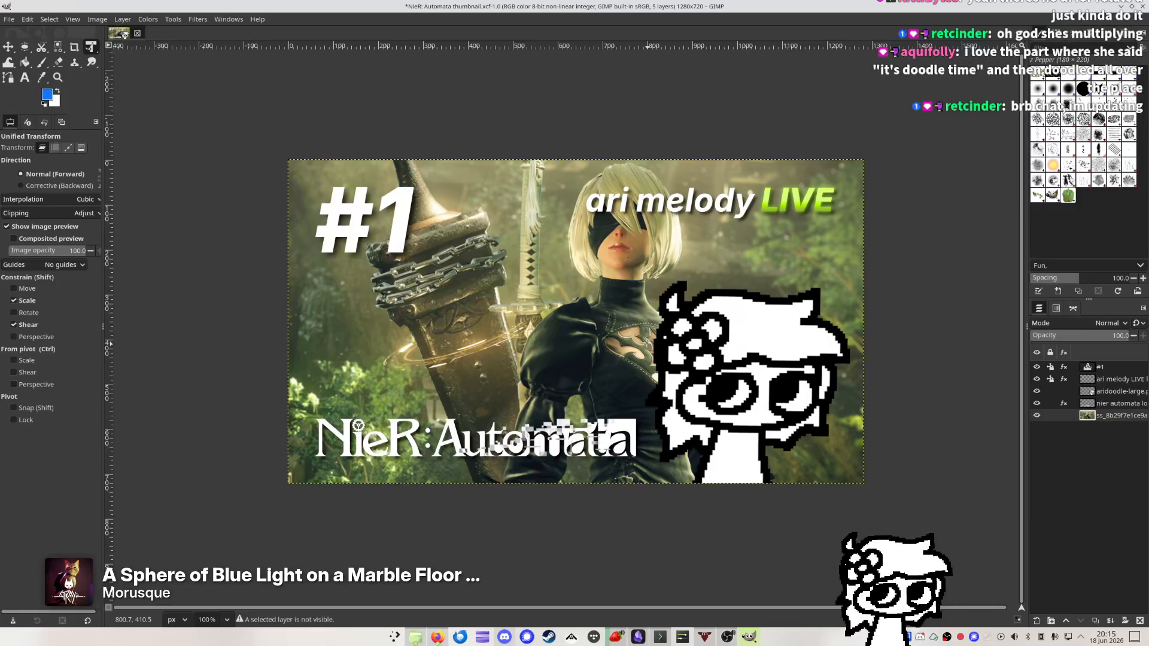
key("m")
key("ctrl+s")
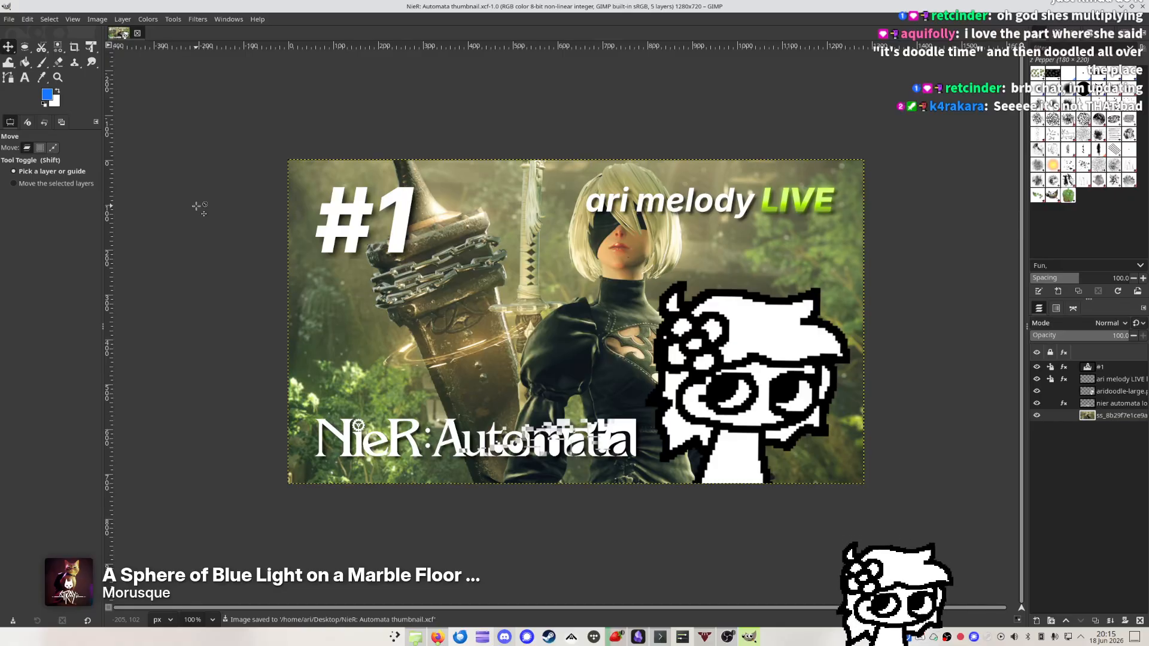
Try the Rotate and Scale tools on the background screenshot layer and cancel each transform
key("shift+t")
key("Escape")
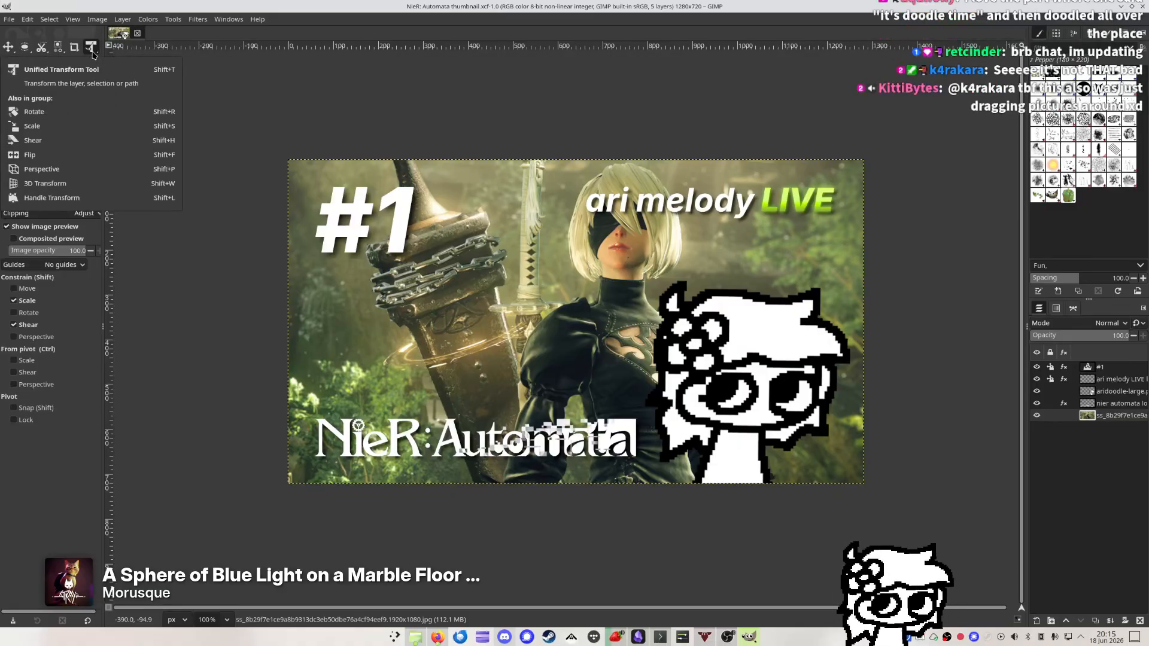
key("shift+r")
left_click_drag(803, 134, 809, 171)
key("Escape")
key("shift+s")
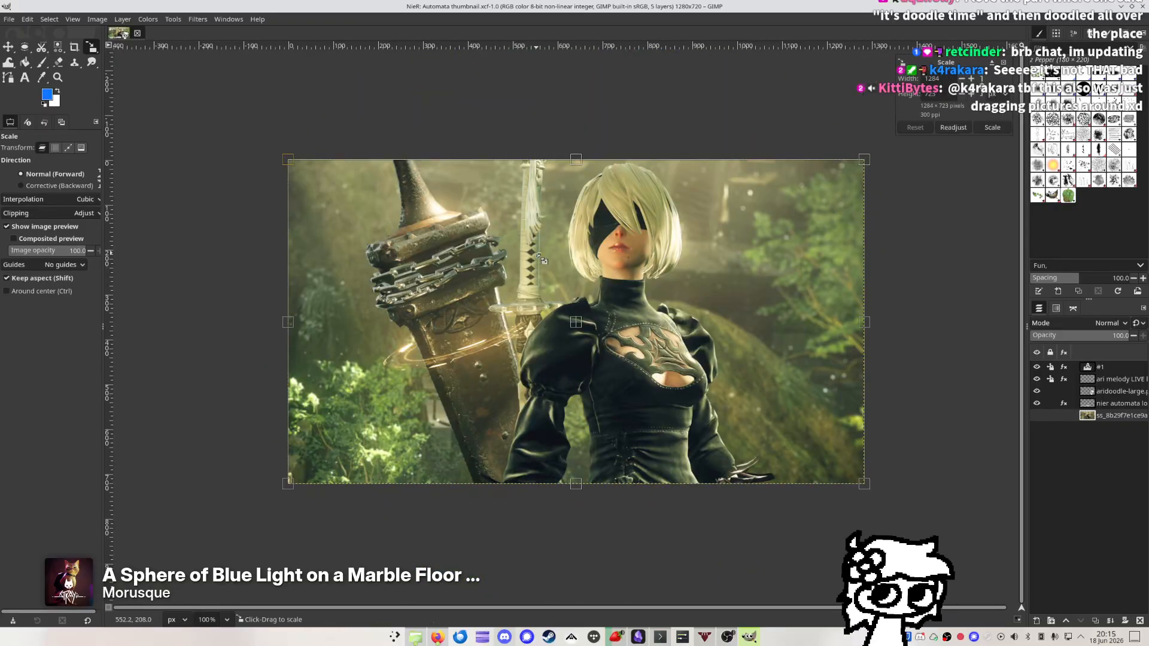
left_click_drag(494, 205, 304, 96)
key("ctrl+z")
key("Escape")
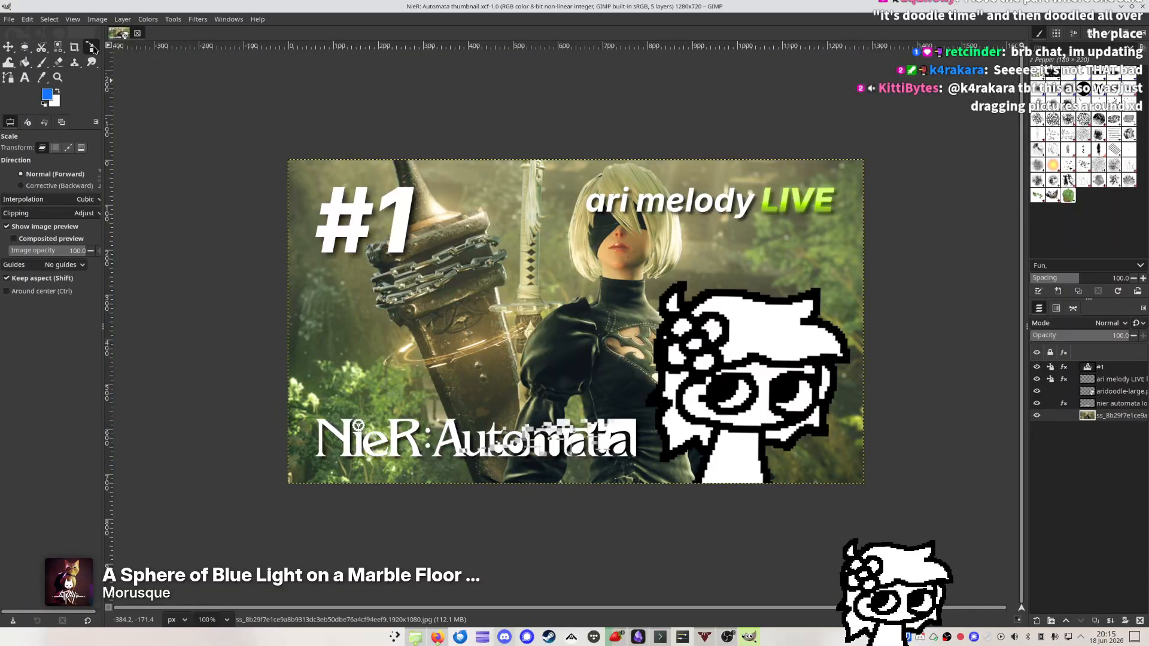
Flip the background screenshot layer horizontally so that it is mirrored
left_click(94, 49)
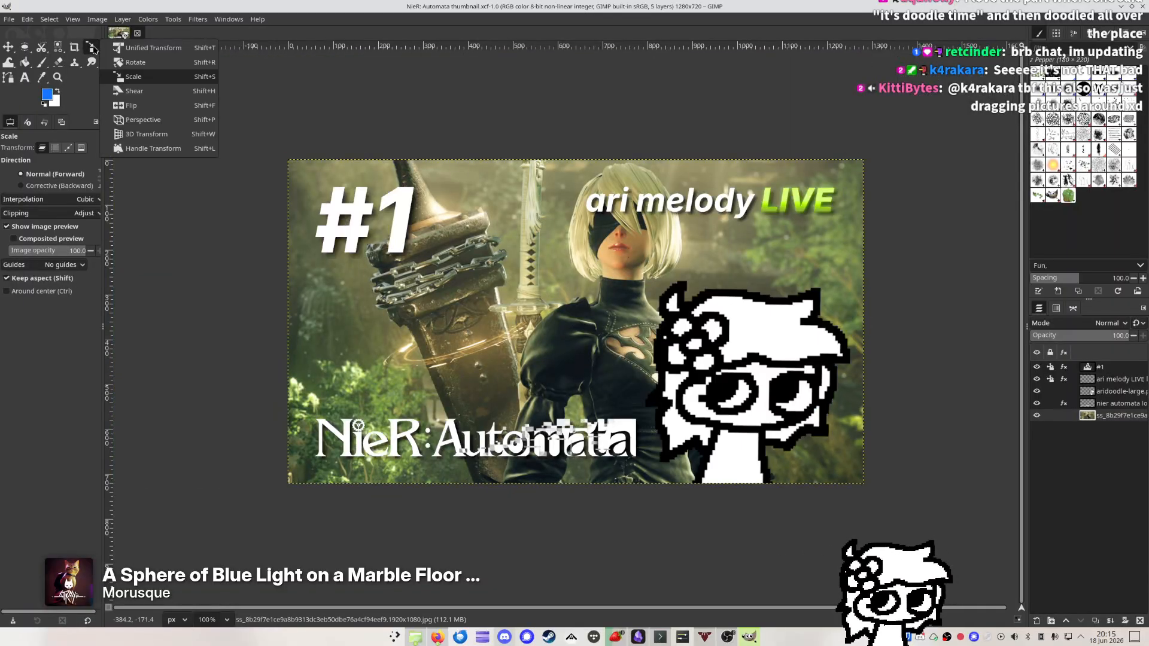
left_click(201, 108)
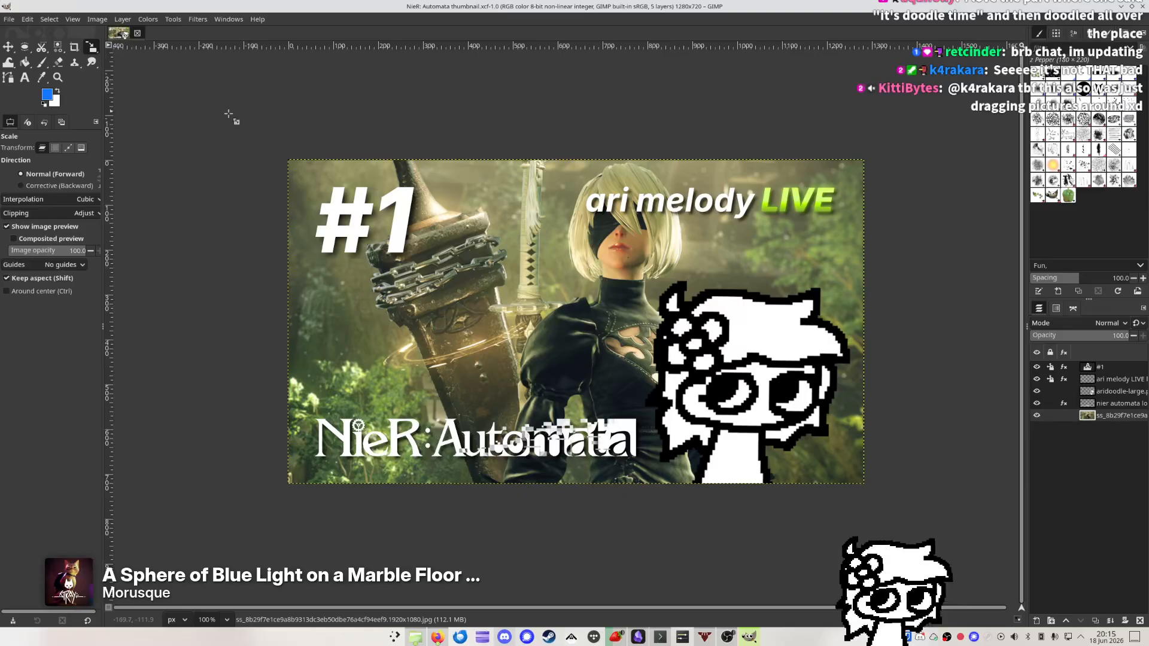
left_click(482, 315)
left_click(481, 316)
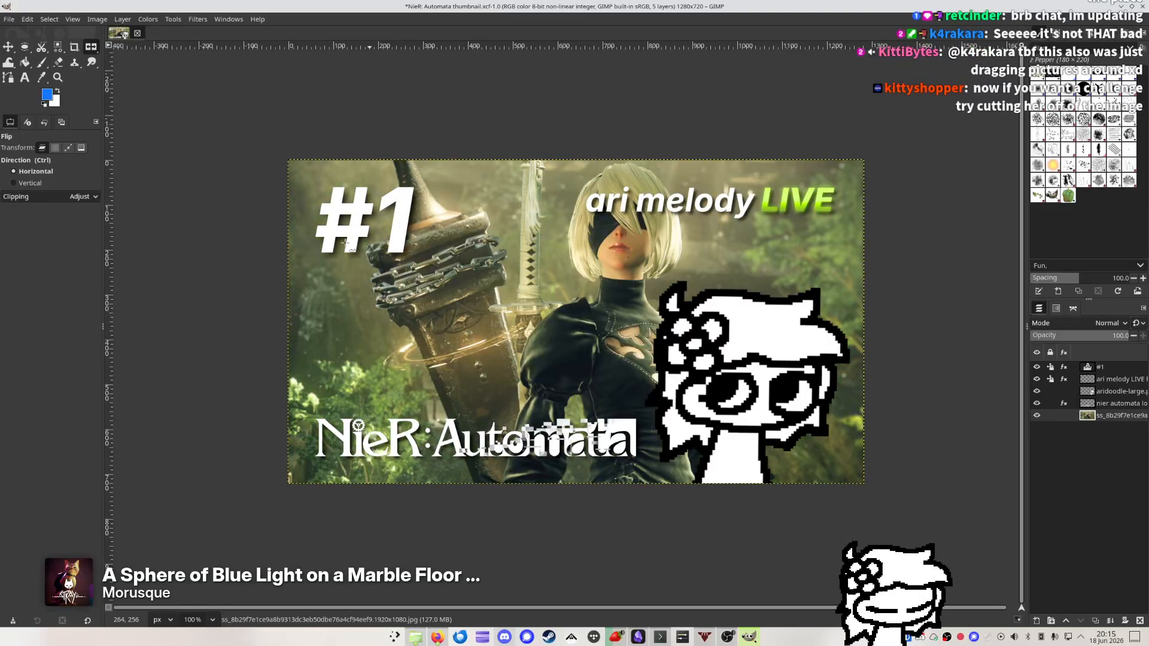
left_click(91, 49)
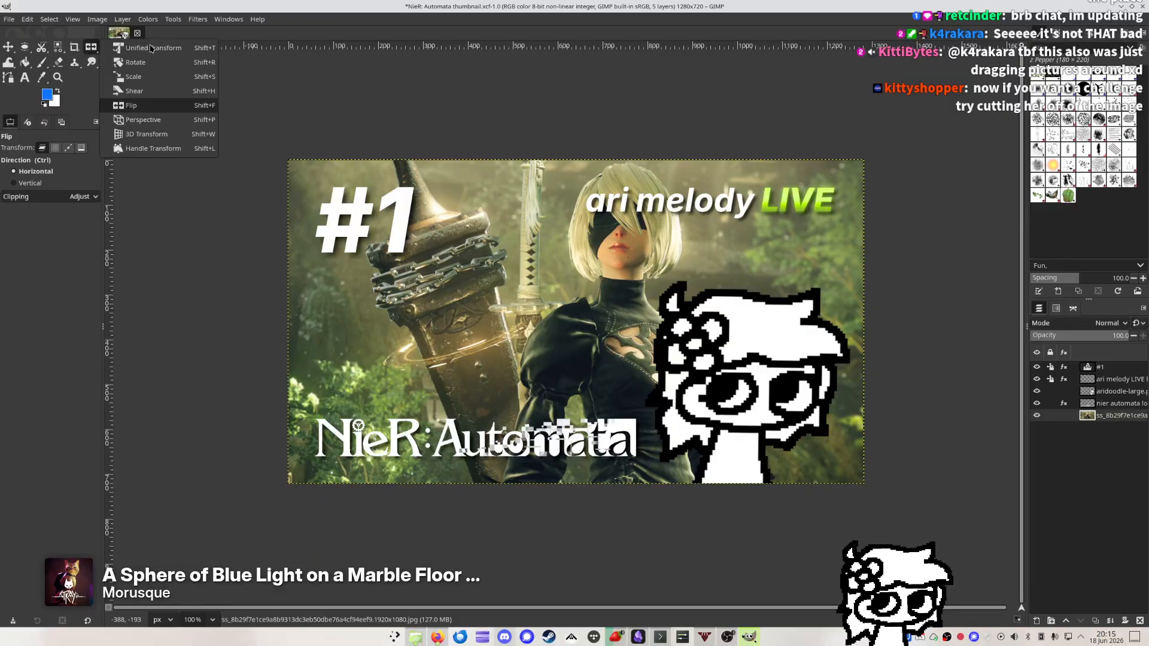
left_click(169, 138)
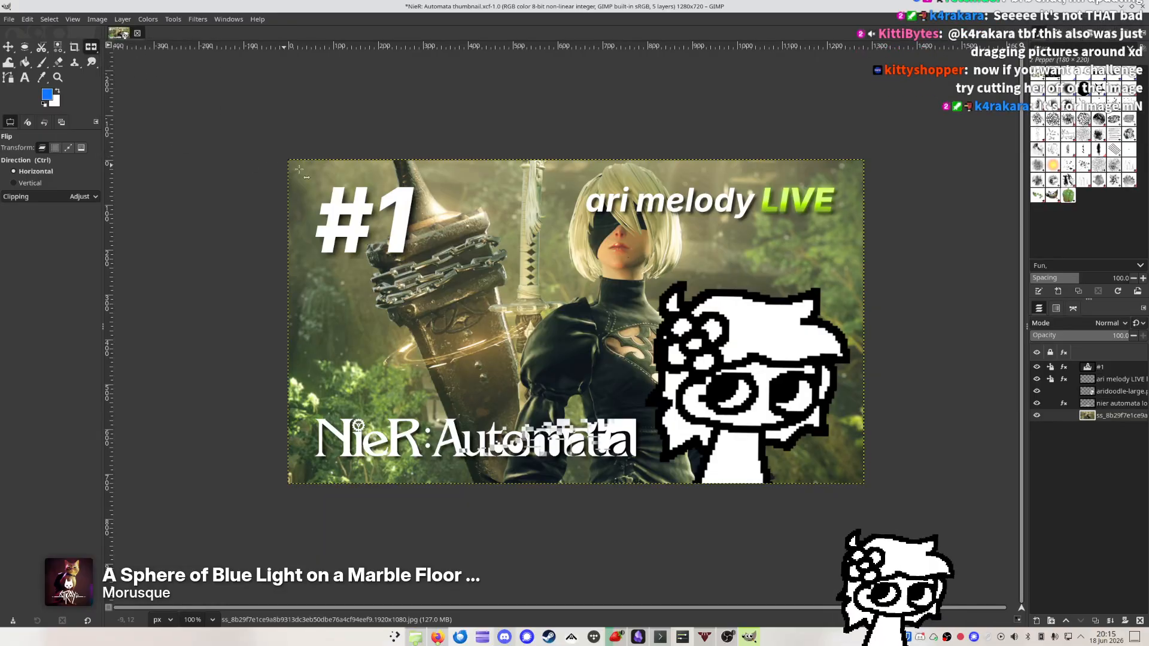
left_click(380, 201)
Try tilting and rotating the background screenshot with the 3D Transform tool, and reset the transform
key("shift+w")
left_click(495, 284)
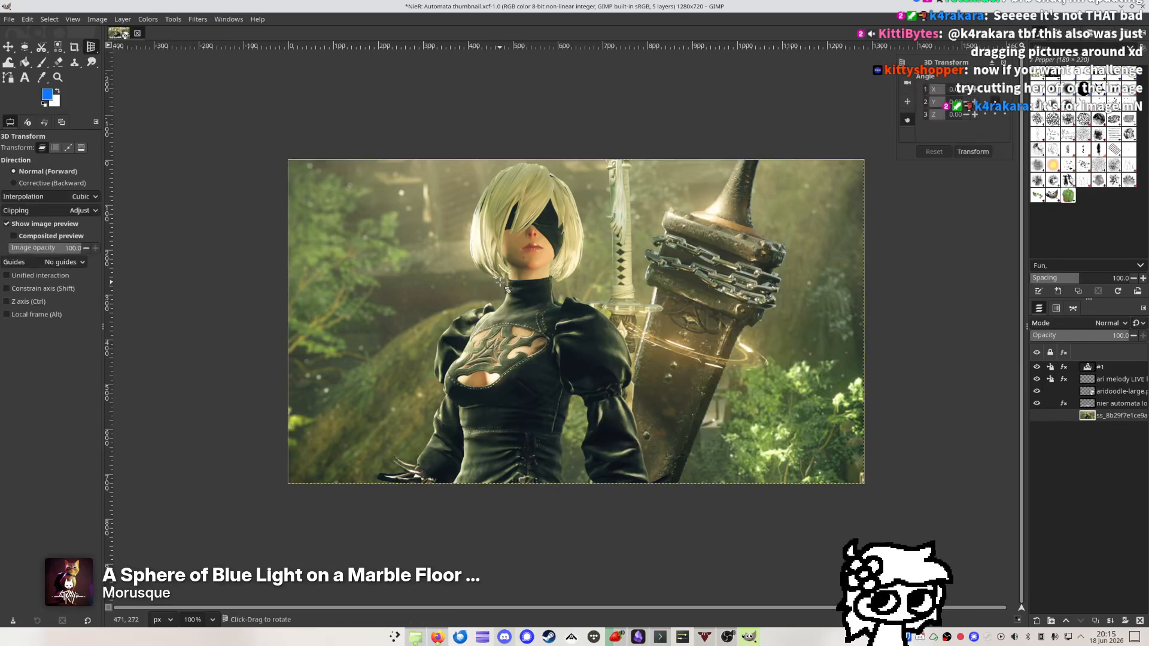
left_click_drag(855, 210, 870, 233)
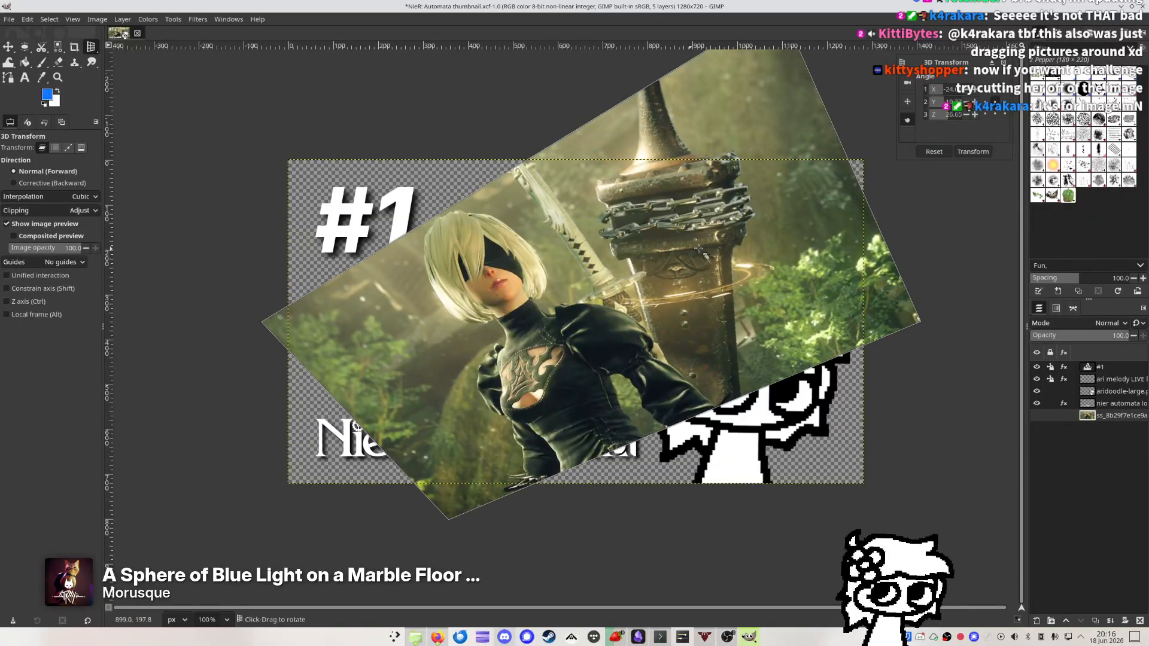
right_click(701, 248)
left_click(805, 217)
left_click_drag(804, 217, 850, 252)
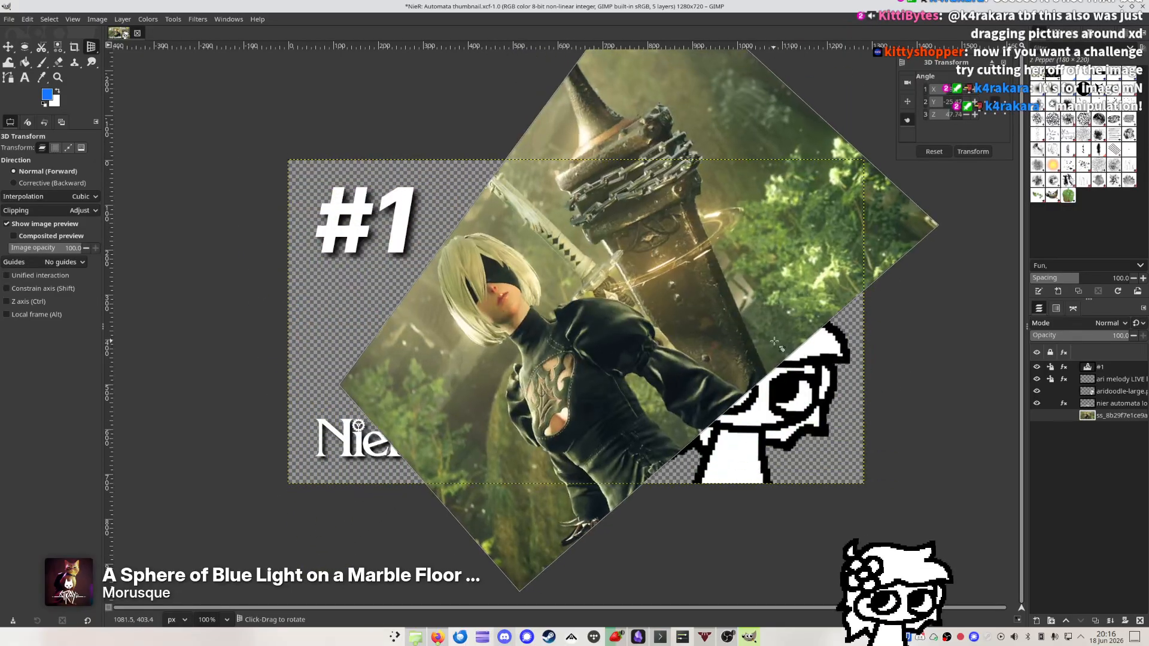
left_click(934, 152)
Try distorting the background screenshot with Handle Transform by adding handles near its corners, and reset the transform
left_click(90, 51)
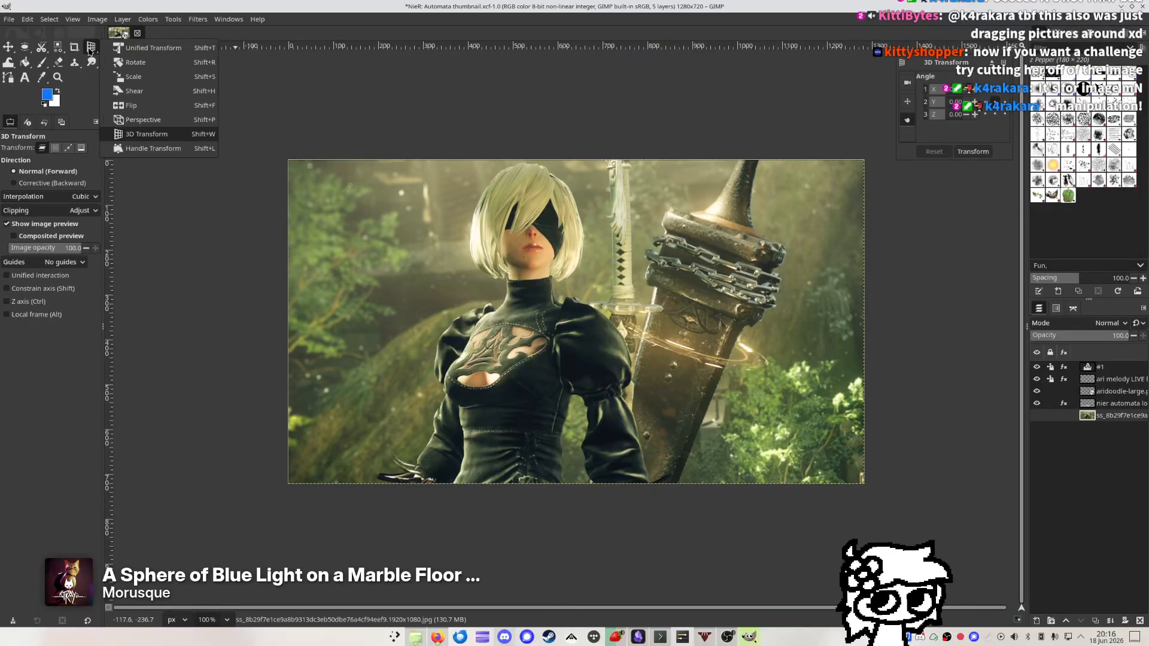
left_click(132, 139)
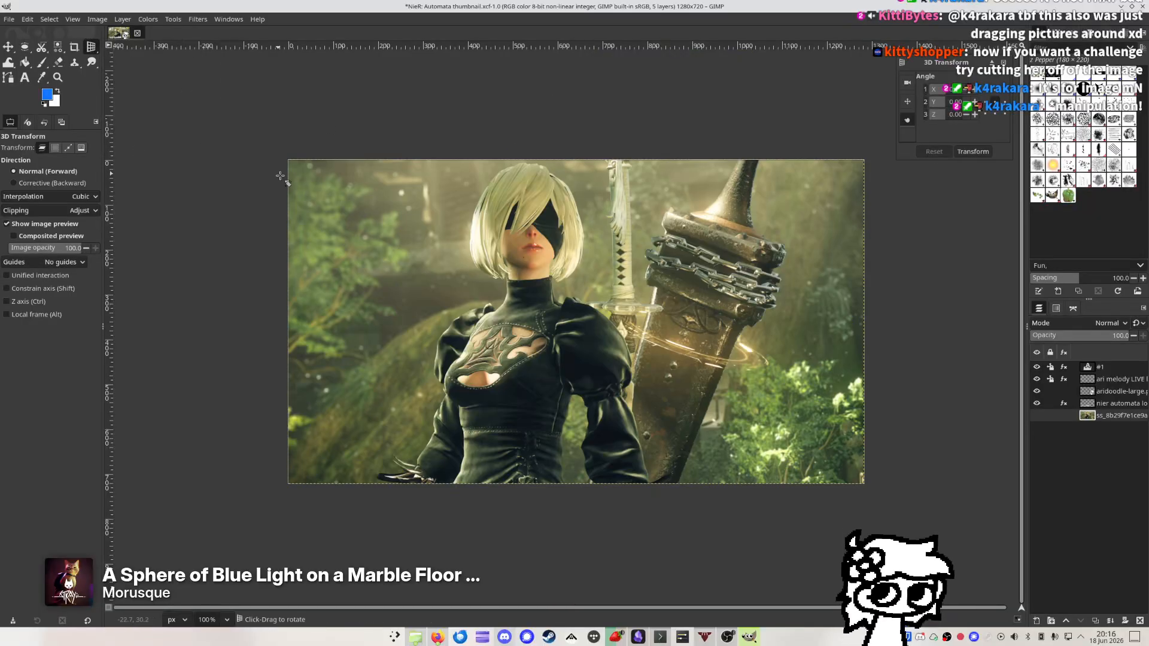
key("shift")
key("shift+l")
left_click_drag(288, 169, 316, 192)
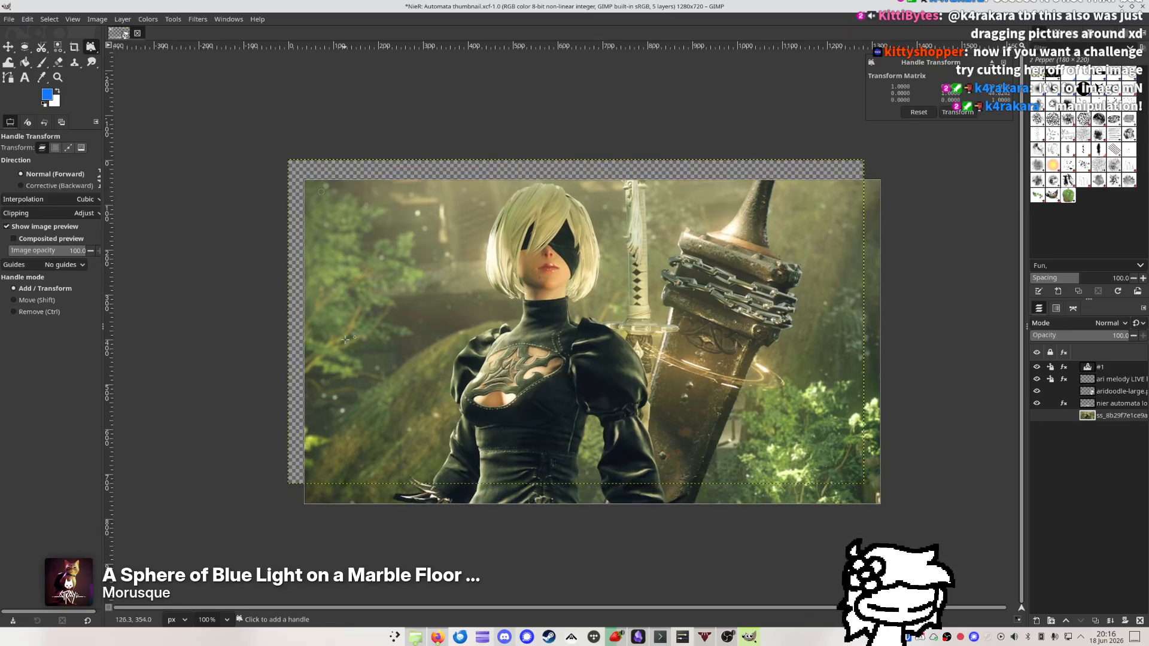
left_click_drag(312, 500, 314, 497)
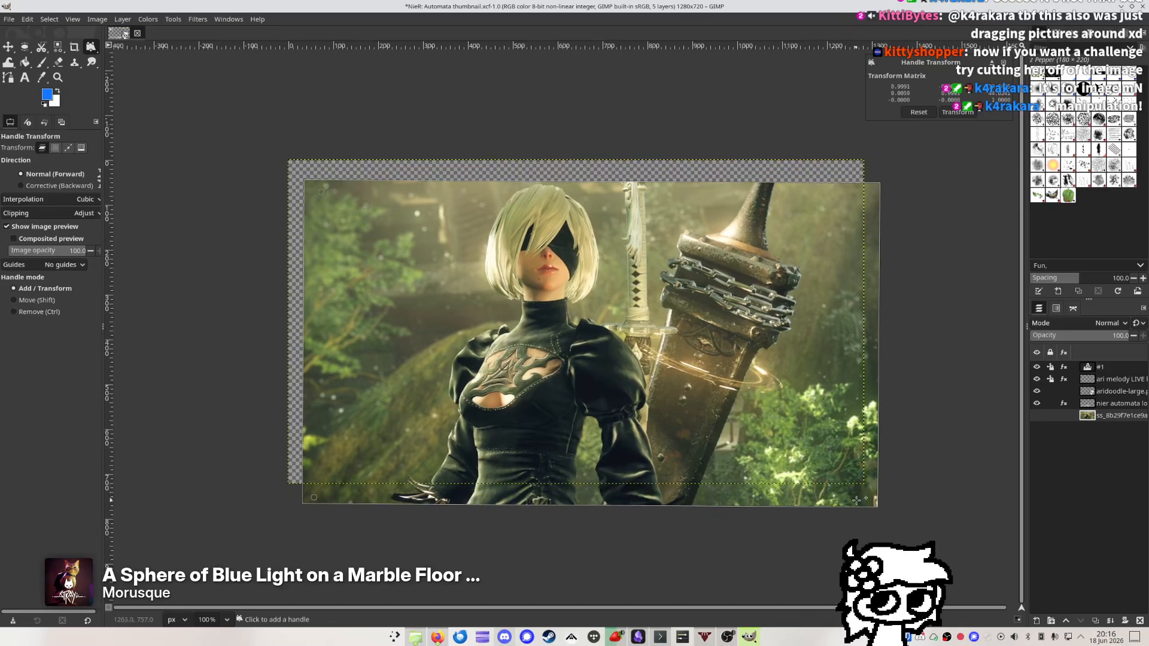
left_click_drag(875, 190, 1057, 235)
left_click(919, 112)
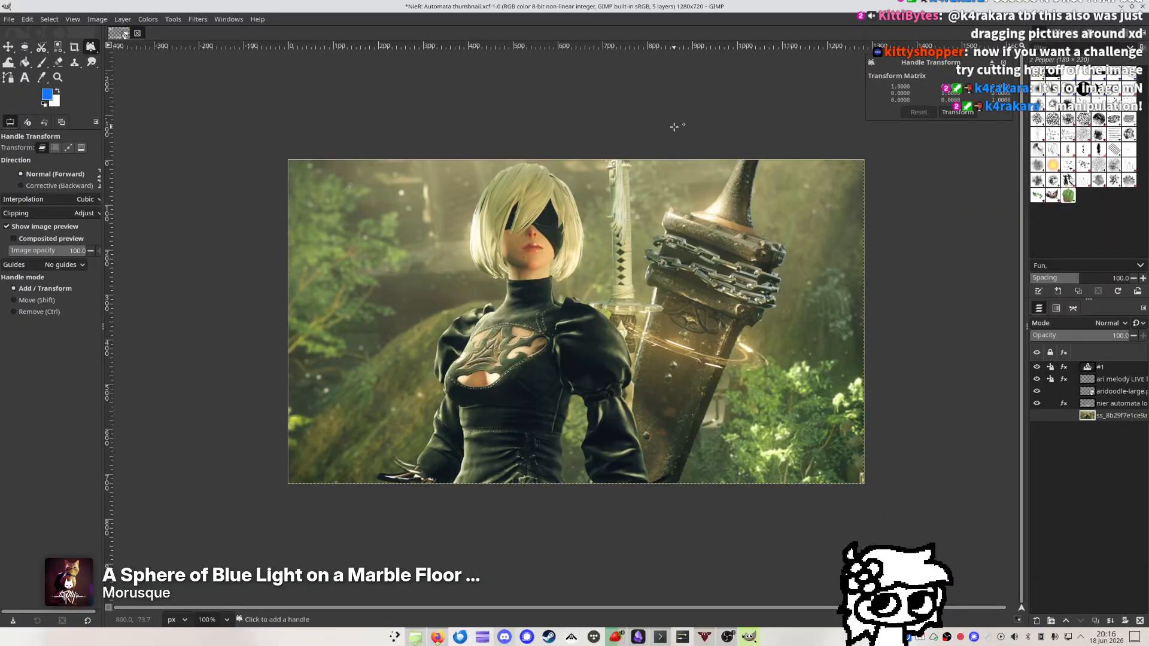
Try warping corners of the background screenshot with the Perspective tool, and leave it unapplied by switching to the Move tool
left_click(91, 53)
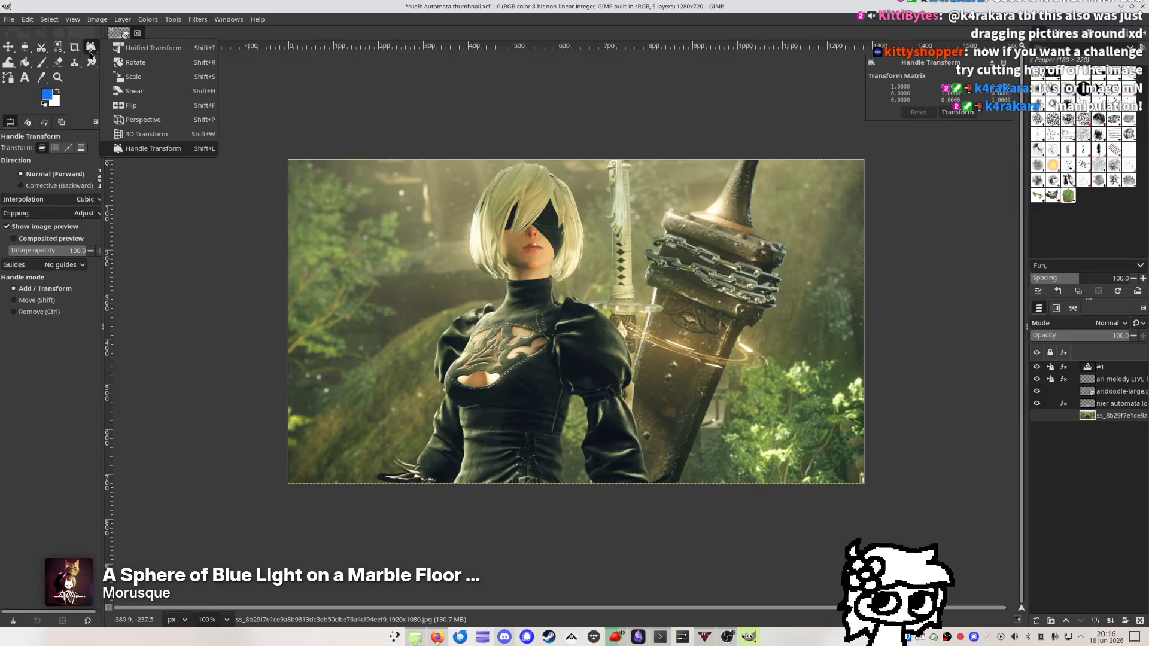
left_click(143, 122)
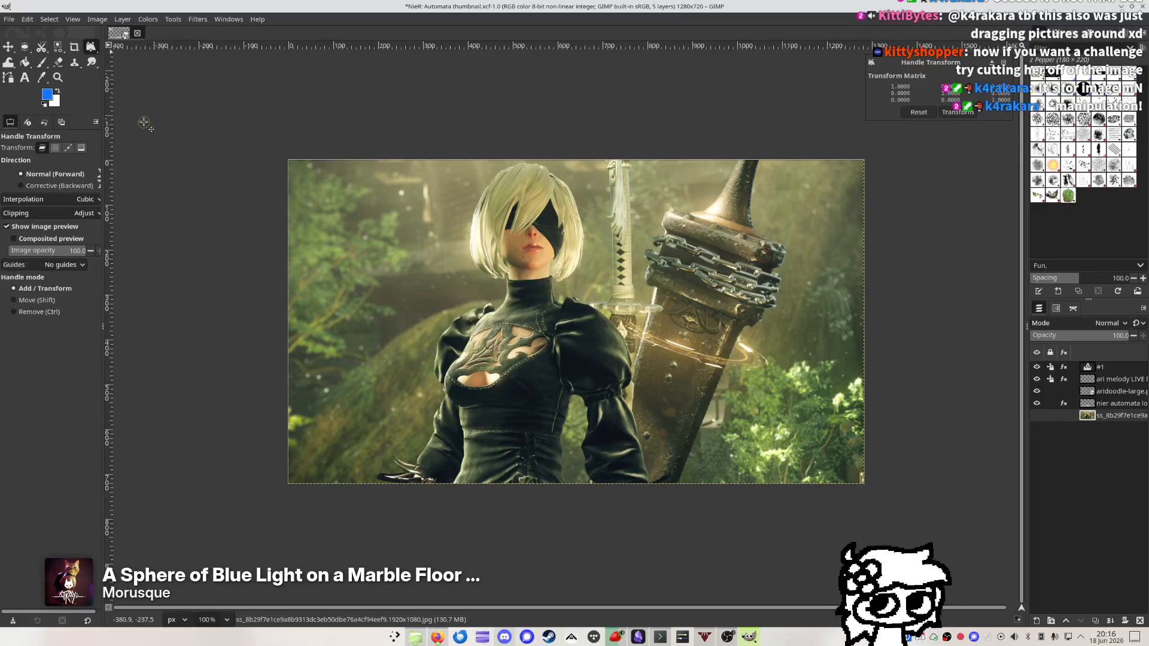
left_click(91, 45)
left_click(138, 122)
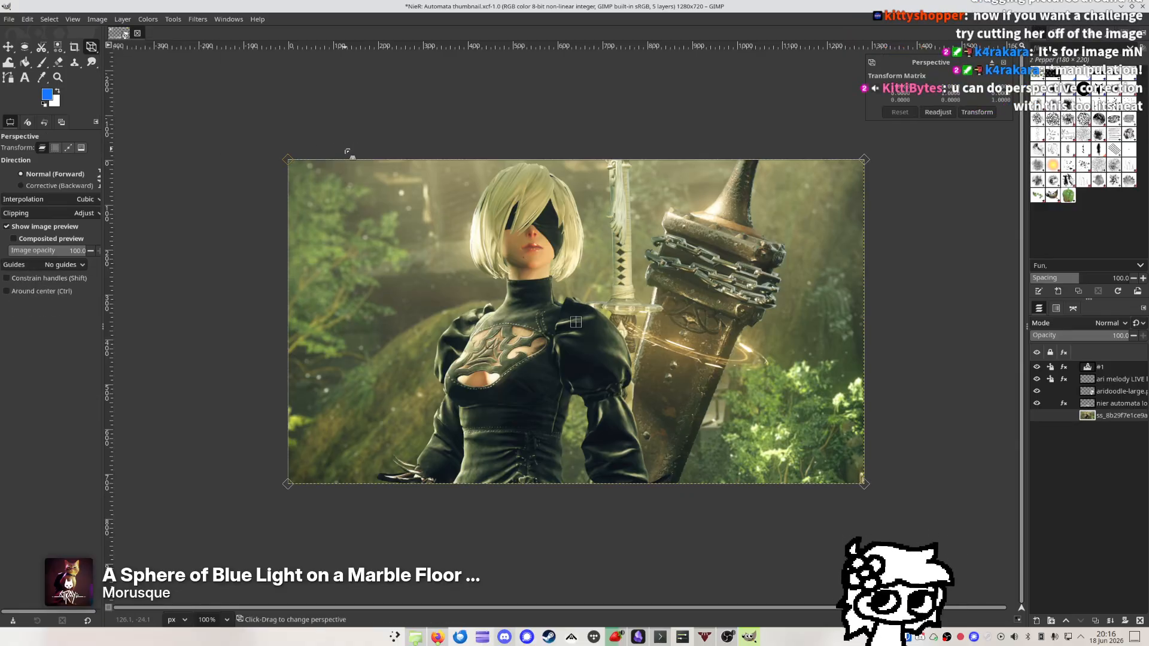
mouse_move(289, 160)
left_mouse_down()
mouse_move(419, 257)
mouse_move(359, 449)
mouse_move(452, 274)
mouse_move(718, 389)
mouse_move(568, 335)
mouse_move(539, 335)
mouse_move(539, 345)
mouse_move(479, 335)
mouse_move(199, 186)
mouse_move(115, 112)
mouse_move(277, 243)
mouse_move(274, 134)
mouse_move(288, 160)
left_mouse_up()
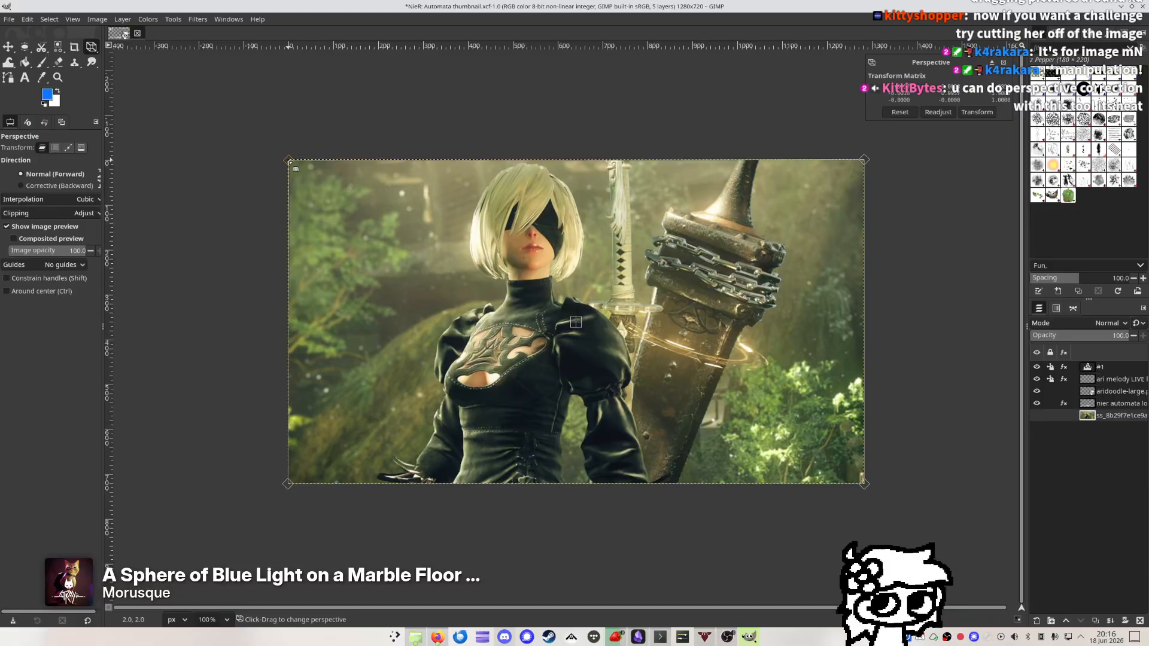
left_click_drag(761, 427, 865, 486)
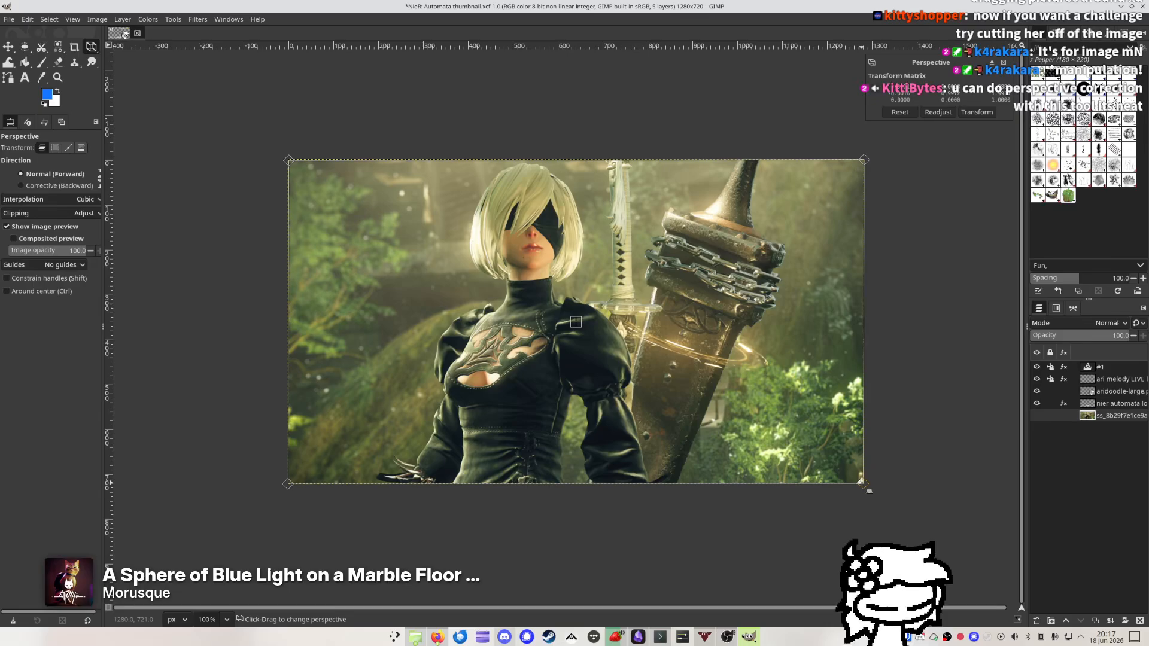
left_click(8, 47)
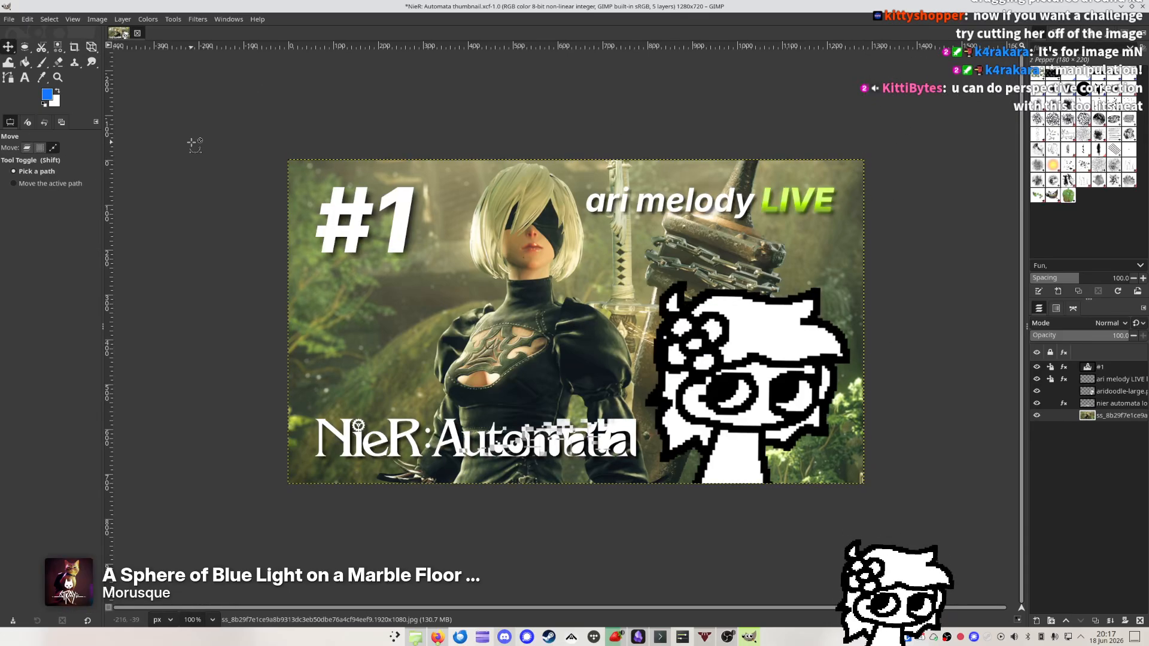
Save the thumbnail project
key("ctrl+s")
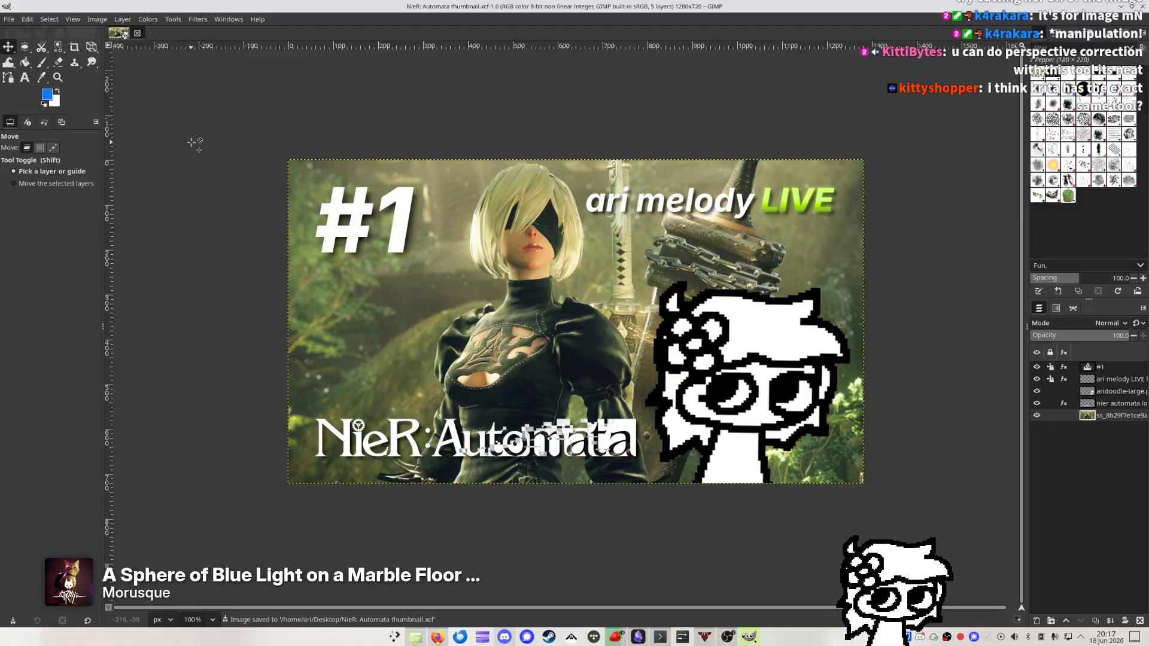
Try scaling, shearing, rotating and warping the background screenshot with Unified Transform, reset it, and return to the Move tool
right_click(89, 48)
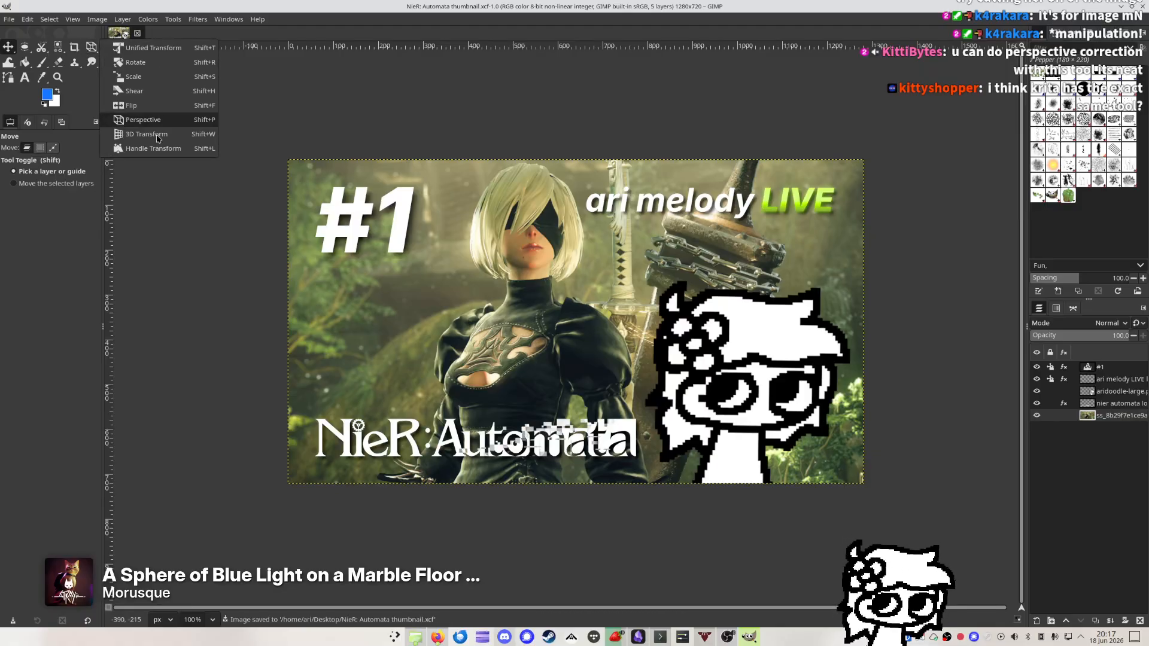
left_click(163, 48)
left_click(302, 120)
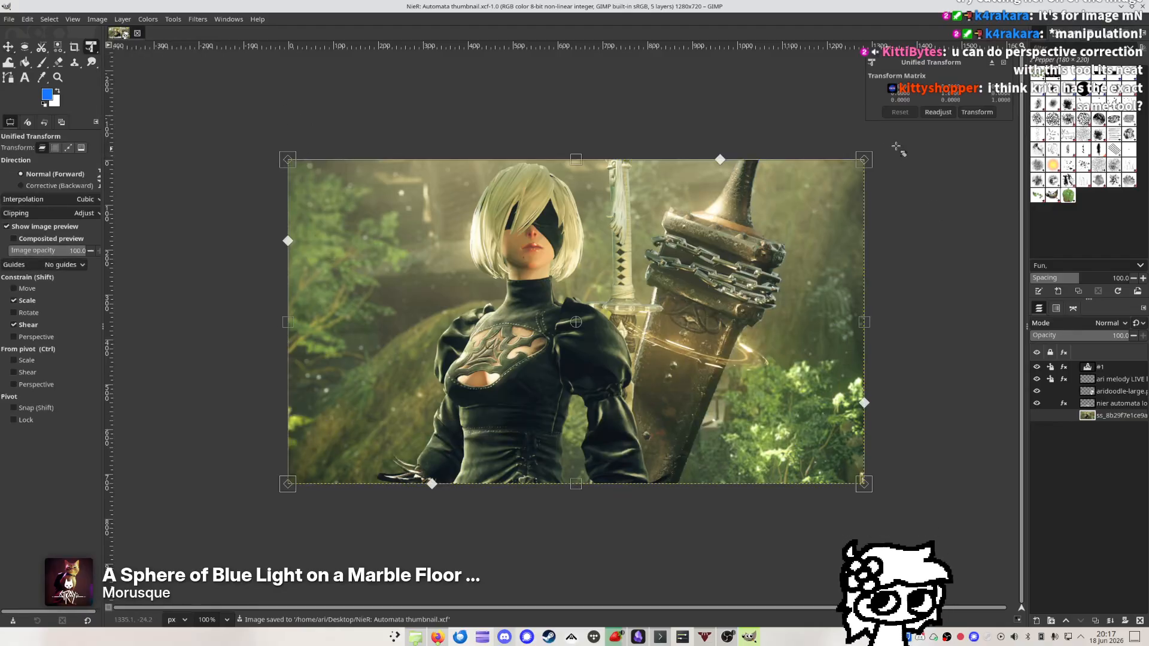
left_click_drag(898, 146, 834, 172)
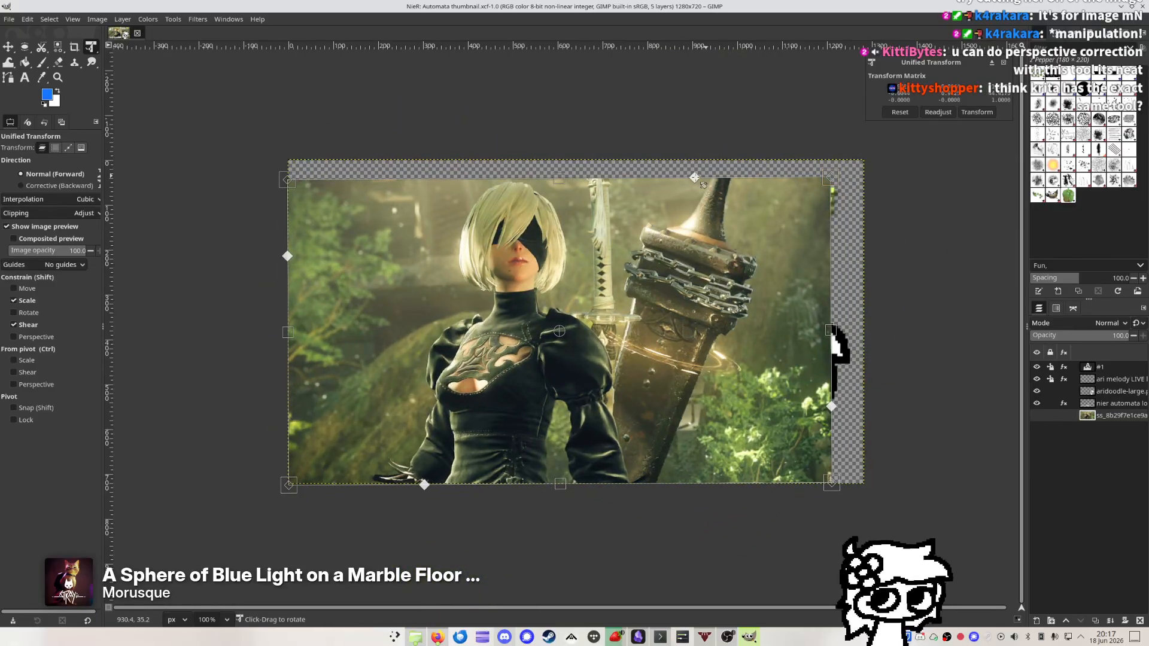
mouse_move(694, 178)
left_mouse_down()
mouse_move(753, 178)
mouse_move(509, 178)
mouse_move(677, 177)
left_mouse_up()
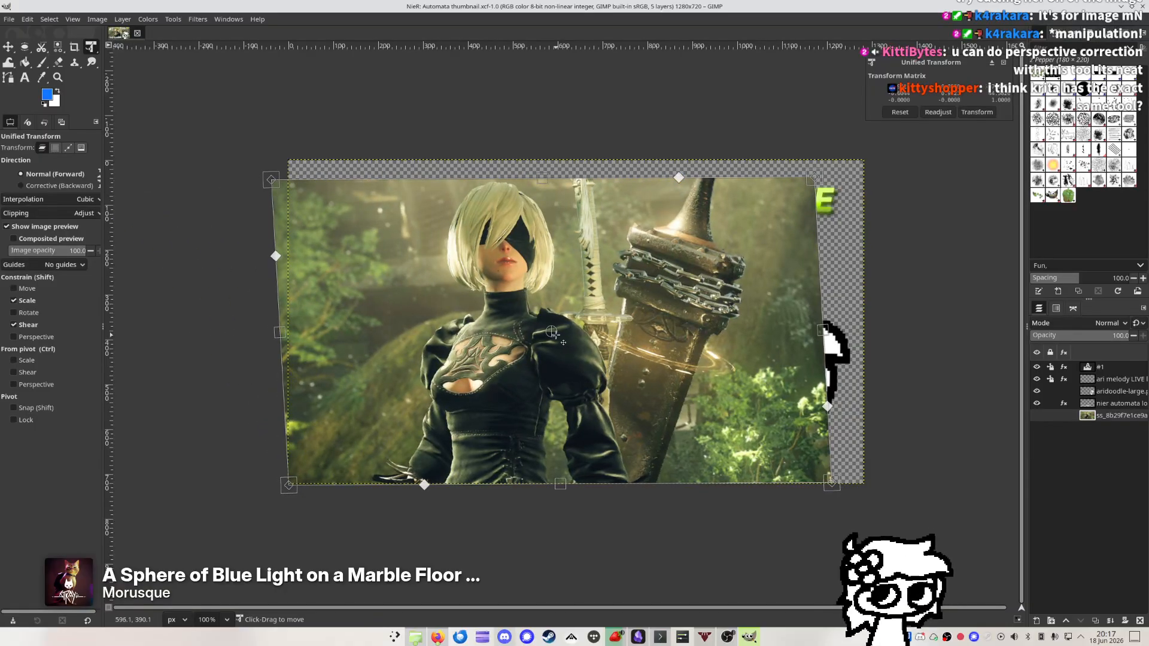
left_click_drag(555, 335, 384, 229)
left_click_drag(873, 128, 796, 129)
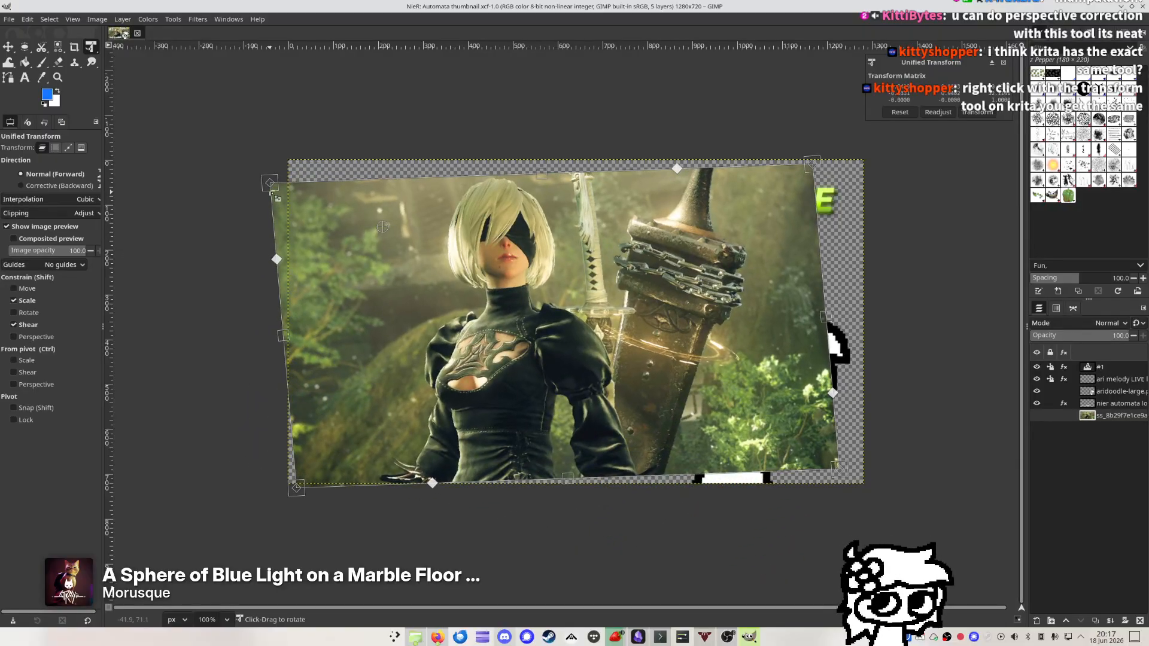
left_click_drag(272, 193, 466, 258)
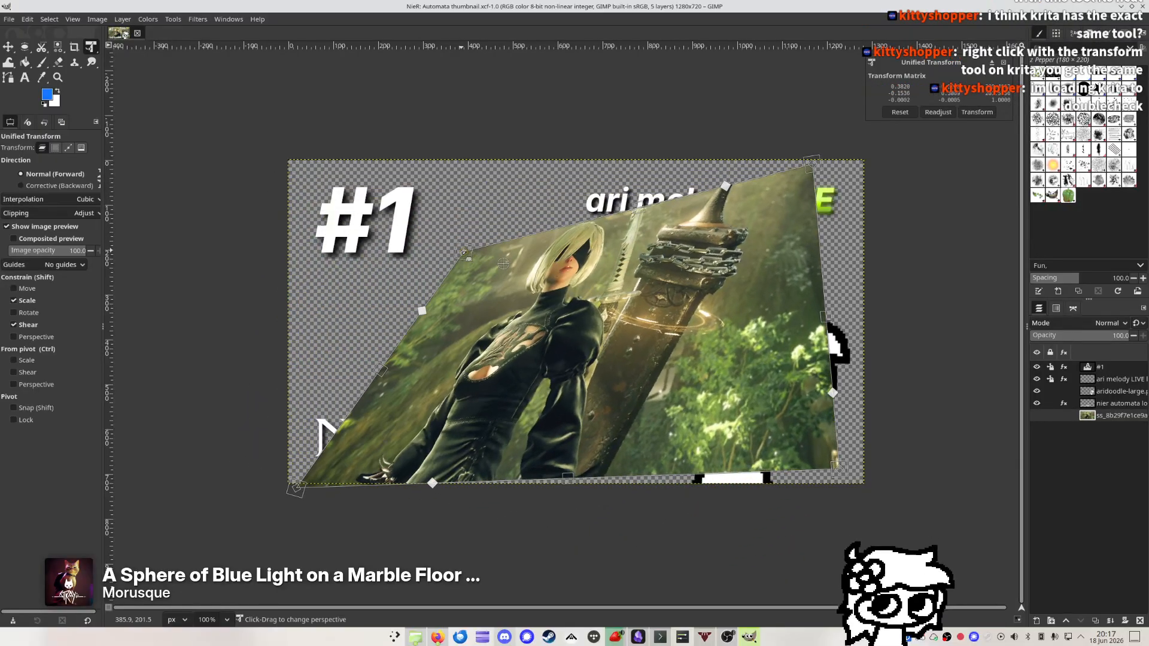
left_click(906, 113)
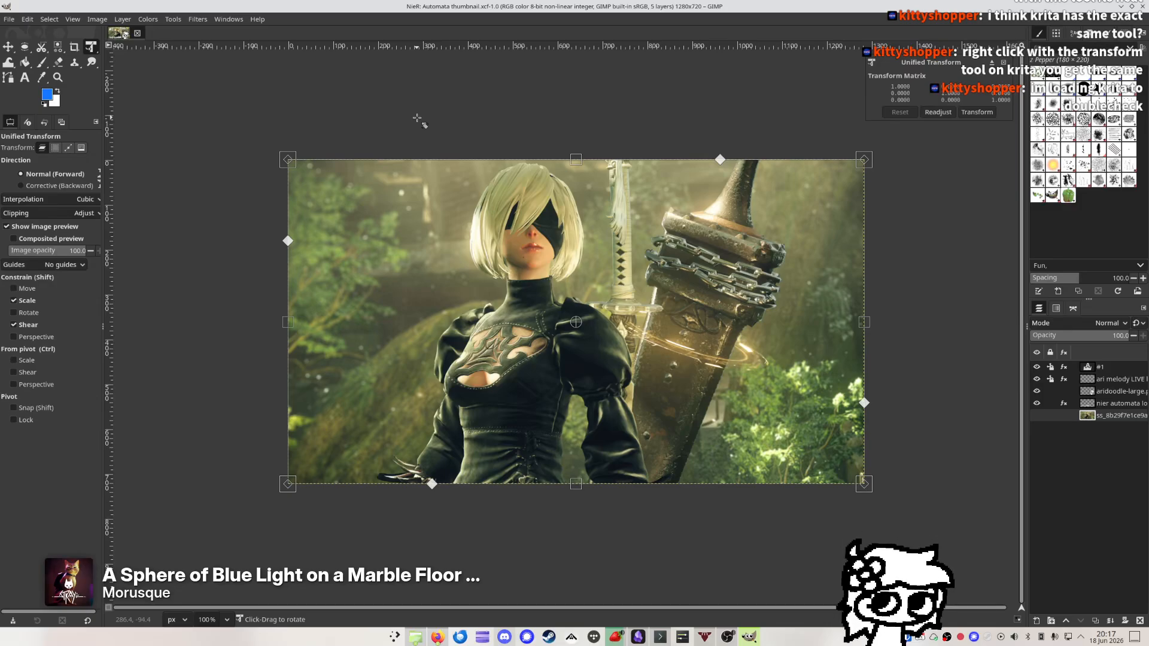
key("Escape")
key("m")
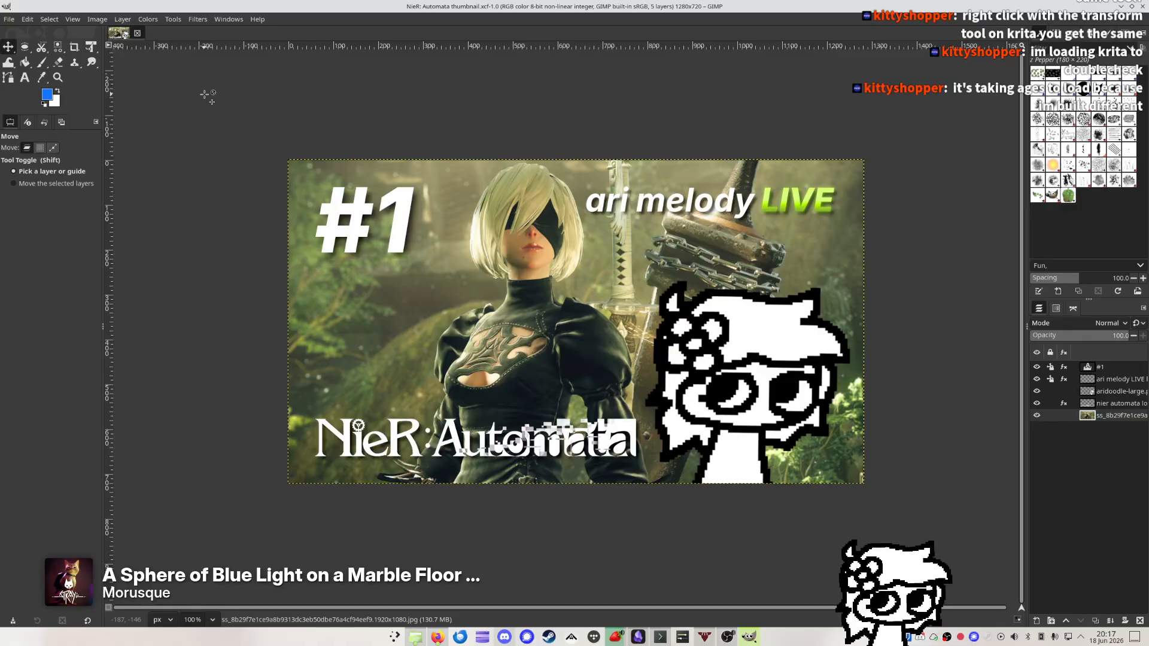
Save the thumbnail project again under its existing file name
key("ctrl+s")
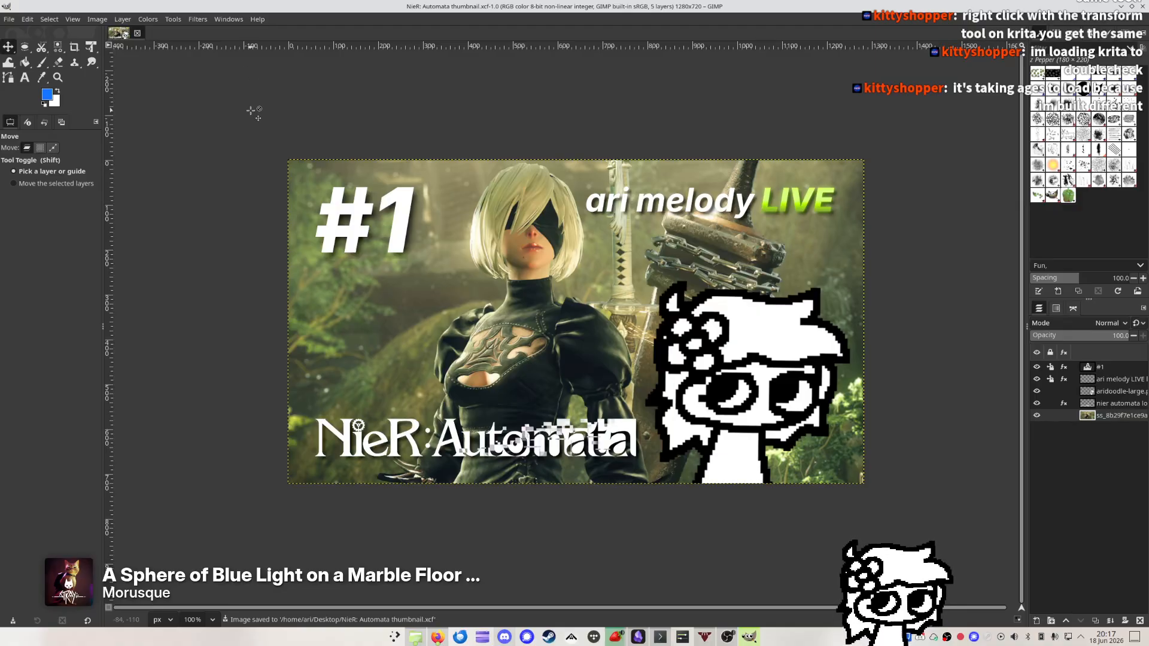
key("alt+Tab")
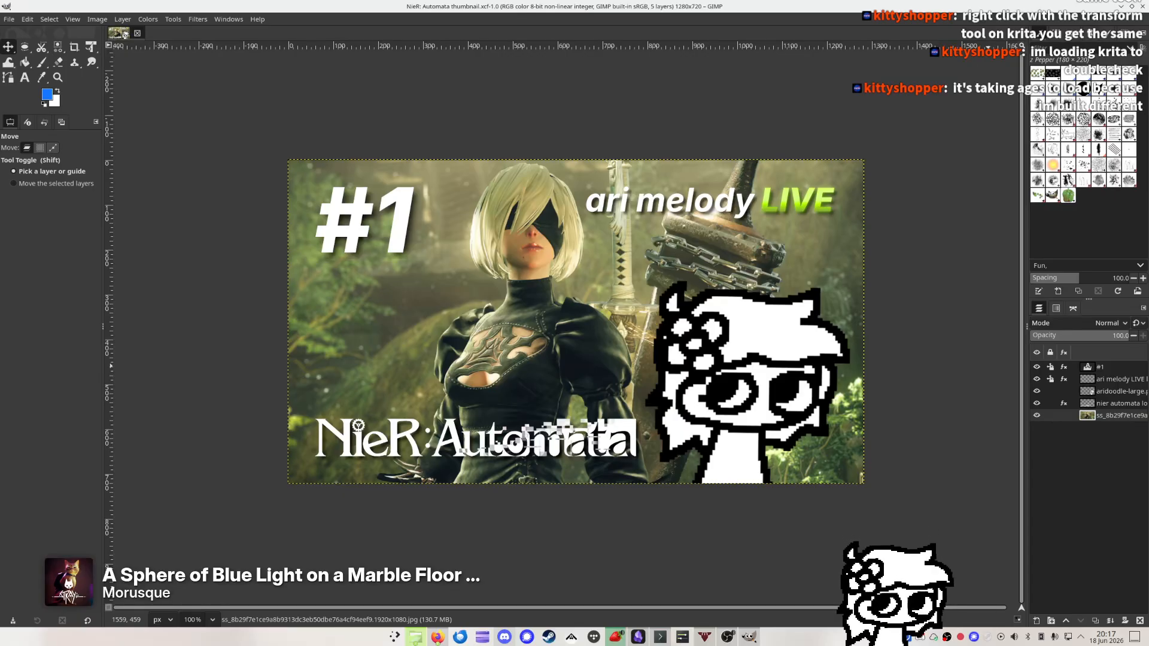
key("super")
key("super")
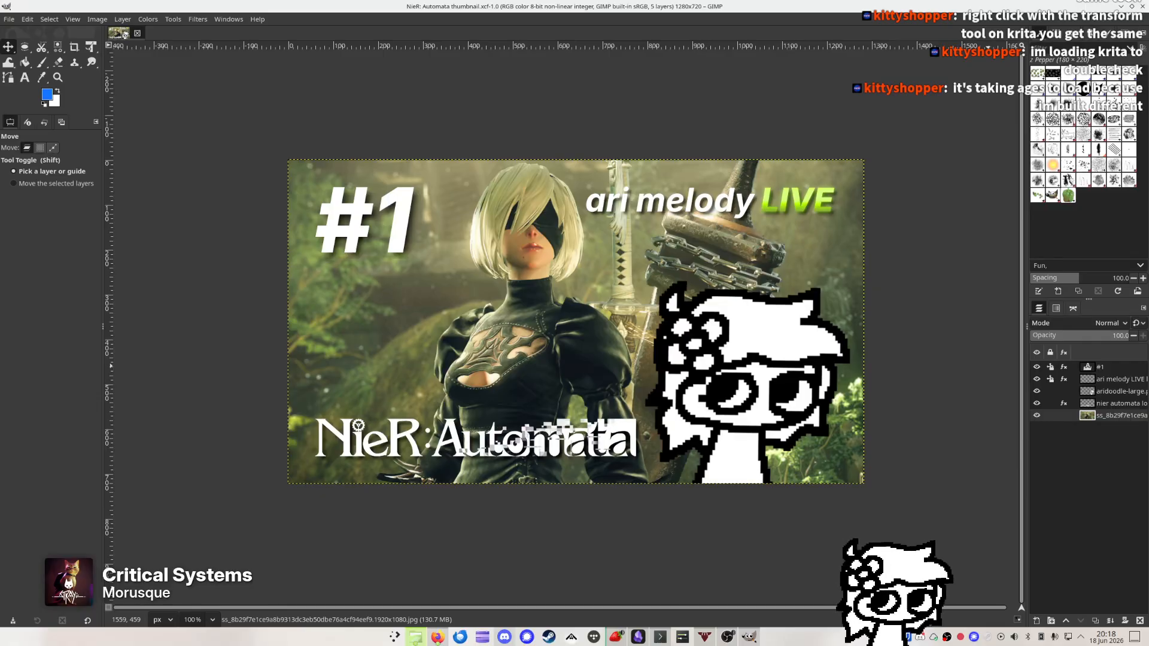
left_click(745, 3)
key("ctrl+s")
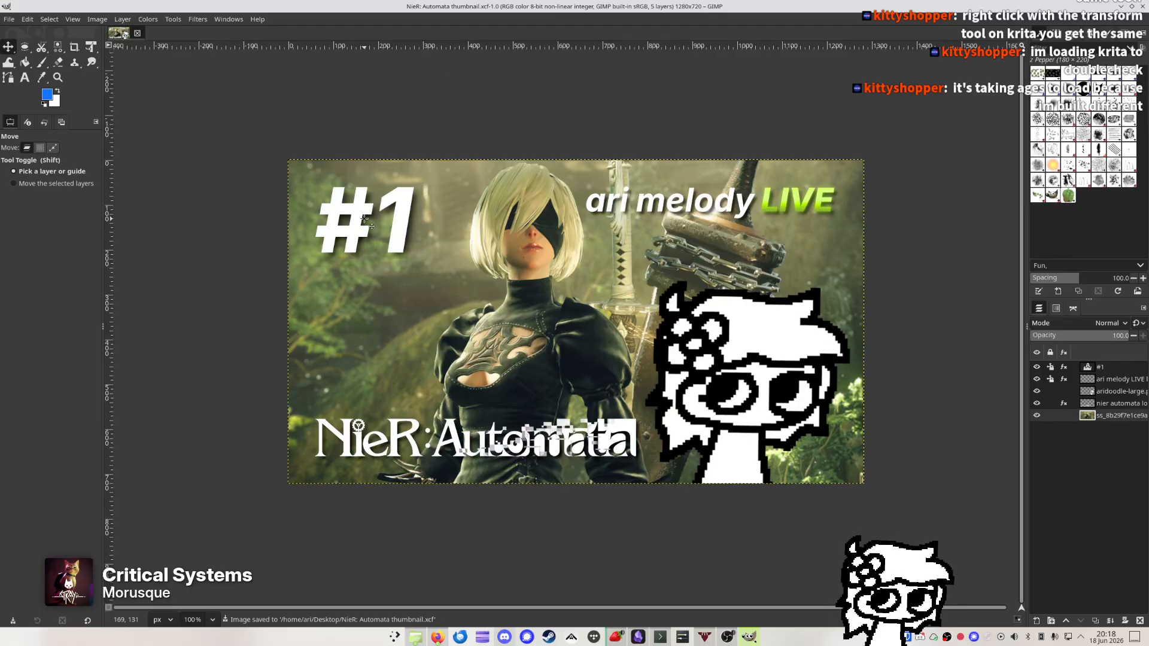
Try changing the episode number text to #2 and #3, undo the change, and save the project
key("t")
left_click(382, 223)
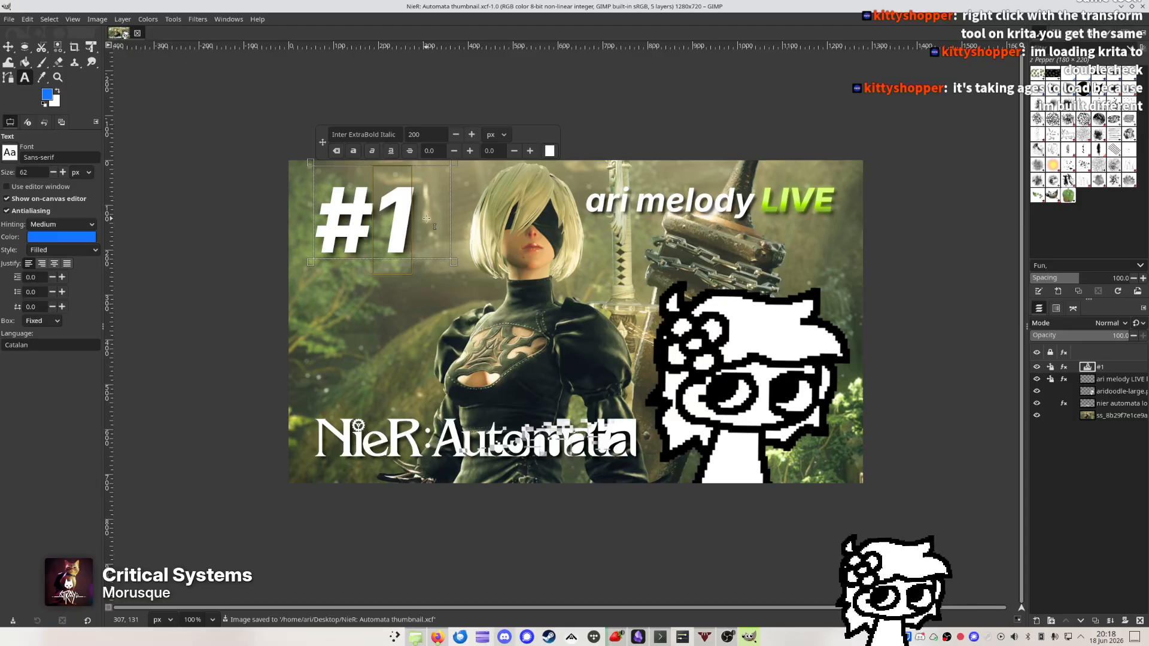
type("2")
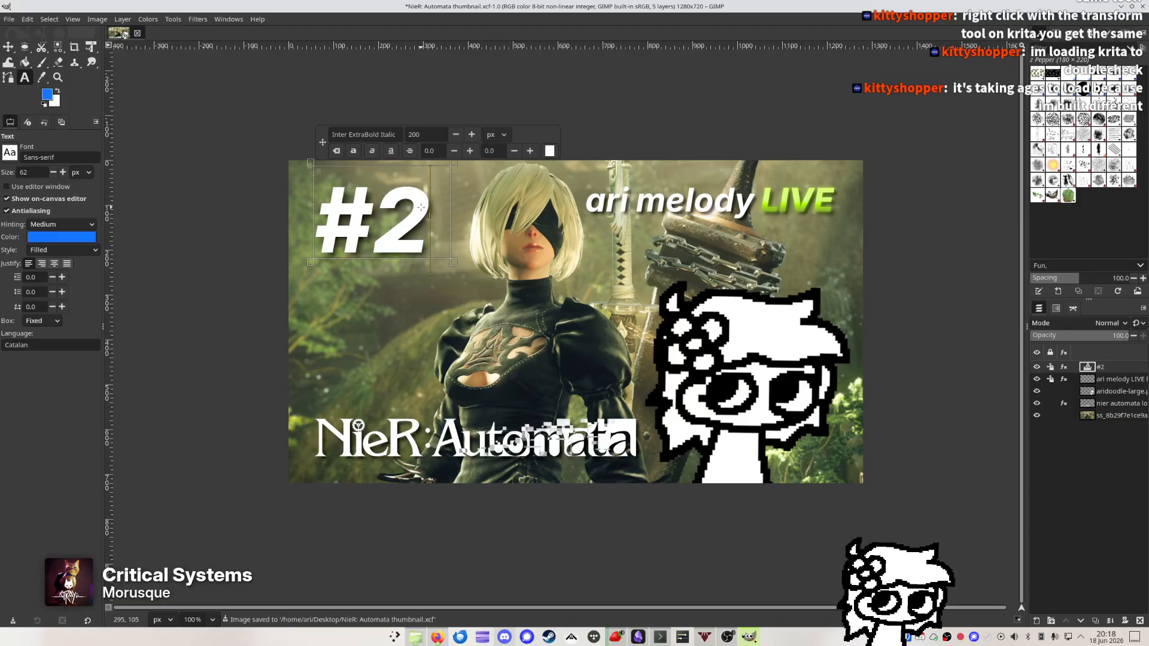
key("BackSpace")
type("3")
key("Escape")
key("ctrl+z")
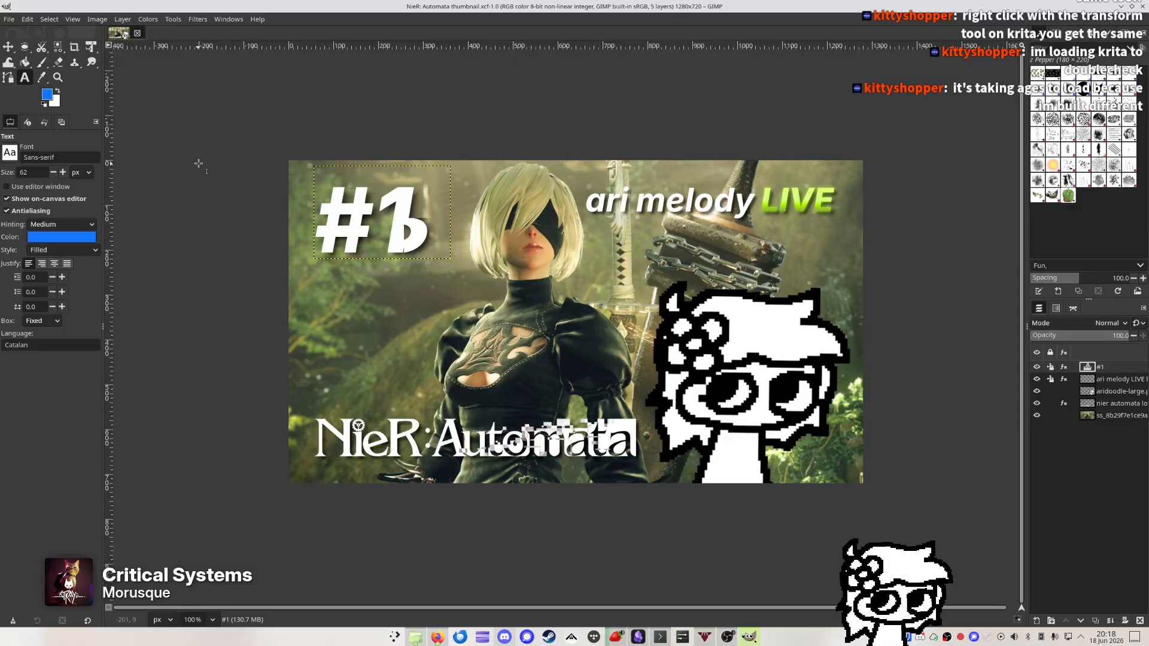
key("ctrl+s")
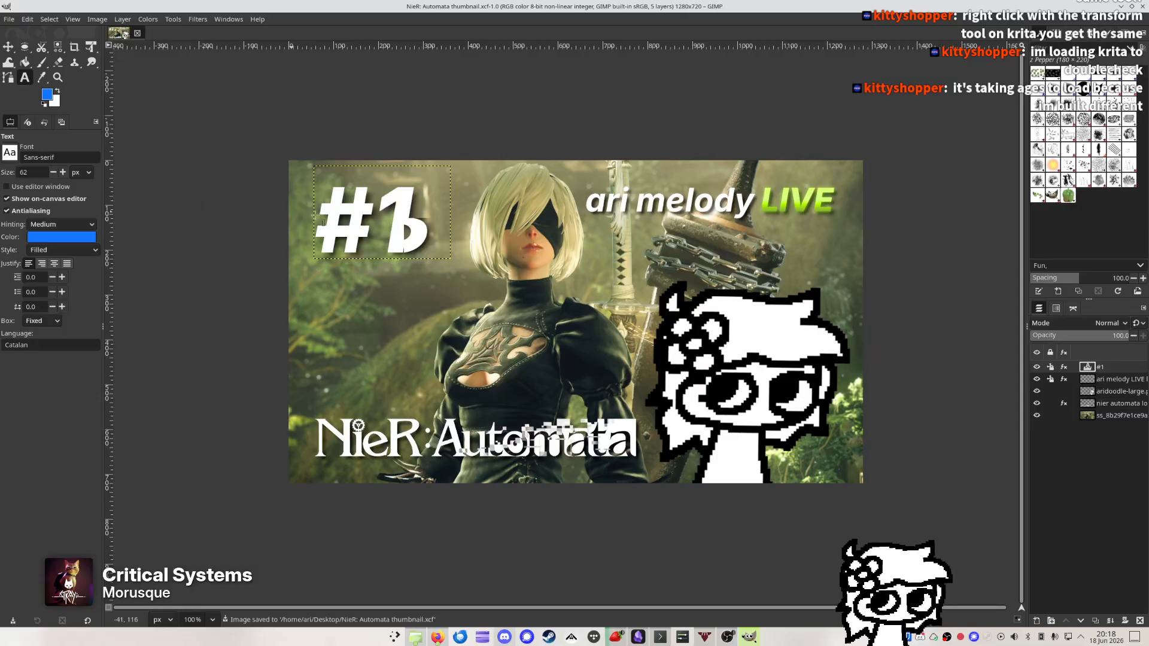
Retype the episode number as #1 to redraw it, try #2 in its place, and undo the #2
scroll(424, 209, "up", 5)
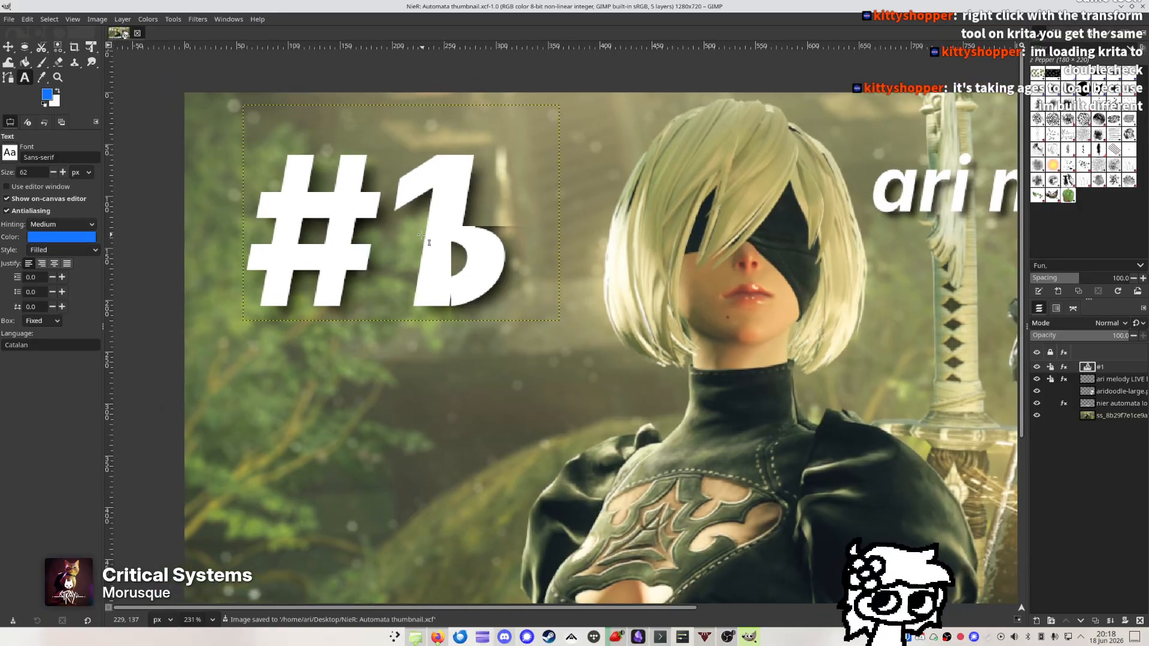
left_click(458, 228)
key("BackSpace")
type("1")
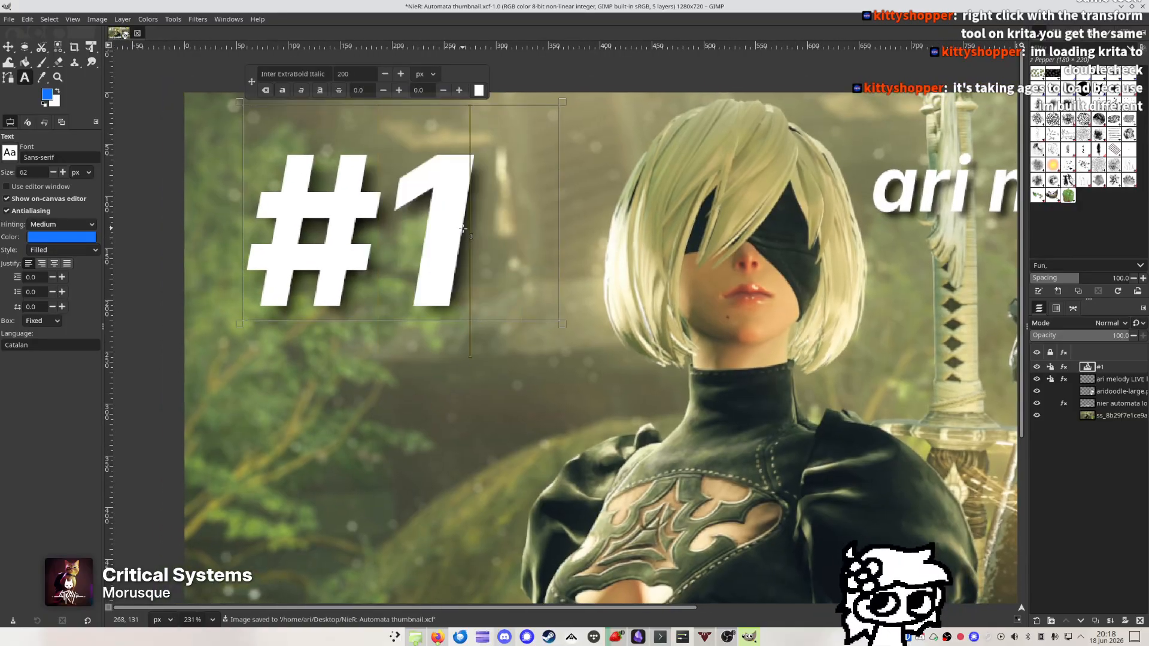
key("BackSpace")
type("2")
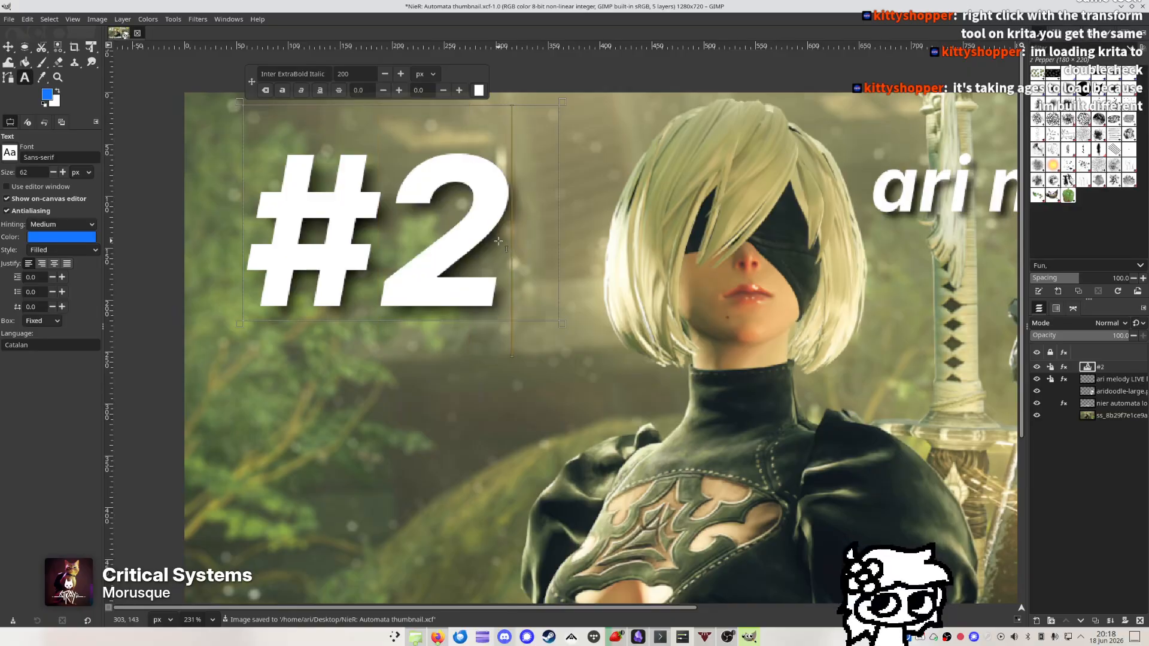
key("ctrl+z")
key("Escape")
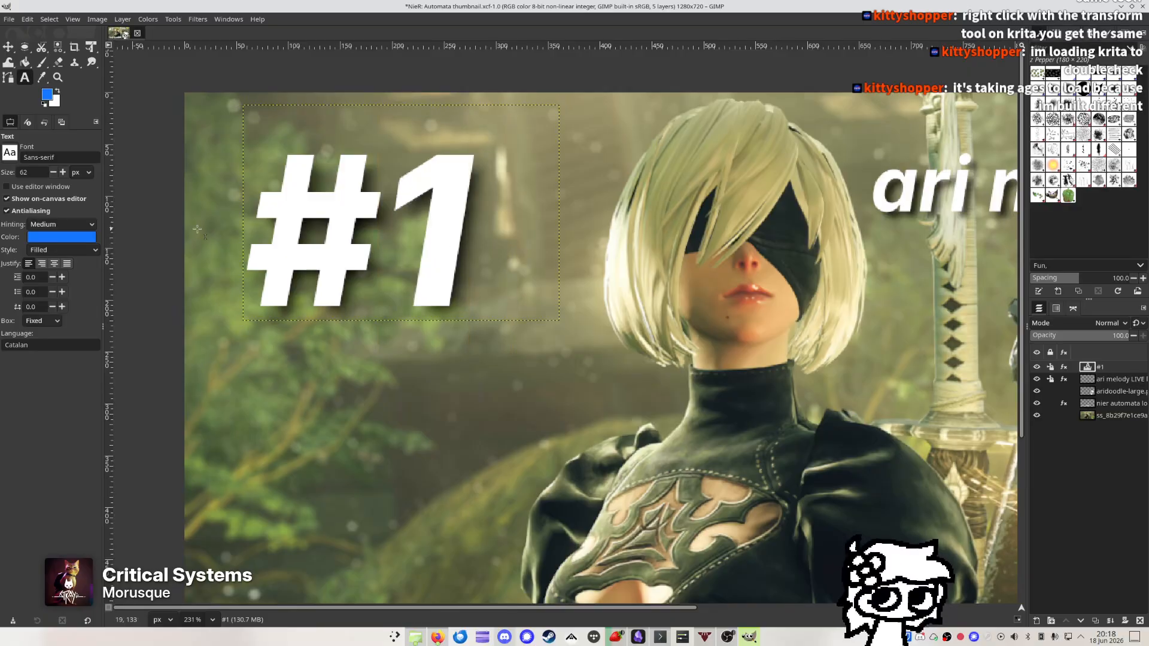
Leave text editing for the Move tool and save the thumbnail project with the whole image in view
left_click(147, 207)
key("Escape")
left_click(9, 49)
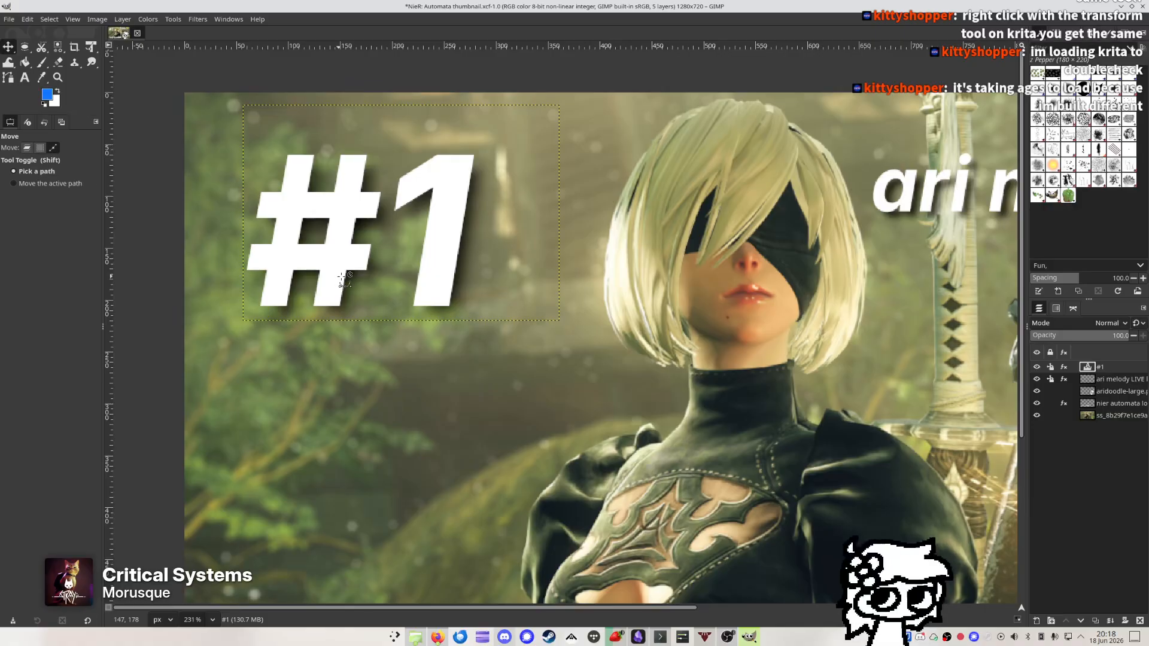
scroll(343, 278, "down", 2)
left_click_drag(343, 277, 307, 231)
key("ctrl+s")
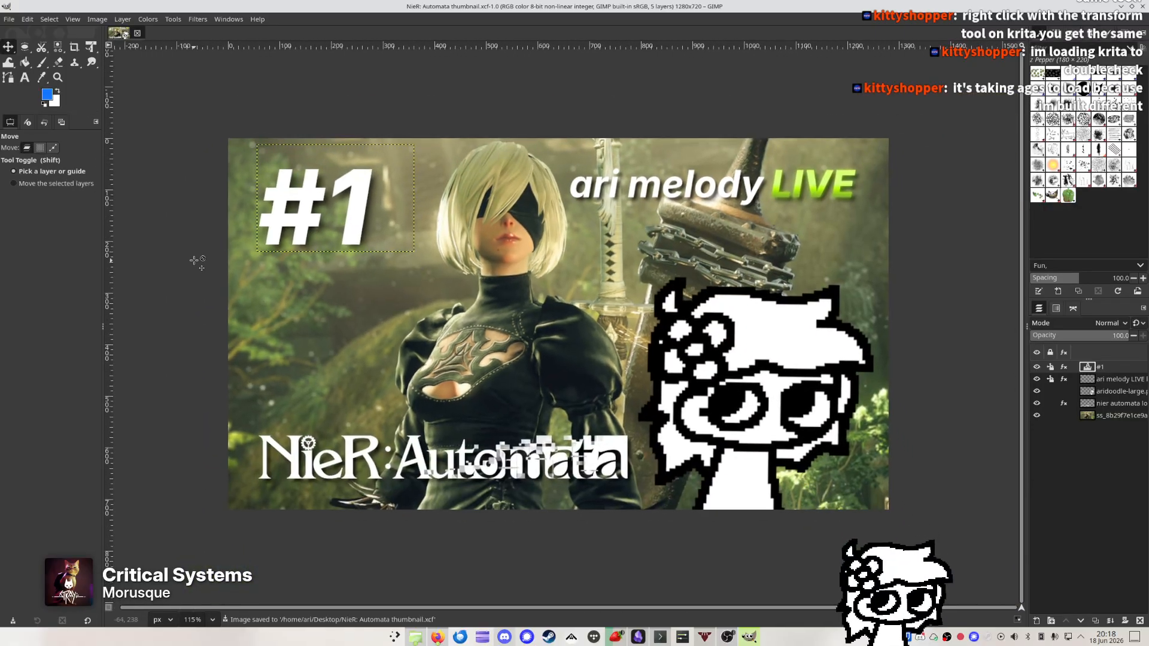
Start exporting the image to the Desktop under the name "NieR: Automata, part 1.png"
key("ctrl+shift+s")
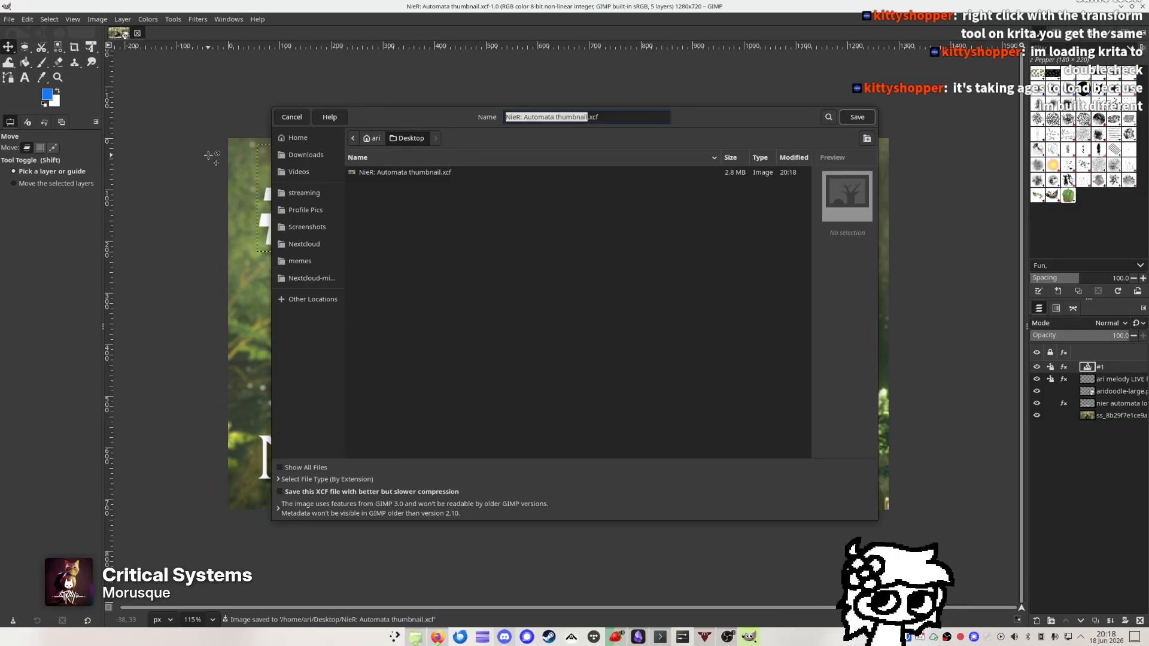
key("Escape")
left_click(11, 20)
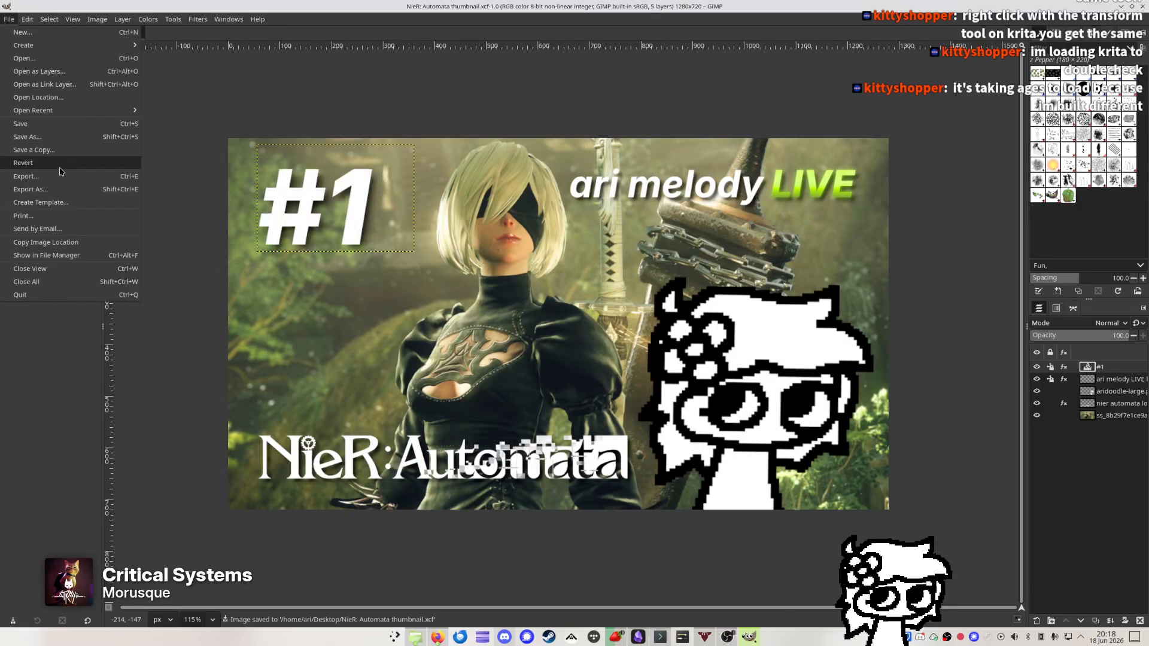
left_click(30, 189)
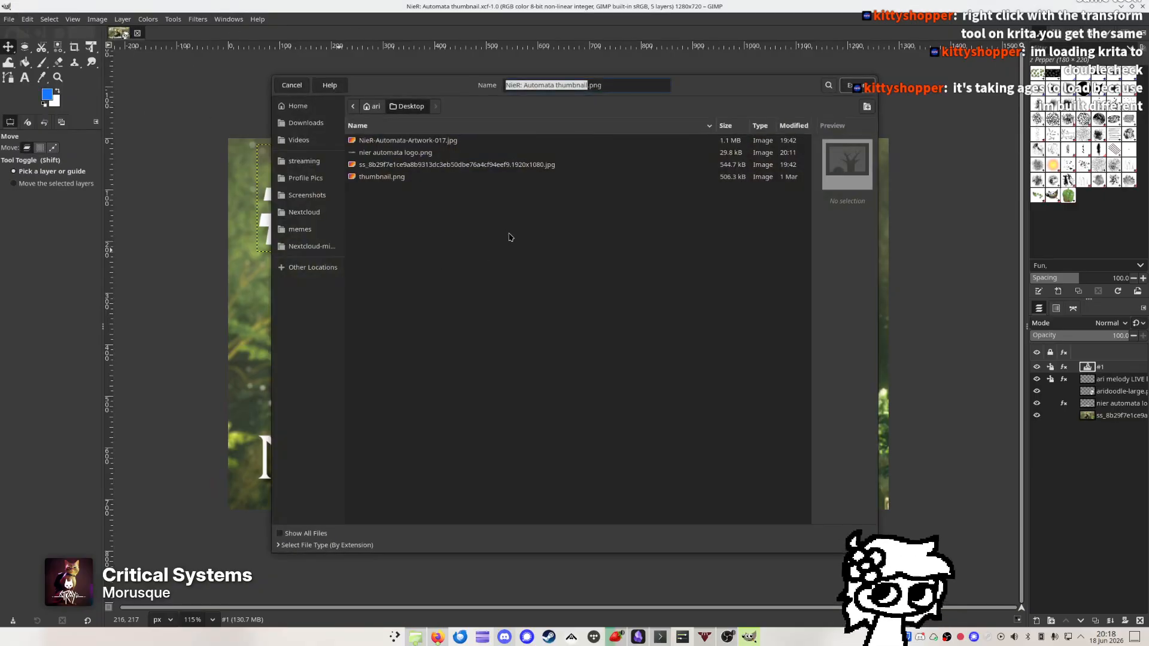
key("Right")
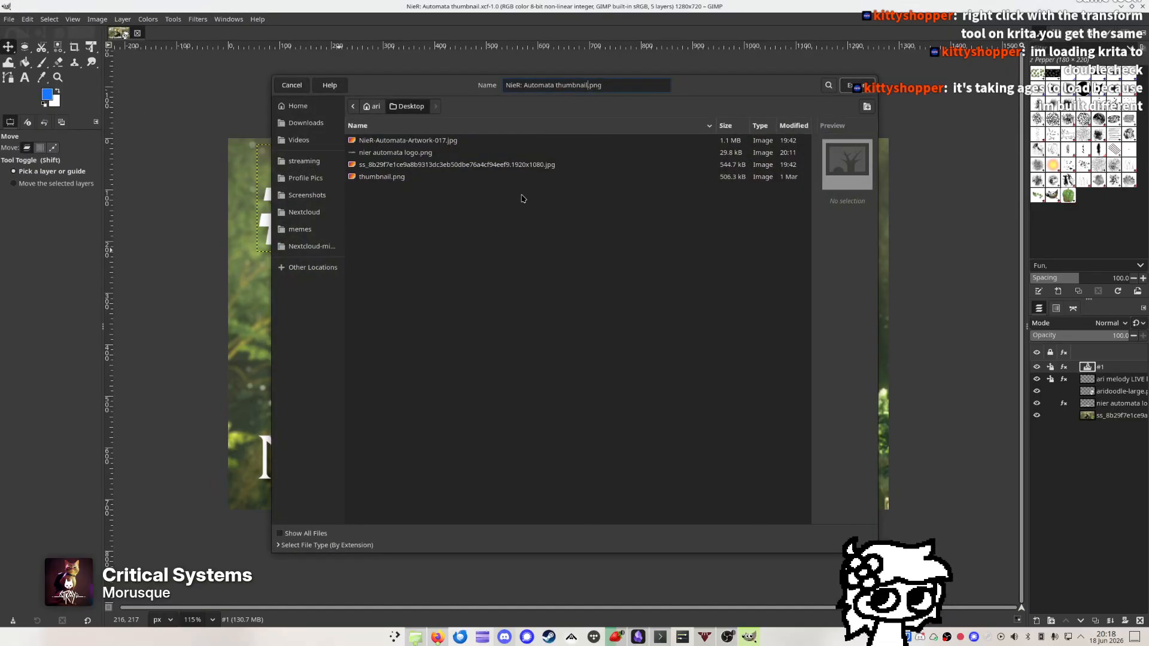
key("ctrl+shift+Left")
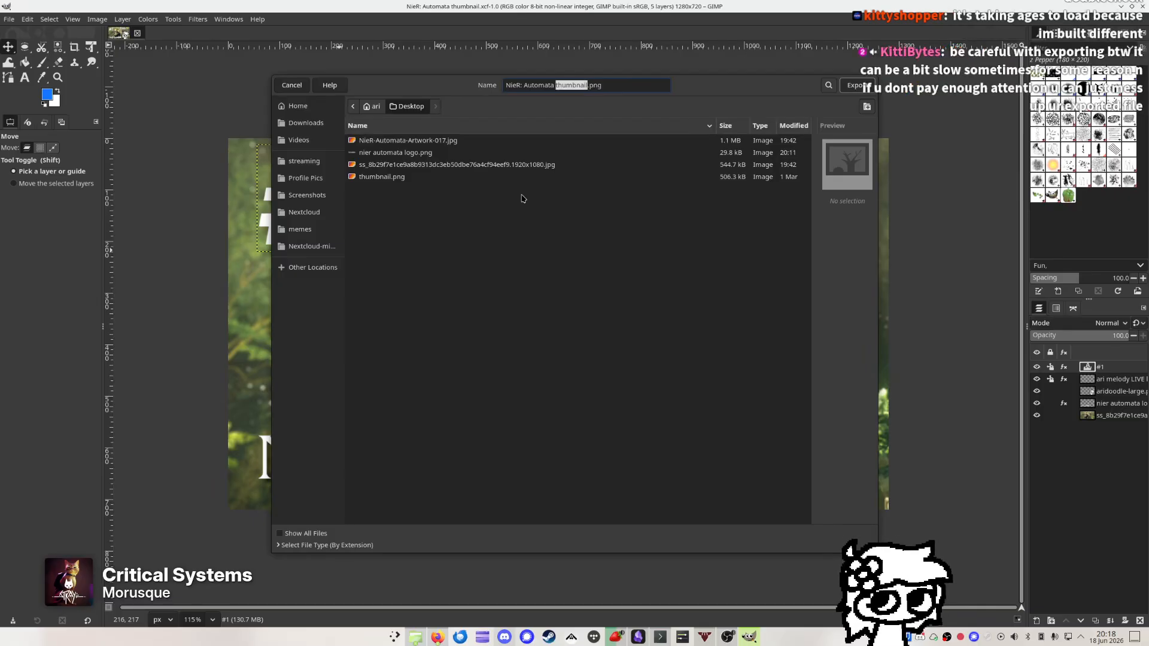
key("BackSpace")
key("BackSpace")
type(", part 1")
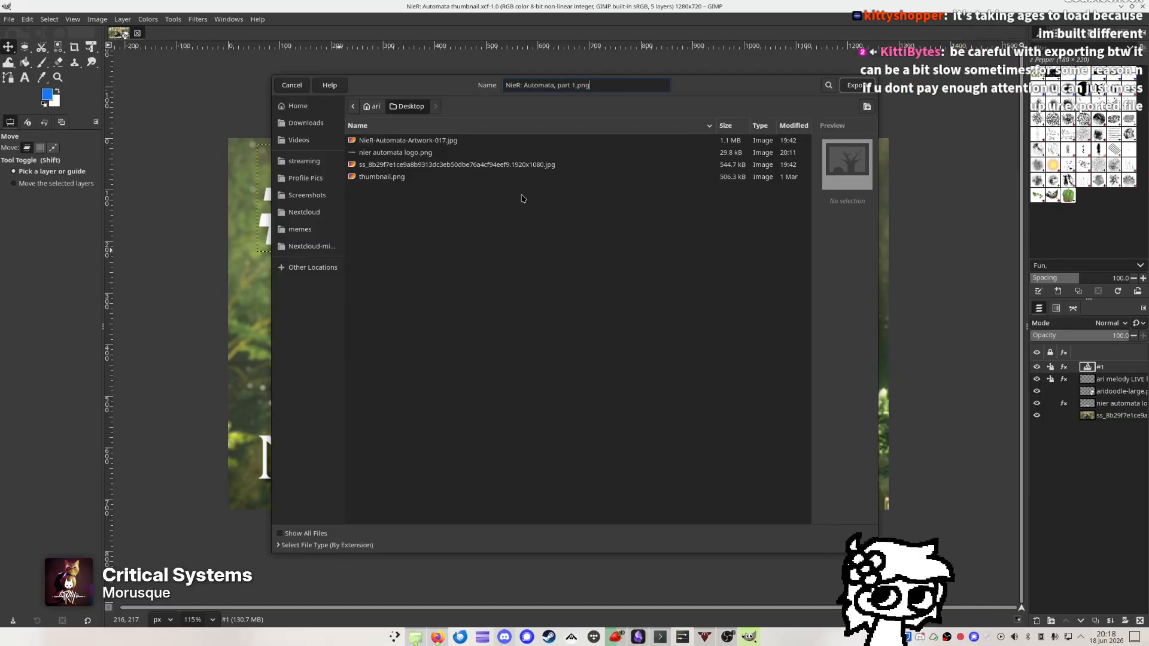
key("Return")
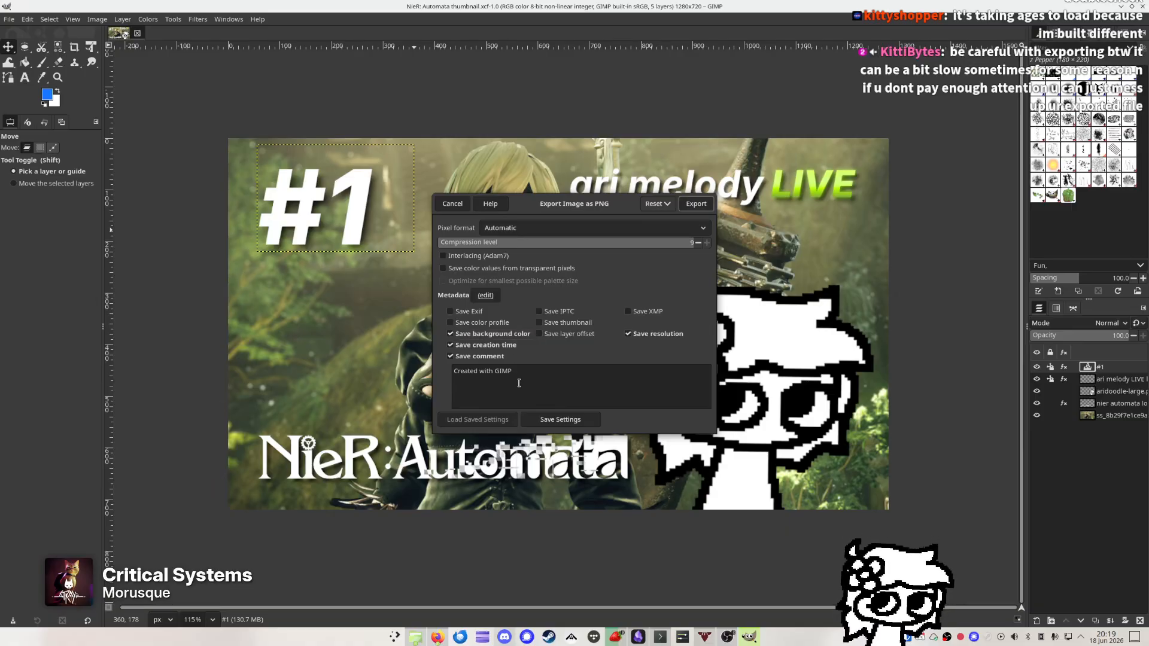
Keep the Automatic pixel format and complete the PNG export
left_click(577, 229)
left_click(578, 231)
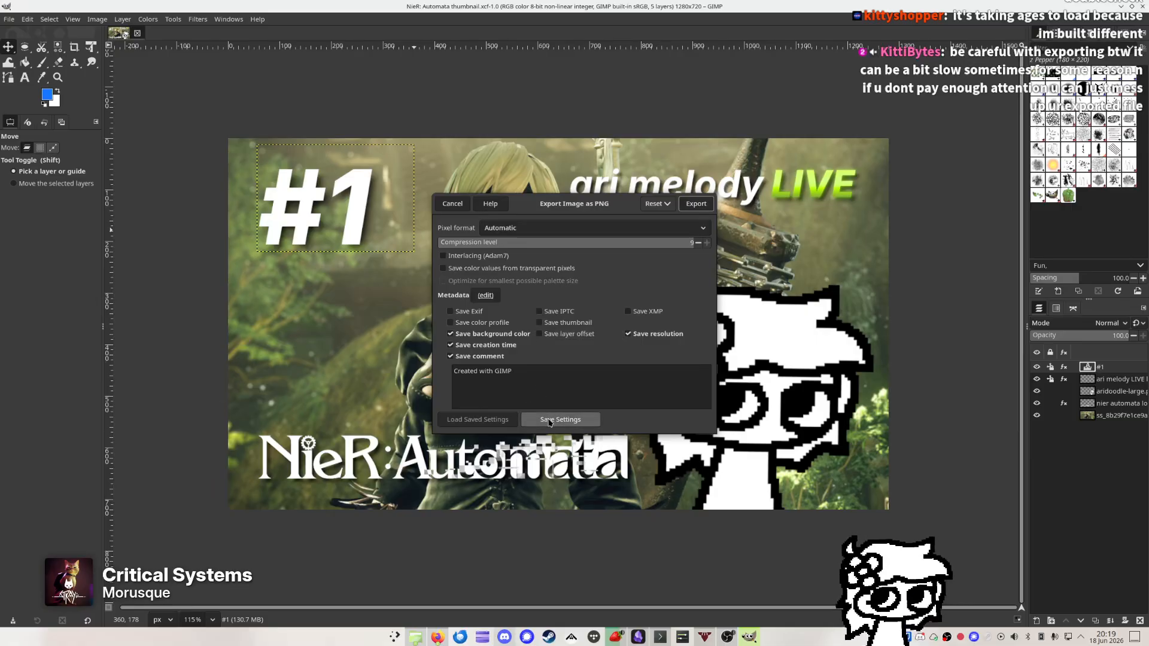
left_click(696, 203)
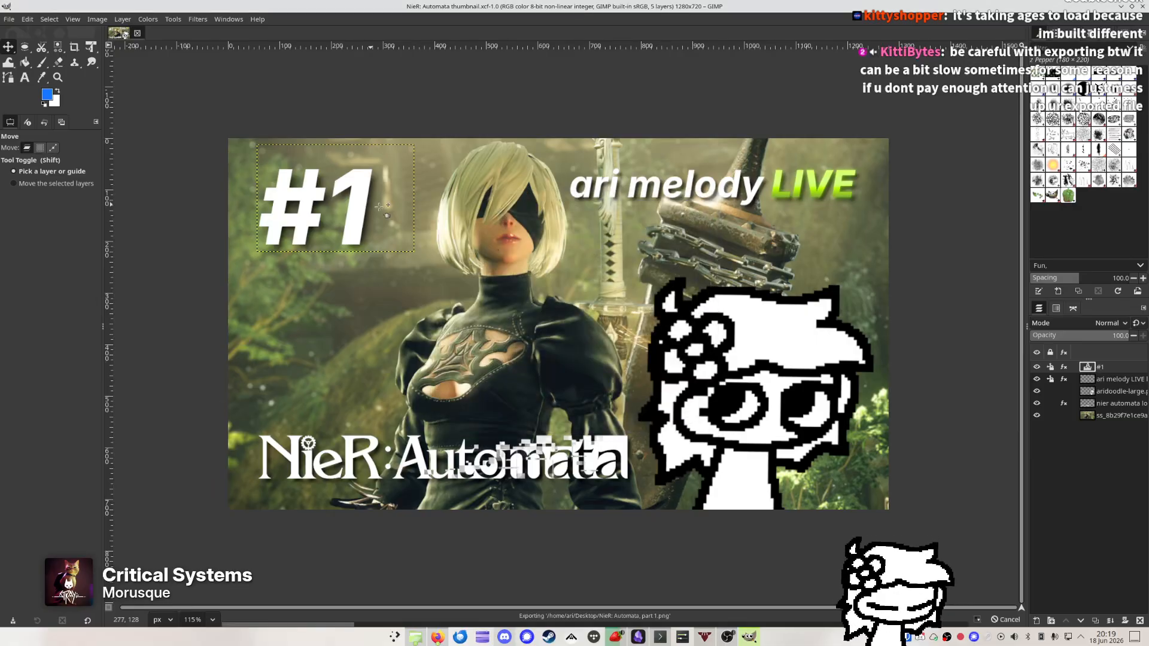
Try changing the episode number from #1 to #2 for the next thumbnail, and undo the change
key("t")
left_click(335, 215)
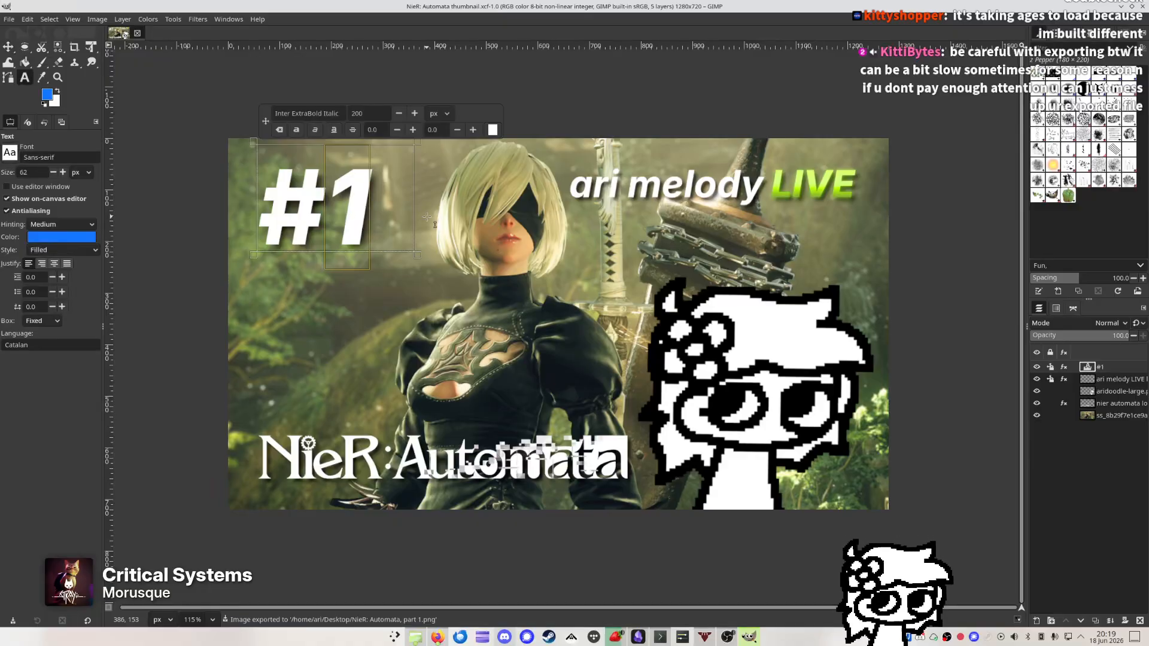
type("2")
key("Escape")
key("ctrl+e")
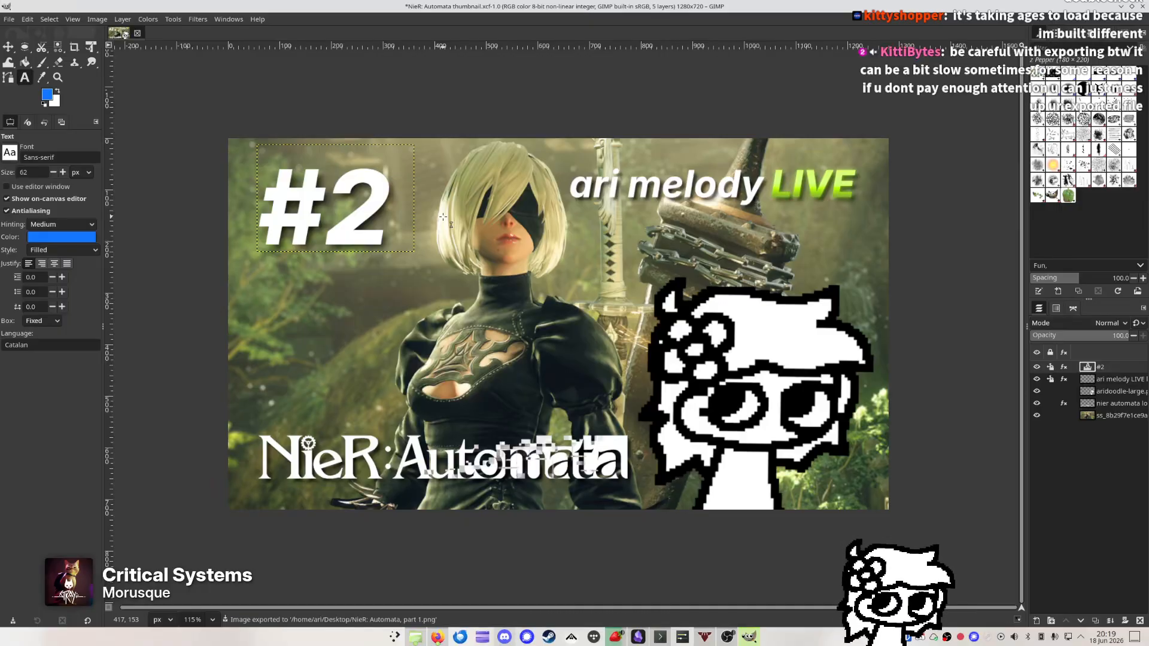
key("ctrl+z")
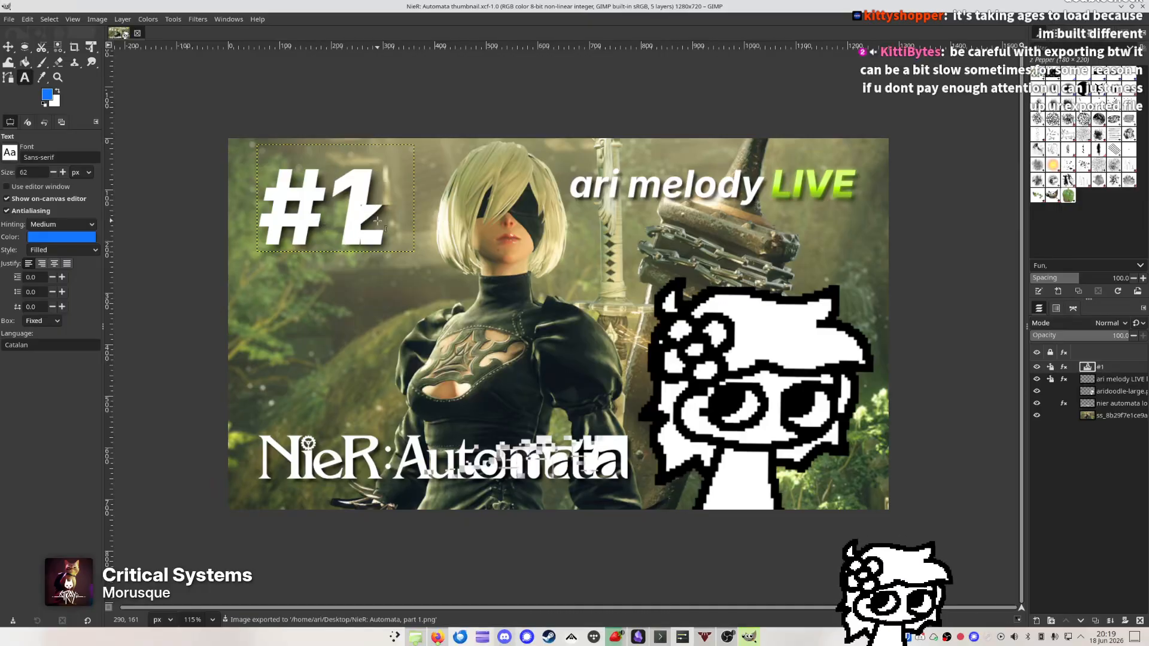
Restore the #2 episode number and export the image as "NieR: Automata, part 2.png" with the Automatic pixel format
key("ctrl+e")
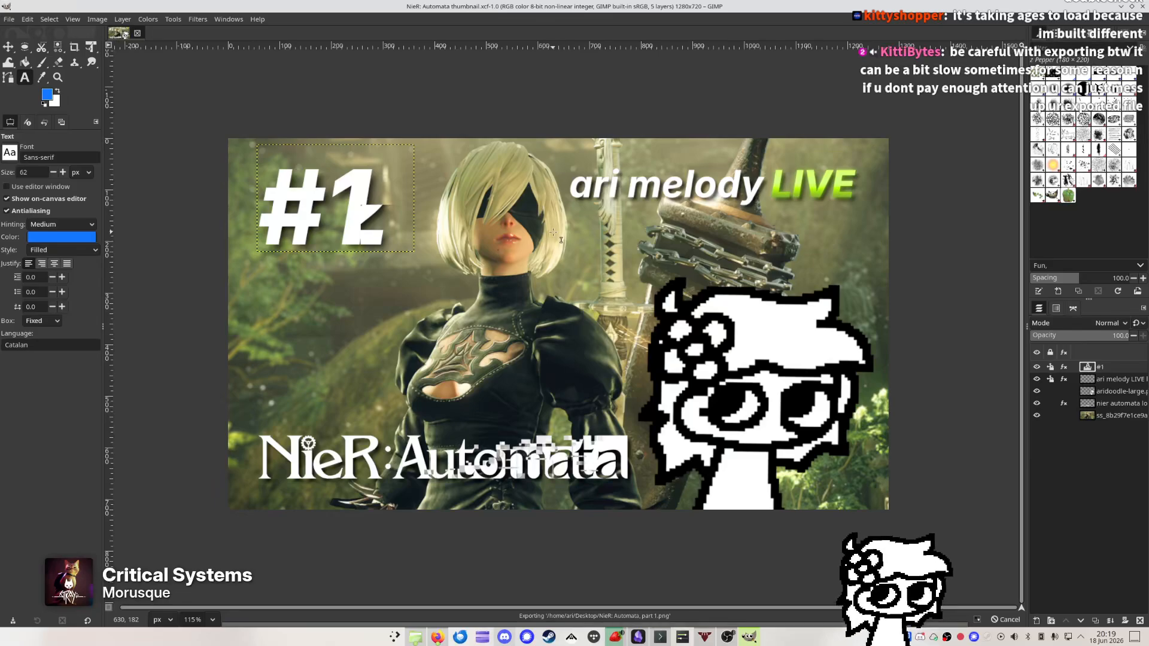
key("ctrl+y")
key("ctrl+shift+e")
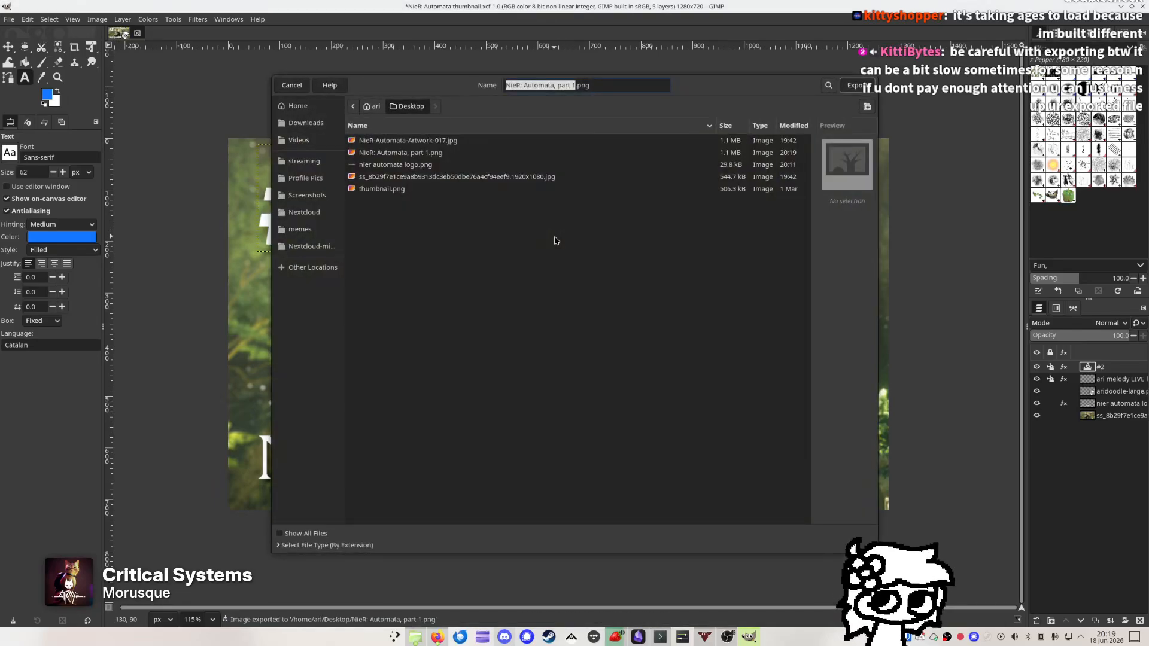
type("2")
key("Return")
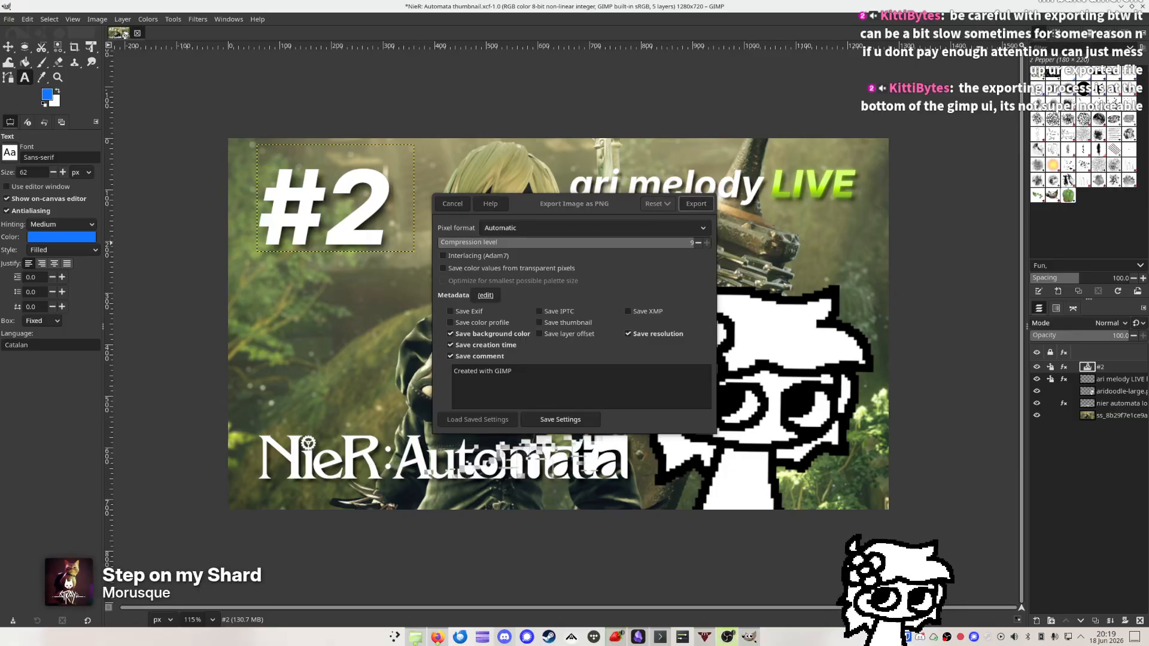
left_click(696, 204)
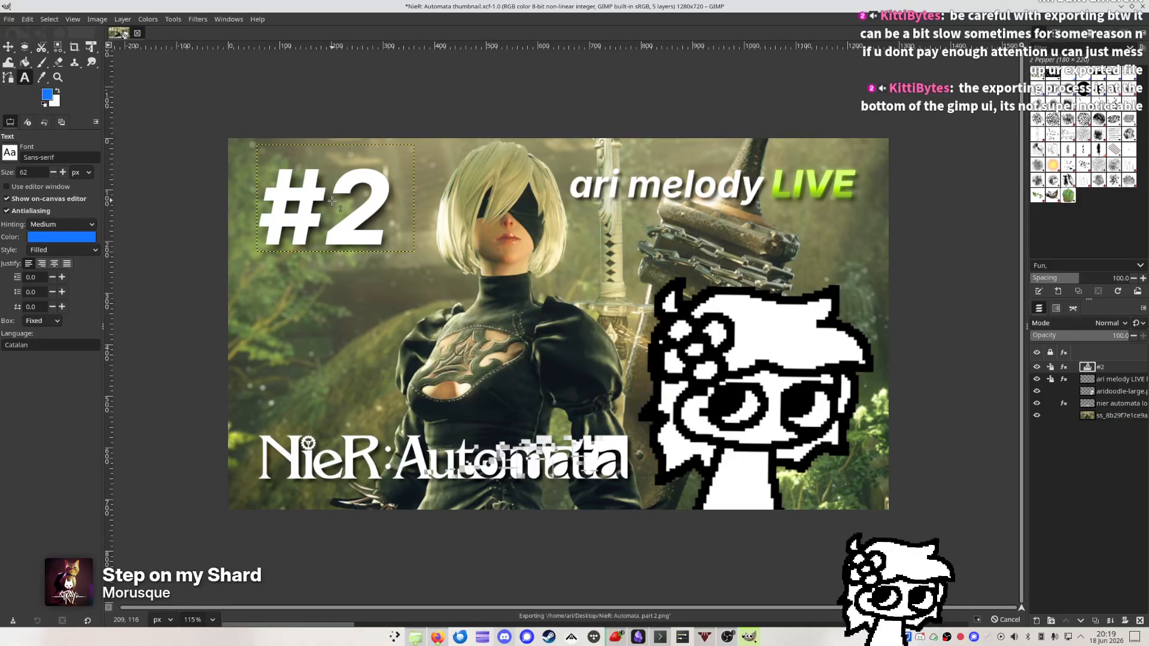
left_click(396, 205)
key("ctrl+shift+e")
key("ctrl+shift+w")
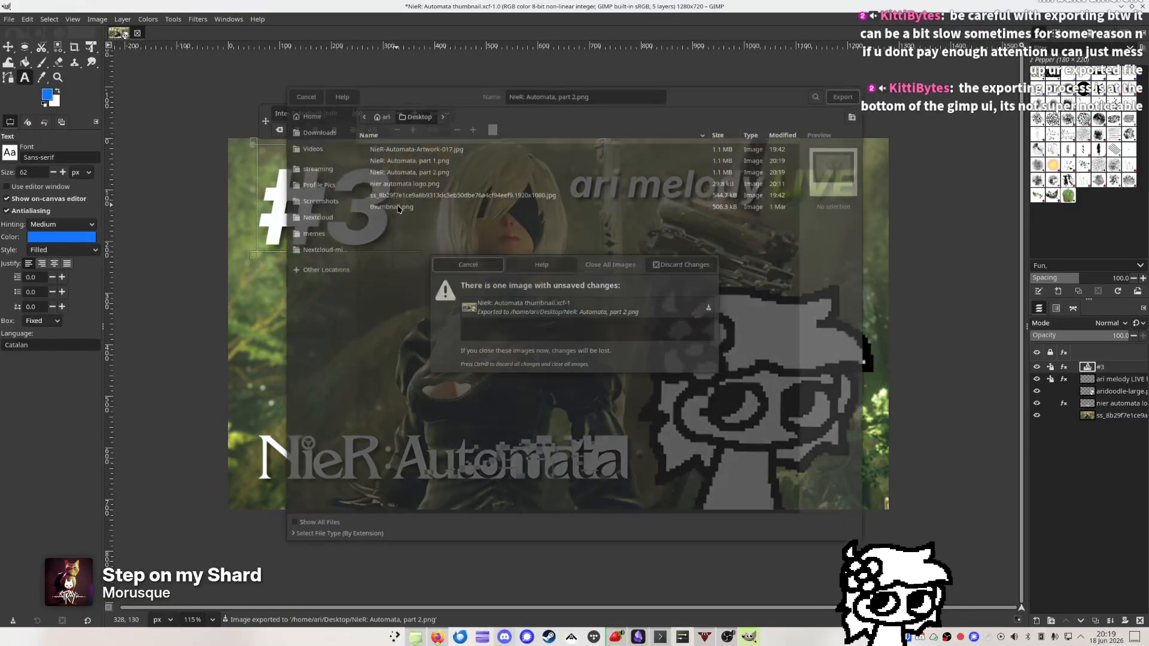
key("Escape")
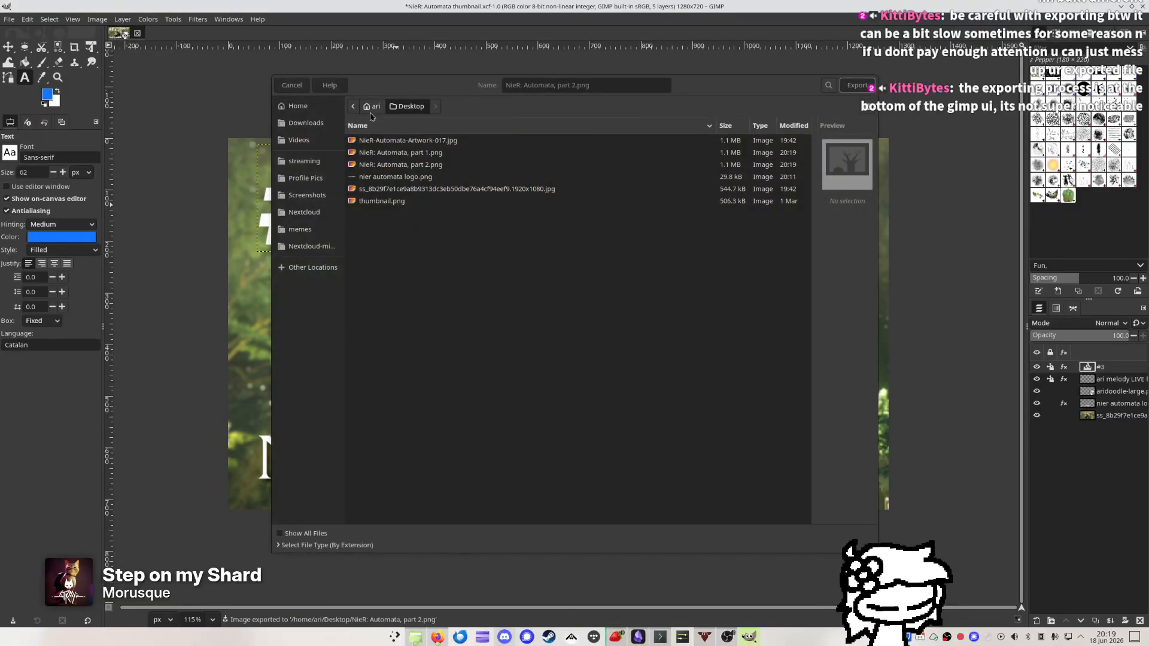
left_click(292, 85)
key("ctrl+shift+e")
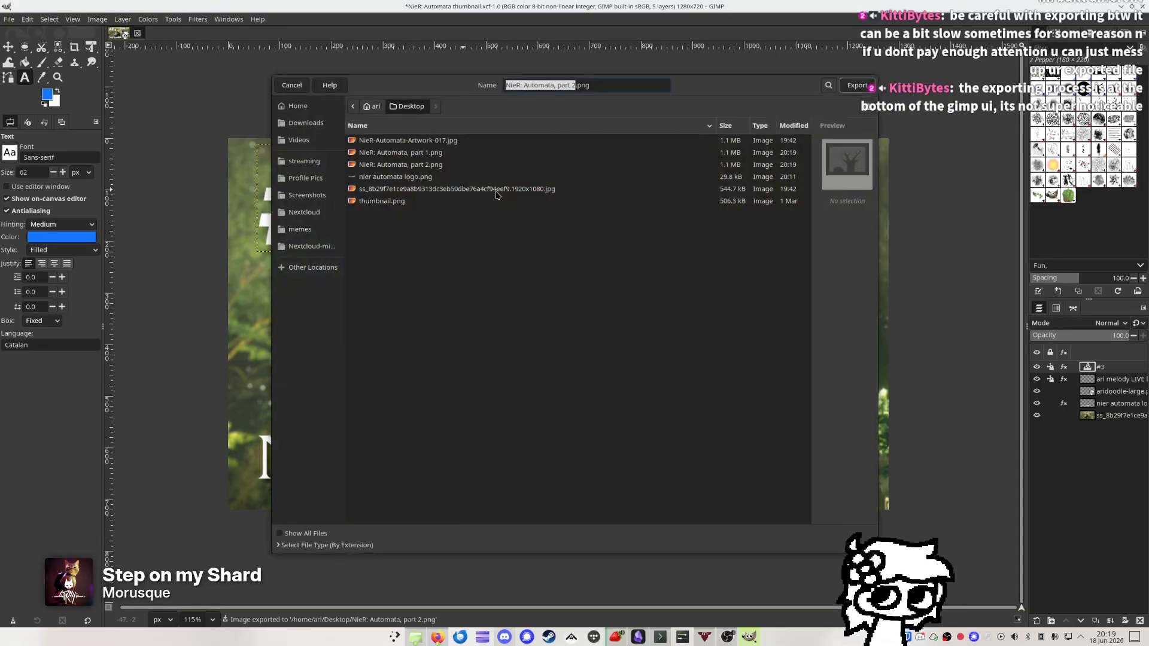
key("Escape")
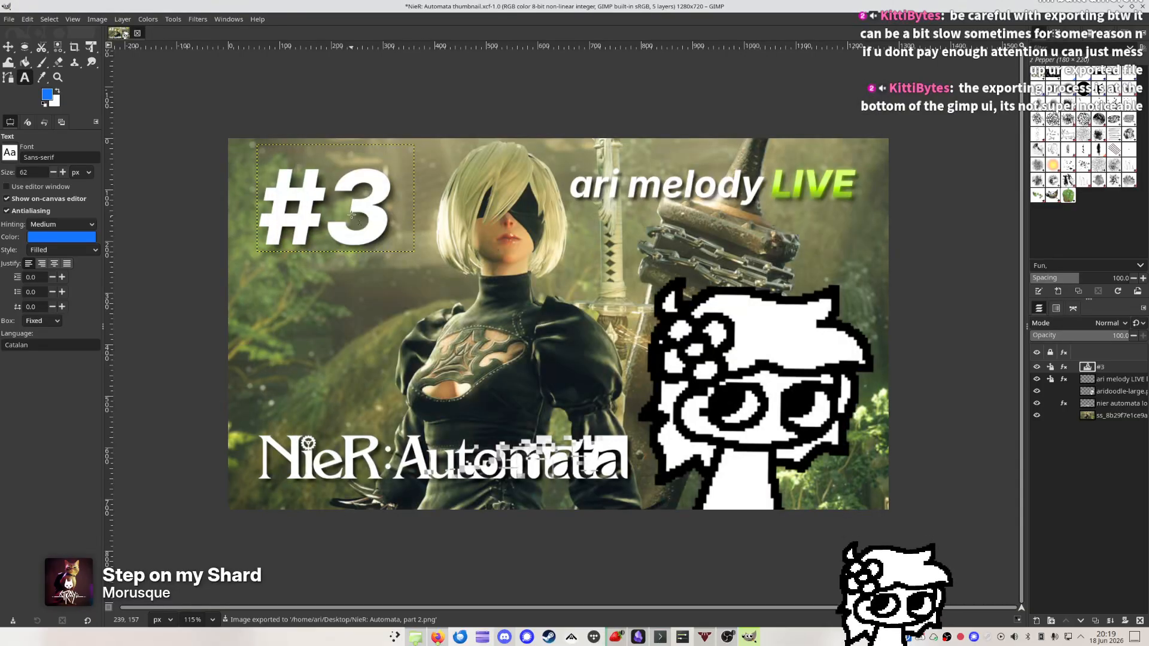
Set the episode number in the thumbnail's text layer back to #1
left_click(346, 208)
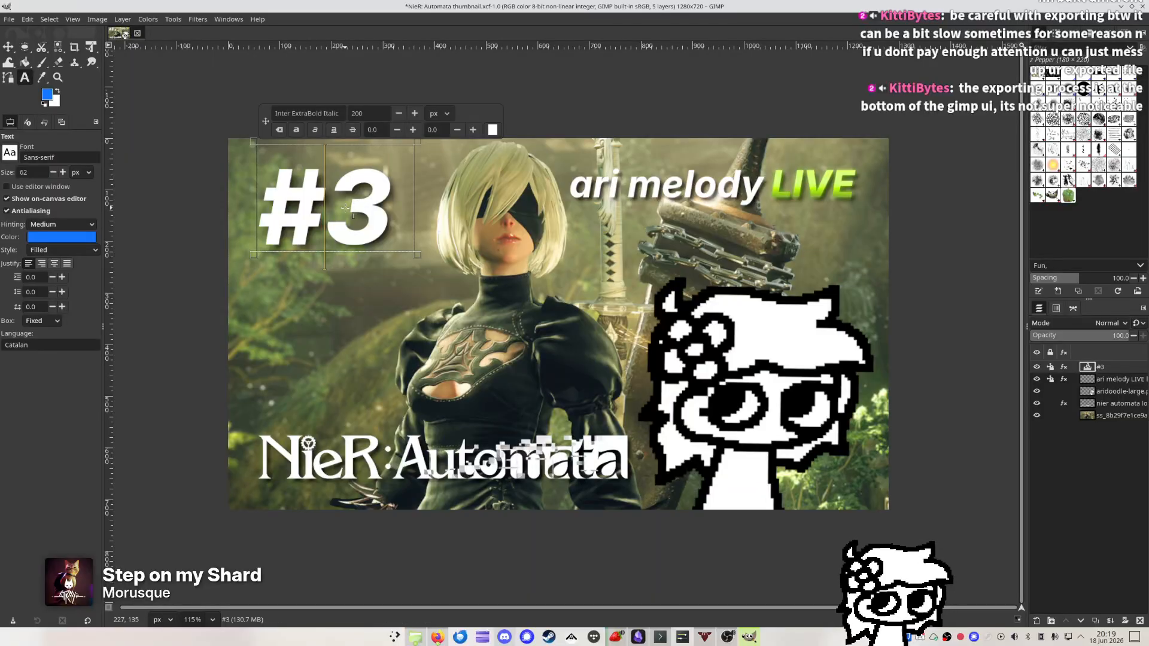
key("BackSpace")
type("1")
Export the image to the Desktop as "NieR: Automata, part 1.webp", saving the current WebP export settings for reuse
key("ctrl+shift+e")
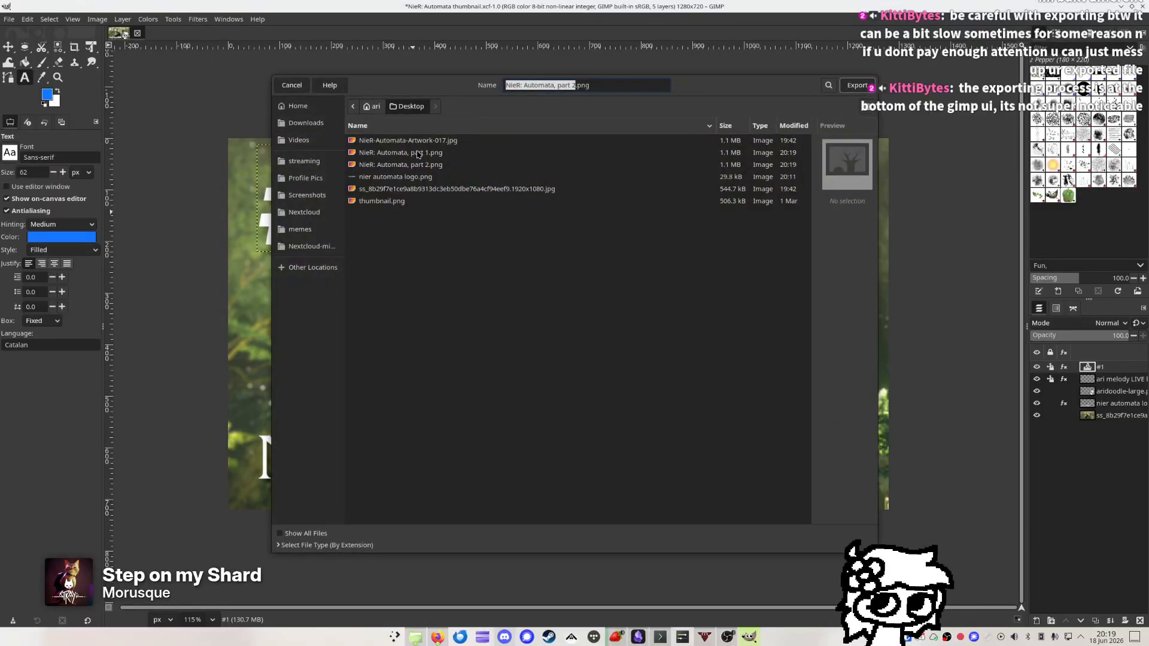
left_click(417, 152)
left_click(605, 85)
key("BackSpace")
key("BackSpace")
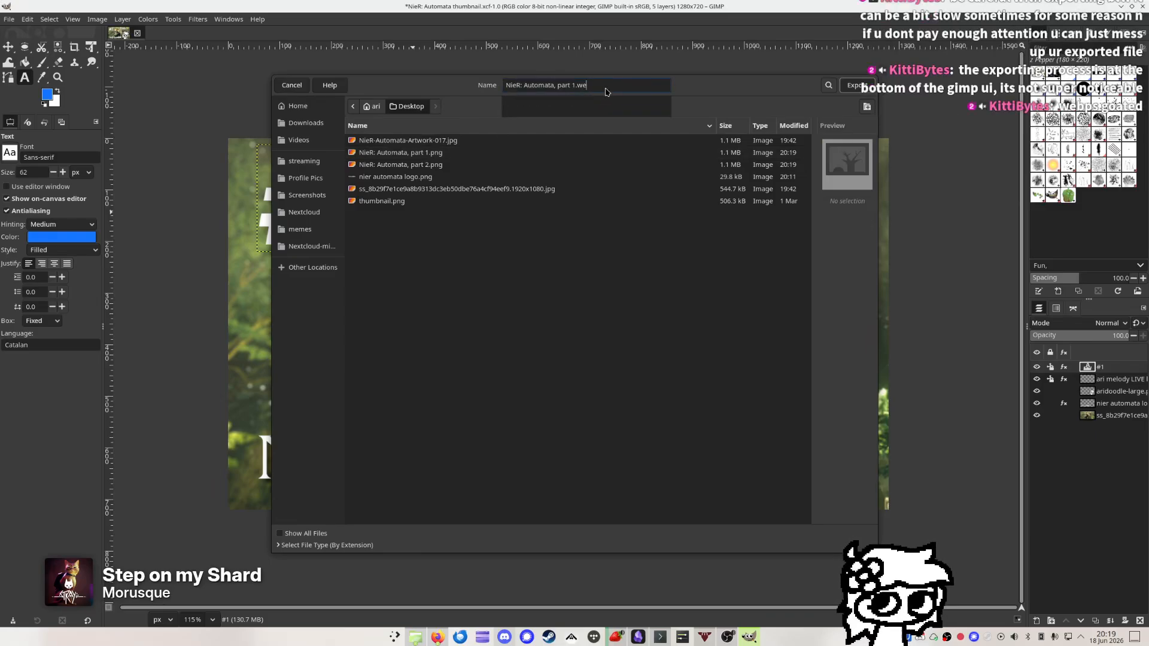
type("webp")
key("Return")
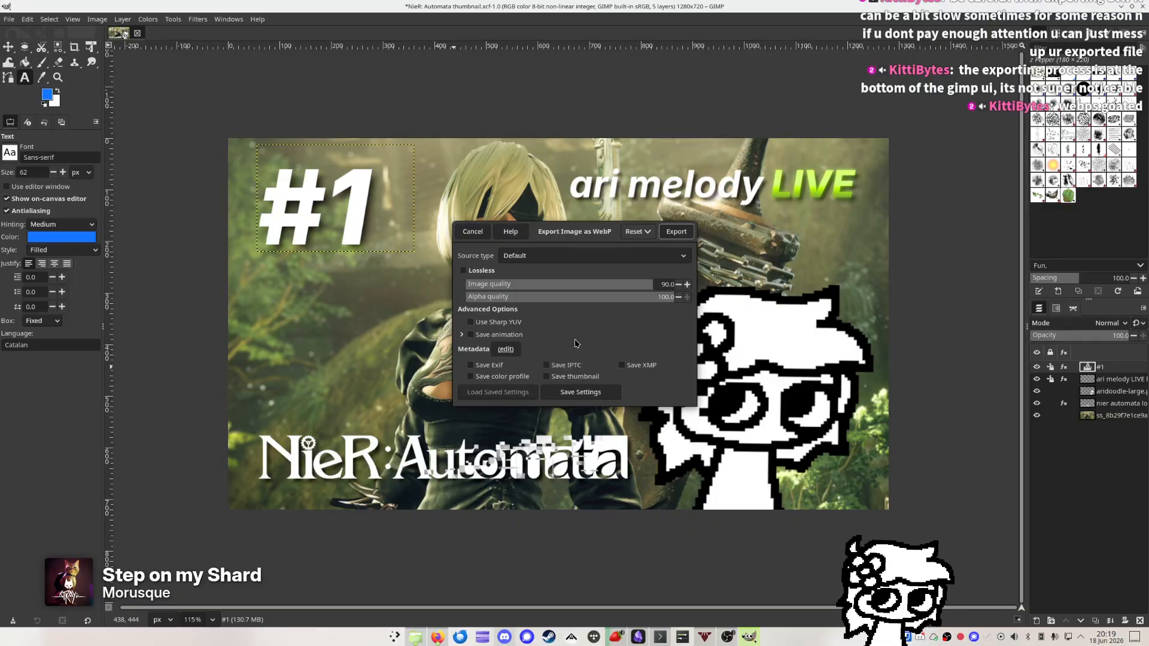
left_click(580, 392)
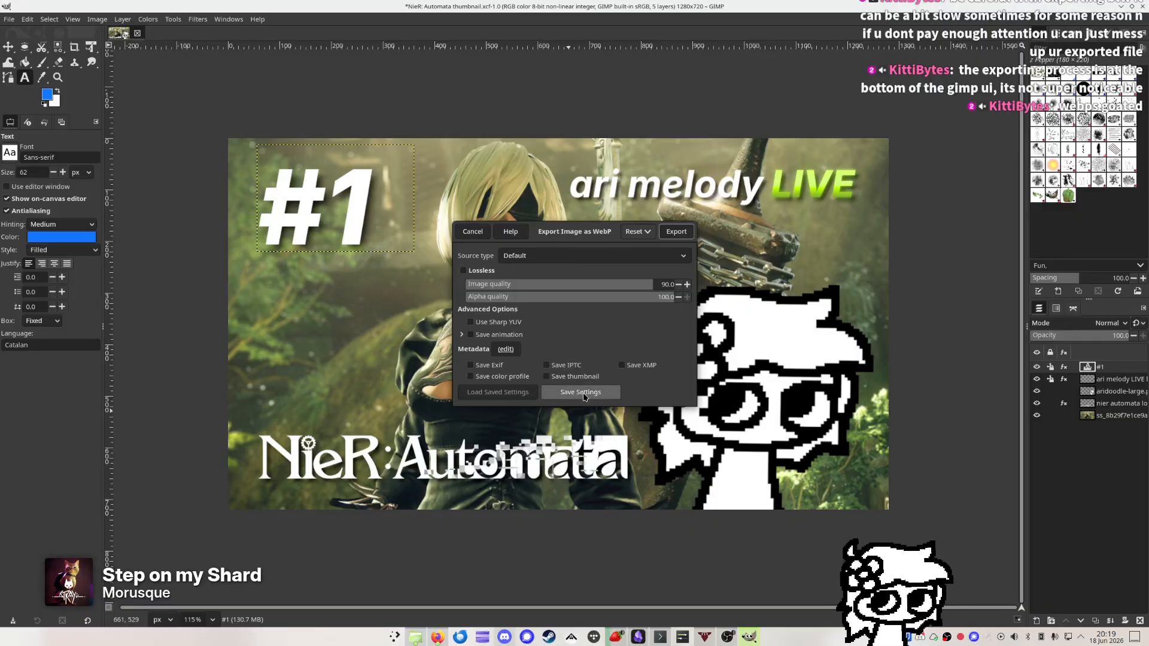
left_click(676, 231)
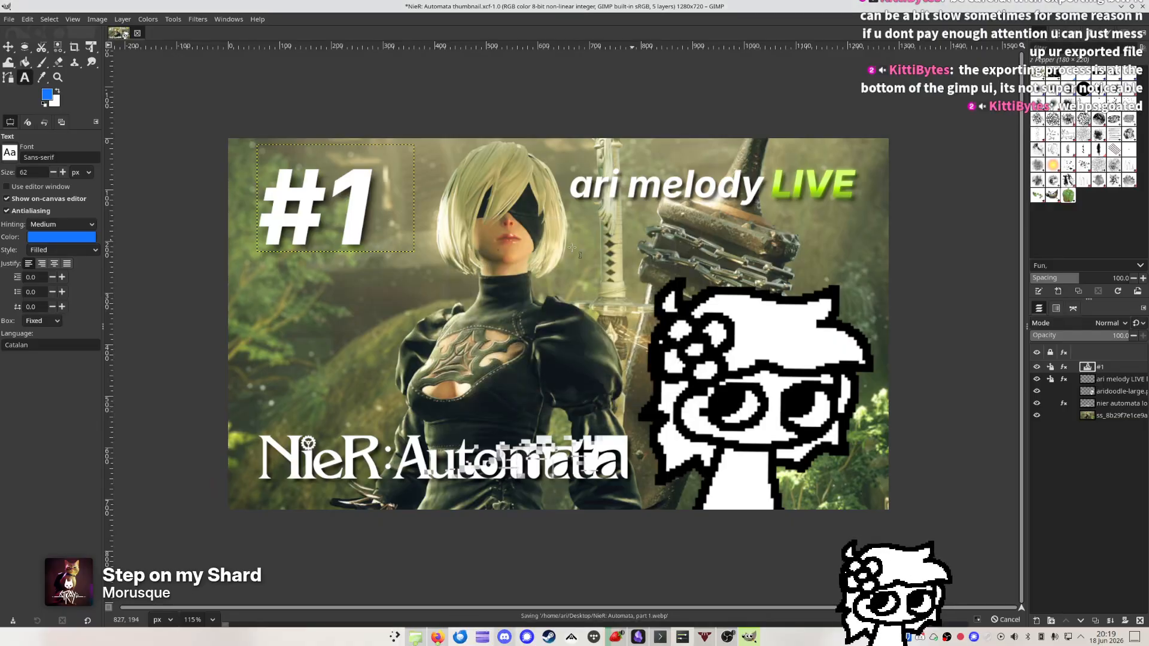
Change the episode number to #2 and export the image as "NieR: Automata, part 2.webp" with the same WebP settings
key("ctrl+shift+e")
left_click(359, 207)
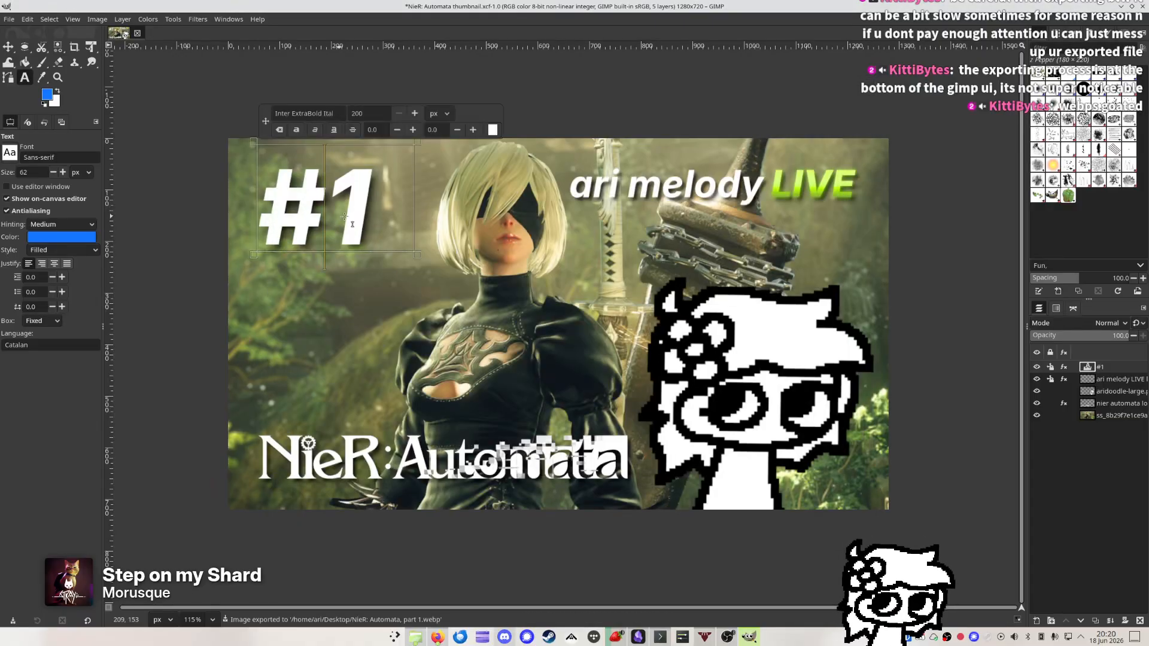
key("BackSpace")
type("2")
key("ctrl+shift+e")
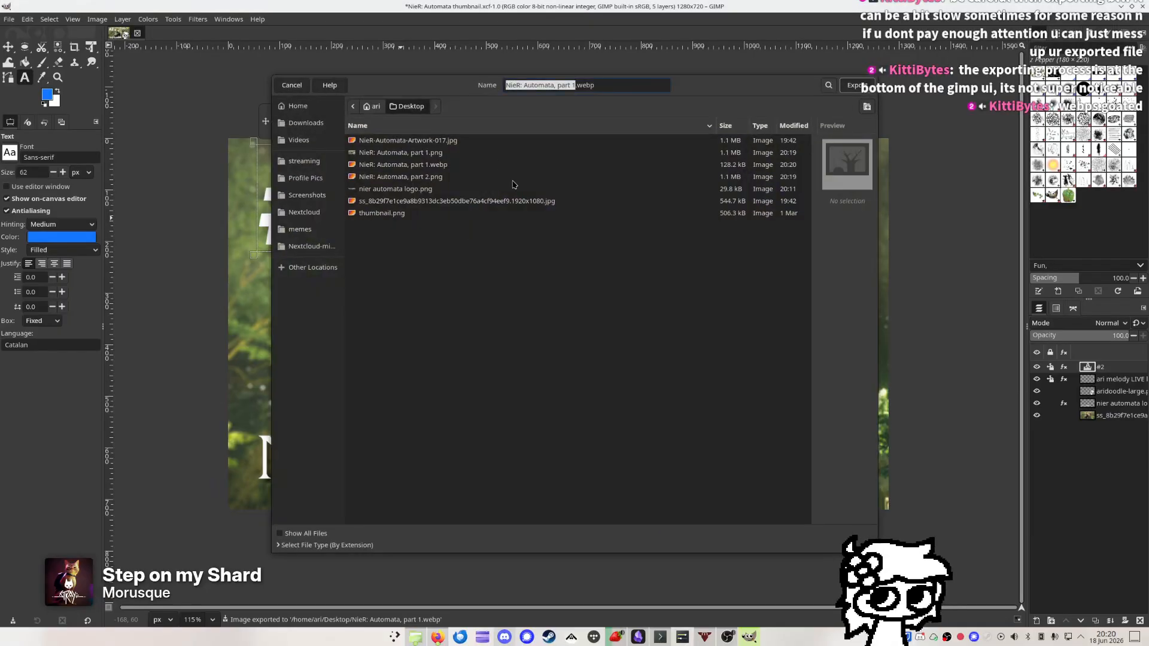
key("Right")
key("BackSpace")
type("2")
key("Return")
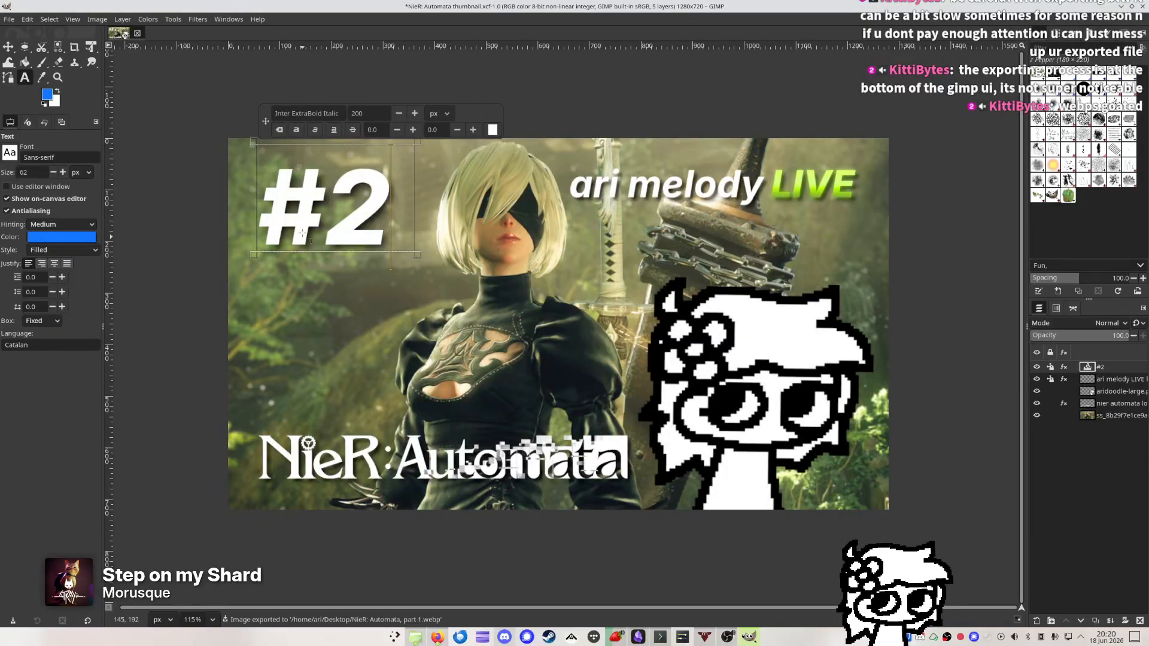
key("Return")
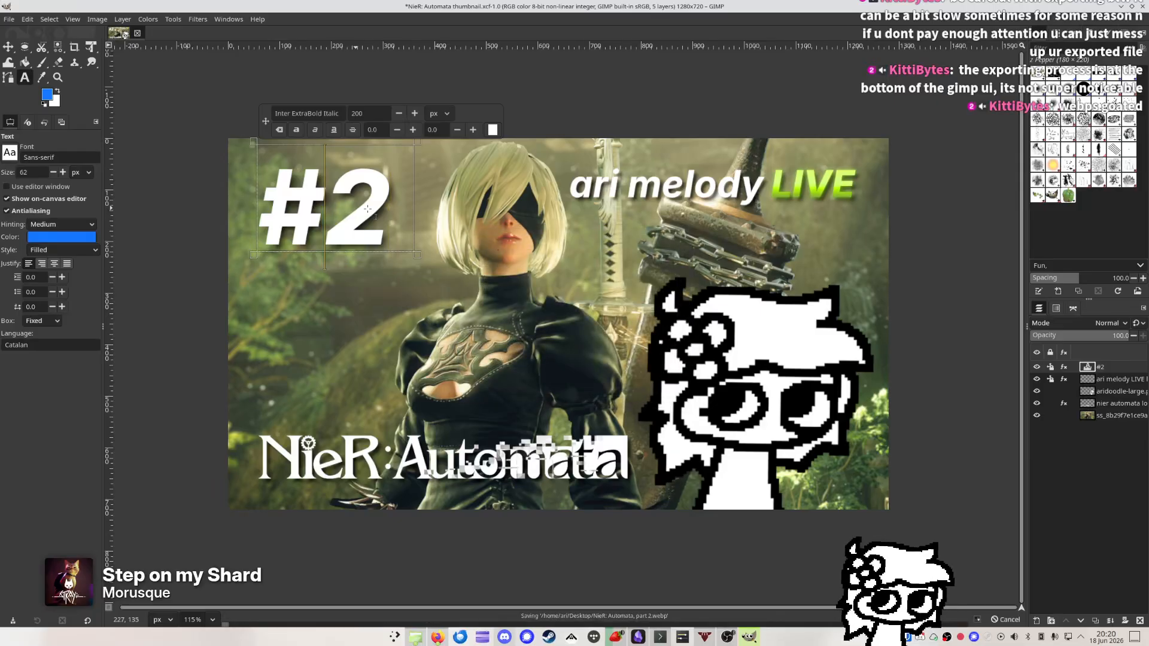
Change the episode number to #3 and export the image as "NieR: Automata, part 3.webp" with the same WebP settings
key("BackSpace")
type("3")
key("ctrl+shift+e")
key("Right")
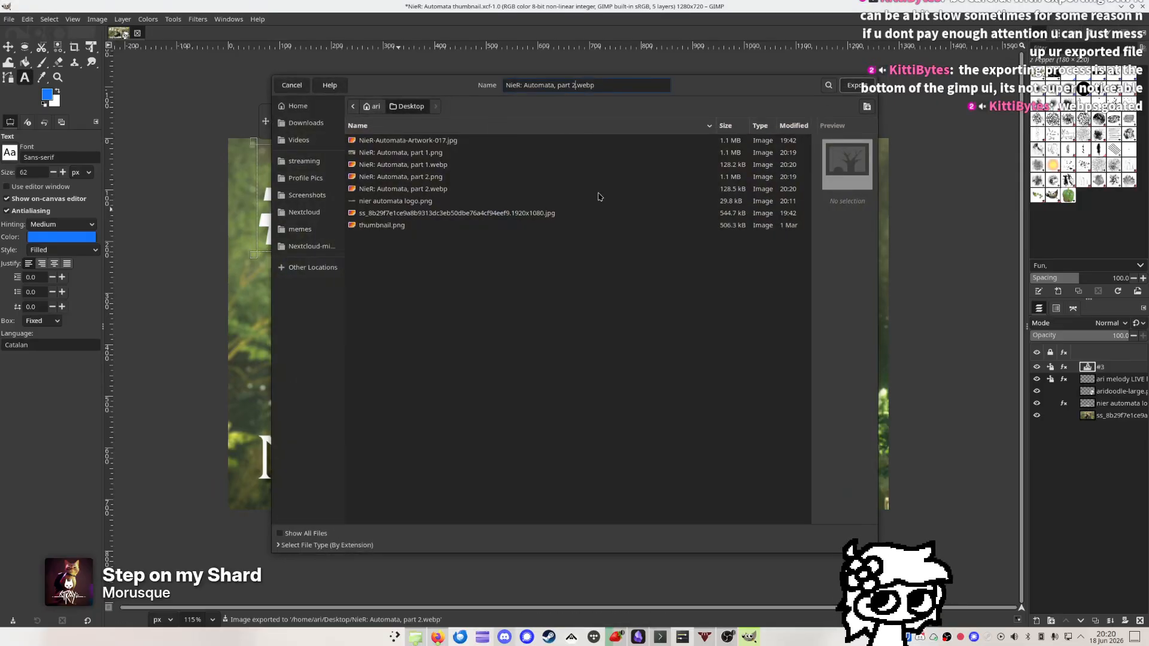
type("3")
key("Return")
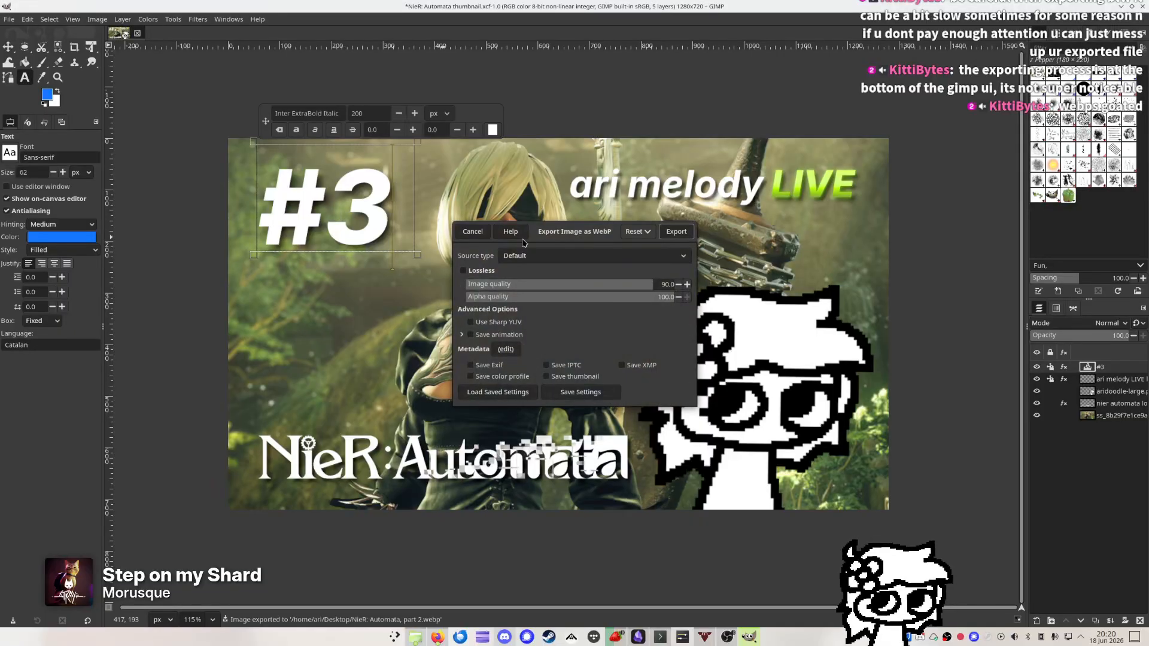
key("Return")
Change the episode number to #4 and export the image as "NieR: Automata, part 4.webp" with the same WebP settings
key("BackSpace")
type("4")
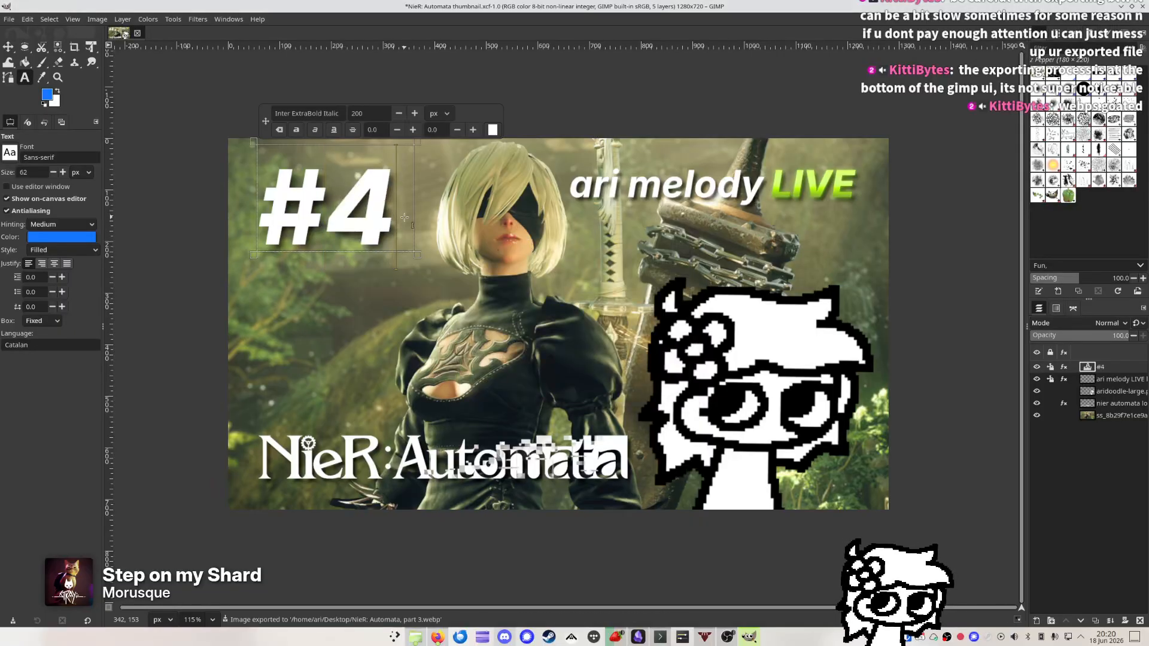
key("ctrl+shift+e")
key("Right")
key("BackSpace")
type("4")
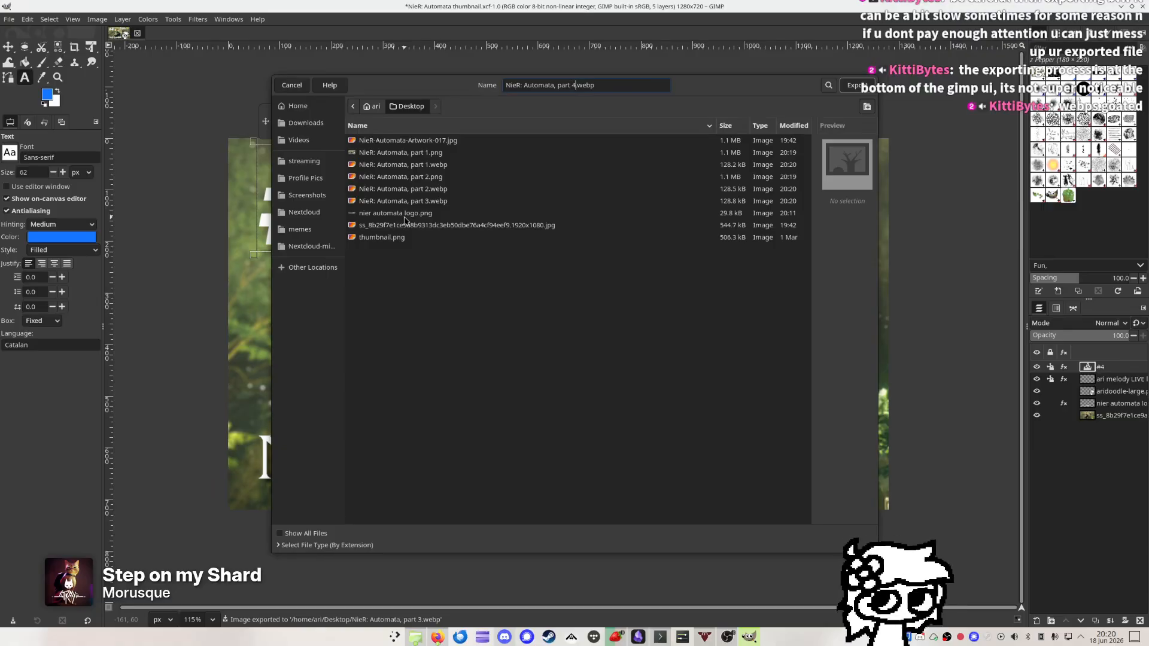
key("Return")
key("Return")
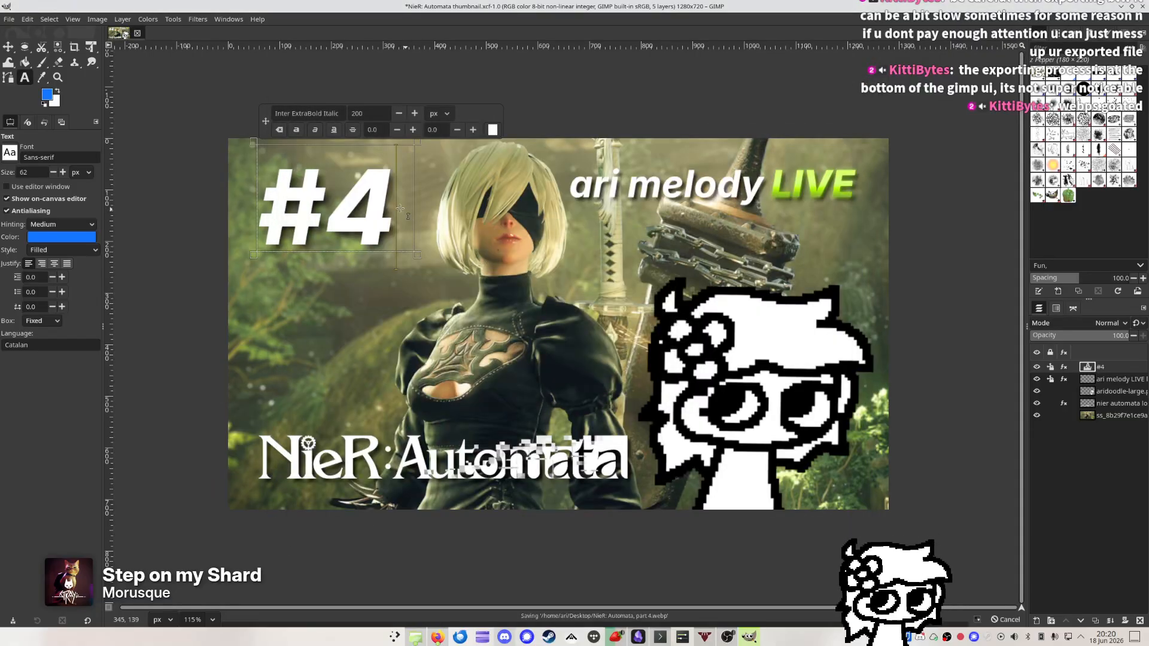
Change the episode number to #5 and export the image as "NieR: Automata, part 5.webp" with the same WebP settings
key("BackSpace")
type("5")
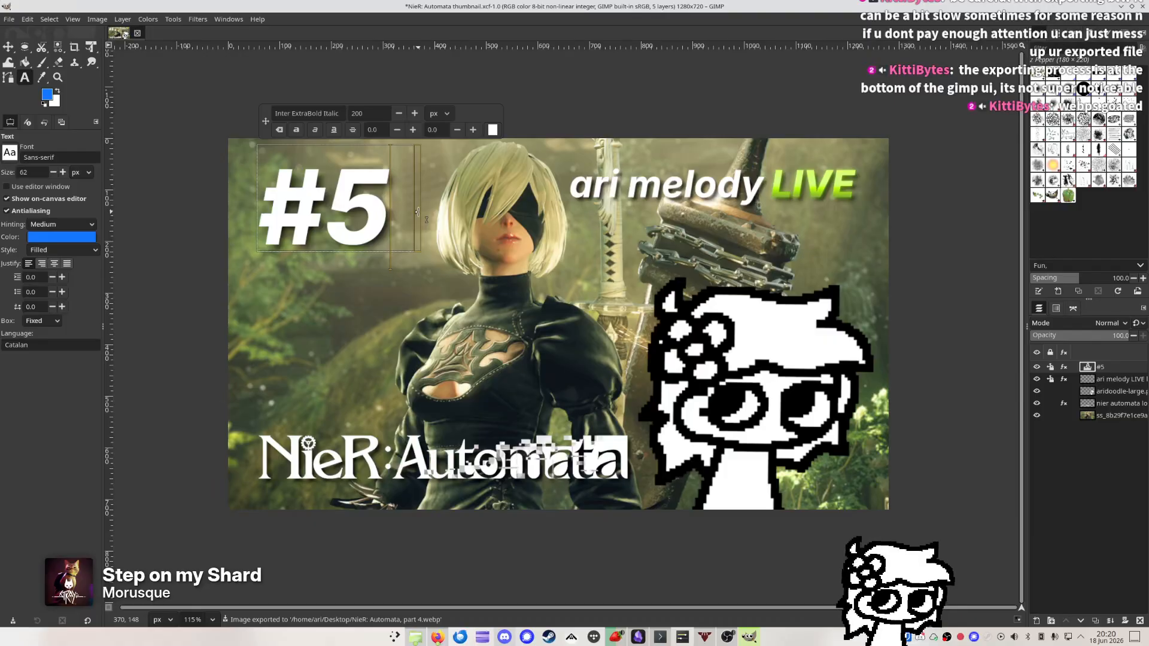
key("ctrl+shift+e")
key("Right")
key("BackSpace")
type("5")
key("Return")
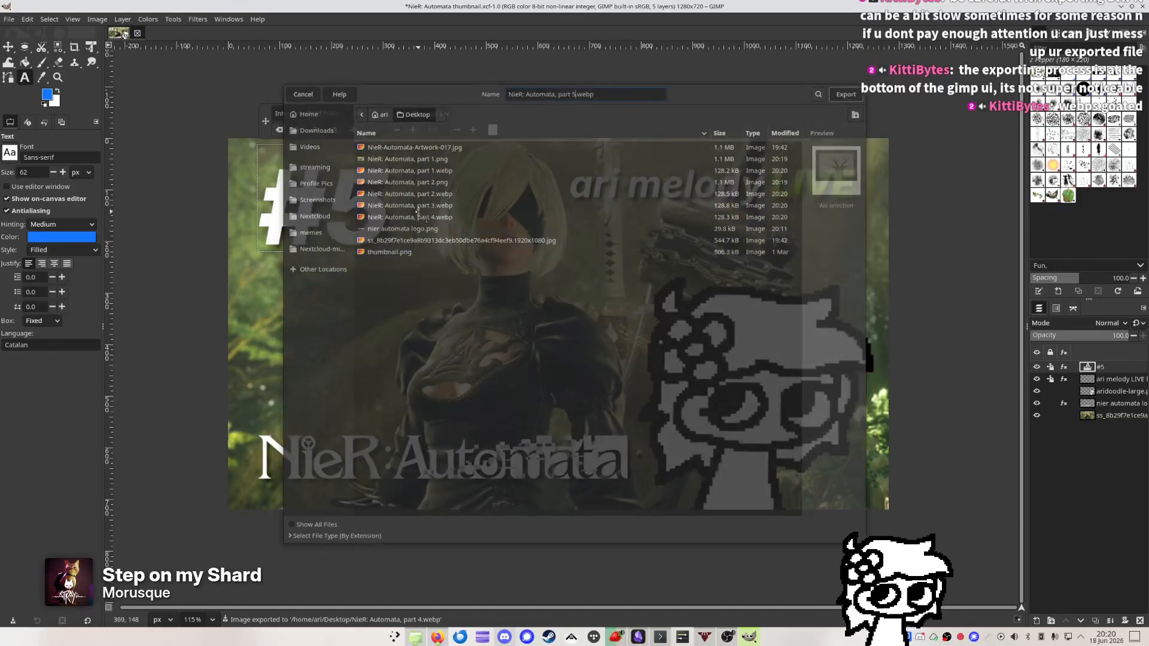
key("Return")
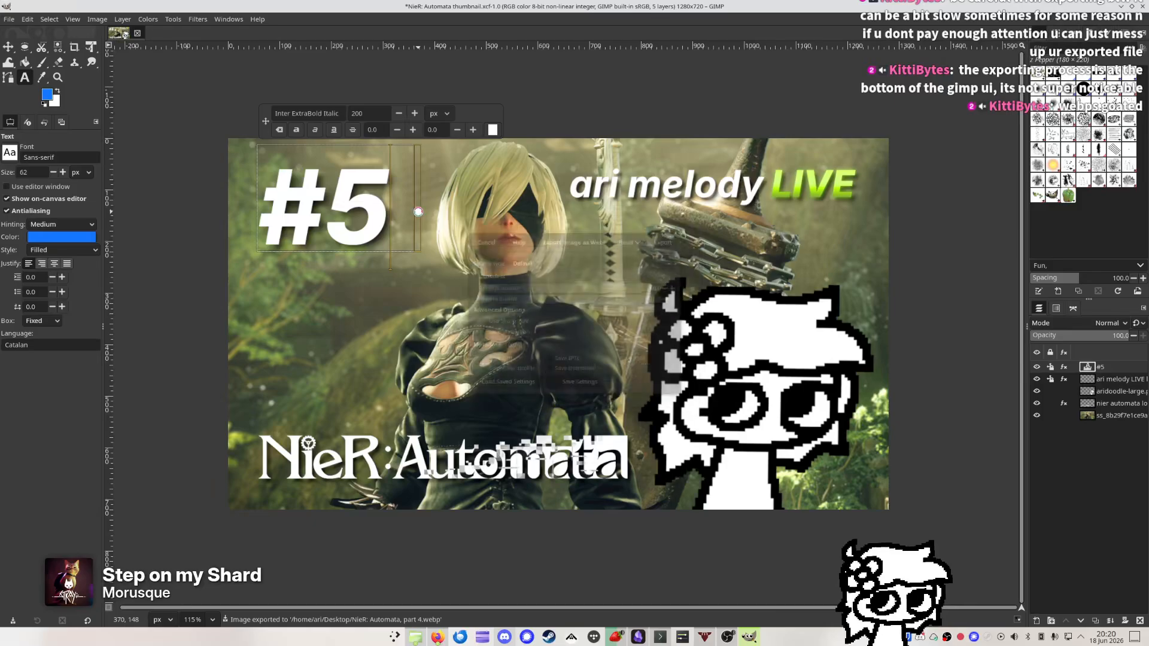
Change the episode number to #6 and export the image as "NieR: Automata, part 6.webp" with the same WebP settings
type("6")
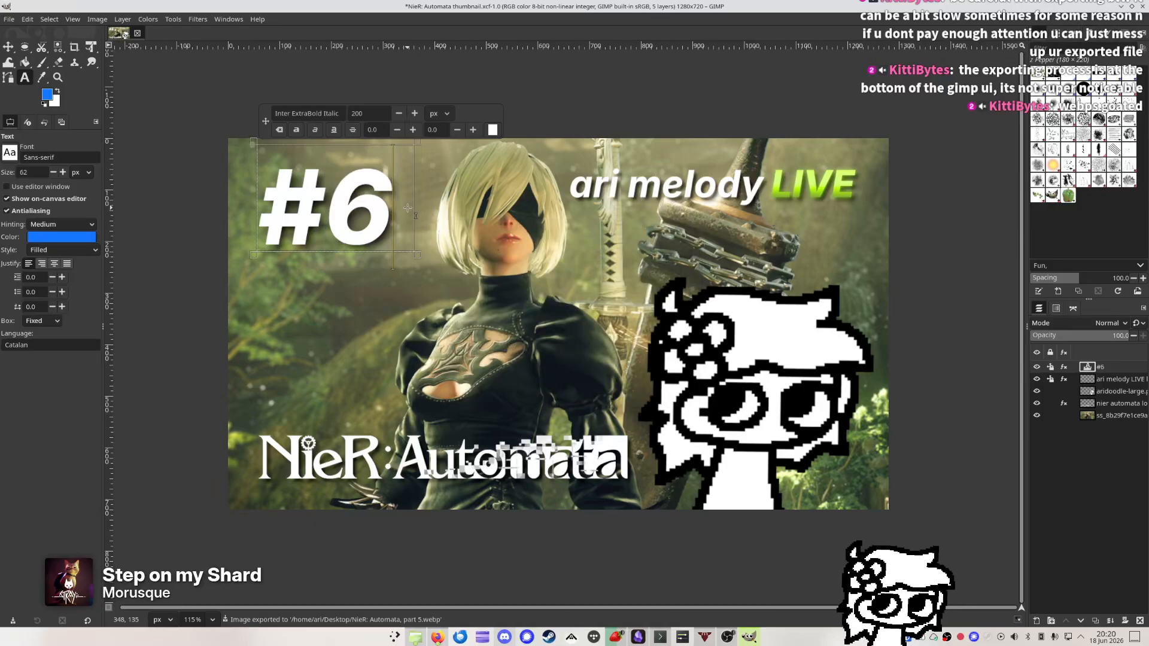
key("ctrl+shift+e")
key("Right")
key("BackSpace")
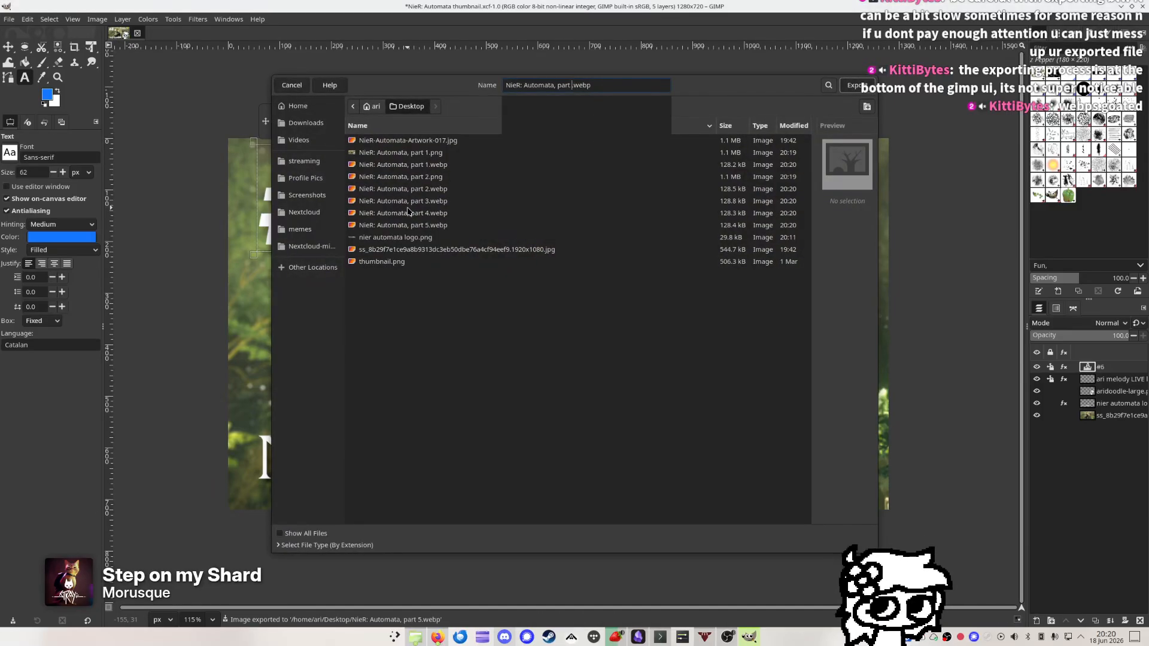
type("6")
key("Return")
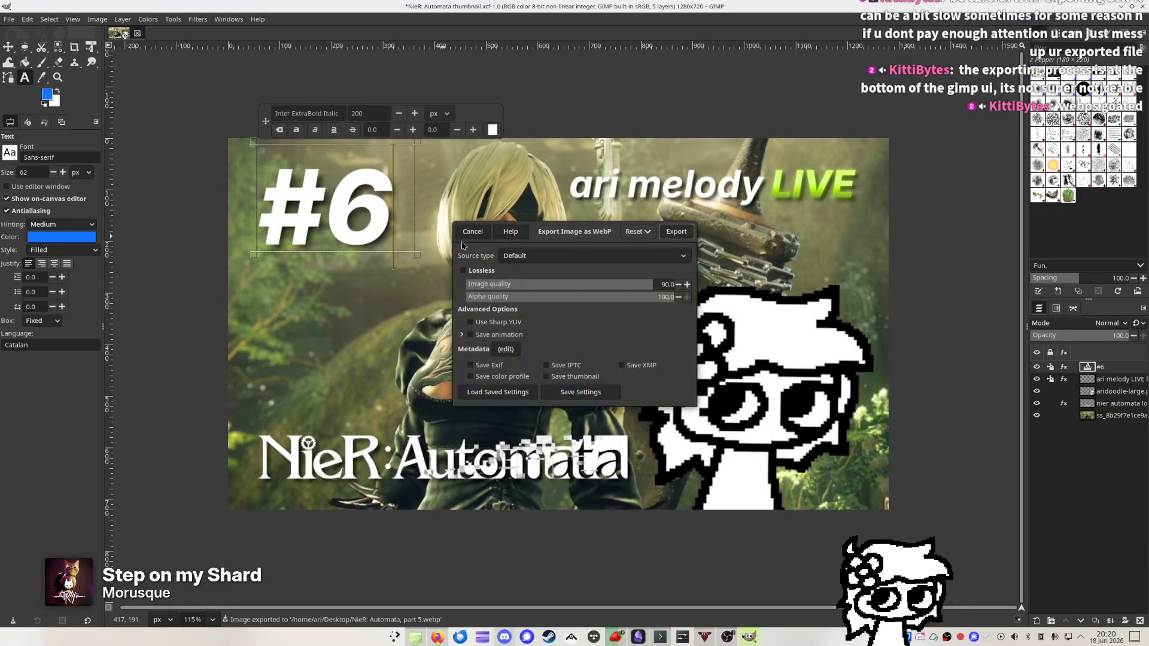
key("Return")
Change the episode number to #7 and export the image as "NieR: Automata, part 7.webp" with the same WebP settings
key("BackSpace")
type("7")
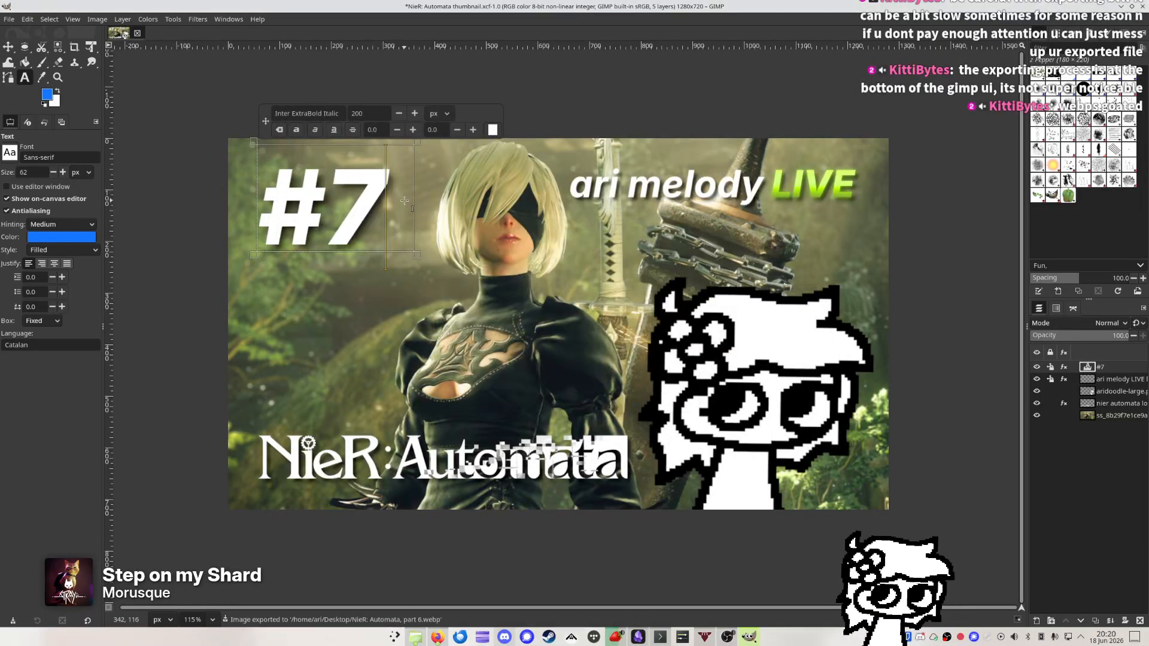
key("ctrl+shift+e")
key("Right")
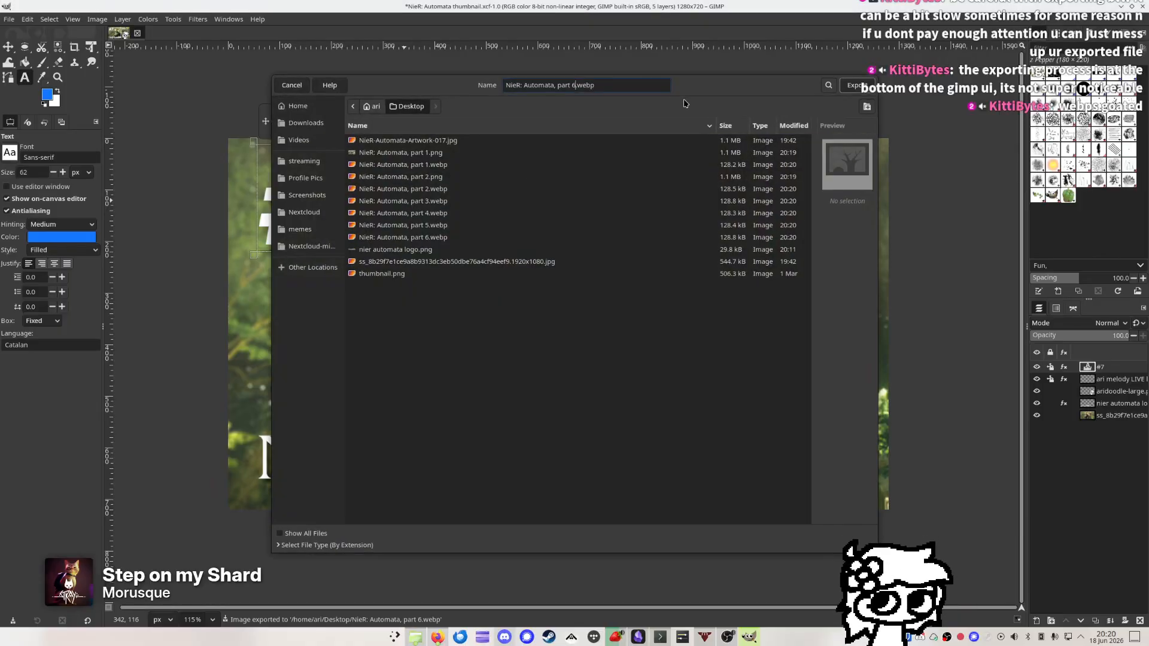
key("BackSpace")
type("7")
key("Return")
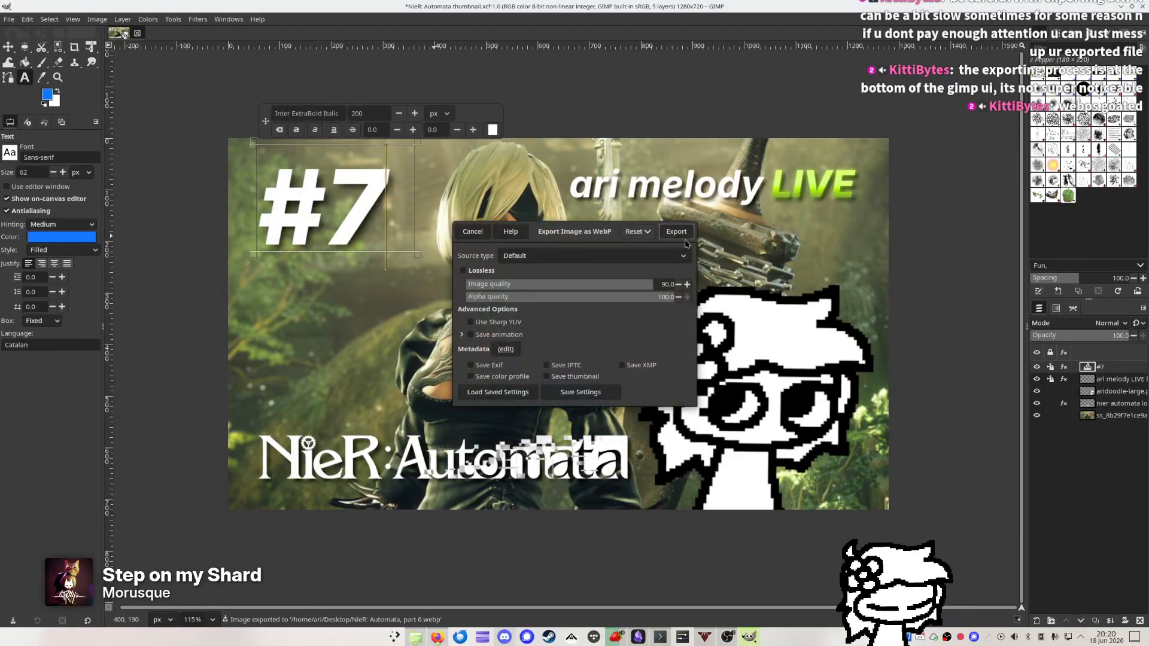
key("Return")
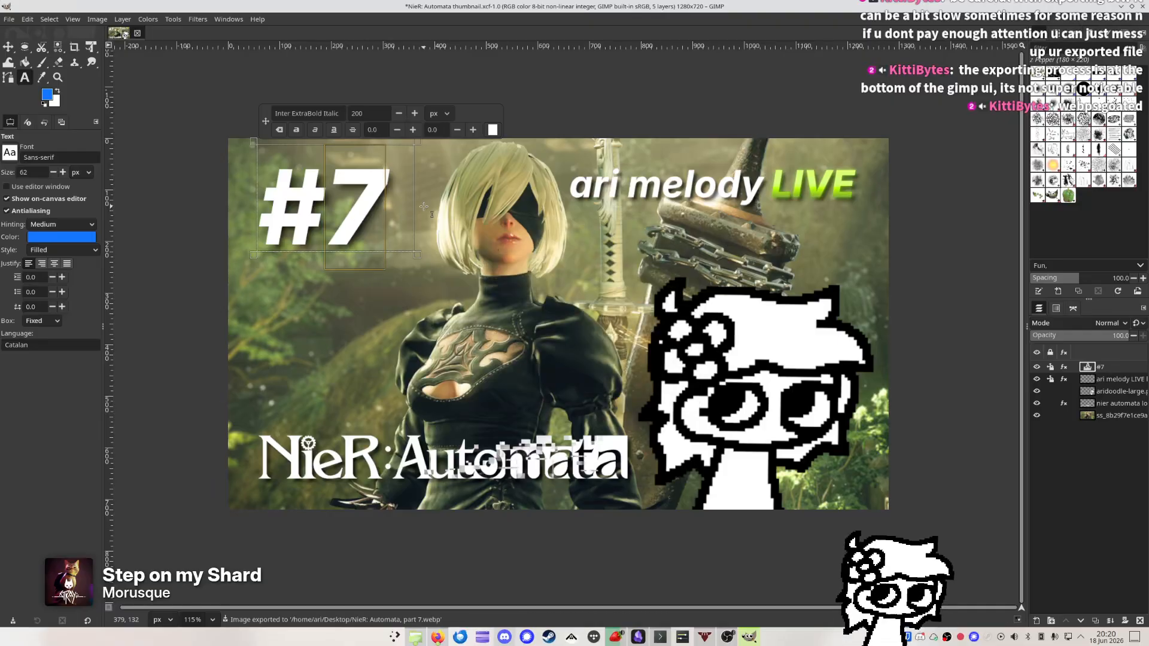
Change the episode number to #8 and export the image as "NieR: Automata, part 8.webp" with the same WebP settings
type("8")
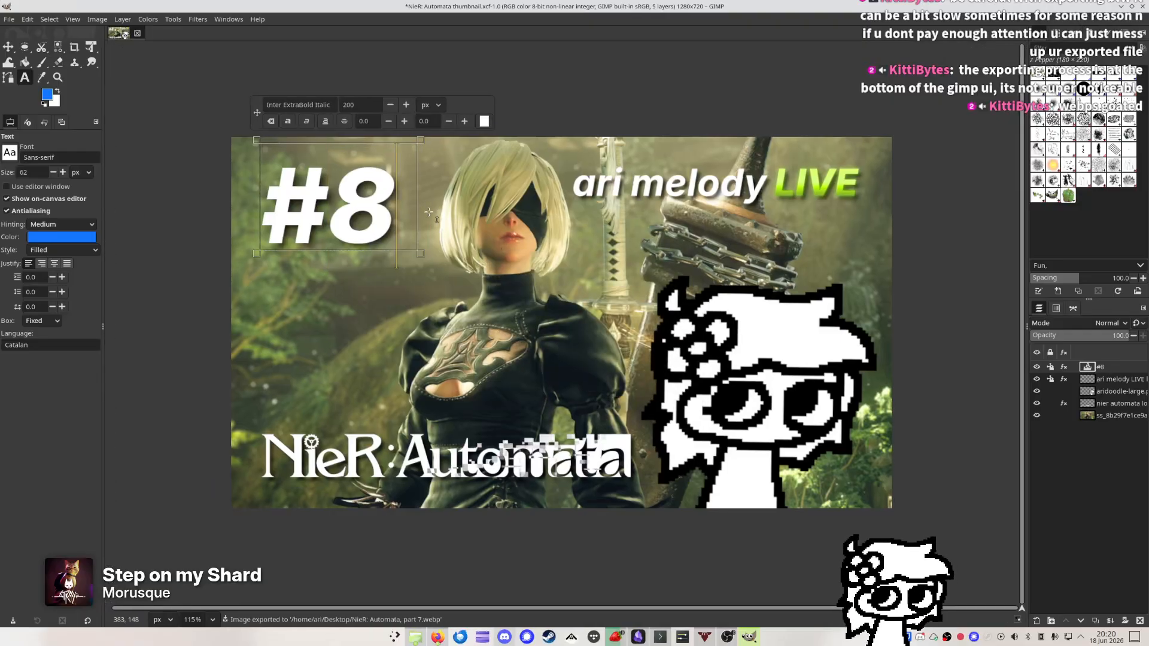
key("ctrl+shift+e")
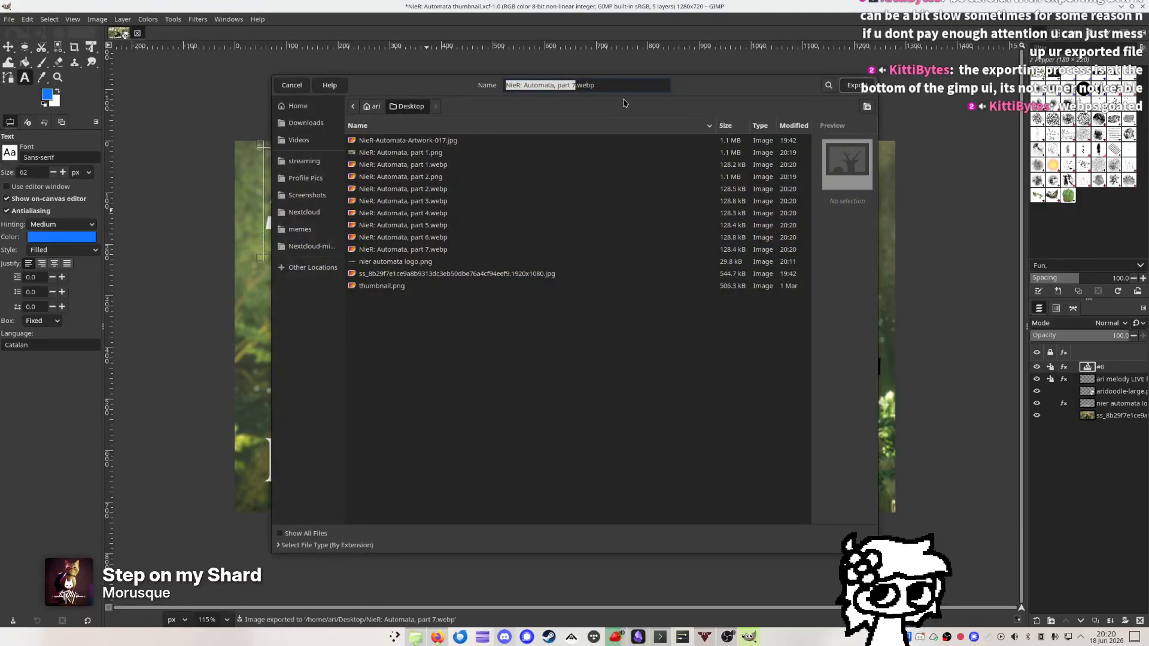
key("Right")
key("BackSpace")
type("8")
key("Return")
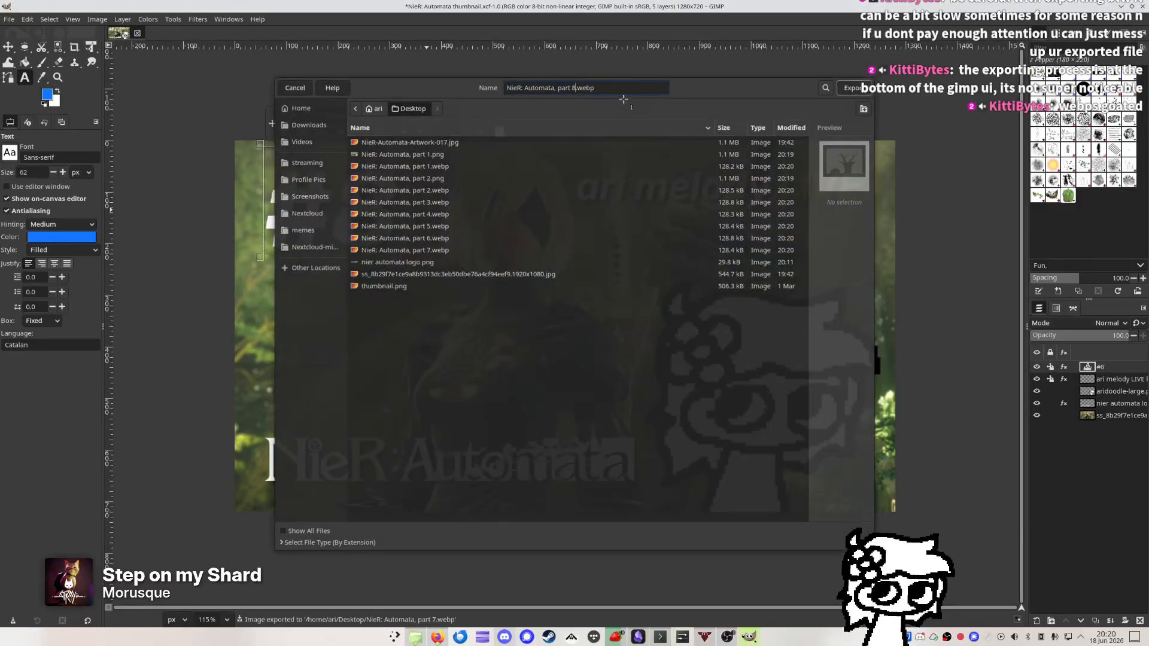
left_click(676, 231)
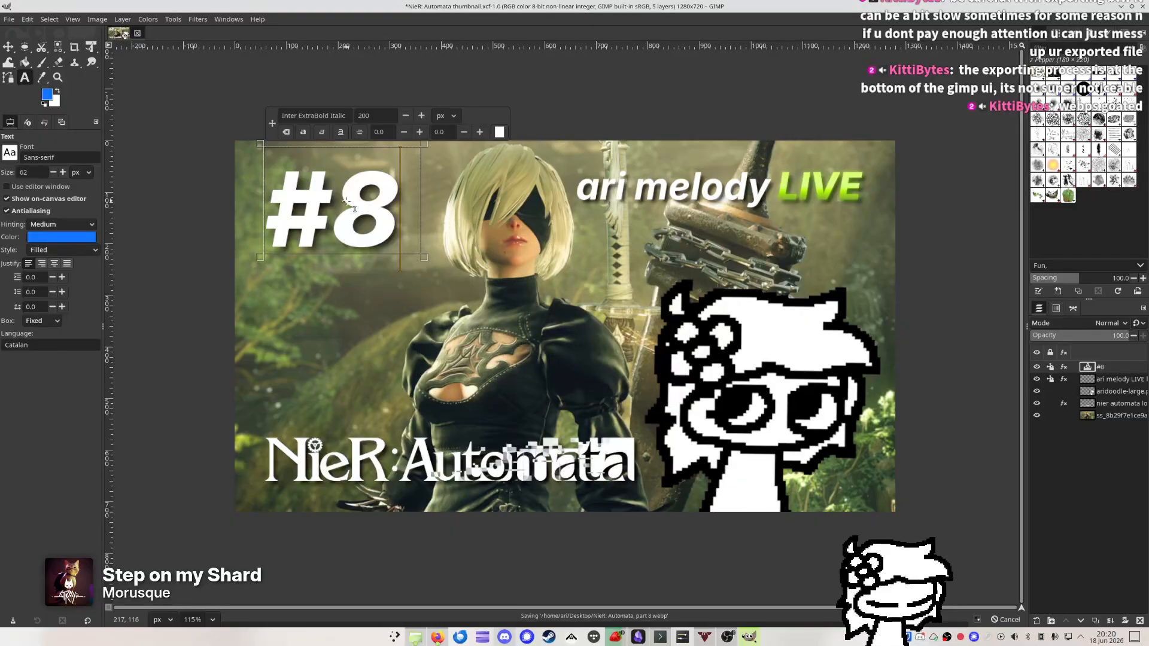
Change the episode number to #9 and export the image as "NieR: Automata, part 9.webp" with the same WebP settings
key("BackSpace")
type("9")
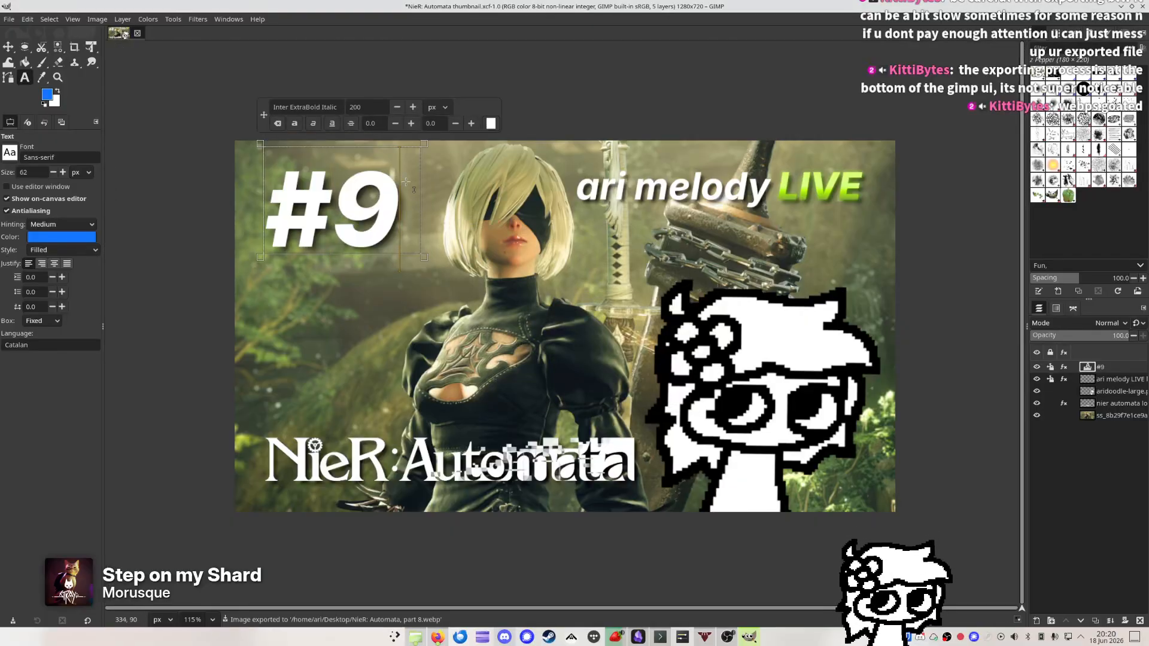
key("ctrl+shift+e")
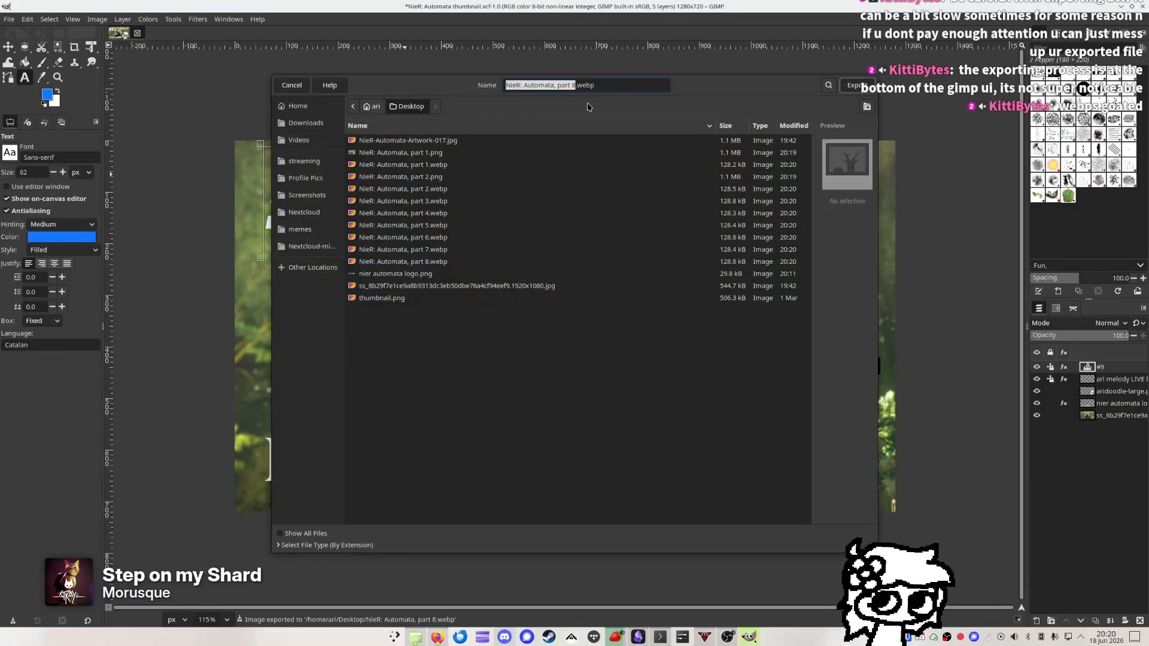
key("Right")
key("BackSpace")
type("9")
key("Return")
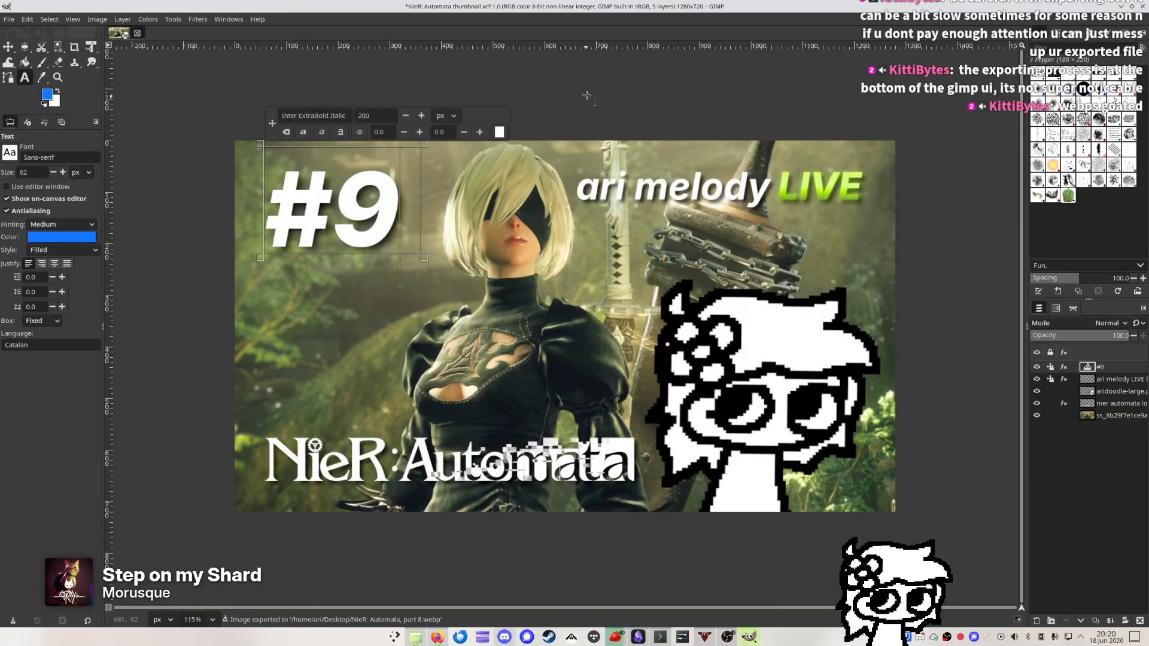
left_click(675, 232)
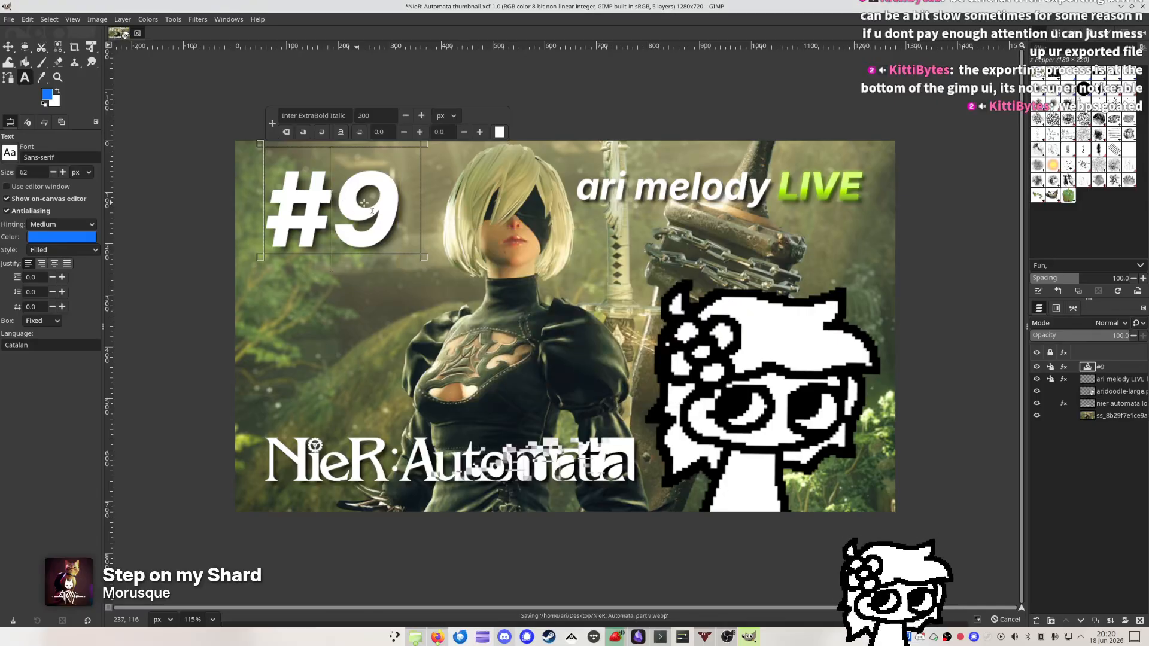
Change the episode number to #10 and widen its text box so that both digits fit on one line
key("BackSpace")
type("10")
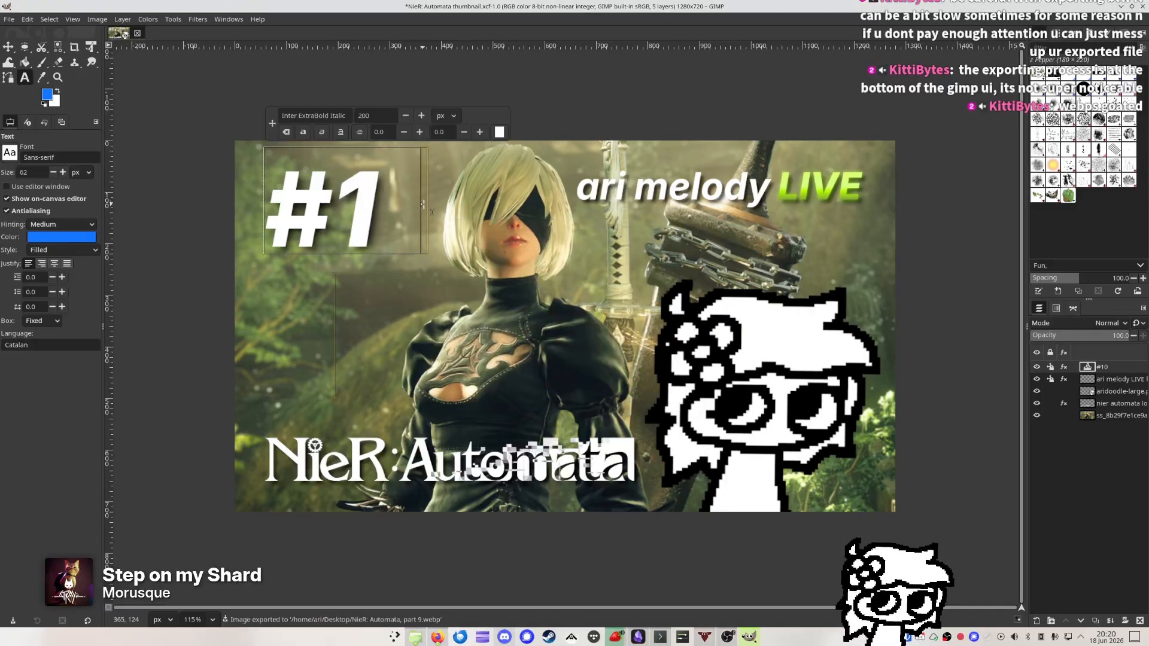
left_click_drag(423, 204, 568, 208)
key("ctrl+shift+r")
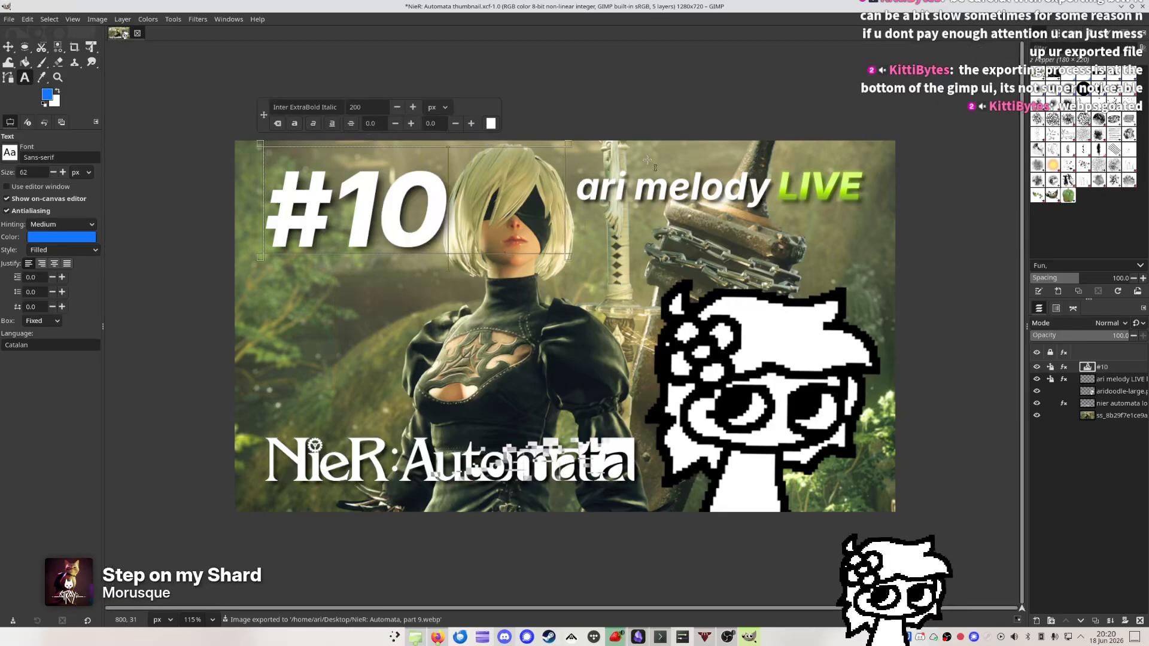
key("ctrl+shift+r")
Export the image as "NieR: Automata, part 10.webp" with the same WebP settings
key("ctrl+shift+e")
key("Right")
key("BackSpace")
type("10")
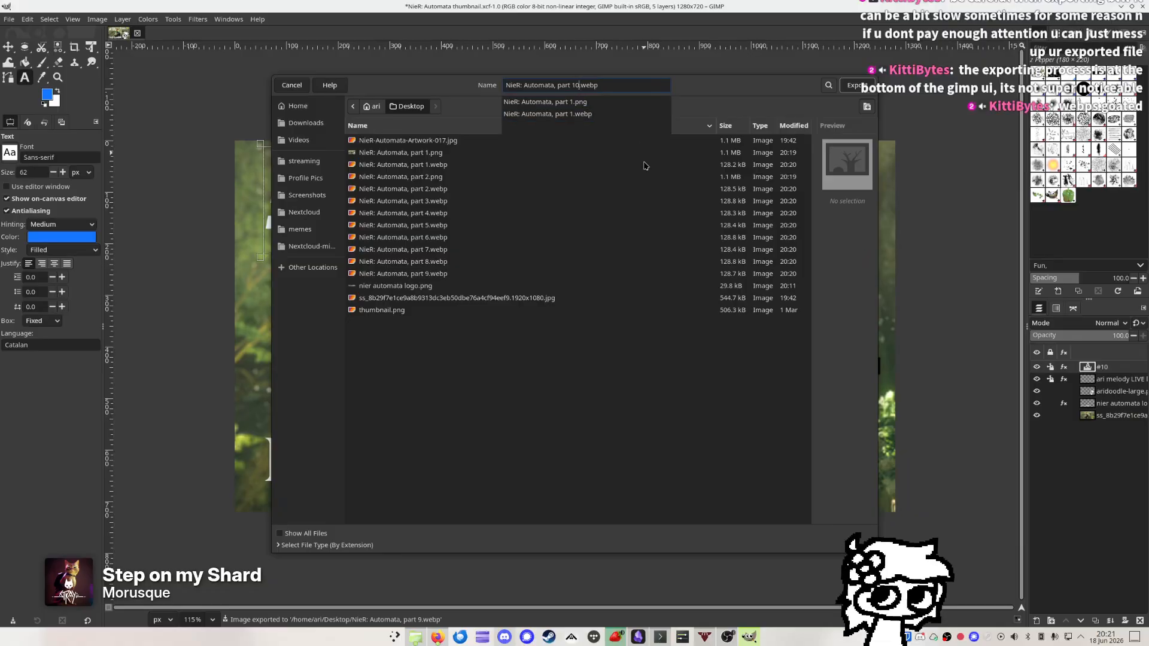
key("Return")
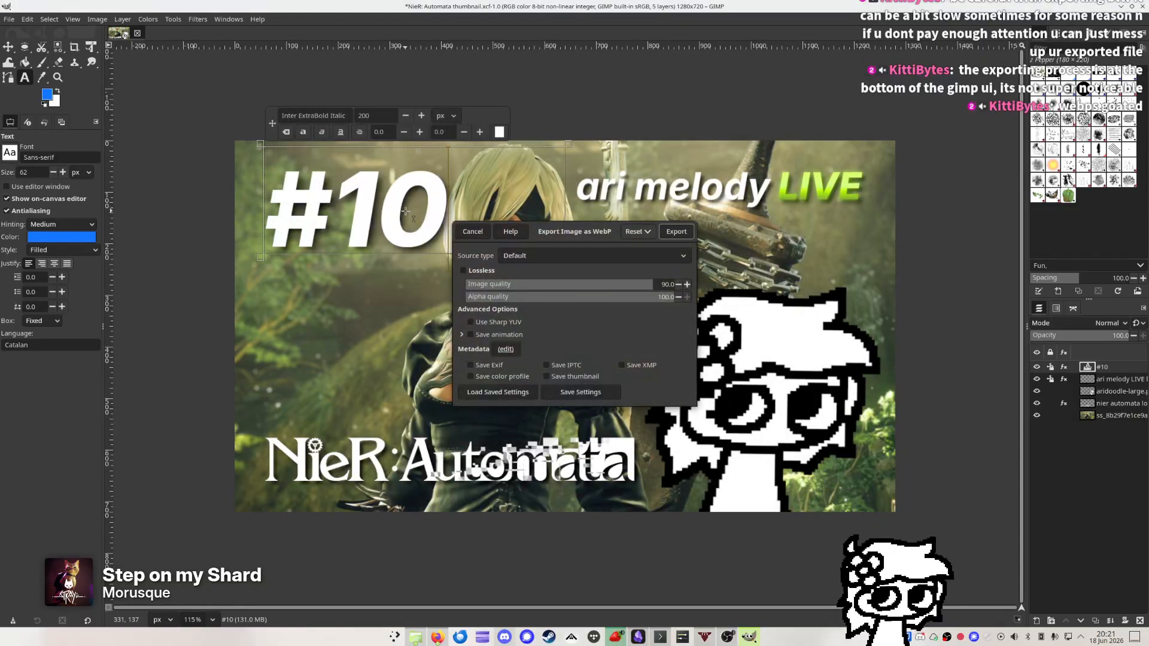
key("Return")
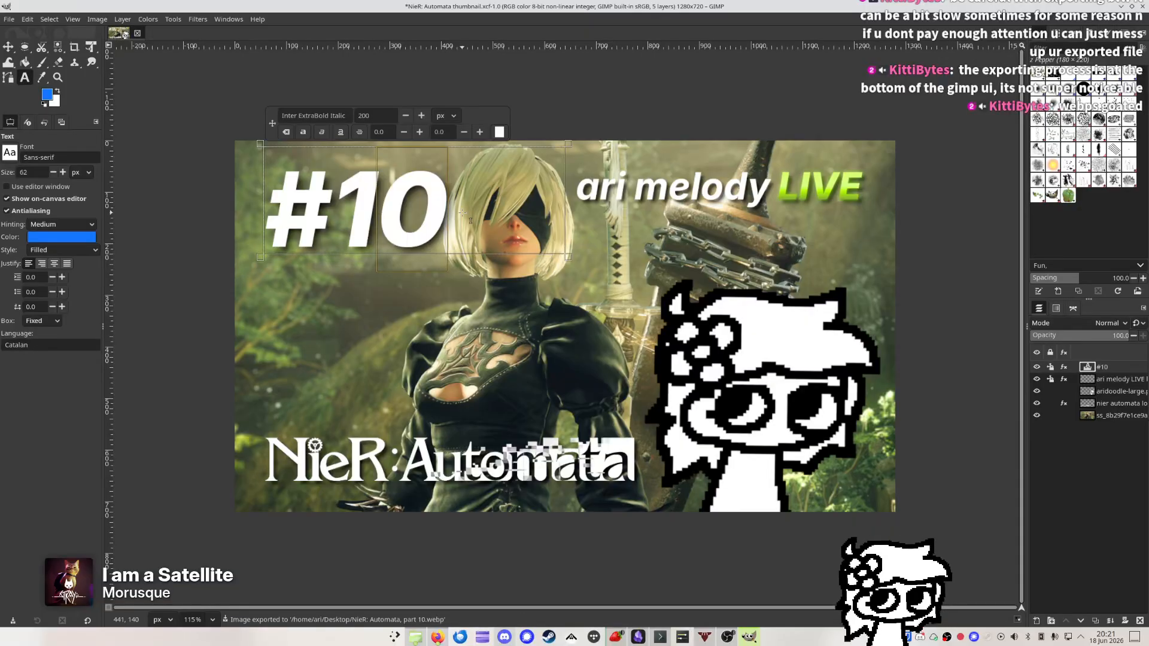
Change the episode number to #11 and export the image as "NieR: Automata, part 11.webp" with the same WebP settings
key("BackSpace")
type("1")
key("ctrl+shift+e")
key("Right")
key("BackSpace")
type("1")
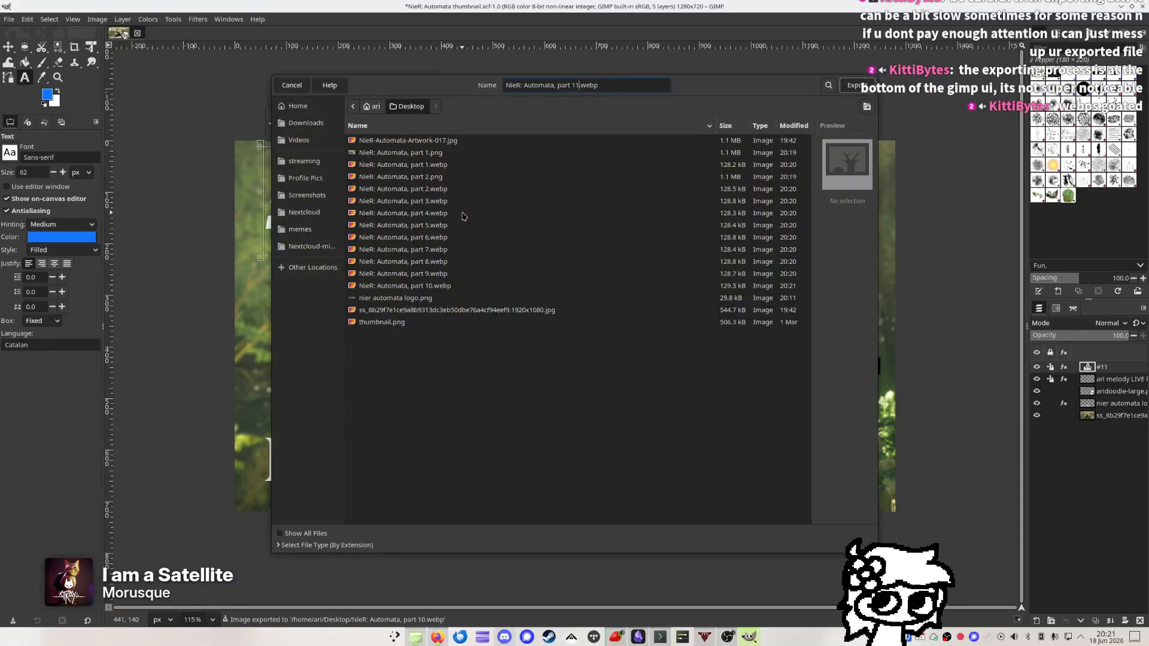
key("Return")
key("Return")
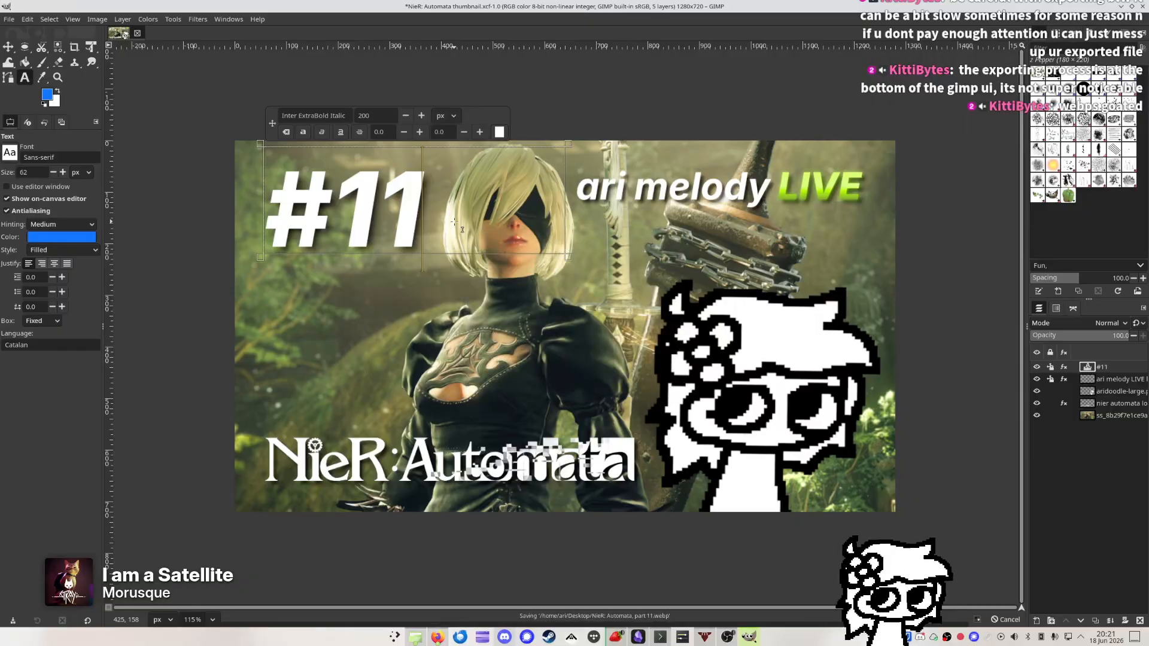
Change the episode number to #12 and export the image as "NieR: Automata, part 12.webp" with the same WebP settings
key("BackSpace")
type("2")
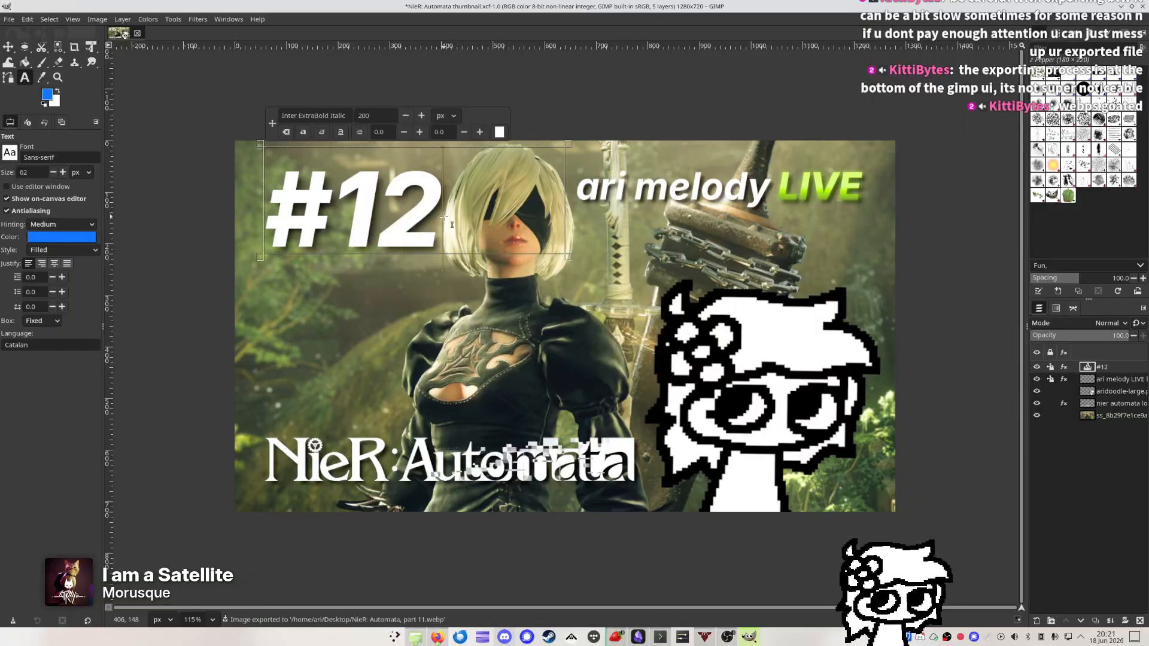
key("ctrl+shift+e")
key("Right")
key("BackSpace")
type("2")
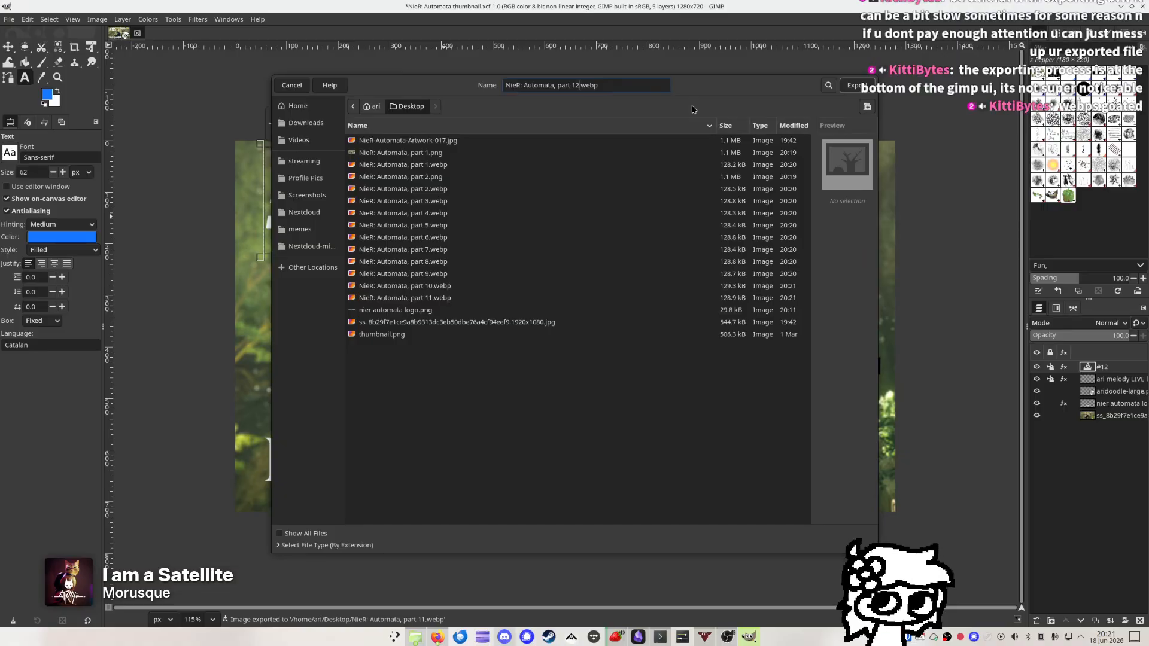
left_click_drag(692, 109, 809, 121)
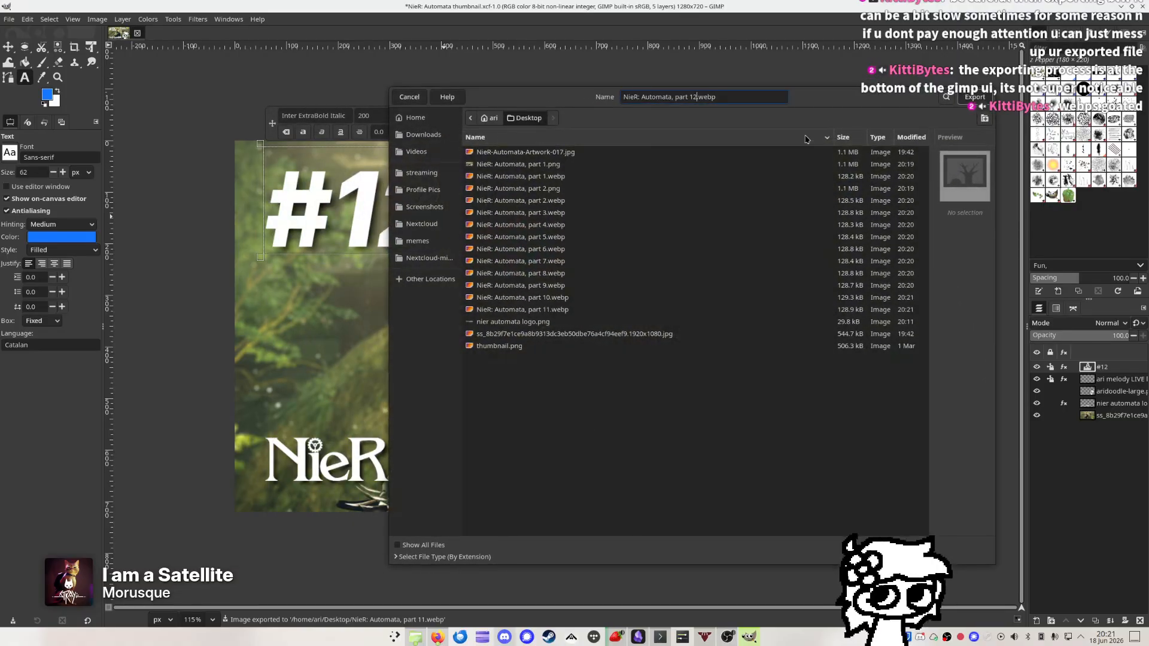
key("Return")
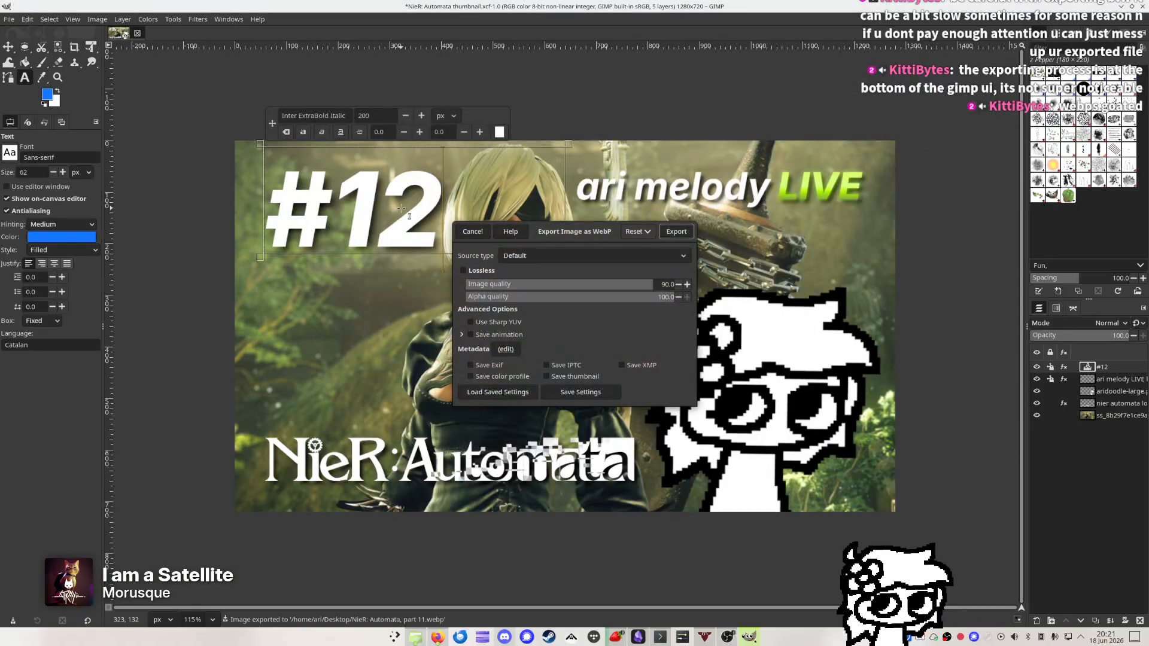
key("Return")
Change the episode number to #13 and export the image as "NieR: Automata, part 13.webp" with the same WebP settings
key("Delete")
type("3")
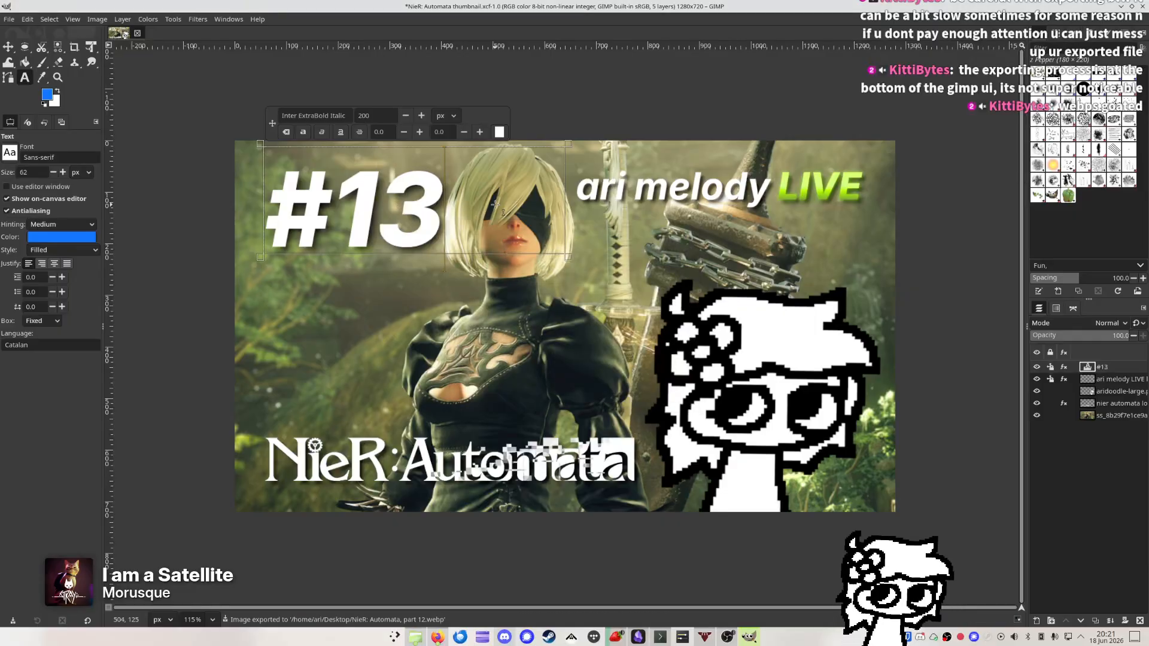
key("ctrl+shift+e")
key("Right")
key("BackSpace")
type("3")
key("Return")
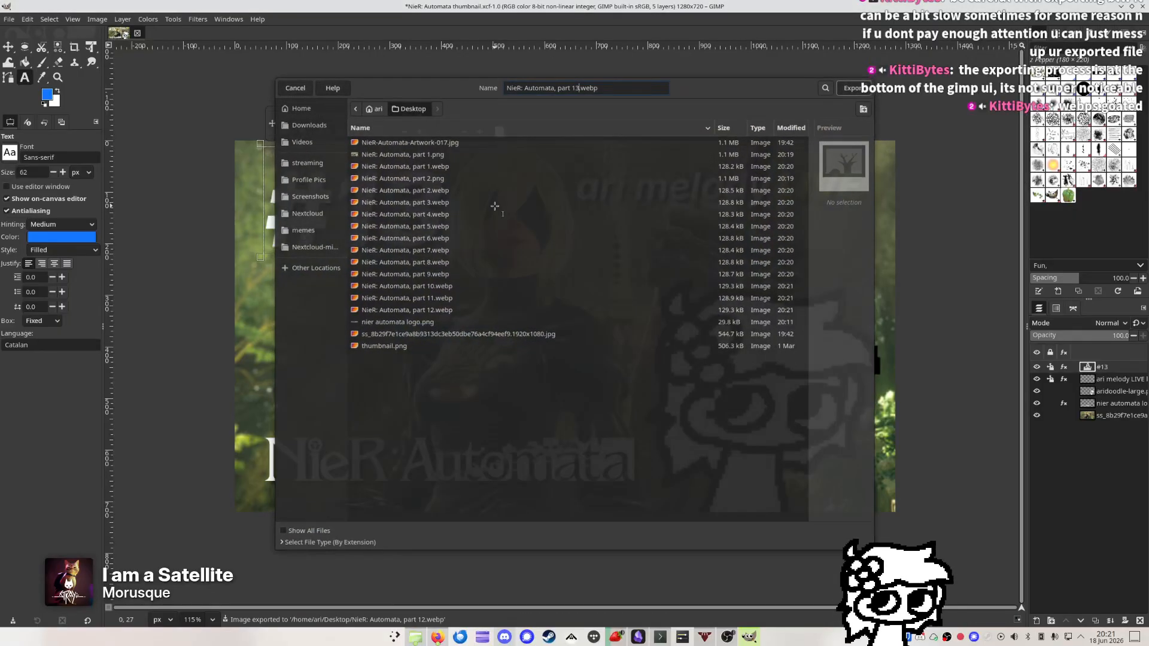
key("Return")
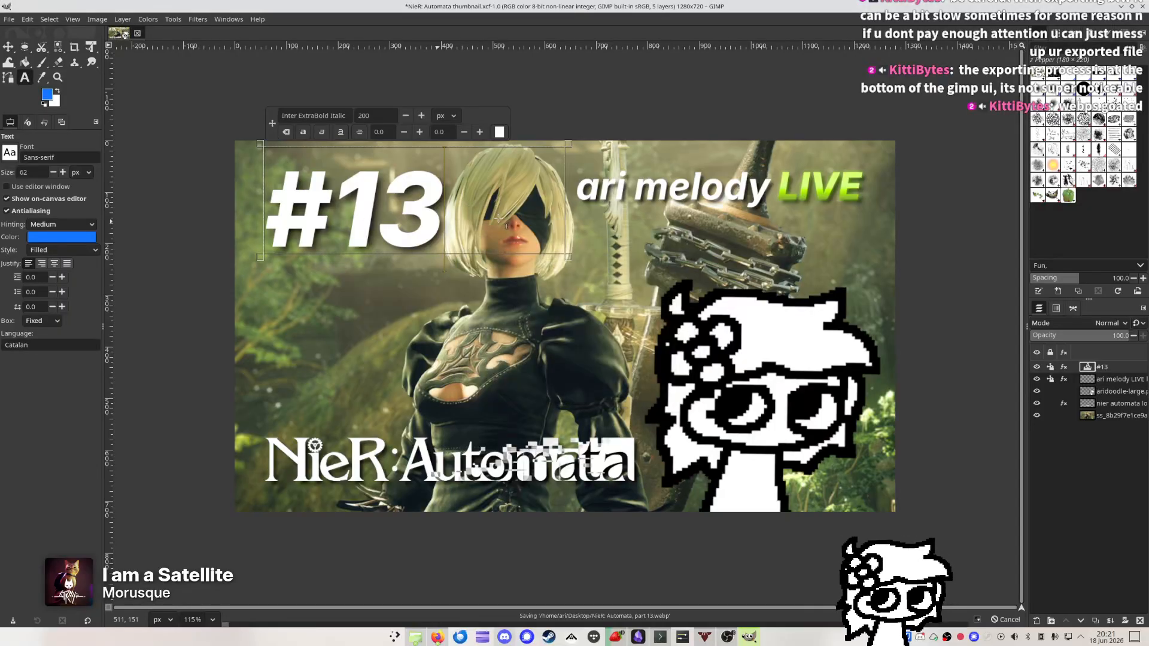
Change the episode number to #14 and export the image as "NieR: Automata, part 14.webp" with the same WebP settings
key("Delete")
type("4")
key("shift+ctrl+e")
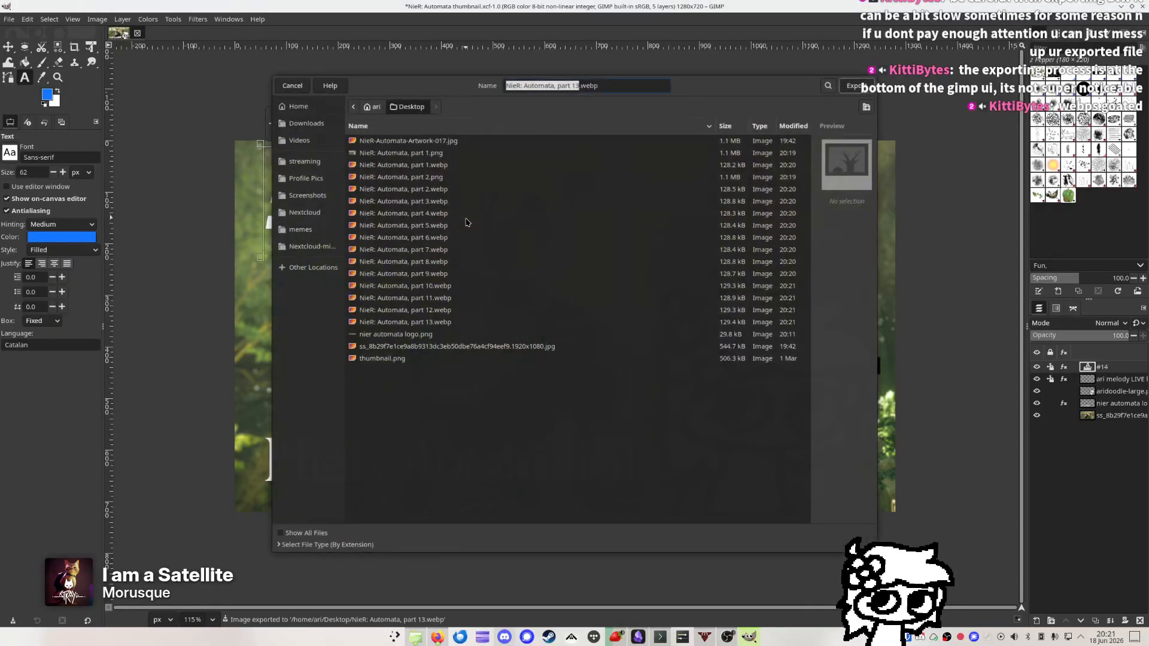
key("Right")
key("BackSpace")
type("4")
key("Return")
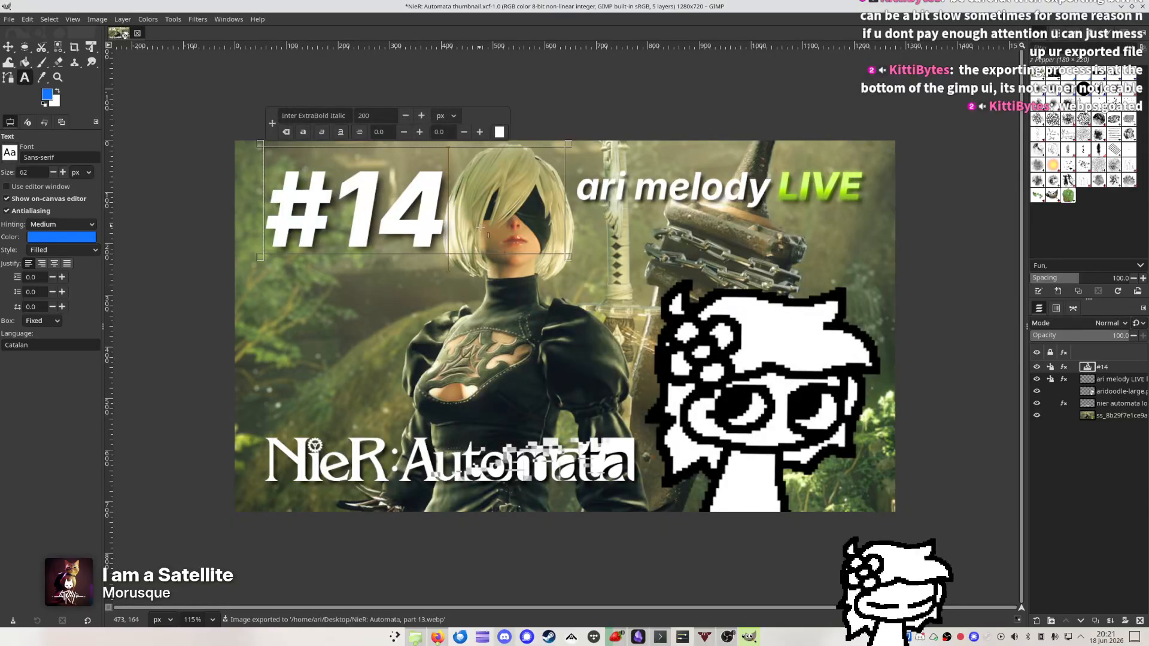
key("Return")
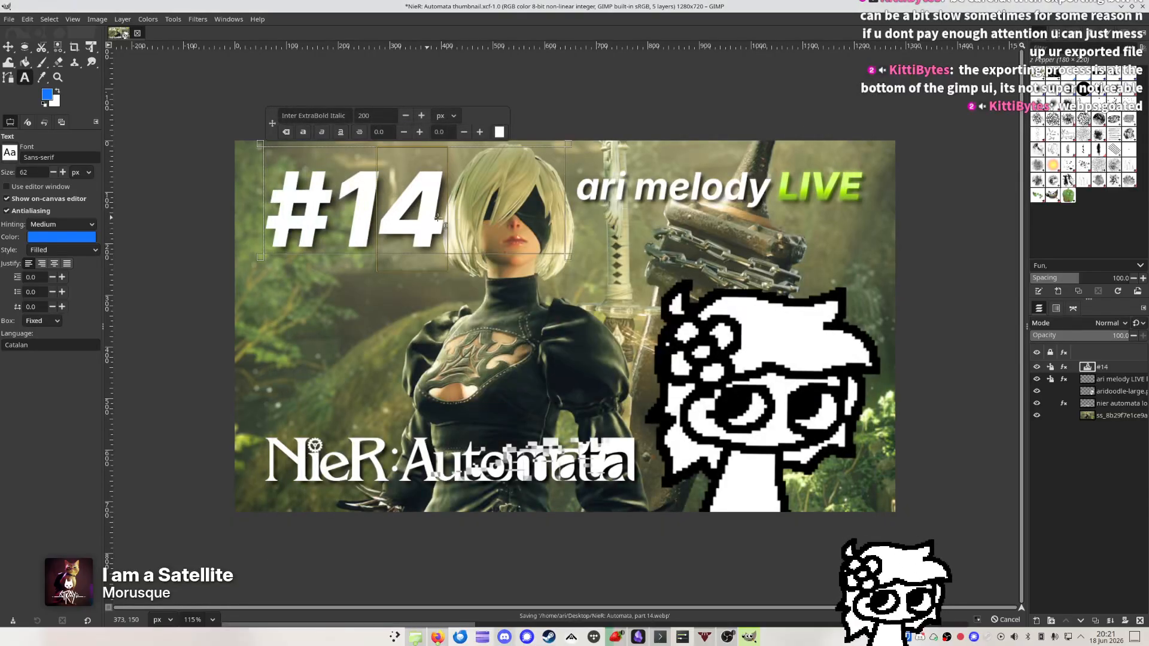
Change the episode number to #15 and export the image as "NieR: Automata, part 15.webp" with the same WebP settings
key("BackSpace")
type("5")
key("shift+ctrl+e")
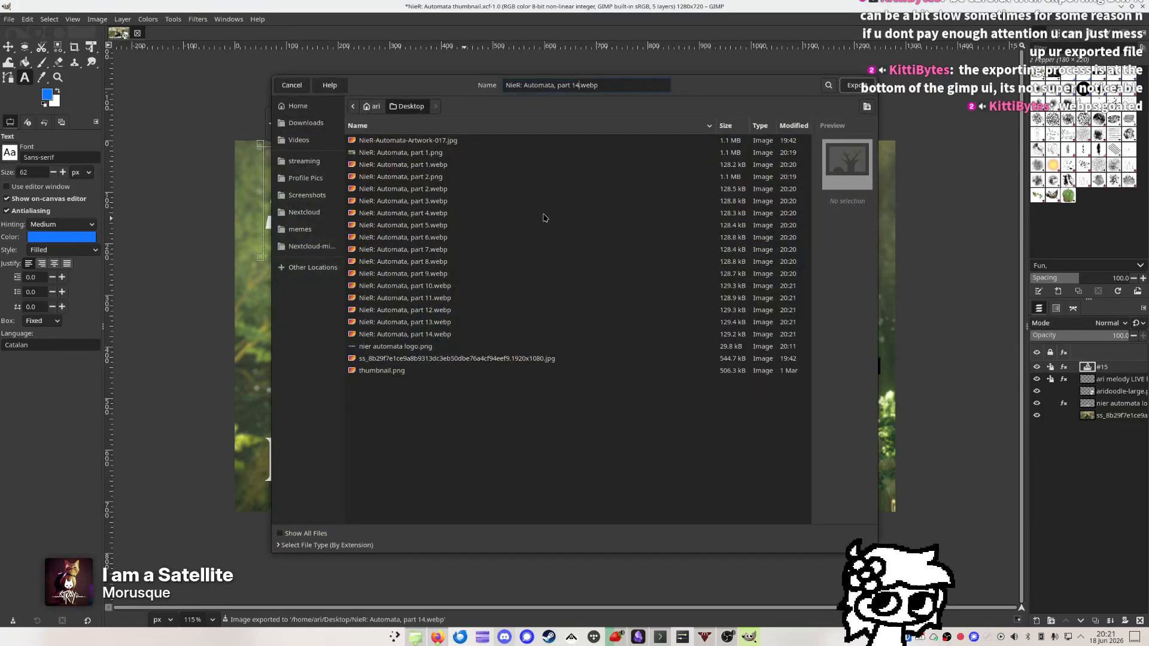
key("Return")
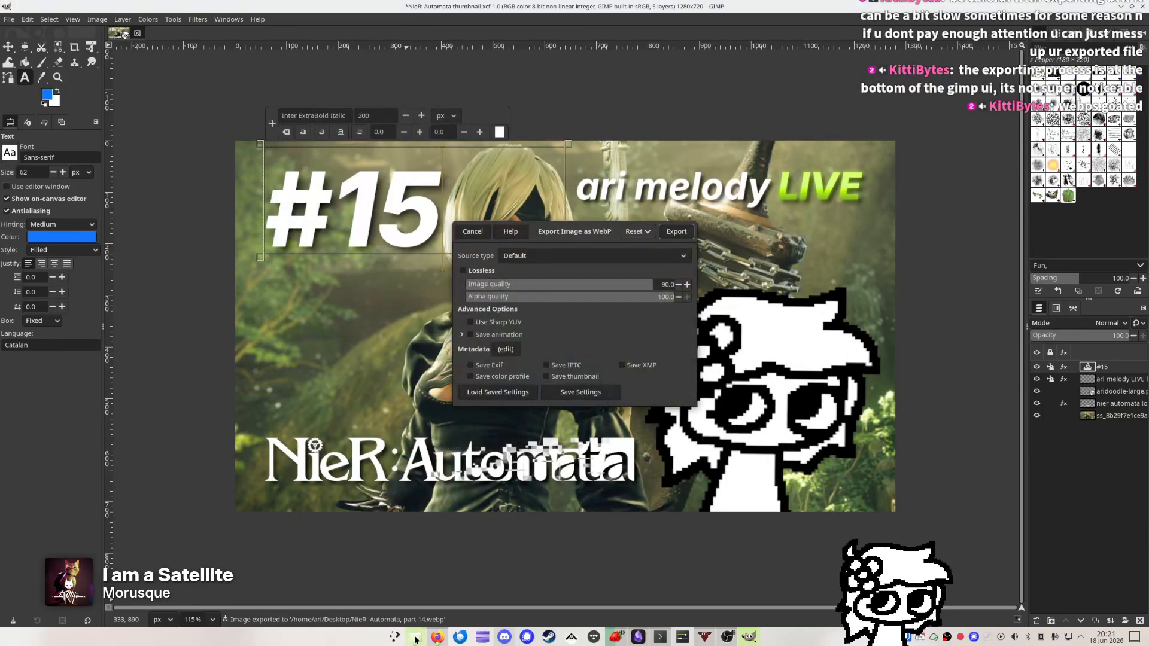
key("Return")
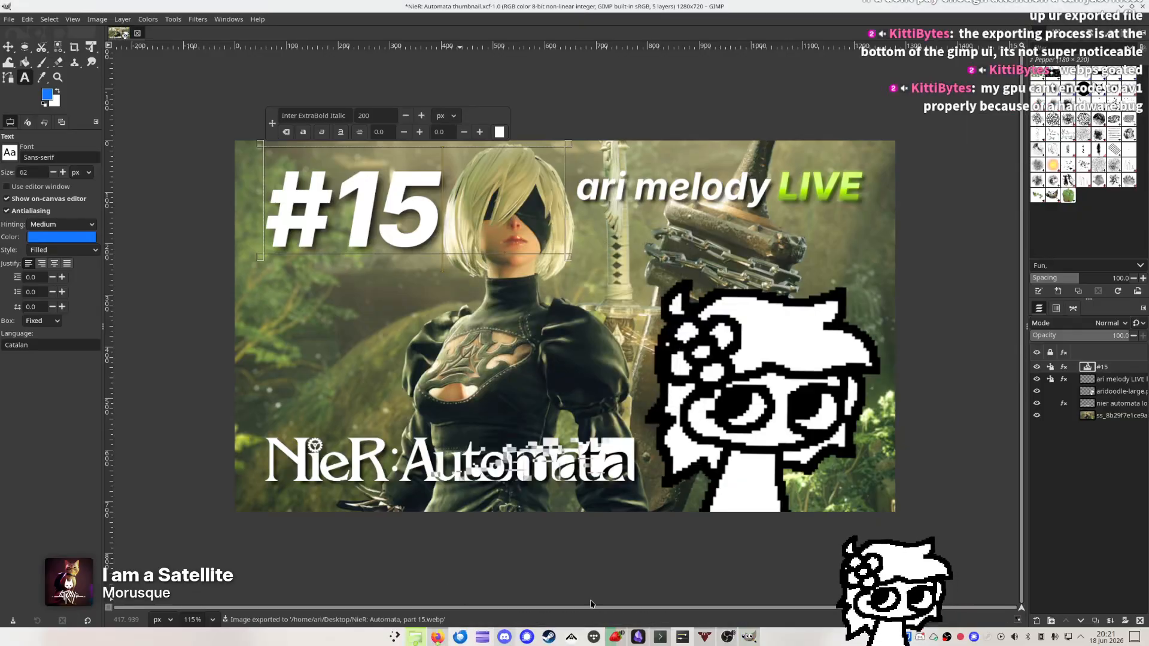
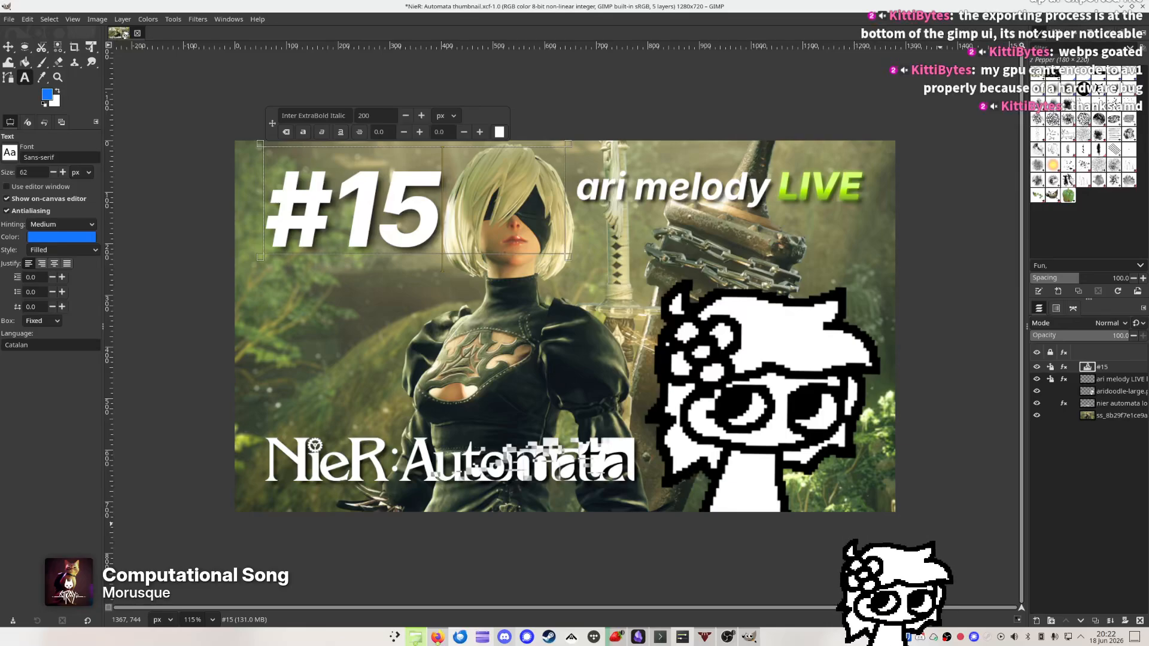
Switch to the Dolphin file manager and examine the numbered thumbnail exports in the Desktop folder
left_click_drag(1148, 240, 505, 230)
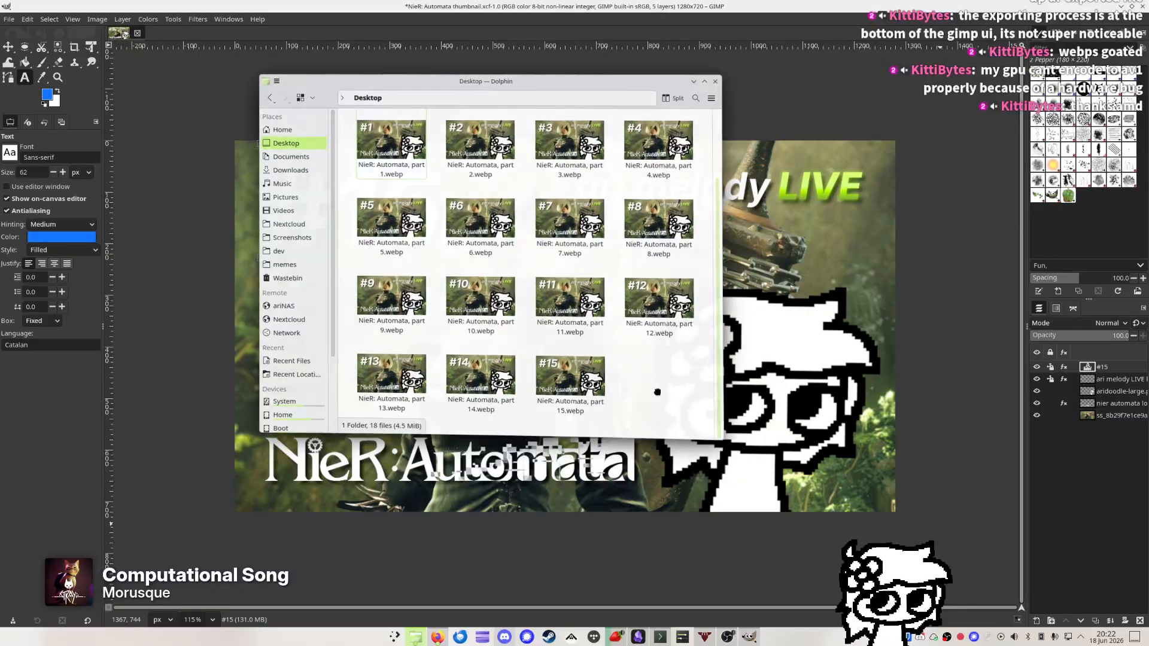
left_click_drag(656, 392, 676, 428)
scroll(445, 241, "up", 1)
scroll(444, 240, "up", 5)
scroll(462, 279, "down", 2)
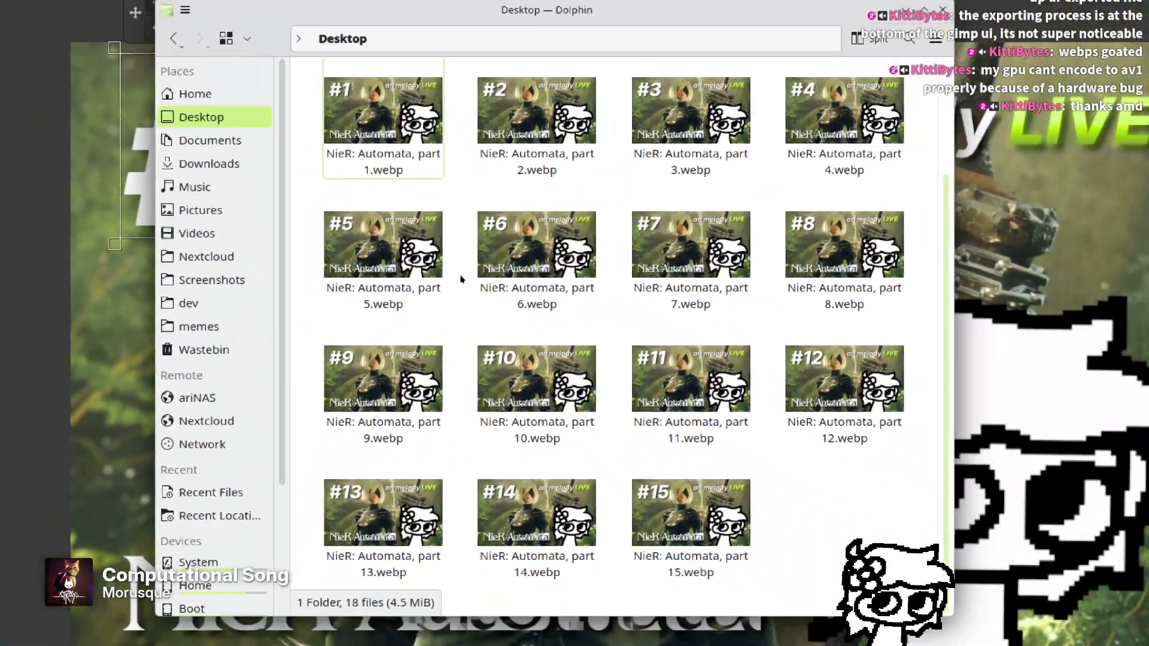
scroll(462, 279, "down", 3)
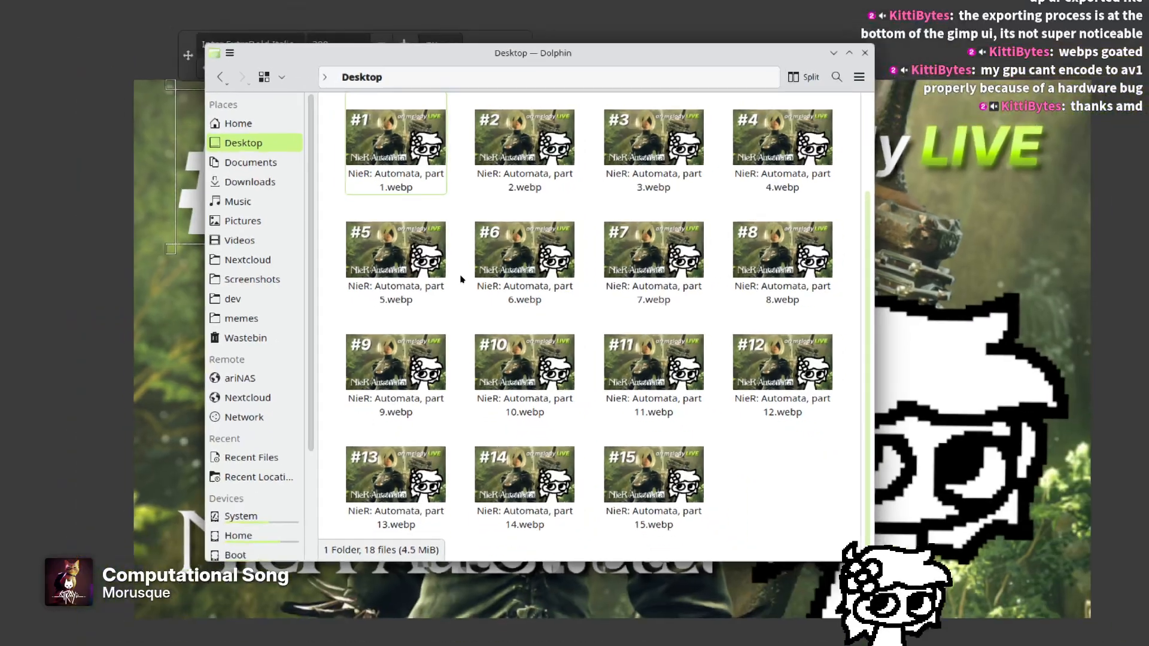
left_click_drag(461, 280, 1148, 299)
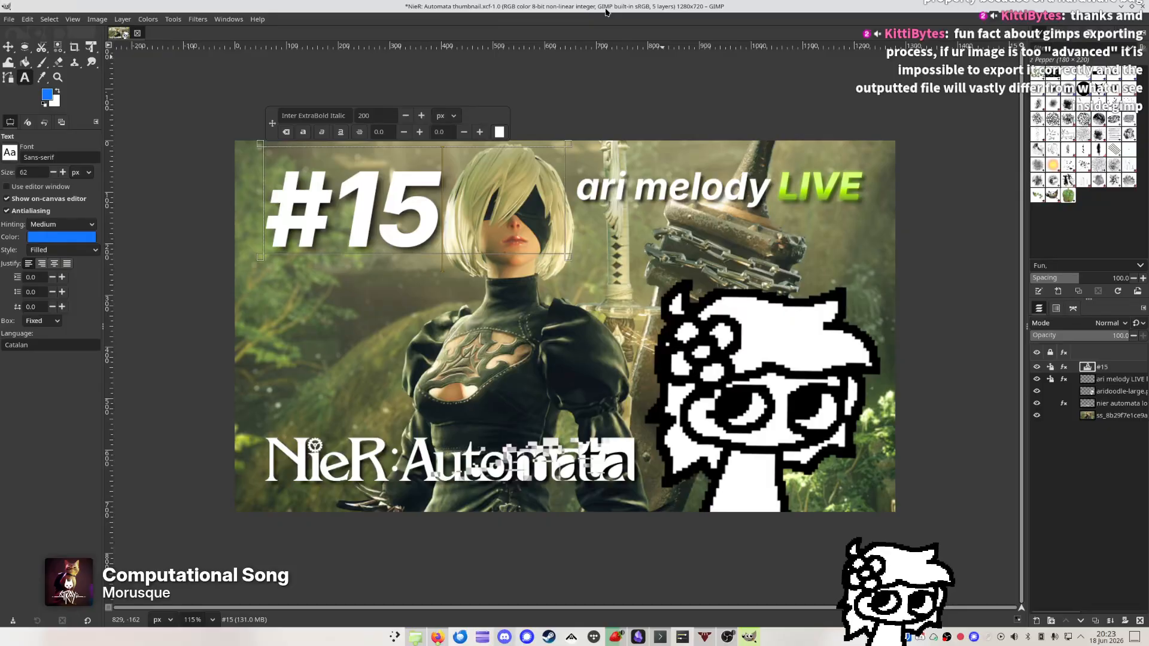
Save the project on the Desktop as "Little Inferno thumbnail.xcf" and change the episode number text to #1
key("ctrl+s")
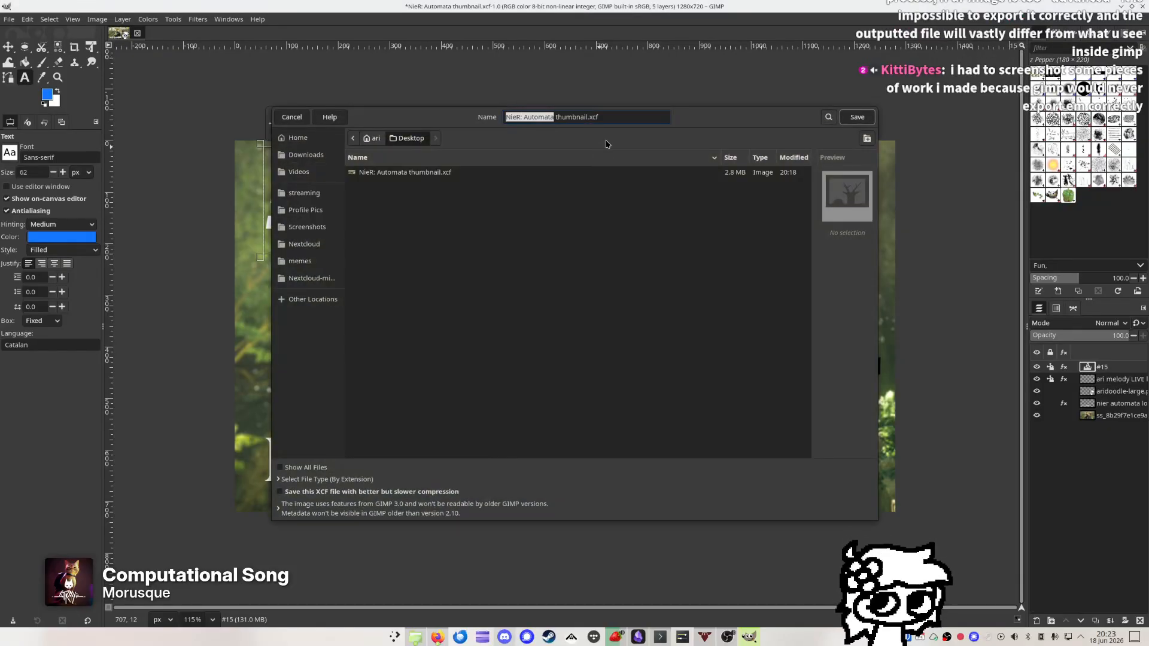
type("Little Inferno")
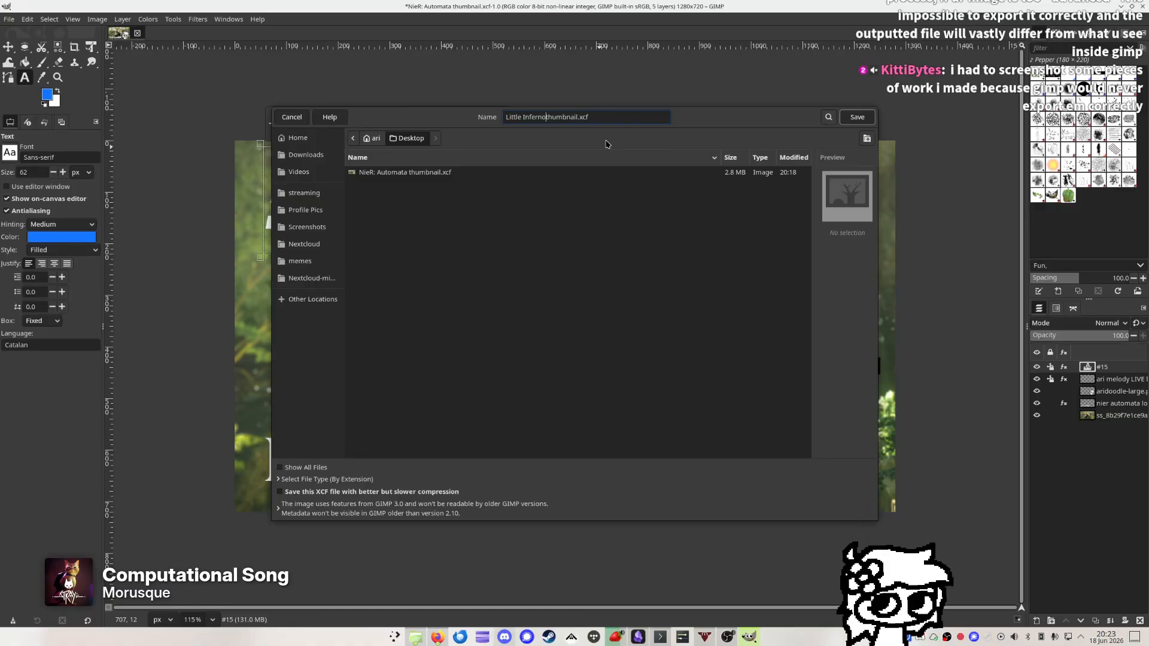
key("Return")
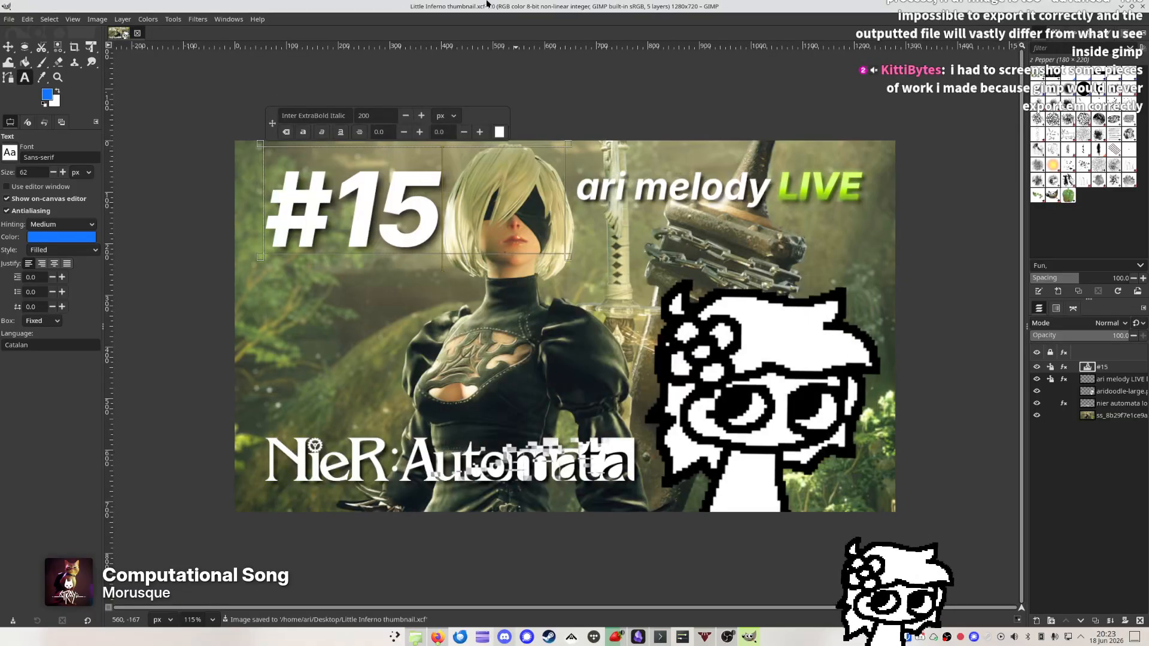
left_click_drag(347, 216, 443, 208)
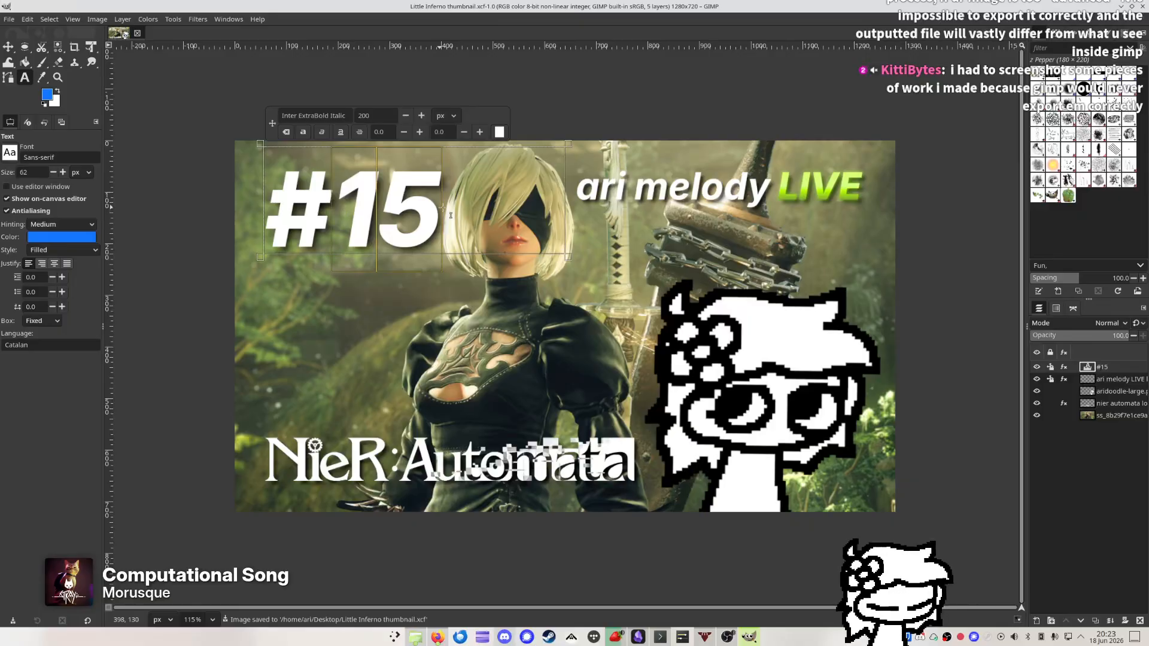
type("1")
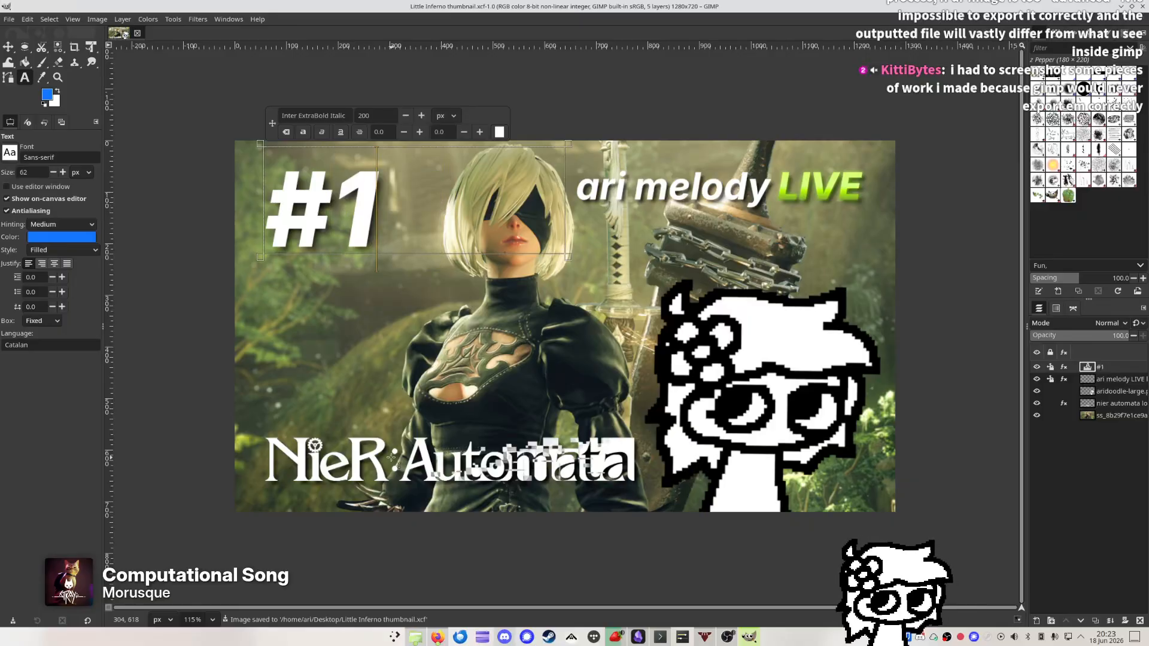
Delete the NieR: Automata background screenshot and logo layers, and save the project
left_click(8, 46)
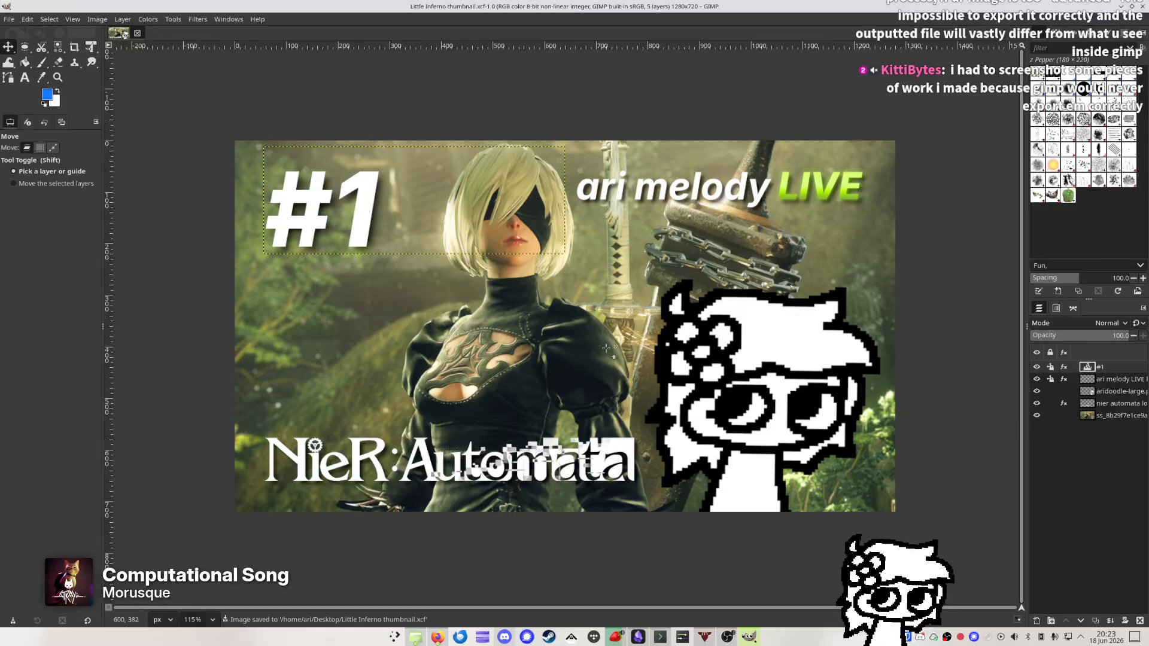
left_click(1059, 416)
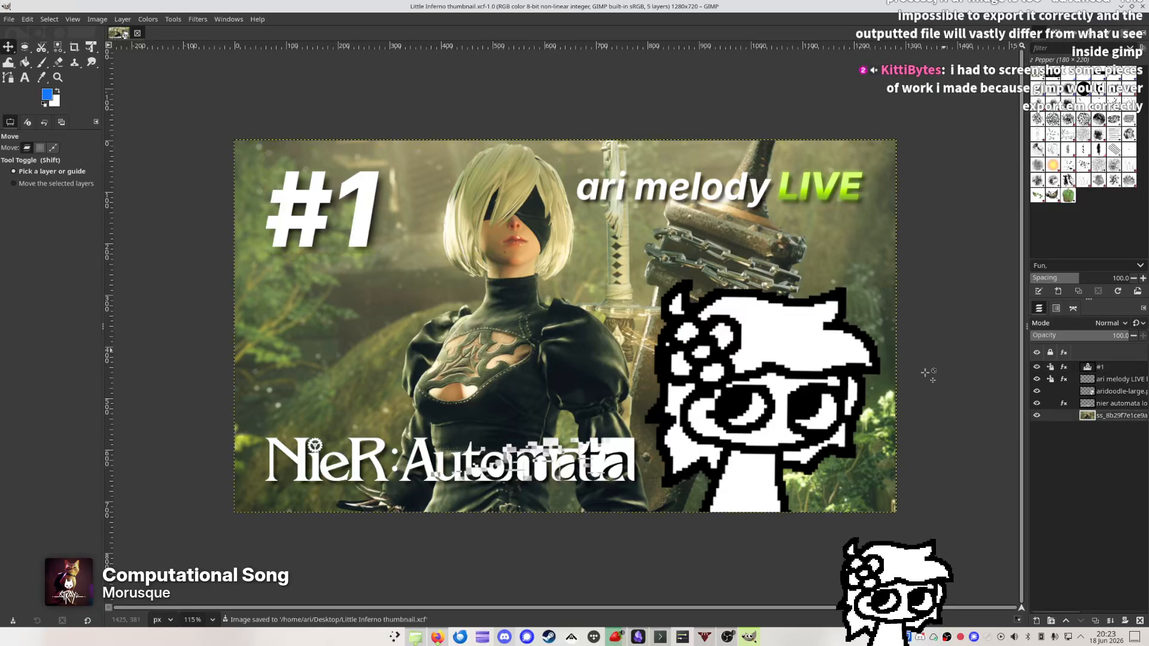
left_click(1117, 407, "shift")
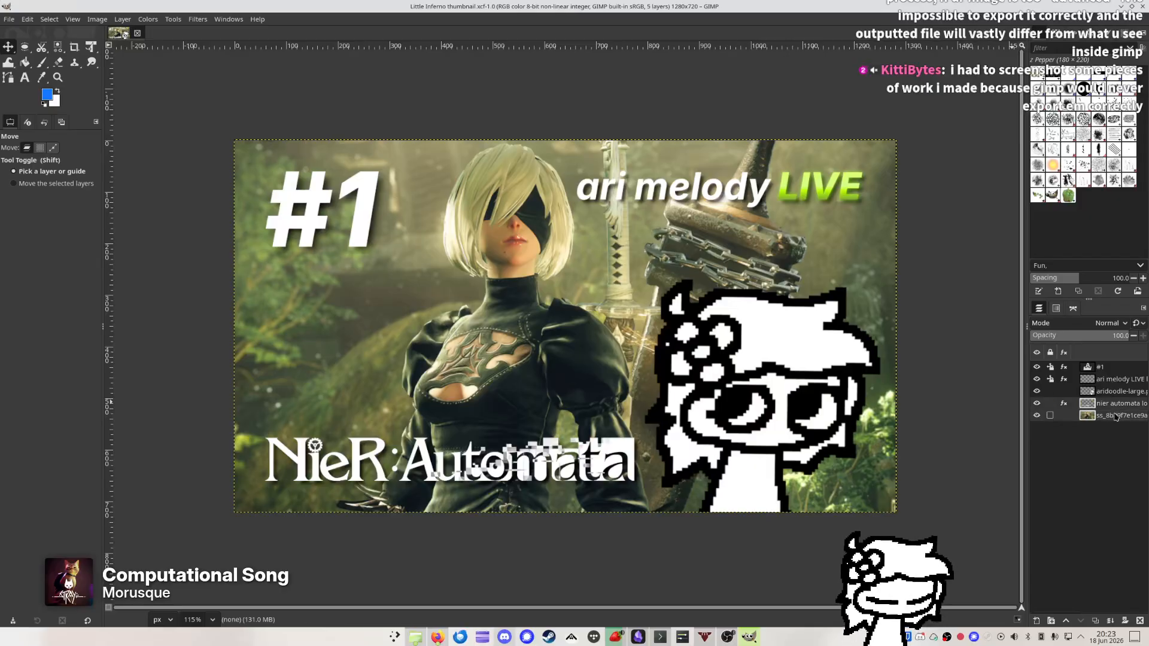
left_click(1140, 621)
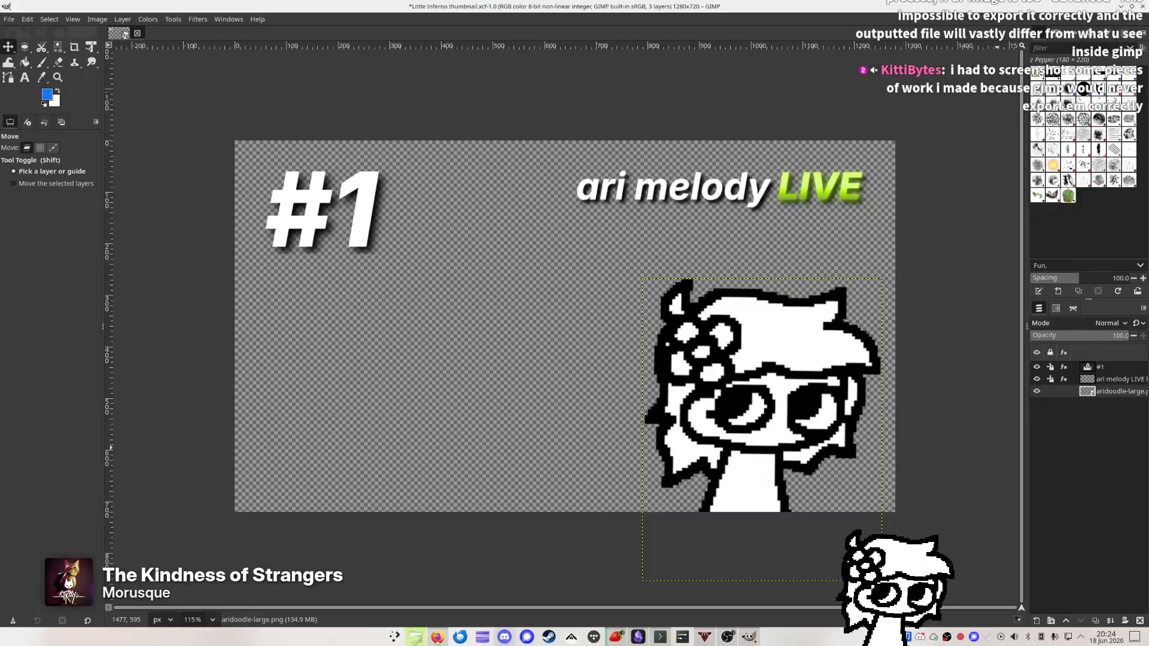
key("ctrl+s")
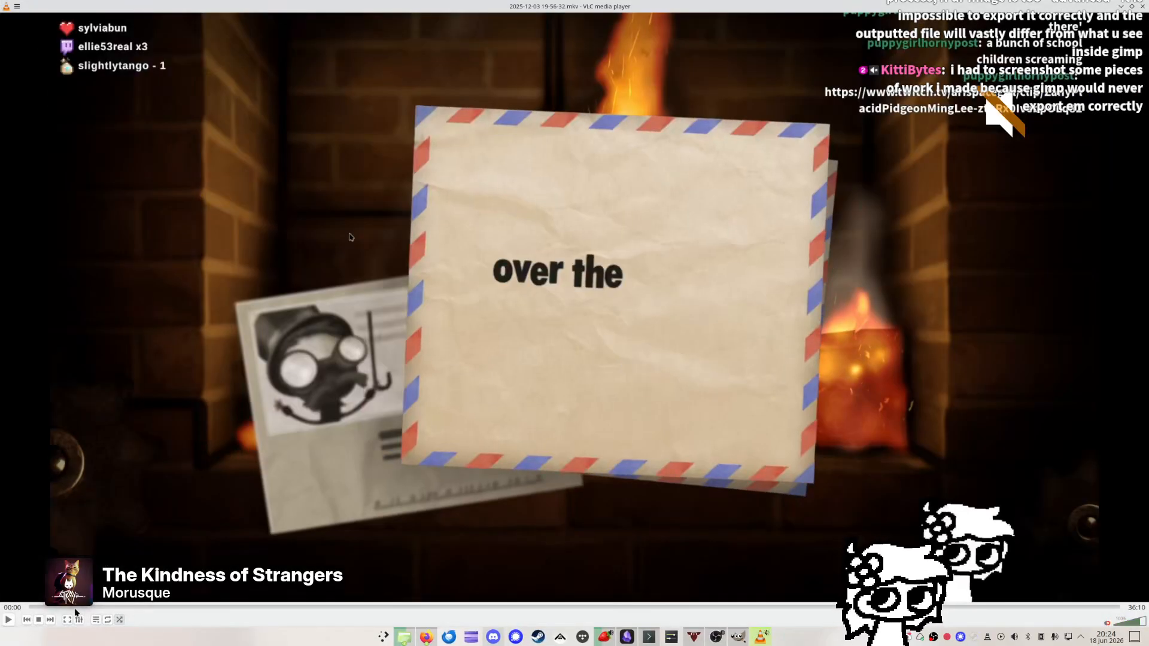
In VLC, skip through the Little Inferno recording to 14:03, take a snapshot of the letter blocks frame and close the player
left_click(74, 608)
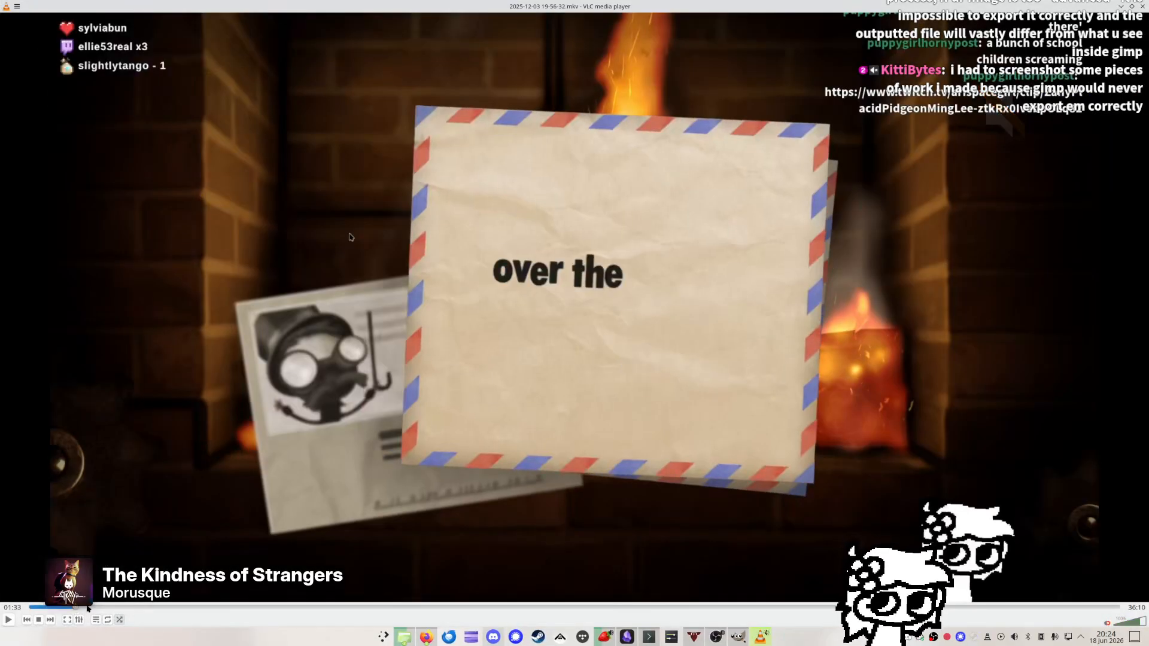
left_click(149, 607)
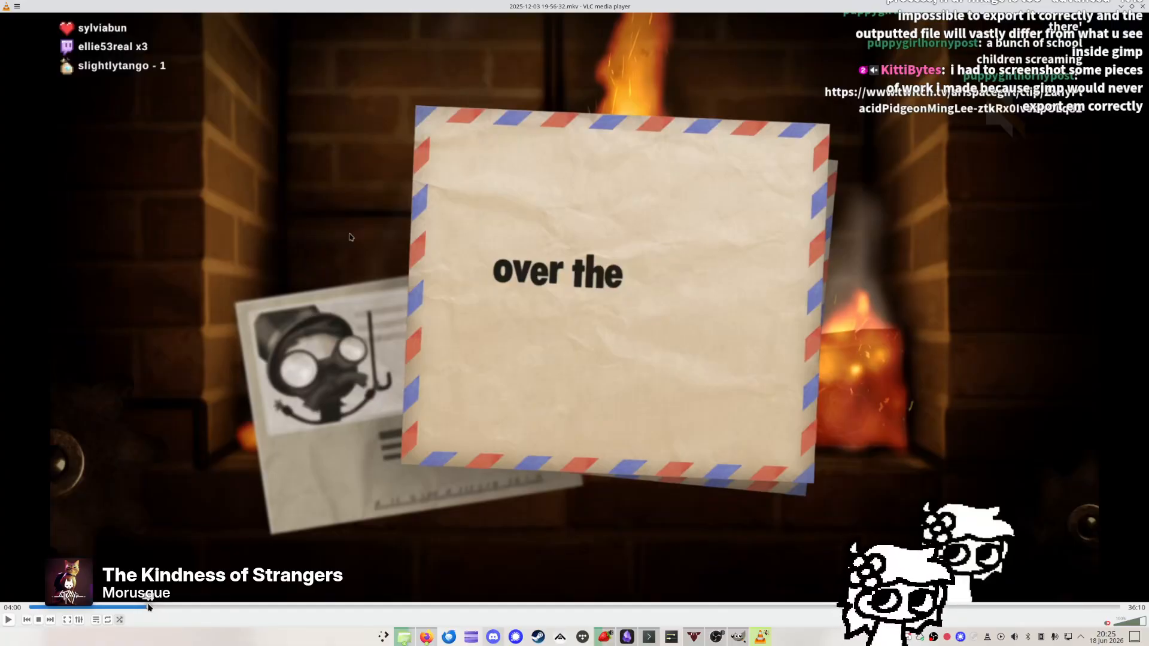
left_click(257, 608)
left_click(437, 608)
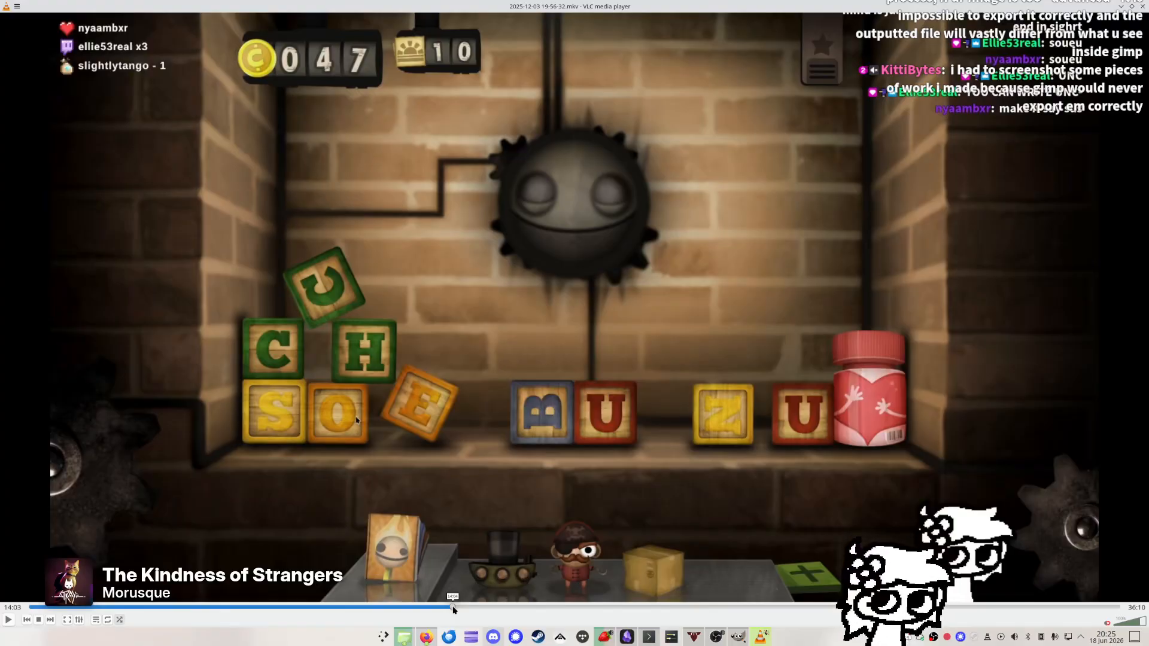
right_click(483, 303)
mouse_move(519, 404)
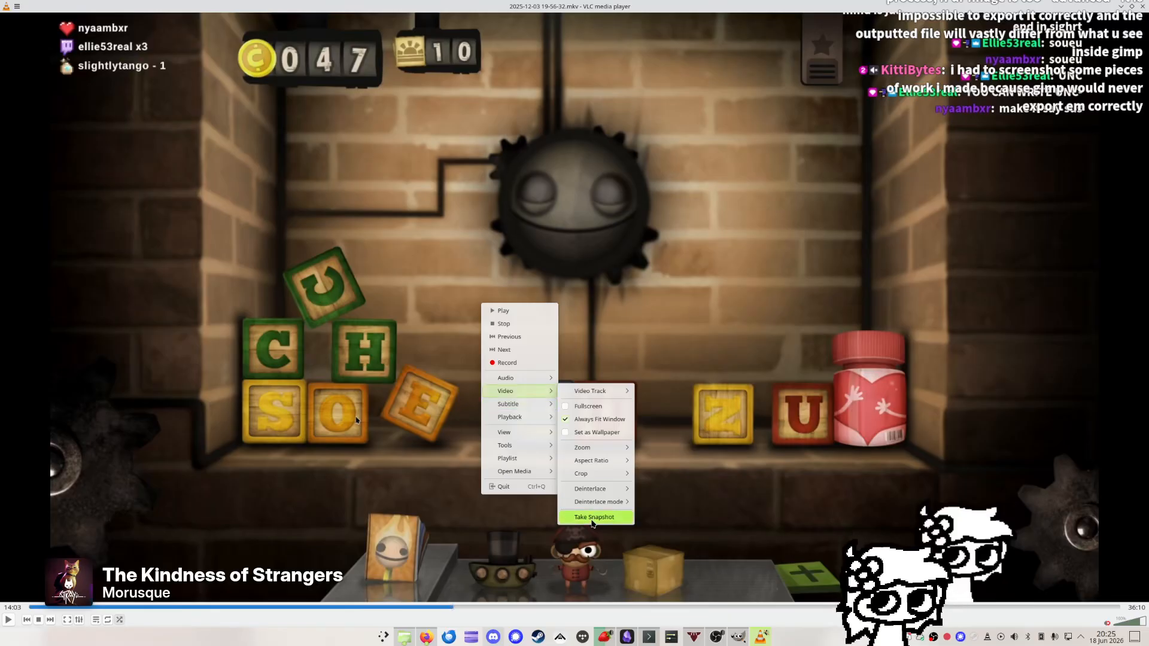
left_click(598, 519)
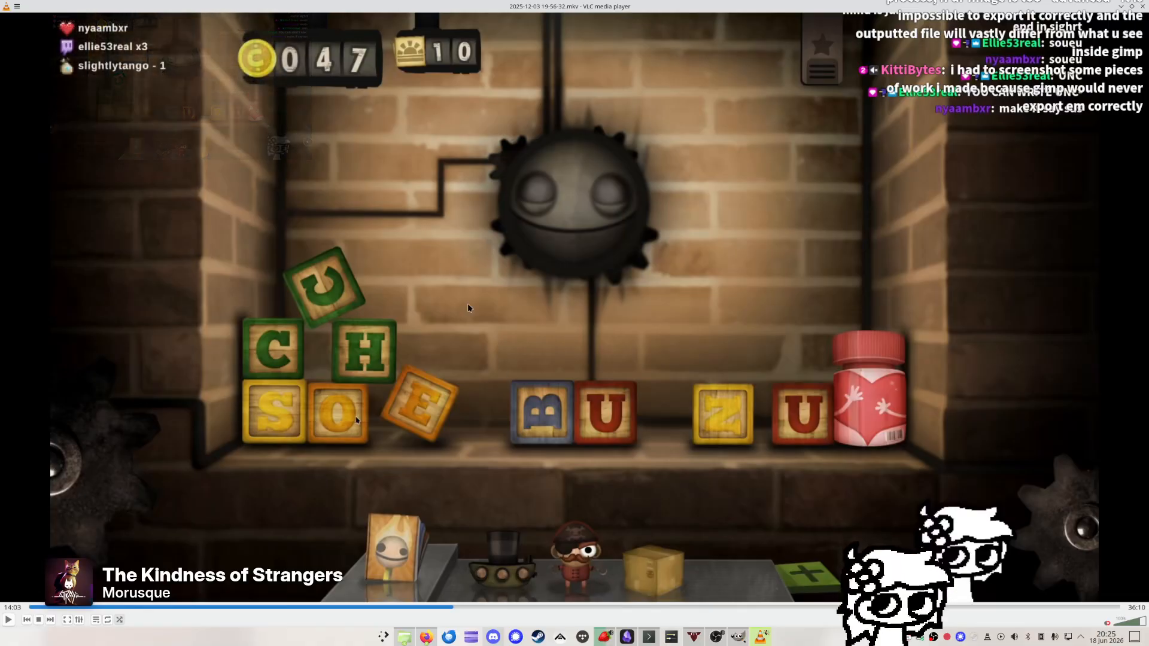
key("ctrl+q")
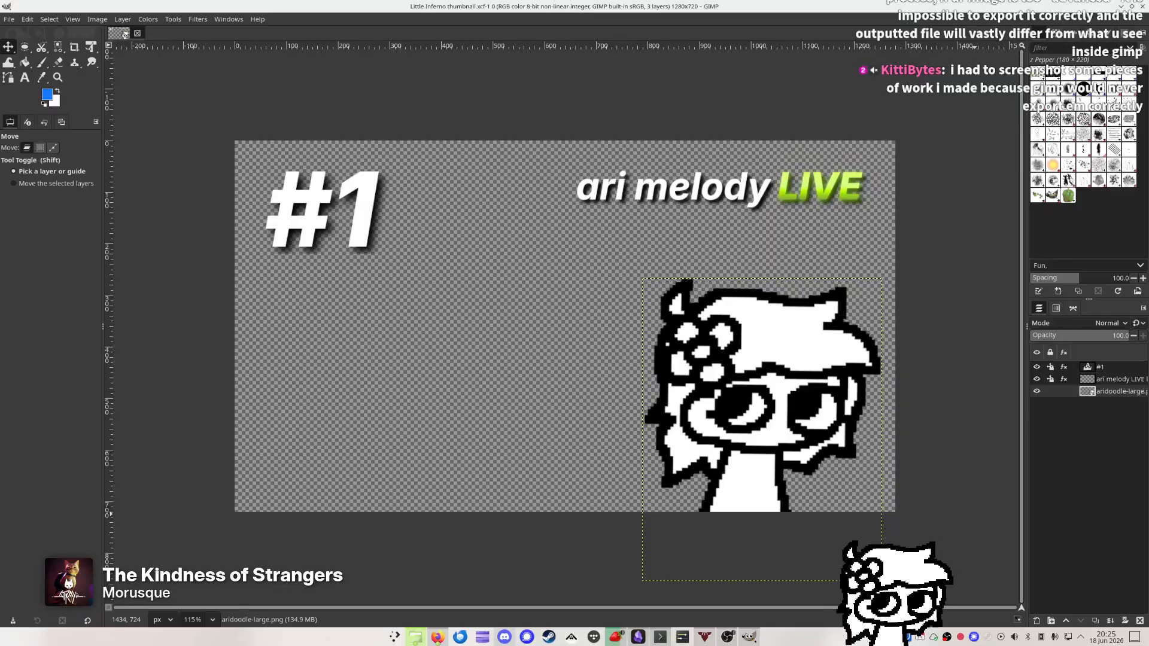
Reopen the Little Inferno recording where it left off, rewind to 13:57 and pause it at 14:00
key("space")
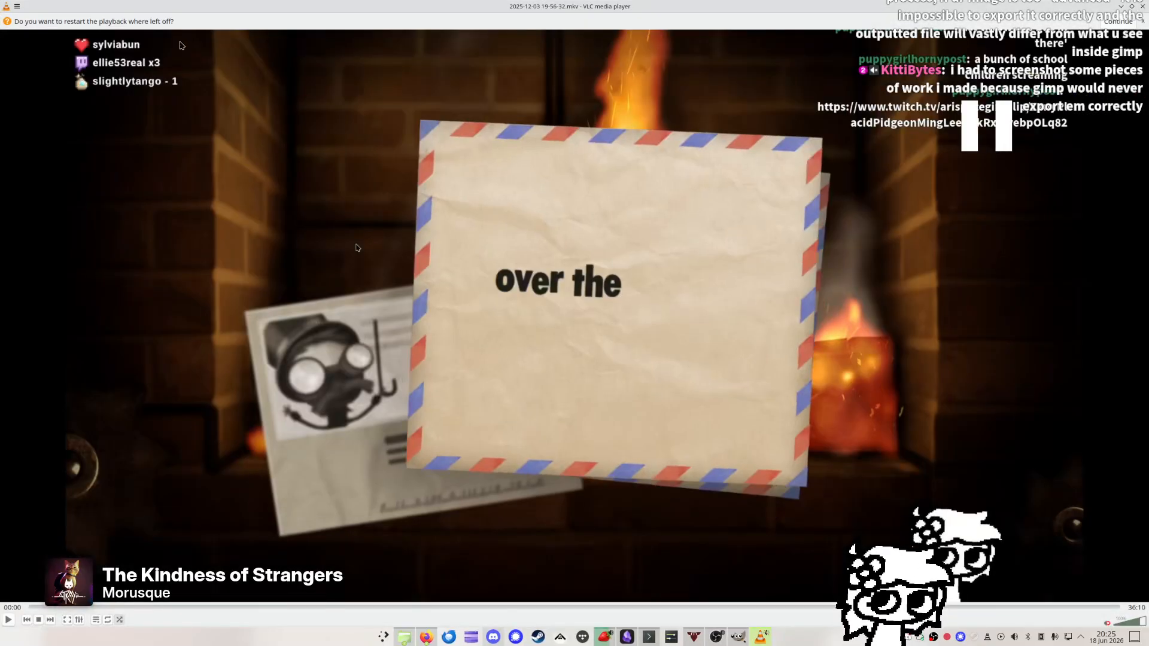
left_click(1114, 23)
key("space")
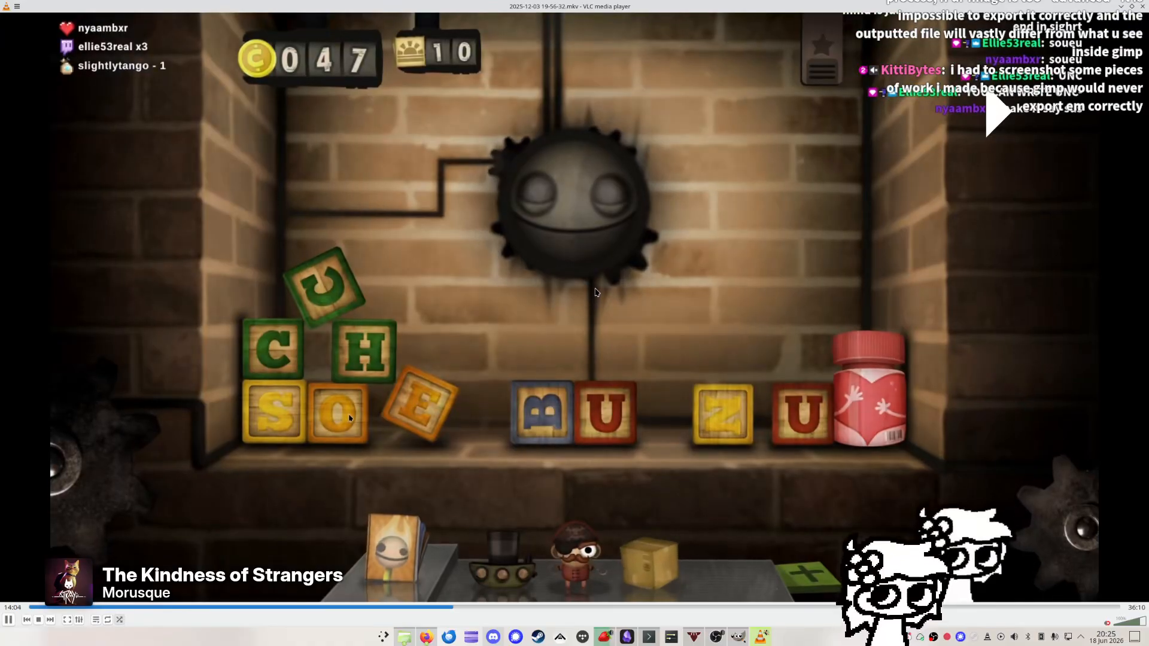
key("space")
left_click(450, 607)
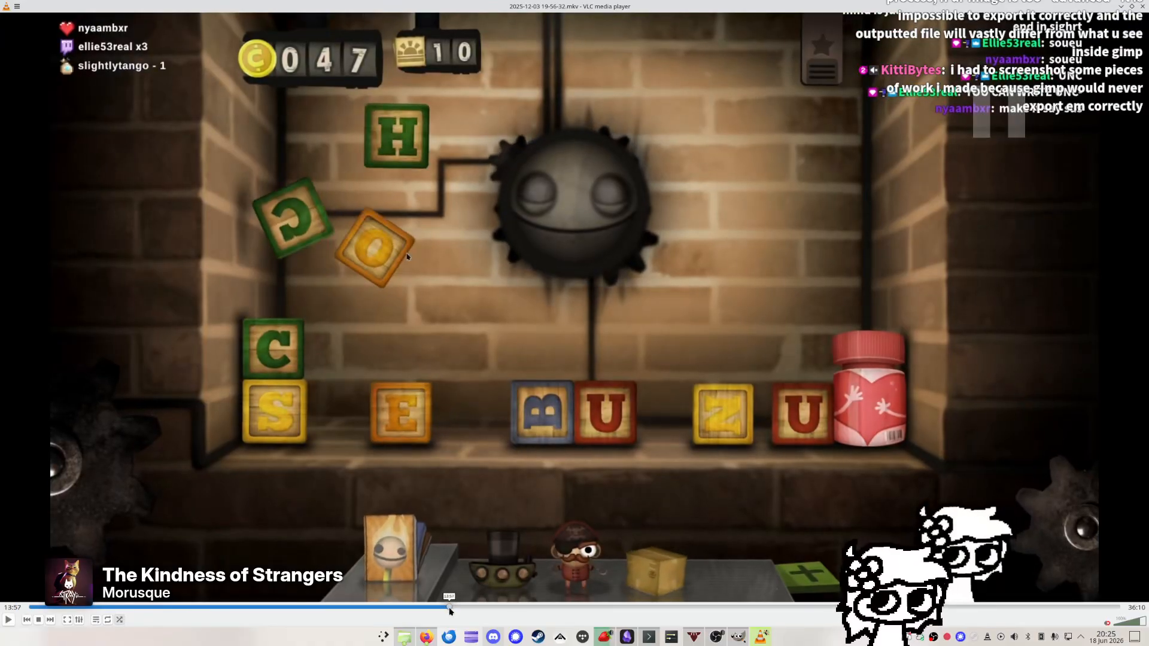
key("space")
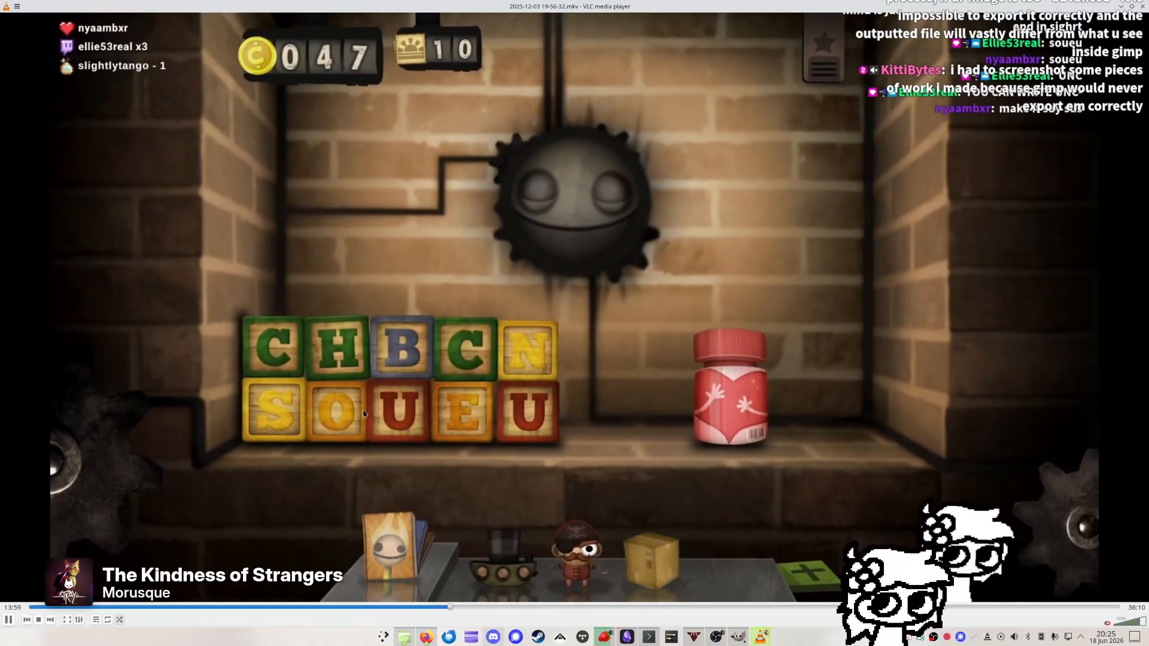
key("space")
key("space")
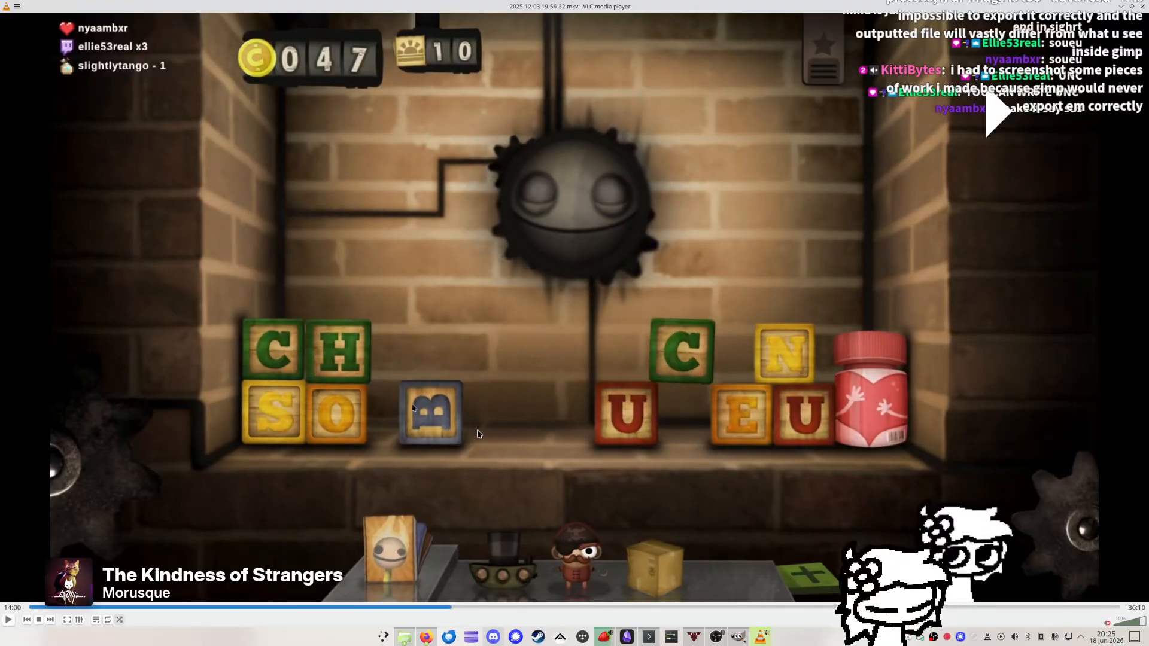
key("space")
Take a video snapshot of the paused frame at 14:00 and quit VLC
right_click(520, 385)
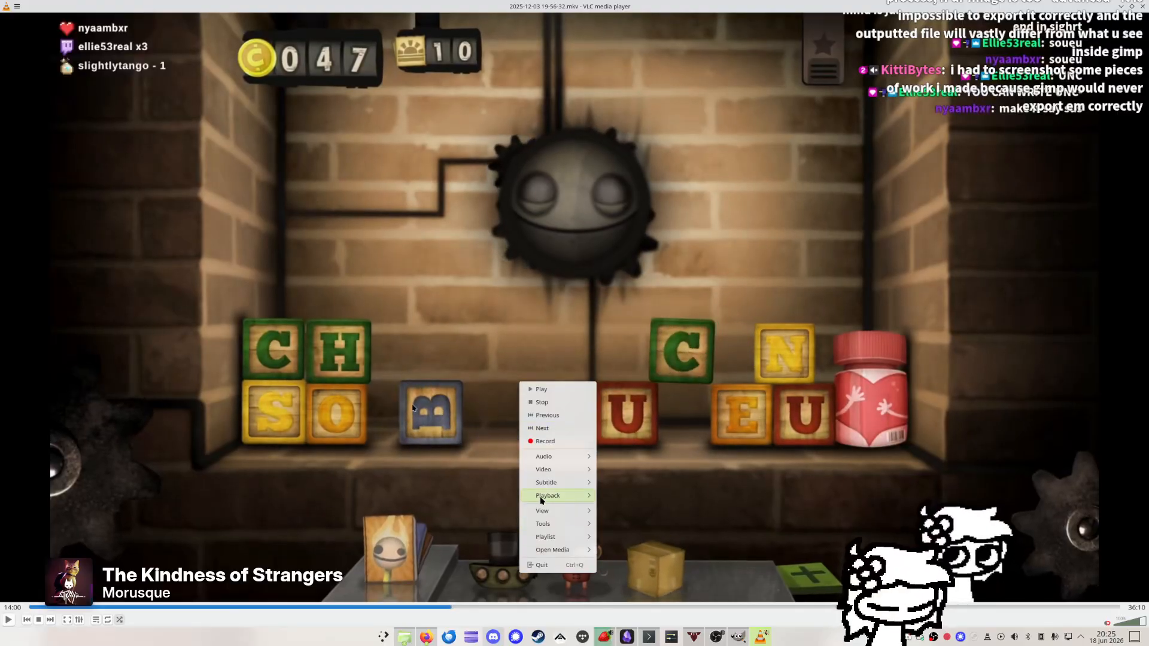
mouse_move(562, 524)
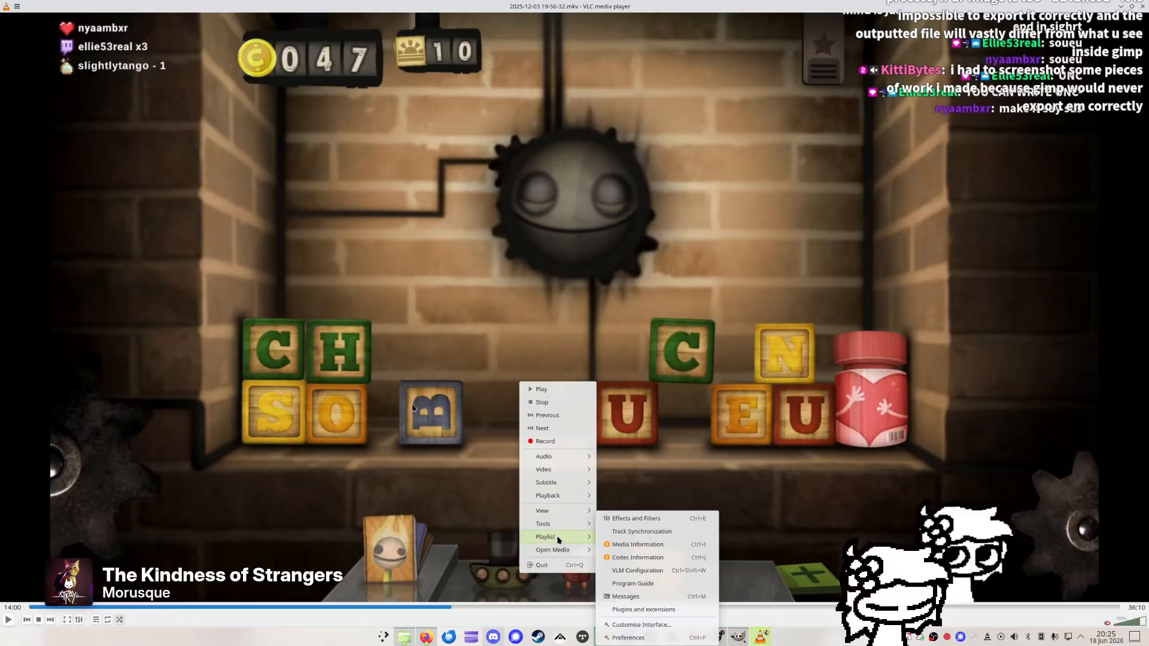
mouse_move(579, 471)
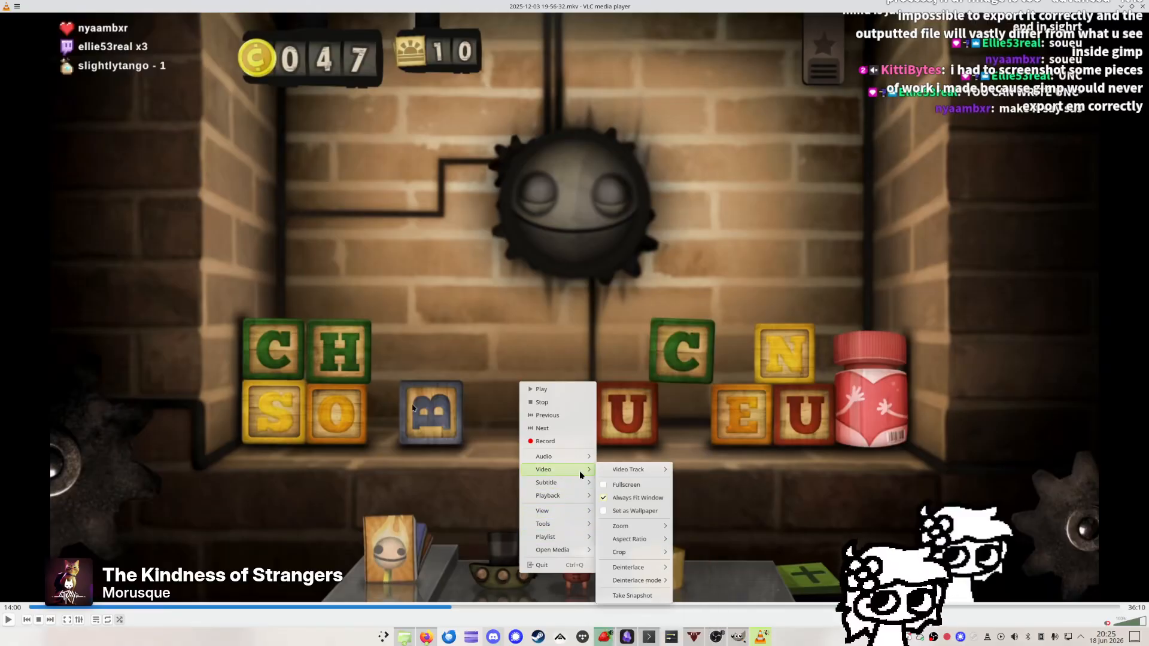
left_click(634, 589)
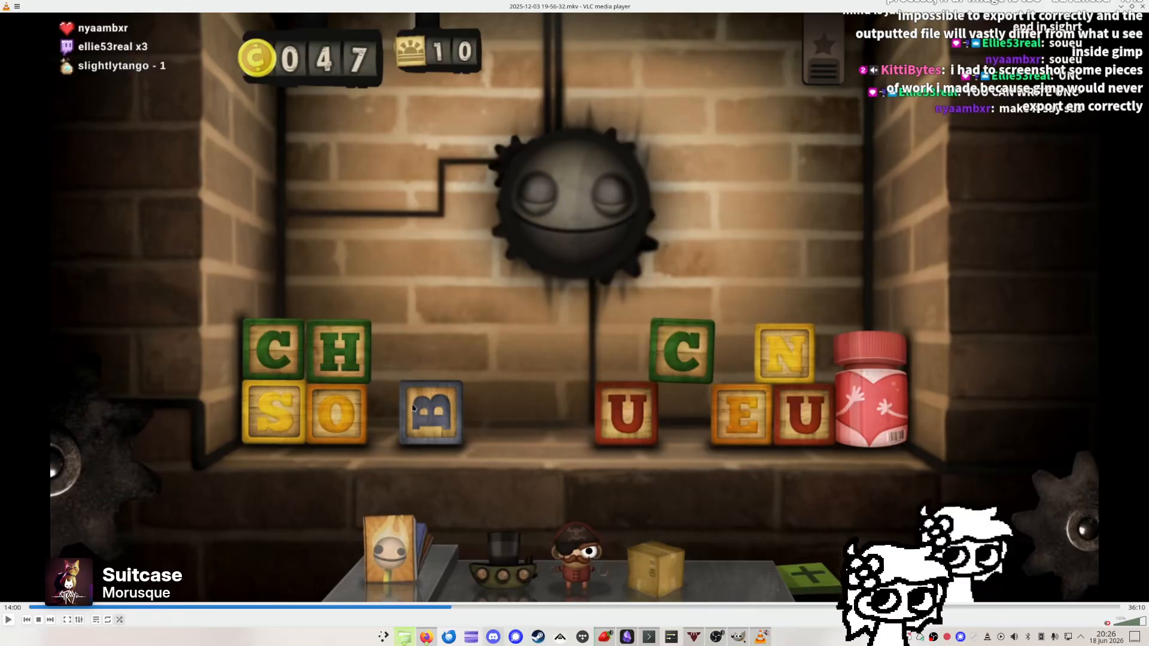
left_click(413, 408)
key("ctrl+q")
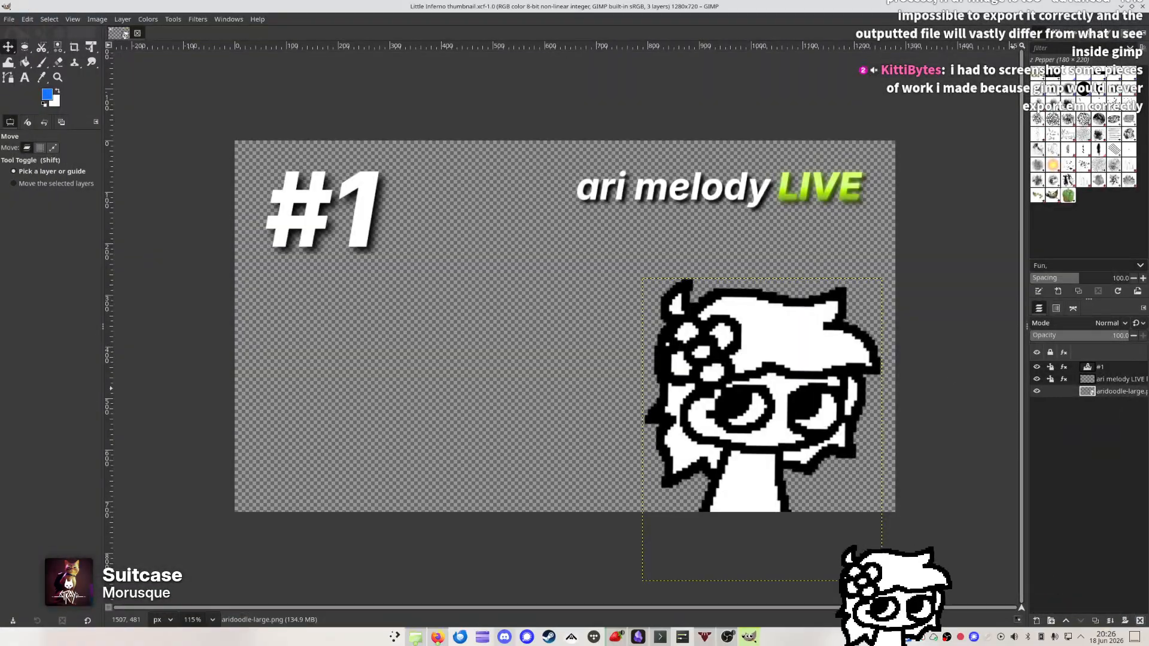
Add the 14:03 snapshot to the GIMP thumbnail as a layer and scale it down proportionally with Unified Transform, keeping it larger than the canvas
left_click_drag(1148, 419, 527, 327)
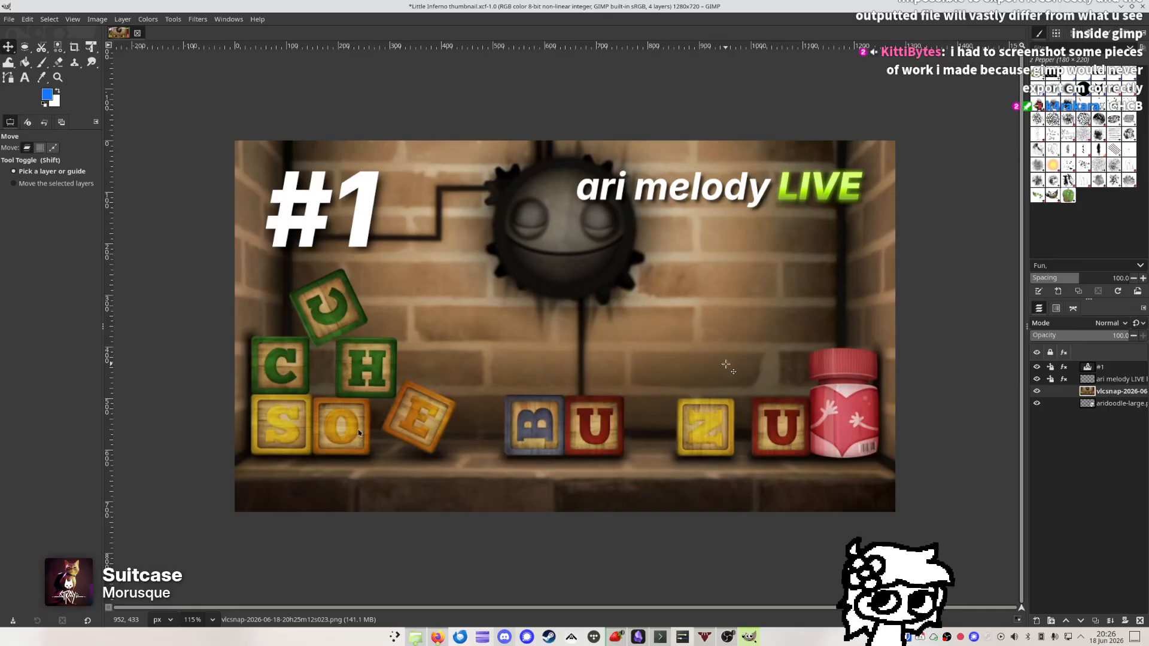
scroll(725, 364, "down", 3)
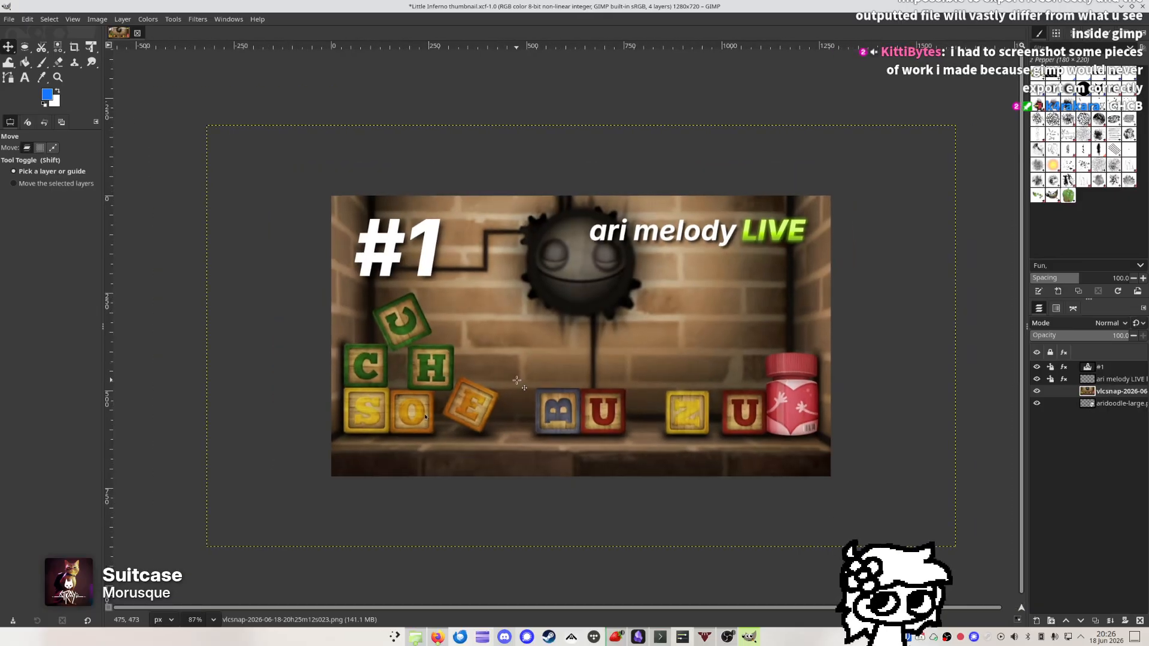
key("shift+t")
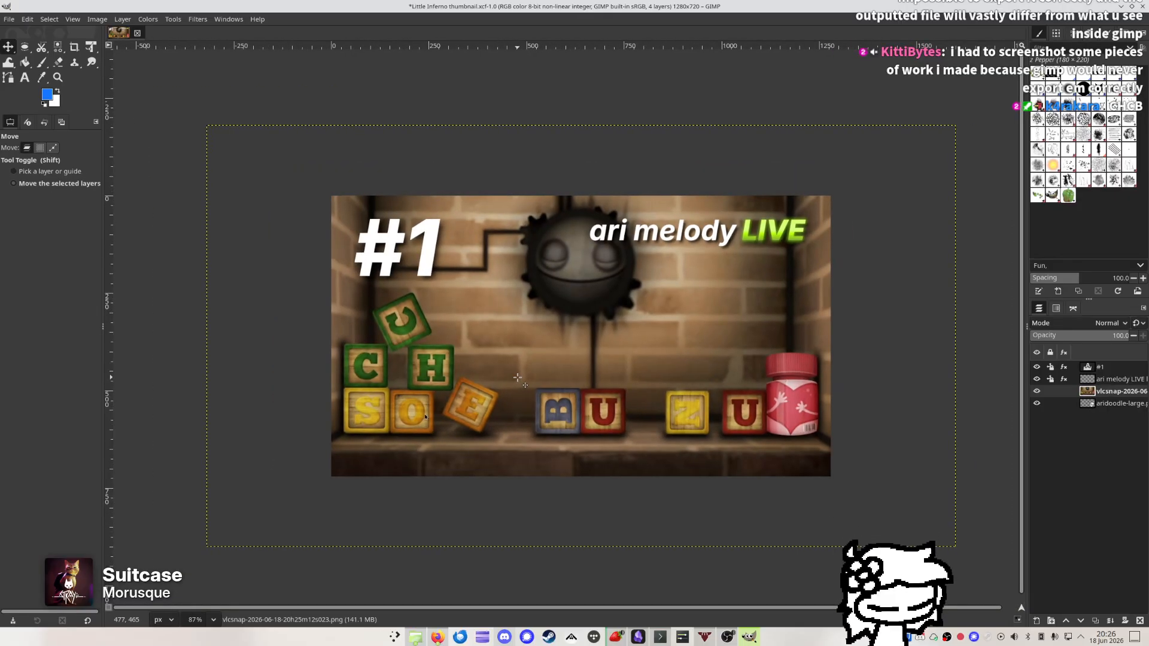
left_click(517, 377)
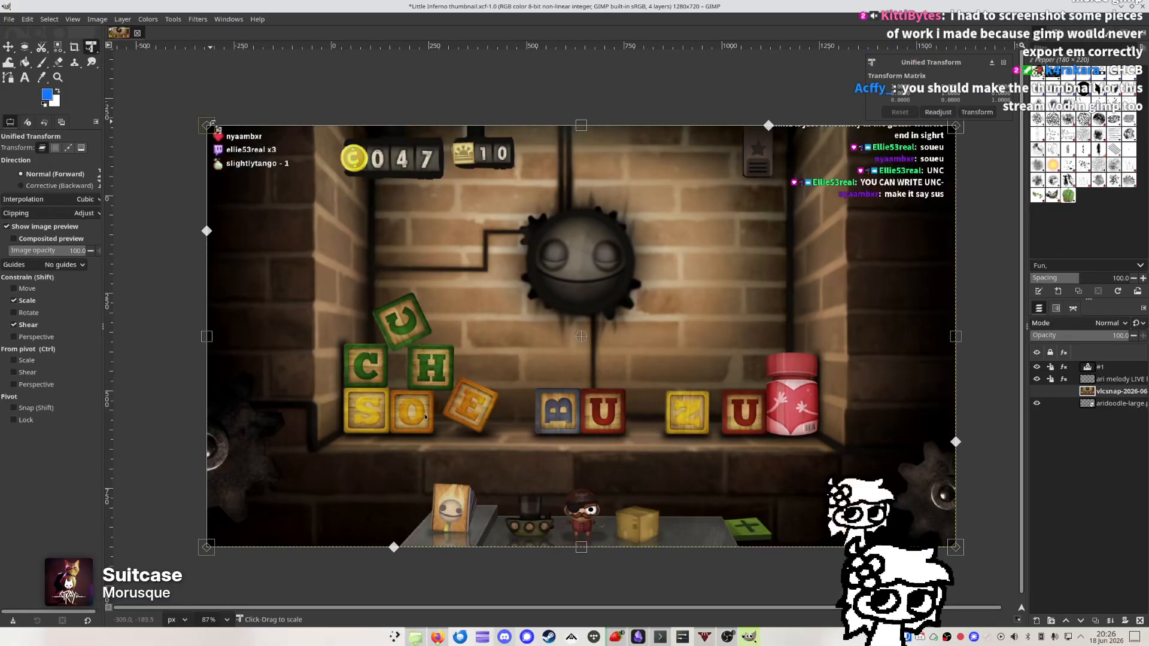
left_click_drag(212, 127, 305, 173)
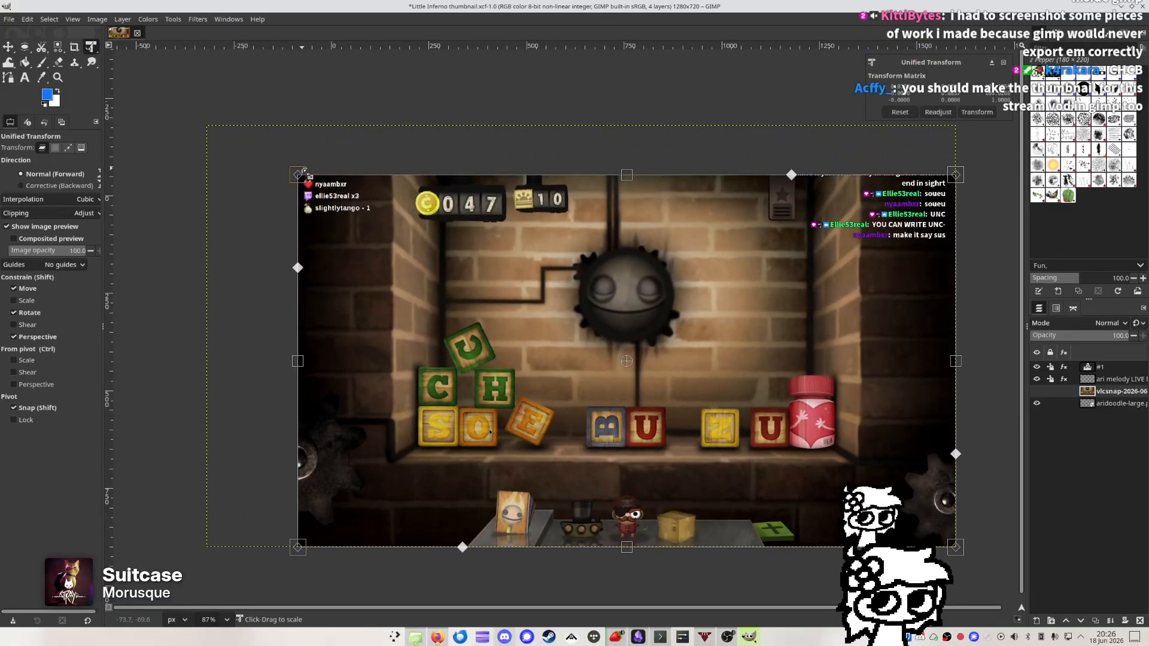
key("Return")
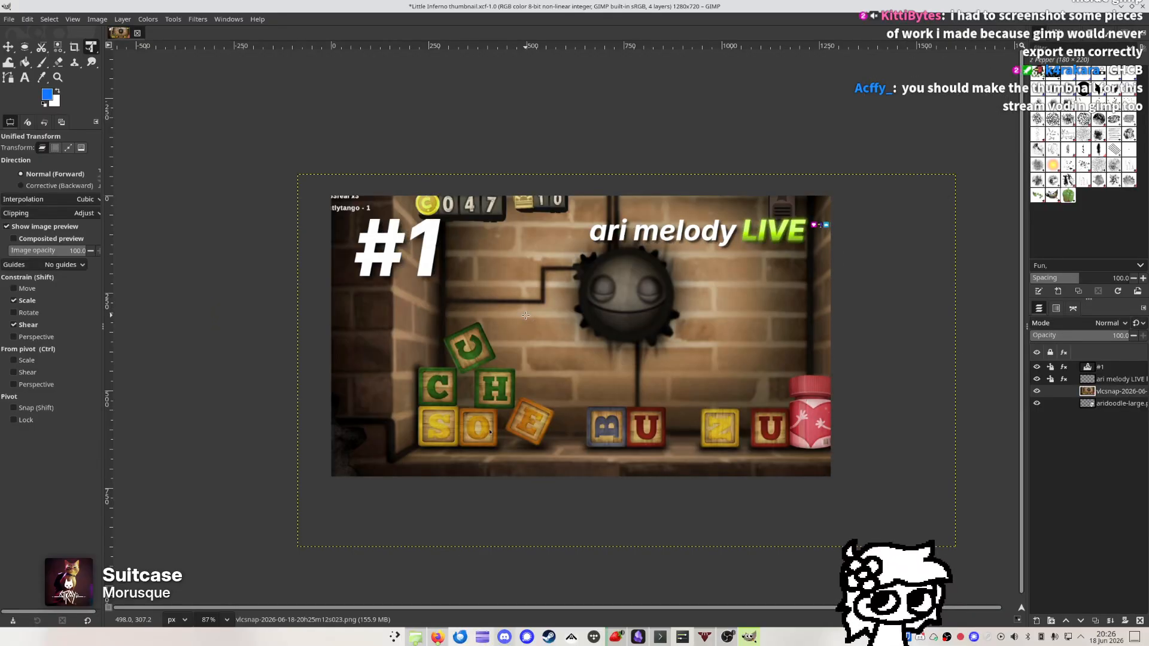
Move the snapshot layer up and to the left over the canvas, turning on Snap to Equidistance and turning off Snap to Bounding Boxes
key("t")
key("m")
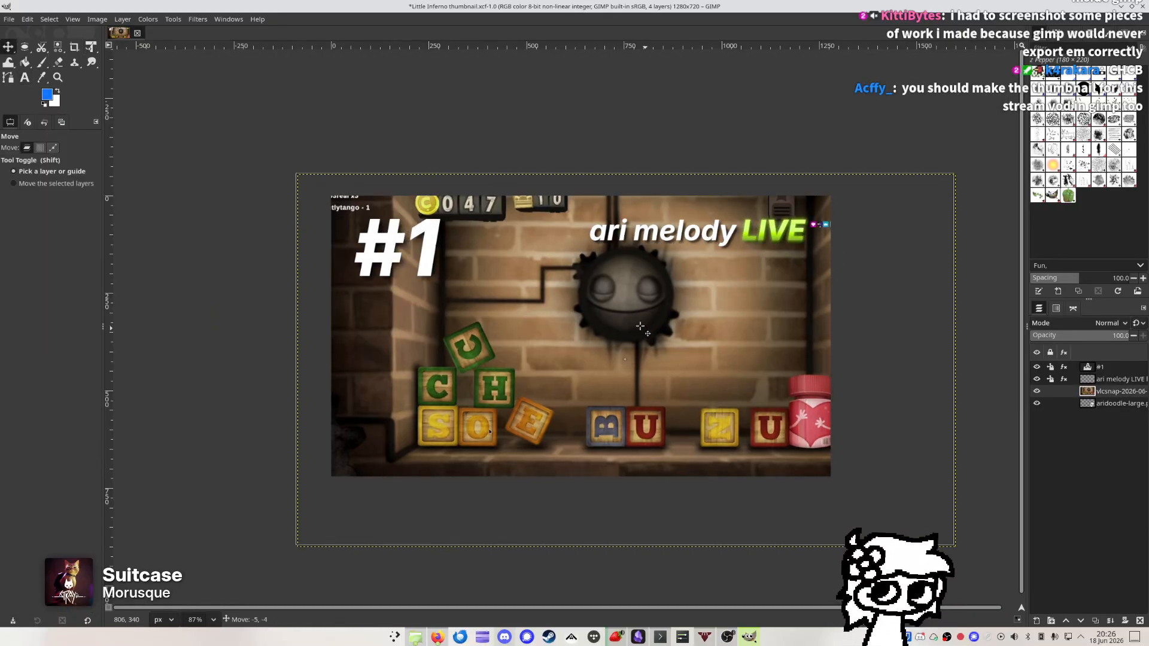
left_click_drag(645, 328, 611, 314)
left_click(72, 19)
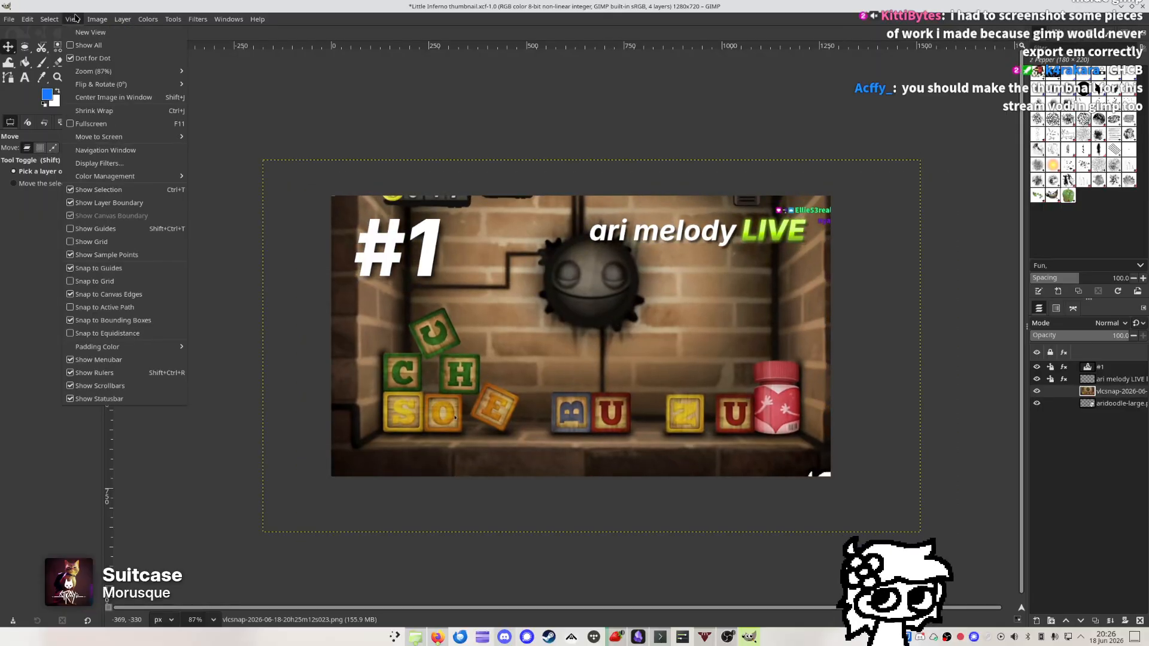
left_click(137, 333)
left_click_drag(544, 349, 523, 333)
left_click(73, 19)
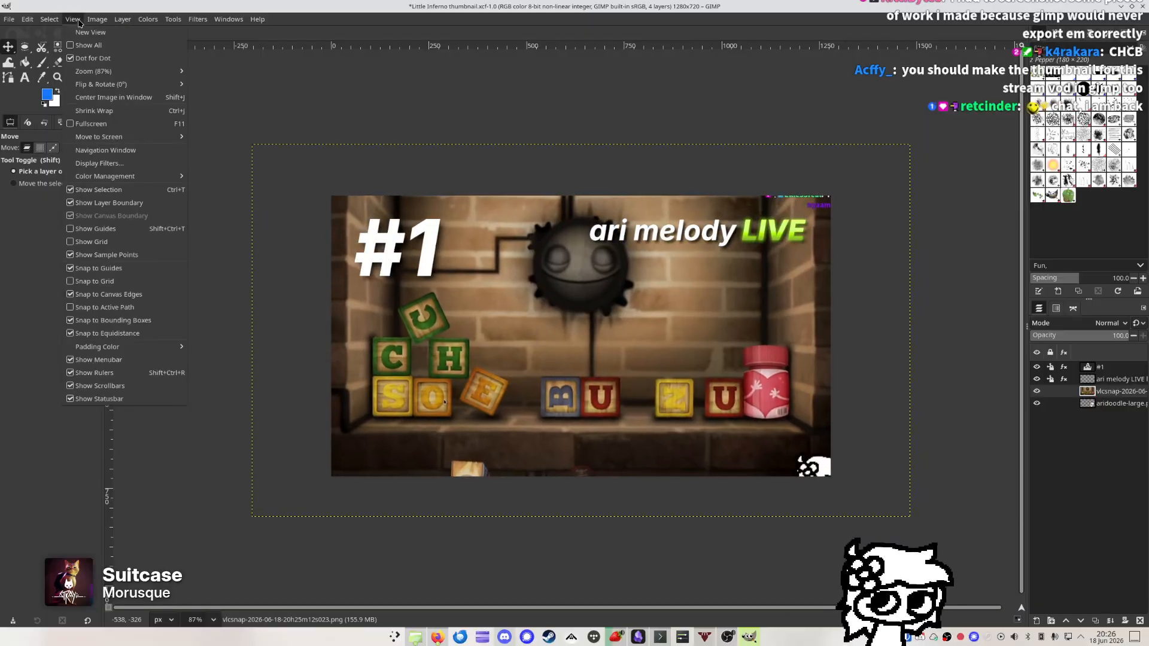
left_click(127, 321)
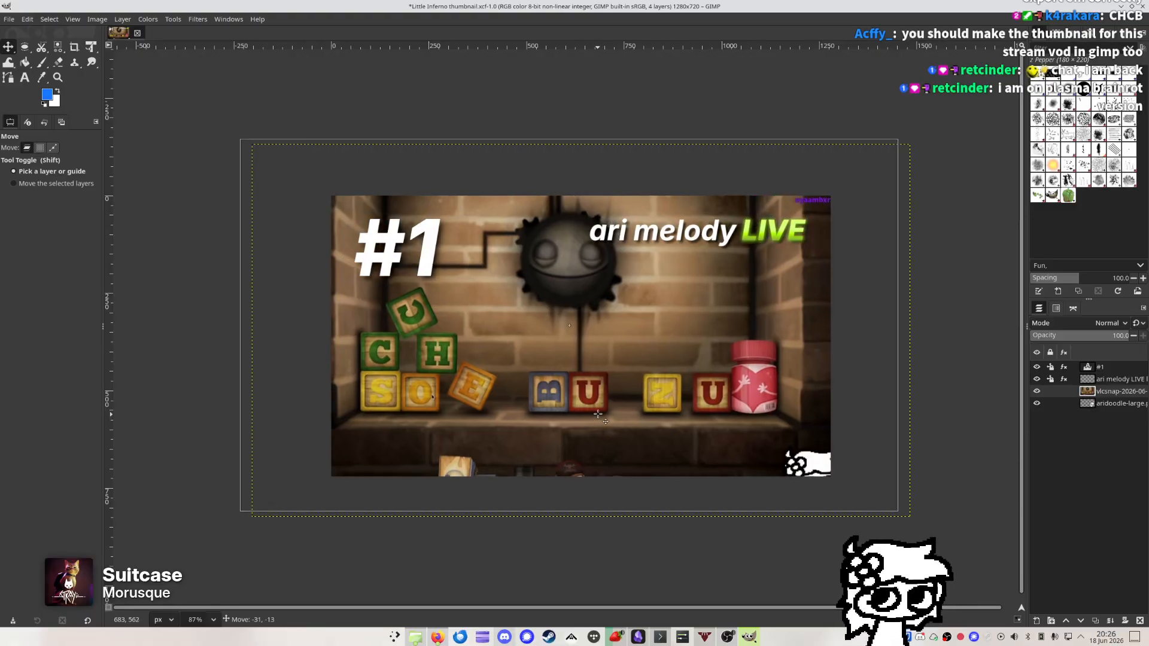
Lower the snapshot layer's opacity to 55 and enlarge it proportionally with Unified Transform, so the brick alcove and letter blocks fill the canvas
key("shift+t")
left_click(602, 256)
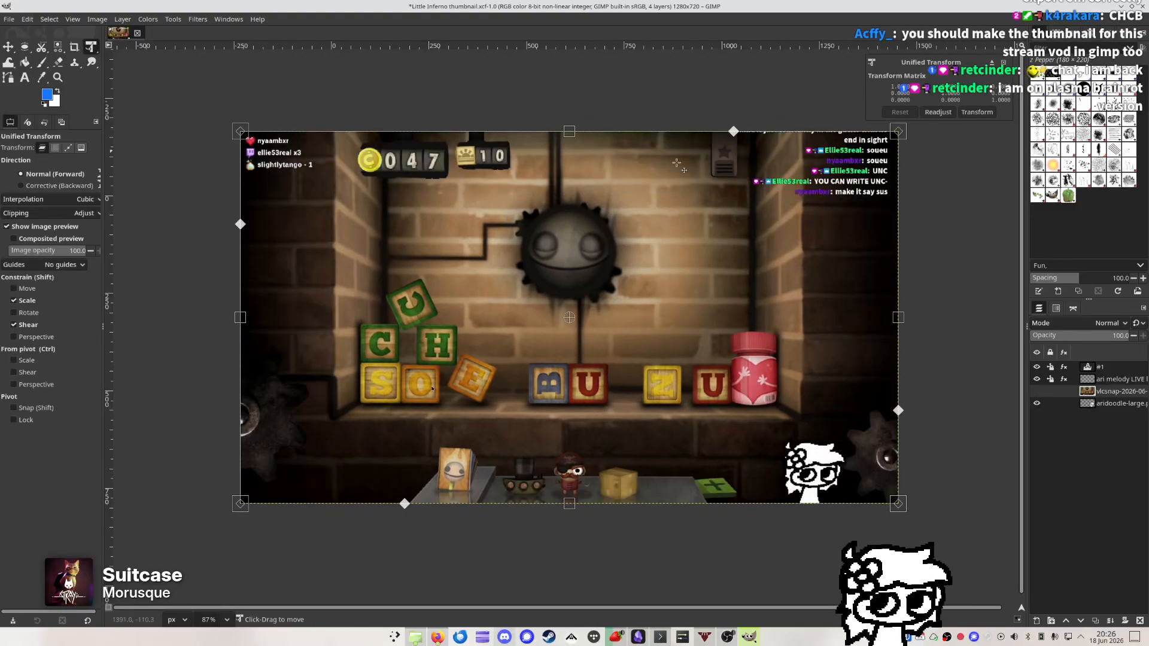
left_click(1083, 335)
left_click_drag(1088, 346, 1079, 374)
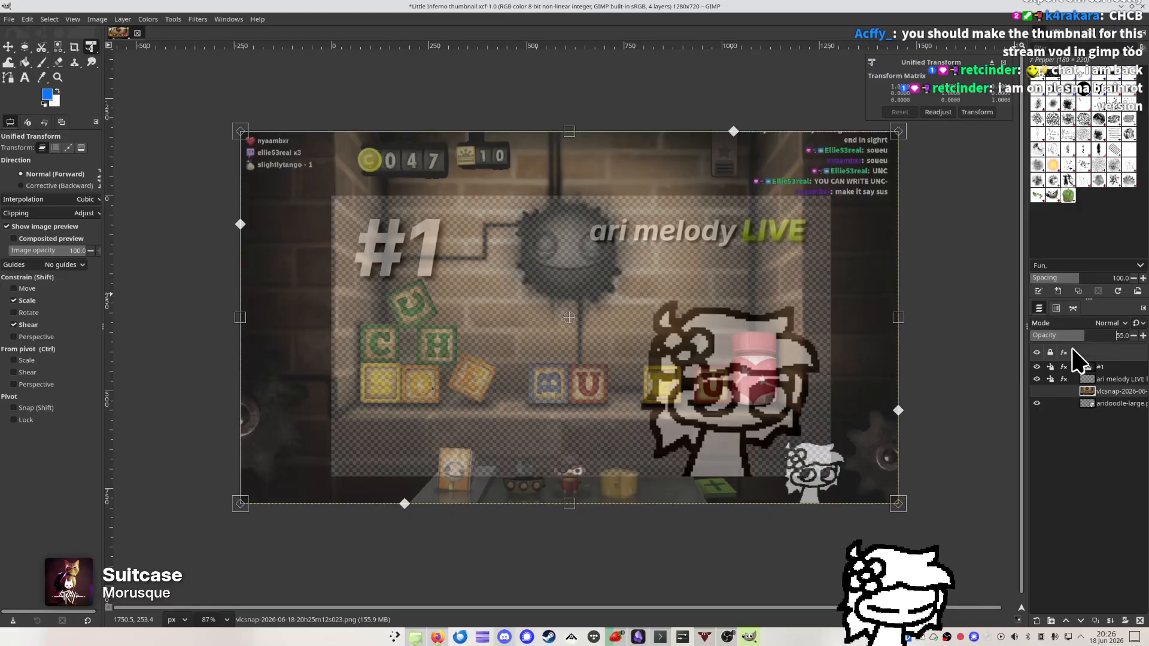
left_click_drag(913, 515, 970, 555)
left_click_drag(794, 441, 778, 466)
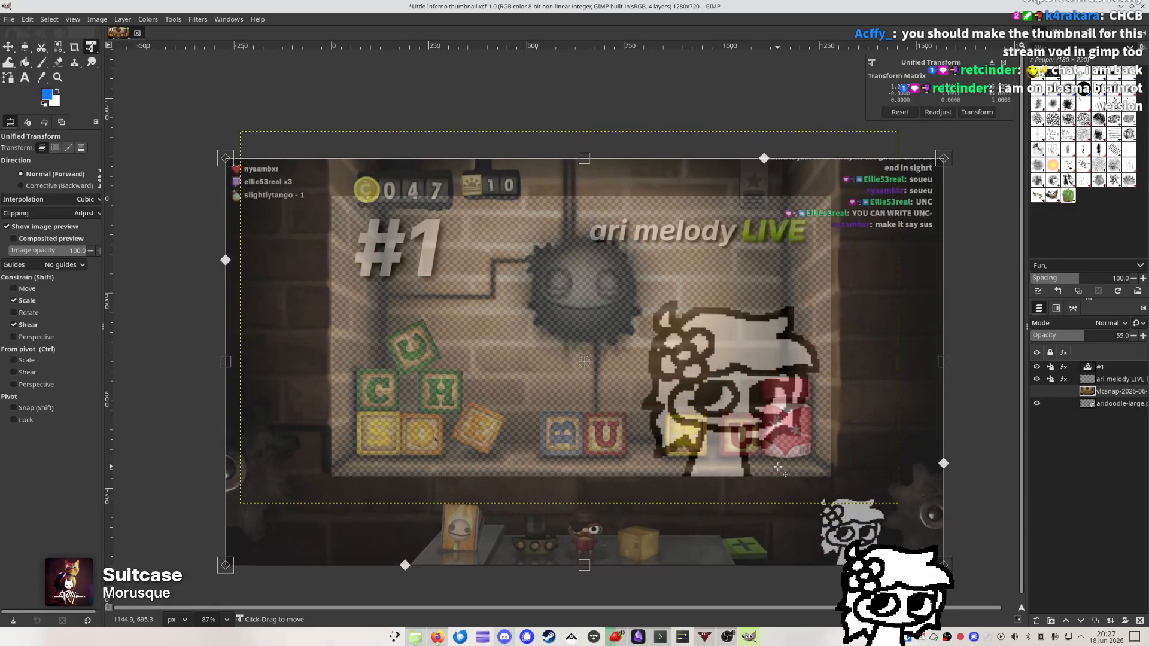
key("Return")
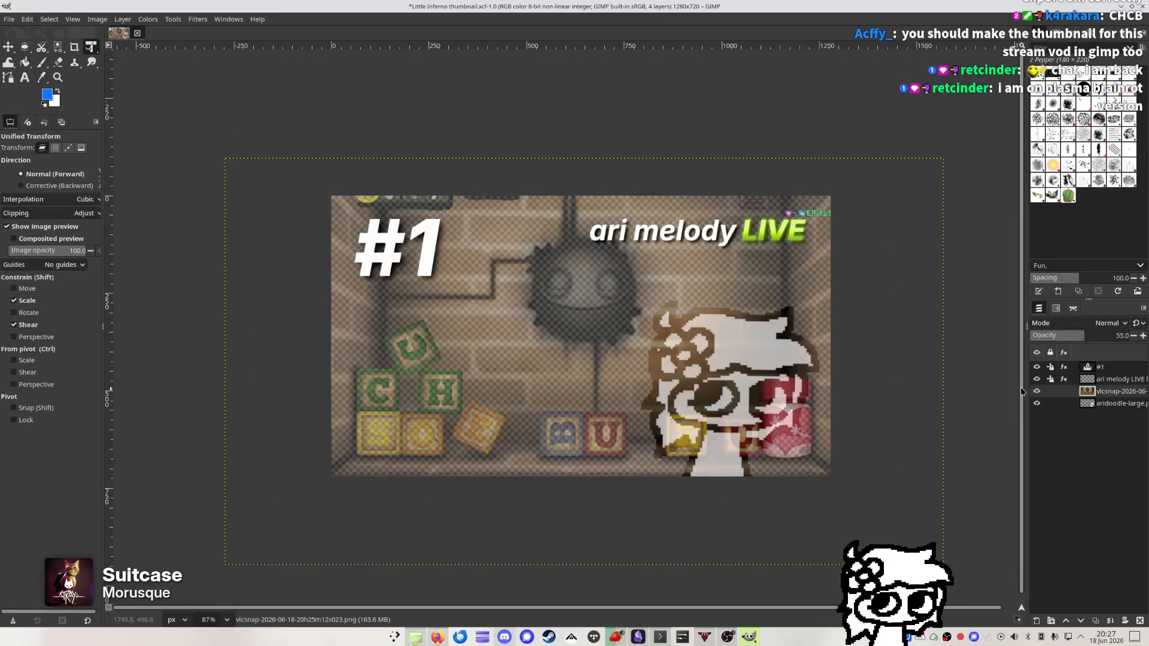
Restore the snapshot layer to full opacity and place it beneath the aridoodle-large layer
left_click_drag(1111, 336, 1144, 337)
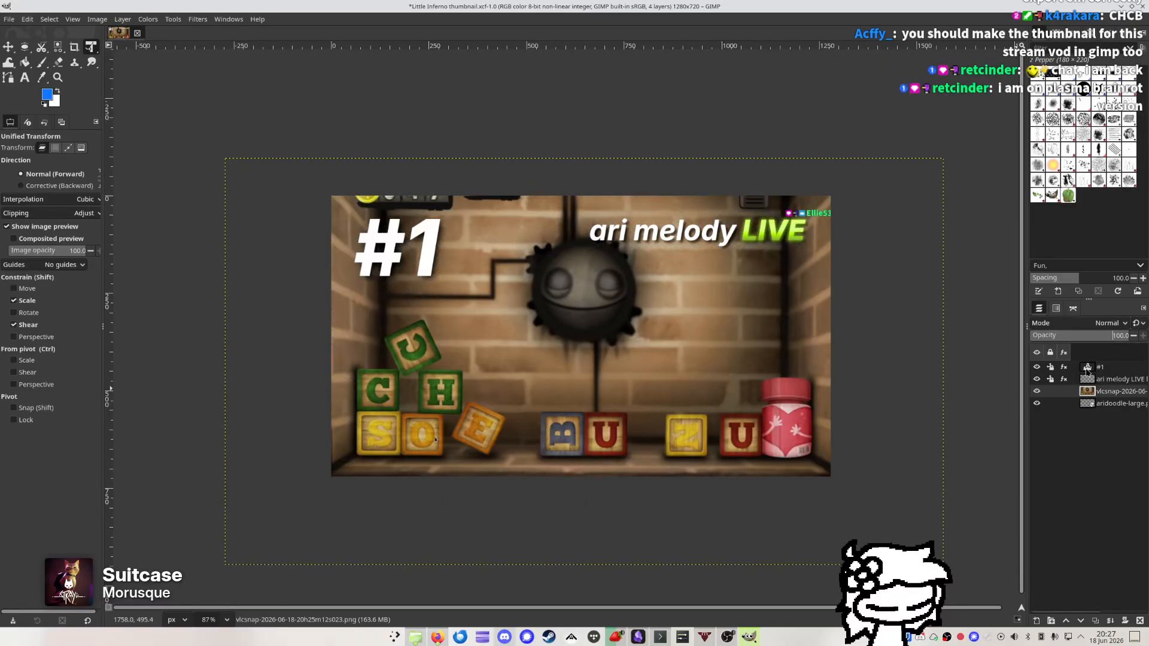
left_click_drag(1106, 398, 1108, 410)
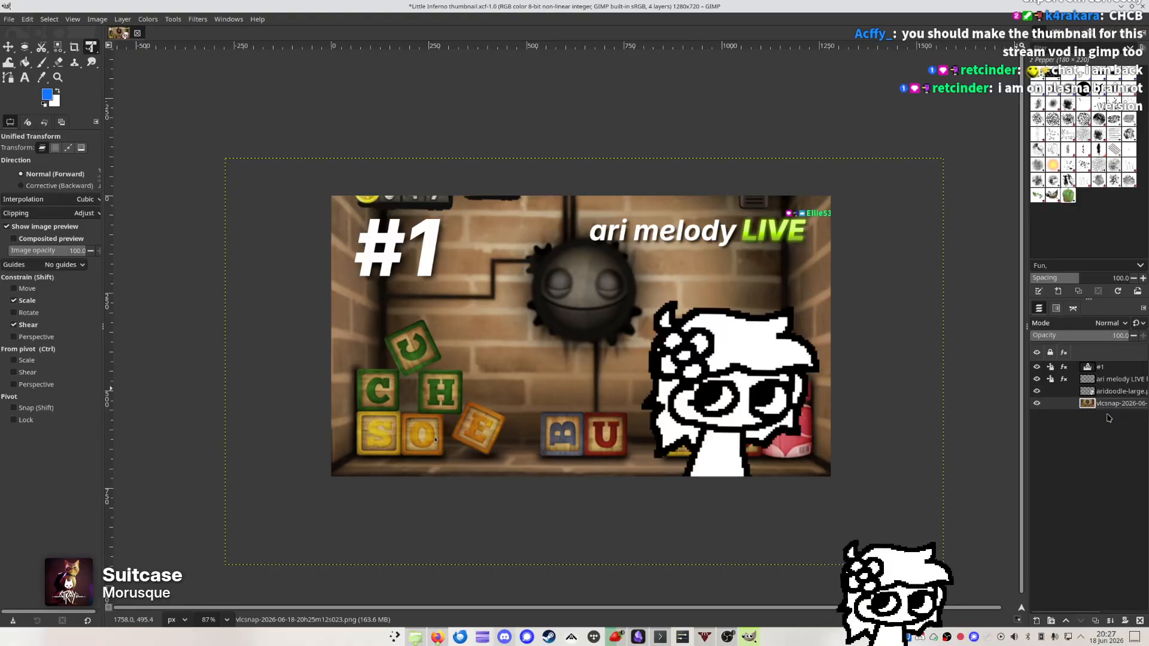
With the snapshot at 36 opacity, enlarge it slightly and shift it upward using Unified Transform, and restore its full opacity
left_click(814, 125)
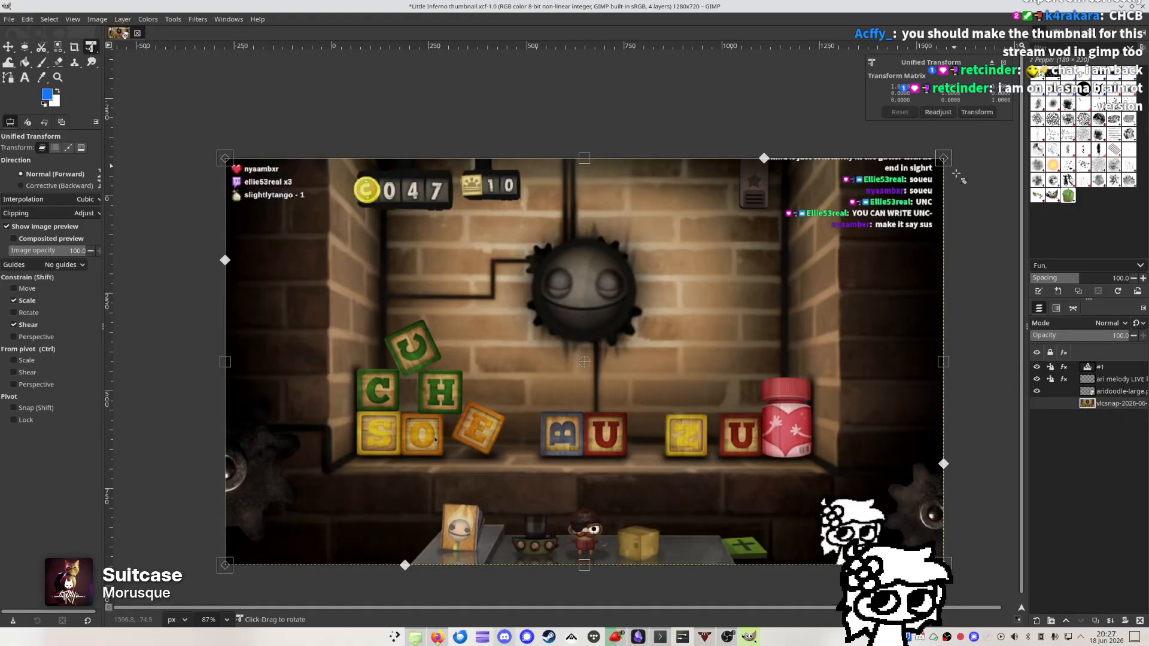
left_click_drag(1099, 340, 1066, 337)
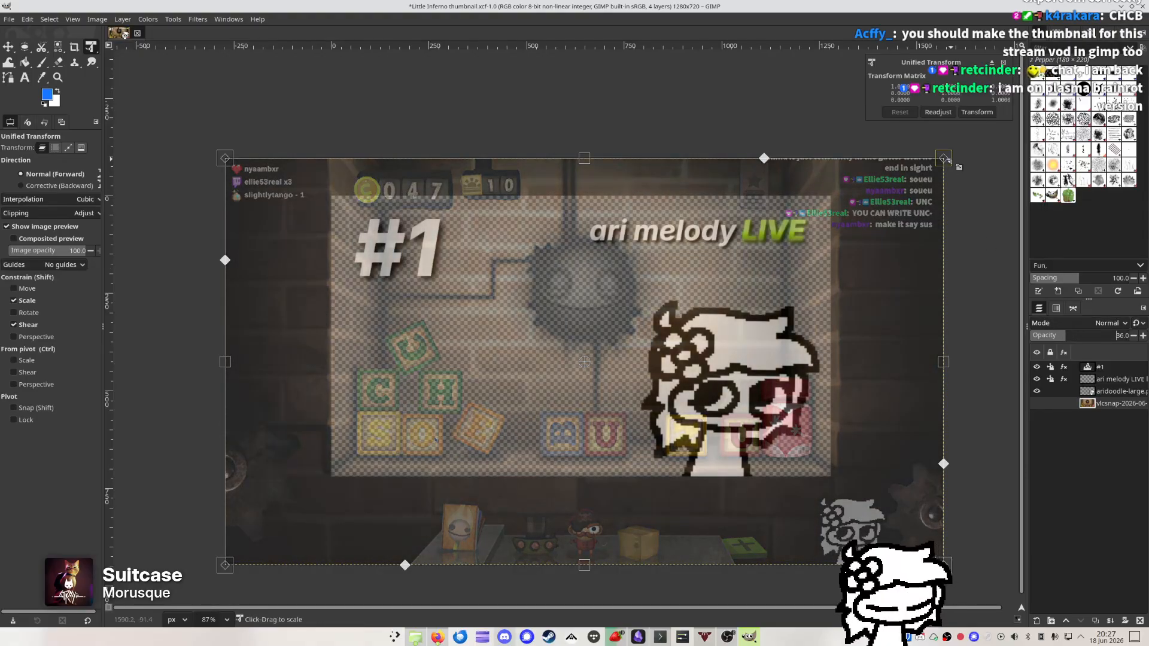
left_click_drag(945, 159, 962, 146)
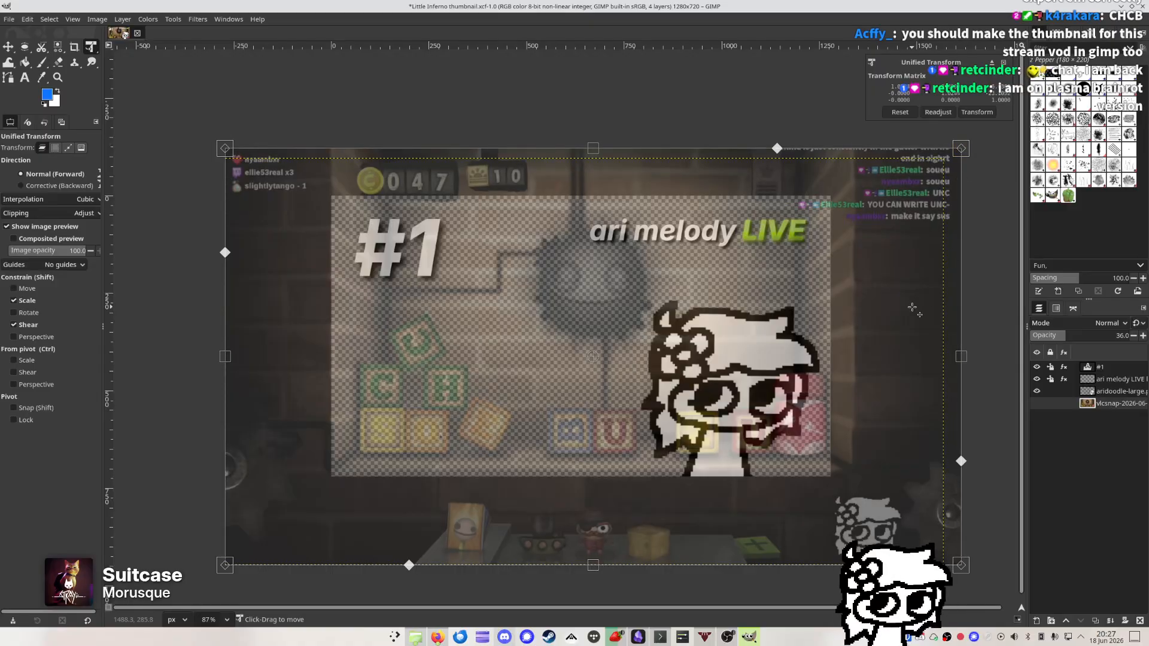
left_click_drag(911, 307, 901, 286)
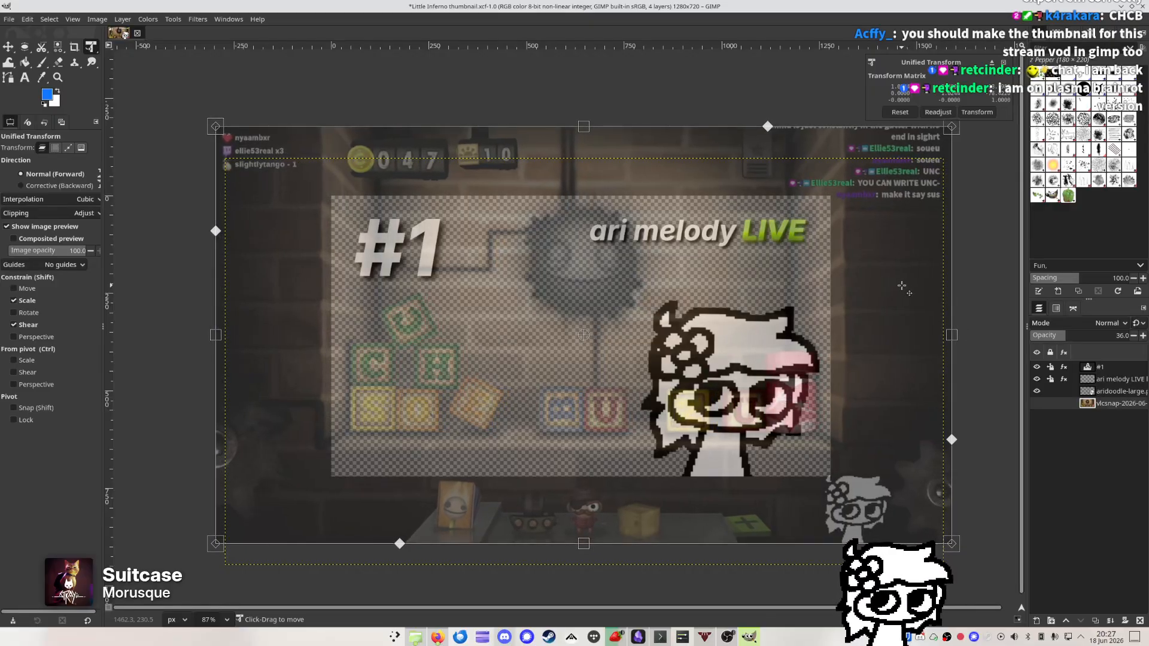
key("Return")
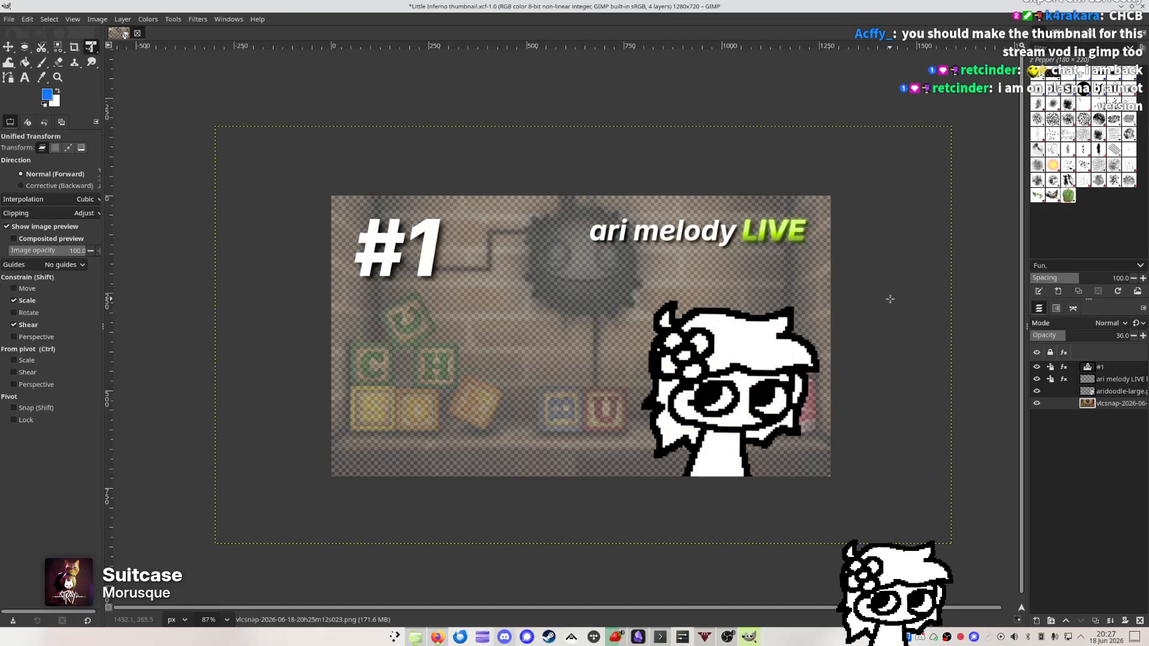
key("m")
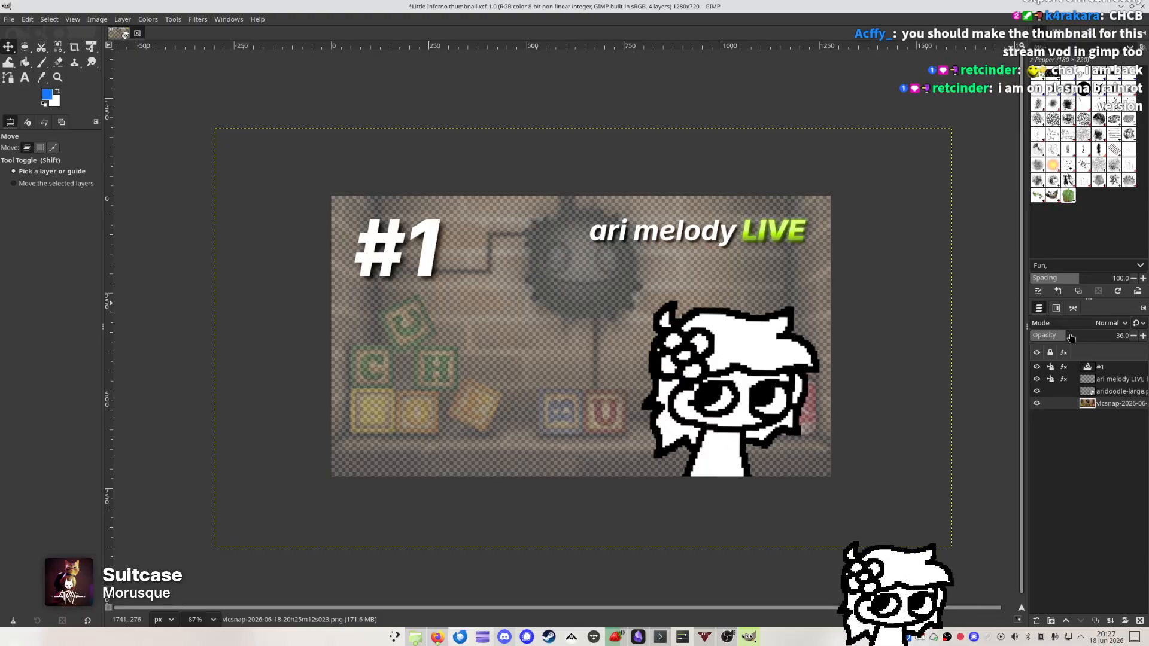
left_click_drag(1068, 335, 1125, 357)
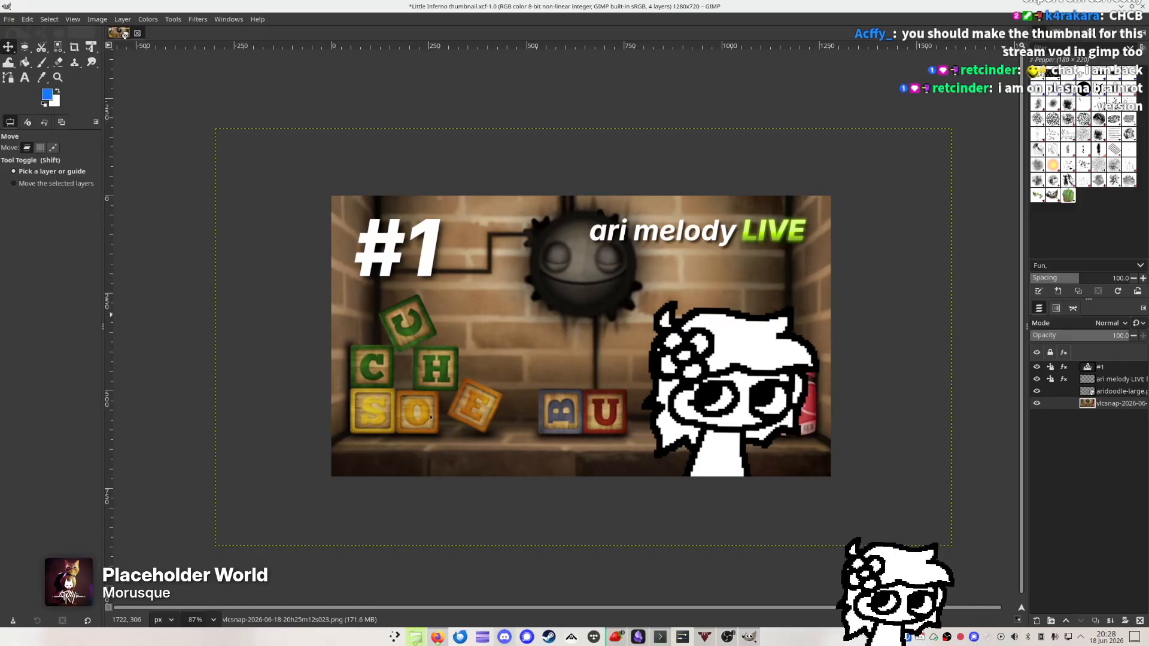
left_click_drag(1148, 335, 512, 356)
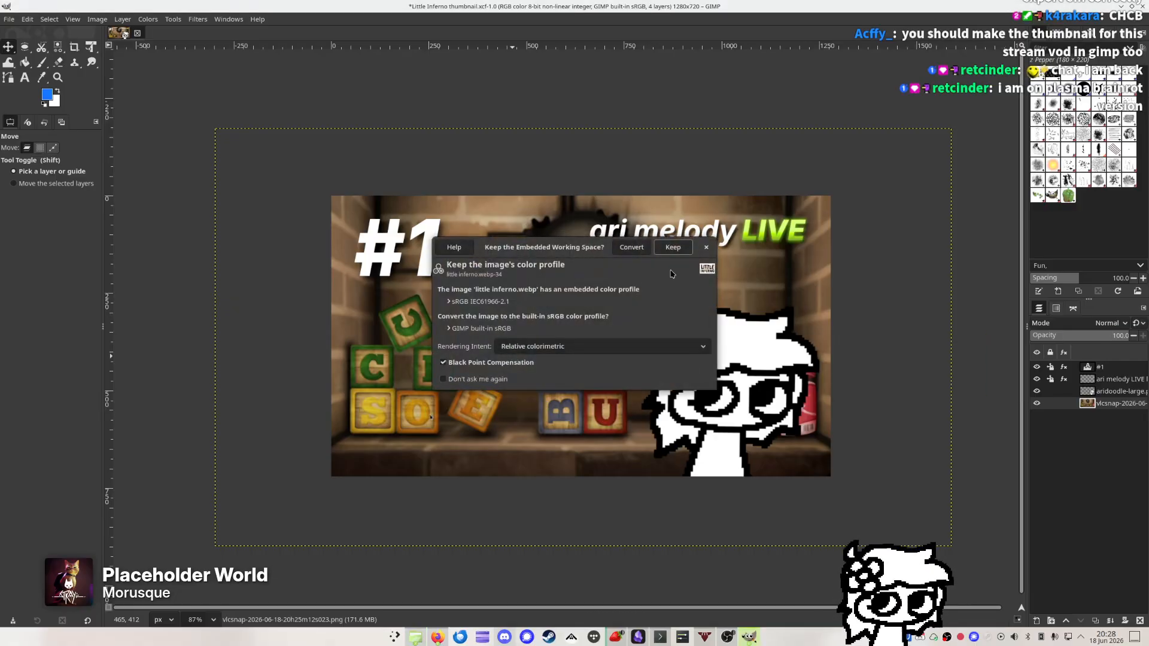
left_click(680, 250)
key("ctrl+z")
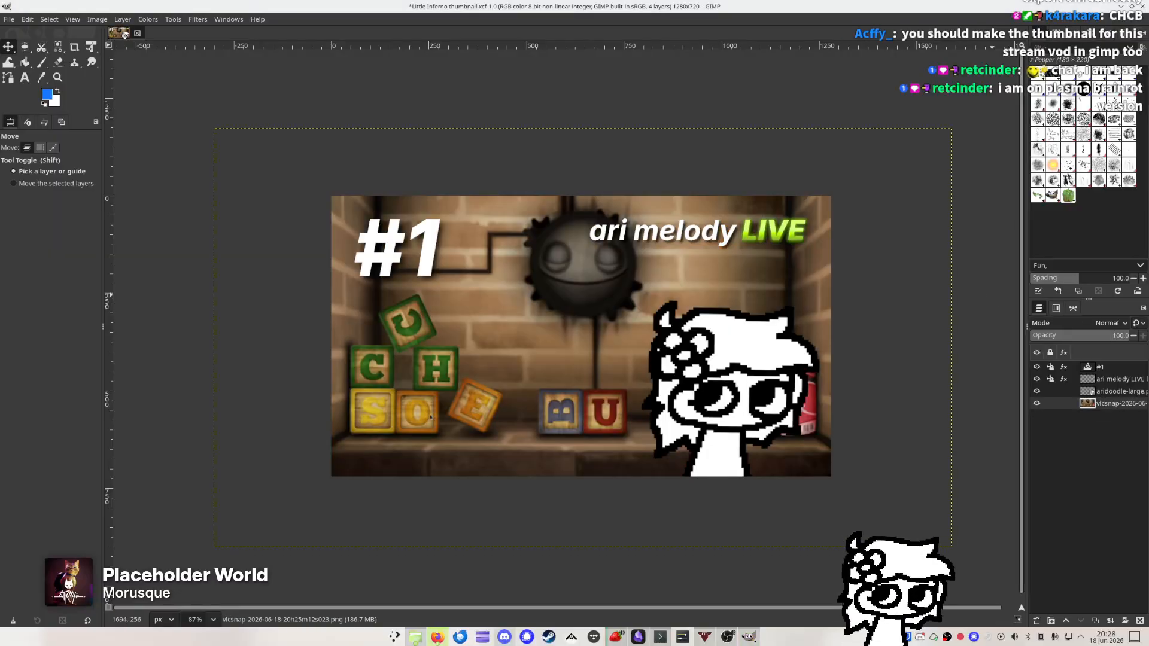
Add little inferno logo.png as a new layer directly above the background snapshot
key("alt+Tab")
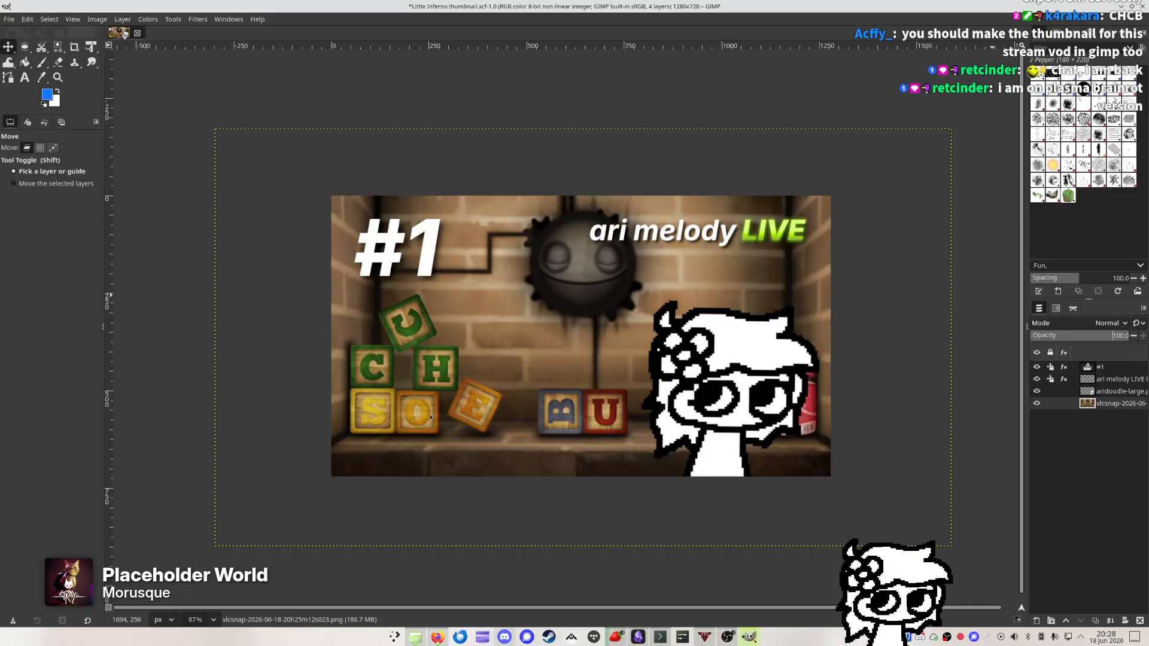
key("alt+Tab")
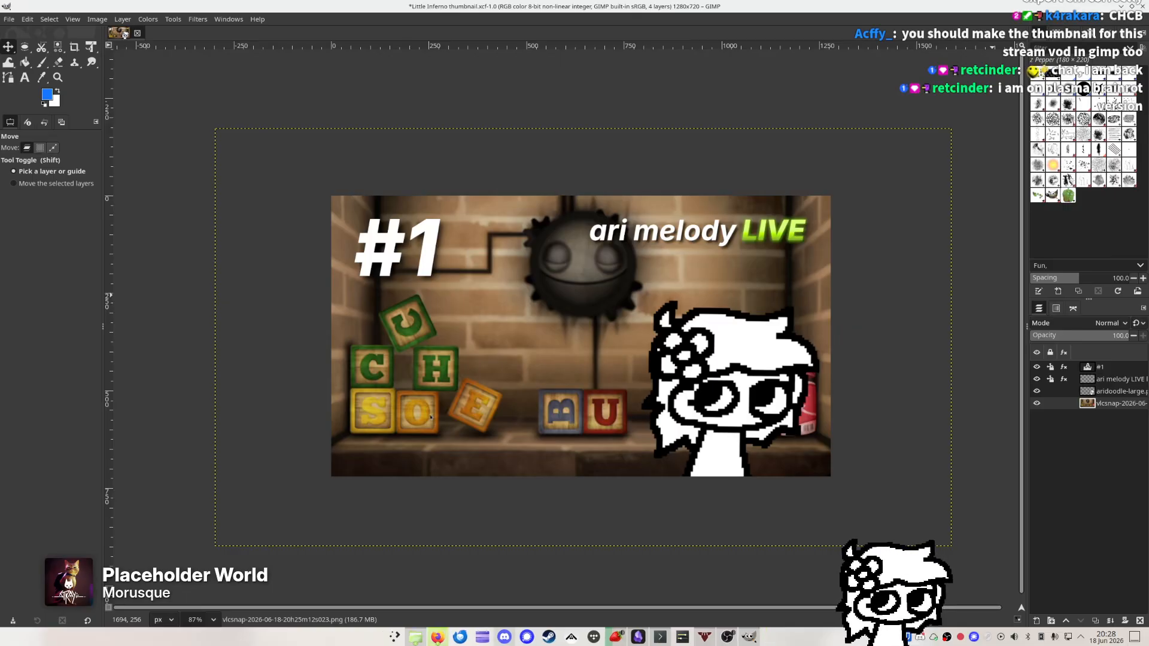
left_click_drag(430, 417, 516, 376)
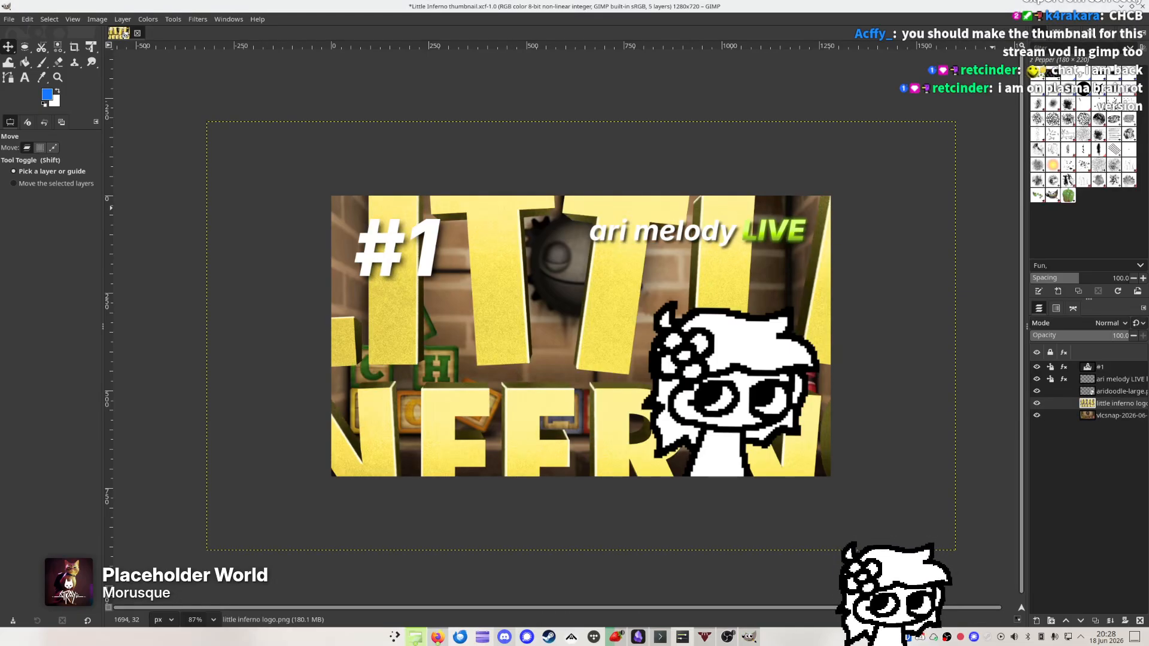
Scale the Little Inferno logo proportionally to about 450 px wide in the thumbnail's lower-left corner, using the margin guides for alignment
key("shift+t")
left_click(636, 306)
left_click_drag(960, 129, 517, 382)
left_click_drag(440, 441, 577, 362)
key("ctrl+shift+t")
left_click_drag(417, 415, 415, 415)
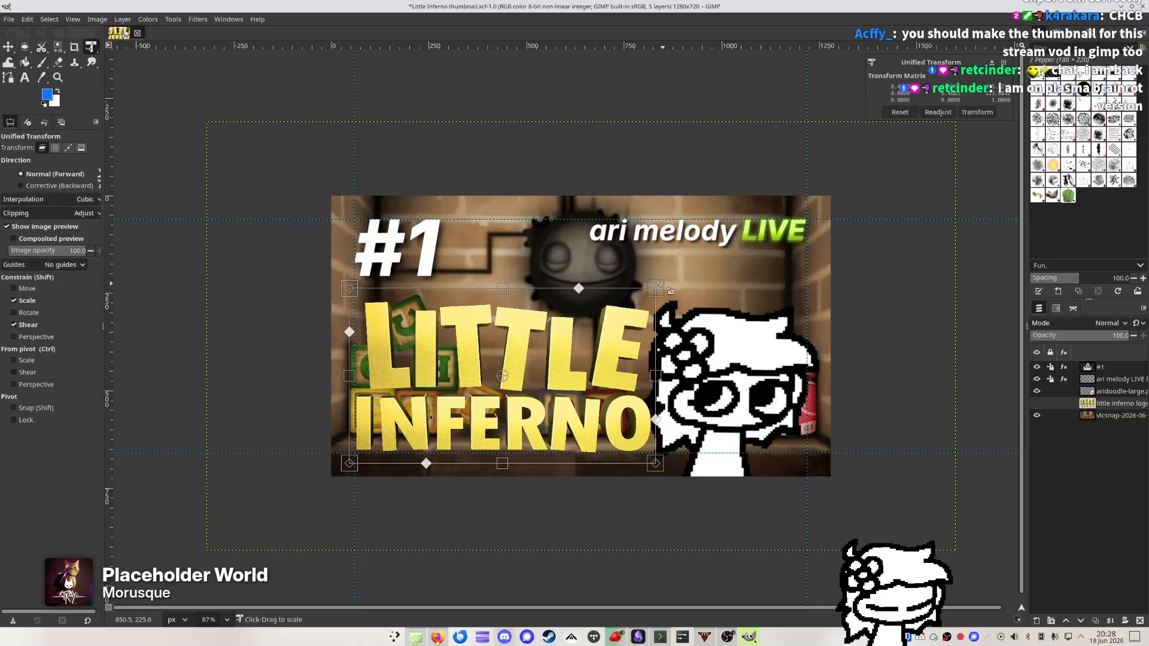
left_click_drag(658, 285, 544, 371)
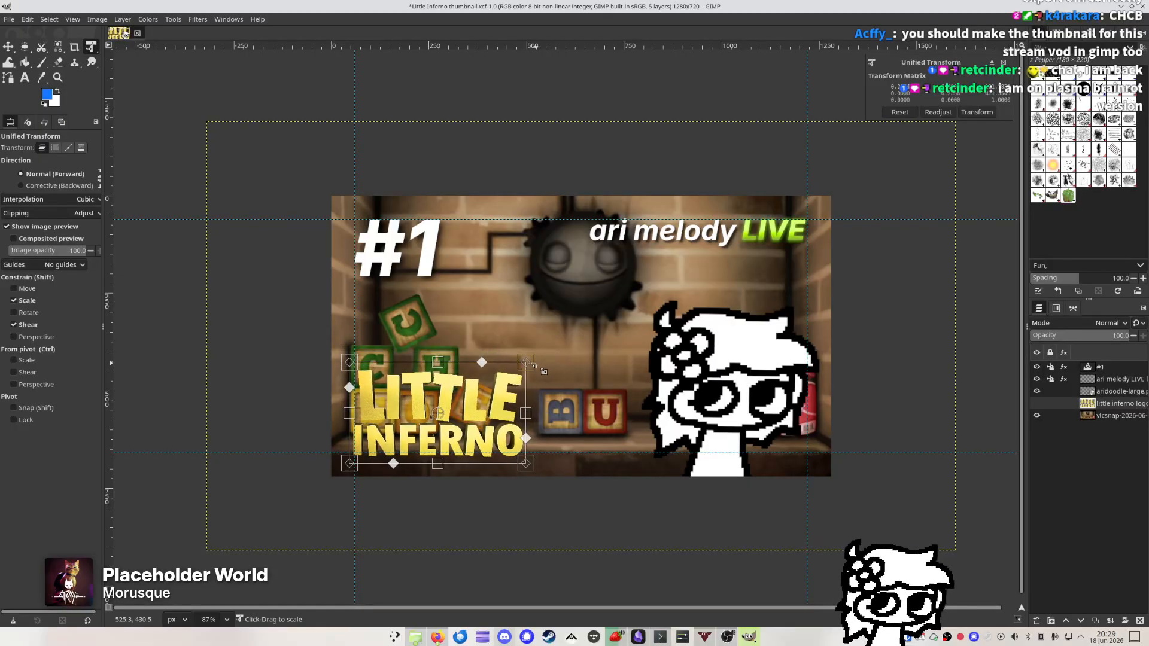
key("Return")
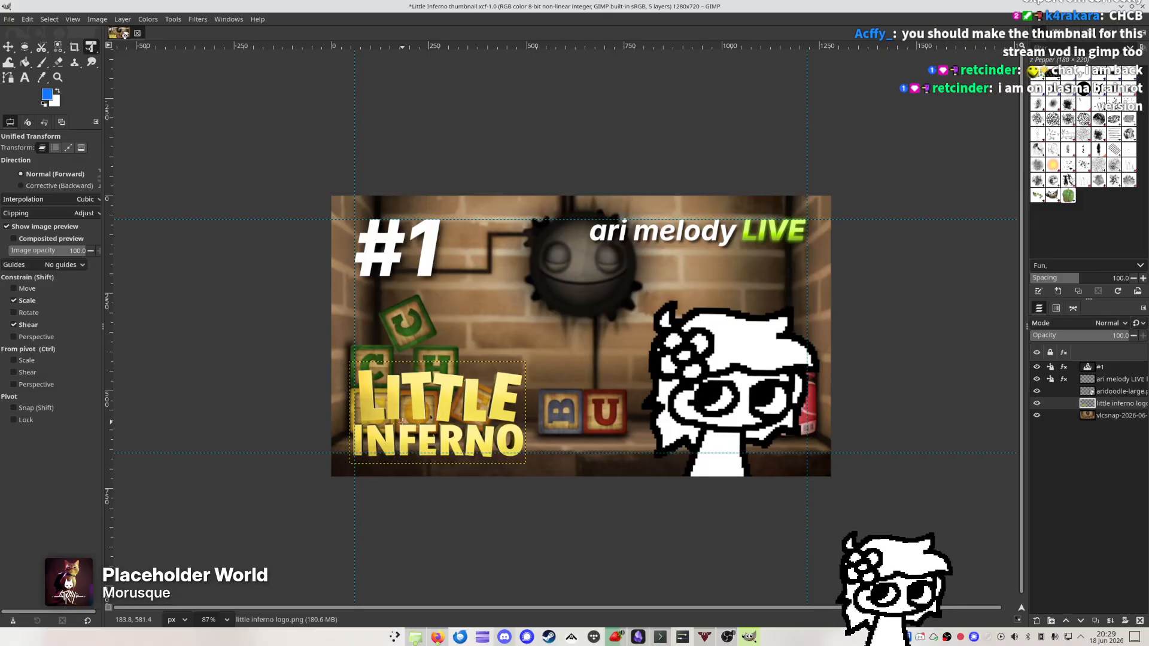
Nudge the logo slightly up and to the right to fit the left and bottom margin guides, and hide the guides
scroll(403, 422, "up", 4)
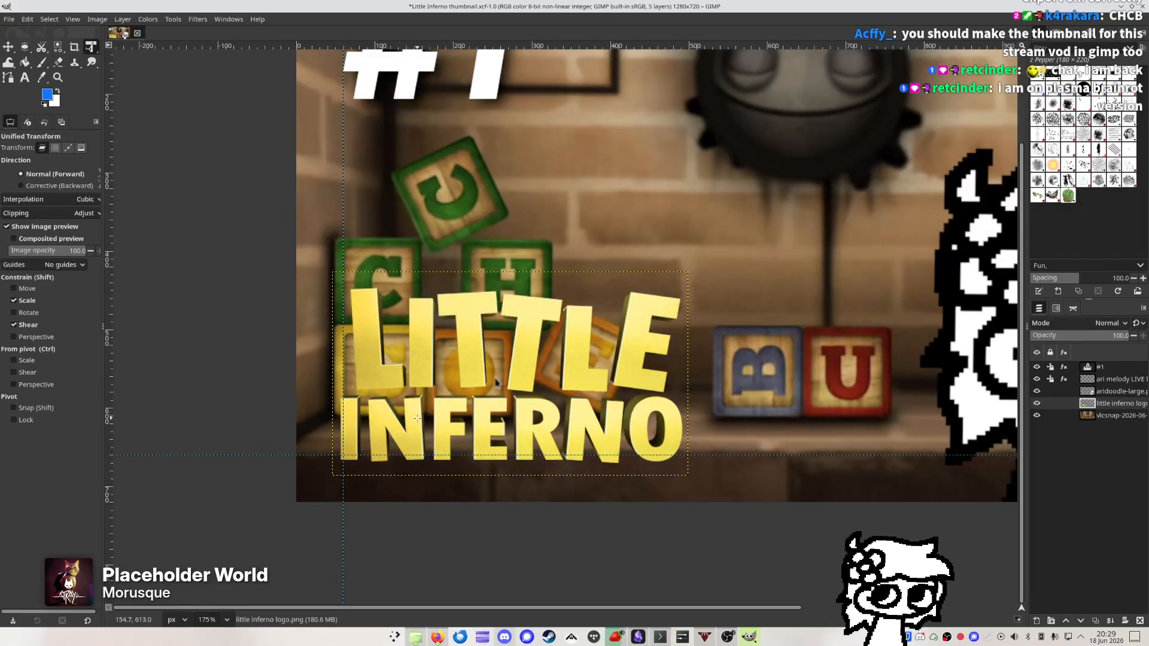
key("m")
left_click_drag(417, 417, 424, 410)
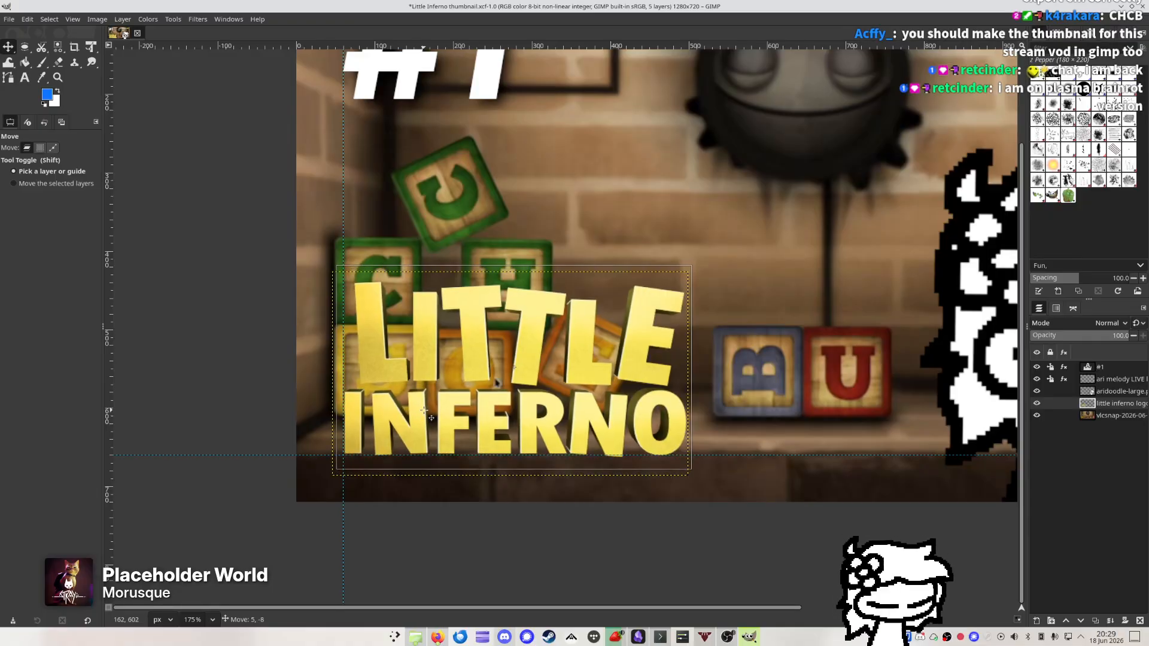
key("shift+ctrl+j")
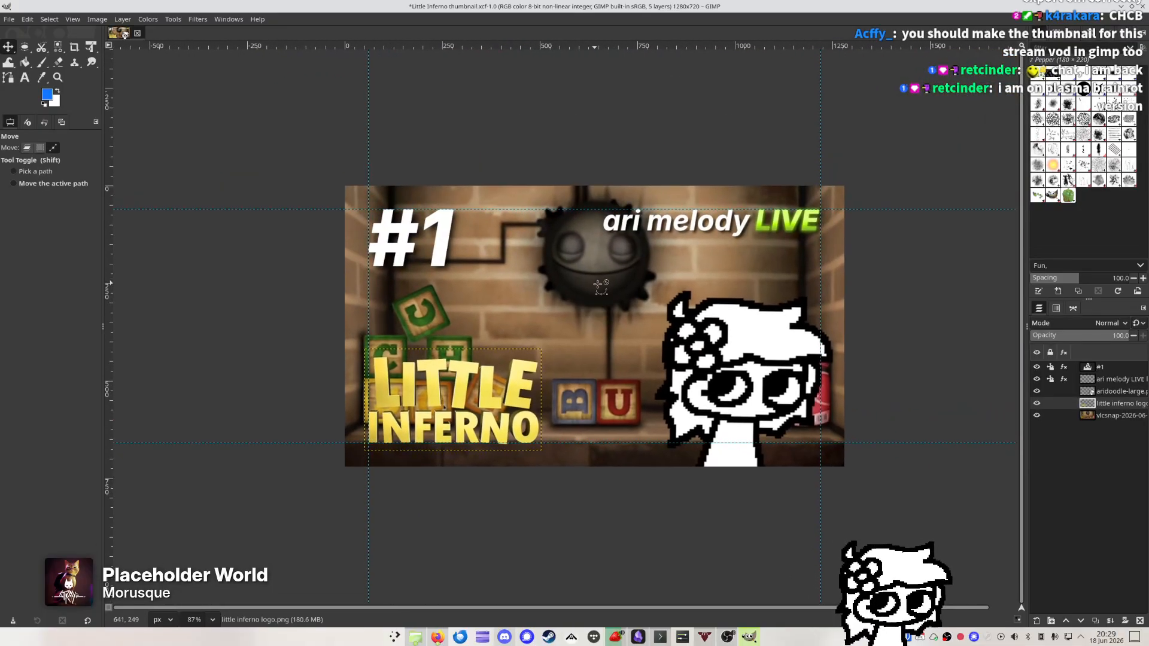
left_click_drag(610, 344, 584, 331)
key("ctrl+shift+t")
Apply a black Drop Shadow to the logo with X and Y offsets of 10.432, blur radius 8.59 and opacity 1.000
scroll(536, 294, "up", 1)
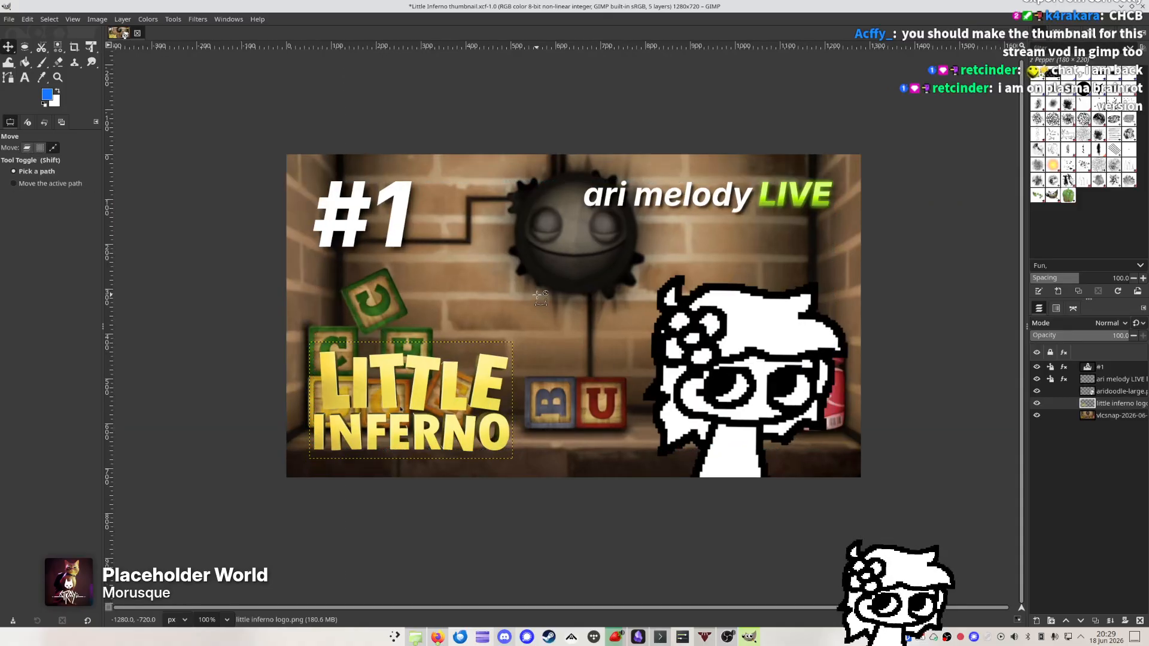
left_click_drag(536, 294, 537, 297)
left_click(197, 19)
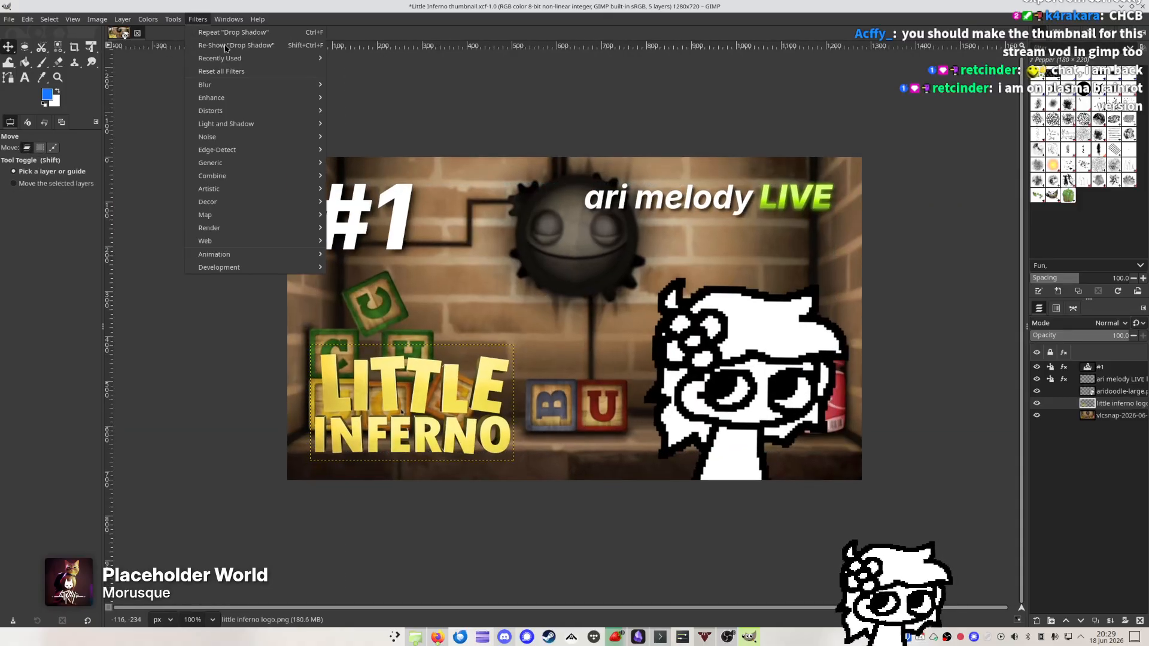
left_click(228, 46)
left_click_drag(554, 361, 678, 378)
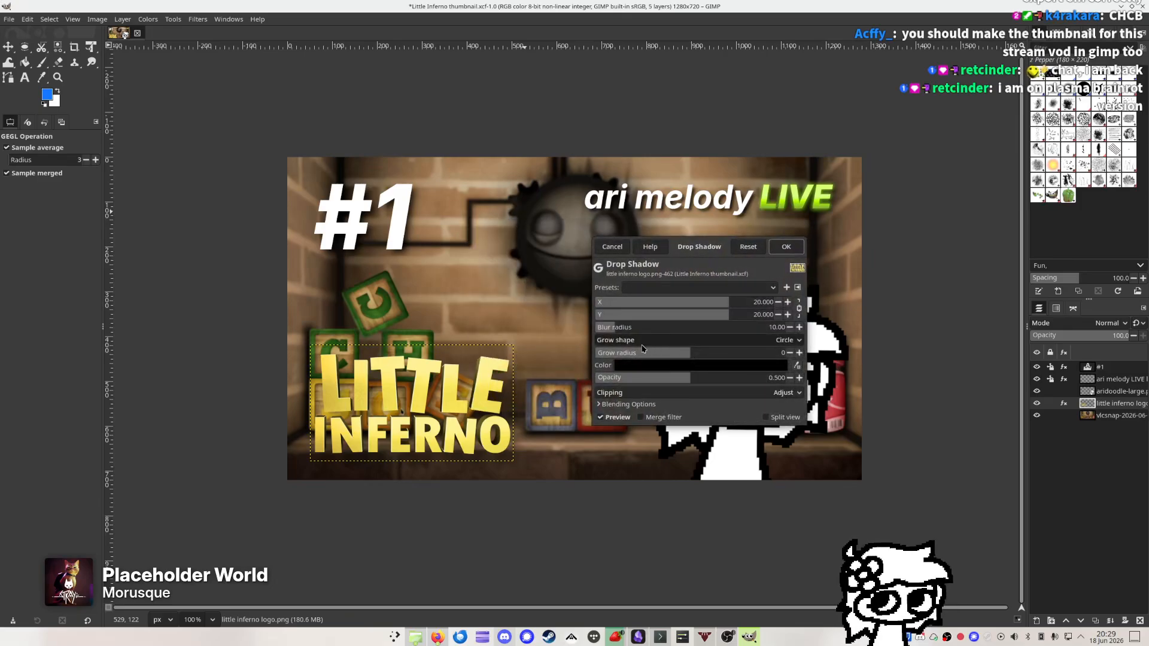
left_click_drag(611, 329, 577, 329)
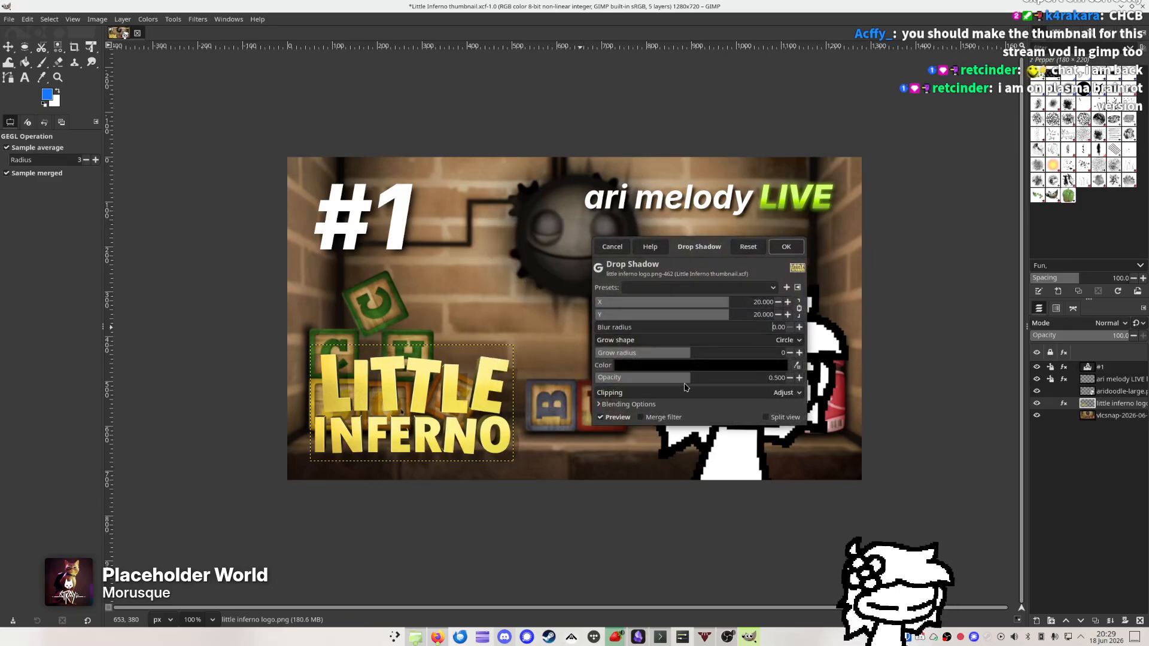
left_click_drag(687, 378, 814, 377)
left_click_drag(728, 308, 707, 300)
left_click_drag(601, 333, 614, 325)
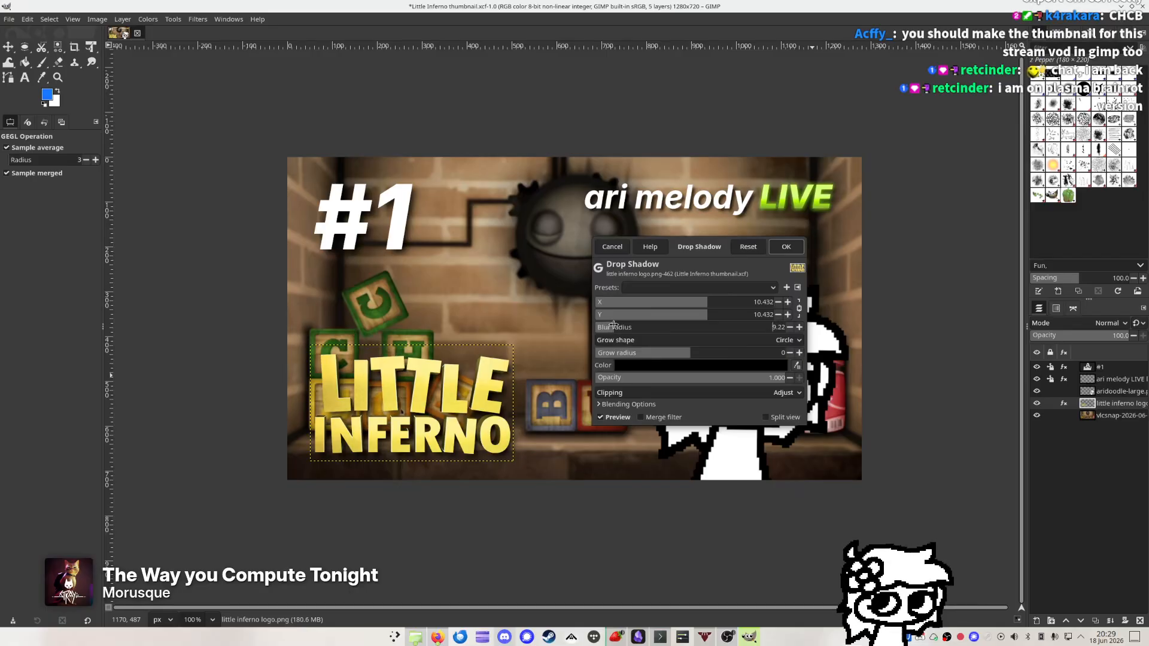
left_click(605, 418)
left_click(604, 418)
left_click(605, 418)
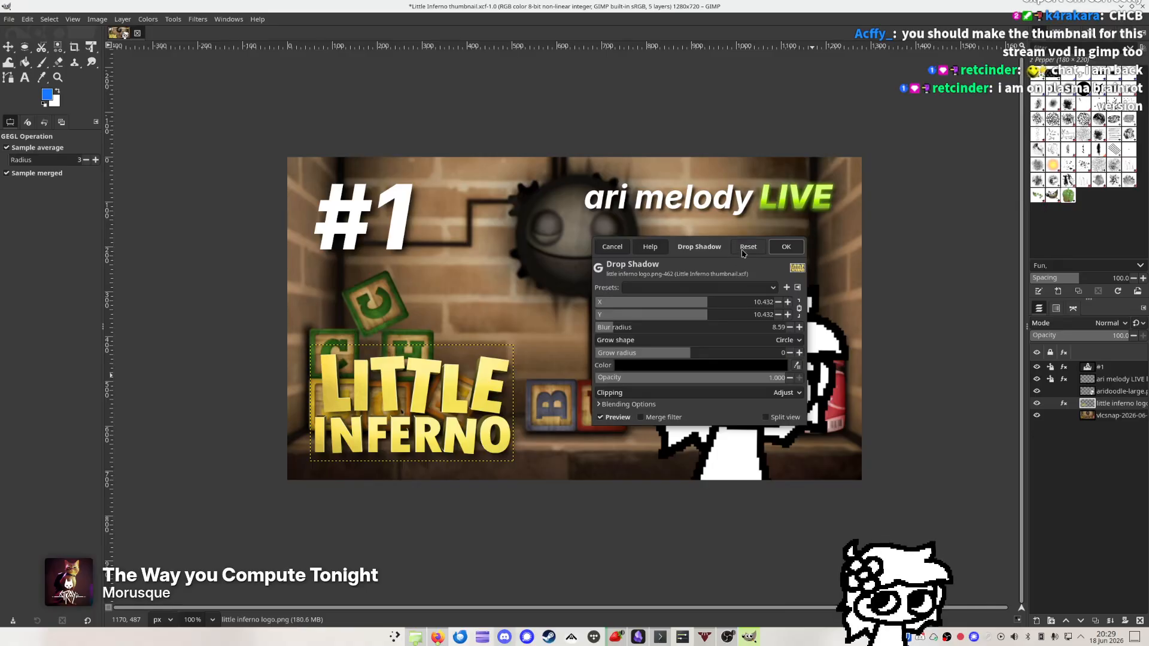
left_click(786, 246)
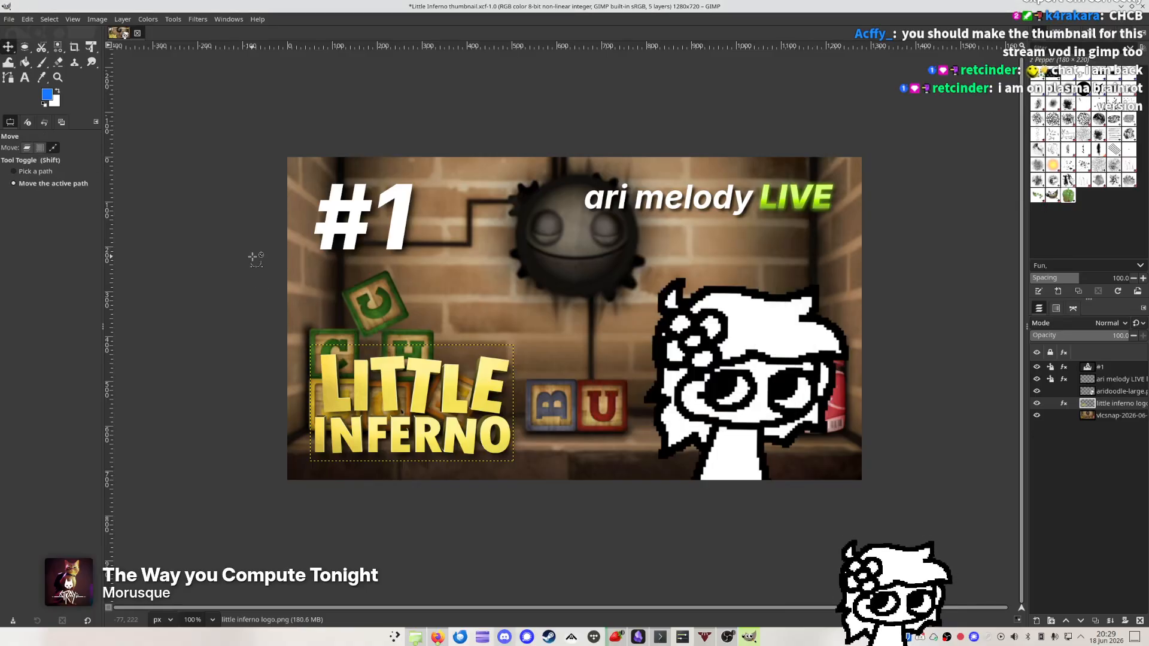
Save the thumbnail project and export the image to the Desktop as Little Inferno, part 1.webp
scroll(272, 253, "down", 2, "ctrl")
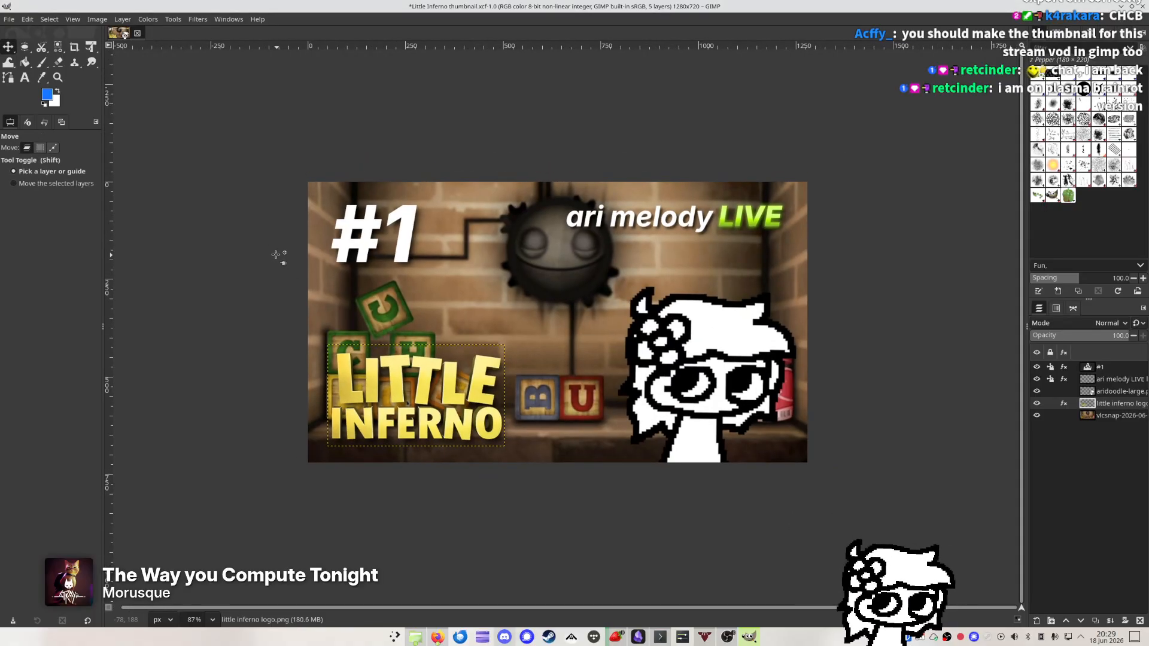
key("ctrl+s")
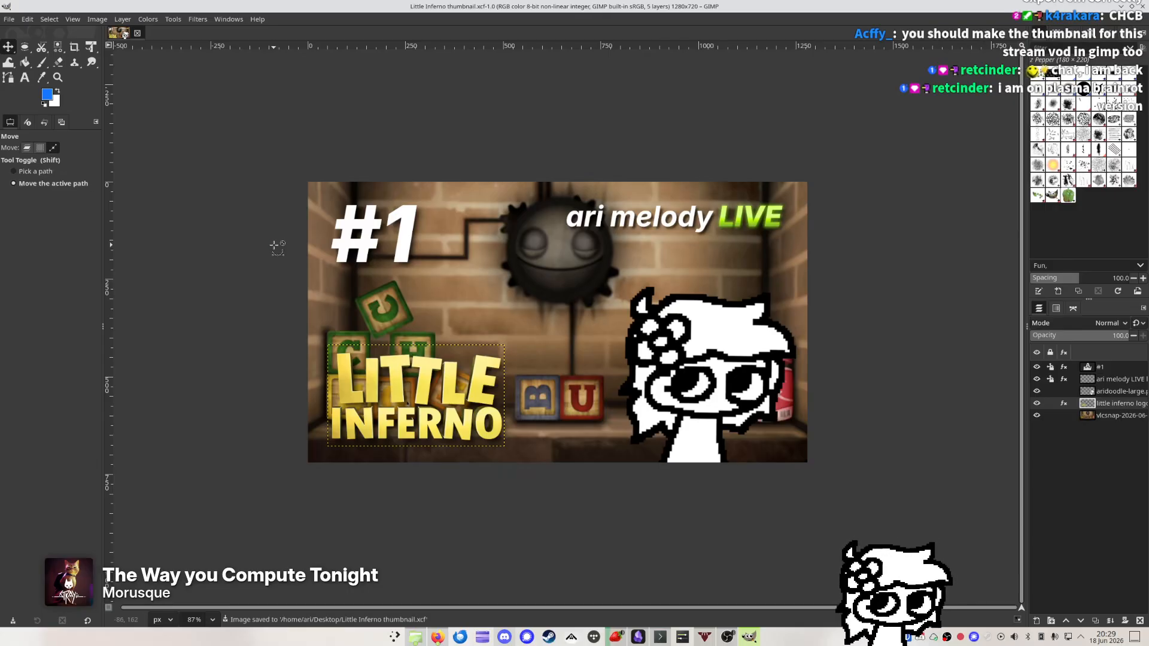
key("ctrl+shift+e")
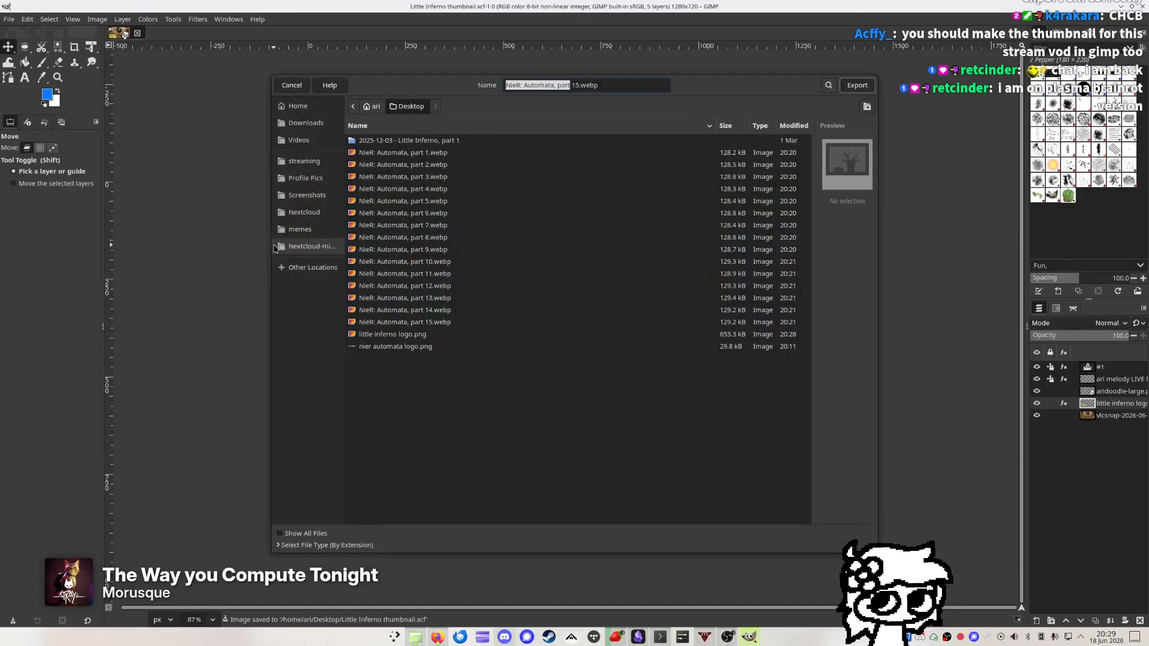
type("Little")
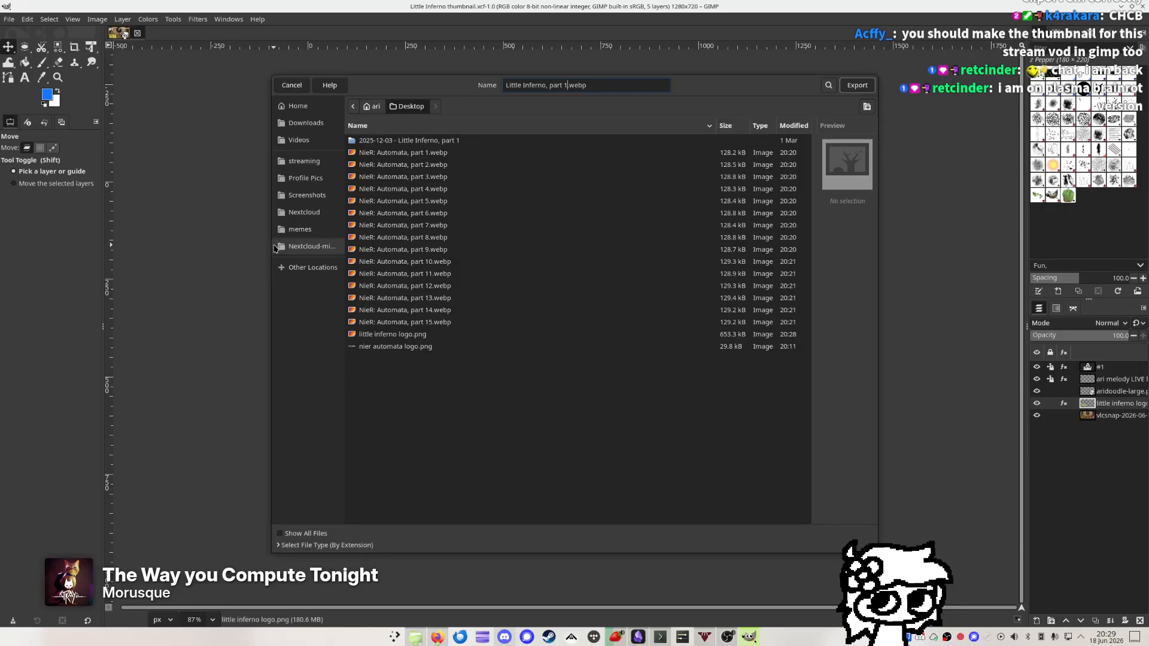
key("Return")
key("Return")
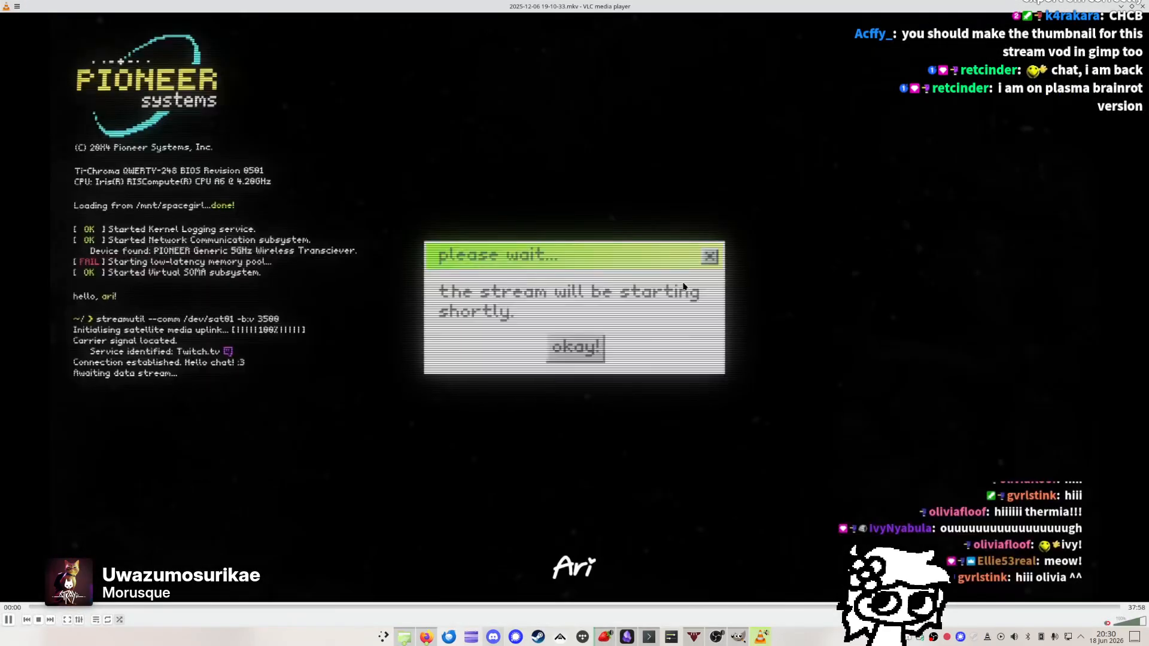
left_click(188, 607)
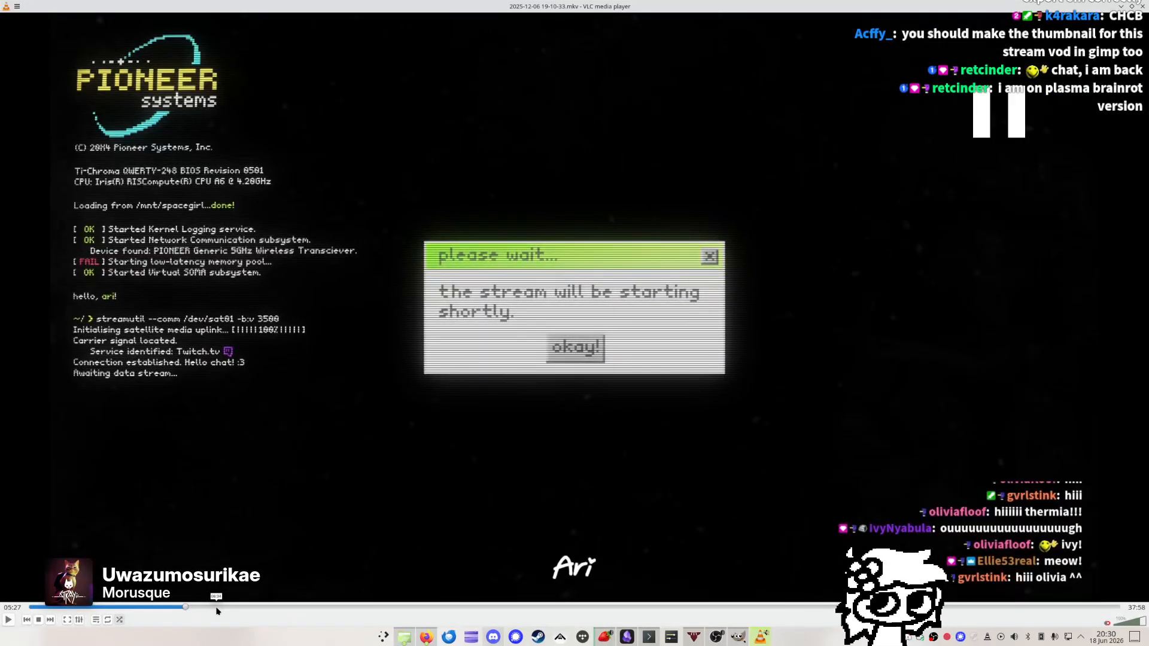
left_click_drag(217, 607, 838, 607)
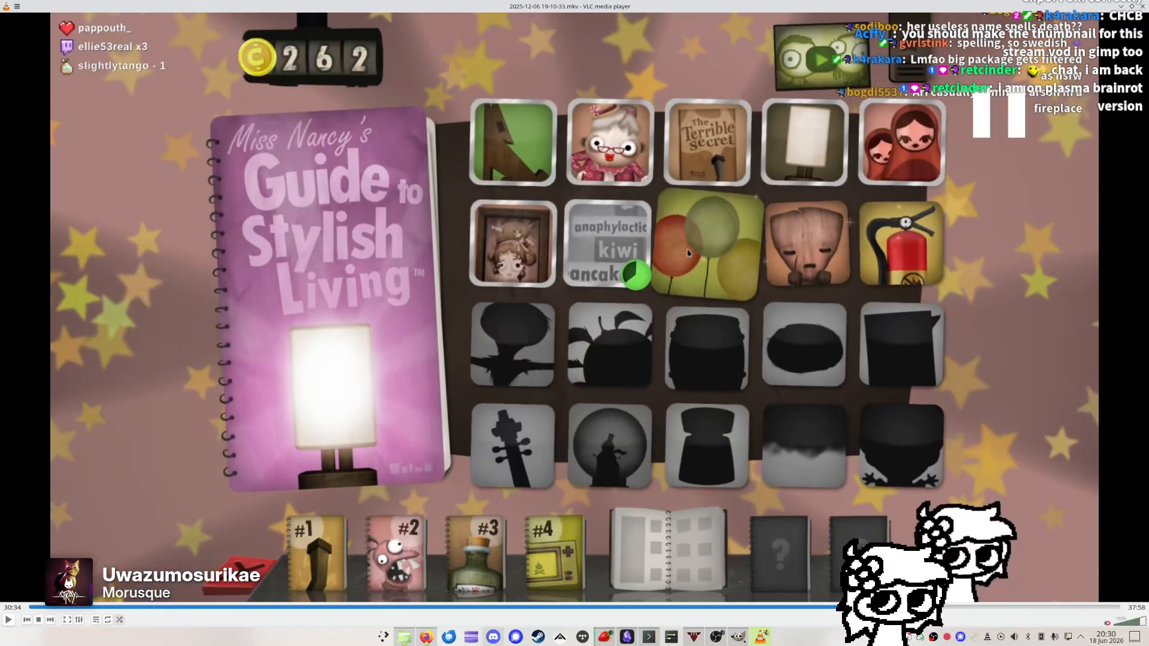
left_click(971, 614)
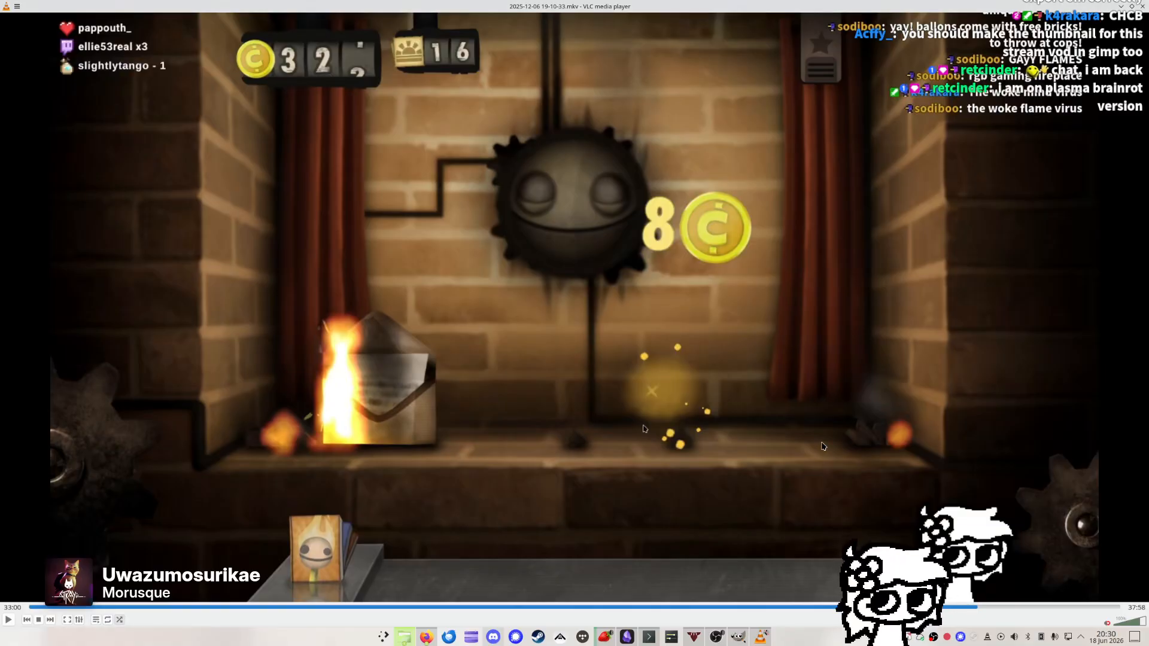
key("space")
left_click_drag(1003, 606, 1108, 604)
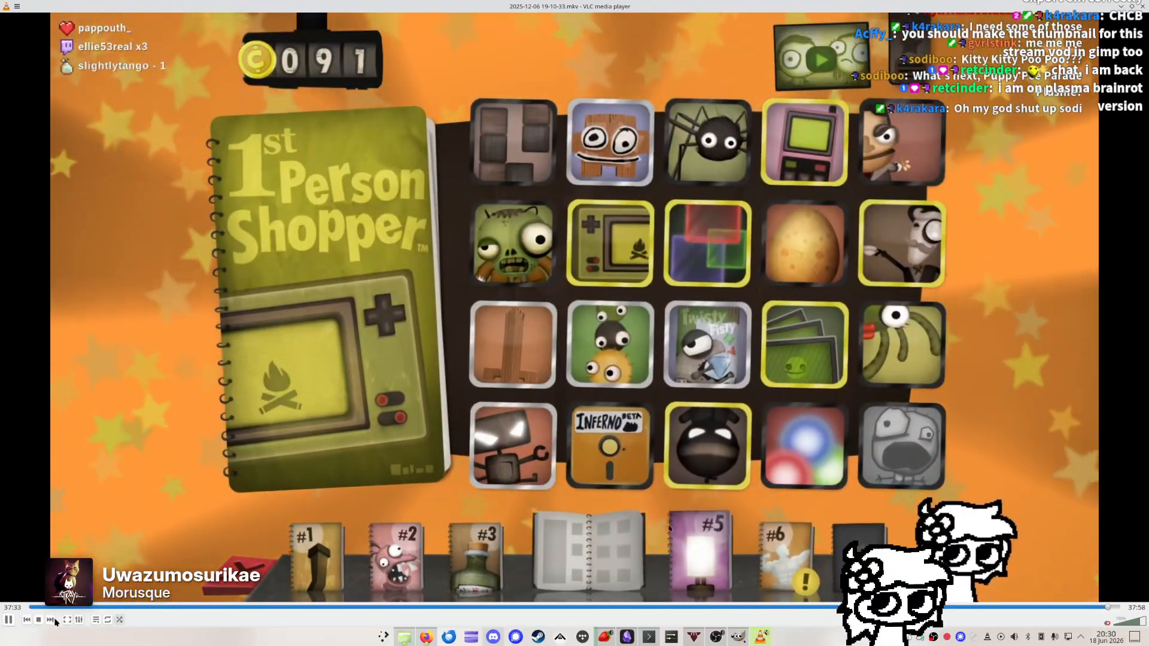
key("space")
left_click(50, 621)
left_click(107, 607)
key("space")
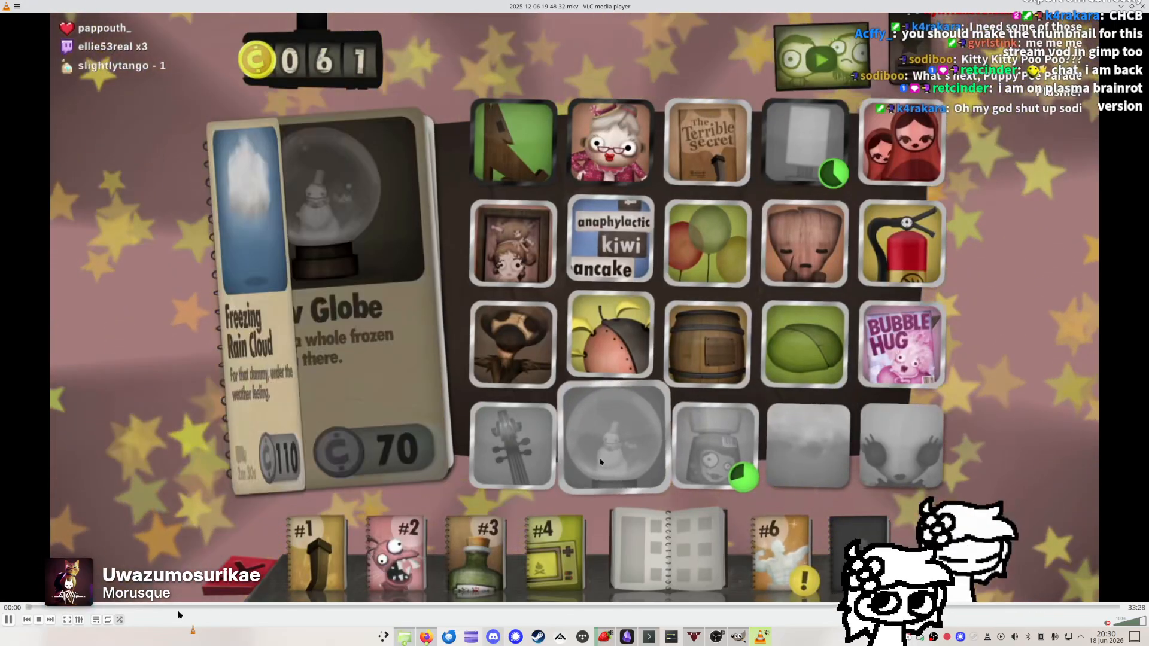
left_click(197, 608)
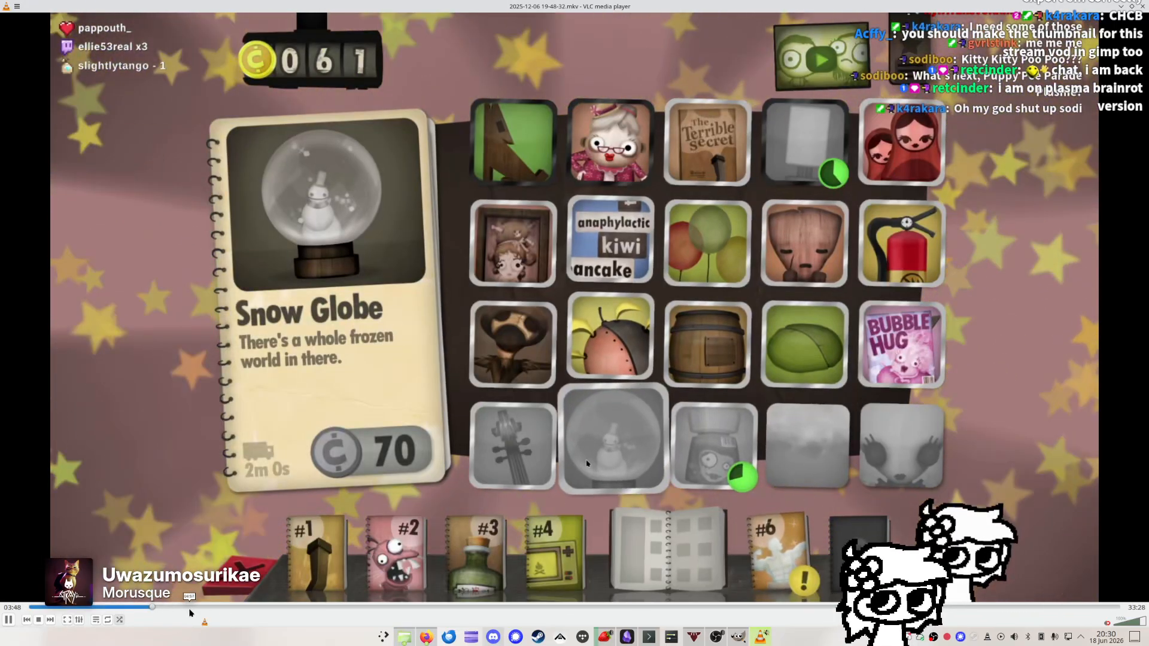
left_click(281, 608)
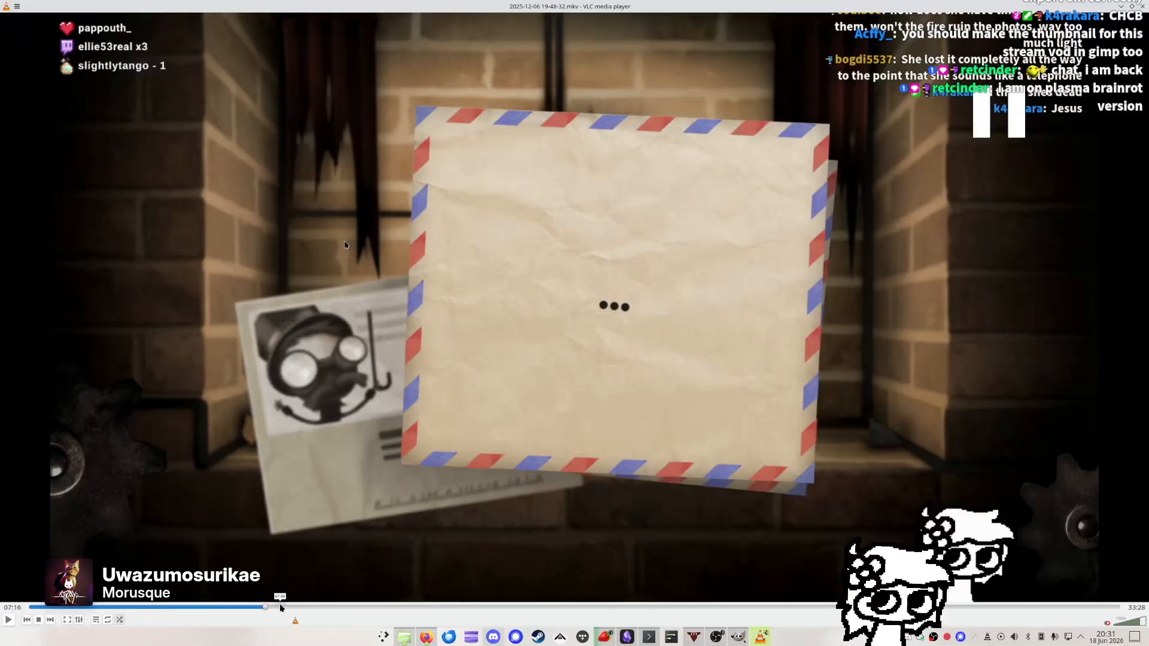
left_click(299, 608)
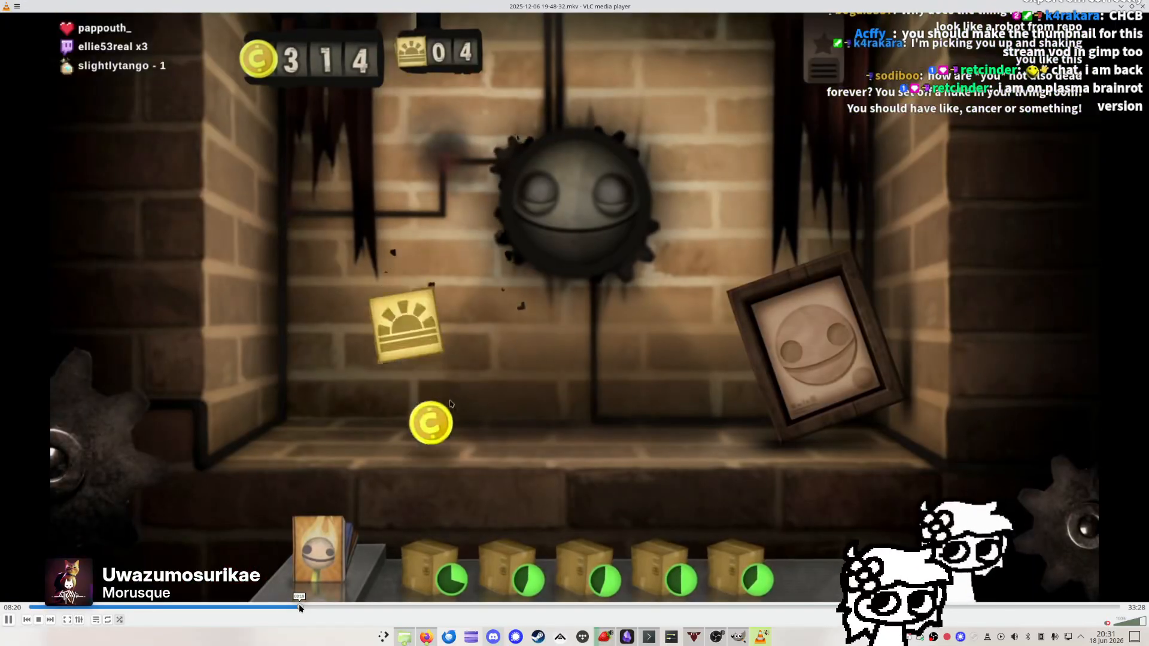
Search the recording around the nine-minute mark and pause at 09:53 on the snow globe beside the burning radioactive item
key("space")
left_click(328, 608)
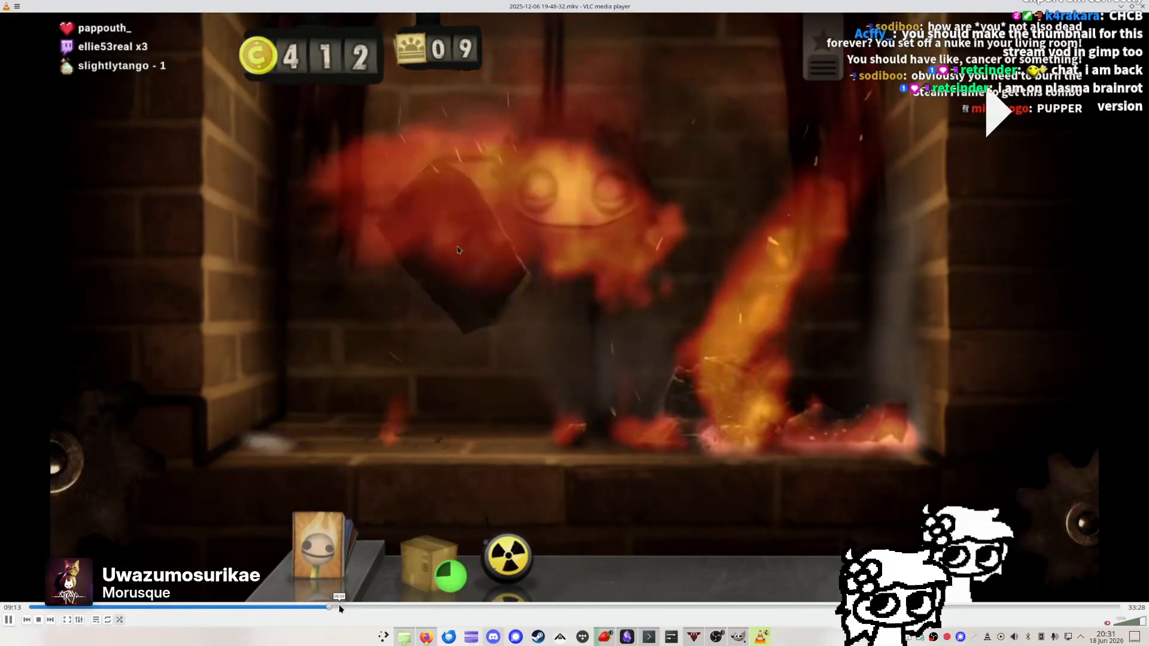
left_click(316, 608)
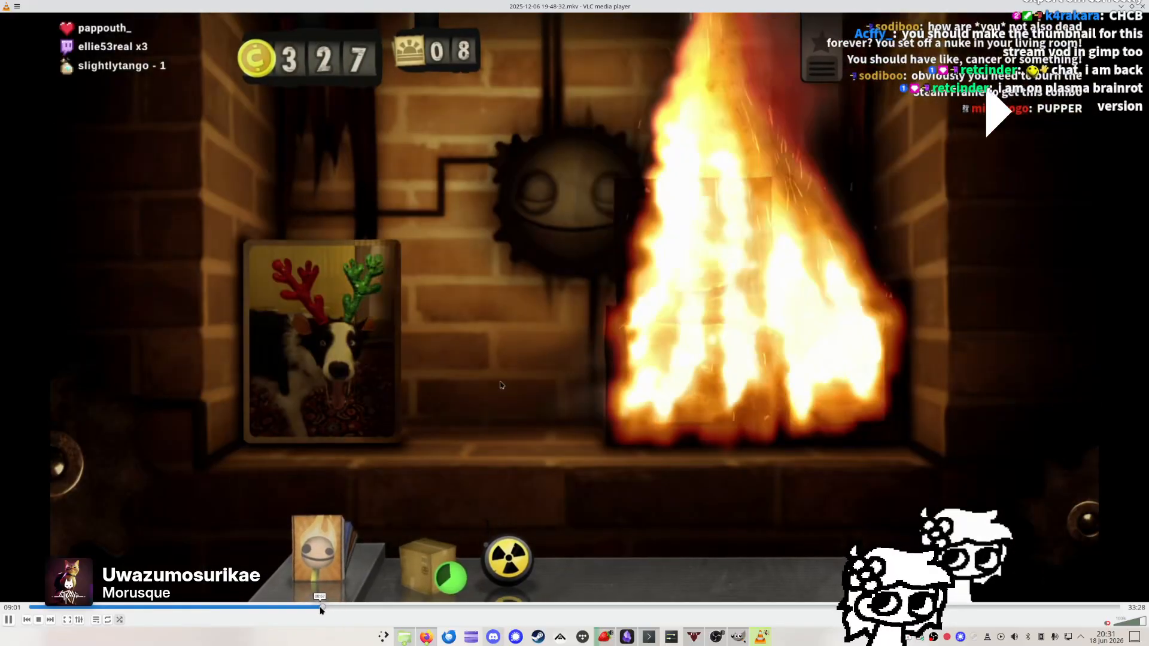
left_click(315, 608)
key("space")
mouse_move(326, 610)
left_mouse_down()
mouse_move(361, 606)
mouse_move(348, 606)
left_mouse_up()
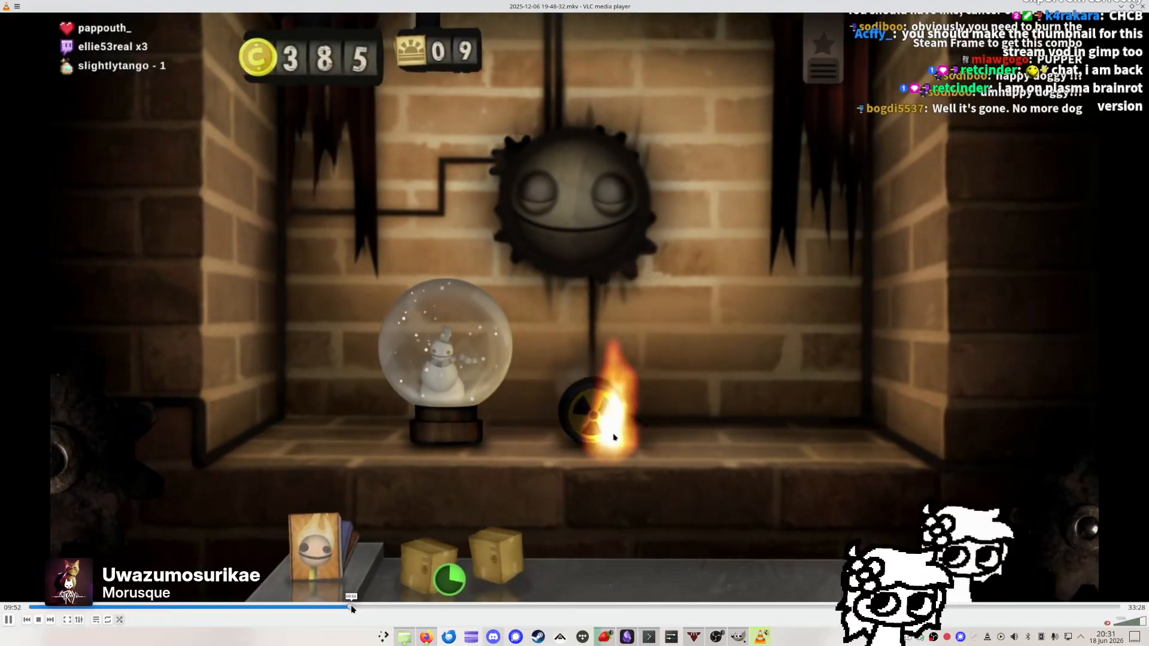
key("space")
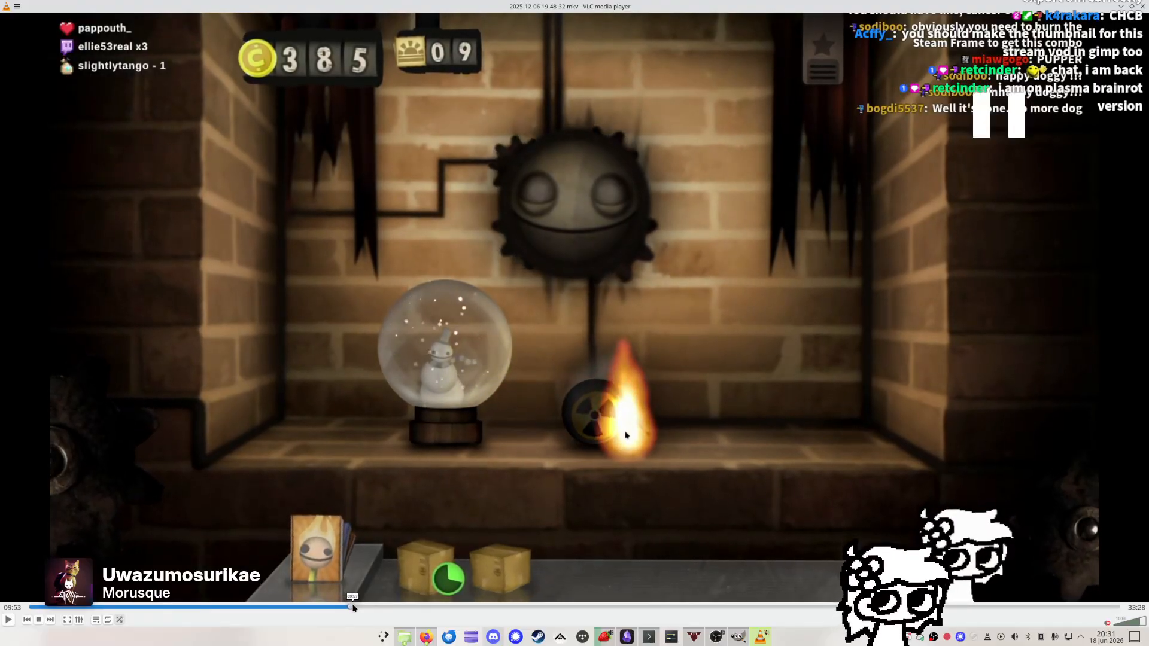
Play the recording onward in short bursts and pause at 10:00 on the explosion where the fireplace face shows through the flames
key("m")
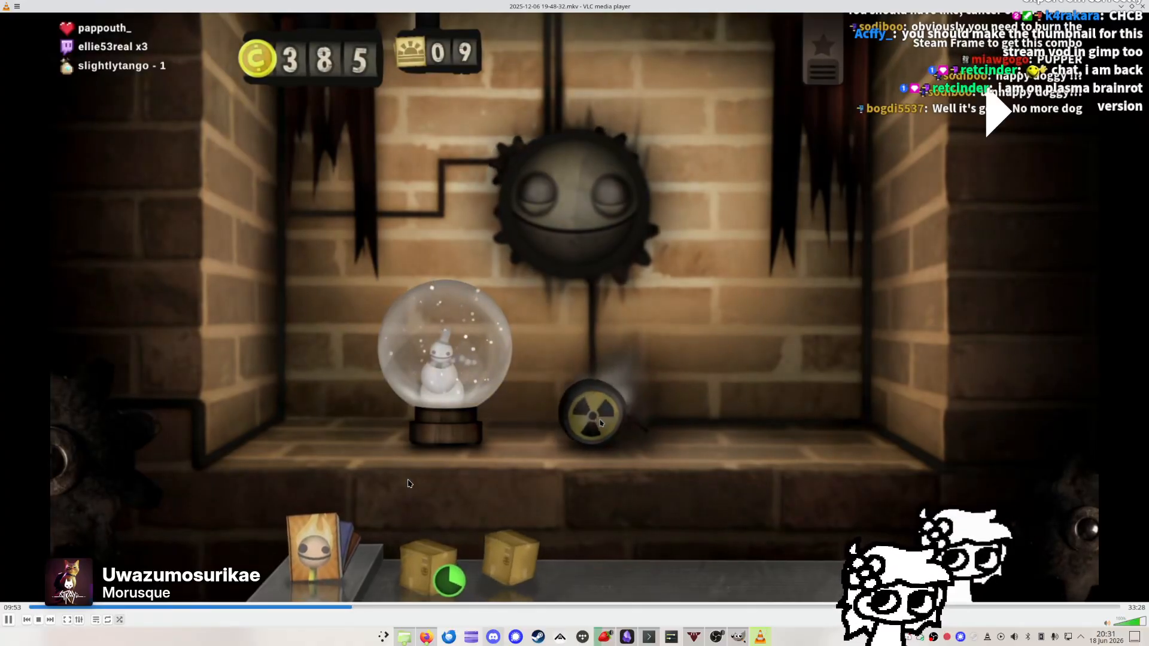
key("space")
key("space")
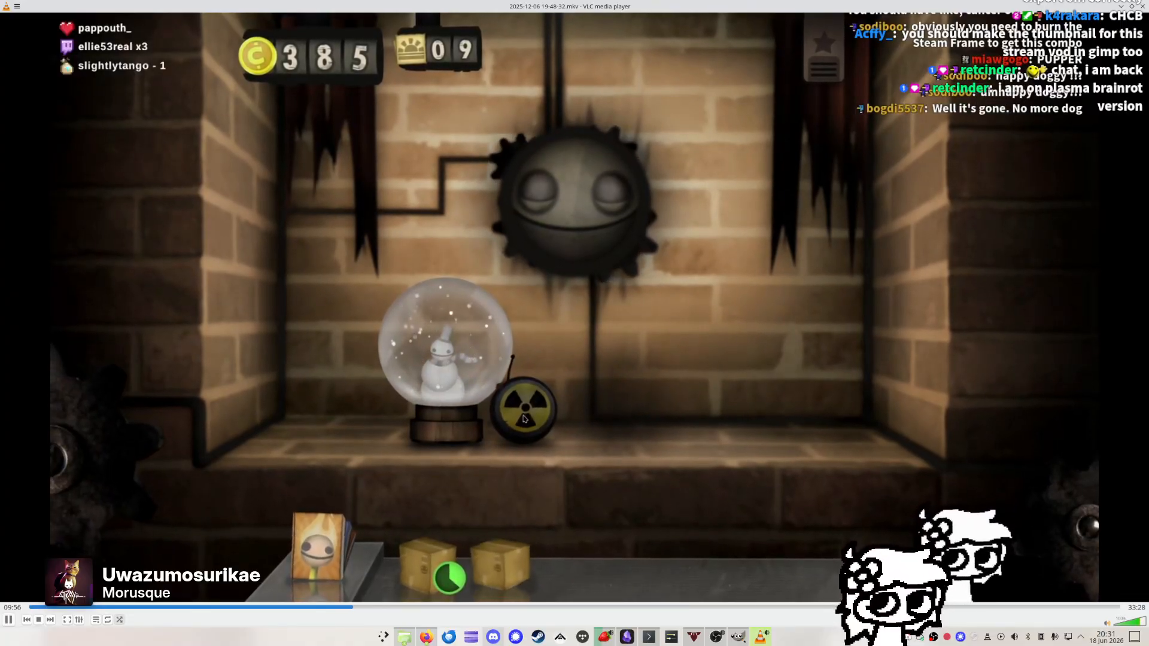
key("space")
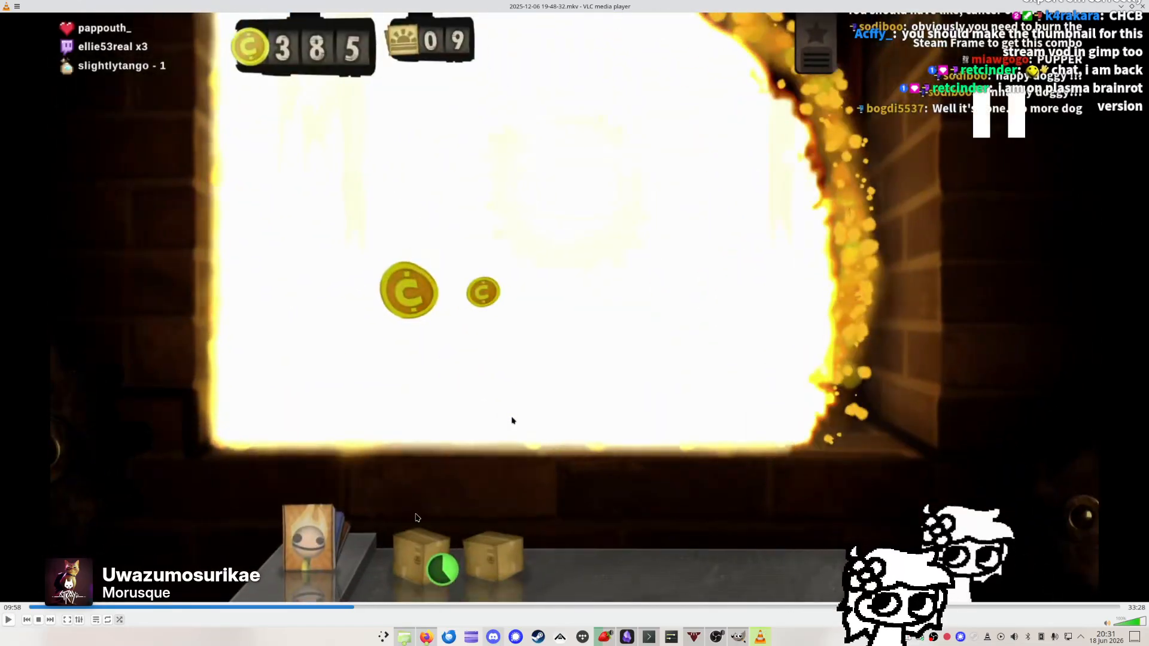
key("space")
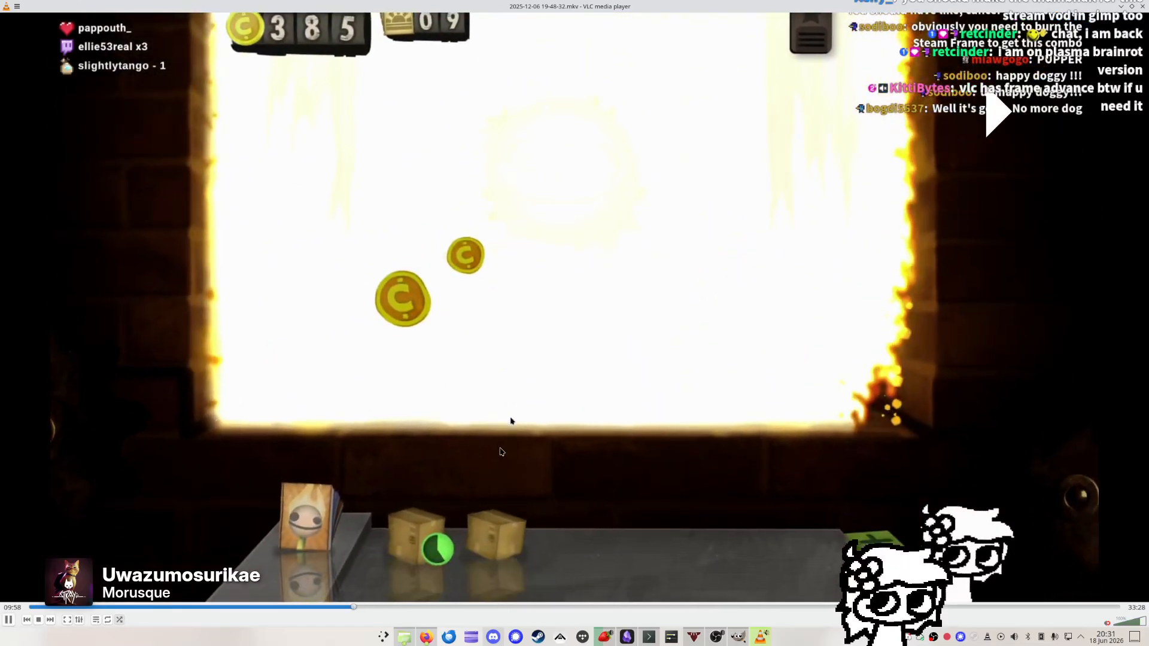
key("space")
key("space")
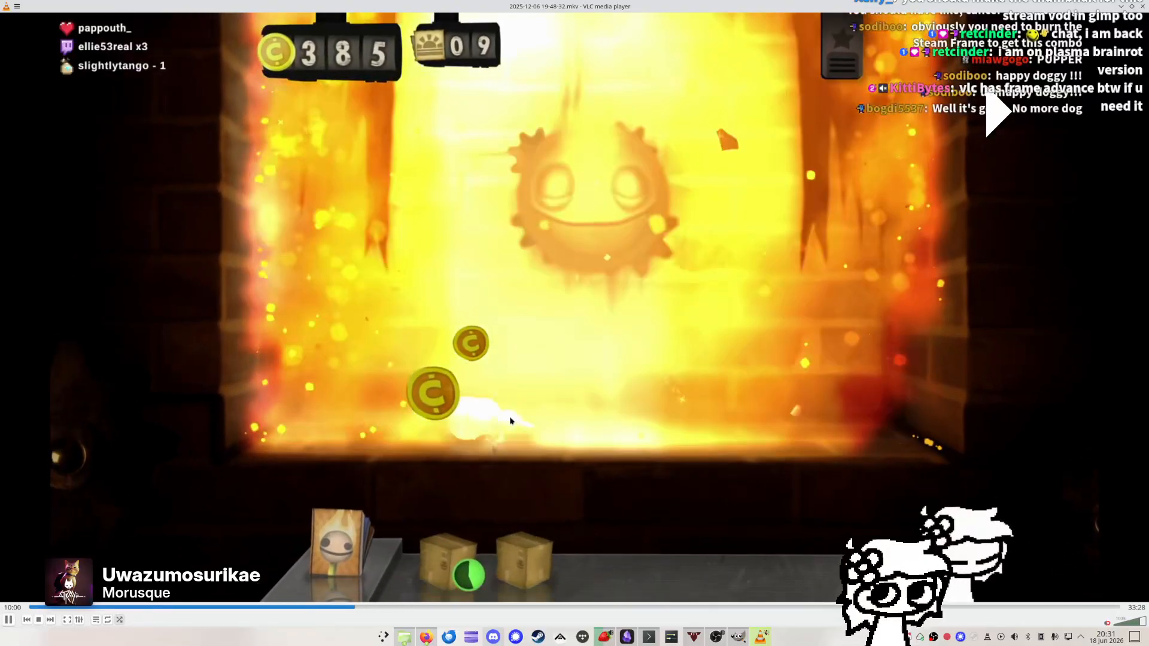
key("space")
Take a video snapshot of the paused explosion frame at 10:00
right_click(535, 399)
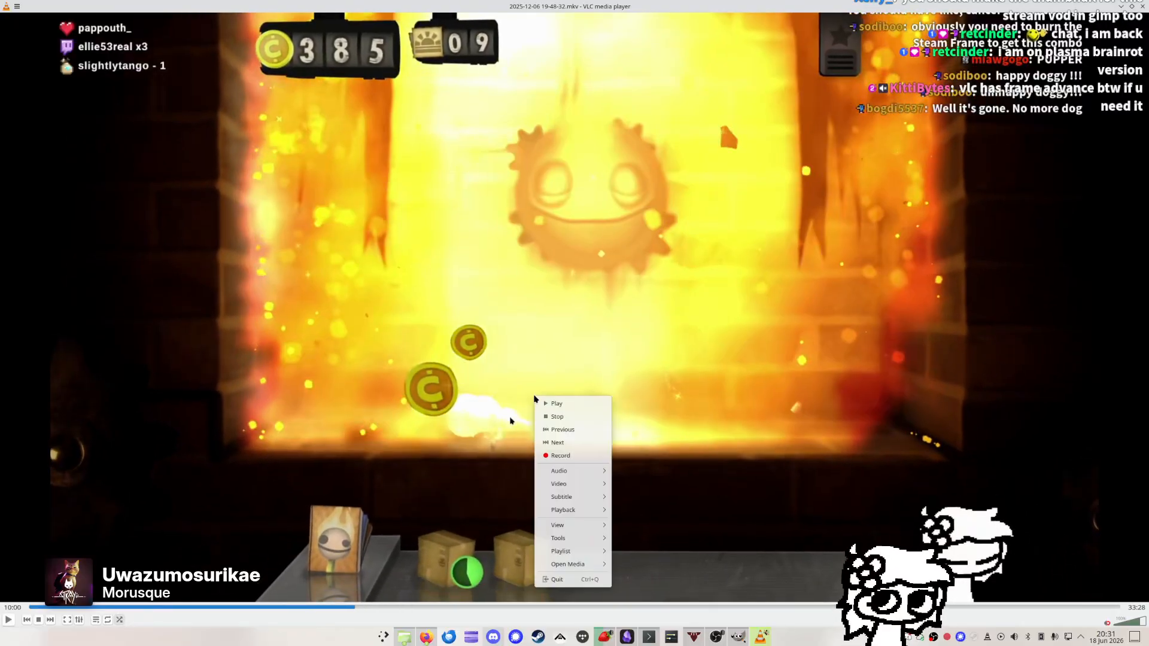
mouse_move(576, 489)
left_click(661, 610)
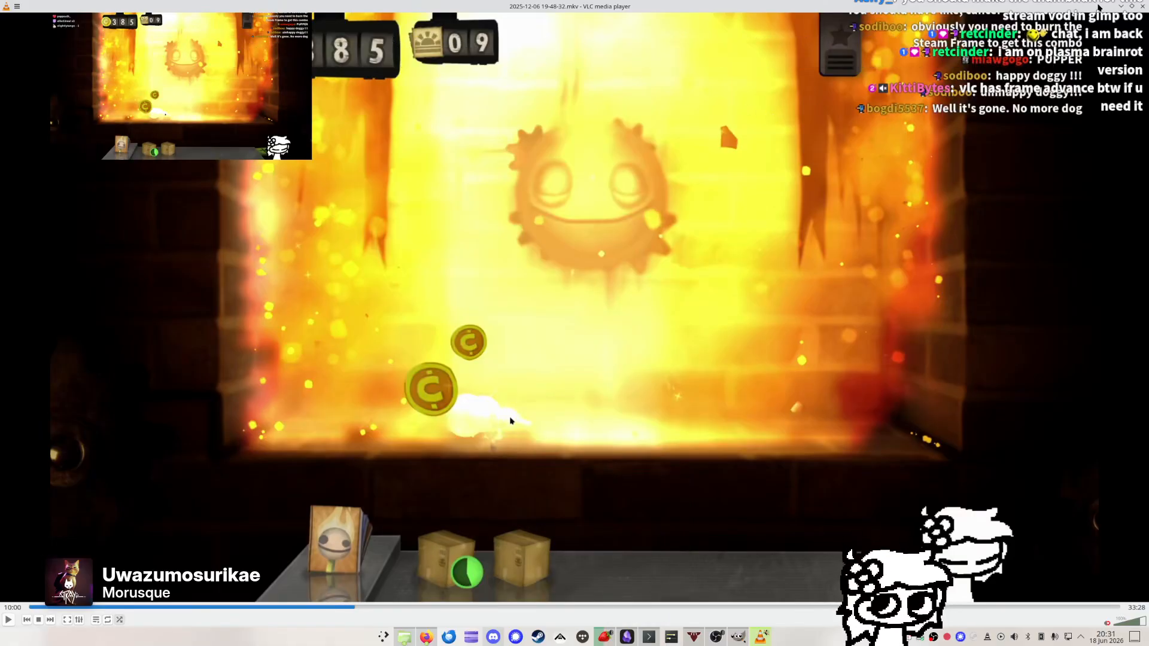
Switch to GIMP, add the new snapshot to the thumbnail as a layer, and place it below the Little Inferno logo layer
left_click(1121, 7)
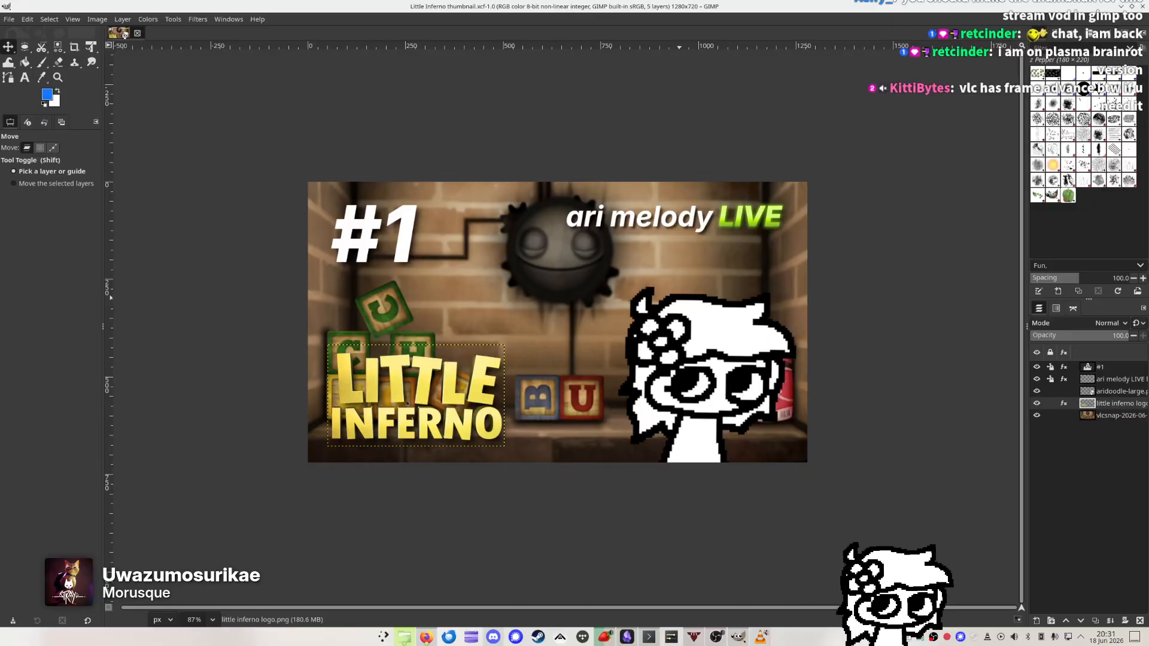
left_click_drag(1148, 419, 535, 389)
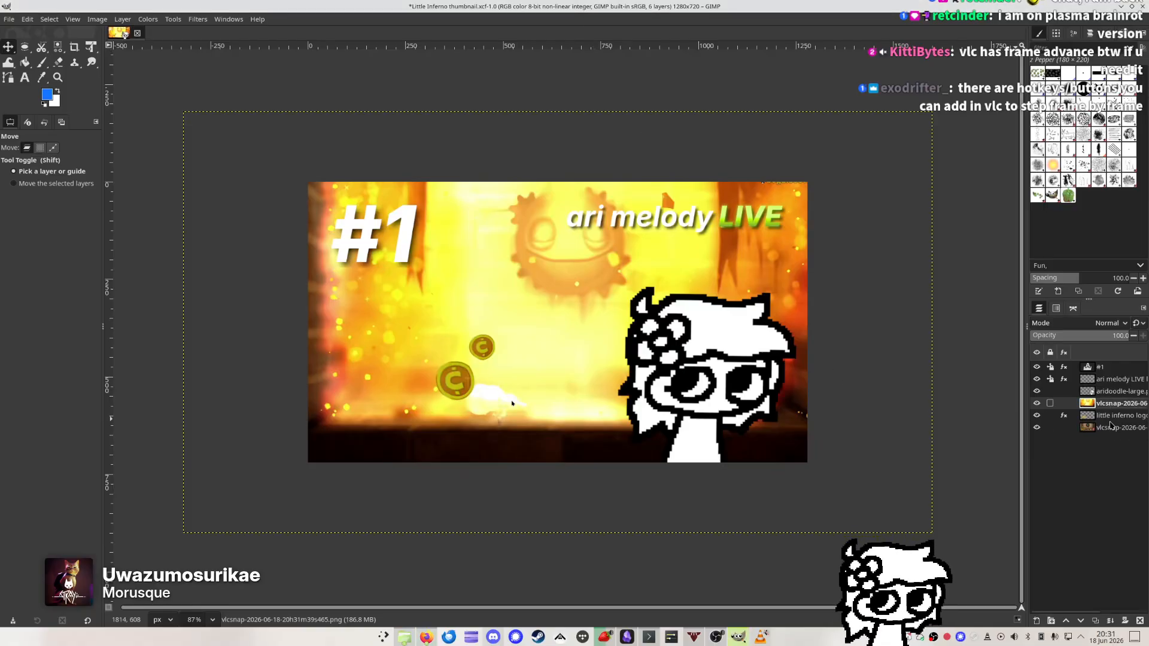
left_click_drag(1111, 425, 1066, 438)
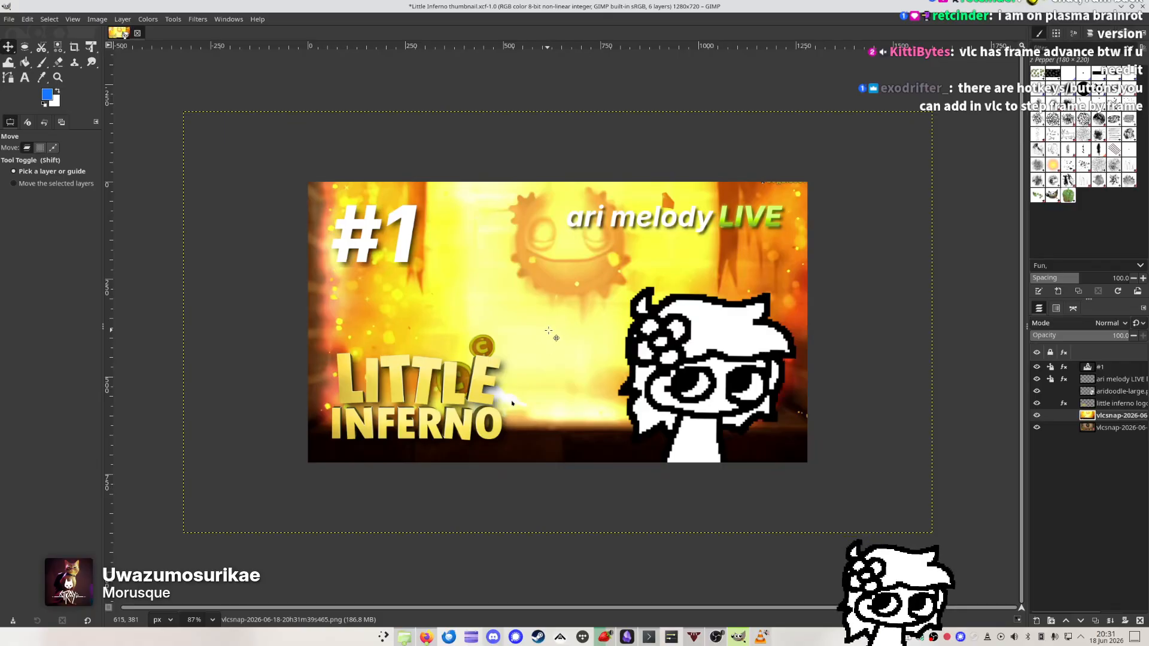
Hide the old background layer and shift the explosion snapshot down and slightly left, fading it for alignment and restoring its opacity to 100
key("shift+t")
left_click(589, 327)
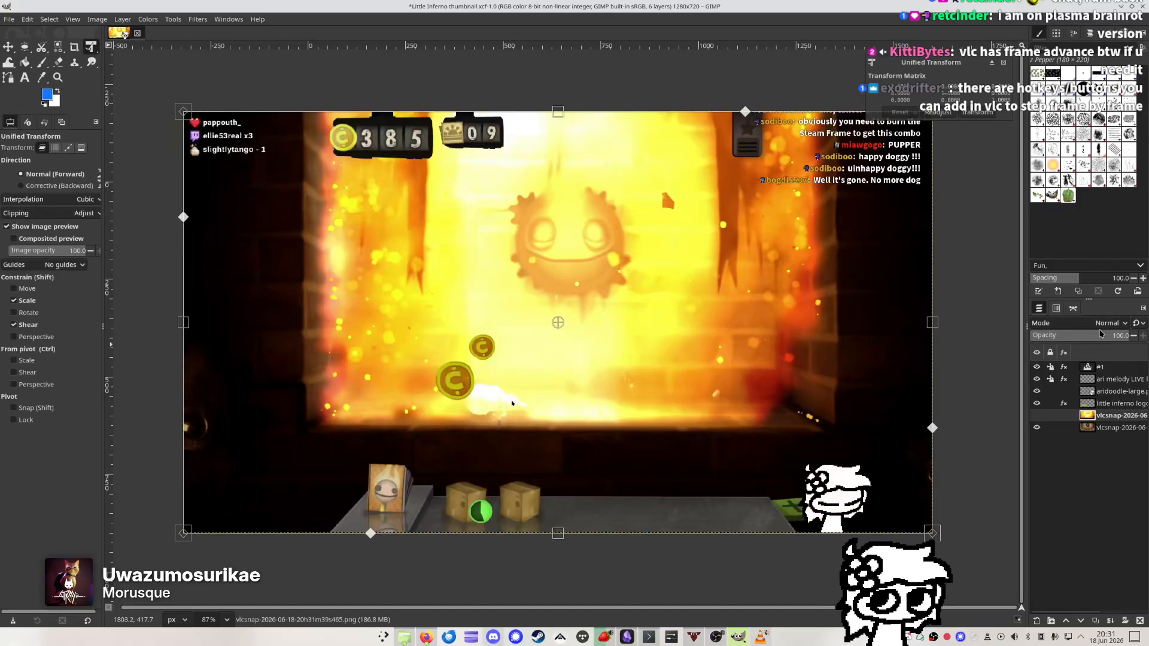
left_click_drag(1100, 334, 1056, 335)
left_click_drag(721, 349, 704, 383)
left_click(1036, 427)
left_click_drag(820, 386, 821, 392)
left_click_drag(1059, 336, 1096, 336)
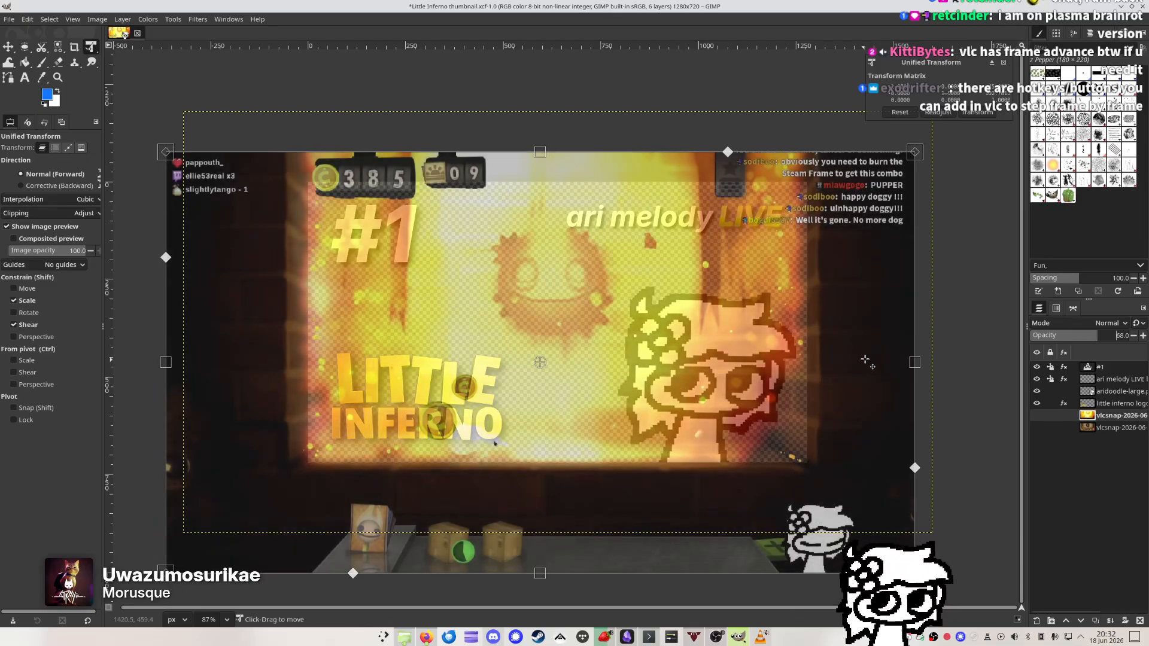
left_click(976, 117)
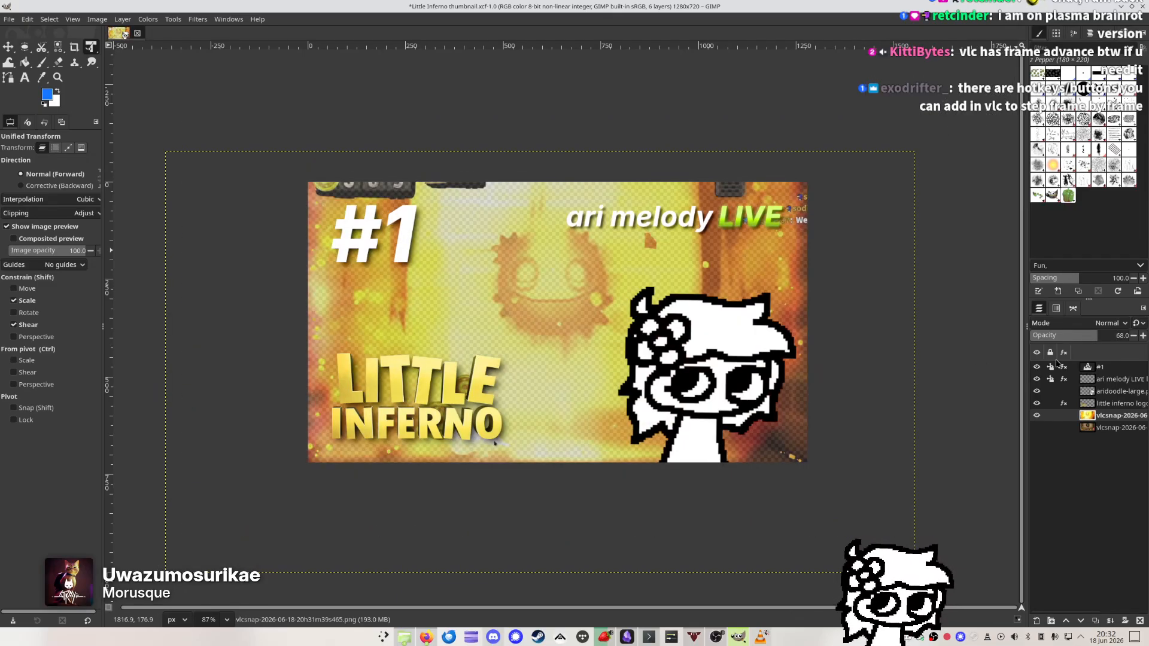
left_click_drag(1107, 337, 1144, 336)
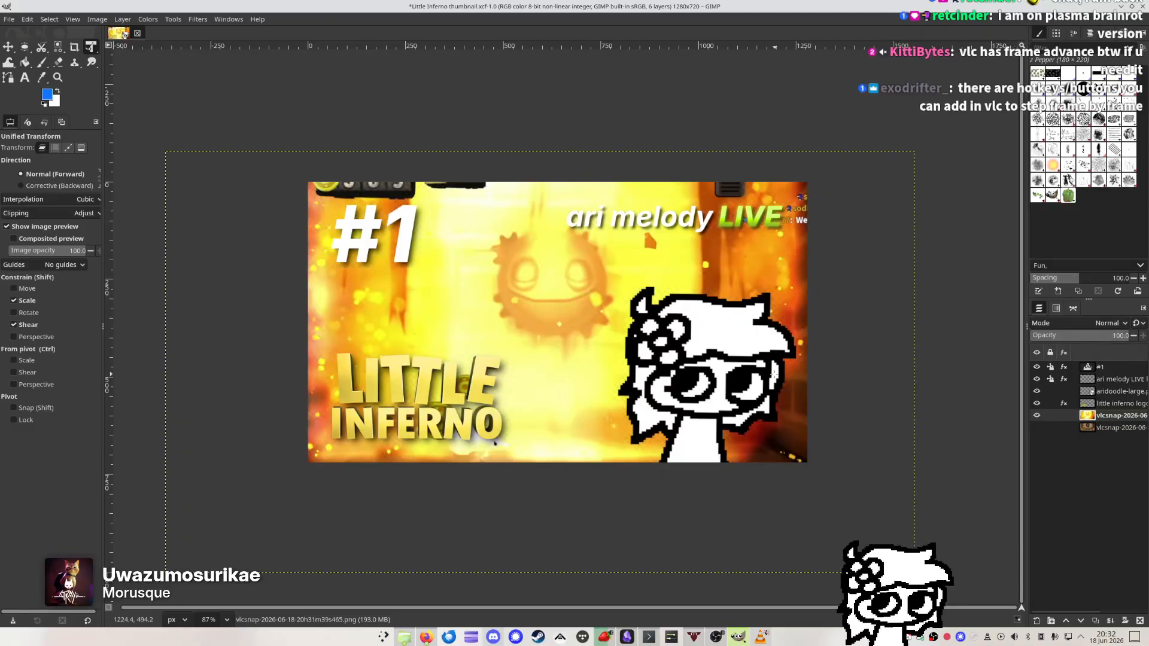
Move the snapshot layer back up and nudge it so the fireplace opening spans the canvas width
left_click_drag(814, 316, 807, 280)
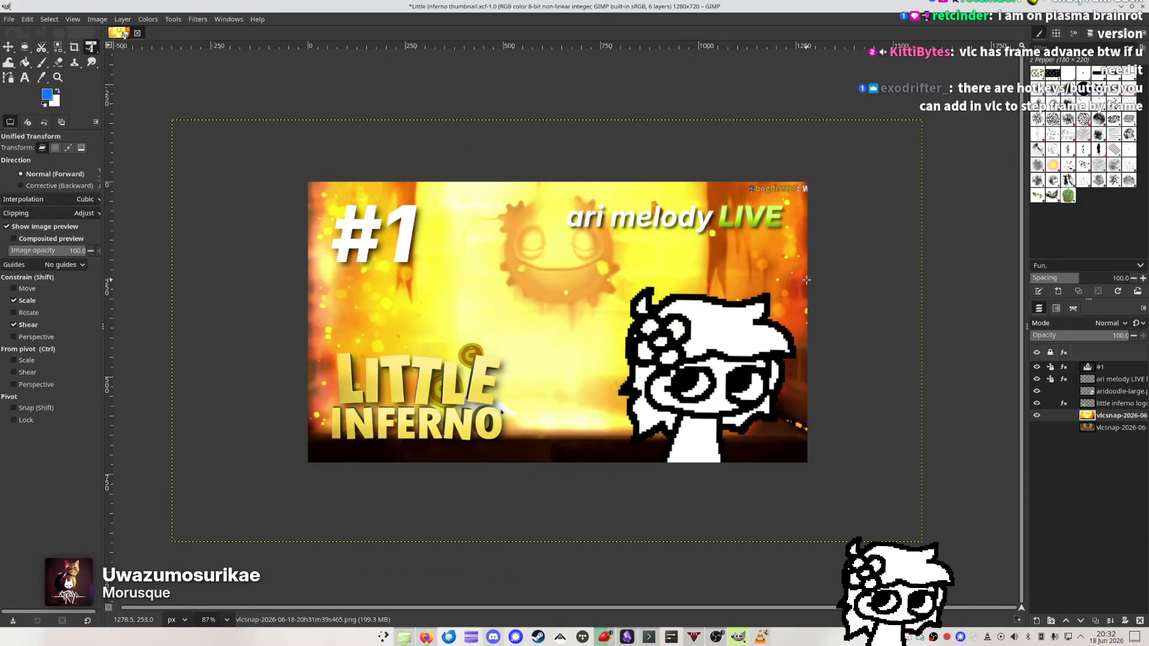
key("m")
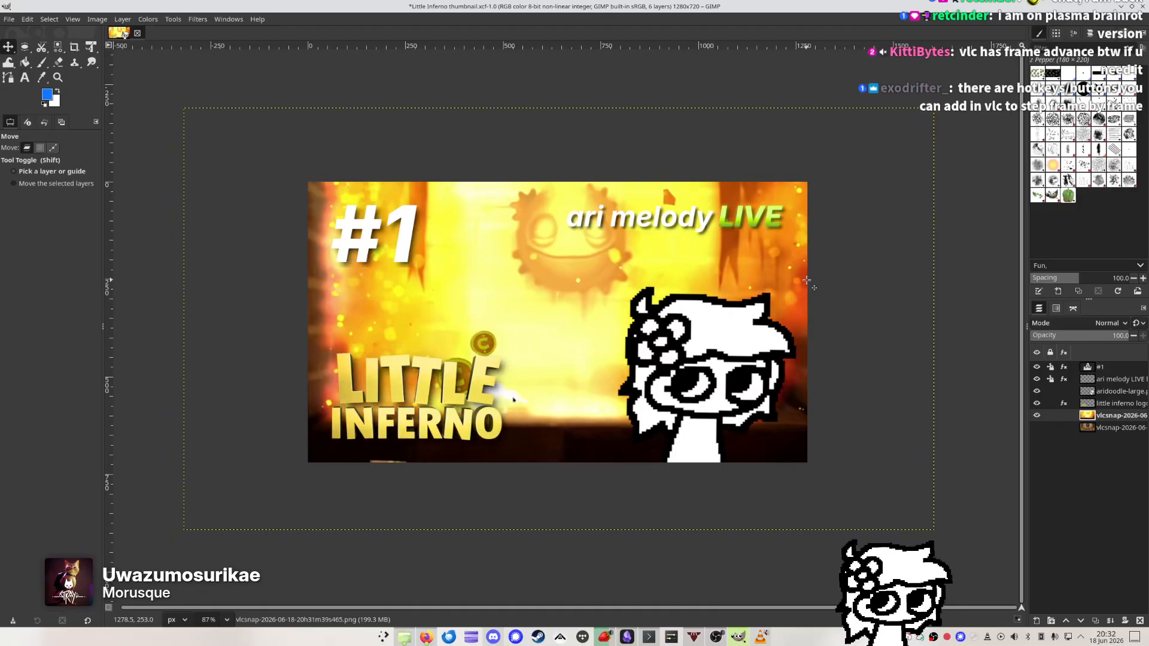
key("shift+Left")
key("Down")
key("Down")
key("Down")
key("Down")
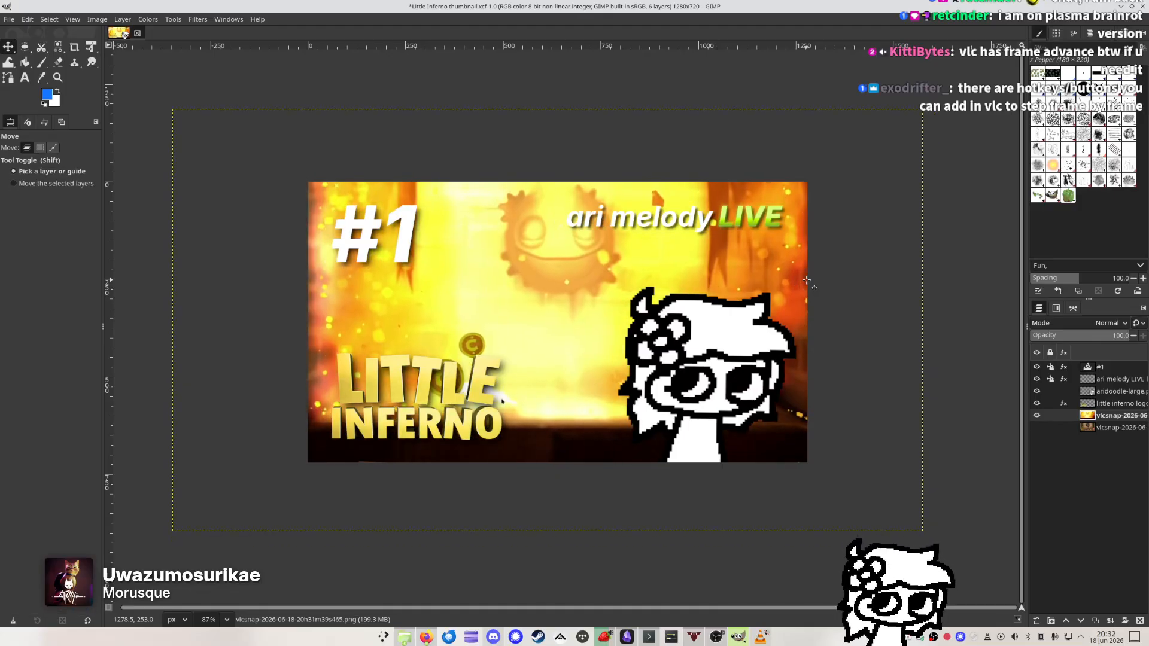
Scale the snapshot layer up slightly with Unified Transform, keeping its proportions and its upper edge in place
key("shift+t")
left_click(645, 282)
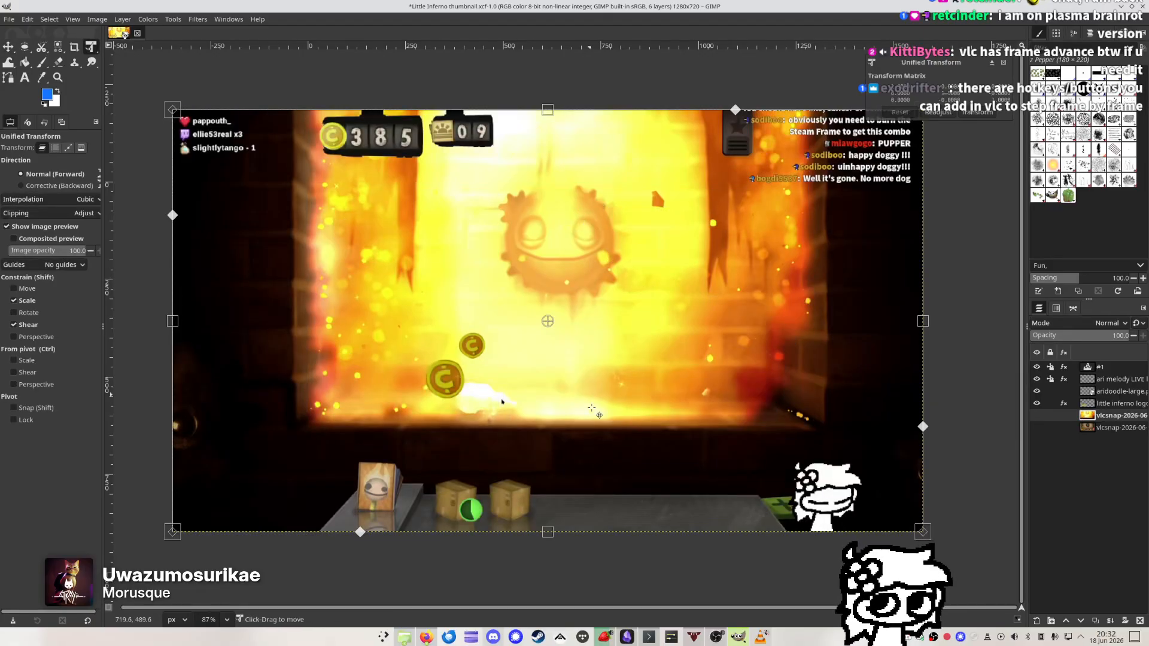
left_click_drag(558, 544, 560, 565)
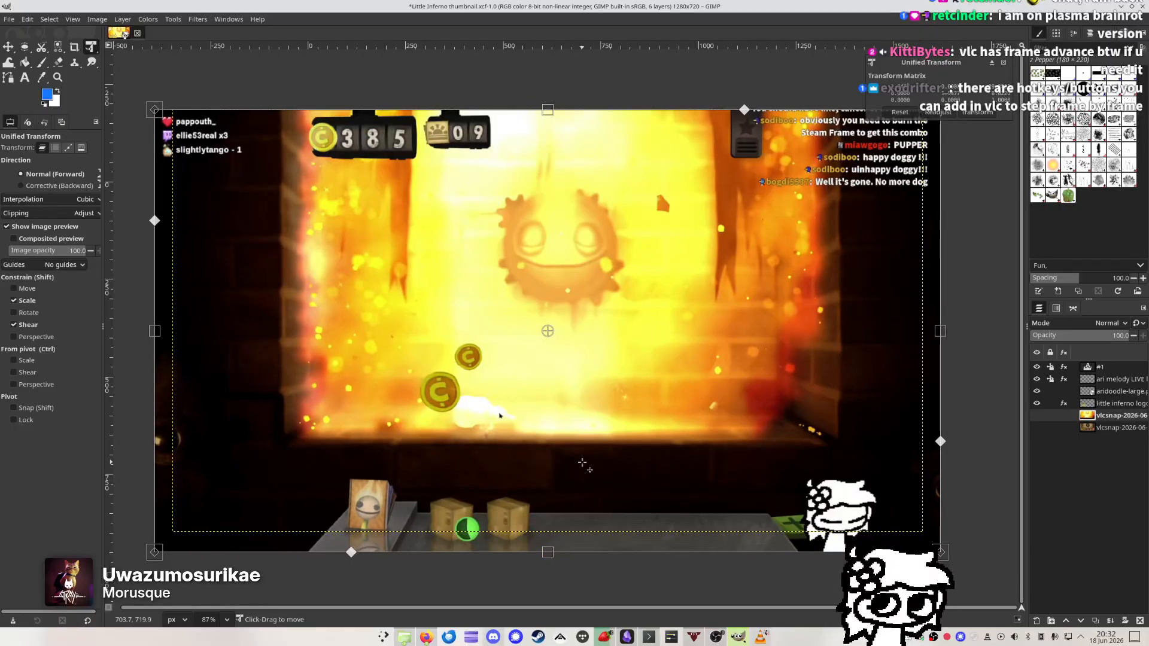
key("Return")
Nudge the snapshot down until the dark ledge is almost off the canvas, and enlarge the layer slightly more
key("m")
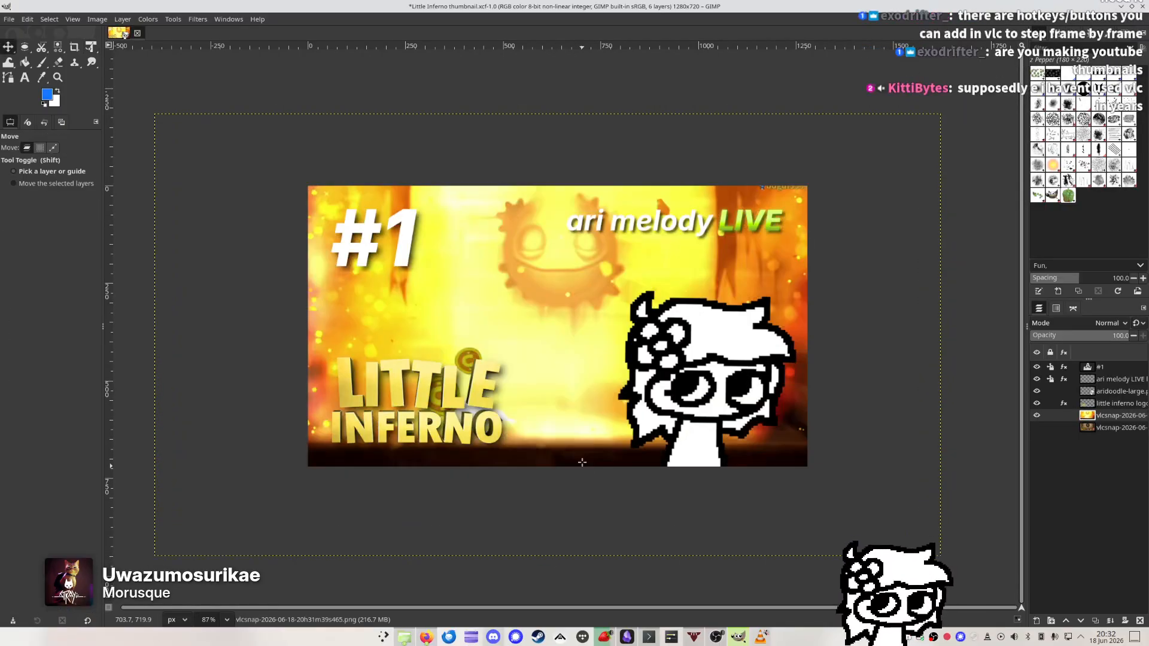
key("shift+Up")
key("shift+Up")
key("shift+Down")
key("shift+Down")
key("shift+Down")
key("shift+Up")
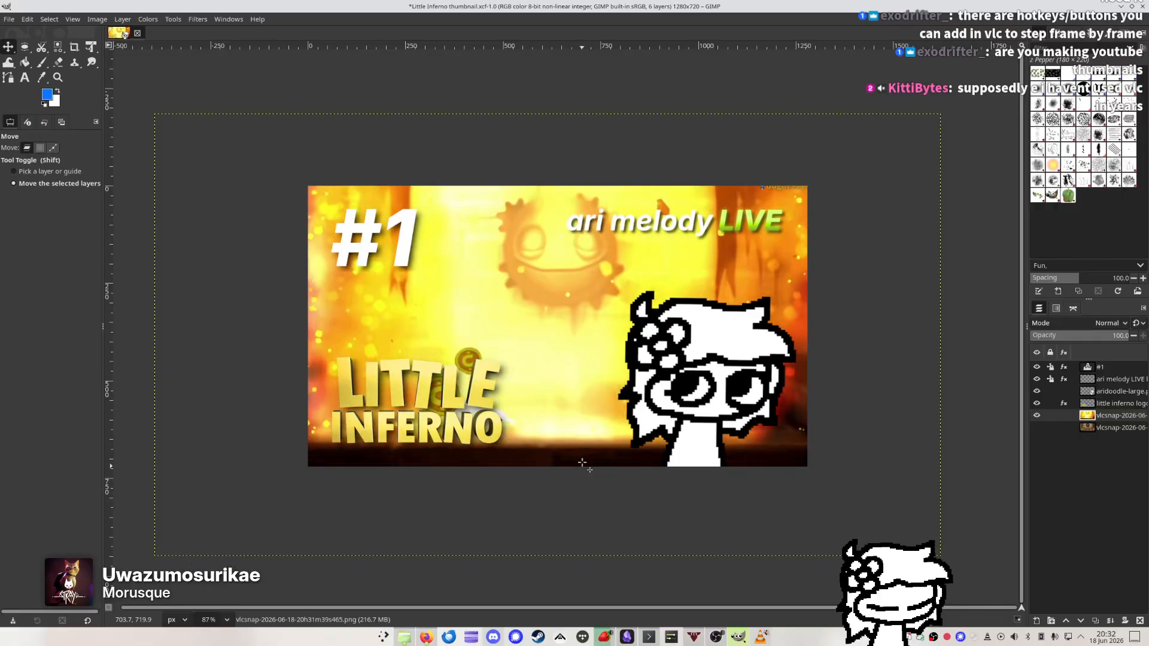
key("shift+Down")
key("shift+Right")
key("shift+Left")
key("shift+Up")
key("shift+Down")
key("shift+Down")
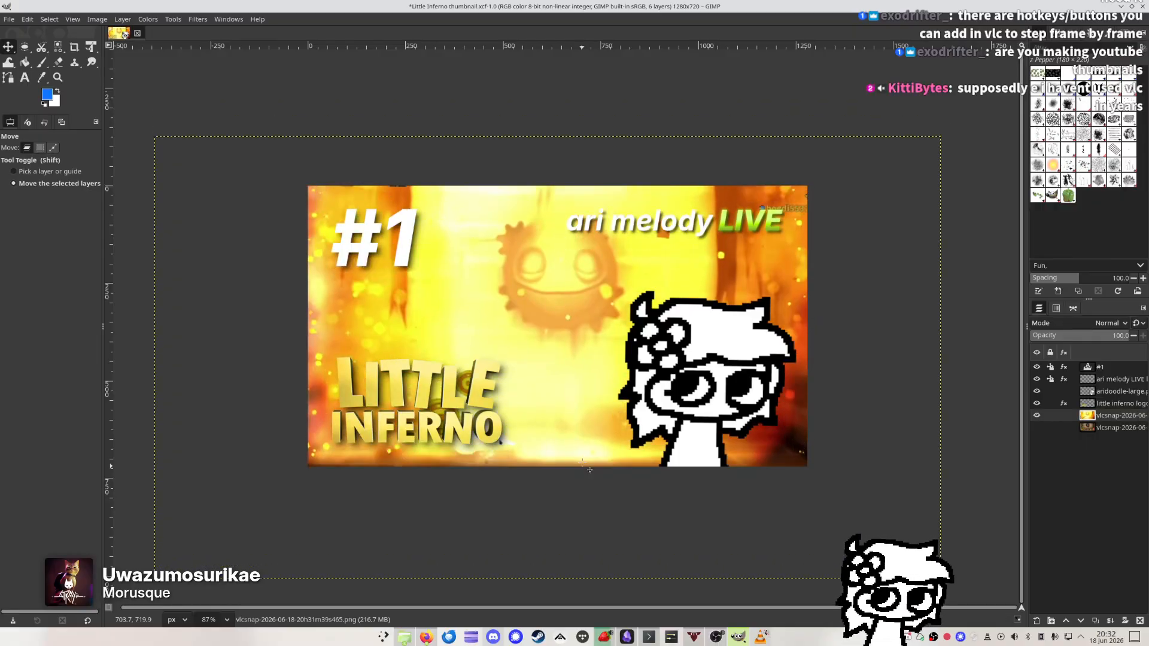
key("shift+Down")
key("shift+Up")
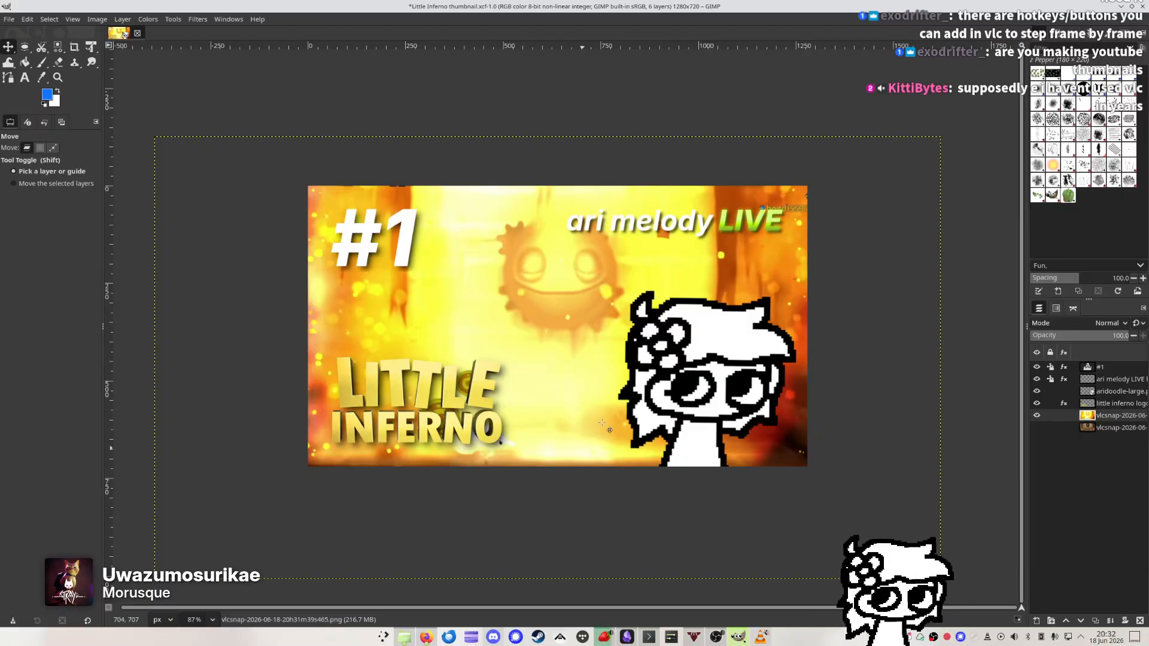
key("shift+t")
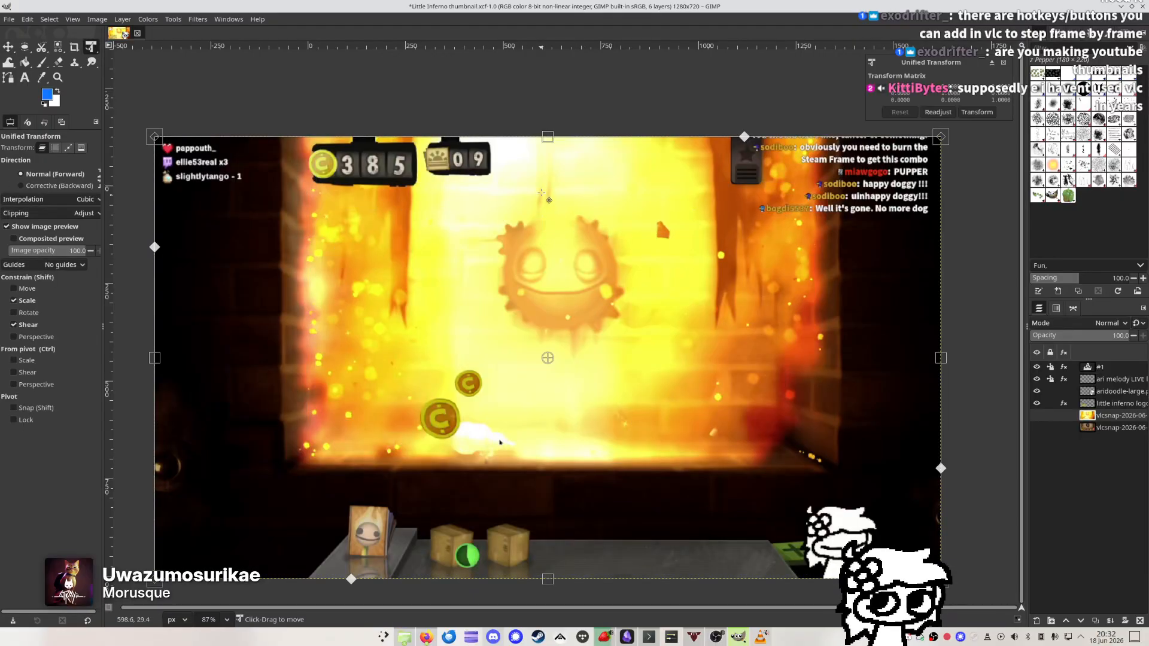
key("Escape")
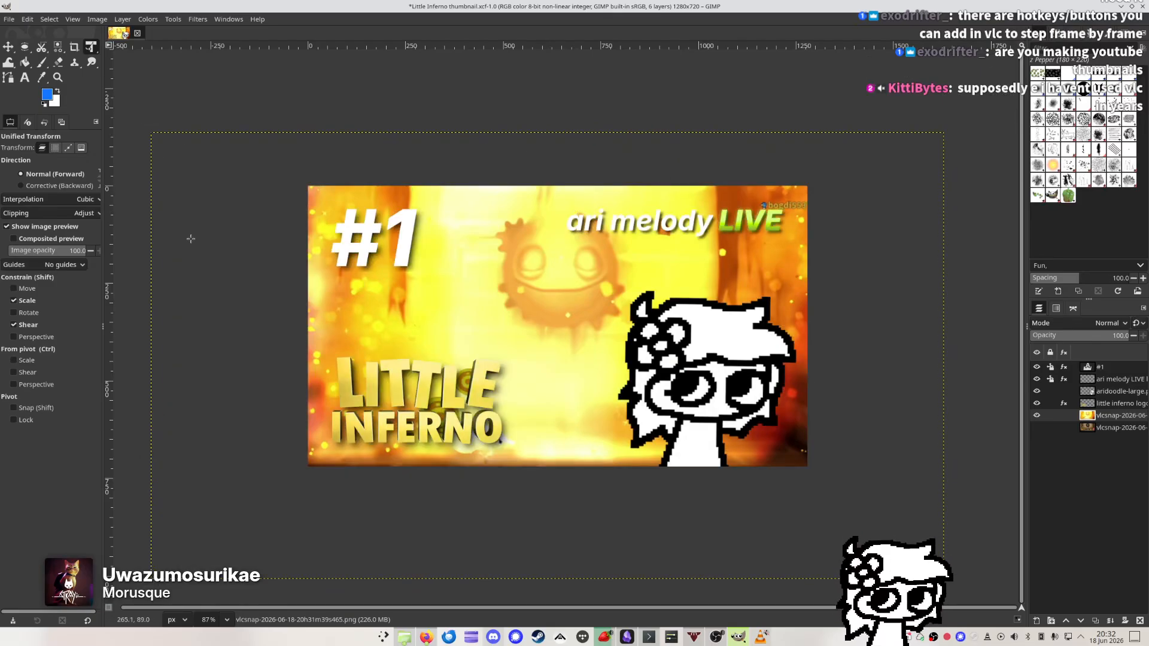
Clone nearby fire texture over the leftover chat text above the LIVE title, using the 2. Hardness 075 brush
left_click(76, 63)
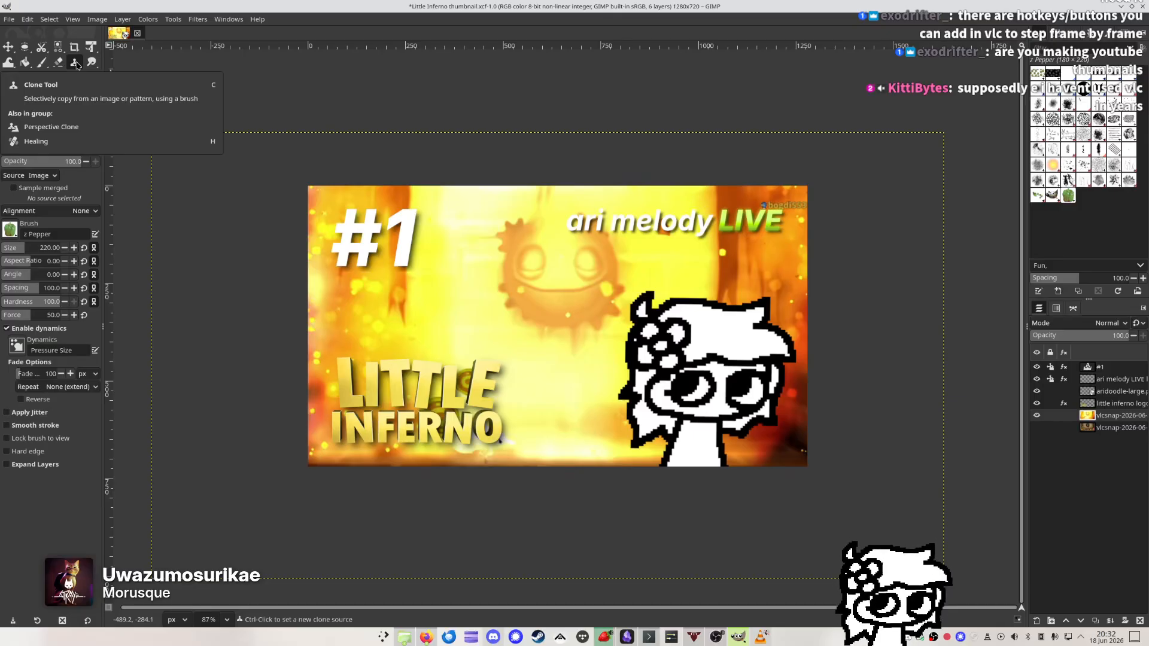
left_click(75, 63)
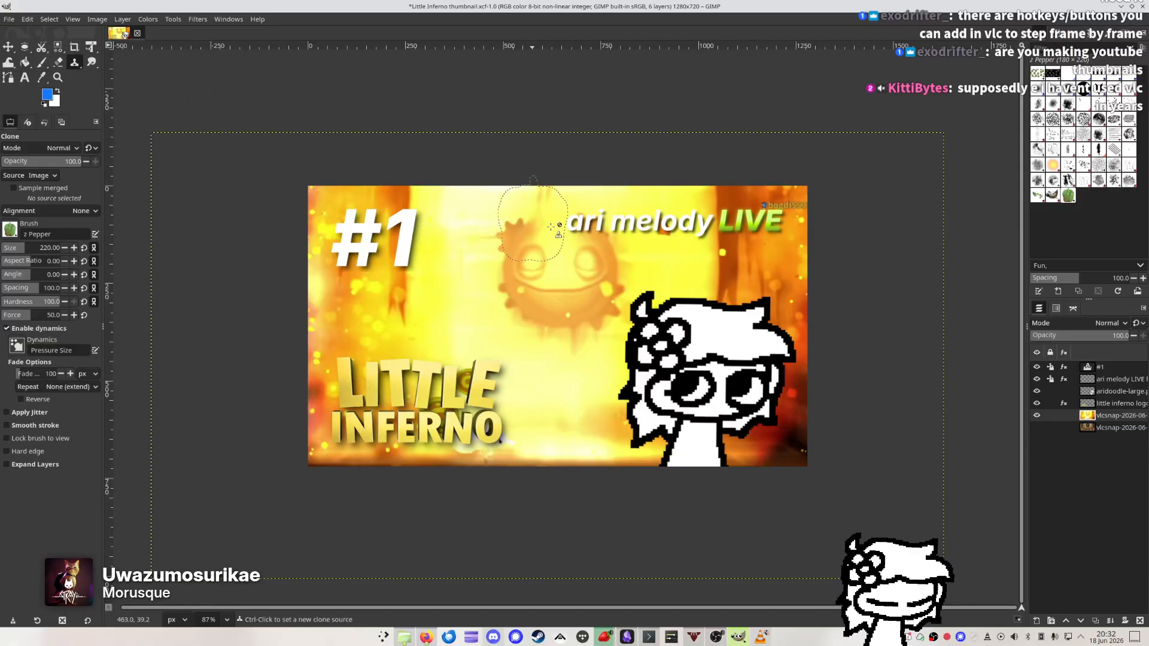
left_click(1083, 89)
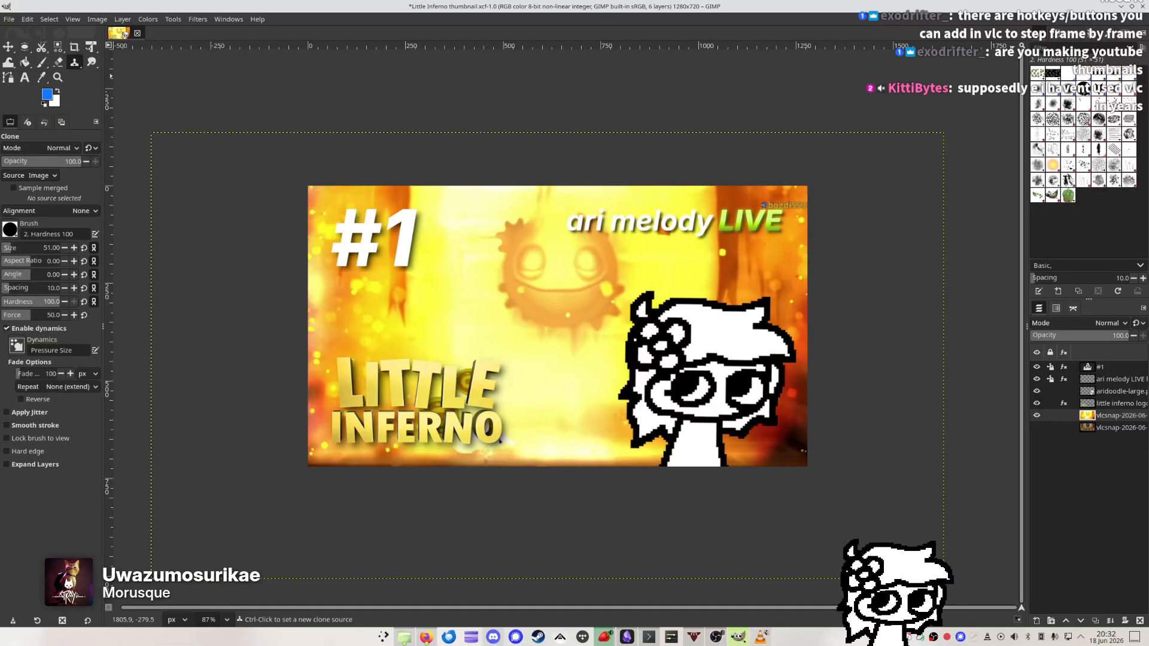
left_click(1068, 90)
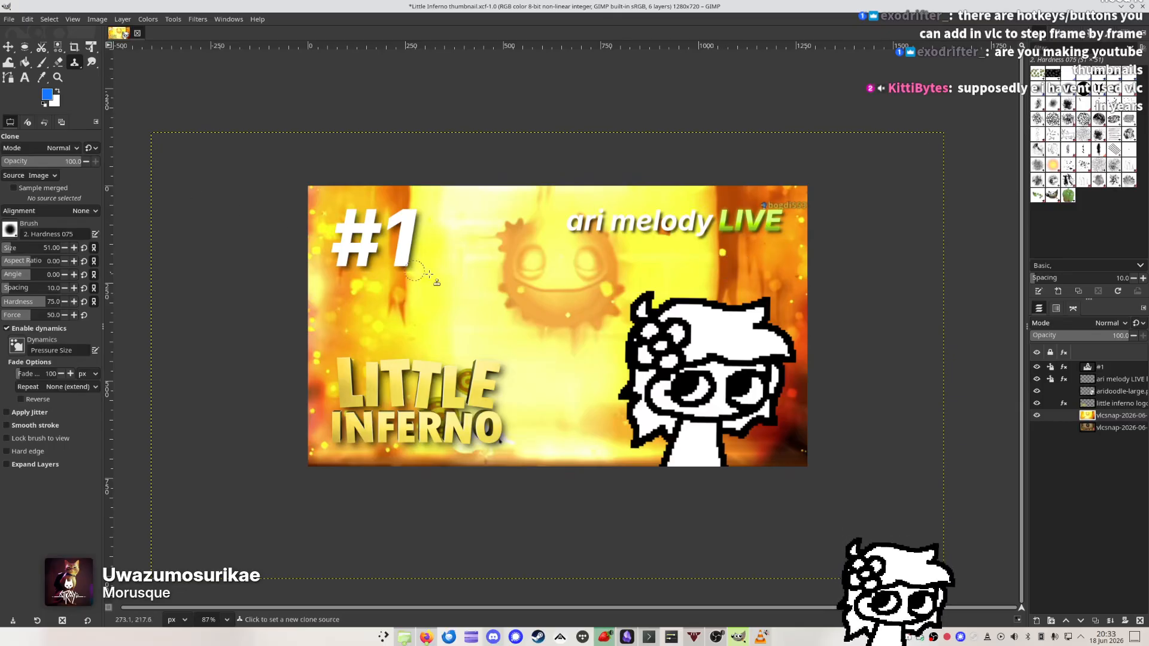
left_click(730, 280)
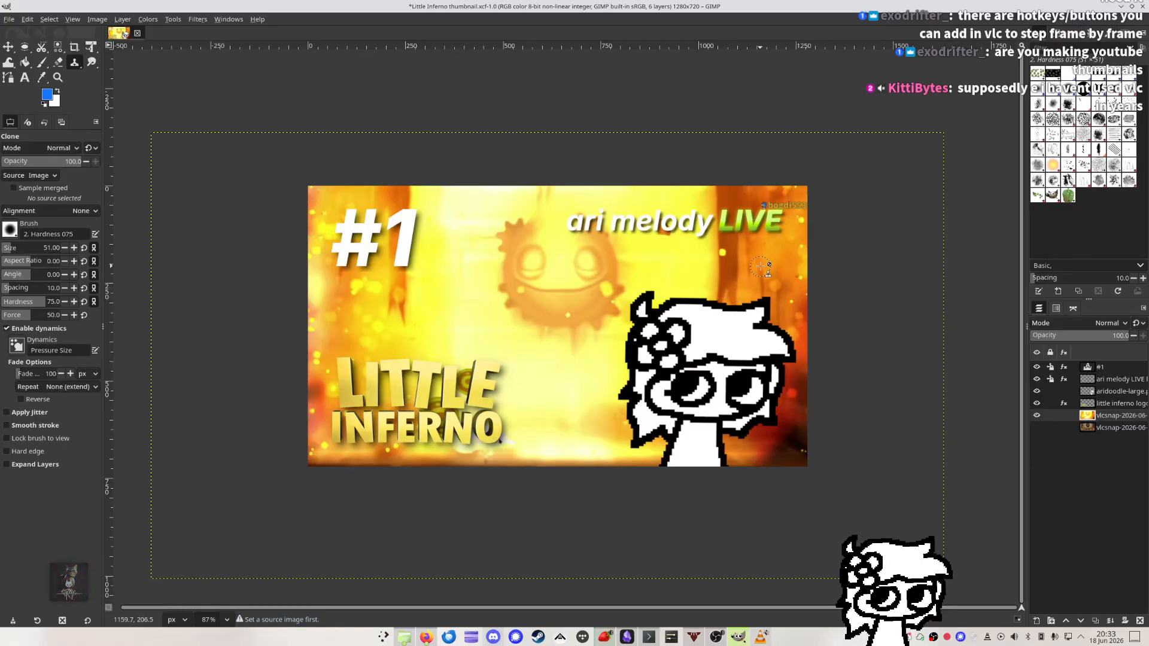
left_click(760, 258, "ctrl")
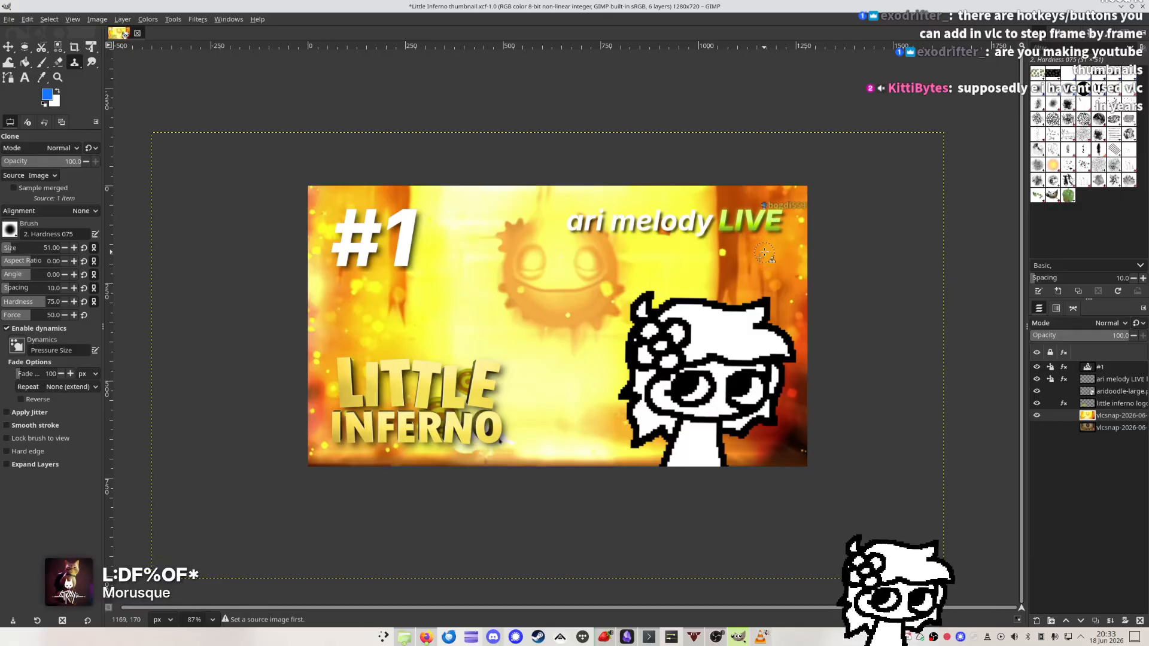
left_click(749, 216, "ctrl")
left_click_drag(758, 206, 802, 210)
left_click(782, 228, "ctrl")
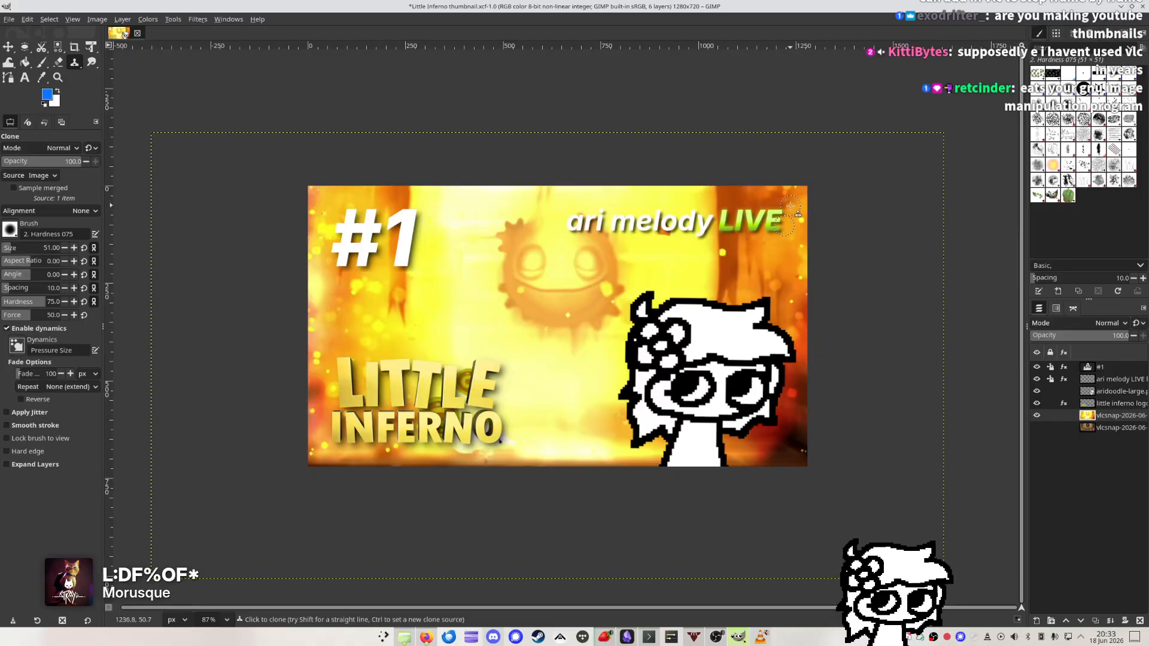
left_click(773, 238, "ctrl")
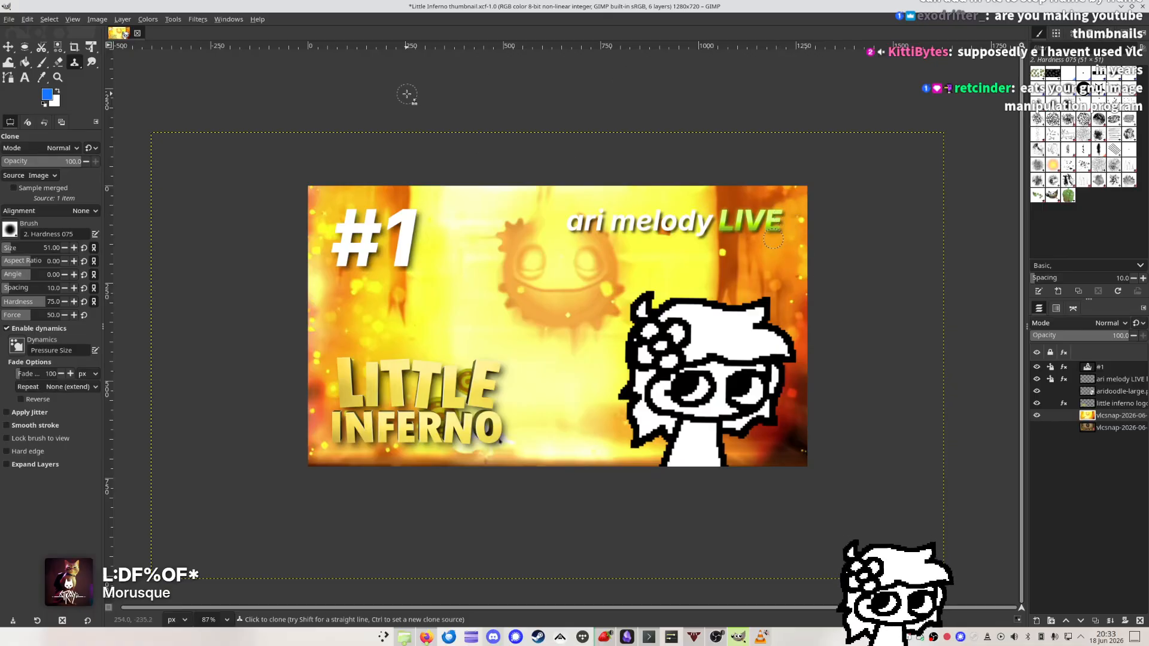
Change the episode number text on the thumbnail to #2
key("t")
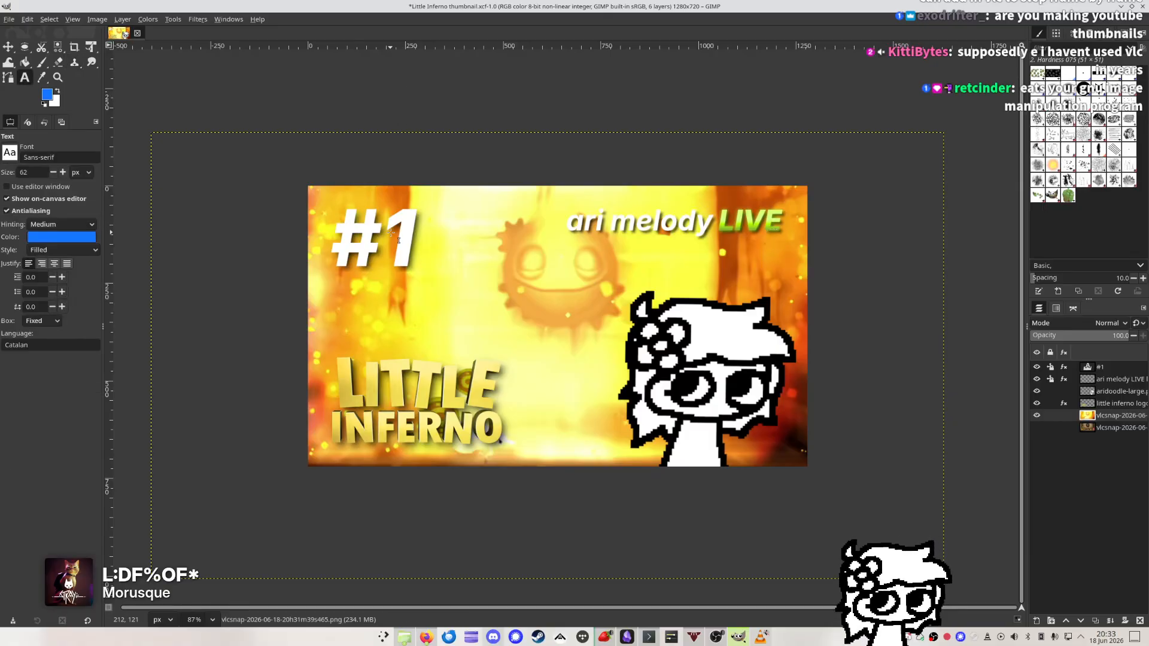
left_click(435, 235)
key("BackSpace")
type("2")
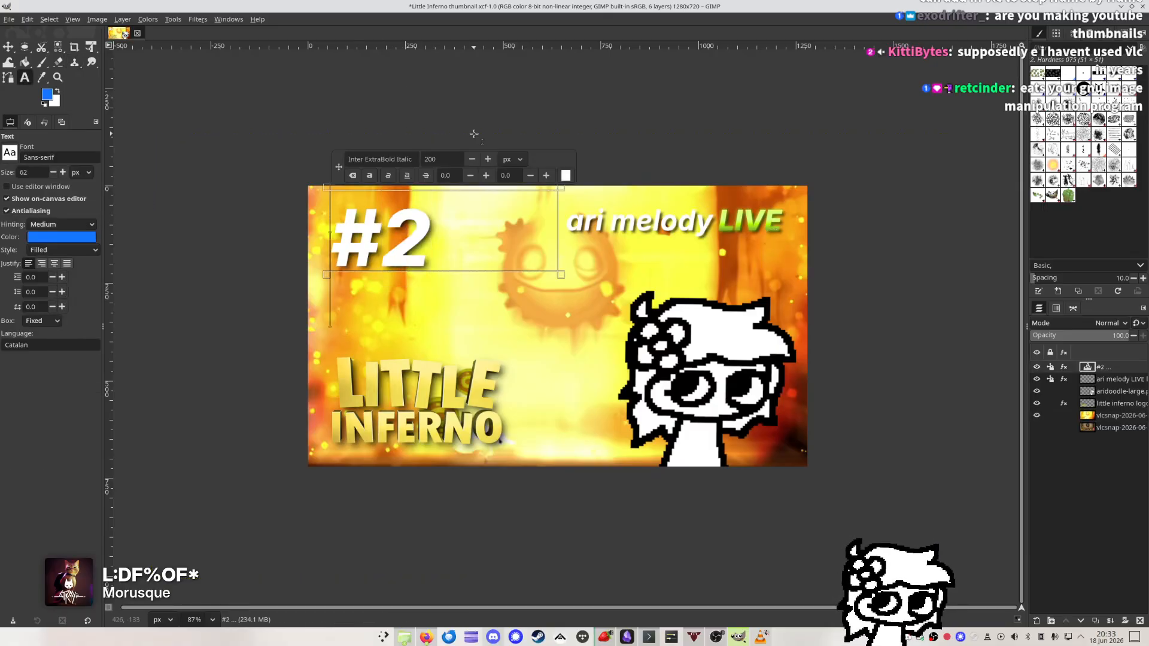
Export the thumbnail to the Desktop as "Little Inferno, part 2.webp", keeping the WebP export settings as they are
key("Escape")
key("ctrl+shift+e")
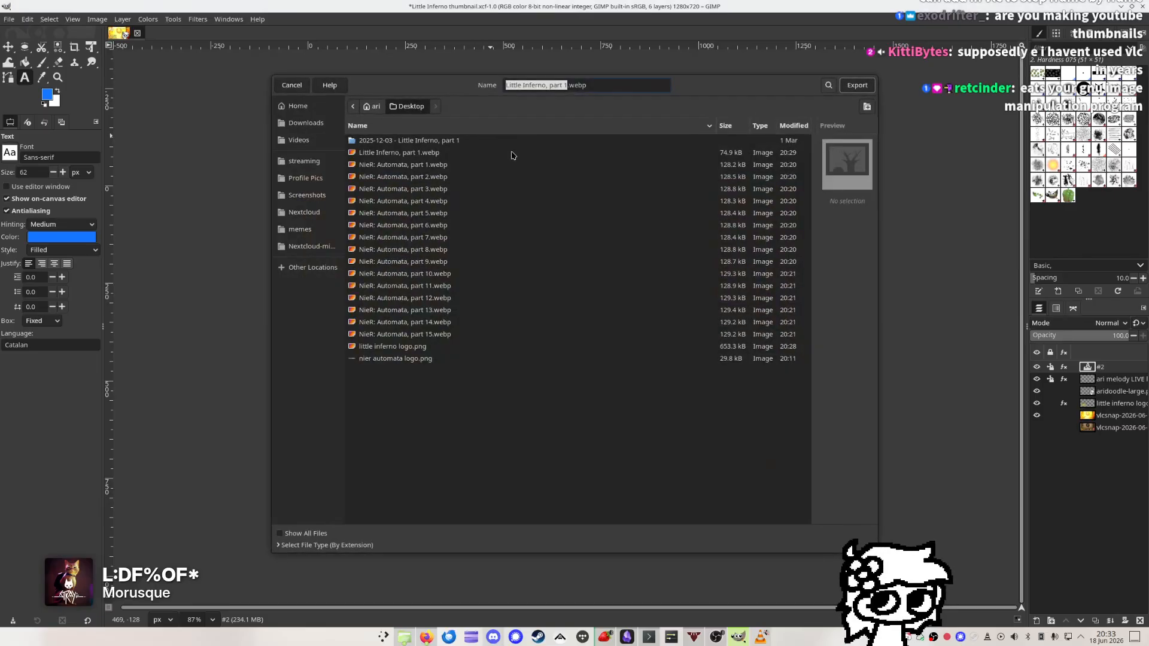
key("Right")
key("BackSpace")
type("2")
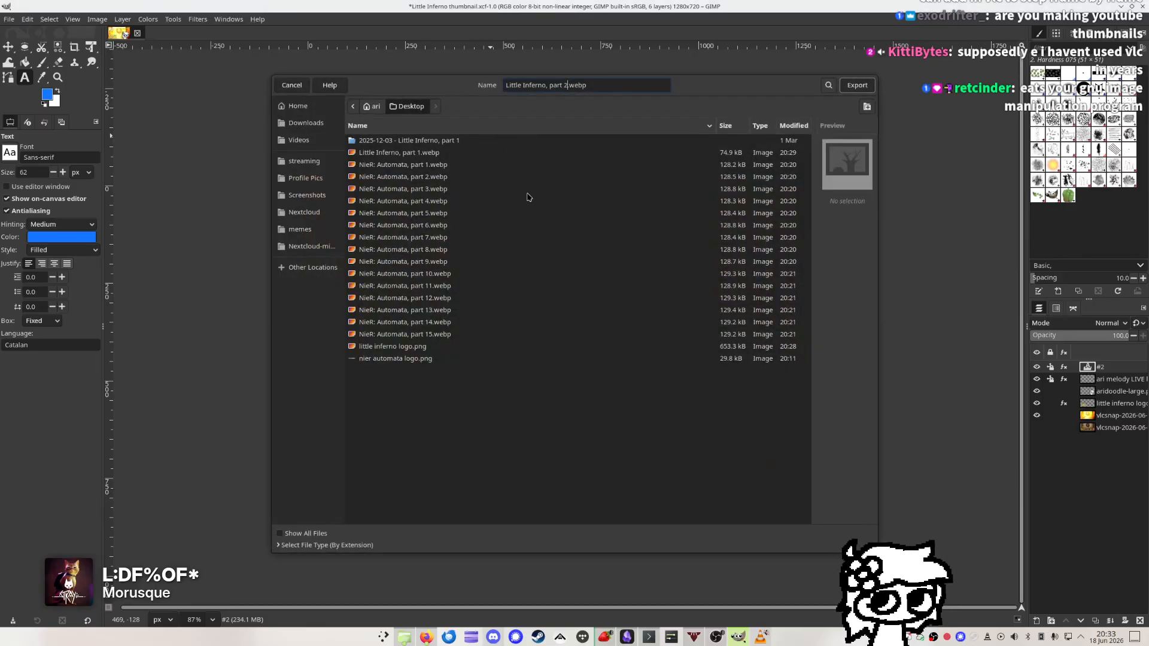
key("Return")
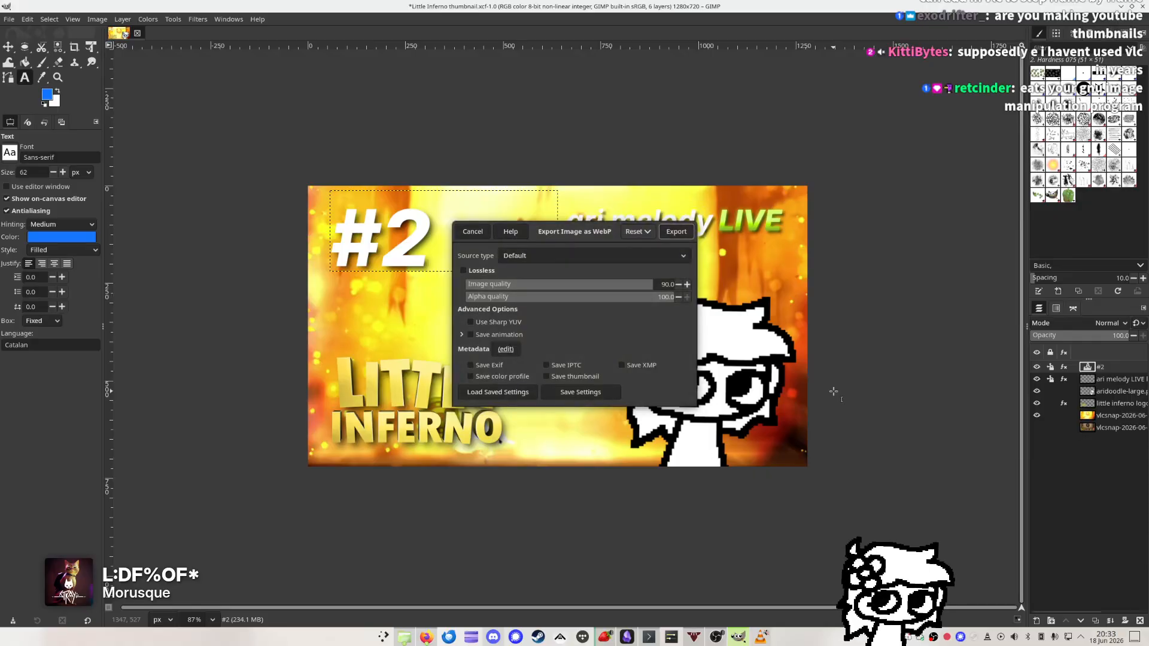
key("Return")
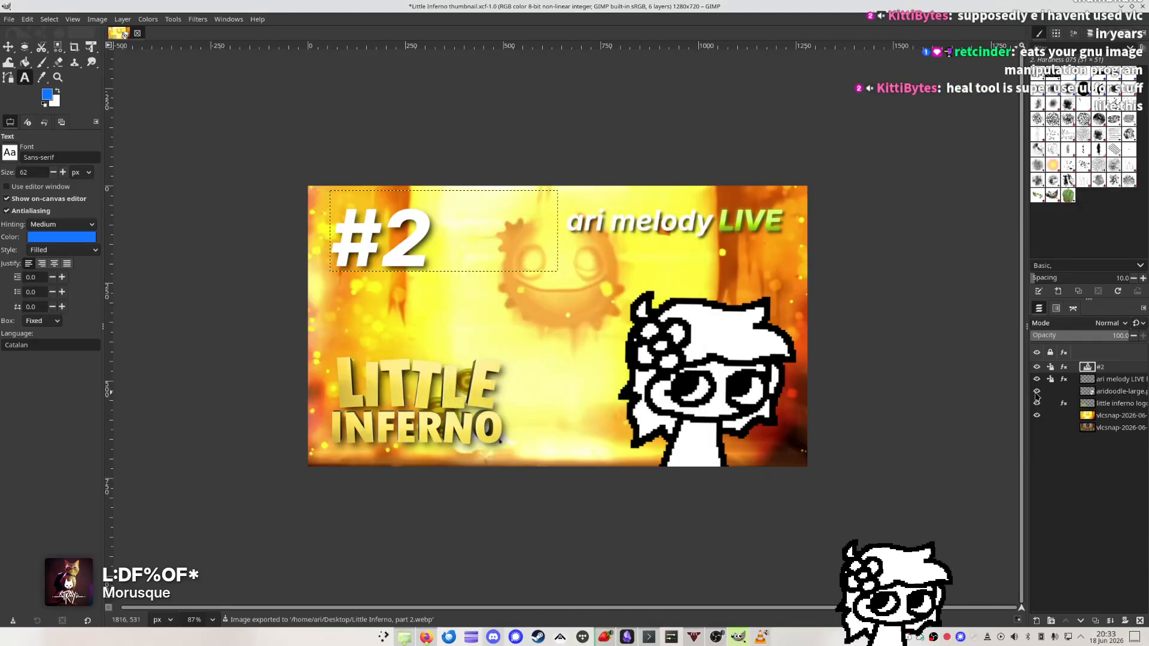
Lock the position and size of the doodle character layer and the little inferno logo layer, and save the project
left_click(1050, 393)
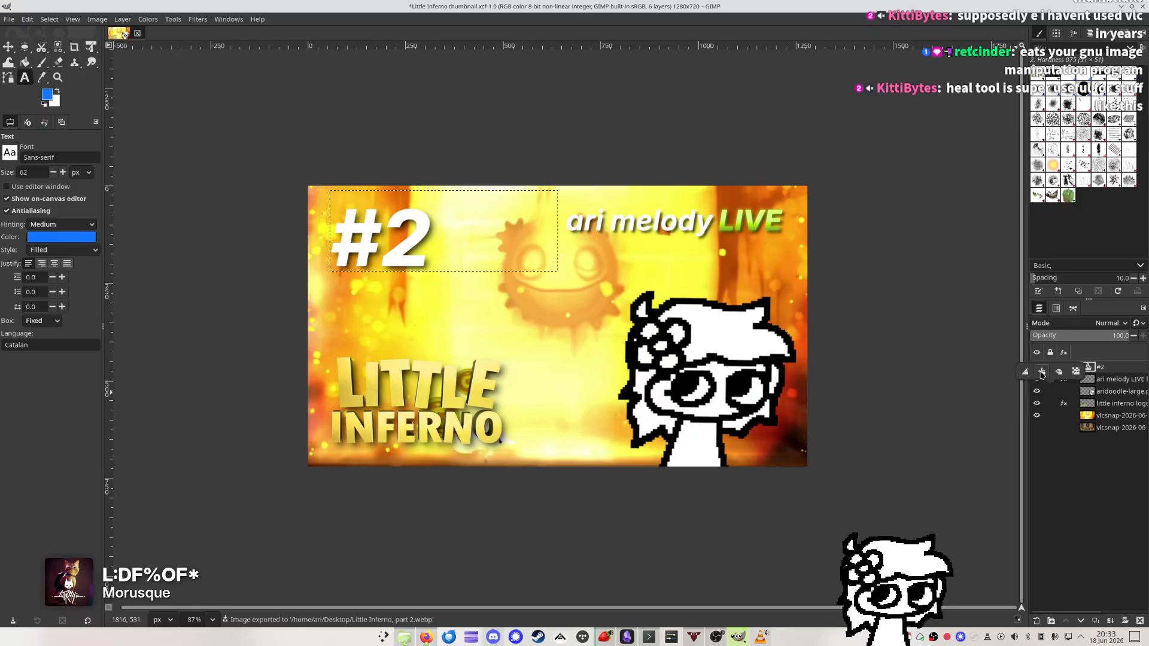
left_click(1042, 372)
left_click(1050, 406)
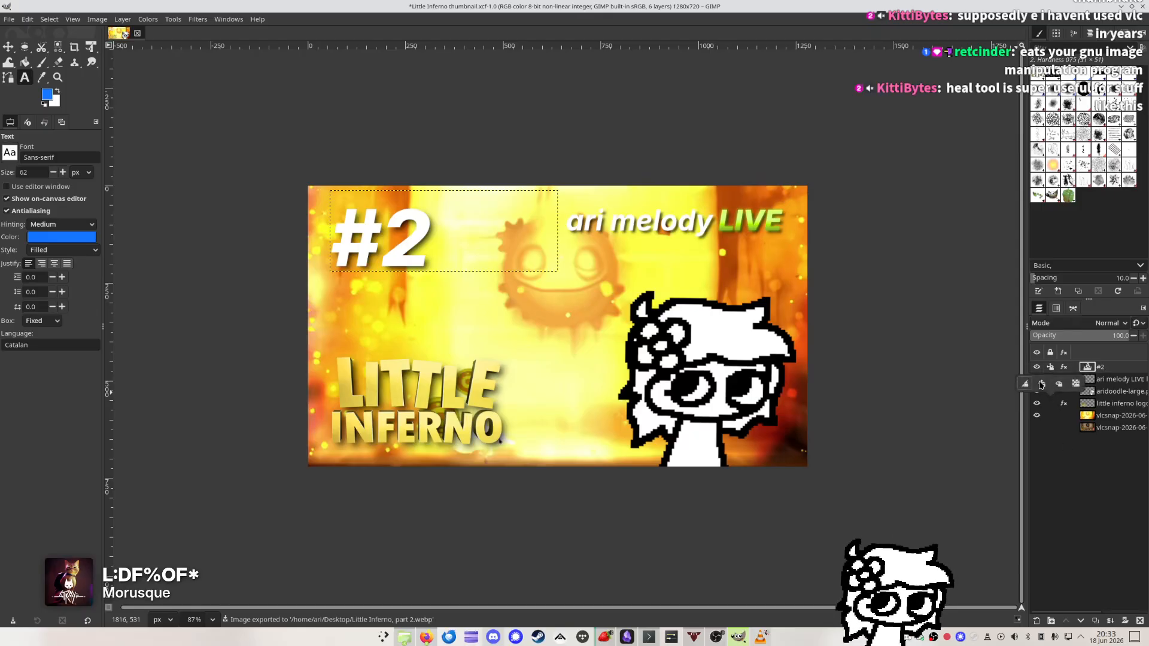
left_click(1042, 385)
key("ctrl+s")
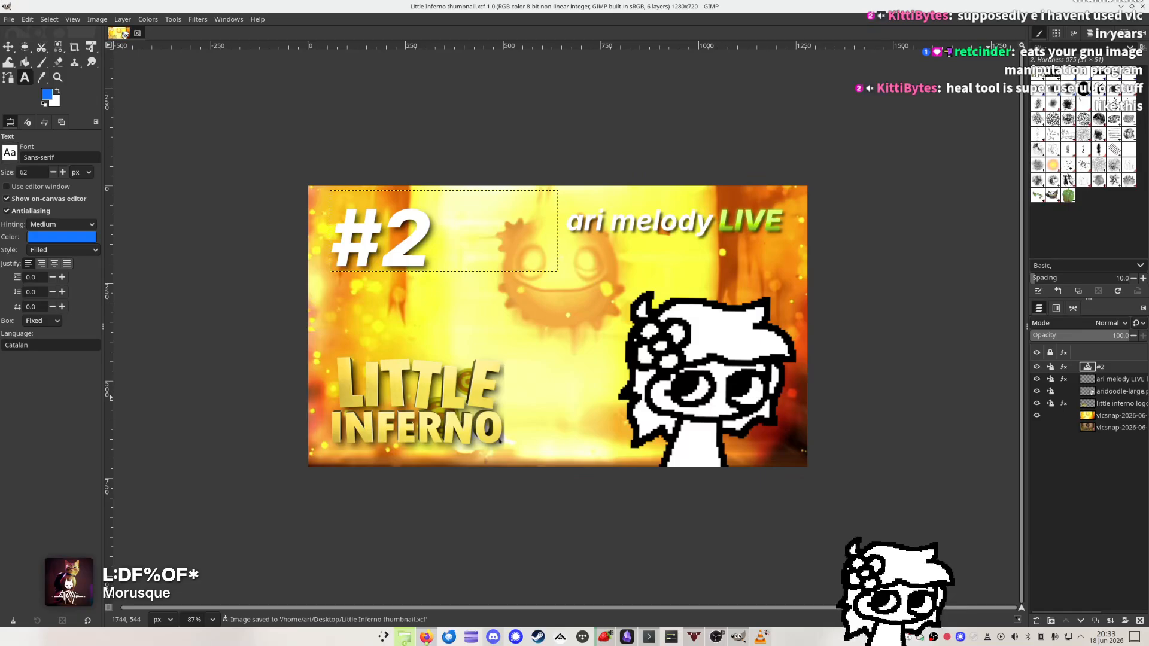
Toggle the position and size lock of the little inferno logo layer off and back on
scroll(442, 412, "up", 5)
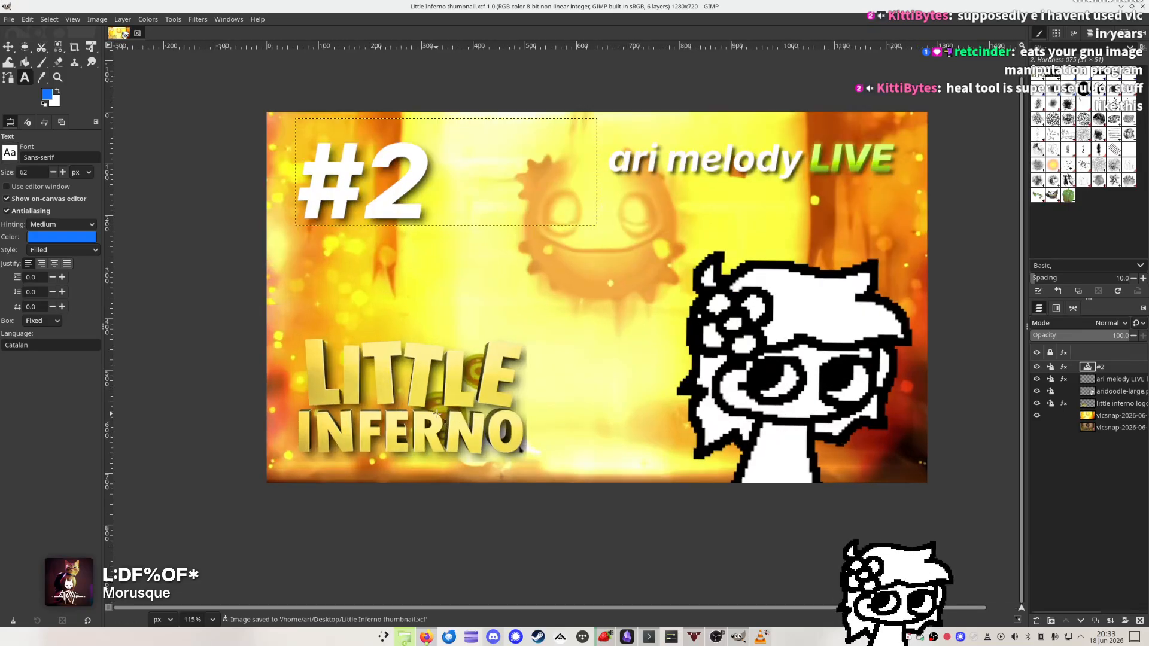
left_click_drag(443, 411, 469, 378)
left_click(1104, 404)
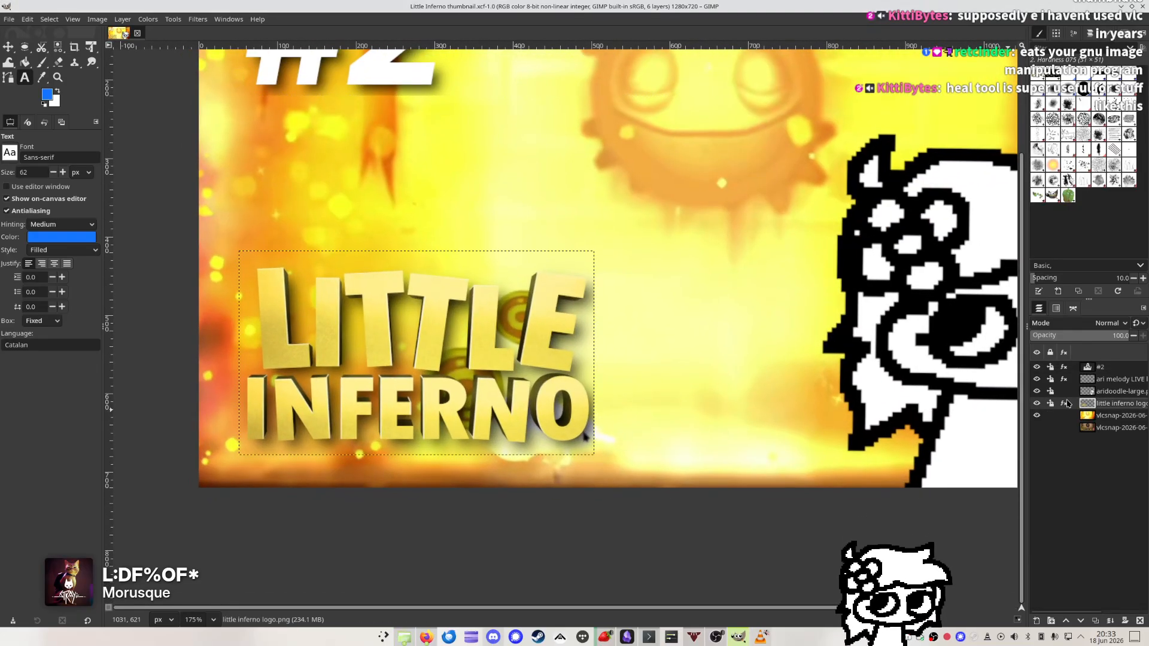
left_click(1050, 404)
left_click(1042, 388)
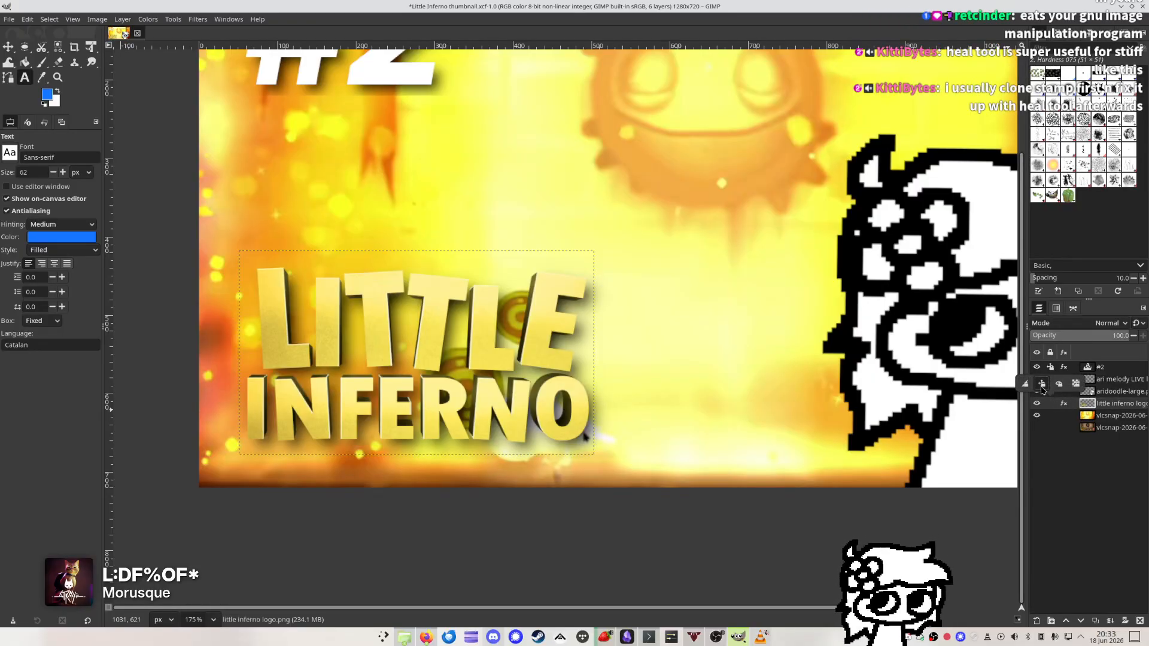
left_click(1044, 386)
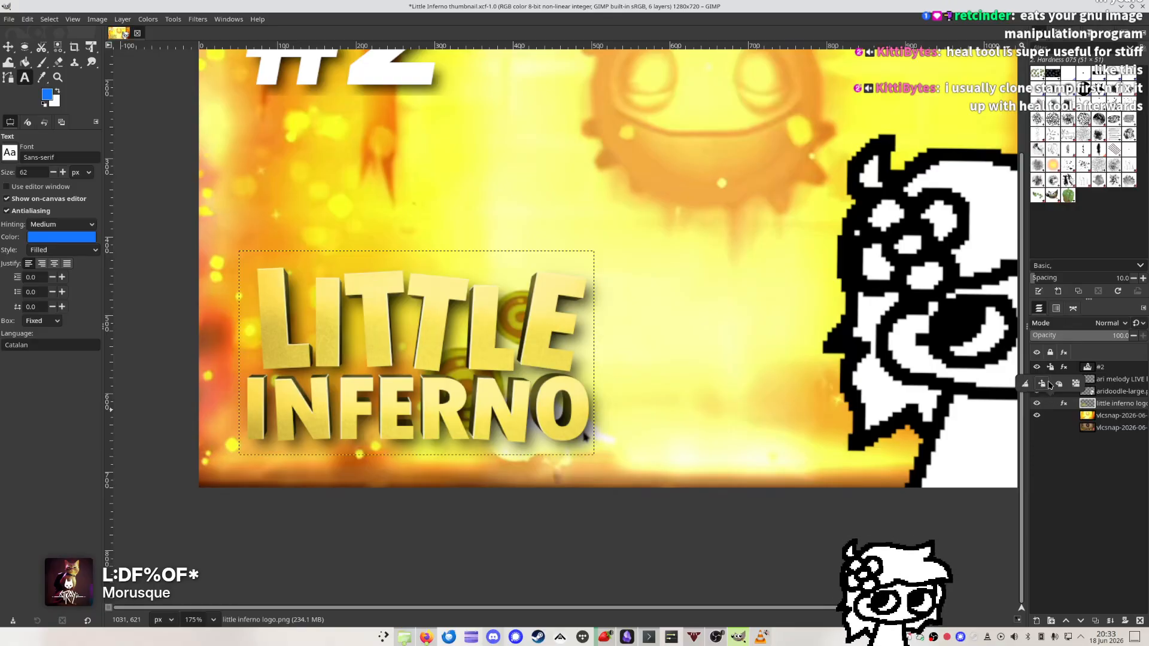
left_click(613, 492)
key("m")
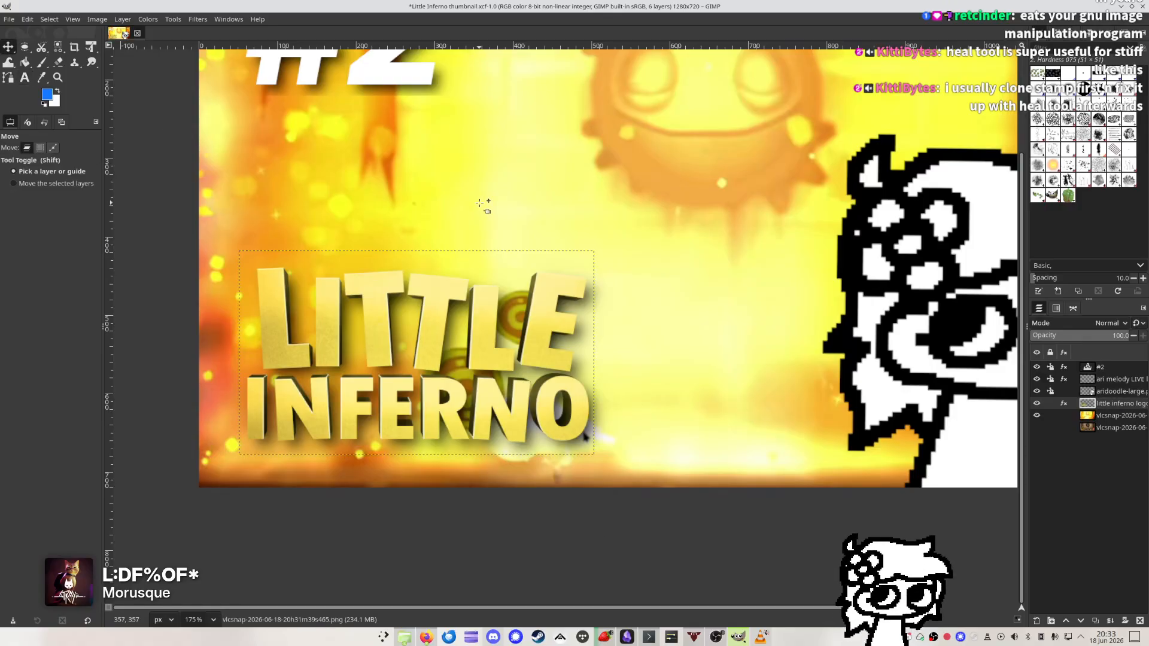
key("shift")
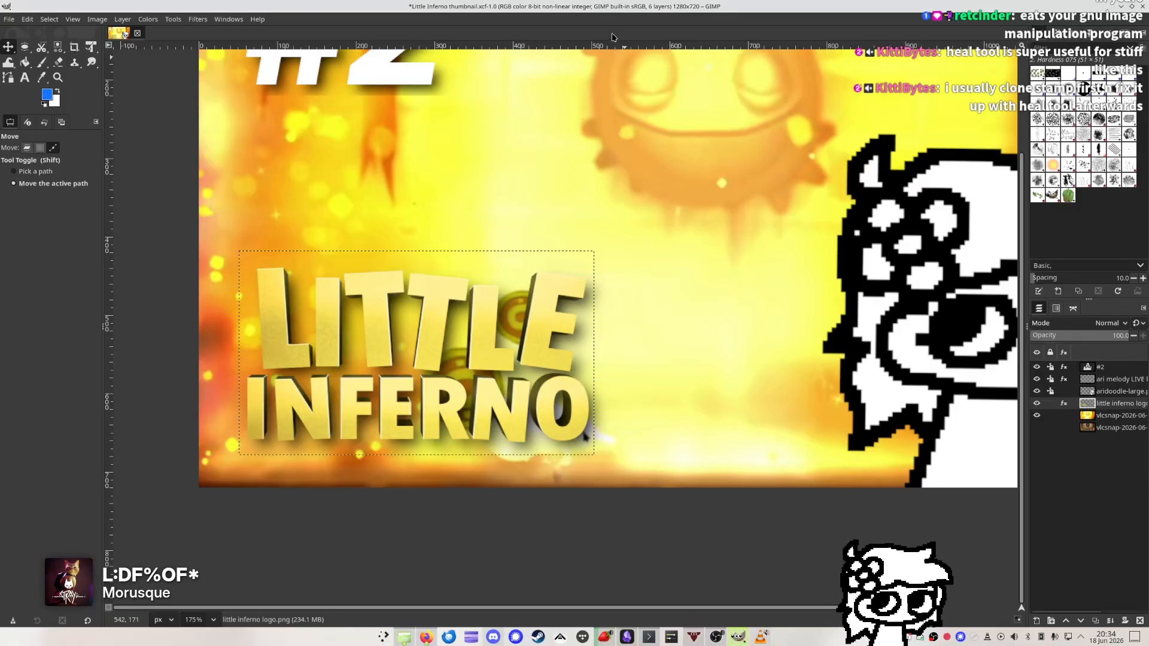
left_click(1050, 391)
left_click(1041, 384)
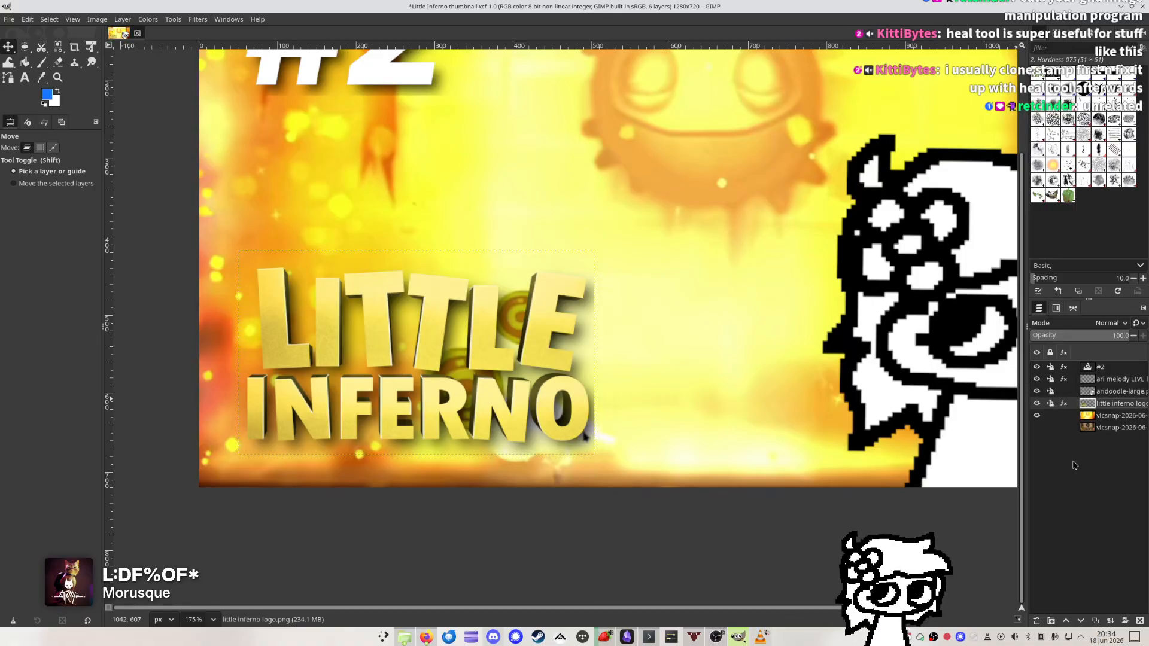
Save the project, export it over "Little Inferno, part 2.webp", and inspect the exported image up close at the logo's edge
key("ctrl+s")
key("ctrl+shift+e")
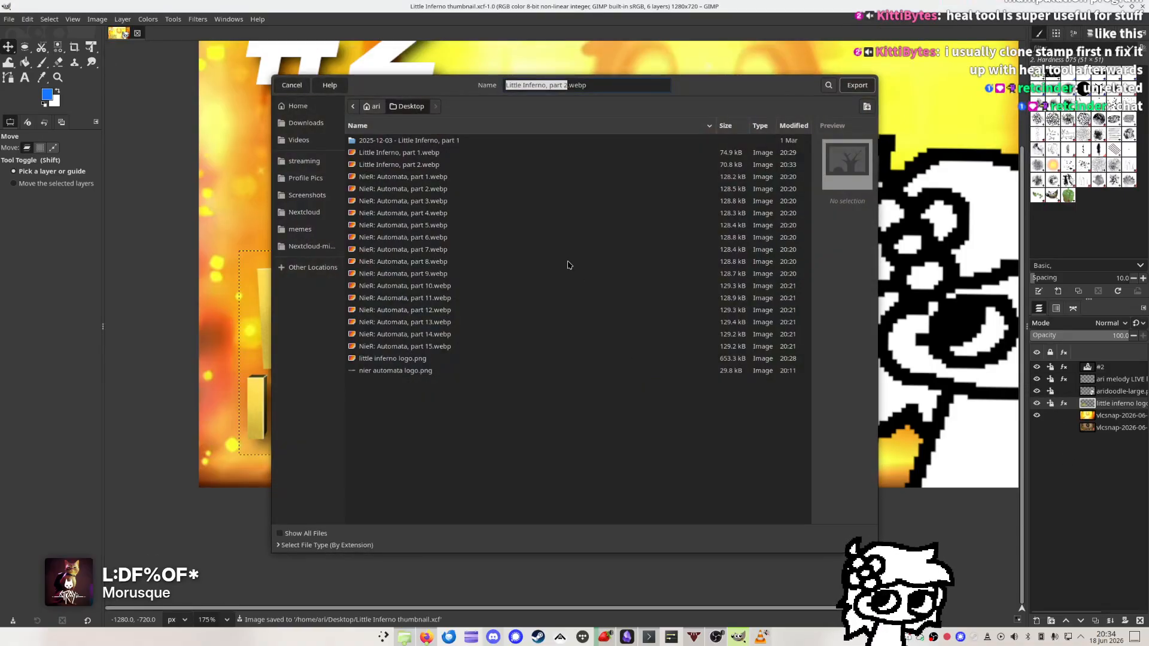
double_click(446, 163)
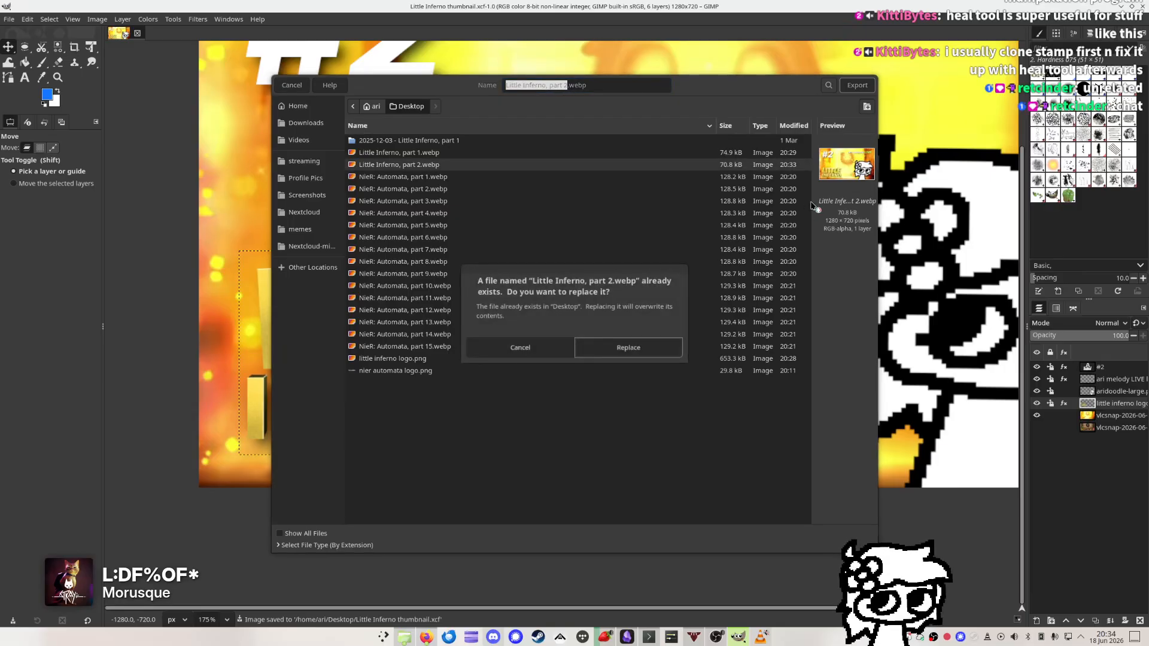
left_click(650, 357)
left_click(675, 232)
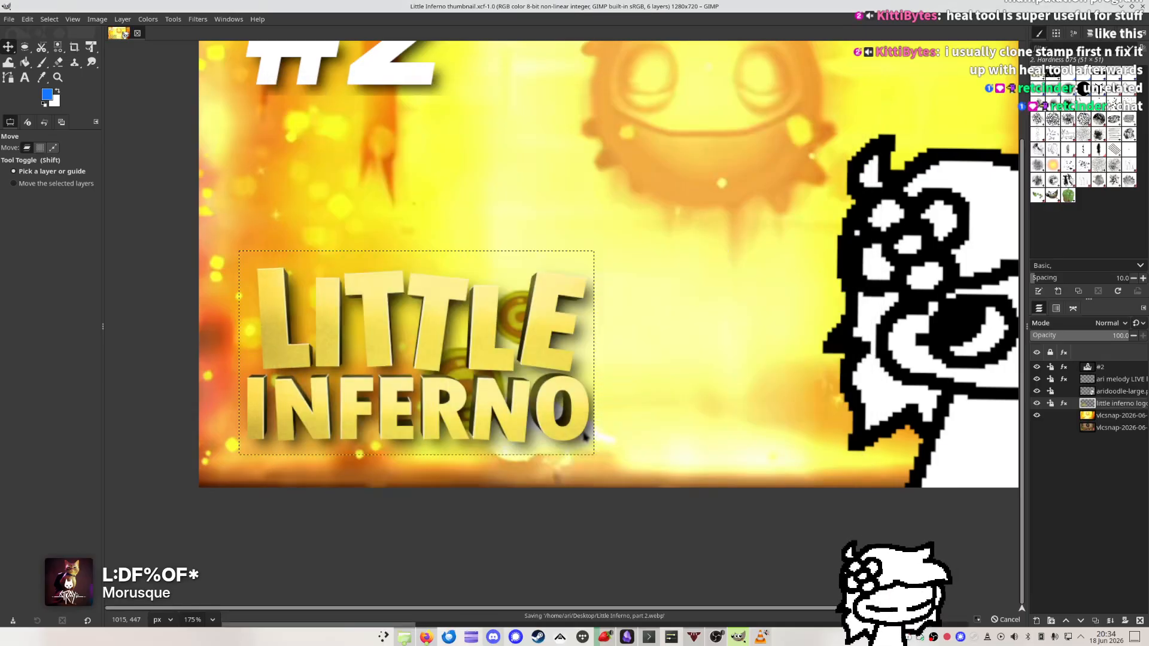
scroll(524, 411, "up", 4)
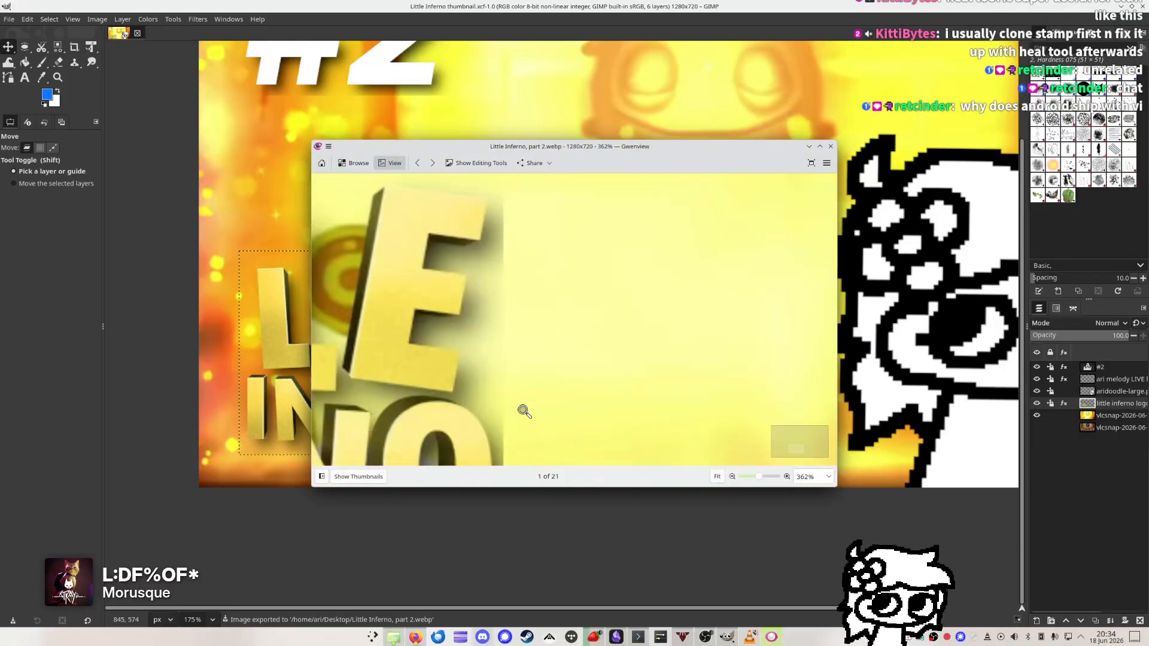
key("alt+F4")
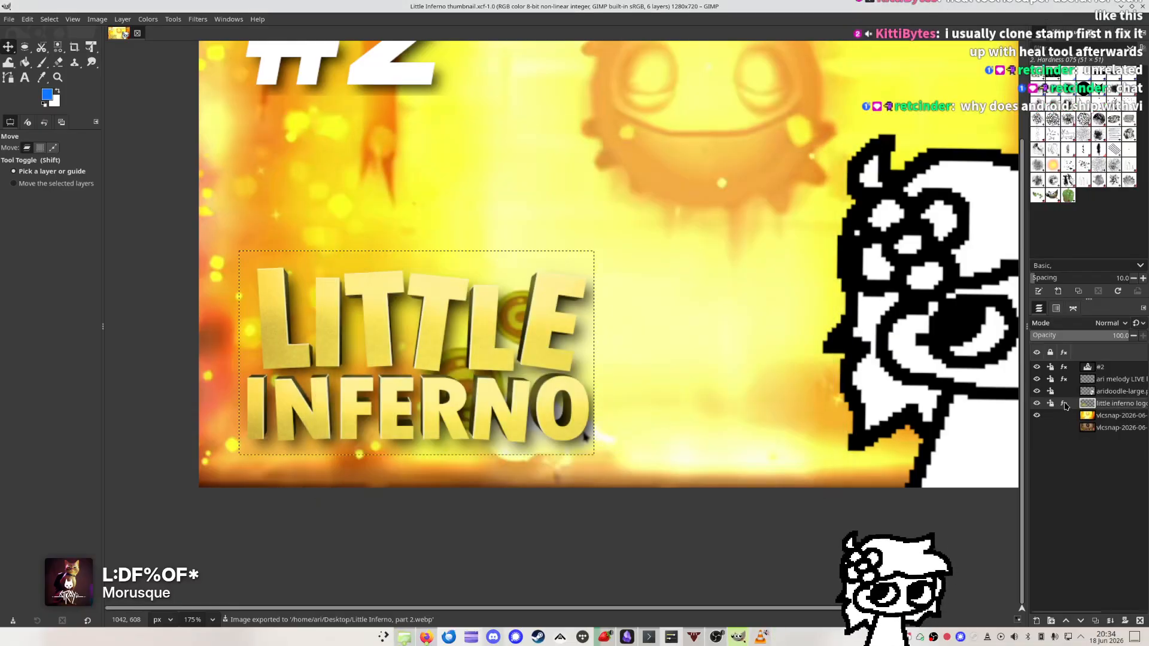
Unlock the position and size of the little inferno logo layer and save the project
left_click(1051, 405)
left_click(1042, 384)
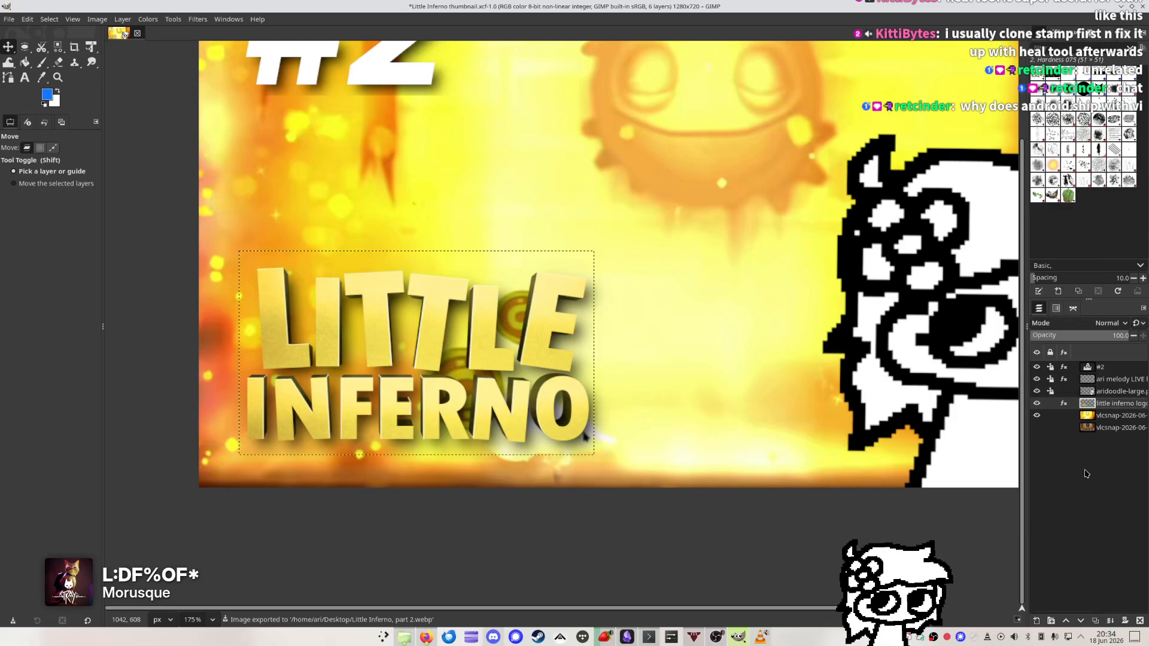
key("ctrl+s")
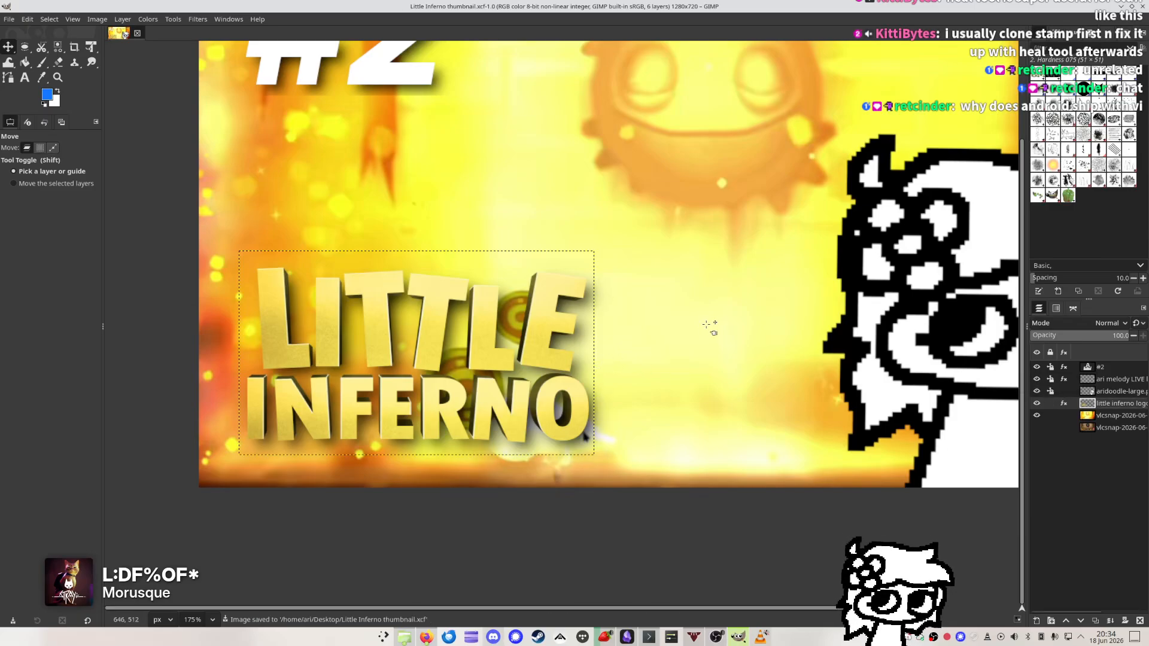
Unlock the position and size of the #2 text, LIVE title and doodle character layers
scroll(706, 323, "up", 5)
scroll(549, 385, "right", 5)
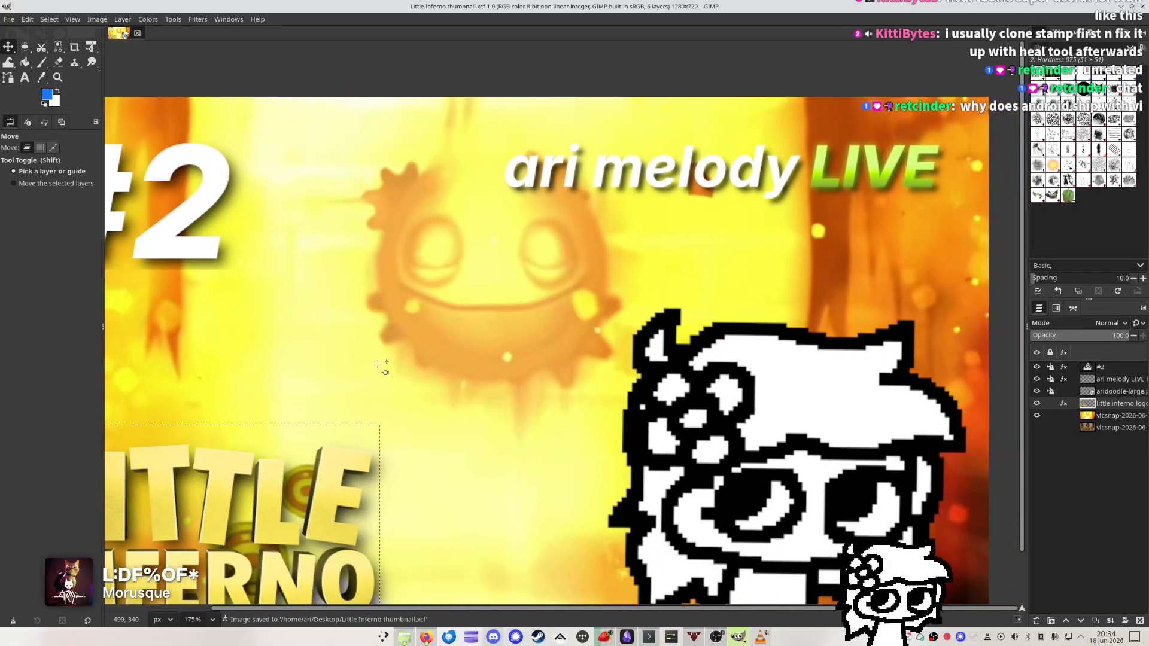
scroll(378, 363, "left", 6)
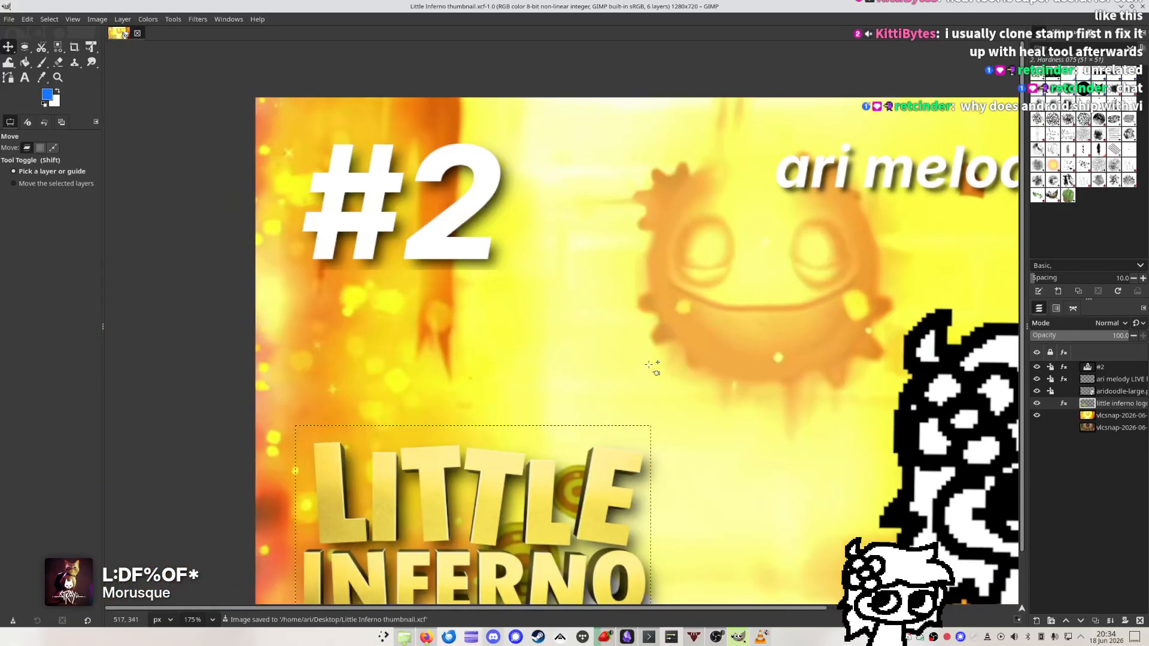
left_click(1051, 367)
left_click(1042, 347)
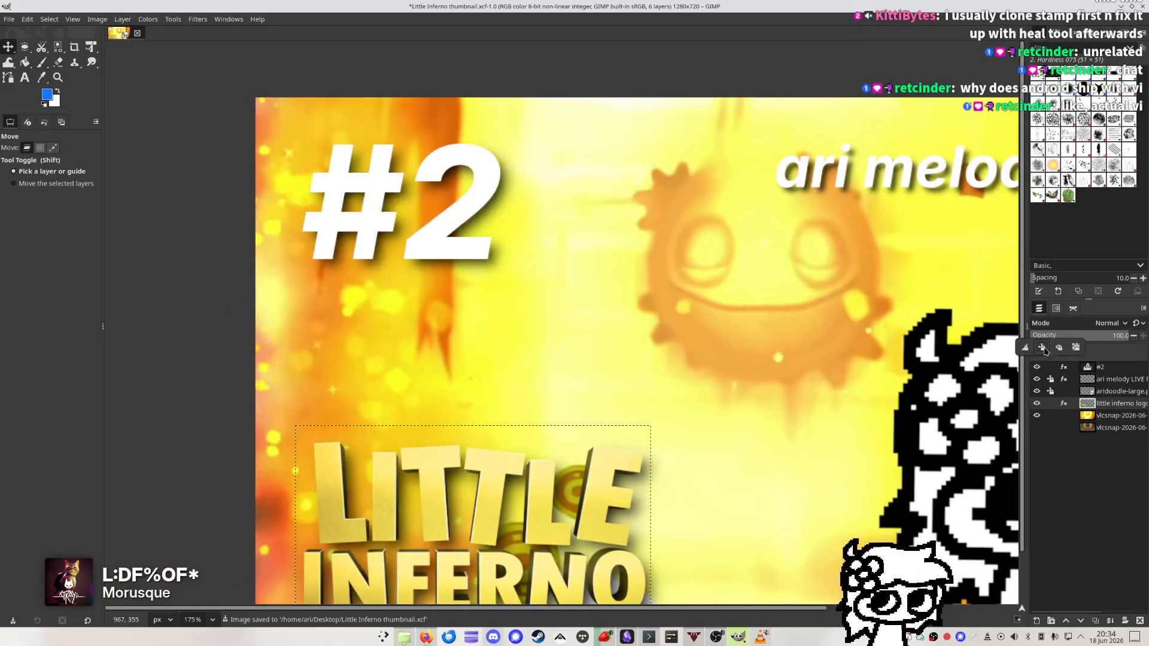
left_click(1051, 388)
left_click(1050, 391)
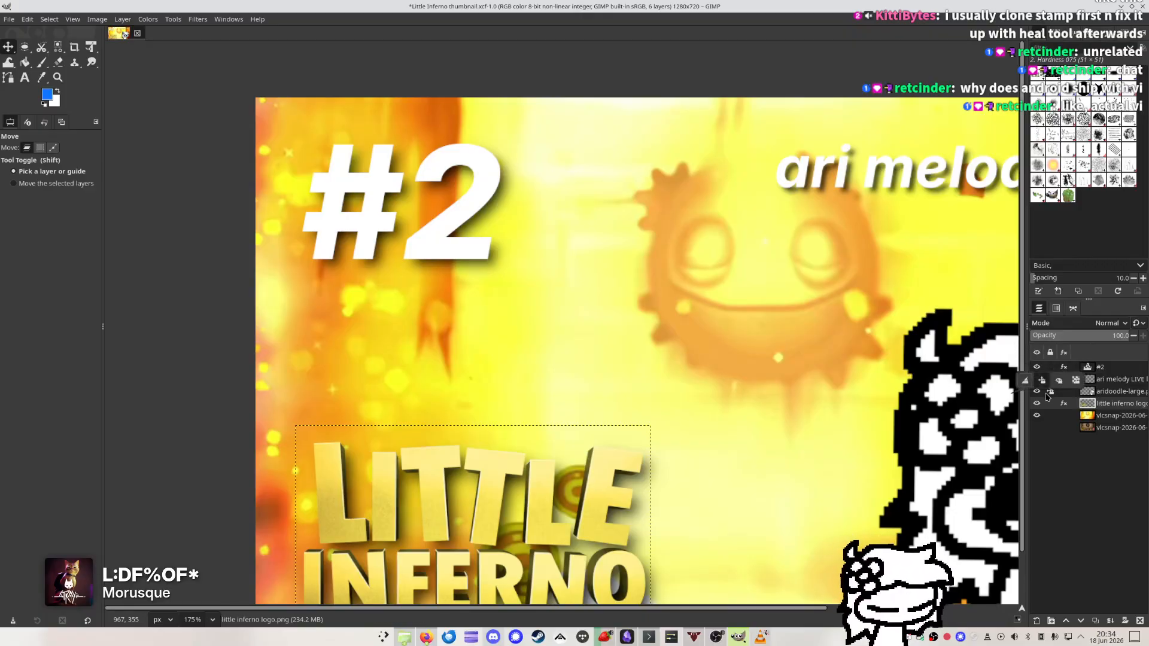
left_click(1042, 372)
left_click(893, 392)
Lock the position and size of the doodle character and LIVE title layers again
scroll(928, 366, "right", 3)
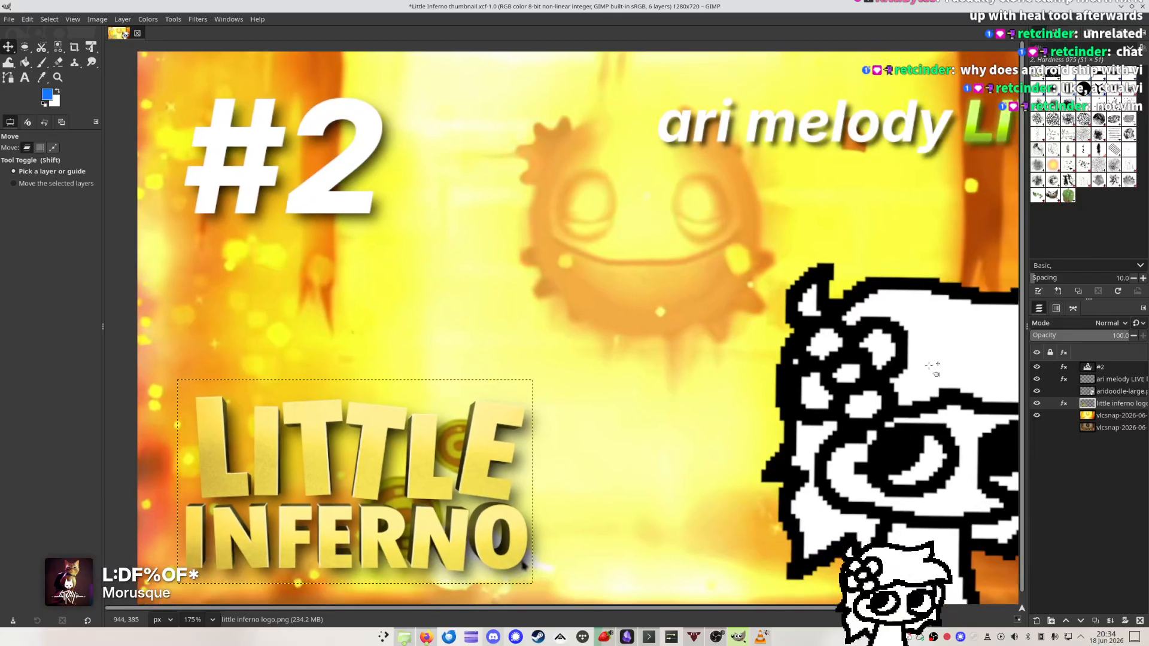
left_click(1052, 391)
left_click(1042, 373)
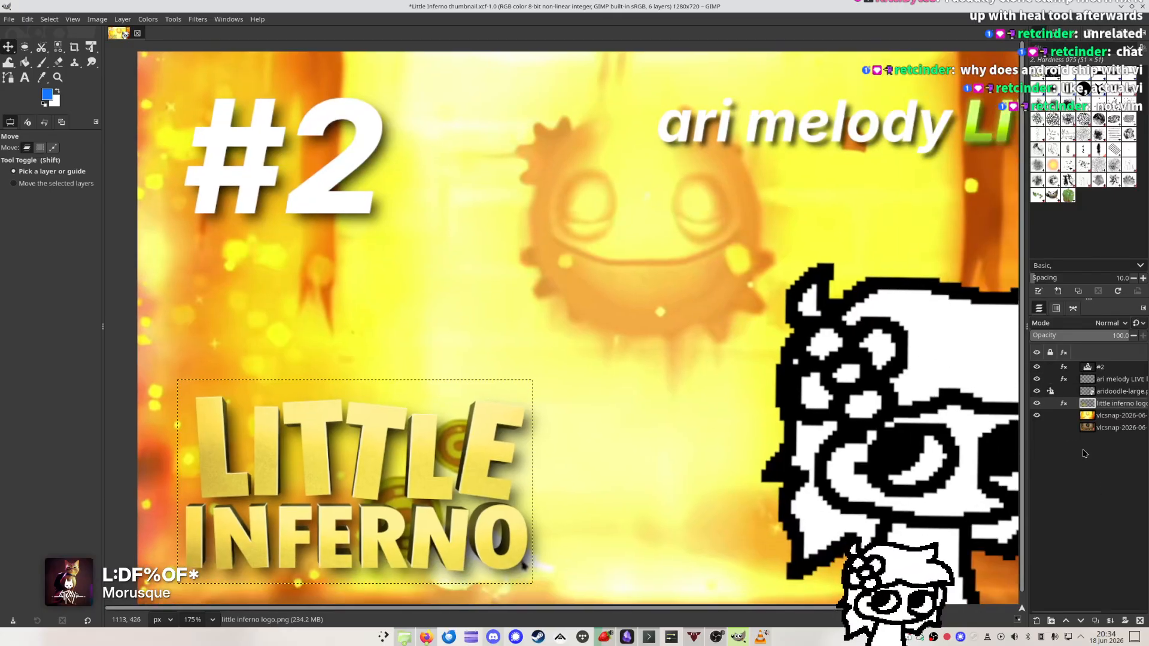
scroll(992, 392, "right", 3)
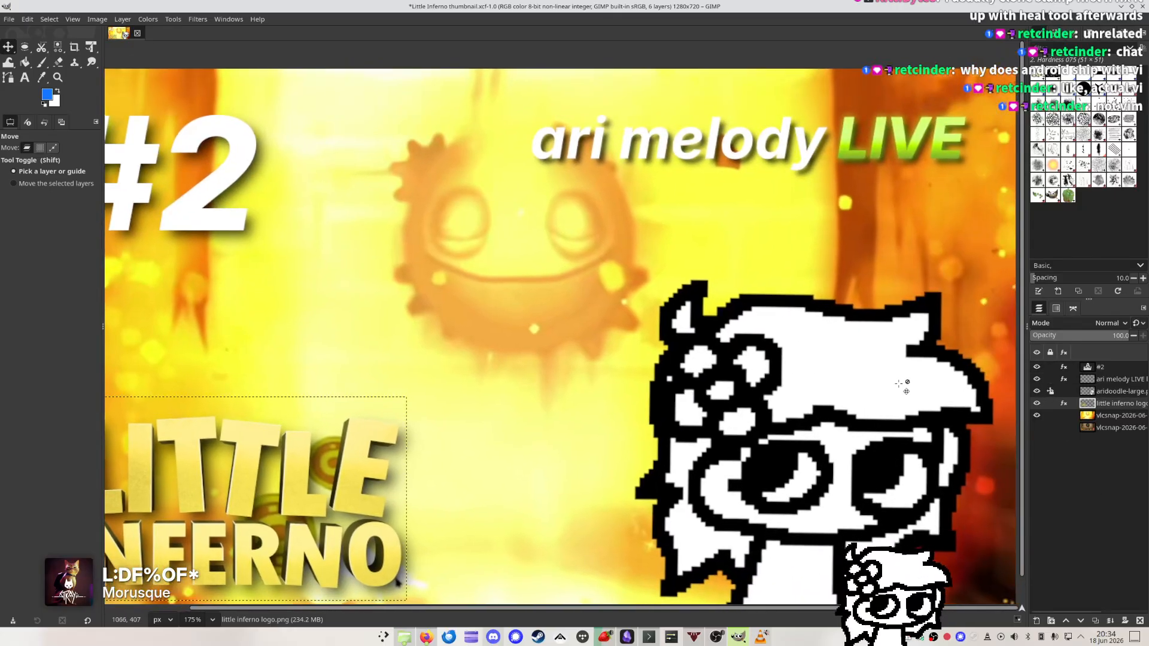
left_click(1051, 379)
left_click(1042, 360)
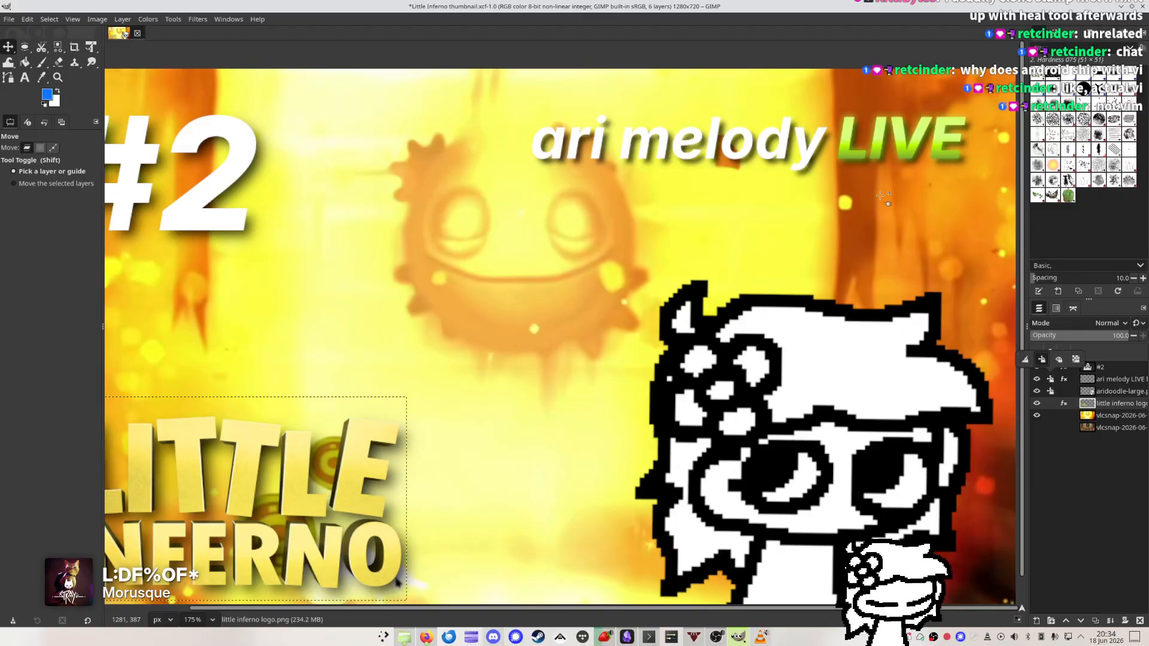
Save the project and export it again, replacing the existing "Little Inferno, part 2.webp"
scroll(692, 290, "down", 2, "ctrl")
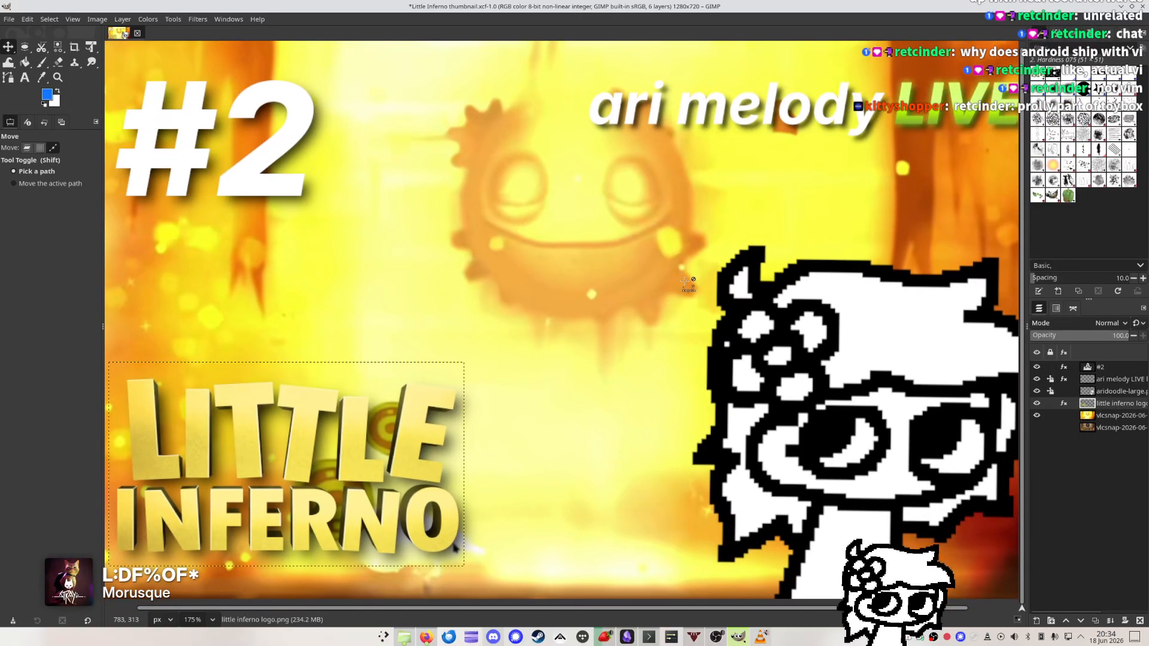
scroll(693, 290, "down", 1, "ctrl")
key("ctrl+s")
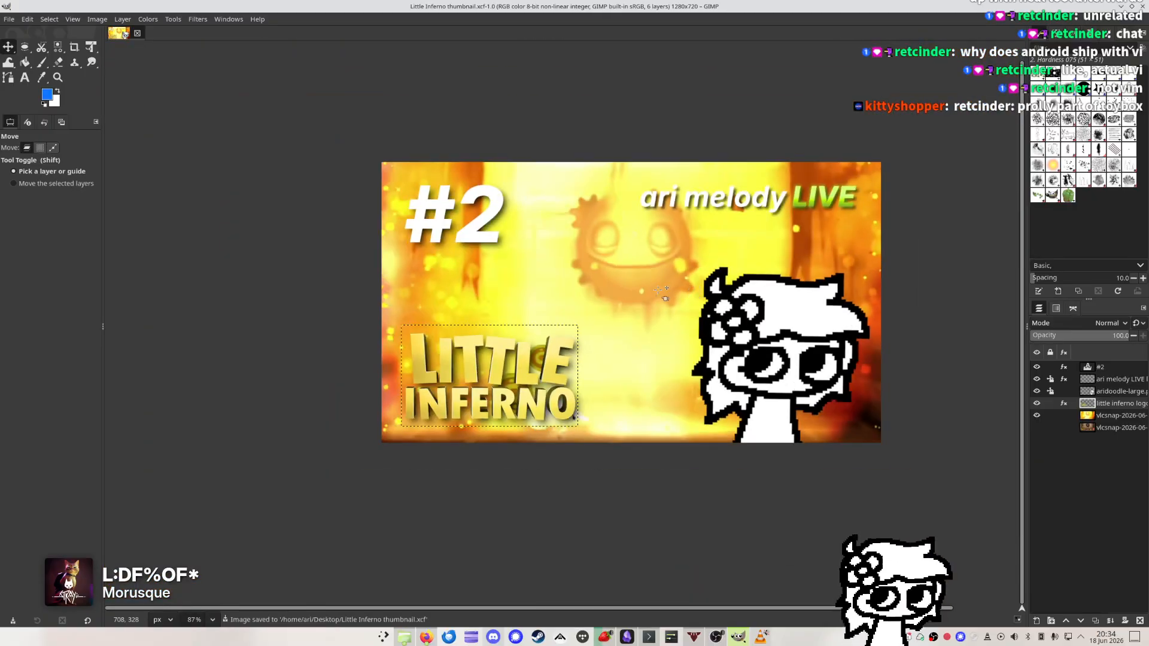
key("ctrl+shift+e")
key("Right")
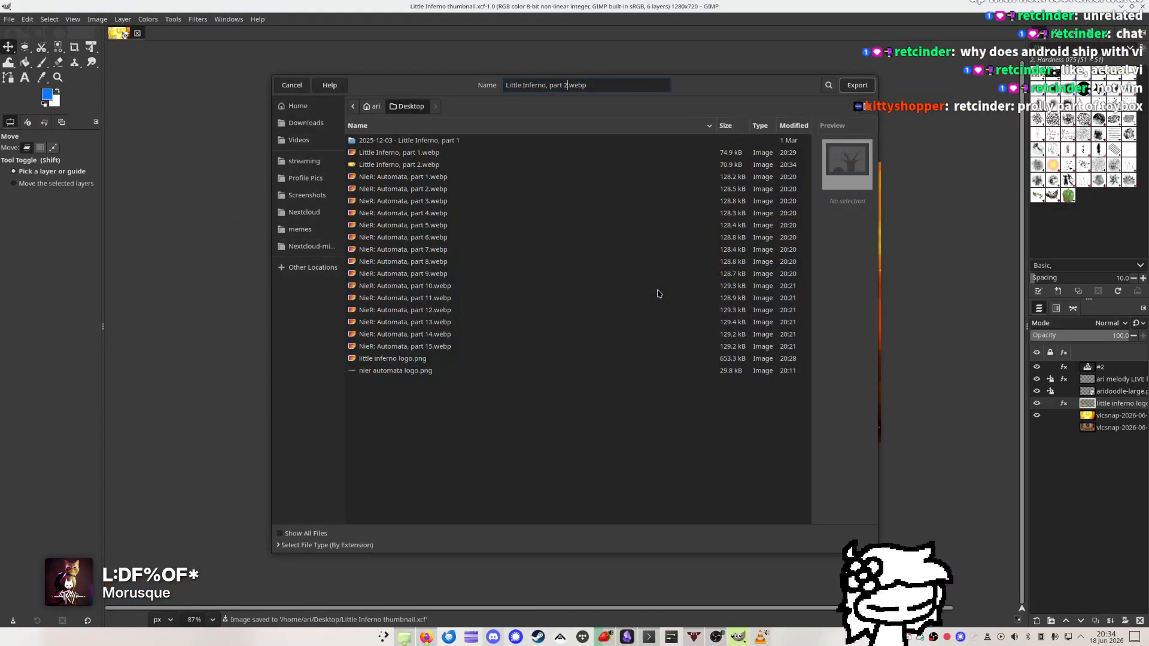
key("Return")
key("Return")
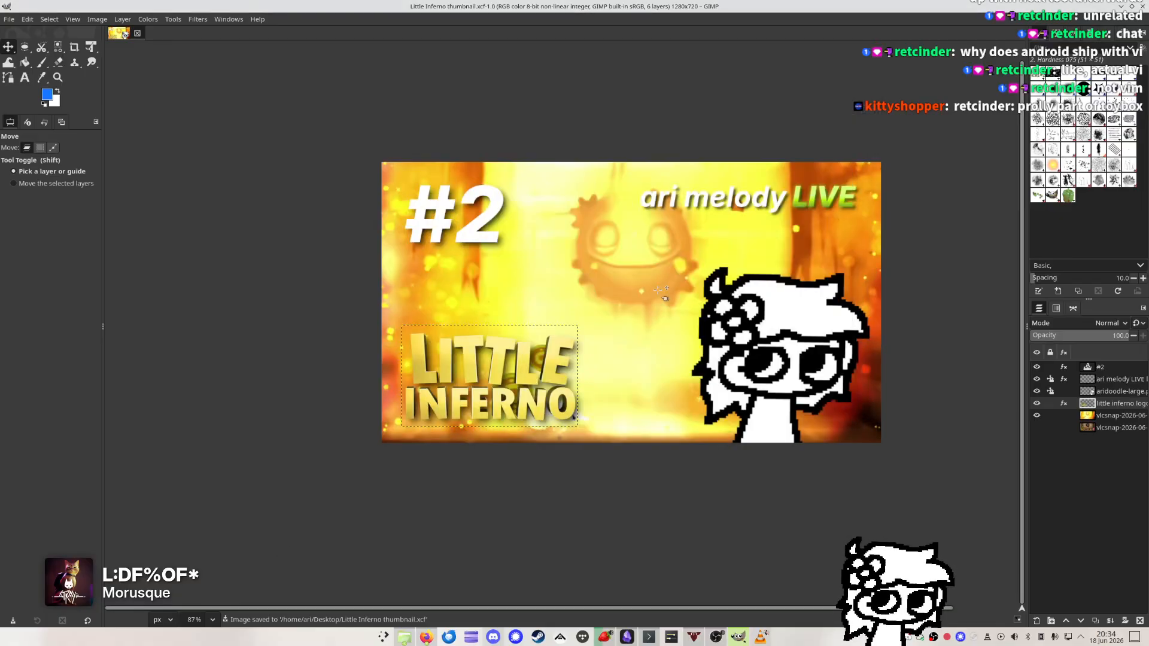
key("Return")
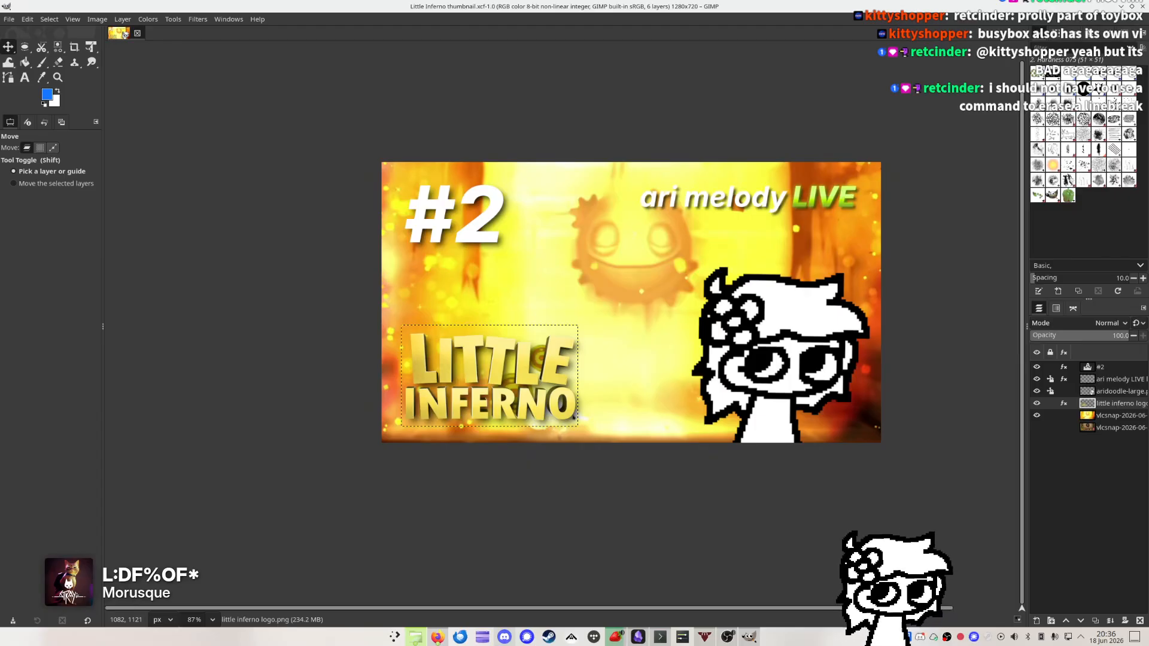
left_click_drag(573, 417, 640, 311)
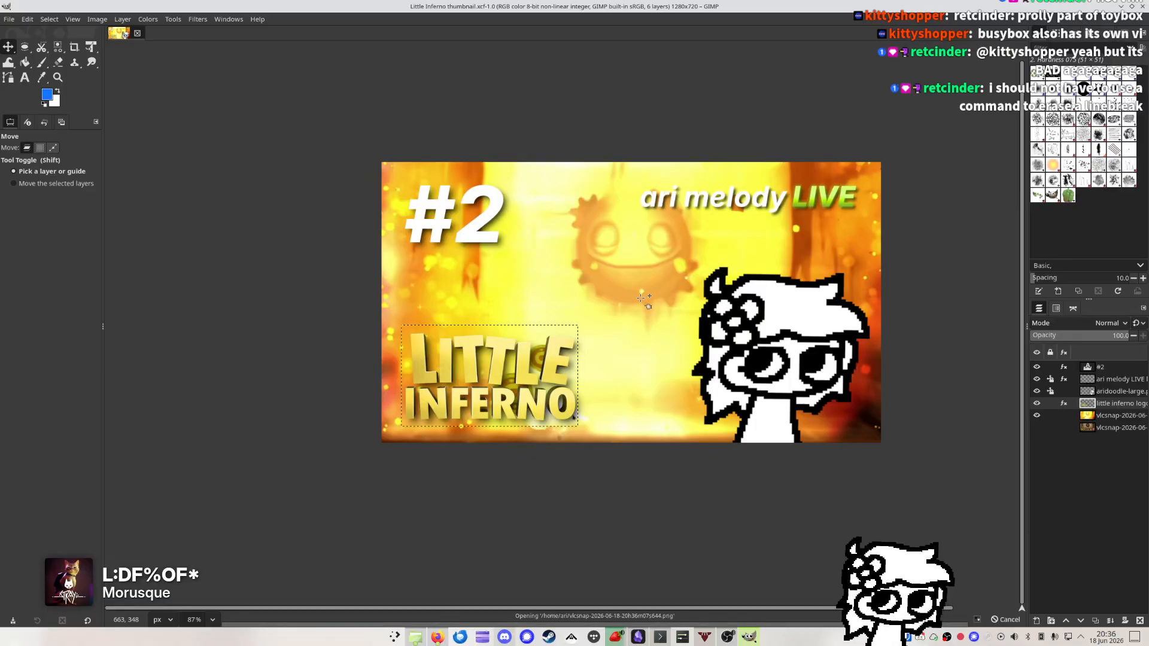
left_click_drag(1123, 406, 1123, 423)
key("t")
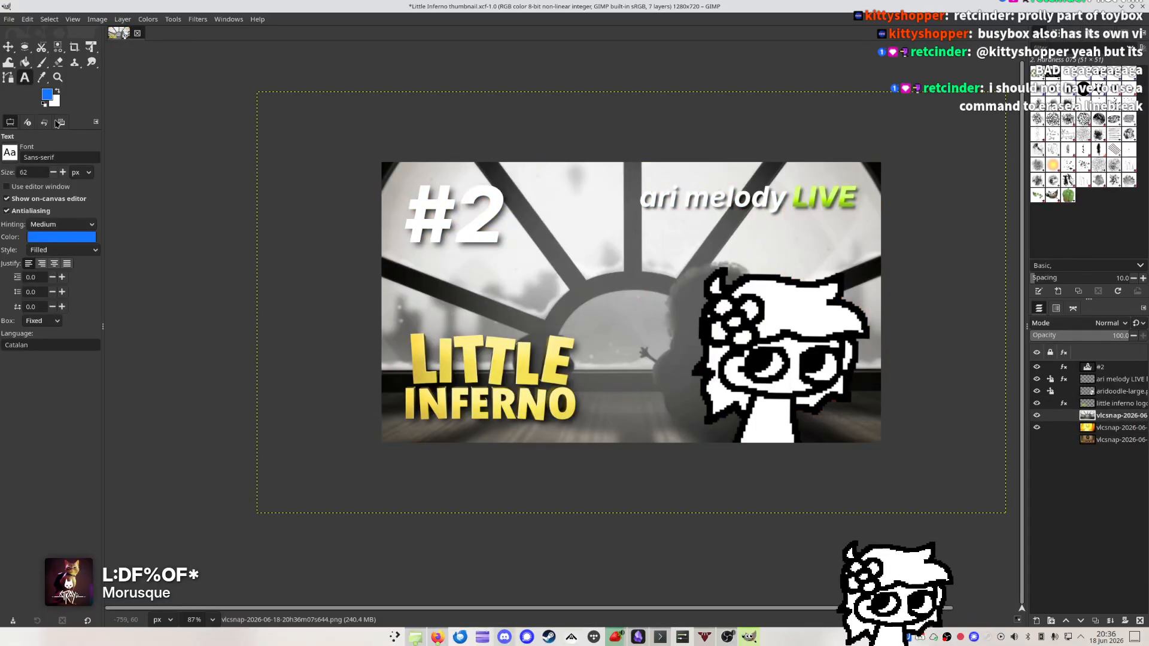
key("m")
left_click_drag(601, 317, 604, 282)
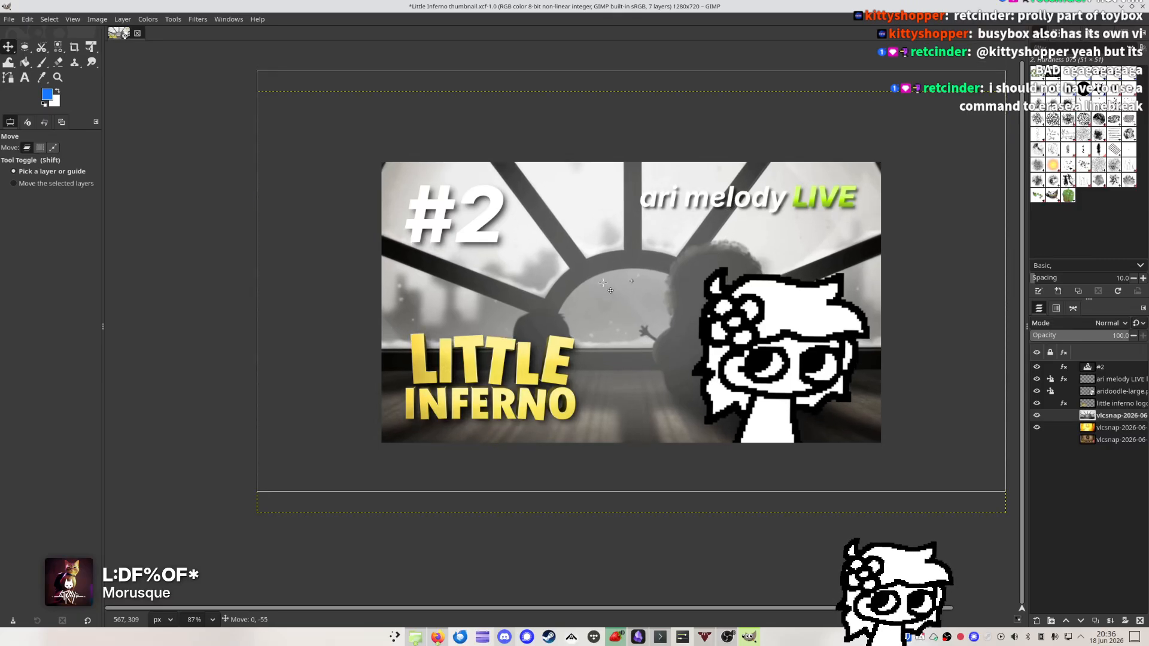
Compare the three background snapshots by toggling their visibility, leaving all three layers visible
left_click(1037, 415)
left_click(1036, 427)
left_click(1036, 440)
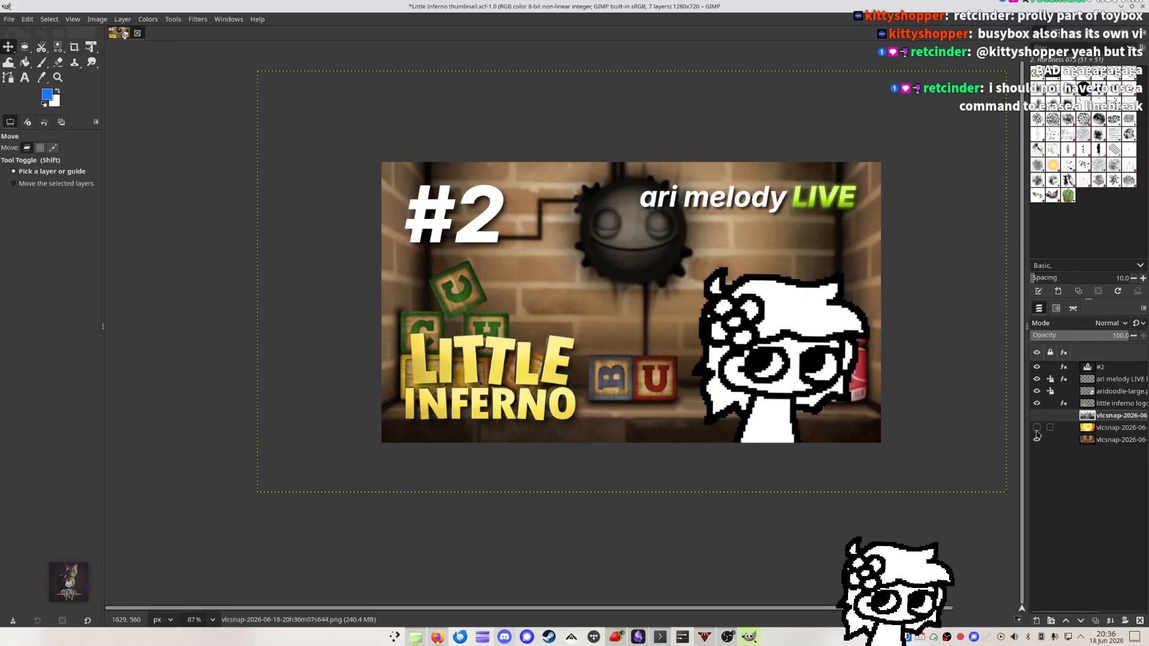
left_click(1037, 427)
left_click(1037, 417)
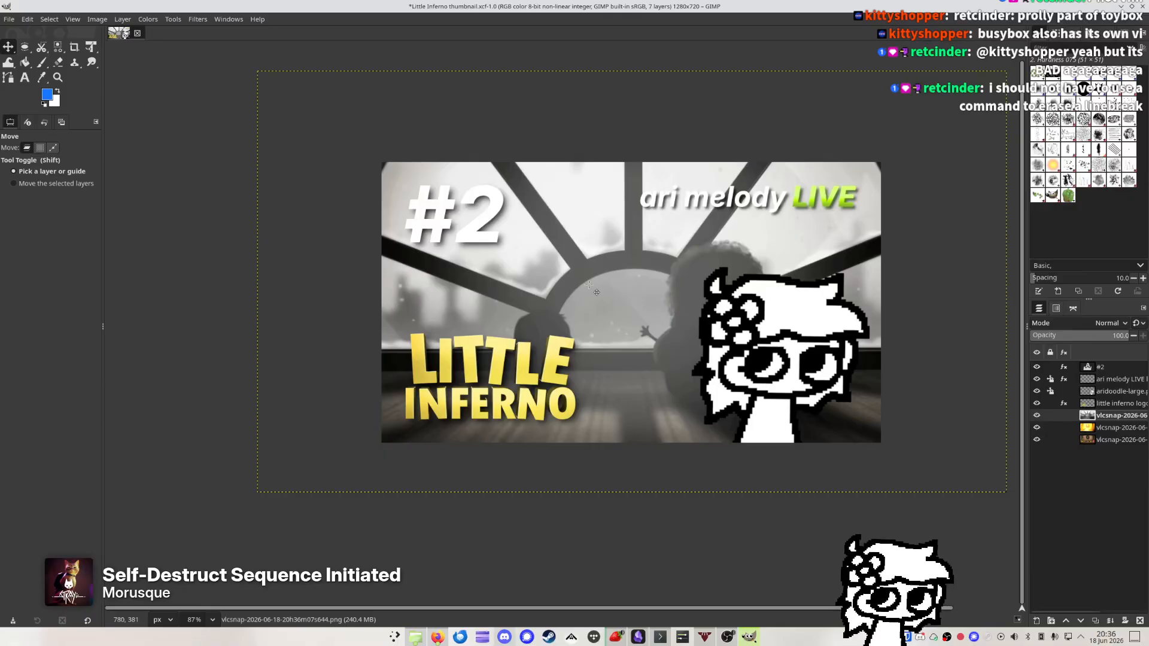
Change the episode number text from #2 to #3
key("t")
left_click(559, 227)
key("BackSpace")
type("3")
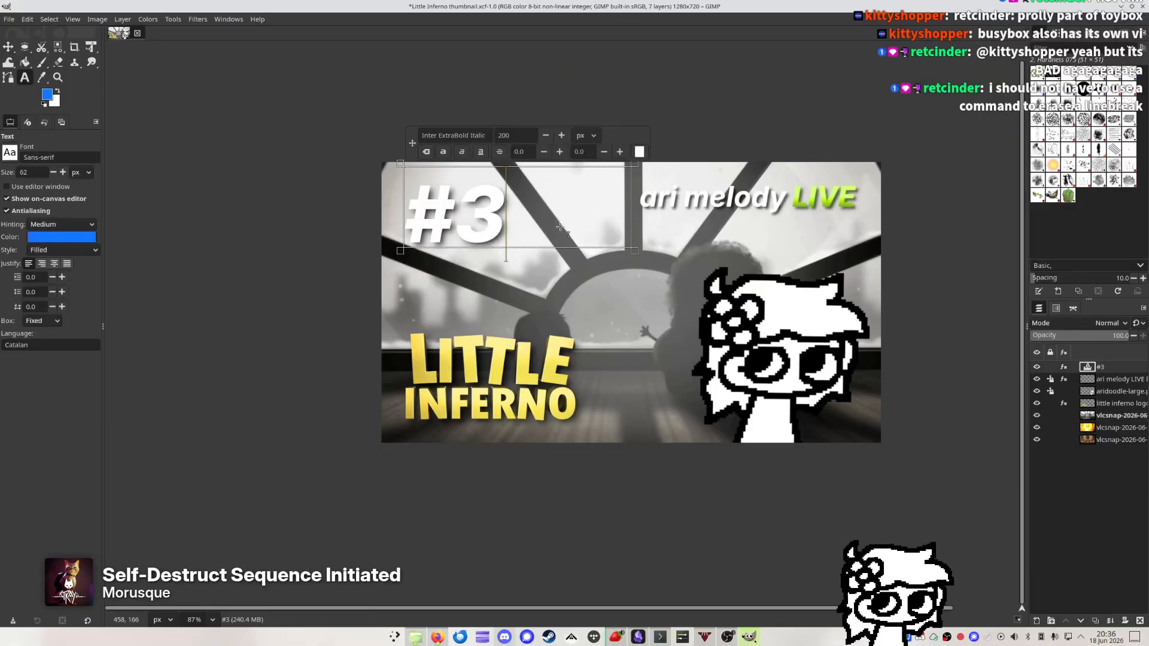
left_click(14, 49)
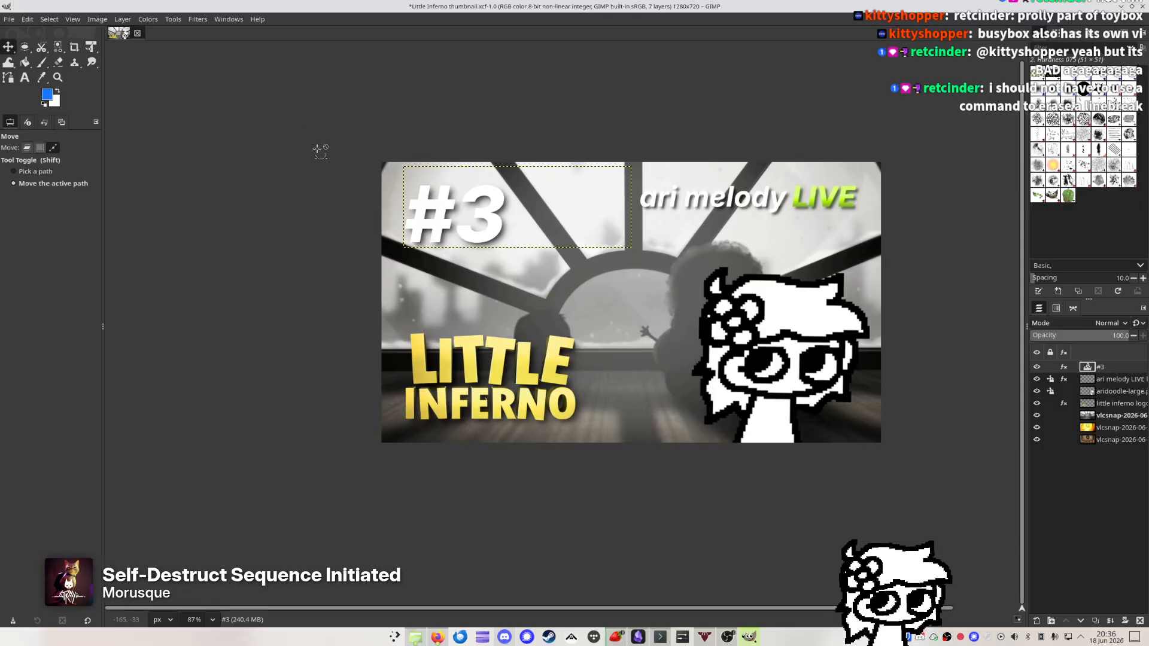
Export the thumbnail as "Little Inferno, part 3.webp" on the Desktop with the default WebP settings
key("ctrl+shift+s")
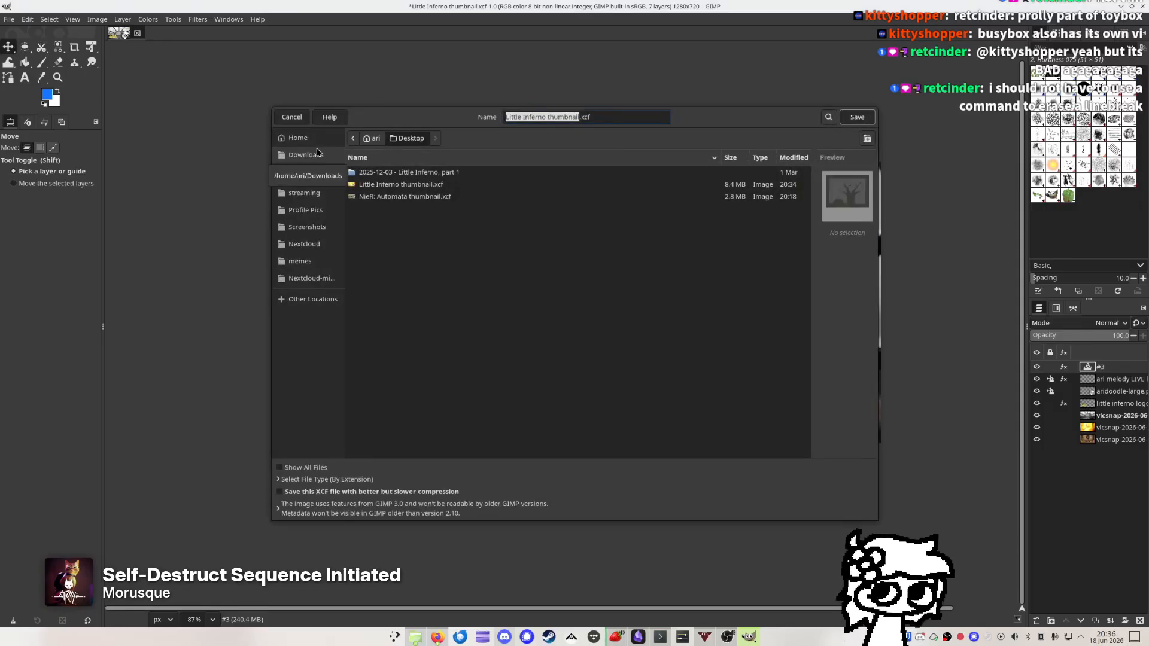
key("Escape")
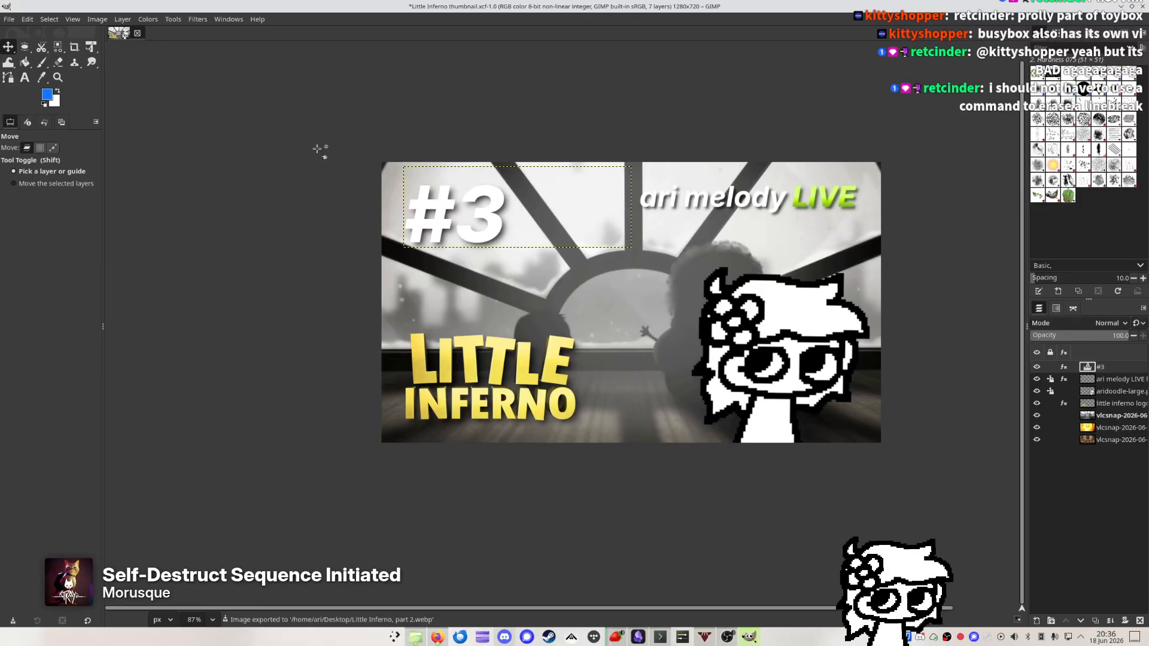
key("ctrl+shift+e")
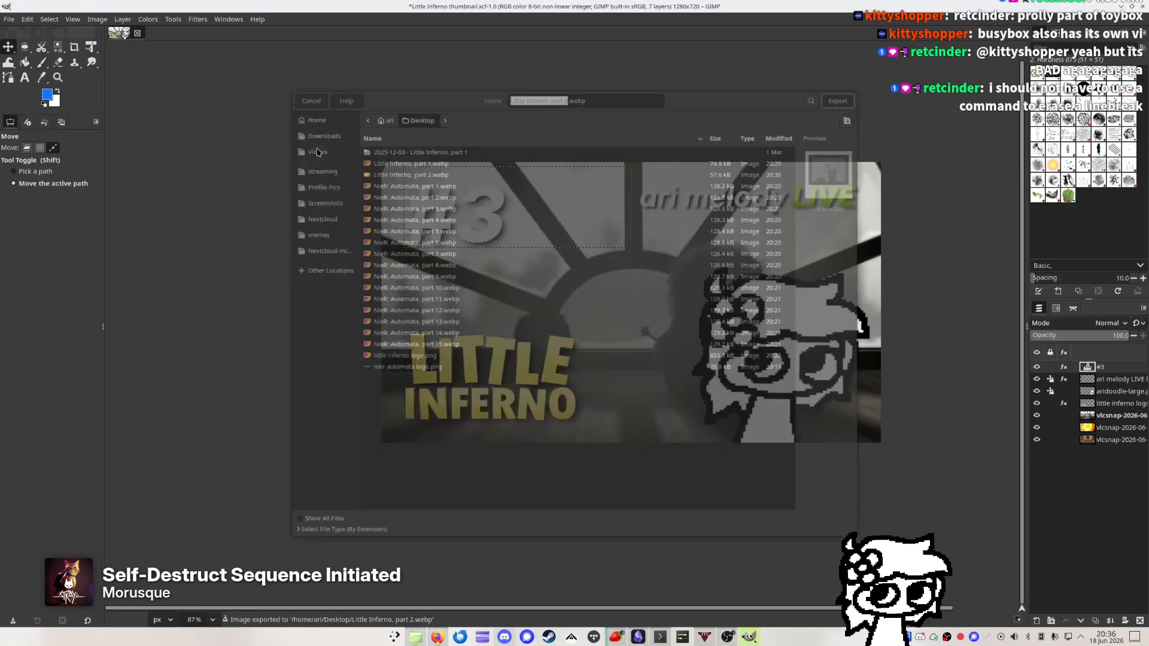
key("Right")
key("BackSpace")
type("3")
key("Return")
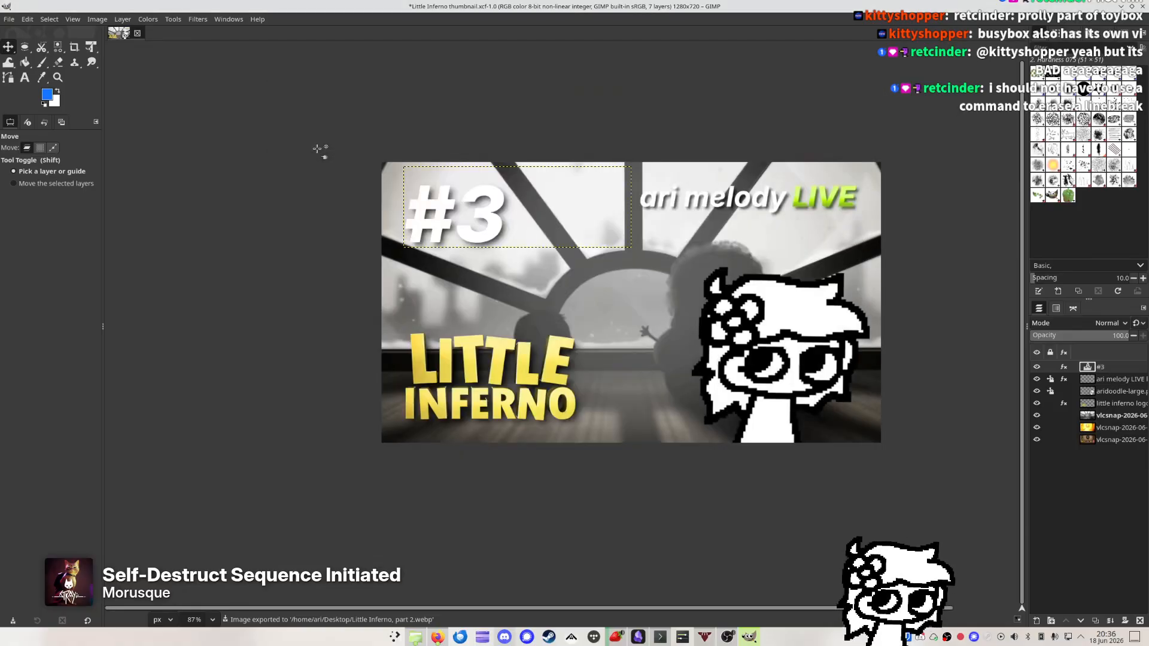
key("Return")
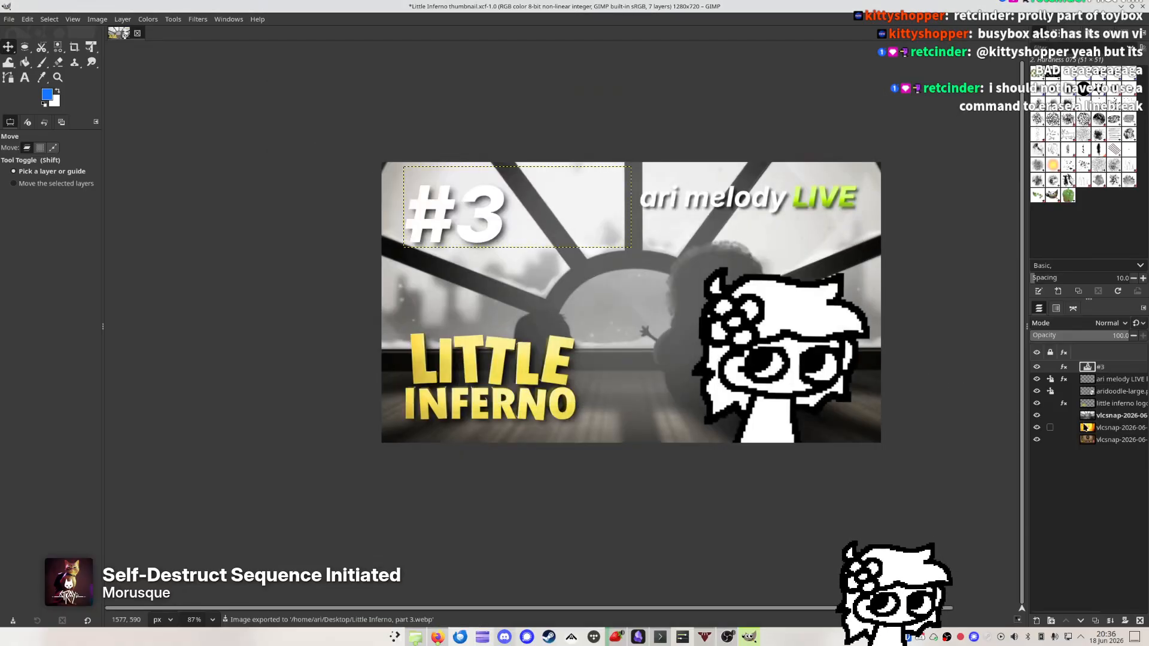
Hide the grey window snapshot layer and change the episode number text back to #2
left_click(1036, 416)
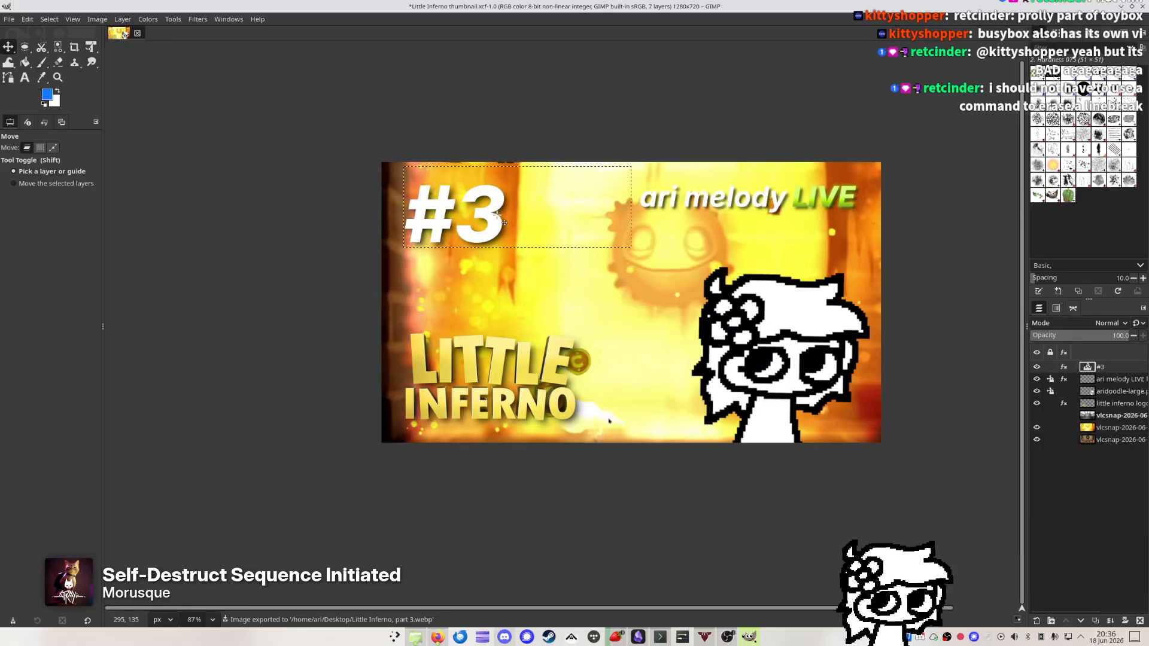
key("t")
left_click(565, 214)
key("BackSpace")
type("2")
key("Escape")
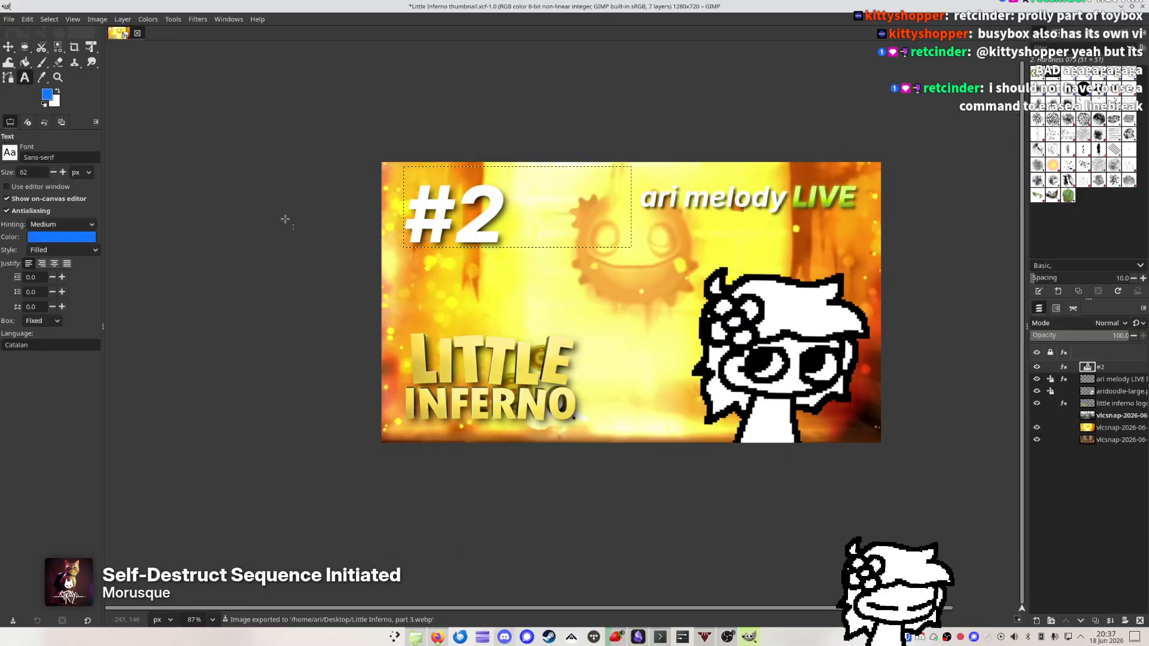
Export the thumbnail as "Little Inferno, part 2.webp", replacing the existing file and keeping the WebP quality at 90
key("ctrl+shift+e")
key("Right")
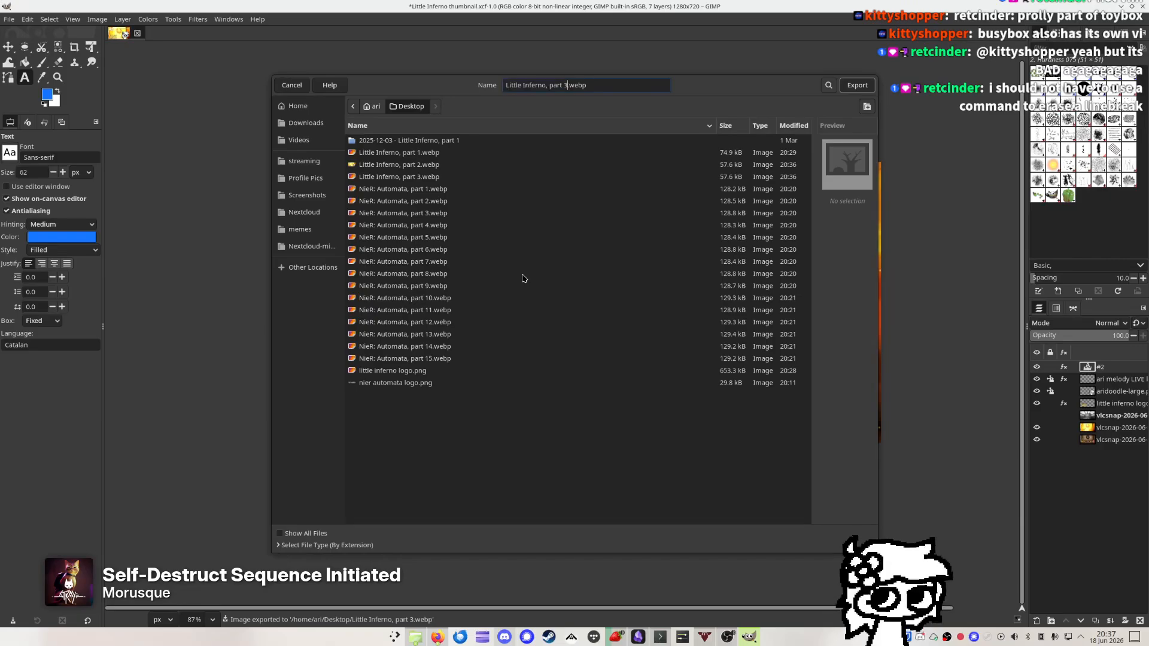
key("BackSpace")
type("2")
key("Return")
key("Return")
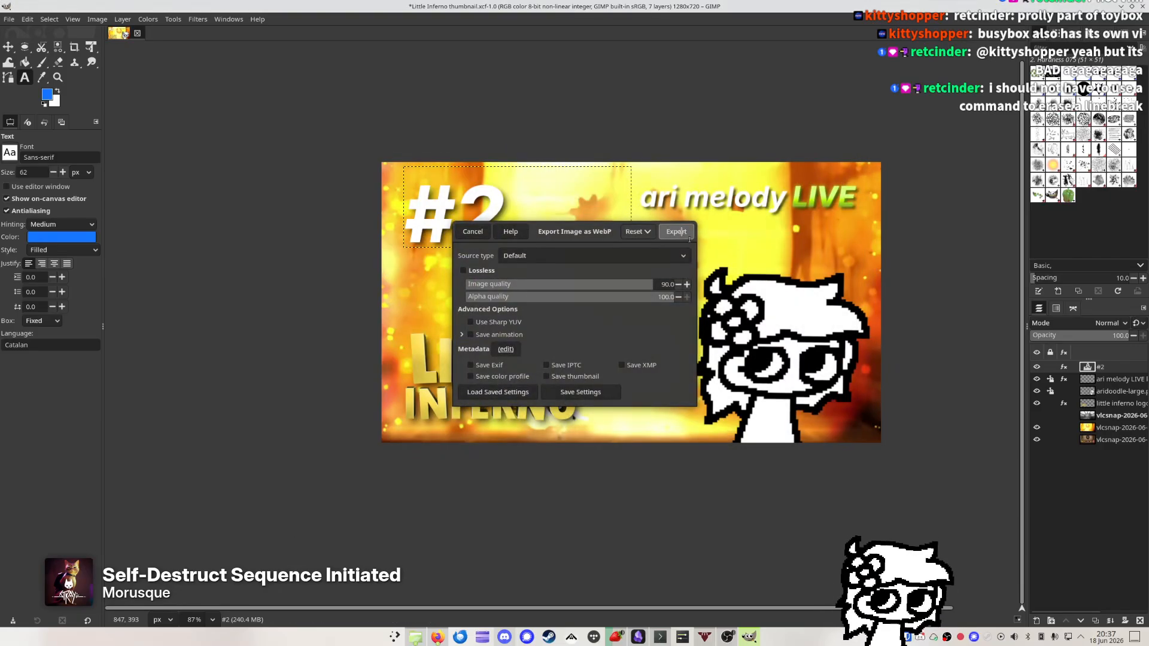
left_click(675, 232)
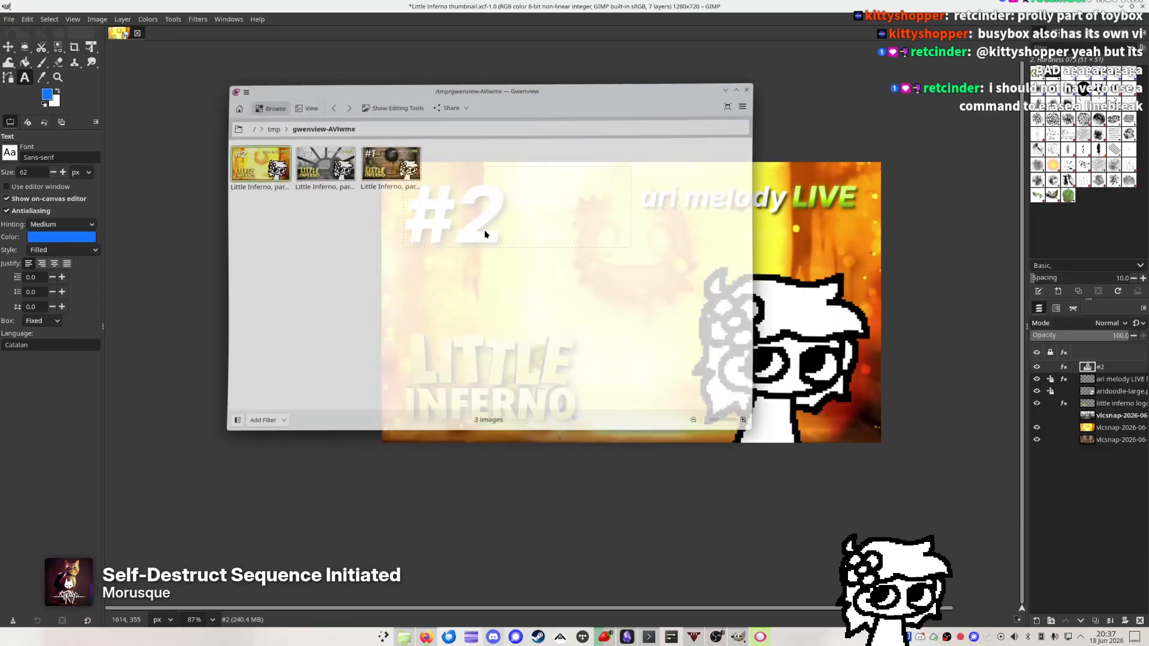
Flip through the three exported Little Inferno thumbnails in Gwenview to compare them, and close the viewer
key("Right")
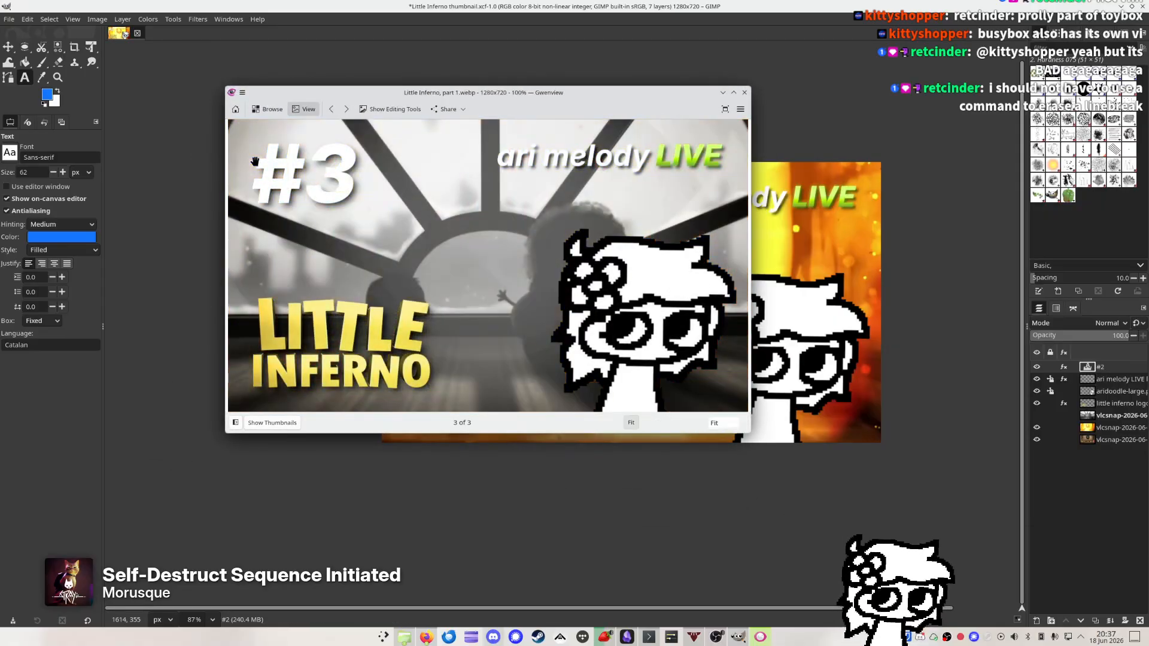
key("Left")
key("Left")
key("Right")
key("Right")
key("Right")
key("Right")
key("Right")
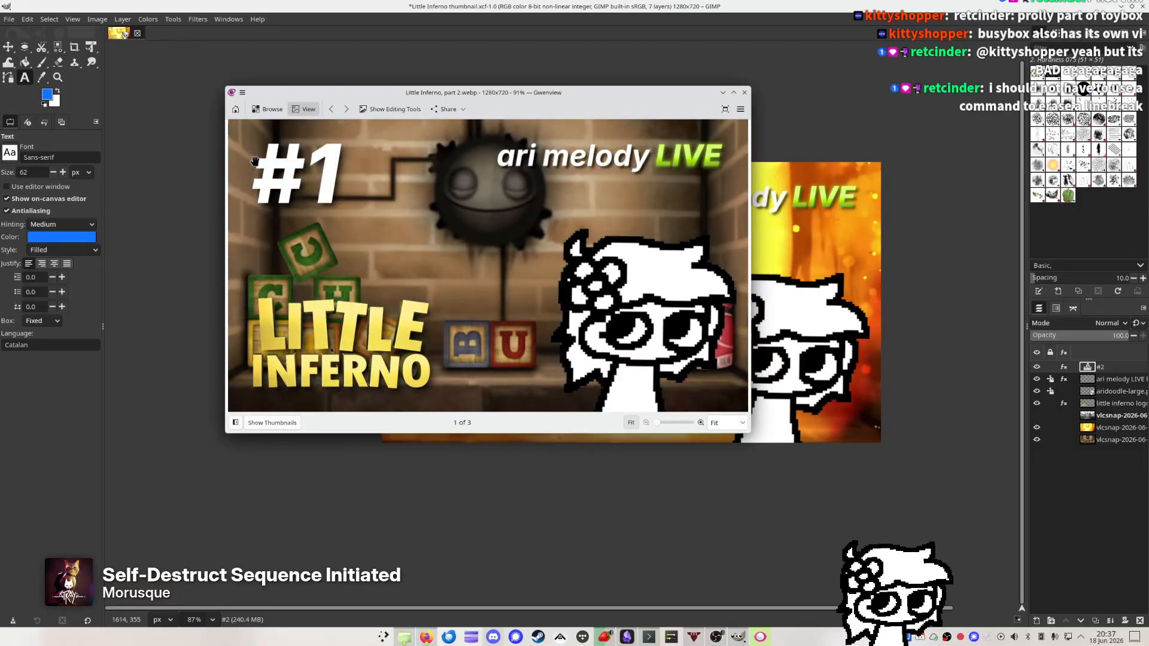
key("Right")
key("Right")
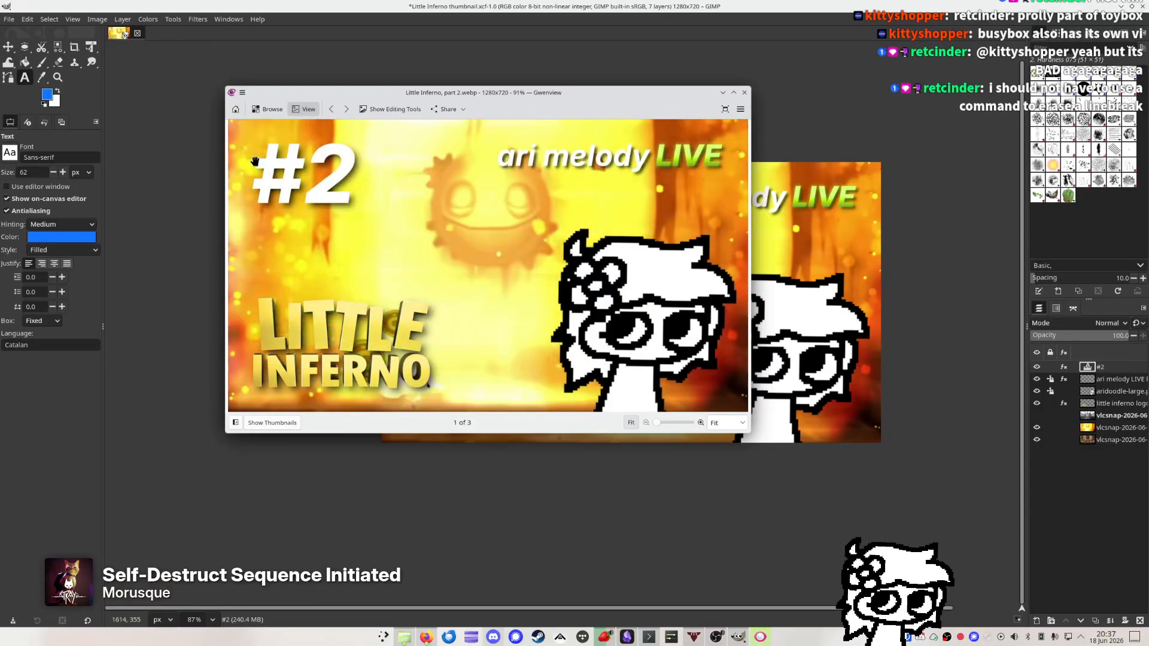
key("Left")
key("ctrl+q")
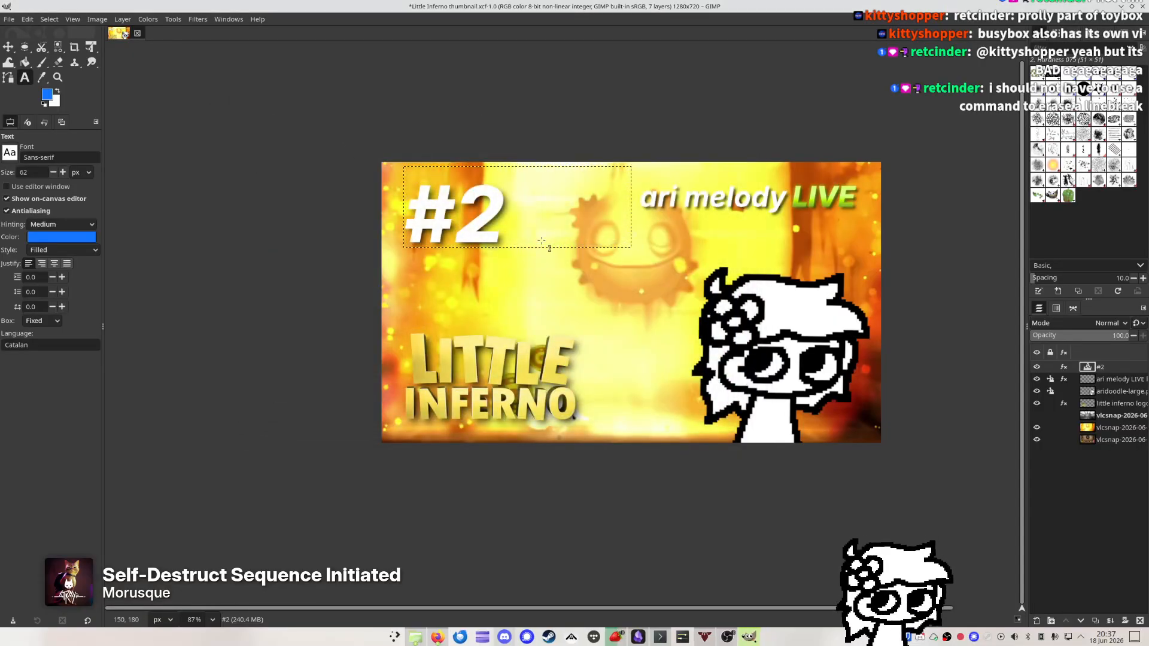
Turn the design back into the #1 version by hiding the yellow snapshot and editing the number, and save the project
left_click(1036, 427)
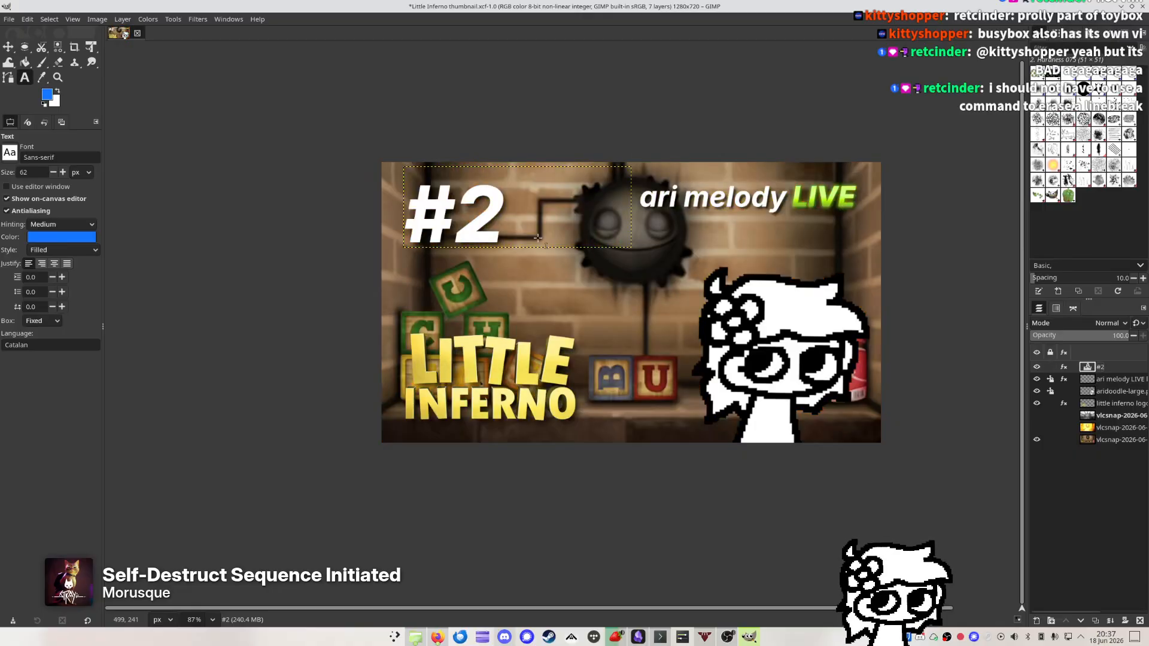
left_click(542, 220)
key("BackSpace")
type("1")
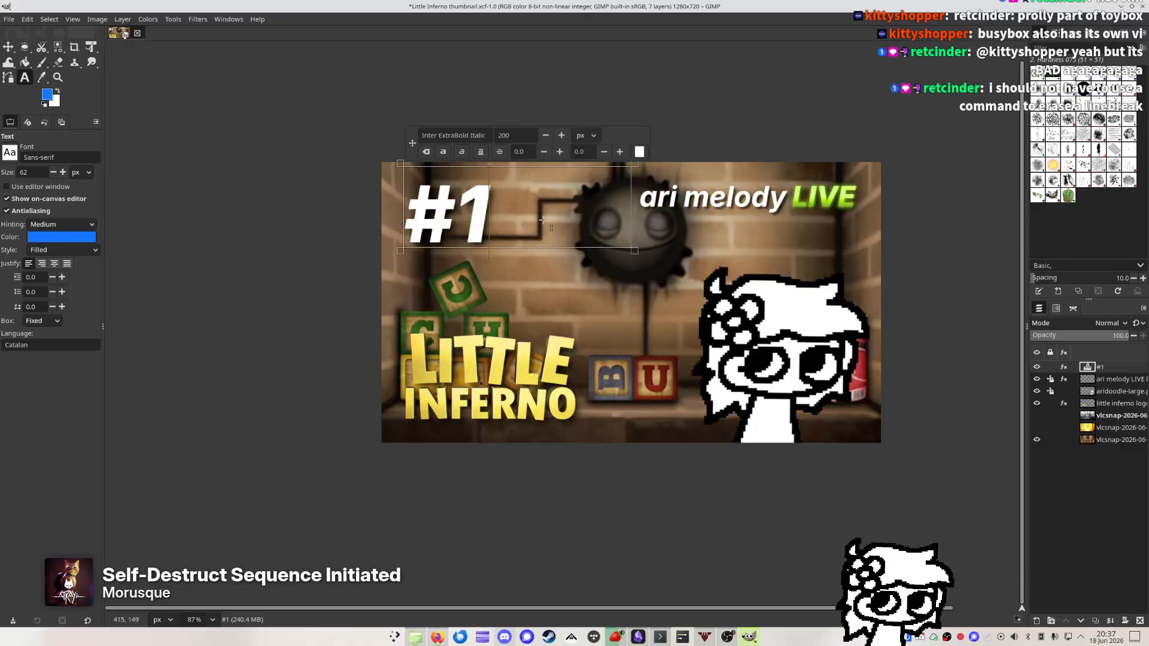
key("Escape")
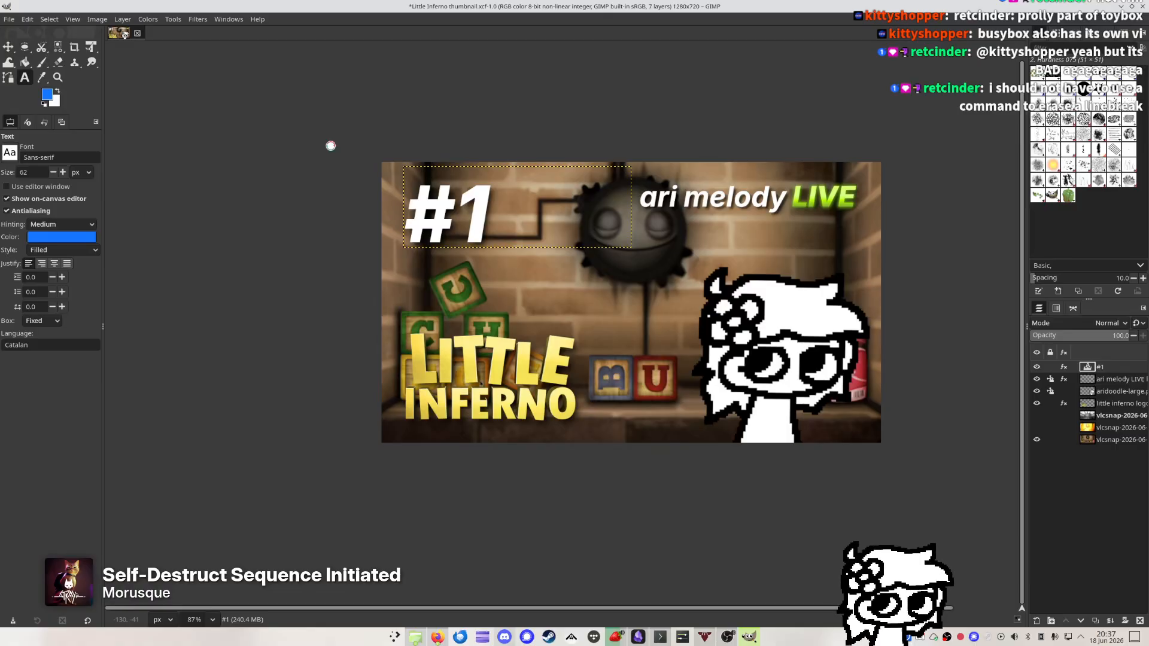
key("ctrl+s")
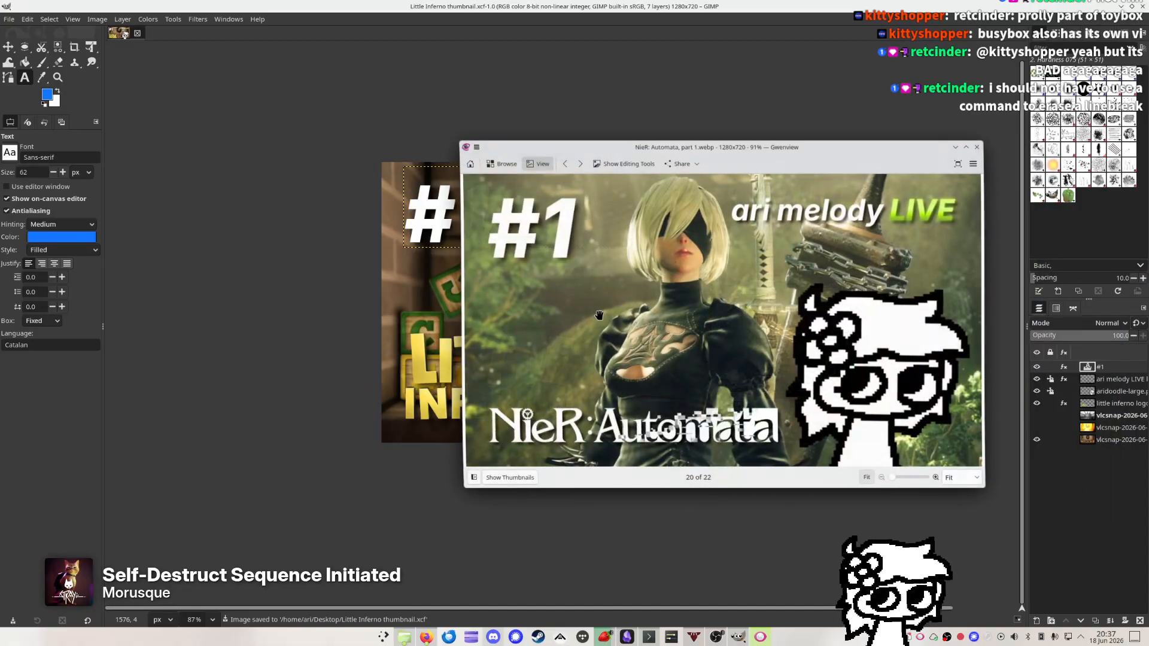
Review the NieR: Automata thumbnails for parts 1 to 15 in Gwenview with enlarged previews, and close the viewer
right_click(597, 311)
left_click(551, 304)
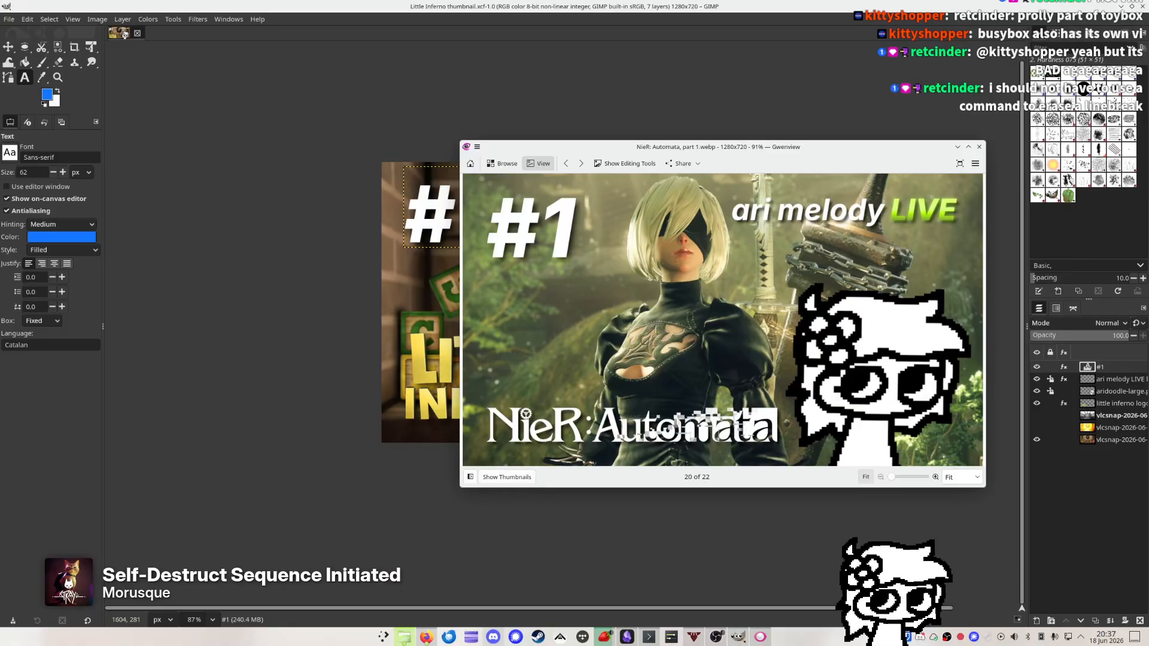
left_click(889, 281)
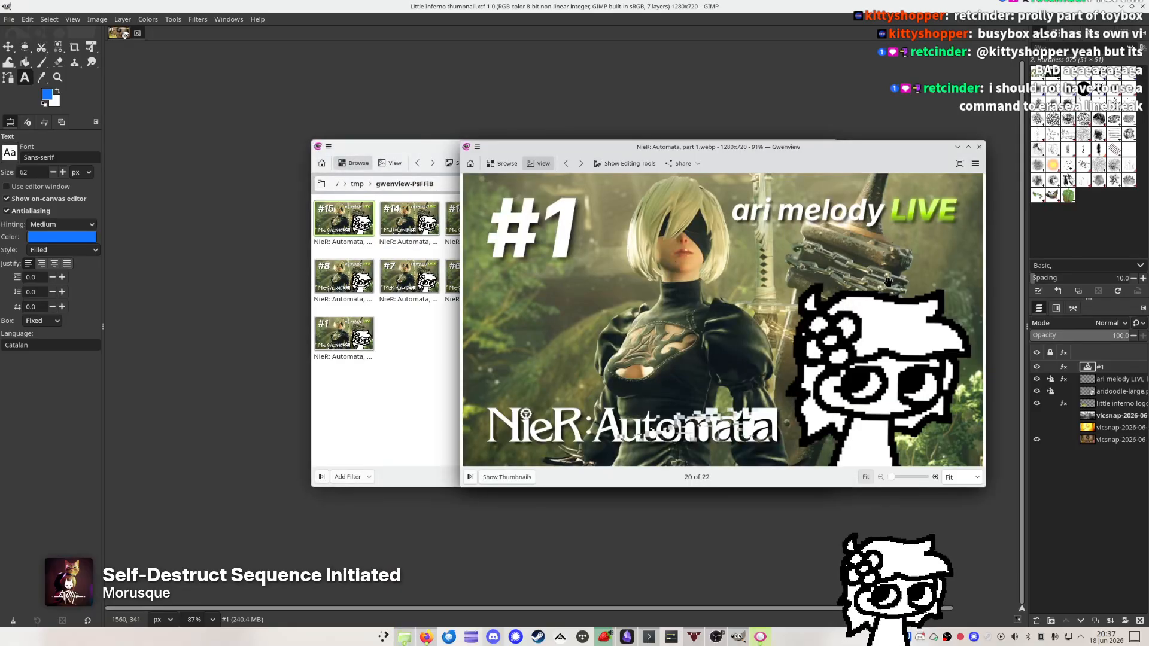
key("ctrl+w")
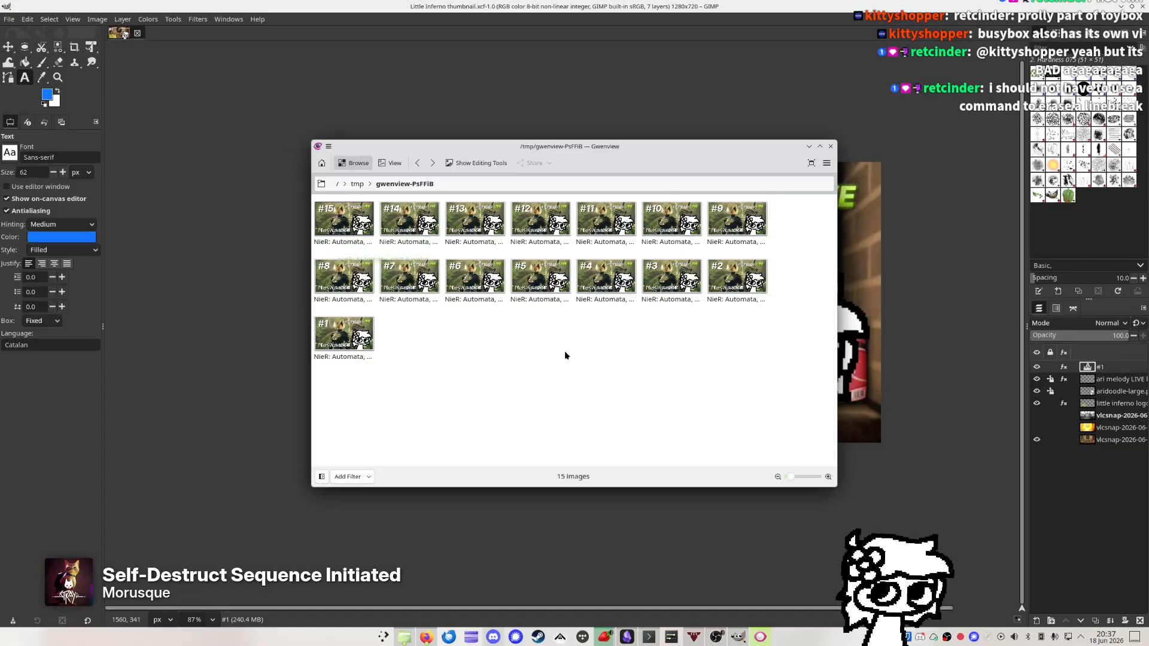
key("super")
scroll(577, 358, "up", 2)
key("super")
scroll(641, 377, "up", 4)
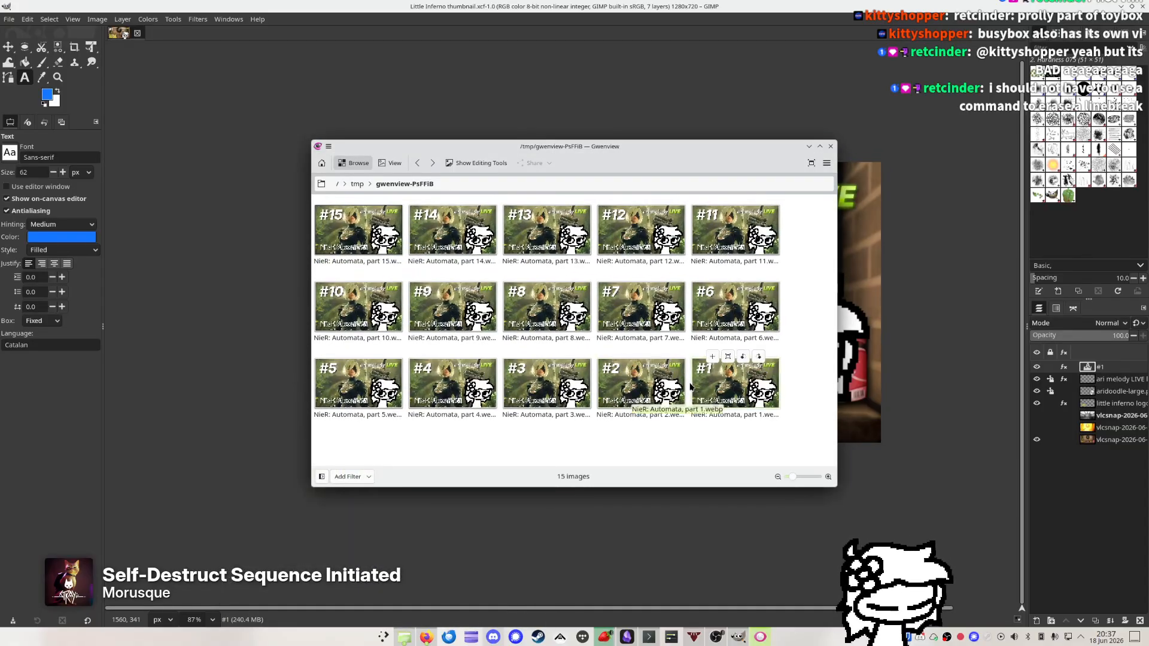
scroll(690, 386, "up", 3)
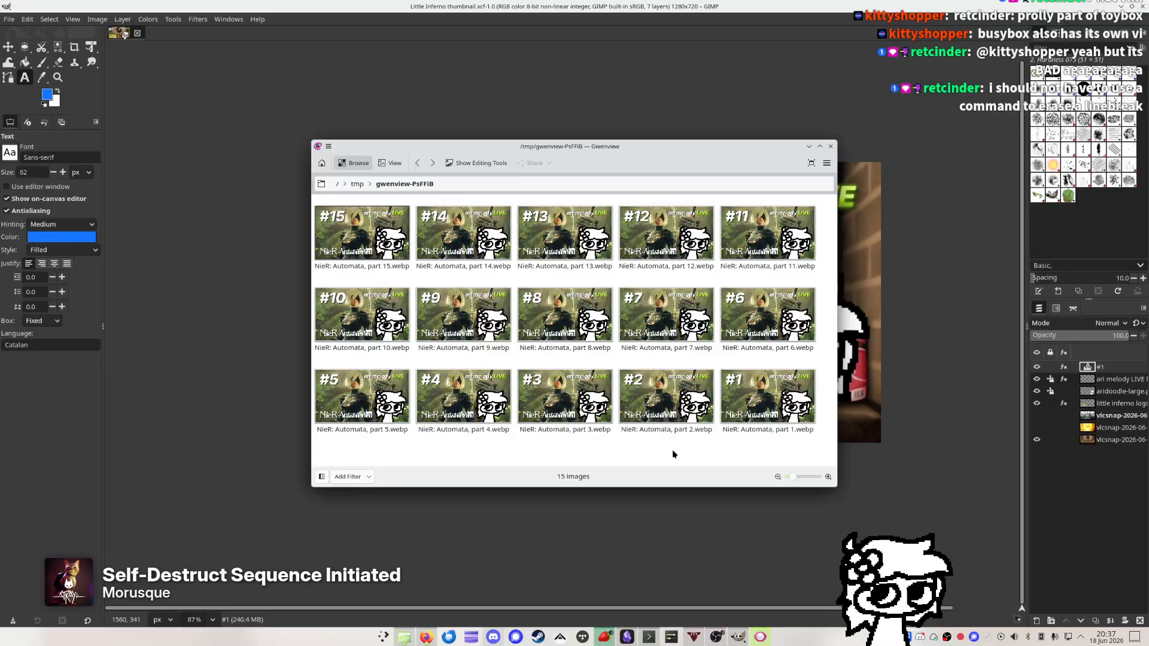
right_click(535, 446)
left_click(526, 447)
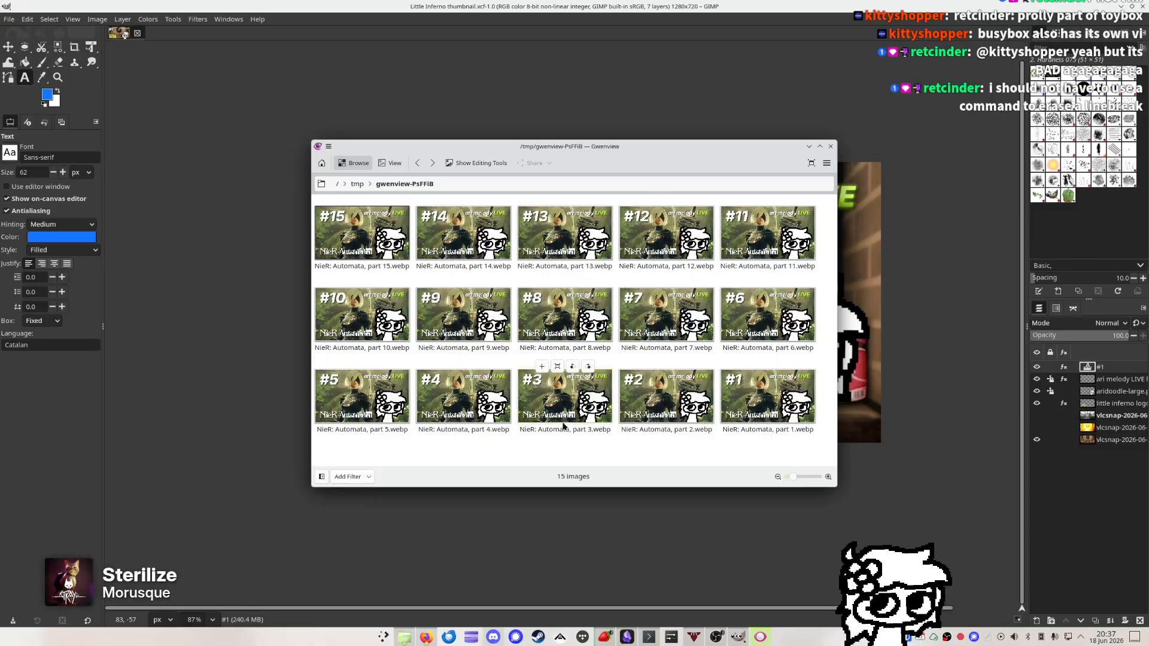
left_click(832, 147)
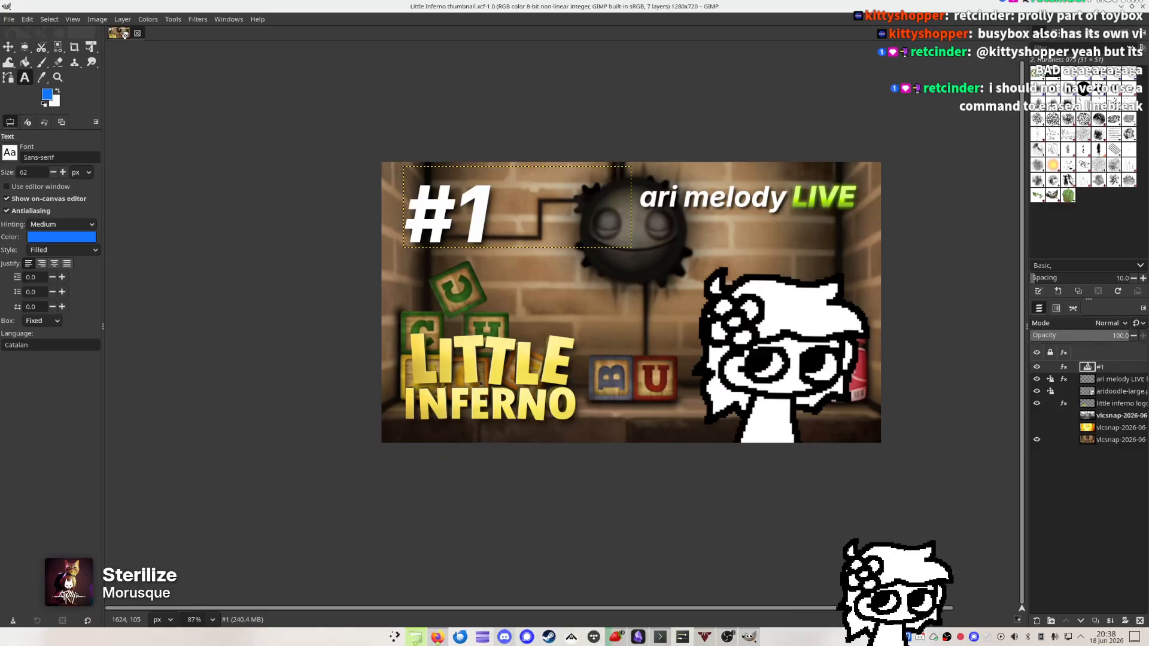
Open the project file "NieR: Automata thumbnail.xcf" from the Desktop
left_click(9, 18)
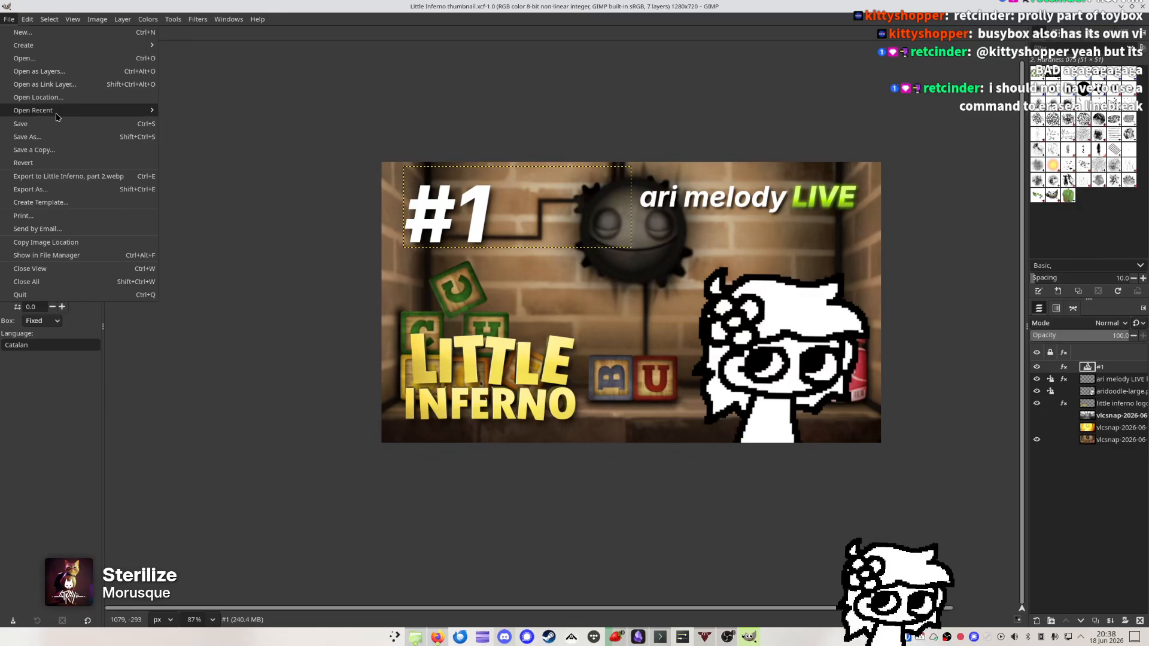
mouse_move(58, 117)
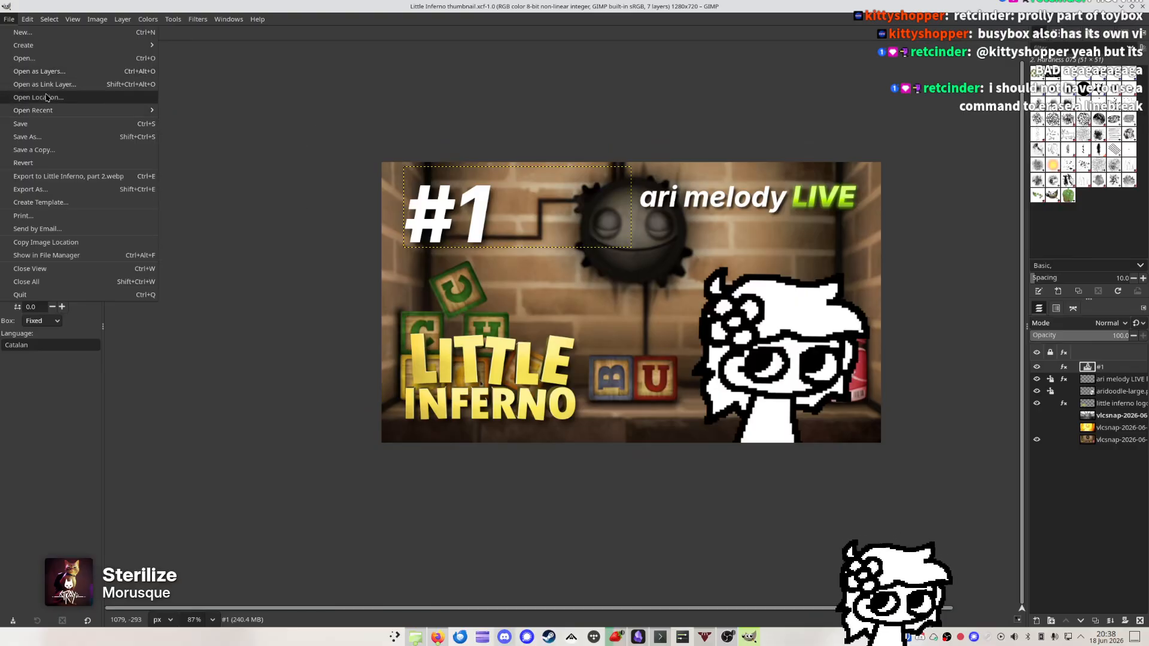
left_click(24, 58)
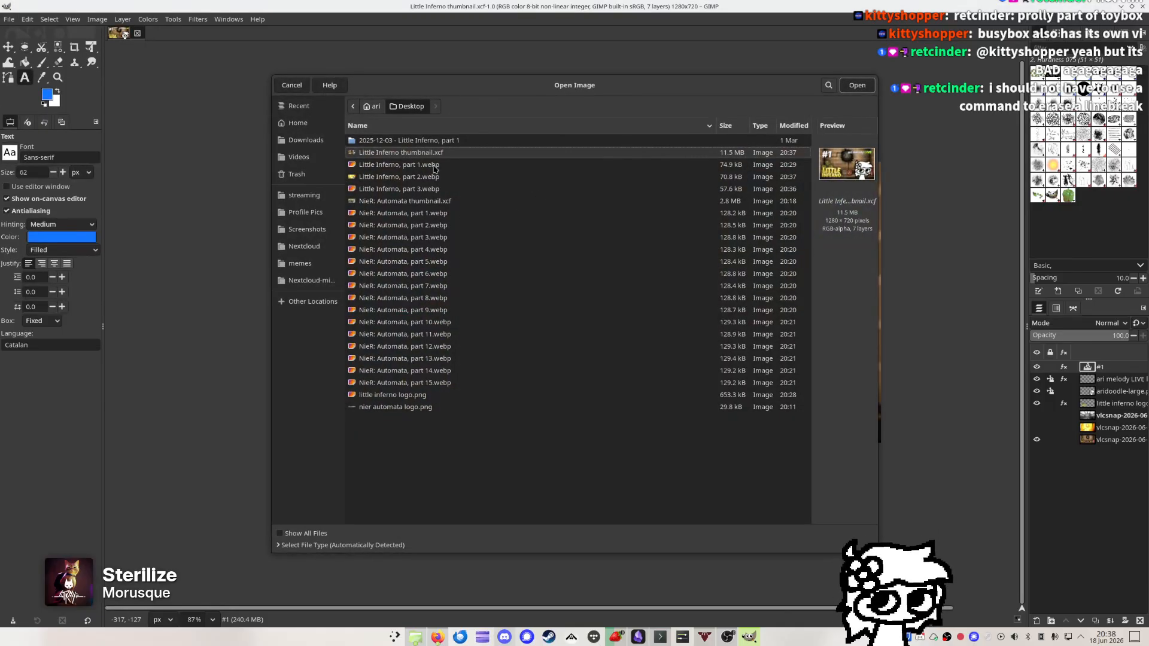
double_click(439, 202)
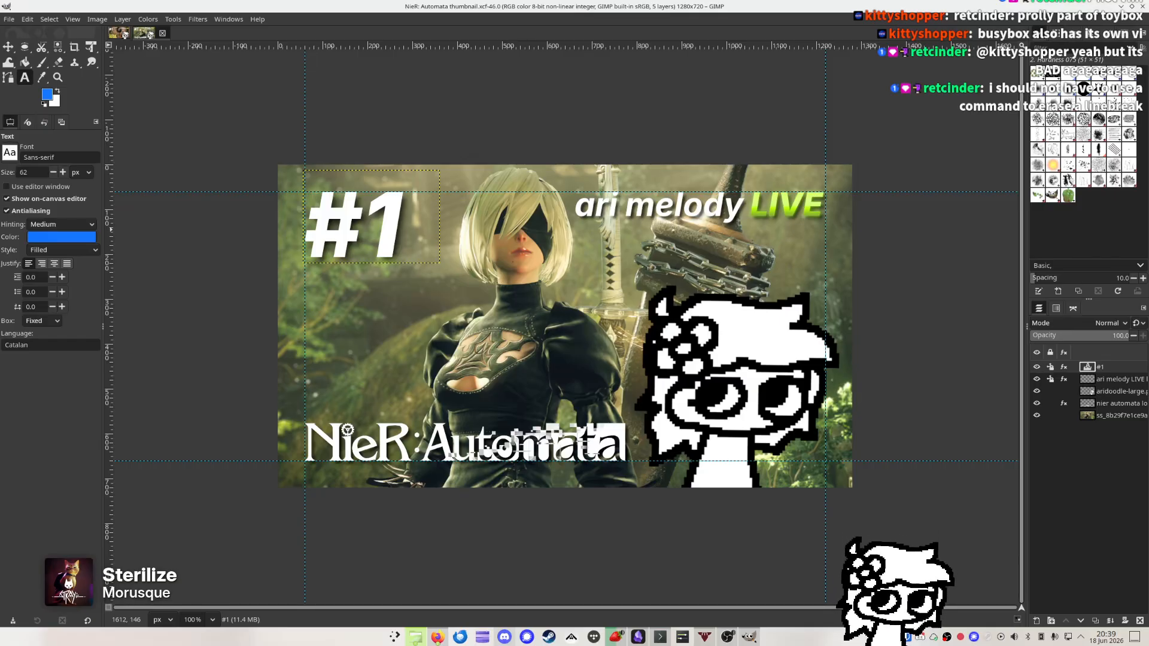
Add NieR-Automata-Artwork-017.jpg to the thumbnail as a layer and place it directly above the original background layer
left_click_drag(749, 637, 530, 267)
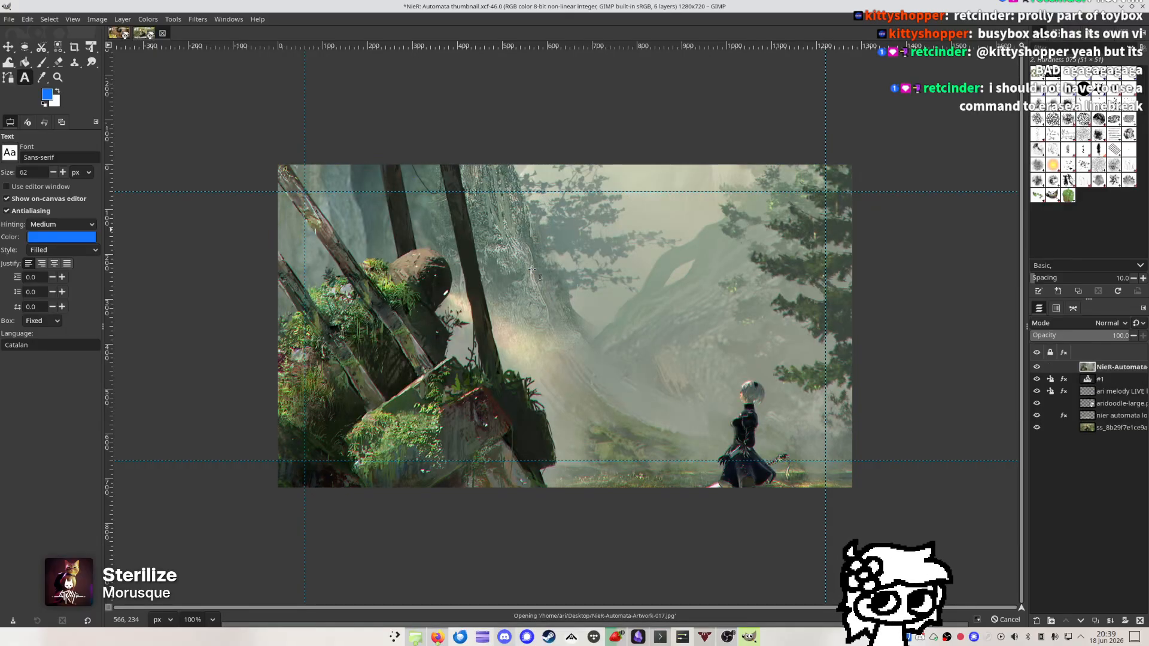
left_click_drag(1118, 368, 1116, 422)
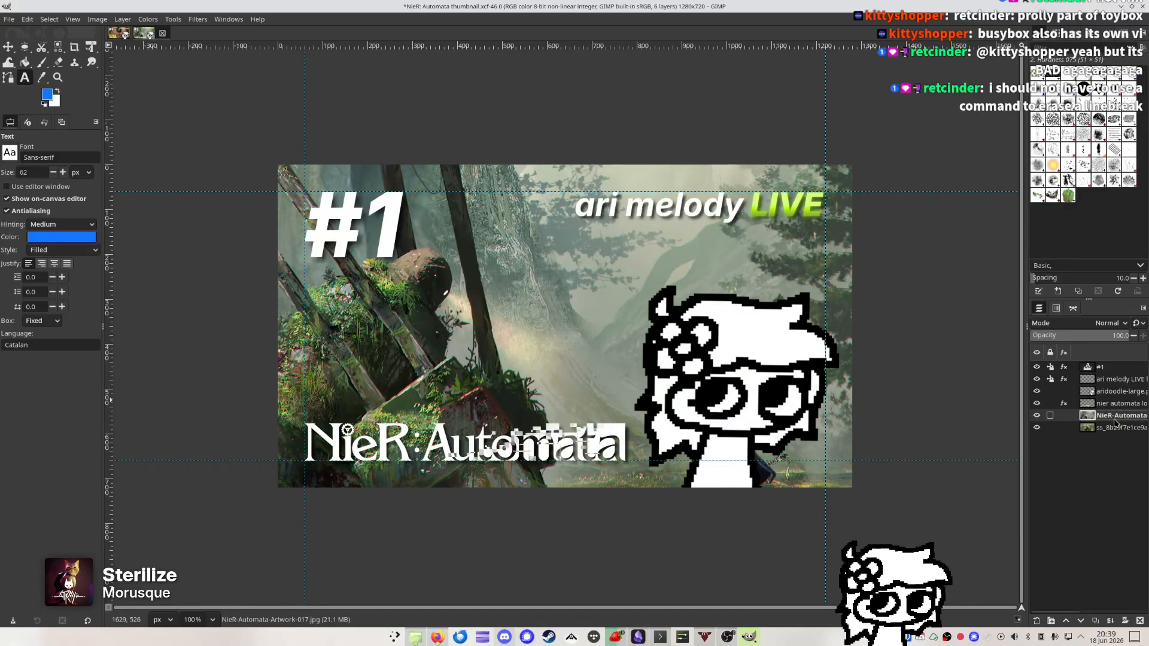
Scale the new artwork layer down with Unified Transform until it is only somewhat larger than the canvas
left_click_drag(584, 376, 533, 336)
key("shift+t")
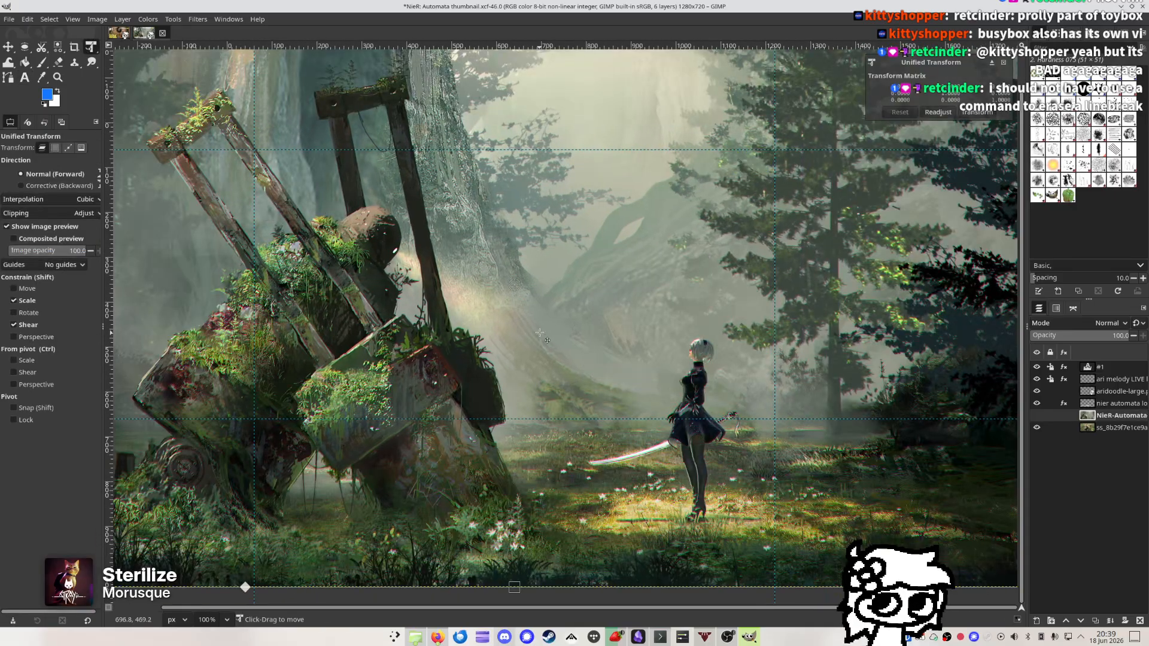
scroll(541, 331, "down", 4)
left_click_drag(620, 335, 721, 260)
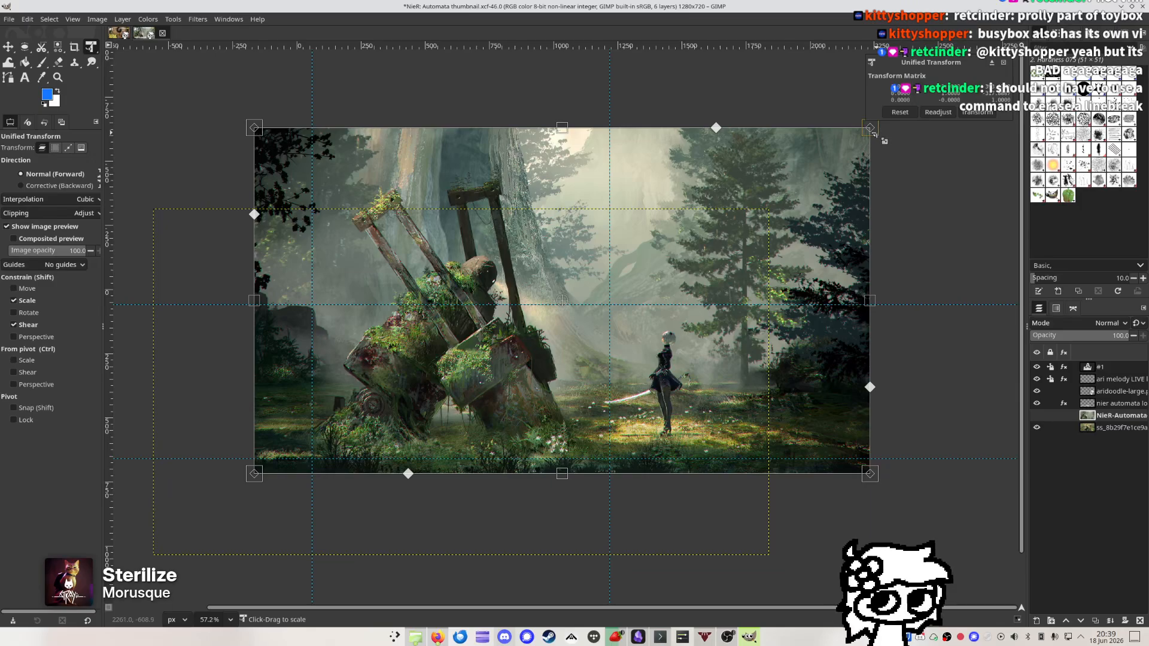
left_click_drag(877, 133, 669, 268)
Position the artwork over the canvas using 37% layer opacity, apply the transform, and restore the opacity to 100
left_click(1071, 336)
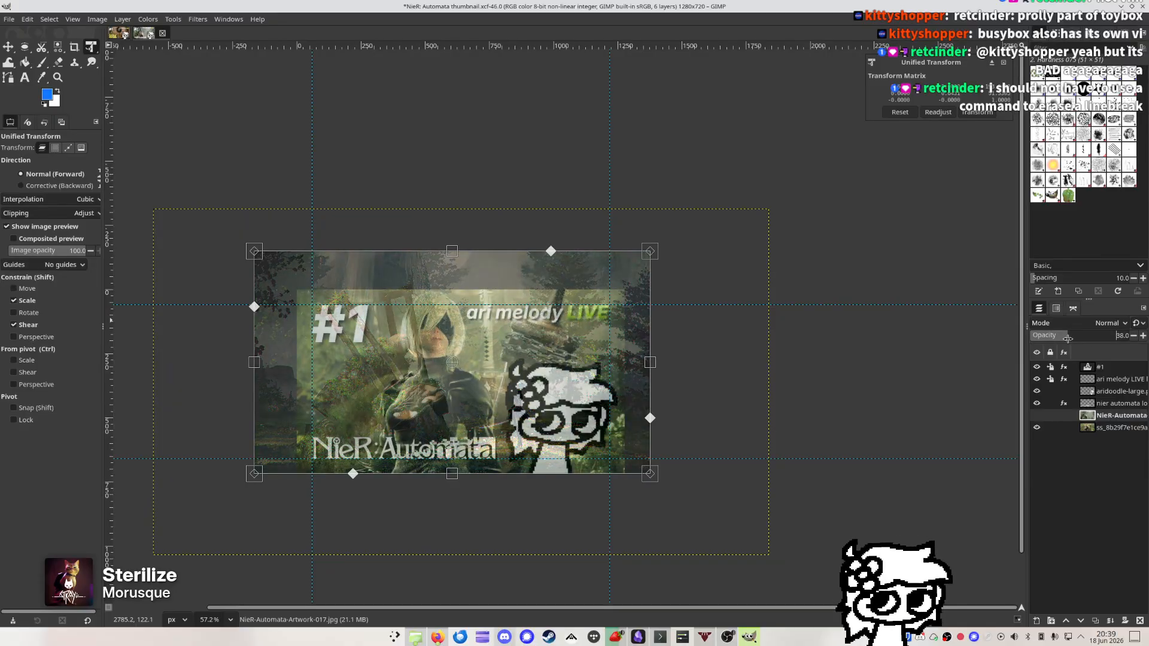
scroll(581, 324, "up", 3)
left_click_drag(574, 316, 598, 336)
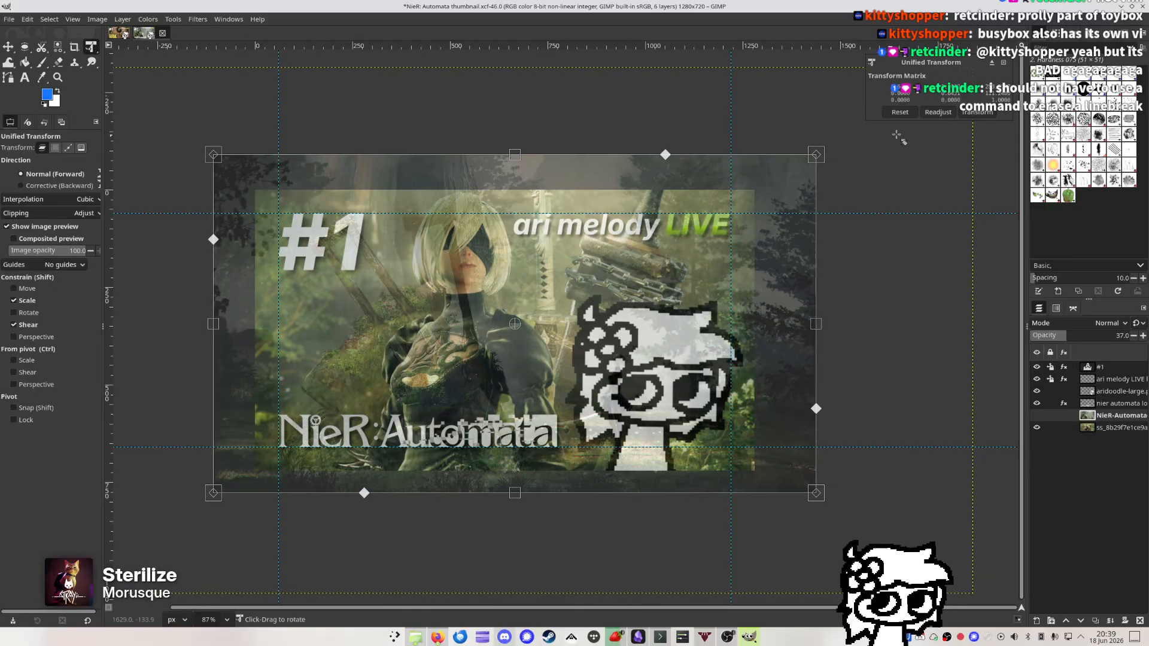
left_click(977, 112)
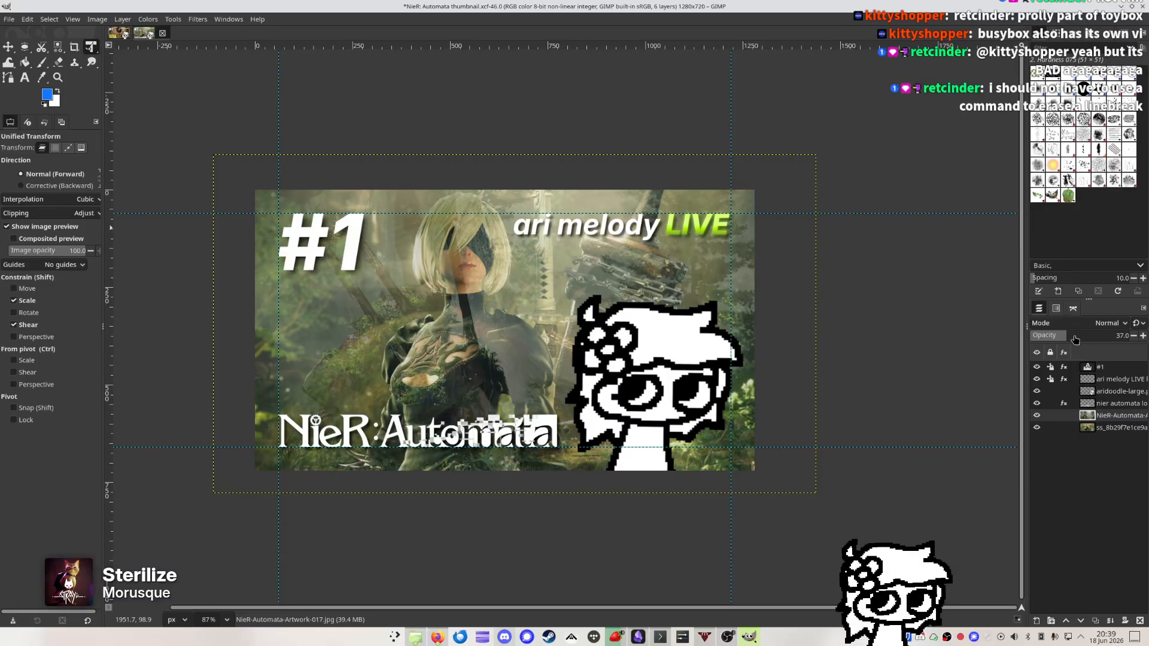
left_click_drag(1076, 340, 1145, 345)
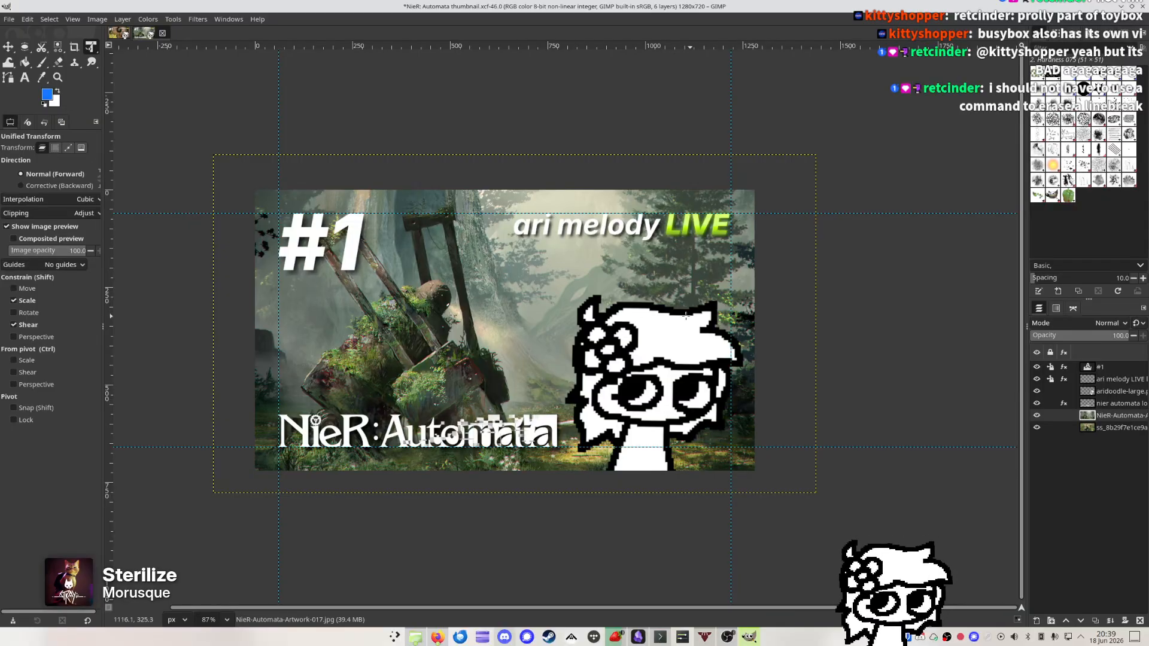
Shift the artwork left and scale it down until its right edge meets the canvas's right edge, and apply the transform
left_click(604, 290)
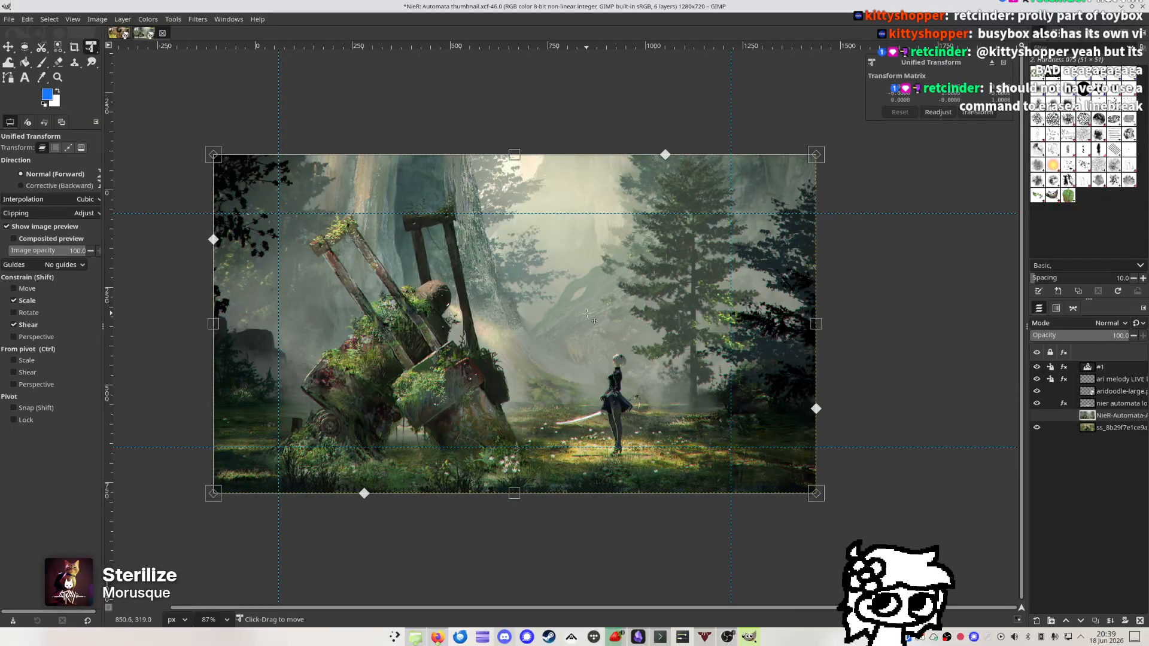
left_click_drag(586, 313, 567, 313)
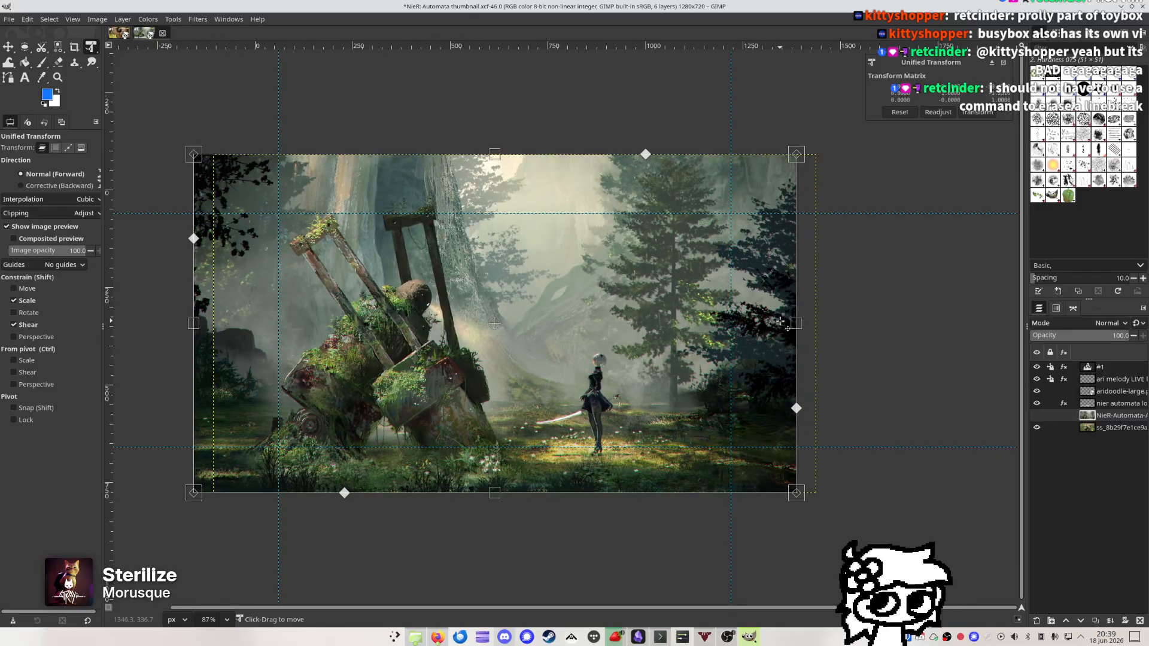
left_click_drag(795, 323, 721, 326)
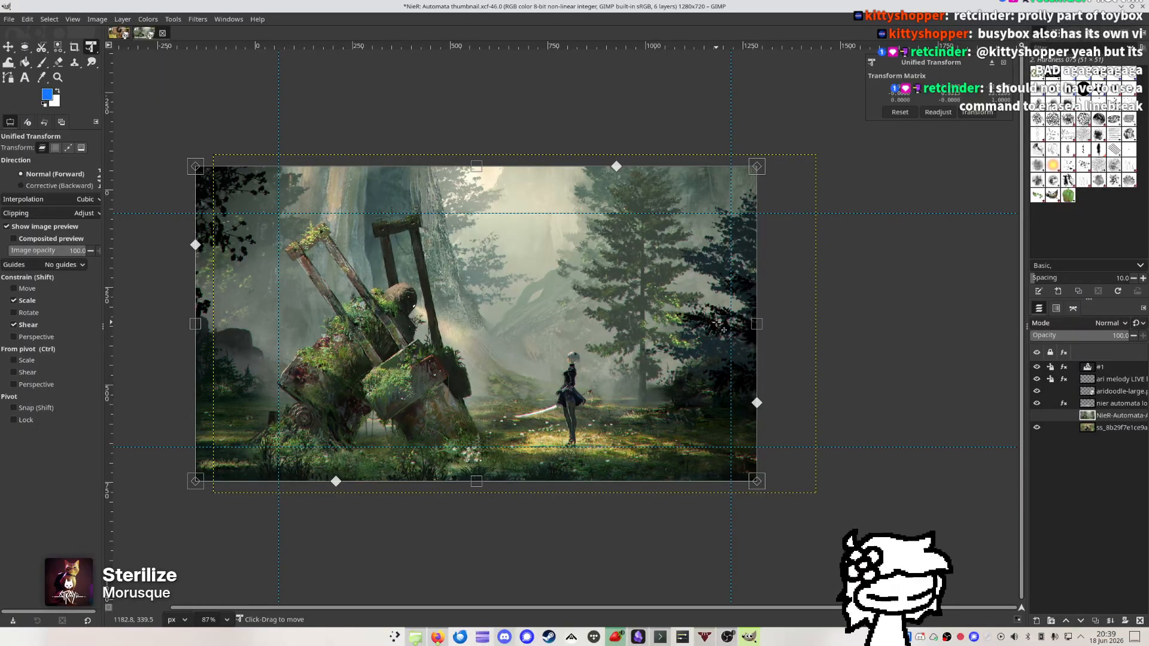
key("Return")
Move the artwork up and left to reveal the small standing figure, and enlarge it to reach past the canvas's right edge
key("m")
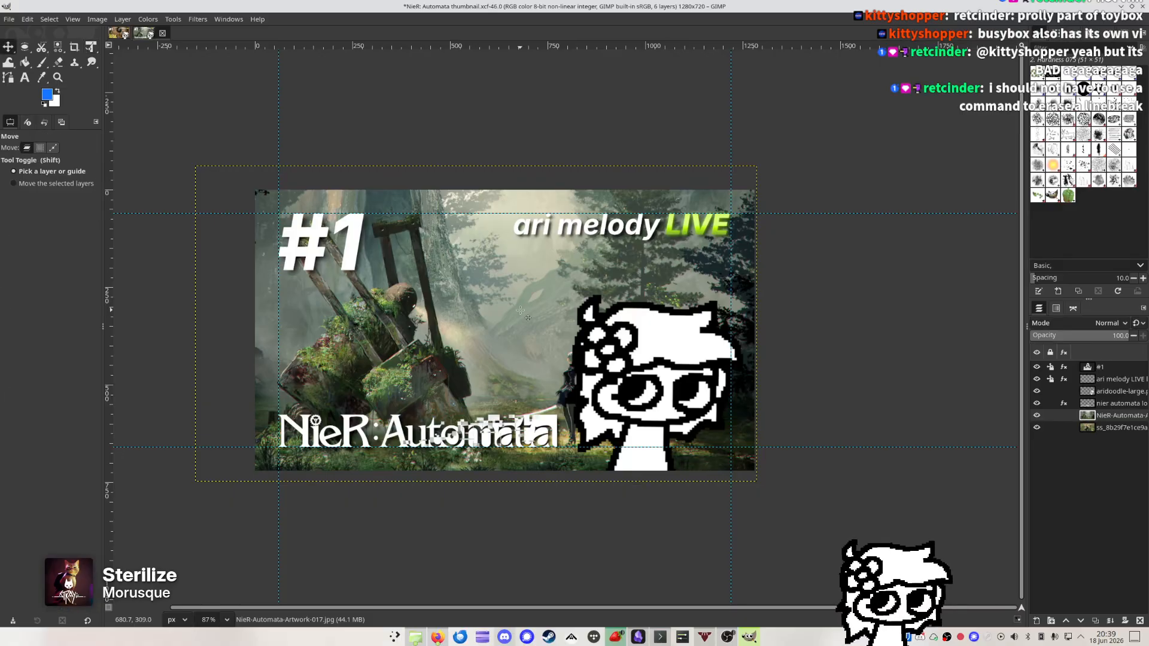
left_click_drag(515, 304, 459, 289)
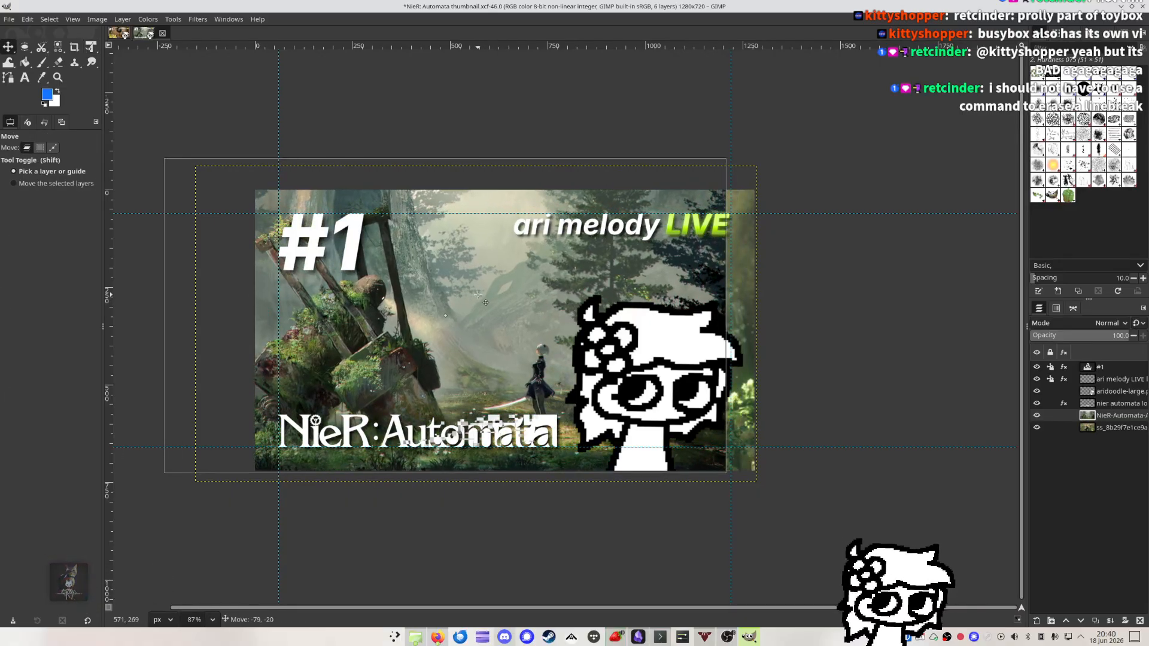
key("shift+t")
left_click_drag(730, 317, 761, 317)
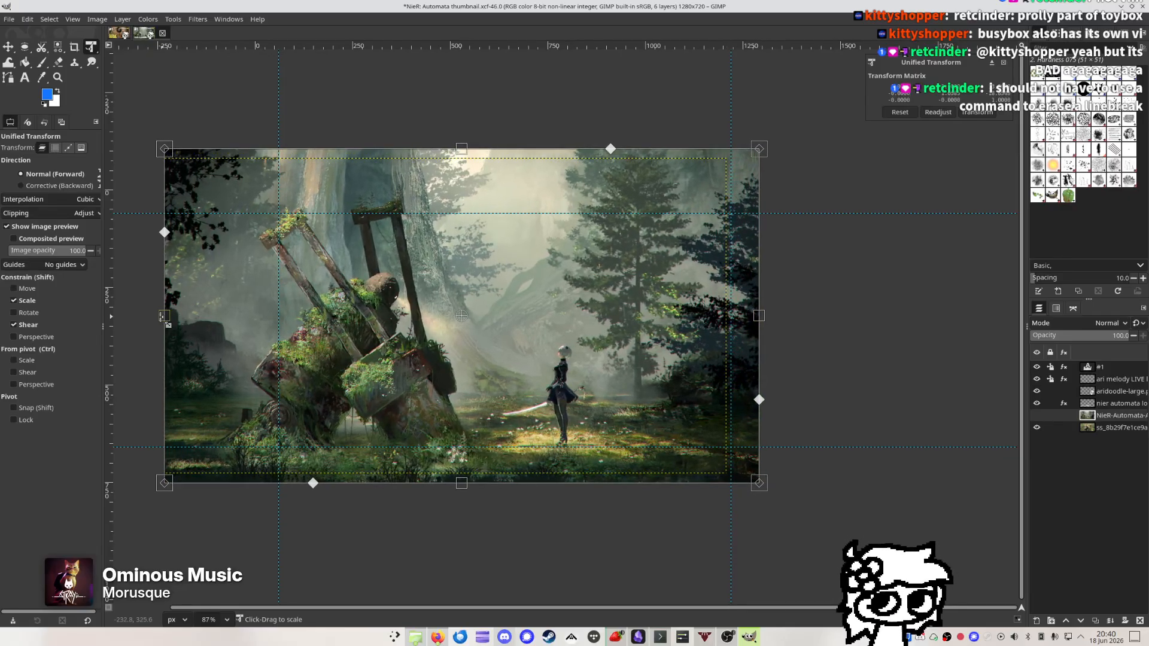
Lower the artwork layer's opacity to 37 and hide the original background layer
left_click(1082, 337)
left_click(1067, 337)
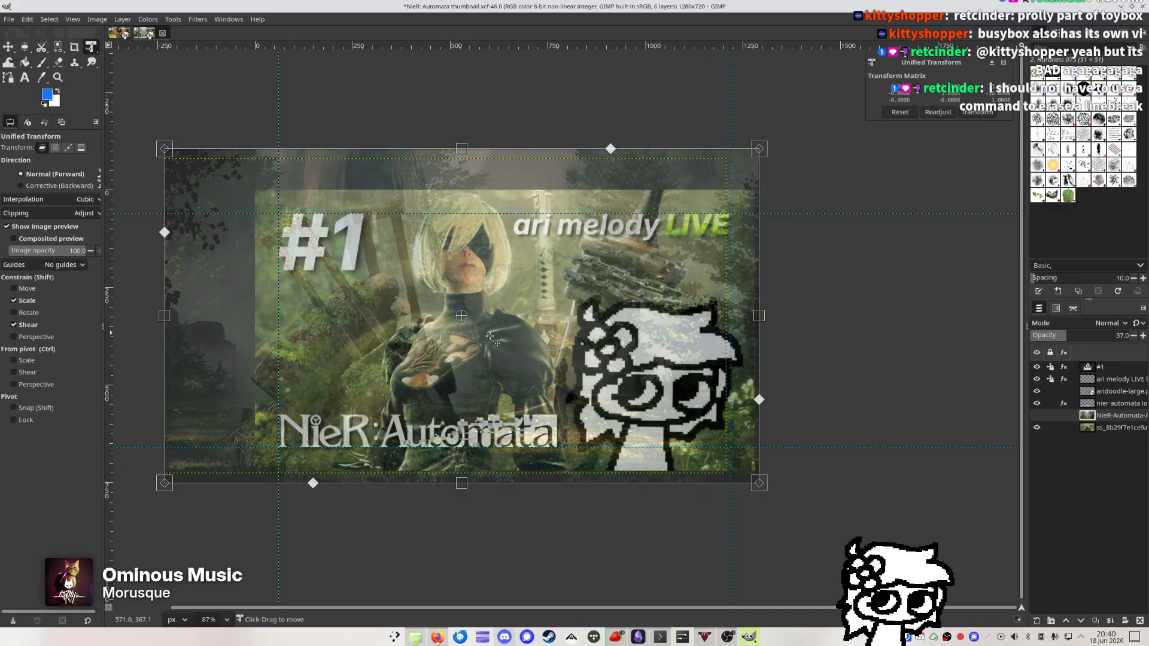
scroll(599, 311, "left", 5)
left_click(1036, 427)
scroll(772, 383, "right", 2)
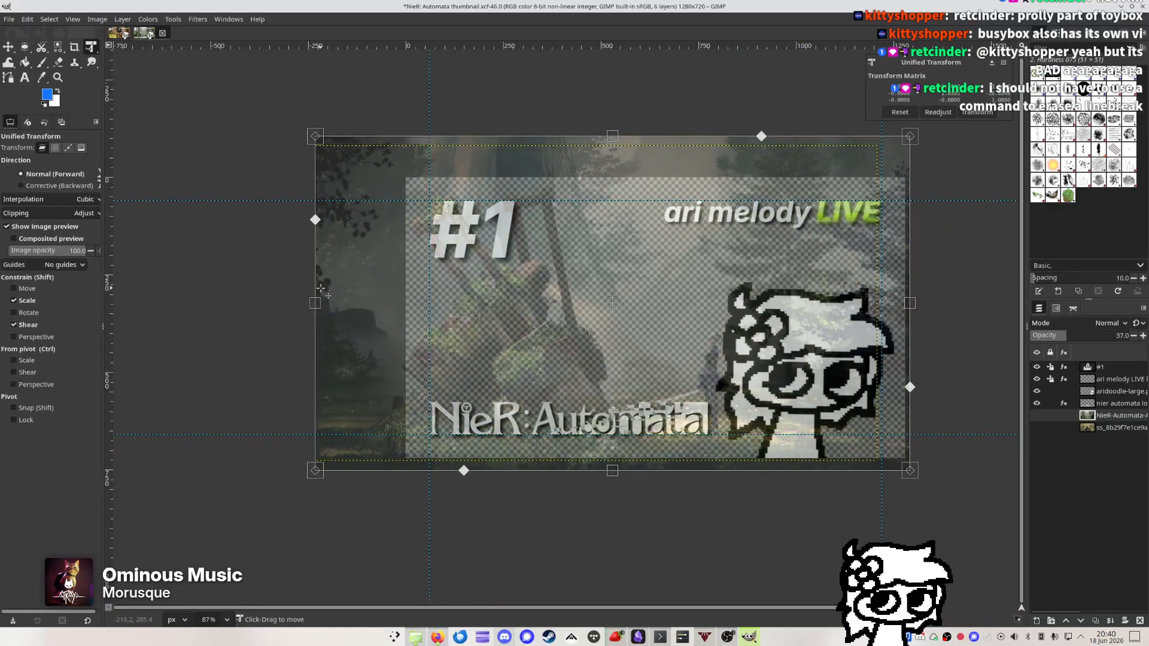
Enlarge the artwork toward the left, align its right edge with the canvas, apply the transform, and restore 100% opacity
left_click_drag(316, 302, 274, 307)
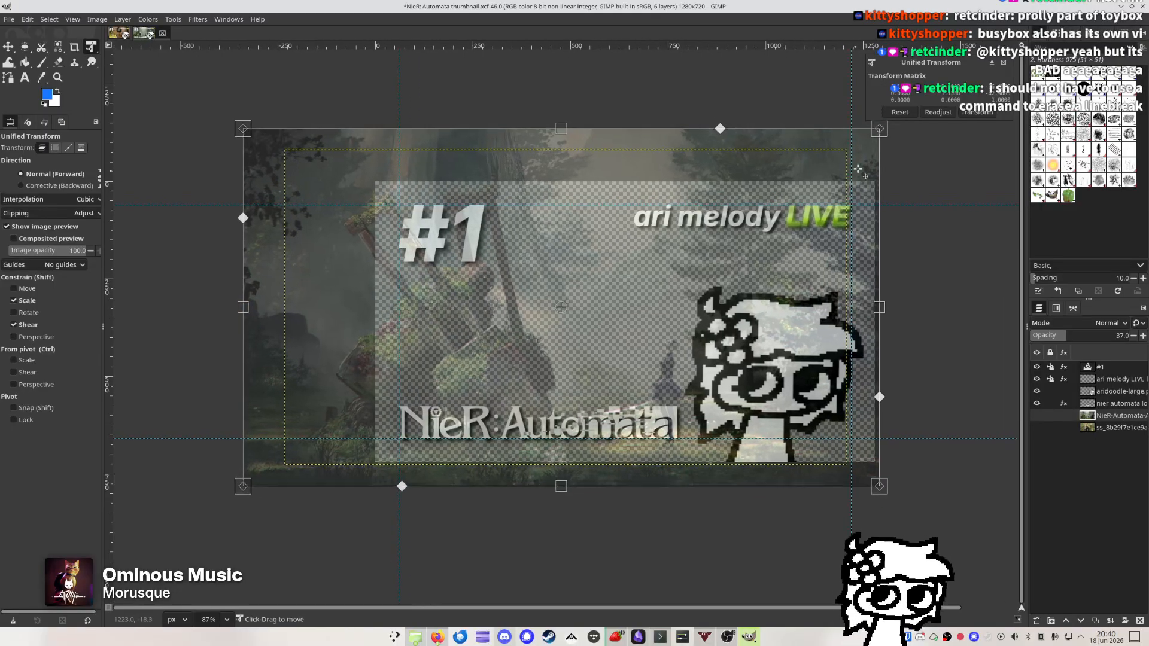
scroll(886, 171, "right", 2)
left_click_drag(883, 137, 883, 144)
key("Return")
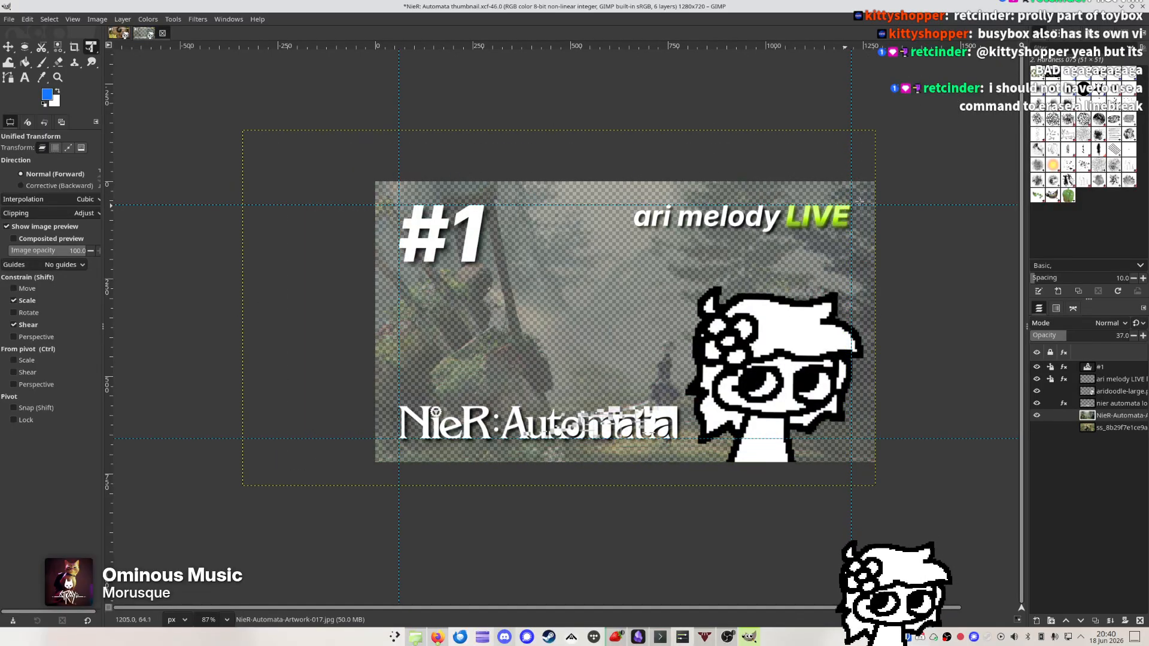
left_click_drag(1077, 336, 1131, 335)
scroll(697, 332, "right", 5)
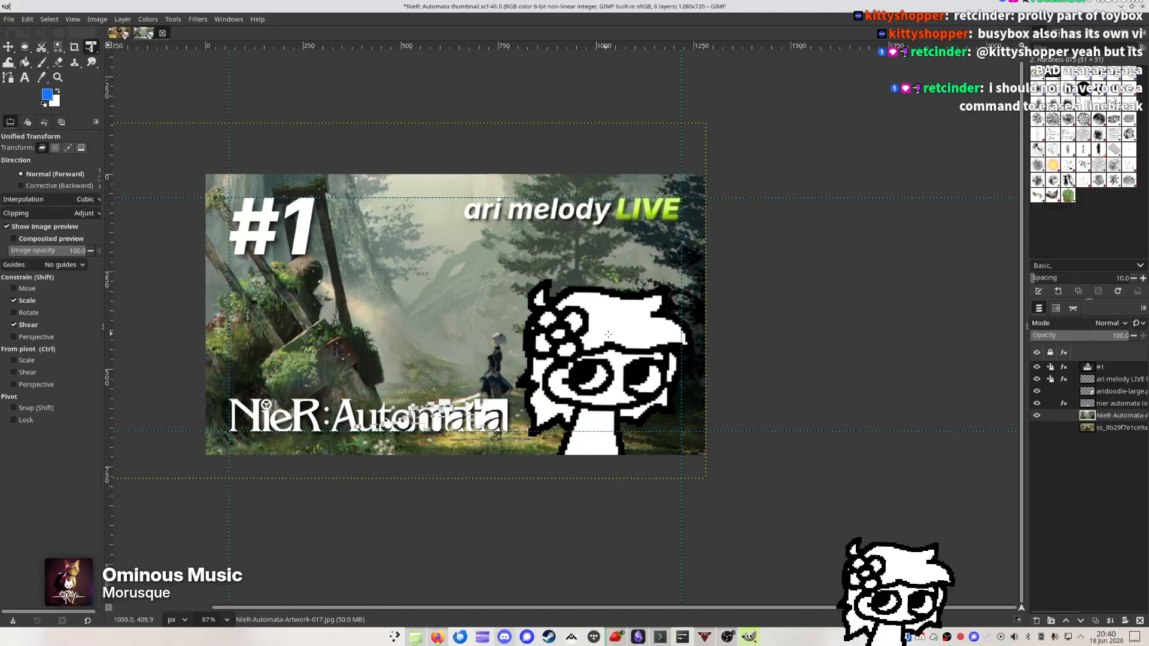
scroll(698, 332, "left", 1)
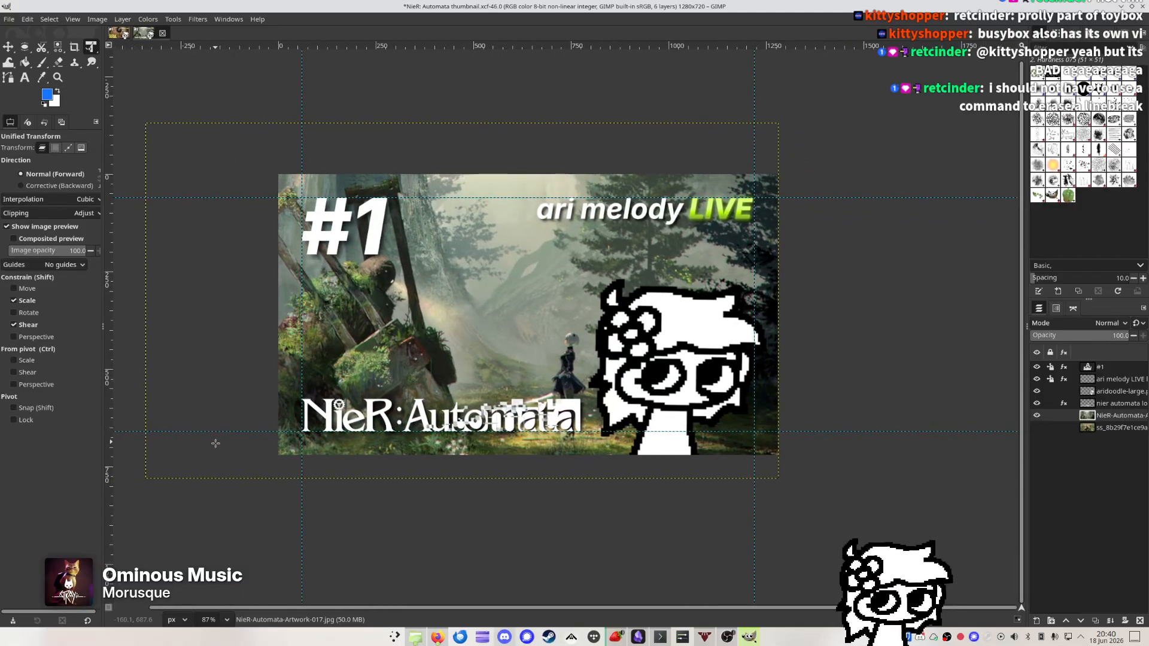
Shrink the artwork slightly from its lower-left corner at 55% layer opacity, apply the transform, and restore the opacity to 100
left_click(241, 436)
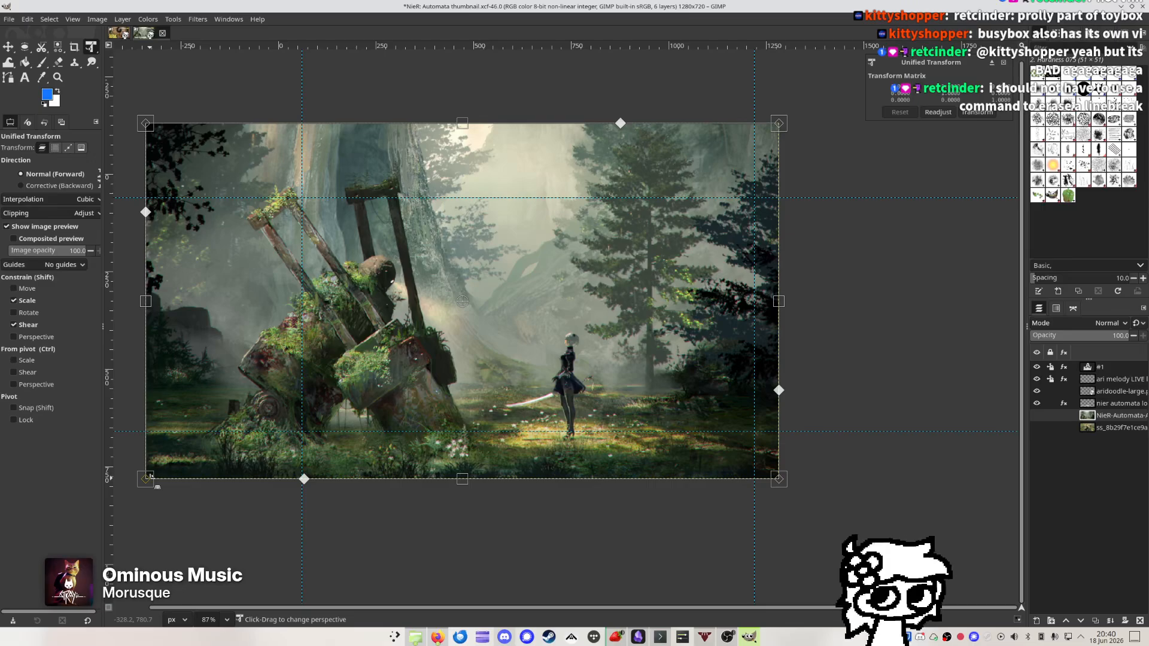
left_click(1086, 335)
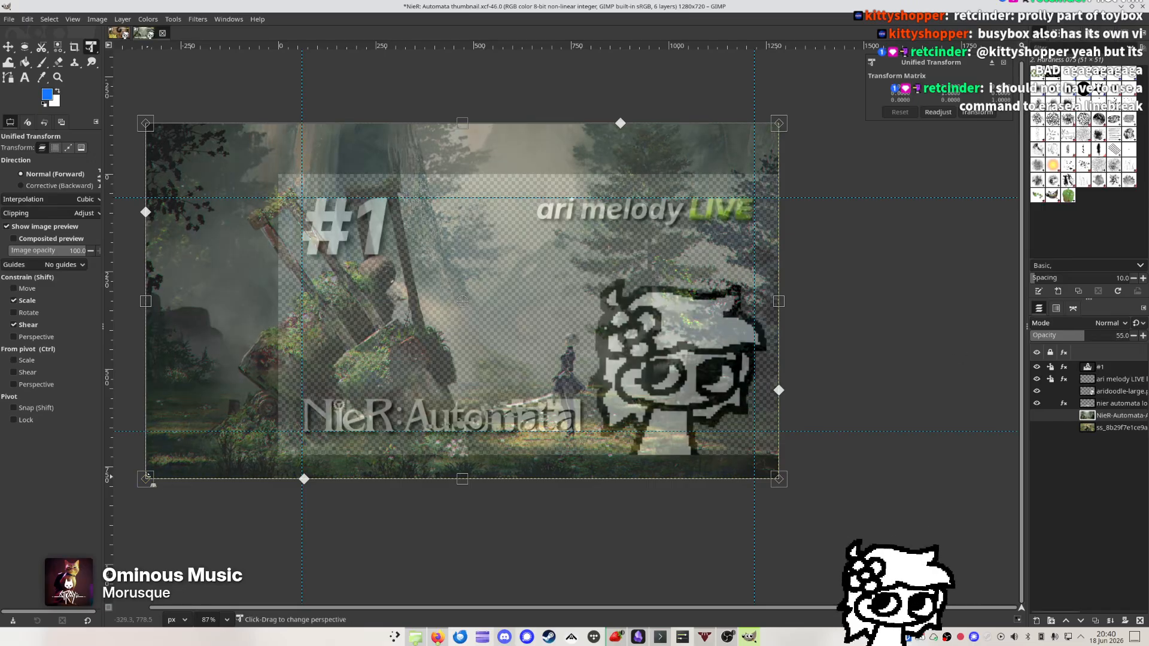
left_click_drag(150, 479, 174, 462)
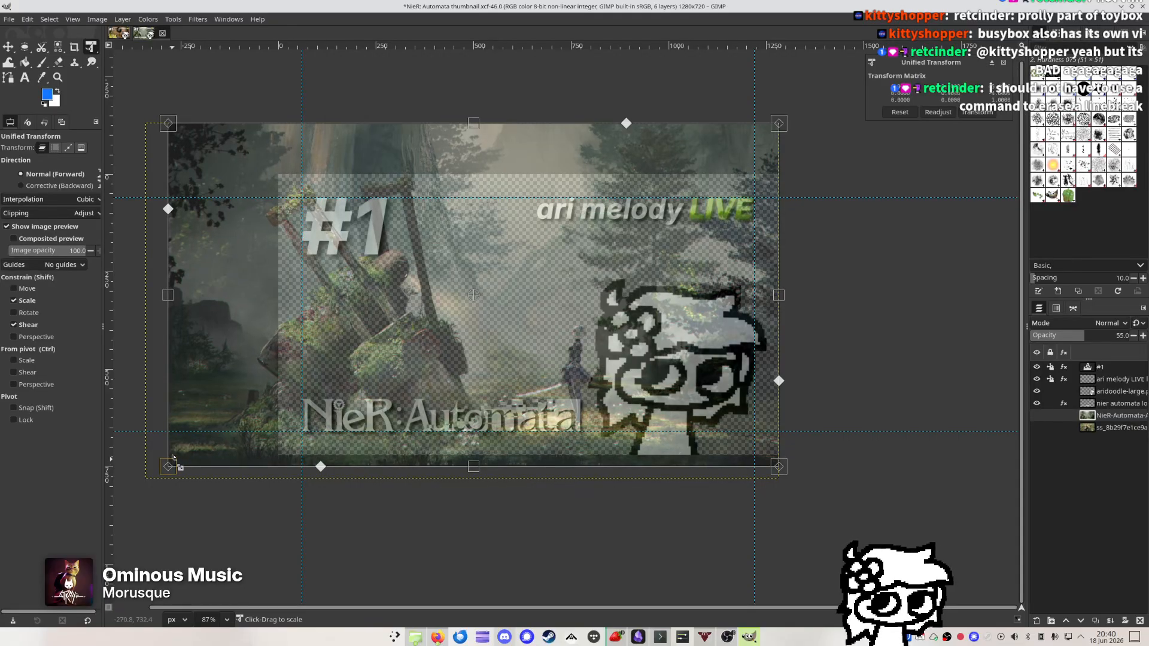
key("Return")
left_click_drag(1067, 336, 1112, 342)
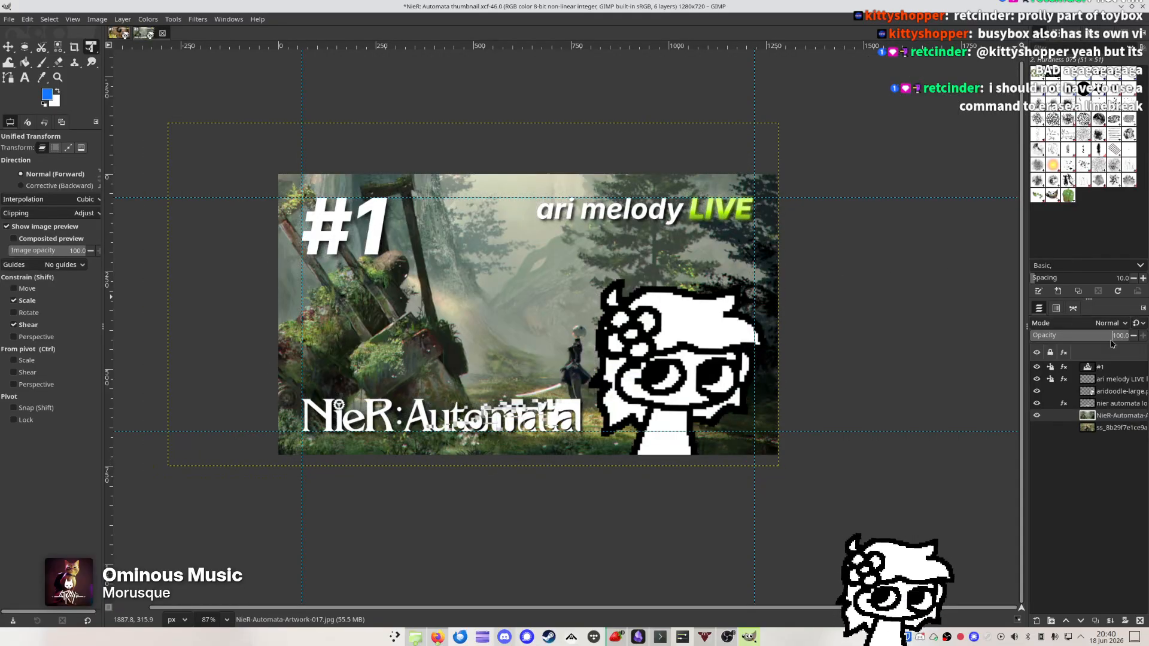
Widen the episode number's text box and change its text to #10
key("m")
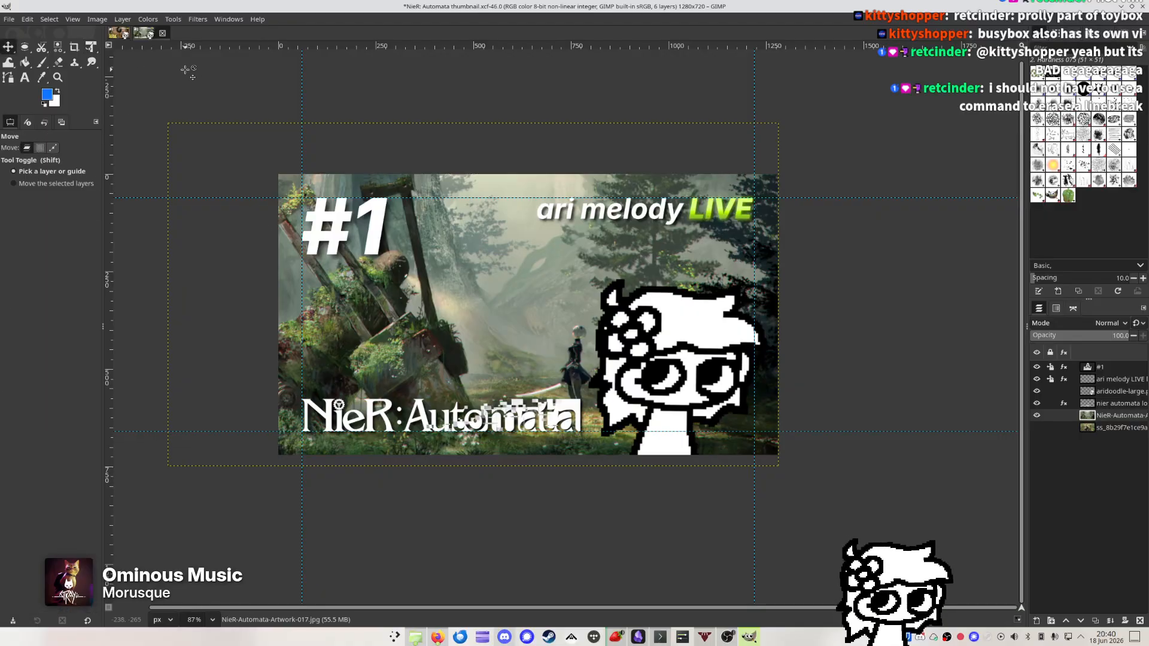
scroll(413, 288, "up", 3)
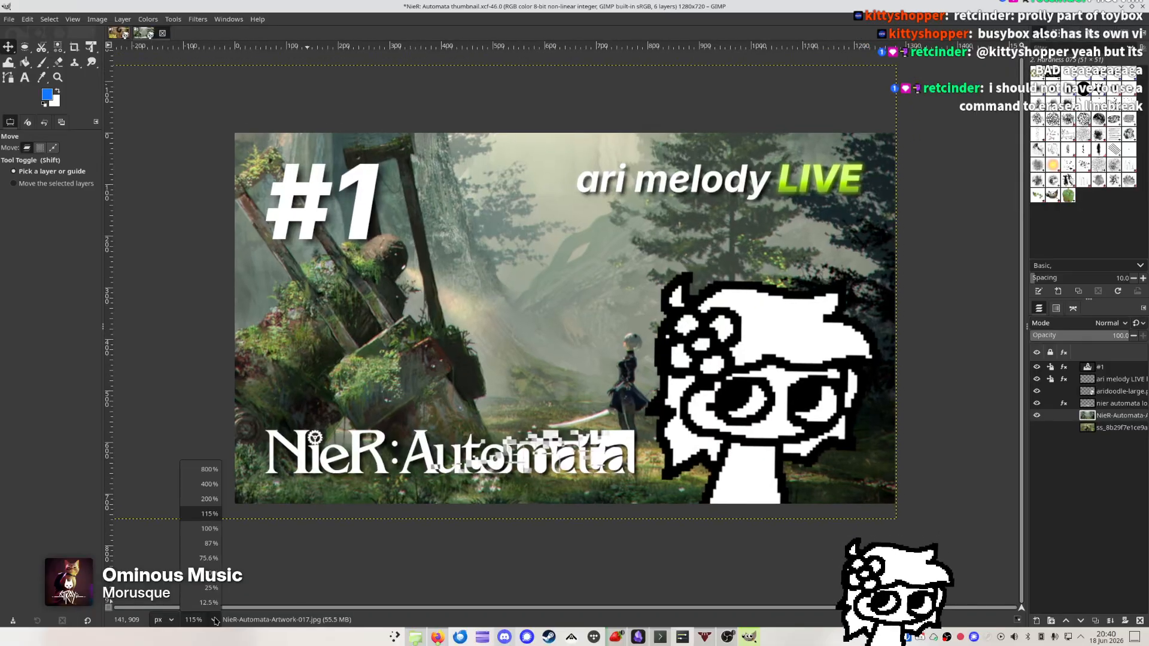
key("1")
left_click_drag(497, 267, 492, 279)
key("t")
left_click(363, 233)
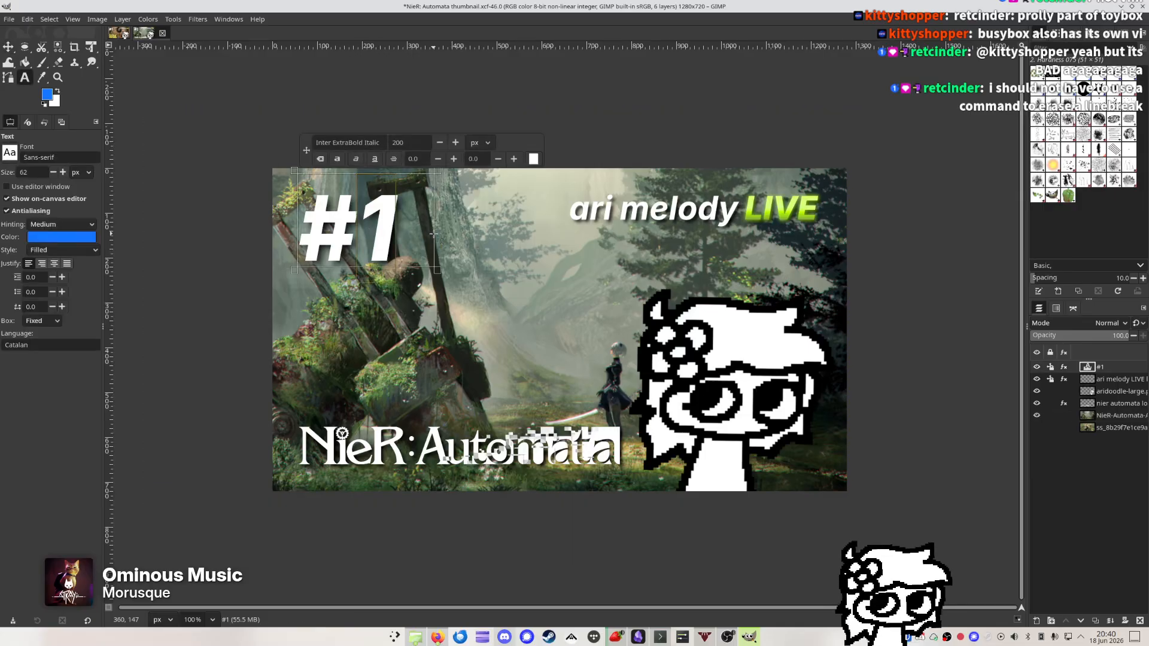
type("0")
key("BackSpace")
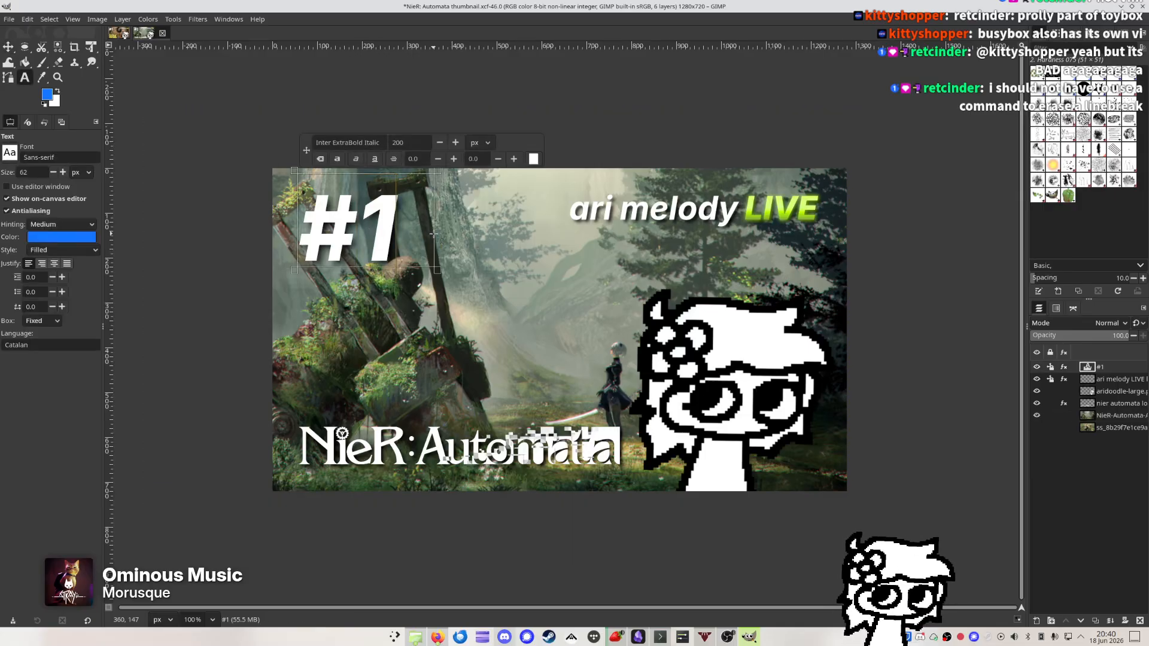
left_click_drag(437, 229, 561, 228)
type("0")
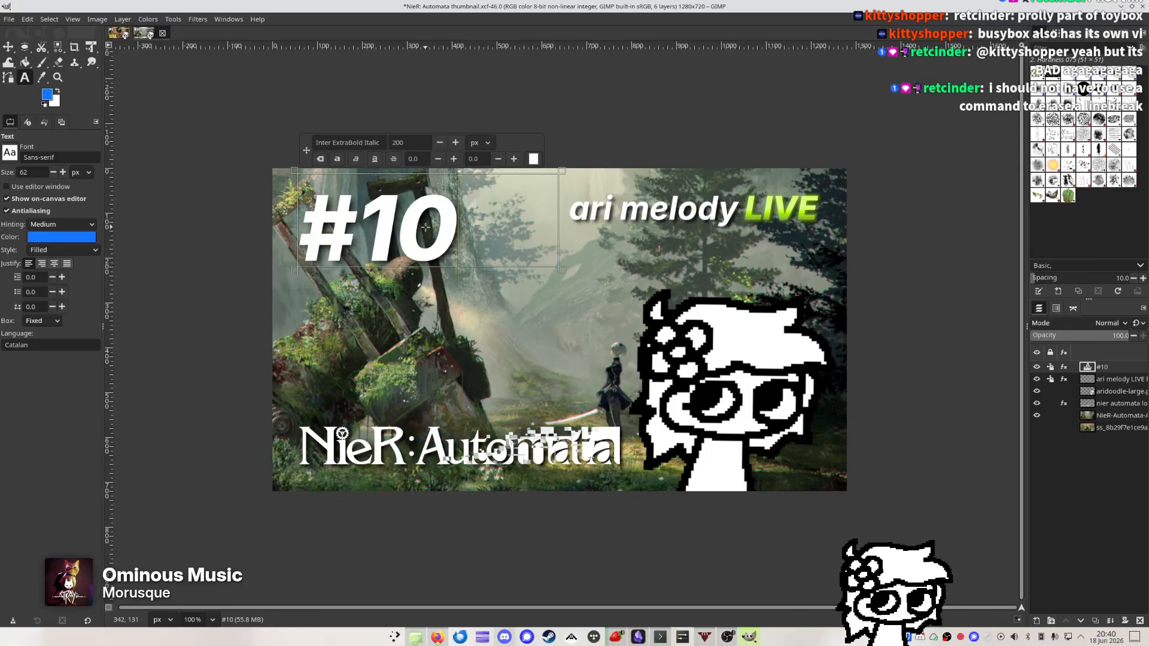
Export the #10 thumbnail over the existing file NieR: Automata, part 10.webp with the default WebP options
key("ctrl+shift+e")
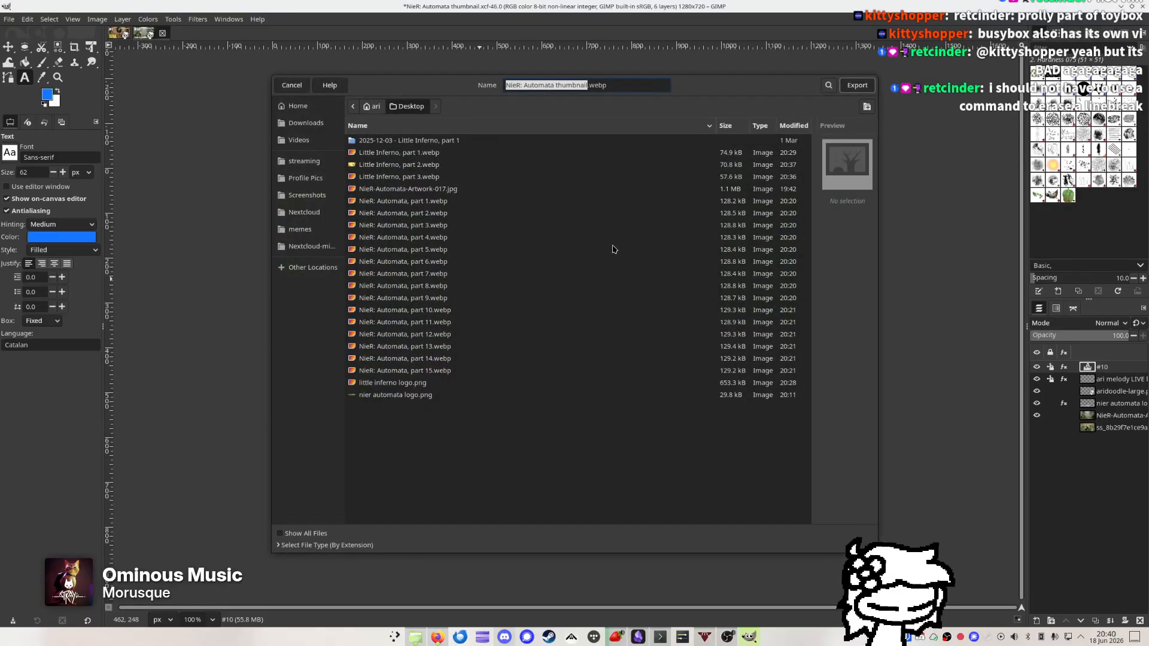
double_click(433, 310)
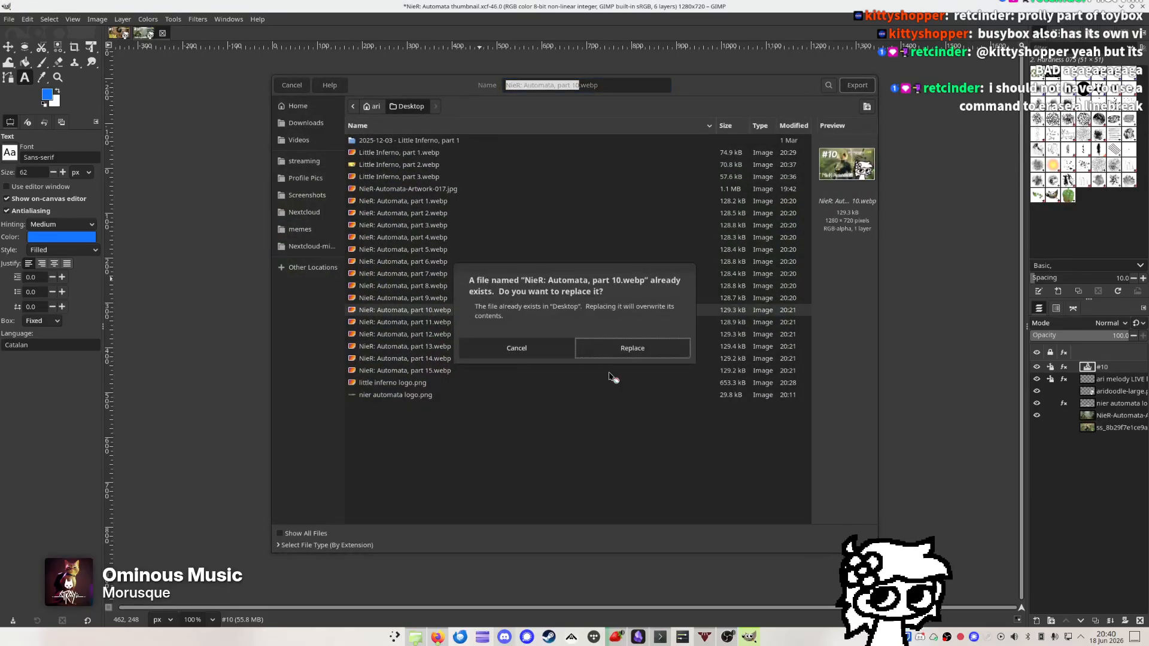
left_click(622, 342)
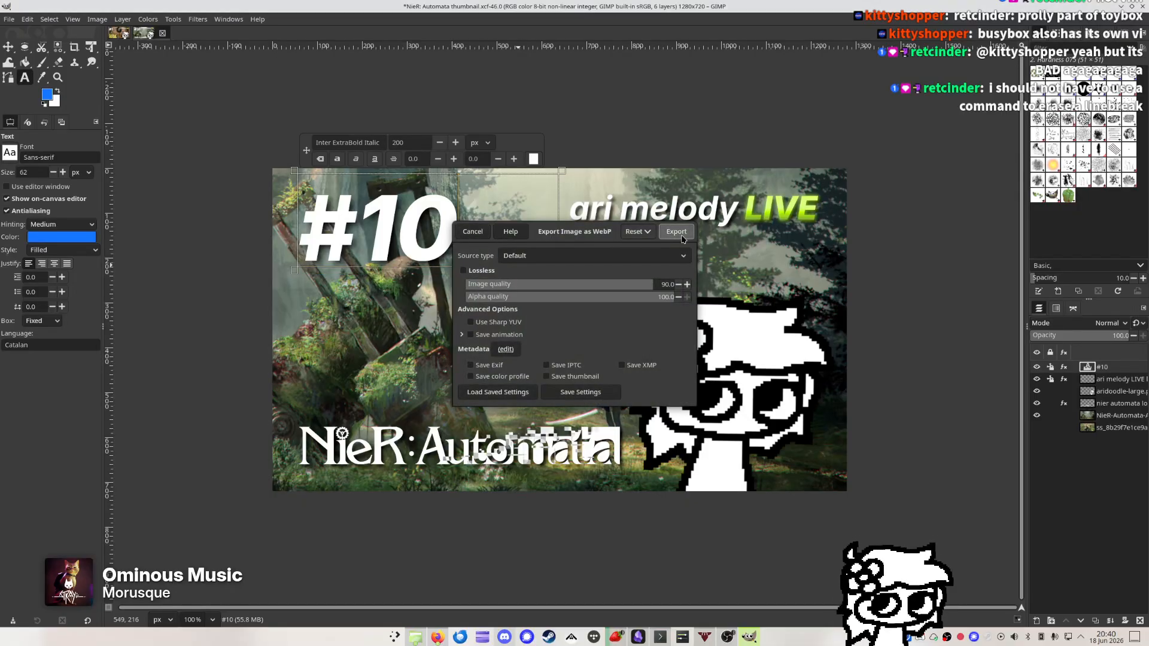
left_click(677, 234)
Change the episode number to #11 and export the thumbnail over NieR: Automata, part 11.webp
key("BackSpace")
type("1")
key("ctrl+shift+e")
key("Right")
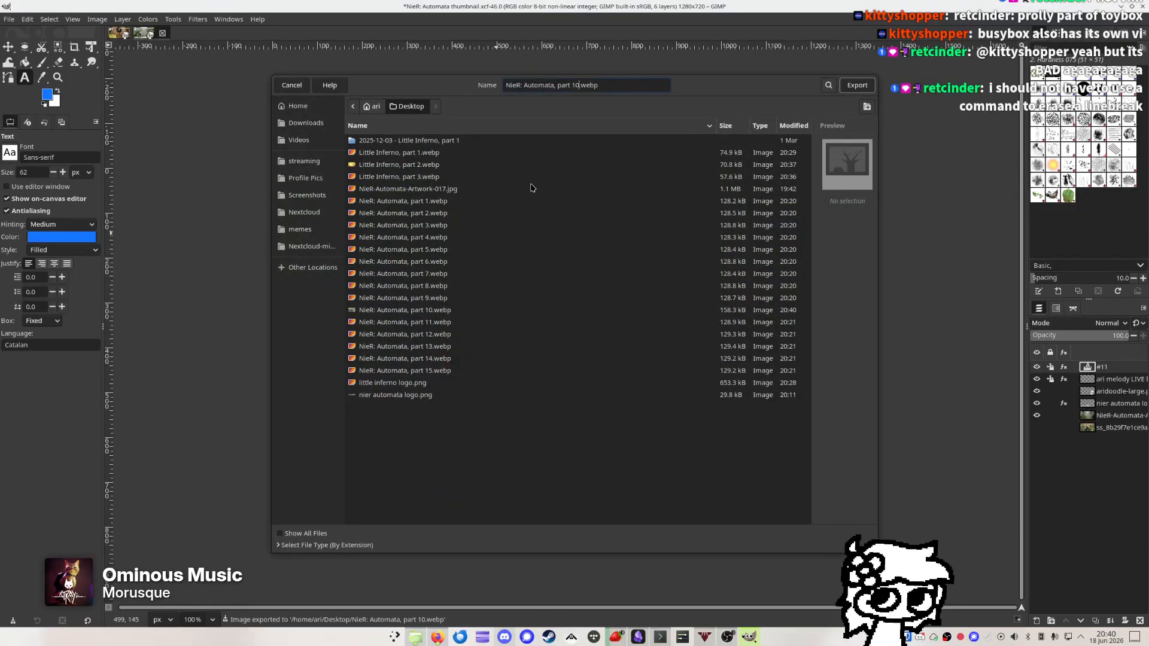
key("Return")
key("Return")
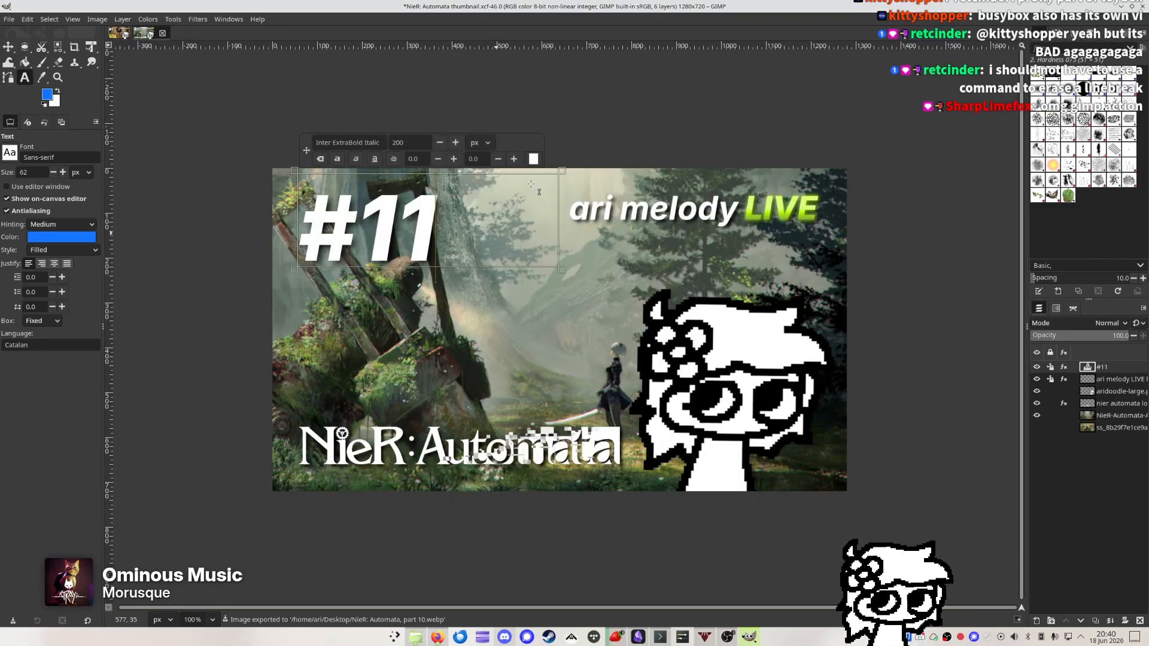
key("Return")
Change the episode number to #12 and export the thumbnail over NieR: Automata, part 12.webp
right_click(530, 183)
left_click(463, 234)
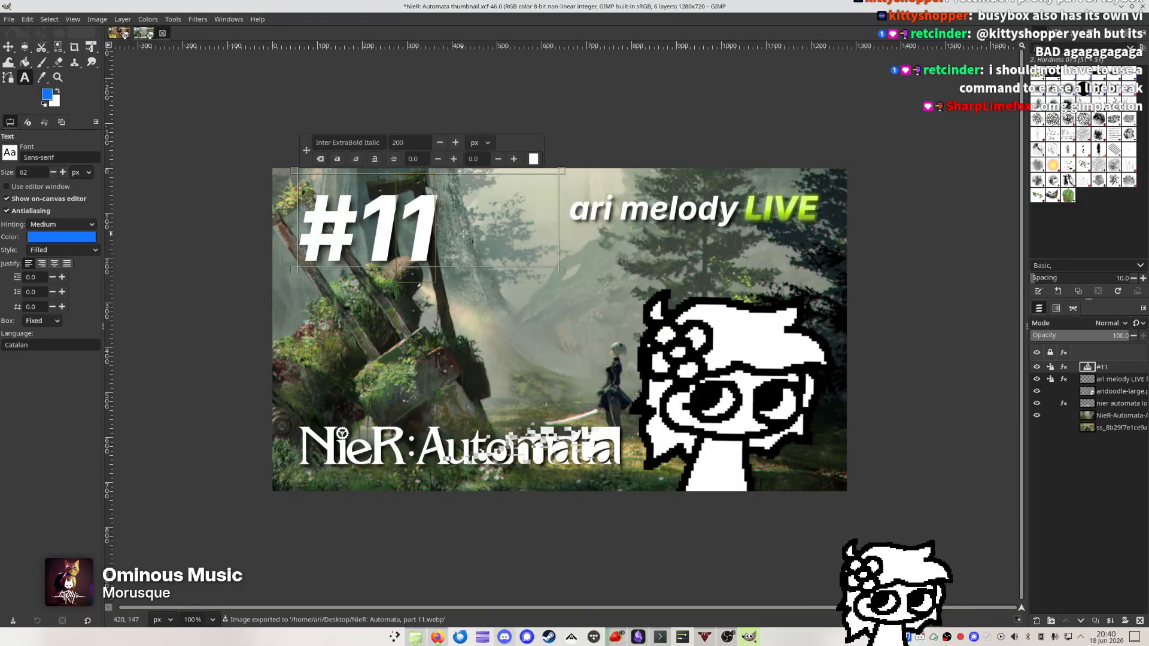
key("BackSpace")
type("2")
key("ctrl+shift+e")
key("Right")
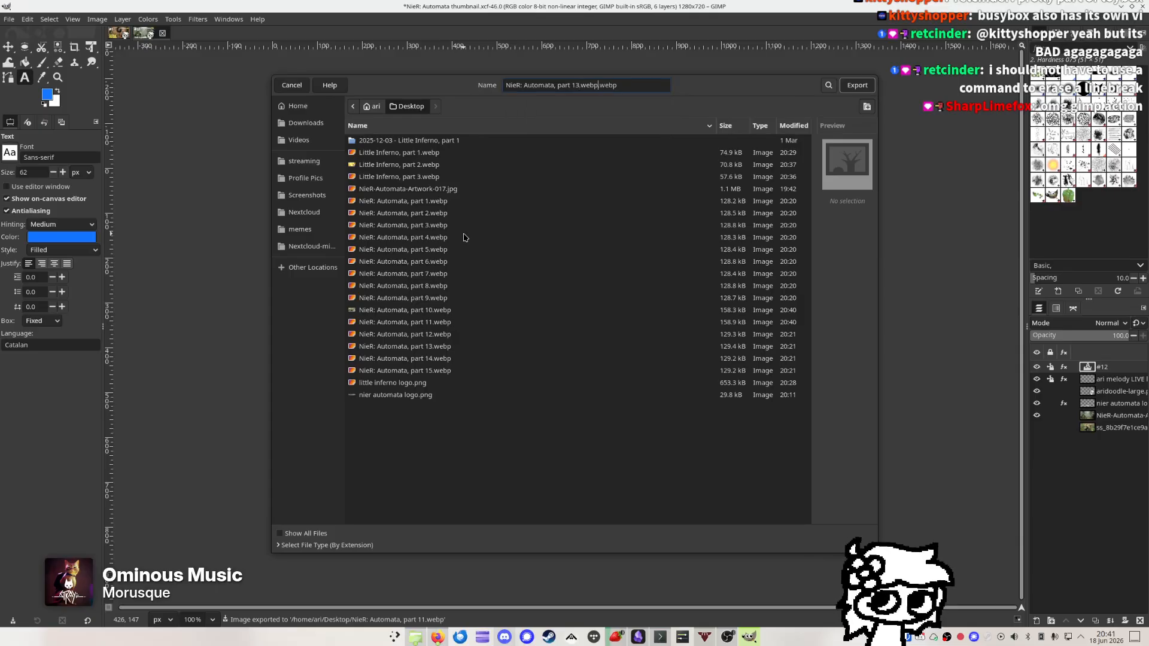
key("BackSpace")
key("BackSpace")
key("BackSpace")
key("BackSpace")
key("BackSpace")
key("Return")
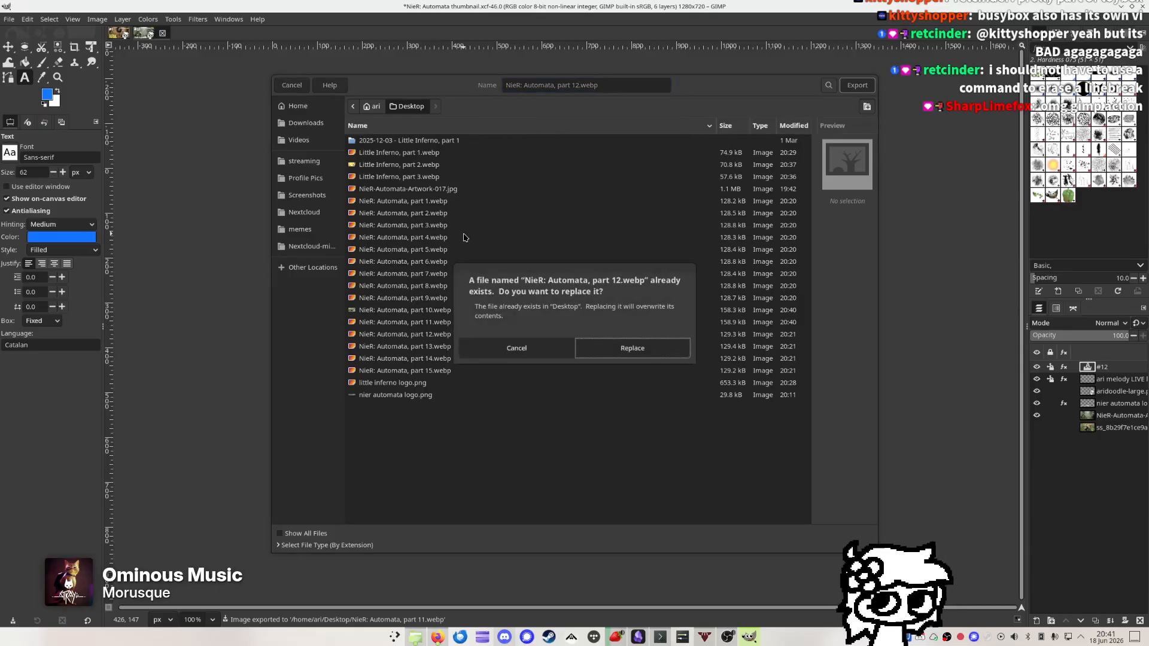
key("Return")
key("Return")
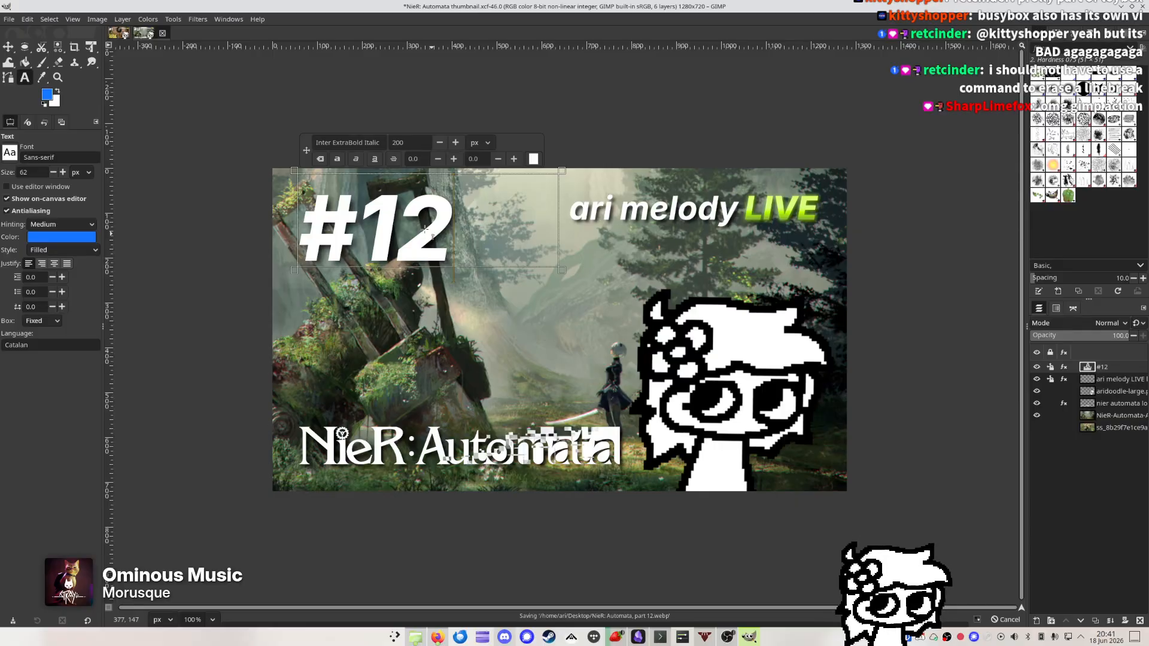
Change the episode number to #13 and export the thumbnail over NieR: Automata, part 13.webp
key("BackSpace")
type("3")
key("ctrl+shift+e")
key("Right")
key("BackSpace")
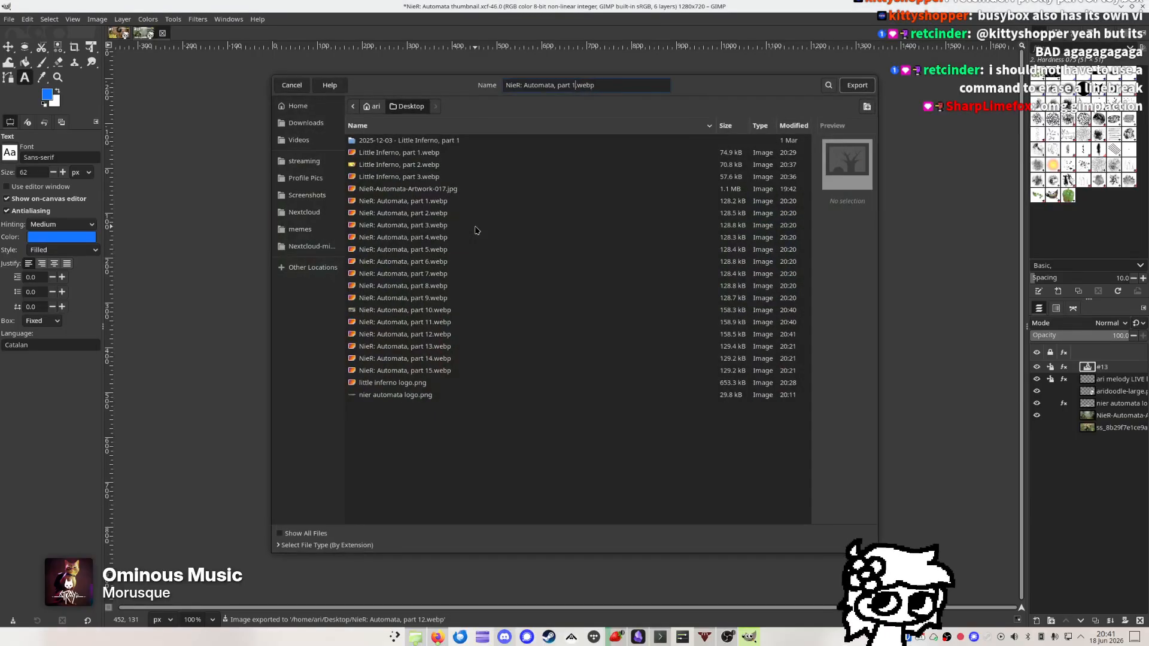
type("3")
key("Return")
key("Return")
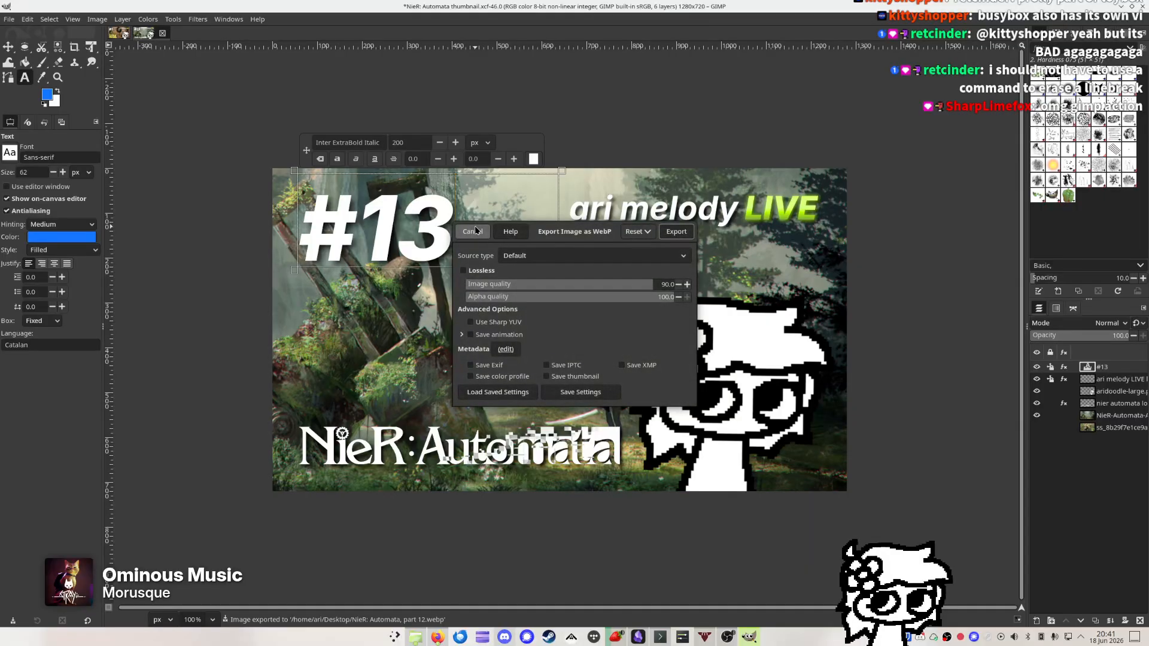
key("Return")
Change the episode number to #14 and export the thumbnail over NieR: Automata, part 14.webp
key("BackSpace")
type("4")
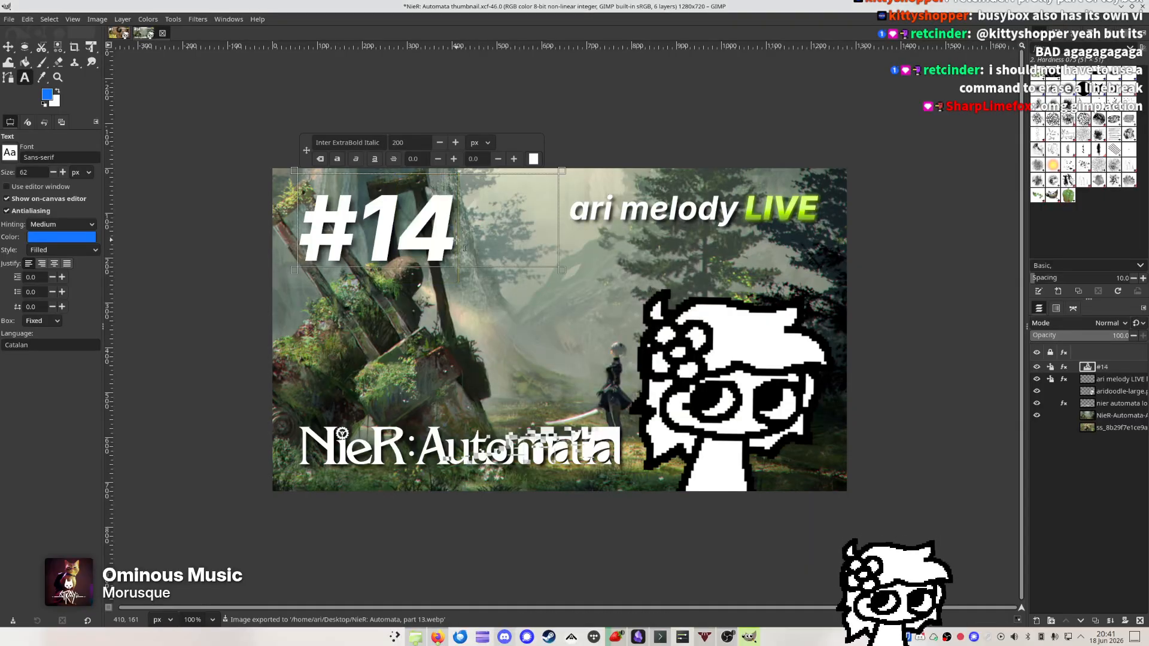
key("ctrl+shift+e")
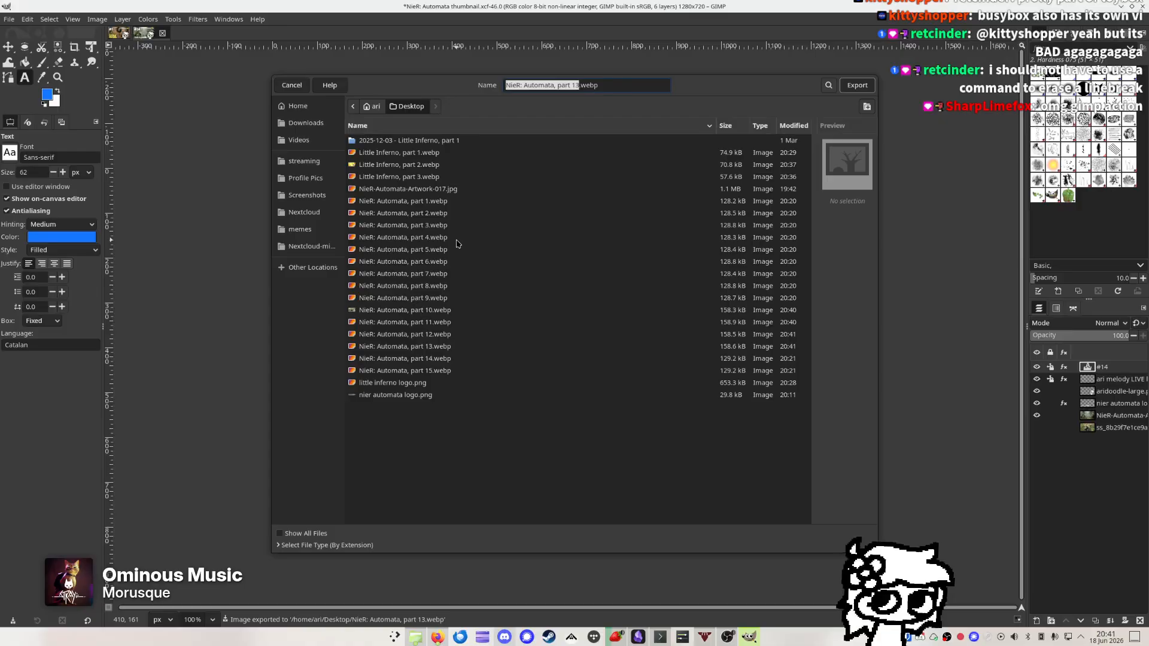
key("Return")
key("Escape")
key("BackSpace")
type("4")
key("Return")
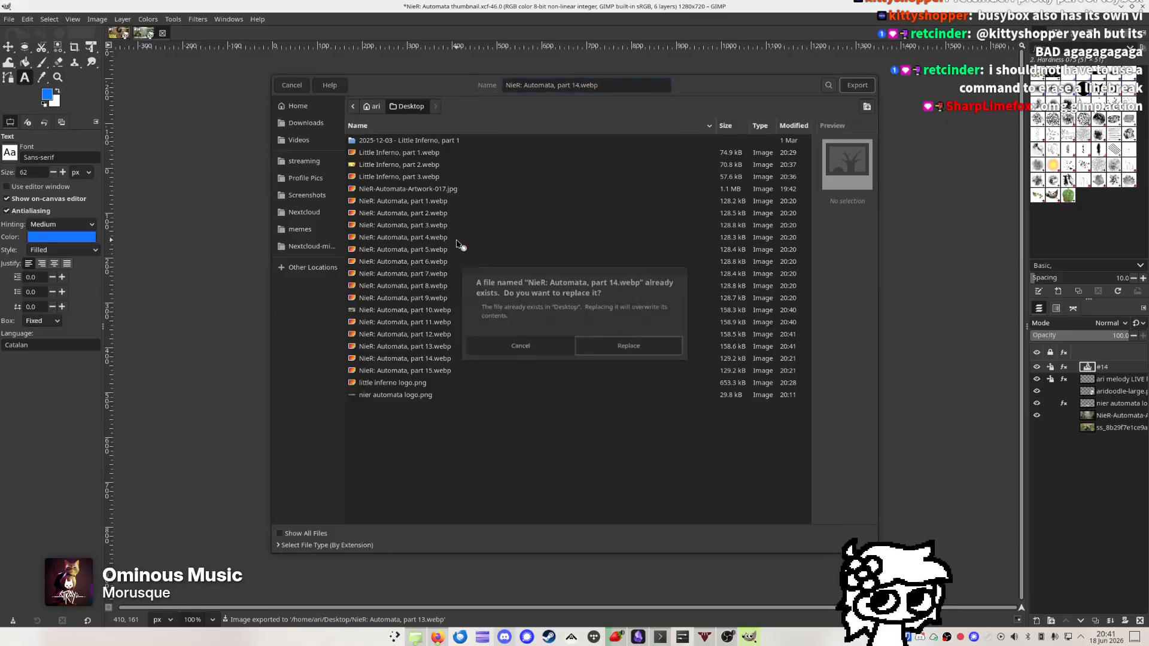
key("Return")
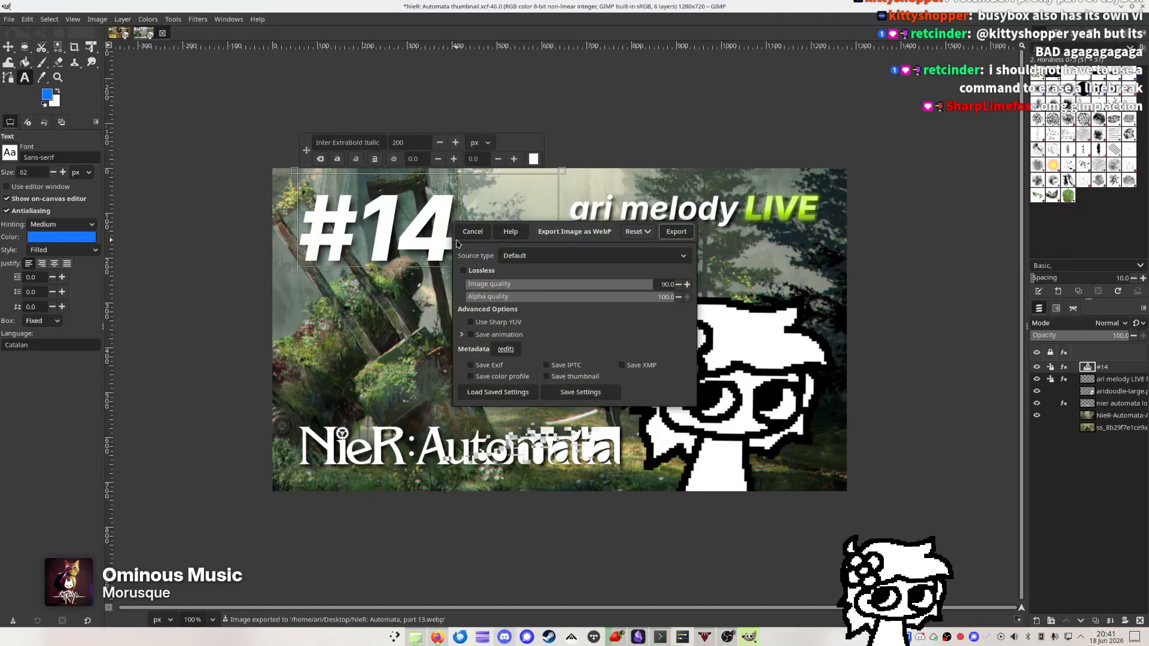
key("Return")
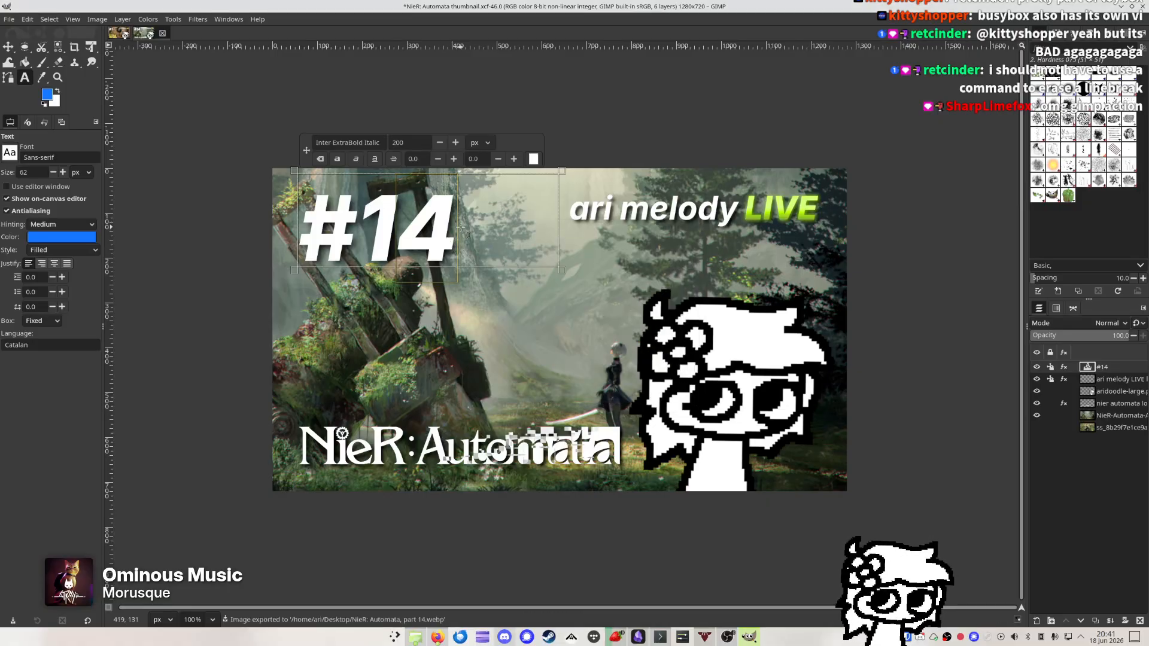
Change the episode number to #15 and export the thumbnail over NieR: Automata, part 15.webp
key("BackSpace")
type("5")
key("ctrl+shift+e")
key("Right")
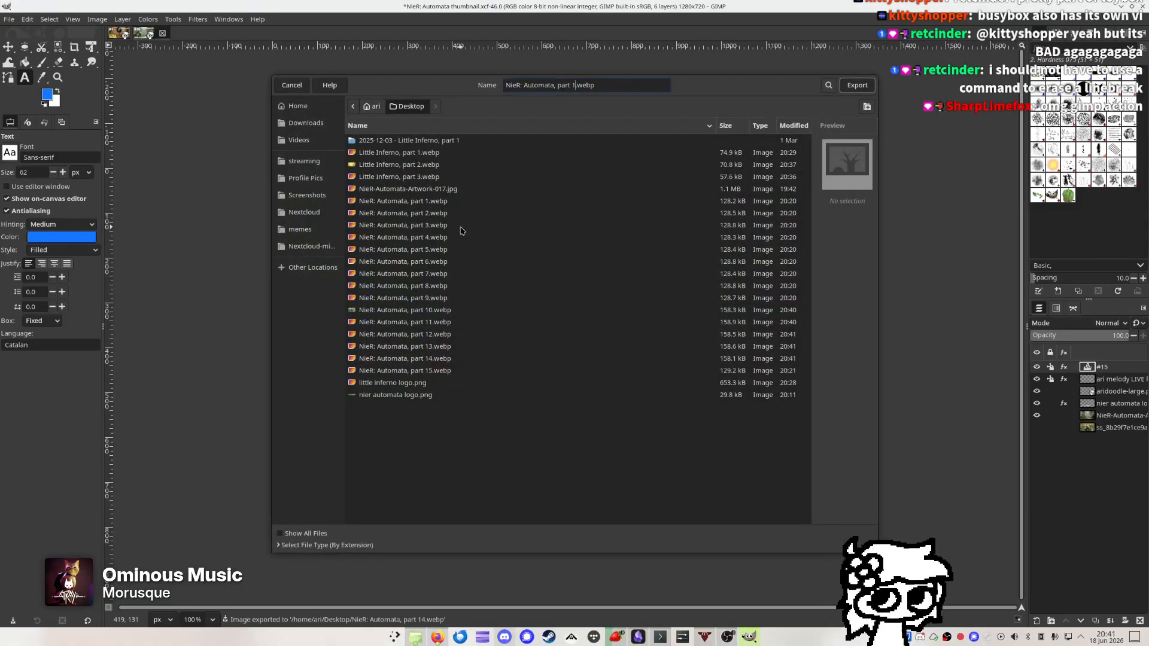
type("5")
key("Return")
key("Return")
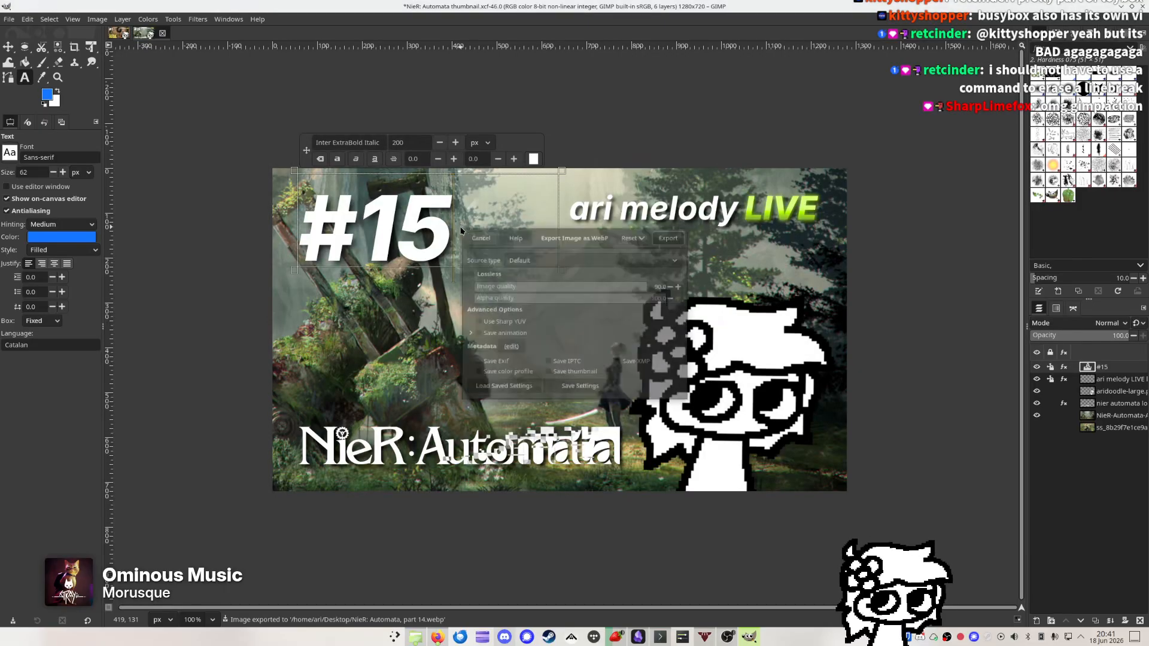
key("Return")
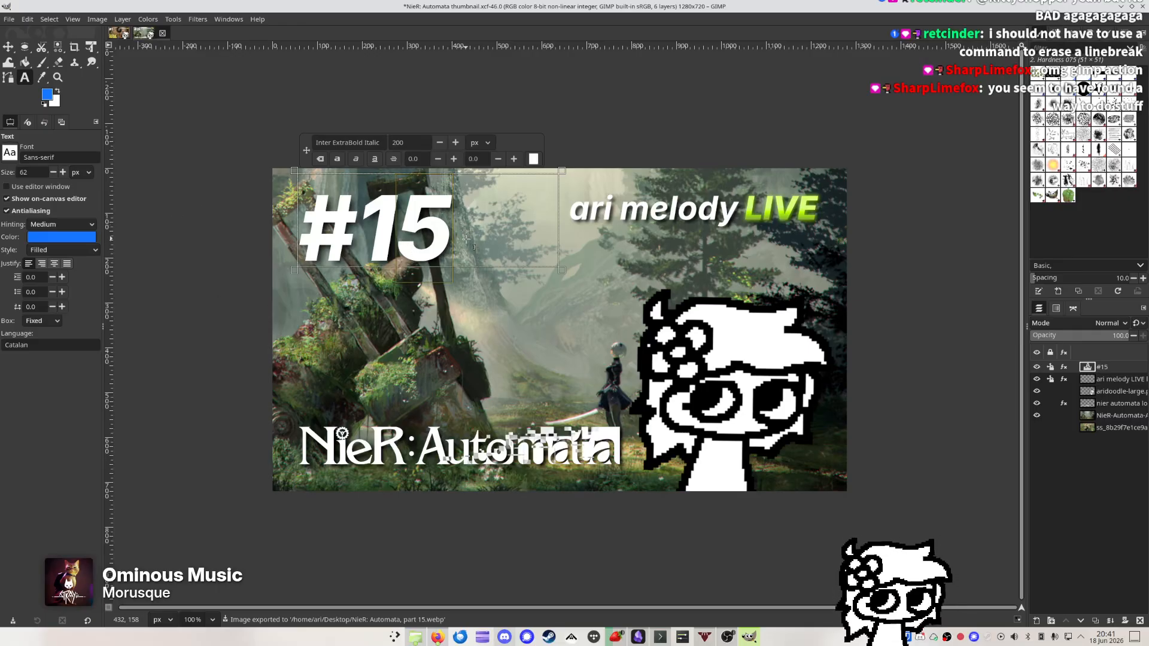
Set the episode number back to #1, show the original background layer, hide the artwork layer, and save the project
key("BackSpace")
left_click(8, 47)
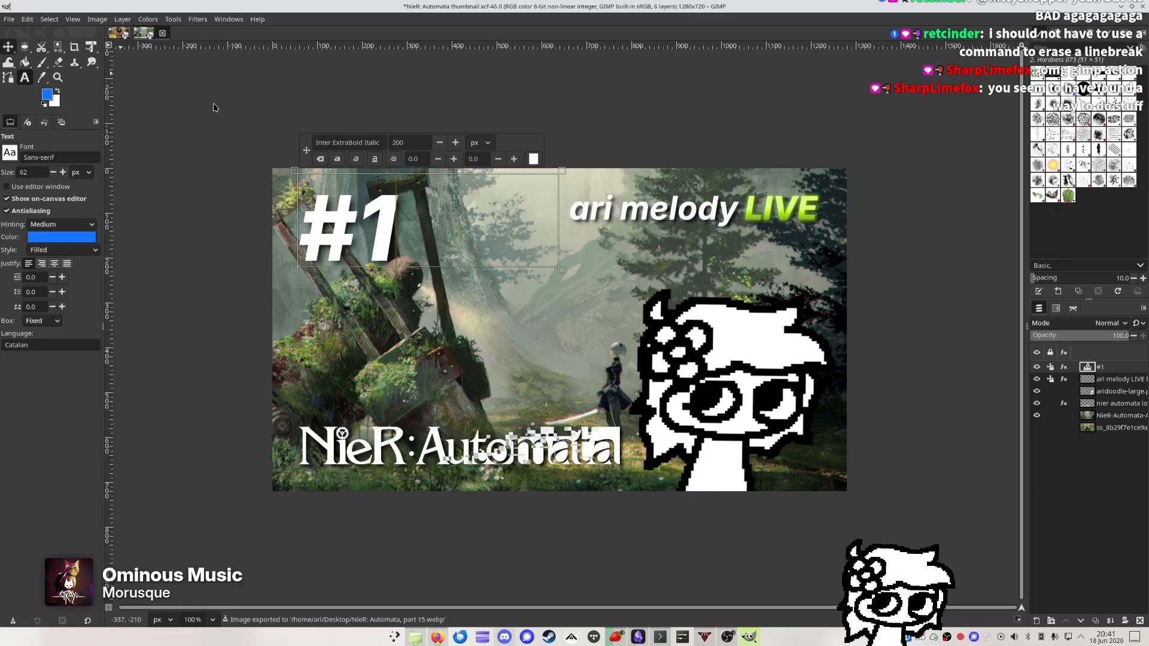
left_click(1037, 427)
left_click(1036, 415)
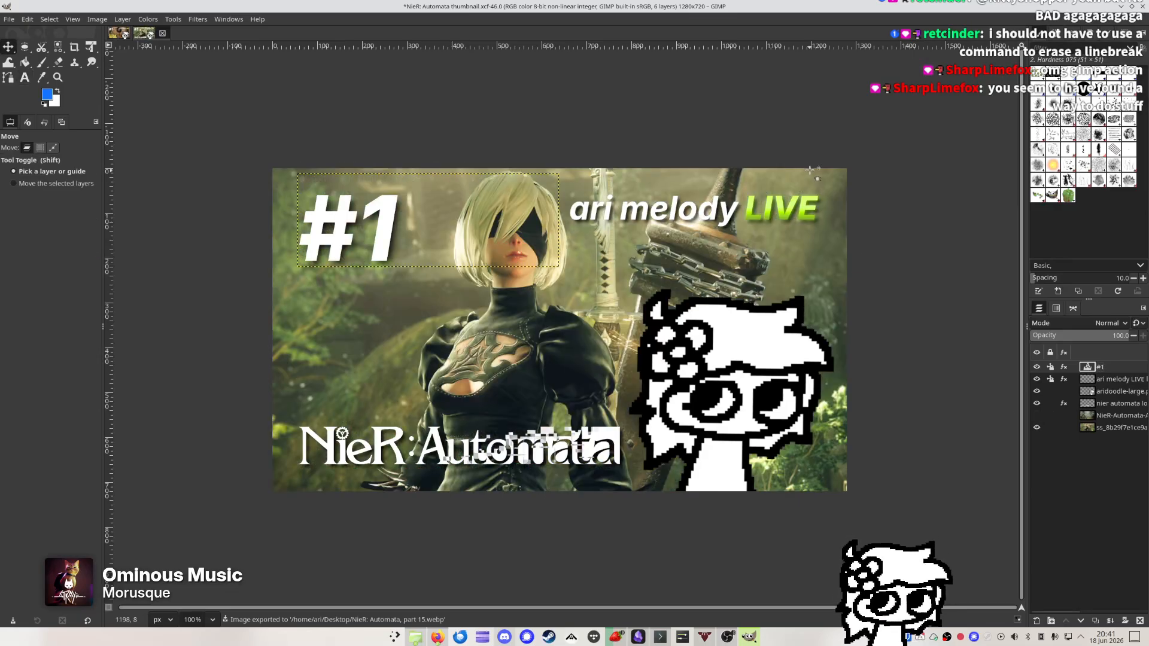
key("ctrl+s")
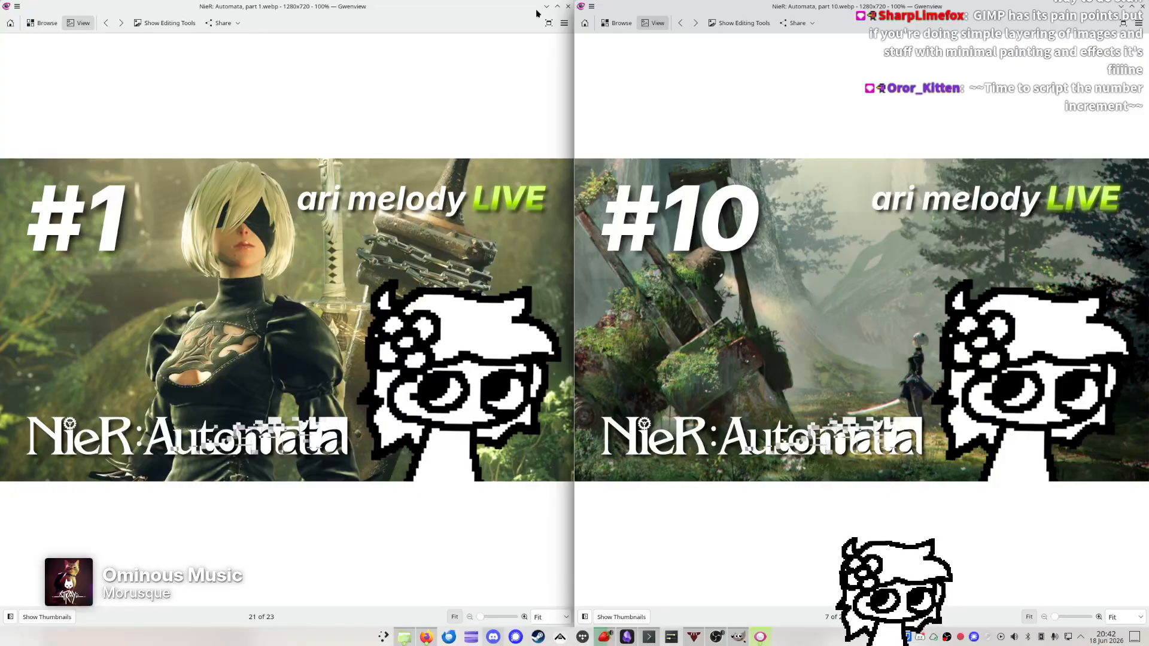
Close the two image viewer windows showing the part 1 and part 10 thumbnails
left_click(568, 6)
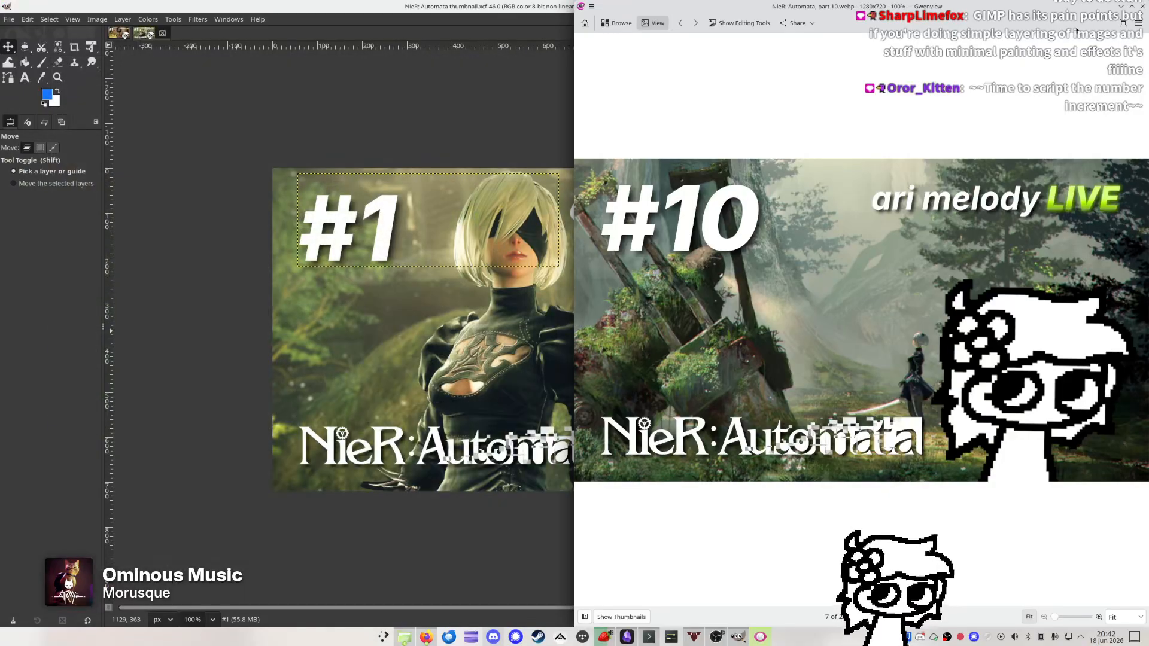
left_click(1142, 6)
right_click(448, 6)
left_click(367, 4)
right_click(367, 4)
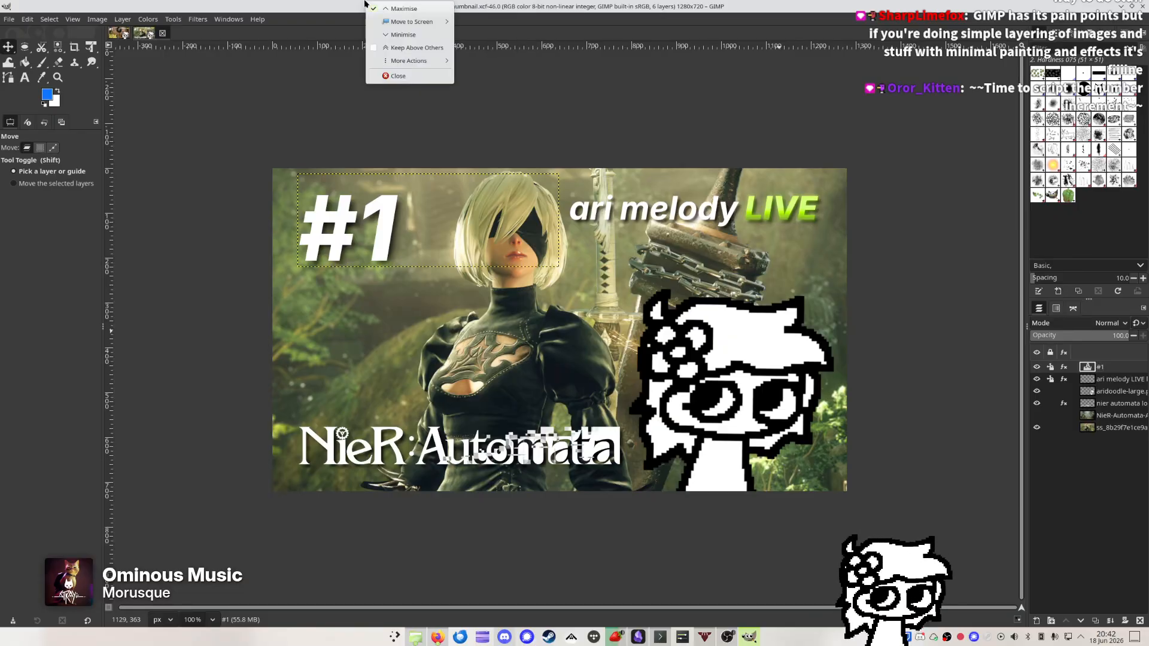
left_click(353, 5)
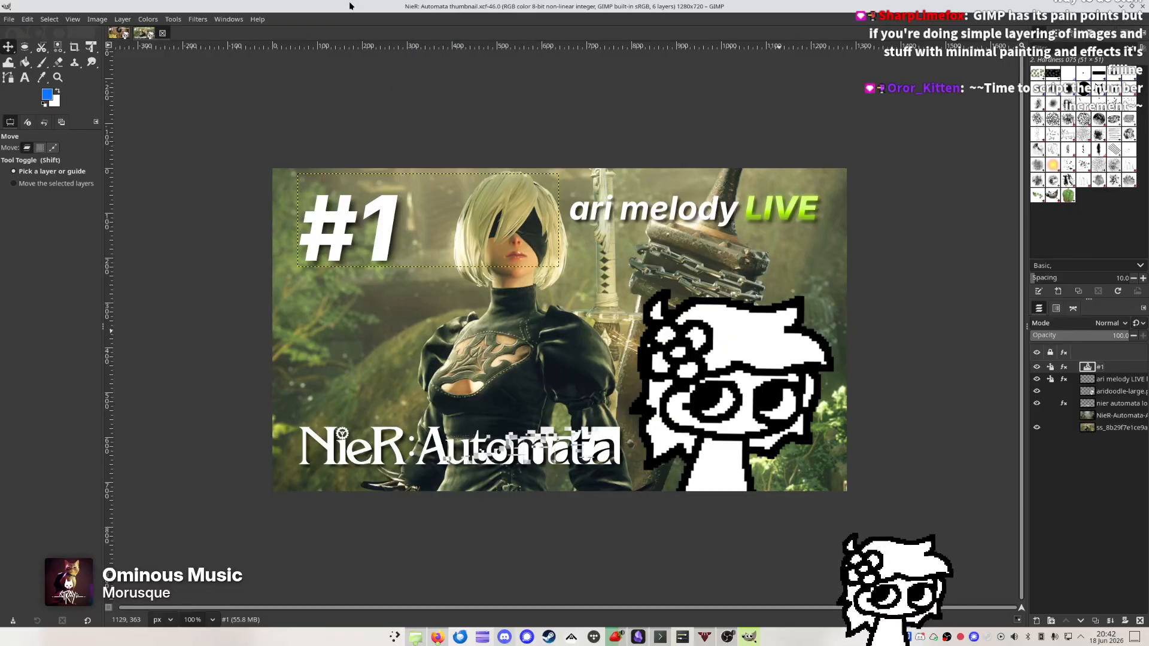
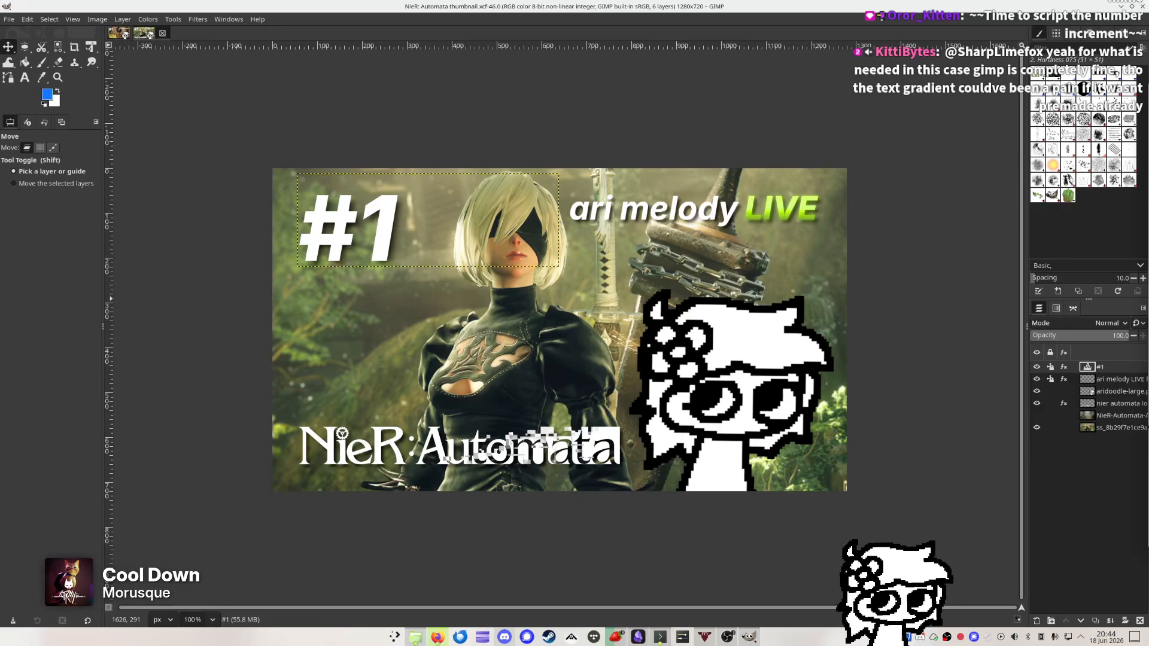
Switch to the Melody VOD Manager page in the browser and zoom it in to 240%
key("alt+Tab")
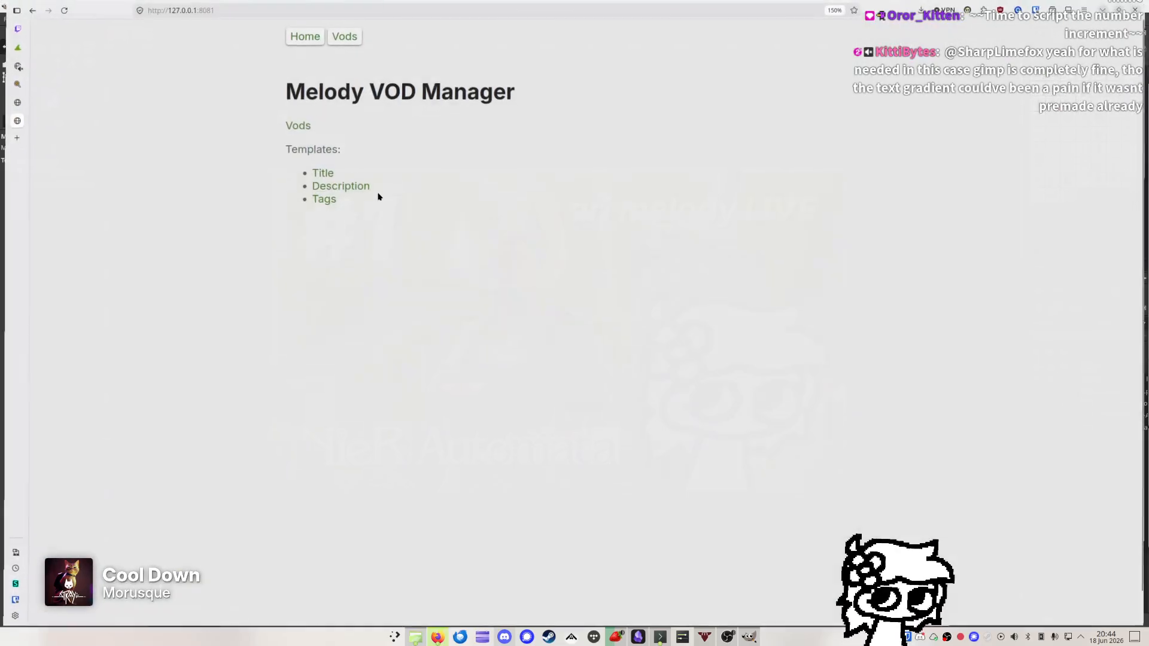
scroll(150, 135, "up", 5)
scroll(104, 144, "up", 1)
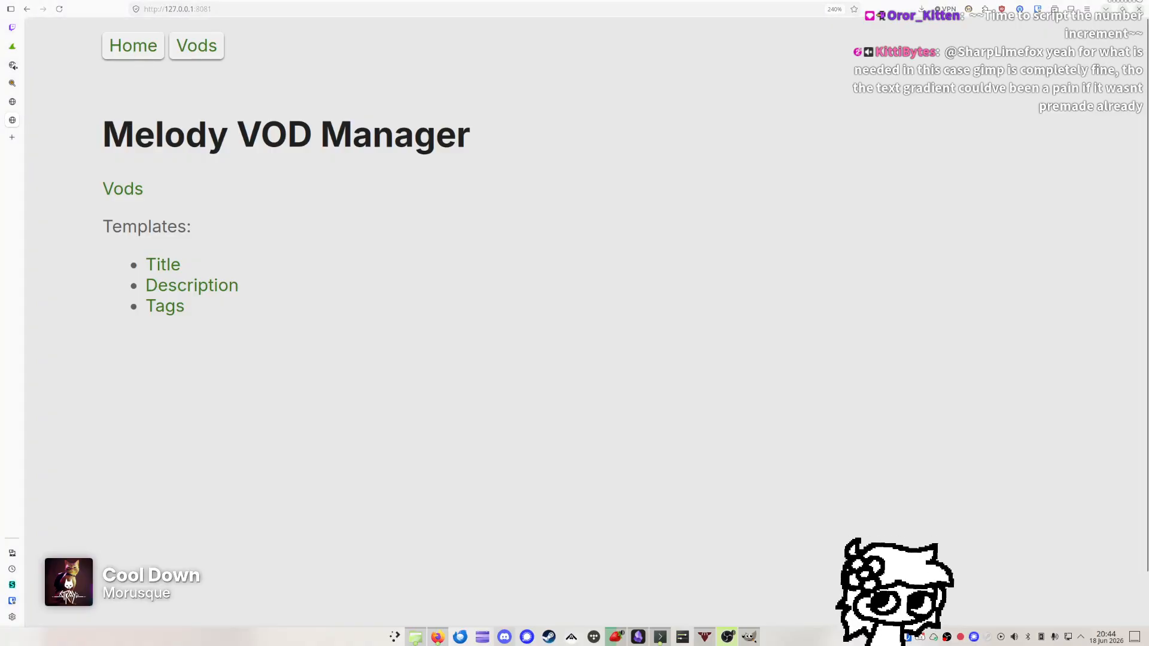
right_click(458, 258)
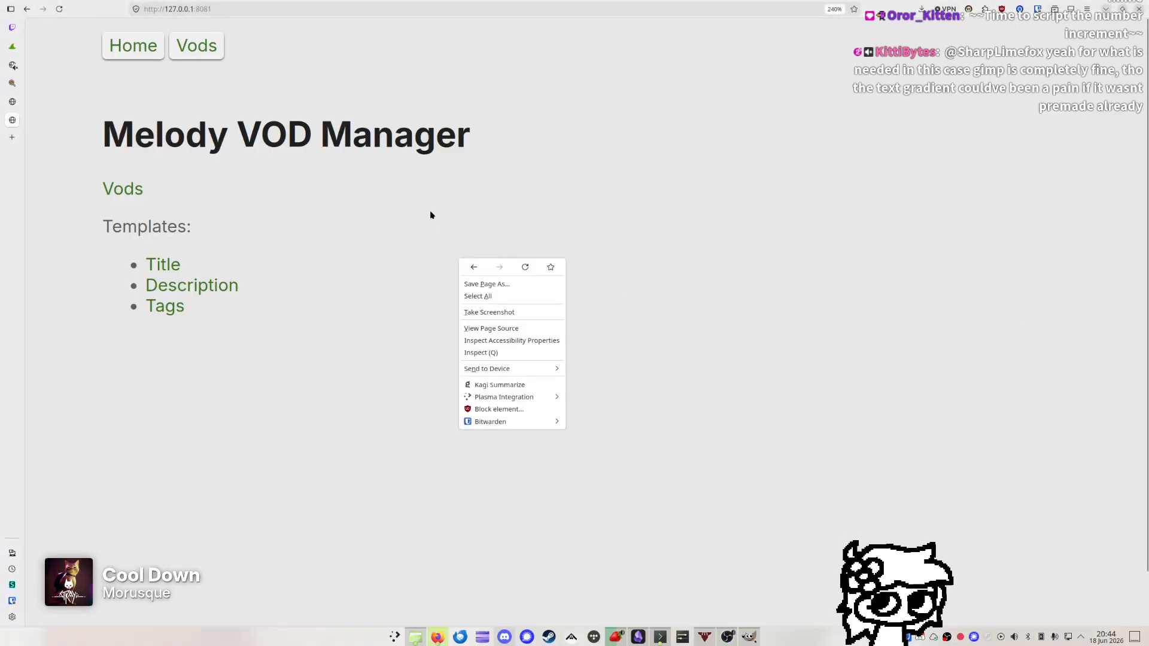
left_click(424, 211)
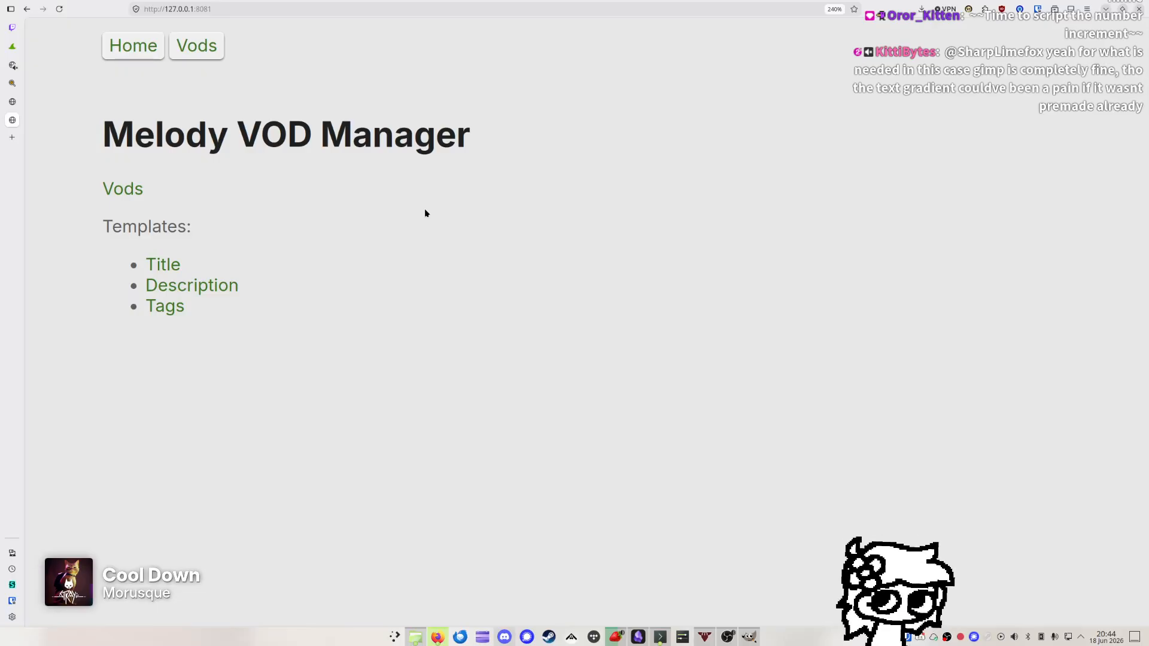
right_click(421, 213)
left_click(413, 210)
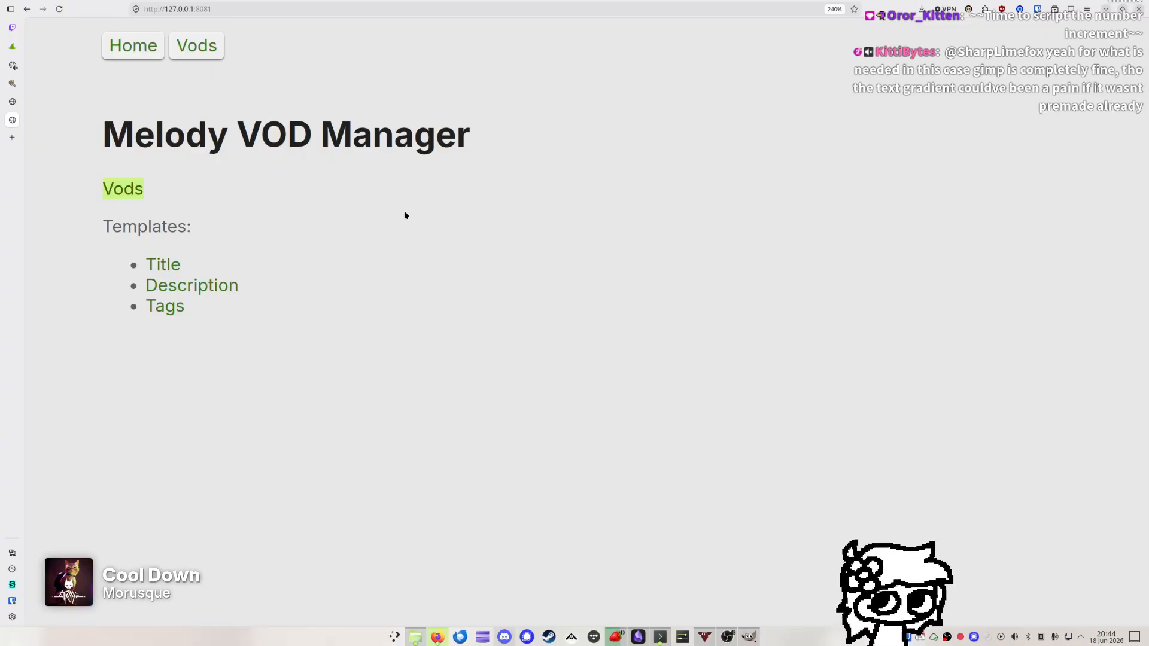
left_click(376, 236)
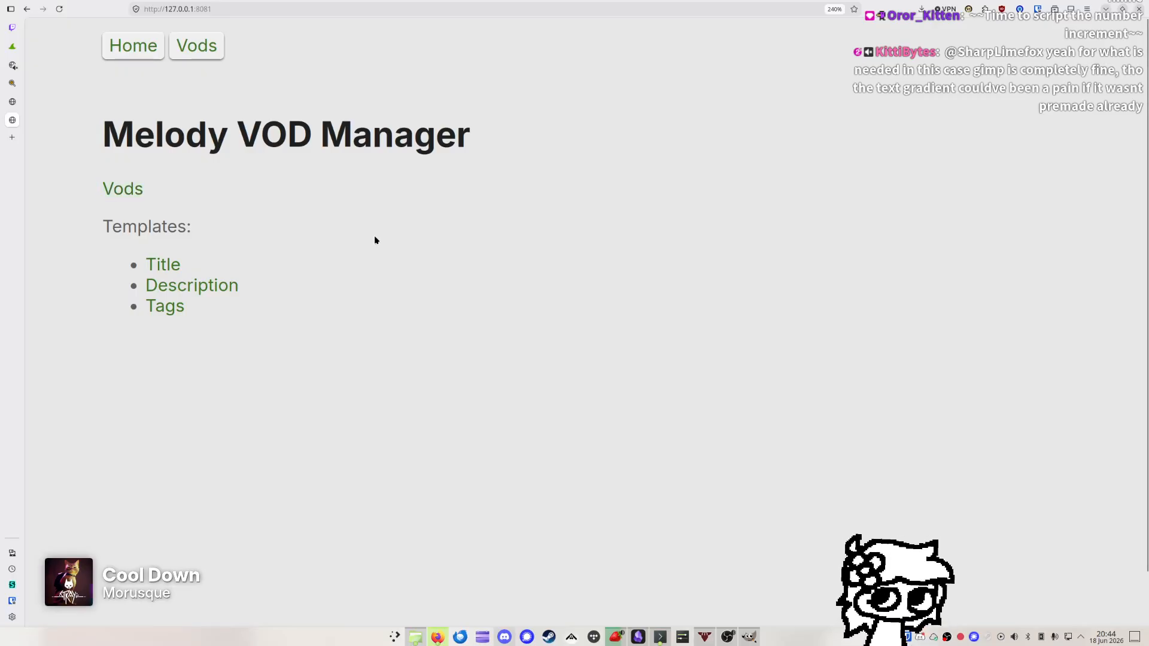
Bring the browser window over the thumbnail project and examine the VODs list for /2026/06/
key("alt+Tab")
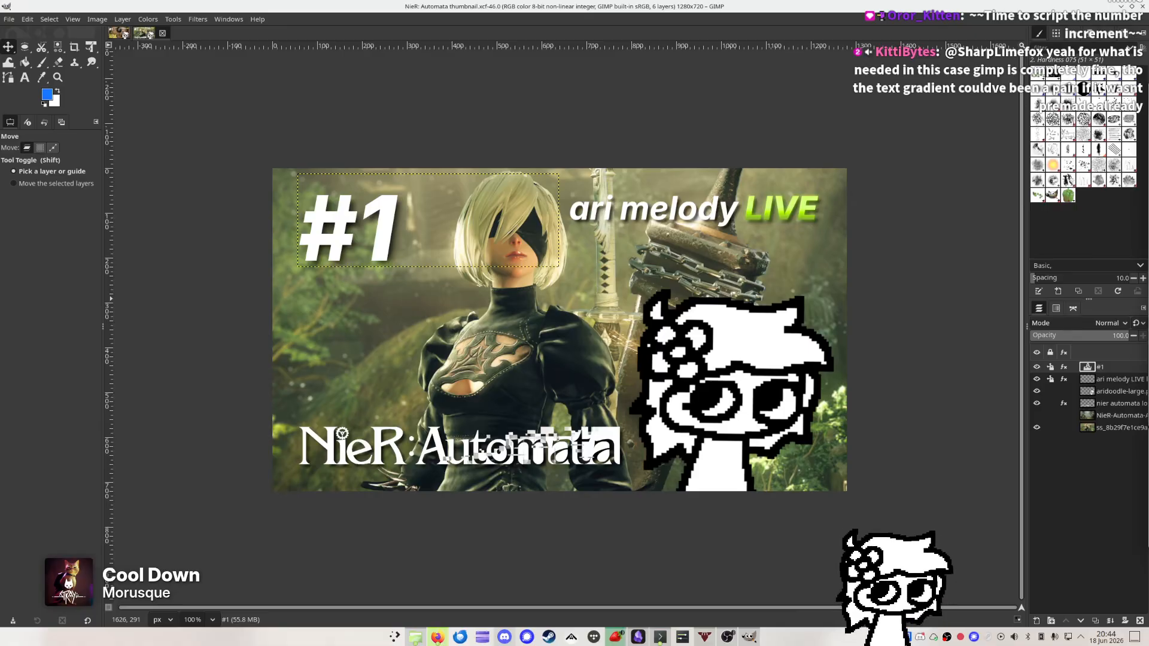
left_click_drag(1148, 266, 504, 238)
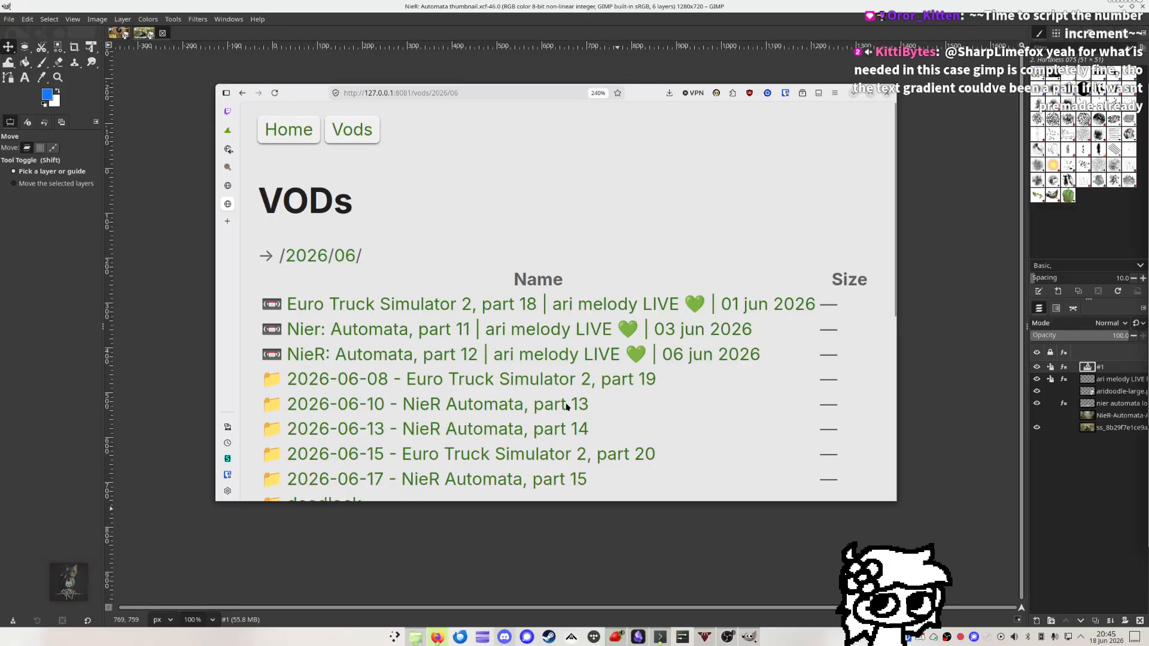
left_click_drag(694, 486, 278, 296)
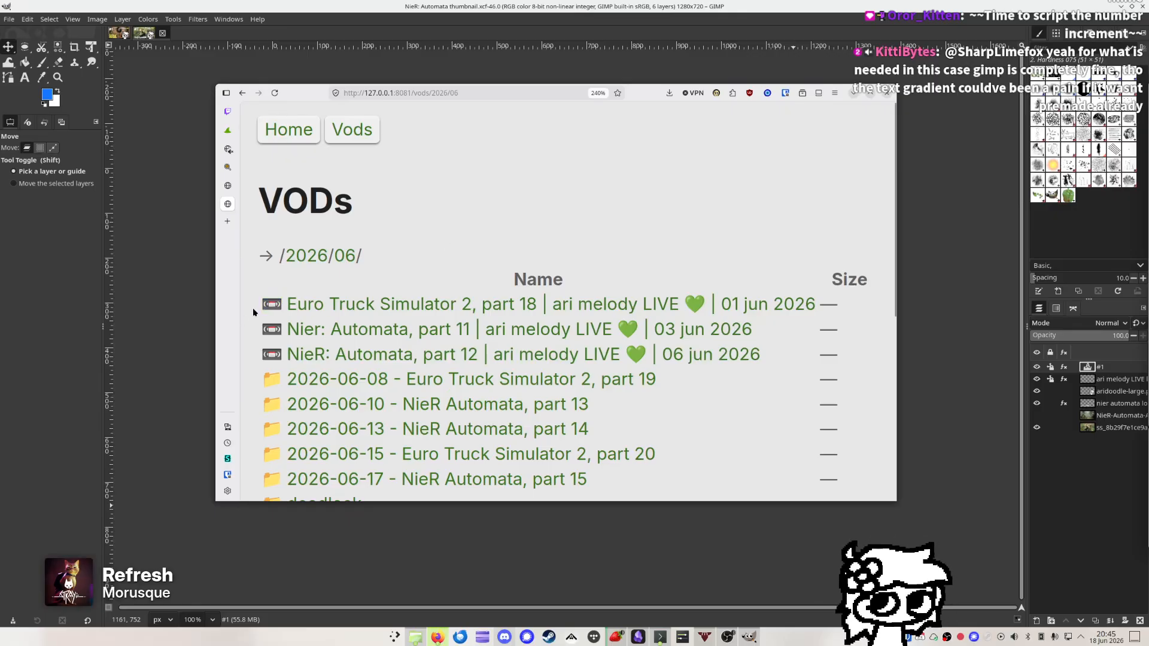
Open the Euro Truck Simulator 2, part 18 VOD from the list and look through its details and formatted description
left_click_drag(264, 304, 598, 304)
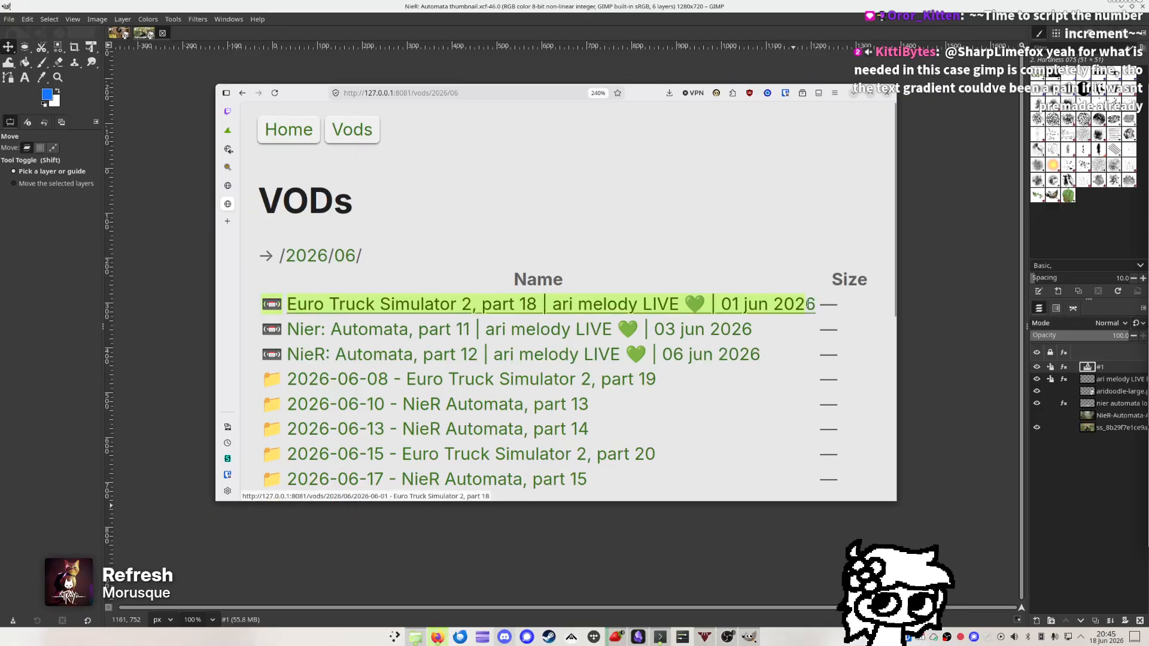
left_click(495, 306)
scroll(359, 296, "down", 5)
scroll(351, 299, "down", 10)
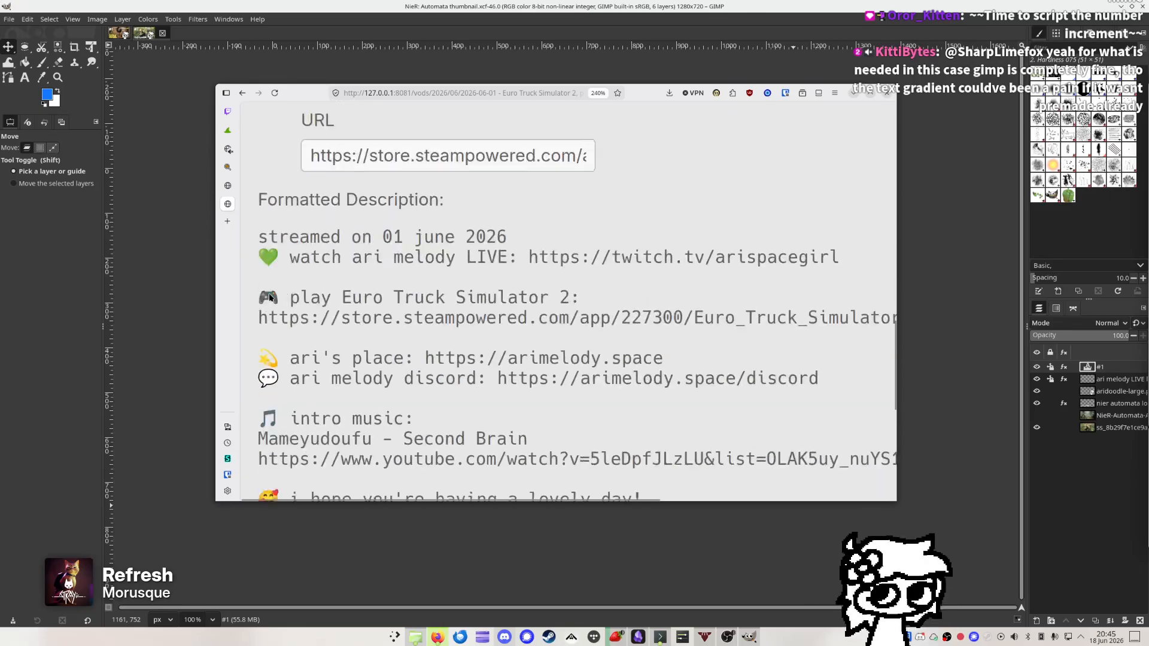
scroll(254, 289, "up", 8)
scroll(243, 290, "up", 5)
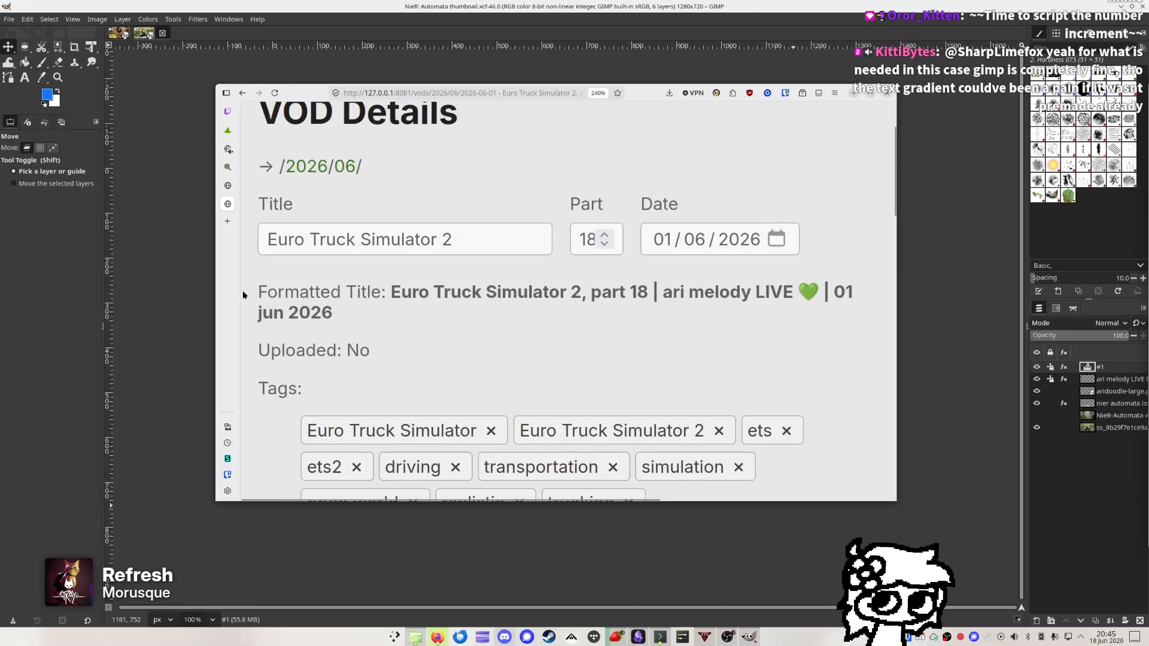
scroll(494, 310, "down", 5)
Maximize the browser window, zoom the page to 220%, and examine the VOD's title, part, date, formatted title, tags and category fields
left_click_drag(534, 169, 527, 1)
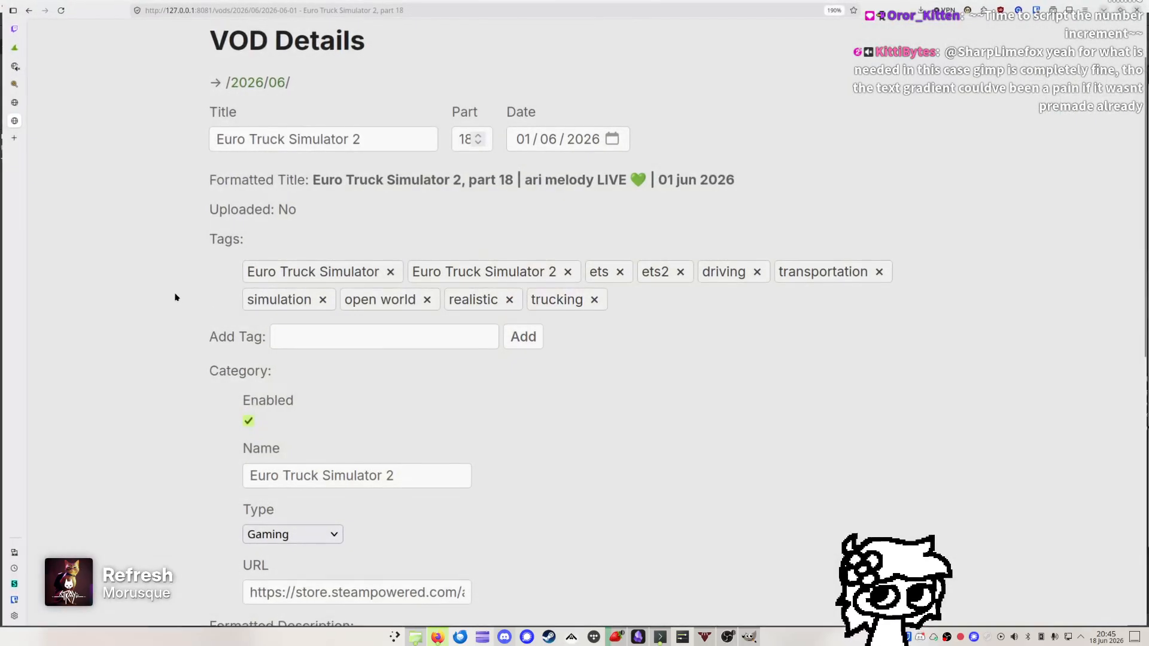
scroll(101, 268, "up", 3)
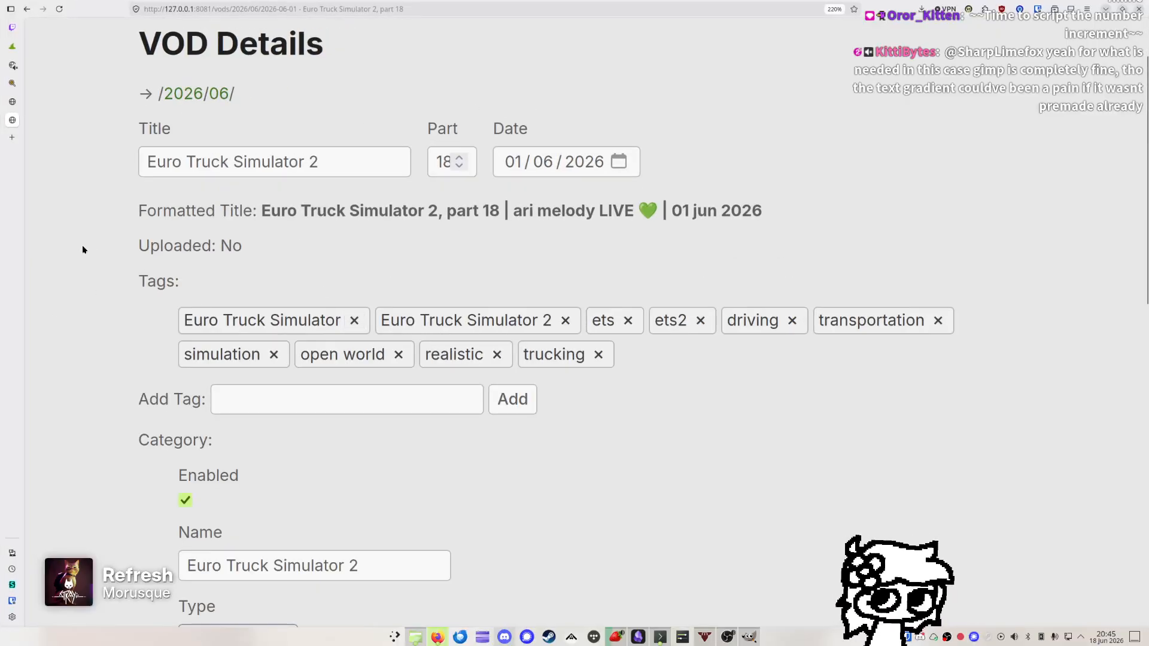
scroll(82, 249, "up", 3)
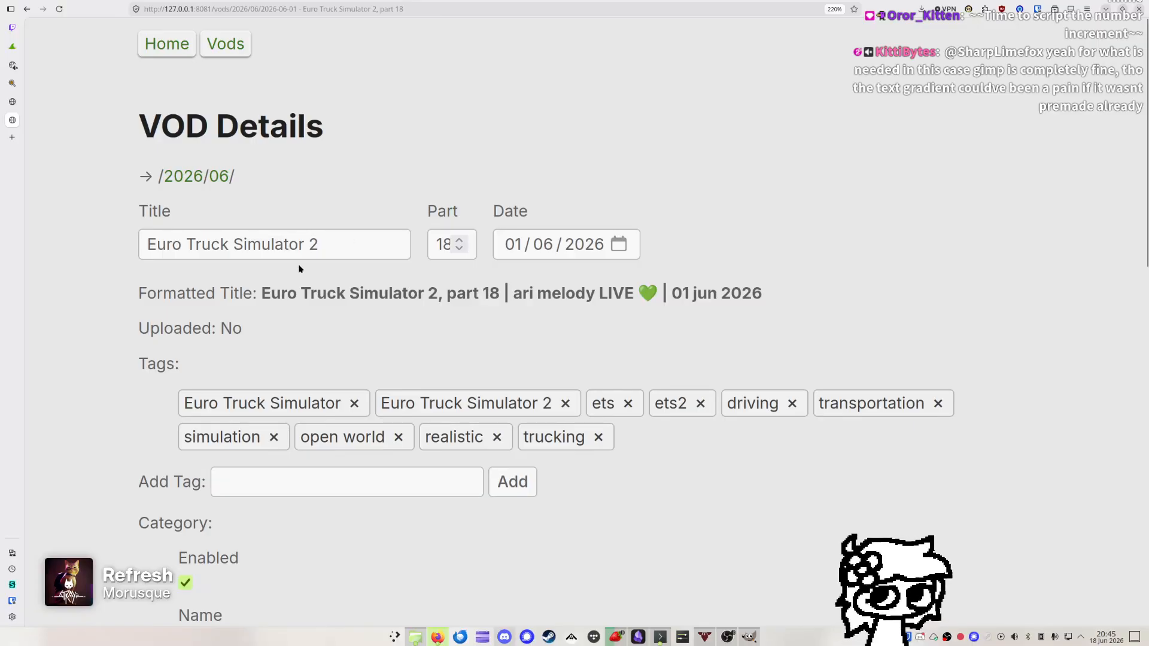
left_click_drag(333, 247, 115, 236)
left_click(64, 240)
scroll(71, 239, "down", 1)
scroll(93, 239, "down", 8)
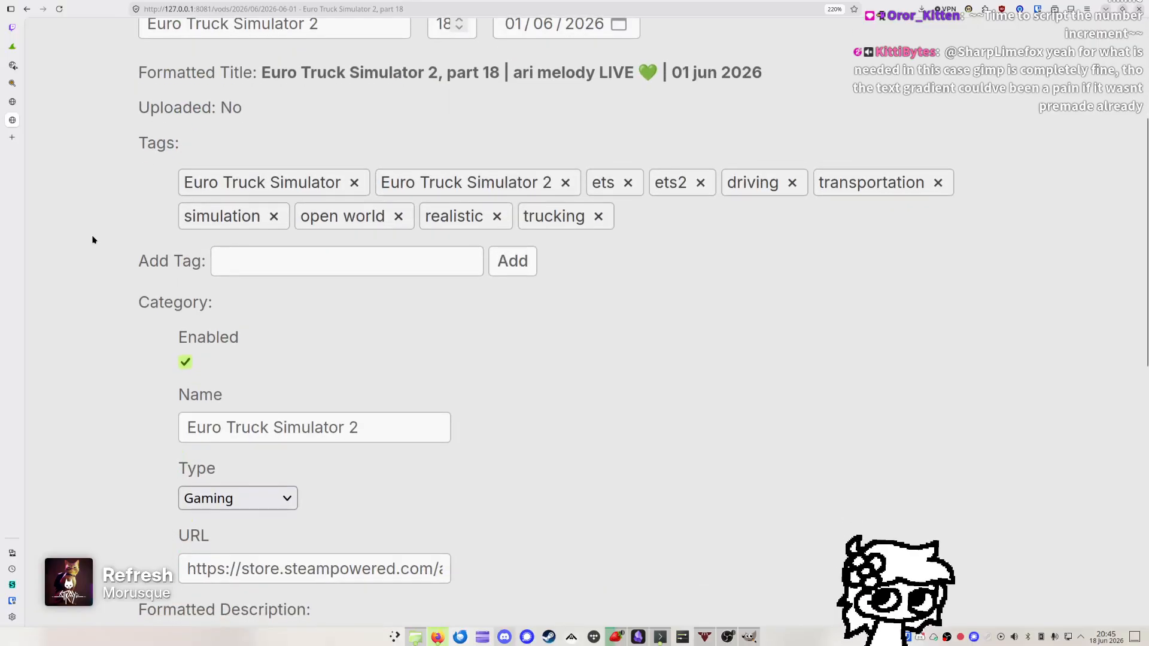
scroll(92, 238, "up", 10)
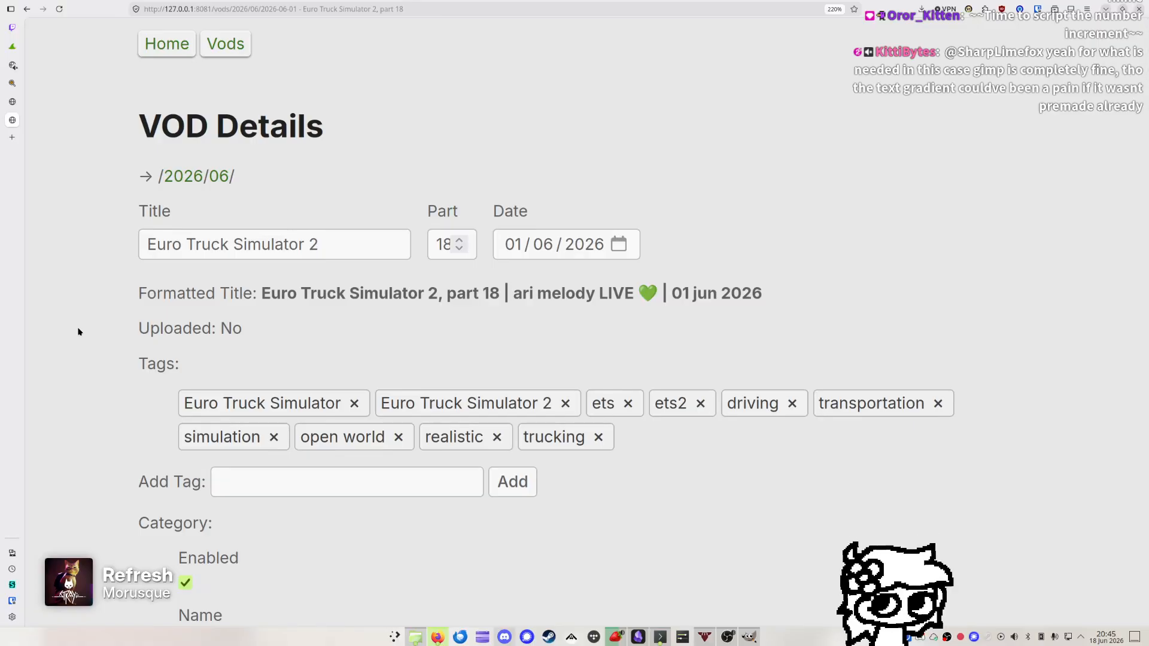
scroll(78, 331, "down", 10)
scroll(78, 331, "up", 10)
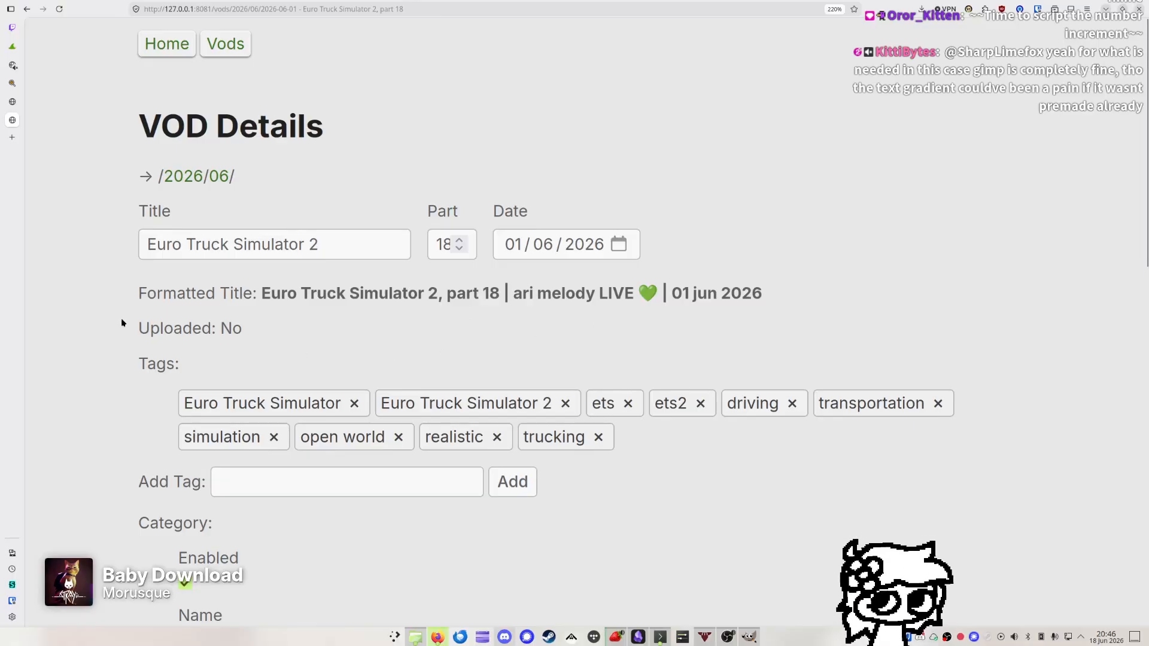
triple_click(153, 299)
left_click(871, 304)
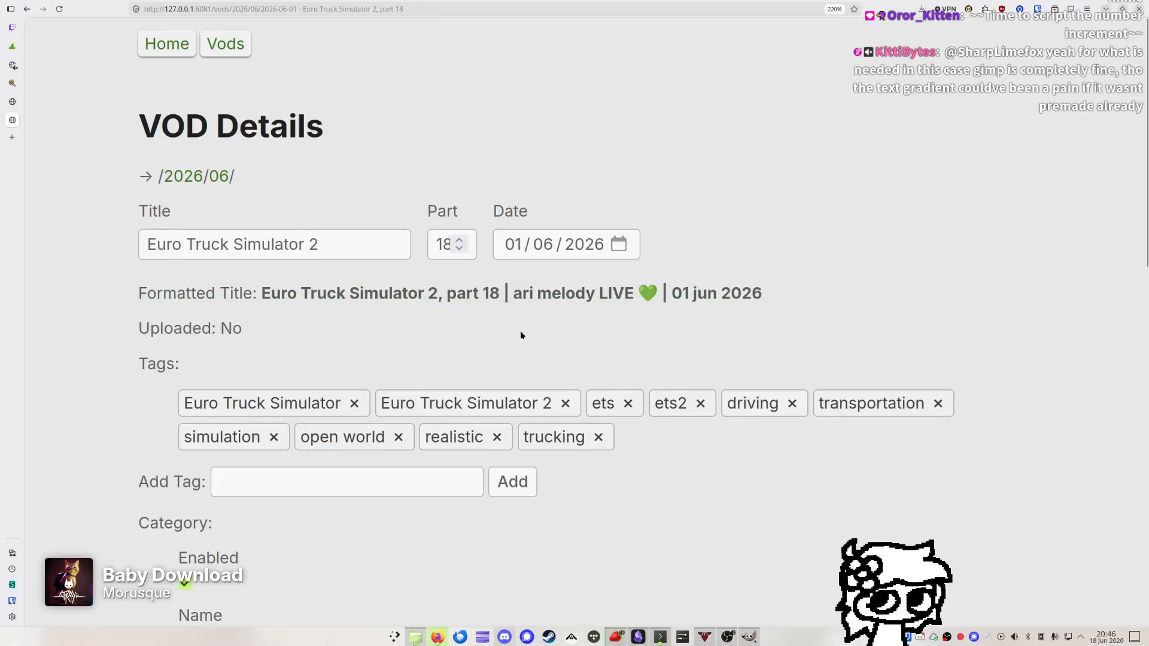
right_click(323, 325)
left_click(292, 329)
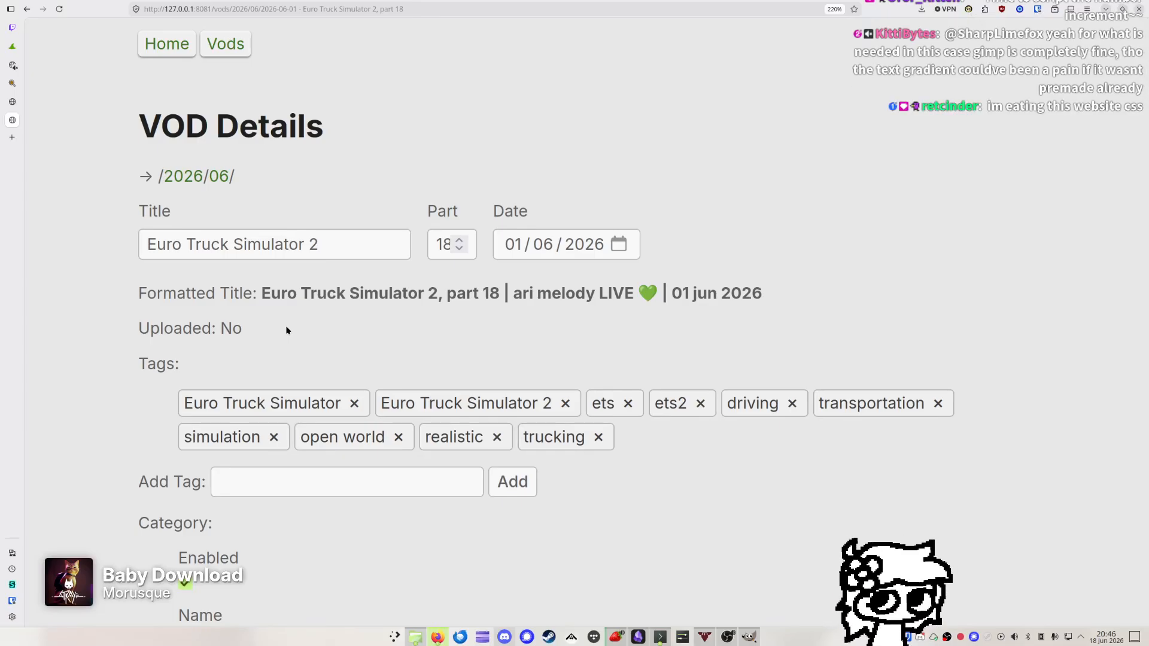
Minimize the browser and GIMP to show the desktop files
left_click(1107, 9)
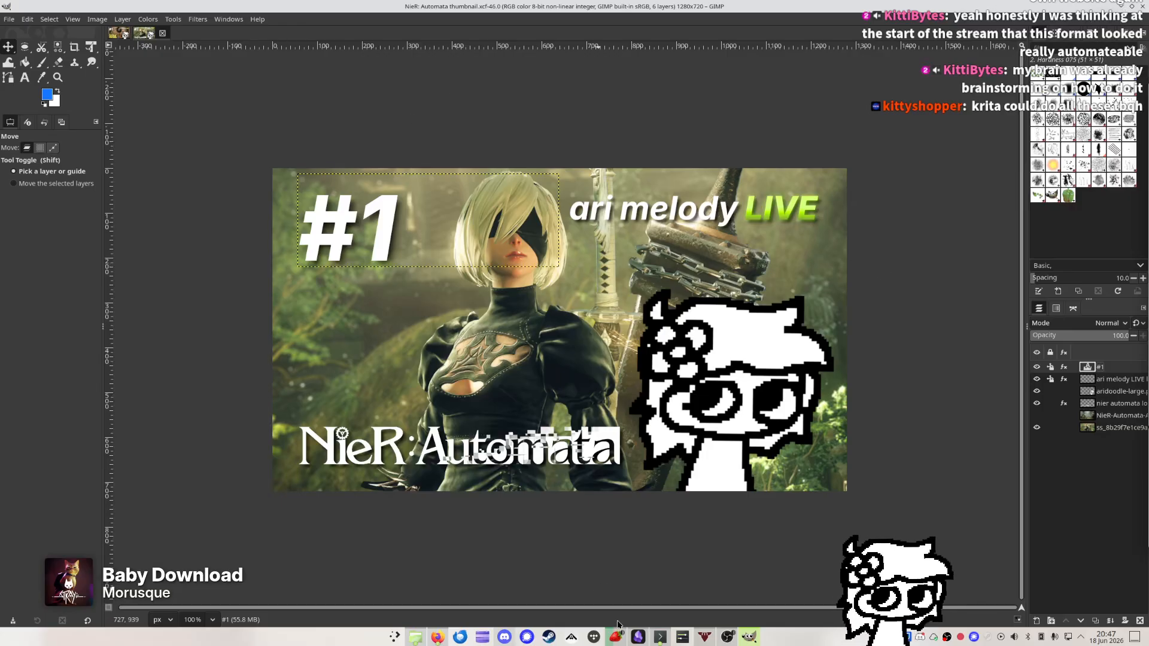
left_click(1121, 6)
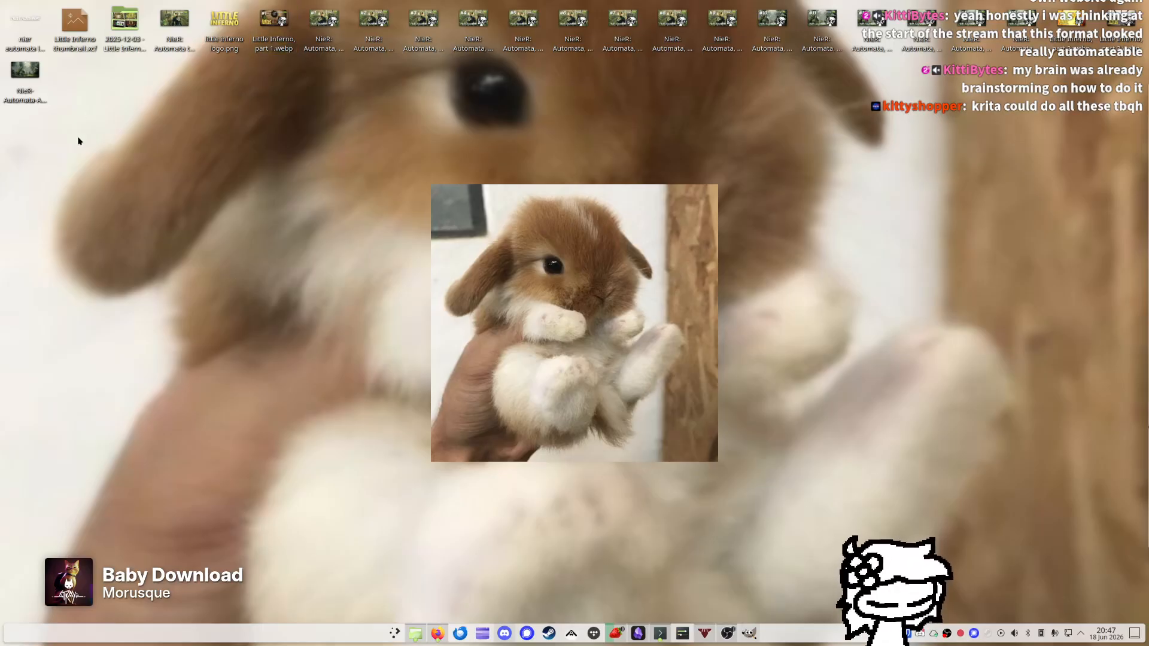
left_click_drag(79, 139, 1136, 9)
left_click(362, 153)
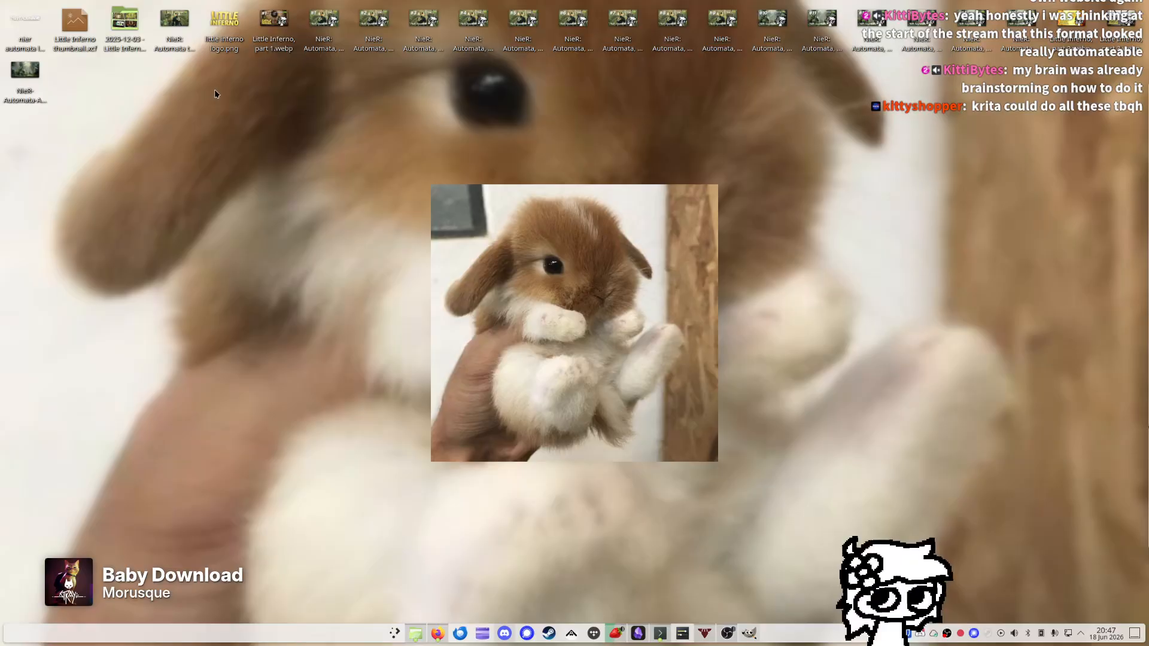
Move the two game logos, the NieR: Automata project file, the 2025-12-03 Little Inferno file and the NieR artwork on the desktop to the wastebin
left_click(221, 13)
key("Delete")
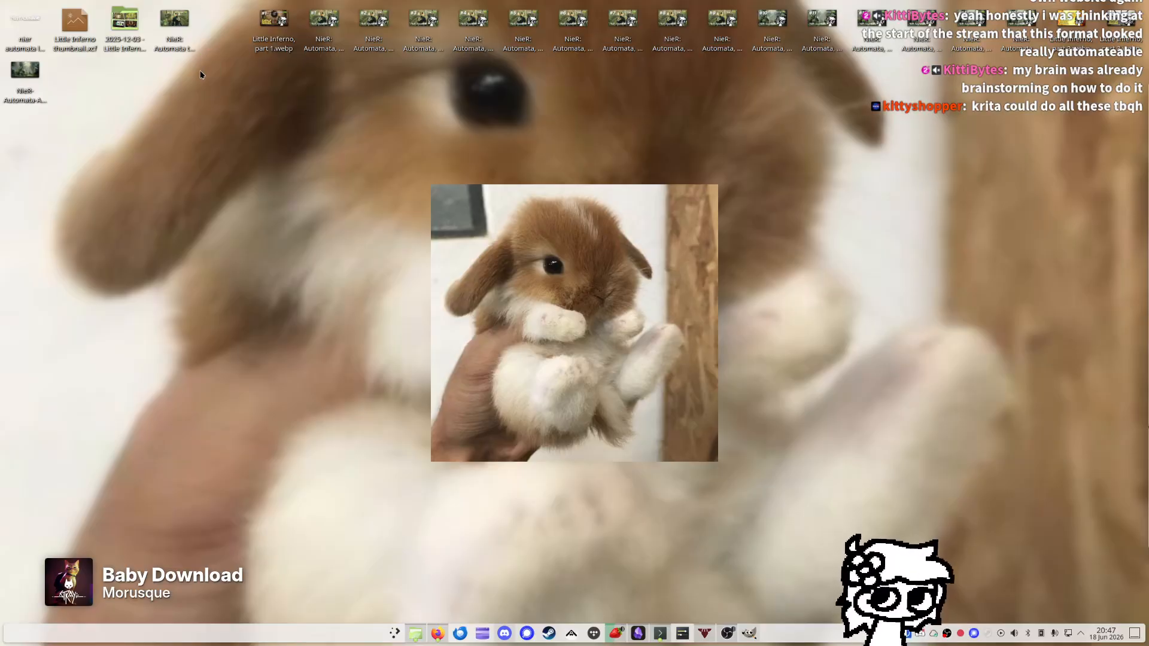
key("Delete")
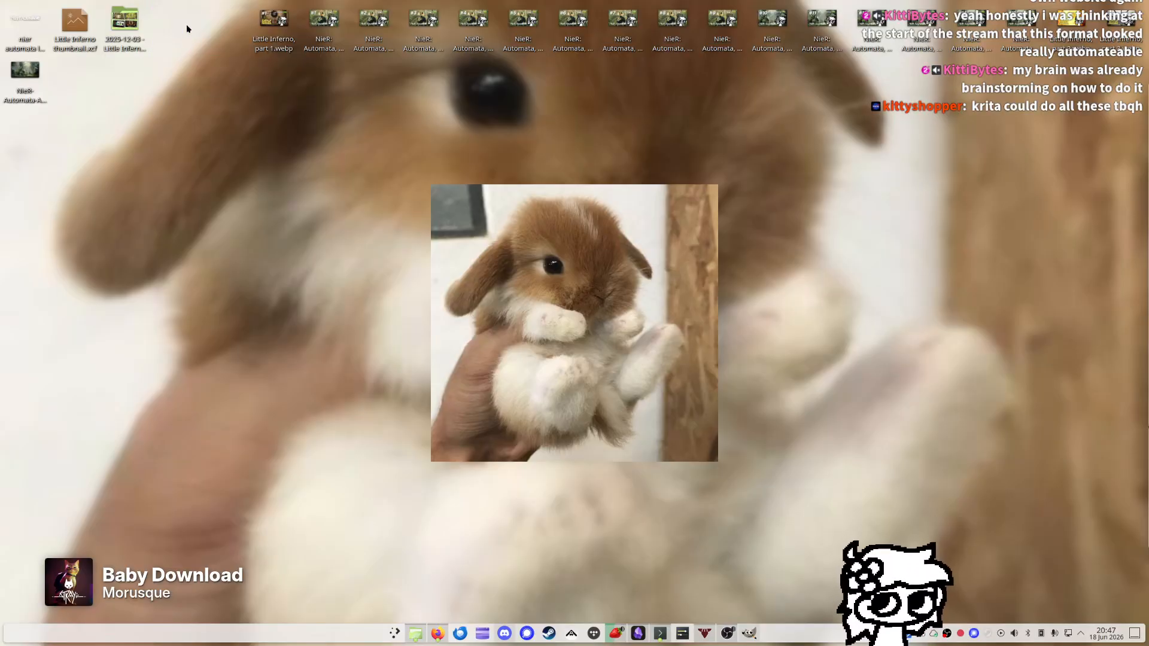
left_click(135, 24)
key("Delete")
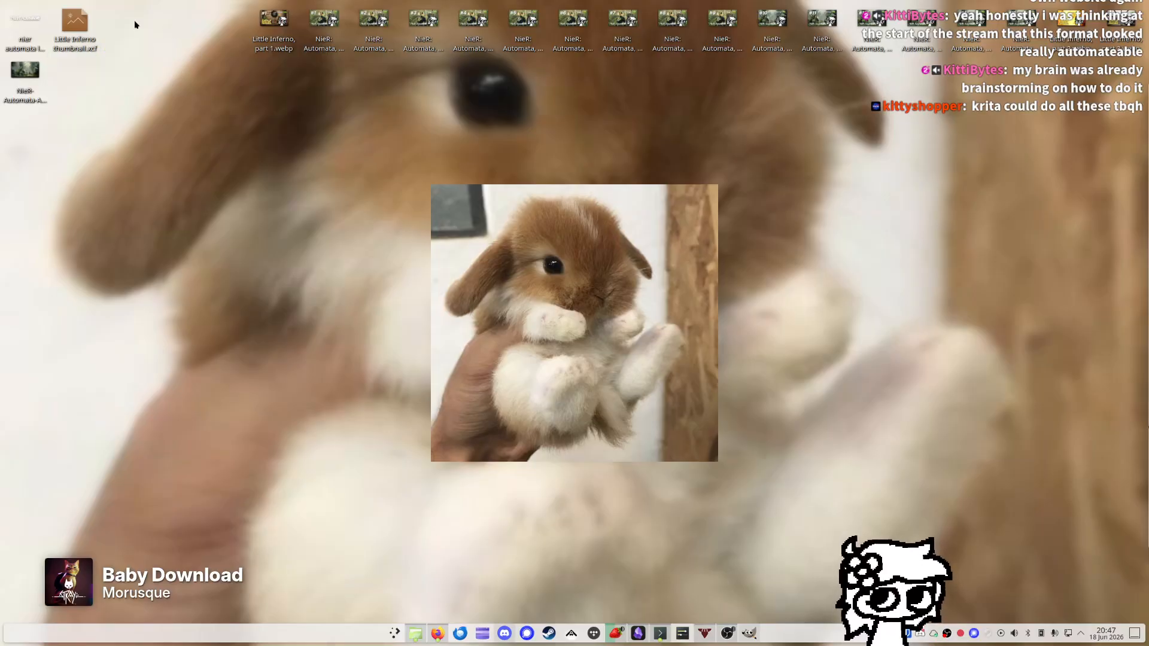
left_click(12, 31)
key("Delete")
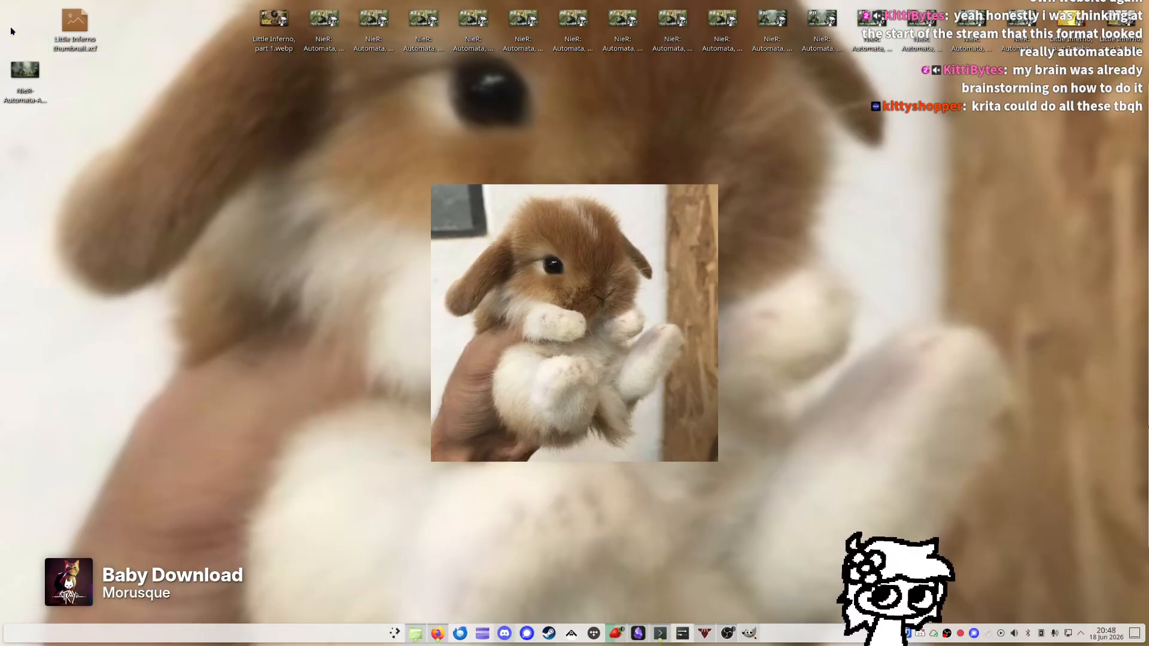
key("Delete")
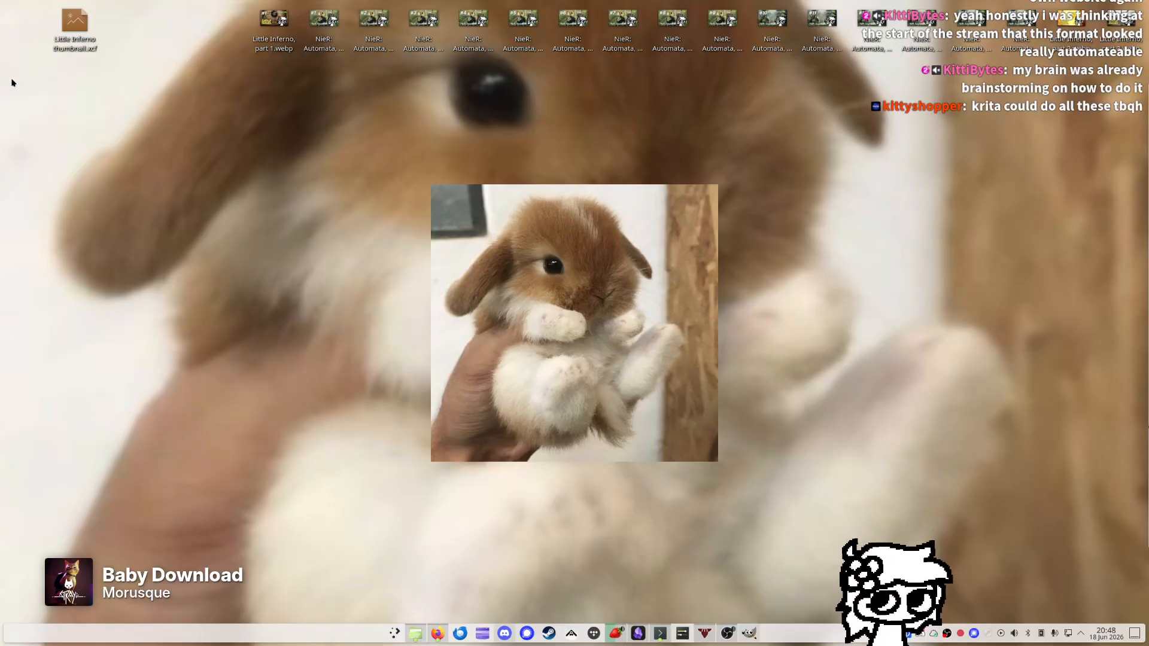
right_click(164, 73)
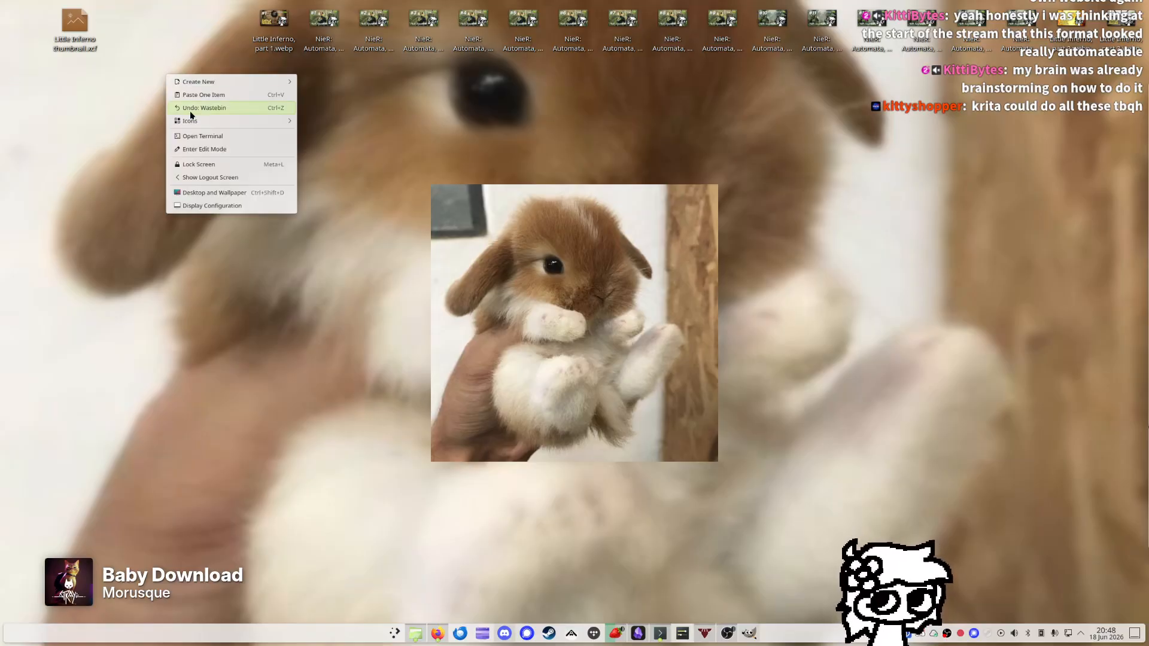
left_click(136, 120)
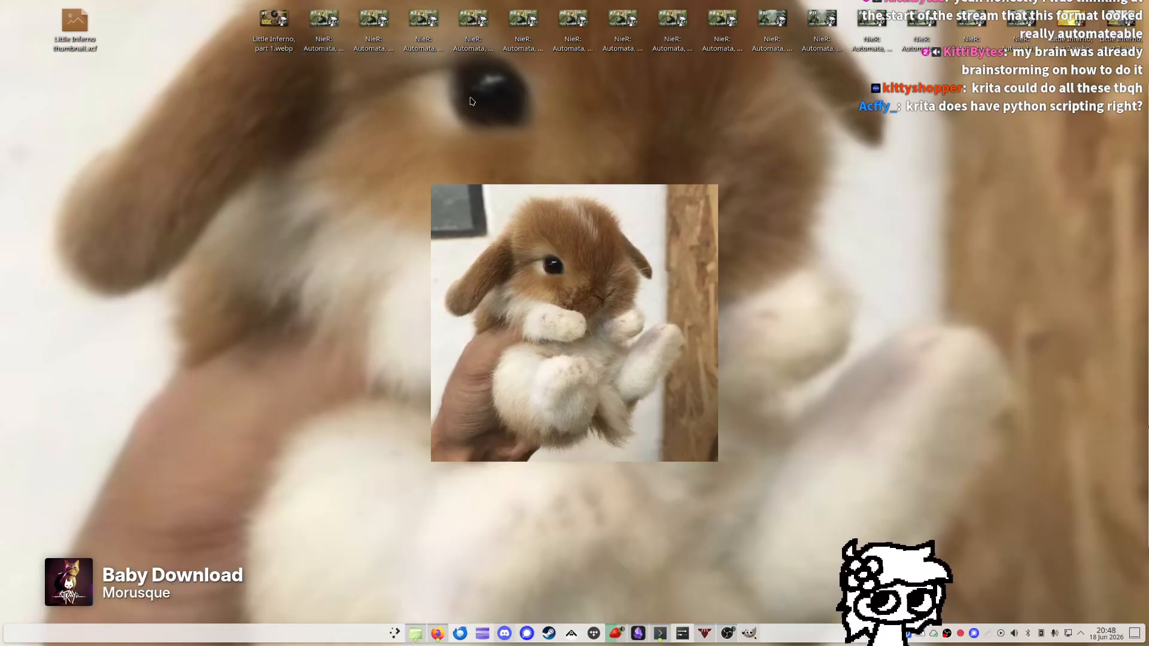
Switch to GIMP and save the open project to the Desktop folder as NieR: Automata thumbnail.xcf
left_click(749, 636)
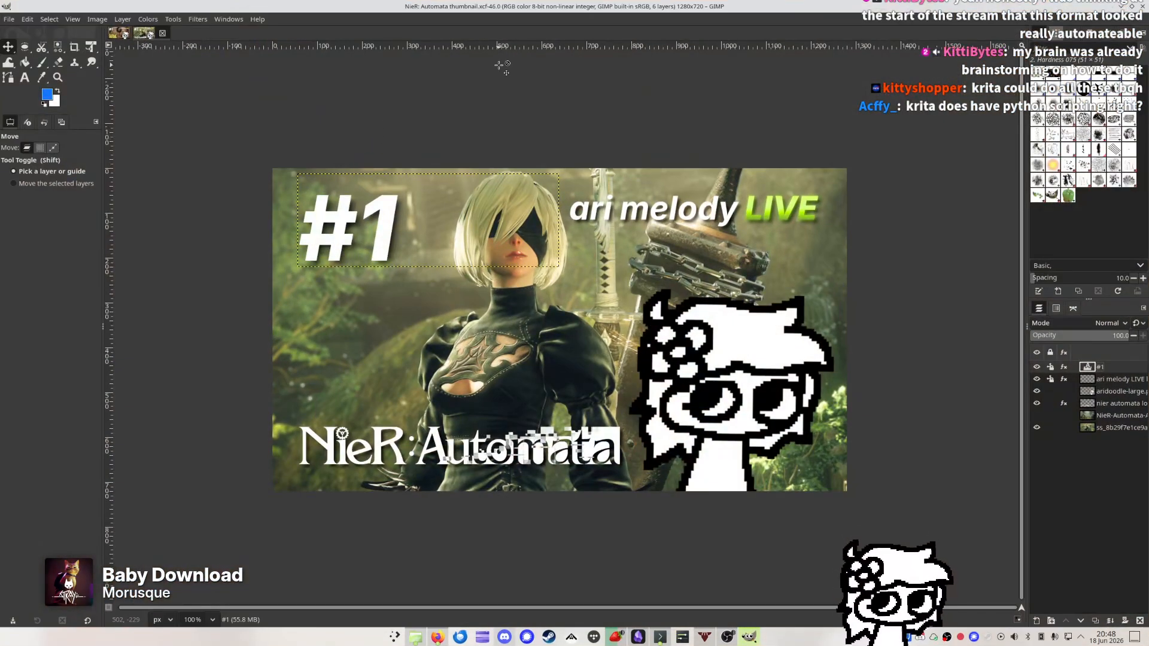
key("ctrl+shift+s")
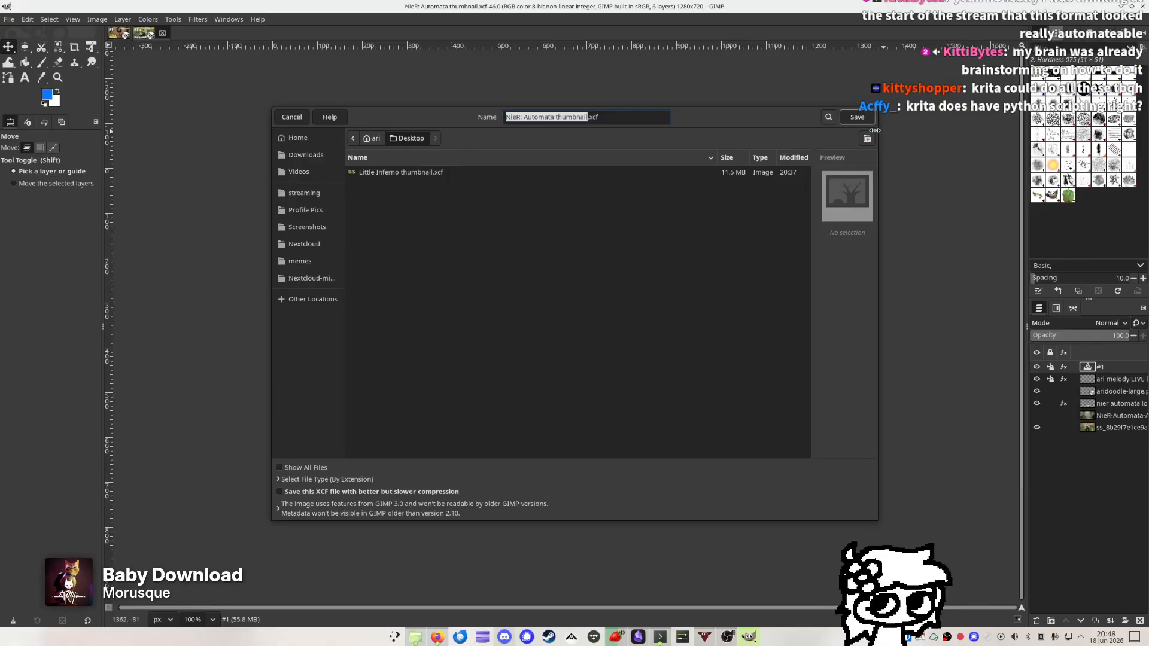
left_click(856, 117)
left_click_drag(568, 253, 565, 1)
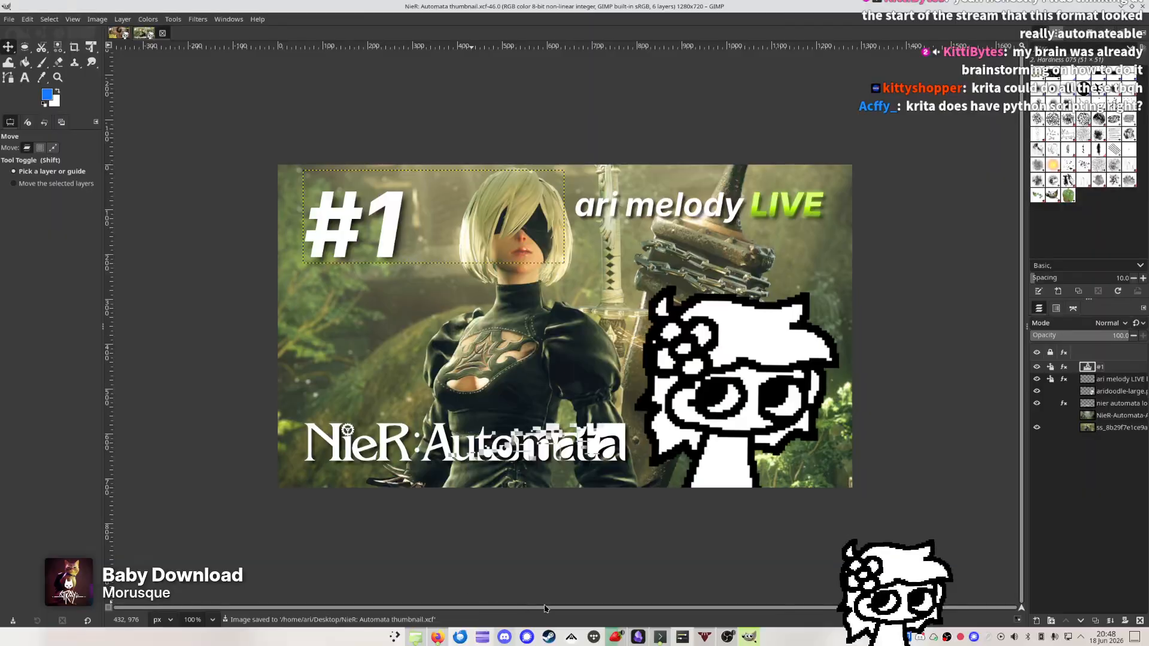
Return to the desktop and sort its icons by type
left_click(749, 635)
right_click(219, 100)
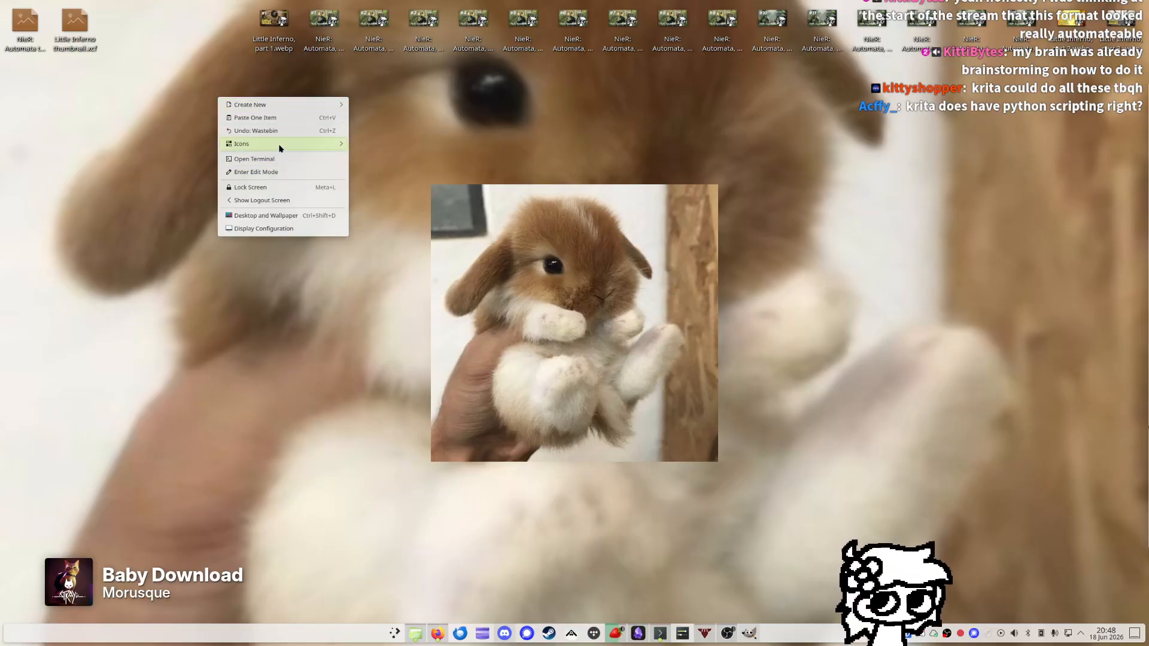
mouse_move(281, 144)
mouse_move(383, 145)
left_click(462, 186)
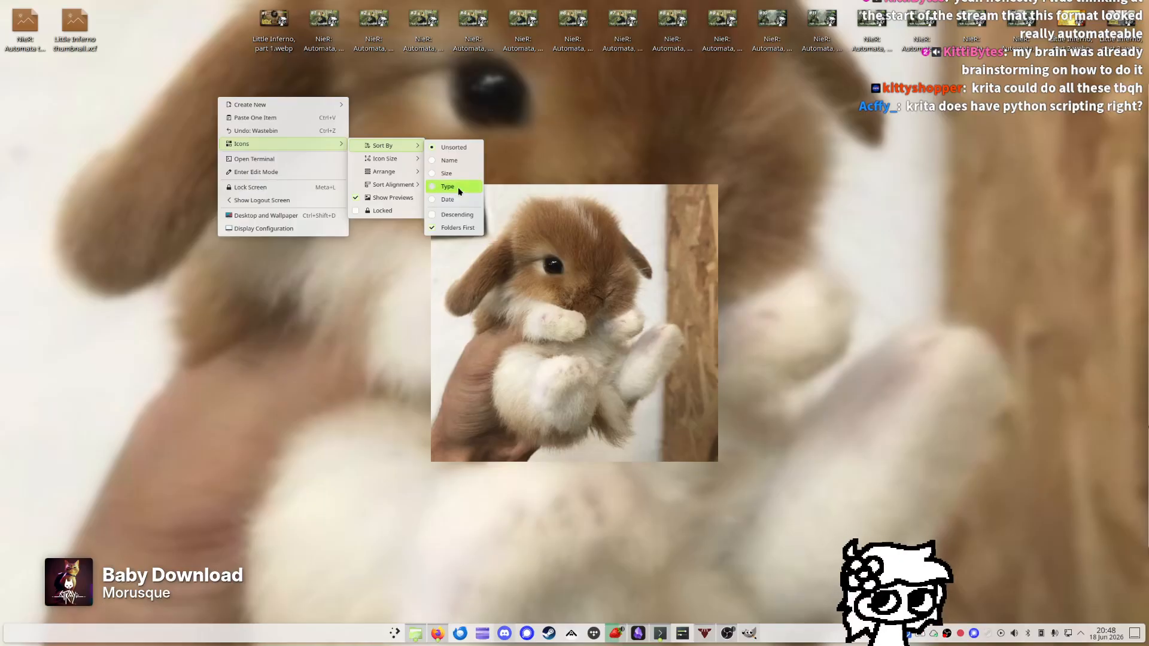
Enlarge the desktop icons so the thumbnail previews are easier to read
right_click(308, 135)
mouse_move(366, 180)
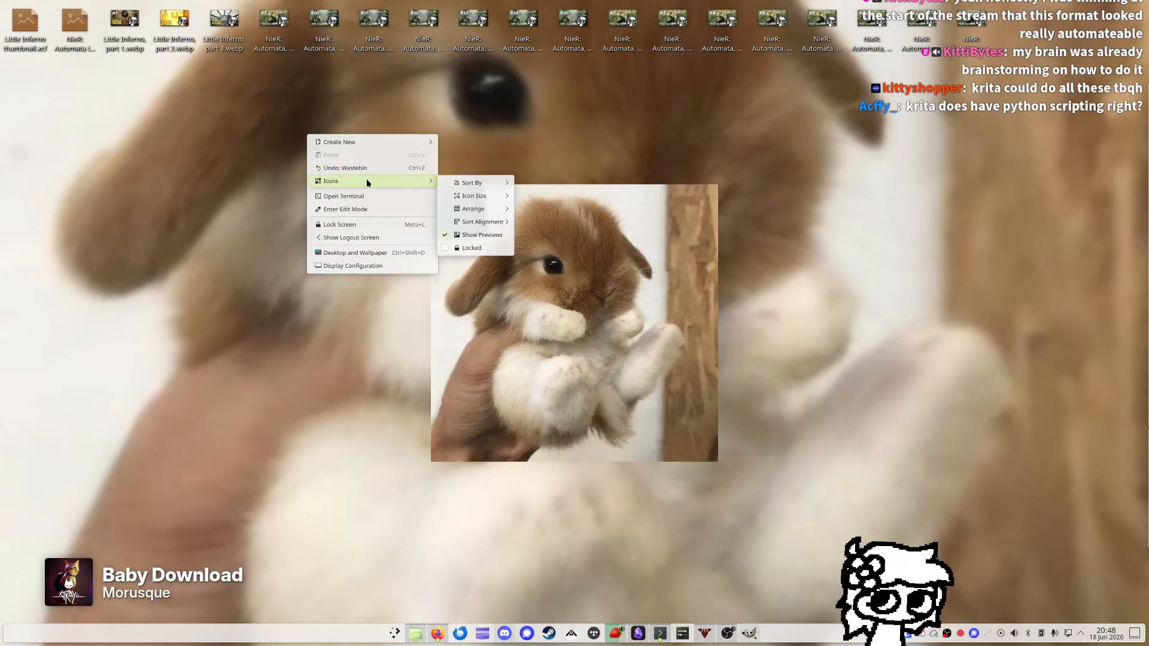
mouse_move(475, 196)
left_click(546, 266)
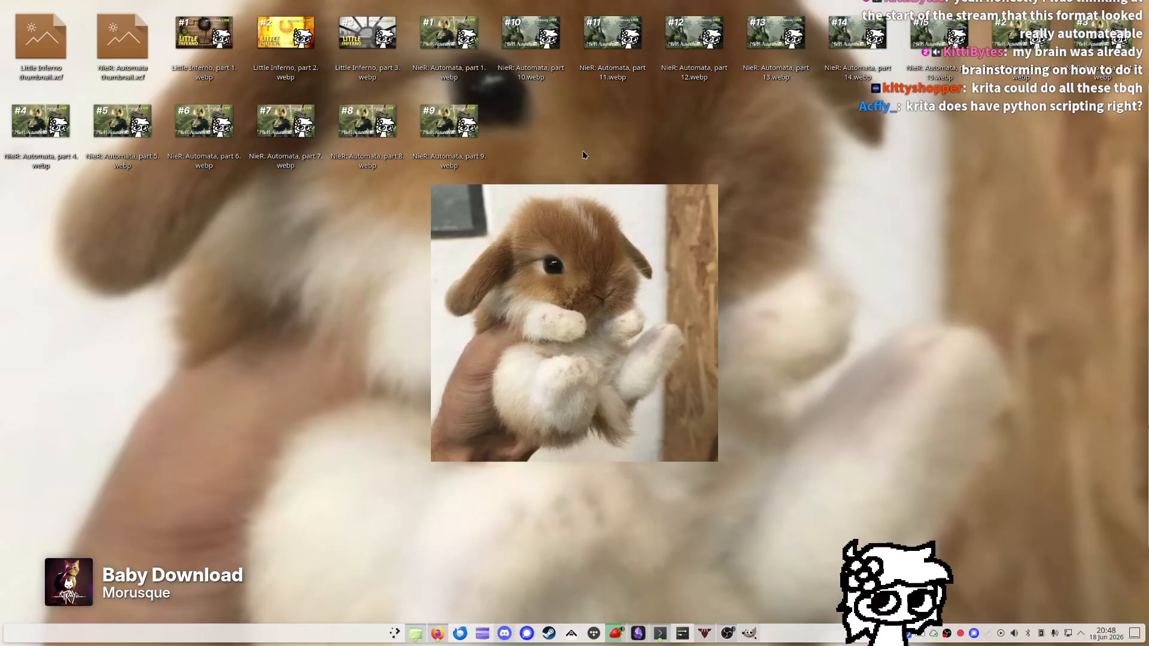
Switch to GIMP and look through its commands for scripting or automation options
left_click(749, 633)
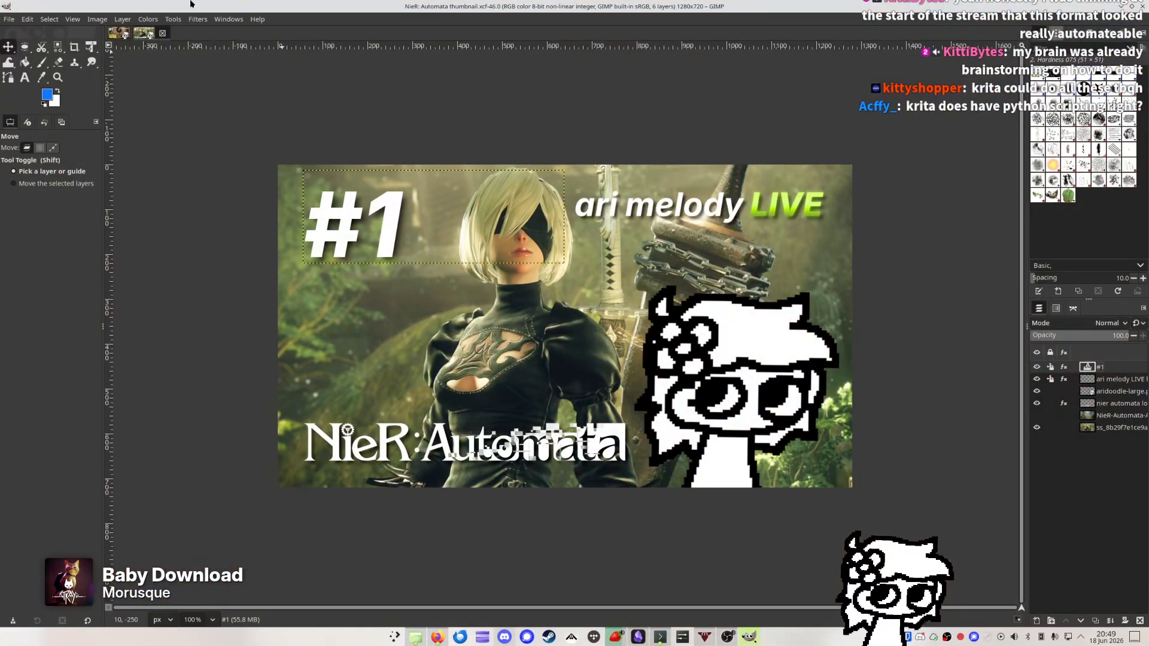
left_click(218, 23)
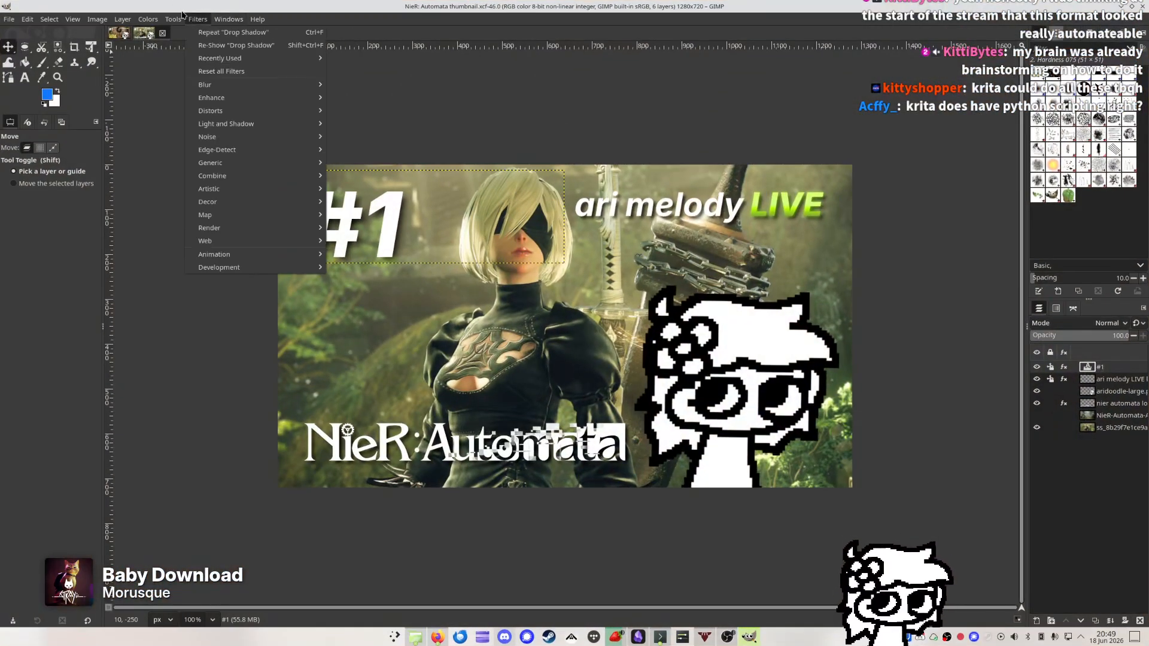
mouse_move(169, 23)
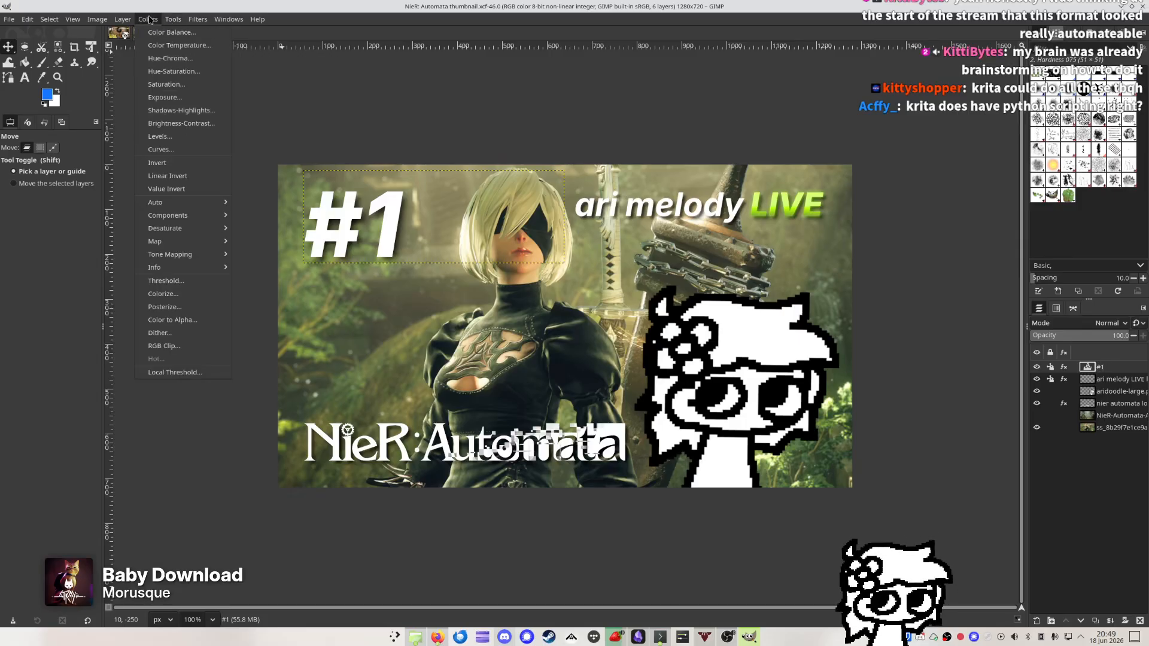
mouse_move(79, 22)
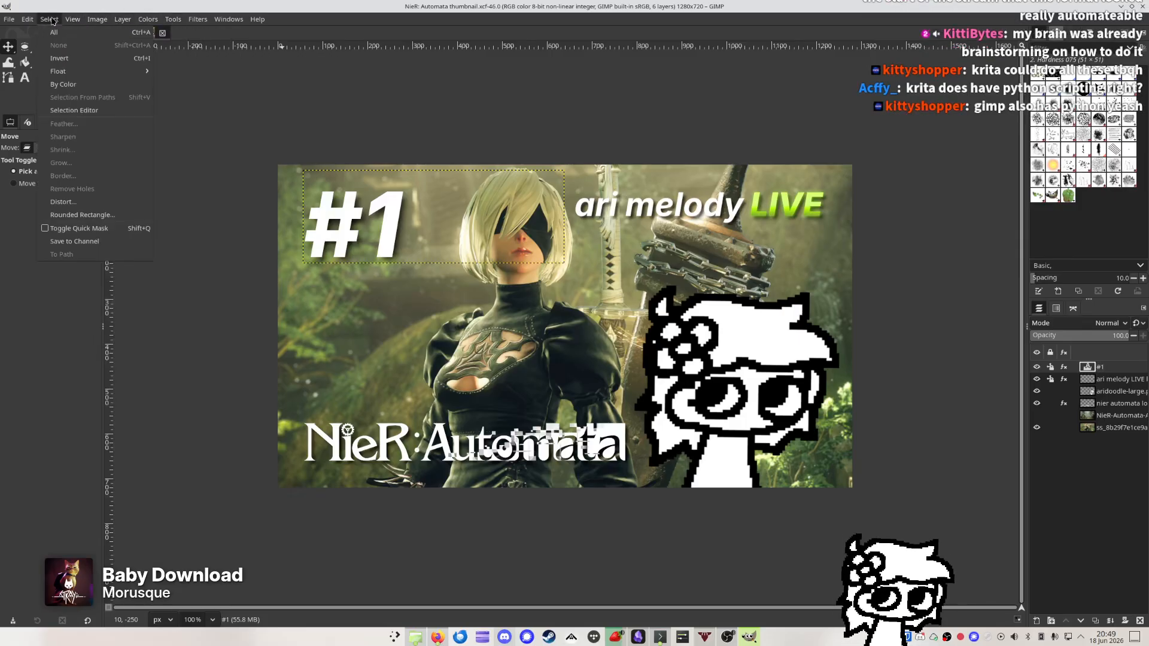
mouse_move(10, 20)
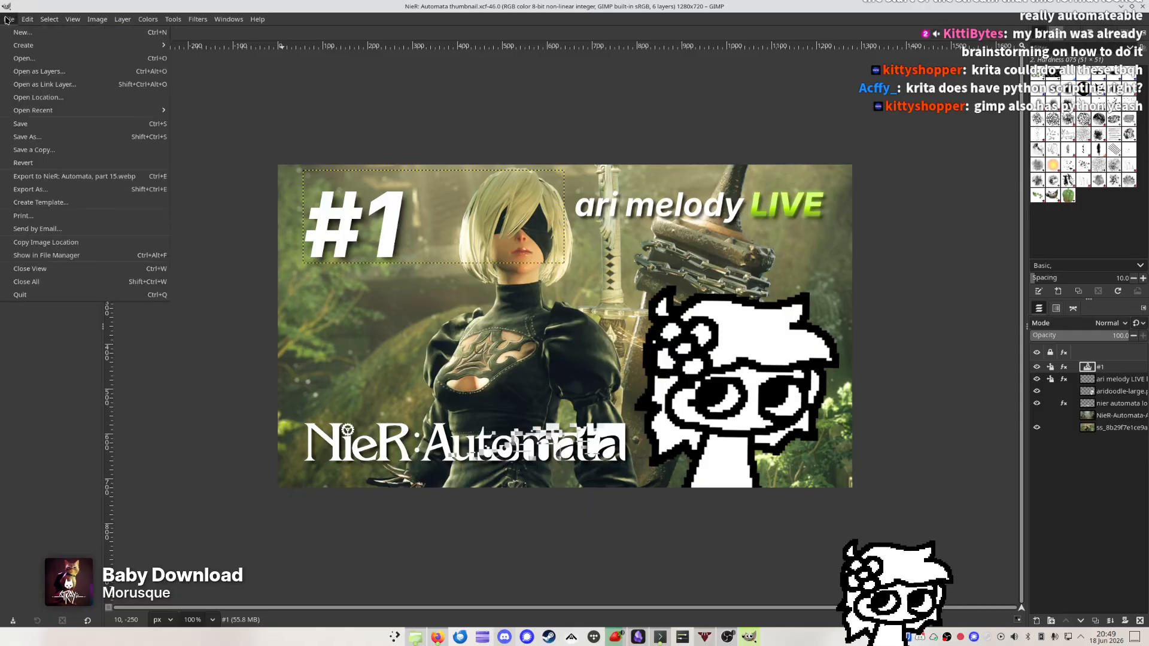
mouse_move(266, 22)
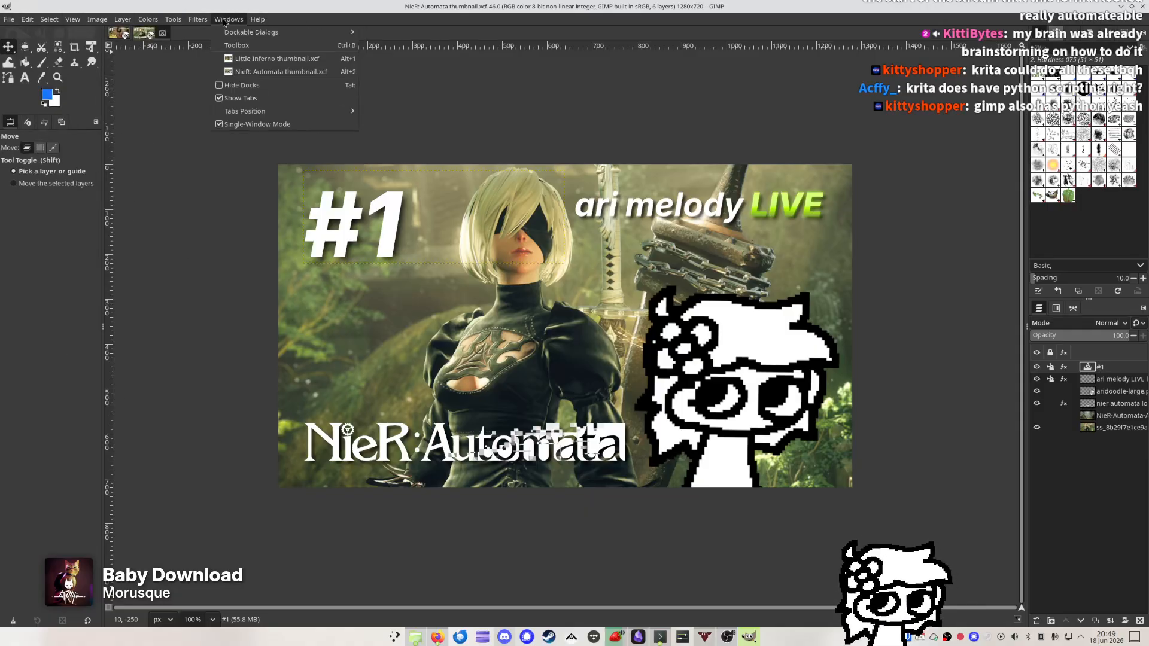
mouse_move(204, 20)
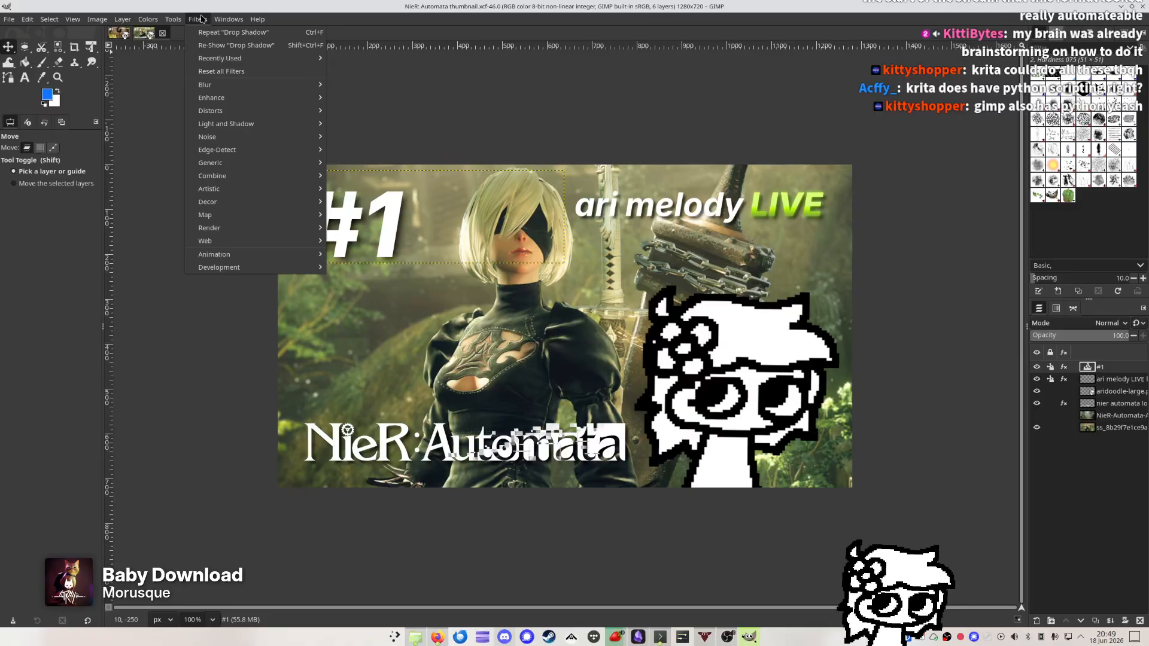
Open Animation Playback for the NieR: Automata thumbnail, play its layers as an animation and stop it
mouse_move(238, 259)
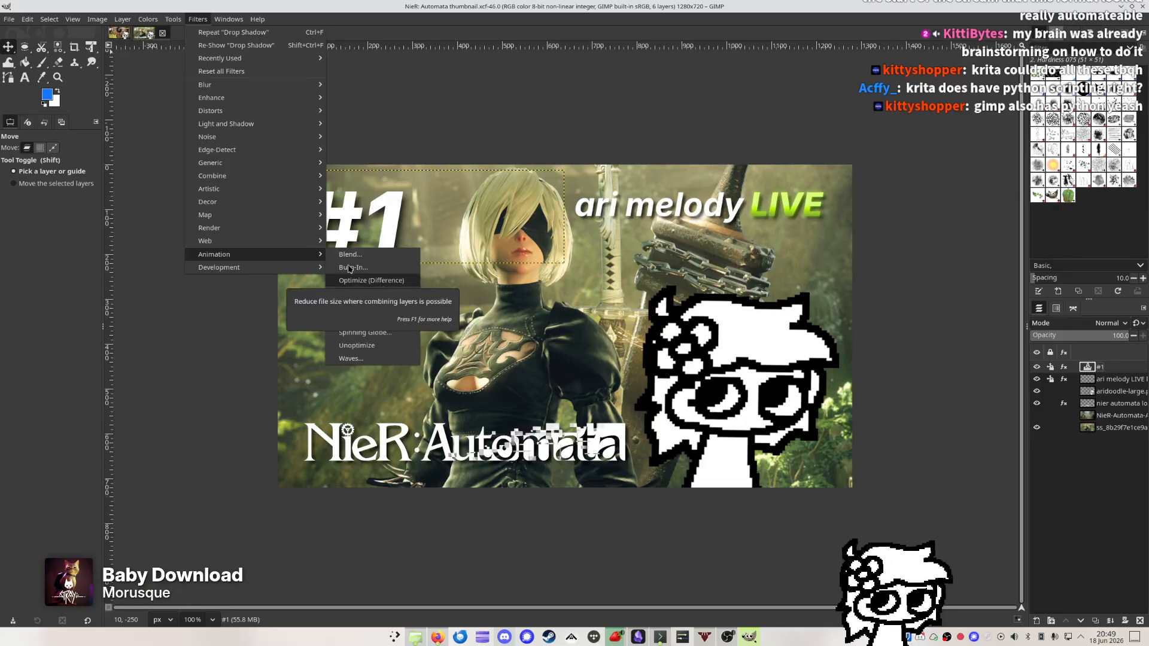
mouse_move(285, 271)
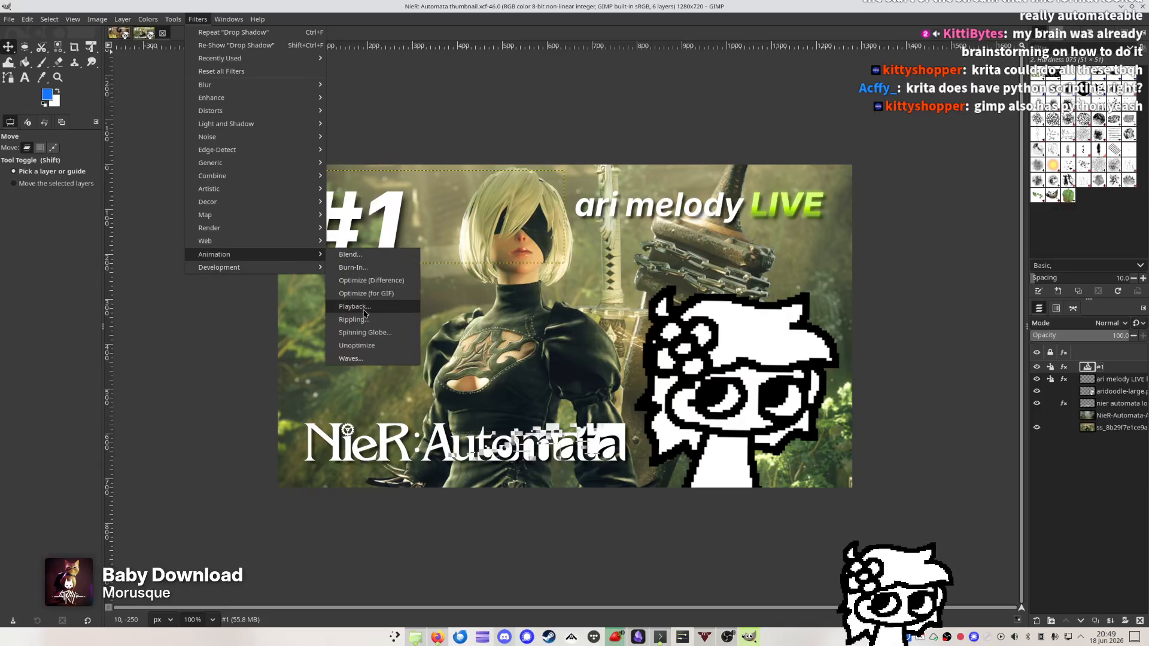
left_click(366, 308)
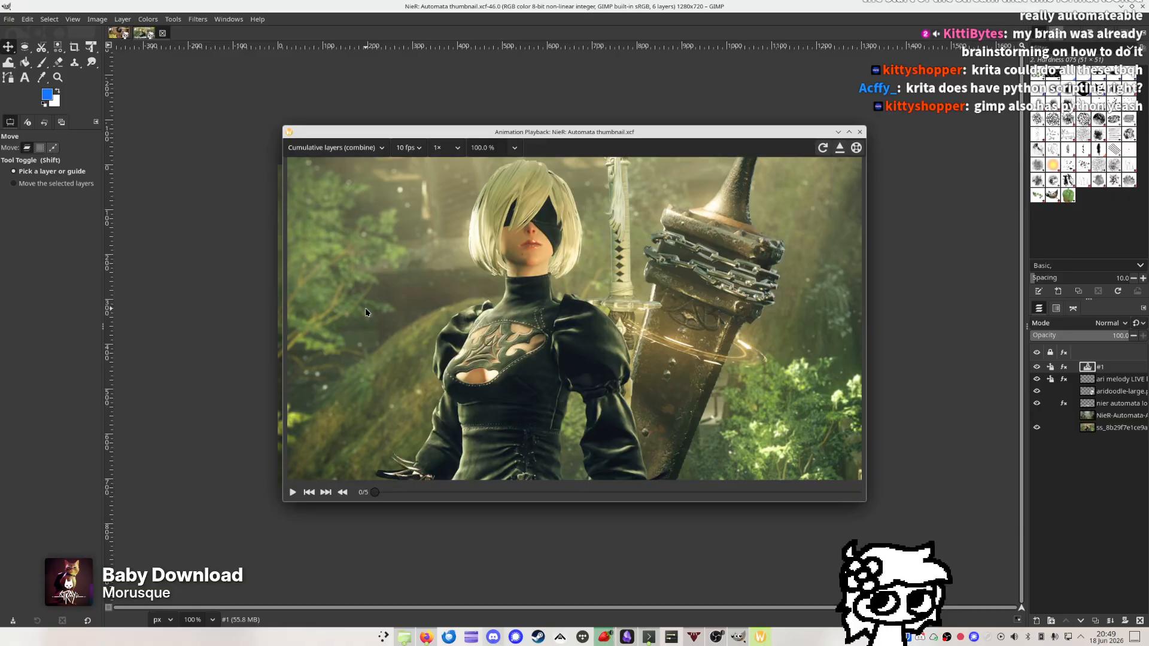
left_click(293, 492)
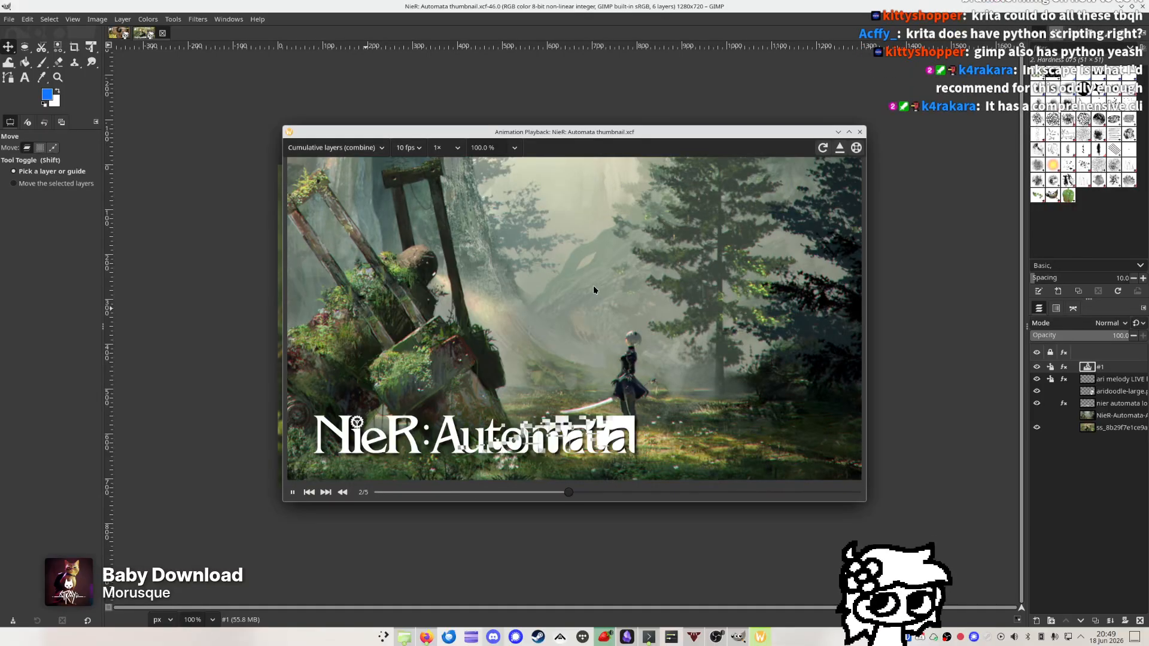
left_click(292, 493)
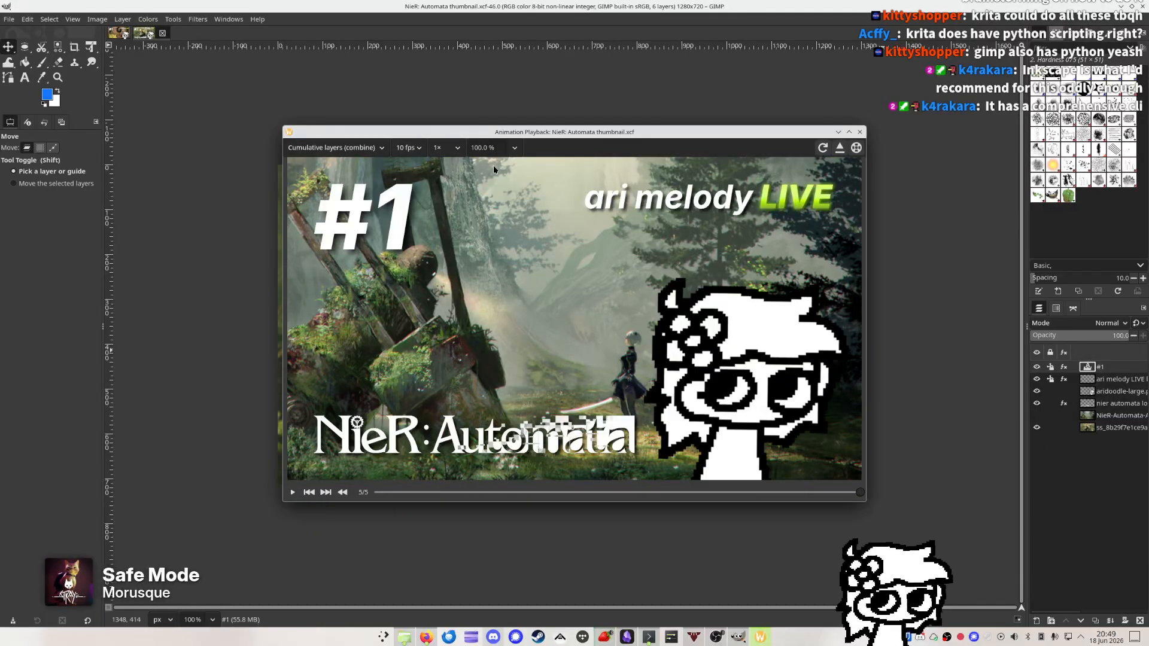
Check the frame rate and playback speed choices for the animation preview, keeping 10 fps and 1×
left_click(408, 147)
left_click(408, 148)
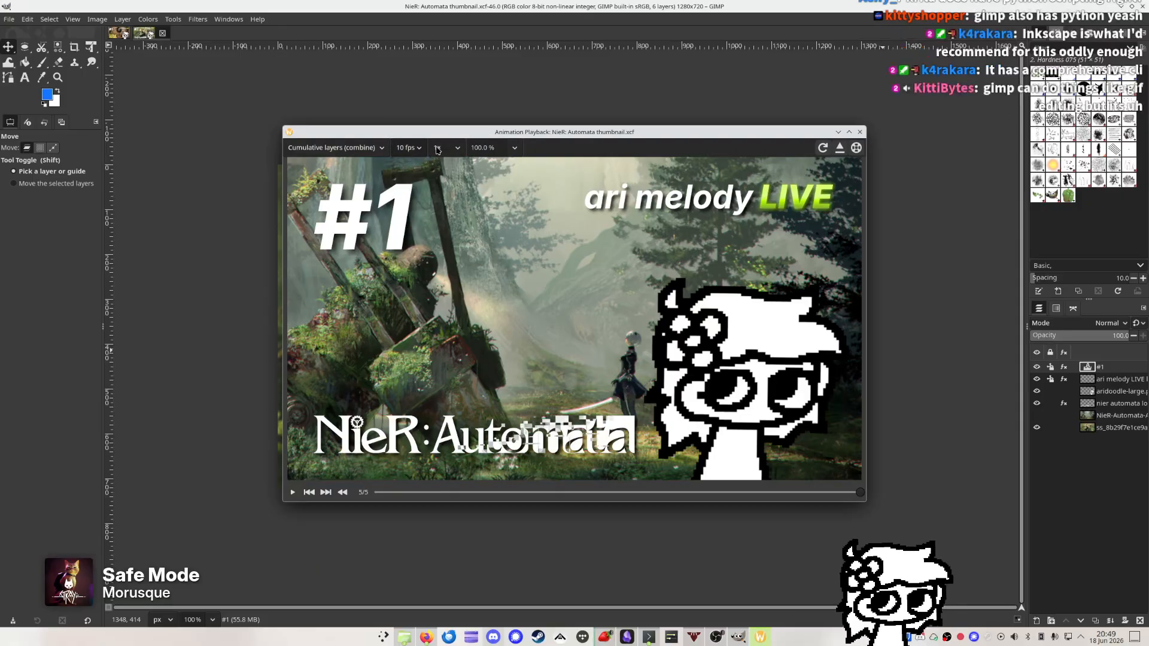
left_click(443, 147)
left_click(445, 150)
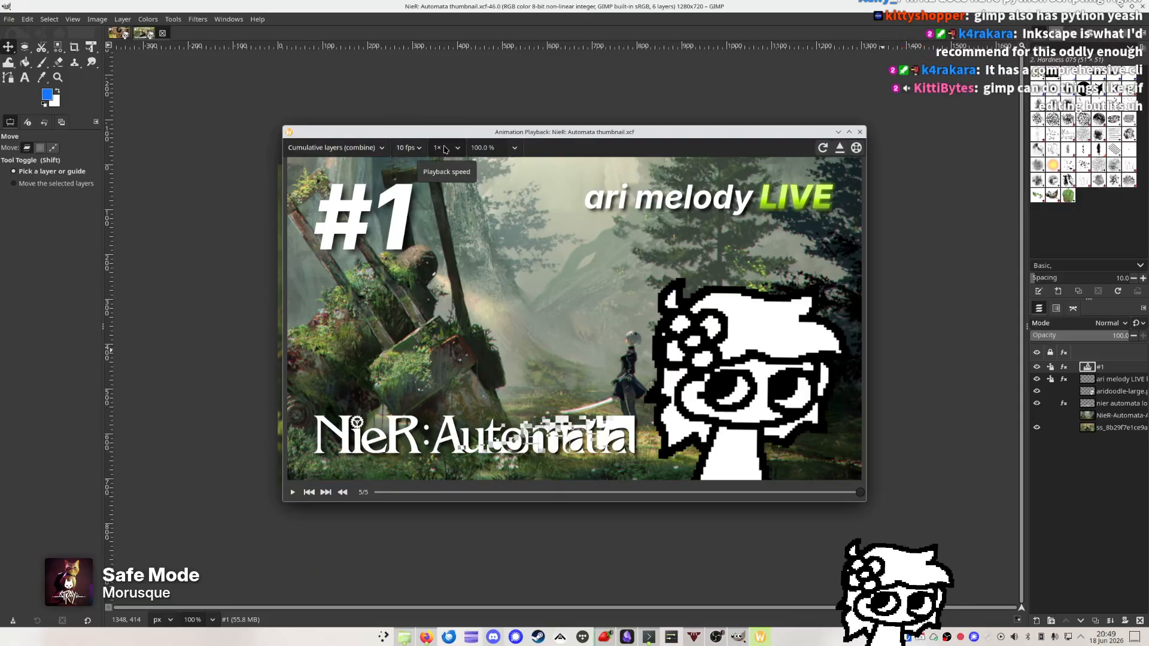
left_click(408, 147)
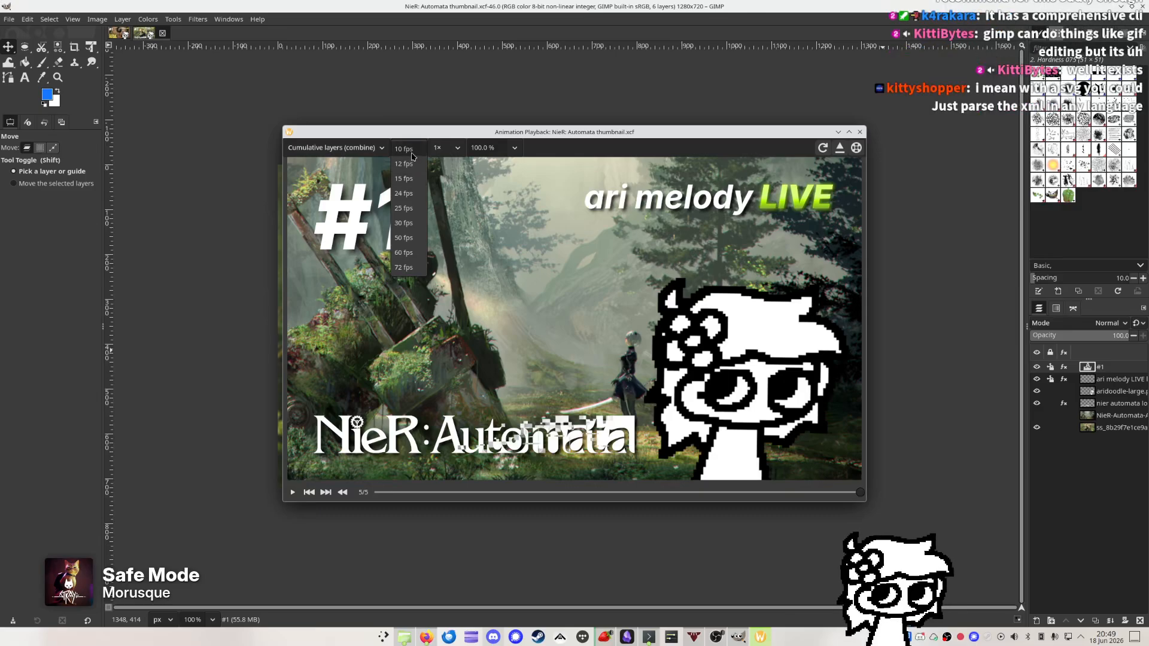
left_click(407, 149)
Set the animation preview to One frame per layer (replace), play it and stop it
left_click(372, 149)
left_click(359, 163)
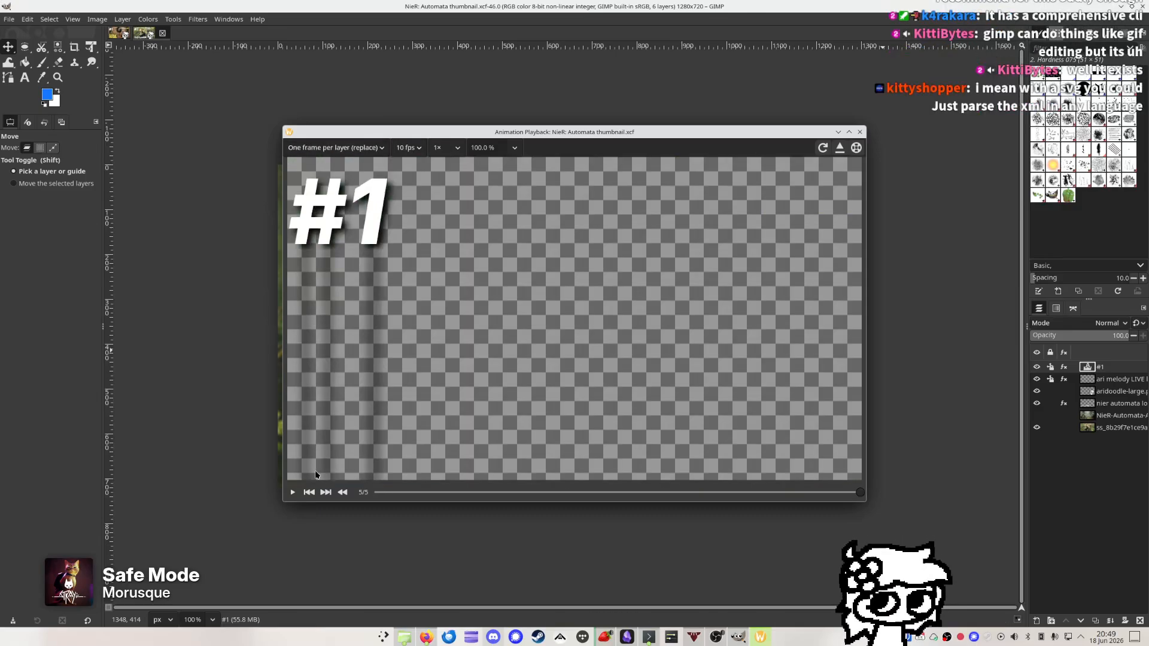
left_click(293, 492)
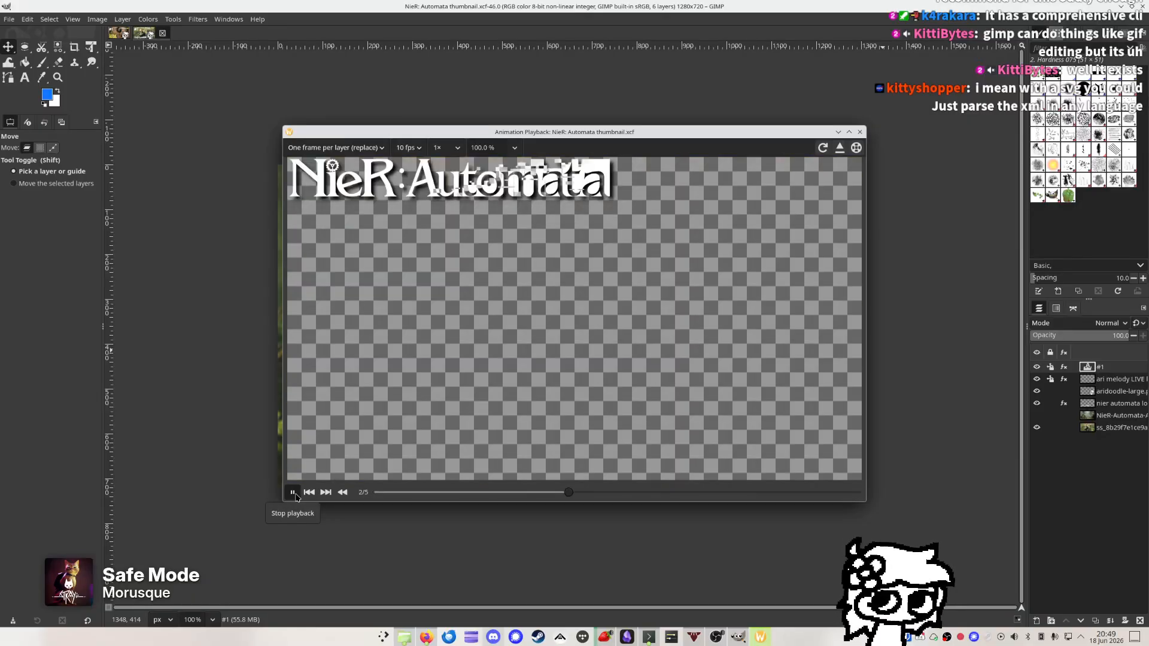
left_click(293, 491)
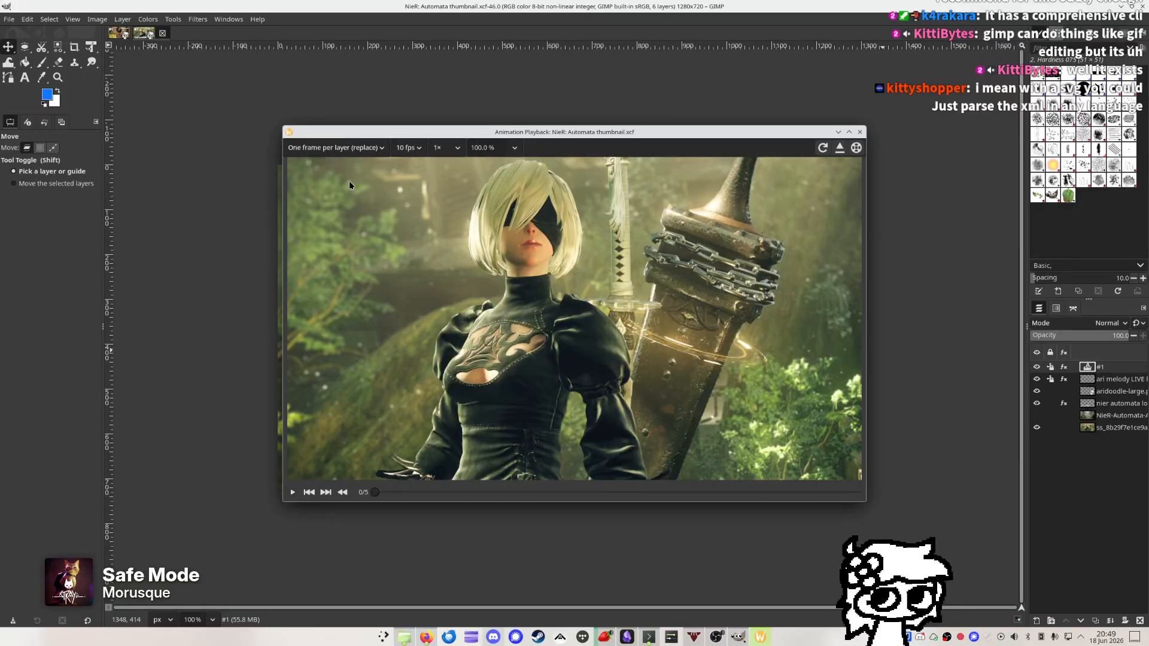
Return the animation preview to Cumulative layers (combine) and close the playback window
left_click(350, 148)
left_click(353, 134)
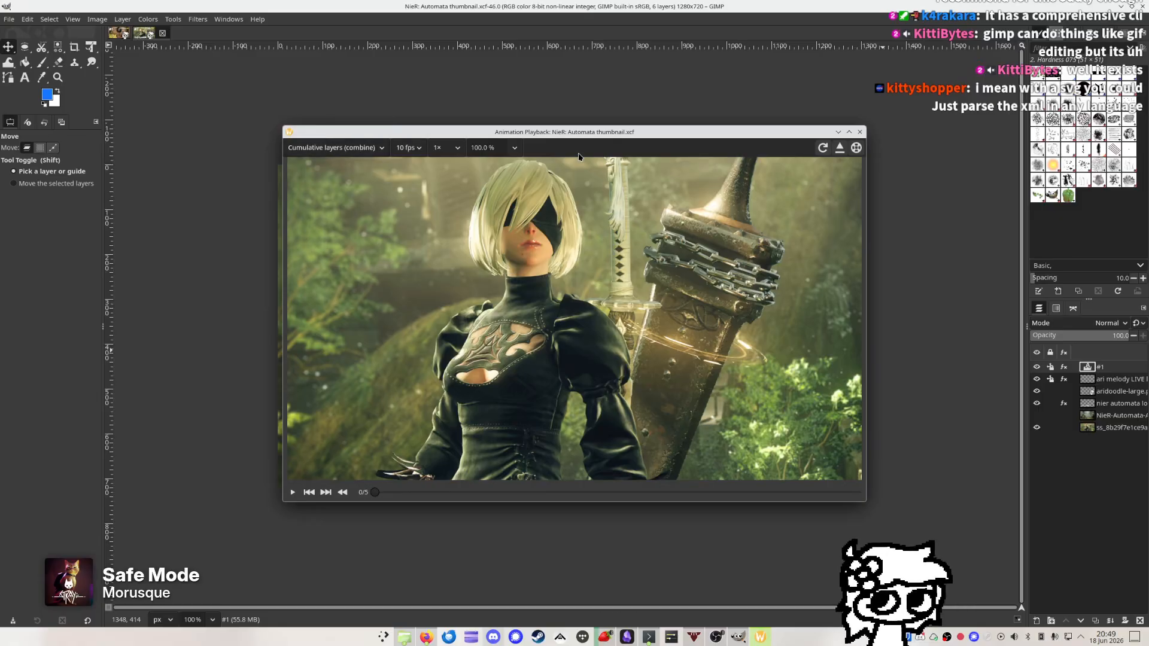
left_click(860, 132)
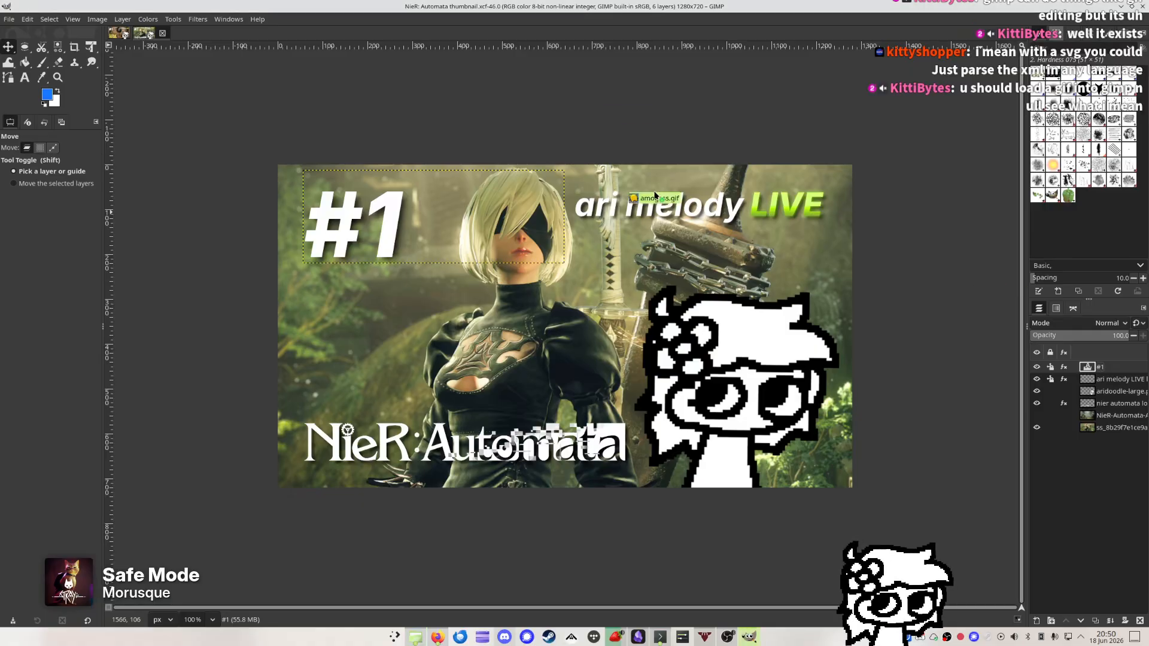
Open amogass.gif as a separate image in GIMP and select its Background layer
left_click_drag(655, 197, 542, 35)
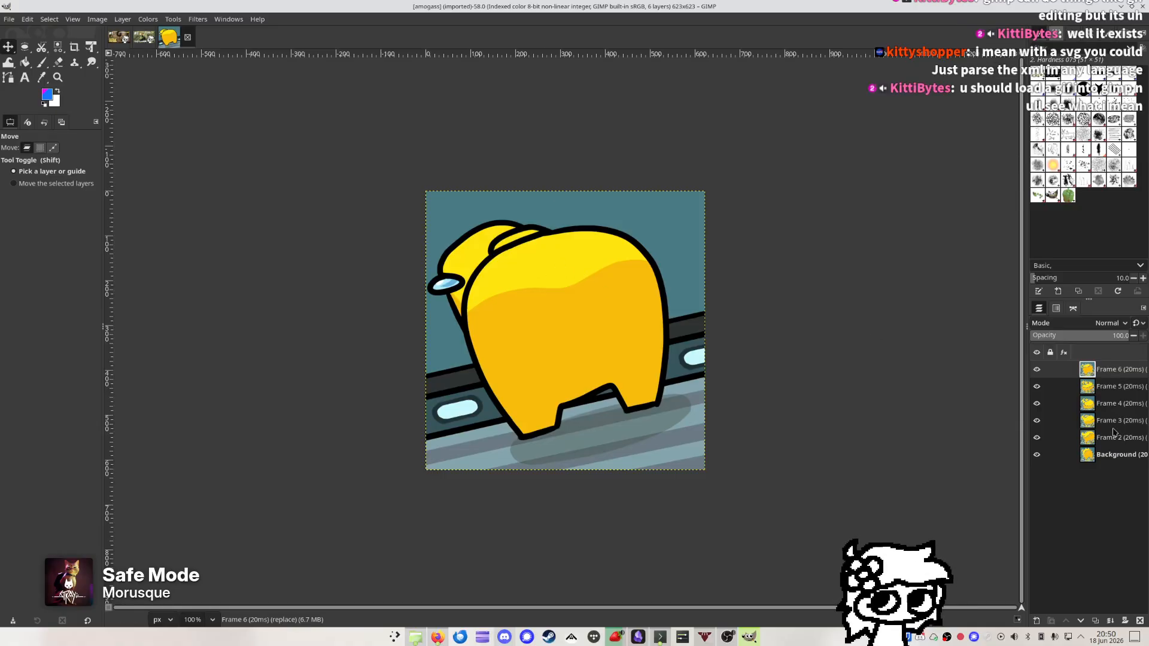
left_click(1128, 456)
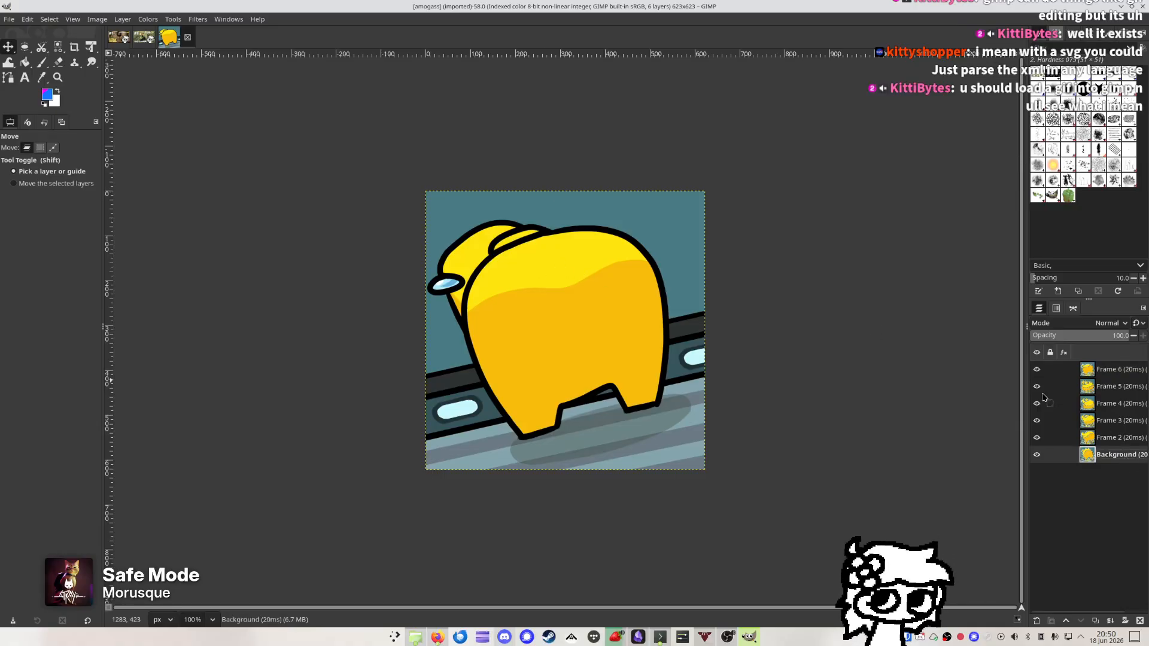
Play the amogass GIF's frames in Animation Playback, moving the preview window beside and over the image
left_click(173, 19)
mouse_move(197, 19)
mouse_move(235, 255)
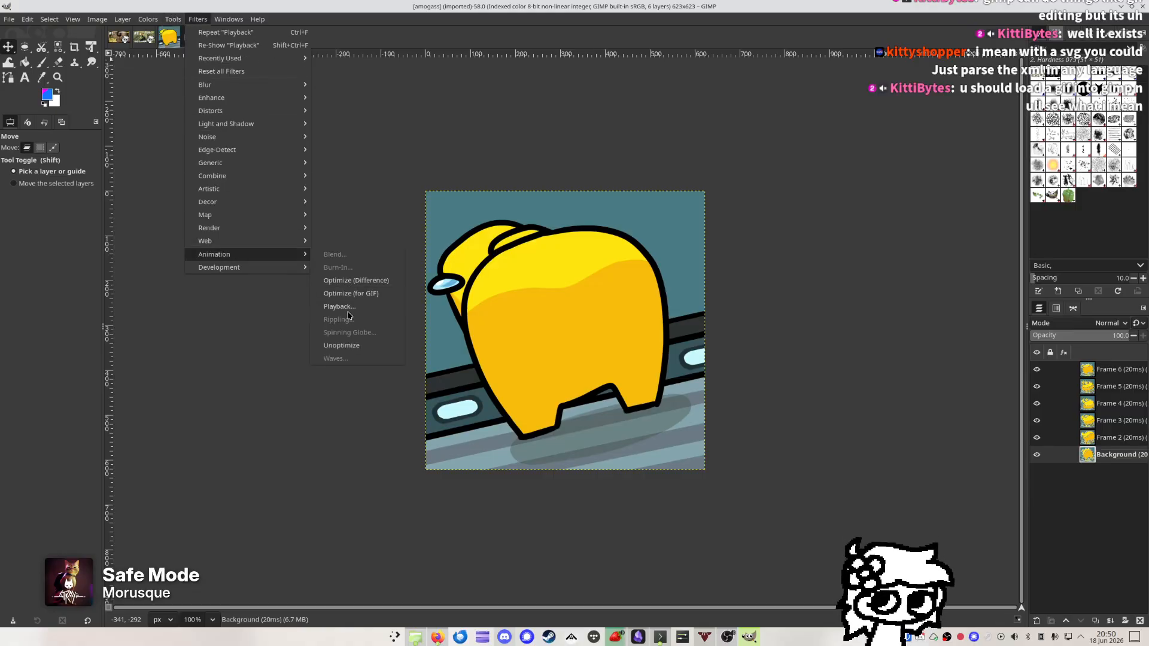
left_click(347, 312)
left_click_drag(688, 153, 907, 168)
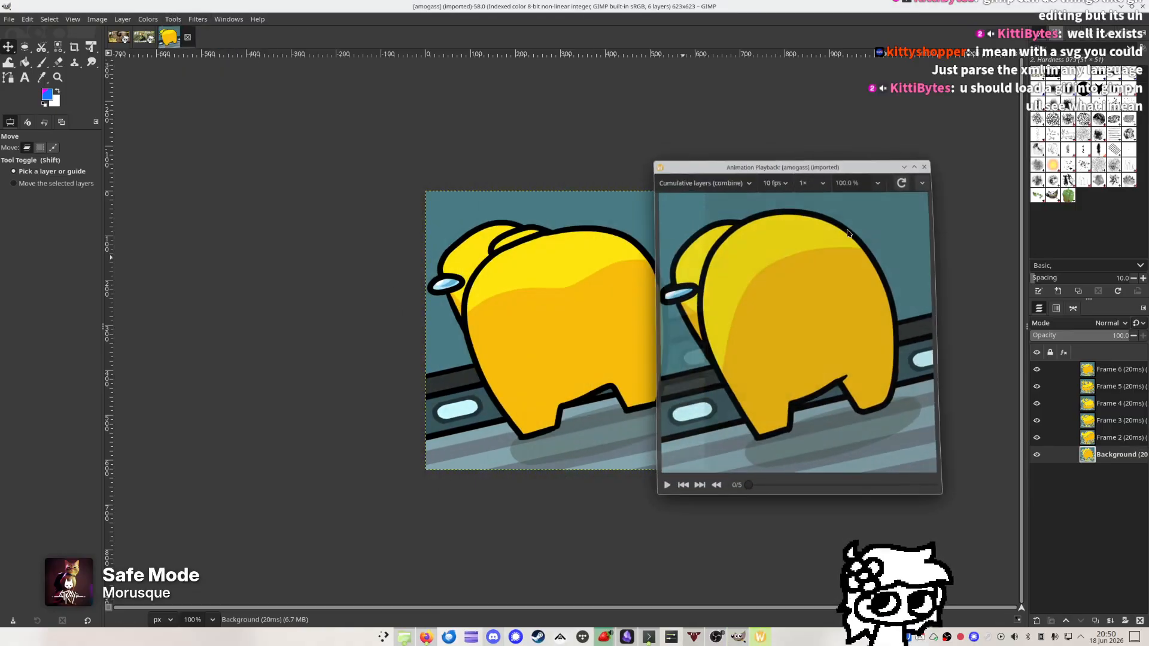
left_click(658, 483)
left_click_drag(750, 369, 532, 373)
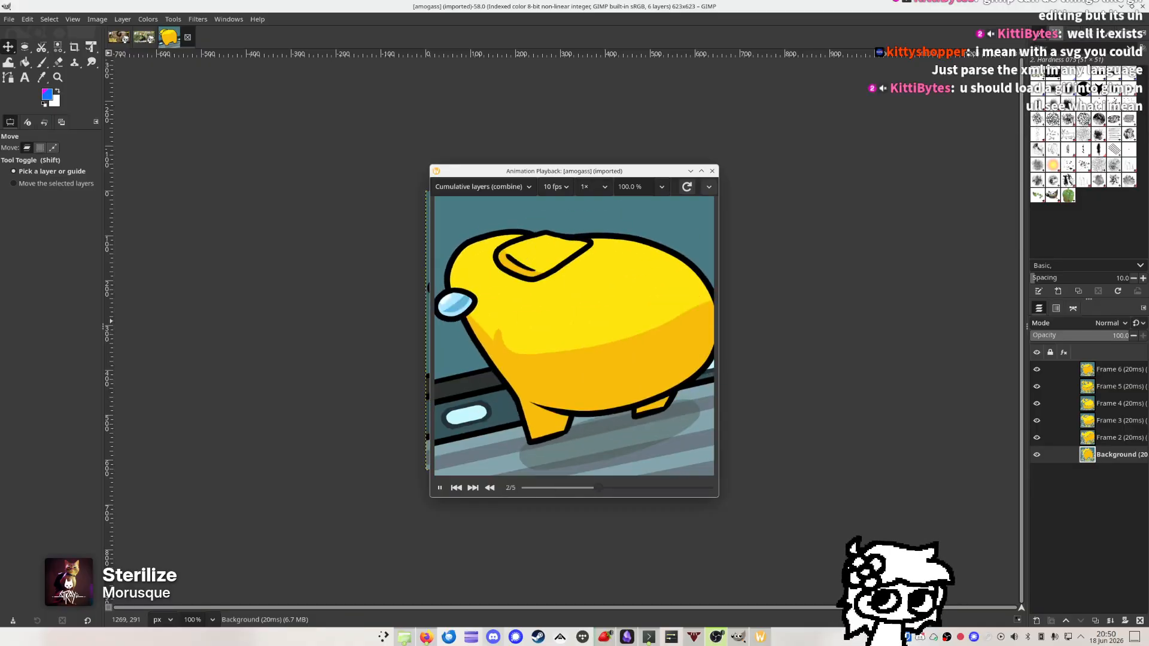
Close the playback window and the imported amogass image
left_click(712, 171)
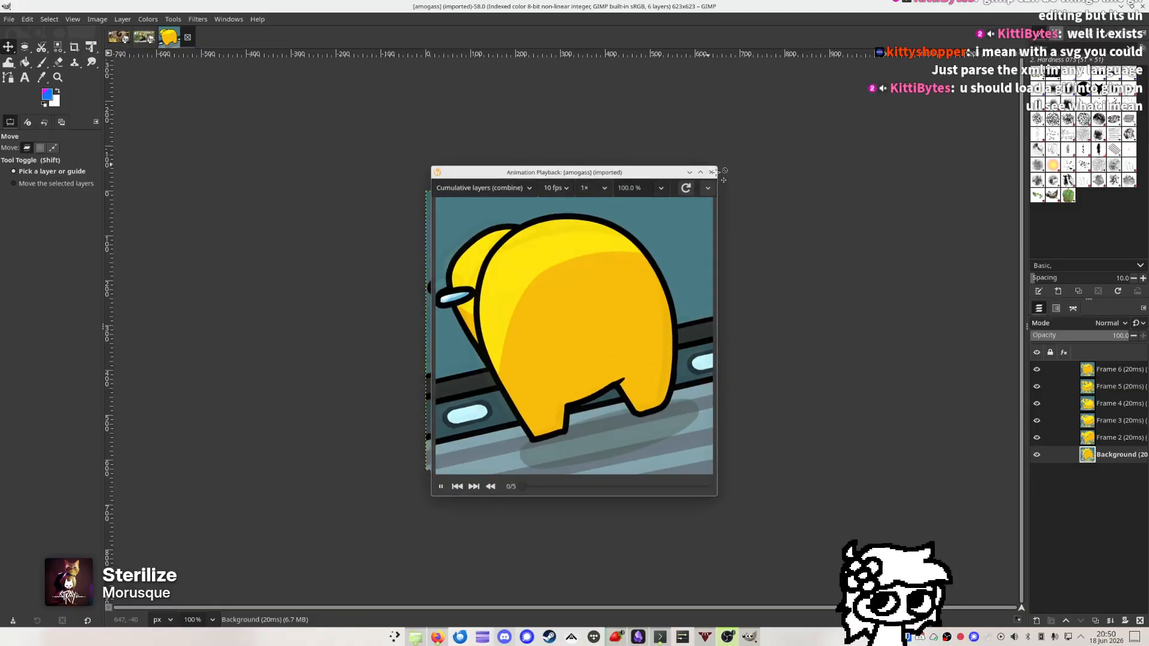
left_click(506, 6)
left_click(187, 37)
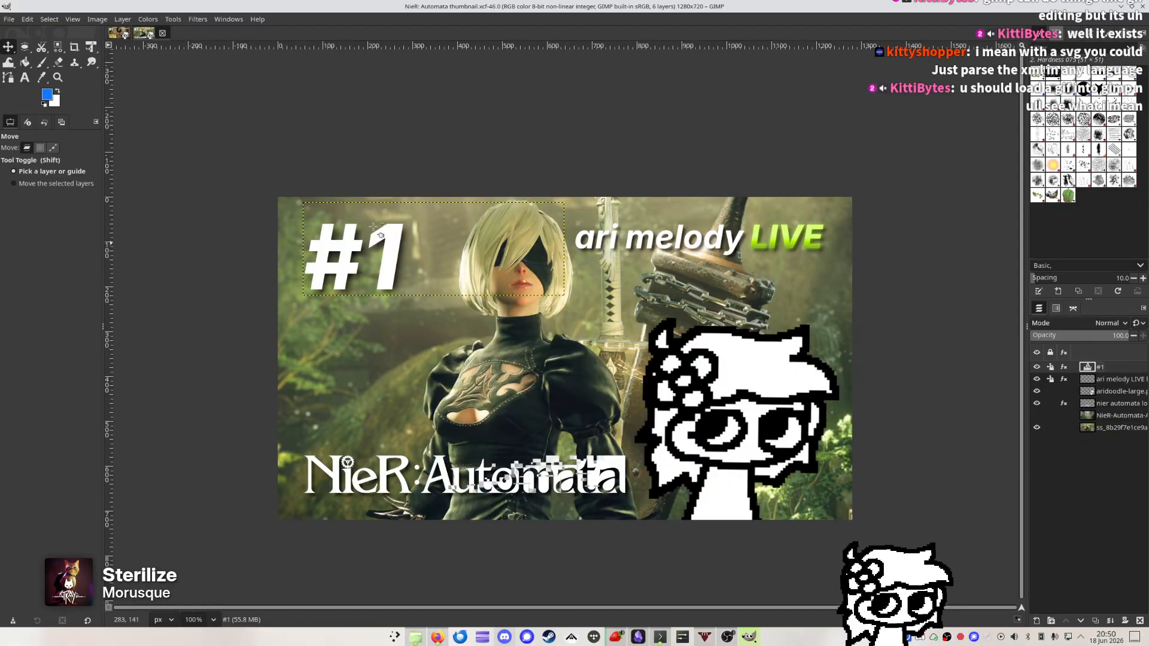
Try to rearrange the open image tabs, and undo the layer dropped into the Little Inferno thumbnail
left_click_drag(119, 37, 201, 132)
left_click(119, 36)
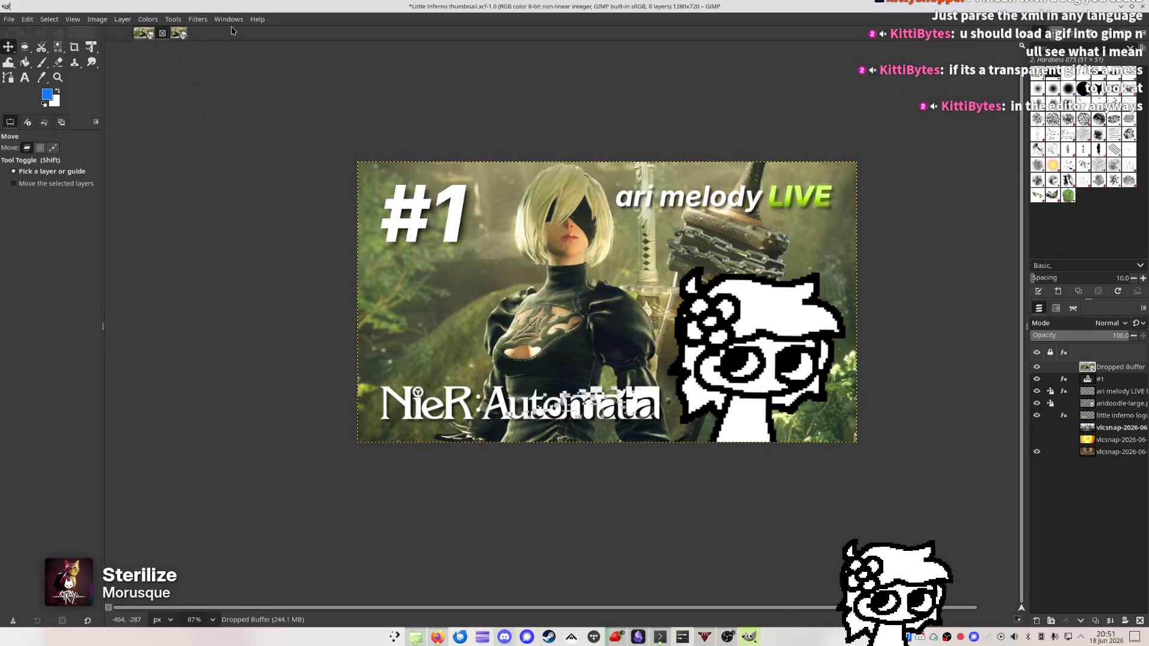
key("ctrl+z")
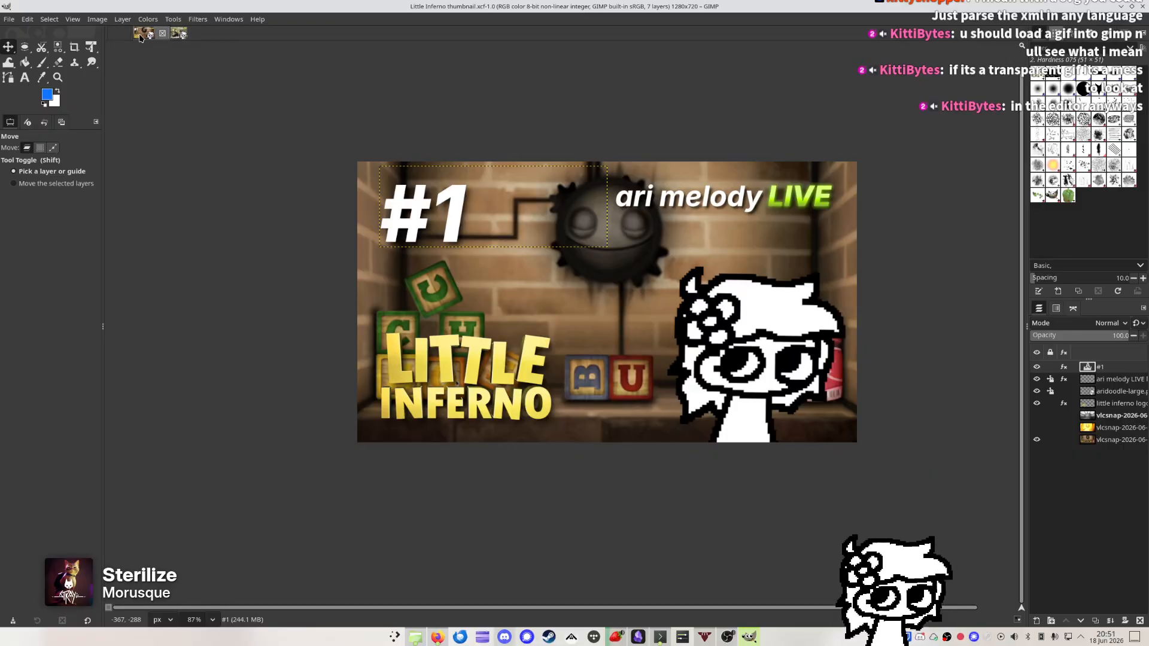
left_click(121, 36)
left_click(162, 36)
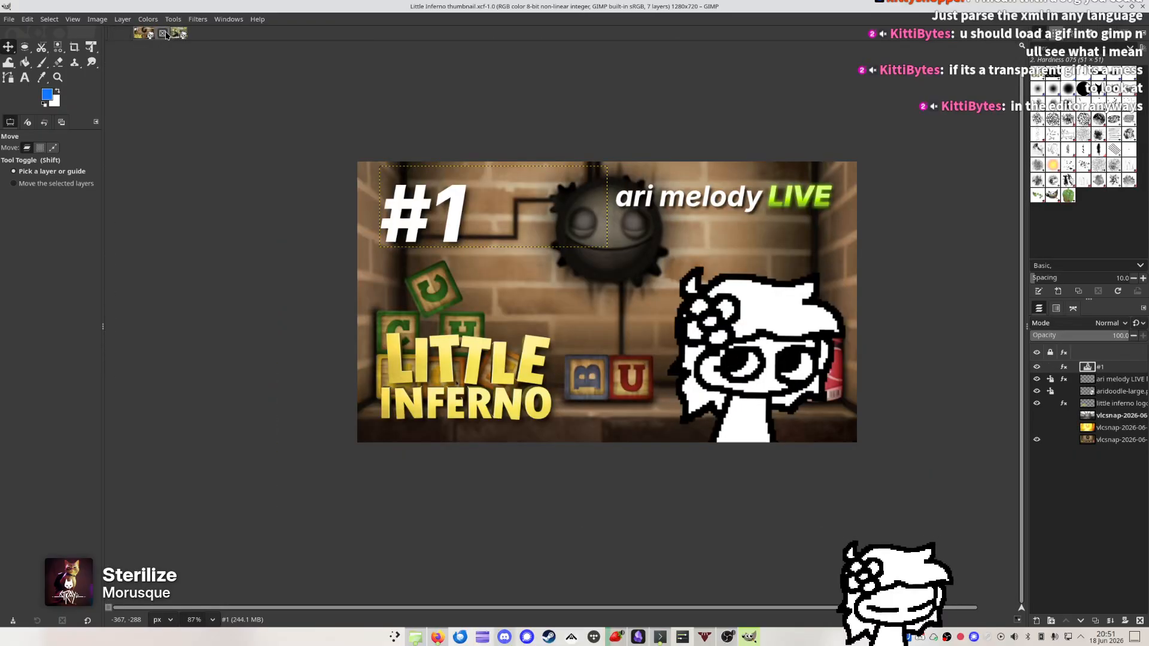
left_click(119, 37)
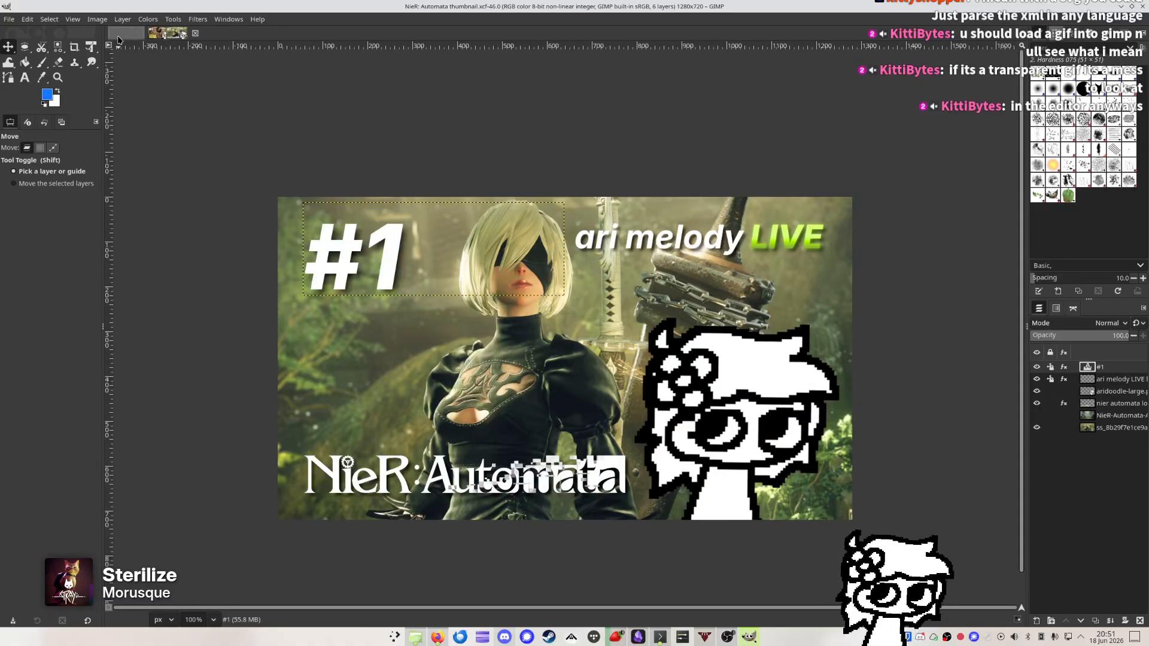
Quit GIMP, reopen the NieR: Automata and Little Inferno thumbnail projects from the desktop and dismiss the welcome window
key("ctrl+q")
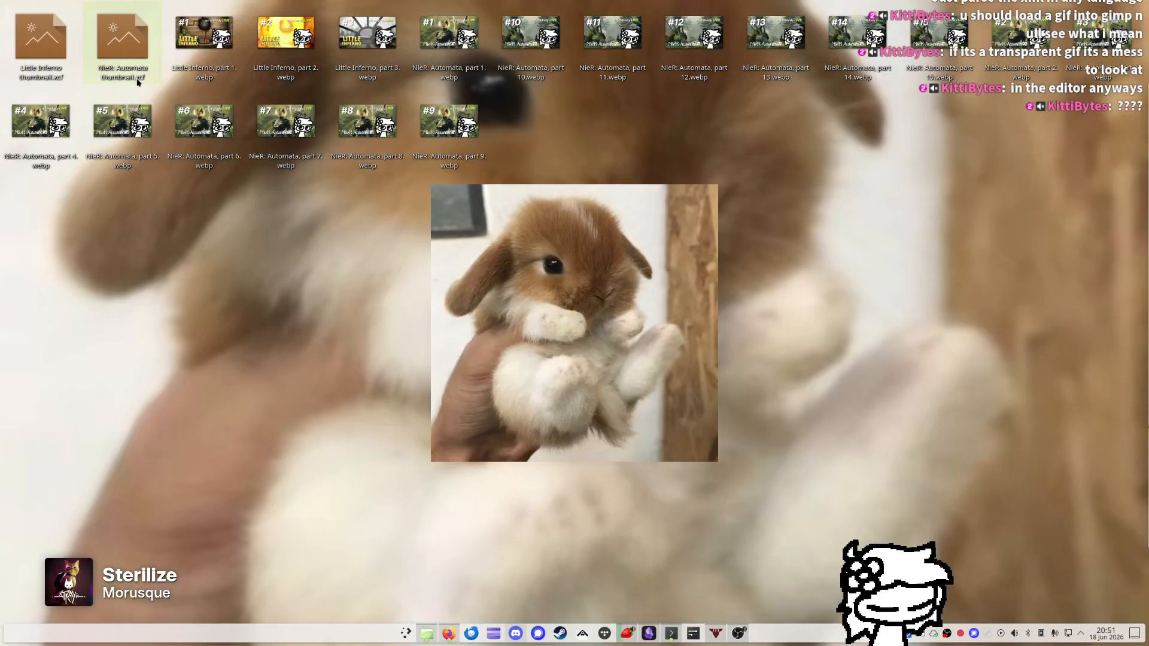
double_click(114, 50)
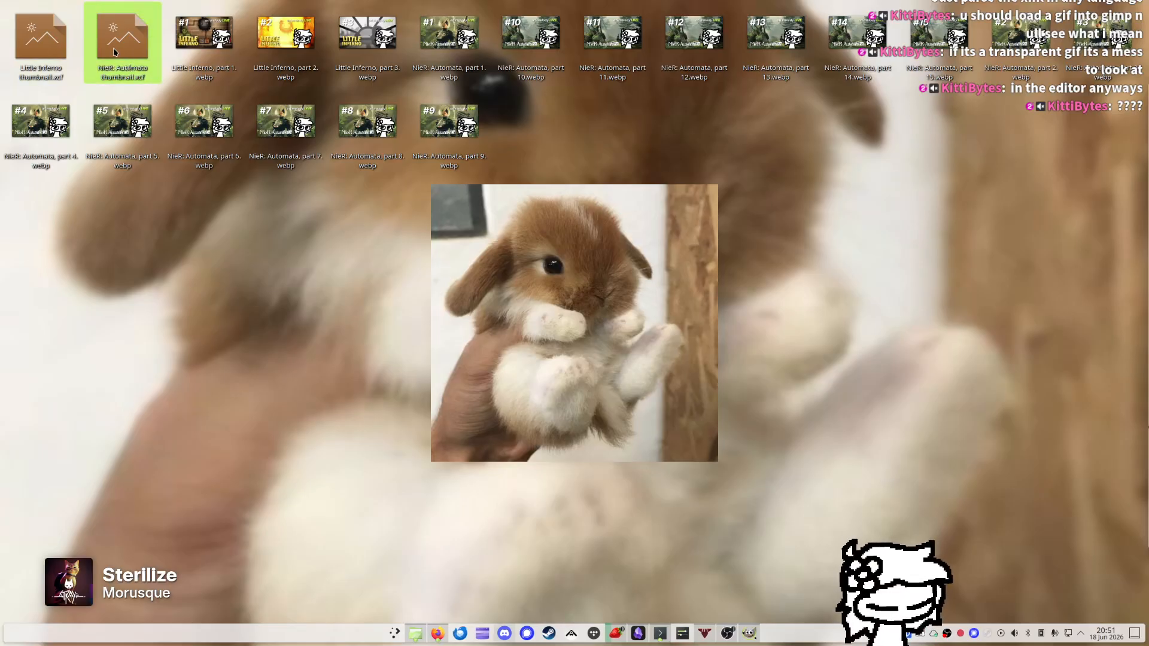
double_click(73, 57)
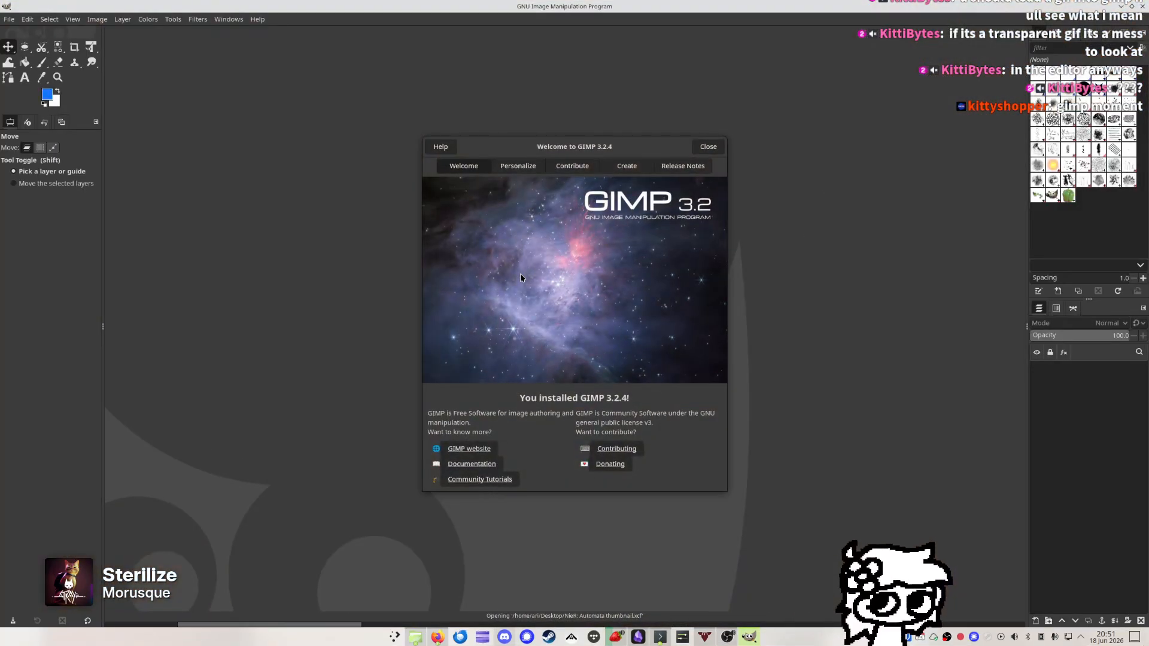
left_click(708, 146)
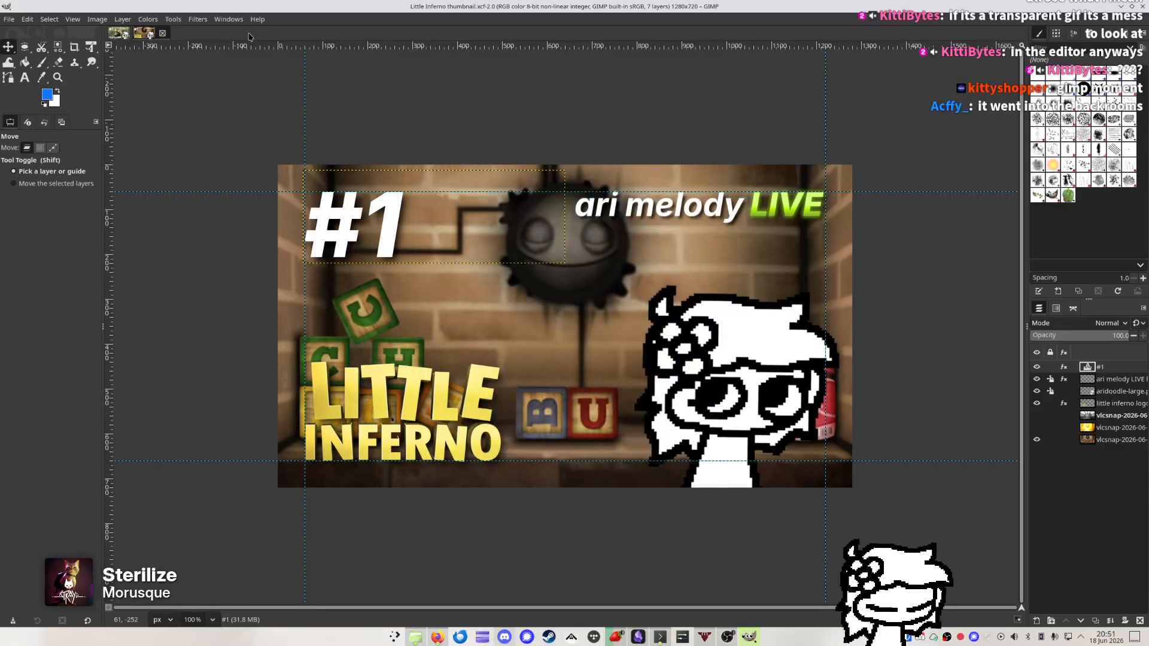
Drop the Little Inferno image into the NieR: Automata thumbnail as a layer, shift it, and undo the addition
left_click(117, 33)
left_click(159, 33)
left_click_drag(118, 33, 420, 282)
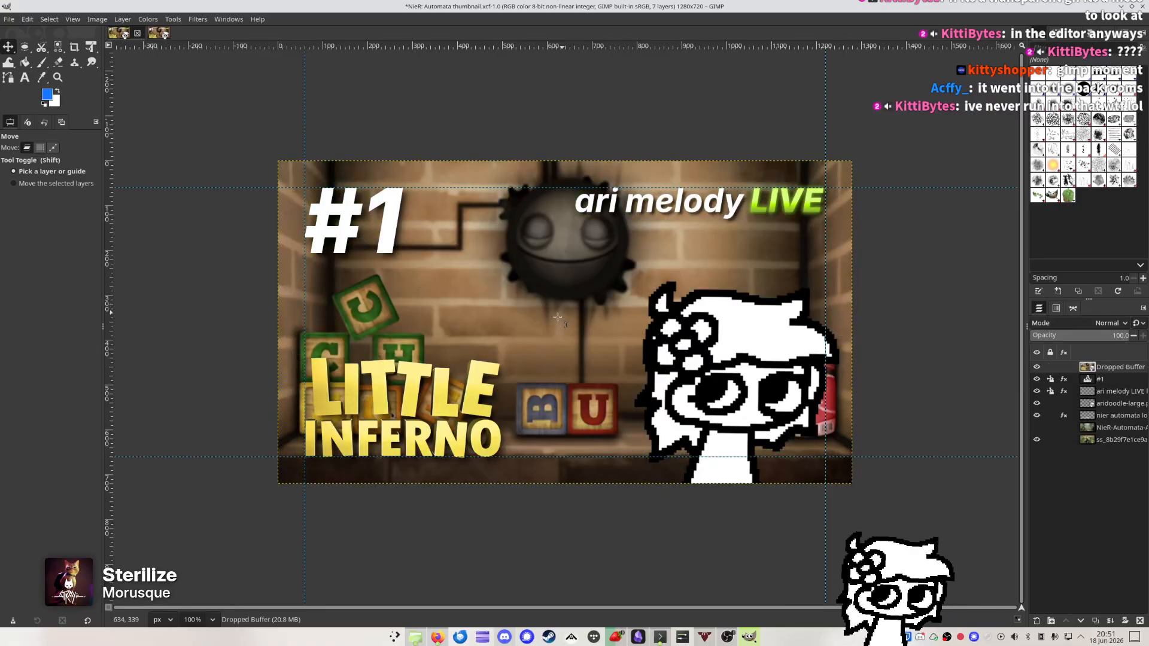
left_click_drag(514, 306, 630, 231)
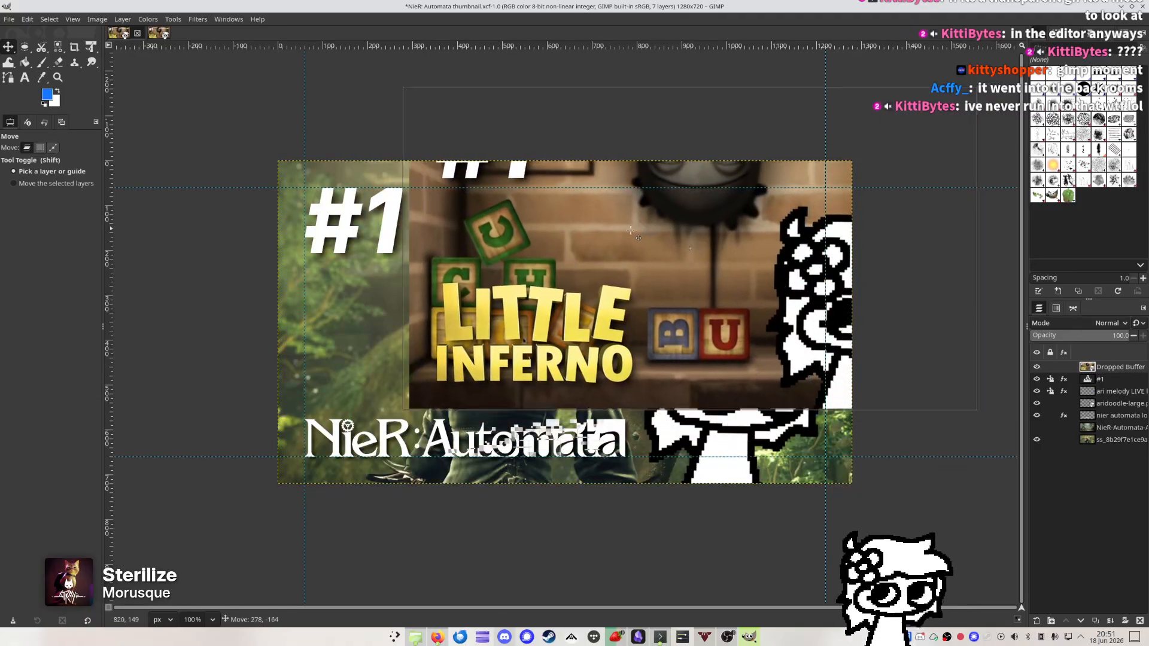
key("ctrl+z")
key("ctrl+z")
key("ctrl+z")
key("ctrl+z")
key("ctrl+z")
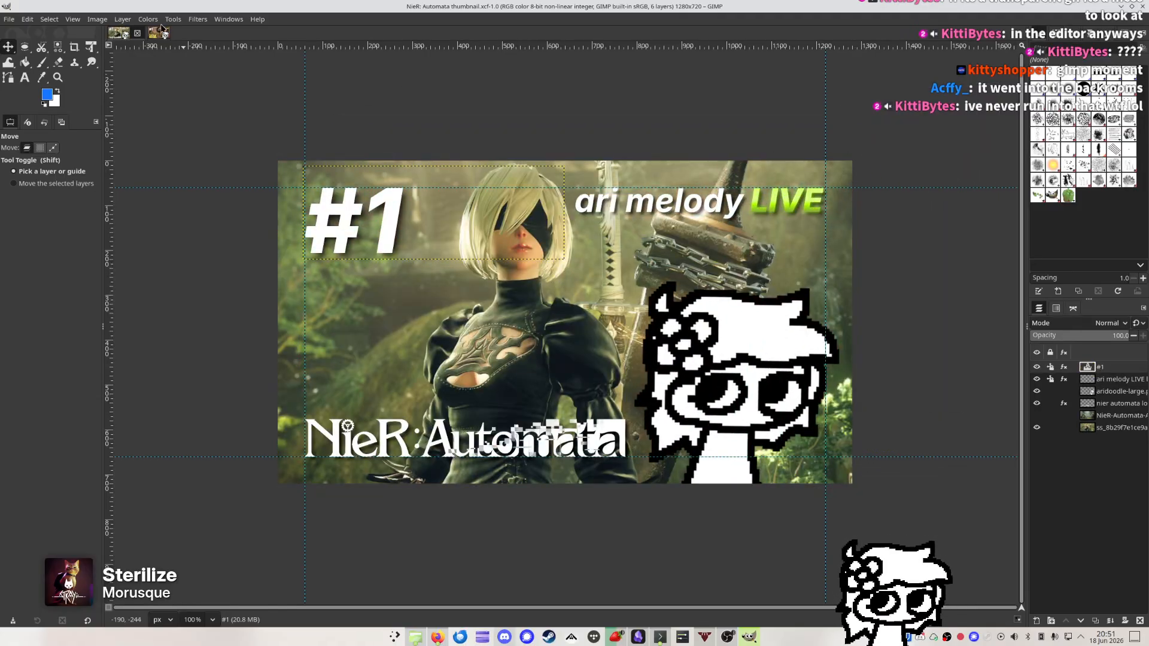
Try to reorder the open image tabs by moving the NieR: Automata tab along the tab row
left_click(160, 32)
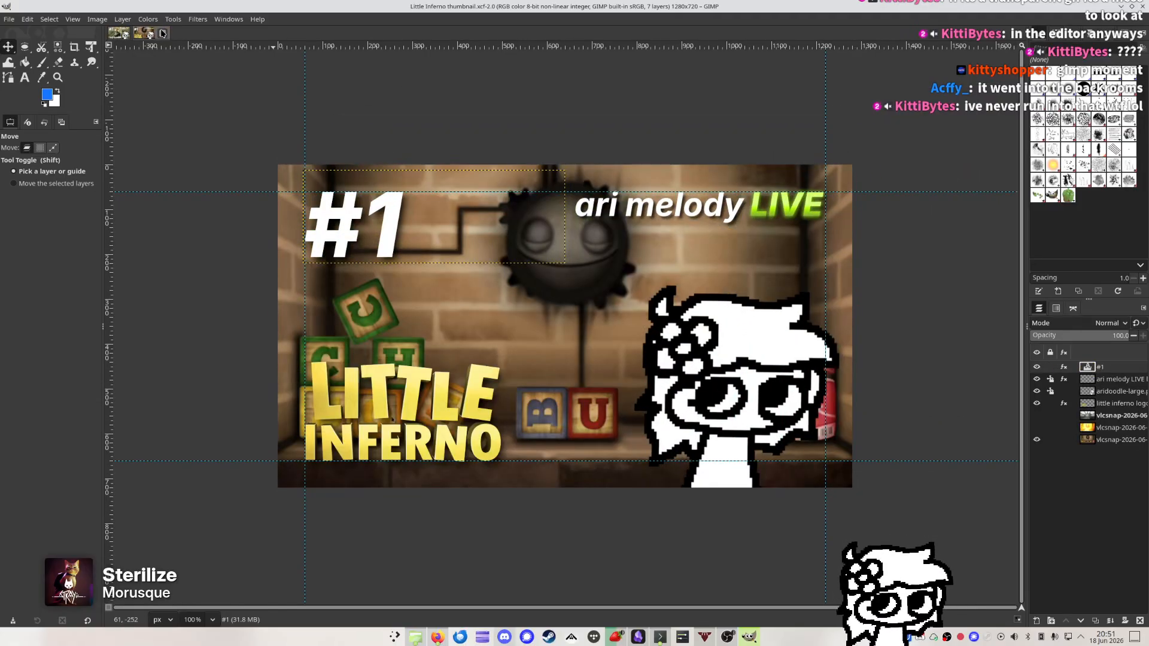
left_click(118, 33)
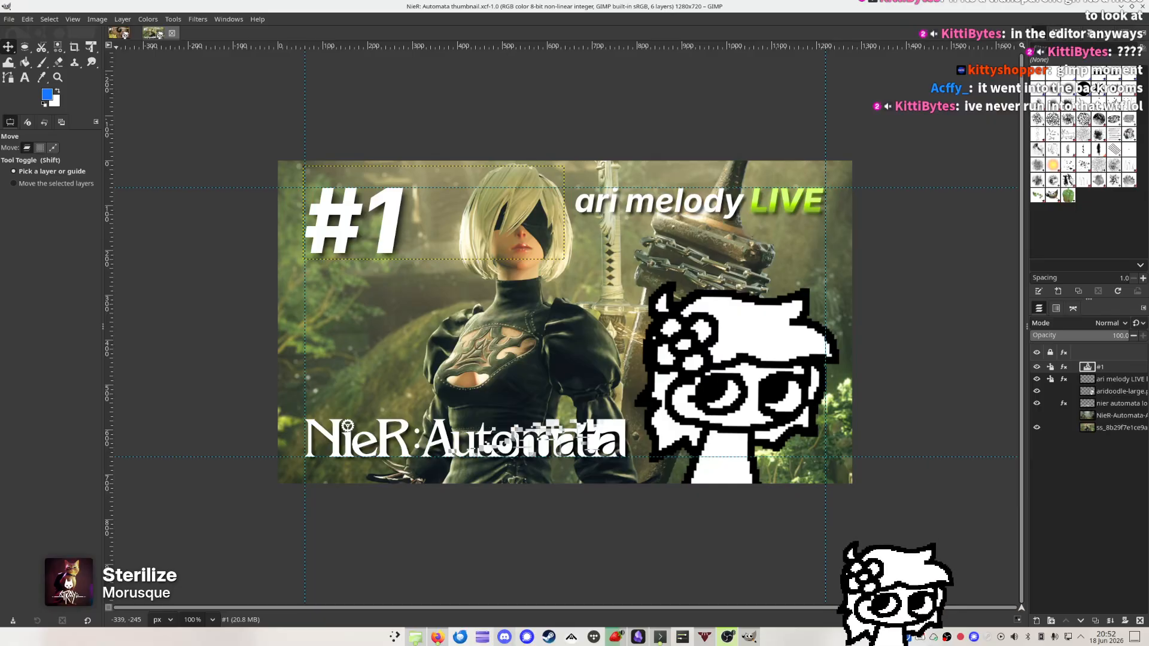
left_click_drag(159, 34, 557, 3)
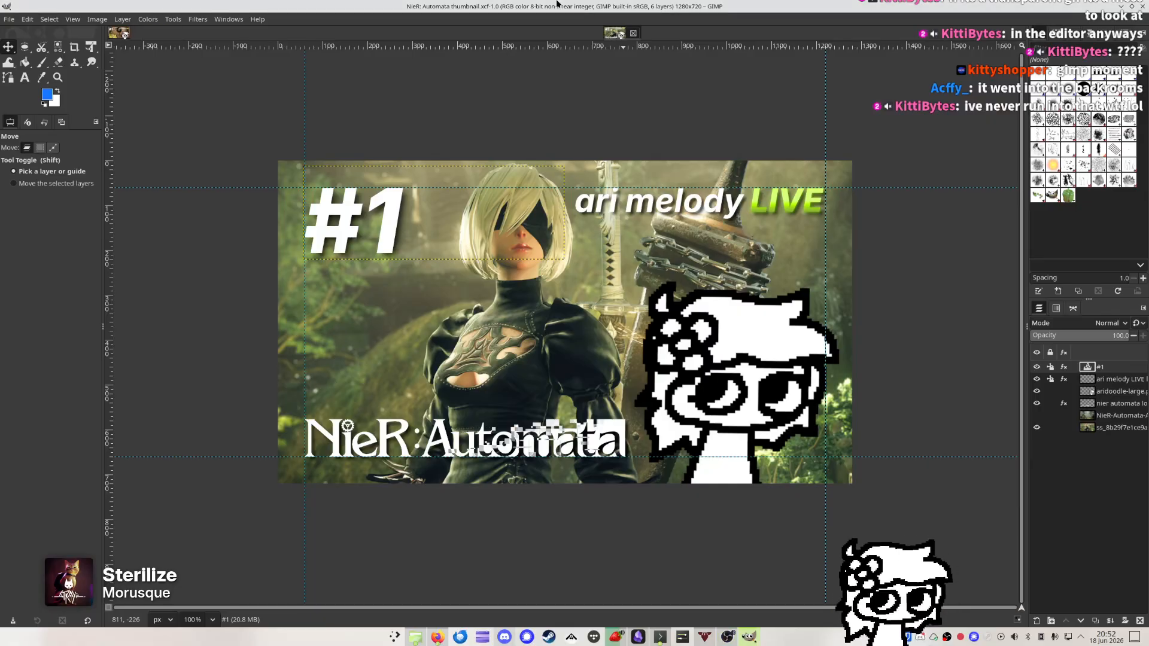
left_click_drag(614, 35, 546, 30)
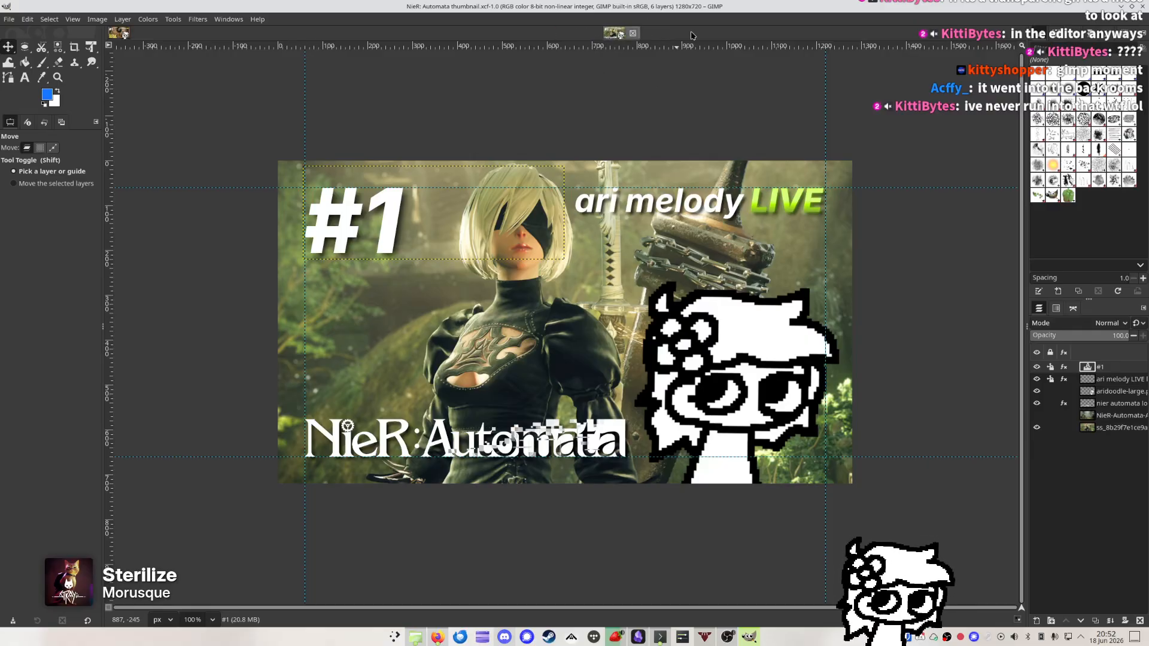
Close the NieR: Automata image, restart GIMP, and reopen the thumbnail project from the desktop
left_click(633, 34)
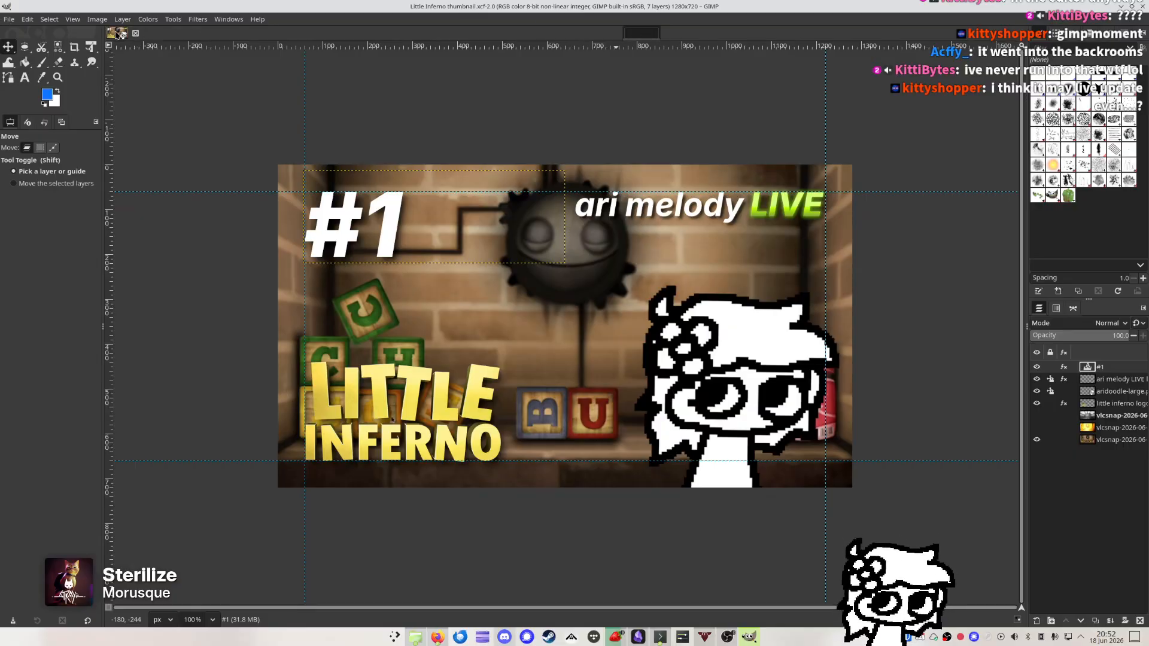
key("ctrl+q")
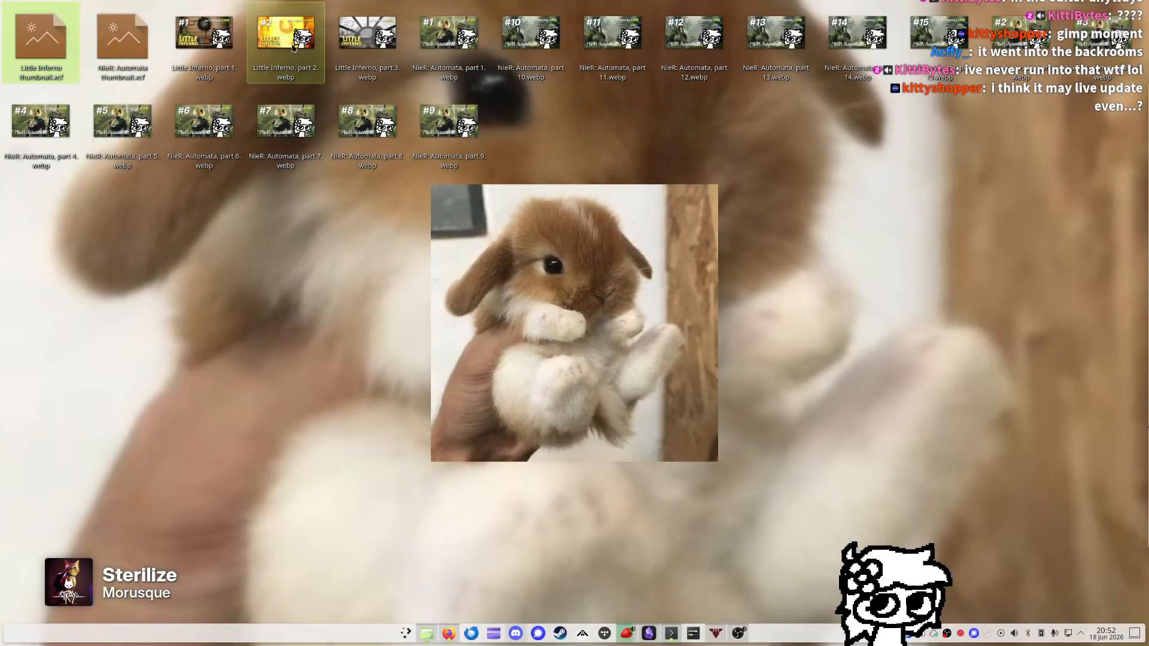
double_click(133, 59)
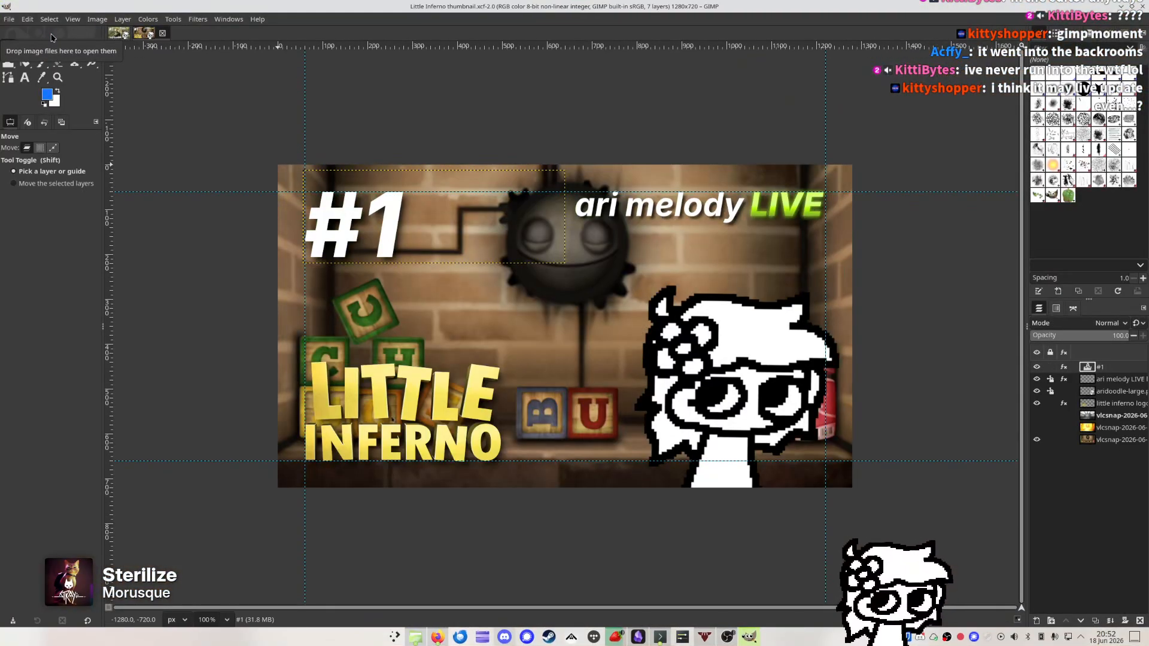
Compare the two open thumbnails by switching back and forth between them, finishing on the NieR: Automata image
left_click(121, 34)
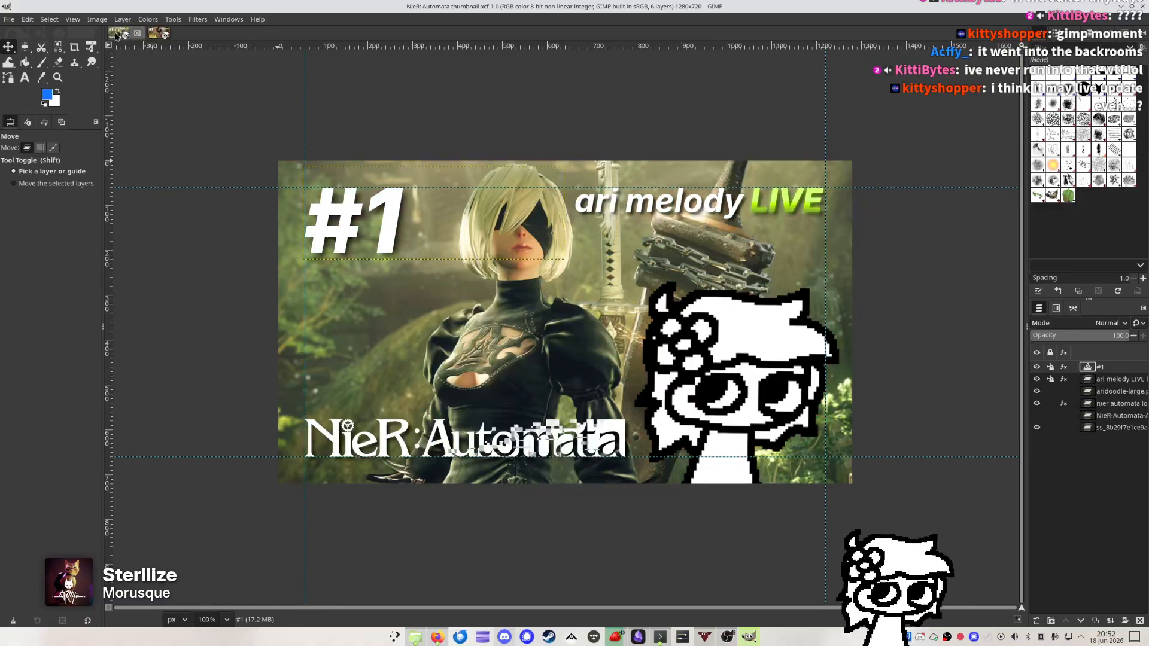
left_click(155, 34)
left_click(120, 34)
left_click(144, 34)
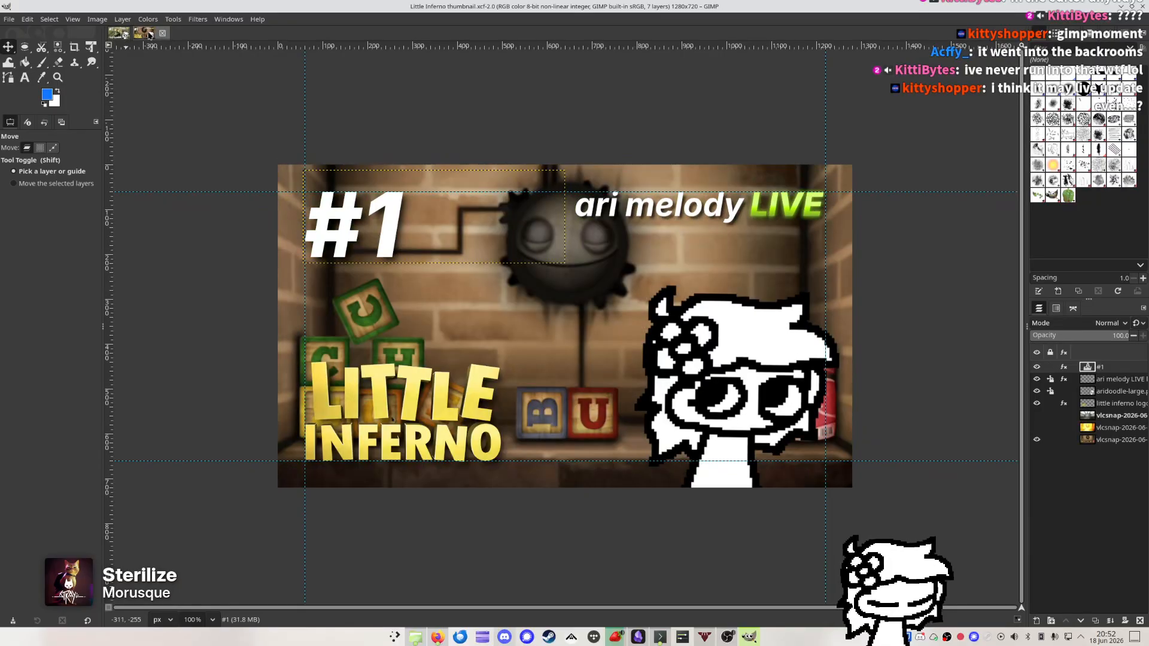
left_click(119, 34)
left_click(146, 34)
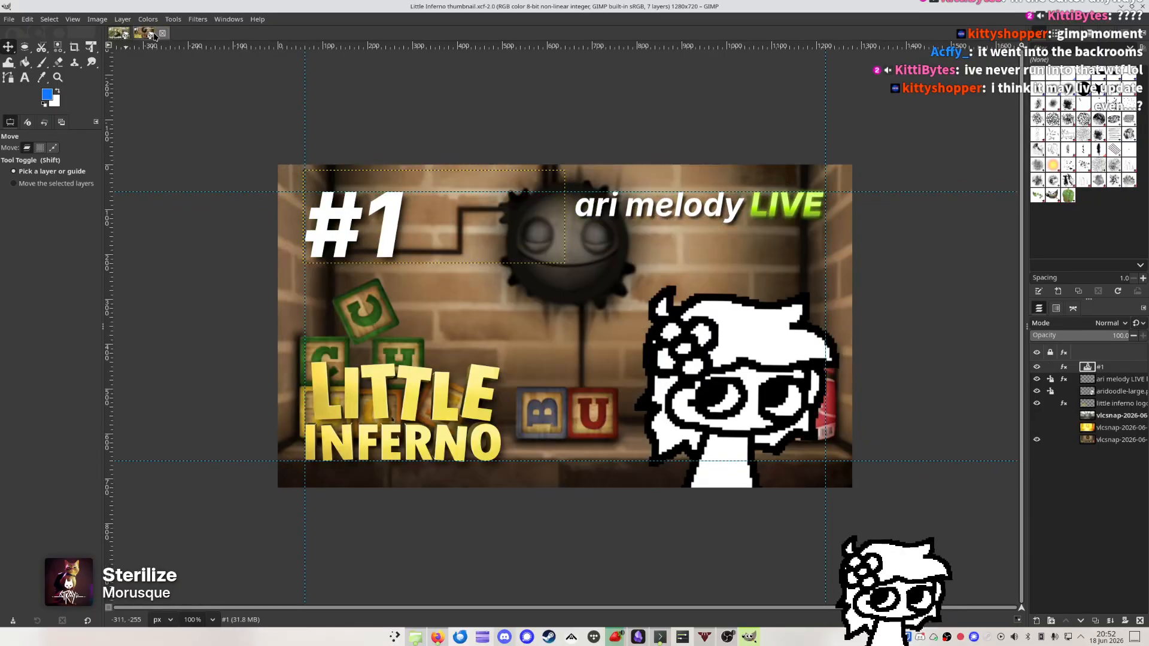
left_click(120, 34)
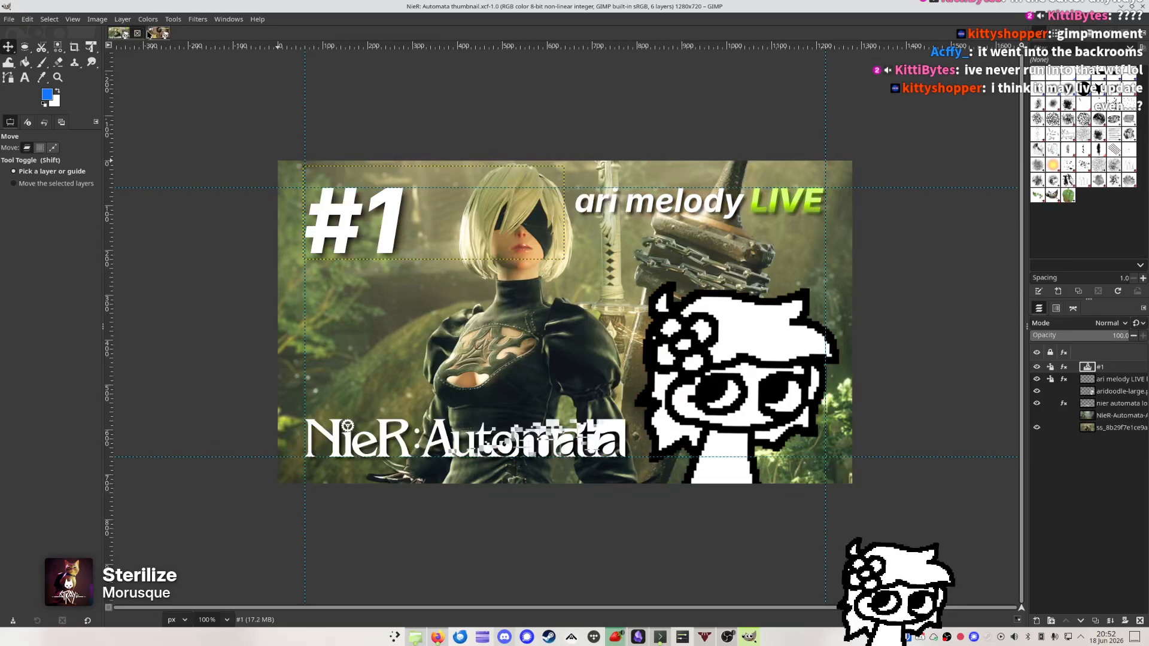
left_click_drag(146, 35, 152, 34)
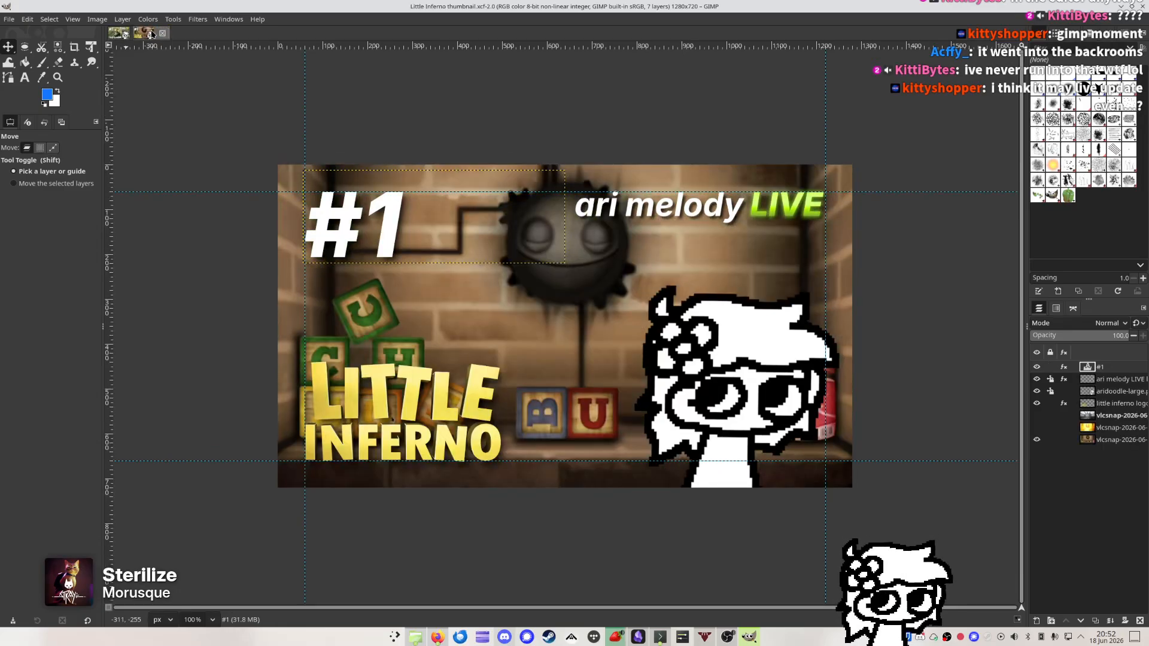
left_click(119, 34)
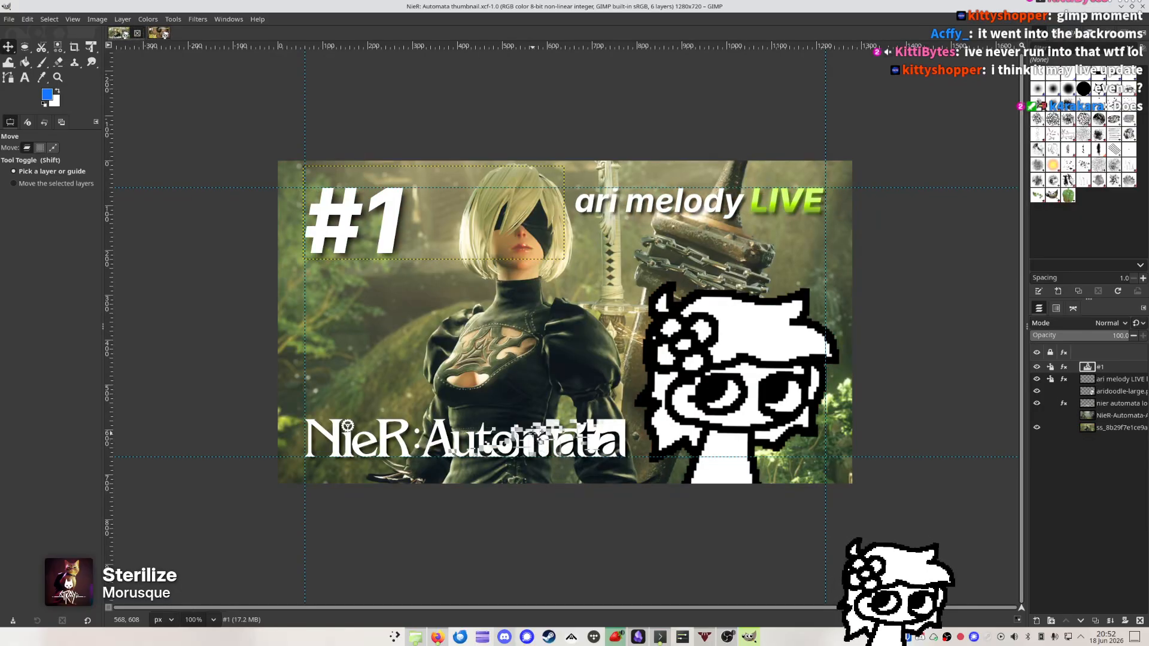
Unlock the #1 text layer in the NieR: Automata thumbnail
scroll(372, 210, "up", 2)
scroll(373, 210, "up", 3)
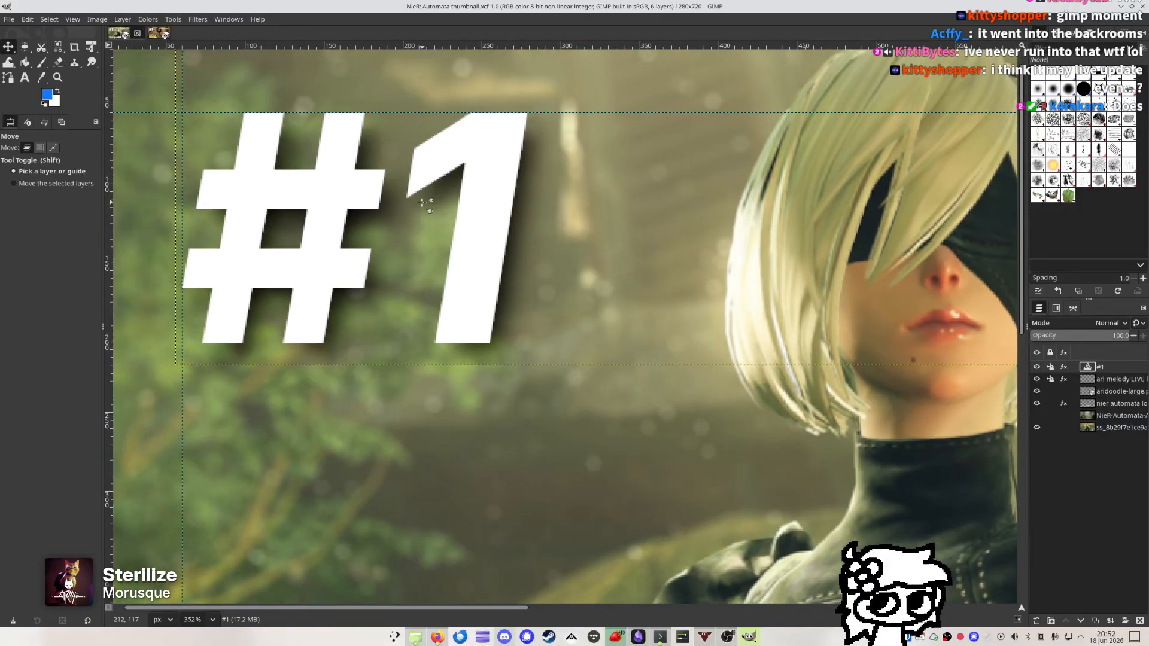
left_click(1050, 367)
left_click(1042, 348)
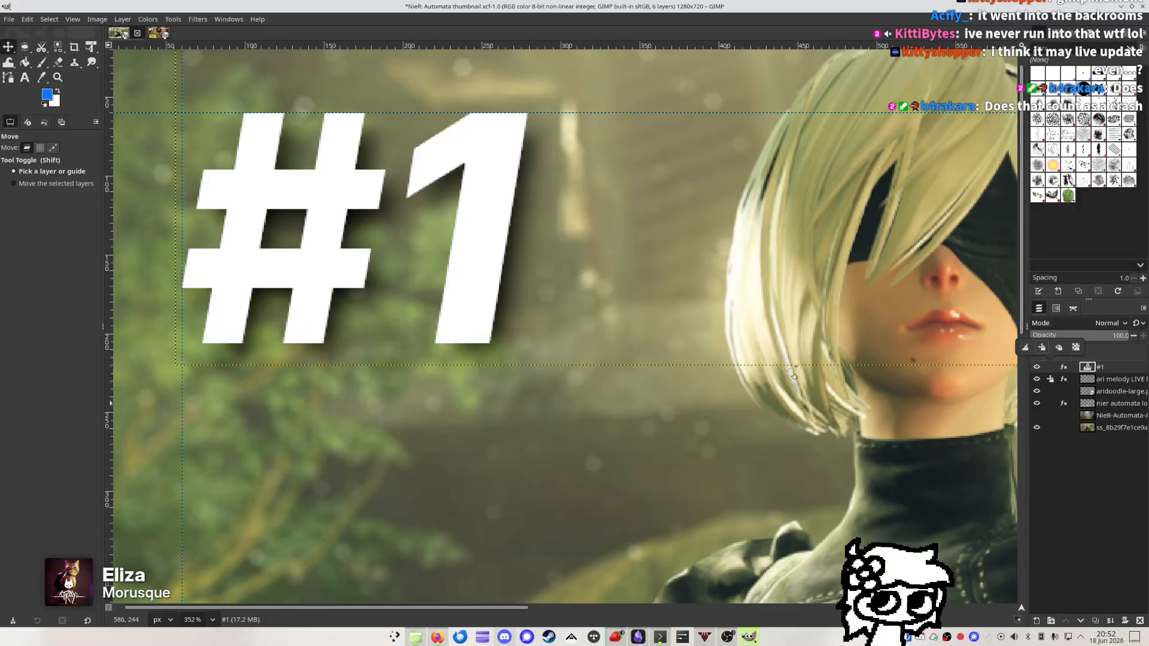
left_click(1051, 380)
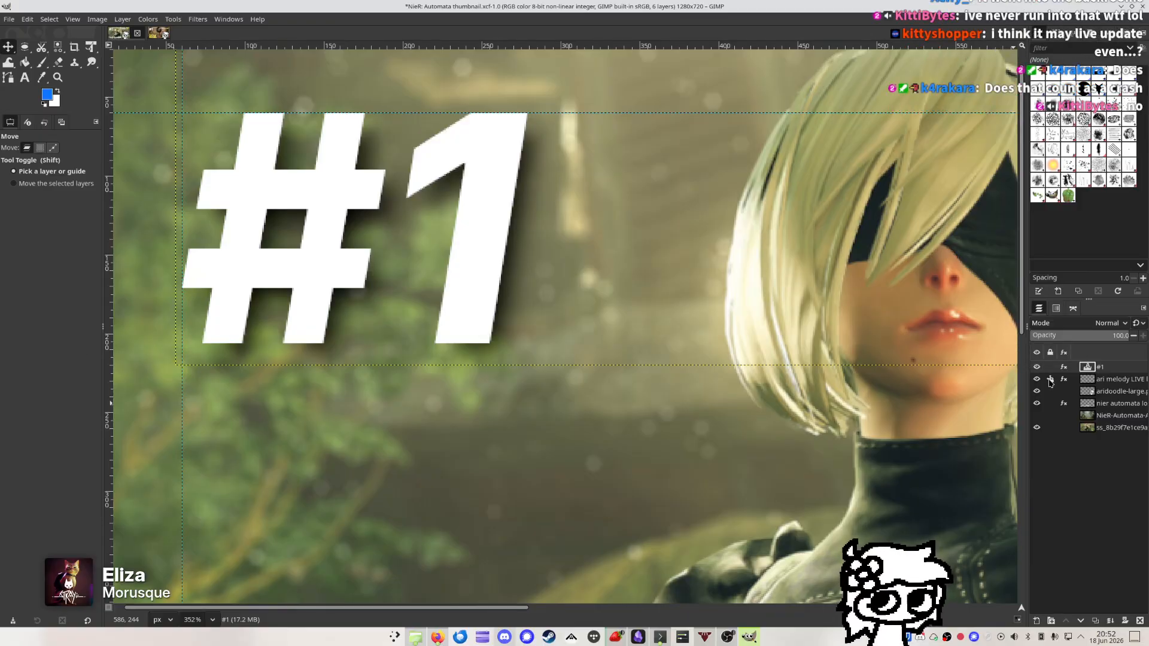
Inspect the exported NieR: Automata, part 1.webp up close in Gwenview and close the viewer
scroll(617, 330, "down", 8)
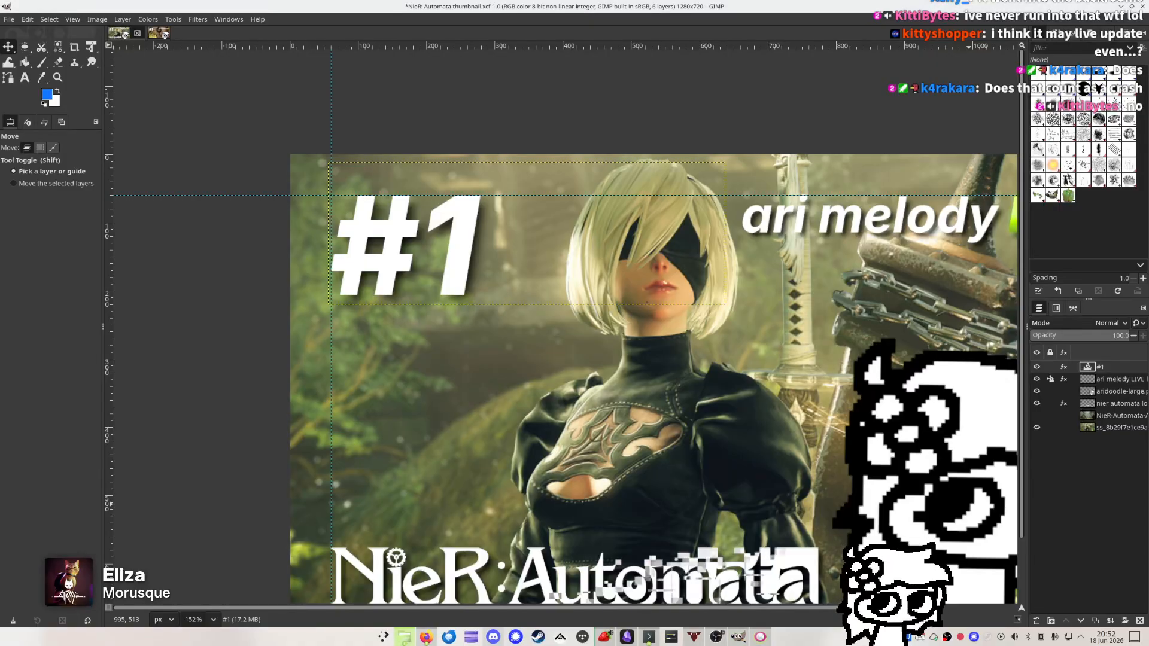
scroll(320, 184, "up", 7)
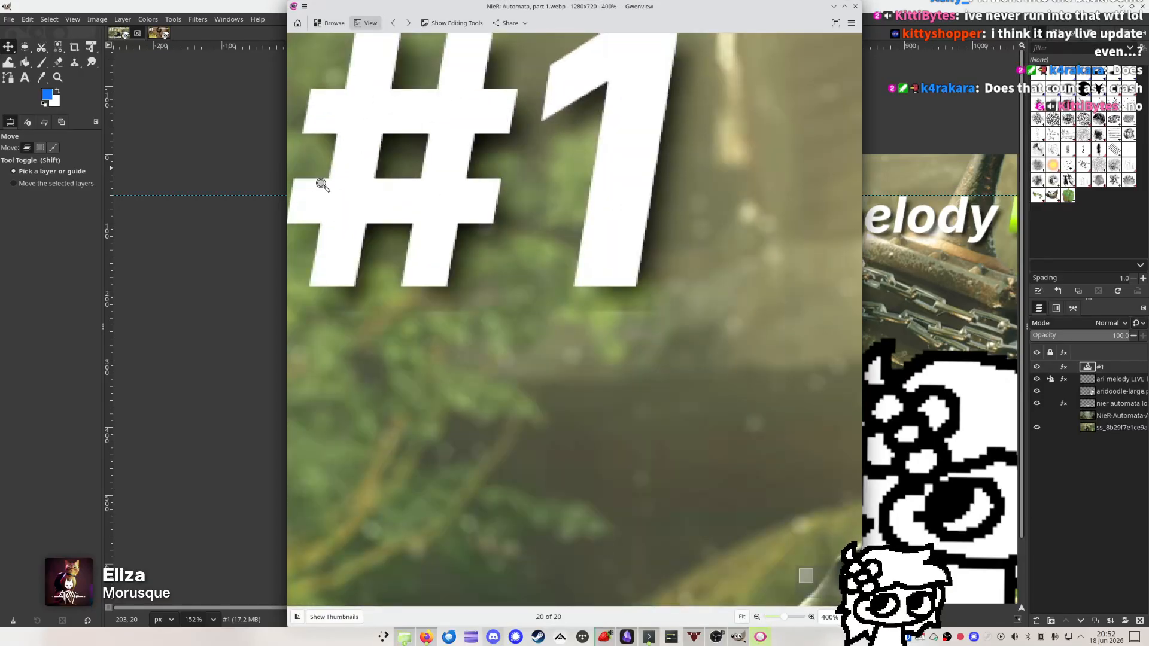
key("ctrl+q")
scroll(597, 289, "down", 3)
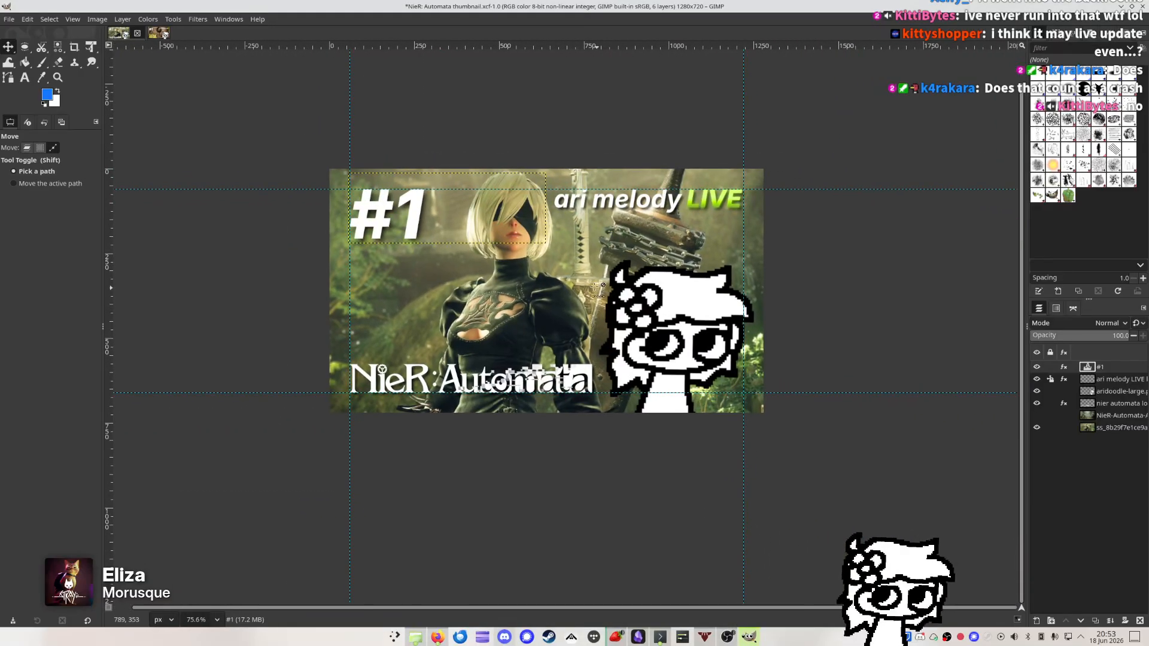
scroll(596, 290, "up", 2)
Export the thumbnail to the desktop, replacing NieR: Automata, part 1.webp
key("ctrl+shift+e")
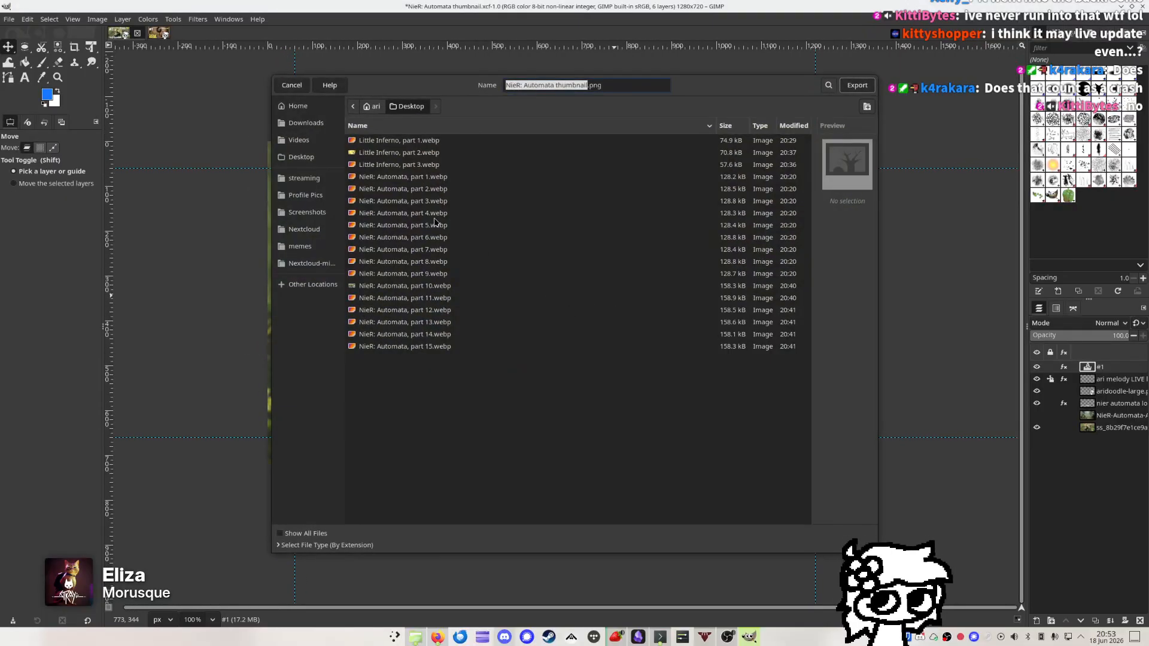
double_click(412, 179)
key("Return")
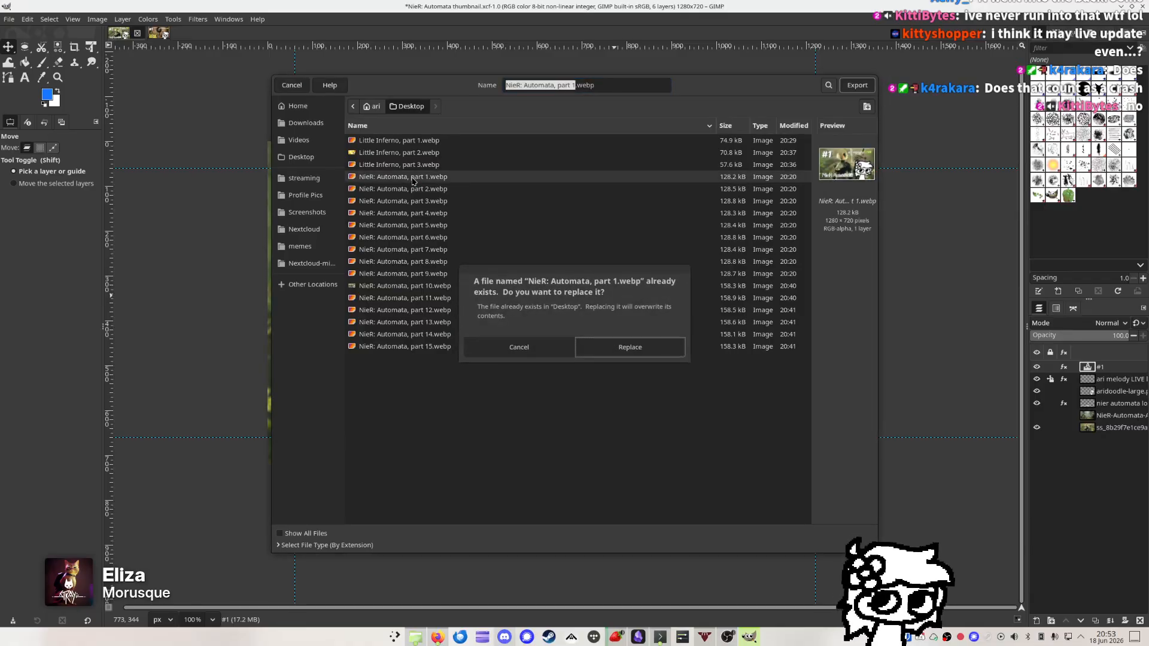
left_click(676, 232)
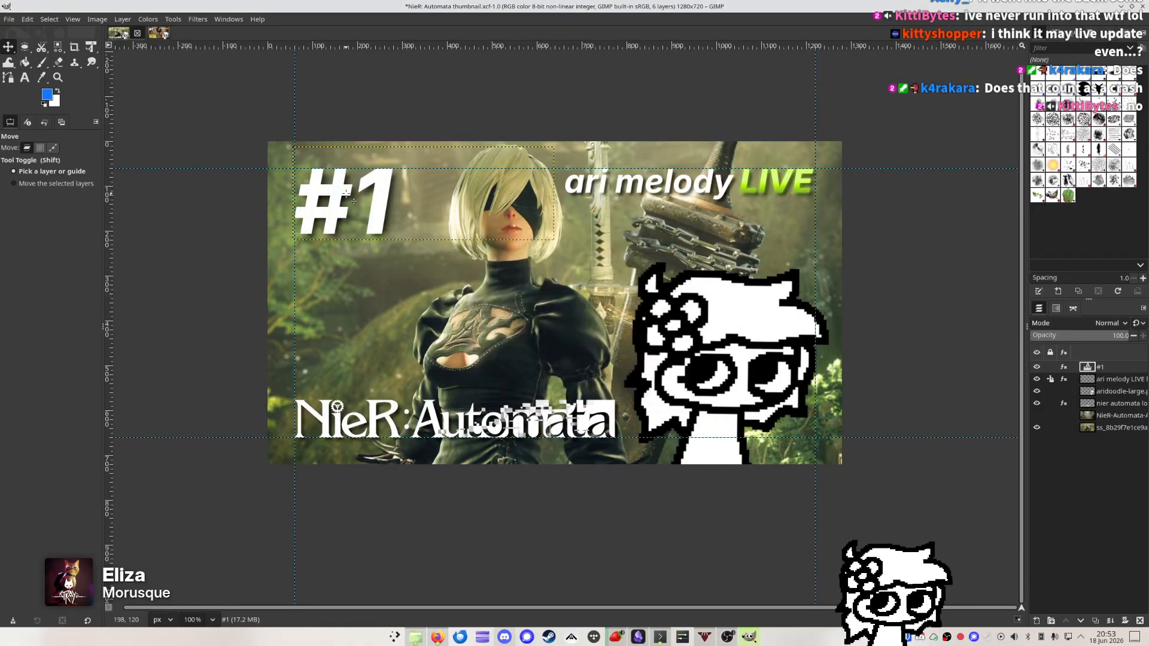
Undo the accidental shift of the episode number and change its text to #2
left_click_drag(358, 194, 440, 197)
key("ctrl+z")
key("t")
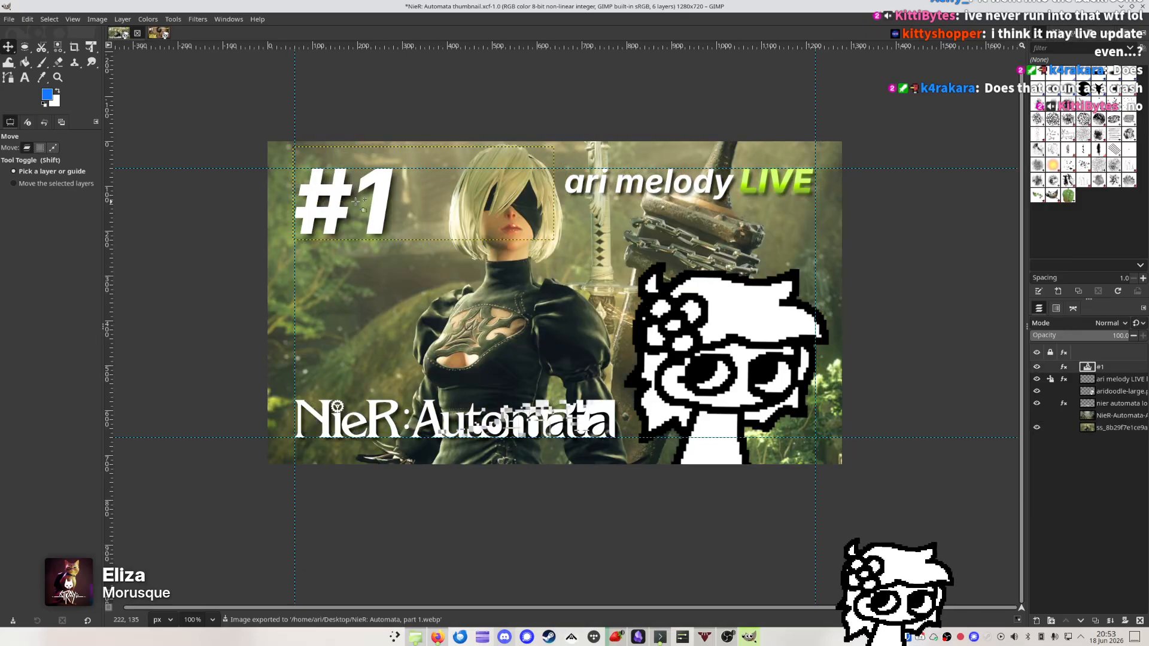
left_click(314, 197)
left_click(387, 195)
key("BackSpace")
type("2")
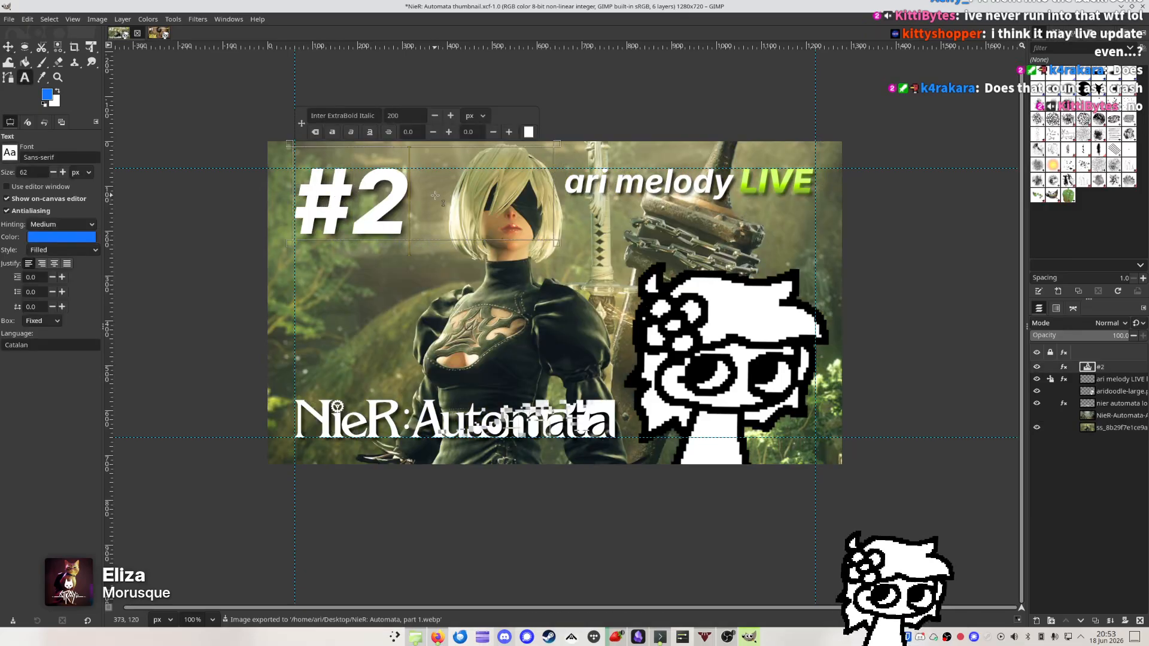
Export the thumbnail as NieR: Automata, part 2.webp, replacing the existing file
key("ctrl+shift+e")
key("Right")
key("BackSpace")
type("2")
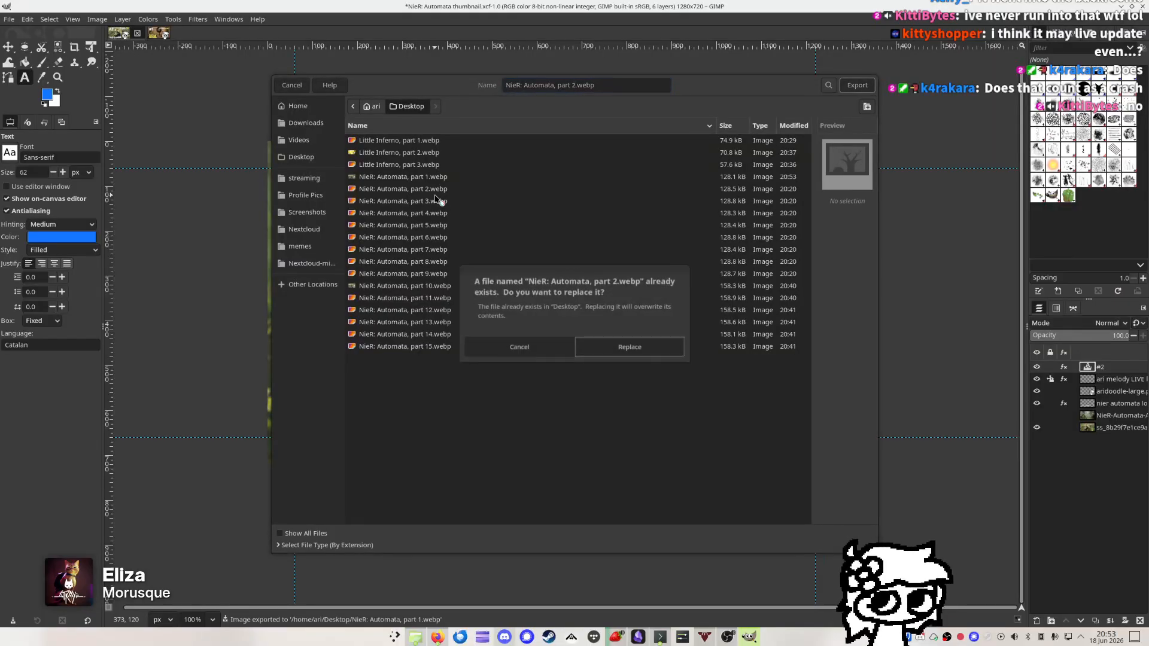
key("Return")
key("Return")
key("Return")
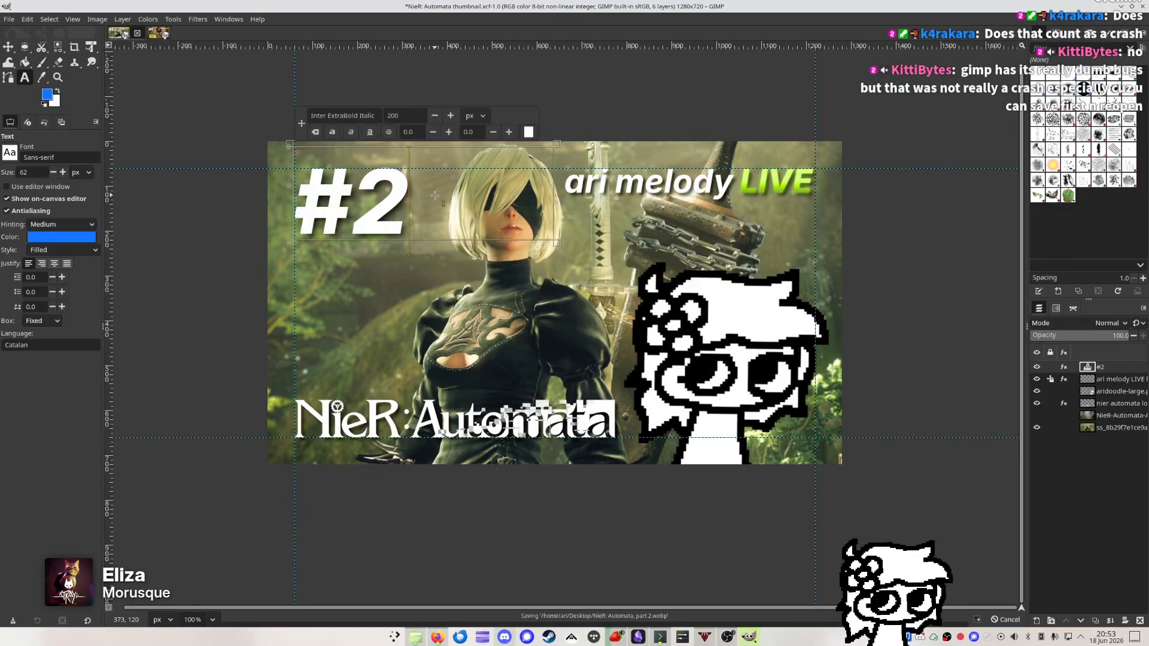
Change the episode number to #3 and export the thumbnail over NieR: Automata, part 3.webp
key("BackSpace")
type("3")
key("ctrl+shift+e")
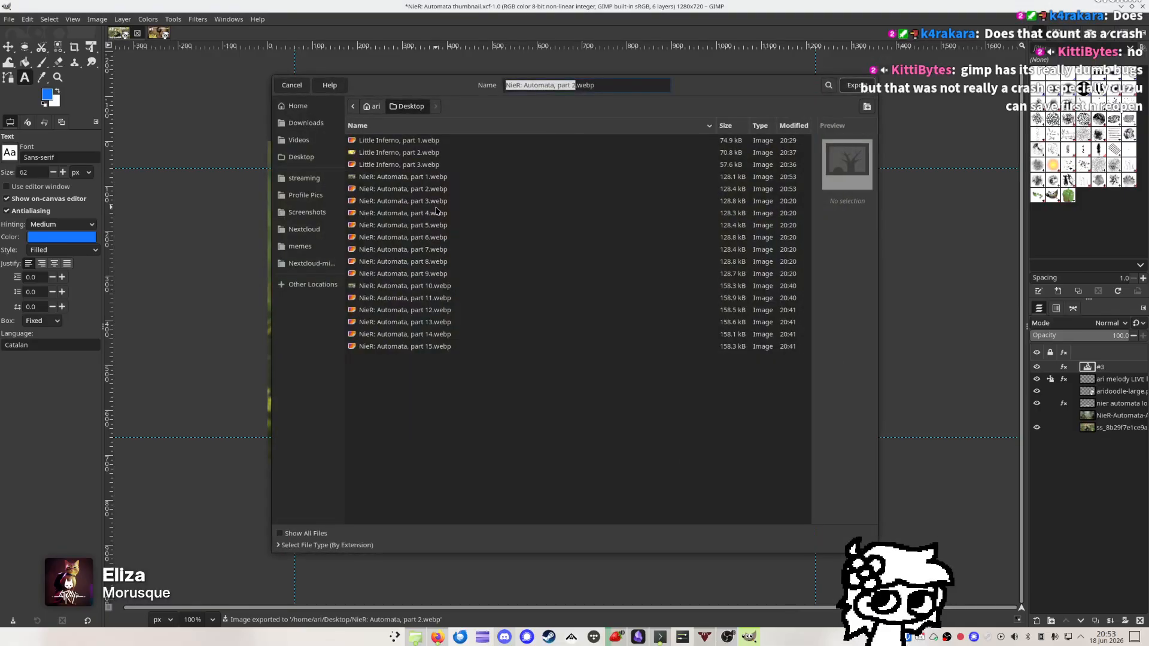
key("Right")
key("BackSpace")
type("3")
key("Return")
key("Return")
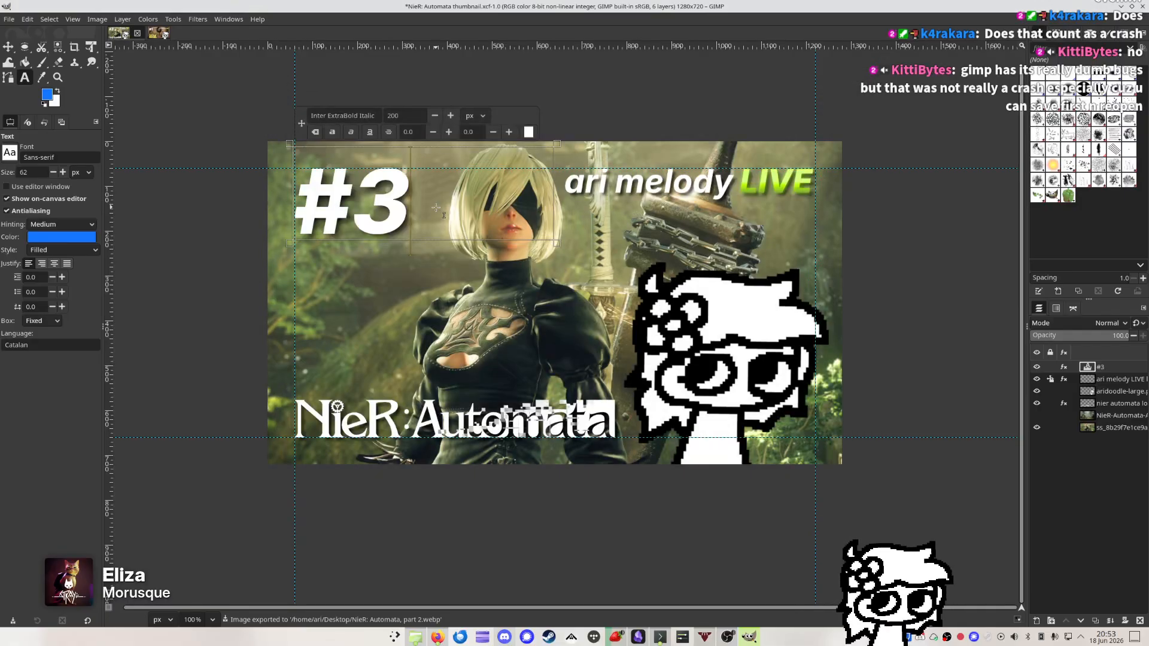
left_click(676, 231)
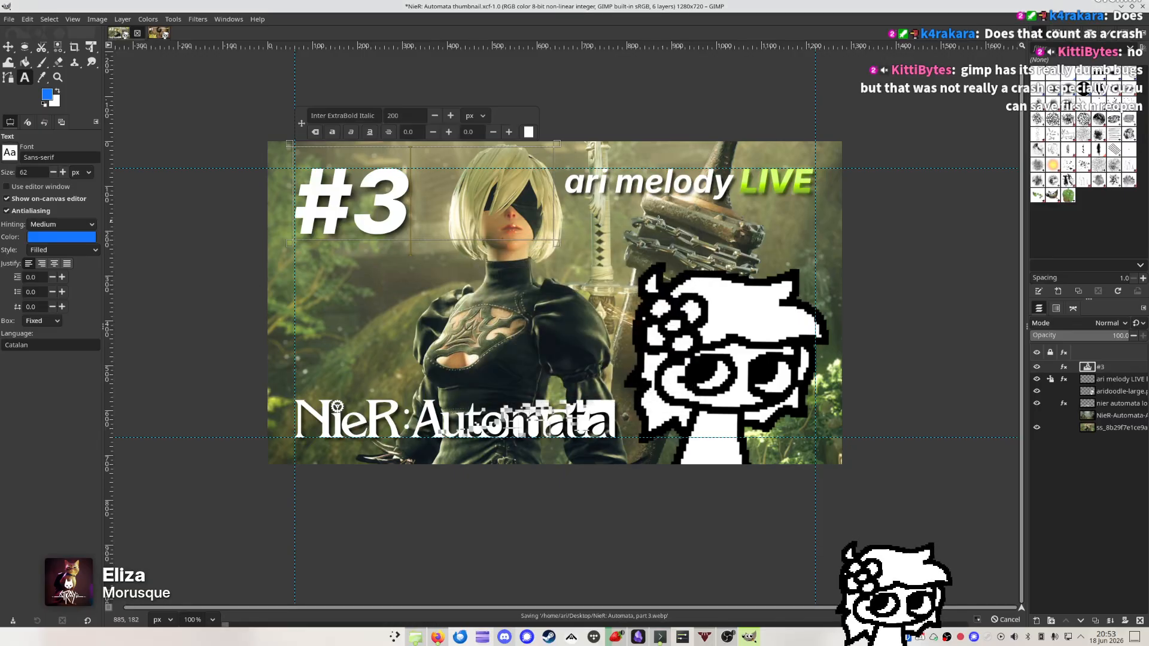
Inspect the ari melody LIVE logo up close with its alignment to the guides and its layer's lock options
left_click(10, 47)
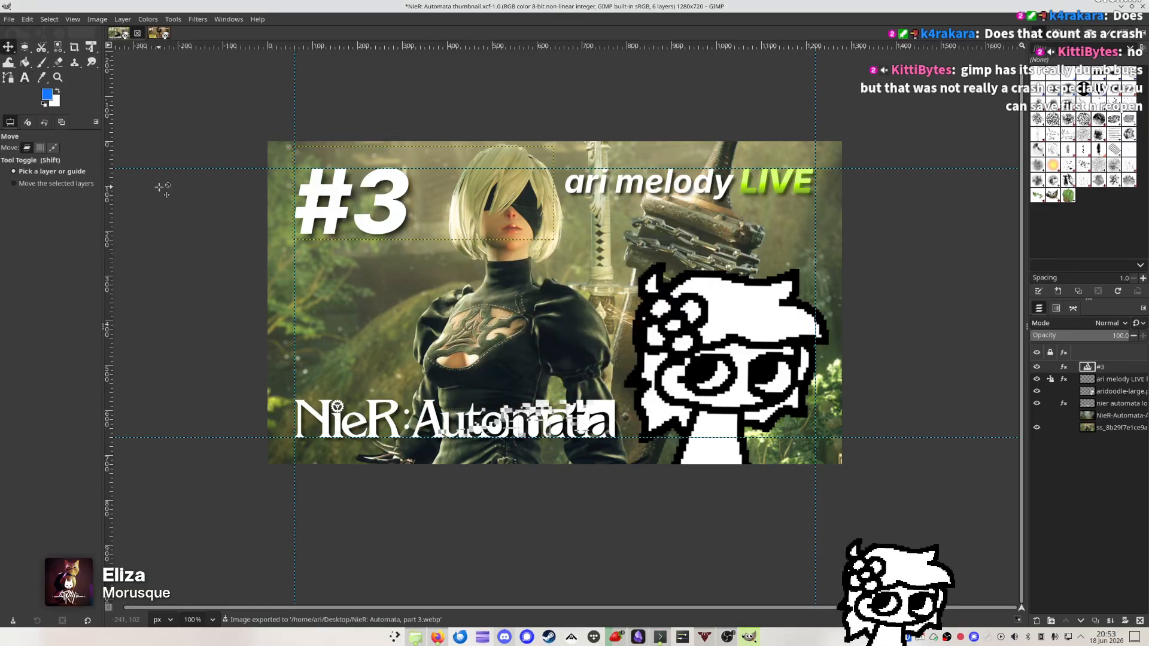
scroll(658, 179, "up", 5)
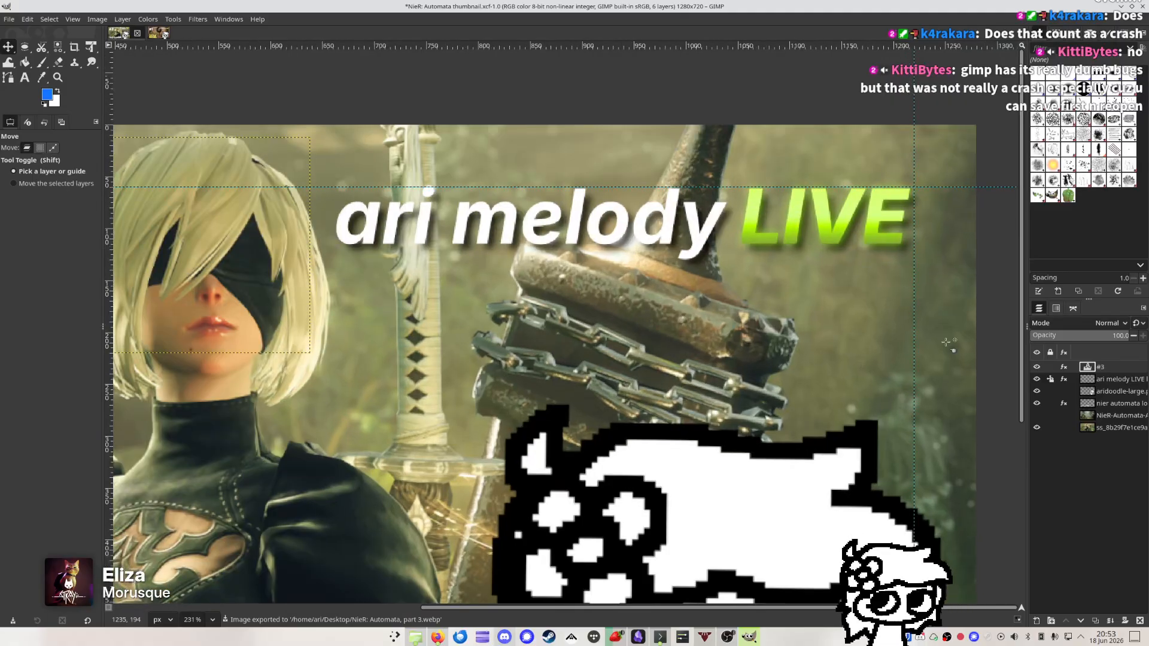
left_click_drag(884, 360, 887, 370)
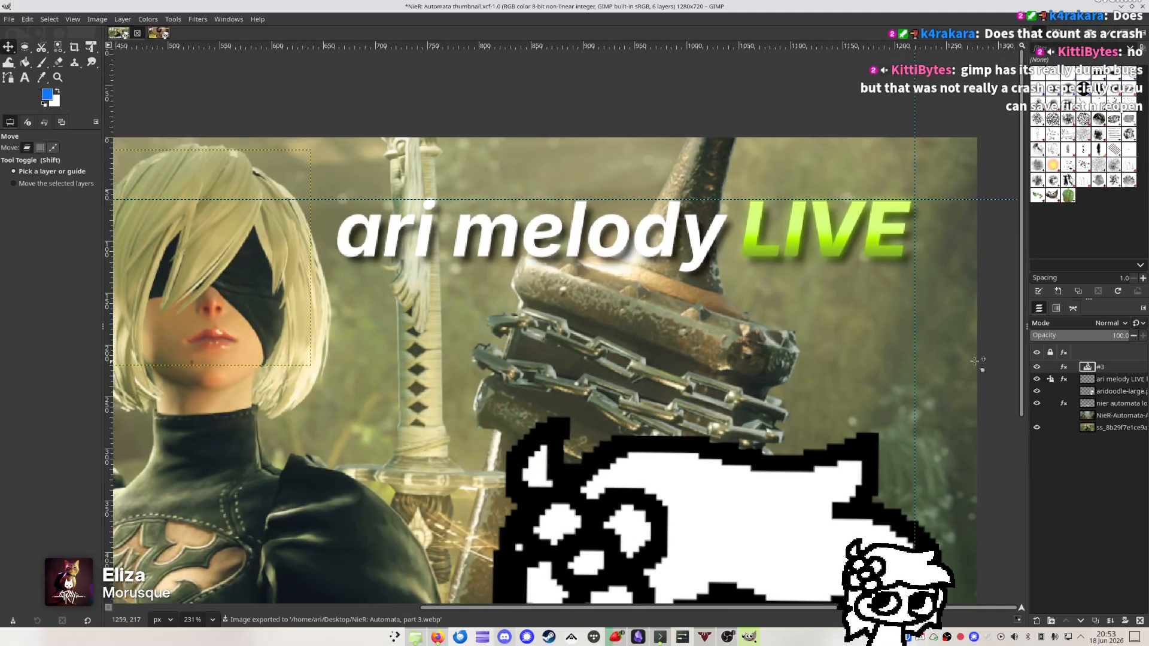
left_click(1049, 380)
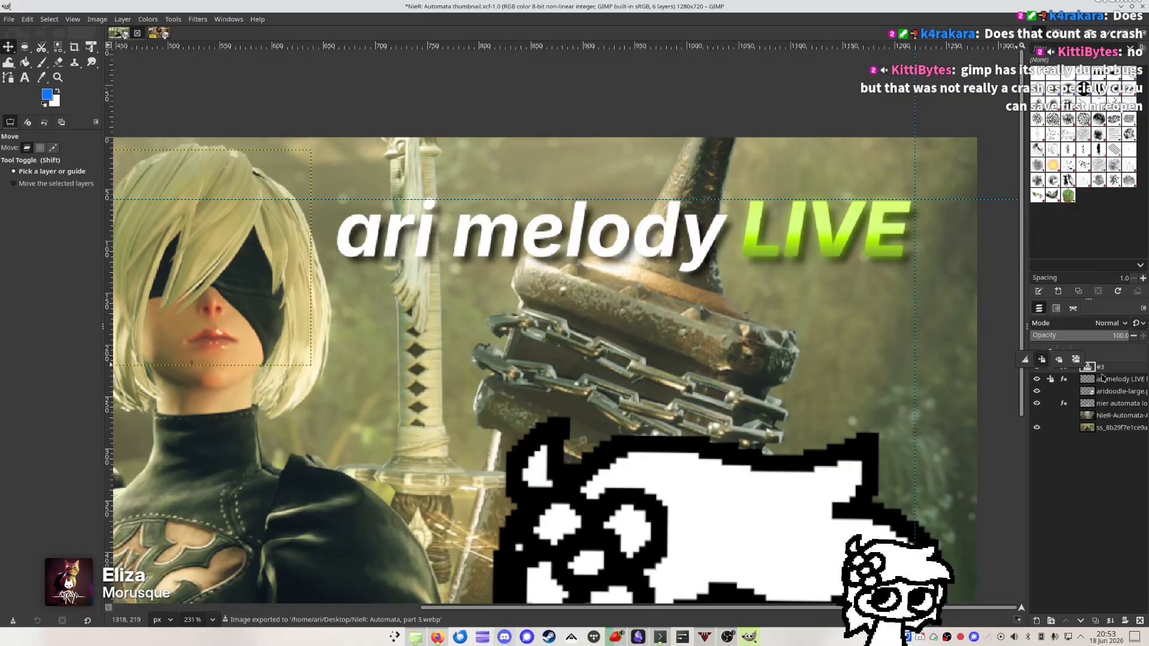
left_click(1041, 361)
scroll(545, 359, "left", 5)
scroll(419, 239, "right", 5)
scroll(419, 239, "down", 2)
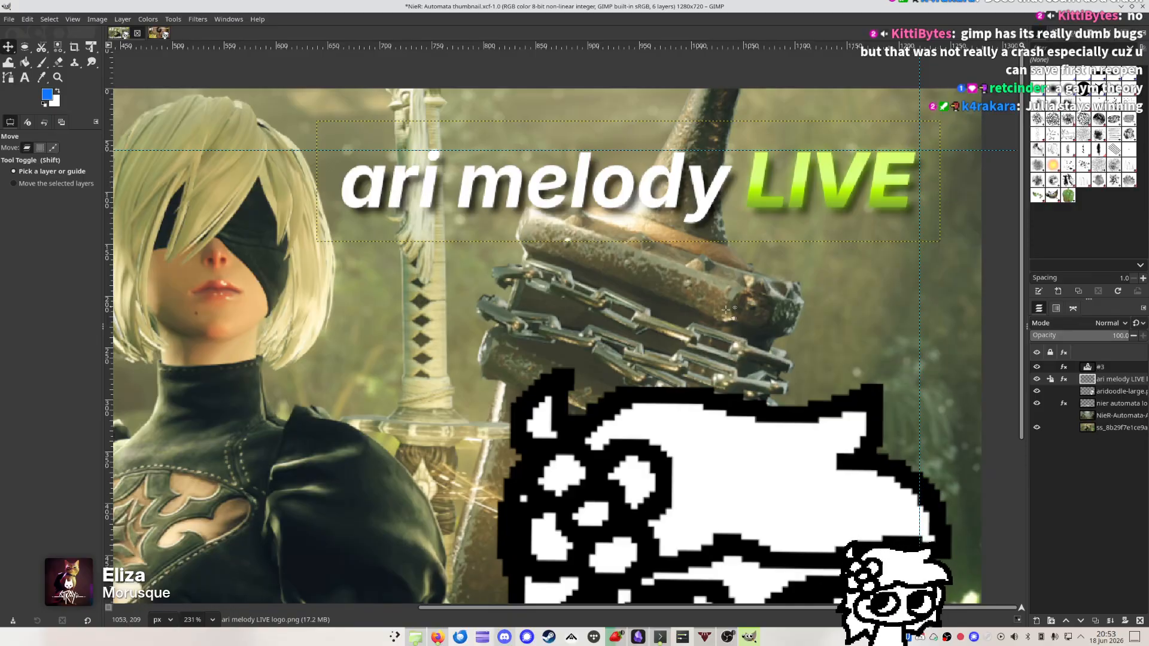
Inspect the #3 episode number's placement and lock options, and the NieR: Automata logo's alignment to the guides
scroll(925, 406, "left", 10)
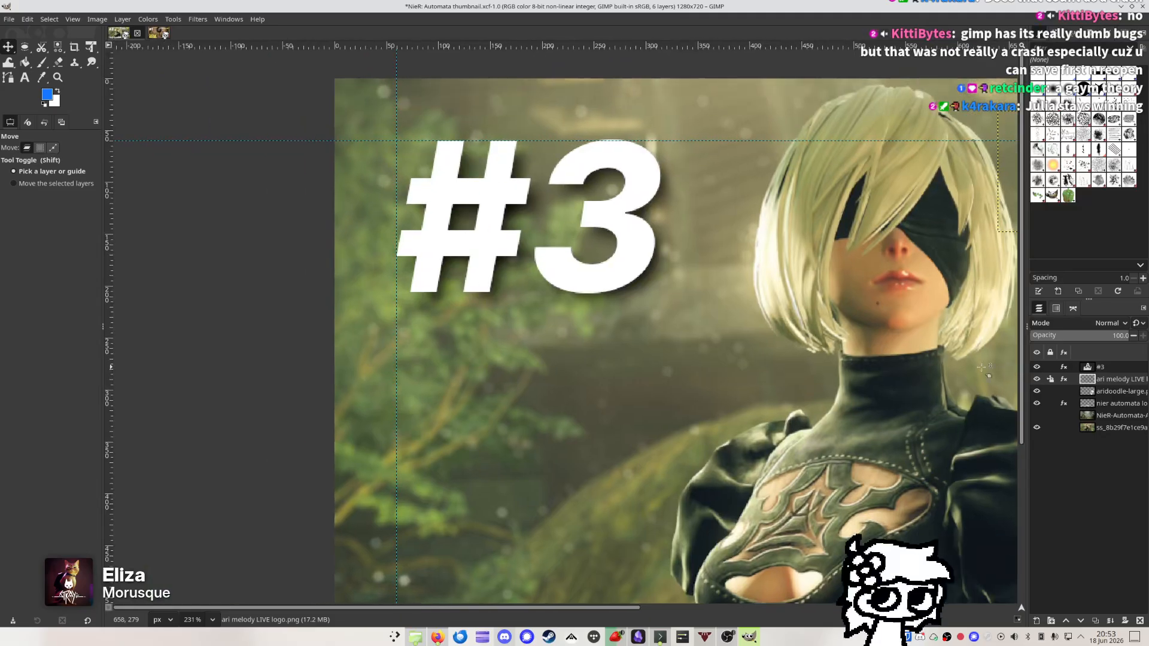
scroll(736, 341, "right", 5)
scroll(778, 342, "left", 4)
scroll(826, 345, "right", 5)
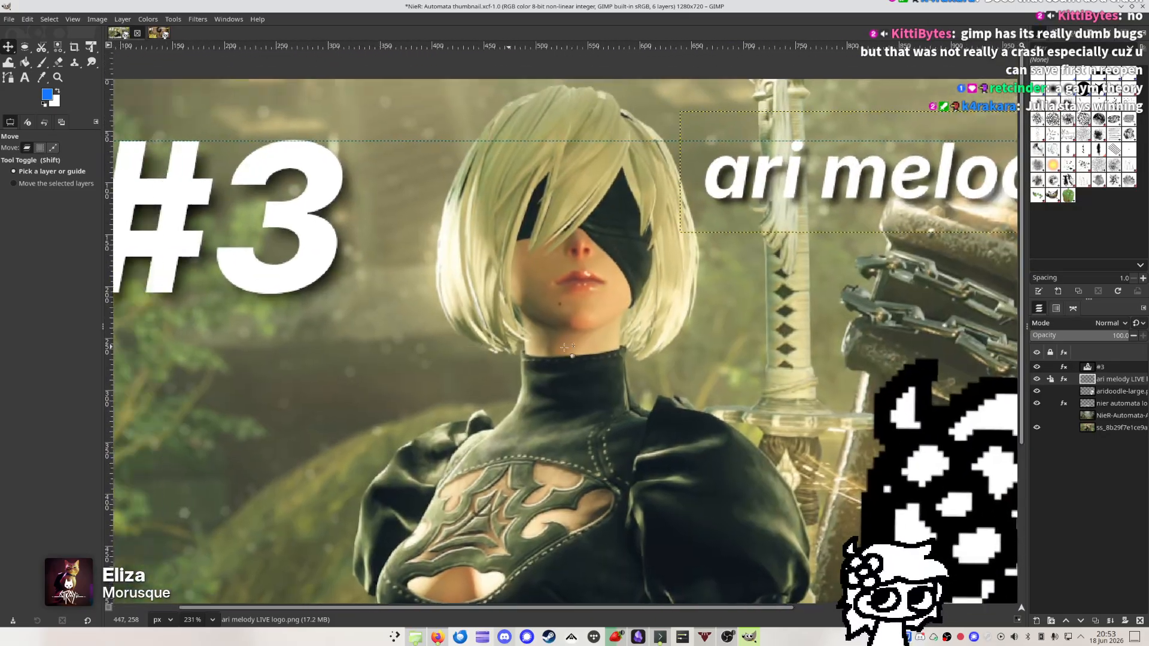
scroll(868, 347, "left", 6)
left_click(1046, 366)
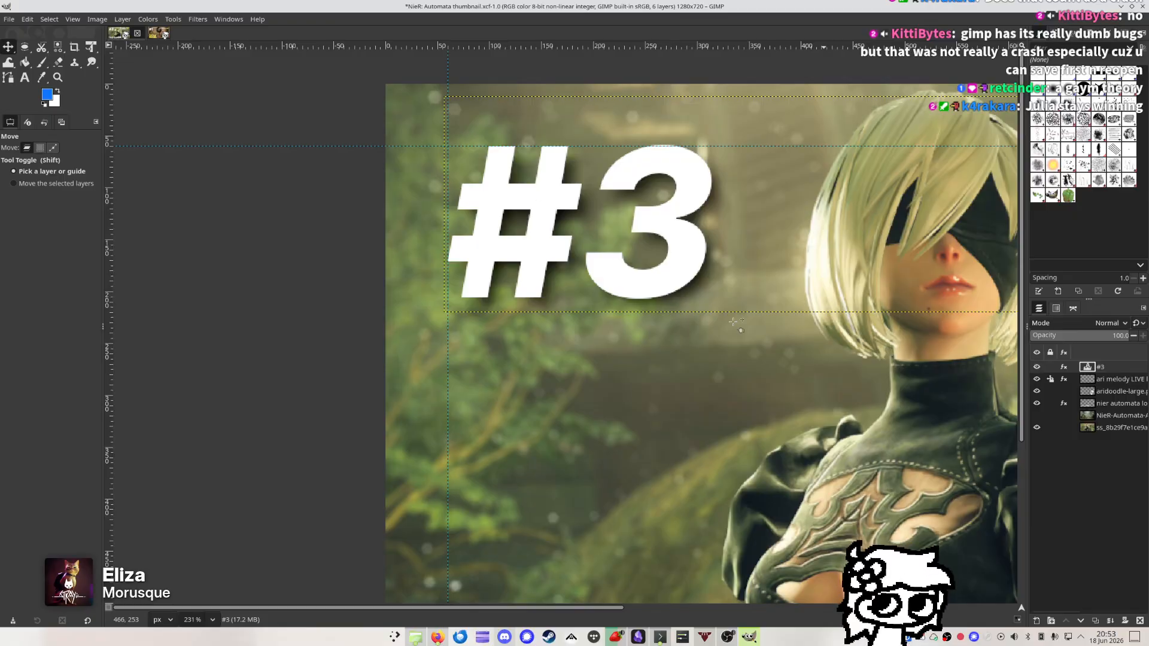
scroll(736, 323, "up", 5)
left_click(1052, 370)
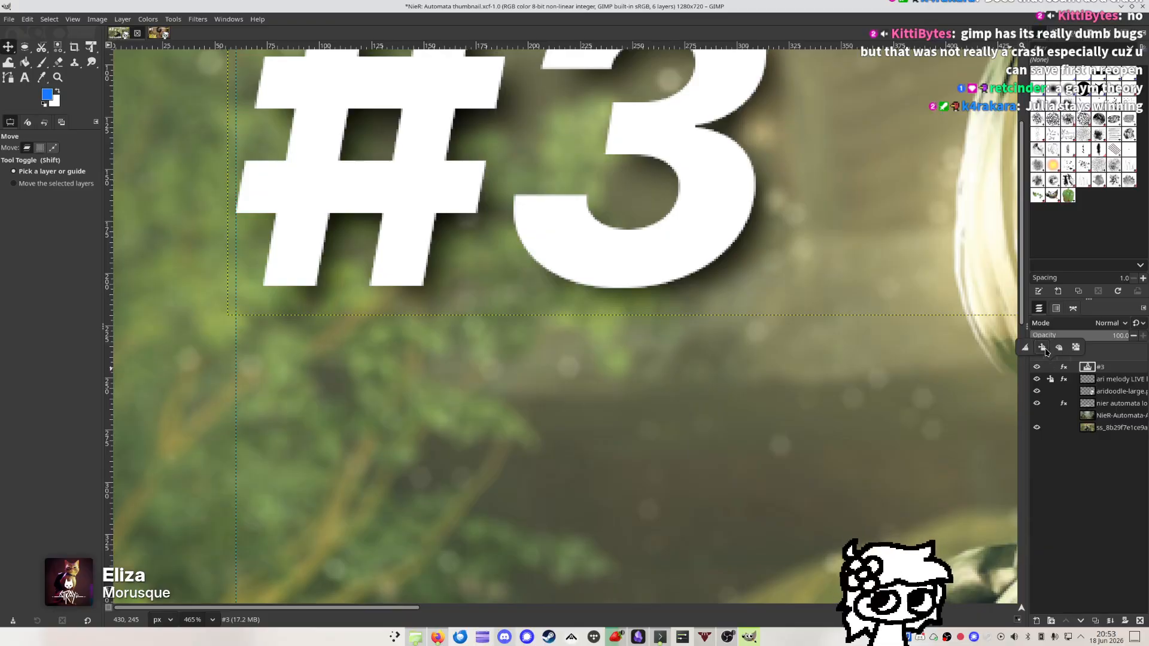
left_click(787, 382)
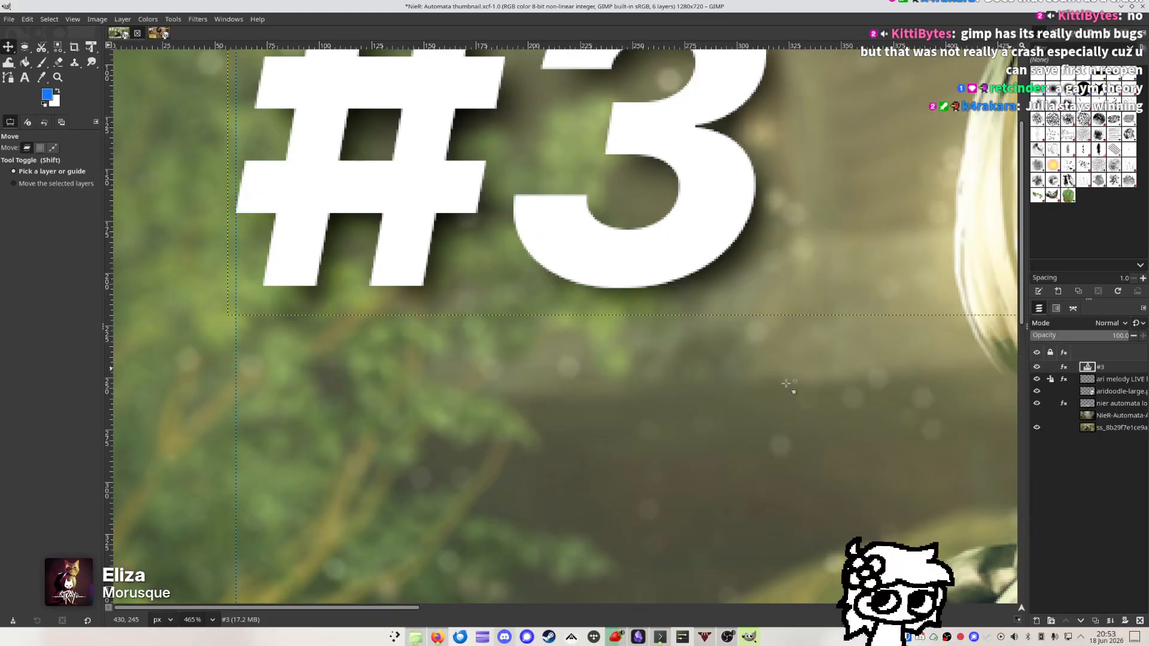
scroll(786, 383, "down", 4)
scroll(748, 323, "up", 6)
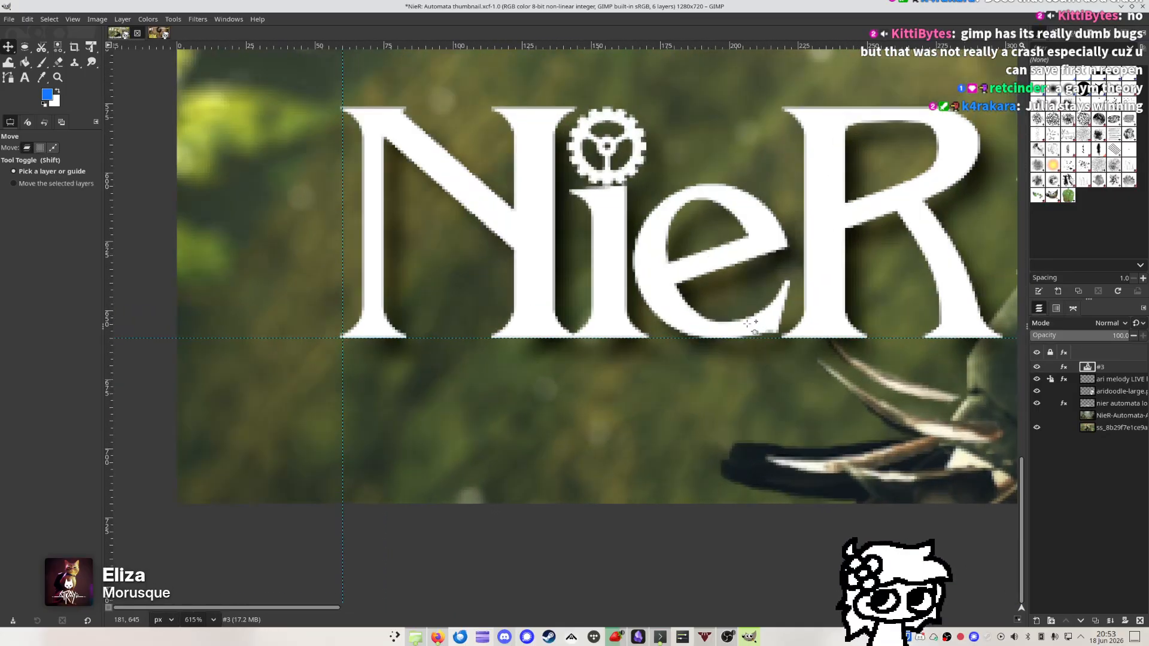
Try locking the position of the NieR: Automata logo layer, and release the lock
left_click(1050, 403)
left_click(1042, 385)
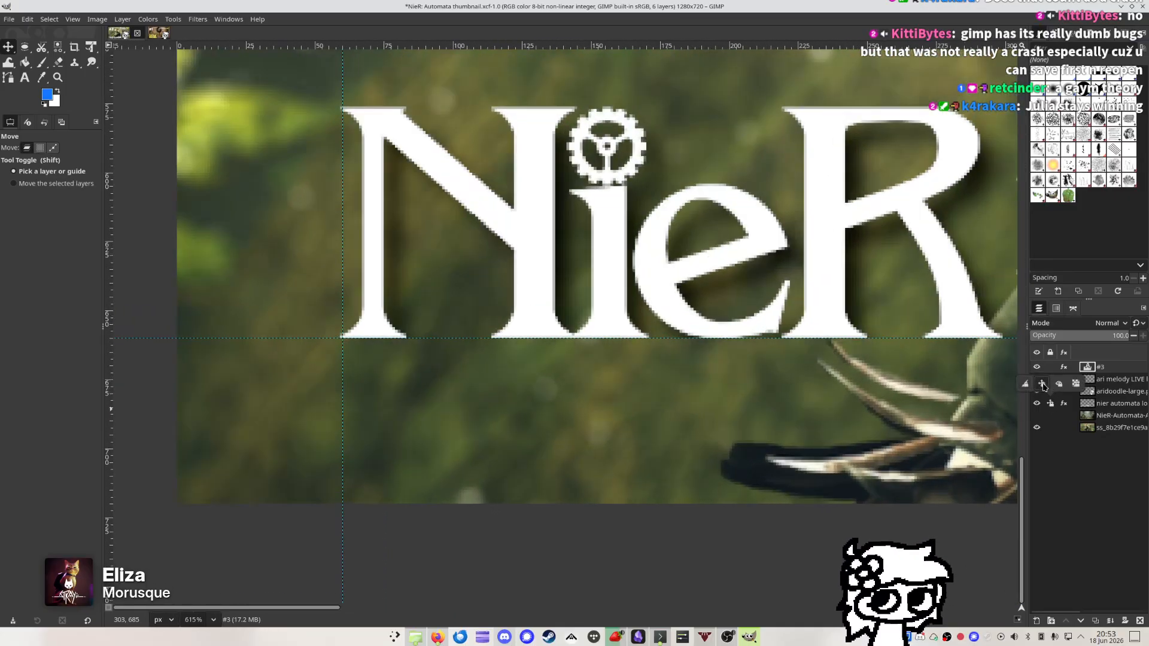
left_click(1043, 386)
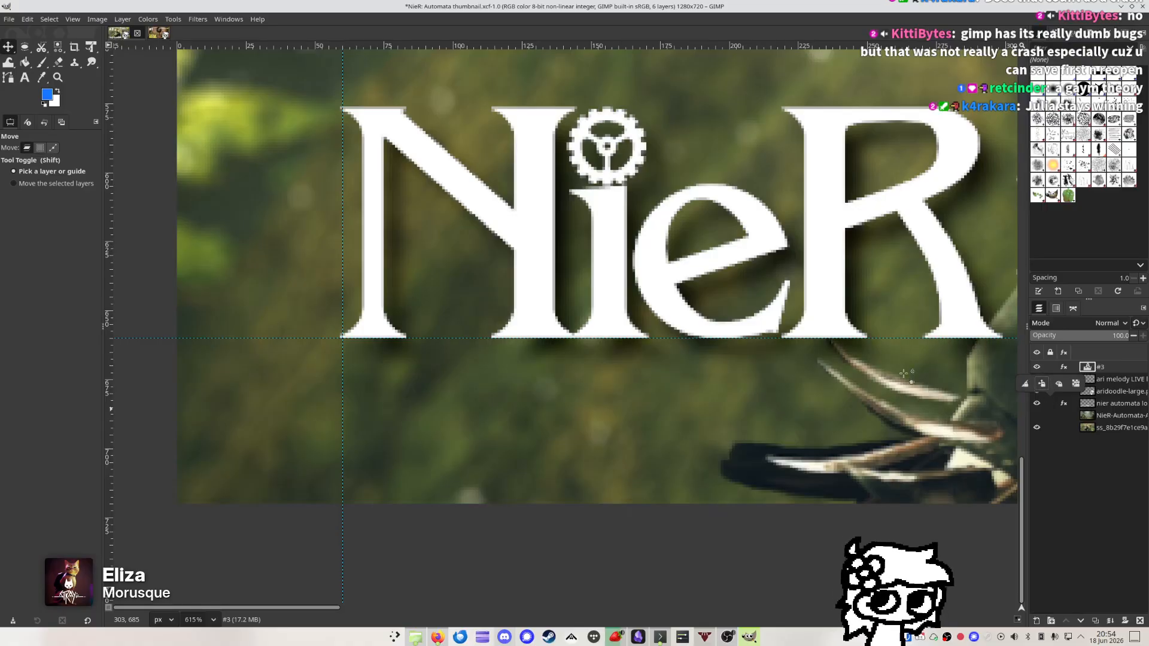
Export the #3 thumbnail again as NieR: Automata, part 3.webp, replacing the existing file
scroll(728, 450, "down", 7)
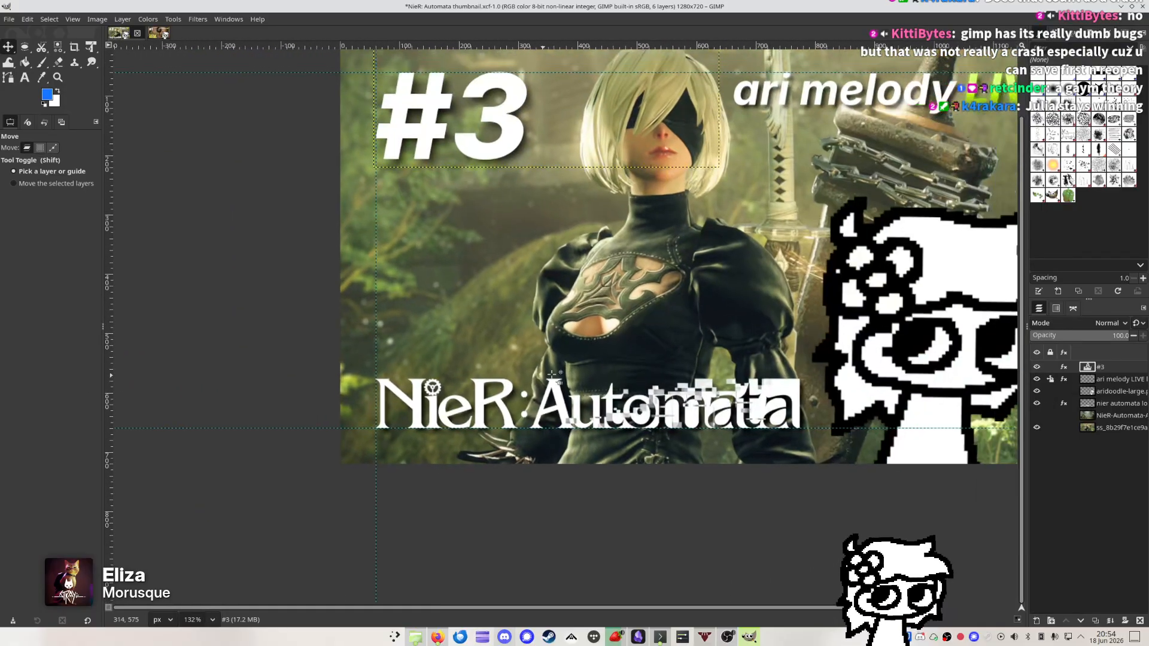
scroll(690, 363, "right", 2)
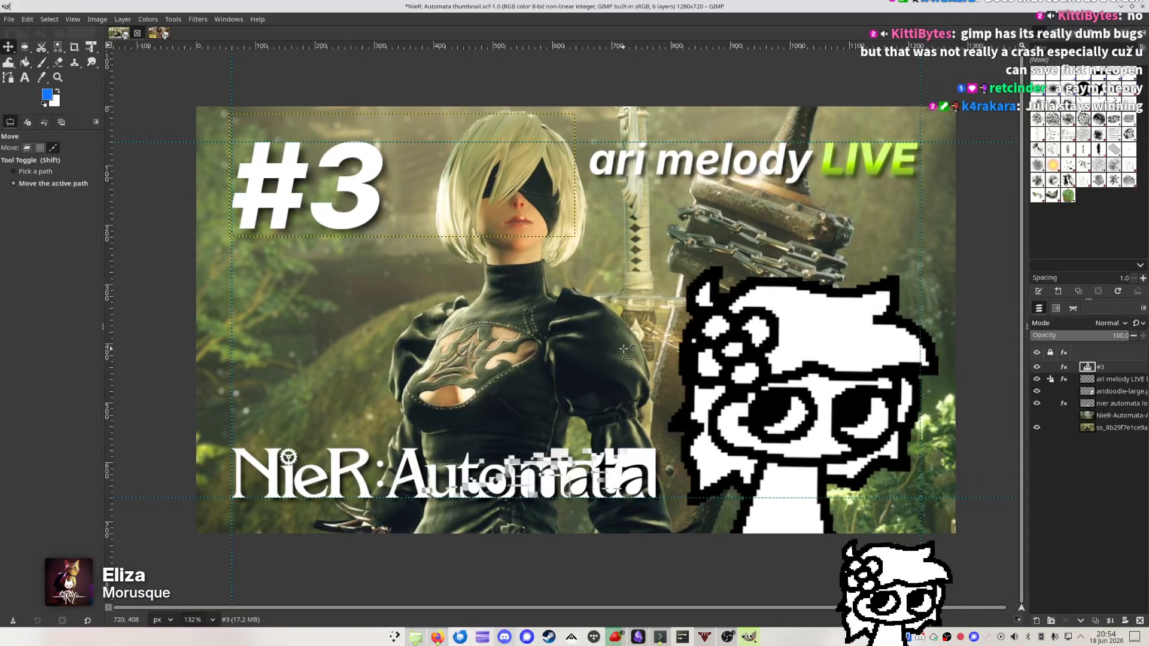
key("ctrl+shift+e")
key("Right")
key("Return")
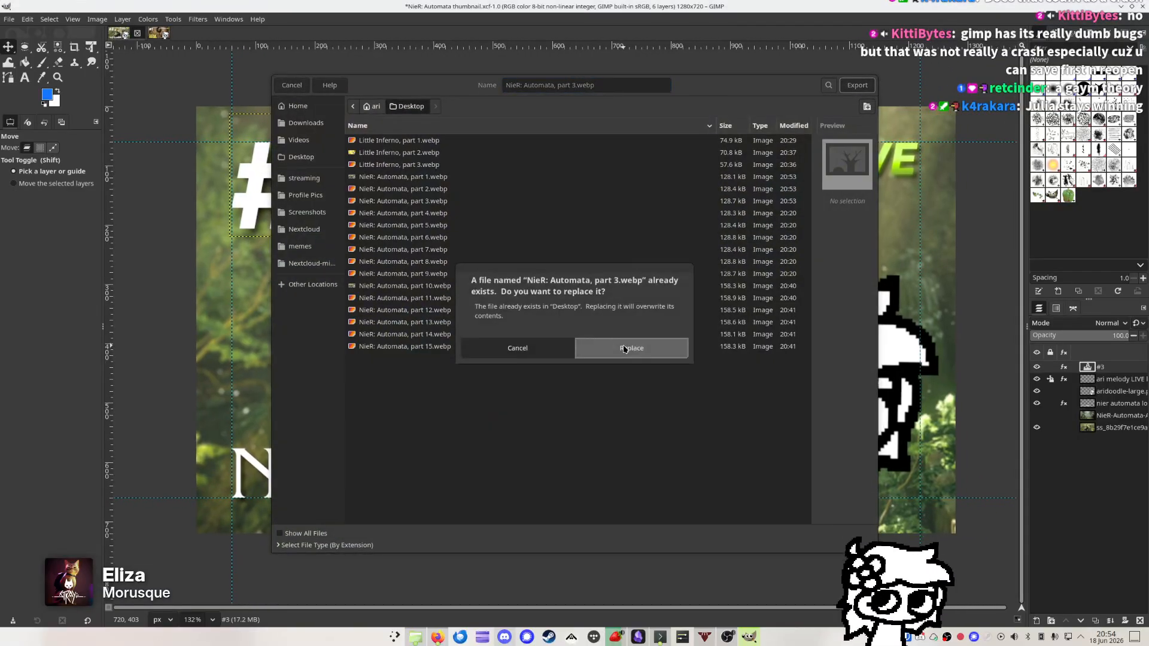
left_click(624, 347)
key("Return")
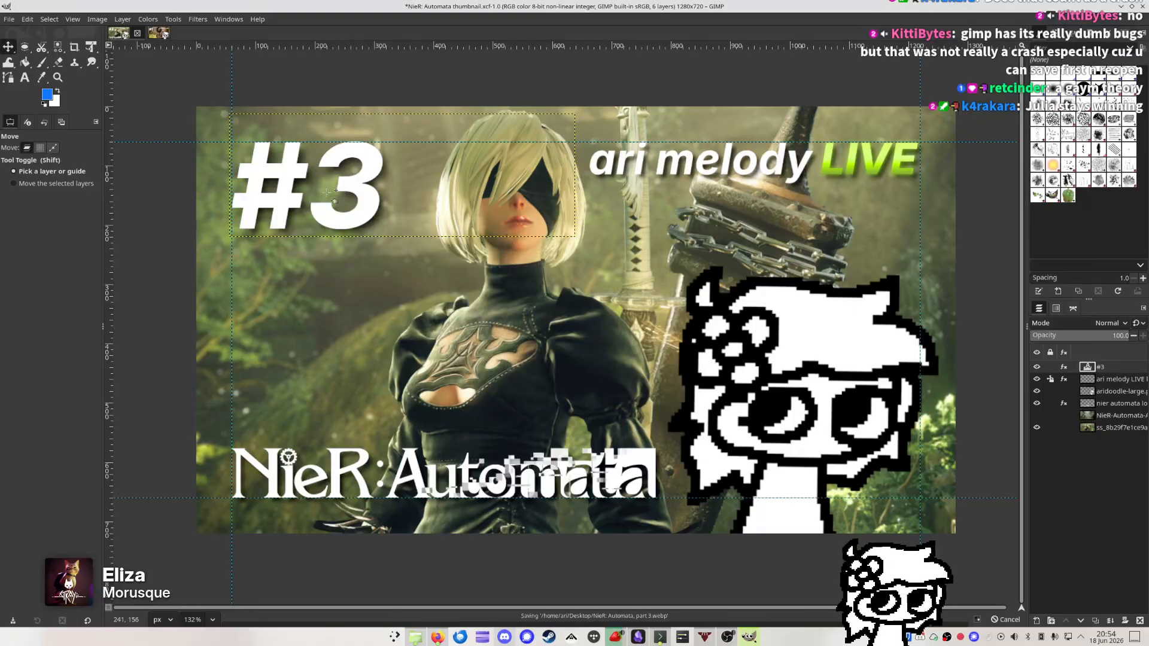
Change the episode number to #4 and export the thumbnail over NieR: Automata, part 4.webp
key("t")
left_click(398, 197)
type("4")
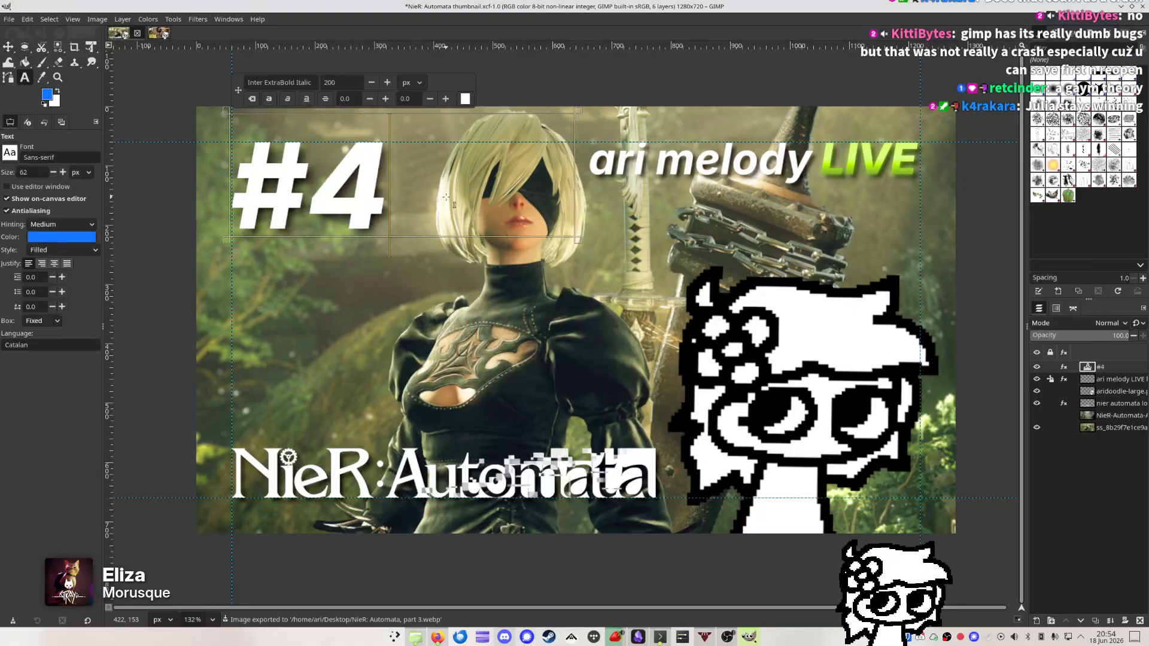
key("ctrl+shift+e")
key("Right")
key("BackSpace")
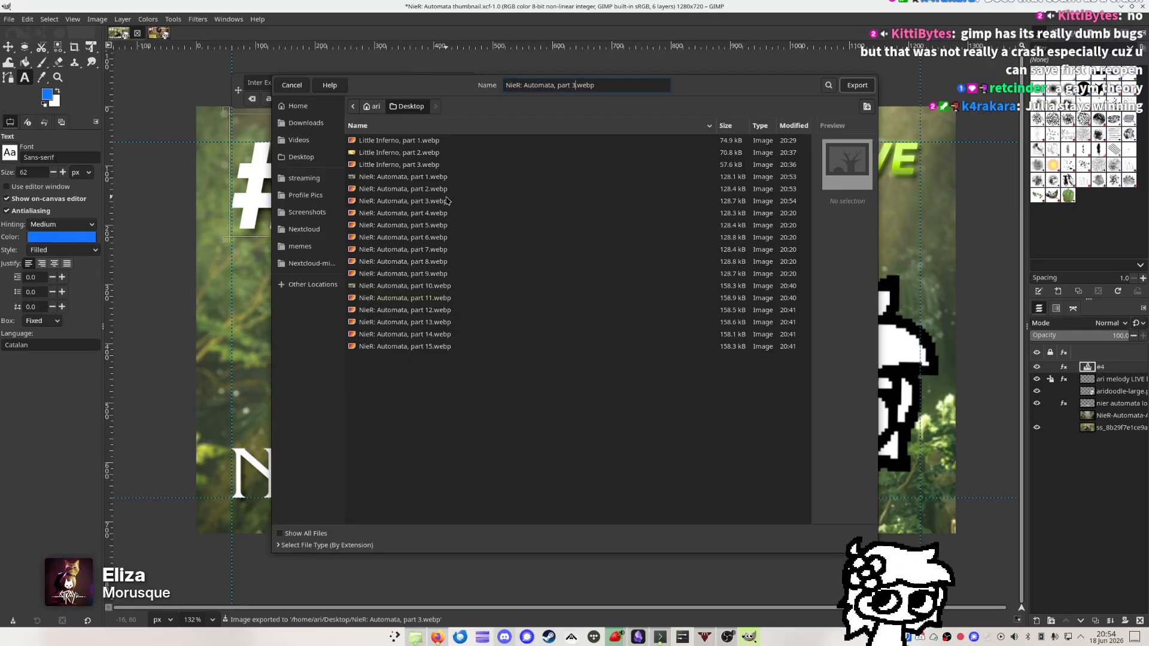
type("4")
key("Return")
key("Return")
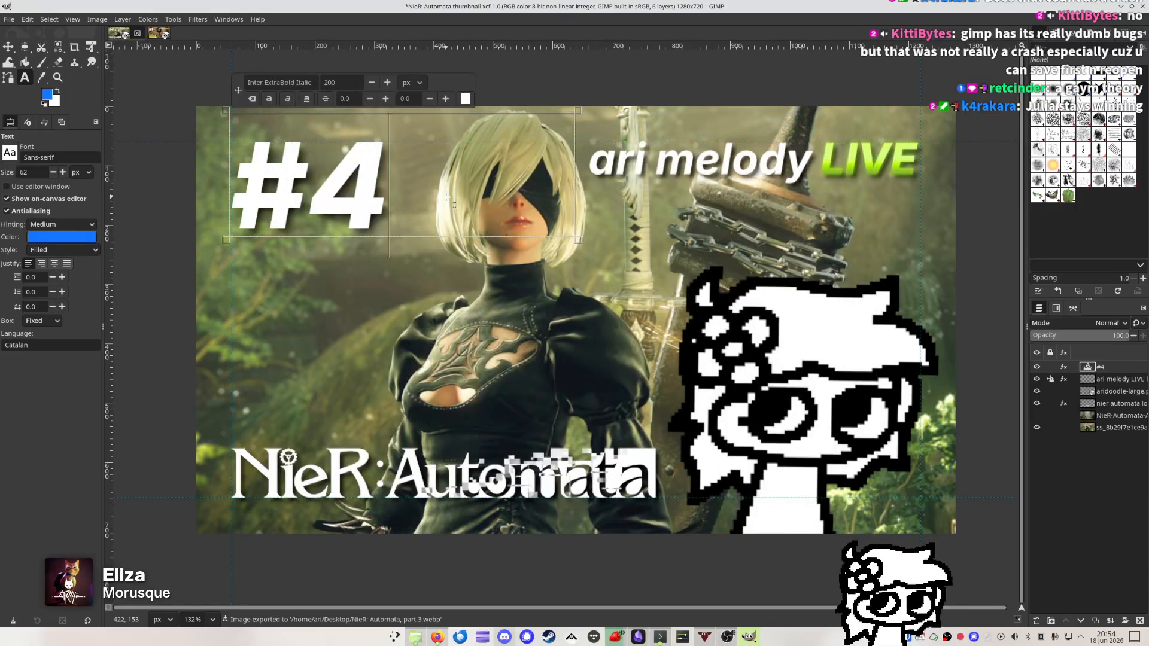
key("Return")
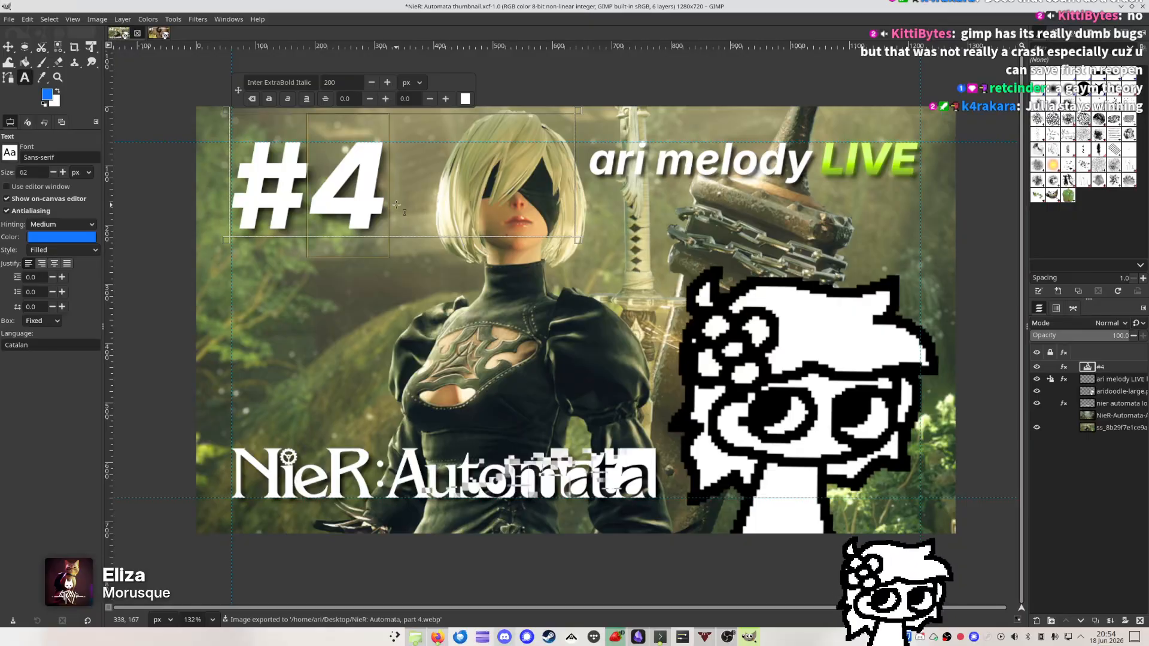
Change the episode number to #5 and export the thumbnail over NieR: Automata, part 5.webp
key("BackSpace")
type("5")
key("ctrl+shift+e")
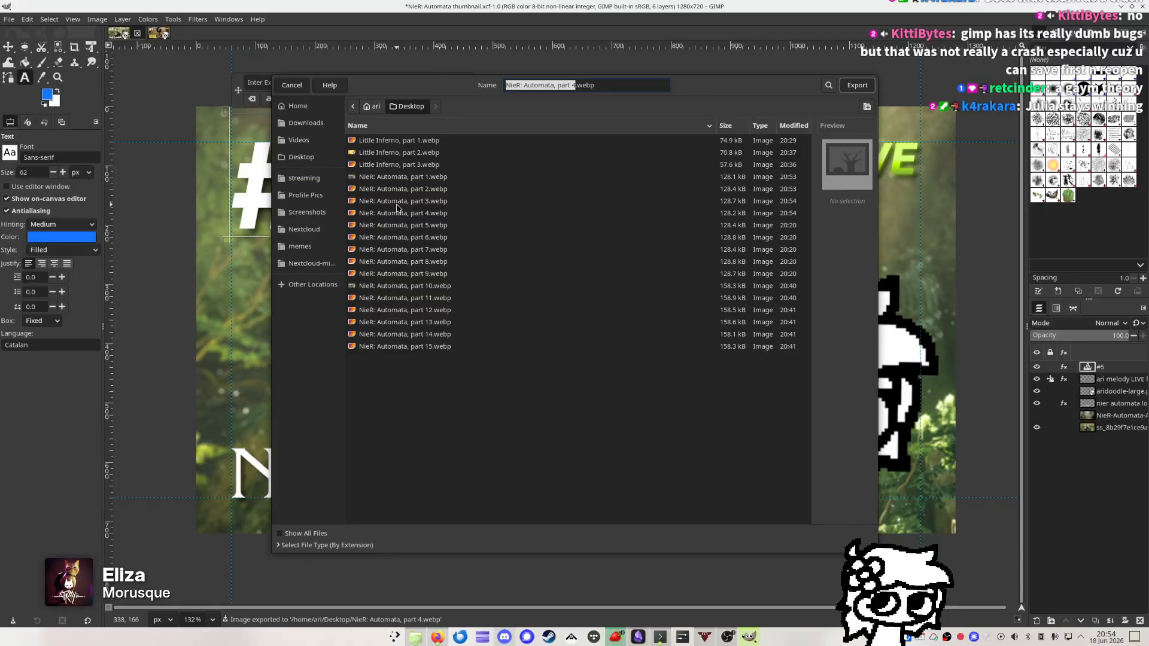
key("Right")
key("BackSpace")
type("5")
key("Return")
key("Return")
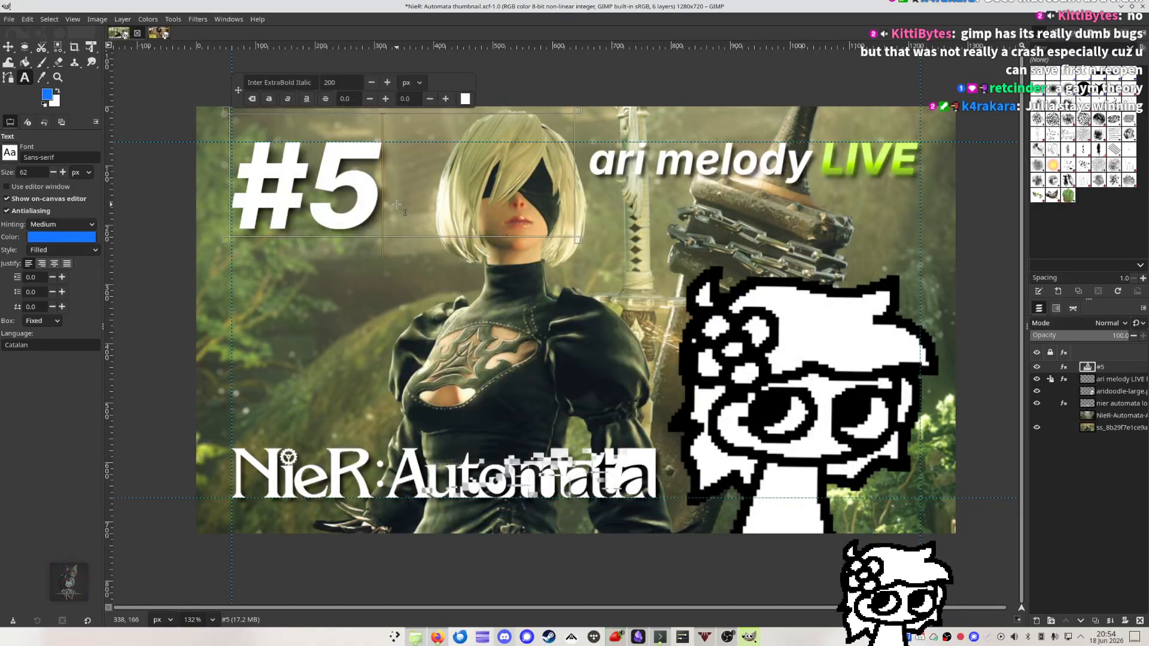
key("Return")
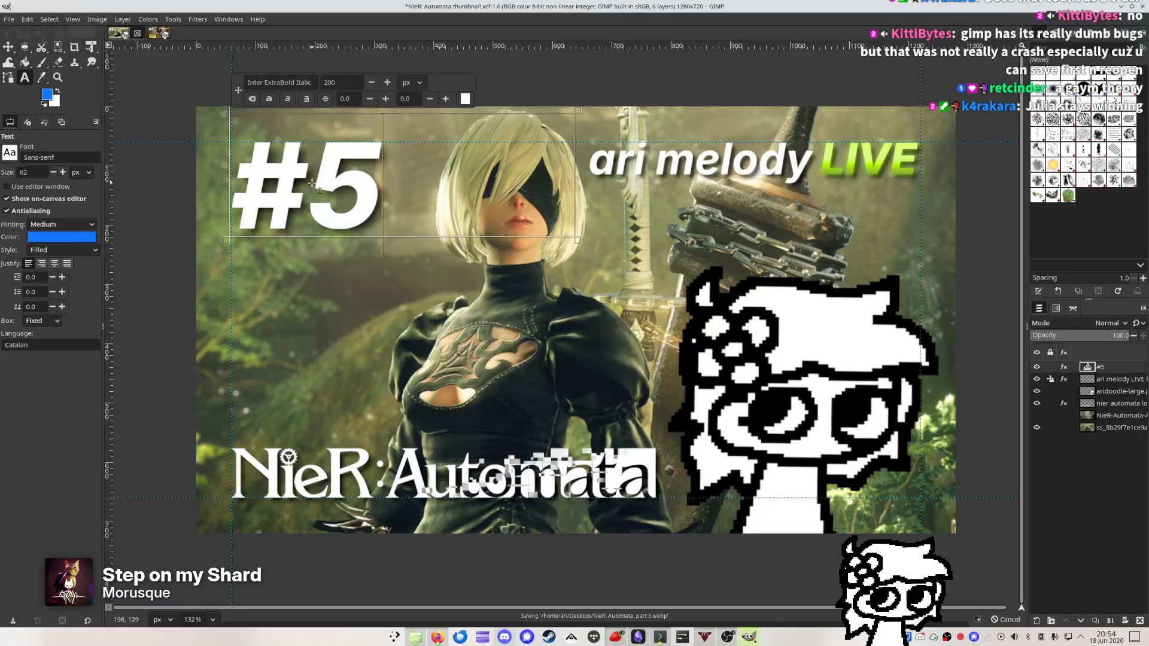
Change the episode number to #6 and export the thumbnail over NieR: Automata, part 6.webp
key("BackSpace")
type("6")
key("ctrl+shift+e")
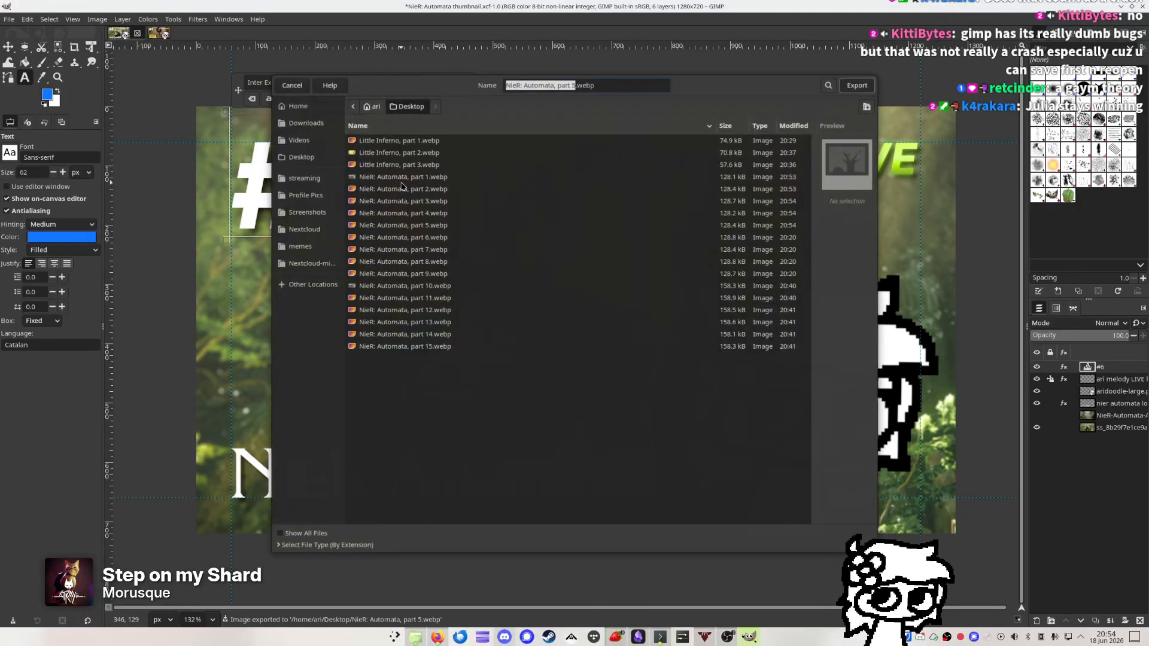
type("6")
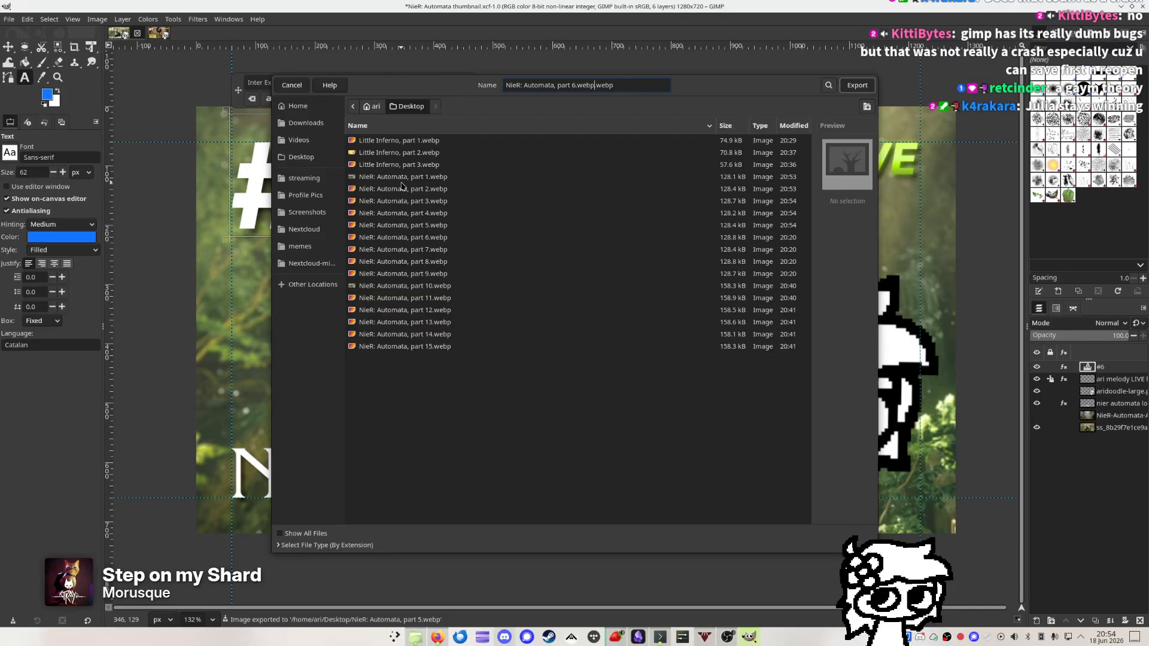
key("Delete")
key("Return")
key("Return")
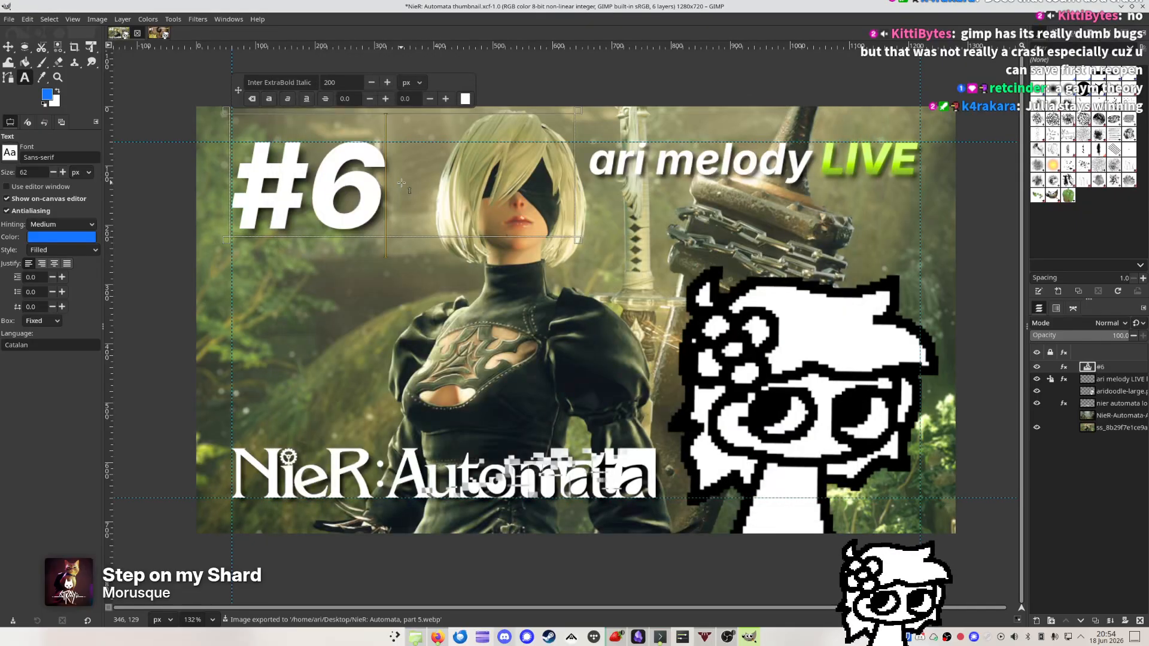
key("Return")
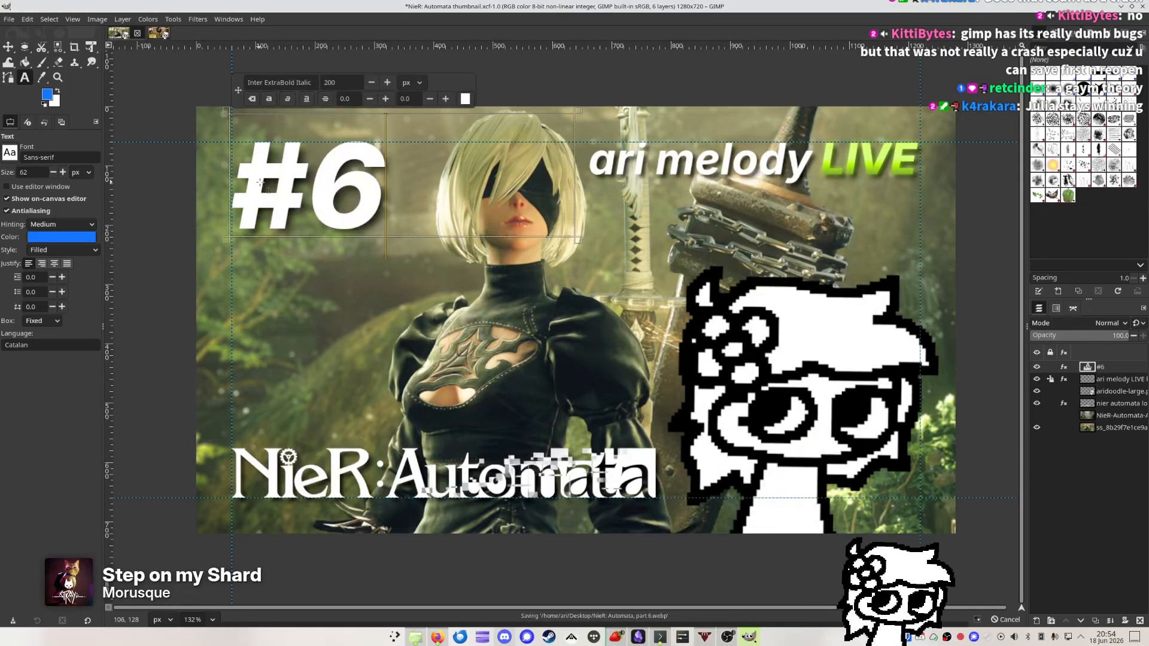
Change the episode number to #7 and export the thumbnail over NieR: Automata, part 7.webp
type("7")
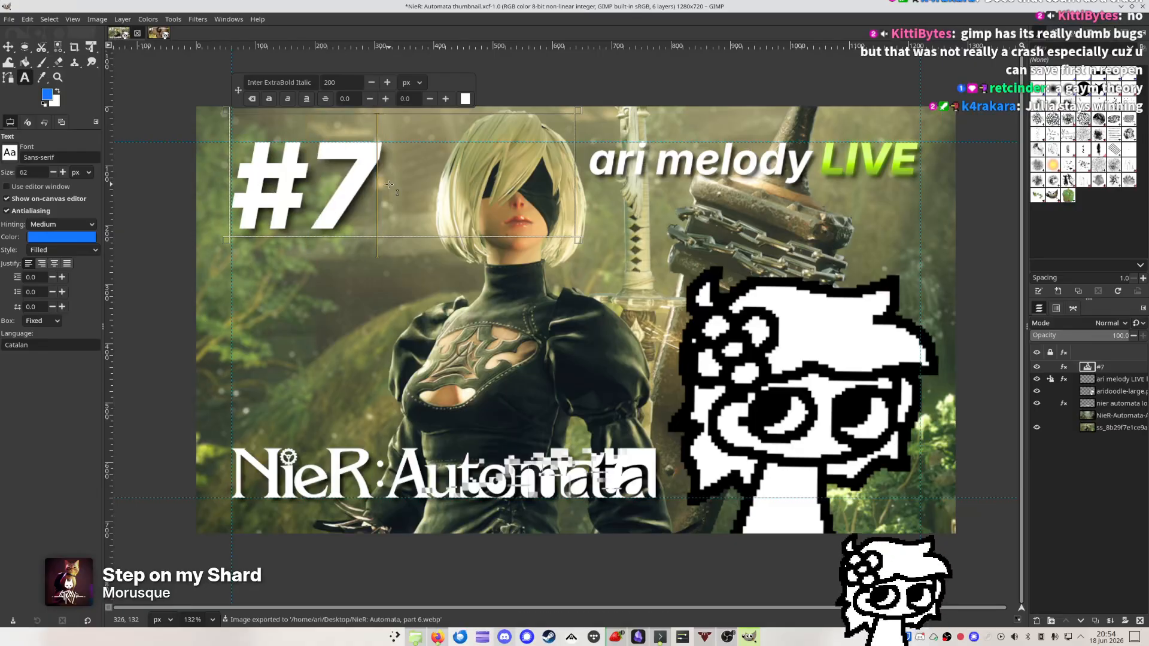
key("ctrl+shift+e")
key("Right")
type("7")
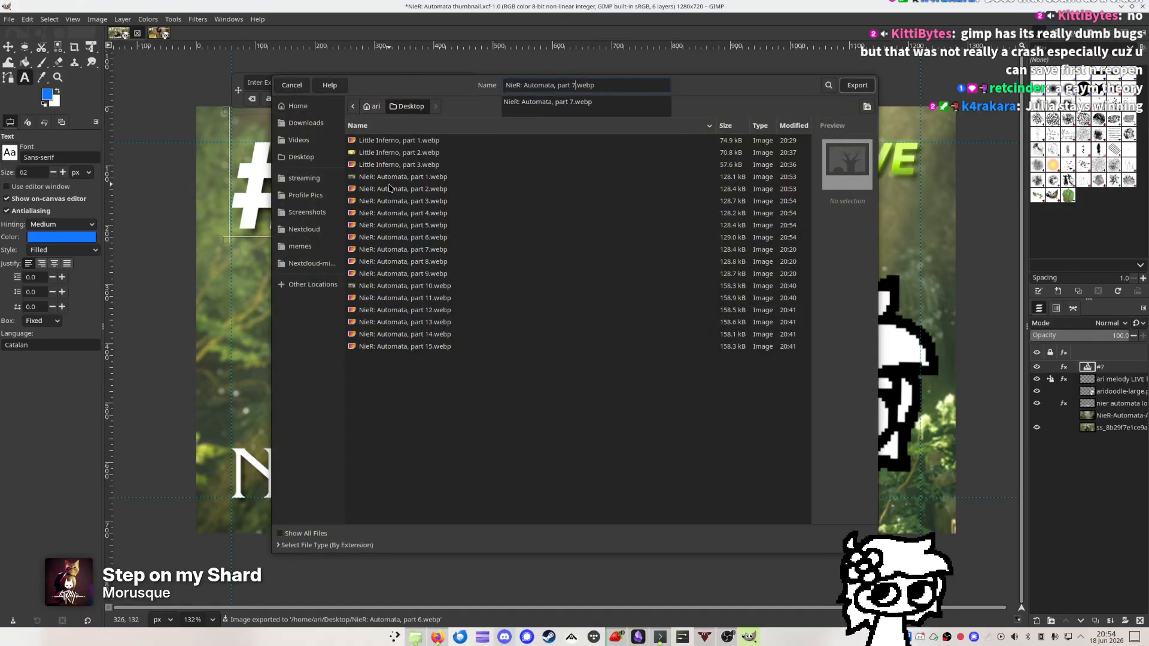
key("Return")
key("Return")
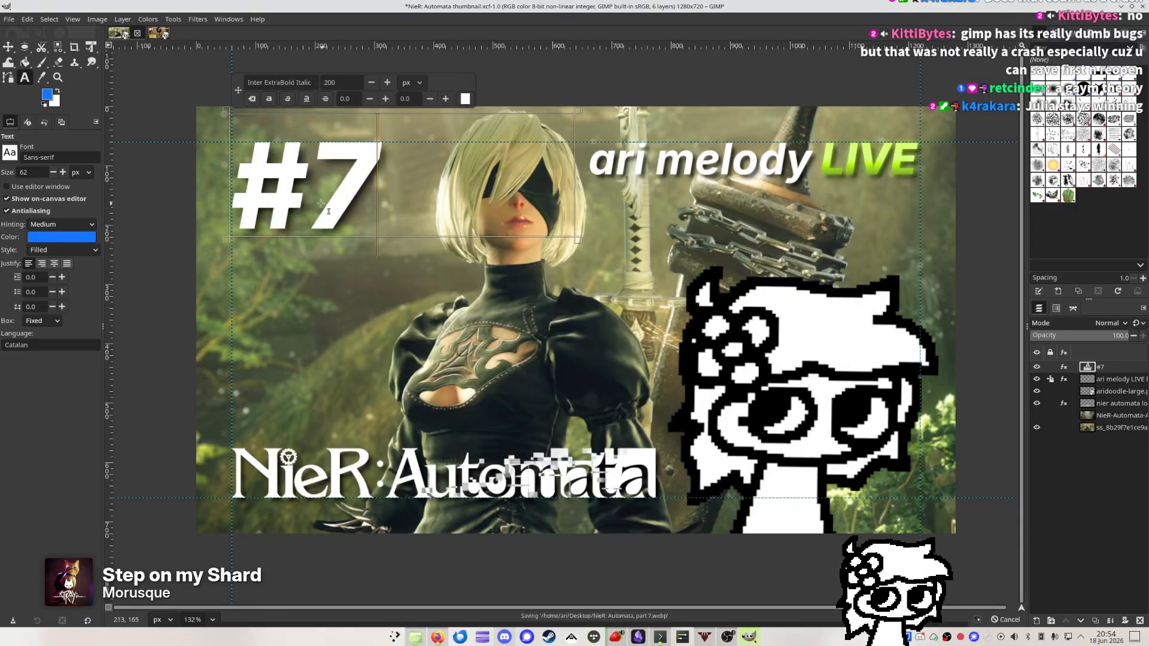
Change the episode number to #8 and export the thumbnail over NieR: Automata, part 8.webp
left_click_drag(329, 210, 417, 194)
type("8")
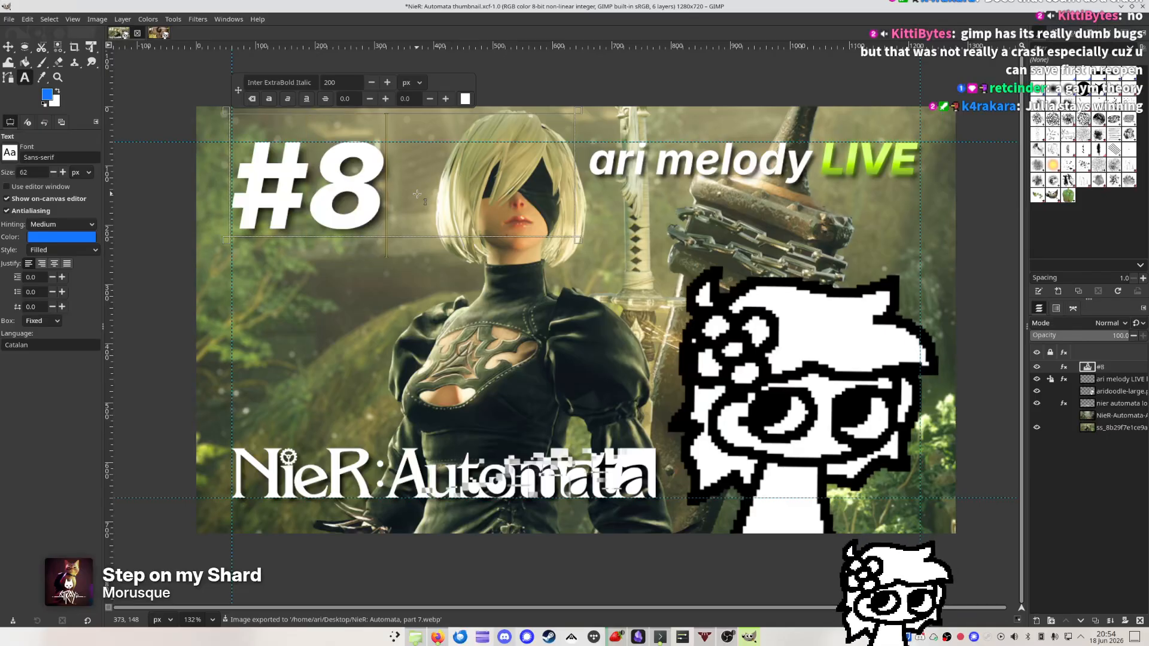
key("ctrl+shift+e")
key("Right")
key("BackSpace")
type("8")
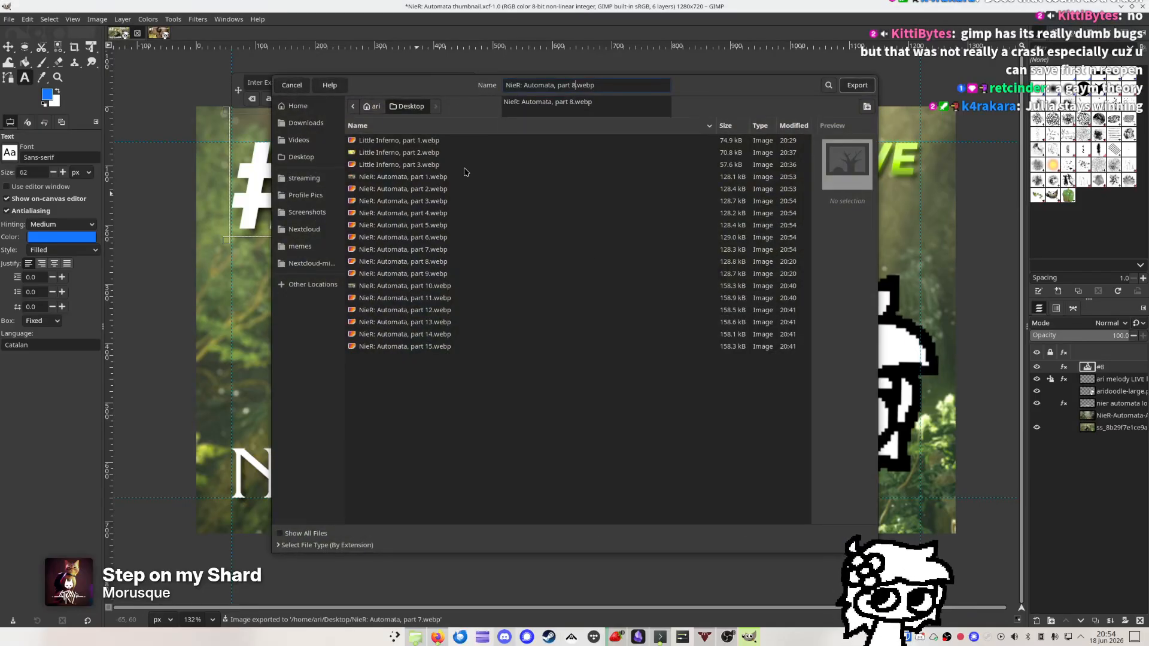
key("Return")
key("Return")
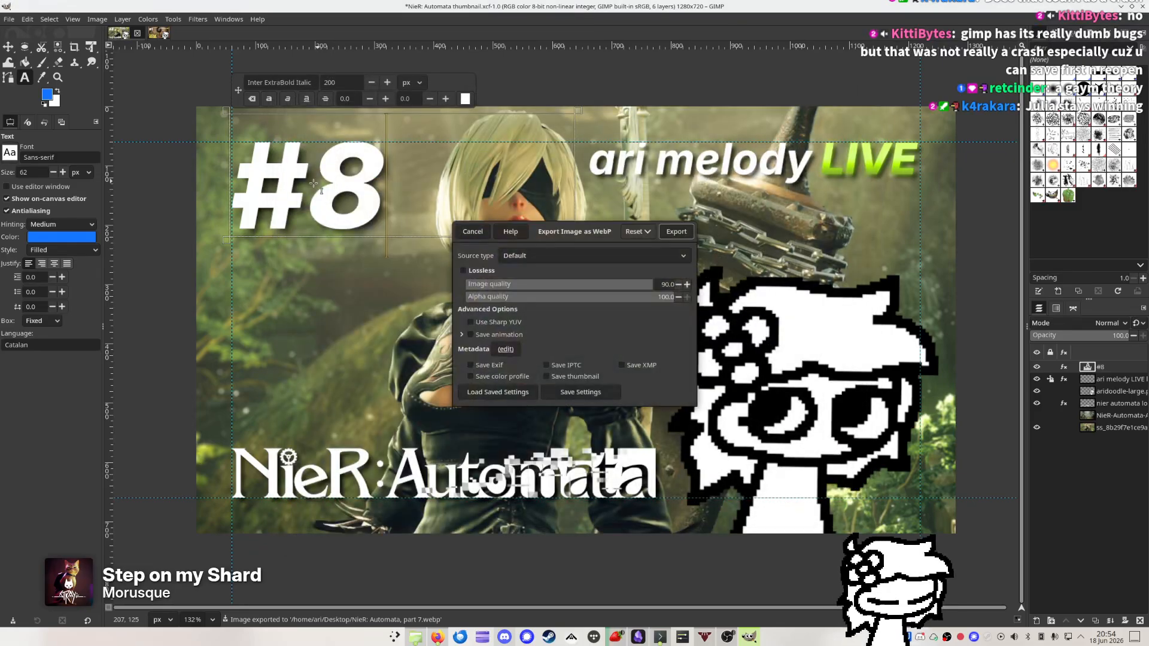
key("Return")
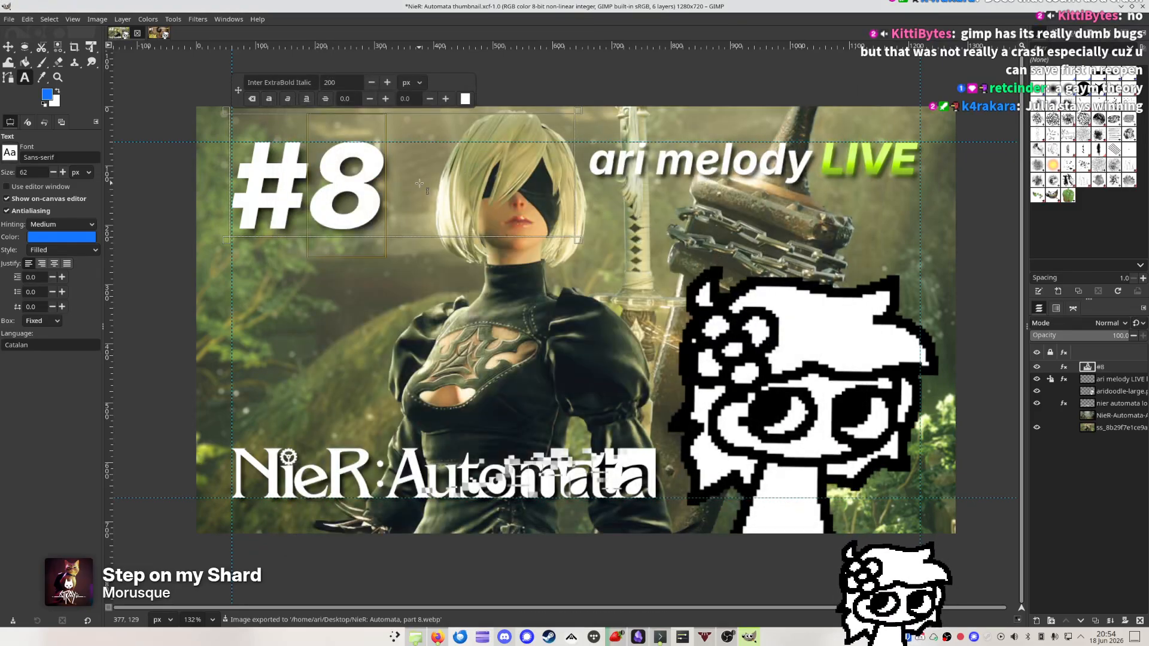
Change the episode number to #9 and export the thumbnail over NieR: Automata, part 9.webp
type("9")
key("ctrl+shift+e")
key("Right")
key("BackSpace")
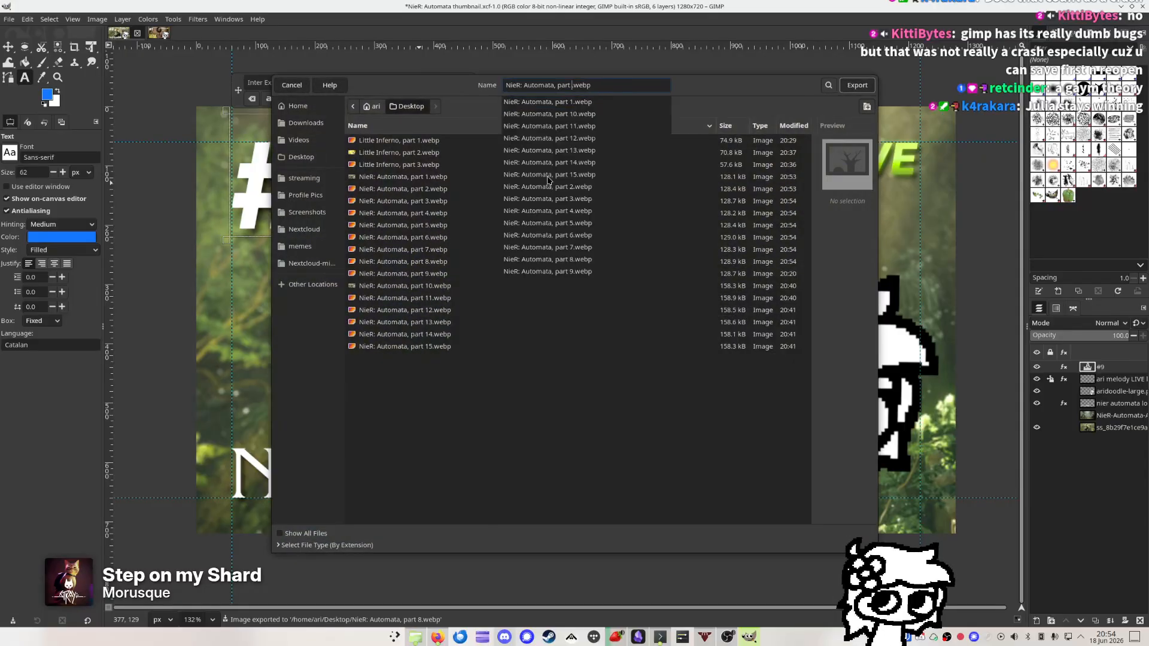
type("9")
key("Return")
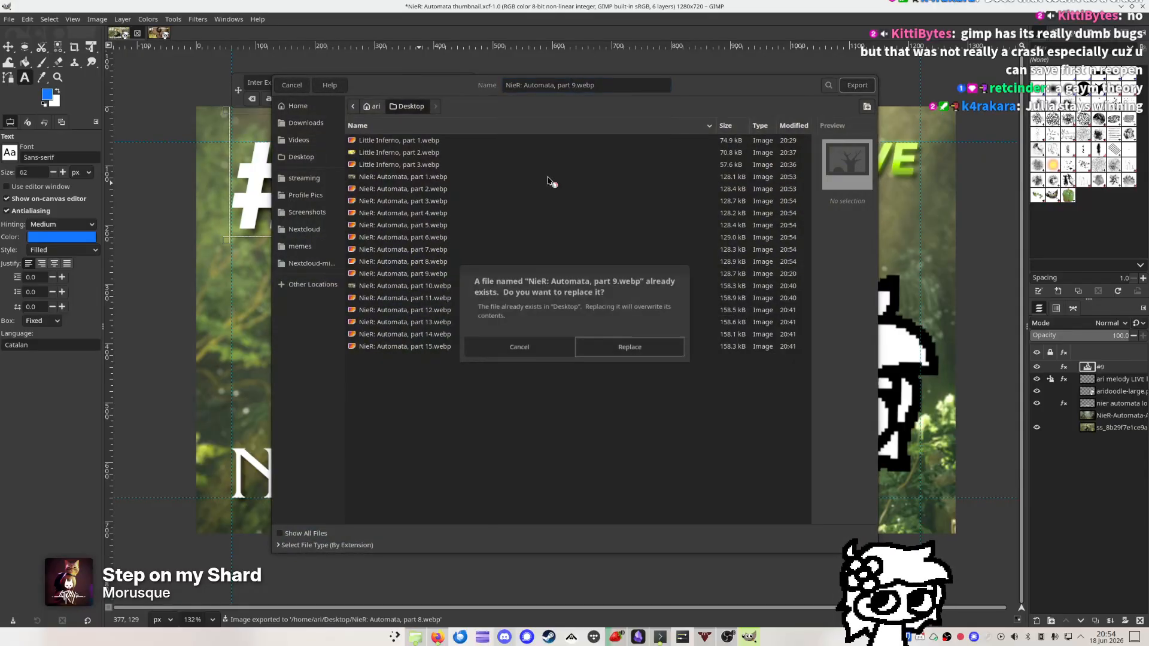
key("Return")
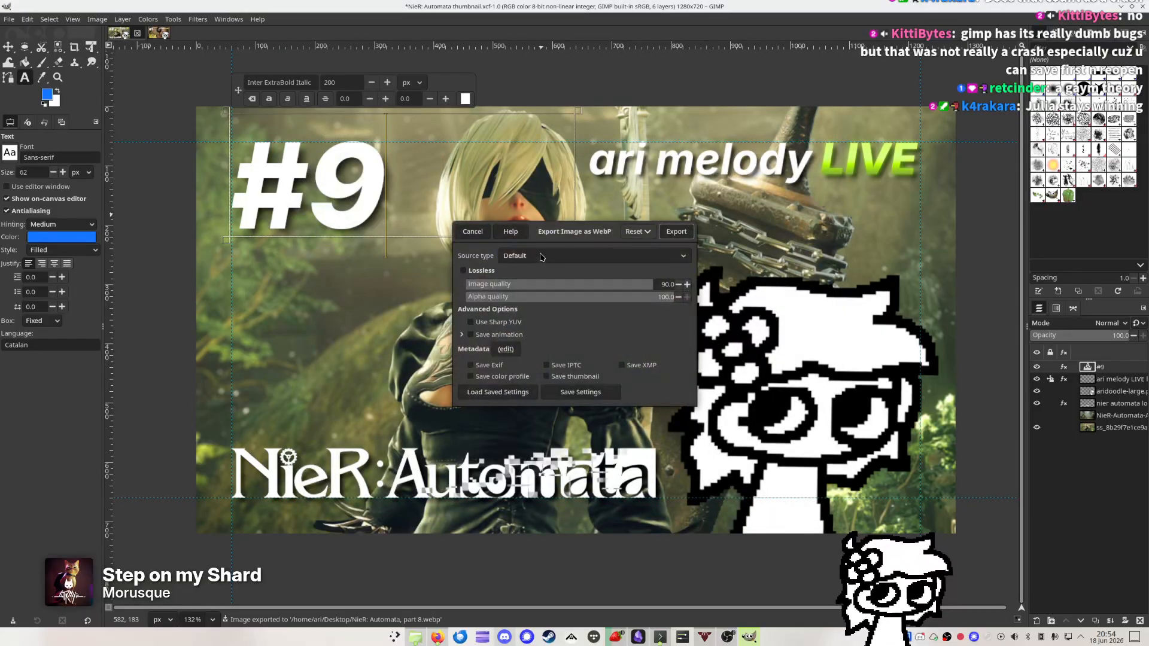
left_click(676, 232)
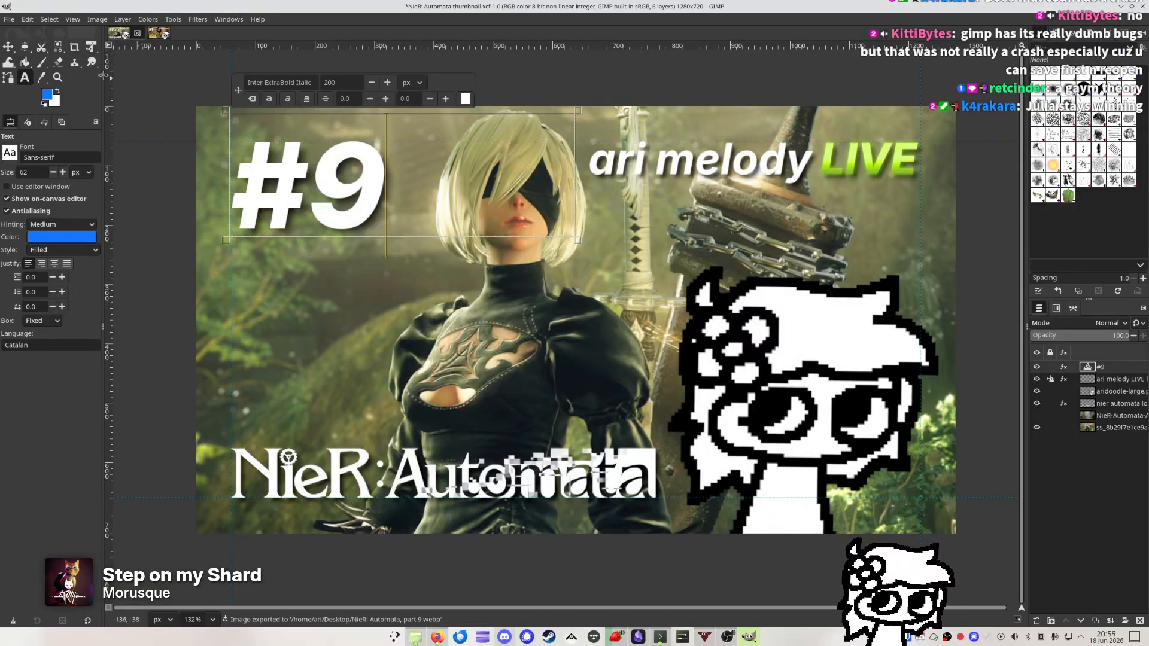
Reset the episode number text to #1 and save the NieR: Automata thumbnail project
left_click(8, 47)
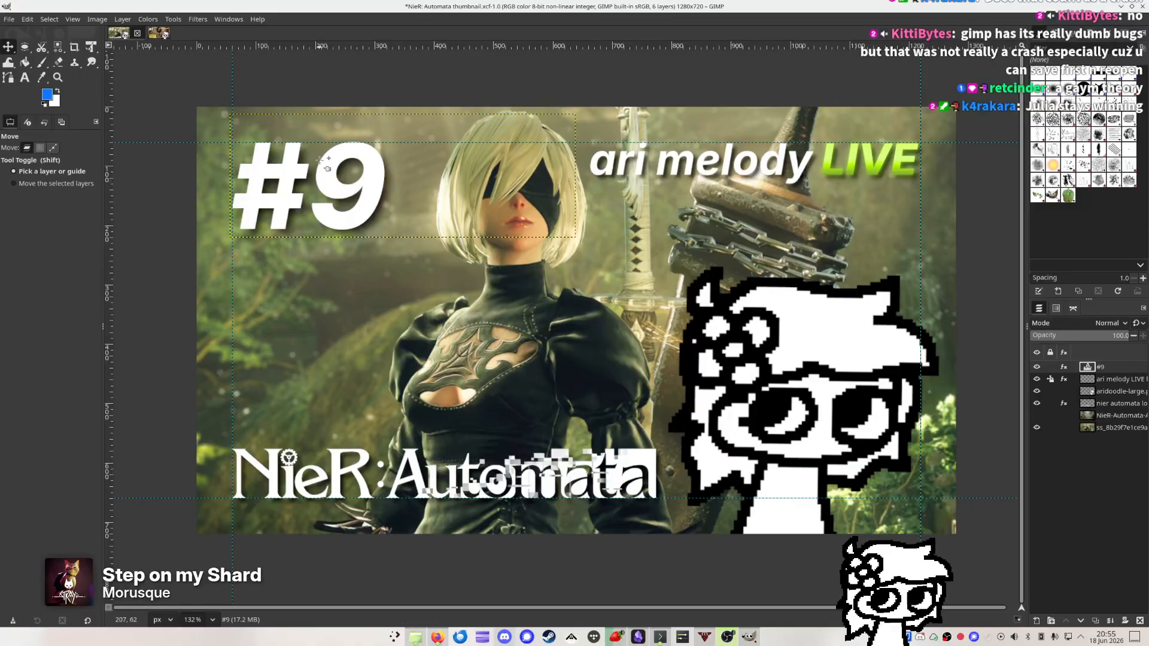
key("t")
left_click(377, 188)
key("BackSpace")
type("1")
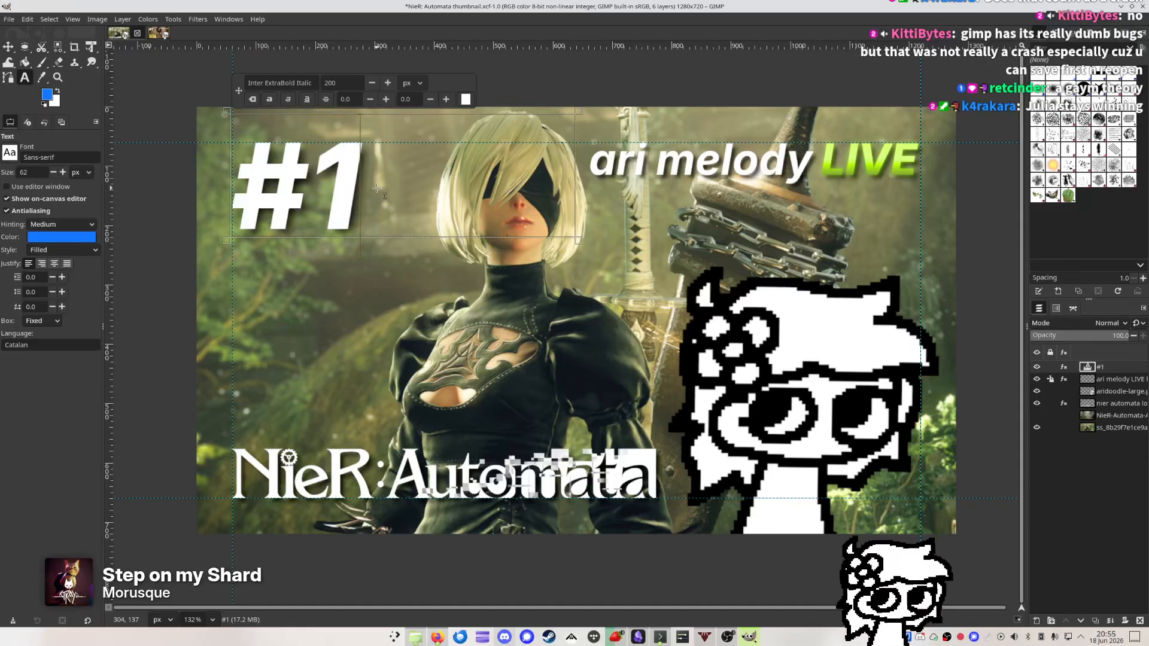
key("ctrl+s")
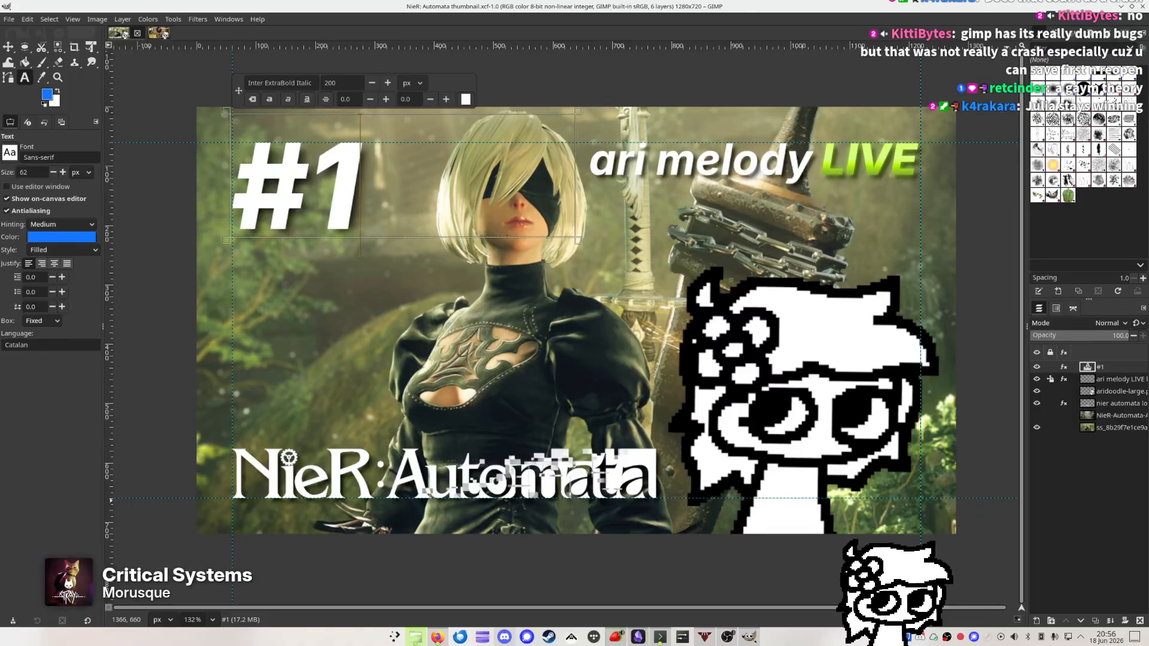
key("m")
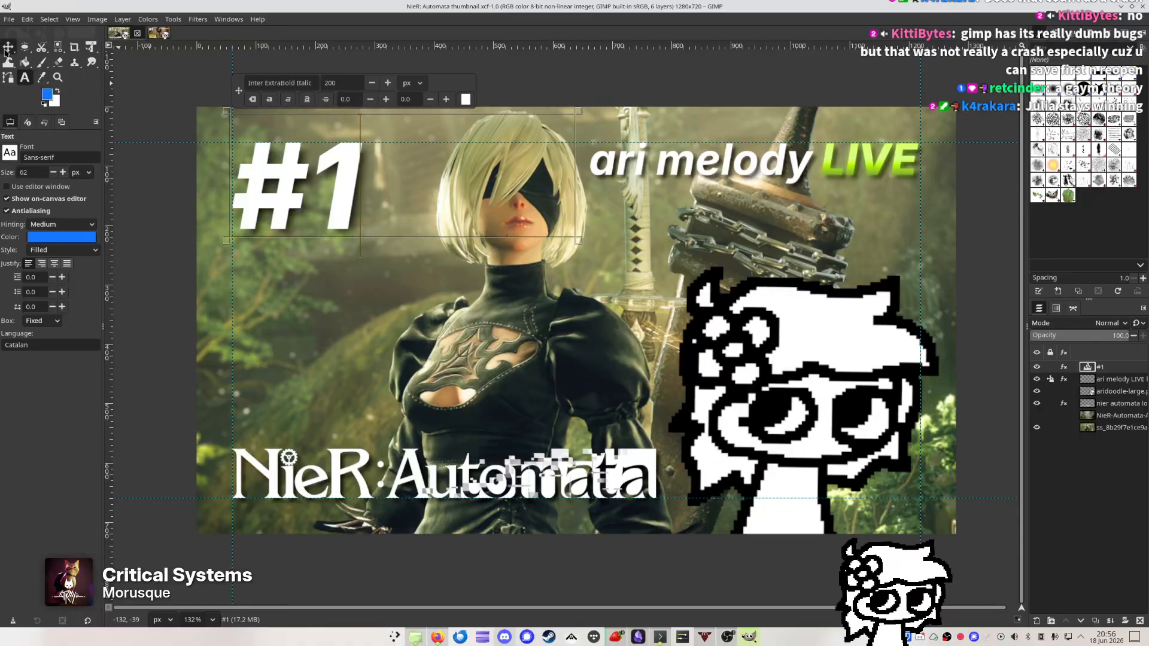
key("ctrl+s")
left_click_drag(1004, 264, 998, 265)
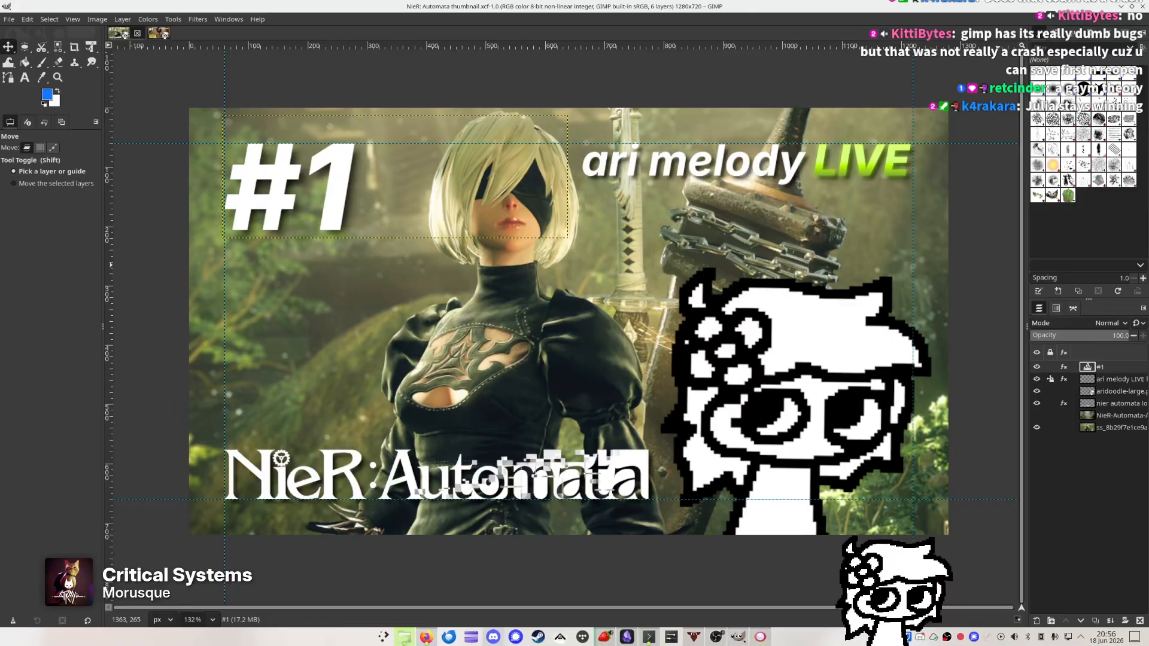
Switch to Gwenview, enlarge the previews, and review the NieR: Automata and Little Inferno thumbnails group by group
left_click_drag(553, 0, 553, 0)
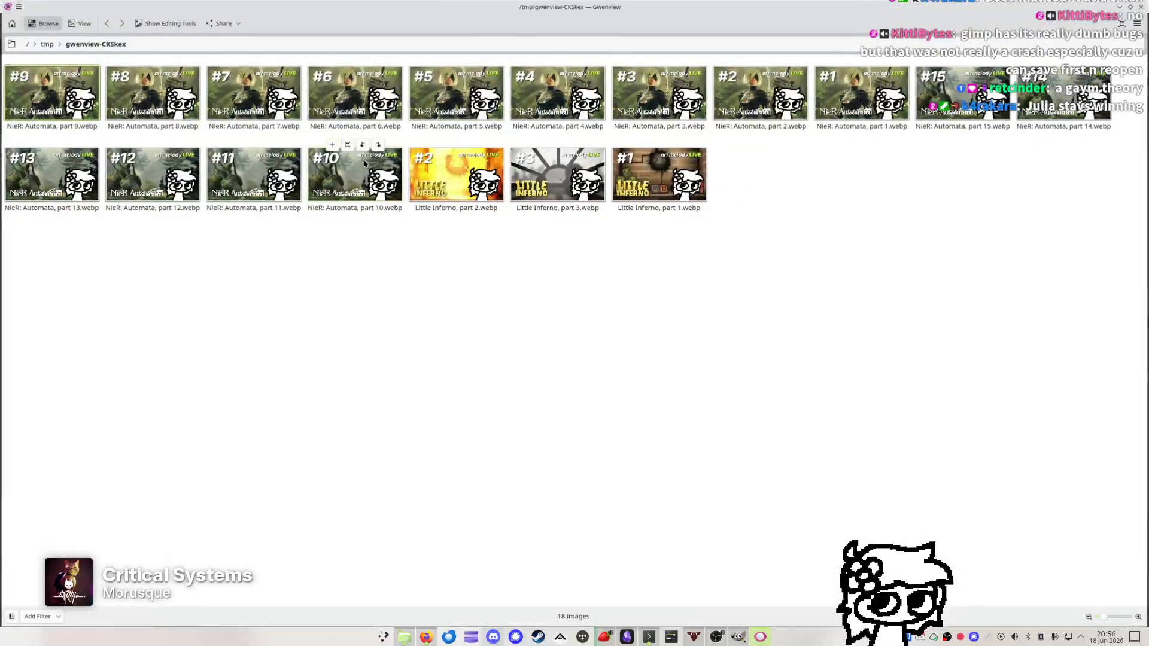
scroll(361, 187, "up", 10)
scroll(360, 189, "down", 2)
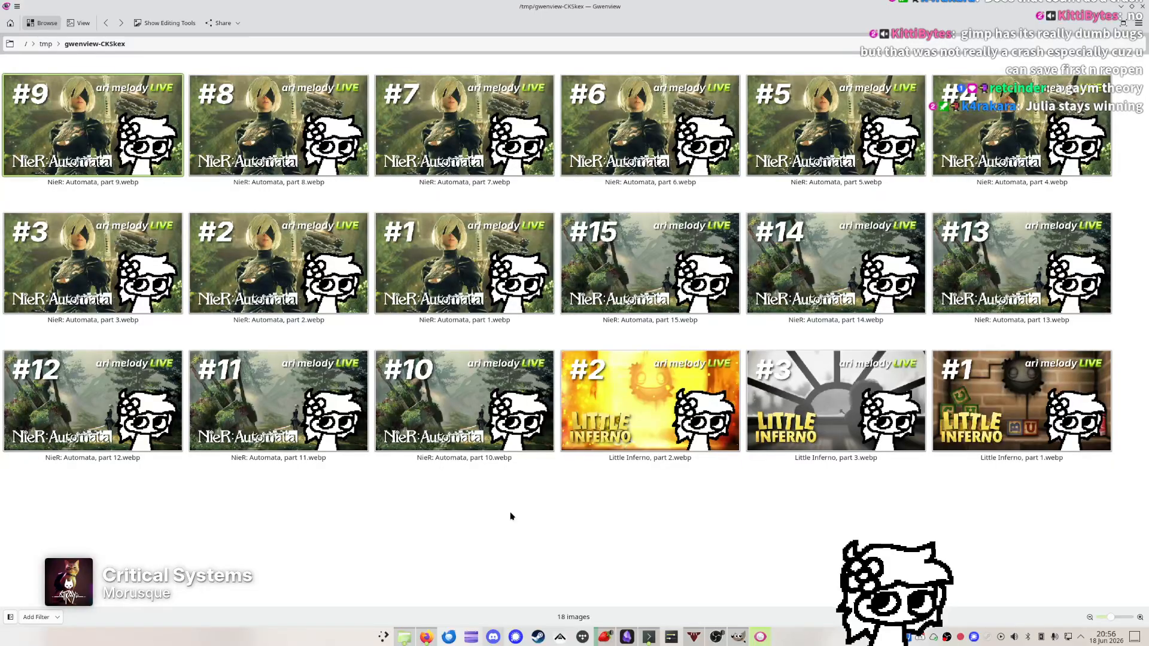
left_click(453, 276, "shift")
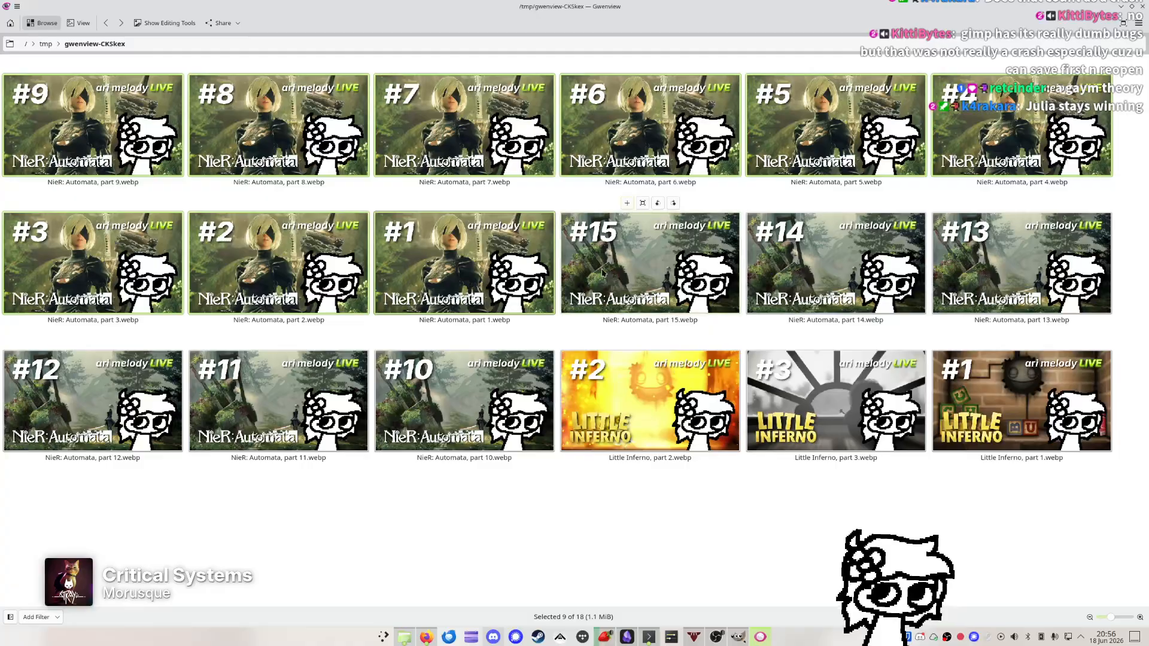
left_click(482, 385)
left_click(618, 292, "shift")
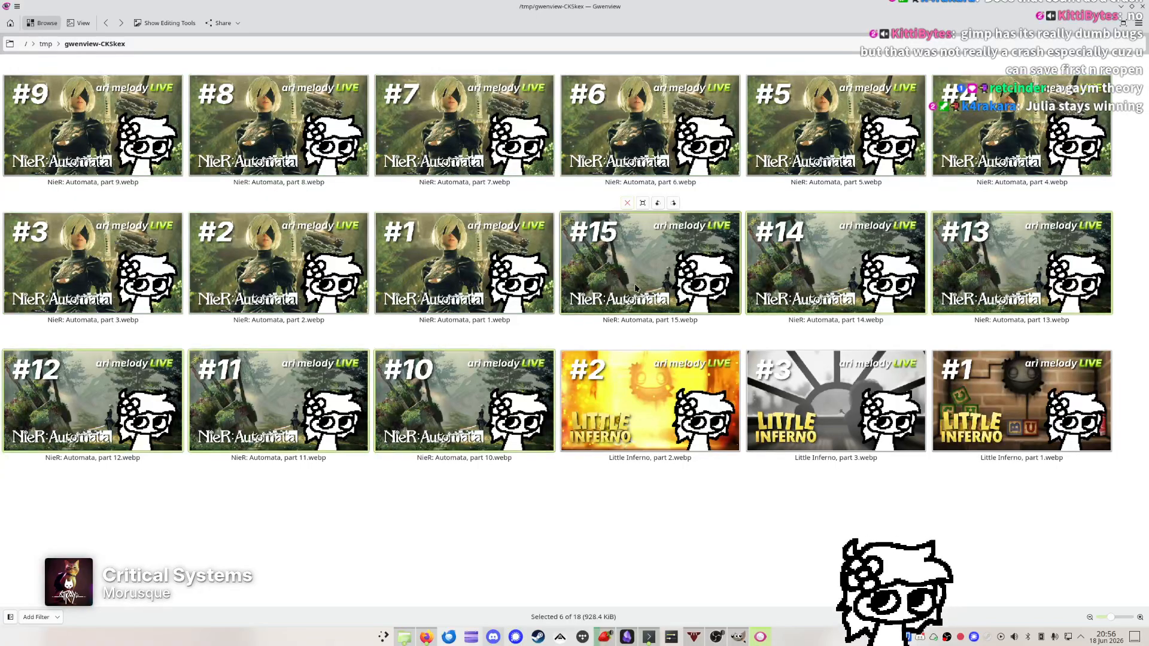
left_click(616, 359)
left_click(988, 414, "shift")
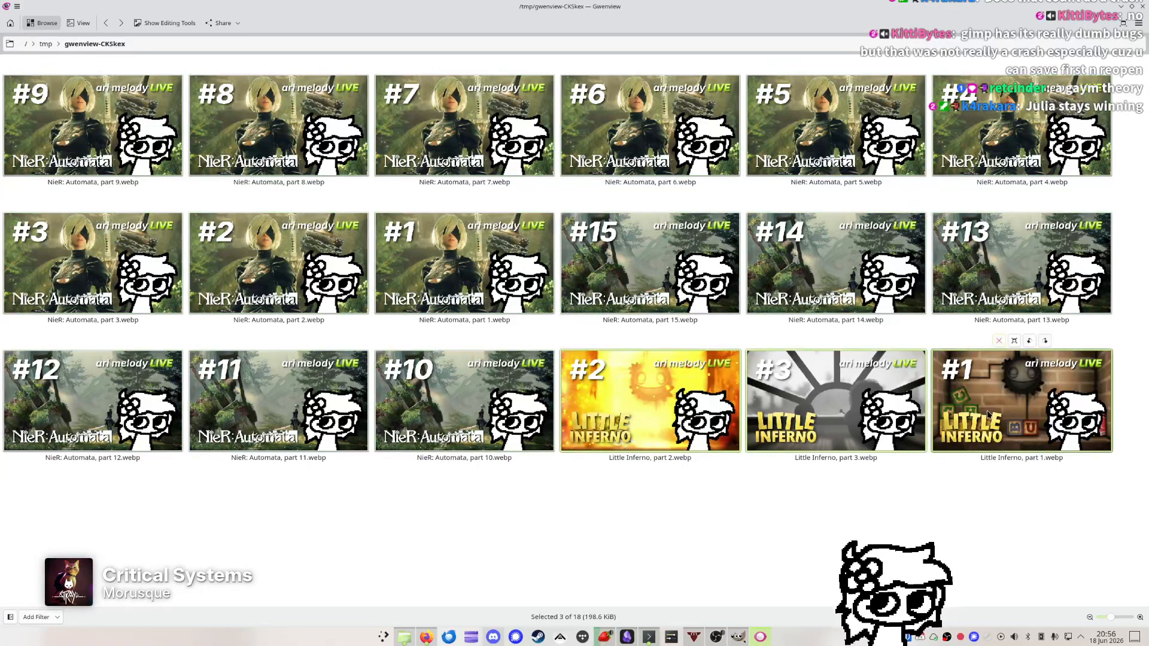
left_click(517, 510)
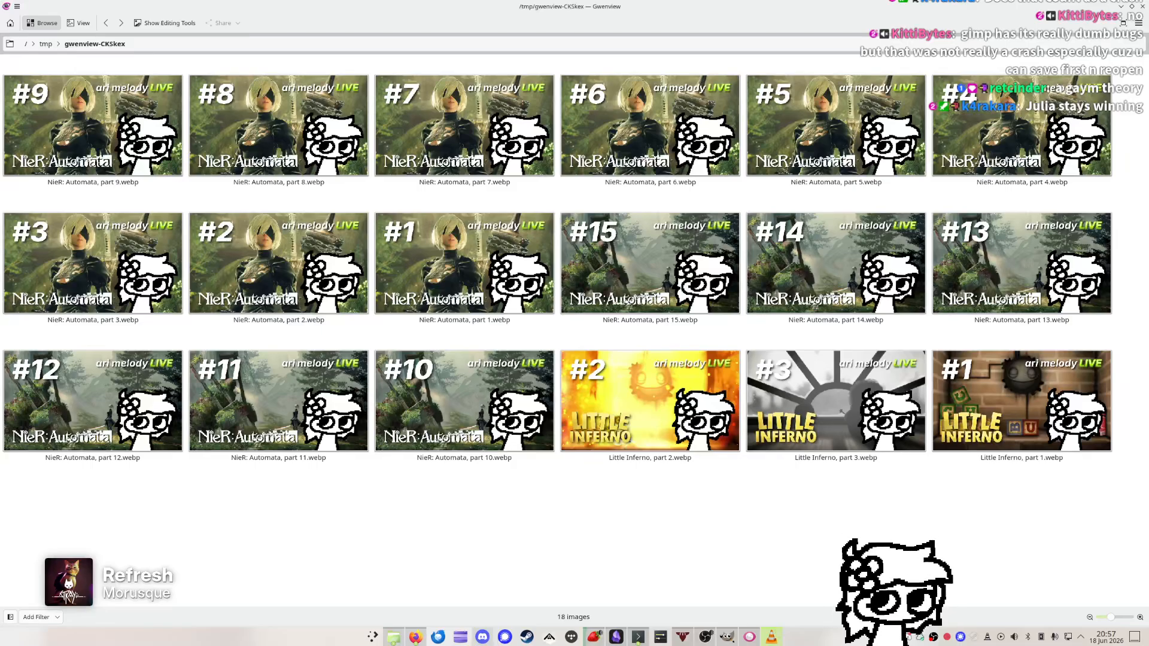
left_click_drag(1148, 205, 738, 243)
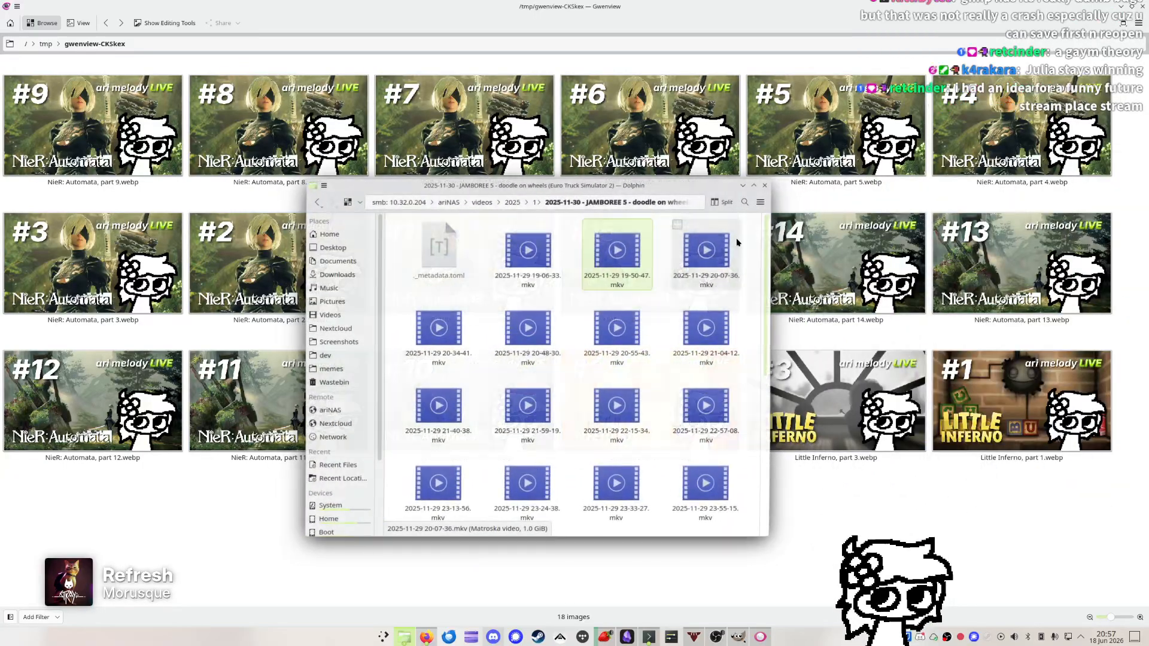
double_click(739, 243)
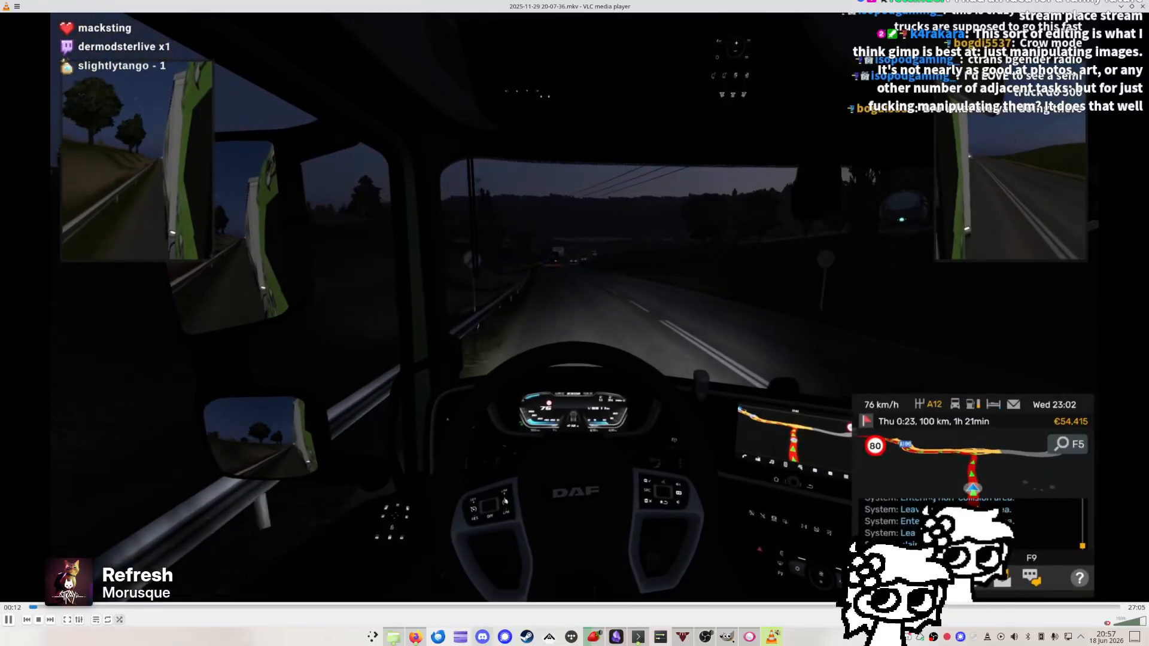
key("Right")
key("Right")
key("Right")
key("Right")
key("Right")
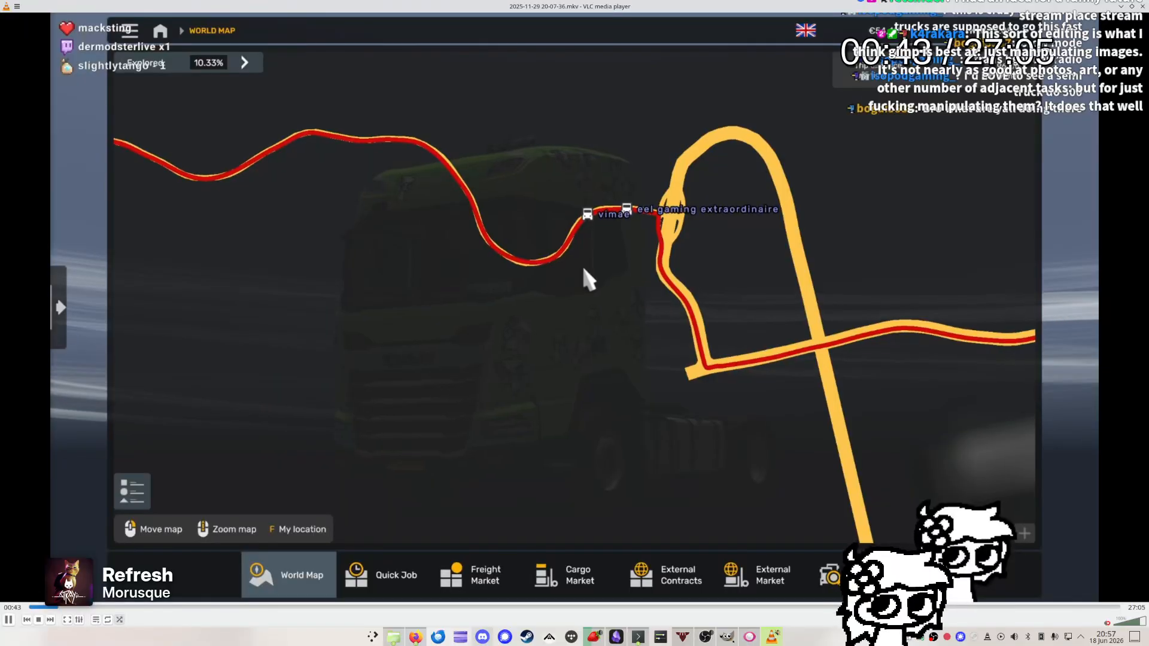
key("Right")
key("Right")
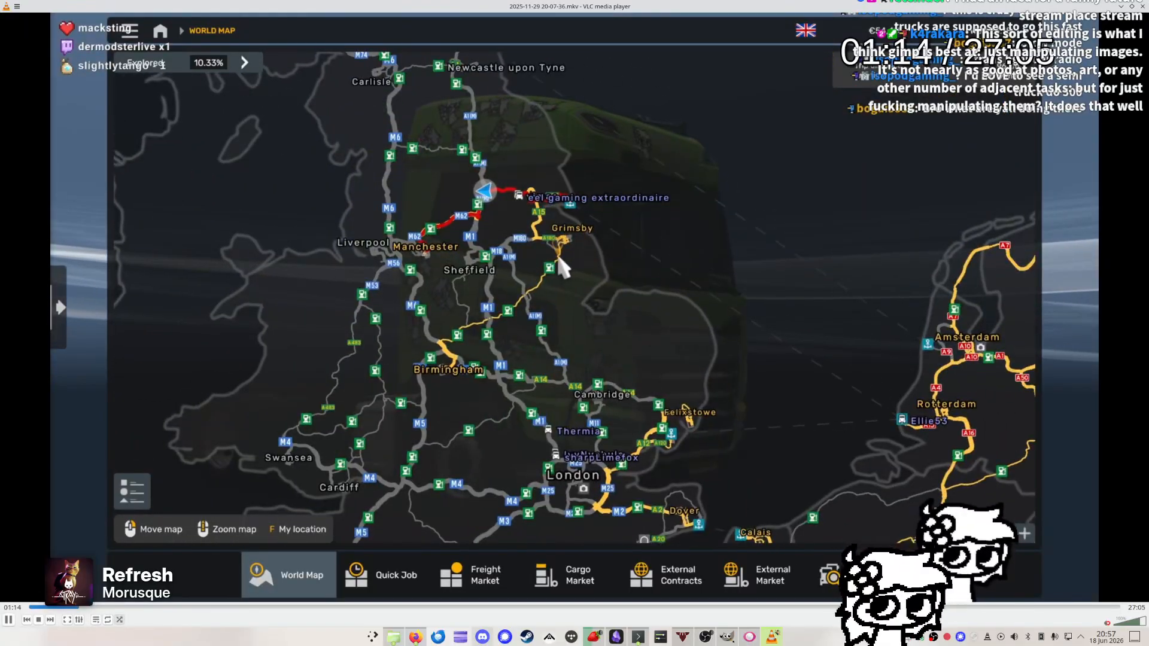
key("Right")
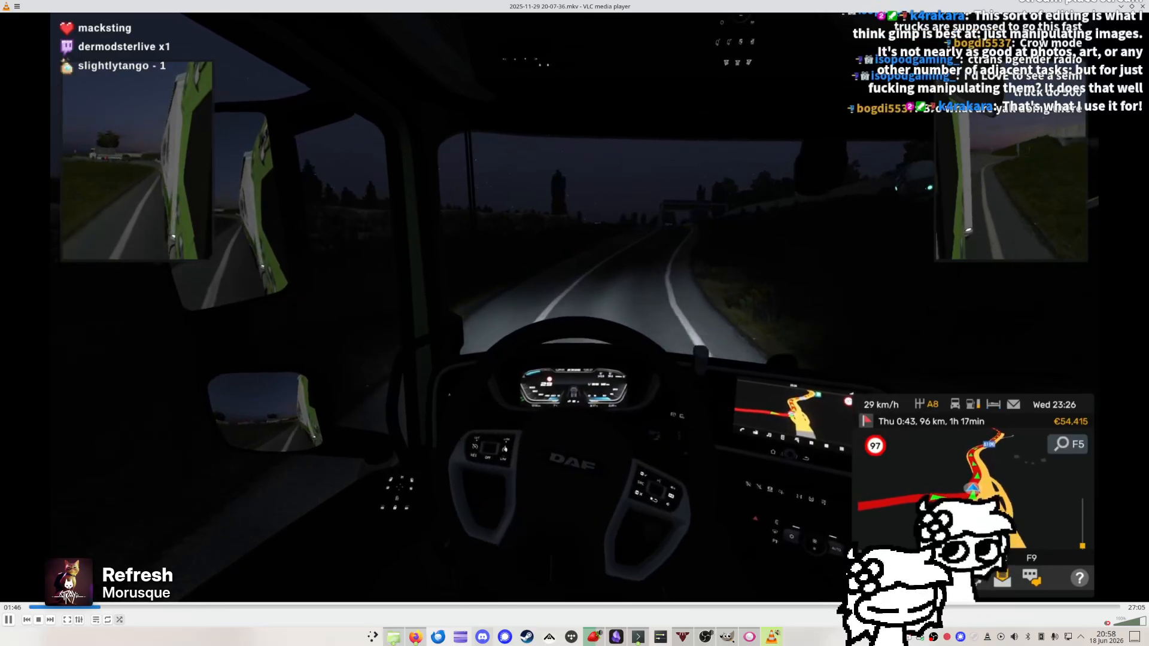
key("Right")
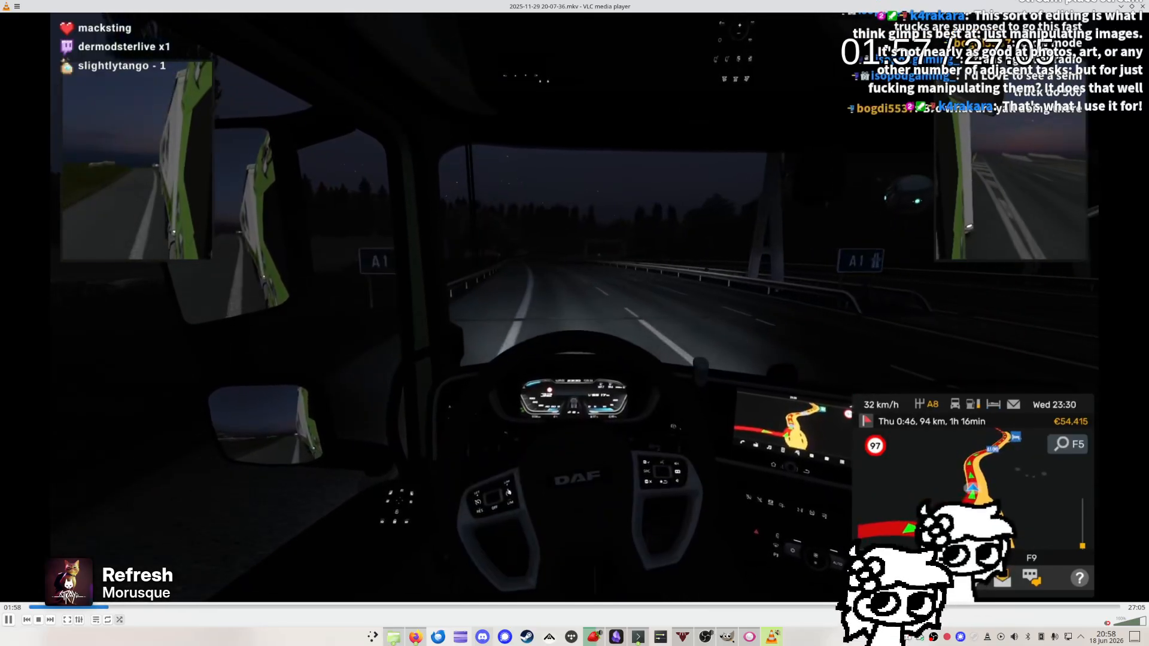
key("Right")
key("Right")
key("Right")
key("Right")
key("Right")
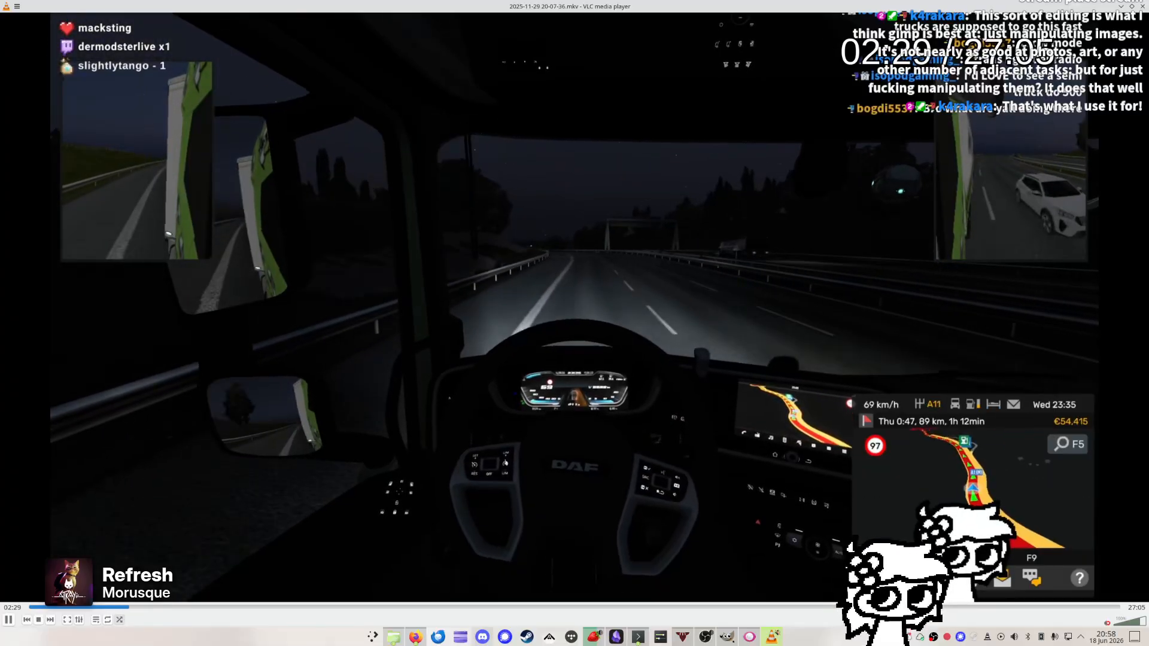
key("Right")
key("Right")
key("Right")
key("Right")
key("Right")
key("Right")
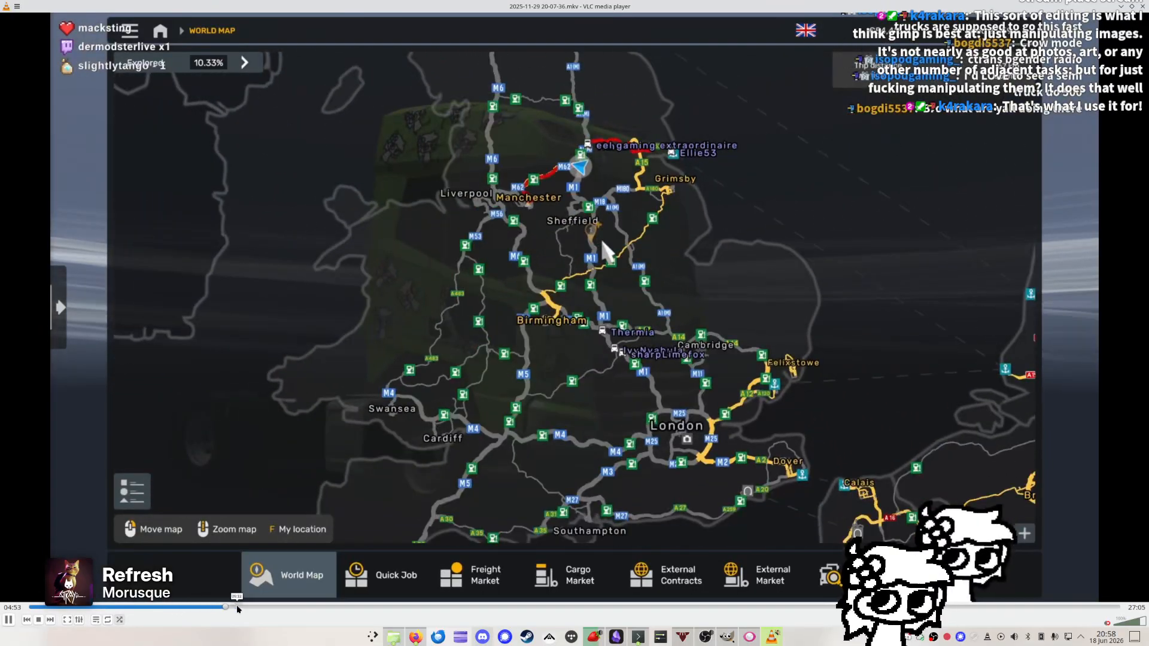
left_click_drag(236, 607, 424, 607)
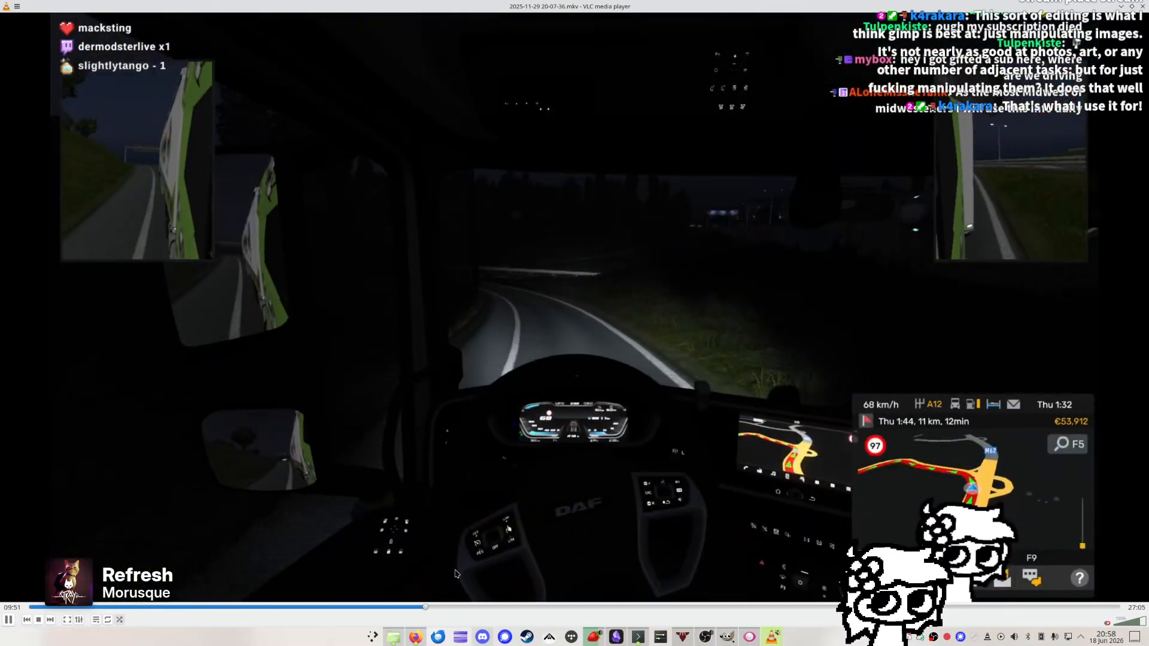
right_click(426, 396)
right_click(380, 330)
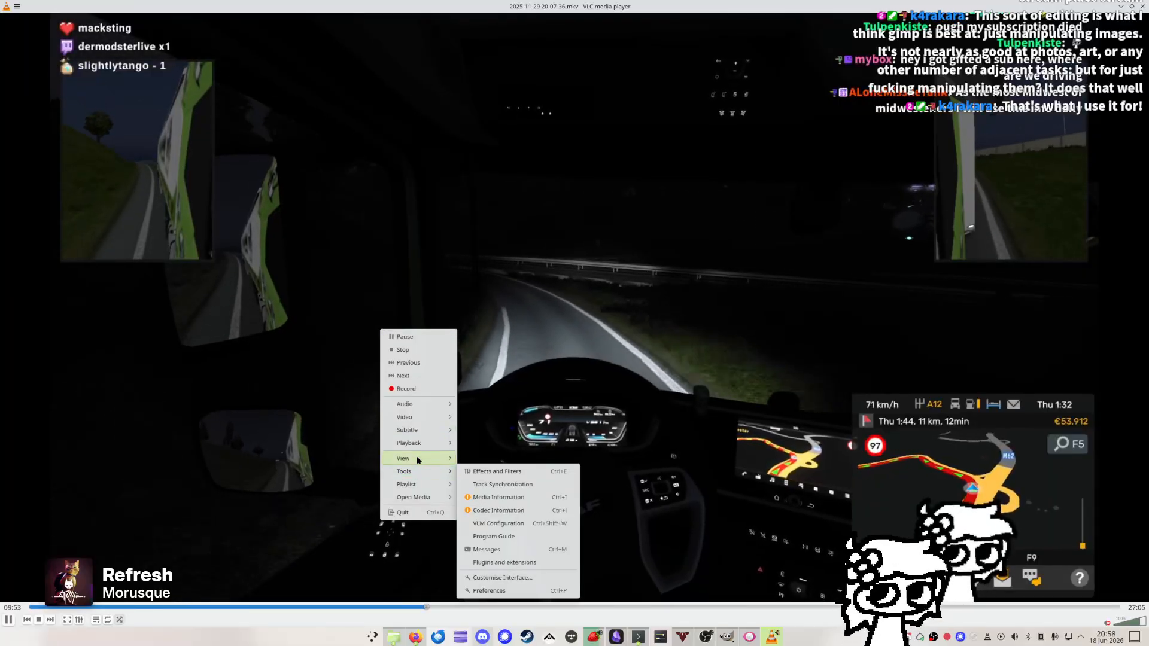
mouse_move(415, 447)
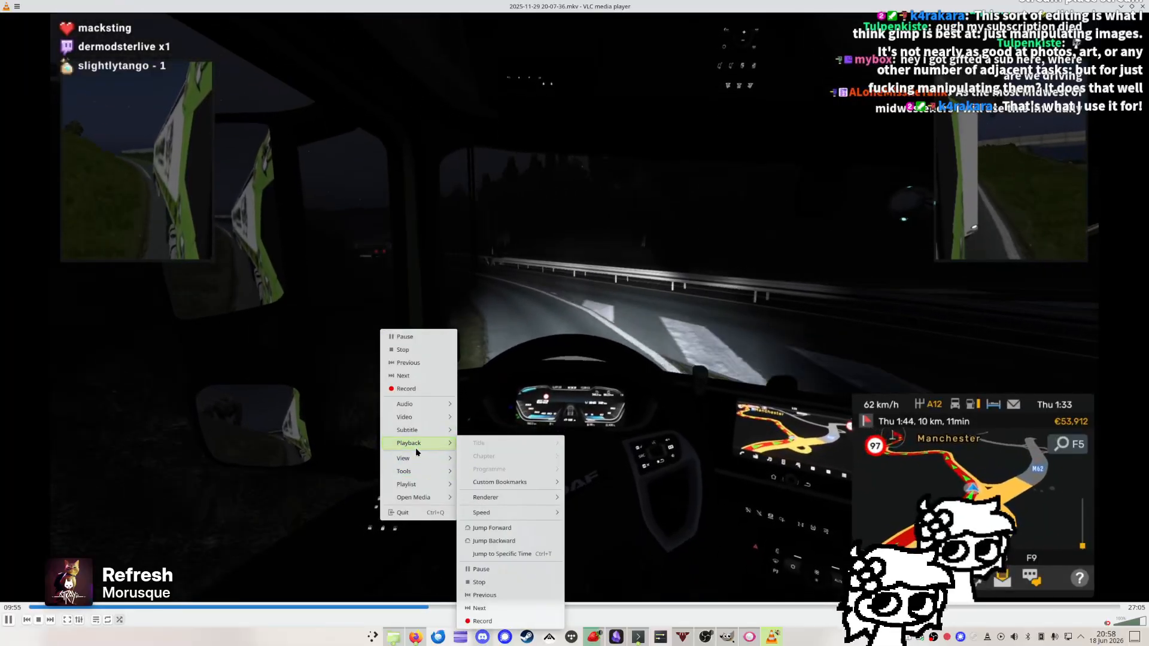
mouse_move(506, 513)
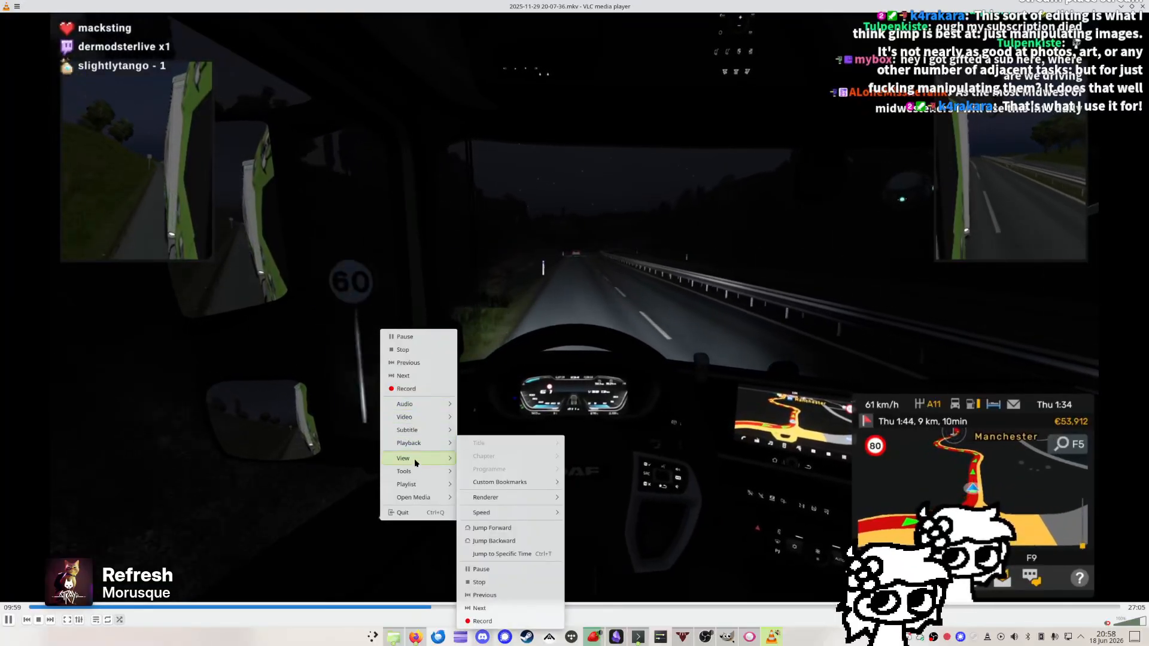
mouse_move(421, 468)
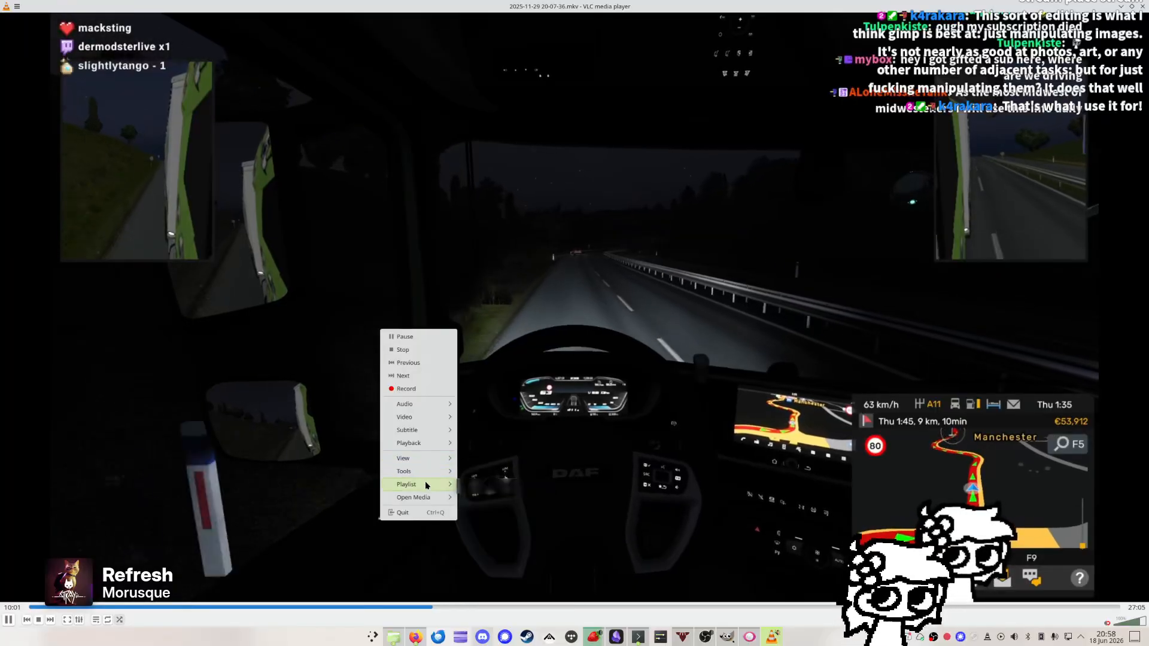
mouse_move(429, 497)
left_click(17, 6)
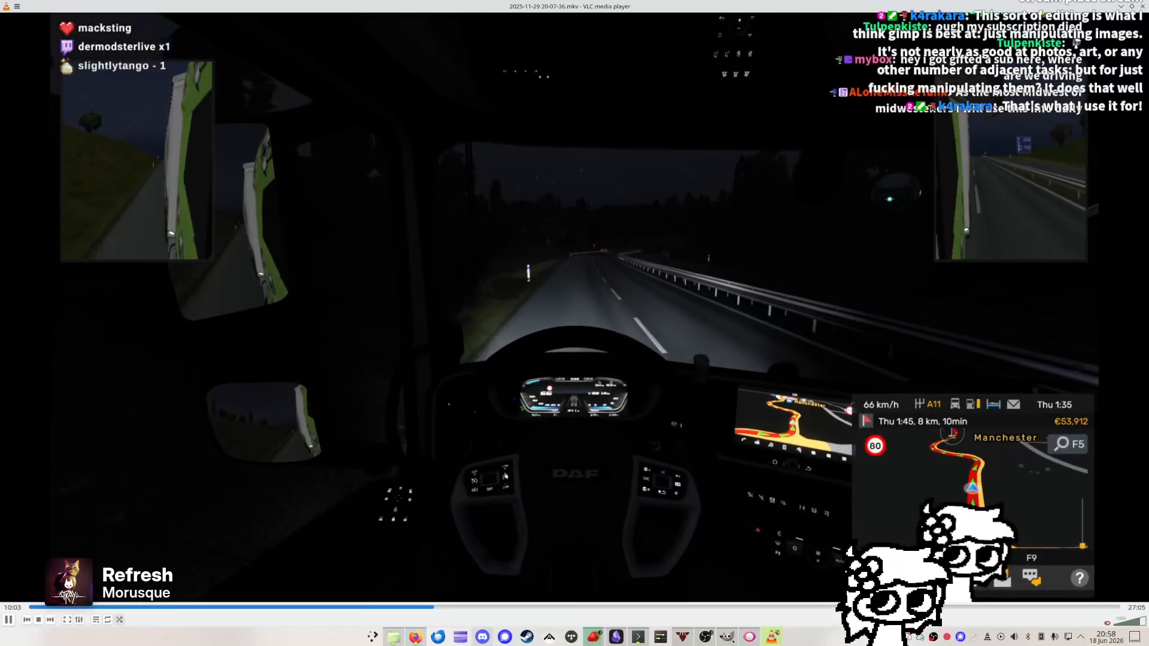
left_click(17, 8)
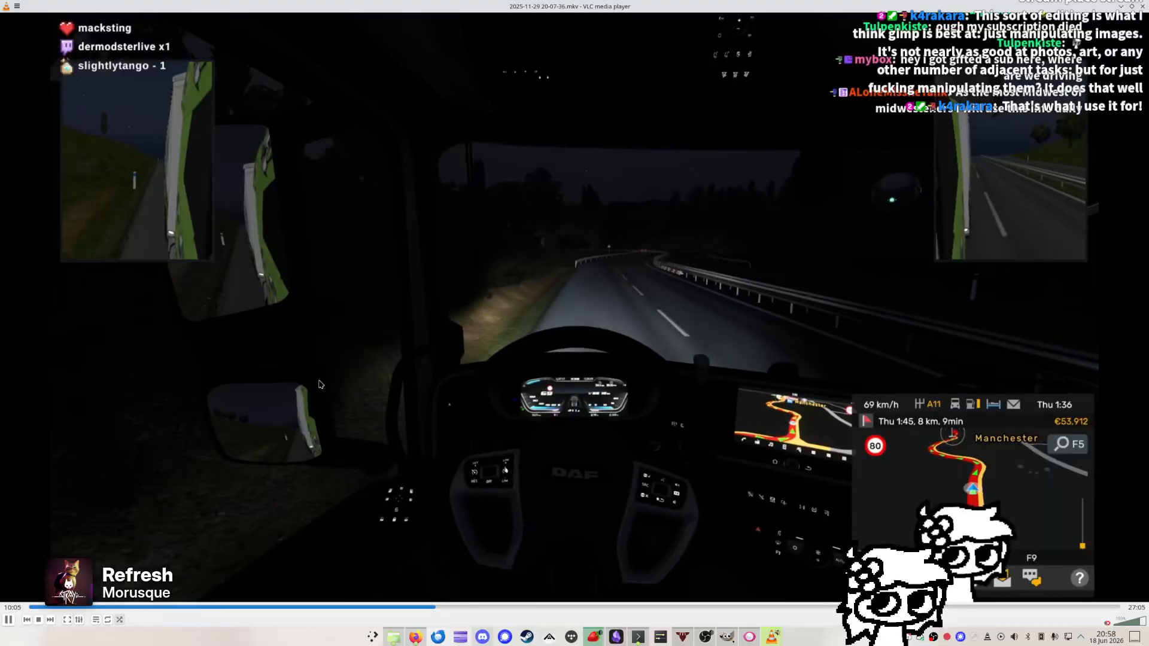
right_click(251, 625)
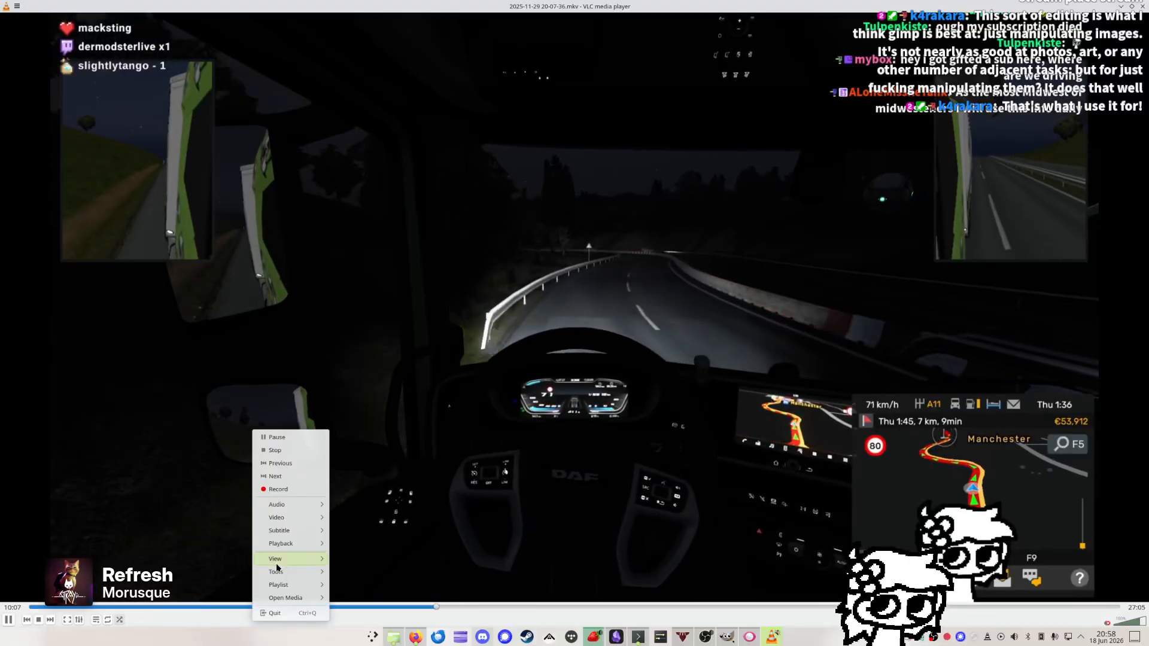
left_click(412, 514)
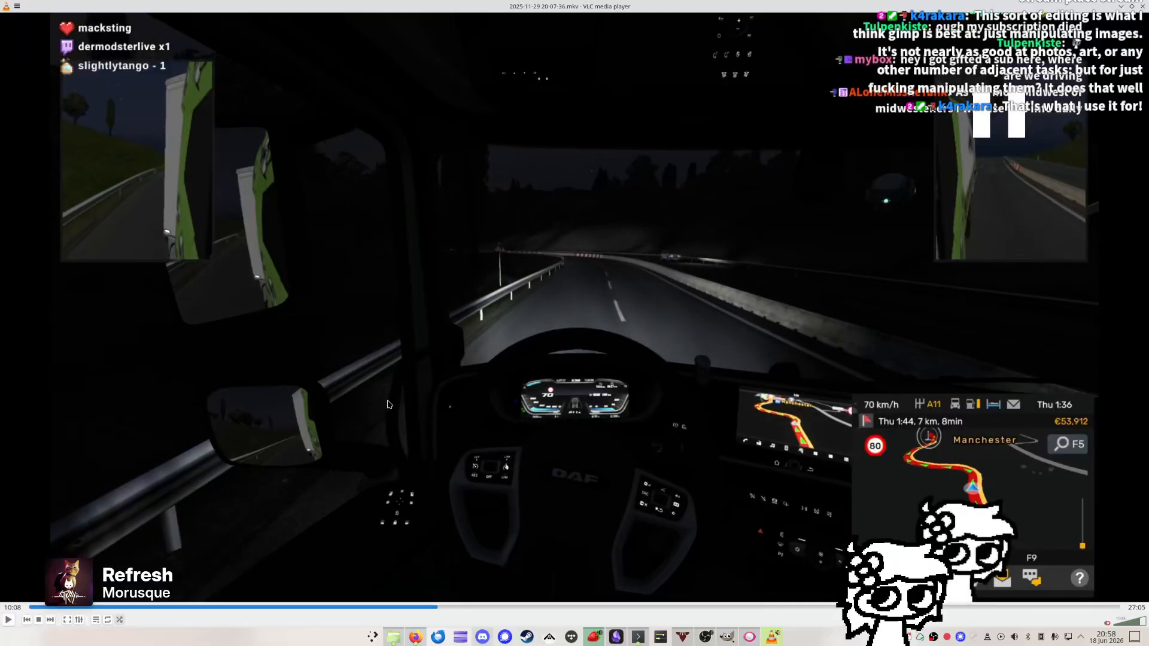
Resume the truck-driving recording and jump ahead to about 18:46
key("space")
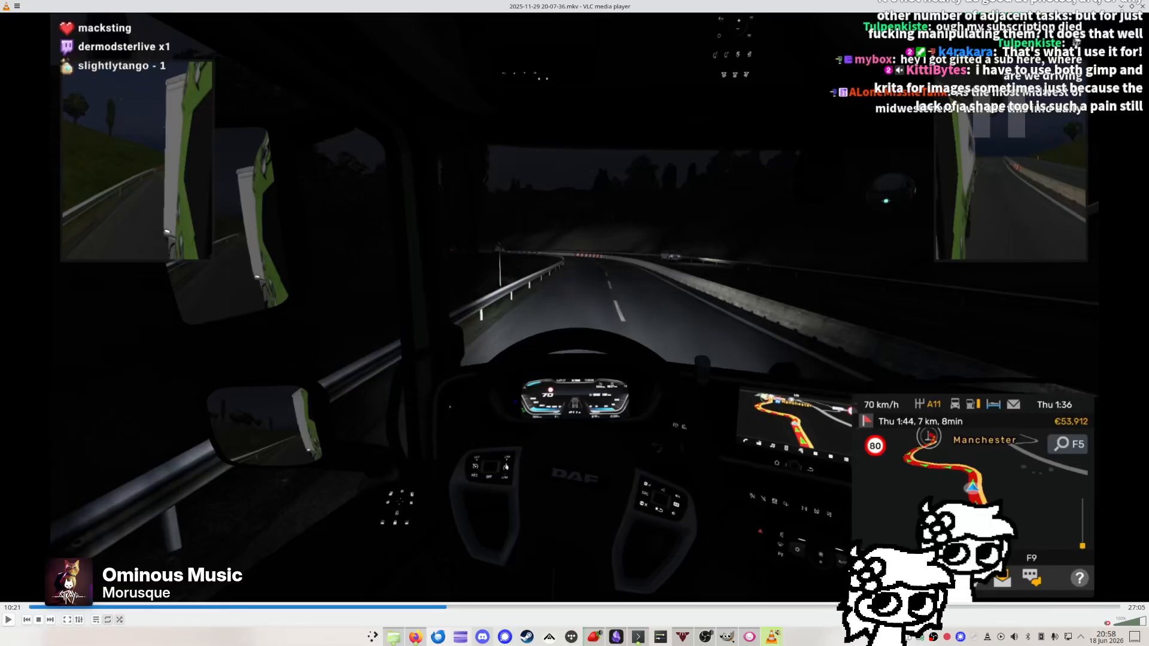
key("space")
key("alt+Right")
key("alt+Right")
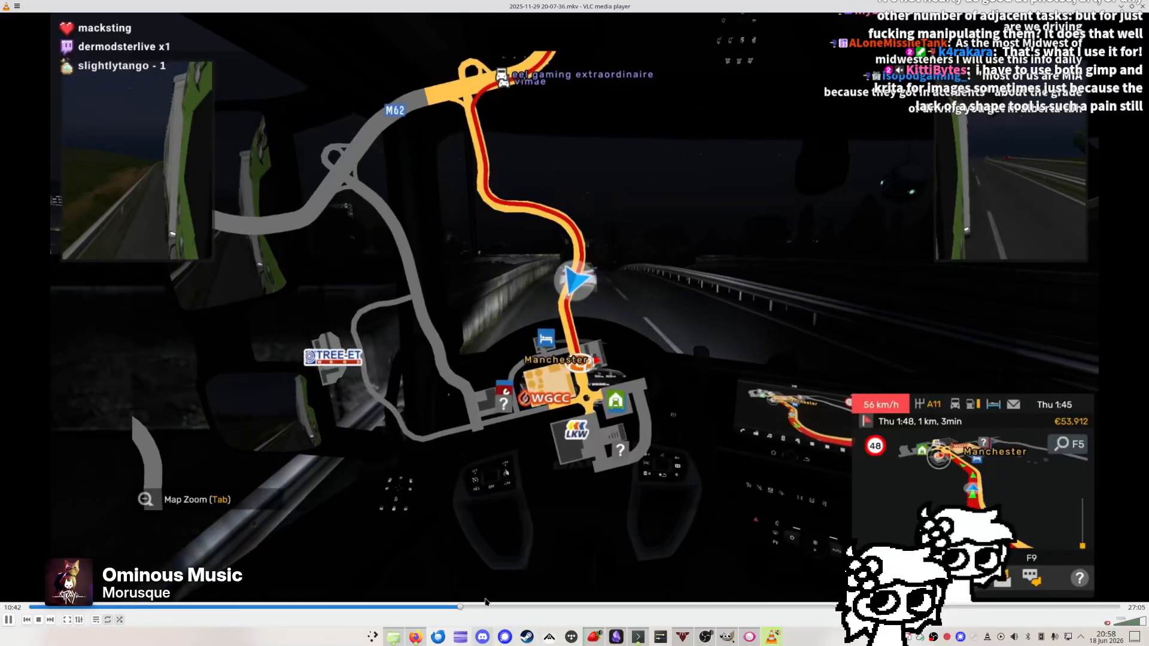
left_click_drag(486, 605, 784, 610)
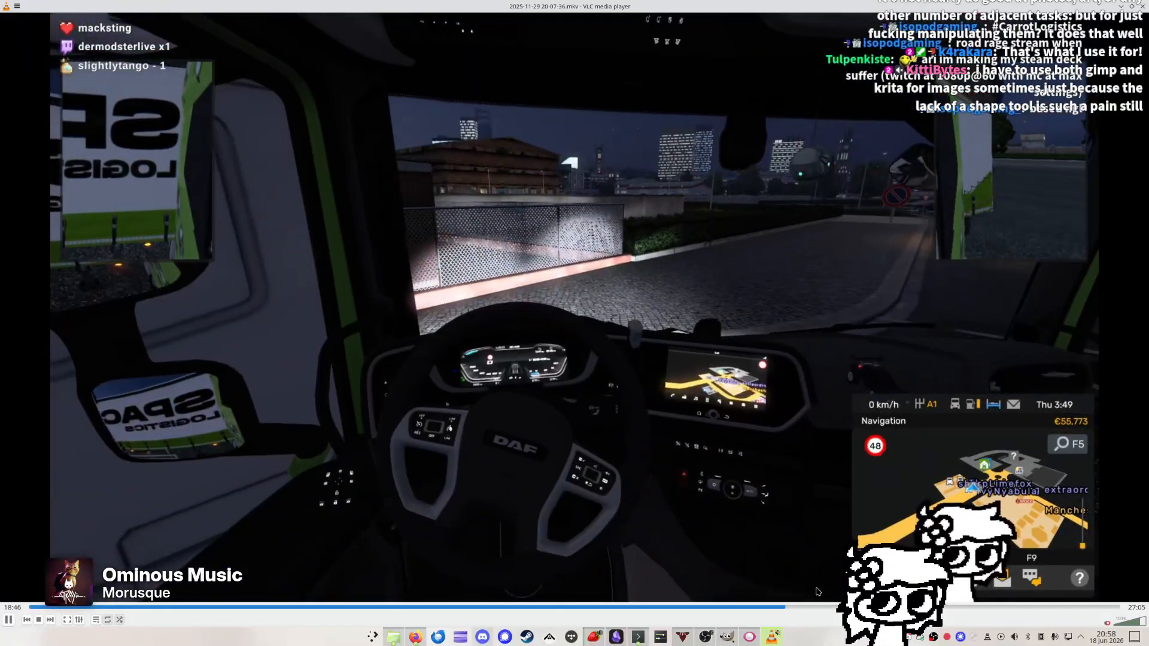
Skim the truck recording forward to the depot parking scene at about 22:29 and turn the sound on
left_click(820, 608)
left_click(852, 607)
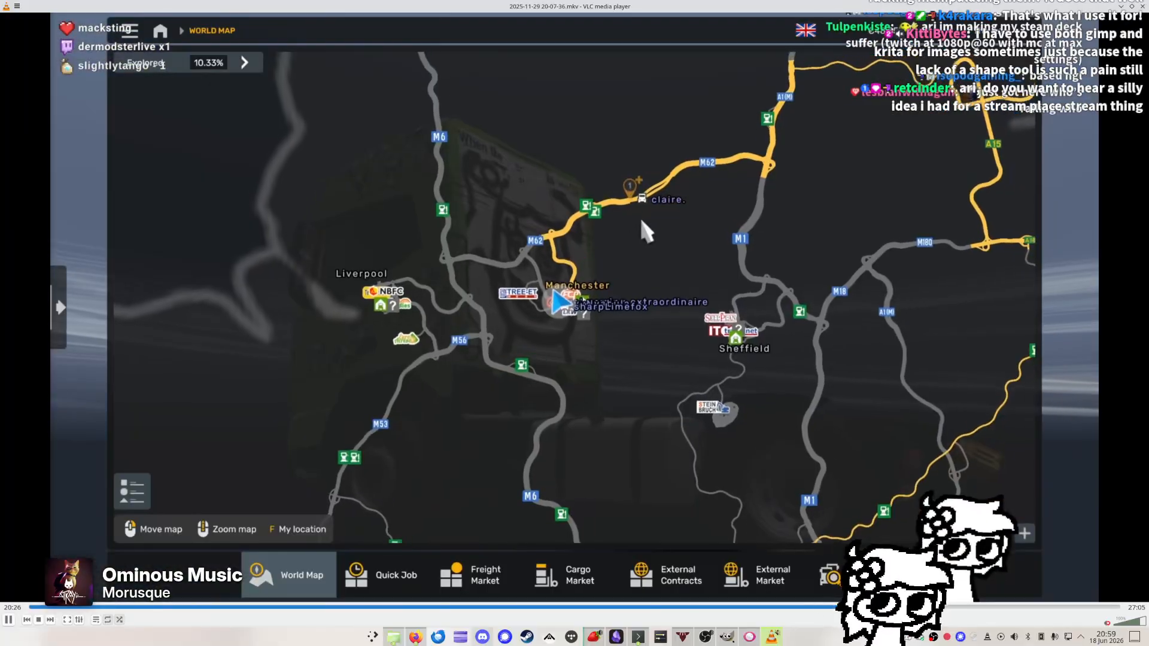
left_click(951, 608)
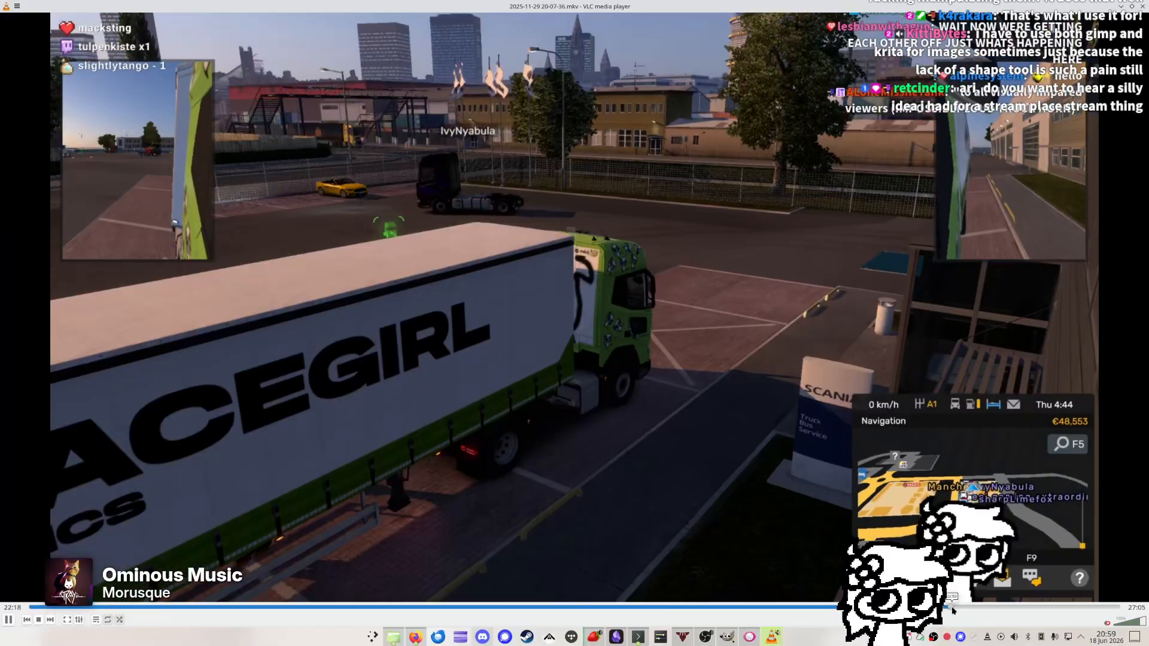
left_click(951, 608)
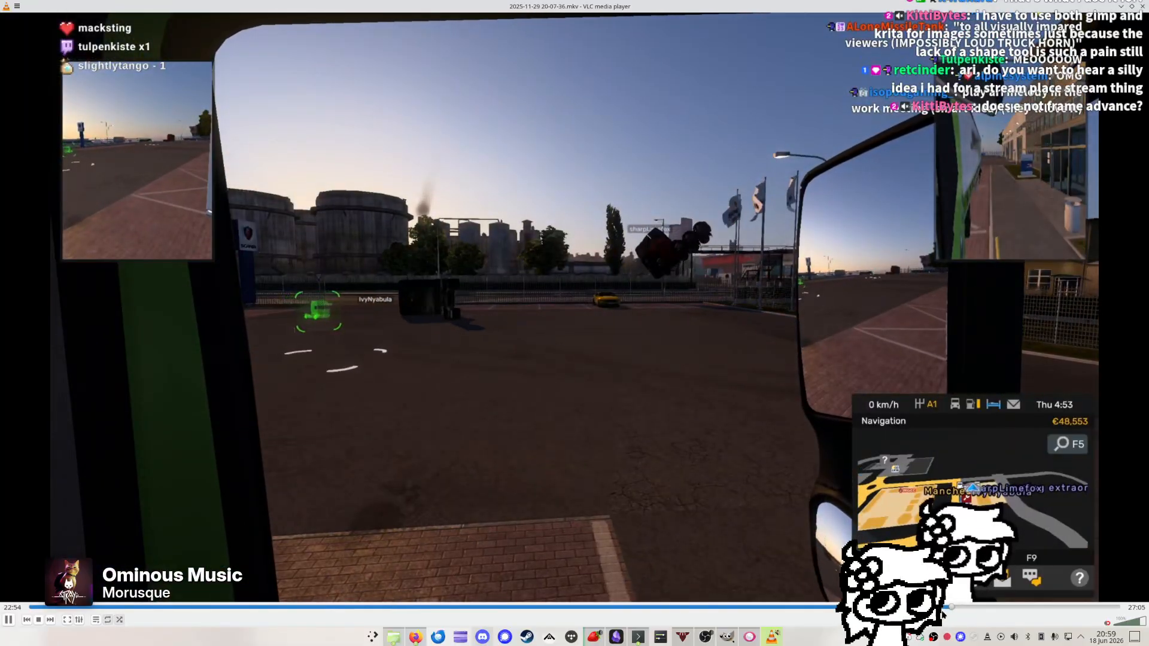
left_click(935, 608)
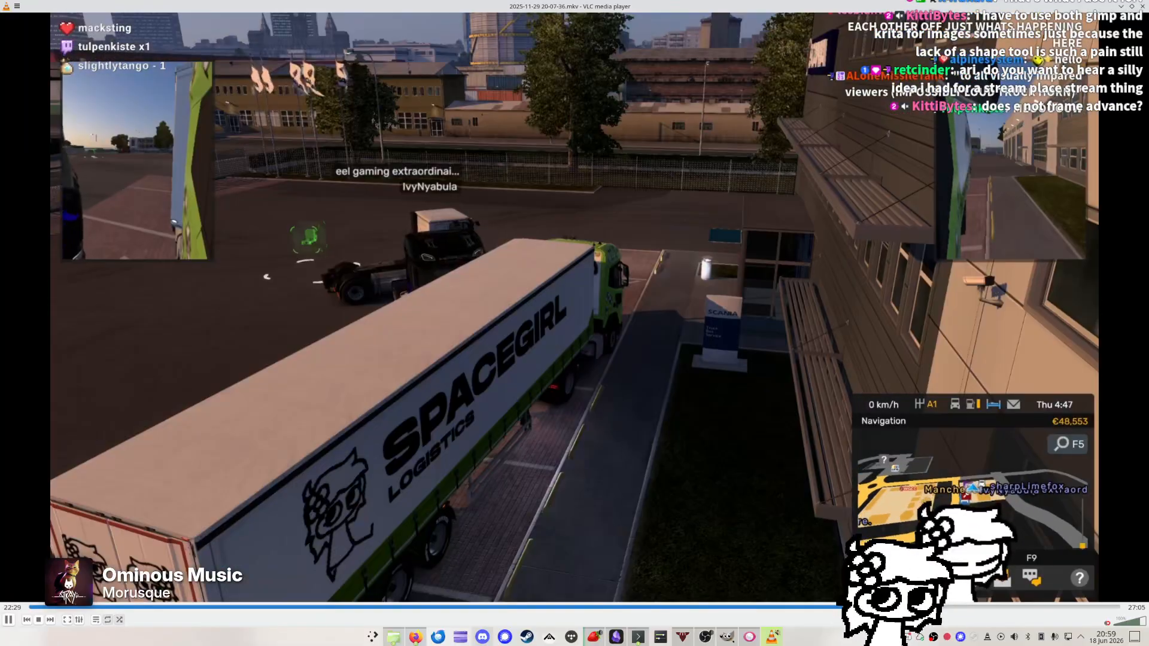
key("m")
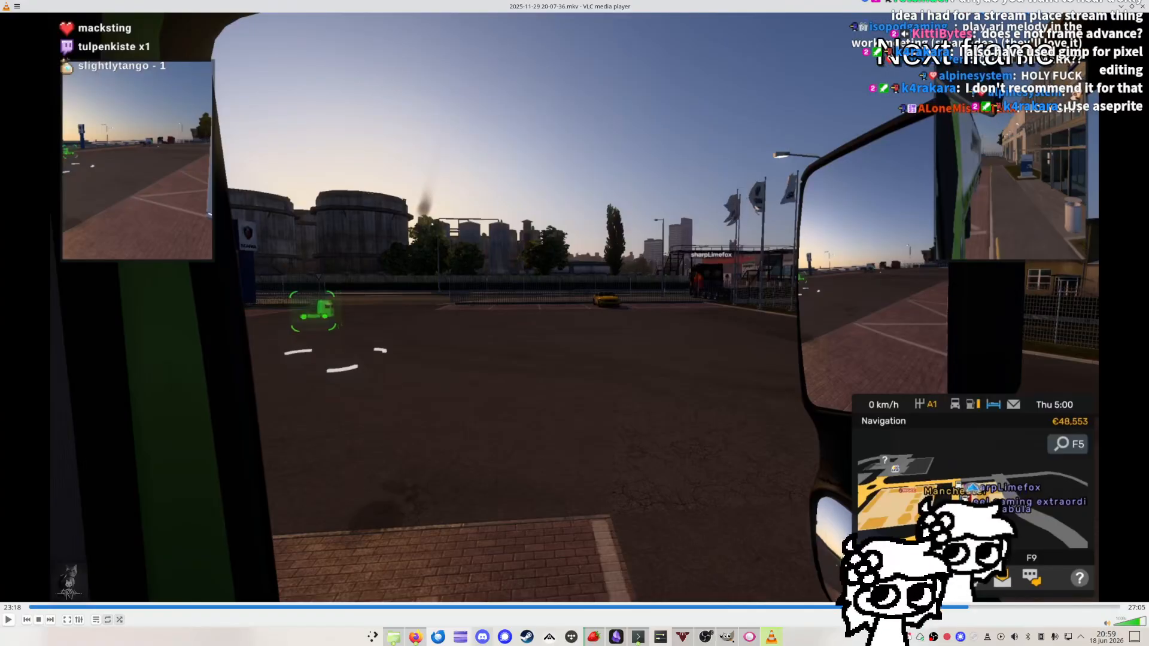
key("f")
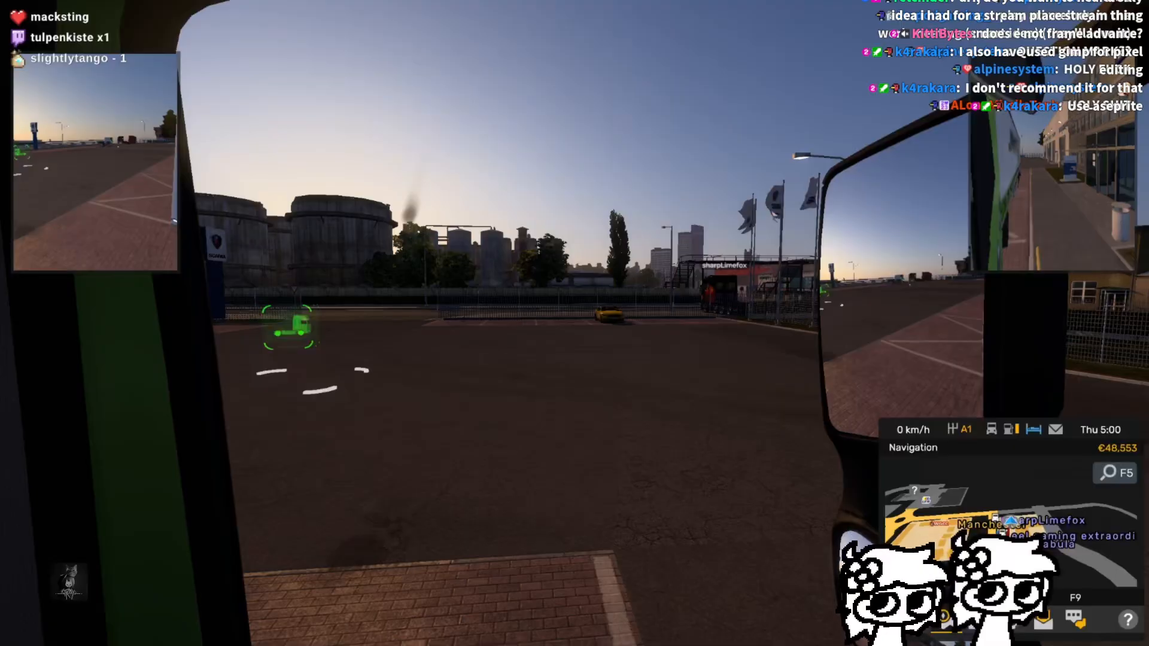
key("f")
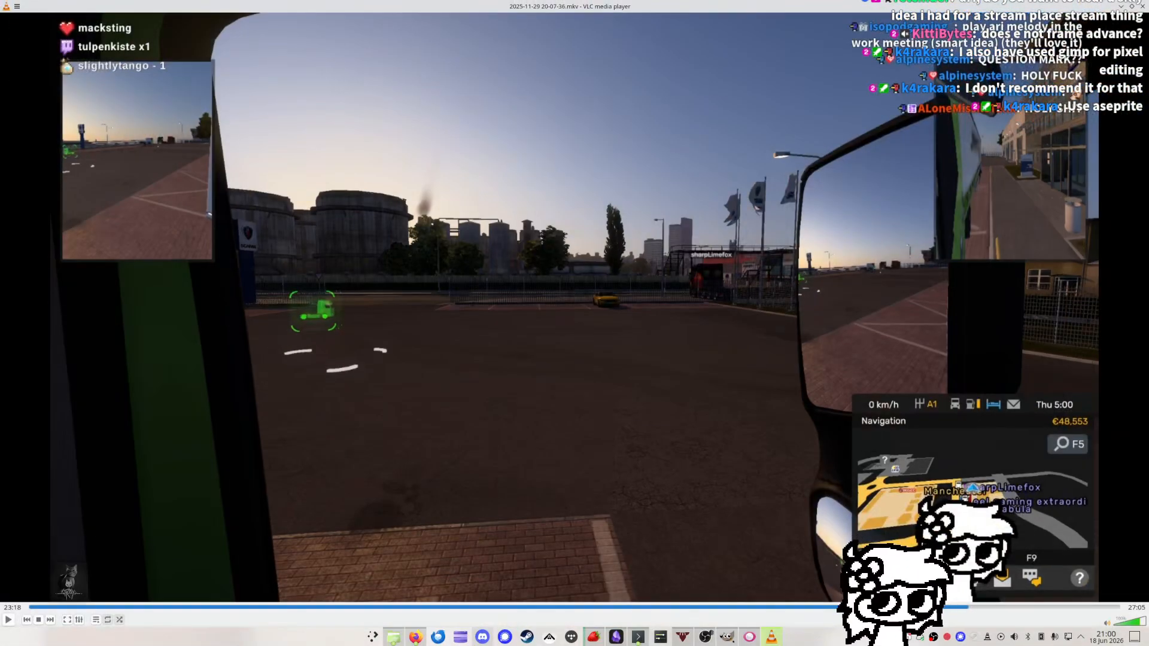
key("r")
key("r")
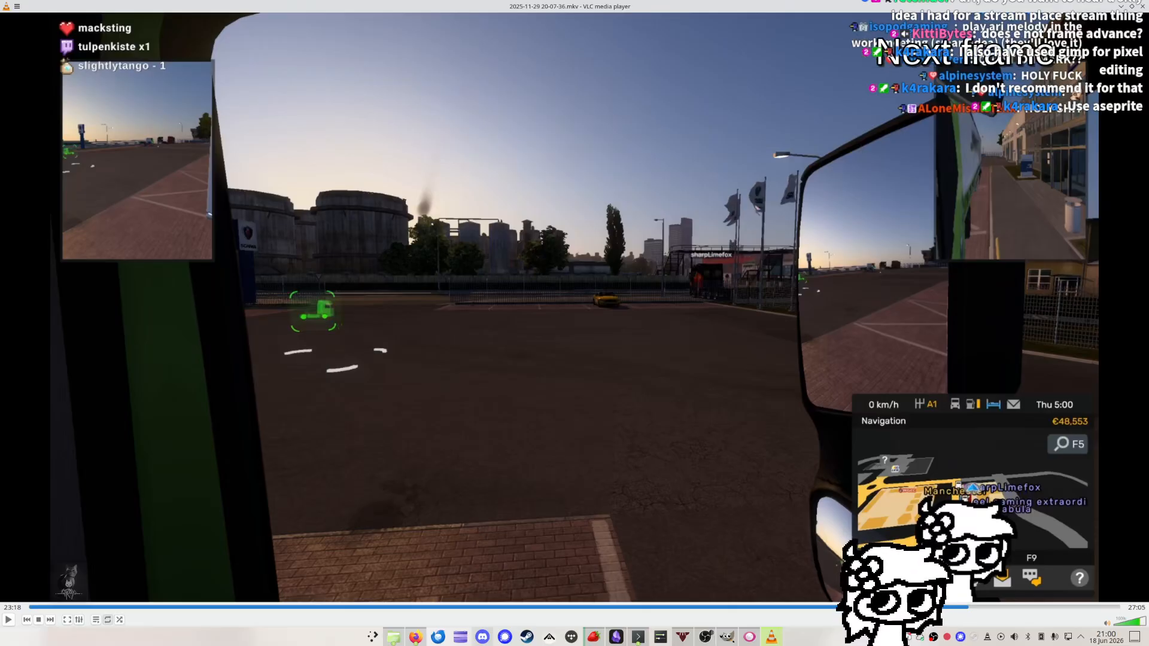
key("d")
key("d")
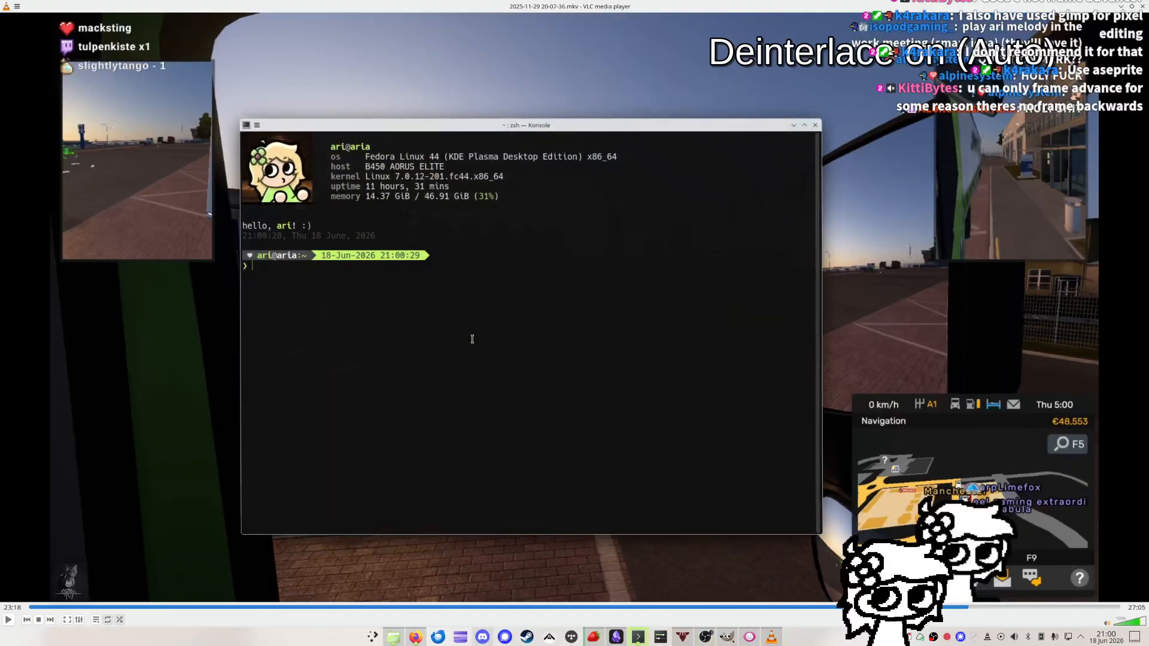
Force-quit VLC from the terminal with killall -9 vlc and close the terminal
type("killall -9 vlc")
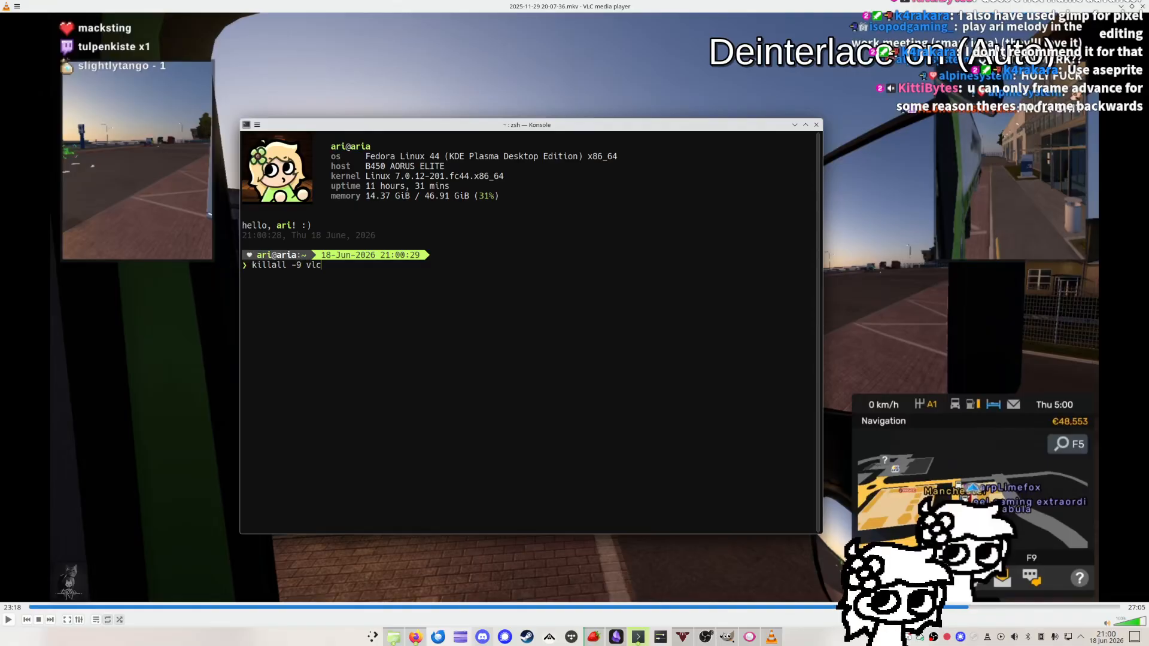
key("Return")
key("ctrl+d")
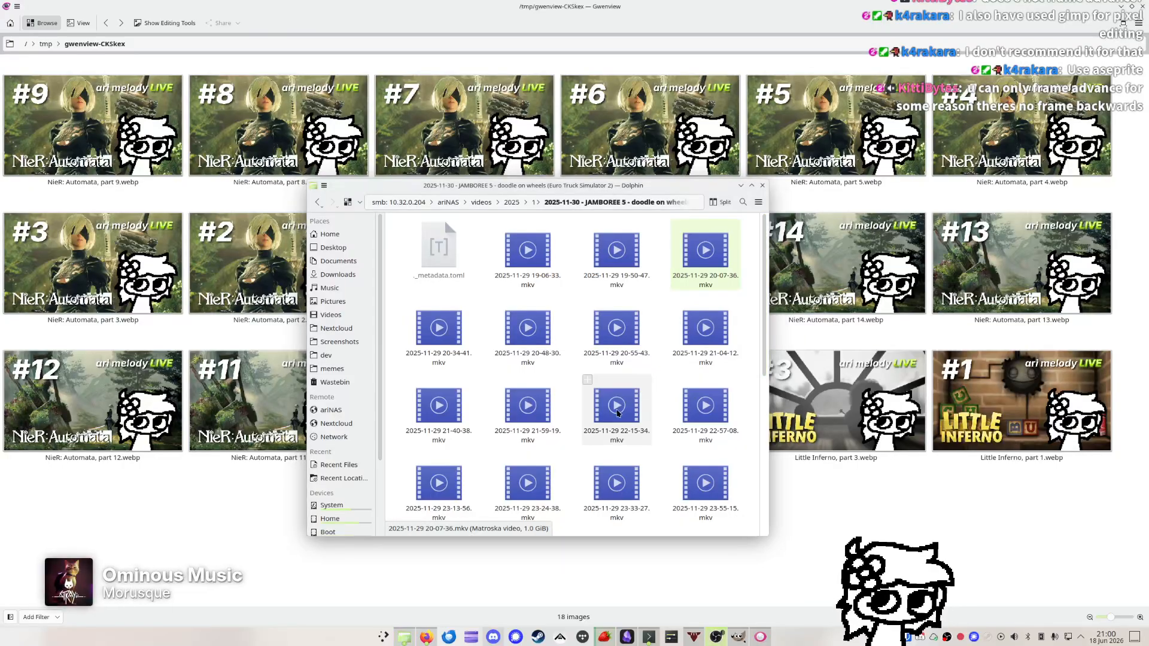
double_click(419, 333)
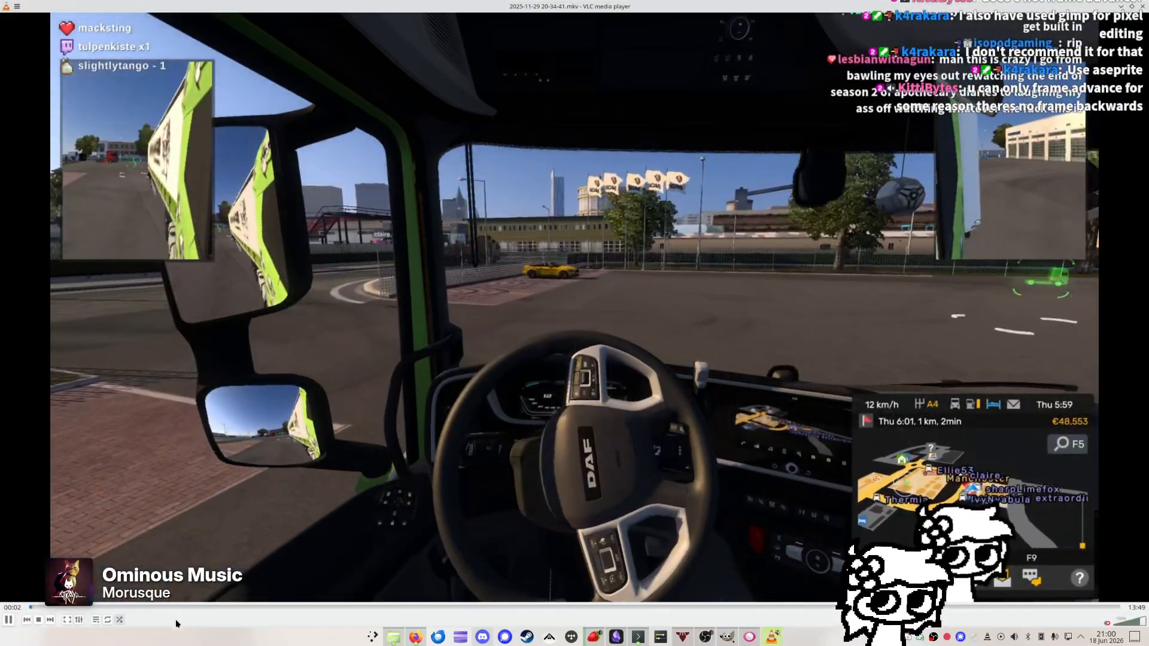
left_click_drag(141, 608, 1110, 609)
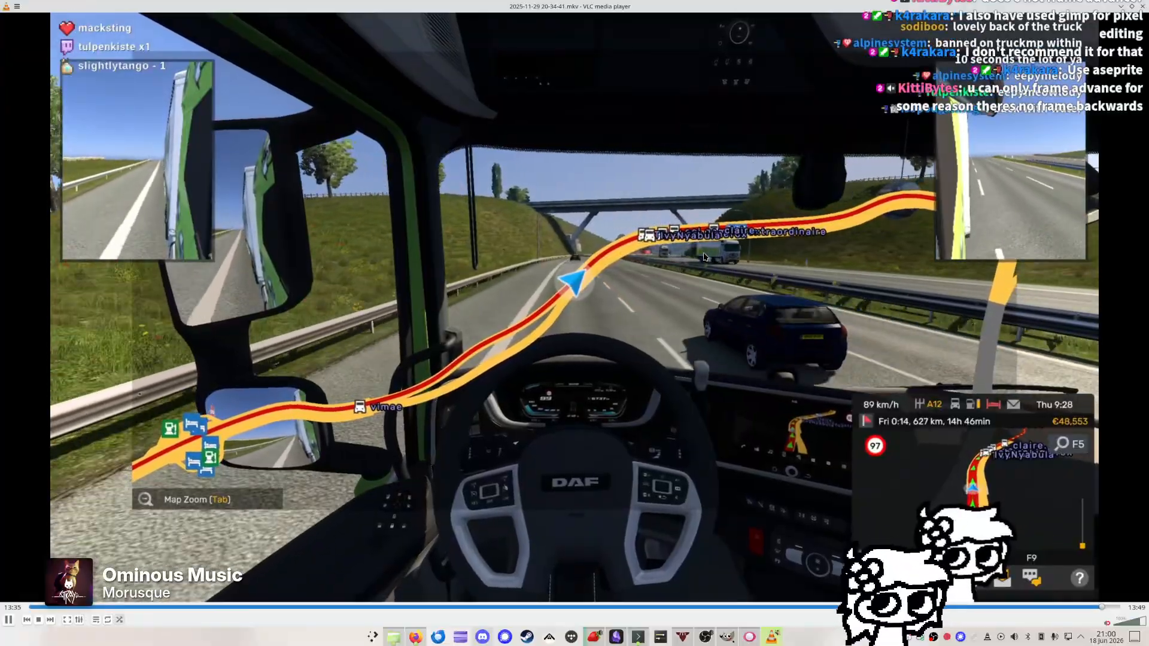
key("Right")
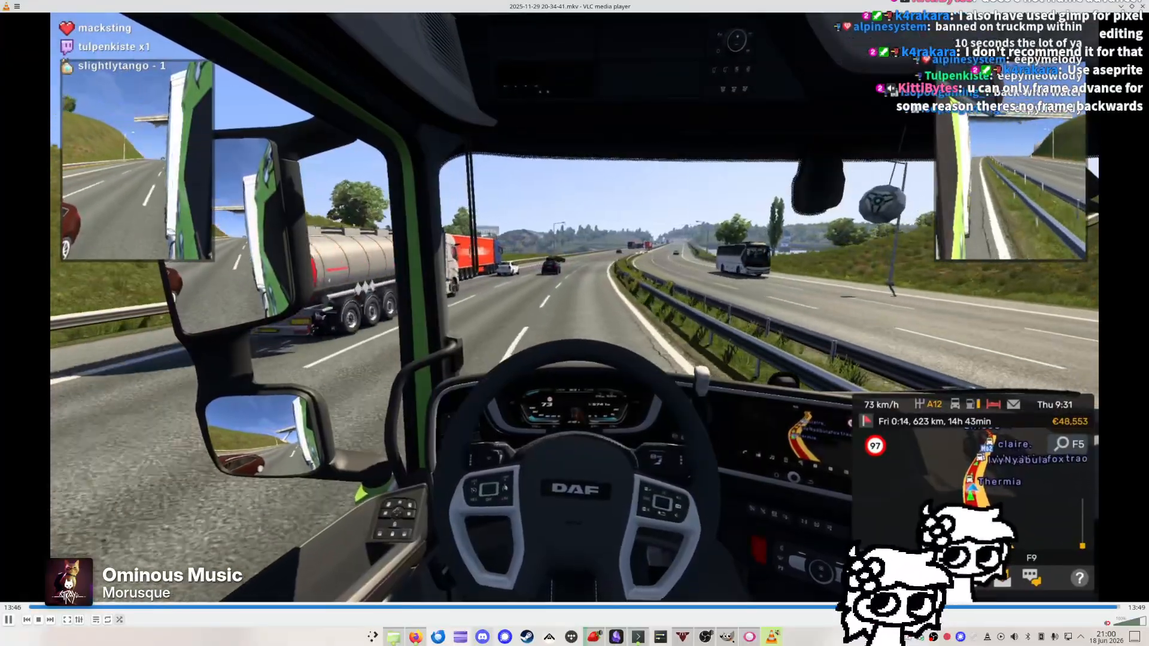
key("Right")
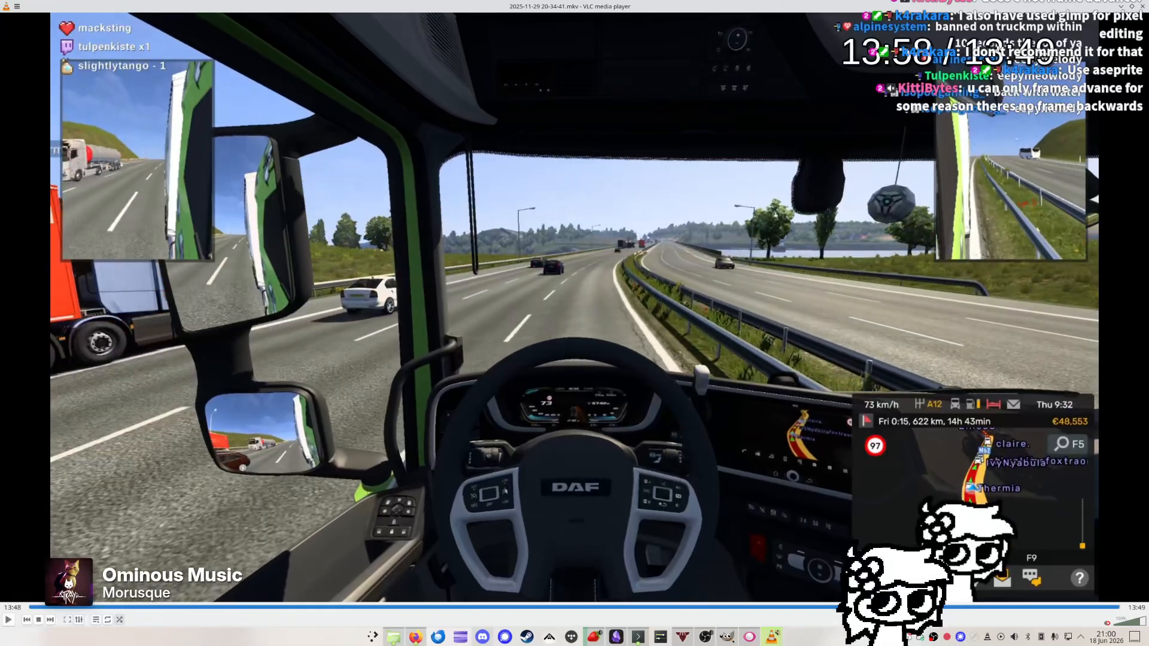
key("alt+Tab")
double_click(526, 333)
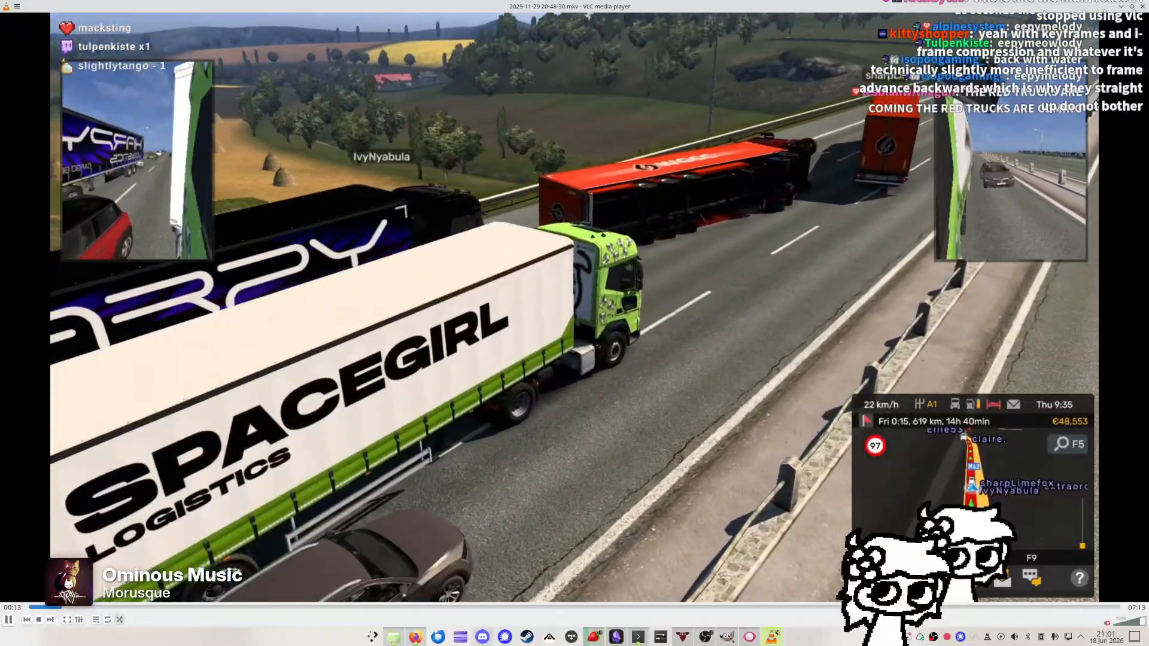
key("space")
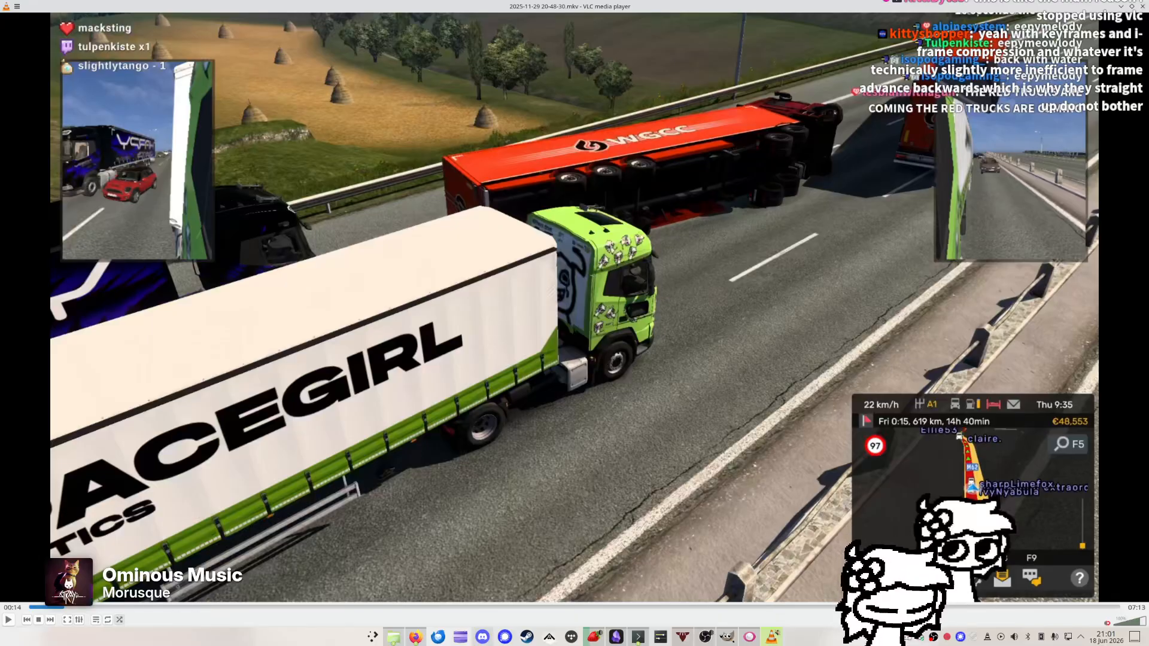
key("space")
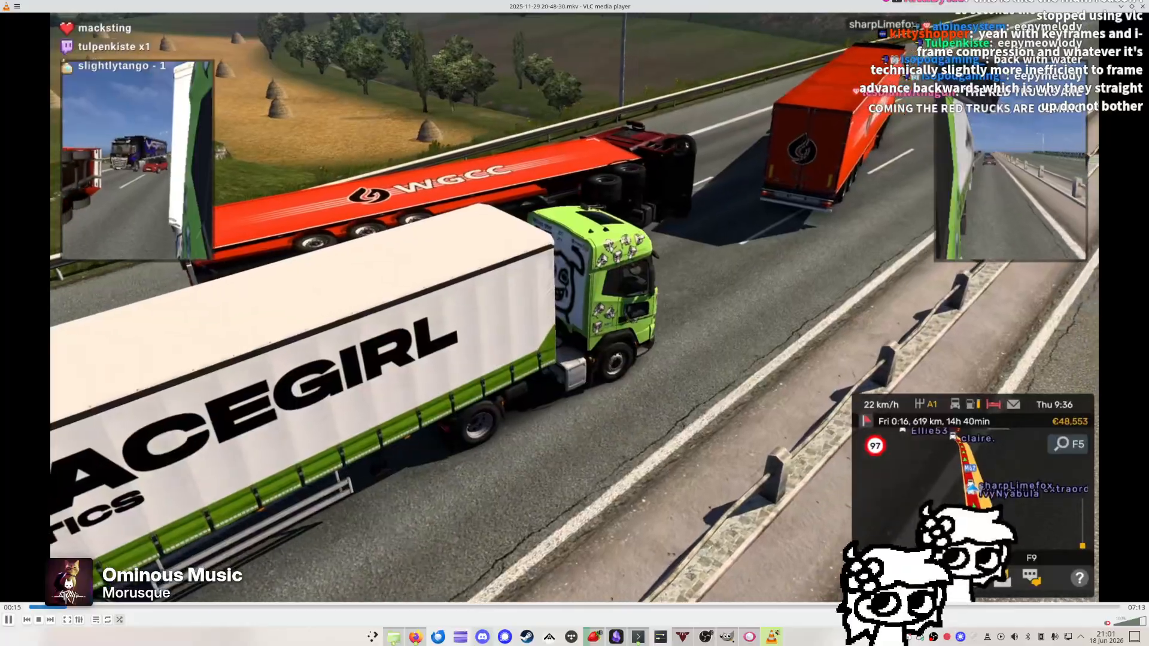
key("Right")
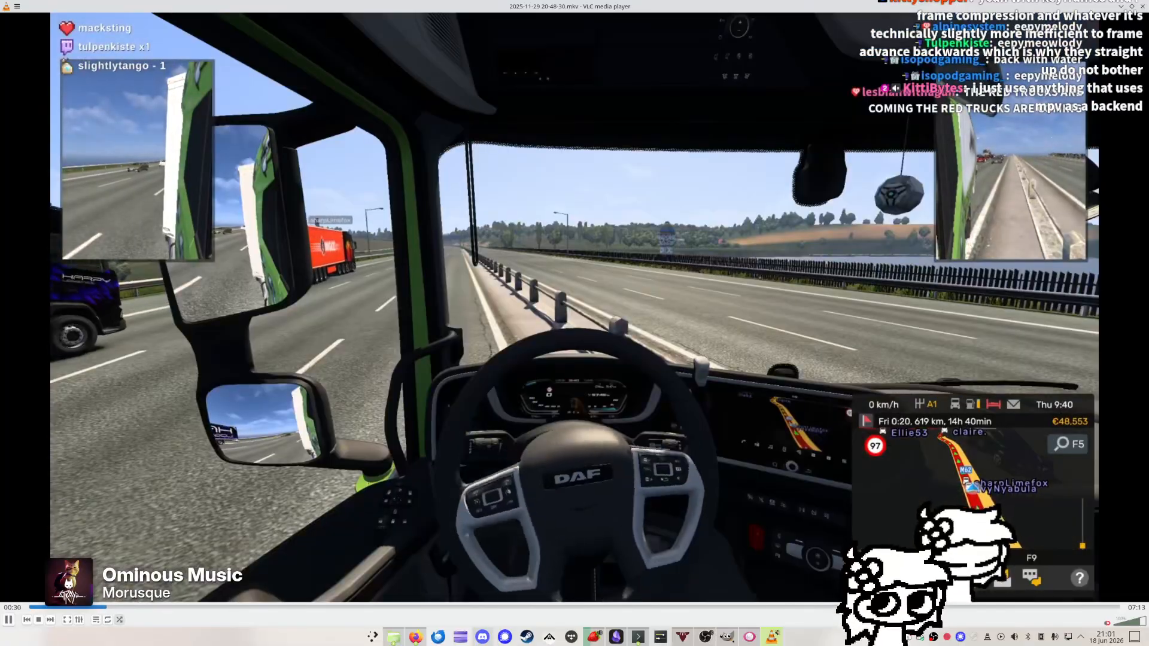
key("space")
key("super")
type("mpv")
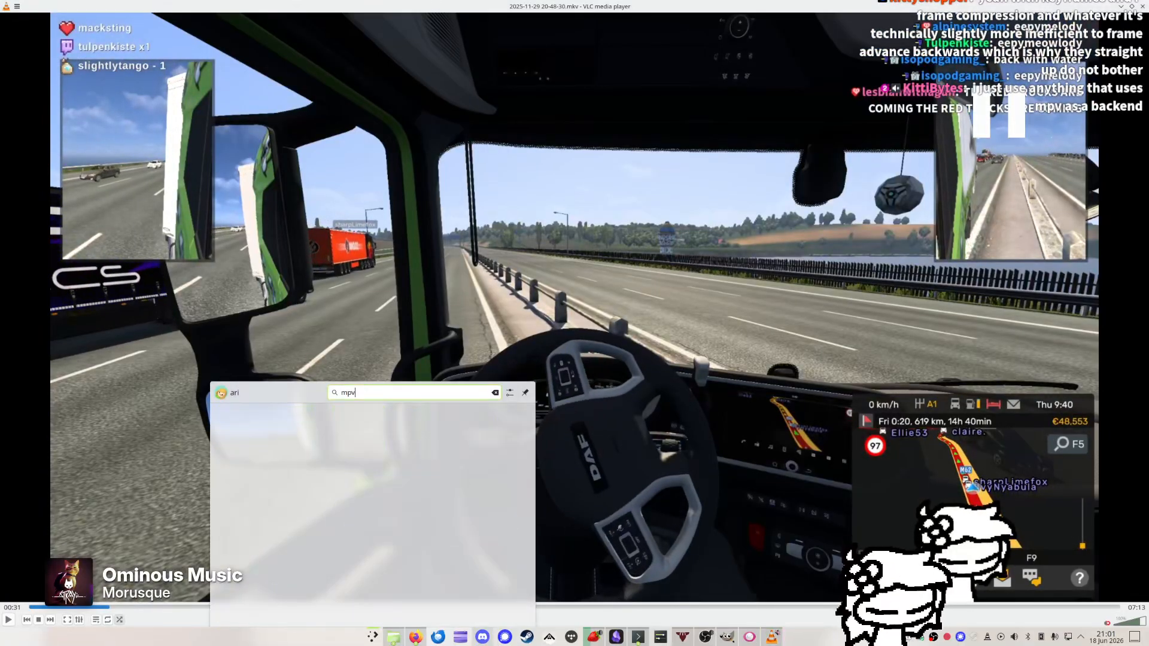
key("Return")
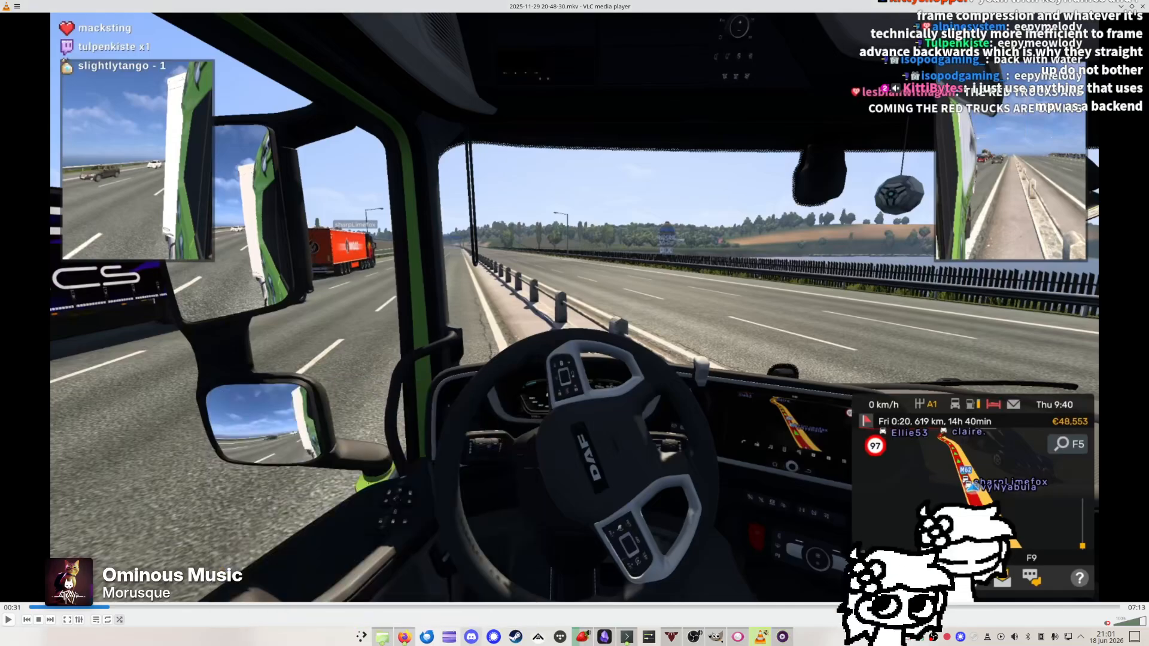
left_click_drag(612, 343, 617, 218)
left_click_drag(795, 318, 850, 349)
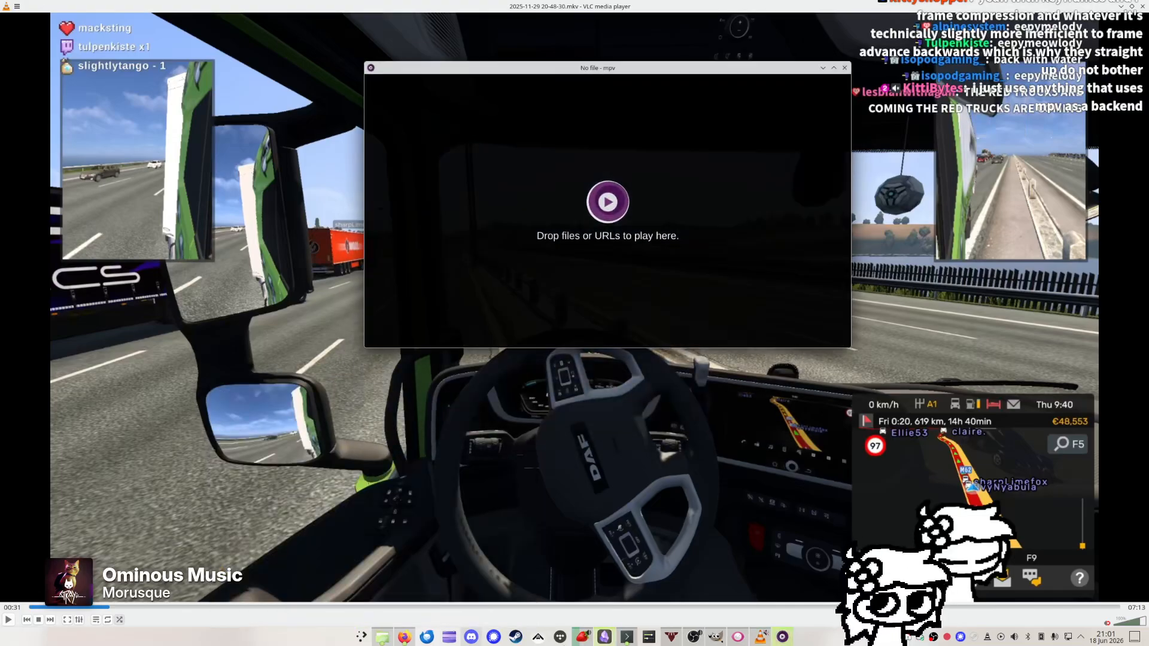
left_click(383, 637)
left_click(621, 105)
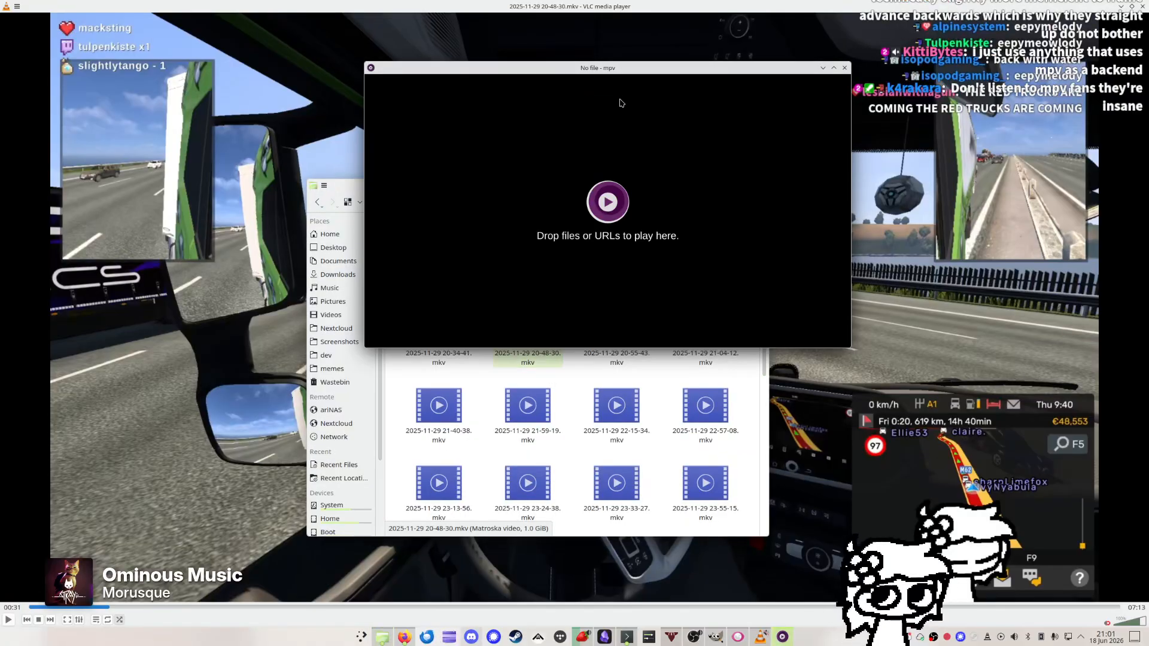
key("q")
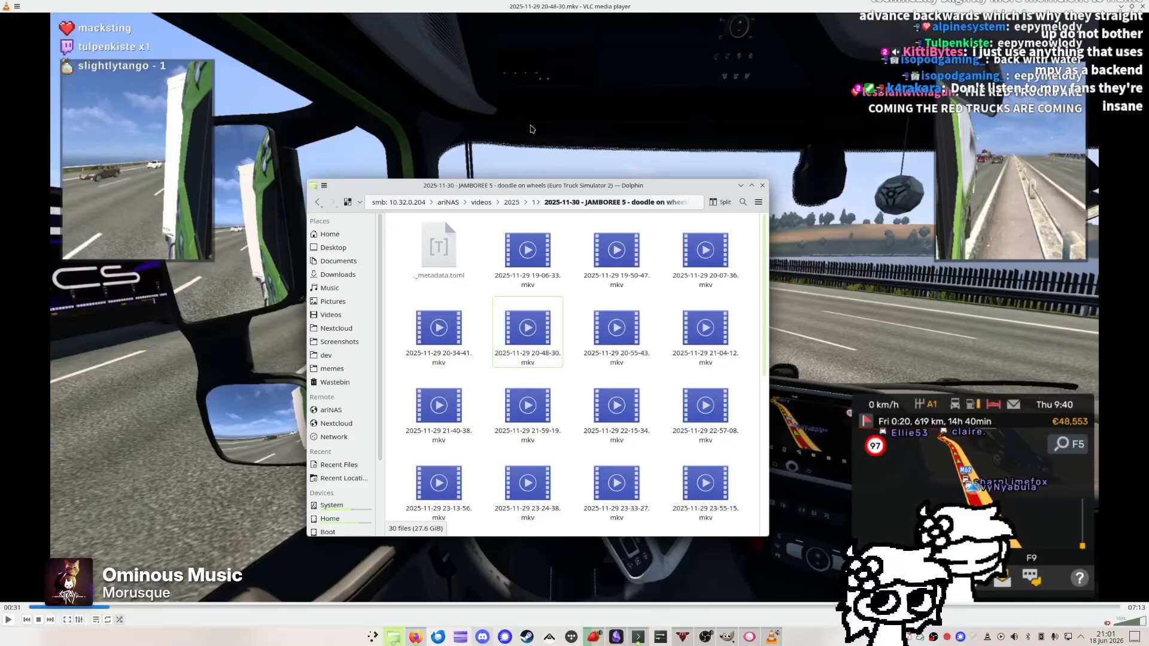
right_click(514, 124)
left_click(425, 125)
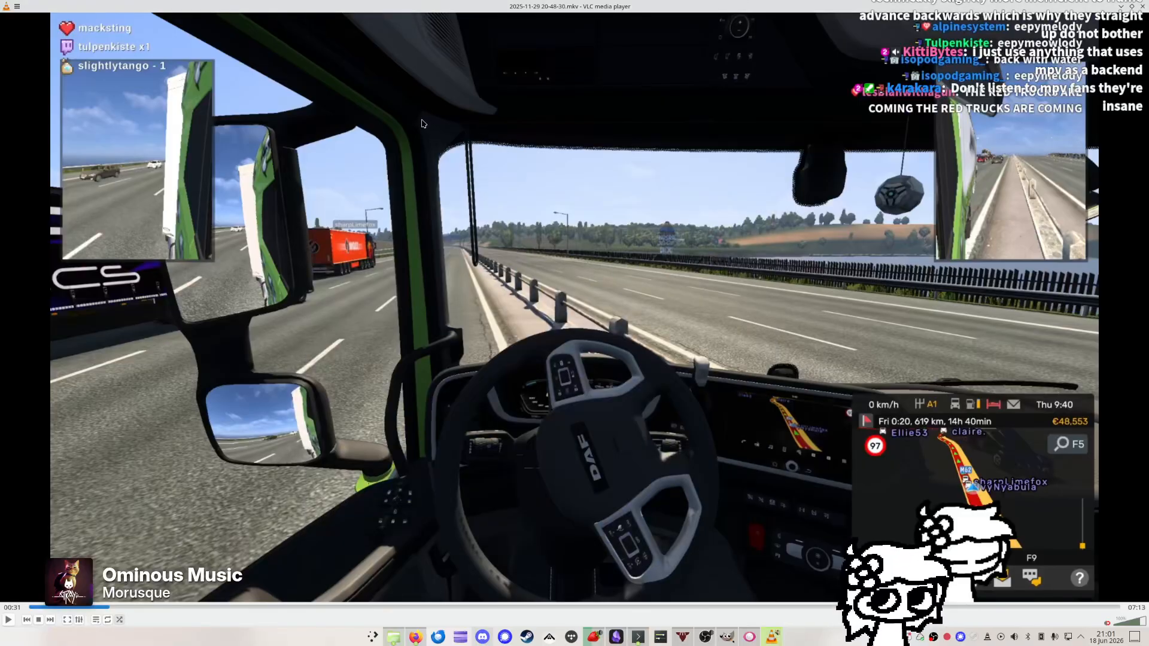
key("space")
key("alt+Right")
key("alt+Right")
key("alt+Right")
key("alt+Right")
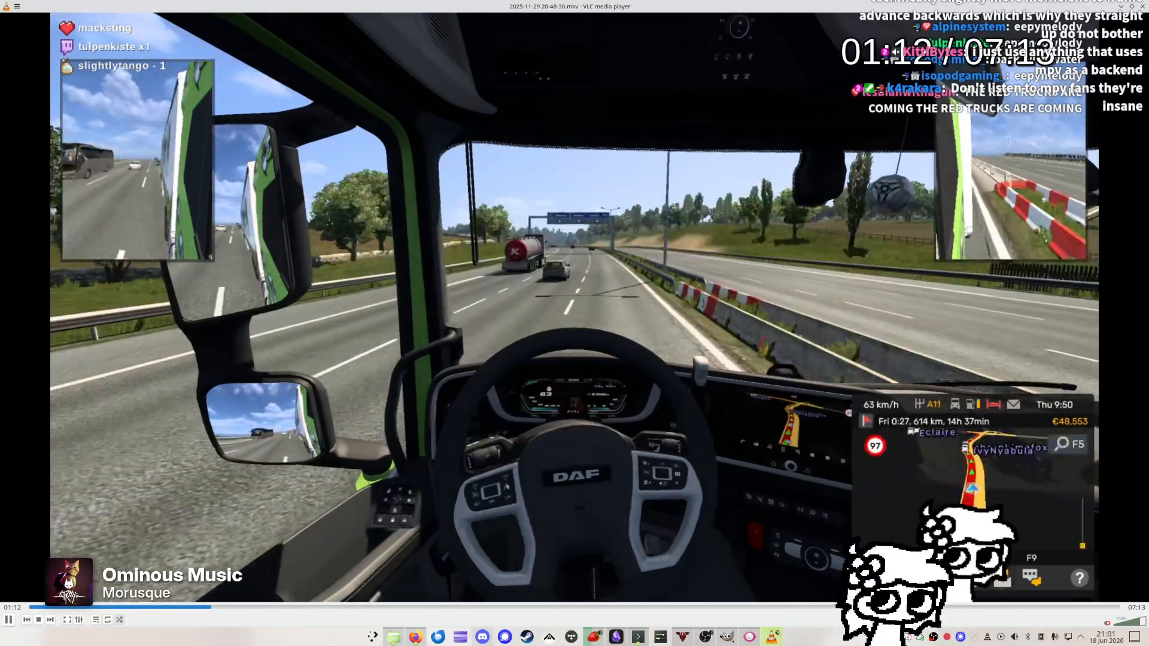
key("alt+Right")
key("alt+Right")
key("alt+Right")
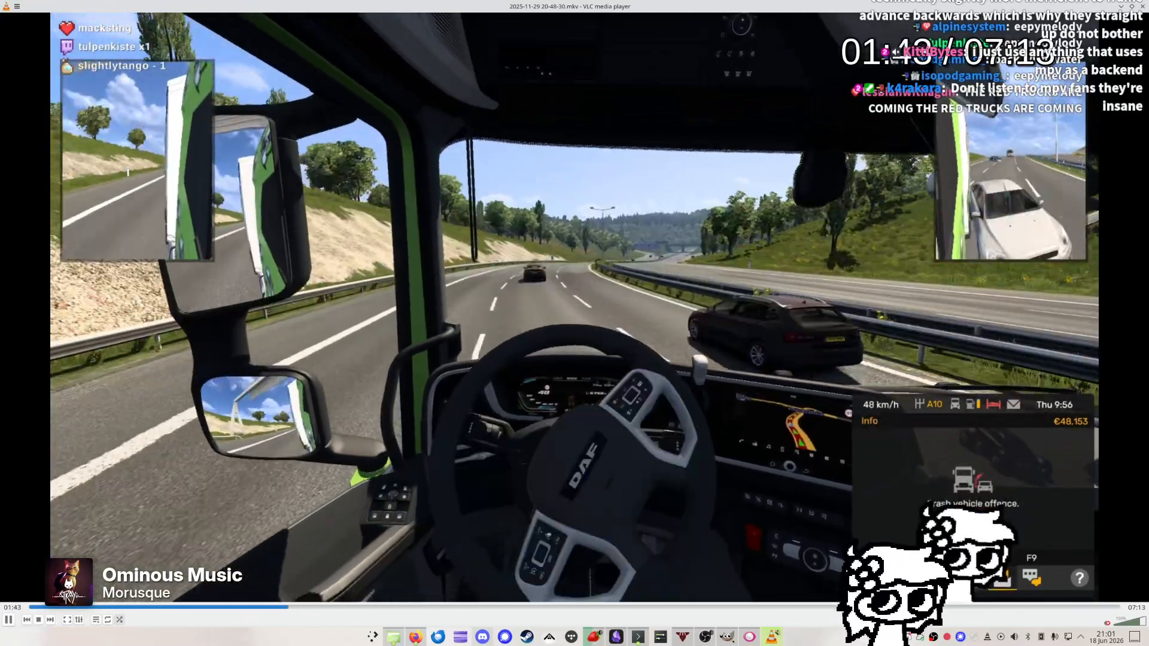
key("alt+Right")
key("alt+Right")
key("alt+Right")
key("alt+Right")
key("alt+Right")
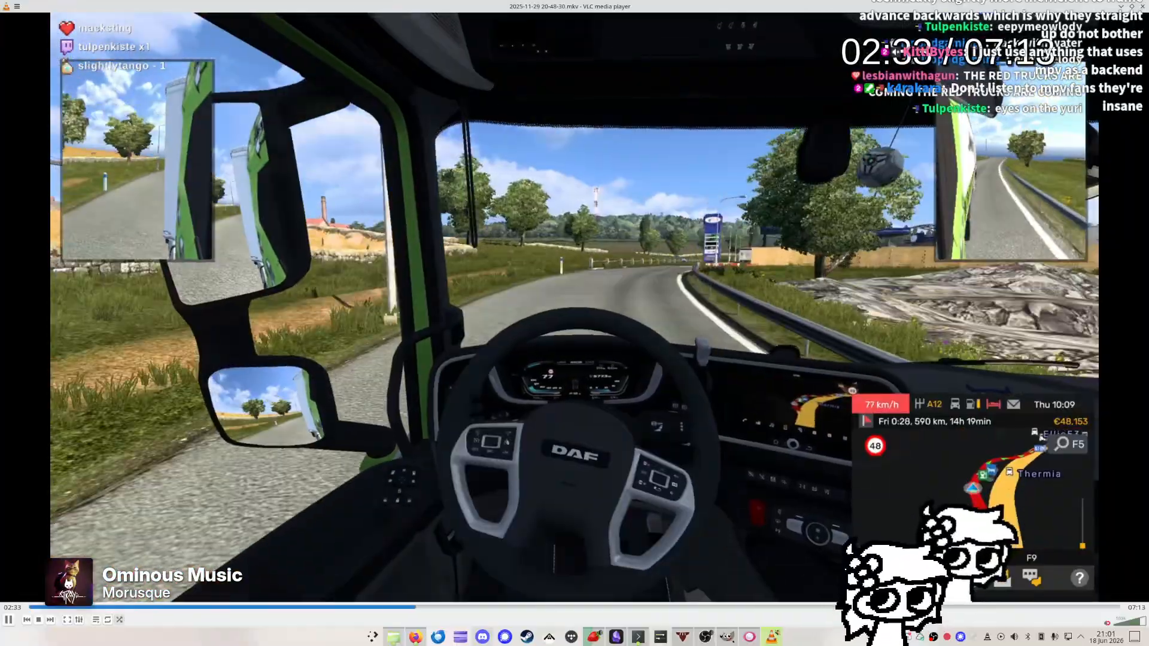
key("alt+Right")
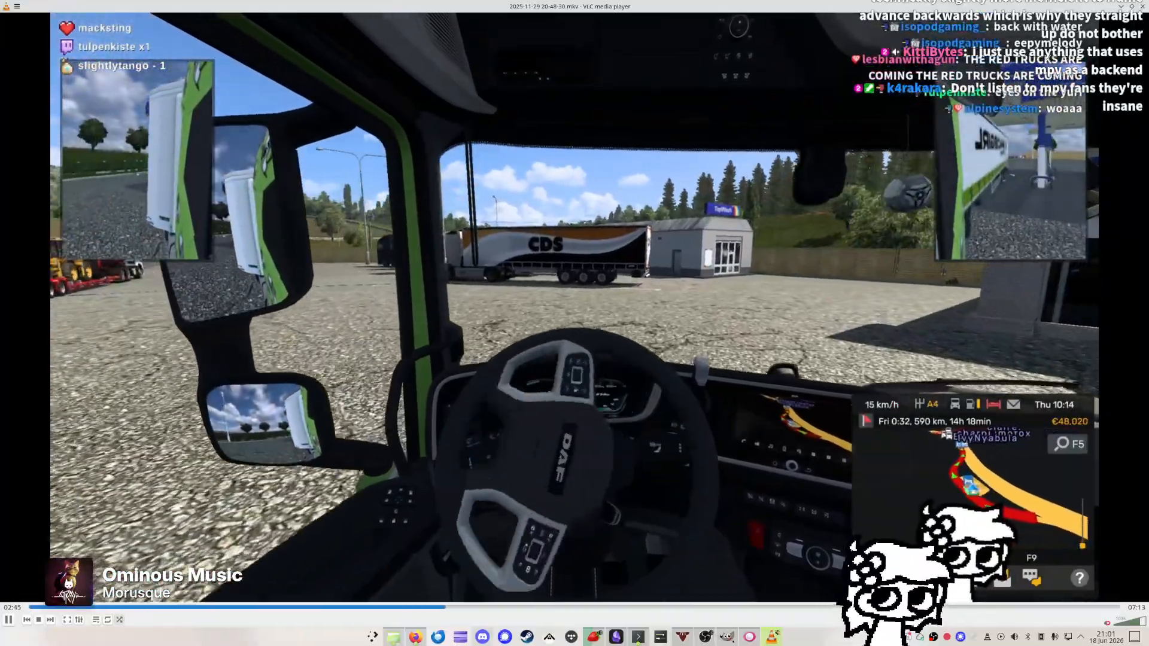
key("alt+Right")
key("alt+Right")
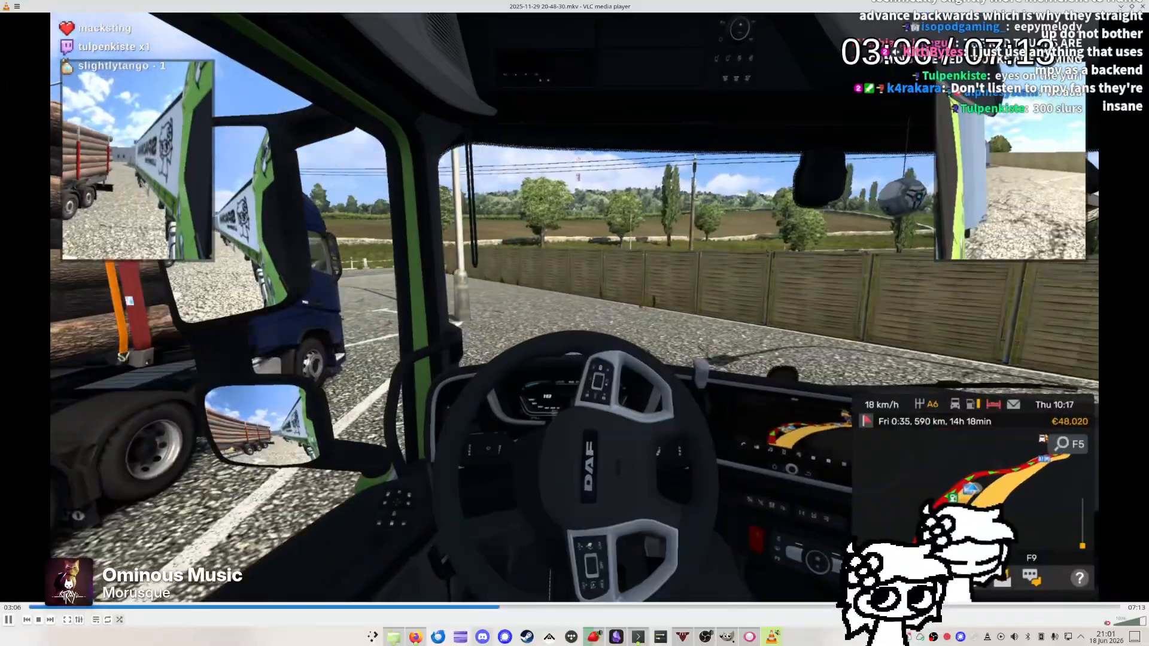
key("alt+Right")
key("alt+Right")
key("alt+Right")
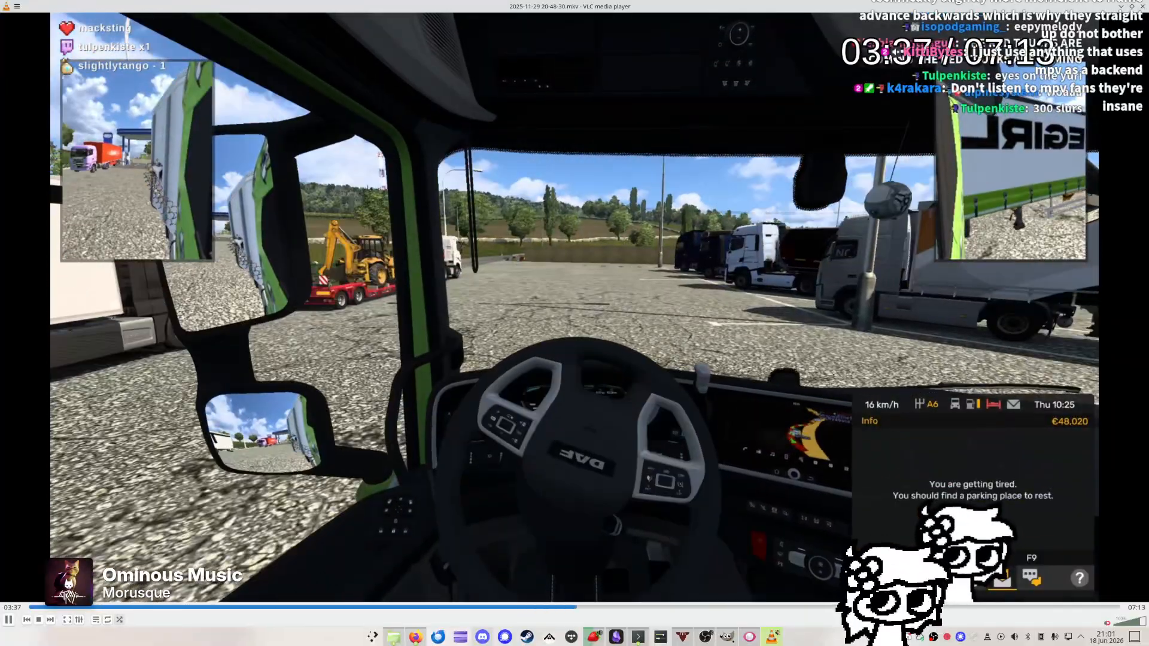
Restore the video player to a floating window over the desktop, close Gwenview and minimise GIMP
left_click_drag(976, 113, 776, 254)
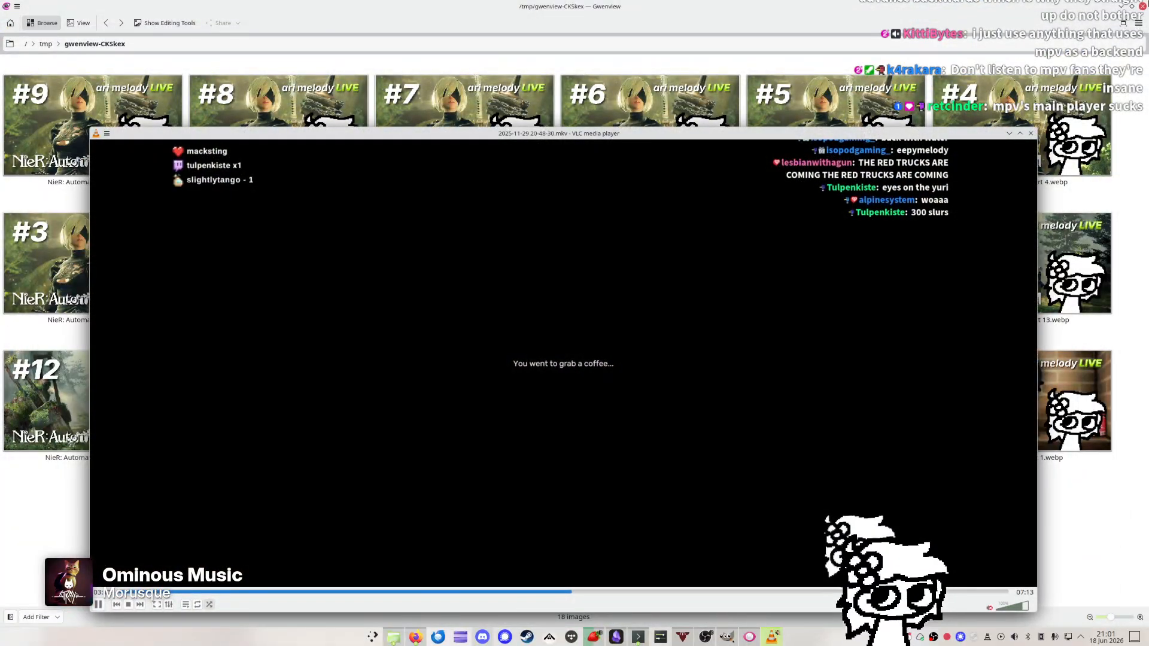
left_click(1146, 3)
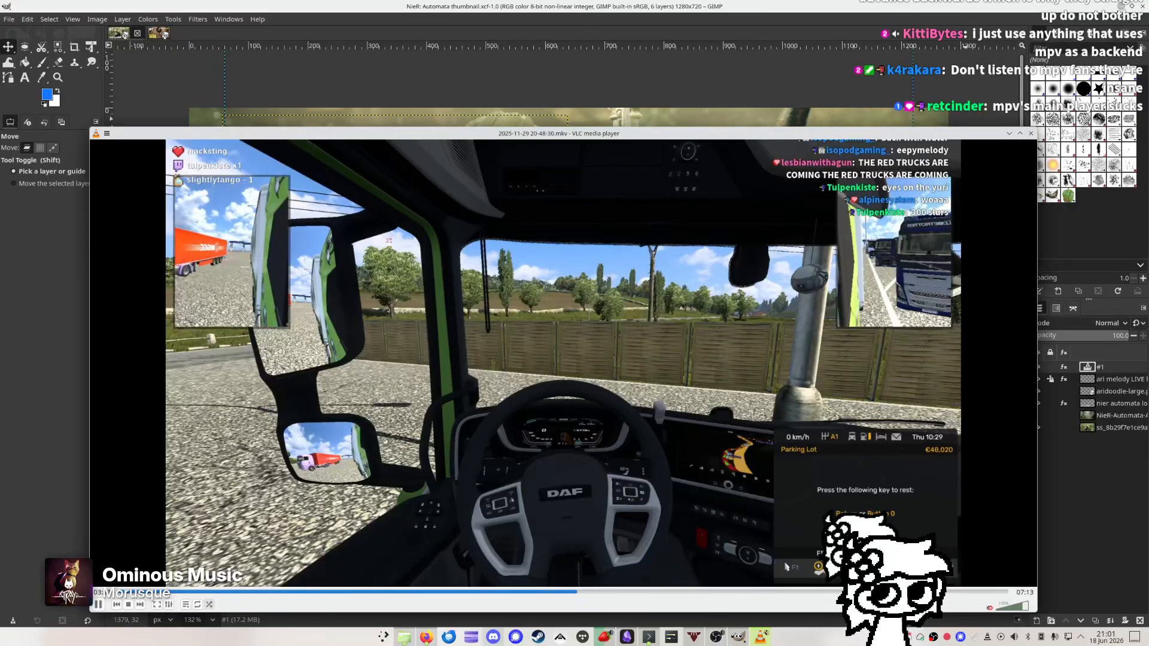
left_click(1121, 6)
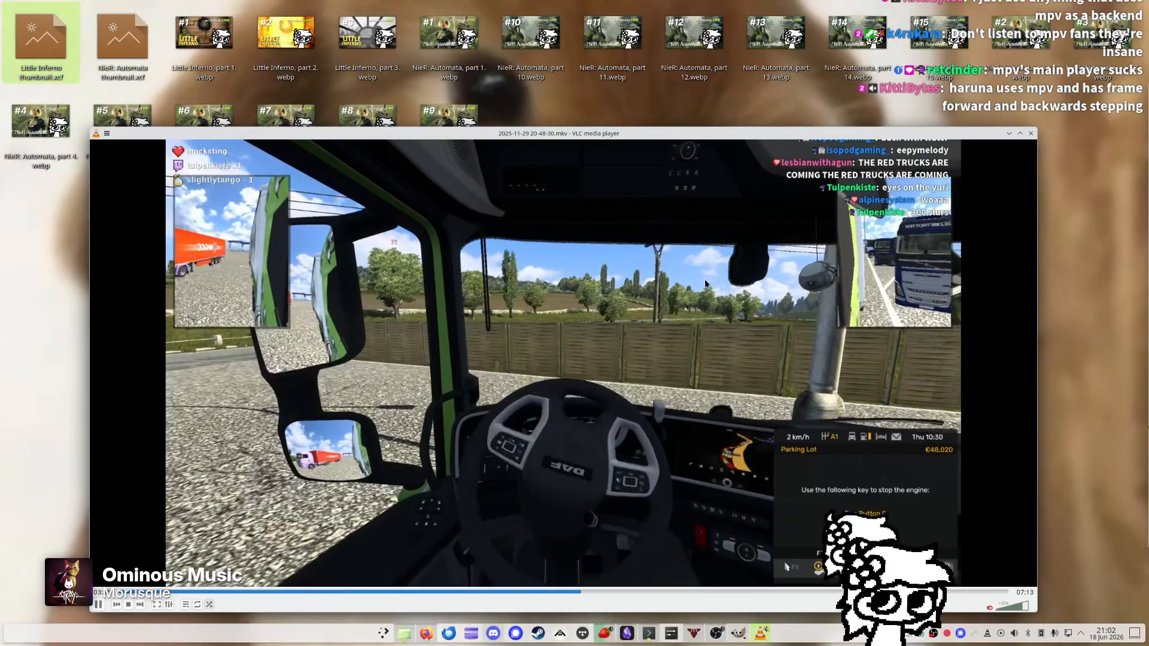
left_click_drag(683, 287, 776, 288)
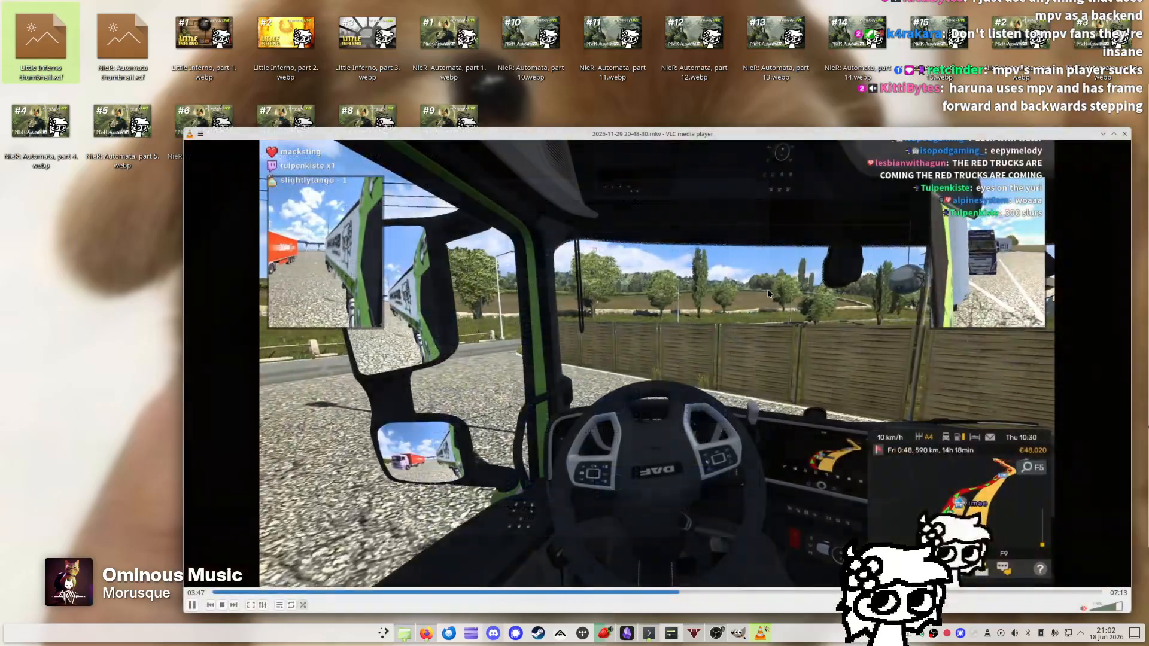
key("Right")
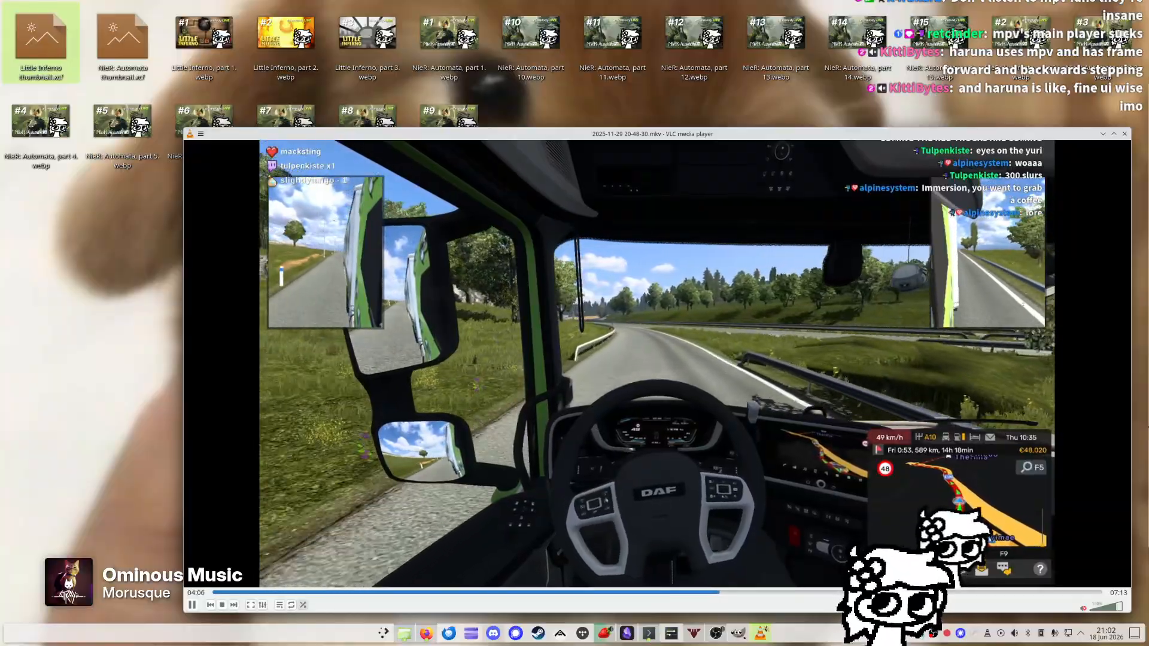
Open the Discover software centre in a smaller window beside the video and search for haruna
key("super")
left_click(507, 433)
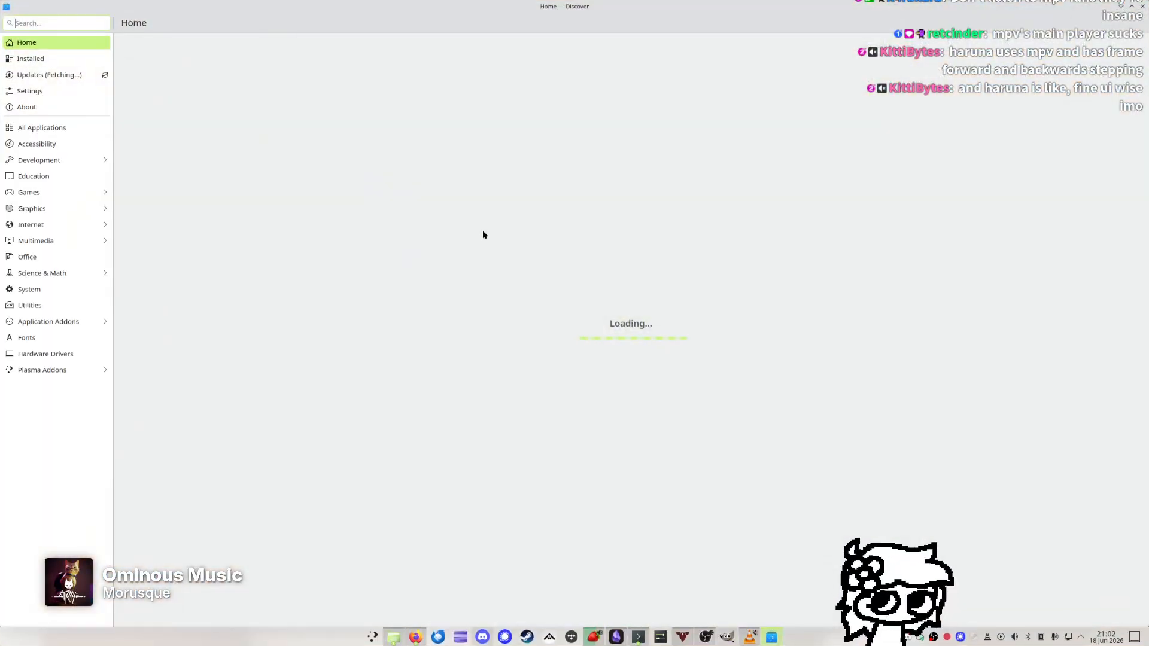
left_click_drag(598, 333, 536, 318)
left_click_drag(843, 515, 257, 268)
left_click_drag(257, 268, 438, 341)
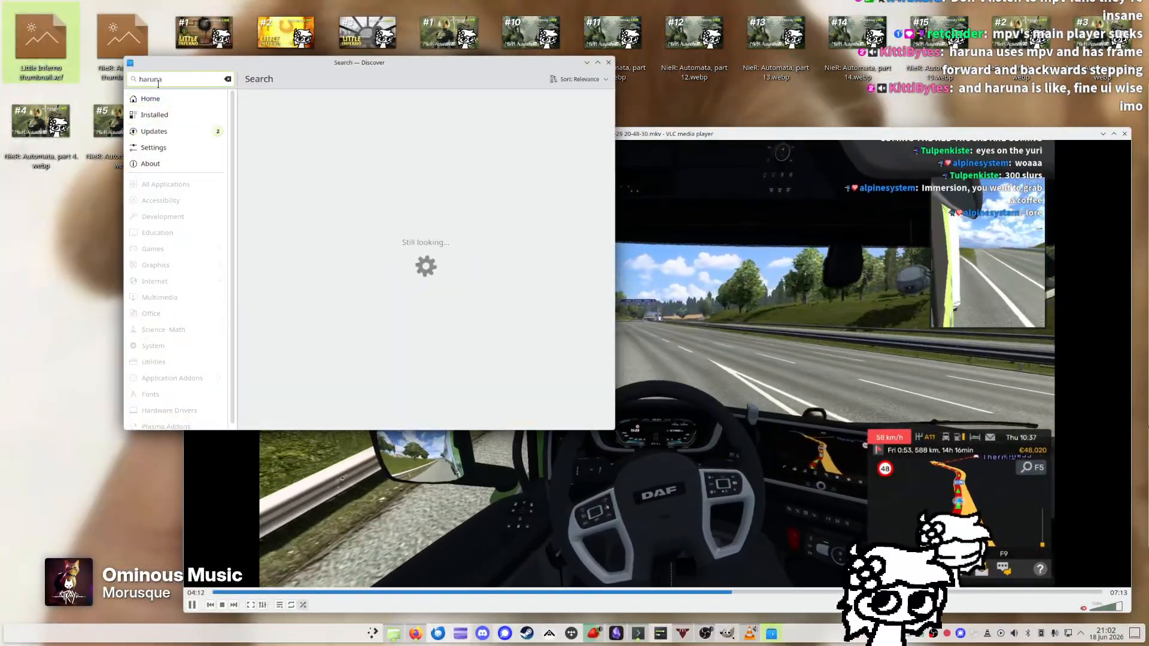
Open Haruna's page and look through its screenshots, examining the keyboard shortcuts for frame stepping
left_click(369, 117)
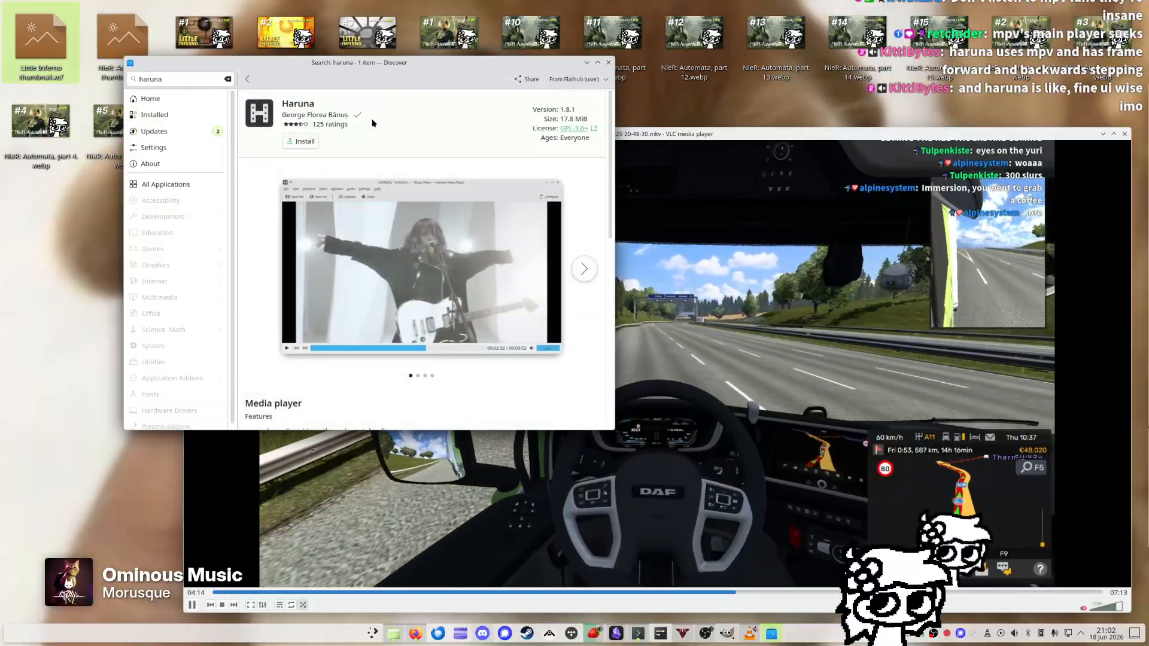
left_click(468, 243)
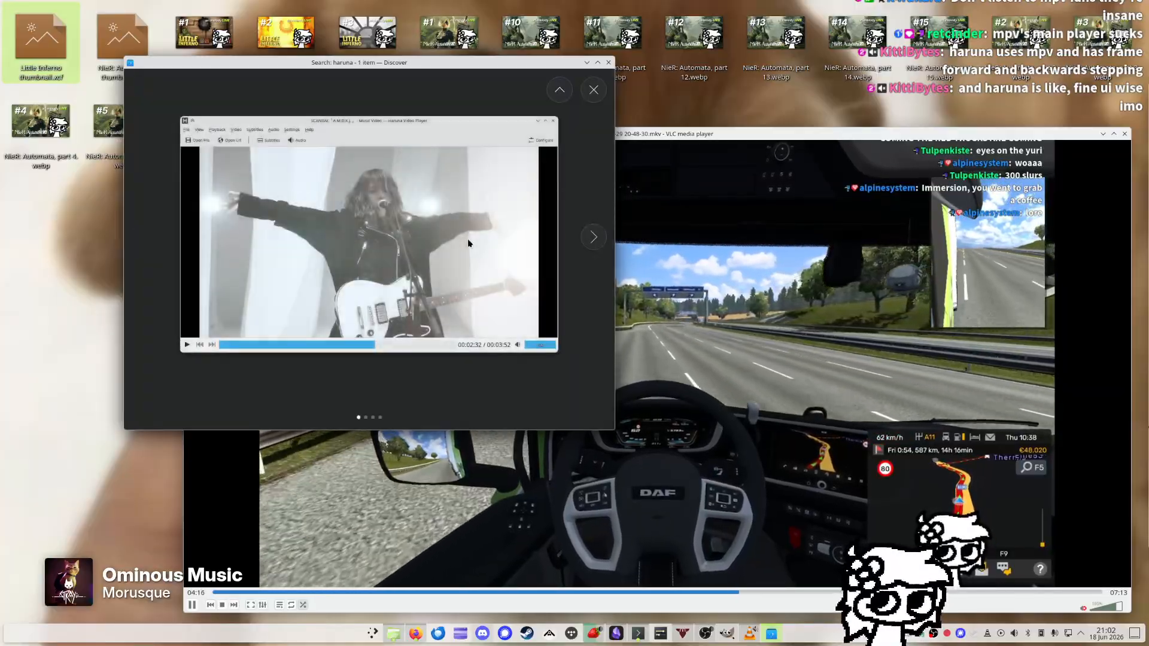
left_click(594, 238)
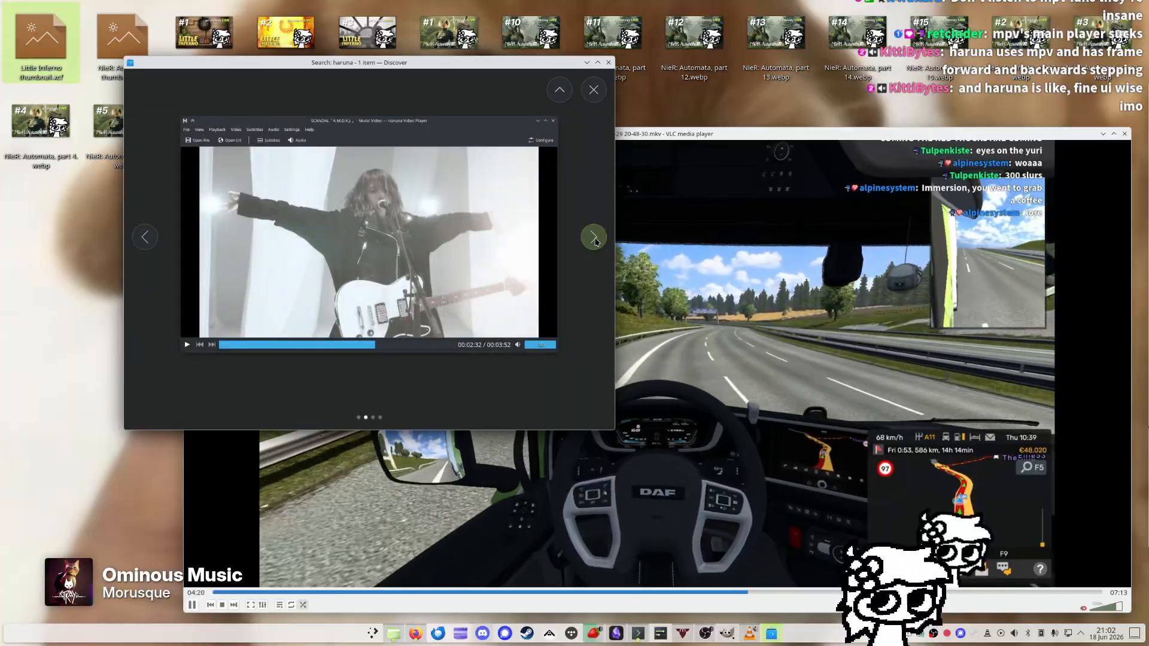
left_click(593, 238)
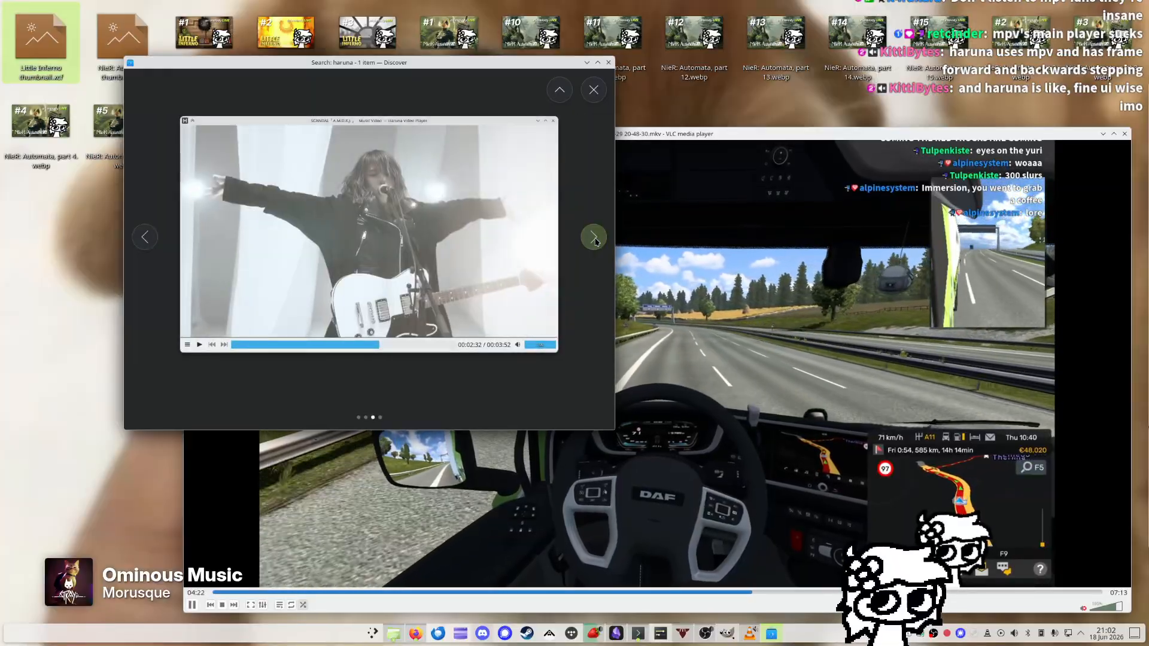
left_click(593, 238)
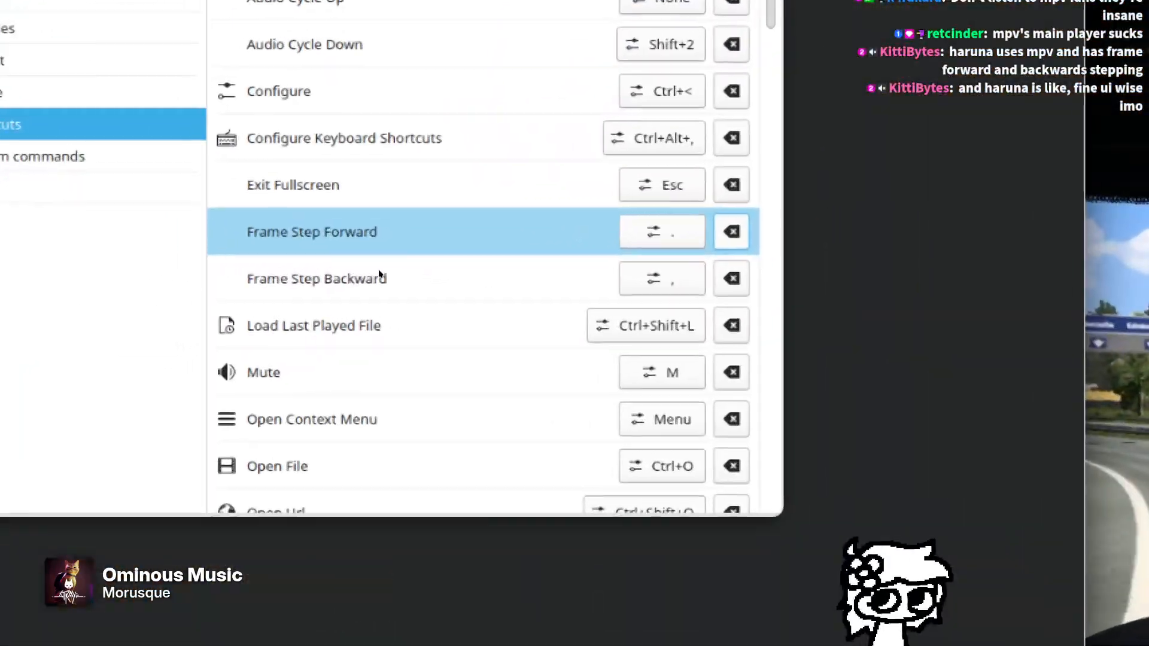
key("Escape")
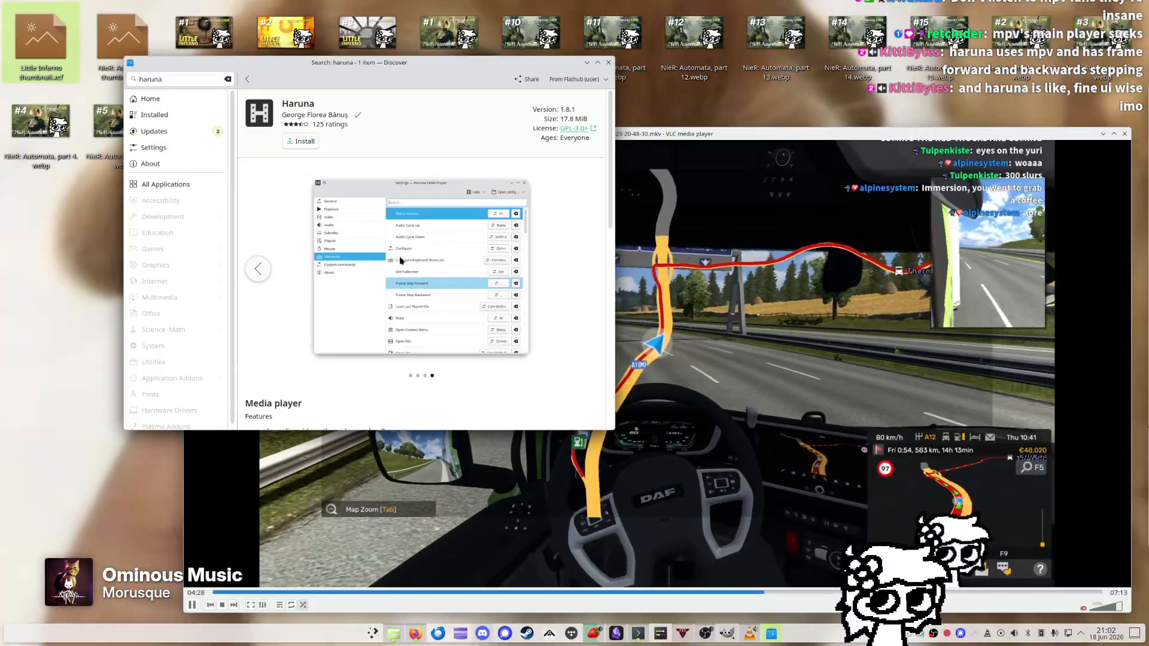
Read through Haruna's Discover page, install the Flathub version and close the software centre
scroll(337, 239, "down", 5)
scroll(339, 237, "down", 5)
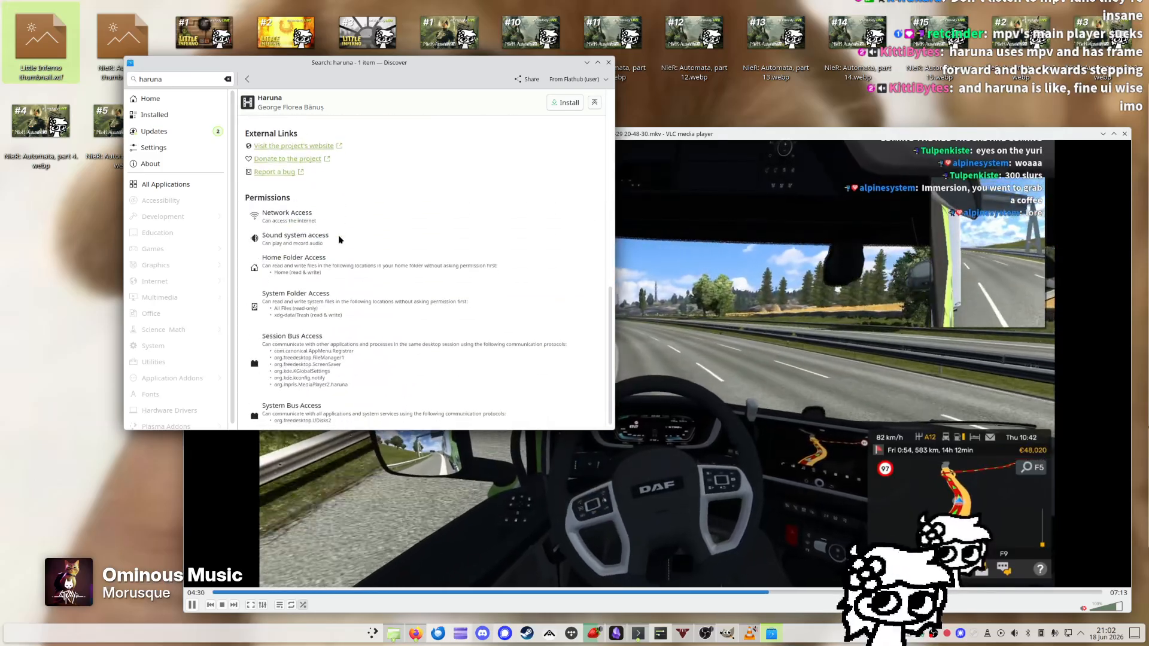
scroll(400, 226, "up", 15)
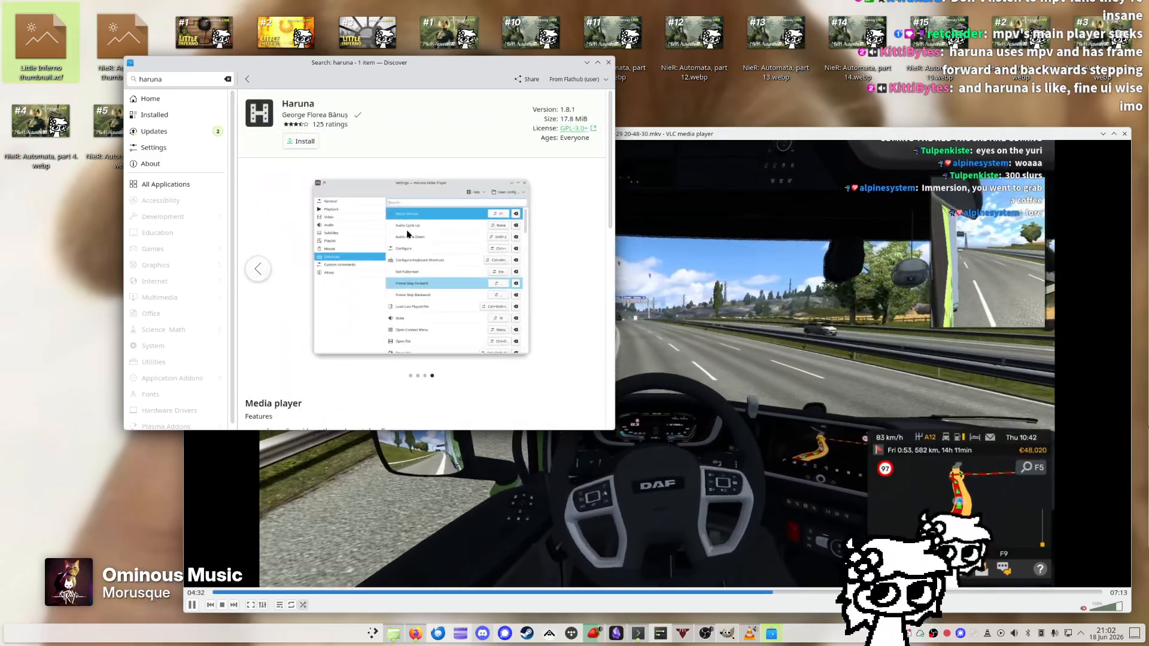
left_click(305, 140)
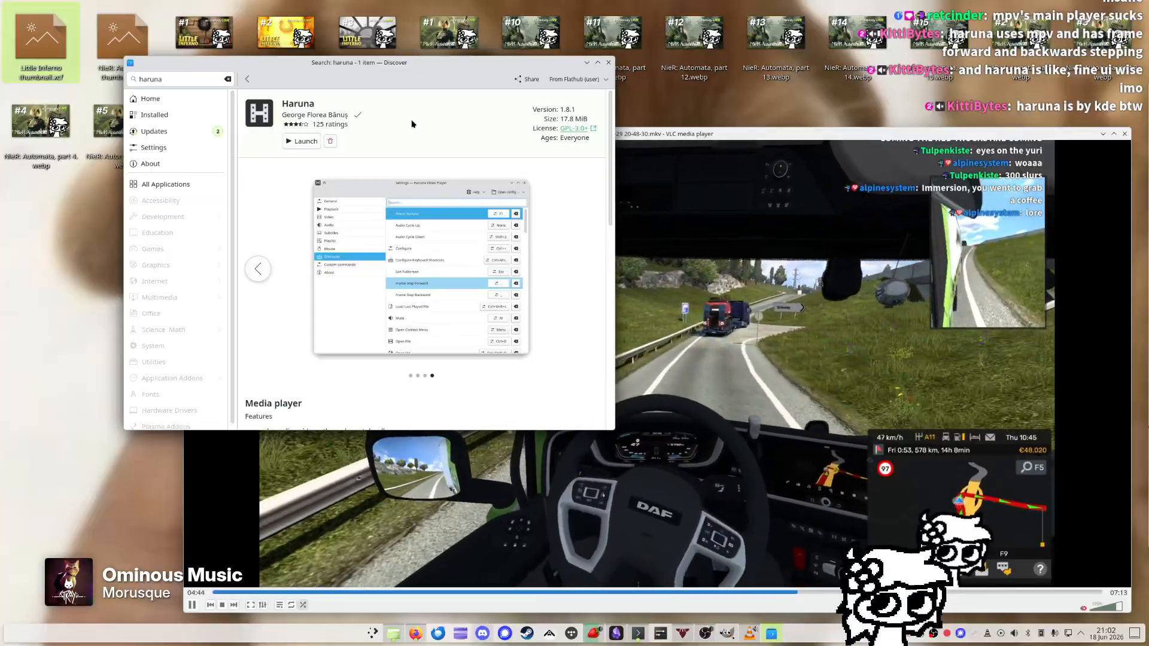
scroll(422, 124, "down", 10)
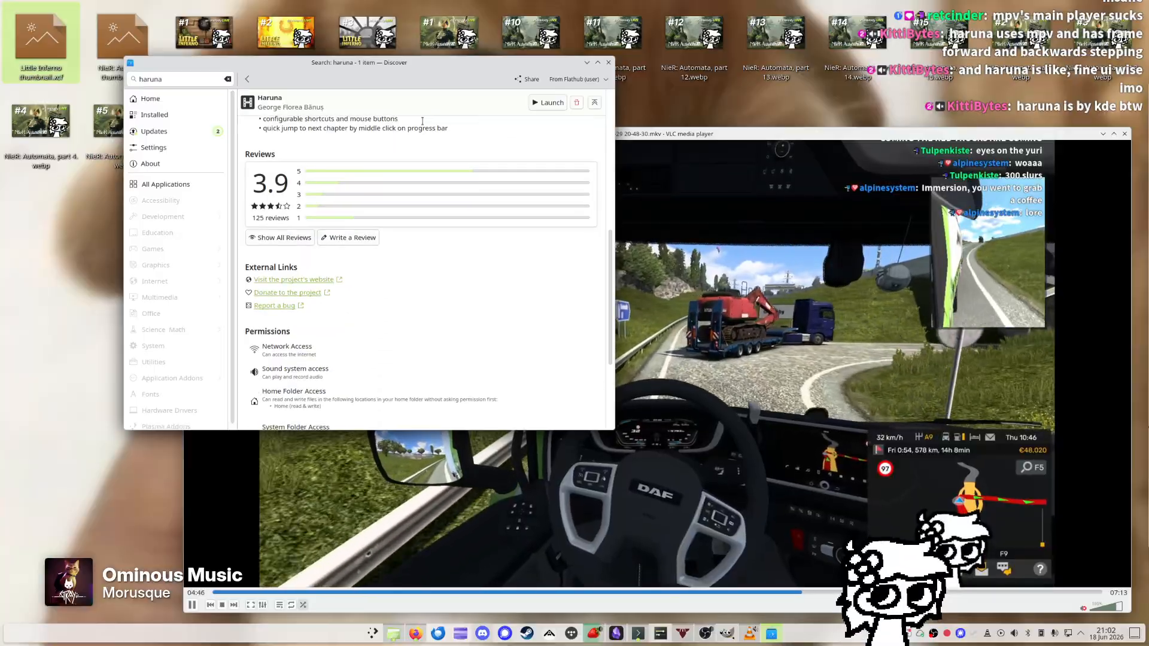
scroll(434, 144, "up", 10)
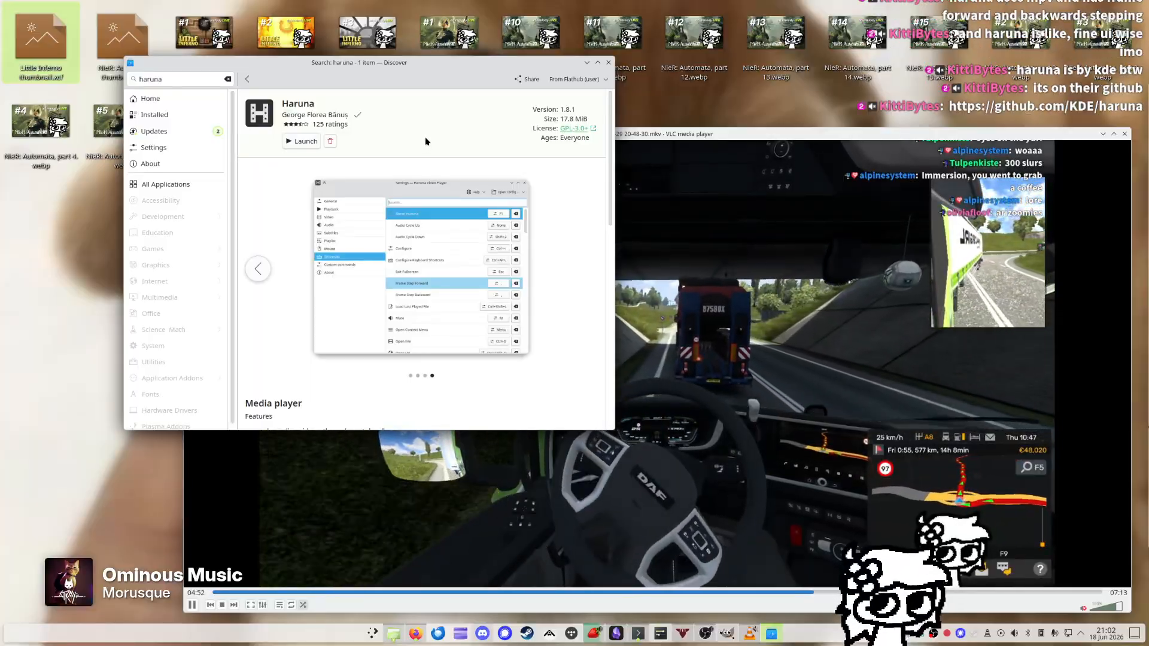
left_click(608, 62)
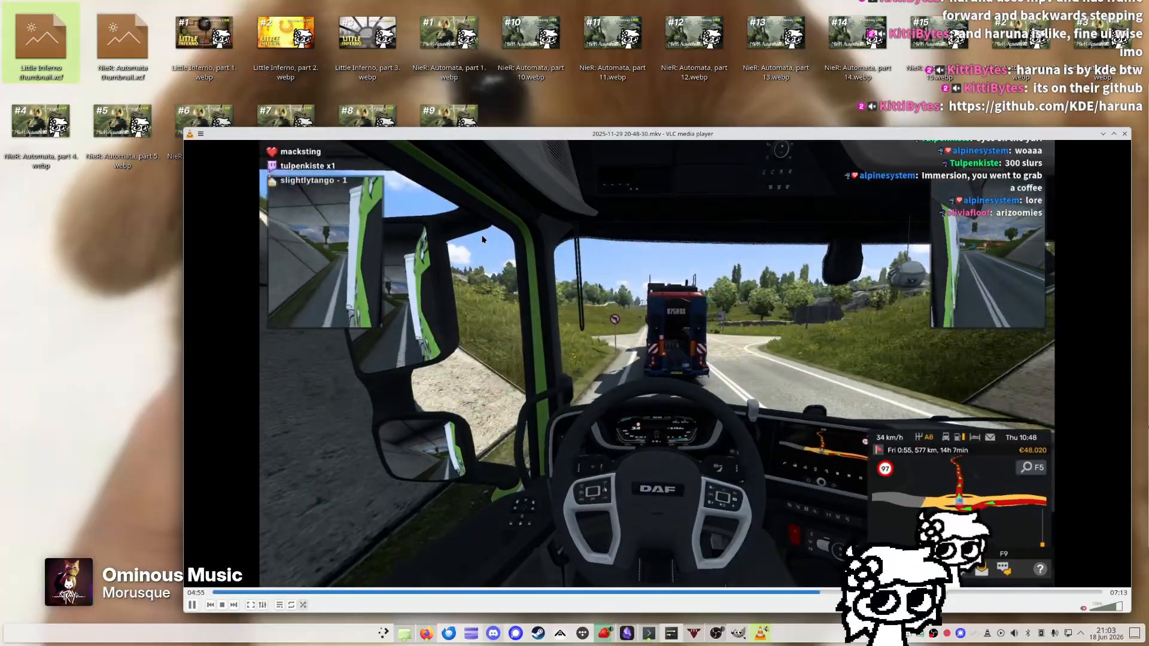
key("Right")
key("Right")
key("Right")
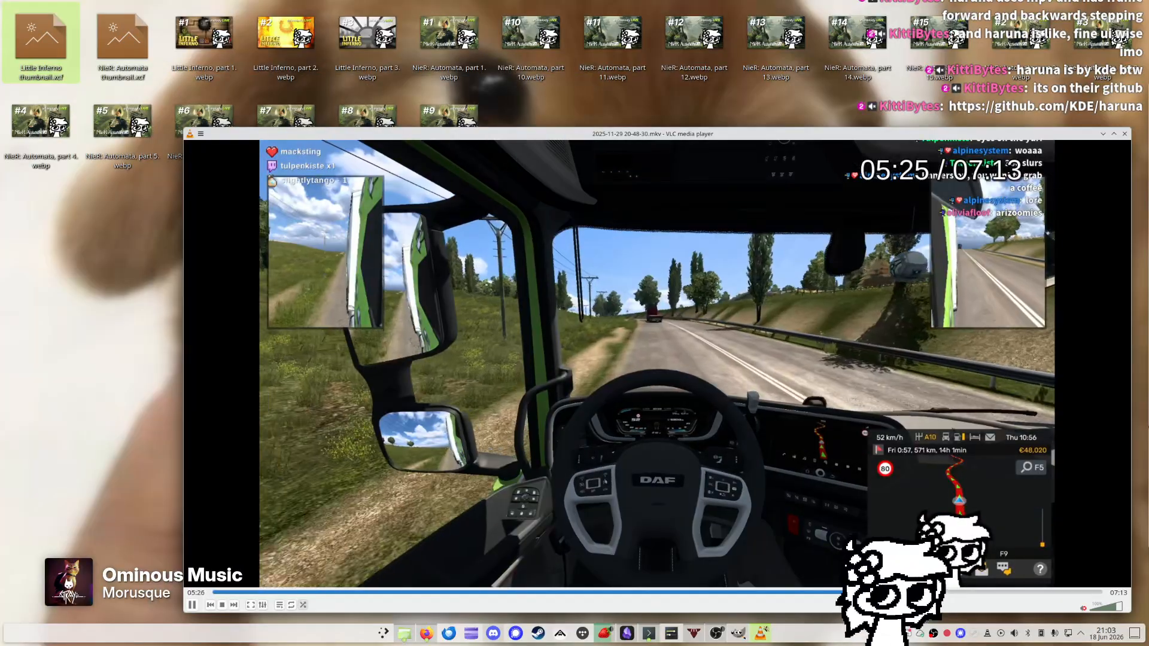
key("Right")
key("Right")
key("Right")
key("Right")
key("Right")
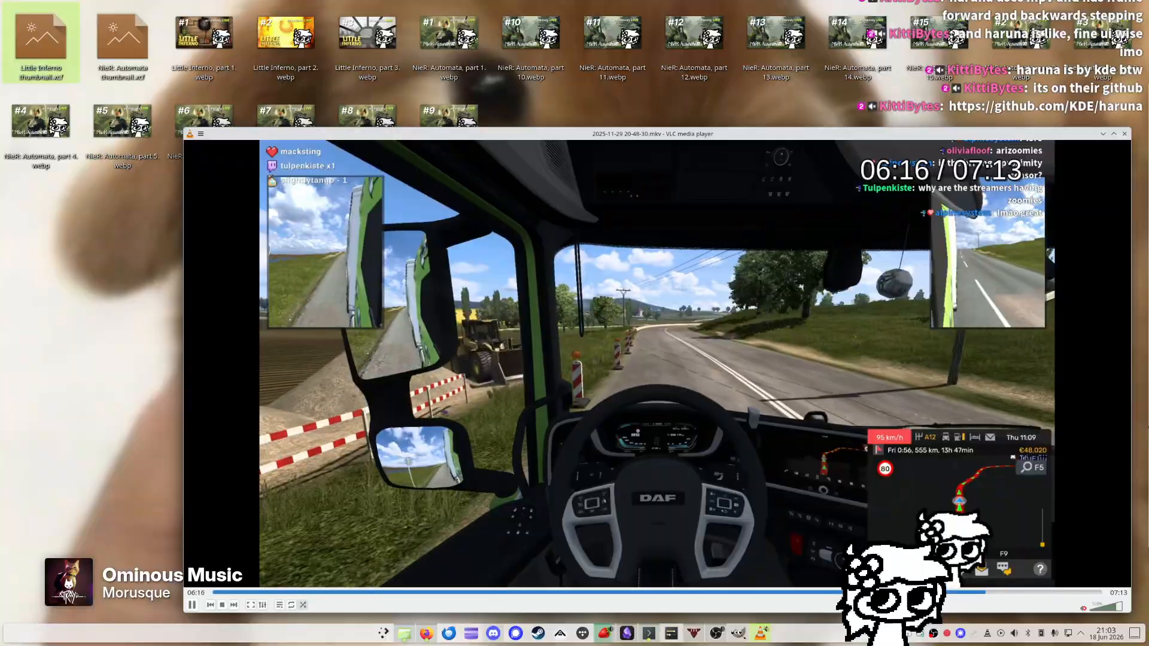
key("Right")
key("Right")
key("Right")
key("Right")
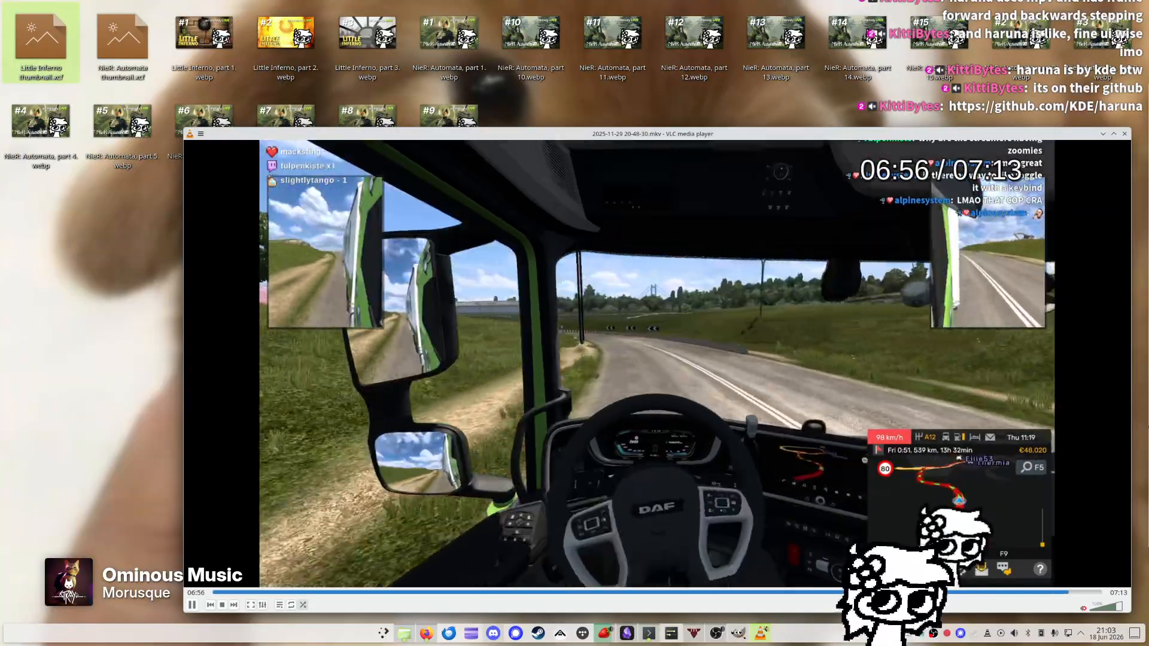
key("Right")
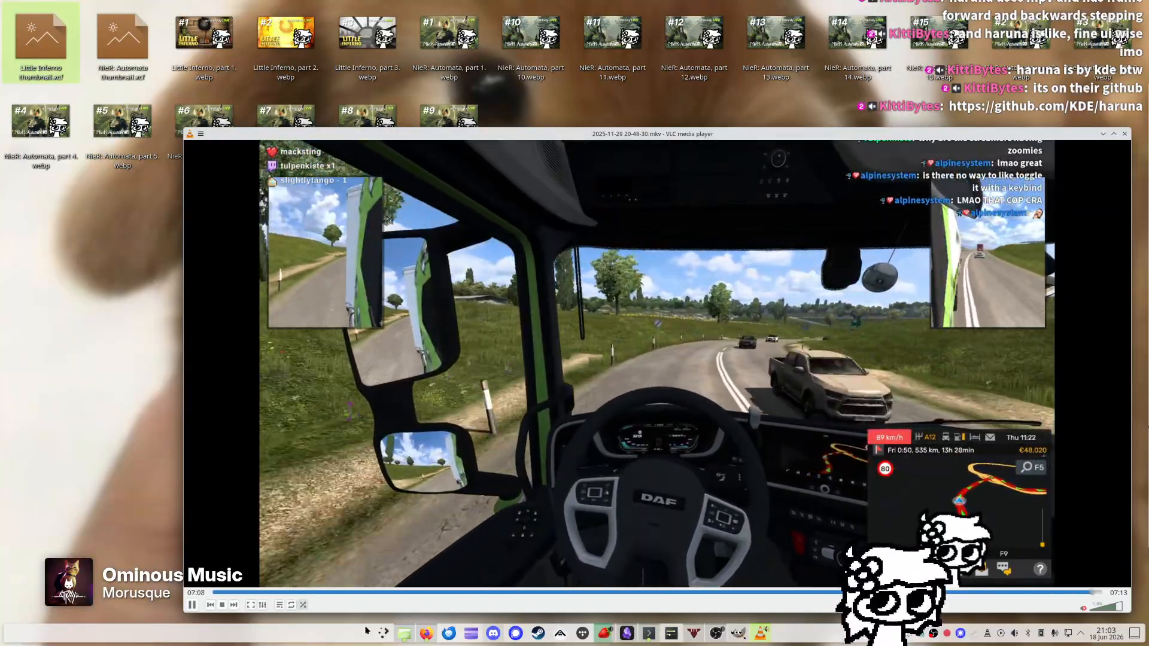
left_click(404, 633)
left_click_drag(570, 364, 443, 352)
left_click_drag(486, 312, 782, 381)
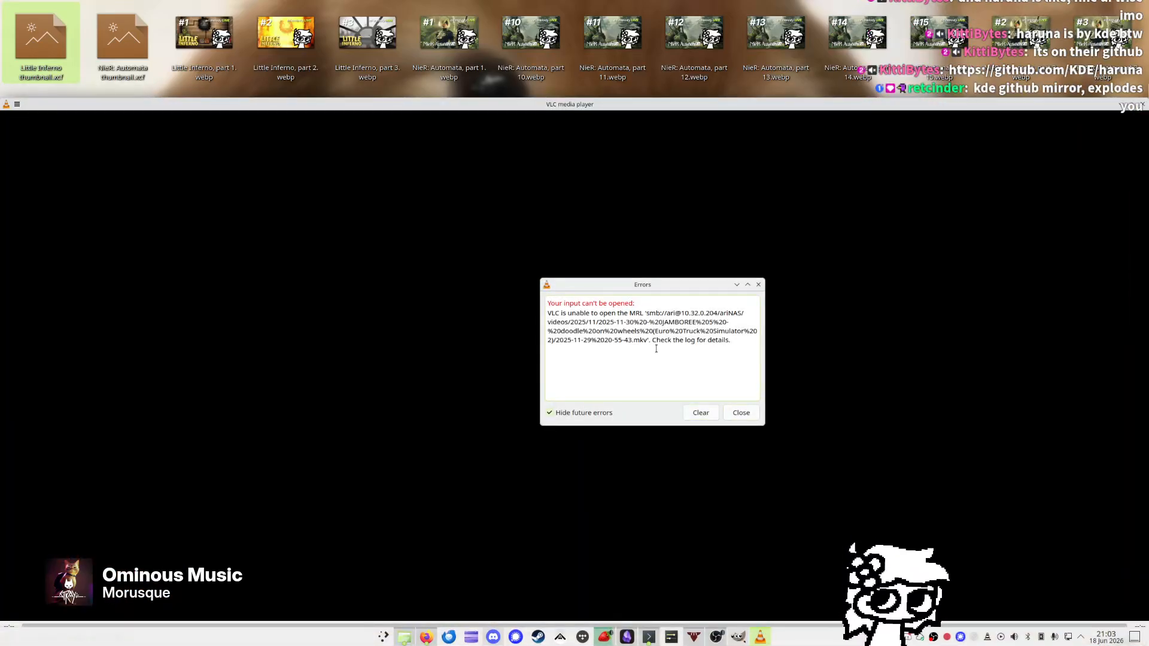
left_click(742, 417)
key("alt+Tab")
left_click_drag(487, 309, 751, 311)
left_click(657, 427)
key("alt+Tab")
double_click(484, 306)
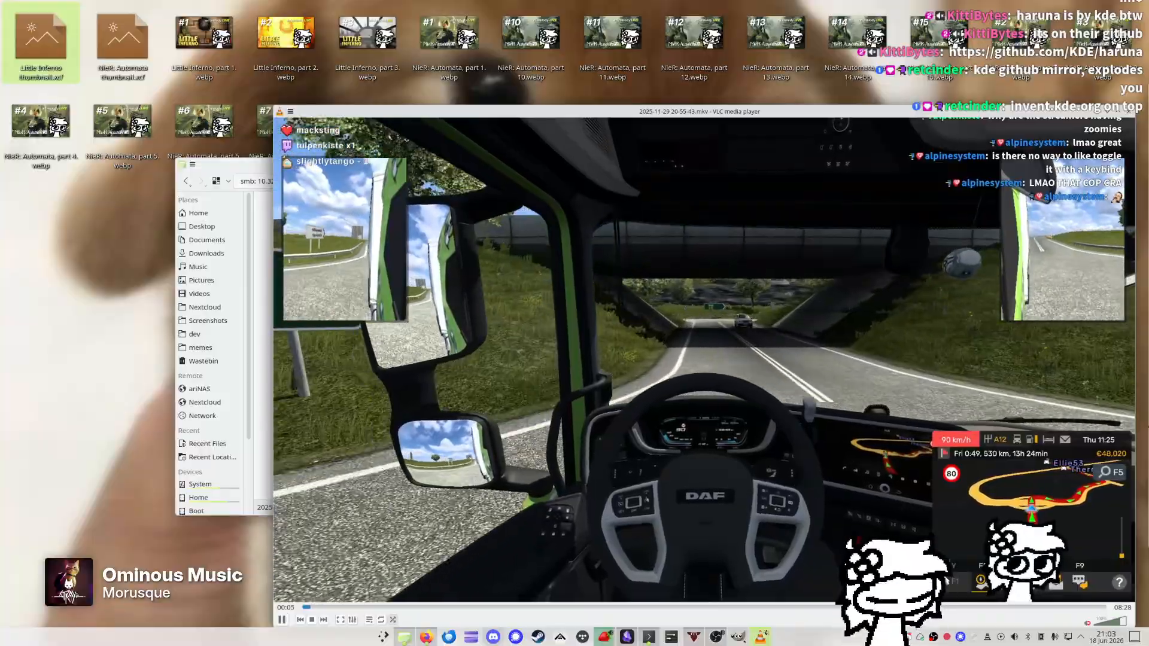
key("Right")
key("Right")
key("Right")
key("Right")
key("Right")
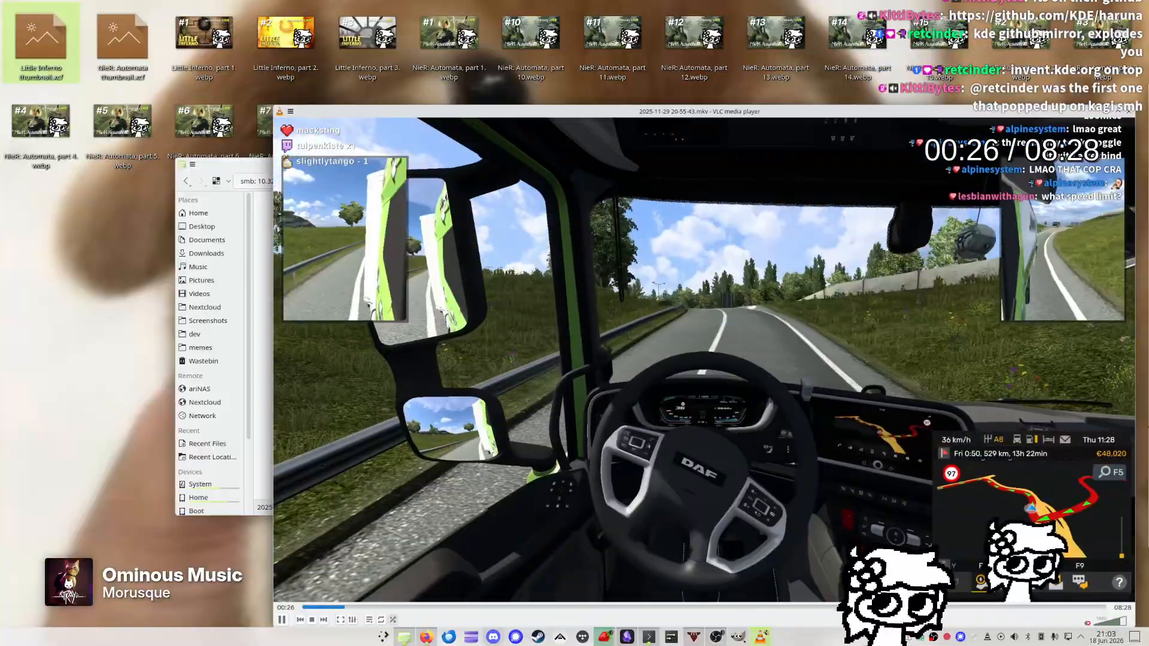
key("Right")
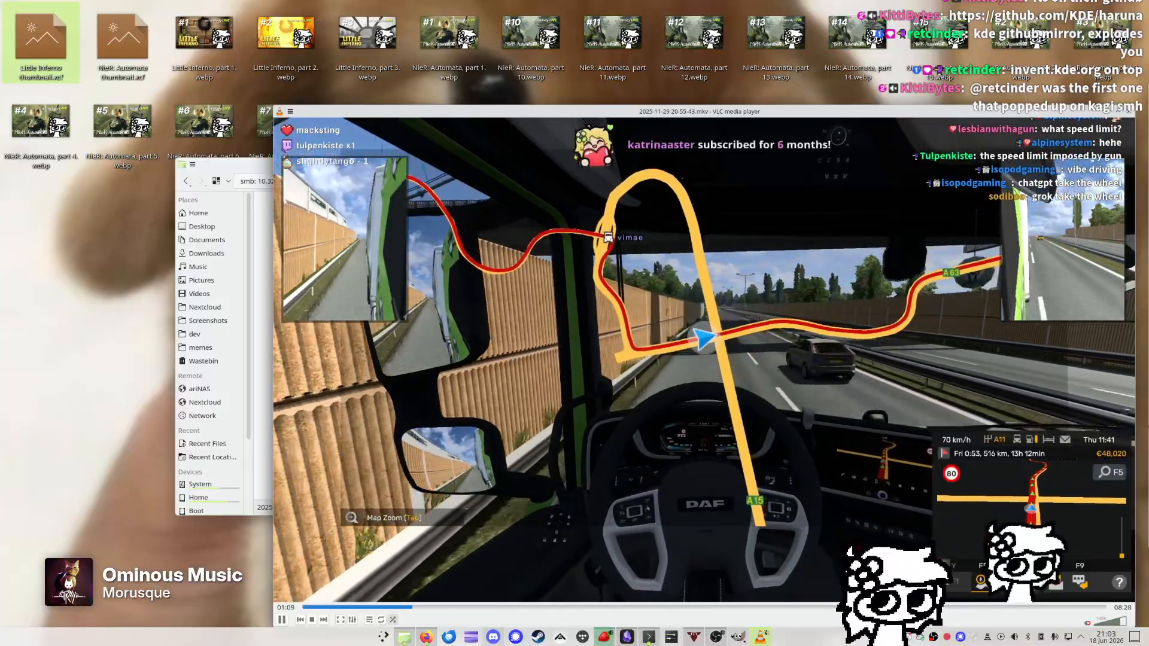
key("Right")
key("Right")
key("Right")
key("Right")
key("Right")
key("Right")
key("Right")
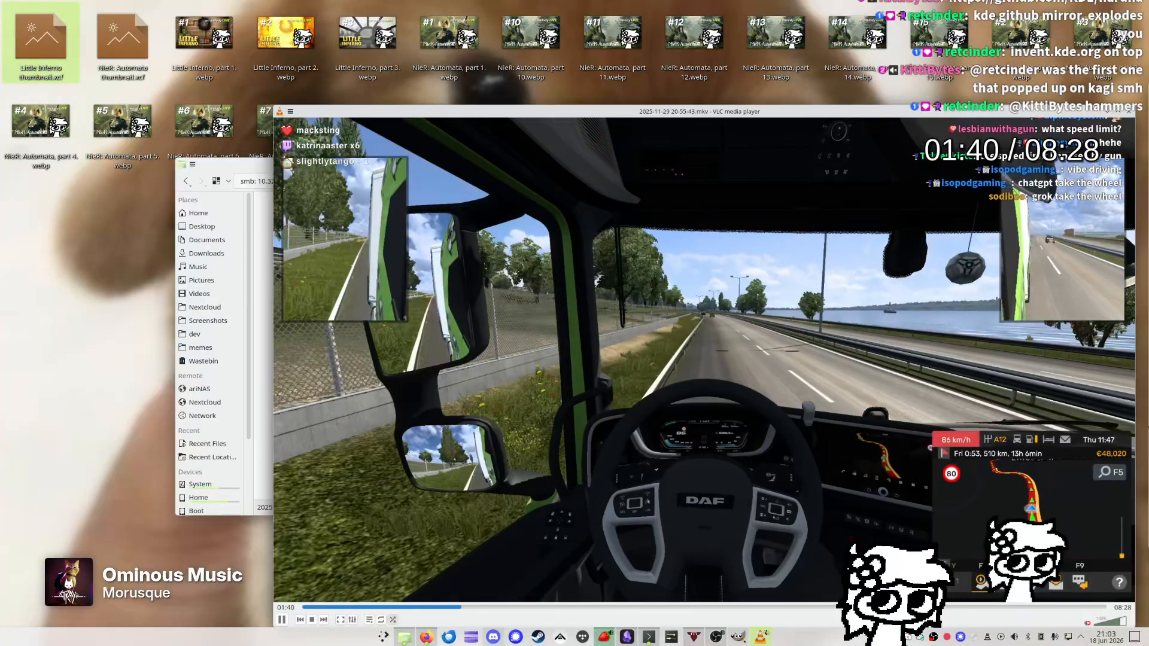
key("Right")
key("Right")
key("Right")
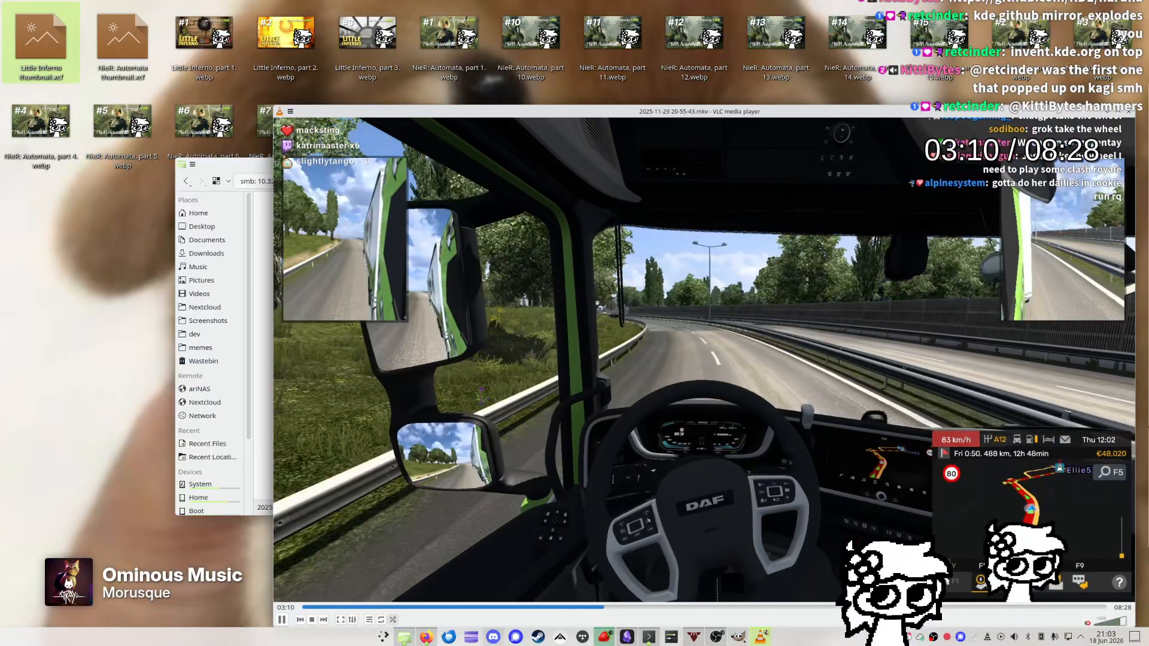
key("Right")
key("Right")
key("Right")
key("Right")
key("Right")
key("Right")
key("Right")
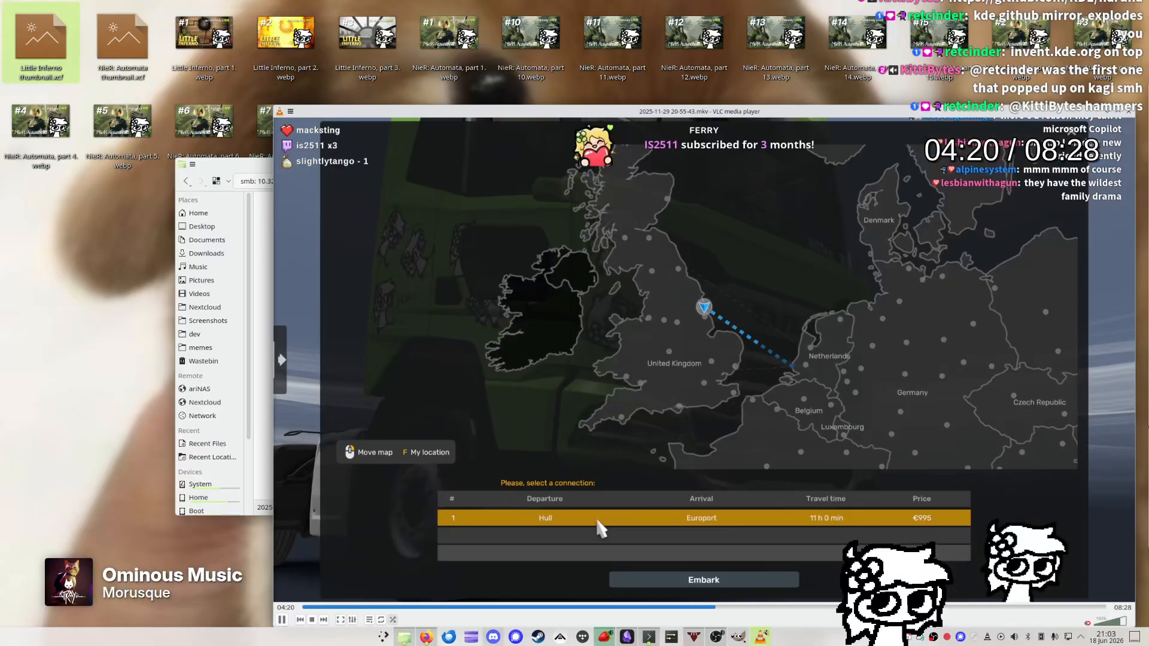
key("Right")
key("Right")
key("Right")
key("Right")
key("Right")
key("Right")
key("Right")
key("Right")
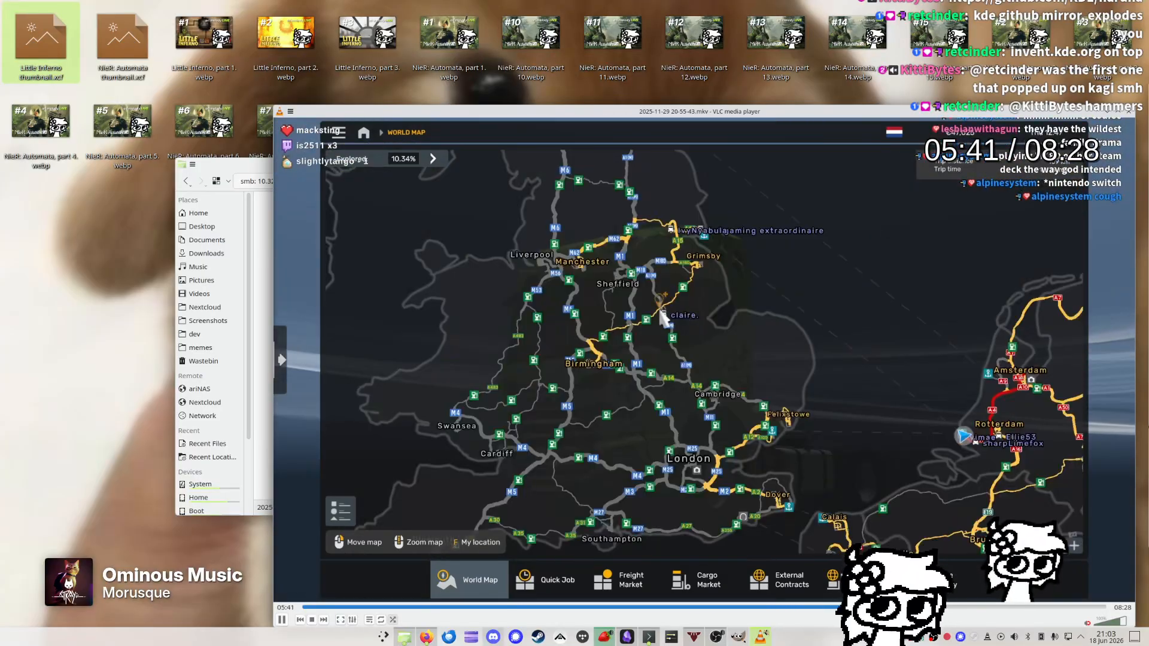
key("Right")
key("Right")
key("Right")
key("Right")
key("Right")
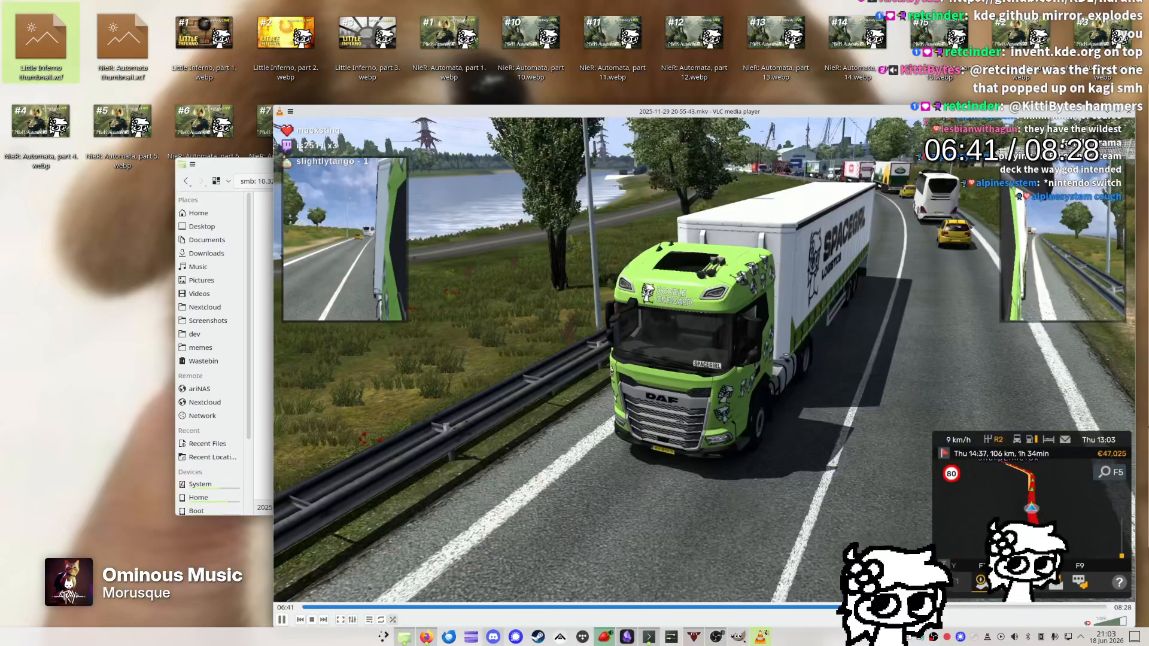
key("Right")
key("Right")
key("Right")
key("Right")
key("Right")
key("Right")
key("Right")
key("Right")
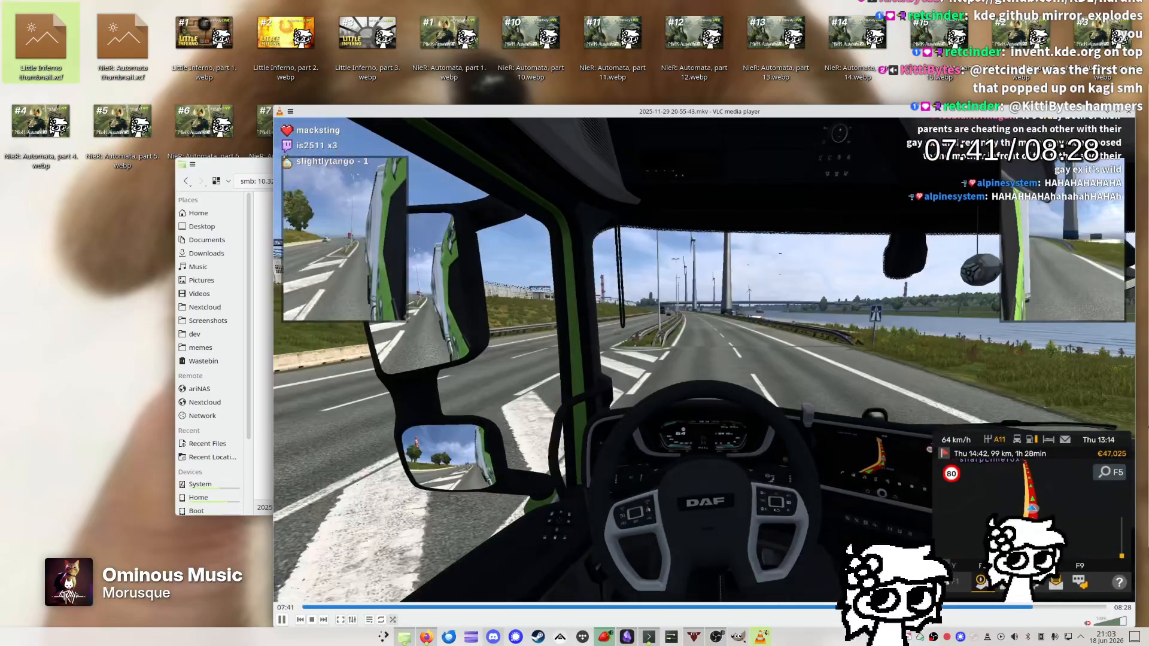
key("Right")
Go back to about 07:26, pause on the front view of the green truck and save a snapshot
key("Left")
key("Left")
key("Left")
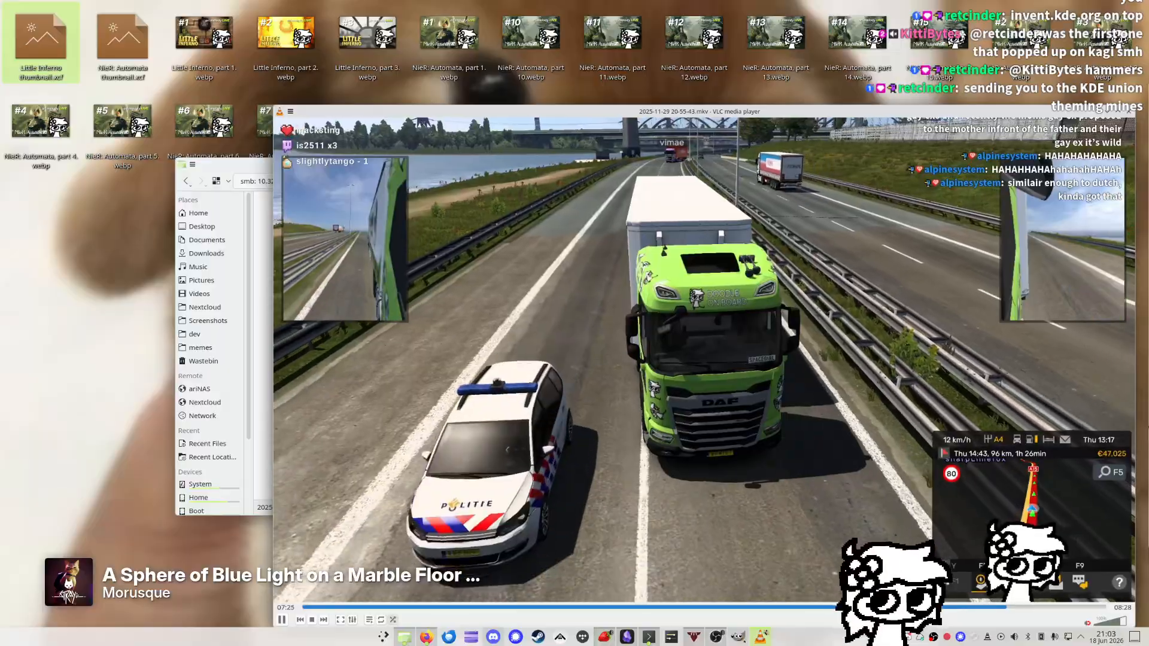
key("space")
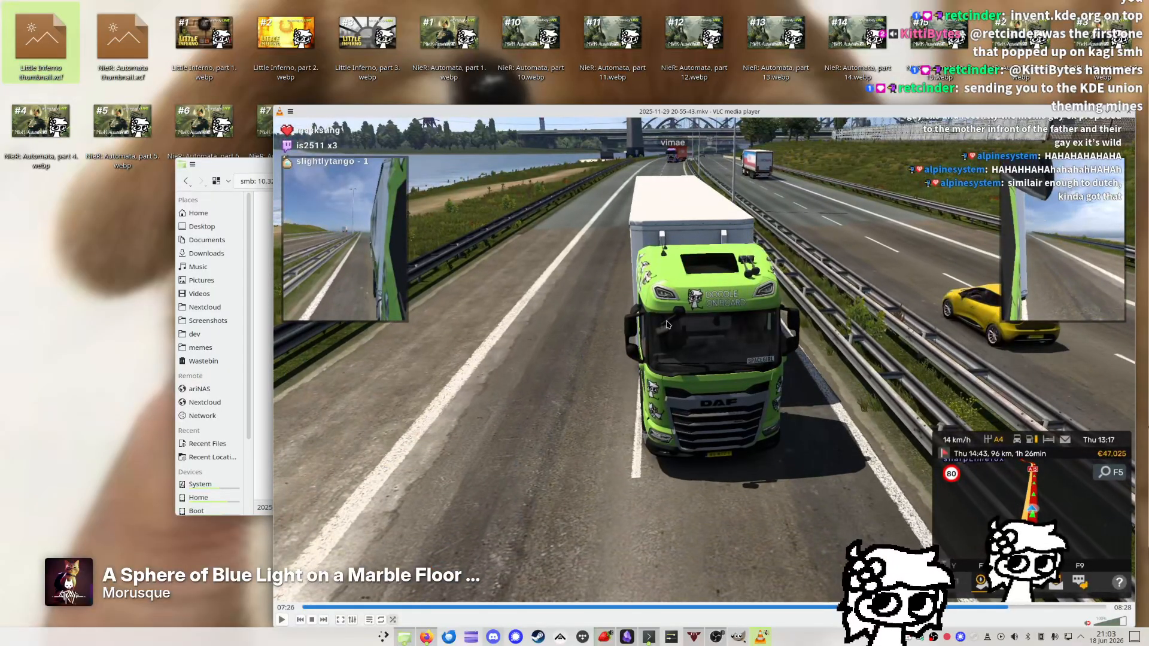
left_click(772, 535)
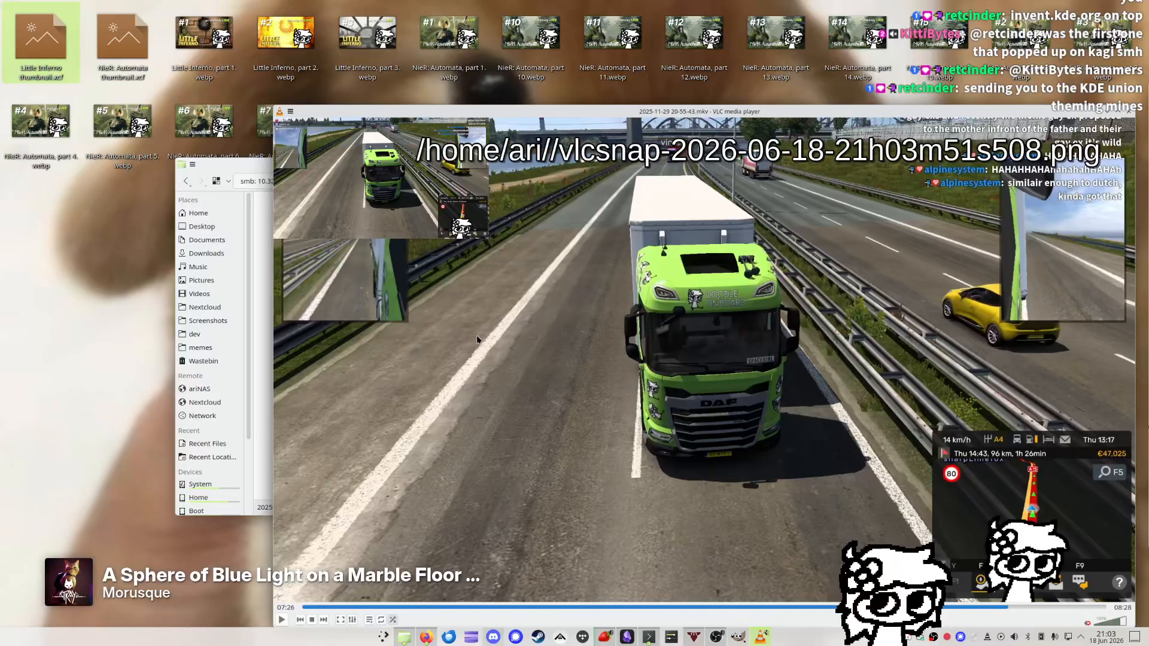
Resume the recording and skim its remainder to about 08:26
key("space")
key("Right")
key("Right")
key("Right")
key("Right")
key("Right")
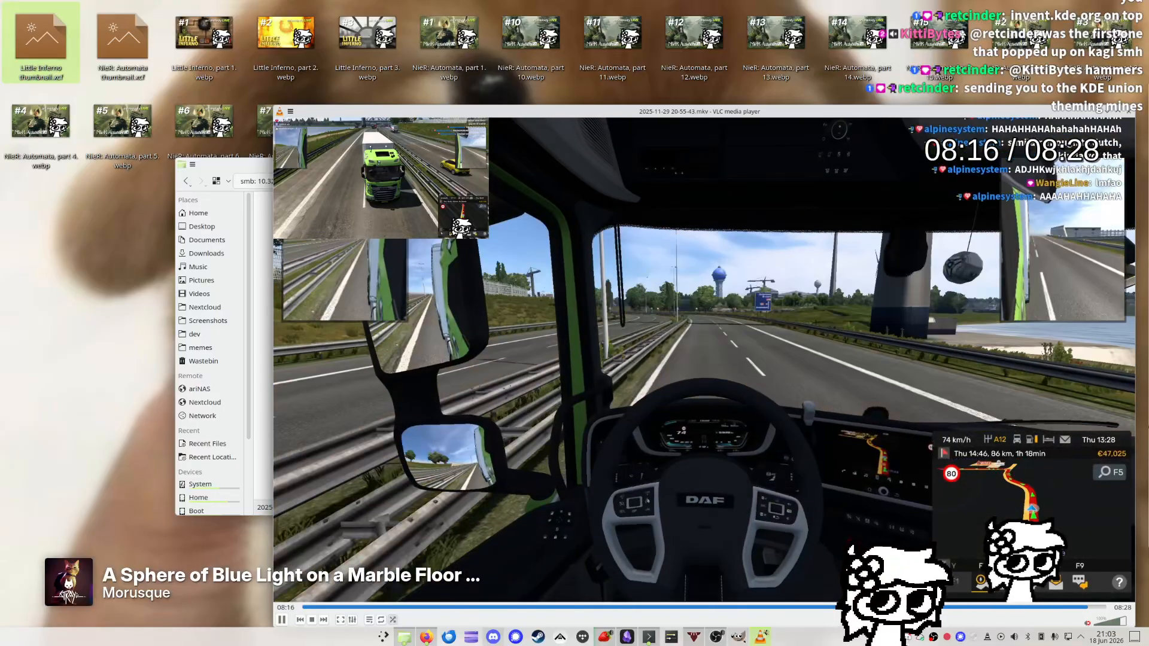
key("Right")
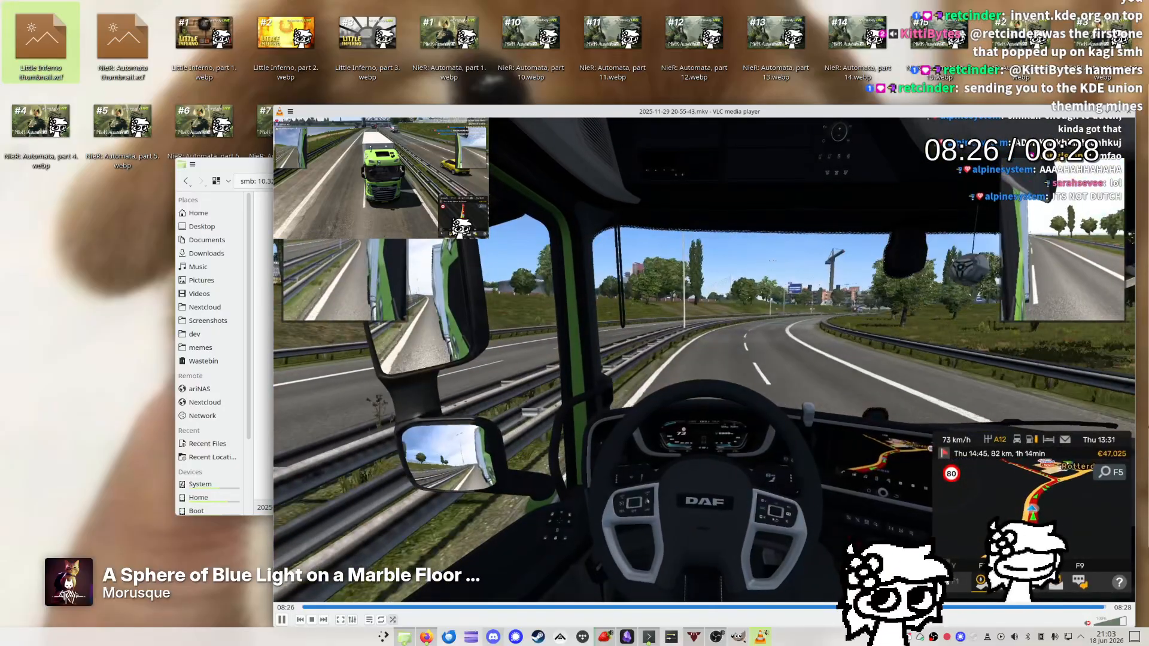
key("space")
key("ctrl+o")
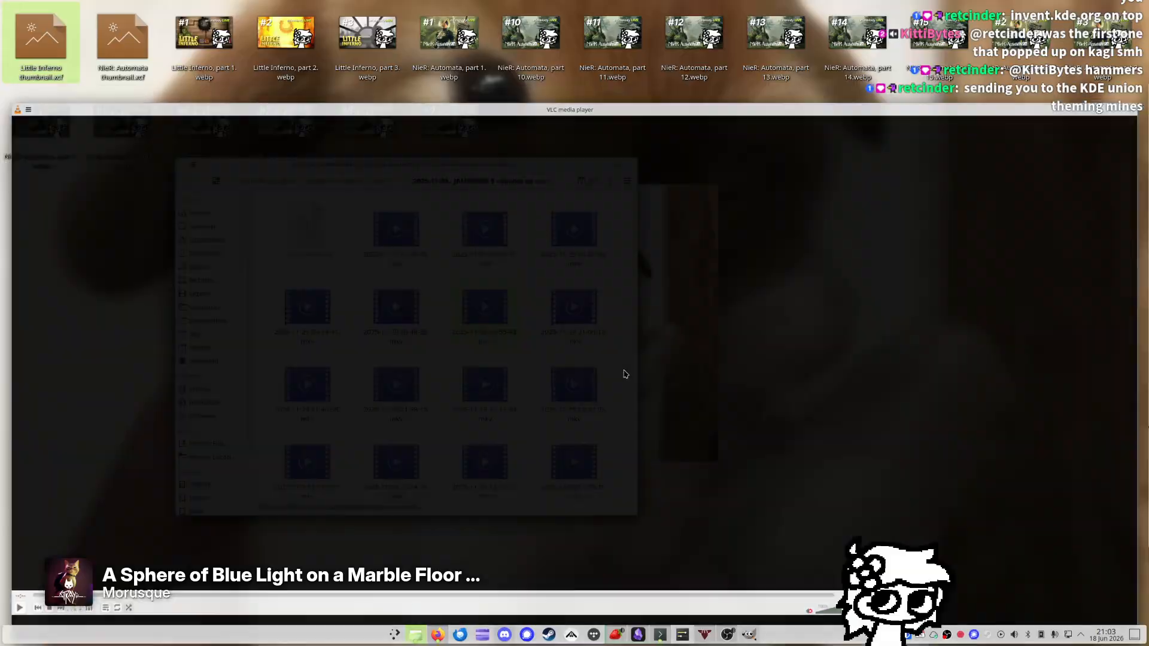
double_click(574, 311)
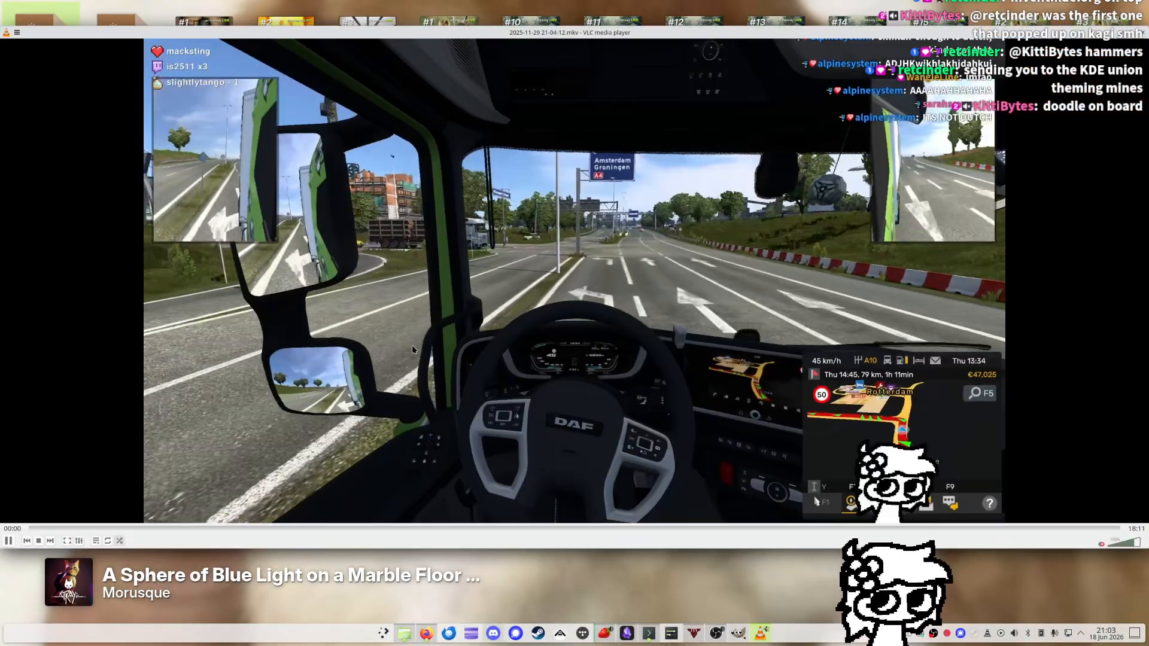
left_click_drag(110, 336, 418, 405)
key("Right")
key("Right")
key("ctrl+Right")
key("ctrl+Right")
key("ctrl+Right")
key("ctrl+Right")
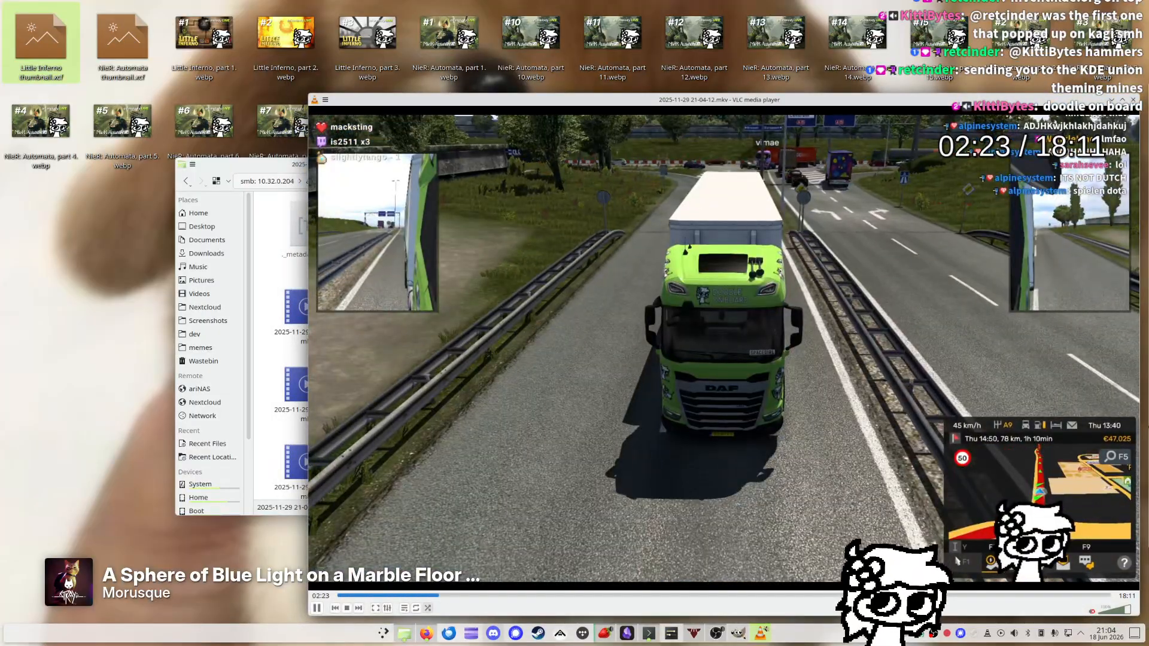
left_click_drag(560, 595, 702, 597)
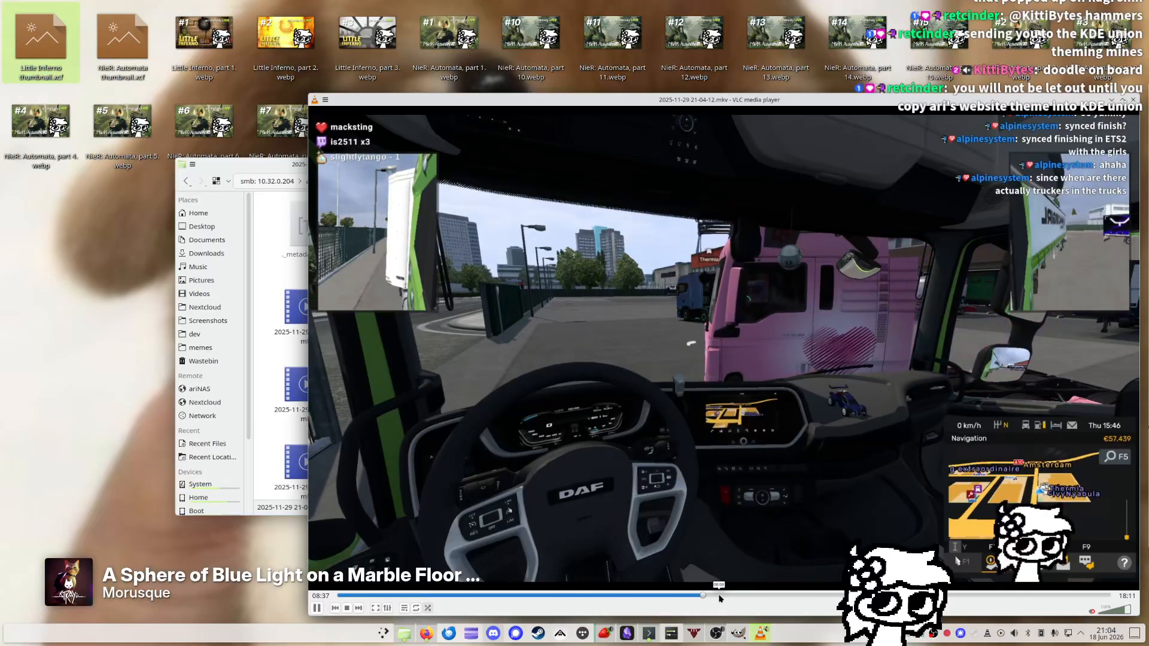
left_click(692, 596)
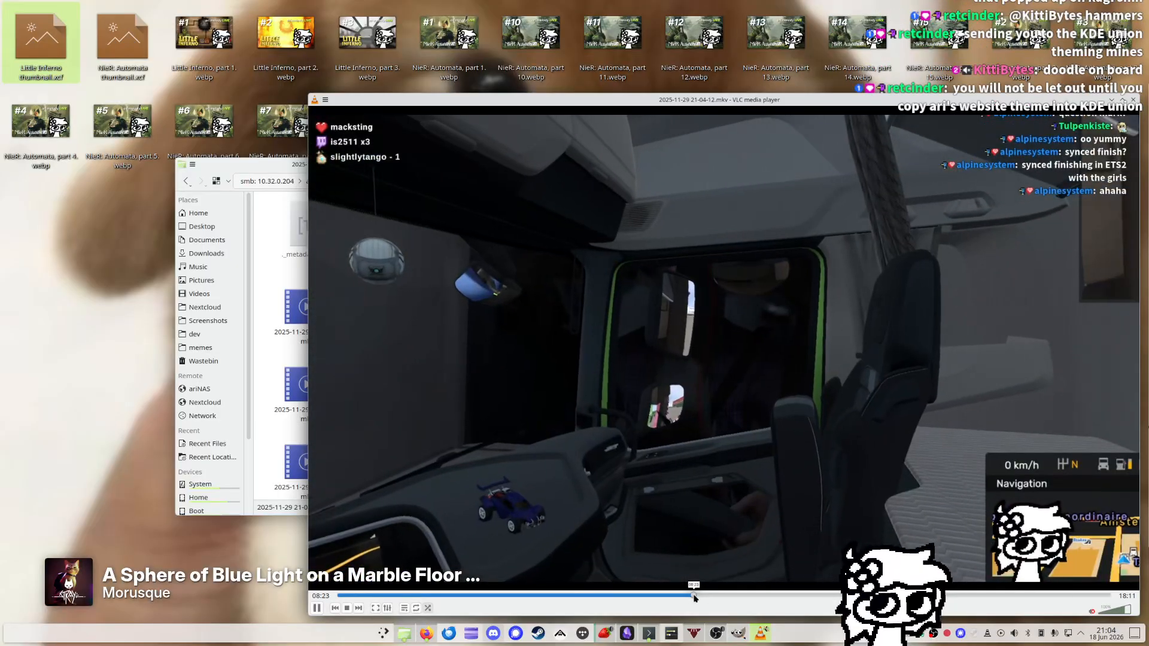
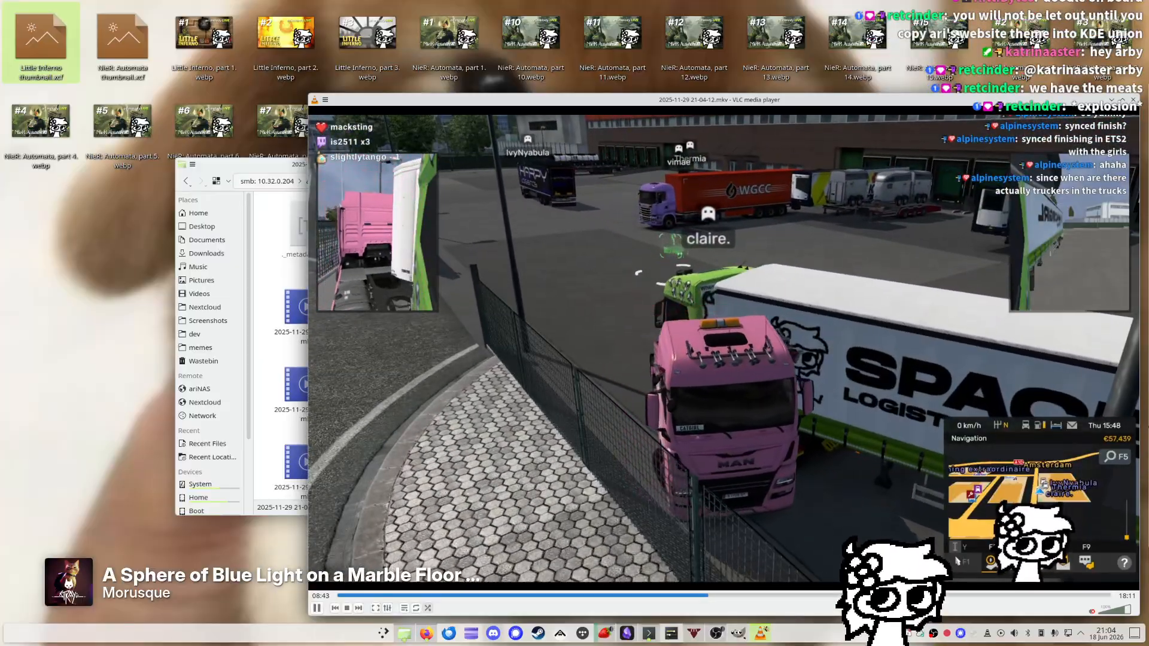
Skim ahead to about 10:47 and return to the parked trucks at about 10:32, pausing there
key("Right")
key("Right")
key("Right")
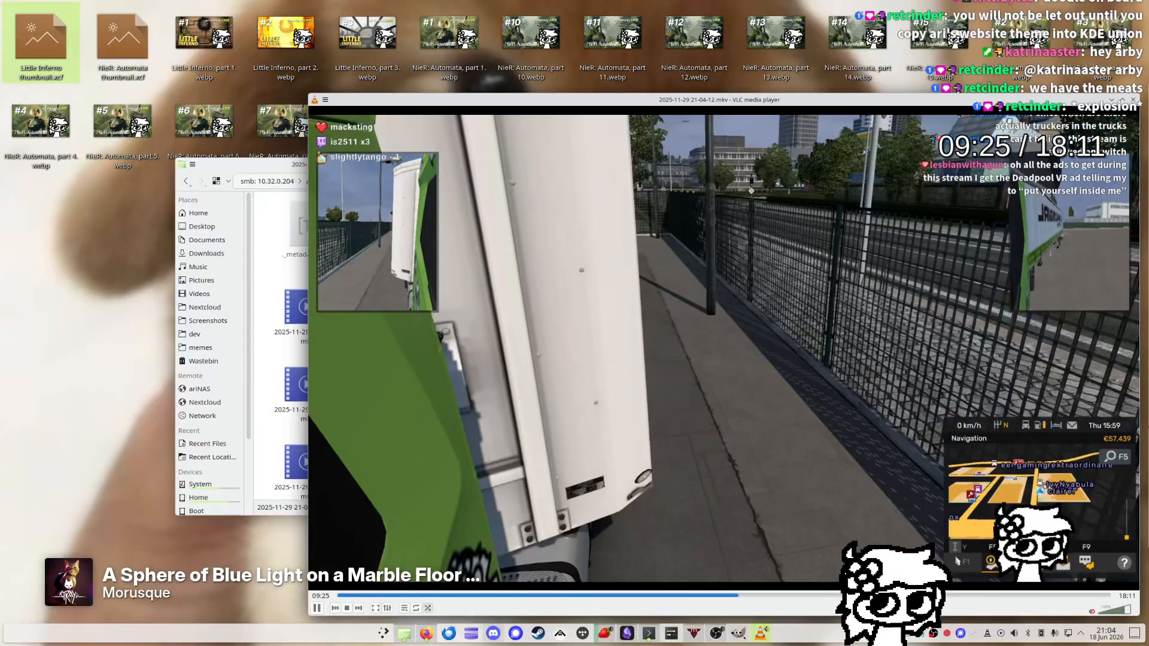
key("Right")
key("Right")
key("Right")
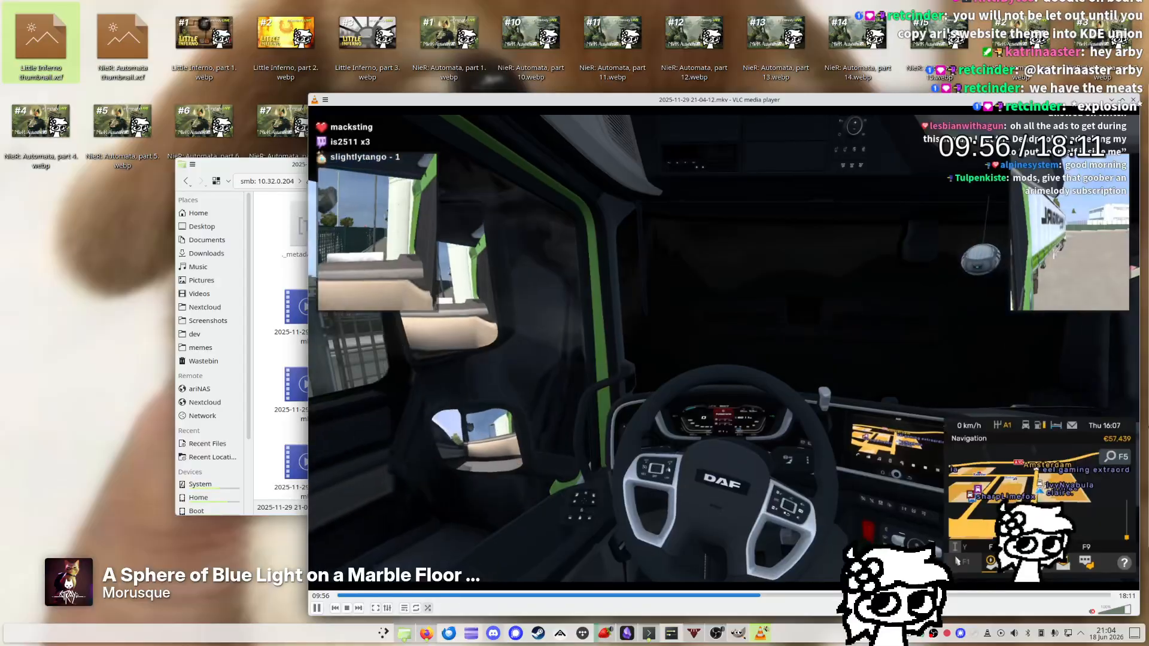
key("Right")
key("Right")
key("Right")
key("Right")
key("Right")
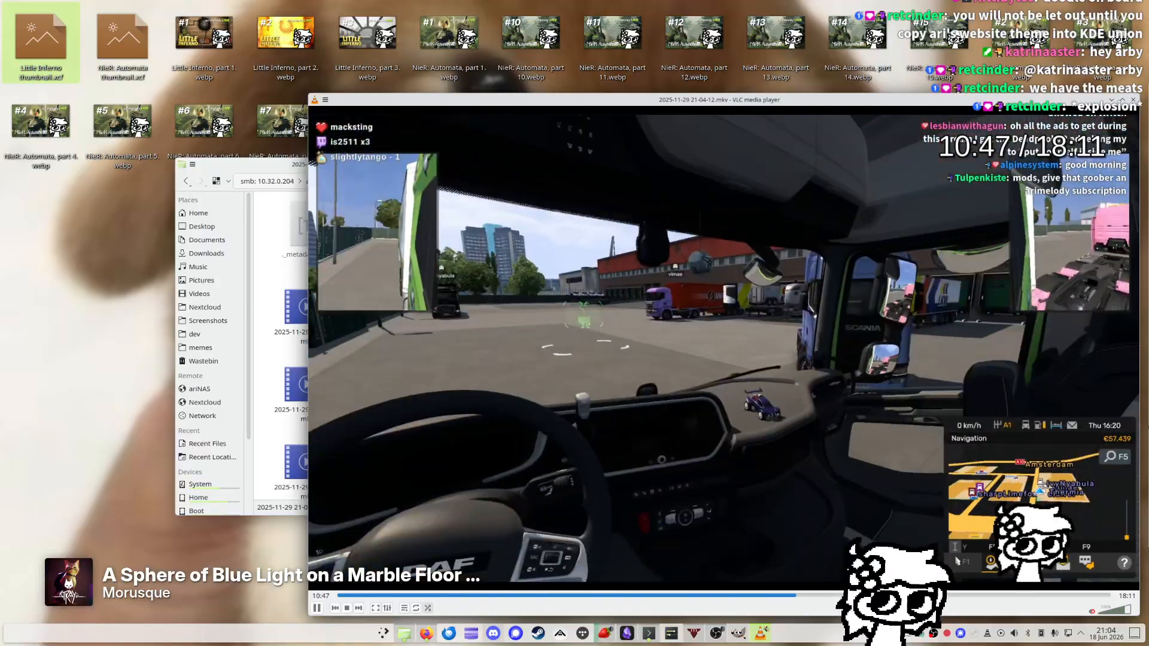
key("Left")
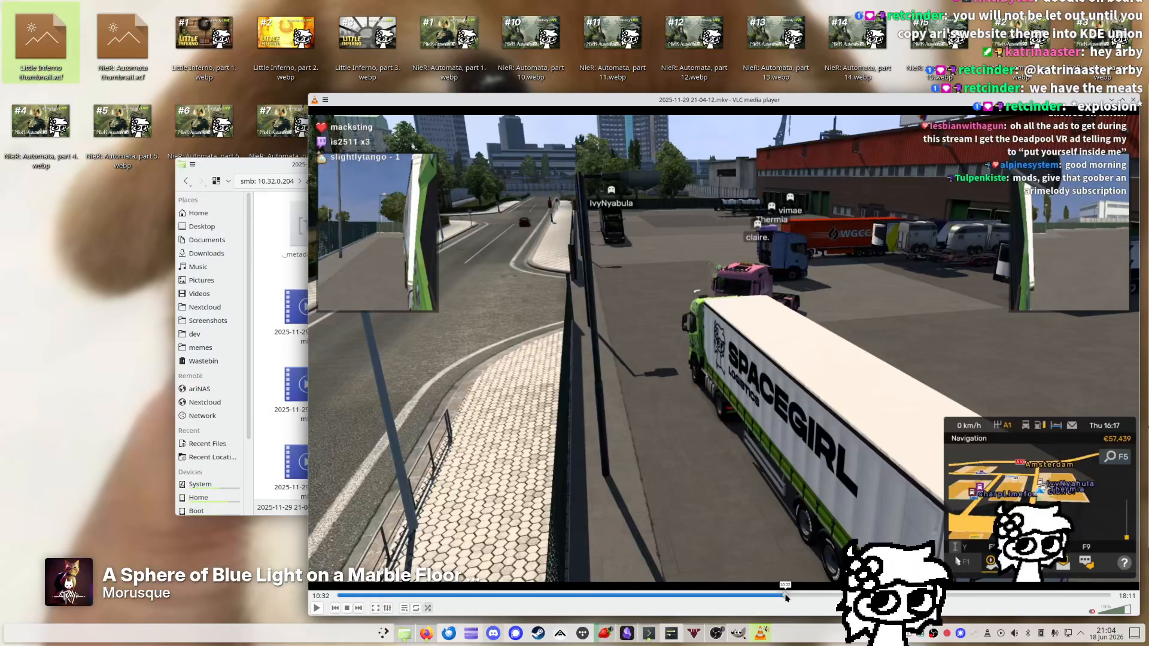
Play on to about 10:37, pause on the parked trucks and save a snapshot of that frame
key("space")
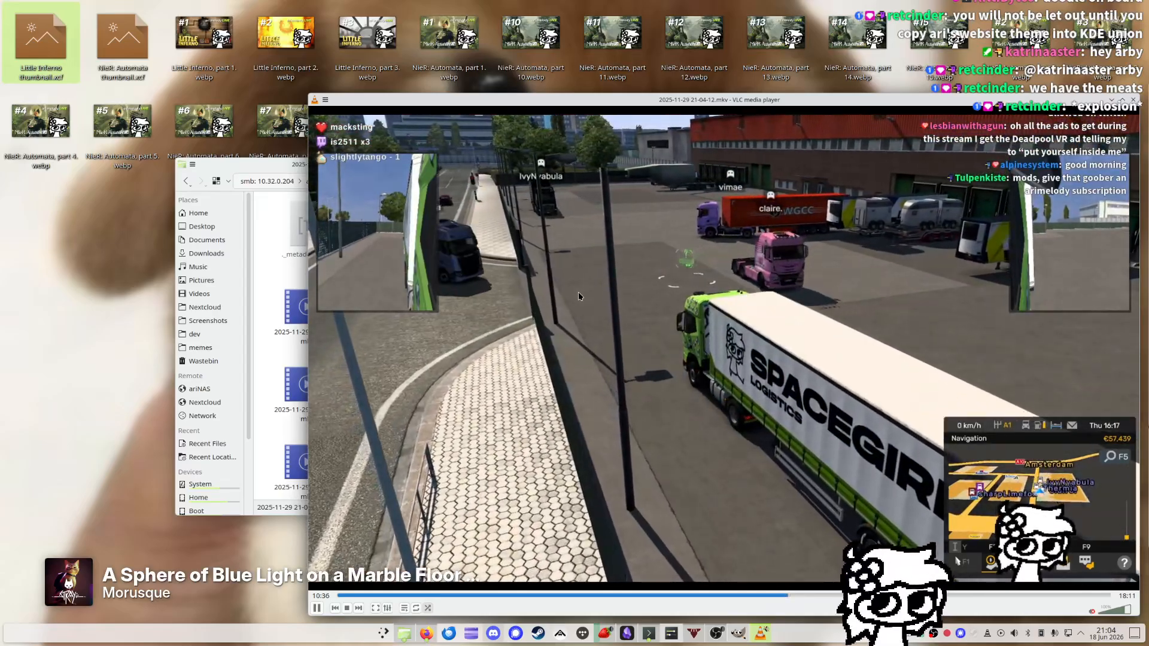
key("space")
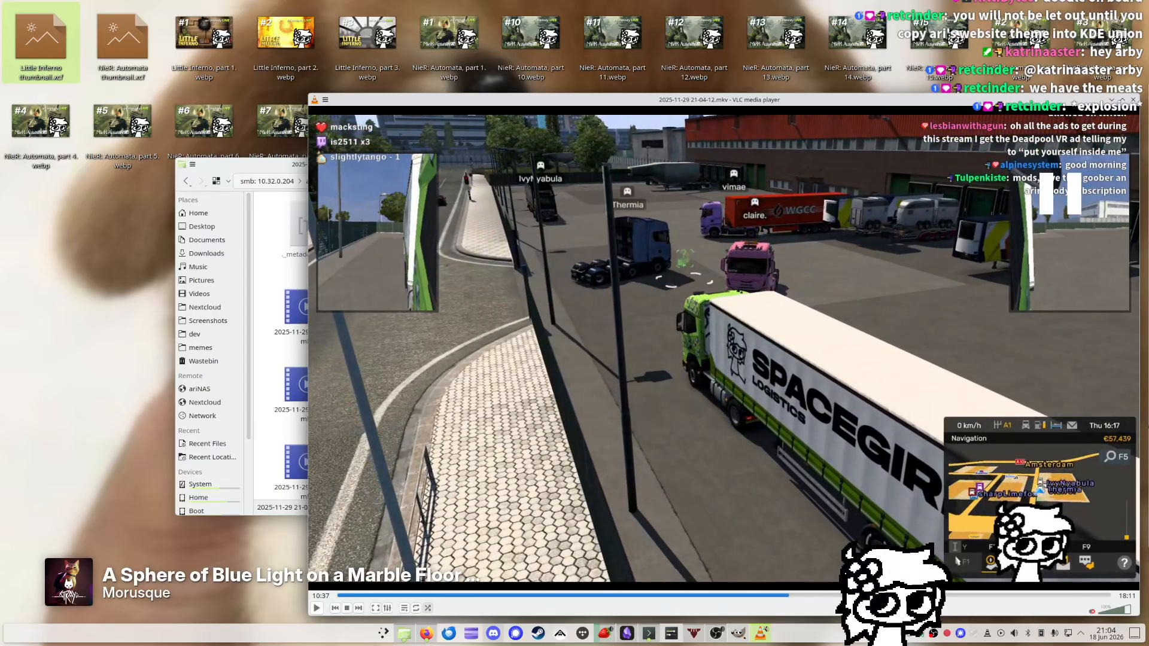
right_click(676, 306)
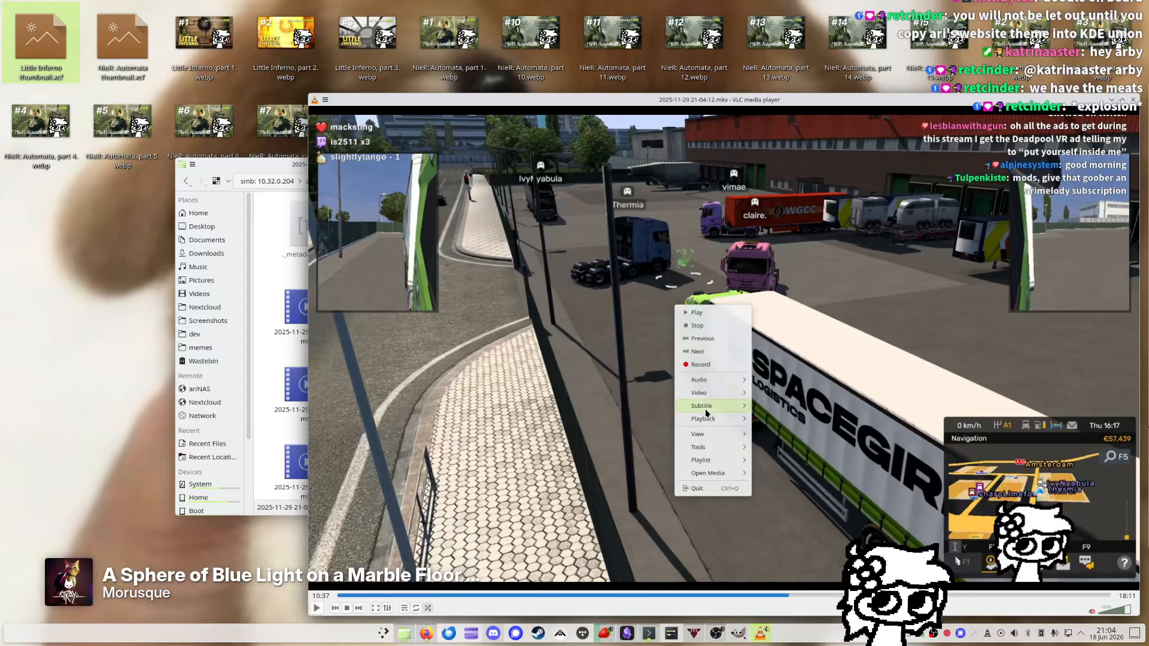
mouse_move(707, 393)
left_click(779, 520)
right_click(547, 326)
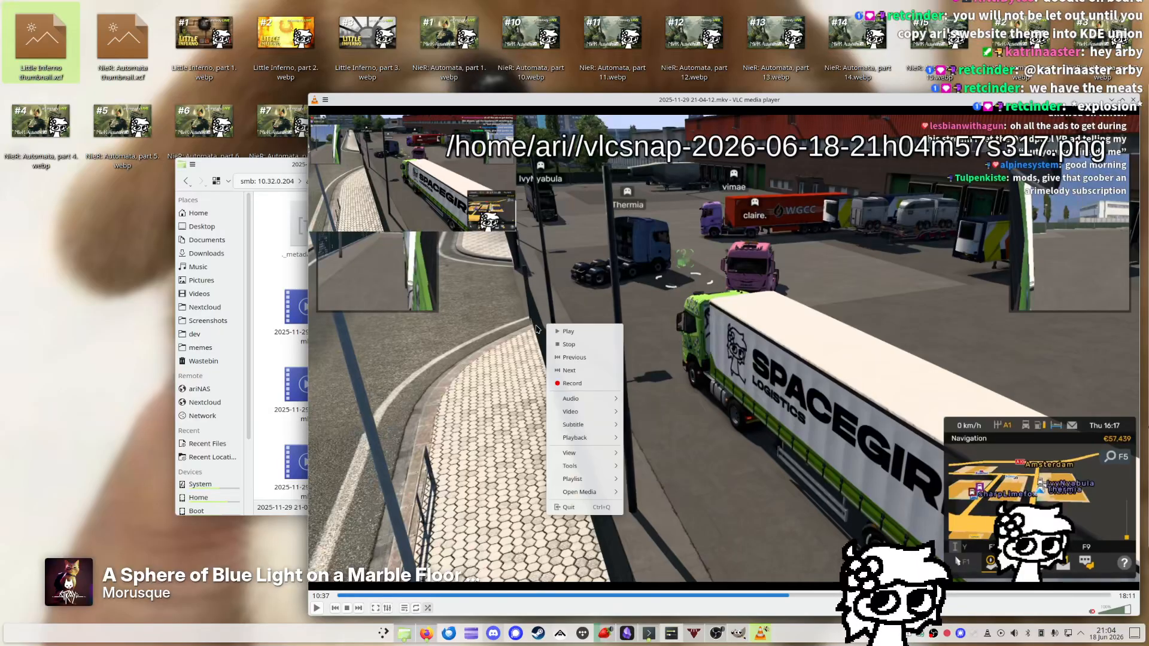
left_click(518, 318)
Switch to GIMP and bring up the Little Inferno thumbnail image
left_click(729, 640)
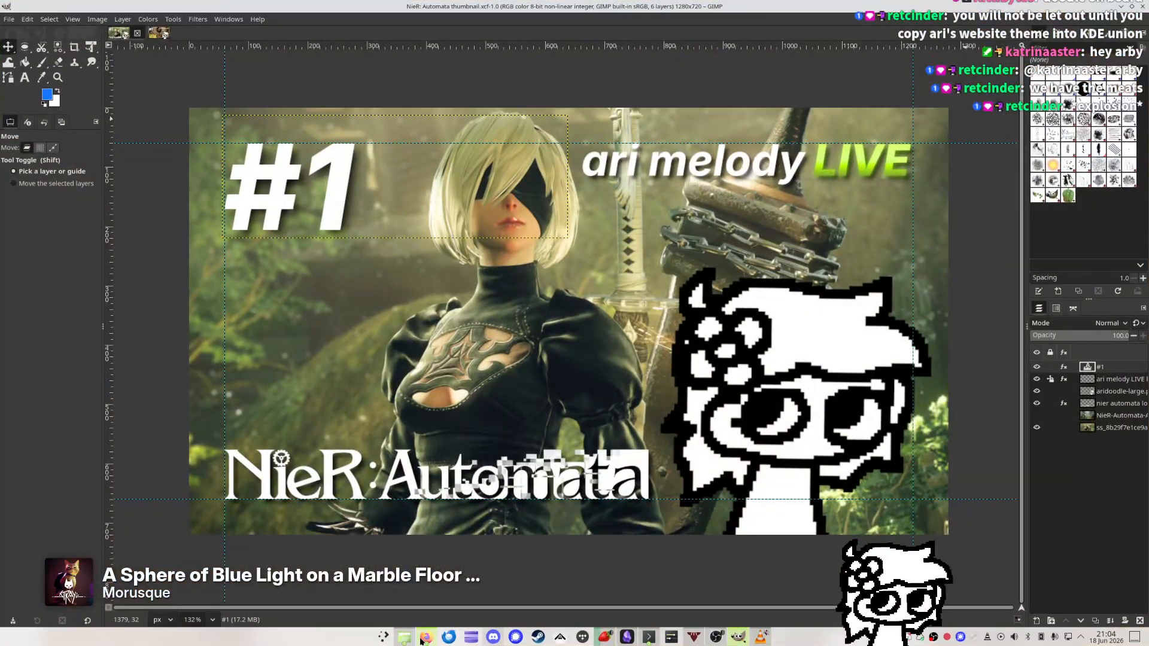
left_click(157, 34)
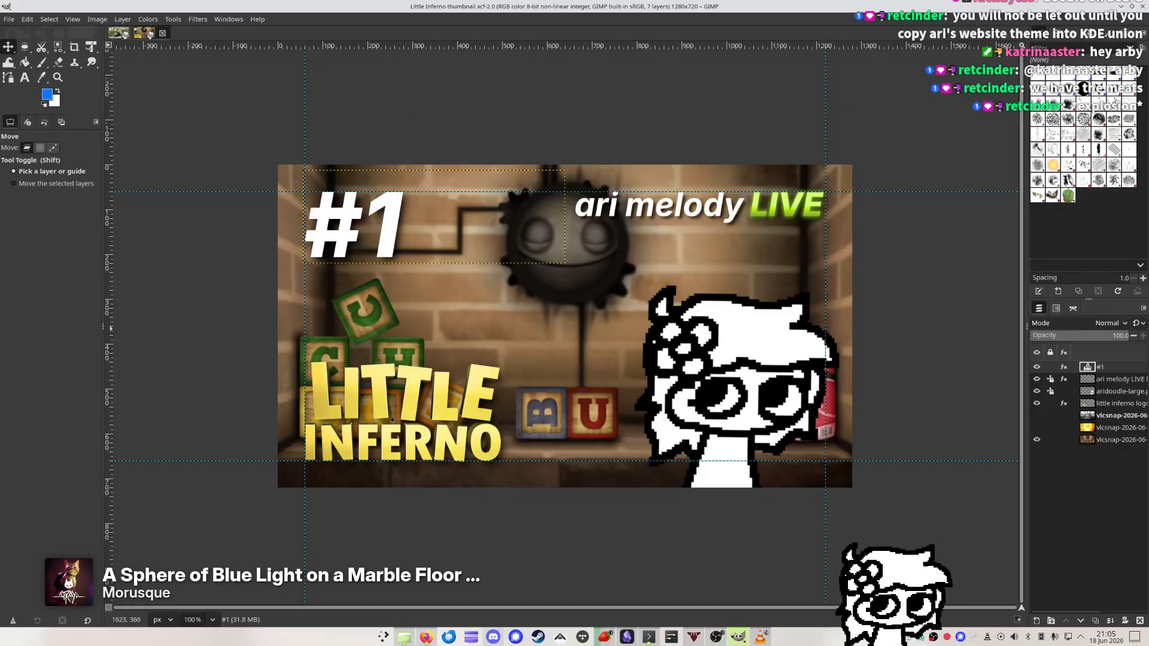
Switch to Dolphin and look at thumbnail.png in the 2025-10-29 JAMBOREE 4 folder under 2025/10
key("alt+Tab")
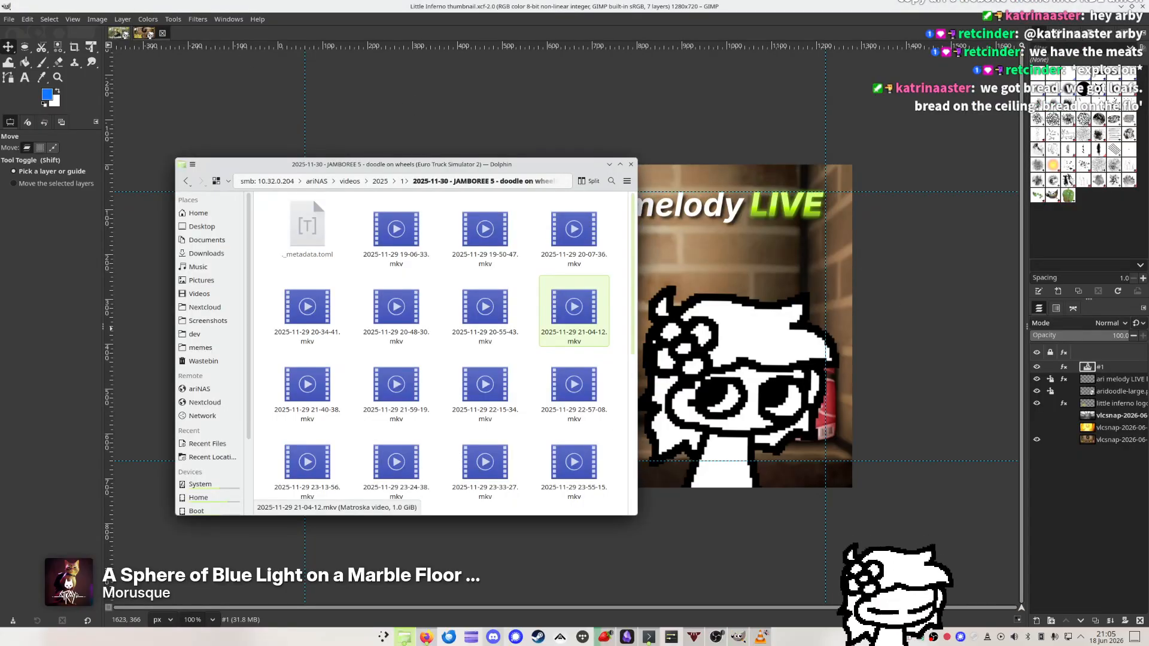
key("alt+Left")
key("alt+Left")
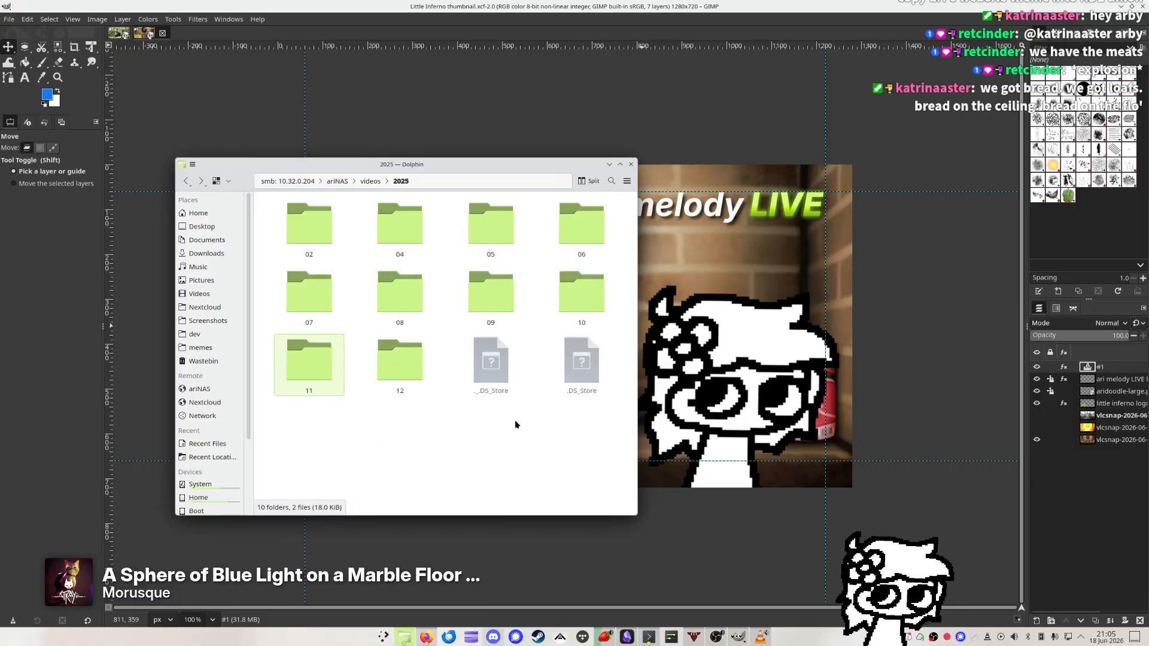
left_click(588, 308)
scroll(512, 433, "down", 1)
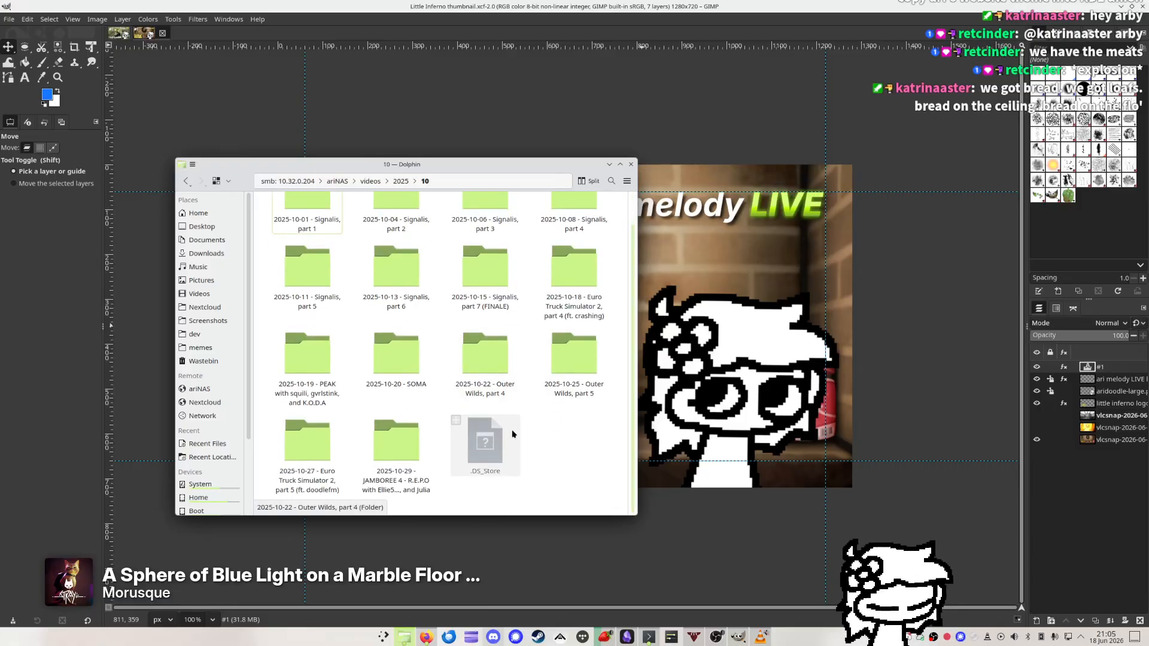
left_click(392, 446)
scroll(505, 442, "down", 3)
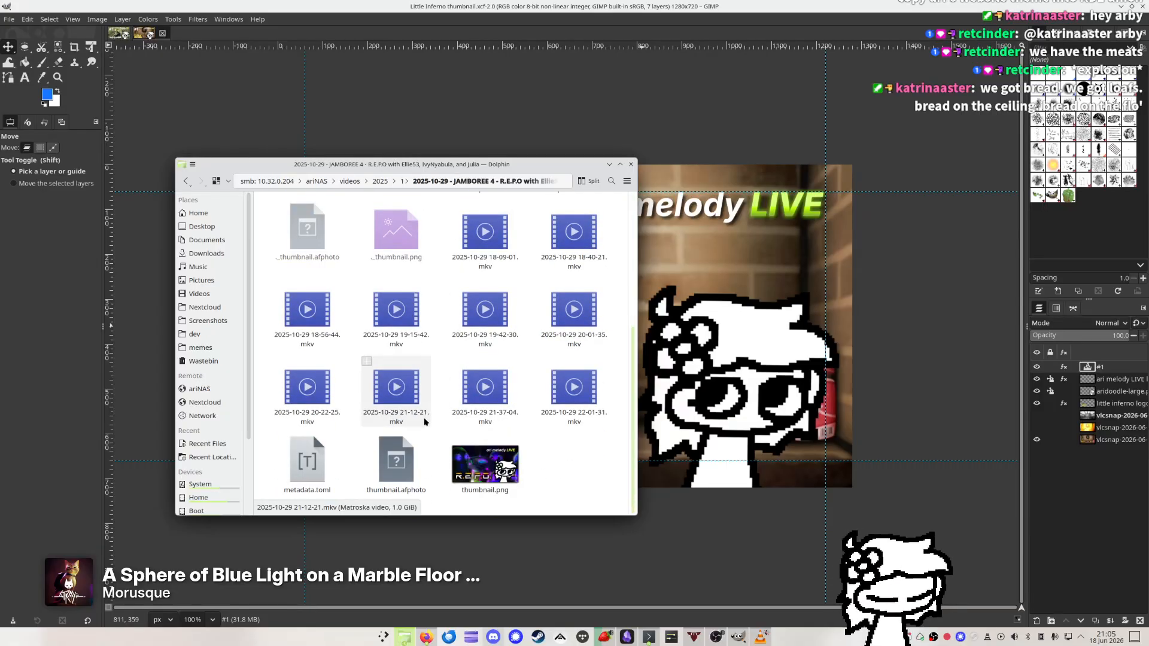
double_click(502, 463)
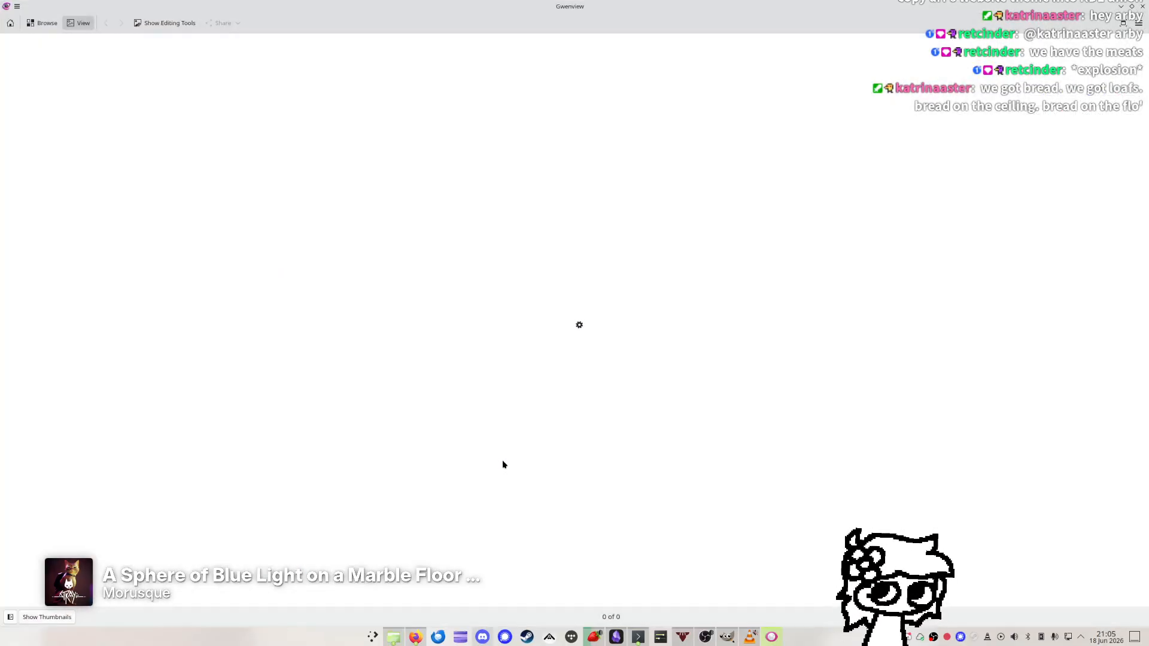
key("alt+F4")
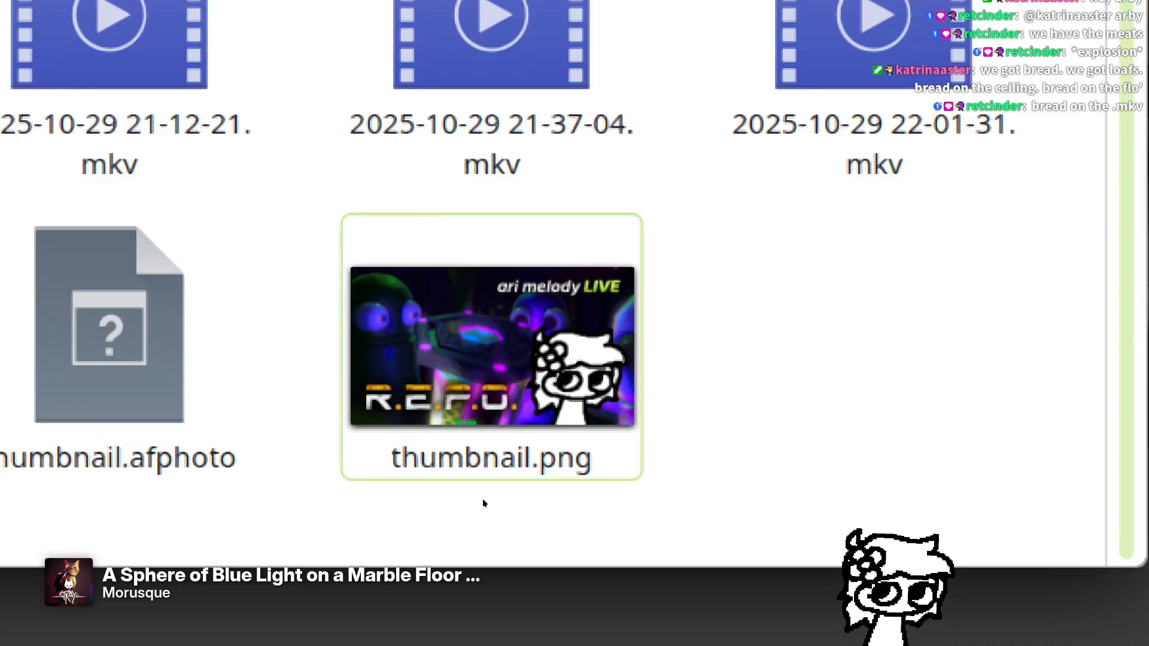
scroll(483, 499, "down", 8)
Return to the 2025/11 folder, open the 2025-11-30 JAMBOREE 5 folder and move its window off the thumbnail artwork
key("alt+Left")
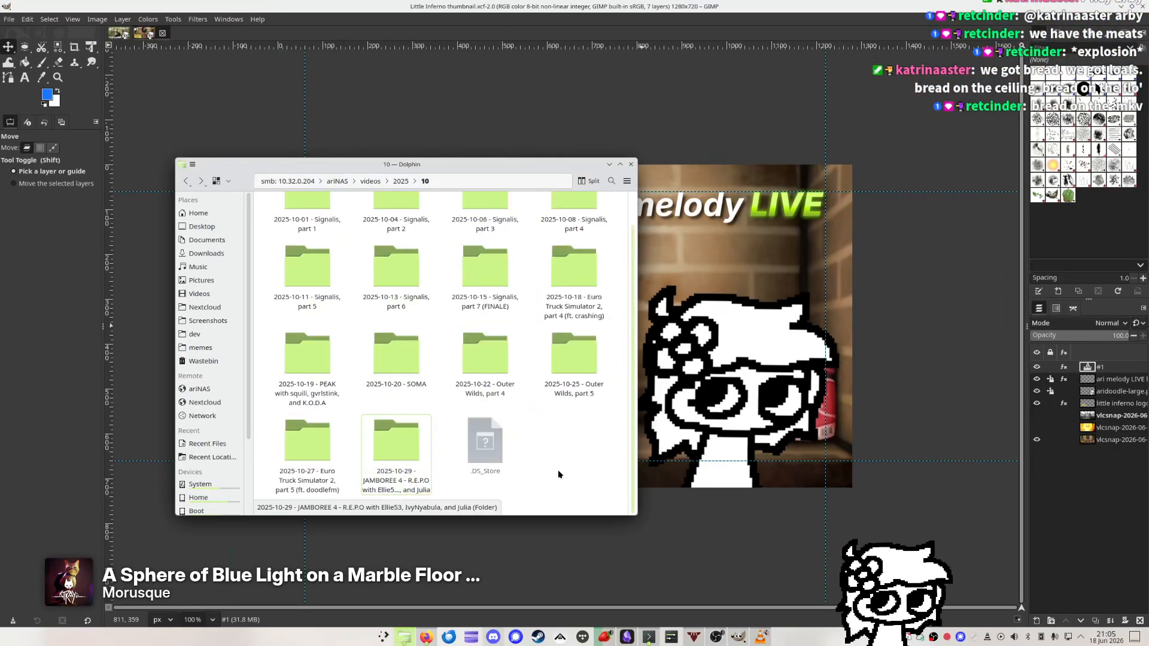
key("alt+Left")
left_click(389, 286)
key("alt+Left")
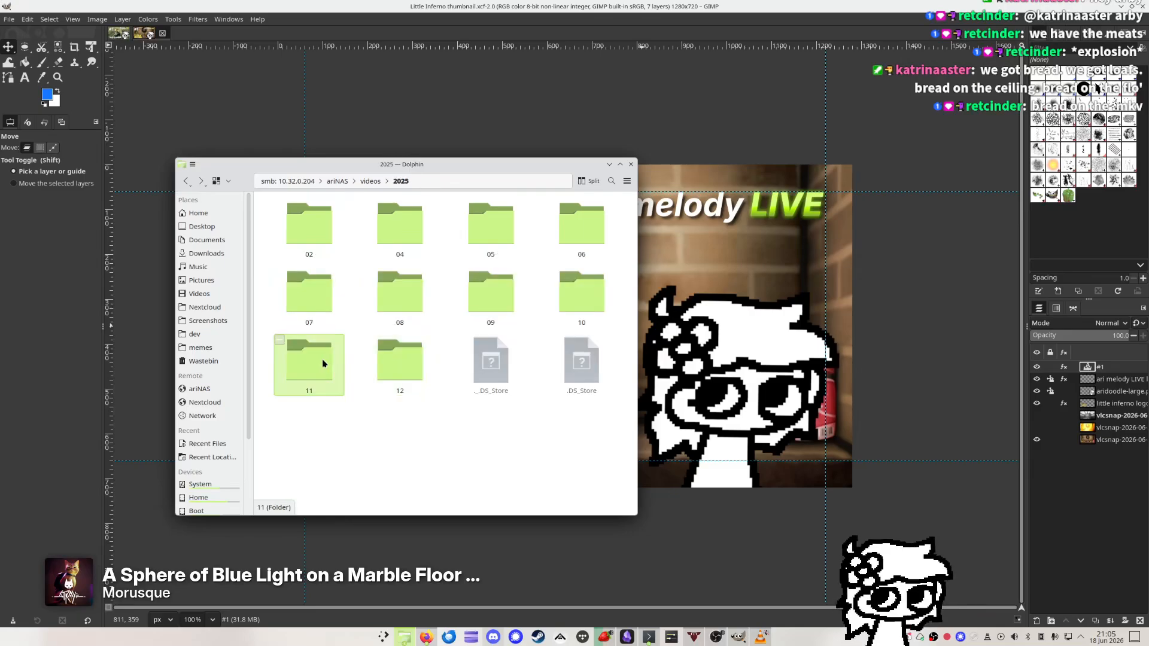
left_click(323, 361)
left_click(564, 343)
left_click_drag(543, 387, 901, 461)
Save the Little Inferno project in GIMP under the new name "JAMBOREE 5 - doodle on wheels thumbnail.xcf" on the Desktop
left_click(478, 5)
key("ctrl+shift+s")
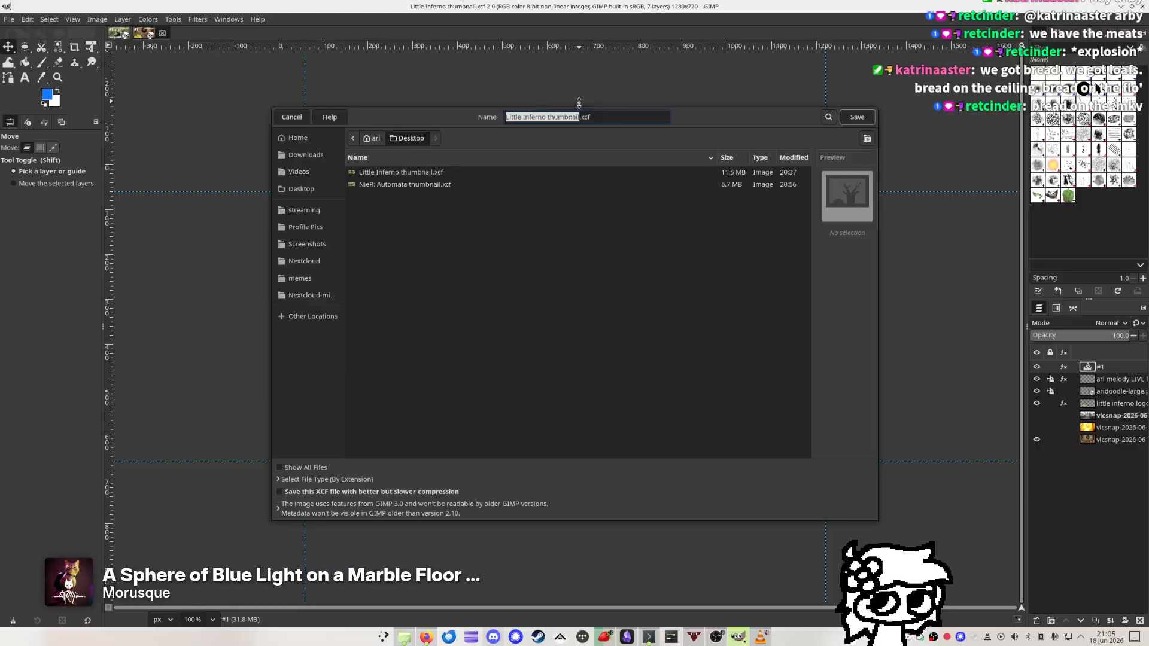
key("Home")
key("ctrl+shift+Right")
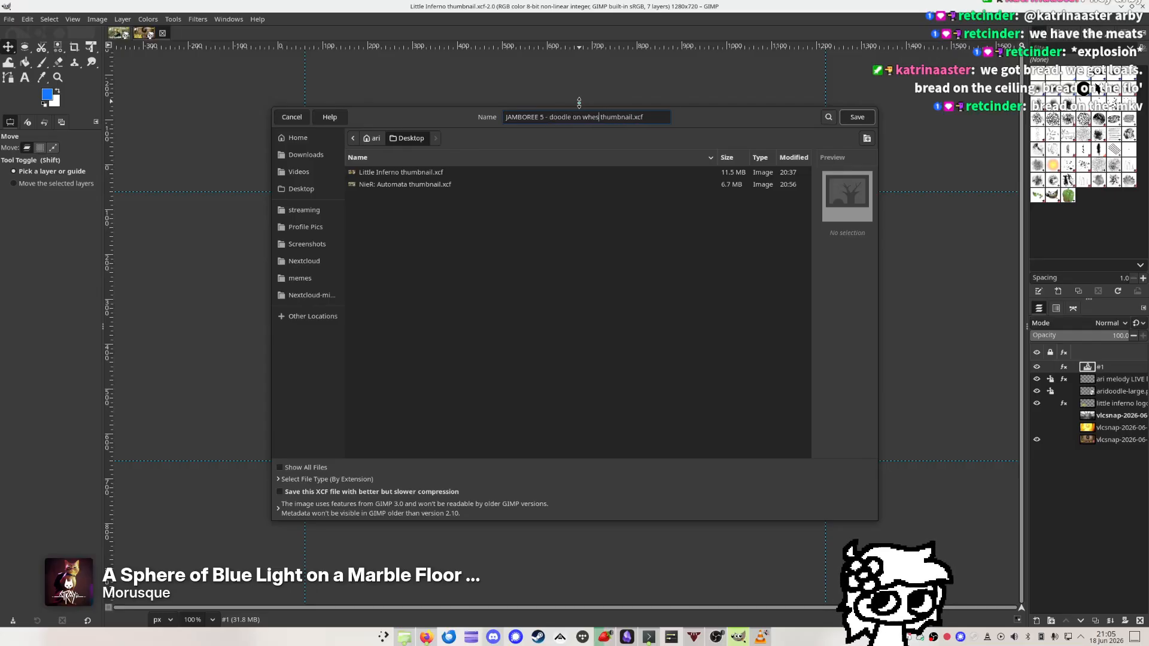
key("Return")
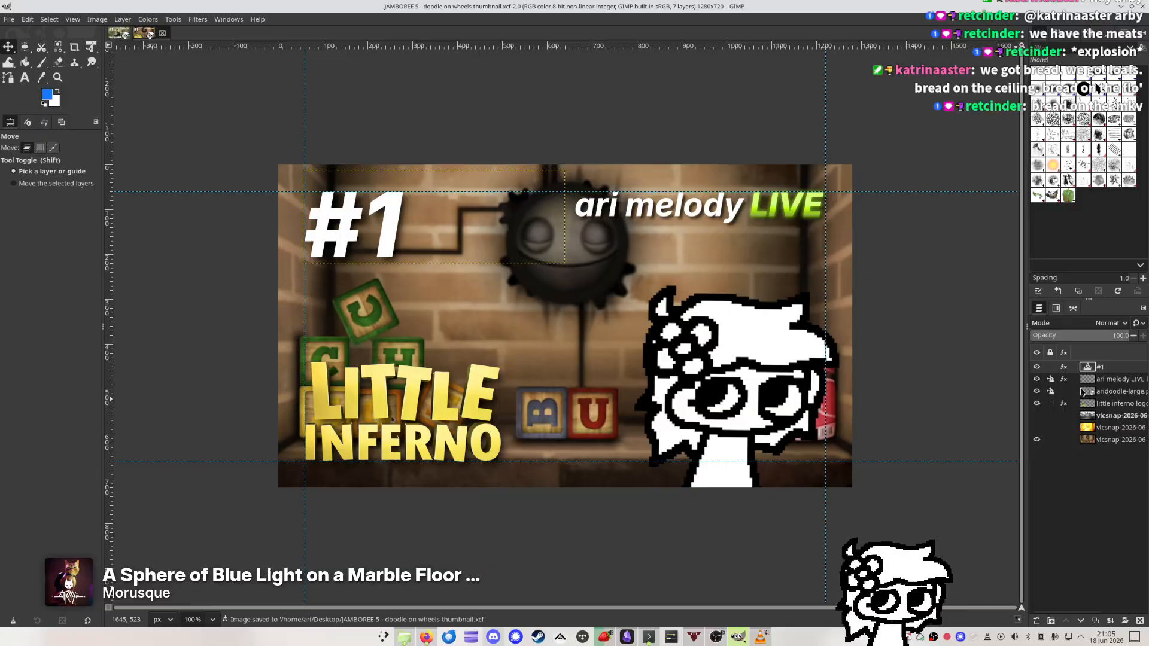
Delete the #1 text, the Little Inferno logo and the three vlcsnap background layers
left_click(1140, 619)
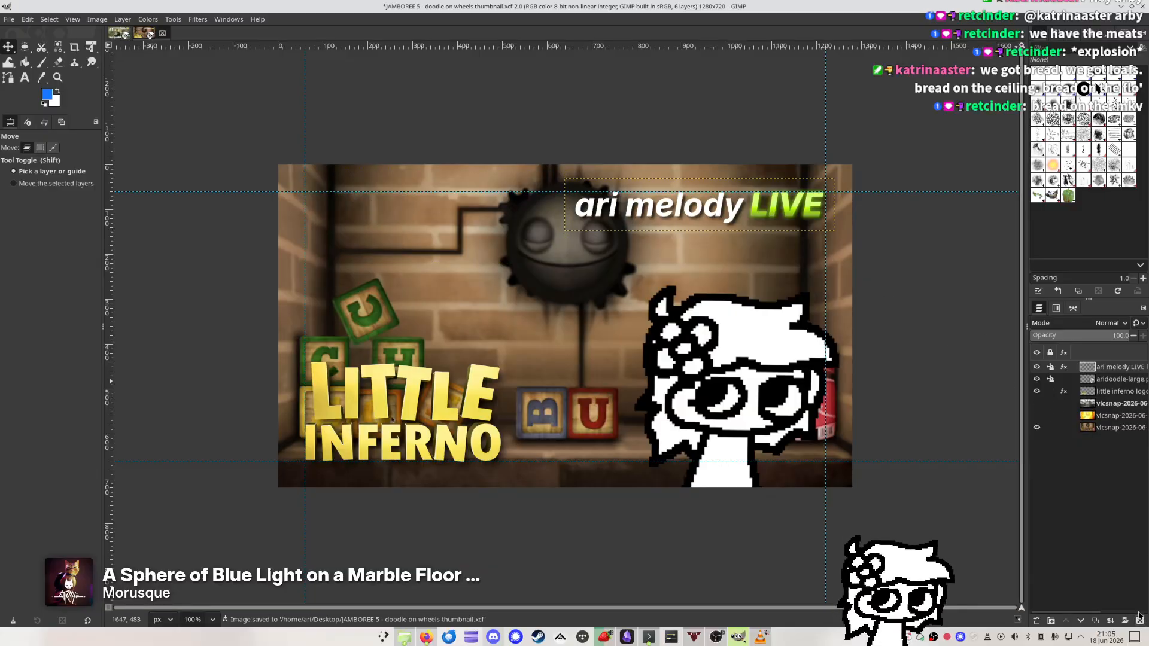
left_click(1121, 391)
left_click(1140, 620)
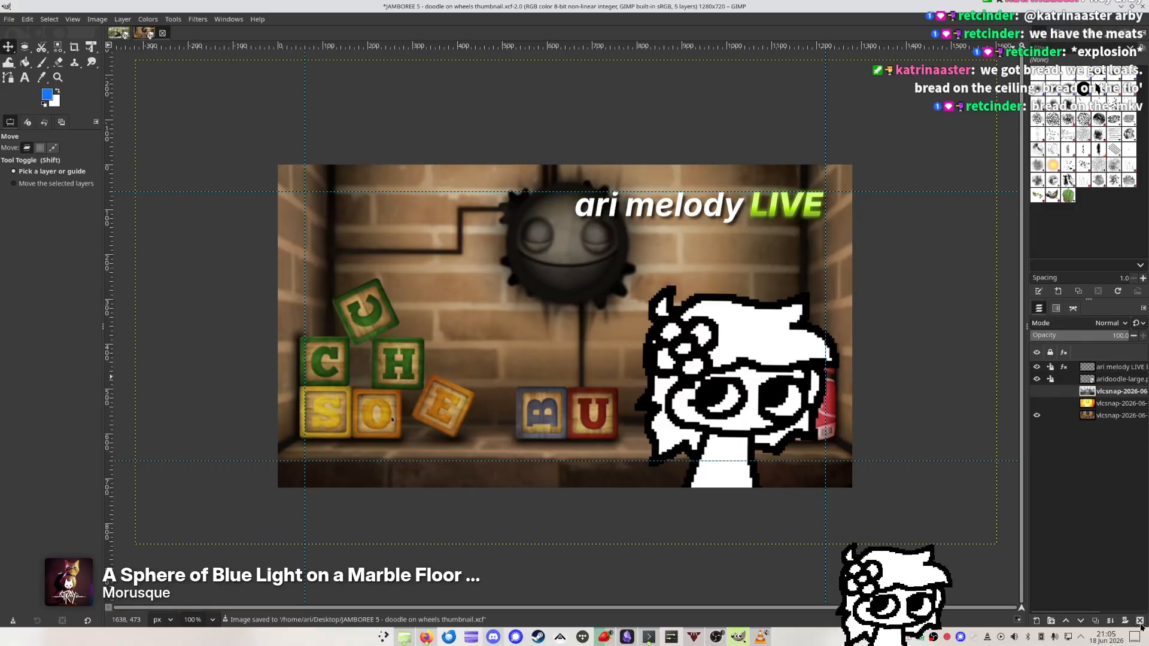
left_click(1140, 621)
left_click(1140, 622)
left_click(1139, 621)
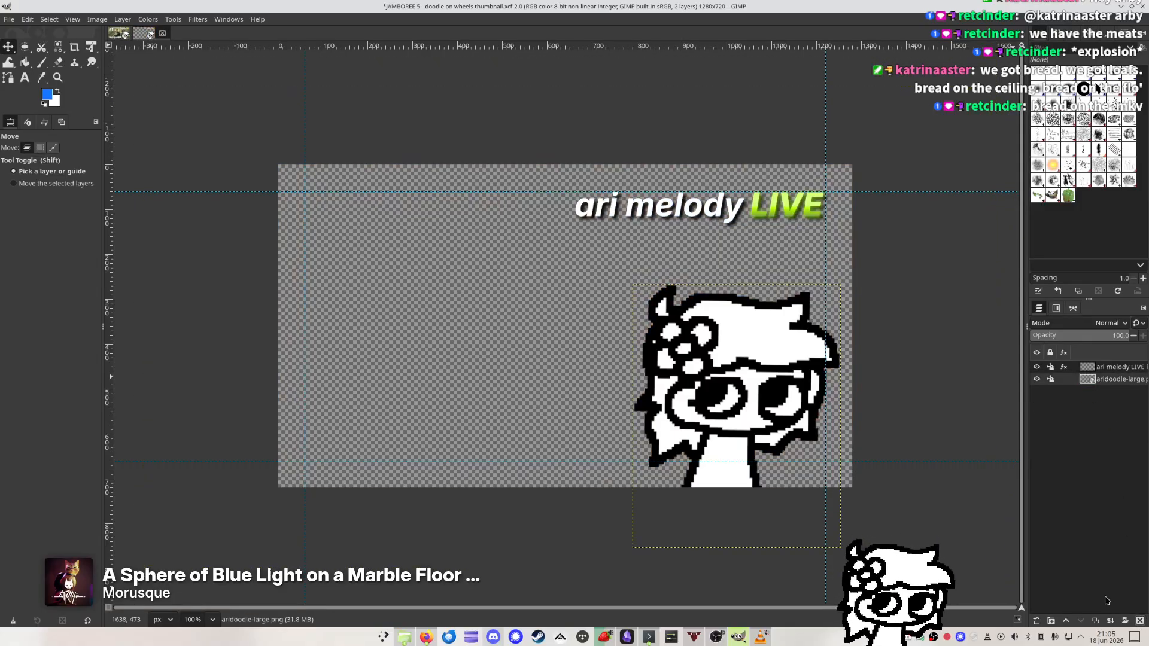
left_click(400, 634)
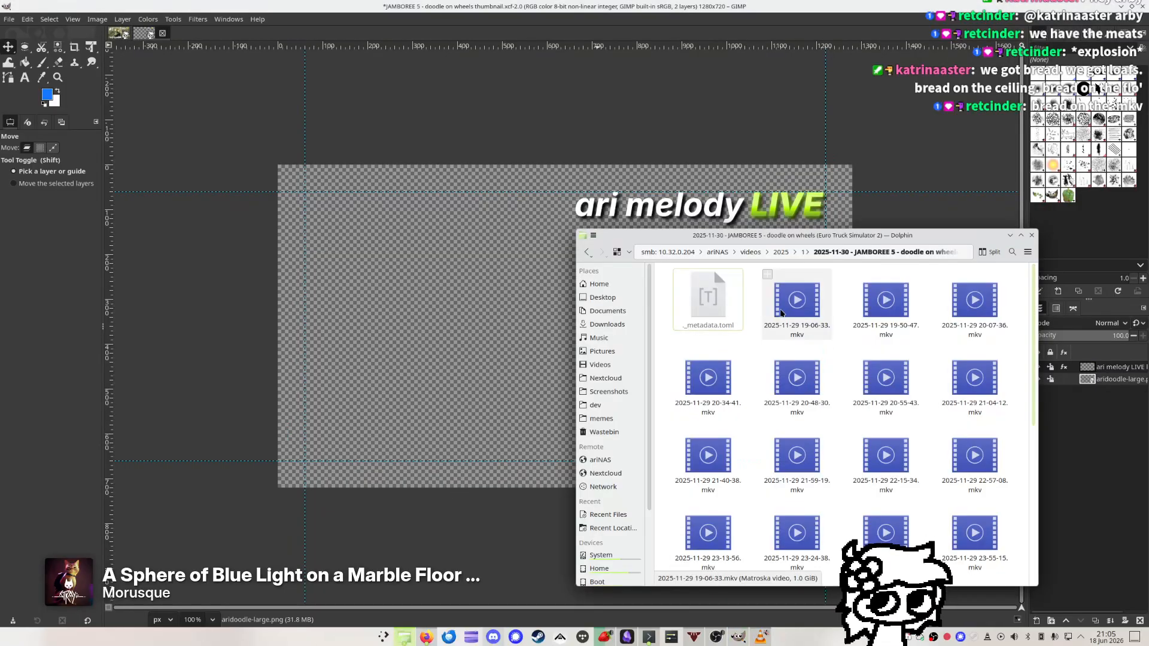
left_click_drag(713, 268, 775, 265)
left_click_drag(840, 322, 840, 322)
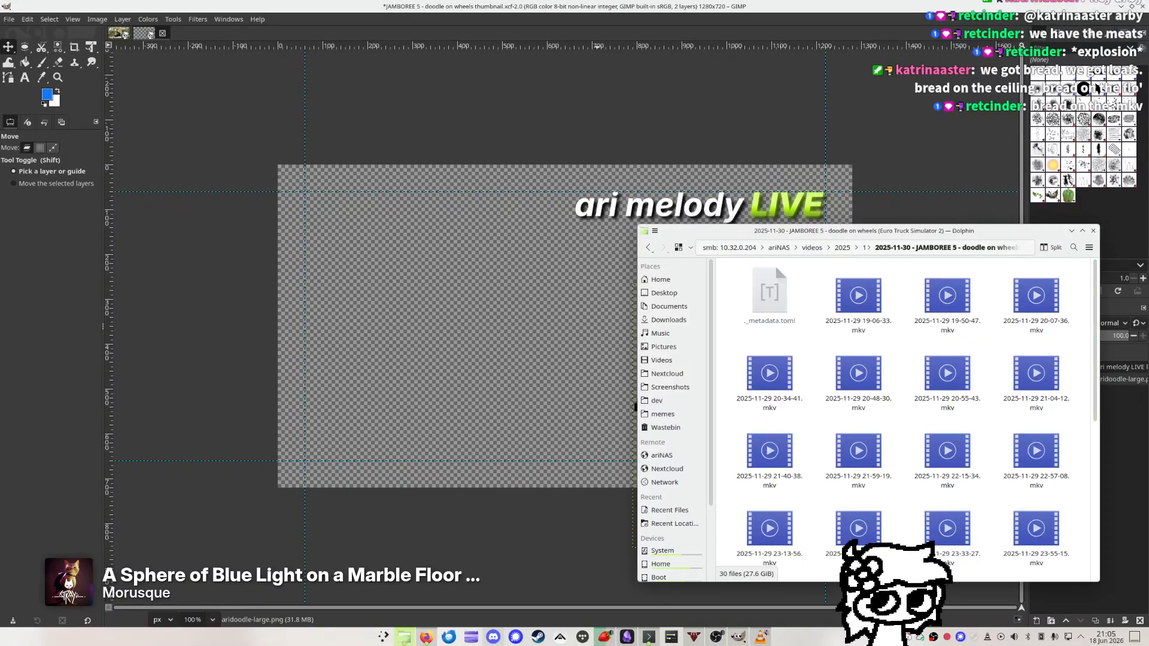
left_click_drag(774, 265, 546, 328)
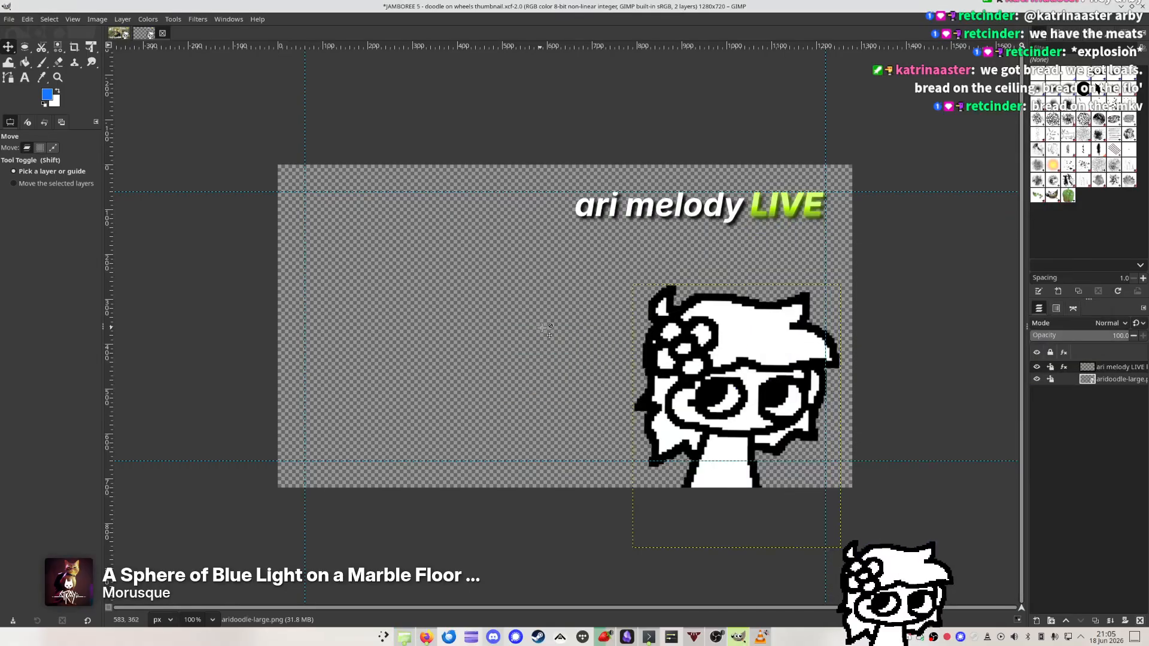
Shift the truck snapshot down and slightly left on the canvas, and place its layer beneath the aridoodle-large layer
key("t")
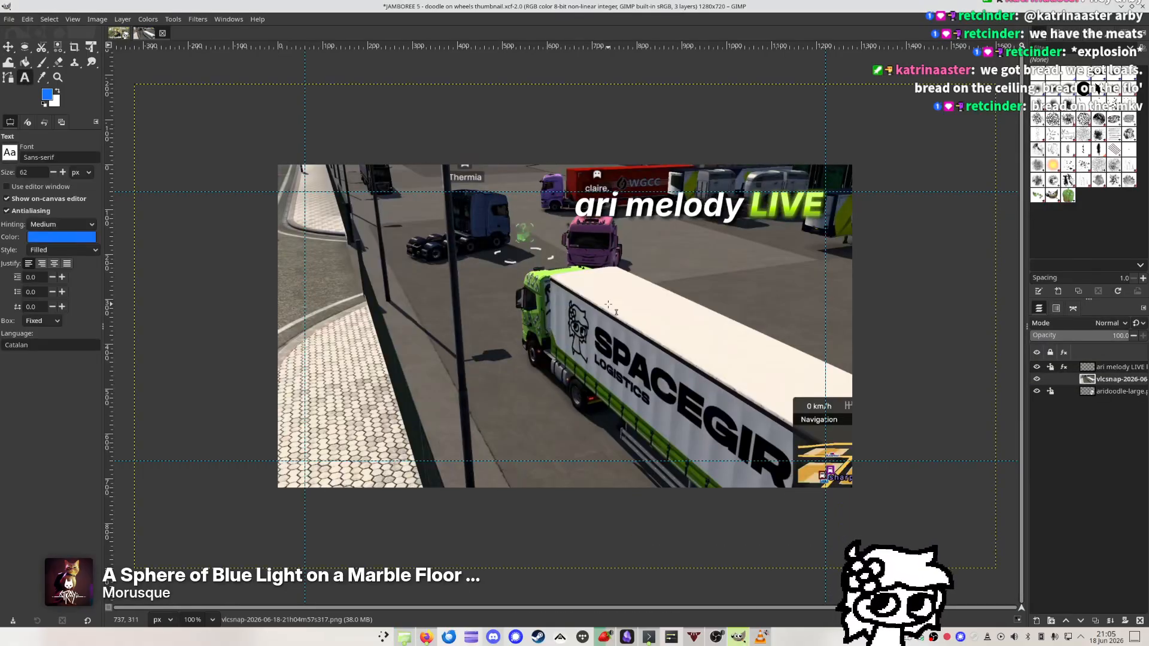
key("m")
left_click_drag(591, 303, 584, 356)
key("shift+t")
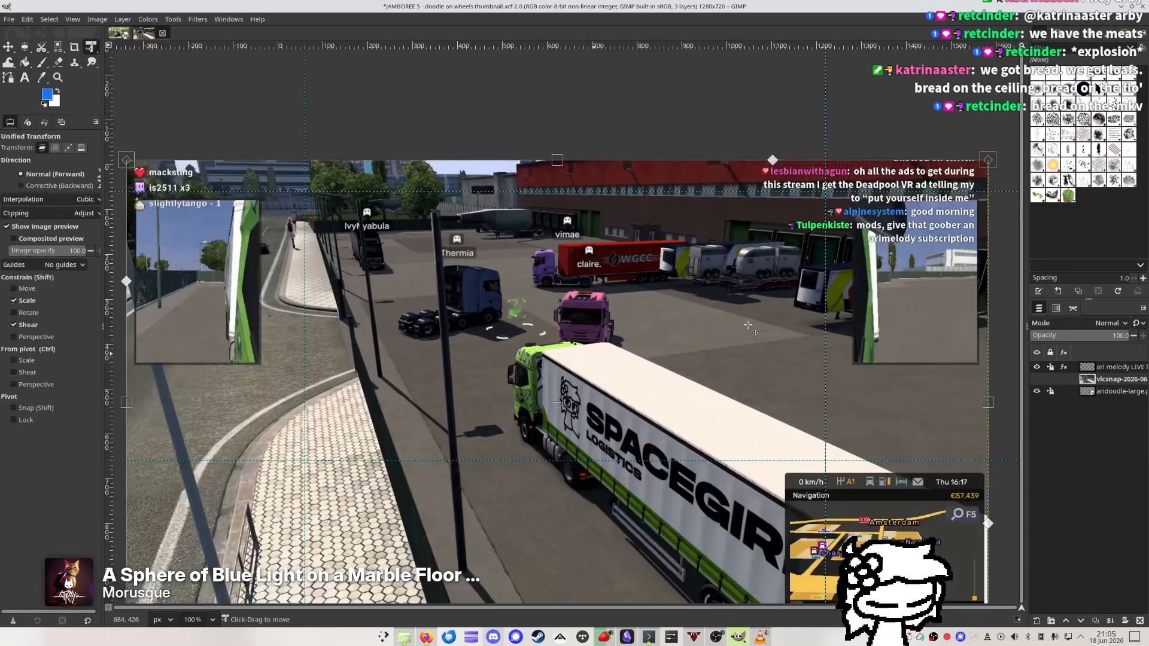
key("Escape")
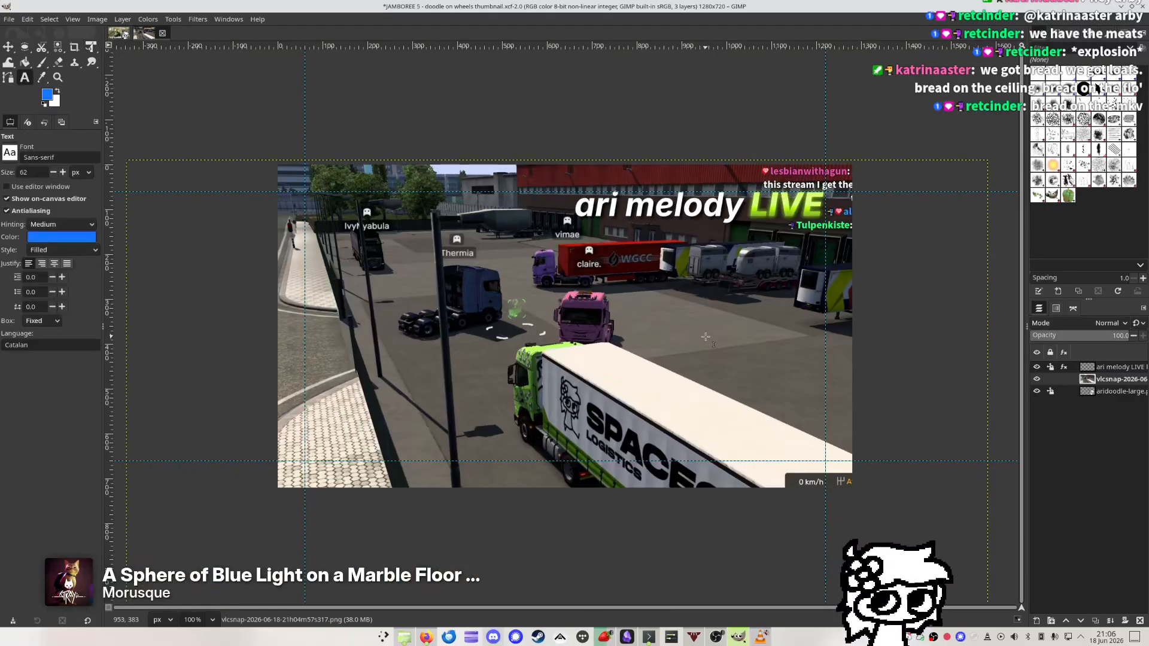
key("m")
left_click_drag(706, 336, 683, 336)
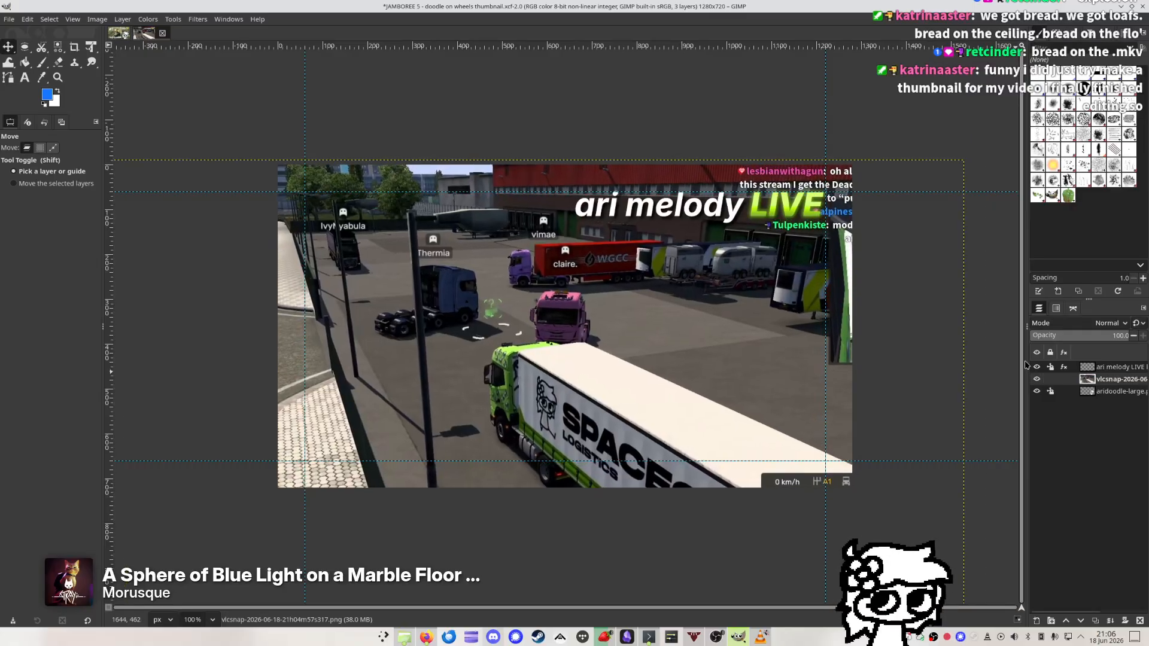
mouse_move(1114, 387)
left_mouse_down()
mouse_move(1114, 411)
mouse_move(1114, 401)
left_mouse_up()
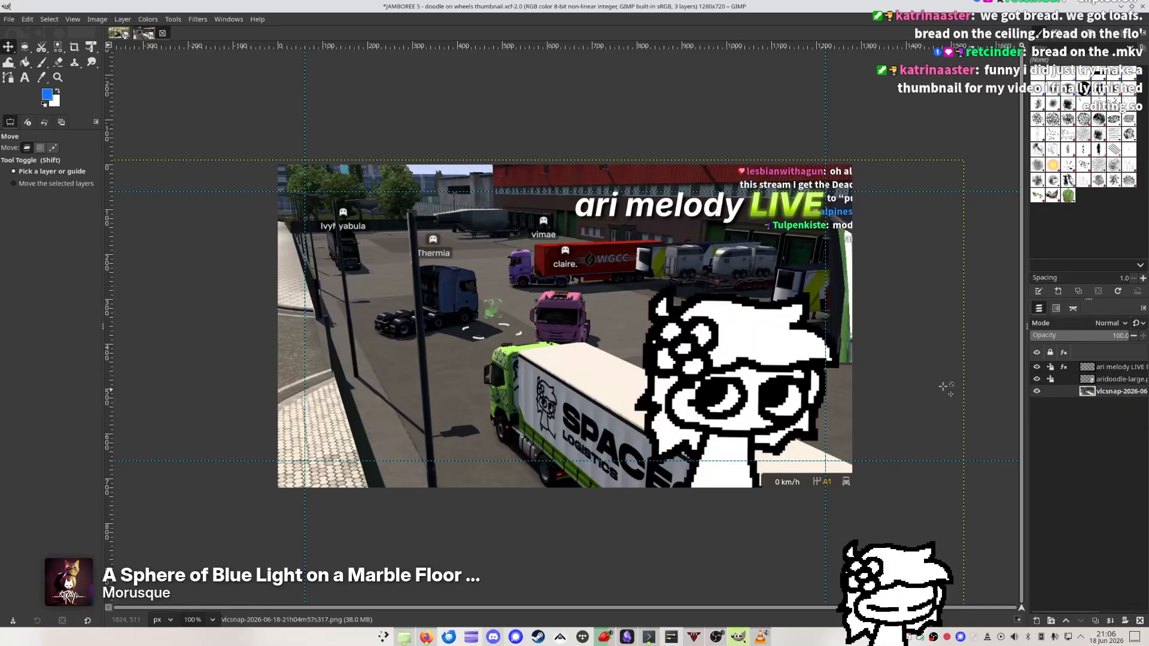
Enlarge the snapshot slightly with Unified Transform at 44% layer opacity to judge the framing, and set the opacity back to 100%
left_click_drag(657, 282, 588, 281)
key("shift+t")
left_click_drag(865, 471, 855, 371)
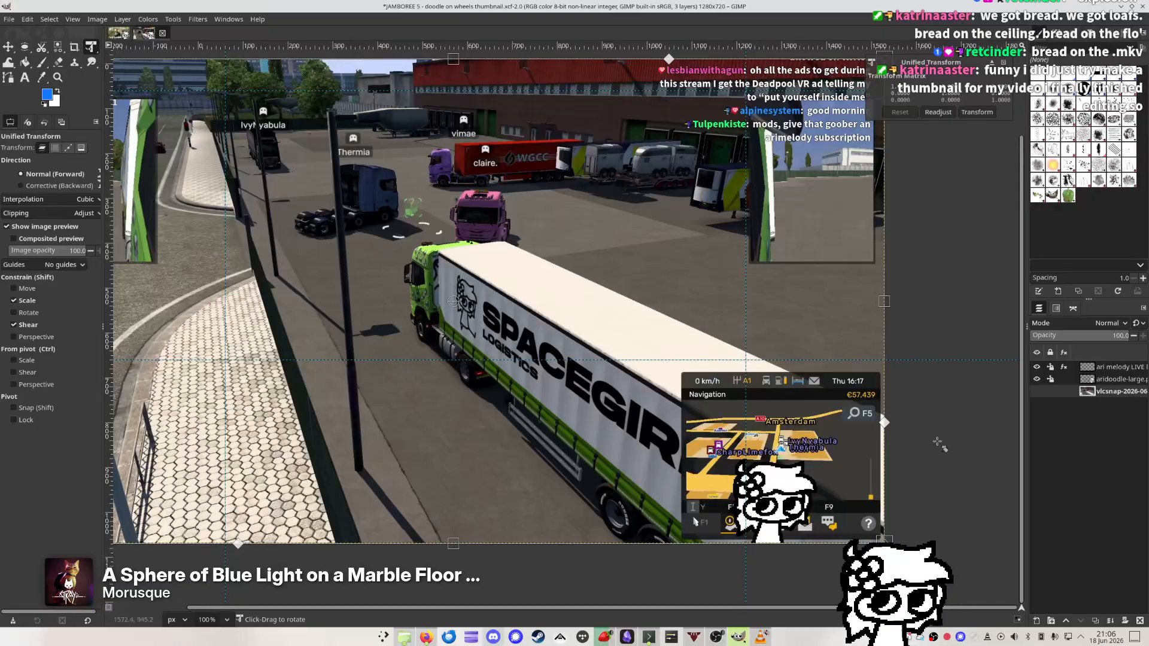
left_click(1075, 335)
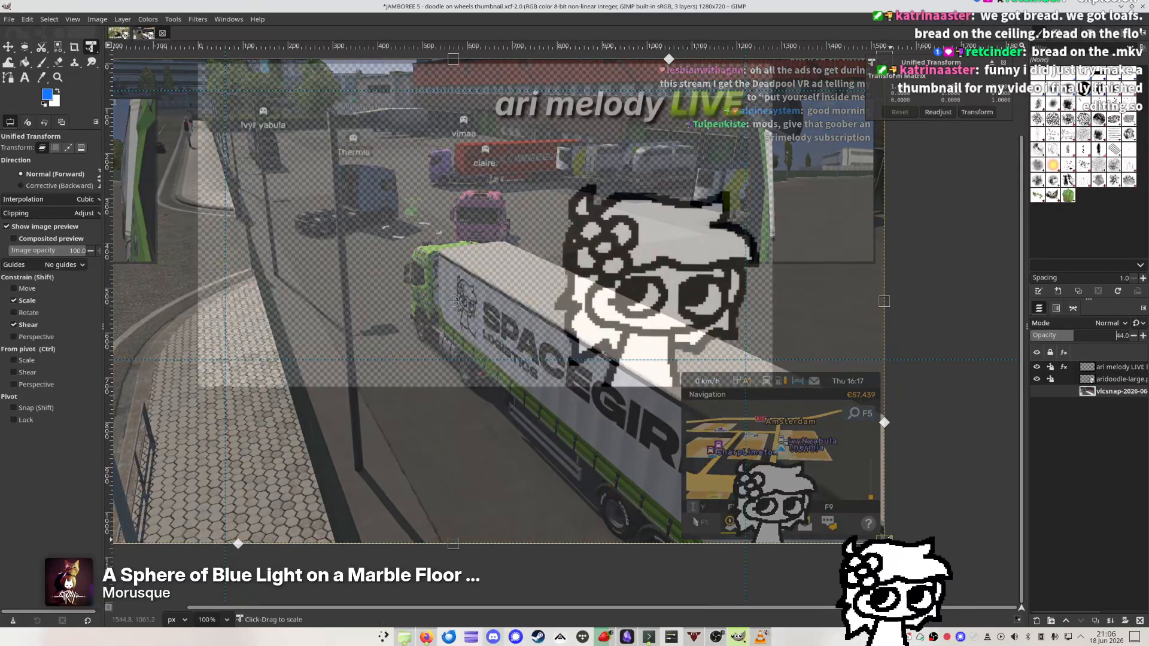
left_click_drag(893, 540, 928, 569)
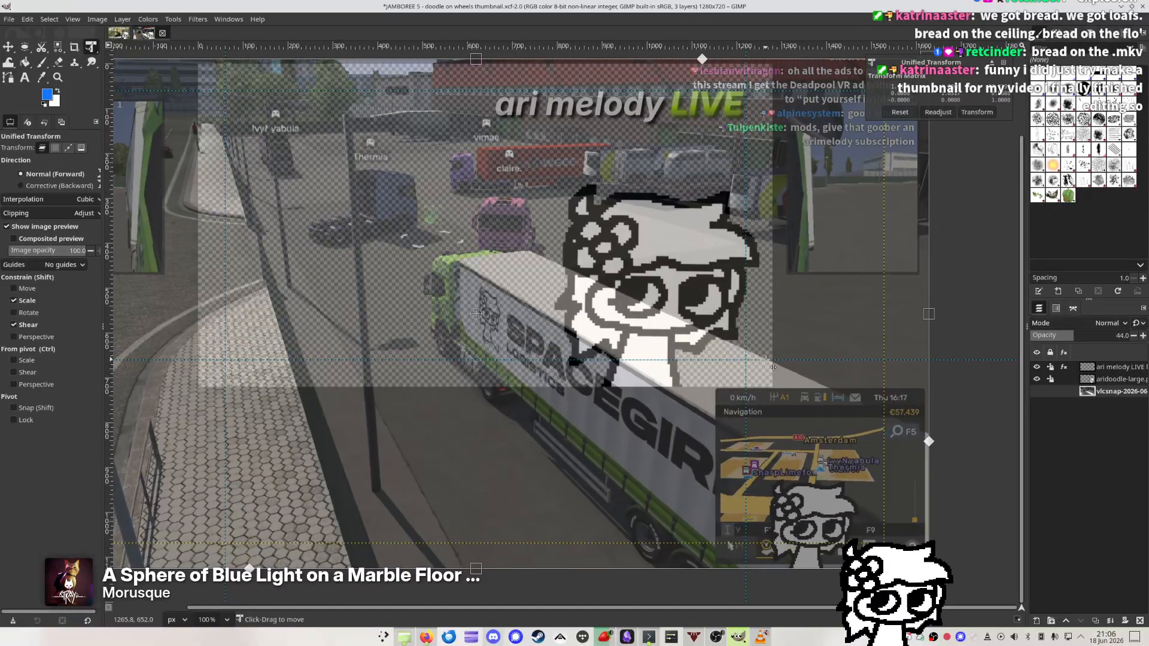
left_click_drag(766, 360, 761, 433)
key("Return")
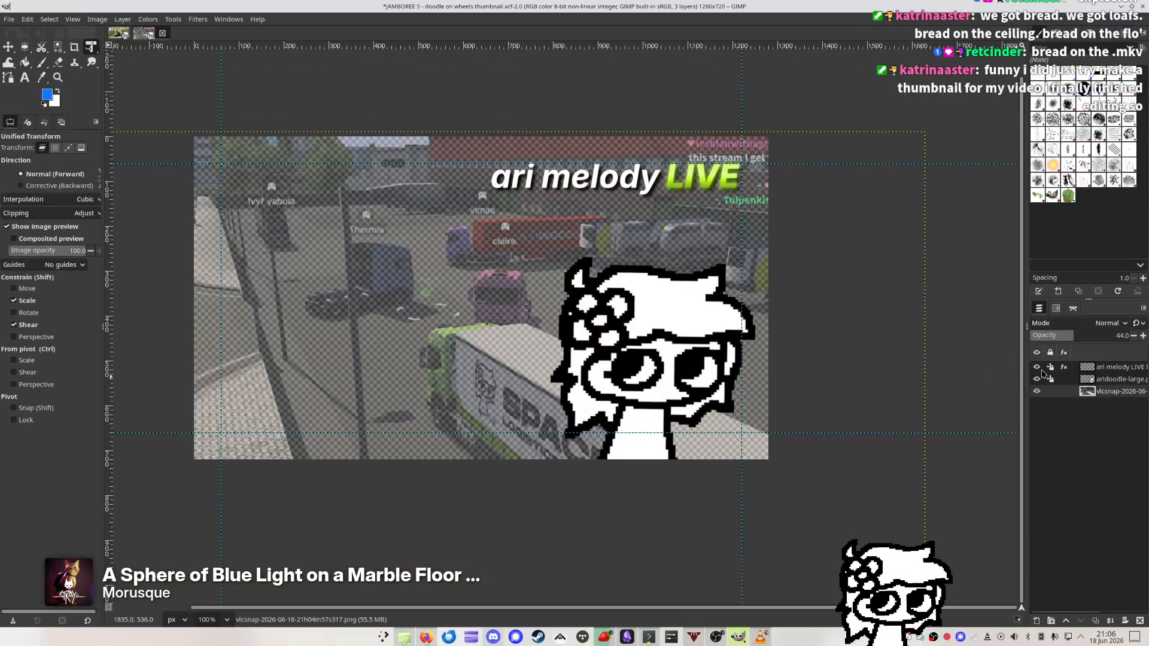
left_click_drag(1077, 335, 1147, 338)
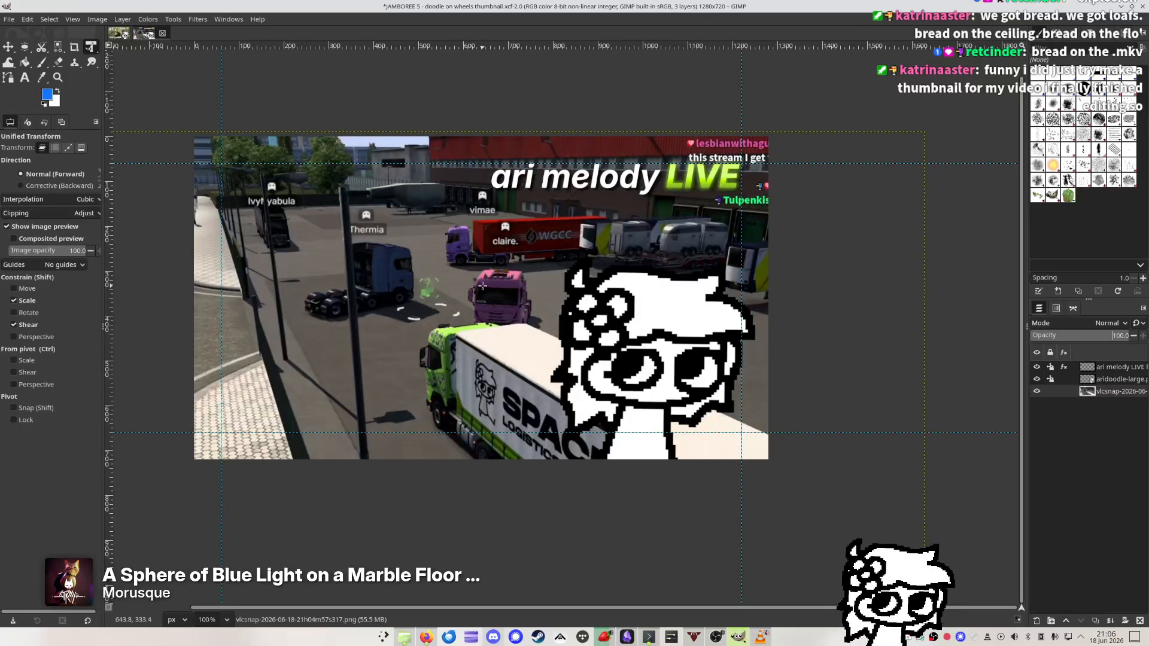
Nudge the enlarged snapshot slightly to the left with Unified Transform and apply the change
mouse_move(484, 274)
left_mouse_down()
mouse_move(255, 47)
mouse_move(478, 271)
left_mouse_up()
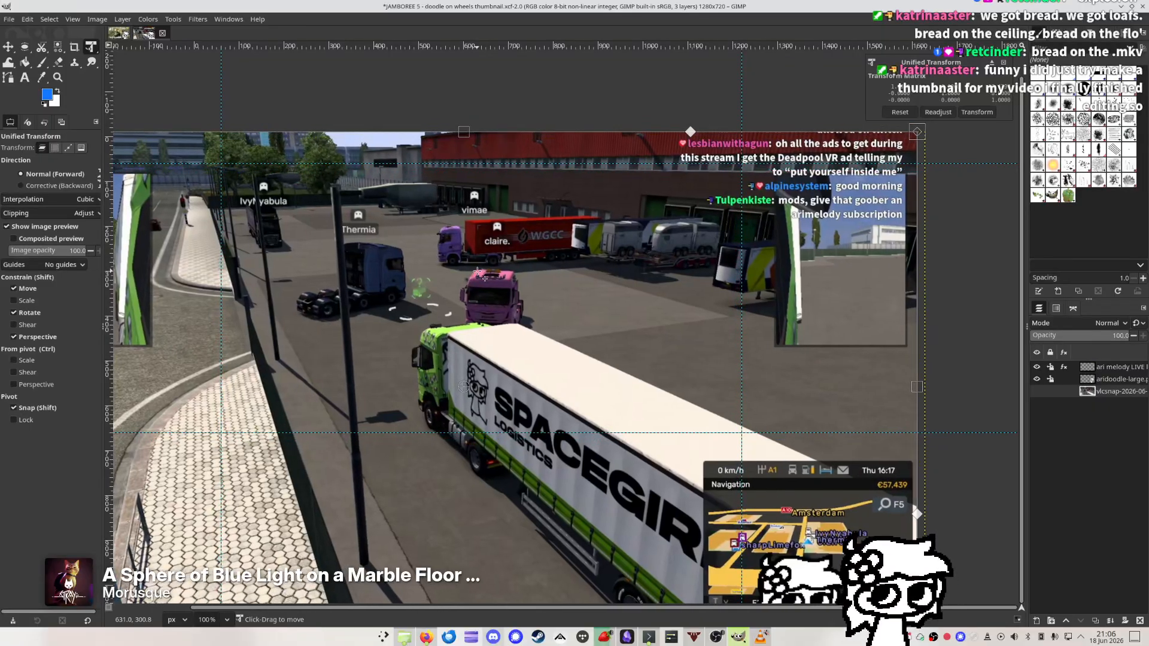
key("Return")
scroll(502, 246, "up", 2, "ctrl")
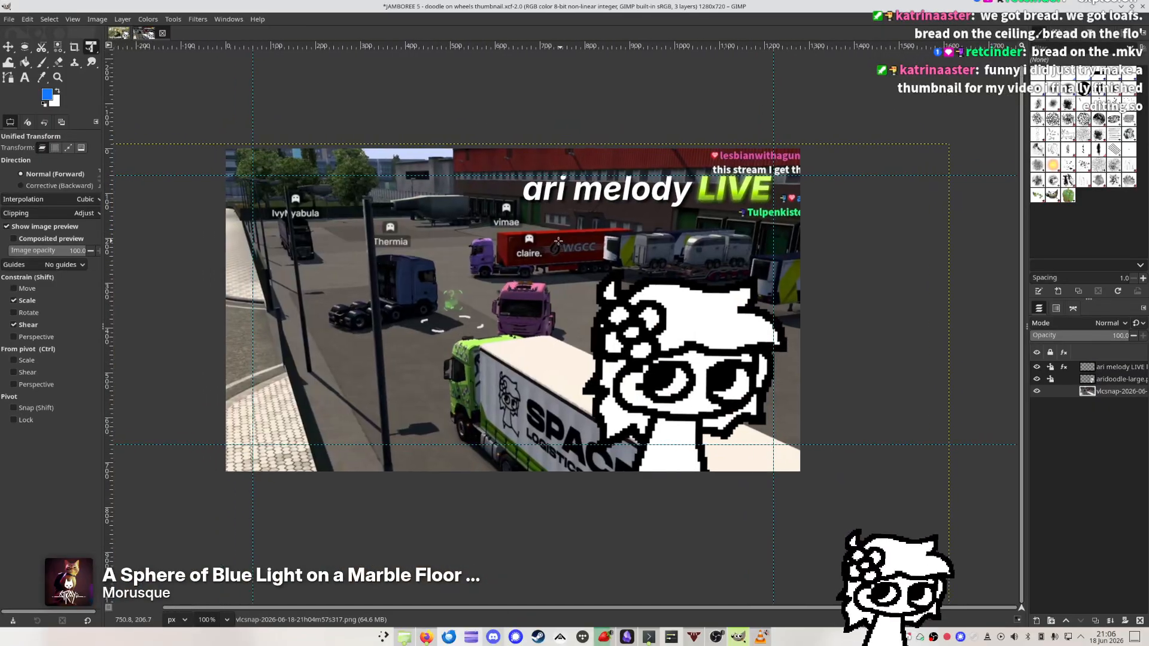
Save the thumbnail project with the repositioned truck snapshot
scroll(796, 199, "up", 10, "ctrl")
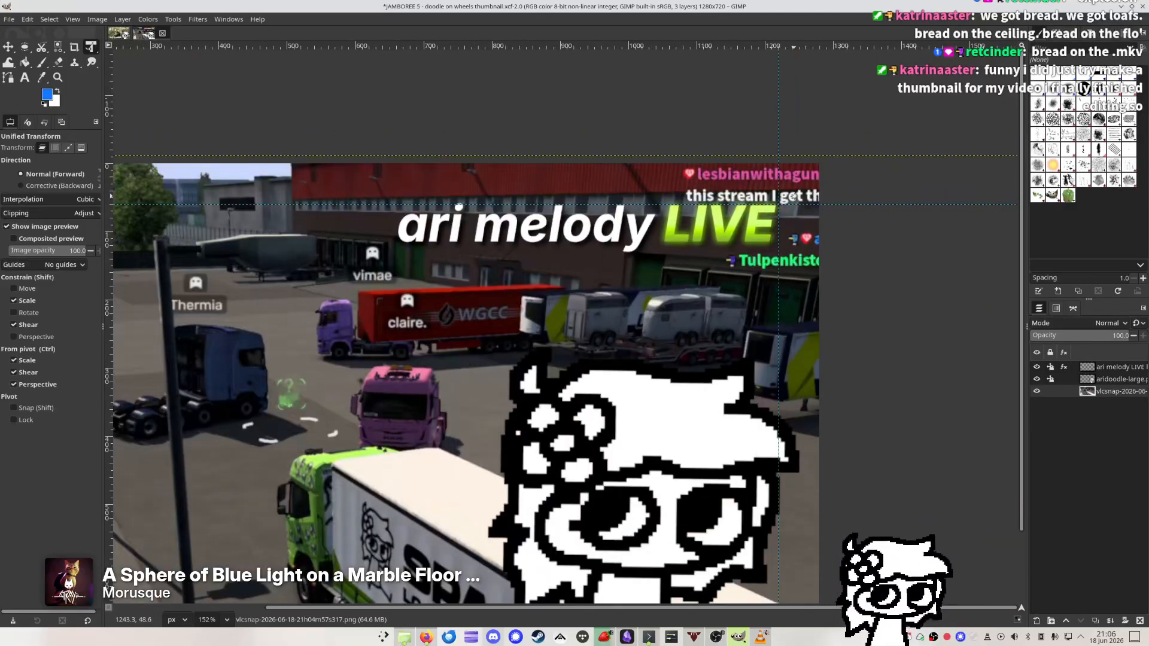
key("ctrl+s")
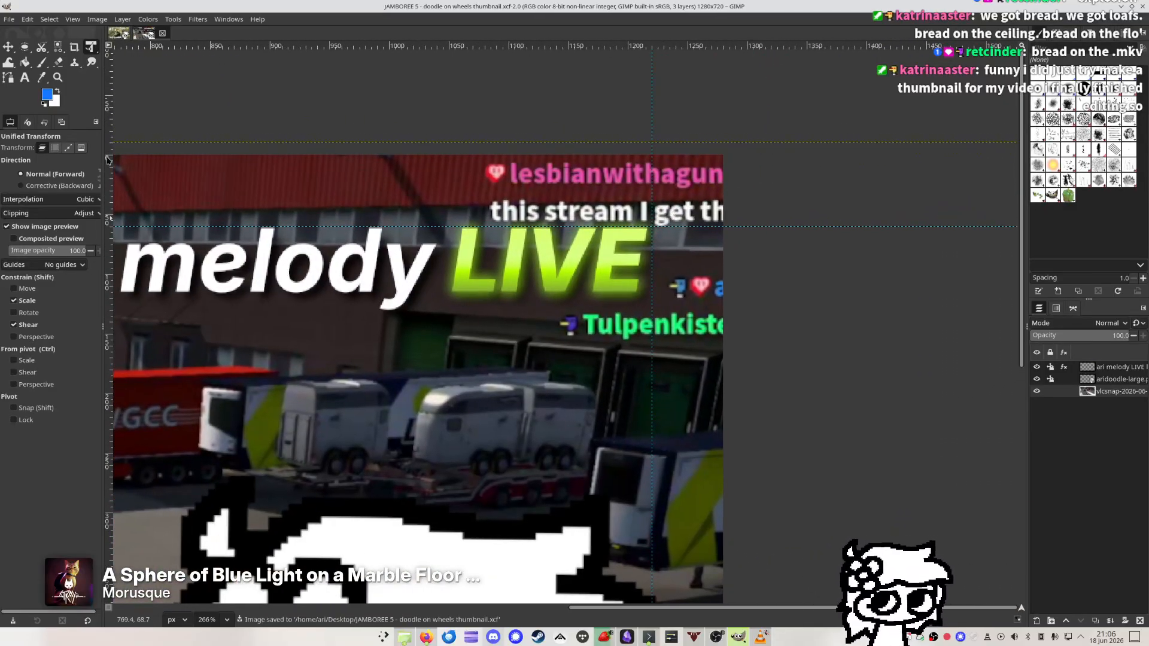
Clone clean red roof texture over the pink chat username at the snapshot's upper-right edge
left_click(74, 64)
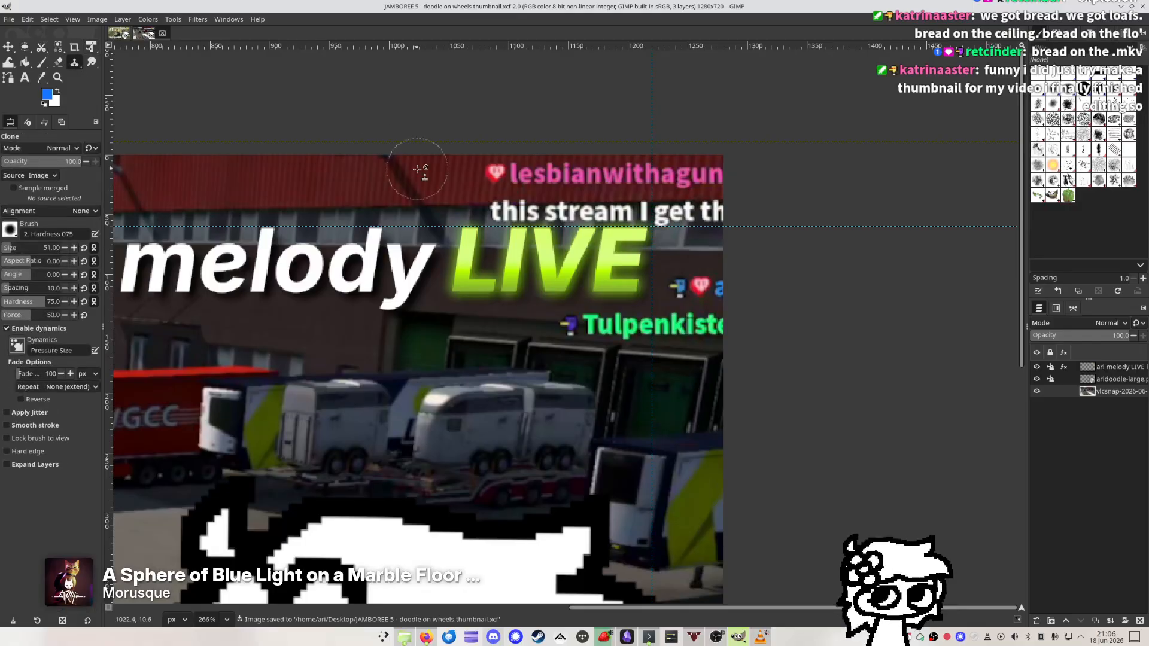
left_click(449, 169, "ctrl")
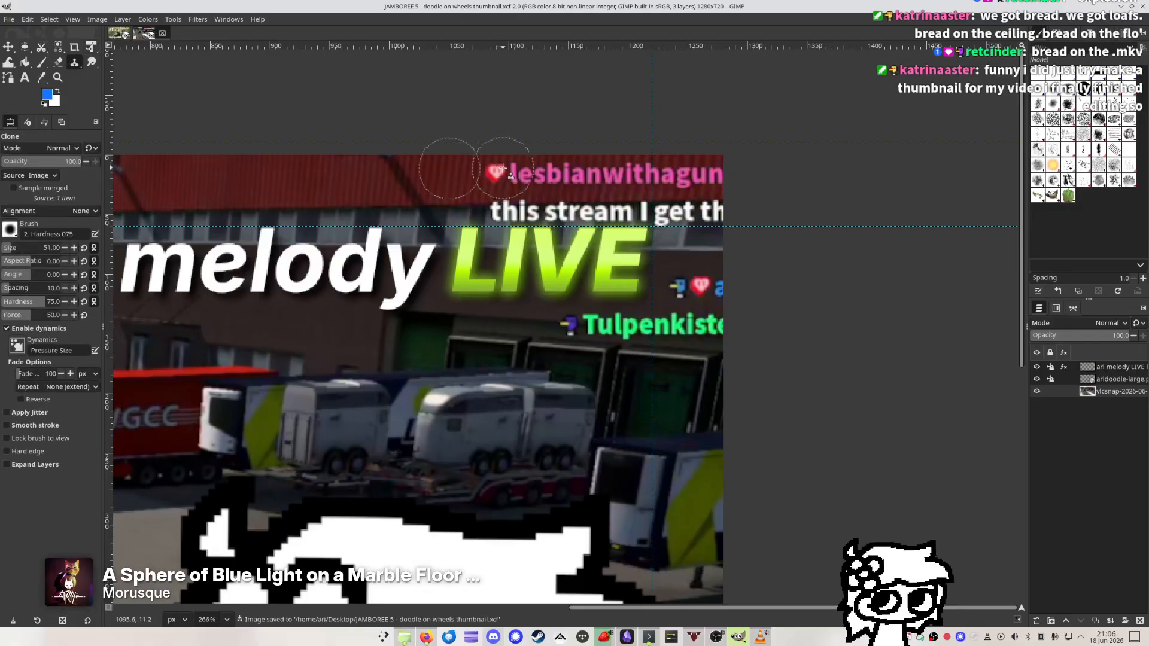
left_click(503, 168)
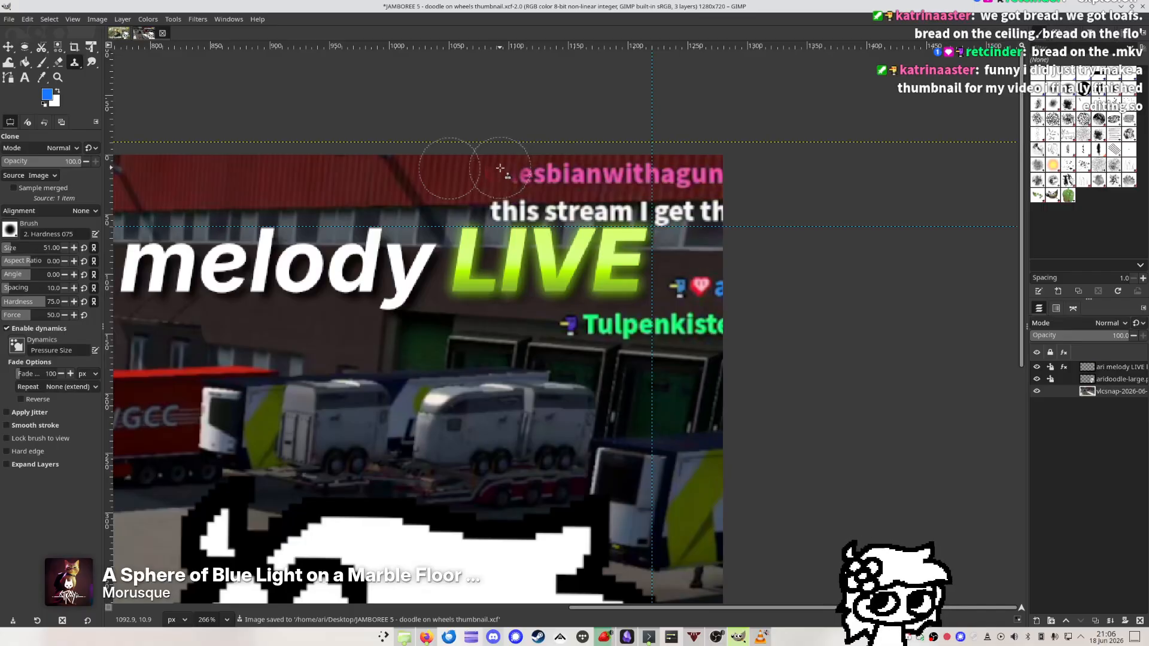
left_click_drag(517, 167, 553, 170)
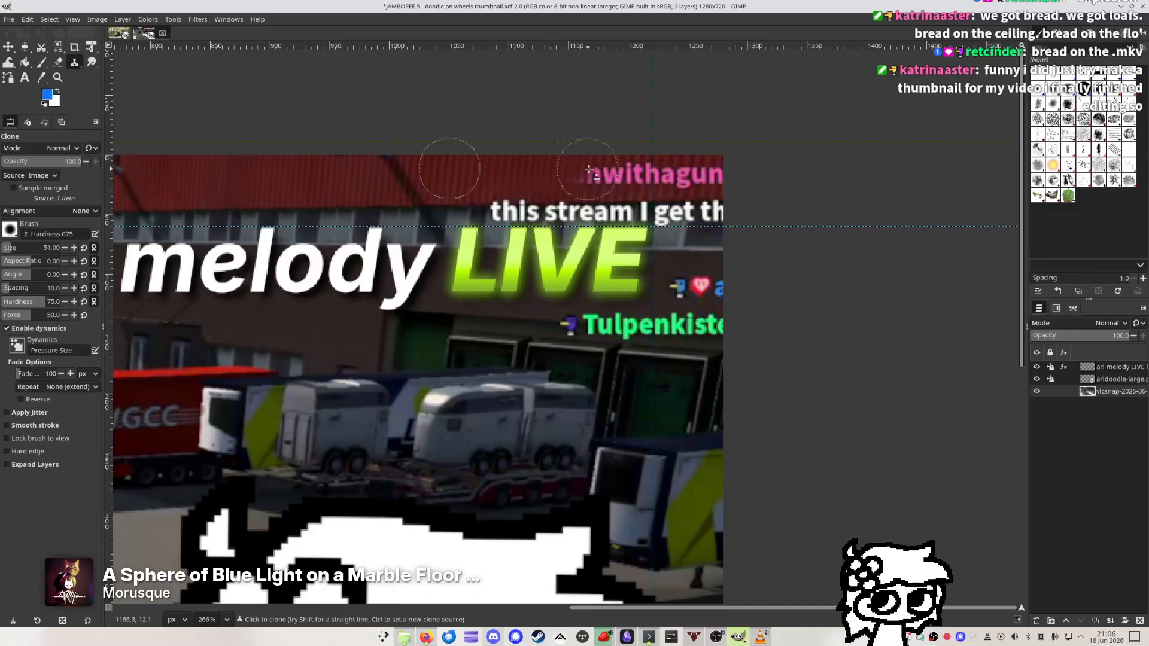
left_click_drag(603, 171, 682, 176)
left_click_drag(528, 174, 725, 174)
left_click(515, 172, "ctrl")
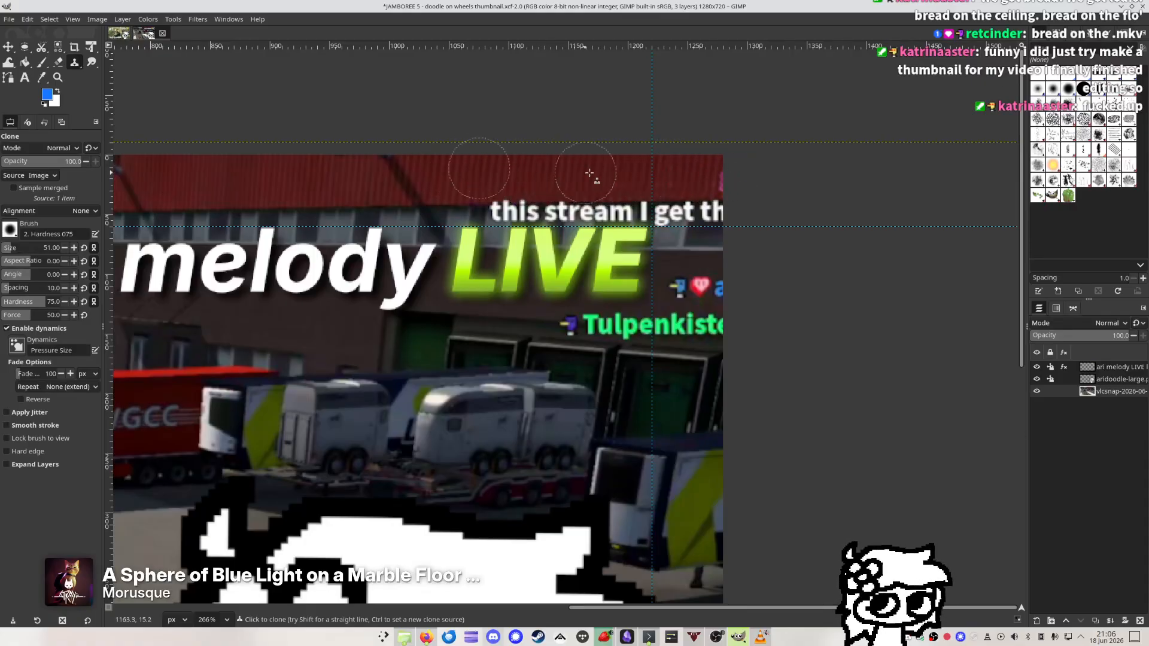
left_click_drag(617, 176, 728, 174)
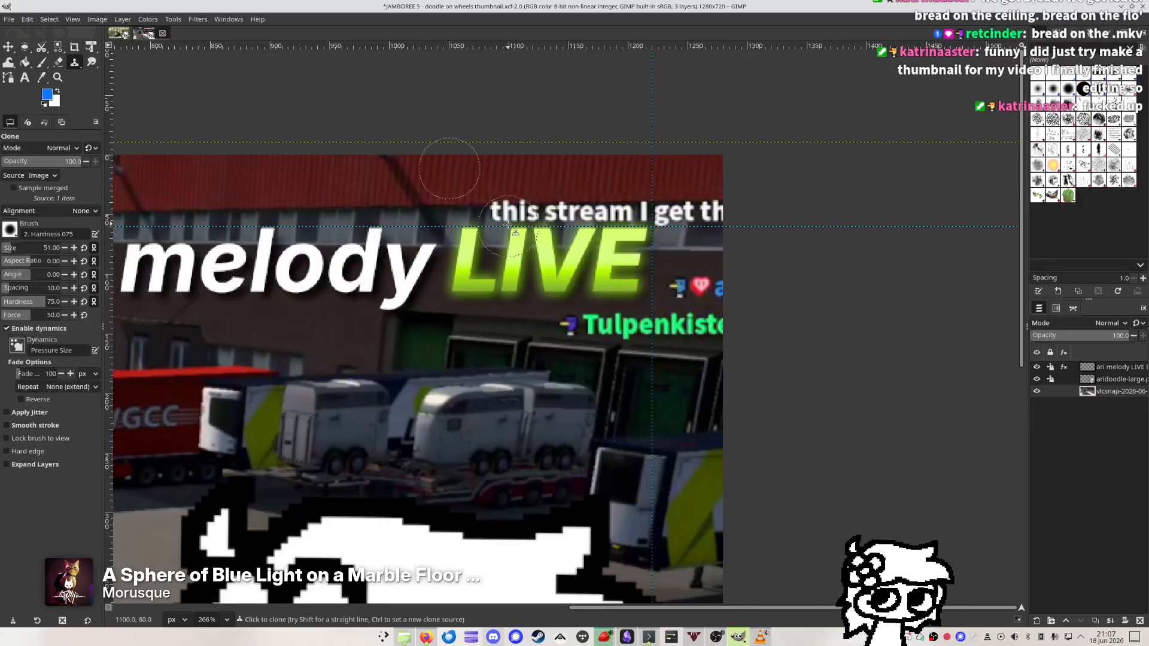
Clone the building's window strip over the first letters of "this stream I get th", switching to the 2. Hardness 100 brush
scroll(449, 255, "up", 3)
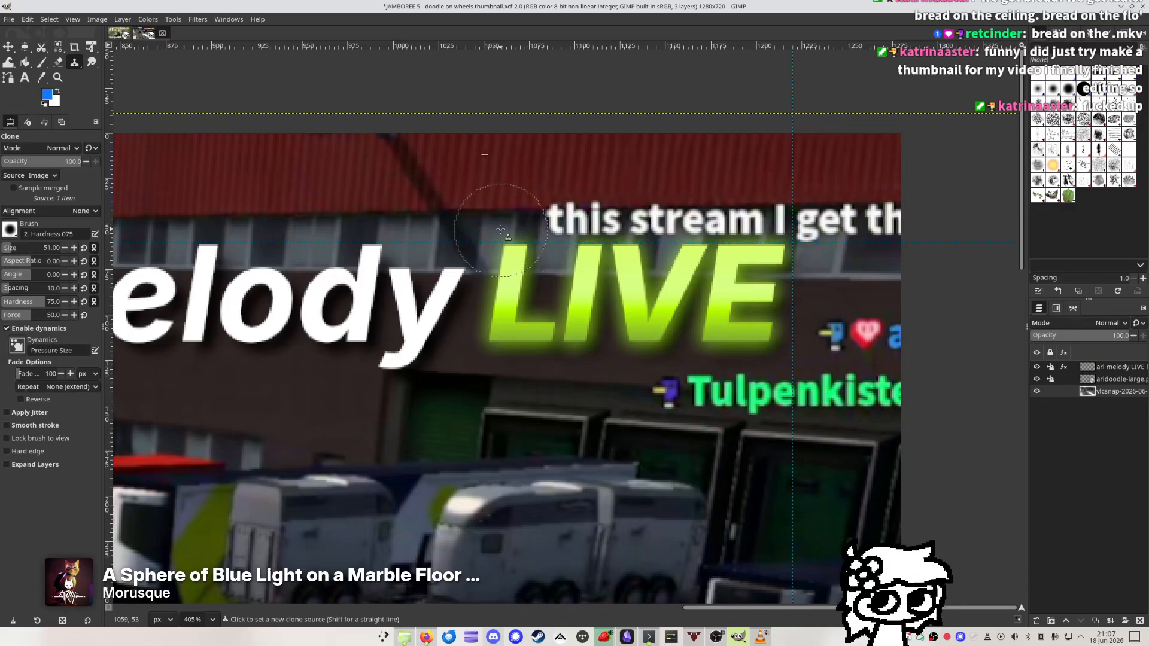
left_click(500, 229, "ctrl")
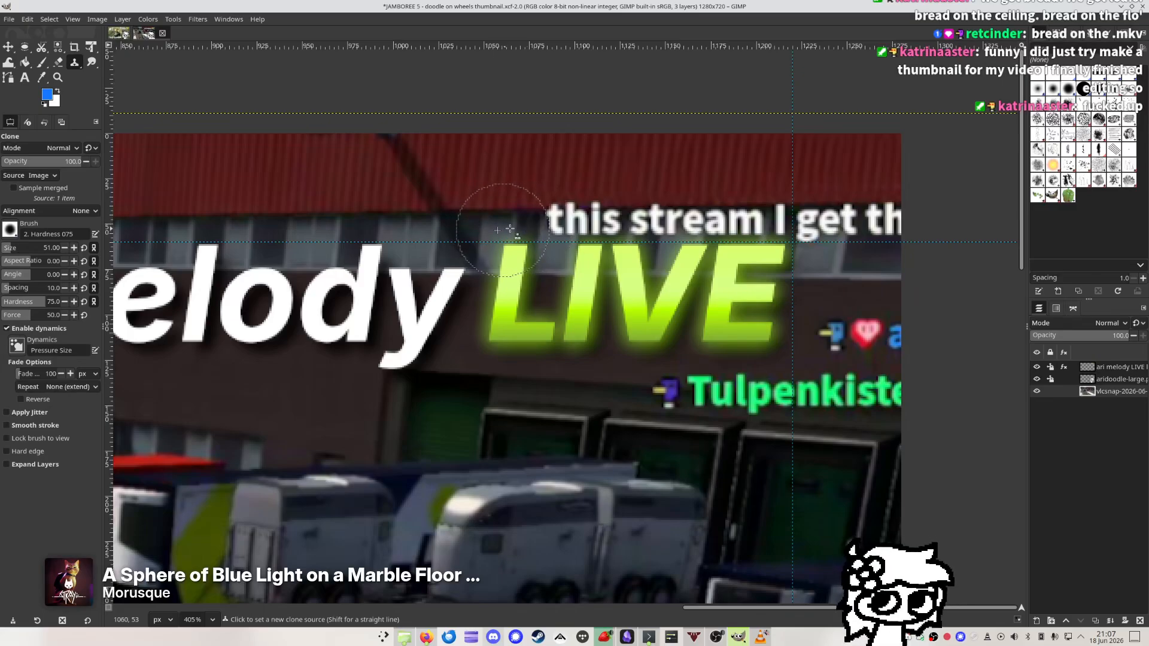
left_click(557, 228)
left_click(559, 228)
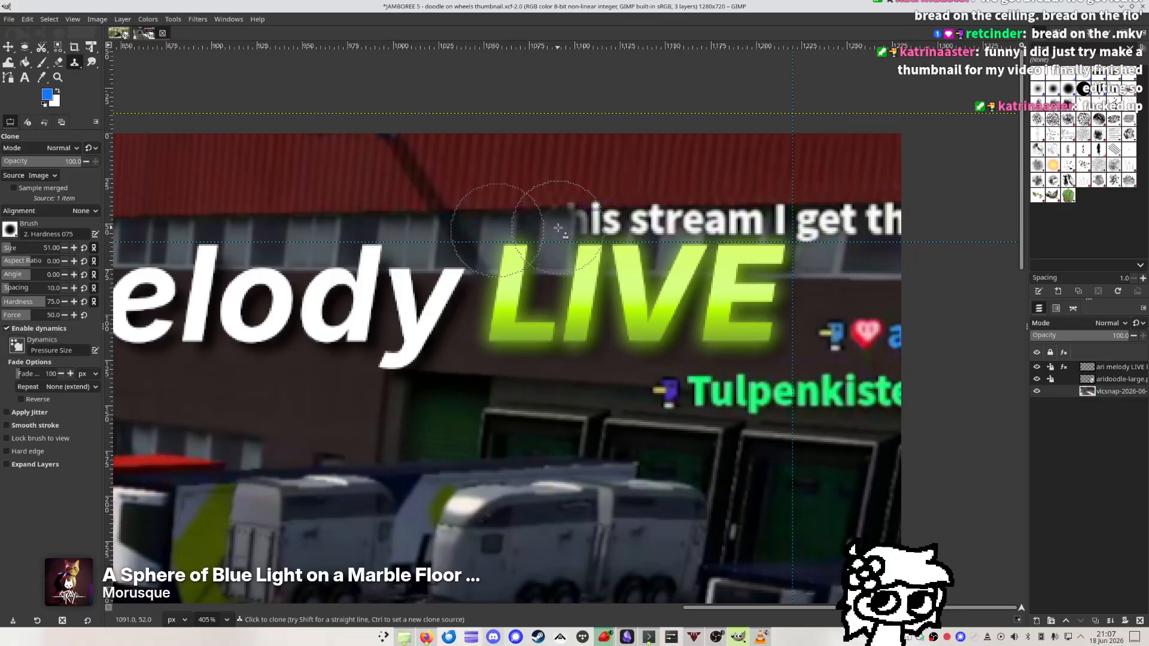
left_click(1083, 89)
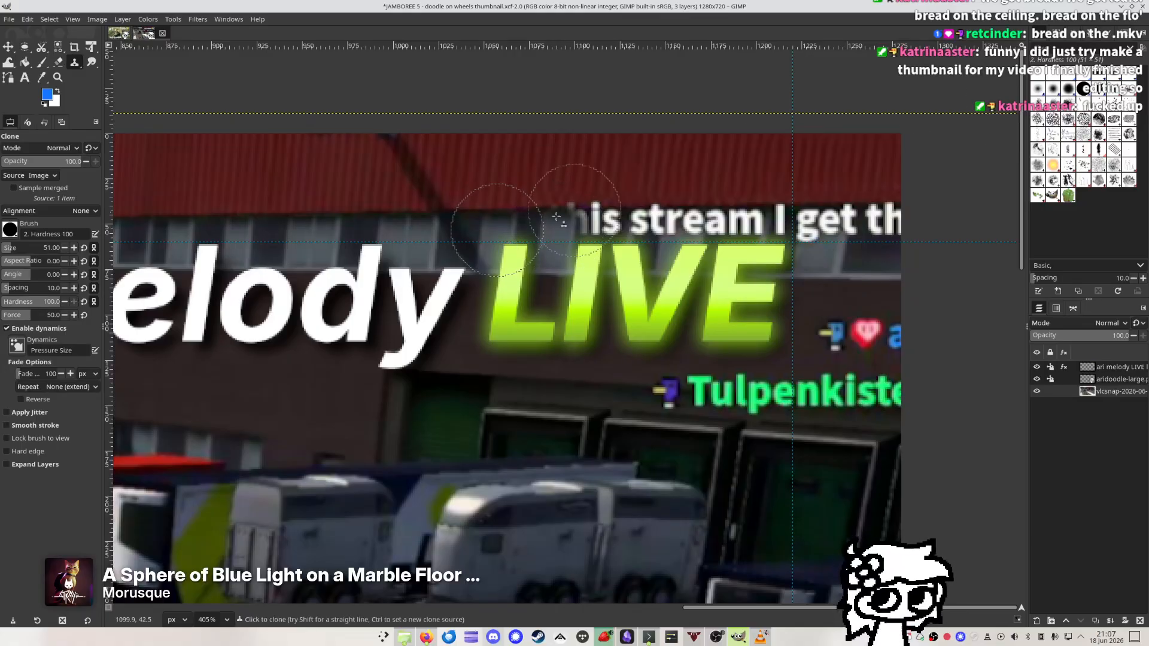
left_click(558, 228)
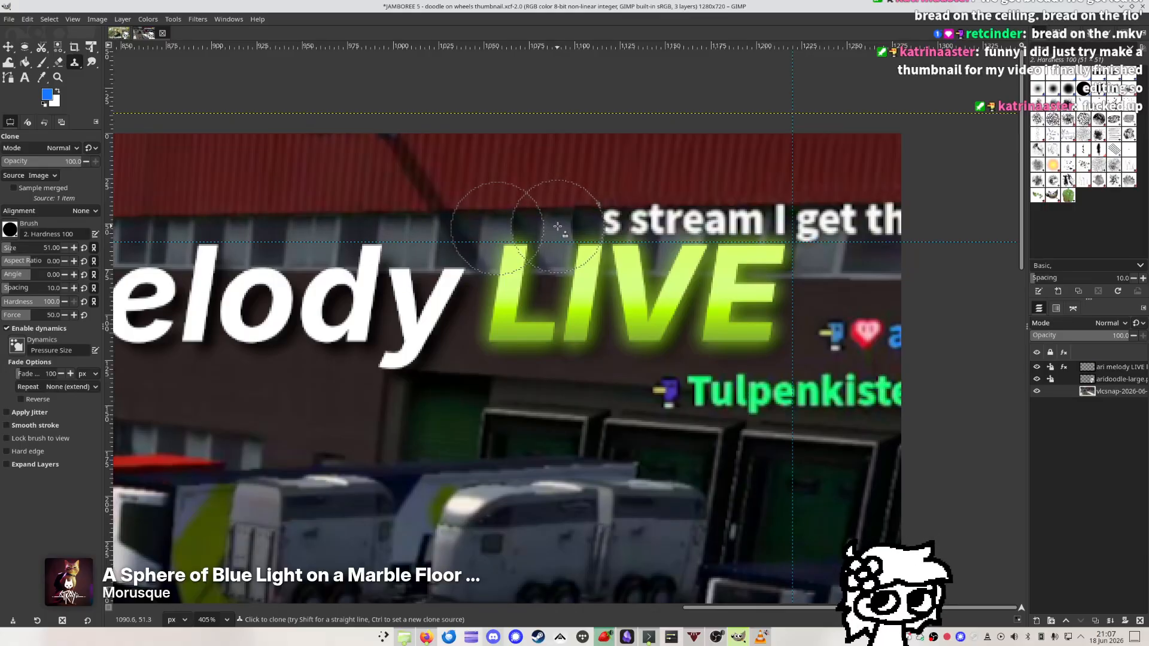
Stamp cloned windows over the word "stream" in the white chat message, redoing misaligned stamps until the window row lines up
left_click(611, 228)
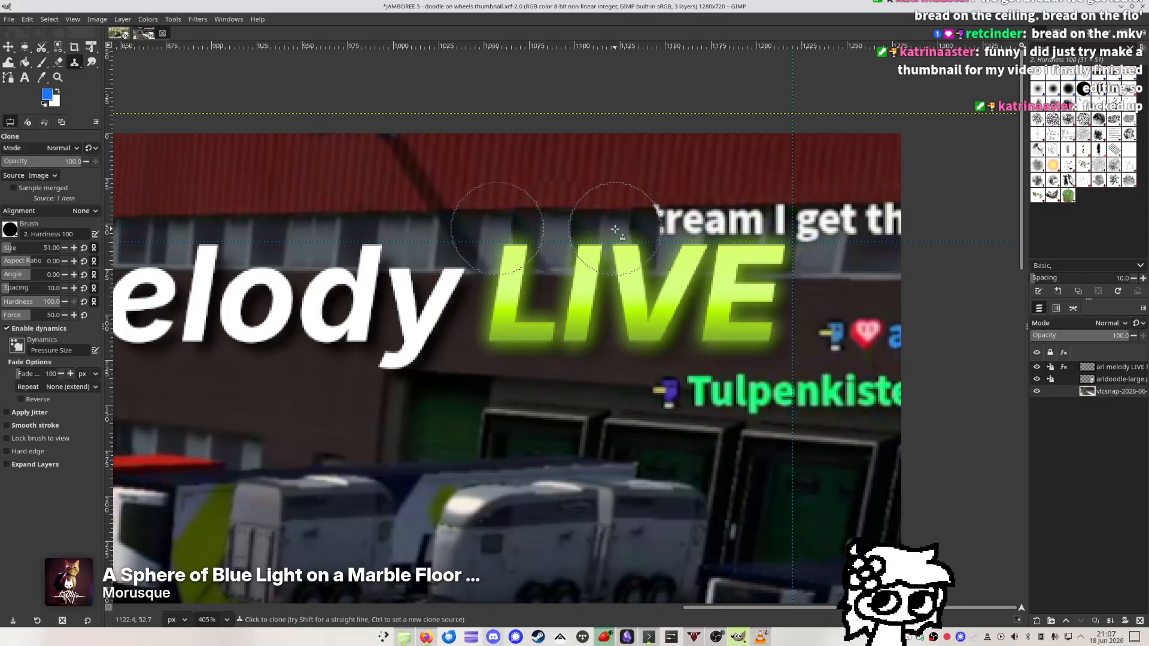
key("ctrl+z")
left_click(616, 228)
key("ctrl+z")
left_click(615, 228)
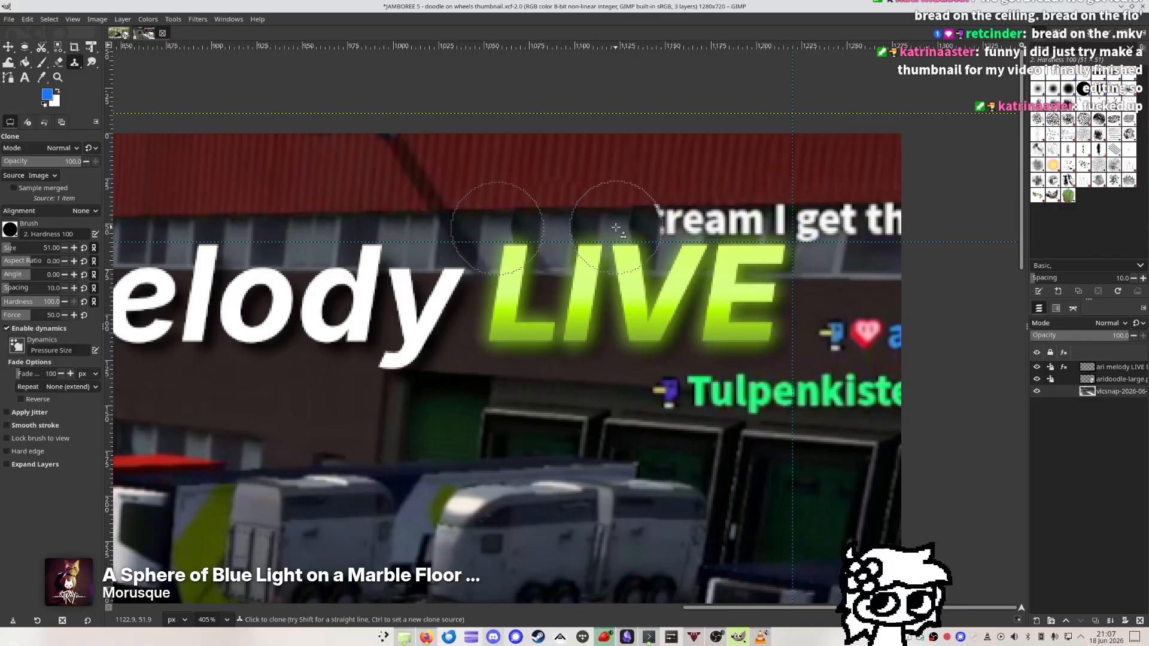
left_click(682, 225)
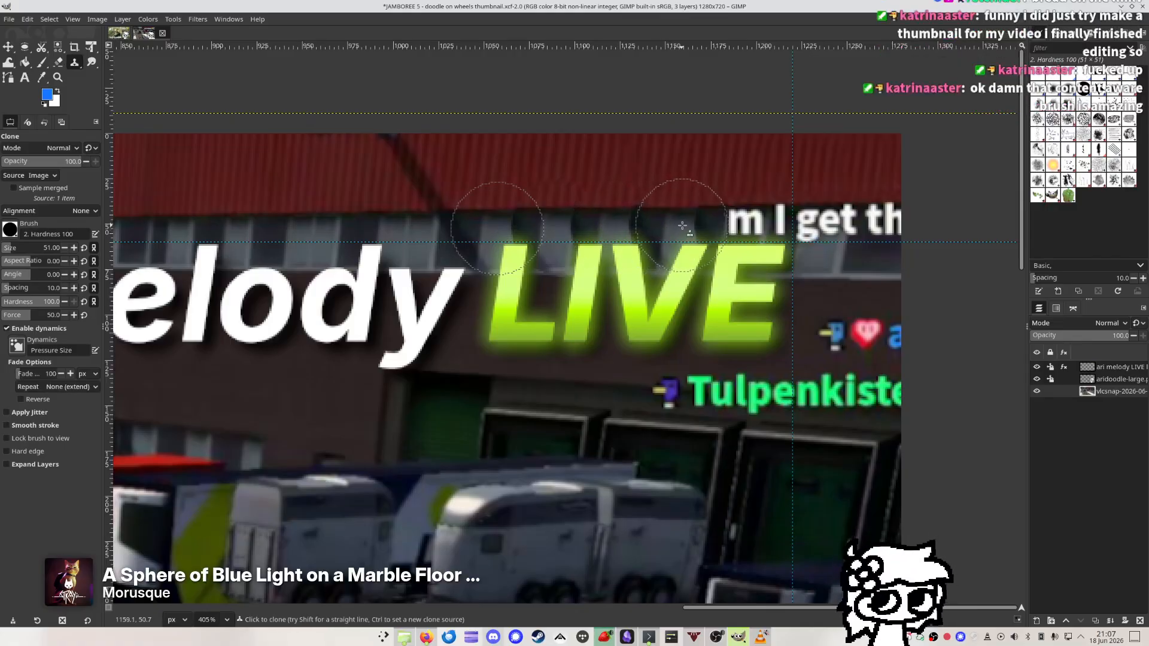
key("ctrl+z")
left_click(682, 225)
key("ctrl+z")
left_click(682, 225)
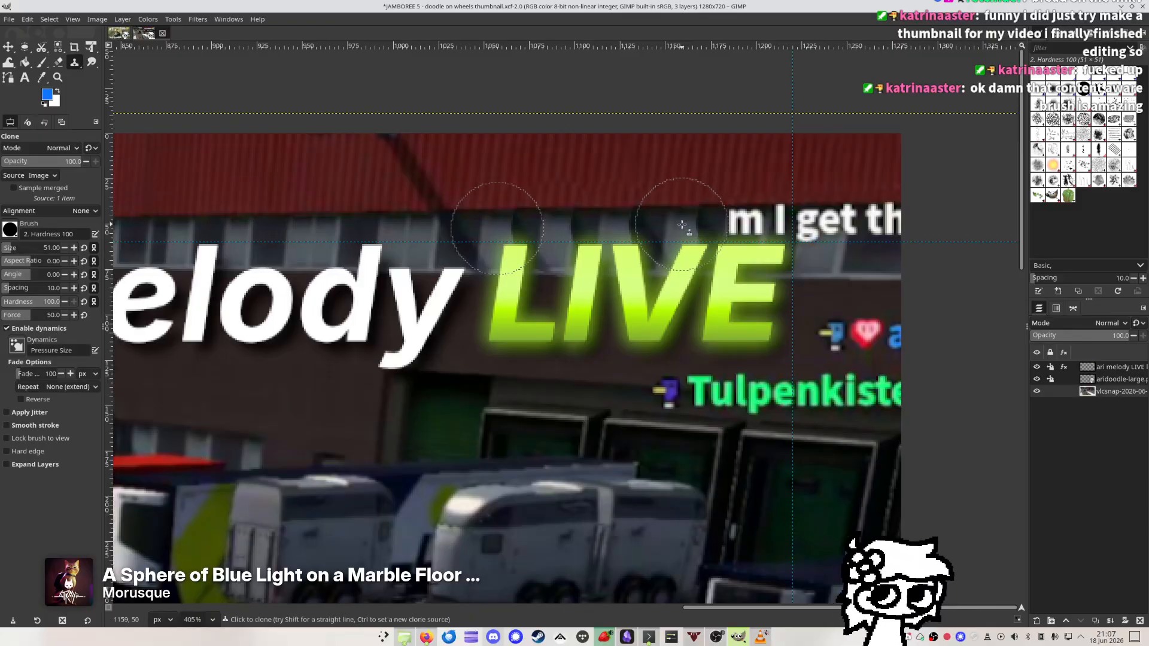
Cover the remaining "m I get th" of the white chat message with aligned cloned windows up to the canvas edge
left_click(753, 225)
key("ctrl+z")
left_click(752, 224)
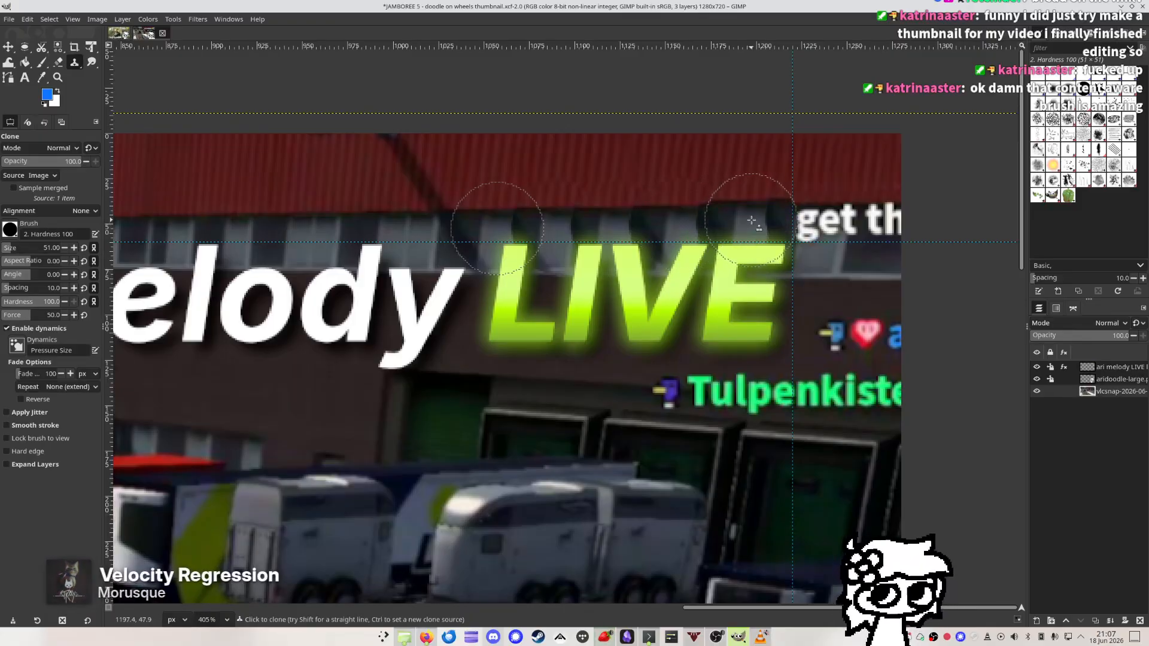
key("ctrl+z")
left_click(751, 221)
key("ctrl+z")
left_click(751, 222)
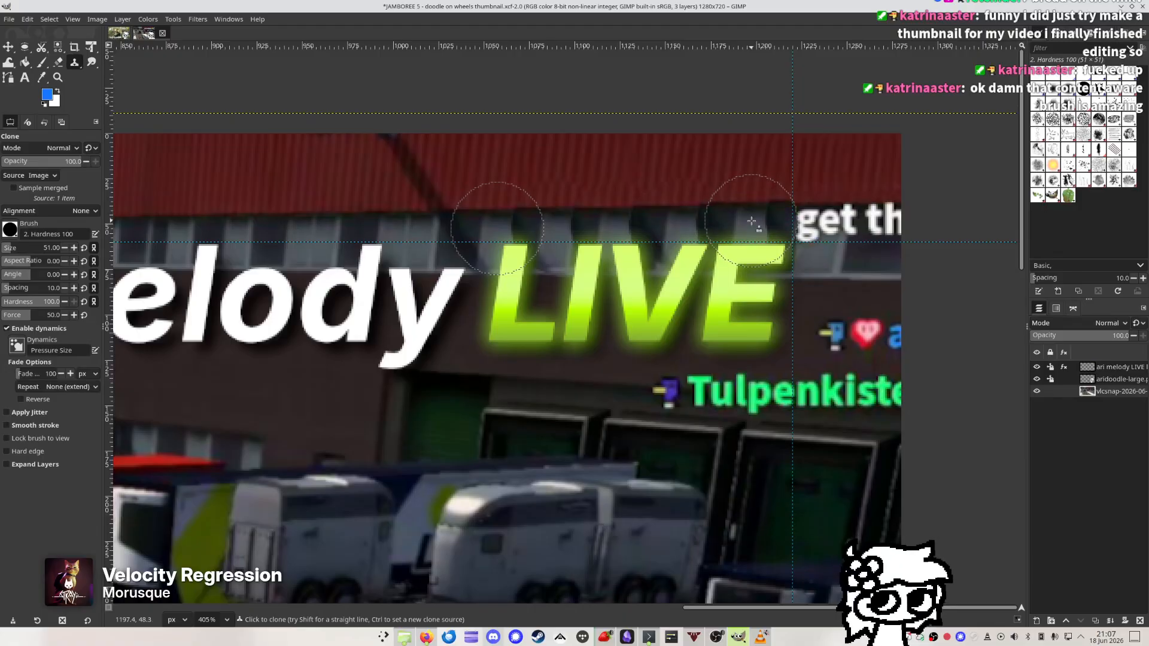
key("ctrl+z")
left_click(752, 222)
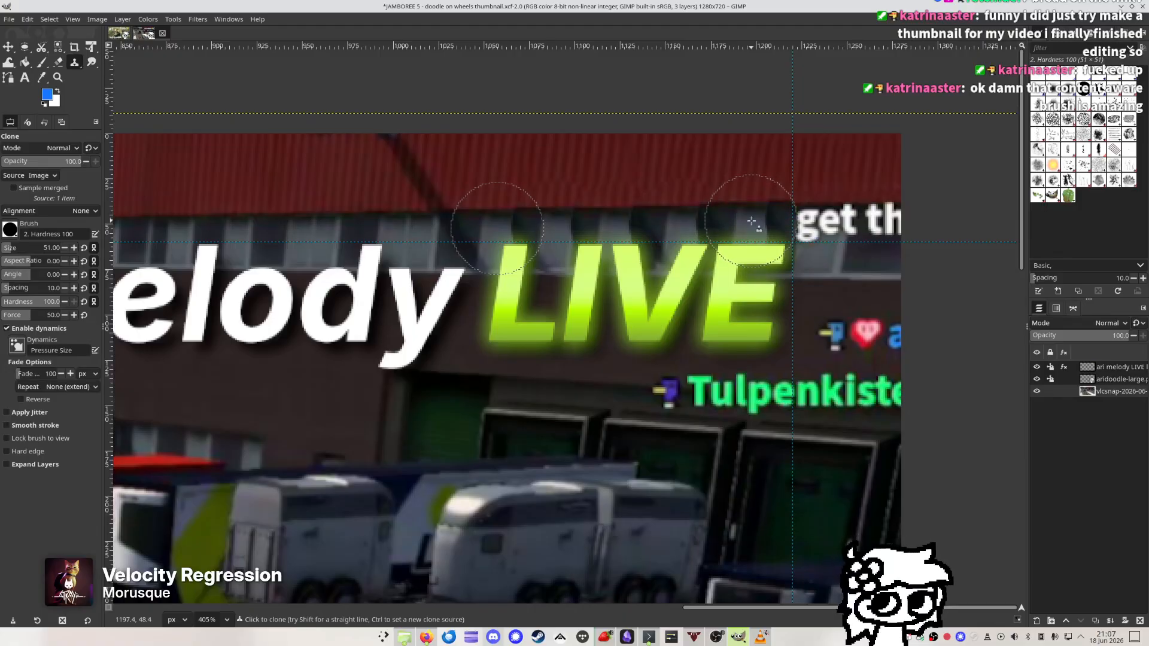
left_click(827, 224)
key("ctrl+z")
left_click(823, 221)
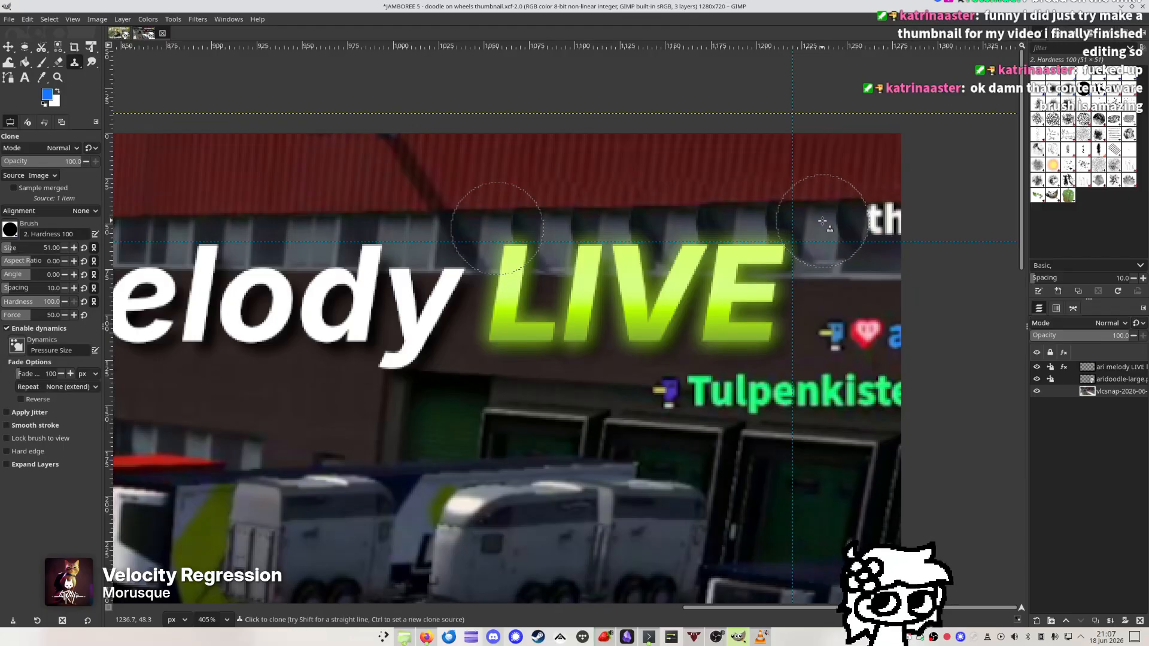
scroll(840, 347, "down", 5, "ctrl")
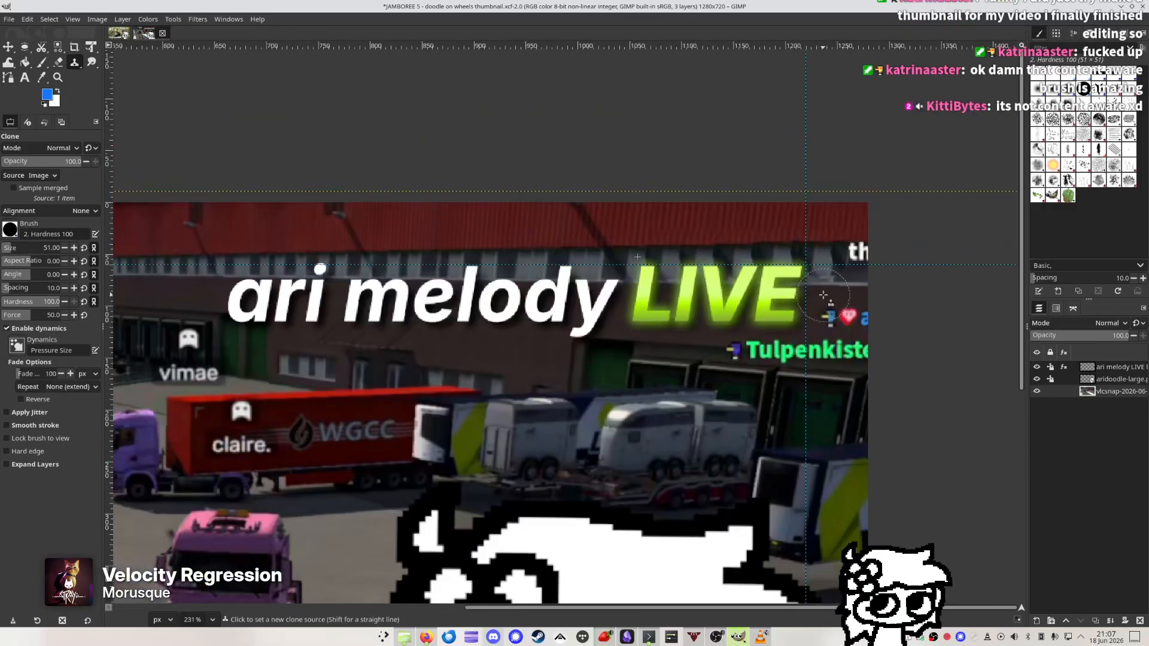
scroll(842, 348, "up", 5, "ctrl")
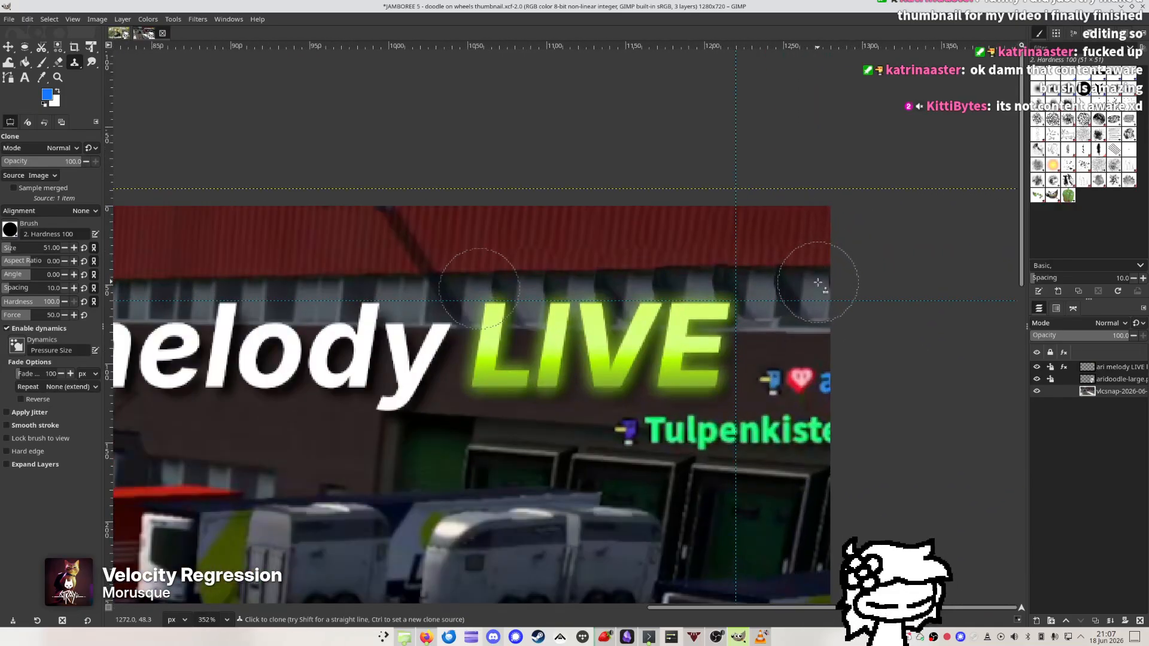
Clone the plain brown wall over the blue bird badge, heart and blue letter beside the LIVE title
scroll(818, 282, "down", 4, "ctrl")
scroll(794, 218, "up", 1, "ctrl")
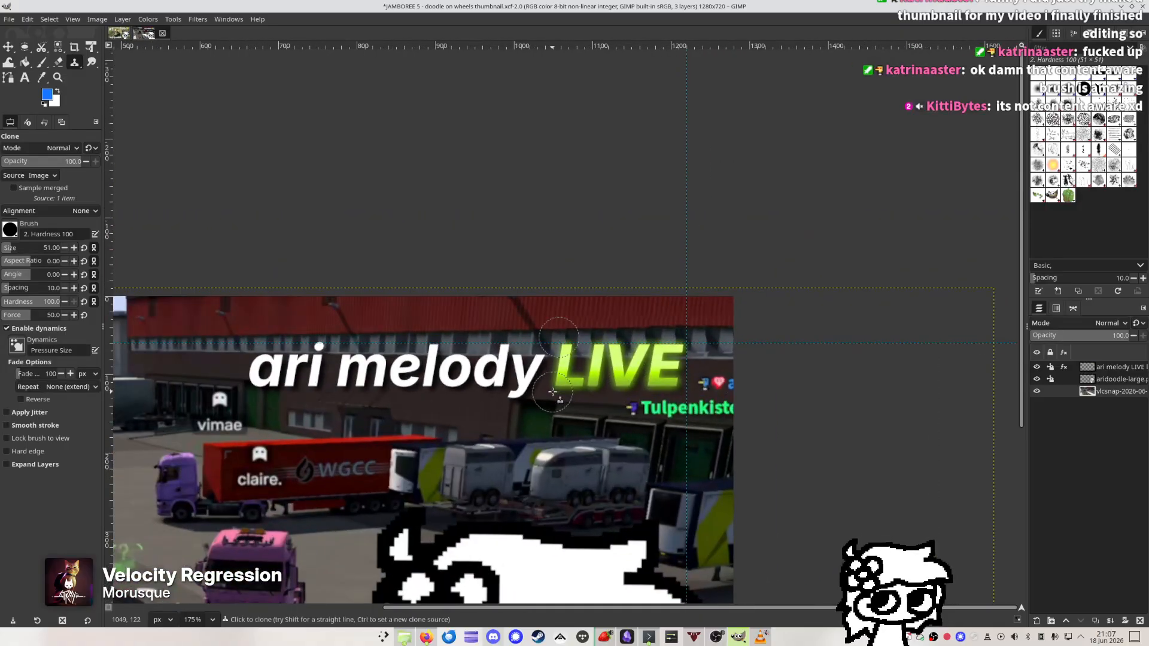
scroll(794, 218, "down", 3, "ctrl")
scroll(951, 228, "up", 8, "ctrl")
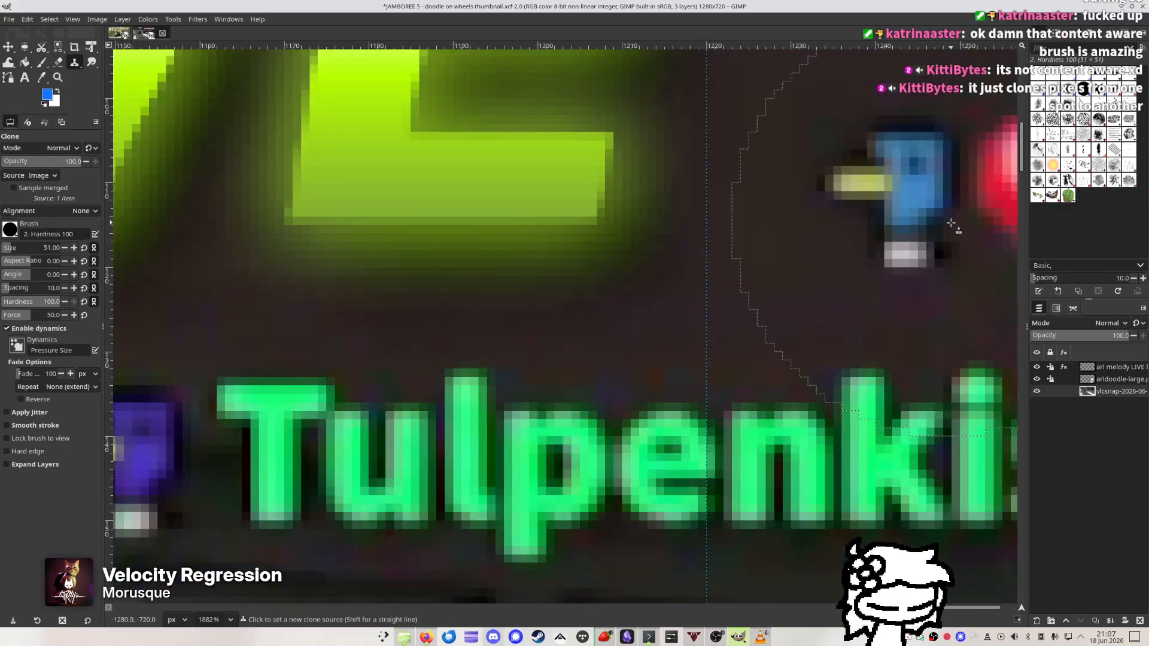
scroll(938, 232, "down", 10, "ctrl")
scroll(954, 216, "up", 4, "ctrl")
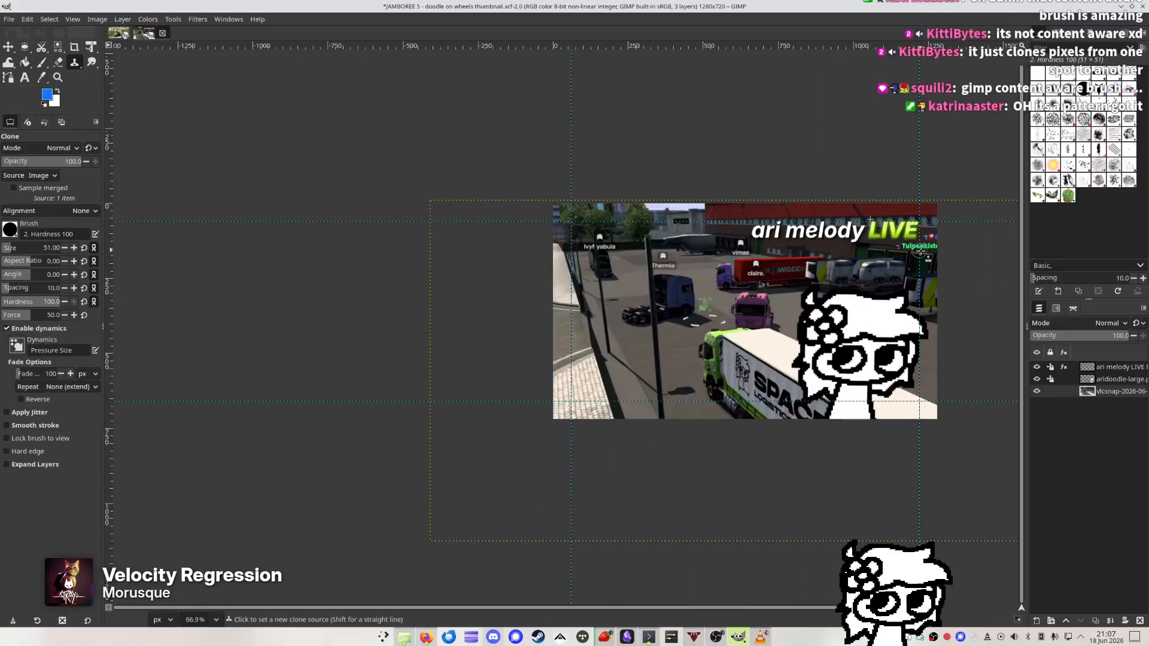
scroll(955, 216, "up", 4, "ctrl")
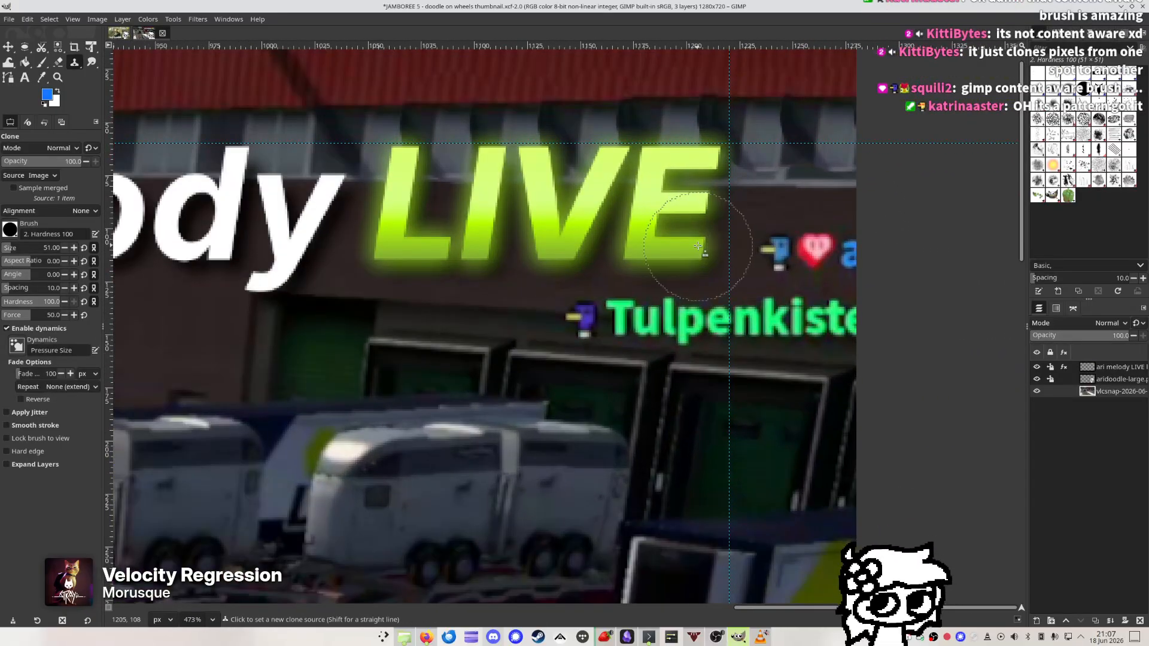
left_click(698, 246, "ctrl")
left_click(786, 249)
left_click(833, 252)
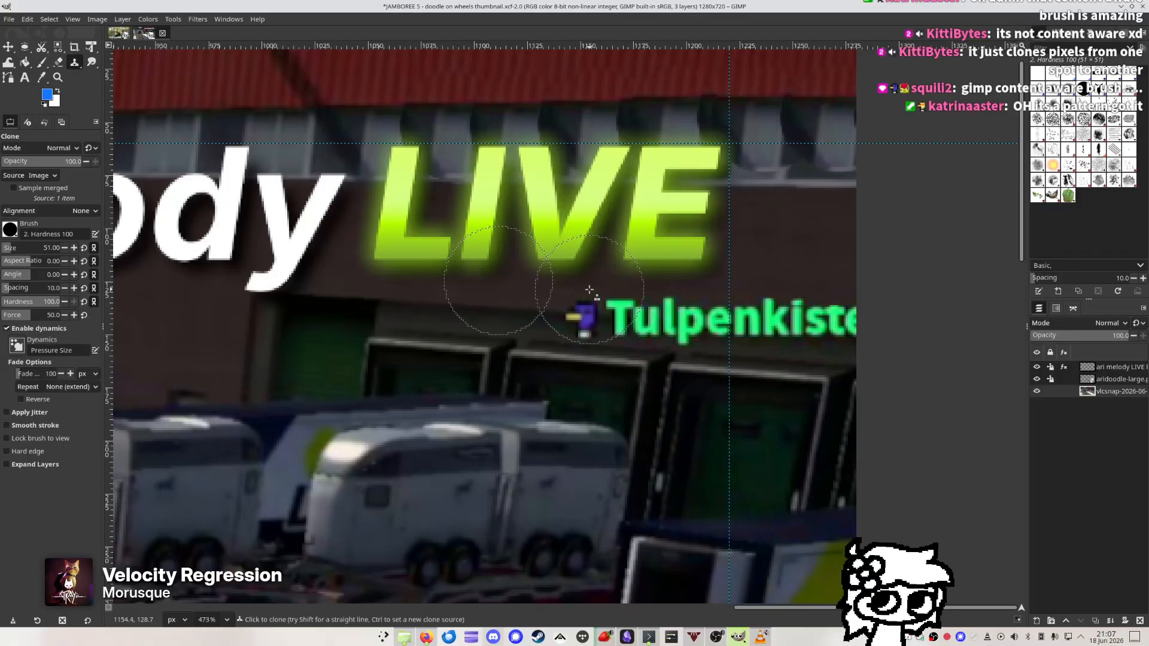
Clone the wall's lower edge over the purple badge and first letters of the green chat username, undoing the overextended stroke
left_click(611, 291)
left_click_drag(611, 290, 705, 298)
key("ctrl+z")
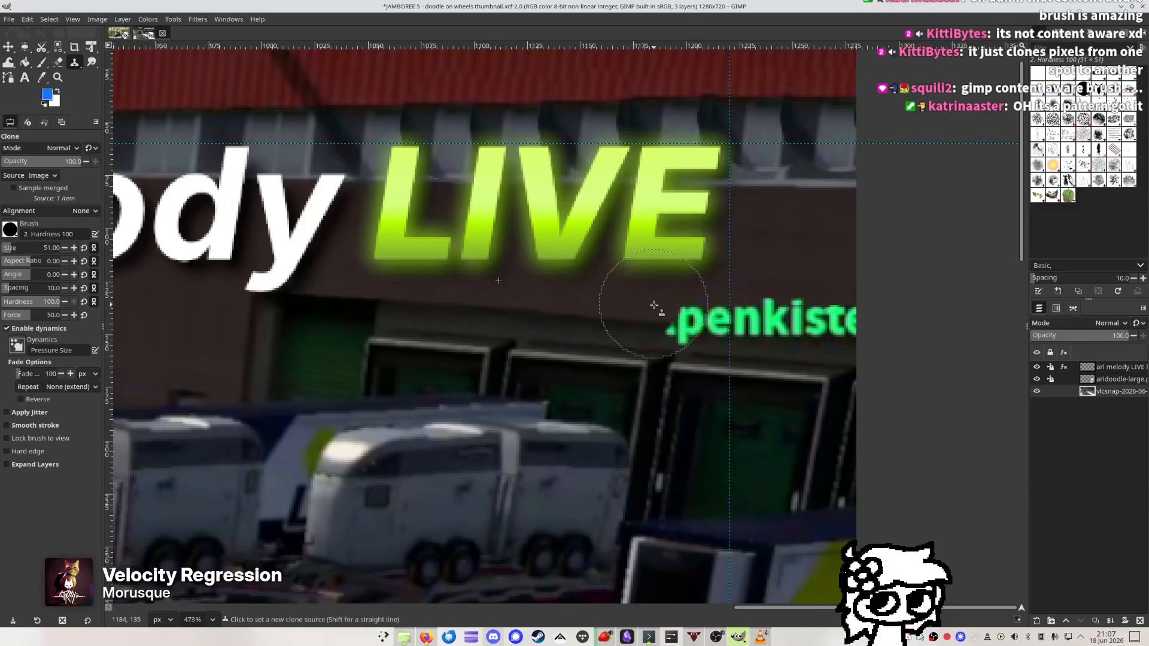
Clone the brown wall's lower edge over the middle letters of the green chat username, redoing misaligned stamps
left_click(600, 287, "ctrl")
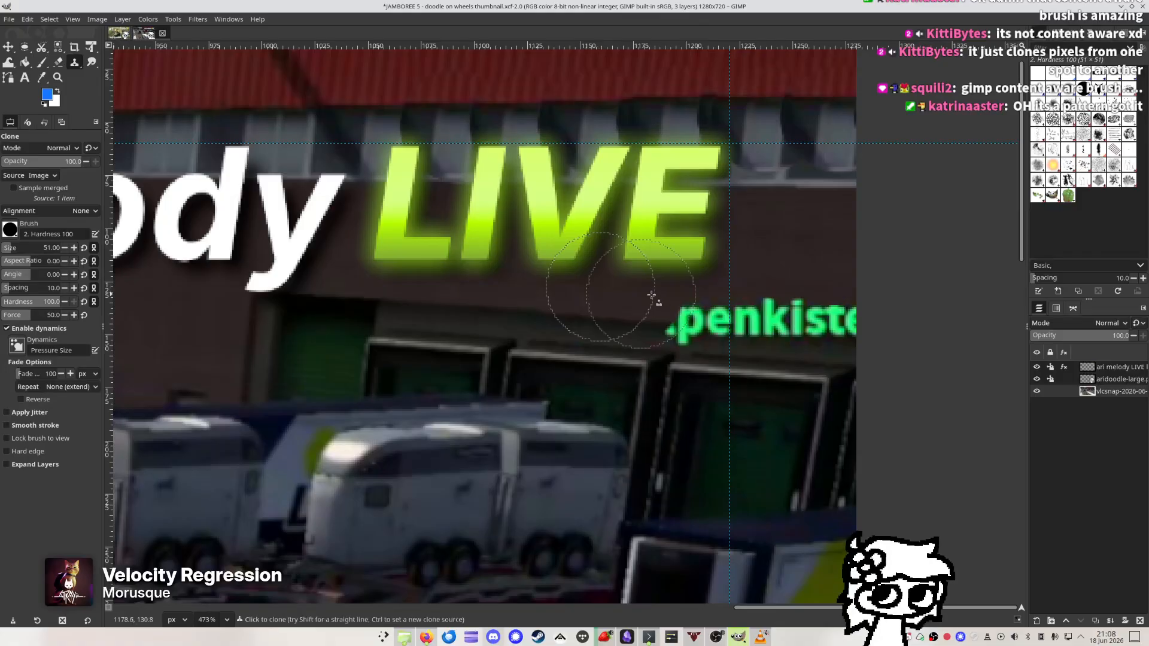
left_click(679, 296)
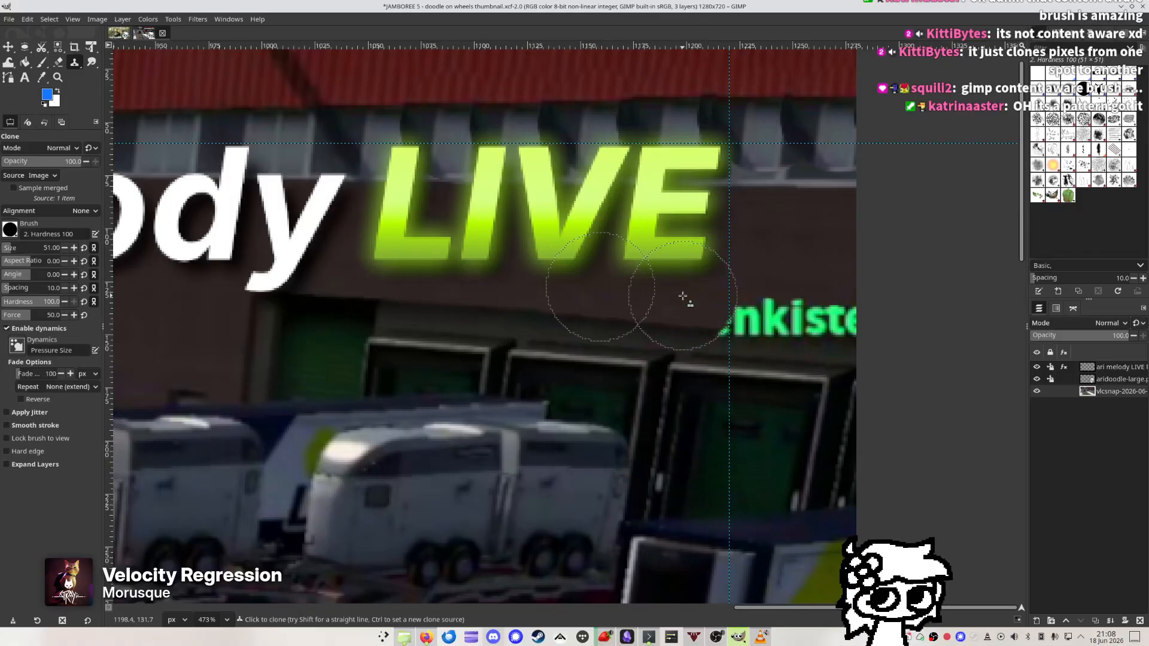
key("ctrl+z")
left_click(678, 293)
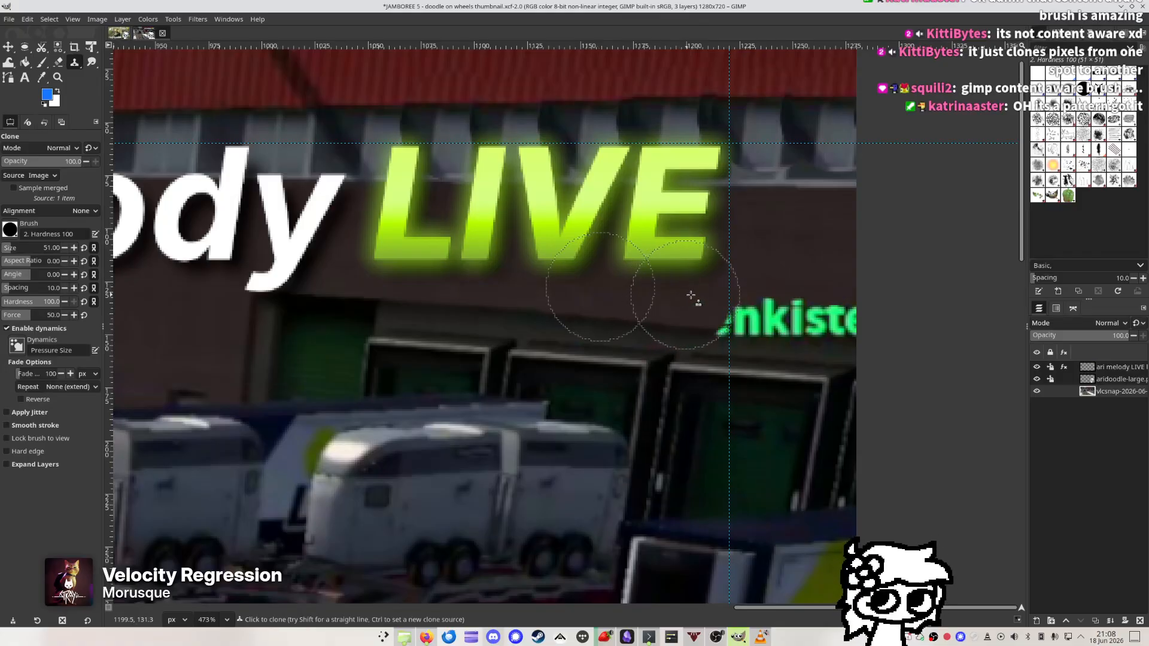
left_click(730, 301)
key("ctrl+z")
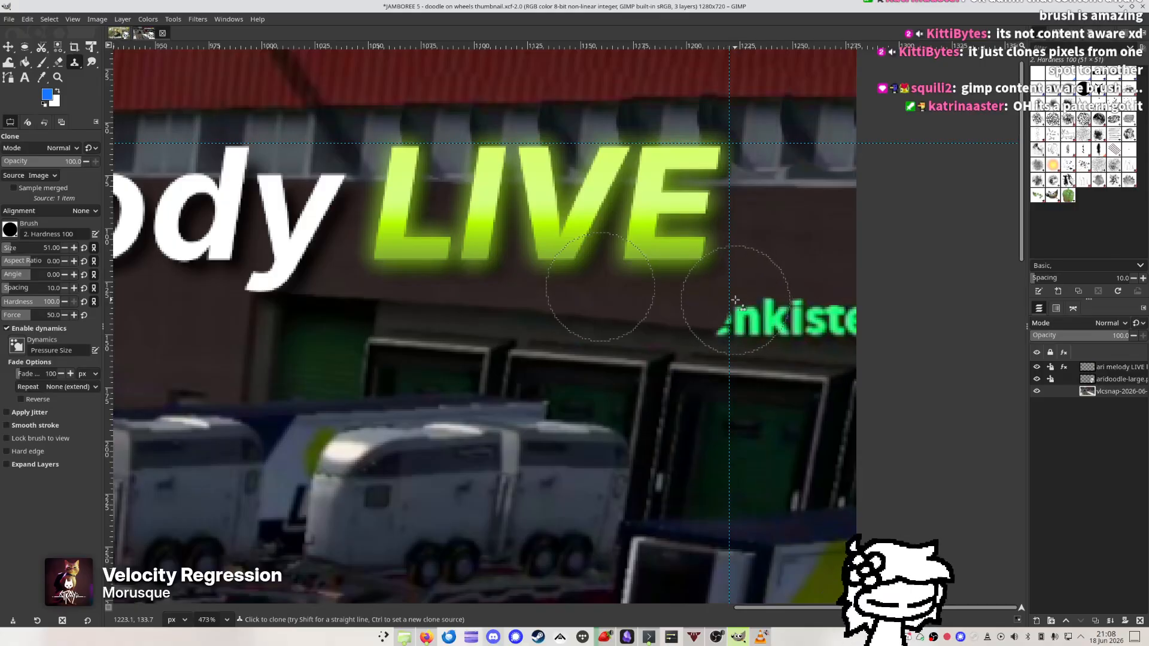
left_click(735, 300)
key("ctrl+z")
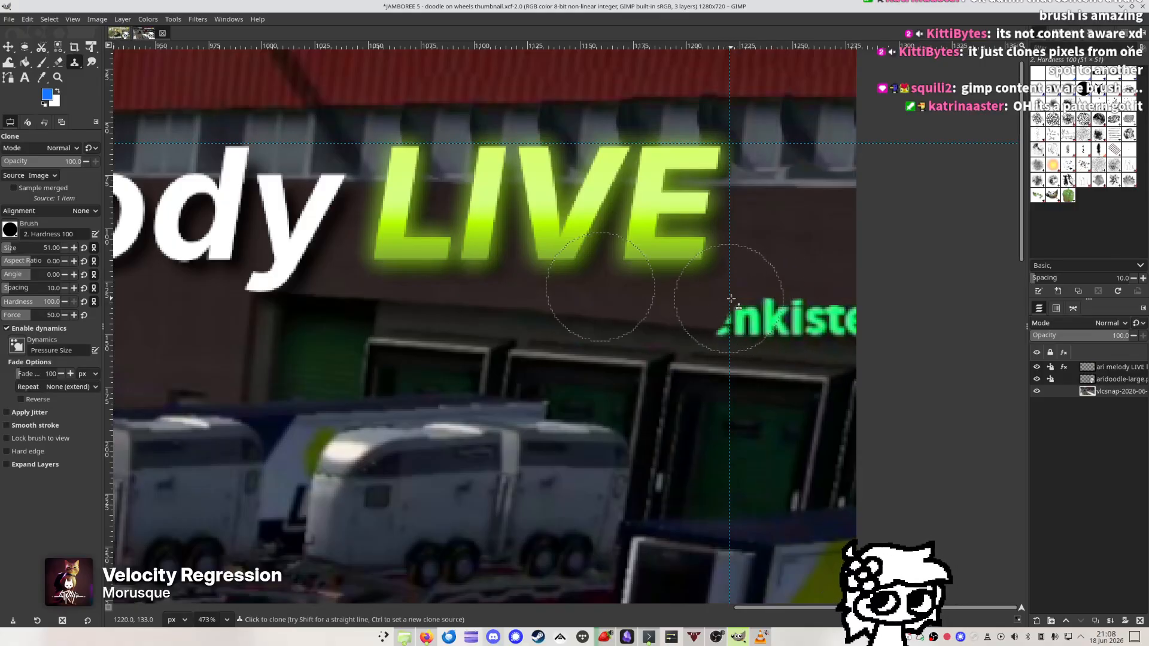
left_click(734, 304)
key("ctrl+z")
left_click(736, 305)
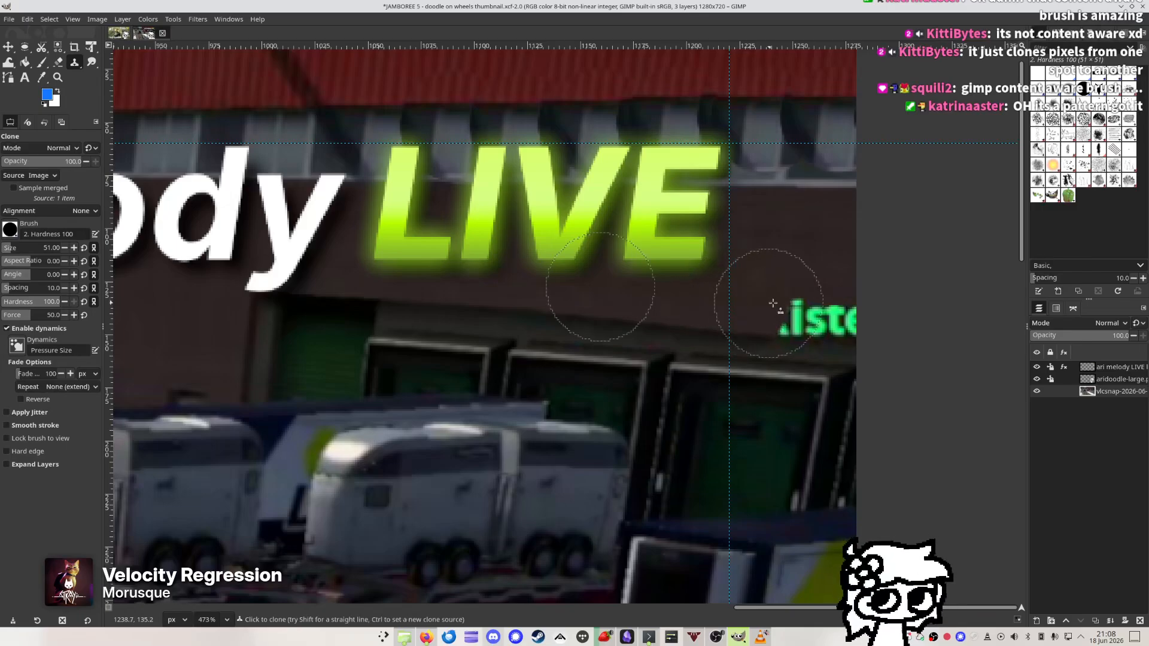
Cover the last letters of the green username up to the canvas edge with cloned wall and save the project
left_click(792, 306)
key("ctrl+z")
left_click(793, 307)
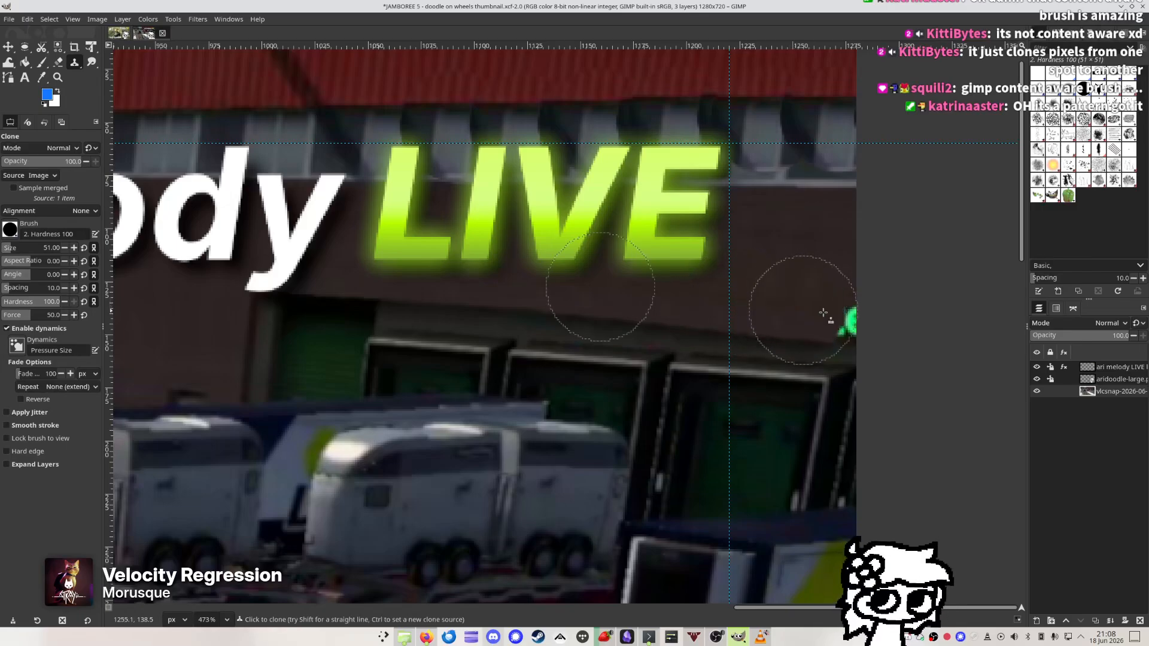
left_click(837, 312)
scroll(658, 299, "down", 10)
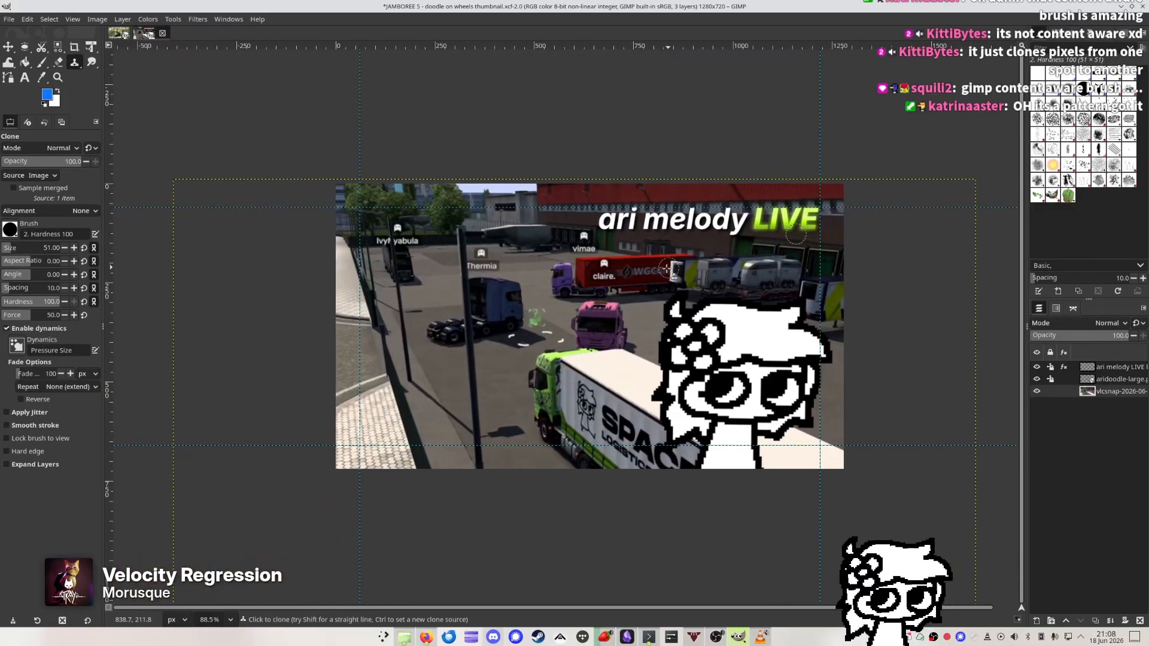
key("ctrl+s")
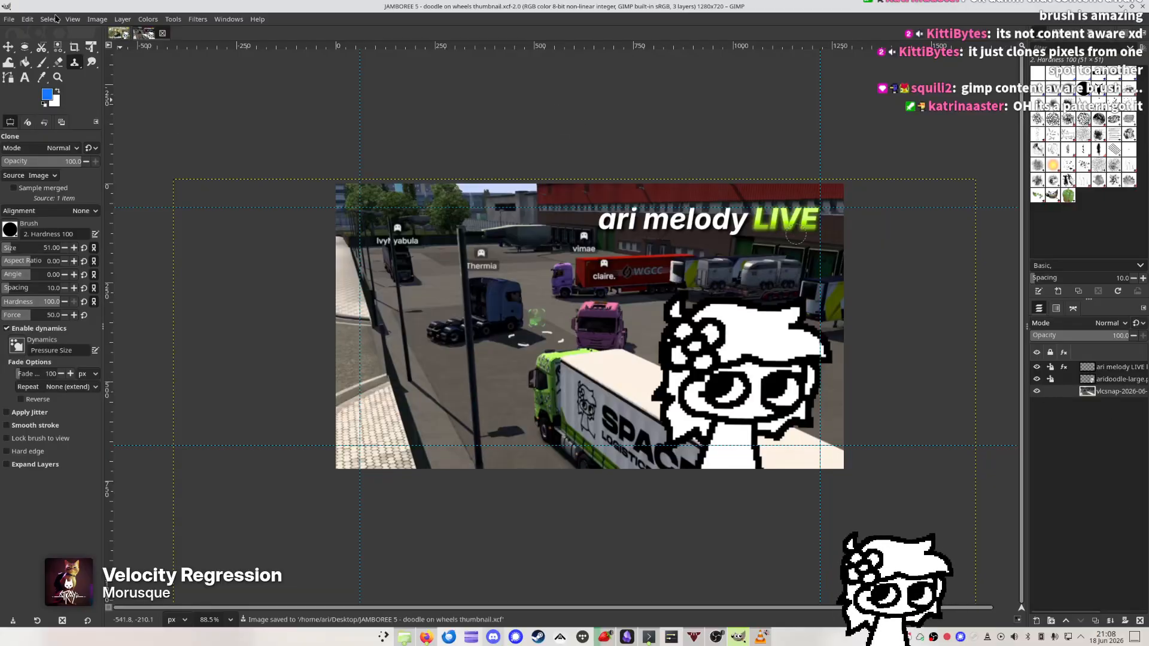
Adjust the snapshot layer's input Levels to low 10, gamma 1.11 and high 232
left_click(207, 20)
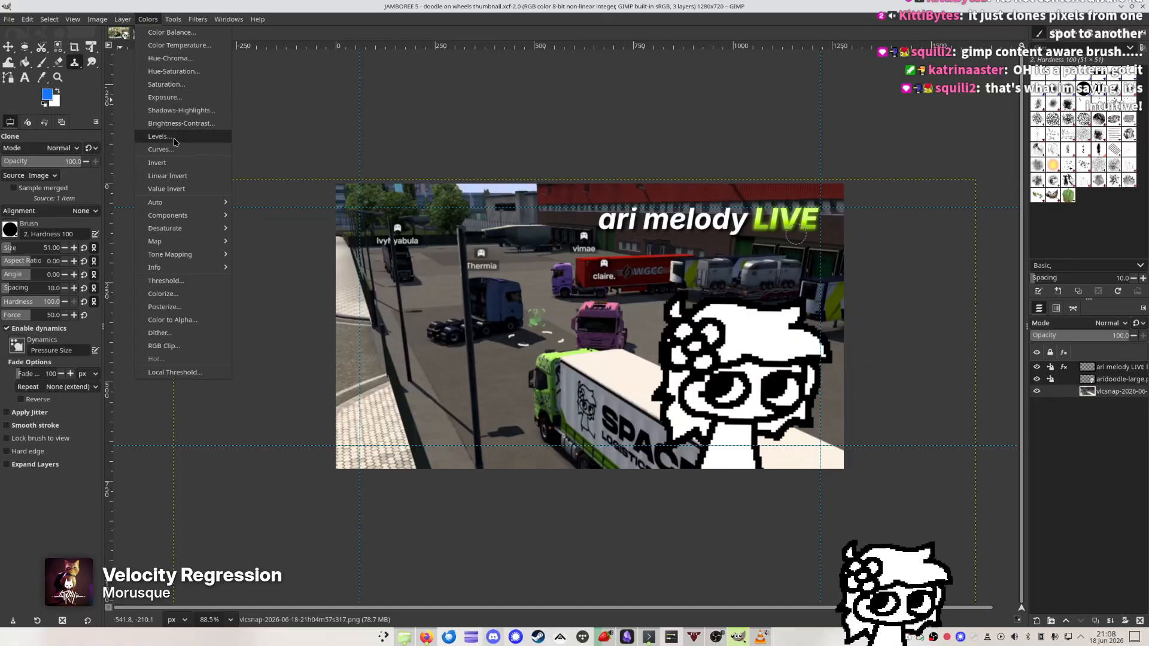
left_click(173, 137)
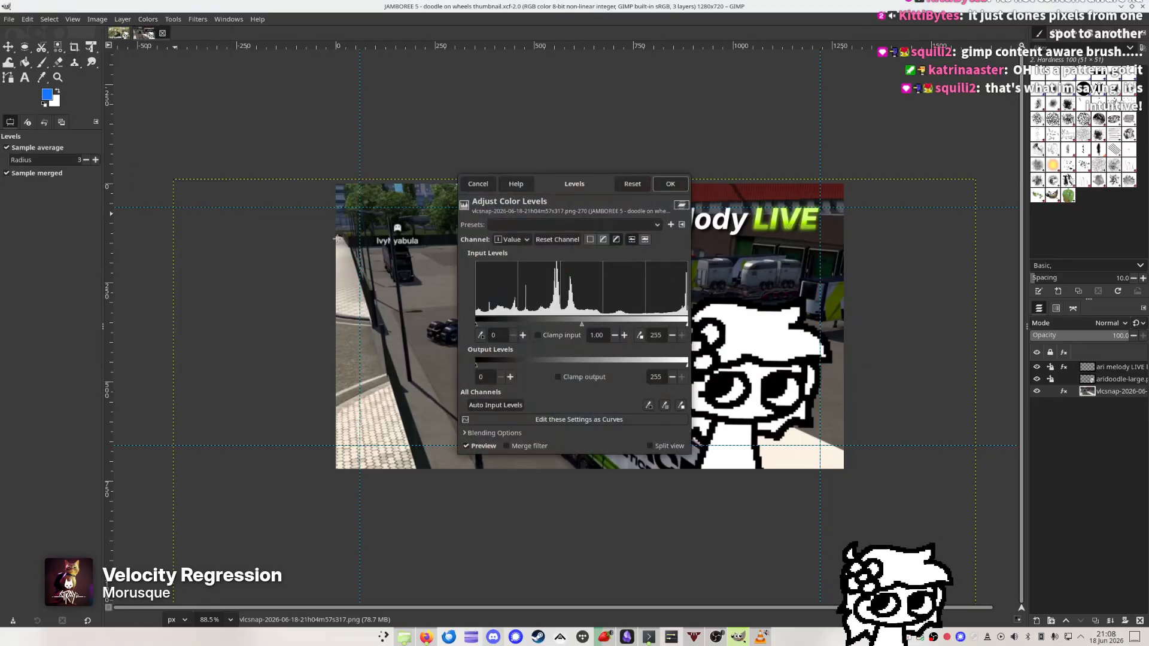
mouse_move(488, 314)
left_mouse_down()
mouse_move(726, 326)
mouse_move(845, 363)
mouse_move(845, 378)
left_mouse_up()
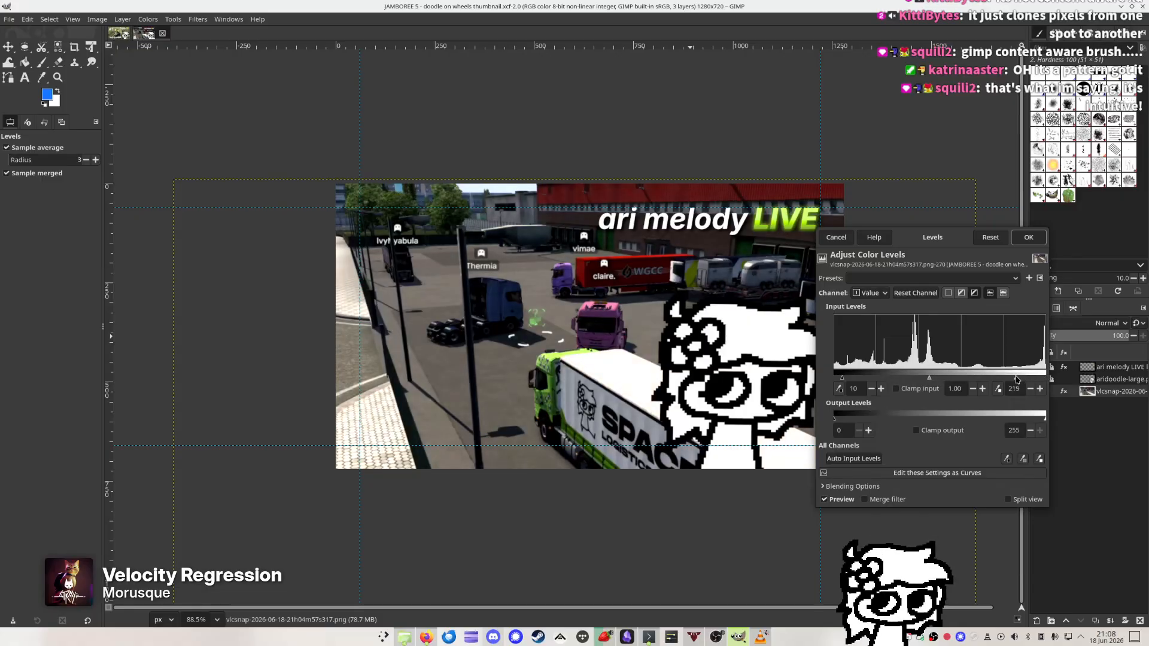
left_click_drag(1036, 379, 1032, 380)
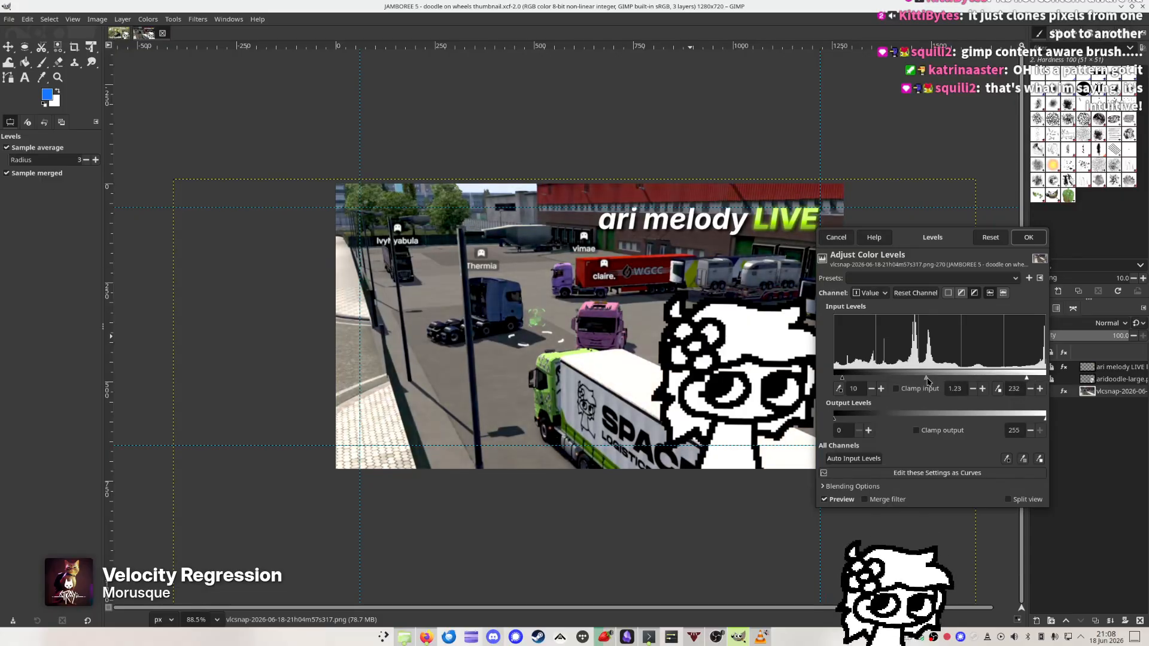
left_click_drag(920, 381, 925, 381)
left_click_drag(921, 379, 930, 380)
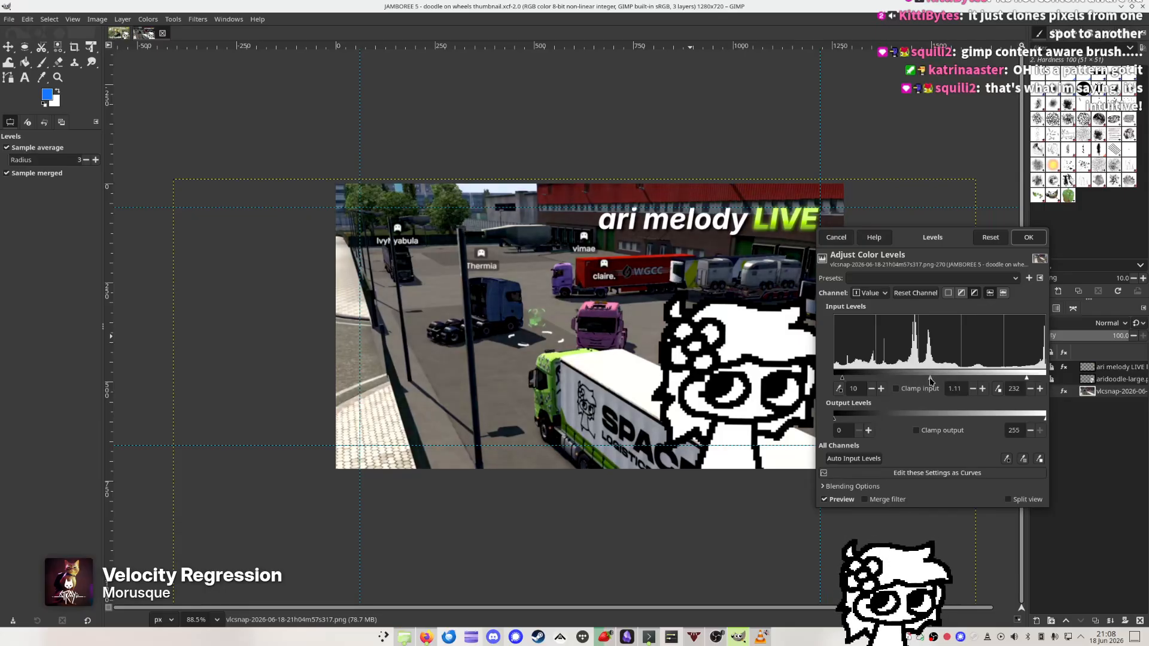
Compare the snapshot with and without the Levels preview and apply the adjustment
left_click(824, 501)
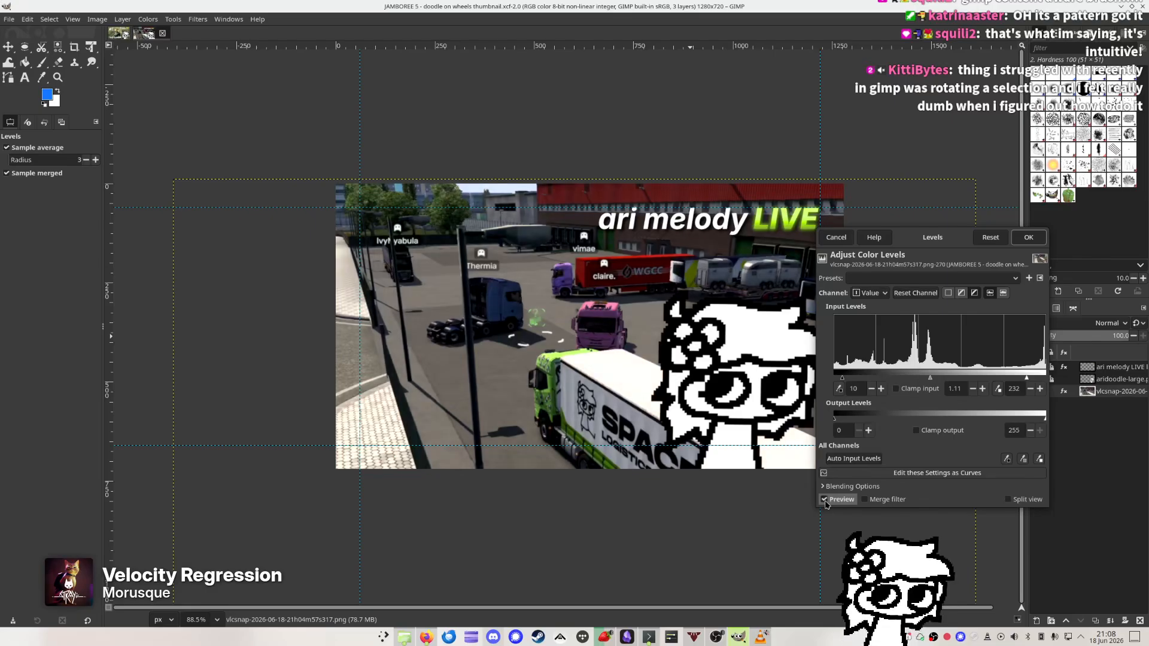
left_click(824, 501)
left_click(824, 501)
left_click(825, 501)
left_click(824, 500)
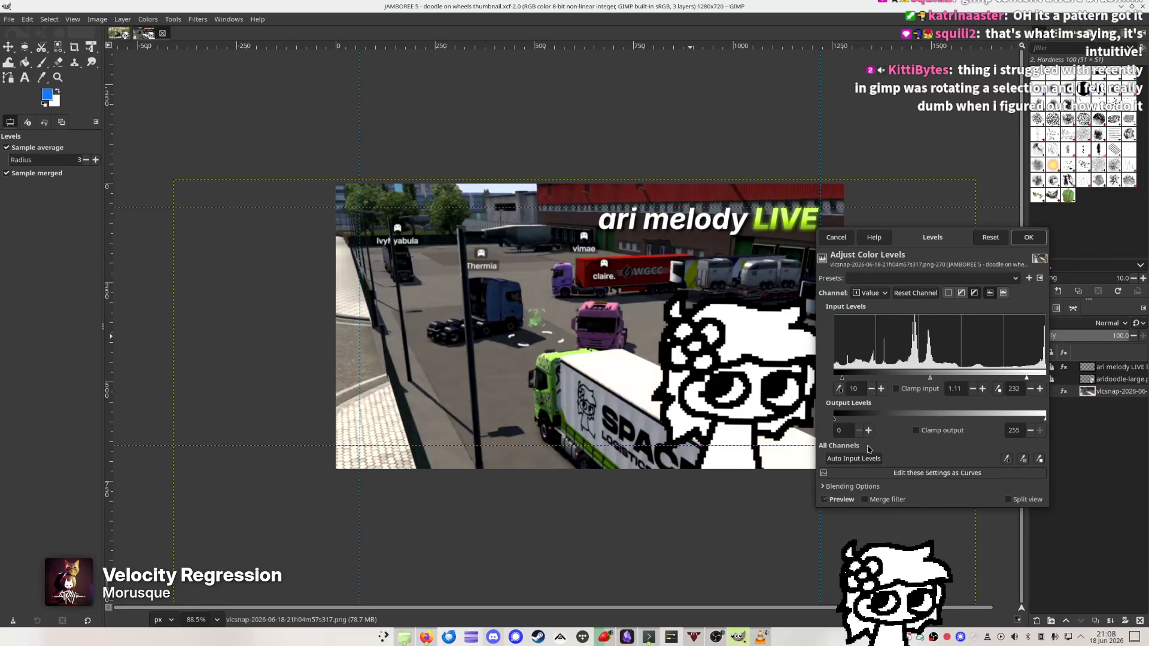
left_click(1041, 241)
Save the project and export it as "JAMBOREE 5 - doodle on wheels thumbnail.webp" with image quality 90
scroll(653, 290, "down", 1)
left_click_drag(652, 287, 597, 273)
key("ctrl+s")
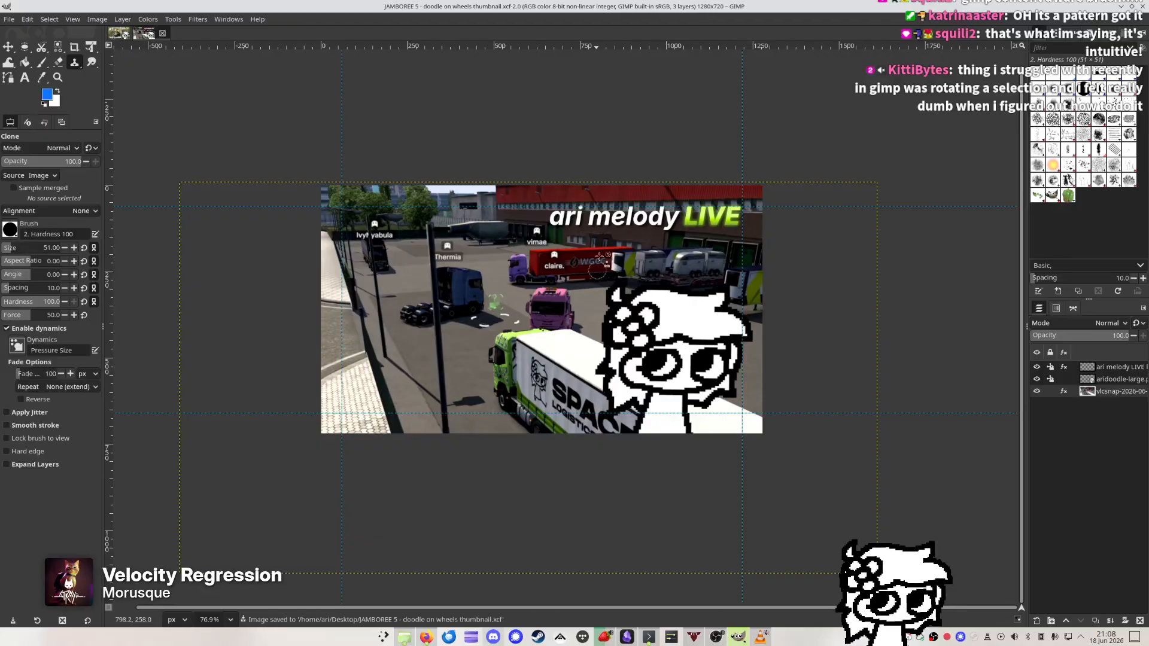
key("ctrl+shift+e")
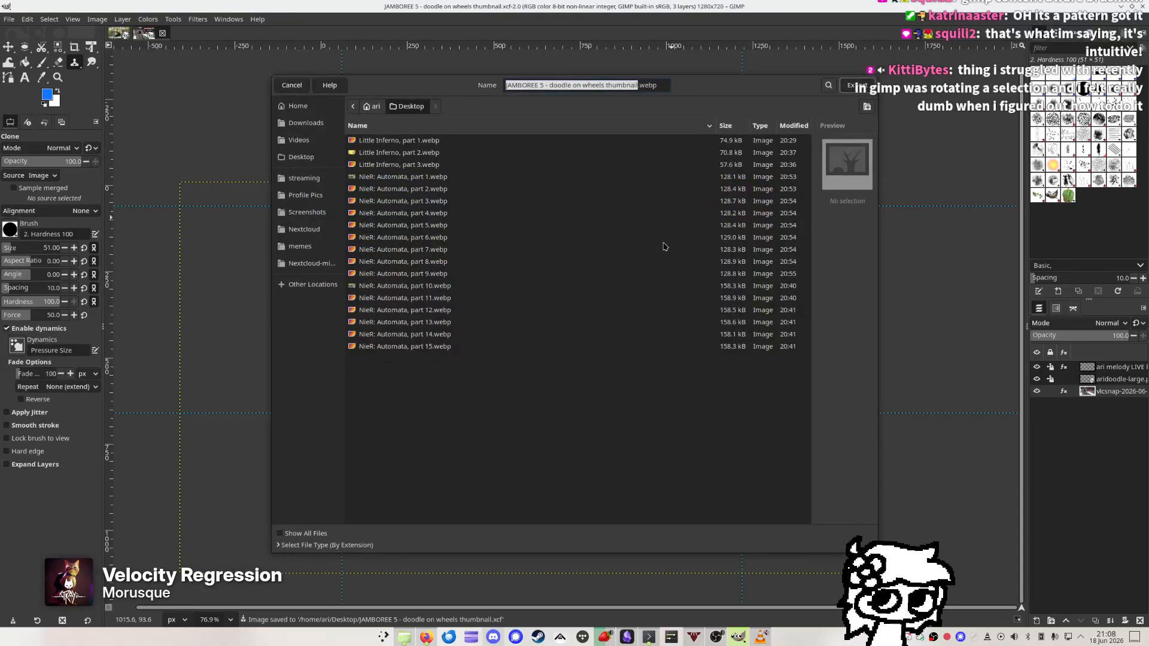
key("End")
key("Return")
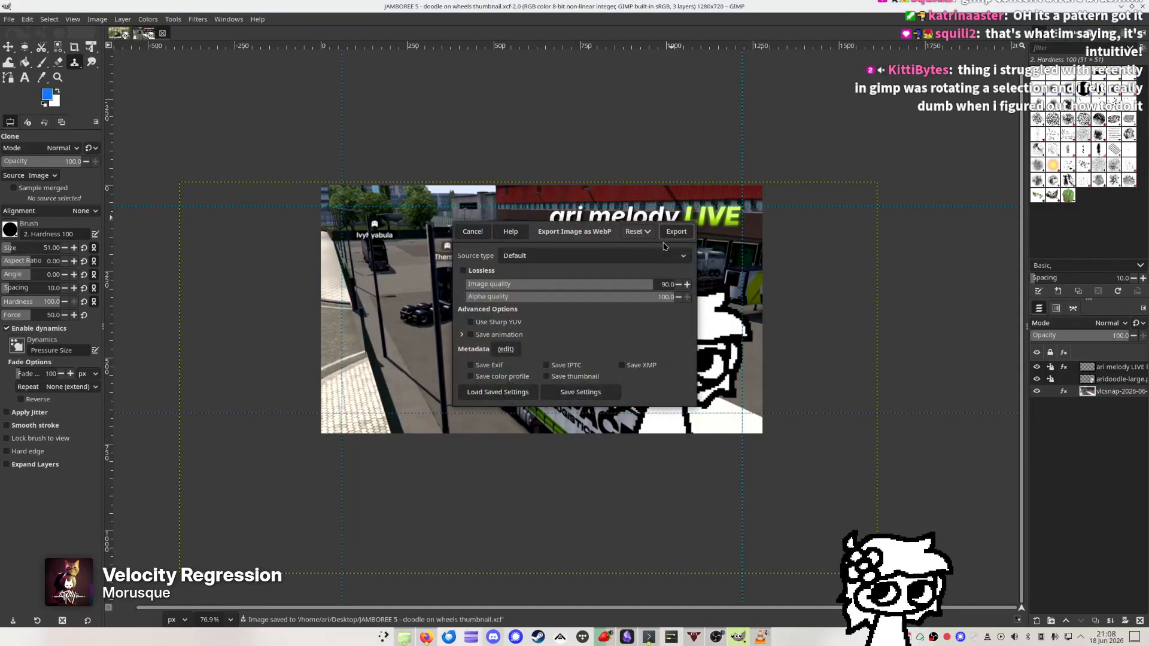
left_click(676, 232)
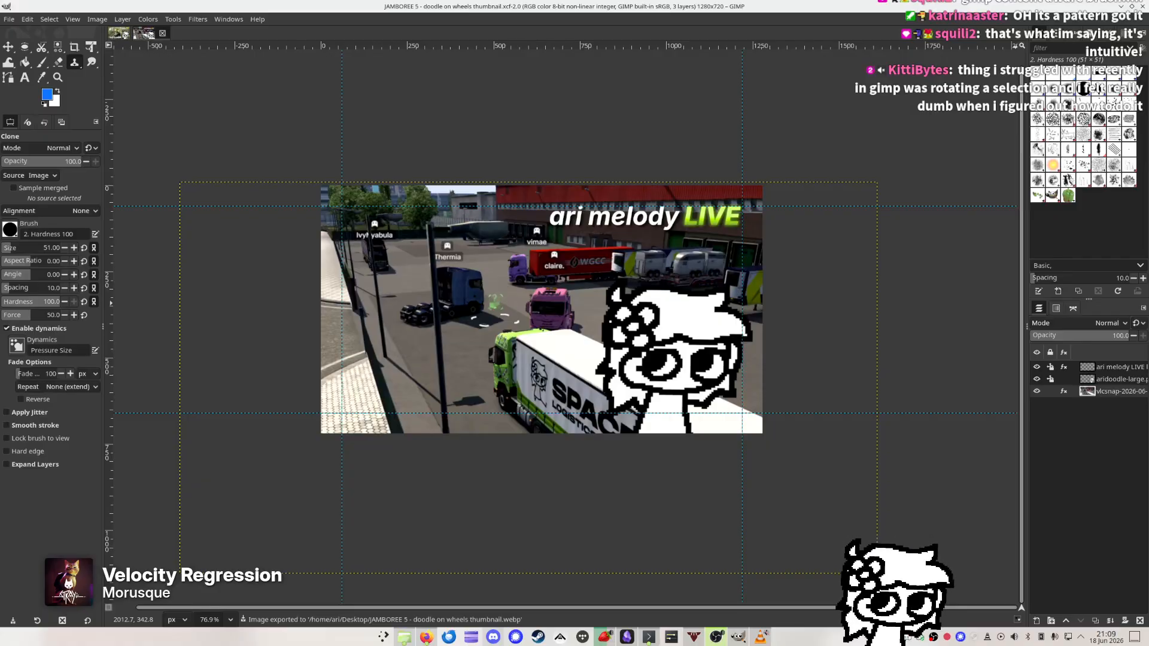
Try to paint out the silver horse trailers with the Healing tool, sampling the dark green garage door as source
left_click(74, 63)
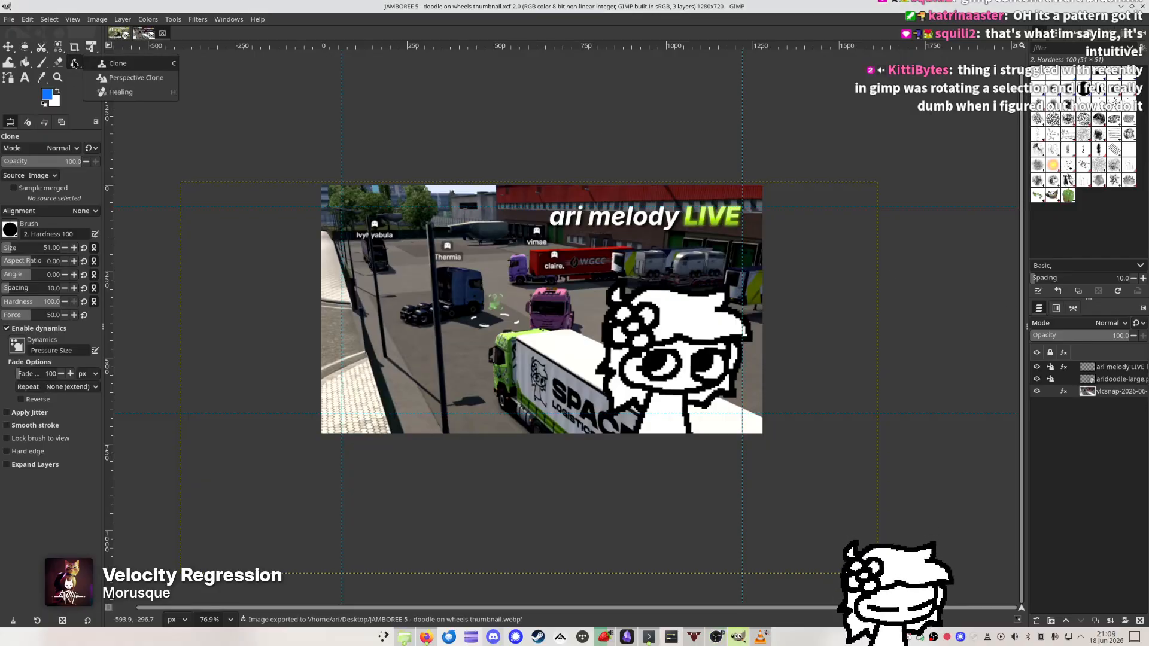
mouse_move(90, 63)
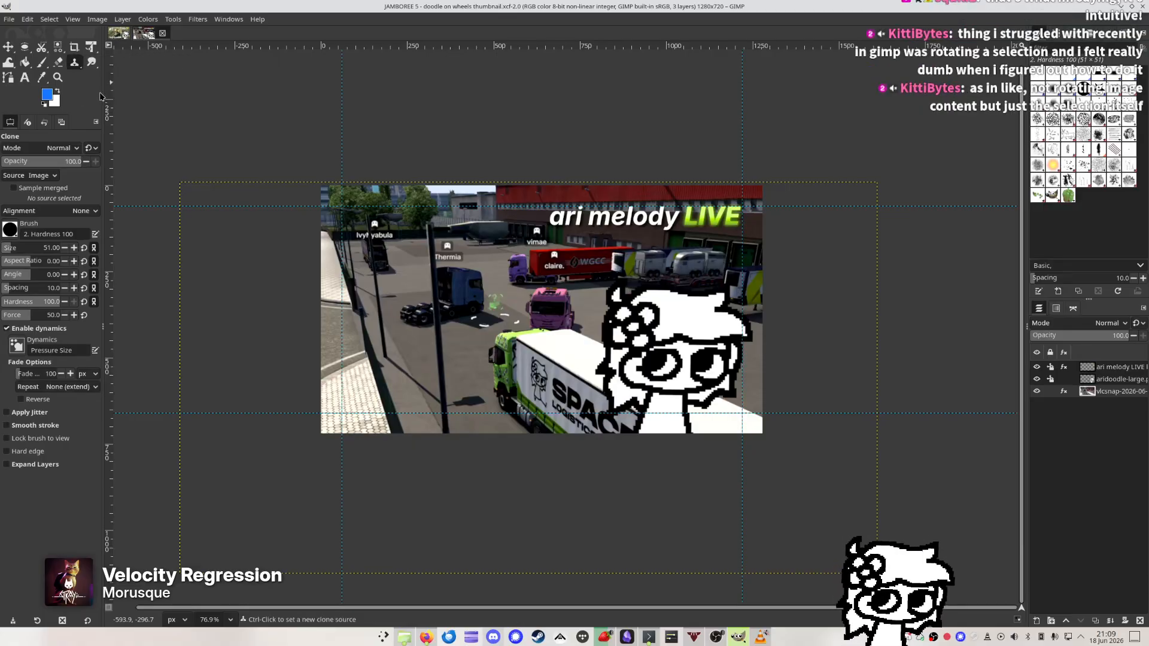
key("h")
scroll(730, 257, "up", 5)
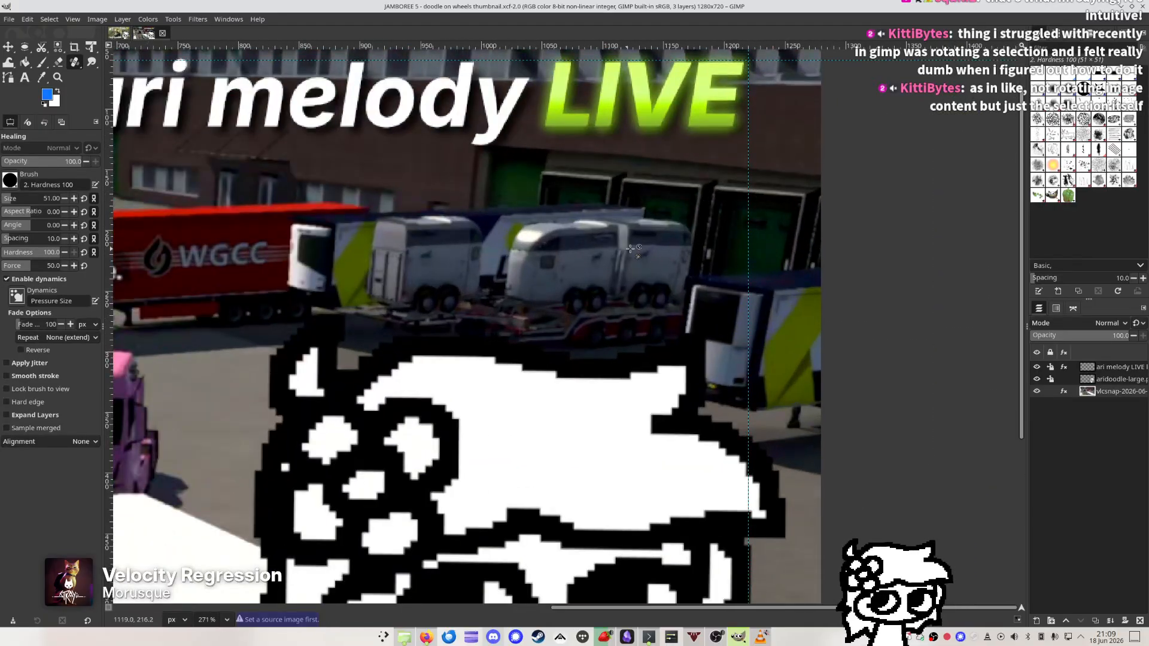
scroll(635, 257, "up", 2)
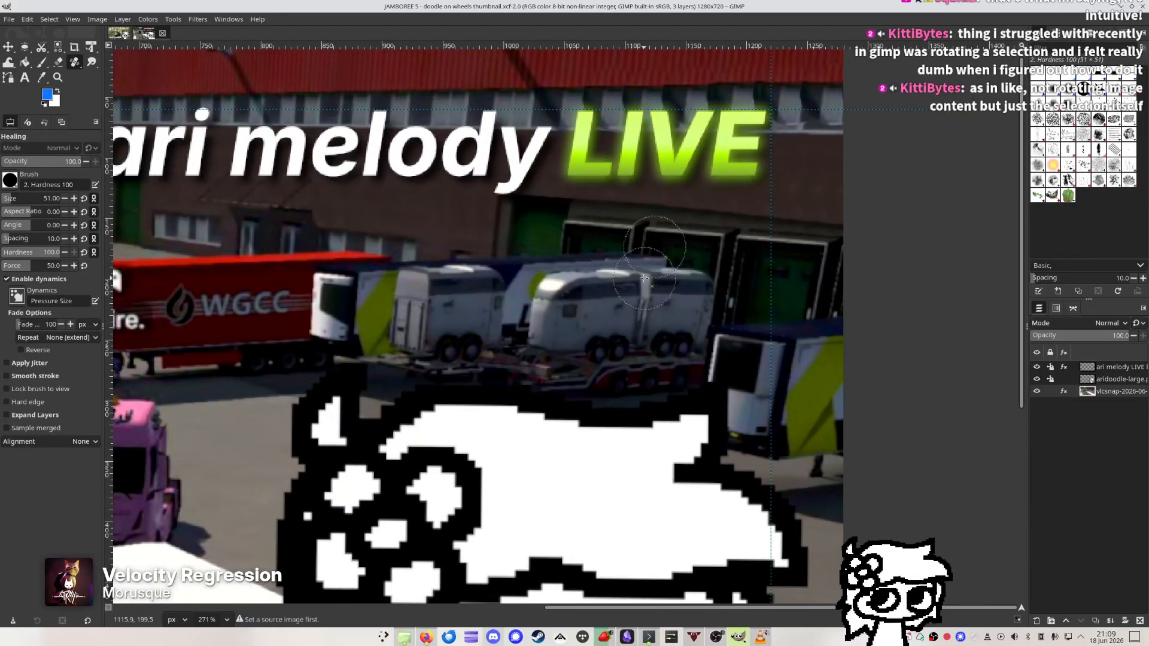
left_click_drag(592, 317, 500, 317)
key("ctrl+z")
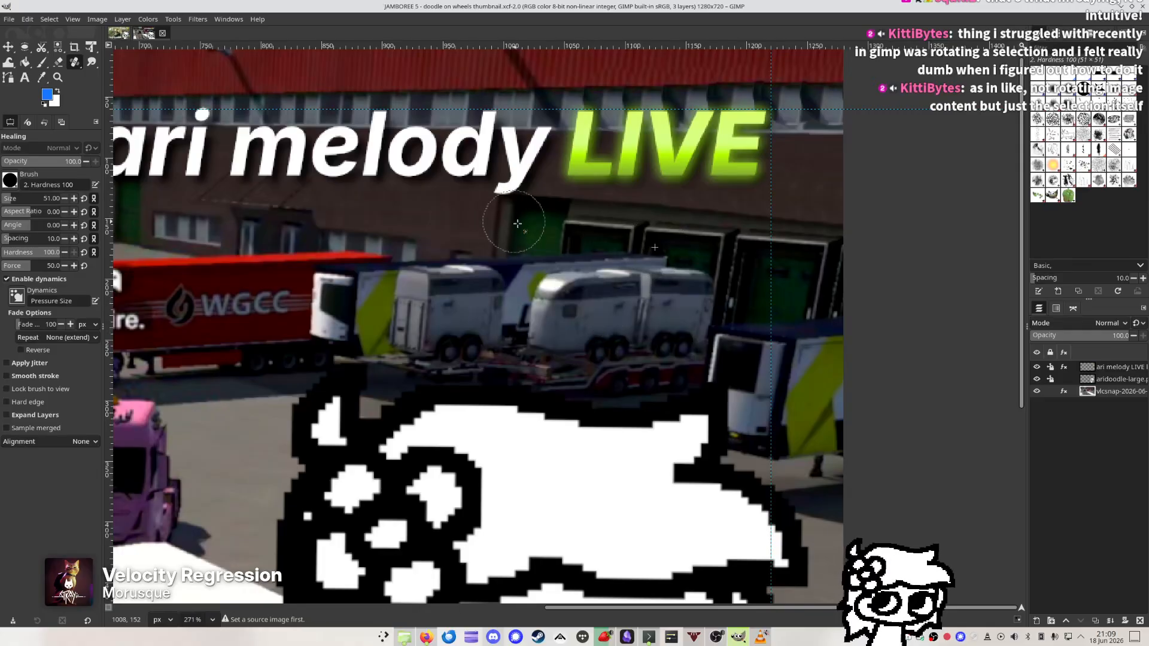
mouse_move(517, 223)
left_mouse_down()
mouse_move(622, 299)
mouse_move(669, 313)
mouse_move(718, 294)
mouse_move(744, 303)
left_mouse_up()
key("ctrl+z")
left_click(569, 279)
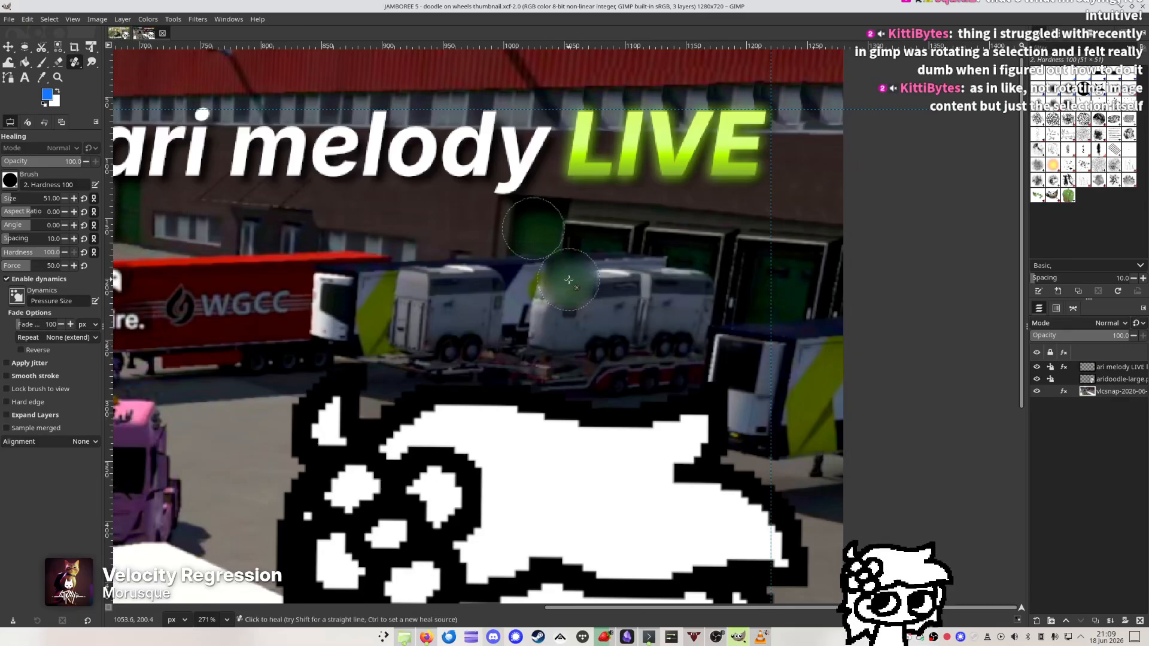
mouse_move(569, 279)
left_mouse_down()
mouse_move(571, 350)
mouse_move(589, 336)
mouse_move(575, 300)
mouse_move(589, 271)
mouse_move(658, 271)
mouse_move(625, 272)
mouse_move(653, 299)
mouse_move(708, 275)
mouse_move(673, 290)
mouse_move(686, 312)
mouse_move(668, 337)
mouse_move(608, 306)
mouse_move(621, 351)
mouse_move(670, 353)
left_mouse_up()
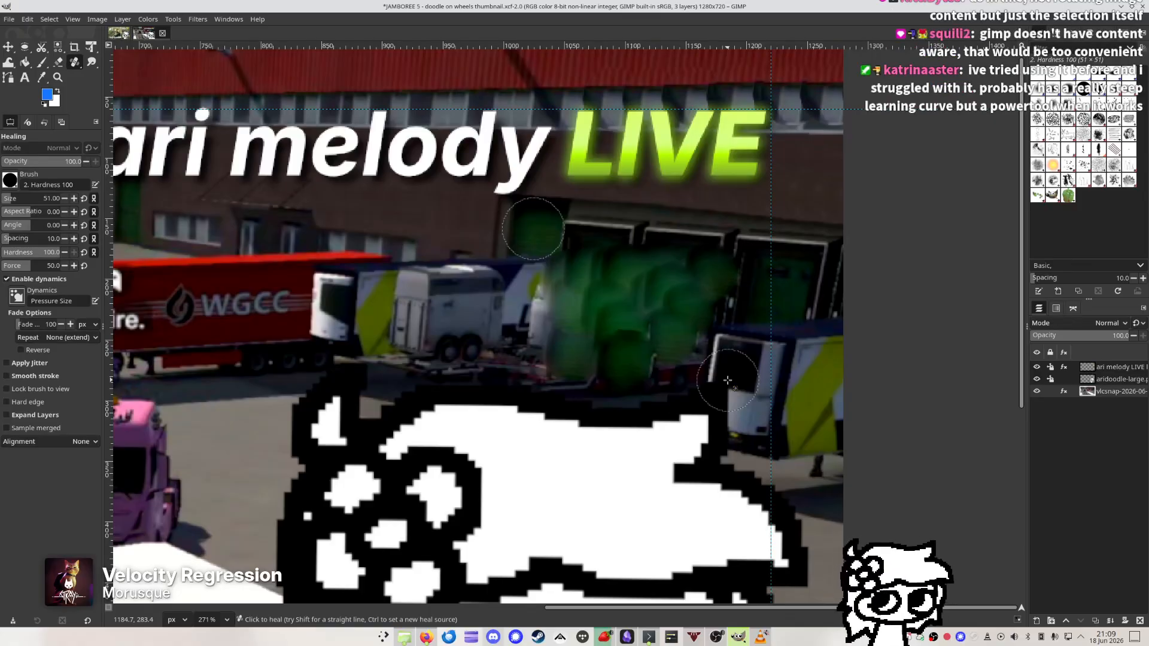
Undo all the healing strokes painted over the horse trailers
key("ctrl+z")
key("ctrl+z")
key("ctrl+z")
key("ctrl+z")
key("ctrl+z")
key("ctrl+z")
key("ctrl+z")
key("ctrl+z")
key("ctrl+z")
key("ctrl+z")
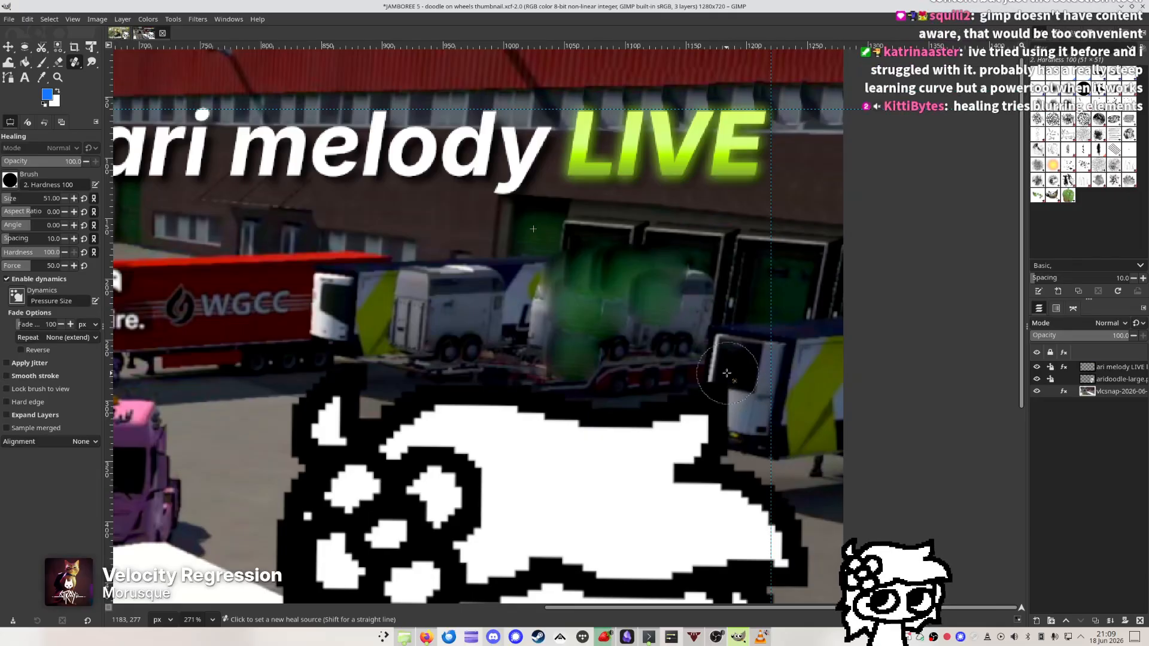
key("ctrl+z")
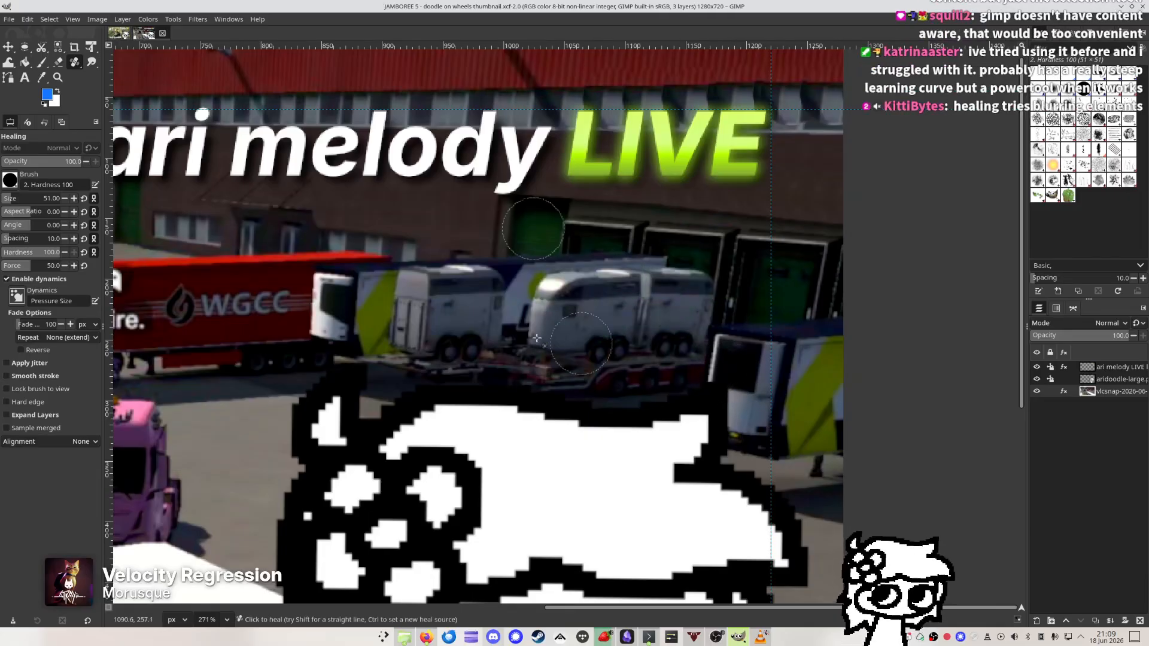
Activate the Move tool, set the view to 100% zoom and save the thumbnail project
scroll(534, 340, "down", 9)
mouse_move(536, 343)
left_mouse_down()
mouse_move(672, 271)
mouse_move(731, 259)
left_mouse_up()
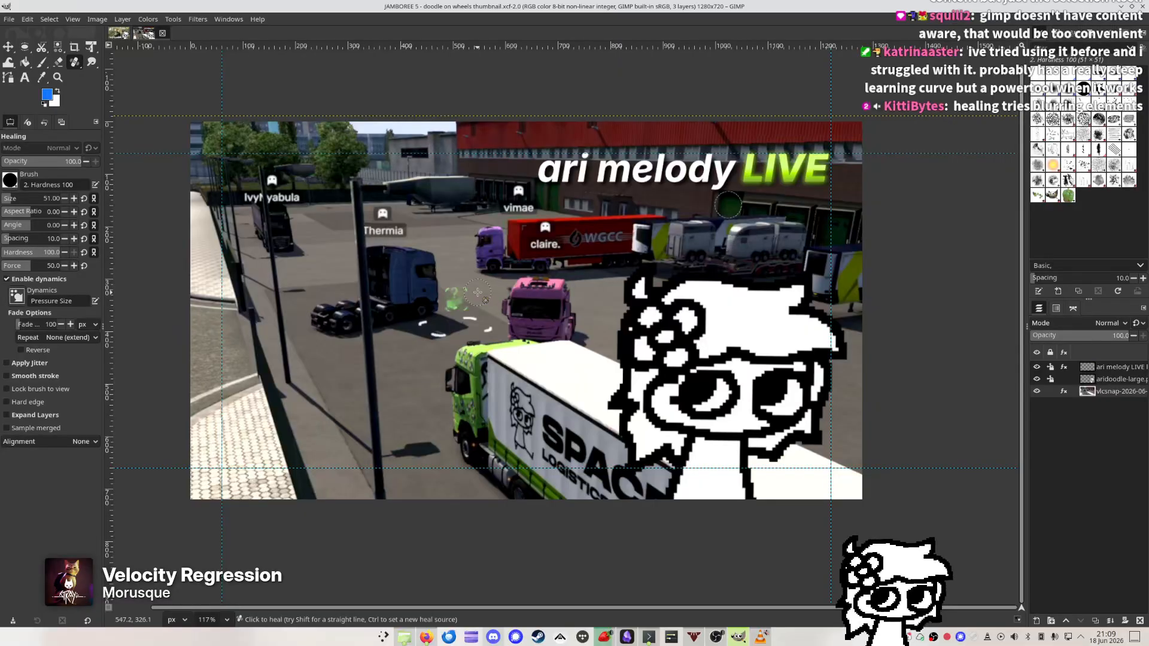
key("m")
left_click(213, 620)
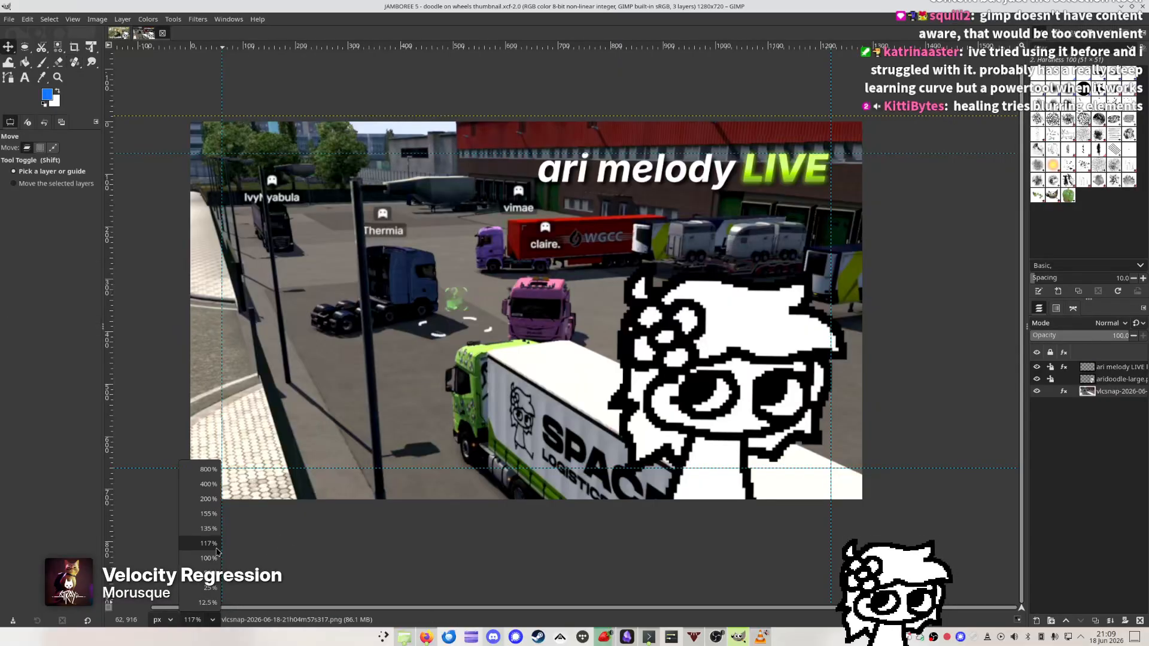
left_click(209, 558)
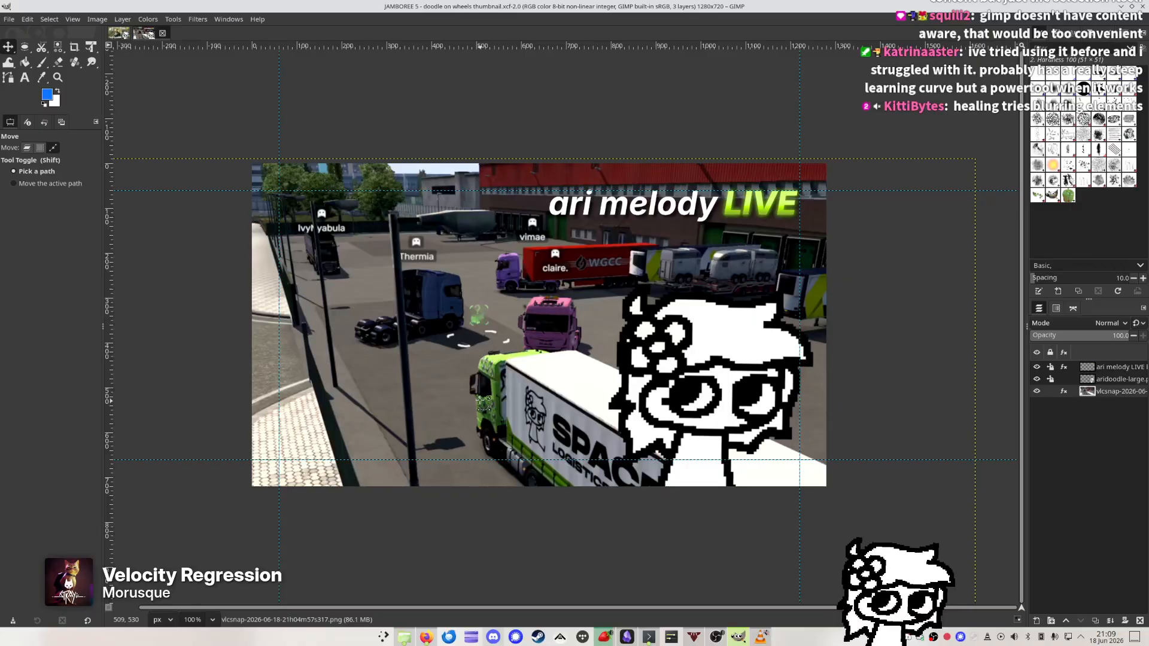
key("ctrl+s")
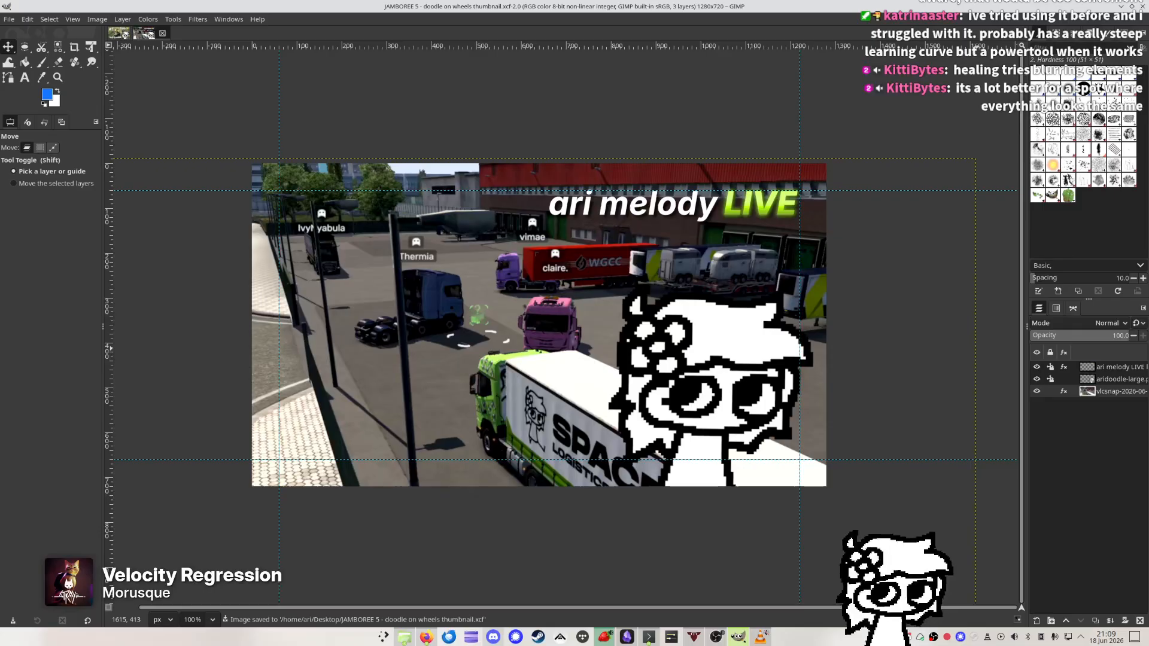
Try a dab with the Healing tool on the red roof above "melody", sampling the nearby roof surface as source
scroll(701, 126, "up", 8)
scroll(592, 256, "up", 1)
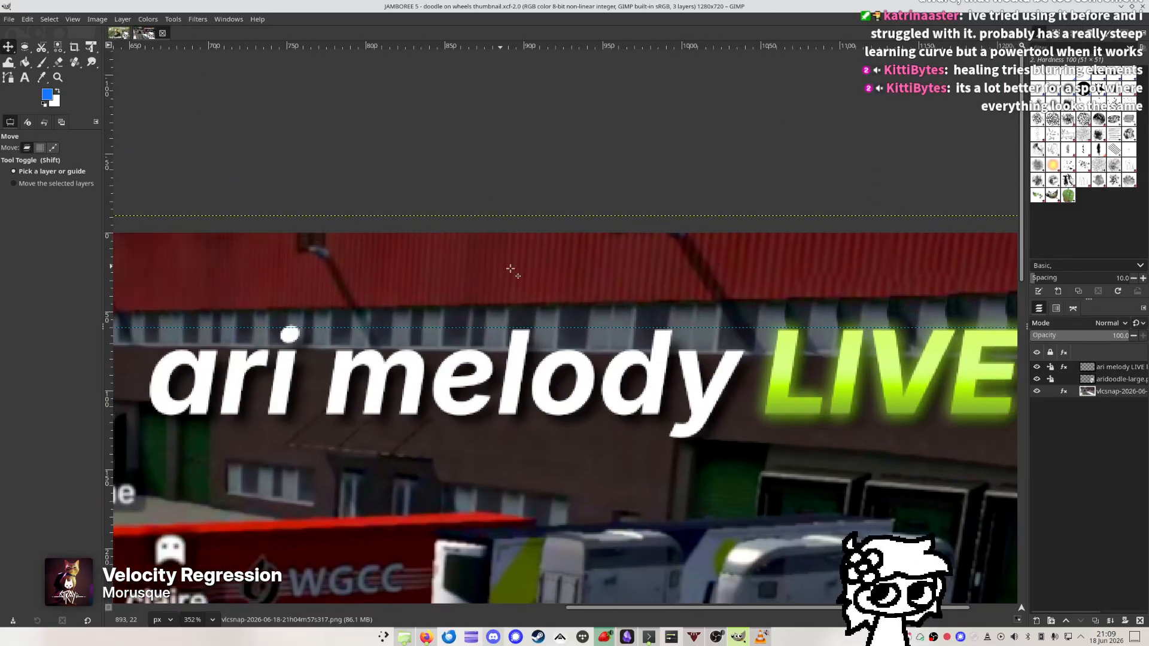
key("h")
left_click(329, 245, "ctrl")
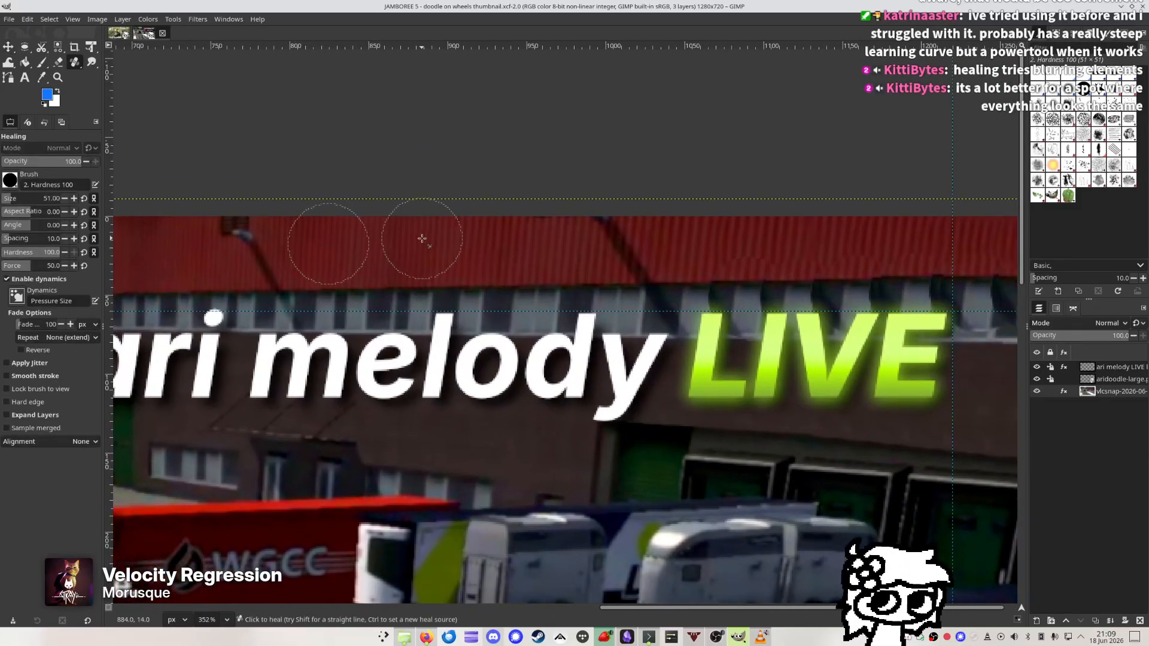
left_click(421, 239)
key("ctrl+z")
Try healing strokes across the red roof above "LIVE", sampling the roof just beside the diagonal shadow, and undo them
left_click_drag(630, 239, 428, 234)
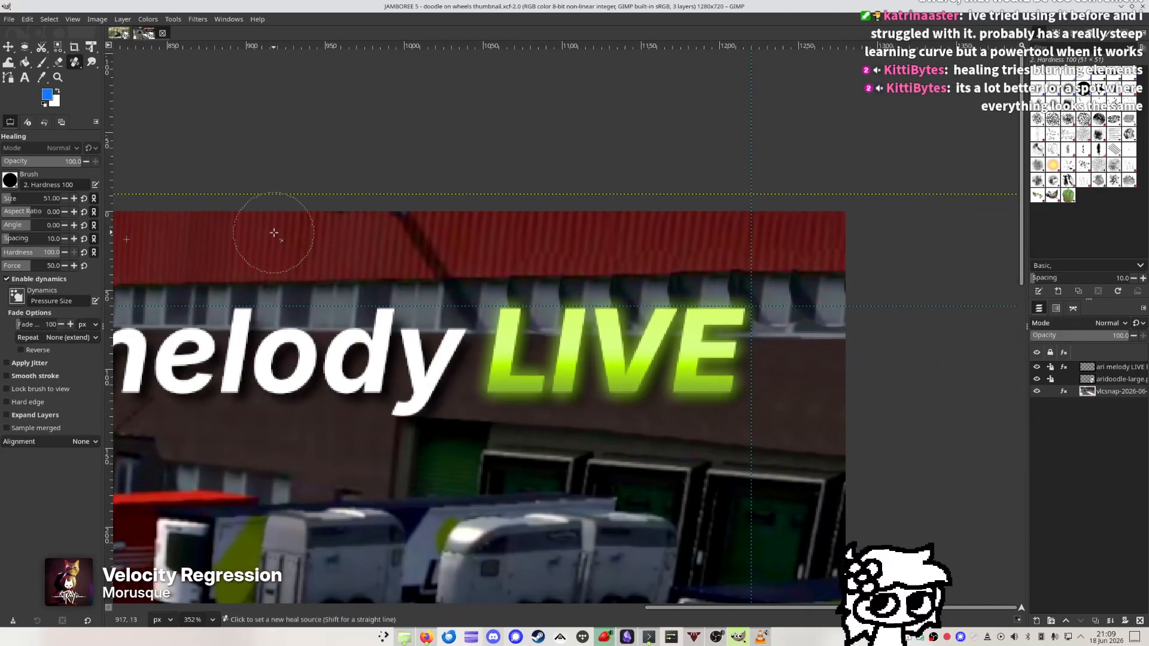
left_click(477, 231, "ctrl")
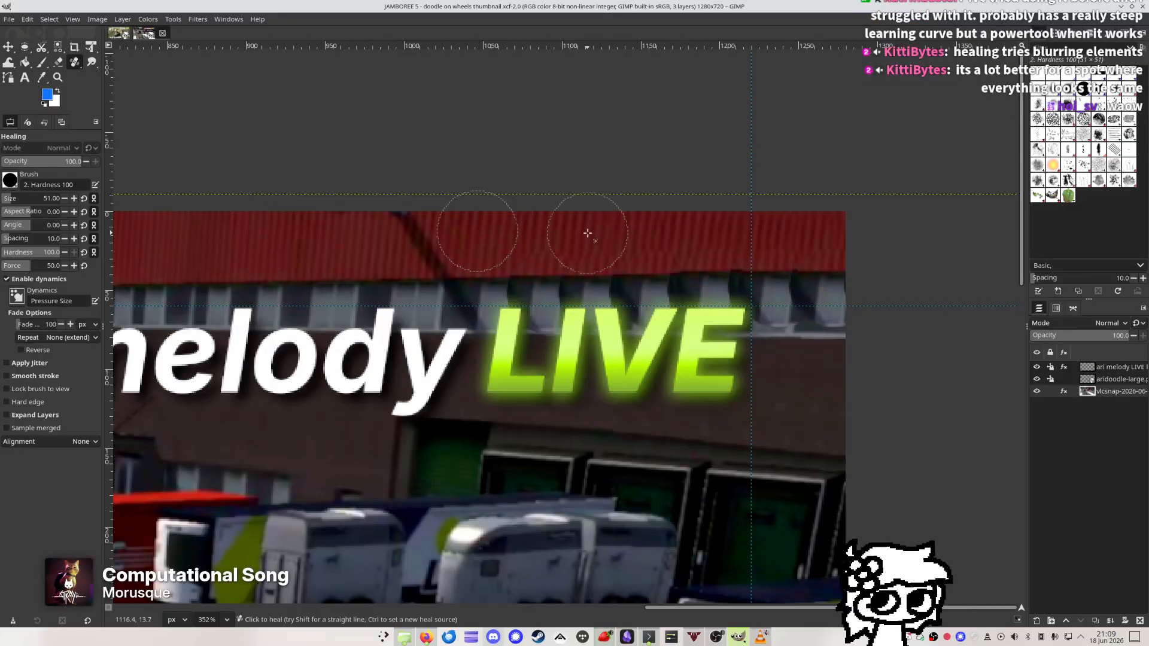
left_click_drag(636, 230, 637, 231)
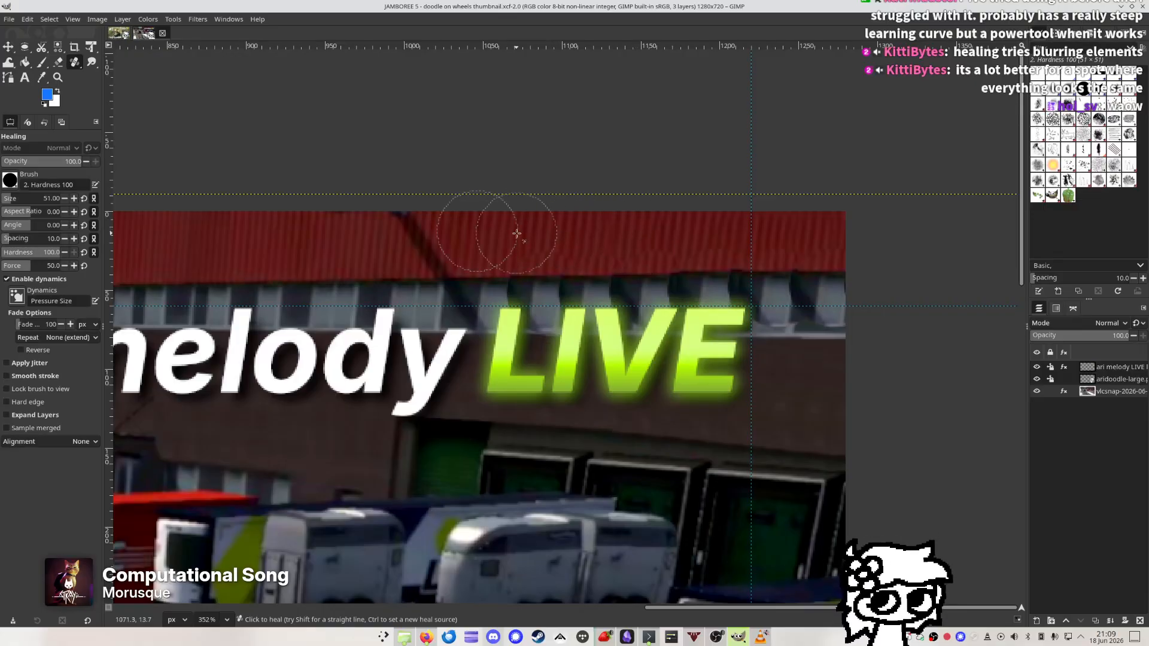
mouse_move(541, 235)
left_mouse_down()
mouse_move(713, 220)
mouse_move(623, 233)
mouse_move(710, 235)
left_mouse_up()
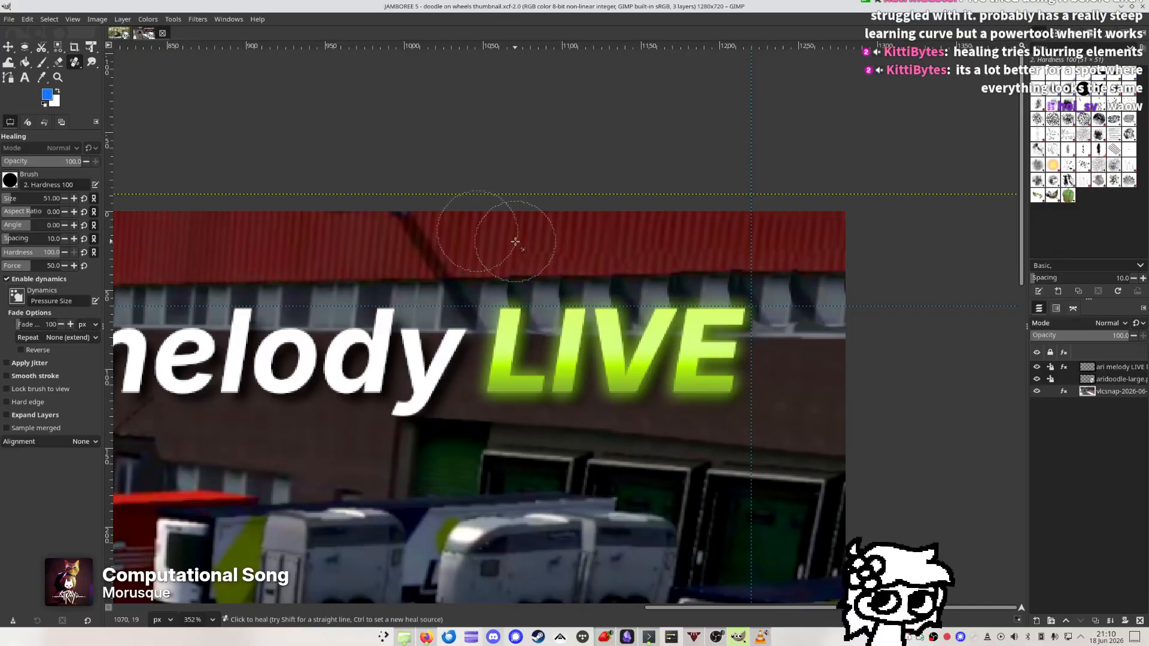
key("ctrl+s")
mouse_move(633, 243)
left_mouse_down()
mouse_move(684, 250)
mouse_move(607, 251)
left_mouse_up()
key("ctrl+z")
Set the healing source on the roof's lower edge above the "L" of LIVE and heal the edge above the "I" and "V"
left_click(482, 274, "ctrl")
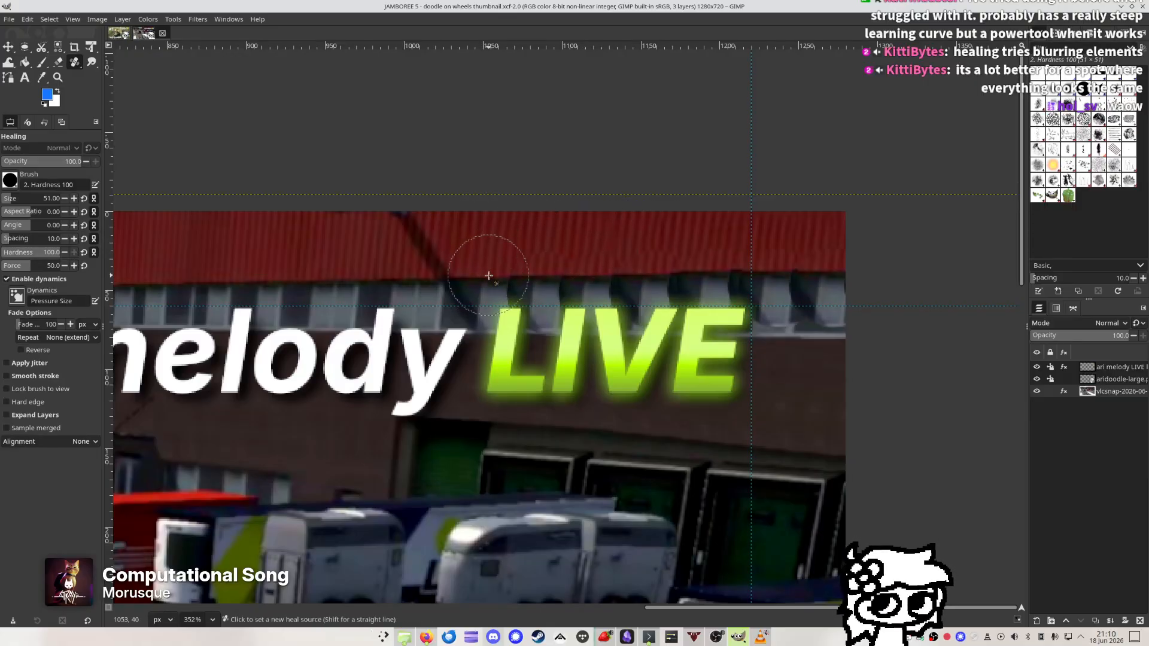
left_click(574, 275)
key("ctrl+z")
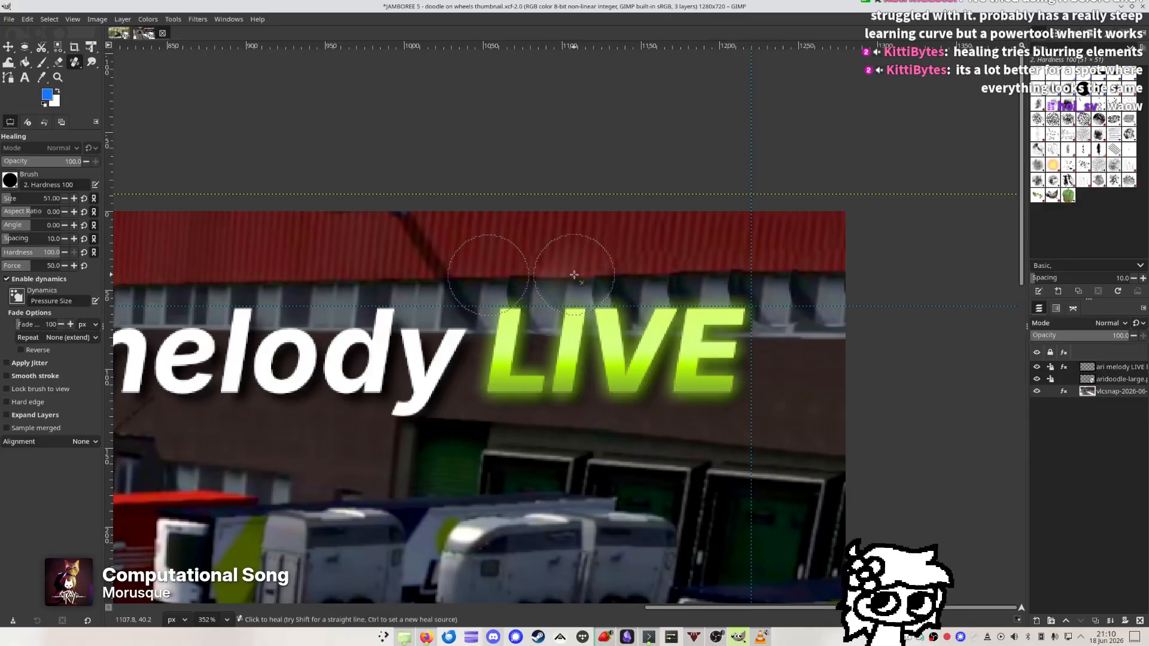
left_click(597, 273)
key("ctrl+z")
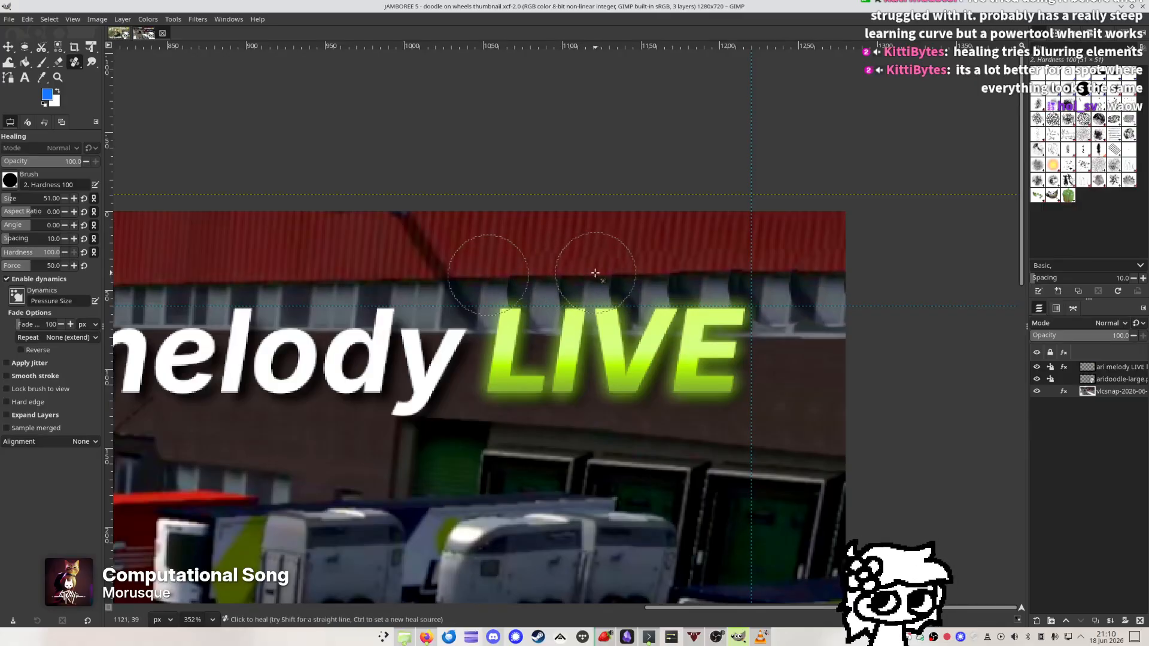
left_click(594, 273)
key("ctrl+z")
left_click(593, 273)
key("ctrl+z")
left_click(593, 273)
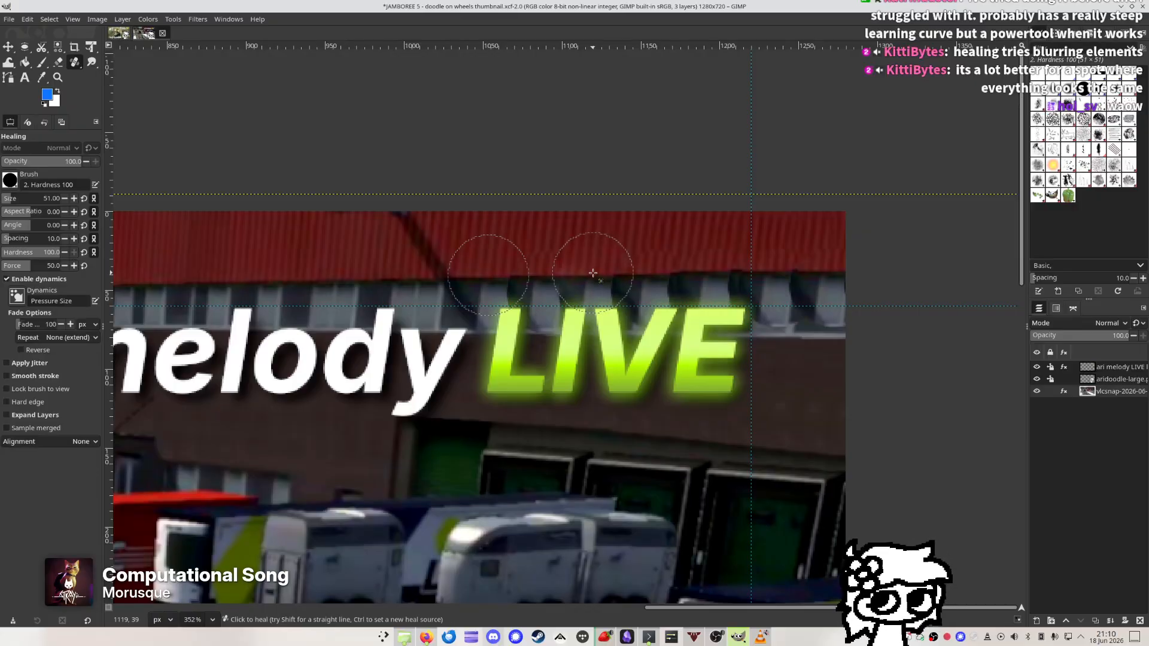
Heal the red roof's lower edge between the "V" and above the "E" of LIVE, redoing dabs until they align with the edge
left_click(654, 277)
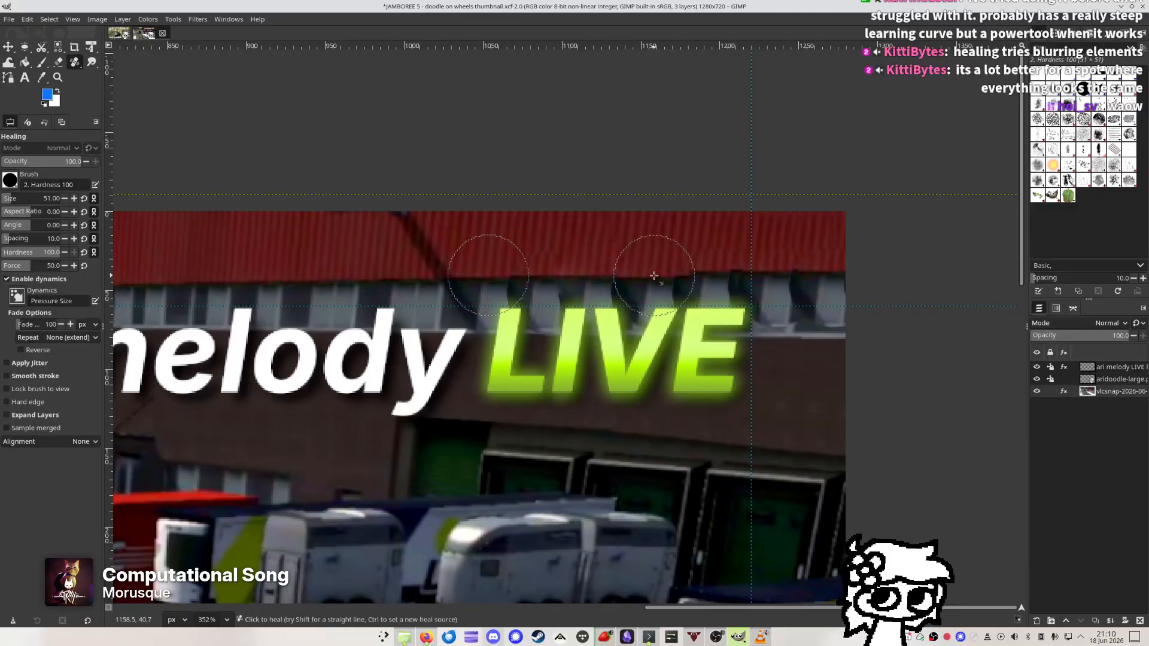
key("ctrl+z")
left_click(654, 275)
key("ctrl+z")
left_click(654, 274)
key("ctrl+z")
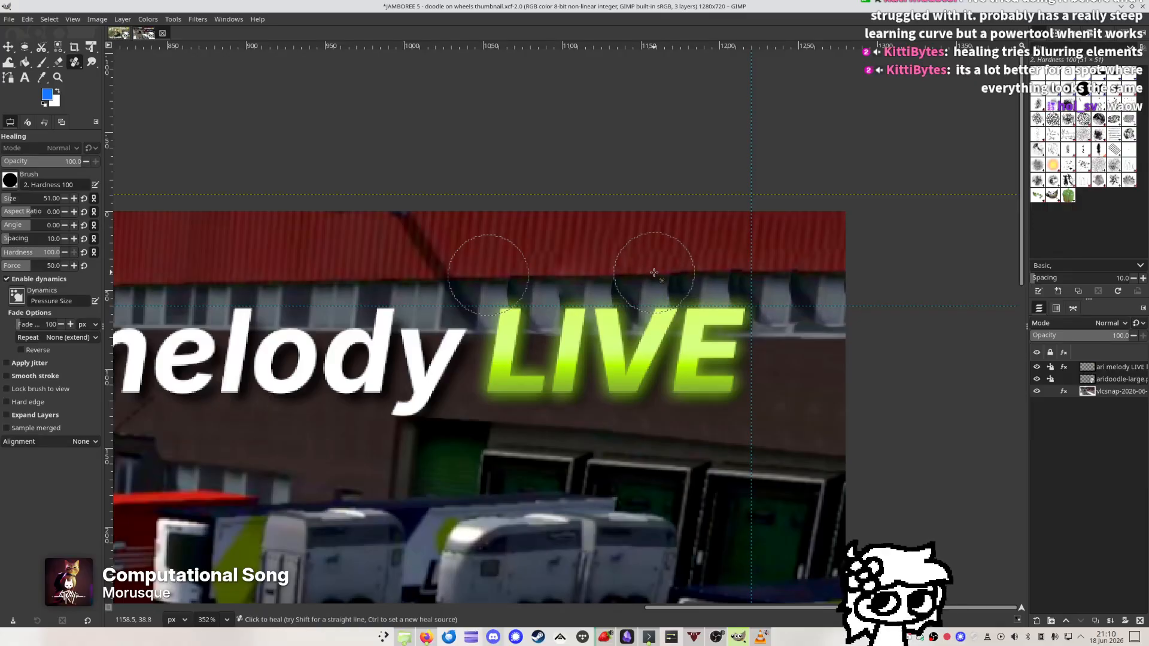
left_click(654, 272)
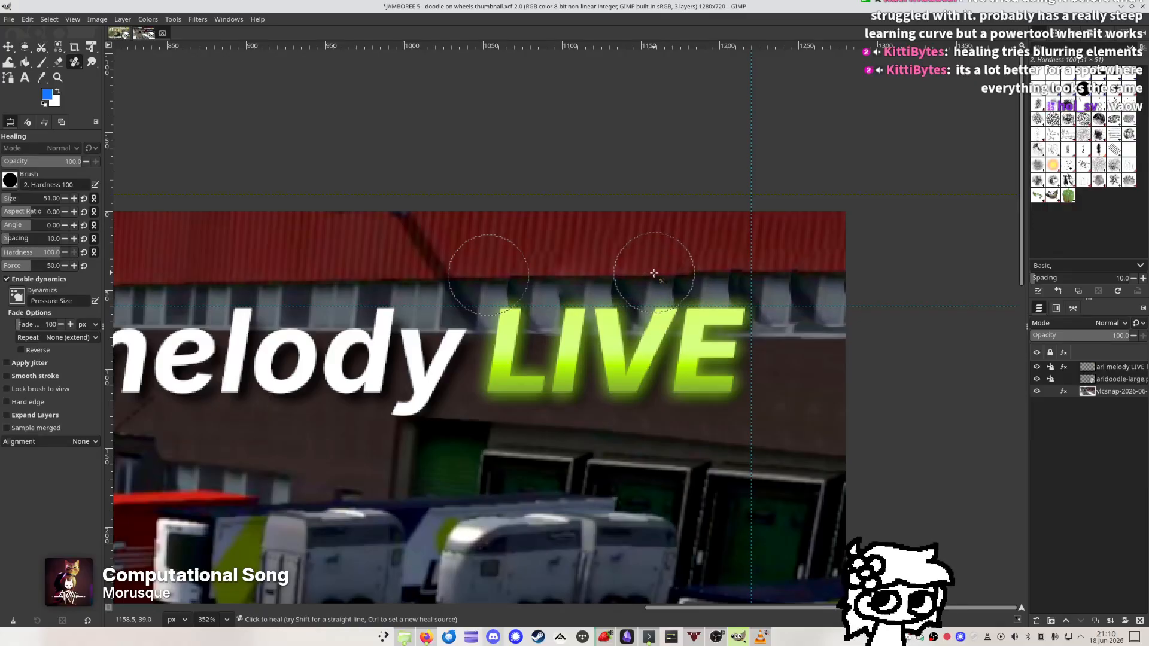
left_click(711, 271)
key("ctrl+z")
left_click(713, 271)
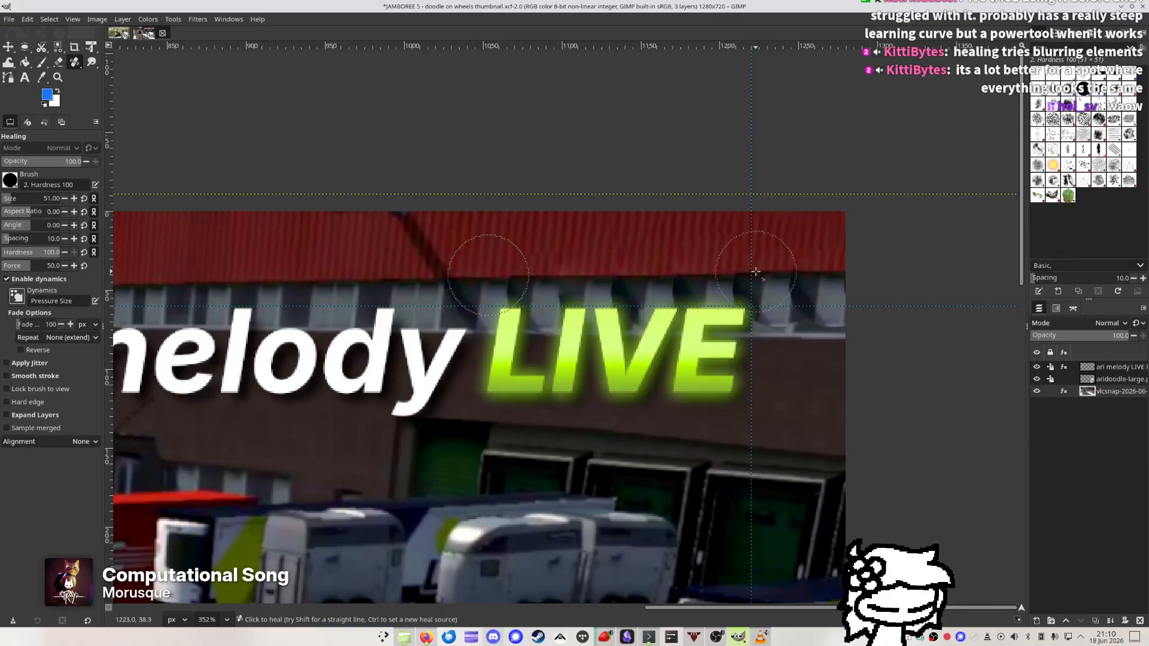
Heal the remaining stretch of the roof's lower edge from beside the "E" of LIVE out to the image border
left_click(776, 274)
key("ctrl+z")
left_click(776, 273)
left_click(775, 273)
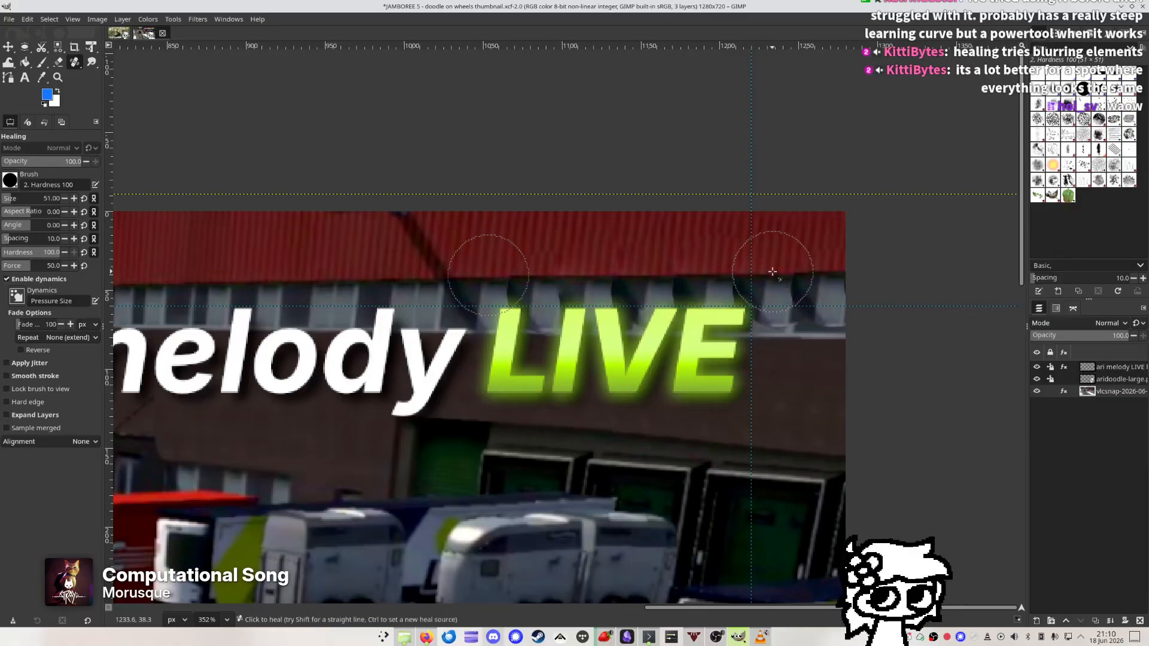
key("ctrl+z")
left_click(774, 272)
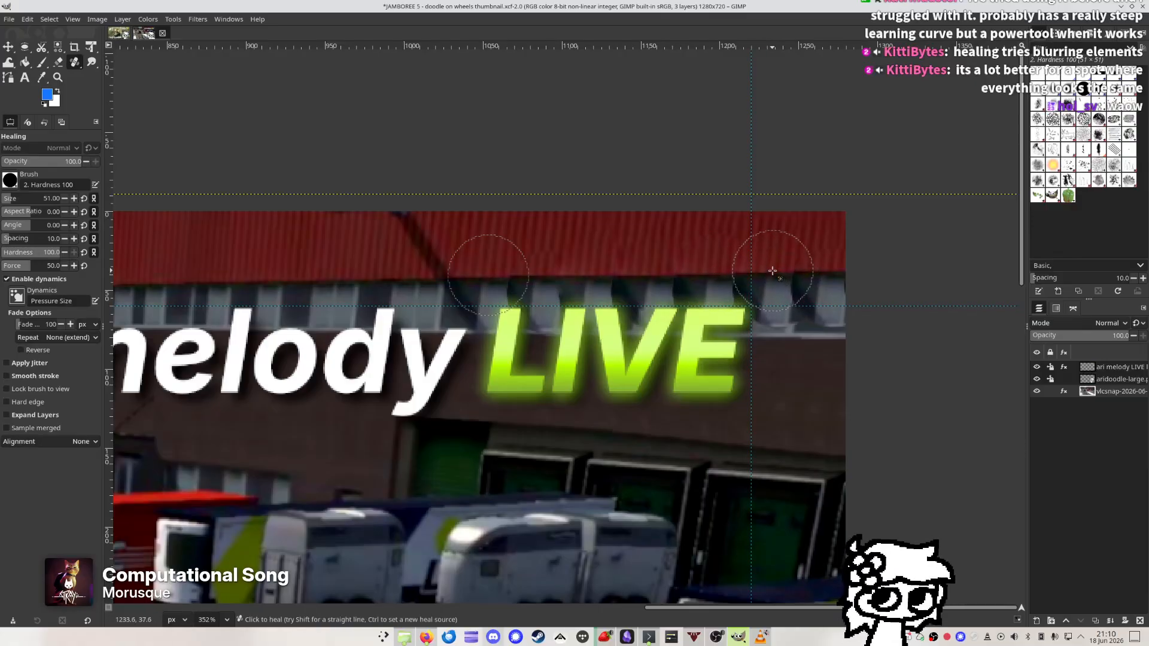
left_click(828, 272)
key("ctrl+z")
left_click(830, 272)
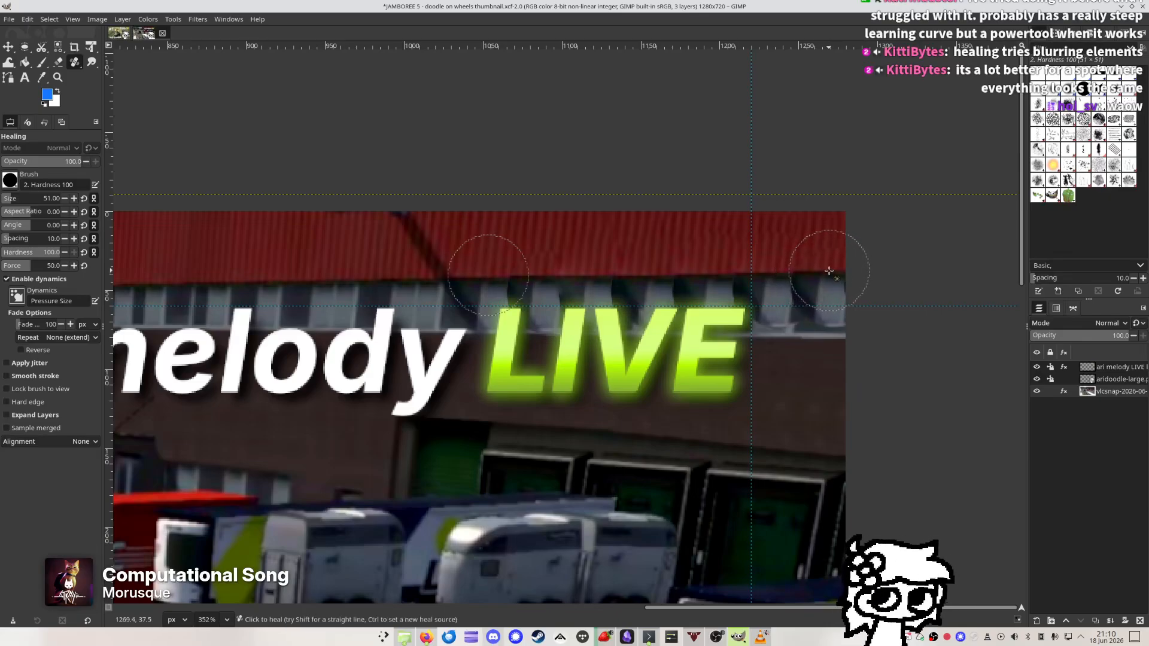
Return to the Move tool at 100% zoom and save the retouched thumbnail project
scroll(622, 382, "down", 5)
left_click_drag(623, 382, 798, 280)
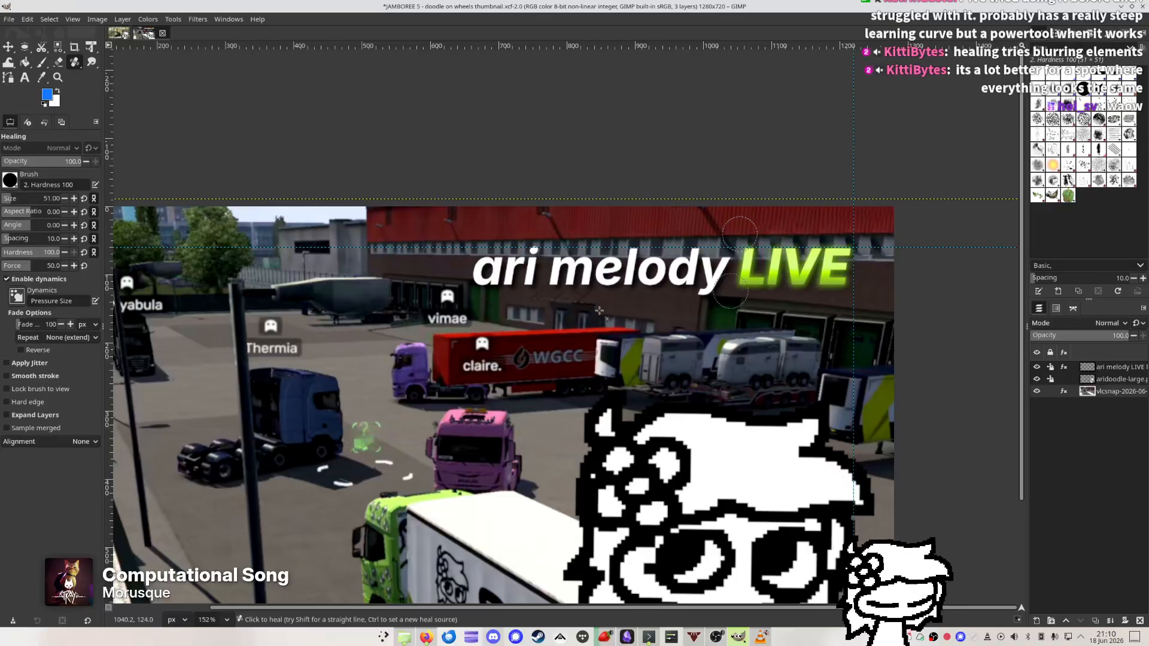
scroll(425, 309, "down", 2)
left_click_drag(425, 309, 485, 239)
left_click_drag(315, 202, 334, 187)
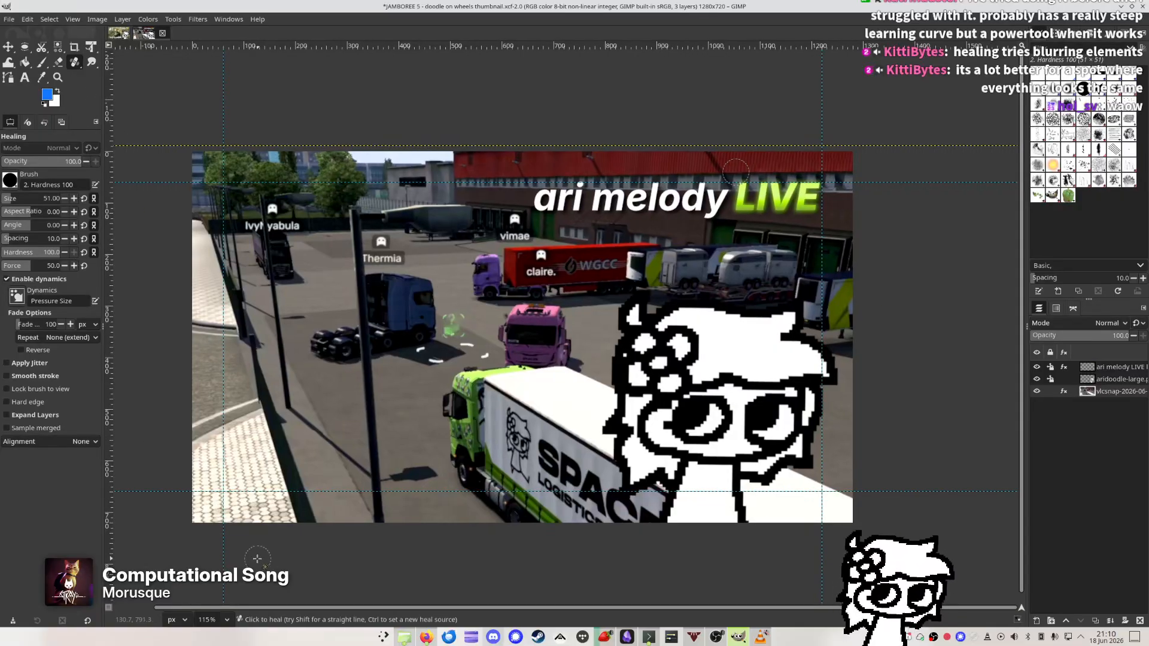
left_click(220, 620)
left_click(219, 562)
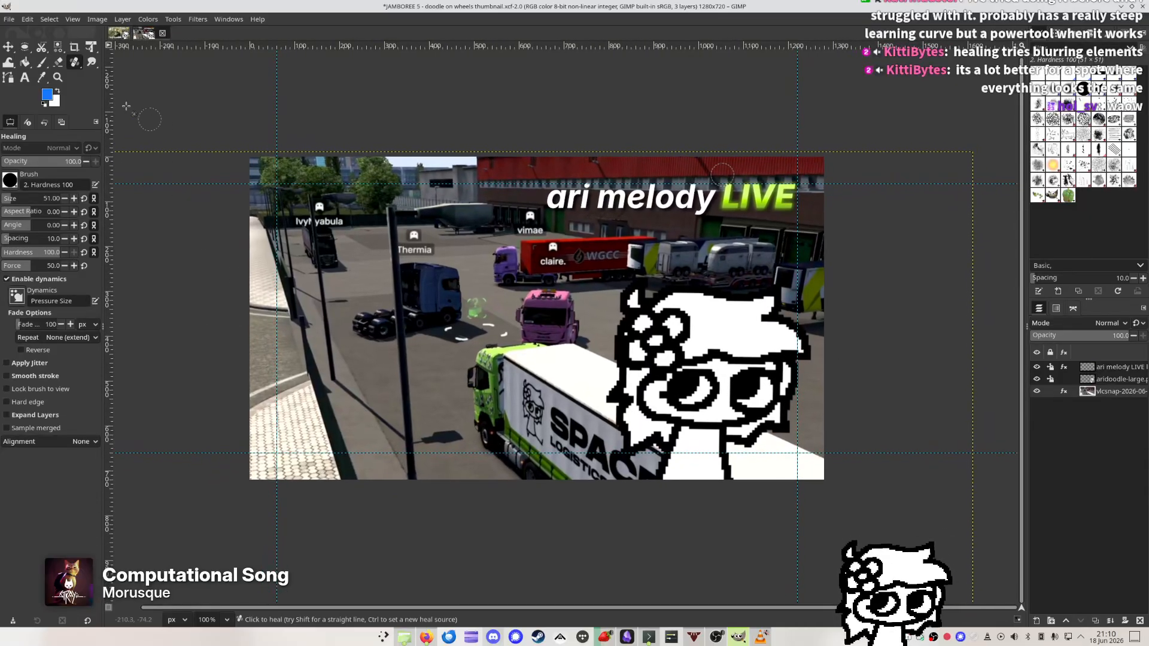
key("m")
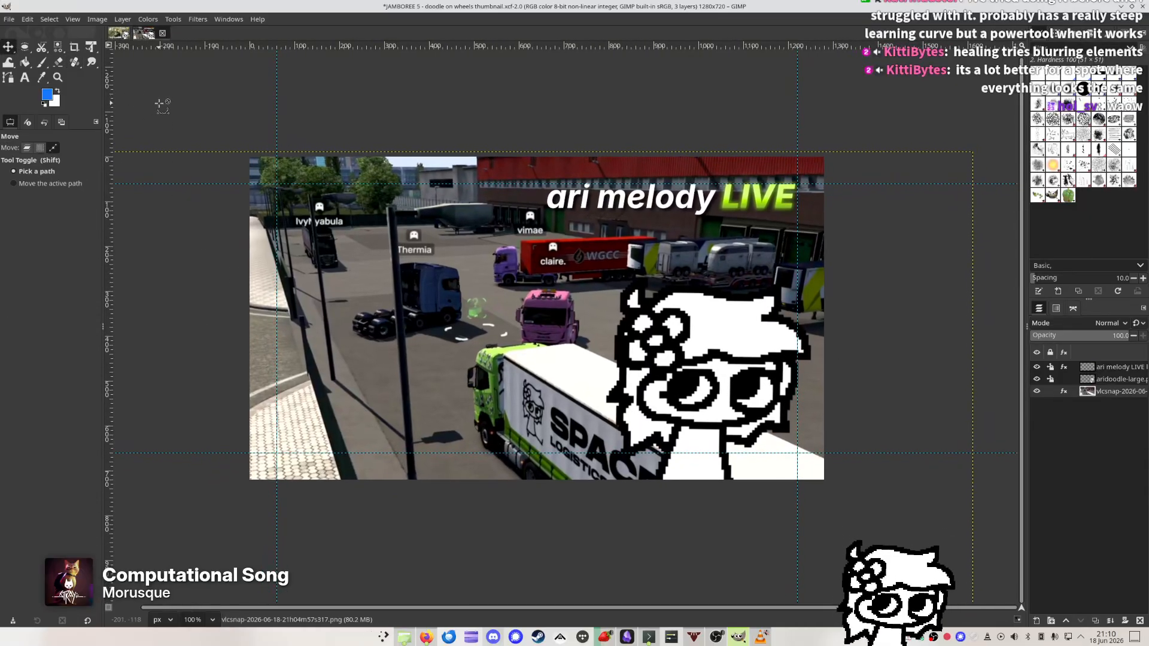
key("ctrl+s")
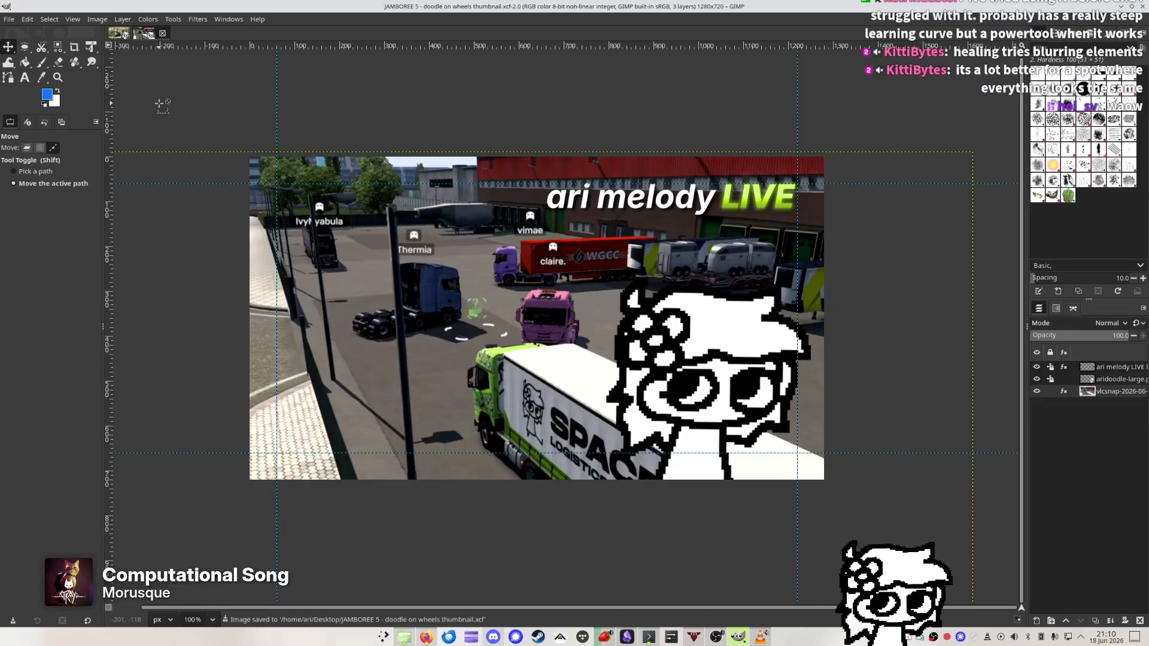
Export the image again as "JAMBOREE 5 - doodle on wheels thumbnail.webp" on the Desktop, replacing the existing file
key("ctrl+shift+e")
key("Return")
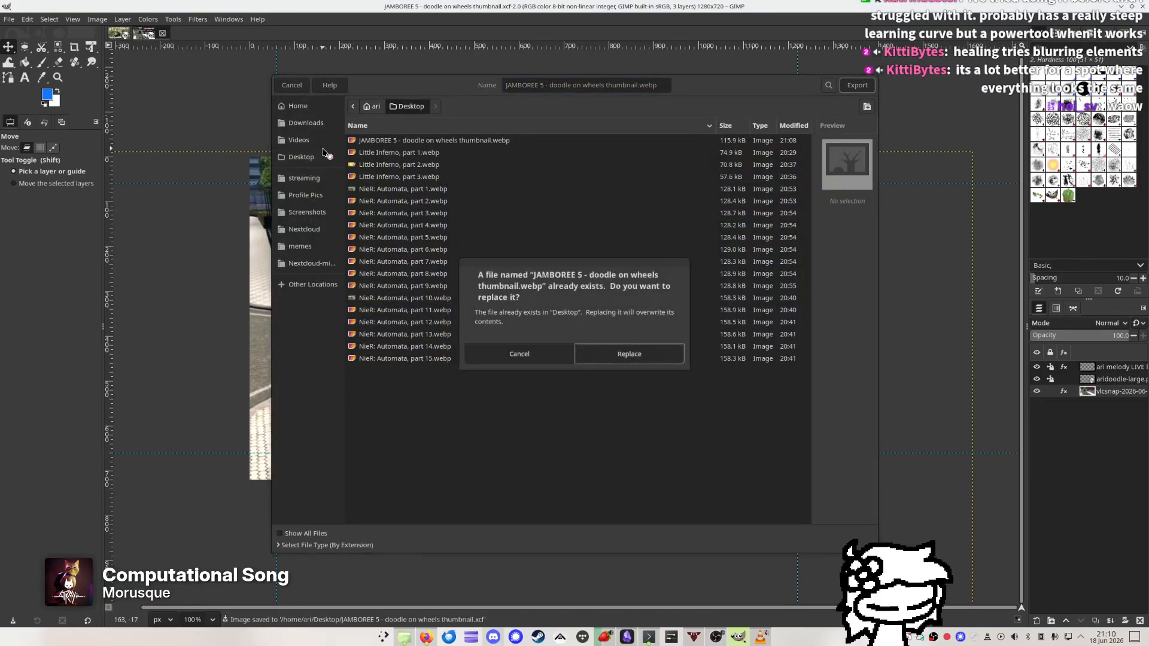
key("Return")
key("Return")
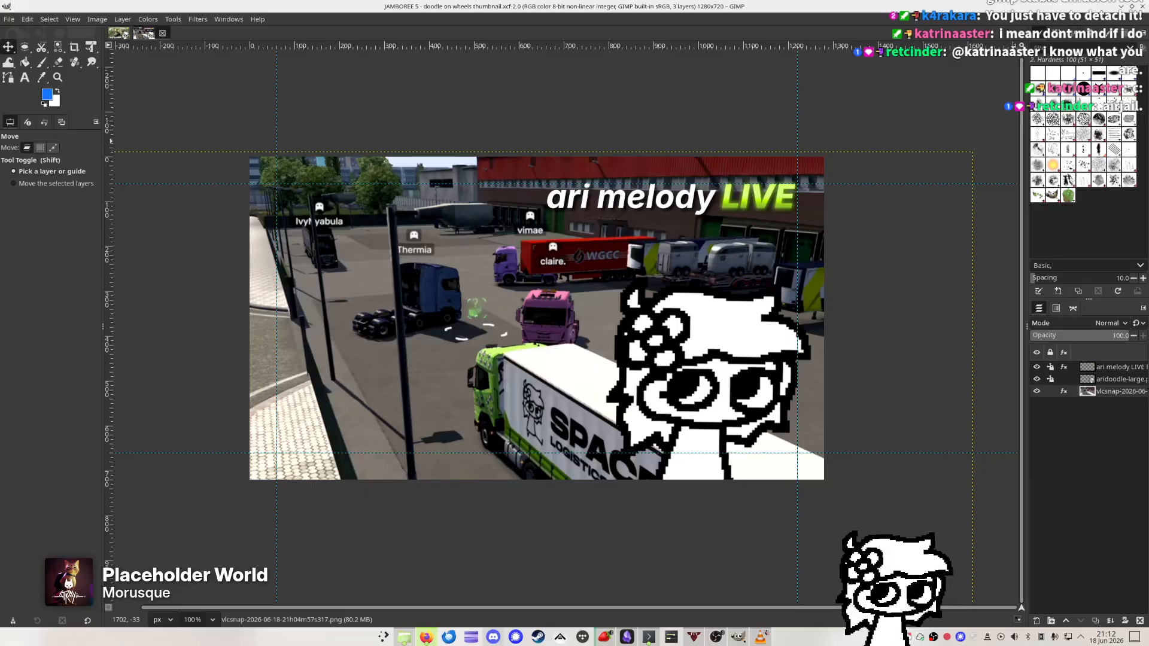
Switch to the YouTube Studio details page of the SPACEGIRL JAMBOREE 5 video and go to its Thumbnail section
left_click_drag(1148, 305, 642, 308)
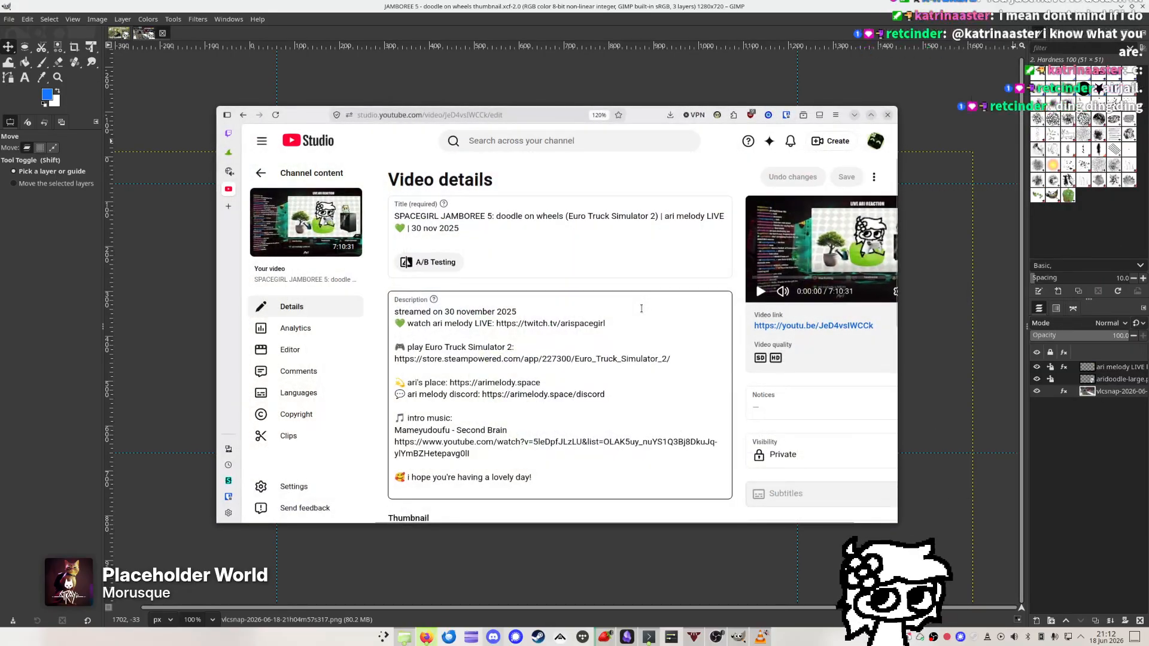
left_click(541, 281)
key("ctrl+a")
left_click(541, 288)
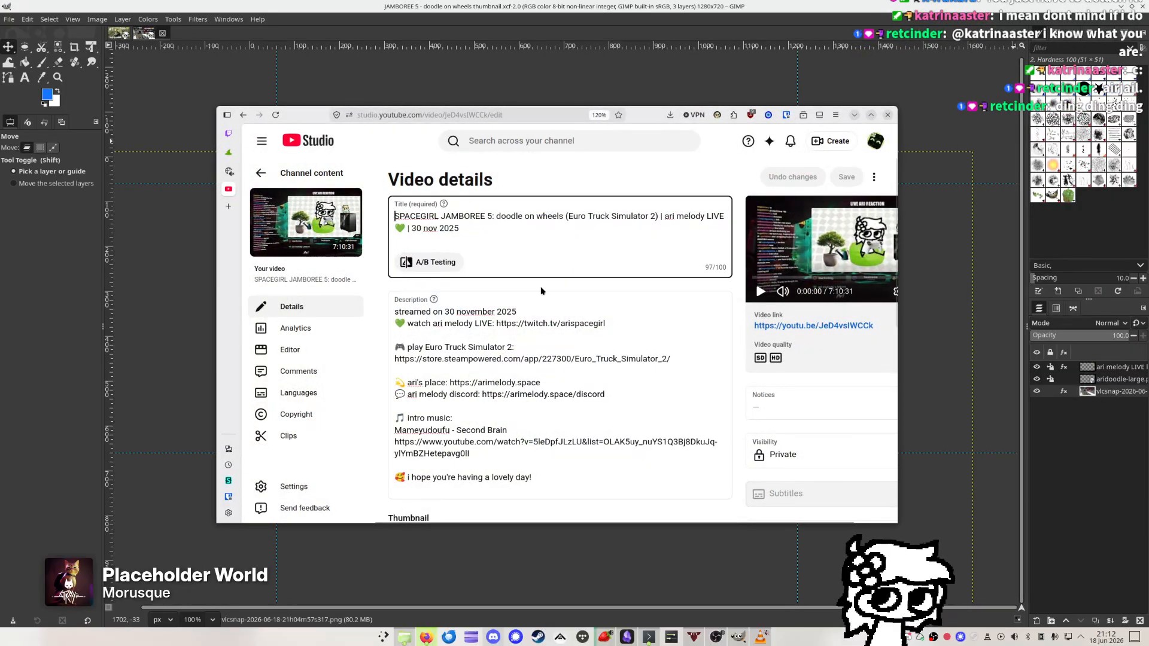
mouse_move(541, 290)
left_mouse_down()
mouse_move(1148, 317)
mouse_move(541, 293)
left_mouse_up()
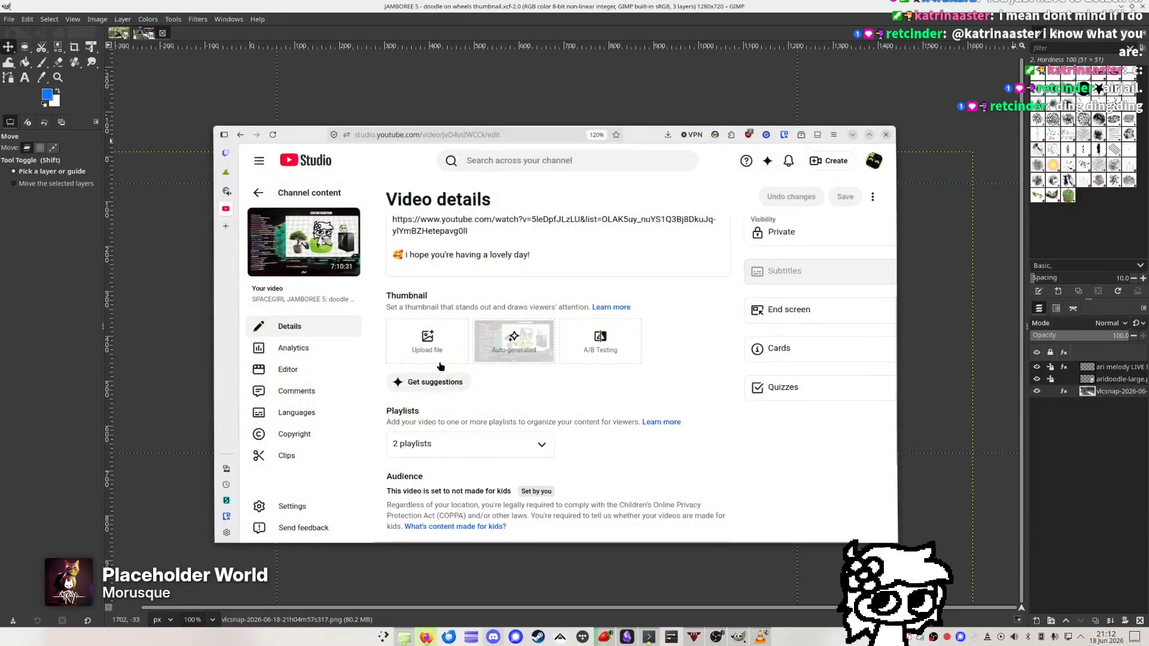
Try to upload "JAMBOREE 5 - doodle on wheels thumbnail.webp" from the Desktop folder as the video's thumbnail
left_click(424, 337)
key("Escape")
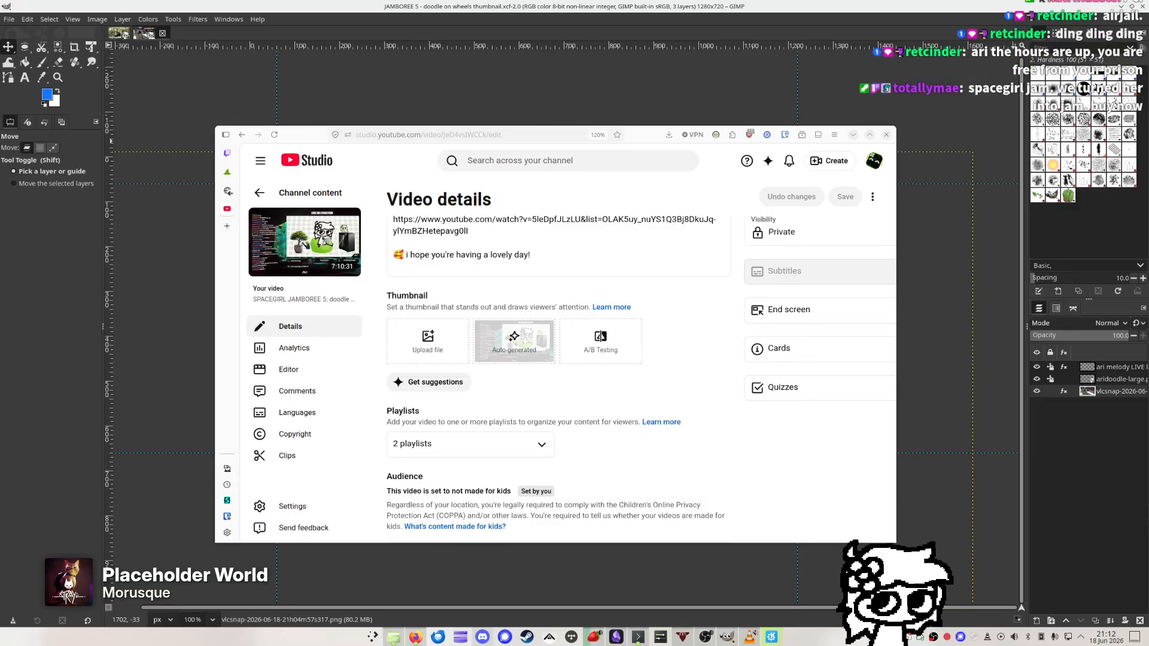
left_click_drag(1148, 281, 694, 303)
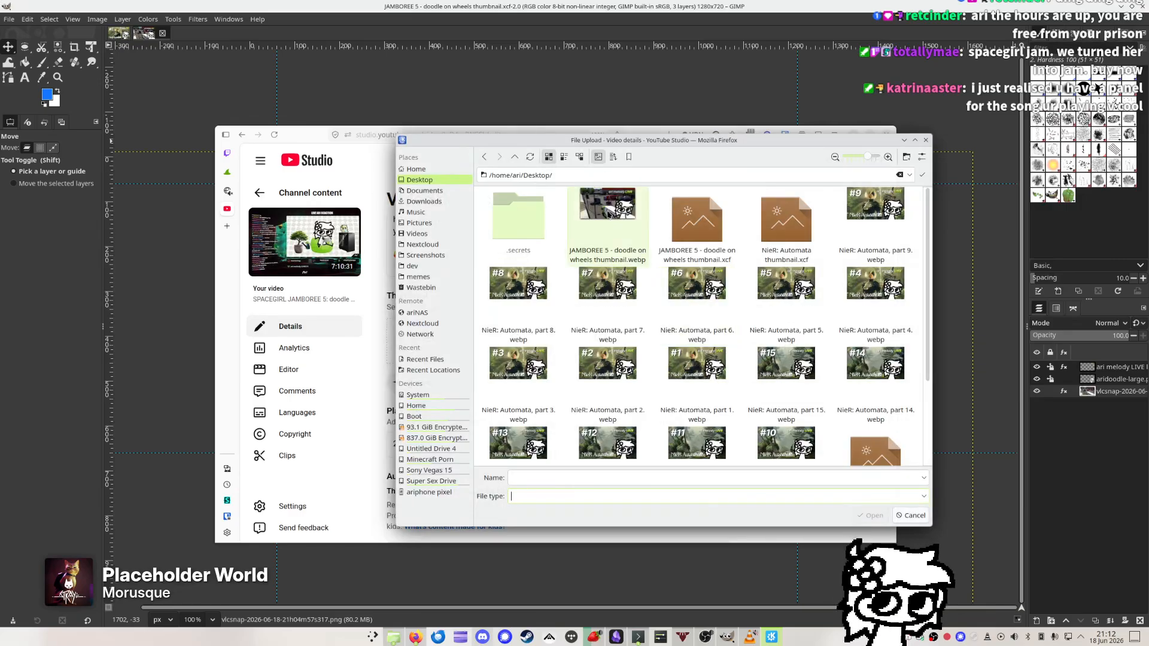
double_click(608, 214)
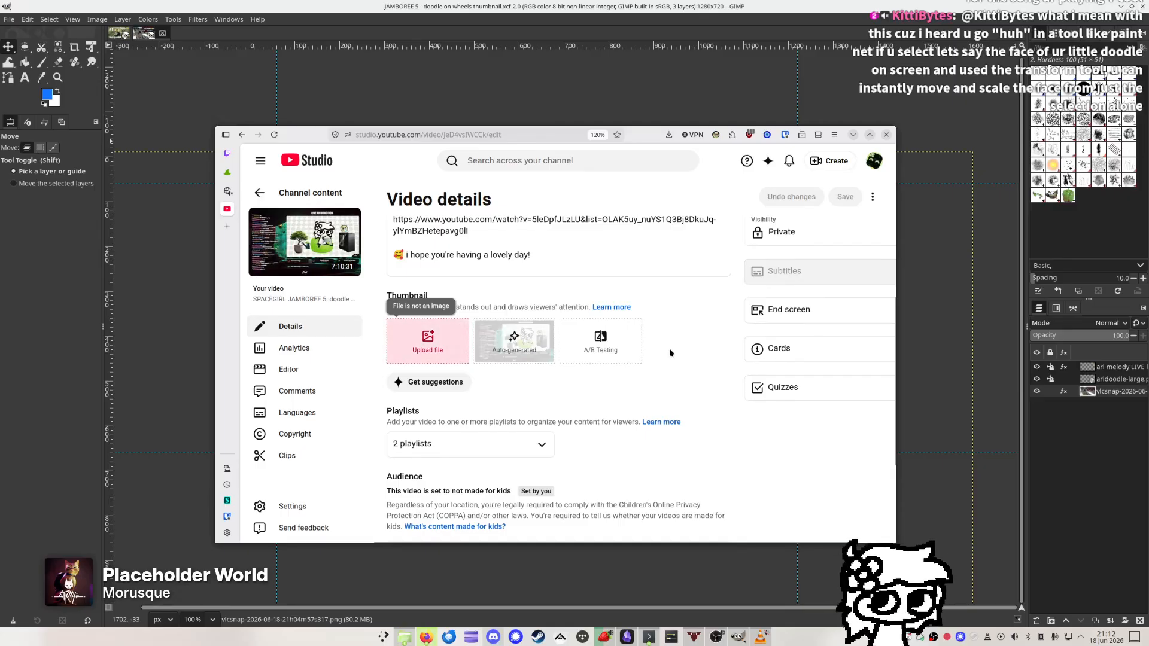
scroll(669, 348, "up", 4)
scroll(617, 315, "down", 4)
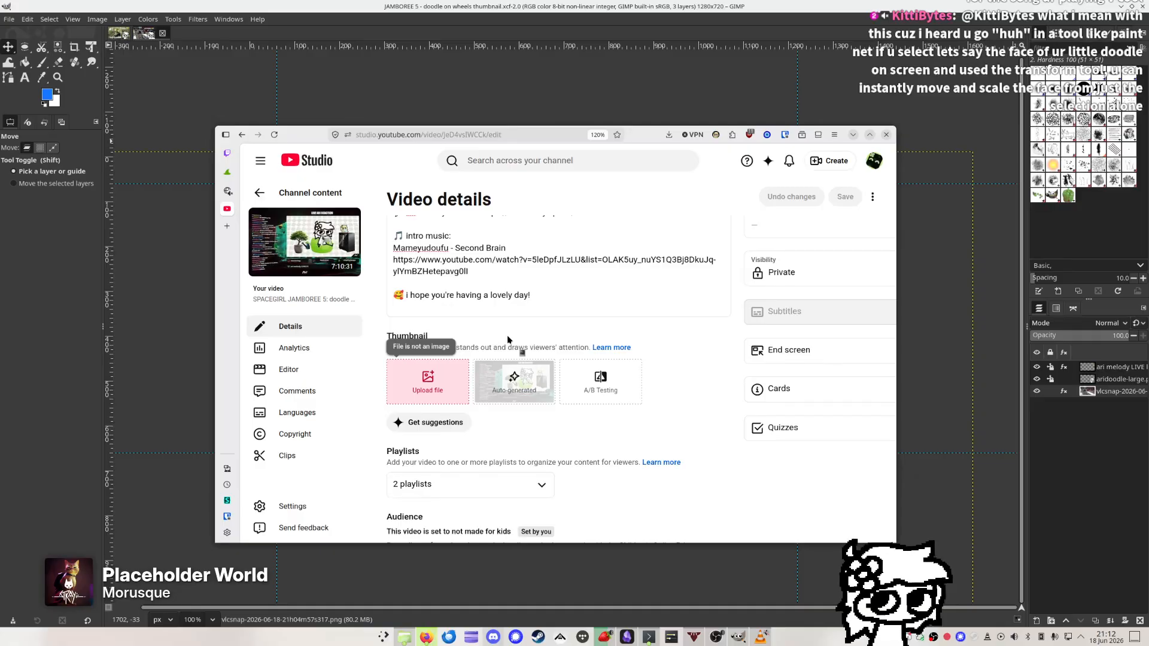
Open a Konsole terminal, change to ~/Desktop and list its files with ls -l
key("ctrl+alt+t")
type("cd ~/Desktop")
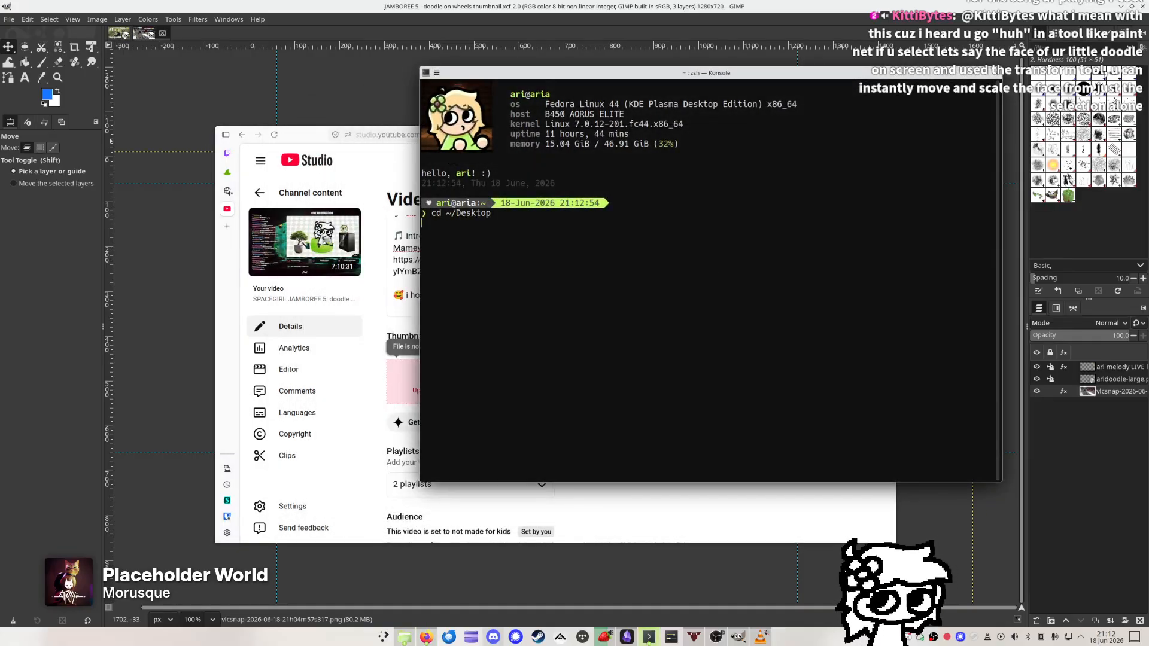
key("Return")
type("ls -l")
key("Return")
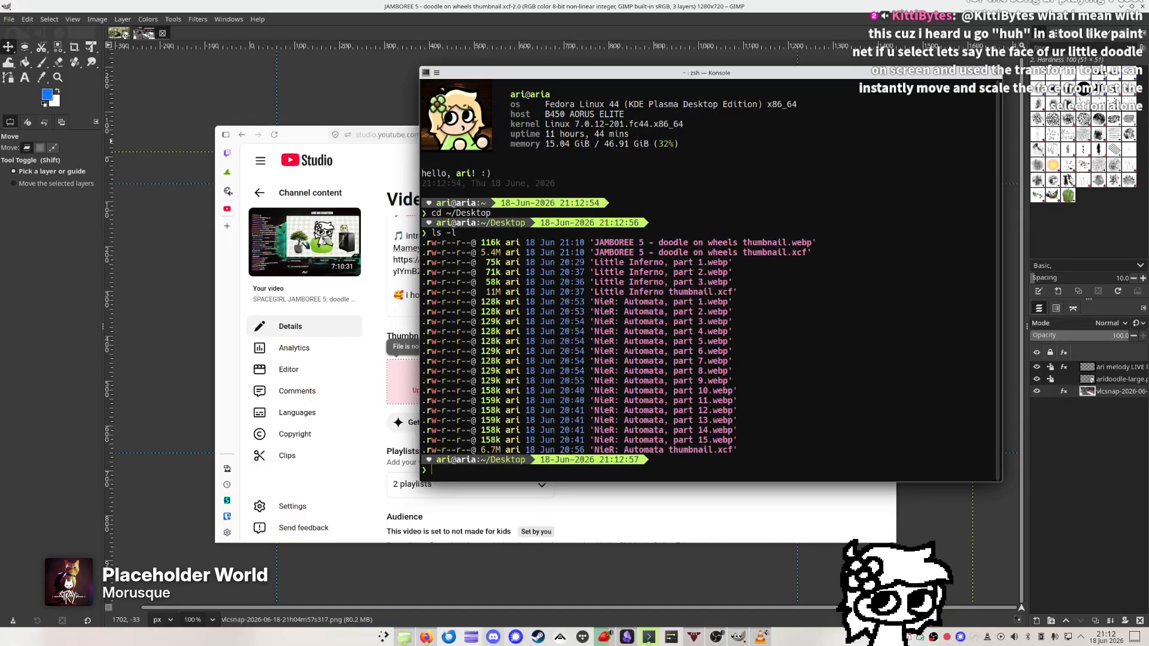
Run a shell loop that echoes every .webp file in the folder: for file in ./*.webp; do echo $file; done
type("for ")
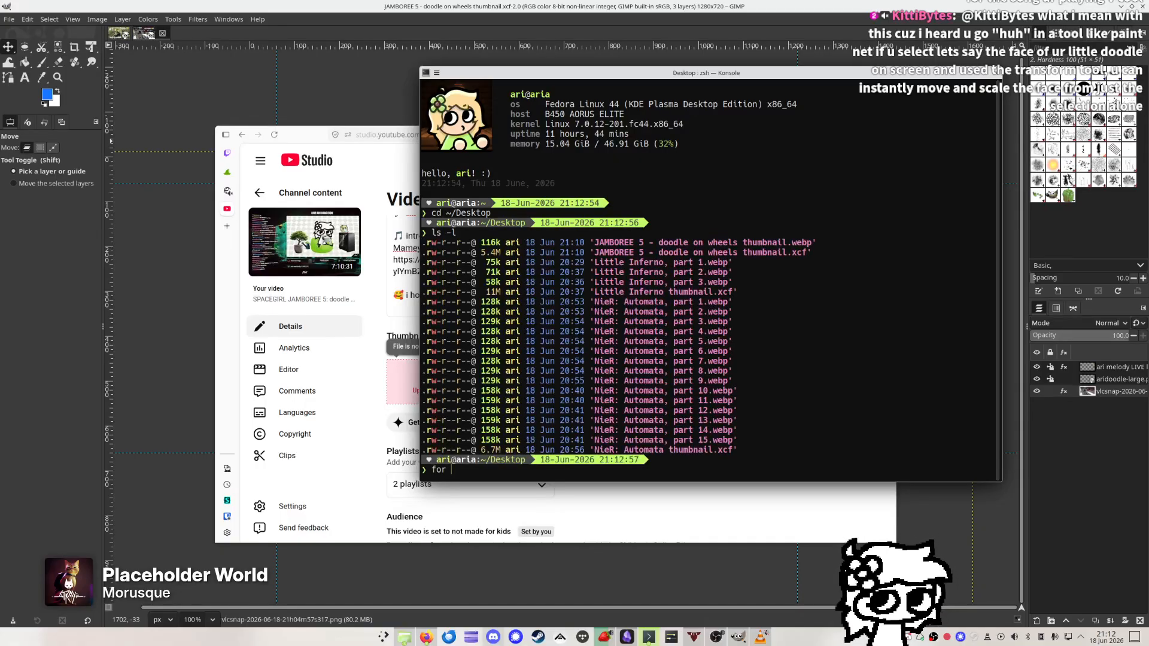
type("file in ")
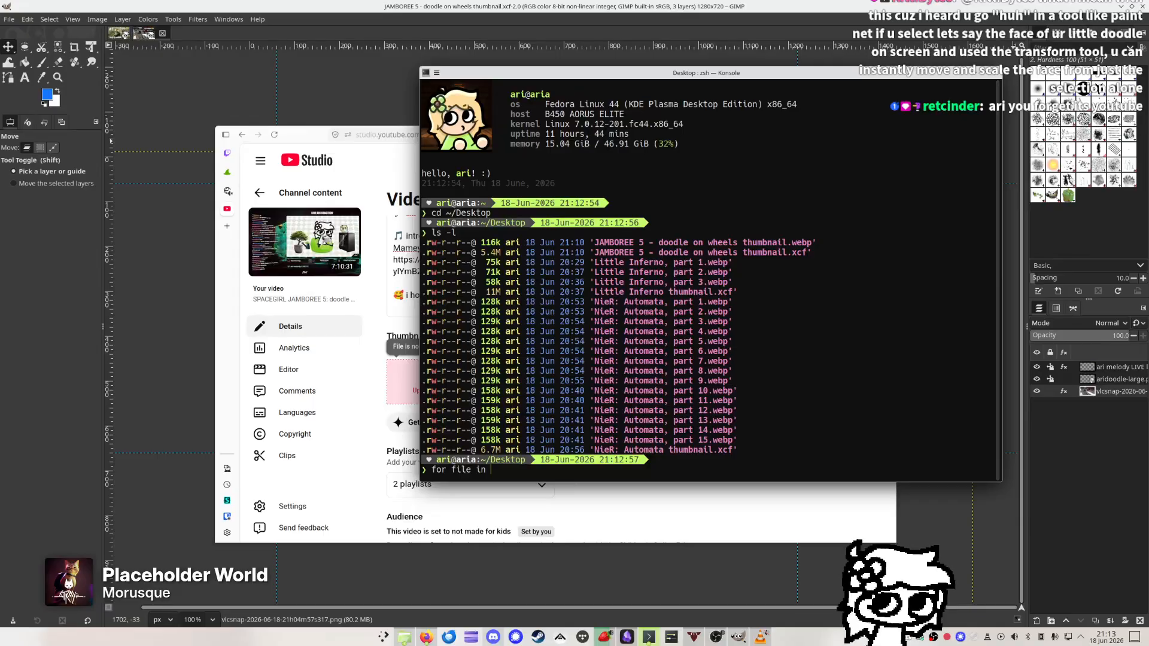
type("./*.webp")
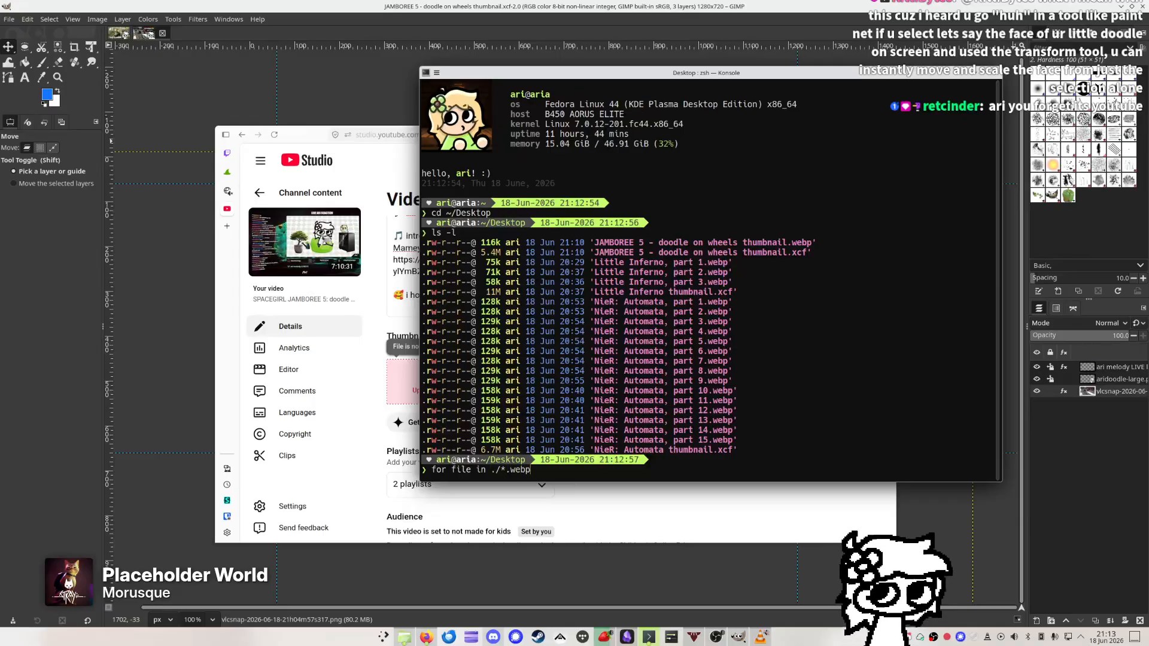
type("; do echo")
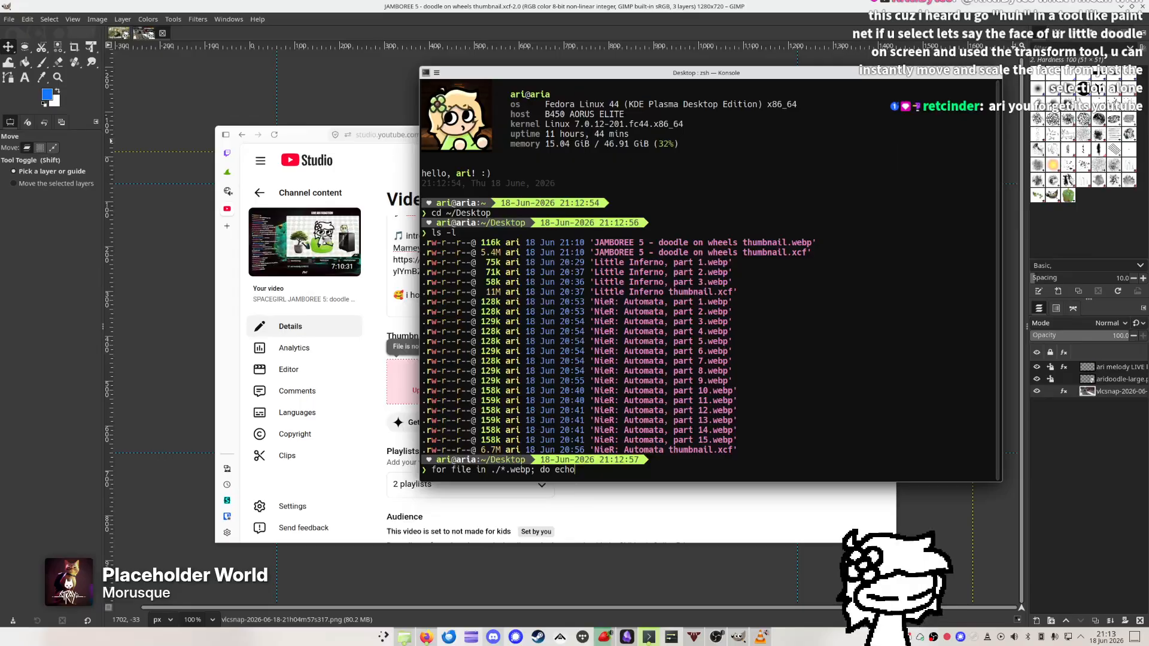
type(" $file;")
key("Return")
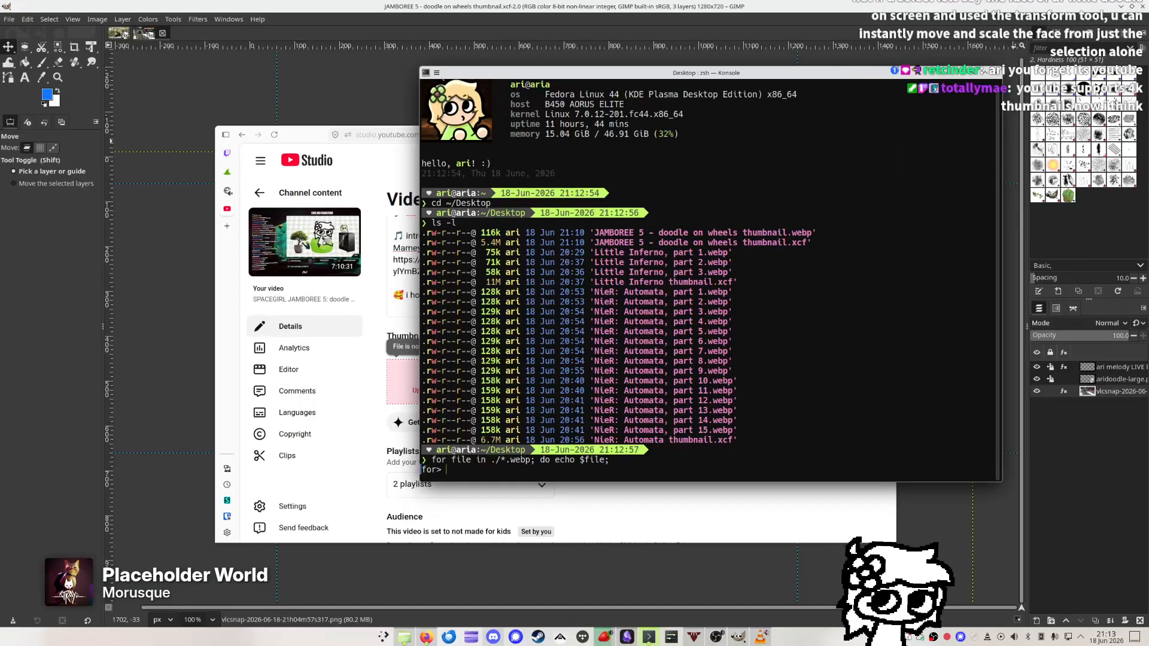
key("ctrl+c")
key("Up")
type("done")
key("Return")
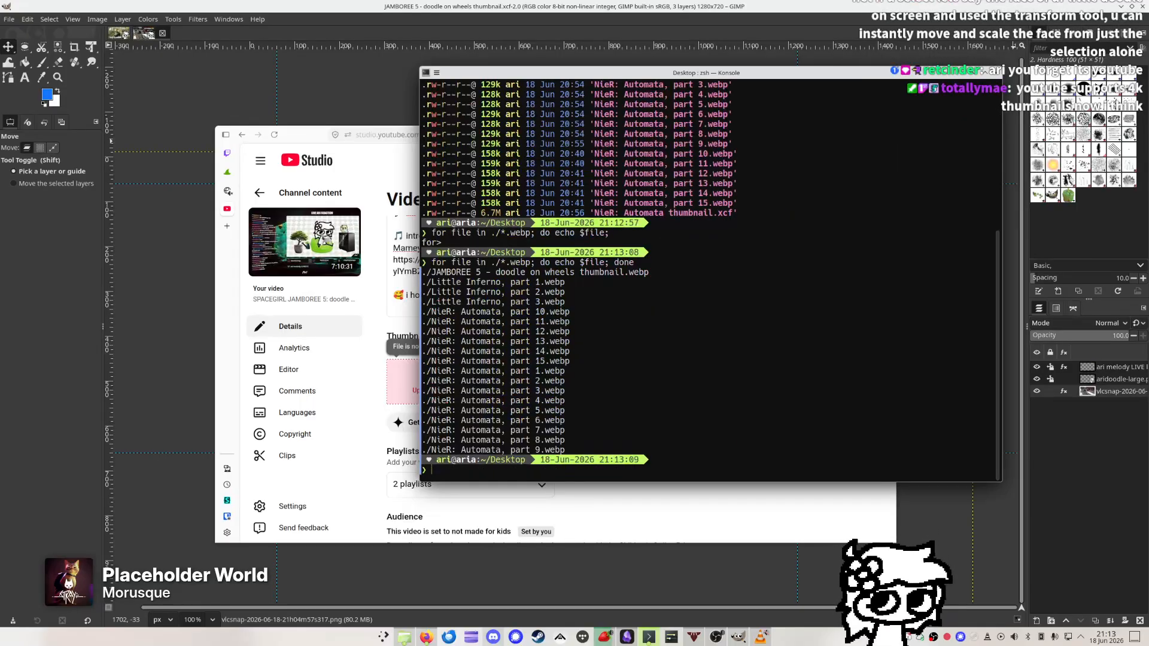
Recall the loop command and replace its echo $file part with magick $file
key("Up")
key("Left")
key("Left")
key("Left")
key("Left")
key("Left")
key("Left")
key("Left")
key("Left")
key("Left")
key("Left")
key("Left")
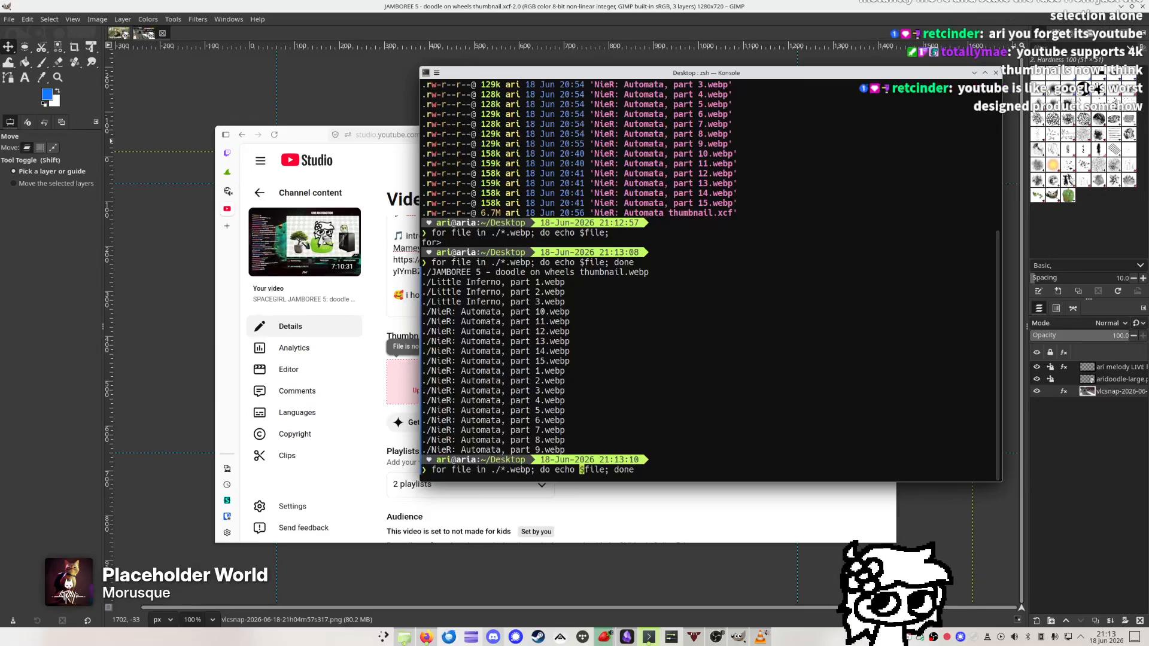
key("Left")
key("Left")
key("Left")
key("Left")
key("Left")
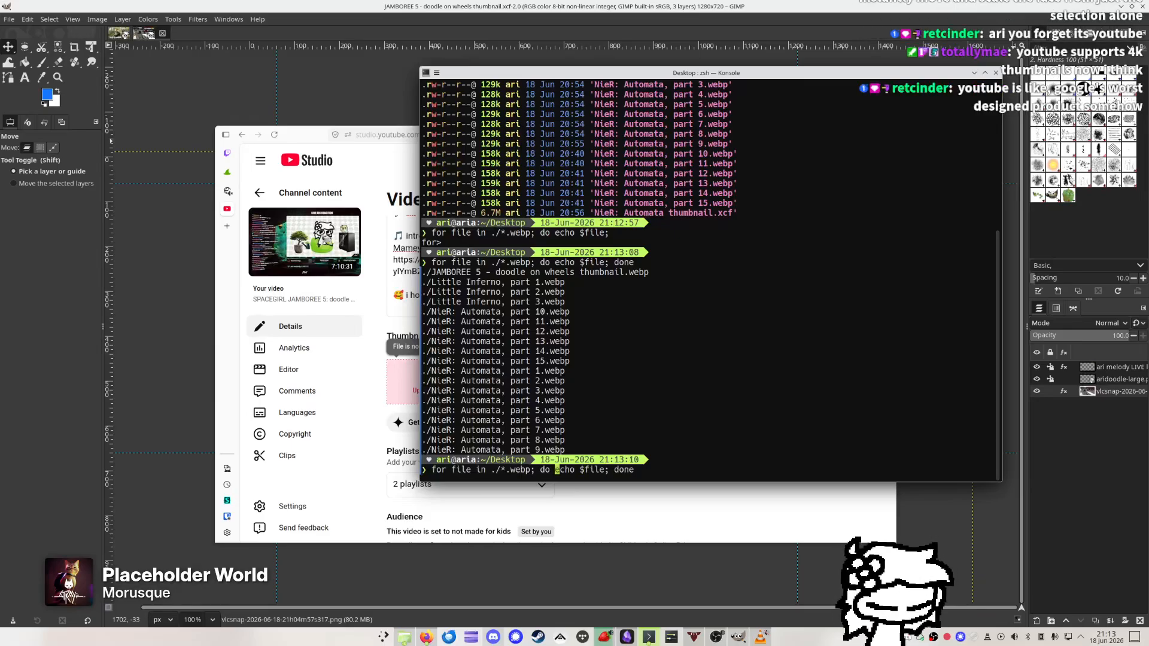
key("v")
key("e")
key("e")
key("e")
type("cmagick ")
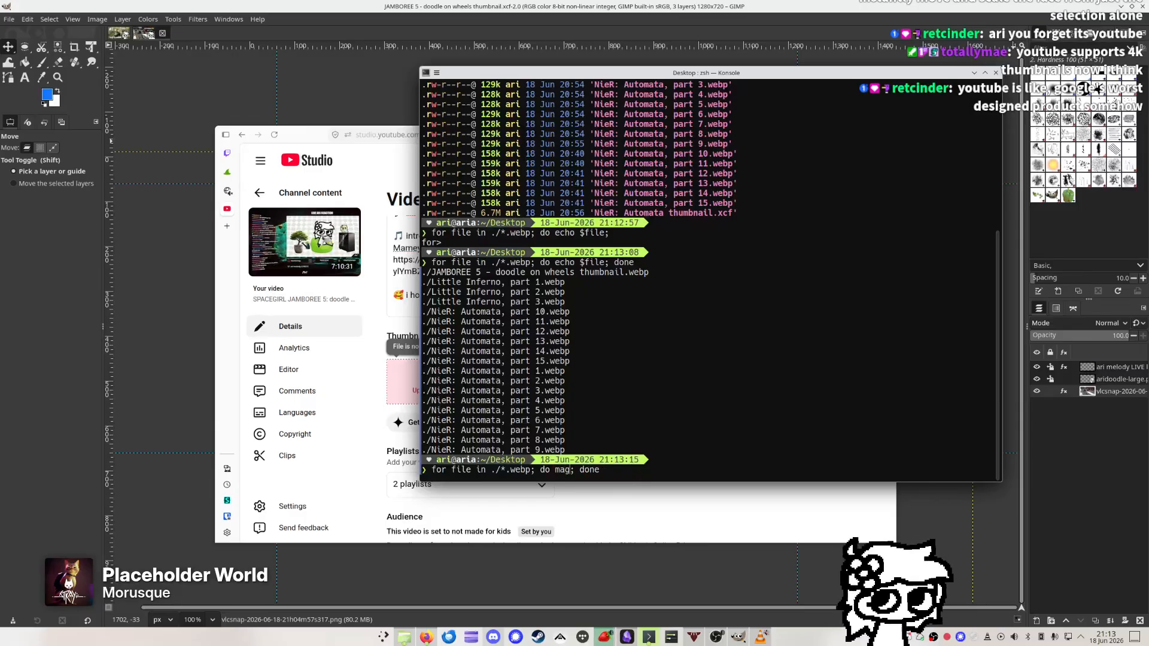
type("$file")
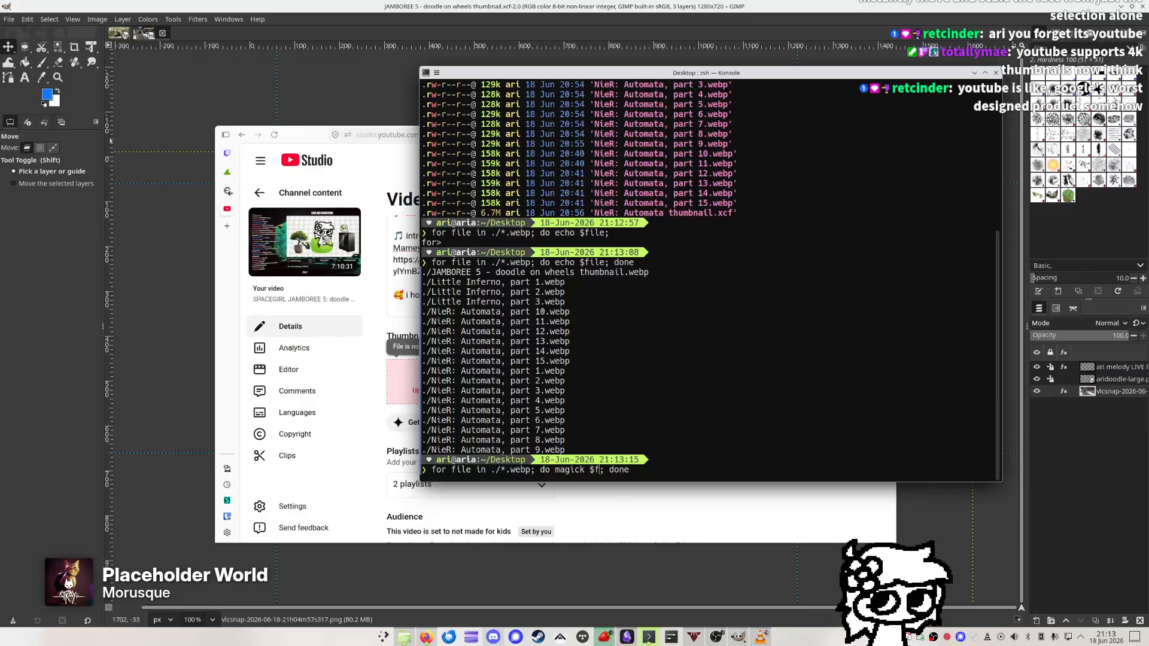
Rename the loop variable to input in both places and add $output as the second argument of magick
key("Left")
key("Left")
key("Left")
key("Left")
type("cwin")
key("Escape")
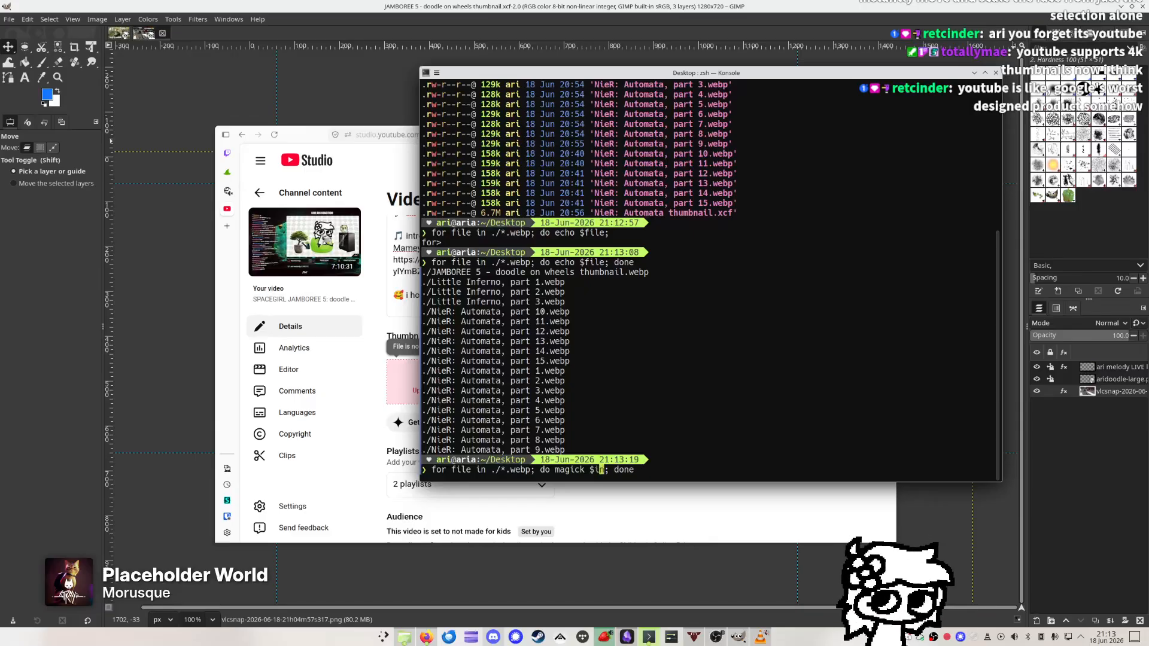
type("0wcwin")
key("Escape")
type("b")
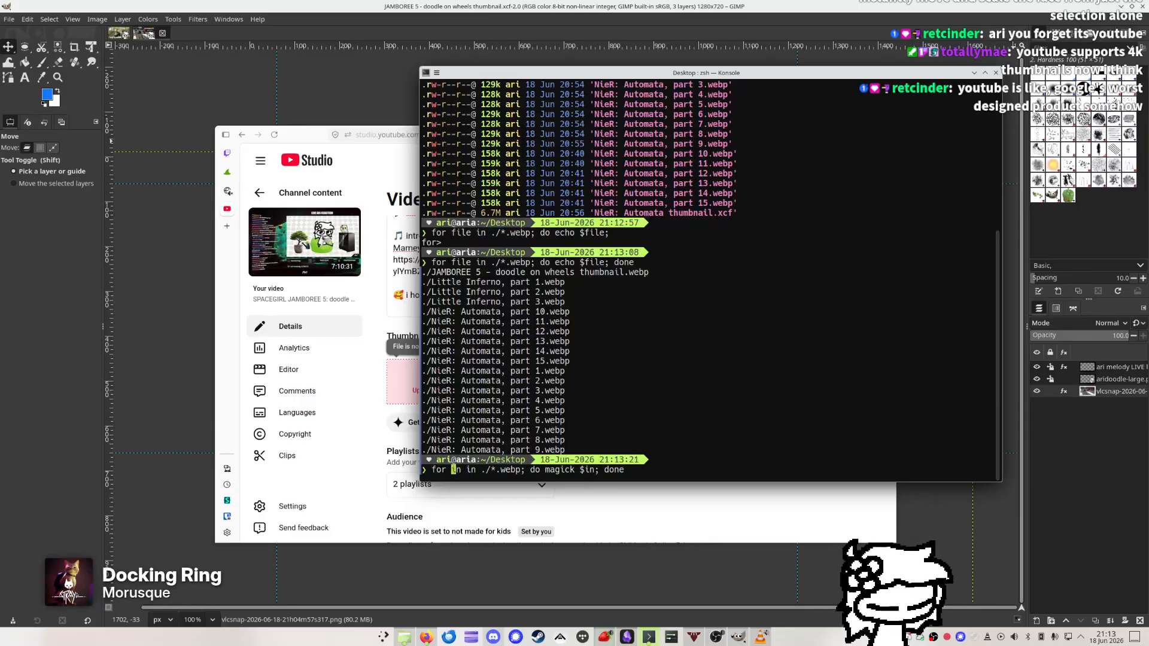
type("eaput")
key("Escape")
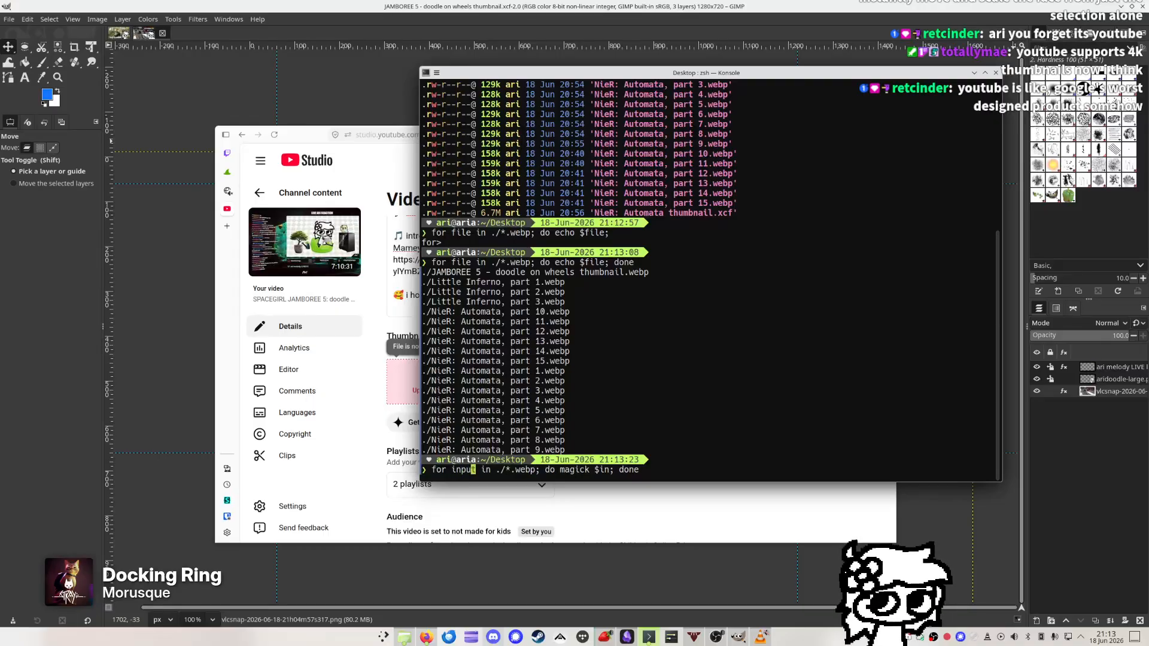
type("2f;iput $")
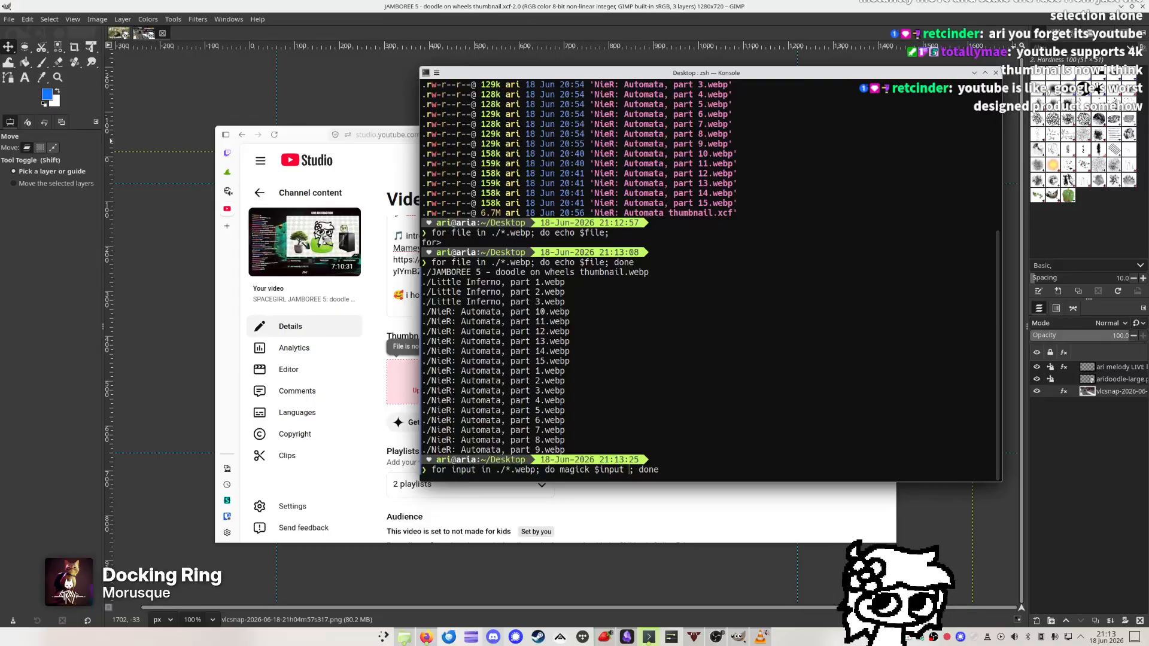
type("output")
key("Escape")
key("b")
key("b")
key("b")
key("b")
key("b")
key("b")
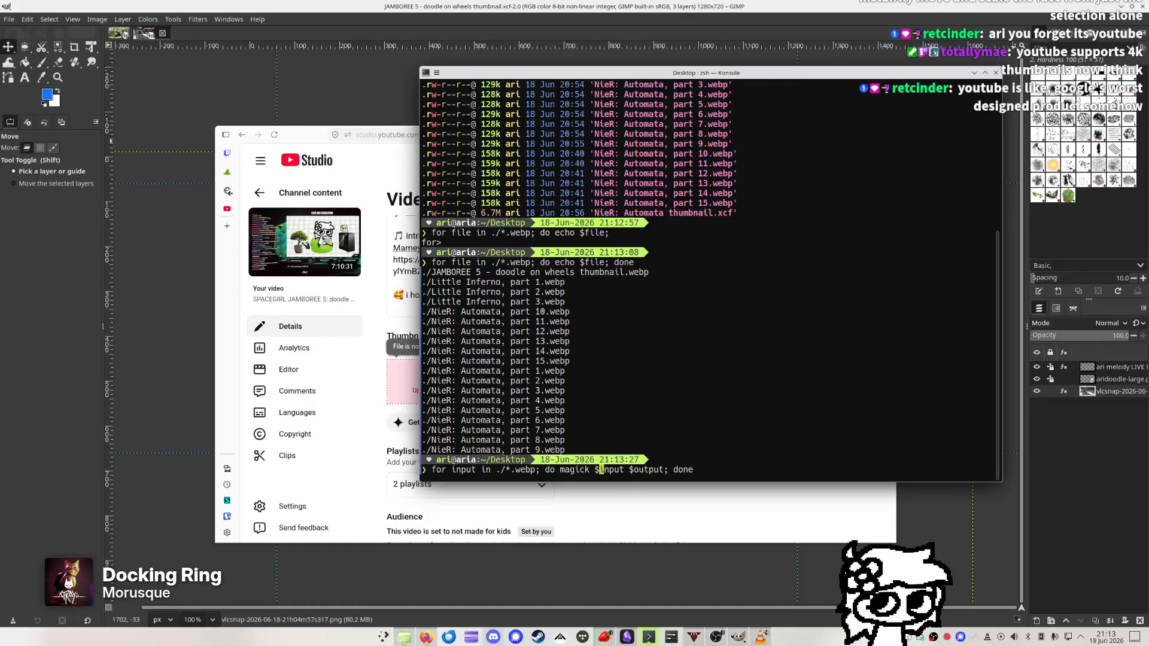
type("i")
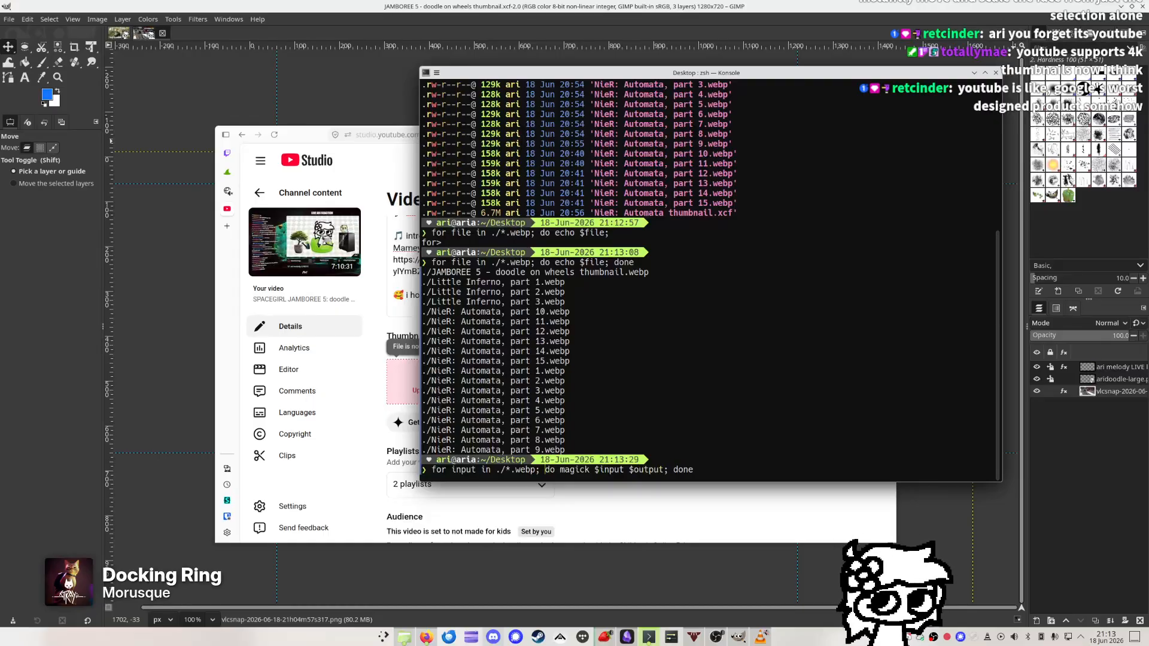
type("output=")
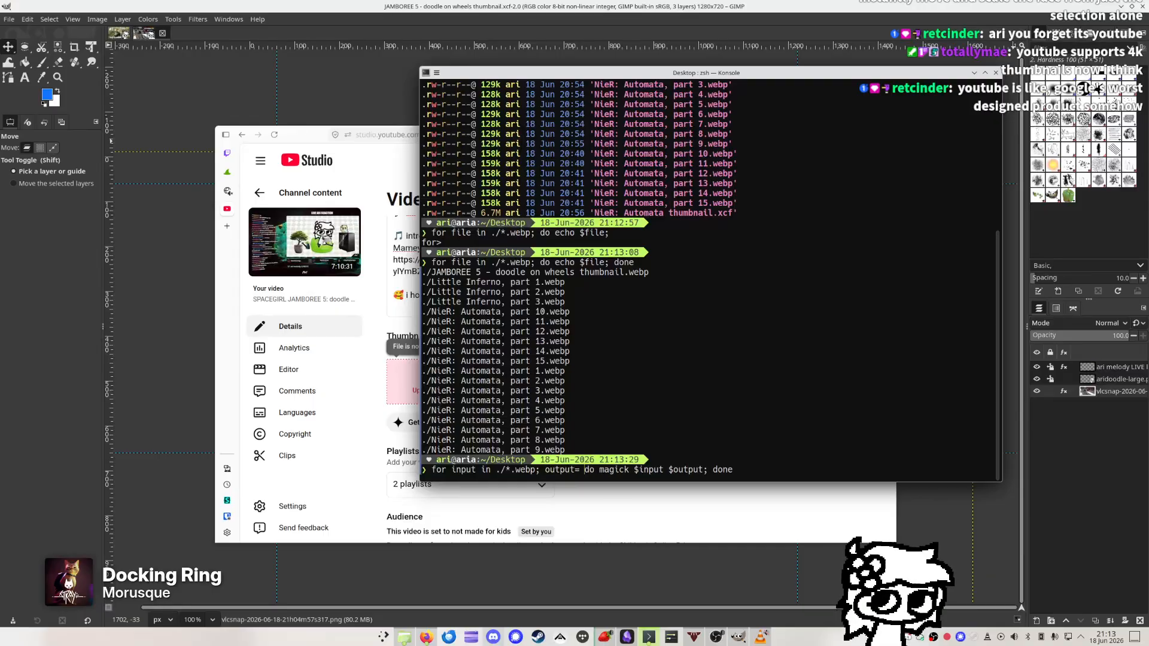
key("BackSpace")
key("BackSpace")
key("BackSpace")
key("BackSpace")
key("BackSpace")
key("BackSpace")
key("BackSpace")
key("BackSpace")
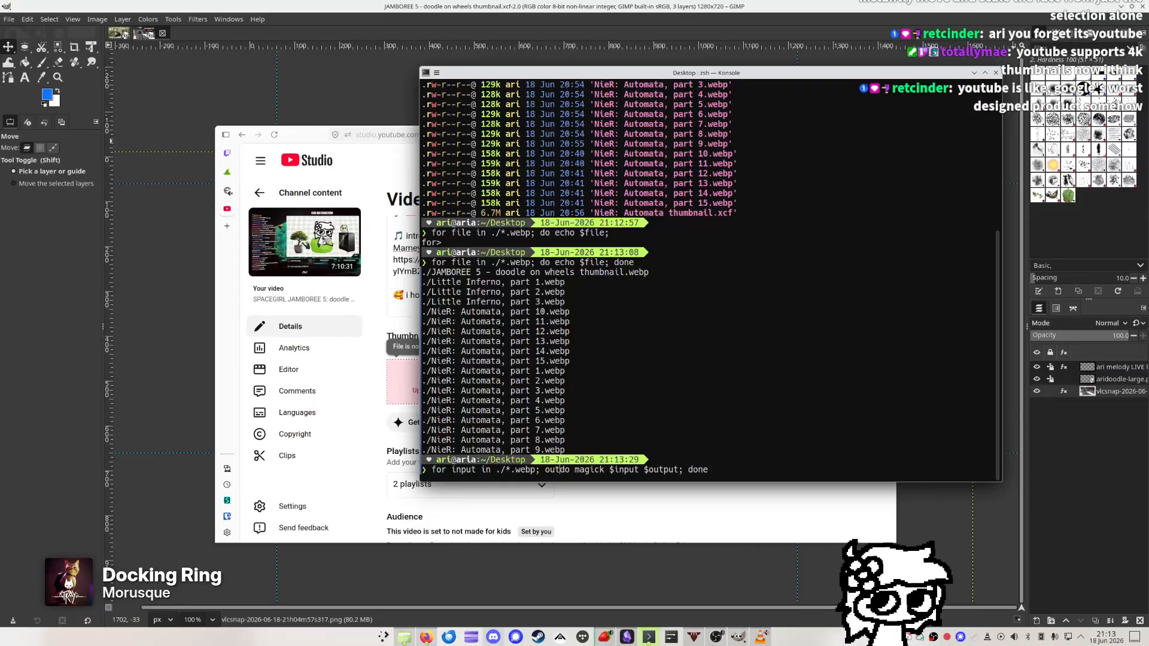
Insert an output= assignment between do and the magick command
key("Escape")
type("output=")
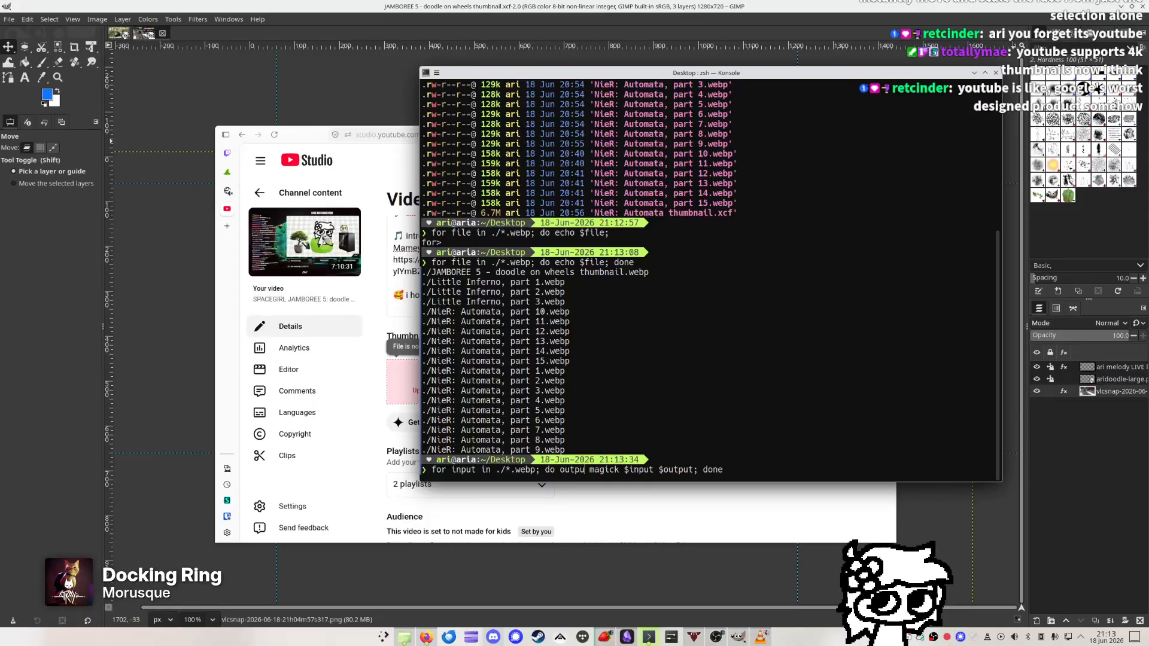
Recall the earlier ffmpeg loop over .mp4 files in a second terminal tab and enlarge the text to examine its output syntax
key("ctrl+shift+t")
key("ctrl+shift+v")
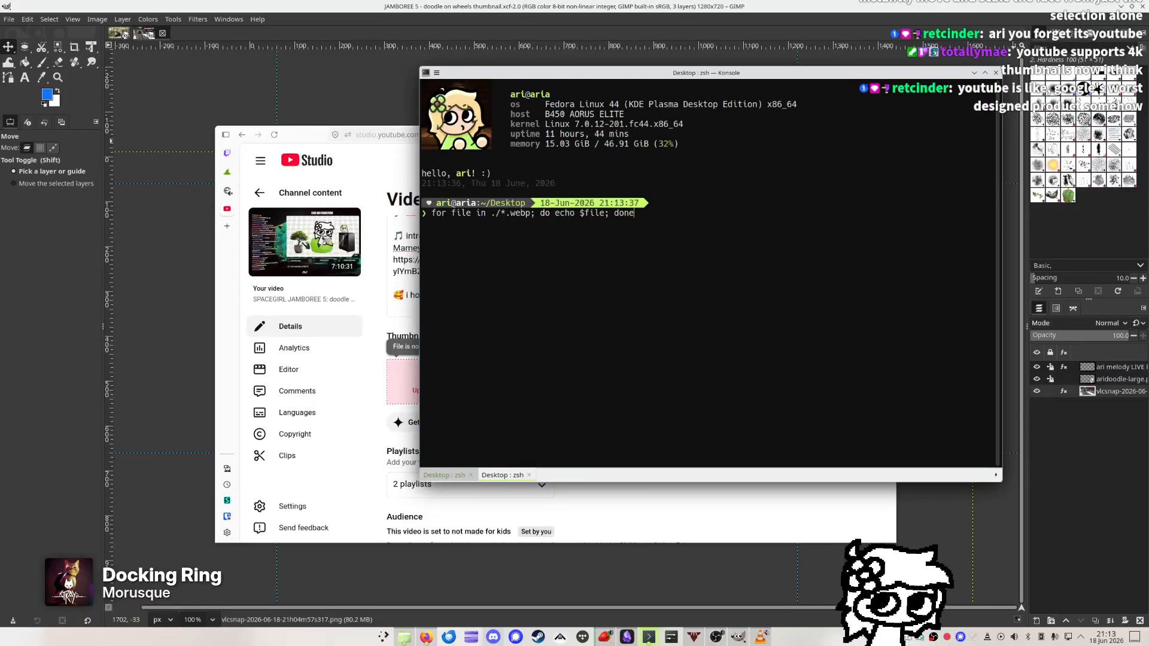
key("ctrl+plus")
key("ctrl+plus")
key("ctrl+plus")
key("ctrl+plus")
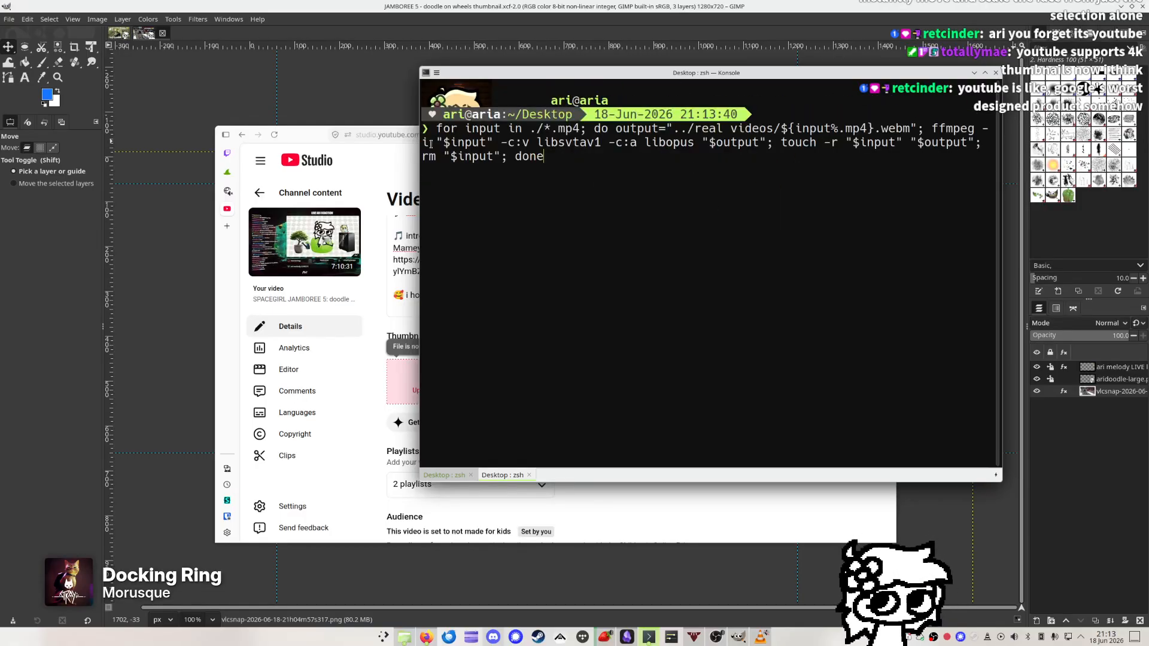
left_click_drag(441, 131, 573, 158)
left_click(573, 160)
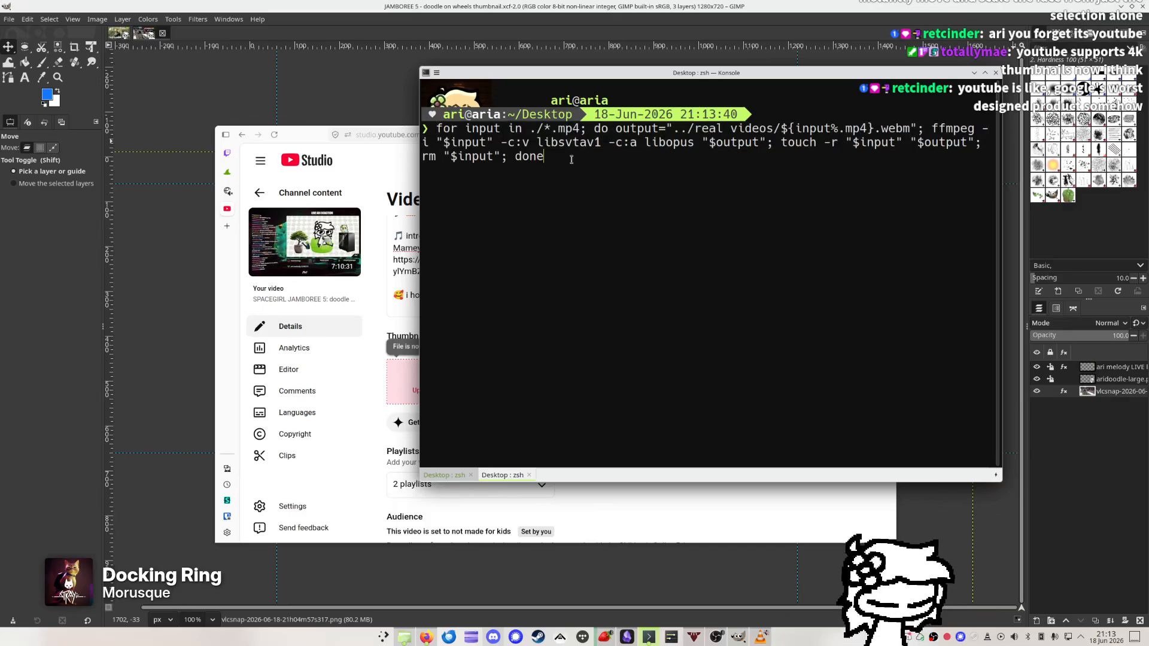
left_click_drag(438, 130, 559, 164)
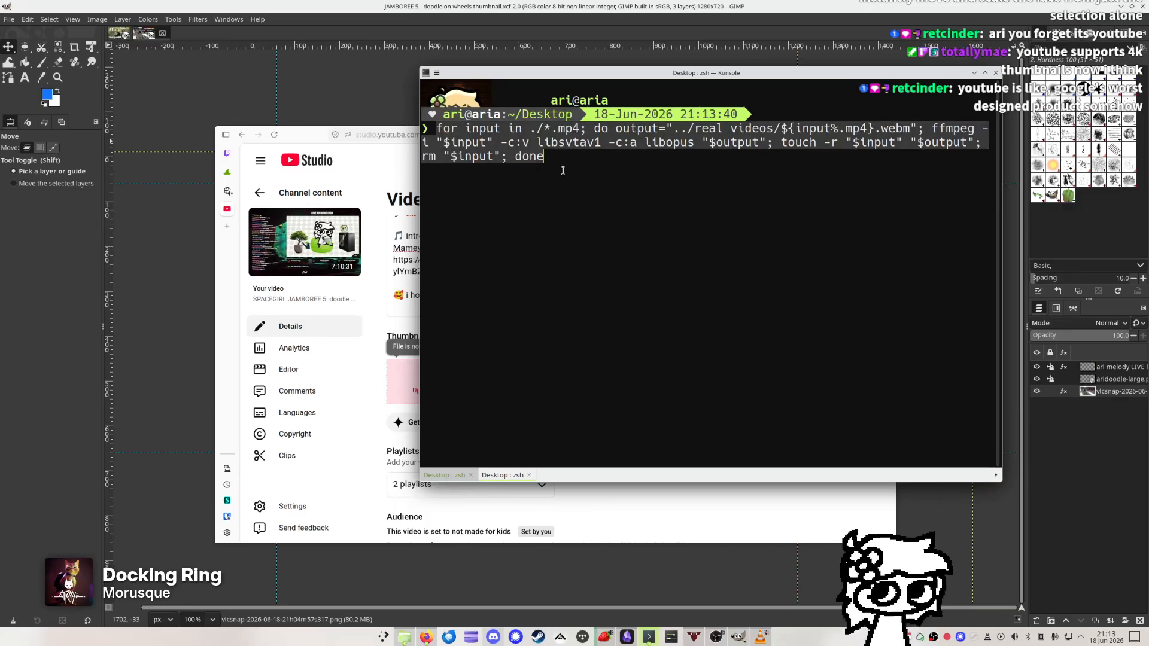
left_click(568, 171)
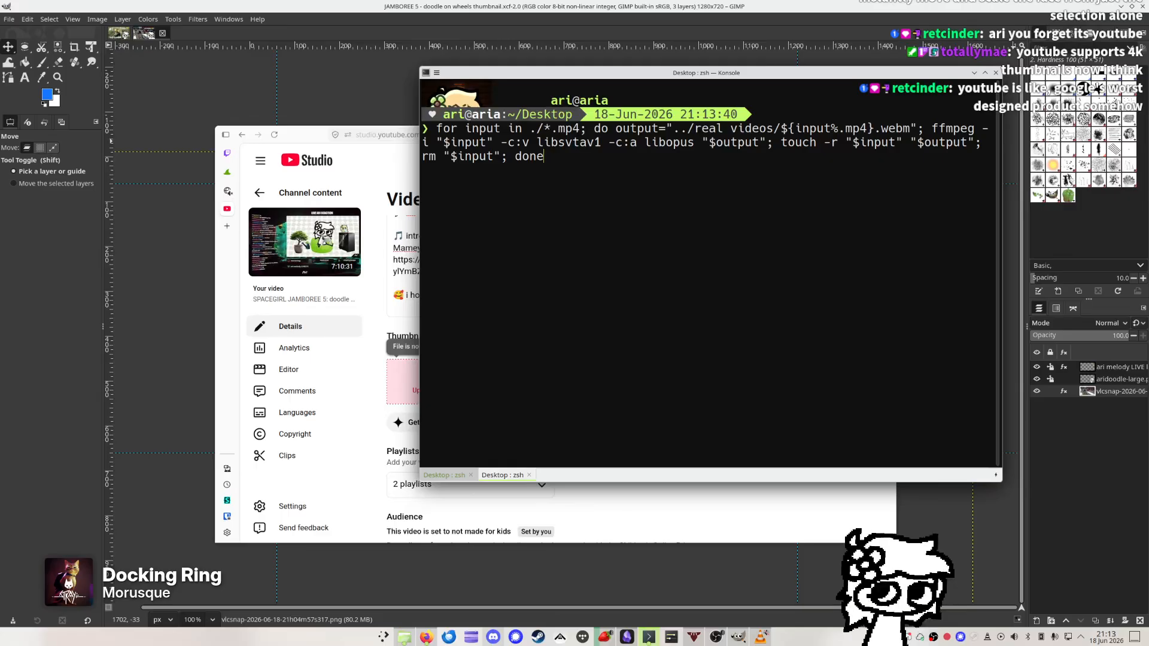
Return to the magick loop in the first tab and set output to ${input%.mp4}, following the ffmpeg loop's syntax
key("shift+Left")
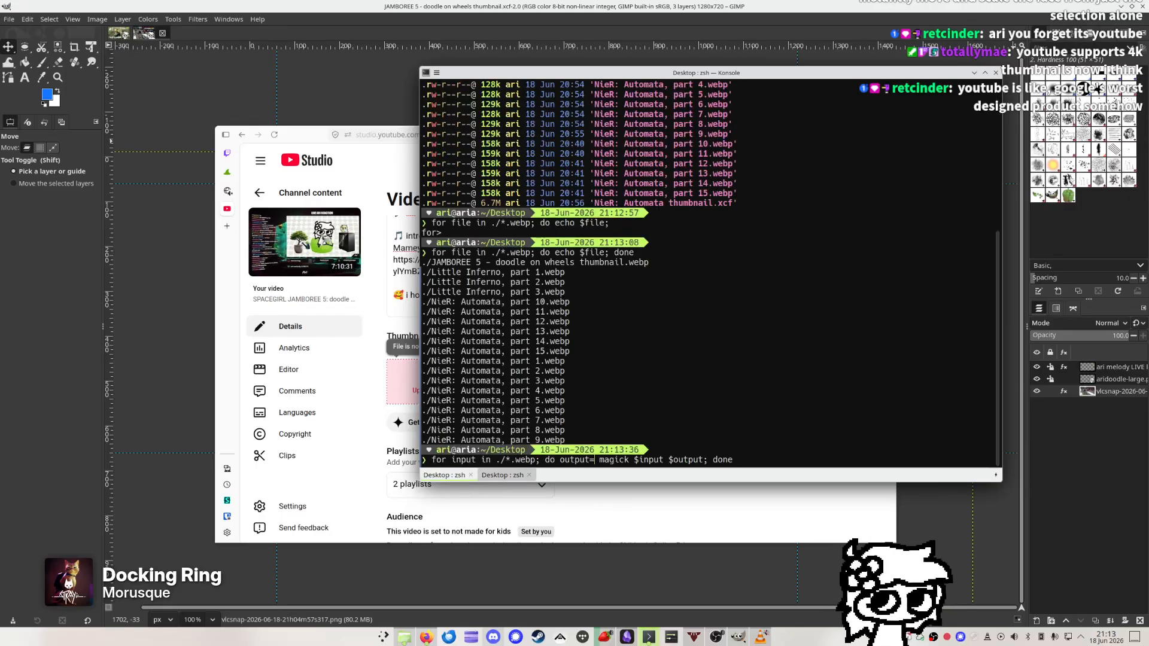
key("shift+Right")
key("shift+Left")
type("${}")
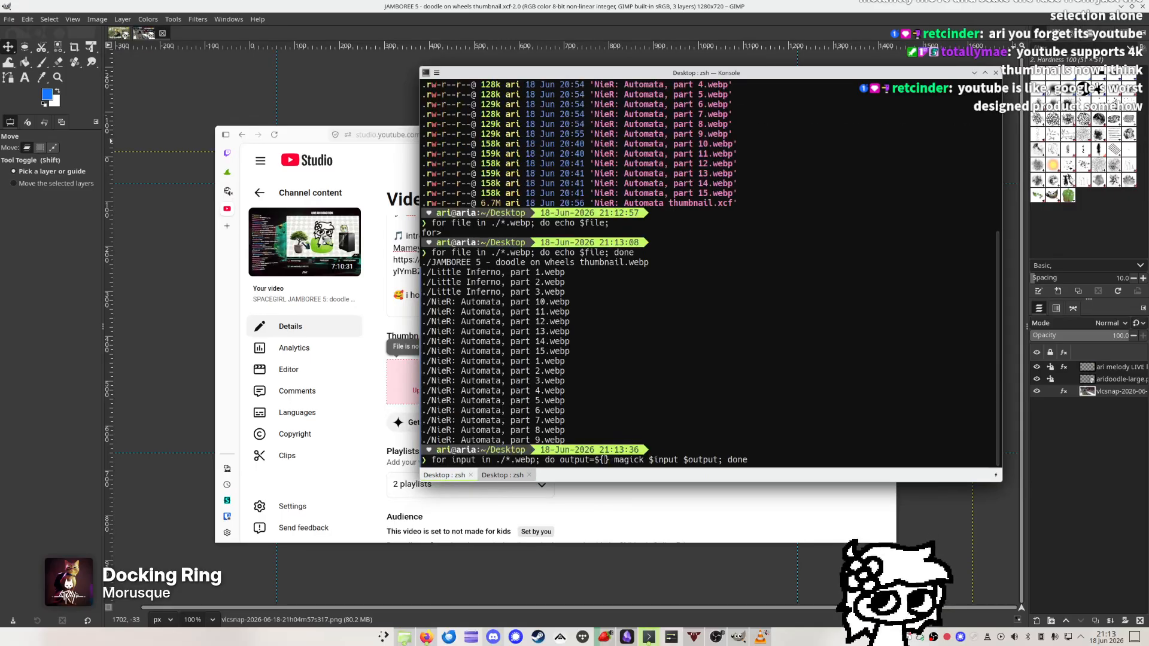
key("Left")
type("input$")
key("BackSpace")
type("%")
key("shift+Right")
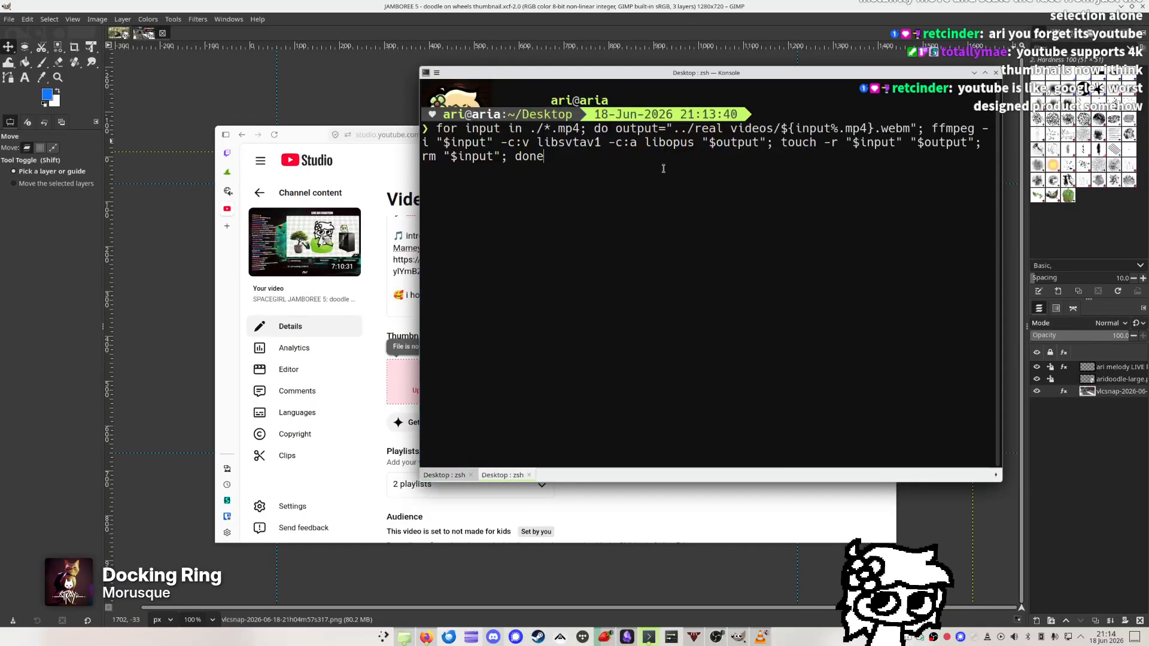
key("shift+Left")
type(".mp4")
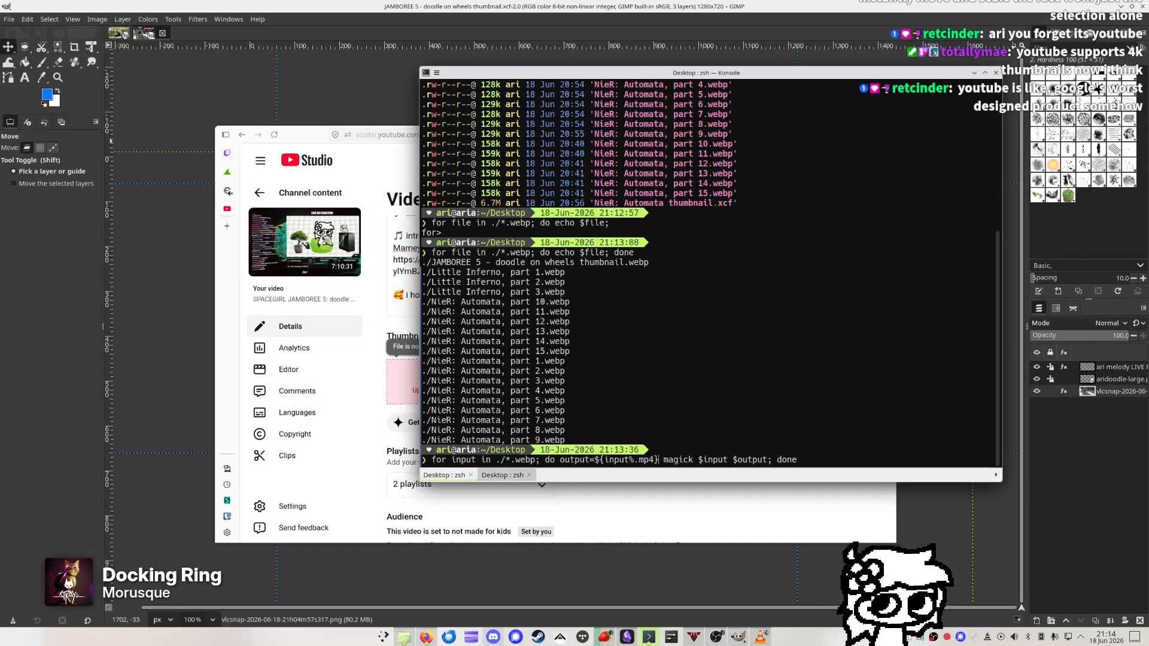
Add a dot after the output expression's closing brace and change the stripped suffix inside the braces to .webp
key("Right")
type(".webm")
key("BackSpace")
key("BackSpace")
key("BackSpace")
key("BackSpace")
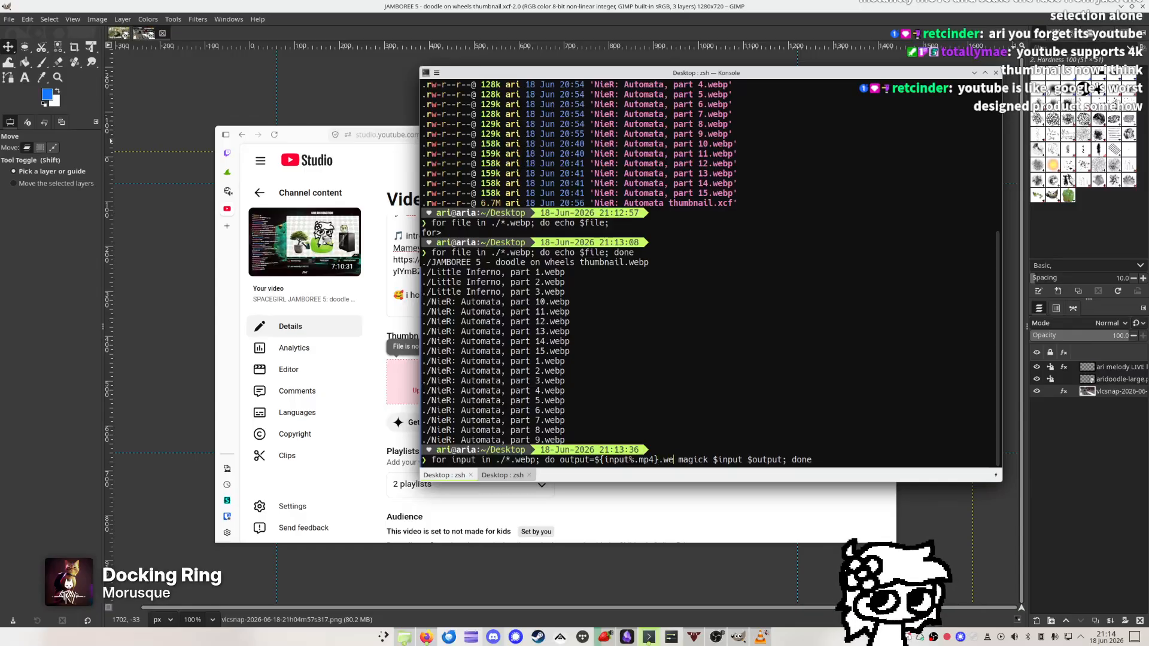
key("BackSpace")
key("BackSpace")
key("BackSpace")
type("webp")
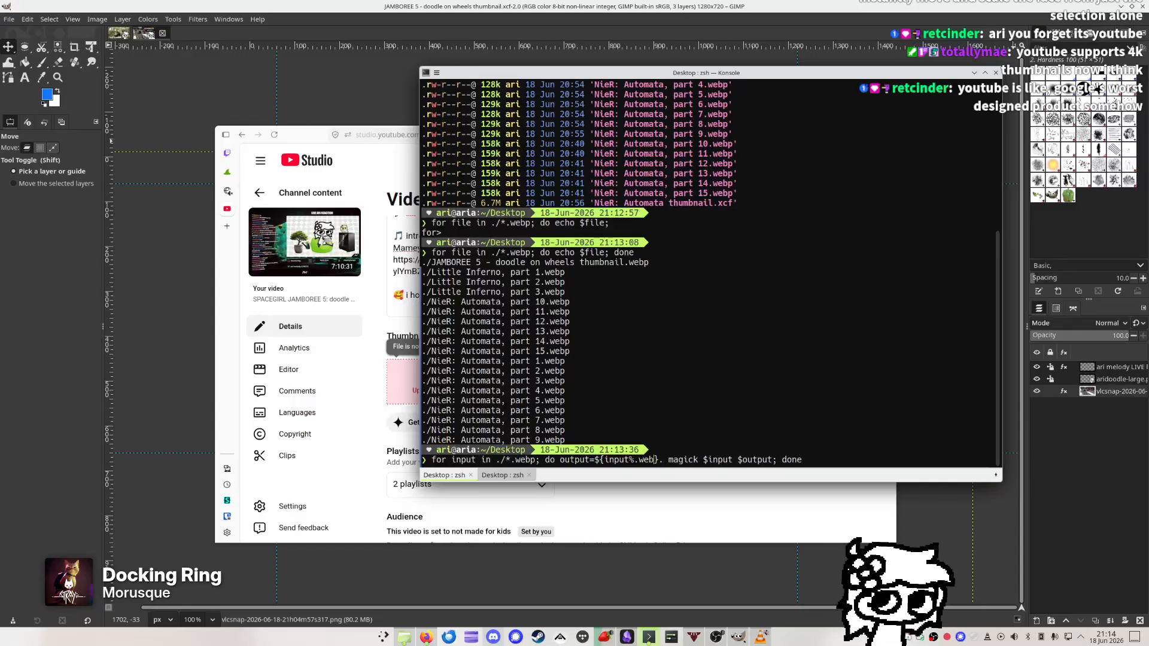
Complete the output name as ${input%.webp}.png and run the magick conversion loop
key("Right")
key("Right")
type("pnbg")
key("BackSpace")
key("BackSpace")
type("g")
key("Return")
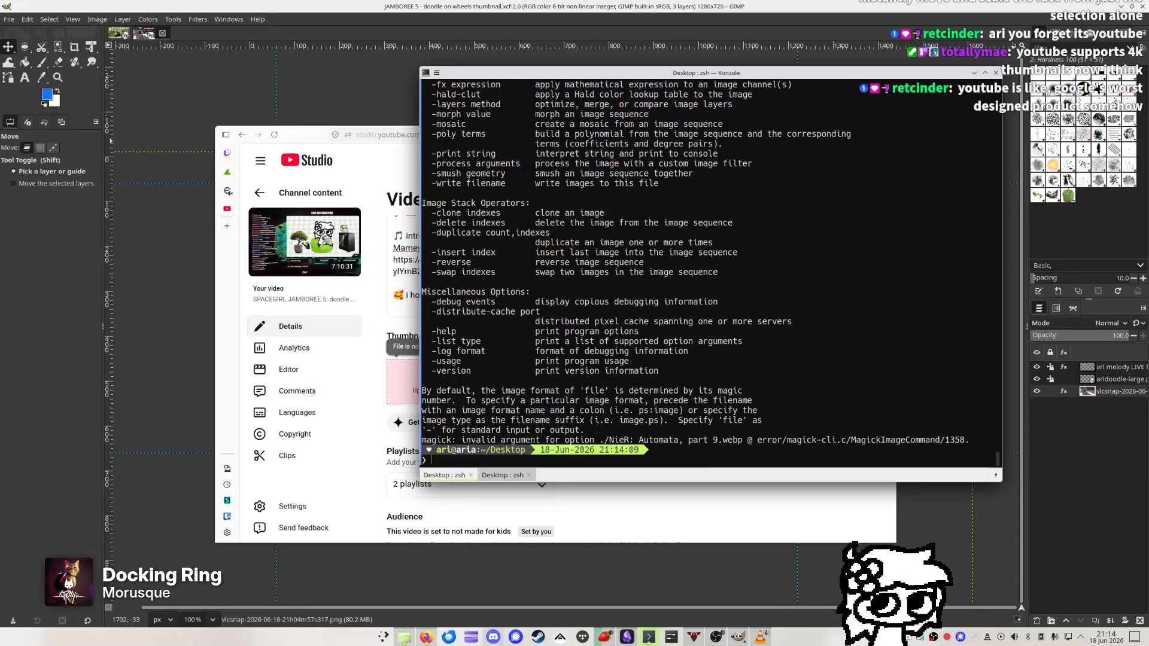
Recall the magick loop, enclose ${input%.webp}.png in double quotes and run it again
key("Up")
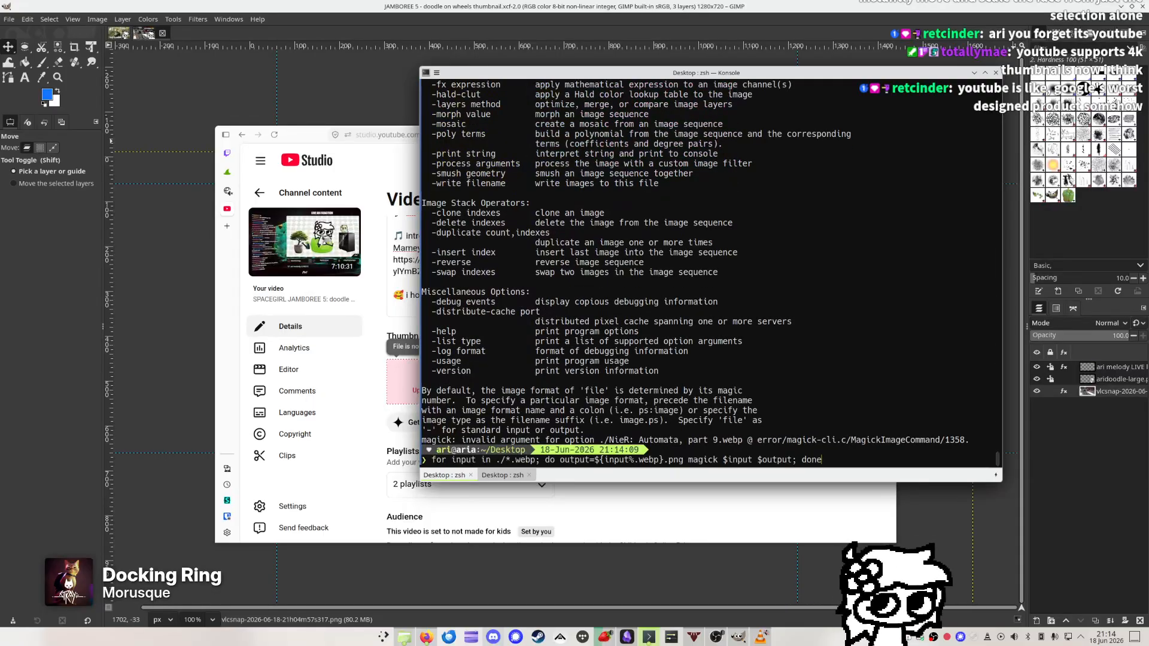
key("Escape")
key("b")
key("b")
key("b")
key("b")
key("b")
key("b")
key("b")
key("b")
key("b")
key("b")
key("b")
key("b")
key("b")
key("b")
key("e")
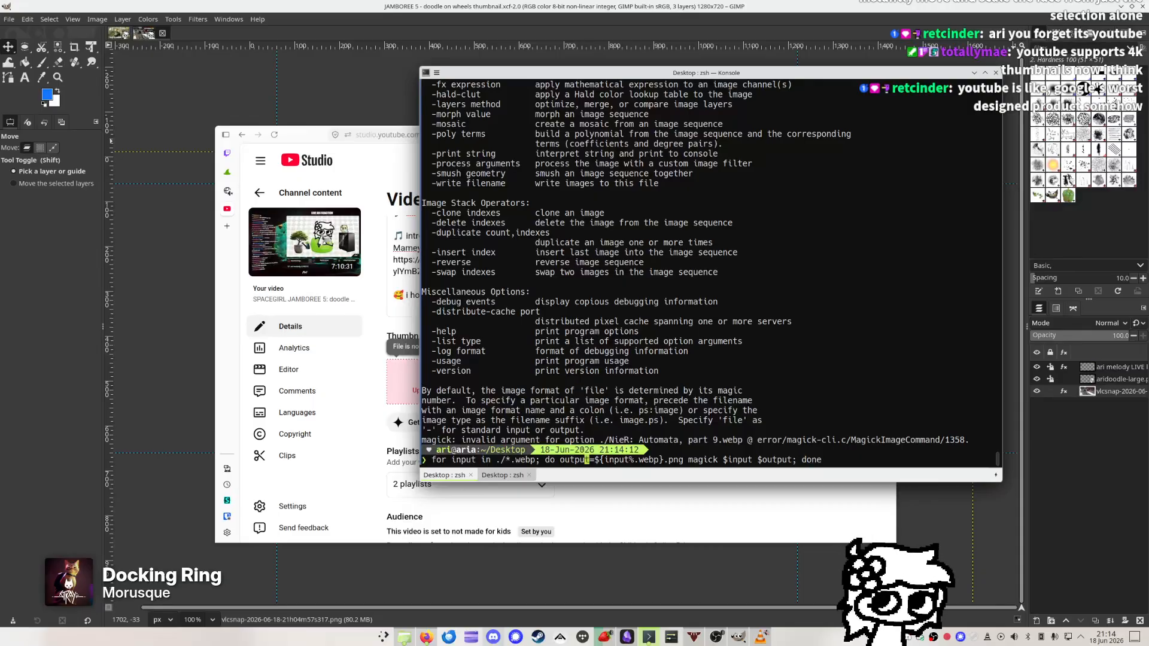
key("w")
key("w")
type("bli\"")
key("Escape")
key("e")
key("e")
key("e")
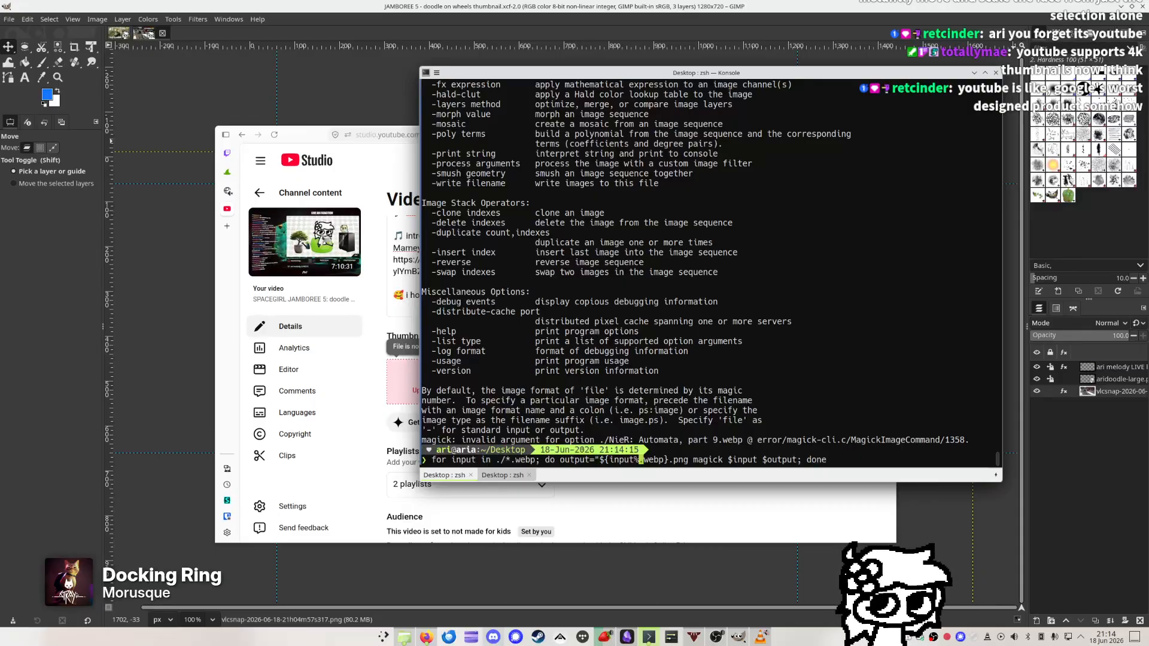
key("e")
key("e")
type("wea\"")
key("Return")
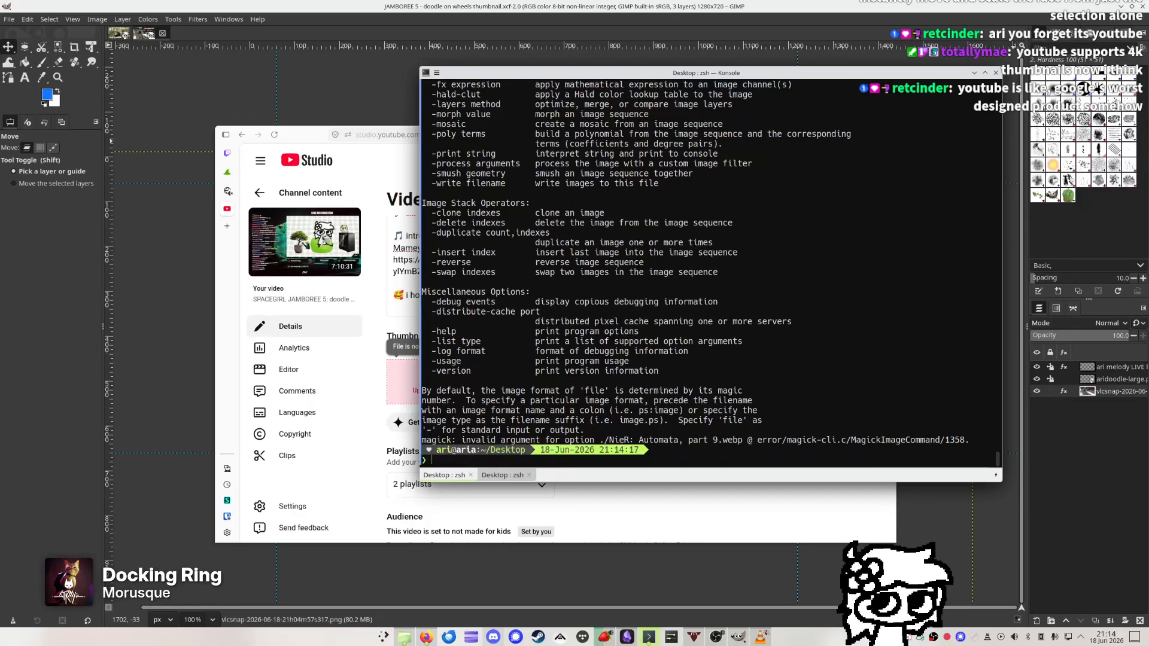
List the Desktop files in long format and consult the magick manual page's synopsis
type("ls -l")
key("Return")
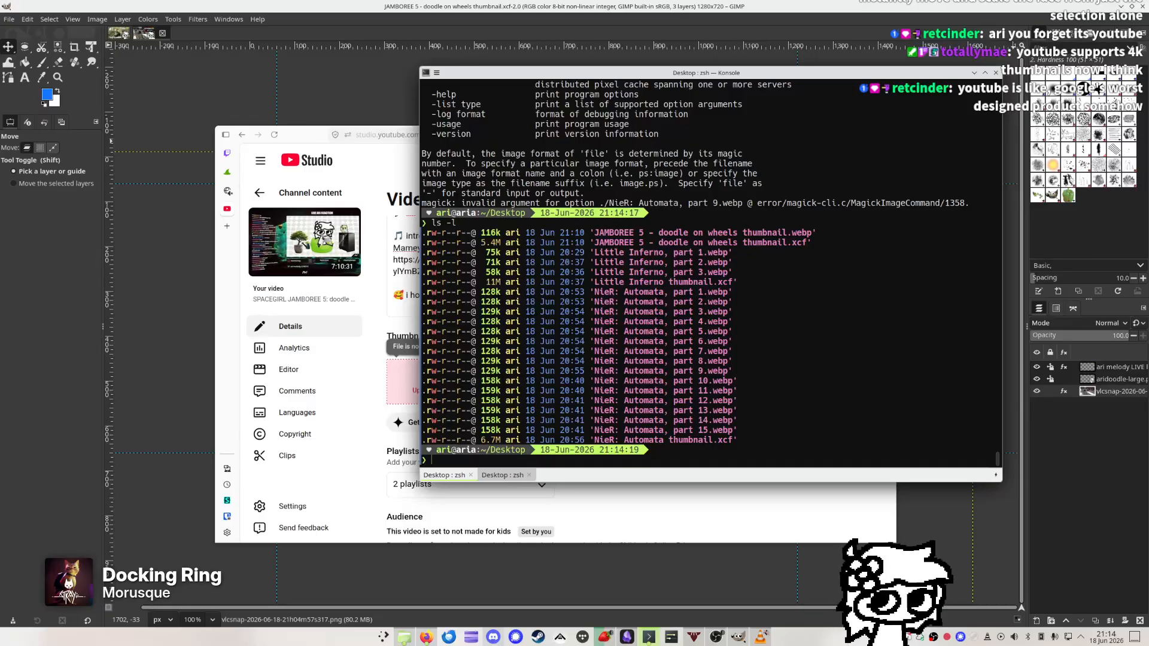
type("man magick")
key("Return")
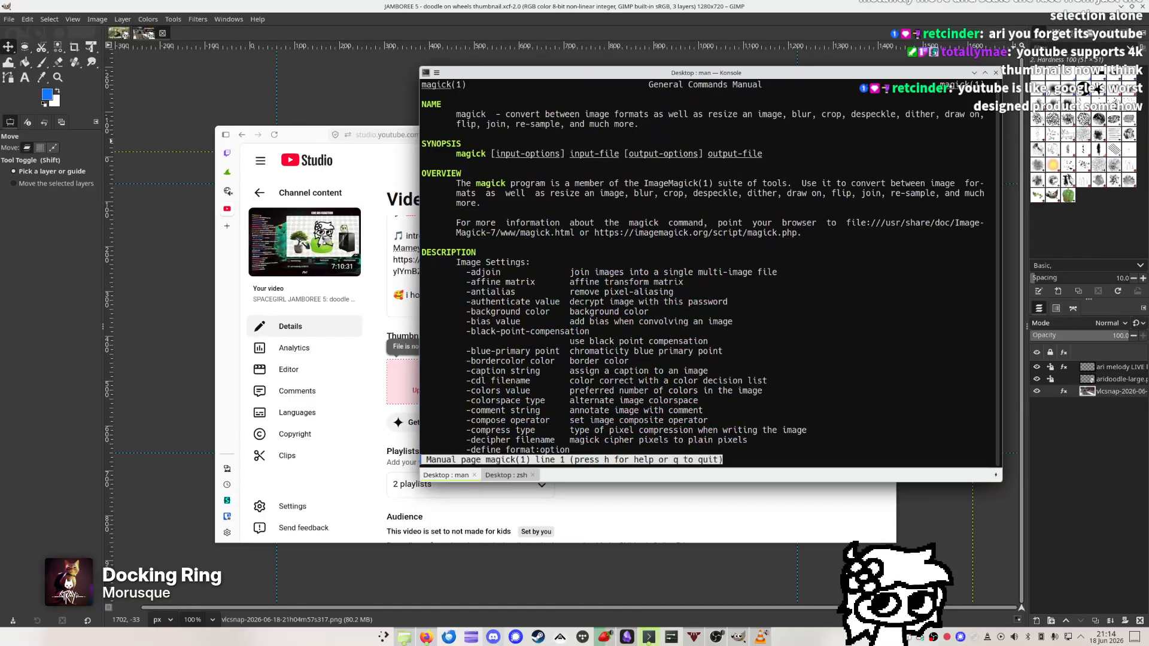
key("q")
Recall the conversion loop, replace magick with echo so it prints $input and $output, and run it
key("Up")
key("Up")
key("Up")
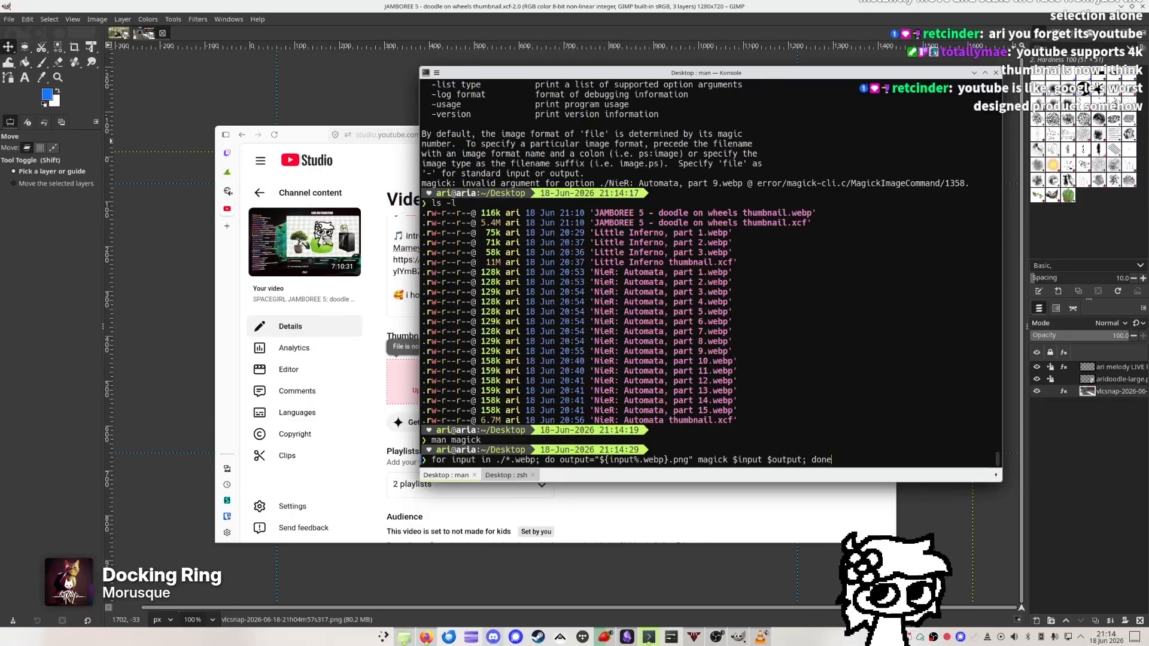
key("ctrl+Left")
key("ctrl+Left")
key("ctrl+Left")
key("ctrl+Left")
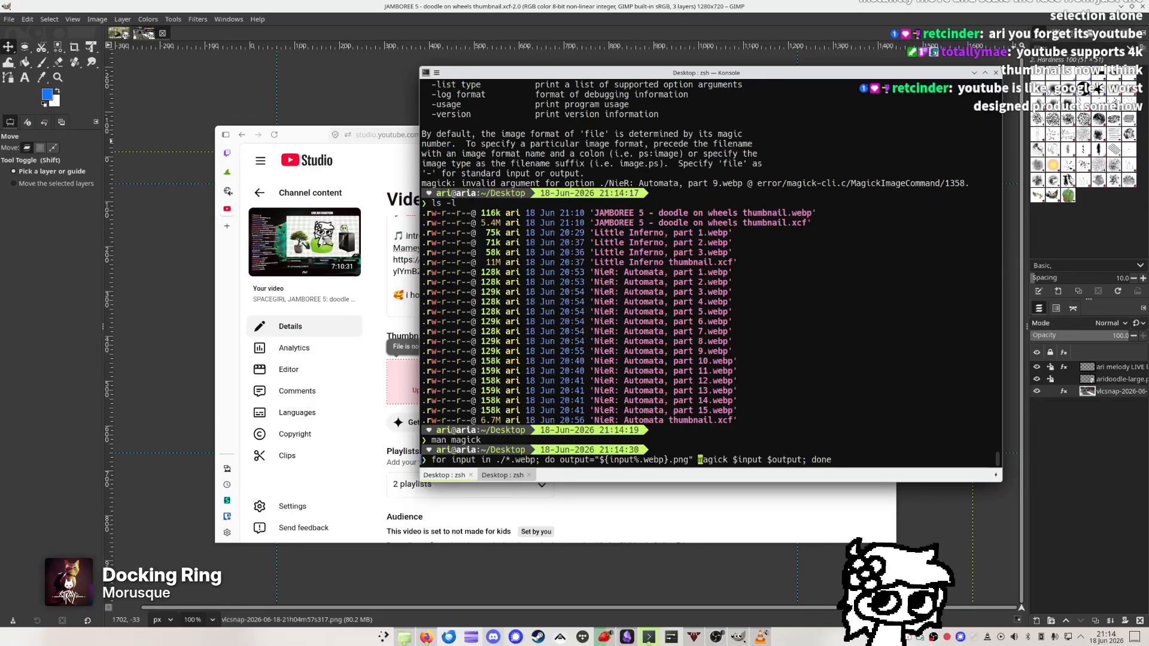
key("Delete")
key("Delete")
key("Delete")
key("Delete")
key("Delete")
key("Delete")
type("echo")
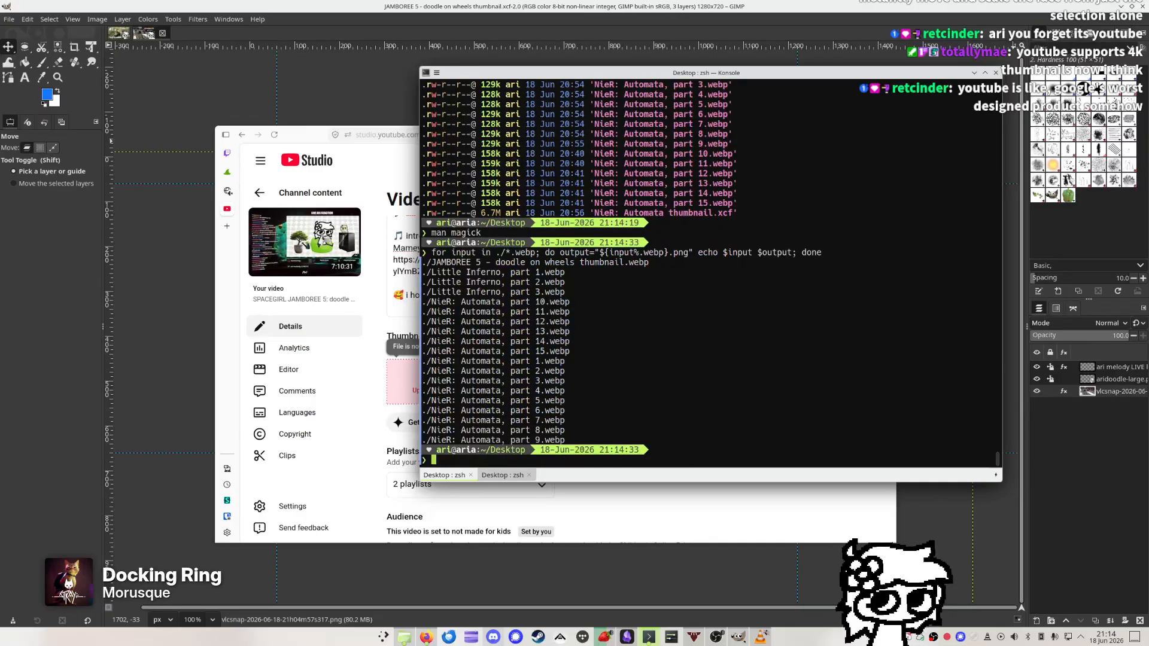
key("Return")
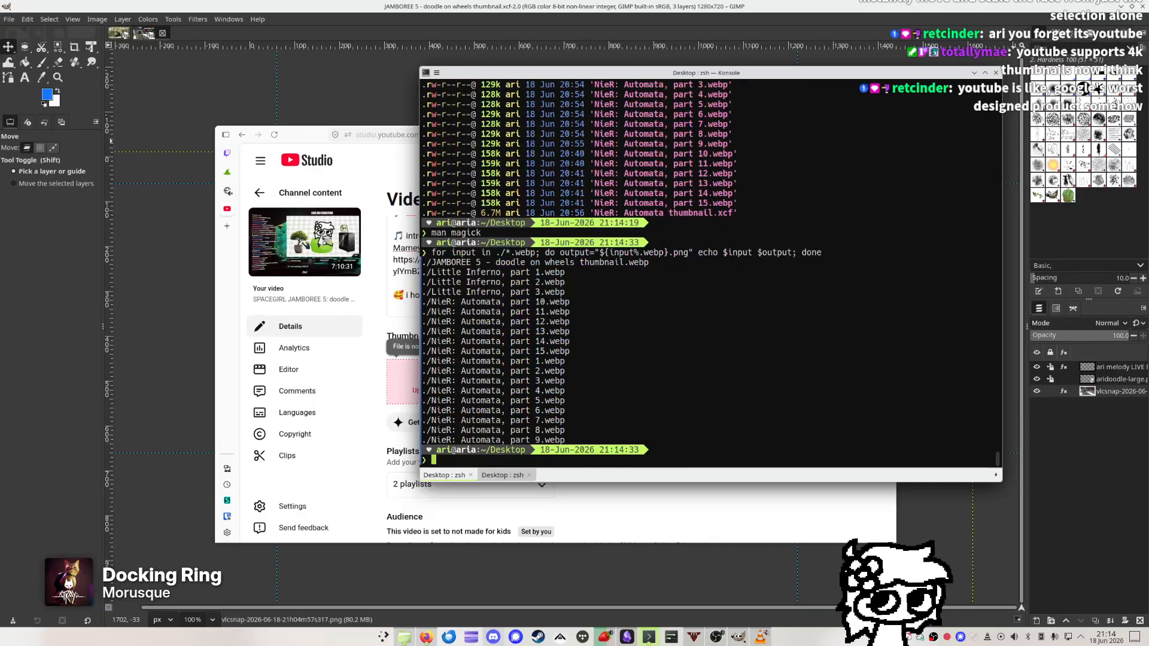
Recall the echo loop and compare its output expression with the ffmpeg loop in the other terminal session
key("Up")
key("ctrl+Left")
key("ctrl+Left")
key("ctrl+Left")
key("ctrl+Left")
key("ctrl+Left")
key("ctrl+Left")
key("Left")
key("Left")
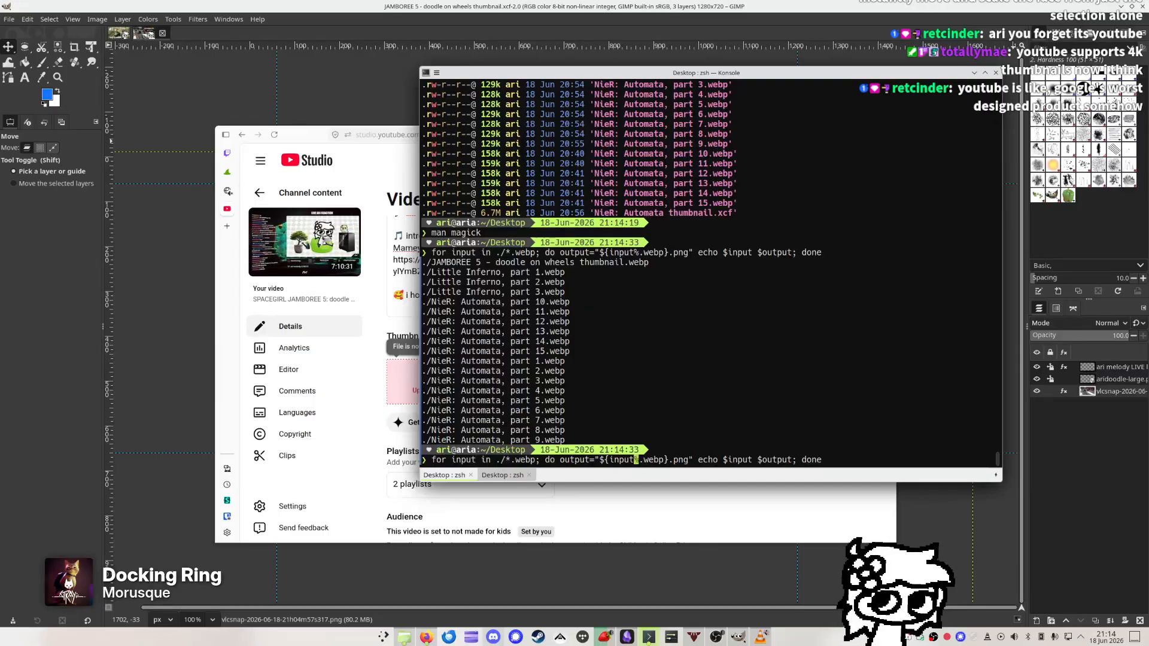
key("ctrl+Left")
key("ctrl+Tab")
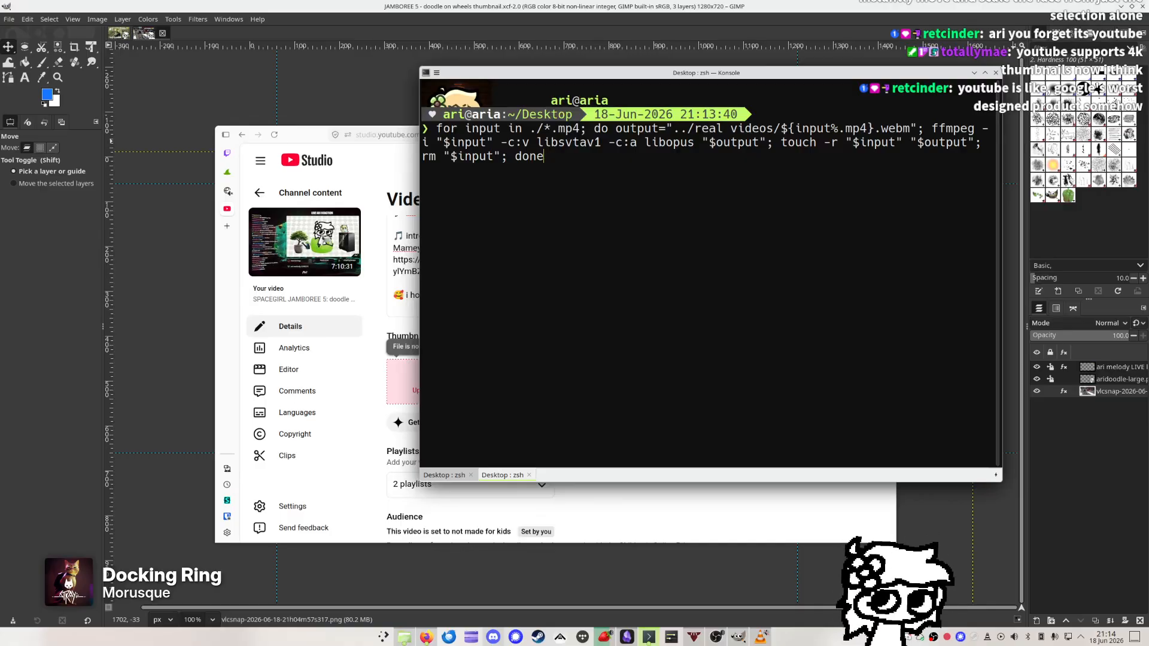
key("Return")
Open the channel's public page from YouTube Studio, look over its existing video thumbnails at a smaller zoom, and close it
left_click(386, 197)
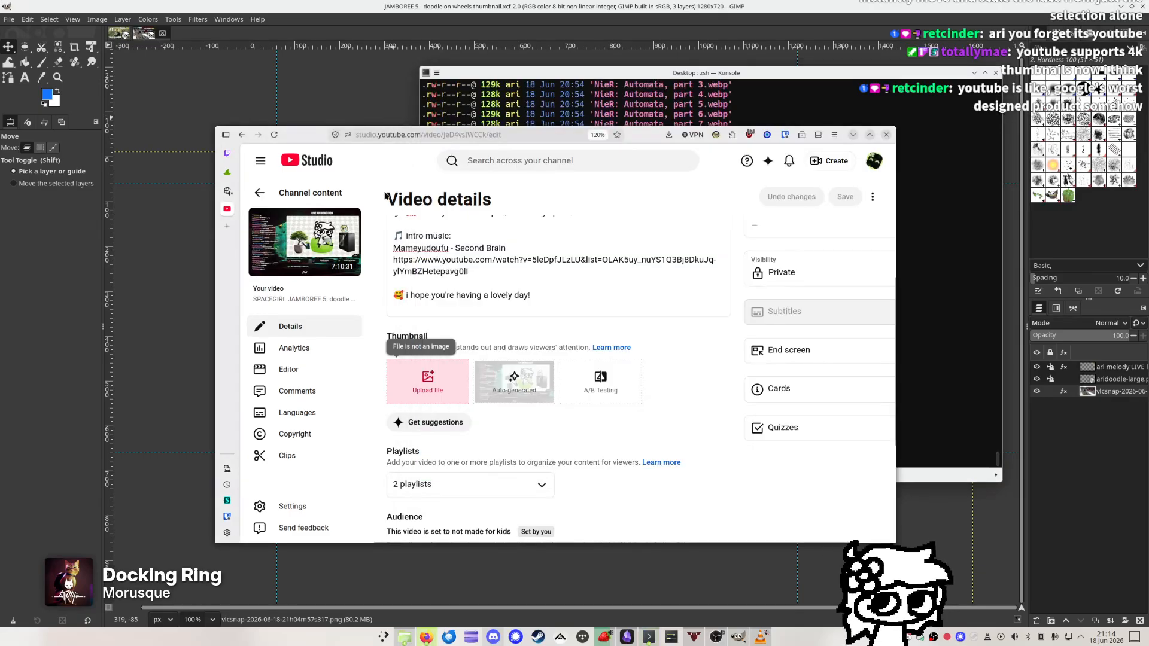
left_click(874, 162)
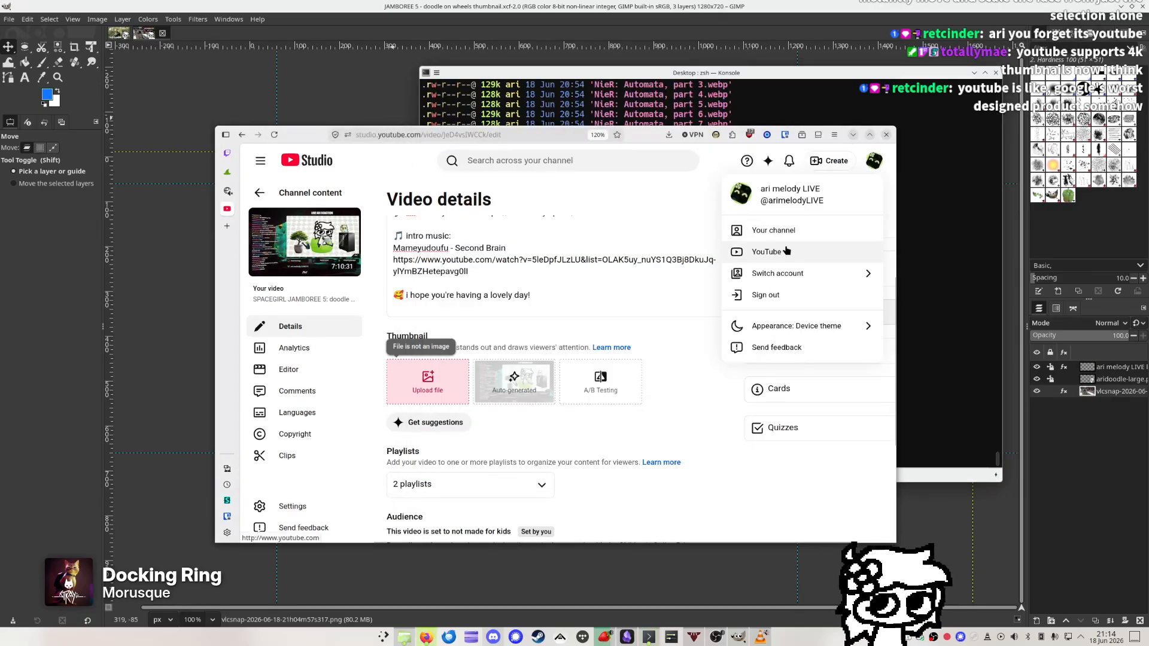
left_click(773, 230)
left_click(227, 229)
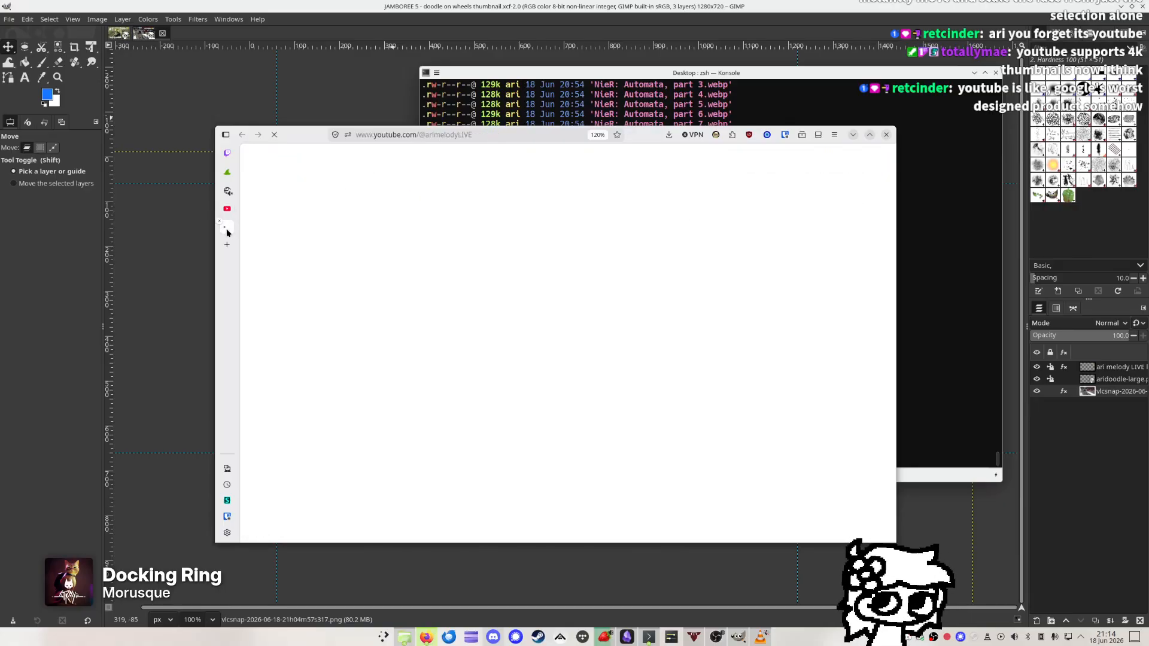
scroll(444, 344, "down", 5)
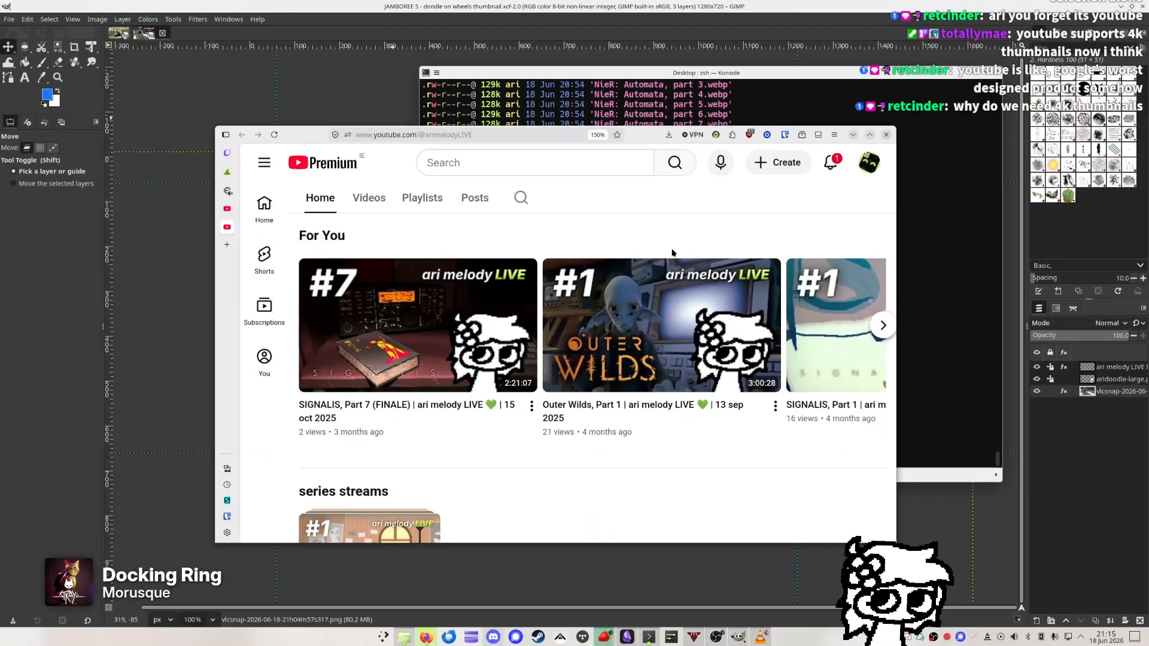
key("ctrl+minus")
key("ctrl+minus")
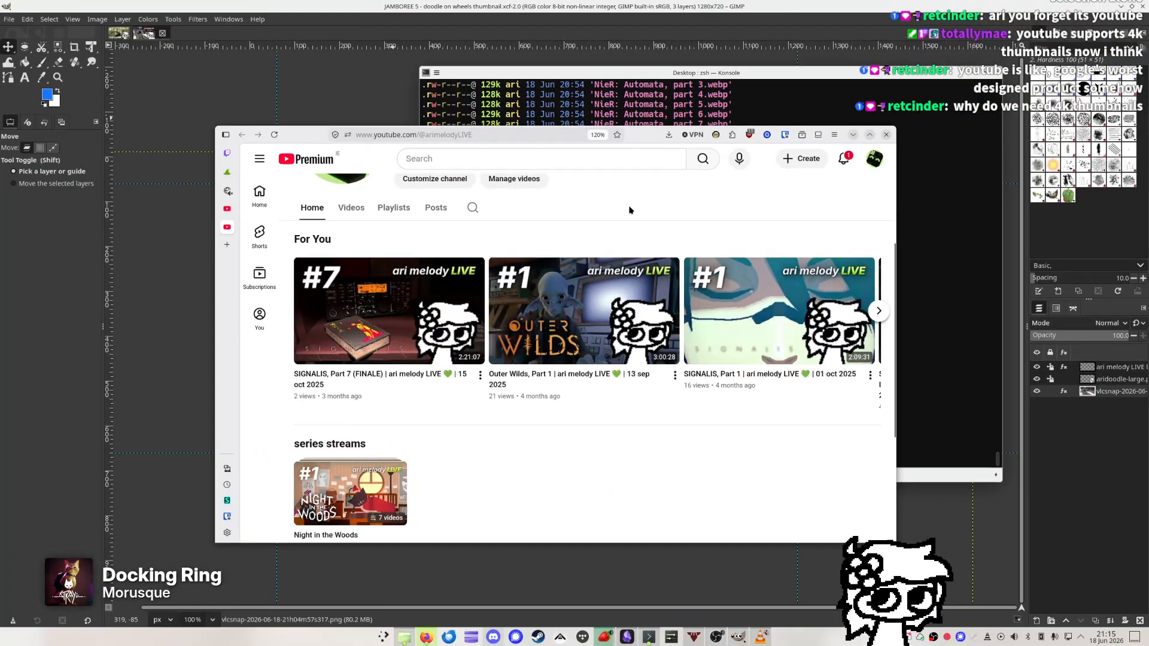
left_click_drag(631, 209, 648, 243)
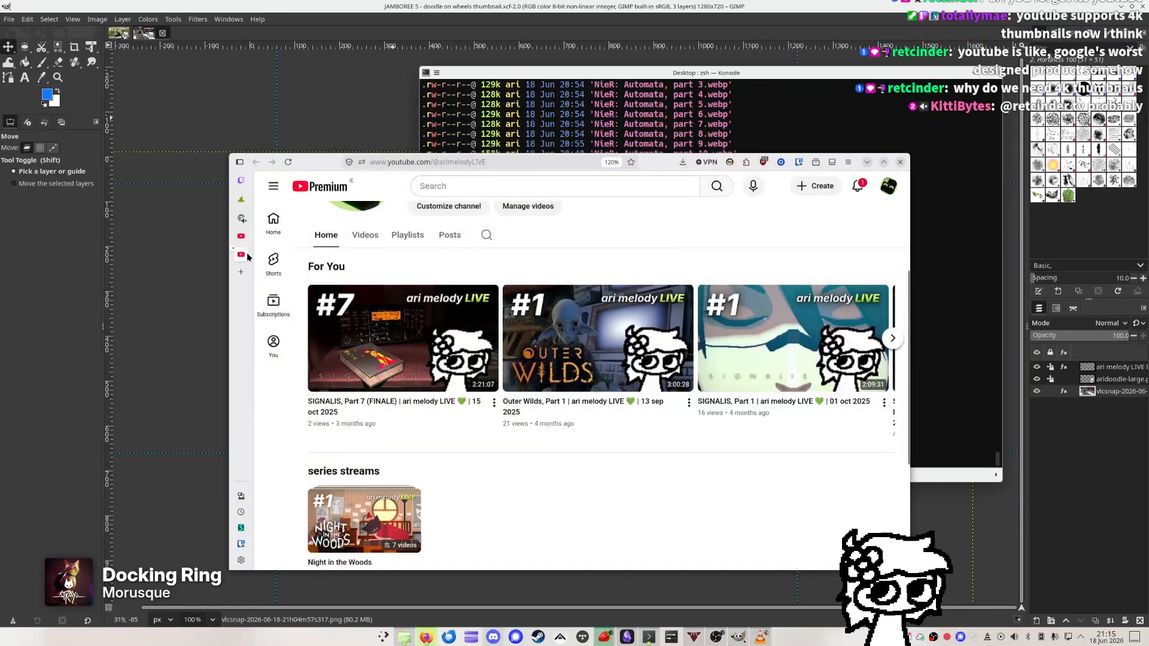
key("ctrl+w")
scroll(540, 359, "up", 3)
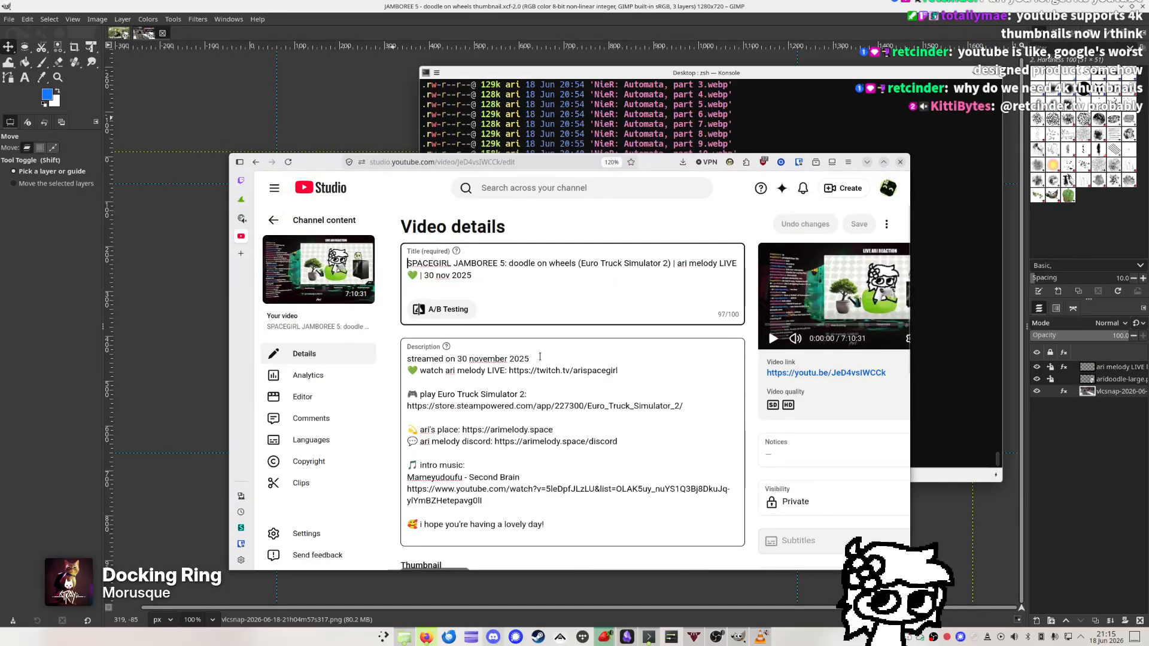
scroll(539, 359, "down", 3)
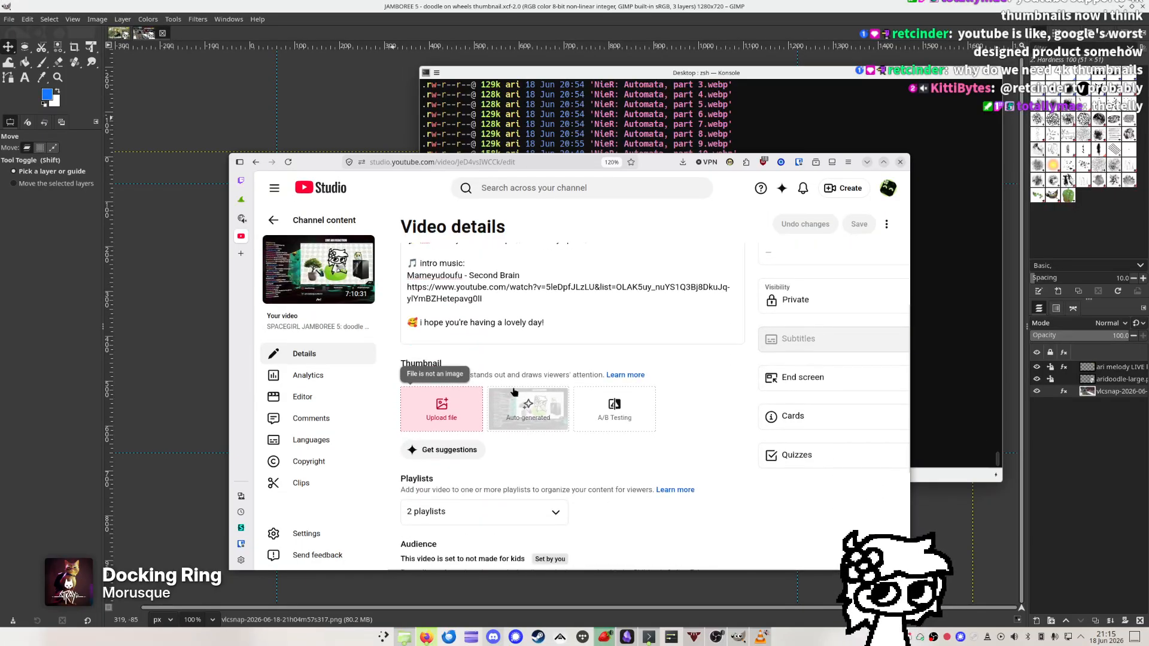
scroll(513, 392, "up", 3)
scroll(518, 362, "down", 3)
scroll(512, 351, "up", 3)
key("ctrl+a")
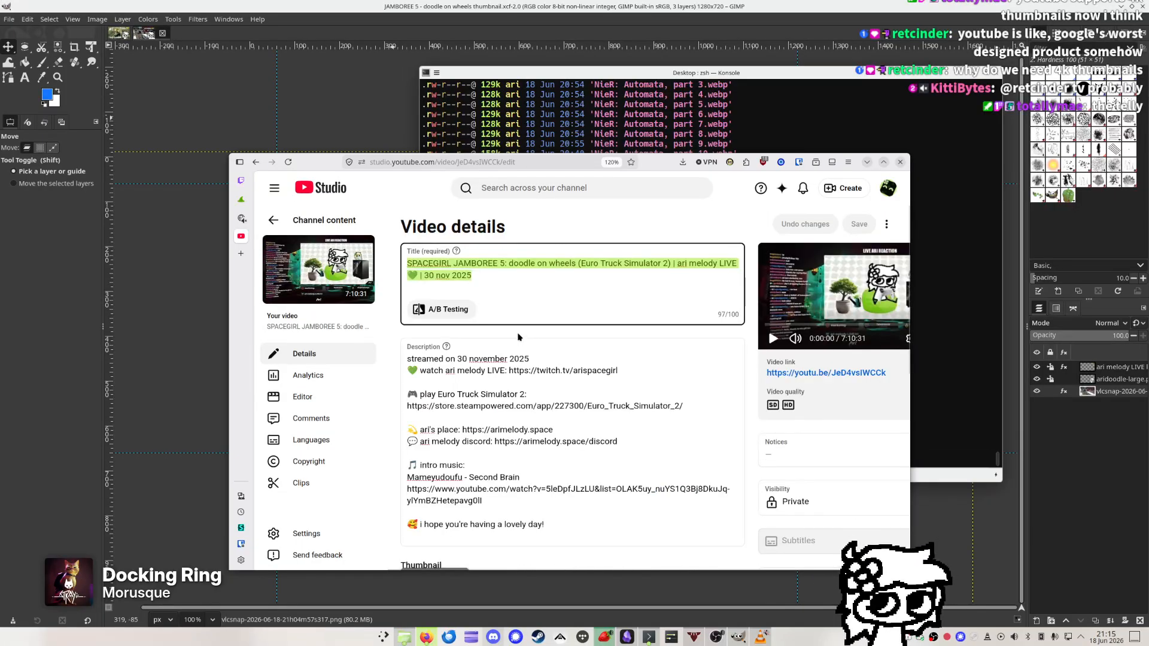
scroll(518, 339, "down", 3)
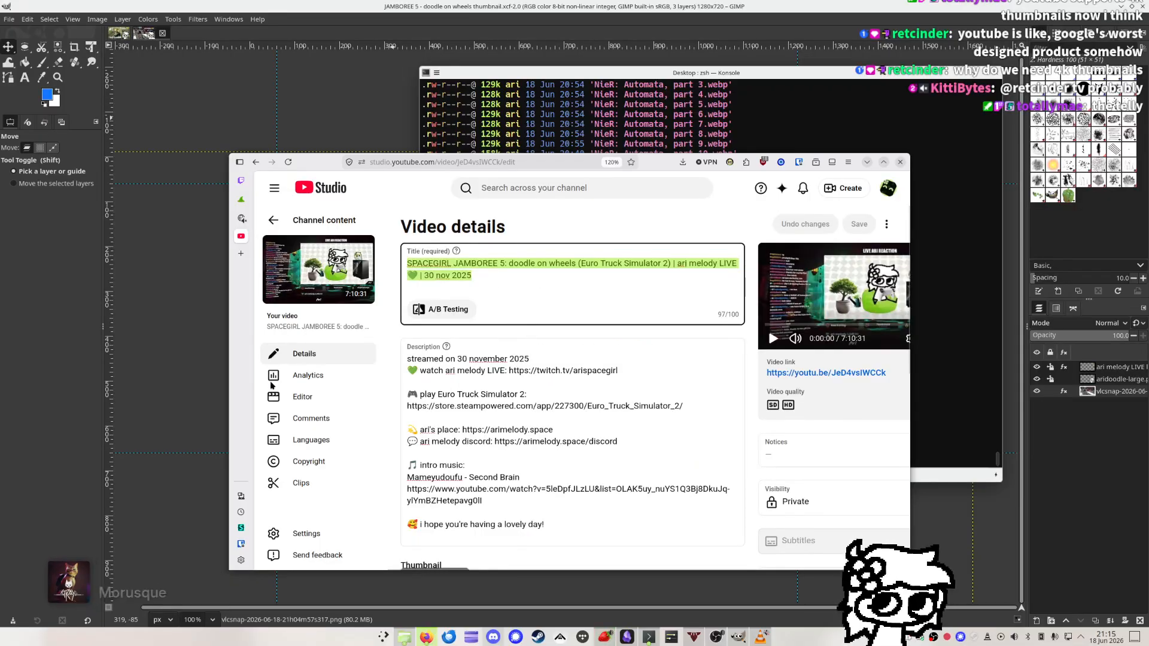
left_click(496, 264)
scroll(551, 395, "down", 3)
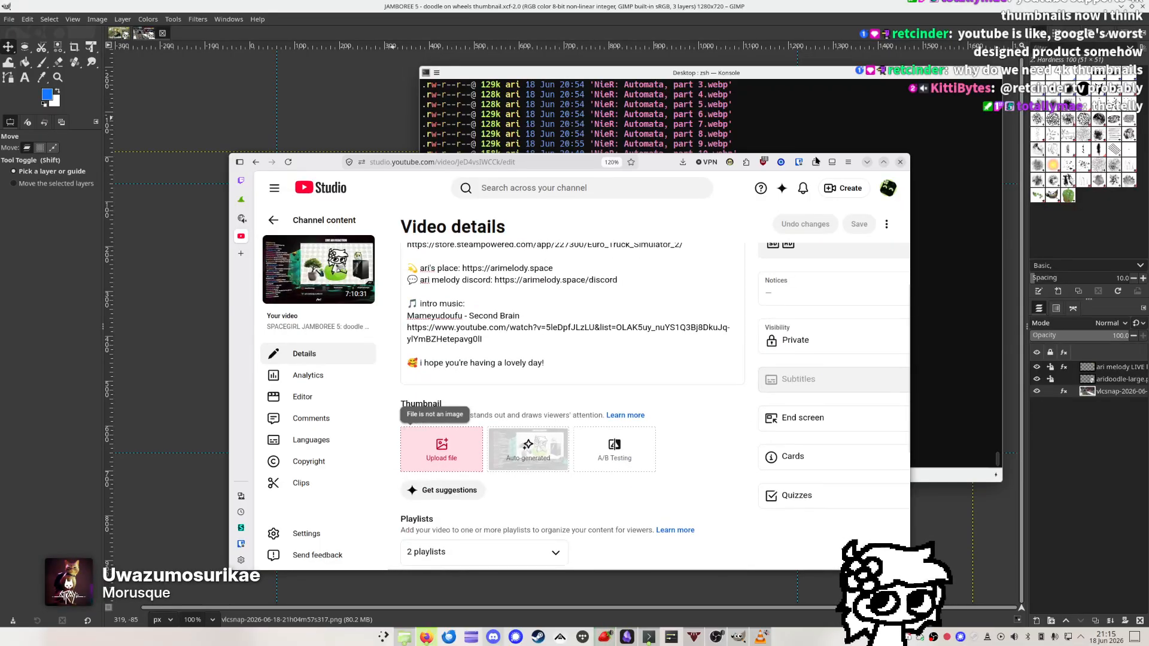
Return to the terminal, remove $input from the echo loop so it prints only $output, and run it
left_click(779, 102)
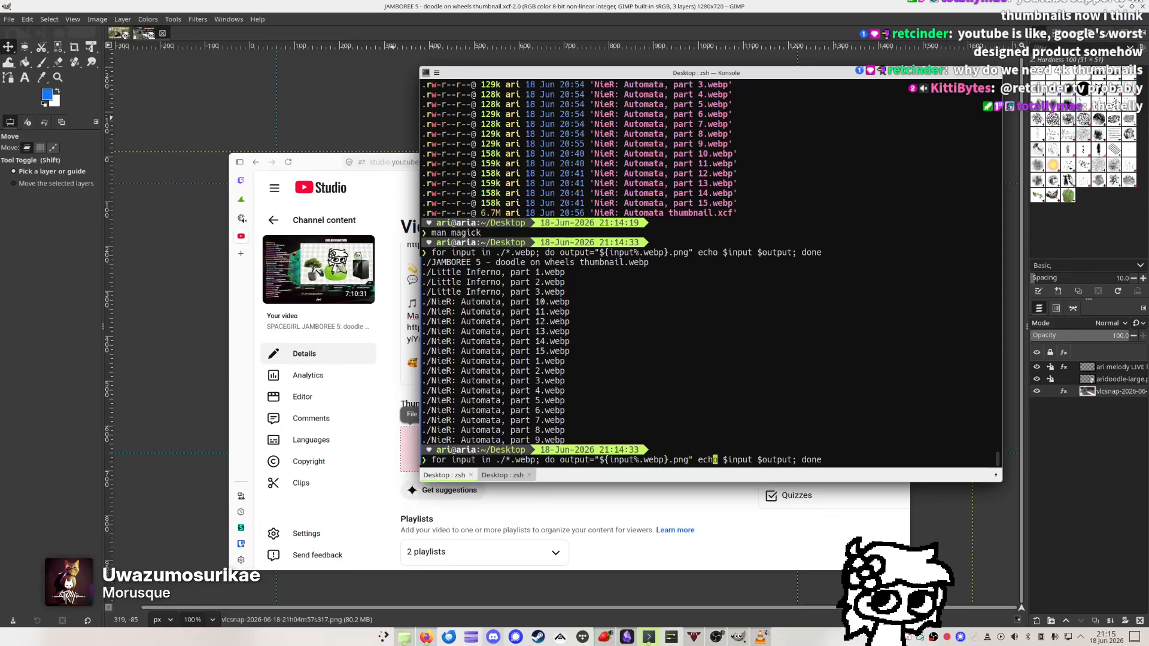
key("Right")
key("Right")
key("v")
key("e")
key("l")
key("d")
key("Return")
Recall the $output echo loop and check its syntax against the ffmpeg loop in the other session
key("Up")
key("Escape")
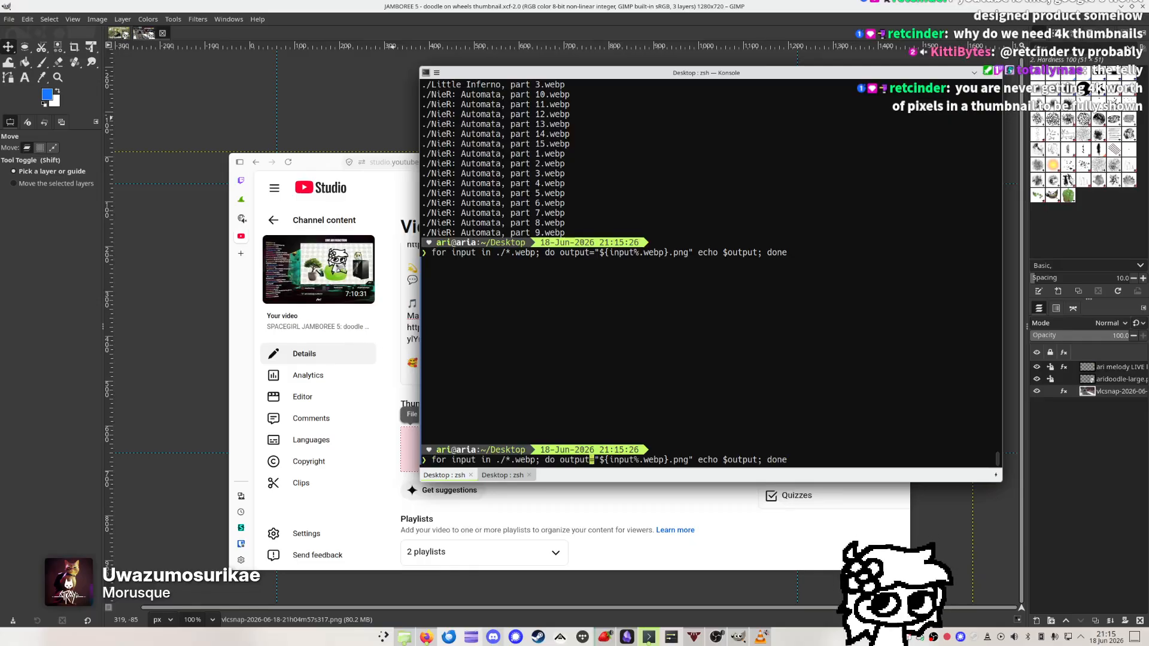
key("ctrl+Tab")
key("ctrl+Tab")
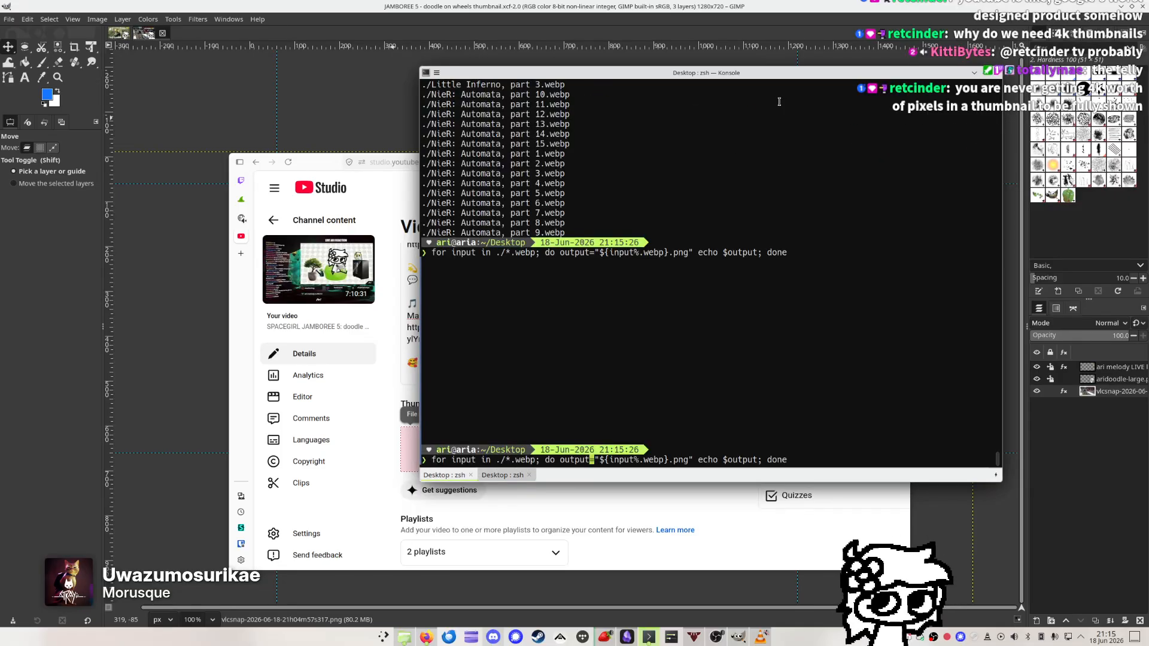
key("ctrl+Tab")
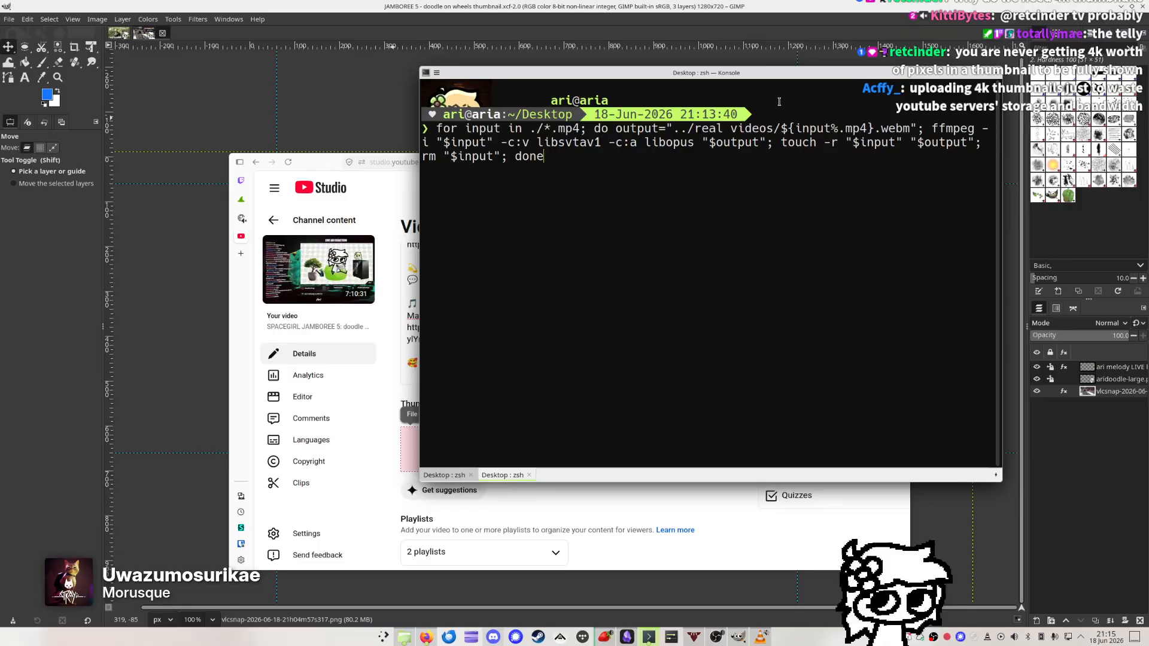
key("ctrl+Tab")
key("ctrl+Tab")
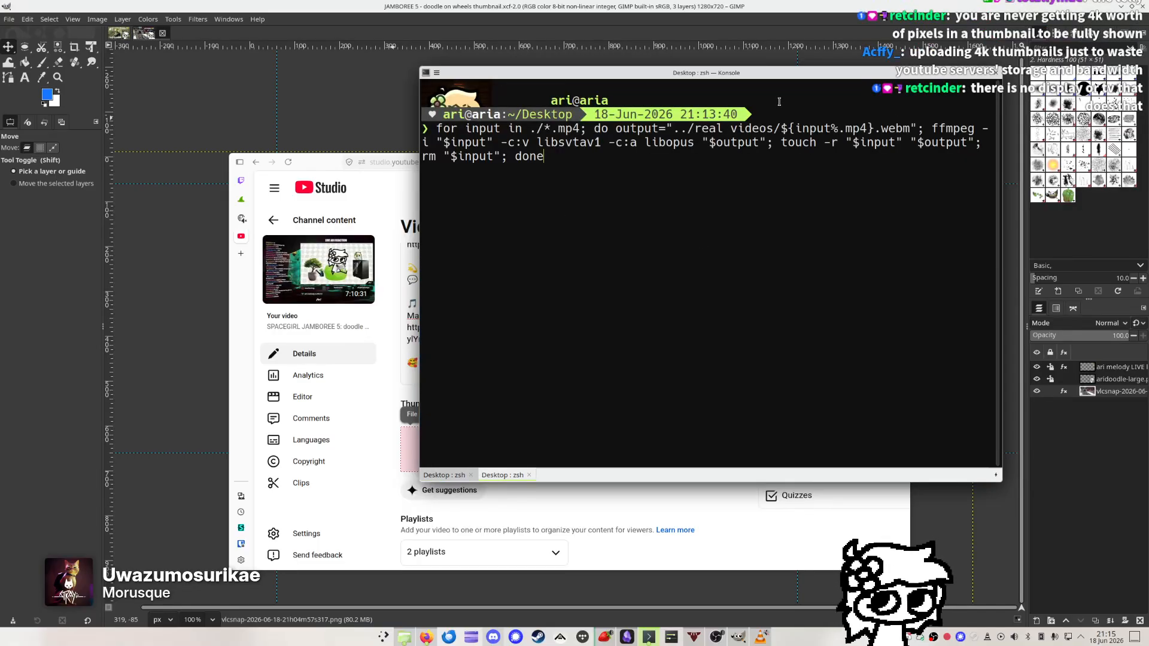
key("ctrl+Tab")
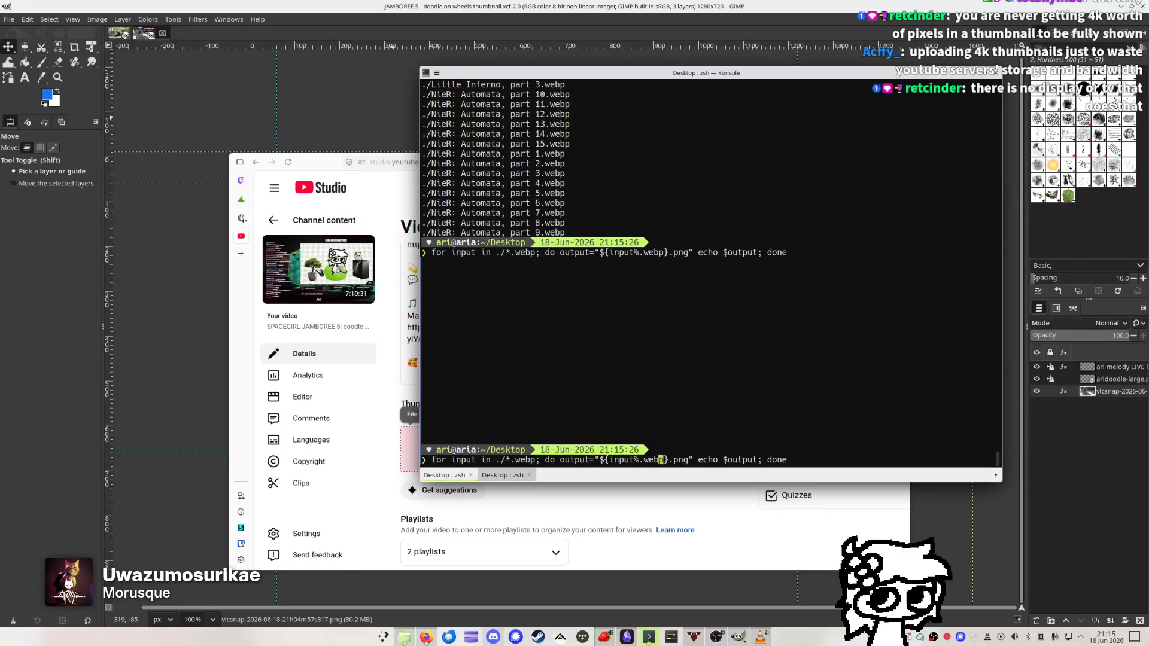
Insert a semicolon after the output="${input%.webp}.png" assignment and run the echo loop
key("Right")
key("Right")
type(";")
key("Return")
Recall the corrected loop, replace echo with magick $input ahead of $output, and run the conversion
key("Up")
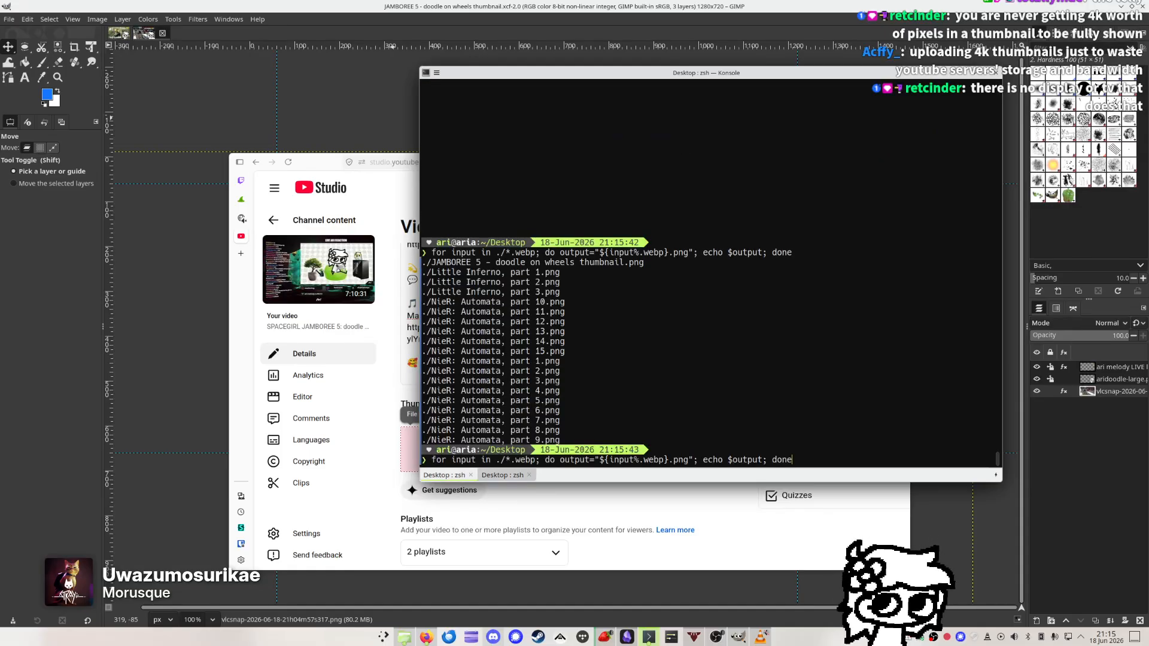
key("Delete")
key("Delete")
key("Delete")
key("Delete")
type("magick #i")
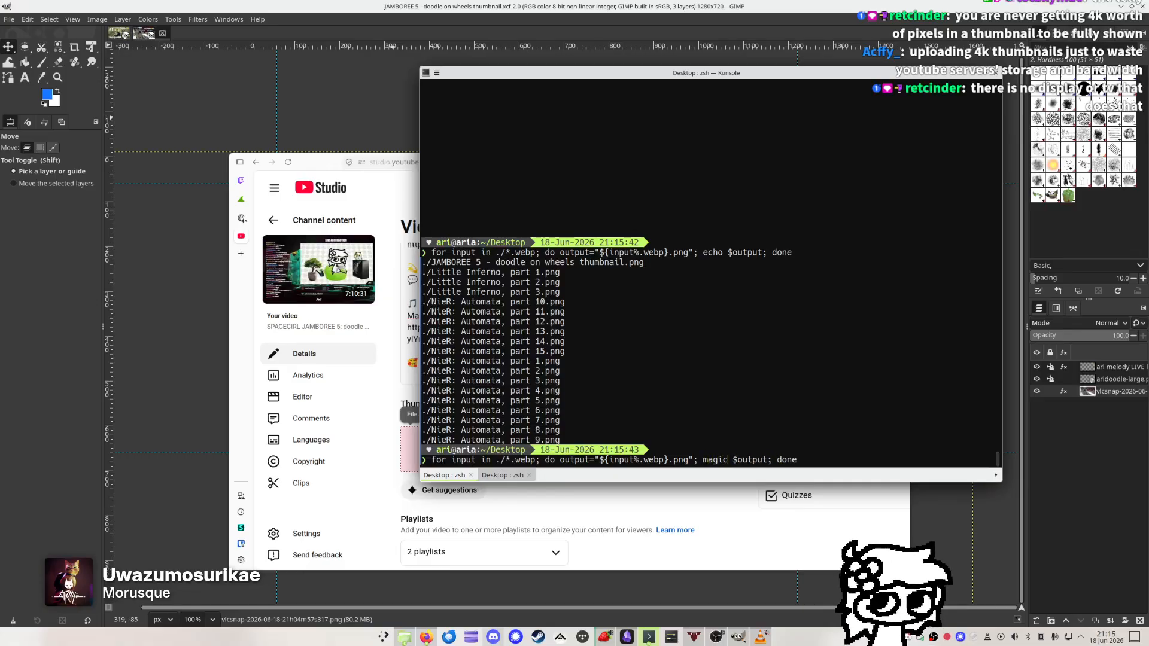
type("nput")
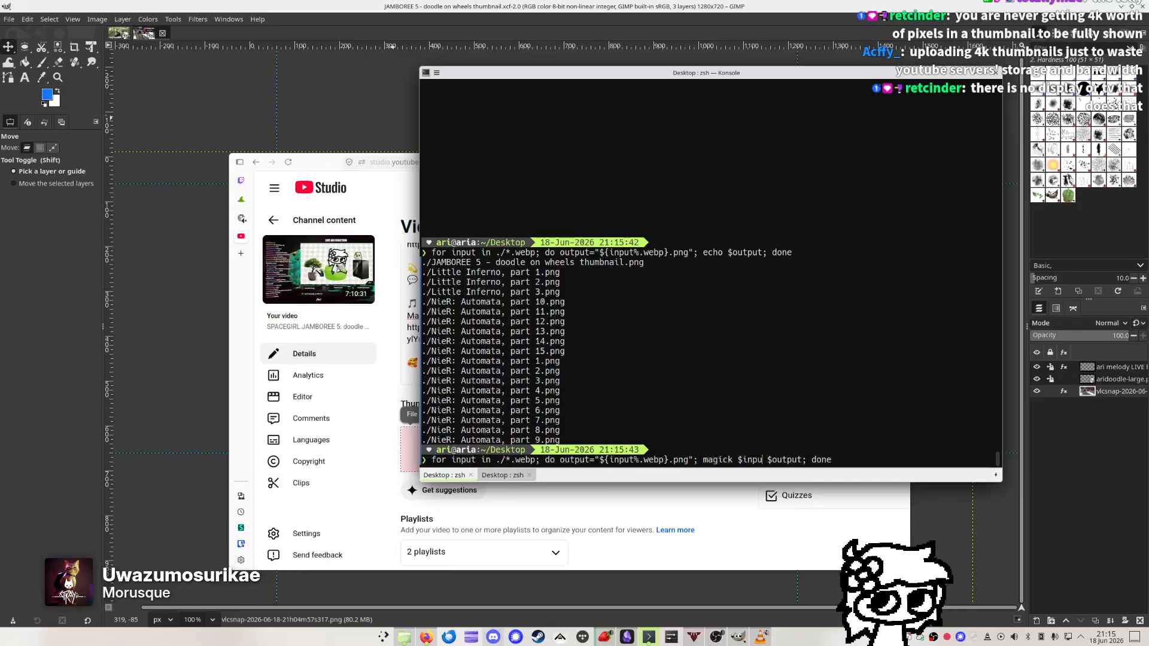
key("Return")
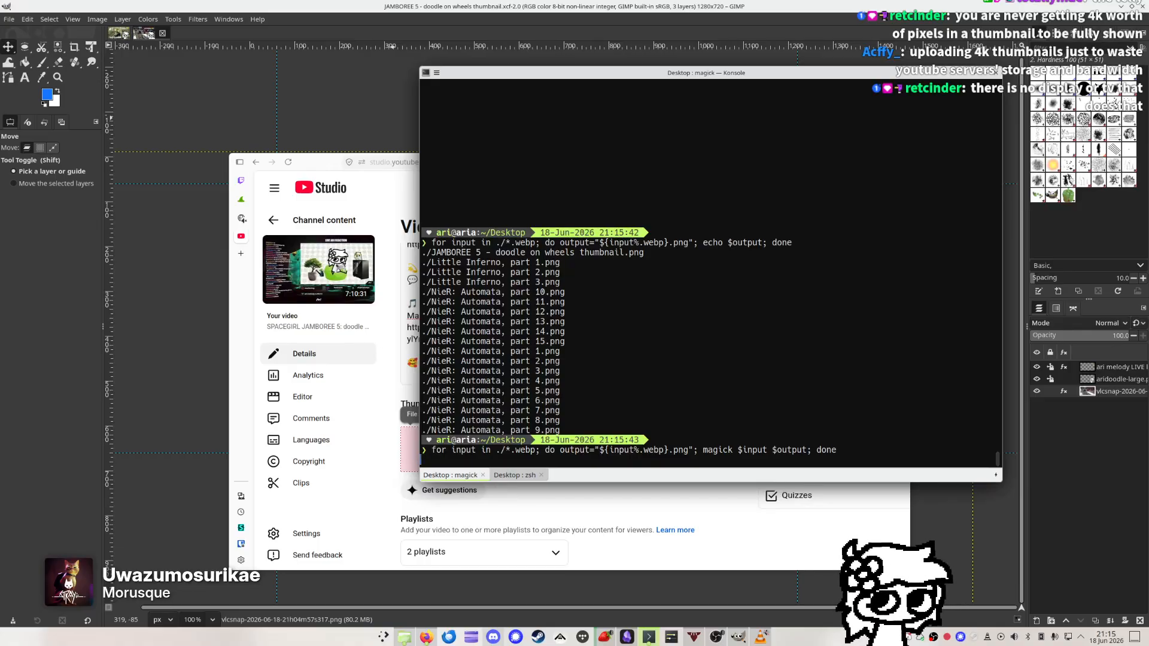
List the Desktop files in long format to check the conversion's output
type("ls- l")
key("Return")
key("ctrl+c")
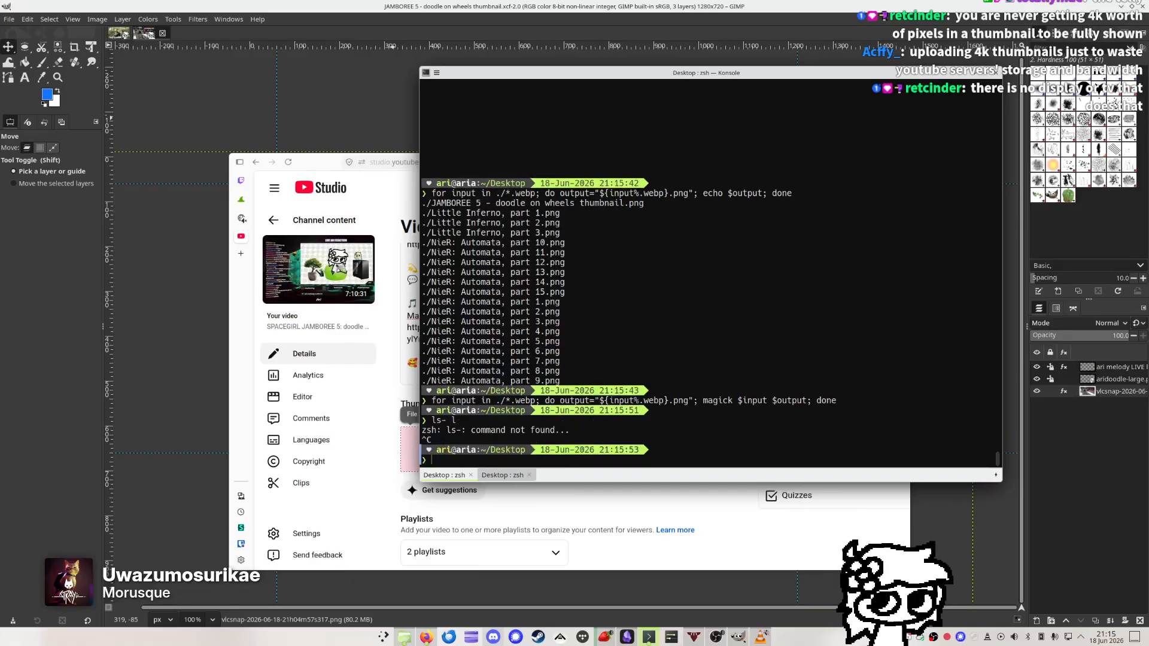
key("Return")
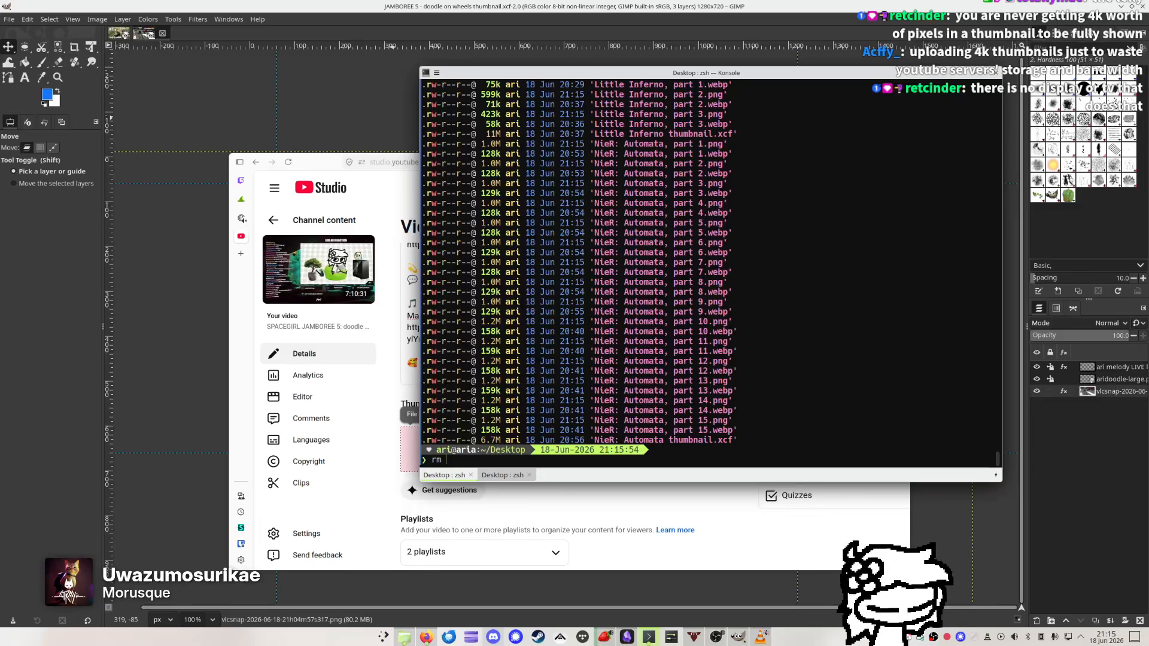
Delete all .webp files from the Desktop with rm ./*.webp and list the folder again
type("rm ./*.webp")
key("Return")
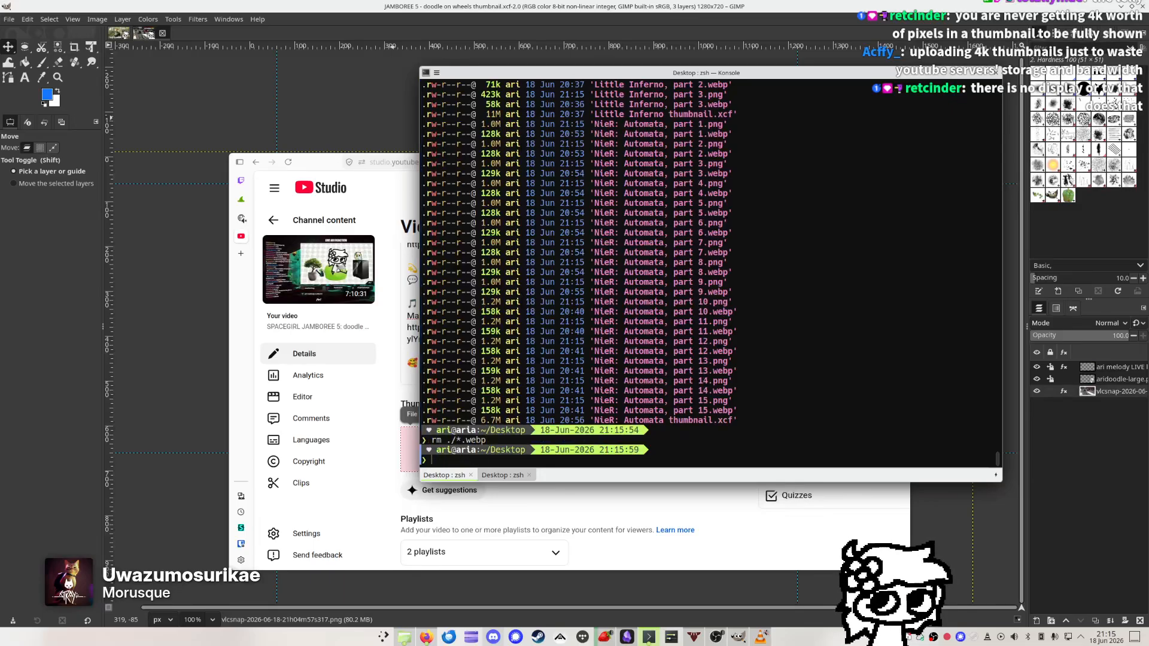
key("Return")
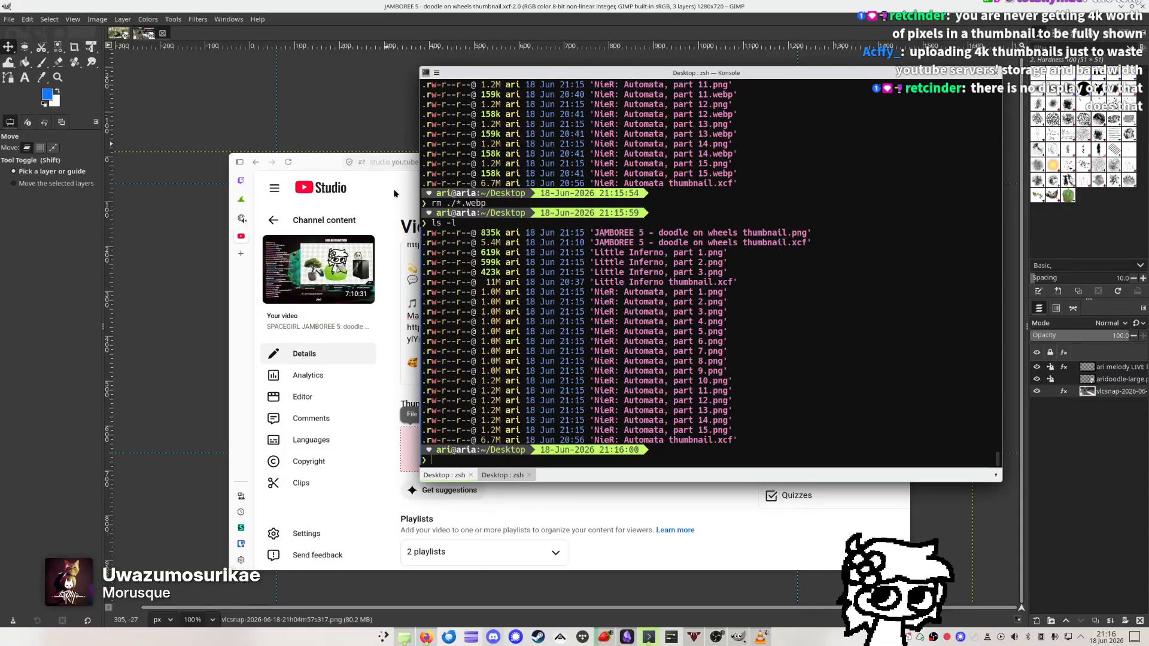
Switch to YouTube Studio and upload "JAMBOREE 5 - doodle on wheels thumbnail.png" from the Desktop as the video's thumbnail
left_click(394, 194)
left_click(441, 445)
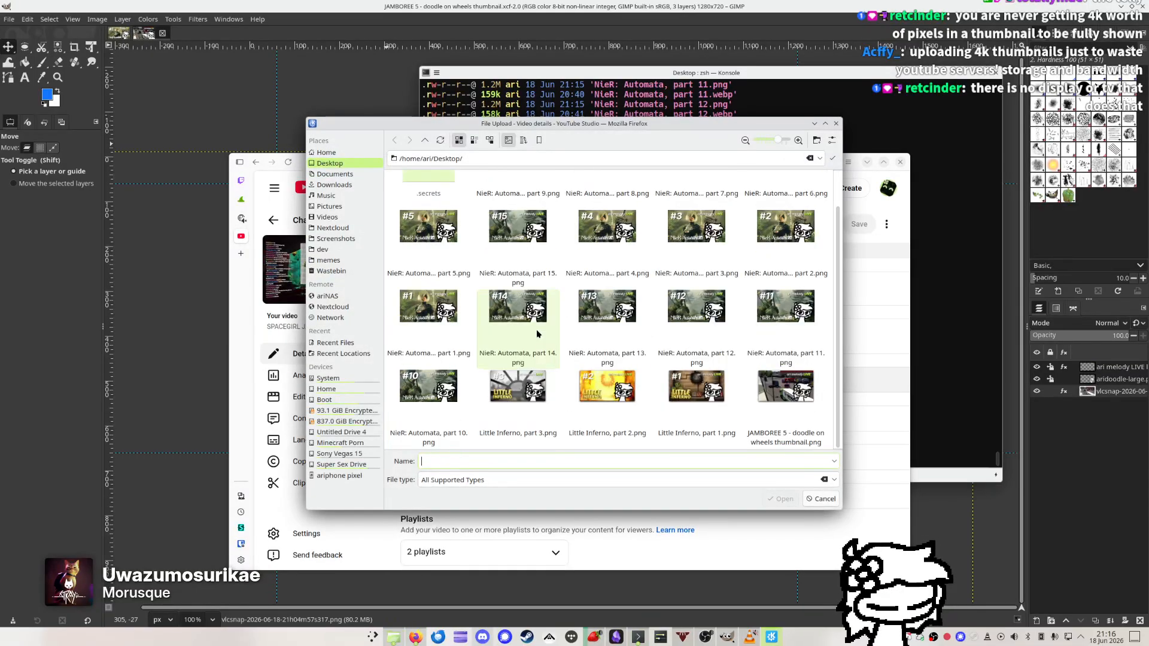
double_click(748, 411)
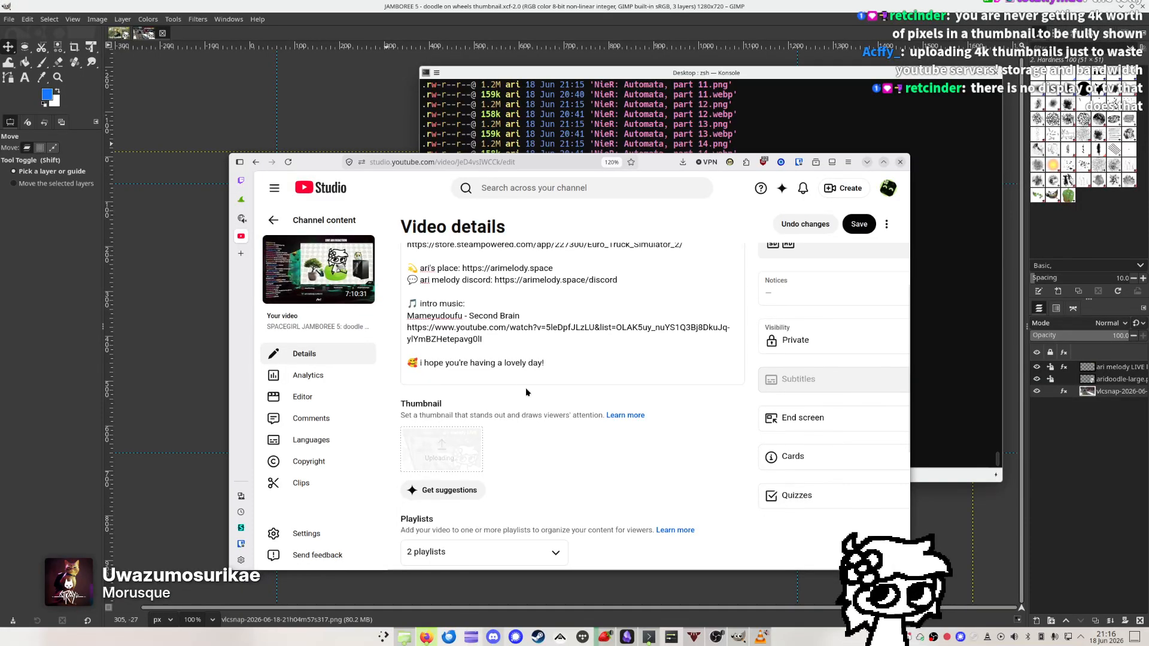
Set the SPACEGIRL JAMBOREE 5 video's visibility to Public
left_click(822, 350)
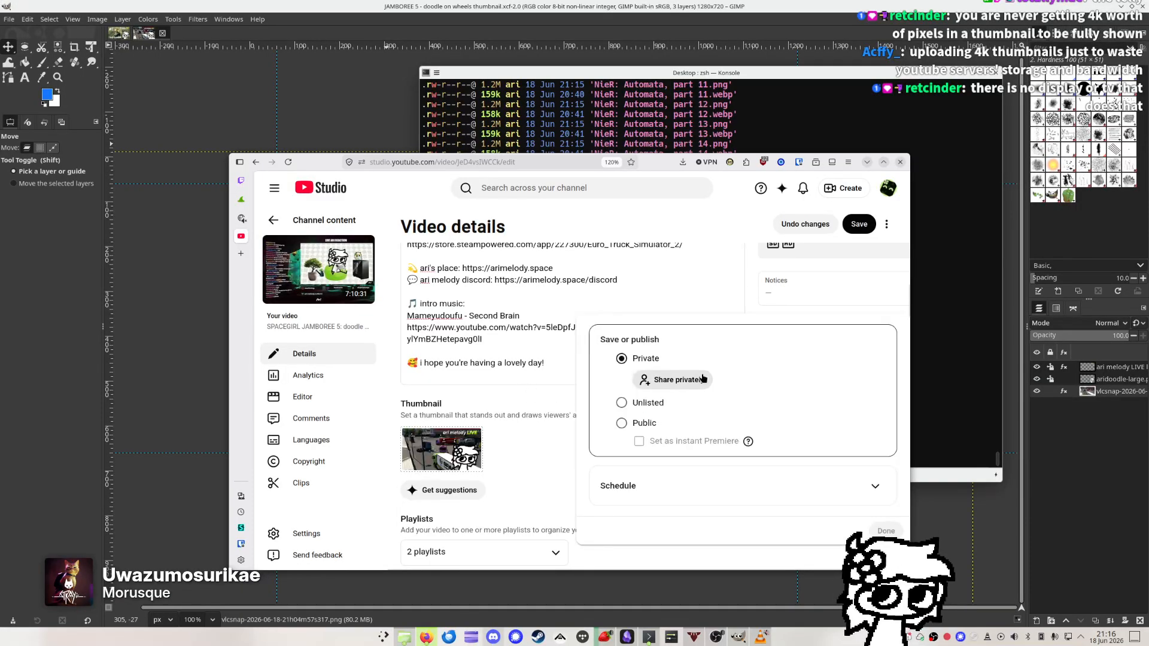
left_click(621, 426)
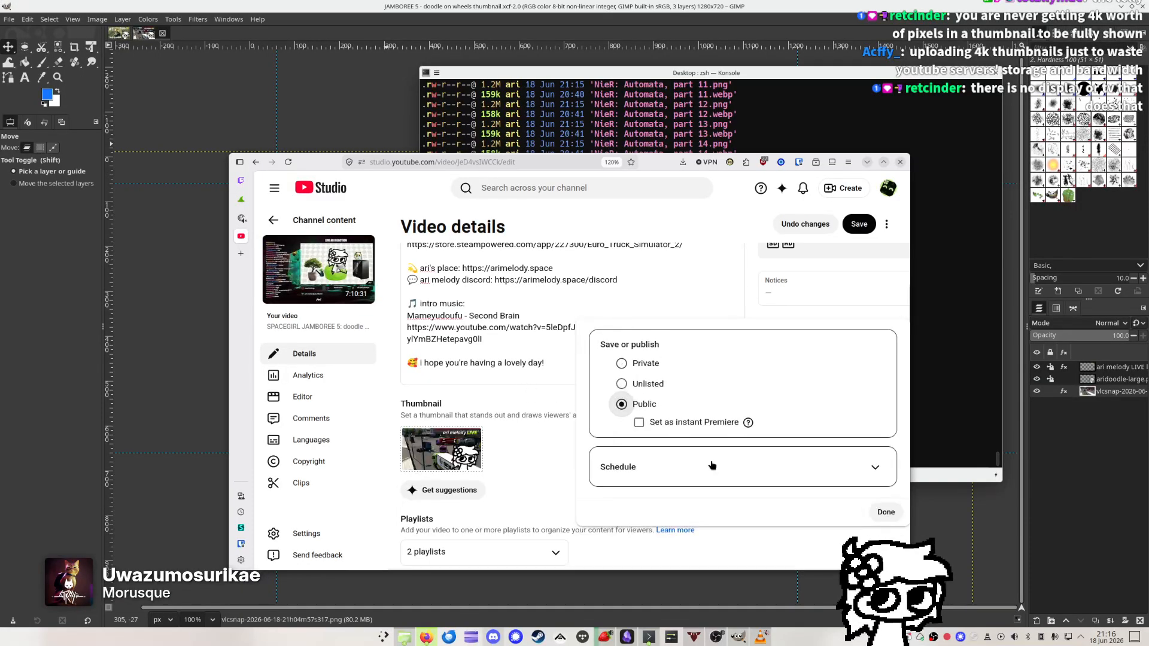
left_click(886, 512)
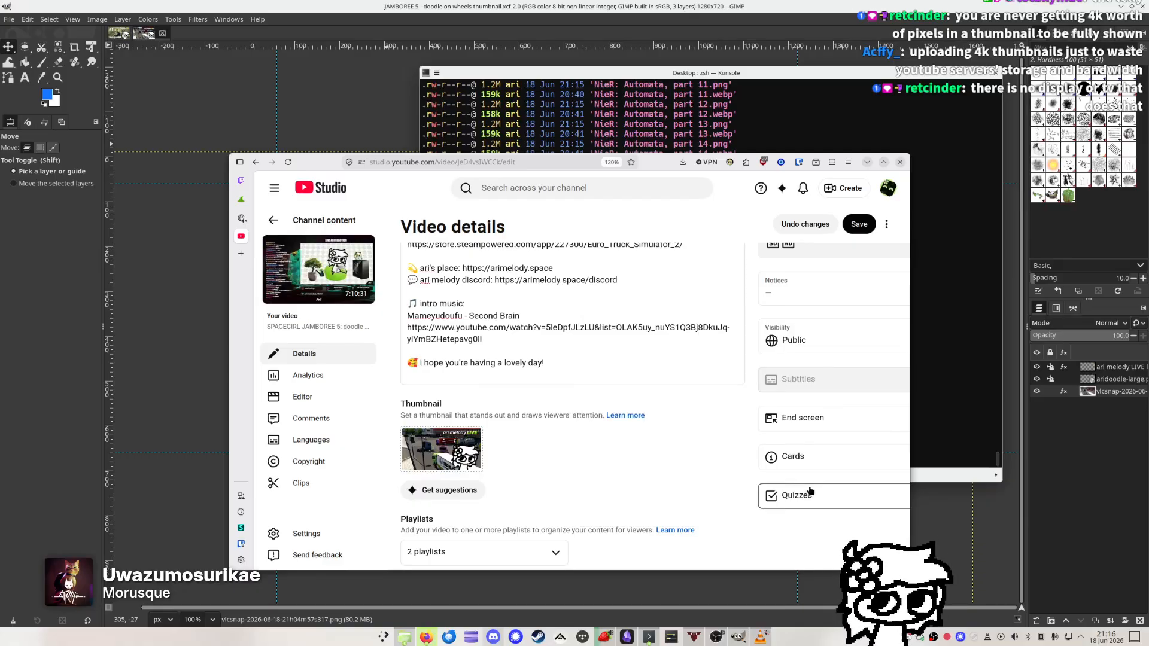
Review the JAMBOREE 5 video's title, description, thumbnail and assigned playlists before publishing
scroll(565, 402, "up", 3)
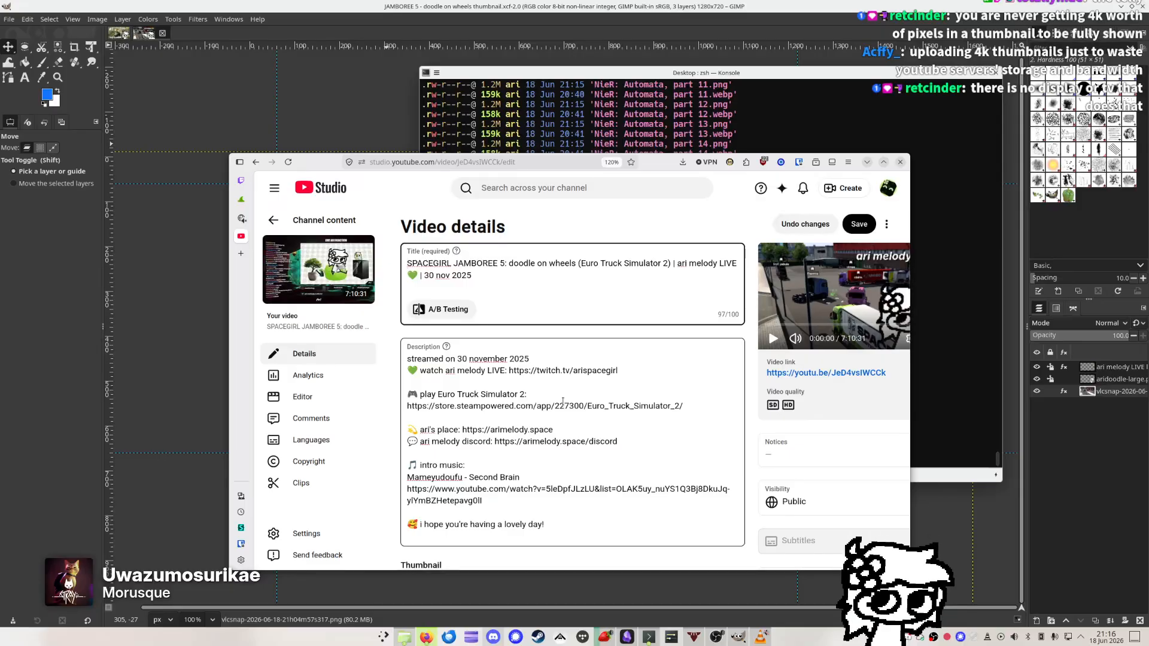
scroll(529, 225, "right", 1)
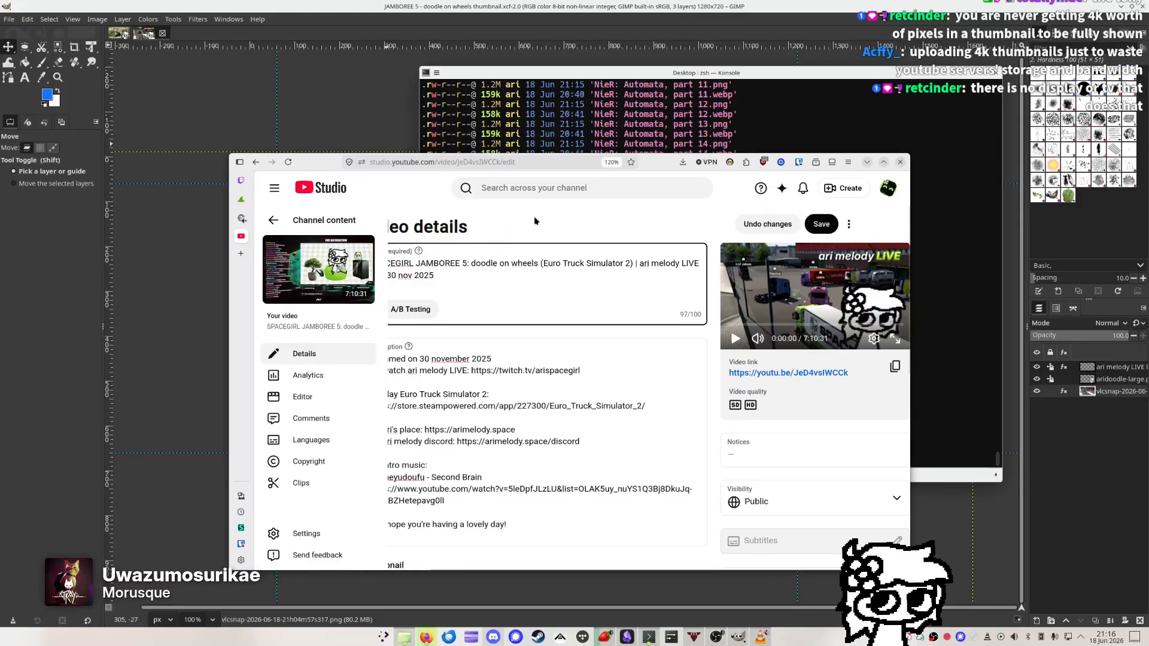
right_click(535, 218)
left_click(512, 231)
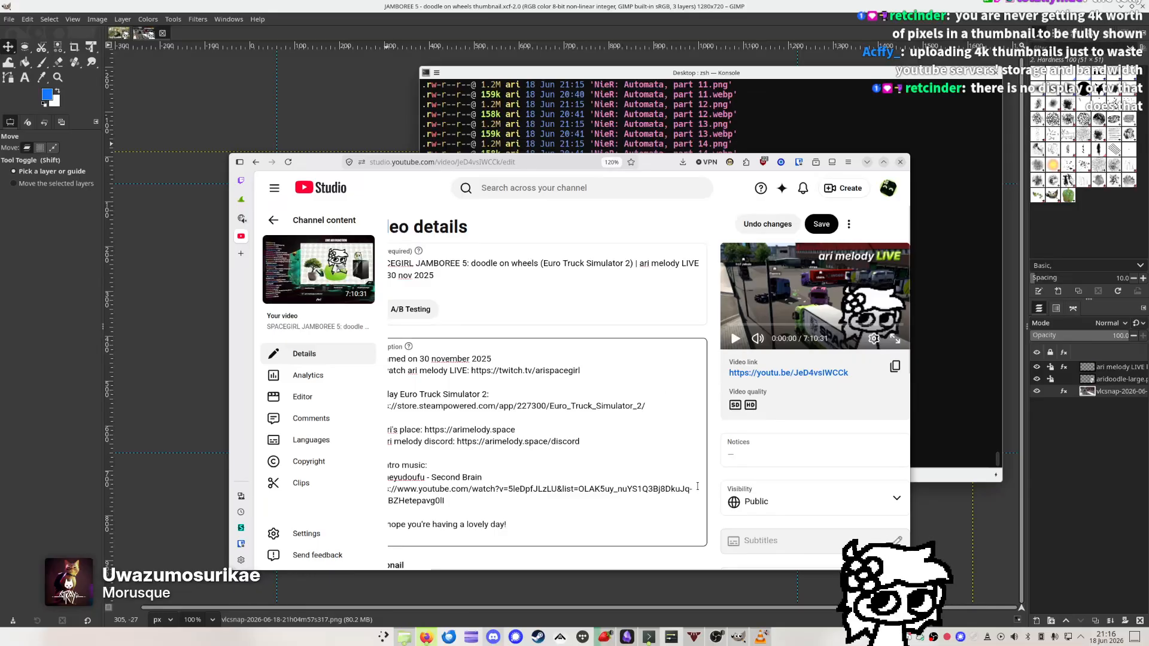
scroll(661, 473, "down", 3)
scroll(663, 473, "up", 3)
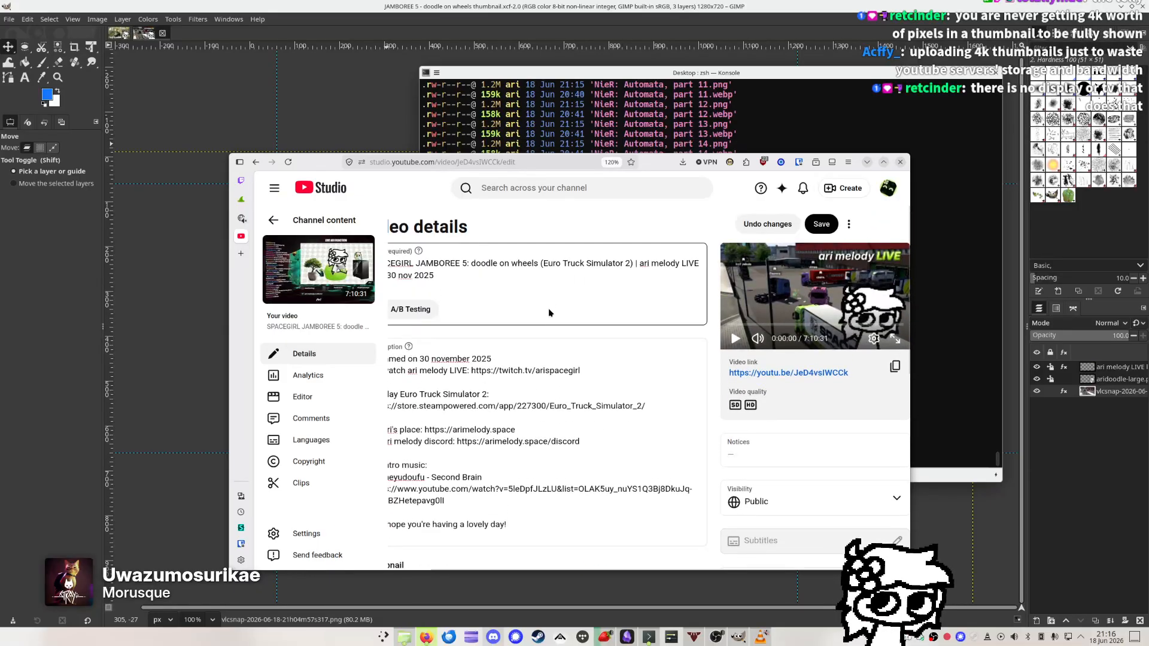
scroll(533, 335, "left", 1)
scroll(533, 335, "down", 5)
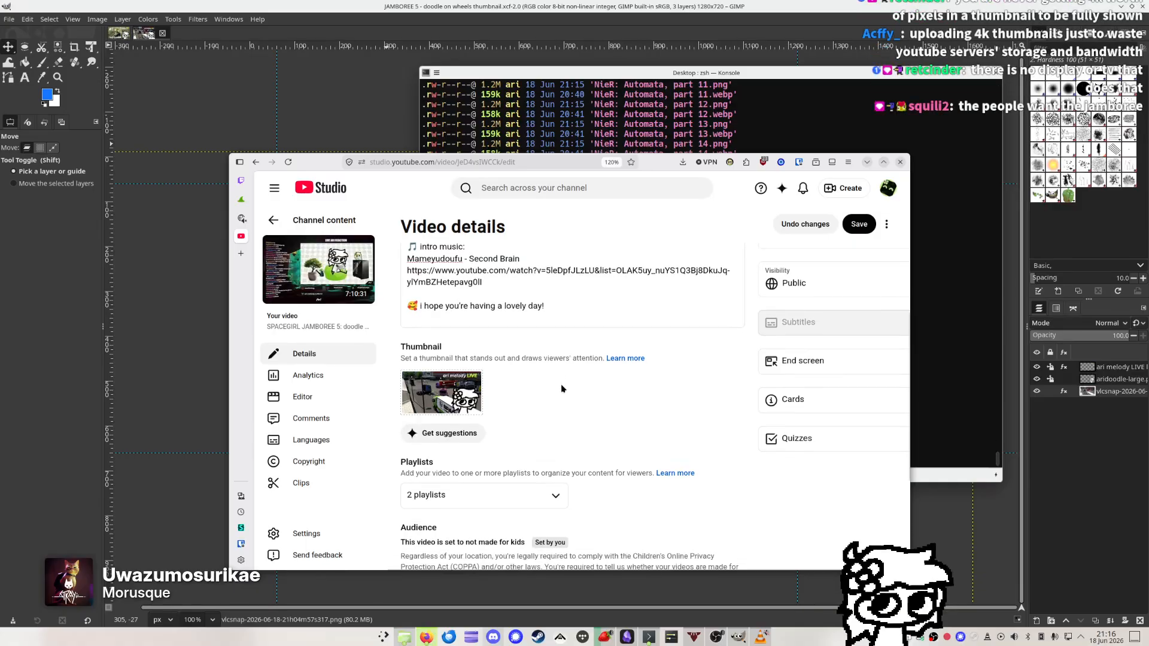
left_click(560, 392)
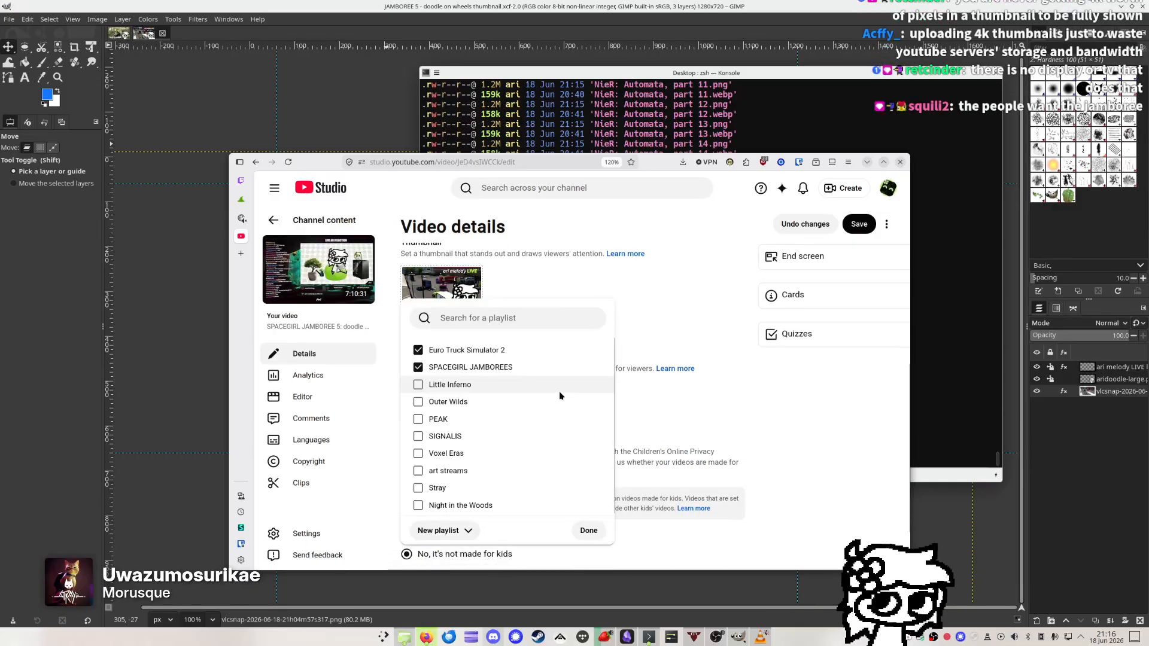
left_click(647, 397)
scroll(591, 369, "up", 4)
scroll(591, 369, "up", 2)
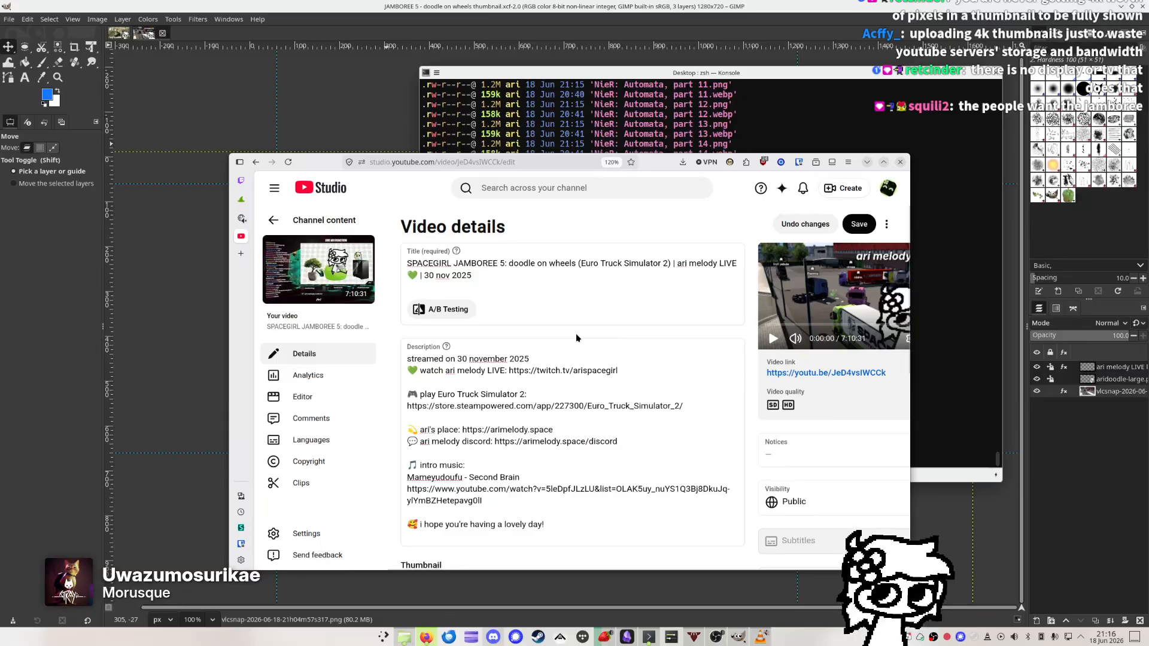
Save the JAMBOREE 5 video's changes and close its details page
scroll(575, 333, "right", 2)
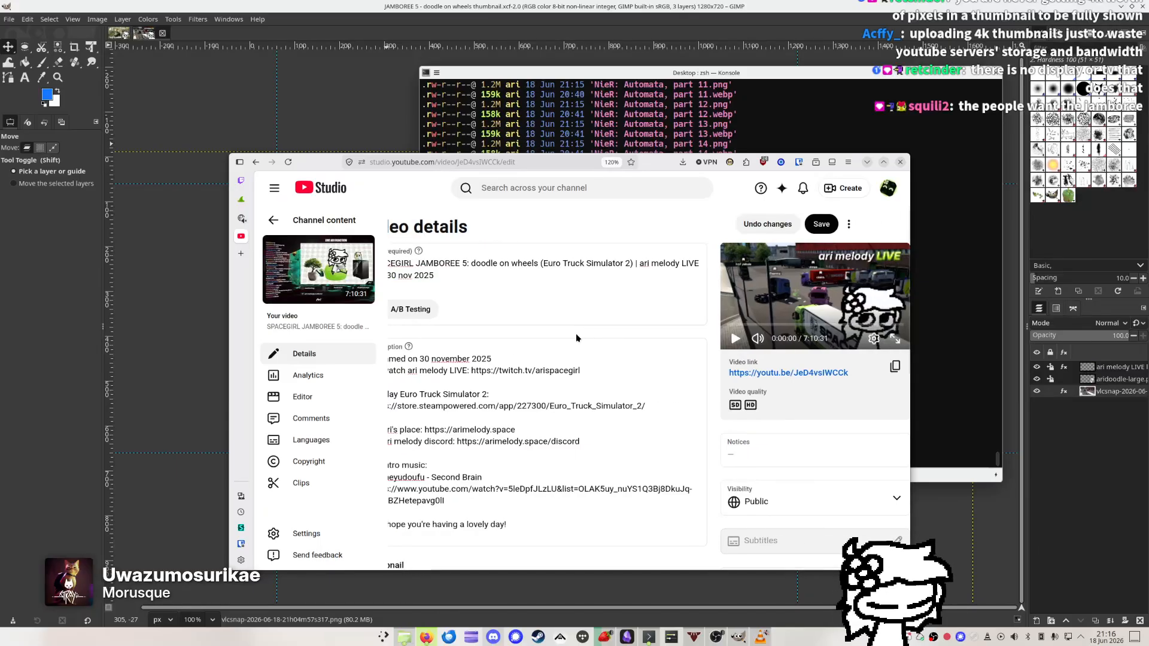
left_click(820, 225)
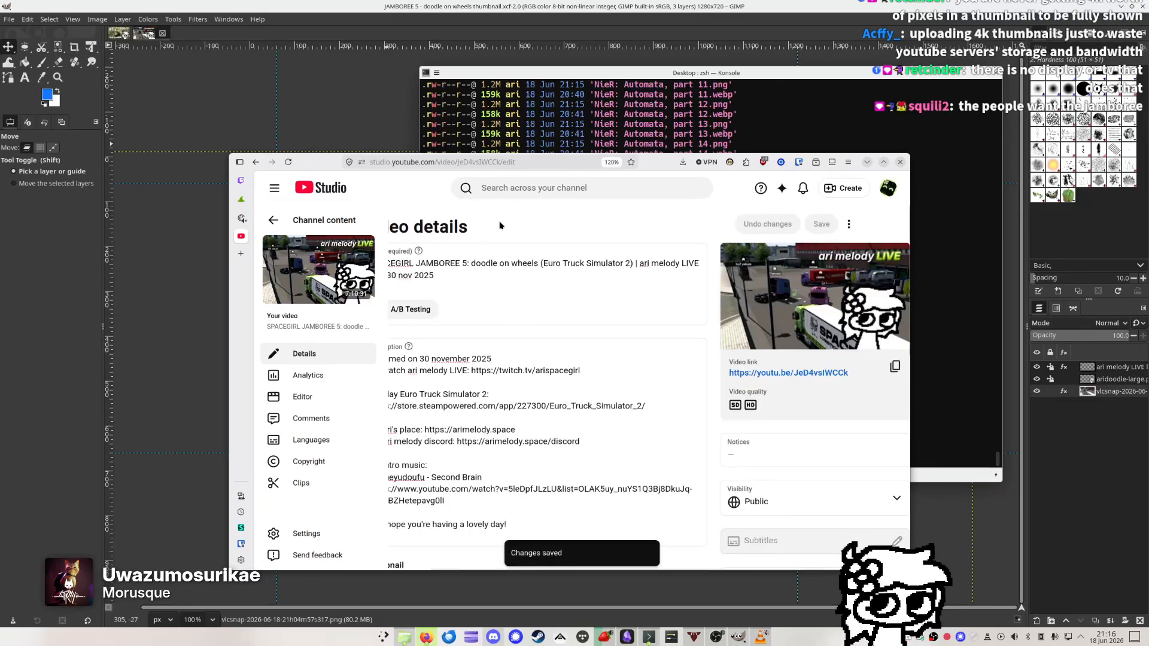
key("ctrl+w")
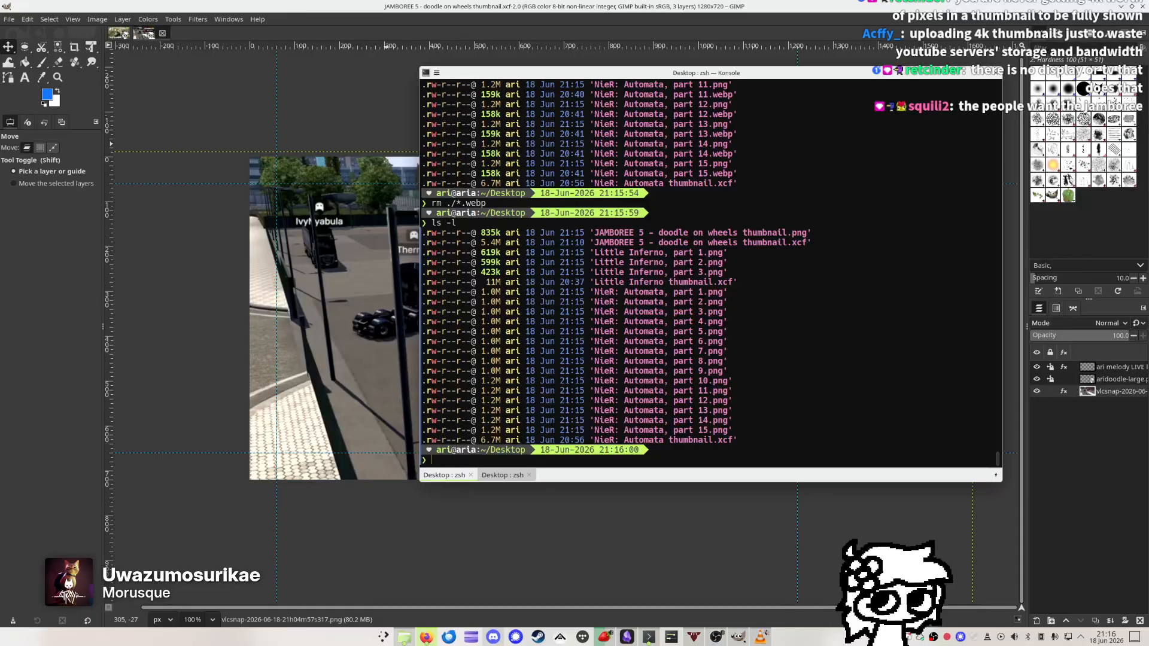
Switch to the Little Inferno video list, open the details of Part 1 and look for its thumbnail and visibility settings
key("alt+Tab")
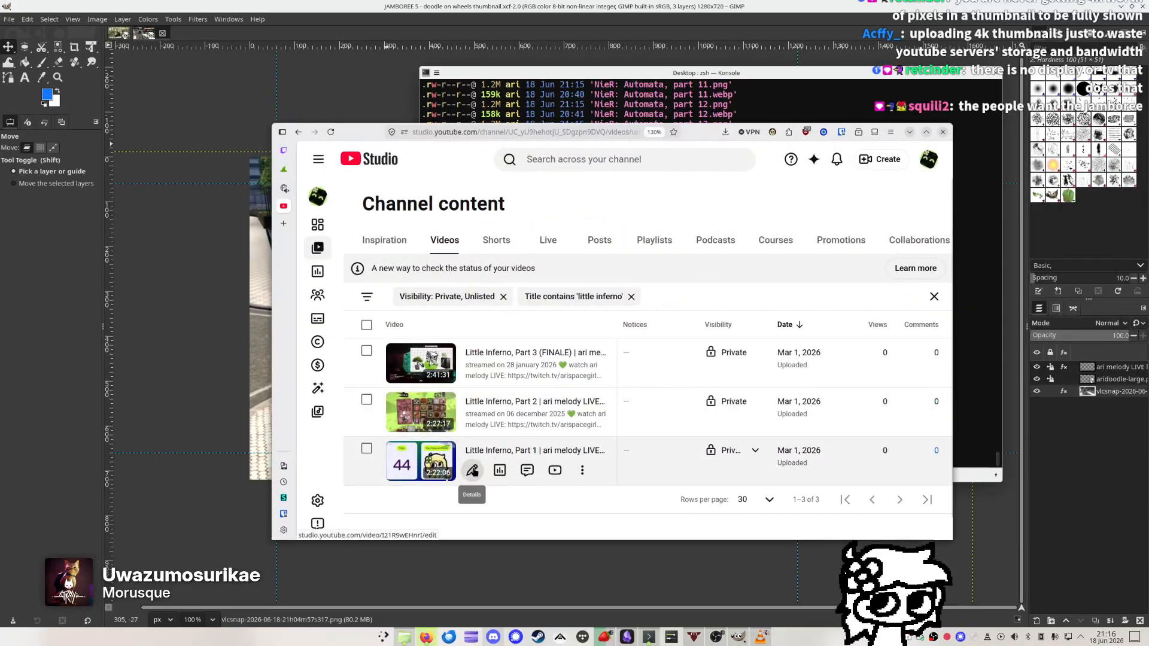
left_click(472, 470)
scroll(449, 417, "down", 4)
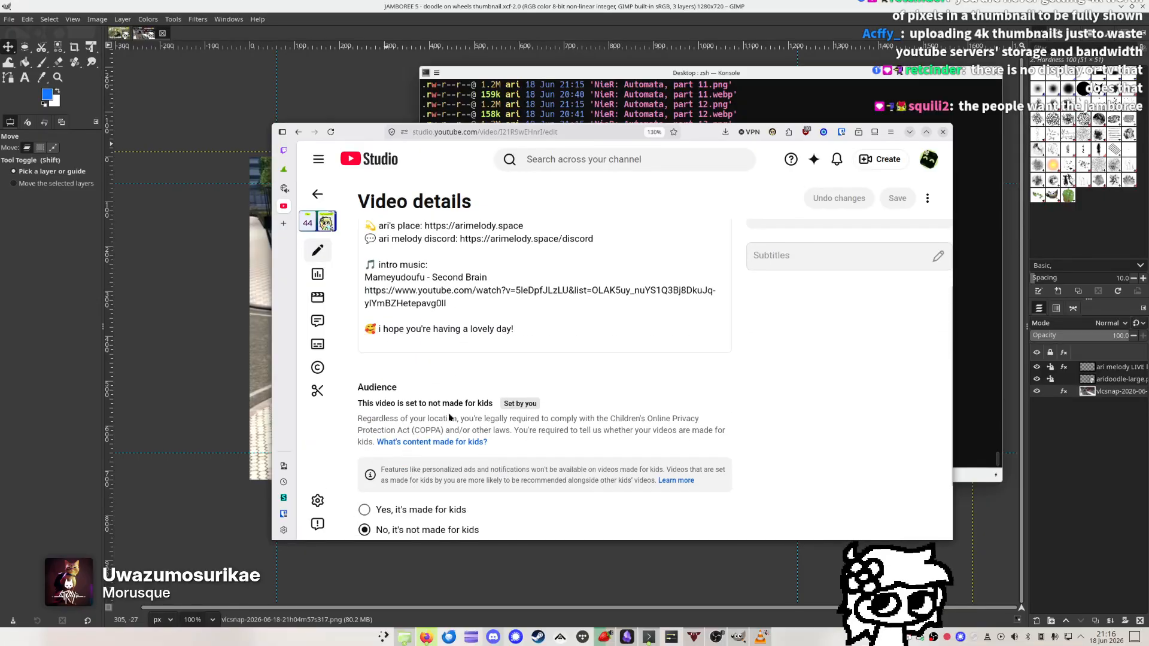
scroll(455, 413, "down", 2)
scroll(455, 412, "up", 5)
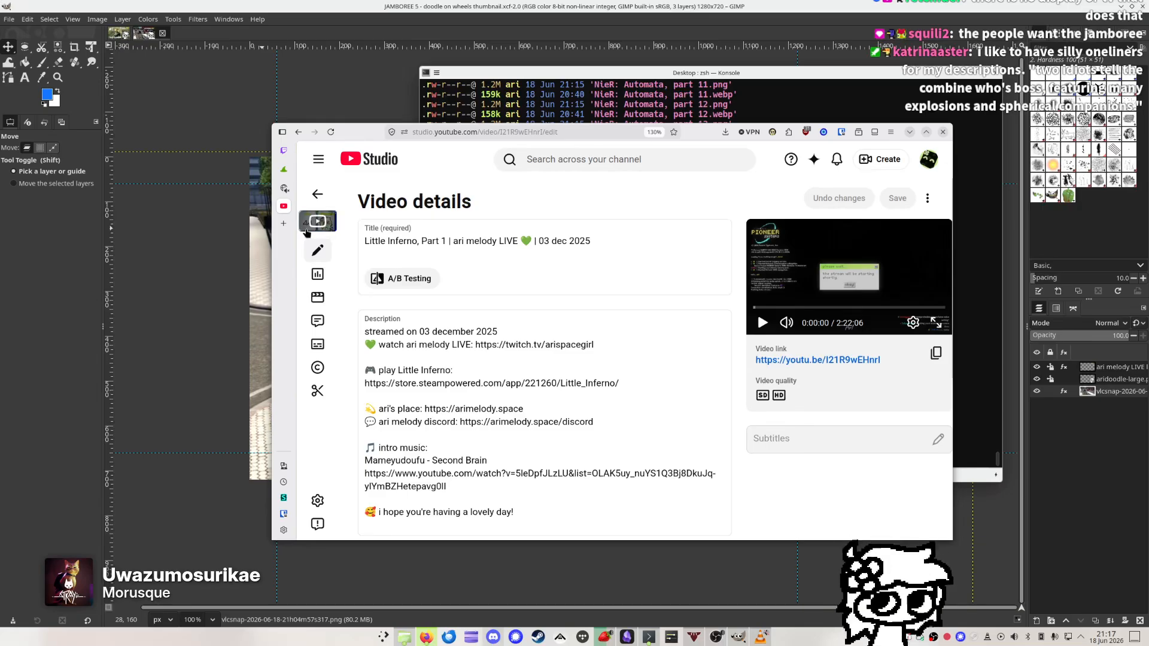
scroll(311, 230, "down", 5)
scroll(318, 228, "up", 5)
scroll(329, 226, "down", 1)
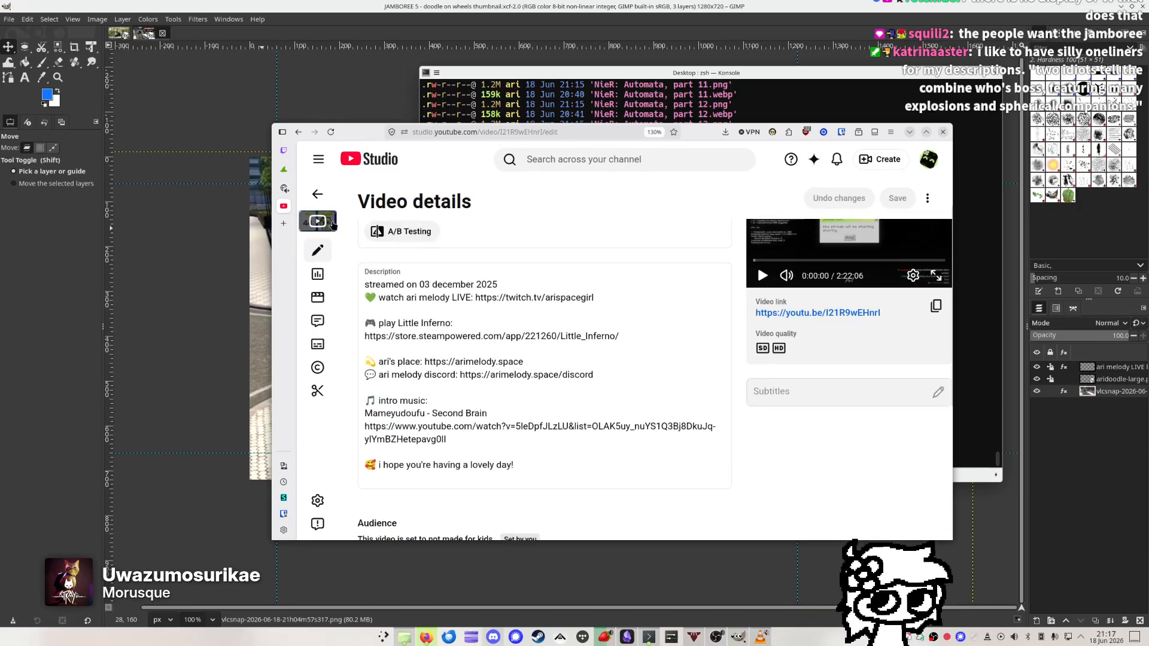
scroll(333, 225, "up", 2)
scroll(363, 298, "down", 5)
scroll(402, 474, "up", 1)
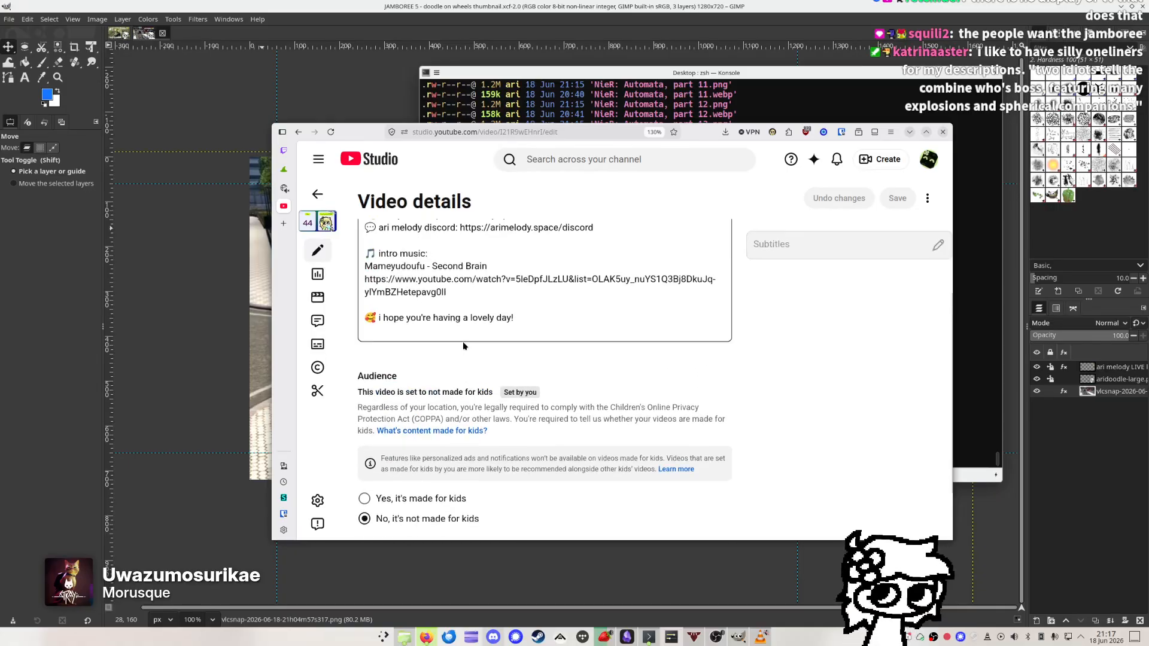
scroll(419, 461, "down", 1)
scroll(461, 441, "up", 5)
scroll(466, 426, "down", 5)
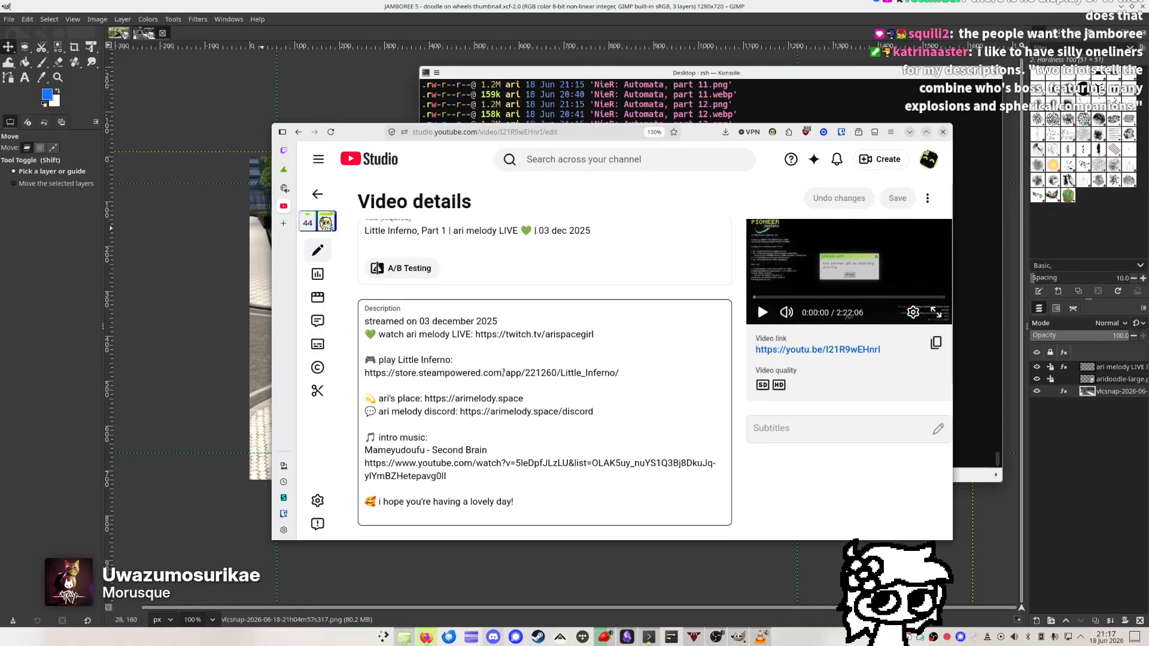
Expand the video's additional settings, reset the page zoom to 100% and search the whole details page again for the thumbnail section
left_click(389, 494)
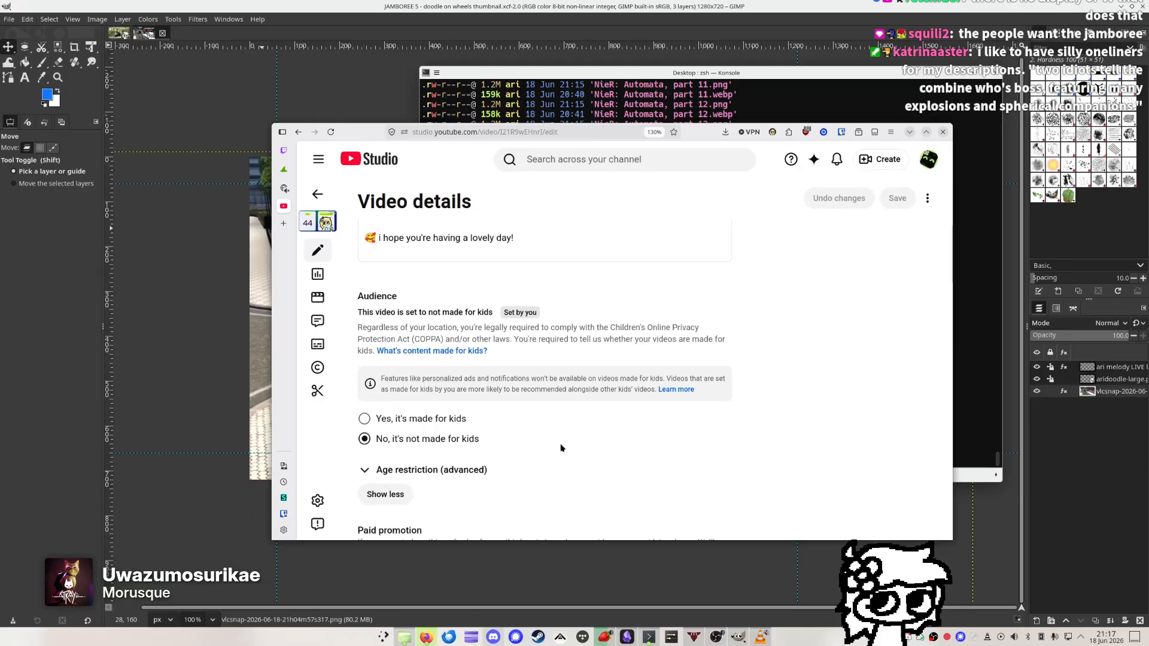
scroll(412, 494, "down", 10)
scroll(561, 445, "down", 10)
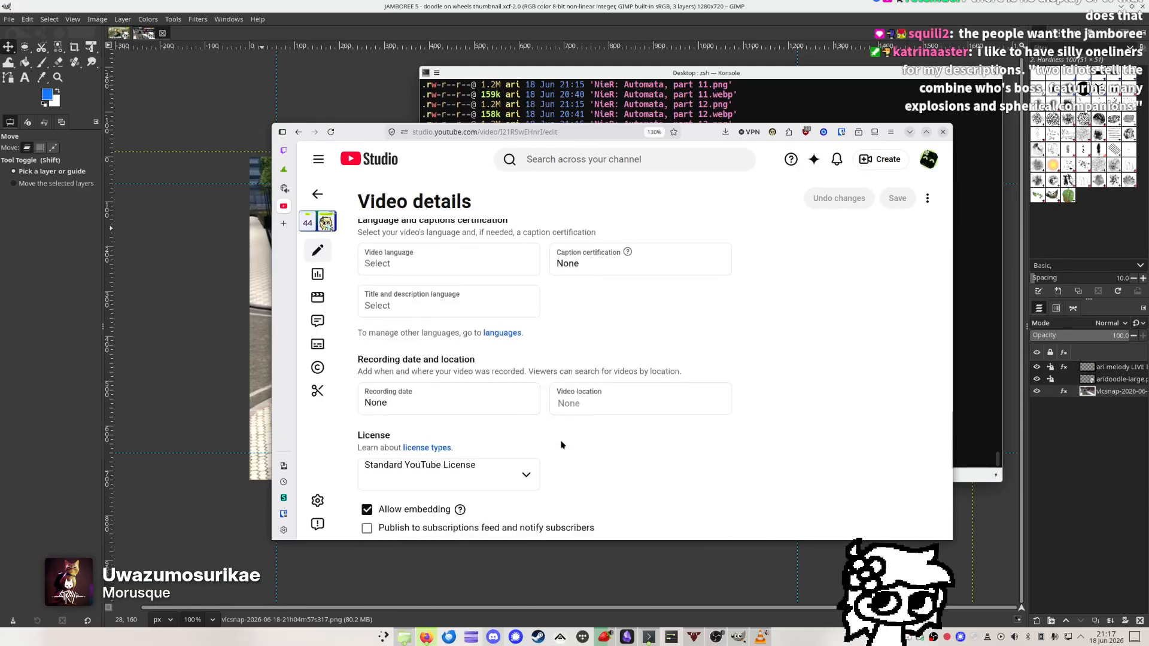
scroll(562, 445, "up", 20)
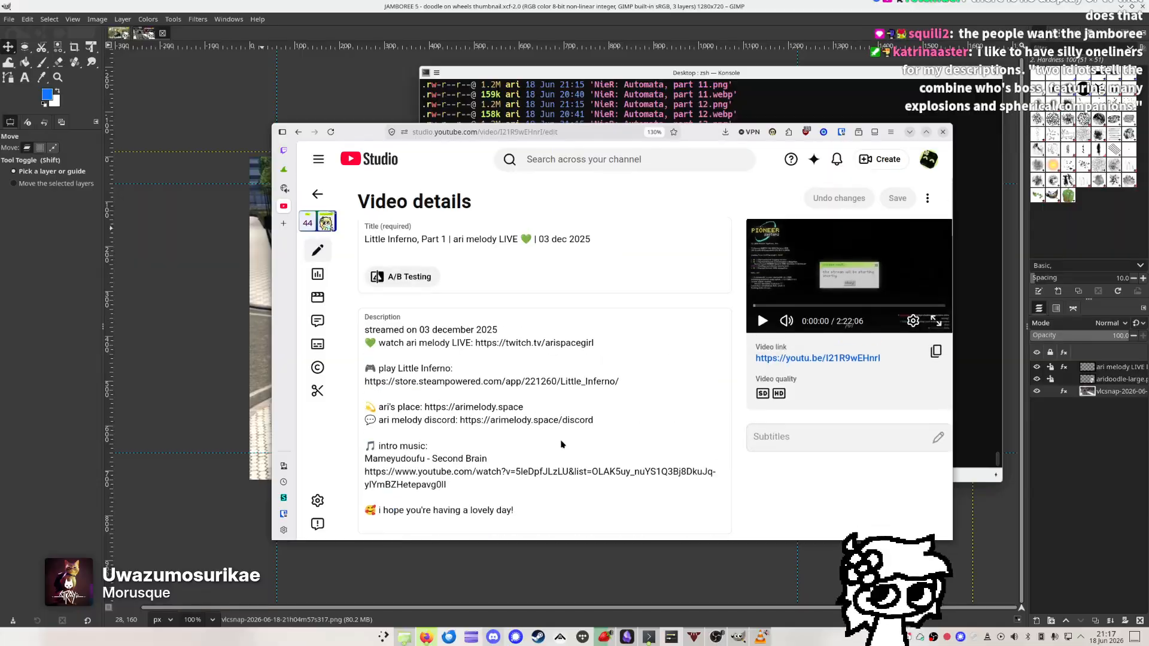
key("ctrl+0")
scroll(566, 436, "down", 3)
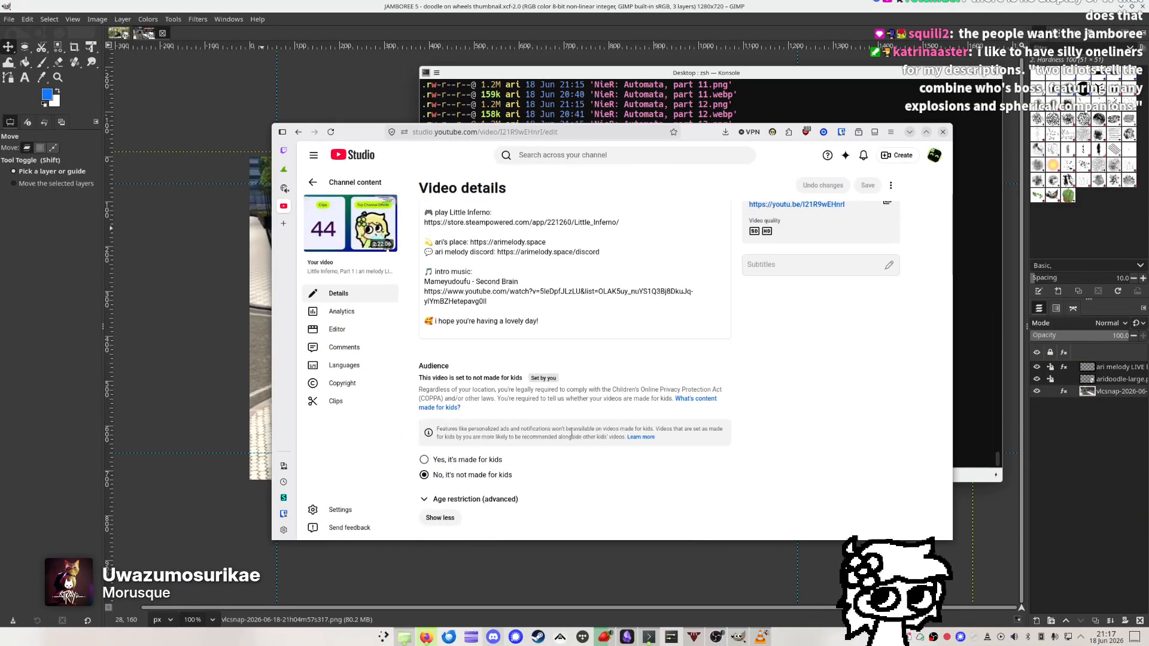
scroll(572, 432, "up", 2)
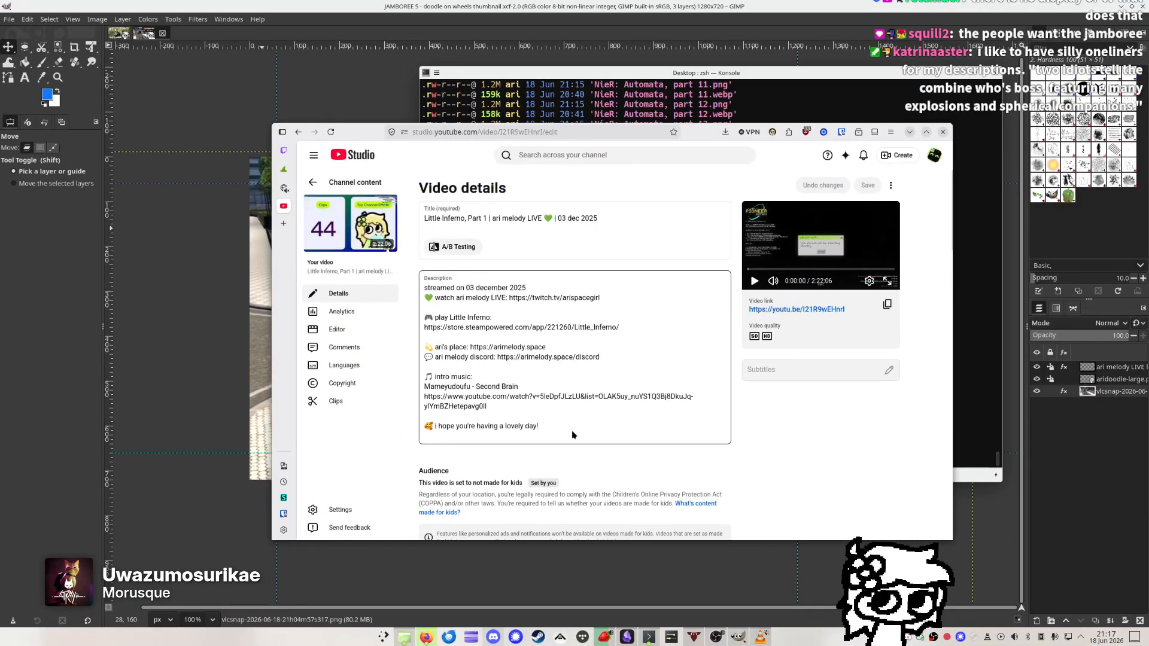
scroll(572, 432, "down", 5)
scroll(572, 432, "up", 5)
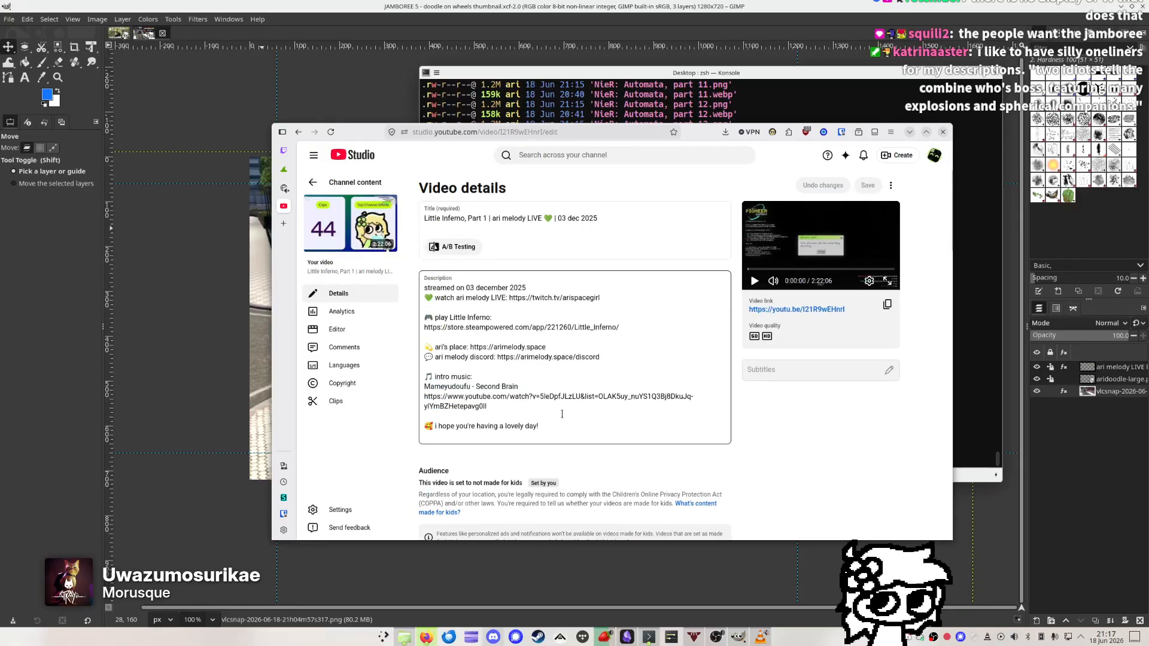
Return to the channel content list and reopen the details of Little Inferno, Part 1
left_click(321, 184)
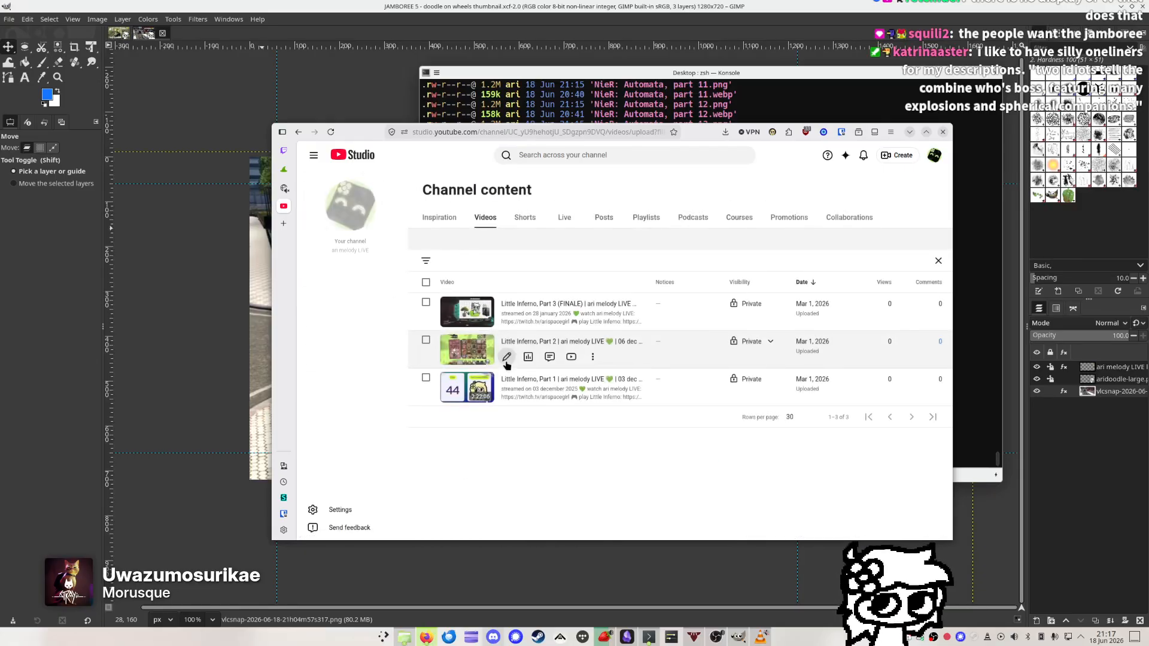
left_click(462, 392)
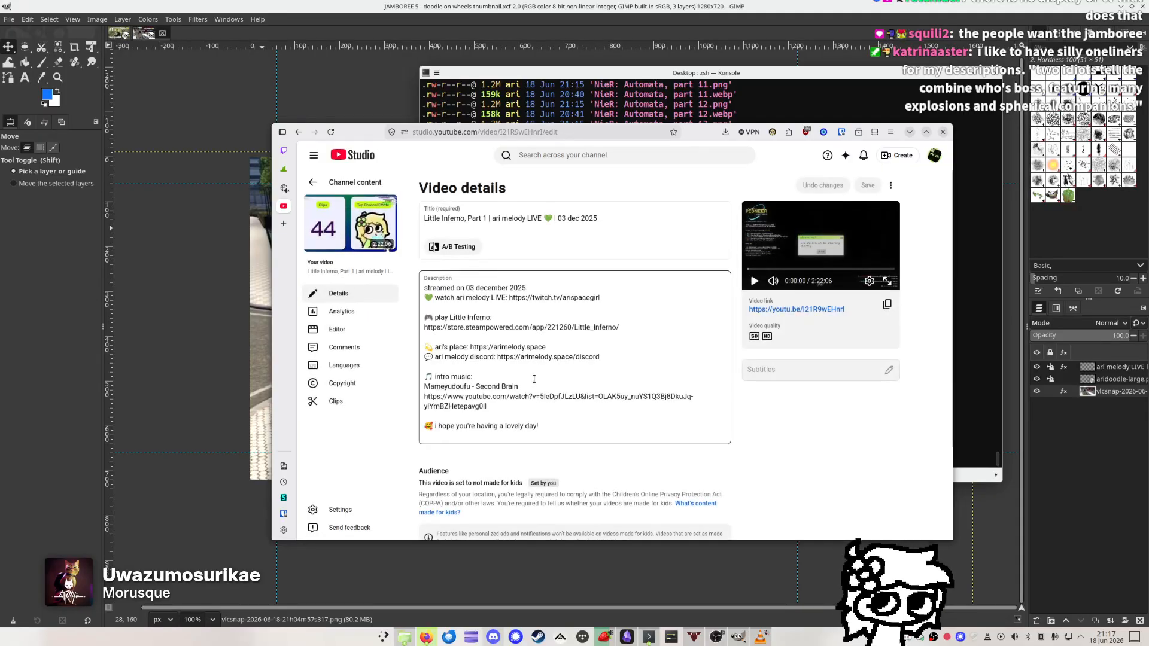
scroll(534, 378, "down", 5)
scroll(583, 374, "up", 3)
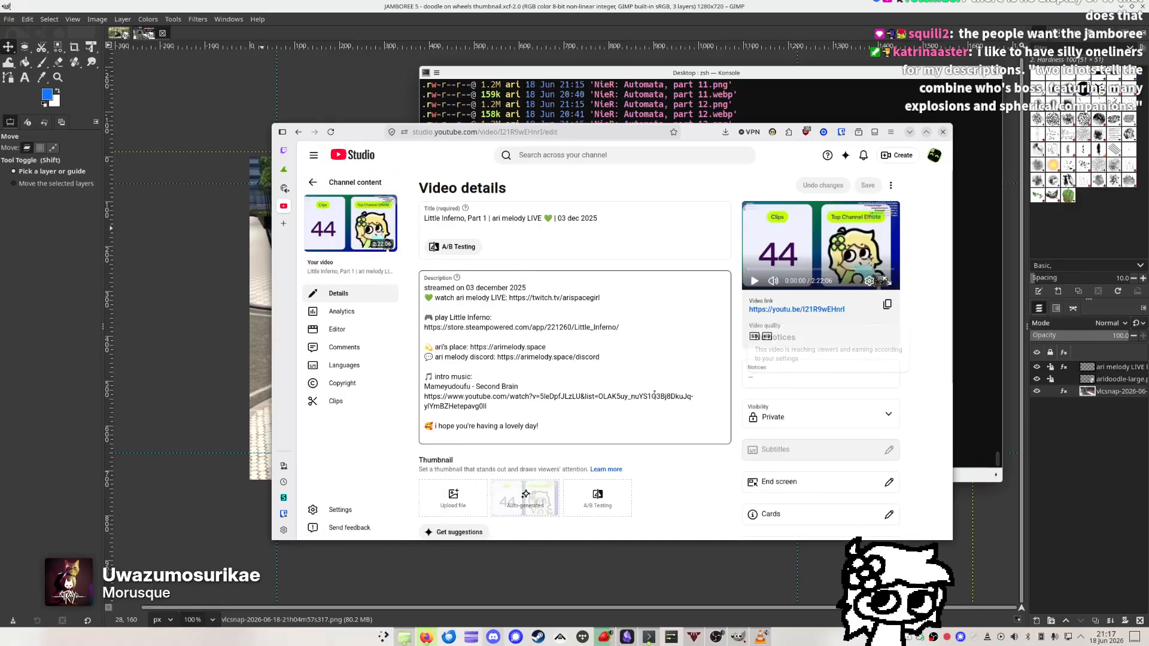
Upload "Little Inferno, part 1.png" from the Desktop as the video's thumbnail
left_click(462, 494)
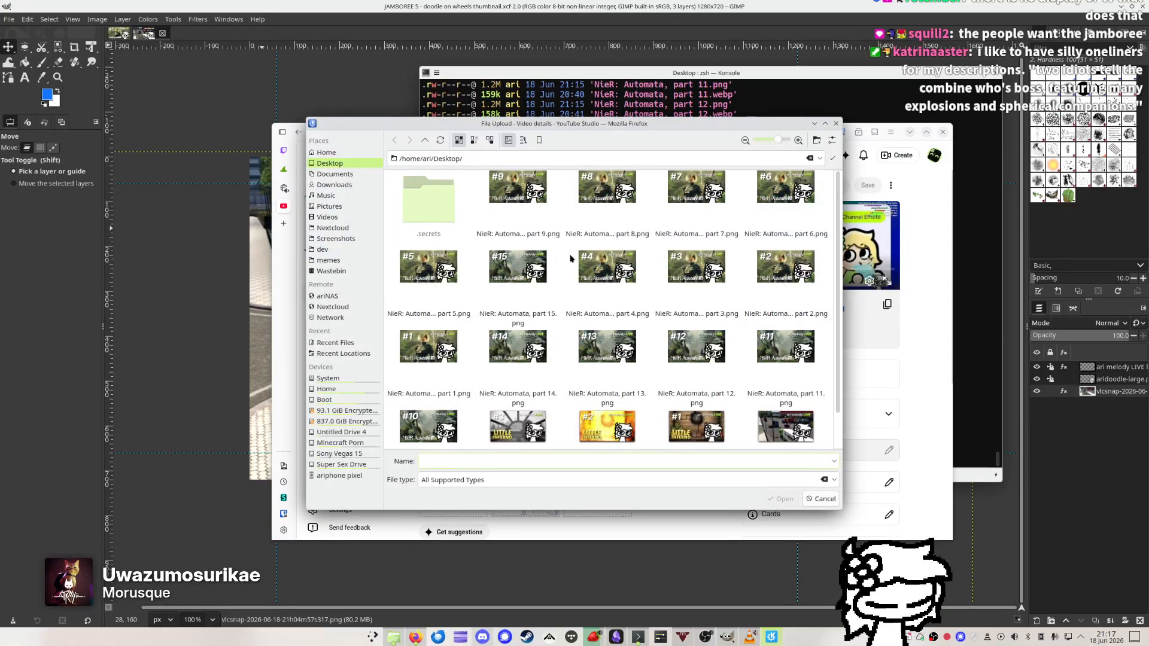
scroll(571, 258, "down", 1)
double_click(694, 386)
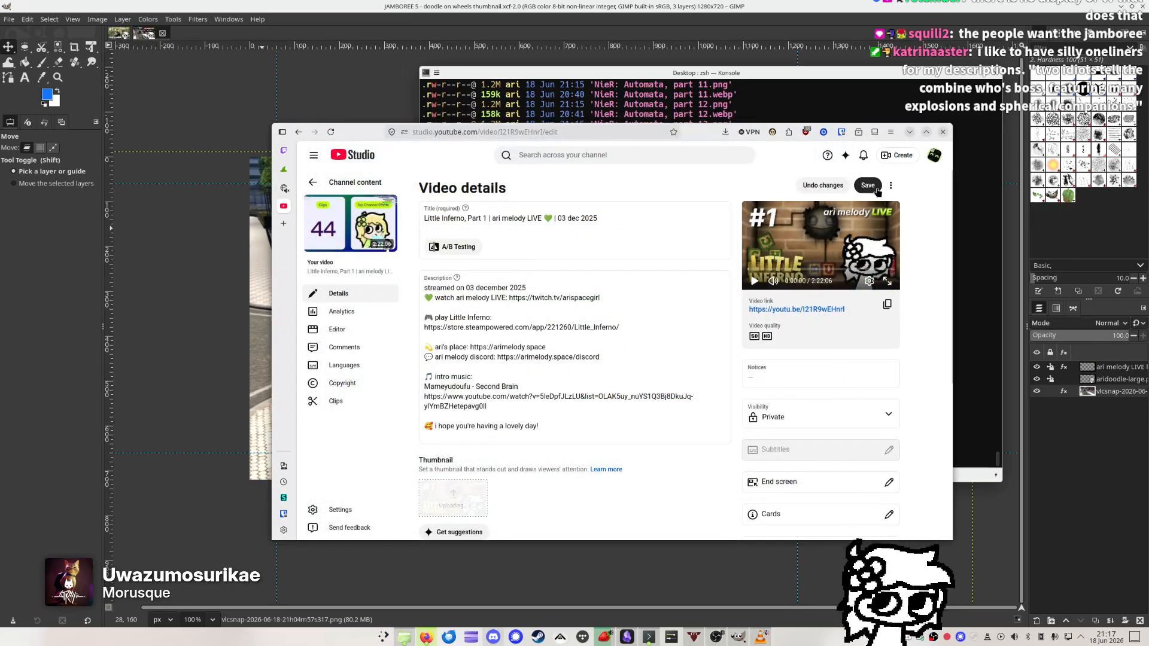
Schedule Little Inferno, Part 1 to go public on Jun 19, 2026 at 7:00 PM and save the video's changes
left_click(794, 415)
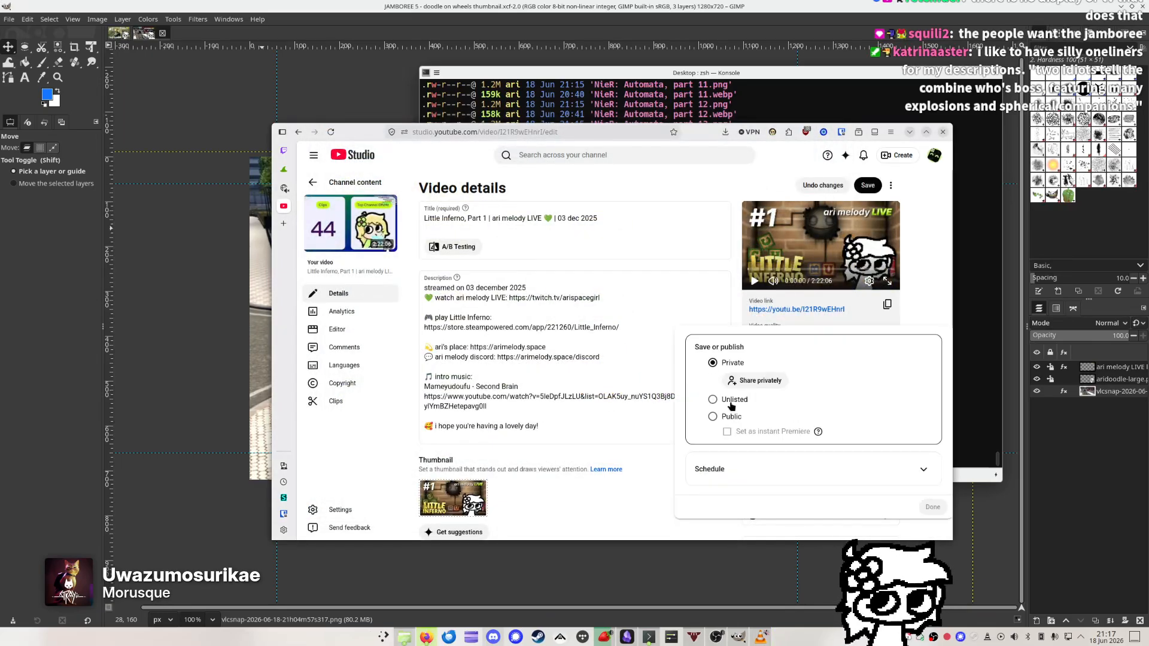
left_click(727, 469)
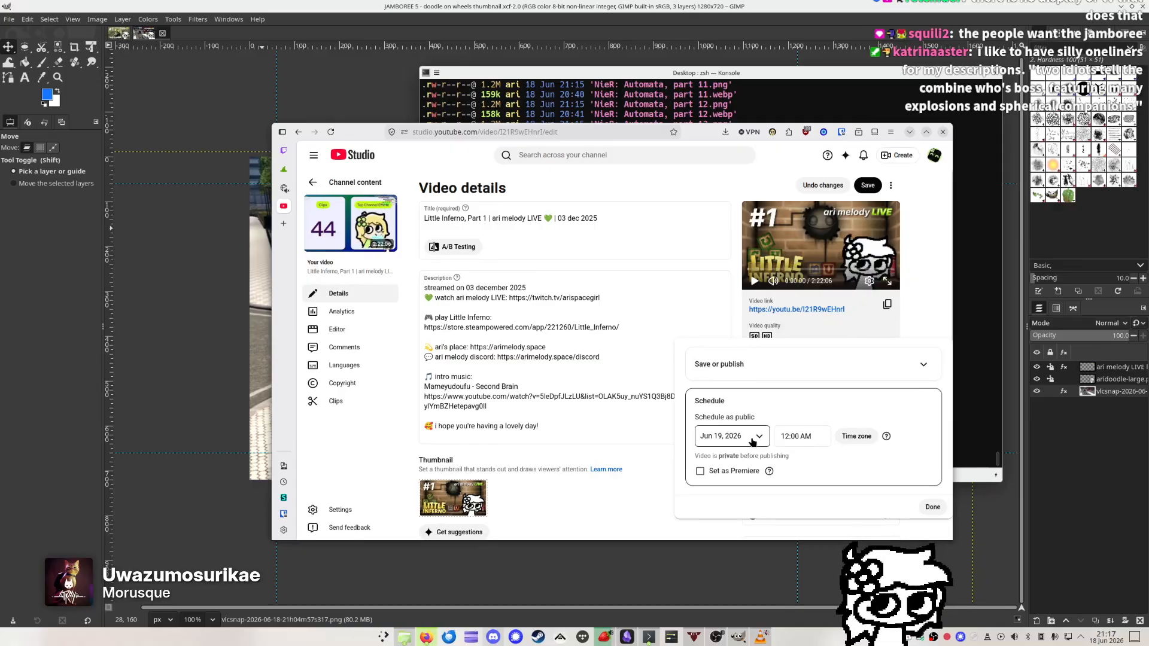
left_click(793, 436)
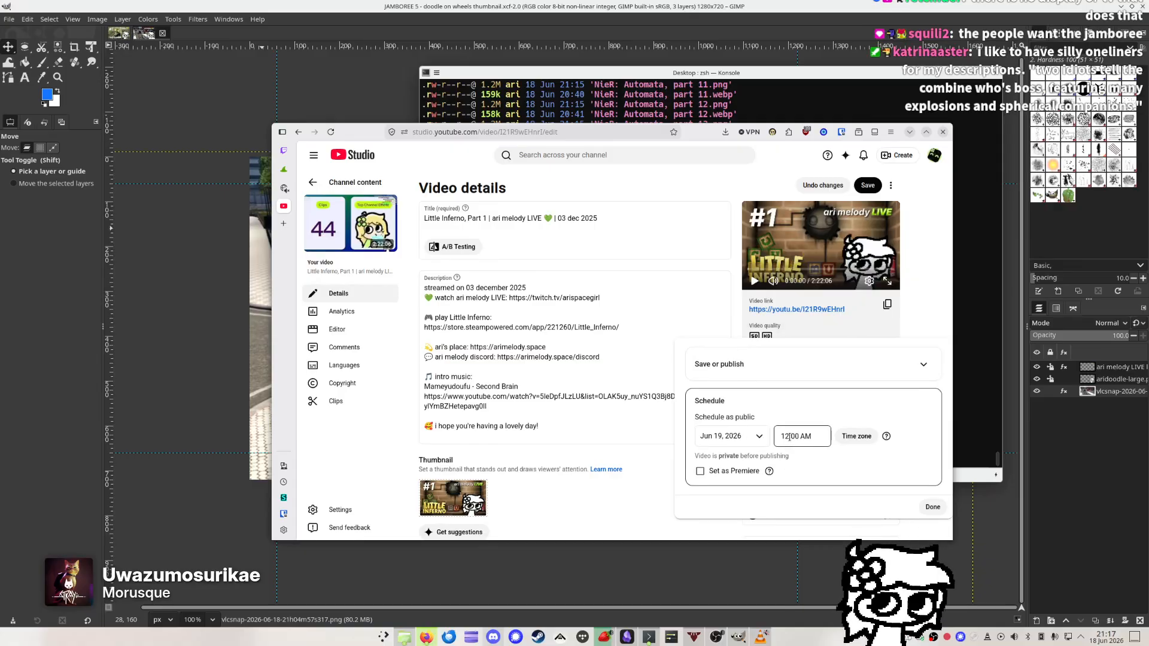
left_click(789, 437)
scroll(789, 373, "down", 5)
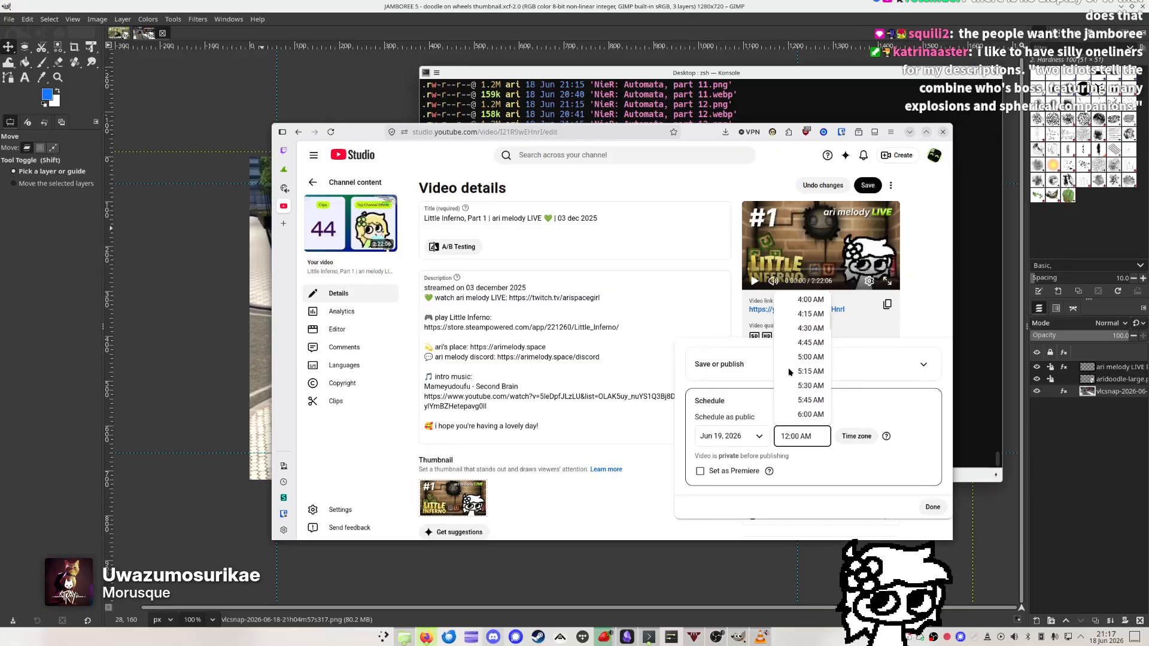
scroll(789, 372, "down", 3)
scroll(789, 372, "down", 12)
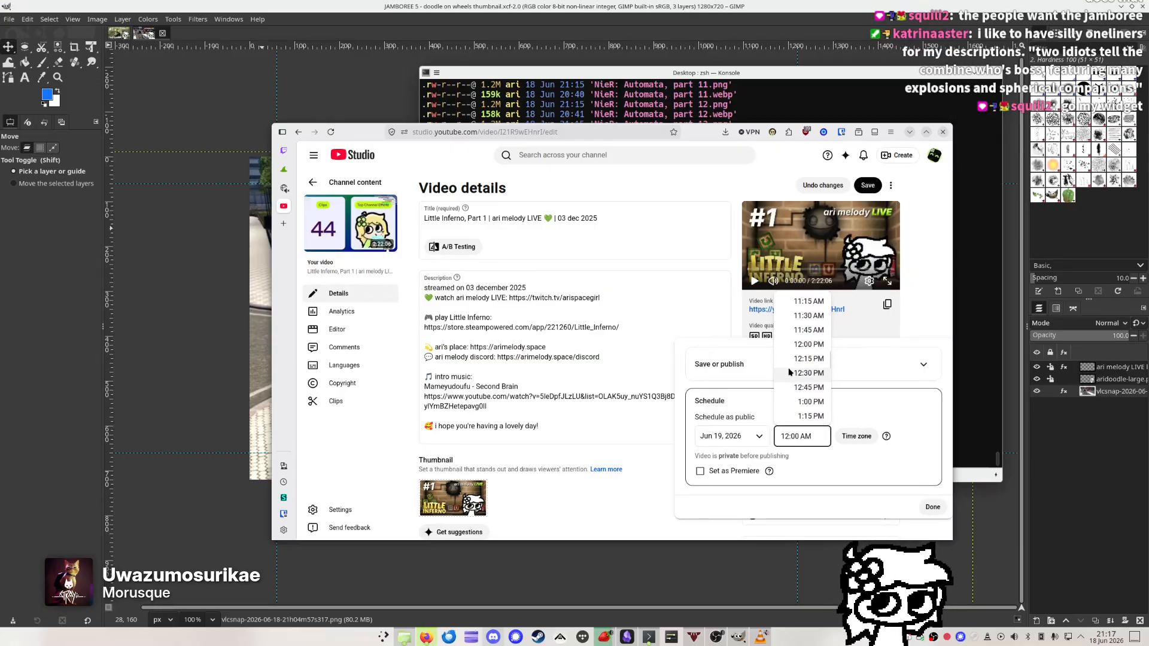
scroll(789, 381, "down", 2)
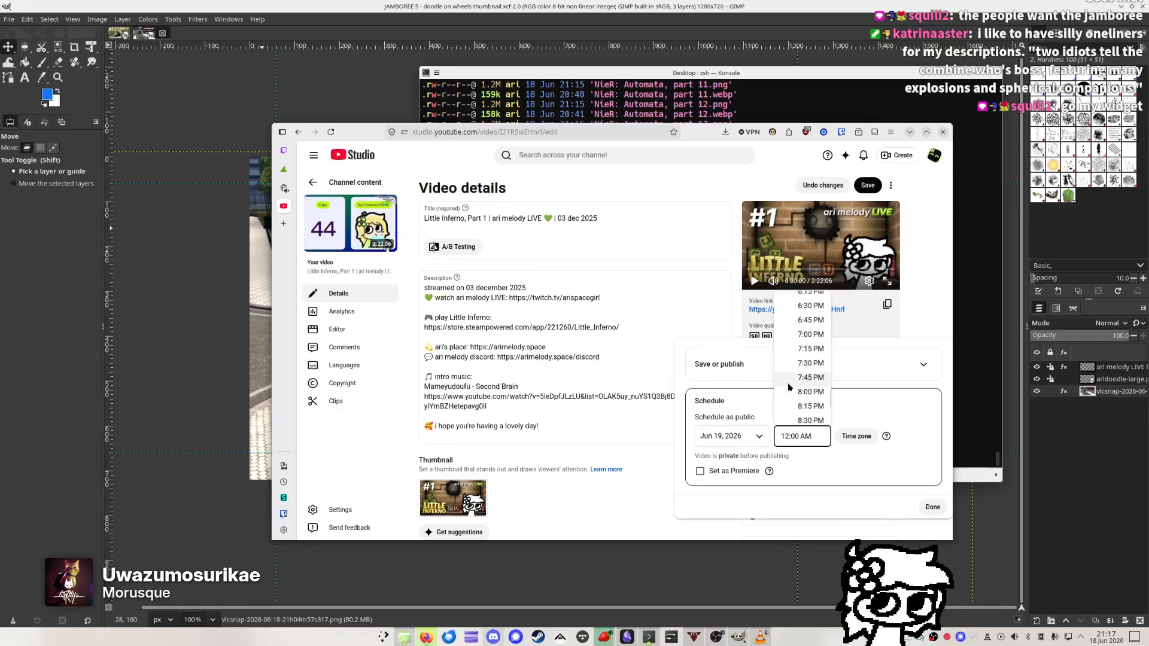
left_click(791, 388)
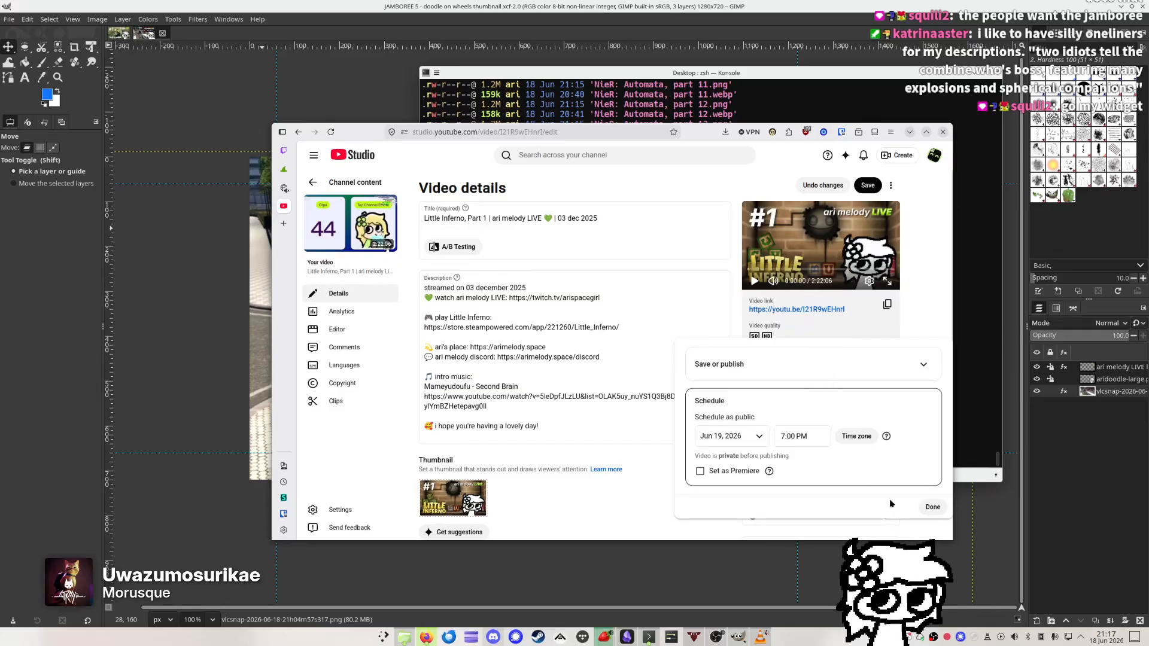
left_click(931, 508)
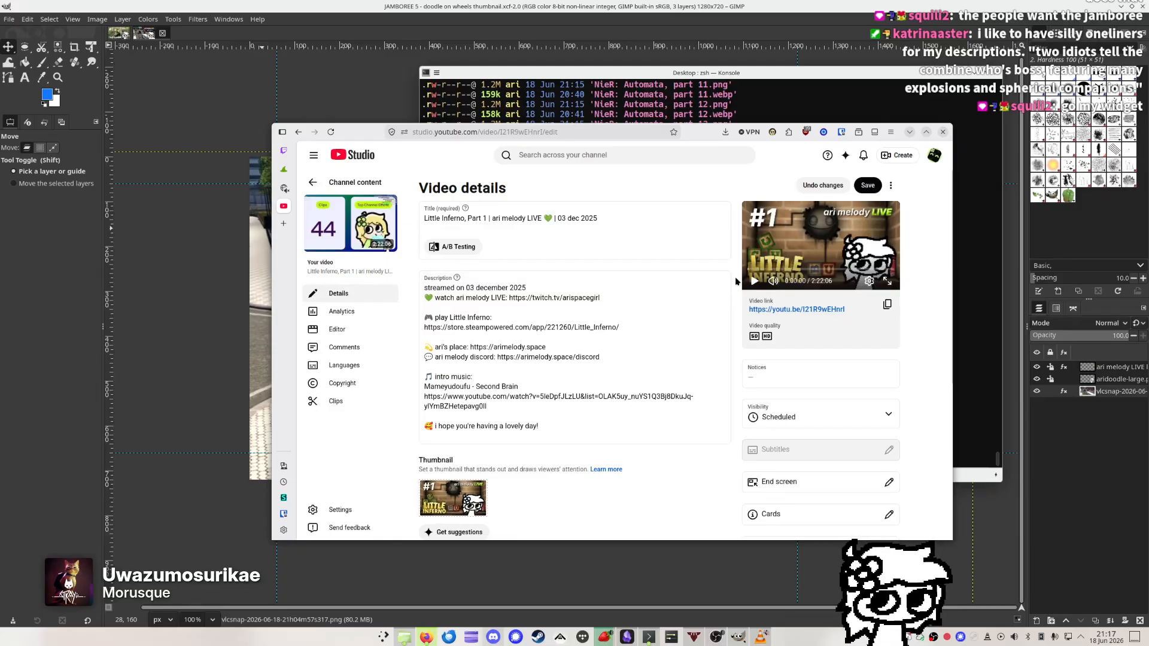
left_click(867, 186)
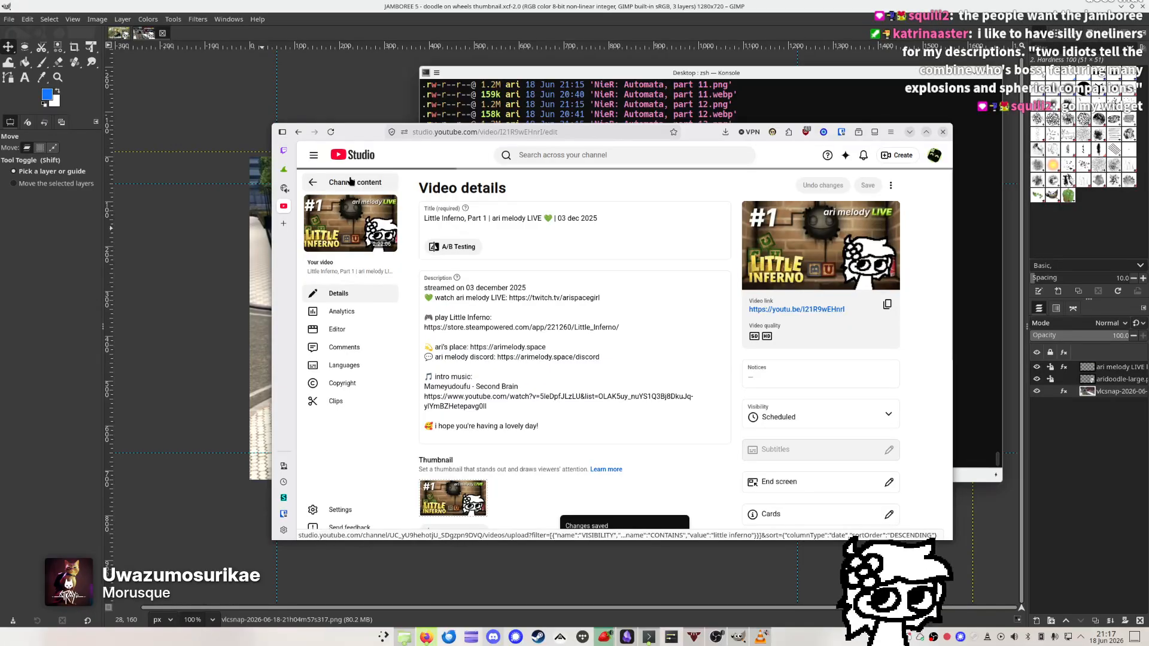
Return to the channel content list and open the details of Little Inferno, Part 2
left_click(351, 182)
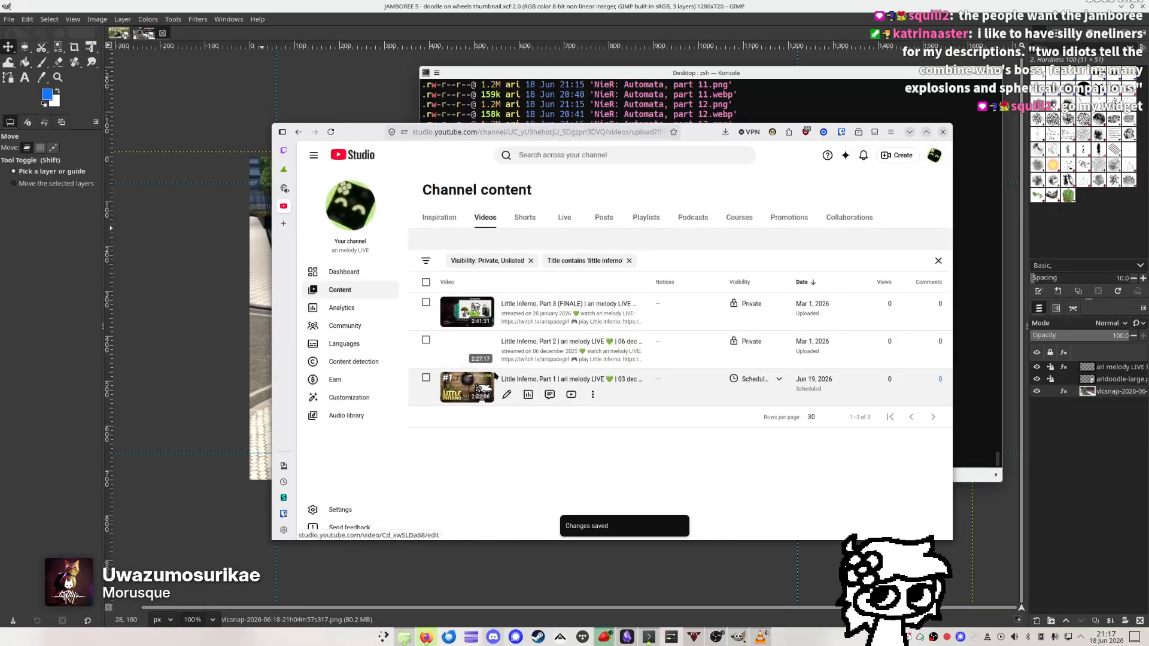
left_click(506, 357)
scroll(698, 441, "down", 3)
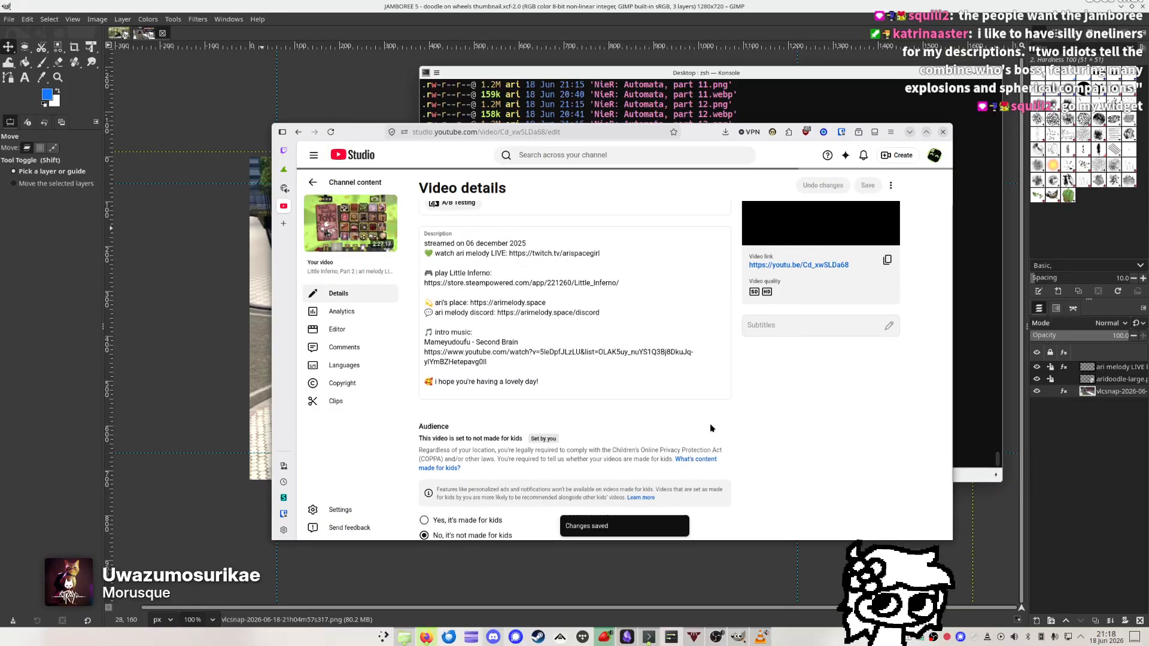
scroll(620, 403, "up", 2)
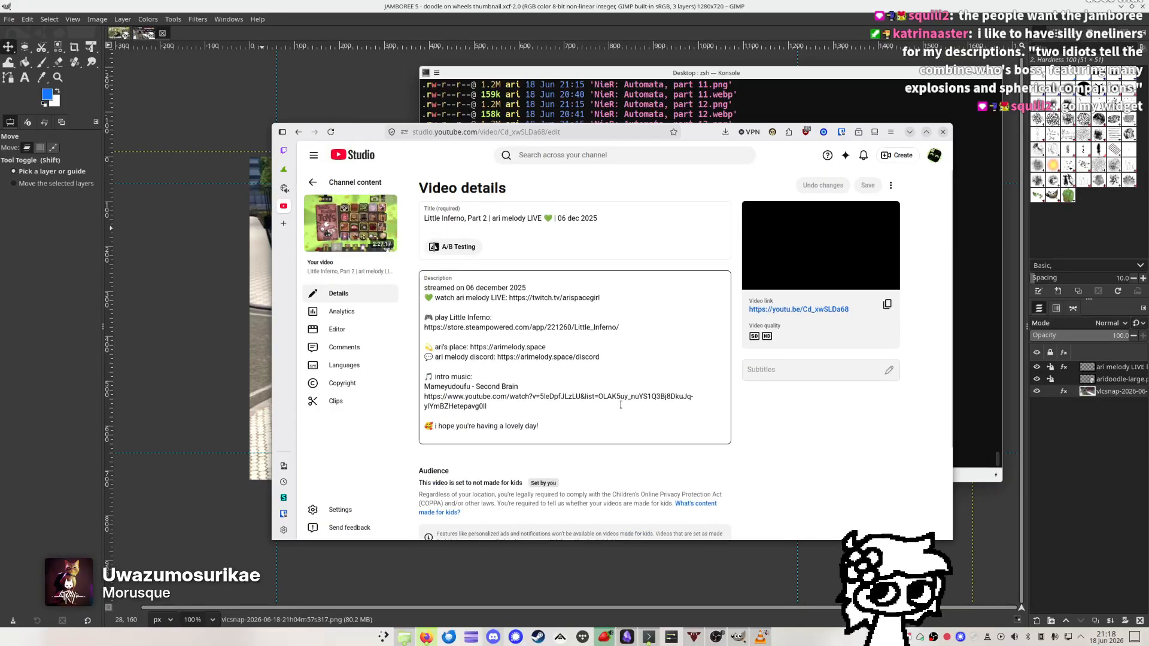
right_click(597, 472)
key("Escape")
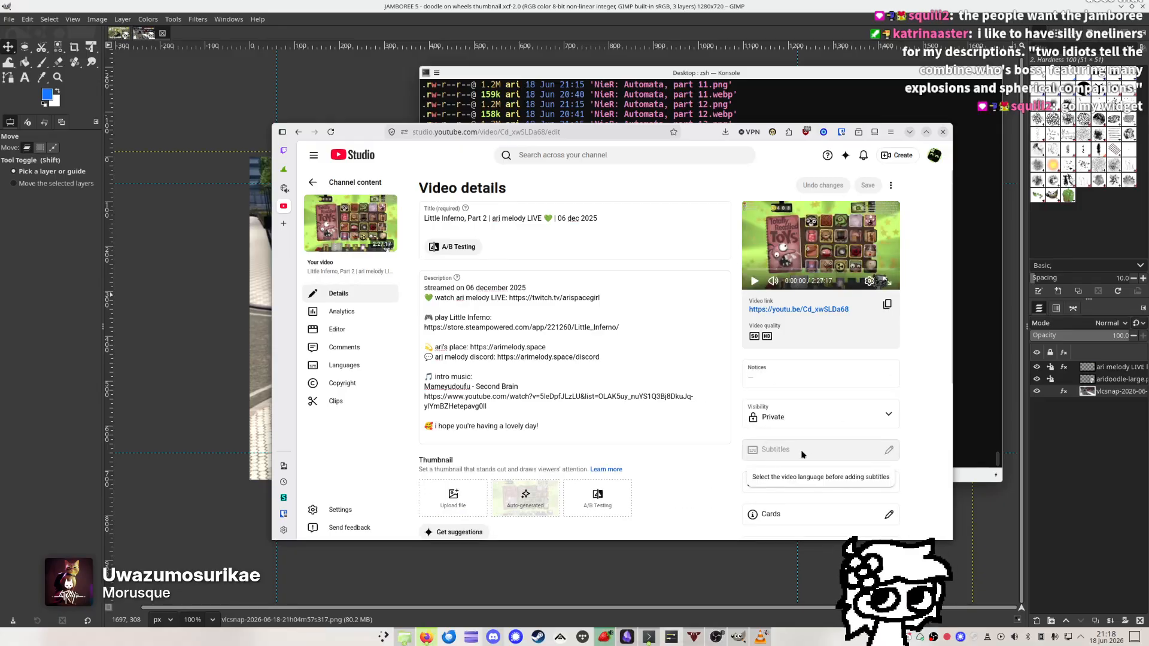
Upload "Little Inferno, part 2.png" from the Desktop as the Part 2 video's thumbnail
scroll(802, 455, "down", 3)
left_click(442, 389)
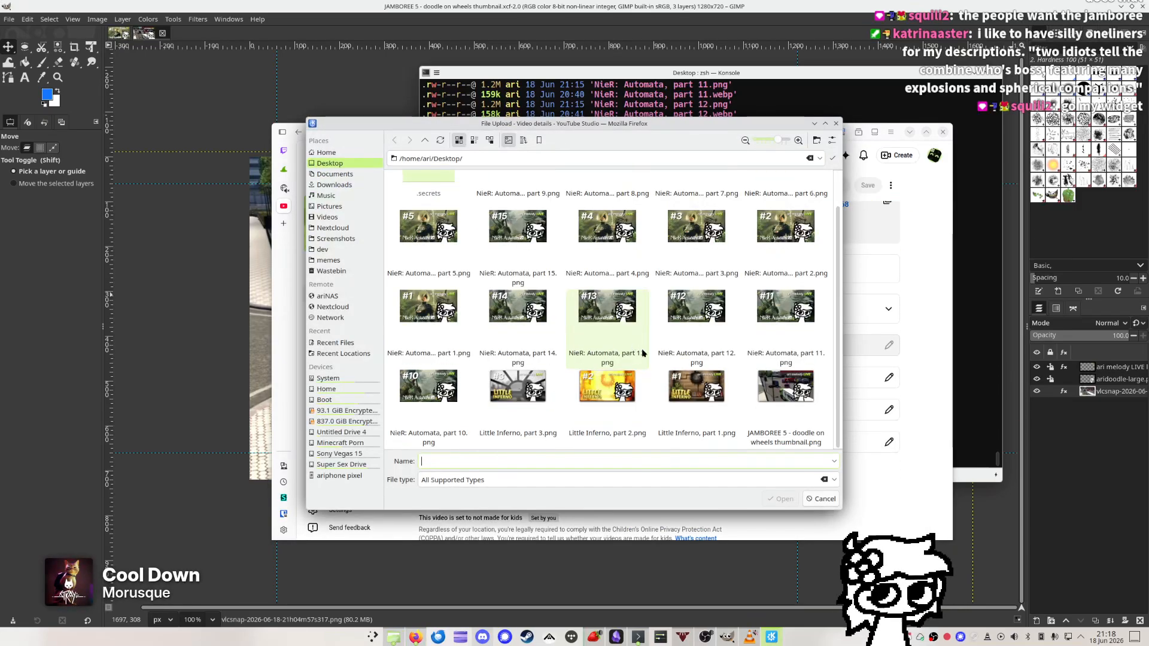
double_click(606, 386)
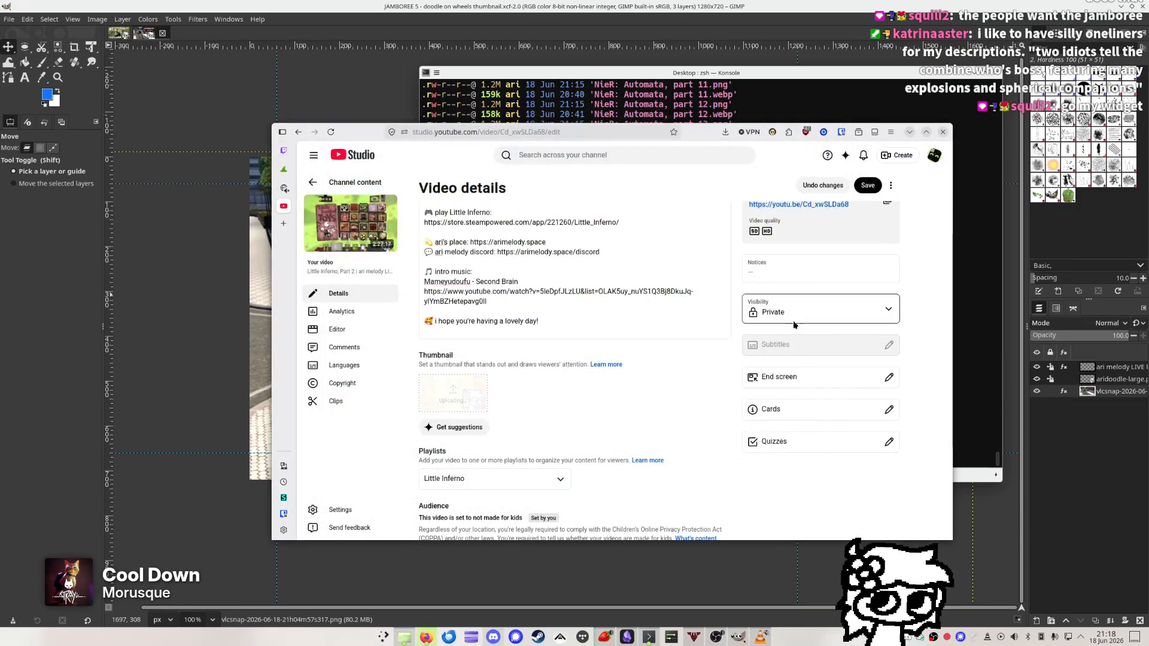
Schedule Little Inferno, Part 2 to go public on Jun 20, 2026 at 7:00 PM and save the changes
left_click(793, 322)
left_click(710, 447)
left_click(745, 393)
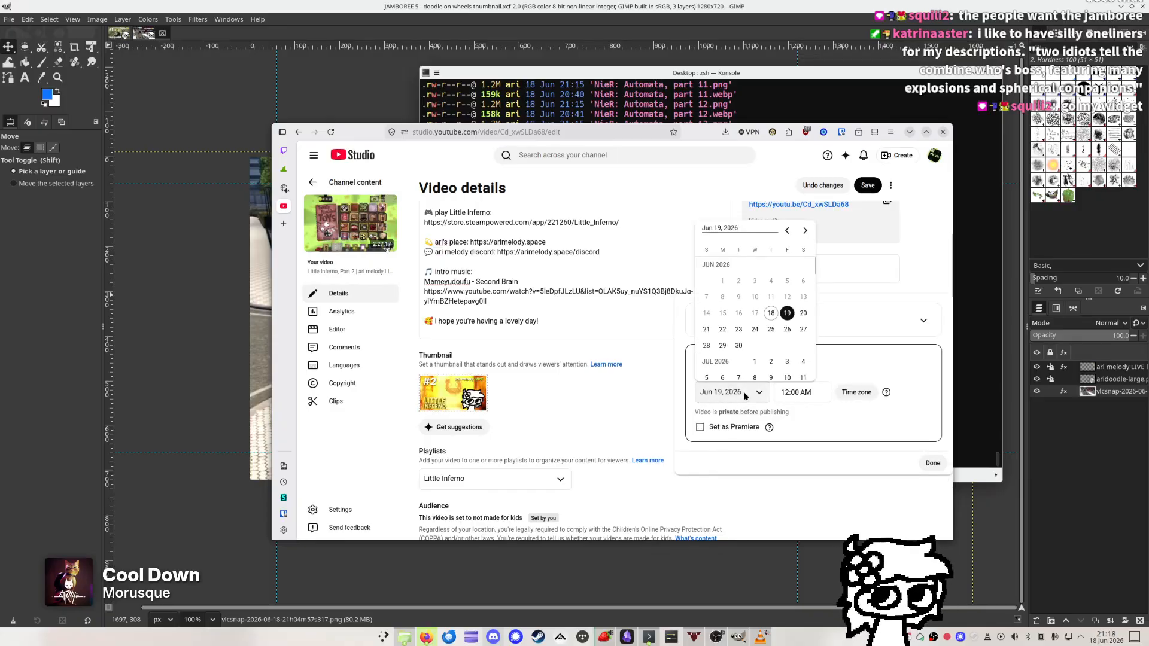
left_click(803, 314)
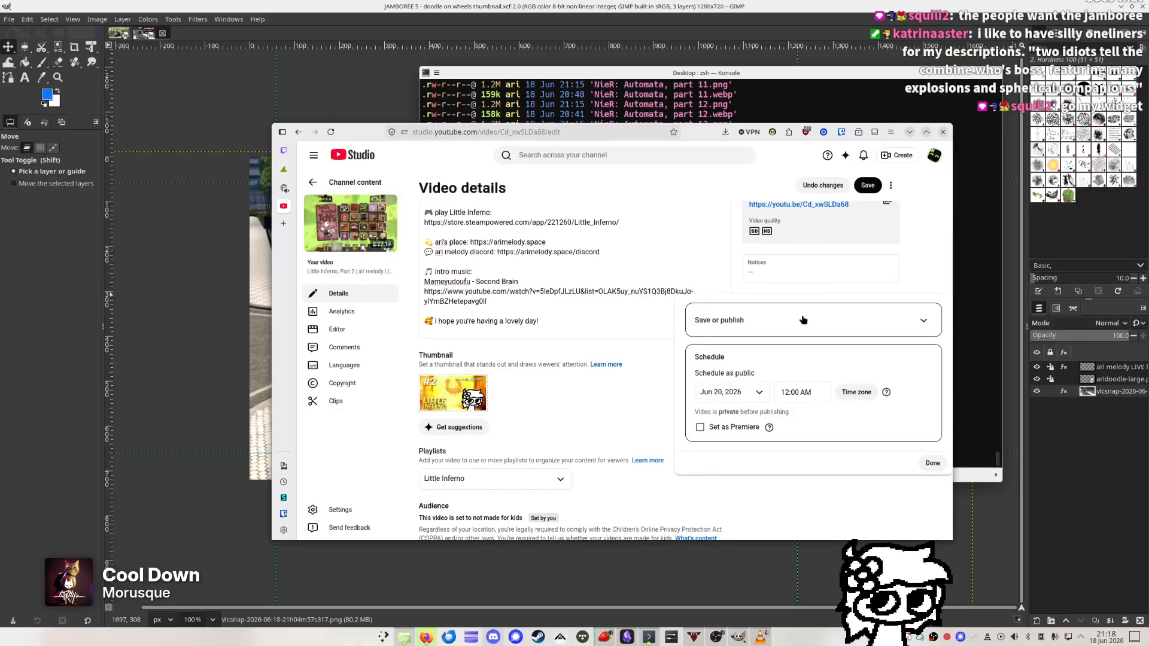
left_click(787, 392)
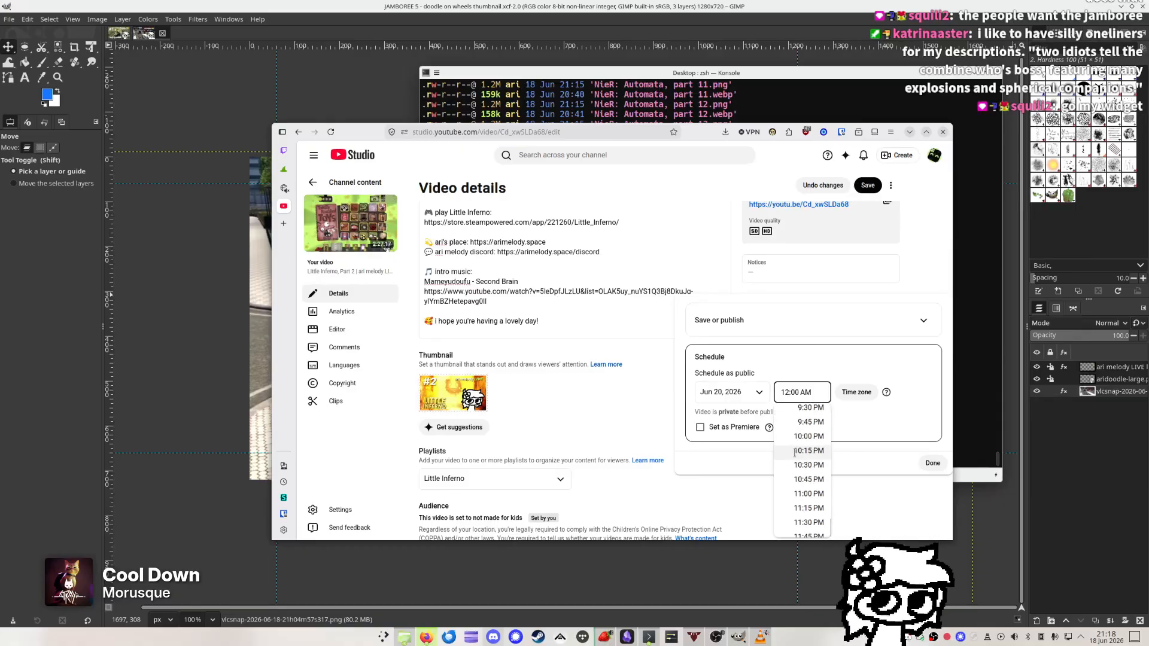
scroll(796, 451, "up", 5)
scroll(796, 458, "down", 3)
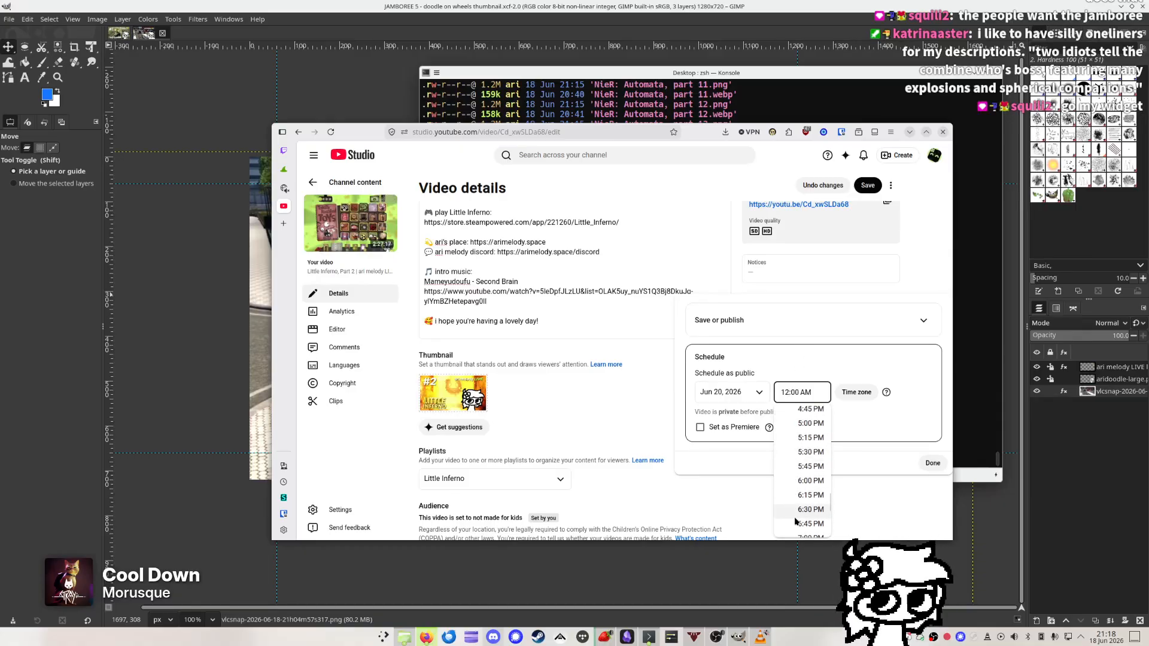
left_click(803, 468)
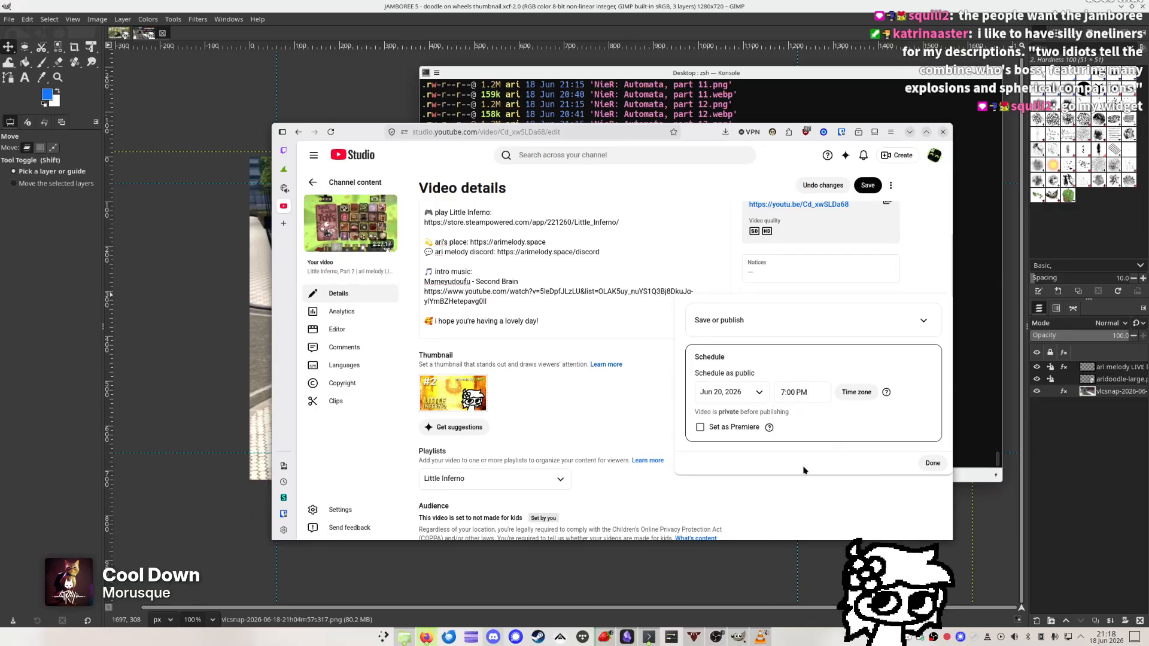
left_click(931, 463)
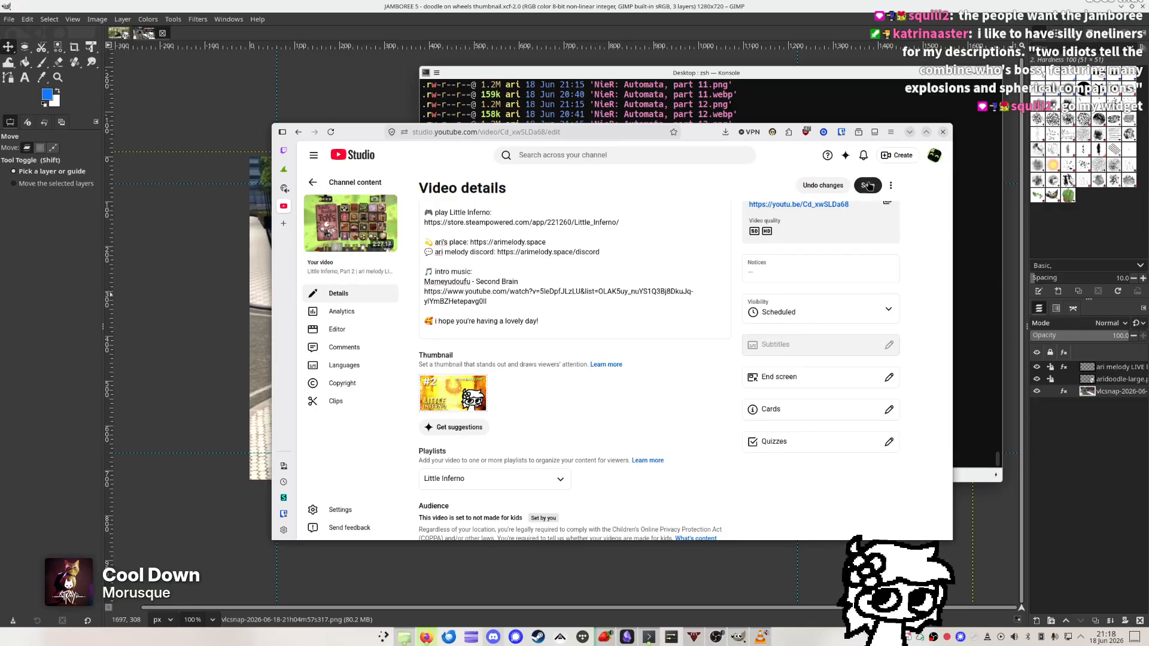
left_click(802, 311)
left_click(724, 279)
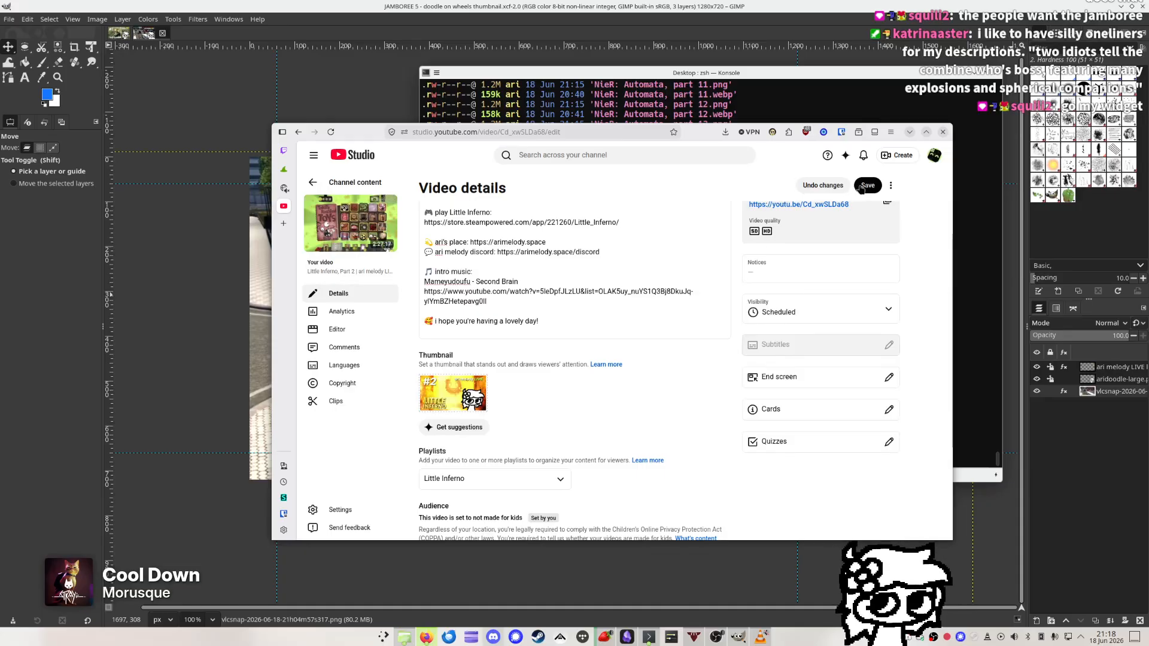
left_click(868, 185)
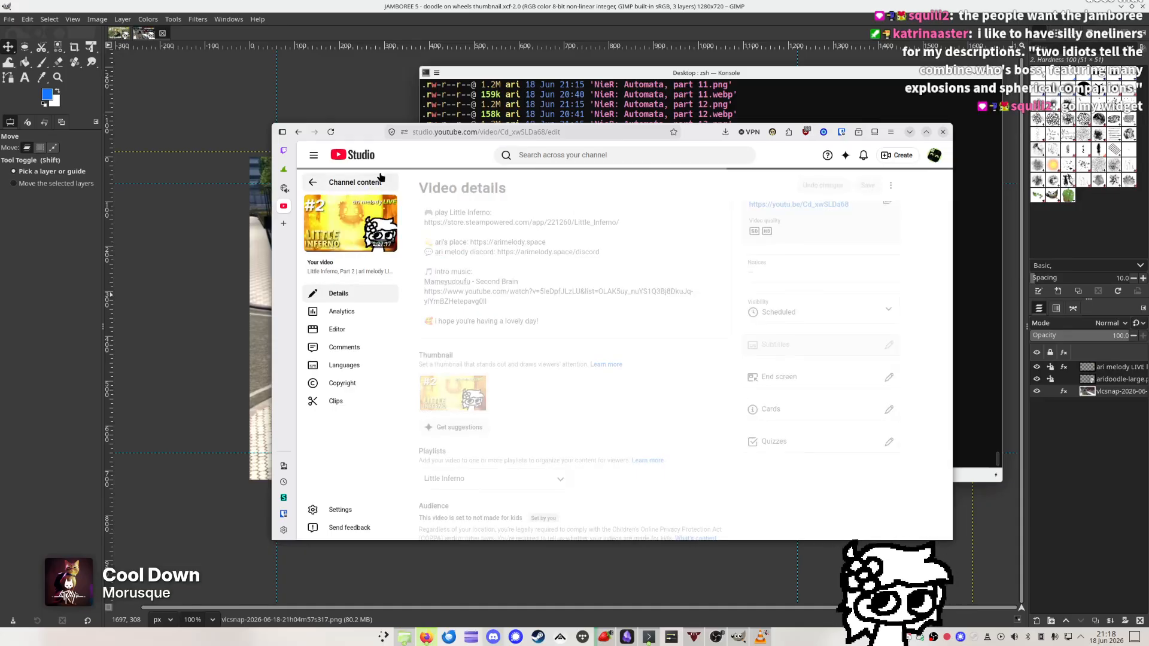
Go back to the channel content list, reload it and open the details of Little Inferno, Part 3 (FINALE)
left_click(365, 187)
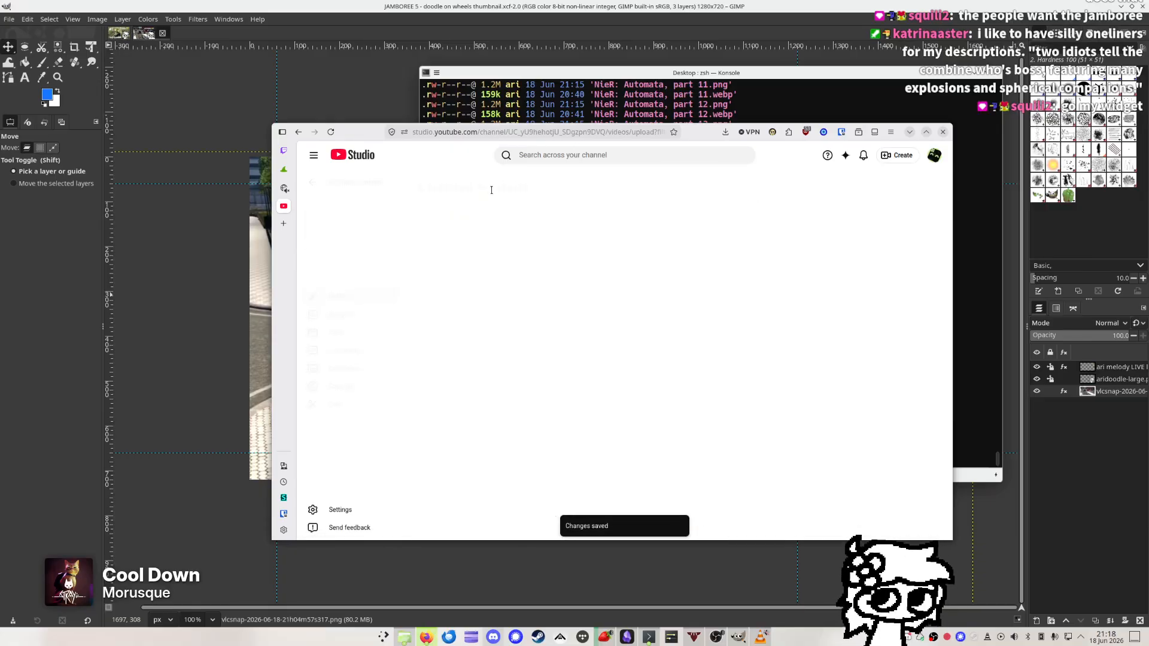
key("F5")
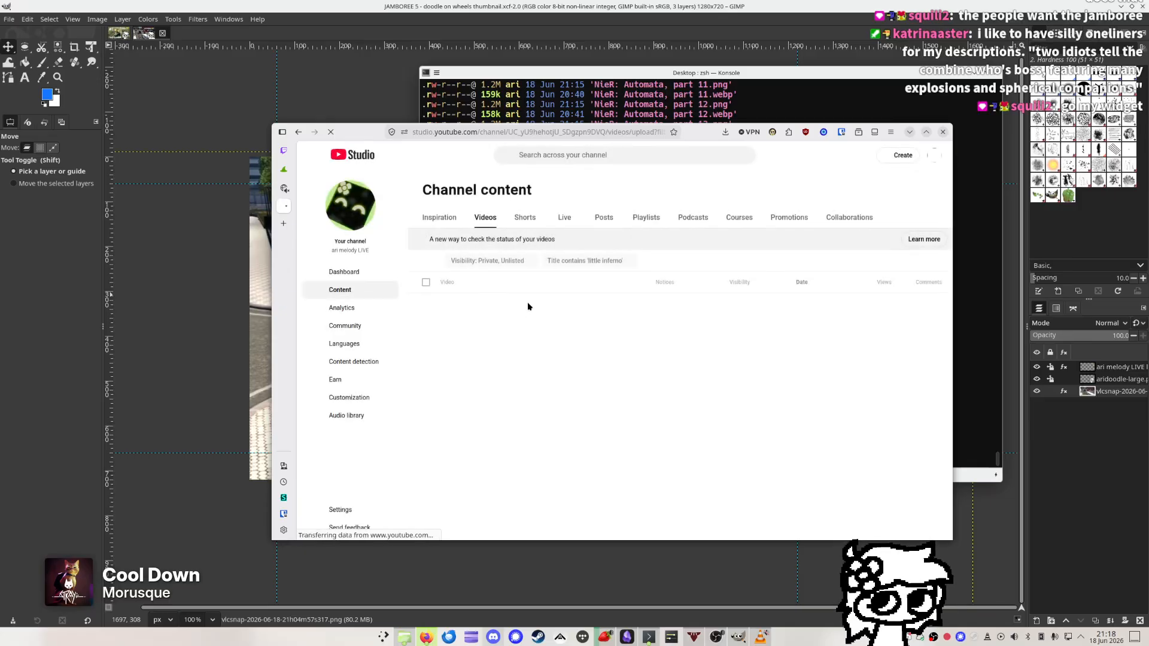
left_click(501, 324)
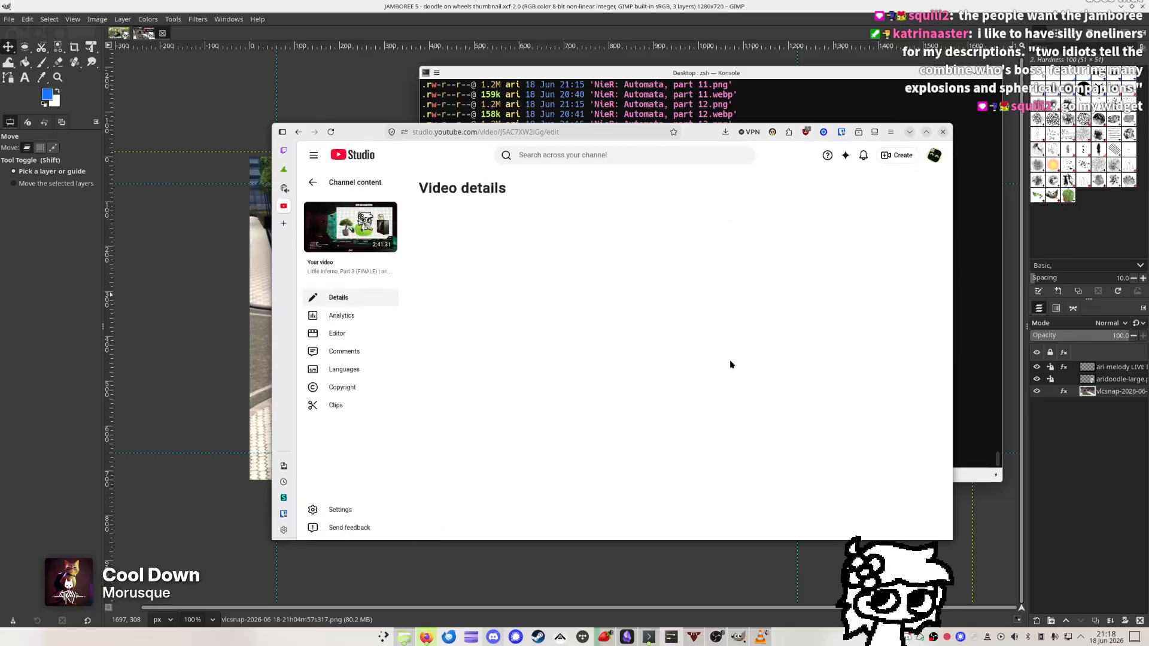
Upload "Little Inferno, part 3.png" from the Desktop as the Part 3 video's thumbnail
scroll(551, 474, "down", 1)
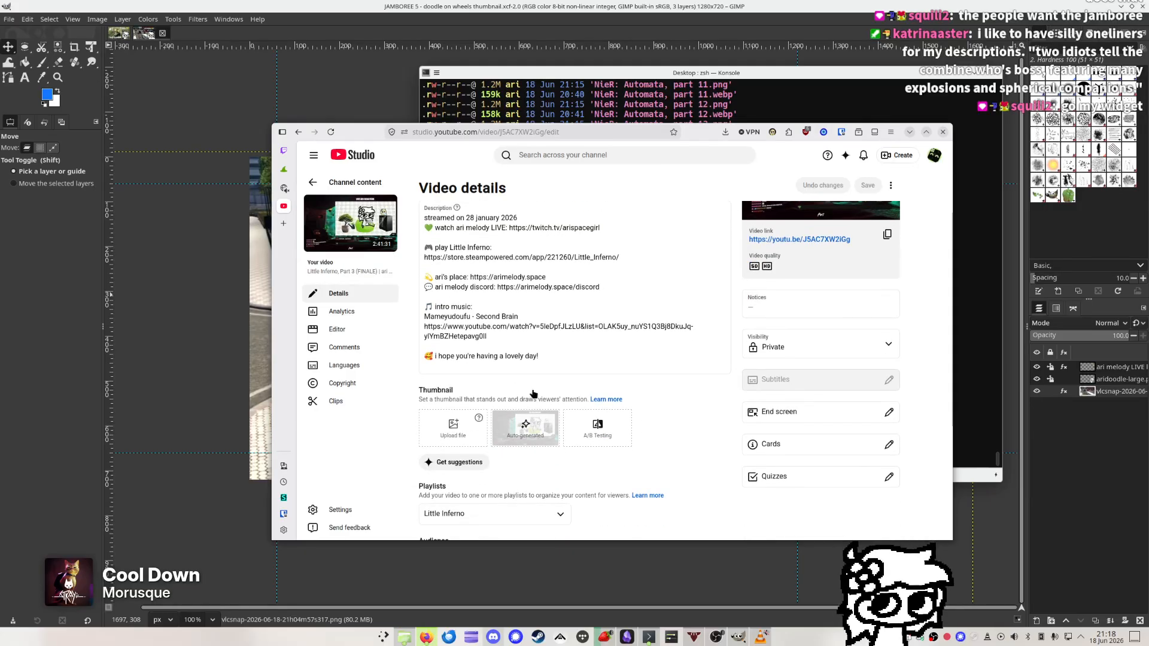
left_click(455, 428)
left_click(530, 388)
double_click(530, 388)
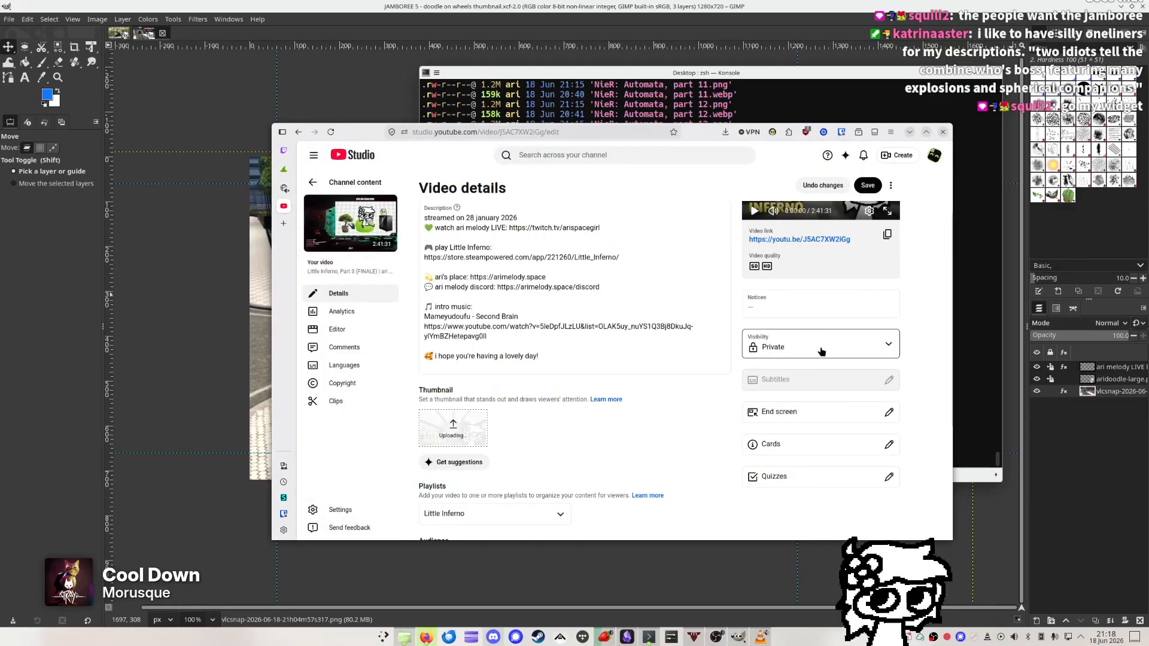
Schedule Little Inferno, Part 3 (FINALE) to go public on Jun 21, 2026 at 7:00 PM and save the changes
left_click(820, 338)
left_click(742, 470)
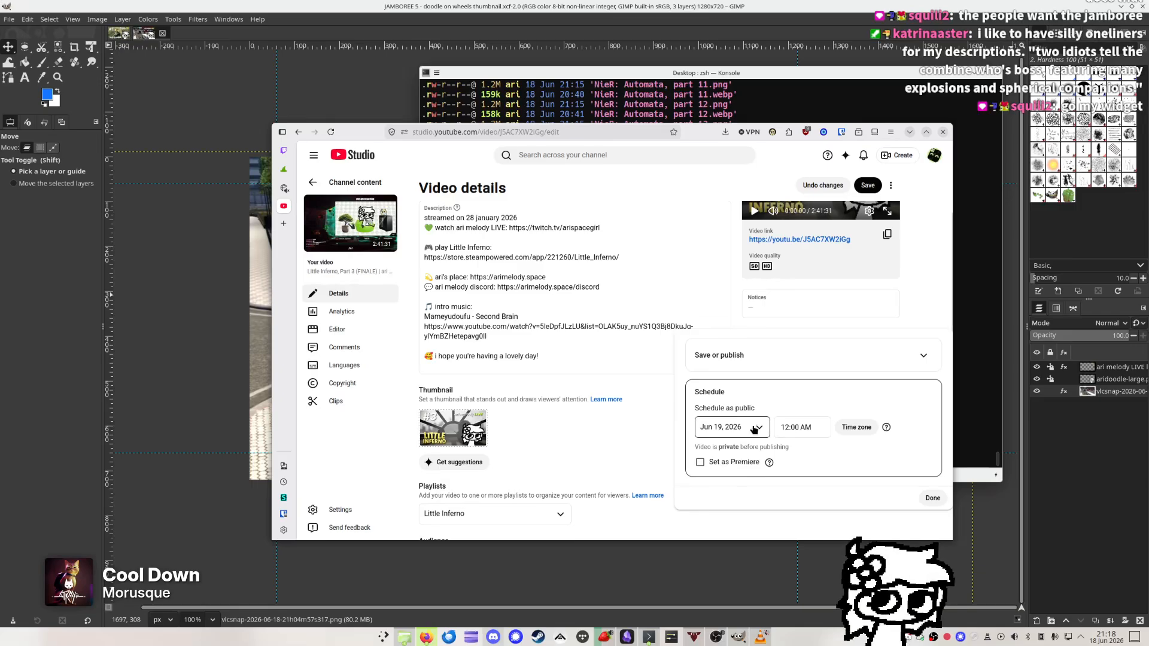
left_click(712, 427)
left_click(707, 366)
left_click(803, 430)
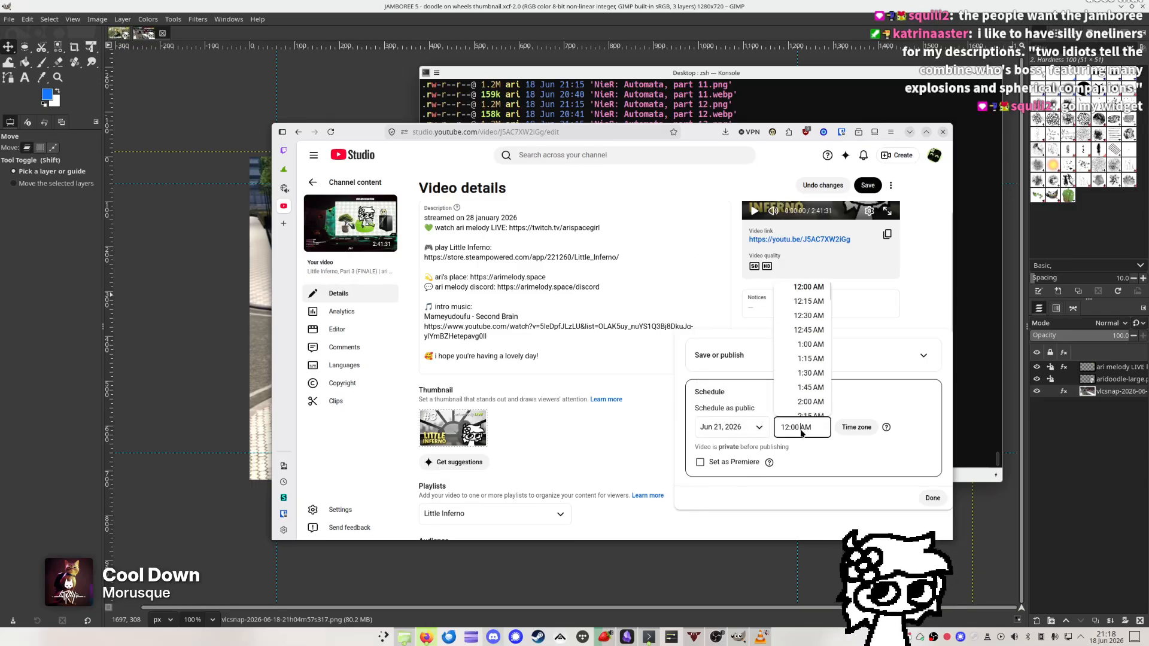
type("7:00 PM")
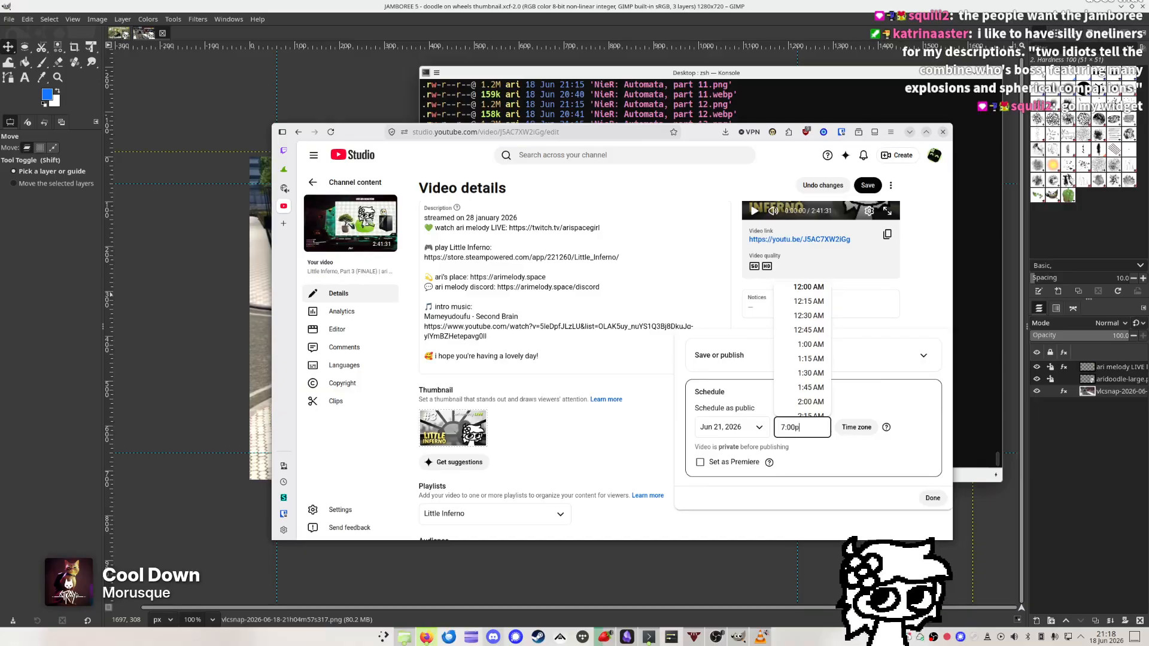
left_click(928, 499)
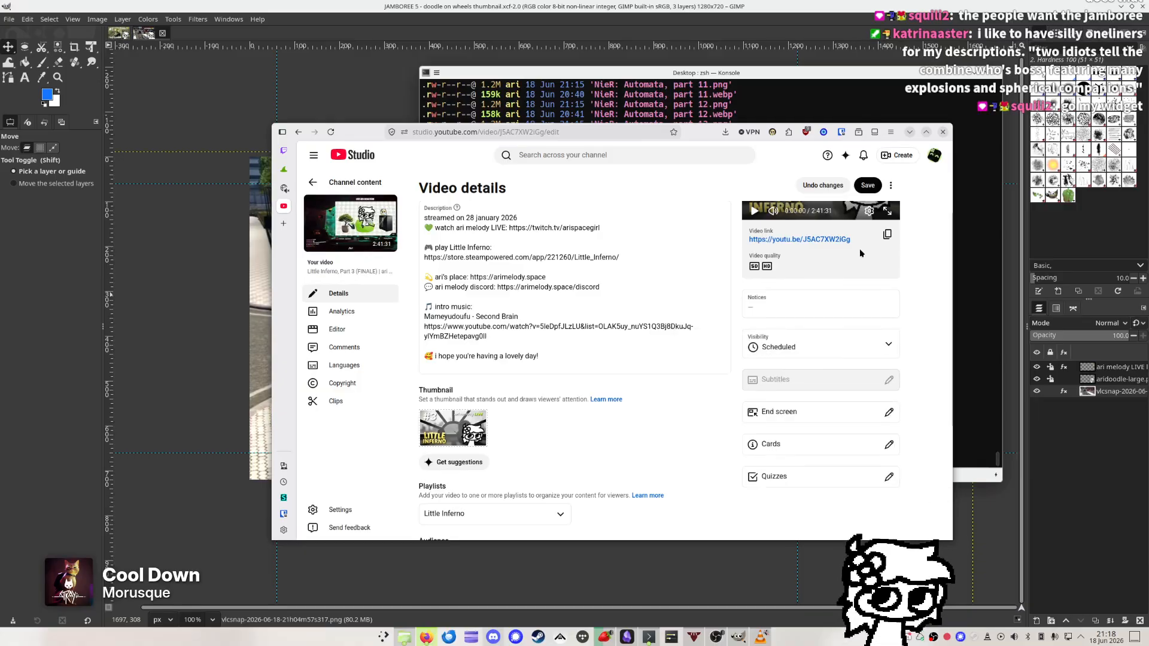
left_click(867, 185)
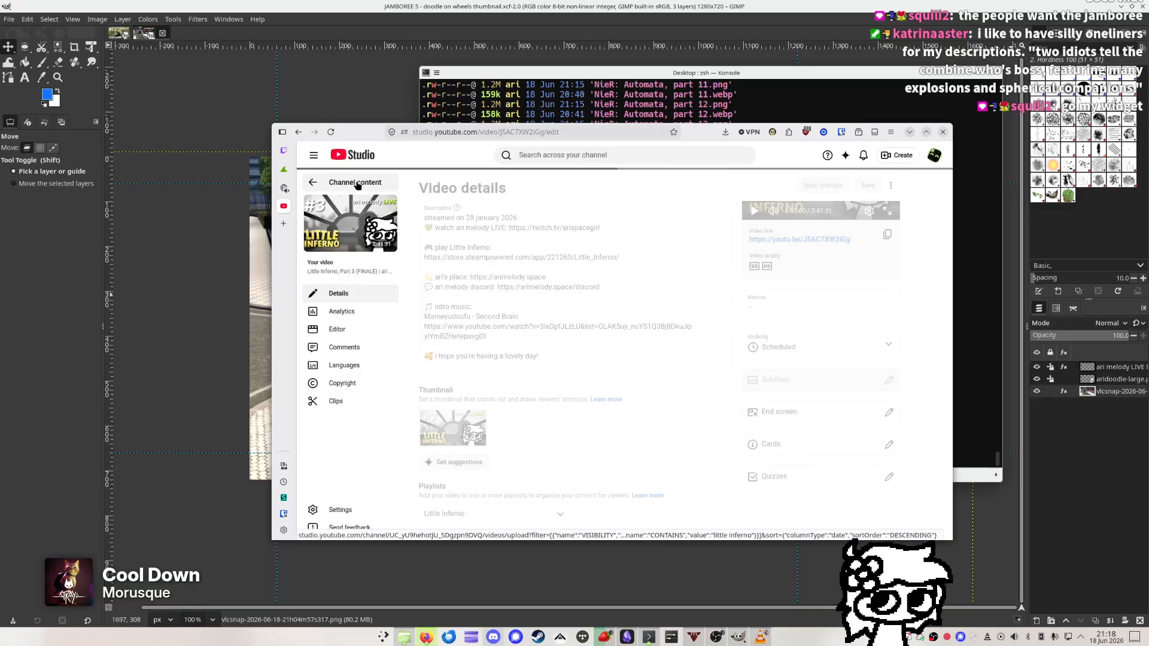
Bring up the Dolphin file manager window and return to the filtered Little Inferno list in the channel content
left_click(411, 642)
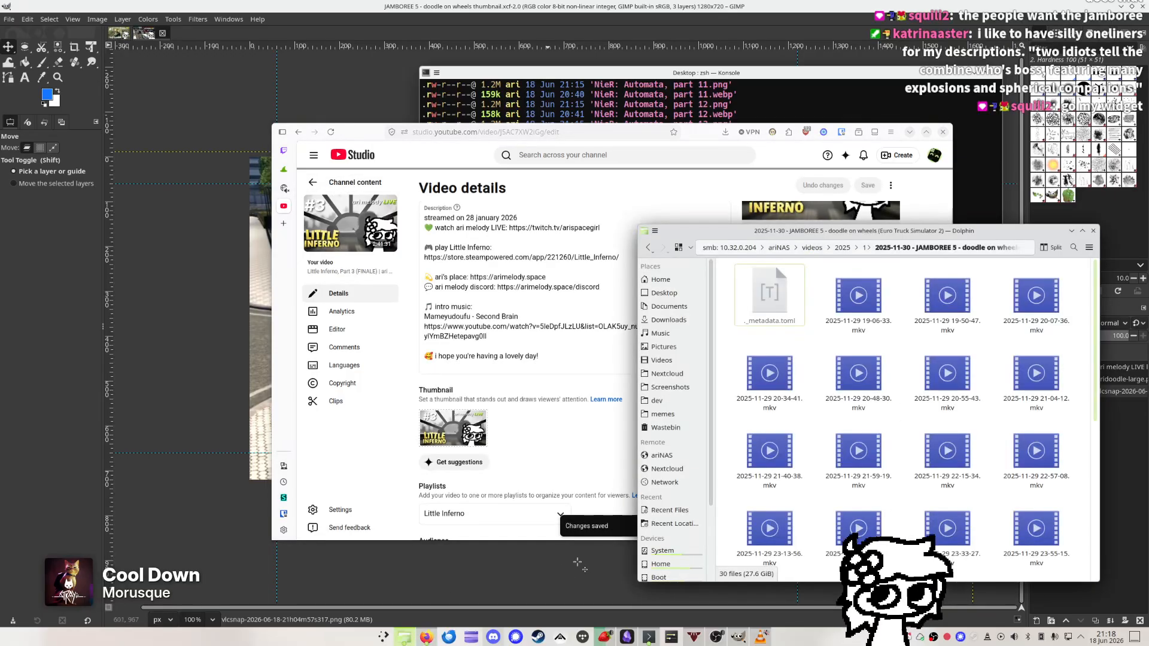
left_click(323, 181)
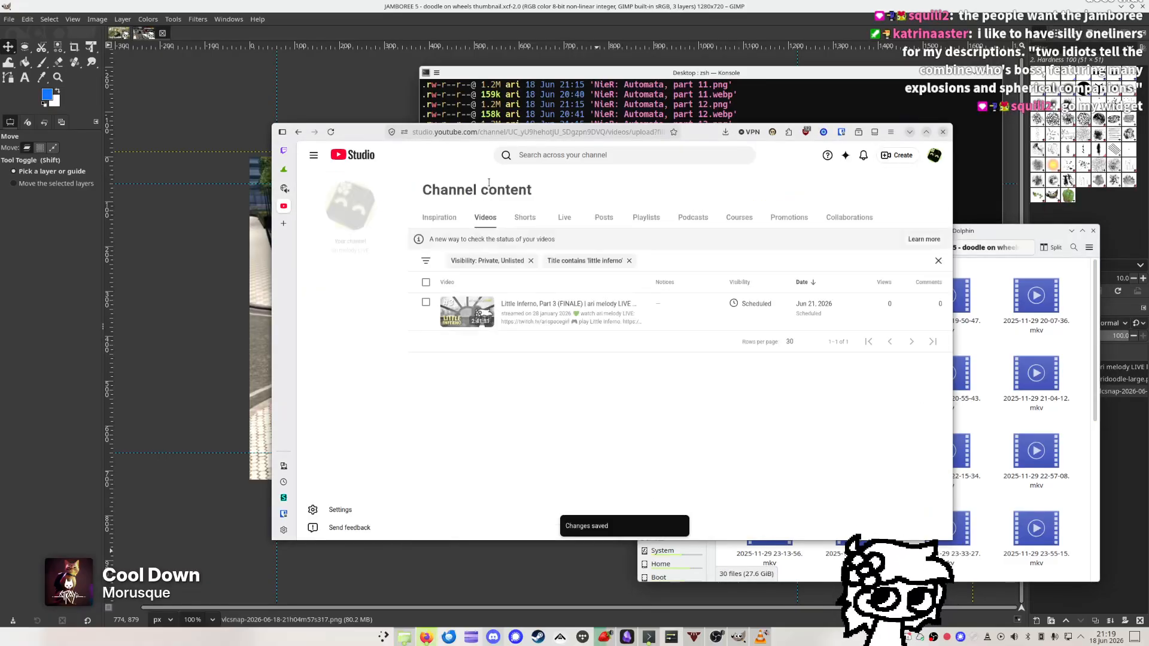
Remove the Private/Unlisted visibility filter from the Little Inferno list and browse the 2025 archive's 11 and 12 folders in Dolphin
left_click(531, 261)
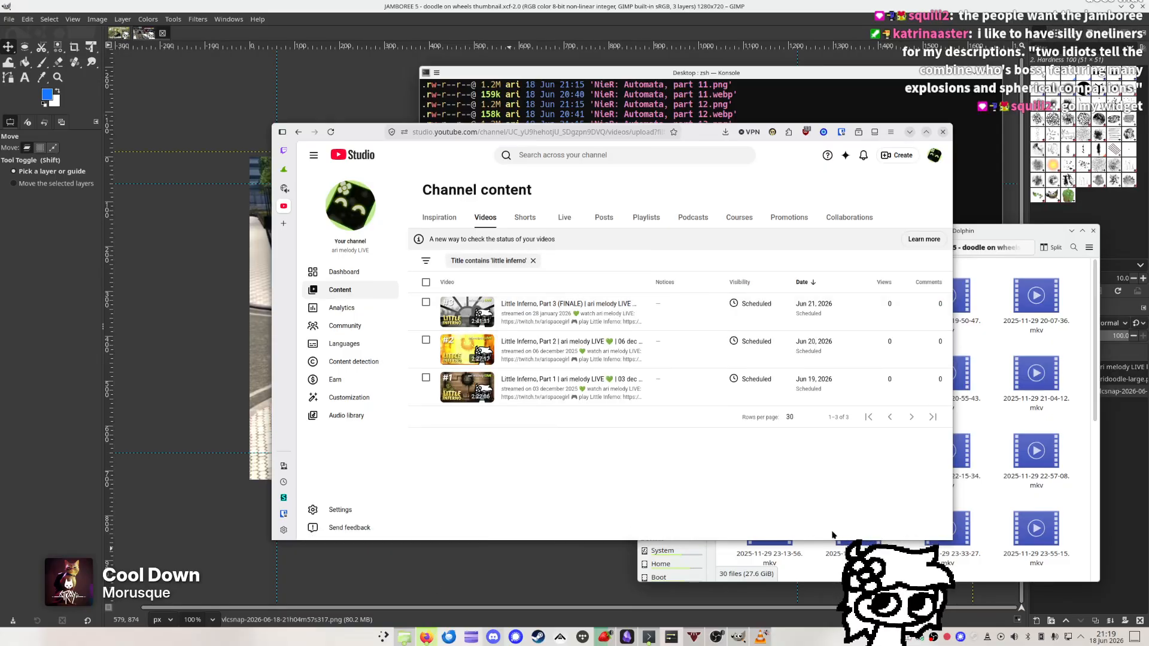
left_click(653, 546)
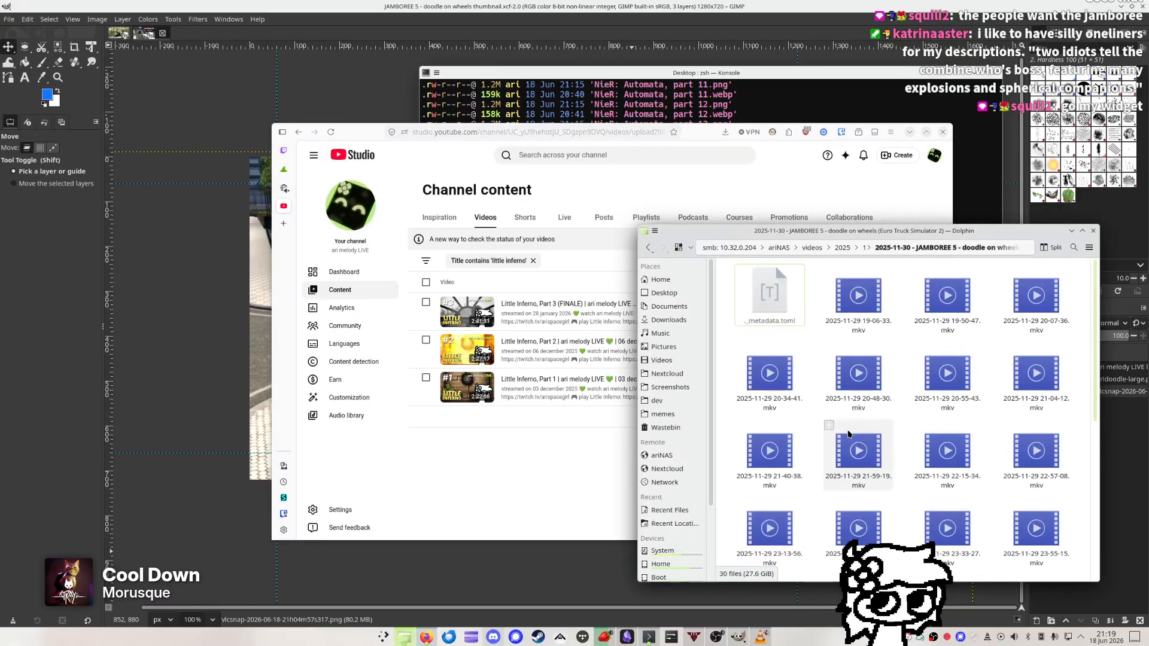
left_click(862, 248)
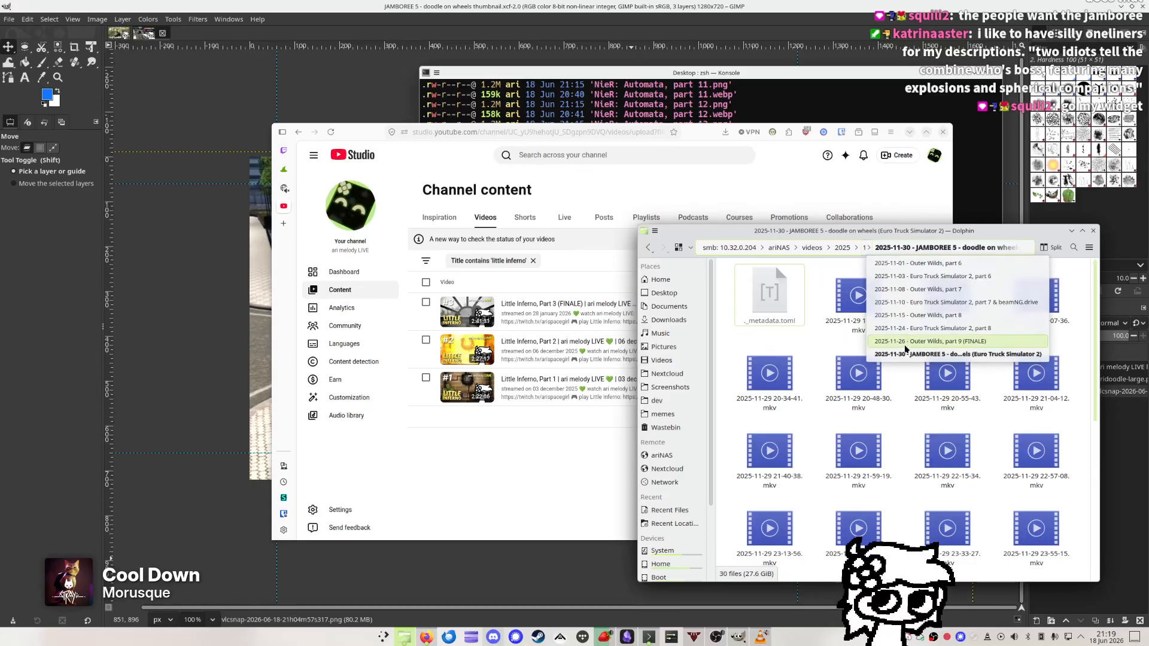
left_click(864, 248)
left_click(959, 496)
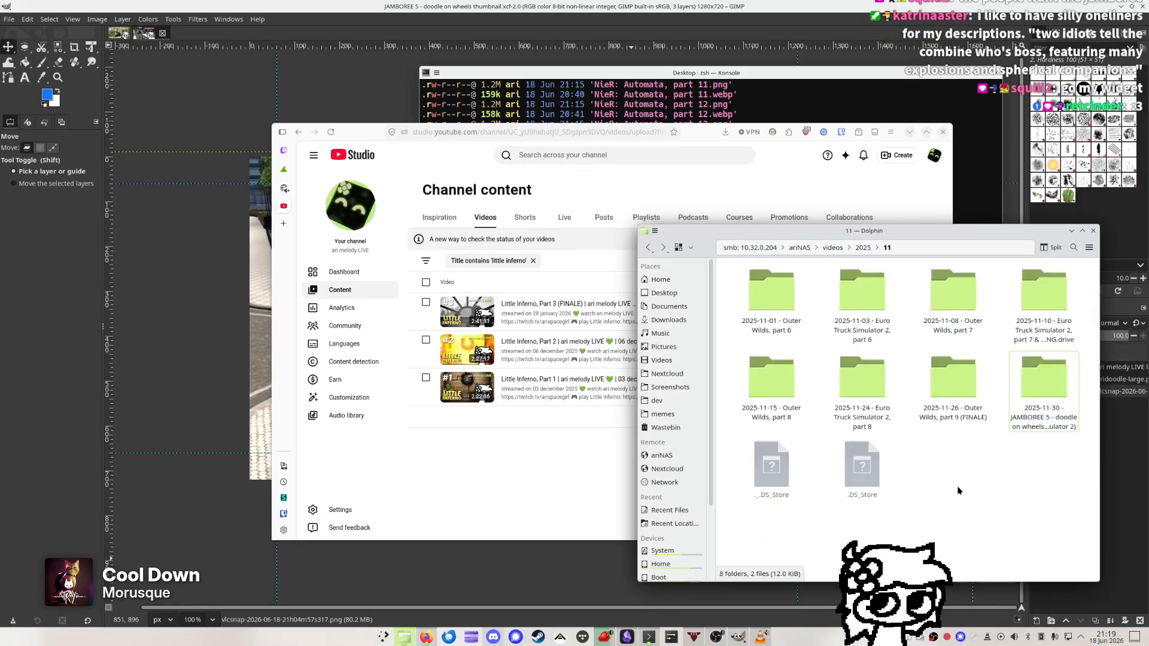
key("alt+Left")
double_click(844, 433)
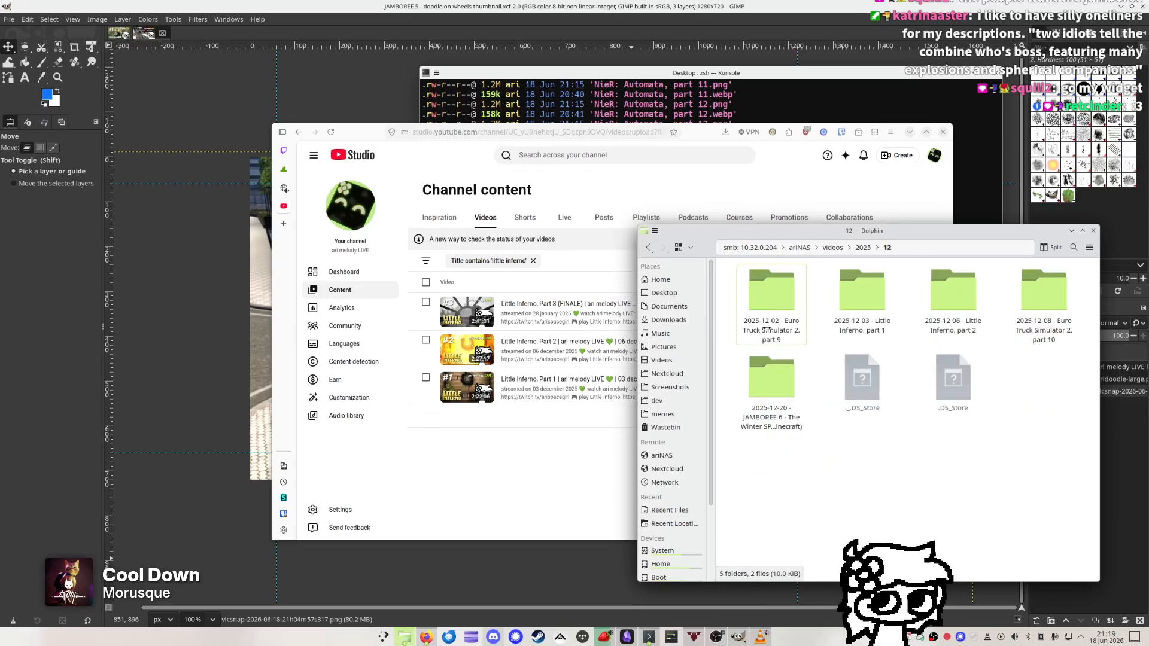
Compare the dated stream folders for months 11 and 12 of 2025, leaving the file manager clear of the browser
mouse_move(885, 493)
left_mouse_down()
mouse_move(913, 500)
mouse_move(893, 490)
left_mouse_up()
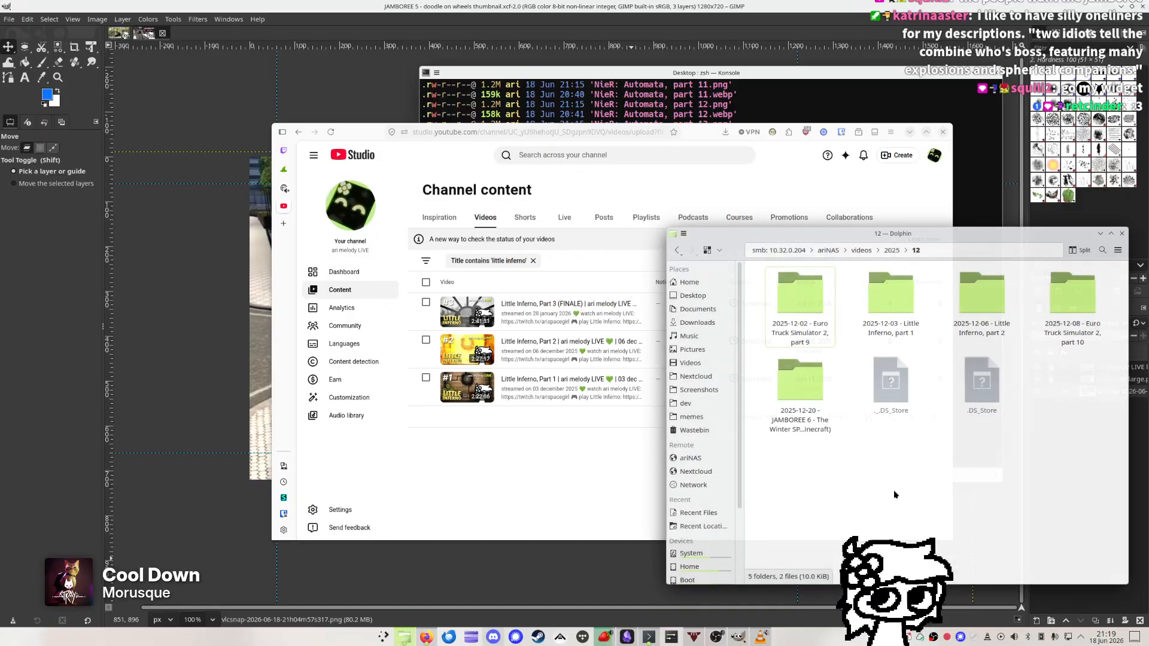
key("alt+Left")
double_click(827, 439)
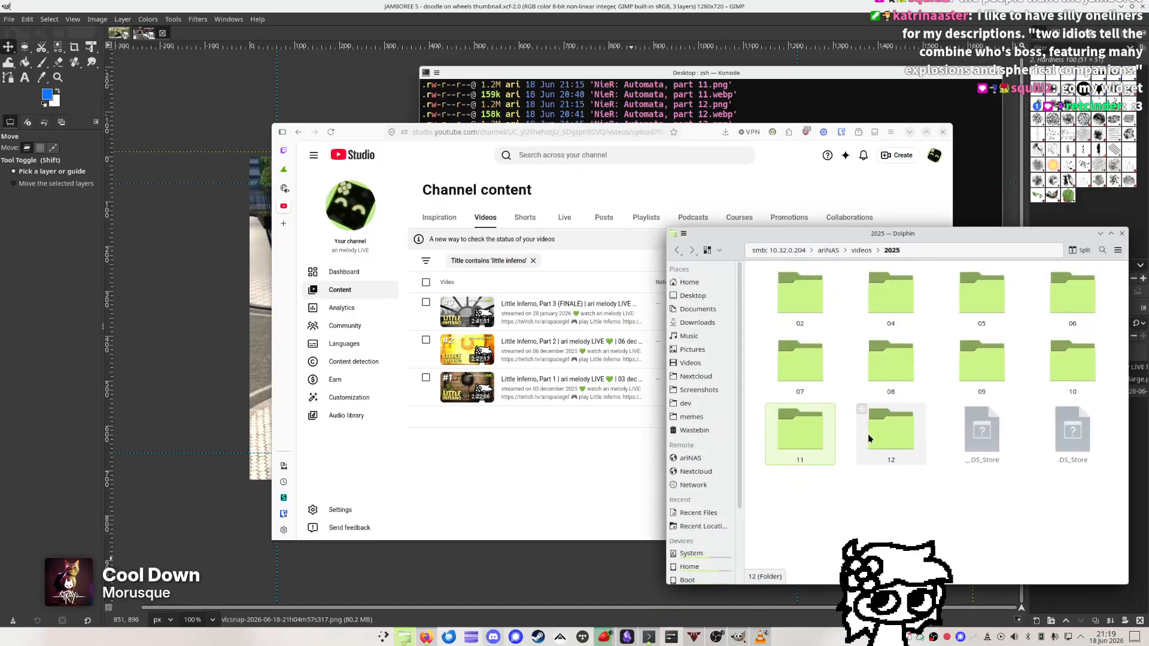
key("alt+Left")
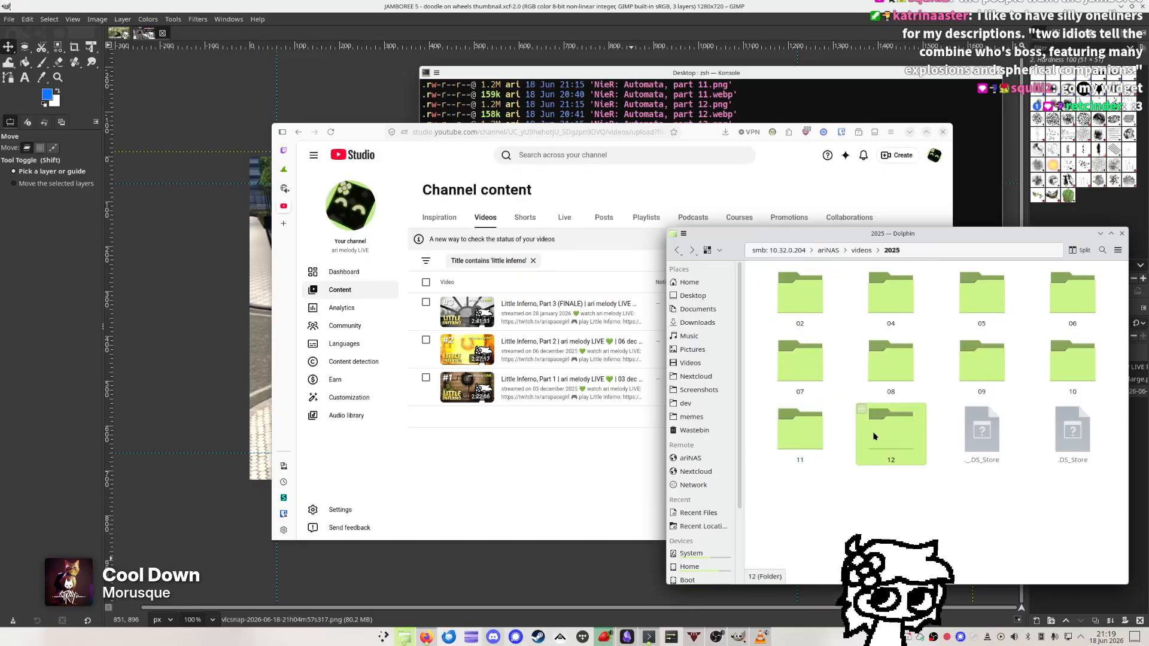
double_click(873, 438)
key("ctrl+w")
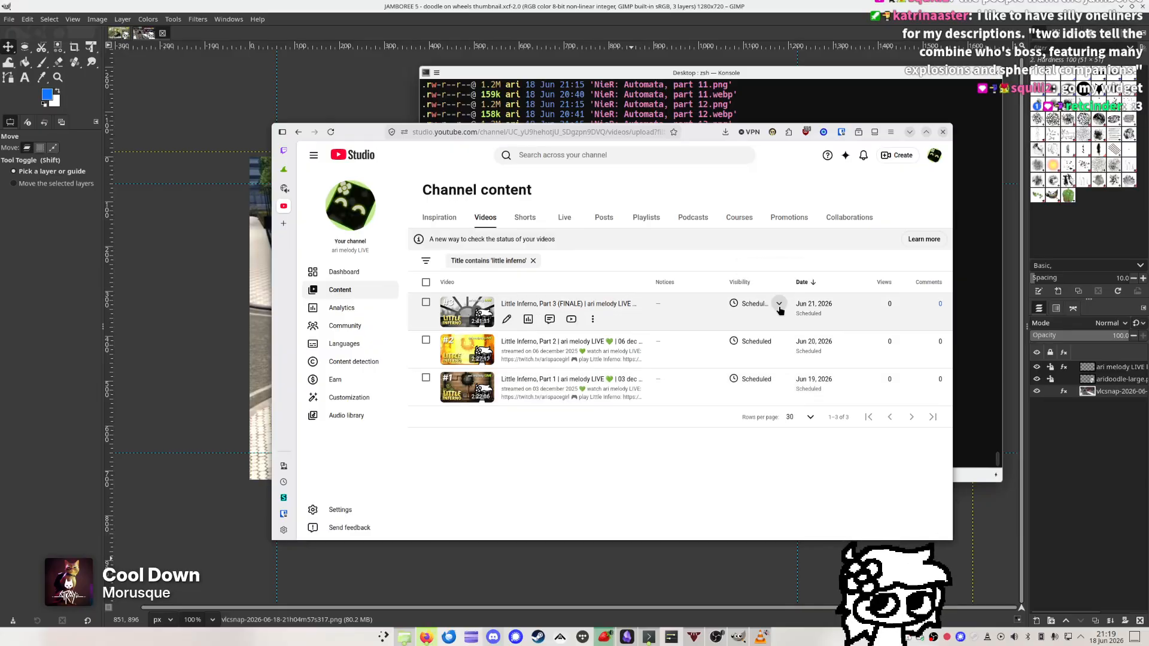
Reschedule Little Inferno, Part 1 to go public on Jun 20, 2026 at 7:00 PM
left_click(779, 378)
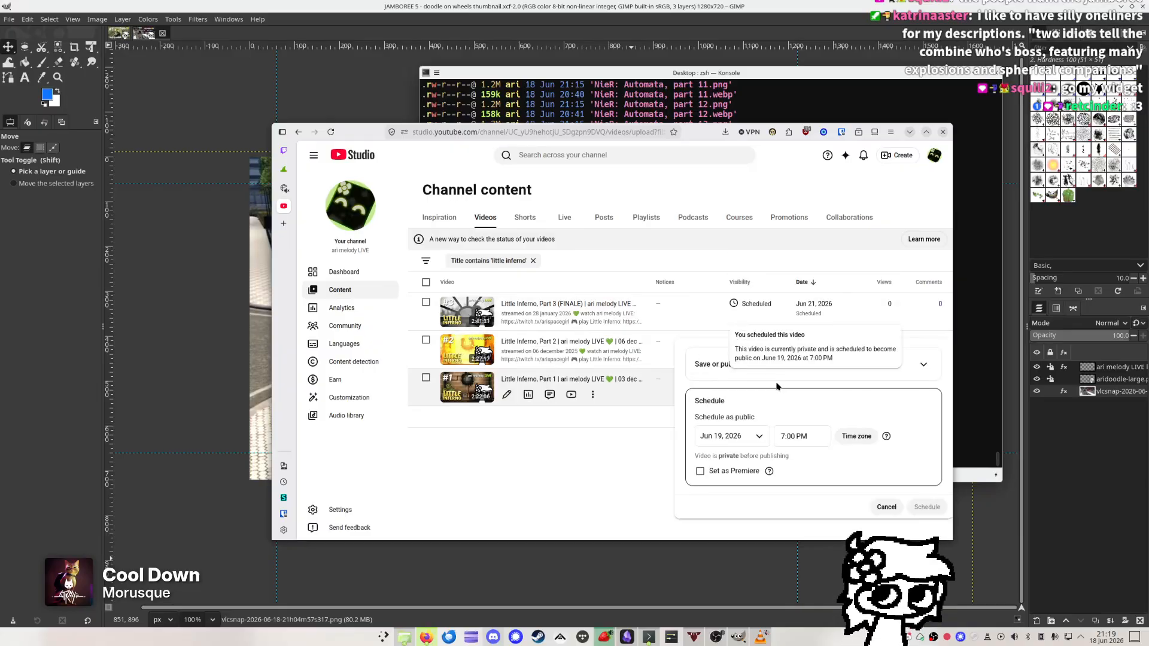
left_click(759, 436)
left_click(801, 359)
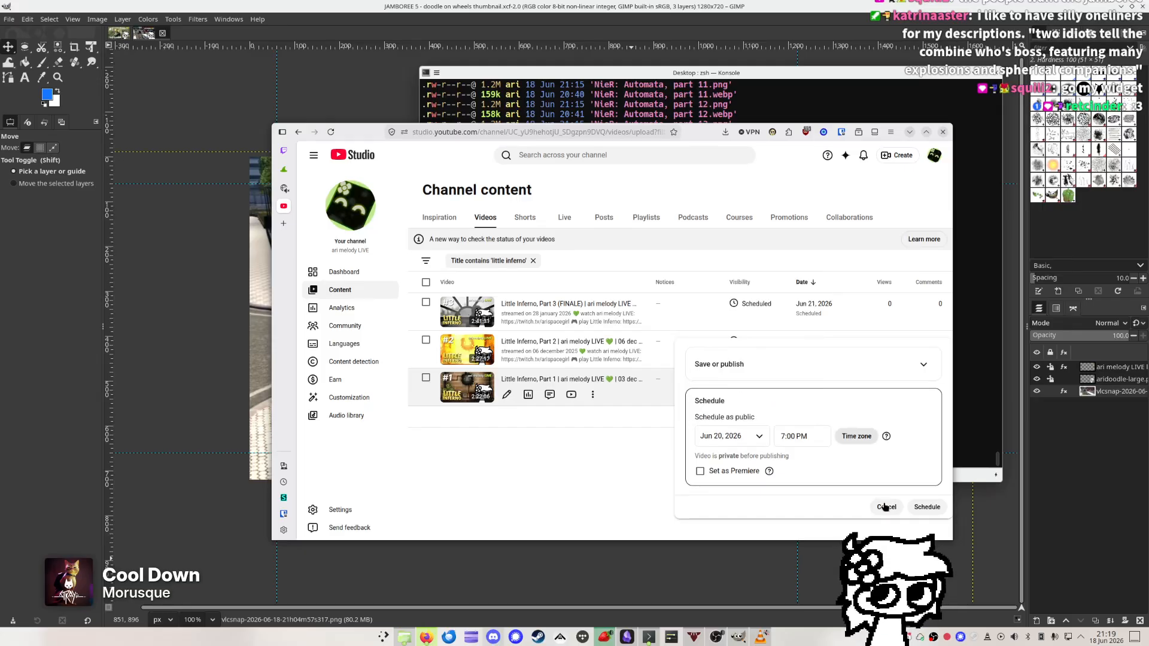
left_click(927, 507)
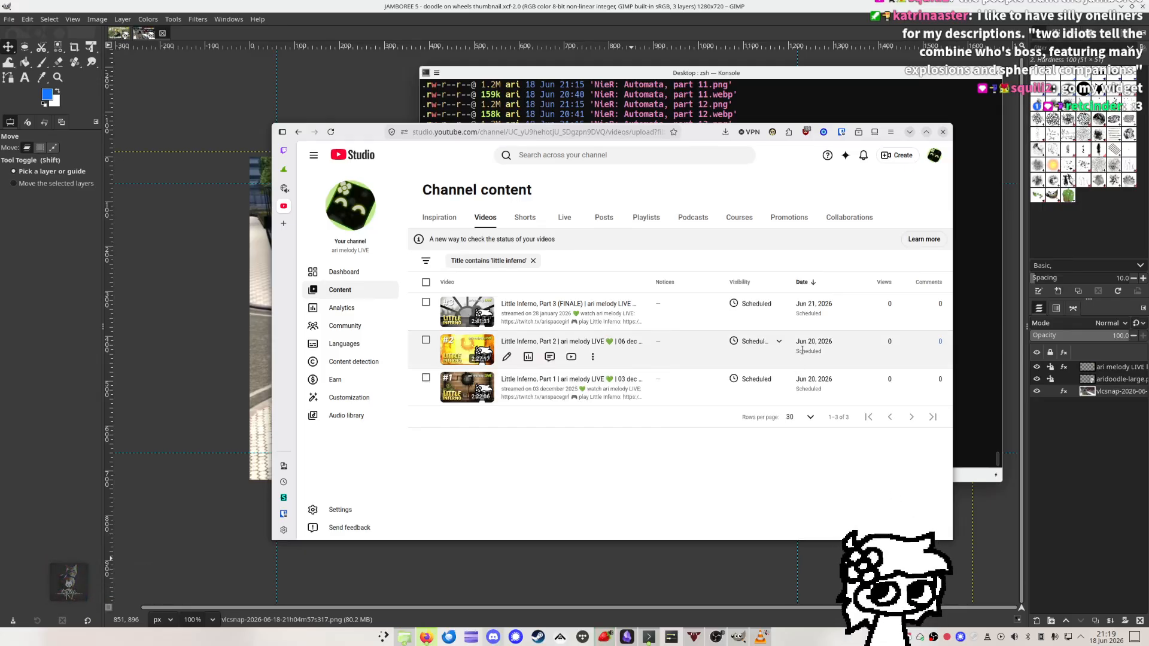
Reschedule Little Inferno, Part 2 to go public on Jun 21, 2026 at 7:00 PM
left_click(779, 341)
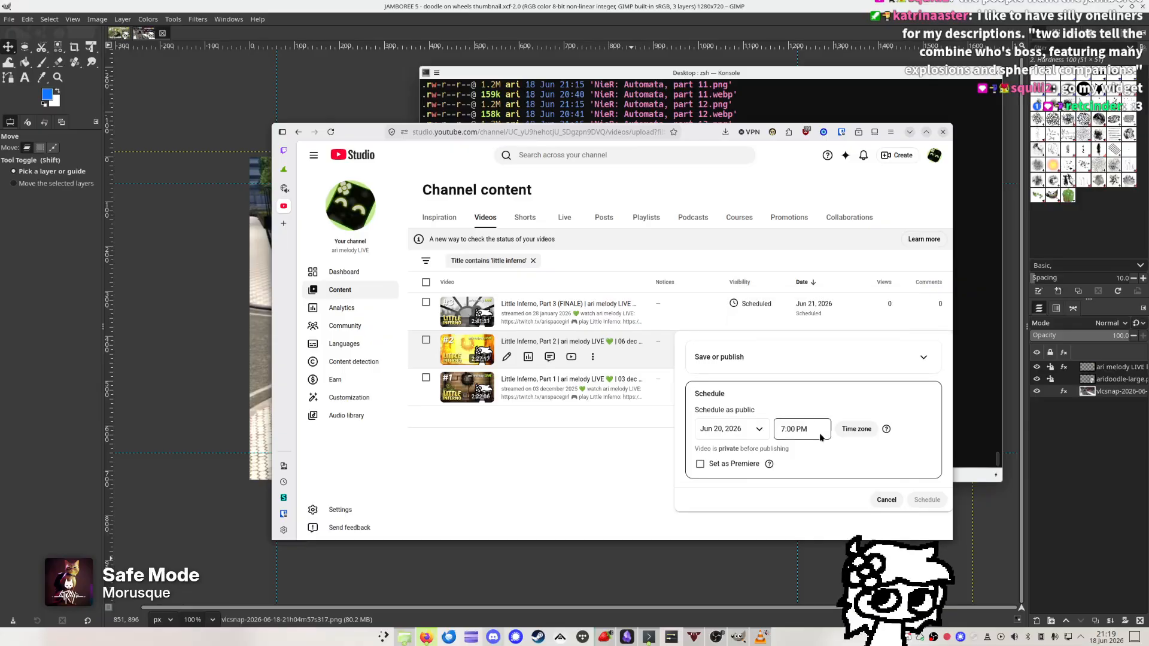
left_click(759, 428)
left_click(706, 367)
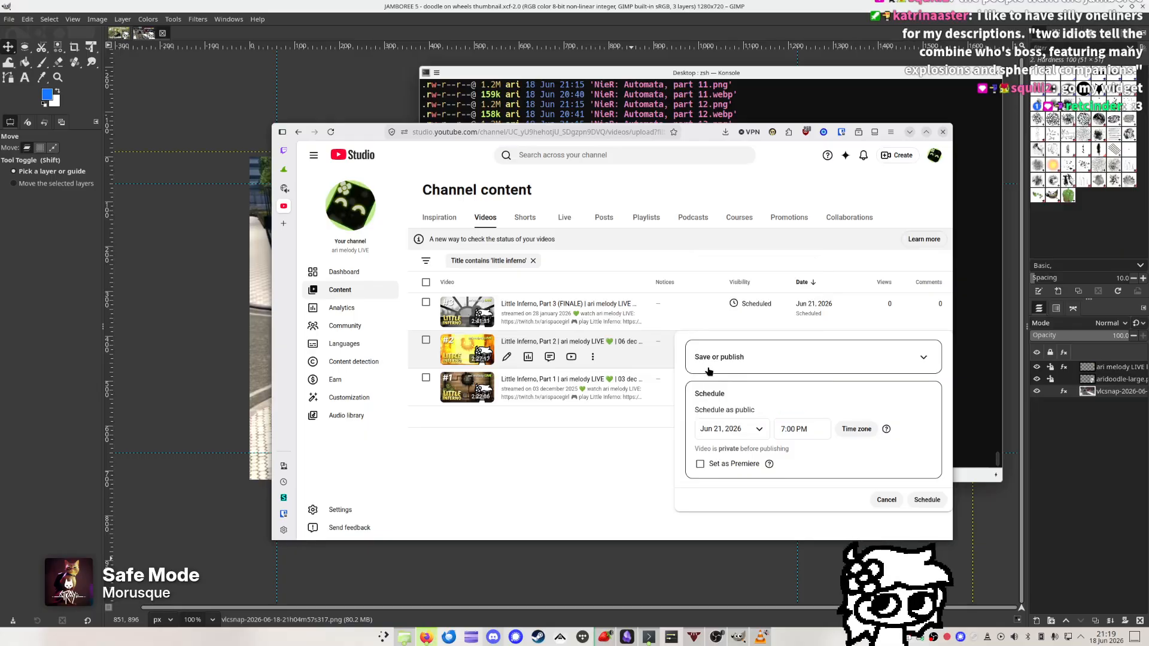
left_click(915, 498)
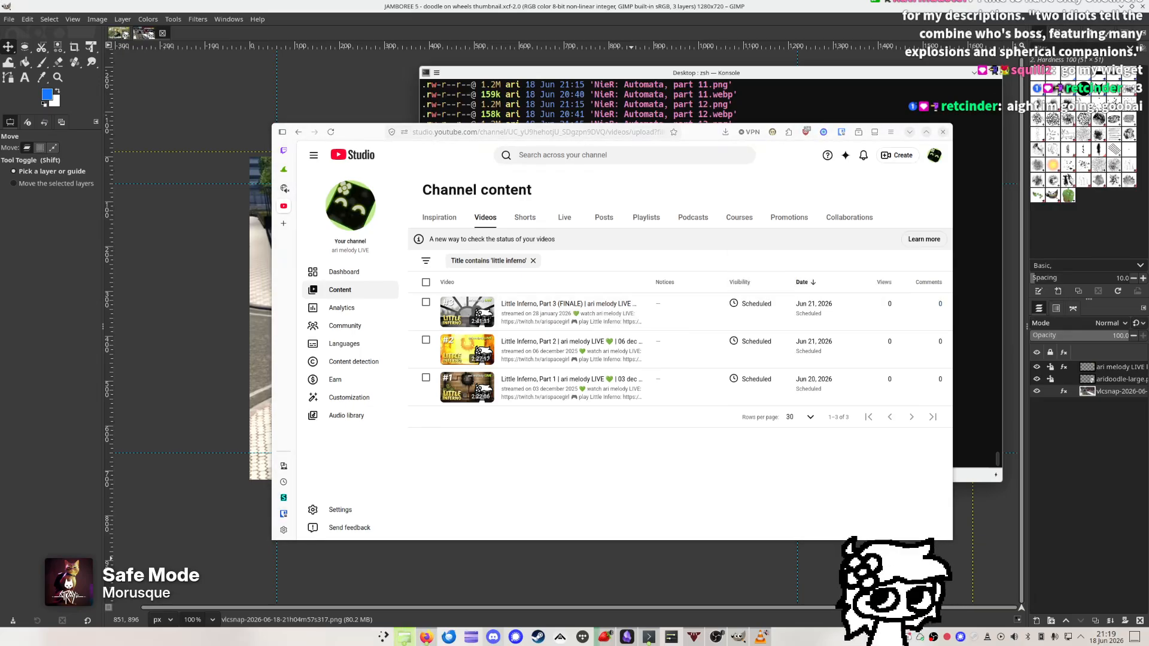
Bring Dolphin back over the browser and check the order of the December 2025 stream folders against the Little Inferno videos
left_click_drag(1148, 256, 766, 225)
double_click(779, 412)
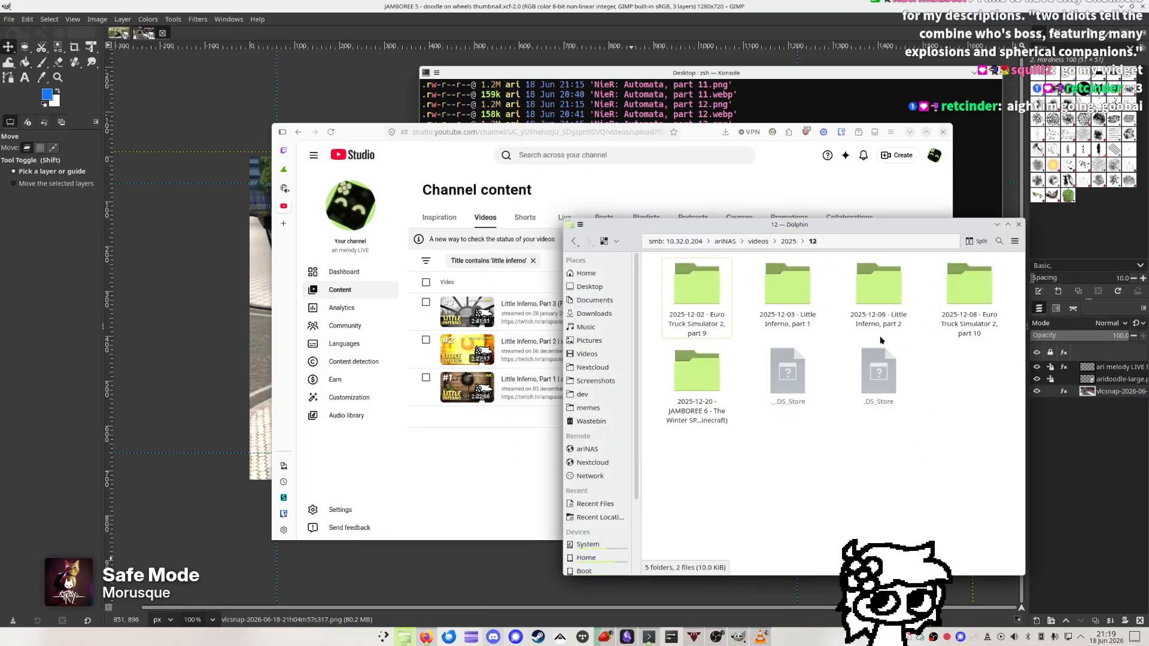
left_click(878, 287)
left_click(423, 471)
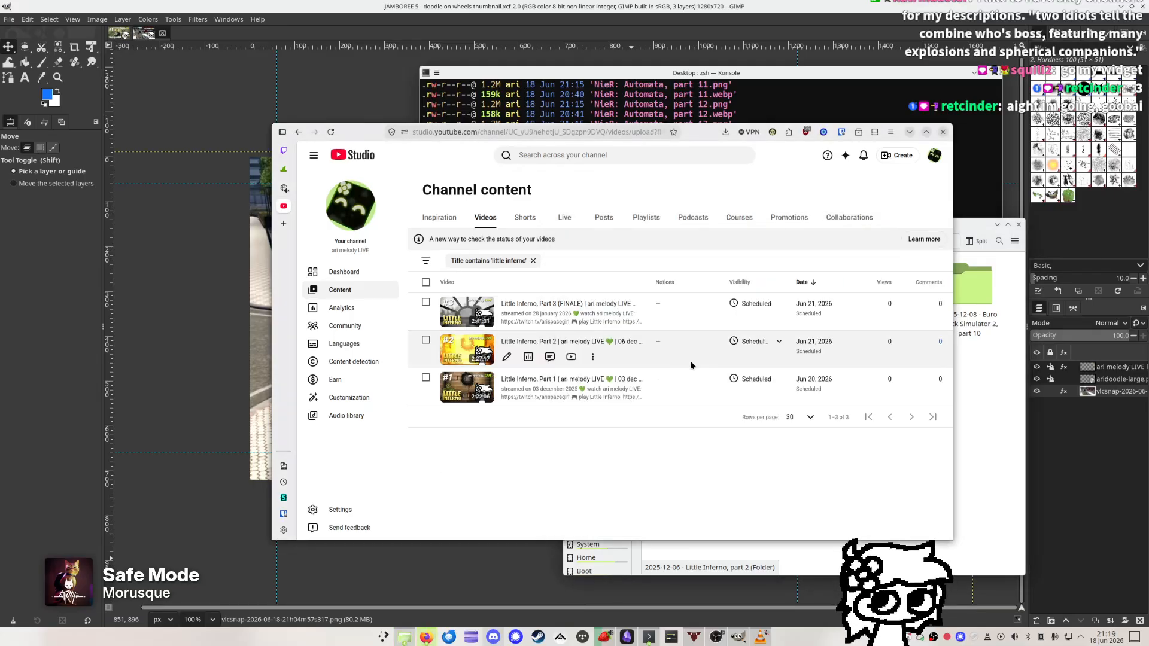
left_click(997, 303)
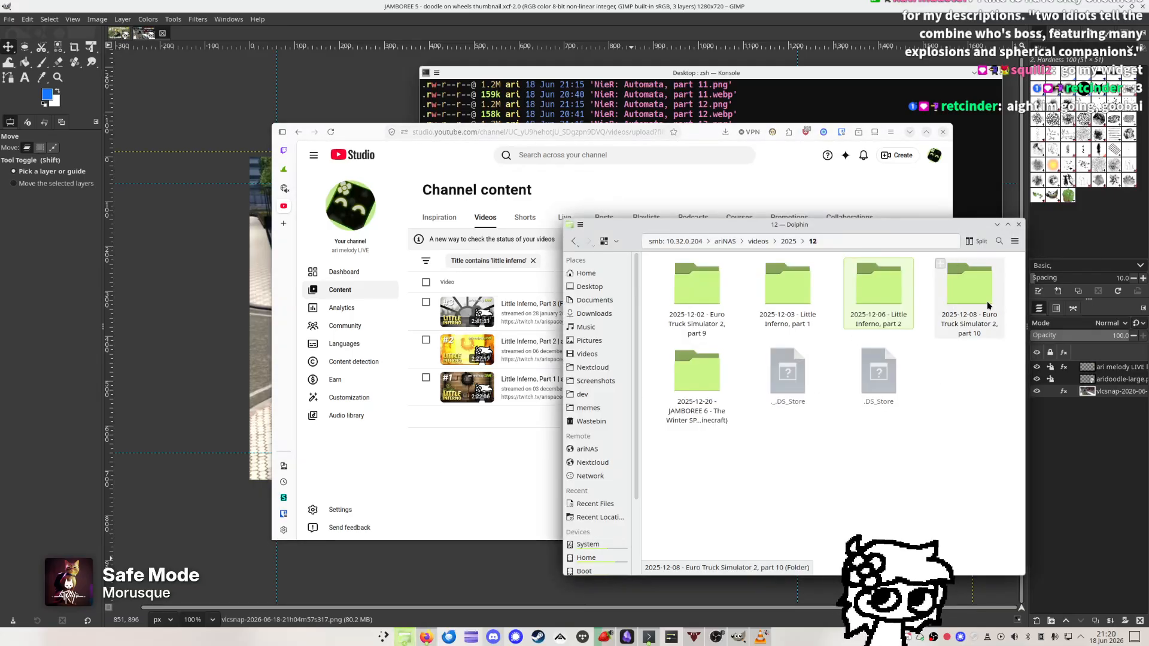
left_click(986, 305)
left_click(721, 406)
Look through the archive's 2026/01 folder for the stream preceding Little Inferno, part 3, and move Dolphin away from the browser
key("alt+Left")
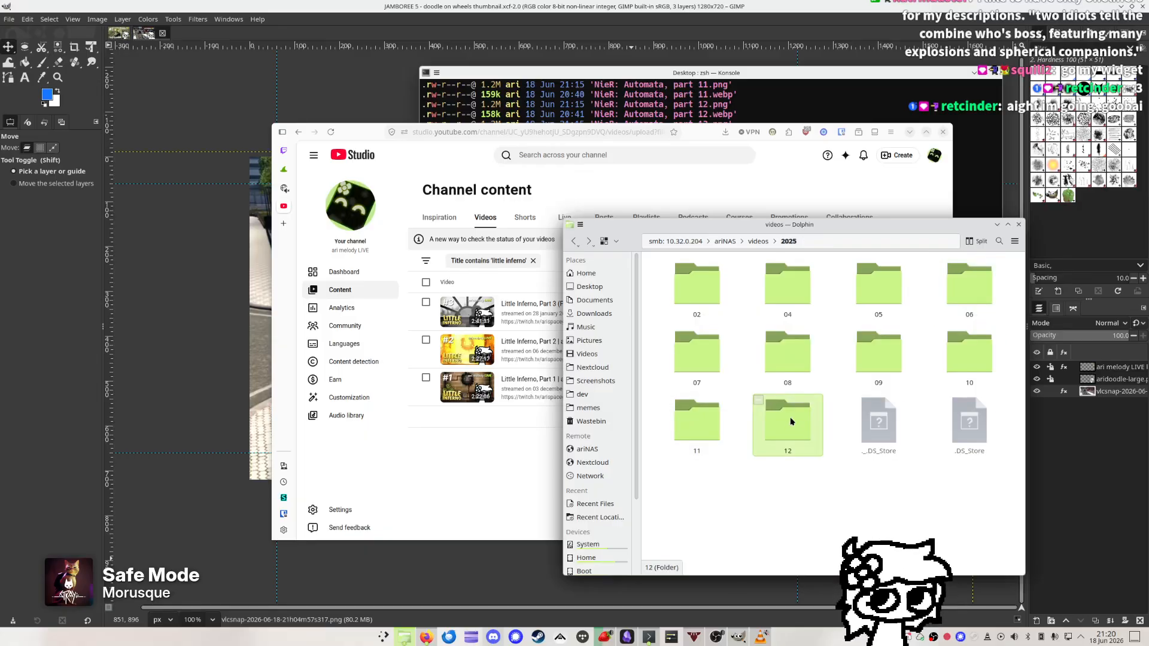
key("alt+Left")
double_click(706, 419)
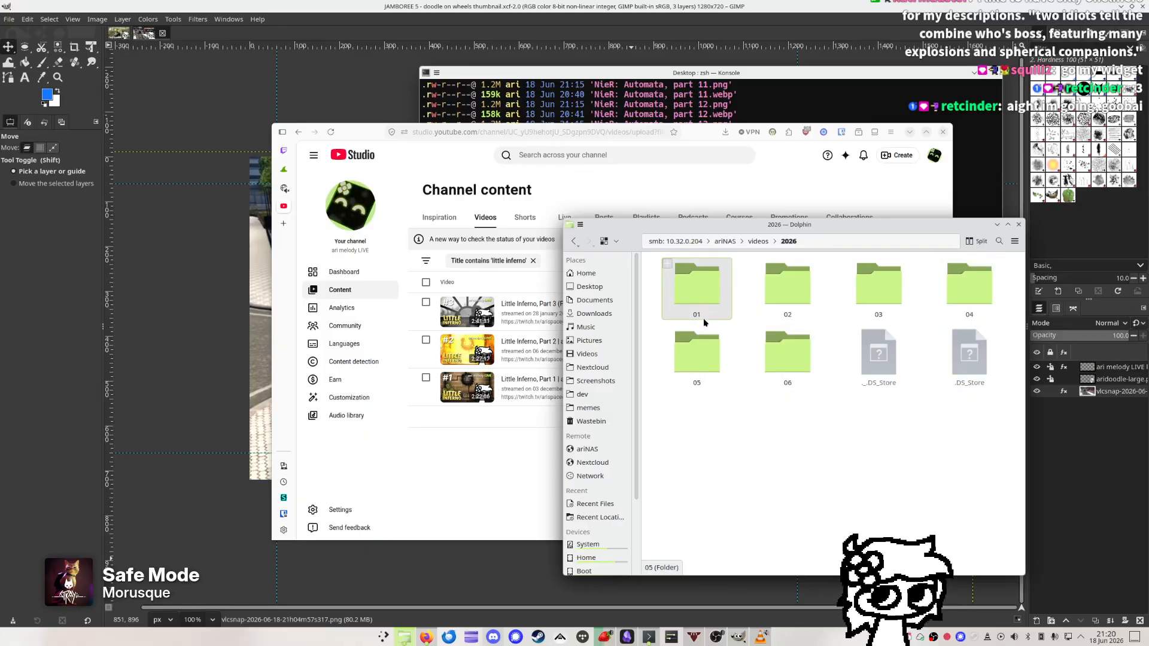
double_click(705, 296)
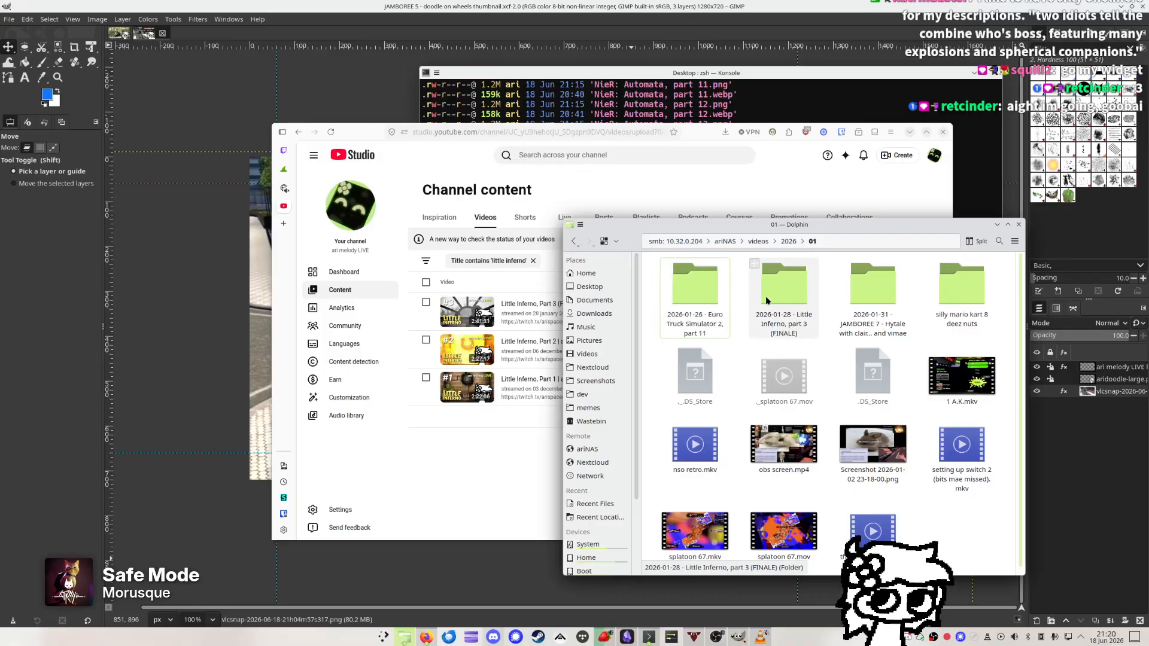
left_click_drag(767, 301, 1148, 293)
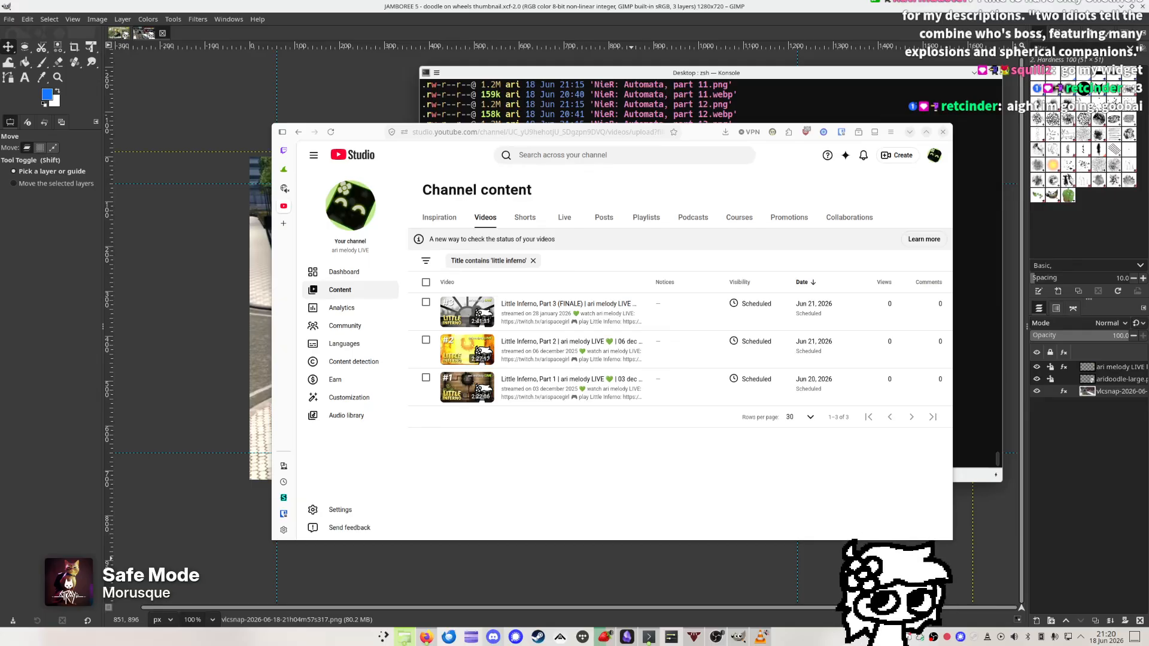
Reschedule Little Inferno, Part 3 (FINALE) to go public on Jun 25, 2026 at 7:00 PM
left_click(736, 472)
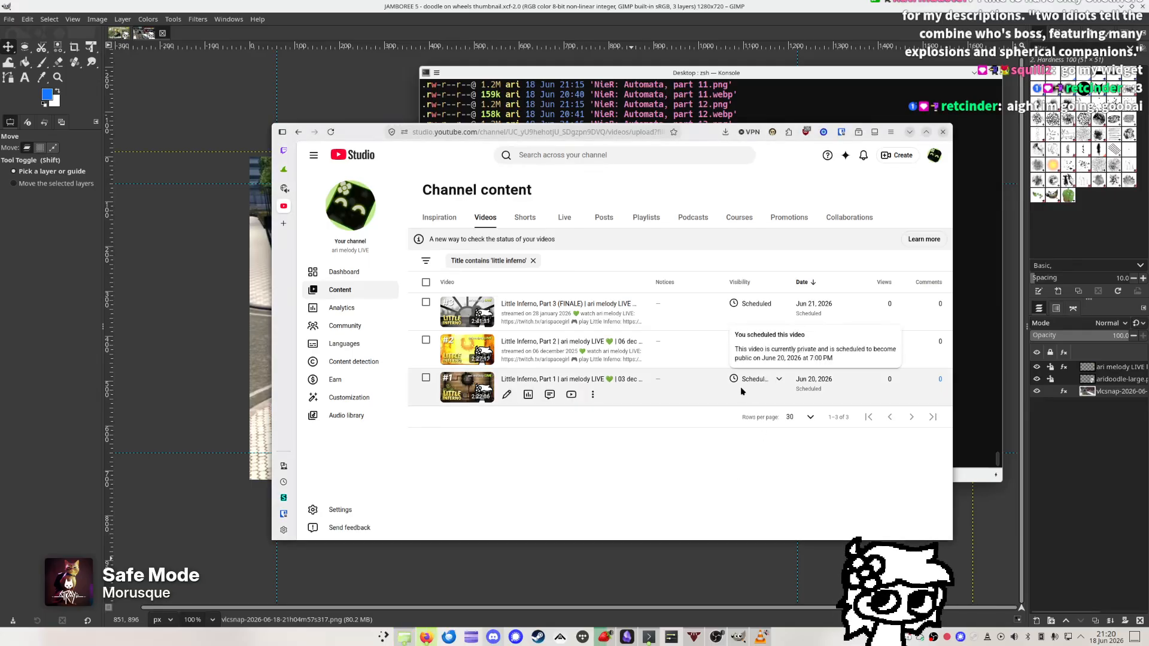
left_click(777, 305)
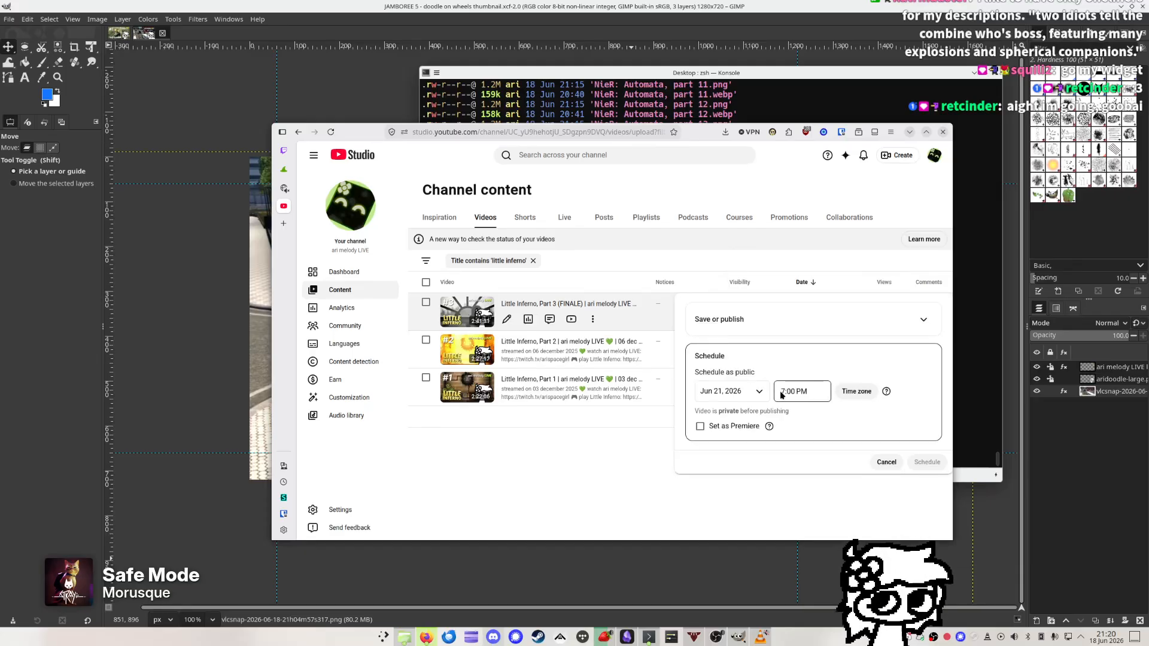
left_click(747, 392)
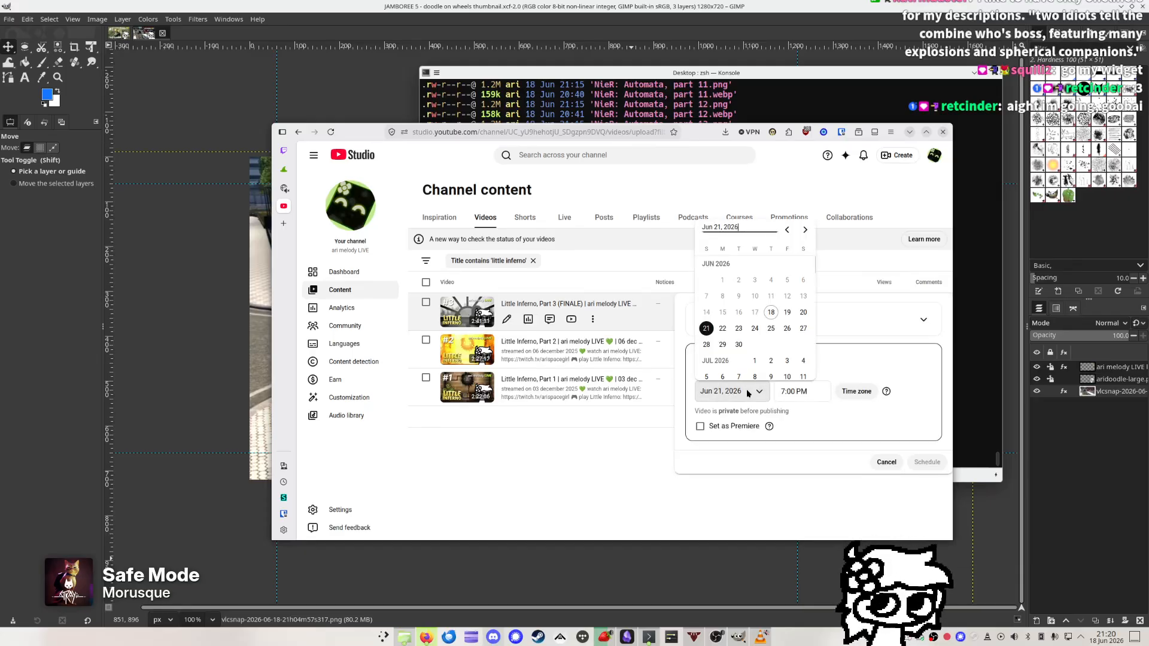
left_click(771, 329)
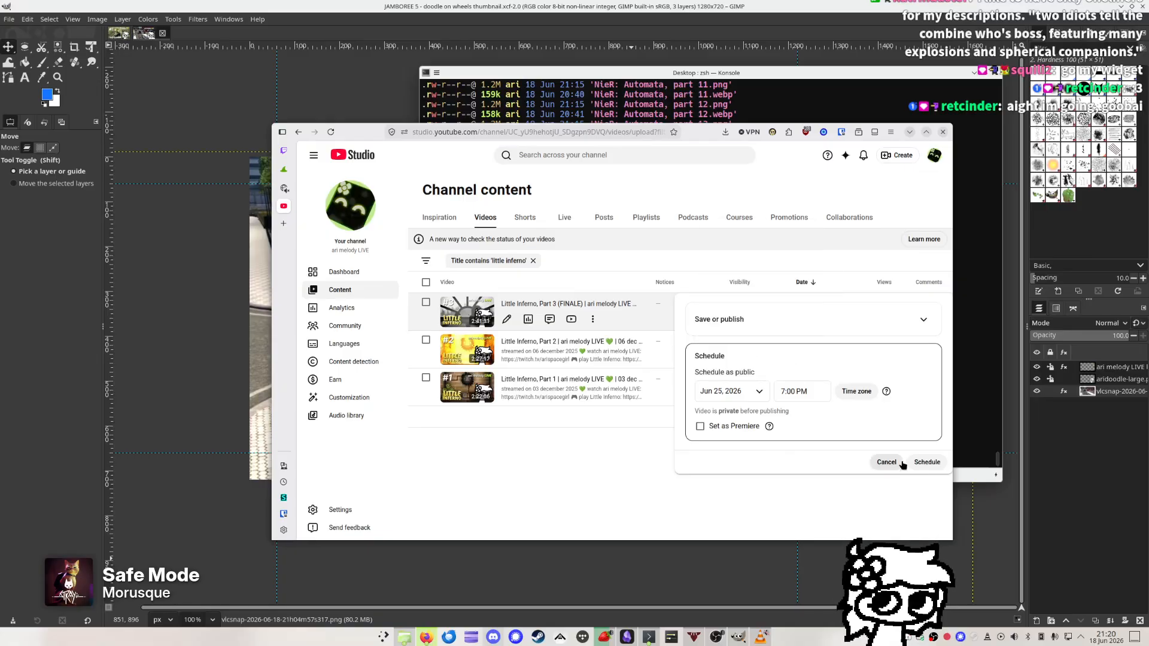
left_click(927, 462)
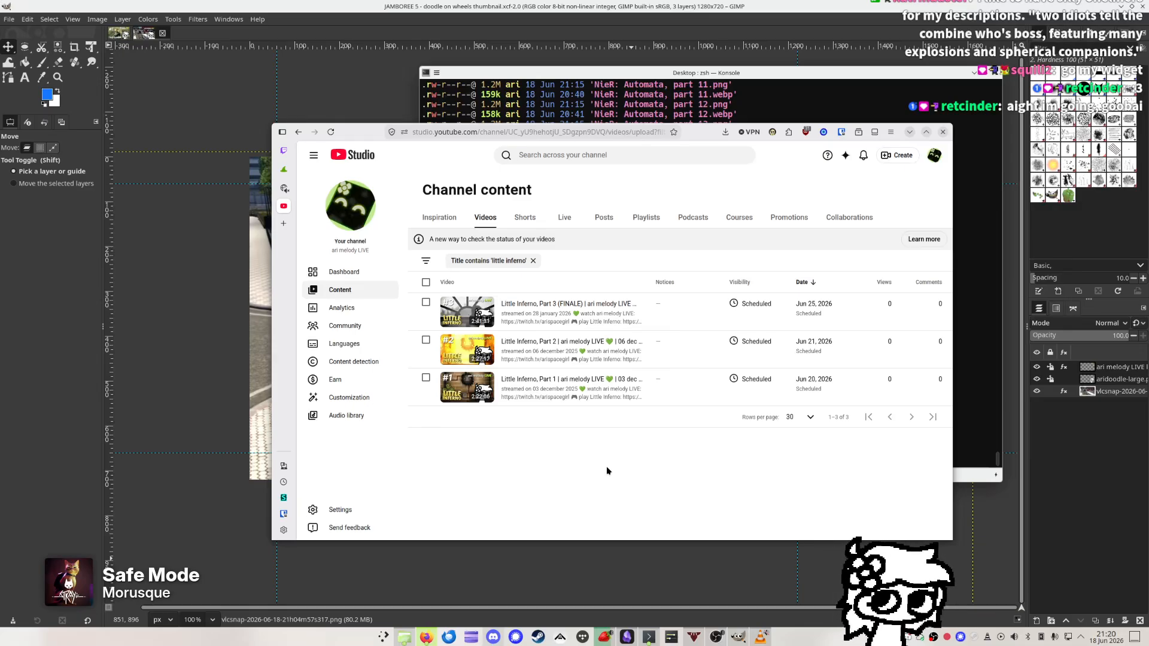
Clear the browser and Konsole windows away from the GIMP canvas and bring GIMP to the front
left_click_drag(628, 361, 1148, 361)
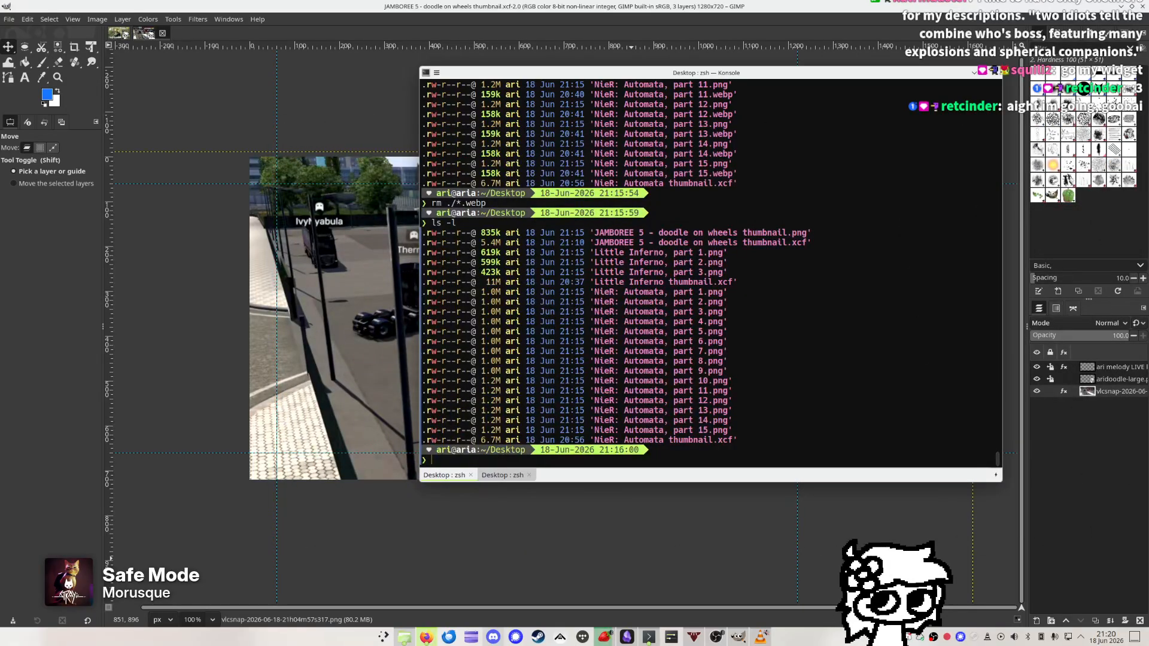
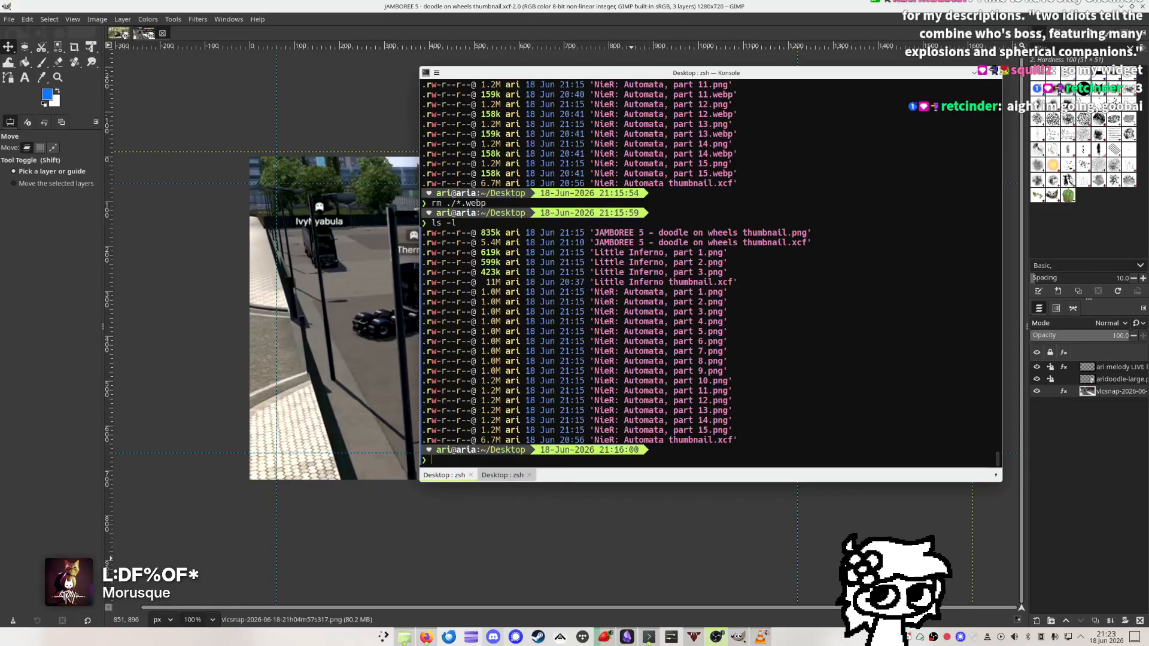
left_click(639, 232)
left_click_drag(649, 237, 854, 352)
left_click(597, 3)
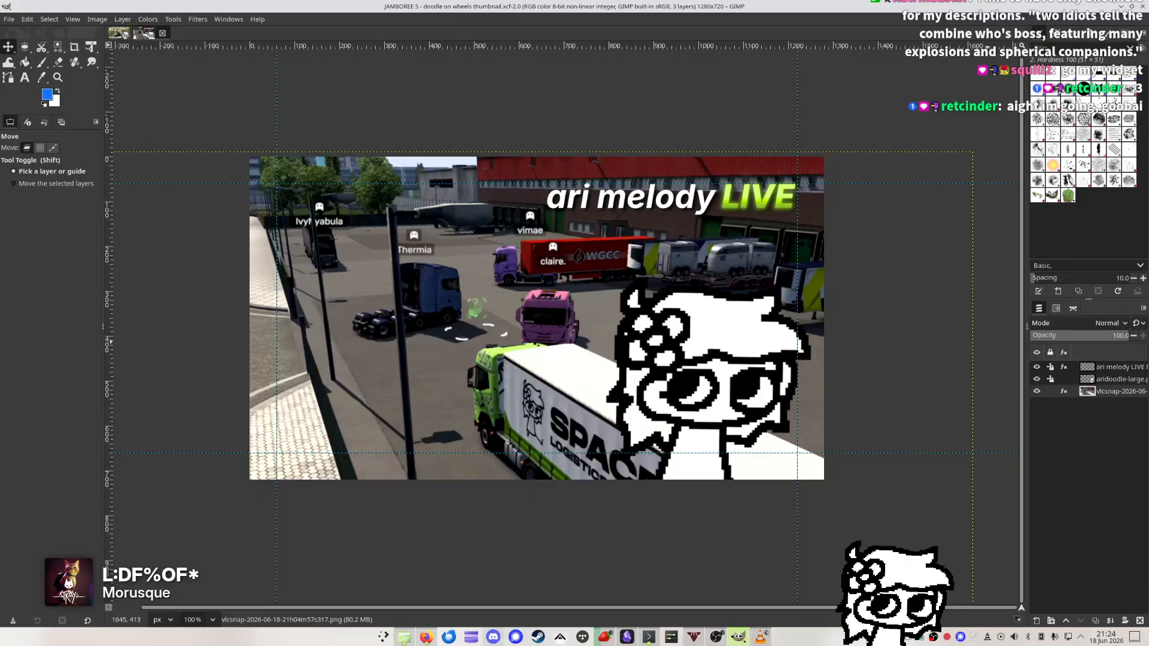
key("alt+Tab")
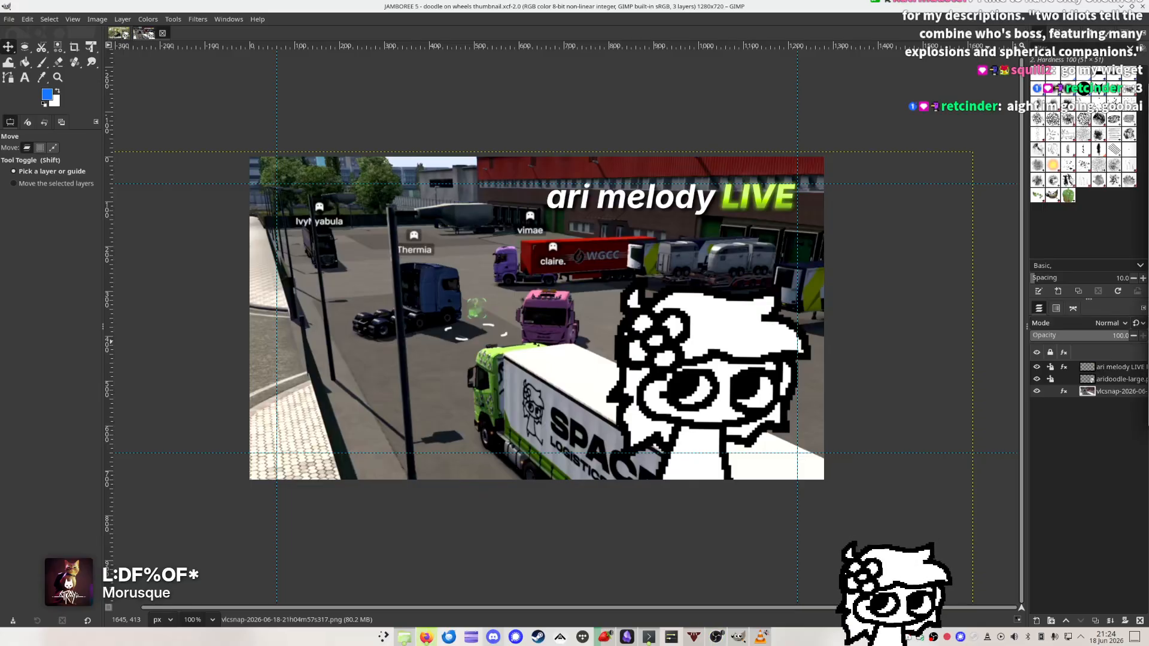
key("alt+Tab")
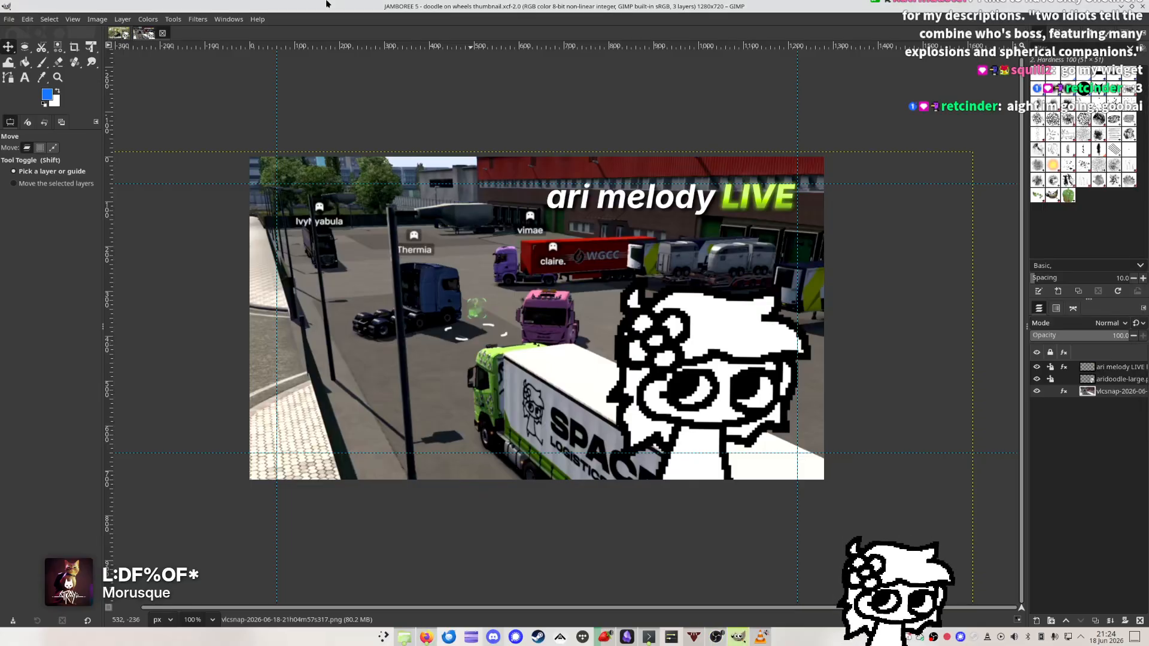
Open Little Inferno thumbnail.xcf from the Desktop folder alongside the other open thumbnails
left_click(118, 34)
left_click(158, 33)
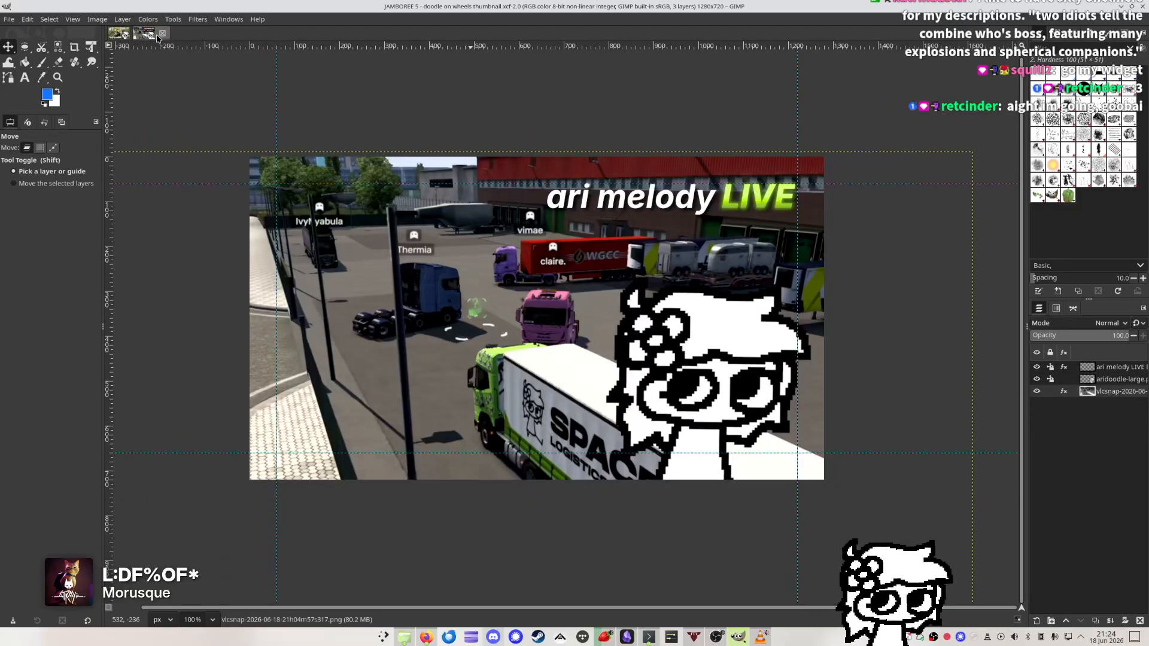
left_click(9, 19)
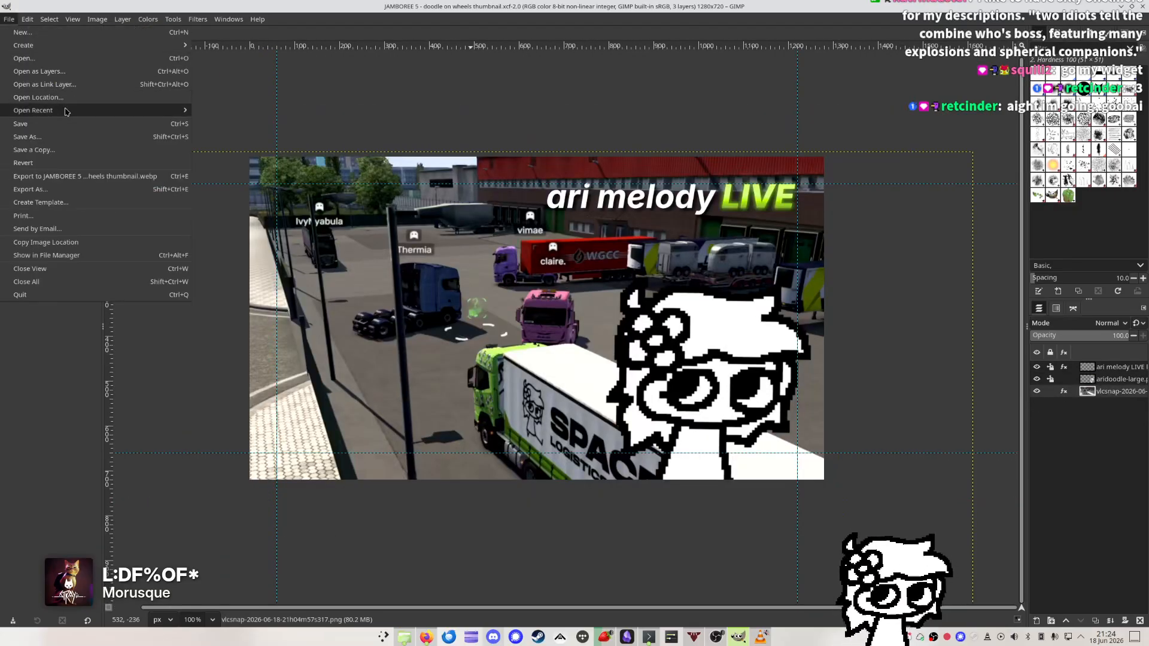
mouse_move(63, 110)
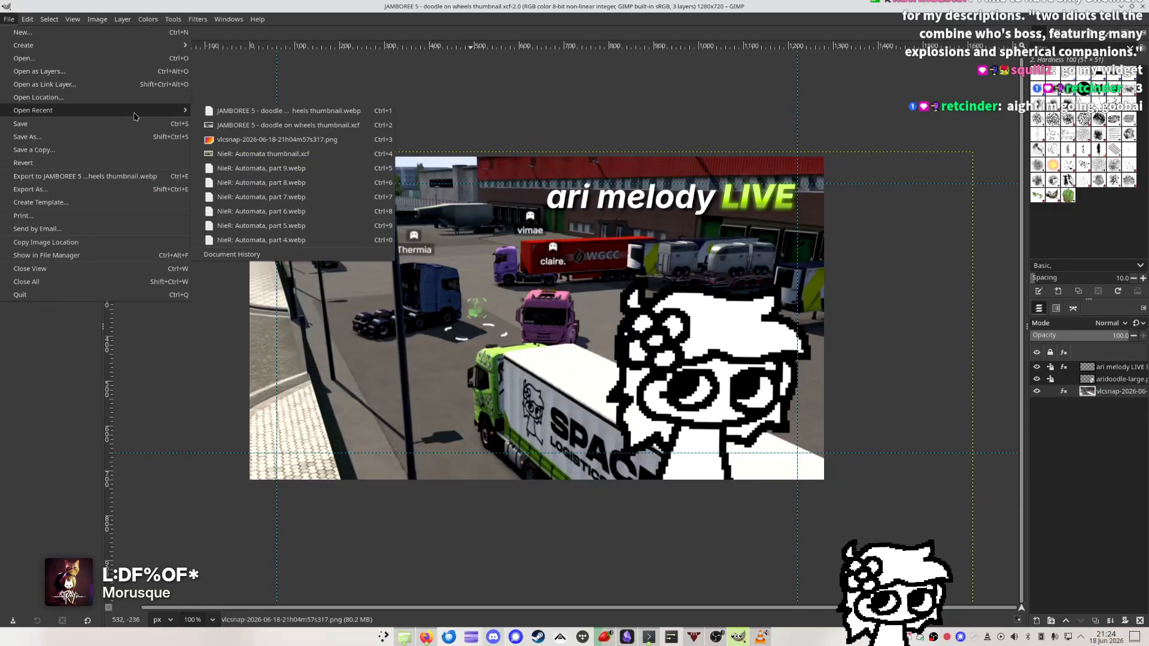
left_click(57, 59)
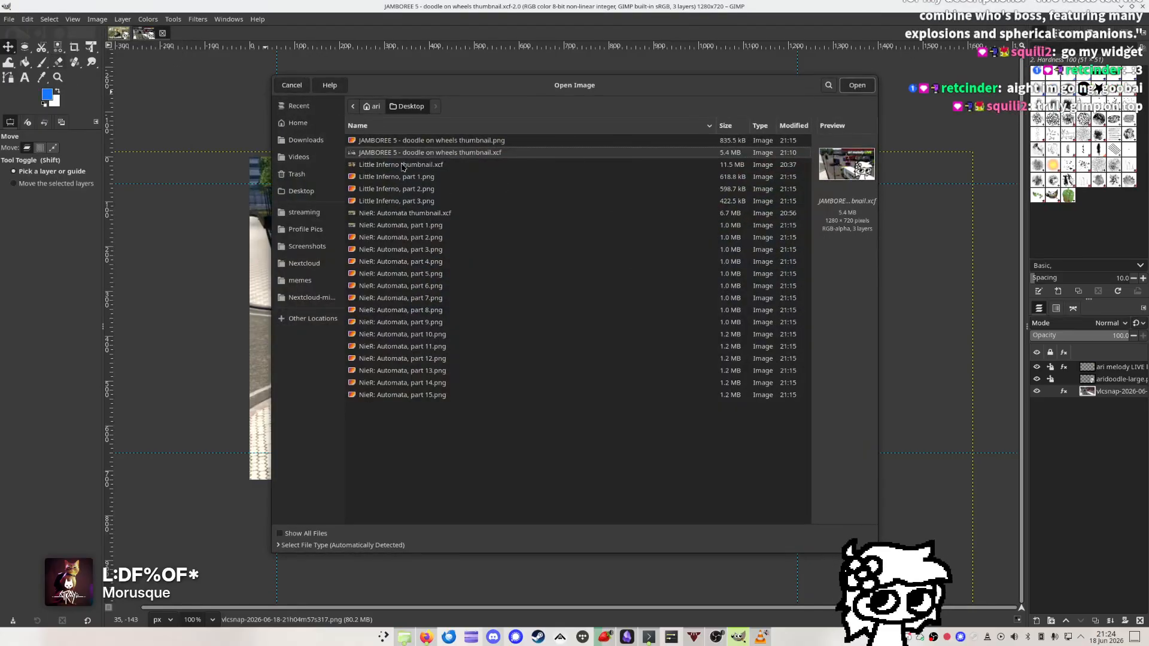
left_click(433, 164)
double_click(433, 165)
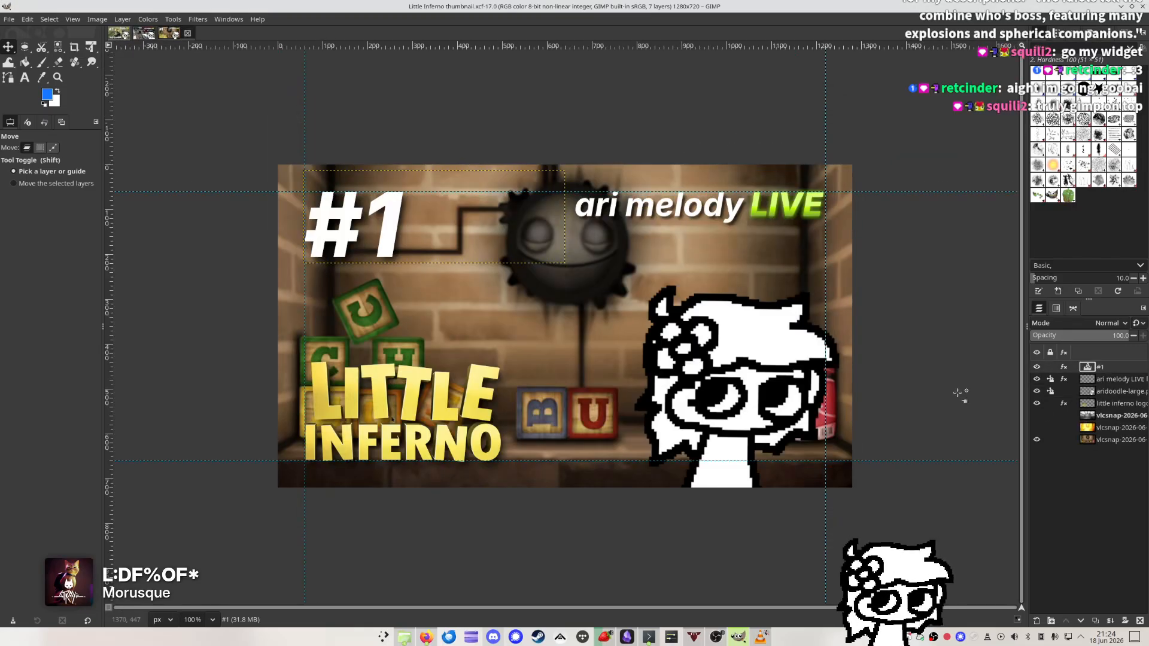
Toggle the two hidden vlcsnap background layers on and off as a preview, and close Little Inferno thumbnail.xcf with its changes saved
left_click(1037, 415)
left_click(1037, 427)
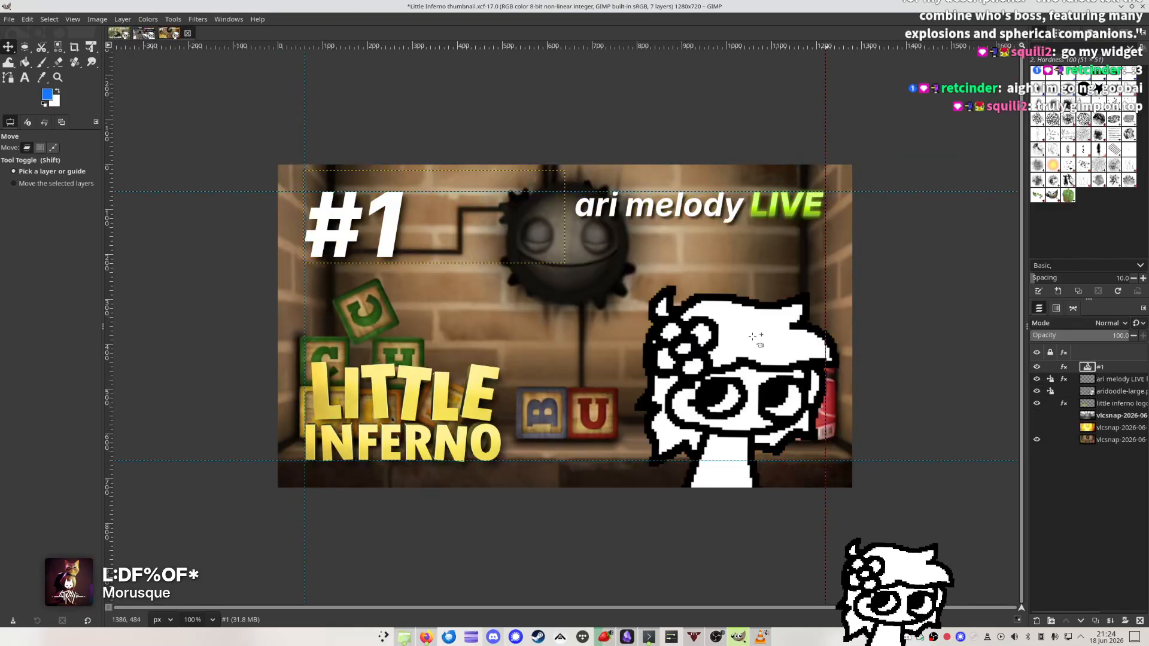
left_click(189, 32)
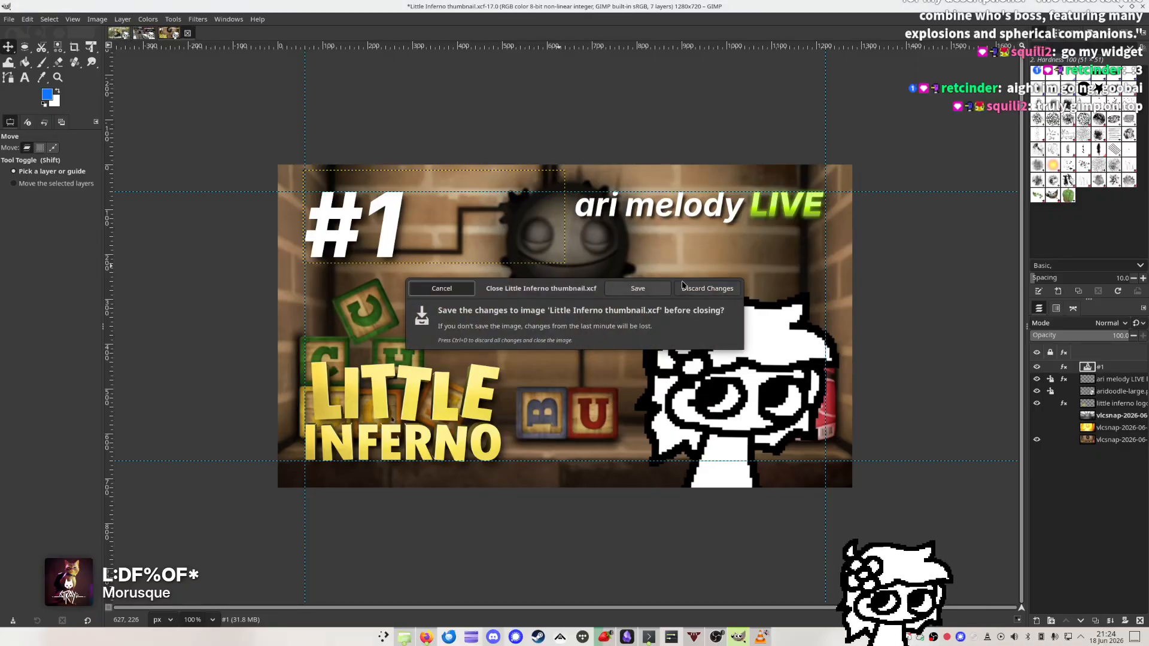
left_click(635, 289)
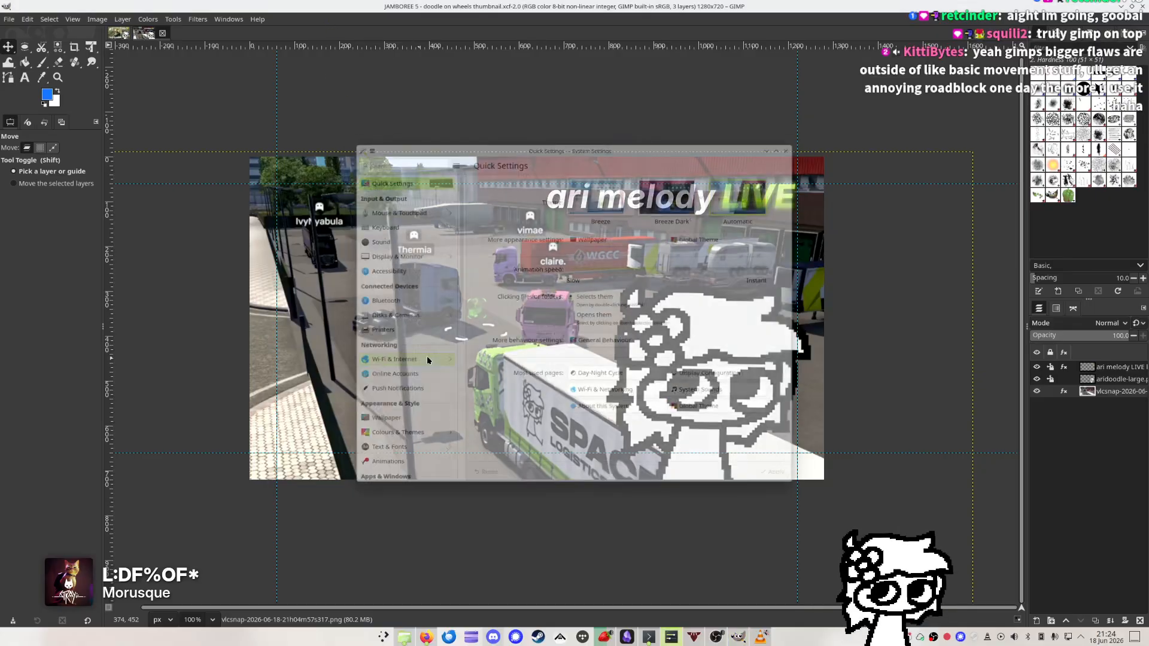
Check the operating system, software versions and hardware on the About this System page of System Settings, and return to GIMP
scroll(412, 378, "down", 8)
scroll(401, 397, "down", 3)
left_click(381, 418)
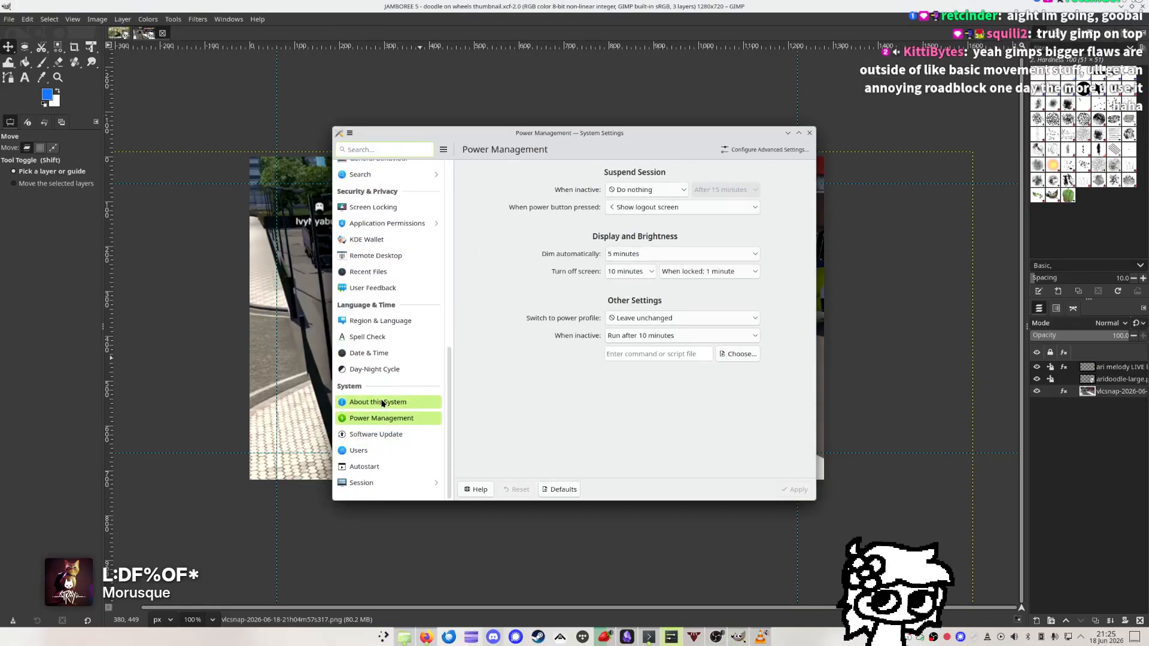
left_click(378, 401)
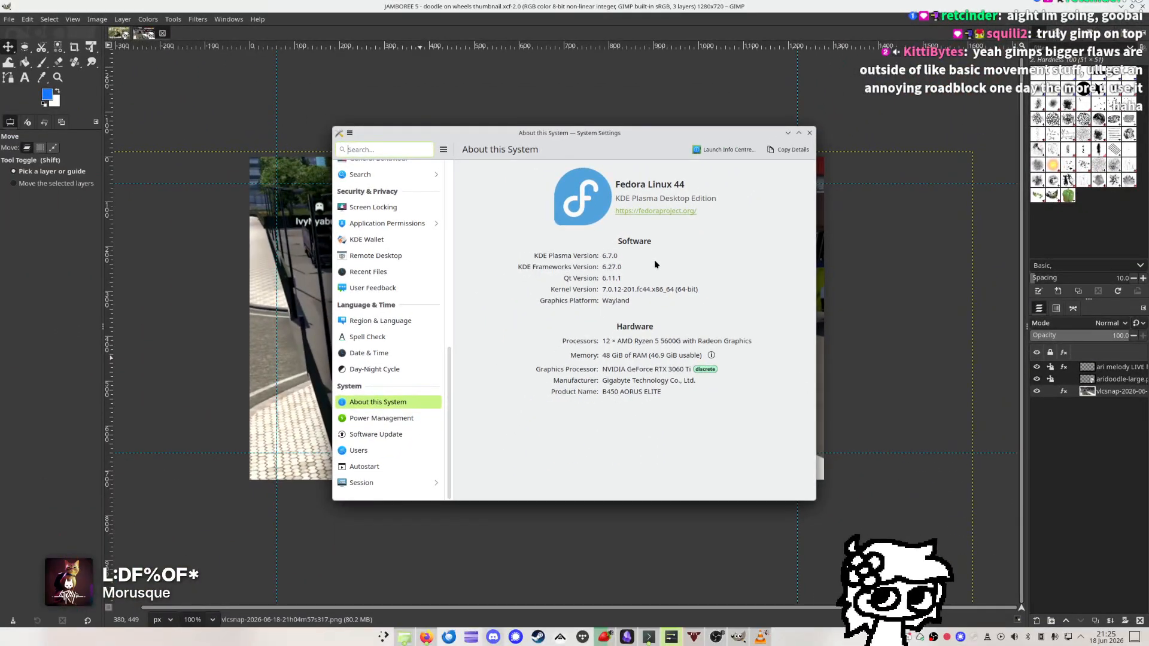
left_click(438, 7)
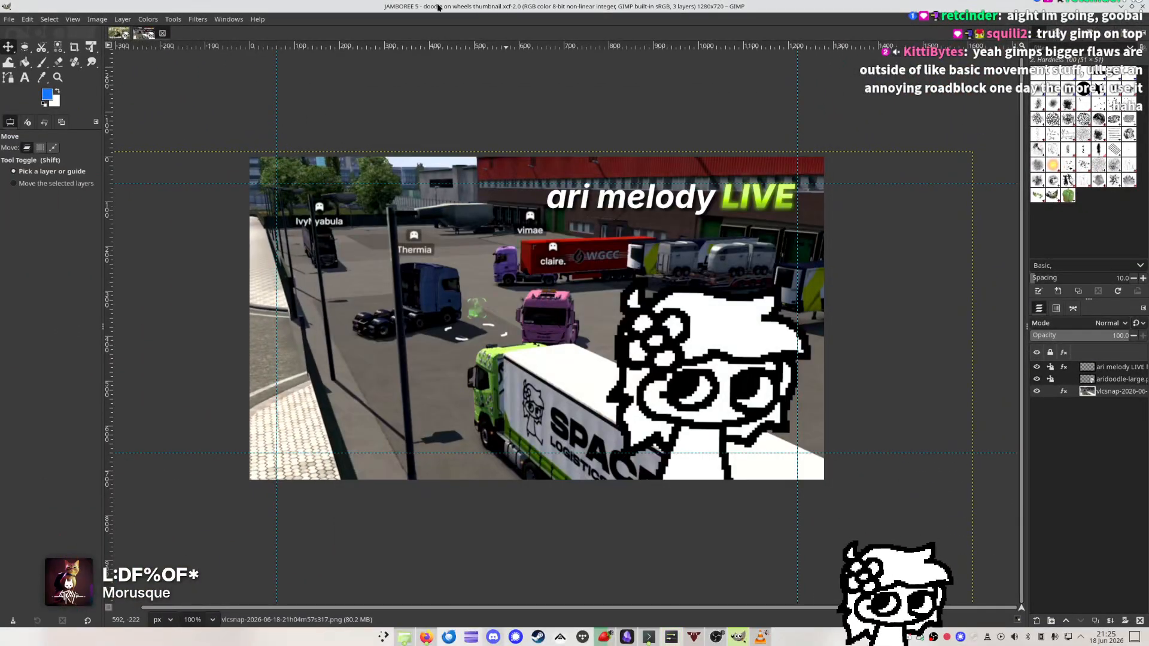